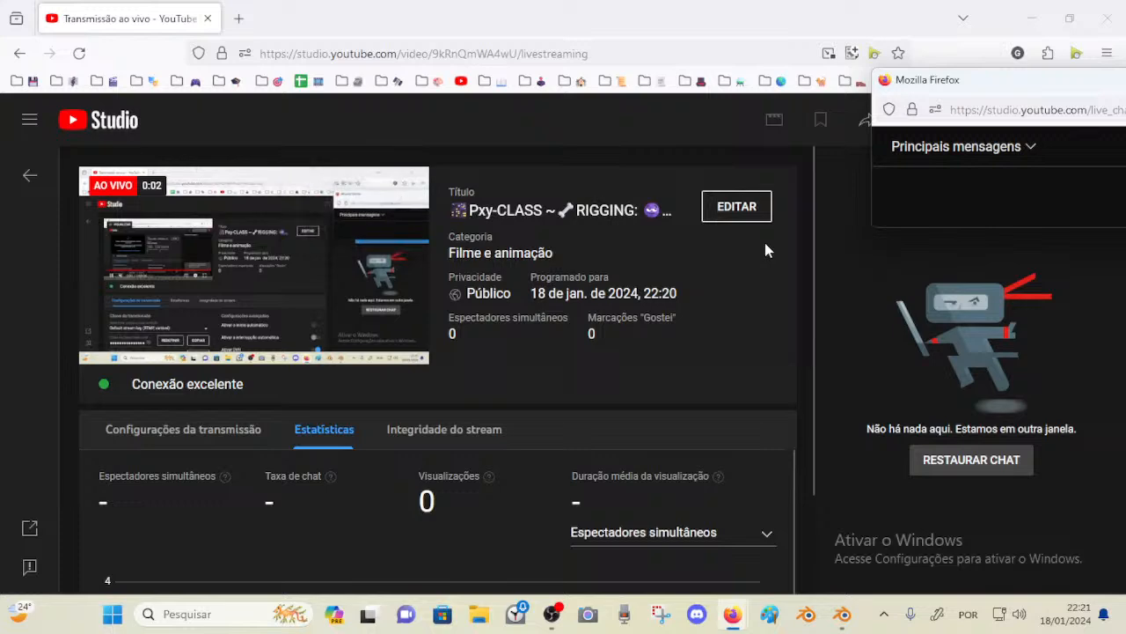
Switch from the browser to the Blender window with the eyelid rig
{"action": "key", "text": "ctrl+super+t"}
{"action": "left_click", "coordinate": [842, 613]}
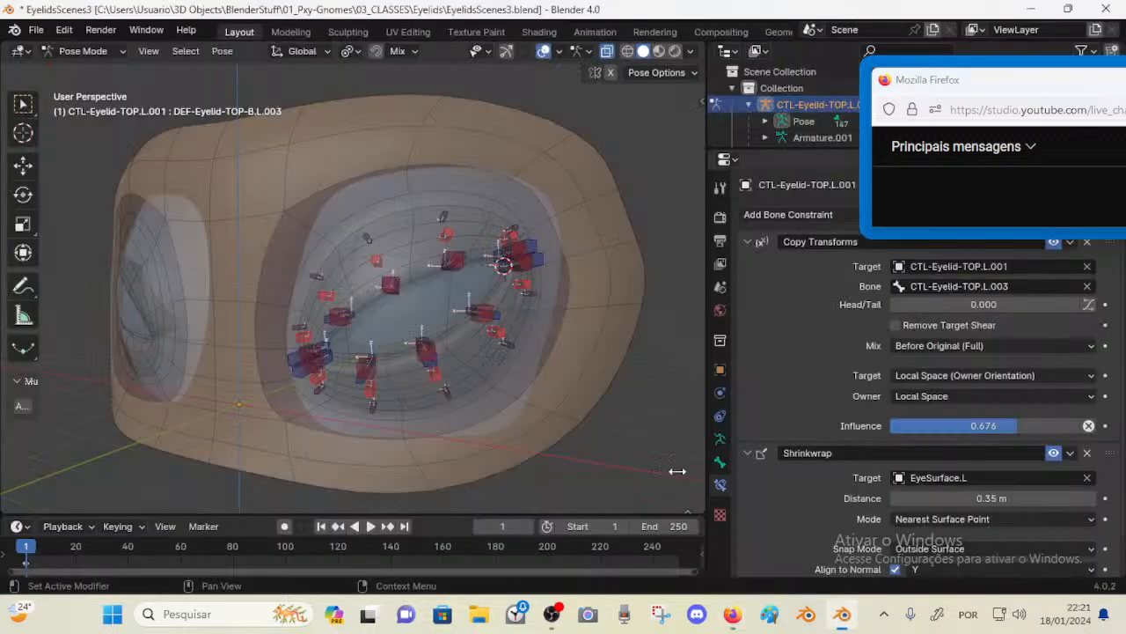
{"action": "scroll", "coordinate": [474, 296], "scroll_direction": "up", "scroll_amount": 5}
{"action": "scroll", "coordinate": [387, 249], "scroll_direction": "down", "scroll_amount": 6}
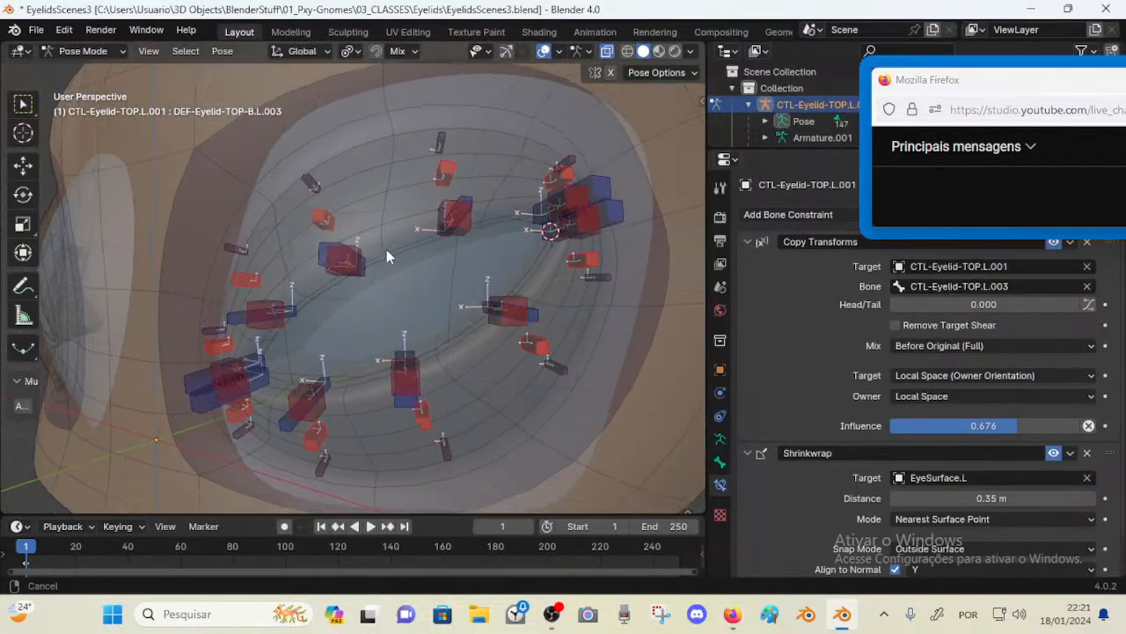
{"action": "key", "text": "Tab"}
{"action": "scroll", "coordinate": [445, 291], "scroll_direction": "up", "scroll_amount": 7}
{"action": "scroll", "coordinate": [446, 291], "scroll_direction": "down", "scroll_amount": 5}
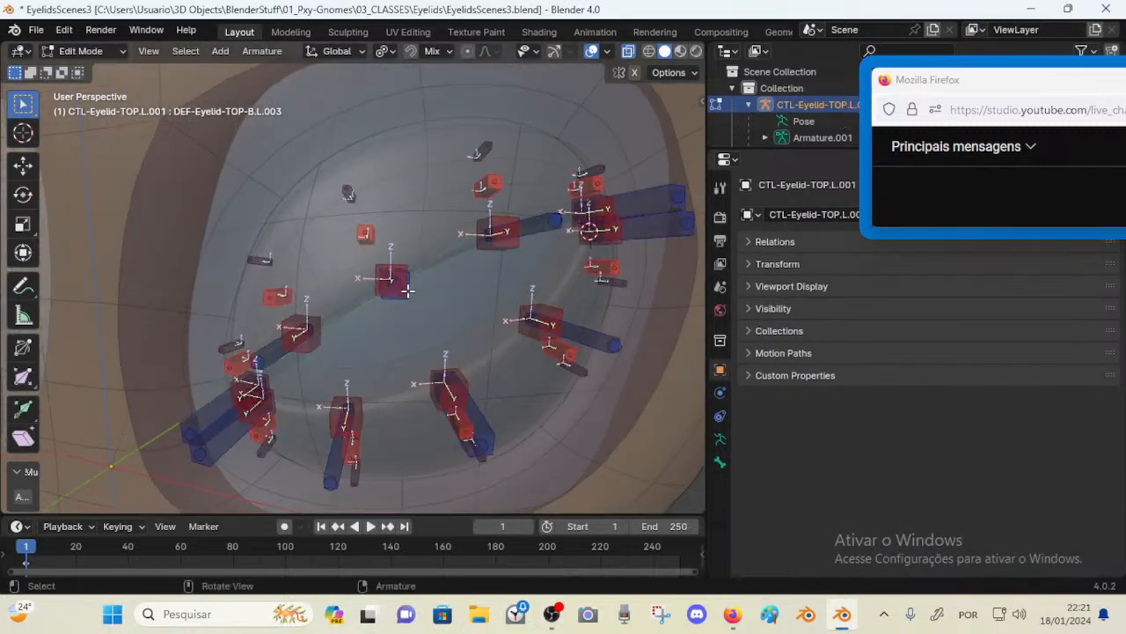
{"action": "key", "text": "Tab"}
Open the viewport sidebar and collapse, then re-expand, its Layer Management panel
{"action": "middle_click_drag", "start_coordinate": [404, 290], "coordinate": [512, 183]}
{"action": "key", "text": "n"}
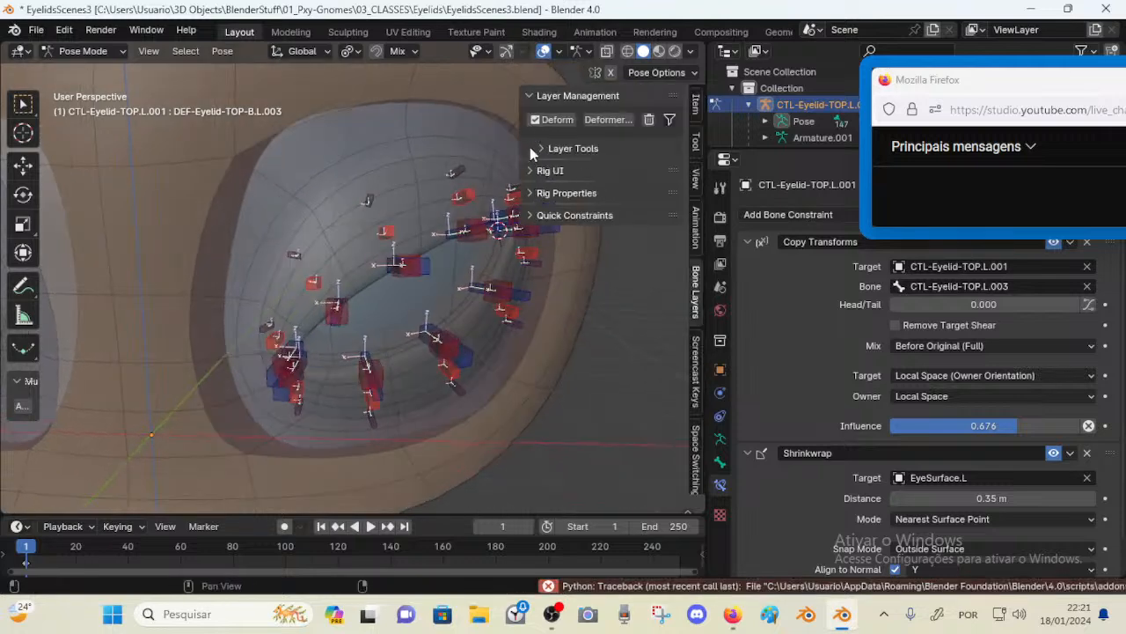
{"action": "left_click", "coordinate": [525, 99]}
{"action": "scroll", "coordinate": [461, 230], "scroll_direction": "up", "scroll_amount": 1}
{"action": "middle_click_drag", "start_coordinate": [461, 231], "coordinate": [410, 226]}
{"action": "scroll", "coordinate": [414, 226], "scroll_direction": "down", "scroll_amount": 1}
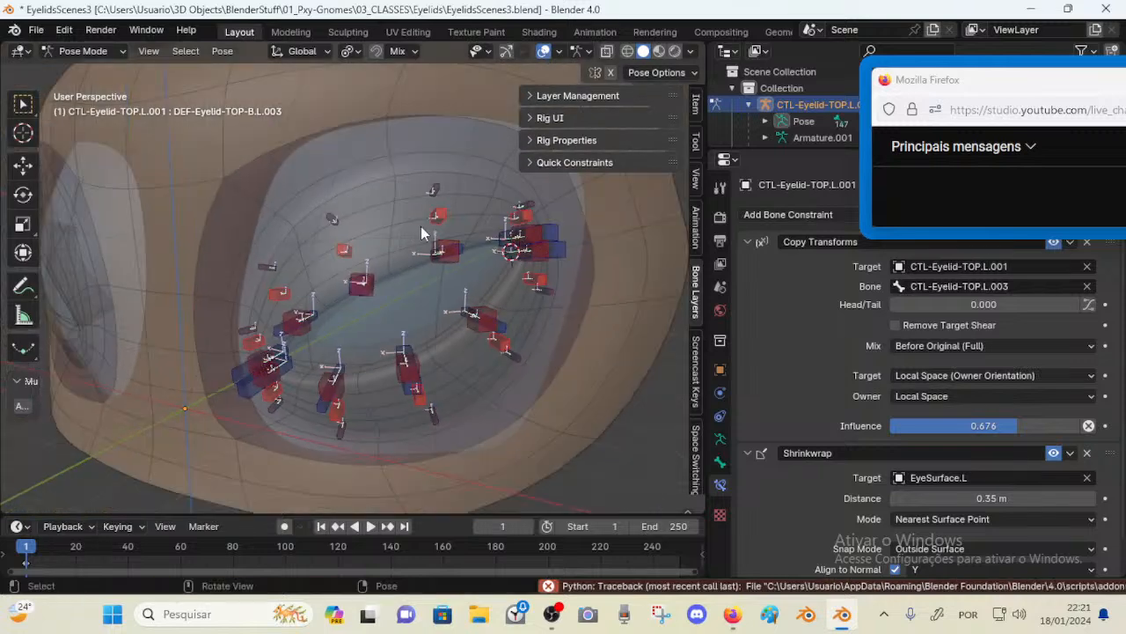
{"action": "left_click", "coordinate": [550, 97]}
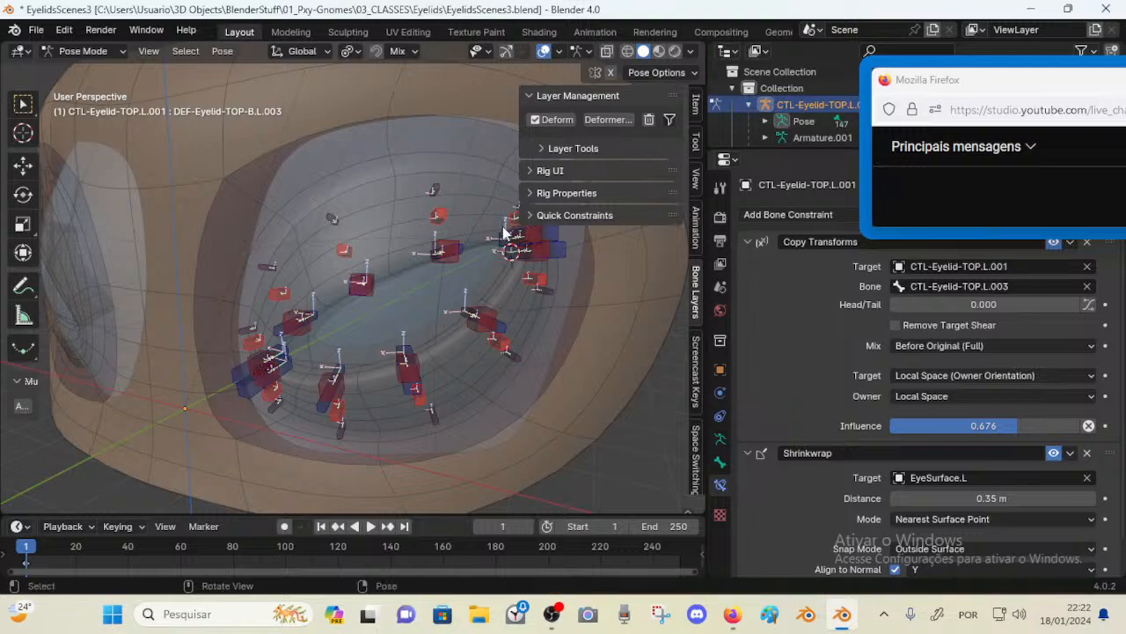
Select an upper eyelid control bone and move it to test the eyelid deformation
{"action": "middle_click_drag", "start_coordinate": [422, 257], "coordinate": [424, 227]}
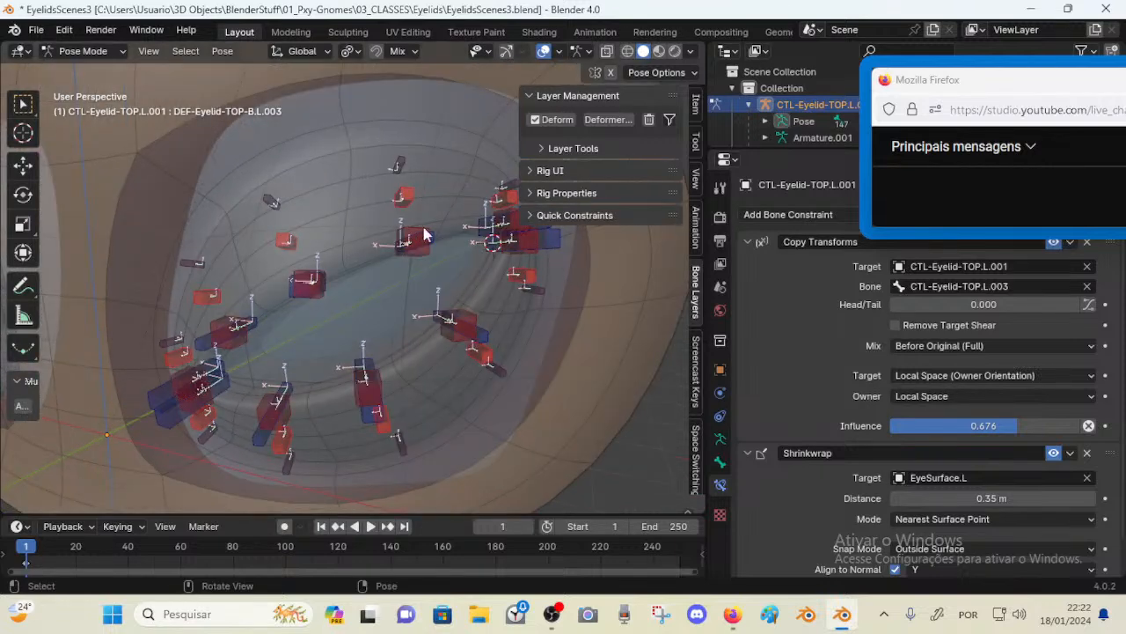
{"action": "middle_click_drag", "start_coordinate": [344, 200], "coordinate": [313, 217]}
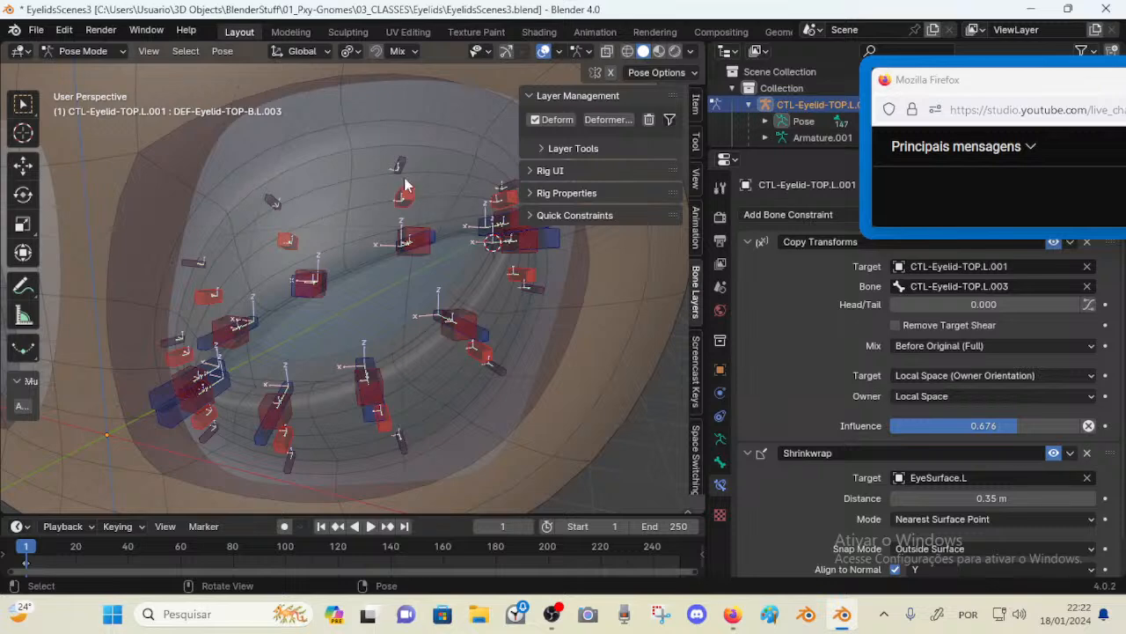
{"action": "middle_click_drag", "start_coordinate": [404, 185], "coordinate": [438, 221]}
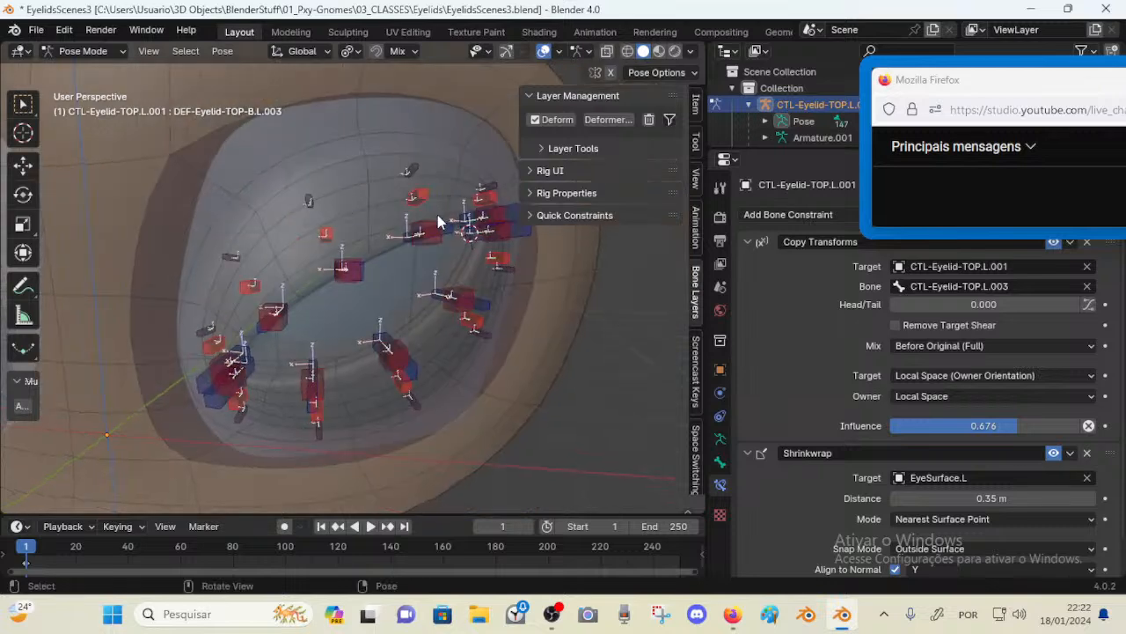
{"action": "left_click", "coordinate": [370, 272]}
{"action": "middle_click_drag", "start_coordinate": [370, 272], "coordinate": [360, 294]}
{"action": "key", "text": "g"}
{"action": "left_click", "coordinate": [389, 295]}
{"action": "key", "text": "g"}
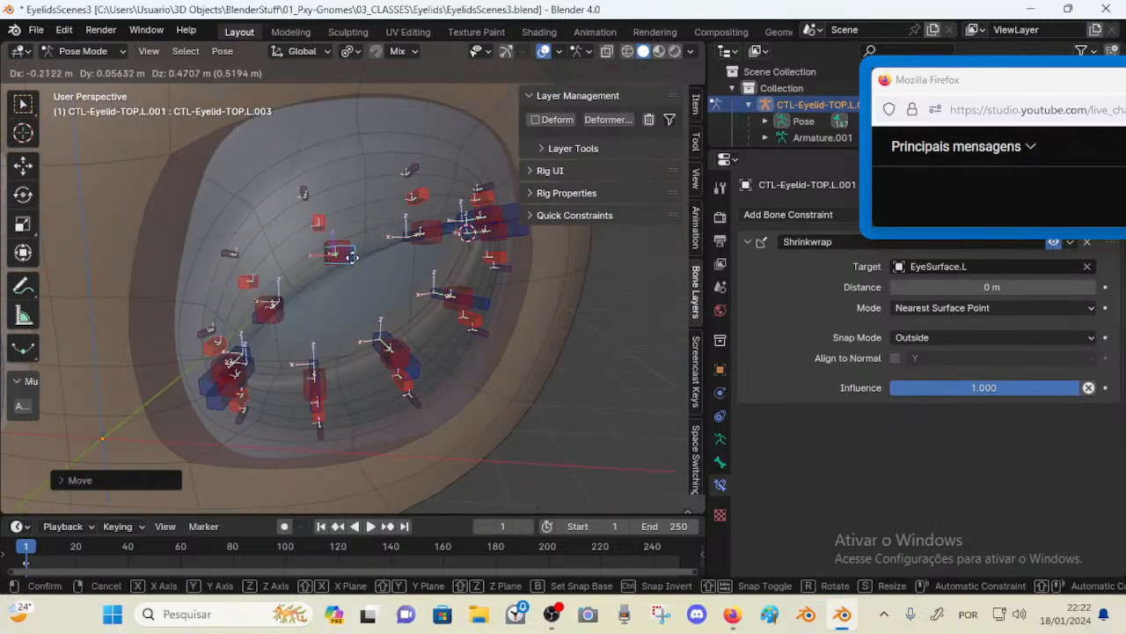
{"action": "left_click", "coordinate": [352, 259]}
{"action": "key", "text": "g"}
{"action": "left_click", "coordinate": [361, 250]}
Grab and move further eyelid control bones near the upper lid to check the shrinkwrap behaviour
{"action": "mouse_move", "coordinate": [361, 250]}
{"action": "middle_mouse_down"}
{"action": "mouse_move", "coordinate": [404, 257]}
{"action": "mouse_move", "coordinate": [352, 255]}
{"action": "mouse_move", "coordinate": [361, 280]}
{"action": "mouse_move", "coordinate": [348, 265]}
{"action": "middle_mouse_up"}
{"action": "key", "text": "g"}
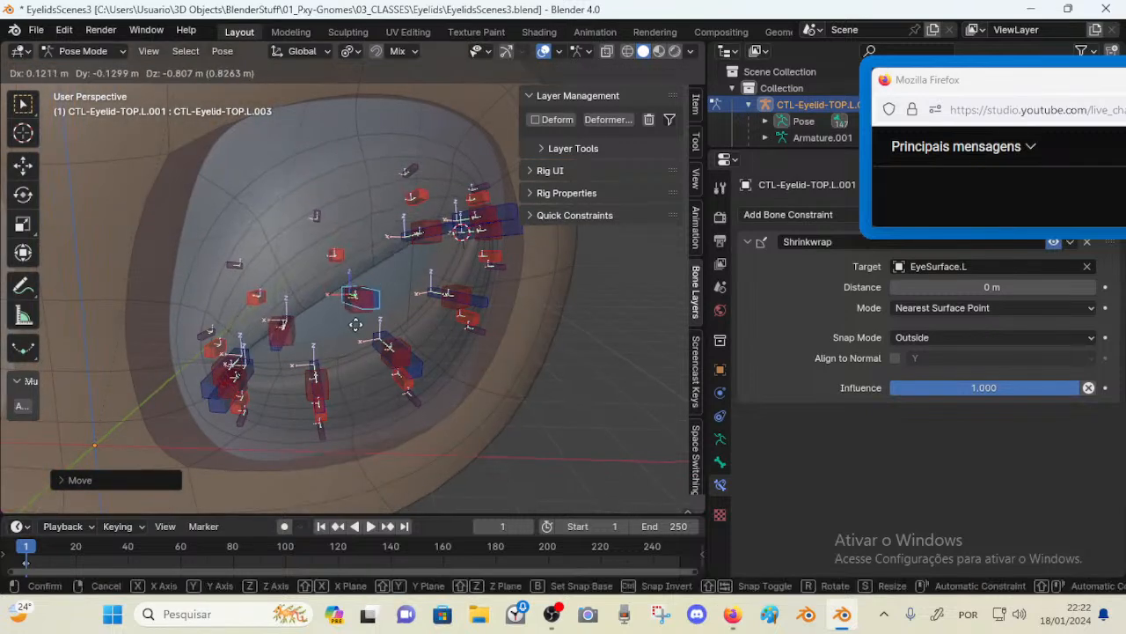
{"action": "left_click", "coordinate": [409, 281]}
{"action": "middle_click_drag", "start_coordinate": [409, 282], "coordinate": [431, 208]}
{"action": "left_click", "coordinate": [431, 232]}
{"action": "key", "text": "g"}
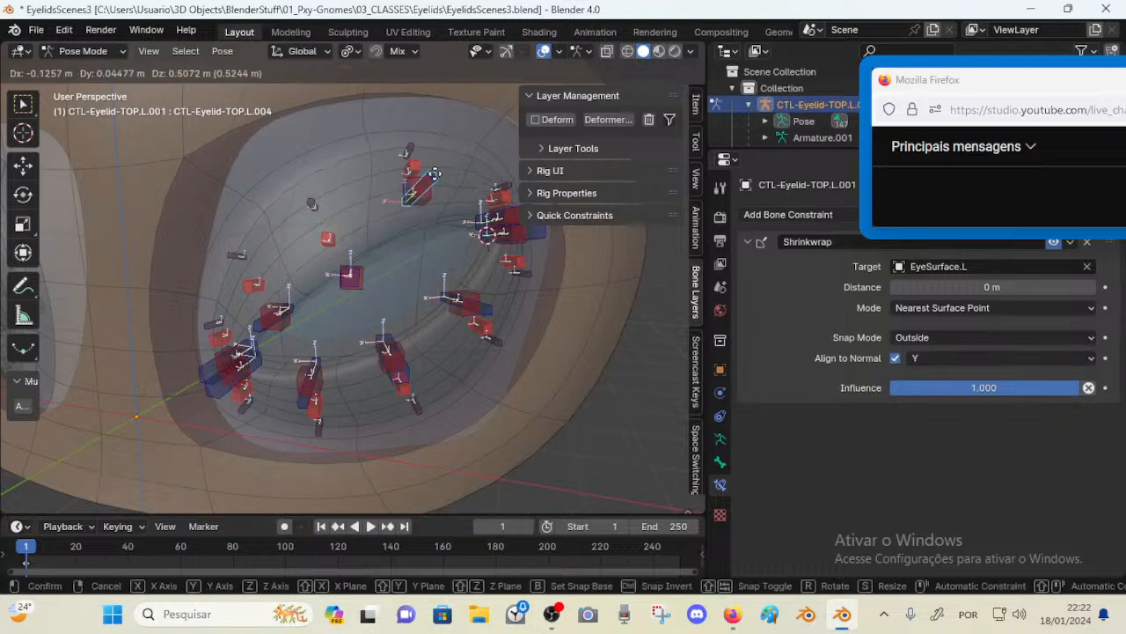
{"action": "left_click", "coordinate": [370, 265]}
Select the upper lid control bone again and reposition it with a move
{"action": "left_click", "coordinate": [354, 281]}
{"action": "middle_click_drag", "start_coordinate": [357, 282], "coordinate": [370, 256]}
{"action": "key", "text": "g"}
{"action": "left_click", "coordinate": [359, 262]}
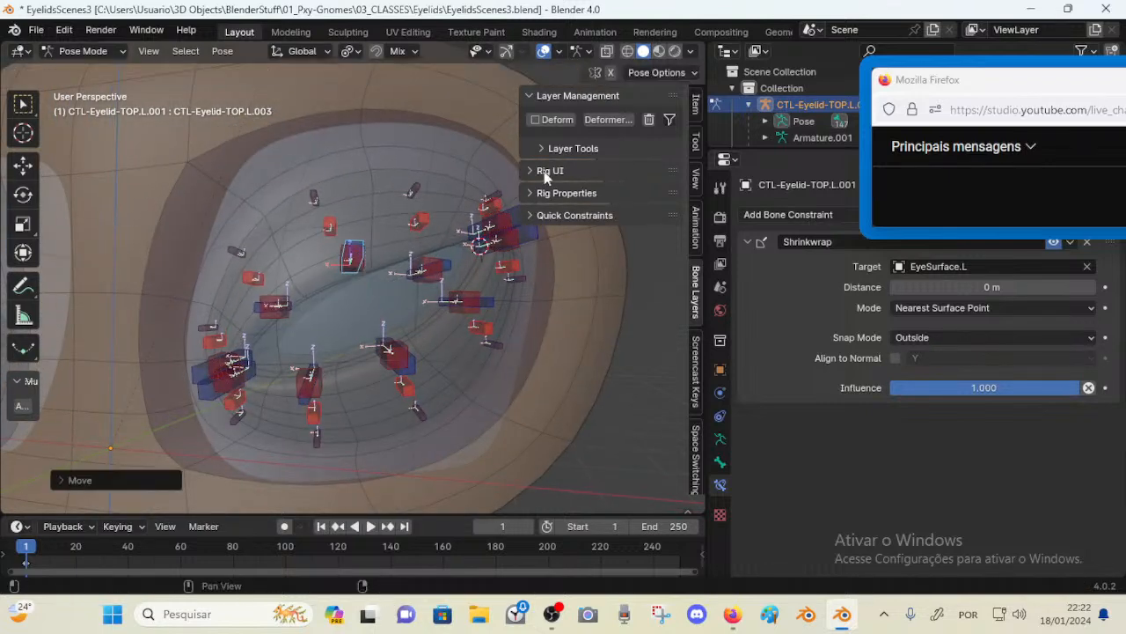
Browse the Item, Tool and View tabs of the sidebar, collapsing and expanding their panels
{"action": "left_click", "coordinate": [534, 97]}
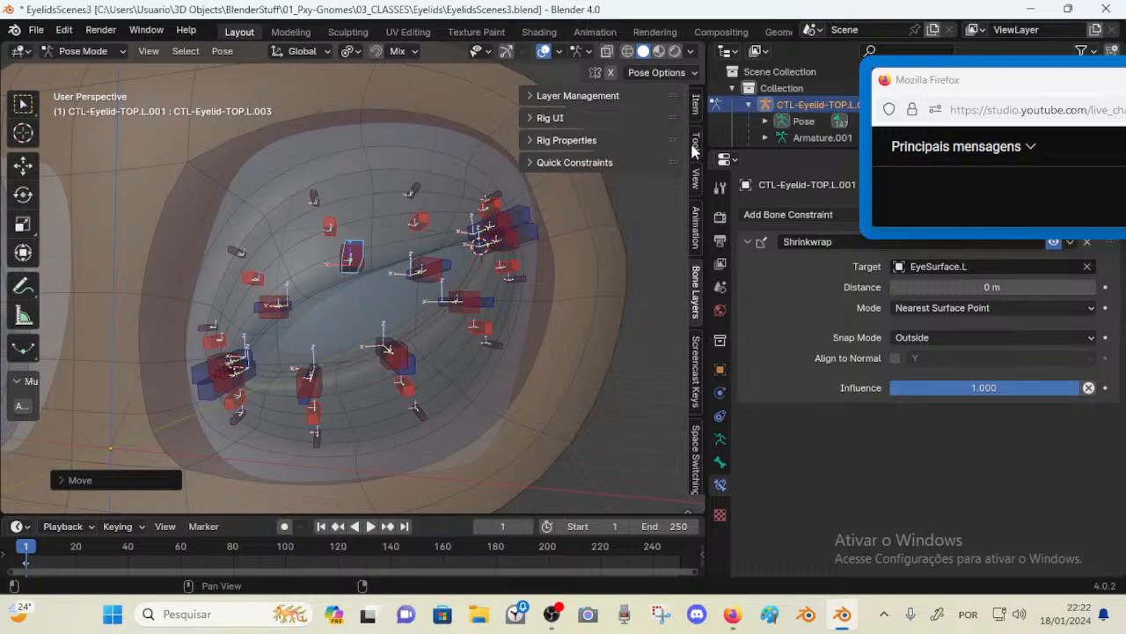
{"action": "left_click", "coordinate": [696, 106]}
{"action": "left_click", "coordinate": [696, 142]}
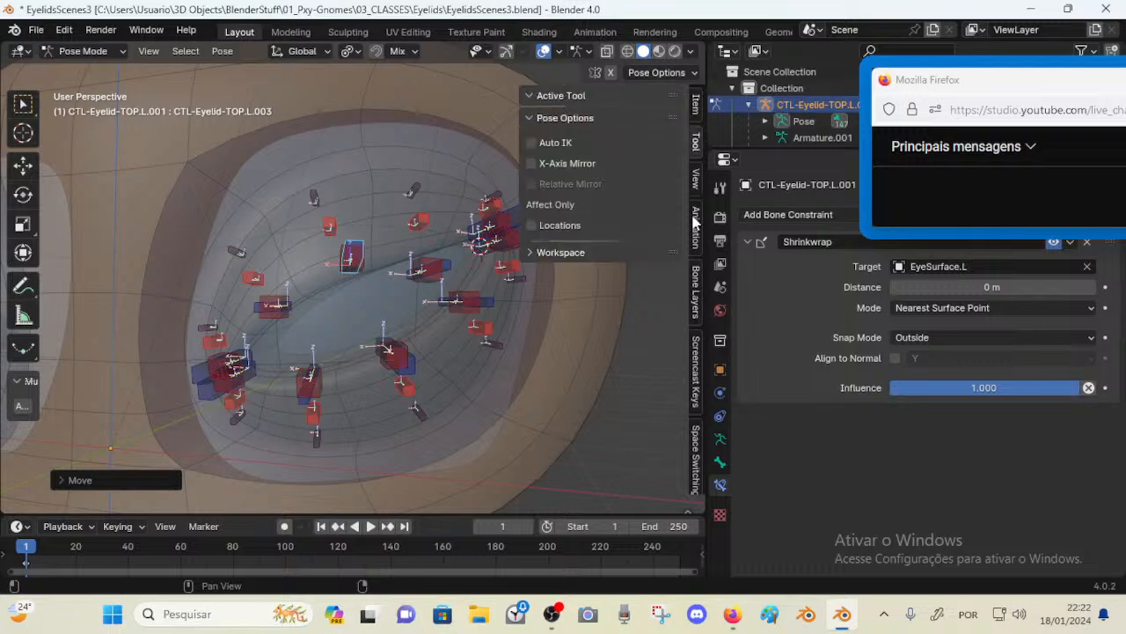
{"action": "left_click", "coordinate": [595, 115]}
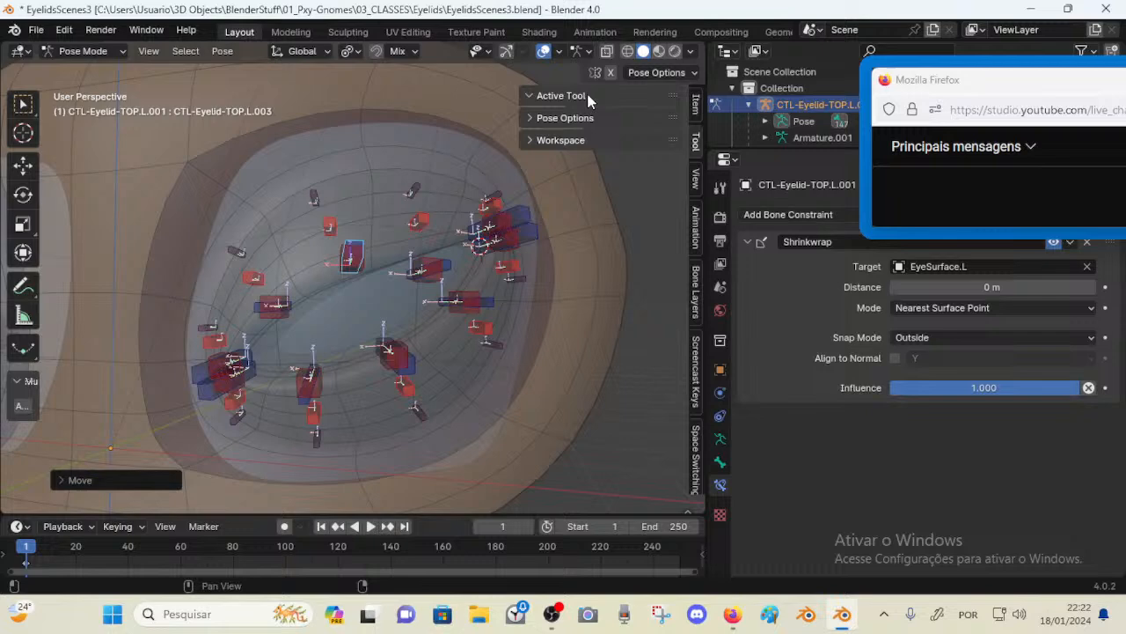
{"action": "left_click", "coordinate": [695, 222]}
{"action": "left_click", "coordinate": [699, 197]}
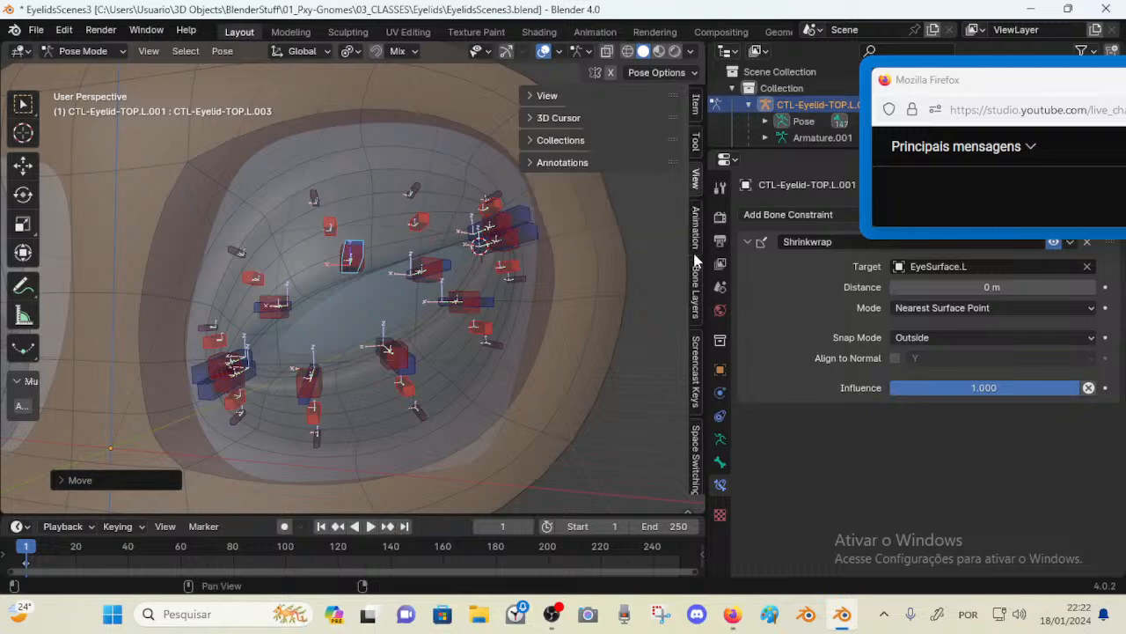
{"action": "left_click", "coordinate": [582, 115]}
{"action": "left_click", "coordinate": [588, 116]}
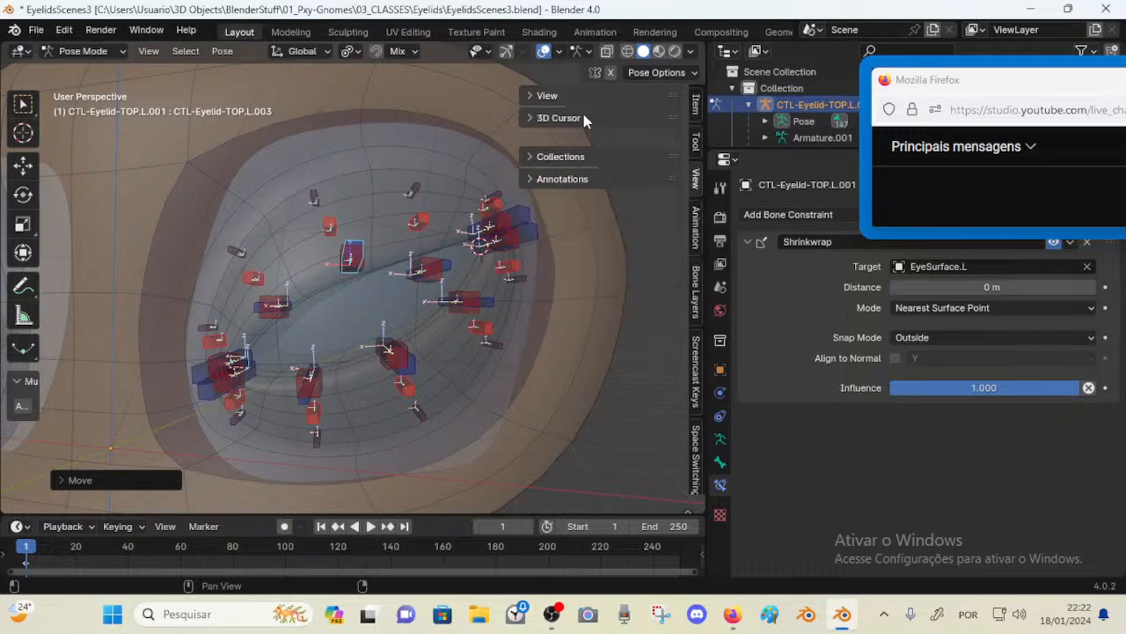
Return to the Bone Layers tab and expand Layer Management's Layer Tools section
{"action": "left_click", "coordinate": [697, 276]}
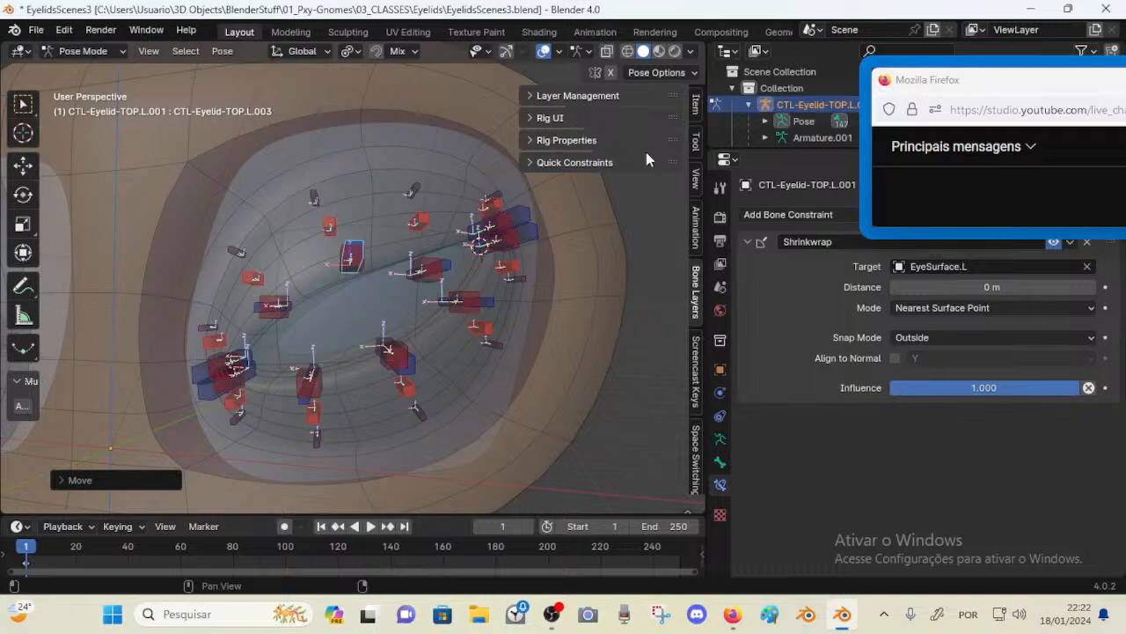
{"action": "left_click", "coordinate": [558, 93]}
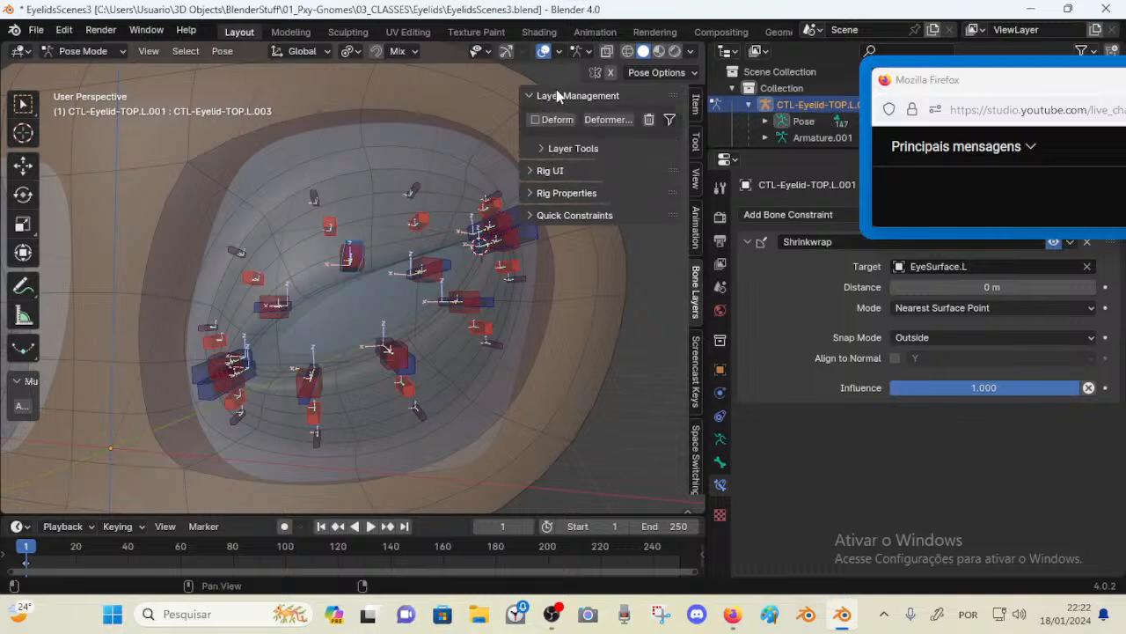
{"action": "left_click", "coordinate": [563, 151]}
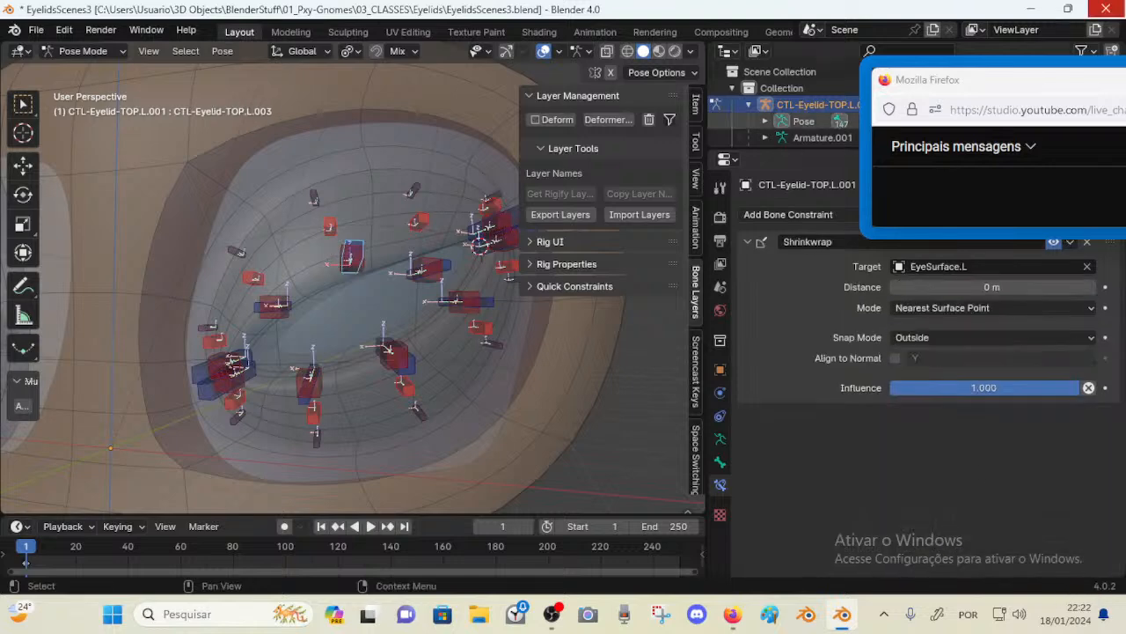
Quit Blender 4.0 without saving the file
{"action": "left_click", "coordinate": [1107, 7]}
{"action": "left_click", "coordinate": [595, 335]}
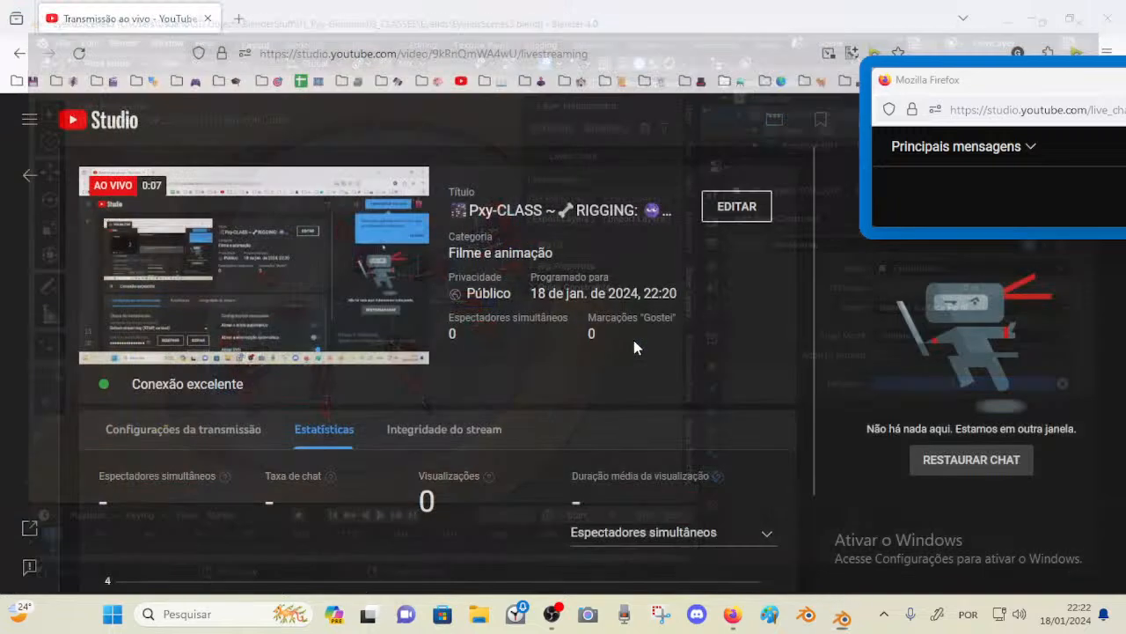
Minimize the browser and launch Blender 3.6 from the desktop shortcut, dismissing the splash screen
{"action": "left_click", "coordinate": [1019, 18]}
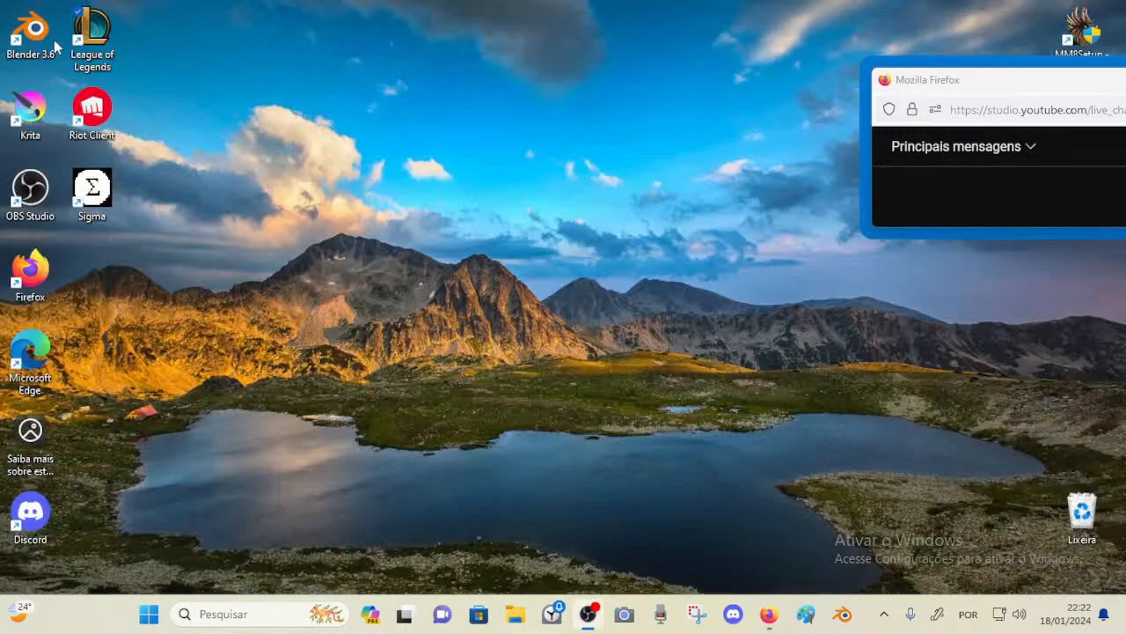
{"action": "left_click", "coordinate": [30, 35]}
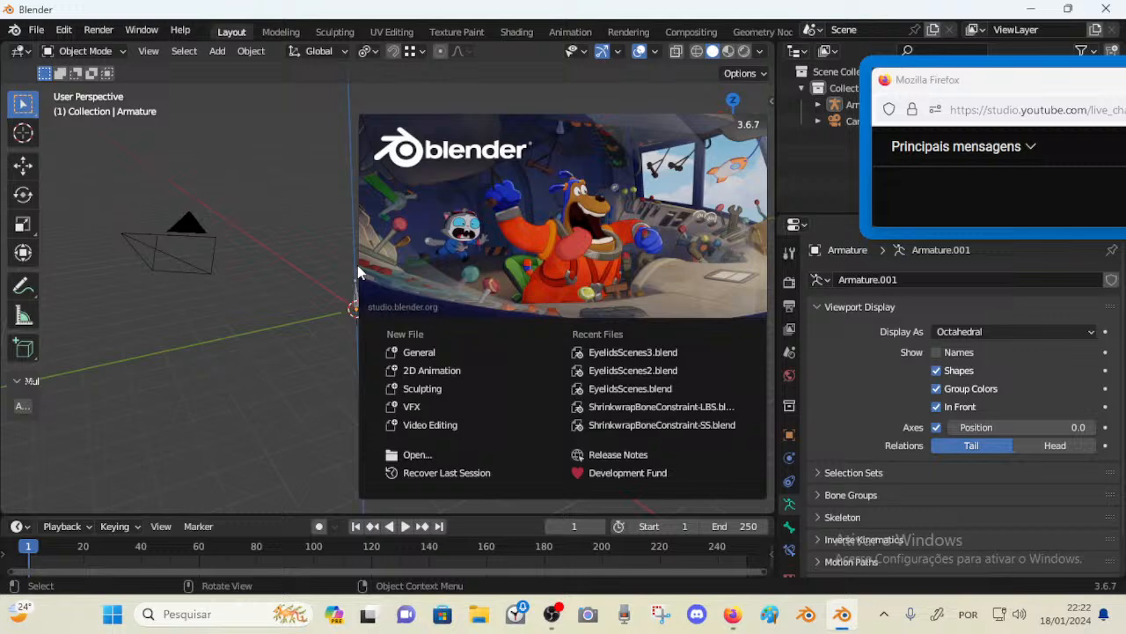
{"action": "left_click", "coordinate": [248, 159]}
Open the EyelidsScenes3.blend file from the Eyelids folder
{"action": "left_click", "coordinate": [36, 29]}
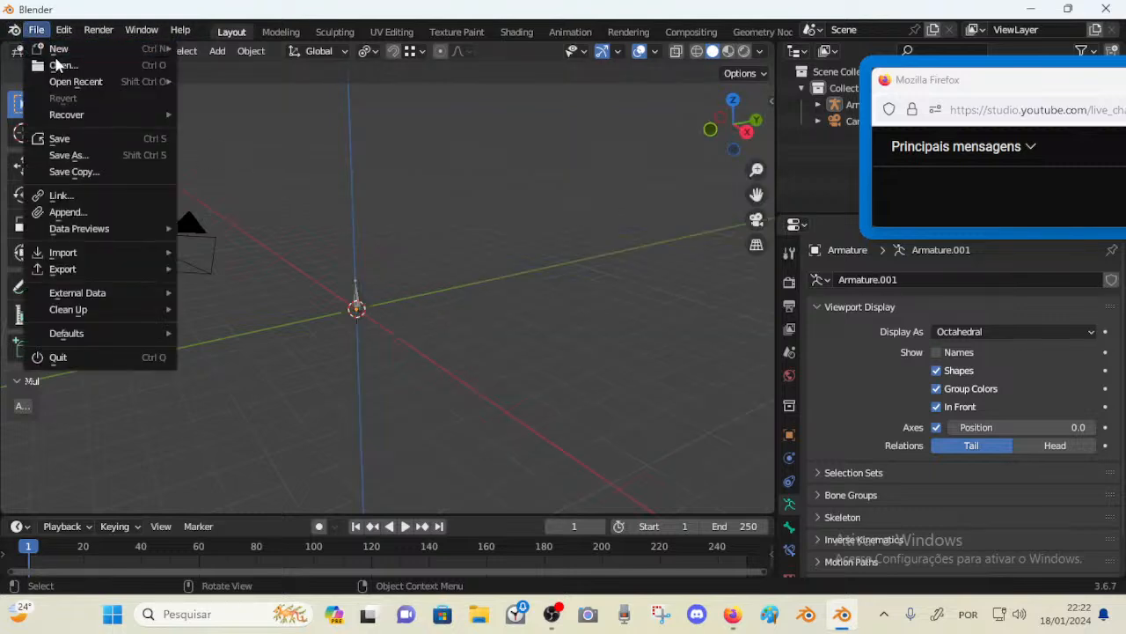
{"action": "left_click", "coordinate": [60, 65]}
{"action": "double_click", "coordinate": [348, 231]}
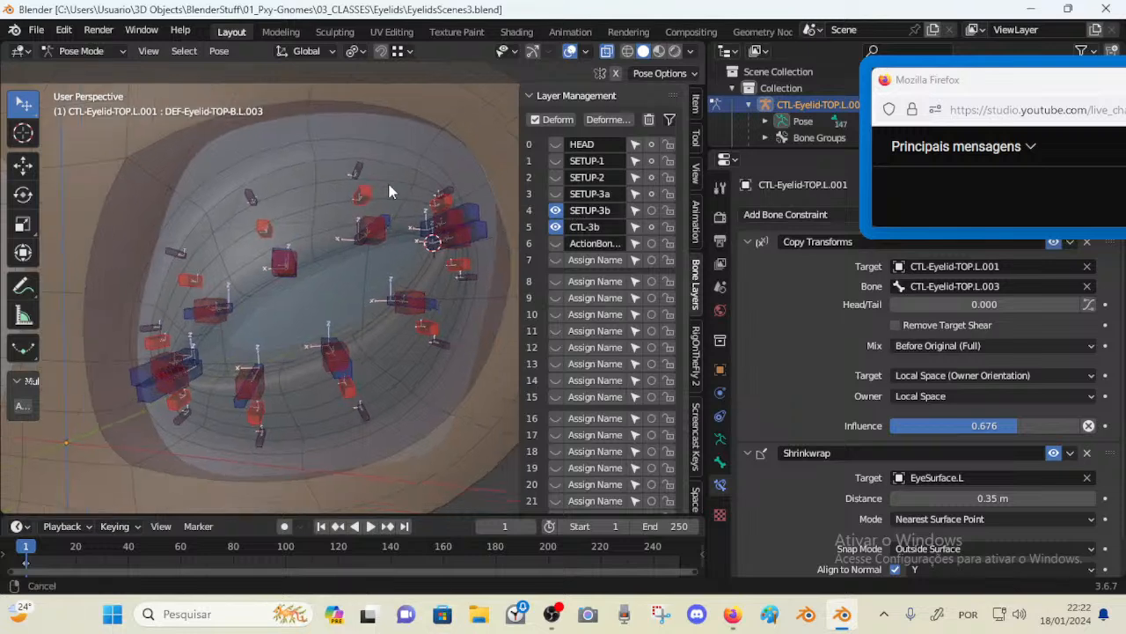
Widen the sidebar and clear the name of bone layer 6 in Layer Management
{"action": "mouse_move", "coordinate": [391, 192]}
{"action": "middle_mouse_down"}
{"action": "mouse_move", "coordinate": [379, 190]}
{"action": "mouse_move", "coordinate": [394, 192]}
{"action": "middle_mouse_up"}
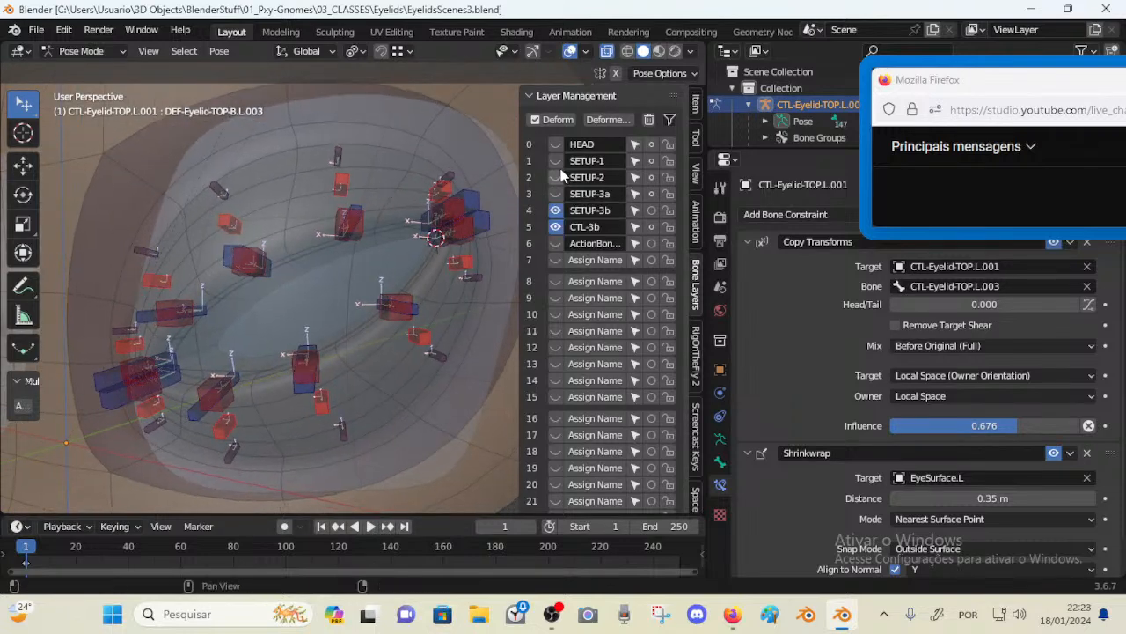
{"action": "left_click_drag", "start_coordinate": [523, 251], "coordinate": [484, 252]}
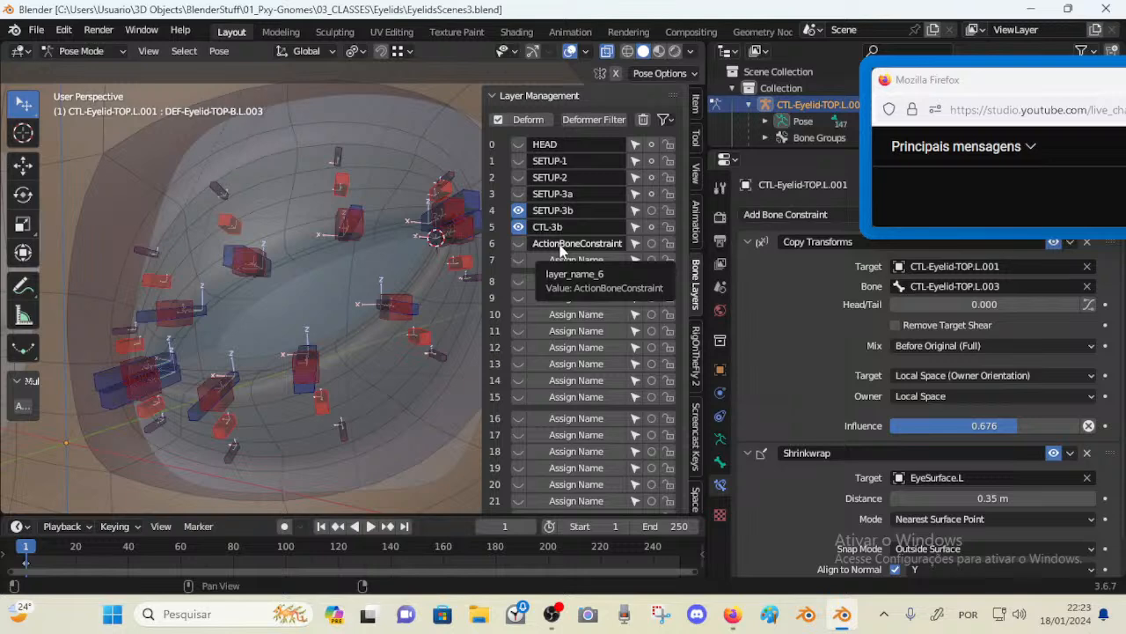
{"action": "key", "text": "BackSpace"}
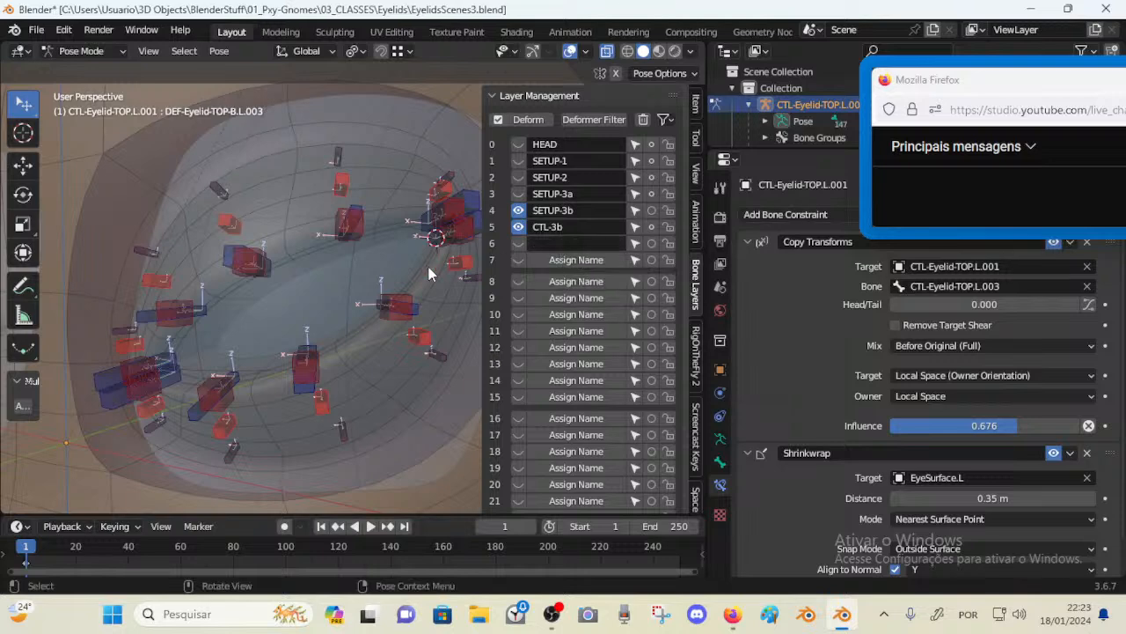
Examine the eyelid control bones by orbiting and flying through the viewport, then hide the sidebar
{"action": "middle_click_drag", "start_coordinate": [429, 266], "coordinate": [389, 267]}
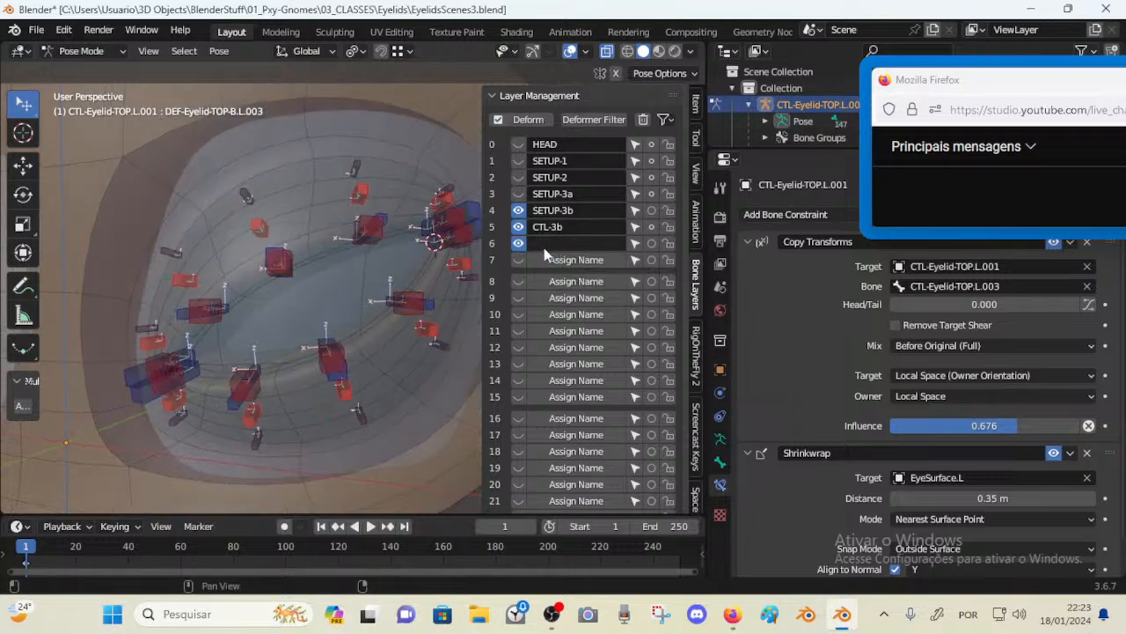
{"action": "middle_click_drag", "start_coordinate": [544, 247], "coordinate": [383, 245]}
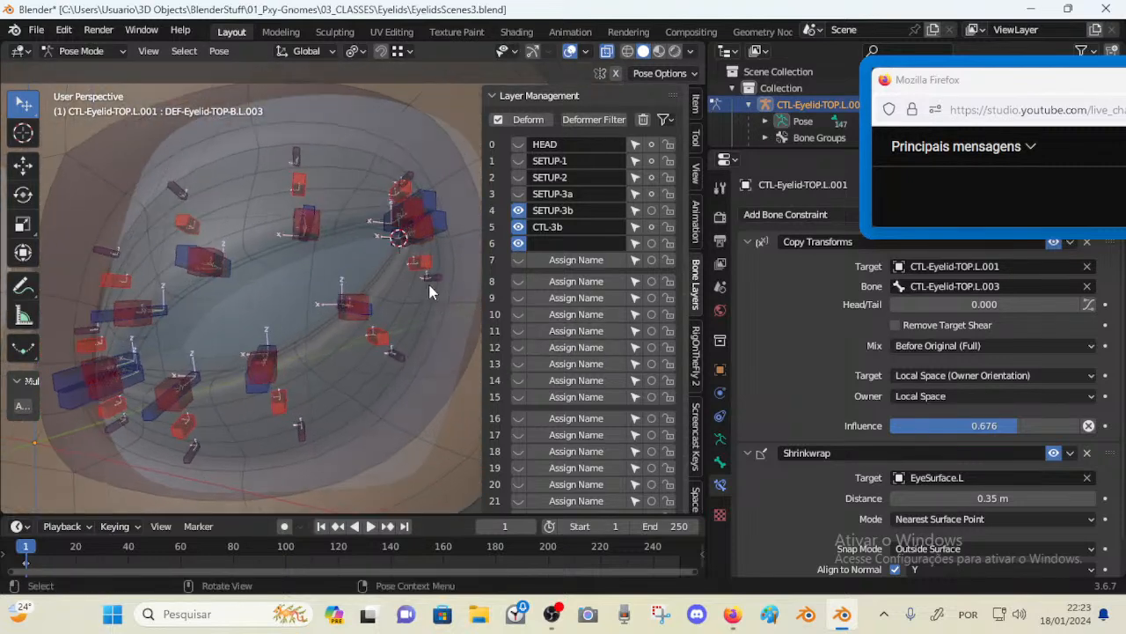
{"action": "key", "text": "alt+z"}
{"action": "key", "text": "alt+z"}
{"action": "middle_click_drag", "start_coordinate": [359, 279], "coordinate": [435, 261]}
{"action": "middle_click_drag", "start_coordinate": [327, 211], "coordinate": [326, 203]}
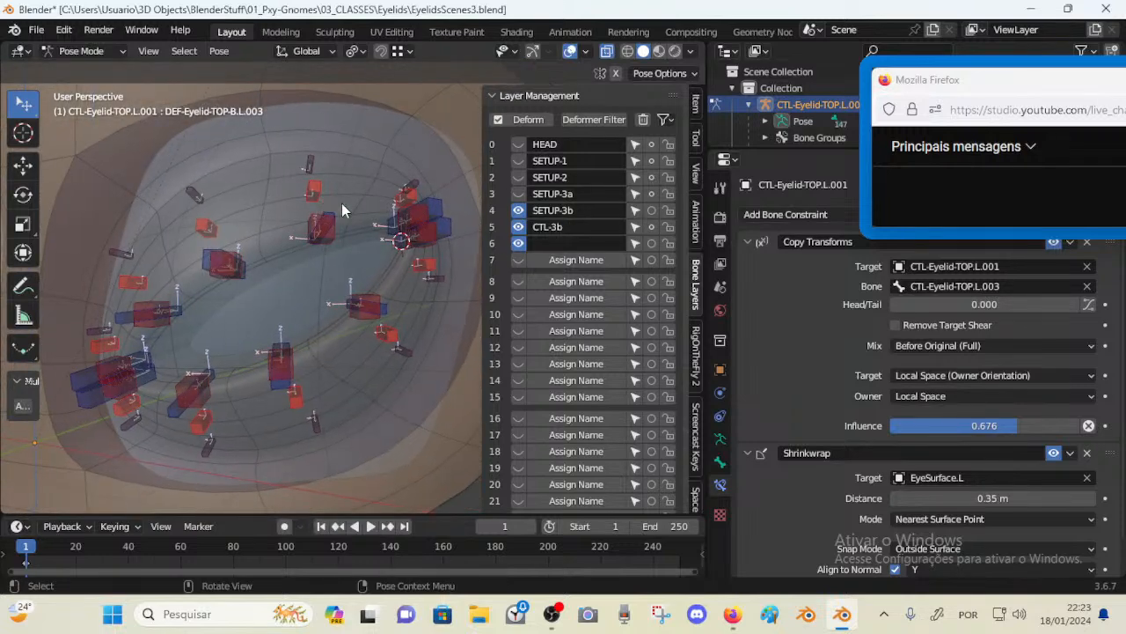
{"action": "middle_click_drag", "start_coordinate": [478, 252], "coordinate": [359, 280]}
{"action": "key", "text": "shift+grave"}
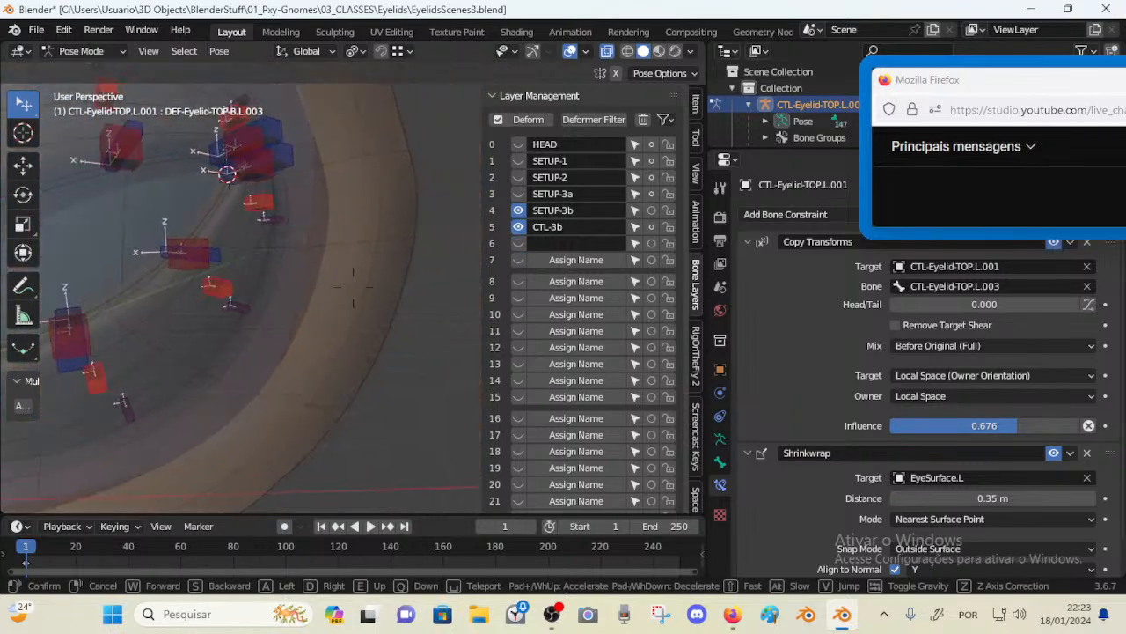
{"action": "key", "text": "w"}
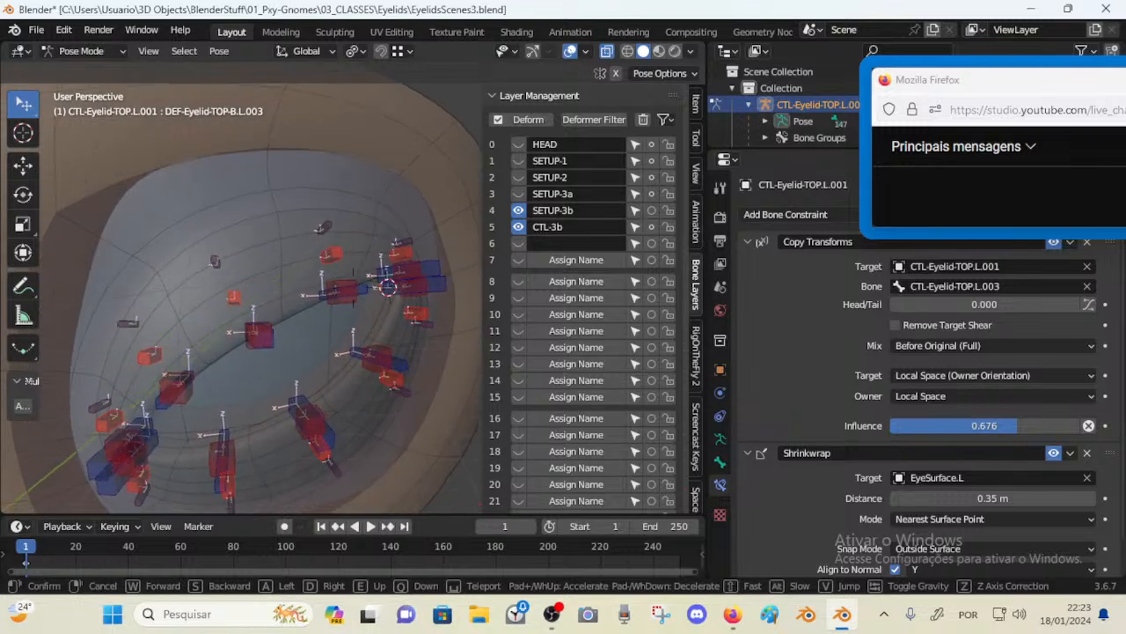
{"action": "key", "text": "s"}
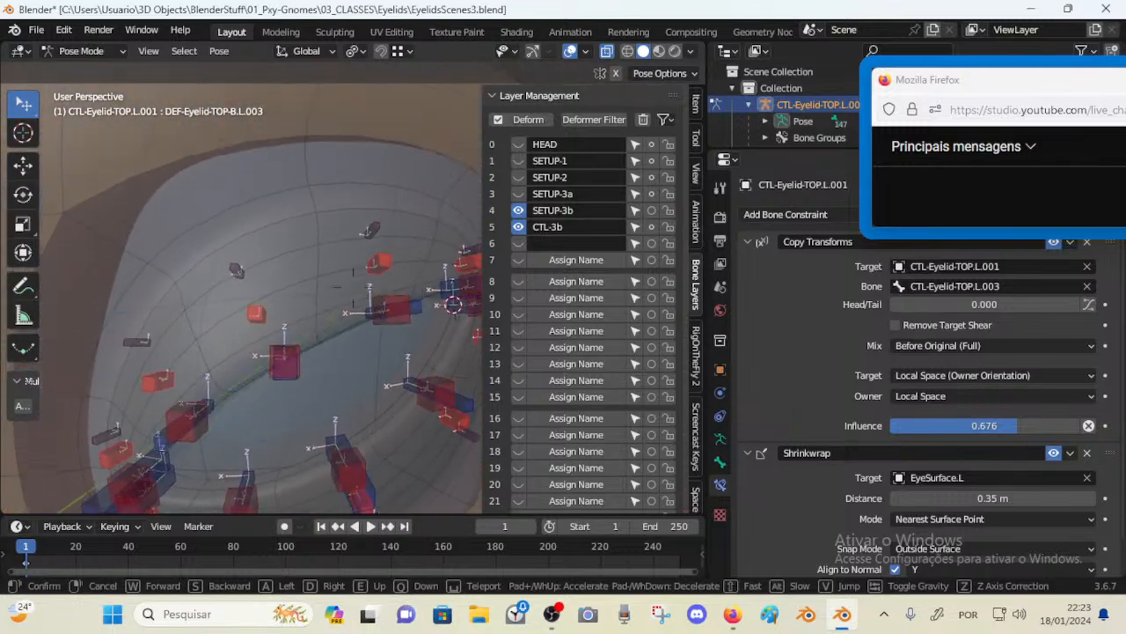
{"action": "left_click", "coordinate": [340, 274]}
{"action": "key", "text": "n"}
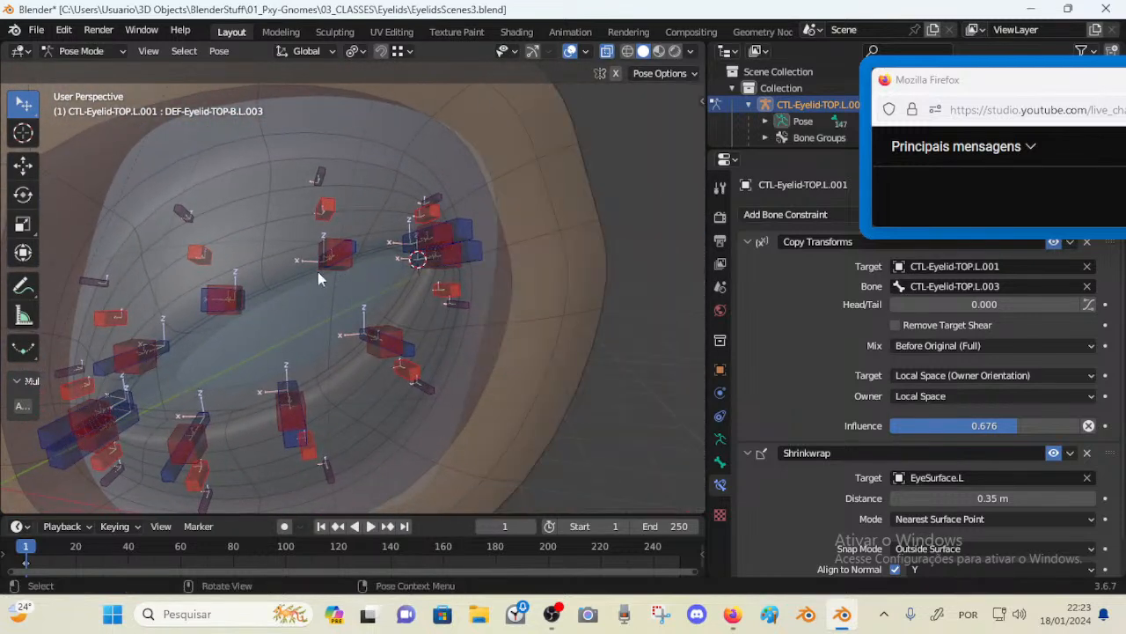
Select an upper-lid control bone and move it upward over the eye surface twice
{"action": "left_click", "coordinate": [235, 298]}
{"action": "middle_click_drag", "start_coordinate": [281, 295], "coordinate": [335, 282]}
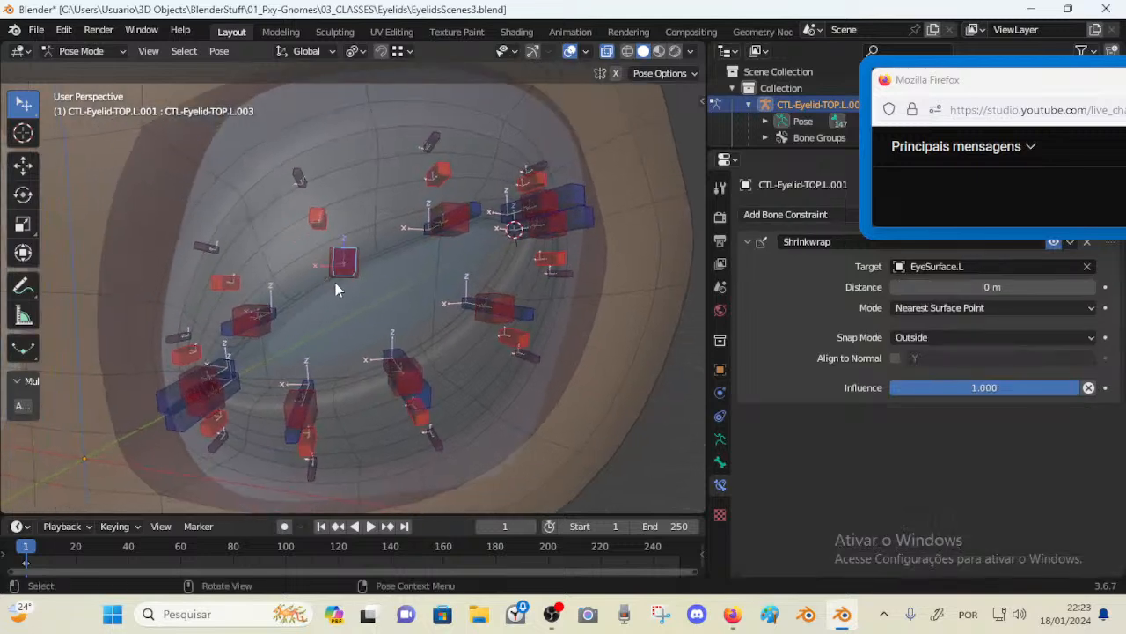
{"action": "key", "text": "g"}
{"action": "left_click", "coordinate": [349, 283]}
{"action": "key", "text": "g"}
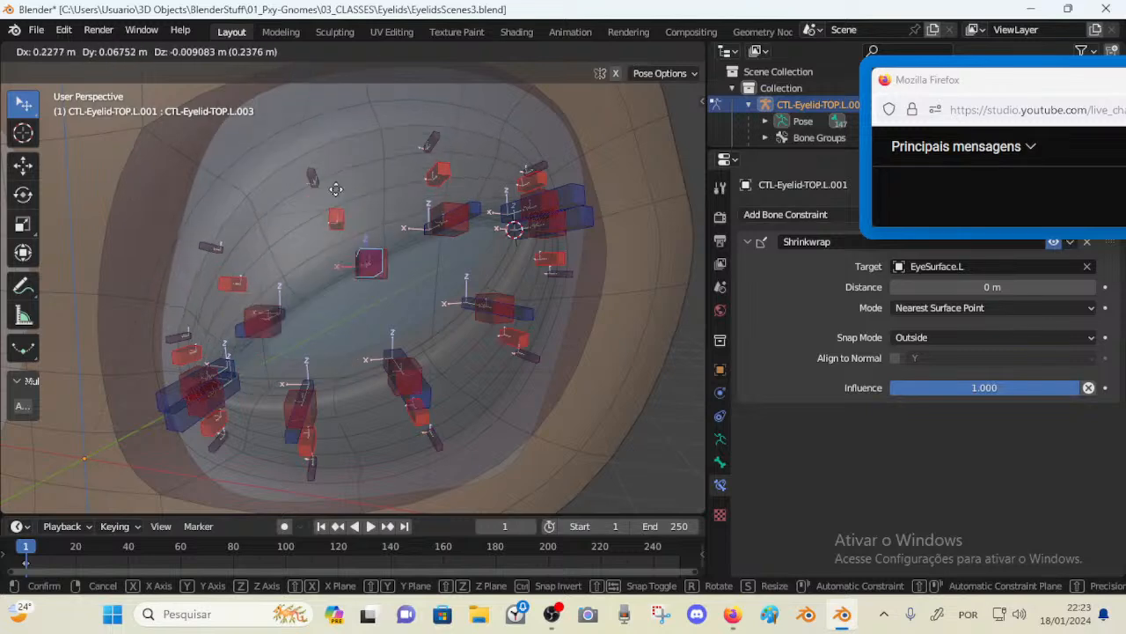
{"action": "left_click", "coordinate": [339, 203]}
{"action": "middle_click_drag", "start_coordinate": [278, 195], "coordinate": [304, 258]}
{"action": "scroll", "coordinate": [330, 265], "scroll_direction": "up", "scroll_amount": 2}
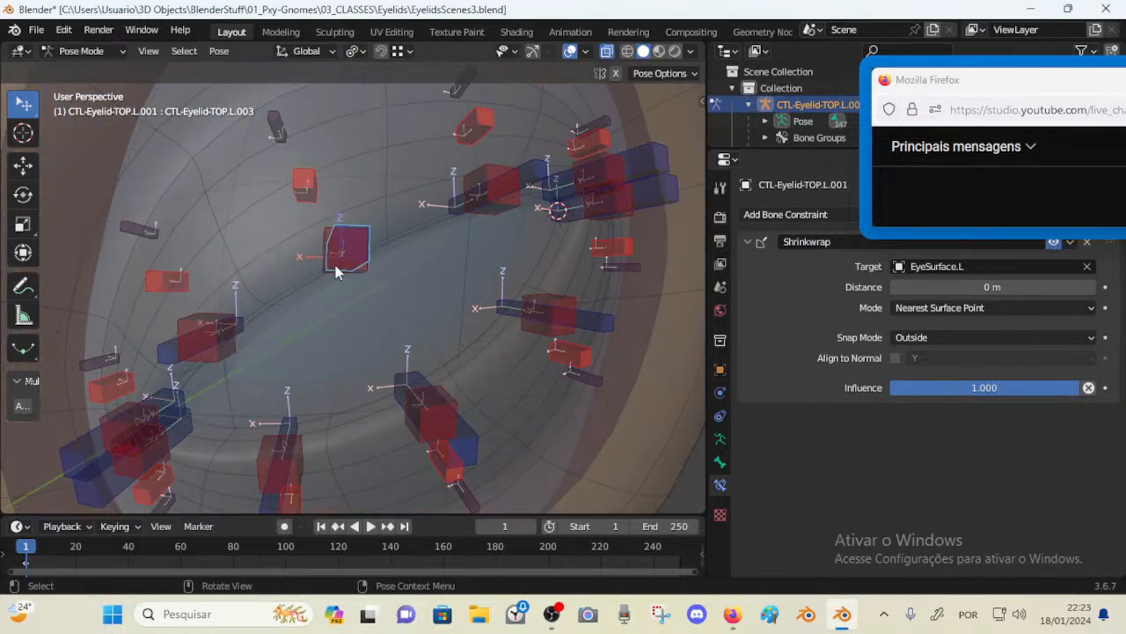
{"action": "key", "text": "g"}
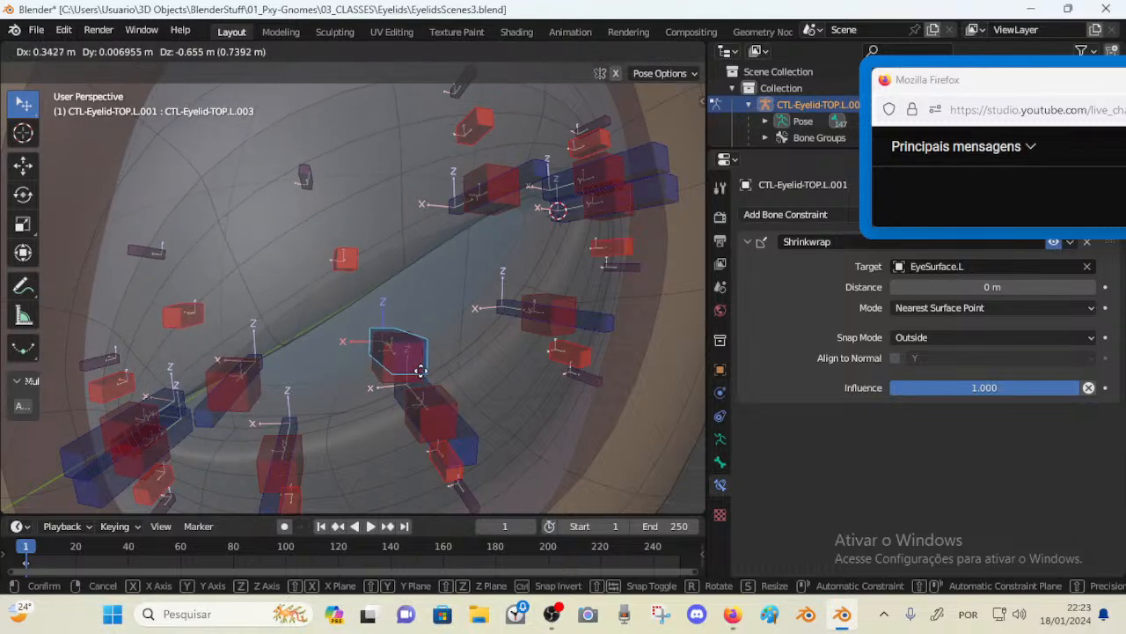
{"action": "right_click", "coordinate": [415, 356]}
Select another upper-lid control bone and move it across the eyeball
{"action": "middle_click_drag", "start_coordinate": [359, 266], "coordinate": [348, 153]}
{"action": "left_click", "coordinate": [305, 190]}
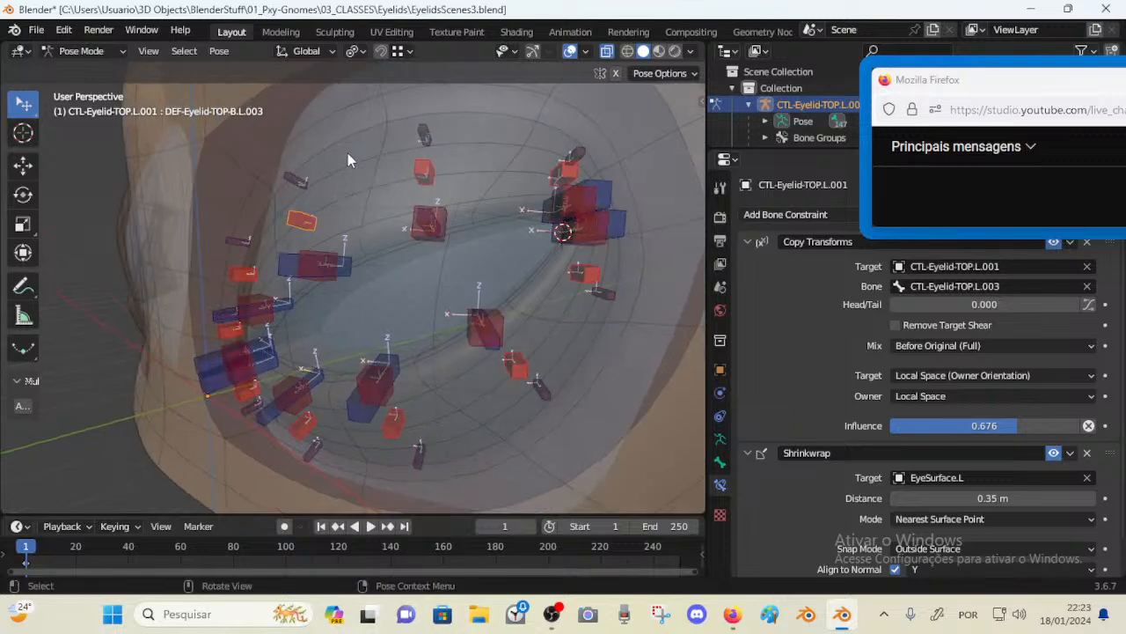
{"action": "middle_click_drag", "start_coordinate": [378, 244], "coordinate": [382, 176]}
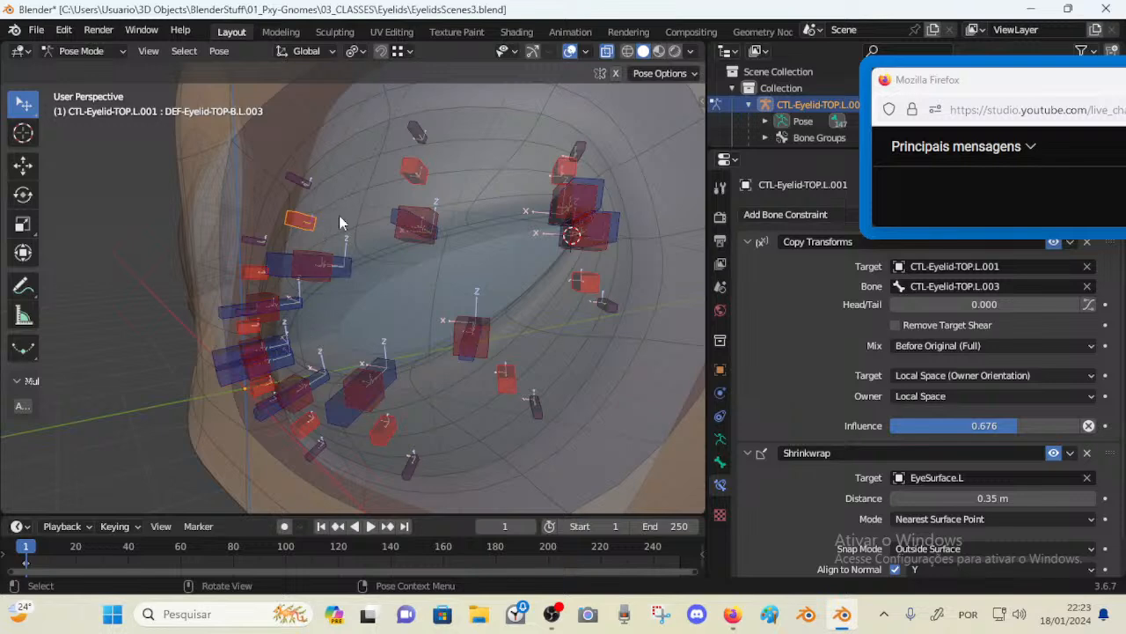
{"action": "middle_click_drag", "start_coordinate": [286, 229], "coordinate": [372, 240]}
{"action": "middle_click_drag", "start_coordinate": [306, 256], "coordinate": [374, 250]}
{"action": "scroll", "coordinate": [342, 262], "scroll_direction": "up", "scroll_amount": 2}
{"action": "left_click", "coordinate": [384, 251]}
{"action": "key", "text": "g"}
{"action": "left_click", "coordinate": [429, 368]}
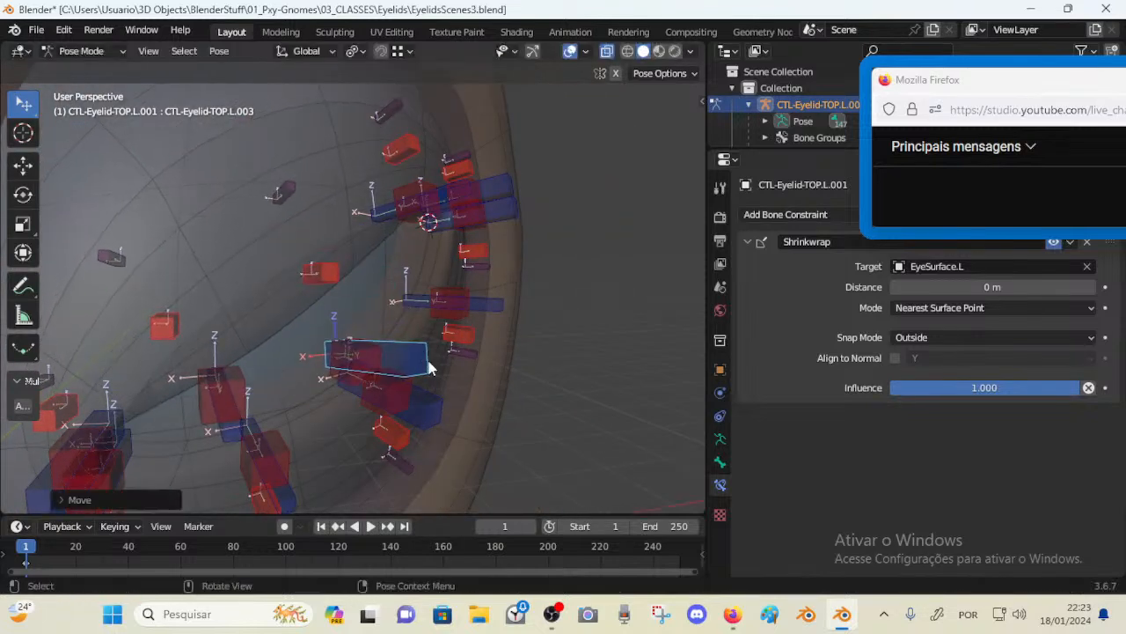
Grab the upper-lid control again and drag it to a new position on the eye surface
{"action": "middle_click_drag", "start_coordinate": [430, 368], "coordinate": [334, 325]}
{"action": "key", "text": "g"}
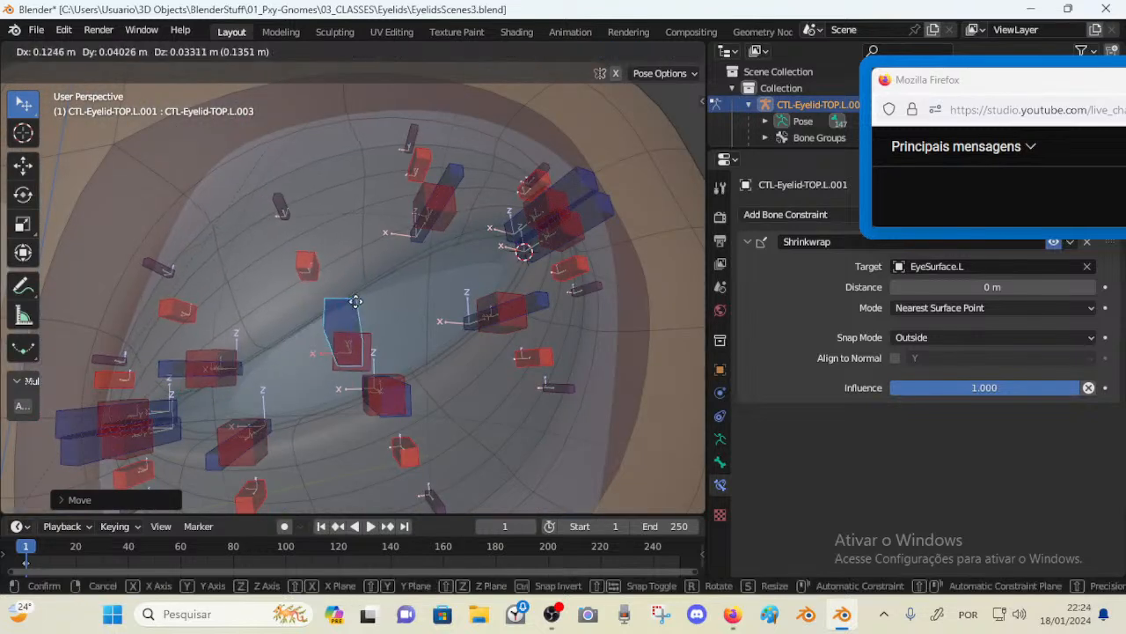
{"action": "left_click_drag", "start_coordinate": [356, 302], "coordinate": [368, 319]}
{"action": "middle_click_drag", "start_coordinate": [368, 318], "coordinate": [390, 362]}
{"action": "left_click_drag", "start_coordinate": [371, 354], "coordinate": [377, 324]}
{"action": "left_click_drag", "start_coordinate": [448, 176], "coordinate": [447, 262]}
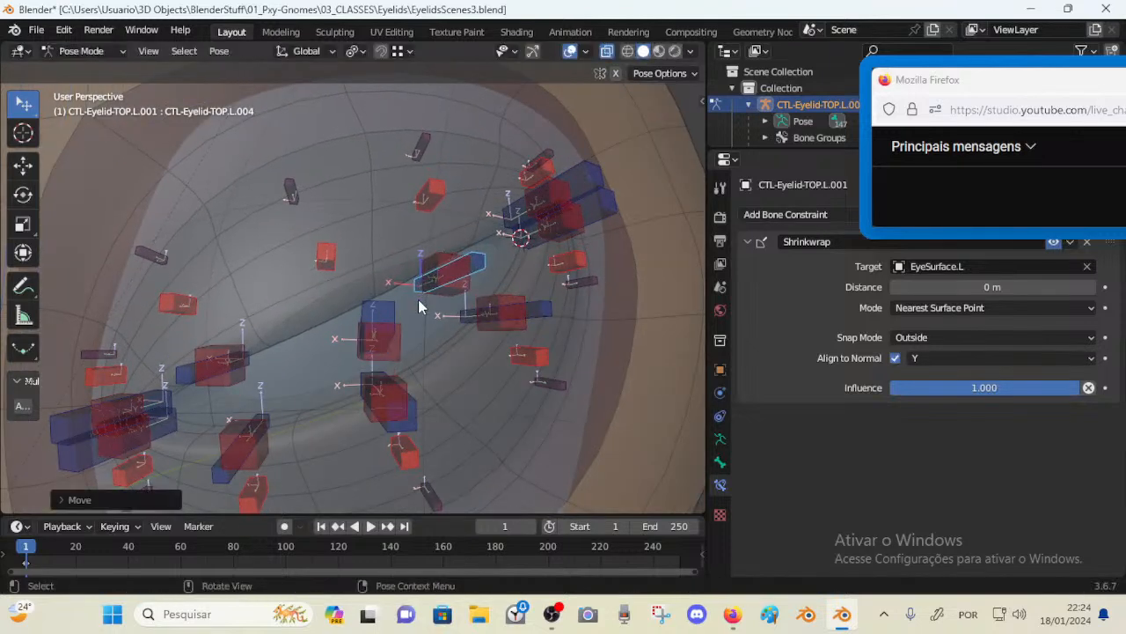
{"action": "left_click_drag", "start_coordinate": [399, 338], "coordinate": [406, 284]}
{"action": "scroll", "coordinate": [405, 285], "scroll_direction": "down", "scroll_amount": 5}
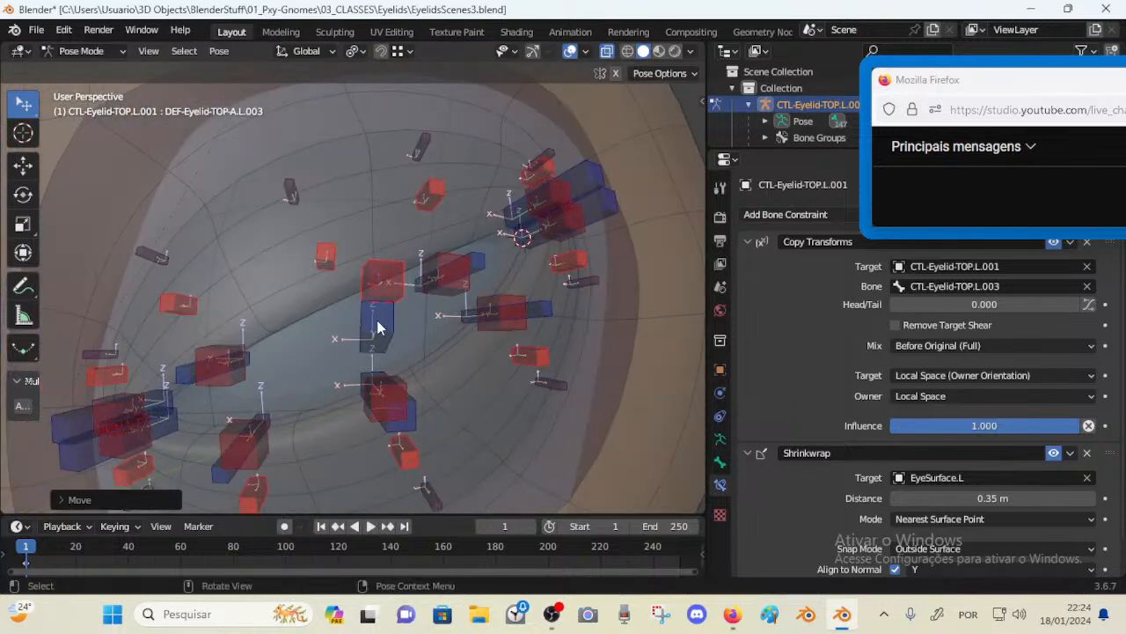
Select all bones and clear their locations
{"action": "middle_click_drag", "start_coordinate": [367, 318], "coordinate": [380, 308]}
{"action": "key", "text": "a"}
{"action": "key", "text": "alt+g"}
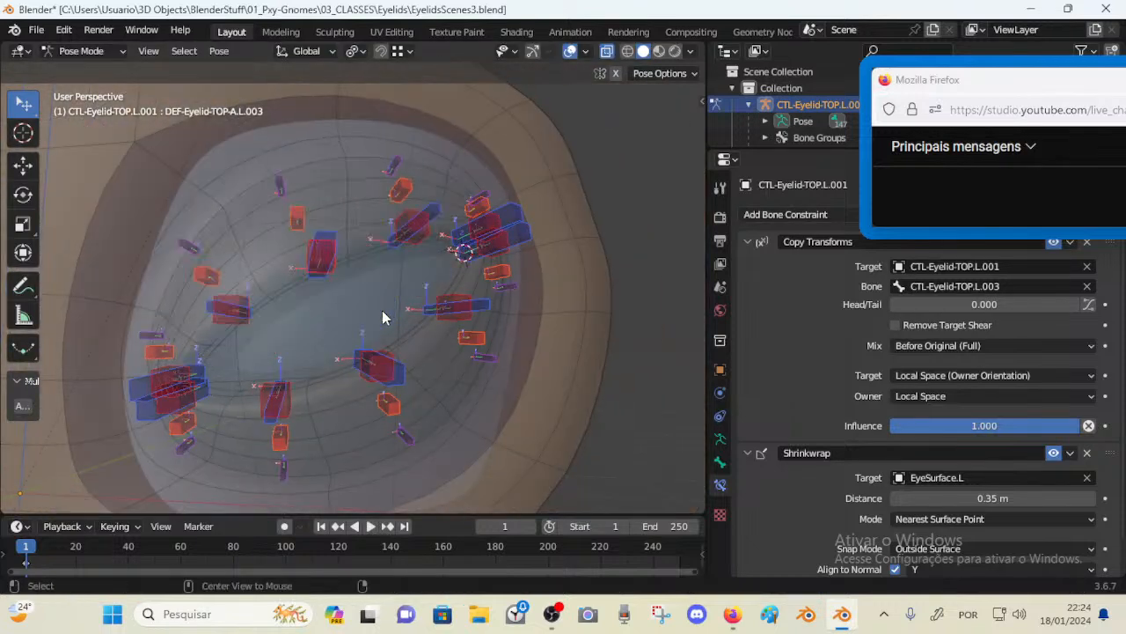
Move the middle upper-lid control down toward the lower lid, repositioning it twice
{"action": "left_click", "coordinate": [334, 245]}
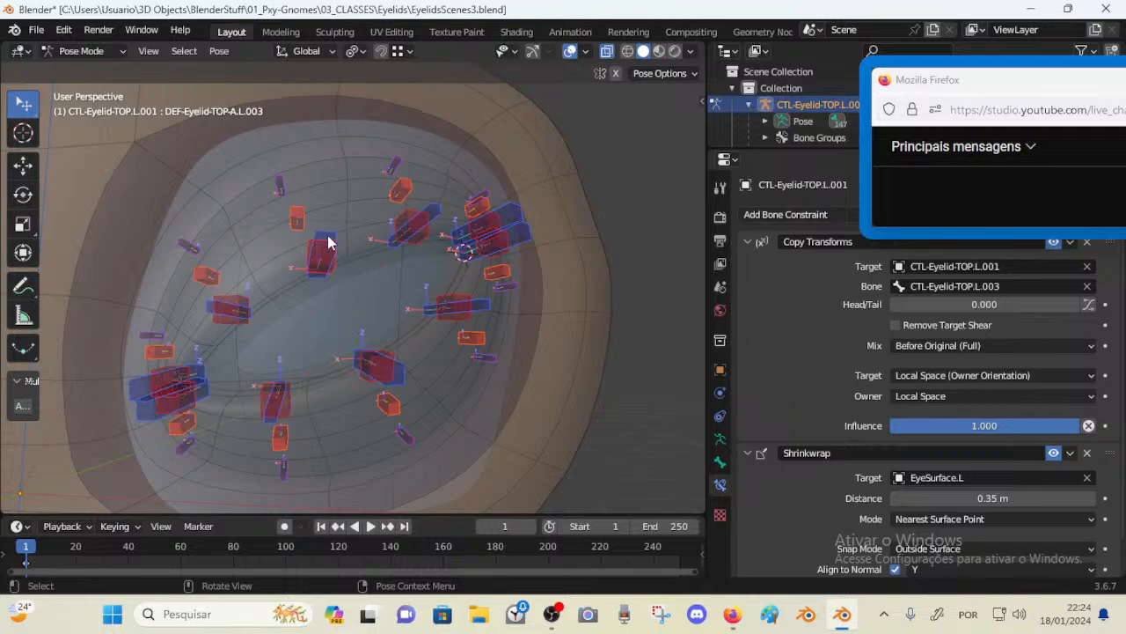
{"action": "middle_click_drag", "start_coordinate": [335, 245], "coordinate": [340, 243]}
{"action": "scroll", "coordinate": [340, 242], "scroll_direction": "up", "scroll_amount": 6}
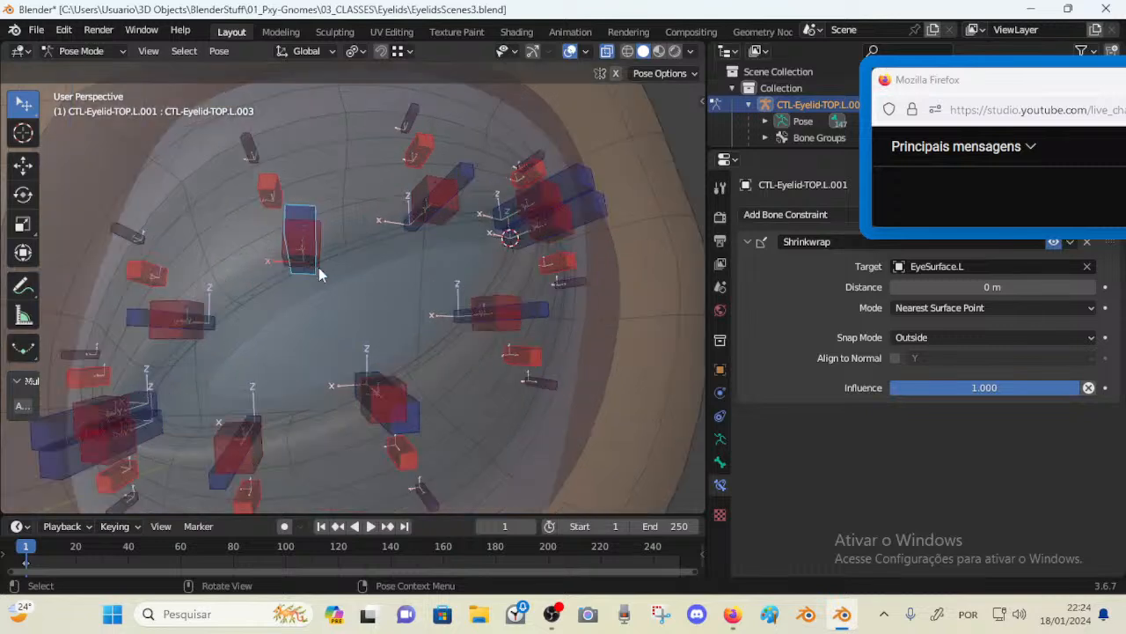
{"action": "key", "text": "g"}
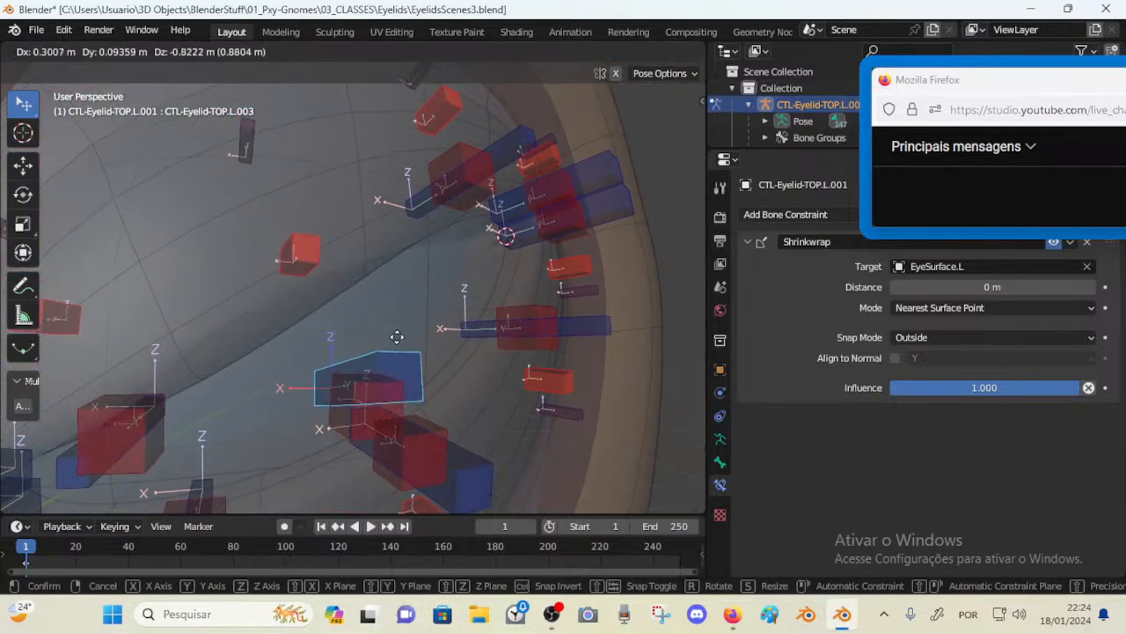
{"action": "left_click", "coordinate": [373, 291]}
{"action": "scroll", "coordinate": [373, 293], "scroll_direction": "down", "scroll_amount": 5}
{"action": "key", "text": "g"}
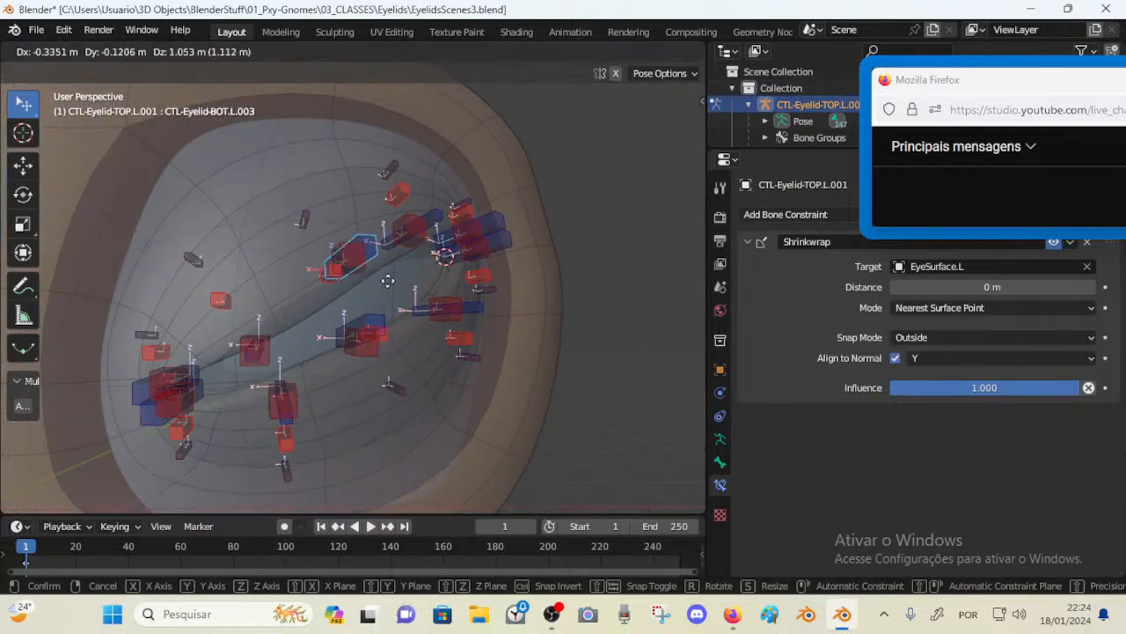
{"action": "left_click", "coordinate": [370, 315]}
{"action": "key", "text": "g"}
{"action": "left_click", "coordinate": [372, 311]}
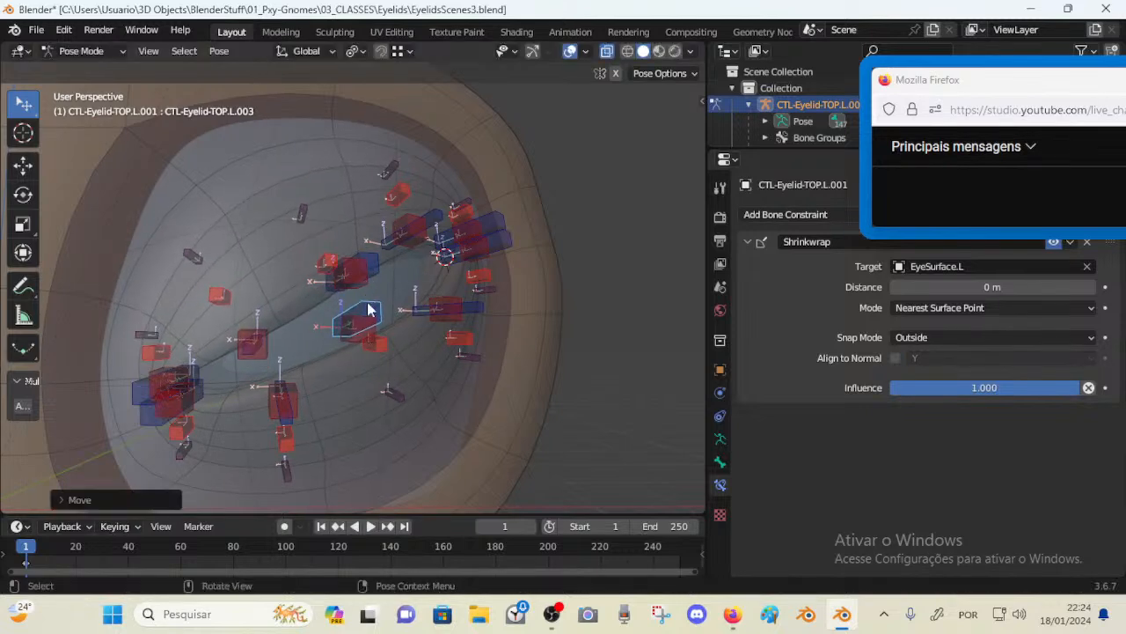
Select a neighbouring upper-lid control bone and move it downward
{"action": "middle_click_drag", "start_coordinate": [372, 311], "coordinate": [336, 303]}
{"action": "left_click", "coordinate": [351, 272]}
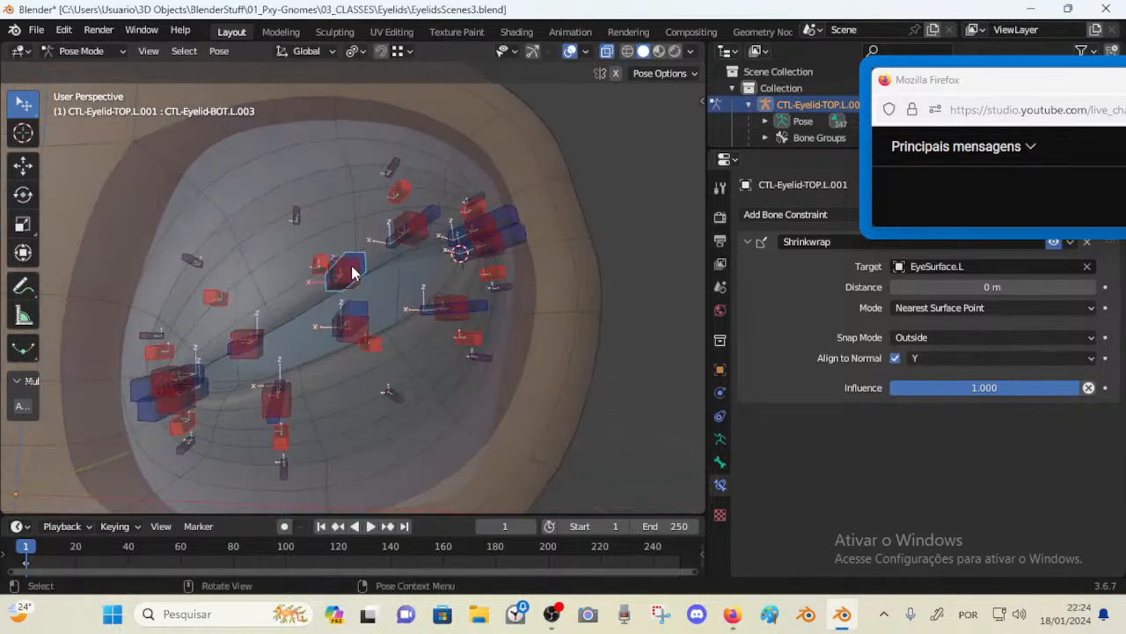
{"action": "left_click", "coordinate": [415, 232]}
{"action": "key", "text": "g"}
{"action": "left_click", "coordinate": [420, 297]}
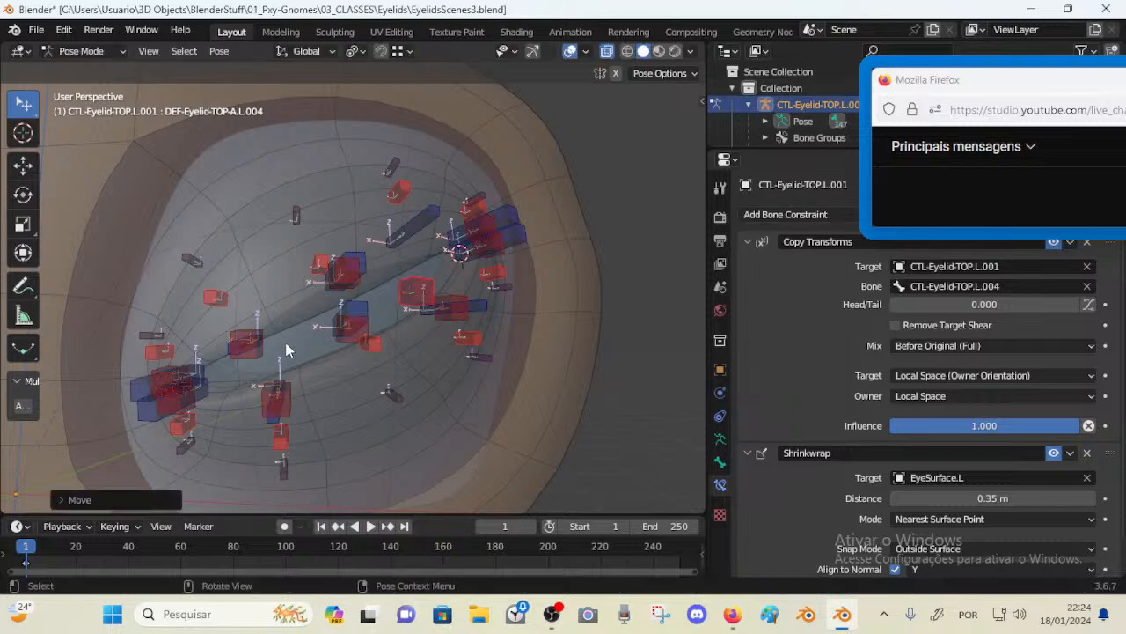
Move a lower-left control bone, then select all bones and clear their locations
{"action": "left_click", "coordinate": [253, 344]}
{"action": "key", "text": "g"}
{"action": "left_click", "coordinate": [268, 366]}
{"action": "key", "text": "a"}
{"action": "key", "text": "alt+g"}
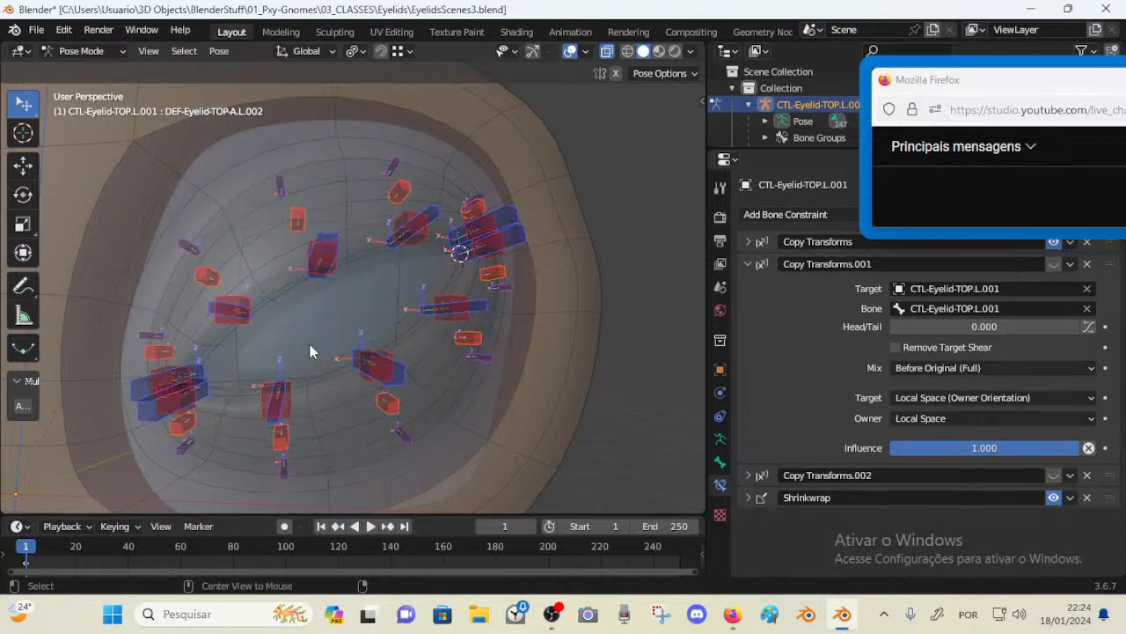
Drag the middle upper-lid control to new positions, then select all bones and clear their locations
{"action": "left_click_drag", "start_coordinate": [331, 242], "coordinate": [373, 321]}
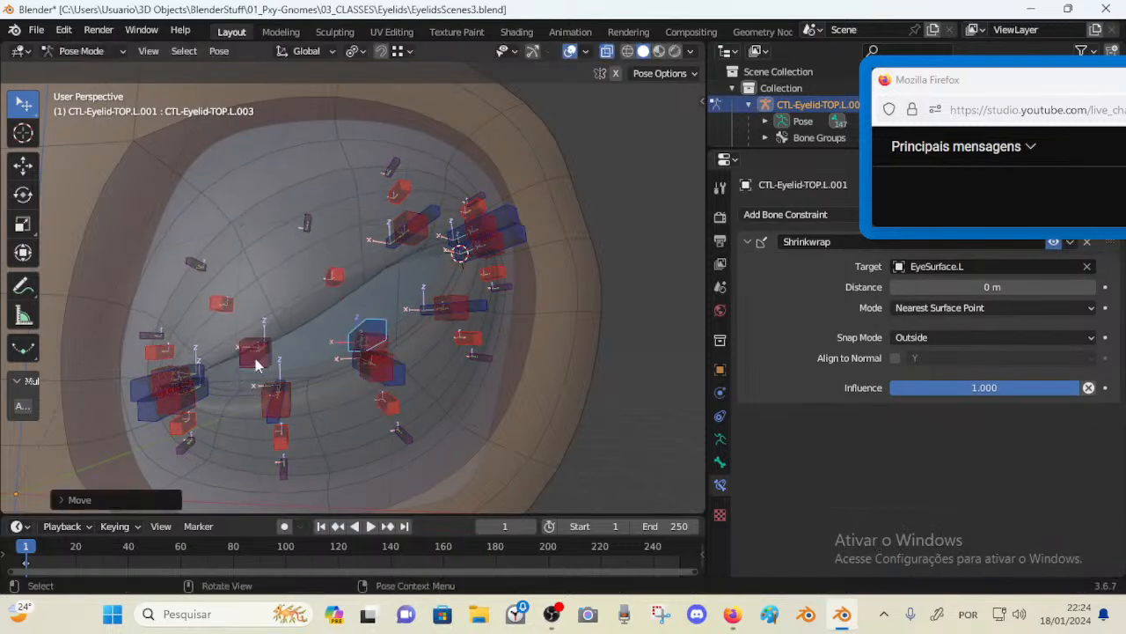
{"action": "left_click", "coordinate": [252, 364]}
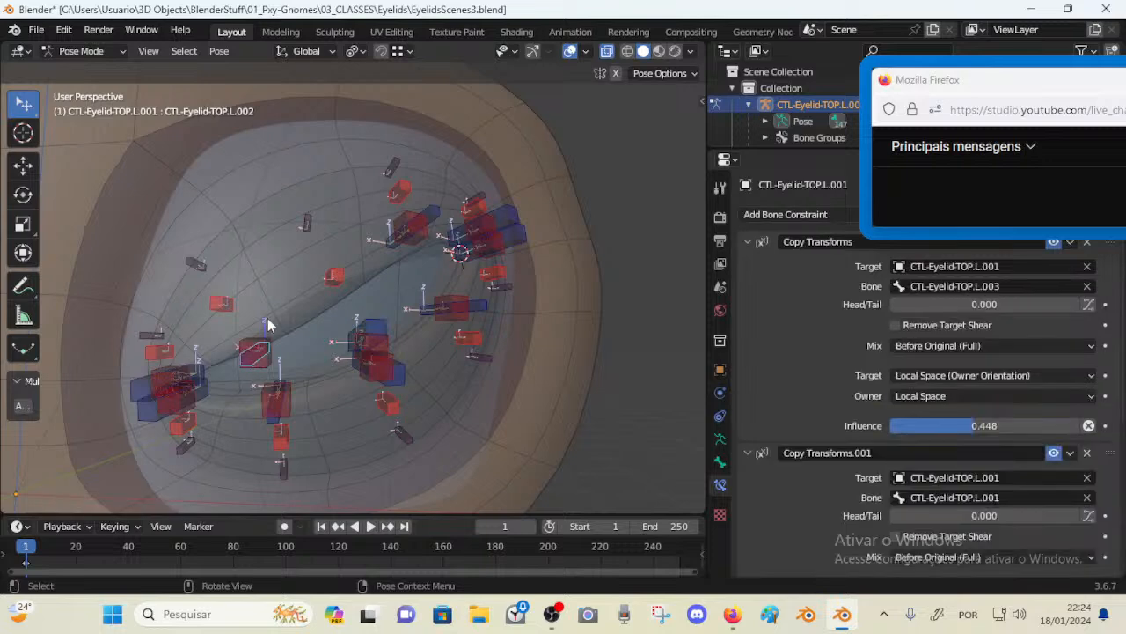
{"action": "scroll", "coordinate": [306, 273], "scroll_direction": "up", "scroll_amount": 4}
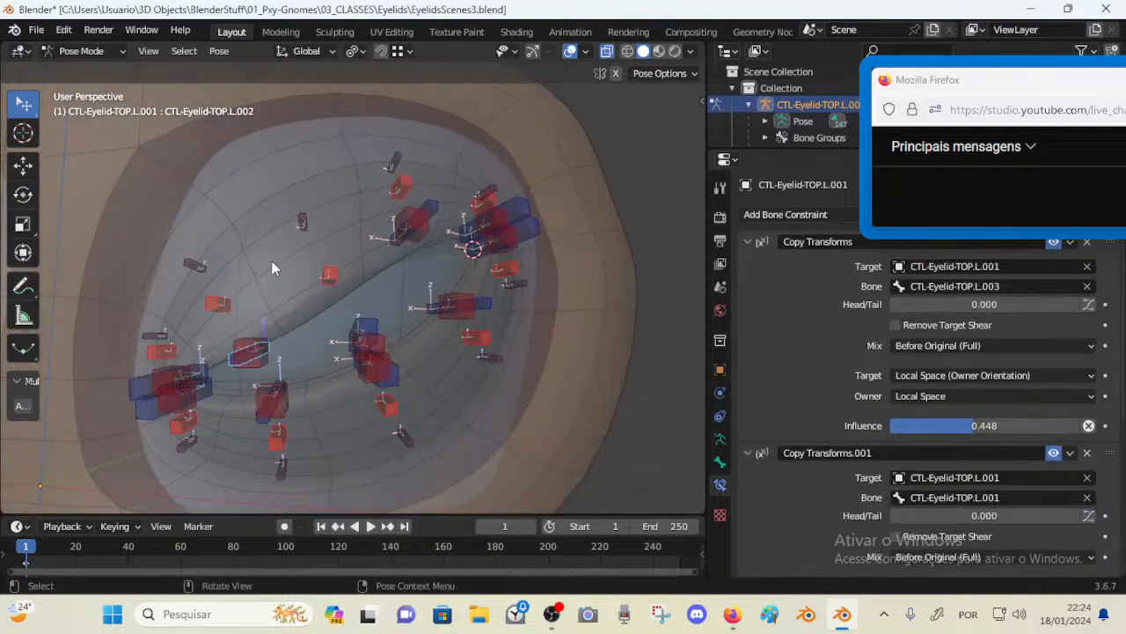
{"action": "middle_click_drag", "start_coordinate": [282, 264], "coordinate": [349, 269]}
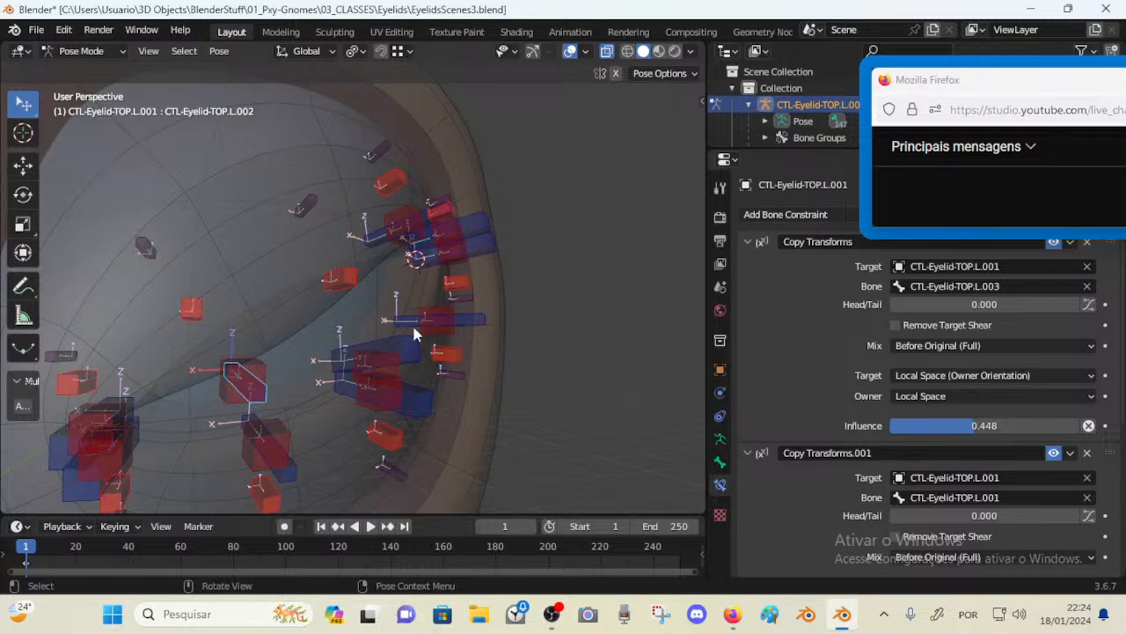
{"action": "middle_click_drag", "start_coordinate": [414, 334], "coordinate": [387, 334]}
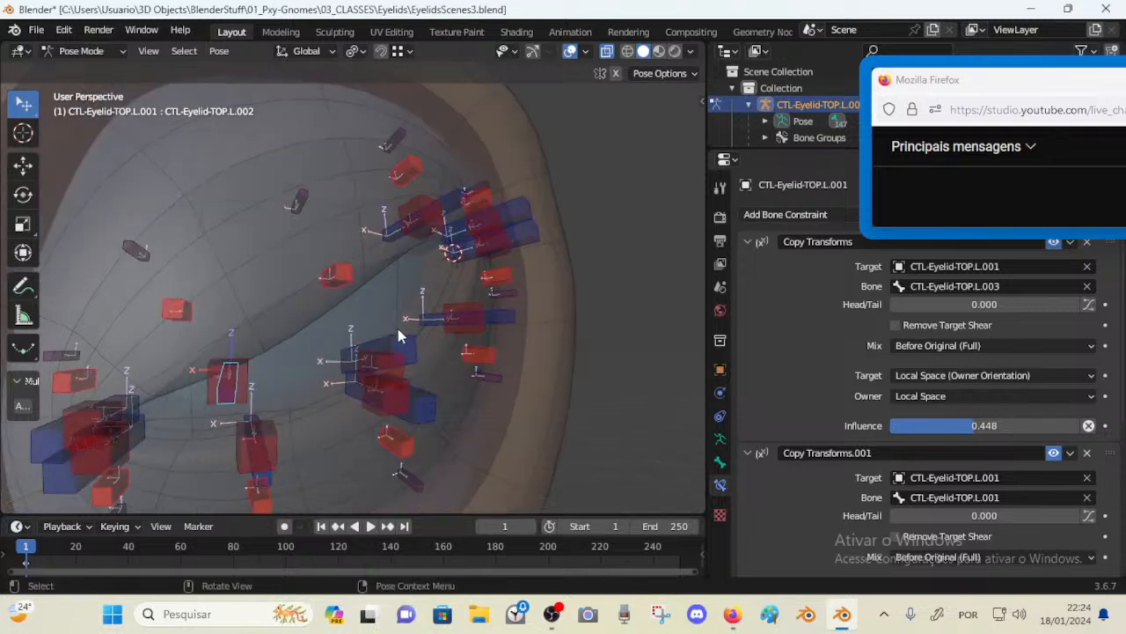
{"action": "left_click", "coordinate": [398, 329]}
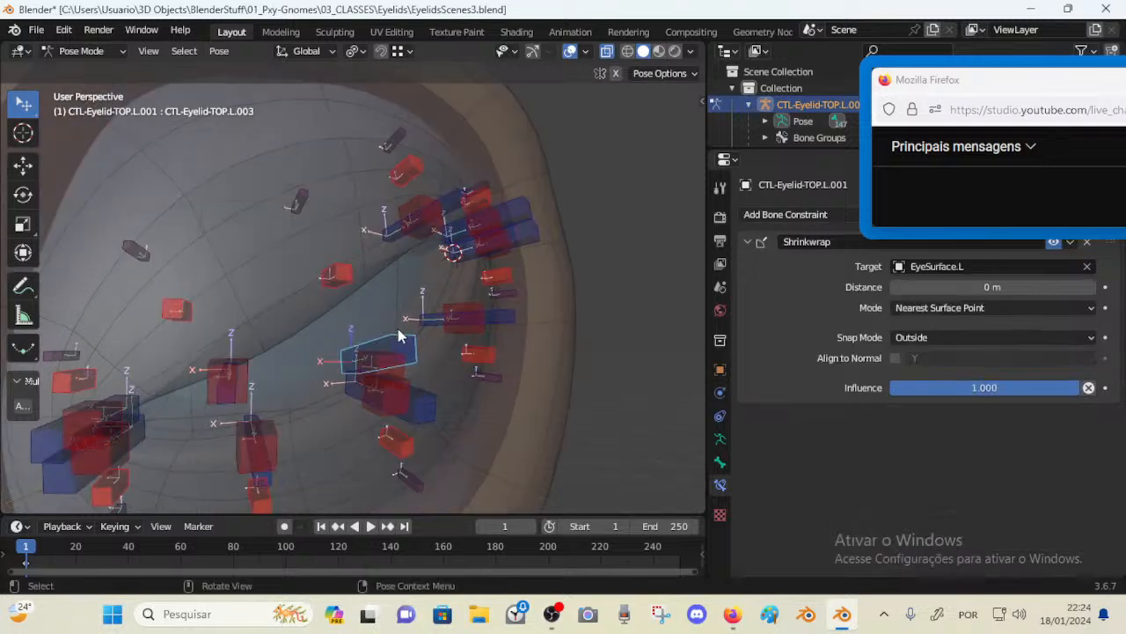
{"action": "middle_click_drag", "start_coordinate": [398, 329], "coordinate": [347, 293]}
{"action": "scroll", "coordinate": [363, 283], "scroll_direction": "up", "scroll_amount": 1}
{"action": "scroll", "coordinate": [346, 292], "scroll_direction": "down", "scroll_amount": 2}
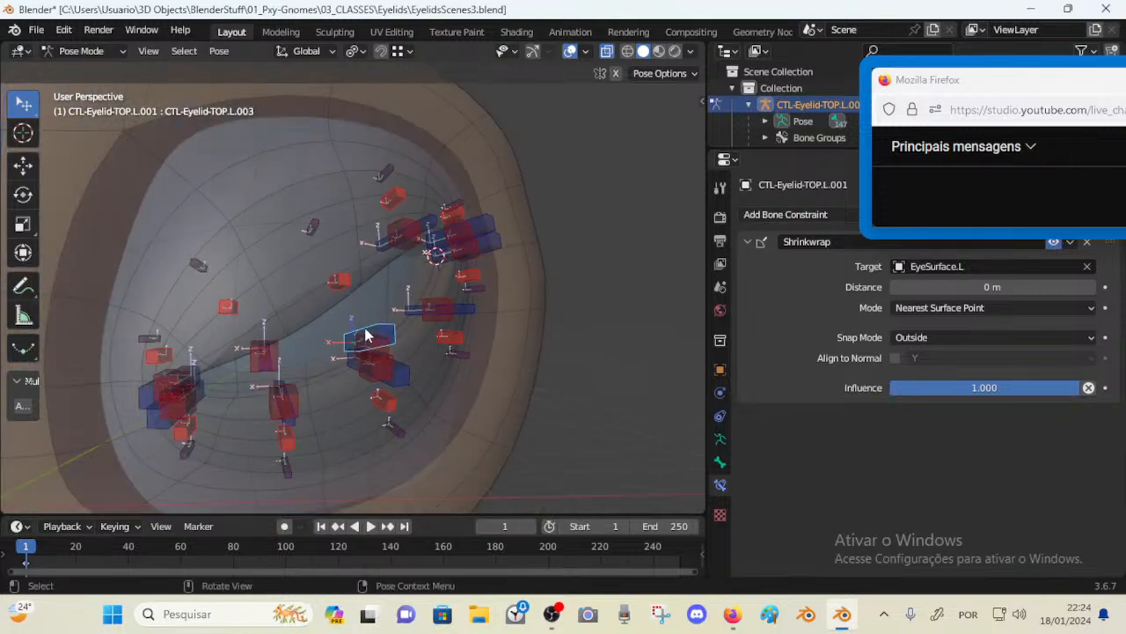
{"action": "key", "text": "a"}
{"action": "key", "text": "alt+g"}
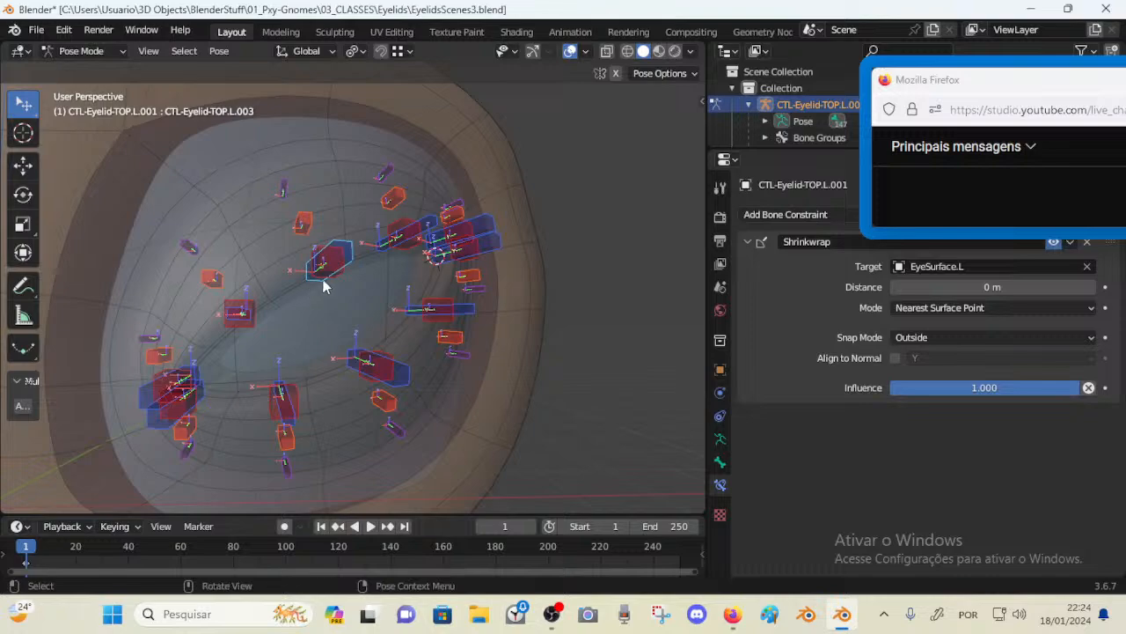
Grab the middle upper-lid control repeatedly and move it across the eye surface
{"action": "middle_click_drag", "start_coordinate": [322, 327], "coordinate": [382, 242]}
{"action": "middle_click_drag", "start_coordinate": [424, 243], "coordinate": [356, 334]}
{"action": "key", "text": "g"}
{"action": "left_click", "coordinate": [352, 305]}
{"action": "key", "text": "g"}
{"action": "left_click", "coordinate": [375, 288]}
{"action": "key", "text": "g"}
{"action": "left_click", "coordinate": [350, 321]}
{"action": "key", "text": "g"}
{"action": "left_click", "coordinate": [379, 338]}
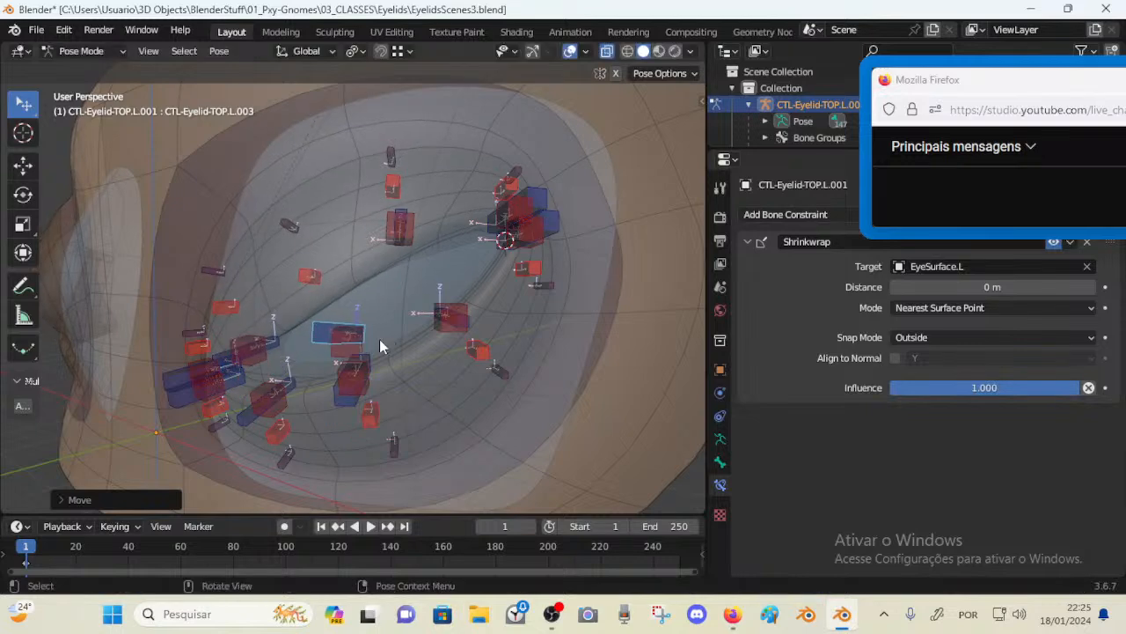
Select the upper-lid control, move it once more, and clear its location
{"action": "left_click", "coordinate": [365, 318]}
{"action": "left_click", "coordinate": [366, 319]}
{"action": "key", "text": "g"}
{"action": "left_click", "coordinate": [332, 281]}
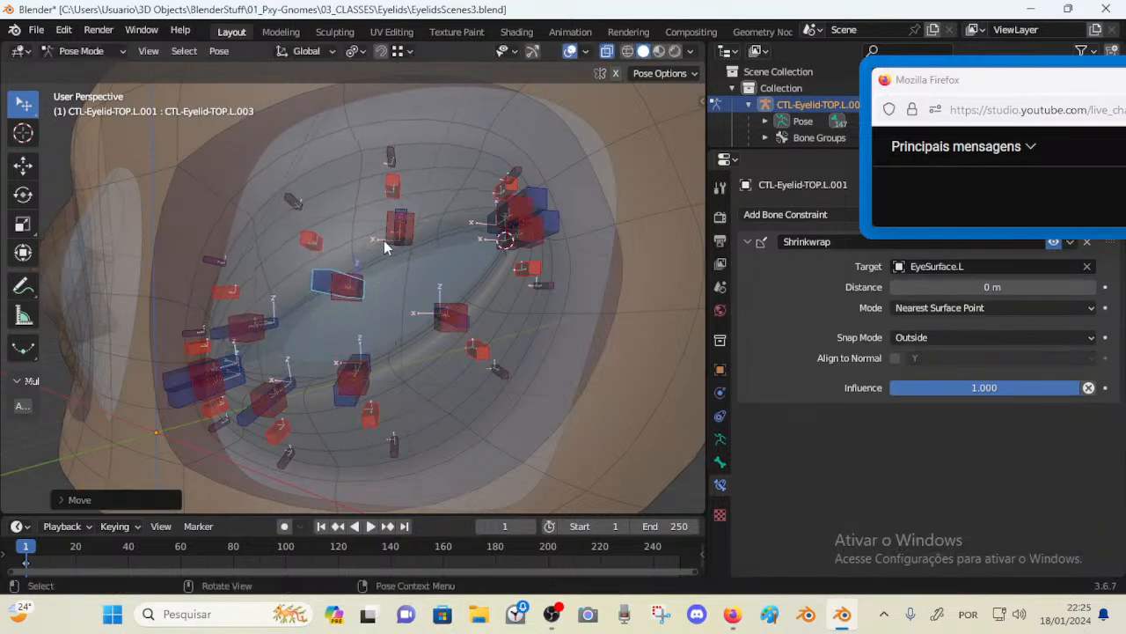
{"action": "key", "text": "g"}
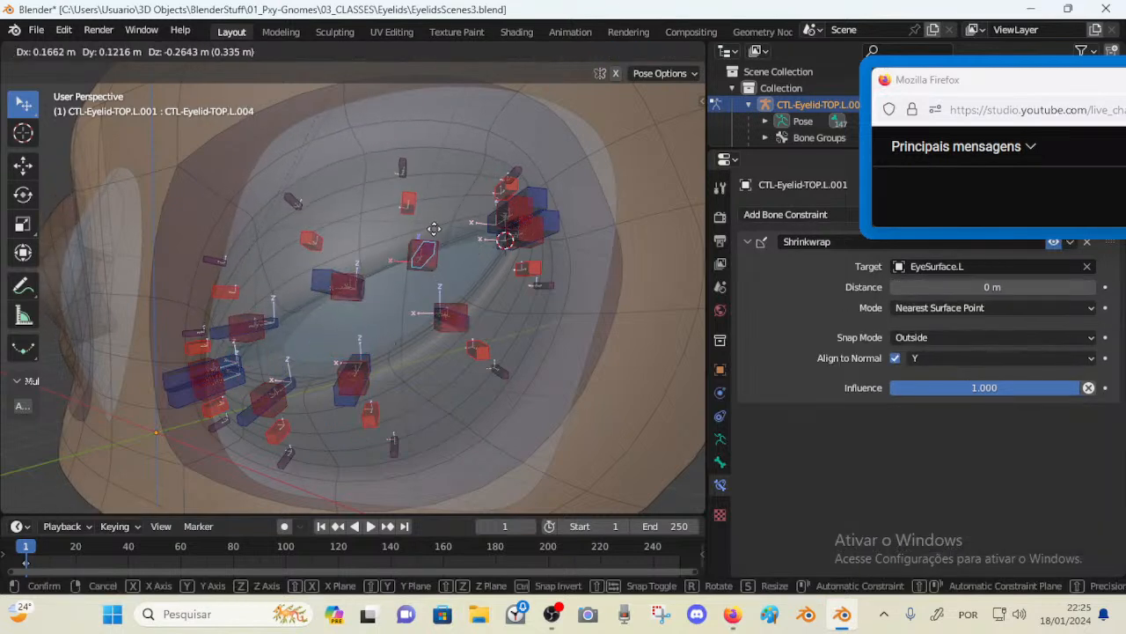
{"action": "left_click", "coordinate": [393, 277]}
{"action": "middle_click_drag", "start_coordinate": [393, 277], "coordinate": [427, 282]}
{"action": "key", "text": "alt+g"}
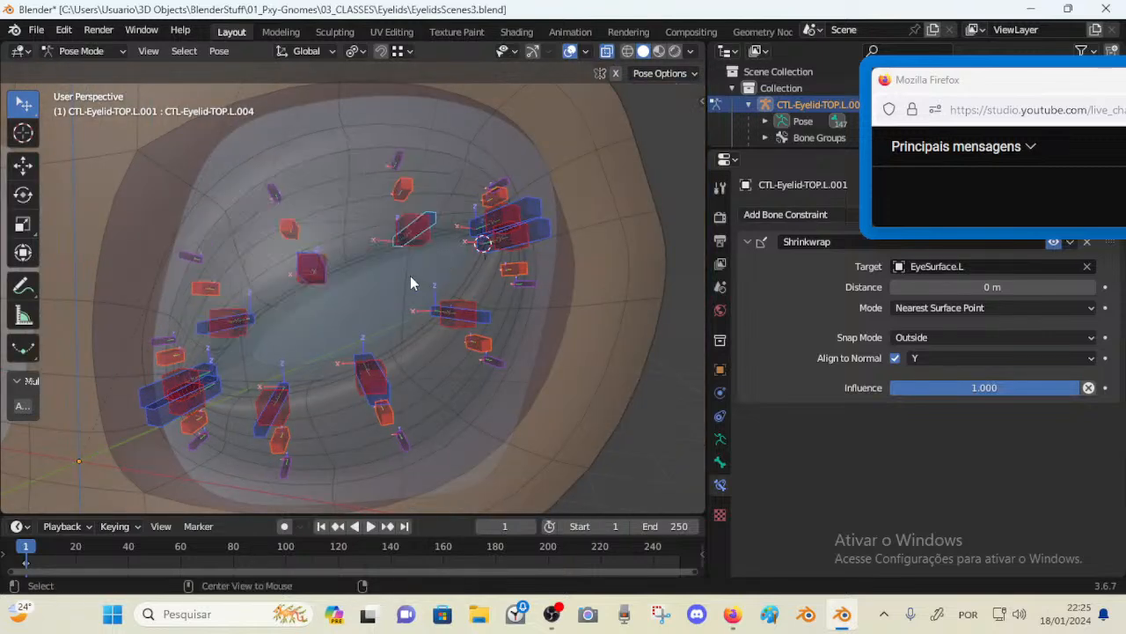
Select an upper-lid control bone and move it twice over the eyeball
{"action": "left_click", "coordinate": [322, 257]}
{"action": "key", "text": "g"}
{"action": "left_click", "coordinate": [354, 280]}
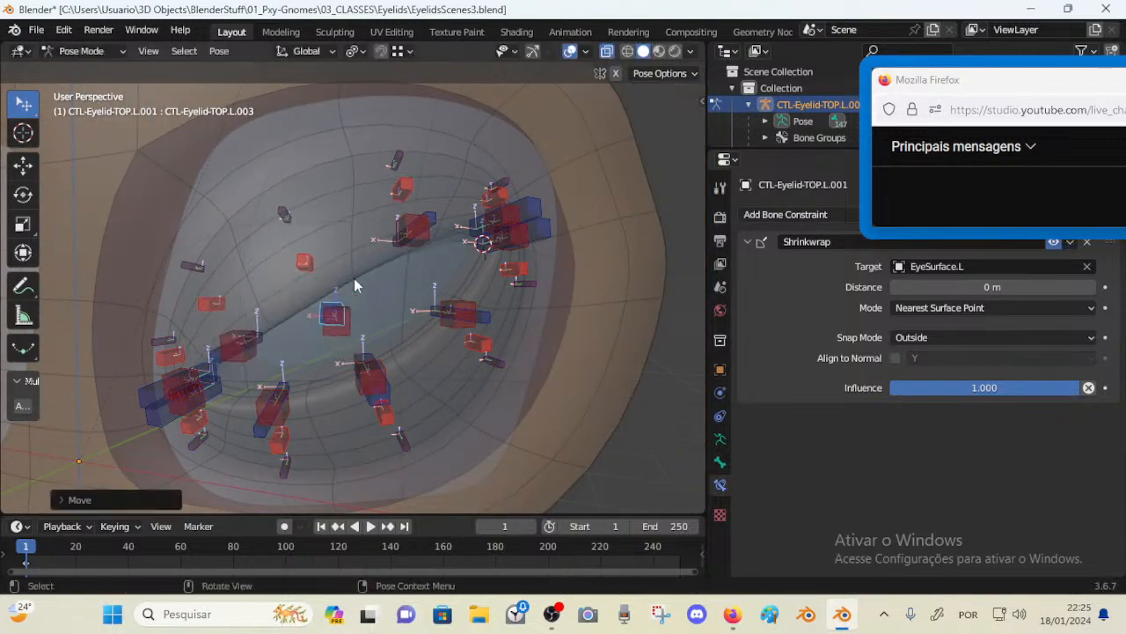
{"action": "key", "text": "g"}
{"action": "left_click", "coordinate": [440, 260]}
{"action": "middle_click_drag", "start_coordinate": [440, 260], "coordinate": [407, 199]}
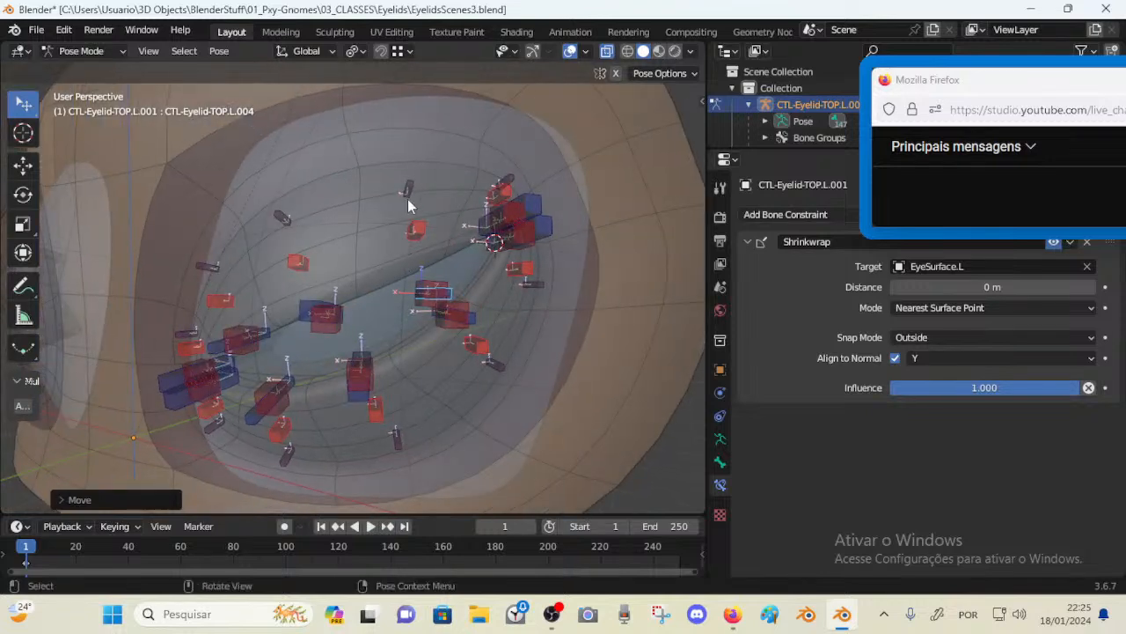
Select the outer upper-lid control bone and drag it across the eye surface
{"action": "middle_click_drag", "start_coordinate": [368, 276], "coordinate": [413, 290]}
{"action": "left_click", "coordinate": [439, 292]}
{"action": "key", "text": "g"}
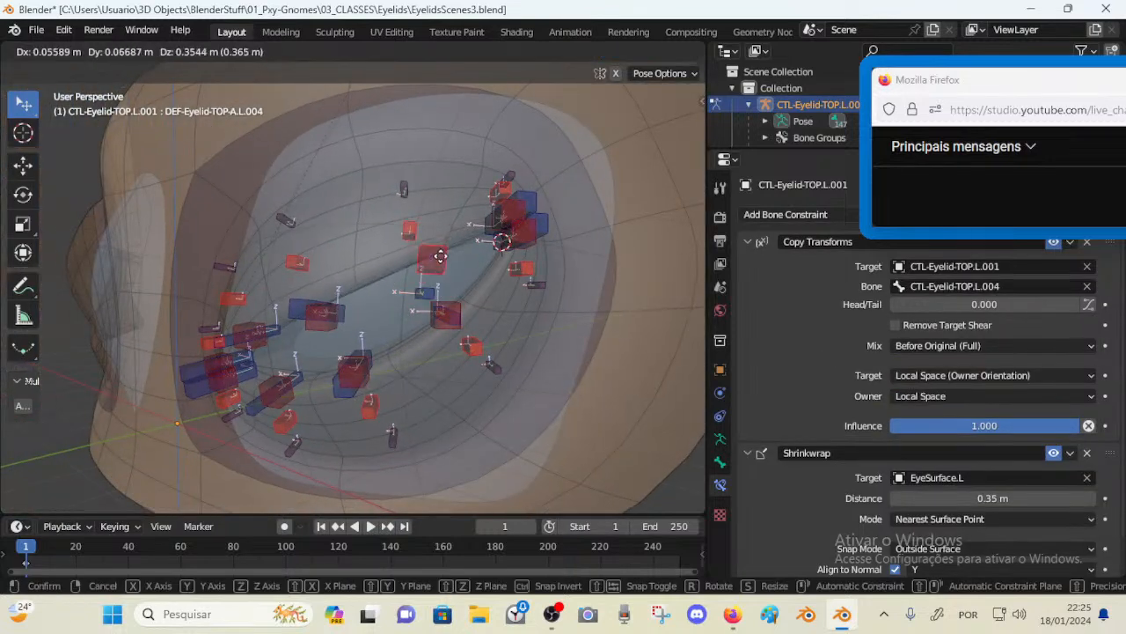
{"action": "left_click", "coordinate": [425, 266]}
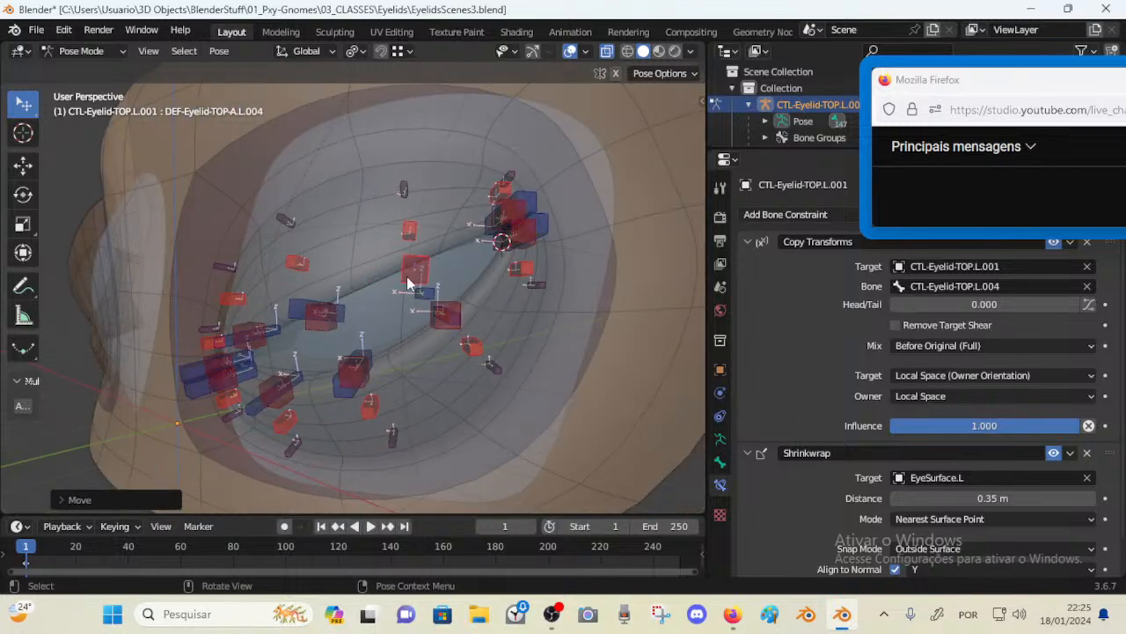
{"action": "middle_click_drag", "start_coordinate": [408, 278], "coordinate": [374, 256]}
{"action": "scroll", "coordinate": [373, 255], "scroll_direction": "up", "scroll_amount": 2}
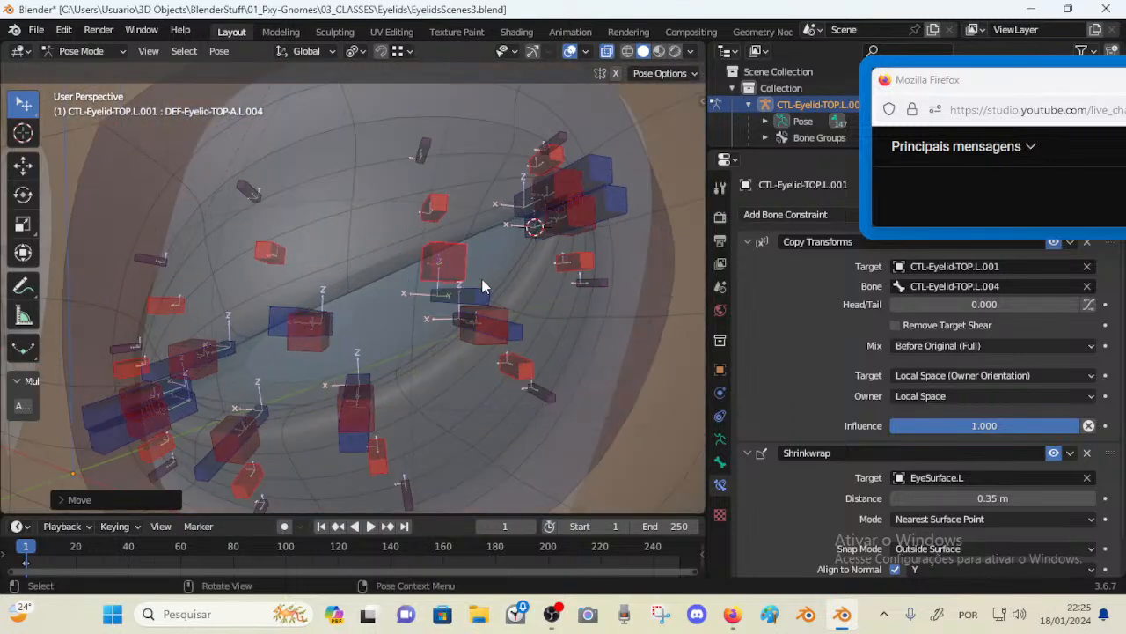
Move the selected DEF-Eyelid-TOP-A.L.004 bone across the eye surface
{"action": "middle_click_drag", "start_coordinate": [448, 256], "coordinate": [445, 252]}
{"action": "key", "text": "n"}
{"action": "key", "text": "n"}
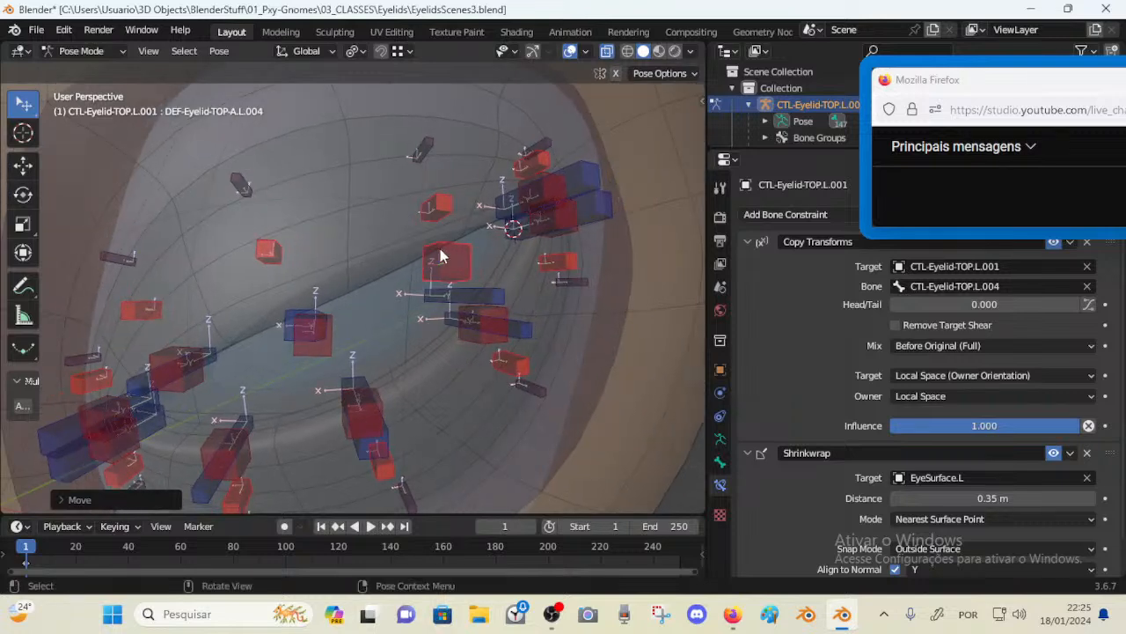
{"action": "key", "text": "g"}
{"action": "left_click", "coordinate": [473, 273]}
{"action": "middle_click_drag", "start_coordinate": [472, 273], "coordinate": [515, 266]}
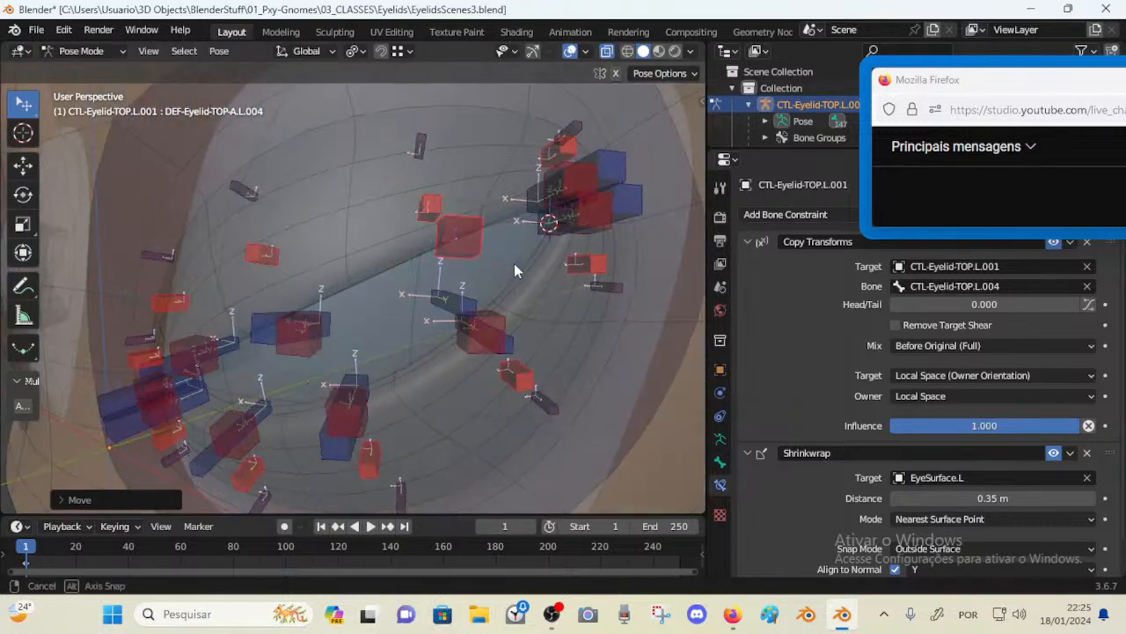
Select the upper-lid control CTL-Eyelid-TOP.L.004 and move it over the eyeball
{"action": "scroll", "coordinate": [470, 261], "scroll_direction": "up", "scroll_amount": 2}
{"action": "scroll", "coordinate": [457, 269], "scroll_direction": "down", "scroll_amount": 4}
{"action": "middle_click_drag", "start_coordinate": [443, 282], "coordinate": [415, 308]}
{"action": "left_click", "coordinate": [415, 308]}
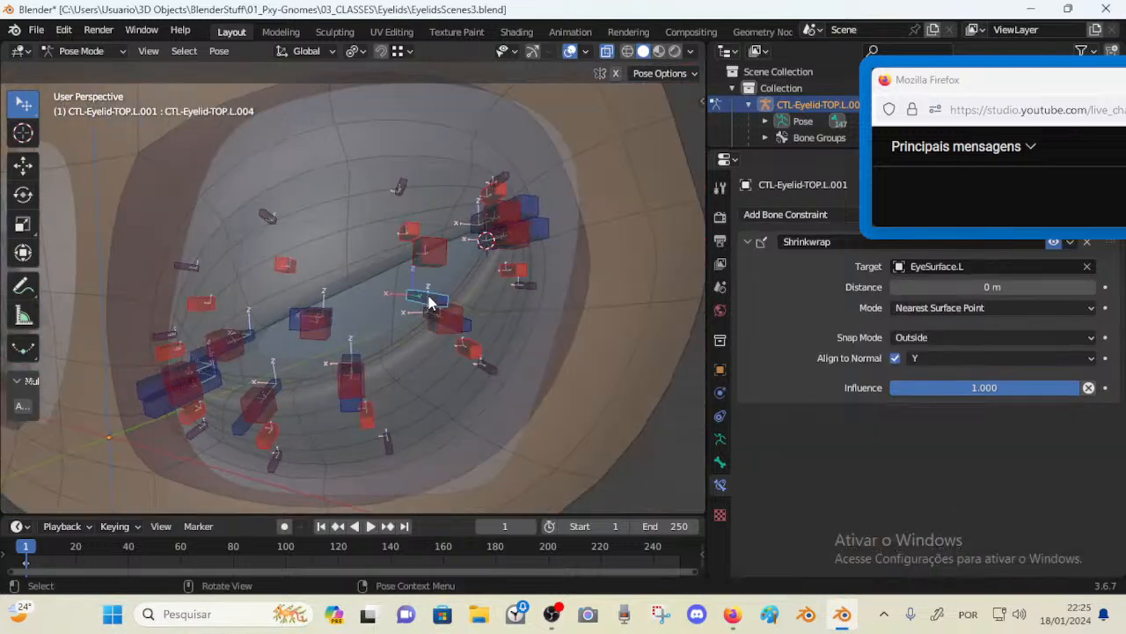
{"action": "key", "text": "g"}
{"action": "left_click", "coordinate": [404, 256]}
{"action": "middle_click_drag", "start_coordinate": [404, 256], "coordinate": [383, 239]}
Select the DEF-Eyelid-TOP-A.L.004 bone again and move it several times across the eye
{"action": "left_click", "coordinate": [414, 186]}
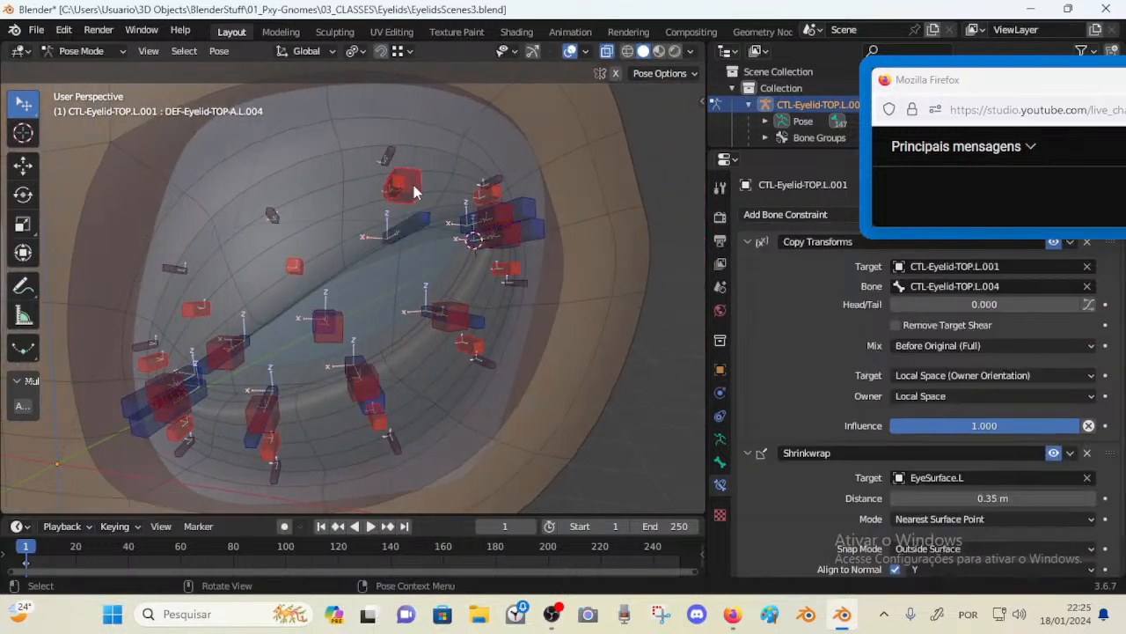
{"action": "key", "text": "g"}
{"action": "left_click", "coordinate": [424, 264]}
{"action": "middle_click_drag", "start_coordinate": [480, 243], "coordinate": [317, 322]}
{"action": "key", "text": "g"}
{"action": "left_click", "coordinate": [442, 258]}
{"action": "key", "text": "g"}
{"action": "left_click", "coordinate": [389, 269]}
Select the upper-lid control CTL-Eyelid-TOP.L.003 over the eye
{"action": "left_click", "coordinate": [337, 277]}
{"action": "scroll", "coordinate": [385, 356], "scroll_direction": "down", "scroll_amount": 3}
{"action": "scroll", "coordinate": [317, 321], "scroll_direction": "up", "scroll_amount": 3}
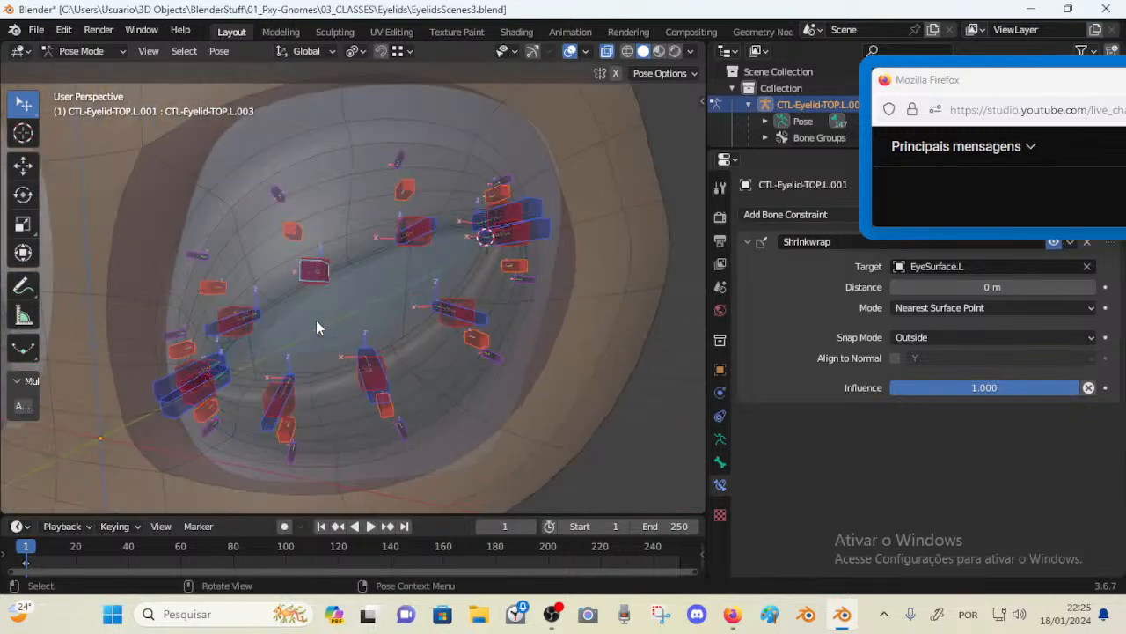
{"action": "middle_click_drag", "start_coordinate": [338, 284], "coordinate": [332, 264]}
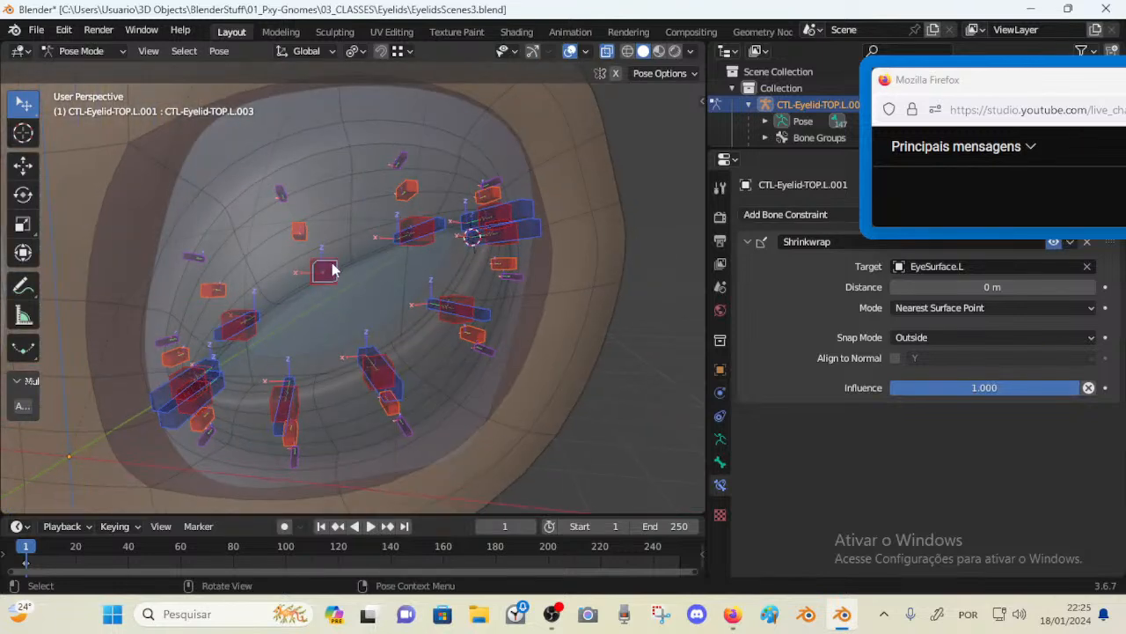
{"action": "key", "text": "g"}
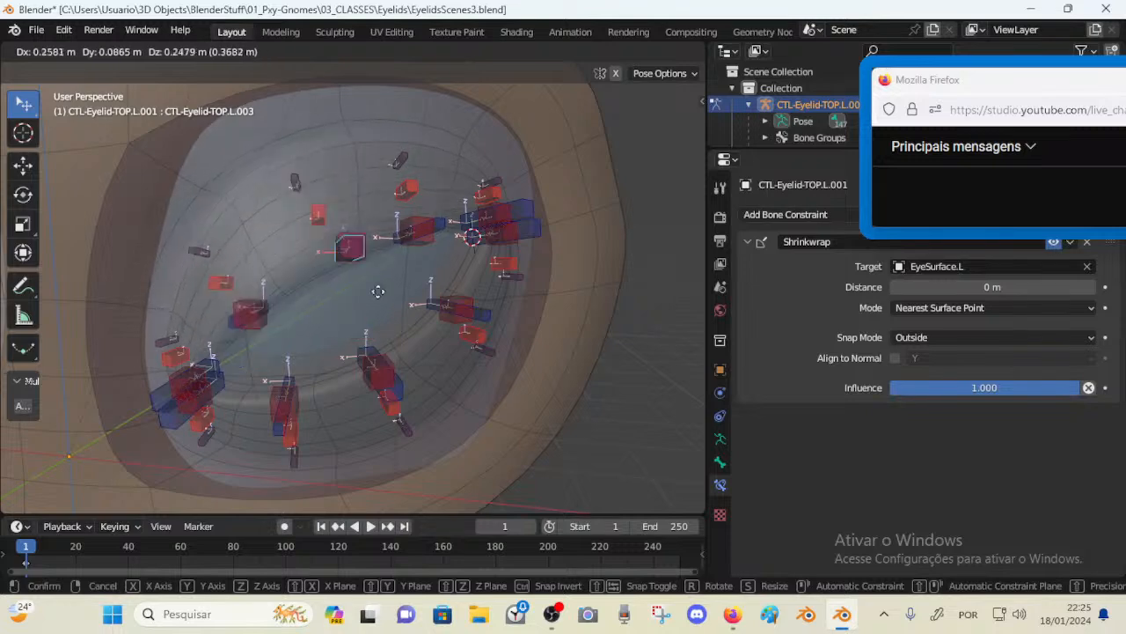
{"action": "key", "text": "Escape"}
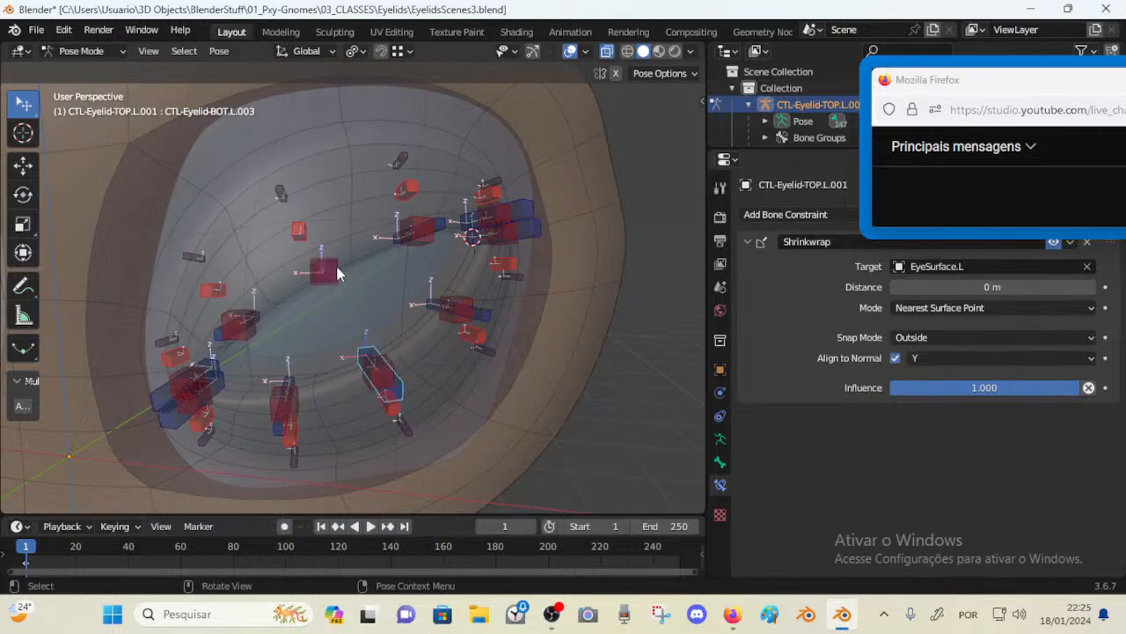
{"action": "left_click", "coordinate": [337, 274]}
{"action": "middle_click_drag", "start_coordinate": [337, 274], "coordinate": [421, 256]}
{"action": "scroll", "coordinate": [342, 293], "scroll_direction": "up", "scroll_amount": 2}
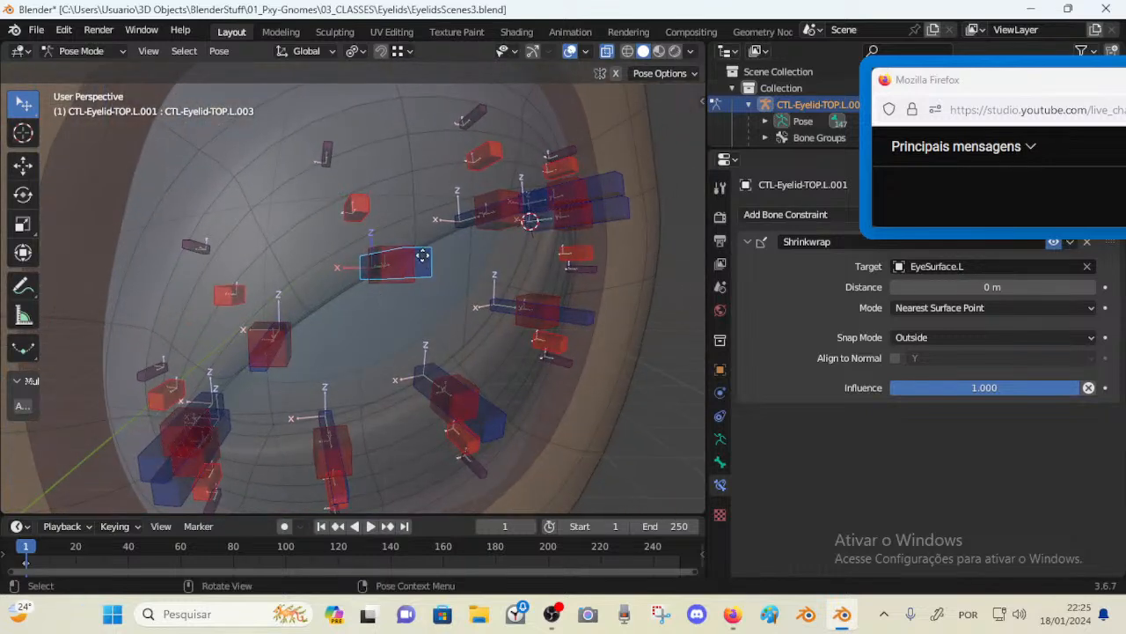
Move the TOP.L.003 control down across the eye, then undo the move twice
{"action": "key", "text": "g"}
{"action": "key", "text": "Escape"}
{"action": "key", "text": "g"}
{"action": "key", "text": "Escape"}
{"action": "middle_click_drag", "start_coordinate": [417, 312], "coordinate": [412, 244]}
{"action": "key", "text": "g"}
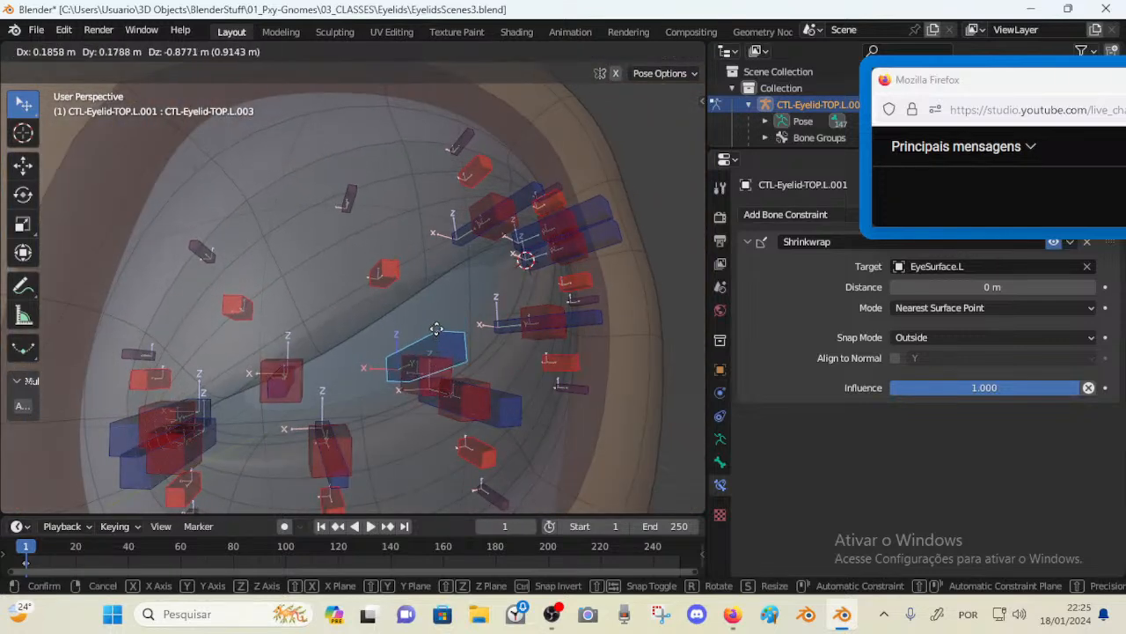
{"action": "left_click", "coordinate": [448, 306]}
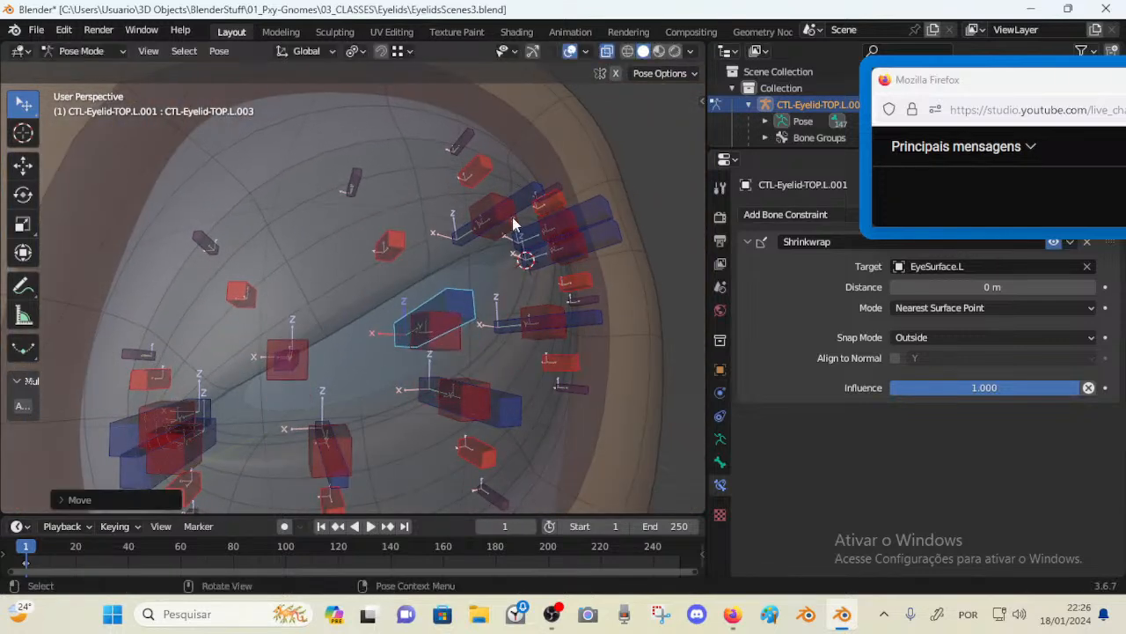
{"action": "key", "text": "ctrl+z"}
{"action": "key", "text": "ctrl+z"}
Select the lower-lid control CTL-Eyelid-BOT.L.002 and move it over the eyeball
{"action": "left_click_drag", "start_coordinate": [404, 227], "coordinate": [431, 376]}
{"action": "left_click_drag", "start_coordinate": [514, 418], "coordinate": [502, 339]}
{"action": "mouse_move", "coordinate": [364, 432]}
{"action": "middle_mouse_down"}
{"action": "mouse_move", "coordinate": [348, 424]}
{"action": "mouse_move", "coordinate": [352, 386]}
{"action": "mouse_move", "coordinate": [352, 414]}
{"action": "middle_mouse_up"}
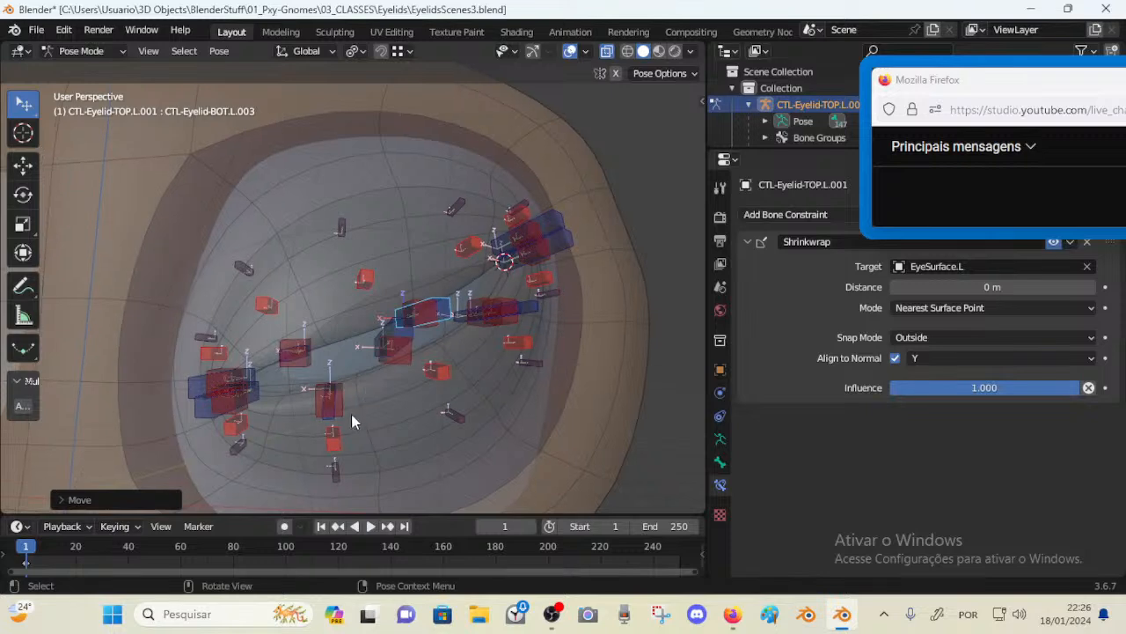
{"action": "left_click_drag", "start_coordinate": [325, 420], "coordinate": [314, 337]}
{"action": "left_click", "coordinate": [391, 367]}
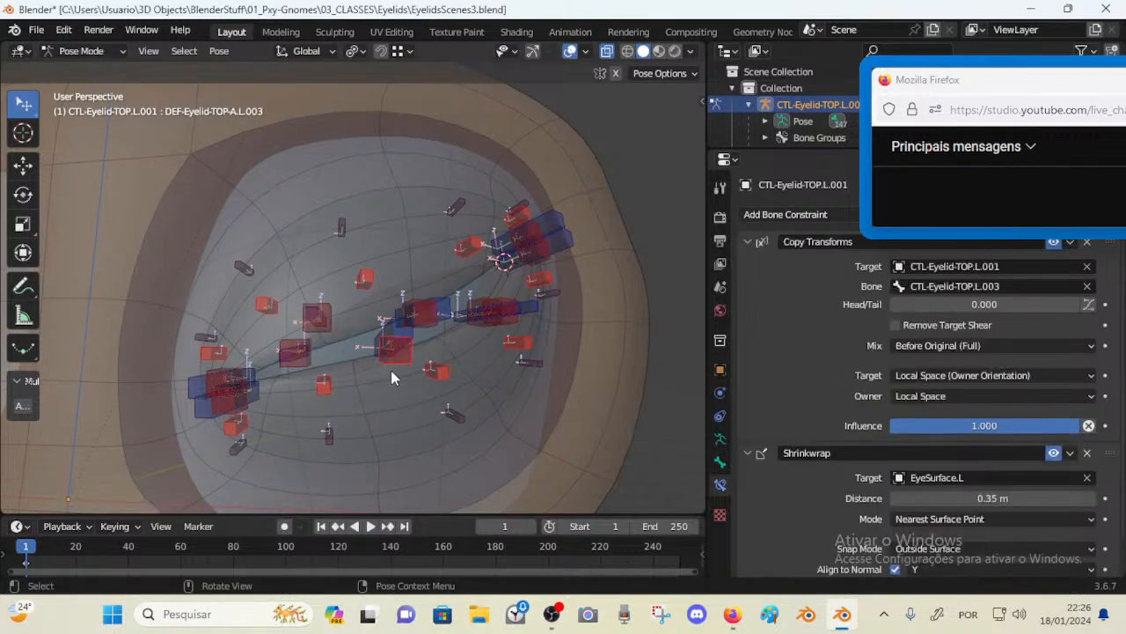
{"action": "left_click", "coordinate": [325, 323]}
{"action": "scroll", "coordinate": [372, 324], "scroll_direction": "up", "scroll_amount": 2}
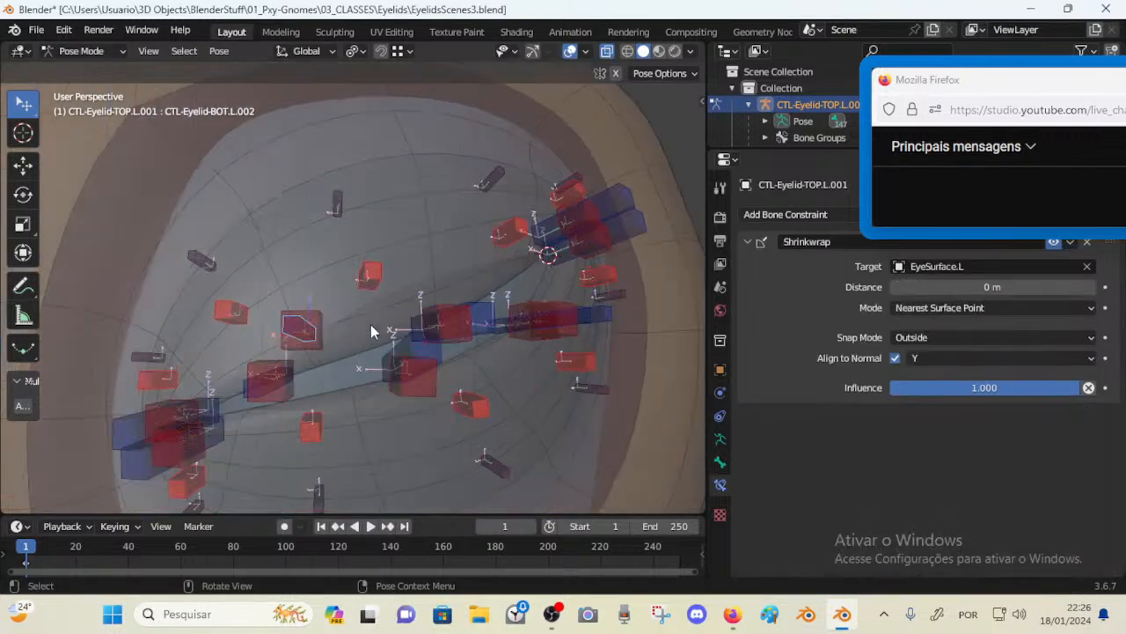
{"action": "key", "text": "g"}
{"action": "left_click", "coordinate": [360, 364]}
{"action": "mouse_move", "coordinate": [360, 364]}
{"action": "middle_mouse_down"}
{"action": "mouse_move", "coordinate": [336, 339]}
{"action": "mouse_move", "coordinate": [366, 356]}
{"action": "middle_mouse_up"}
Select the upper-lid control CTL-Eyelid-TOP.L.002 and move it twice across the eye surface
{"action": "left_click", "coordinate": [278, 391]}
{"action": "key", "text": "g"}
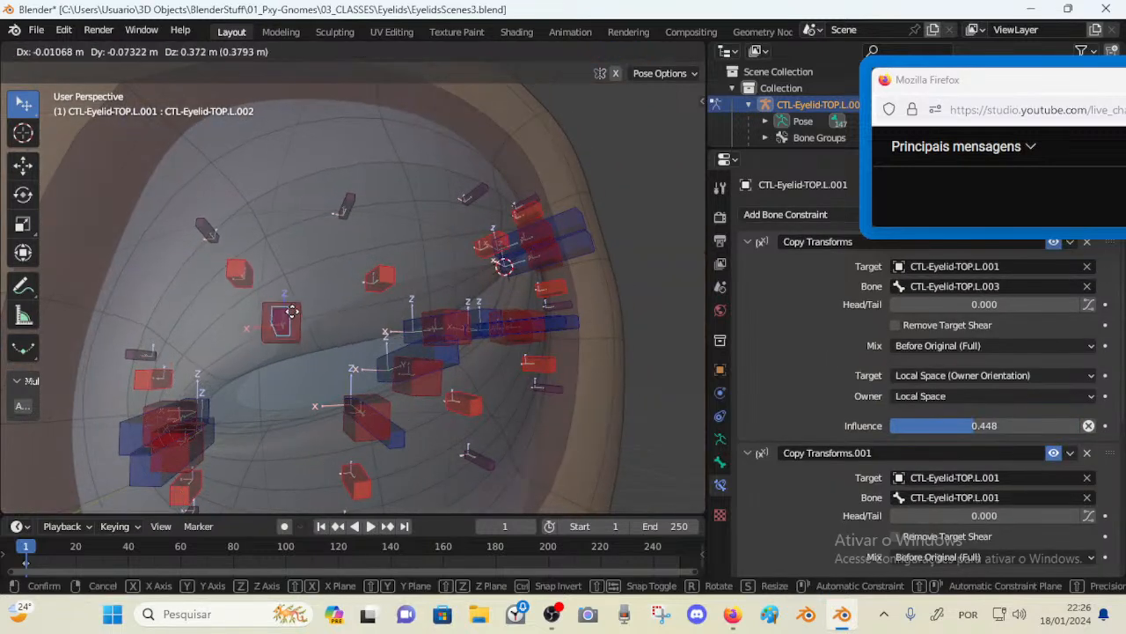
{"action": "left_click", "coordinate": [298, 334]}
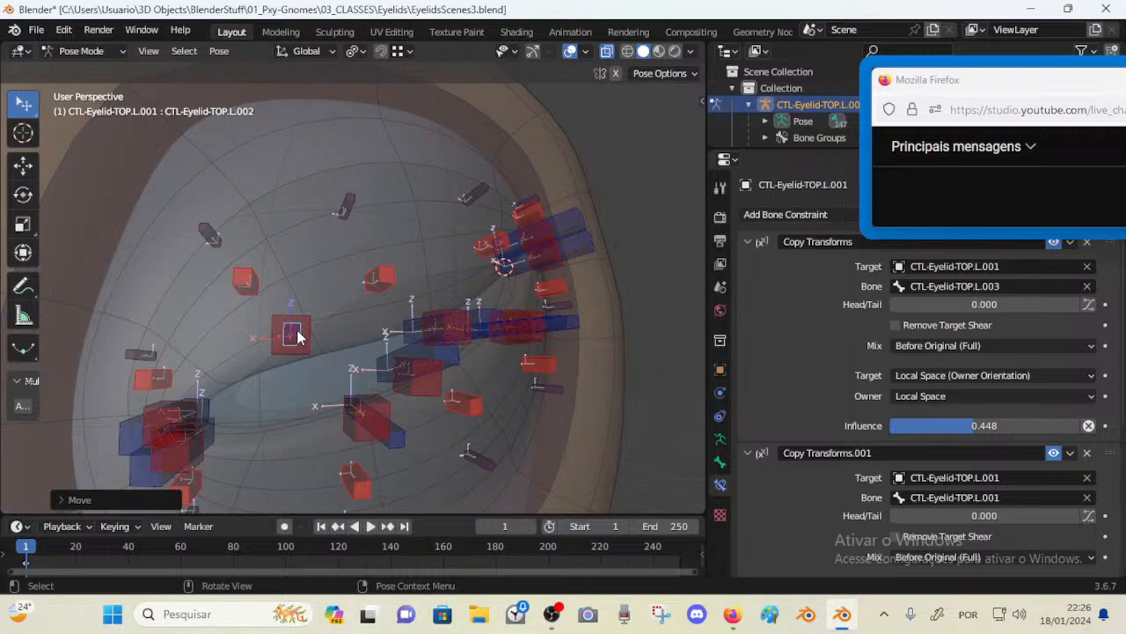
{"action": "middle_click_drag", "start_coordinate": [280, 337], "coordinate": [282, 343]}
{"action": "key", "text": "g"}
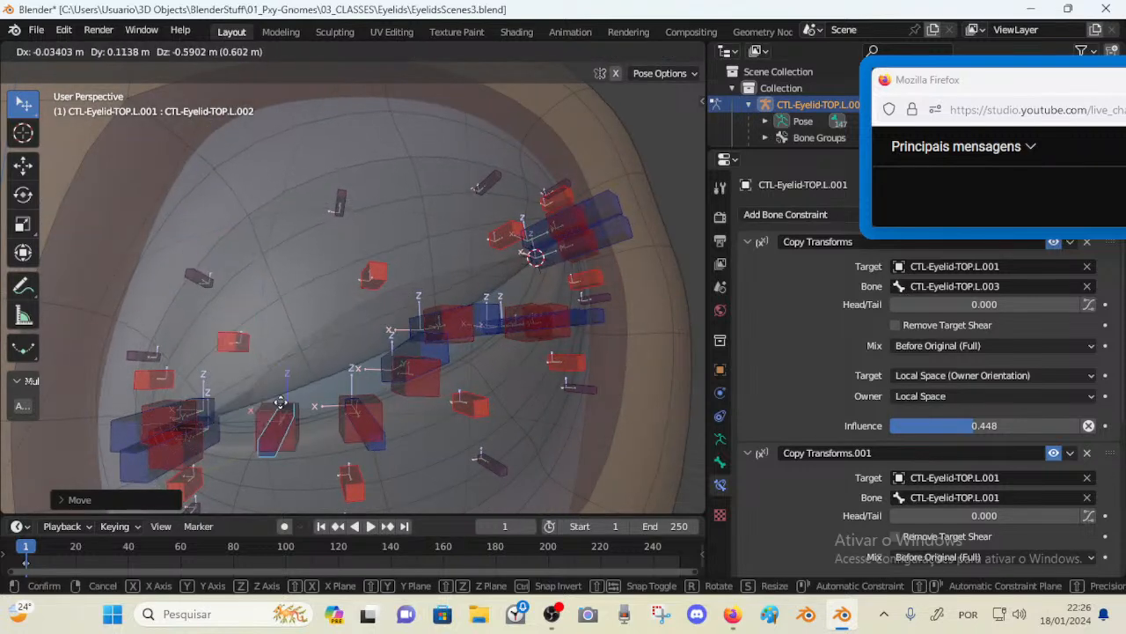
{"action": "left_click", "coordinate": [280, 357]}
Select the lower-lid control CTL-Eyelid-BOT.L.003 and move it upward
{"action": "middle_click_drag", "start_coordinate": [572, 339], "coordinate": [484, 342]}
{"action": "left_click", "coordinate": [446, 332]}
{"action": "key", "text": "g"}
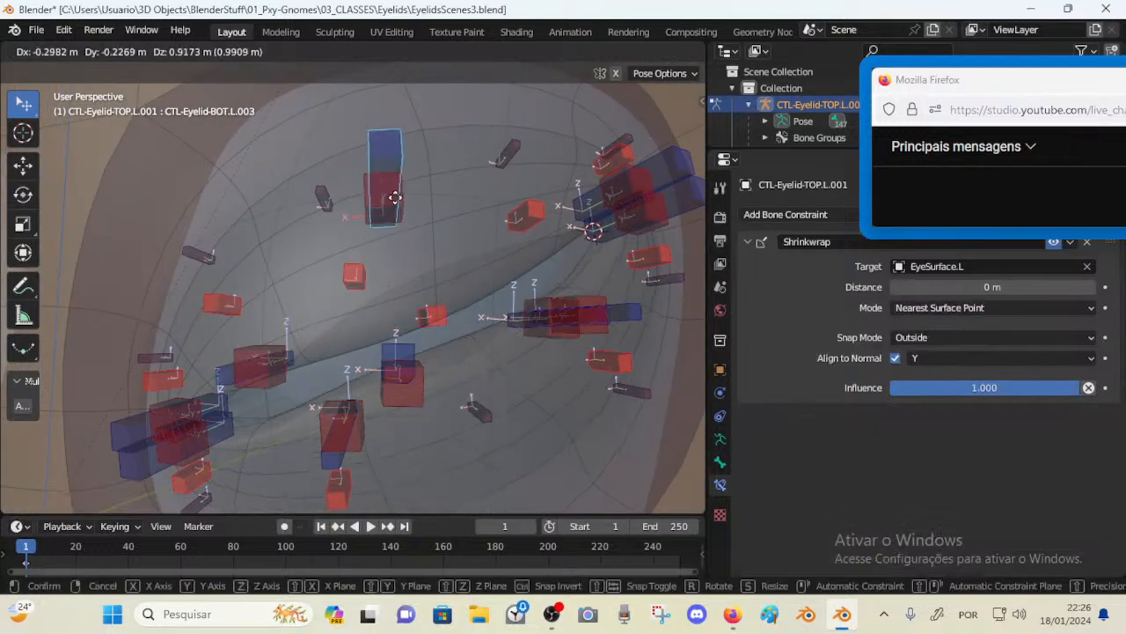
{"action": "left_click", "coordinate": [417, 344]}
Select all bones and clear their locations
{"action": "scroll", "coordinate": [404, 328], "scroll_direction": "down", "scroll_amount": 5}
{"action": "key", "text": "a"}
{"action": "key", "text": "alt+g"}
{"action": "scroll", "coordinate": [398, 331], "scroll_direction": "up", "scroll_amount": 2}
{"action": "middle_click_drag", "start_coordinate": [398, 331], "coordinate": [398, 336]}
Select the TOP.L.003 upper-lid control and move it repeatedly over the eye
{"action": "left_click", "coordinate": [370, 268]}
{"action": "scroll", "coordinate": [378, 283], "scroll_direction": "up", "scroll_amount": 2}
{"action": "middle_click_drag", "start_coordinate": [378, 283], "coordinate": [406, 298]}
{"action": "key", "text": "g"}
{"action": "left_click", "coordinate": [430, 328]}
{"action": "key", "text": "g"}
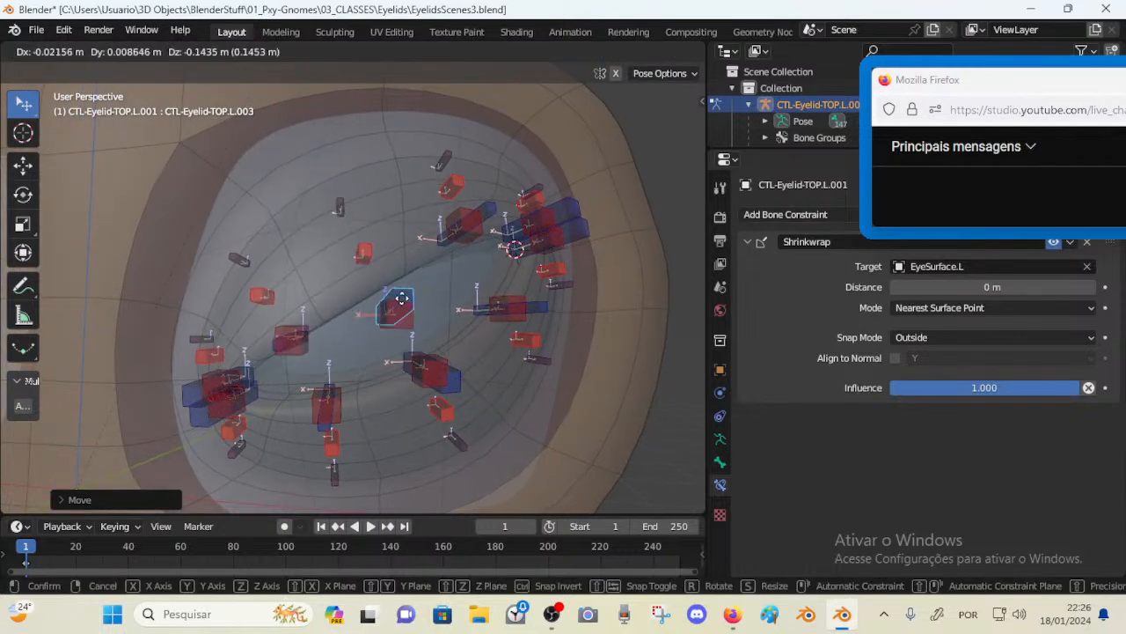
{"action": "left_click", "coordinate": [401, 311]}
{"action": "left_click", "coordinate": [403, 310]}
{"action": "key", "text": "g"}
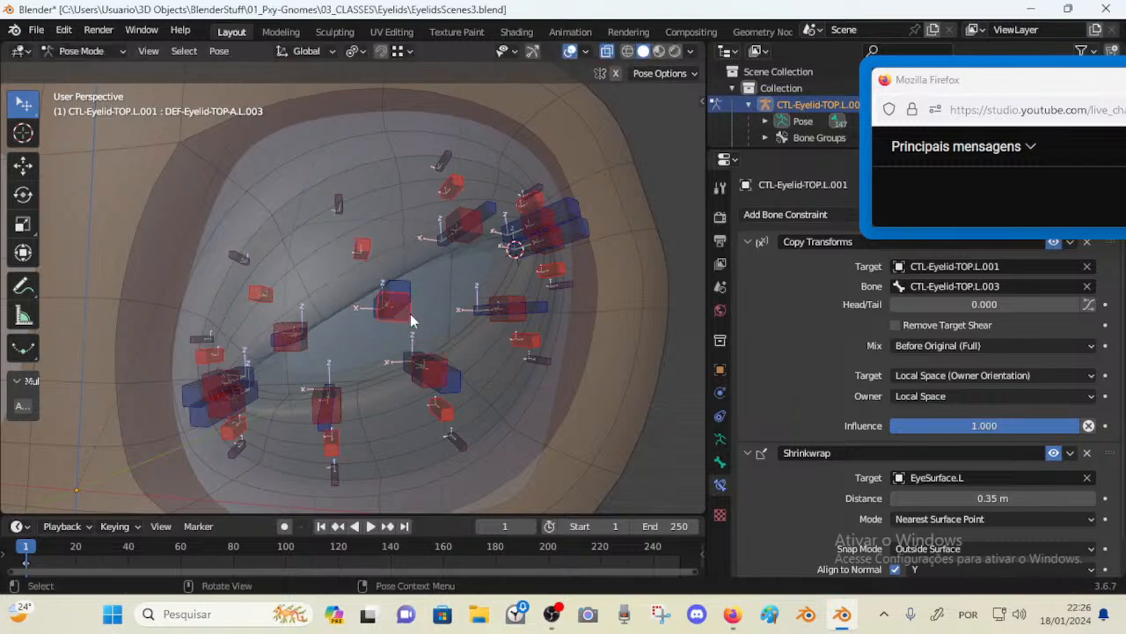
{"action": "right_click", "coordinate": [407, 310]}
Move the TOP.L.003 control again, then select the TOP.L.004 control and move it
{"action": "left_click", "coordinate": [407, 310]}
{"action": "key", "text": "g"}
{"action": "left_click", "coordinate": [413, 303]}
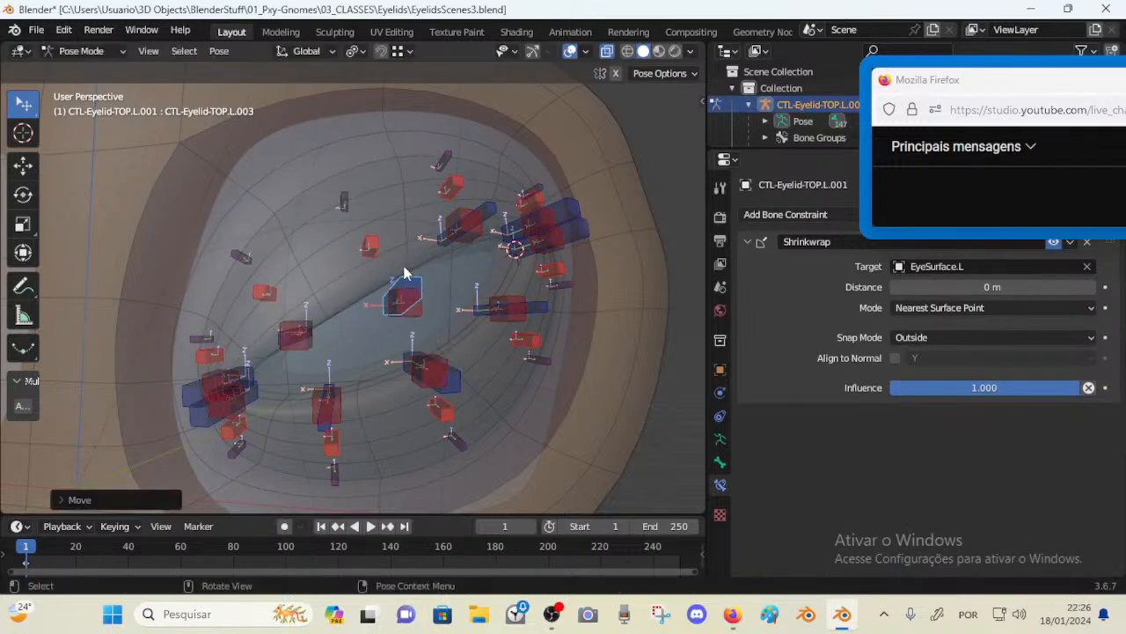
{"action": "middle_click_drag", "start_coordinate": [413, 304], "coordinate": [466, 234]}
{"action": "key", "text": "g"}
{"action": "left_click", "coordinate": [468, 280]}
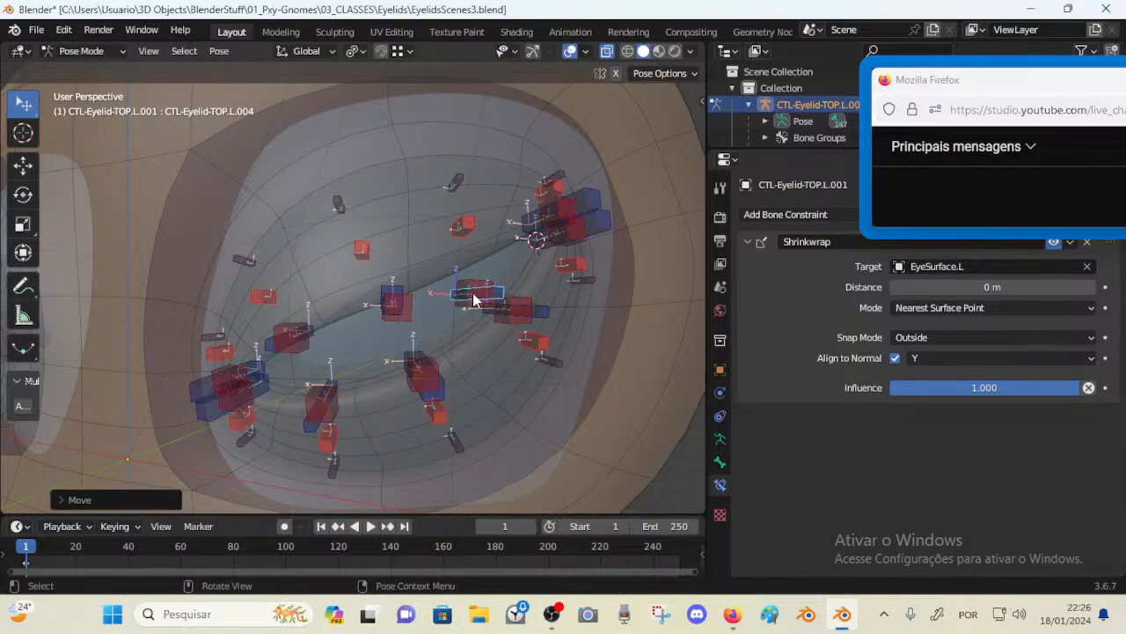
Select the TOP.L.003 upper-lid control and grab it over the eye
{"action": "left_click", "coordinate": [468, 277]}
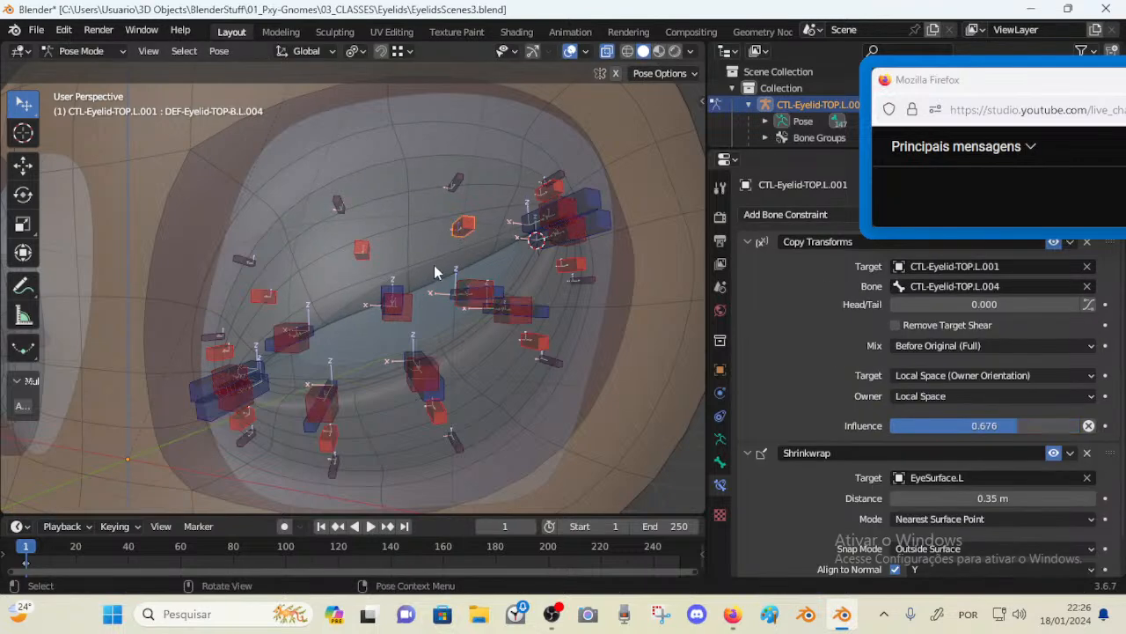
{"action": "middle_click_drag", "start_coordinate": [434, 265], "coordinate": [469, 261]}
{"action": "scroll", "coordinate": [506, 245], "scroll_direction": "up", "scroll_amount": 2}
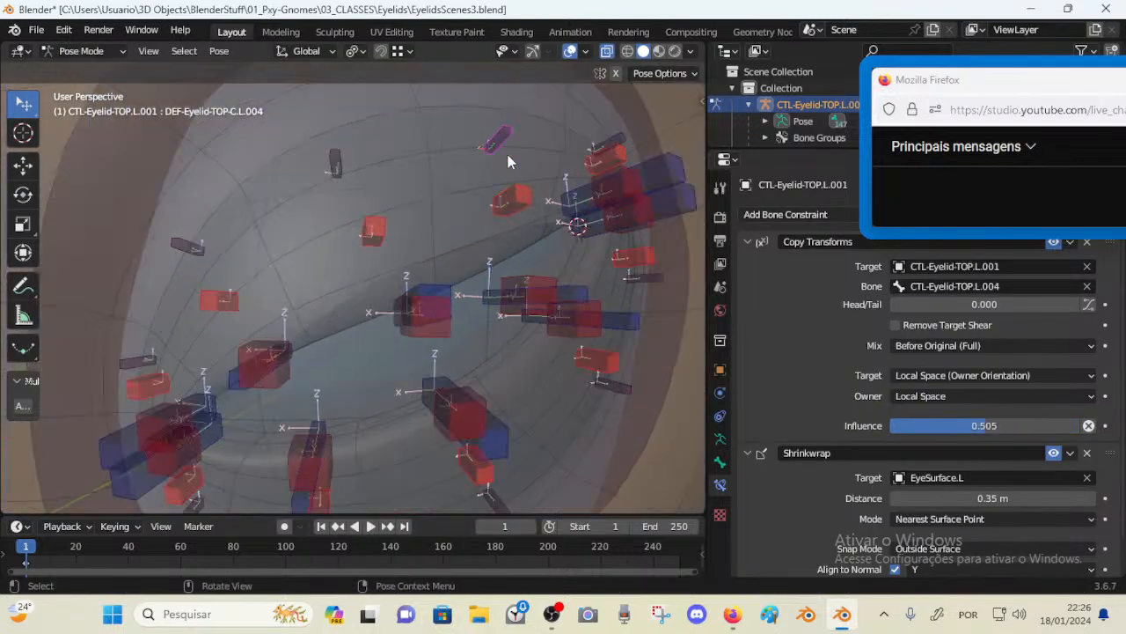
{"action": "scroll", "coordinate": [337, 209], "scroll_direction": "down", "scroll_amount": 2}
{"action": "middle_click_drag", "start_coordinate": [338, 208], "coordinate": [409, 281]}
{"action": "left_click", "coordinate": [396, 302]}
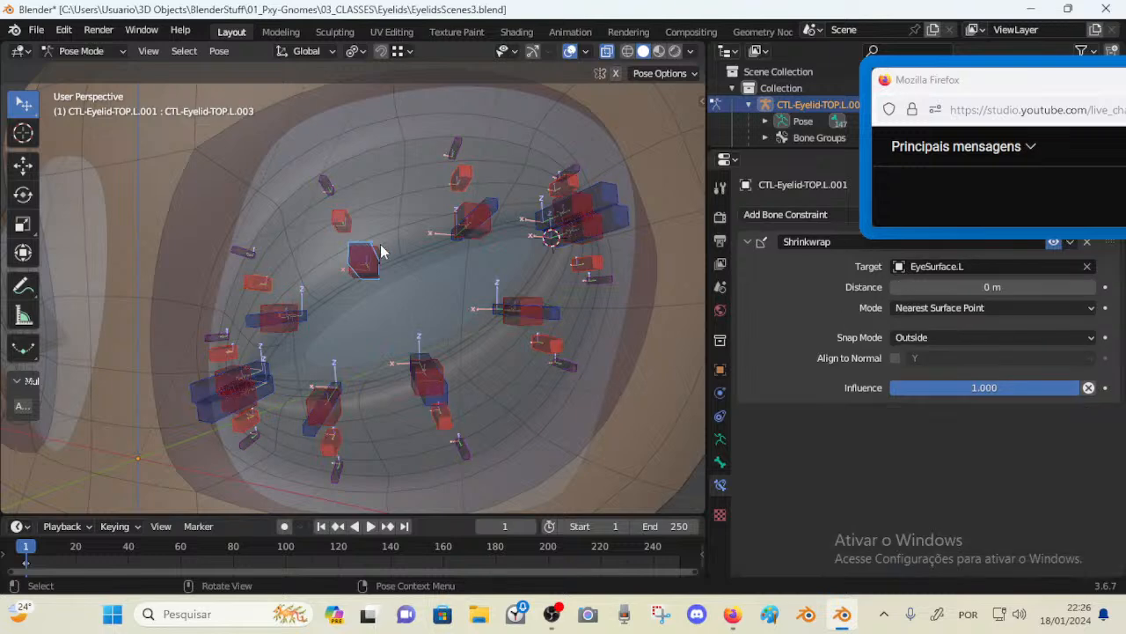
{"action": "key", "text": "g"}
Move the upper-lid controls across the eyeball and clear their location
{"action": "left_click_drag", "start_coordinate": [421, 277], "coordinate": [421, 289]}
{"action": "left_click_drag", "start_coordinate": [487, 207], "coordinate": [479, 287]}
{"action": "middle_click_drag", "start_coordinate": [503, 299], "coordinate": [375, 281]}
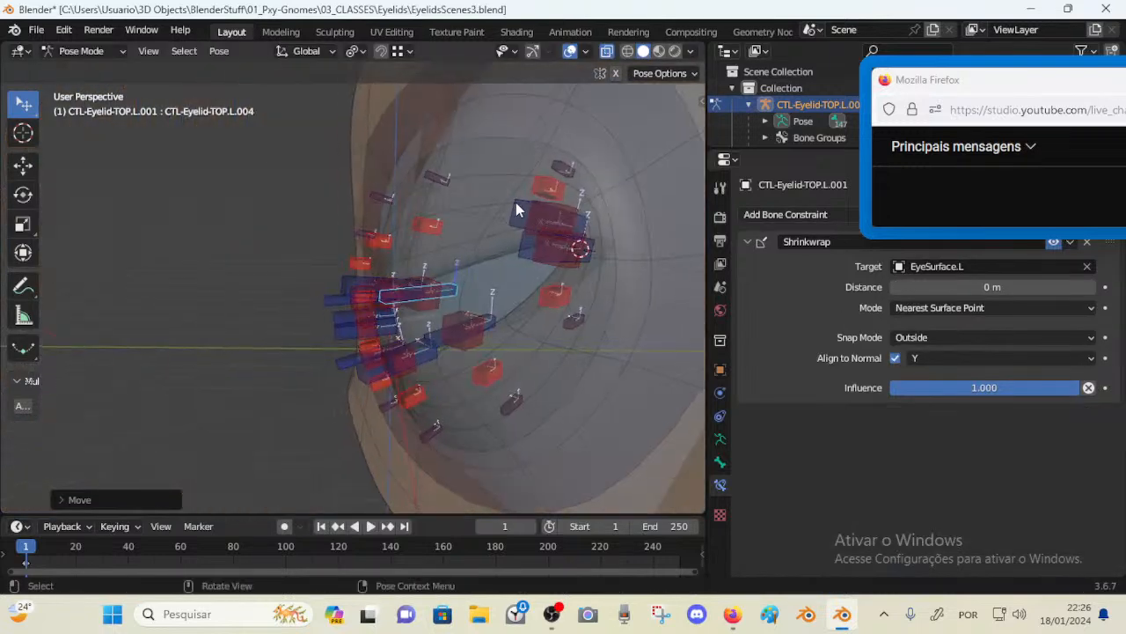
{"action": "left_click_drag", "start_coordinate": [521, 210], "coordinate": [401, 272]}
{"action": "middle_click_drag", "start_coordinate": [400, 277], "coordinate": [534, 251]}
{"action": "left_click_drag", "start_coordinate": [535, 234], "coordinate": [497, 293]}
{"action": "middle_click_drag", "start_coordinate": [497, 293], "coordinate": [454, 296]}
{"action": "scroll", "coordinate": [454, 296], "scroll_direction": "down", "scroll_amount": 3}
{"action": "key", "text": "alt+g"}
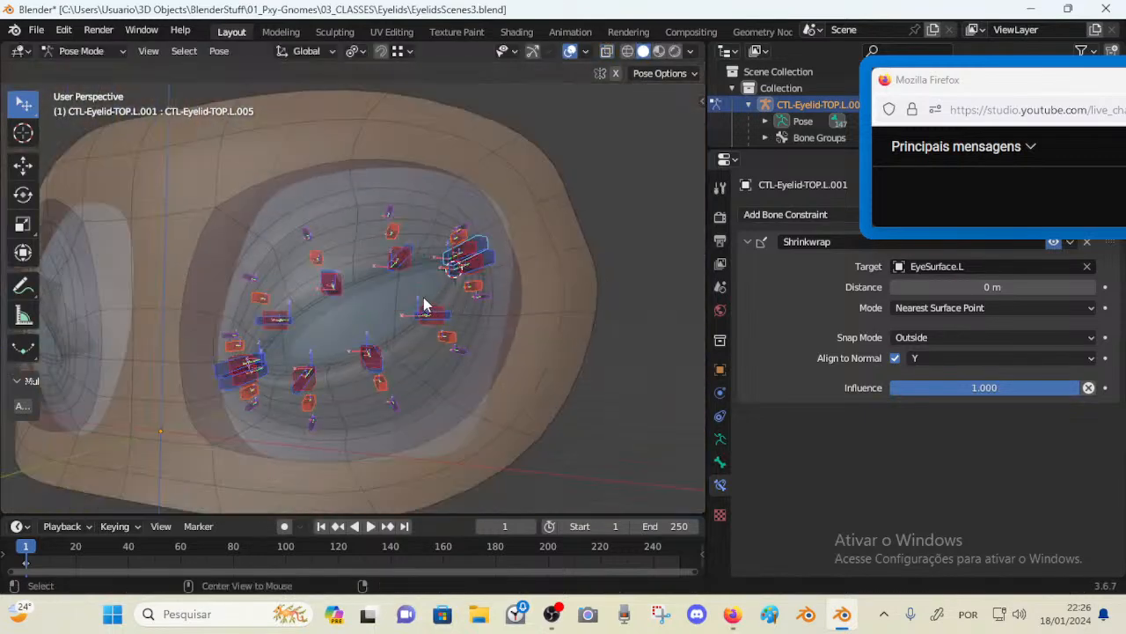
Drag the middle upper-lid control TOP.L.003 down toward the lower lid
{"action": "key", "text": "Tab"}
{"action": "scroll", "coordinate": [395, 311], "scroll_direction": "up", "scroll_amount": 3}
{"action": "key", "text": "Tab"}
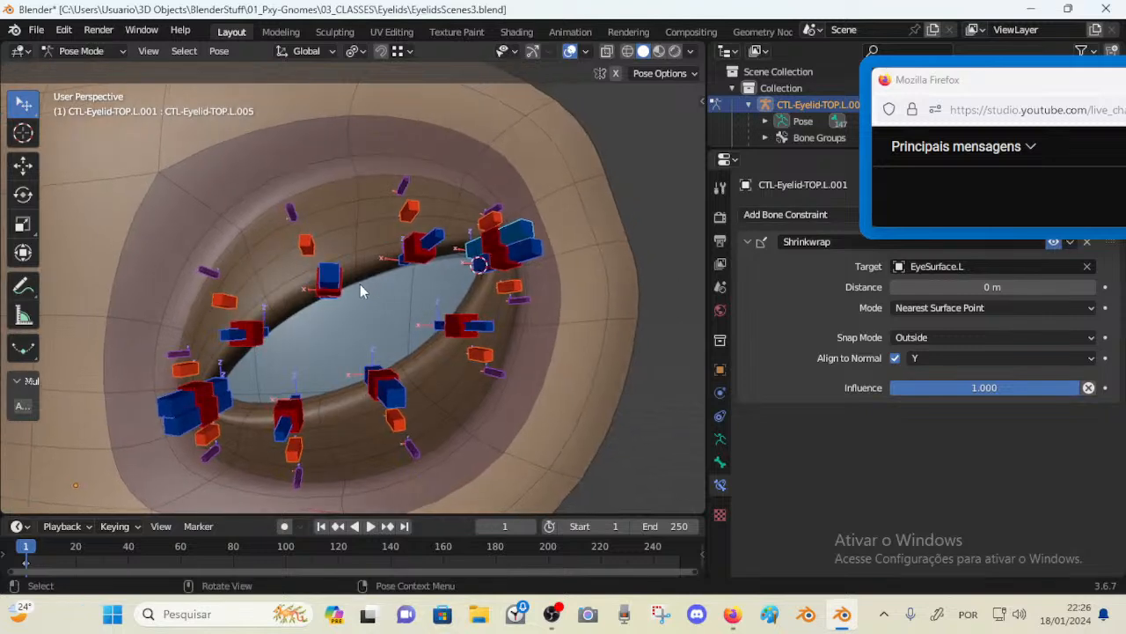
{"action": "left_click_drag", "start_coordinate": [328, 271], "coordinate": [384, 322]}
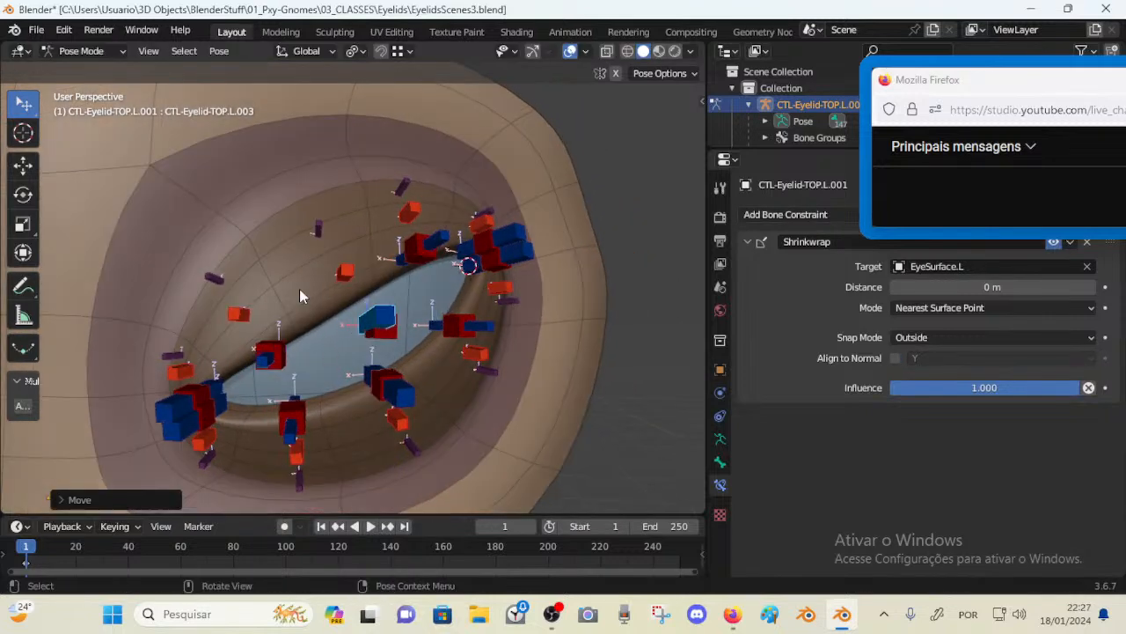
{"action": "mouse_move", "coordinate": [349, 339]}
{"action": "middle_mouse_down"}
{"action": "mouse_move", "coordinate": [373, 333]}
{"action": "mouse_move", "coordinate": [345, 332]}
{"action": "middle_mouse_up"}
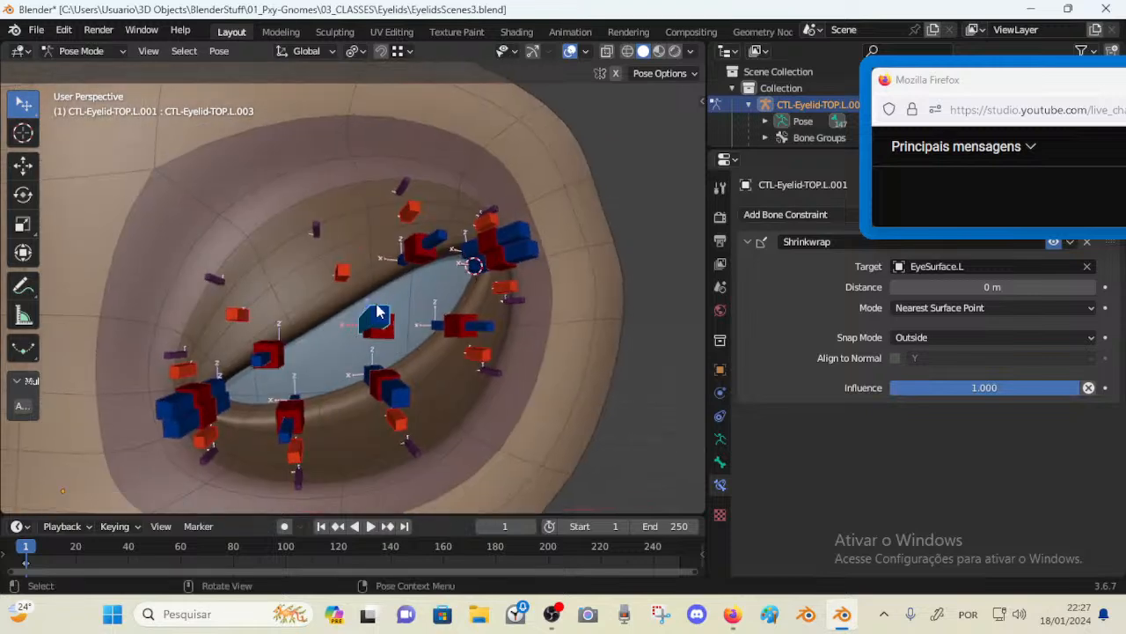
Drag the TOP.L.003 and TOP.L.004 upper-lid controls further down to close the eyelid
{"action": "left_click_drag", "start_coordinate": [377, 310], "coordinate": [410, 380]}
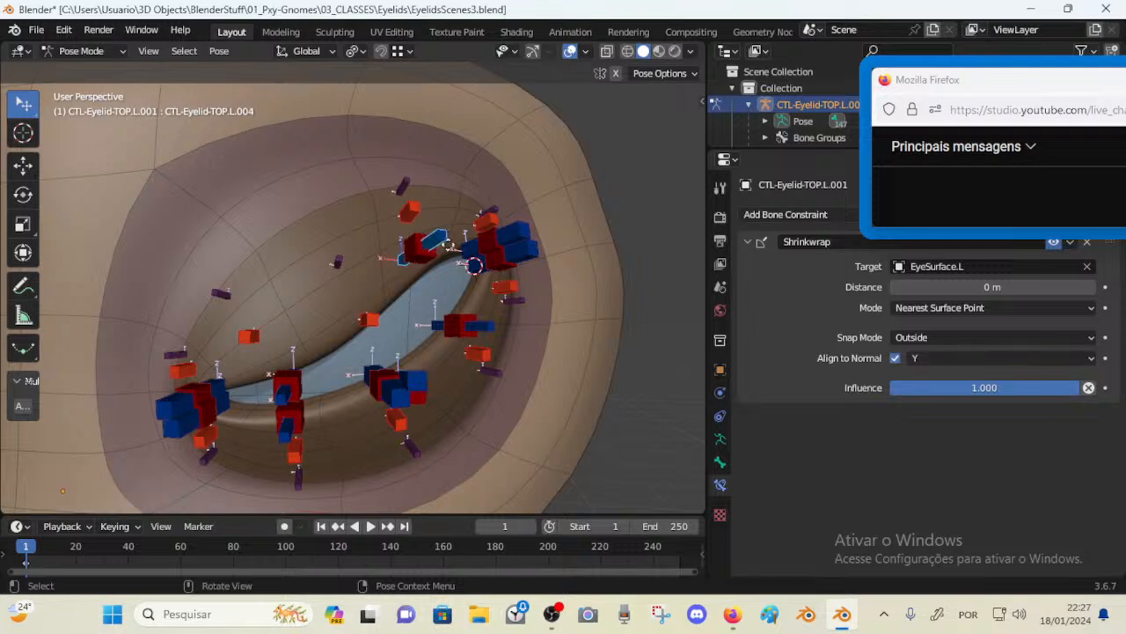
{"action": "left_click_drag", "start_coordinate": [447, 244], "coordinate": [493, 286]}
{"action": "scroll", "coordinate": [475, 294], "scroll_direction": "down", "scroll_amount": 2}
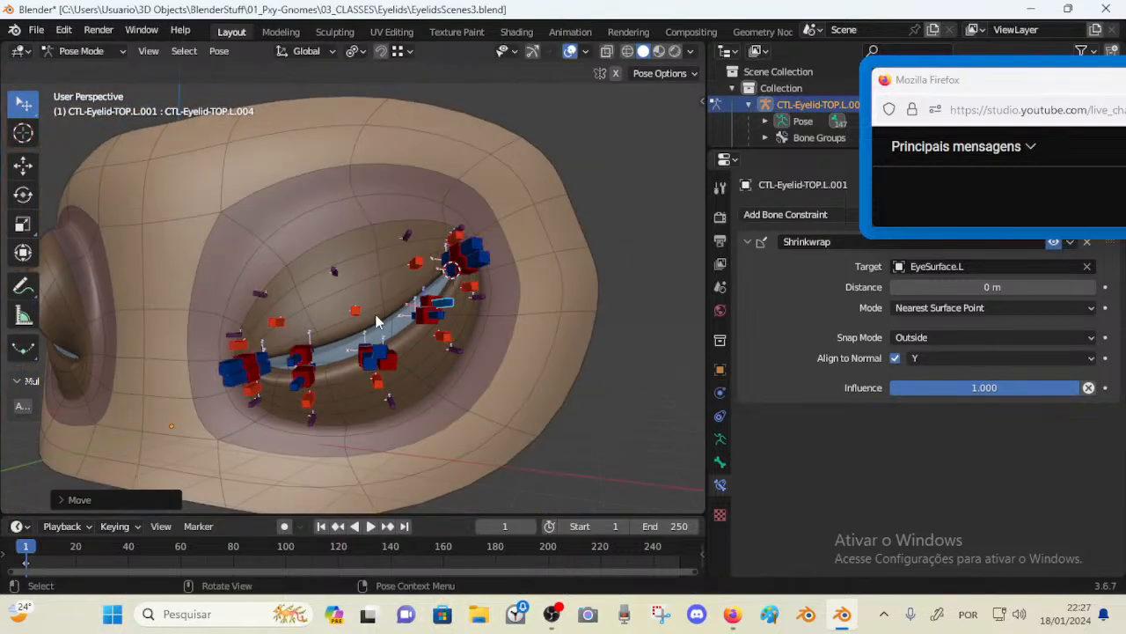
Select the TOP.L.003 control, move it, and rotate it about -19 degrees
{"action": "left_click", "coordinate": [386, 356]}
{"action": "left_click_drag", "start_coordinate": [388, 357], "coordinate": [365, 325]}
{"action": "left_click_drag", "start_coordinate": [359, 255], "coordinate": [371, 335]}
{"action": "key", "text": "r"}
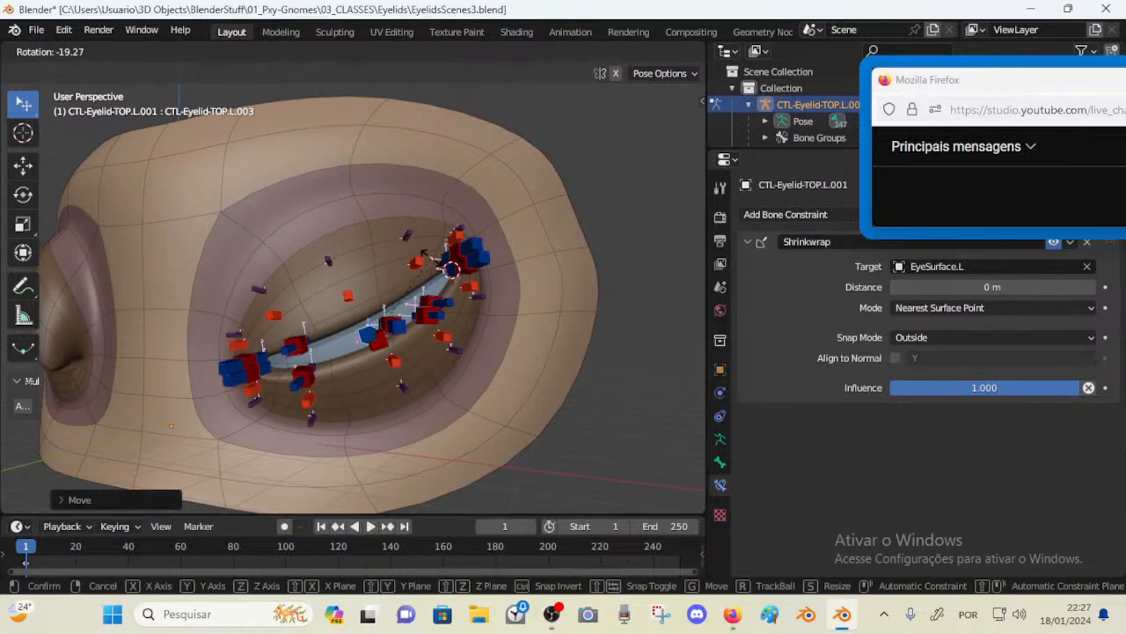
{"action": "left_click", "coordinate": [430, 300]}
Move the control once more, then clear its location and rotation
{"action": "key", "text": "g"}
{"action": "left_click", "coordinate": [413, 217]}
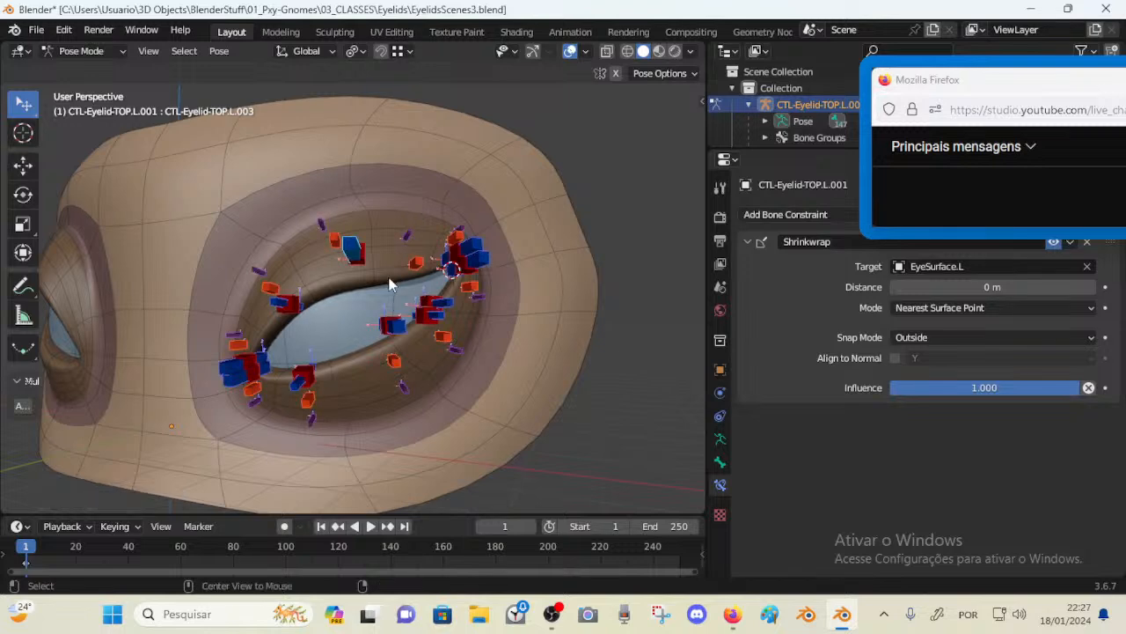
{"action": "key", "text": "alt+g"}
{"action": "key", "text": "alt+r"}
Select the lower-lid control CTL-Eyelid-BOT.L.003 and move it to test the lower lid deformation
{"action": "left_click", "coordinate": [375, 378]}
{"action": "left_click_drag", "start_coordinate": [373, 354], "coordinate": [369, 186]}
{"action": "scroll", "coordinate": [389, 333], "scroll_direction": "up", "scroll_amount": 2}
{"action": "middle_click_drag", "start_coordinate": [369, 185], "coordinate": [347, 199]}
{"action": "left_click_drag", "start_coordinate": [371, 253], "coordinate": [378, 328]}
{"action": "middle_click_drag", "start_coordinate": [377, 329], "coordinate": [315, 338]}
{"action": "left_click_drag", "start_coordinate": [315, 338], "coordinate": [303, 92]}
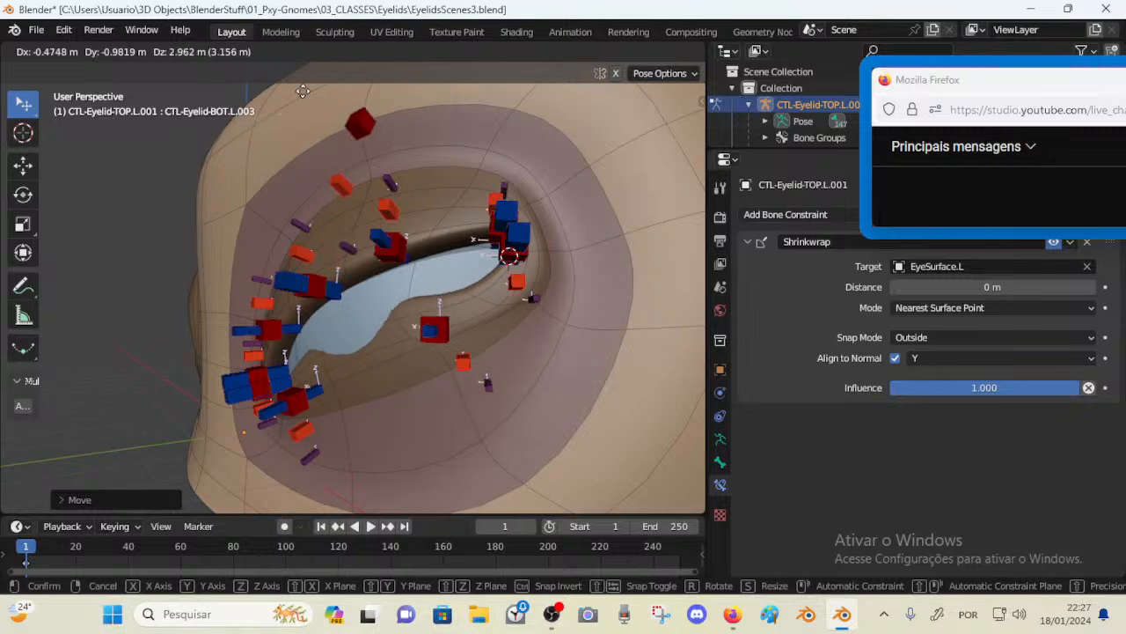
{"action": "left_click", "coordinate": [329, 238]}
Keep moving the BOT.L.003 control repeatedly from several viewing angles to check how the lower lid follows
{"action": "middle_click_drag", "start_coordinate": [328, 241], "coordinate": [298, 275]}
{"action": "key", "text": "g"}
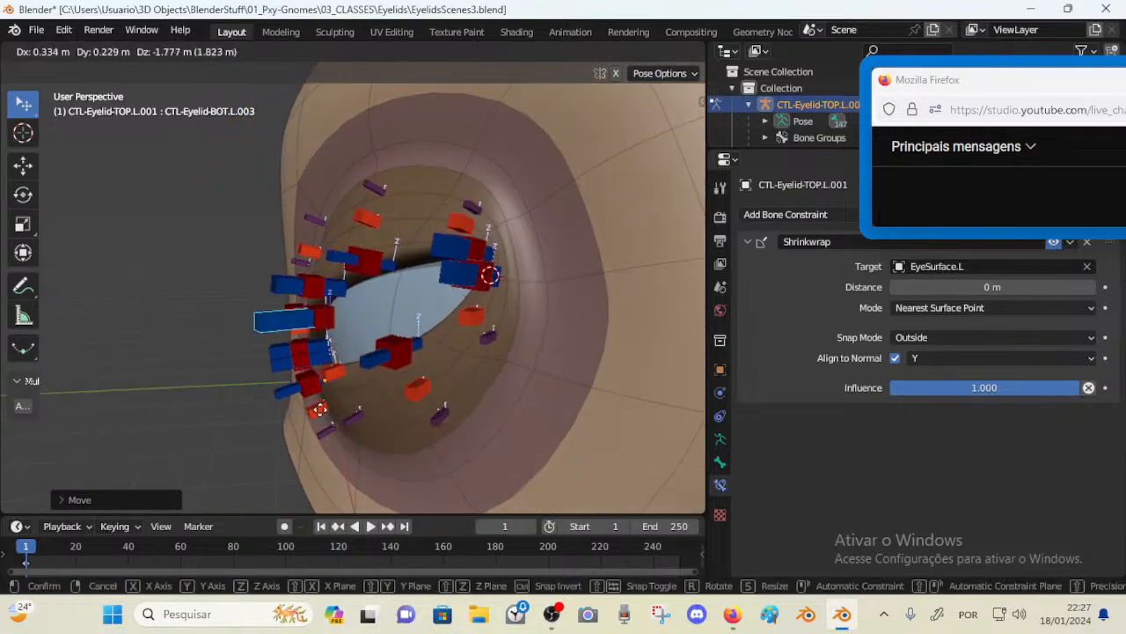
{"action": "left_click", "coordinate": [344, 452]}
{"action": "middle_click_drag", "start_coordinate": [346, 451], "coordinate": [432, 407]}
{"action": "key", "text": "g"}
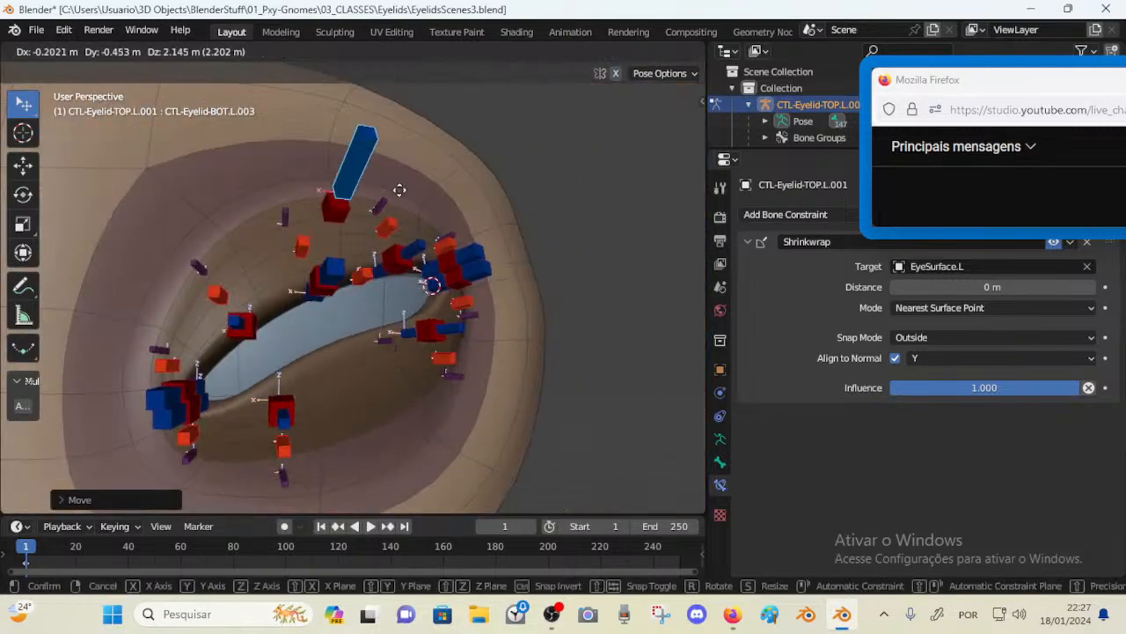
{"action": "left_click", "coordinate": [415, 201]}
{"action": "middle_click_drag", "start_coordinate": [415, 203], "coordinate": [390, 297]}
{"action": "key", "text": "g"}
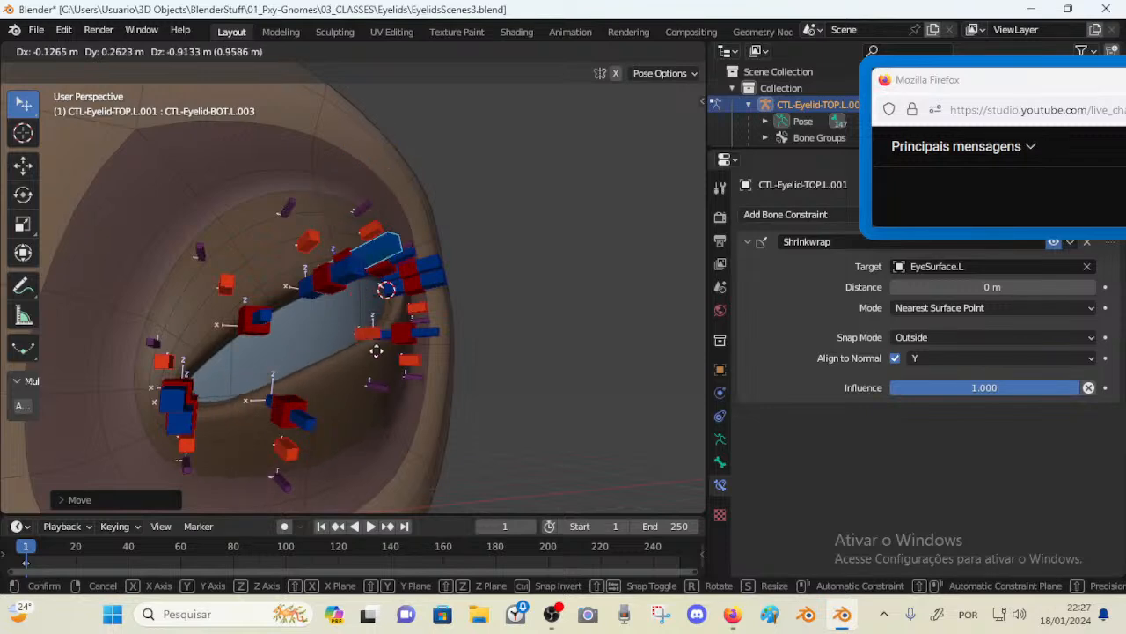
{"action": "left_click", "coordinate": [394, 406]}
{"action": "middle_click_drag", "start_coordinate": [394, 406], "coordinate": [311, 345]}
{"action": "key", "text": "g"}
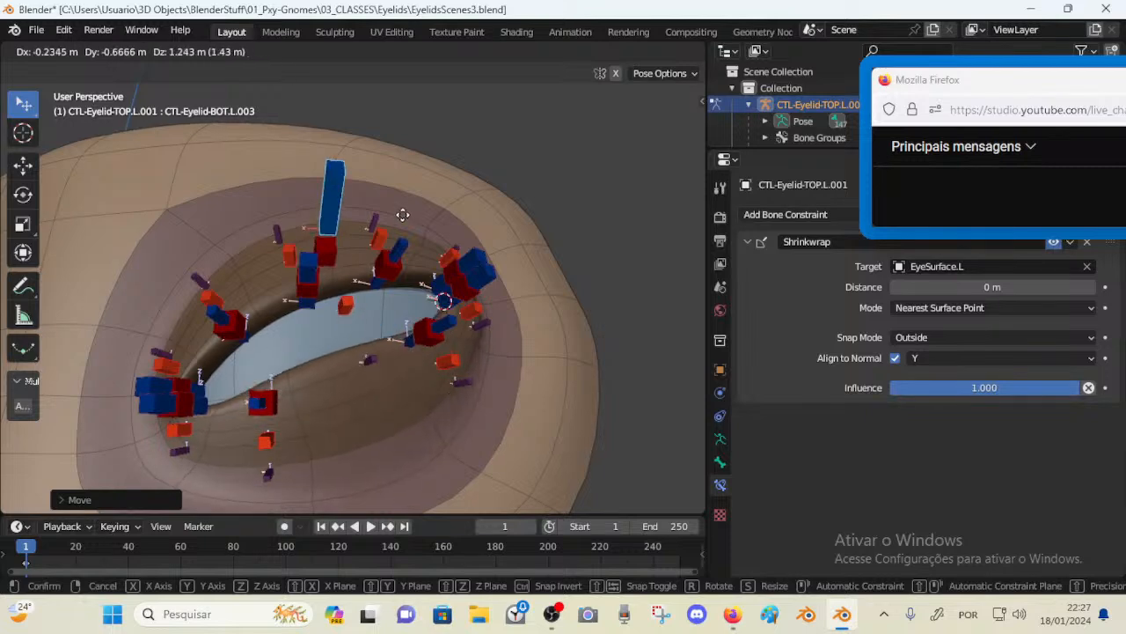
Move the lower-lid deform bones DEF-Eyelid-BOT-B.L.003 and DEF-Eyelid-BOT-C.L.003
{"action": "left_click", "coordinate": [400, 181]}
{"action": "middle_click_drag", "start_coordinate": [387, 260], "coordinate": [300, 291]}
{"action": "left_click", "coordinate": [320, 249]}
{"action": "key", "text": "g"}
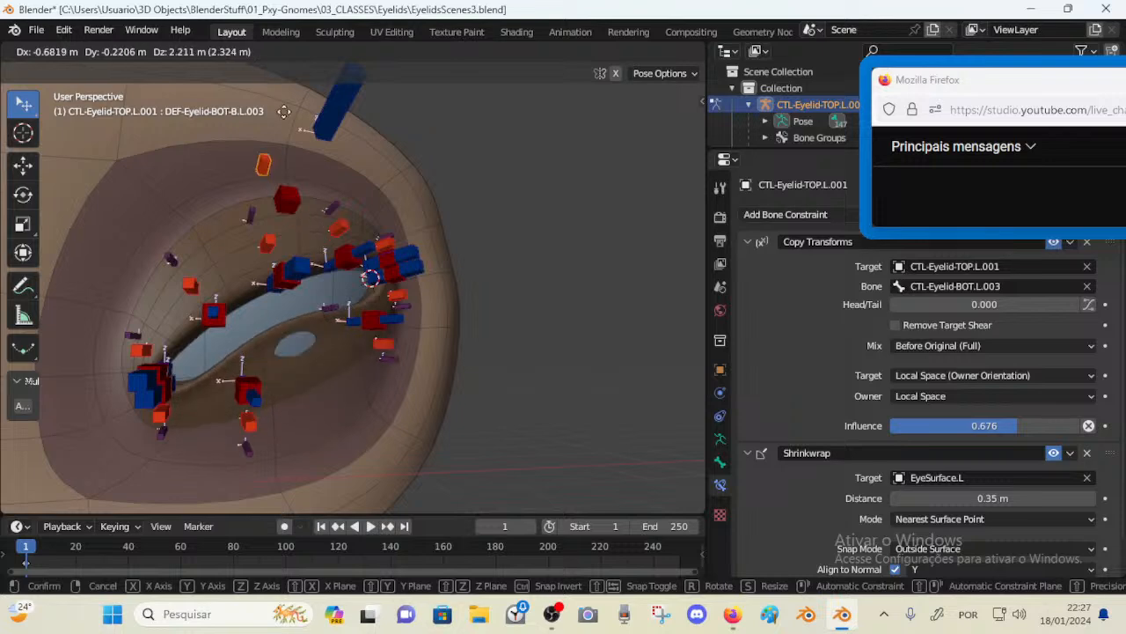
{"action": "left_click", "coordinate": [327, 234]}
{"action": "mouse_move", "coordinate": [330, 236]}
{"action": "middle_mouse_down"}
{"action": "mouse_move", "coordinate": [364, 246]}
{"action": "mouse_move", "coordinate": [342, 234]}
{"action": "middle_mouse_up"}
{"action": "key", "text": "g"}
{"action": "left_click", "coordinate": [321, 235]}
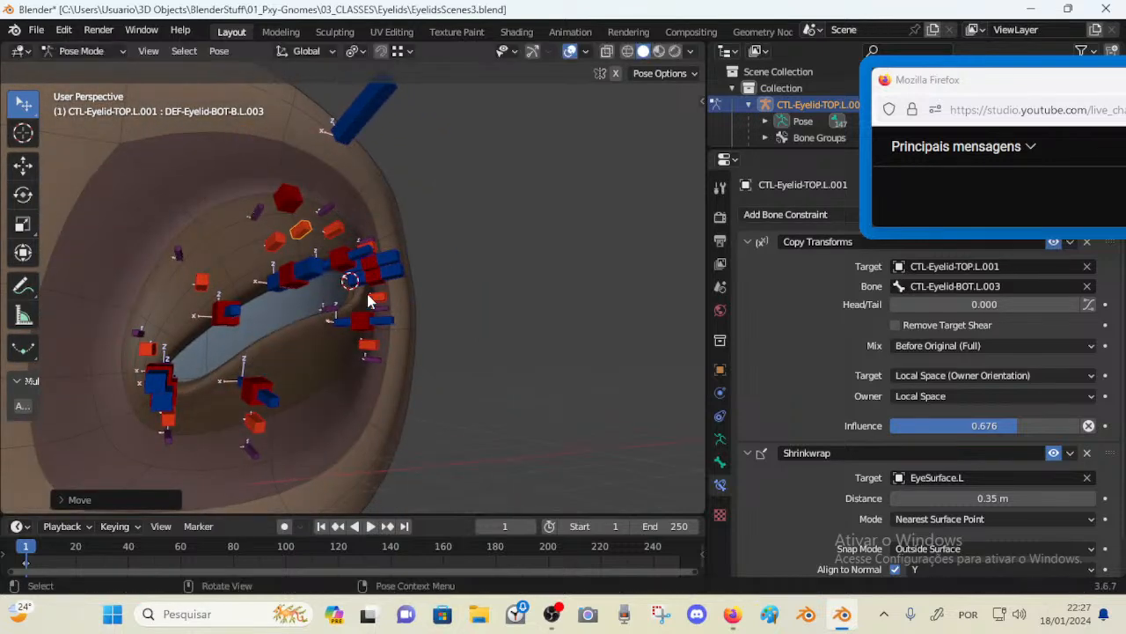
{"action": "middle_click_drag", "start_coordinate": [367, 293], "coordinate": [319, 310]}
{"action": "left_click", "coordinate": [320, 308]}
{"action": "key", "text": "g"}
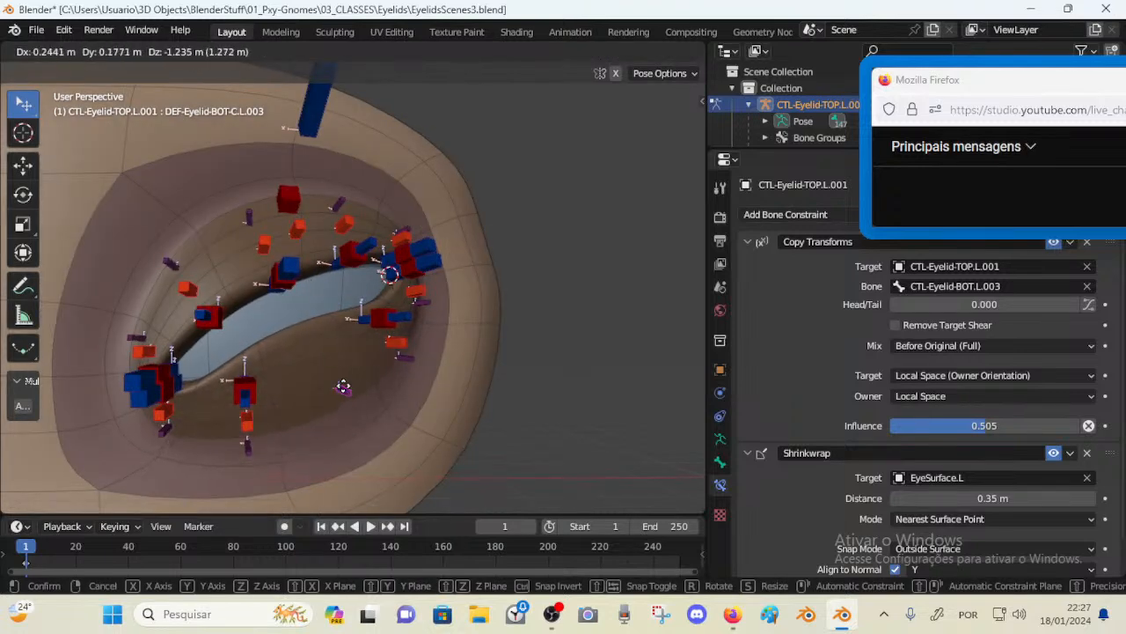
{"action": "left_click", "coordinate": [341, 355]}
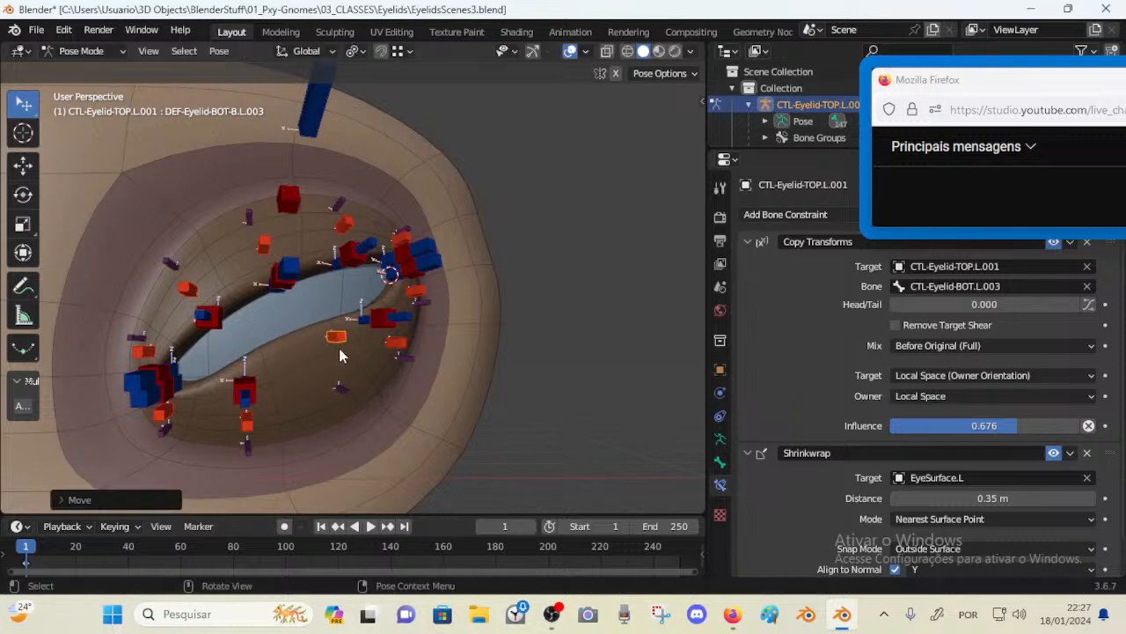
Move the lower-lid deform bones DEF-Eyelid-BOT-A.L.003 and DEF-Eyelid-BOT-A.L.002
{"action": "key", "text": "g"}
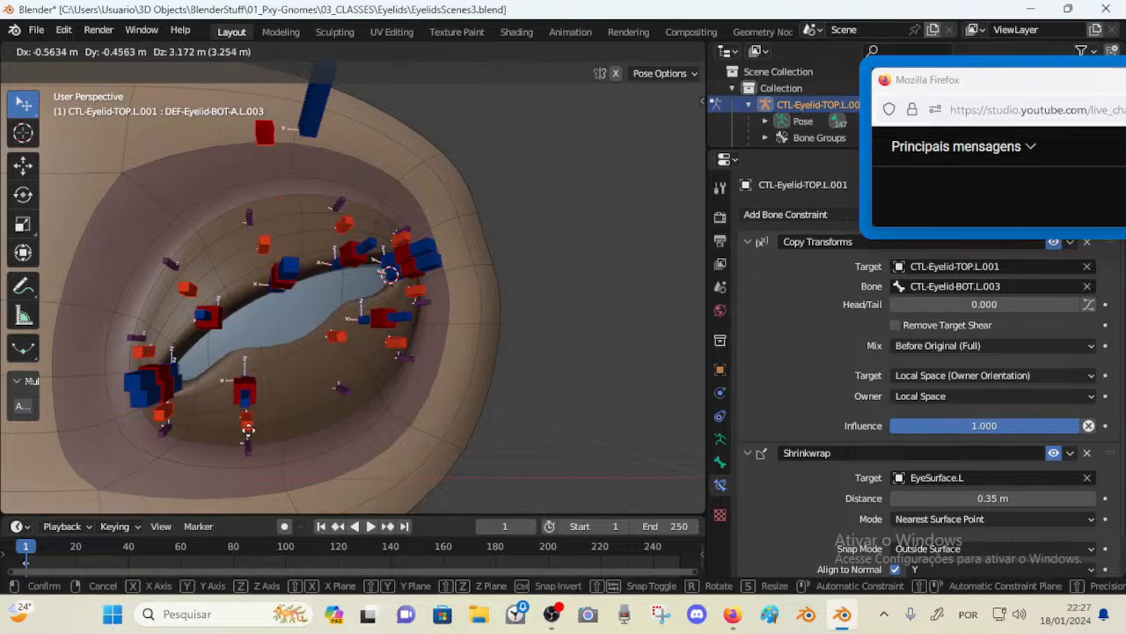
{"action": "left_click", "coordinate": [296, 94]}
{"action": "middle_click_drag", "start_coordinate": [296, 95], "coordinate": [355, 144]}
{"action": "key", "text": "g"}
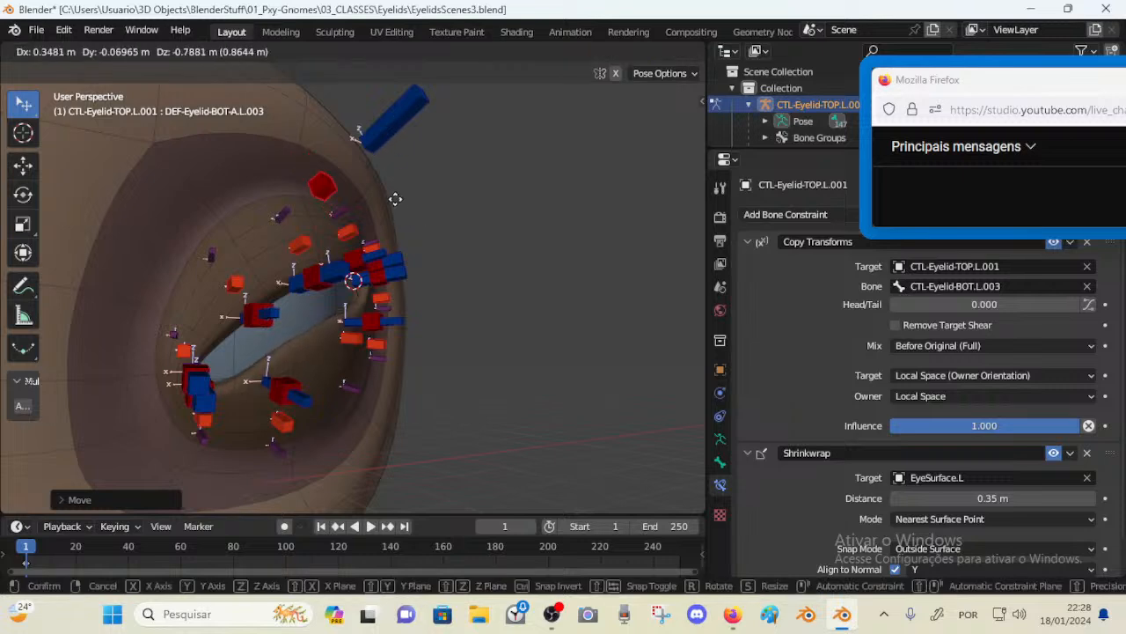
{"action": "left_click", "coordinate": [396, 199]}
{"action": "middle_click_drag", "start_coordinate": [395, 199], "coordinate": [259, 339]}
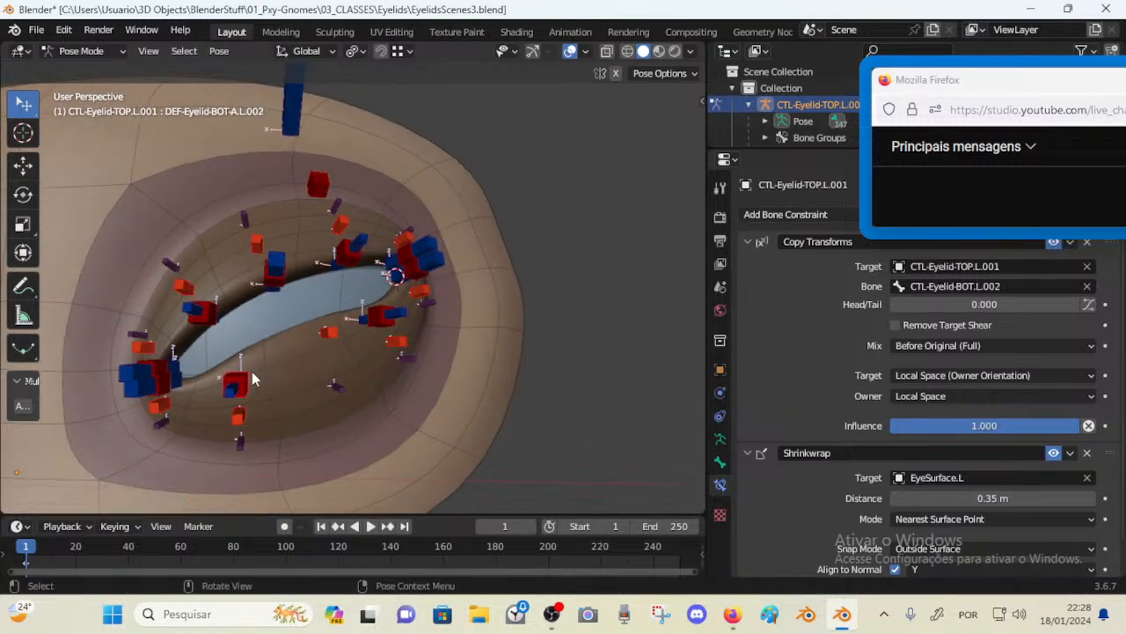
{"action": "key", "text": "g"}
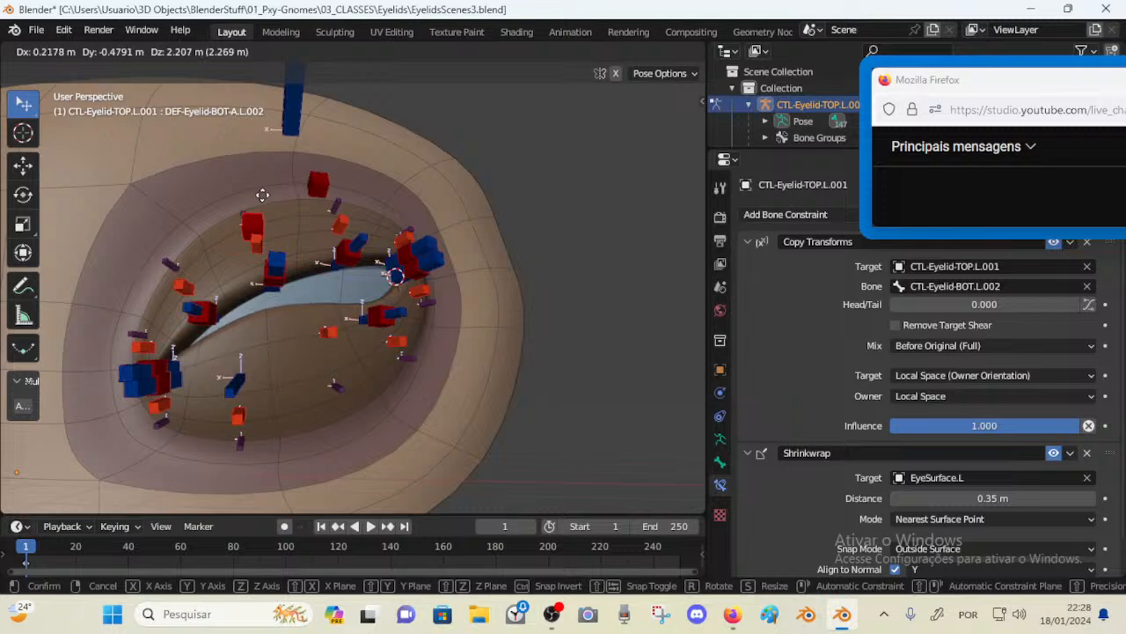
{"action": "left_click", "coordinate": [262, 195]}
Move the controls CTL-Eyelid-TOP.L.002, CTL-Eyelid-BOT.L.002 and CTL-Eyelid-BOT.L.004 one after another
{"action": "left_click", "coordinate": [189, 319]}
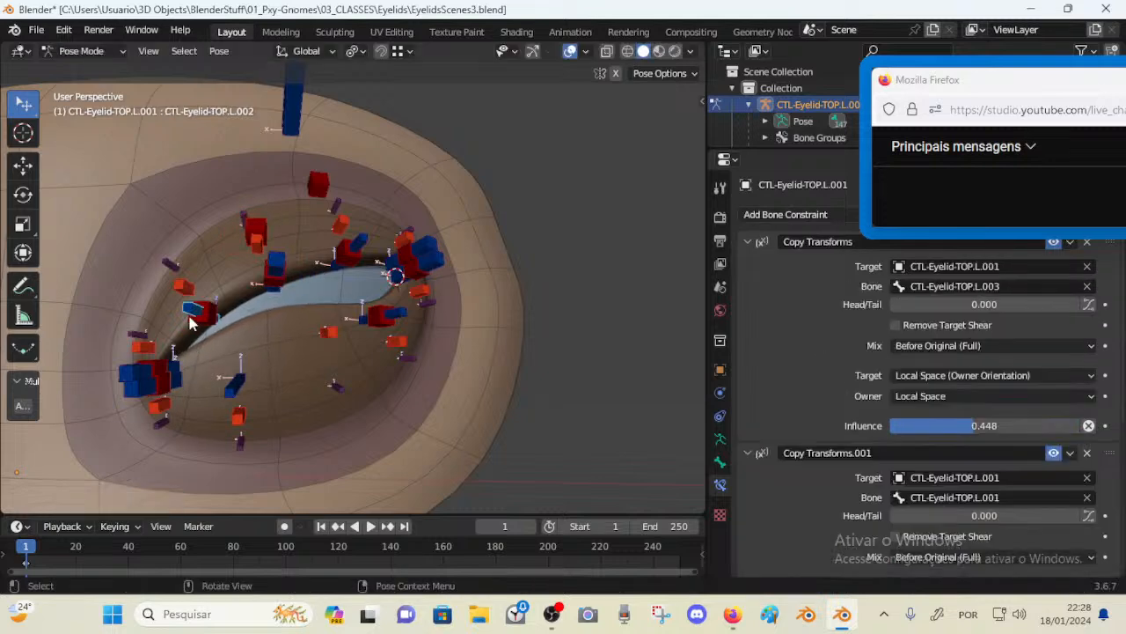
{"action": "key", "text": "g"}
{"action": "left_click", "coordinate": [189, 305]}
{"action": "left_click", "coordinate": [233, 385]}
{"action": "key", "text": "g"}
{"action": "left_click", "coordinate": [302, 329]}
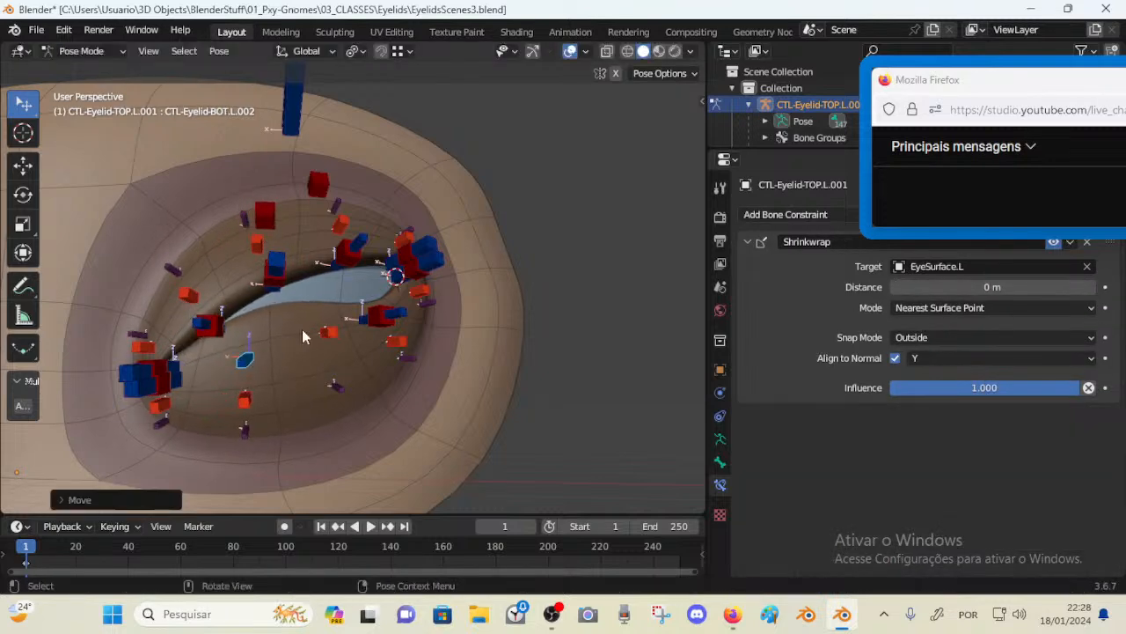
{"action": "left_click", "coordinate": [403, 318]}
{"action": "key", "text": "g"}
{"action": "left_click", "coordinate": [375, 193]}
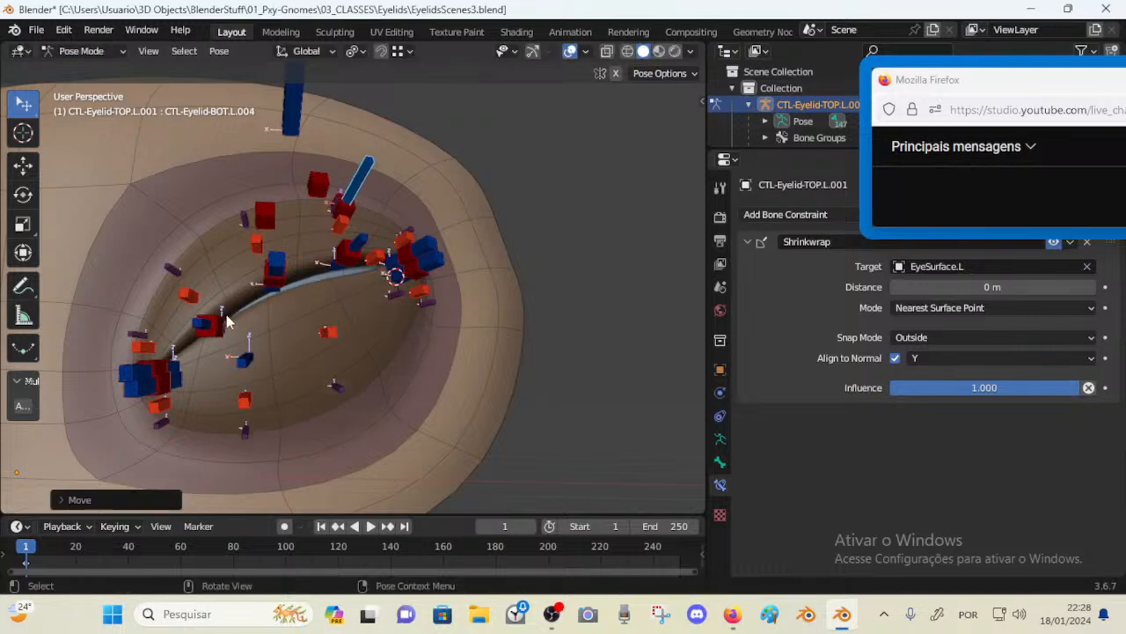
Select all bones and clear their locations to reset the eyelid pose
{"action": "key", "text": "a"}
{"action": "key", "text": "alt+g"}
{"action": "middle_click_drag", "start_coordinate": [242, 355], "coordinate": [284, 322]}
Select the upper-lid control TOP.L.003 and move it a couple of times
{"action": "left_click", "coordinate": [308, 262]}
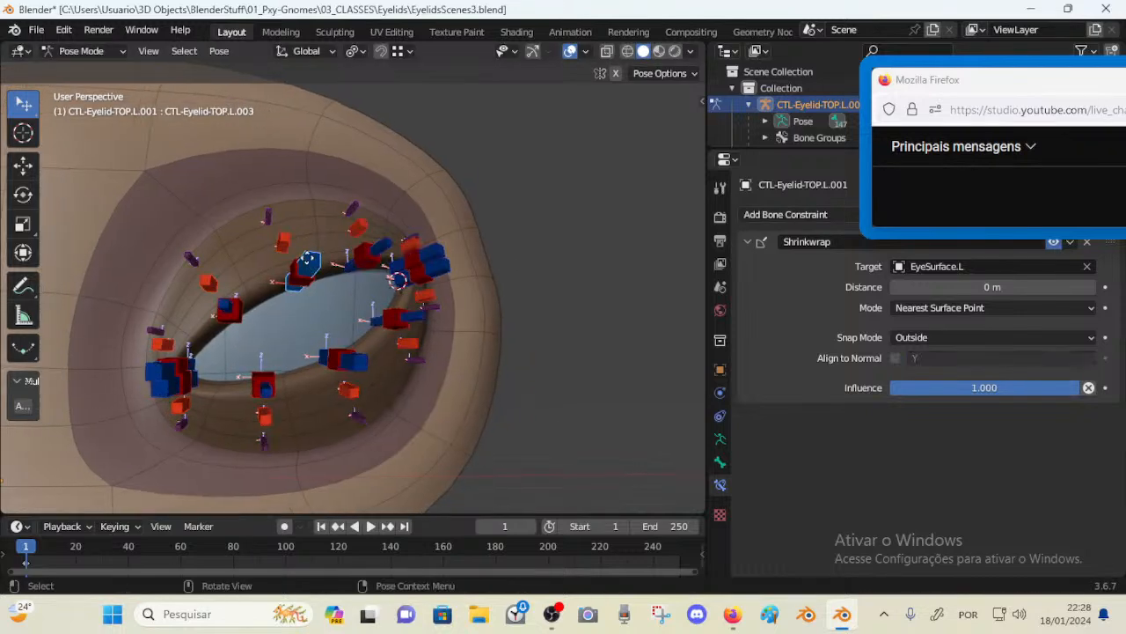
{"action": "key", "text": "g"}
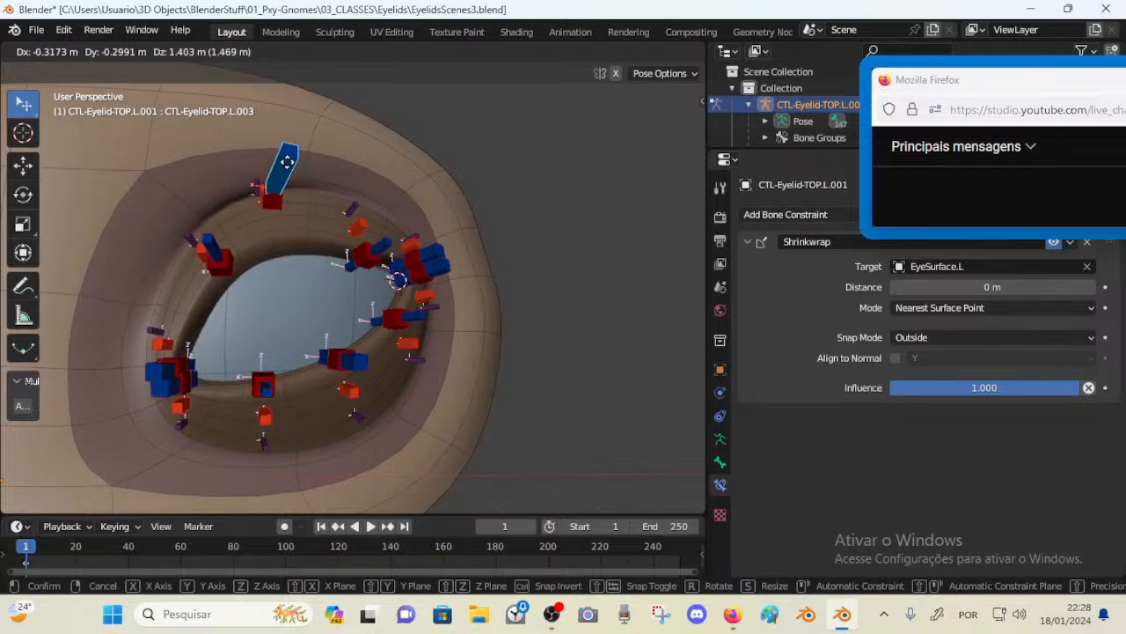
{"action": "left_click", "coordinate": [326, 291]}
{"action": "key", "text": "g"}
{"action": "left_click", "coordinate": [302, 261]}
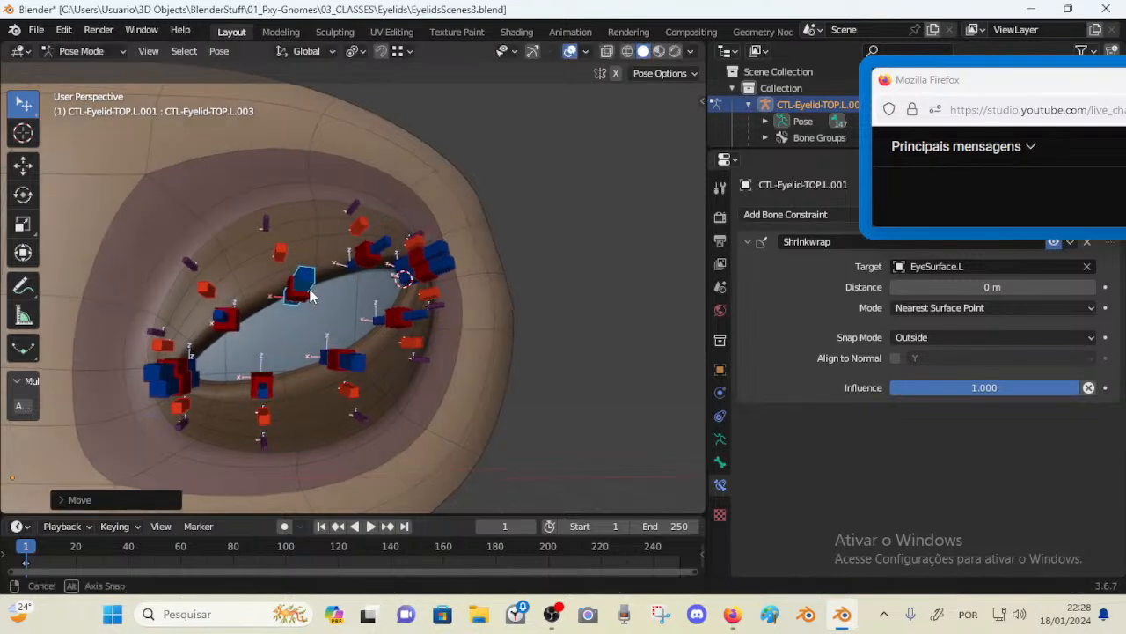
Select the deform bone DEF-Eyelid-TOP-B.L.003 and open the armature's Bone Groups properties
{"action": "scroll", "coordinate": [340, 384], "scroll_direction": "up", "scroll_amount": 2}
{"action": "middle_click_drag", "start_coordinate": [325, 344], "coordinate": [356, 334]}
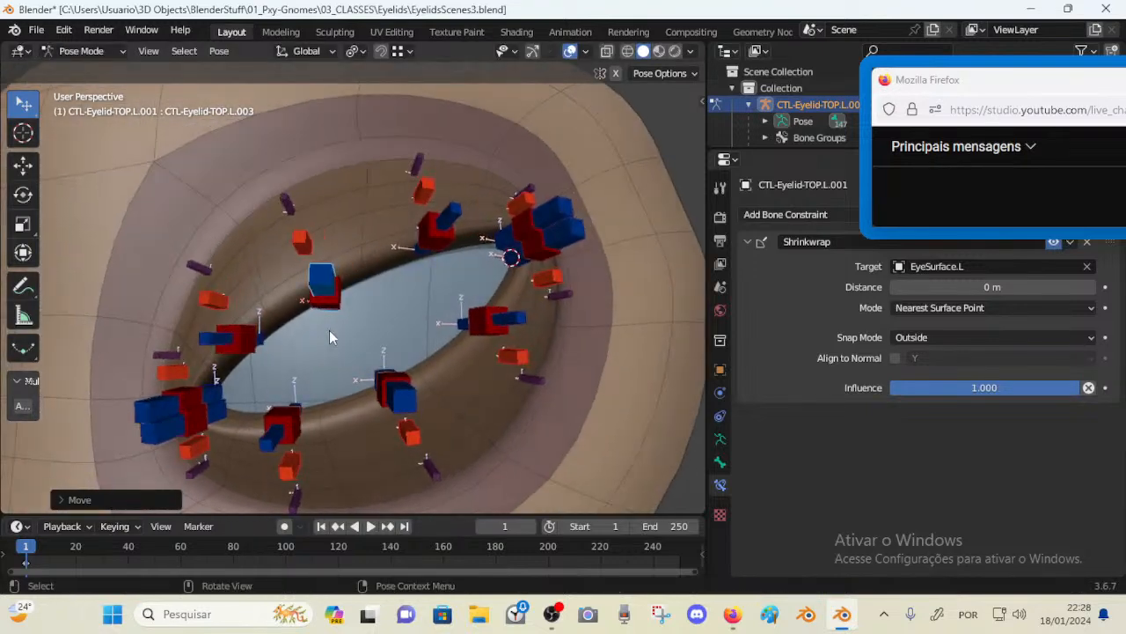
{"action": "left_click", "coordinate": [321, 240]}
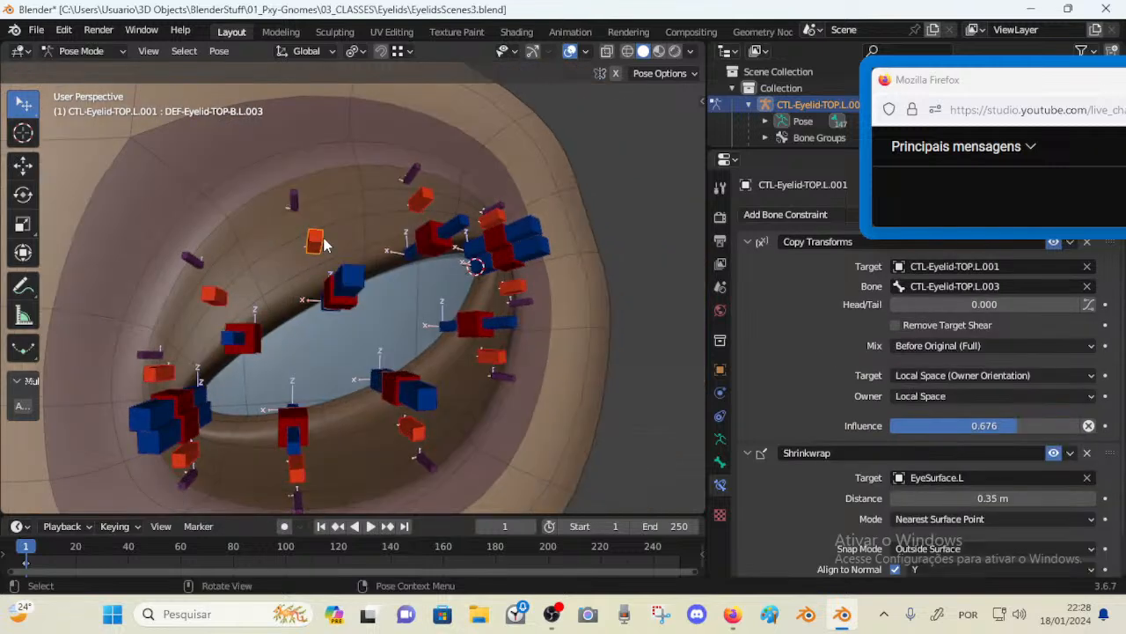
{"action": "scroll", "coordinate": [345, 295], "scroll_direction": "down", "scroll_amount": 2}
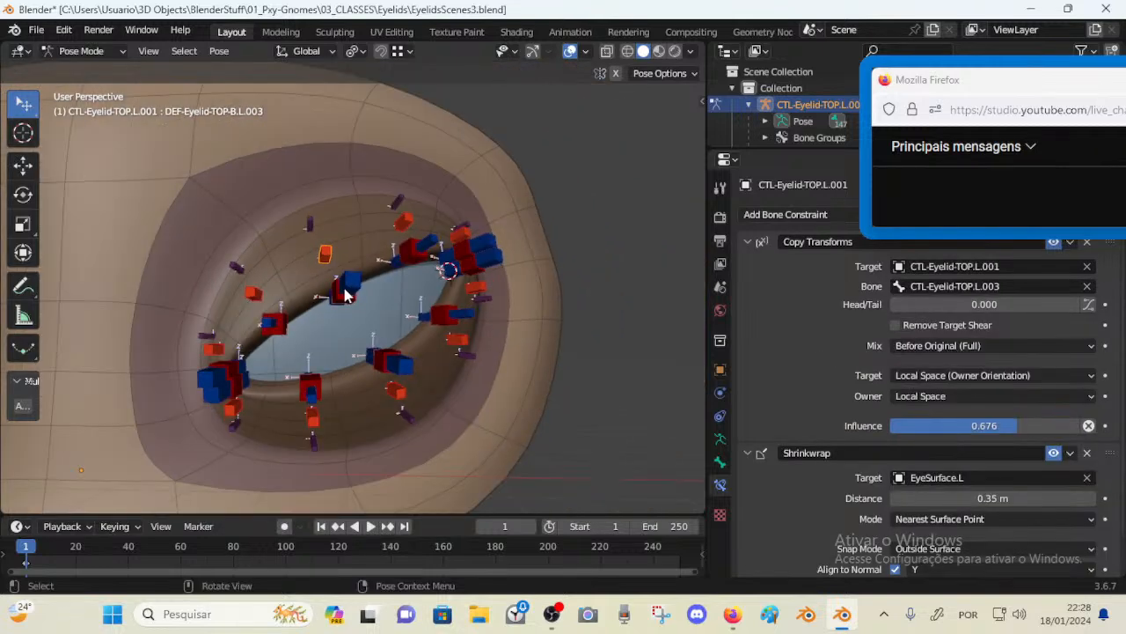
{"action": "key", "text": "n"}
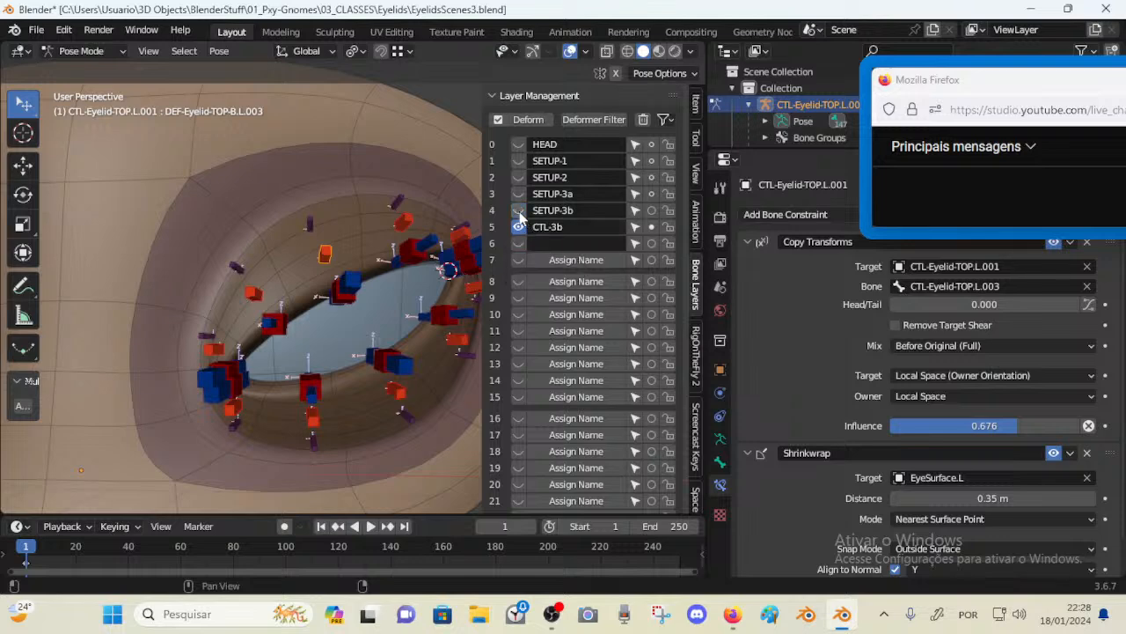
{"action": "key", "text": "n"}
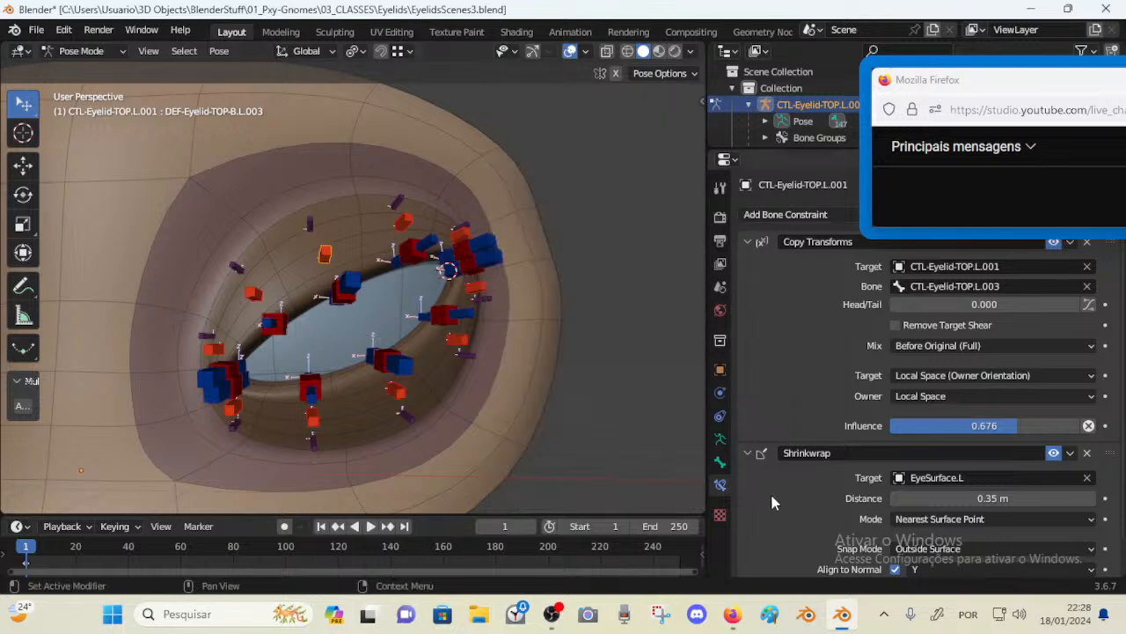
{"action": "left_click", "coordinate": [718, 440]}
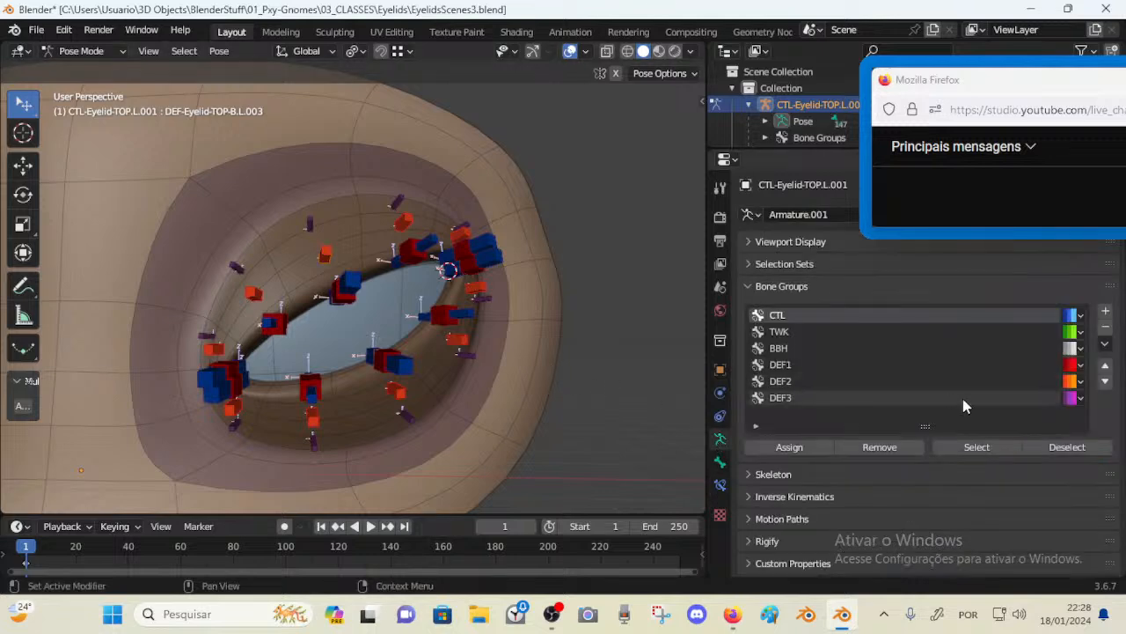
Select the bones belonging to the DEF1, DEF2 and DEF3 bone groups
{"action": "left_click", "coordinate": [898, 367]}
{"action": "left_click", "coordinate": [963, 446]}
{"action": "left_click", "coordinate": [931, 382]}
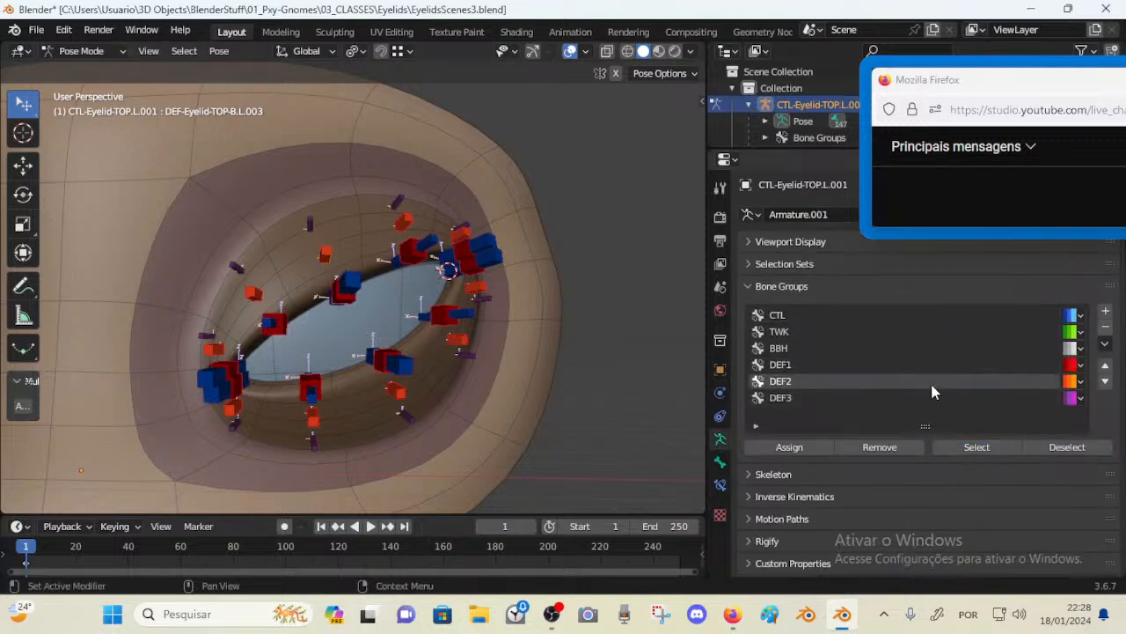
{"action": "left_click", "coordinate": [956, 449]}
{"action": "left_click", "coordinate": [901, 398]}
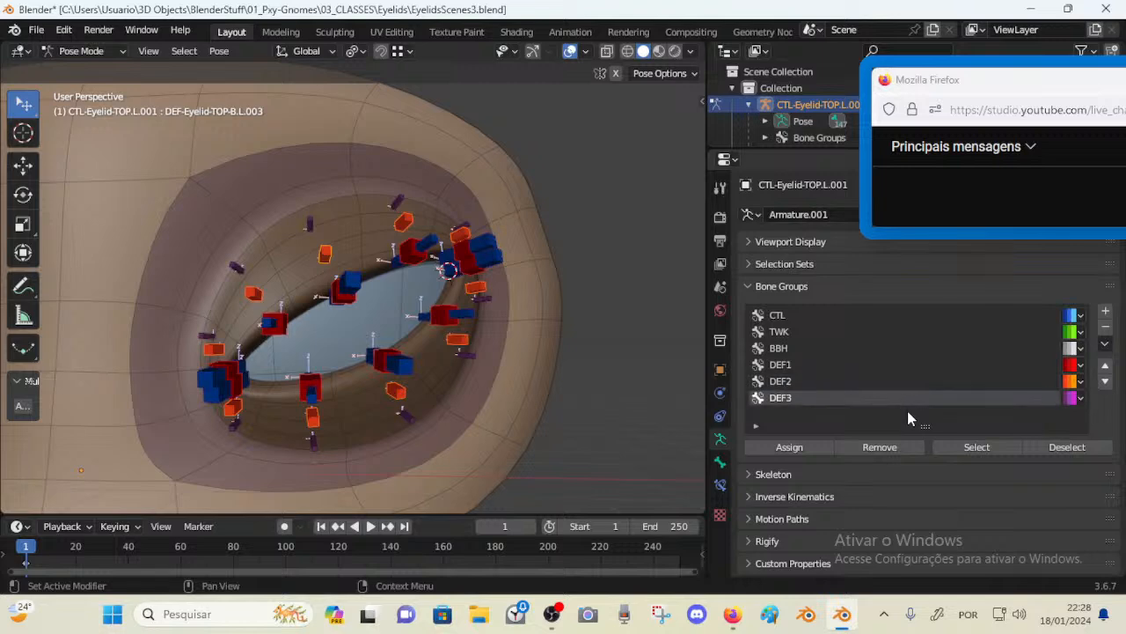
{"action": "left_click", "coordinate": [959, 447]}
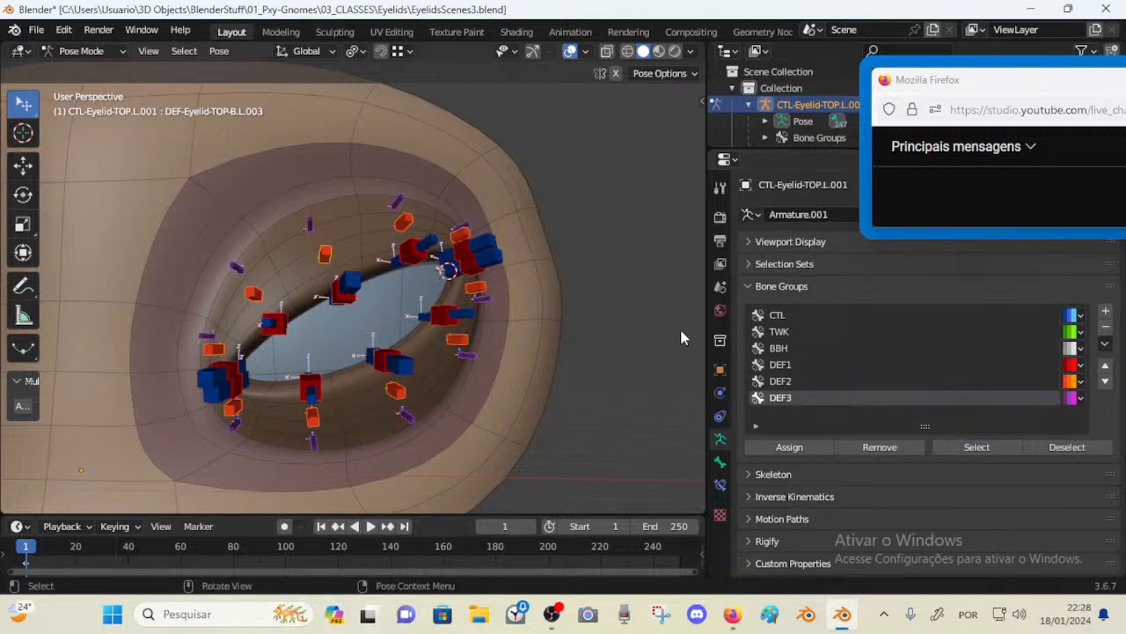
Open Layer Management and toggle the CTL-3b layer's visibility on and off
{"action": "key", "text": "m"}
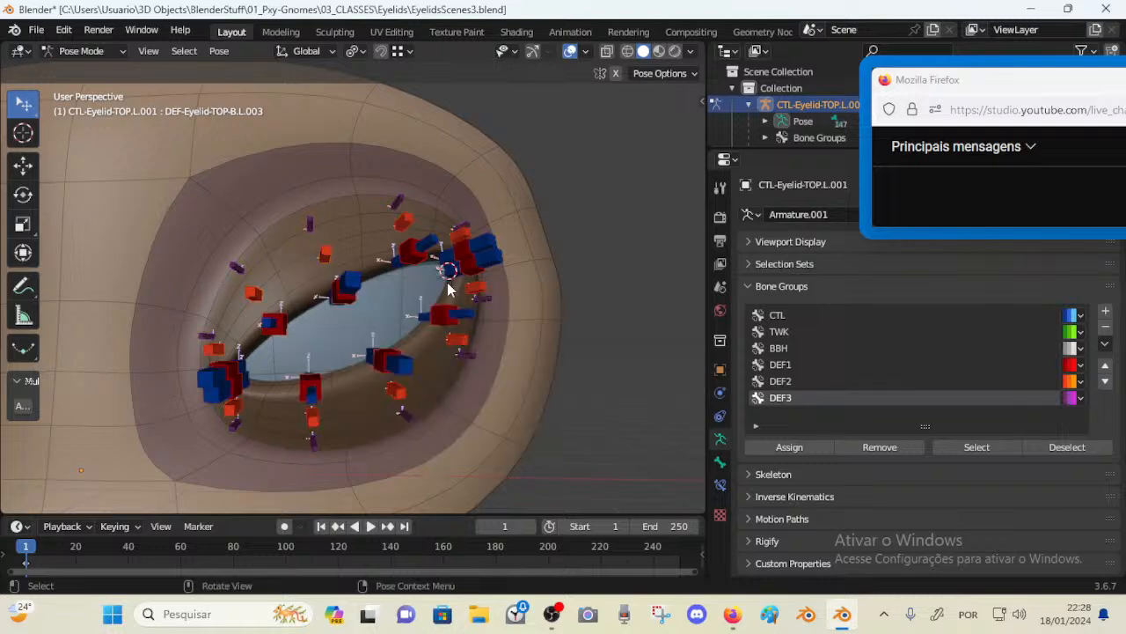
{"action": "key", "text": "n"}
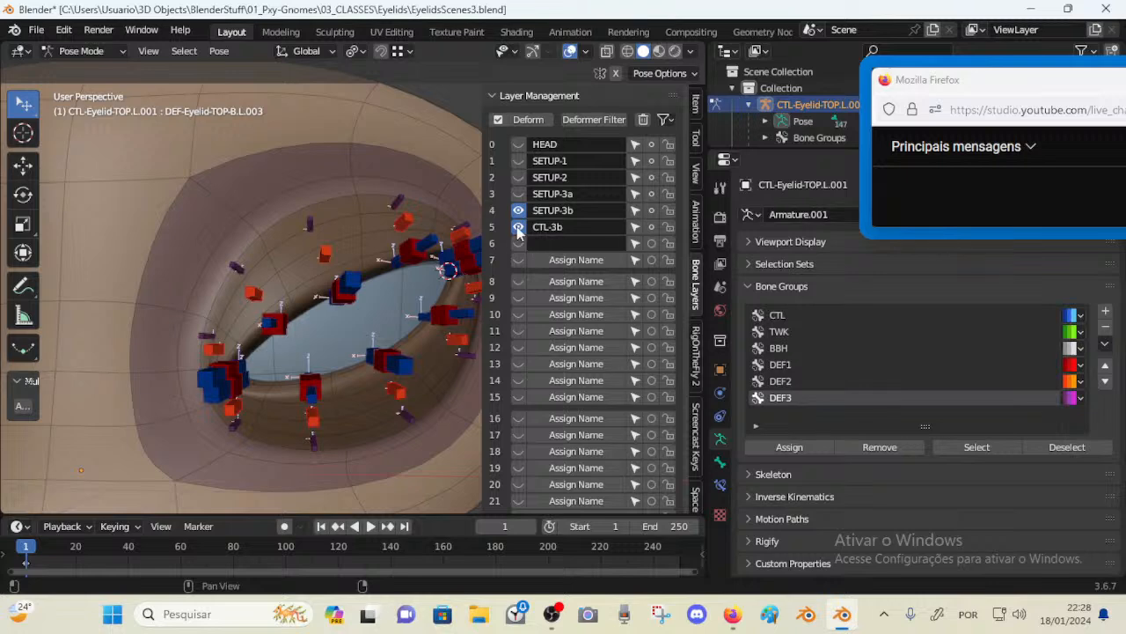
{"action": "left_click", "coordinate": [518, 227]}
{"action": "left_click", "coordinate": [518, 227]}
{"action": "left_click", "coordinate": [518, 227]}
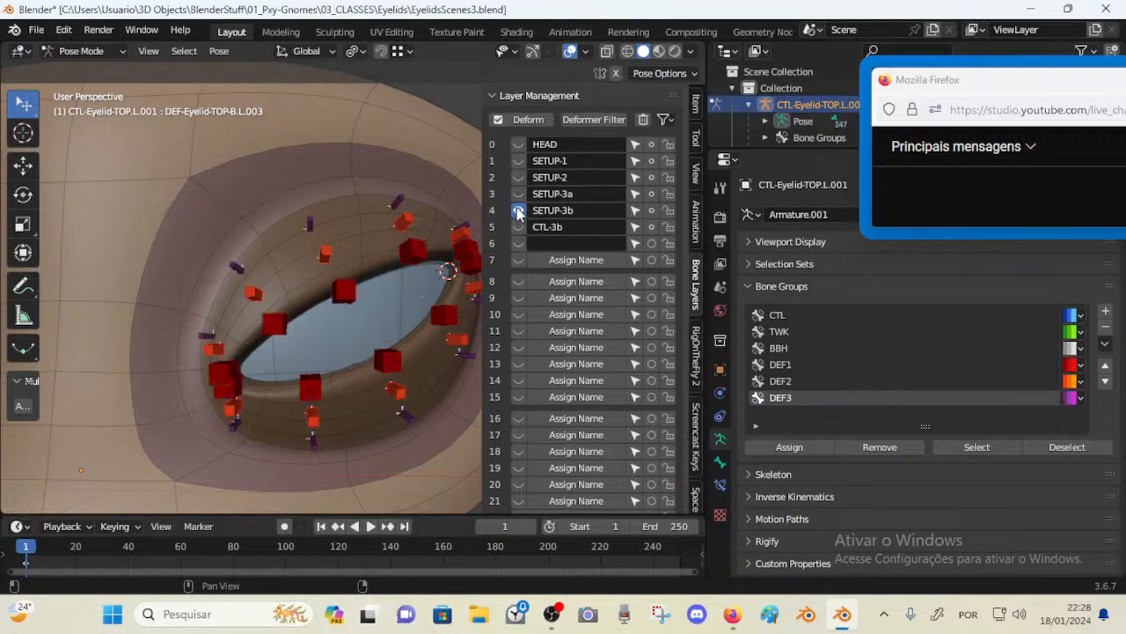
{"action": "left_click", "coordinate": [518, 227]}
{"action": "left_click", "coordinate": [518, 227]}
{"action": "left_click", "coordinate": [519, 227]}
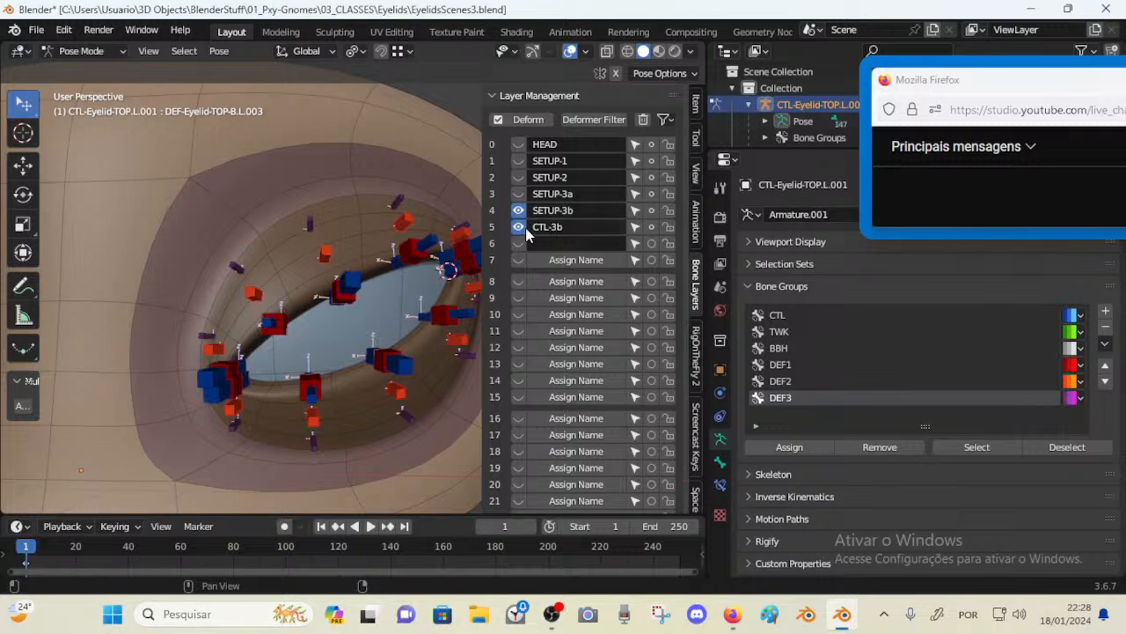
Move the selected deform bones to the SETUP-3b bone layer
{"action": "key", "text": "m"}
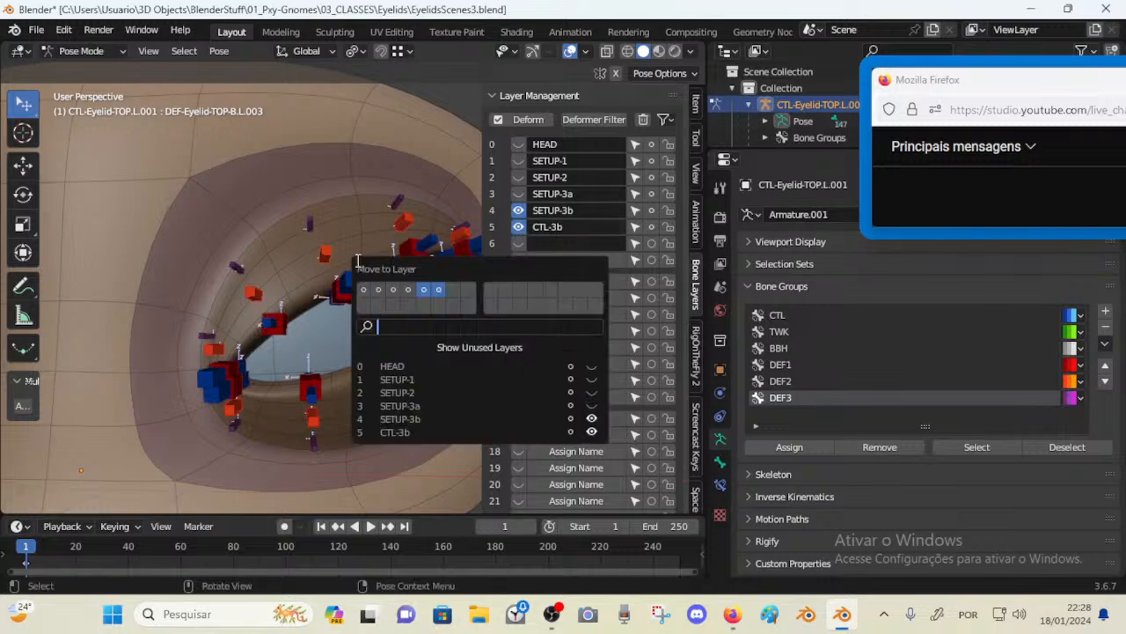
{"action": "key", "text": "a"}
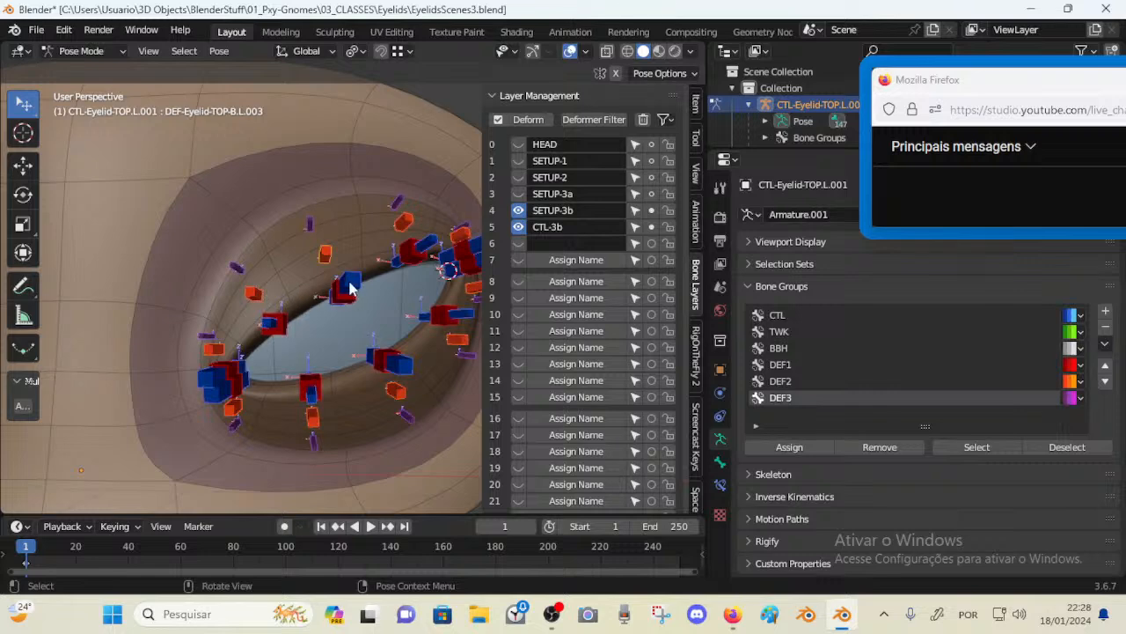
{"action": "key", "text": "m"}
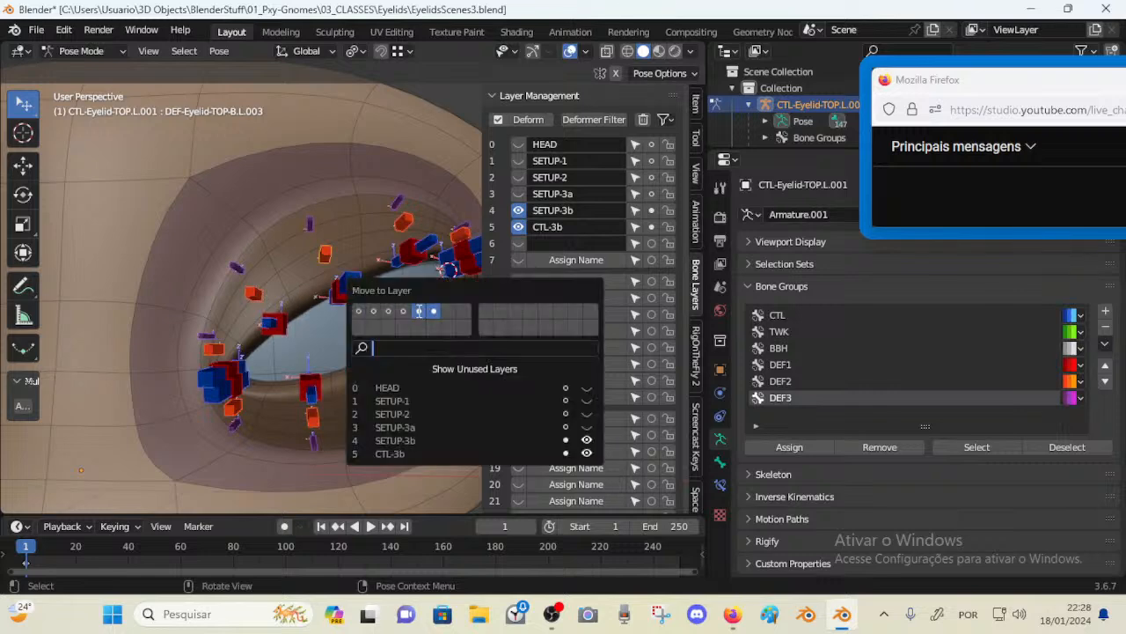
{"action": "left_click", "coordinate": [419, 311]}
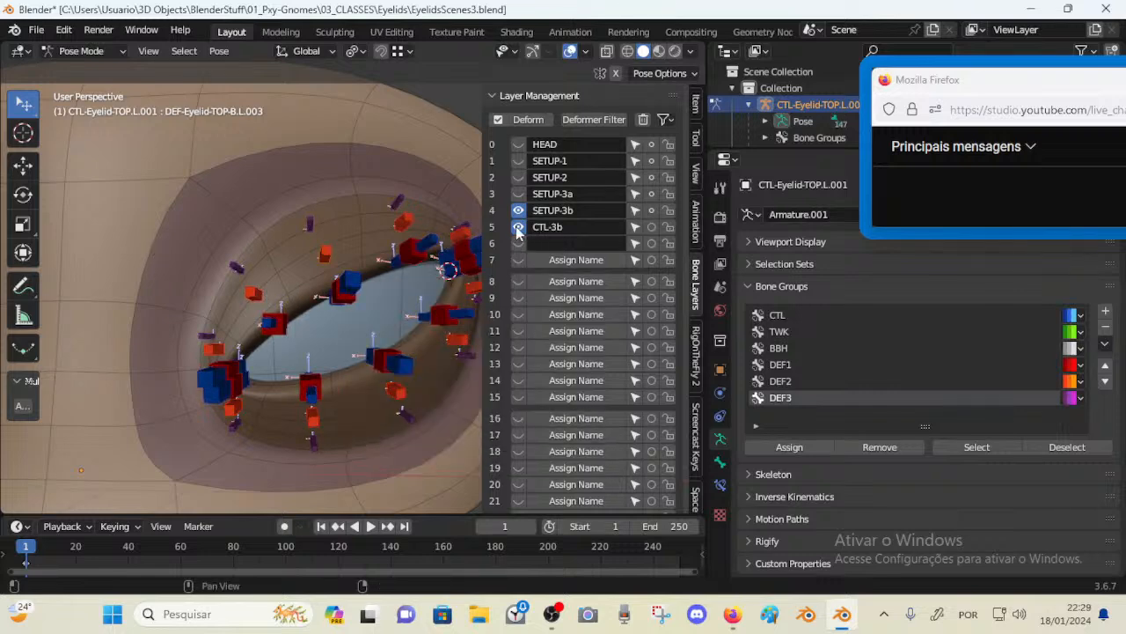
Clear the CTL-3b layer's name and toggle visibility of the SETUP-3a and SETUP-3b layers a few times
{"action": "key", "text": "BackSpace"}
{"action": "left_click", "coordinate": [518, 194]}
{"action": "left_click", "coordinate": [517, 211]}
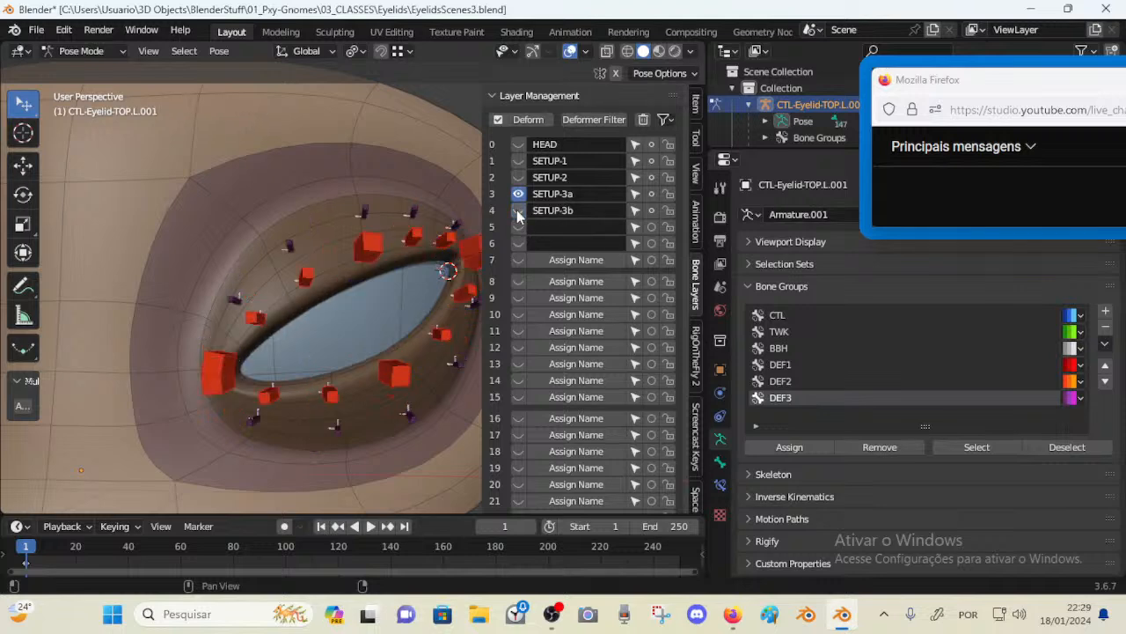
{"action": "left_click", "coordinate": [517, 211]}
{"action": "left_click", "coordinate": [518, 199]}
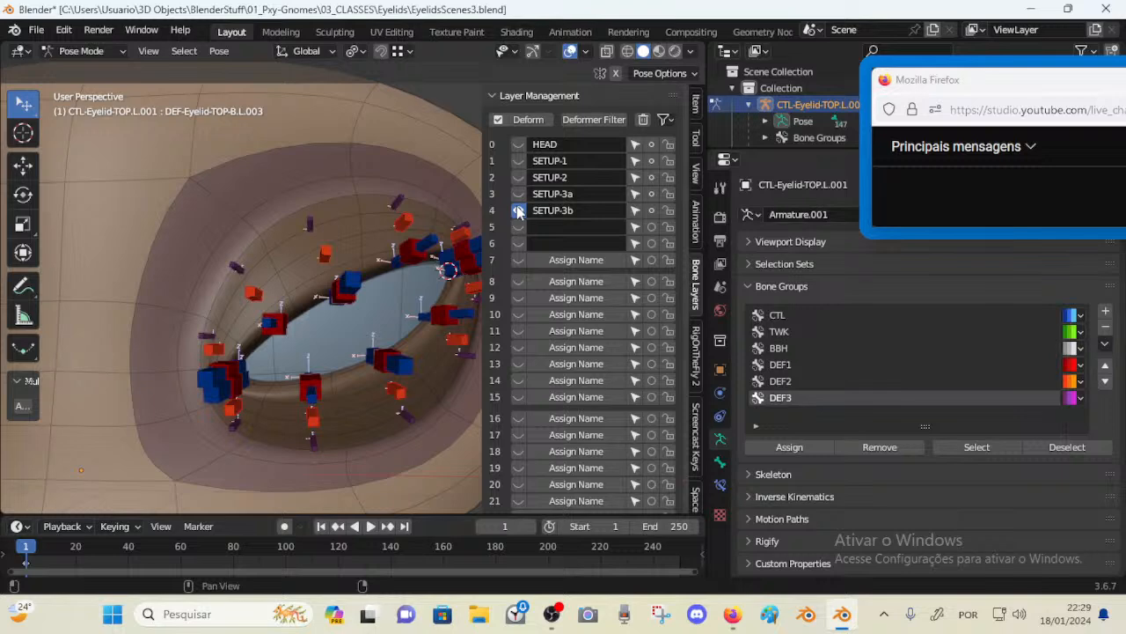
{"action": "left_click", "coordinate": [517, 194]}
{"action": "left_click", "coordinate": [518, 212]}
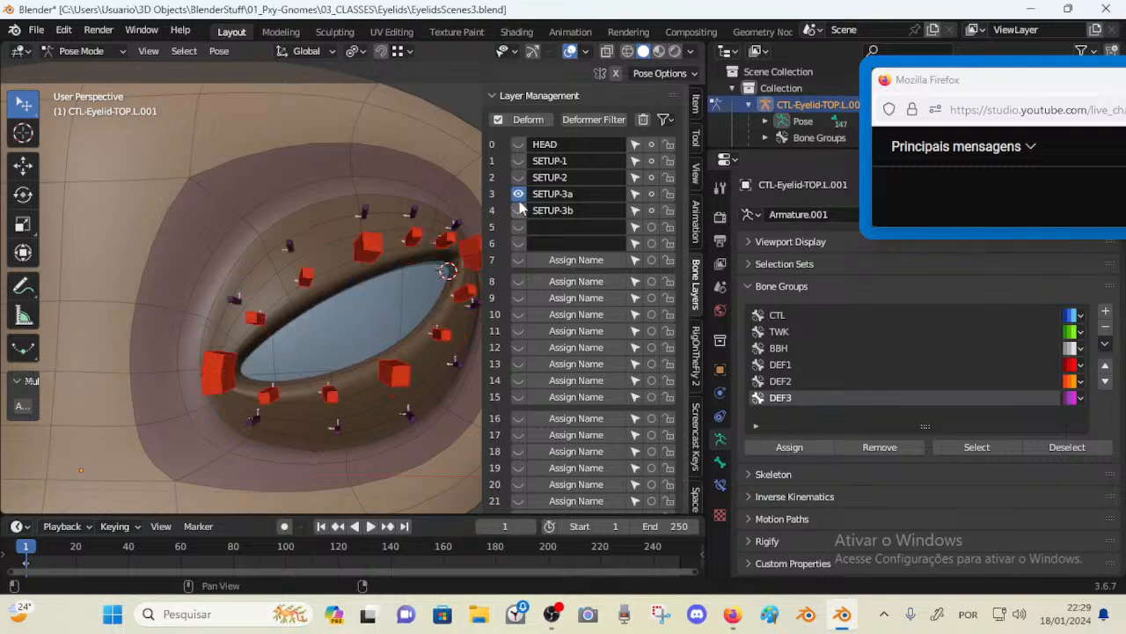
{"action": "left_click", "coordinate": [517, 211]}
{"action": "left_click", "coordinate": [517, 194]}
Select eyelid bones in the viewport and move one of them
{"action": "mouse_move", "coordinate": [395, 244]}
{"action": "middle_mouse_down"}
{"action": "mouse_move", "coordinate": [475, 242]}
{"action": "mouse_move", "coordinate": [407, 249]}
{"action": "middle_mouse_up"}
{"action": "left_click", "coordinate": [357, 289]}
{"action": "middle_click_drag", "start_coordinate": [402, 288], "coordinate": [377, 310]}
{"action": "key", "text": "g"}
{"action": "left_click", "coordinate": [371, 277]}
Hide the sidebar, select a deform bone near the upper lid, and save the blend file
{"action": "key", "text": "n"}
{"action": "scroll", "coordinate": [367, 310], "scroll_direction": "up", "scroll_amount": 2}
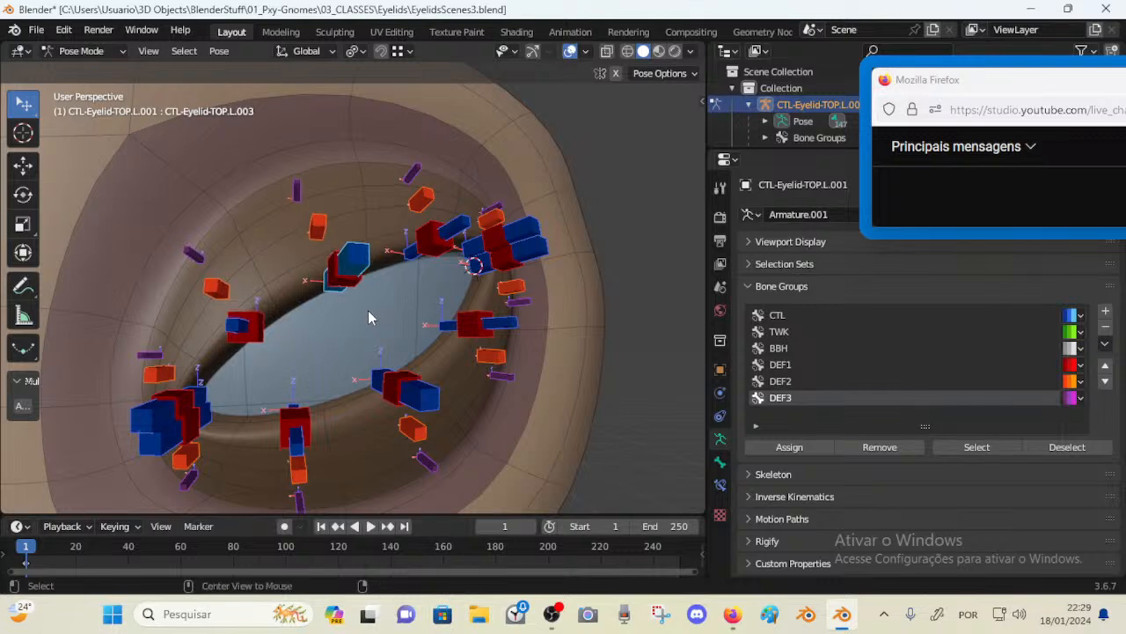
{"action": "left_click", "coordinate": [231, 278]}
{"action": "scroll", "coordinate": [385, 317], "scroll_direction": "down", "scroll_amount": 3}
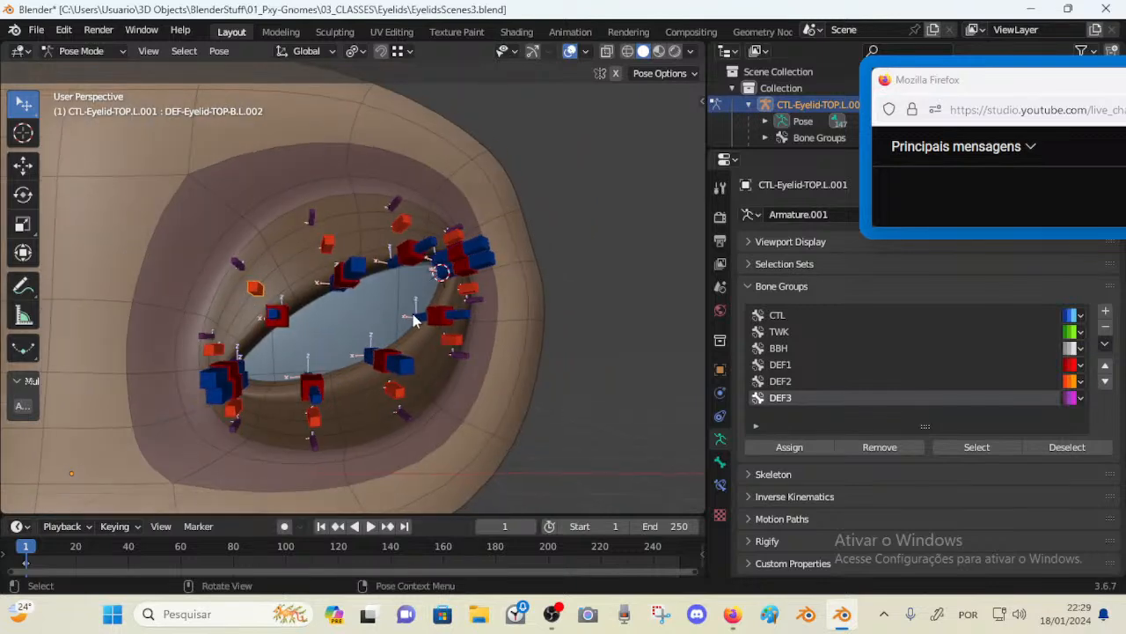
{"action": "key", "text": "ctrl+s"}
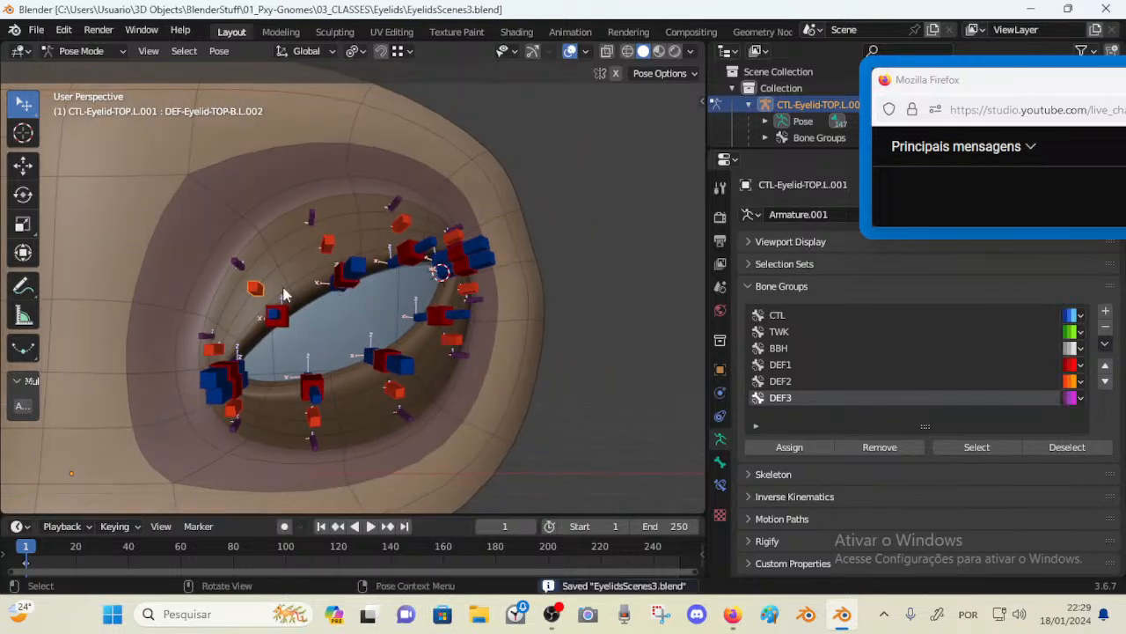
Move the upper-lid controls TOP.L.002 and TOP.L.003 to test the rig
{"action": "left_click", "coordinate": [238, 263]}
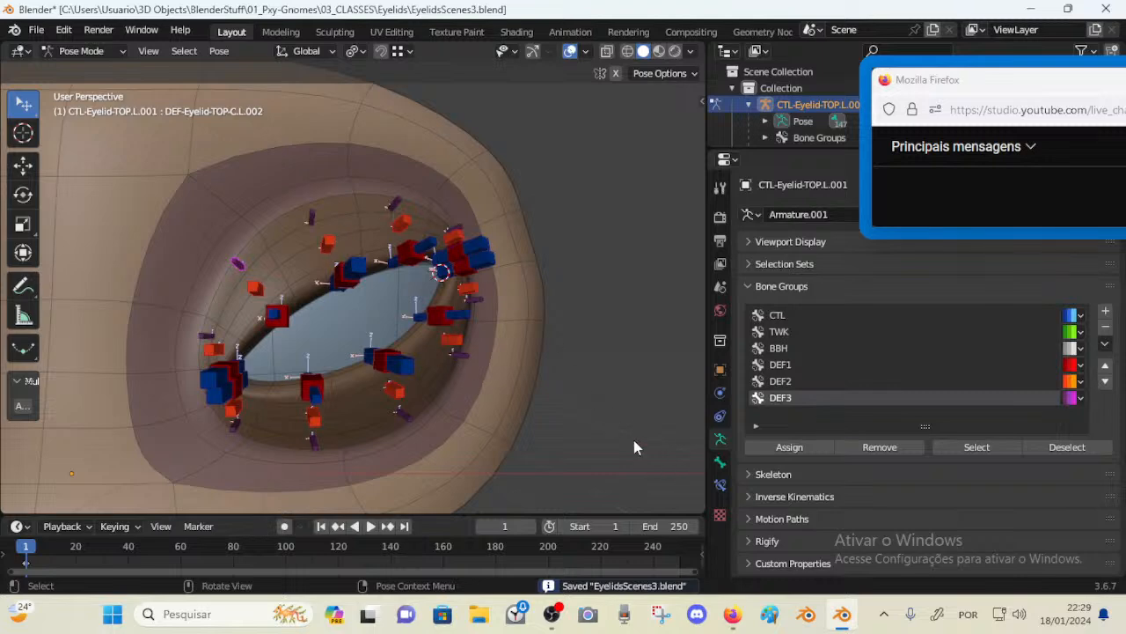
{"action": "left_click", "coordinate": [277, 315]}
{"action": "key", "text": "g"}
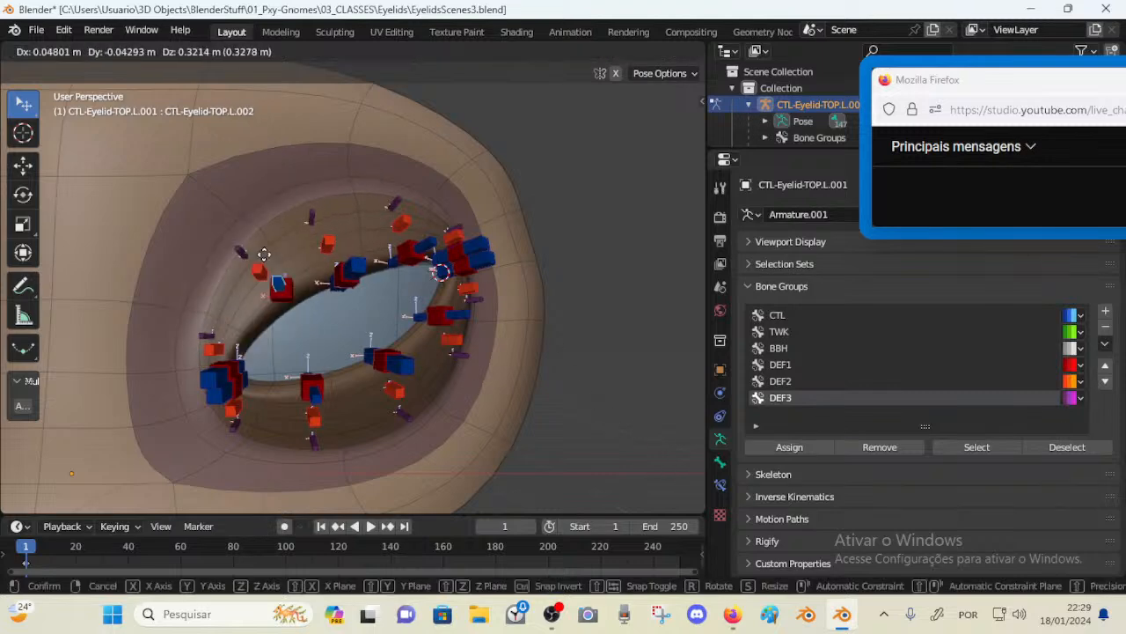
{"action": "left_click", "coordinate": [287, 266]}
{"action": "left_click", "coordinate": [356, 264]}
{"action": "key", "text": "g"}
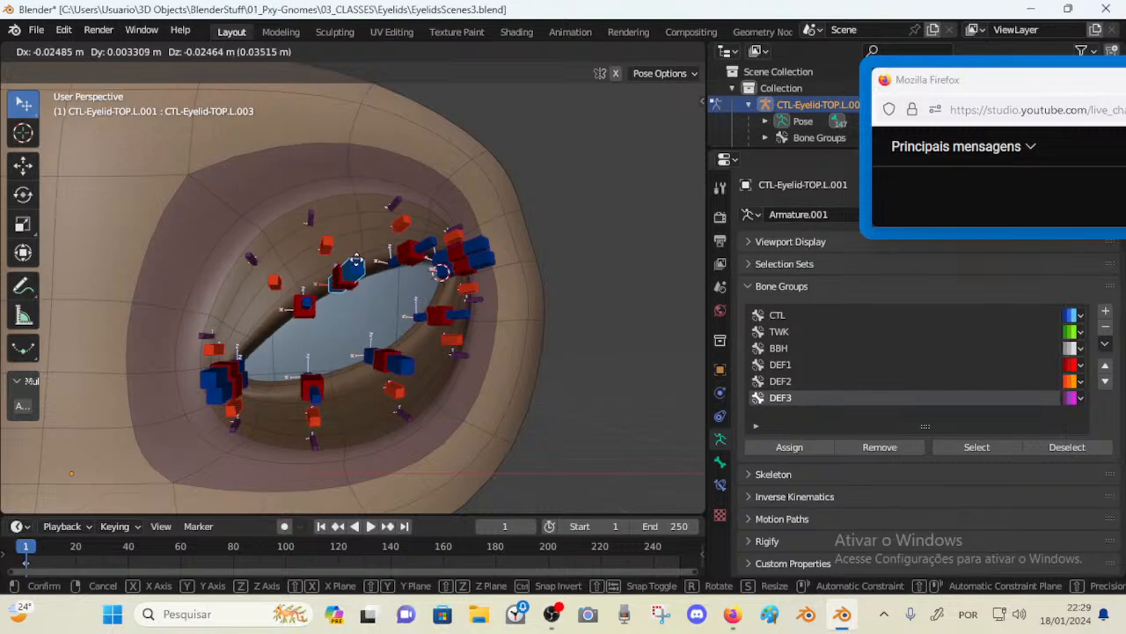
{"action": "left_click", "coordinate": [356, 266]}
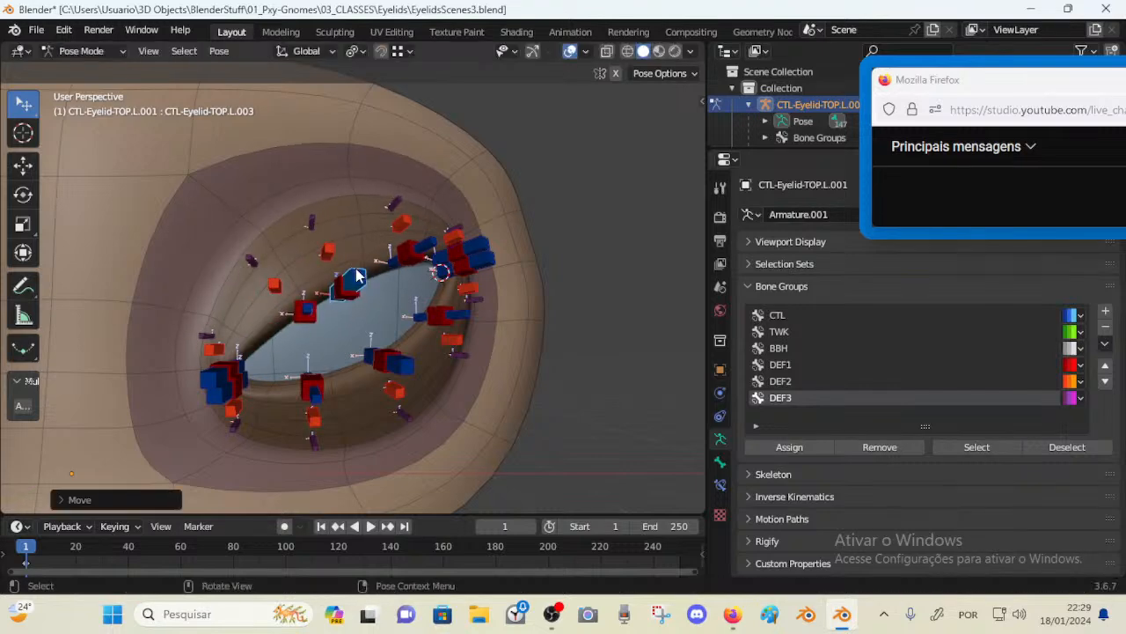
Move controls TOP.L.003, TOP.L.002 and TOP.L.001 again around the eye
{"action": "key", "text": "g"}
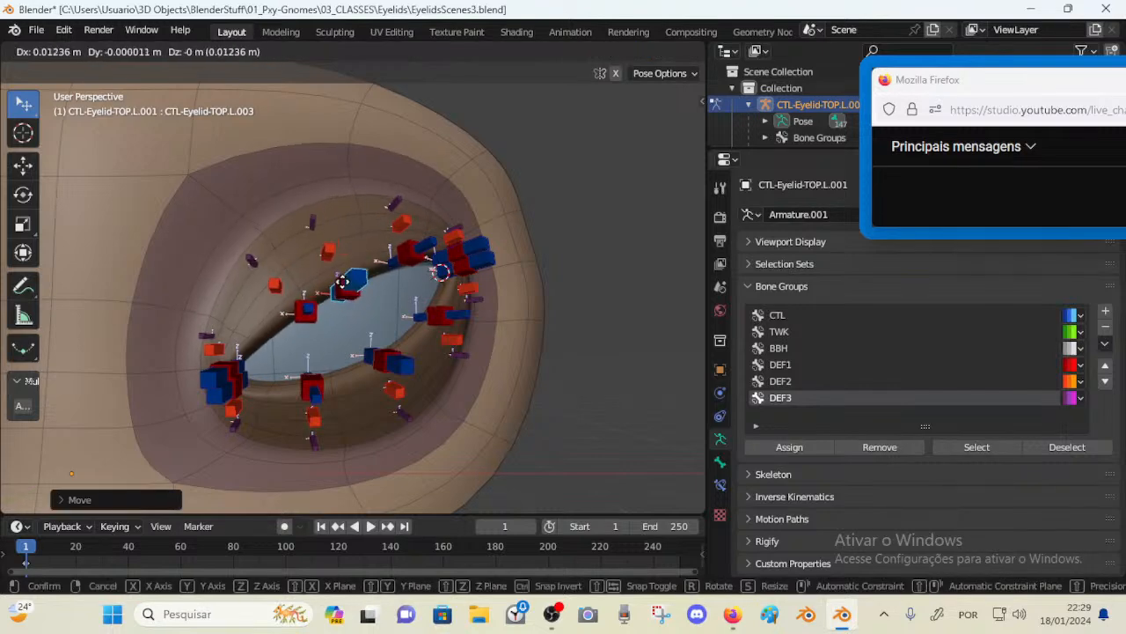
{"action": "left_click", "coordinate": [330, 309]}
{"action": "left_click", "coordinate": [296, 324]}
{"action": "key", "text": "g"}
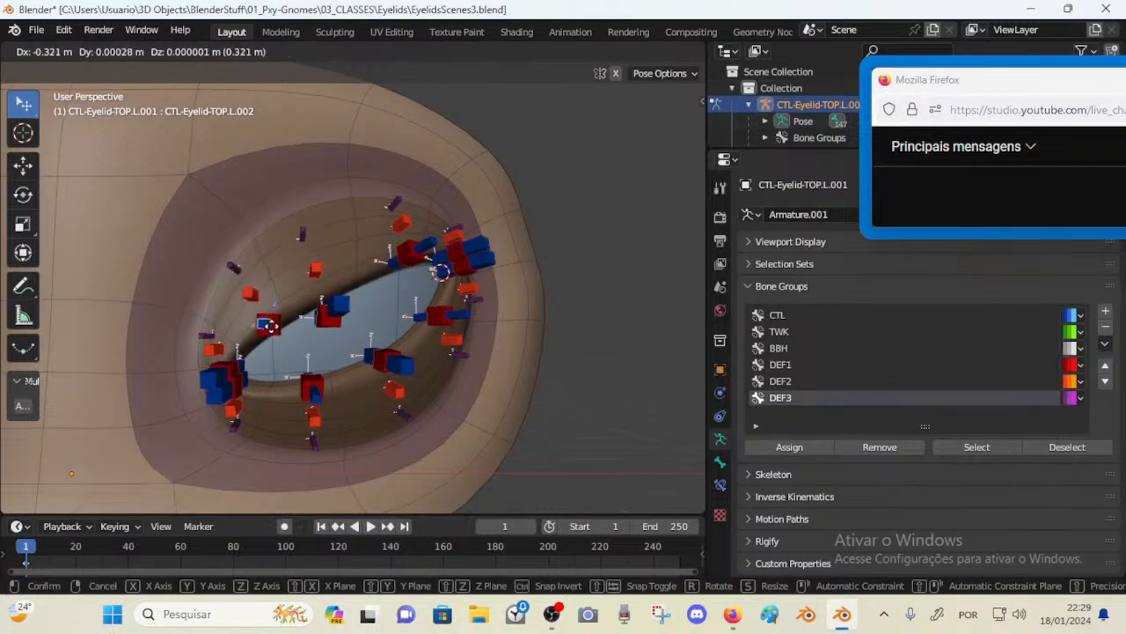
{"action": "left_click", "coordinate": [268, 317]}
{"action": "left_click", "coordinate": [235, 374]}
{"action": "key", "text": "g"}
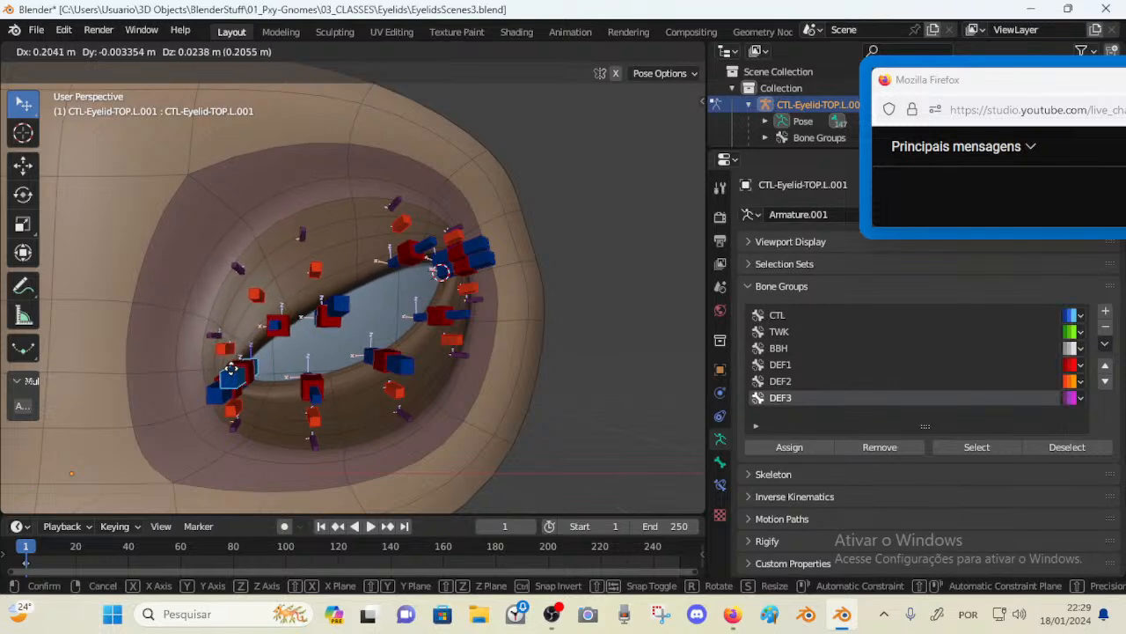
{"action": "left_click", "coordinate": [230, 361]}
{"action": "left_click", "coordinate": [339, 308]}
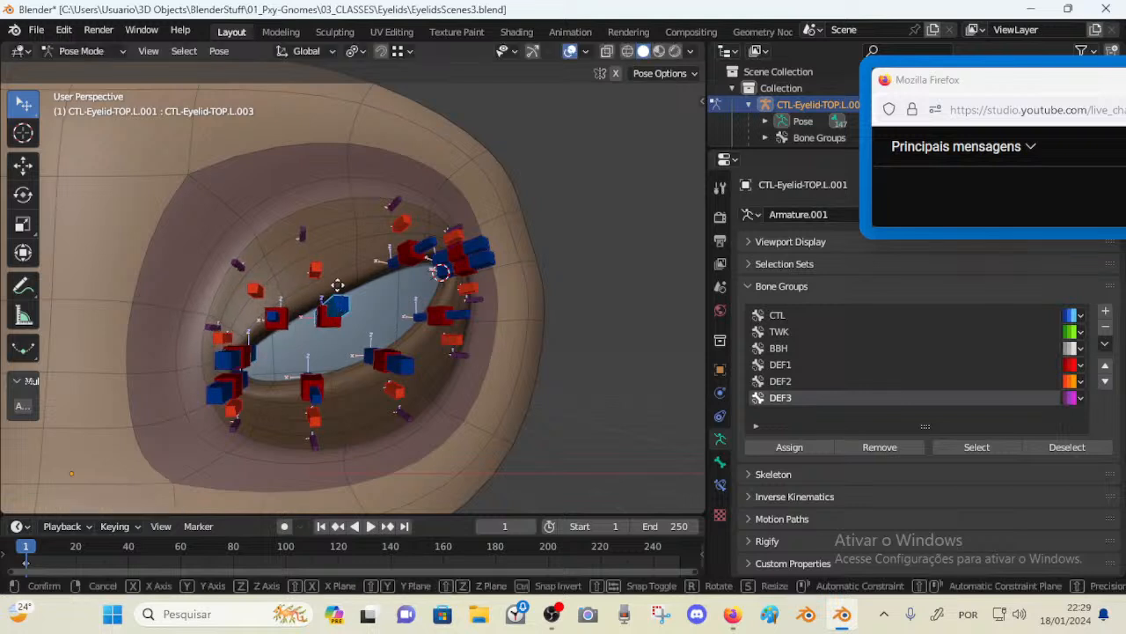
Move and rotate control TOP.L.003, clear its location and rotation, then move control TOP.L.001
{"action": "key", "text": "g"}
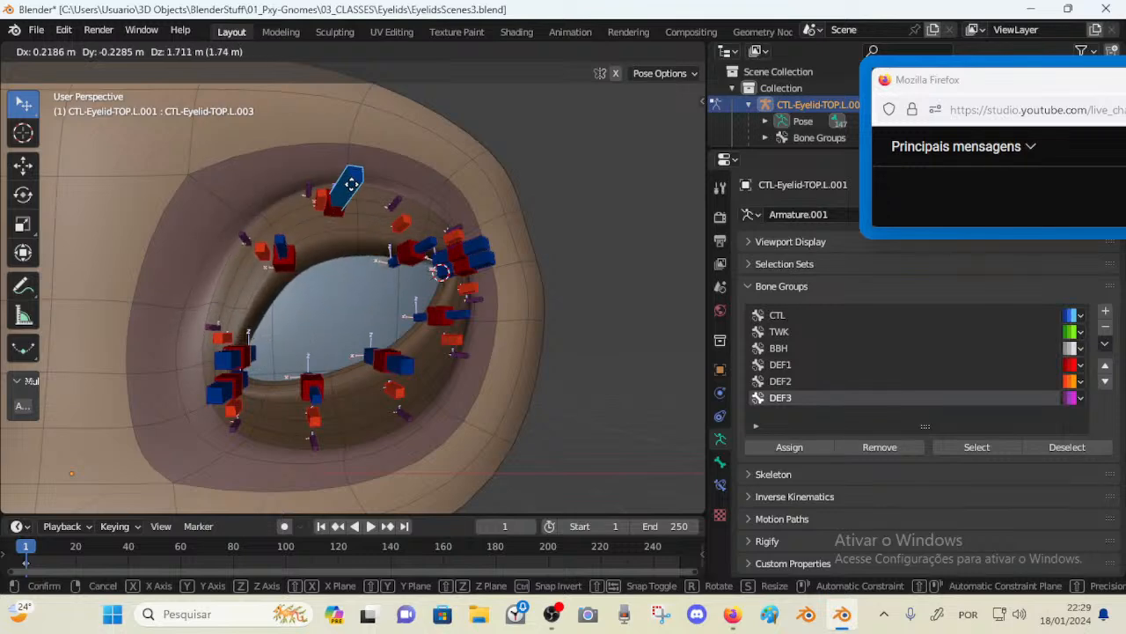
{"action": "left_click", "coordinate": [387, 301]}
{"action": "key", "text": "r"}
{"action": "left_click", "coordinate": [389, 307]}
{"action": "key", "text": "g"}
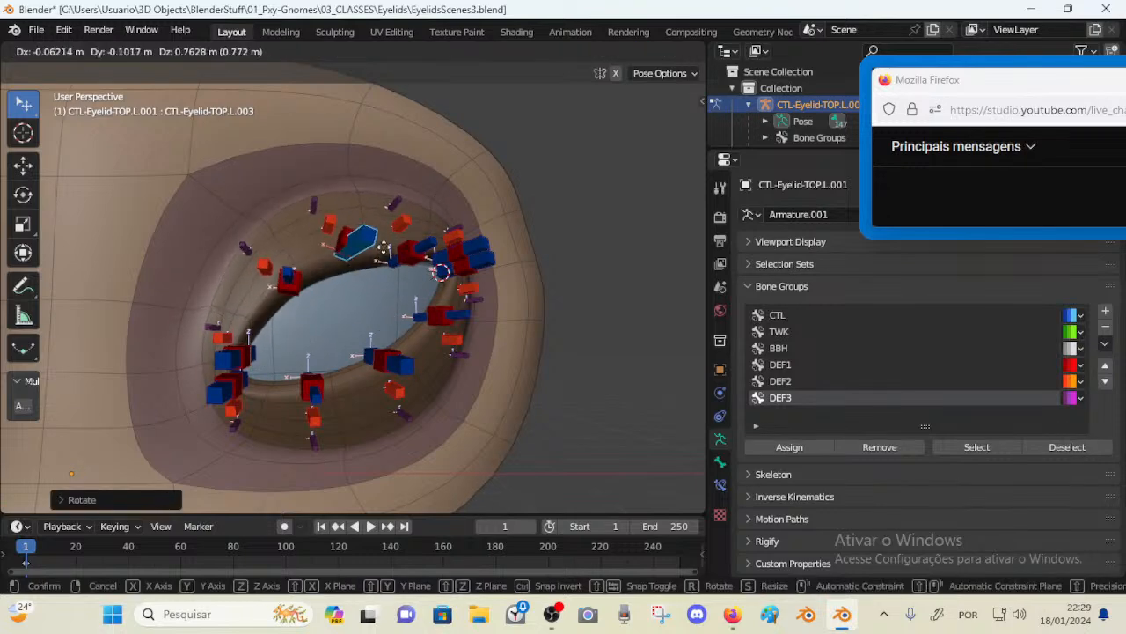
{"action": "left_click", "coordinate": [376, 307]}
{"action": "key", "text": "alt+g"}
{"action": "key", "text": "alt+r"}
{"action": "left_click", "coordinate": [216, 378]}
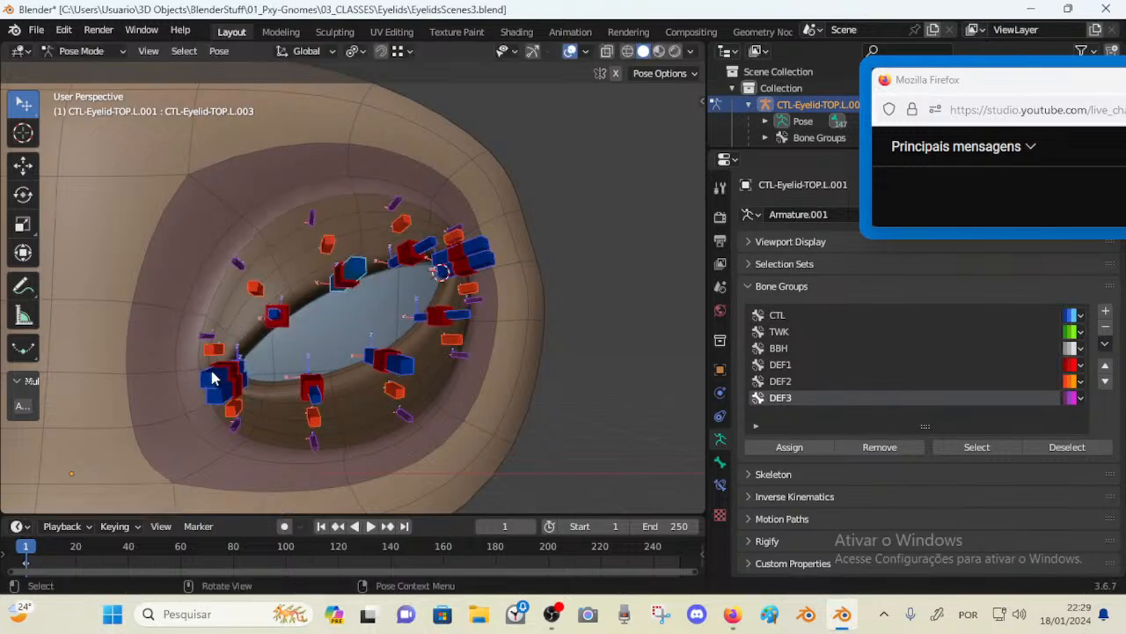
{"action": "key", "text": "g"}
{"action": "left_click", "coordinate": [207, 349]}
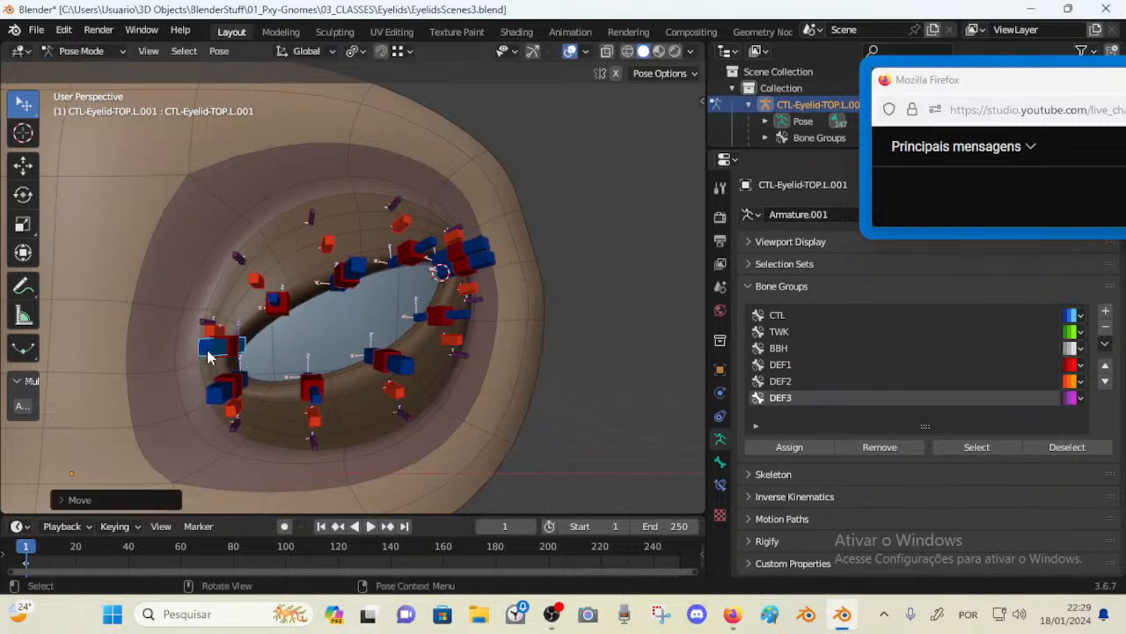
Copy the Copy Transforms.001 constraint from control TOP.L.002 onto control TOP.L.003
{"action": "left_click", "coordinate": [364, 272]}
{"action": "left_click", "coordinate": [722, 484]}
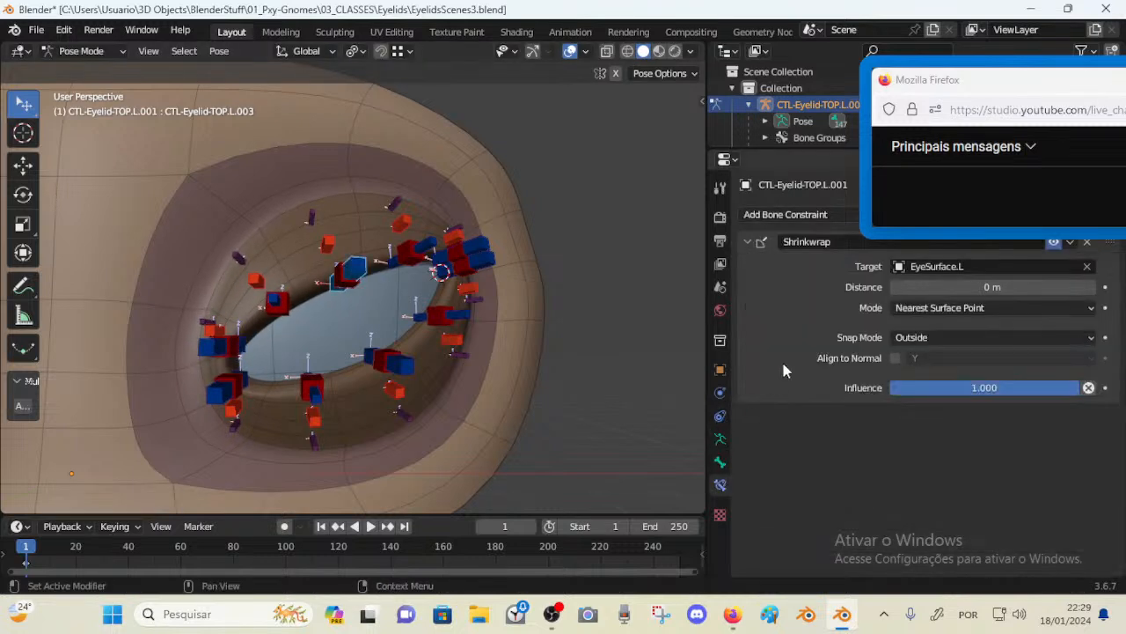
{"action": "left_click", "coordinate": [275, 302]}
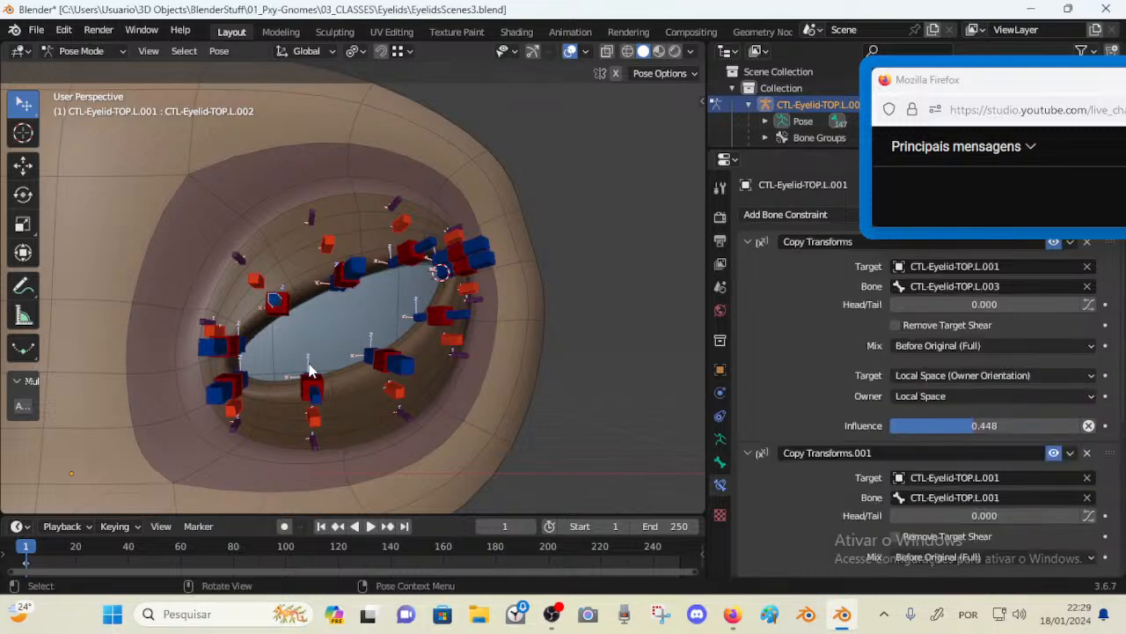
{"action": "mouse_move", "coordinate": [197, 356]}
{"action": "left_mouse_down"}
{"action": "mouse_move", "coordinate": [197, 383]}
{"action": "mouse_move", "coordinate": [202, 353]}
{"action": "mouse_move", "coordinate": [199, 368]}
{"action": "left_mouse_up"}
{"action": "left_click", "coordinate": [354, 271]}
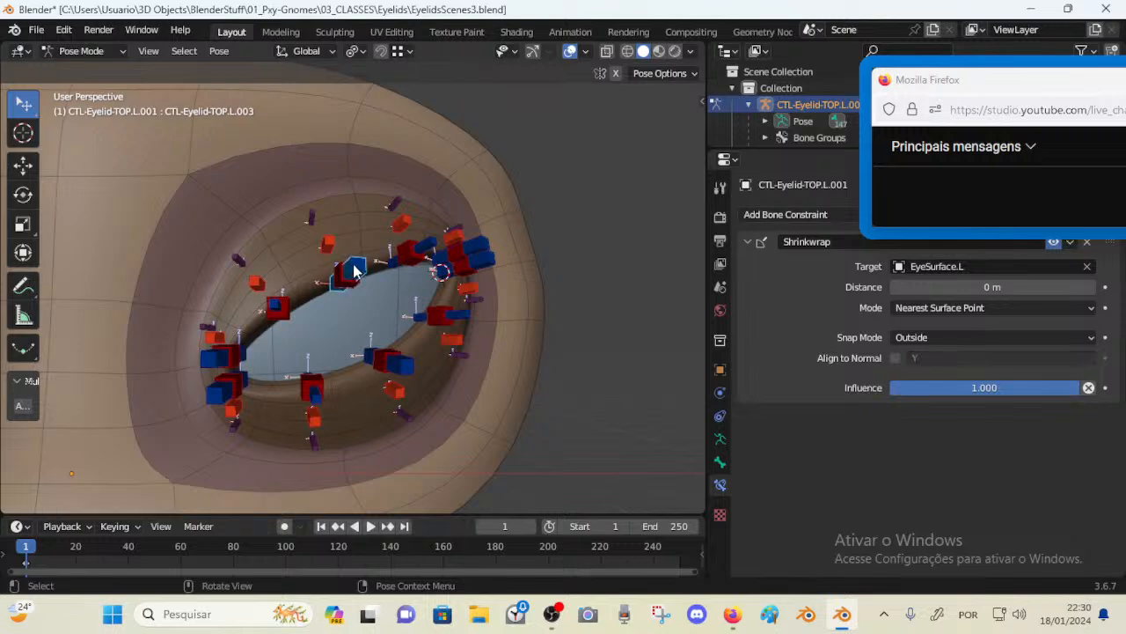
{"action": "left_click", "coordinate": [276, 308], "text": "shift"}
{"action": "key", "text": "ctrl+c"}
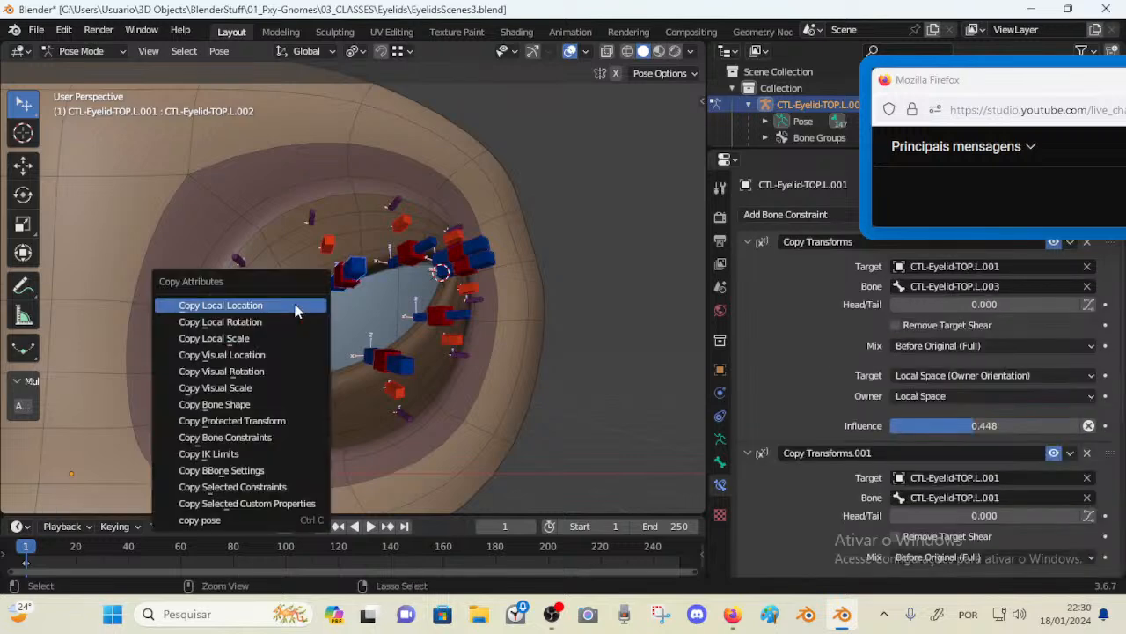
{"action": "left_click", "coordinate": [227, 485]}
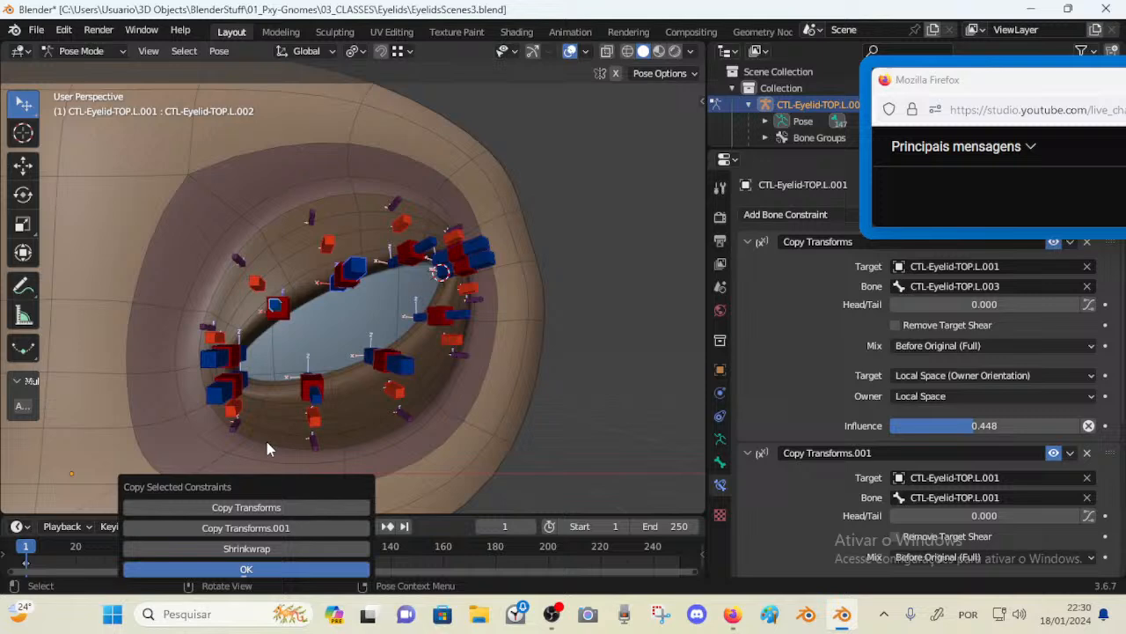
{"action": "left_click", "coordinate": [262, 529]}
{"action": "left_click", "coordinate": [256, 568]}
Compare the constraint stacks of controls TOP.L.003 and TOP.L.001, copying TOP.L.001's bone name
{"action": "left_click", "coordinate": [361, 258]}
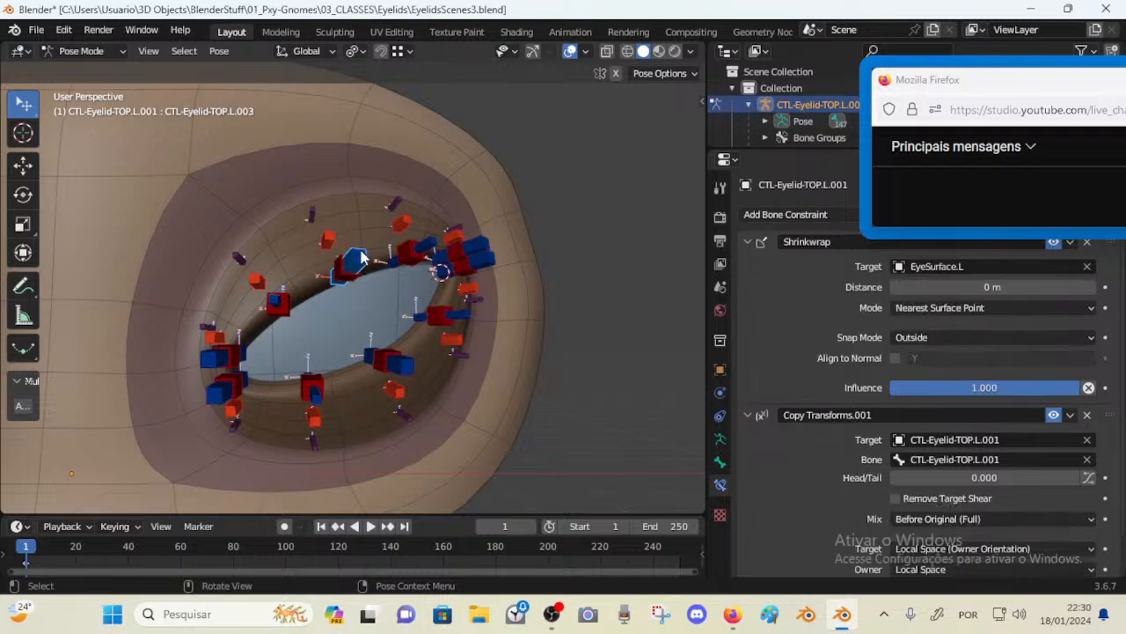
{"action": "scroll", "coordinate": [908, 358], "scroll_direction": "down", "scroll_amount": 2}
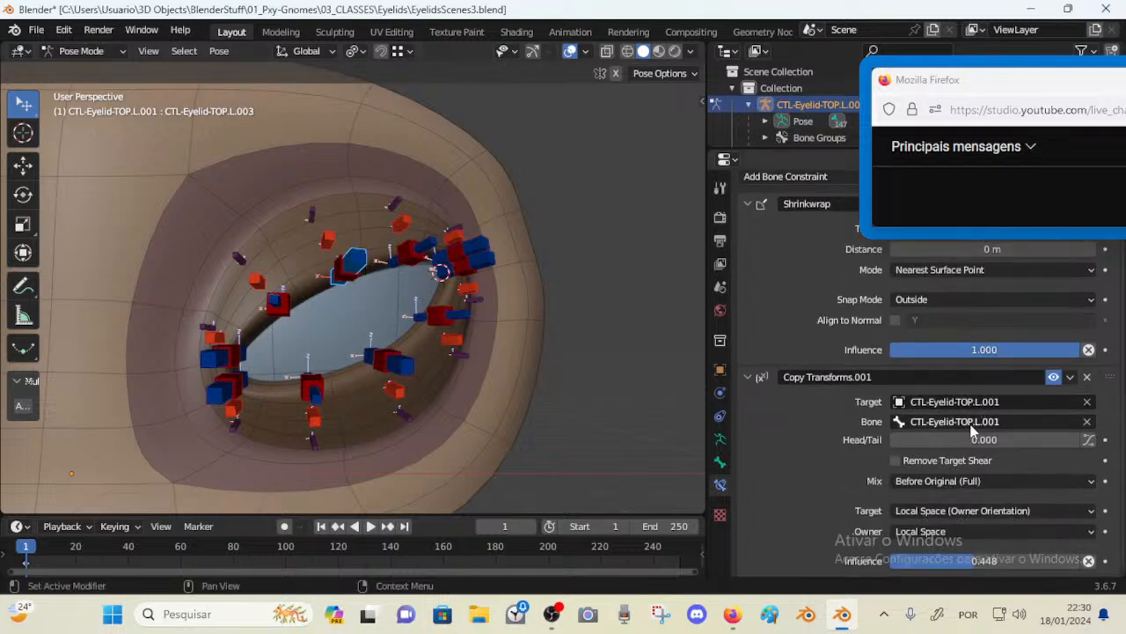
{"action": "left_click", "coordinate": [220, 362]}
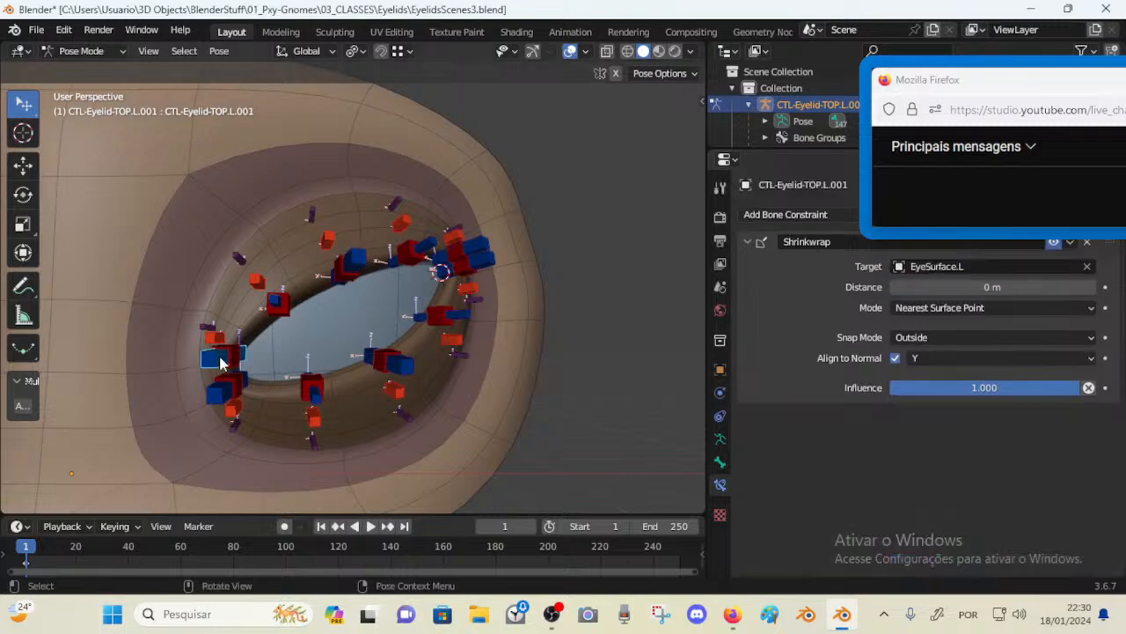
{"action": "left_click", "coordinate": [221, 365]}
{"action": "left_click", "coordinate": [220, 363]}
{"action": "key", "text": "F2"}
{"action": "key", "text": "ctrl+c"}
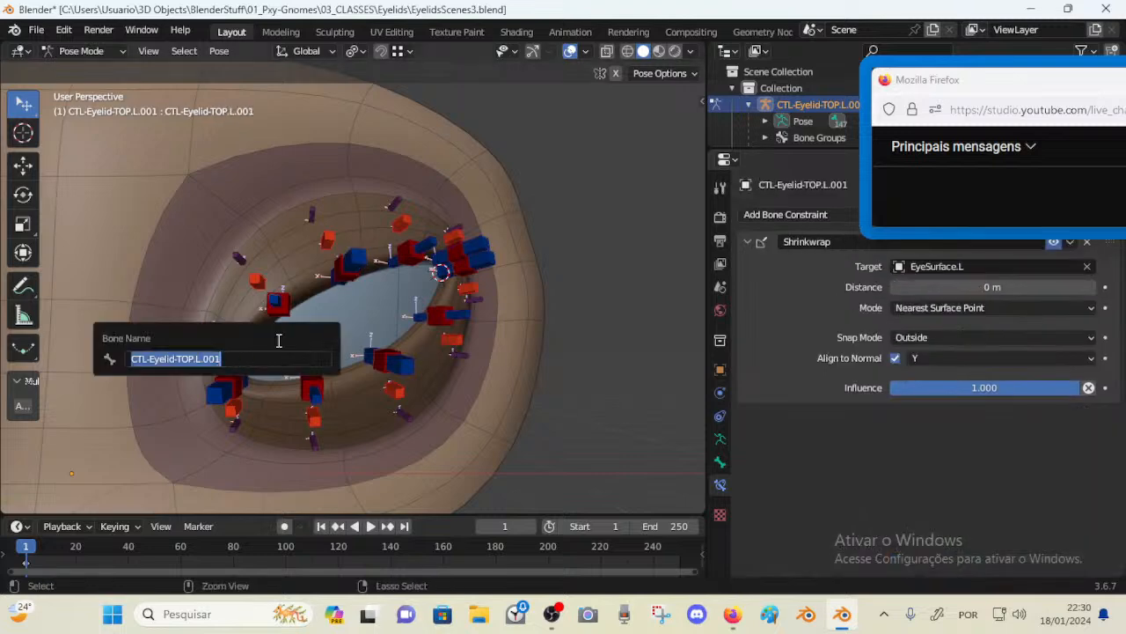
{"action": "key", "text": "Escape"}
Reorder control TOP.L.003's constraints so Copy Transforms.001 sits above Shrinkwrap
{"action": "left_click", "coordinate": [362, 261]}
{"action": "scroll", "coordinate": [908, 418], "scroll_direction": "down", "scroll_amount": 1}
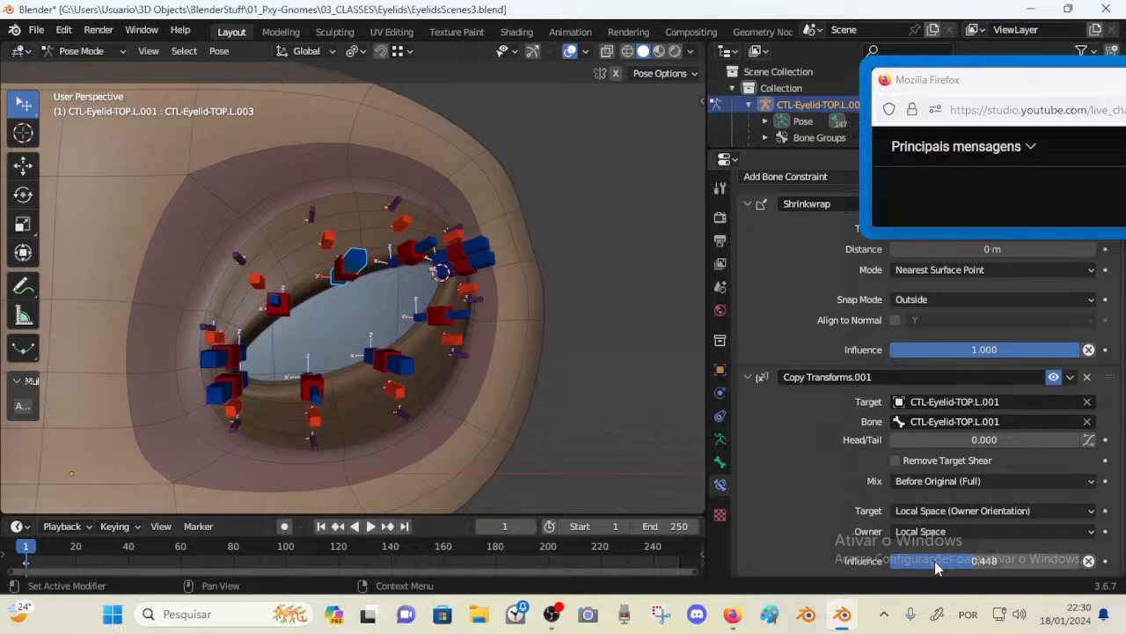
{"action": "scroll", "coordinate": [949, 420], "scroll_direction": "up", "scroll_amount": 1}
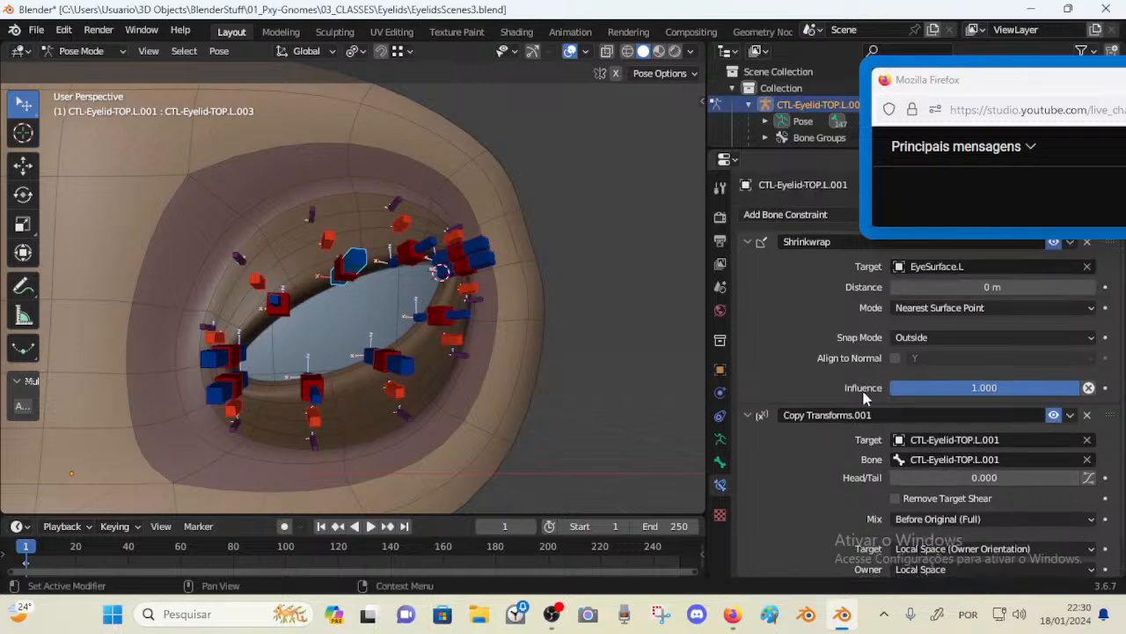
{"action": "left_click_drag", "start_coordinate": [1107, 415], "coordinate": [1107, 242]}
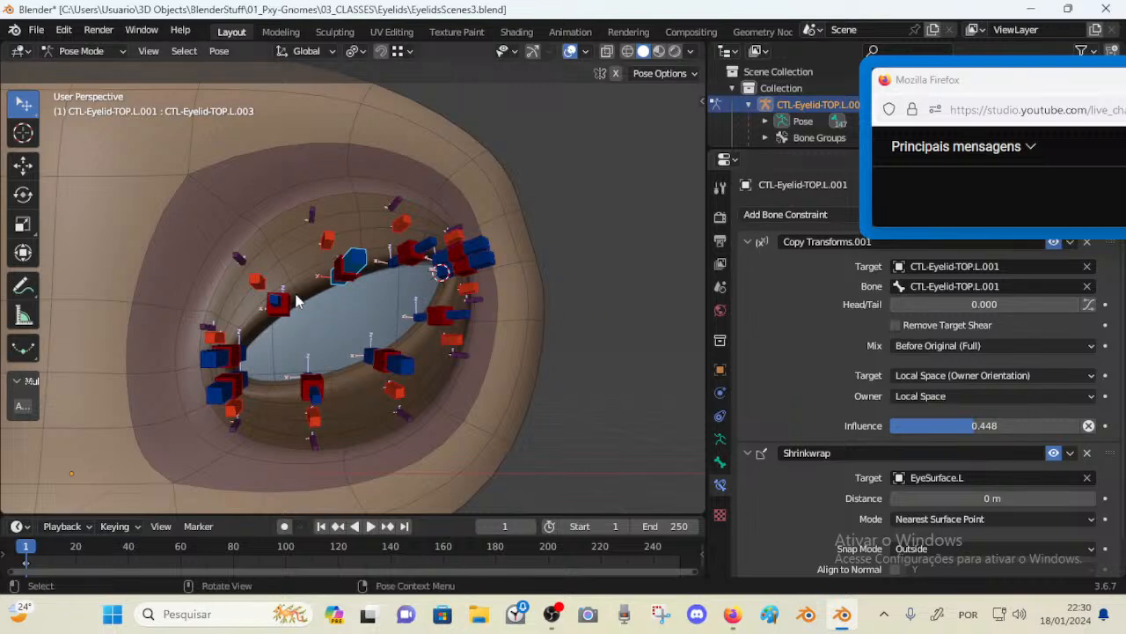
{"action": "left_click", "coordinate": [267, 300]}
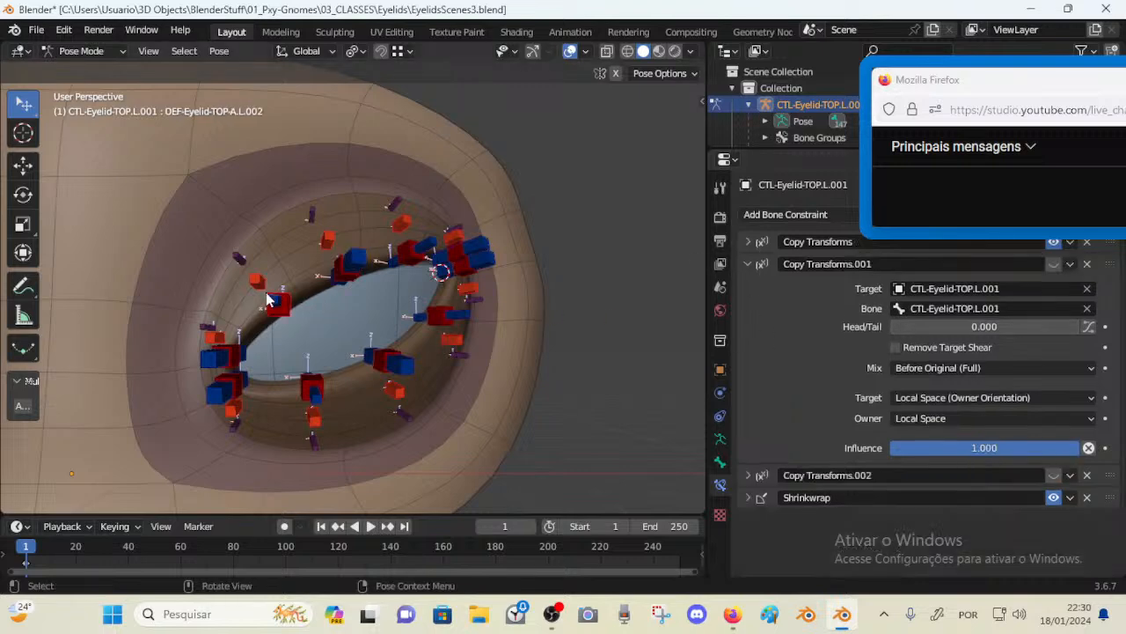
Compare the constraint stacks of neighbouring upper-lid bones and delete the Copy Transforms.001 constraint from the selected bone
{"action": "left_click", "coordinate": [748, 264]}
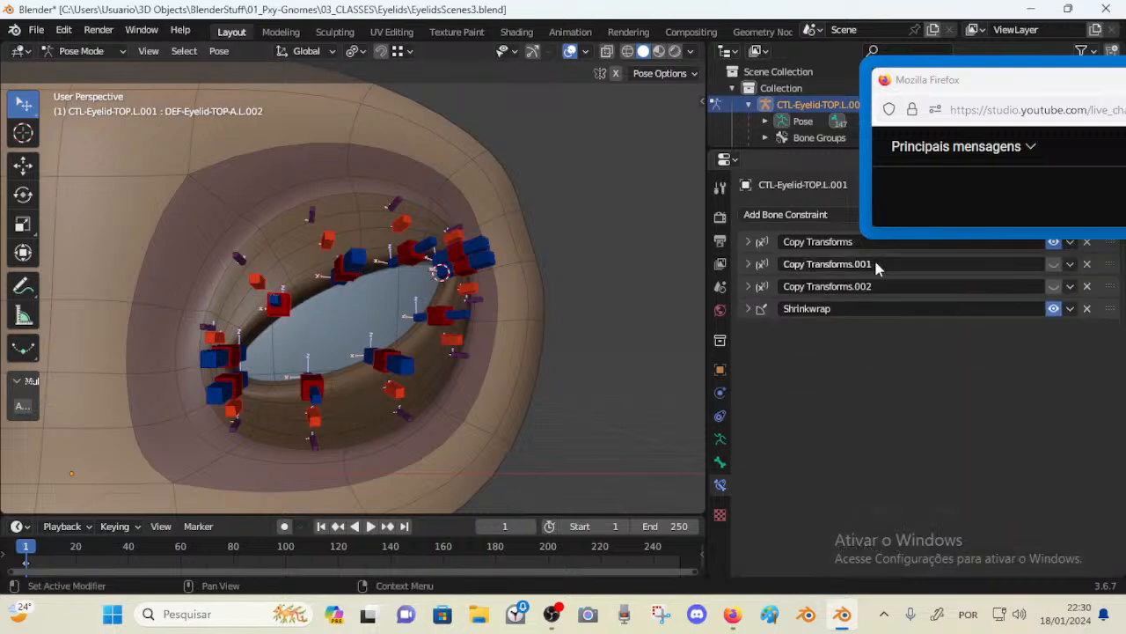
{"action": "left_click", "coordinate": [279, 302]}
{"action": "left_click", "coordinate": [280, 303]}
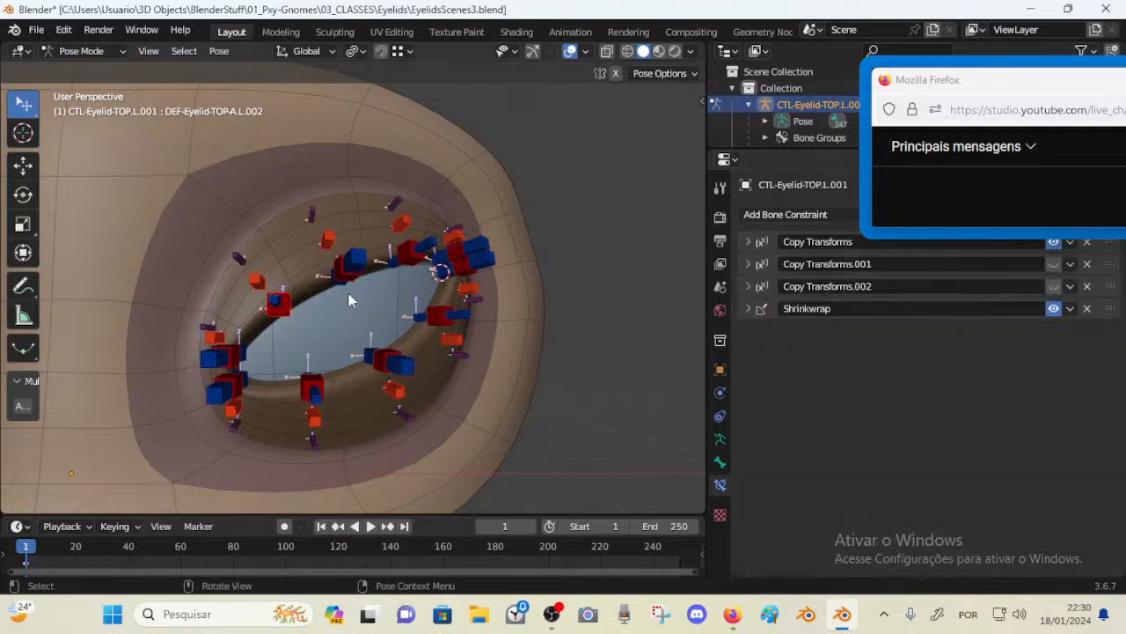
{"action": "left_click", "coordinate": [351, 276]}
{"action": "left_click", "coordinate": [294, 311]}
{"action": "left_click", "coordinate": [261, 270]}
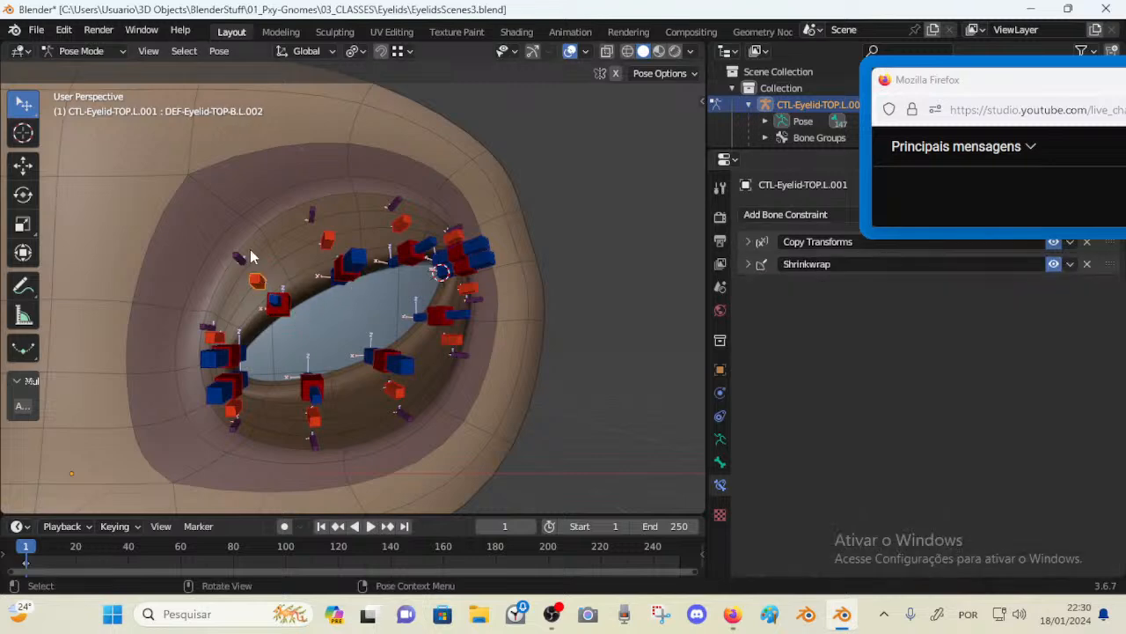
{"action": "left_click", "coordinate": [249, 250]}
{"action": "left_click", "coordinate": [293, 329]}
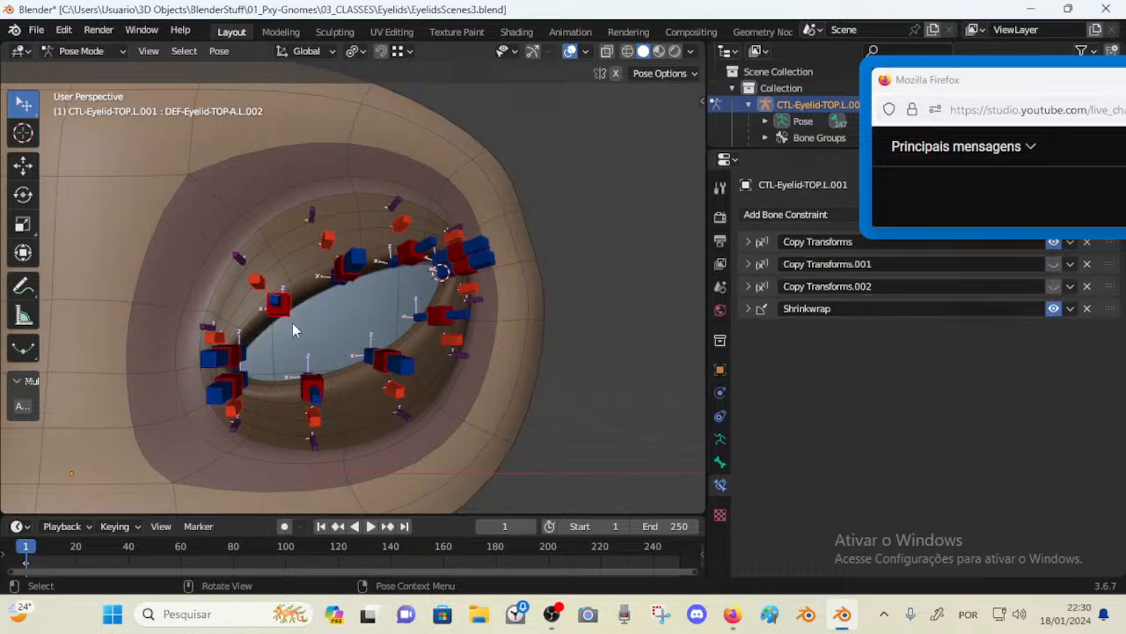
{"action": "left_click", "coordinate": [1087, 264]}
{"action": "left_click", "coordinate": [1087, 264]}
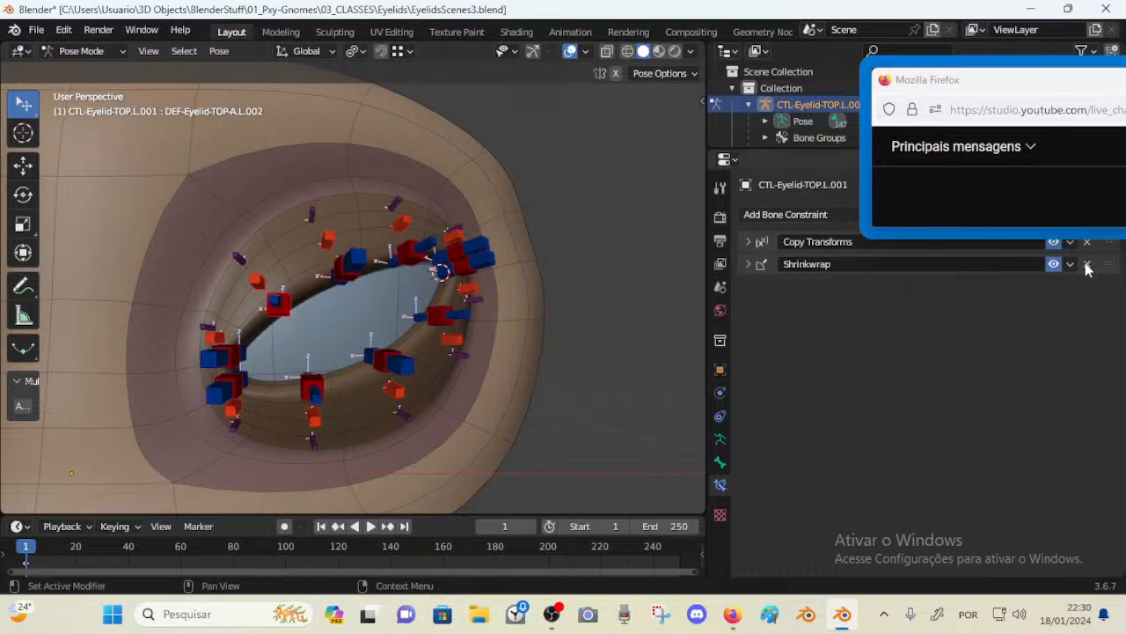
Select control TOP.L.002 and test-move it, cancelling the move
{"action": "left_click", "coordinate": [279, 302]}
{"action": "left_click", "coordinate": [252, 277]}
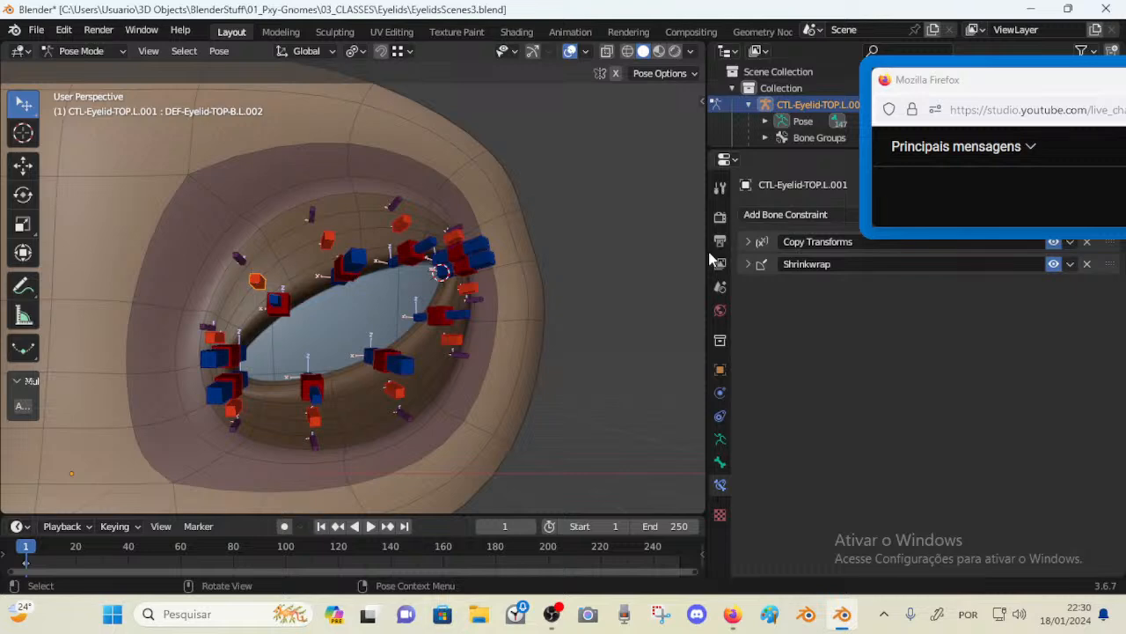
{"action": "left_click", "coordinate": [275, 303]}
{"action": "key", "text": "g"}
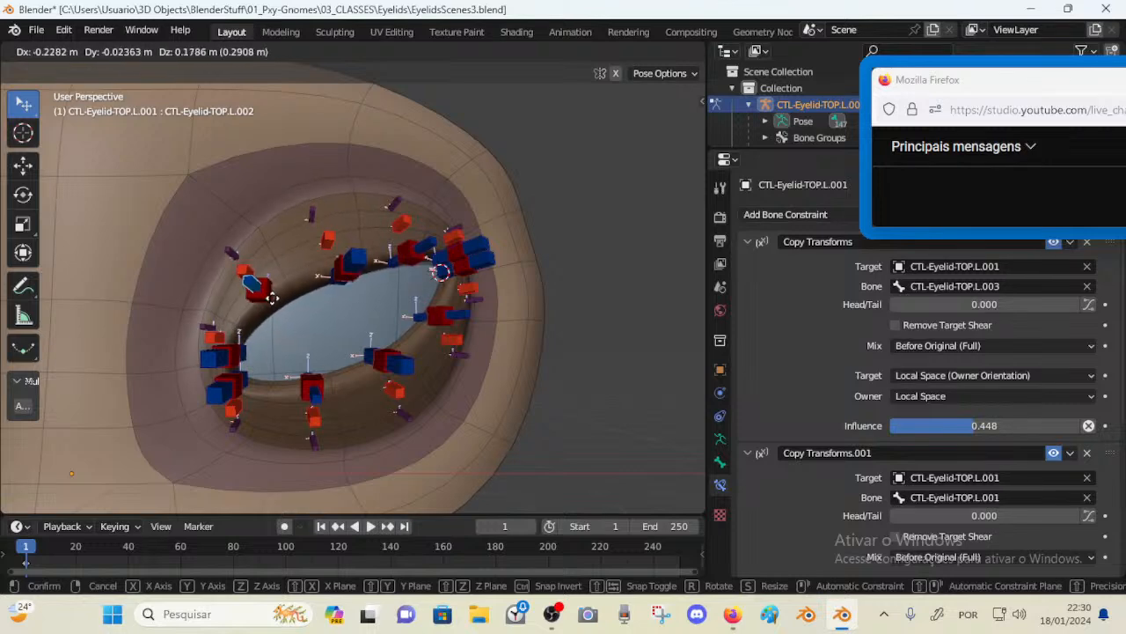
{"action": "key", "text": "Escape"}
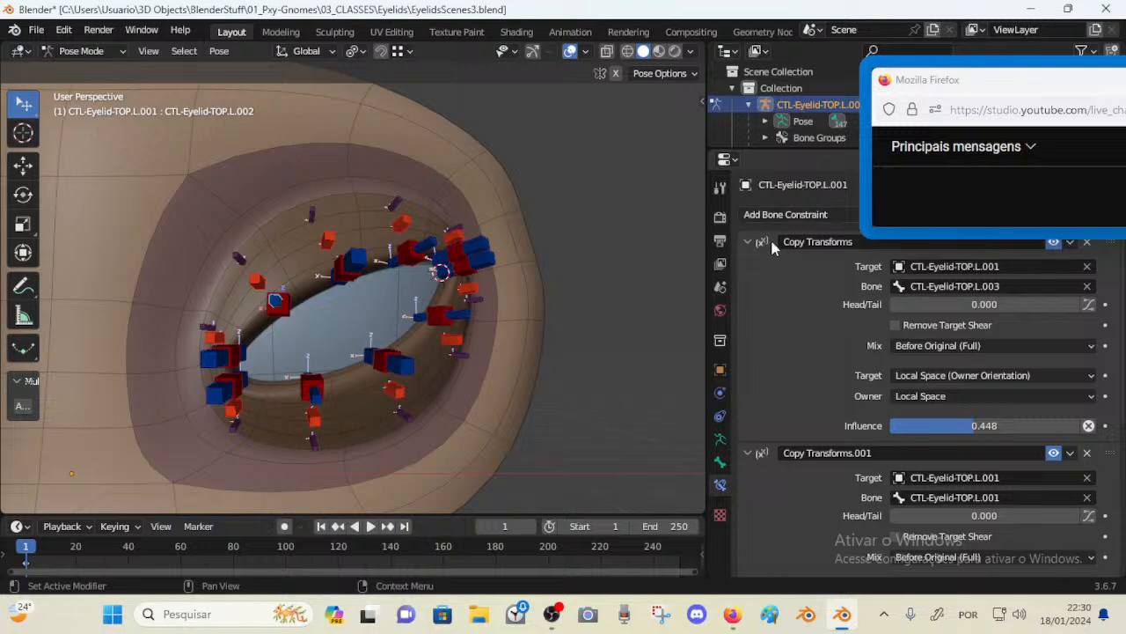
Rename control TOP.L.002's first Copy Transforms constraint to Copy Transforms (TOP.L-001)
{"action": "left_click", "coordinate": [867, 244]}
{"action": "left_click", "coordinate": [867, 244]}
{"action": "left_click_drag", "start_coordinate": [934, 82], "coordinate": [918, 64]}
{"action": "left_click", "coordinate": [884, 250]}
{"action": "left_click", "coordinate": [883, 248]}
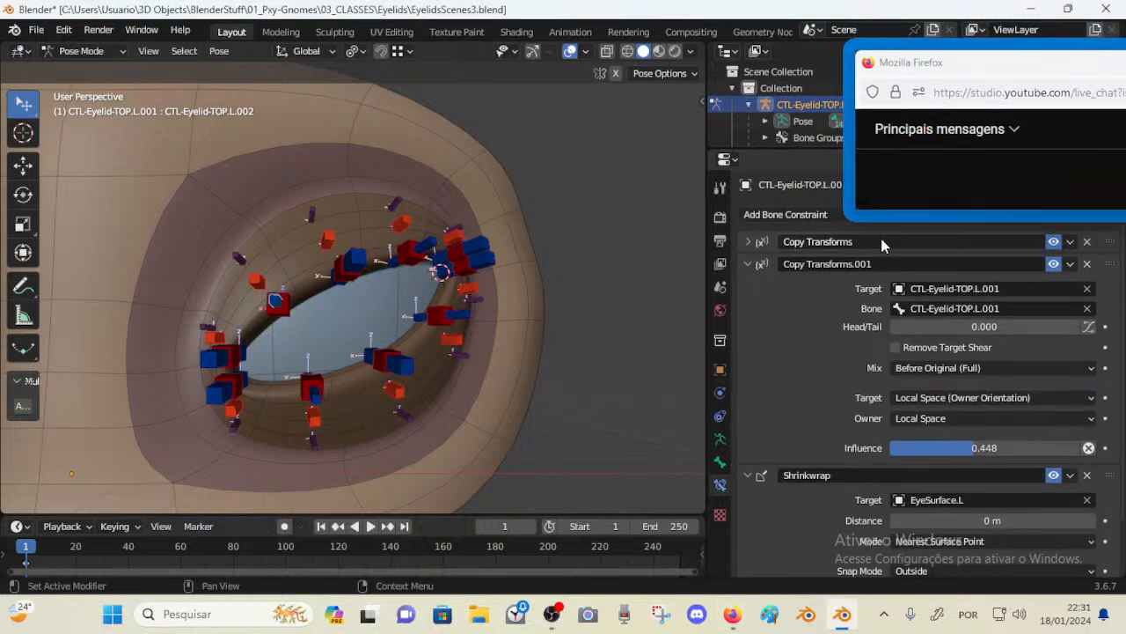
{"action": "left_click", "coordinate": [883, 239]}
{"action": "left_click", "coordinate": [883, 239]}
{"action": "type", "text": "("}
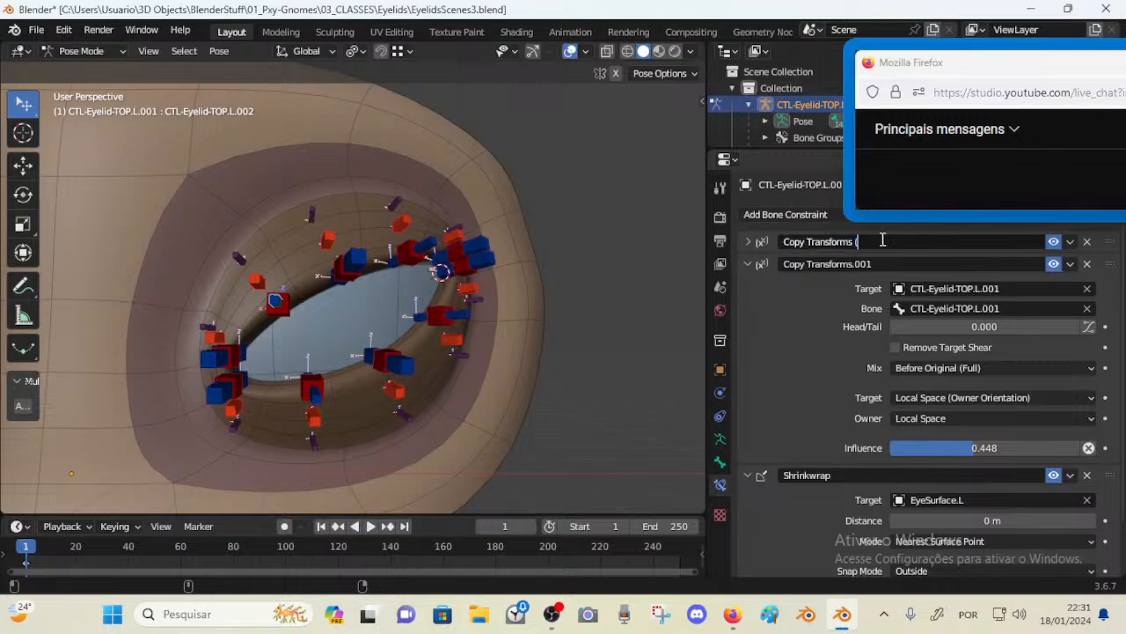
{"action": "type", "text": "TOP"}
{"action": "type", "text": ".L.0"}
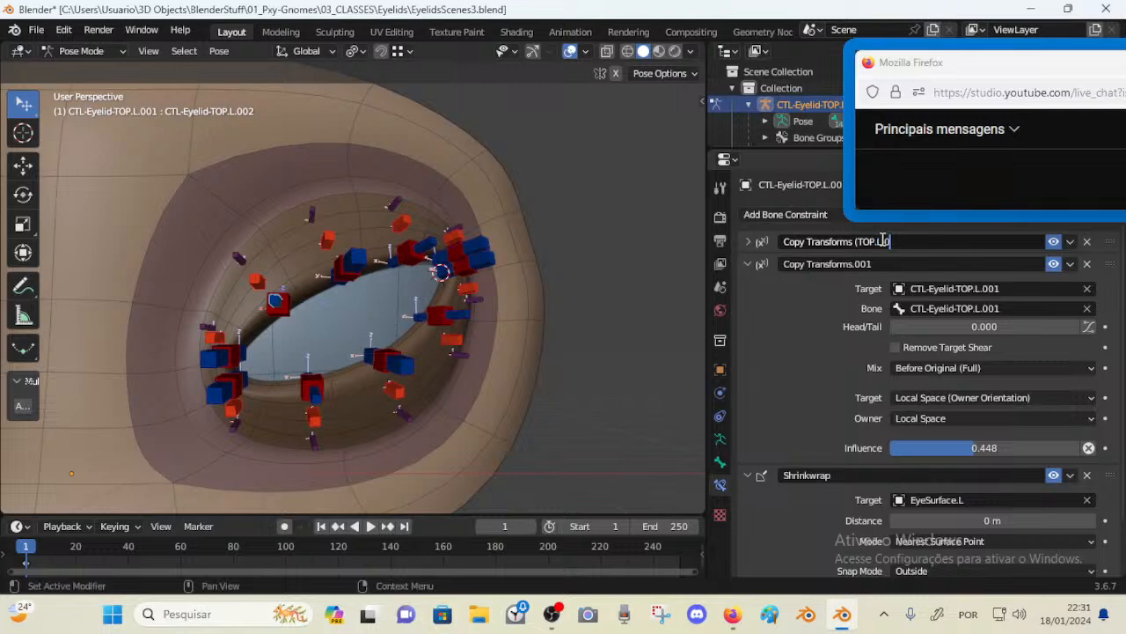
{"action": "type", "text": "01)"}
{"action": "key", "text": "Return"}
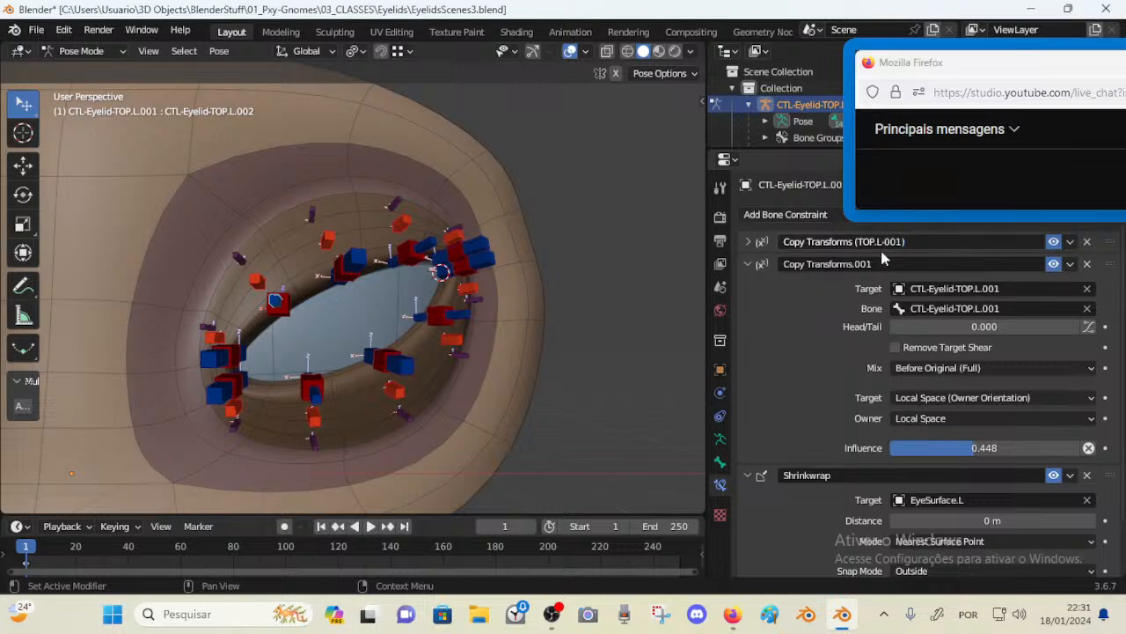
Copy the bracketed suffix from the first constraint's name and paste it into Copy Transforms.001's name
{"action": "double_click", "coordinate": [878, 259]}
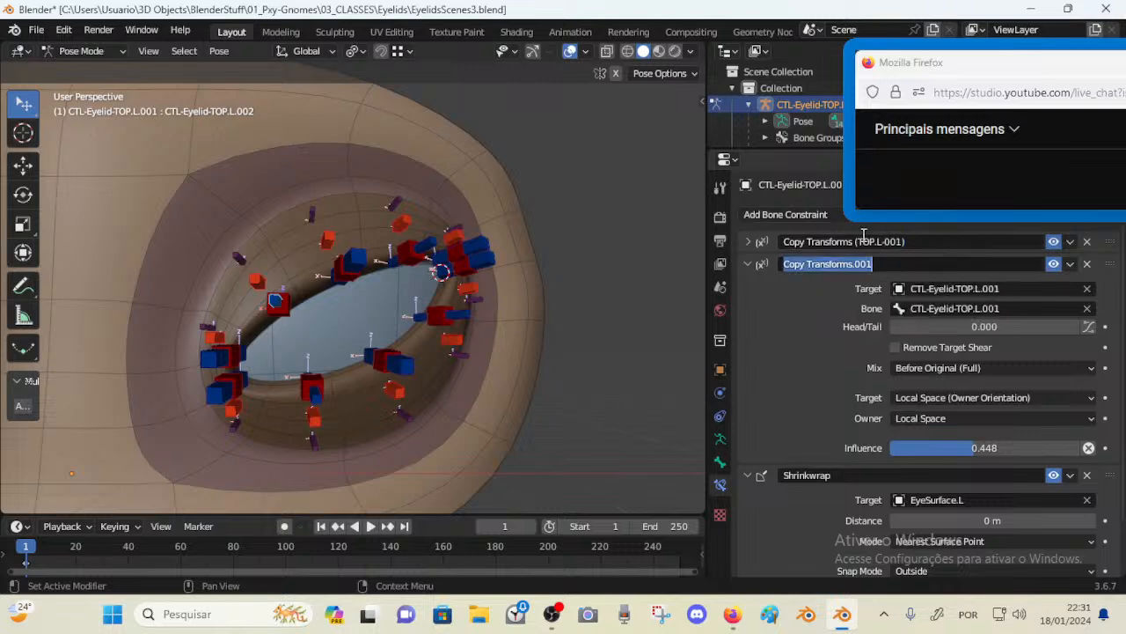
{"action": "double_click", "coordinate": [853, 239]}
{"action": "left_click_drag", "start_coordinate": [855, 240], "coordinate": [936, 243]}
{"action": "key", "text": "ctrl+c"}
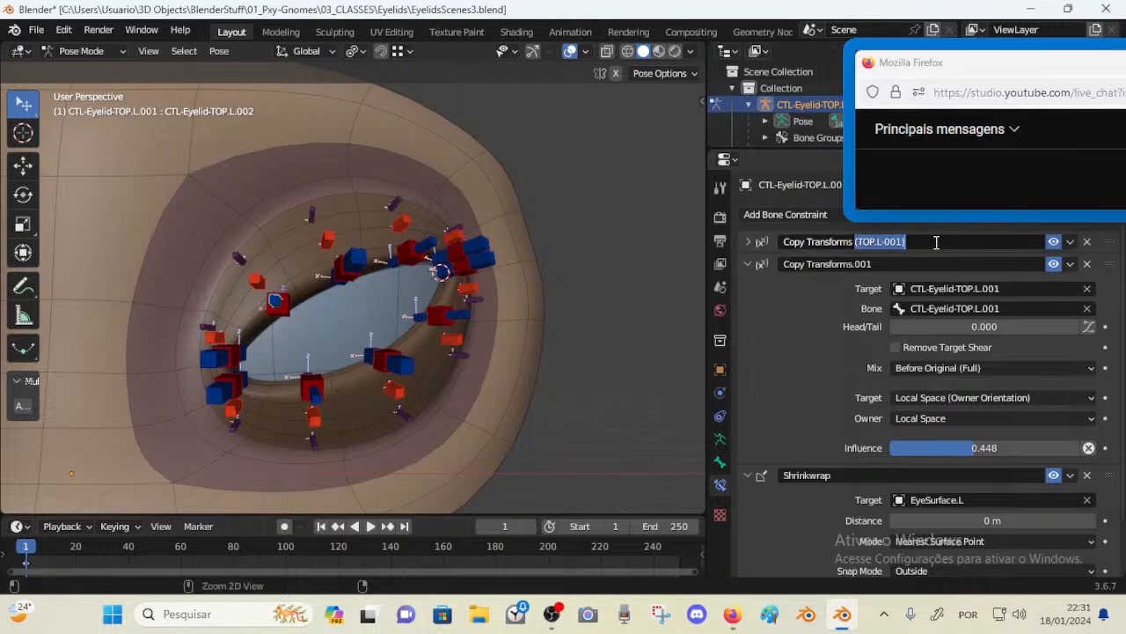
{"action": "left_click", "coordinate": [868, 265]}
{"action": "double_click", "coordinate": [856, 268]}
{"action": "left_click_drag", "start_coordinate": [856, 268], "coordinate": [1054, 248]}
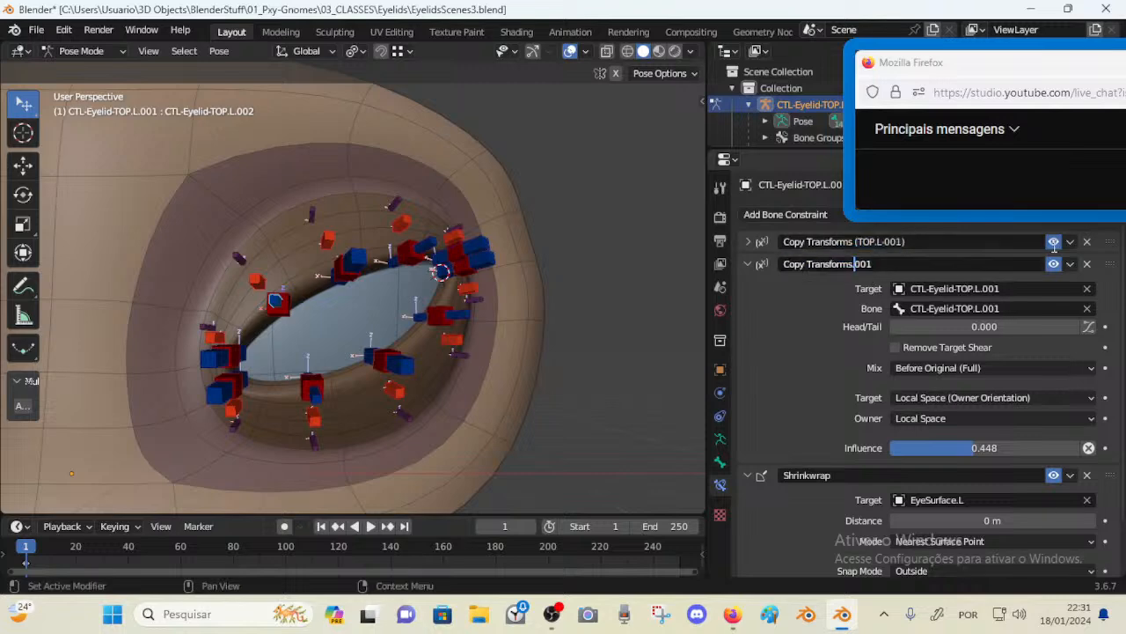
{"action": "key", "text": "ctrl+v"}
{"action": "key", "text": "Return"}
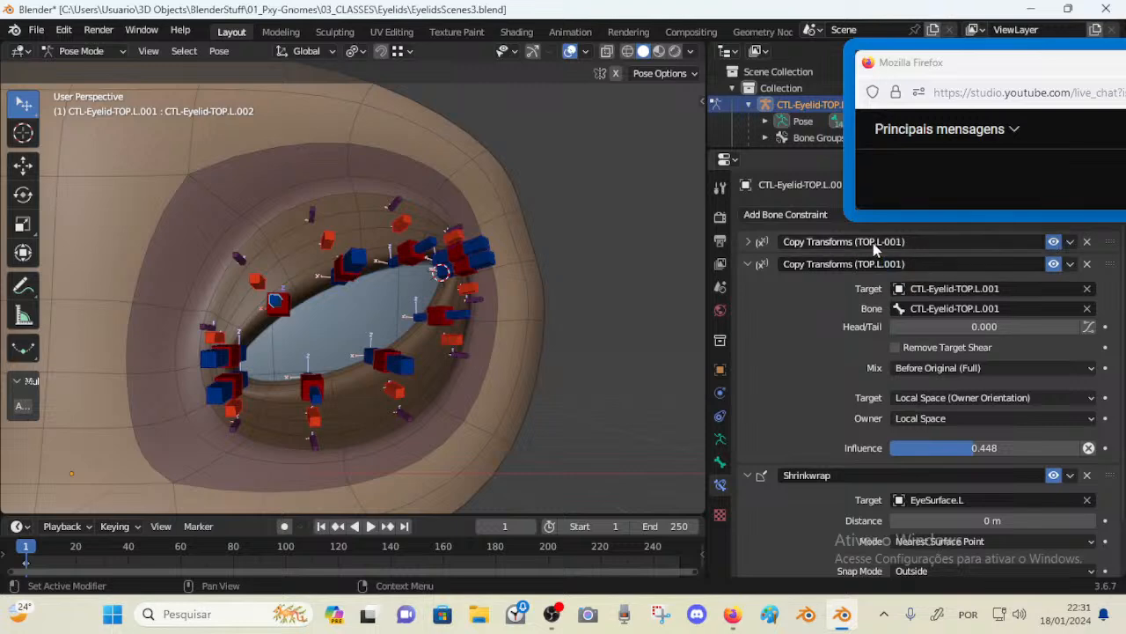
Correct the separators in both constraint names so they read Copy Transforms (TOP.L.001)
{"action": "key", "text": "Delete"}
{"action": "type", "text": "-"}
{"action": "key", "text": "Right"}
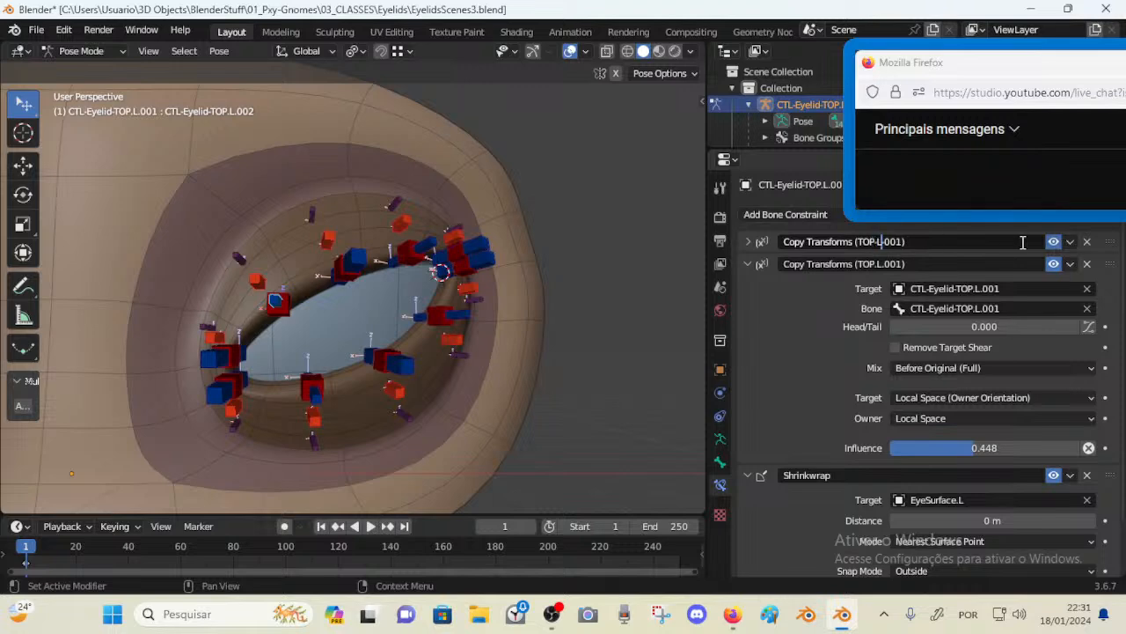
{"action": "key", "text": "Delete"}
{"action": "type", "text": "."}
{"action": "key", "text": "Return"}
{"action": "double_click", "coordinate": [877, 267]}
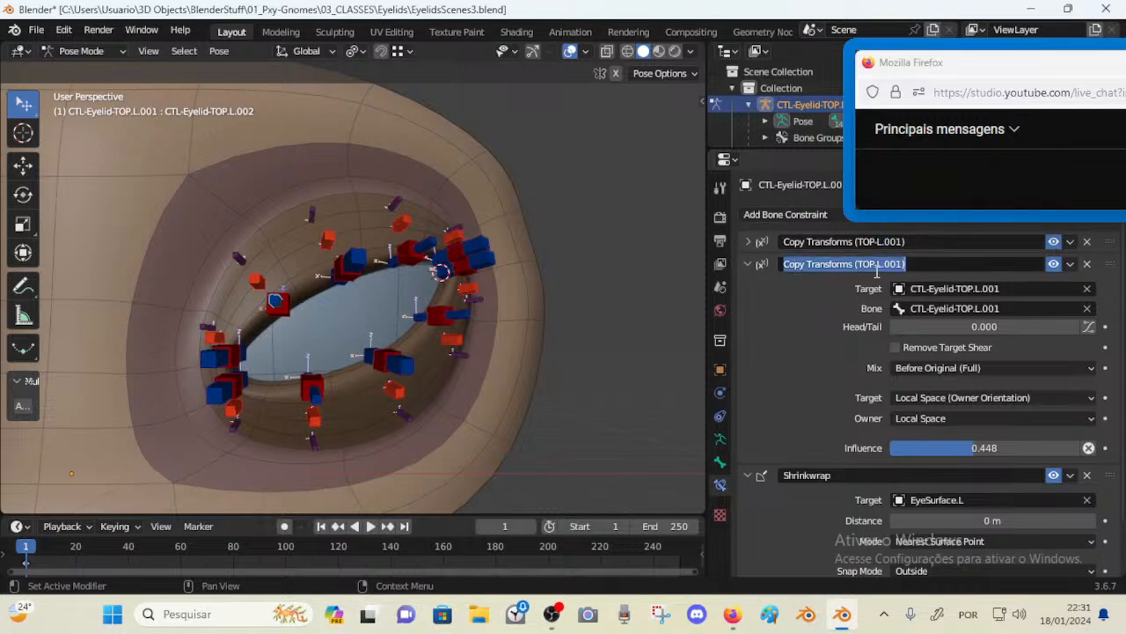
{"action": "left_click", "coordinate": [877, 266]}
{"action": "key", "text": "Delete"}
{"action": "type", "text": "."}
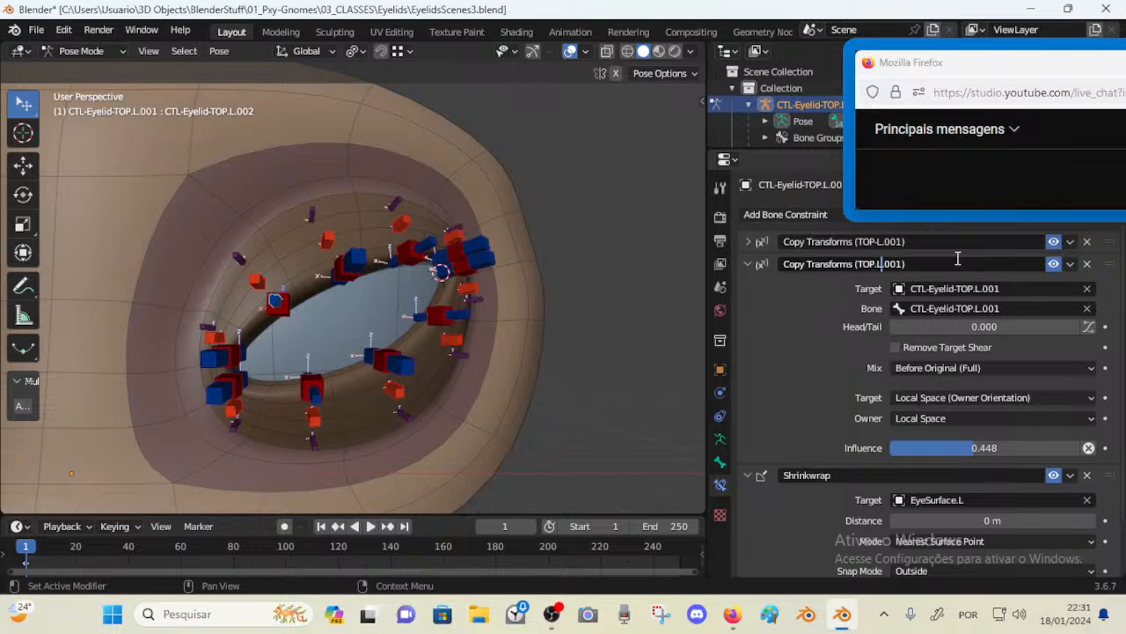
{"action": "key", "text": "Return"}
{"action": "double_click", "coordinate": [880, 241]}
{"action": "left_click", "coordinate": [880, 241]}
{"action": "type", "text": "."}
{"action": "key", "text": "Return"}
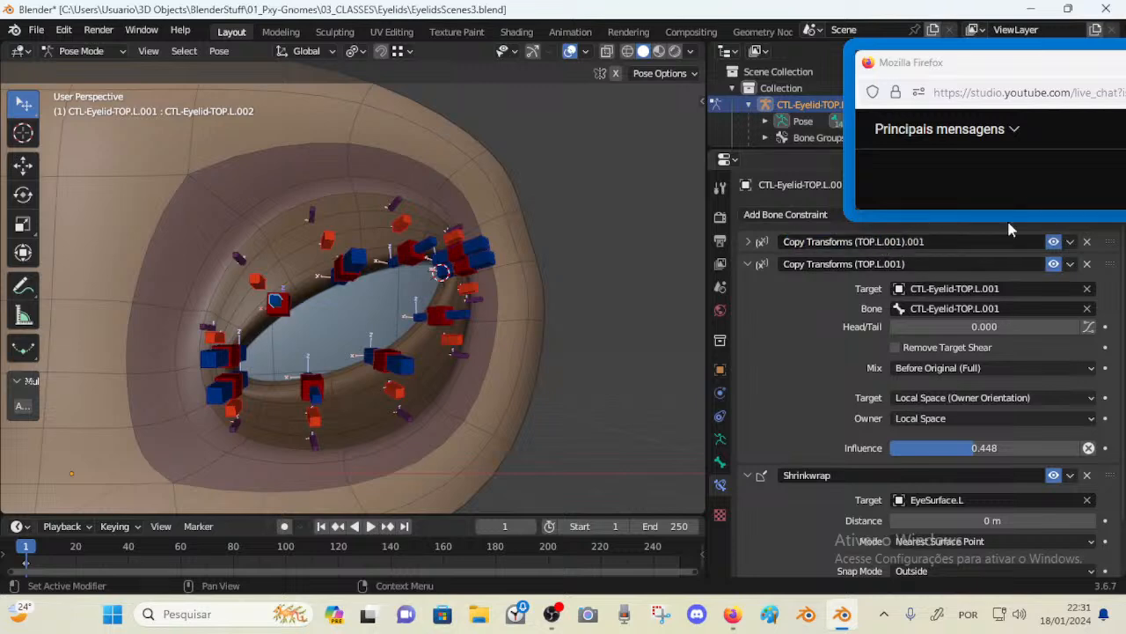
Rename the first constraint, which targets bone TOP.L.003, to Copy Transforms (TOP.L.003
{"action": "key", "text": "a"}
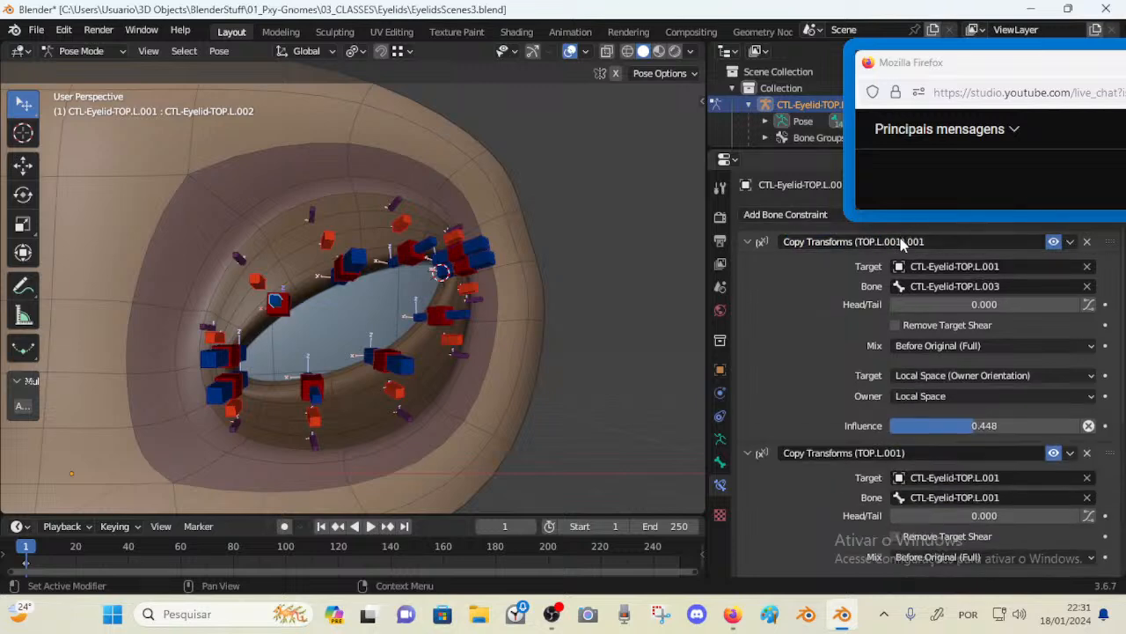
{"action": "left_click", "coordinate": [746, 241]}
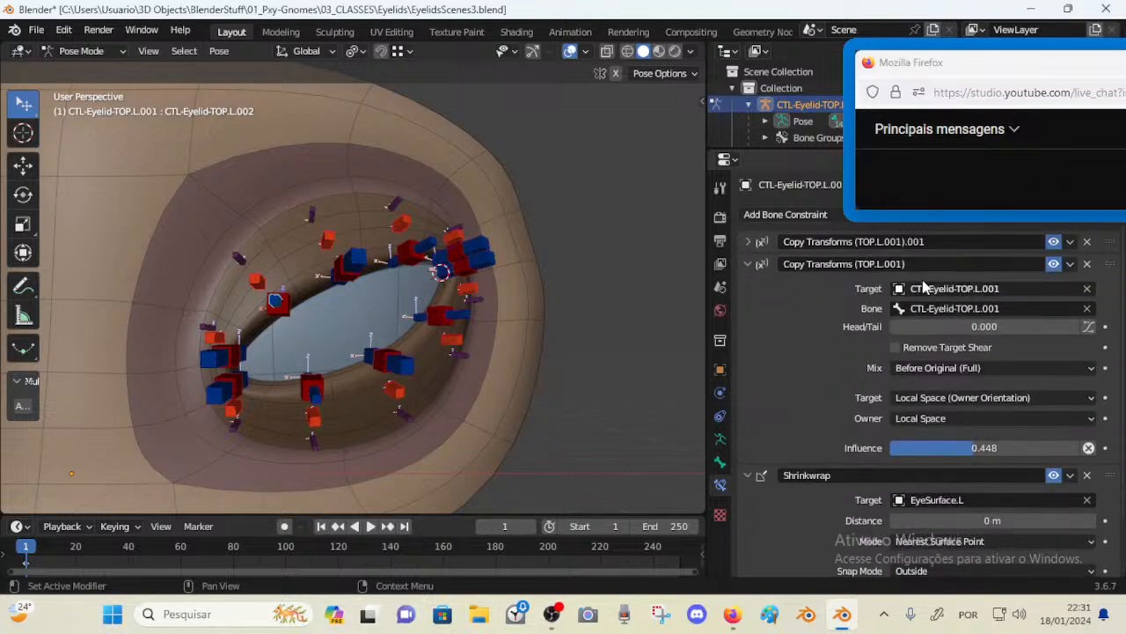
{"action": "key", "text": "a"}
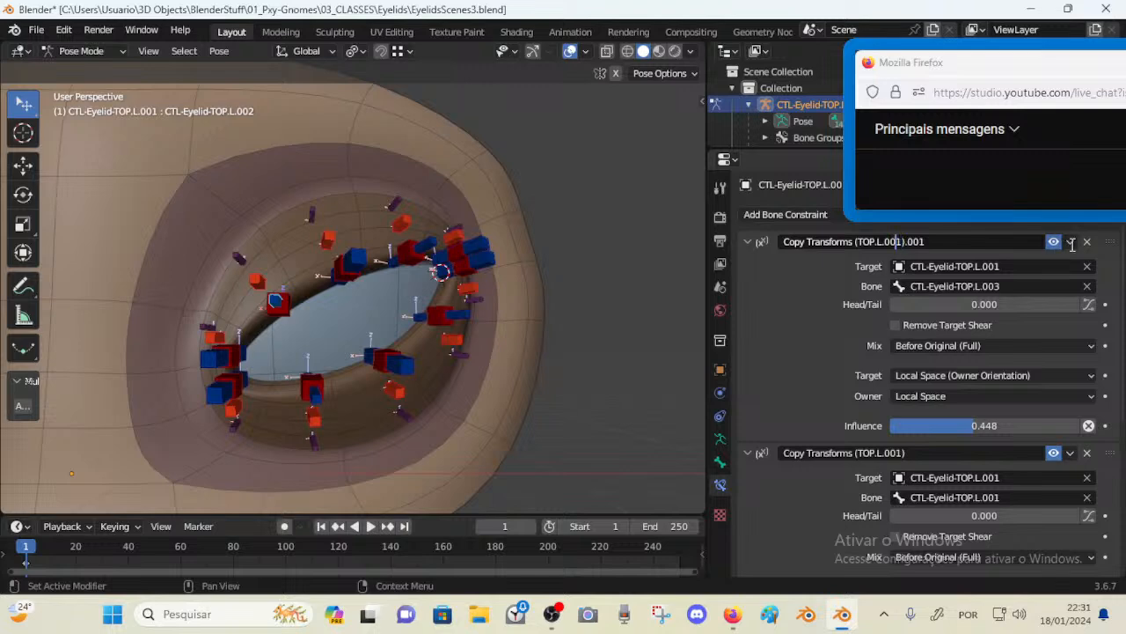
{"action": "key", "text": "shift+End"}
{"action": "type", "text": "3"}
{"action": "key", "text": "Return"}
Rename the armature object to Armature in Object Mode and return to Pose Mode
{"action": "key", "text": "ctrl+Tab"}
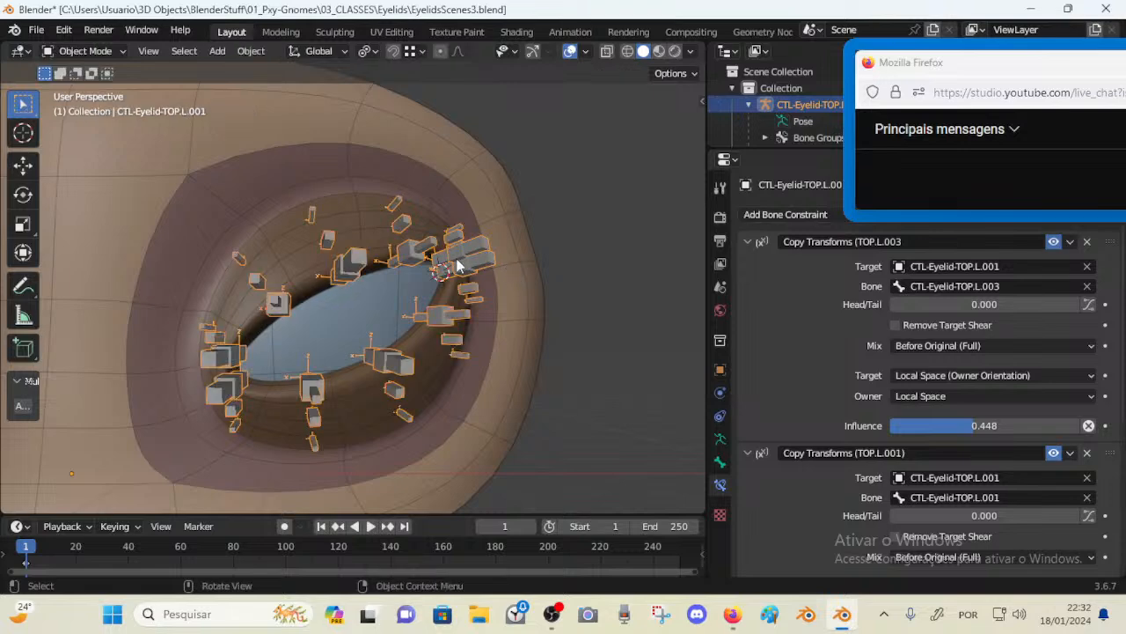
{"action": "key", "text": "F2"}
{"action": "type", "text": "Armature"}
{"action": "key", "text": "Return"}
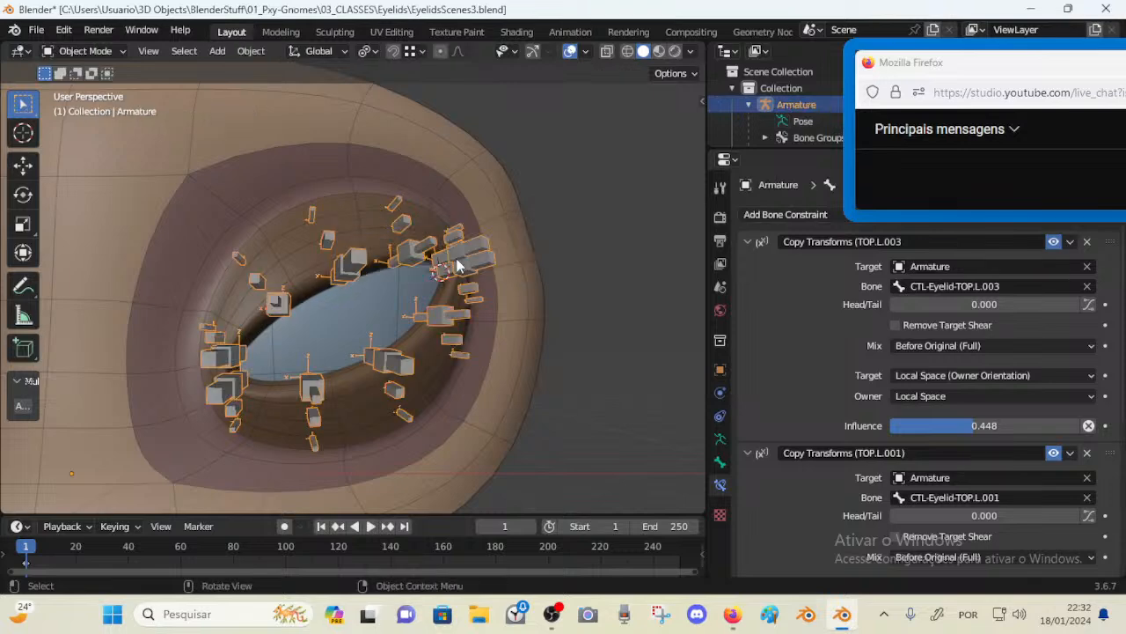
{"action": "key", "text": "ctrl+Tab"}
Select control TOP.L.002 and add the closing bracket so its first constraint reads Copy Transforms (TOP.L.003)
{"action": "left_click", "coordinate": [410, 259]}
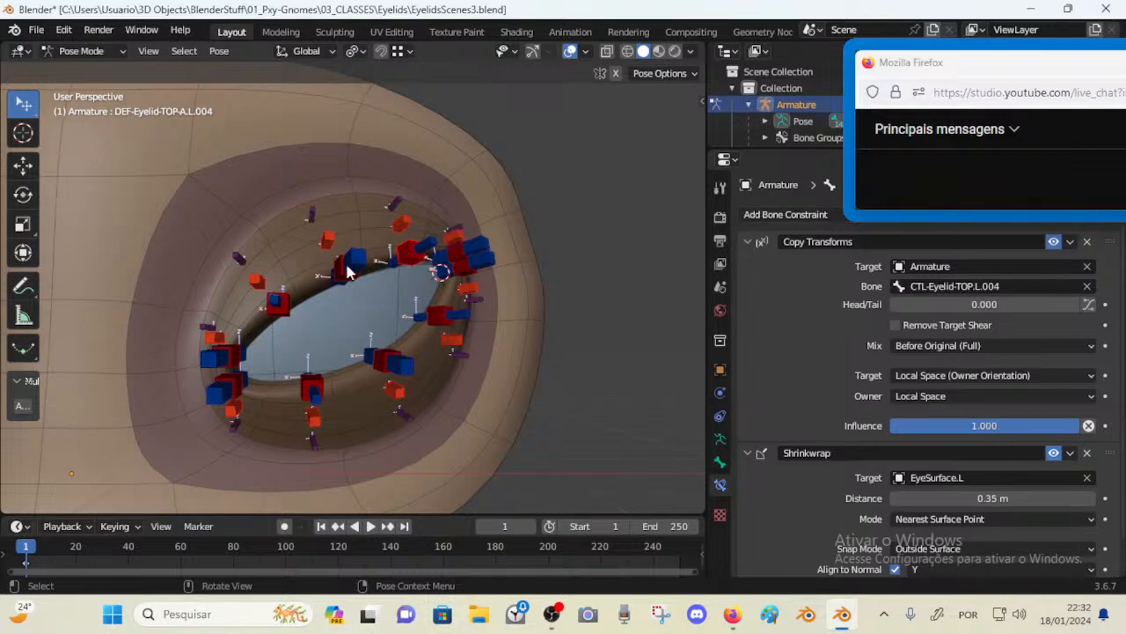
{"action": "left_click", "coordinate": [344, 276]}
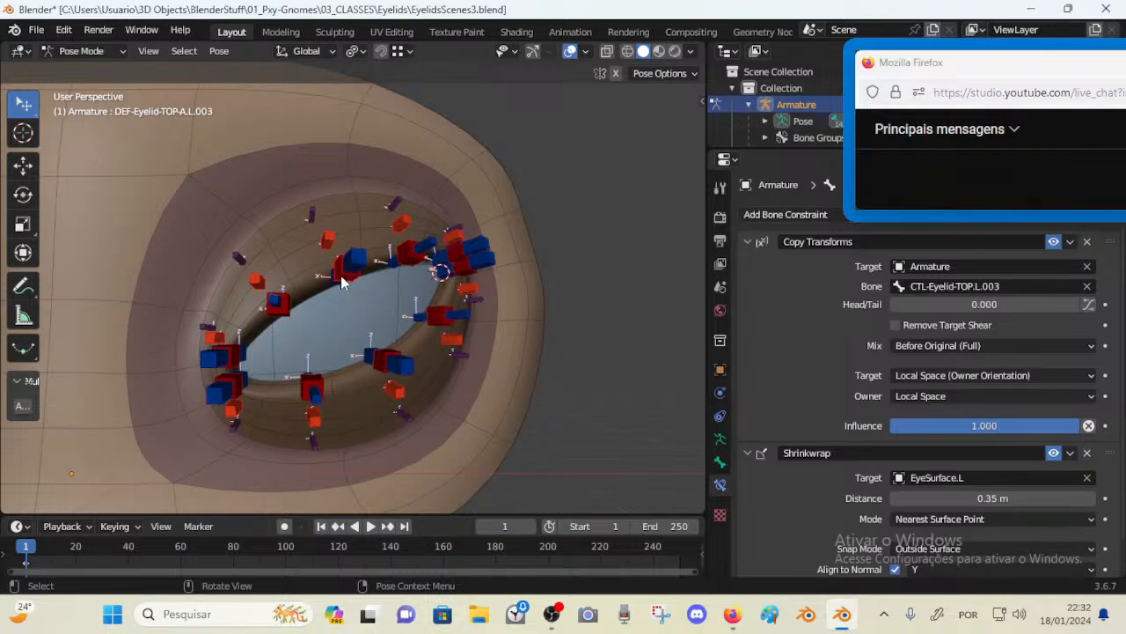
{"action": "left_click", "coordinate": [273, 301]}
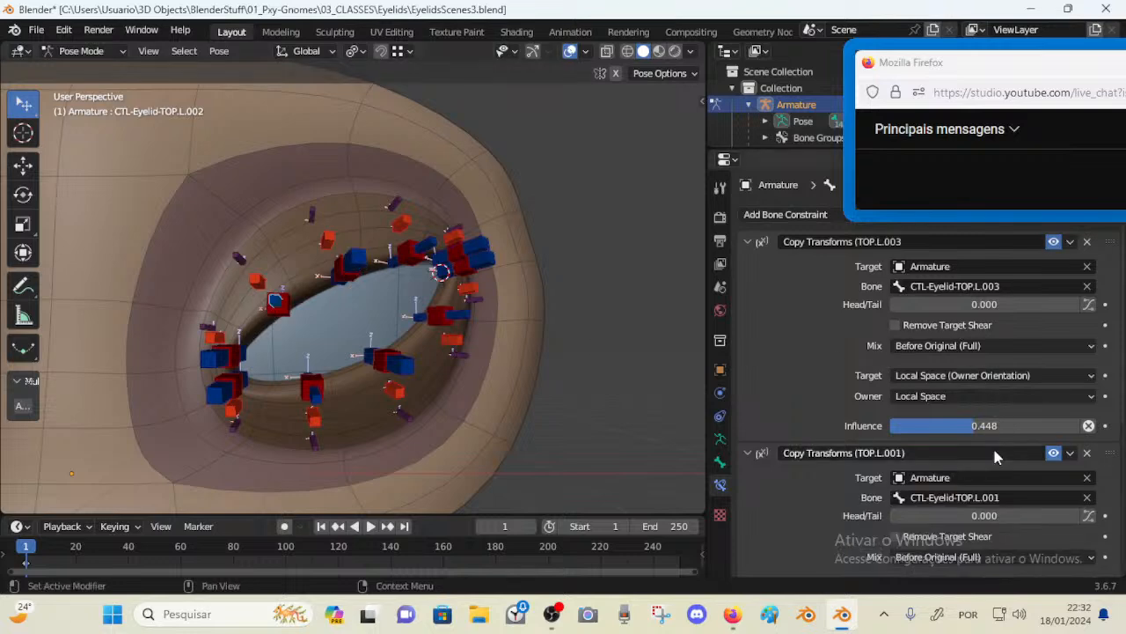
{"action": "double_click", "coordinate": [896, 242]}
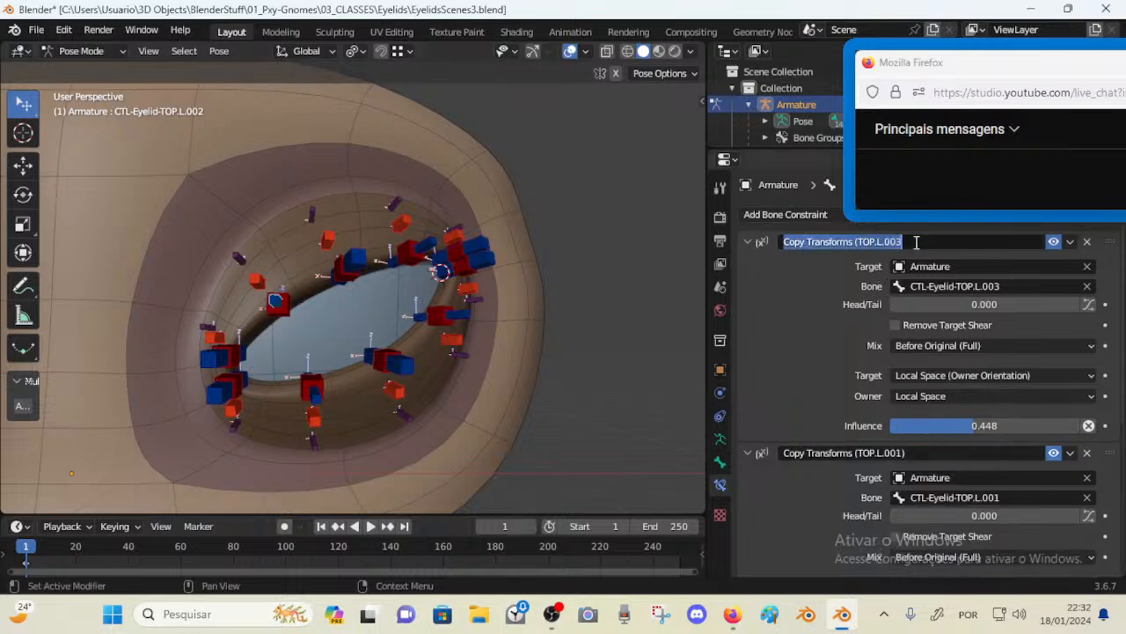
{"action": "left_click", "coordinate": [918, 242]}
{"action": "type", "text": ")"}
{"action": "key", "text": "Return"}
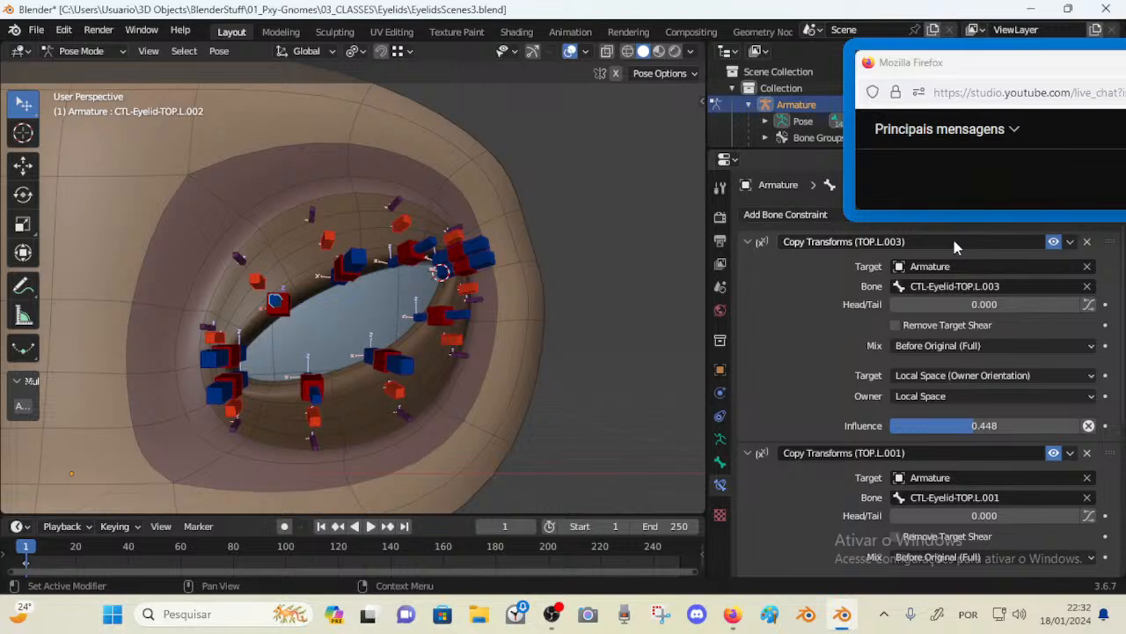
Move the Copy Transforms (TOP.L.001) constraint above Copy Transforms (TOP.L.003) in control TOP.L.002's stack
{"action": "double_click", "coordinate": [878, 453]}
{"action": "left_click", "coordinate": [879, 452]}
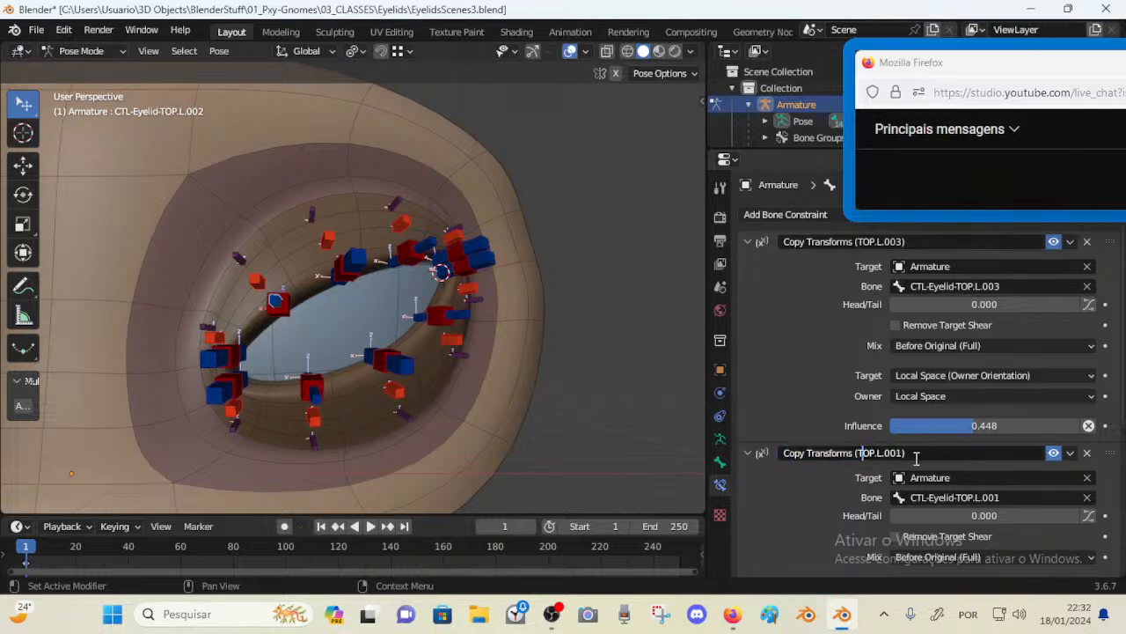
{"action": "key", "text": "Return"}
{"action": "left_click", "coordinate": [748, 454]}
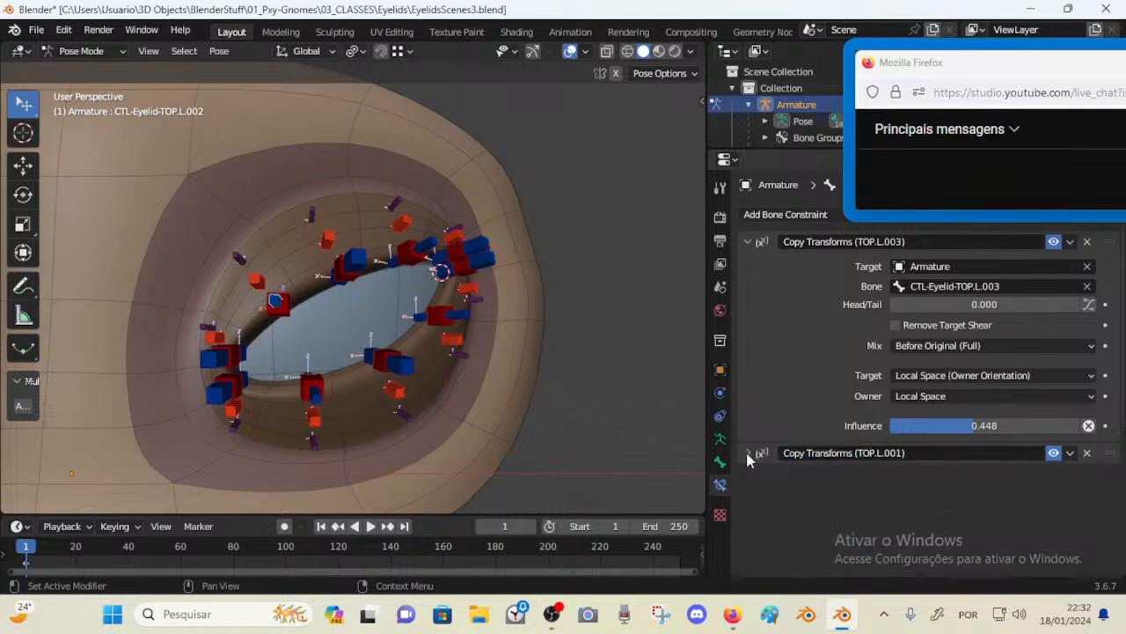
{"action": "left_click_drag", "start_coordinate": [1111, 452], "coordinate": [1110, 247]}
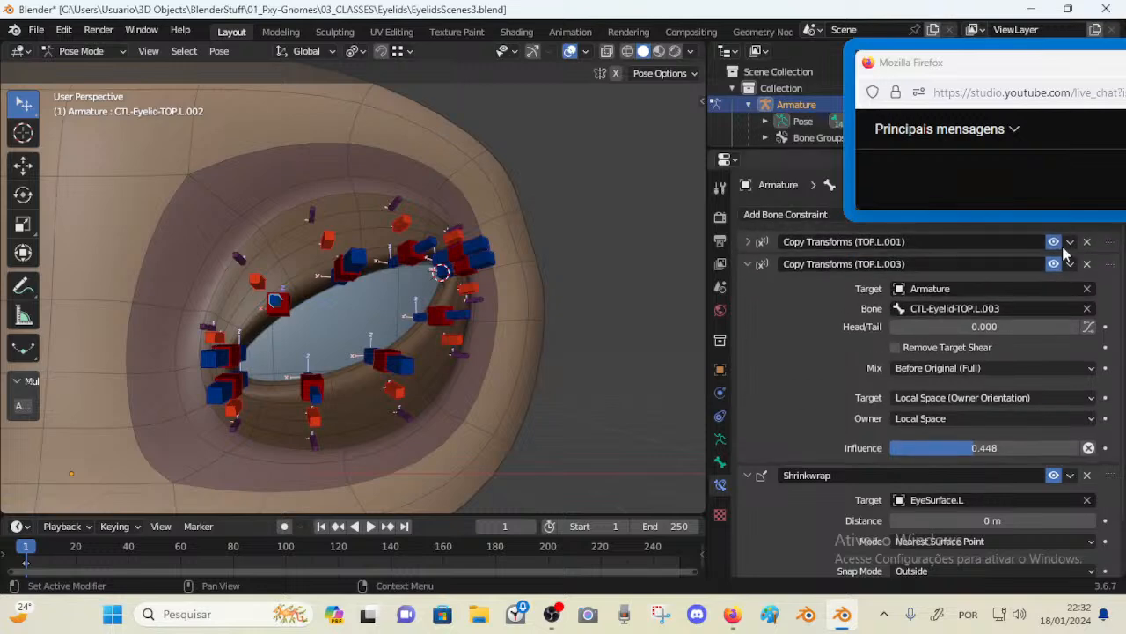
{"action": "left_click", "coordinate": [749, 264]}
{"action": "left_click", "coordinate": [750, 264]}
{"action": "left_click", "coordinate": [747, 264]}
{"action": "left_click", "coordinate": [747, 241]}
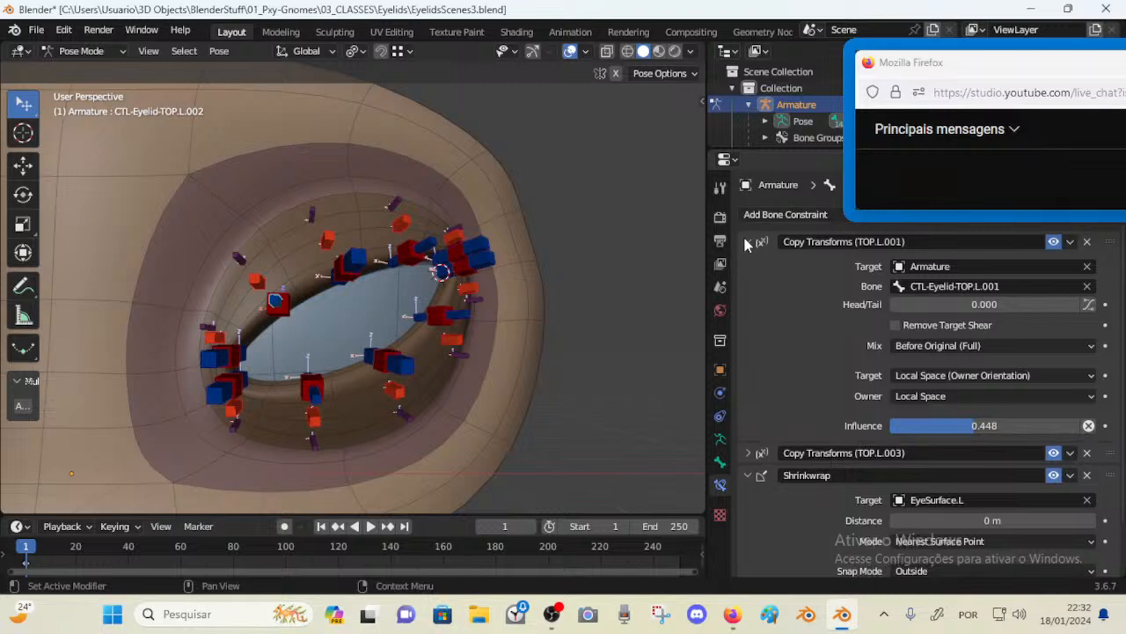
{"action": "left_click", "coordinate": [749, 452]}
Test-move controls TOP.L.003 and TOP.L.001, cancelling each move, and reselect control TOP.L.002
{"action": "left_click", "coordinate": [359, 256]}
{"action": "key", "text": "g"}
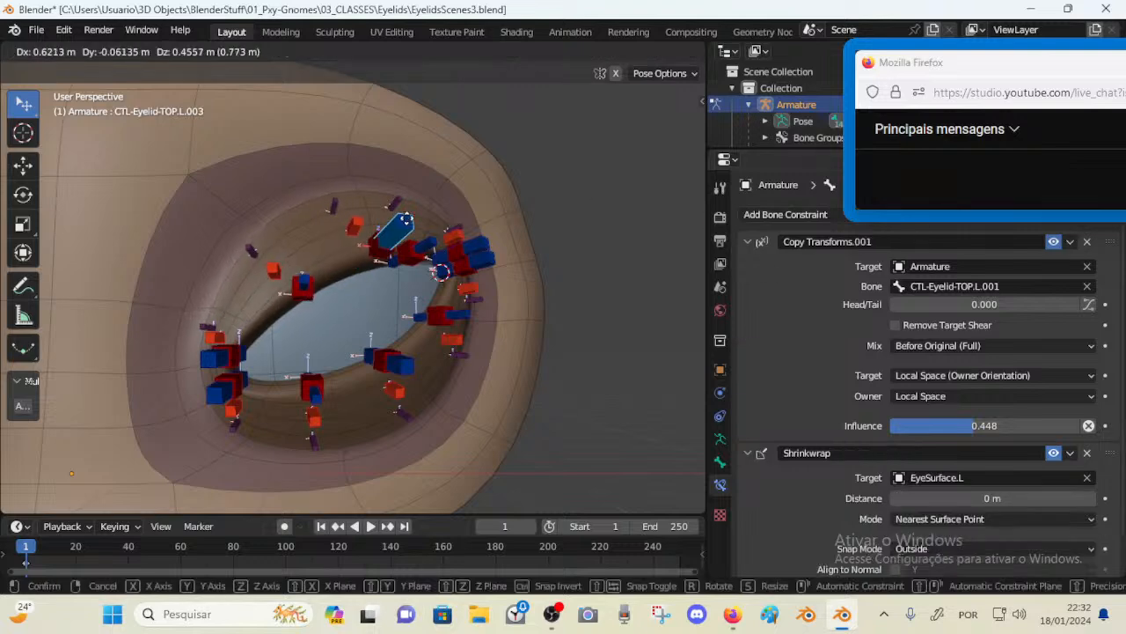
{"action": "right_click", "coordinate": [356, 261]}
{"action": "left_click", "coordinate": [207, 362]}
{"action": "key", "text": "g"}
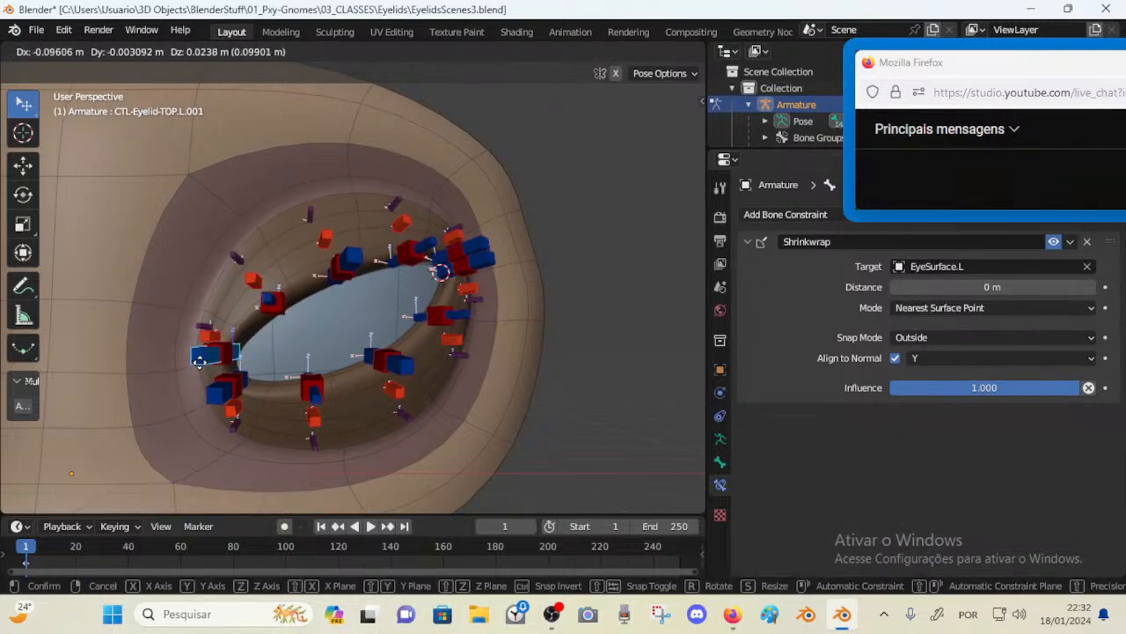
{"action": "right_click", "coordinate": [215, 361]}
{"action": "left_click", "coordinate": [276, 302]}
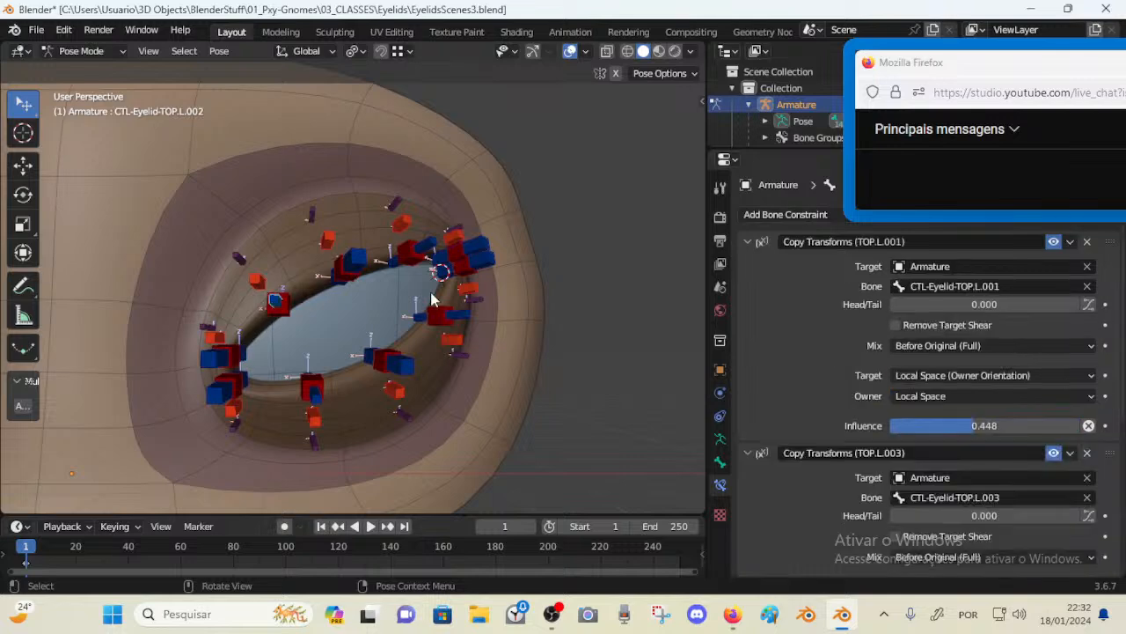
Raise the influence of the Copy Transforms (TOP.L.001) constraint on control TOP.L.002 to about 0.74
{"action": "scroll", "coordinate": [961, 371], "scroll_direction": "down", "scroll_amount": 3}
{"action": "scroll", "coordinate": [961, 364], "scroll_direction": "up", "scroll_amount": 2}
{"action": "scroll", "coordinate": [961, 364], "scroll_direction": "down", "scroll_amount": 1}
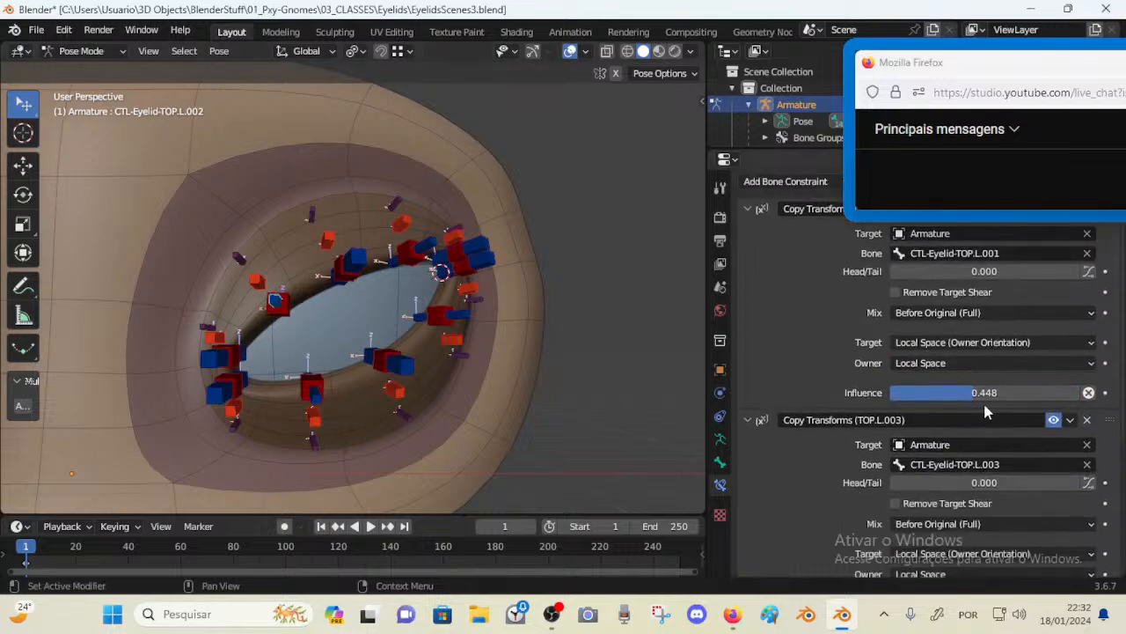
{"action": "scroll", "coordinate": [935, 250], "scroll_direction": "up", "scroll_amount": 1}
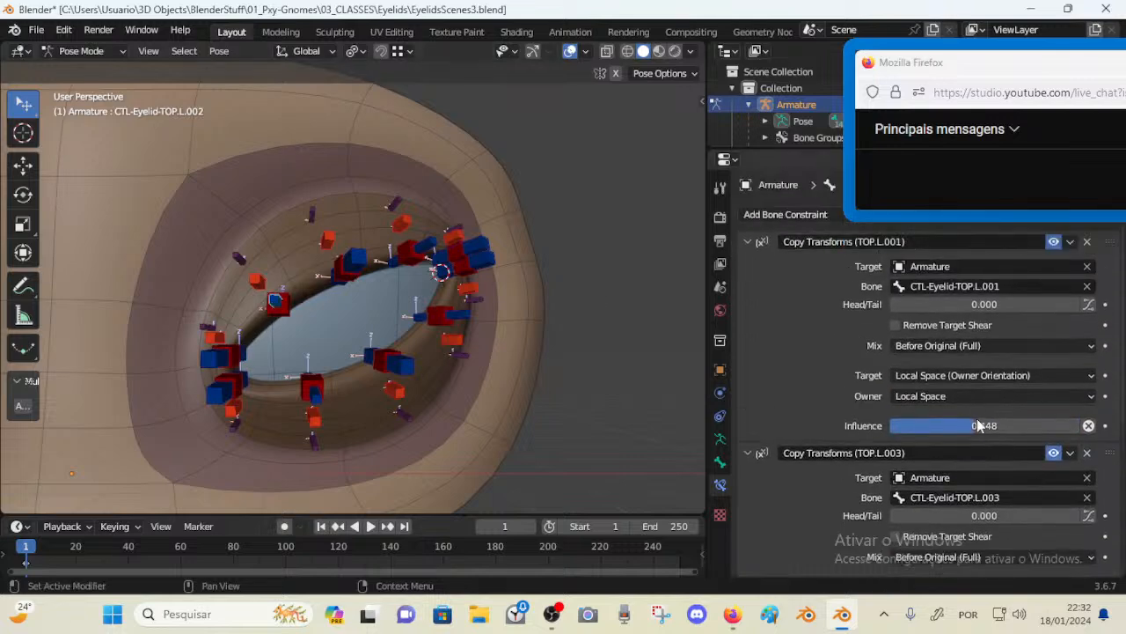
{"action": "left_click_drag", "start_coordinate": [977, 425], "coordinate": [1031, 425]}
Test-move and rotate control TOP.L.001 in the viewport, then reselect control TOP.L.002
{"action": "left_click", "coordinate": [216, 362]}
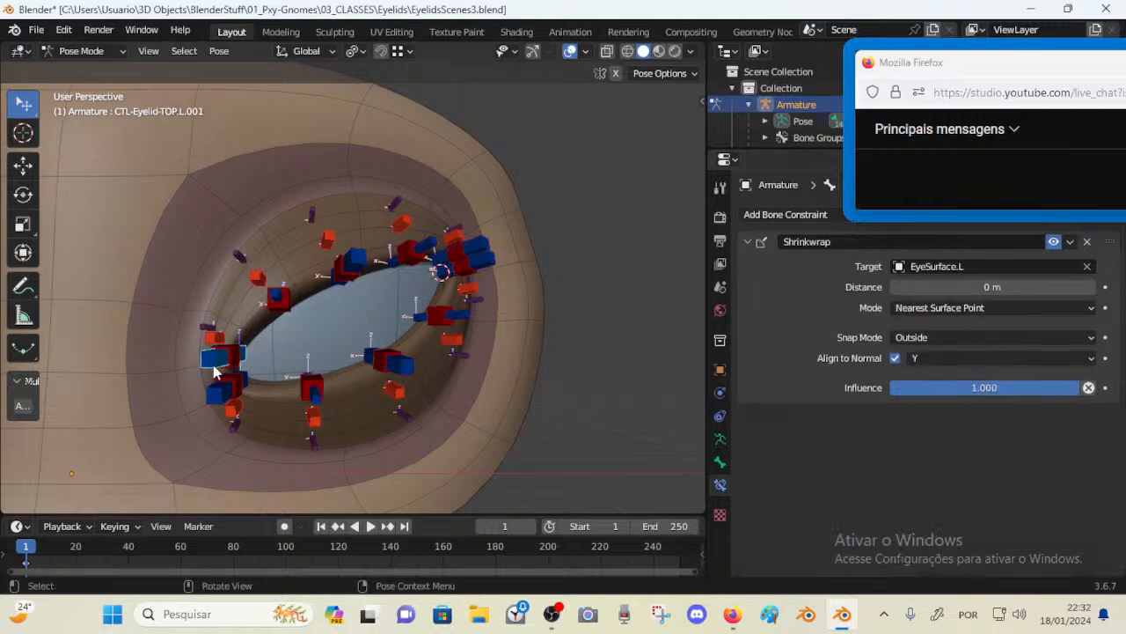
{"action": "key", "text": "g"}
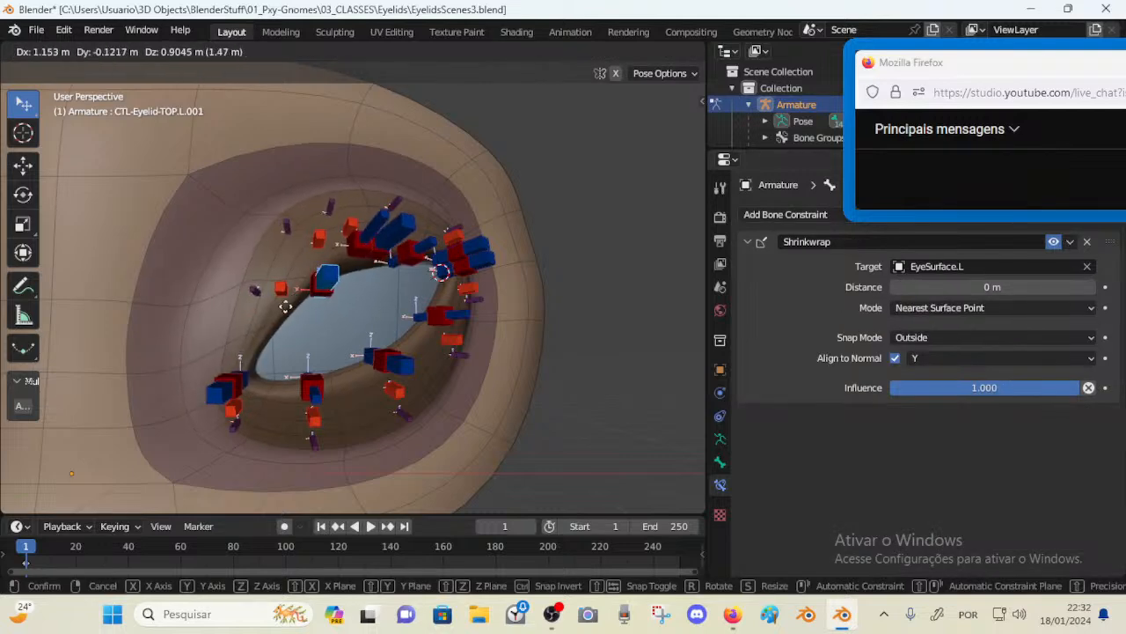
{"action": "left_click", "coordinate": [292, 299]}
{"action": "left_click", "coordinate": [287, 294]}
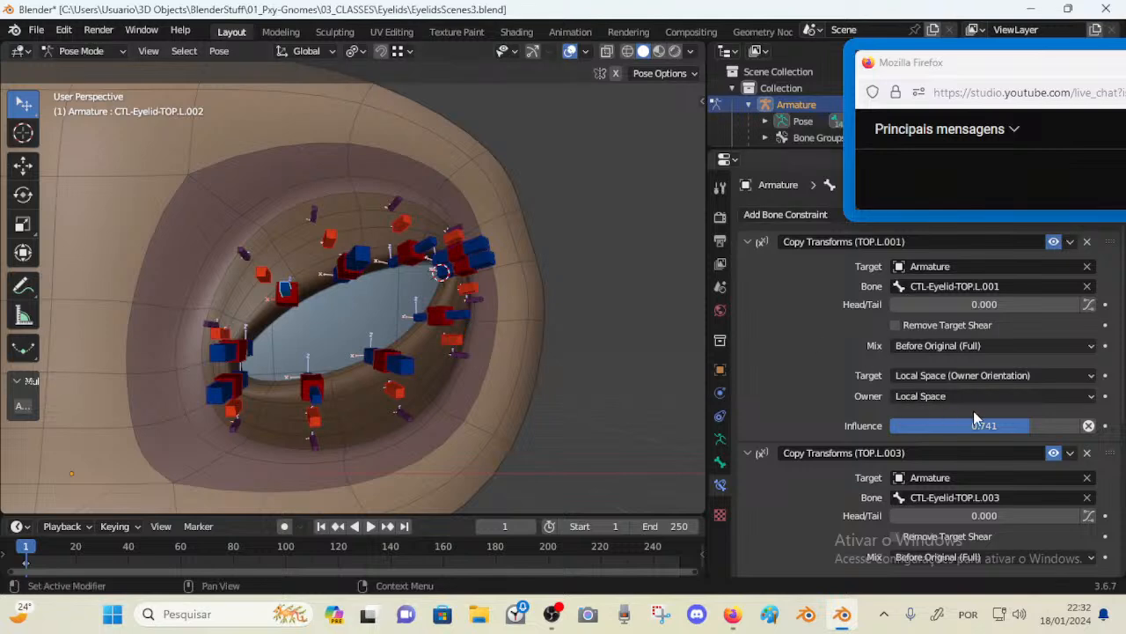
{"action": "left_click", "coordinate": [220, 354]}
{"action": "key", "text": "g"}
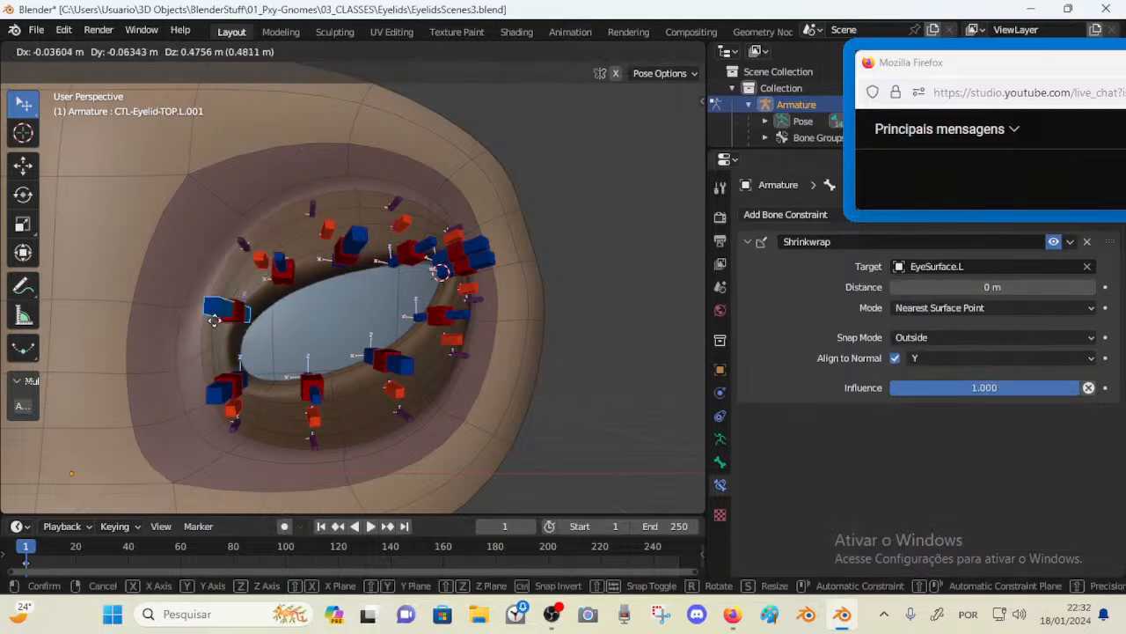
{"action": "left_click", "coordinate": [267, 339]}
{"action": "key", "text": "r"}
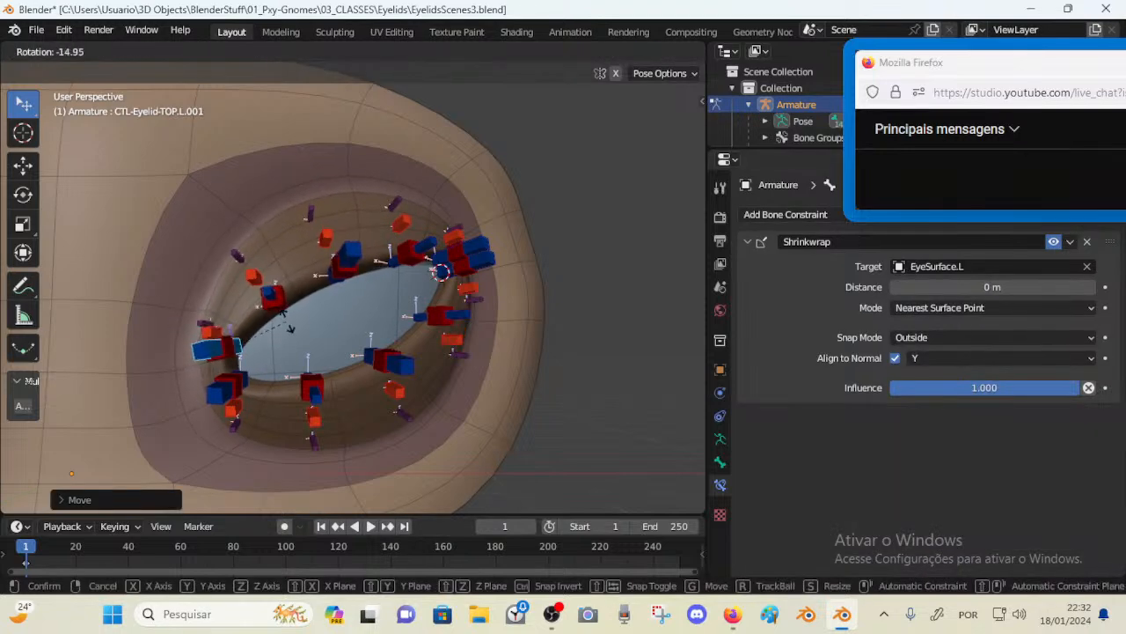
{"action": "left_click", "coordinate": [291, 343]}
{"action": "left_click", "coordinate": [270, 304]}
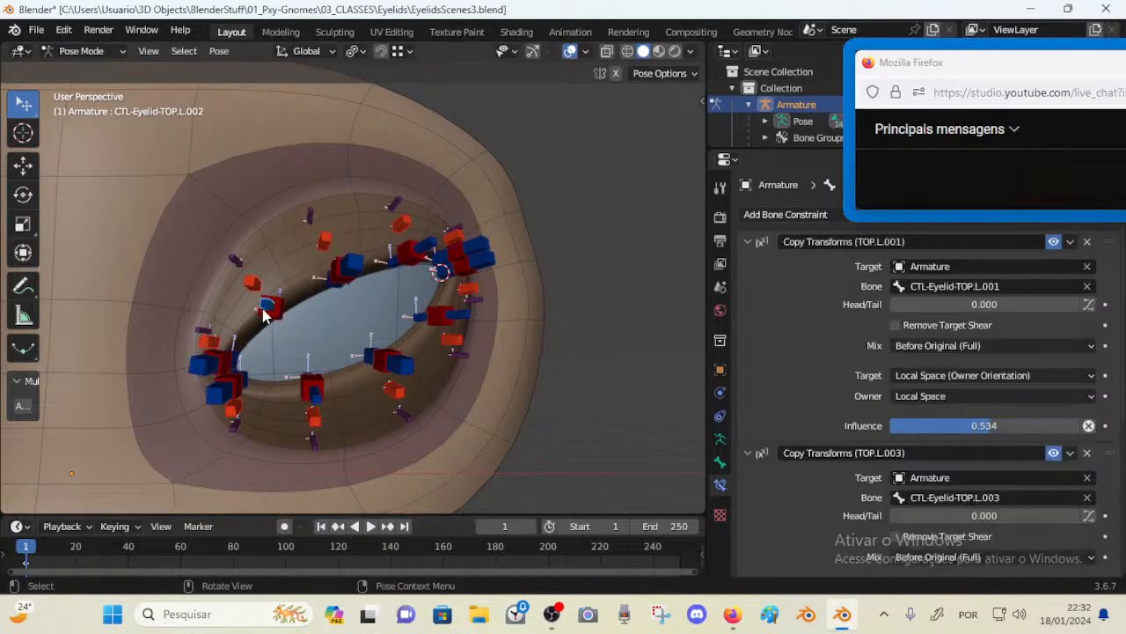
Test-move control TOP.L.002, move and rotate a neighbouring upper-lid bone, then reselect TOP.L.002
{"action": "key", "text": "g"}
{"action": "left_click", "coordinate": [290, 264]}
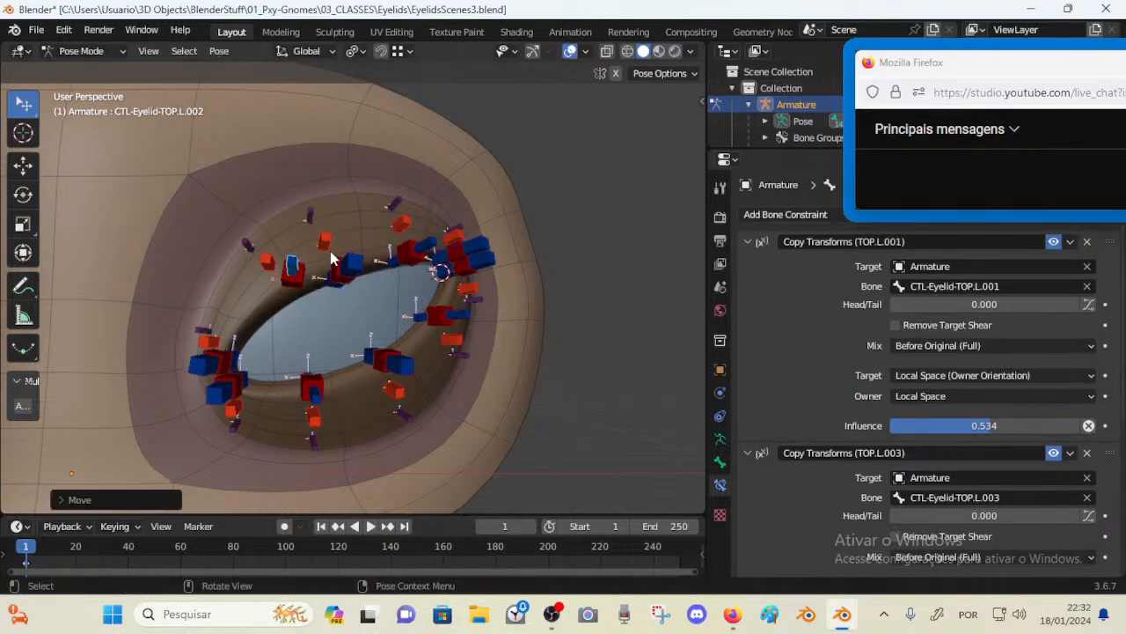
{"action": "left_click", "coordinate": [344, 264]}
{"action": "key", "text": "g"}
{"action": "left_click", "coordinate": [349, 281]}
{"action": "left_click", "coordinate": [297, 284]}
{"action": "key", "text": "r"}
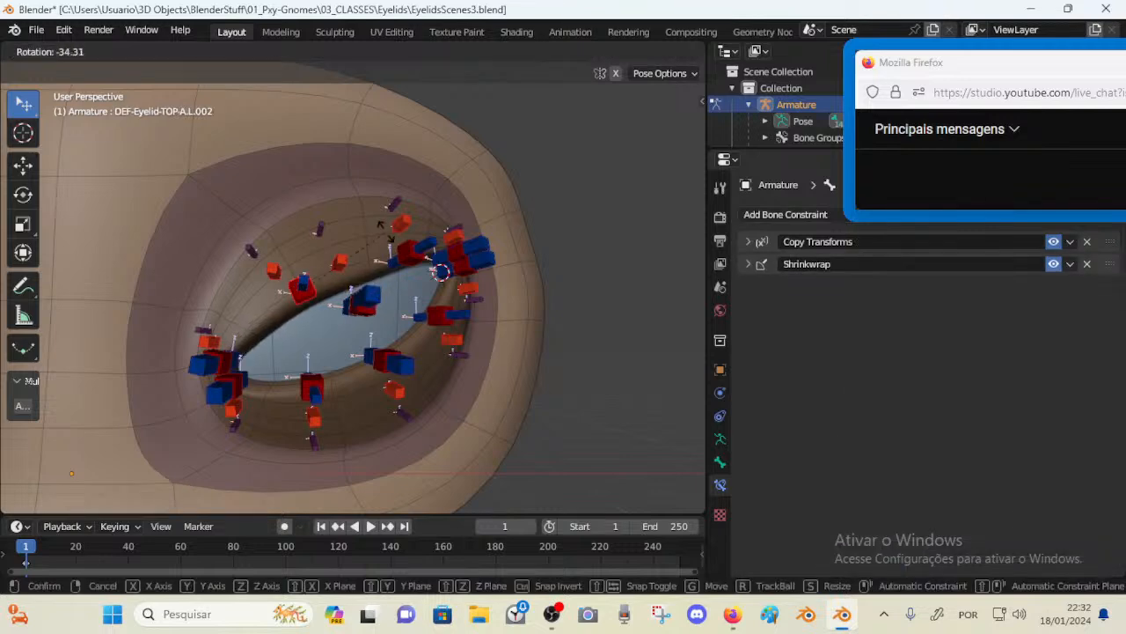
{"action": "left_click", "coordinate": [321, 304]}
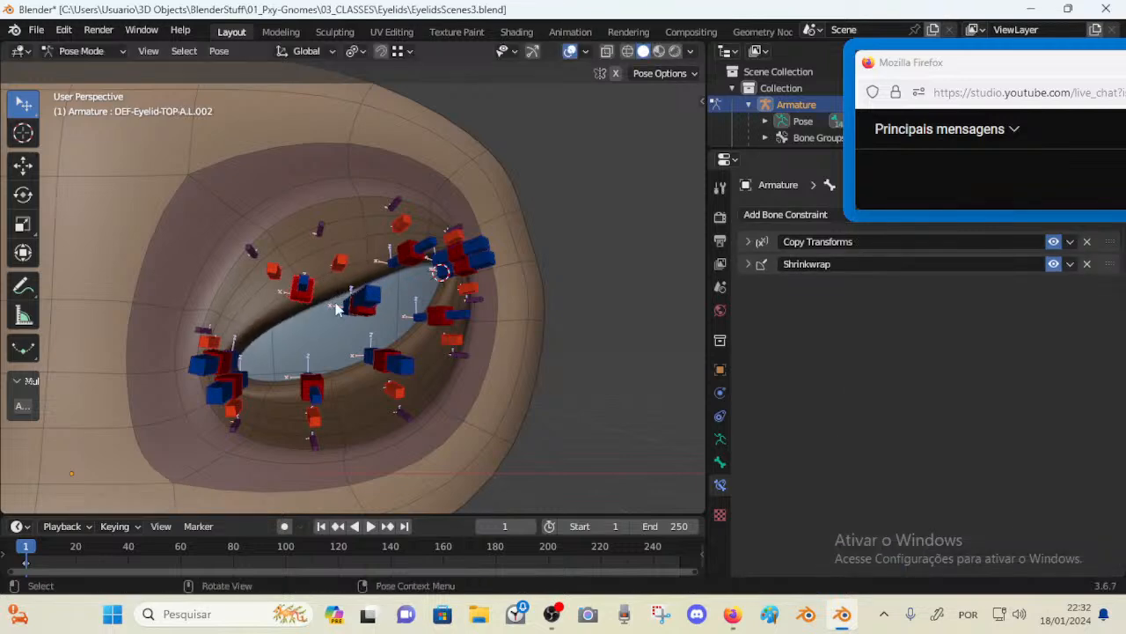
{"action": "left_click", "coordinate": [277, 314]}
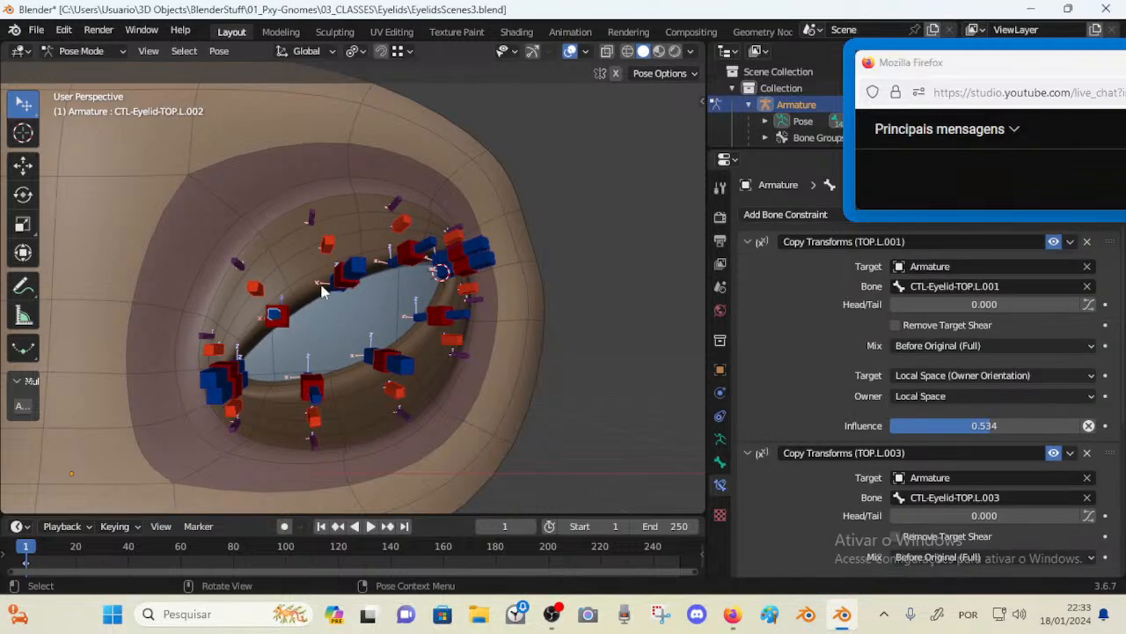
{"action": "middle_click_drag", "start_coordinate": [337, 307], "coordinate": [329, 309]}
Inspect the constraints of the upper- and lower-lid controls by selecting each control in turn
{"action": "left_click", "coordinate": [211, 378]}
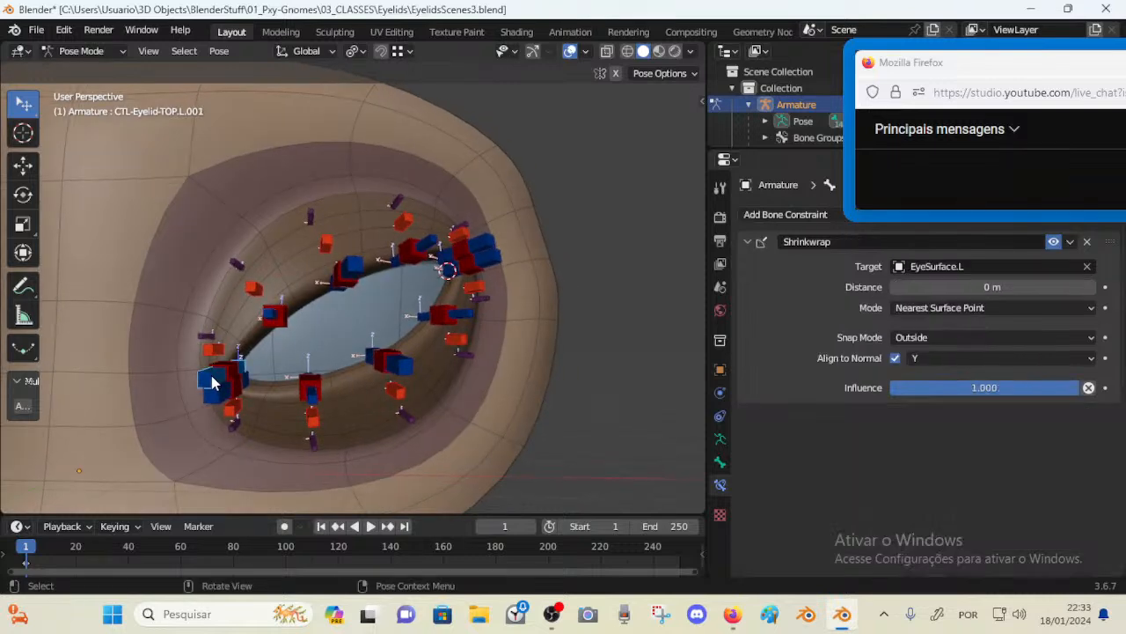
{"action": "left_click", "coordinate": [211, 401]}
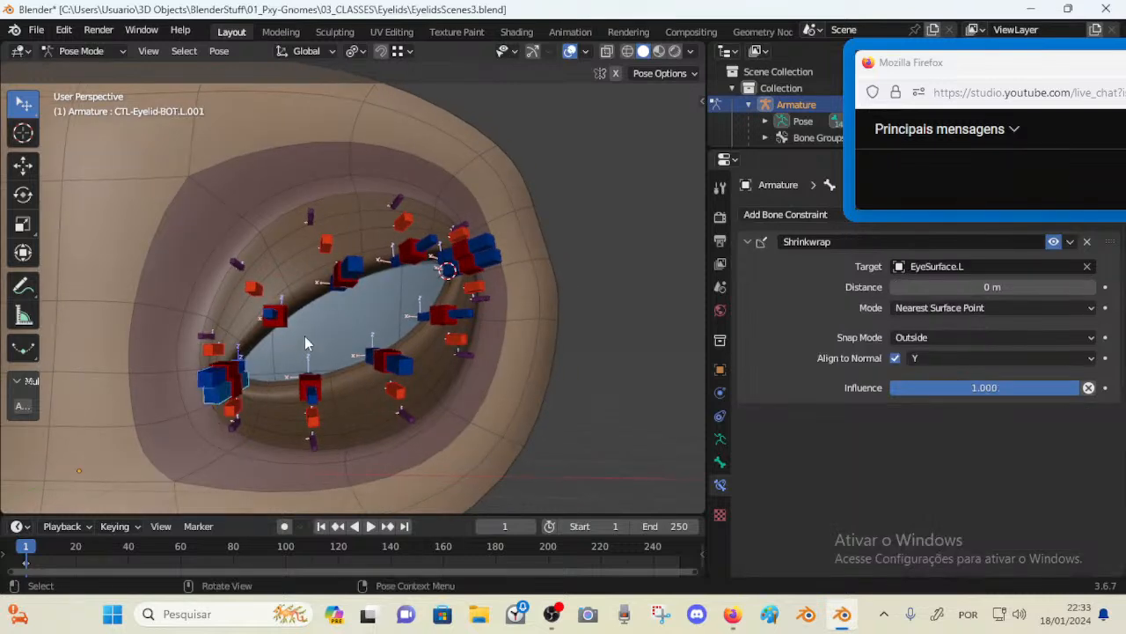
{"action": "left_click", "coordinate": [349, 269]}
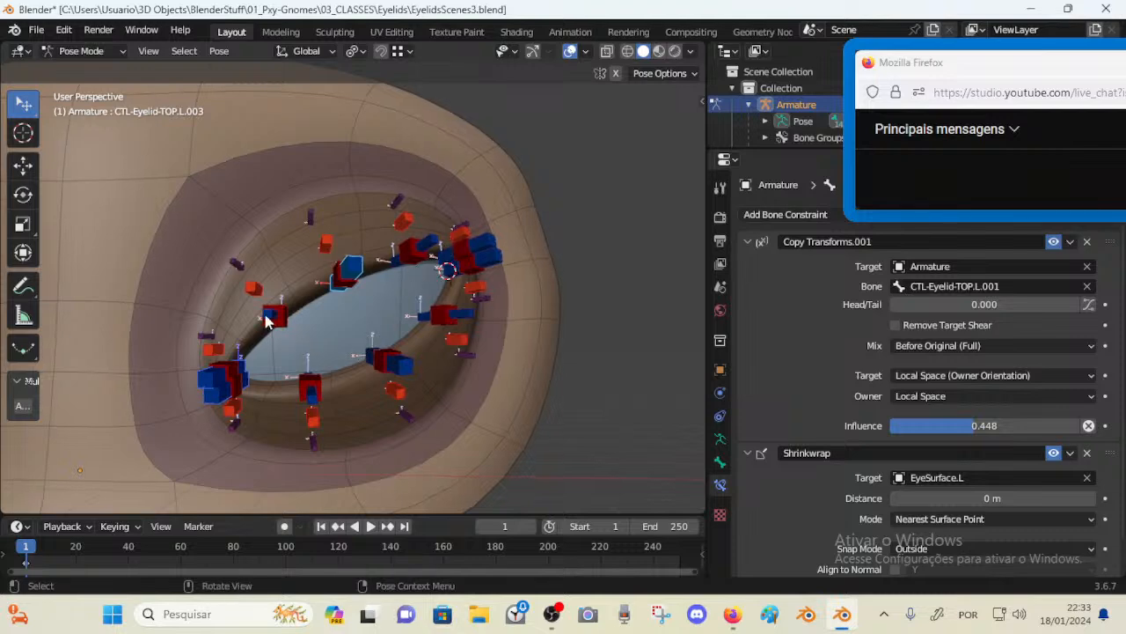
{"action": "left_click", "coordinate": [271, 319]}
{"action": "middle_click_drag", "start_coordinate": [268, 321], "coordinate": [320, 274]}
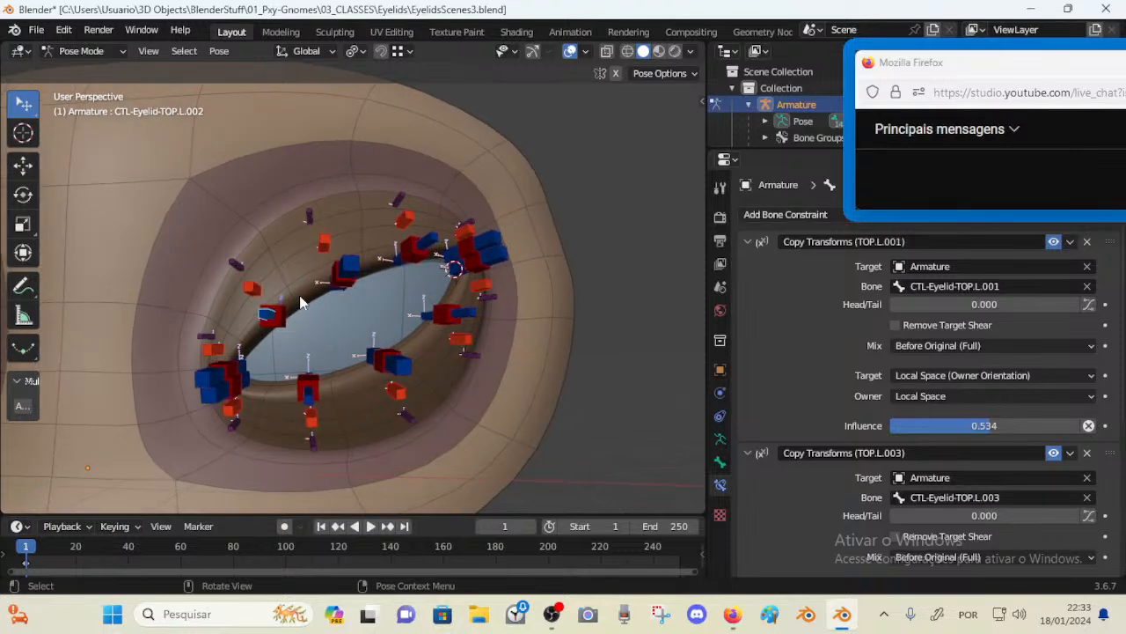
{"action": "left_click", "coordinate": [229, 363], "text": "shift"}
{"action": "left_click", "coordinate": [315, 393], "text": "shift"}
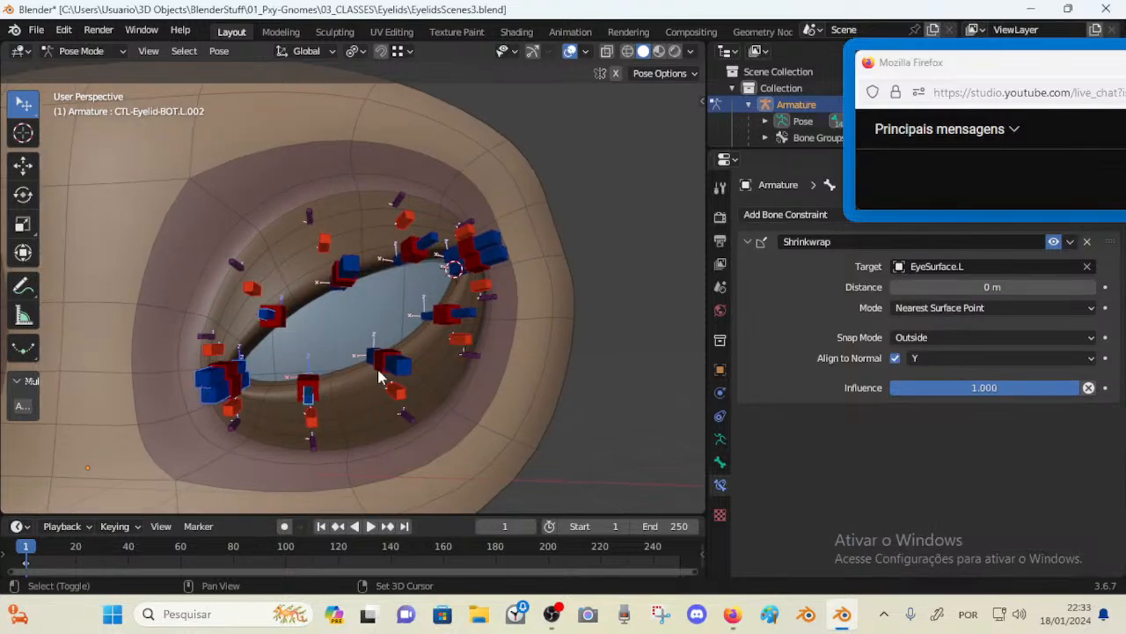
{"action": "left_click", "coordinate": [396, 364], "text": "shift"}
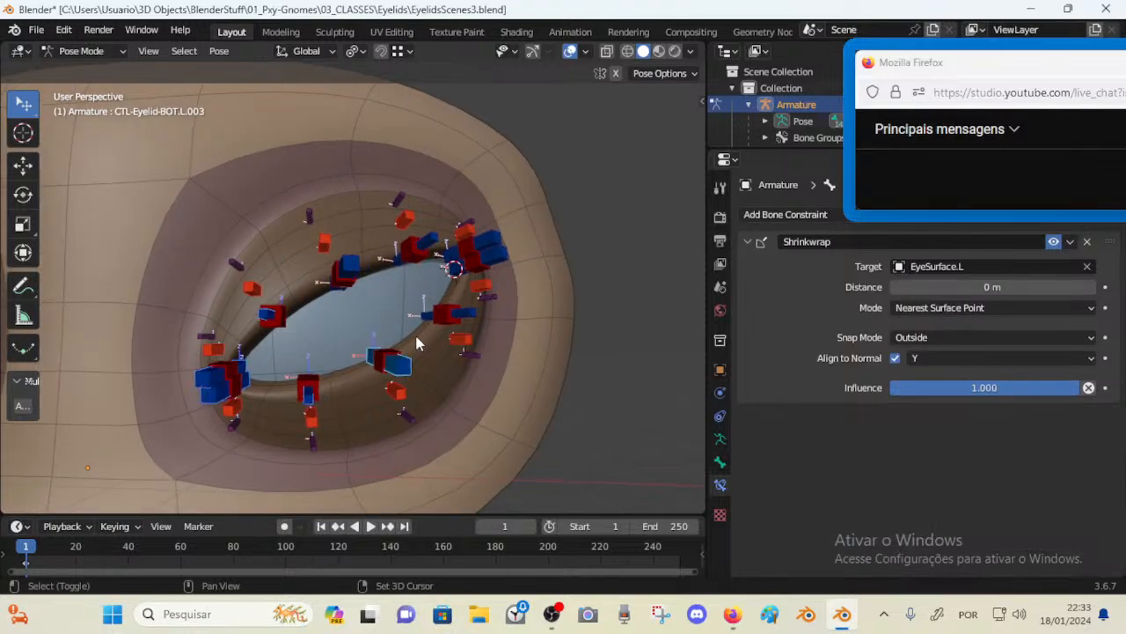
Select all bones of the CTL bone group and save the file
{"action": "left_click", "coordinate": [720, 439]}
{"action": "left_click", "coordinate": [1019, 317]}
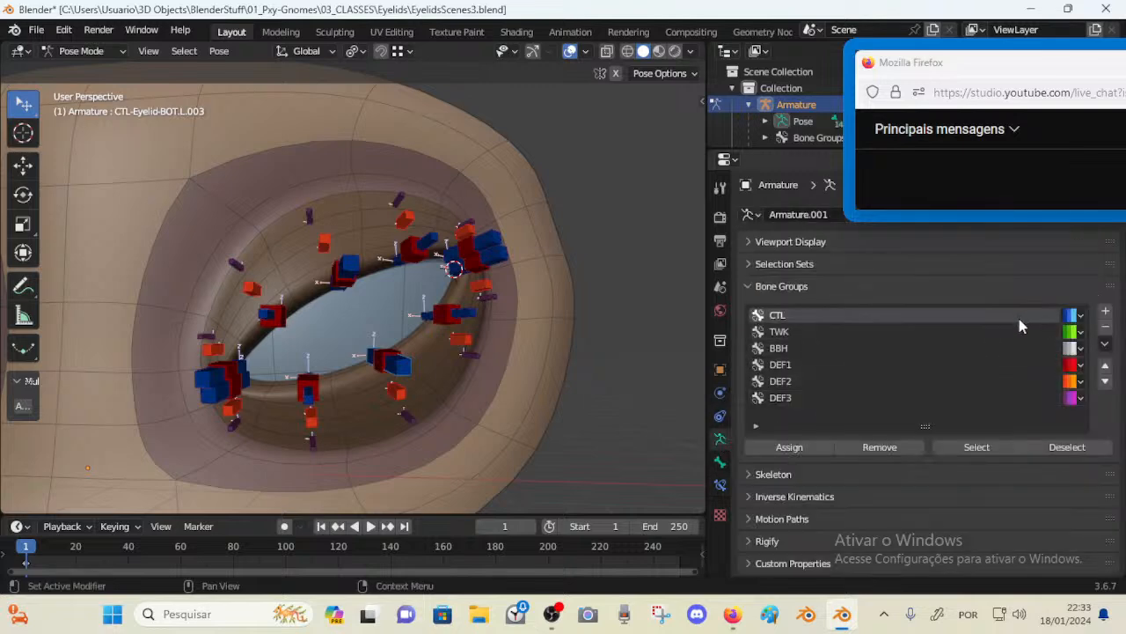
{"action": "left_click", "coordinate": [995, 449]}
{"action": "key", "text": "ctrl+s"}
Switch to Object Mode and add a Cube empty to the scene
{"action": "middle_click_drag", "start_coordinate": [574, 279], "coordinate": [511, 271]}
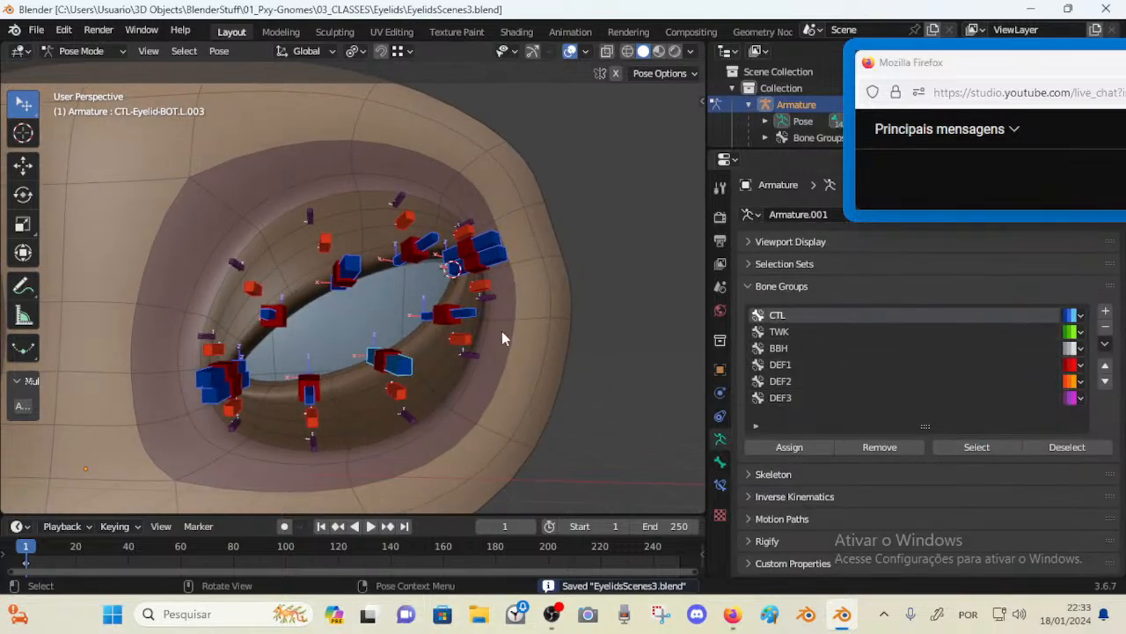
{"action": "left_click", "coordinate": [719, 484]}
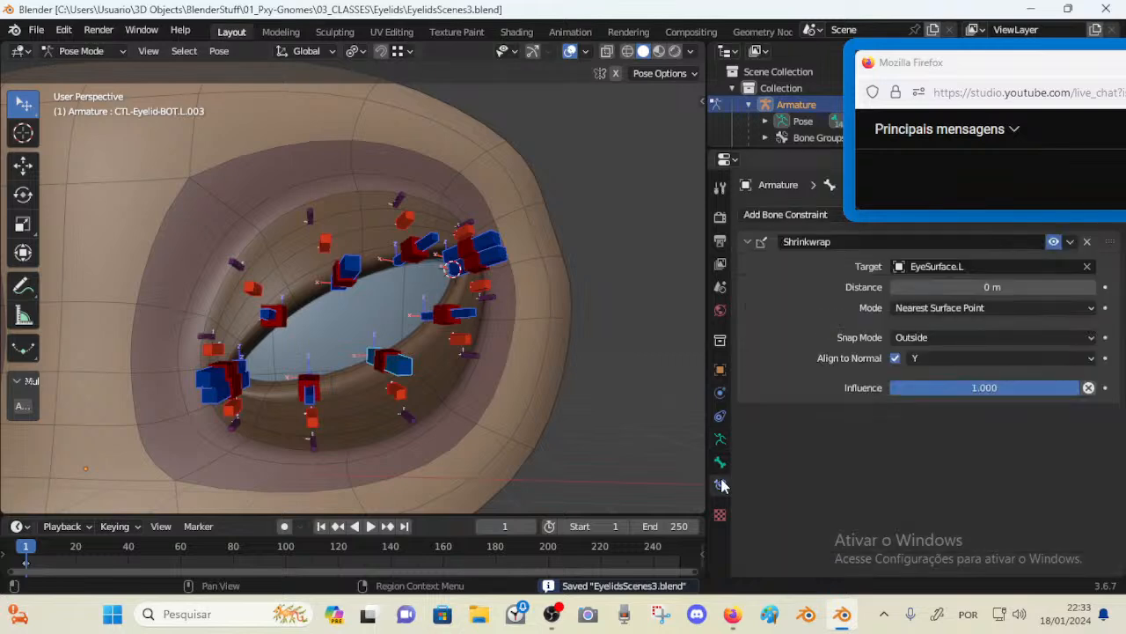
{"action": "key", "text": "ctrl+Tab"}
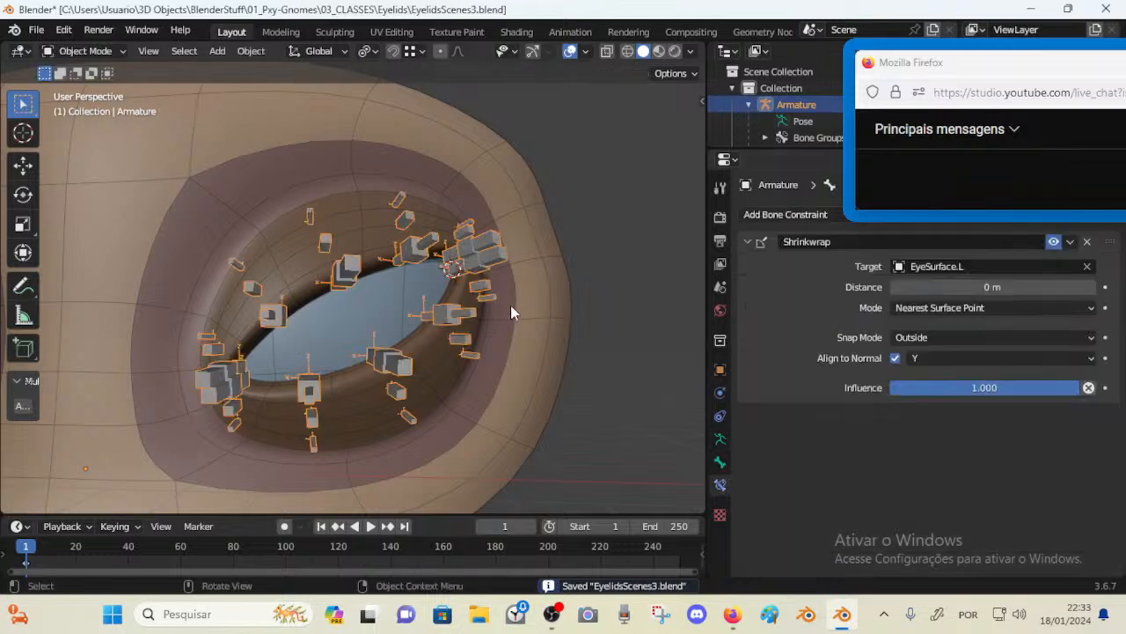
{"action": "key", "text": "shift+a"}
{"action": "mouse_move", "coordinate": [553, 306]}
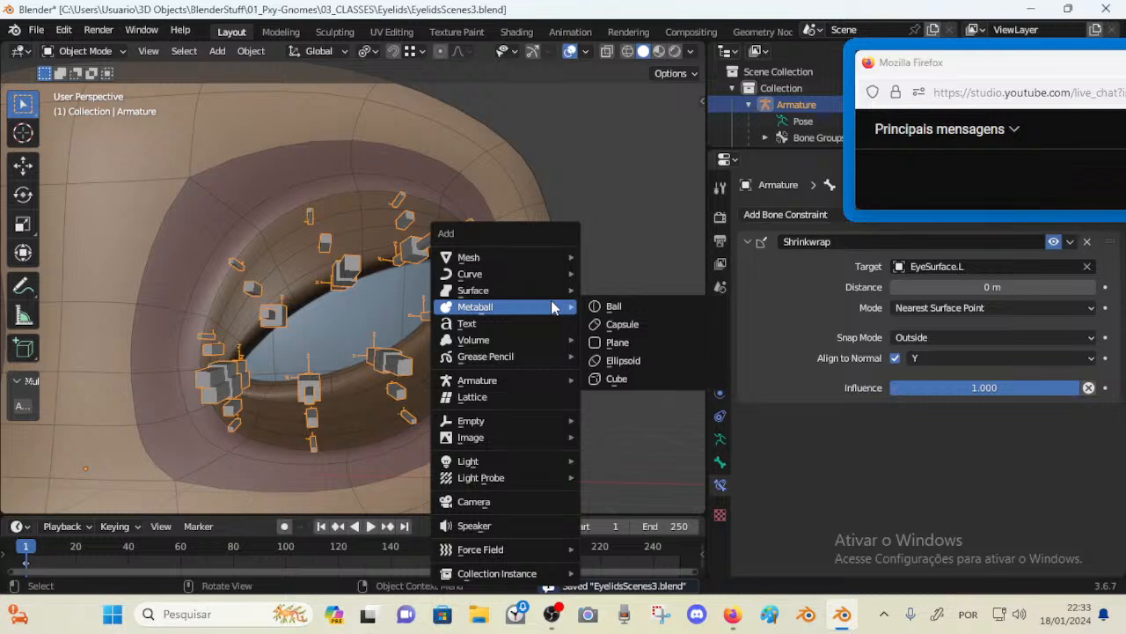
{"action": "mouse_move", "coordinate": [525, 420]}
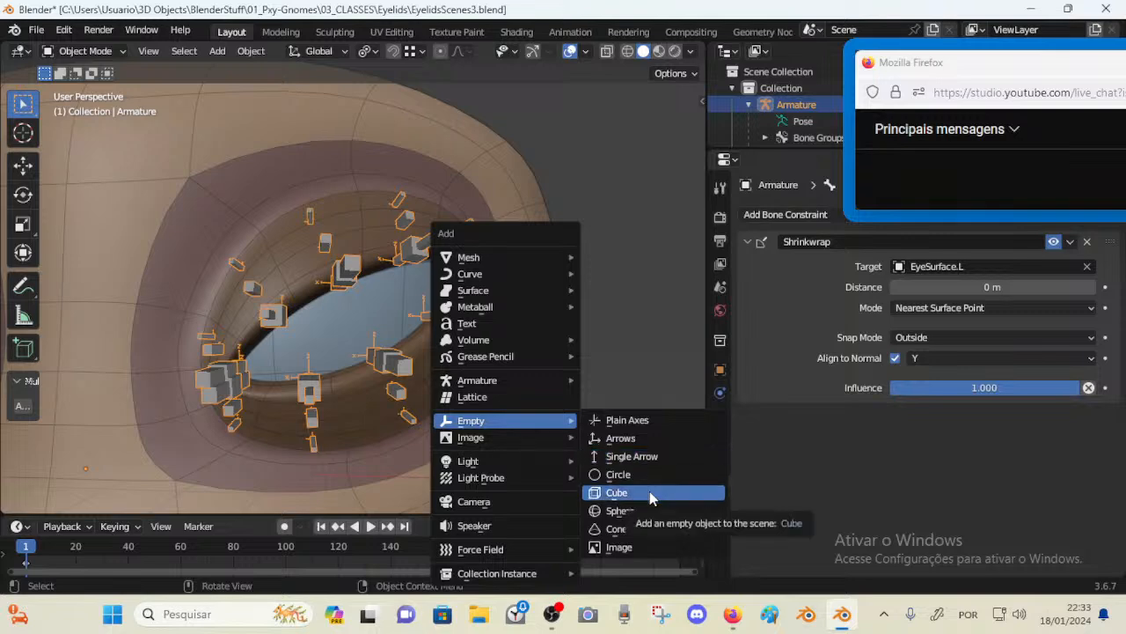
{"action": "left_click", "coordinate": [649, 491]}
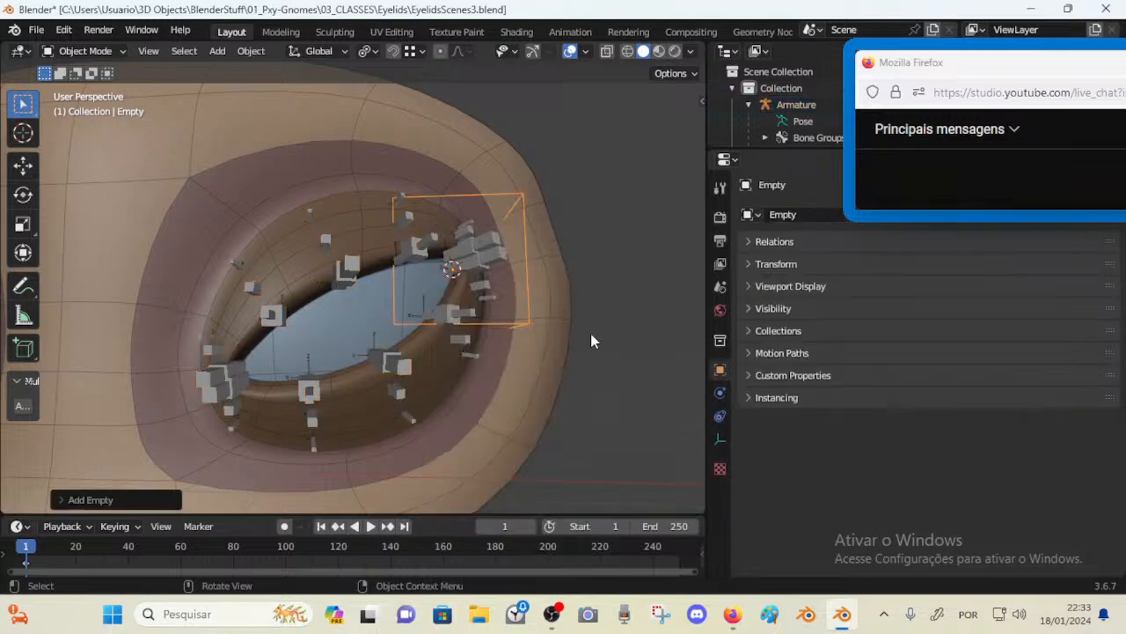
Snap the new empty to the 3D cursor location
{"action": "middle_click_drag", "start_coordinate": [561, 253], "coordinate": [565, 289]}
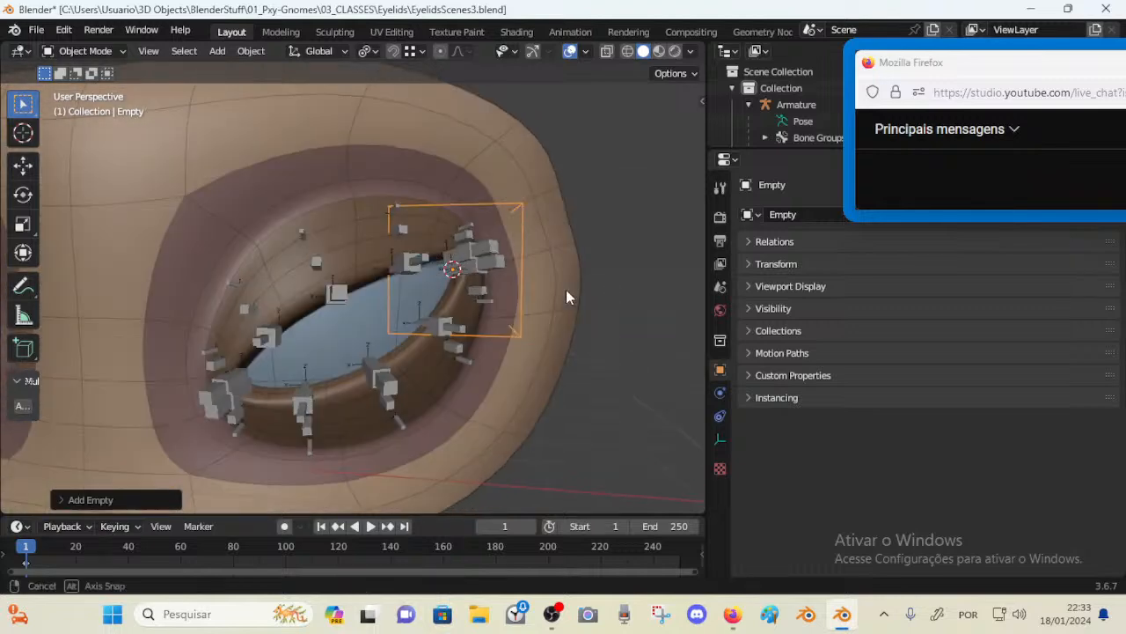
{"action": "key", "text": "shift+s"}
{"action": "key", "text": "1"}
{"action": "left_click", "coordinate": [522, 265]}
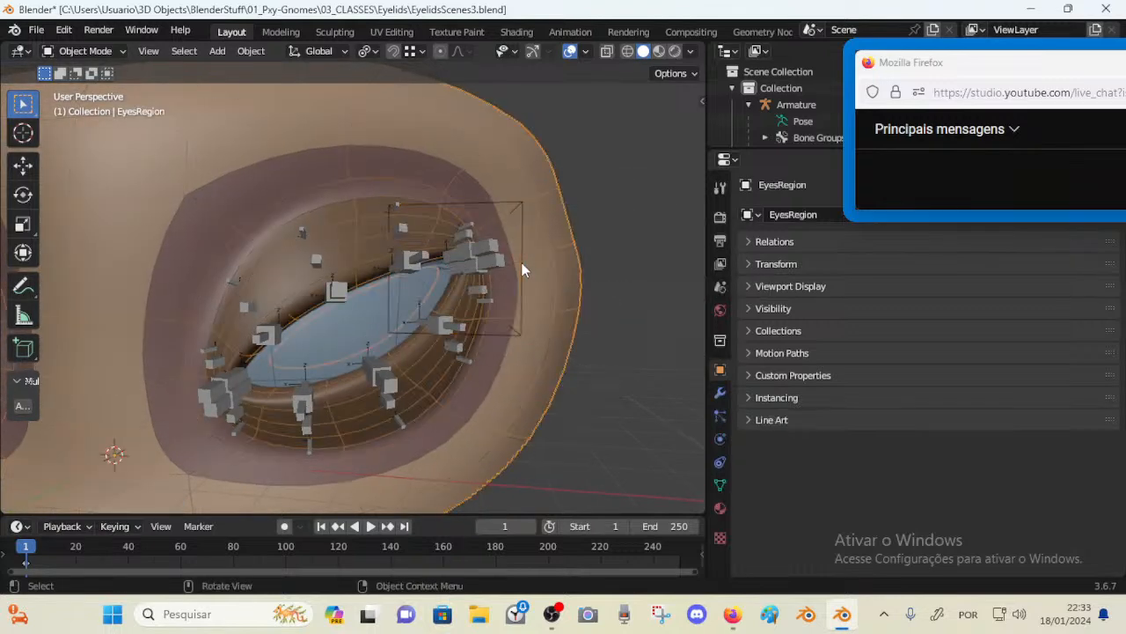
{"action": "left_click", "coordinate": [518, 327]}
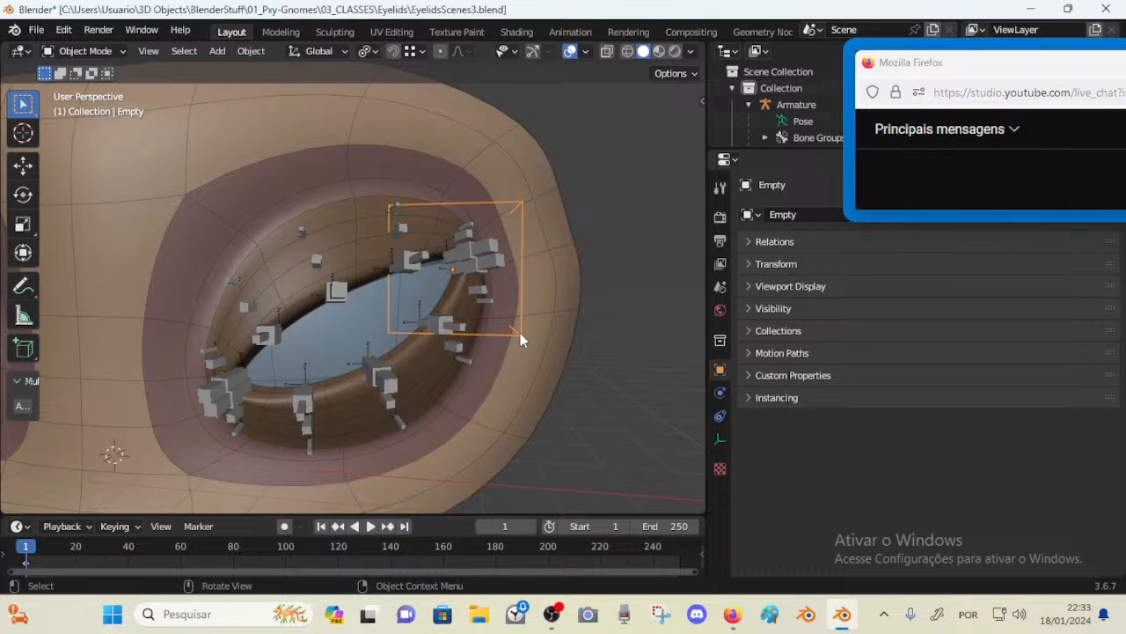
{"action": "key", "text": "shift+s"}
{"action": "left_click", "coordinate": [530, 255]}
Rename the empty to Empty-Cube and return to Pose Mode on the armature
{"action": "key", "text": "F2"}
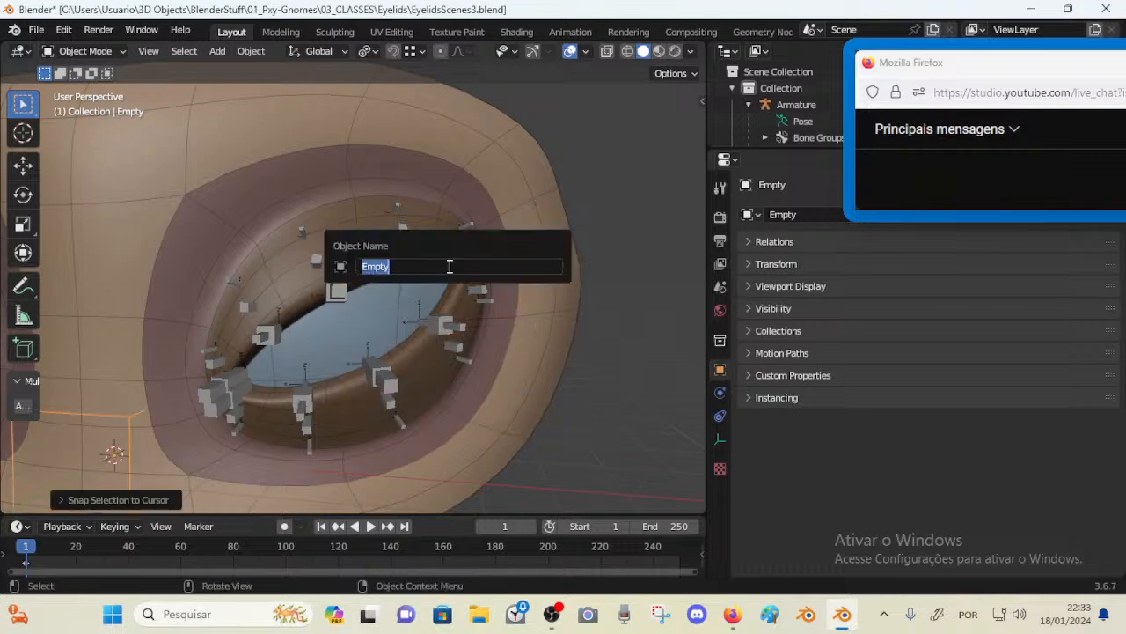
{"action": "left_click", "coordinate": [449, 267]}
{"action": "type", "text": "-Cube"}
{"action": "key", "text": "Return"}
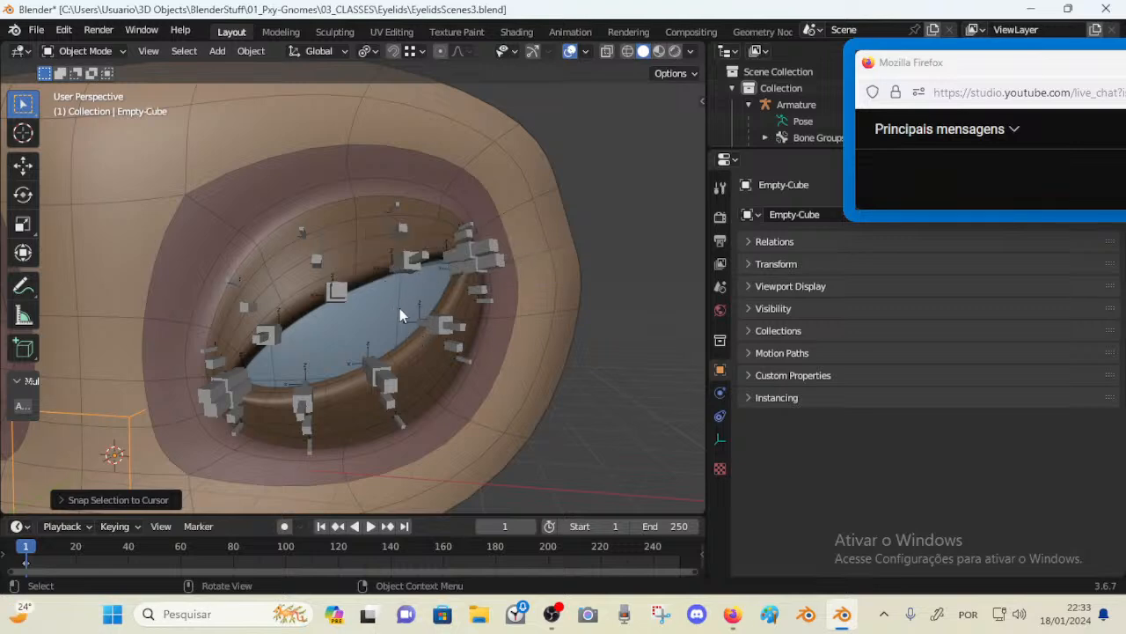
{"action": "left_click", "coordinate": [404, 267]}
{"action": "key", "text": "ctrl+Tab"}
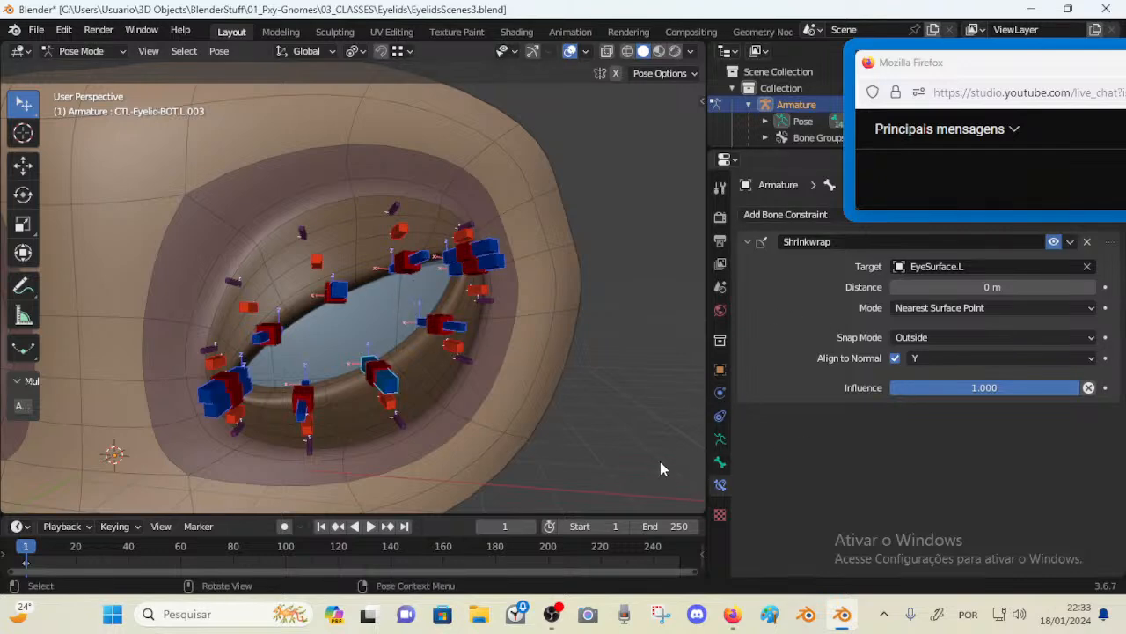
Set Empty-Cube as the custom shape object for all selected control bones
{"action": "left_click", "coordinate": [719, 438]}
{"action": "left_click", "coordinate": [760, 289]}
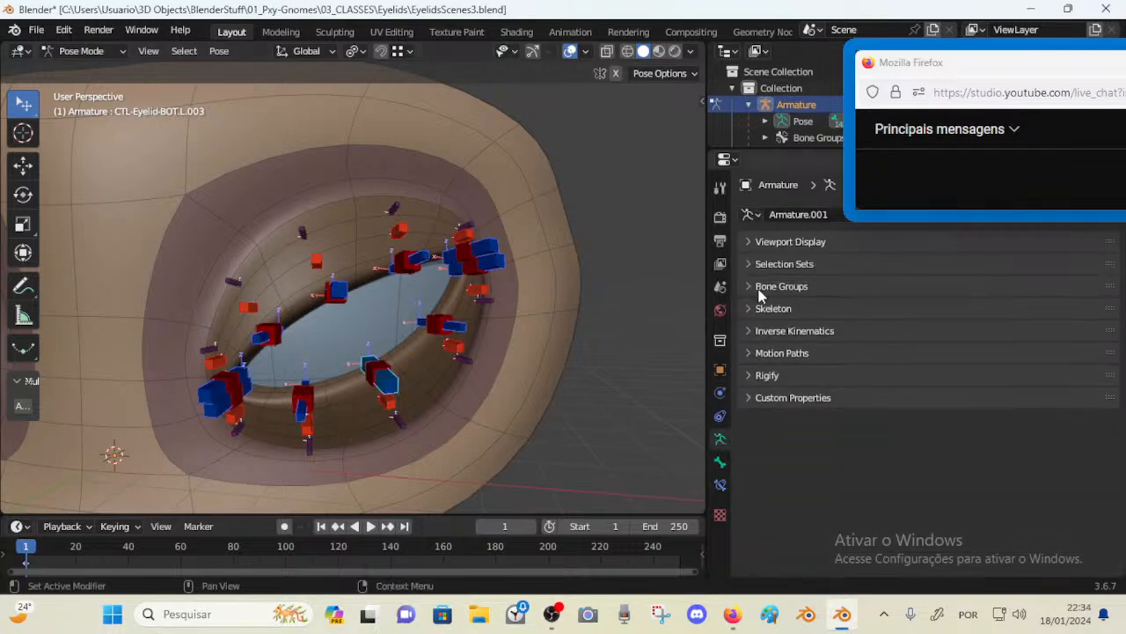
{"action": "left_click", "coordinate": [775, 242]}
{"action": "left_click", "coordinate": [750, 242]}
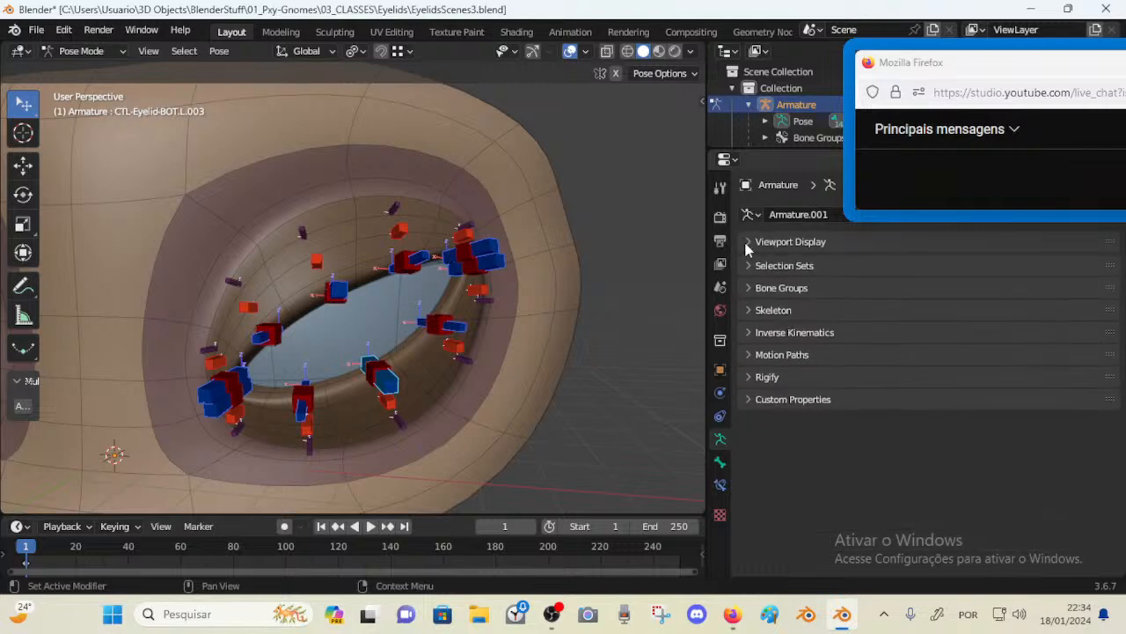
{"action": "left_click", "coordinate": [720, 461]}
{"action": "scroll", "coordinate": [886, 405], "scroll_direction": "down", "scroll_amount": 5}
{"action": "scroll", "coordinate": [886, 407], "scroll_direction": "down", "scroll_amount": 4}
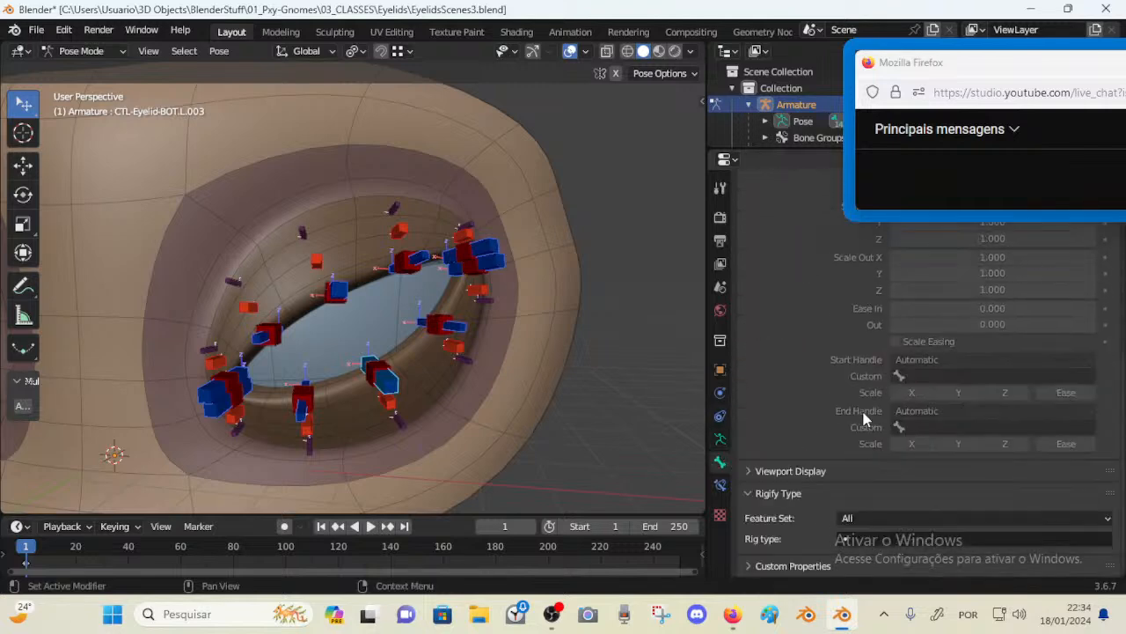
{"action": "left_click", "coordinate": [785, 473]}
{"action": "scroll", "coordinate": [818, 464], "scroll_direction": "down", "scroll_amount": 6}
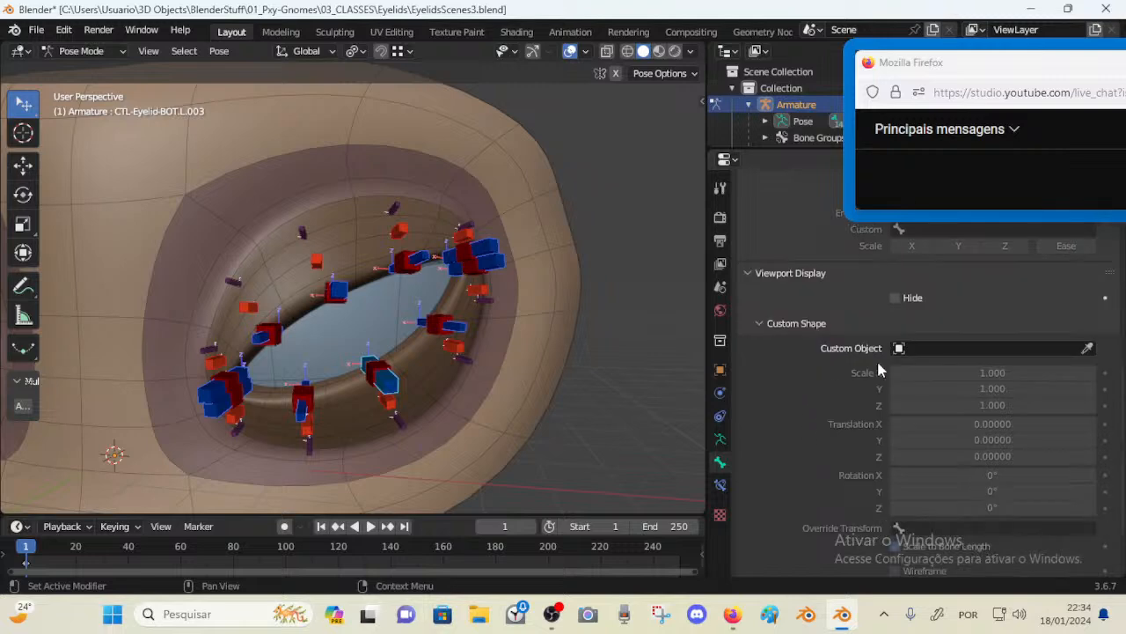
{"action": "left_click", "coordinate": [960, 352]}
{"action": "left_click", "coordinate": [929, 387]}
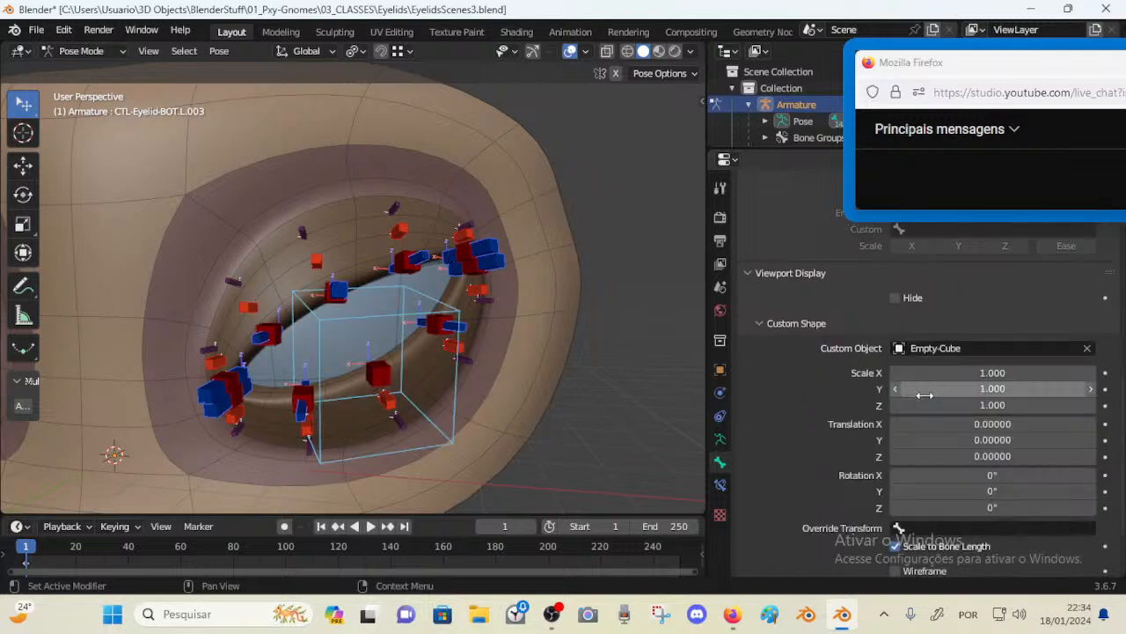
{"action": "left_click", "coordinate": [973, 348]}
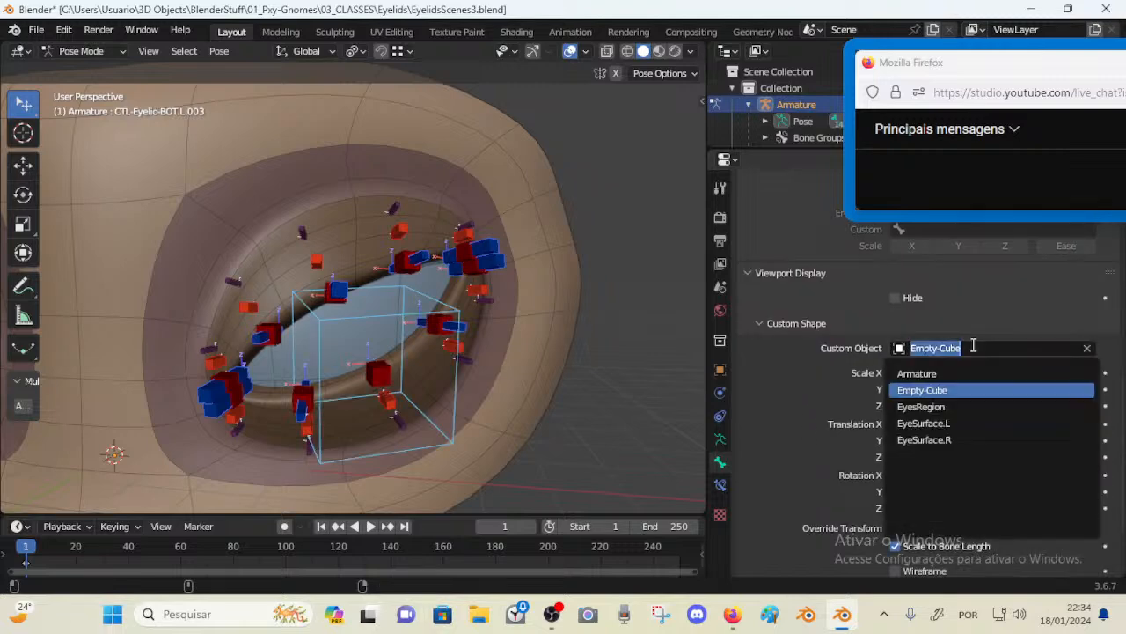
{"action": "key", "text": "alt+Return"}
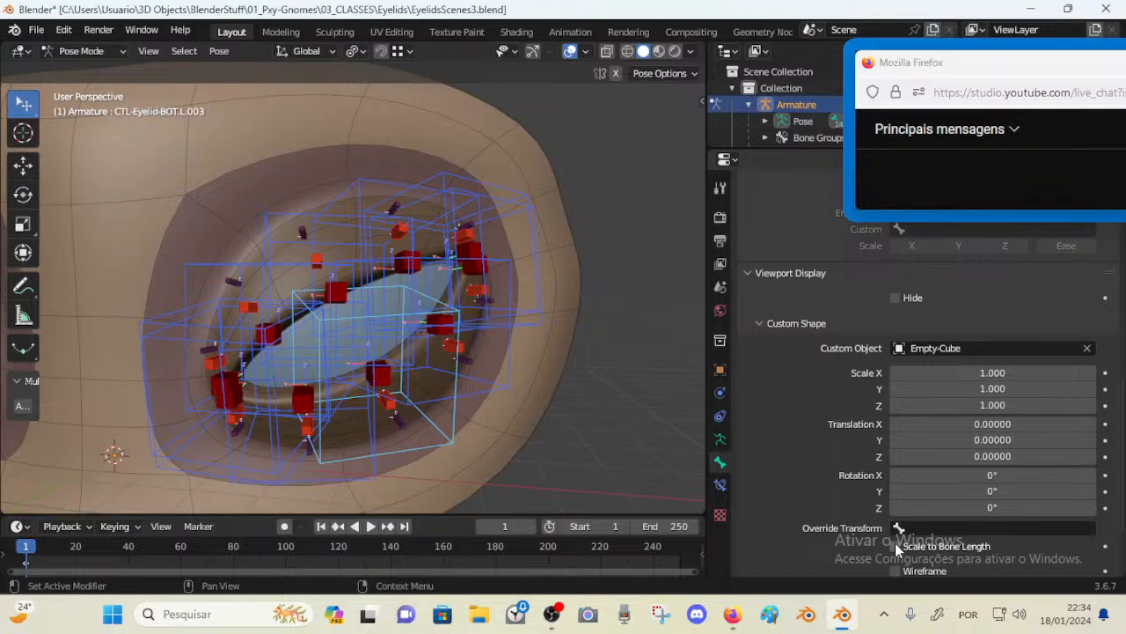
Set the custom shape scale of the control bones to 0.2 on X, Y and Z
{"action": "left_click", "coordinate": [897, 375], "text": "alt"}
{"action": "left_click", "coordinate": [896, 375], "text": "alt"}
{"action": "left_click", "coordinate": [897, 375], "text": "alt"}
{"action": "left_click", "coordinate": [897, 374], "text": "alt"}
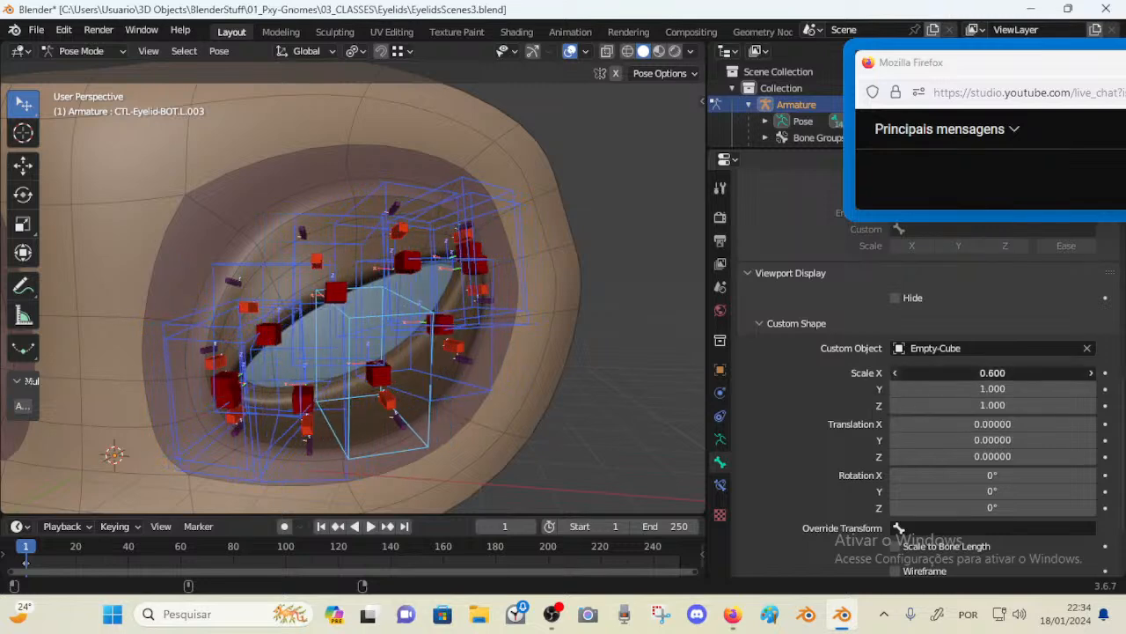
{"action": "left_click", "coordinate": [897, 375], "text": "alt"}
{"action": "left_click", "coordinate": [897, 375], "text": "alt"}
{"action": "left_click", "coordinate": [896, 375], "text": "alt"}
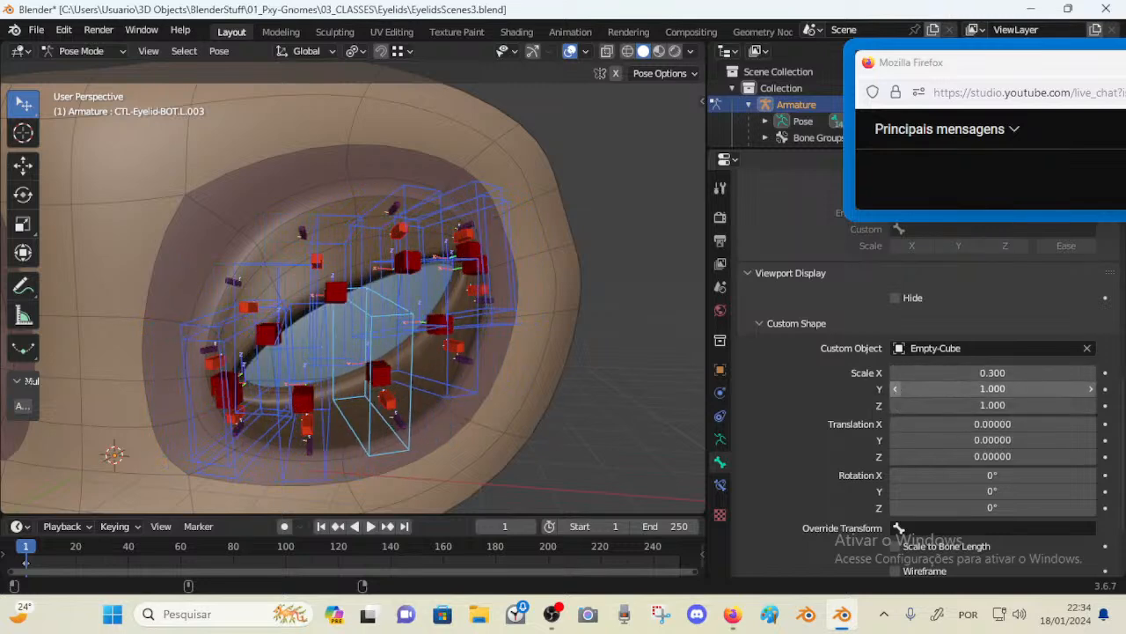
{"action": "left_click", "coordinate": [896, 389], "text": "alt"}
{"action": "left_click", "coordinate": [896, 389], "text": "alt"}
{"action": "left_click", "coordinate": [896, 389], "text": "alt"}
{"action": "left_click", "coordinate": [896, 389], "text": "alt"}
{"action": "left_click", "coordinate": [896, 389], "text": "alt"}
{"action": "left_click", "coordinate": [896, 389], "text": "alt"}
{"action": "left_click", "coordinate": [896, 389], "text": "alt"}
{"action": "left_click", "coordinate": [895, 389], "text": "alt"}
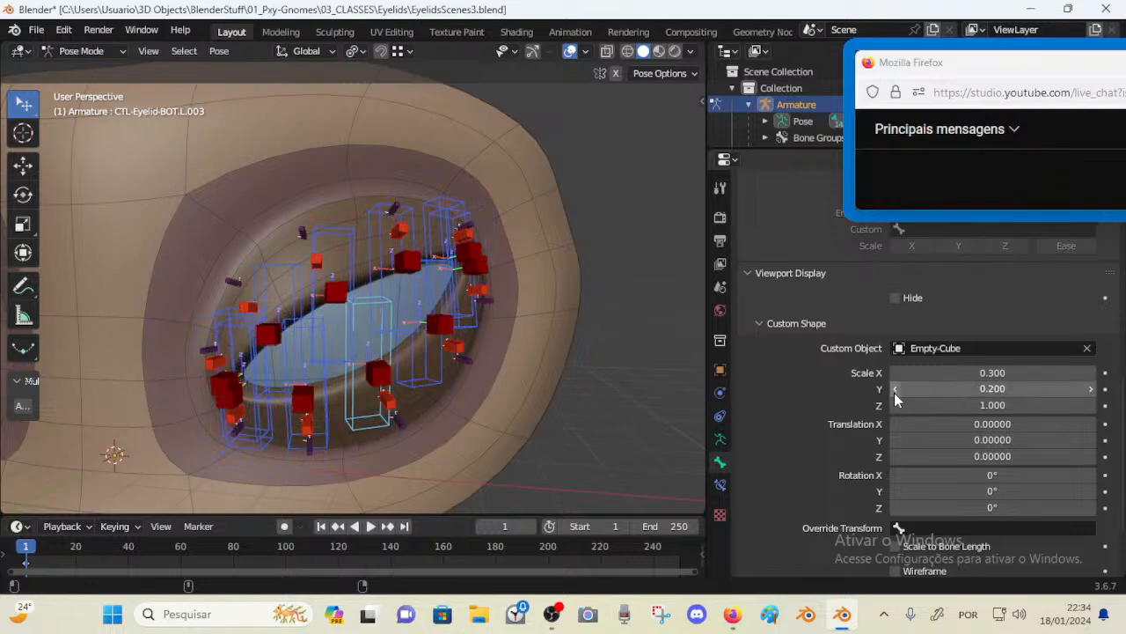
{"action": "left_click", "coordinate": [896, 405], "text": "alt"}
{"action": "left_click", "coordinate": [896, 405], "text": "alt"}
{"action": "left_click", "coordinate": [896, 405], "text": "alt"}
{"action": "left_click", "coordinate": [896, 405], "text": "alt"}
{"action": "left_click", "coordinate": [895, 404], "text": "alt"}
{"action": "left_click", "coordinate": [896, 405], "text": "alt"}
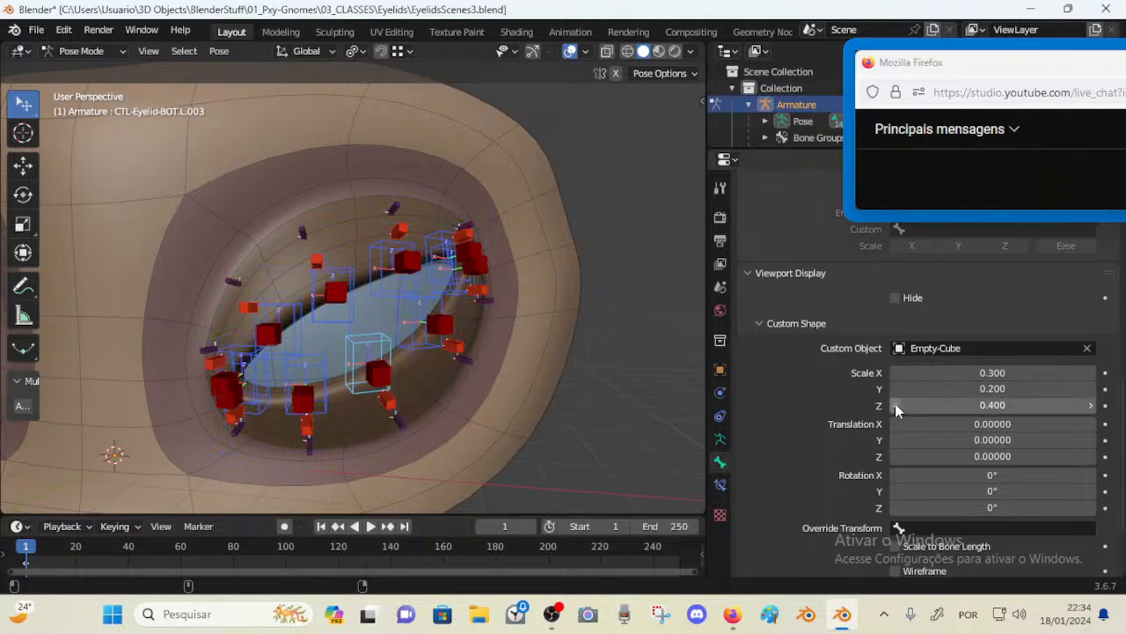
{"action": "left_click", "coordinate": [896, 405], "text": "alt"}
{"action": "left_click", "coordinate": [896, 405], "text": "alt"}
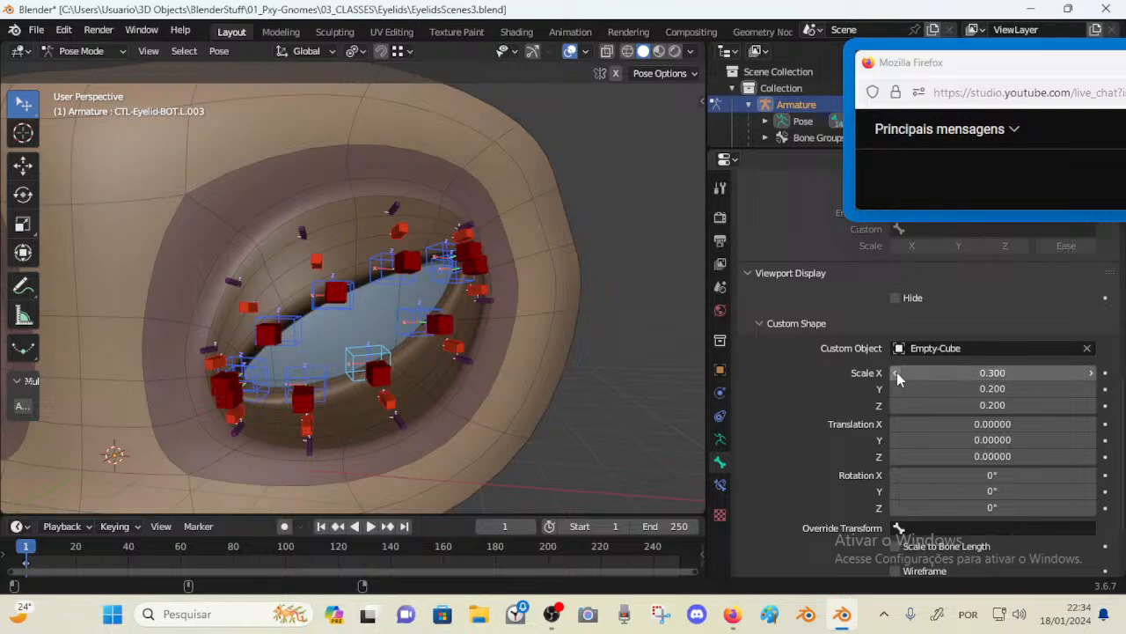
{"action": "left_click", "coordinate": [896, 372], "text": "alt"}
Offset the custom shape translation Y to 1.08 so the cubes sit in front of the lids
{"action": "middle_click_drag", "start_coordinate": [460, 325], "coordinate": [504, 314]}
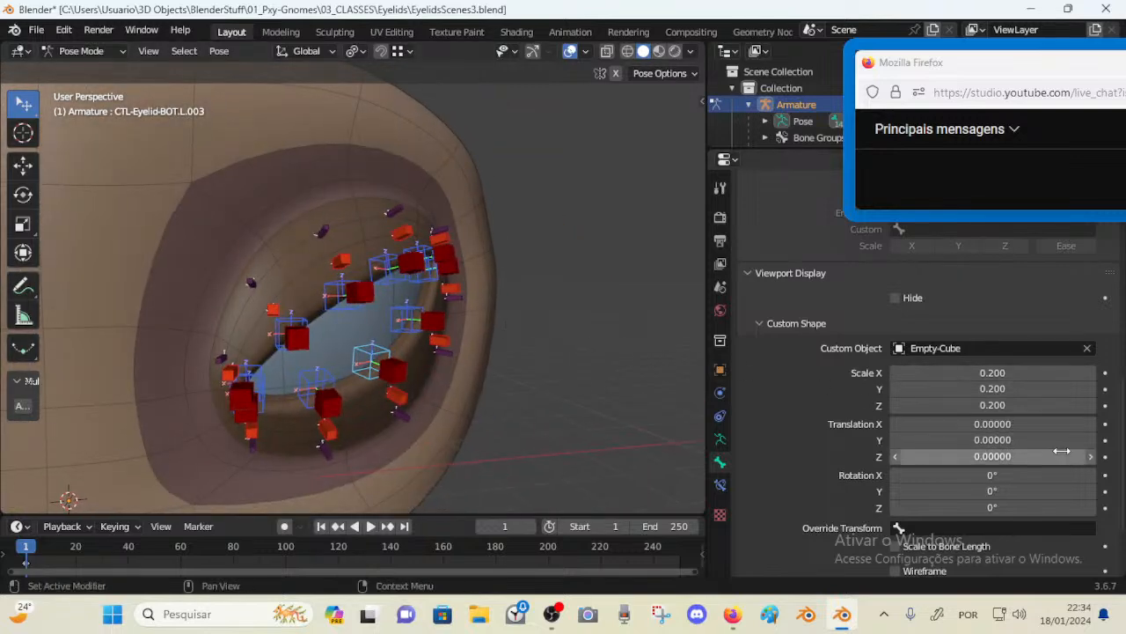
{"action": "left_click", "coordinate": [1091, 440]}
{"action": "left_click", "coordinate": [1091, 440]}
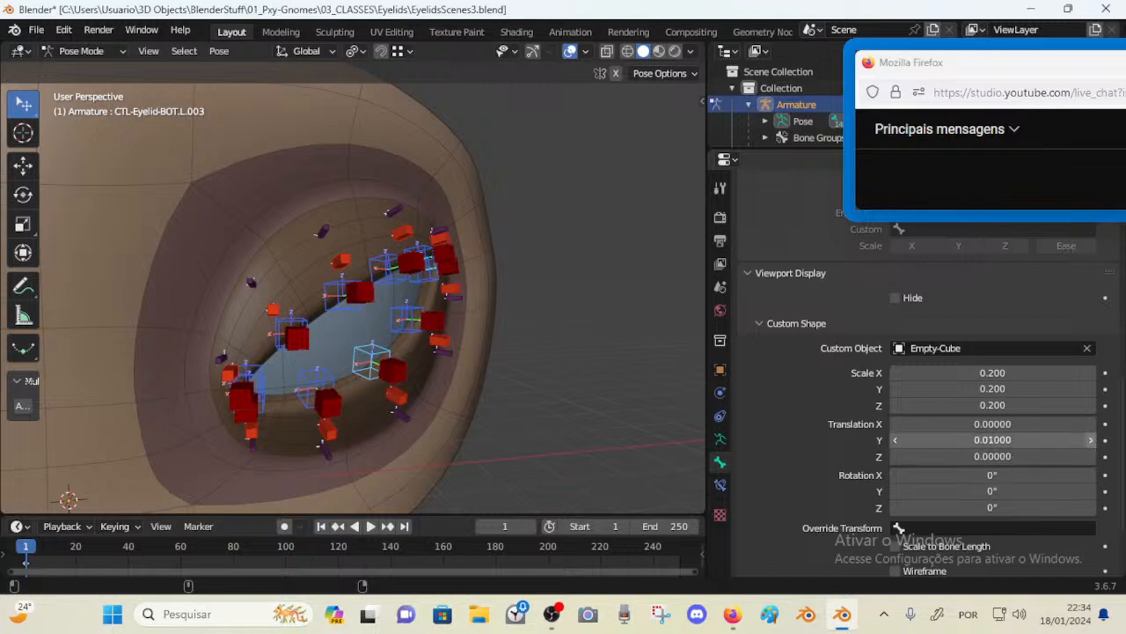
{"action": "left_click", "coordinate": [1091, 440]}
{"action": "left_click", "coordinate": [1091, 440]}
{"action": "left_click_drag", "start_coordinate": [993, 440], "coordinate": [1043, 440]}
{"action": "middle_click_drag", "start_coordinate": [493, 327], "coordinate": [327, 301]}
{"action": "left_click_drag", "start_coordinate": [968, 440], "coordinate": [979, 440]}
{"action": "middle_click_drag", "start_coordinate": [284, 261], "coordinate": [458, 251]}
Reduce the custom shape scale to 0.1 on all three axes
{"action": "left_click", "coordinate": [897, 373]}
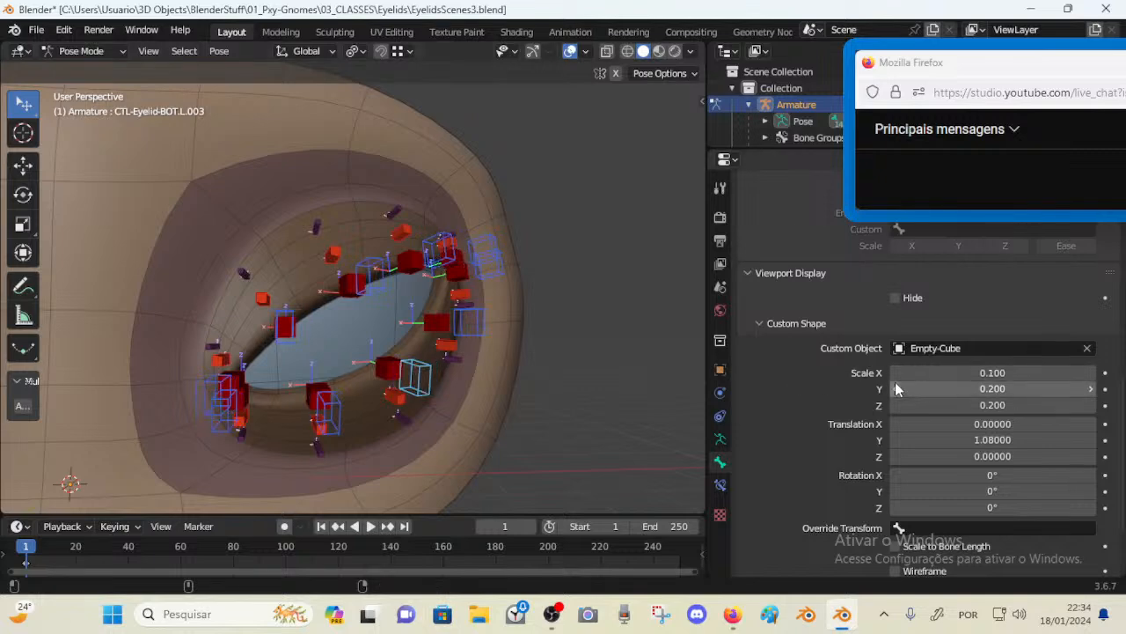
{"action": "left_click", "coordinate": [897, 389]}
{"action": "left_click", "coordinate": [898, 405]}
{"action": "mouse_move", "coordinate": [478, 314]}
{"action": "middle_mouse_down"}
{"action": "mouse_move", "coordinate": [529, 309]}
{"action": "mouse_move", "coordinate": [458, 314]}
{"action": "middle_mouse_up"}
{"action": "middle_click_drag", "start_coordinate": [434, 317], "coordinate": [307, 328]}
Select a bottom eyelid control and set its custom shape scale back to 0.2 on all axes
{"action": "left_click", "coordinate": [240, 385]}
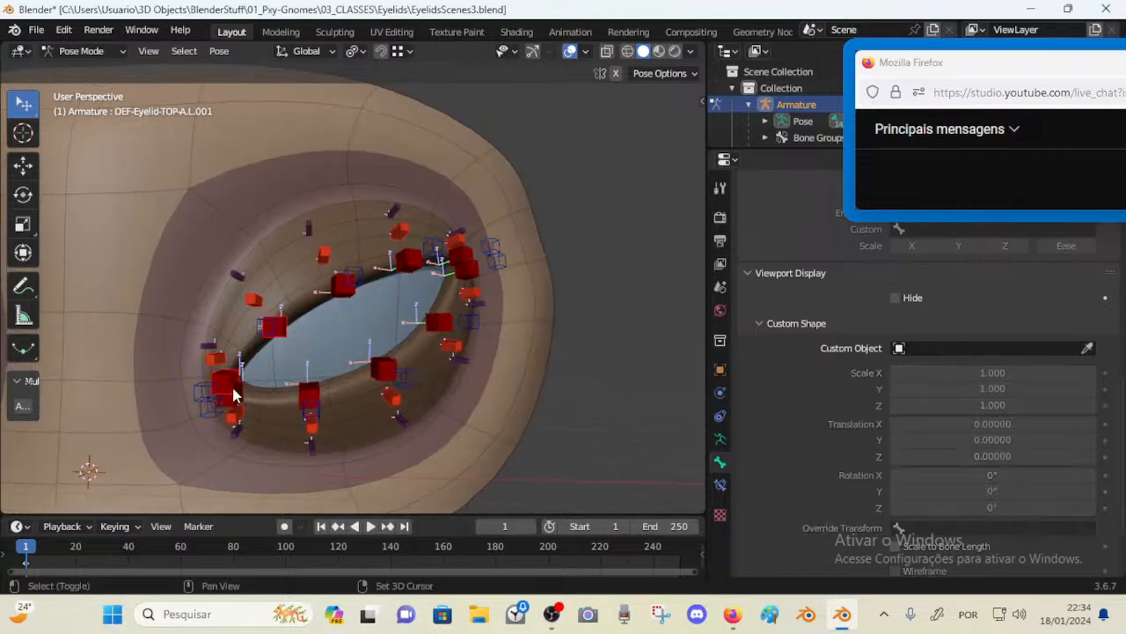
{"action": "middle_click_drag", "start_coordinate": [301, 354], "coordinate": [333, 352]}
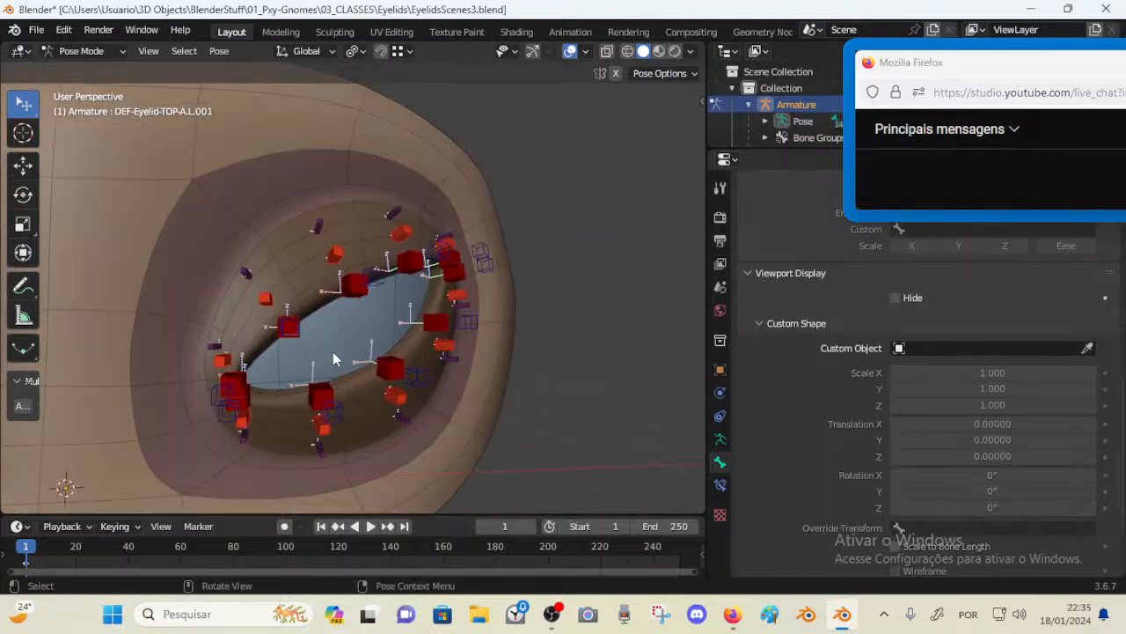
{"action": "left_click", "coordinate": [481, 321]}
{"action": "left_click", "coordinate": [1091, 374]}
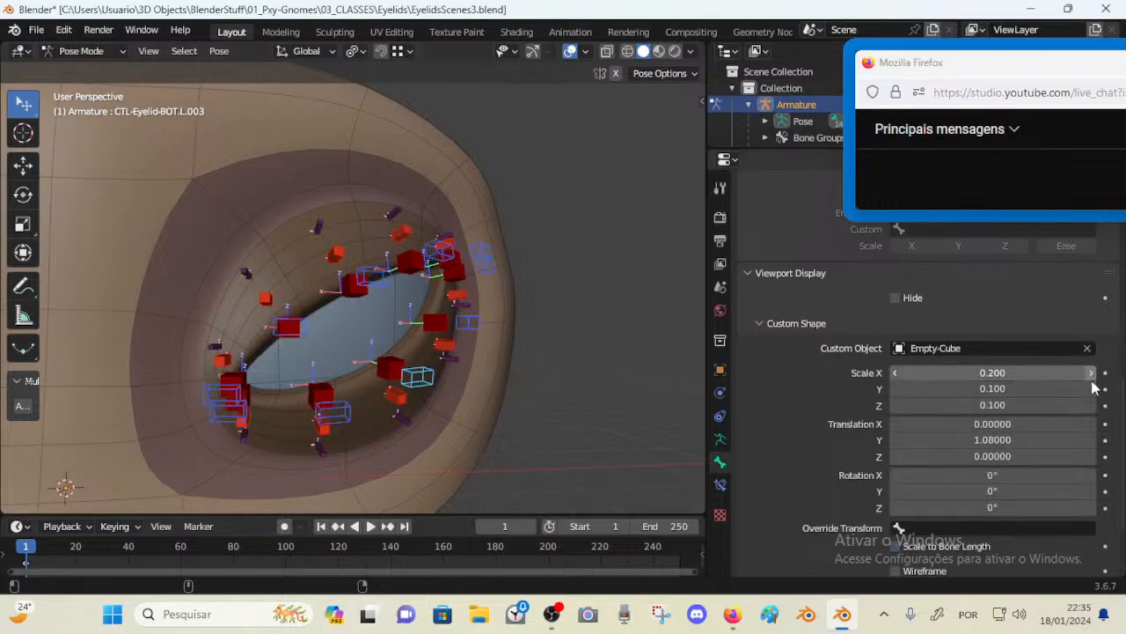
{"action": "left_click", "coordinate": [1092, 388]}
{"action": "left_click", "coordinate": [1092, 405]}
Open the armature's Bone Groups and deselect the CTL group bones
{"action": "mouse_move", "coordinate": [539, 350]}
{"action": "middle_mouse_down"}
{"action": "mouse_move", "coordinate": [505, 355]}
{"action": "mouse_move", "coordinate": [529, 354]}
{"action": "middle_mouse_up"}
{"action": "left_click", "coordinate": [396, 368]}
{"action": "middle_click_drag", "start_coordinate": [377, 367], "coordinate": [381, 365]}
{"action": "left_click", "coordinate": [381, 364]}
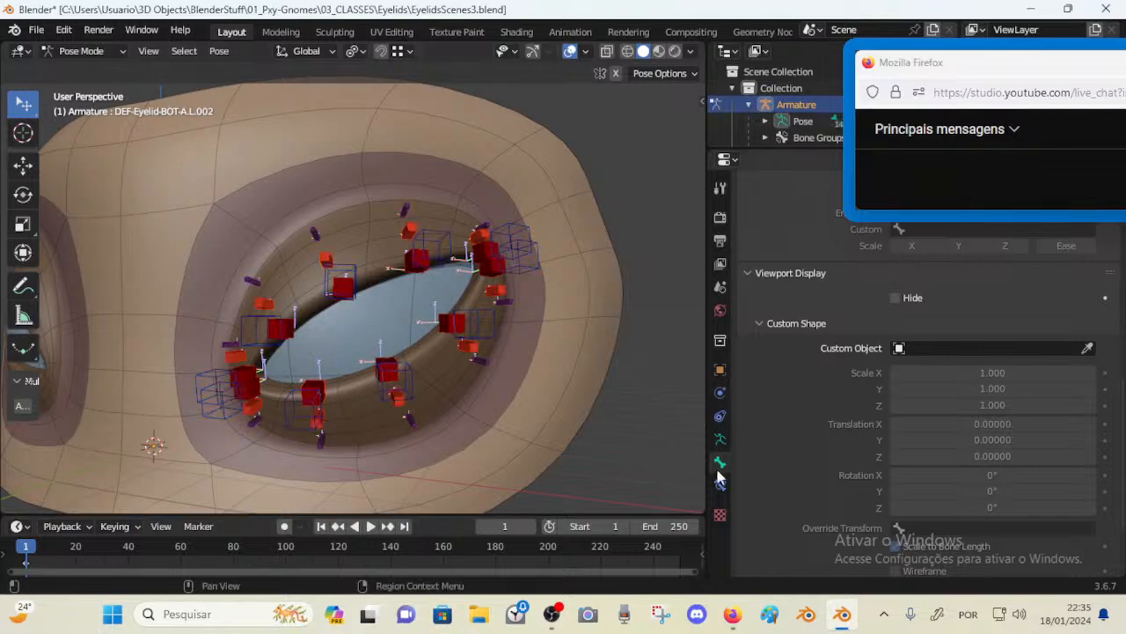
{"action": "left_click", "coordinate": [720, 439]}
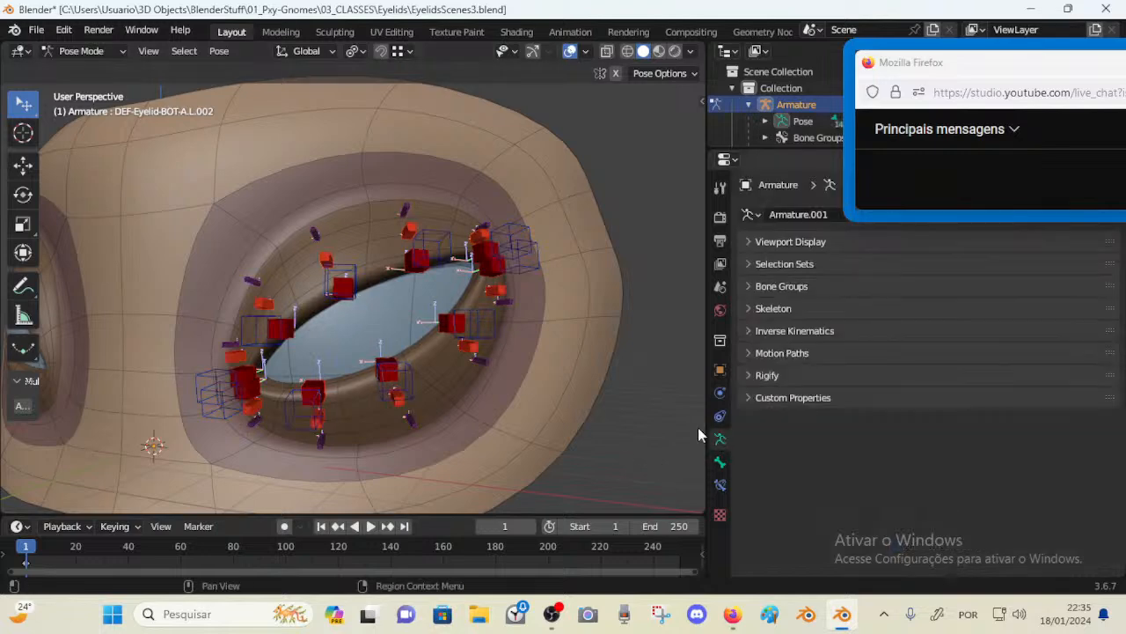
{"action": "left_click", "coordinate": [749, 286]}
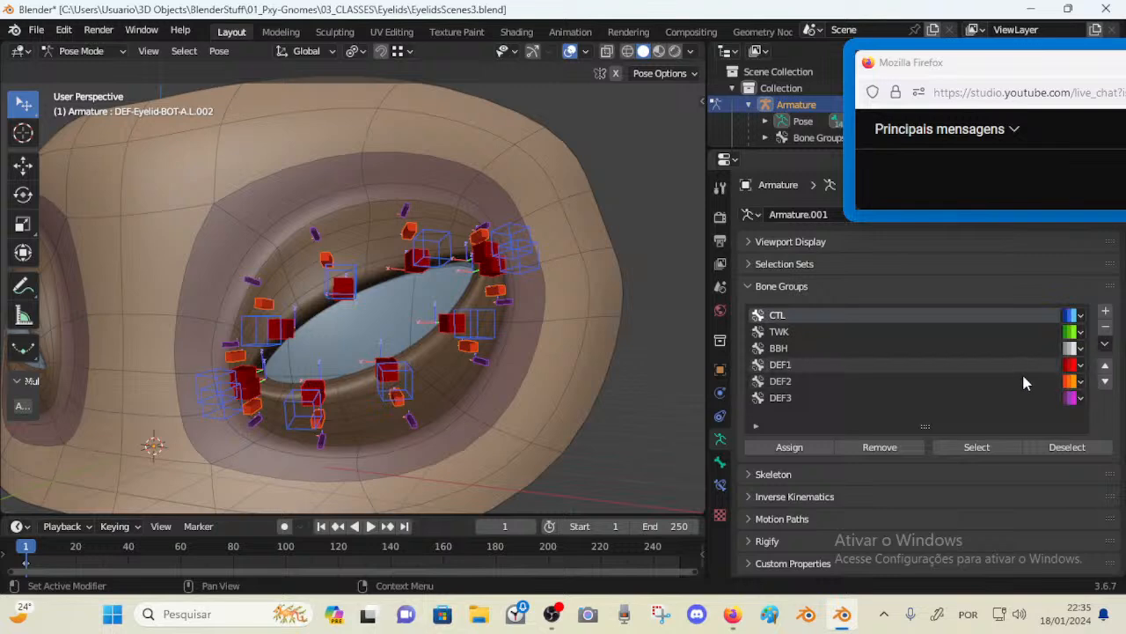
{"action": "left_click", "coordinate": [1059, 447]}
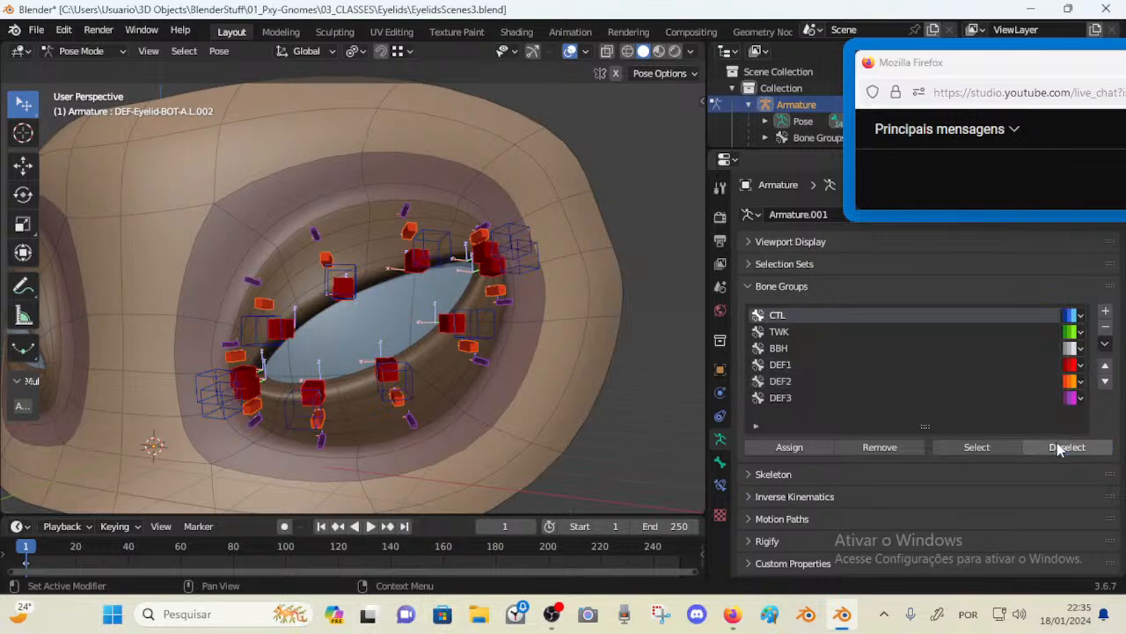
Adjust the B-Bone display scale of the selected eyelid bone
{"action": "middle_click_drag", "start_coordinate": [440, 314], "coordinate": [453, 307]}
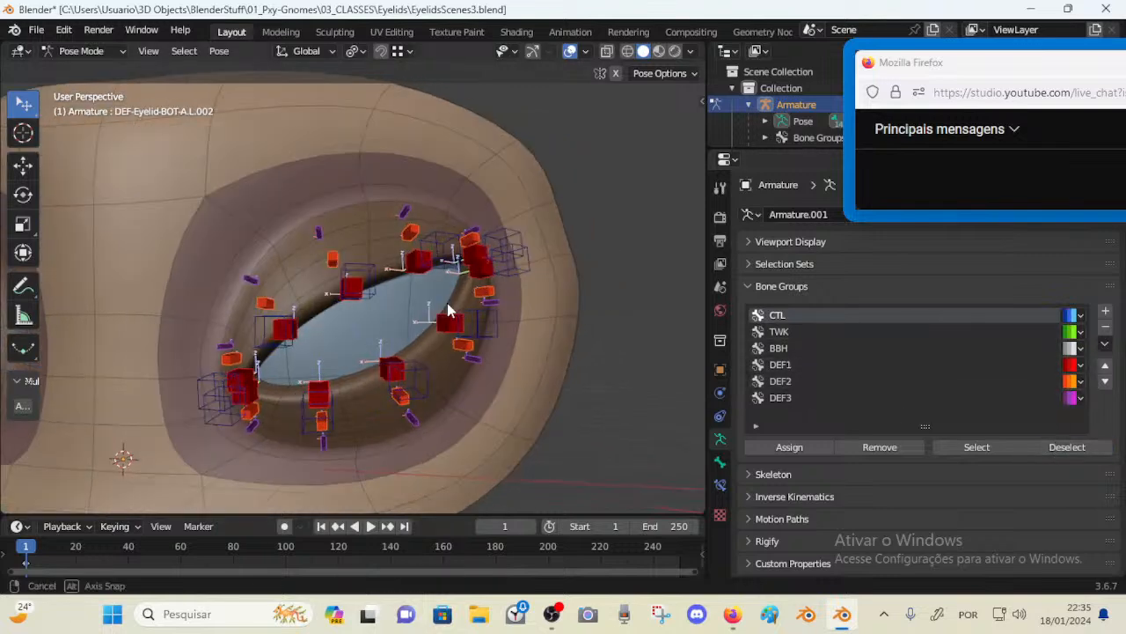
{"action": "key", "text": "ctrl+alt+s"}
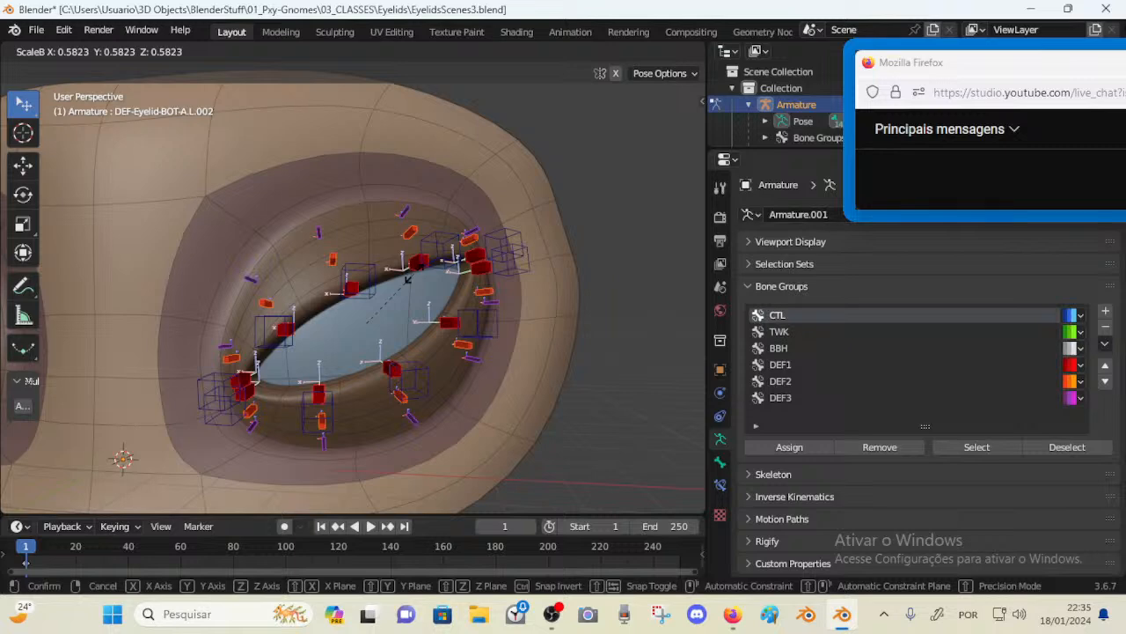
{"action": "left_click", "coordinate": [408, 280]}
{"action": "middle_click_drag", "start_coordinate": [407, 280], "coordinate": [378, 305]}
Try moving an eyelid control, cancel the move, and save the file
{"action": "left_click", "coordinate": [357, 278]}
{"action": "key", "text": "g"}
{"action": "right_click", "coordinate": [368, 303]}
{"action": "key", "text": "ctrl+s"}
Test the eyelid deformation by grabbing and moving the top eyelid control bones
{"action": "key", "text": "g"}
{"action": "left_click", "coordinate": [406, 298]}
{"action": "key", "text": "g"}
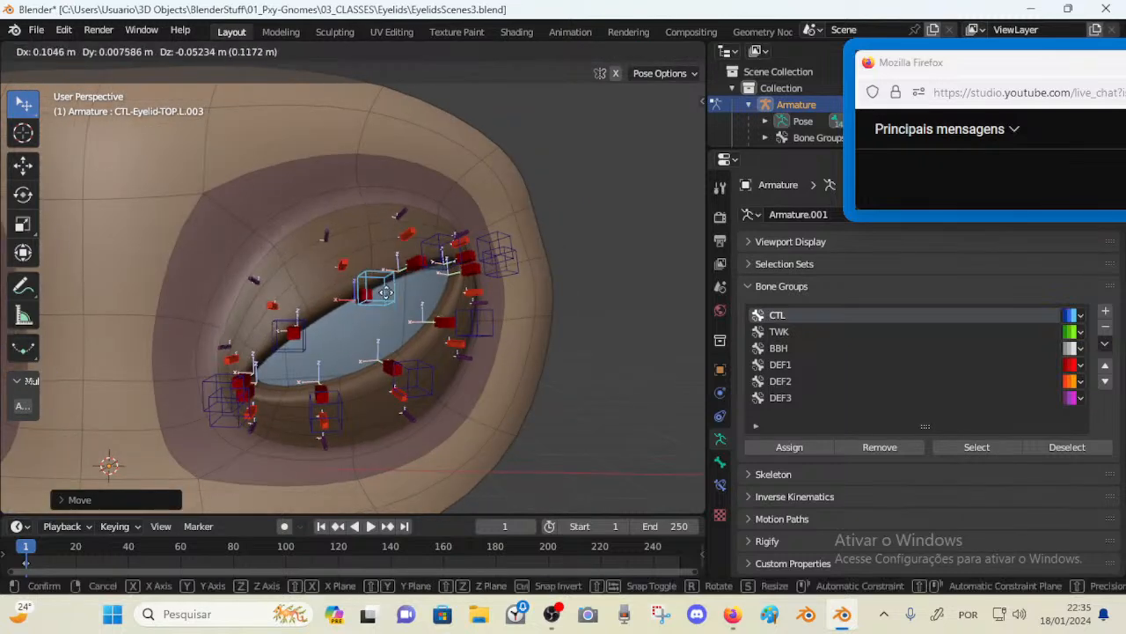
{"action": "left_click", "coordinate": [384, 286]}
{"action": "left_click", "coordinate": [359, 287]}
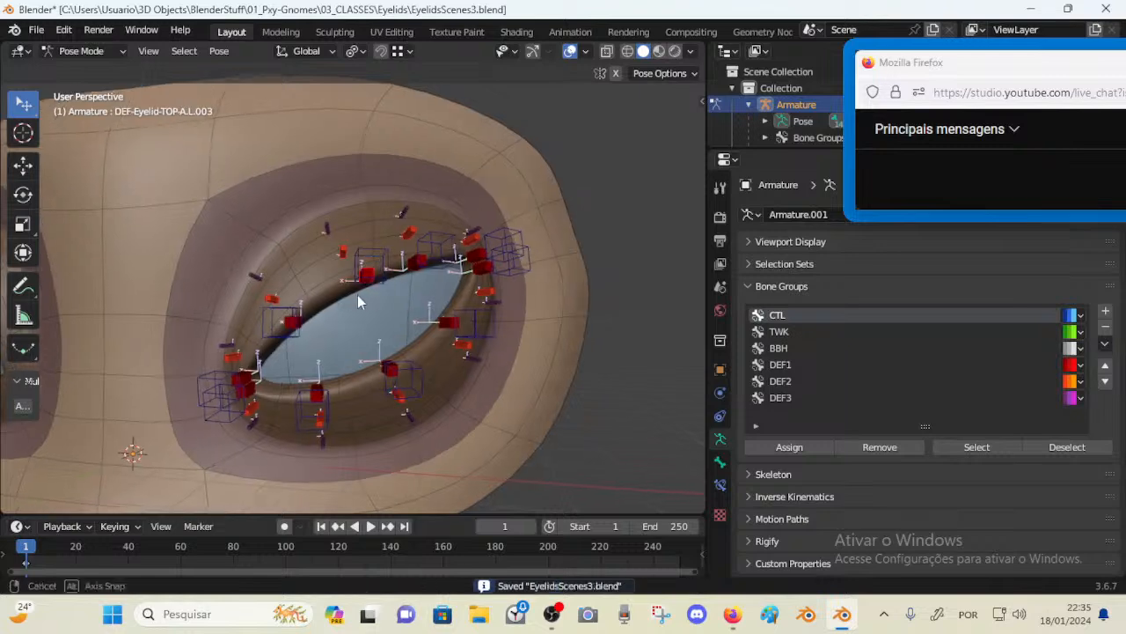
{"action": "middle_click_drag", "start_coordinate": [357, 294], "coordinate": [291, 321]}
{"action": "left_click", "coordinate": [386, 272]}
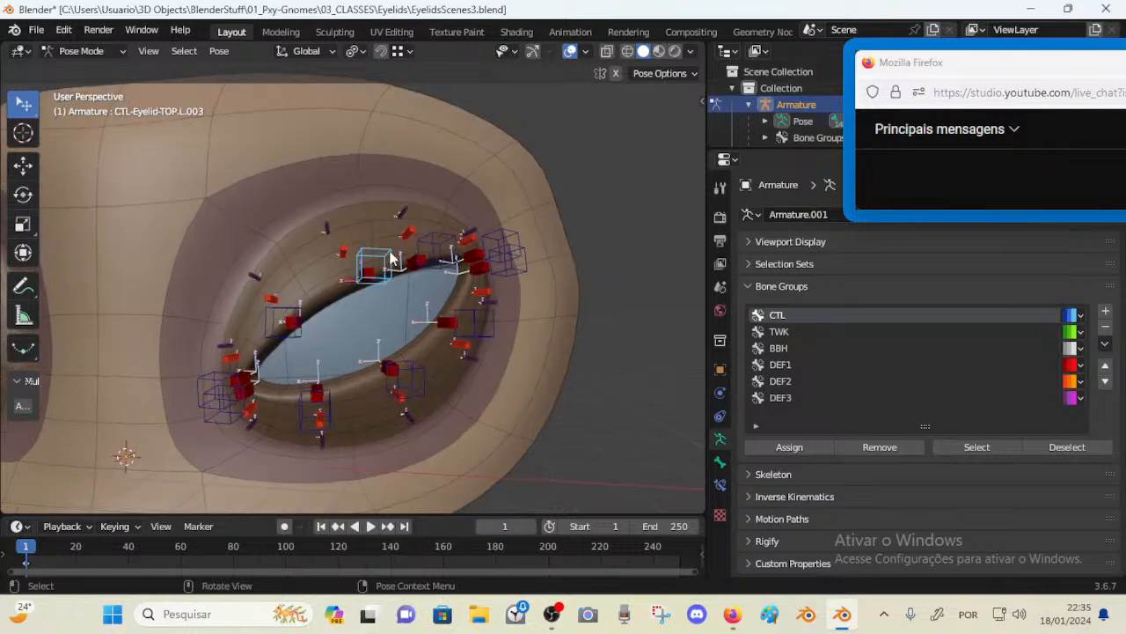
{"action": "middle_click_drag", "start_coordinate": [391, 258], "coordinate": [398, 280]}
{"action": "key", "text": "g"}
{"action": "left_click", "coordinate": [423, 240]}
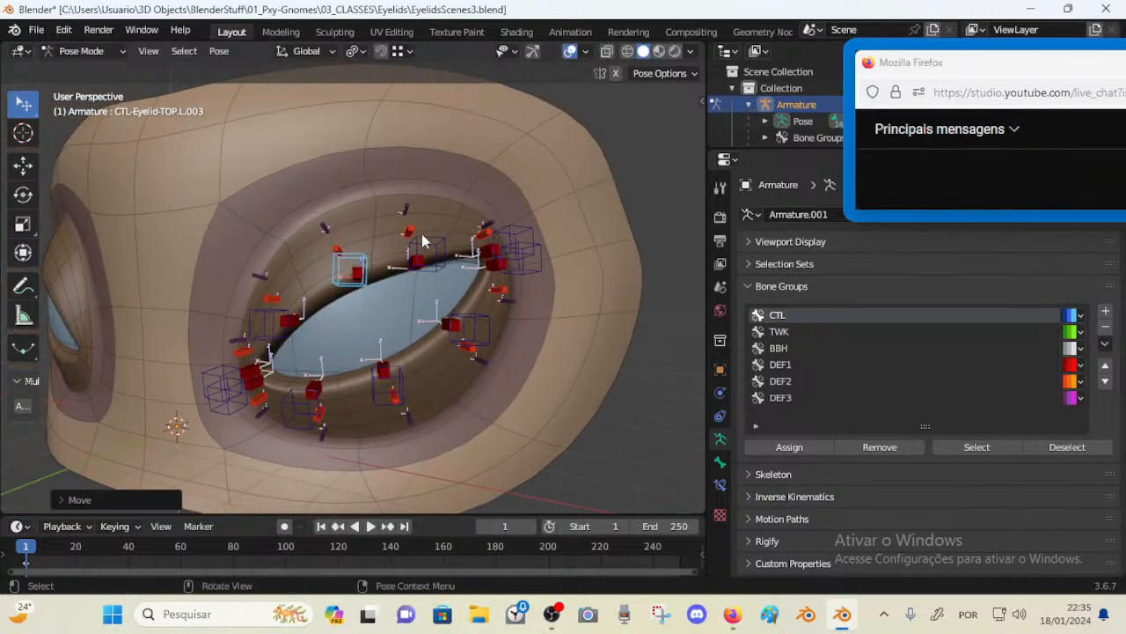
{"action": "key", "text": "g"}
{"action": "left_click", "coordinate": [423, 256]}
{"action": "key", "text": "g"}
{"action": "left_click", "coordinate": [353, 292]}
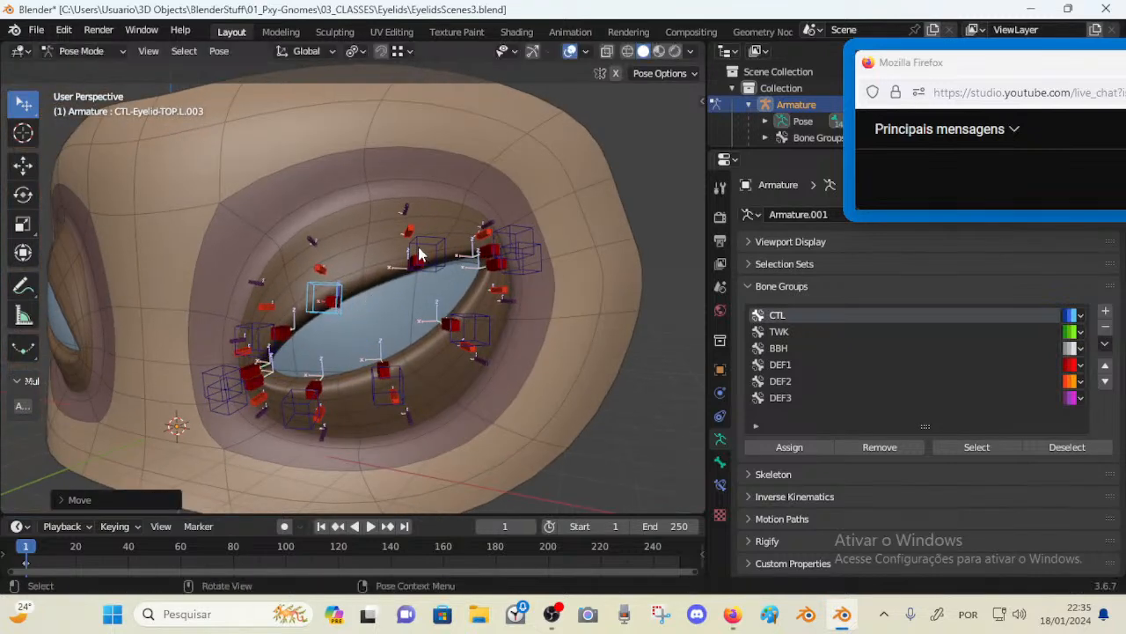
Undo the last three control moves
{"action": "mouse_move", "coordinate": [419, 255]}
{"action": "left_mouse_down"}
{"action": "mouse_move", "coordinate": [411, 299]}
{"action": "mouse_move", "coordinate": [432, 190]}
{"action": "mouse_move", "coordinate": [415, 253]}
{"action": "left_mouse_up"}
{"action": "left_click_drag", "start_coordinate": [505, 250], "coordinate": [477, 200]}
{"action": "left_click_drag", "start_coordinate": [542, 299], "coordinate": [504, 260]}
{"action": "left_click_drag", "start_coordinate": [465, 324], "coordinate": [447, 338]}
{"action": "key", "text": "ctrl+z"}
{"action": "key", "text": "ctrl+z"}
{"action": "key", "text": "ctrl+z"}
{"action": "key", "text": "ctrl+z"}
{"action": "key", "text": "ctrl+z"}
{"action": "key", "text": "ctrl+z"}
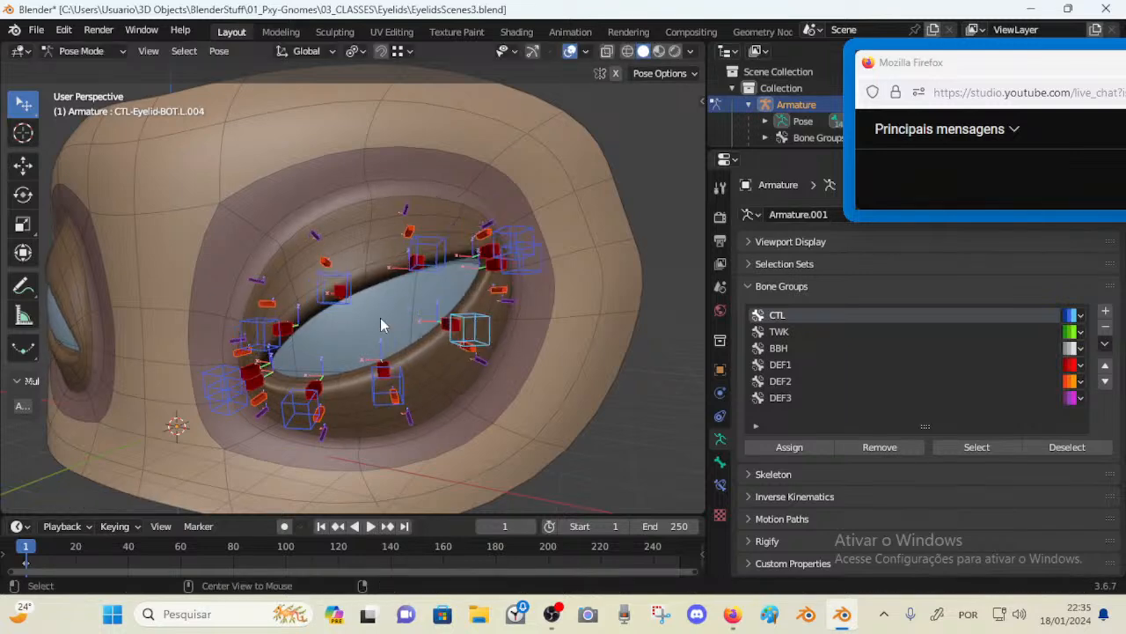
Select the CTL-Eyelid-TOP.L.003 control and move it to test the upper lid
{"action": "left_click", "coordinate": [338, 290]}
{"action": "middle_click_drag", "start_coordinate": [347, 297], "coordinate": [434, 282]}
{"action": "key", "text": "g"}
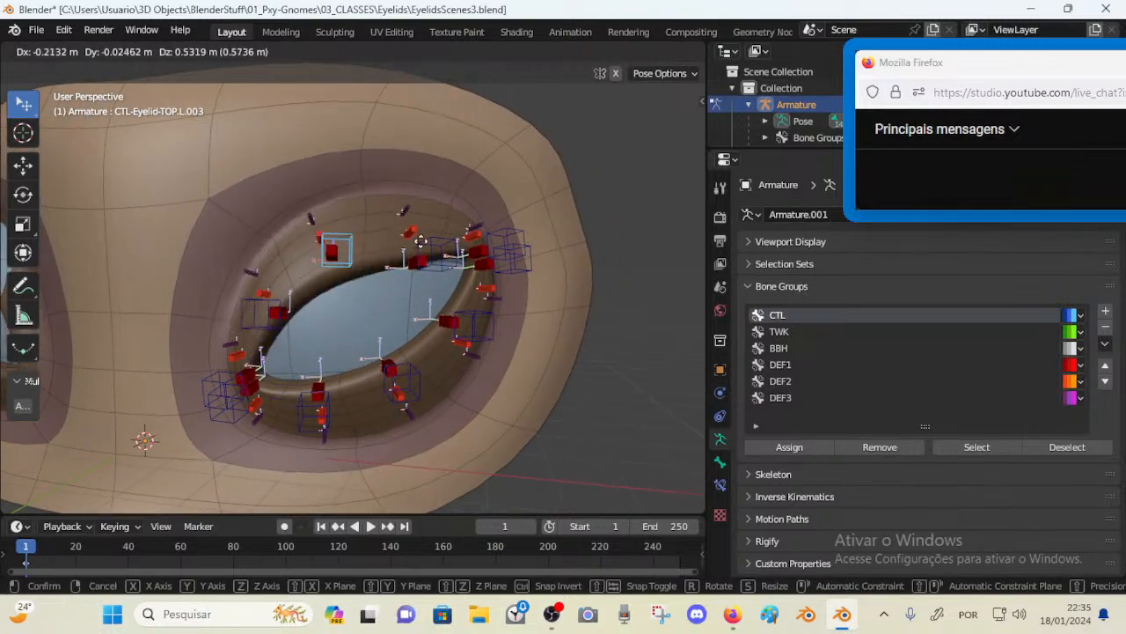
{"action": "left_click", "coordinate": [398, 295]}
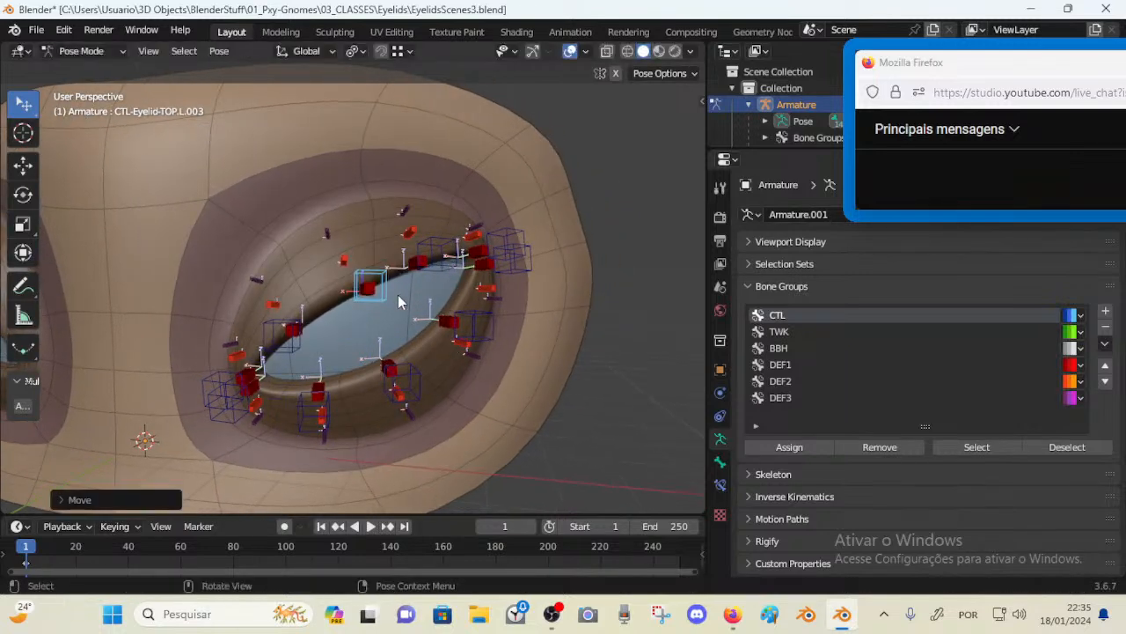
Hide all unselected bones to isolate the eyelid controls
{"action": "left_click", "coordinate": [960, 449]}
{"action": "key", "text": "shift+h"}
{"action": "left_click_drag", "start_coordinate": [379, 283], "coordinate": [361, 239]}
{"action": "mouse_move", "coordinate": [430, 254]}
{"action": "left_mouse_down"}
{"action": "mouse_move", "coordinate": [432, 174]}
{"action": "mouse_move", "coordinate": [429, 243]}
{"action": "left_mouse_up"}
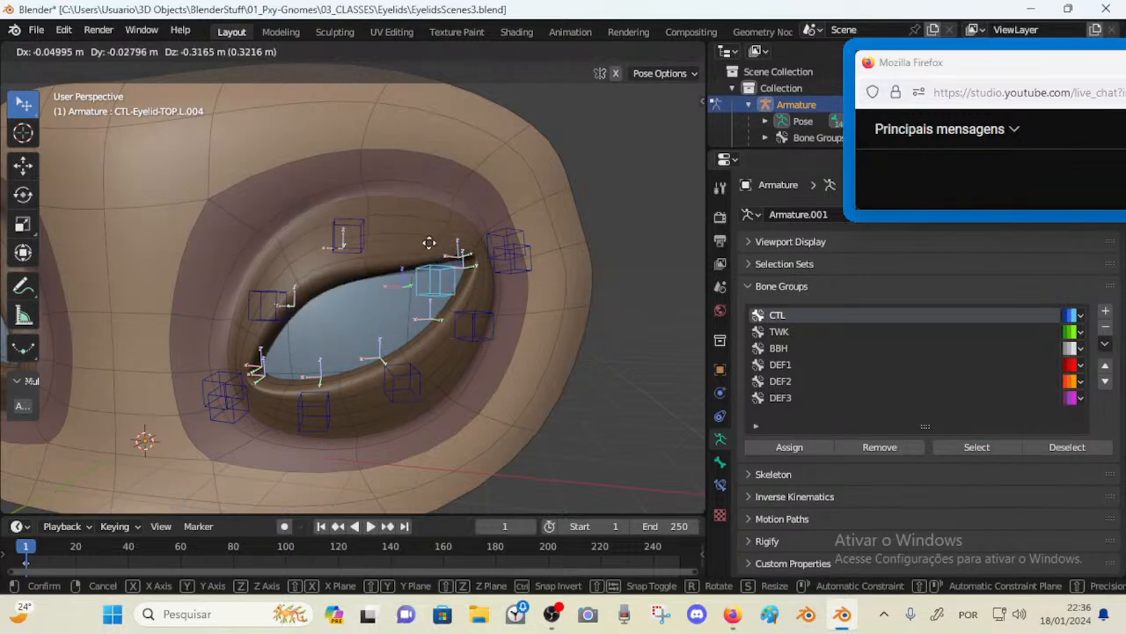
Test the lids by selecting and moving several top and bottom eyelid controls
{"action": "left_click_drag", "start_coordinate": [397, 369], "coordinate": [358, 278]}
{"action": "left_click", "coordinate": [330, 408]}
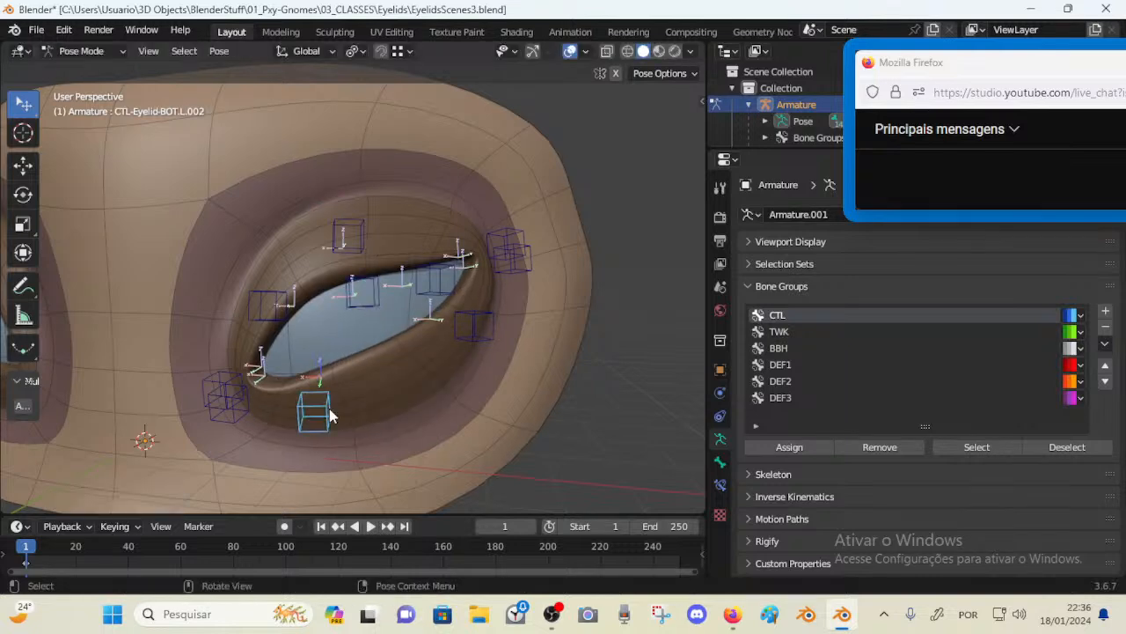
{"action": "left_click_drag", "start_coordinate": [330, 408], "coordinate": [344, 380]}
{"action": "left_click_drag", "start_coordinate": [365, 288], "coordinate": [393, 389]}
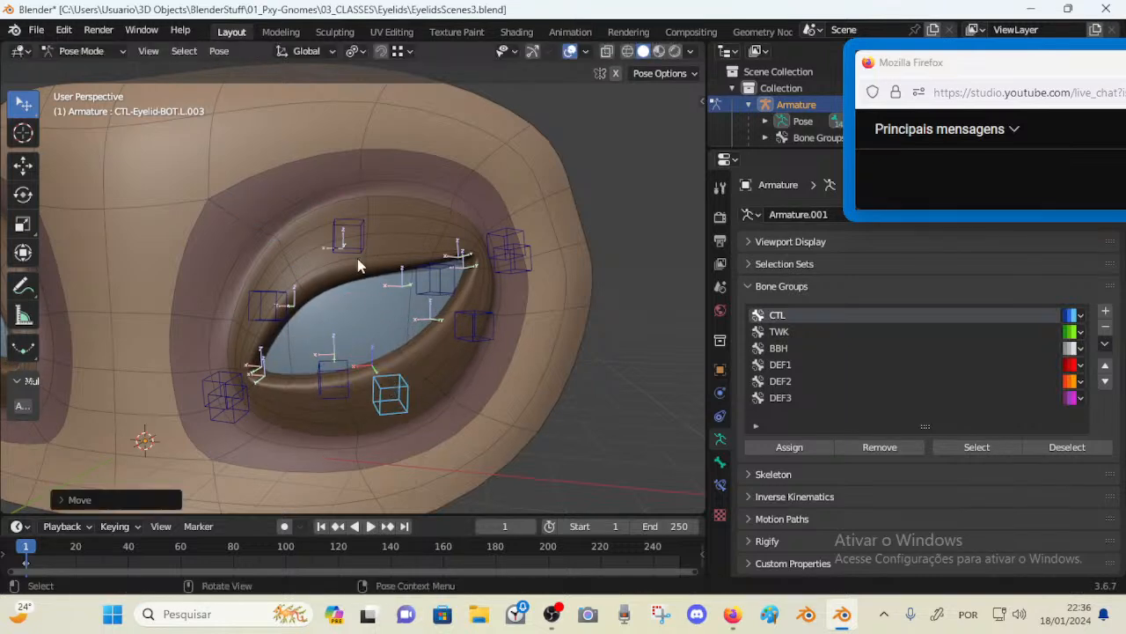
{"action": "left_click_drag", "start_coordinate": [359, 266], "coordinate": [368, 313]}
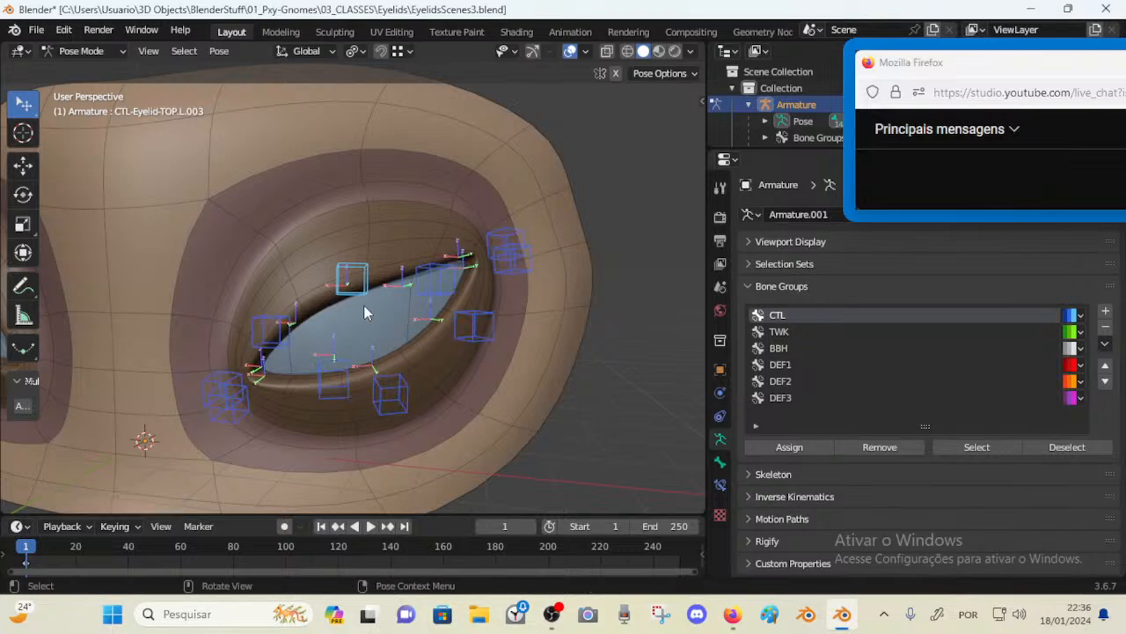
{"action": "left_click_drag", "start_coordinate": [273, 333], "coordinate": [251, 345]}
{"action": "left_click_drag", "start_coordinate": [356, 293], "coordinate": [400, 301]}
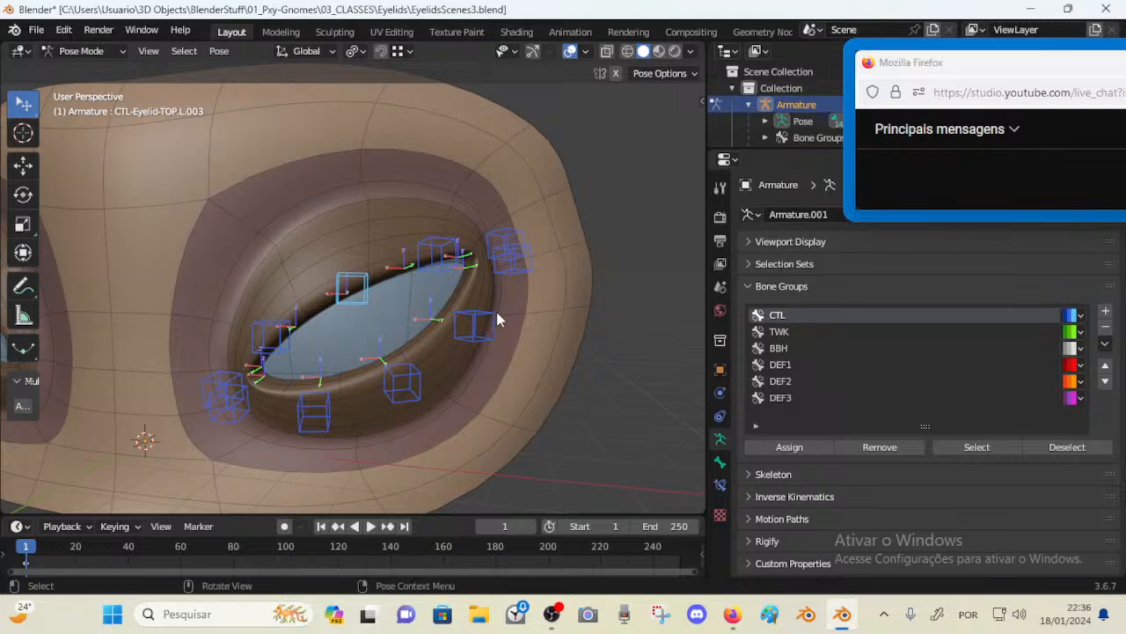
{"action": "left_click", "coordinate": [451, 263]}
{"action": "key", "text": "g"}
{"action": "left_click", "coordinate": [461, 266]}
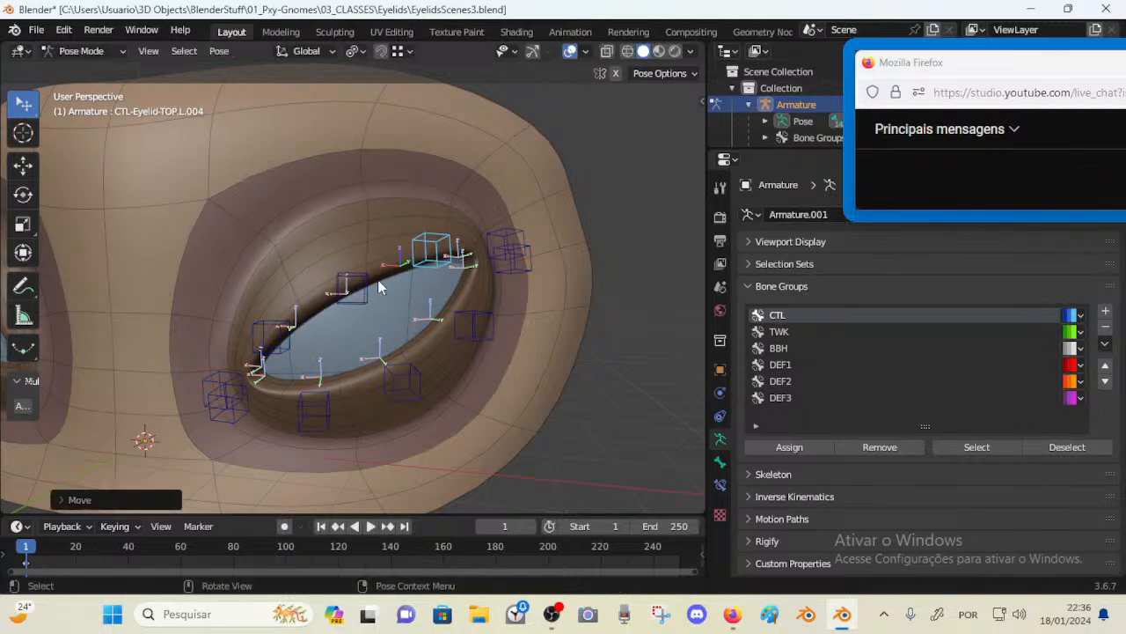
{"action": "mouse_move", "coordinate": [360, 293]}
{"action": "left_mouse_down"}
{"action": "mouse_move", "coordinate": [341, 261]}
{"action": "mouse_move", "coordinate": [362, 271]}
{"action": "mouse_move", "coordinate": [353, 302]}
{"action": "mouse_move", "coordinate": [387, 331]}
{"action": "mouse_move", "coordinate": [360, 291]}
{"action": "left_mouse_up"}
Briefly show and then hide the SETUP-3a bone layer in Layer Management
{"action": "key", "text": "n"}
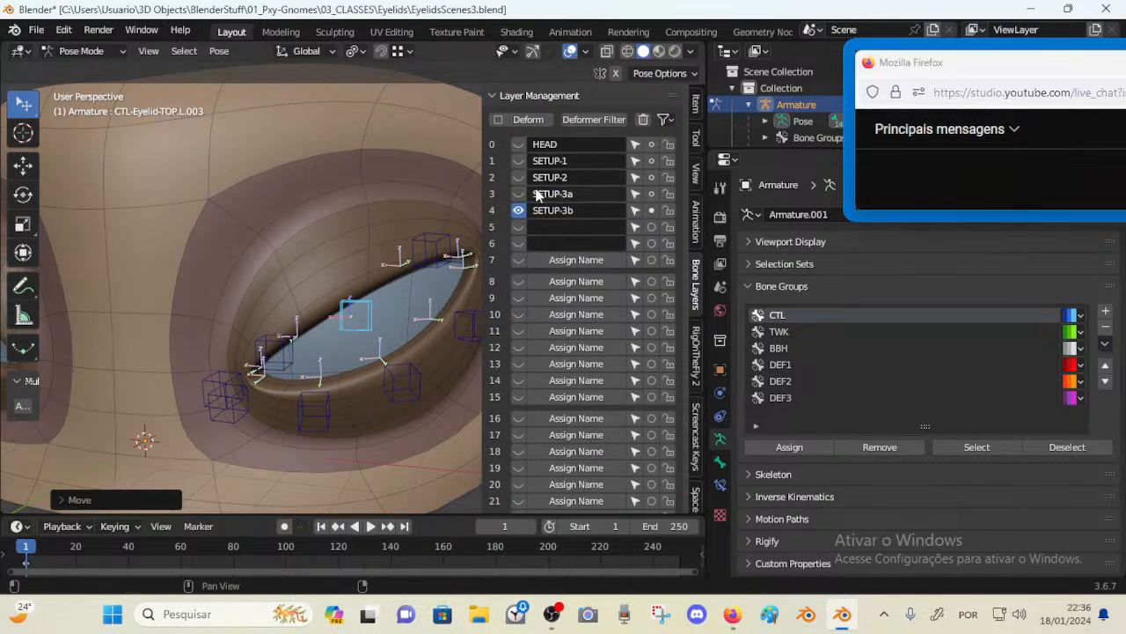
{"action": "left_click", "coordinate": [518, 194]}
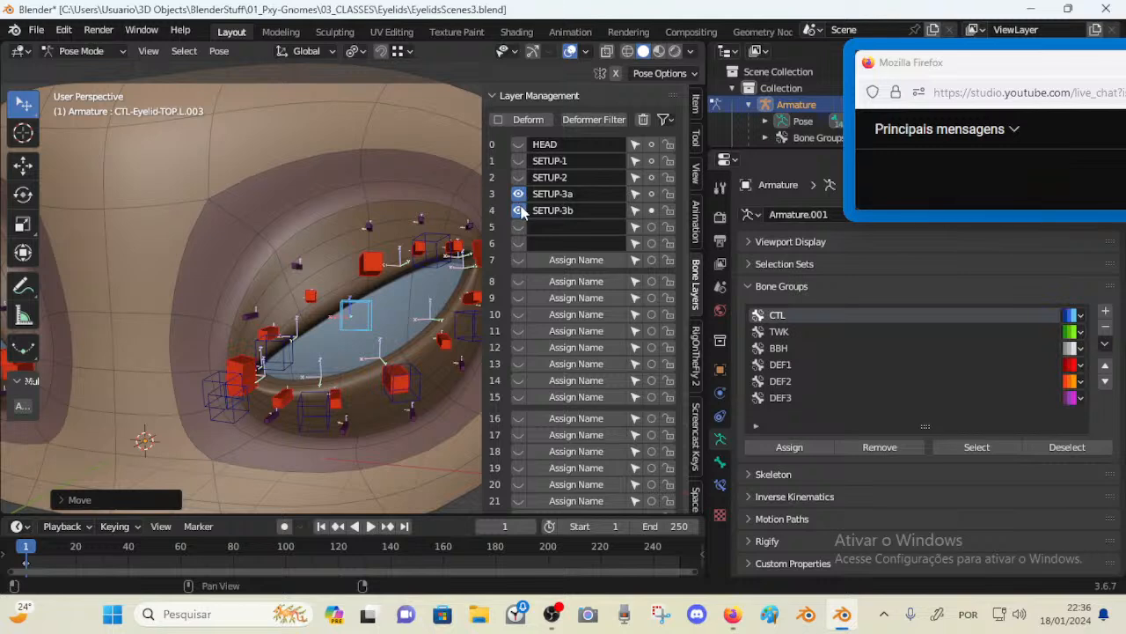
{"action": "left_click", "coordinate": [518, 193]}
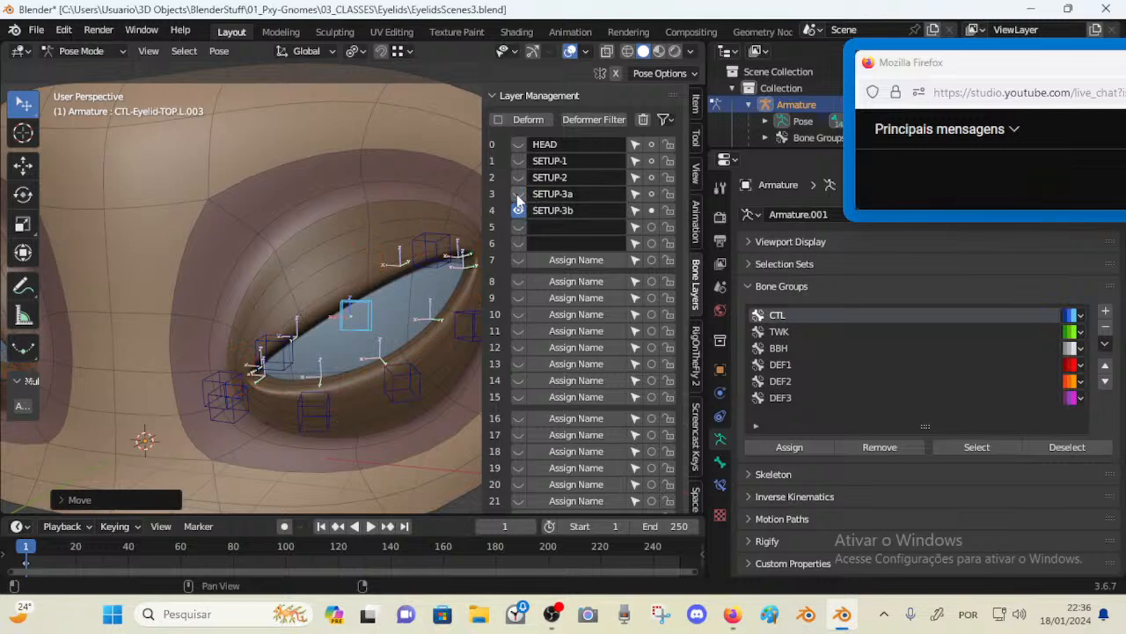
{"action": "key", "text": "n"}
Test the lids by moving several top eyelid controls, then select all bones and clear their locations
{"action": "key", "text": "g"}
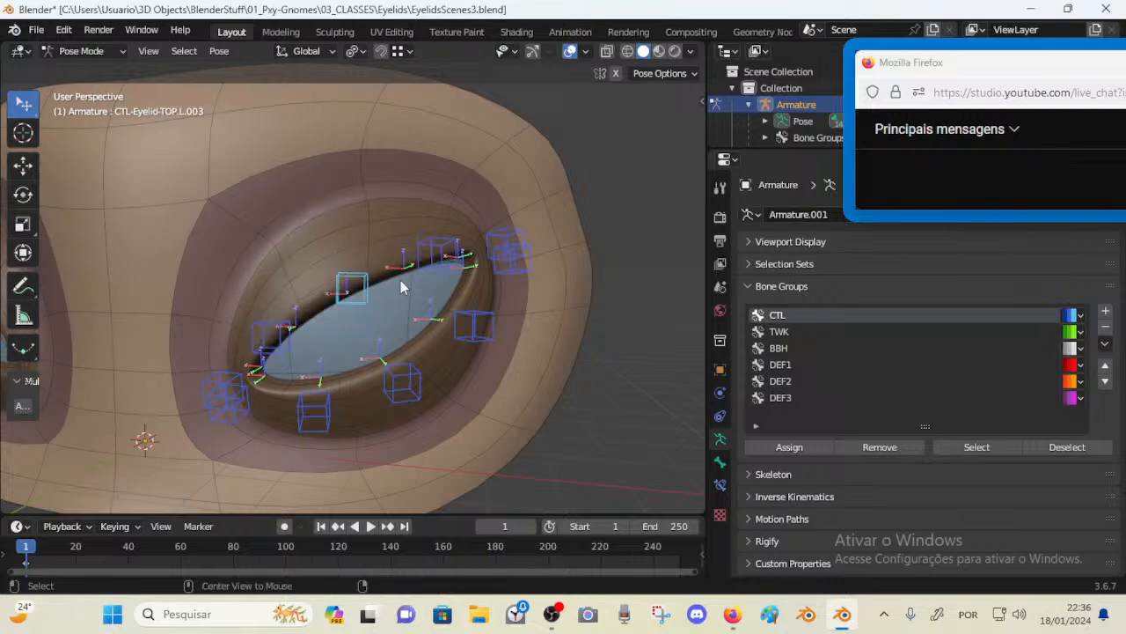
{"action": "left_click", "coordinate": [345, 302]}
{"action": "key", "text": "g"}
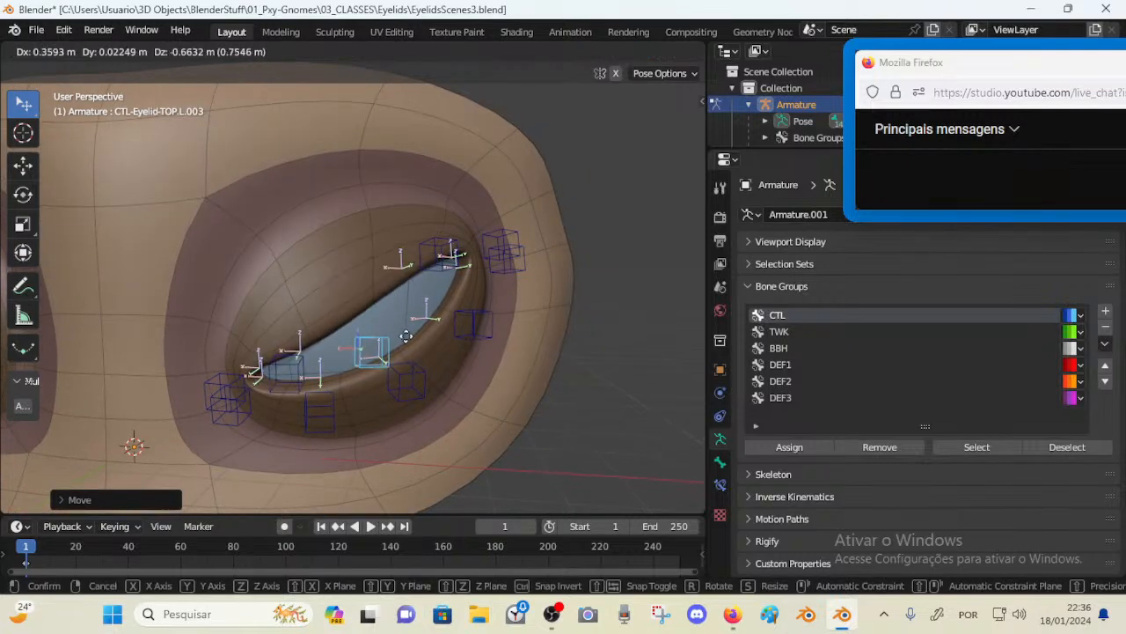
{"action": "left_click", "coordinate": [385, 324]}
{"action": "middle_click_drag", "start_coordinate": [384, 319], "coordinate": [374, 317]}
{"action": "key", "text": "g"}
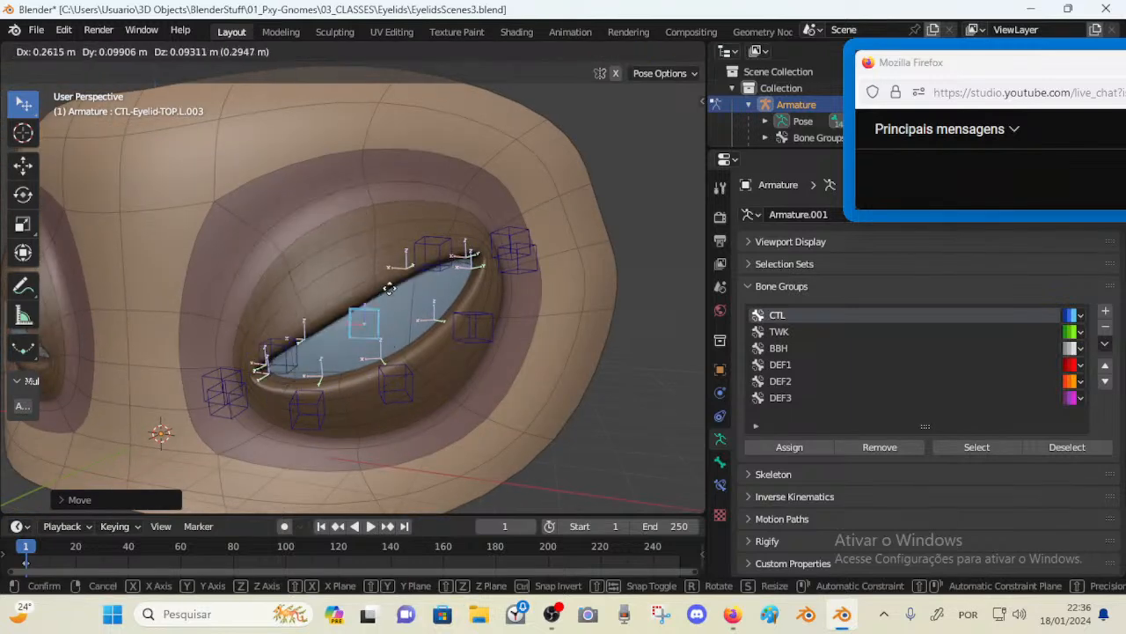
{"action": "left_click", "coordinate": [388, 314]}
{"action": "left_click", "coordinate": [442, 240]}
{"action": "key", "text": "g"}
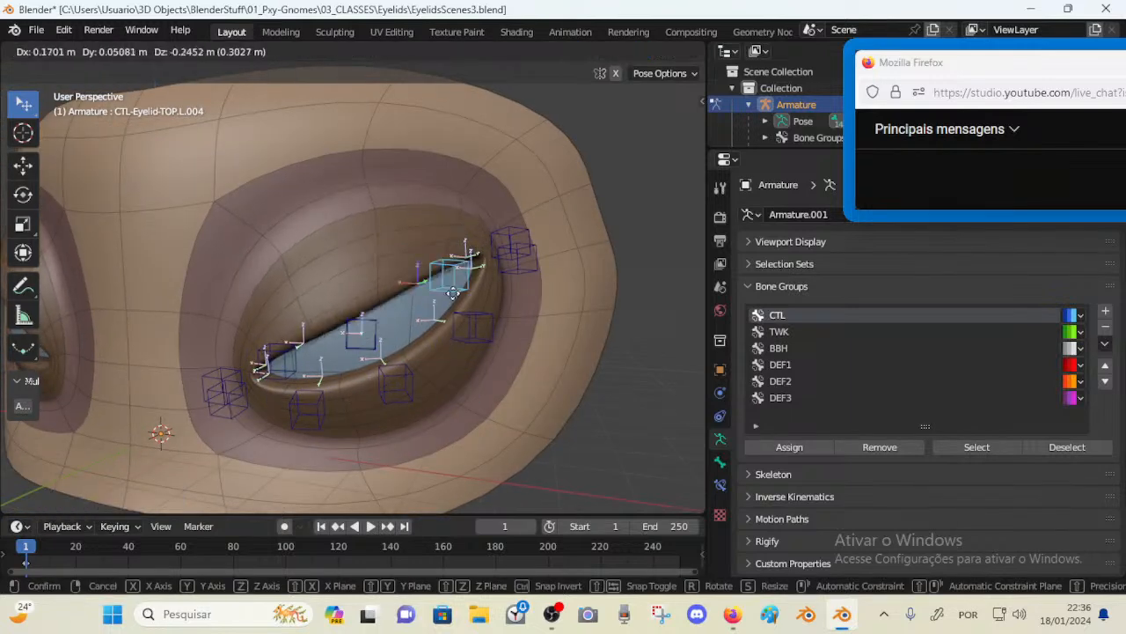
{"action": "left_click", "coordinate": [461, 272]}
{"action": "left_click", "coordinate": [381, 340]}
{"action": "key", "text": "g"}
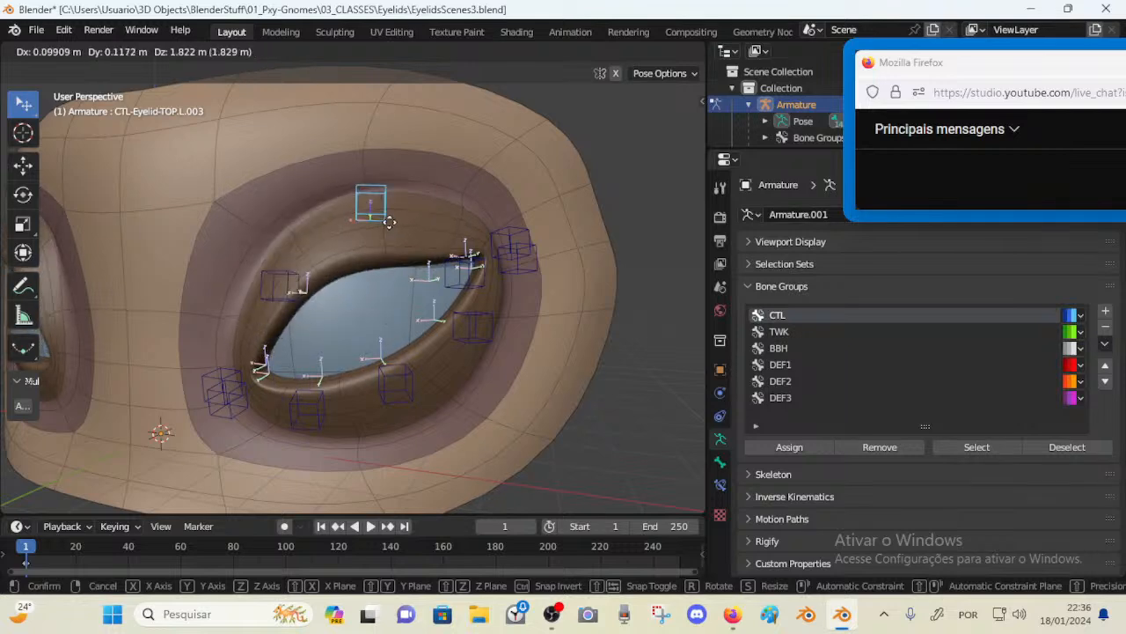
{"action": "left_click", "coordinate": [401, 333]}
{"action": "middle_click_drag", "start_coordinate": [400, 332], "coordinate": [411, 333]}
{"action": "key", "text": "a"}
{"action": "key", "text": "alt+g"}
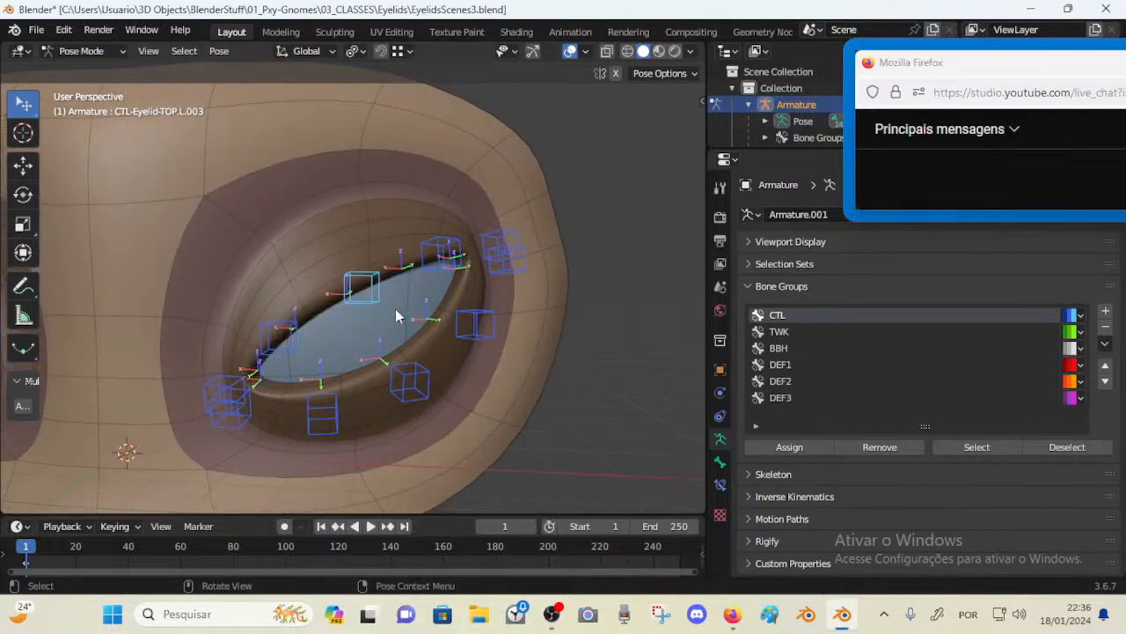
Show the HEAD and SETUP-2 bone layers and return to Pose Mode
{"action": "key", "text": "ctrl+Tab"}
{"action": "key", "text": "n"}
{"action": "key", "text": "b"}
{"action": "key", "text": "Escape"}
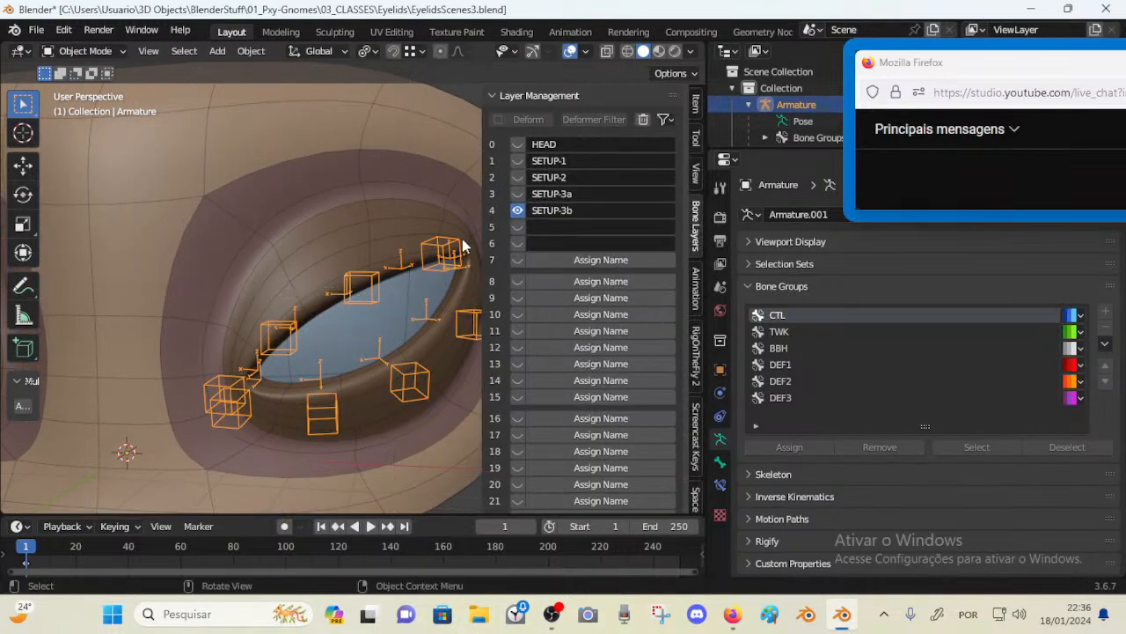
{"action": "left_click", "coordinate": [517, 146]}
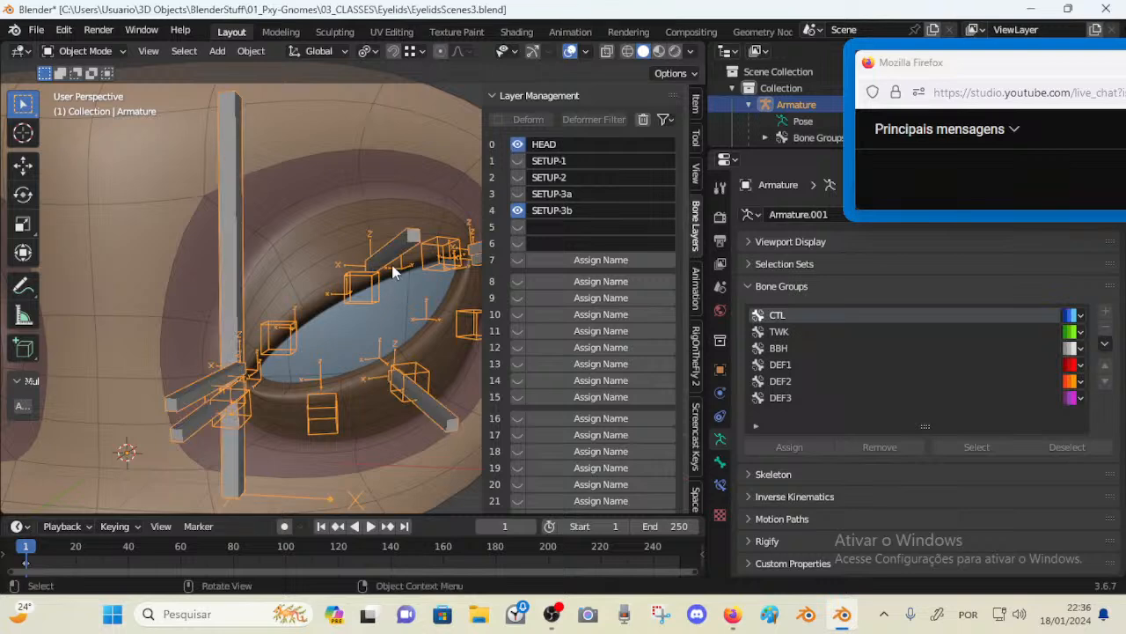
{"action": "middle_click_drag", "start_coordinate": [394, 272], "coordinate": [211, 266]}
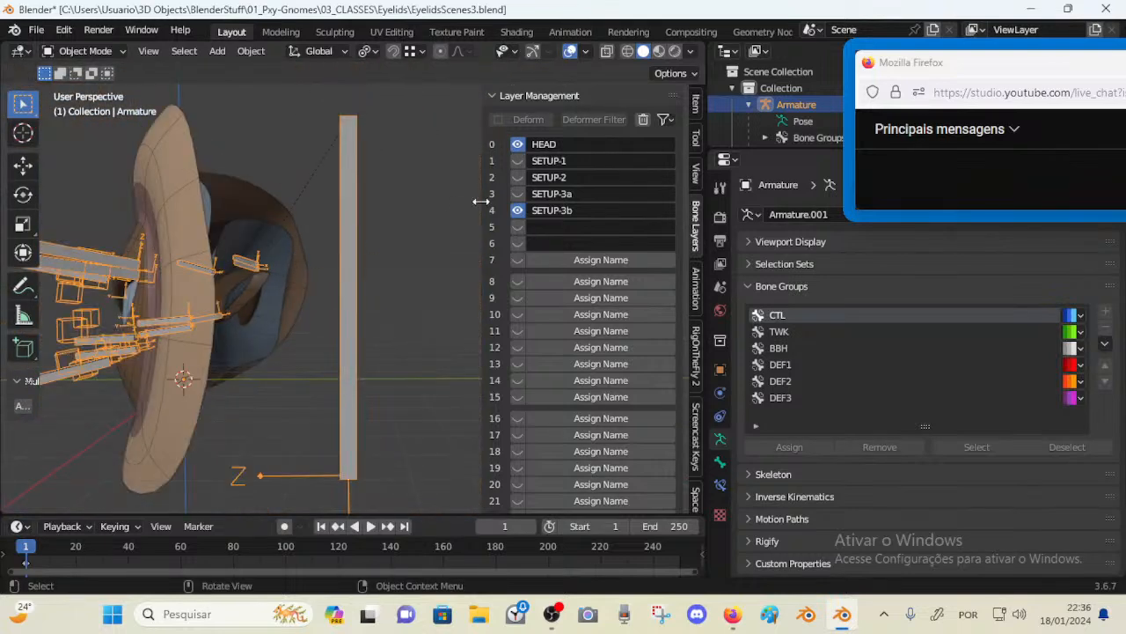
{"action": "left_click", "coordinate": [520, 178]}
{"action": "key", "text": "ctrl+Tab"}
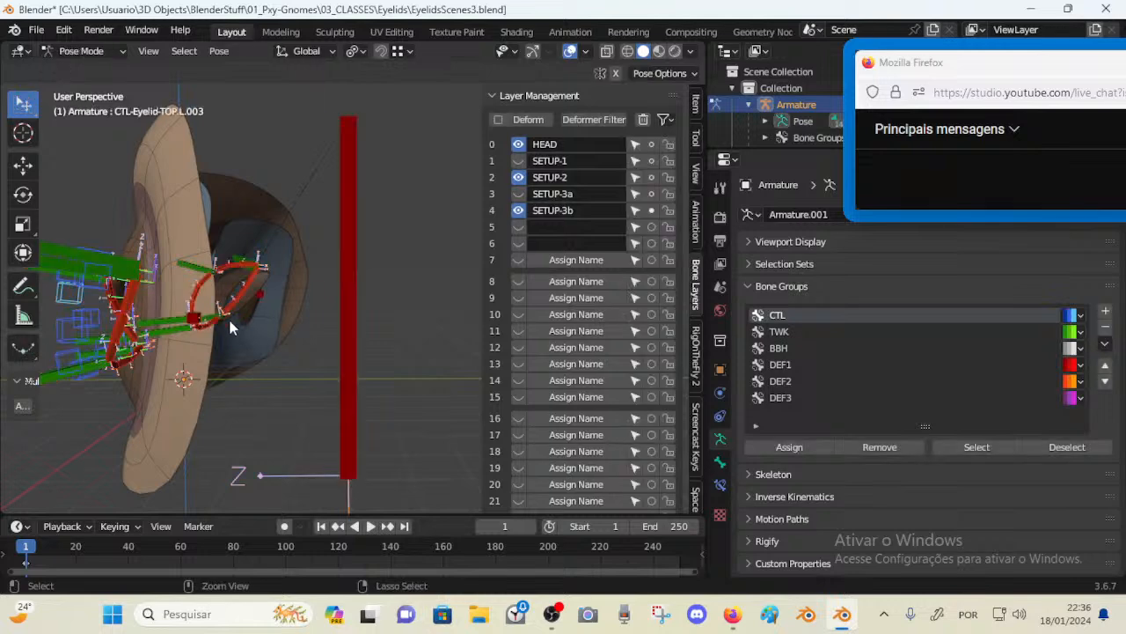
Inspect the Deform setting of the DEF-EyelidsBorders.L and DEF-EyelidsBorders.R bones
{"action": "left_click", "coordinate": [196, 318]}
{"action": "middle_click_drag", "start_coordinate": [236, 302], "coordinate": [261, 292]}
{"action": "left_click", "coordinate": [270, 282], "text": "shift"}
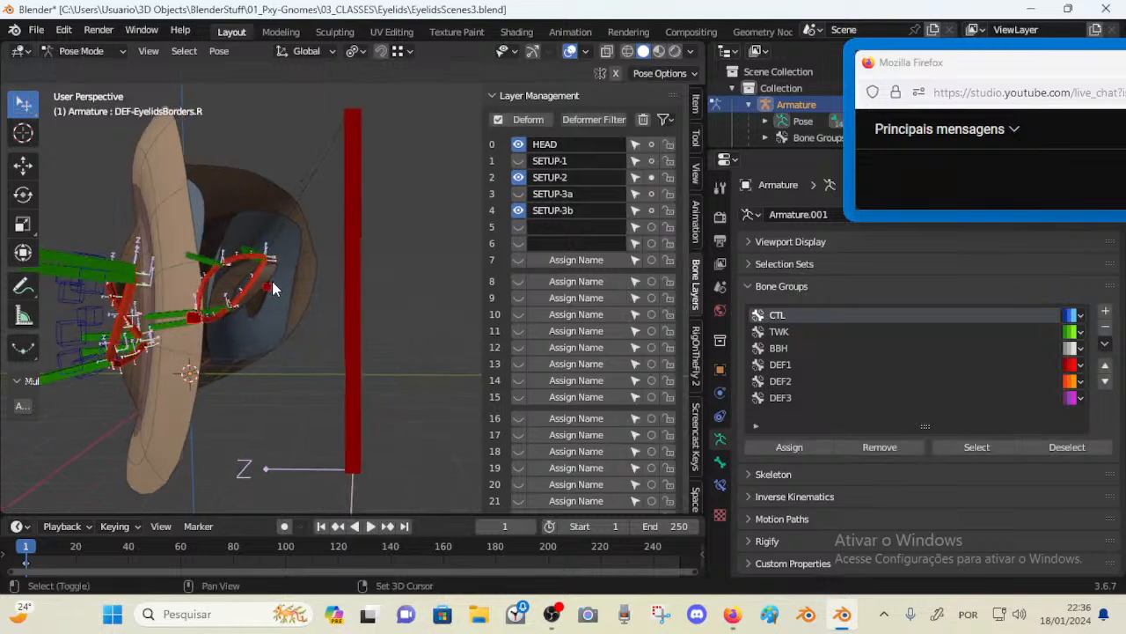
{"action": "left_click", "coordinate": [195, 321], "text": "shift"}
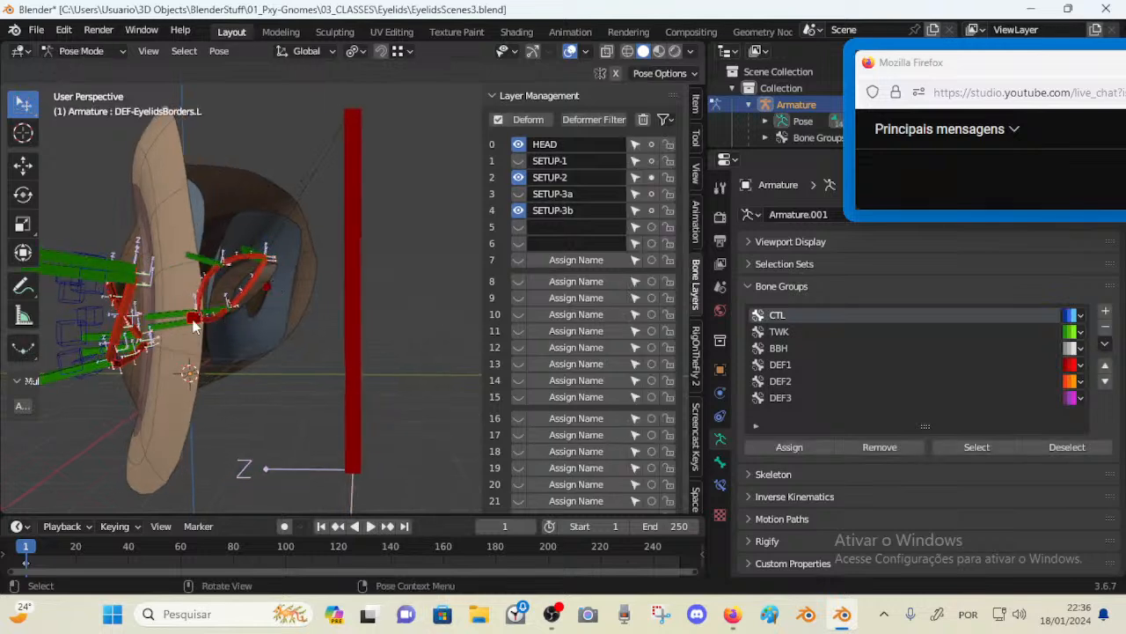
{"action": "left_click", "coordinate": [195, 326], "text": "shift"}
{"action": "left_click", "coordinate": [720, 464]}
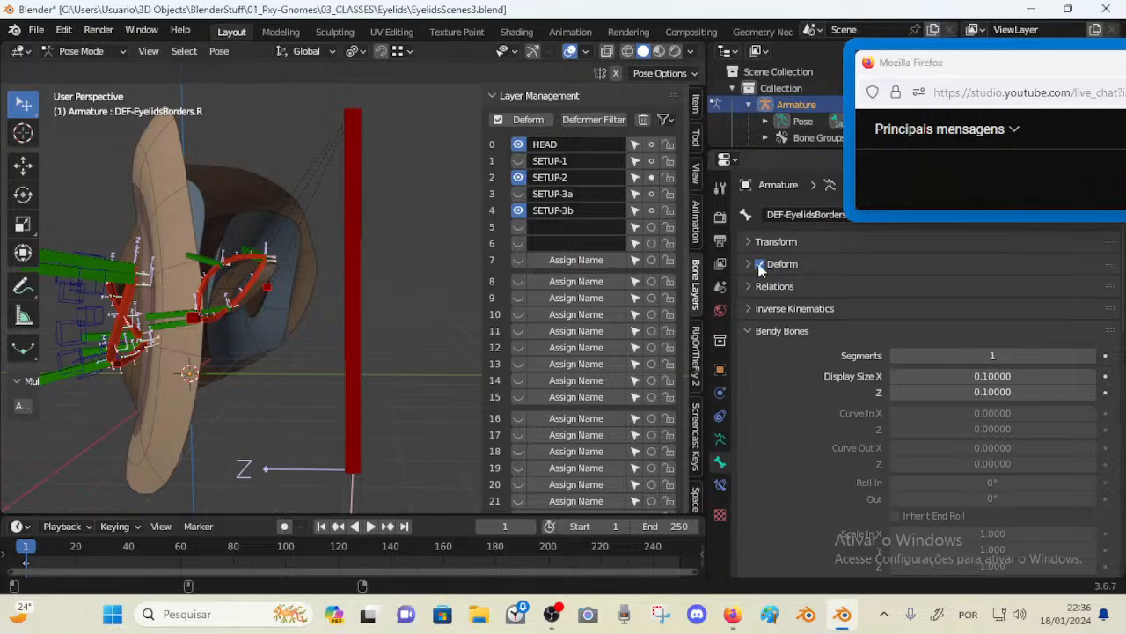
{"action": "middle_click_drag", "start_coordinate": [246, 311], "coordinate": [278, 277]}
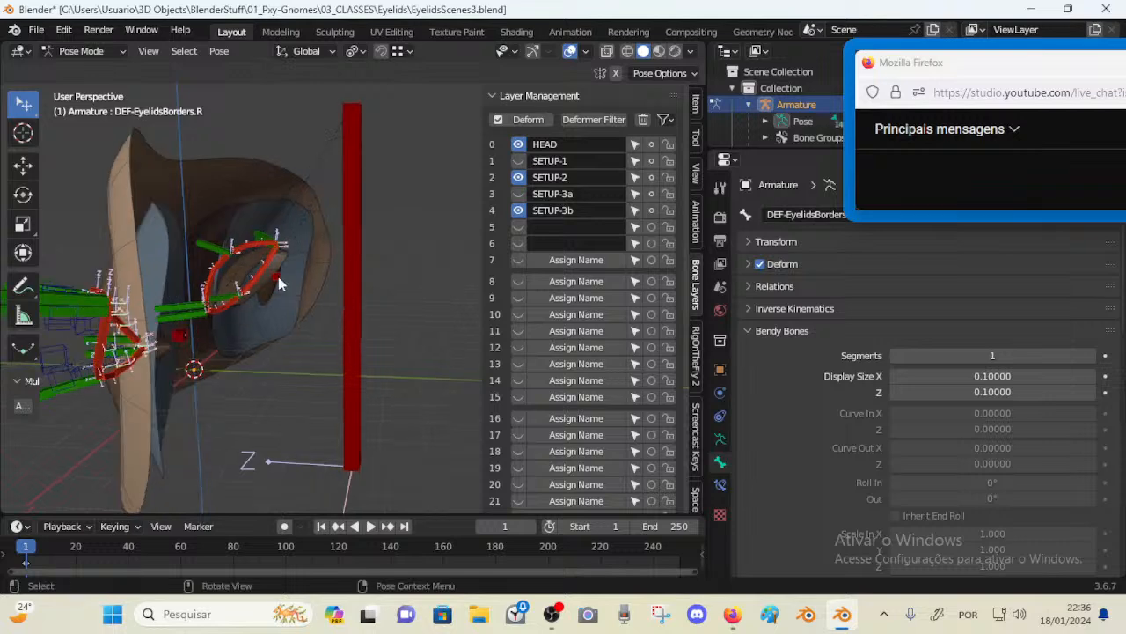
{"action": "left_click", "coordinate": [278, 276]}
{"action": "middle_click_drag", "start_coordinate": [209, 304], "coordinate": [467, 217]}
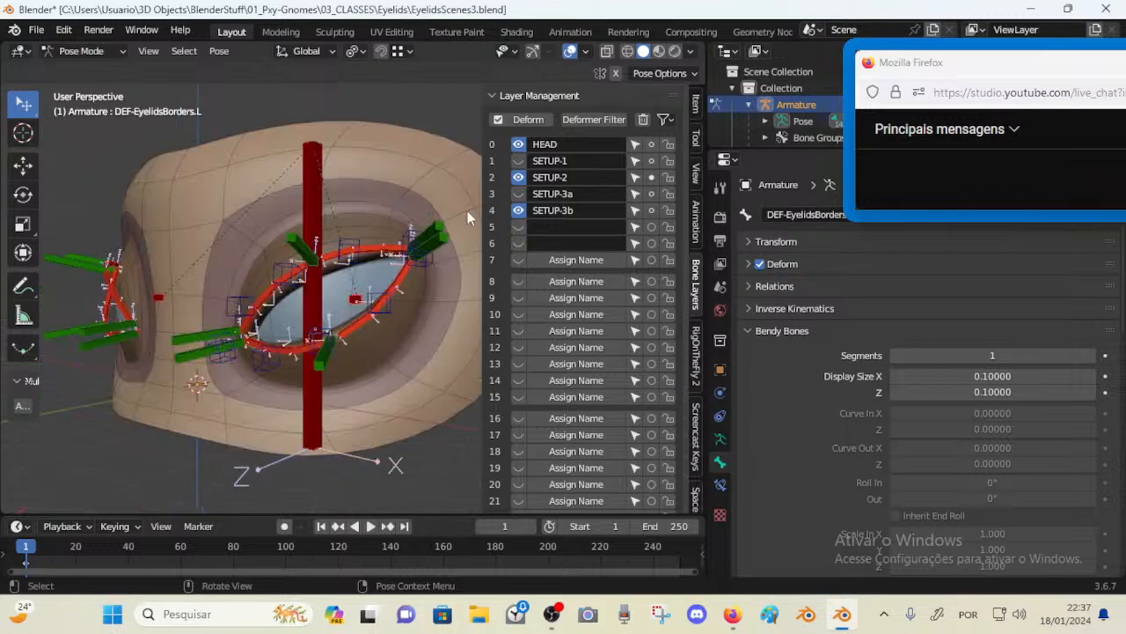
Hide the HEAD and SETUP-2 bone layers again and save the file
{"action": "left_click", "coordinate": [518, 144]}
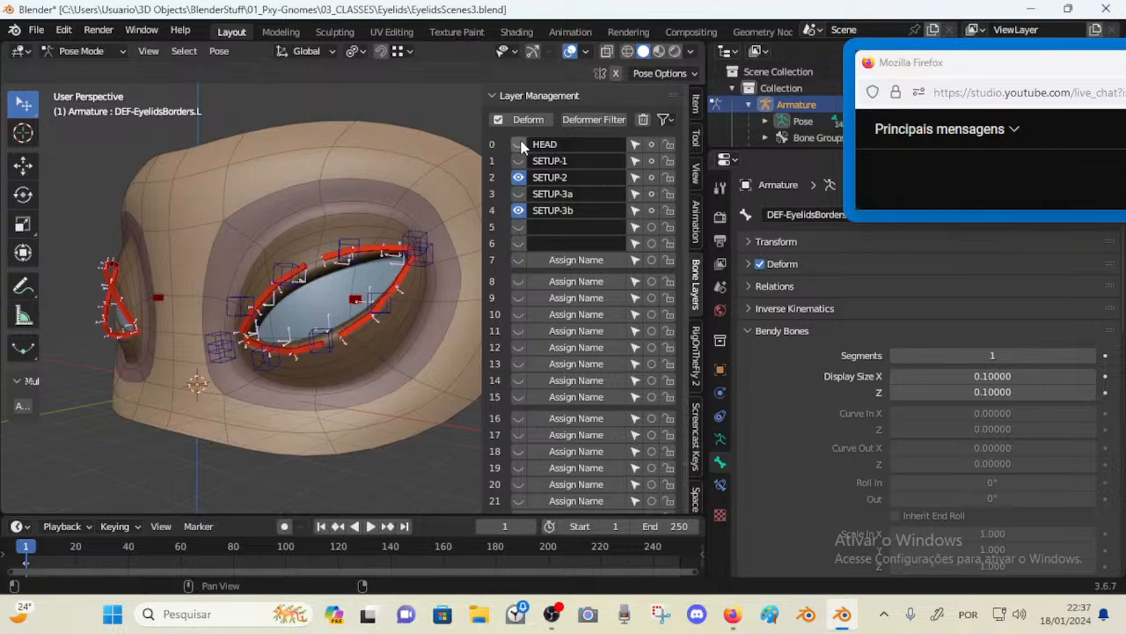
{"action": "left_click", "coordinate": [518, 177]}
{"action": "scroll", "coordinate": [312, 337], "scroll_direction": "up", "scroll_amount": 2}
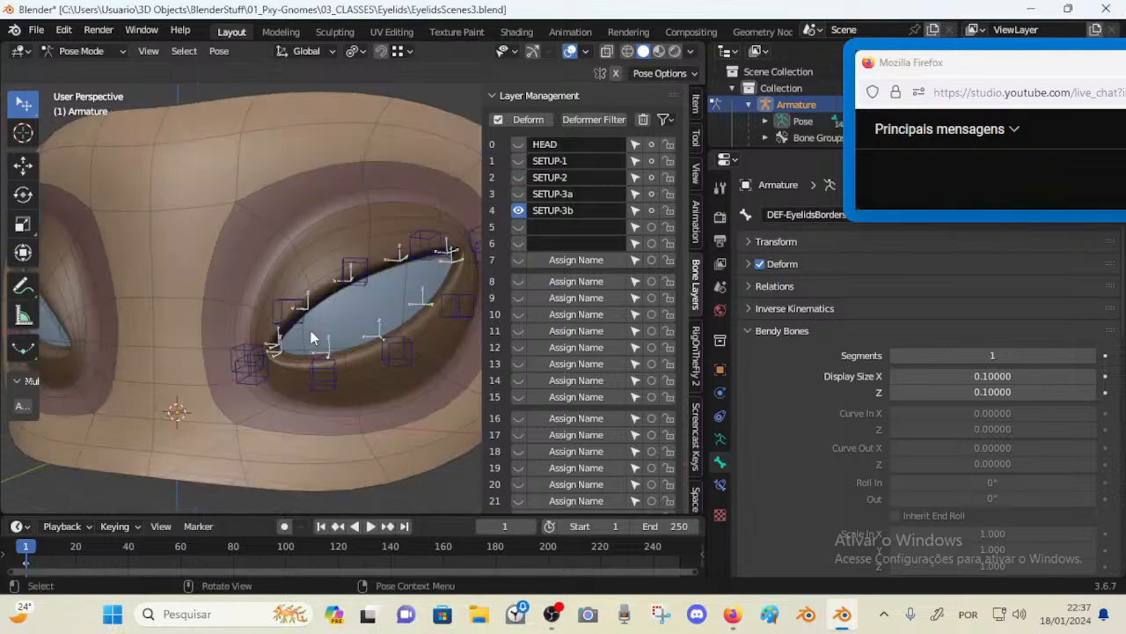
{"action": "key", "text": "n"}
{"action": "key", "text": "ctrl+s"}
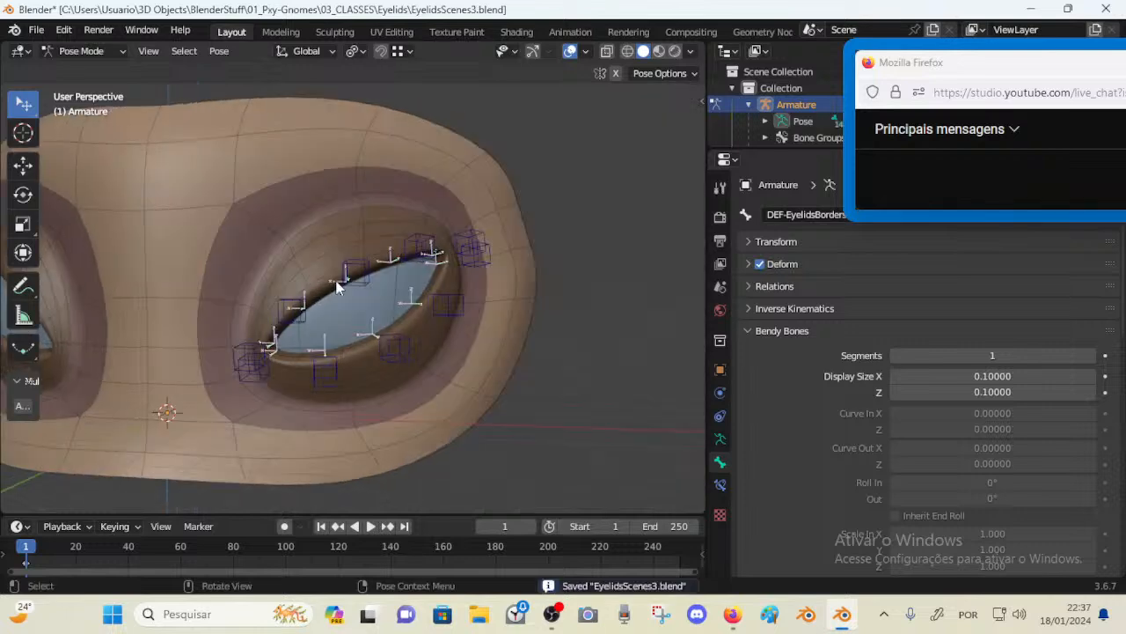
Unhide all bones and open the bone constraints of the CTL-Eyelid-TOP.L.002 control
{"action": "left_click", "coordinate": [337, 288]}
{"action": "key", "text": "alt+h"}
{"action": "scroll", "coordinate": [322, 337], "scroll_direction": "up", "scroll_amount": 2}
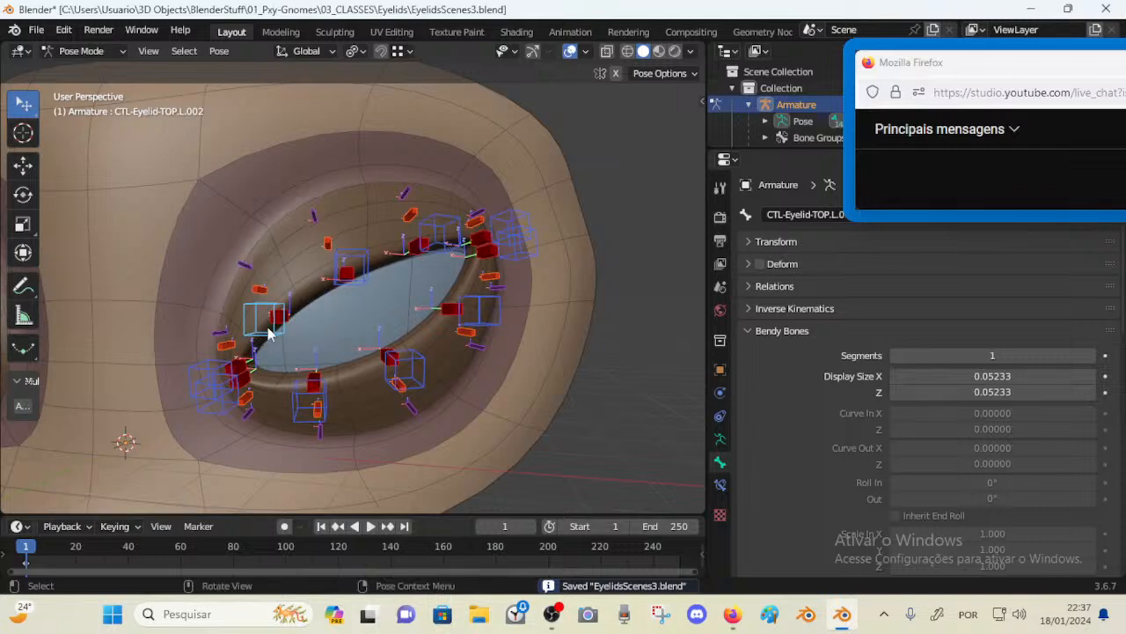
{"action": "left_click", "coordinate": [720, 484]}
{"action": "left_click", "coordinate": [748, 241]}
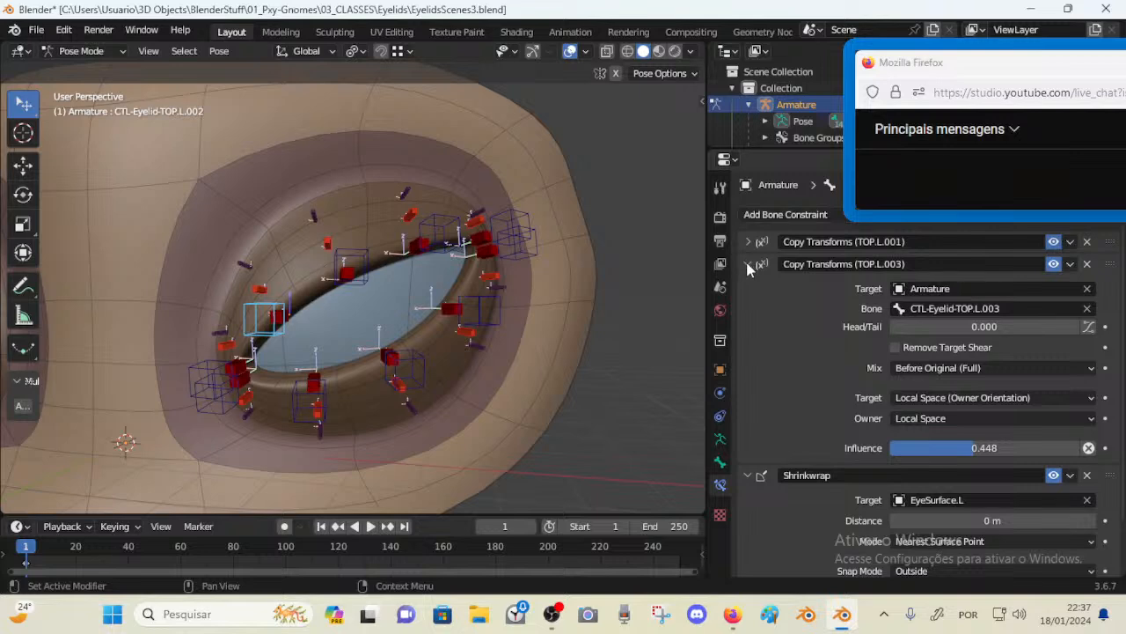
Test-move the CTL-Eyelid-TOP.L.001 and CTL-Eyelid-TOP.L.003 controls
{"action": "left_click", "coordinate": [213, 359]}
{"action": "key", "text": "g"}
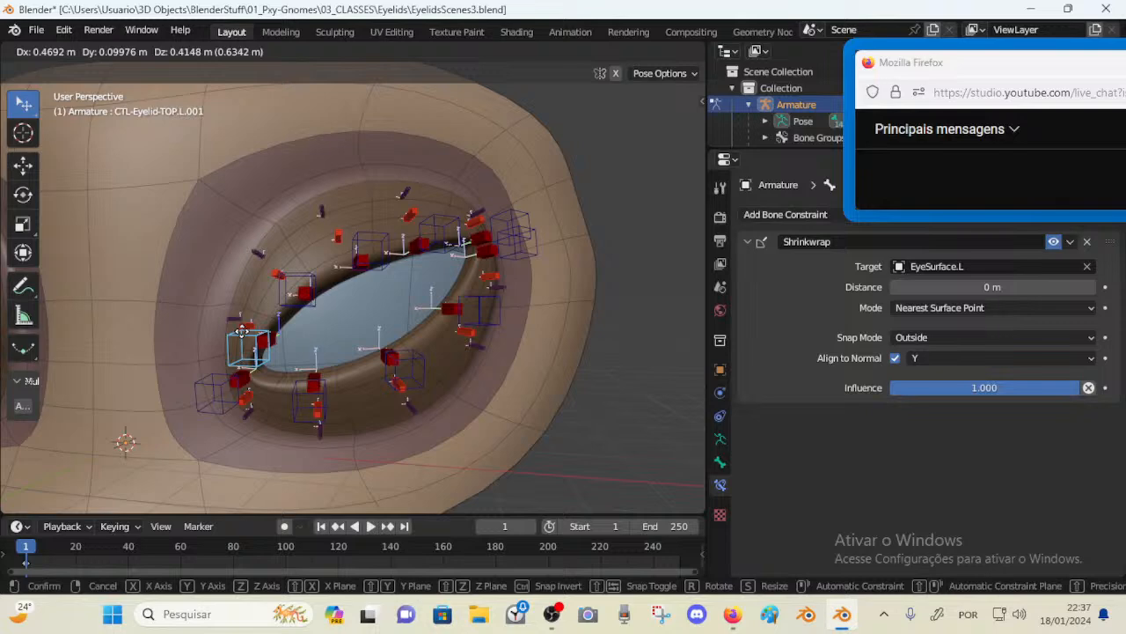
{"action": "right_click", "coordinate": [279, 302]}
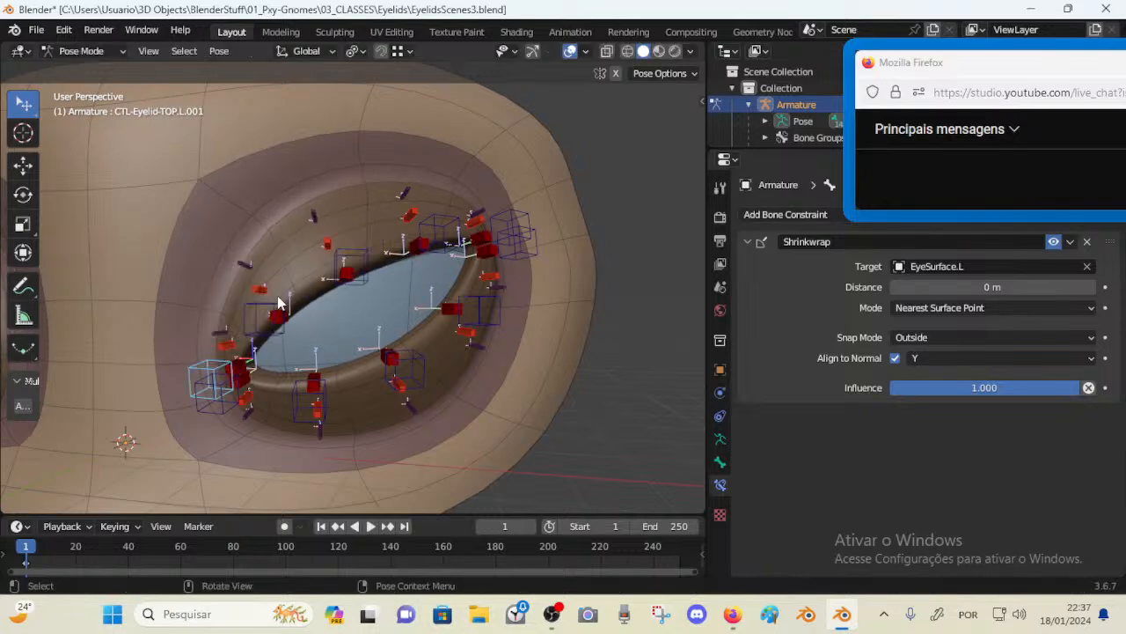
{"action": "left_click", "coordinate": [339, 261]}
{"action": "key", "text": "g"}
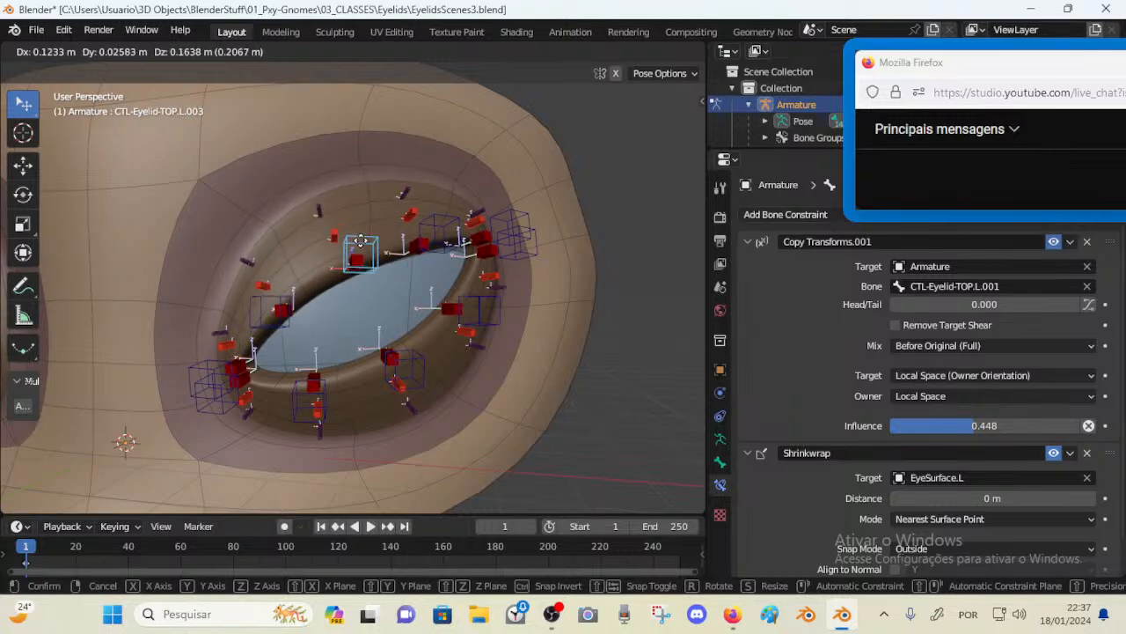
{"action": "left_click", "coordinate": [341, 248]}
Select several top and bottom eyelid controls to compare their constraints, nudging the TOP.L.003 control
{"action": "left_click", "coordinate": [210, 365]}
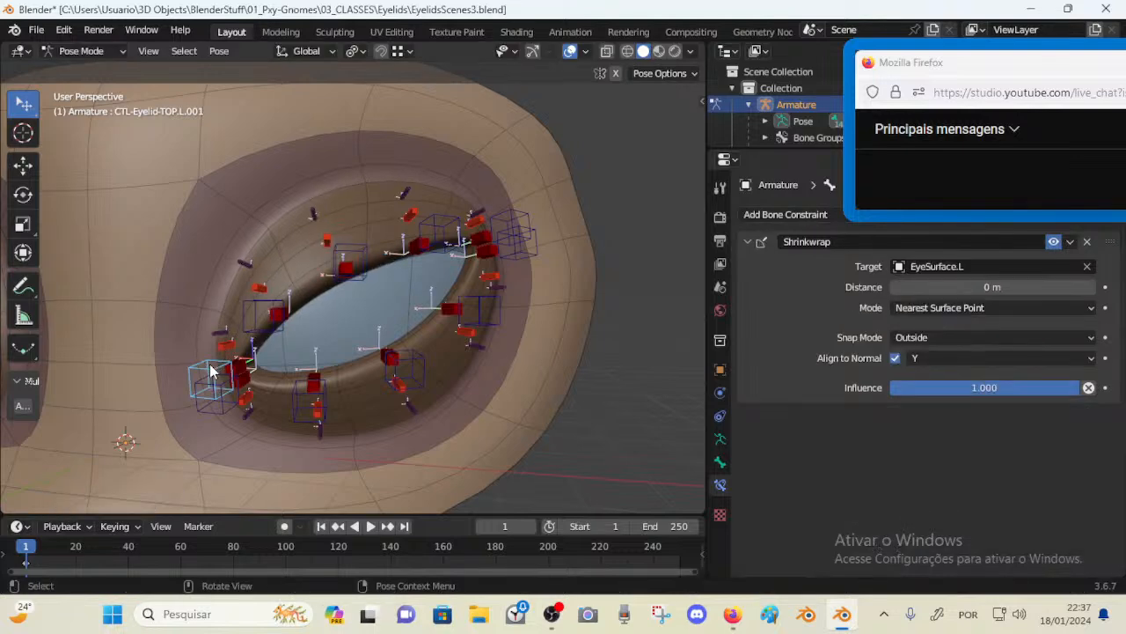
{"action": "left_click", "coordinate": [212, 376]}
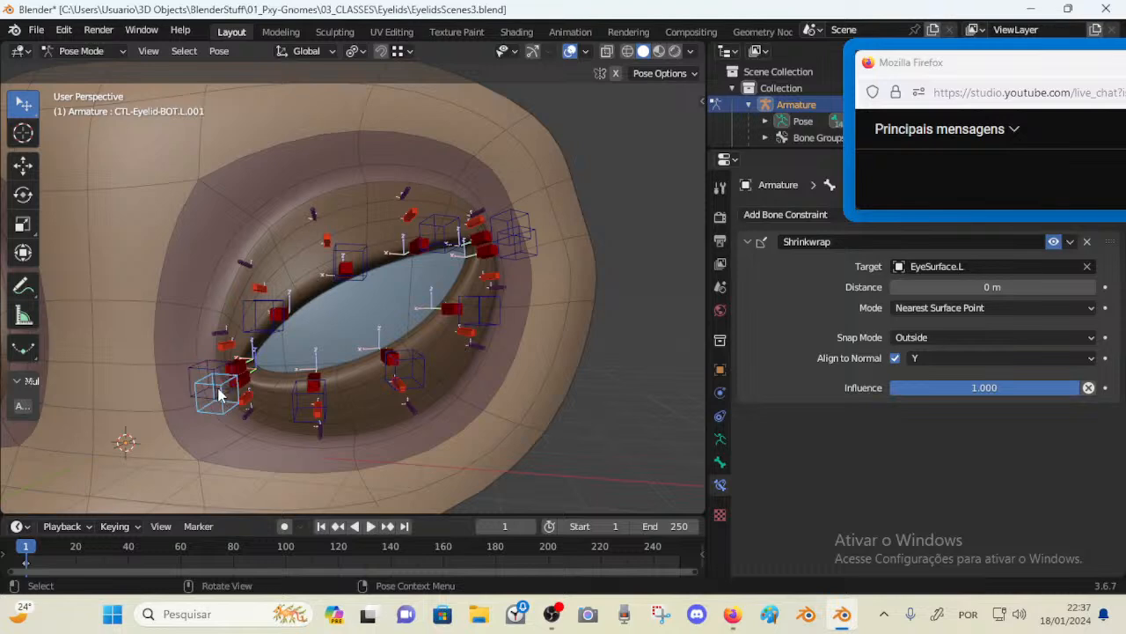
{"action": "left_click_drag", "start_coordinate": [362, 248], "coordinate": [345, 215]}
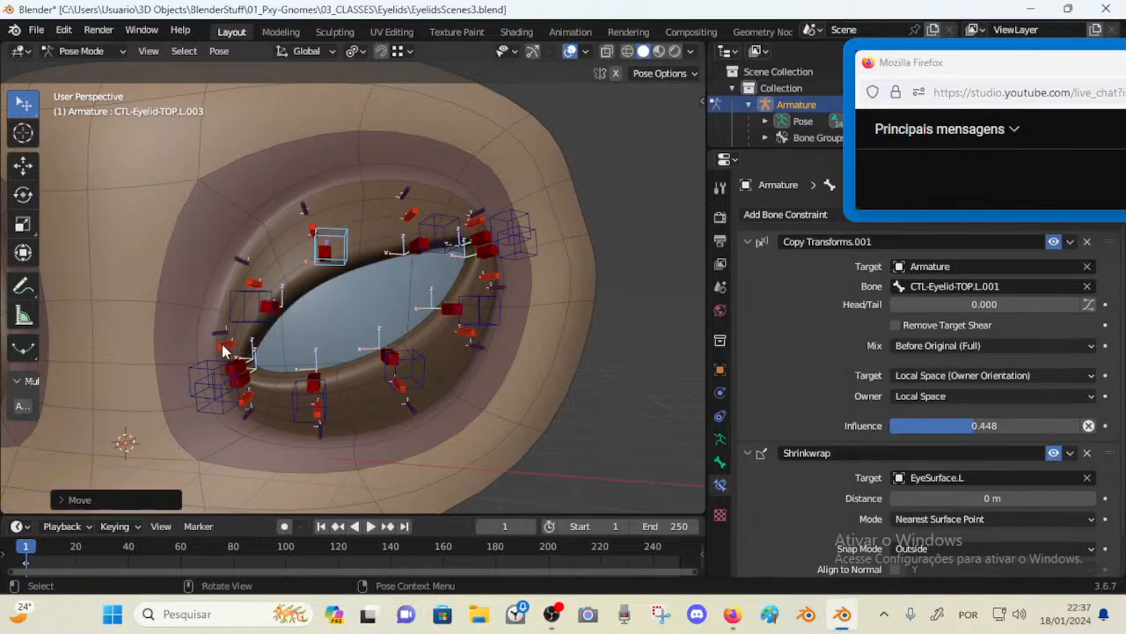
{"action": "left_click", "coordinate": [214, 365]}
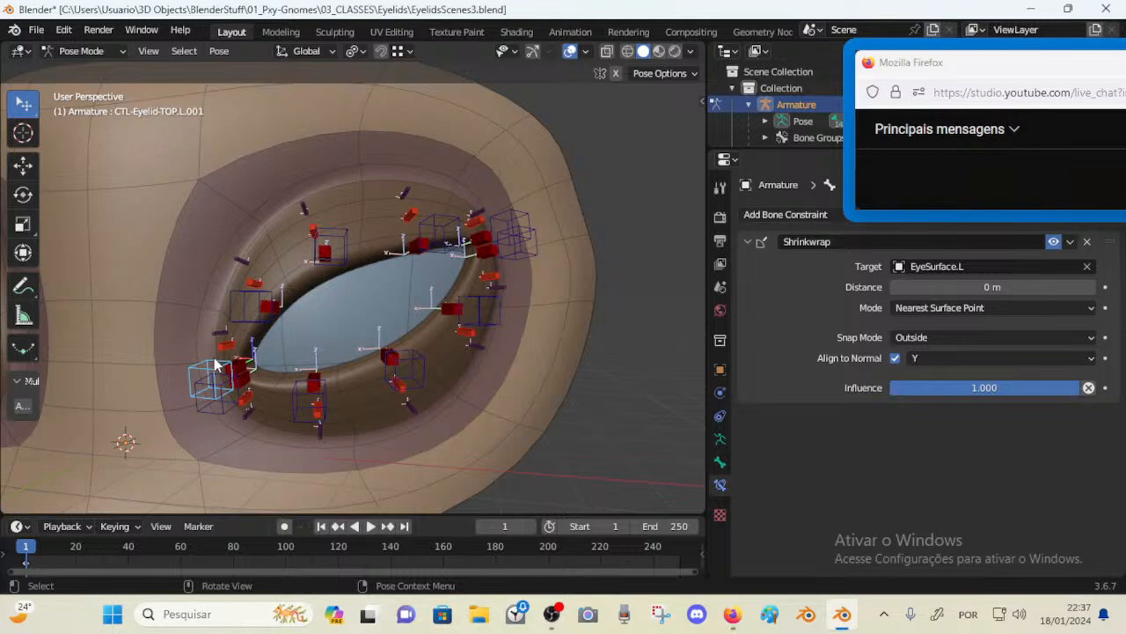
{"action": "left_click_drag", "start_coordinate": [214, 365], "coordinate": [208, 373]}
{"action": "left_click", "coordinate": [329, 255]}
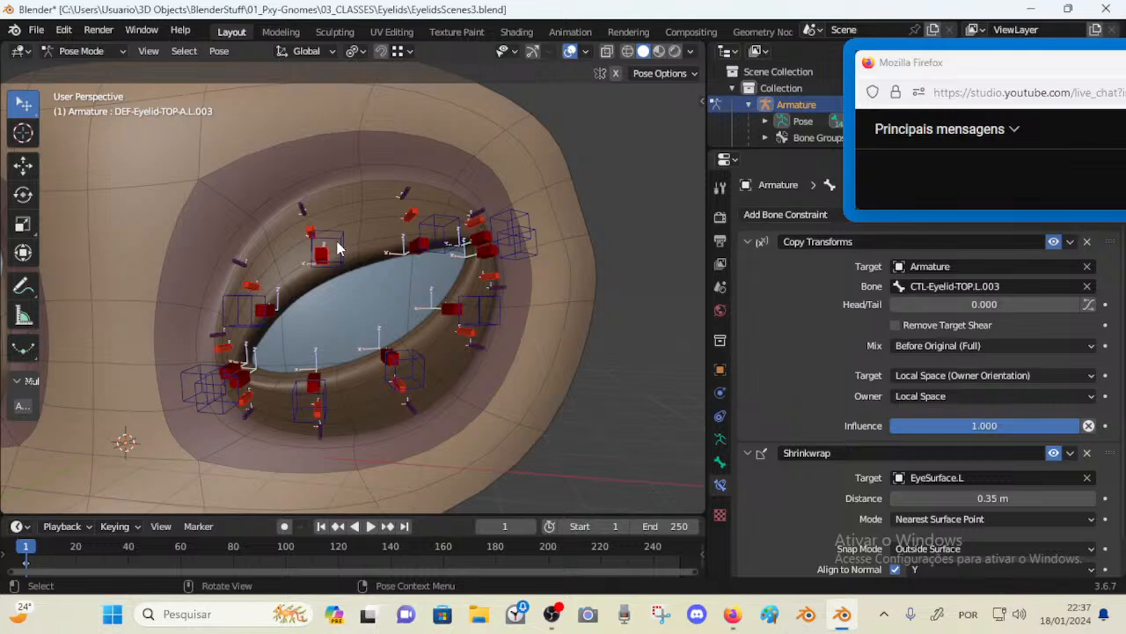
{"action": "left_click", "coordinate": [339, 248]}
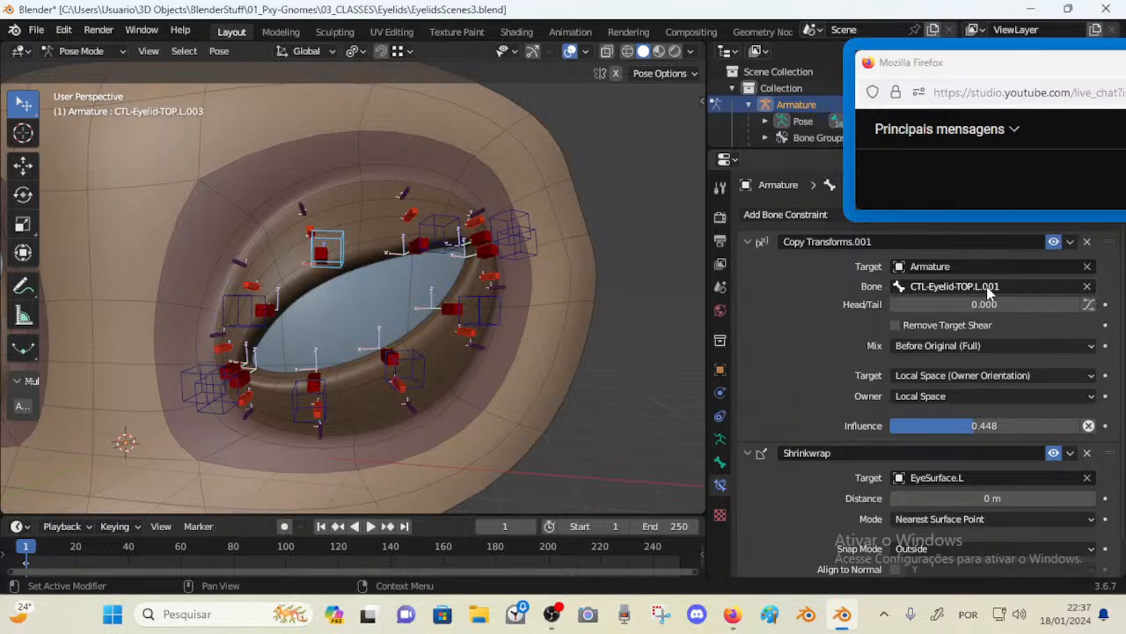
Rename the TOP.L.003 control's Copy Transforms constraint to Copy Transforms (TOP.L.001)
{"action": "left_click", "coordinate": [247, 310]}
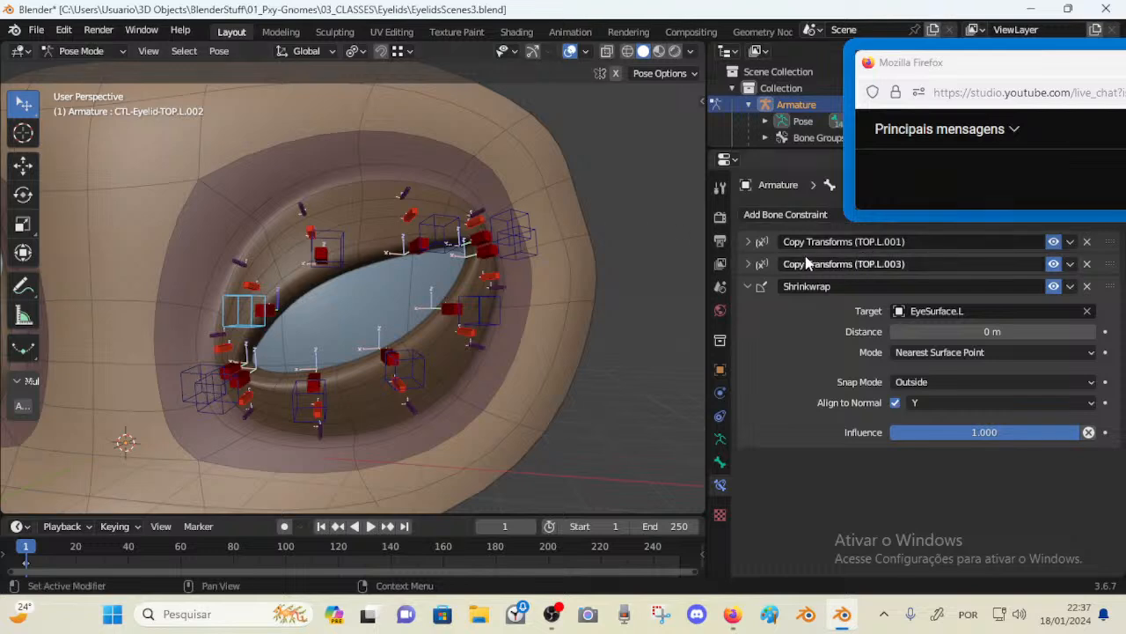
{"action": "key", "text": "ctrl+z"}
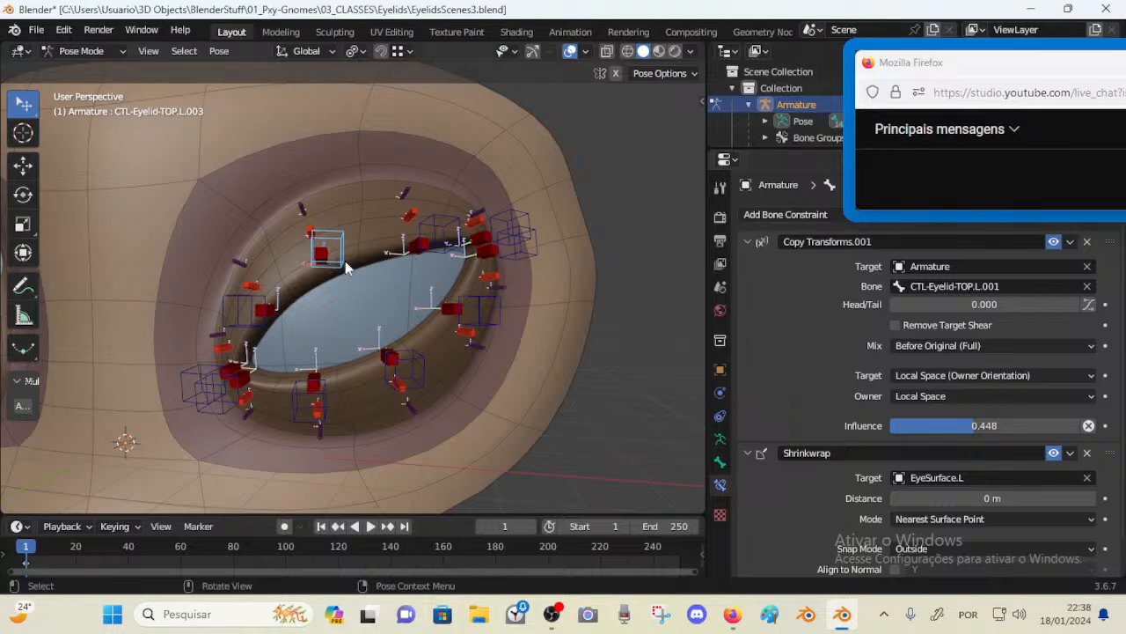
{"action": "left_click", "coordinate": [249, 286]}
{"action": "double_click", "coordinate": [880, 241]}
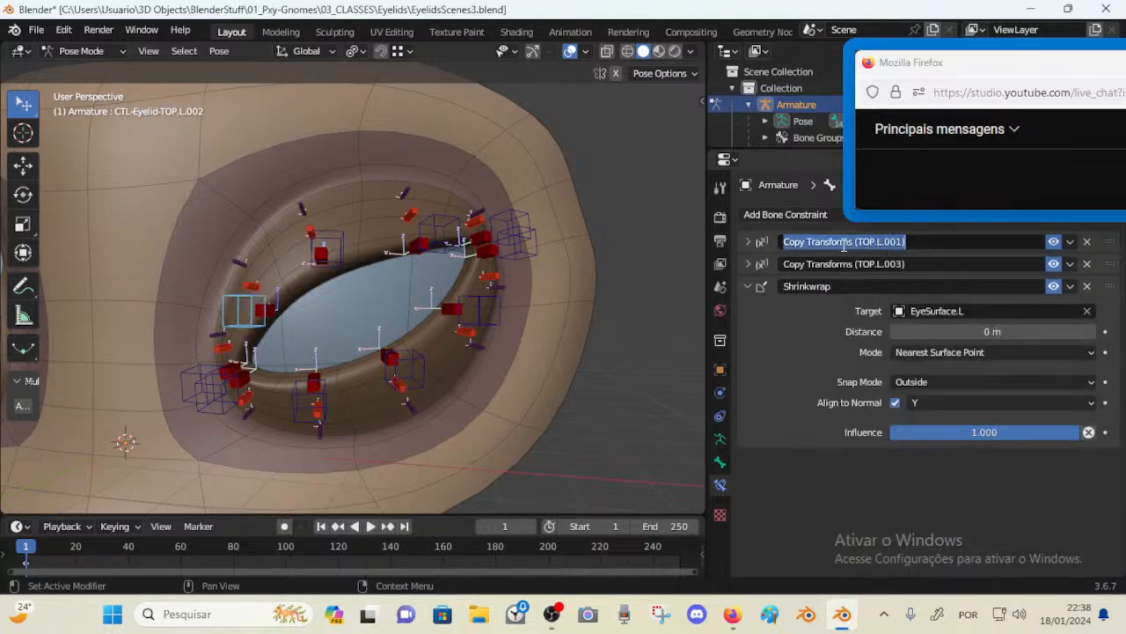
{"action": "type", "text": "Copy Transforms (TOP.L.001)"}
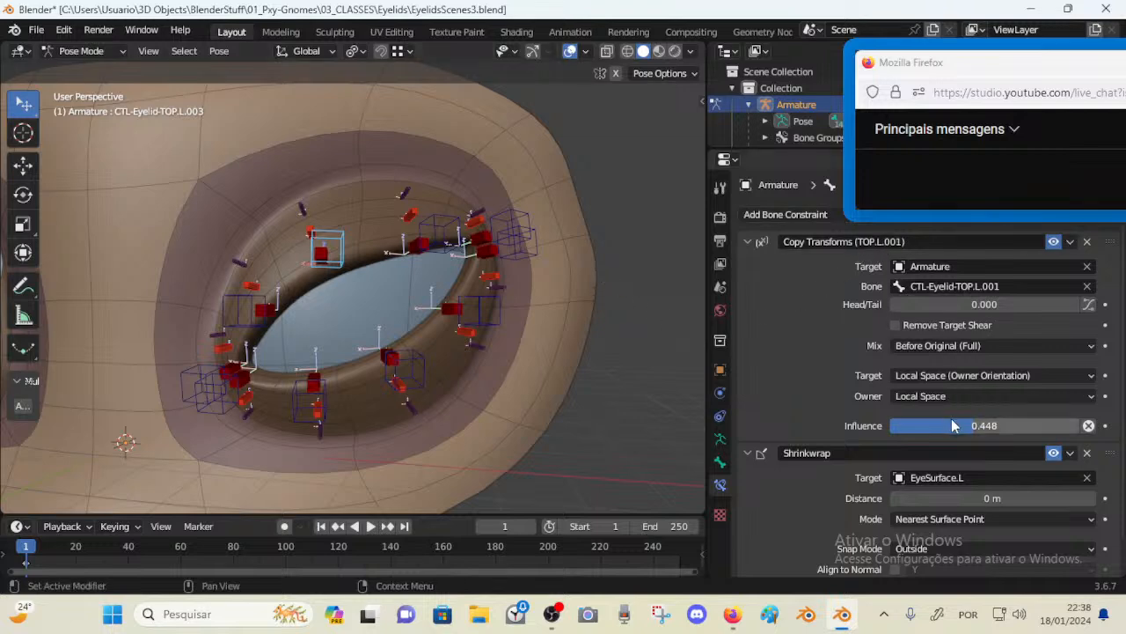
Set that Copy Transforms constraint's influence to 0.112
{"action": "left_click_drag", "start_coordinate": [952, 418], "coordinate": [890, 418]}
{"action": "left_click_drag", "start_coordinate": [983, 425], "coordinate": [990, 425]}
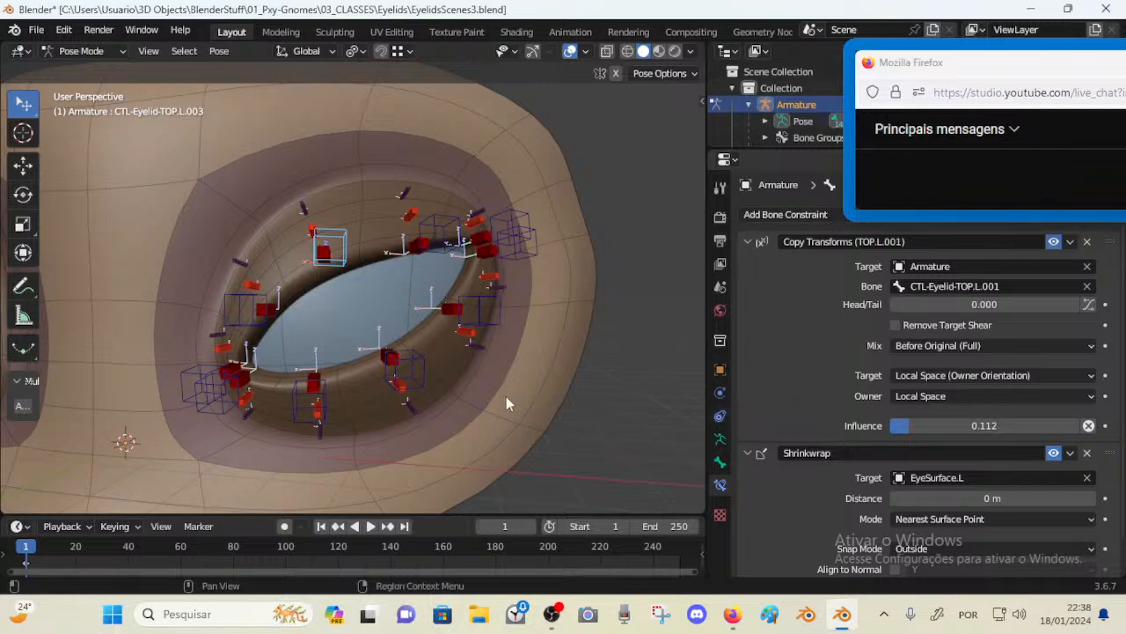
Test-move and rotate the top eyelid controls, then clear the pose of all controls and save the file
{"action": "left_click_drag", "start_coordinate": [184, 380], "coordinate": [237, 335]}
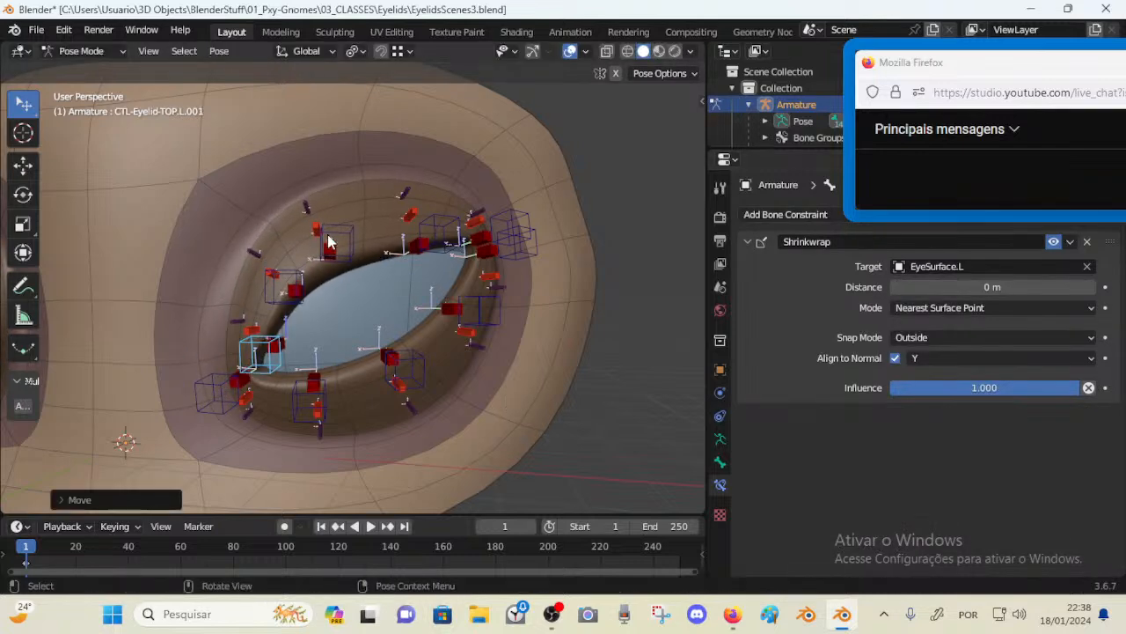
{"action": "left_click_drag", "start_coordinate": [341, 242], "coordinate": [373, 240]}
{"action": "left_click_drag", "start_coordinate": [258, 346], "coordinate": [233, 346]}
{"action": "key", "text": "r"}
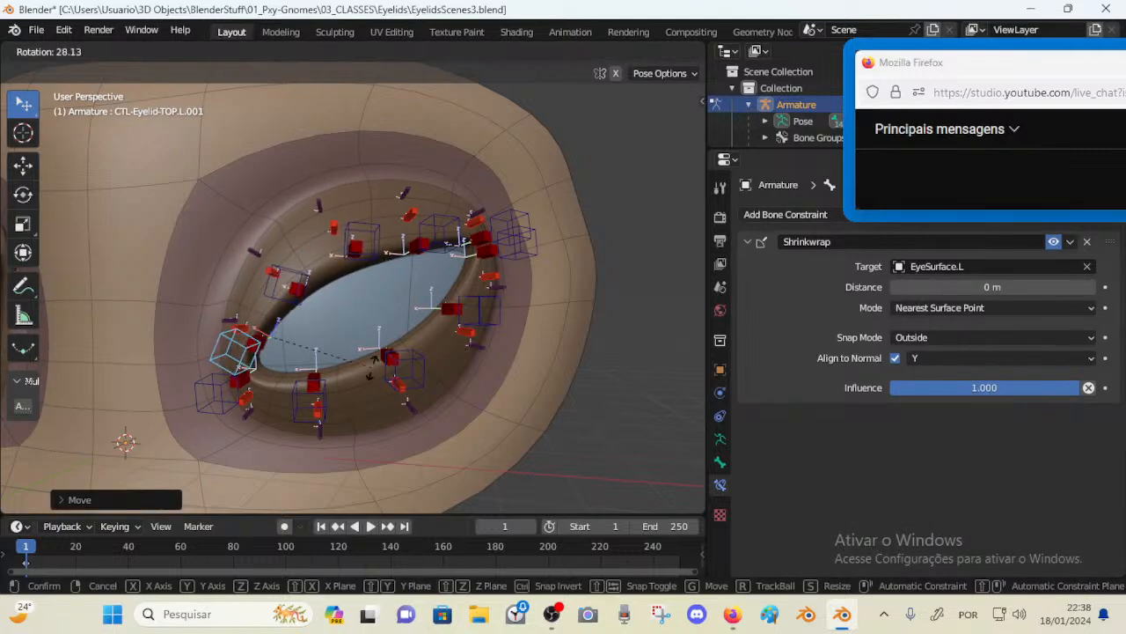
{"action": "left_click", "coordinate": [339, 274]}
{"action": "left_click", "coordinate": [283, 283]}
{"action": "key", "text": "r"}
{"action": "left_click", "coordinate": [355, 289]}
{"action": "left_click_drag", "start_coordinate": [287, 281], "coordinate": [378, 205]}
{"action": "left_click", "coordinate": [365, 240]}
{"action": "key", "text": "r"}
{"action": "left_click", "coordinate": [401, 253]}
{"action": "key", "text": "r"}
{"action": "left_click", "coordinate": [387, 180]}
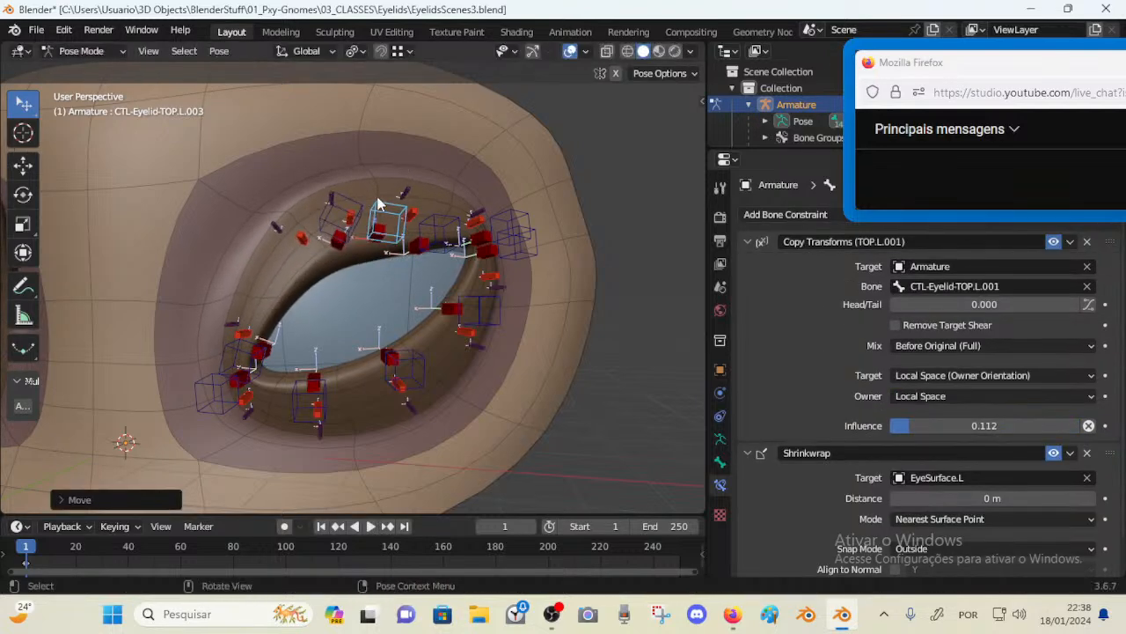
{"action": "key", "text": "a"}
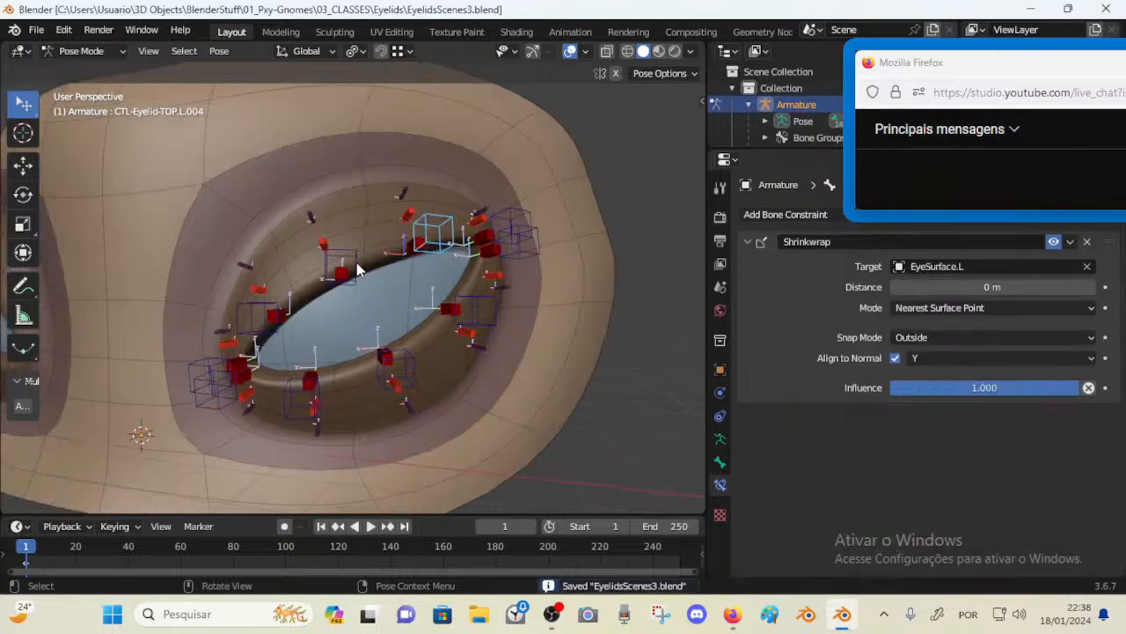
{"action": "left_click", "coordinate": [350, 262]}
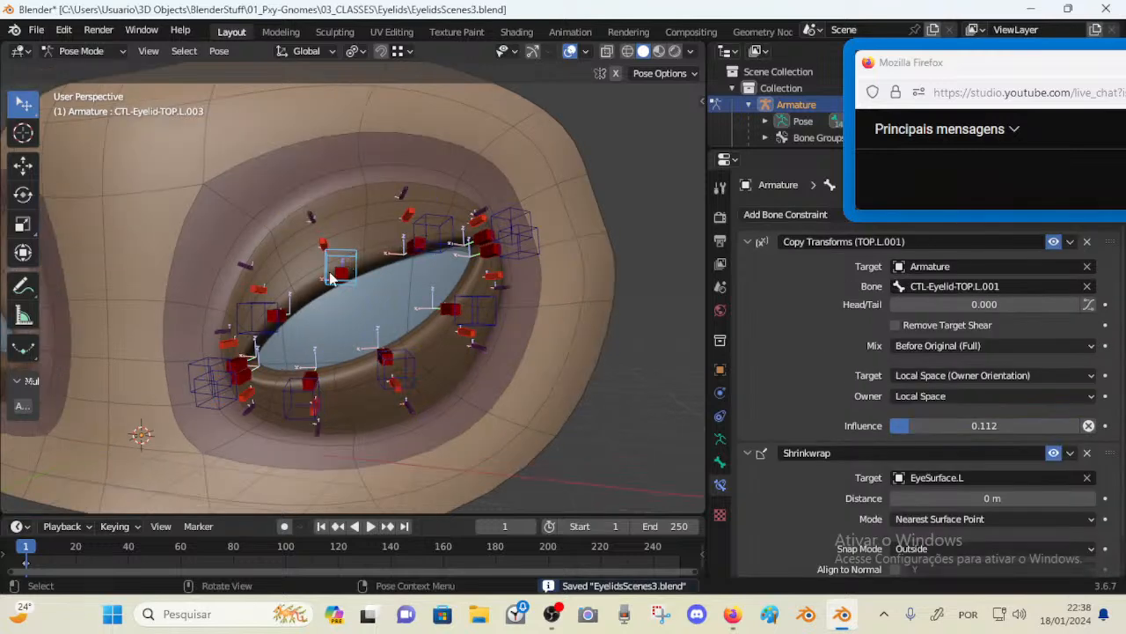
Copy the two Copy Transforms constraints from the TOP.L.002 control onto the TOP.L.004 control
{"action": "left_click", "coordinate": [274, 305]}
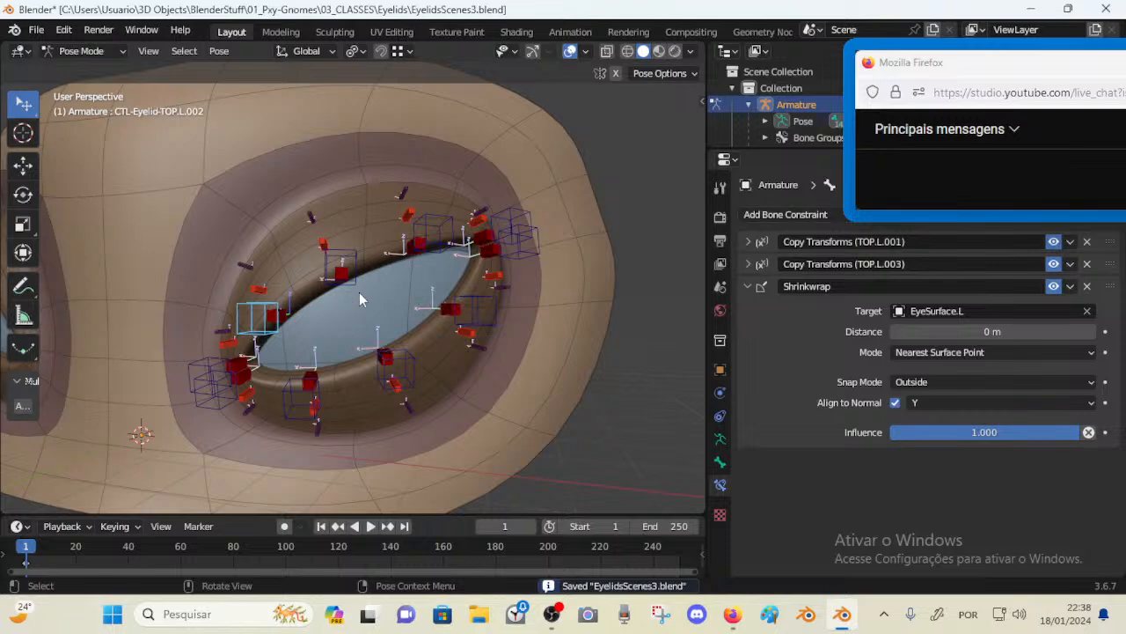
{"action": "left_click", "coordinate": [260, 281]}
{"action": "left_click", "coordinate": [254, 314]}
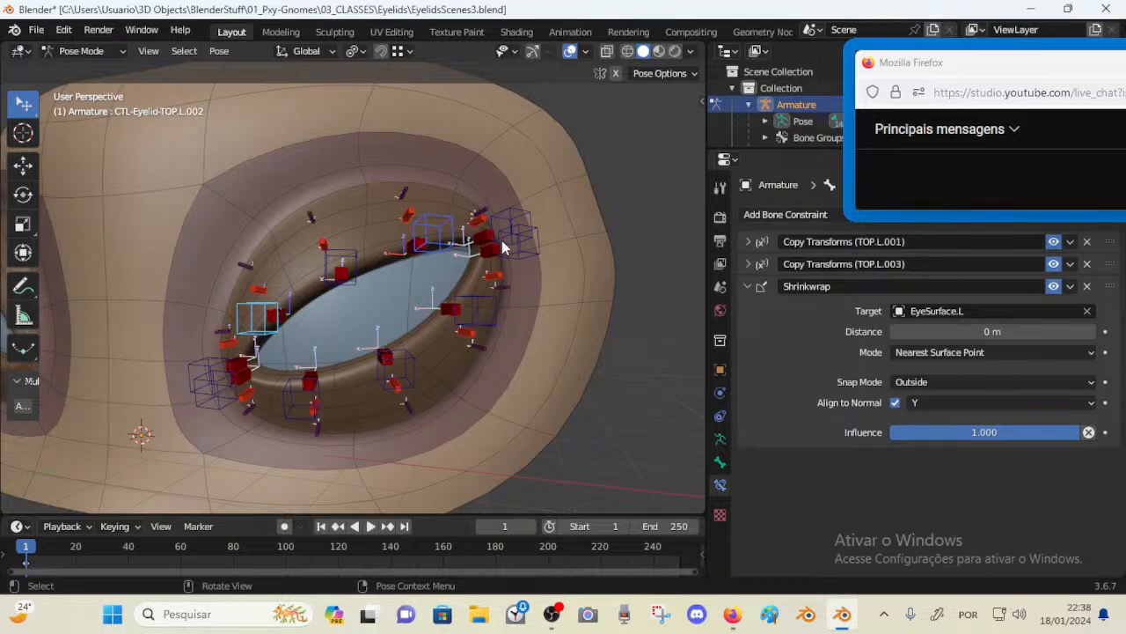
{"action": "left_click", "coordinate": [446, 220]}
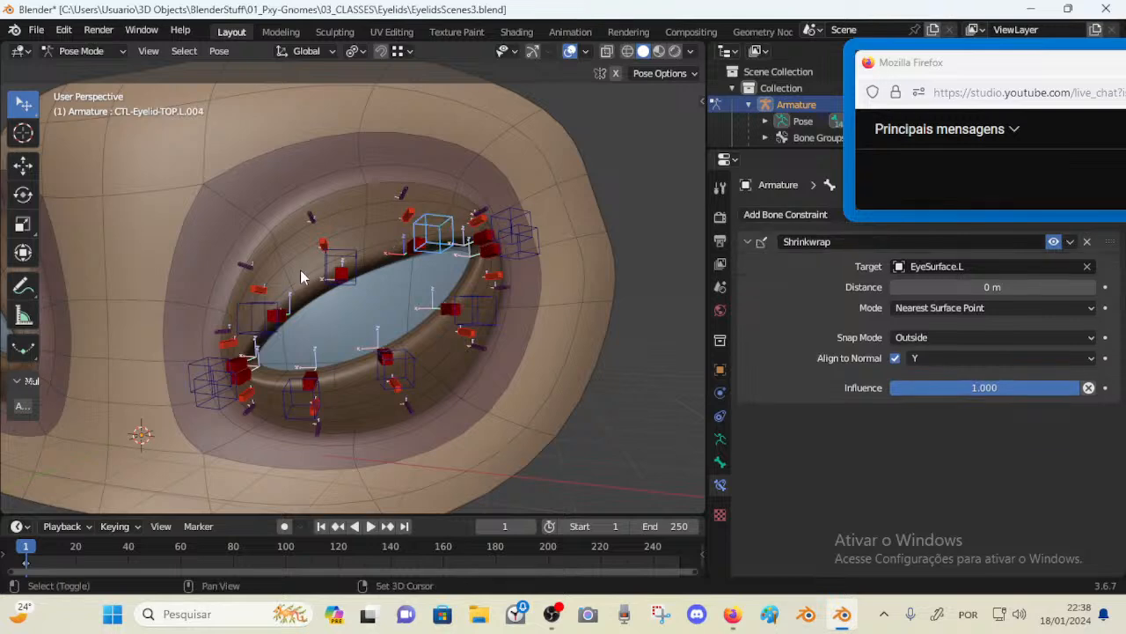
{"action": "left_click", "coordinate": [270, 306]}
{"action": "left_click", "coordinate": [420, 231]}
{"action": "left_click", "coordinate": [263, 305]}
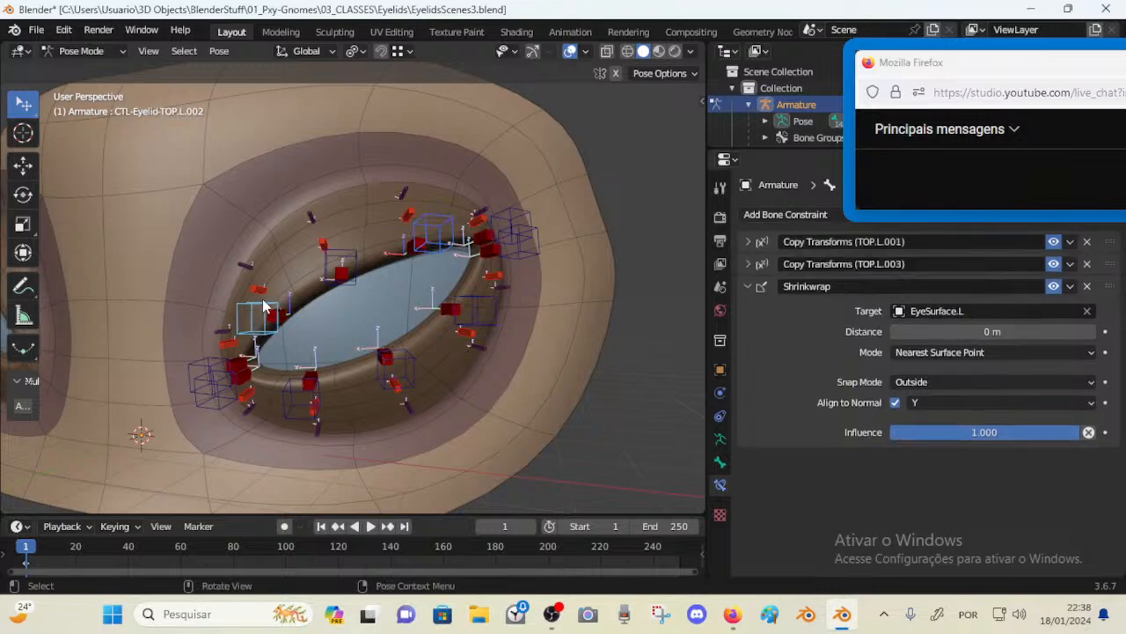
{"action": "key", "text": "ctrl+c"}
{"action": "left_click", "coordinate": [250, 345]}
{"action": "left_click", "coordinate": [253, 387]}
{"action": "left_click", "coordinate": [420, 231]}
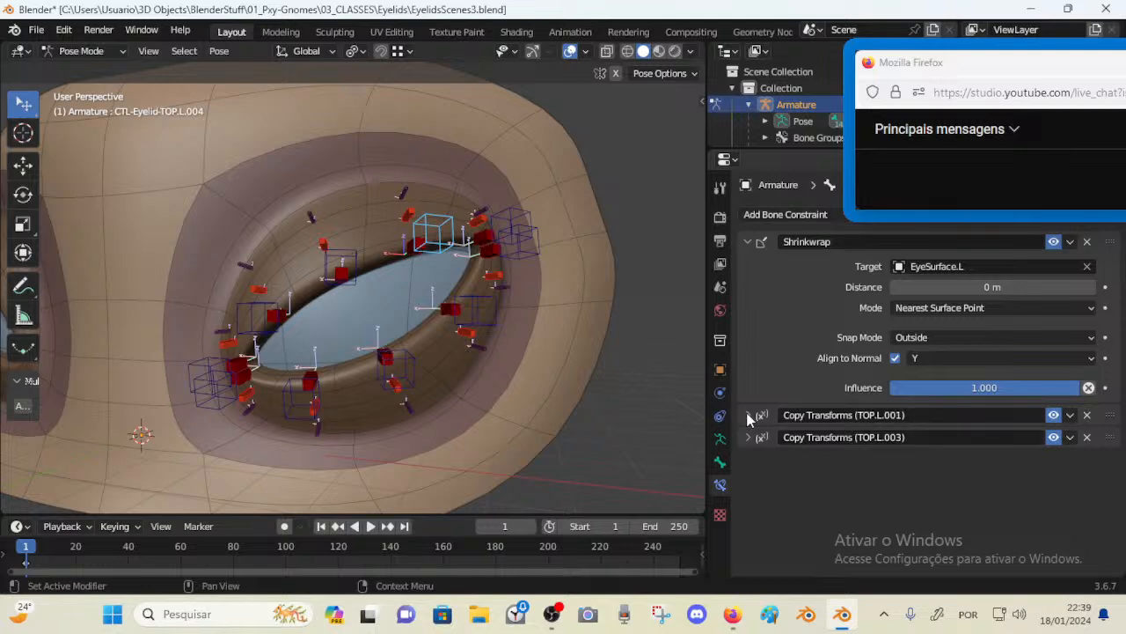
Rename the first copied constraint on TOP.L.004 to Copy Transforms (TOP.L.002)
{"action": "left_click", "coordinate": [894, 417]}
{"action": "left_click", "coordinate": [897, 417]}
{"action": "key", "text": "Delete"}
{"action": "type", "text": "2"}
{"action": "key", "text": "Return"}
Rename the second copied constraint on TOP.L.004 to Copy Transforms (TOP.L.005)
{"action": "left_click", "coordinate": [325, 260]}
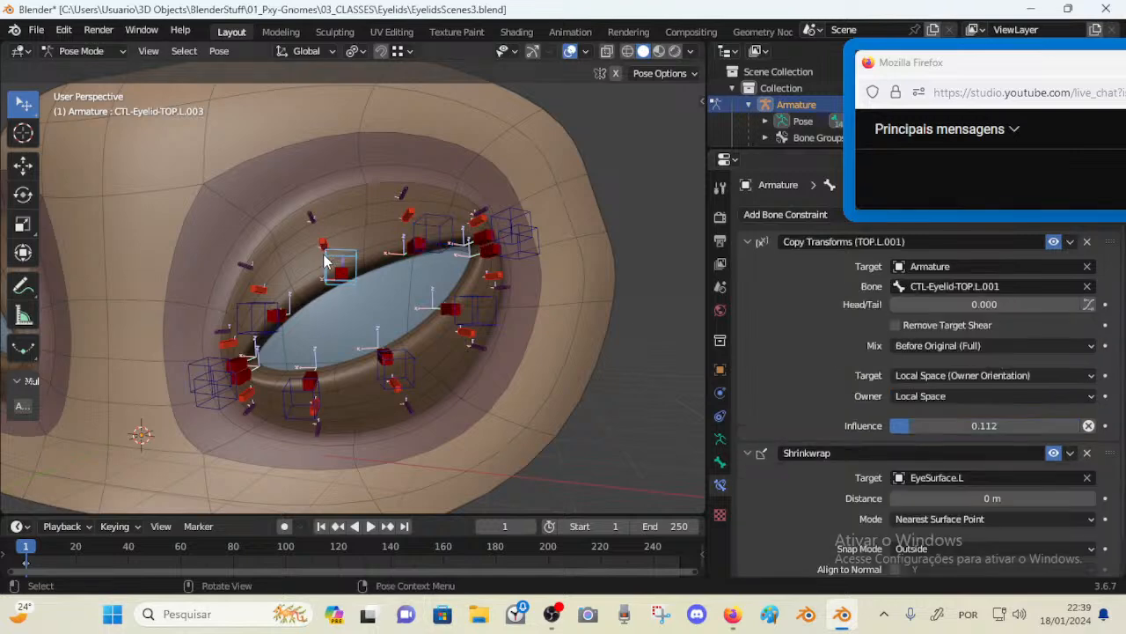
{"action": "left_click", "coordinate": [431, 231]}
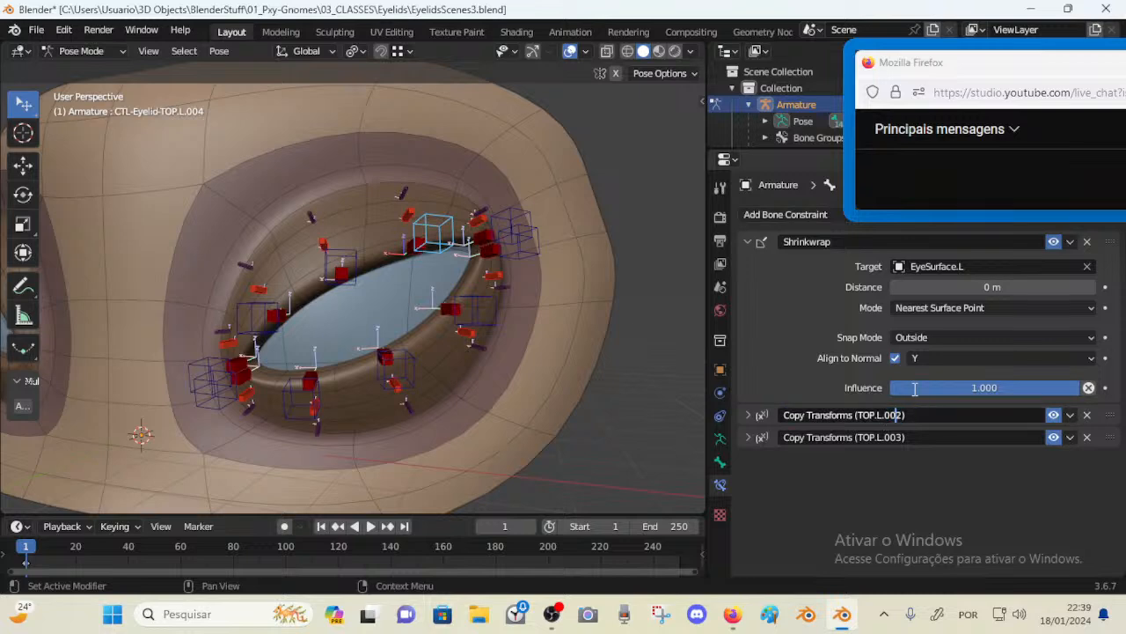
{"action": "type", "text": "5"}
{"action": "key", "text": "Return"}
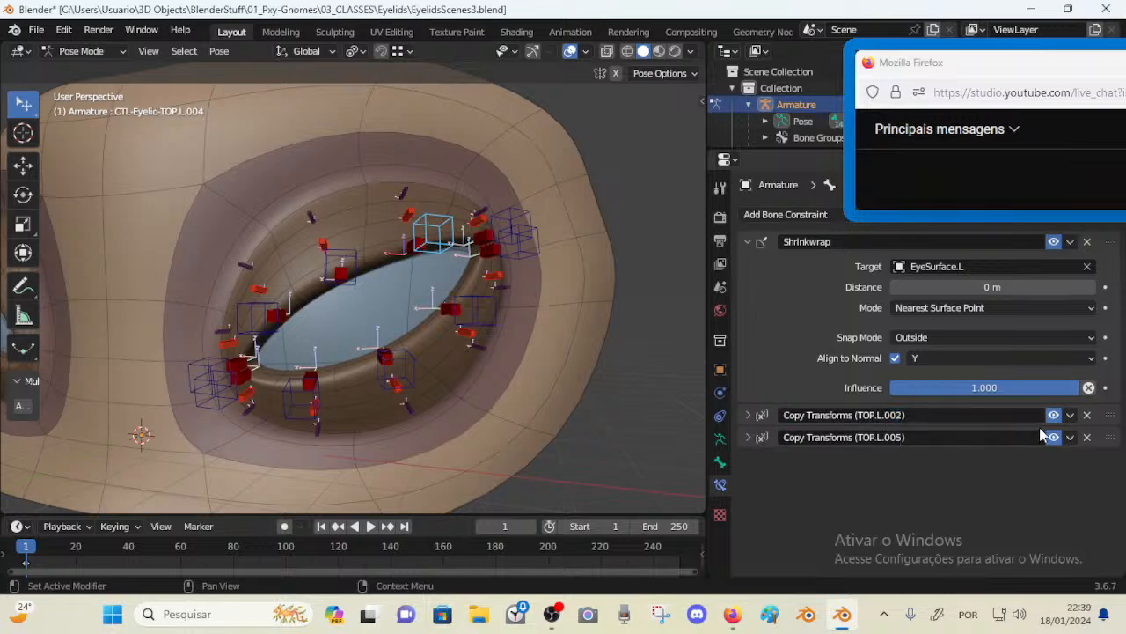
Rename the first copied constraint to Copy Transforms (TOP.L.003) and move Shrinkwrap to the bottom of the stack
{"action": "left_click", "coordinate": [892, 417]}
{"action": "left_click", "coordinate": [895, 417]}
{"action": "left_click", "coordinate": [896, 417]}
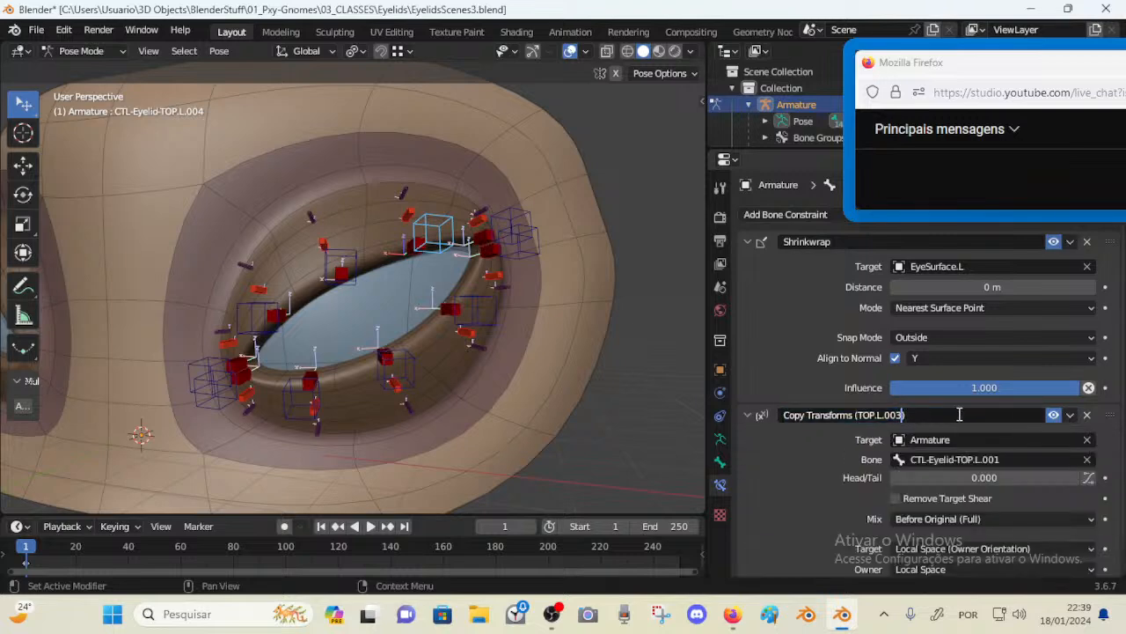
{"action": "key", "text": "Return"}
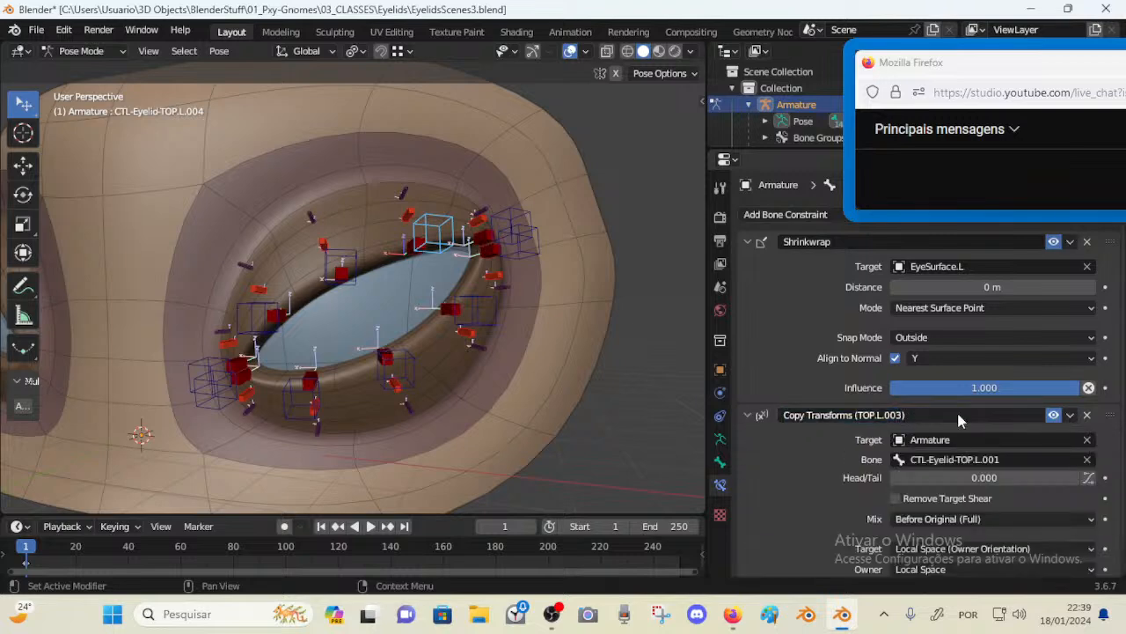
{"action": "key", "text": "a"}
{"action": "left_click_drag", "start_coordinate": [1109, 243], "coordinate": [1101, 290]}
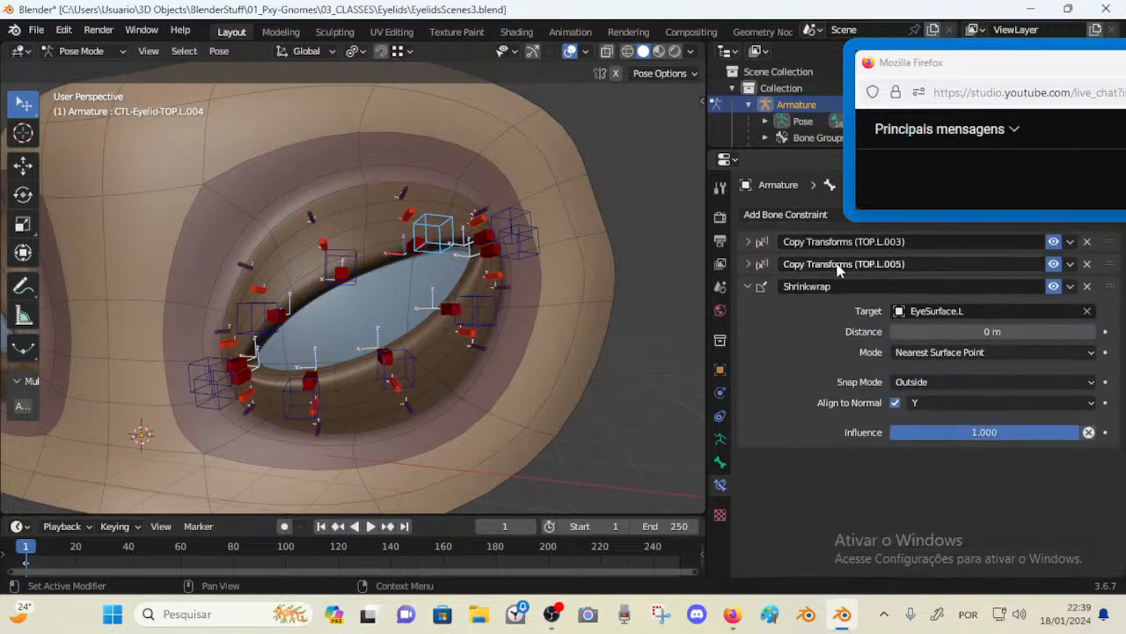
Compare constraints on the TOP.L.002, TOP.L.003 and TOP.L.004 controls, collapsing their panels, and save the file
{"action": "left_click", "coordinate": [341, 267]}
{"action": "left_click", "coordinate": [252, 317]}
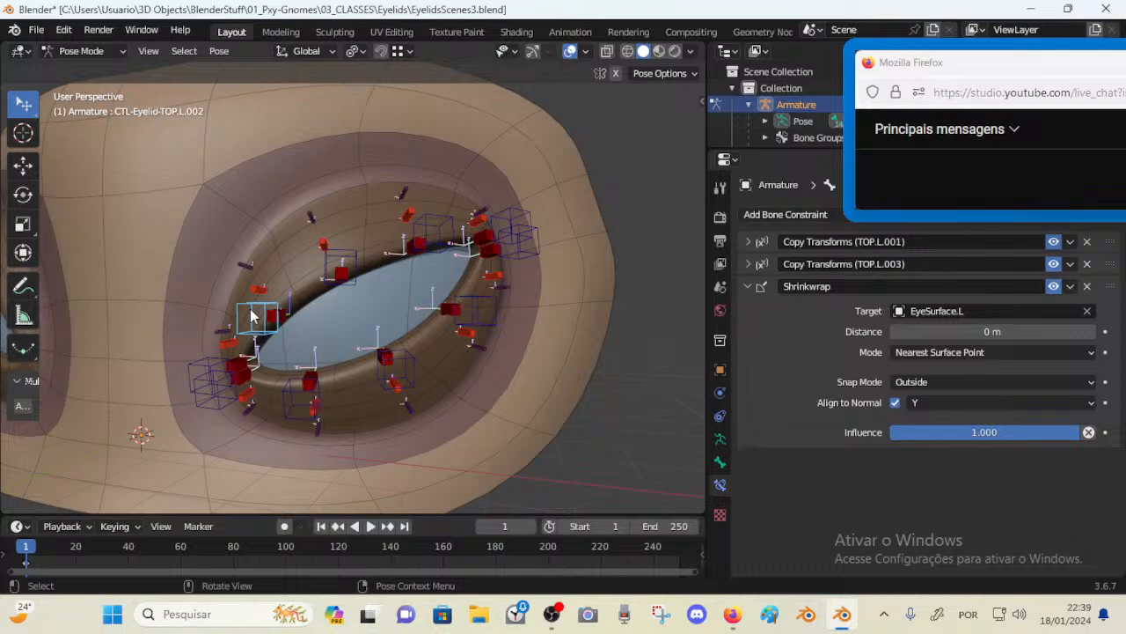
{"action": "left_click", "coordinate": [326, 264]}
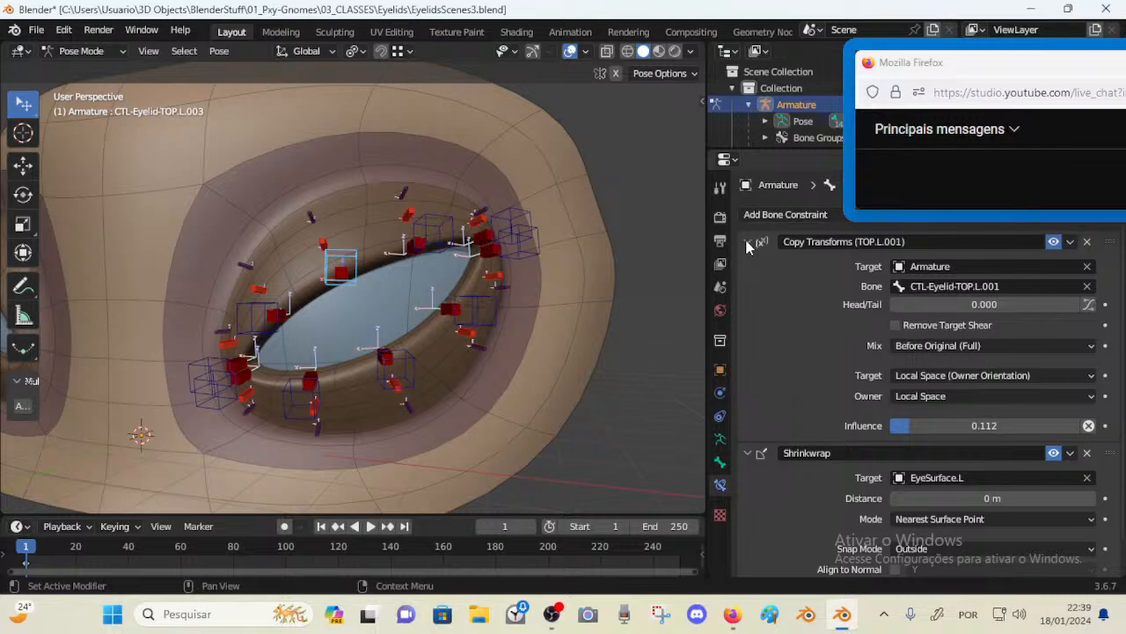
{"action": "scroll", "coordinate": [799, 492], "scroll_direction": "down", "scroll_amount": 1}
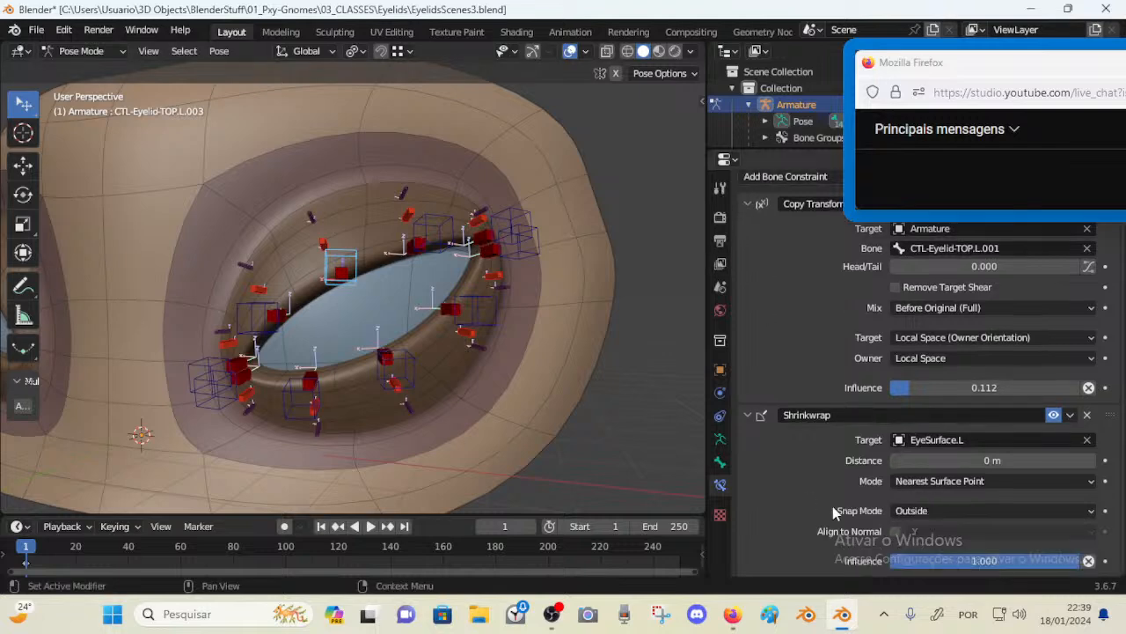
{"action": "scroll", "coordinate": [768, 291], "scroll_direction": "up", "scroll_amount": 1}
{"action": "left_click_drag", "start_coordinate": [751, 244], "coordinate": [750, 265]}
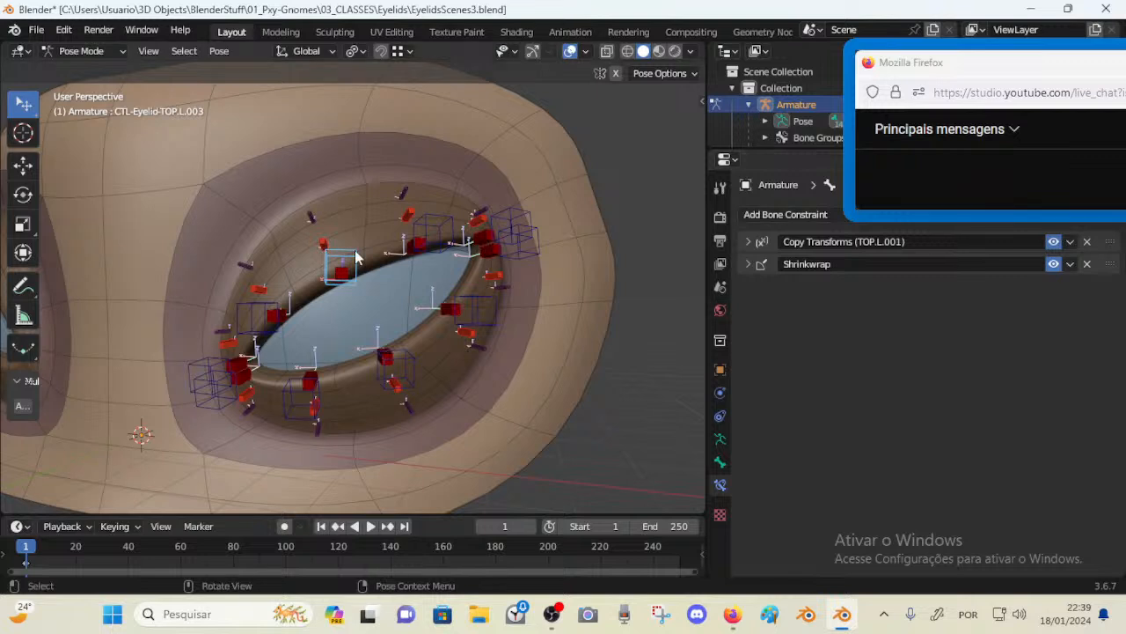
{"action": "left_click", "coordinate": [266, 318]}
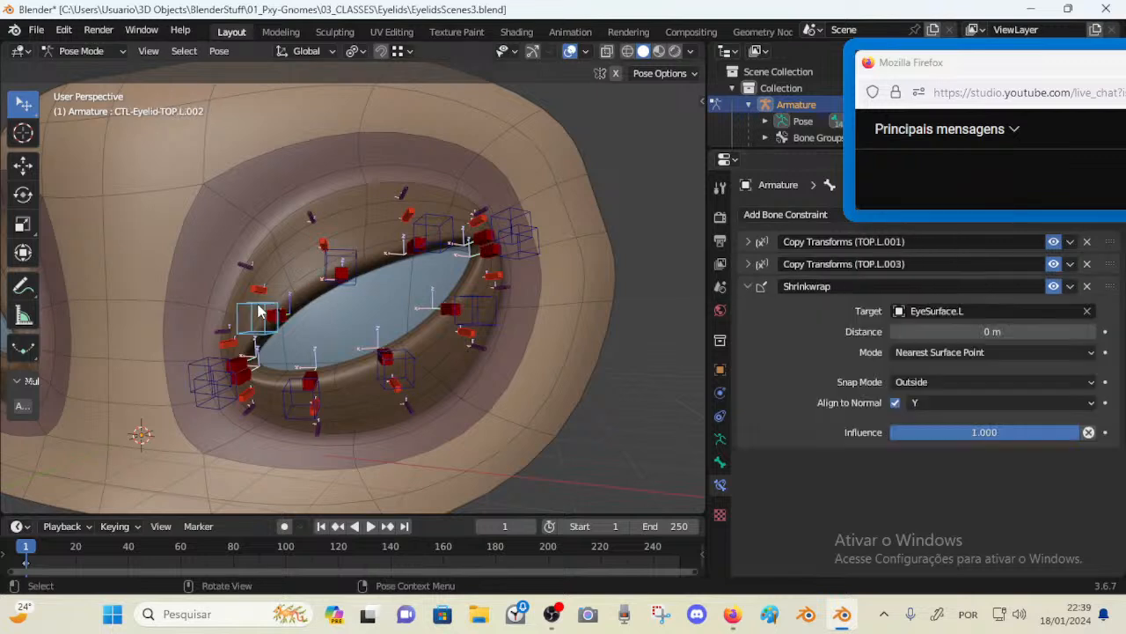
{"action": "left_click", "coordinate": [748, 287]}
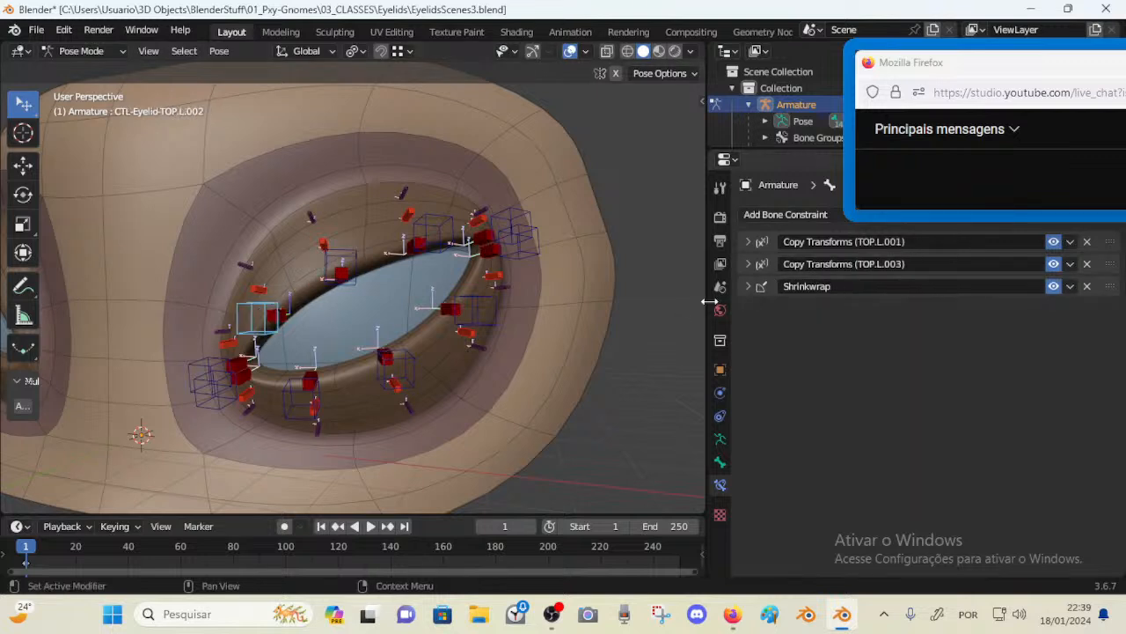
{"action": "left_click", "coordinate": [436, 232]}
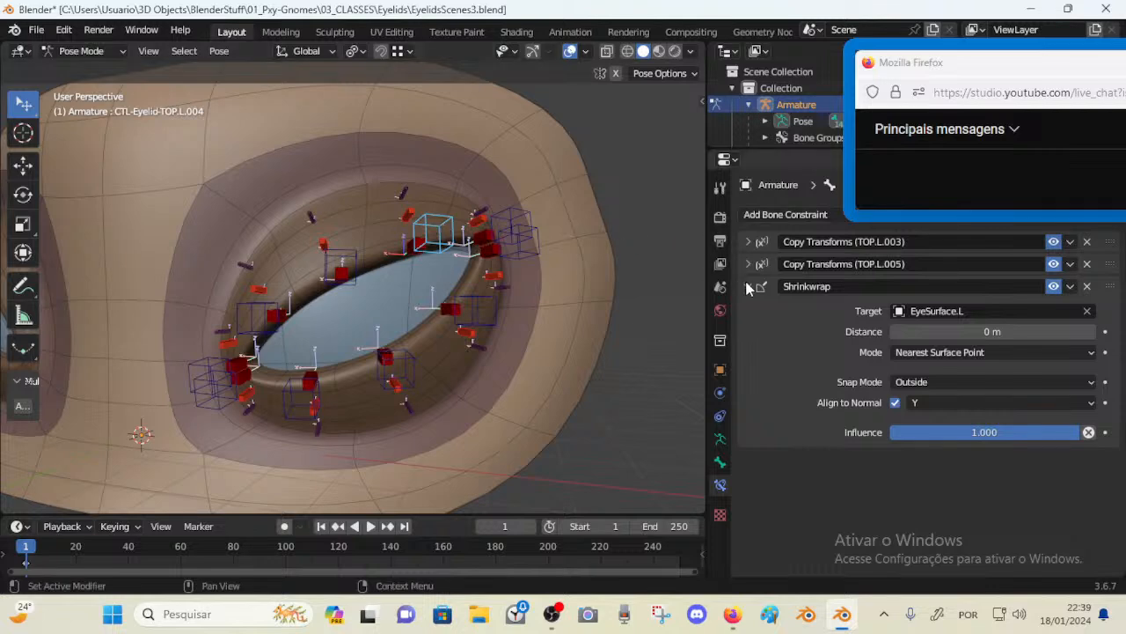
{"action": "left_click", "coordinate": [748, 286]}
{"action": "left_click", "coordinate": [510, 229]}
{"action": "left_click", "coordinate": [748, 242]}
{"action": "left_click", "coordinate": [435, 226]}
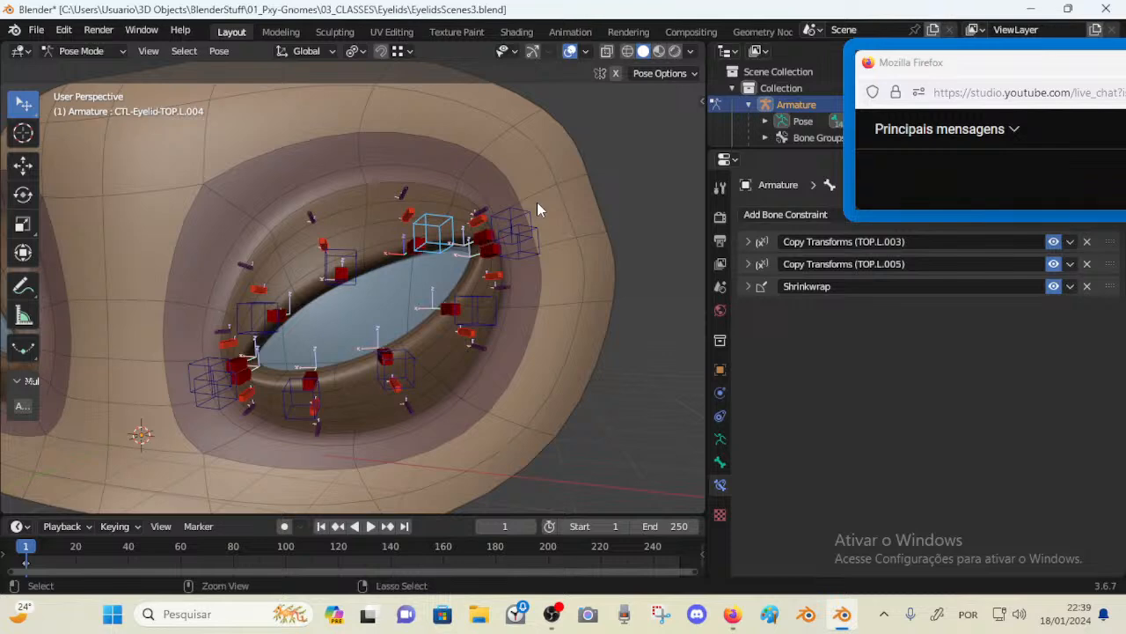
{"action": "key", "text": "ctrl+s"}
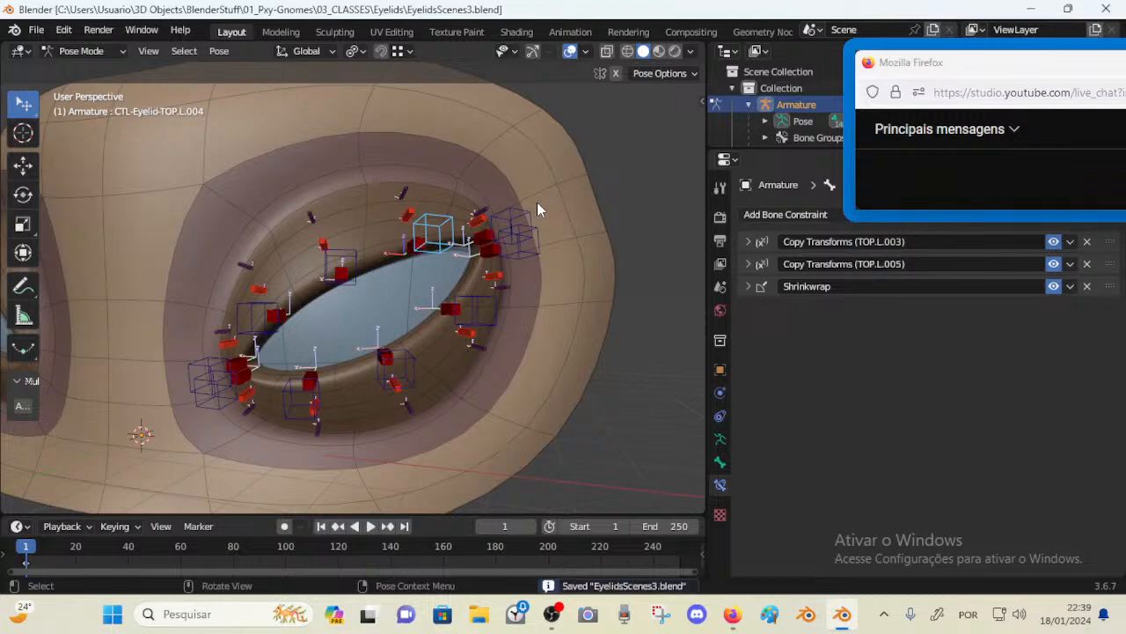
Set the first Copy Transforms constraint of TOP.L.004 to target bone CTL-Eyelid-TOP.L.003, copying the name from that control
{"action": "left_click", "coordinate": [748, 241]}
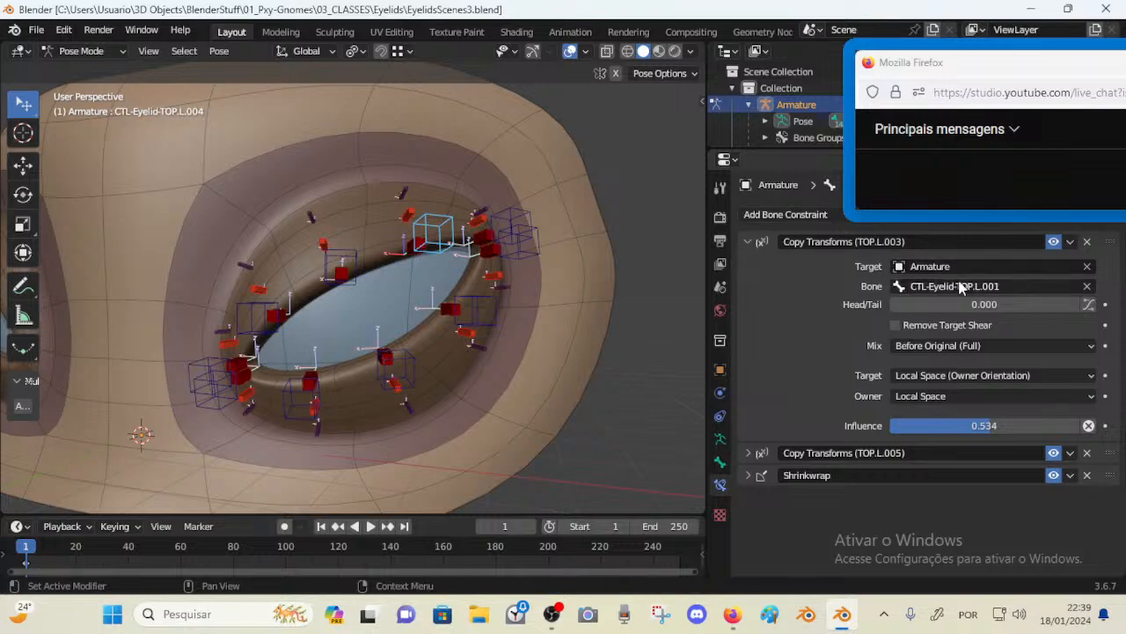
{"action": "left_click", "coordinate": [355, 251]}
{"action": "key", "text": "F2"}
{"action": "key", "text": "ctrl+c"}
{"action": "key", "text": "Escape"}
{"action": "left_click", "coordinate": [443, 229]}
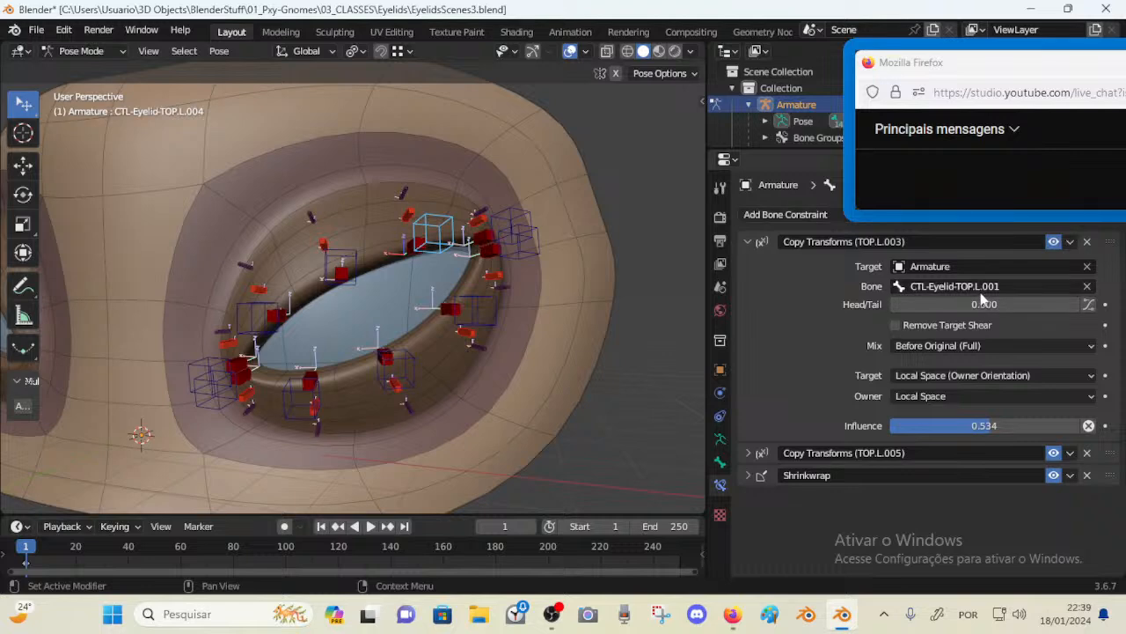
{"action": "left_click", "coordinate": [980, 293]}
{"action": "key", "text": "ctrl+v"}
{"action": "key", "text": "Return"}
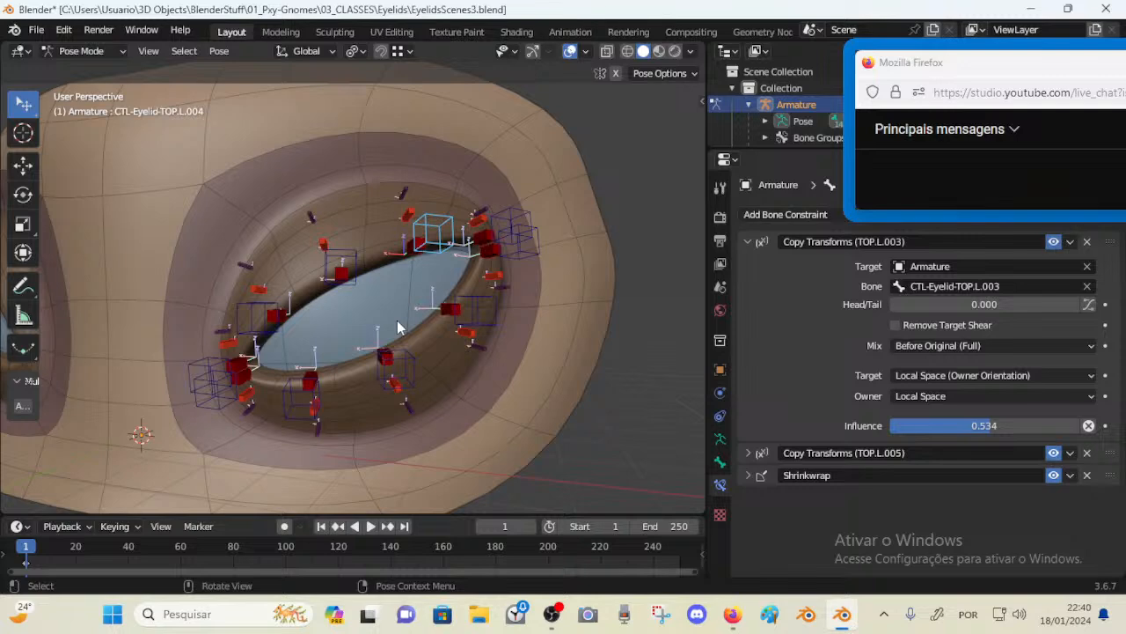
Paste the 0.448 influence from TOP.L.002's second Copy Transforms constraint into TOP.L.004's first Copy Transforms constraint
{"action": "left_click", "coordinate": [257, 317]}
{"action": "left_click", "coordinate": [748, 264]}
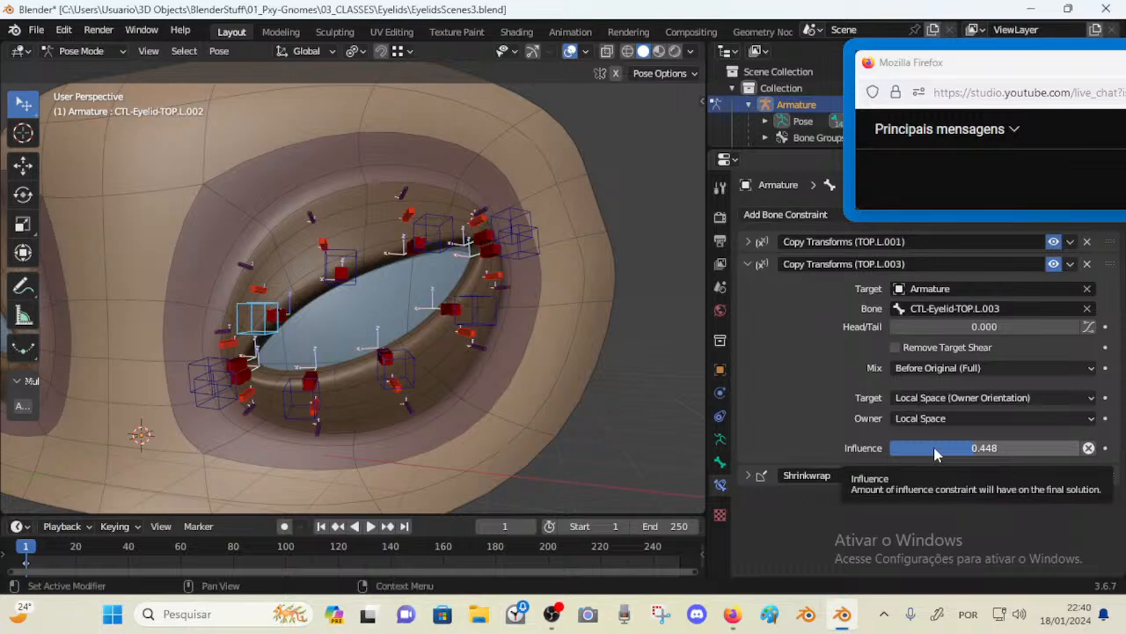
{"action": "left_click", "coordinate": [454, 229]}
{"action": "key", "text": "ctrl+v"}
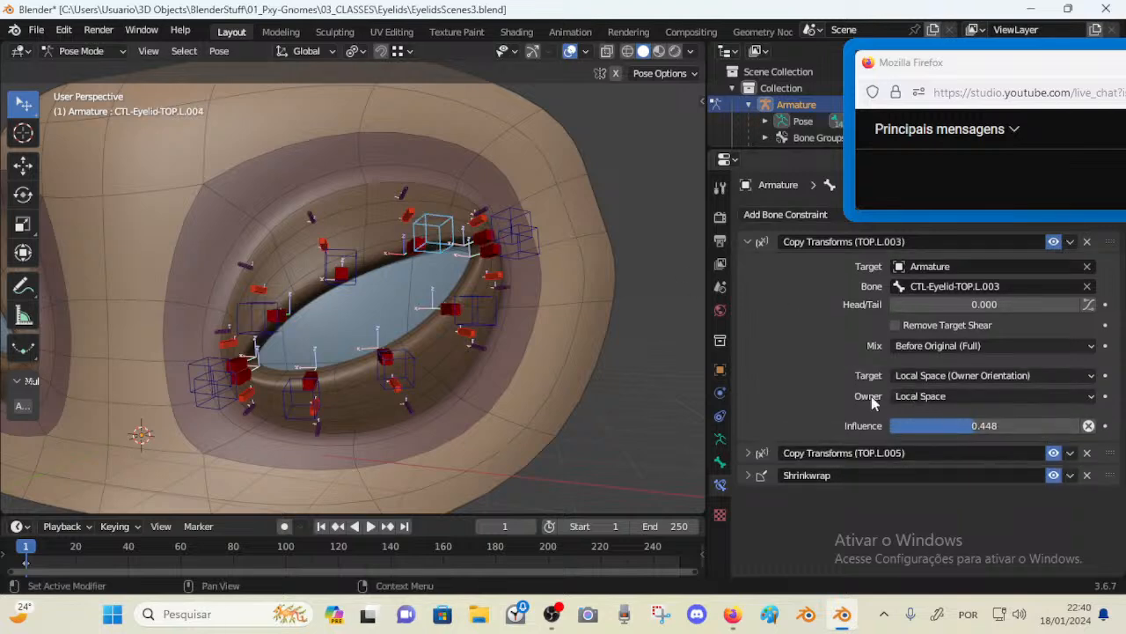
Set the influence of TOP.L.004's first Copy Transforms constraint to 0.366 and save the file
{"action": "left_click_drag", "start_coordinate": [348, 253], "coordinate": [359, 224]}
{"action": "left_click", "coordinate": [444, 200]}
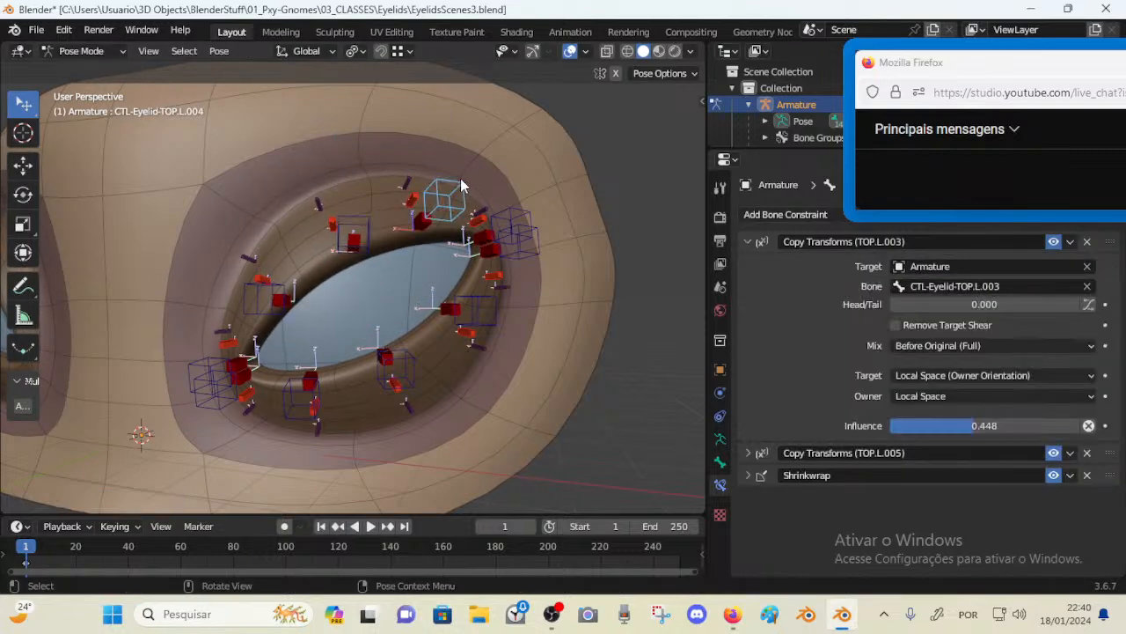
{"action": "mouse_move", "coordinate": [954, 426]}
{"action": "left_mouse_down"}
{"action": "mouse_move", "coordinate": [972, 426]}
{"action": "mouse_move", "coordinate": [960, 429]}
{"action": "left_mouse_up"}
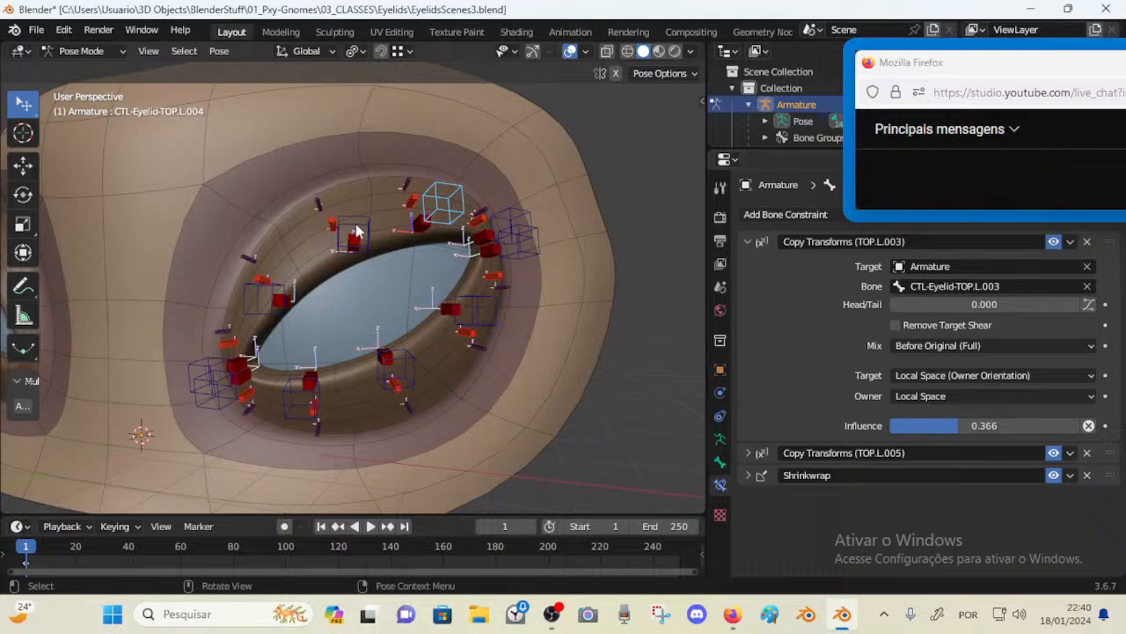
{"action": "left_click_drag", "start_coordinate": [354, 234], "coordinate": [344, 272]}
{"action": "left_click", "coordinate": [443, 220]}
{"action": "key", "text": "ctrl+s"}
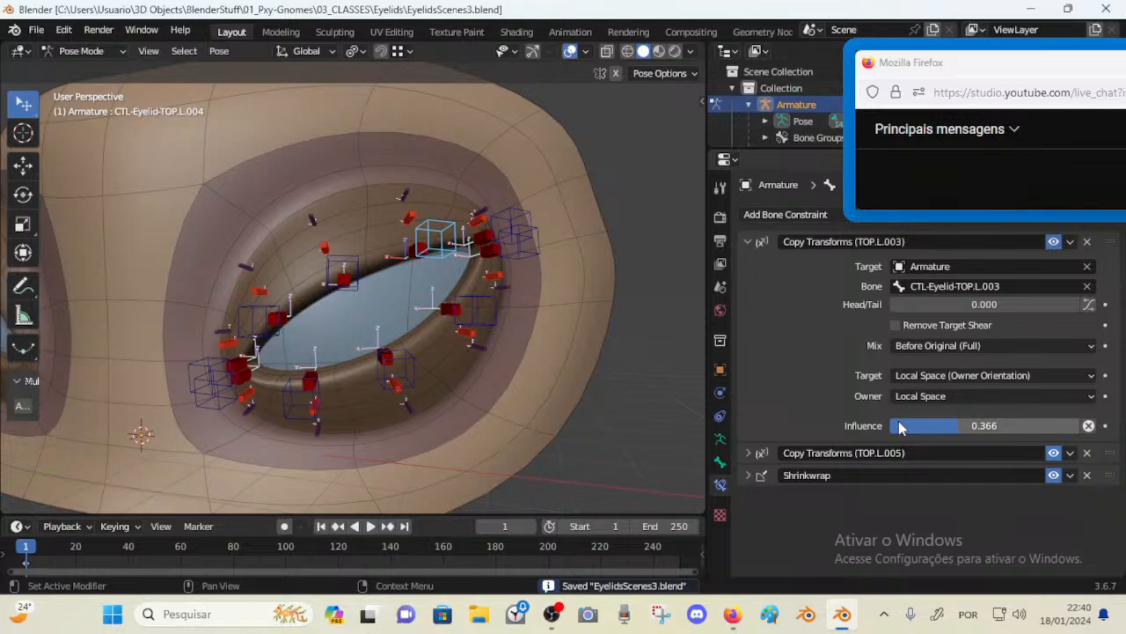
Inspect the Copy Transforms constraints on the TOP.L.004 and TOP.L.005 controls
{"action": "left_click", "coordinate": [748, 452]}
{"action": "scroll", "coordinate": [929, 427], "scroll_direction": "down", "scroll_amount": 3}
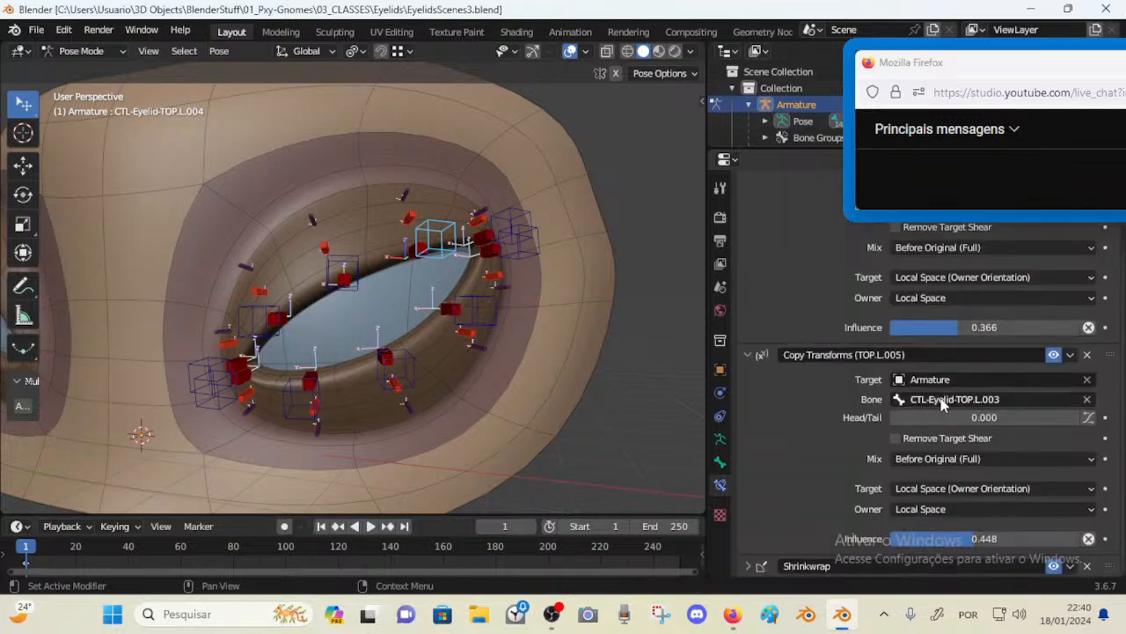
{"action": "scroll", "coordinate": [942, 401], "scroll_direction": "up", "scroll_amount": 3}
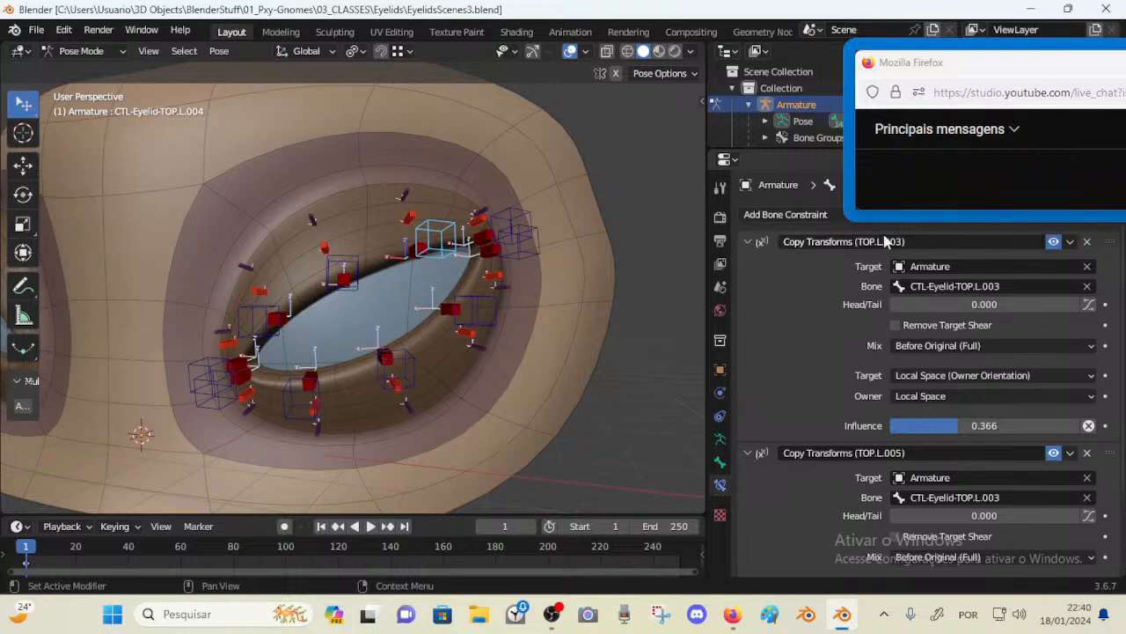
{"action": "left_click", "coordinate": [528, 235]}
{"action": "left_click", "coordinate": [448, 224]}
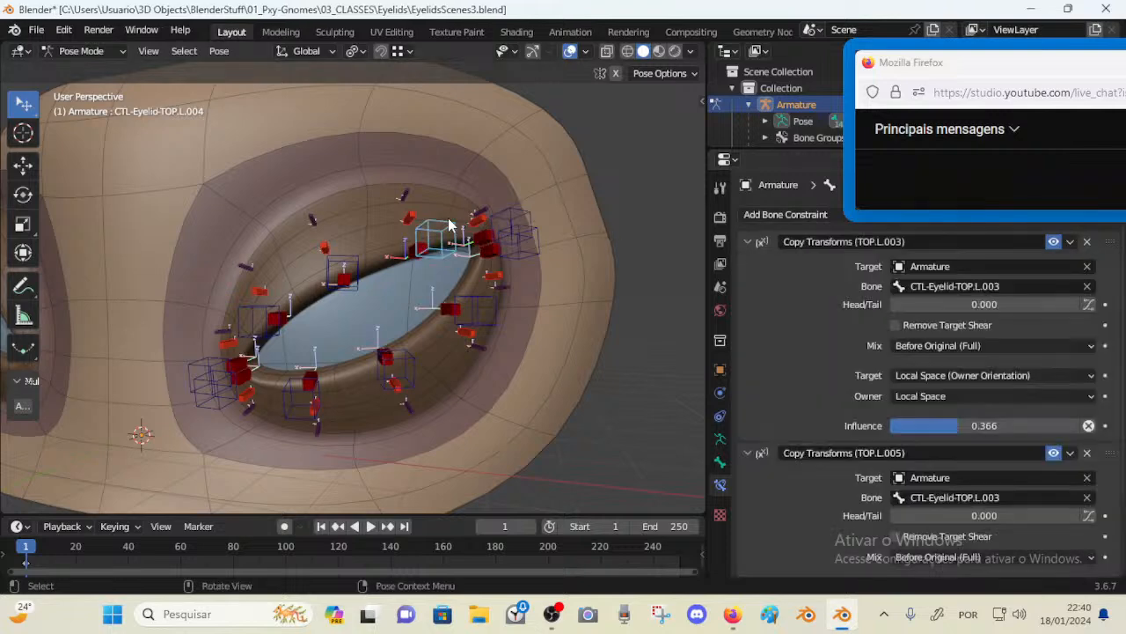
{"action": "left_click", "coordinate": [512, 213]}
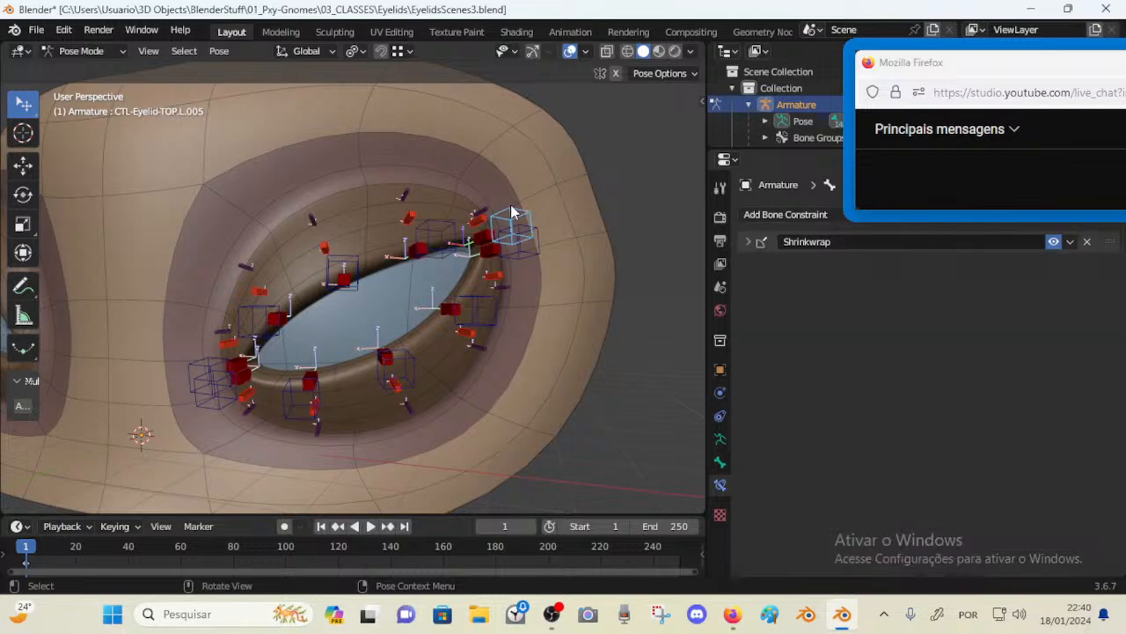
{"action": "left_click", "coordinate": [464, 220]}
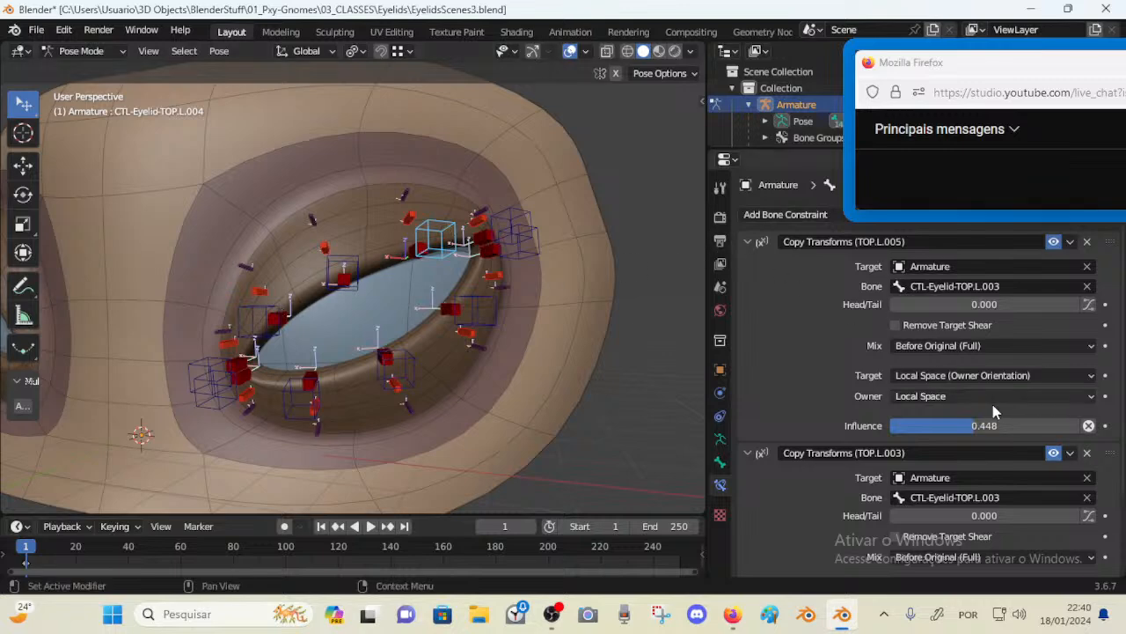
{"action": "scroll", "coordinate": [880, 396], "scroll_direction": "down", "scroll_amount": 3}
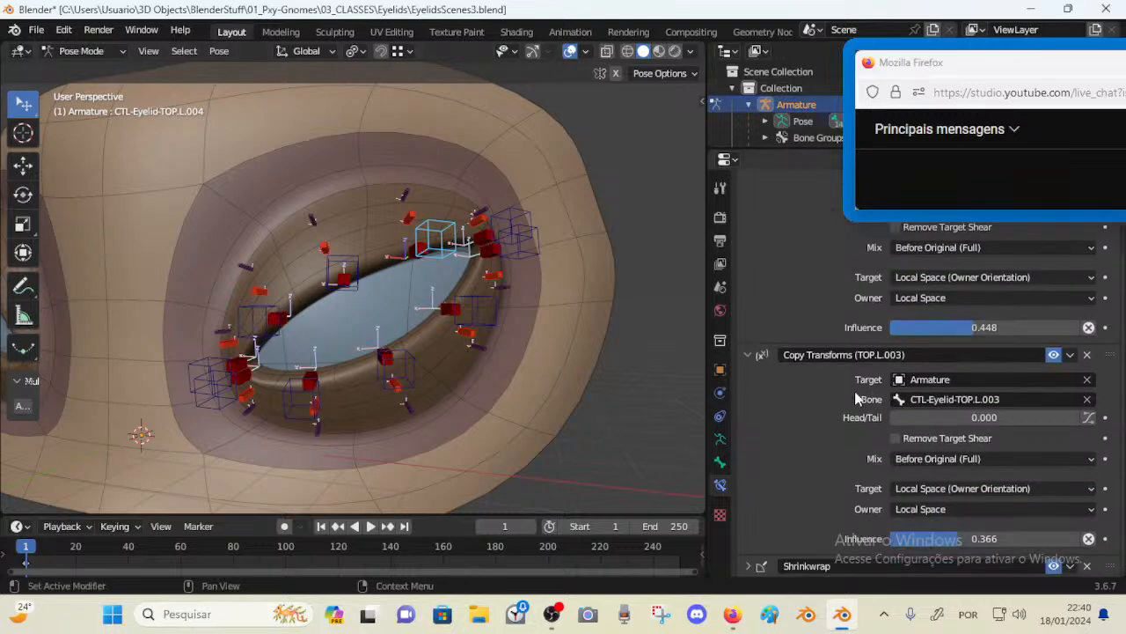
{"action": "scroll", "coordinate": [849, 413], "scroll_direction": "up", "scroll_amount": 3}
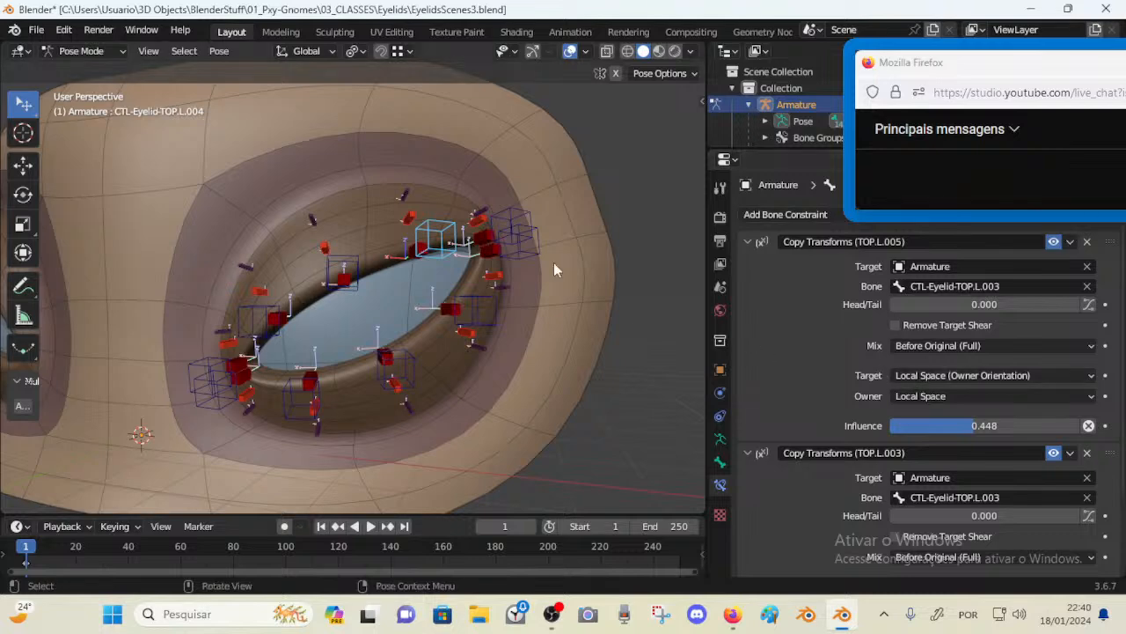
{"action": "left_click", "coordinate": [528, 231]}
{"action": "left_click", "coordinate": [430, 237]}
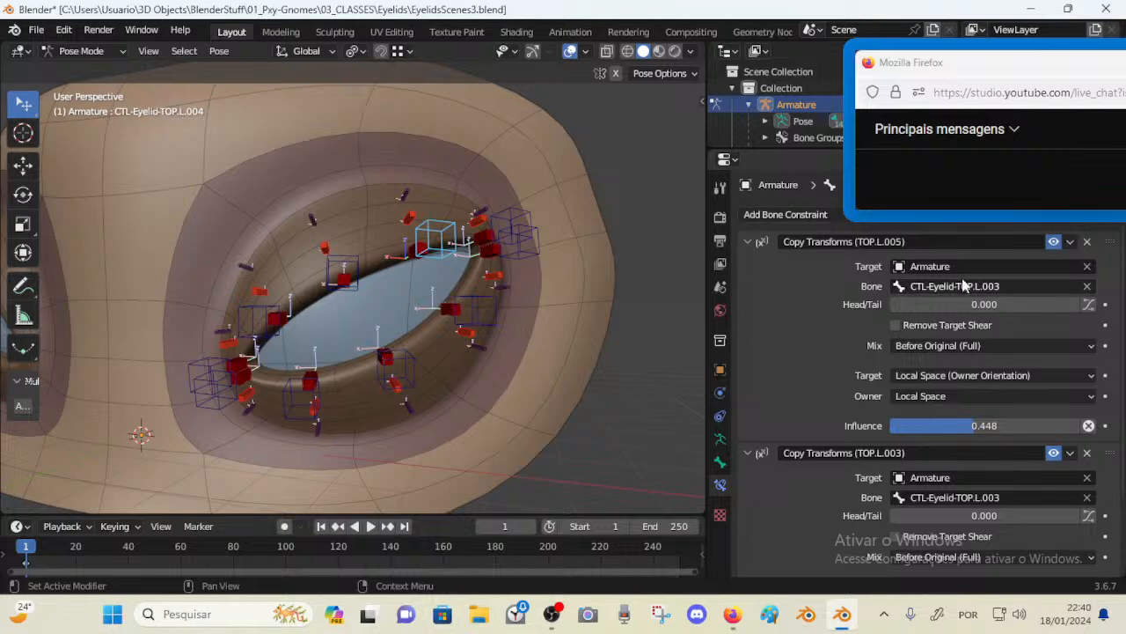
Move and rotate the TOP.L.005 control to test how the top eyelid follows
{"action": "left_click", "coordinate": [523, 210]}
{"action": "key", "text": "g"}
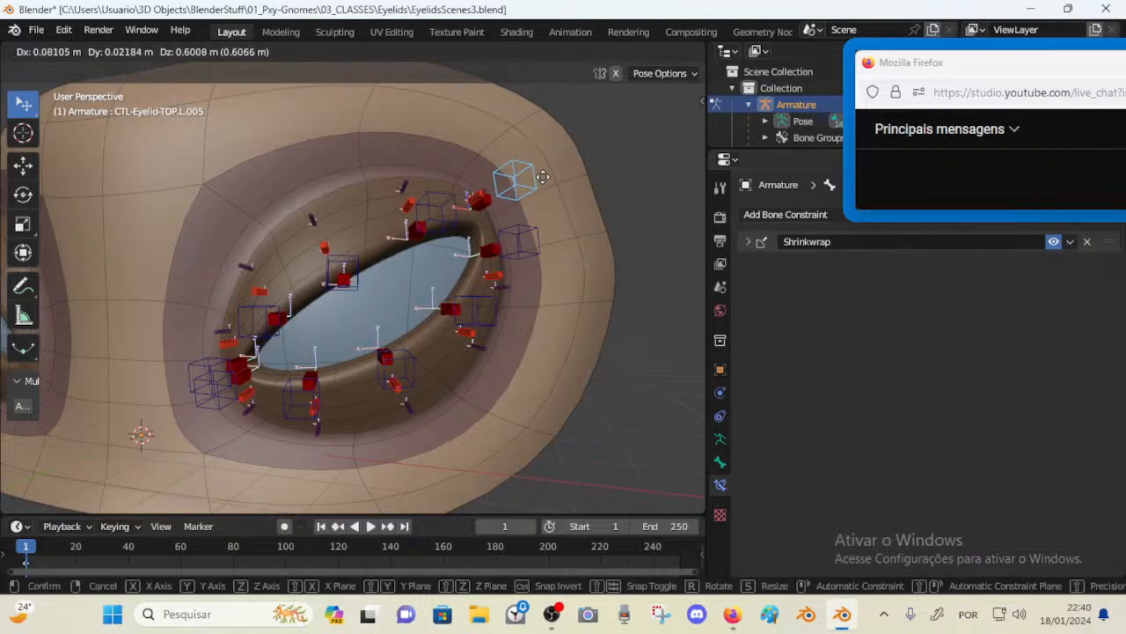
{"action": "left_click", "coordinate": [520, 252]}
{"action": "key", "text": "r"}
{"action": "left_click", "coordinate": [535, 257]}
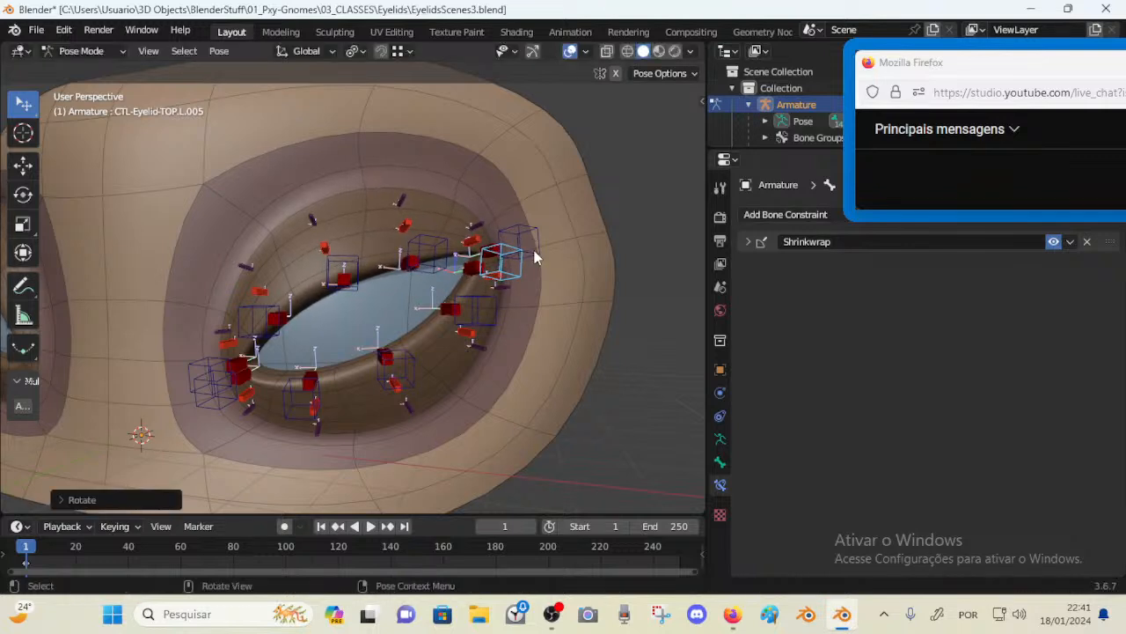
{"action": "key", "text": "g"}
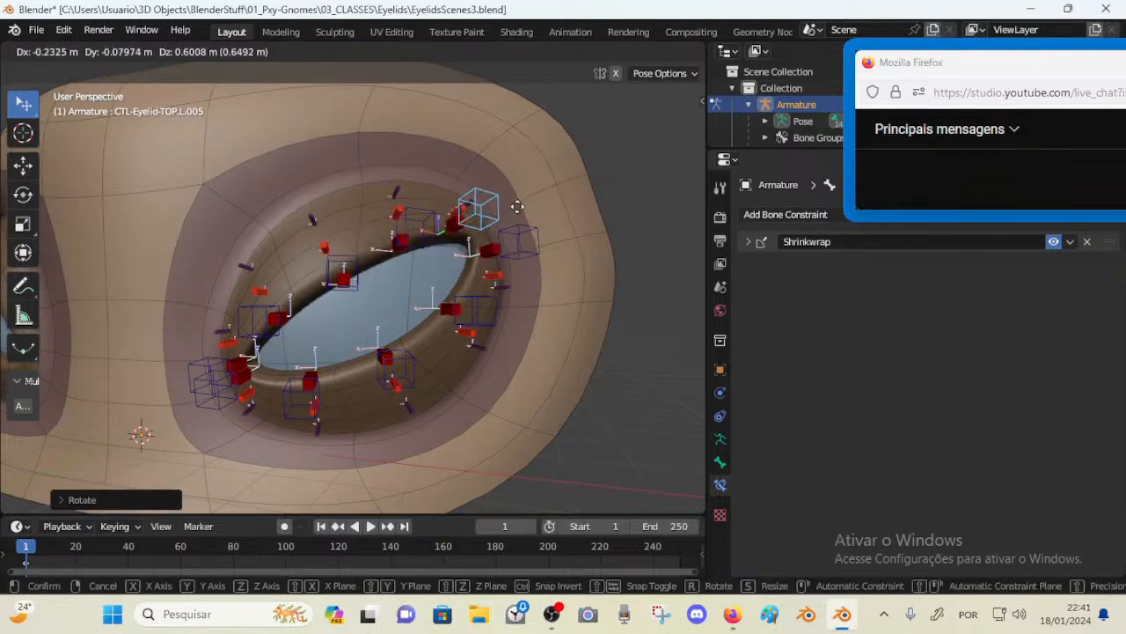
{"action": "left_click", "coordinate": [533, 292]}
{"action": "key", "text": "r"}
{"action": "left_click", "coordinate": [529, 180]}
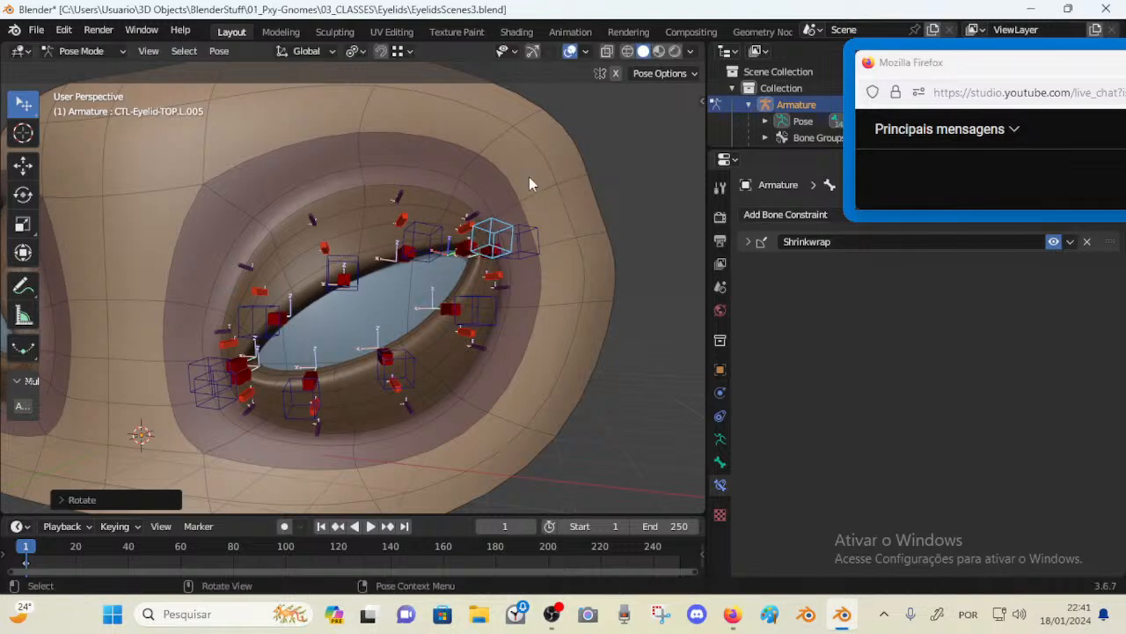
{"action": "key", "text": "g"}
{"action": "left_click", "coordinate": [513, 186]}
Set TOP.L.004's first Copy Transforms influence to 0.668 and test it by moving and rotating the TOP.L.005 control
{"action": "left_click", "coordinate": [420, 228]}
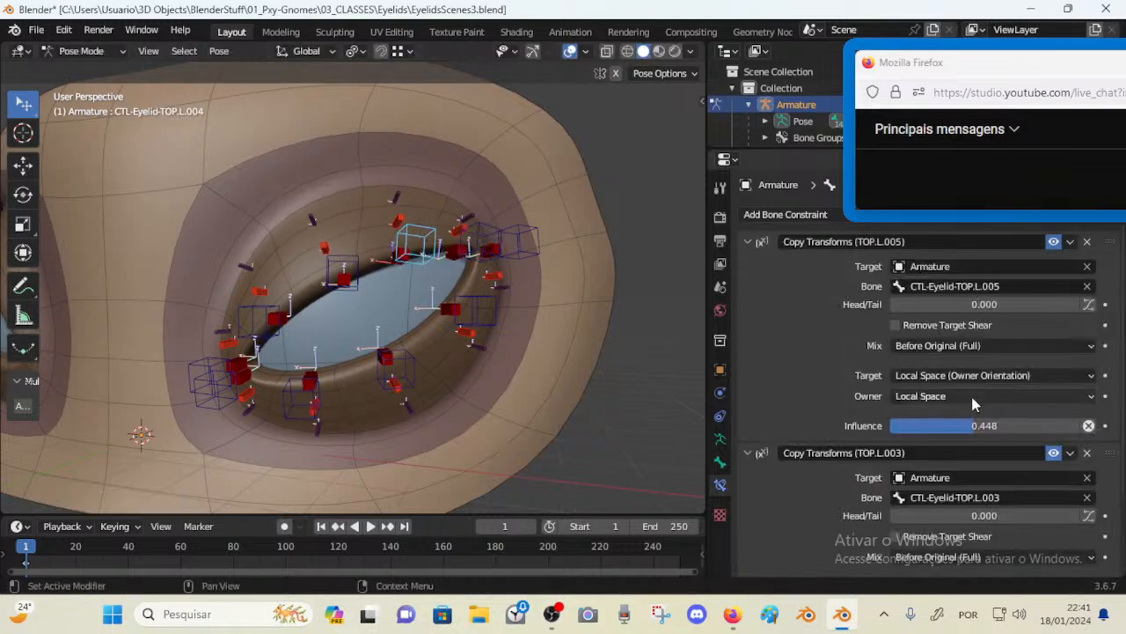
{"action": "left_click_drag", "start_coordinate": [973, 426], "coordinate": [1006, 426]}
{"action": "left_click", "coordinate": [484, 231]}
{"action": "key", "text": "g"}
{"action": "left_click", "coordinate": [497, 191]}
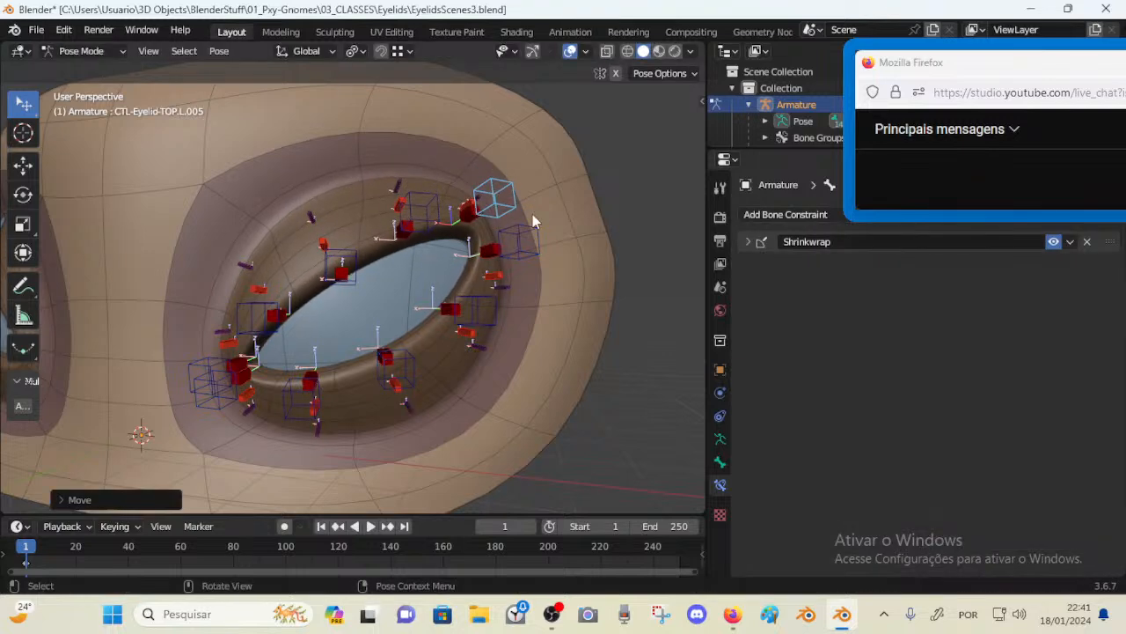
{"action": "key", "text": "r"}
{"action": "left_click", "coordinate": [514, 304]}
{"action": "key", "text": "g"}
{"action": "left_click", "coordinate": [513, 286]}
Test-move the TOP.L.004 and TOP.L.005 controls, then clear the location of all bones
{"action": "left_click", "coordinate": [449, 224]}
{"action": "key", "text": "g"}
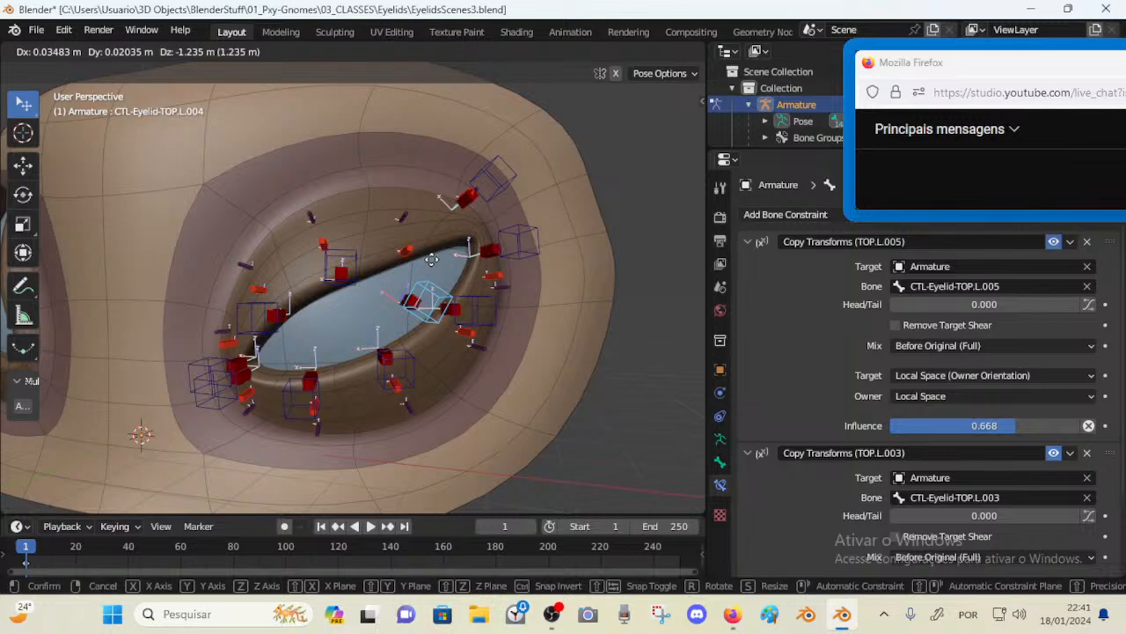
{"action": "left_click", "coordinate": [463, 274]}
{"action": "key", "text": "g"}
{"action": "left_click", "coordinate": [433, 232]}
{"action": "left_click", "coordinate": [498, 182]}
{"action": "key", "text": "g"}
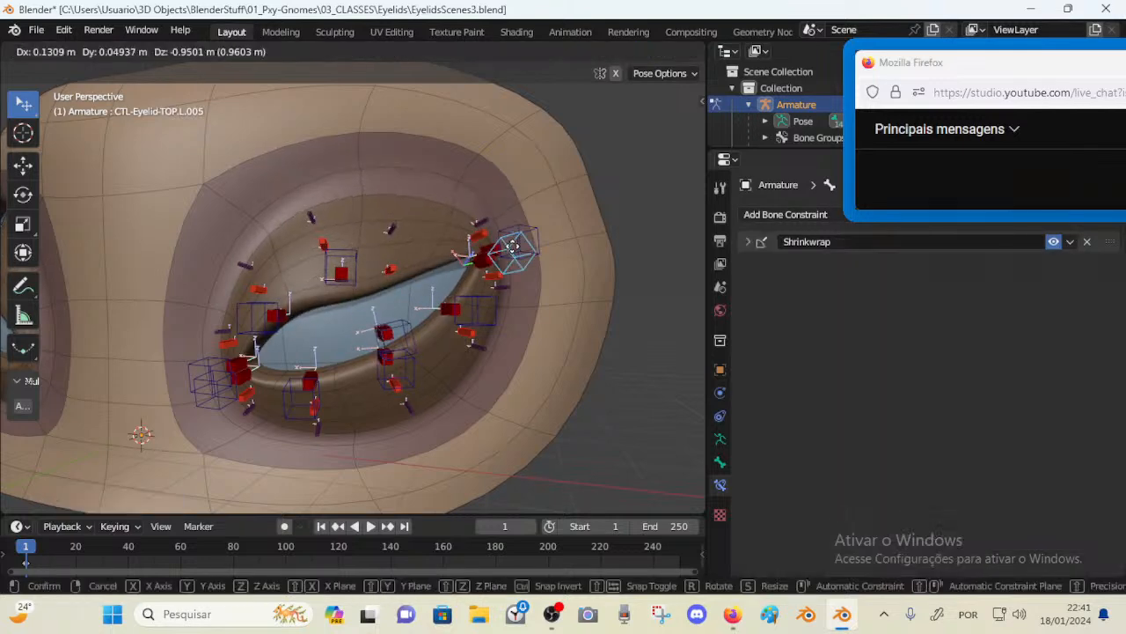
{"action": "left_click", "coordinate": [496, 208]}
{"action": "left_click", "coordinate": [395, 307]}
{"action": "key", "text": "g"}
{"action": "right_click", "coordinate": [405, 301]}
{"action": "left_click", "coordinate": [401, 299]}
{"action": "key", "text": "g"}
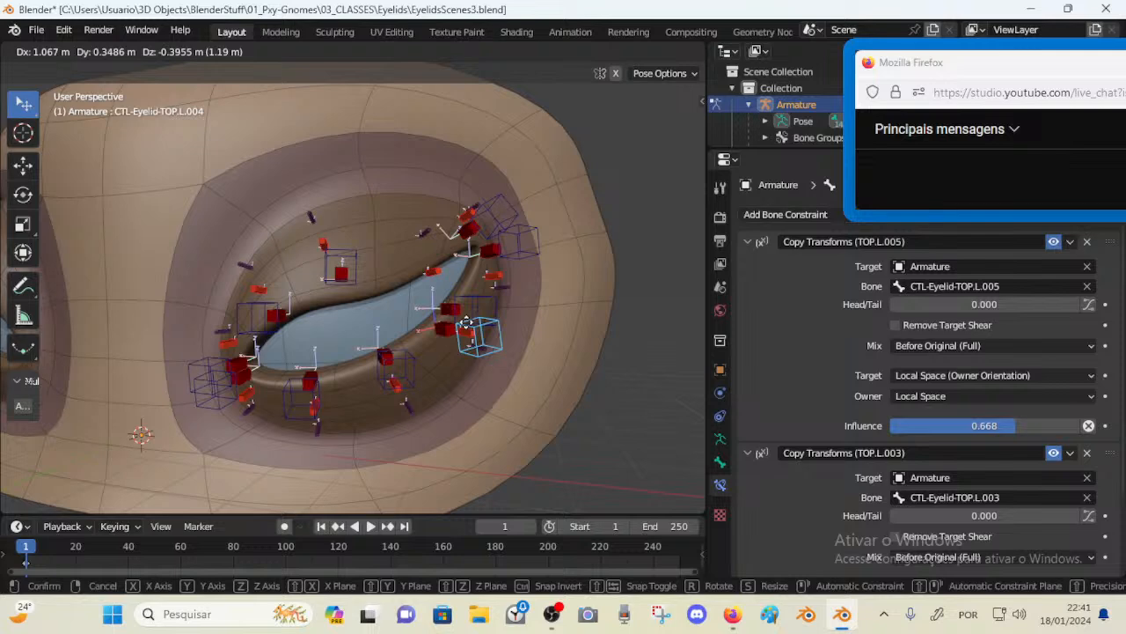
{"action": "left_click_drag", "start_coordinate": [441, 324], "coordinate": [501, 331]}
{"action": "key", "text": "a"}
{"action": "key", "text": "alt+g"}
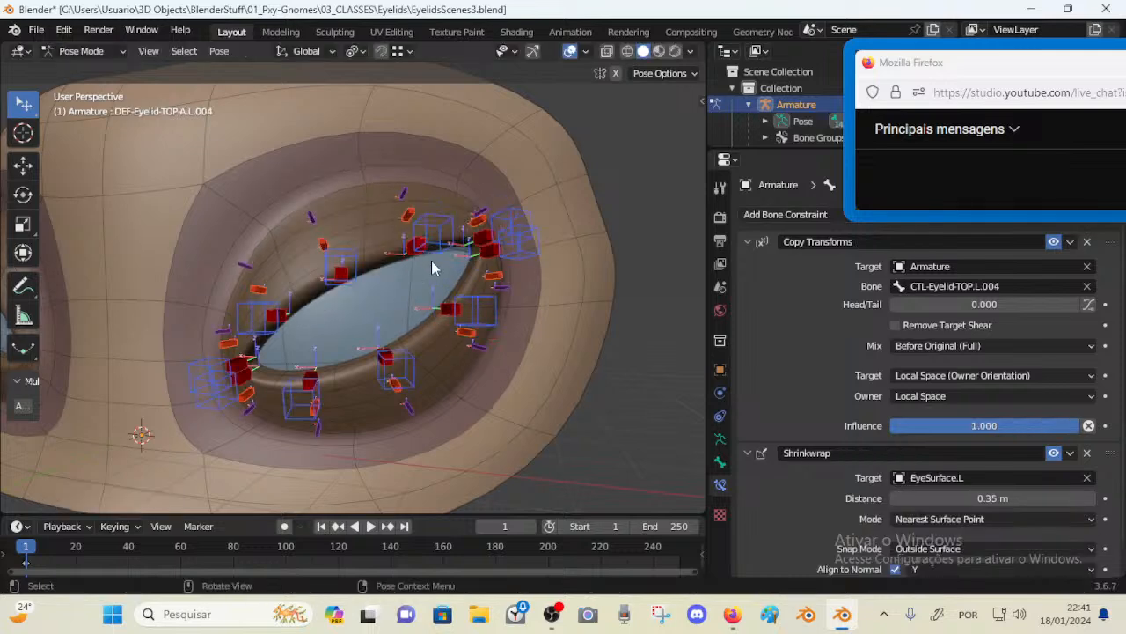
Set TOP.L.004's first Copy Transforms influence to 0.732, test-move the control, and save the file
{"action": "left_click", "coordinate": [439, 241]}
{"action": "key", "text": "g"}
{"action": "left_click", "coordinate": [449, 285]}
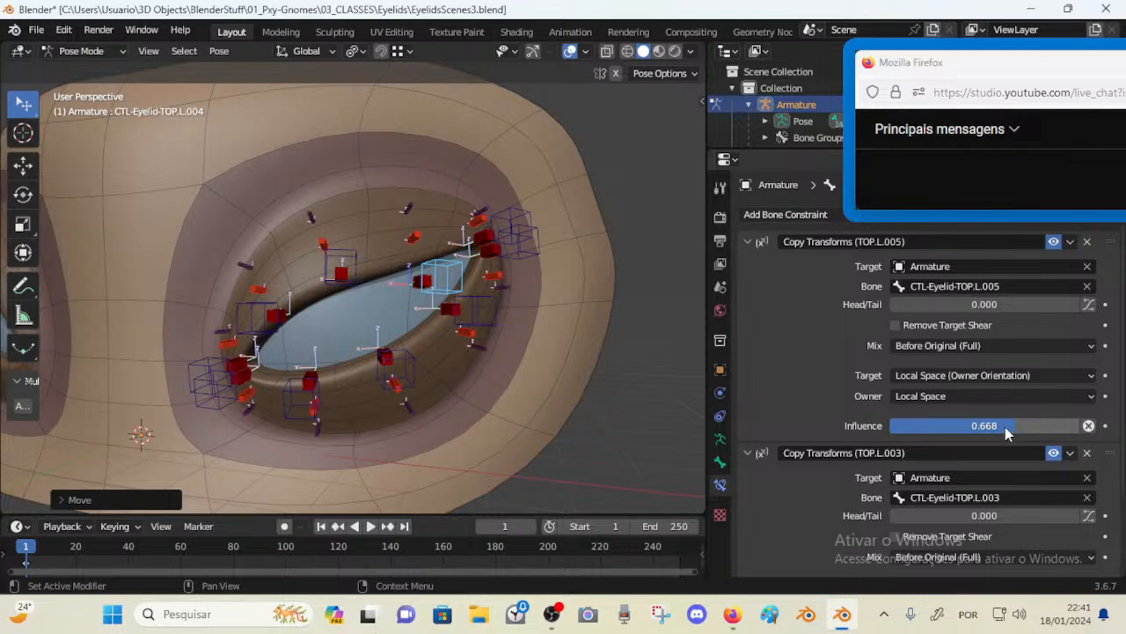
{"action": "mouse_move", "coordinate": [1005, 427]}
{"action": "left_mouse_down"}
{"action": "mouse_move", "coordinate": [1039, 427]}
{"action": "mouse_move", "coordinate": [1021, 426]}
{"action": "left_mouse_up"}
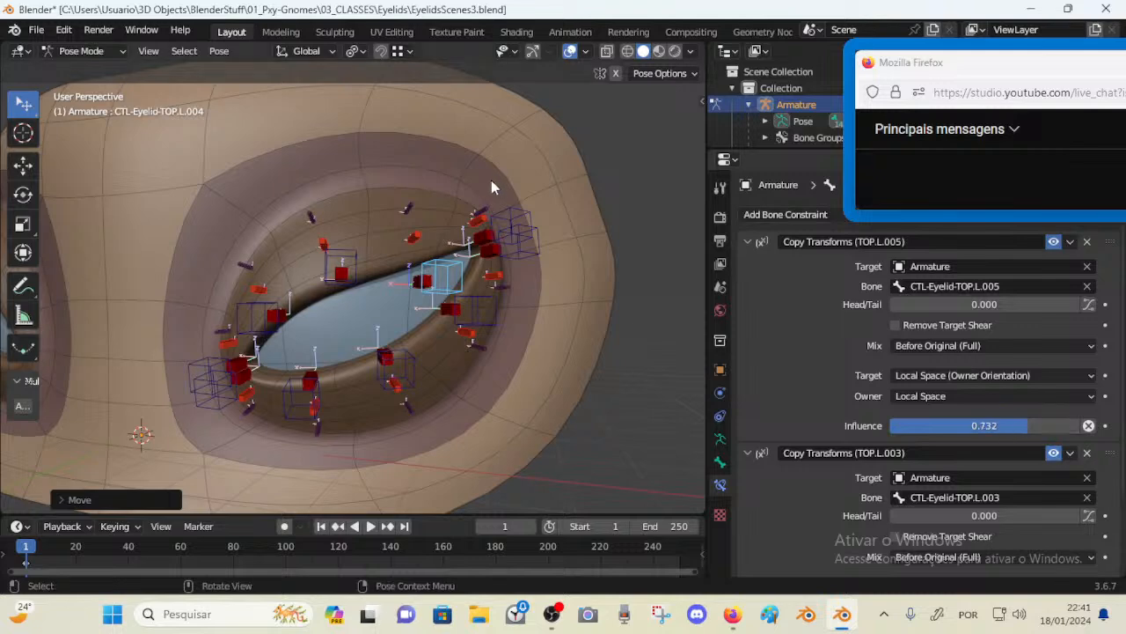
{"action": "left_click", "coordinate": [514, 203]}
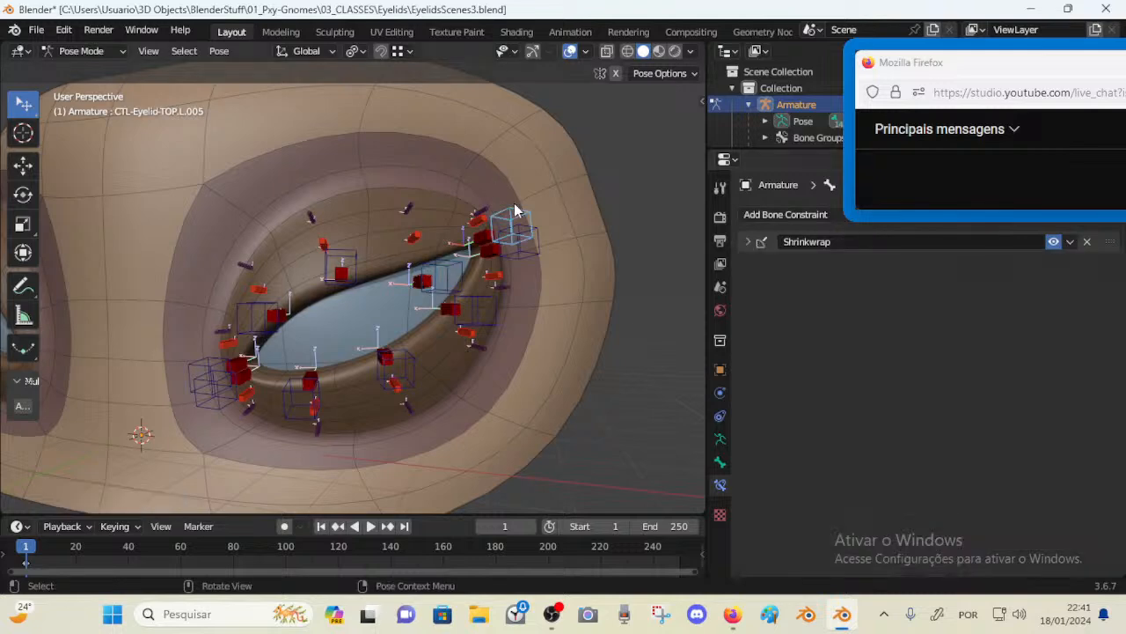
{"action": "left_click", "coordinate": [438, 280]}
{"action": "key", "text": "g"}
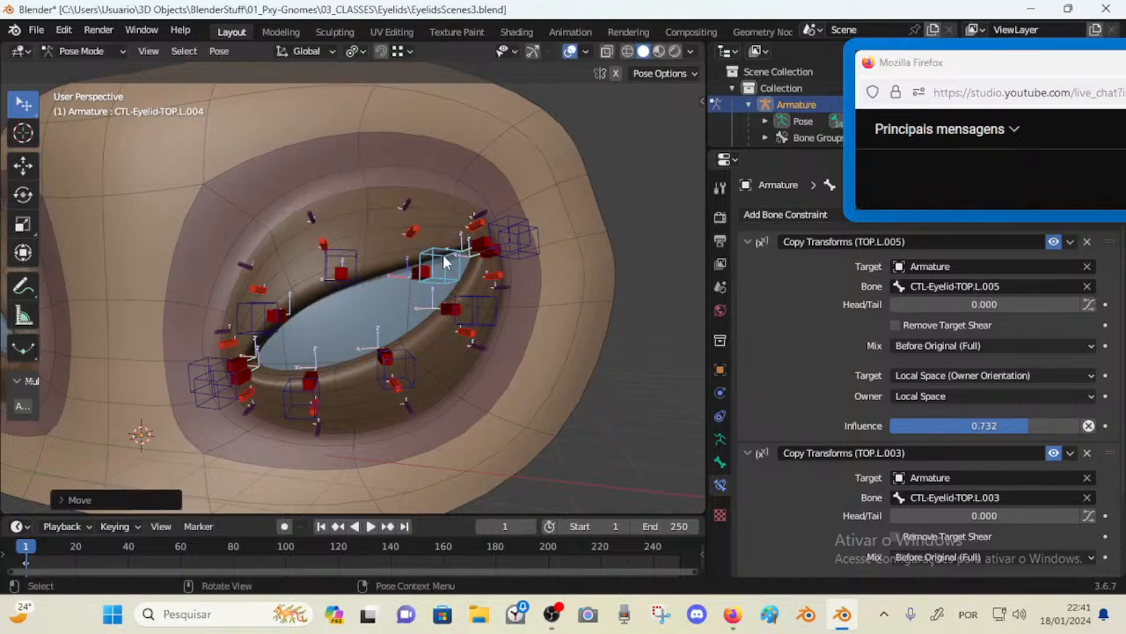
{"action": "left_click", "coordinate": [443, 254]}
{"action": "key", "text": "ctrl+s"}
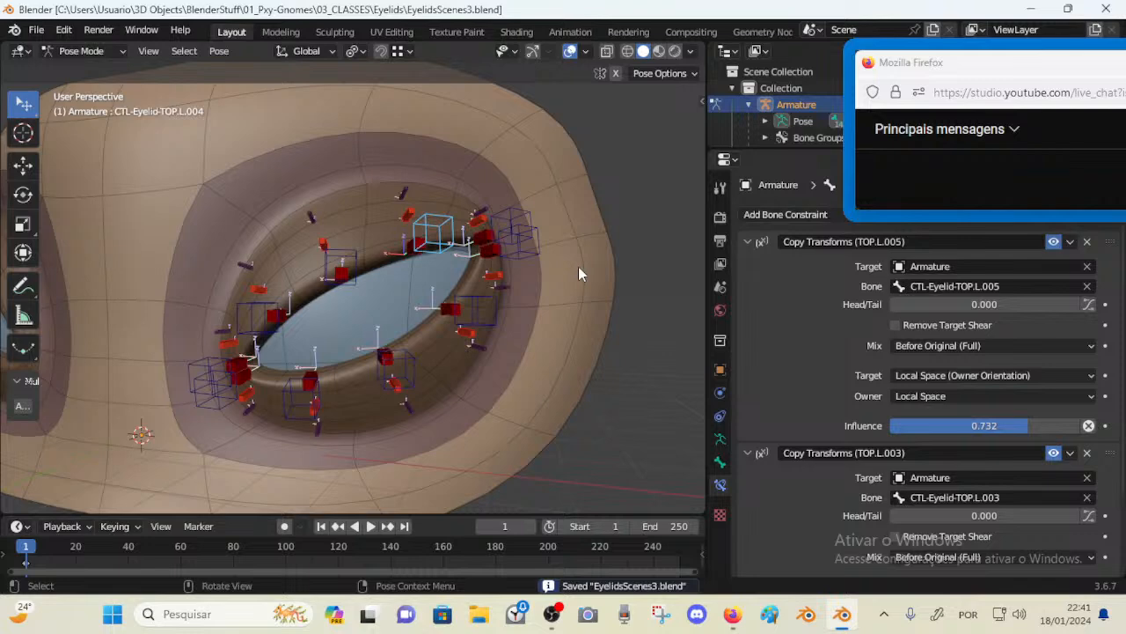
Undo the last move and check the TOP.L.003 and TOP.L.005 controls by selecting and moving them
{"action": "key", "text": "ctrl+z"}
{"action": "left_click", "coordinate": [530, 207]}
{"action": "left_click", "coordinate": [420, 207]}
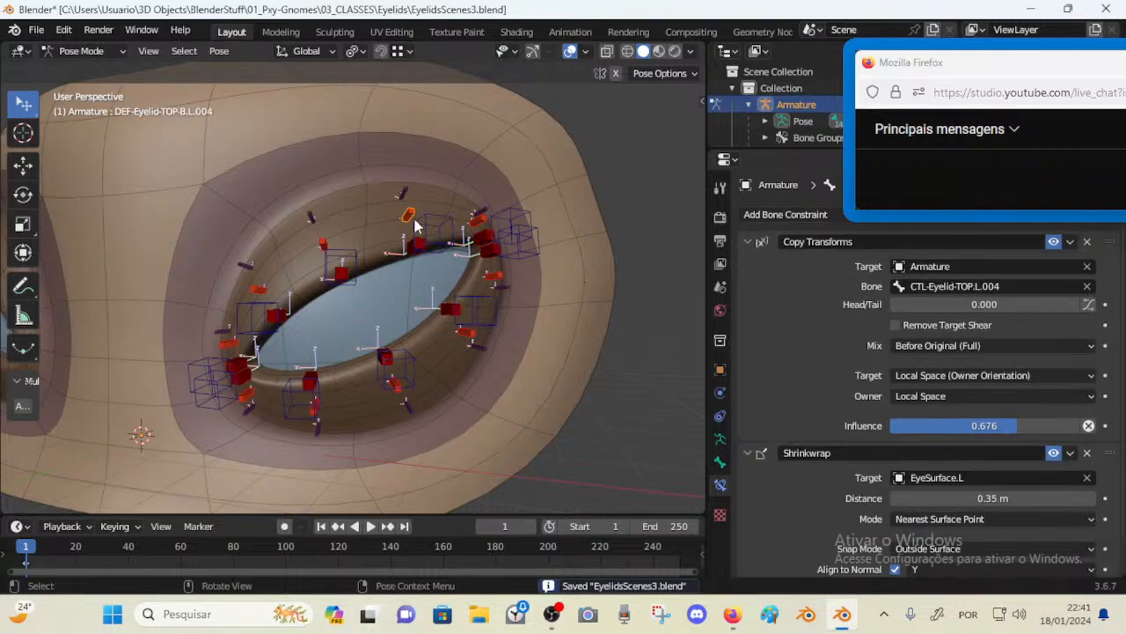
{"action": "left_click", "coordinate": [343, 269]}
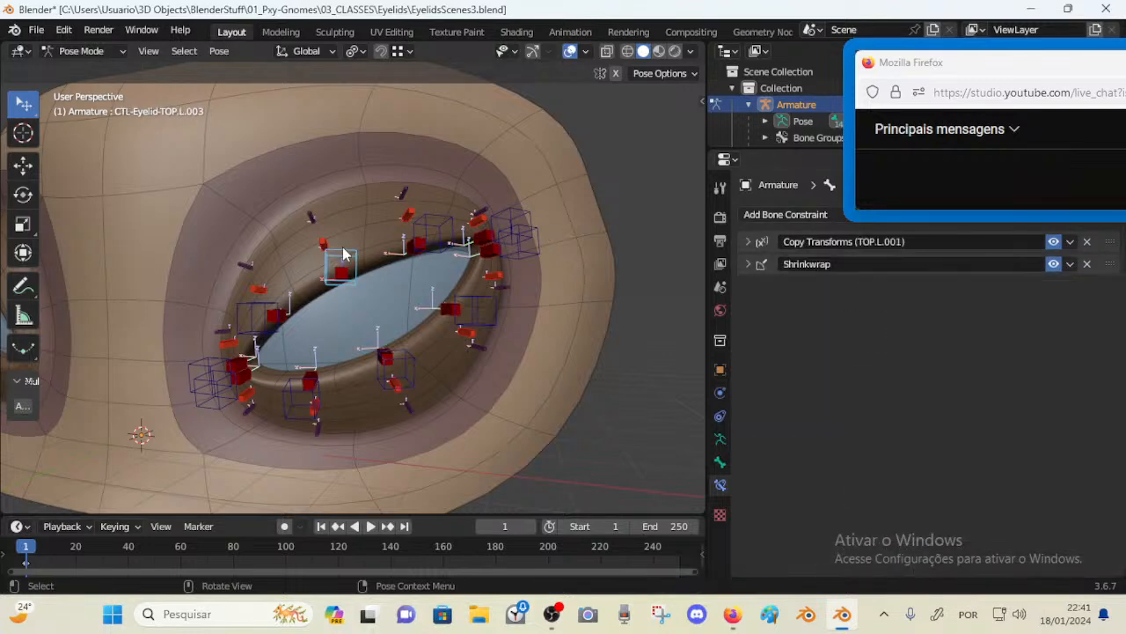
{"action": "left_click", "coordinate": [442, 229]}
{"action": "left_click", "coordinate": [507, 221]}
{"action": "key", "text": "g"}
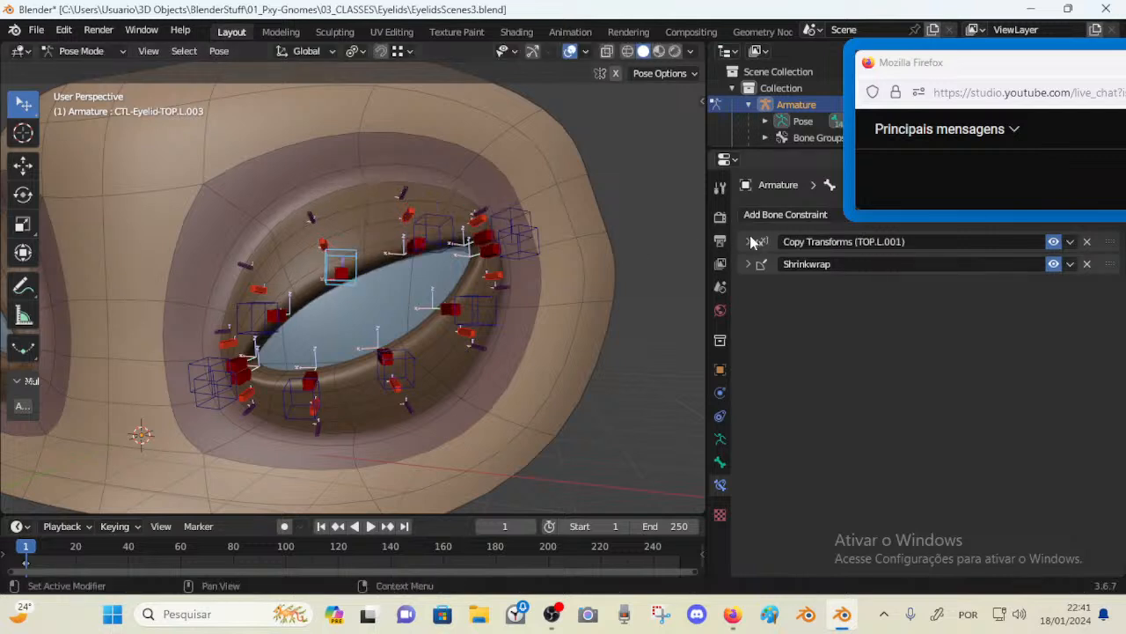
Duplicate TOP.L.003's first Copy Transforms constraint and rename the copy to Copy Transforms (TOP.L.005)
{"action": "key", "text": "shift+d"}
{"action": "left_click", "coordinate": [891, 263]}
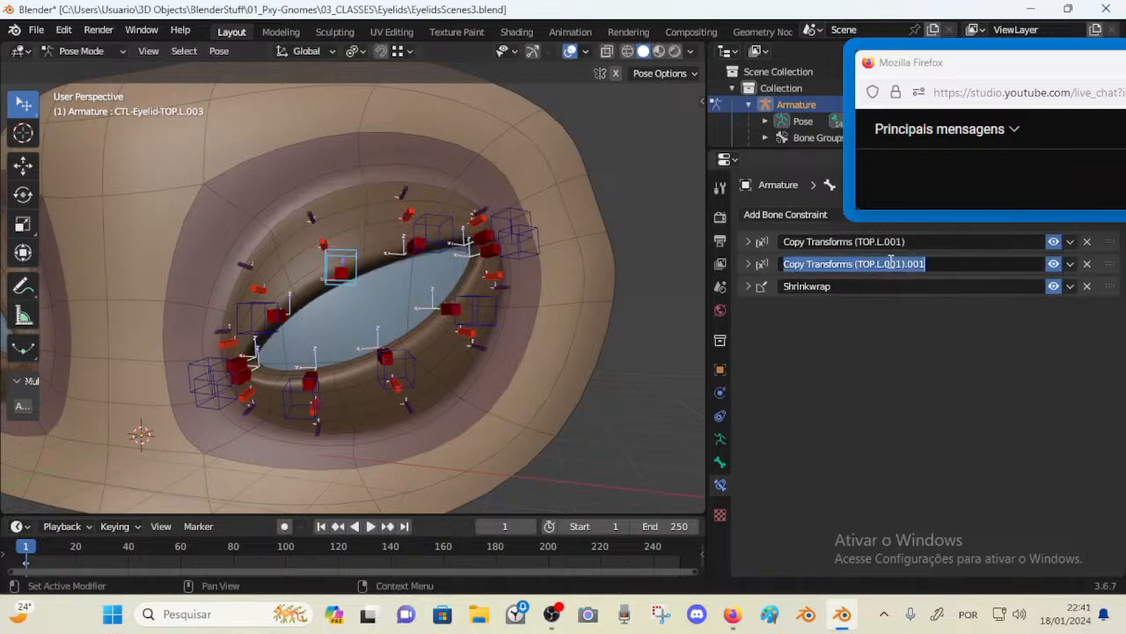
{"action": "left_click", "coordinate": [890, 264]}
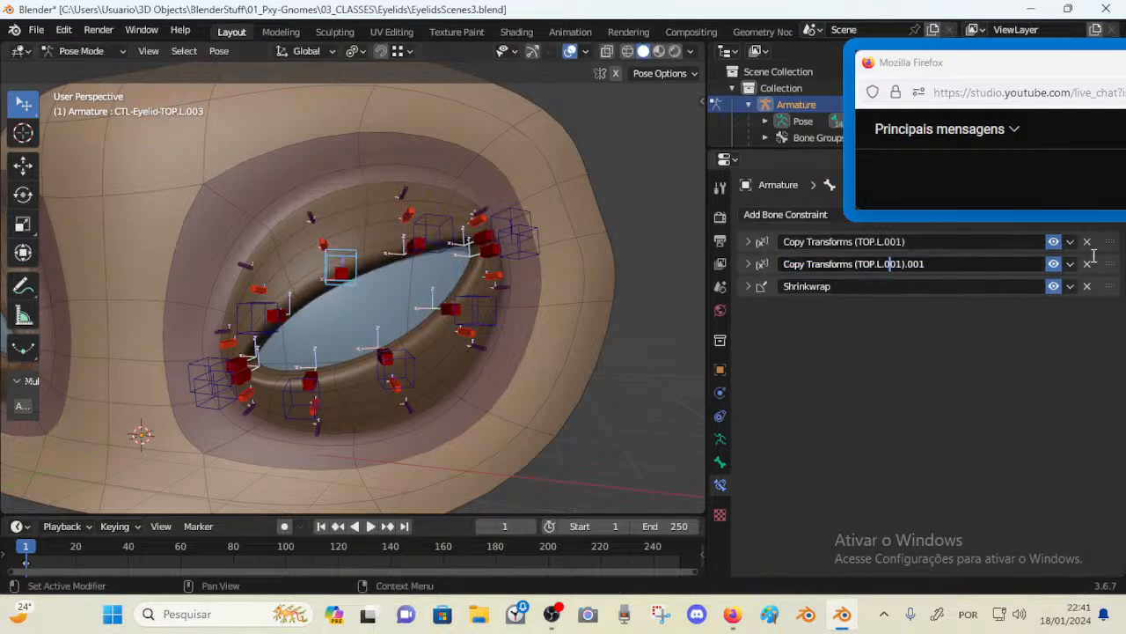
{"action": "key", "text": "End"}
{"action": "key", "text": "shift+Left"}
{"action": "key", "text": "shift+Left"}
{"action": "key", "text": "shift+Left"}
{"action": "key", "text": "shift+Left"}
{"action": "key", "text": "BackSpace"}
{"action": "key", "text": "Left"}
{"action": "key", "text": "BackSpace"}
{"action": "type", "text": "5"}
{"action": "key", "text": "Return"}
Retarget TOP.L.003's Copy Transforms (TOP.L.005) constraint to the bone CTL-Eyelid-TOP.L.005
{"action": "left_click", "coordinate": [747, 263]}
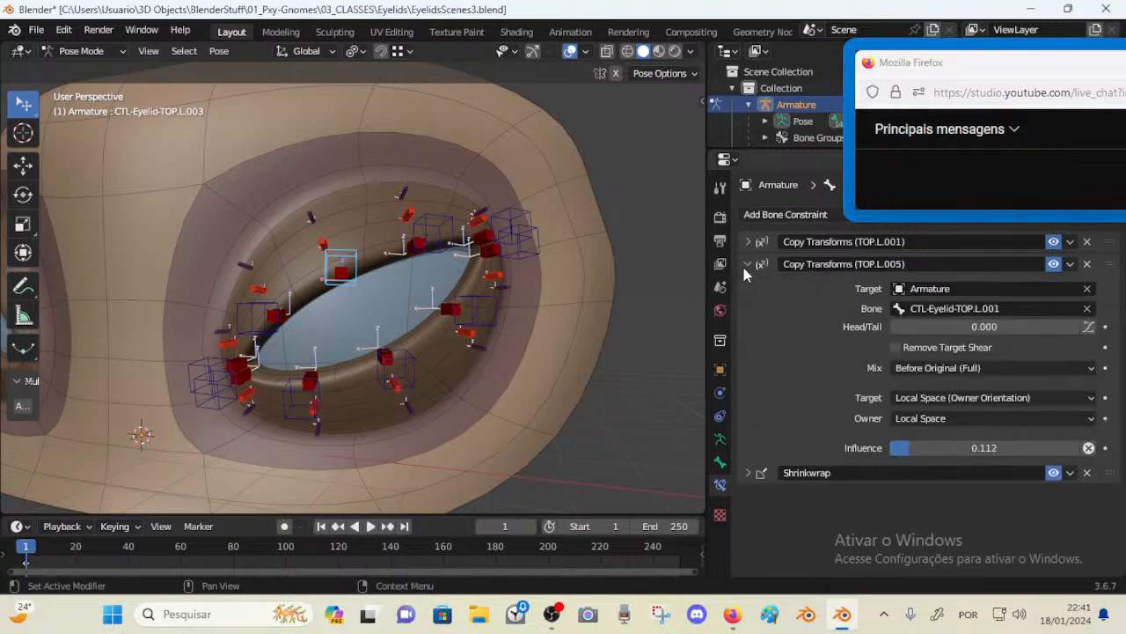
{"action": "left_click", "coordinate": [968, 309]}
{"action": "key", "text": "End"}
{"action": "key", "text": "BackSpace"}
{"action": "type", "text": "5"}
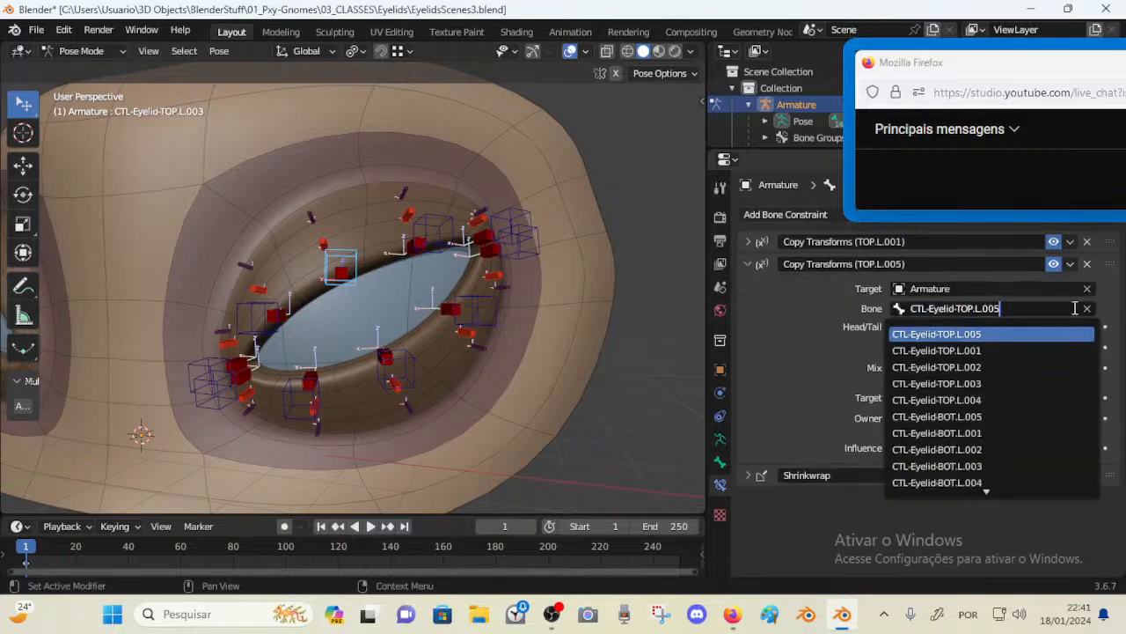
{"action": "key", "text": "Return"}
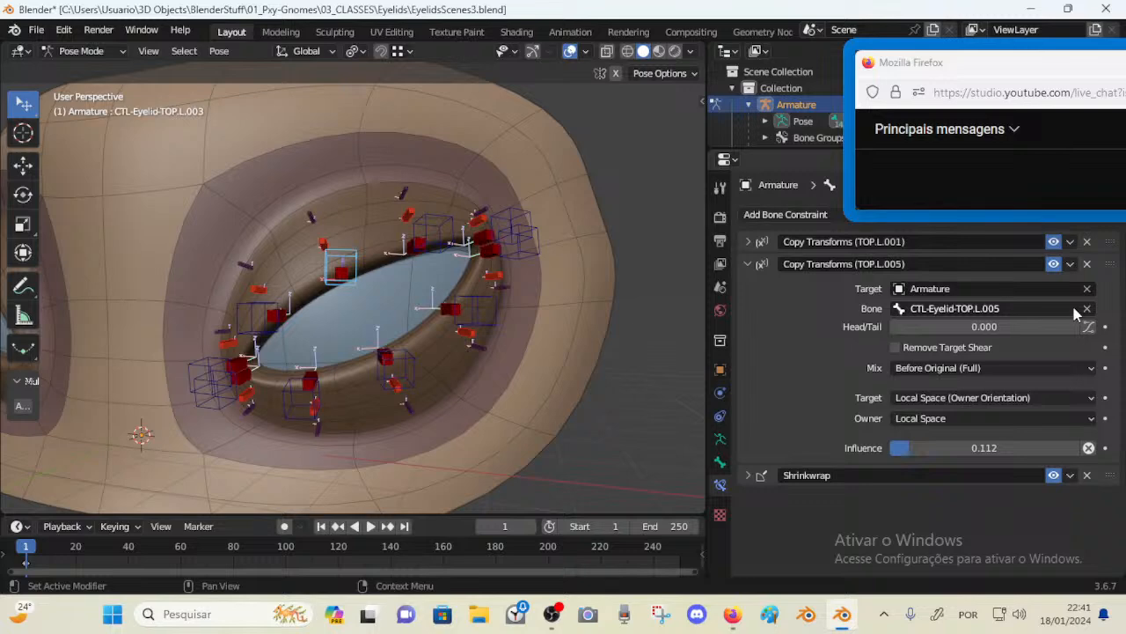
Test-move the TOP.L.005 and TOP.L.003 controls, then clear the location of all bones
{"action": "left_click", "coordinate": [440, 230]}
{"action": "key", "text": "g"}
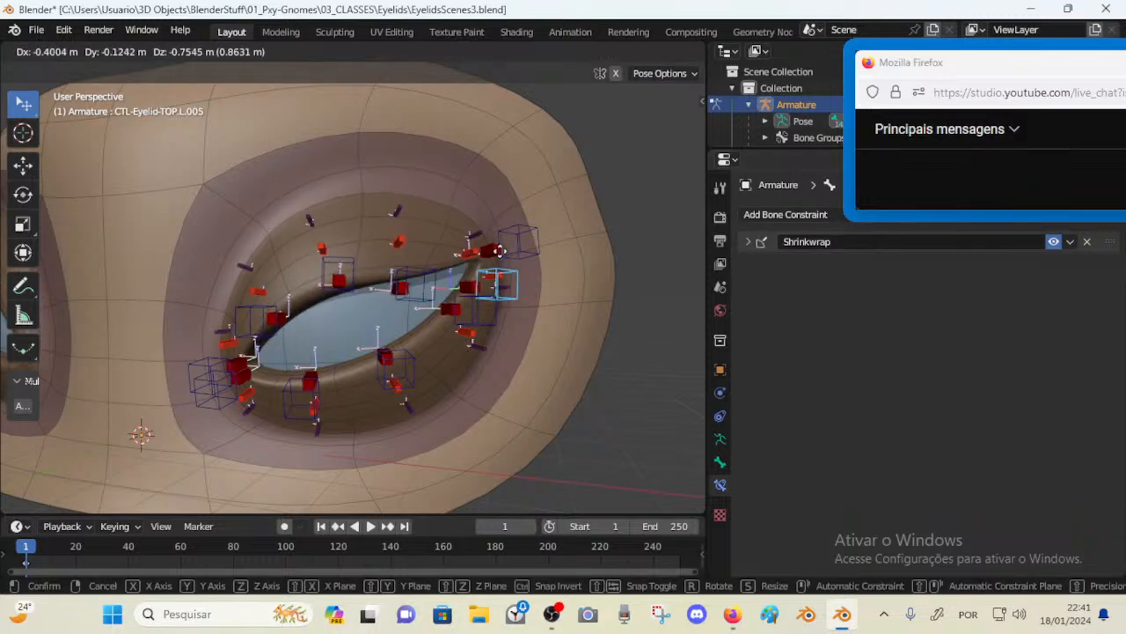
{"action": "left_click", "coordinate": [493, 210]}
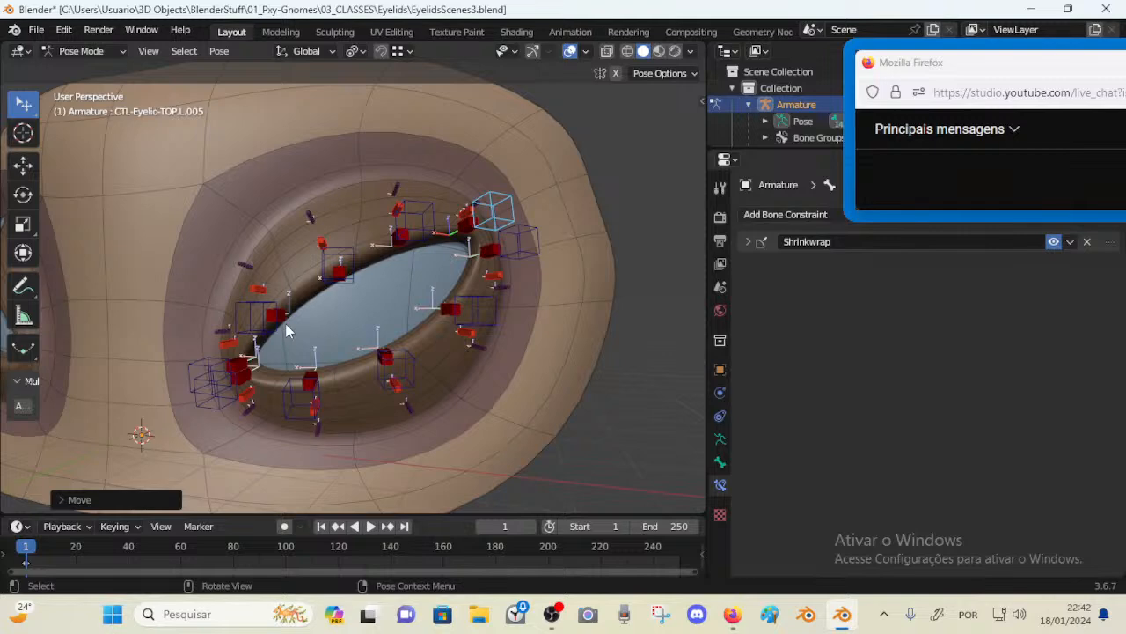
{"action": "left_click", "coordinate": [286, 326]}
{"action": "key", "text": "g"}
{"action": "left_click", "coordinate": [375, 234]}
{"action": "key", "text": "a"}
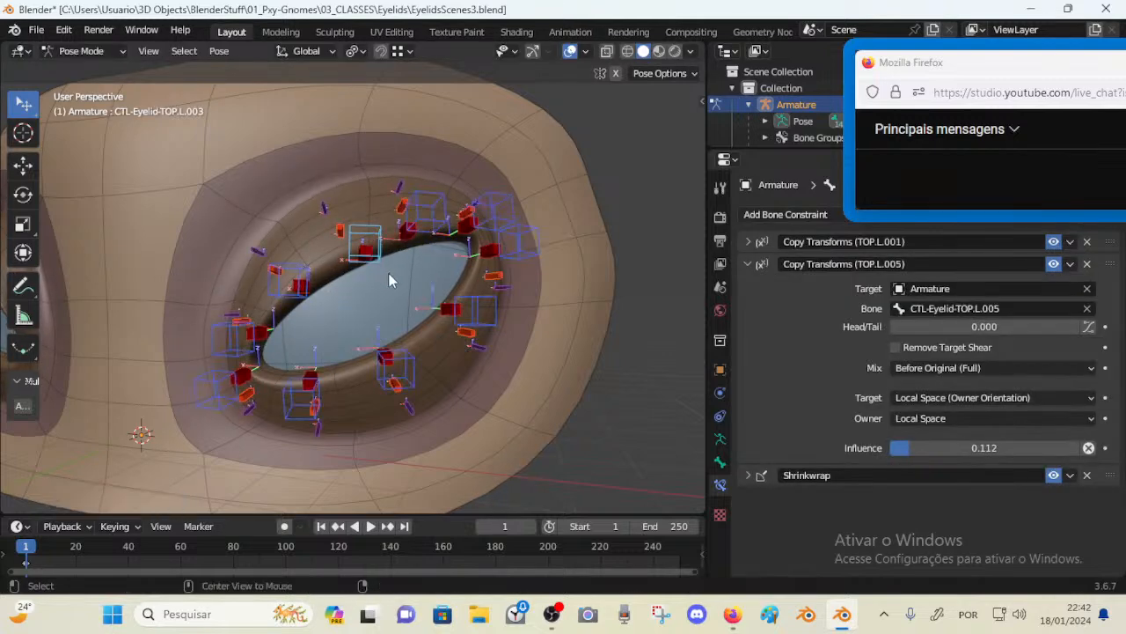
{"action": "key", "text": "alt+g"}
Drag-test the TOP.L.005, TOP.L.003 and TOP.L.004 controls and undo the test moves
{"action": "left_click", "coordinate": [502, 210]}
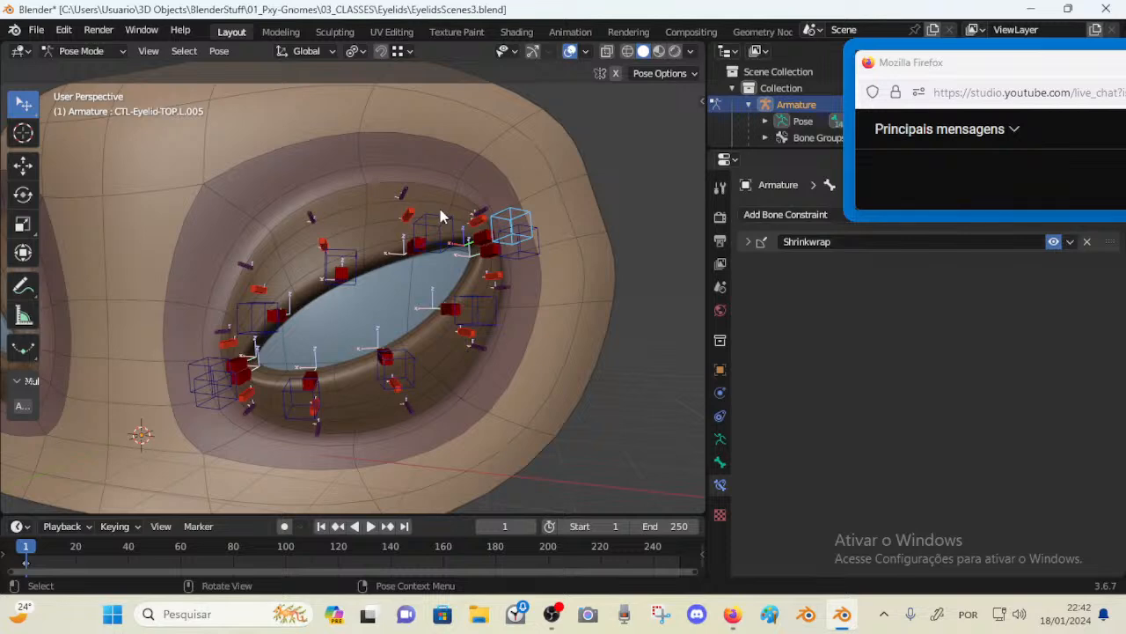
{"action": "mouse_move", "coordinate": [434, 231]}
{"action": "left_mouse_down"}
{"action": "mouse_move", "coordinate": [469, 182]}
{"action": "mouse_move", "coordinate": [423, 217]}
{"action": "left_mouse_up"}
{"action": "mouse_move", "coordinate": [347, 259]}
{"action": "left_mouse_down"}
{"action": "mouse_move", "coordinate": [391, 224]}
{"action": "mouse_move", "coordinate": [368, 262]}
{"action": "left_mouse_up"}
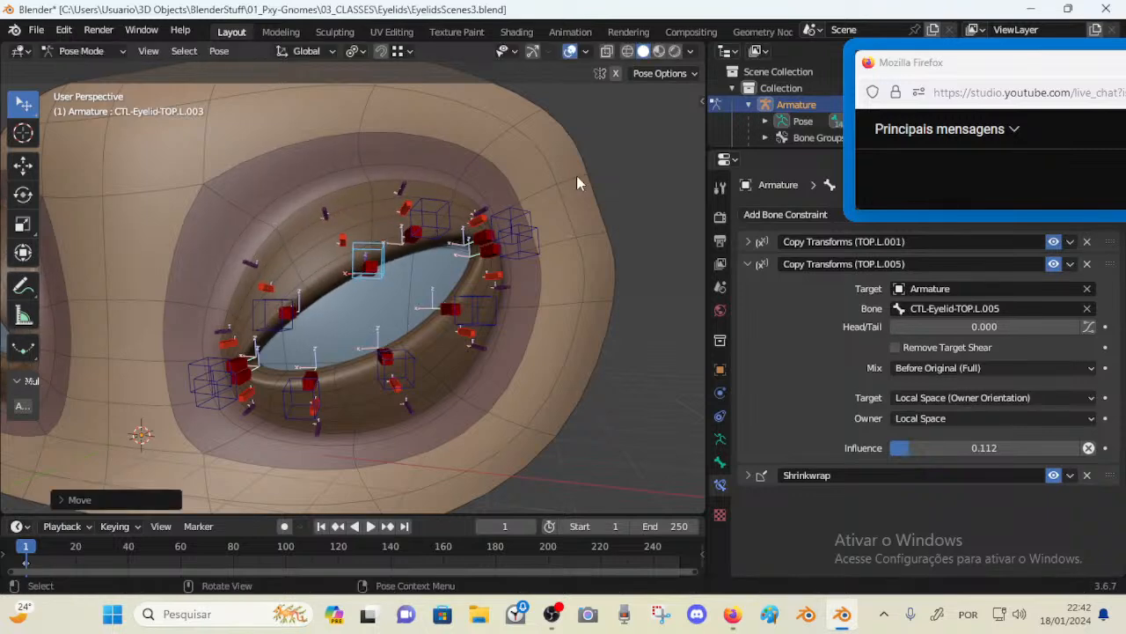
{"action": "left_click", "coordinate": [512, 214]}
{"action": "left_click", "coordinate": [431, 201]}
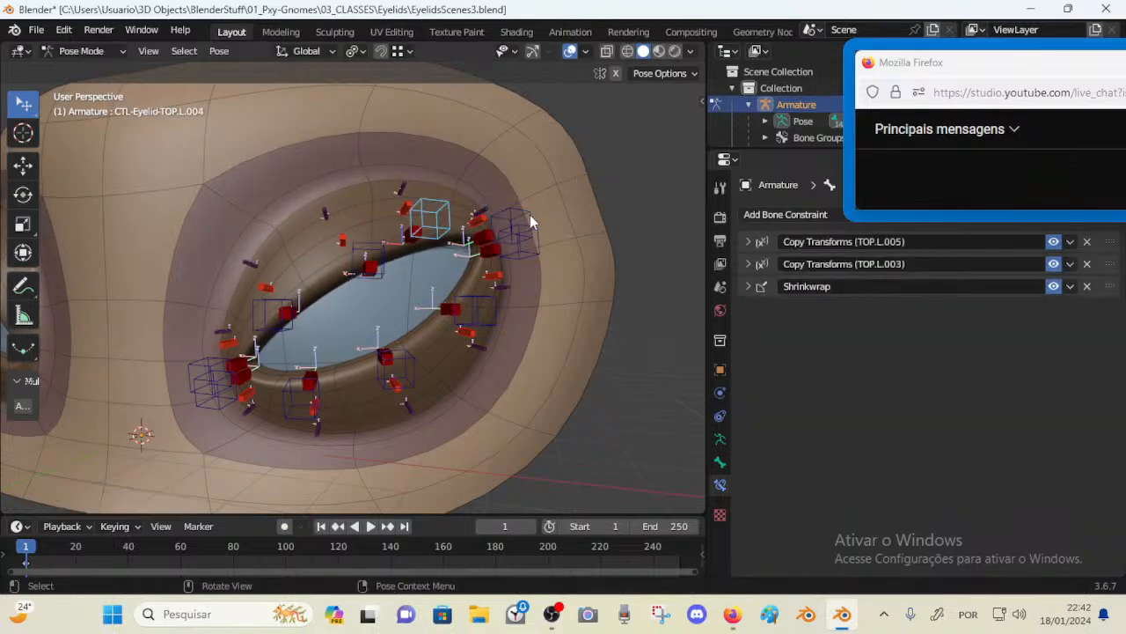
{"action": "key", "text": "ctrl+z"}
{"action": "key", "text": "ctrl+z"}
{"action": "left_click_drag", "start_coordinate": [264, 307], "coordinate": [259, 298]}
{"action": "left_click_drag", "start_coordinate": [359, 247], "coordinate": [349, 243]}
{"action": "key", "text": "ctrl+z"}
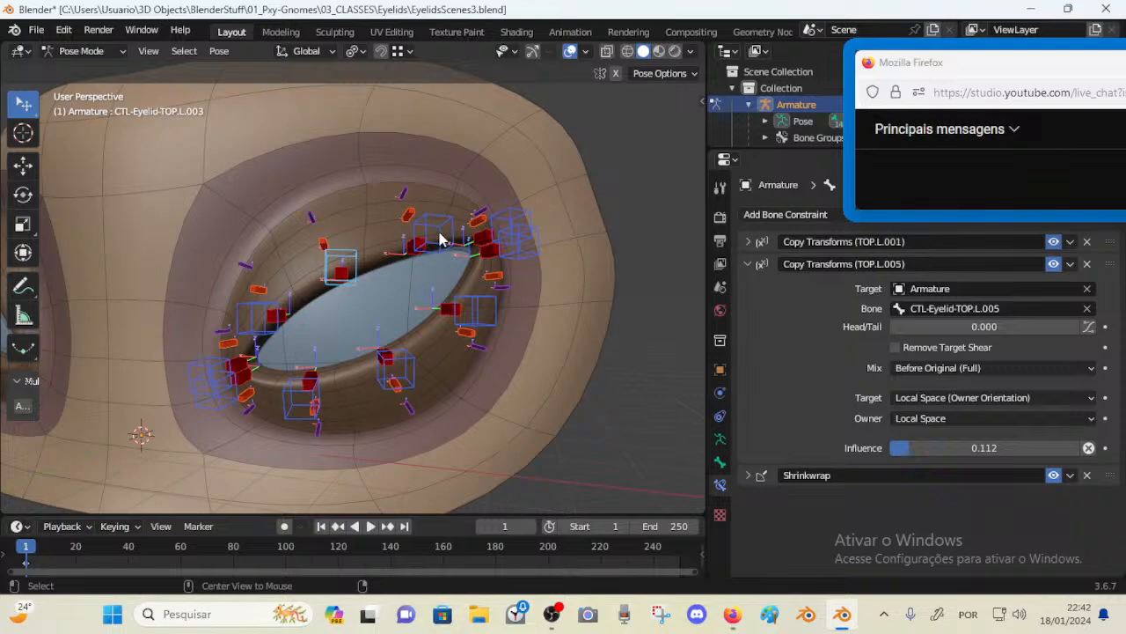
Inspect the bottom eyelid controls' constraints and save the file
{"action": "left_click", "coordinate": [384, 378]}
{"action": "left_click", "coordinate": [315, 402]}
{"action": "left_click", "coordinate": [234, 400]}
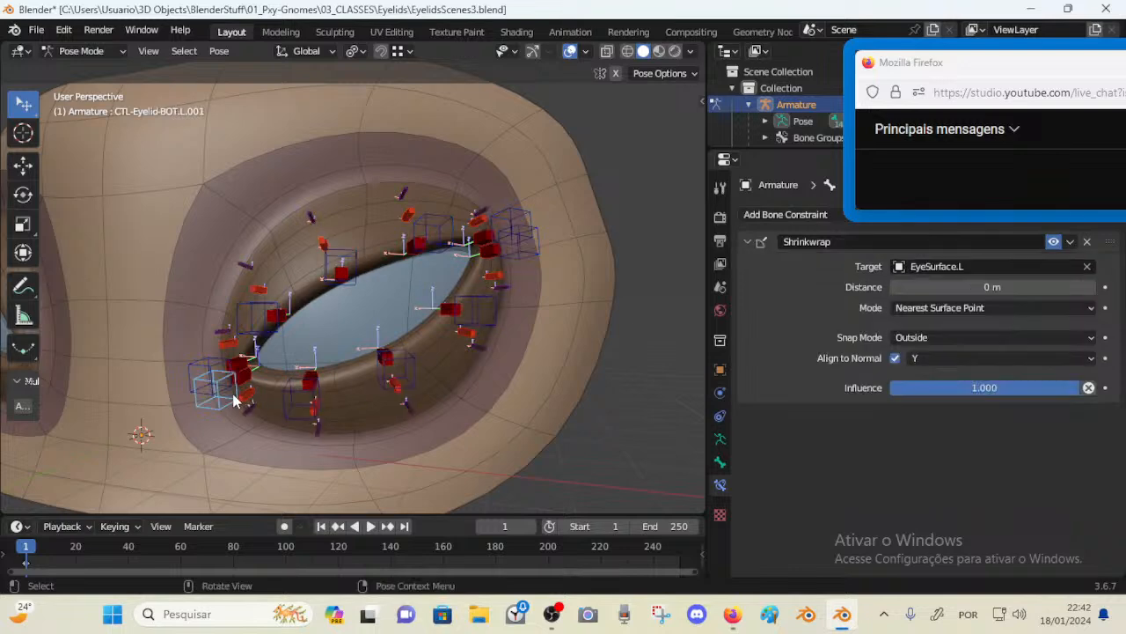
{"action": "left_click", "coordinate": [408, 366]}
{"action": "left_click", "coordinate": [471, 312]}
{"action": "left_click", "coordinate": [522, 257]}
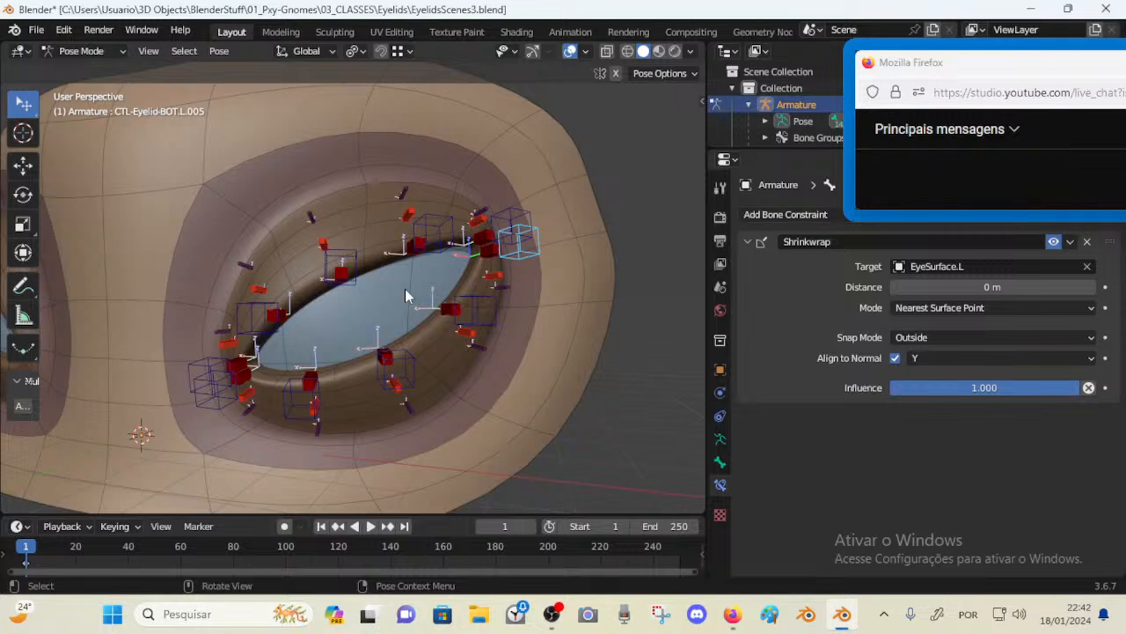
{"action": "middle_click_drag", "start_coordinate": [485, 263], "coordinate": [495, 252]}
{"action": "left_click", "coordinate": [200, 368]}
{"action": "left_click", "coordinate": [206, 404]}
{"action": "middle_click_drag", "start_coordinate": [239, 362], "coordinate": [263, 344]}
{"action": "key", "text": "ctrl+s"}
Copy TOP.L.002's two Copy Transforms constraints to the BOT.L.002 control and review its constraint stack
{"action": "left_click", "coordinate": [265, 326]}
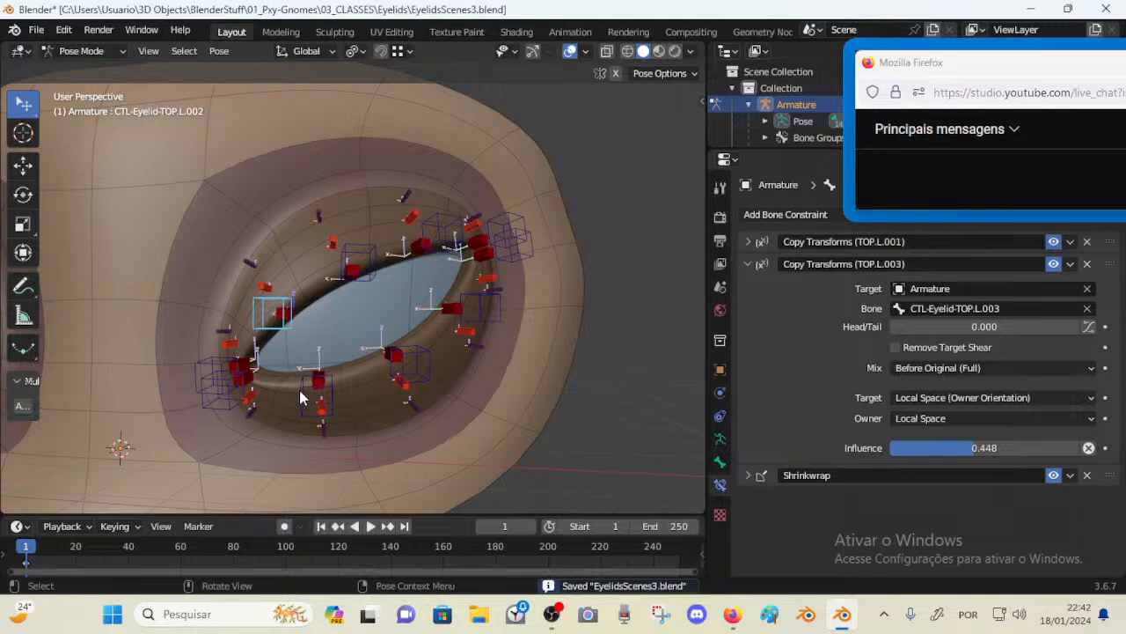
{"action": "left_click", "coordinate": [748, 264]}
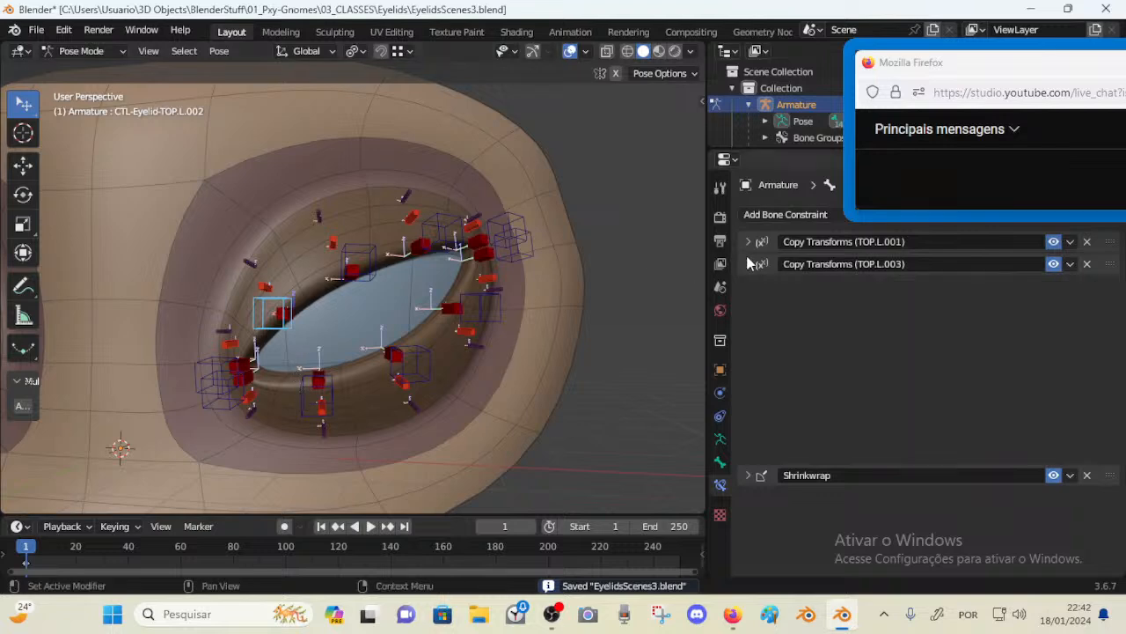
{"action": "key", "text": "ctrl+c"}
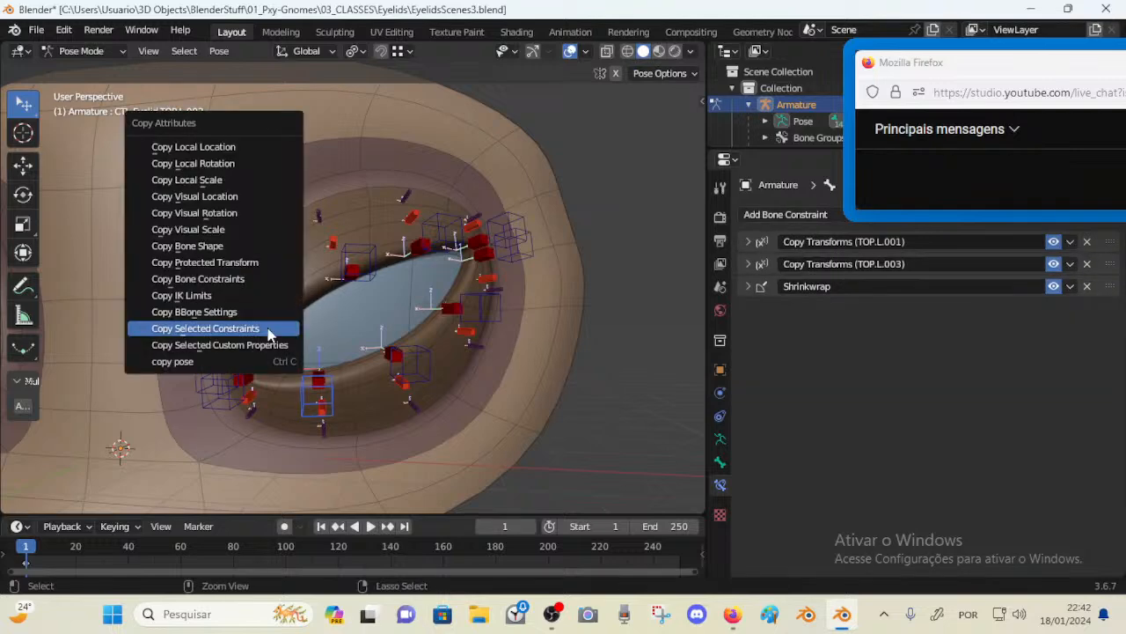
{"action": "left_click", "coordinate": [268, 330]}
{"action": "left_click", "coordinate": [236, 377]}
{"action": "left_click", "coordinate": [264, 357]}
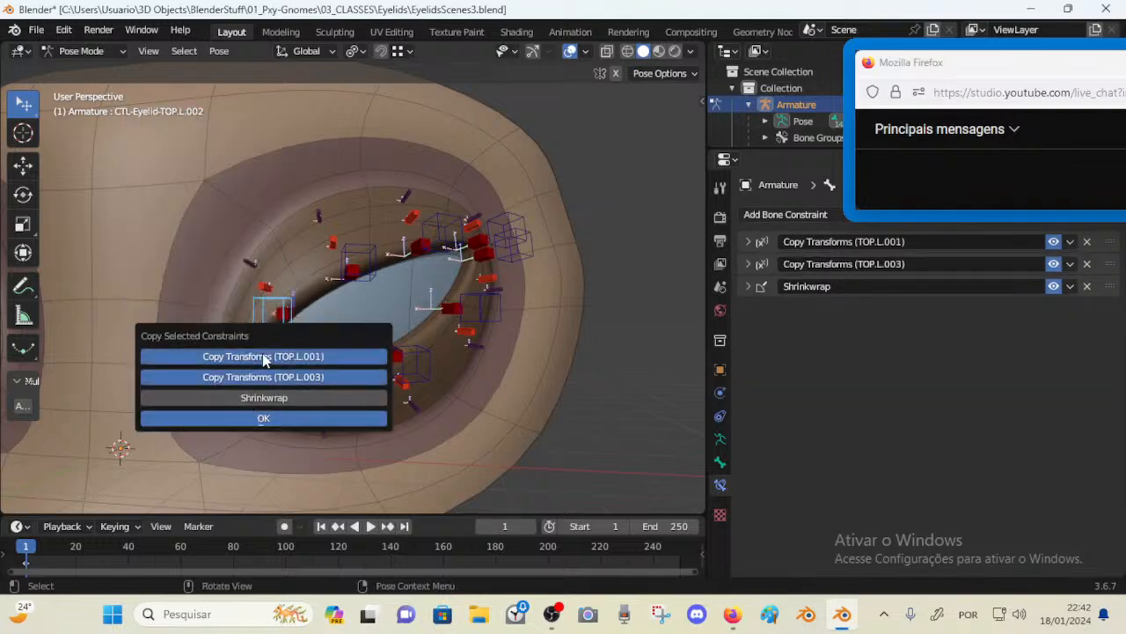
{"action": "left_click", "coordinate": [265, 418]}
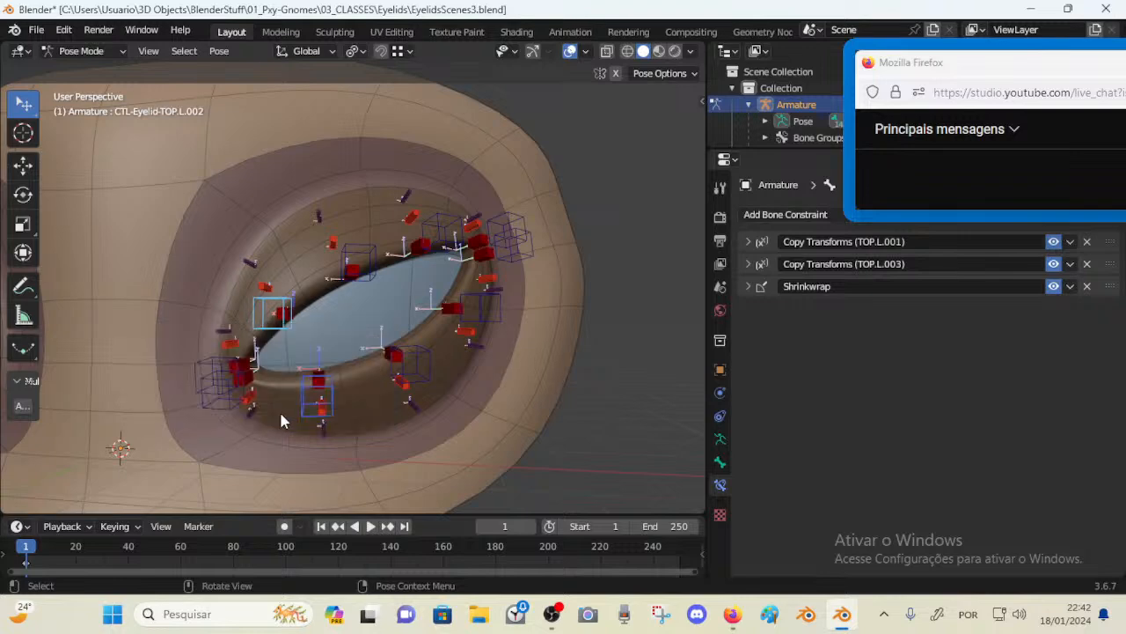
{"action": "left_click", "coordinate": [318, 406]}
{"action": "left_click", "coordinate": [743, 414]}
{"action": "scroll", "coordinate": [753, 410], "scroll_direction": "down", "scroll_amount": 2}
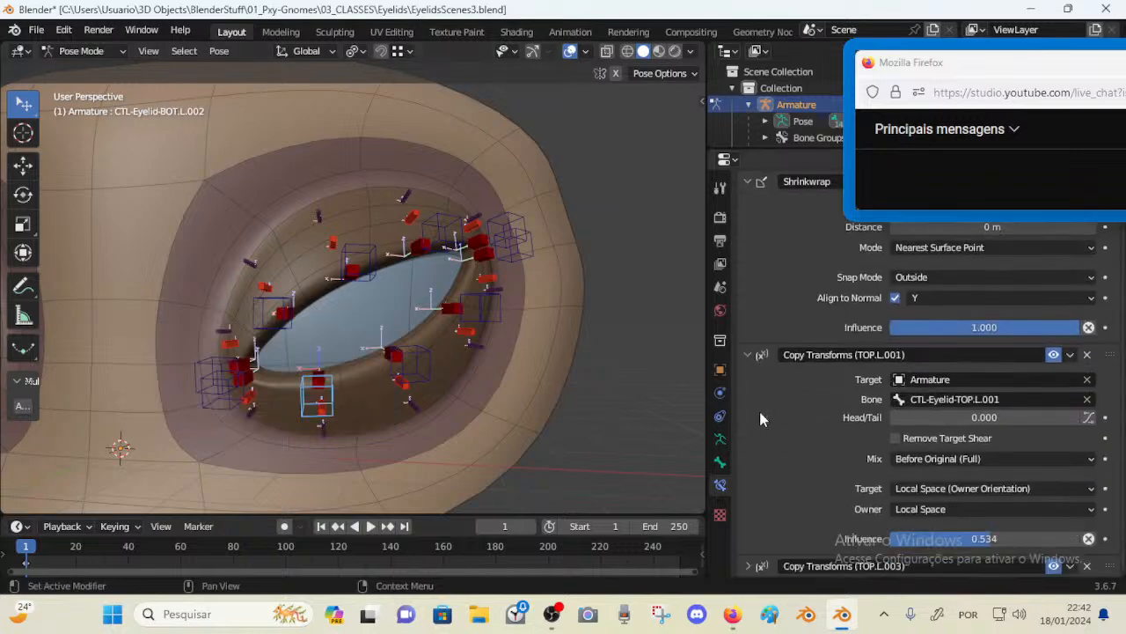
{"action": "left_click", "coordinate": [748, 355]}
Copy TOP.L.003's Copy Transforms constraints to the BOT.L.003 control
{"action": "left_click", "coordinate": [407, 356]}
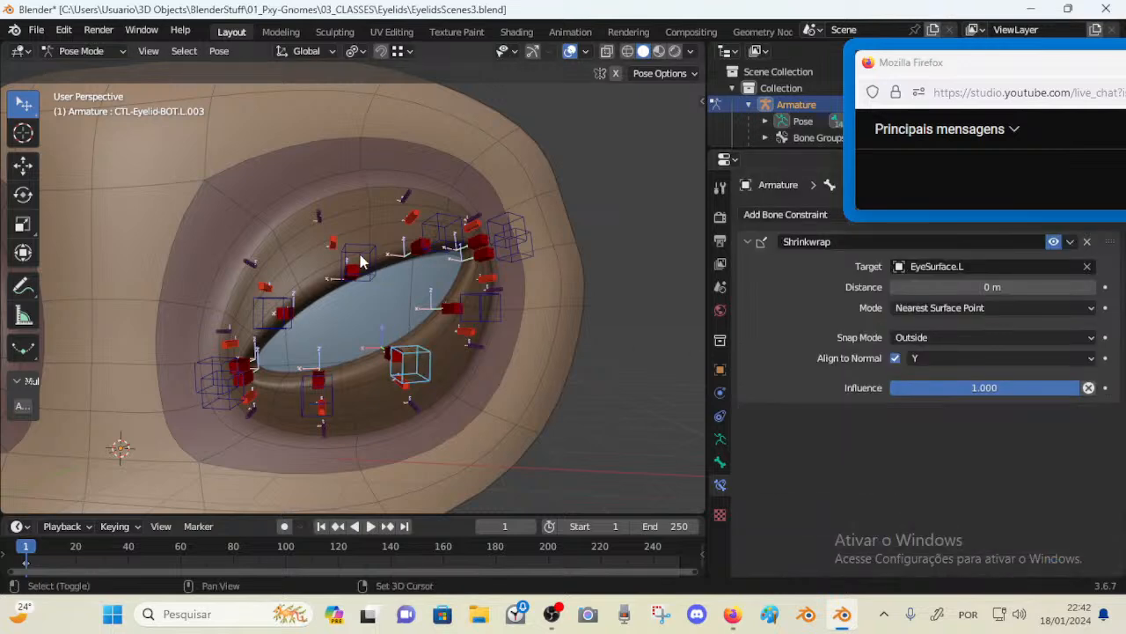
{"action": "left_click", "coordinate": [356, 251], "text": "shift"}
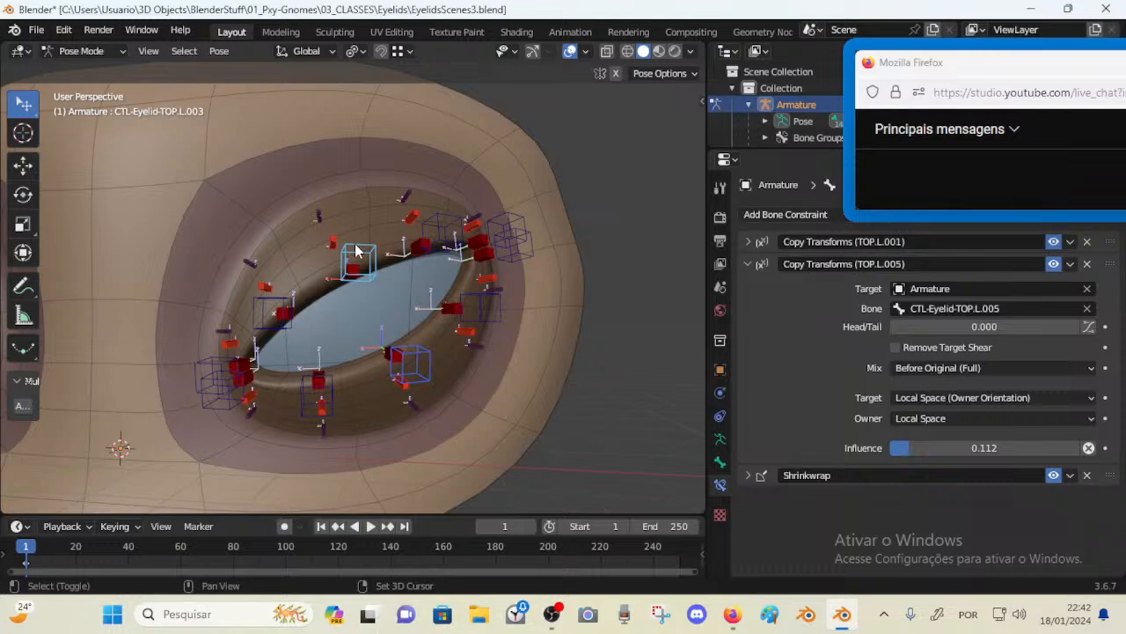
{"action": "key", "text": "ctrl+c"}
{"action": "left_click", "coordinate": [363, 269]}
{"action": "left_click", "coordinate": [367, 310]}
{"action": "left_click", "coordinate": [366, 293]}
{"action": "left_click", "coordinate": [379, 355]}
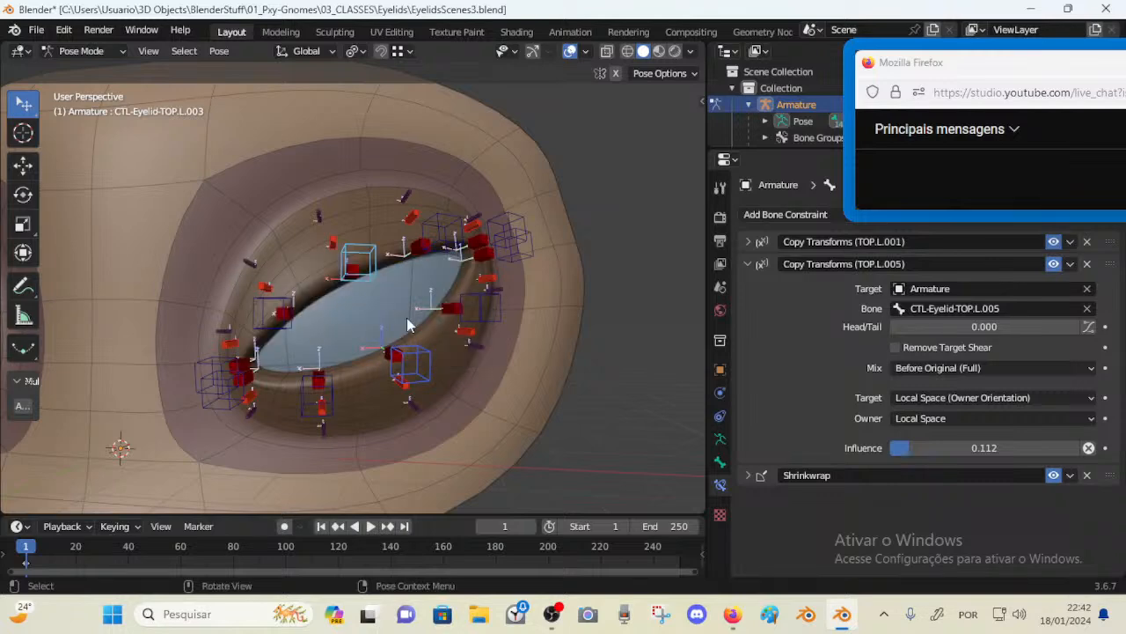
Copy TOP.L.004's two Copy Transforms constraints to the BOT.L.004 control
{"action": "left_click", "coordinate": [411, 345]}
{"action": "left_click", "coordinate": [479, 288]}
{"action": "left_click", "coordinate": [479, 292]}
{"action": "left_click", "coordinate": [446, 225]}
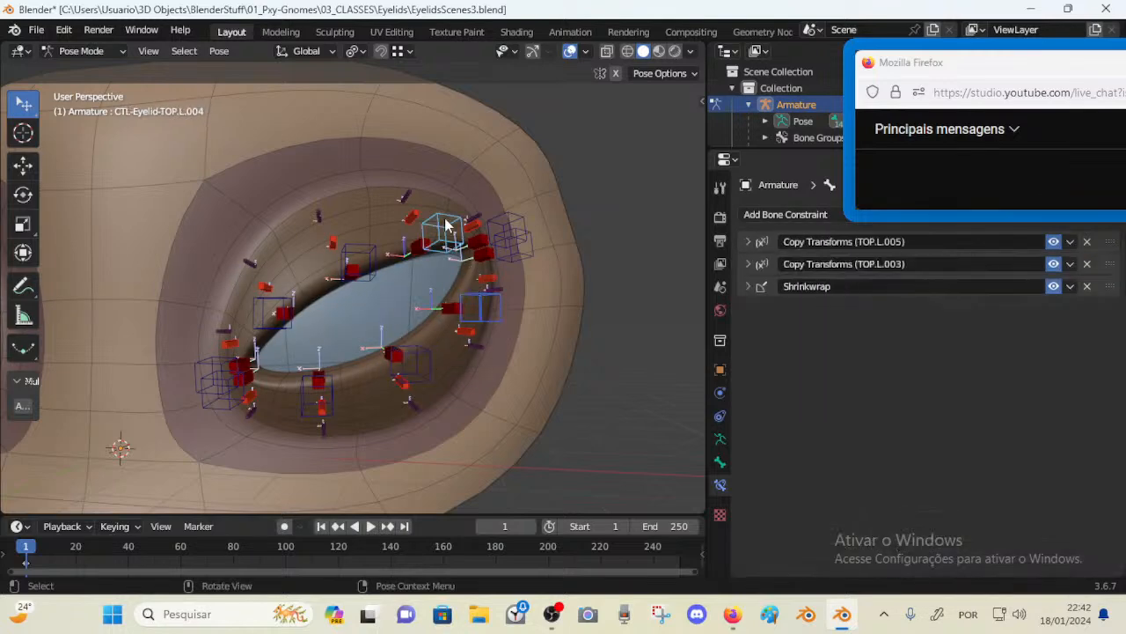
{"action": "key", "text": "ctrl"}
{"action": "key", "text": "ctrl+c"}
{"action": "left_click", "coordinate": [419, 251]}
{"action": "left_click", "coordinate": [444, 275]}
{"action": "left_click", "coordinate": [447, 296]}
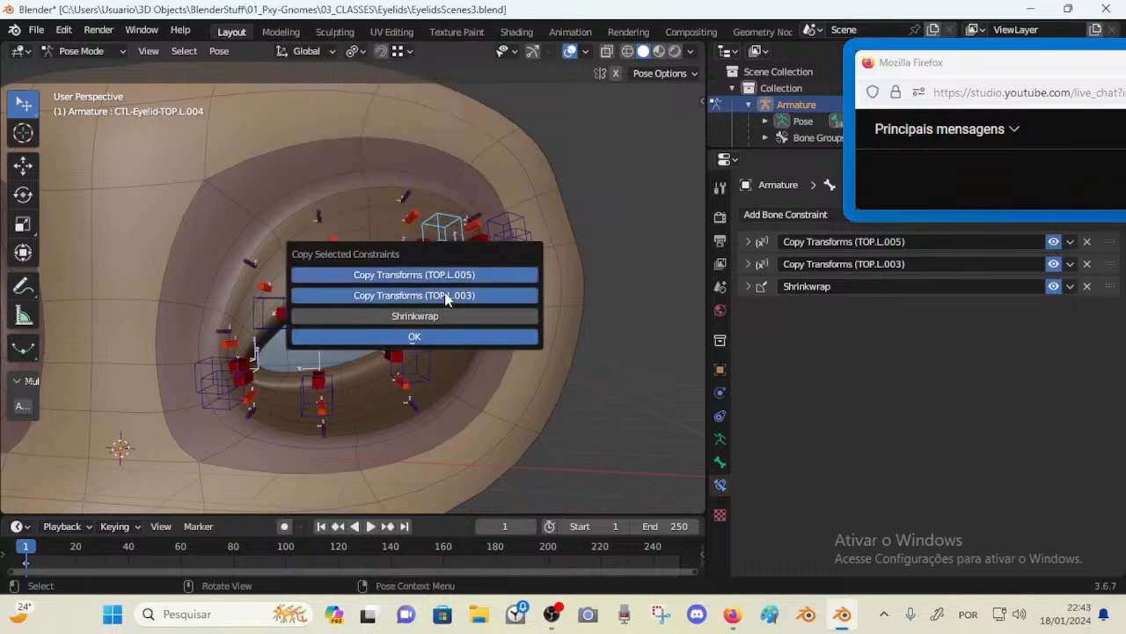
{"action": "left_click", "coordinate": [442, 339]}
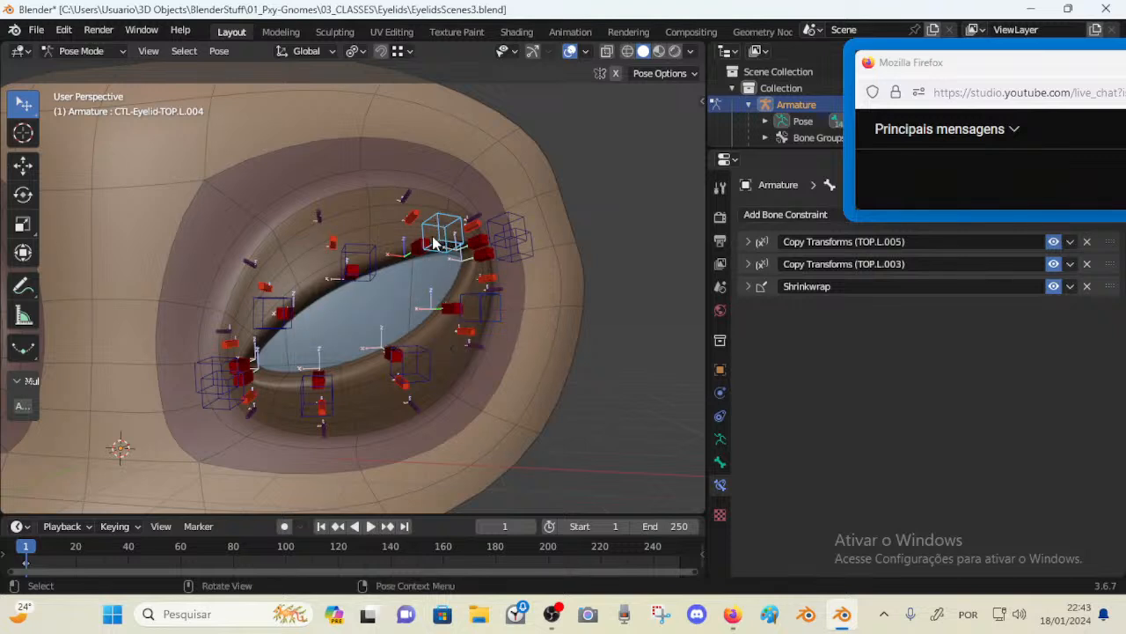
Check the bottom eyelid controls and their bone names, ending with BOT.L.002 selected
{"action": "left_click", "coordinate": [477, 311]}
{"action": "left_click", "coordinate": [413, 369]}
{"action": "left_click", "coordinate": [317, 406]}
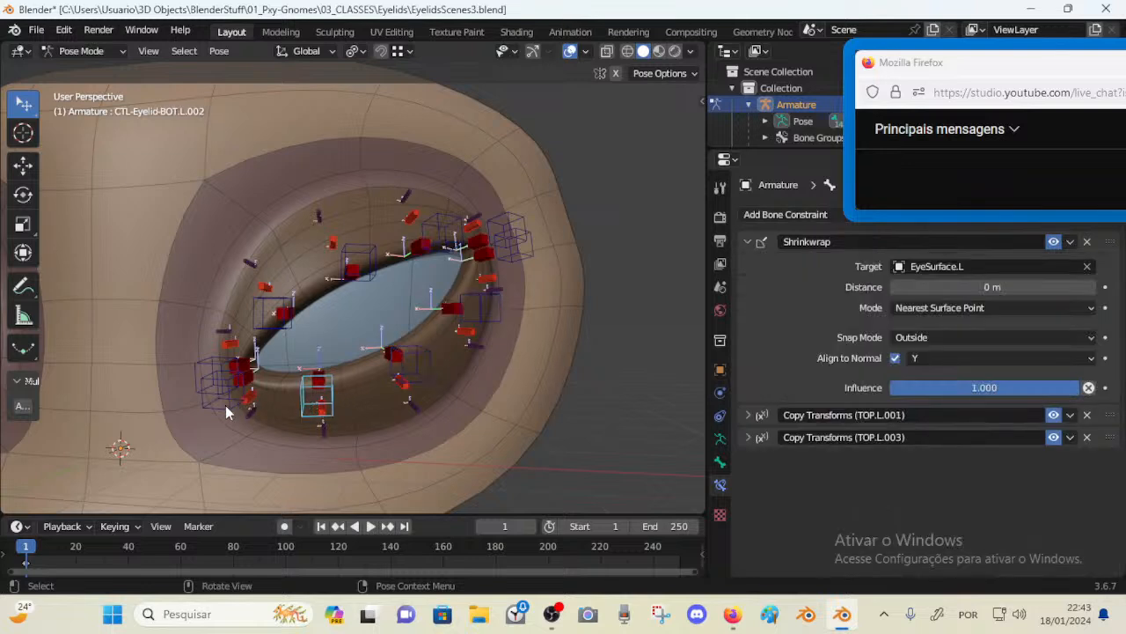
{"action": "left_click", "coordinate": [225, 405]}
{"action": "left_click", "coordinate": [304, 391]}
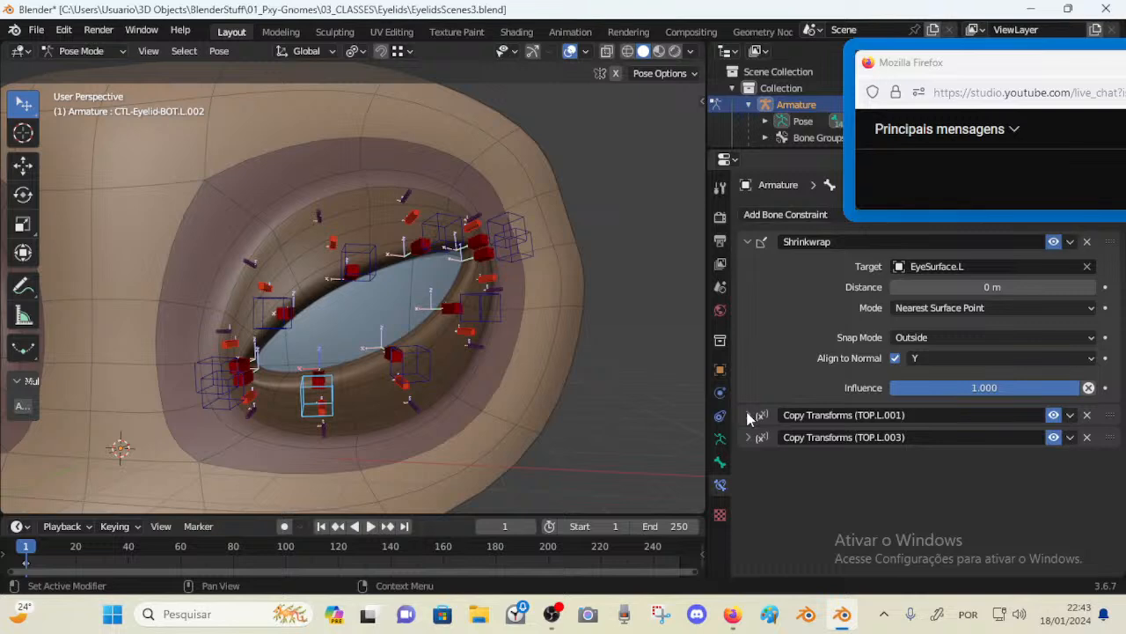
{"action": "left_click", "coordinate": [219, 407]}
{"action": "key", "text": "F2"}
{"action": "key", "text": "Escape"}
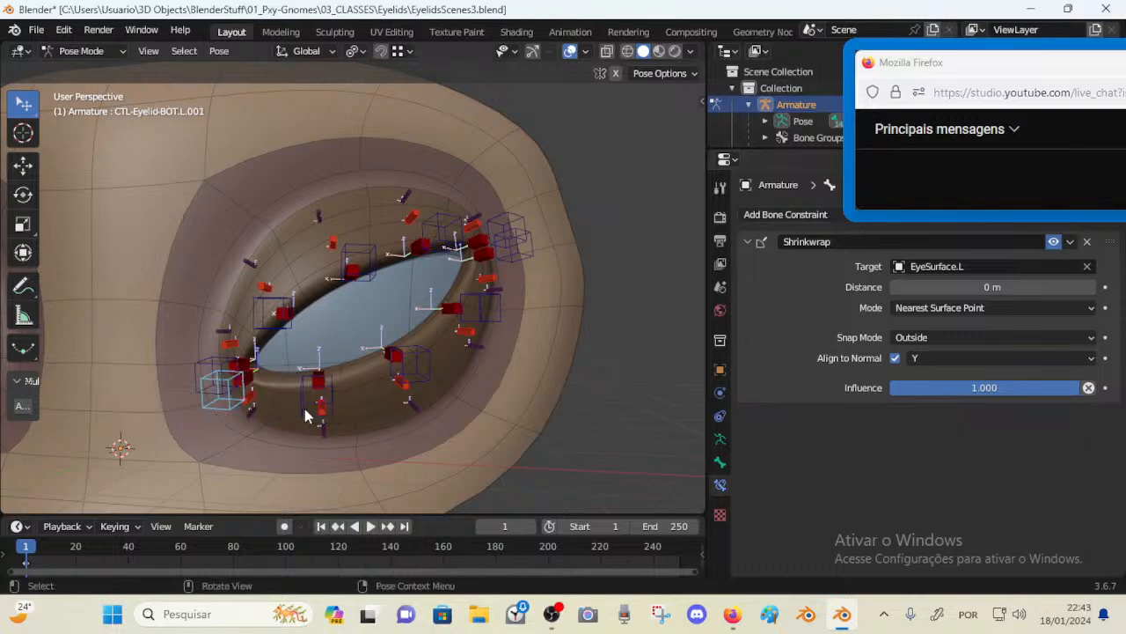
{"action": "left_click", "coordinate": [298, 405]}
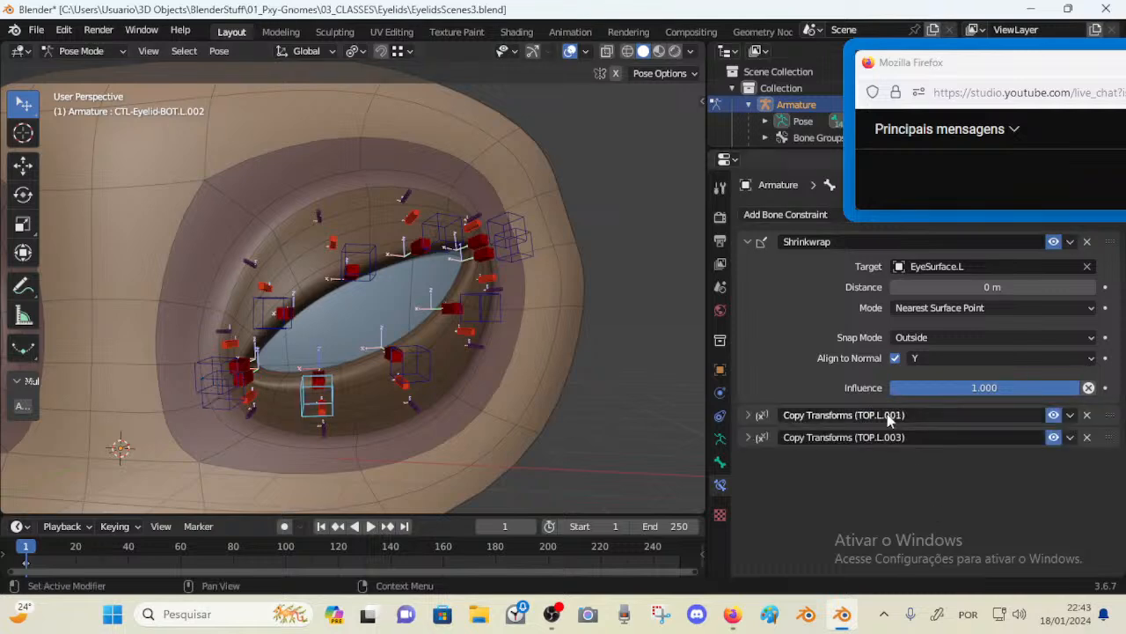
Retarget BOT.L.002's Copy Transforms (TOP.L.001) constraint to the bone CTL-Eyelid-BOT.L.001
{"action": "left_click", "coordinate": [750, 414]}
{"action": "scroll", "coordinate": [913, 455], "scroll_direction": "down", "scroll_amount": 2}
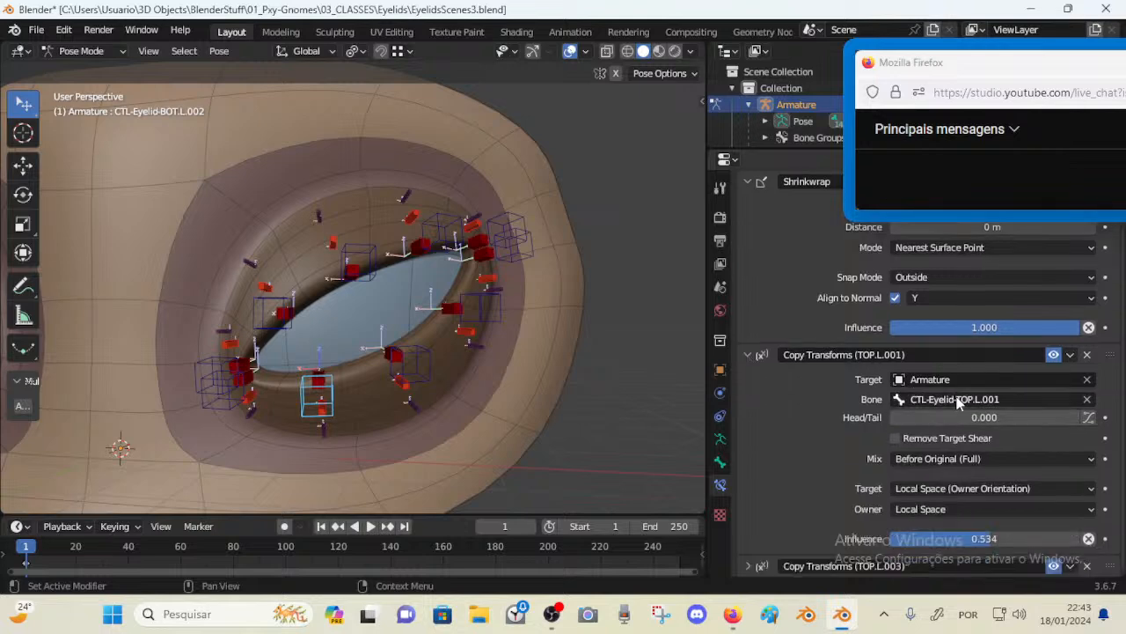
{"action": "left_click", "coordinate": [959, 400]}
{"action": "key", "text": "ctrl+v"}
{"action": "key", "text": "Return"}
Copy the BOT.L.003 bone name and retarget BOT.L.002's Copy Transforms (TOP.L.003) constraint to CTL-Eyelid-BOT.L.003
{"action": "left_click", "coordinate": [410, 371]}
{"action": "key", "text": "F2"}
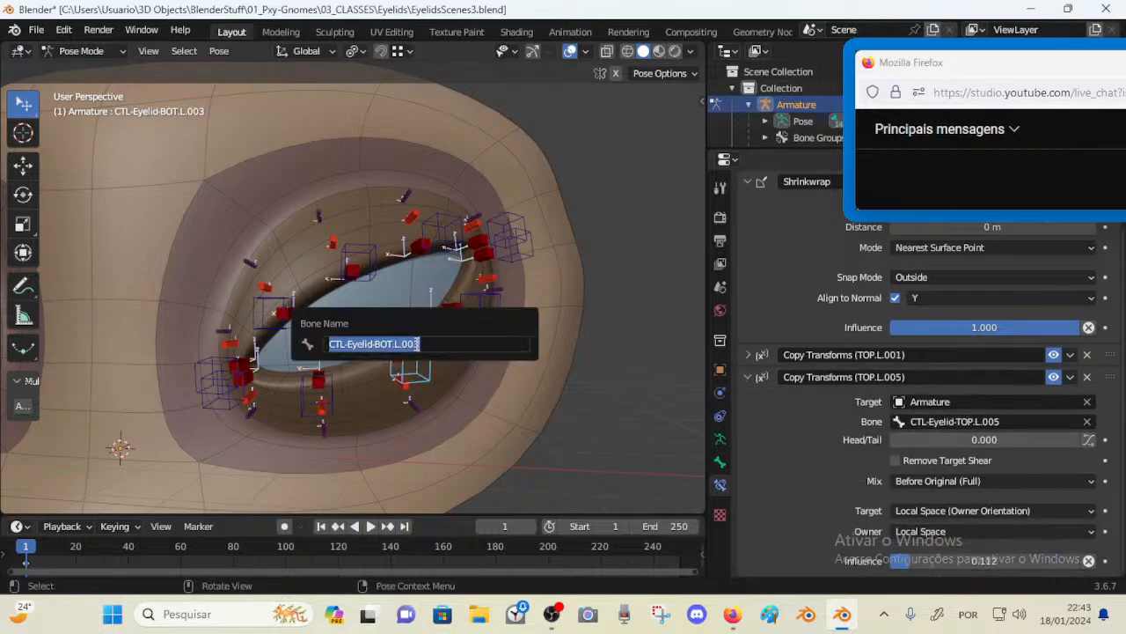
{"action": "left_click", "coordinate": [317, 396]}
{"action": "scroll", "coordinate": [881, 517], "scroll_direction": "down", "scroll_amount": 2}
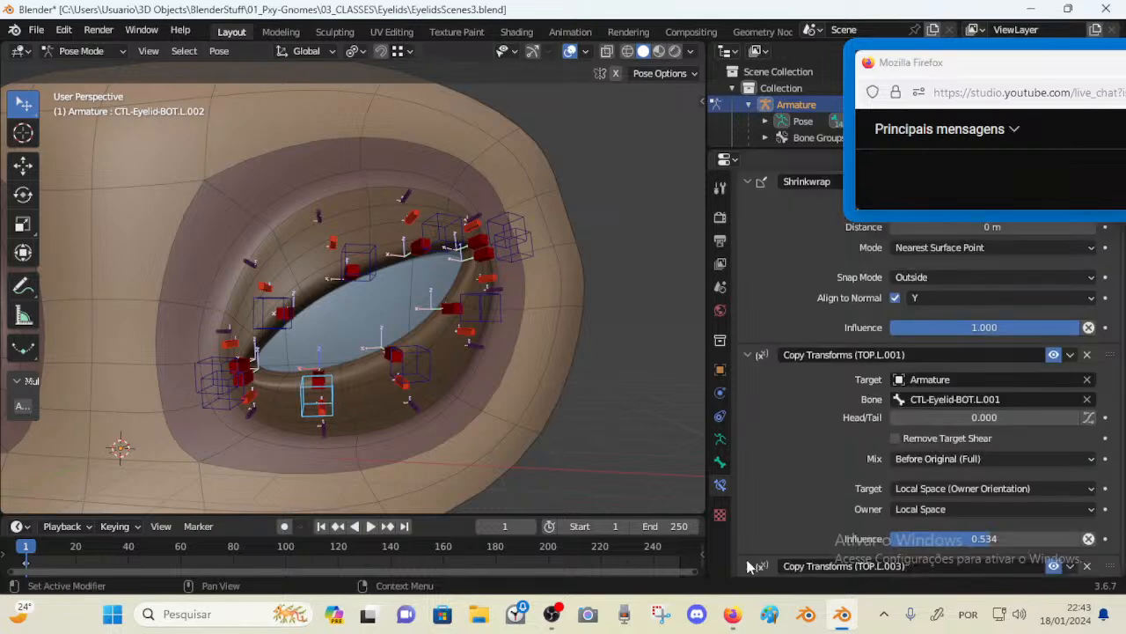
{"action": "scroll", "coordinate": [848, 412], "scroll_direction": "down", "scroll_amount": 5}
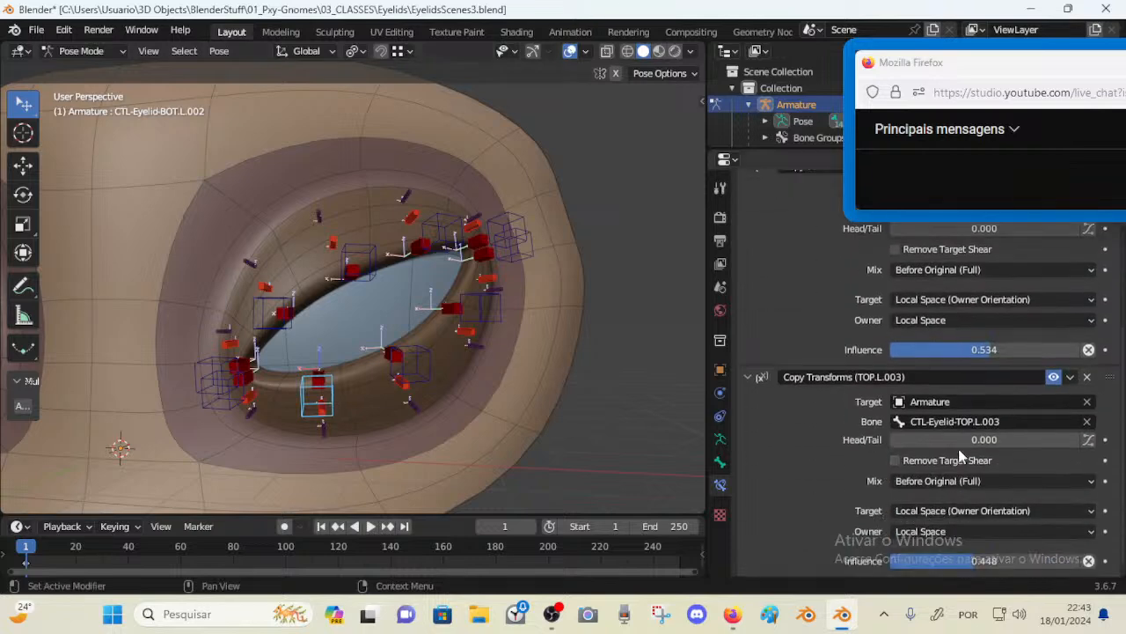
{"action": "left_click", "coordinate": [974, 422]}
{"action": "key", "text": "ctrl+v"}
{"action": "key", "text": "Return"}
Reorder BOT.L.002's constraints, moving Shrinkwrap below the Copy Transforms (TOP.L.001) constraint
{"action": "scroll", "coordinate": [829, 286], "scroll_direction": "up", "scroll_amount": 5}
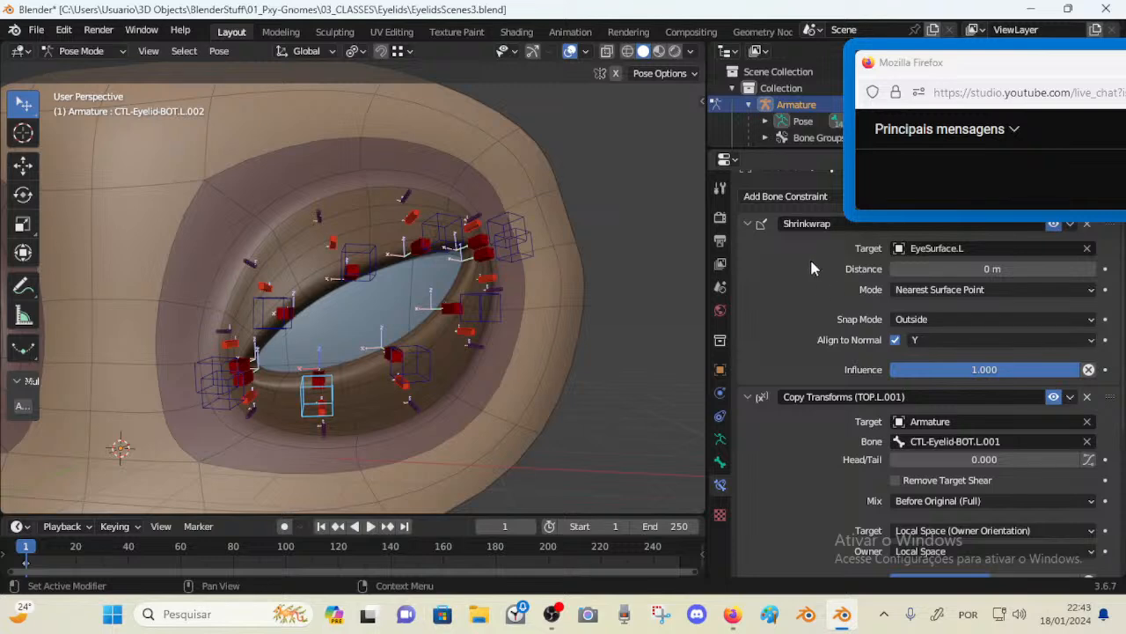
{"action": "scroll", "coordinate": [811, 261], "scroll_direction": "up", "scroll_amount": 1}
{"action": "left_click_drag", "start_coordinate": [1108, 244], "coordinate": [1074, 493]}
{"action": "scroll", "coordinate": [1070, 479], "scroll_direction": "down", "scroll_amount": 7}
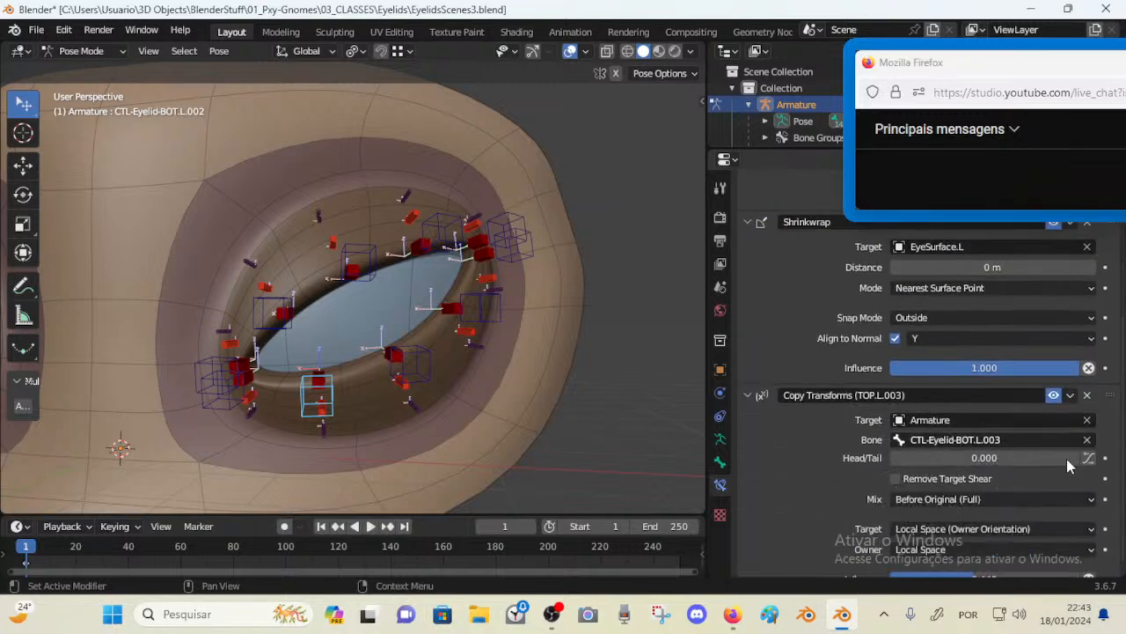
{"action": "scroll", "coordinate": [1067, 459], "scroll_direction": "down", "scroll_amount": 1}
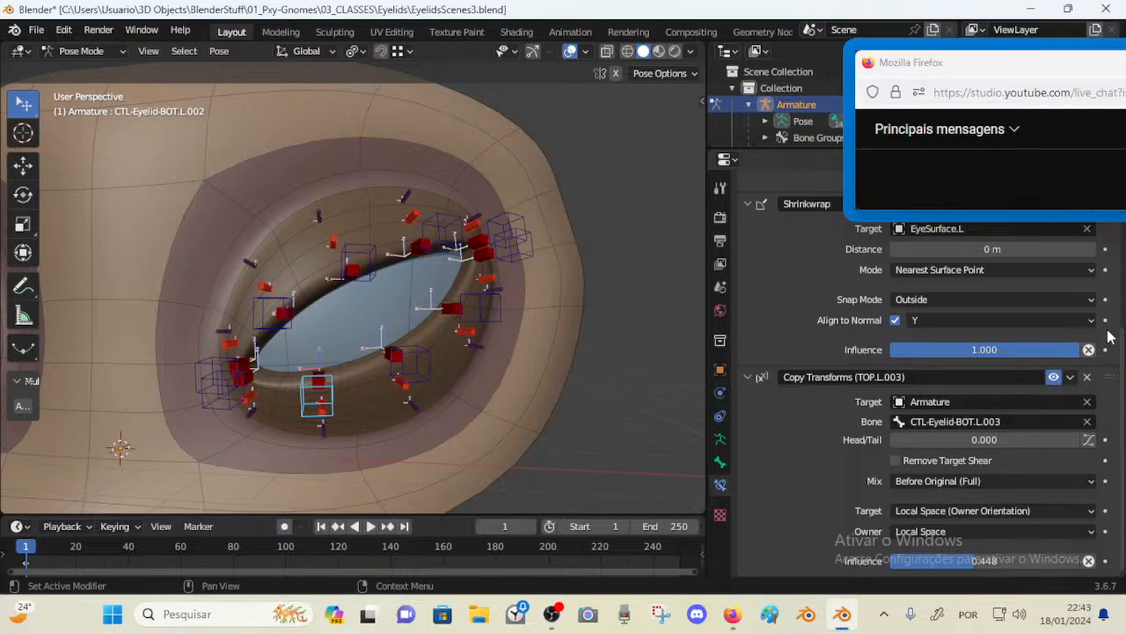
Move BOT.L.002's Copy Transforms (TOP.L.003) constraint above Shrinkwrap so Shrinkwrap is last, and collapse the constraint panels
{"action": "left_click_drag", "start_coordinate": [1109, 377], "coordinate": [1114, 268]}
{"action": "left_click", "coordinate": [747, 481]}
{"action": "left_click", "coordinate": [748, 356]}
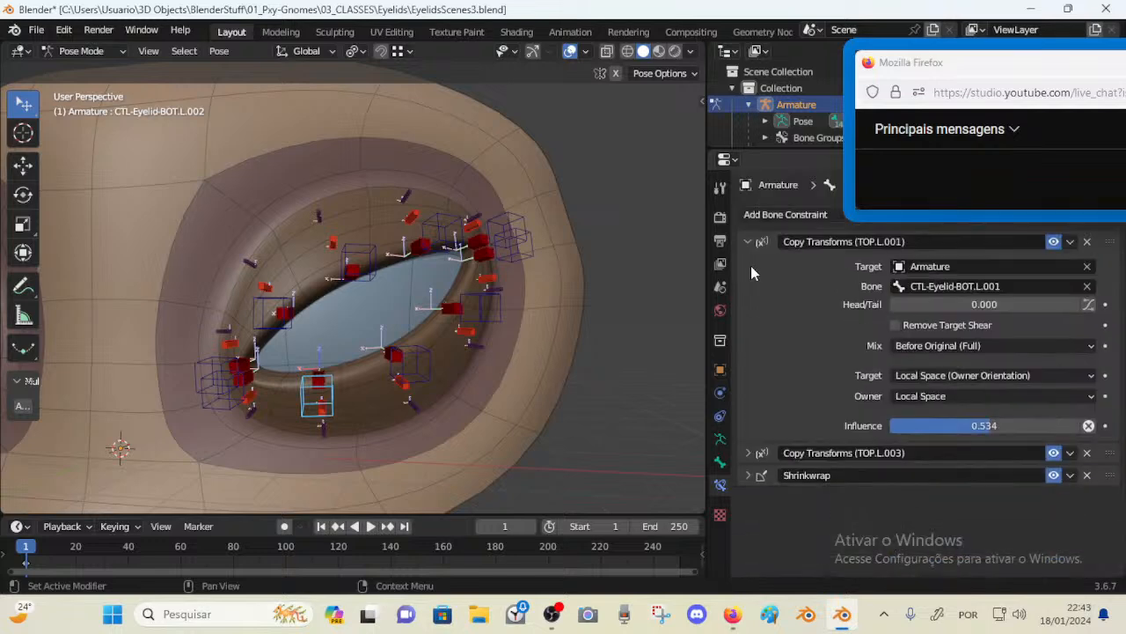
{"action": "left_click", "coordinate": [749, 243]}
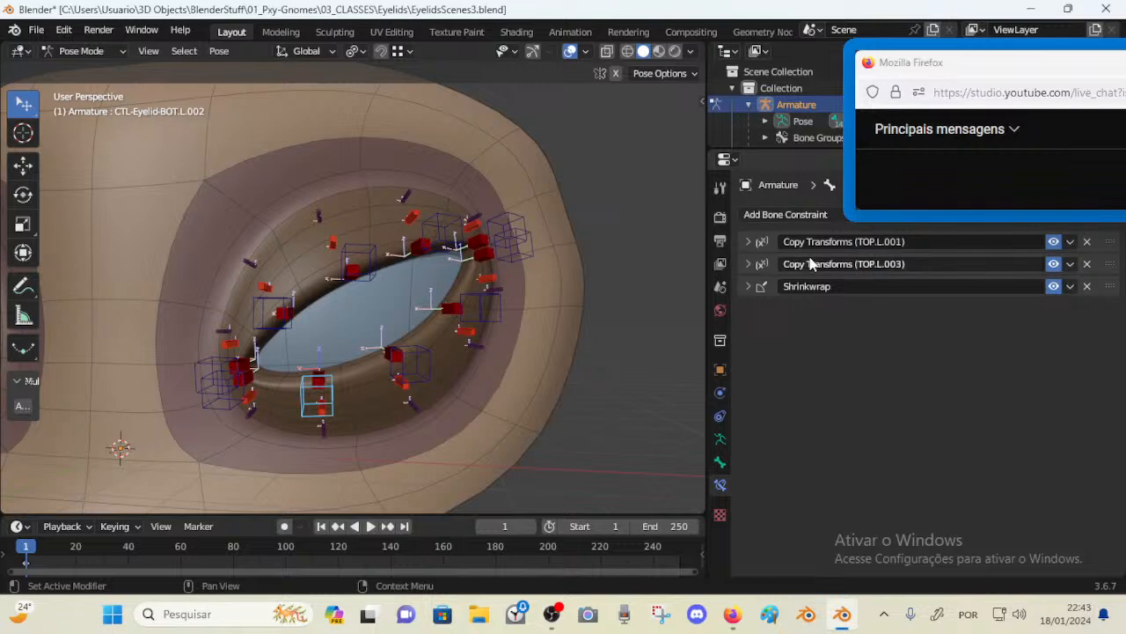
Collapse BOT.L.003's constraint panels and move its Shrinkwrap constraint to the bottom of the stack
{"action": "left_click", "coordinate": [407, 401]}
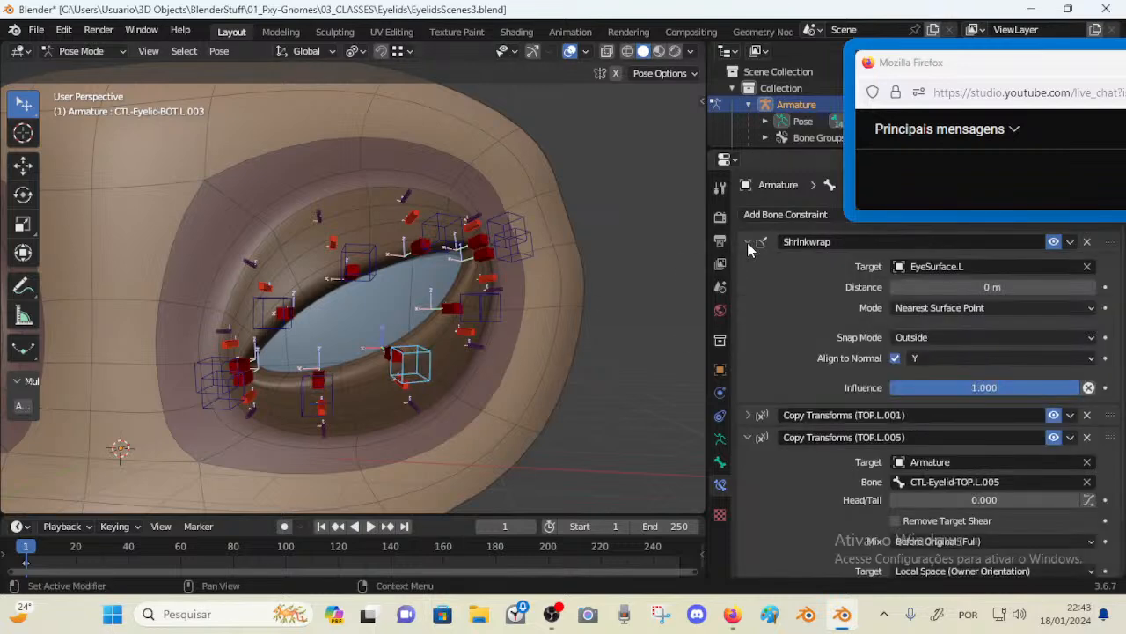
{"action": "left_click_drag", "start_coordinate": [747, 248], "coordinate": [749, 324]}
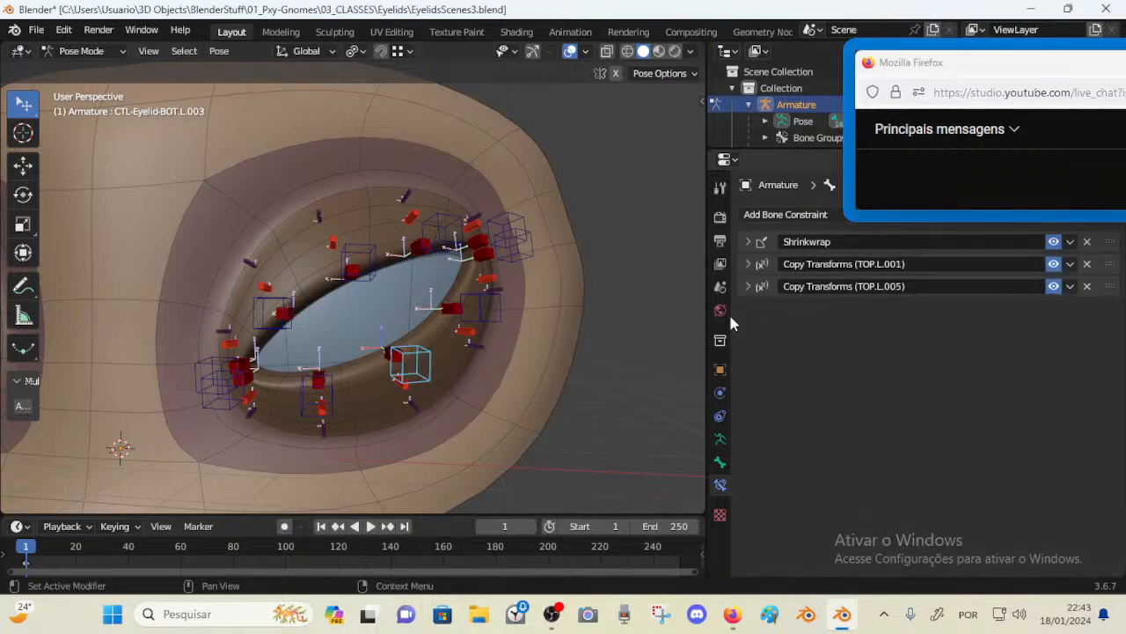
{"action": "left_click", "coordinate": [516, 245]}
{"action": "left_click", "coordinate": [744, 243]}
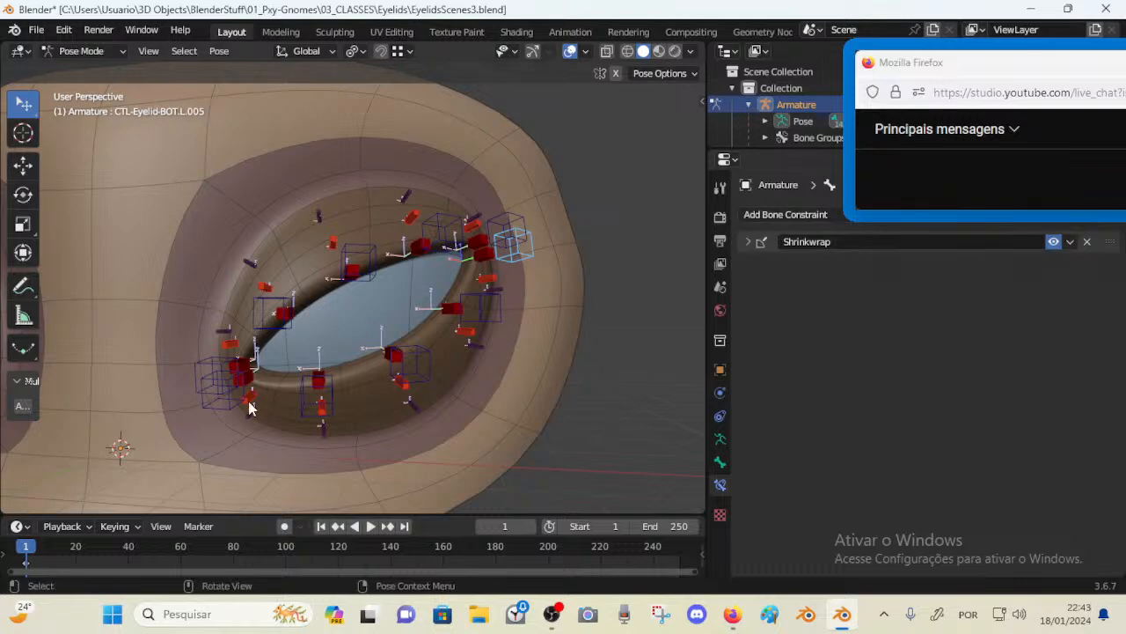
{"action": "left_click", "coordinate": [227, 389]}
{"action": "left_click", "coordinate": [747, 242]}
{"action": "left_click", "coordinate": [315, 401]}
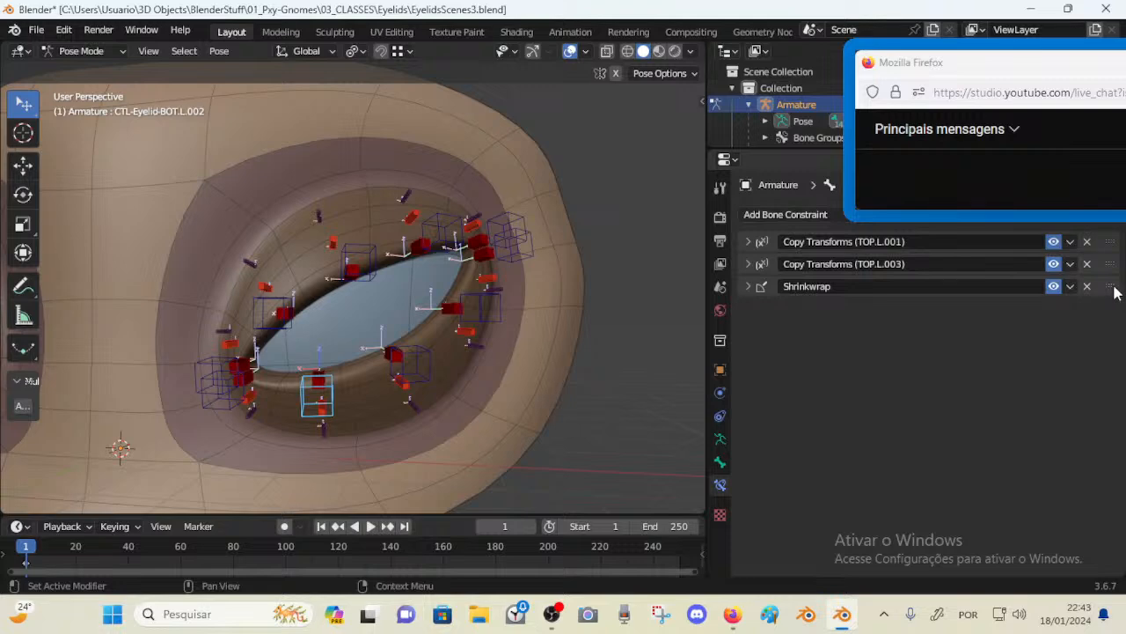
{"action": "left_click", "coordinate": [422, 365]}
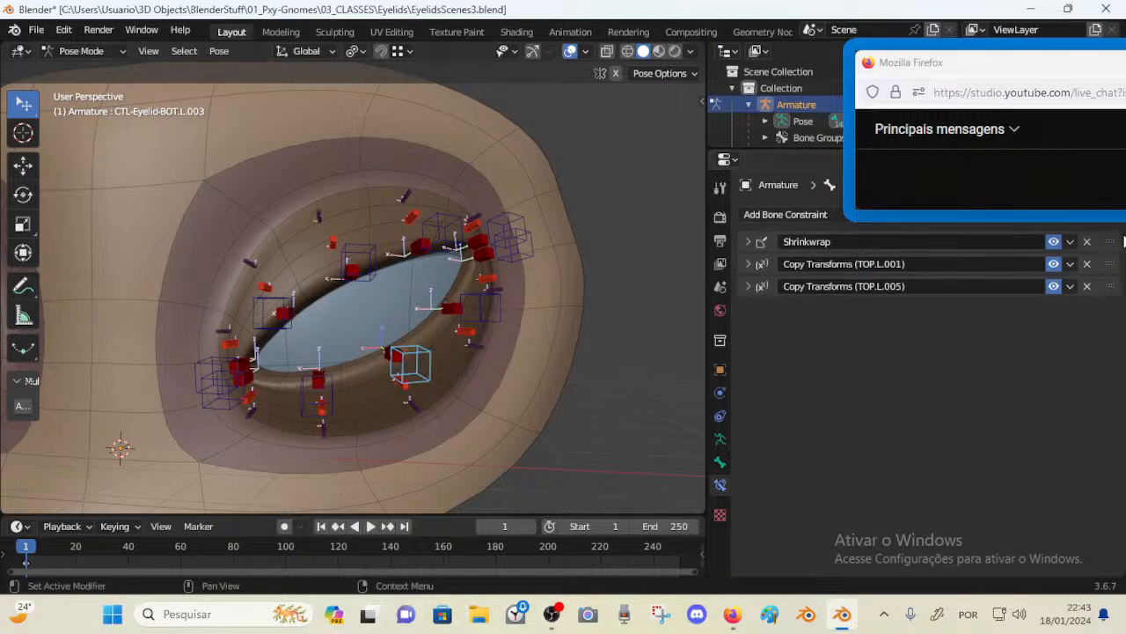
{"action": "left_click_drag", "start_coordinate": [1112, 239], "coordinate": [887, 289]}
Rename BOT.L.004's constraints to Copy Transforms (BOT.L.005) and Copy Transforms (BOT.L.003)
{"action": "left_click", "coordinate": [479, 308]}
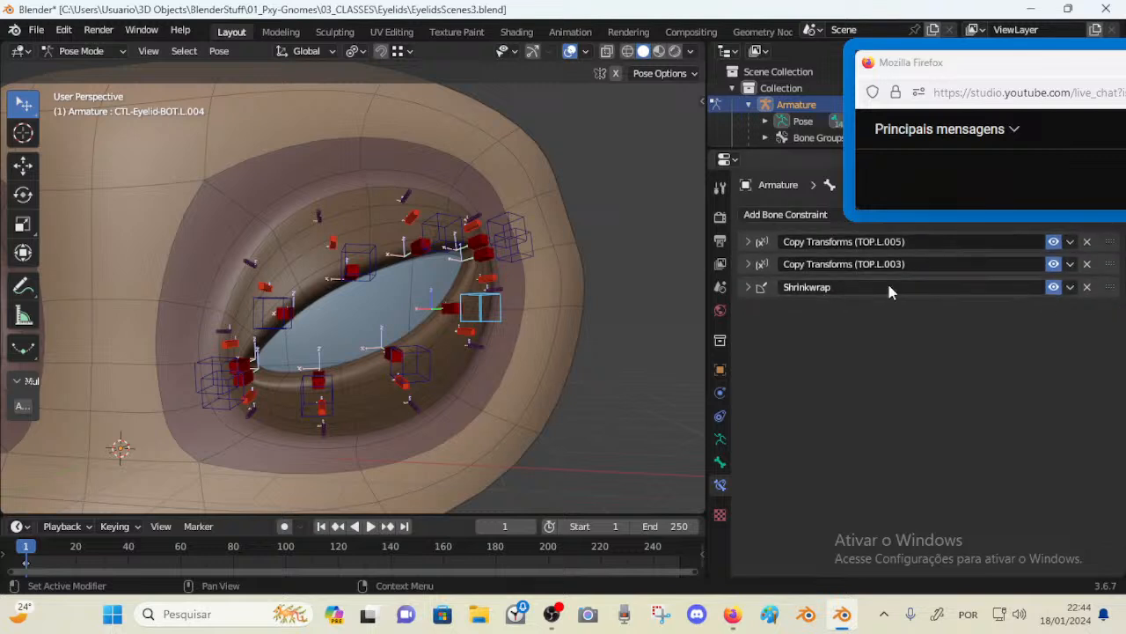
{"action": "left_click", "coordinate": [523, 253]}
{"action": "left_click", "coordinate": [491, 310]}
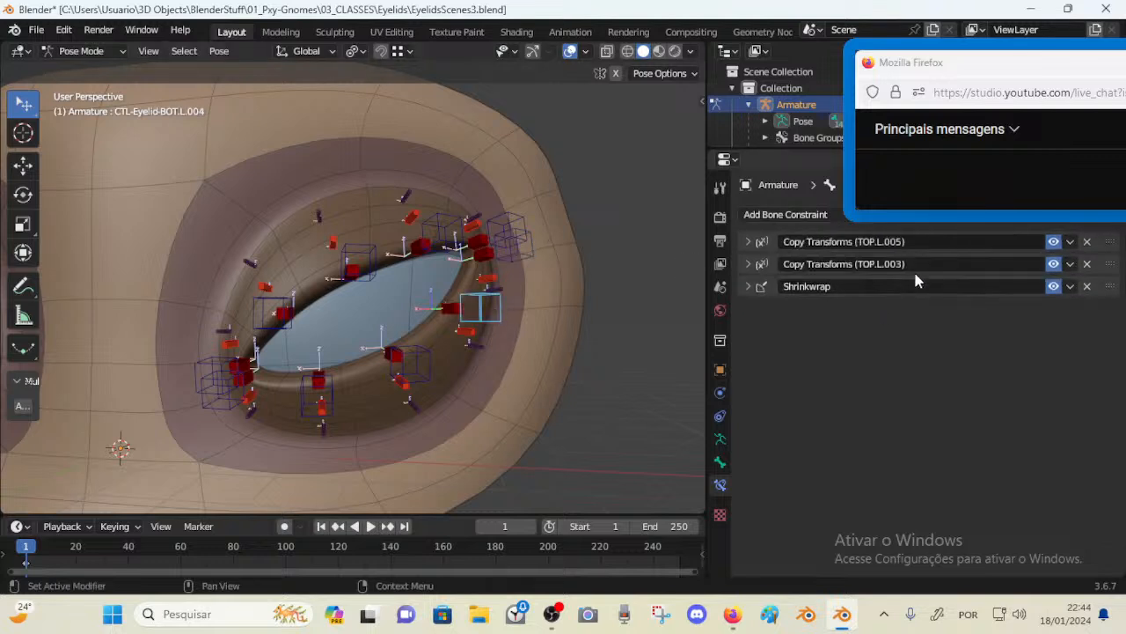
{"action": "double_click", "coordinate": [864, 245]}
{"action": "key", "text": "BackSpace"}
{"action": "type", "text": "BOT"}
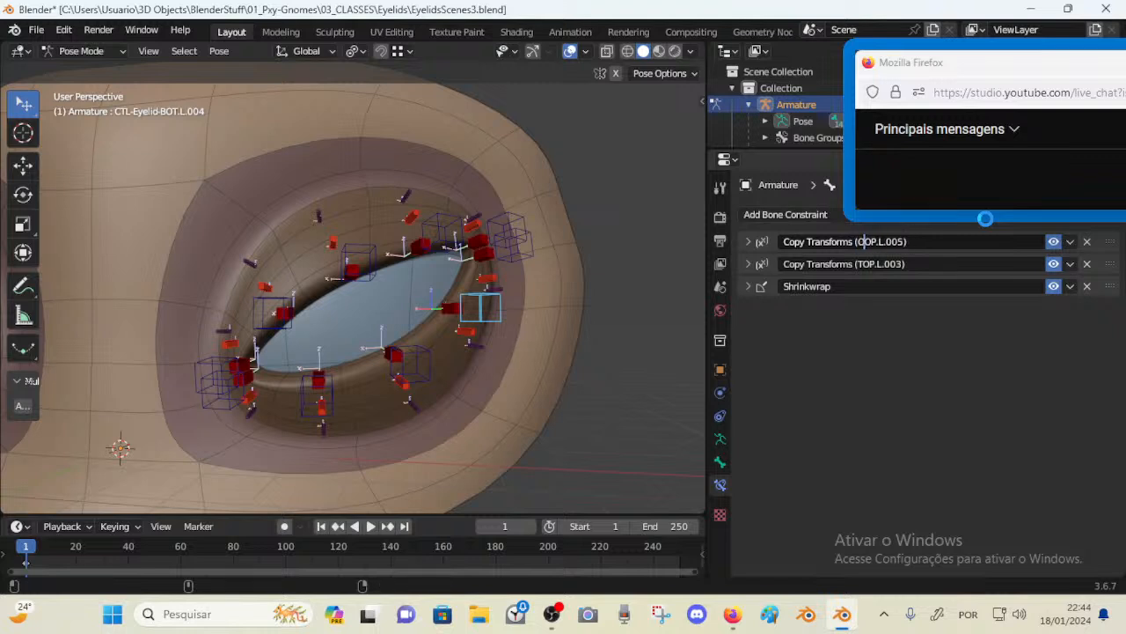
{"action": "key", "text": "Delete"}
{"action": "key", "text": "Delete"}
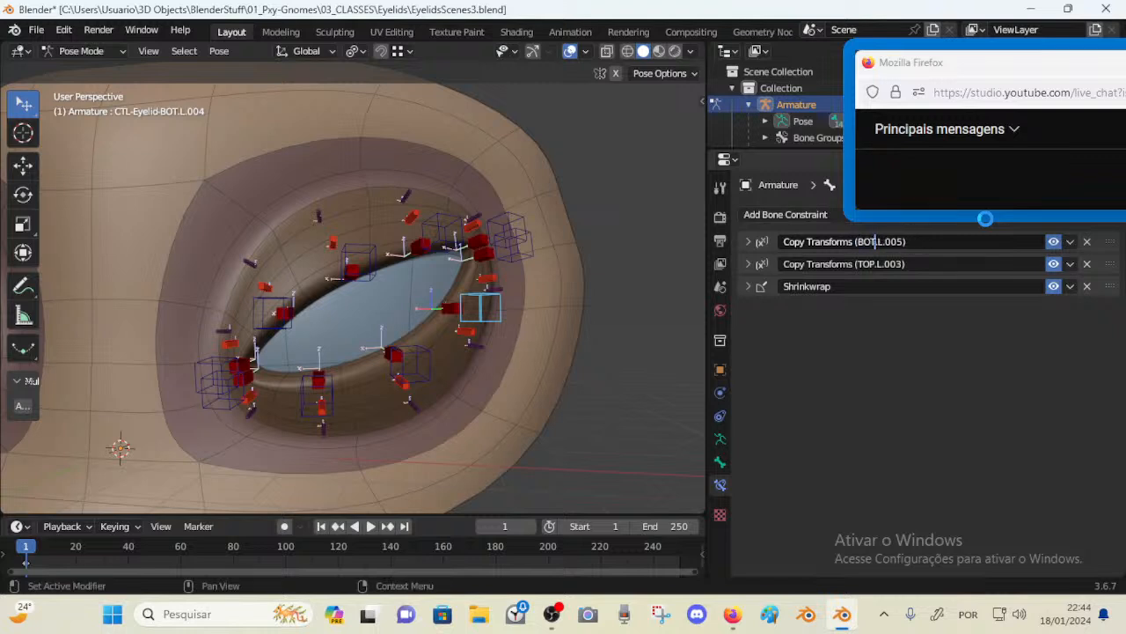
{"action": "key", "text": "Return"}
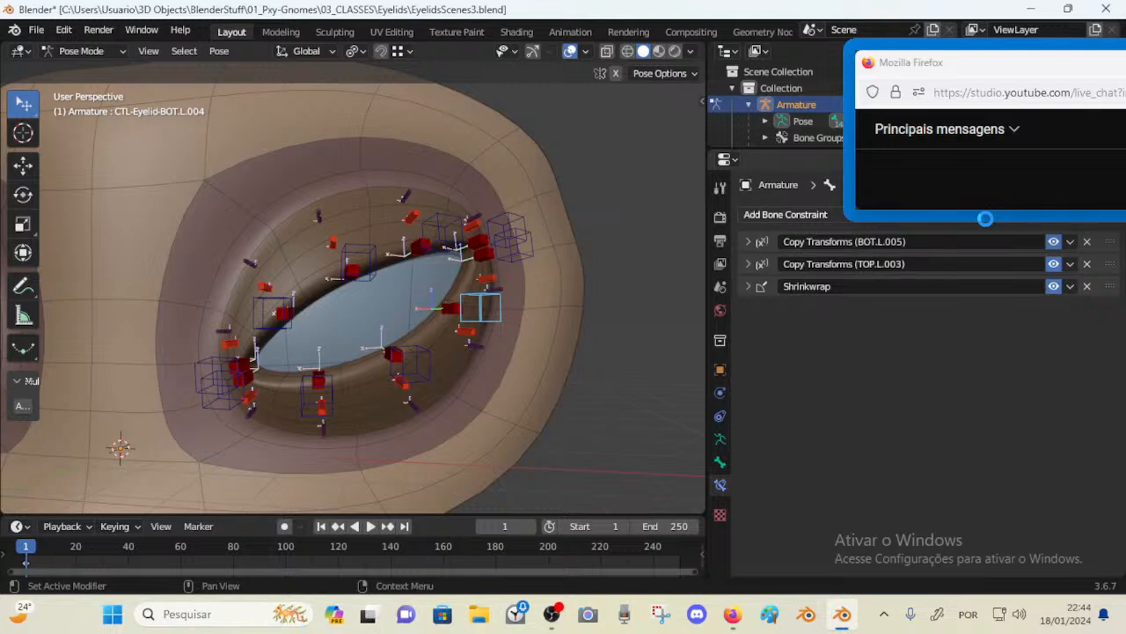
{"action": "double_click", "coordinate": [863, 265]}
{"action": "type", "text": "BOT"}
{"action": "double_click", "coordinate": [863, 265]}
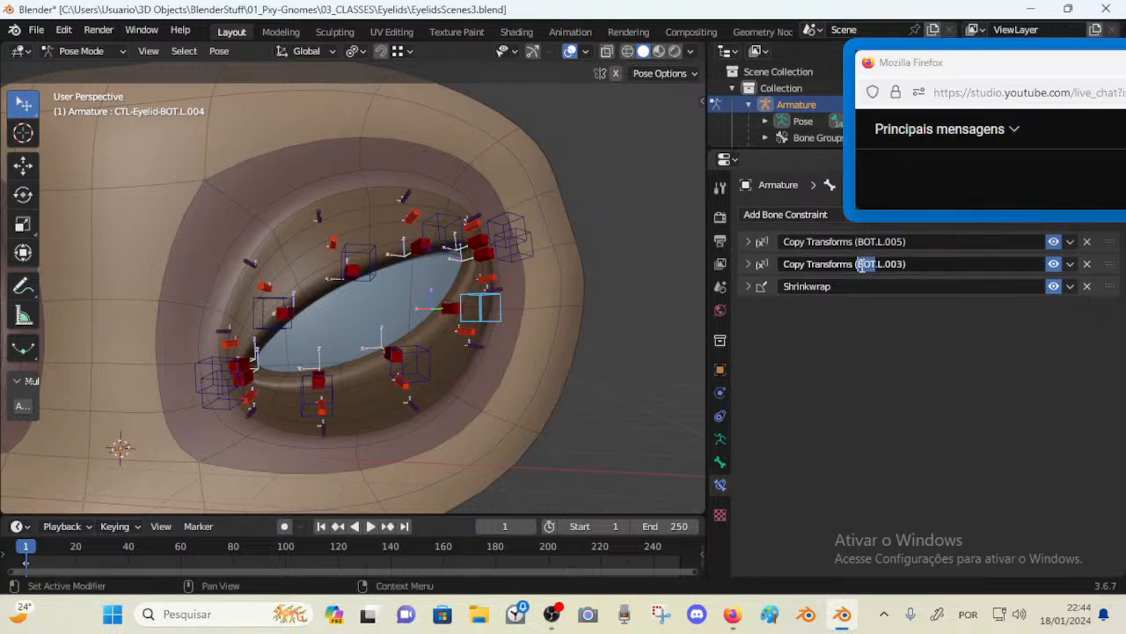
{"action": "key", "text": "Return"}
Rename BOT.L.003's constraints to Copy Transforms (BOT.L.001) and Copy Transforms (BOT.L.005)
{"action": "left_click", "coordinate": [425, 348]}
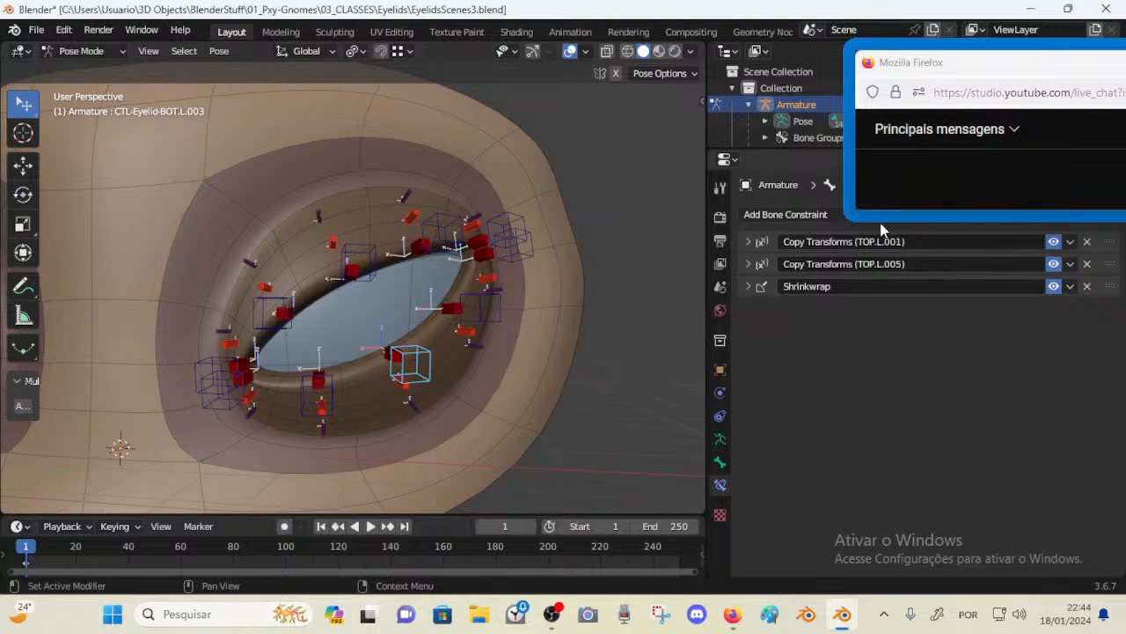
{"action": "double_click", "coordinate": [864, 241]}
{"action": "type", "text": "BOT"}
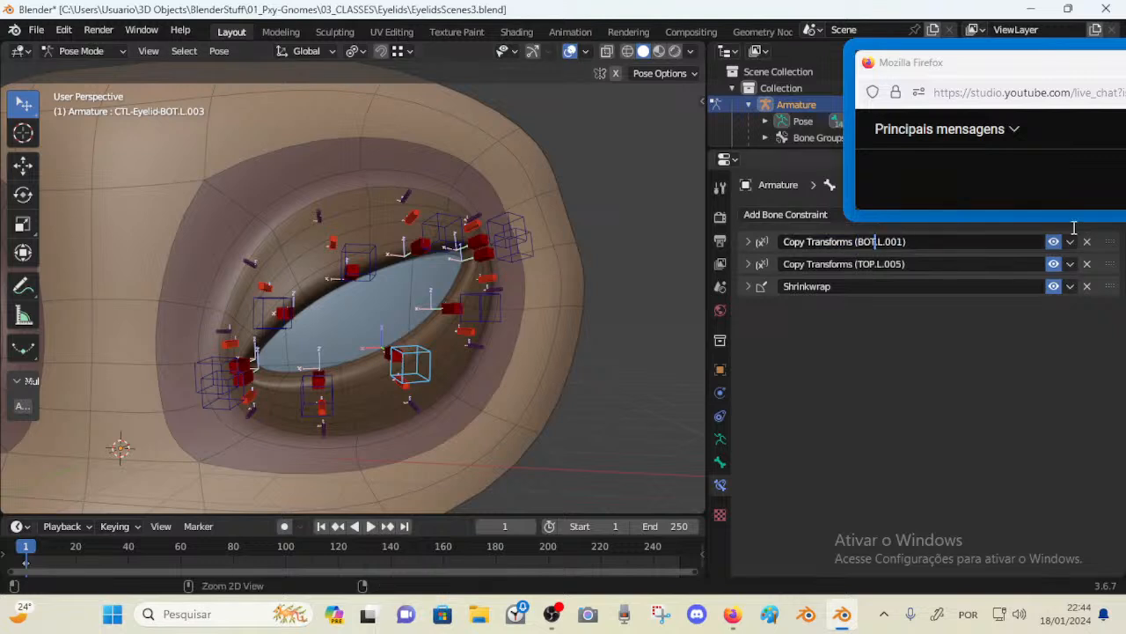
{"action": "key", "text": "Return"}
{"action": "double_click", "coordinate": [908, 262]}
{"action": "key", "text": "Left"}
{"action": "key", "text": "Left"}
{"action": "key", "text": "Left"}
{"action": "key", "text": "Left"}
{"action": "key", "text": "Left"}
{"action": "key", "text": "Left"}
{"action": "key", "text": "Left"}
{"action": "key", "text": "Left"}
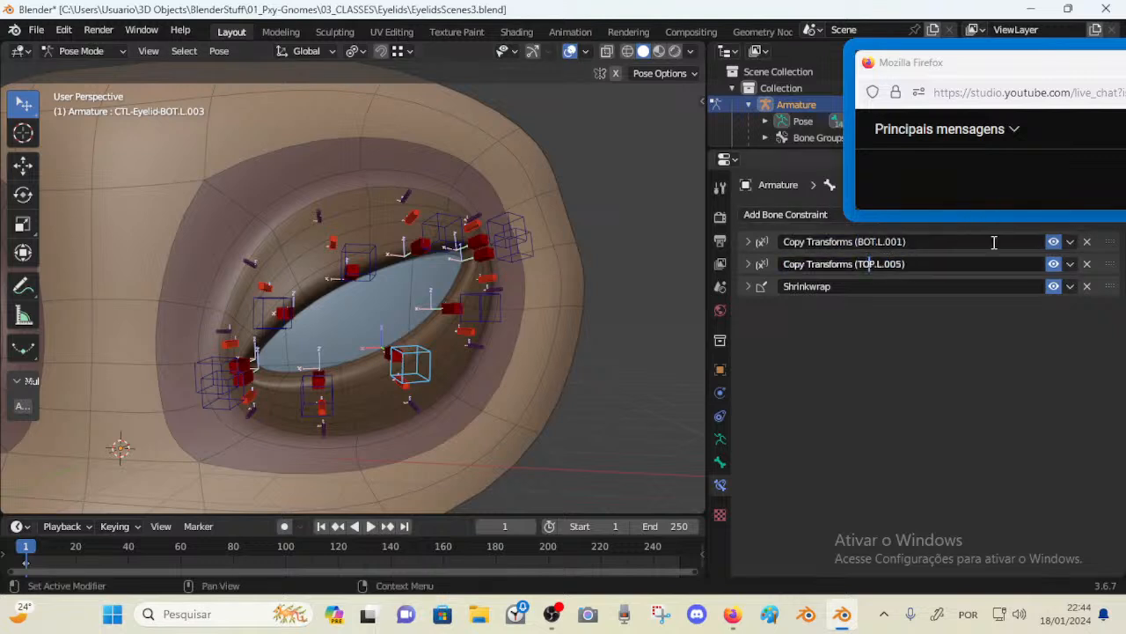
{"action": "key", "text": "Left"}
{"action": "key", "text": "shift+Right"}
{"action": "key", "text": "shift+Right"}
{"action": "key", "text": "shift+Right"}
{"action": "type", "text": "BOT"}
{"action": "key", "text": "Return"}
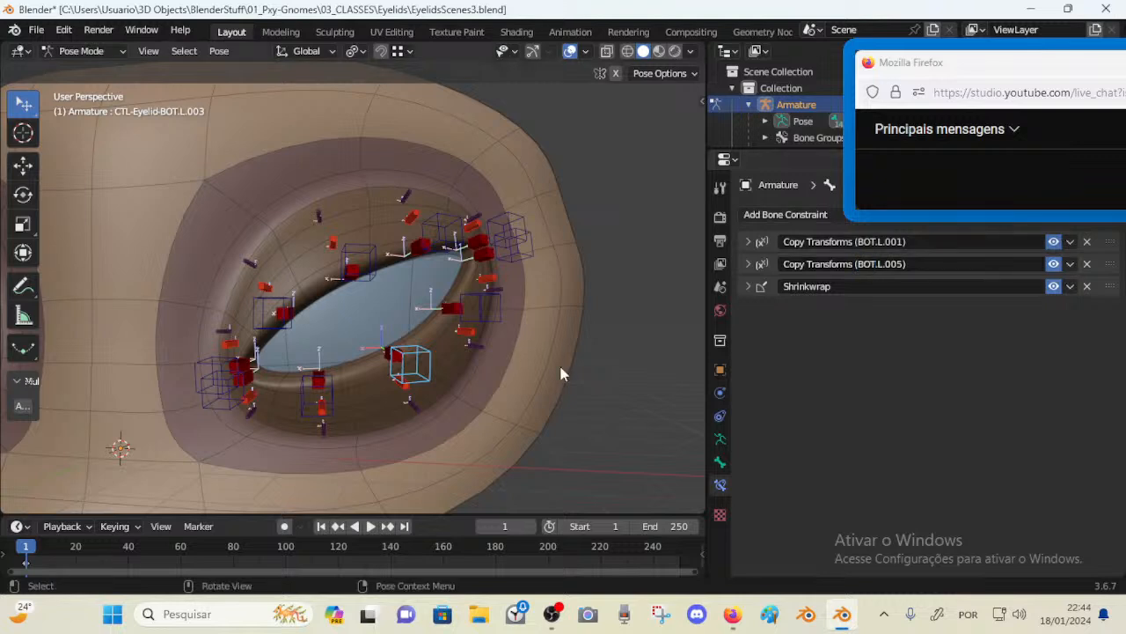
Rename BOT.L.002's constraints to Copy Transforms (BOT.L.001) and Copy Transforms (BOT.L.003)
{"action": "left_click", "coordinate": [302, 398]}
{"action": "double_click", "coordinate": [866, 244]}
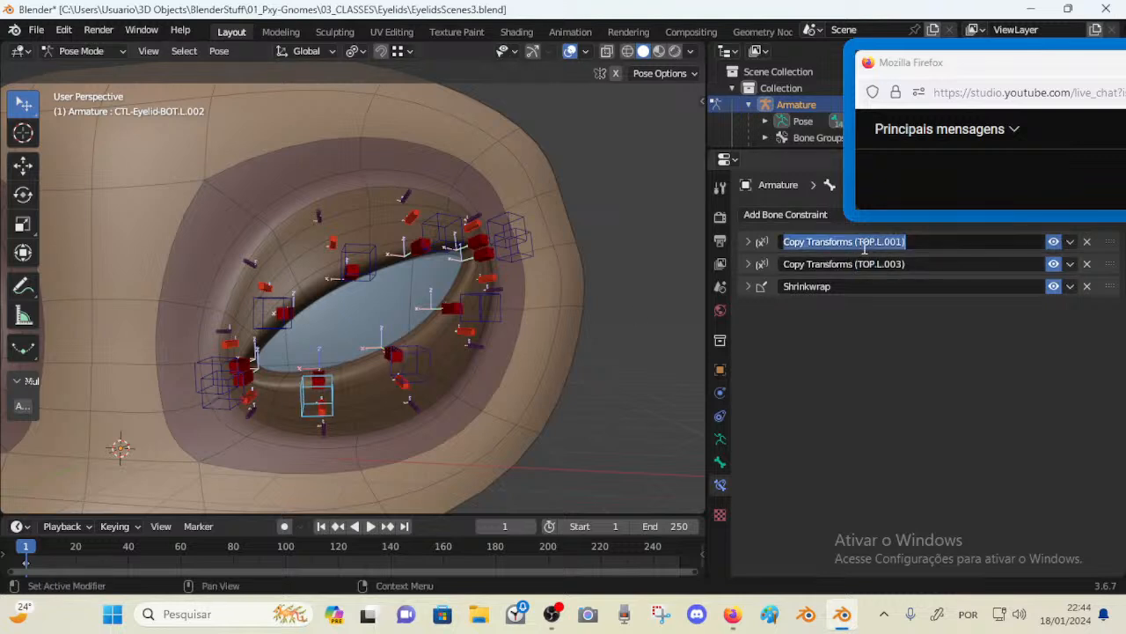
{"action": "left_click", "coordinate": [861, 245]}
{"action": "key", "text": "shift+Right"}
{"action": "key", "text": "shift+Right"}
{"action": "key", "text": "shift+Right"}
{"action": "type", "text": "BOT"}
{"action": "key", "text": "Return"}
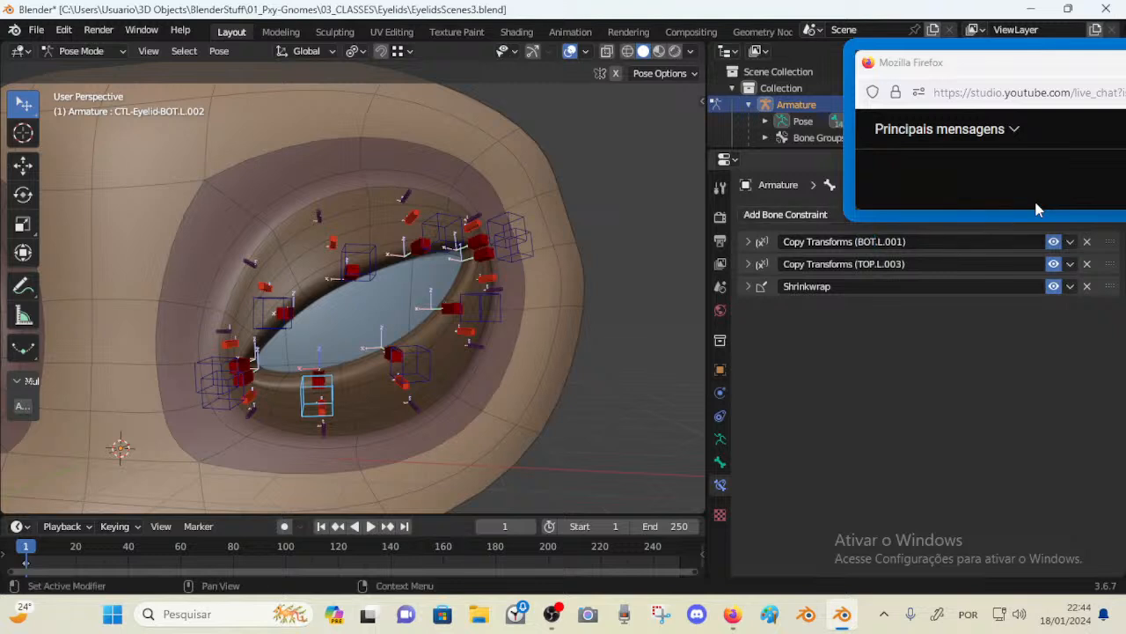
{"action": "double_click", "coordinate": [876, 268]}
{"action": "left_click", "coordinate": [876, 268]}
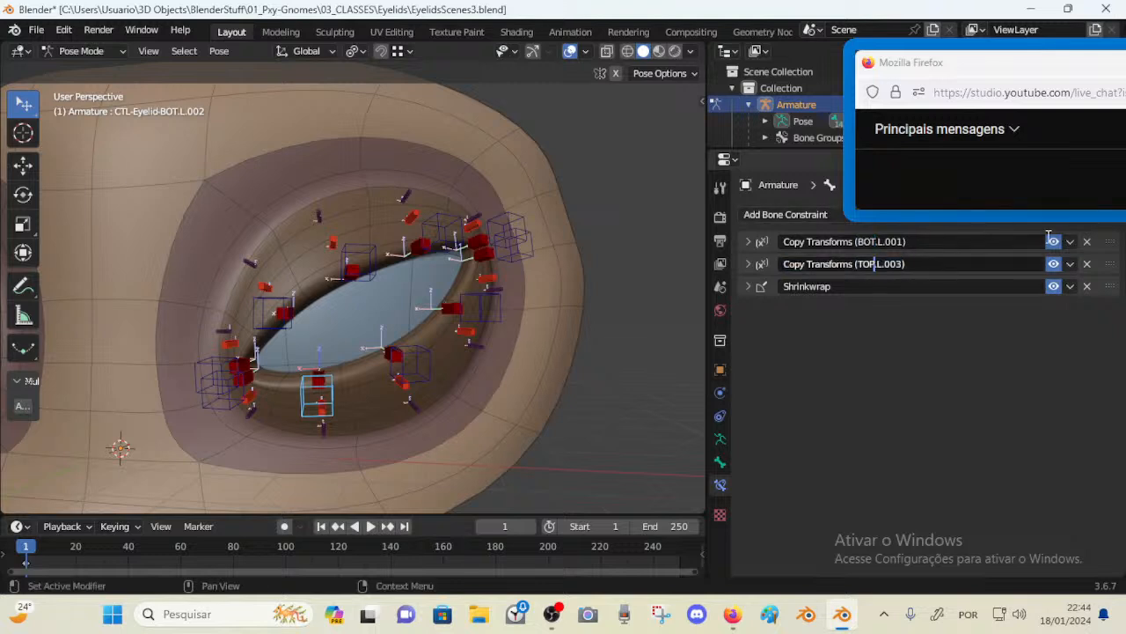
{"action": "key", "text": "shift+Left"}
{"action": "key", "text": "shift+Left"}
{"action": "key", "text": "shift+Left"}
{"action": "type", "text": "BOT"}
{"action": "key", "text": "Return"}
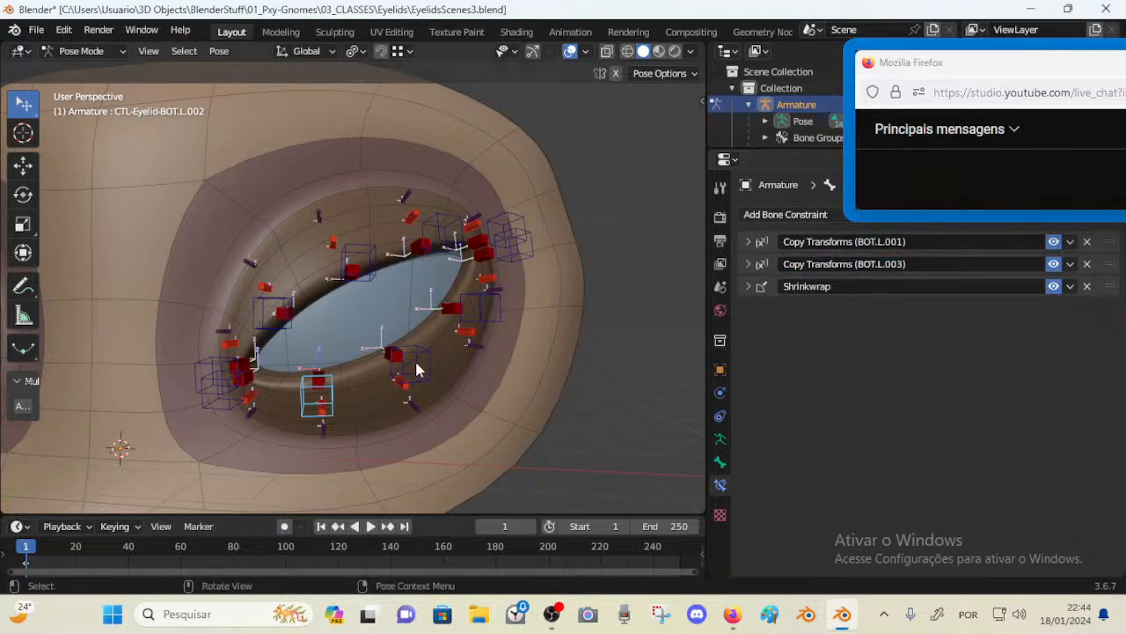
Inspect BOT.L.001's bone name and the bone target of BOT.L.002's first Copy Transforms constraint
{"action": "left_click", "coordinate": [221, 404]}
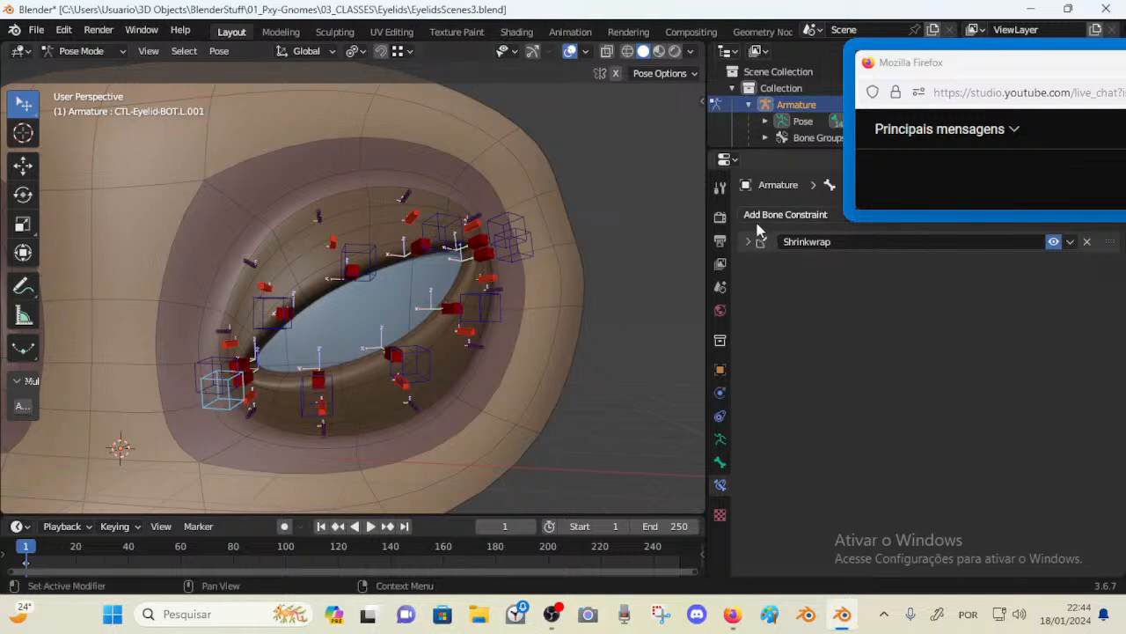
{"action": "key", "text": "F2"}
{"action": "key", "text": "Return"}
{"action": "left_click", "coordinate": [310, 409]}
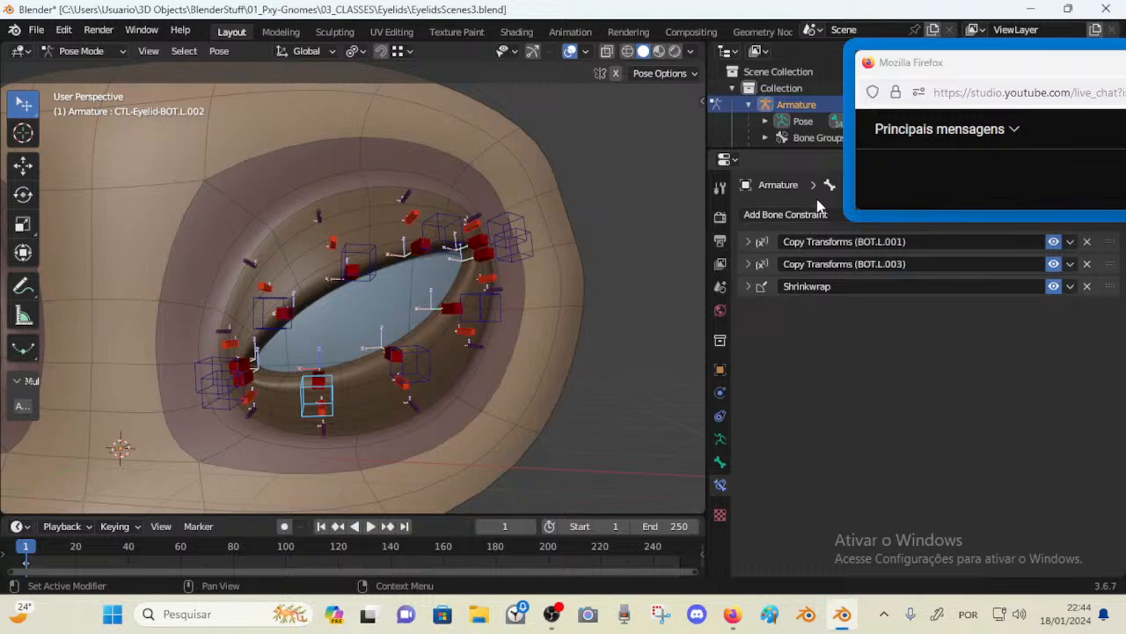
{"action": "left_click", "coordinate": [748, 242]}
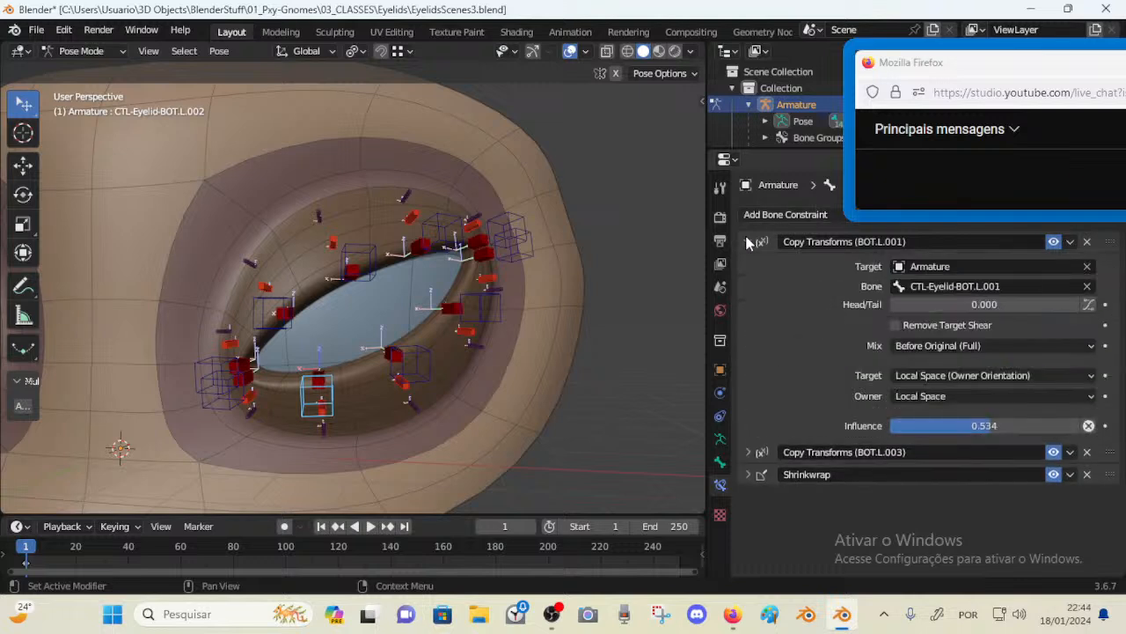
{"action": "left_click", "coordinate": [940, 289]}
{"action": "key", "text": "Escape"}
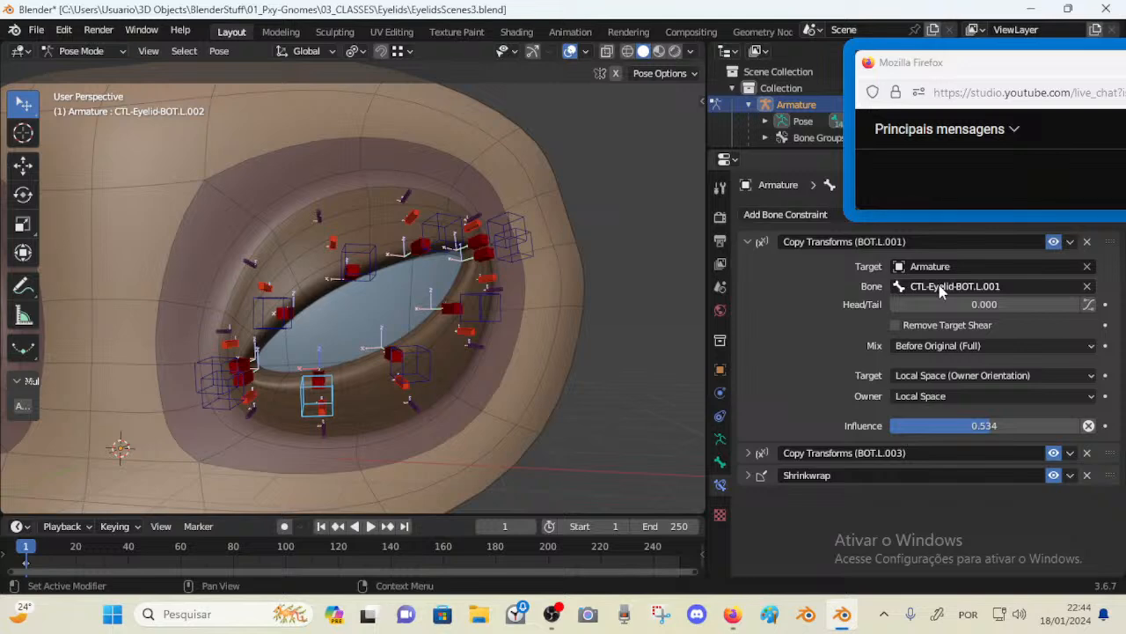
Inspect the Copy Transforms bone targets of BOT.L.003 and BOT.L.002
{"action": "left_click", "coordinate": [401, 384]}
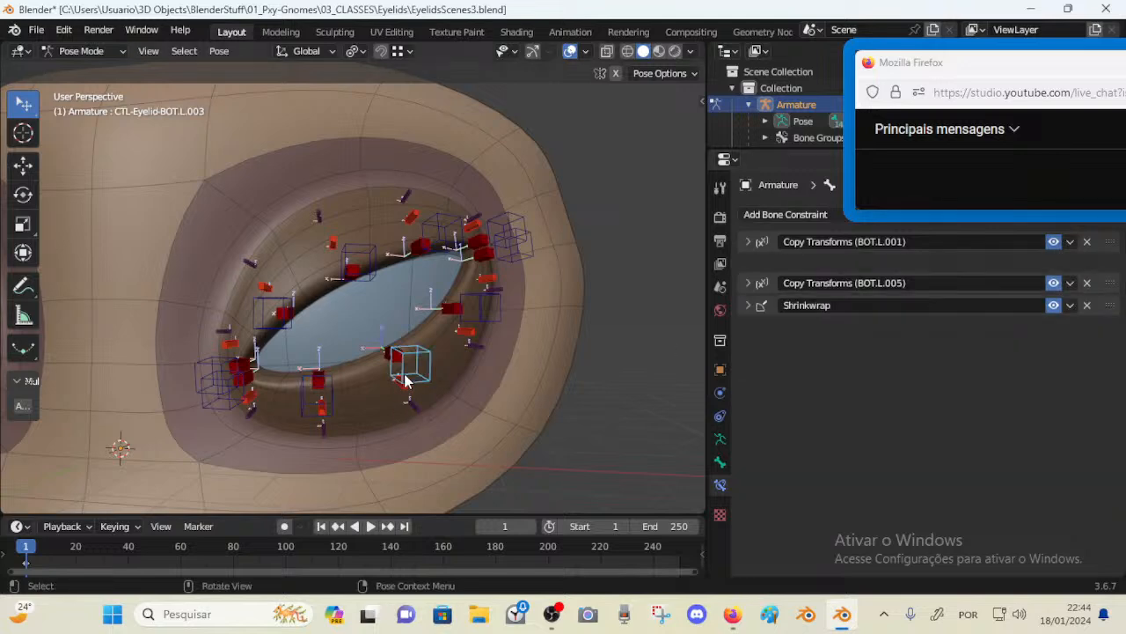
{"action": "left_click", "coordinate": [762, 245]}
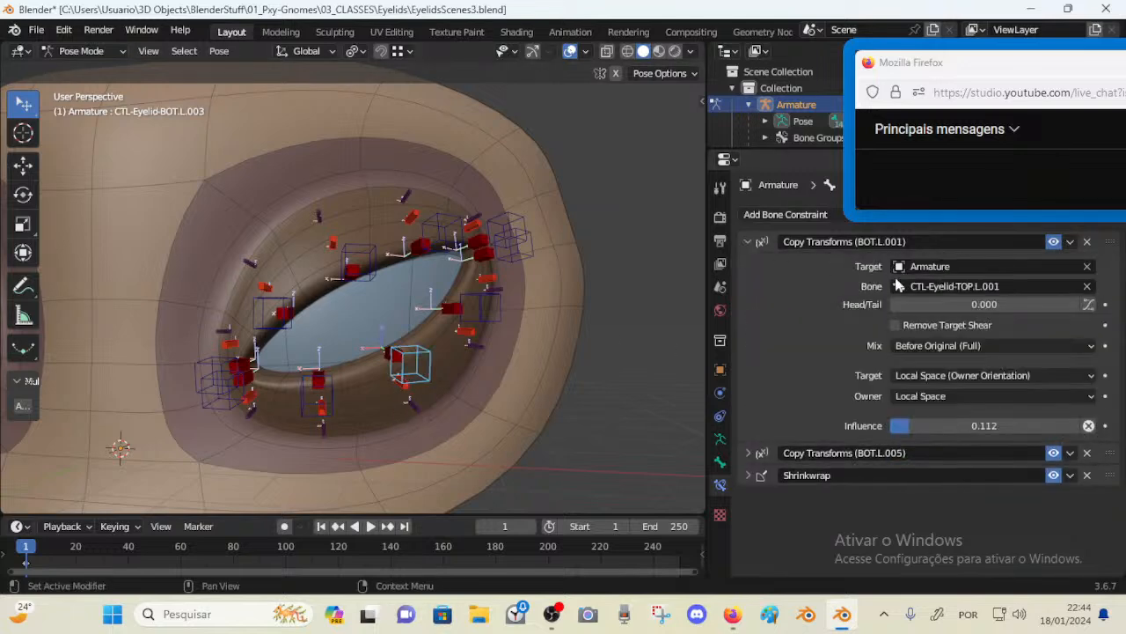
{"action": "left_click", "coordinate": [961, 287]}
{"action": "key", "text": "Escape"}
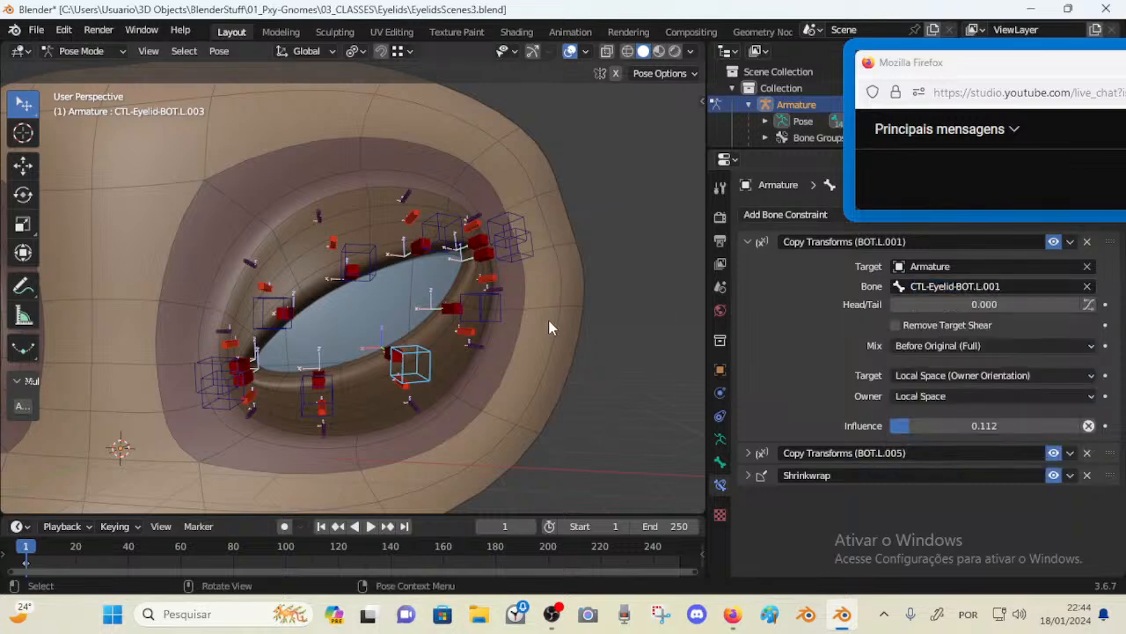
{"action": "key", "text": "F2"}
{"action": "left_click", "coordinate": [316, 396]}
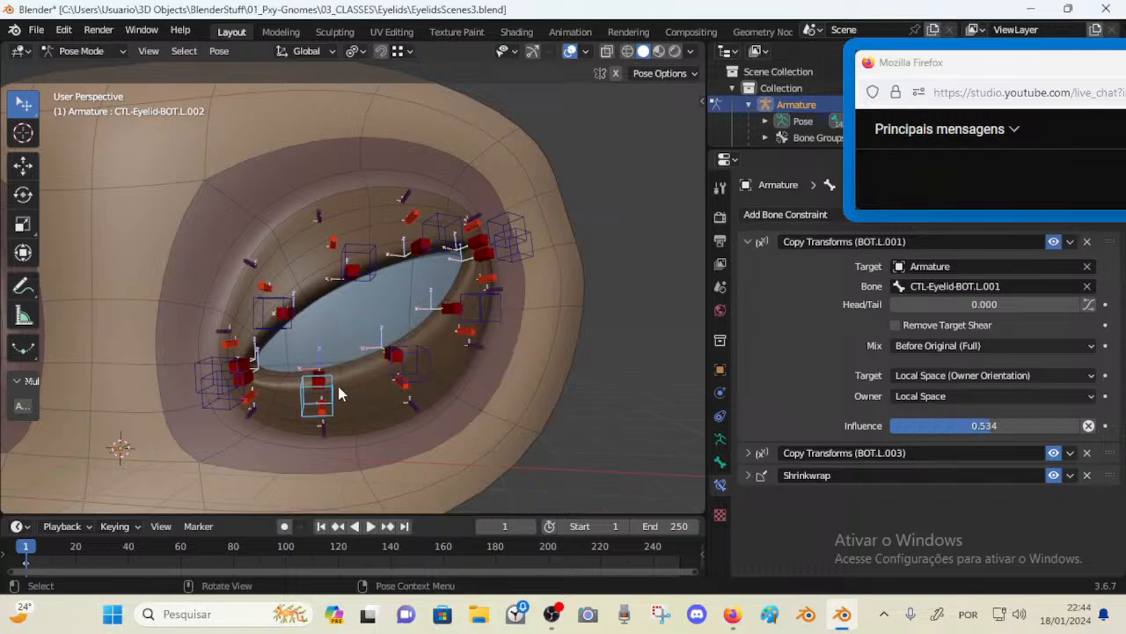
{"action": "left_click", "coordinate": [748, 453]}
{"action": "scroll", "coordinate": [875, 417], "scroll_direction": "down", "scroll_amount": 3}
{"action": "left_click", "coordinate": [965, 398]}
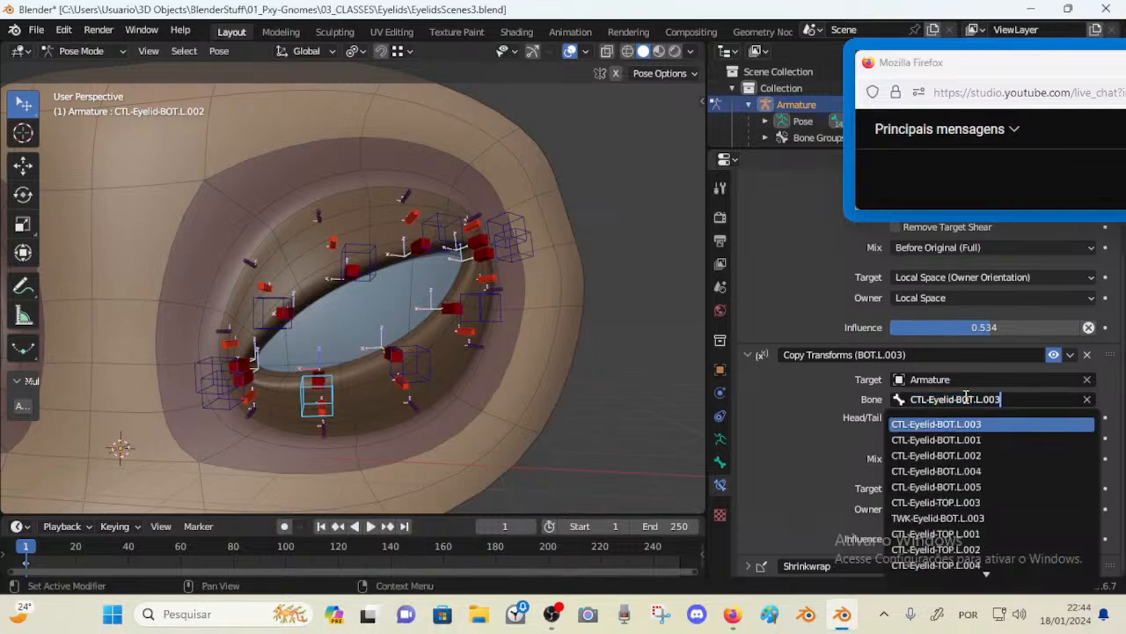
{"action": "left_click", "coordinate": [407, 363]}
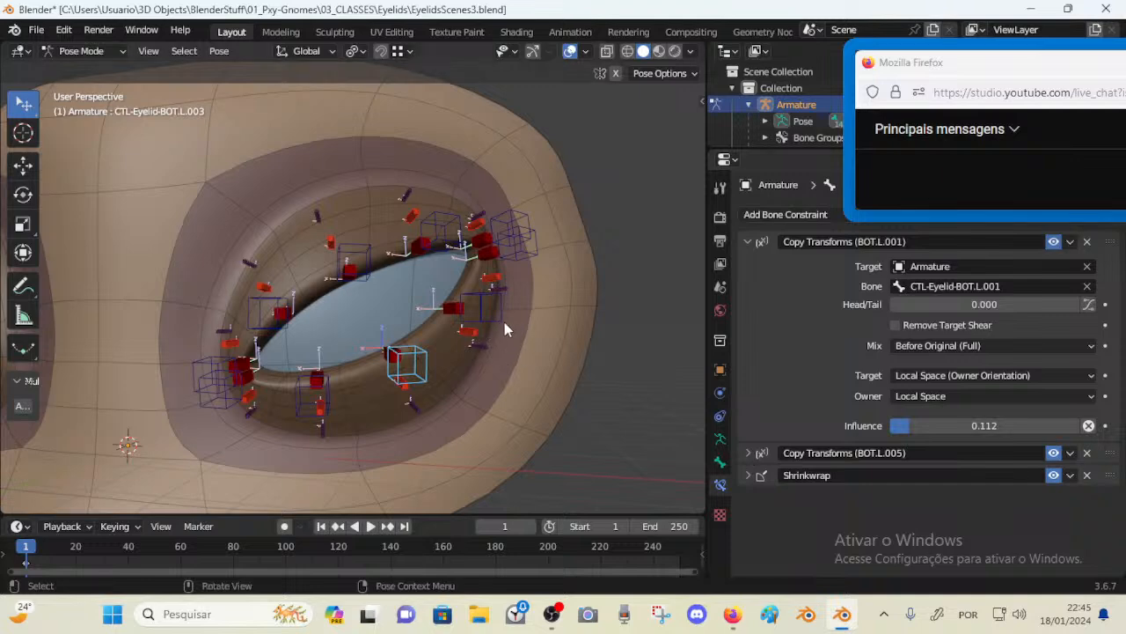
Inspect the bone targets of BOT.L.004's two Copy Transforms constraints
{"action": "left_click", "coordinate": [481, 308]}
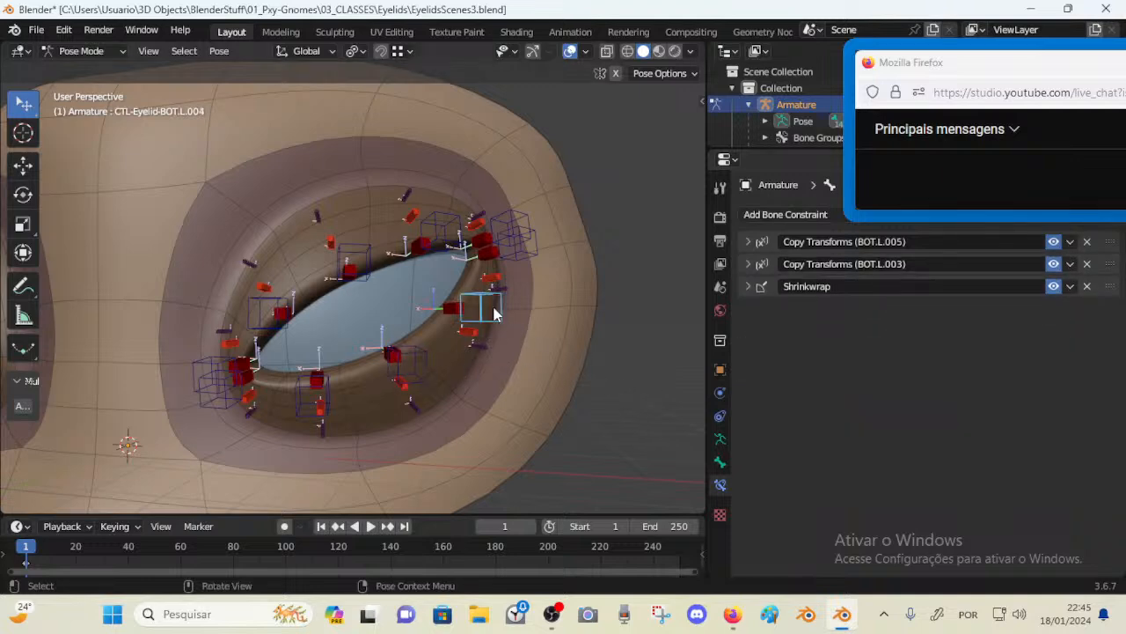
{"action": "left_click", "coordinate": [748, 262]}
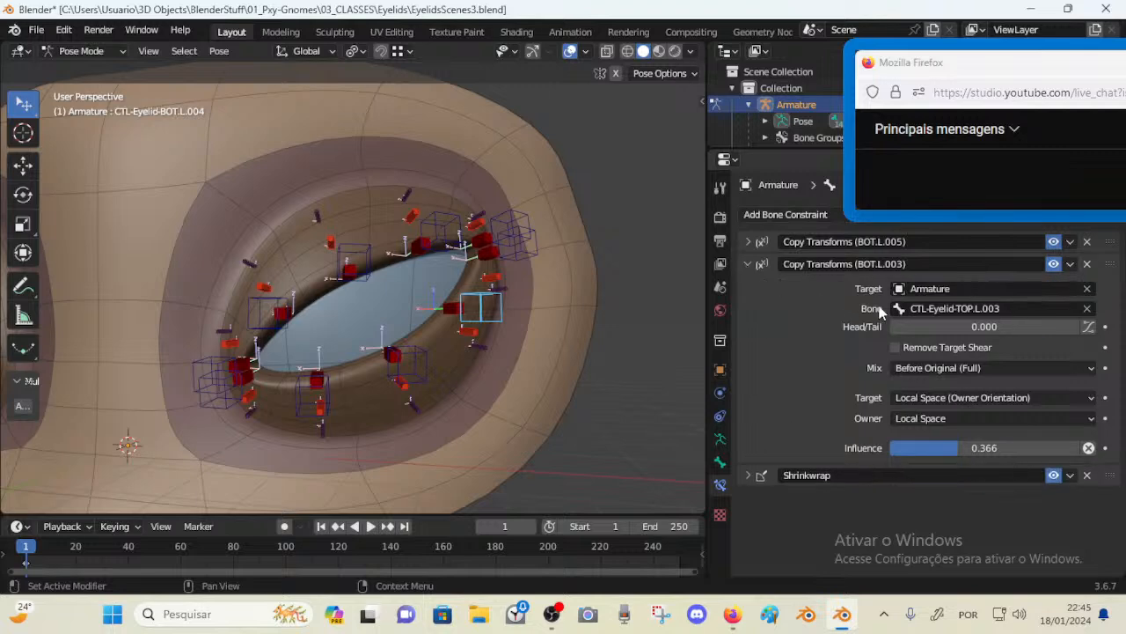
{"action": "left_click", "coordinate": [941, 309]}
{"action": "key", "text": "Return"}
{"action": "middle_click_drag", "start_coordinate": [520, 278], "coordinate": [654, 276]}
{"action": "left_click", "coordinate": [530, 259]}
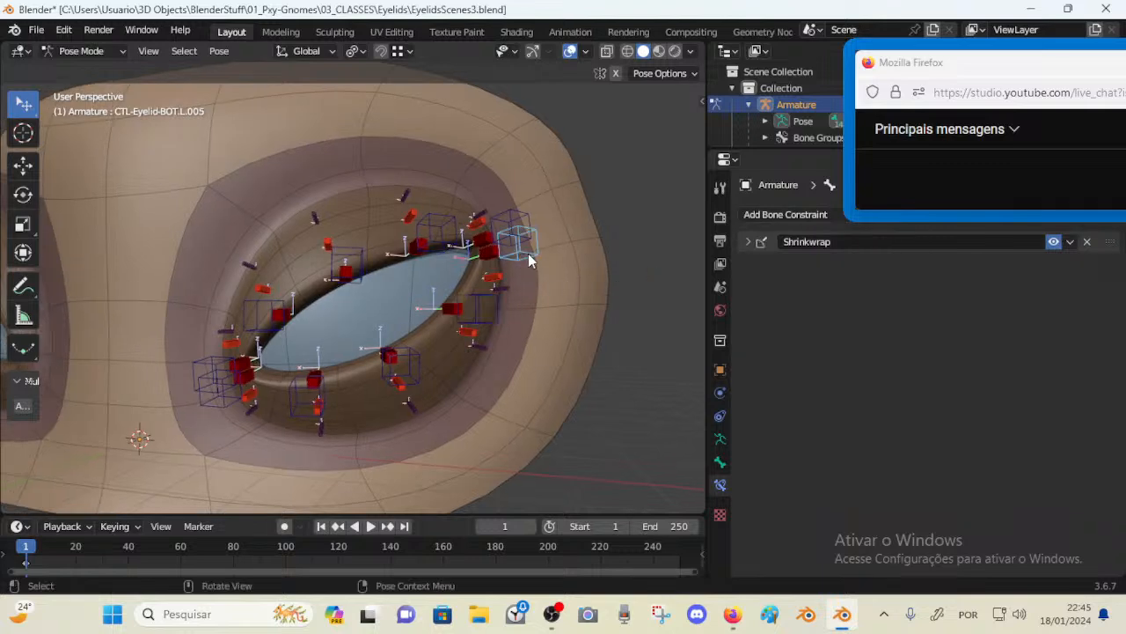
{"action": "left_click", "coordinate": [496, 308]}
{"action": "left_click", "coordinate": [748, 264]}
{"action": "left_click", "coordinate": [748, 241]}
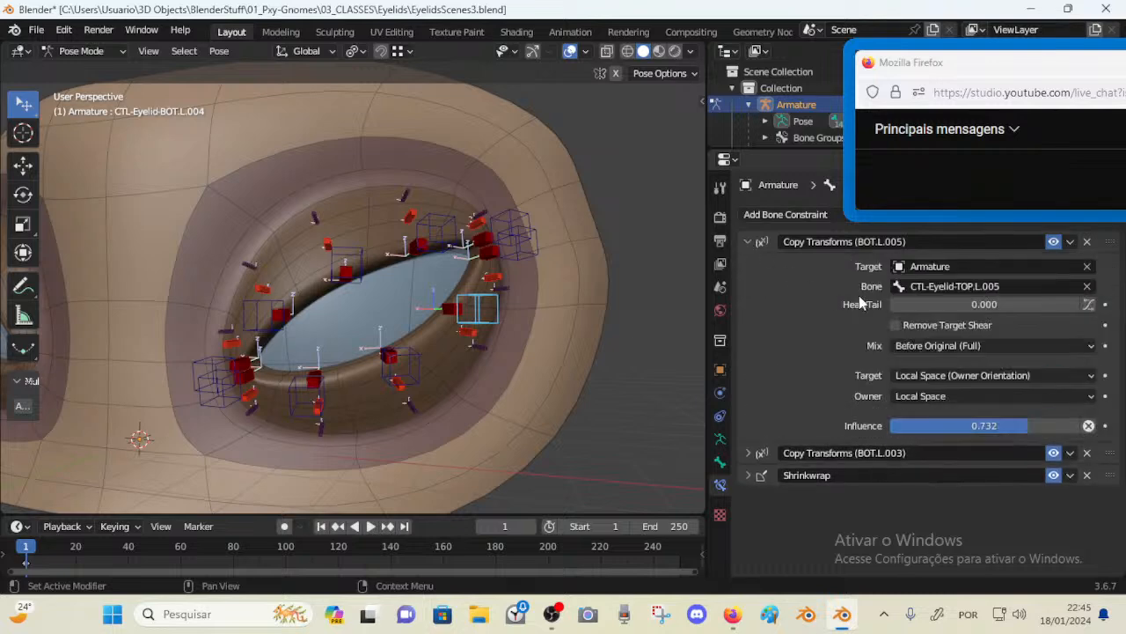
Set the bone target of BOT.L.004's first Copy Transforms constraint to CTL-Eyelid-BOT.L.005 and collapse the constraint
{"action": "left_click", "coordinate": [940, 290]}
{"action": "type", "text": "CTL-Eyelid-BOT.L.005"}
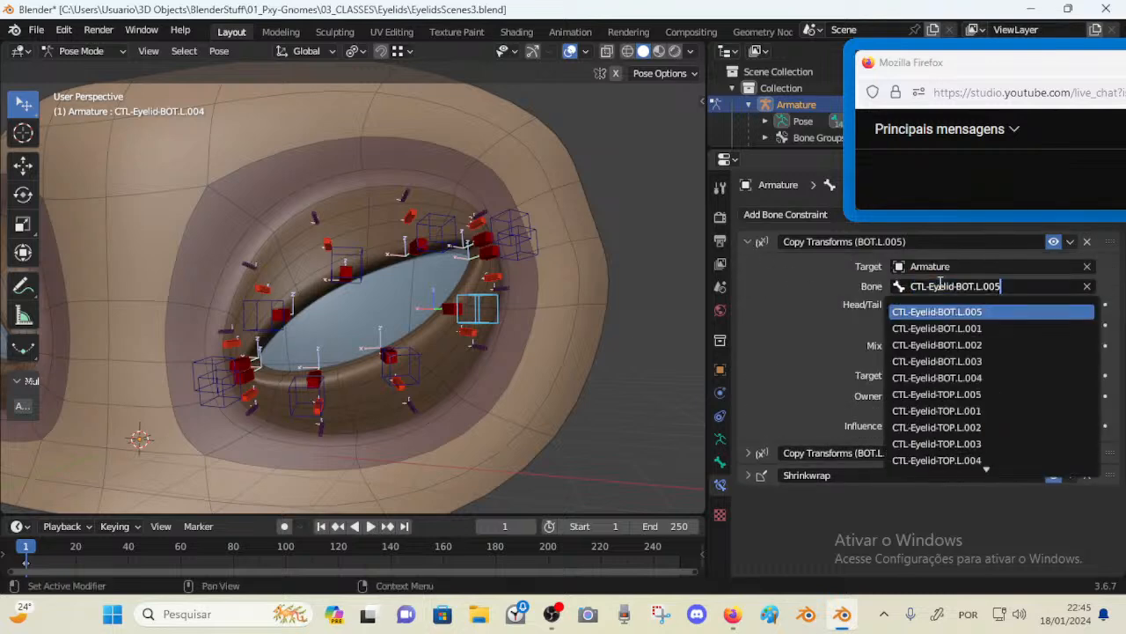
{"action": "key", "text": "Return"}
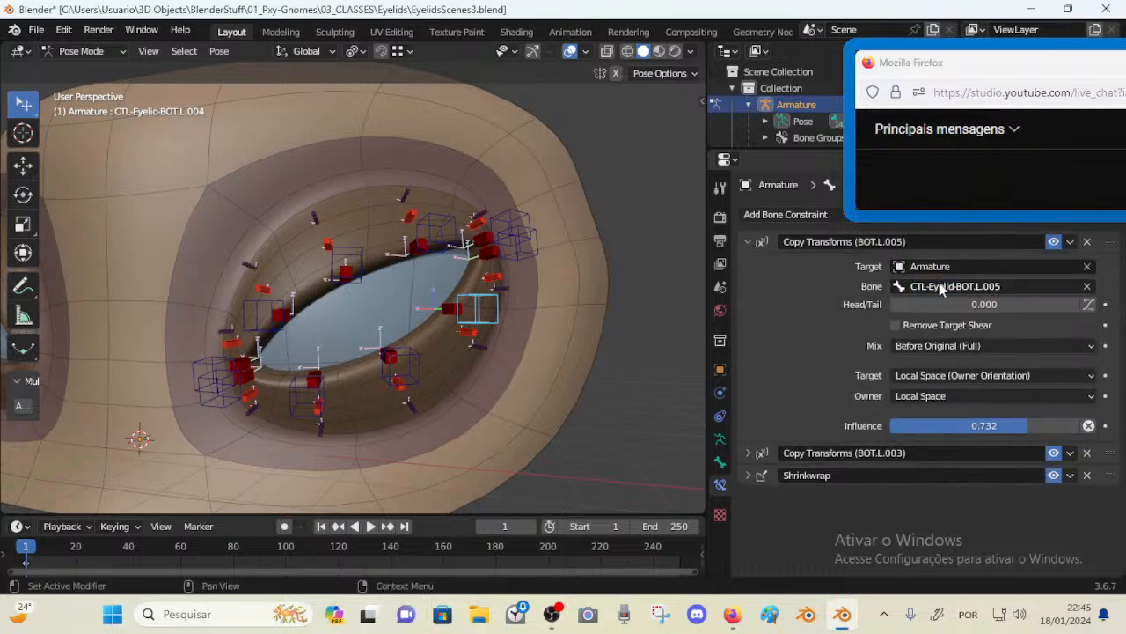
{"action": "left_click", "coordinate": [749, 242]}
Select the BOT.L.003 control, set its second Copy Transforms bone target to CTL-Eyelid-BOT.L.005, and save the file
{"action": "left_click", "coordinate": [402, 350]}
{"action": "left_click", "coordinate": [748, 241]}
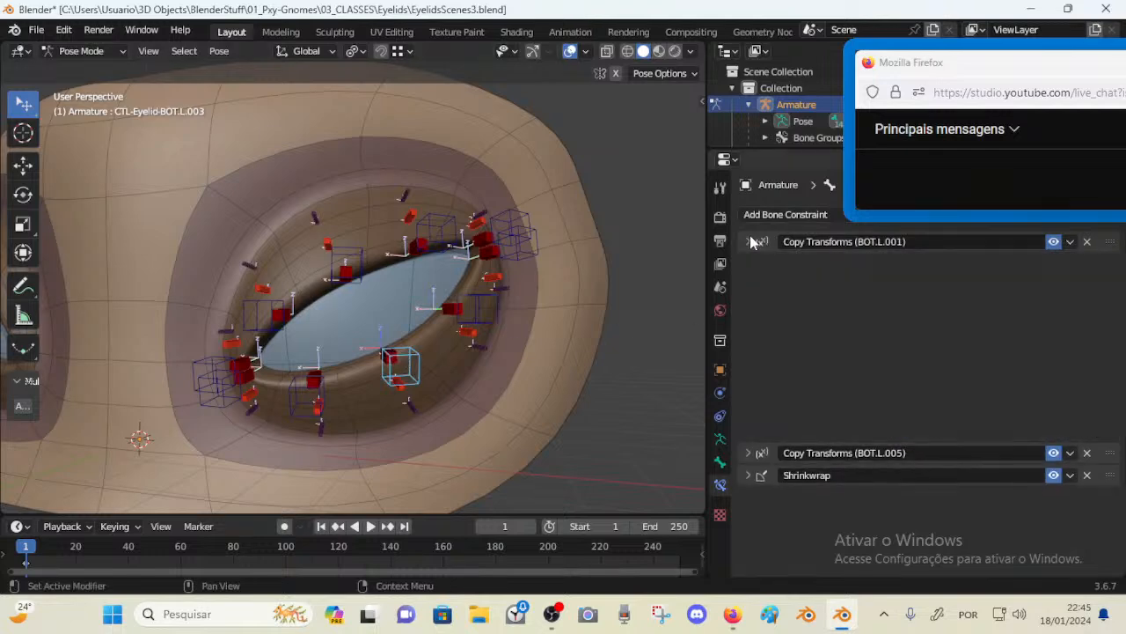
{"action": "left_click", "coordinate": [748, 264]}
{"action": "left_click", "coordinate": [940, 310]}
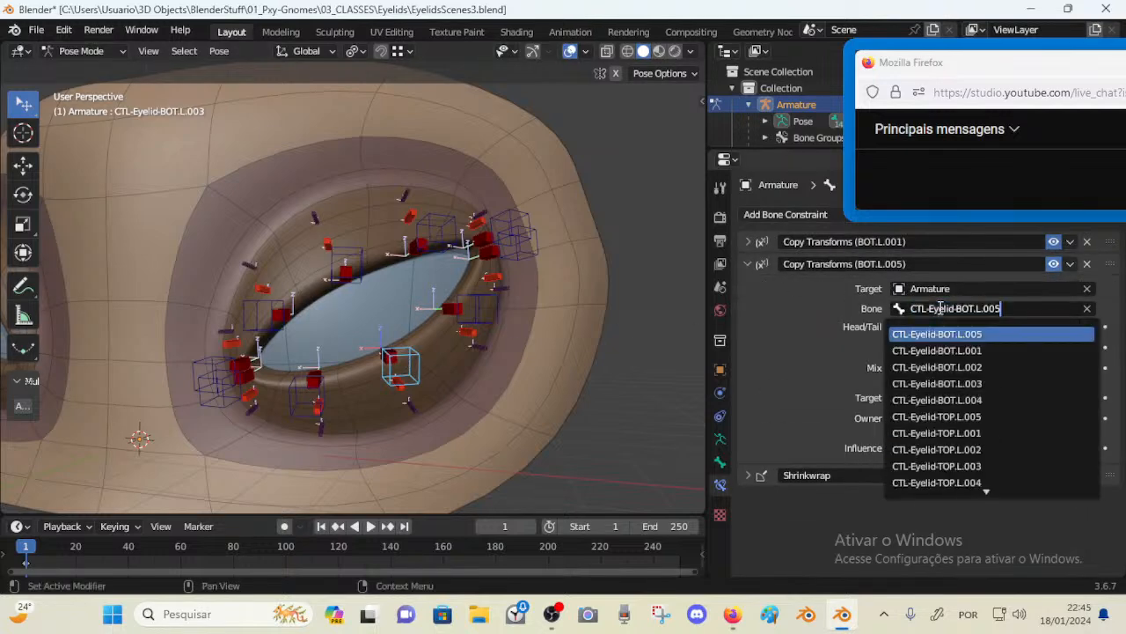
{"action": "type", "text": "CTL-Eyelid-BOT.L.005"}
{"action": "key", "text": "Return"}
{"action": "left_click", "coordinate": [749, 264]}
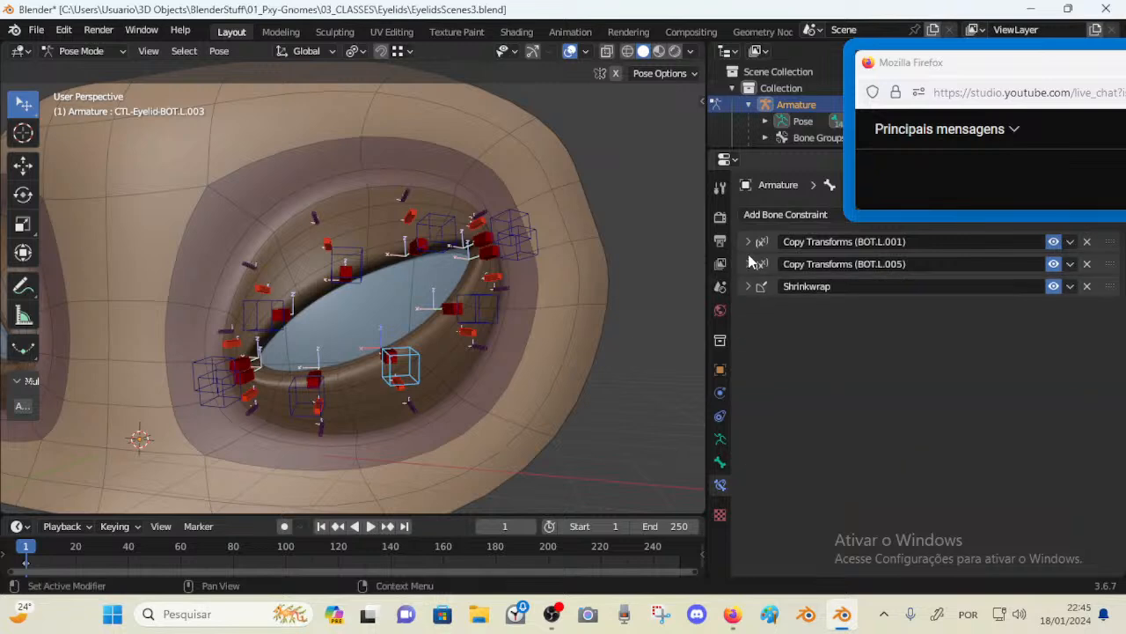
{"action": "key", "text": "ctrl+s"}
Move the BOT.L.001 corner control to test the lid, and set BOT.L.002's BOT.L.001 Copy Transforms influence to 0.323
{"action": "left_click", "coordinate": [216, 402]}
{"action": "key", "text": "g"}
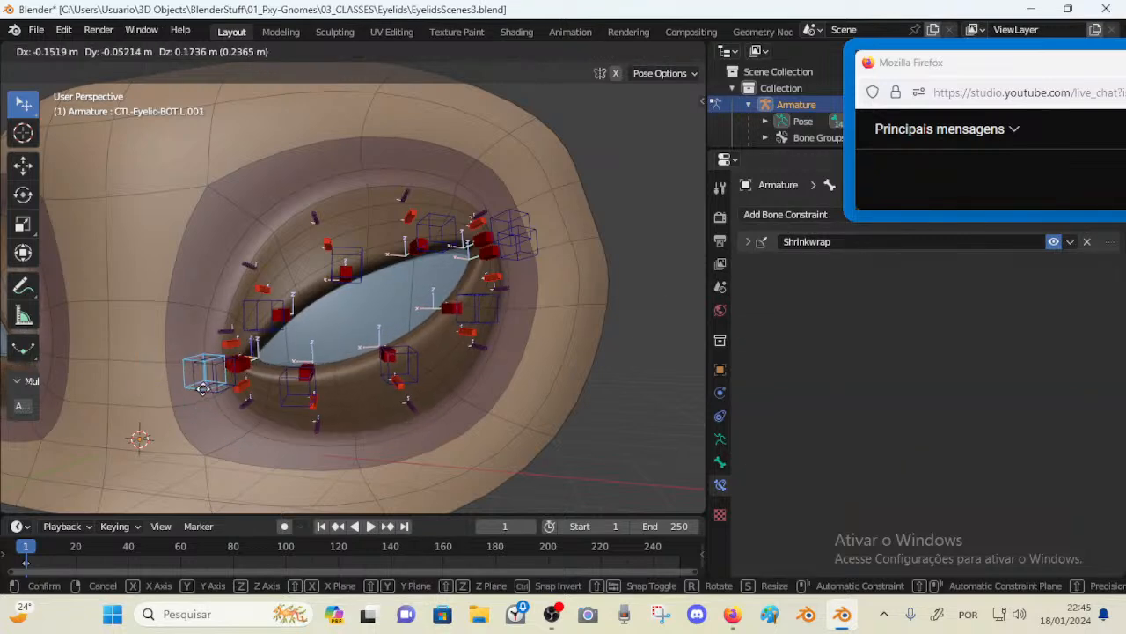
{"action": "left_click", "coordinate": [234, 411]}
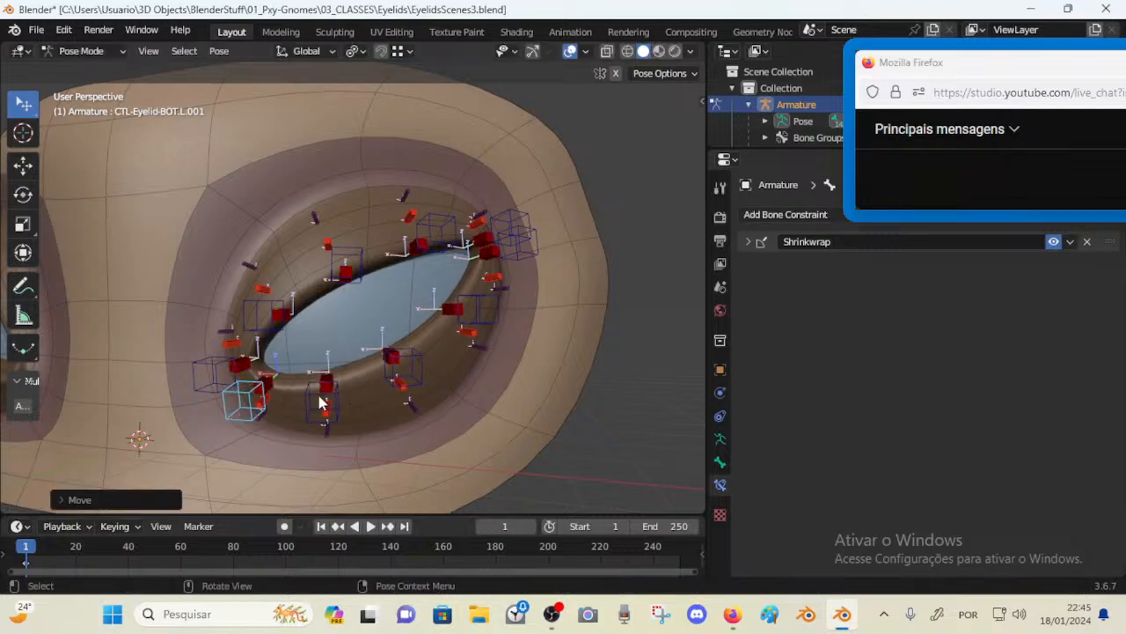
{"action": "left_click", "coordinate": [322, 401]}
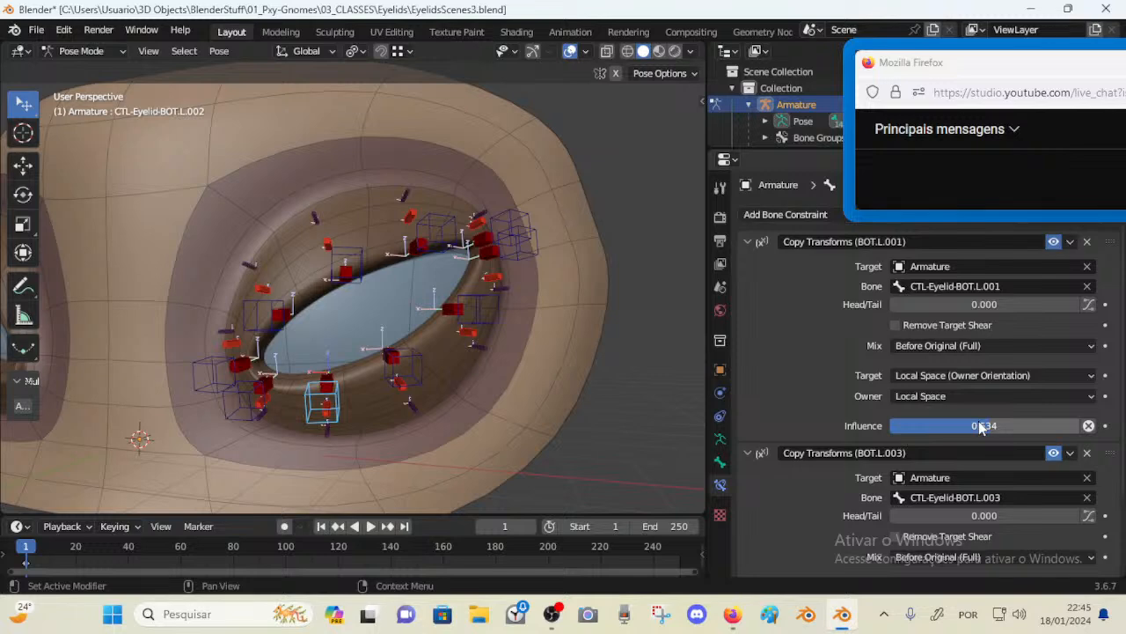
{"action": "left_click_drag", "start_coordinate": [978, 421], "coordinate": [938, 421]}
Move and rotate the inner-corner BOT.L.001 and TOP.L.001 controls to test how neighbouring lid controls follow
{"action": "left_click", "coordinate": [220, 408]}
{"action": "key", "text": "g"}
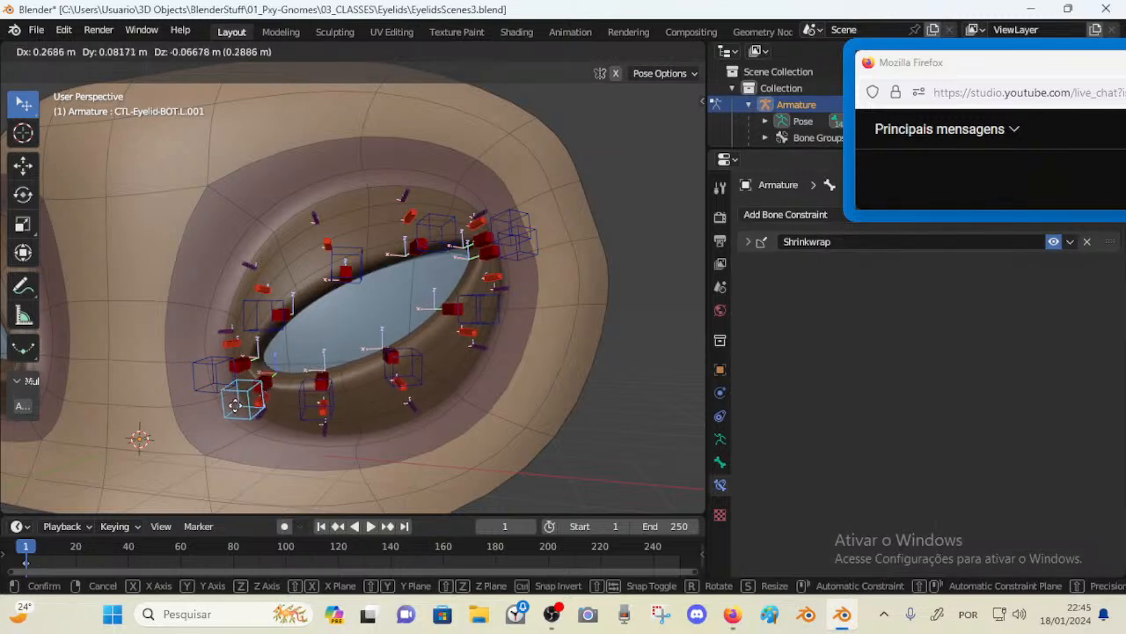
{"action": "left_click", "coordinate": [226, 382]}
{"action": "left_click", "coordinate": [213, 374]}
{"action": "key", "text": "g"}
{"action": "left_click", "coordinate": [203, 323]}
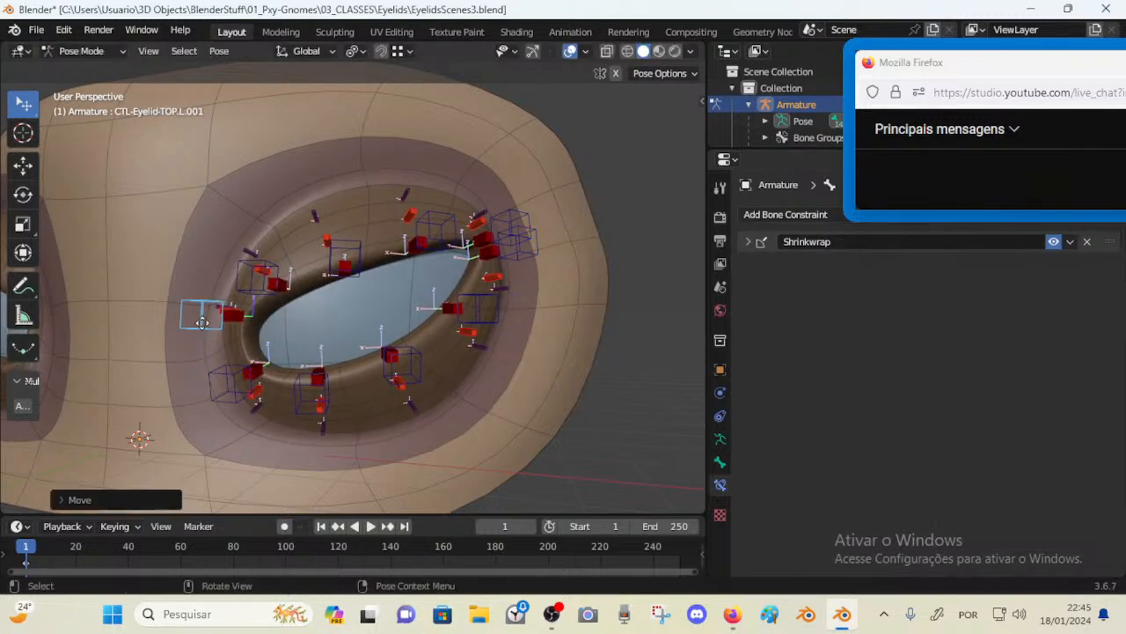
{"action": "left_click", "coordinate": [218, 365]}
{"action": "key", "text": "g"}
{"action": "left_click", "coordinate": [264, 378]}
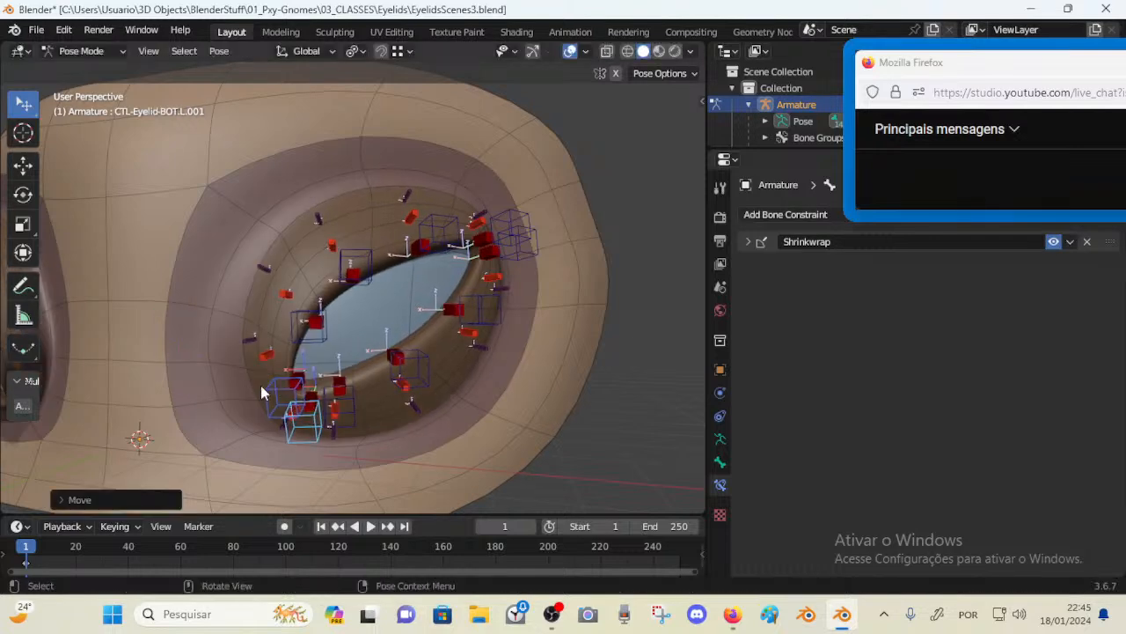
{"action": "key", "text": "g"}
{"action": "left_click", "coordinate": [222, 361]}
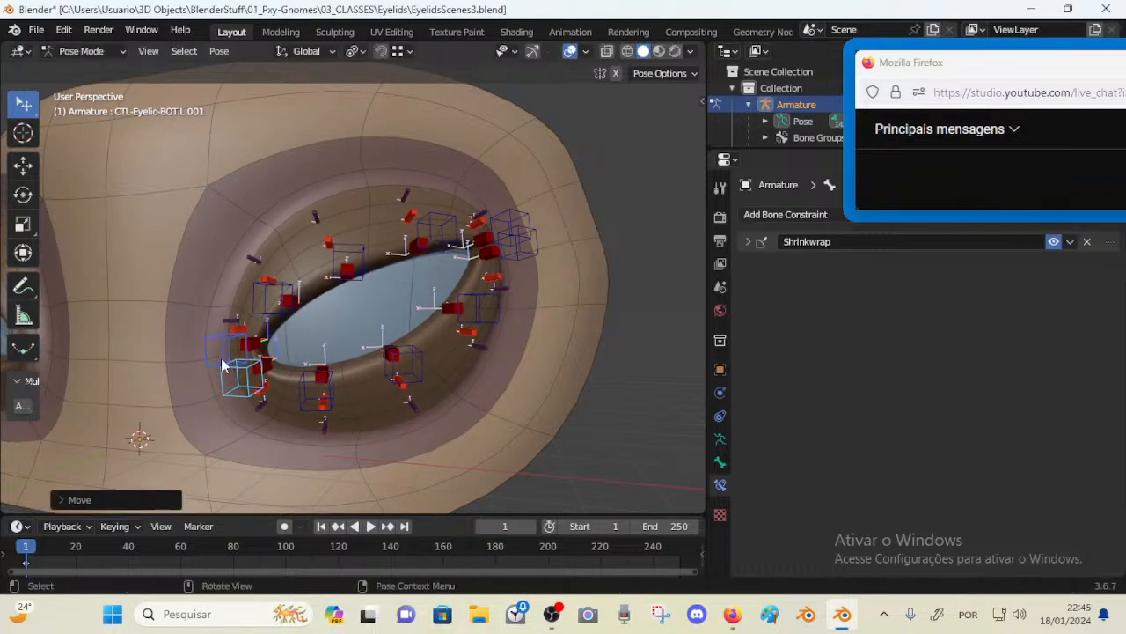
{"action": "key", "text": "g"}
{"action": "key", "text": "r"}
{"action": "left_click", "coordinate": [288, 363]}
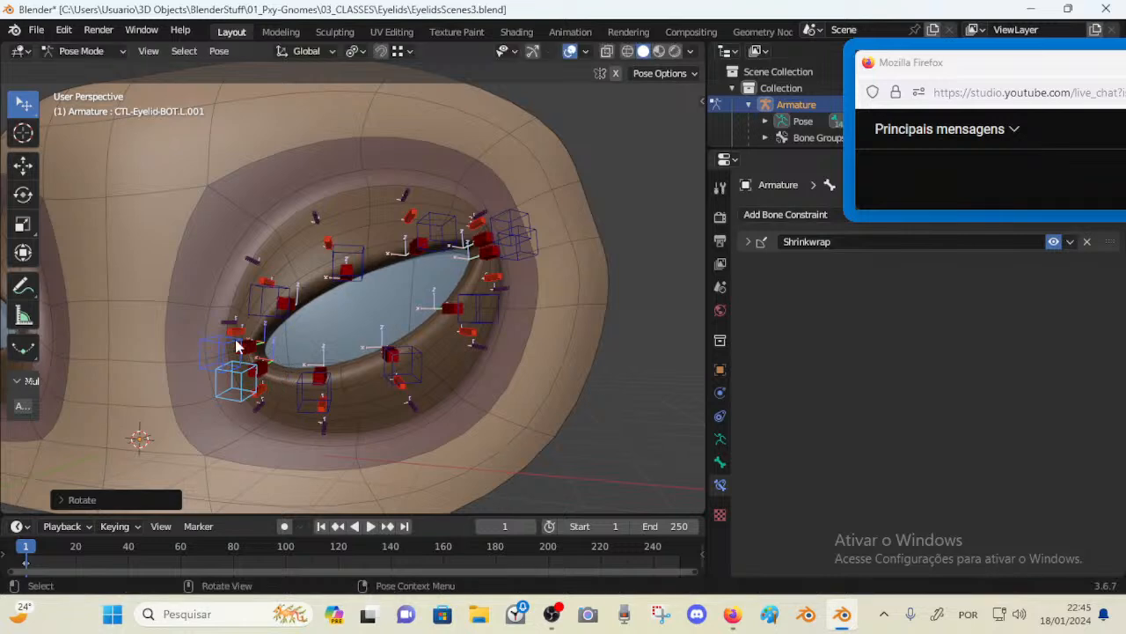
Keep moving the inner-corner controls and the BOT.L.002 control to check the lid deformation
{"action": "left_click", "coordinate": [238, 344]}
{"action": "key", "text": "g"}
{"action": "right_click", "coordinate": [226, 351]}
{"action": "left_click", "coordinate": [224, 347]}
{"action": "key", "text": "g"}
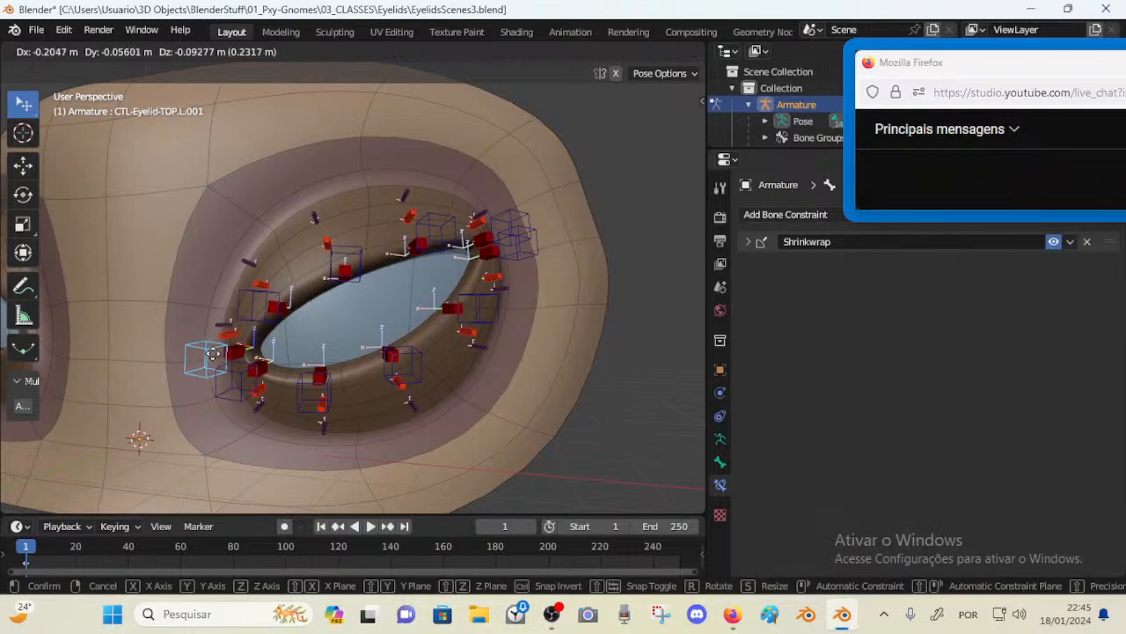
{"action": "left_click", "coordinate": [225, 356]}
{"action": "left_click", "coordinate": [236, 392], "text": "shift"}
{"action": "key", "text": "g"}
{"action": "left_click", "coordinate": [232, 384]}
{"action": "key", "text": "g"}
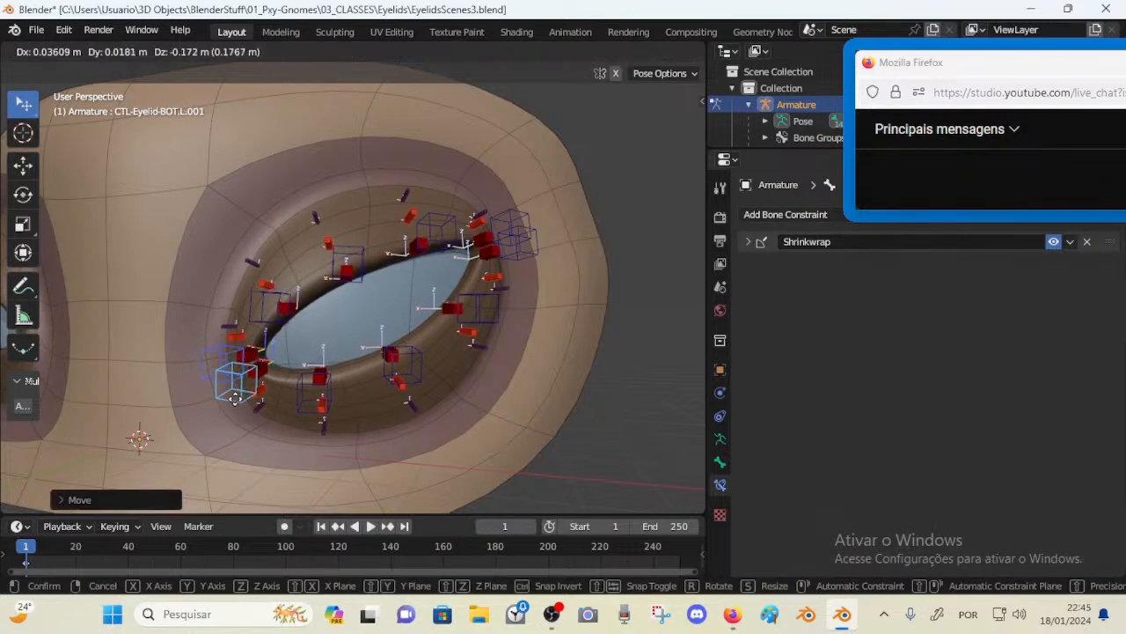
{"action": "left_click", "coordinate": [236, 384]}
{"action": "left_click", "coordinate": [301, 393]}
{"action": "key", "text": "g"}
{"action": "left_click", "coordinate": [298, 392]}
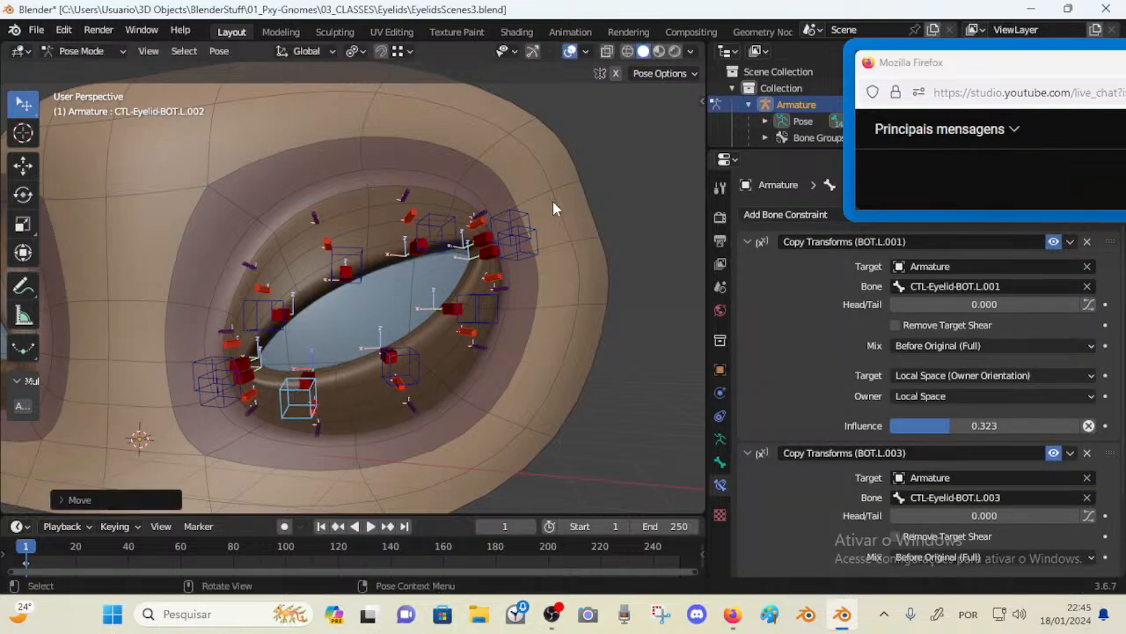
Try moving the outer-corner TOP.L.005 and BOT.L.005 controls, then undo the last three moves
{"action": "left_click", "coordinate": [516, 232]}
{"action": "key", "text": "g"}
{"action": "left_click", "coordinate": [519, 208]}
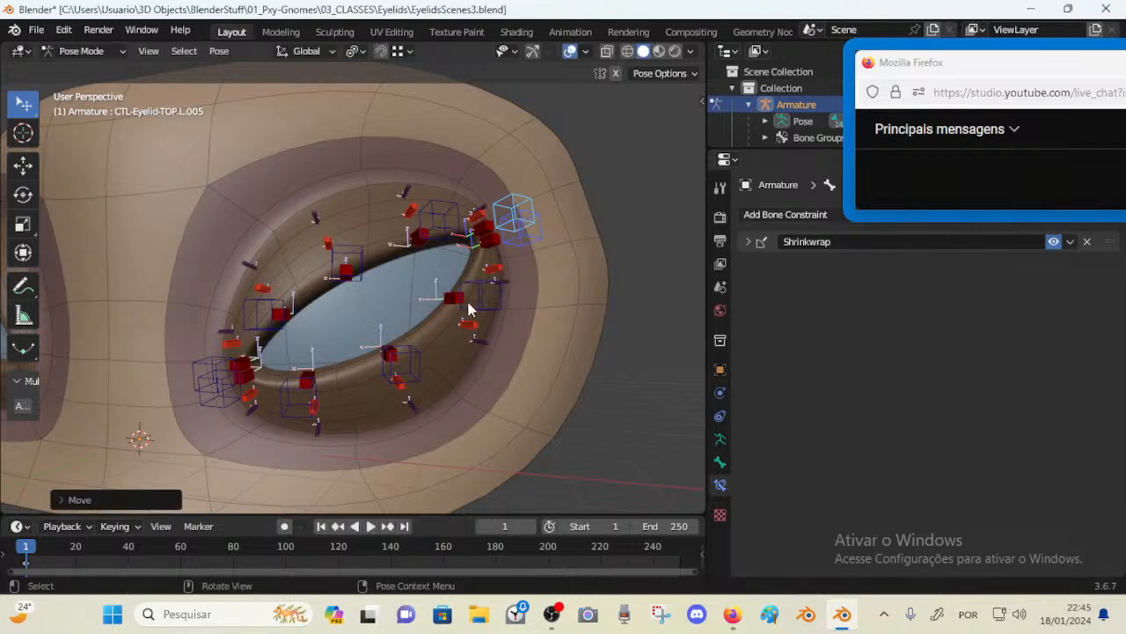
{"action": "key", "text": "g"}
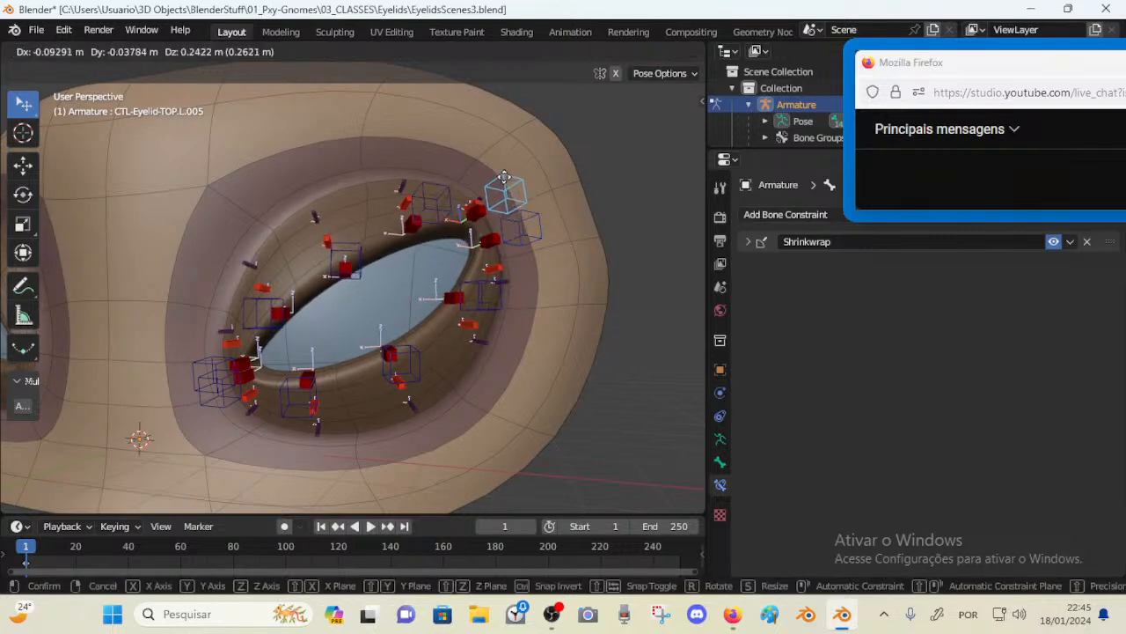
{"action": "left_click_drag", "start_coordinate": [500, 183], "coordinate": [502, 166]}
{"action": "left_click_drag", "start_coordinate": [525, 220], "coordinate": [528, 250]}
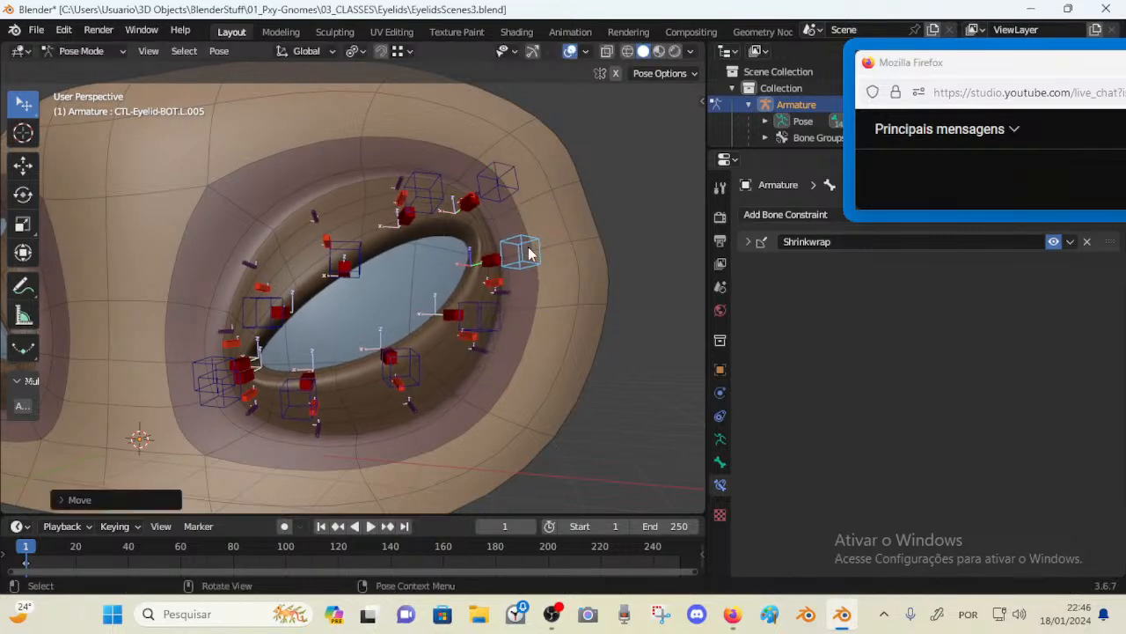
{"action": "key", "text": "ctrl+z"}
{"action": "key", "text": "ctrl+z"}
{"action": "key", "text": "ctrl+z"}
{"action": "key", "text": "ctrl+z"}
{"action": "key", "text": "ctrl+z"}
Raise the BOT.L.002 control to test the lid and set its BOT.L.003 Copy Transforms influence to 0.564
{"action": "left_click_drag", "start_coordinate": [287, 407], "coordinate": [274, 427]}
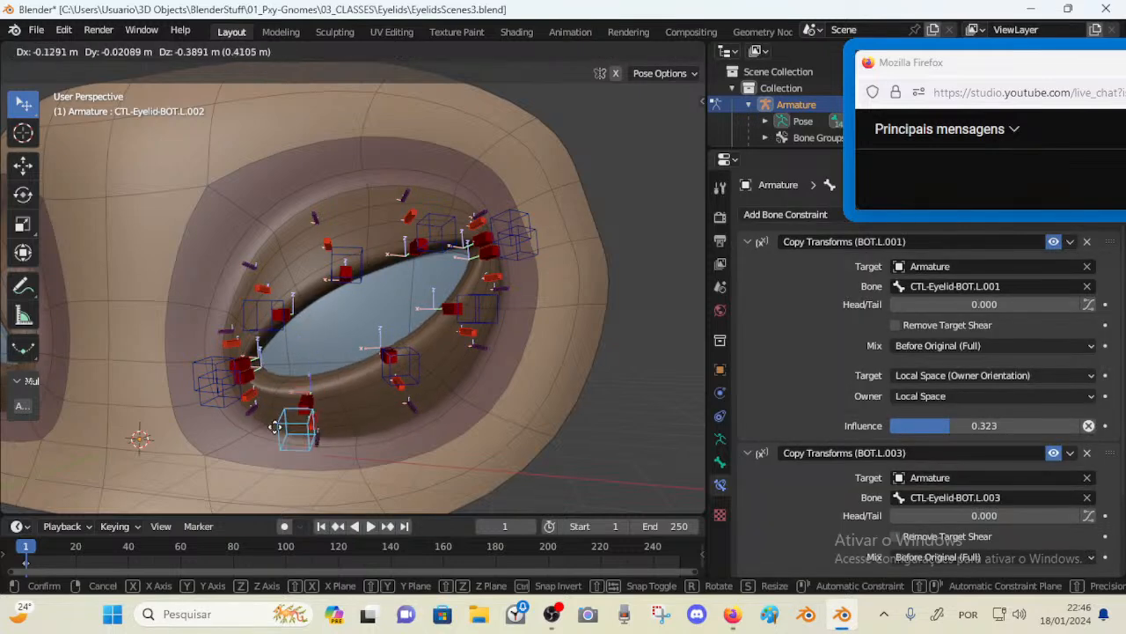
{"action": "right_click", "coordinate": [274, 427]}
{"action": "left_click_drag", "start_coordinate": [420, 372], "coordinate": [404, 299]}
{"action": "left_click", "coordinate": [292, 347]}
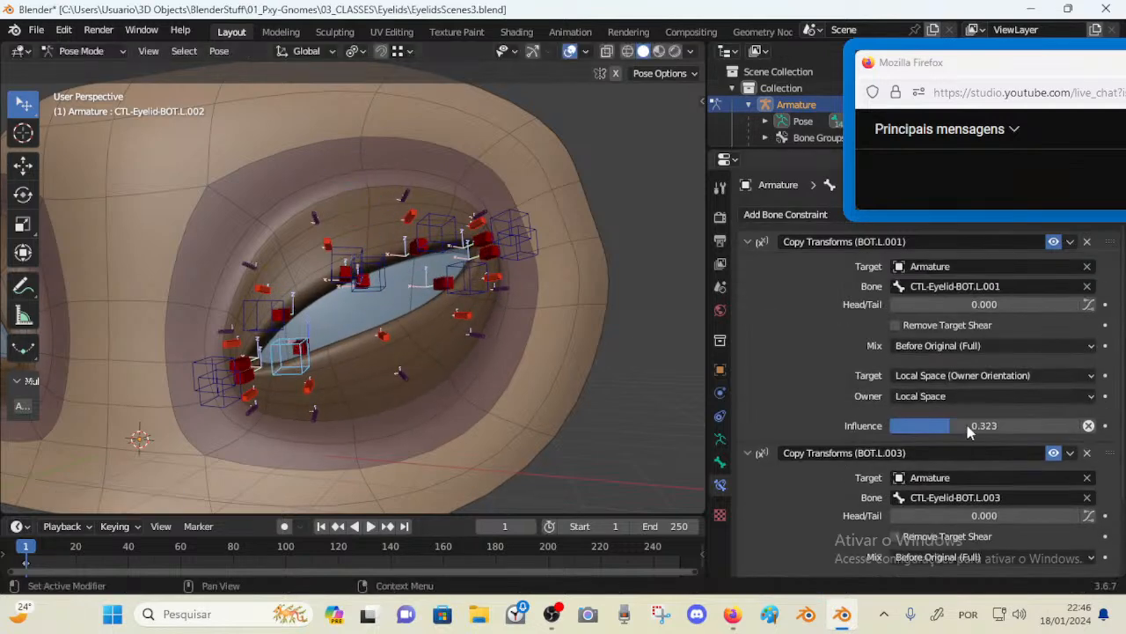
{"action": "left_click", "coordinate": [748, 244]}
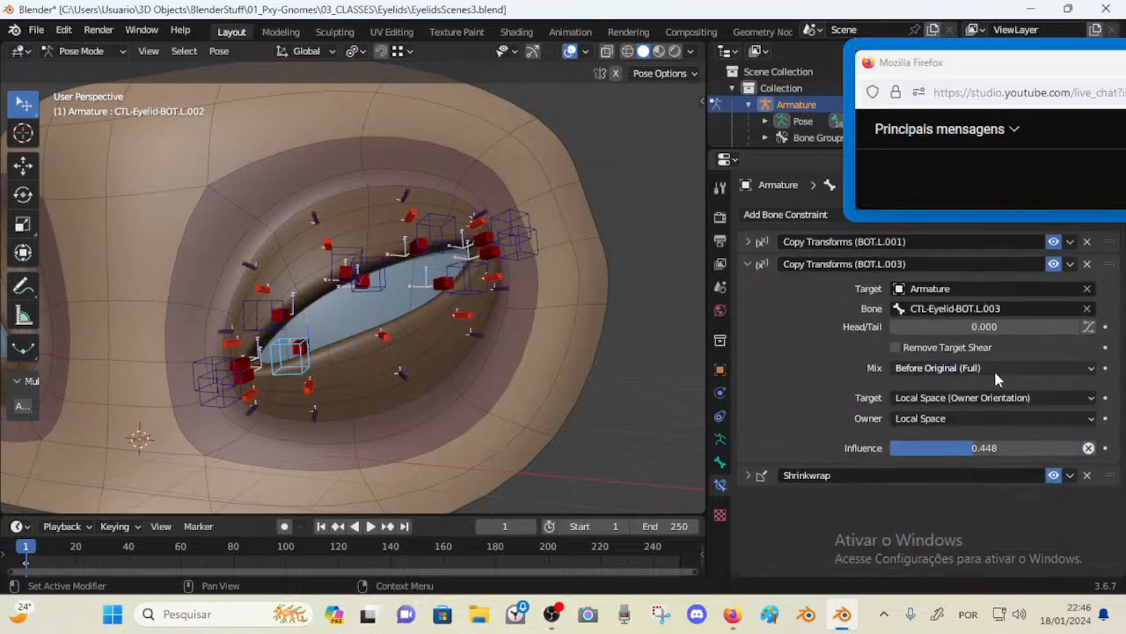
{"action": "left_click_drag", "start_coordinate": [1022, 447], "coordinate": [975, 447]}
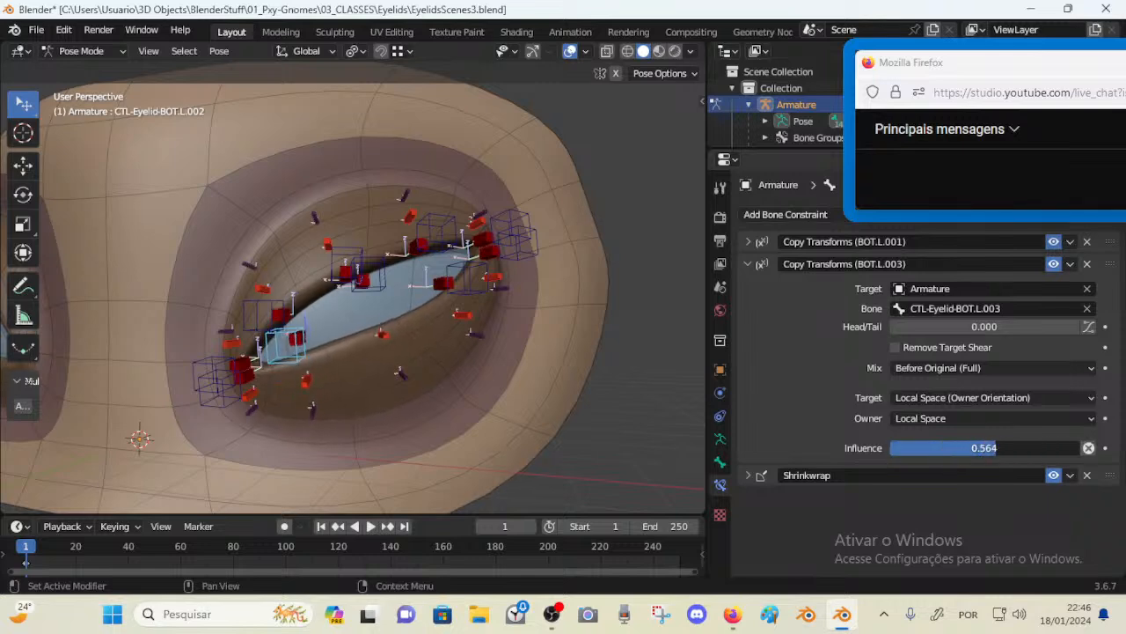
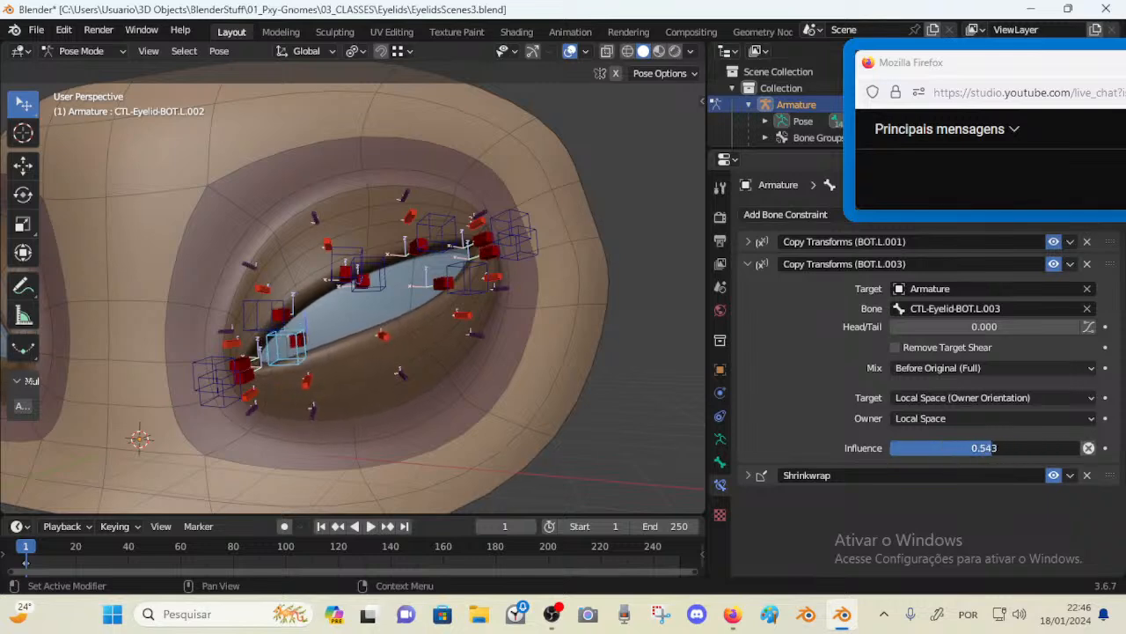
Rotate the BOT.L.003 control and move it up to test the lower lid deformation
{"action": "left_click", "coordinate": [379, 294]}
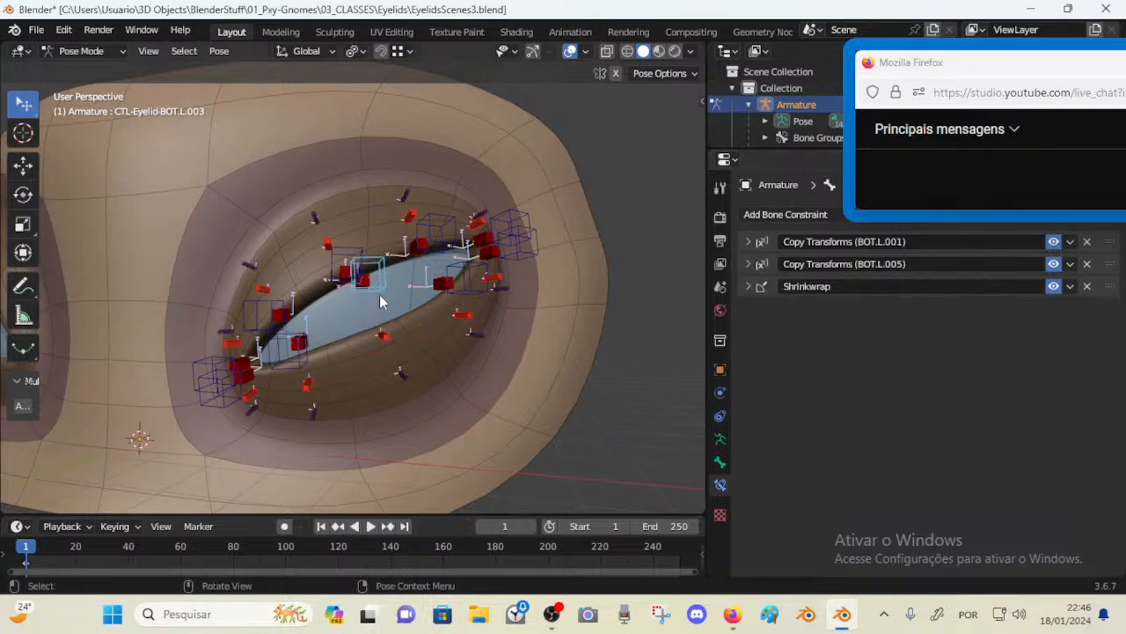
{"action": "key", "text": "g"}
{"action": "key", "text": "r"}
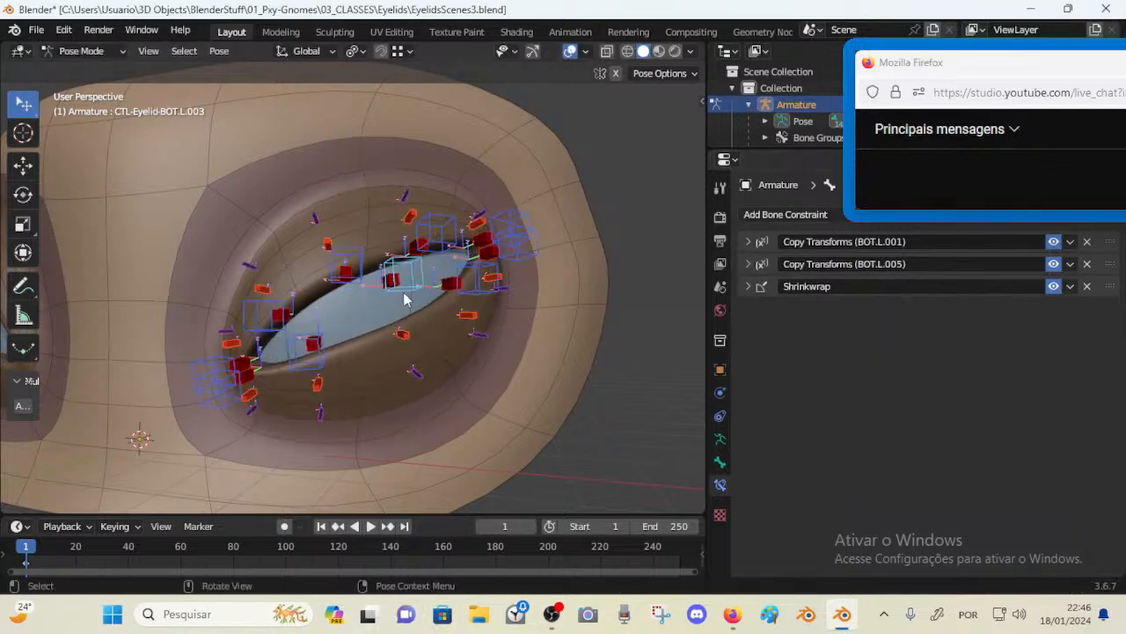
{"action": "left_click", "coordinate": [440, 407]}
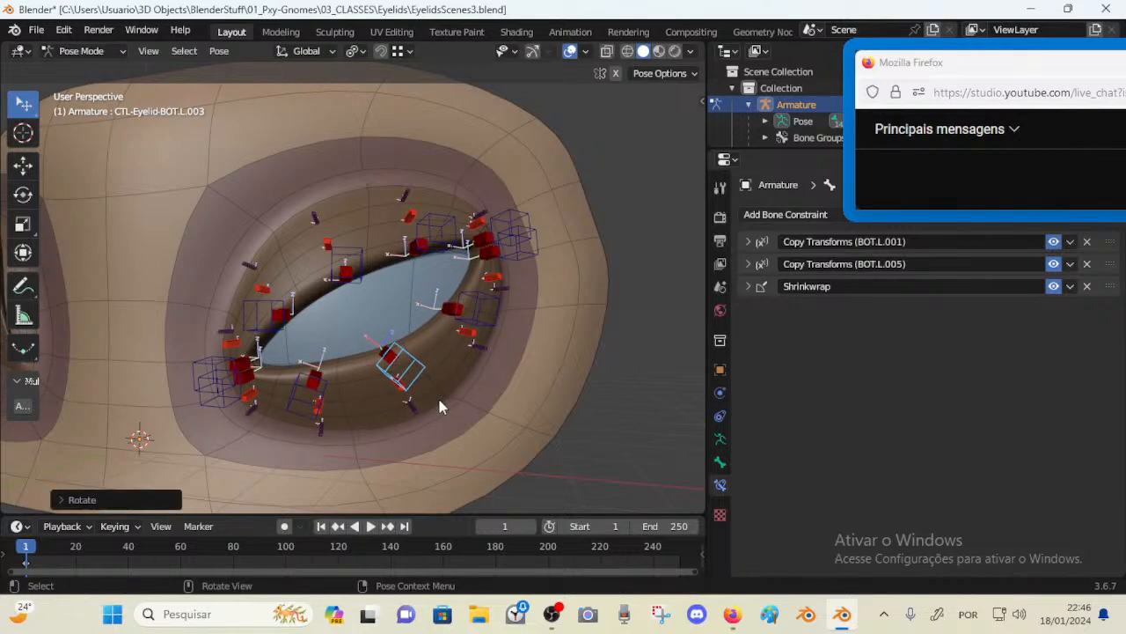
{"action": "key", "text": "r"}
{"action": "key", "text": "g"}
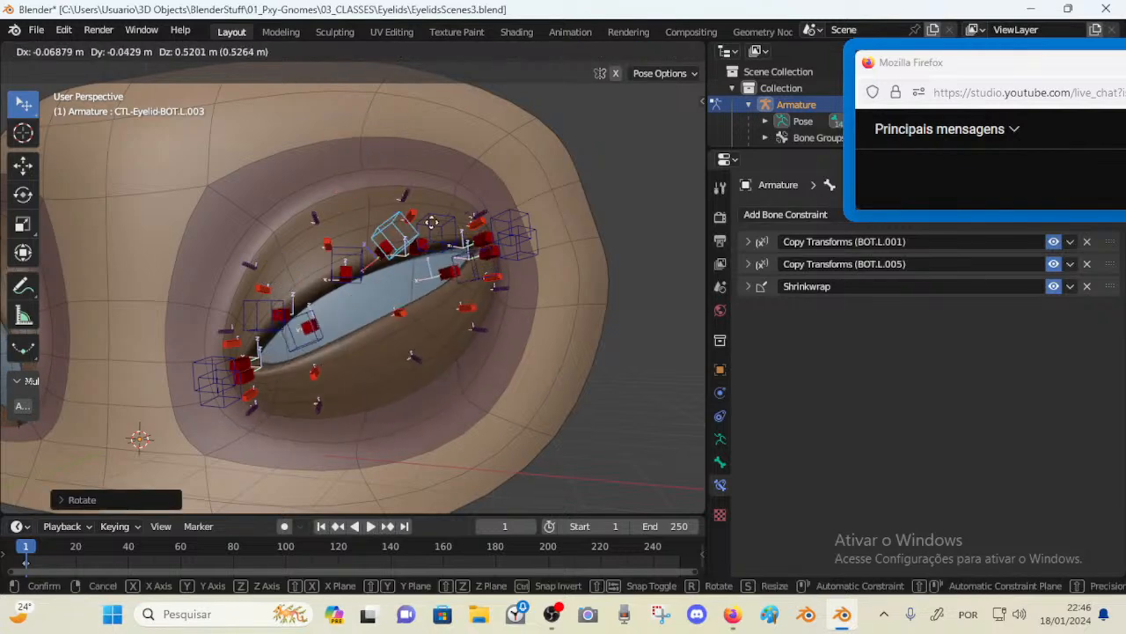
{"action": "left_click", "coordinate": [454, 273]}
{"action": "left_click", "coordinate": [470, 321]}
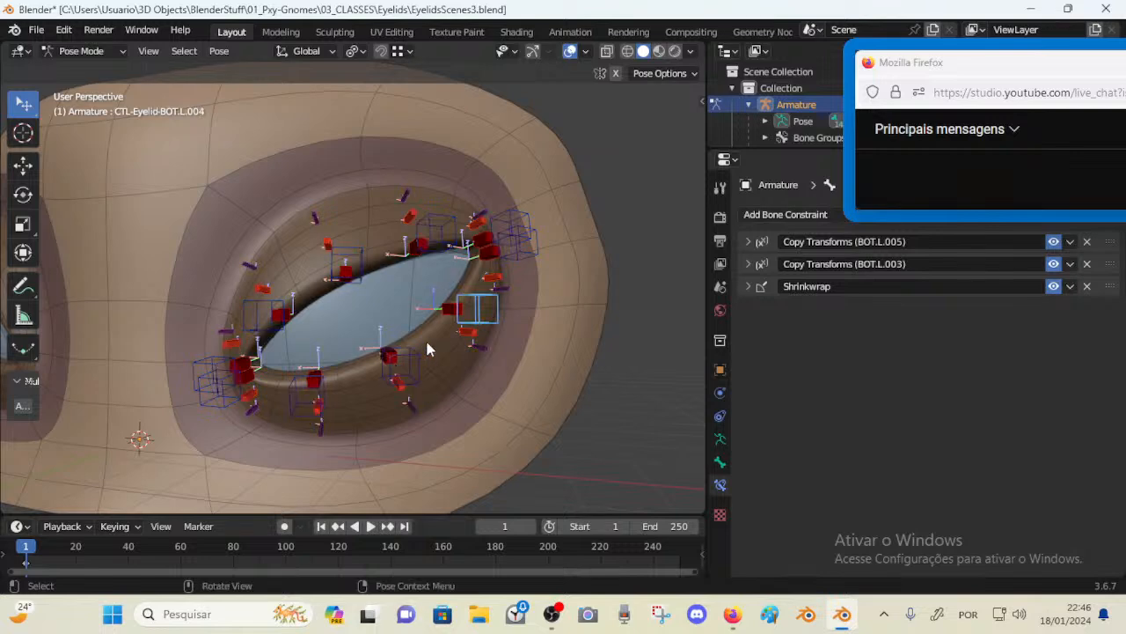
{"action": "key", "text": "g"}
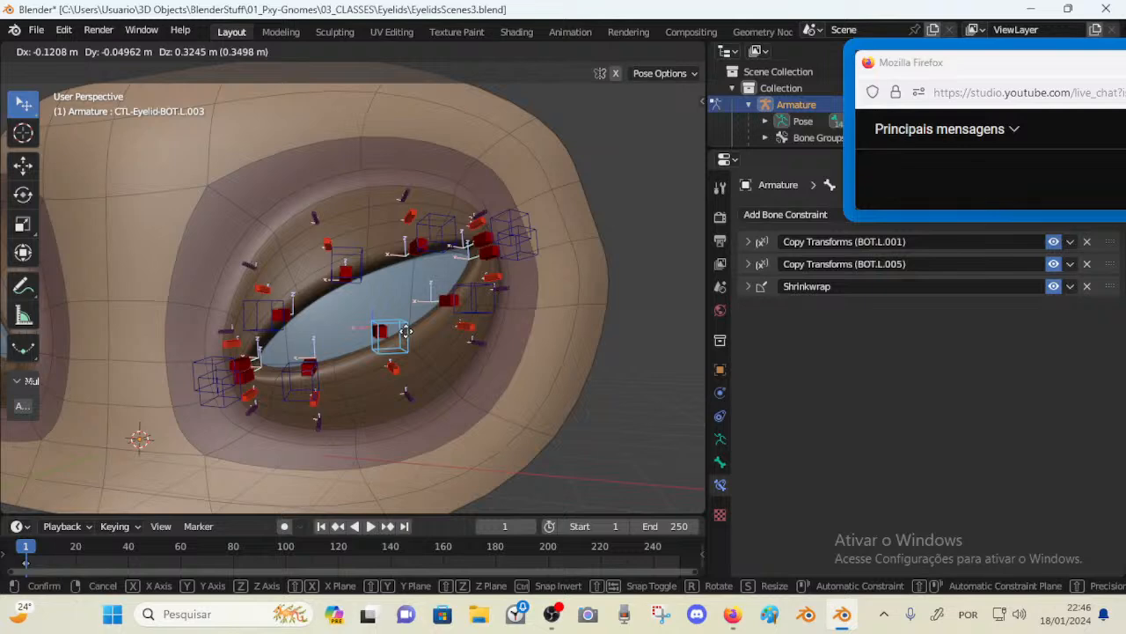
{"action": "right_click", "coordinate": [406, 331]}
{"action": "mouse_move", "coordinate": [220, 405]}
{"action": "left_mouse_down"}
{"action": "mouse_move", "coordinate": [225, 375]}
{"action": "mouse_move", "coordinate": [185, 426]}
{"action": "mouse_move", "coordinate": [205, 401]}
{"action": "left_mouse_up"}
Move the BOT.L.003 control up toward the upper lid to test how the lower lid follows
{"action": "left_click", "coordinate": [414, 374]}
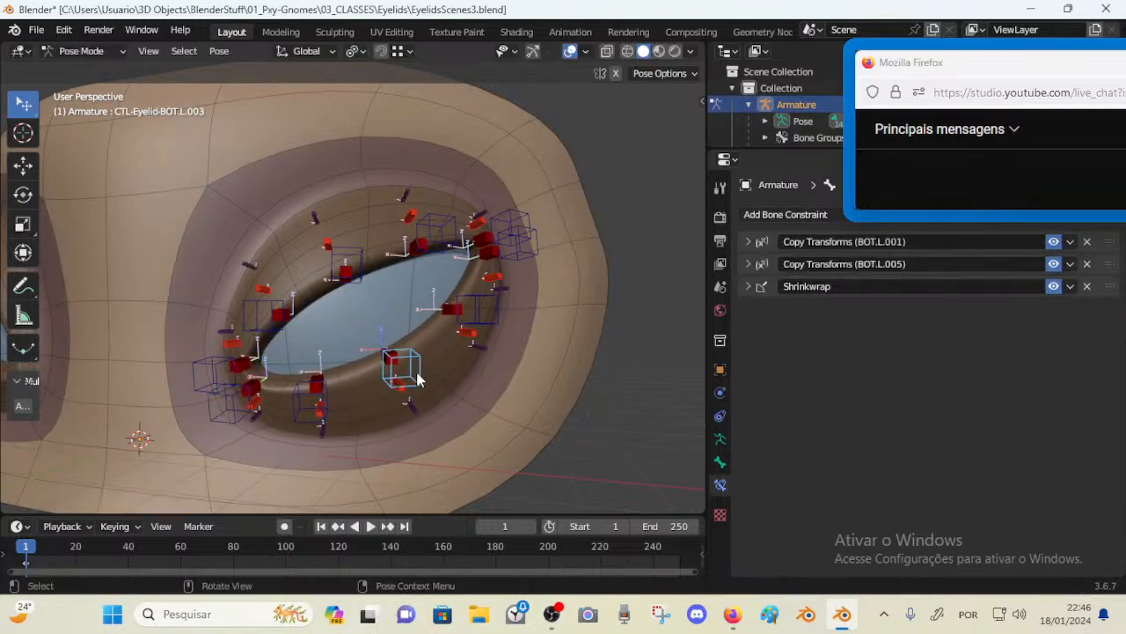
{"action": "key", "text": "g"}
{"action": "right_click", "coordinate": [343, 396]}
{"action": "key", "text": "g"}
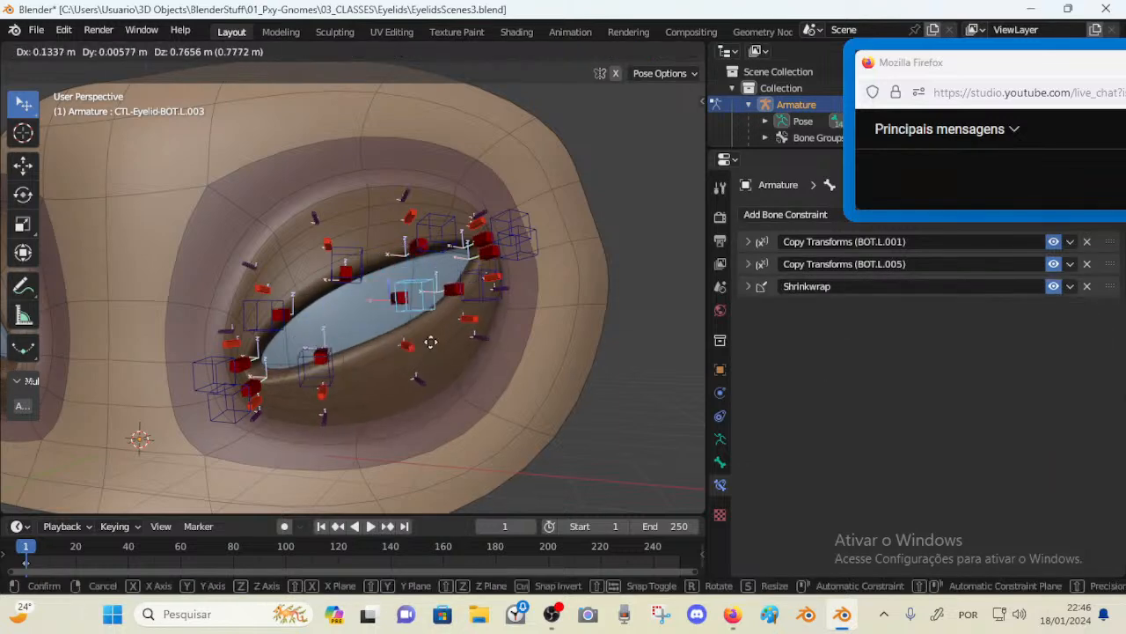
{"action": "left_click", "coordinate": [396, 335]}
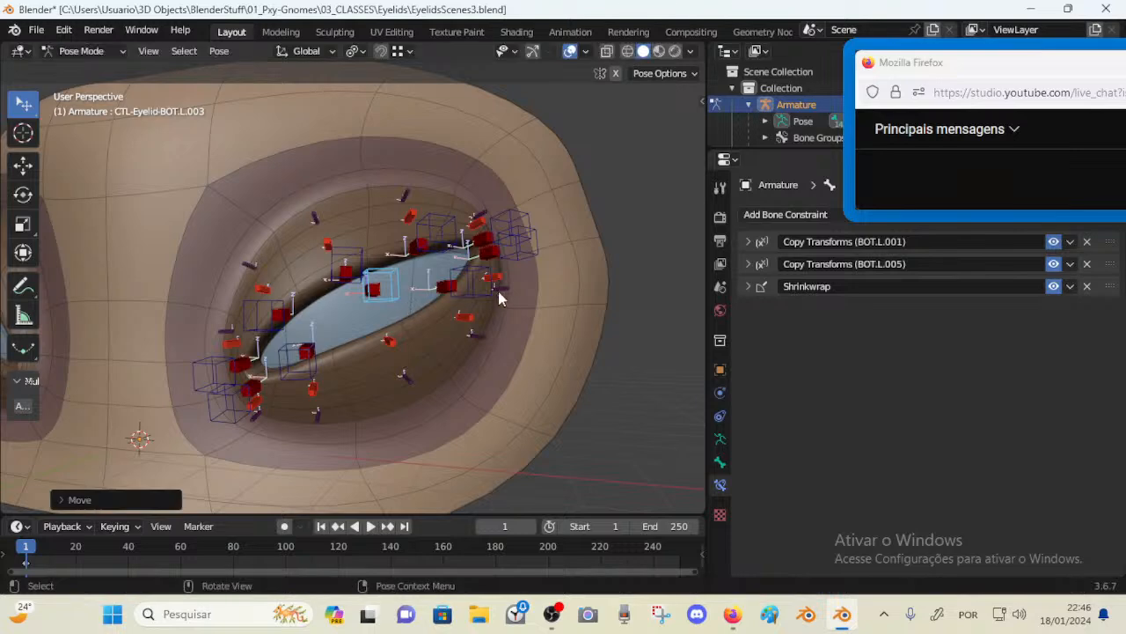
{"action": "left_click", "coordinate": [482, 293]}
{"action": "left_click", "coordinate": [378, 291]}
{"action": "left_click", "coordinate": [398, 297]}
{"action": "key", "text": "g"}
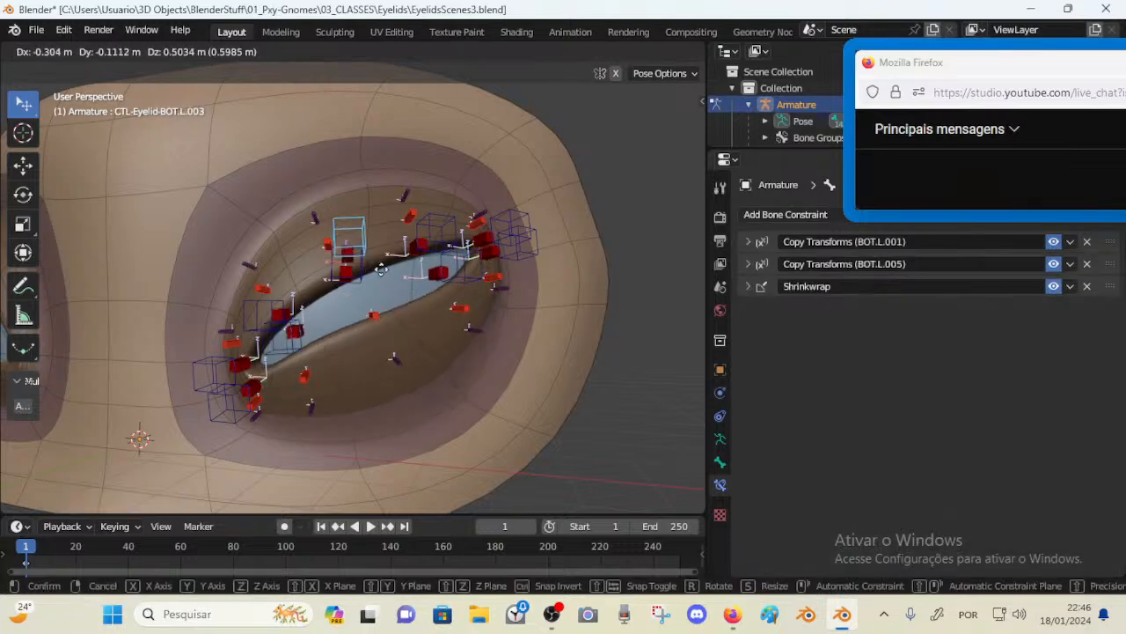
{"action": "key", "text": "Escape"}
Set the BOT.L.004 control's BOT.L.003 Copy Transforms influence to about 0.75
{"action": "left_click", "coordinate": [480, 284]}
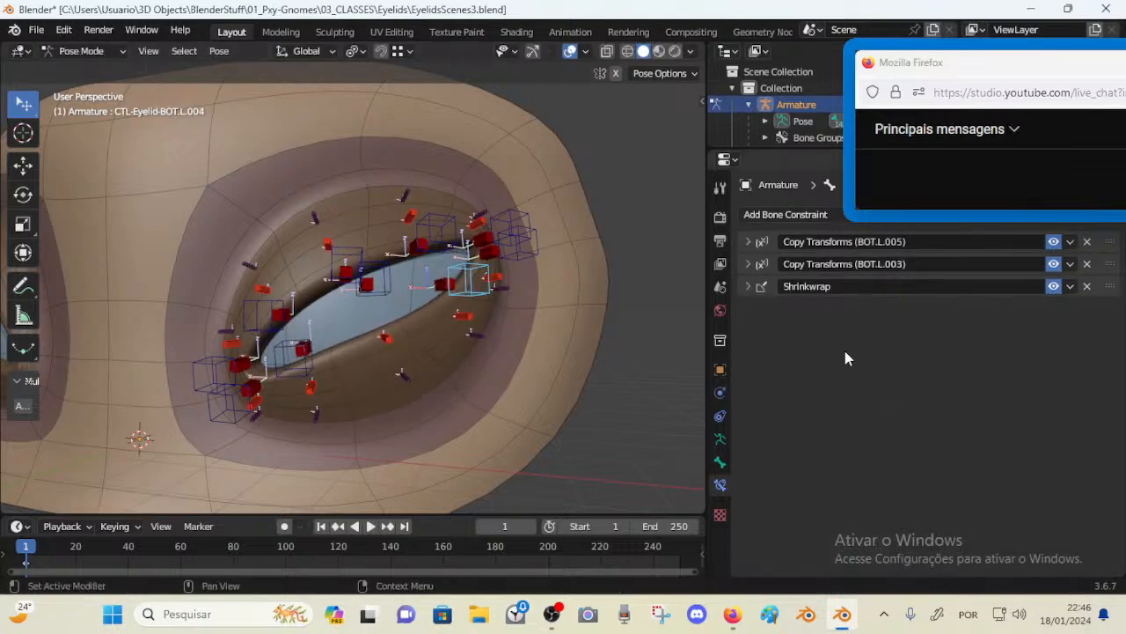
{"action": "left_click", "coordinate": [748, 264]}
{"action": "left_click_drag", "start_coordinate": [960, 448], "coordinate": [1032, 448]}
Move the BOT.L.003 control up again twice to check the lower lid deformation
{"action": "left_click", "coordinate": [361, 271]}
{"action": "key", "text": "g"}
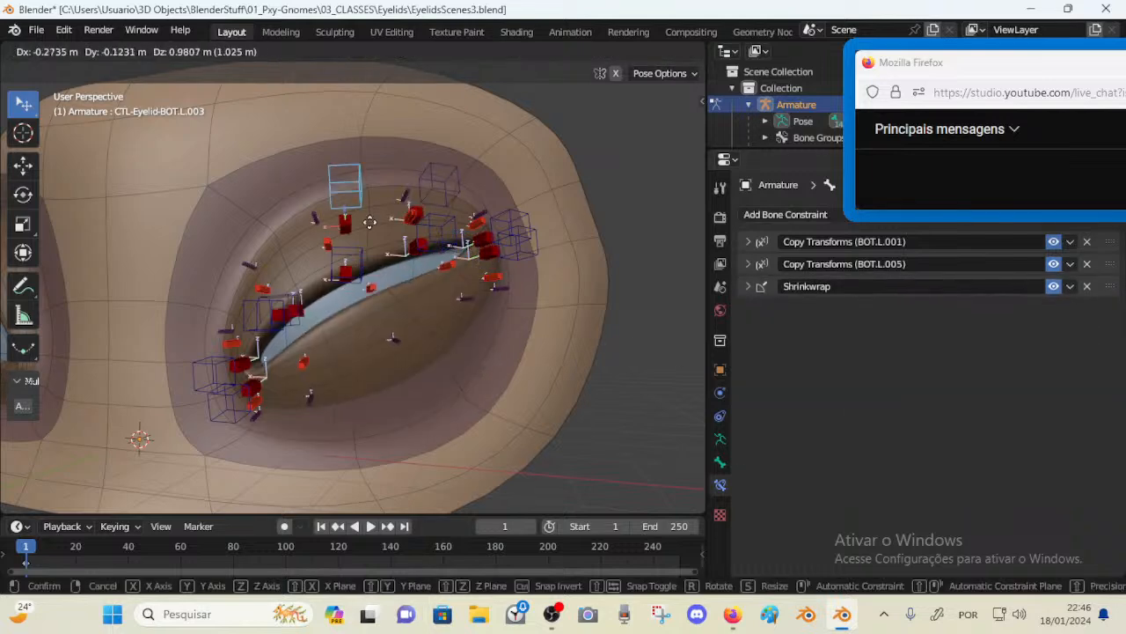
{"action": "left_click", "coordinate": [378, 274]}
{"action": "key", "text": "g"}
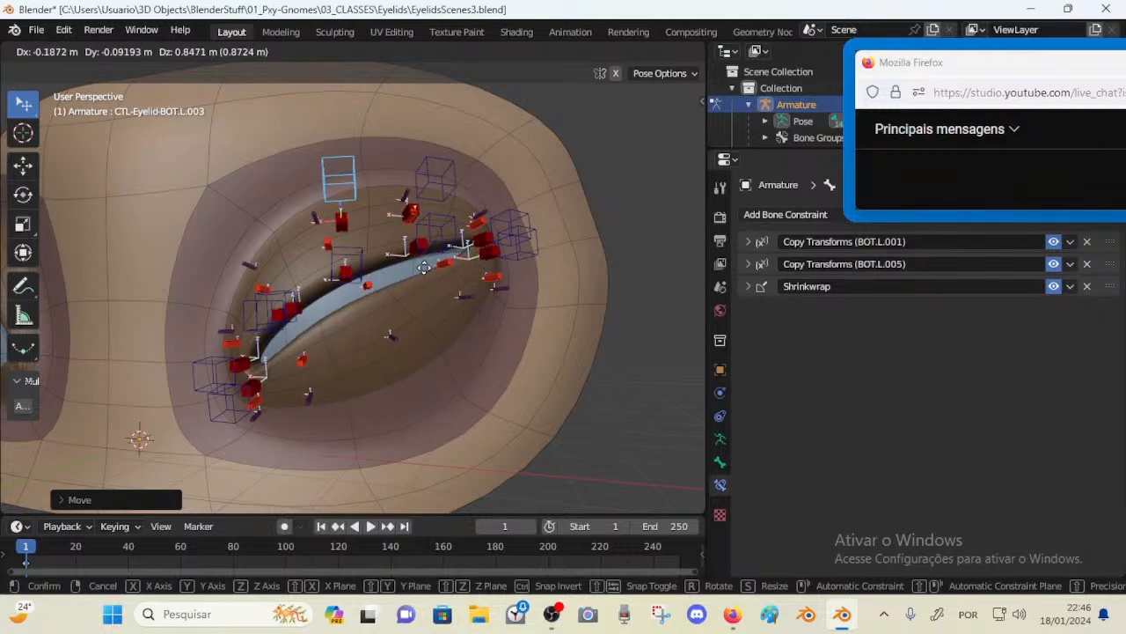
{"action": "left_click", "coordinate": [470, 322]}
Move the TOP.L.003 and a neighbouring top-lid control to test how the upper lid follows
{"action": "left_click", "coordinate": [437, 254]}
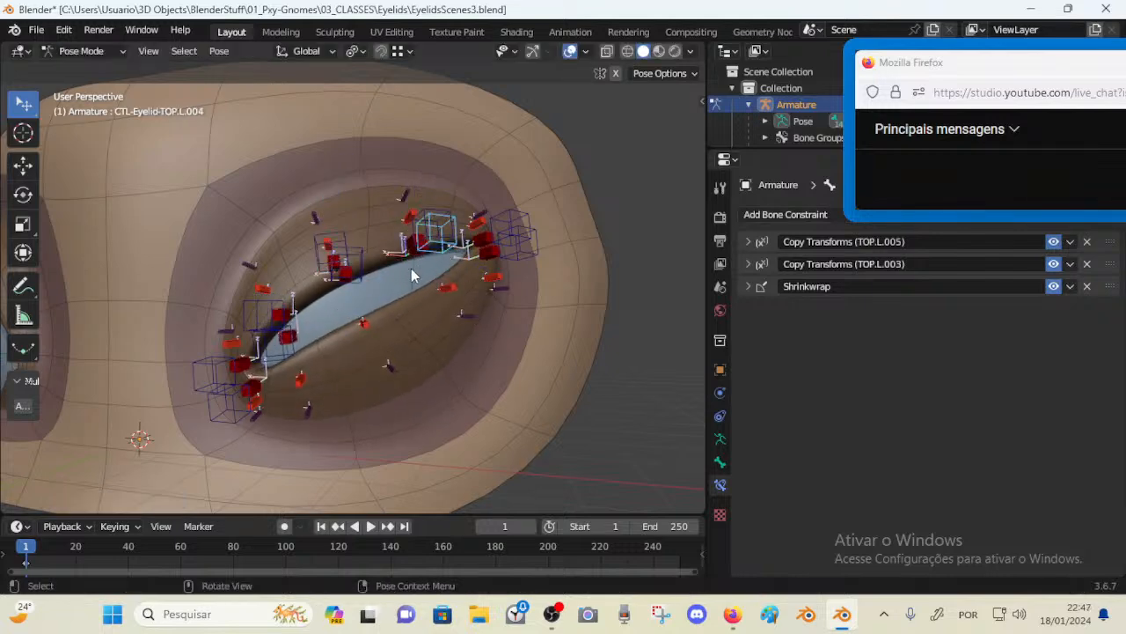
{"action": "left_click", "coordinate": [372, 266]}
{"action": "key", "text": "g"}
{"action": "left_click", "coordinate": [368, 239]}
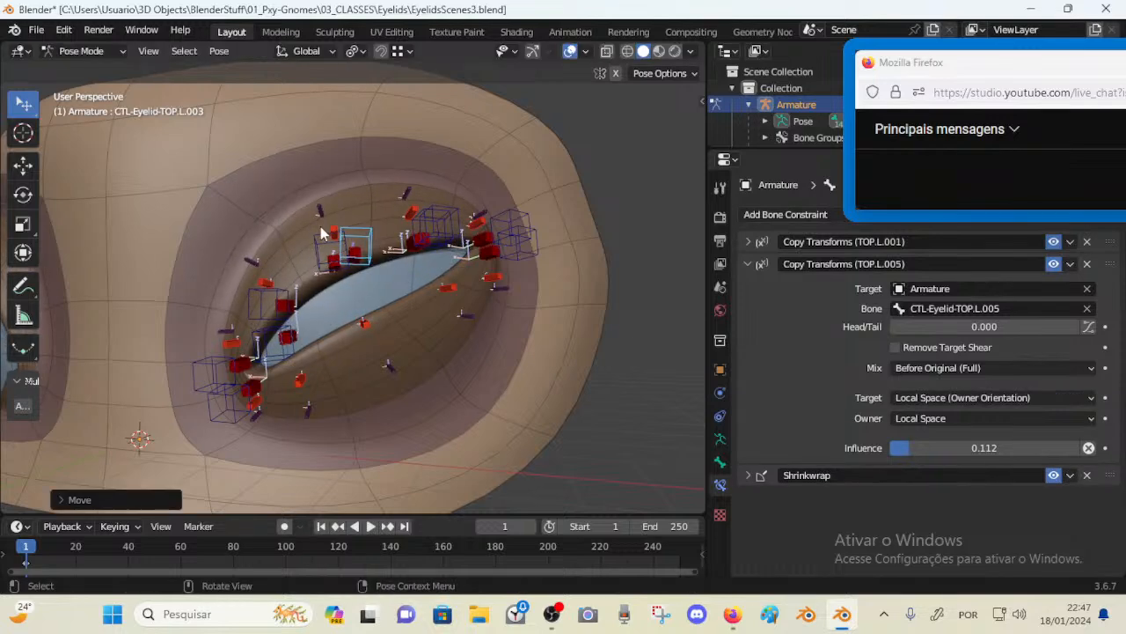
{"action": "left_click", "coordinate": [323, 244]}
{"action": "key", "text": "g"}
{"action": "left_click", "coordinate": [365, 301]}
Move and rotate the BOT.L.003 control downward to check the lower lid deformation
{"action": "left_click", "coordinate": [469, 254]}
{"action": "left_click", "coordinate": [465, 264]}
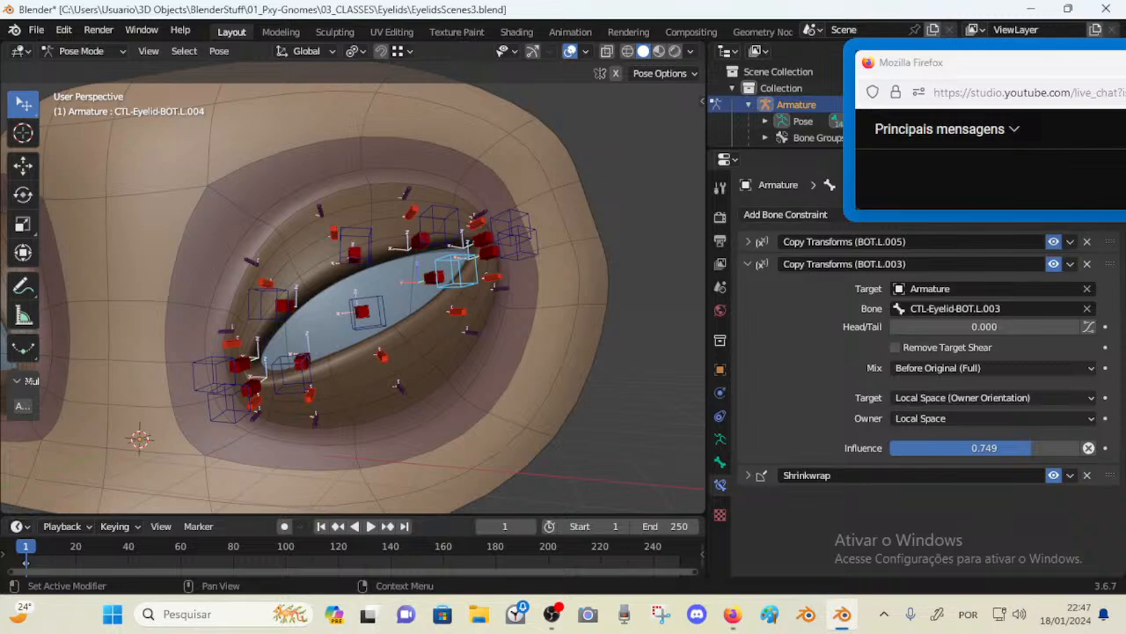
{"action": "left_click", "coordinate": [380, 320]}
{"action": "key", "text": "g"}
{"action": "left_click", "coordinate": [399, 386]}
{"action": "key", "text": "r"}
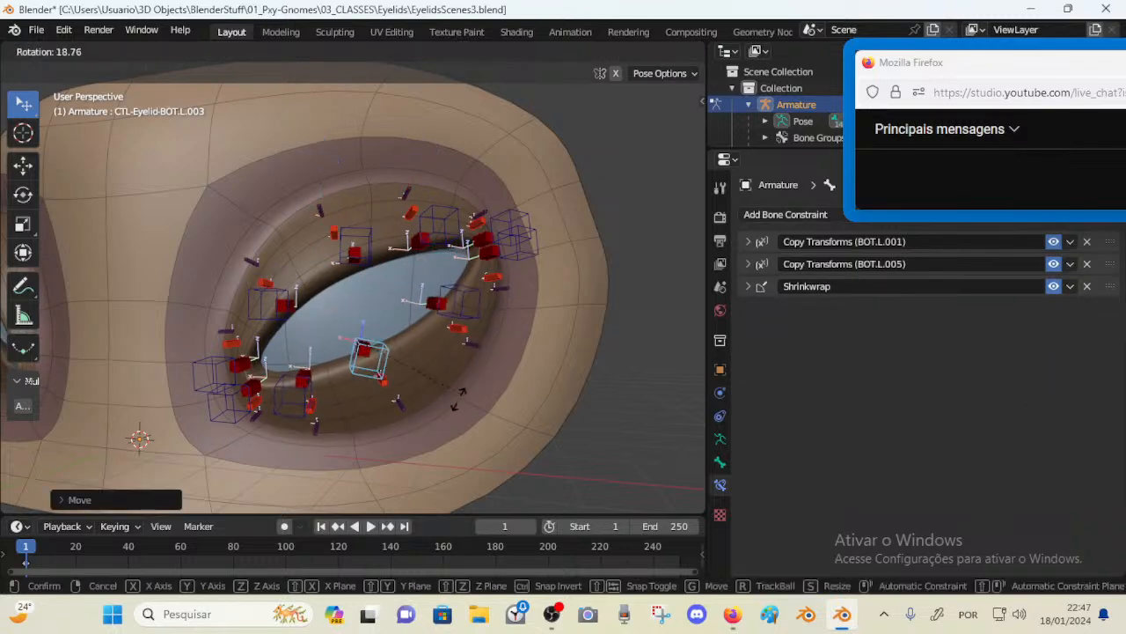
{"action": "left_click", "coordinate": [460, 335]}
{"action": "key", "text": "g"}
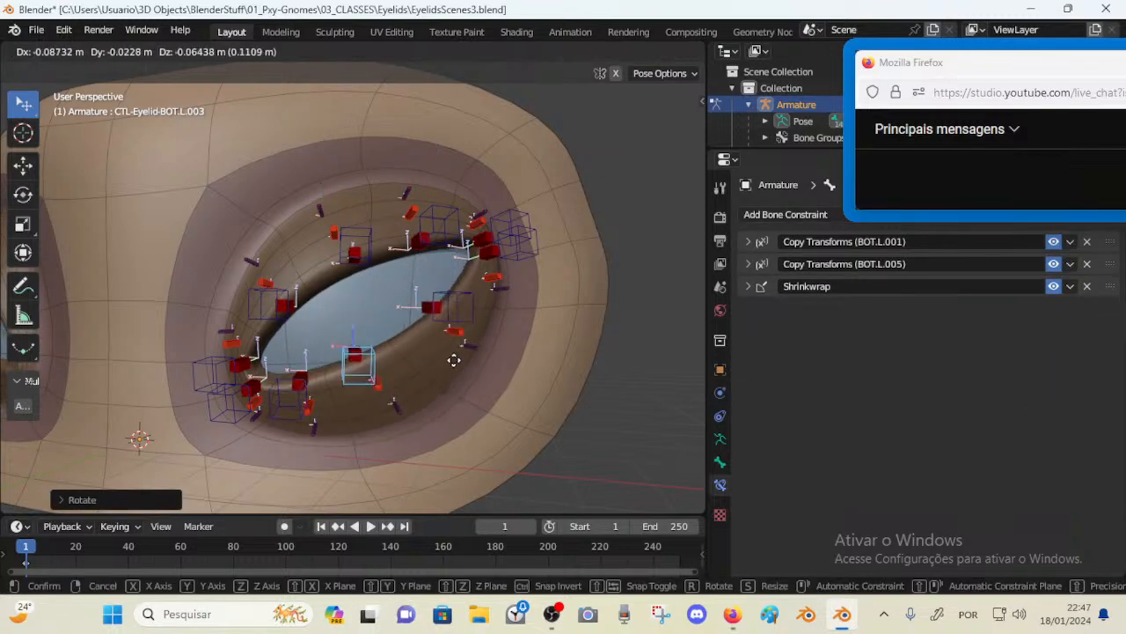
{"action": "left_click", "coordinate": [454, 359]}
Move the outer-corner BOT.L.005 control upward to test the lid
{"action": "left_click", "coordinate": [531, 242]}
{"action": "key", "text": "g"}
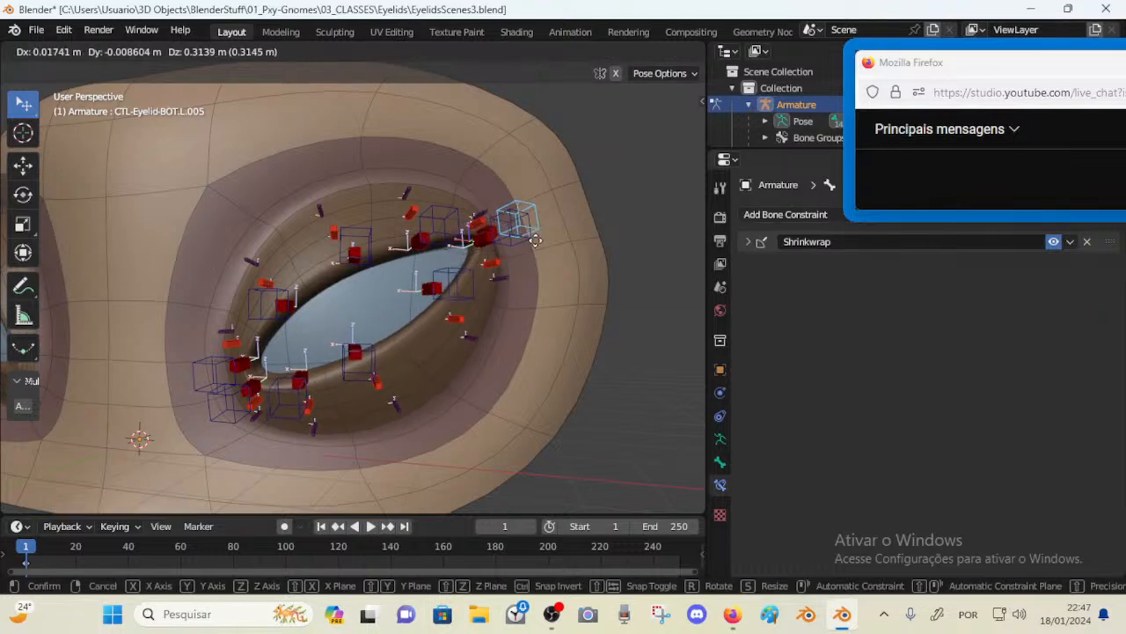
{"action": "left_click", "coordinate": [520, 243]}
Set the BOT.L.004 control's BOT.L.005 Copy Transforms influence to 0.224
{"action": "left_click", "coordinate": [433, 278]}
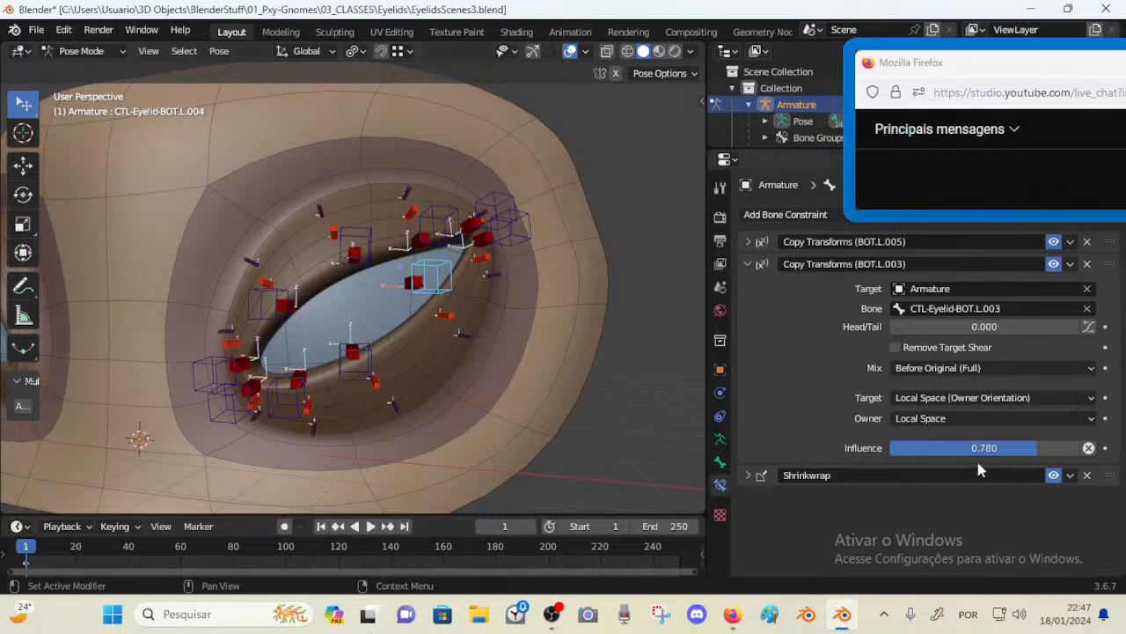
{"action": "left_click", "coordinate": [748, 243]}
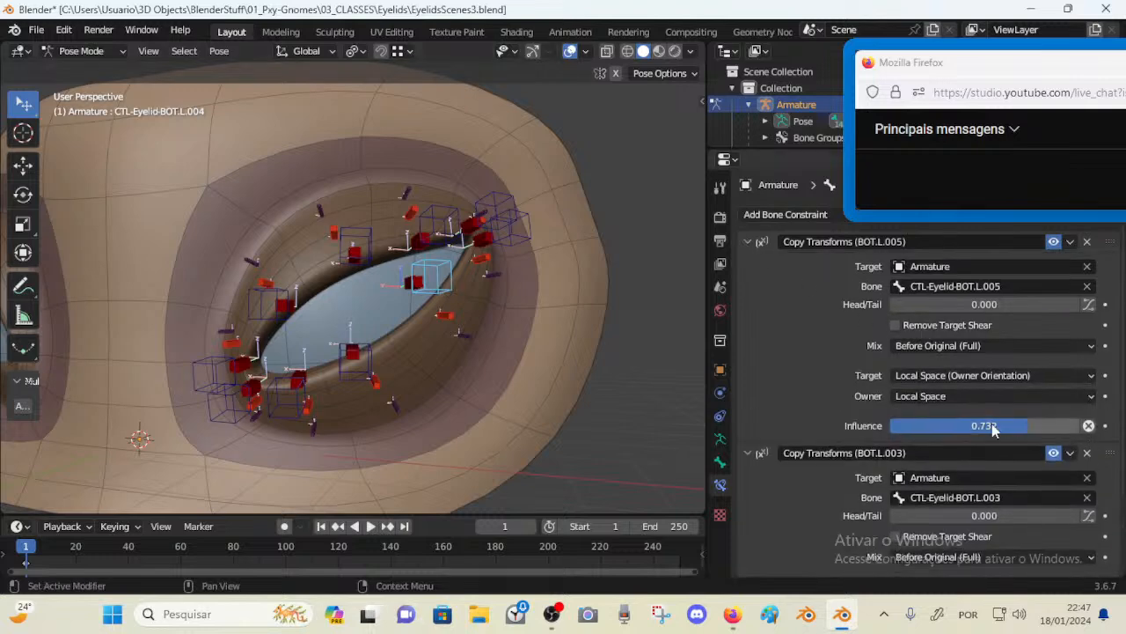
{"action": "left_click_drag", "start_coordinate": [992, 423], "coordinate": [896, 424]}
Select all bones and clear their locations
{"action": "key", "text": "a"}
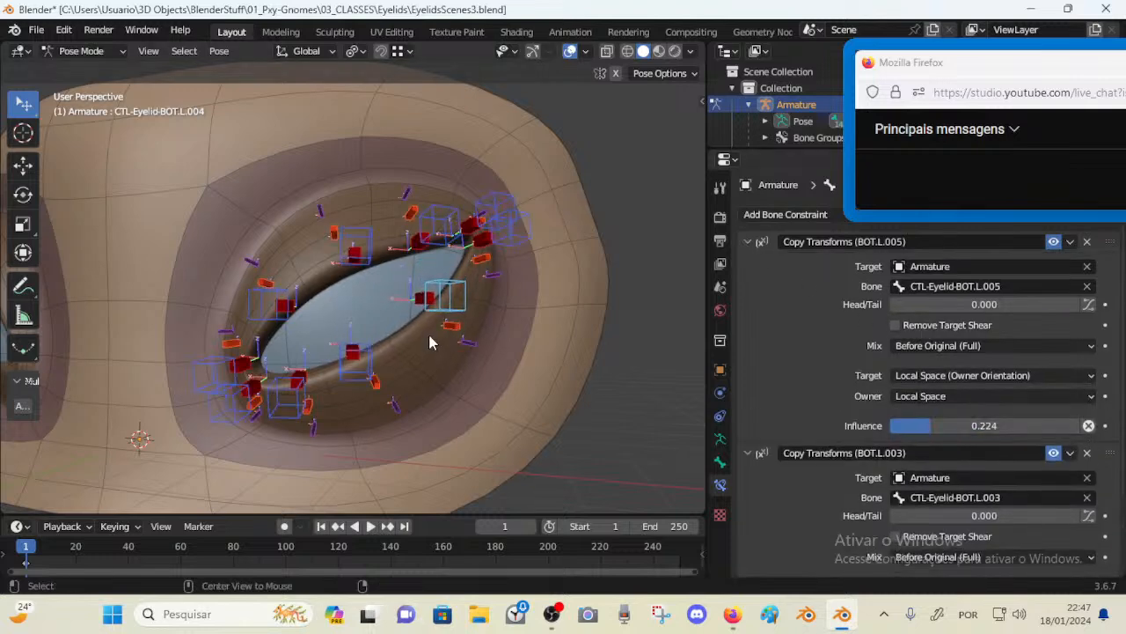
{"action": "key", "text": "alt+g"}
Drag the BOT.L.003, TOP.L.003 and BOT.L.005 controls to test the lid deformation
{"action": "left_click_drag", "start_coordinate": [409, 370], "coordinate": [369, 286]}
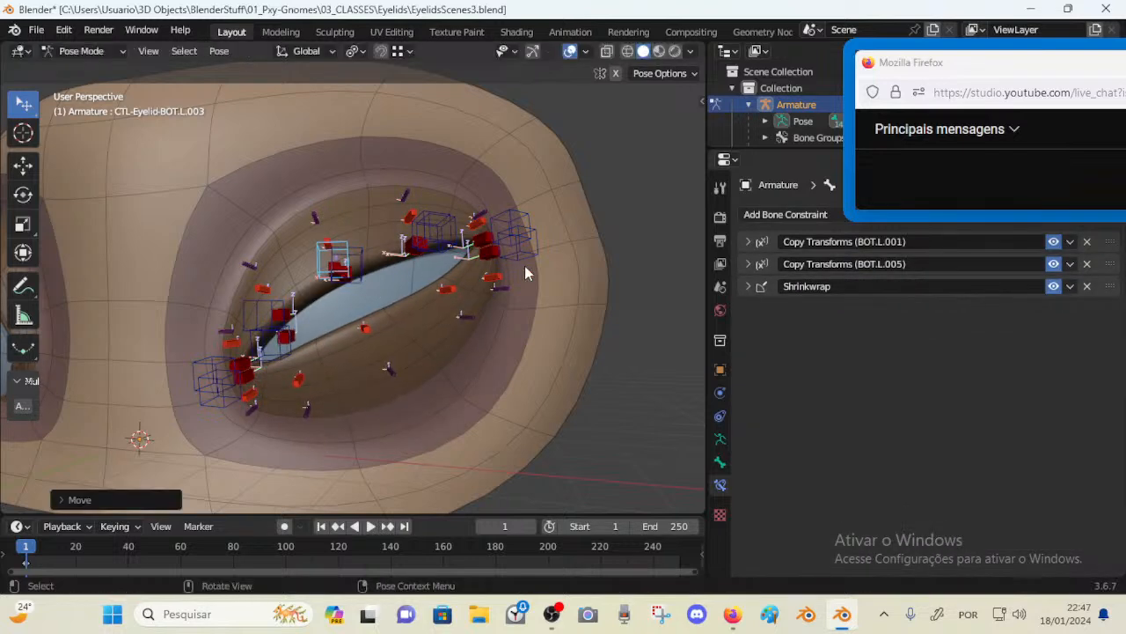
{"action": "mouse_move", "coordinate": [523, 251]}
{"action": "left_mouse_down"}
{"action": "mouse_move", "coordinate": [547, 356]}
{"action": "mouse_move", "coordinate": [537, 254]}
{"action": "left_mouse_up"}
{"action": "left_click", "coordinate": [344, 282]}
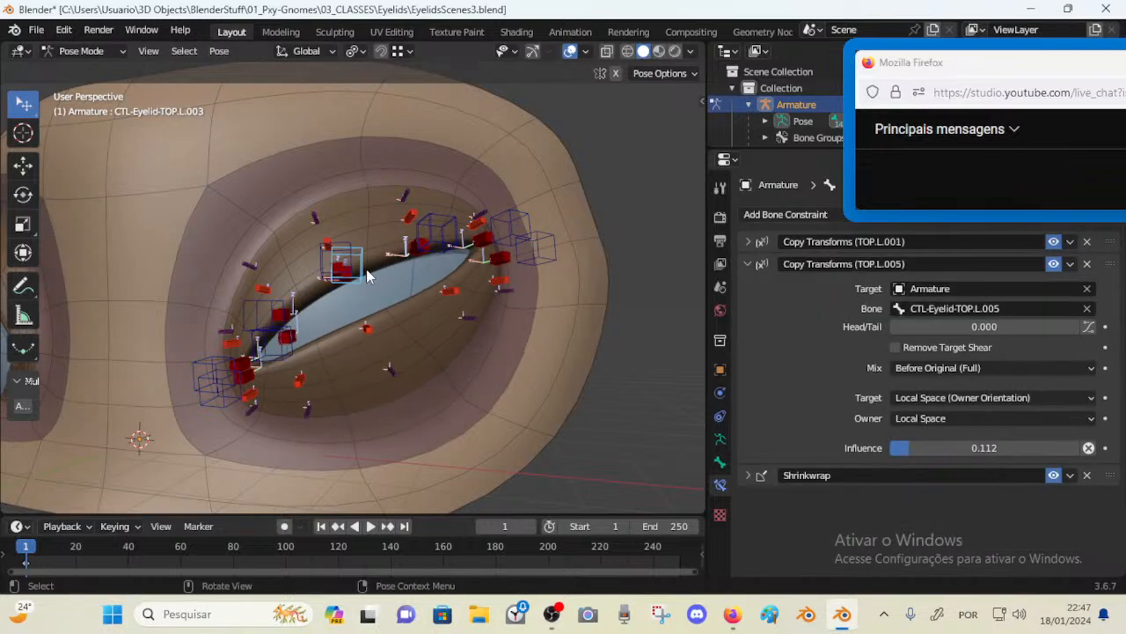
{"action": "left_click_drag", "start_coordinate": [367, 270], "coordinate": [387, 345]}
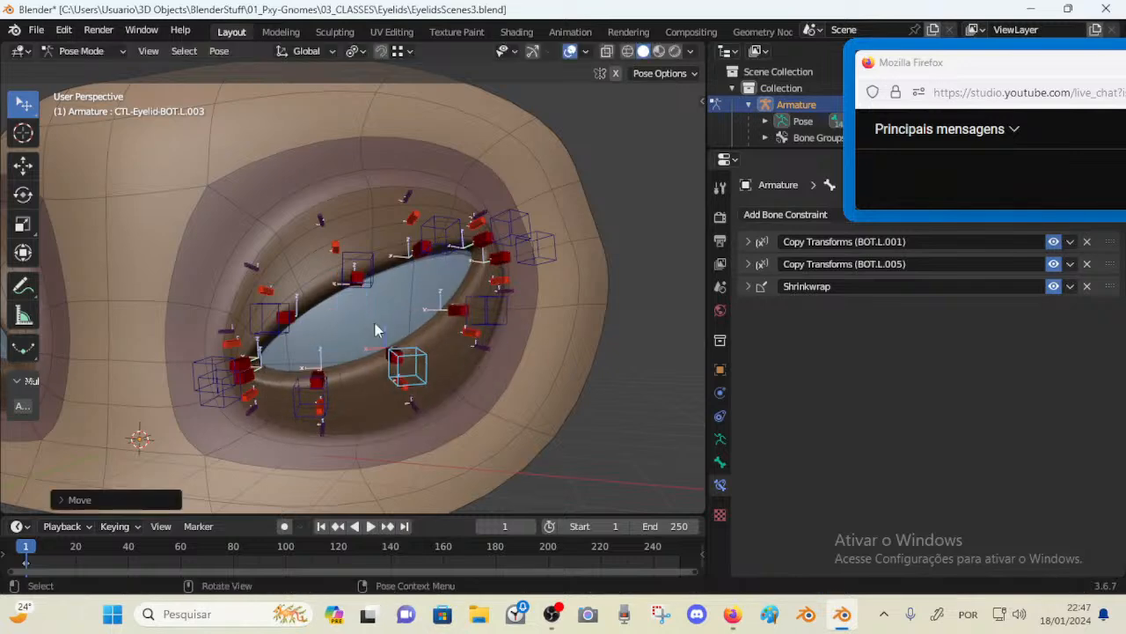
{"action": "left_click", "coordinate": [554, 247]}
{"action": "left_click_drag", "start_coordinate": [554, 247], "coordinate": [531, 236]}
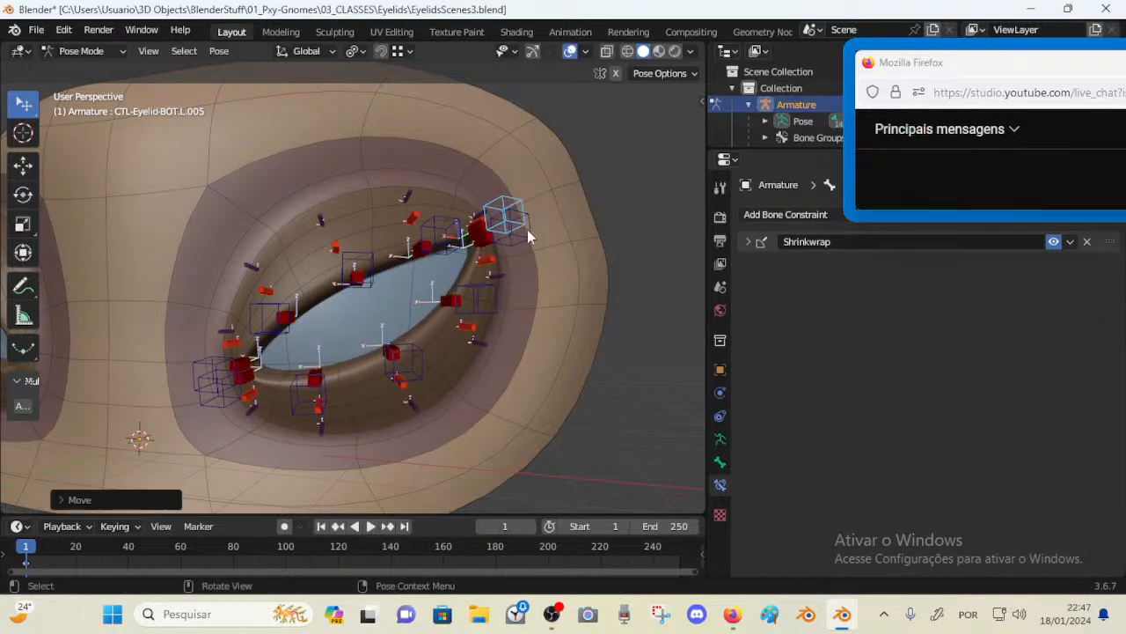
Rotate the BOT.L.005 control and move the BOT.L.004 control to test the lower lid
{"action": "key", "text": "g"}
{"action": "key", "text": "r"}
{"action": "key", "text": "r"}
{"action": "left_click", "coordinate": [516, 296]}
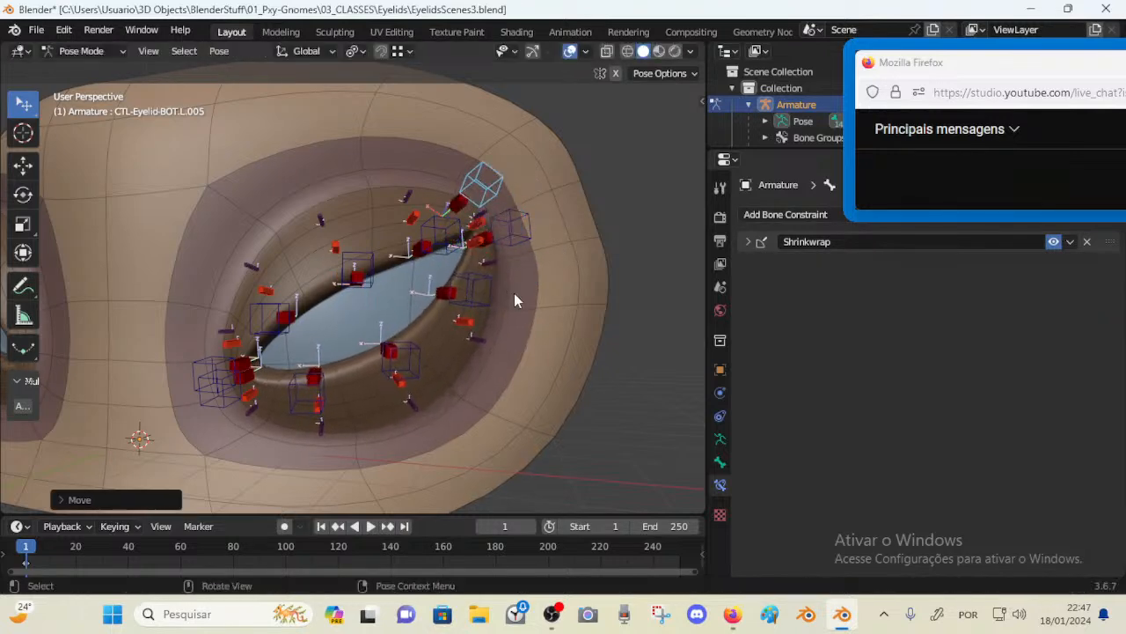
{"action": "key", "text": "g"}
{"action": "left_click", "coordinate": [528, 301]}
{"action": "left_click_drag", "start_coordinate": [484, 315], "coordinate": [449, 276]}
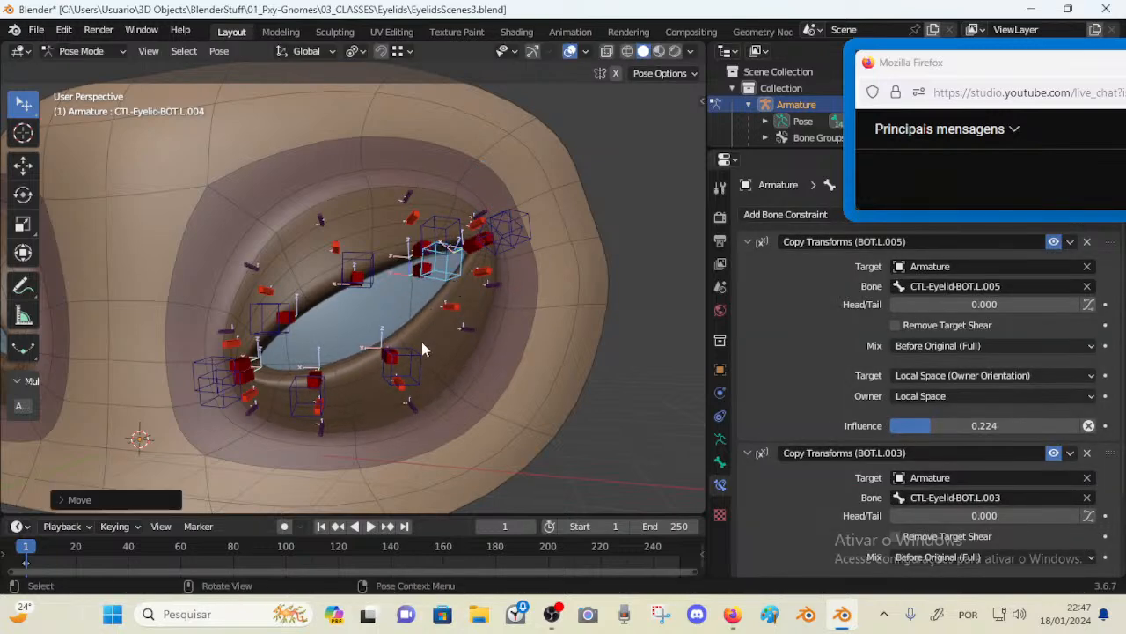
Try dragging the BOT.L.003 control up, cancel it, and save the file
{"action": "left_click", "coordinate": [418, 362]}
{"action": "left_click_drag", "start_coordinate": [419, 363], "coordinate": [382, 291]}
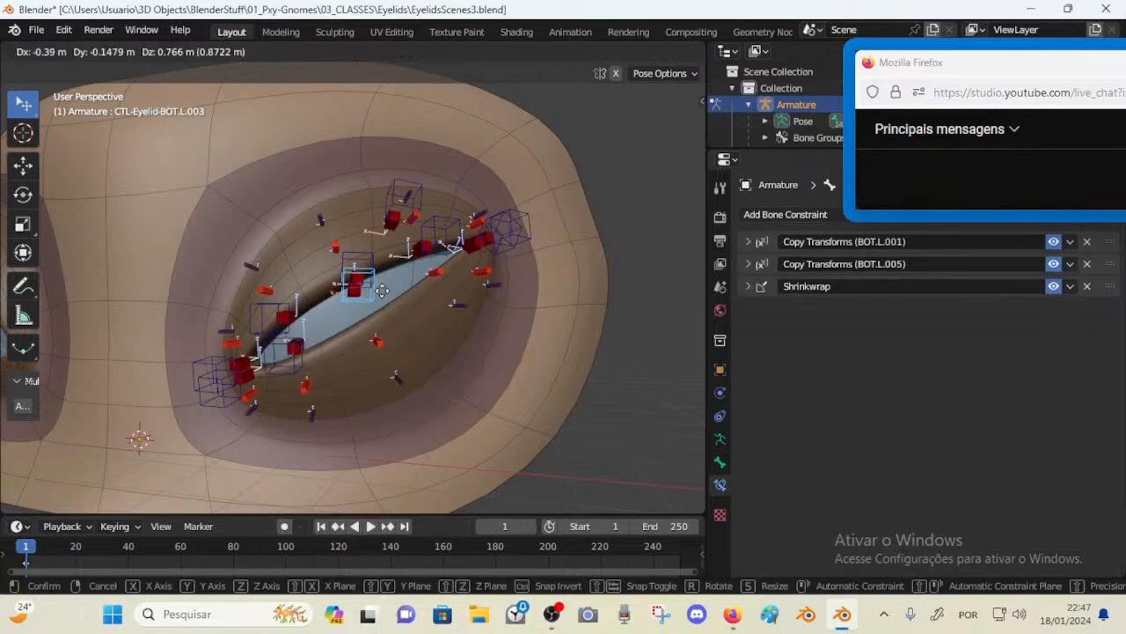
{"action": "right_click", "coordinate": [382, 290]}
{"action": "key", "text": "ctrl+s"}
Inspect the Copy Transforms constraints on the BOT.L.004 and BOT.L.003 controls
{"action": "left_click", "coordinate": [482, 302]}
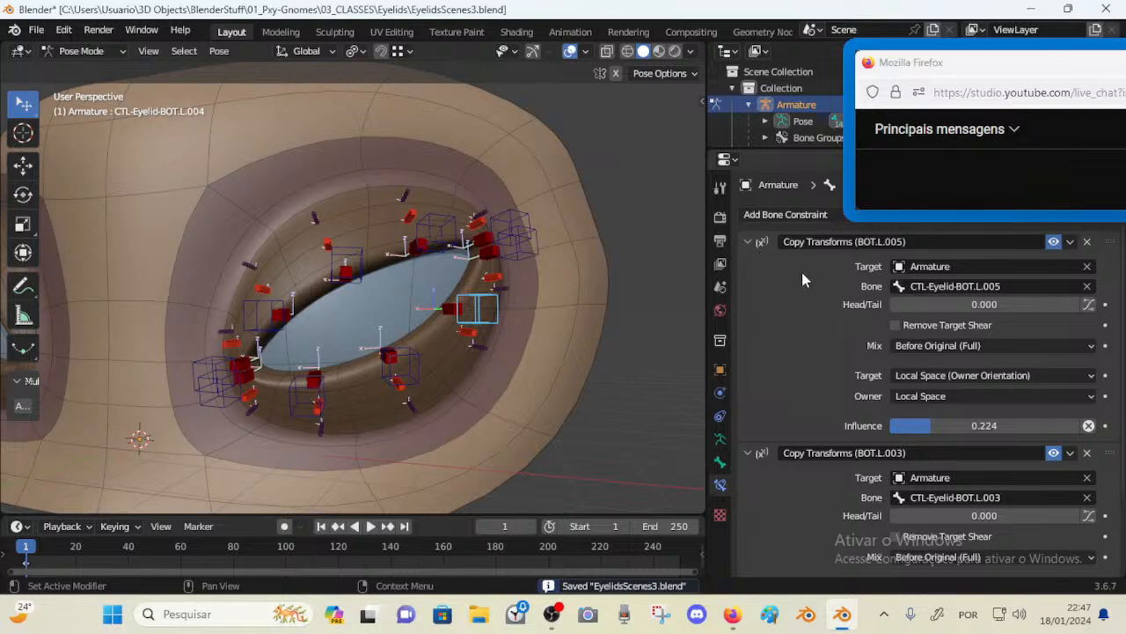
{"action": "left_click", "coordinate": [428, 346]}
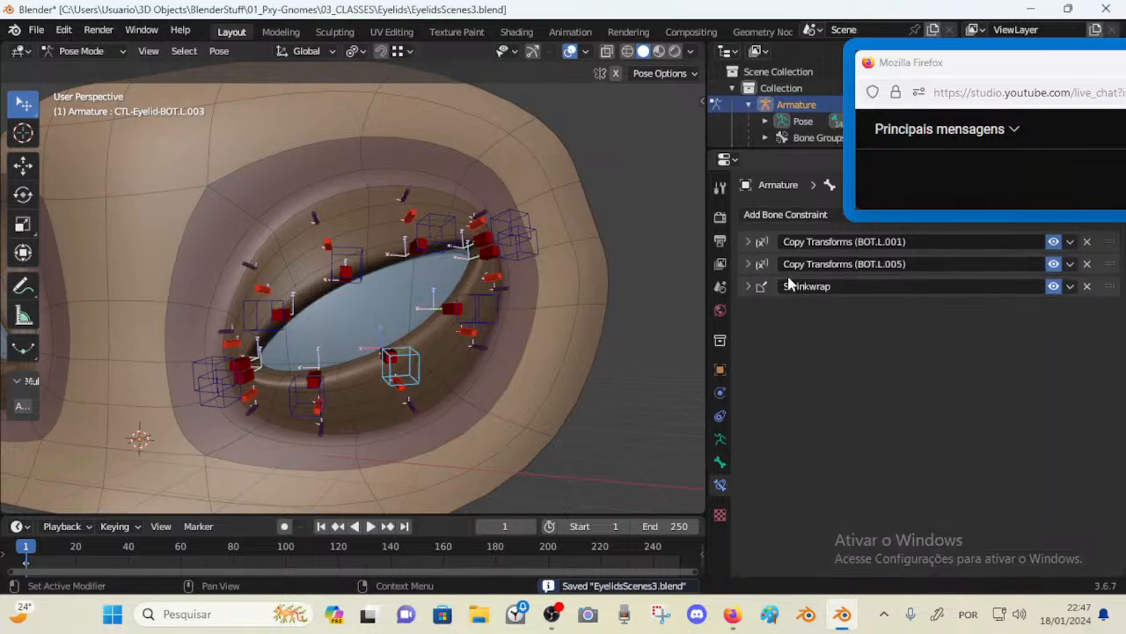
{"action": "left_click", "coordinate": [748, 264]}
{"action": "left_click", "coordinate": [745, 262]}
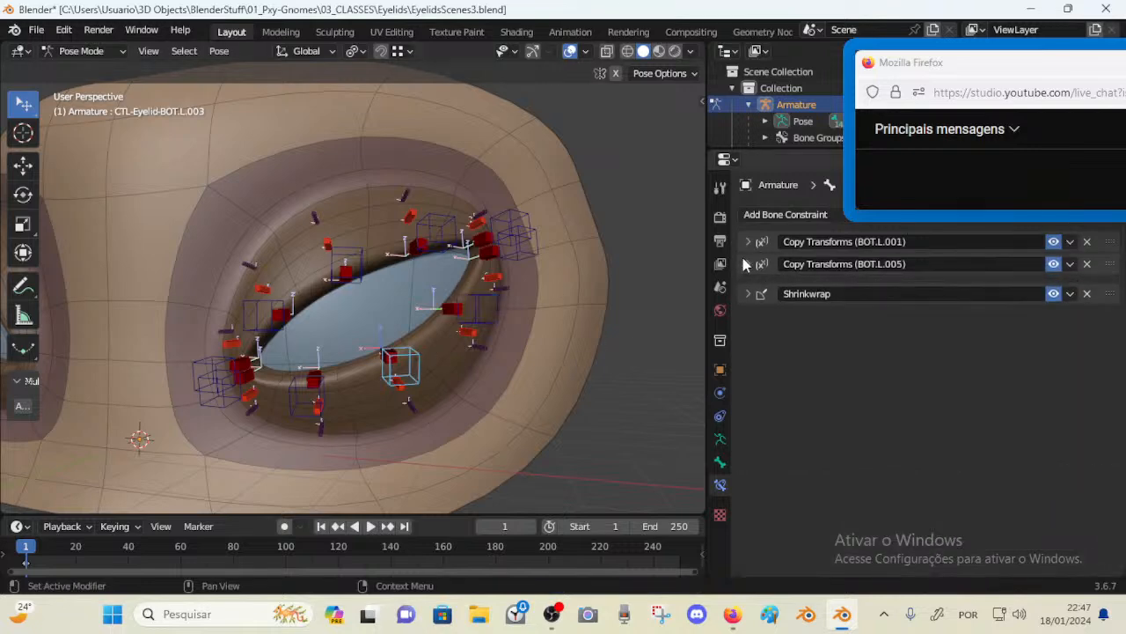
Move the BOT.L.005 outer-corner control twice to test the lid deformation
{"action": "left_click", "coordinate": [513, 252]}
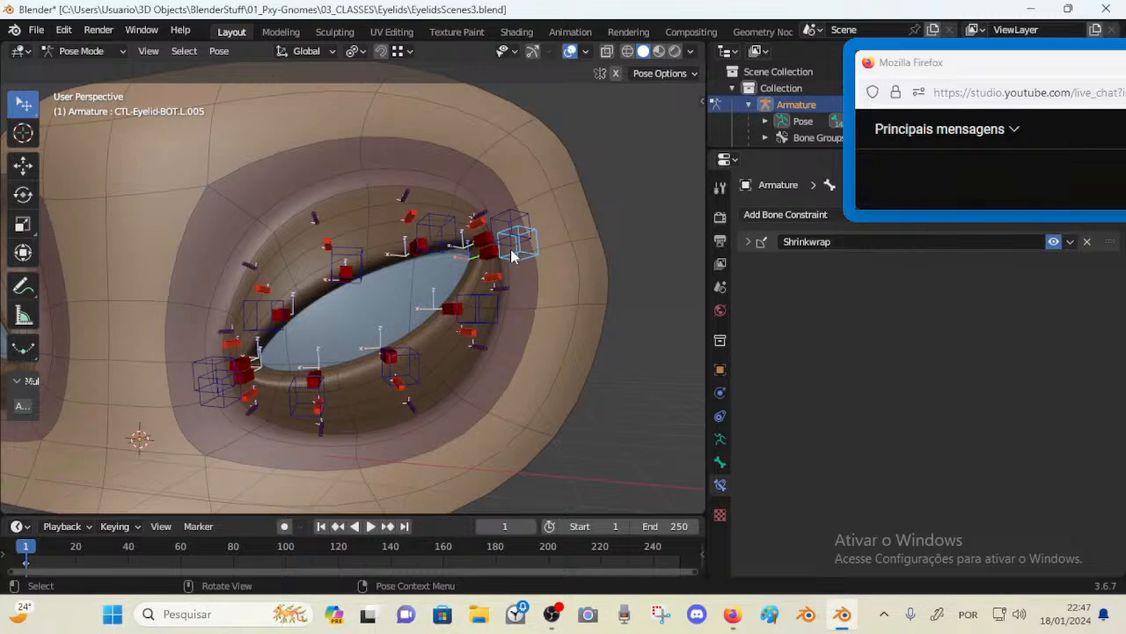
{"action": "middle_click_drag", "start_coordinate": [511, 252], "coordinate": [484, 262]}
{"action": "key", "text": "g"}
{"action": "left_click", "coordinate": [458, 297]}
{"action": "key", "text": "g"}
{"action": "left_click", "coordinate": [458, 286]}
Select the BOT.L.003 control and open its BOT.L.005 Copy Transforms constraint settings
{"action": "left_click", "coordinate": [365, 365]}
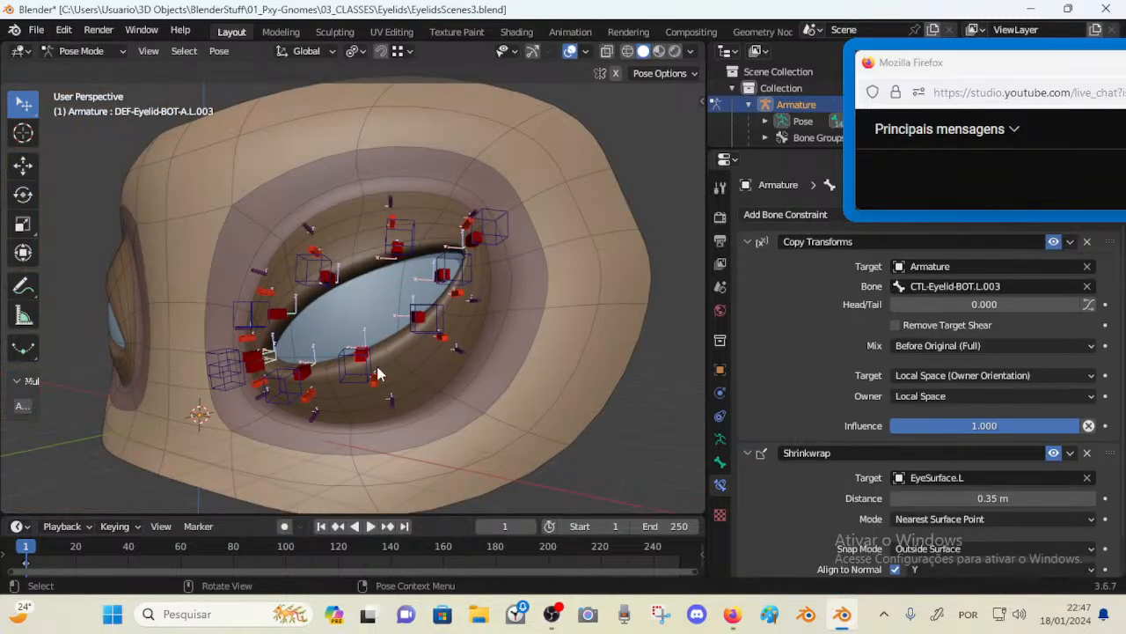
{"action": "left_click", "coordinate": [379, 370]}
{"action": "left_click", "coordinate": [747, 264]}
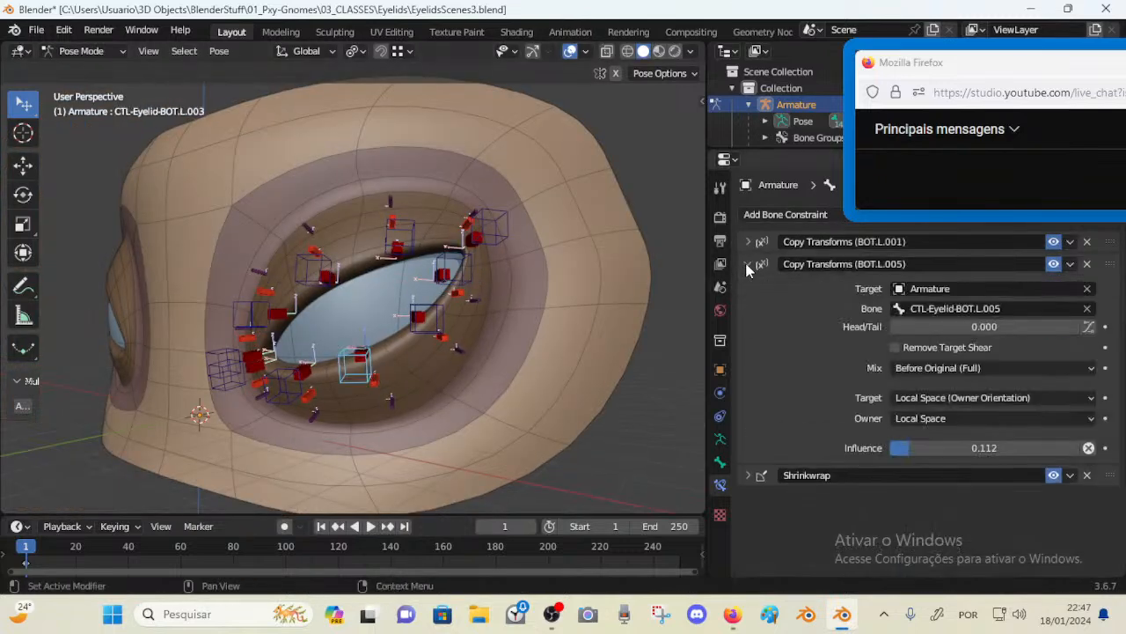
Select and inspect the constraints of the BOT.L.004, TOP.L.005 and BOT.L.003 controls around the eye
{"action": "left_click", "coordinate": [437, 322]}
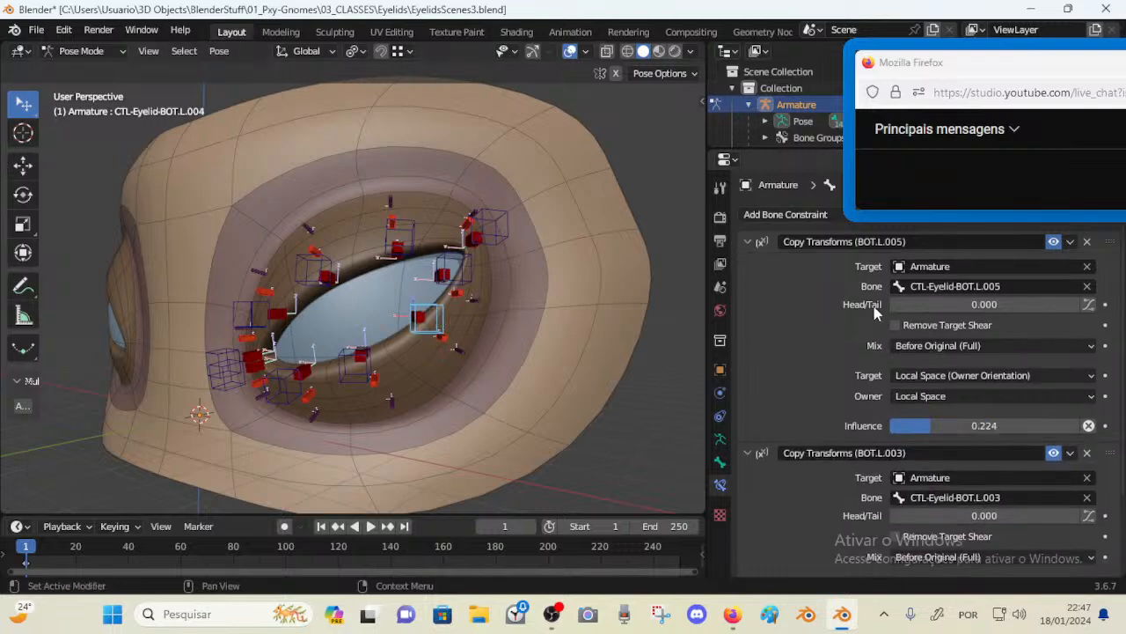
{"action": "left_click_drag", "start_coordinate": [495, 230], "coordinate": [485, 200]}
{"action": "left_click_drag", "start_coordinate": [474, 260], "coordinate": [502, 234]}
{"action": "left_click", "coordinate": [490, 190]}
{"action": "mouse_move", "coordinate": [493, 172]}
{"action": "left_mouse_down"}
{"action": "mouse_move", "coordinate": [478, 184]}
{"action": "mouse_move", "coordinate": [493, 191]}
{"action": "left_mouse_up"}
{"action": "mouse_move", "coordinate": [502, 232]}
{"action": "left_mouse_down"}
{"action": "mouse_move", "coordinate": [511, 276]}
{"action": "mouse_move", "coordinate": [505, 224]}
{"action": "left_mouse_up"}
{"action": "left_click", "coordinate": [476, 207]}
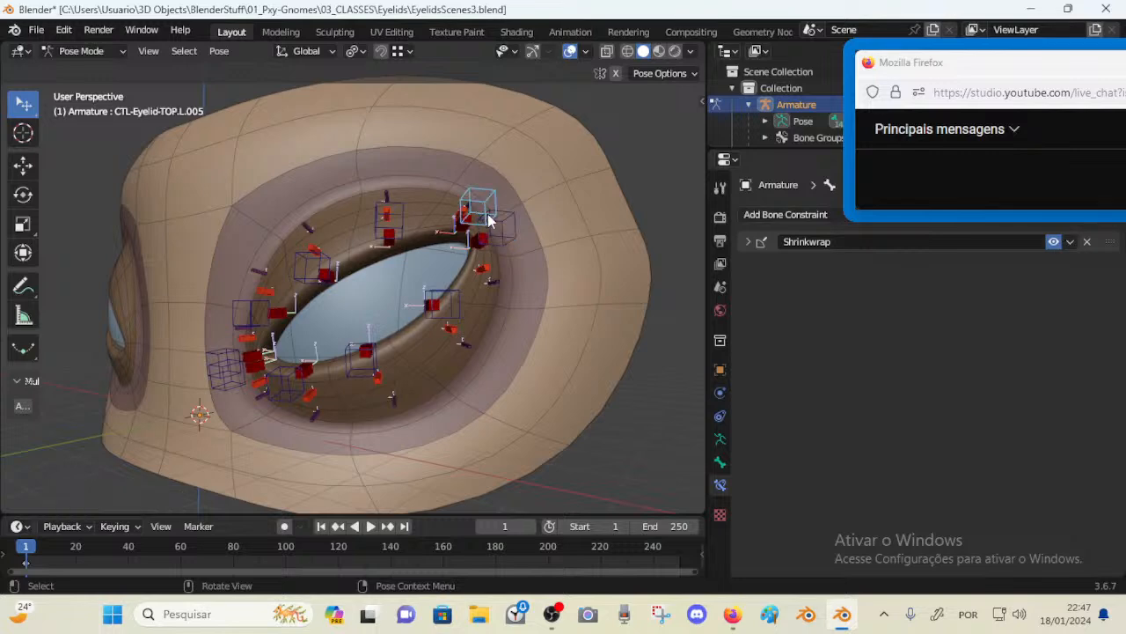
{"action": "left_click_drag", "start_coordinate": [441, 295], "coordinate": [426, 234]}
{"action": "left_click", "coordinate": [360, 367]}
{"action": "middle_click_drag", "start_coordinate": [372, 345], "coordinate": [423, 299]}
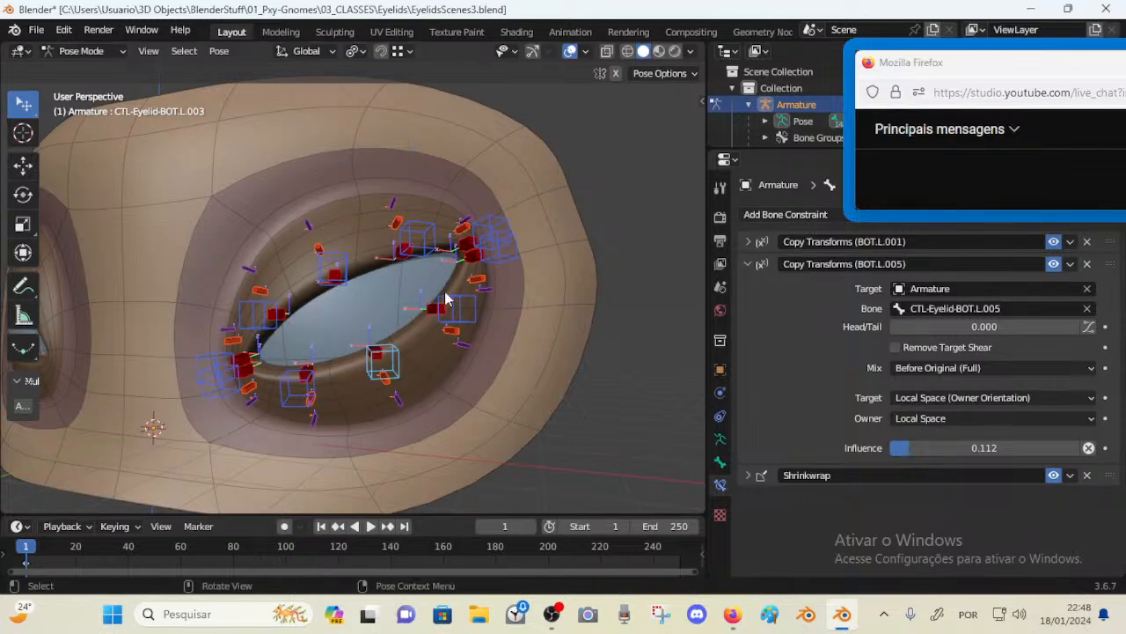
{"action": "left_click_drag", "start_coordinate": [396, 355], "coordinate": [376, 306]}
Move and rotate the TOP.L.001, BOT.L.001, TOP.L.005 and TOP.L.003 controls to test the lid deformation
{"action": "left_click", "coordinate": [207, 364]}
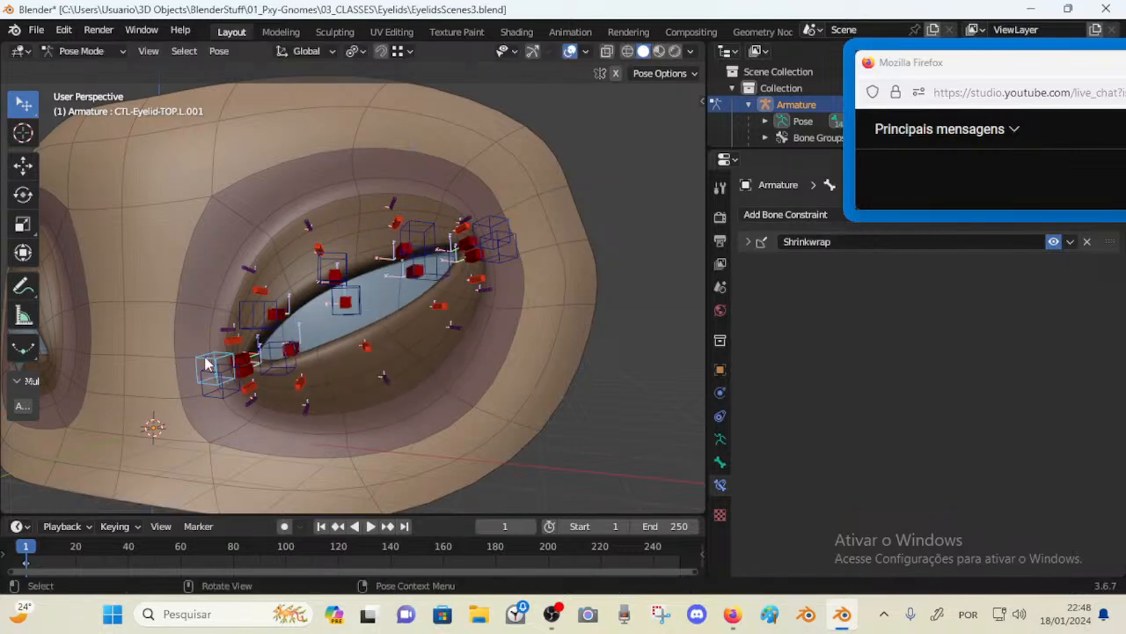
{"action": "middle_click_drag", "start_coordinate": [208, 364], "coordinate": [284, 361]}
{"action": "key", "text": "g"}
{"action": "left_click", "coordinate": [257, 330]}
{"action": "left_click", "coordinate": [235, 383]}
{"action": "key", "text": "g"}
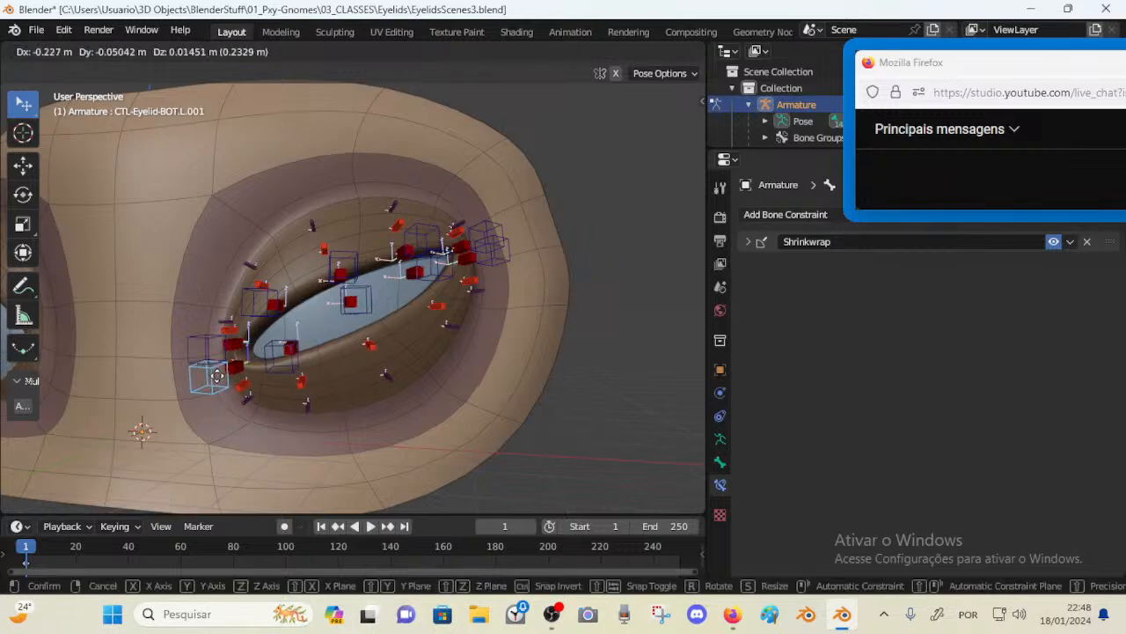
{"action": "left_click_drag", "start_coordinate": [217, 376], "coordinate": [217, 371]}
{"action": "middle_click_drag", "start_coordinate": [370, 339], "coordinate": [412, 332]}
{"action": "mouse_move", "coordinate": [486, 255]}
{"action": "left_mouse_down"}
{"action": "mouse_move", "coordinate": [500, 299]}
{"action": "mouse_move", "coordinate": [467, 158]}
{"action": "mouse_move", "coordinate": [506, 255]}
{"action": "left_mouse_up"}
{"action": "key", "text": "r"}
{"action": "left_click", "coordinate": [519, 283]}
{"action": "key", "text": "g"}
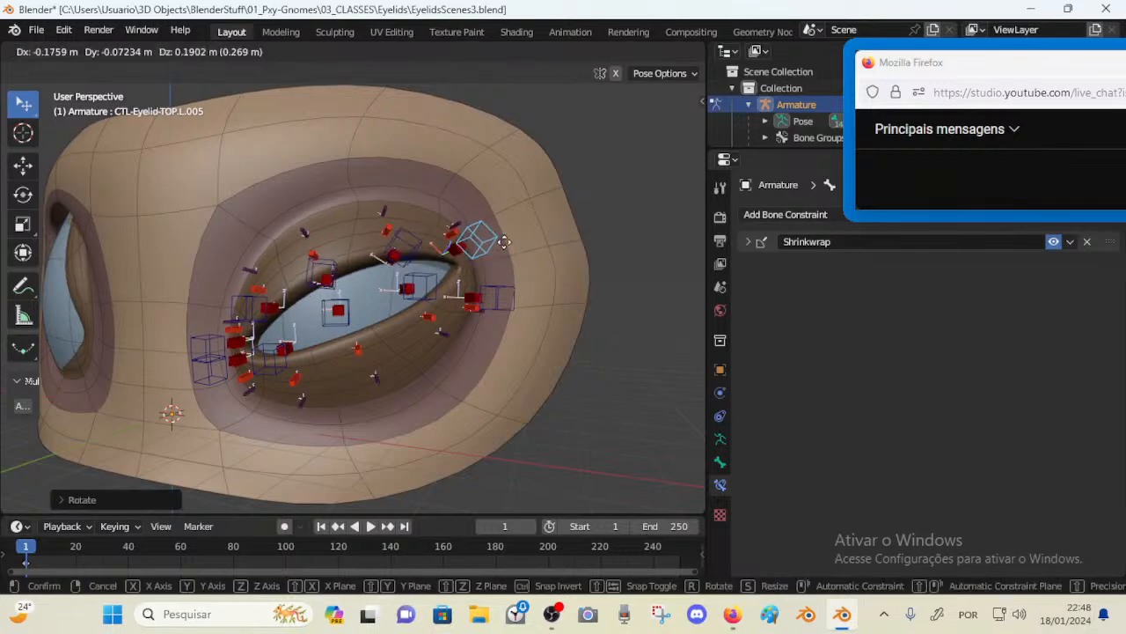
{"action": "left_click", "coordinate": [504, 242]}
{"action": "left_click", "coordinate": [378, 267]}
{"action": "key", "text": "g"}
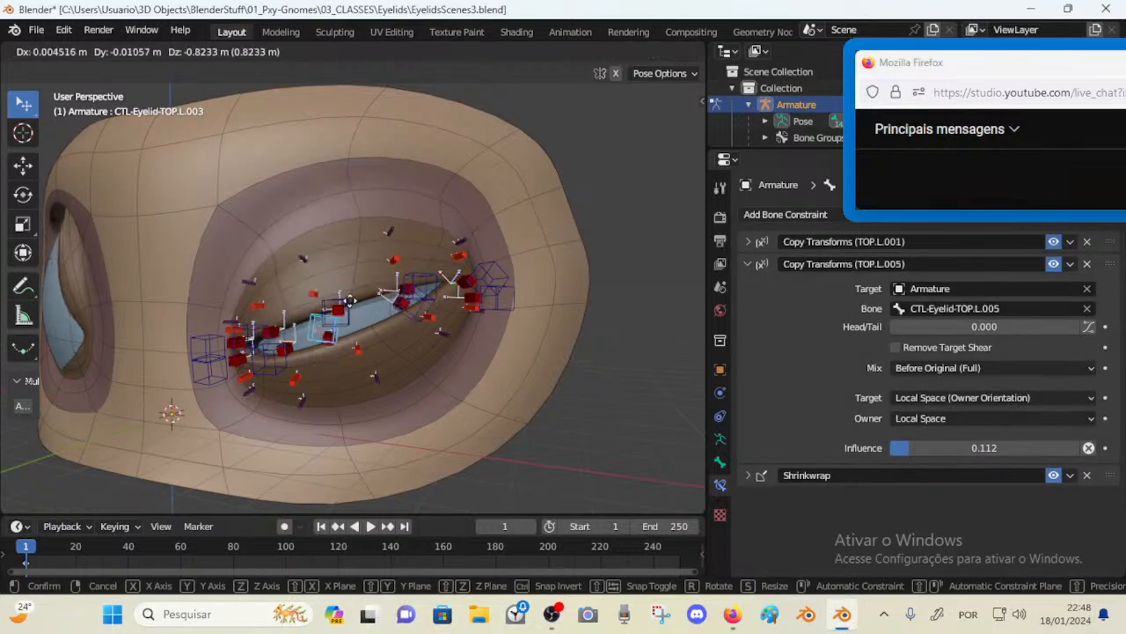
{"action": "left_click", "coordinate": [350, 276]}
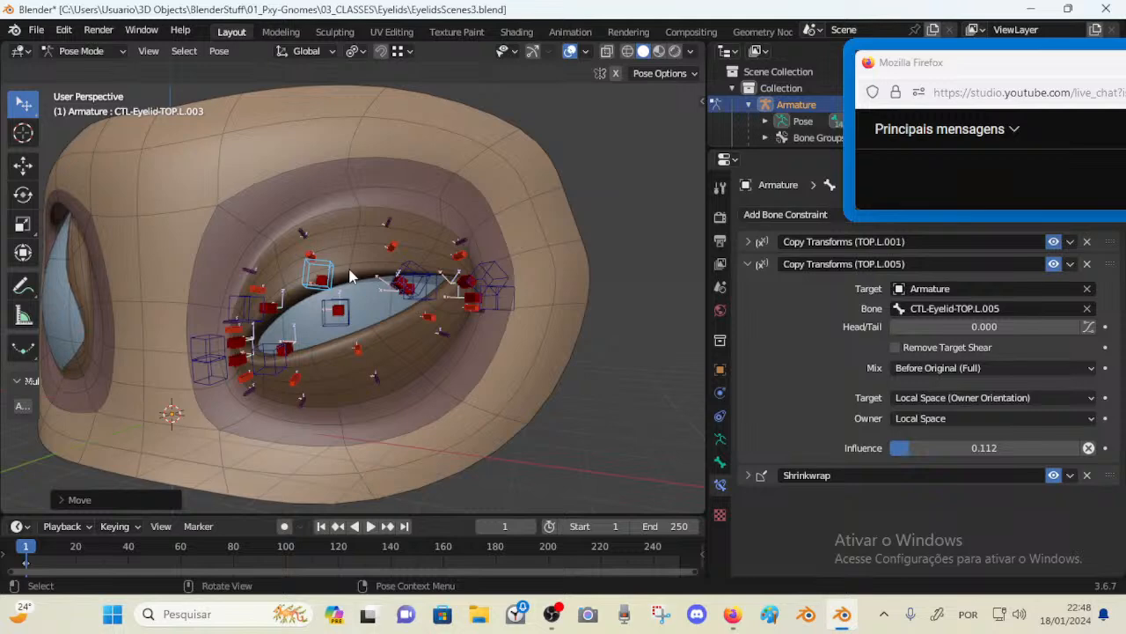
{"action": "middle_click_drag", "start_coordinate": [349, 275], "coordinate": [388, 271]}
Select all pose bones and clear their locations
{"action": "key", "text": "a"}
{"action": "key", "text": "alt+g"}
Snap the 3D cursor to the TOP.L.005 control bone in edit mode
{"action": "left_click", "coordinate": [482, 229]}
{"action": "key", "text": "Tab"}
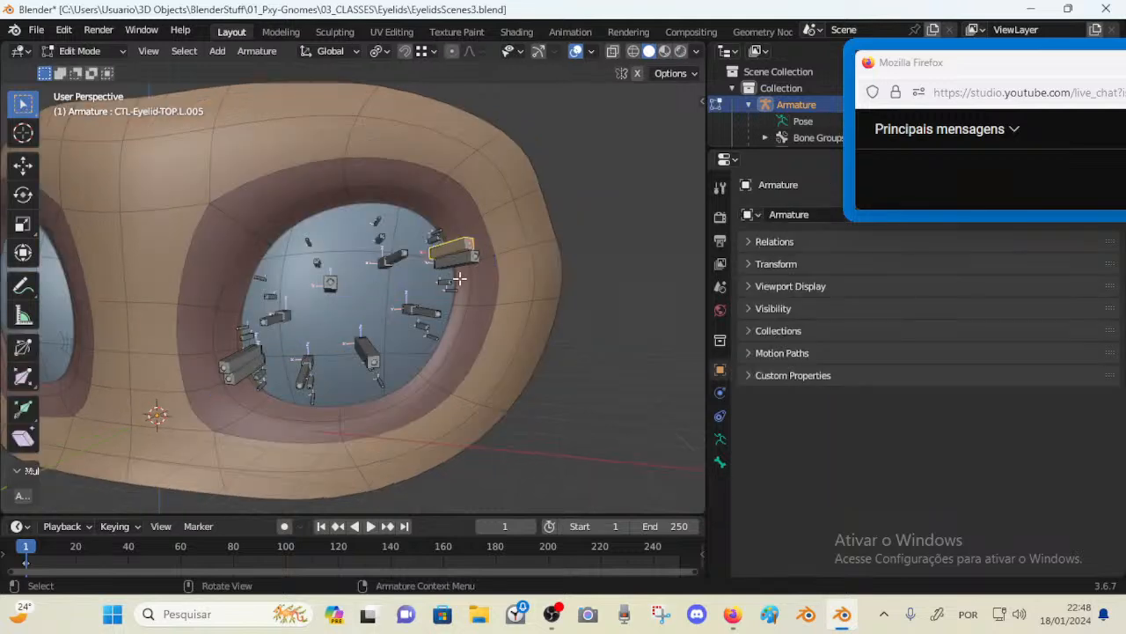
{"action": "key", "text": "shift+s"}
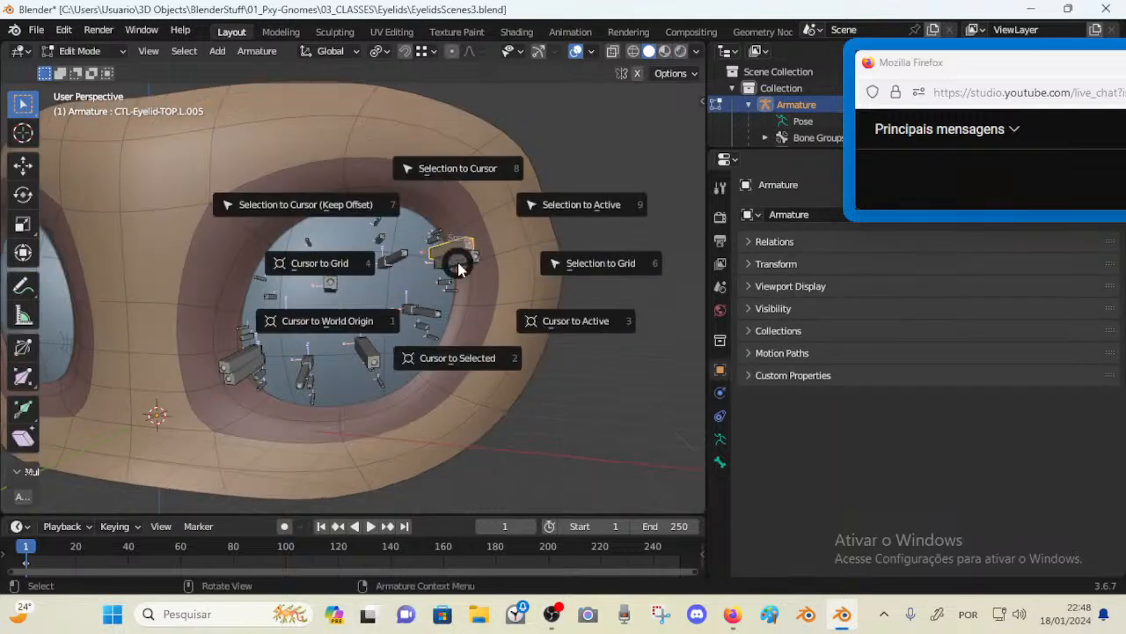
{"action": "left_click", "coordinate": [463, 260]}
{"action": "middle_click_drag", "start_coordinate": [495, 267], "coordinate": [438, 280]}
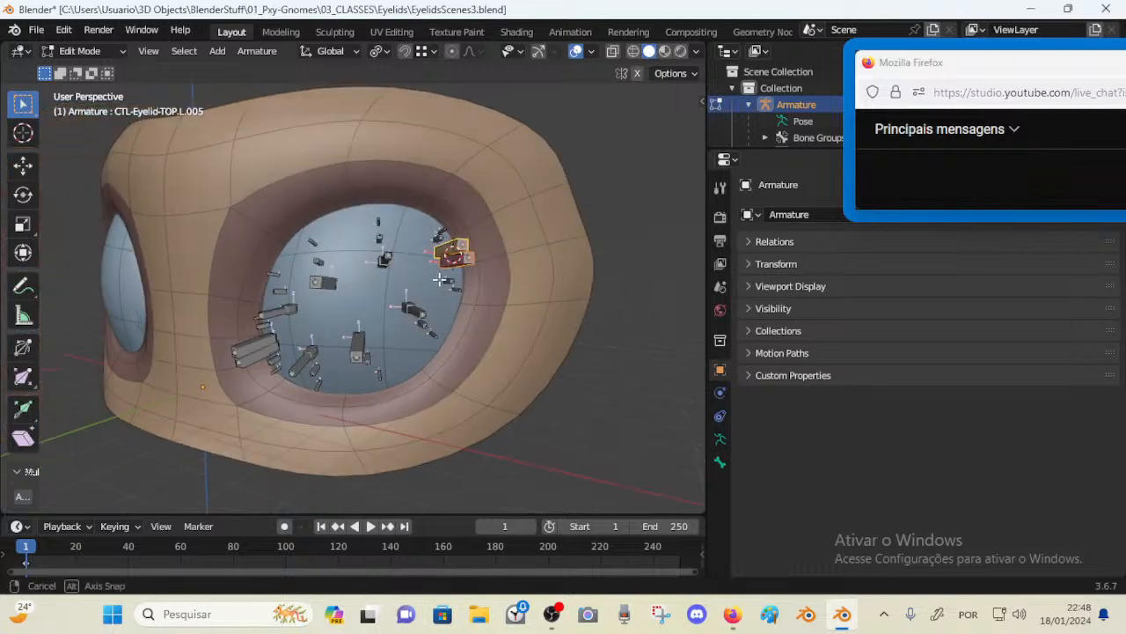
Add a new bone at the 3D cursor beside the outer-corner TOP.L.005 control
{"action": "scroll", "coordinate": [440, 286], "scroll_direction": "up", "scroll_amount": 5}
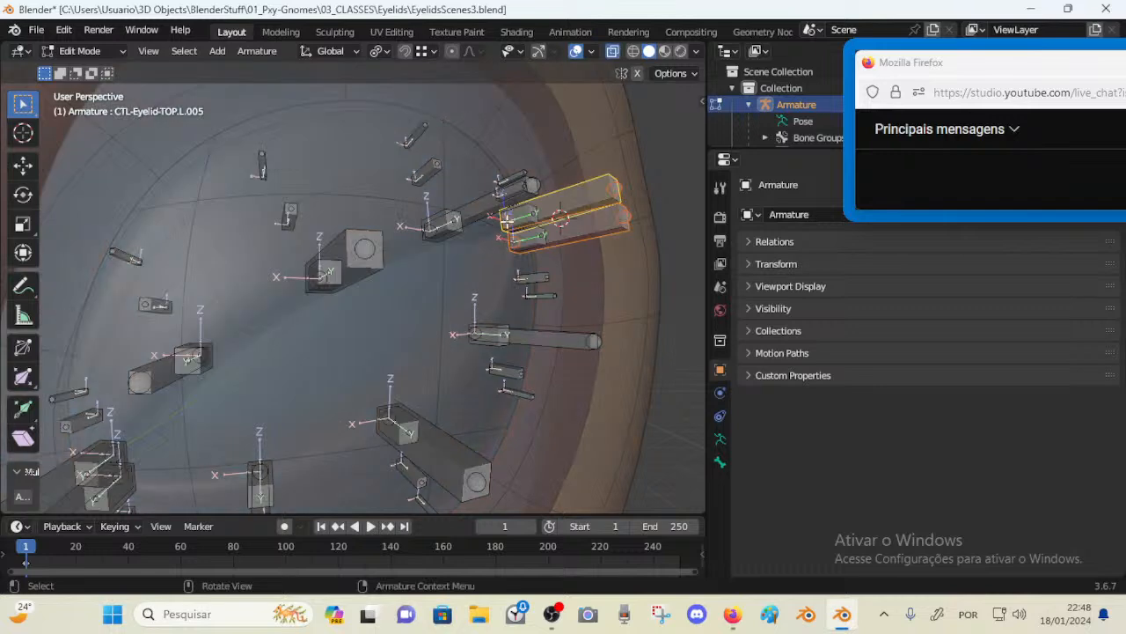
{"action": "left_click", "coordinate": [519, 239]}
{"action": "key", "text": "c"}
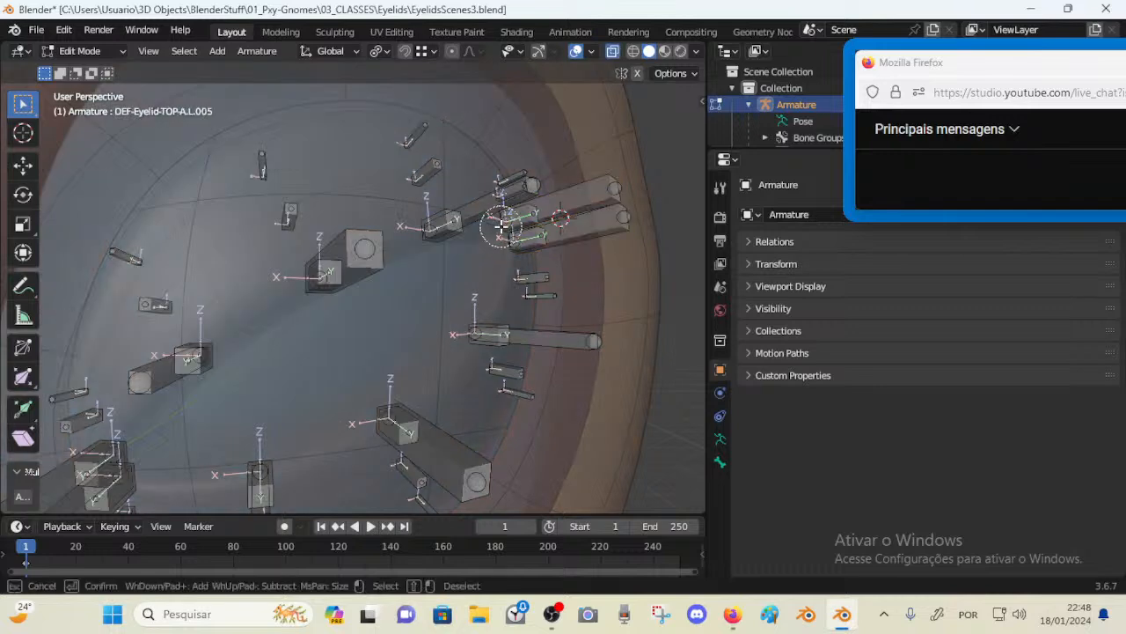
{"action": "left_click", "coordinate": [501, 227]}
{"action": "right_click", "coordinate": [501, 227]}
{"action": "middle_click_drag", "start_coordinate": [502, 229], "coordinate": [530, 266]}
{"action": "scroll", "coordinate": [476, 268], "scroll_direction": "down", "scroll_amount": 2}
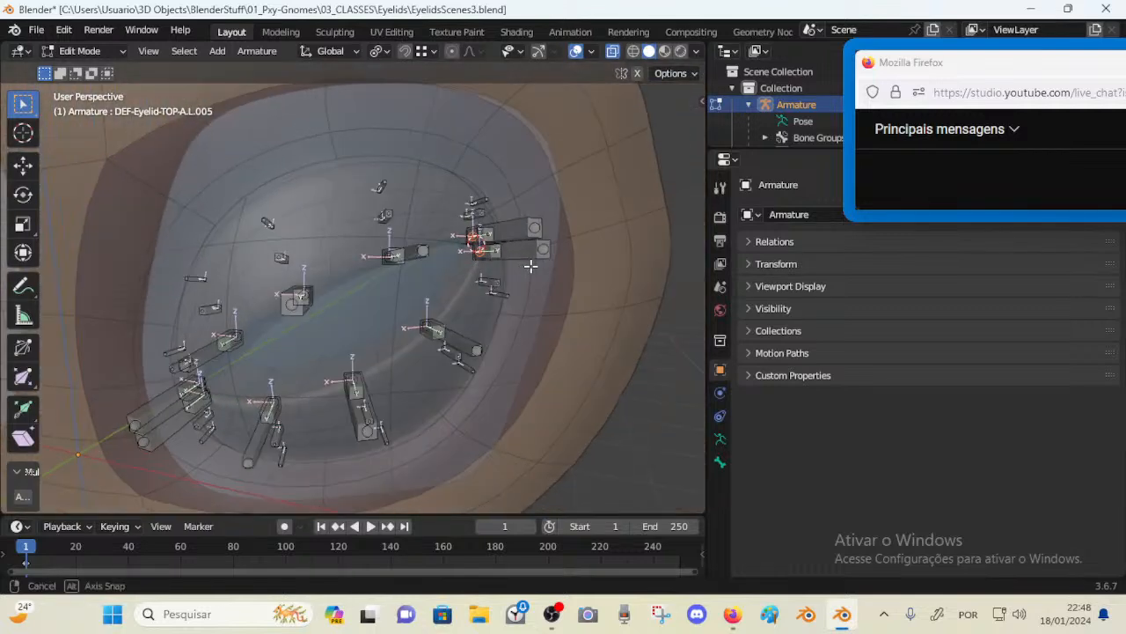
{"action": "key", "text": "shift+a"}
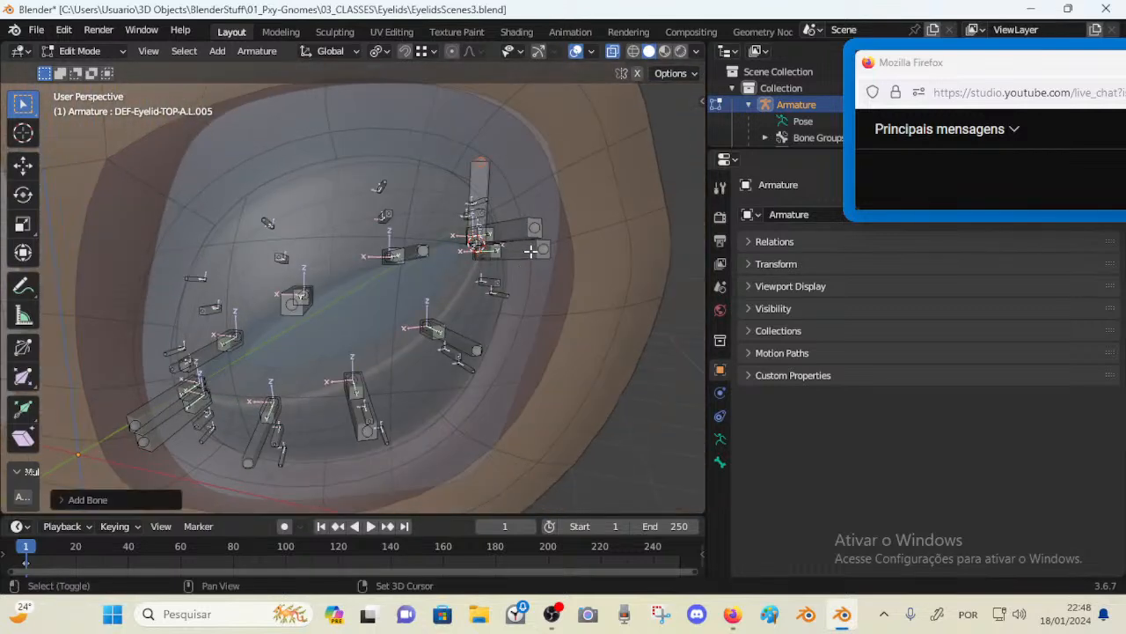
{"action": "left_click", "coordinate": [479, 180]}
{"action": "middle_click_drag", "start_coordinate": [505, 199], "coordinate": [424, 239]}
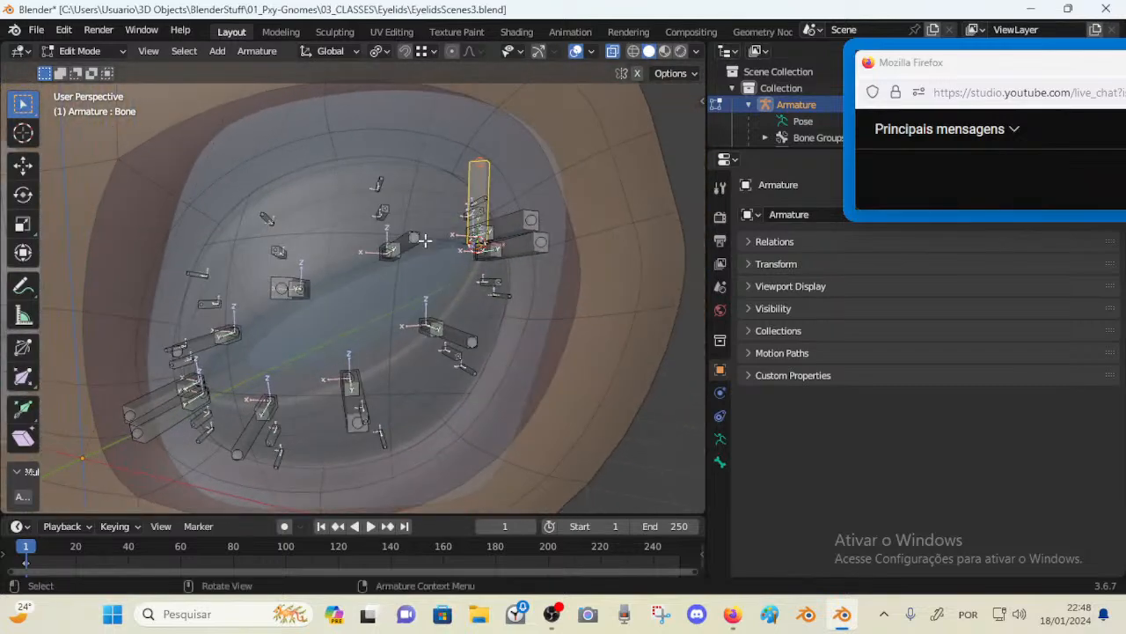
Place the 3D cursor at the inner lid corner and add a second bone there
{"action": "scroll", "coordinate": [276, 331], "scroll_direction": "up", "scroll_amount": 4}
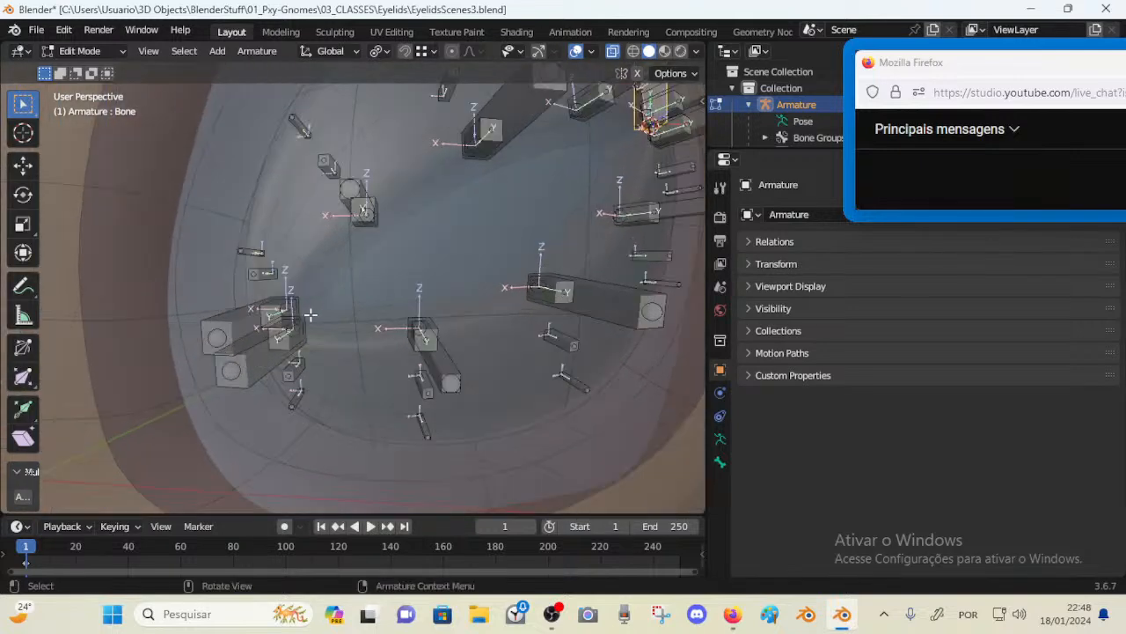
{"action": "right_click", "coordinate": [282, 320], "text": "shift"}
{"action": "key", "text": "shift+a"}
{"action": "scroll", "coordinate": [319, 240], "scroll_direction": "down", "scroll_amount": 3}
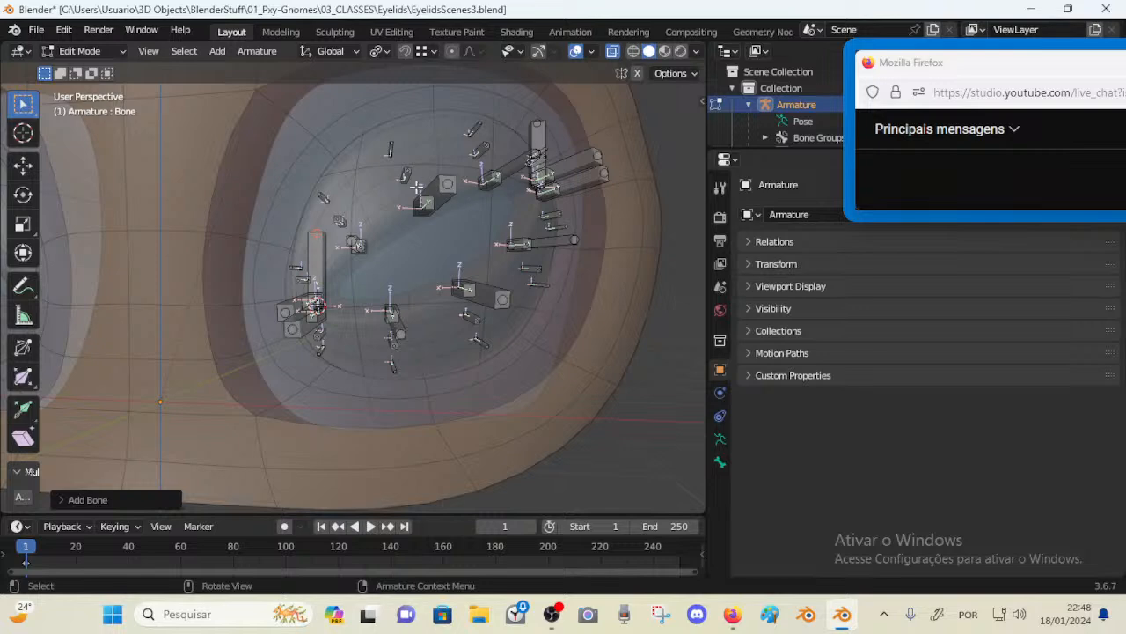
Parent the inner-corner control bones to the new Bone.001
{"action": "key", "text": "Tab"}
{"action": "middle_click_drag", "start_coordinate": [407, 194], "coordinate": [483, 199]}
{"action": "left_click", "coordinate": [538, 127]}
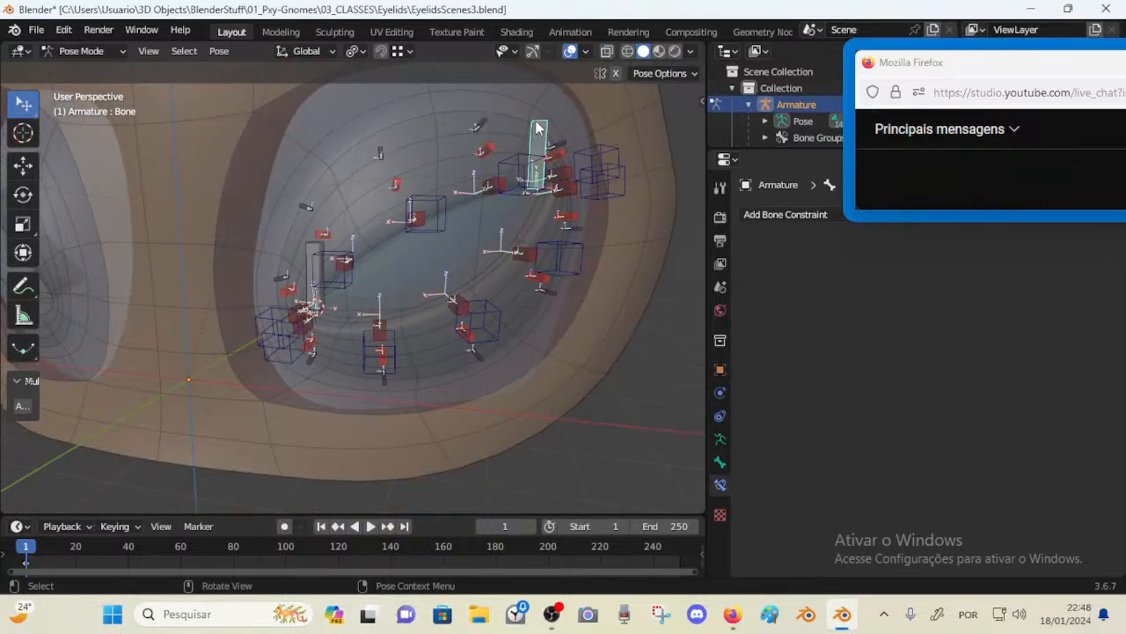
{"action": "left_click", "coordinate": [317, 270]}
{"action": "key", "text": "Tab"}
{"action": "scroll", "coordinate": [278, 335], "scroll_direction": "up", "scroll_amount": 2}
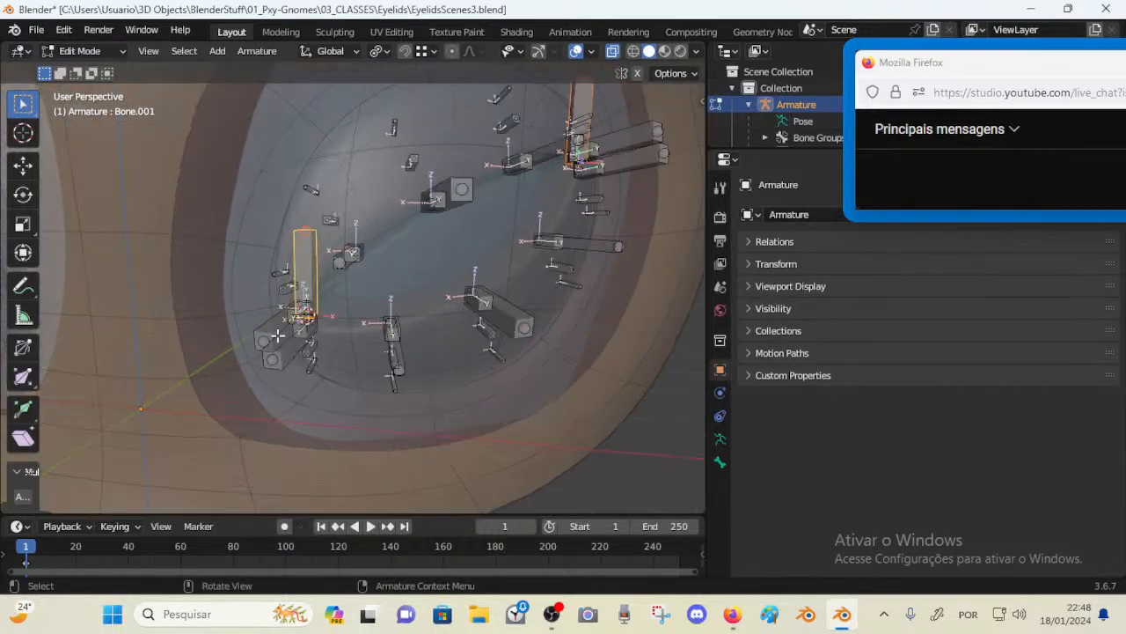
{"action": "left_click", "coordinate": [280, 337]}
{"action": "left_click", "coordinate": [289, 350], "text": "shift"}
{"action": "left_click", "coordinate": [312, 264], "text": "shift"}
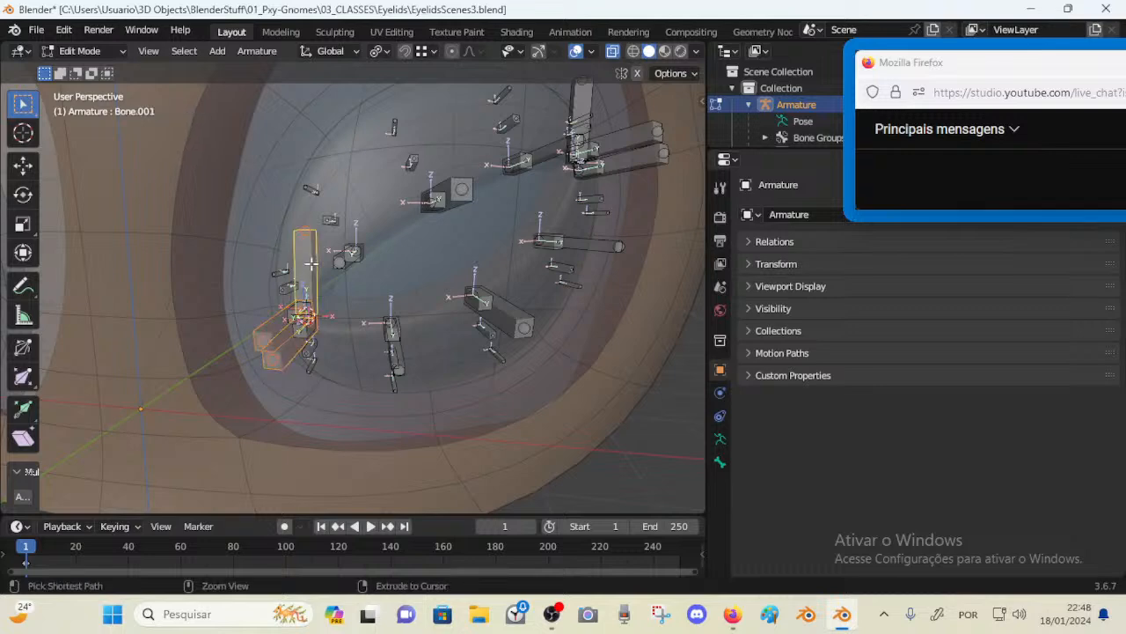
{"action": "key", "text": "ctrl+p"}
{"action": "left_click", "coordinate": [313, 266]}
{"action": "middle_click_drag", "start_coordinate": [312, 266], "coordinate": [503, 177]}
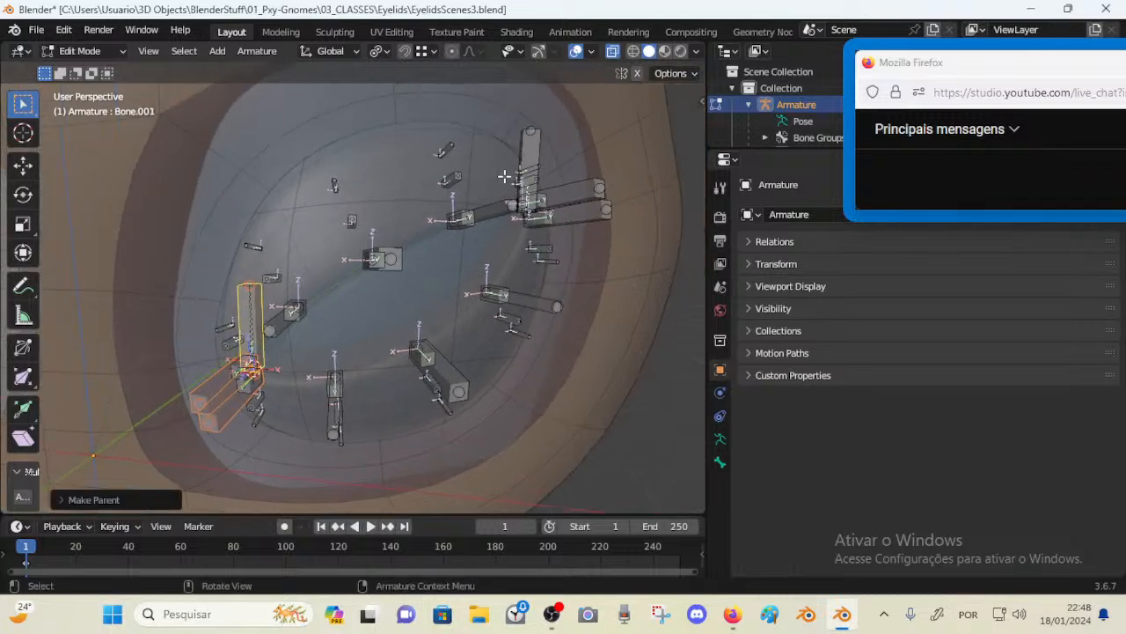
Parent the outer-corner control bones to the new outer bone named Bone and return to pose mode
{"action": "left_click", "coordinate": [580, 214]}
{"action": "left_click", "coordinate": [579, 197], "text": "shift"}
{"action": "left_click", "coordinate": [530, 151], "text": "shift"}
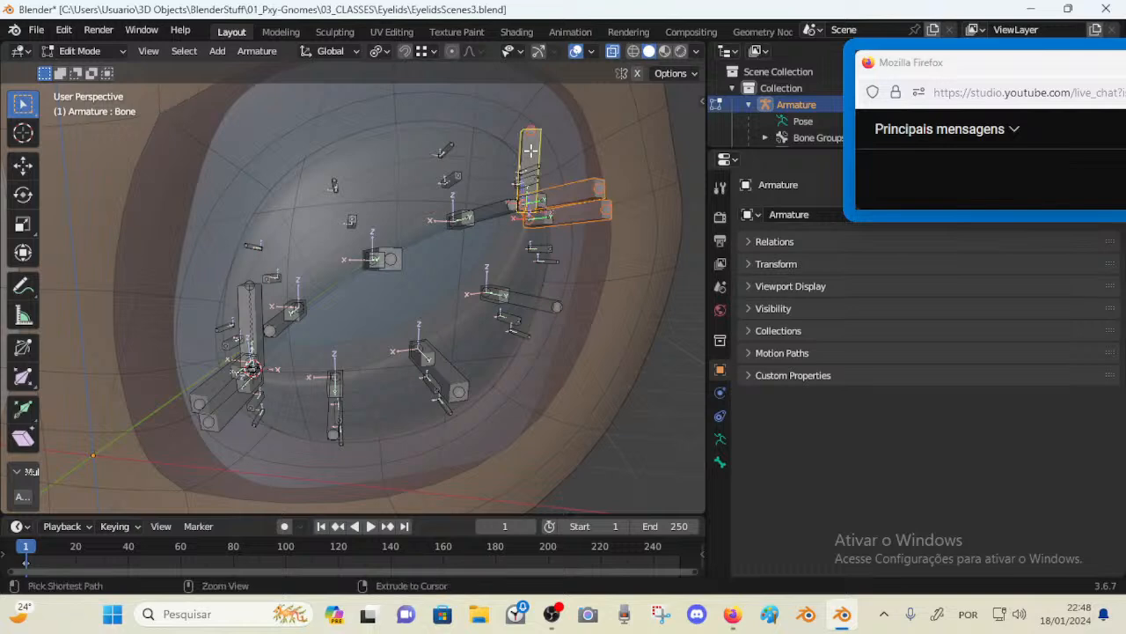
{"action": "key", "text": "ctrl+p"}
{"action": "left_click", "coordinate": [531, 154]}
{"action": "key", "text": "ctrl+Tab"}
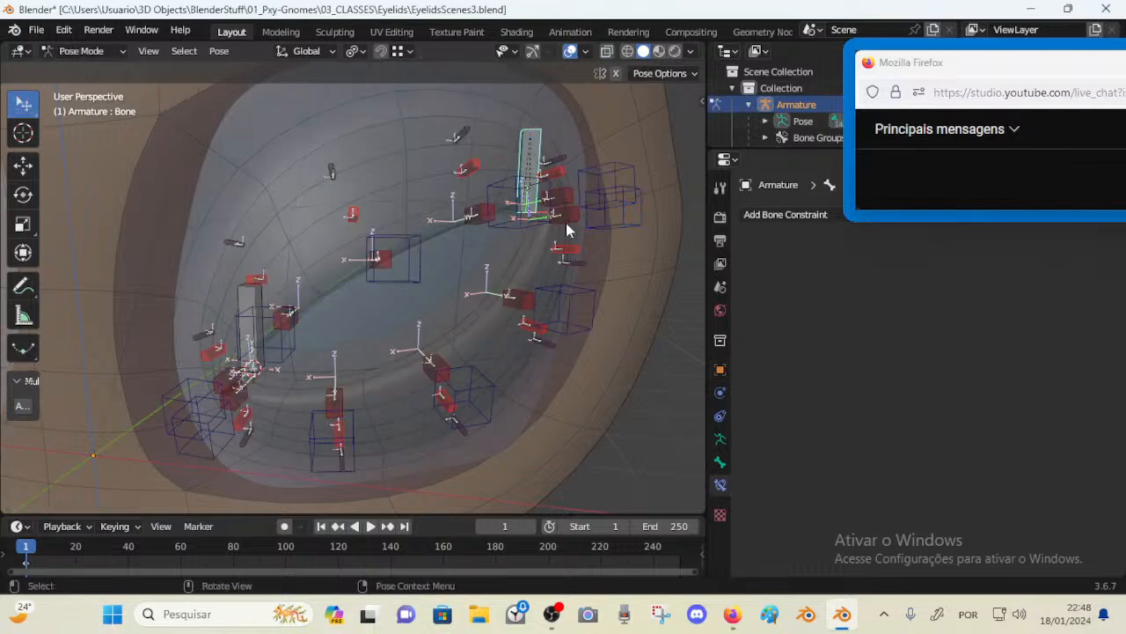
Move the outer-corner Bone to test how its controls follow
{"action": "scroll", "coordinate": [568, 229], "scroll_direction": "down", "scroll_amount": 3}
{"action": "key", "text": "g"}
{"action": "right_click", "coordinate": [497, 204]}
{"action": "key", "text": "g"}
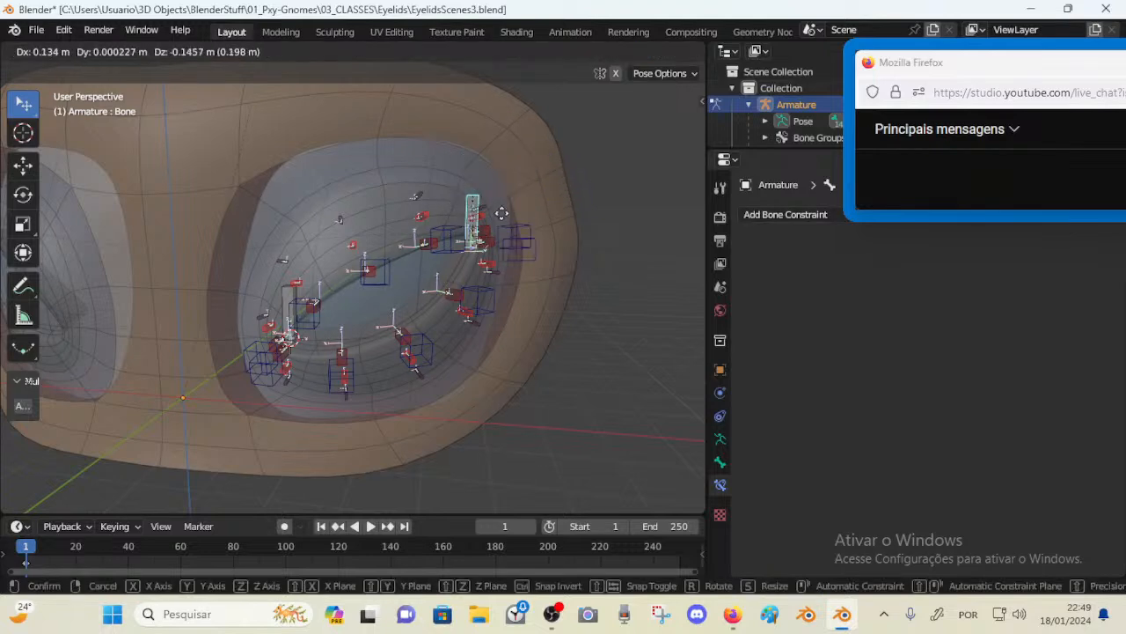
{"action": "left_click", "coordinate": [479, 219]}
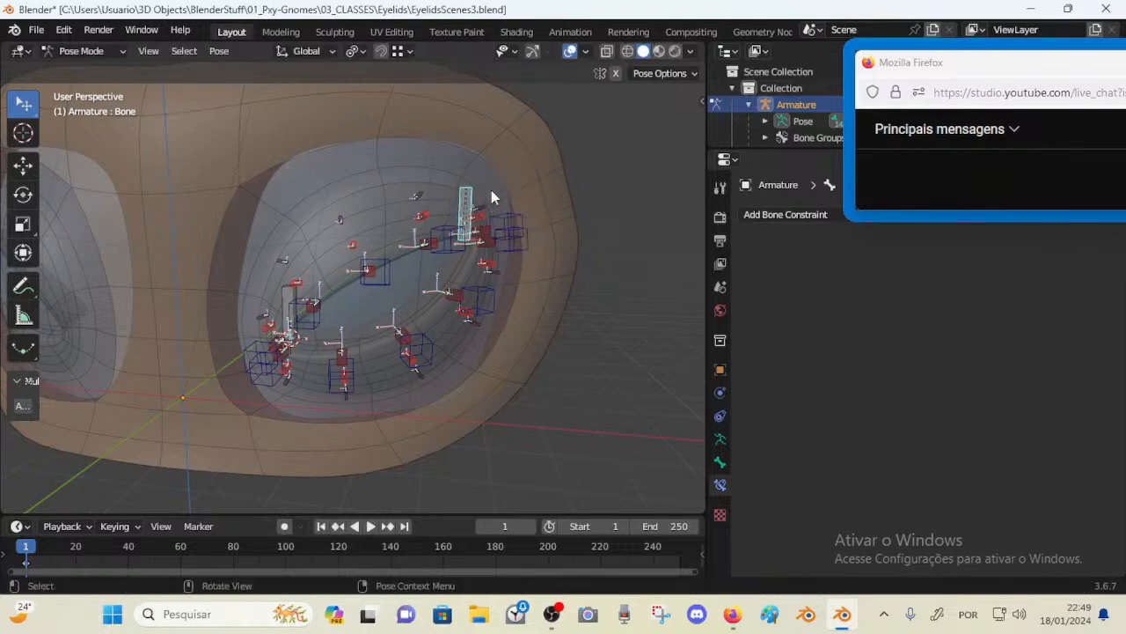
Try moving Bone.001 and the TOP.L.001 control to test how the inner-corner controls follow
{"action": "key", "text": "Tab"}
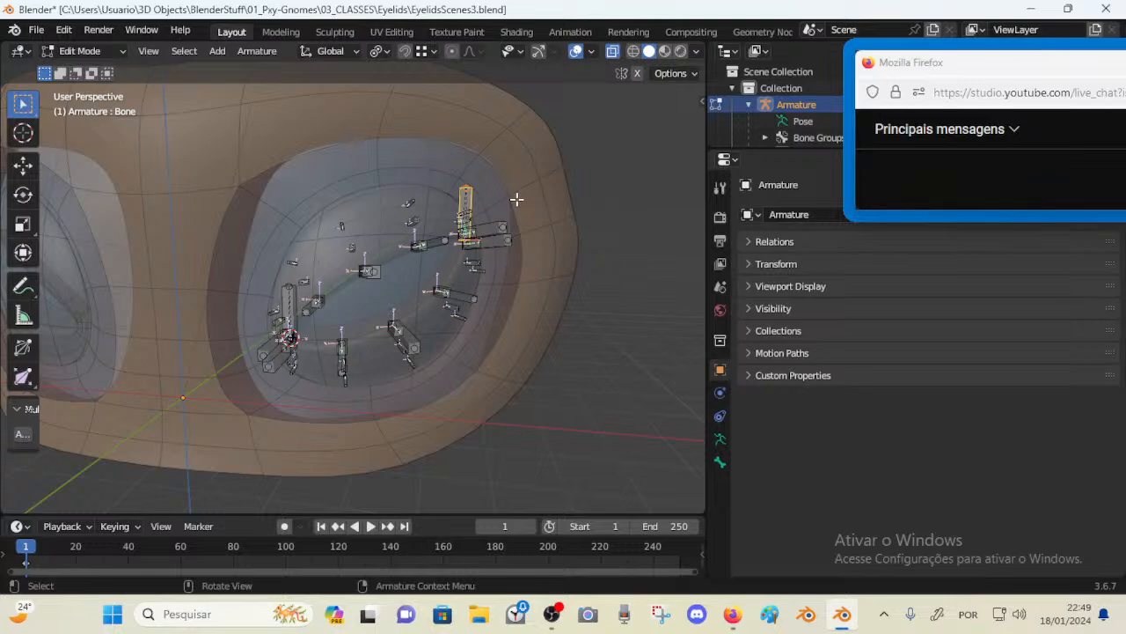
{"action": "key", "text": "Tab"}
{"action": "key", "text": "g"}
{"action": "right_click", "coordinate": [530, 190]}
{"action": "left_click", "coordinate": [290, 295]}
{"action": "key", "text": "g"}
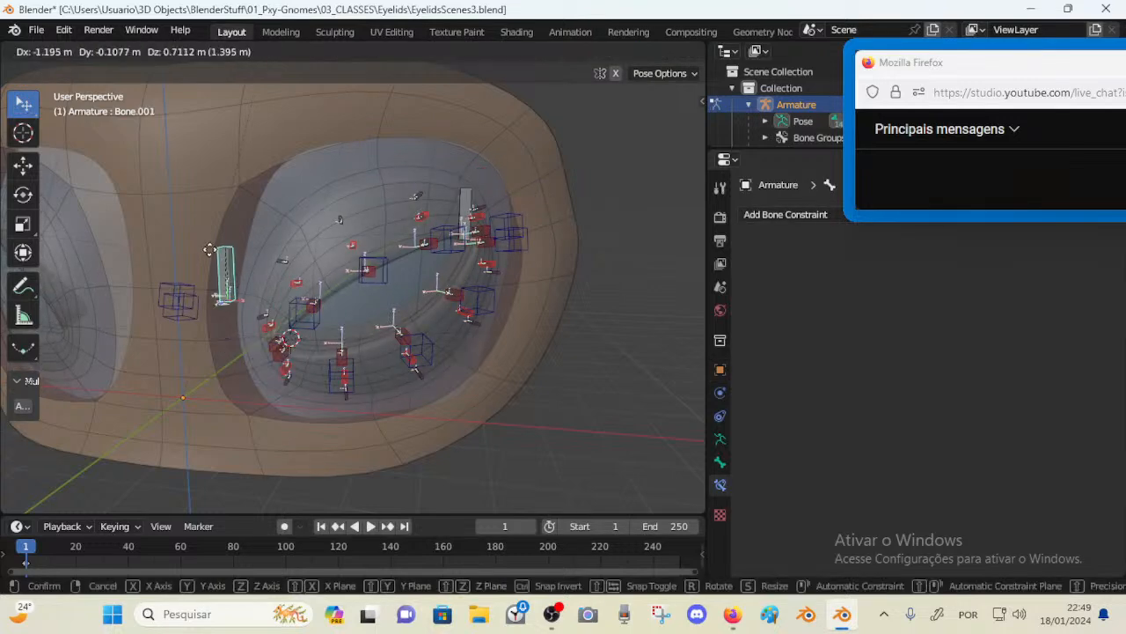
{"action": "right_click", "coordinate": [281, 304]}
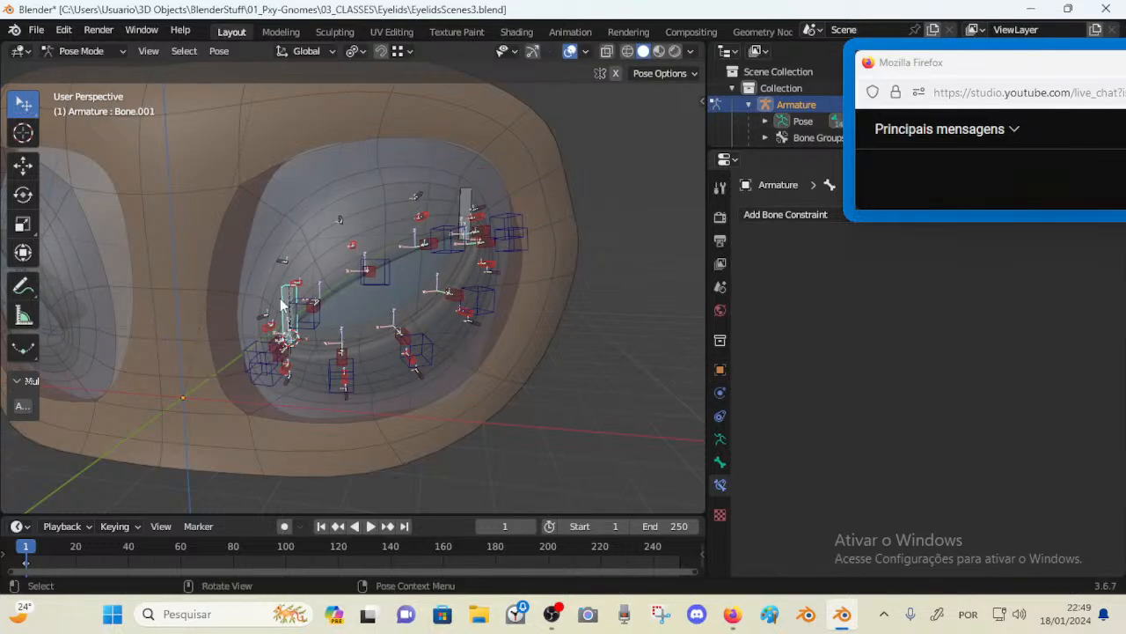
{"action": "left_click", "coordinate": [257, 352]}
{"action": "key", "text": "g"}
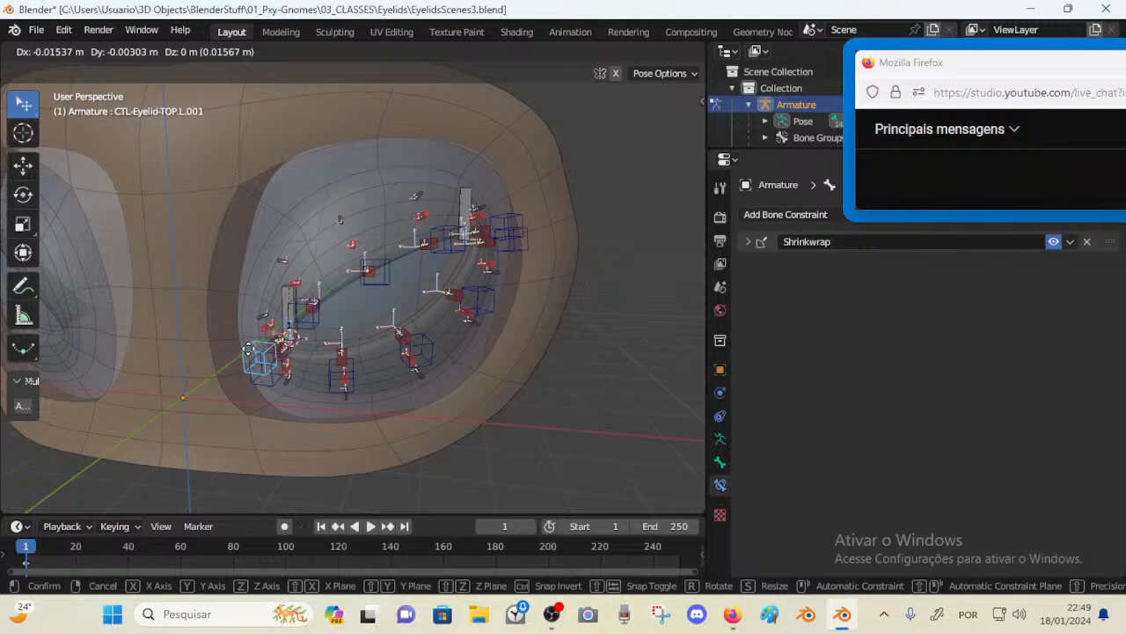
{"action": "right_click", "coordinate": [250, 349]}
{"action": "left_click", "coordinate": [285, 295]}
{"action": "key", "text": "g"}
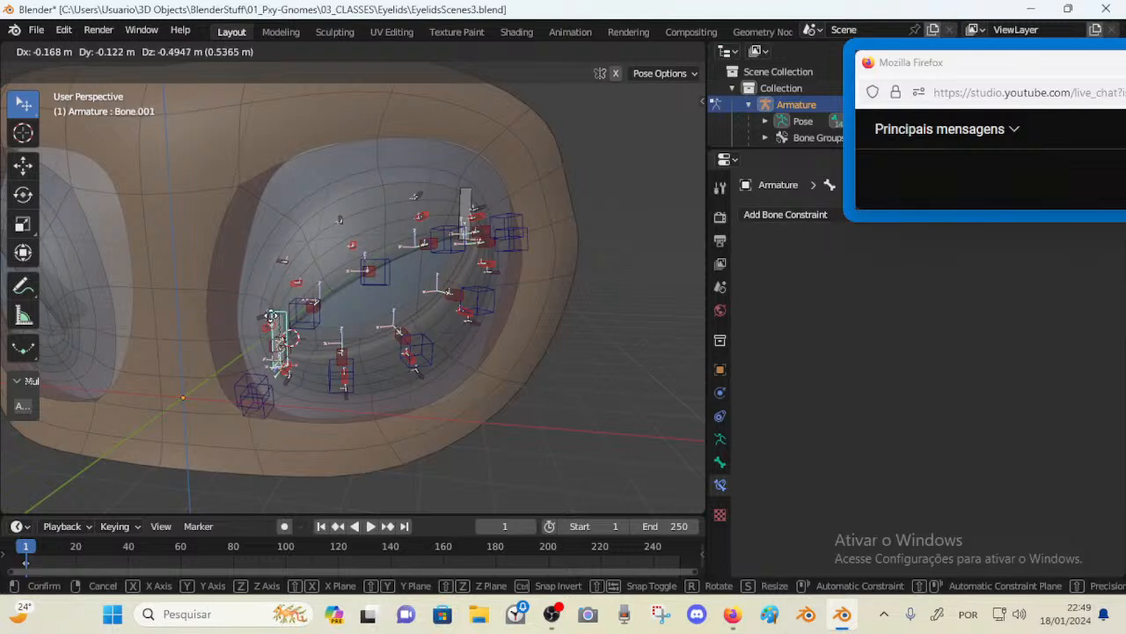
{"action": "right_click", "coordinate": [259, 290]}
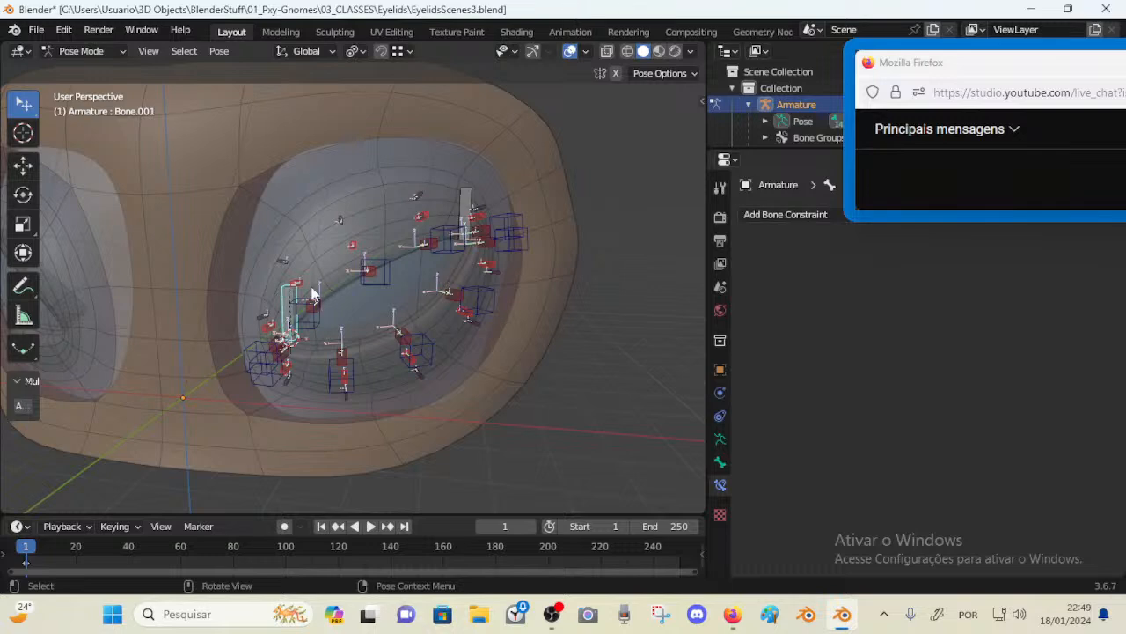
Clear the parent of the selected outer-corner Bone in edit mode
{"action": "scroll", "coordinate": [339, 205], "scroll_direction": "up", "scroll_amount": 1}
{"action": "scroll", "coordinate": [449, 294], "scroll_direction": "down", "scroll_amount": 2}
{"action": "scroll", "coordinate": [349, 283], "scroll_direction": "up", "scroll_amount": 1}
{"action": "key", "text": "Tab"}
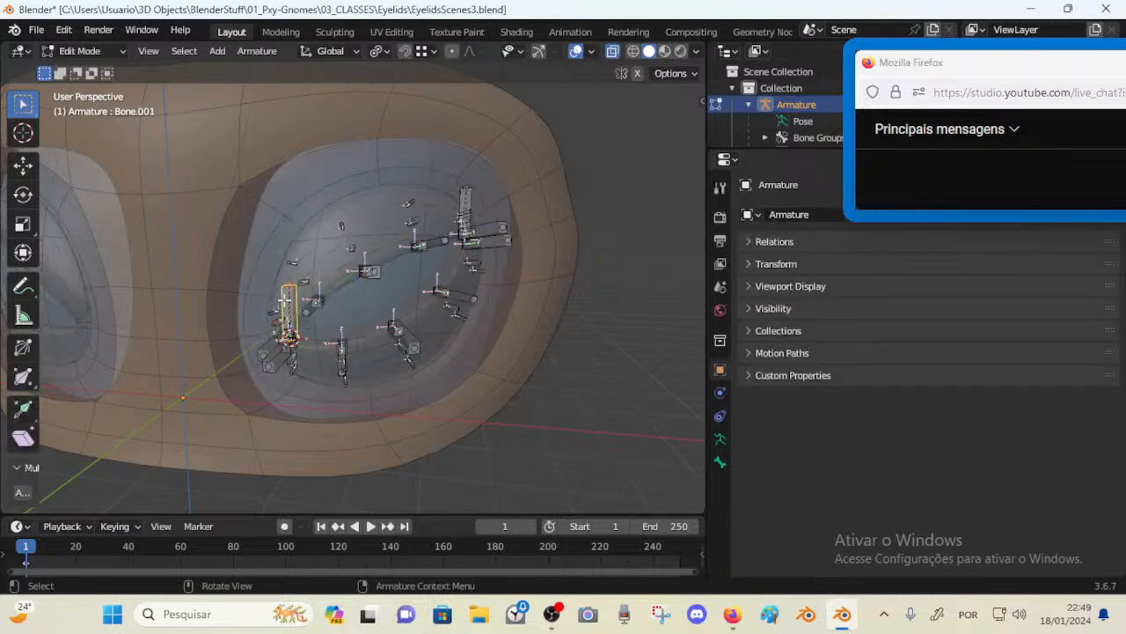
{"action": "left_click", "coordinate": [483, 195], "text": "shift"}
{"action": "key", "text": "alt+p"}
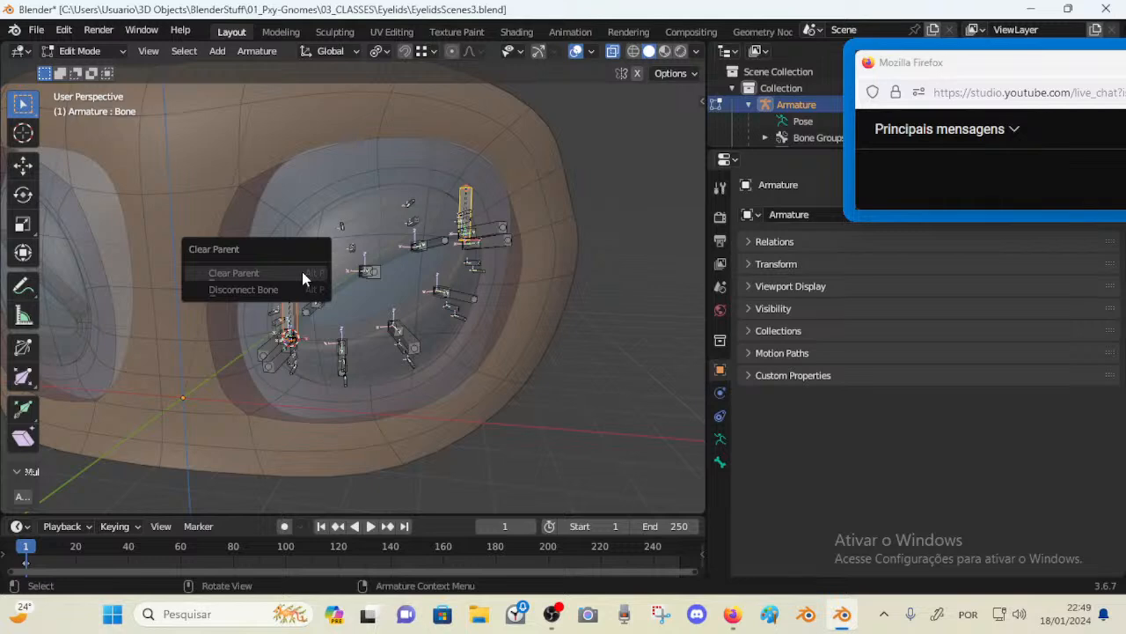
{"action": "left_click", "coordinate": [302, 273]}
Clear the parents of the outer-corner Bone and of the top and bottom corner control bones at both eye corners
{"action": "key", "text": "Tab"}
{"action": "key", "text": "alt+p"}
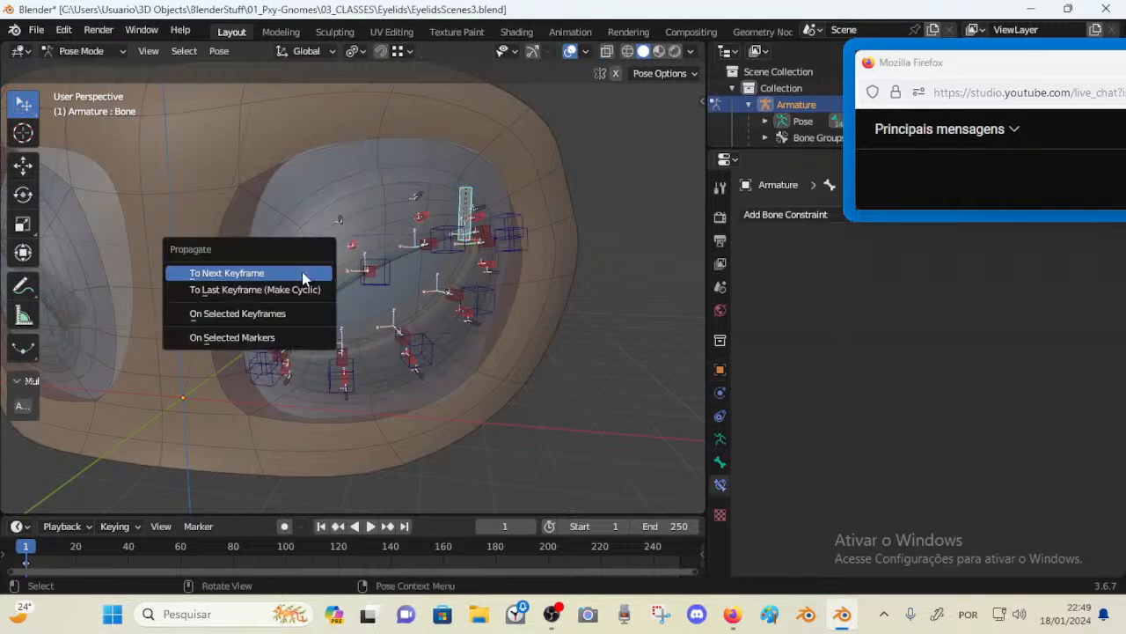
{"action": "key", "text": "Escape"}
{"action": "key", "text": "Tab"}
{"action": "key", "text": "alt+p"}
{"action": "left_click", "coordinate": [302, 271]}
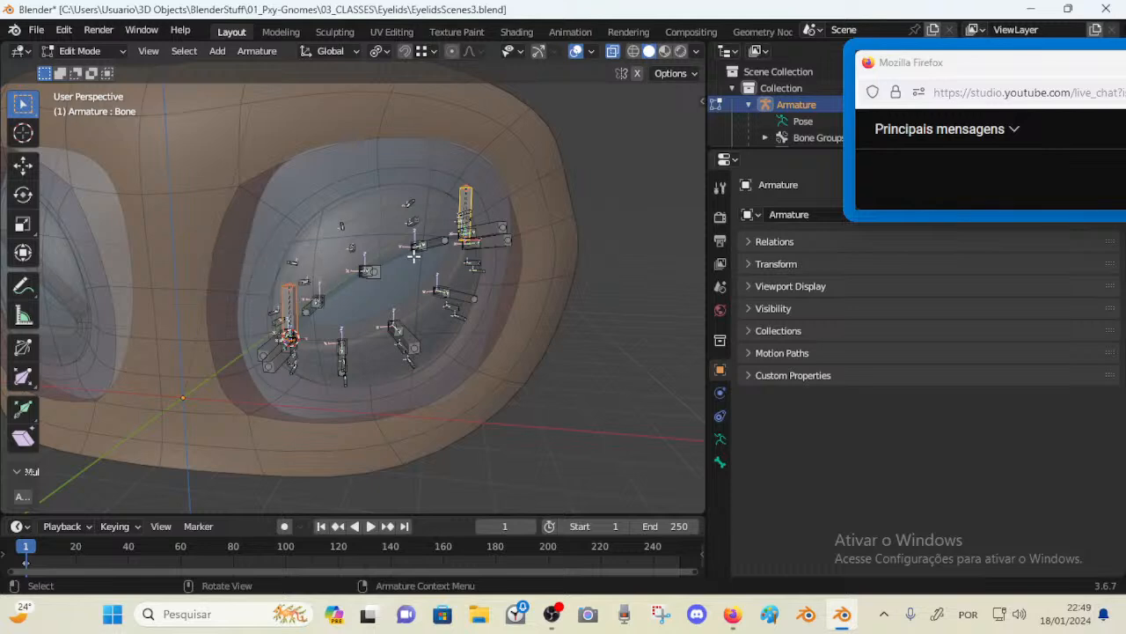
{"action": "left_click", "coordinate": [495, 227]}
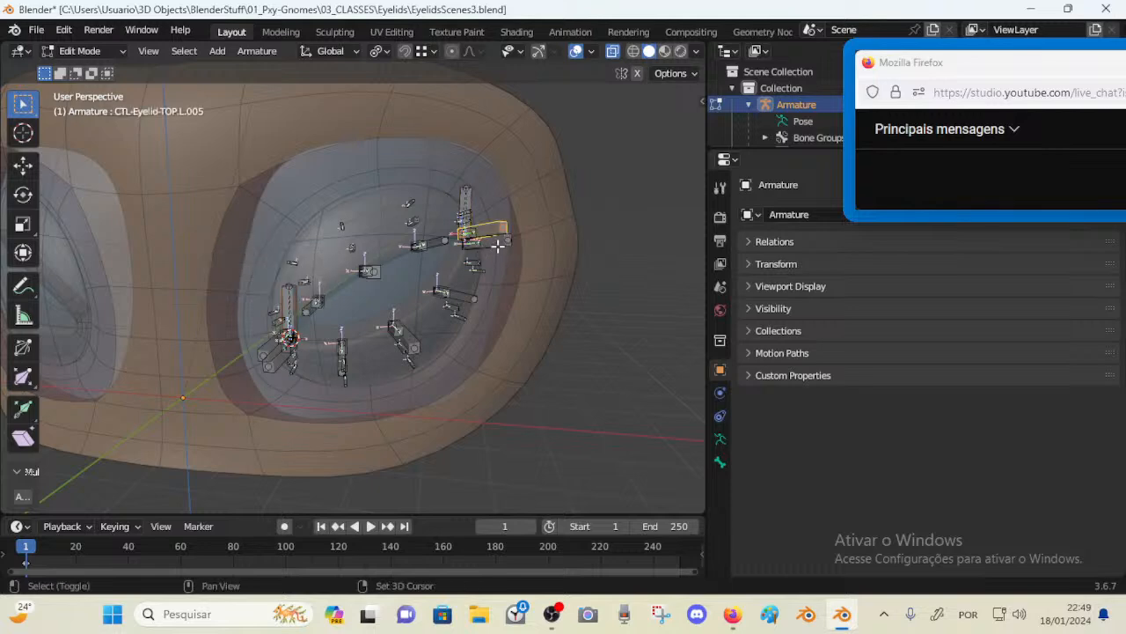
{"action": "left_click", "coordinate": [498, 244], "text": "shift"}
{"action": "scroll", "coordinate": [308, 330], "scroll_direction": "up", "scroll_amount": 2}
{"action": "mouse_move", "coordinate": [297, 342]}
{"action": "middle_mouse_down"}
{"action": "mouse_move", "coordinate": [347, 352]}
{"action": "mouse_move", "coordinate": [286, 354]}
{"action": "middle_mouse_up"}
{"action": "left_click", "coordinate": [238, 380], "text": "shift"}
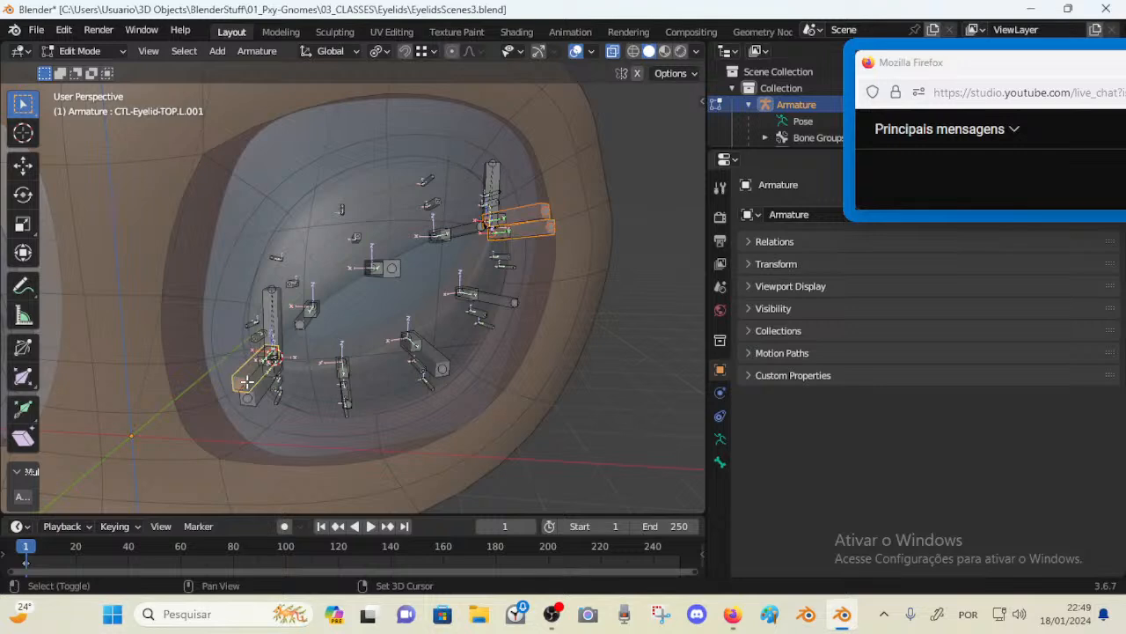
{"action": "left_click", "coordinate": [255, 386], "text": "shift"}
{"action": "key", "text": "alt+p"}
{"action": "left_click", "coordinate": [257, 386]}
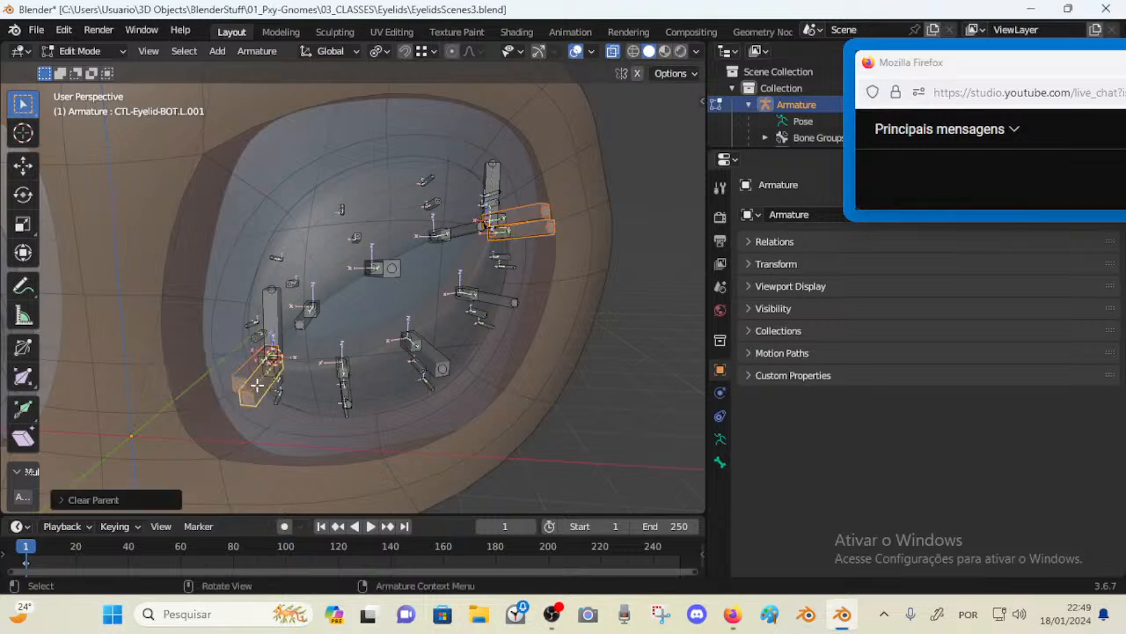
Test moving Bone.001 in pose mode and switch between edit and pose modes to check the corner bones
{"action": "key", "text": "ctrl+Tab"}
{"action": "scroll", "coordinate": [256, 390], "scroll_direction": "down", "scroll_amount": 3}
{"action": "left_click", "coordinate": [301, 299]}
{"action": "key", "text": "g"}
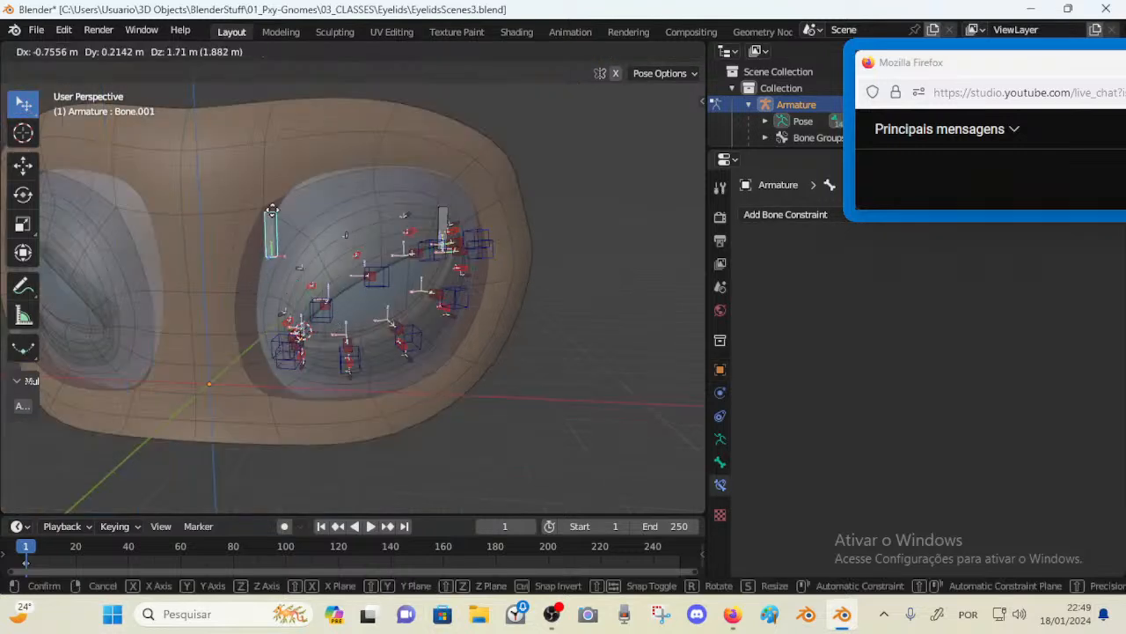
{"action": "right_click", "coordinate": [352, 276]}
{"action": "scroll", "coordinate": [480, 224], "scroll_direction": "up", "scroll_amount": 1}
{"action": "middle_click_drag", "start_coordinate": [484, 225], "coordinate": [491, 252]}
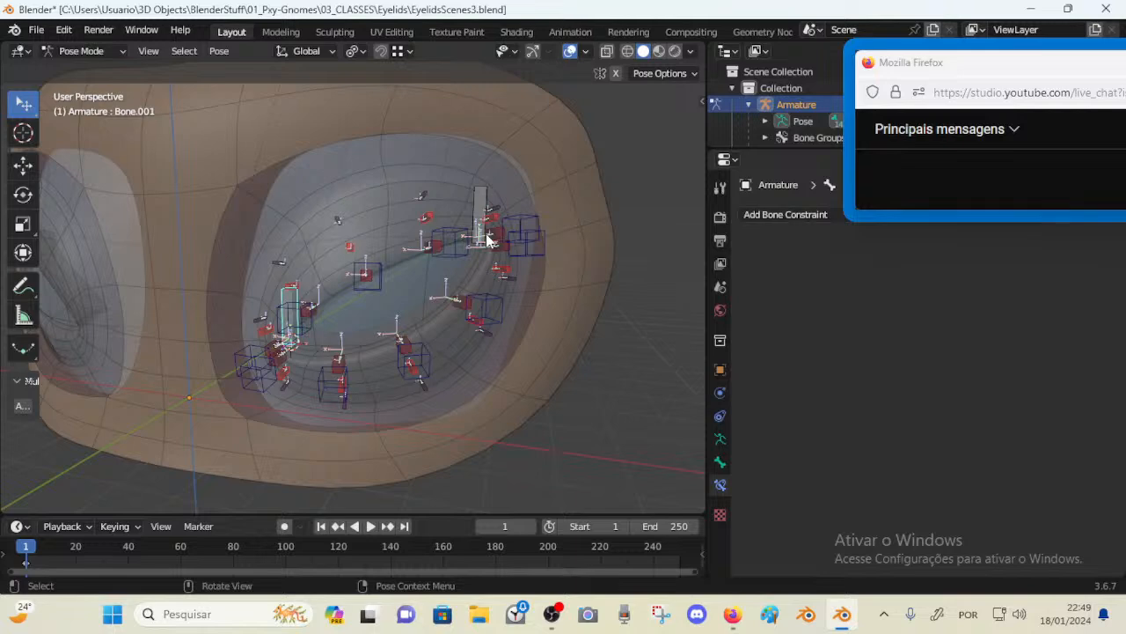
{"action": "middle_click_drag", "start_coordinate": [488, 239], "coordinate": [536, 252]}
{"action": "left_click", "coordinate": [485, 232]}
{"action": "key", "text": "Tab"}
{"action": "key", "text": "Tab"}
{"action": "key", "text": "Tab"}
{"action": "key", "text": "Tab"}
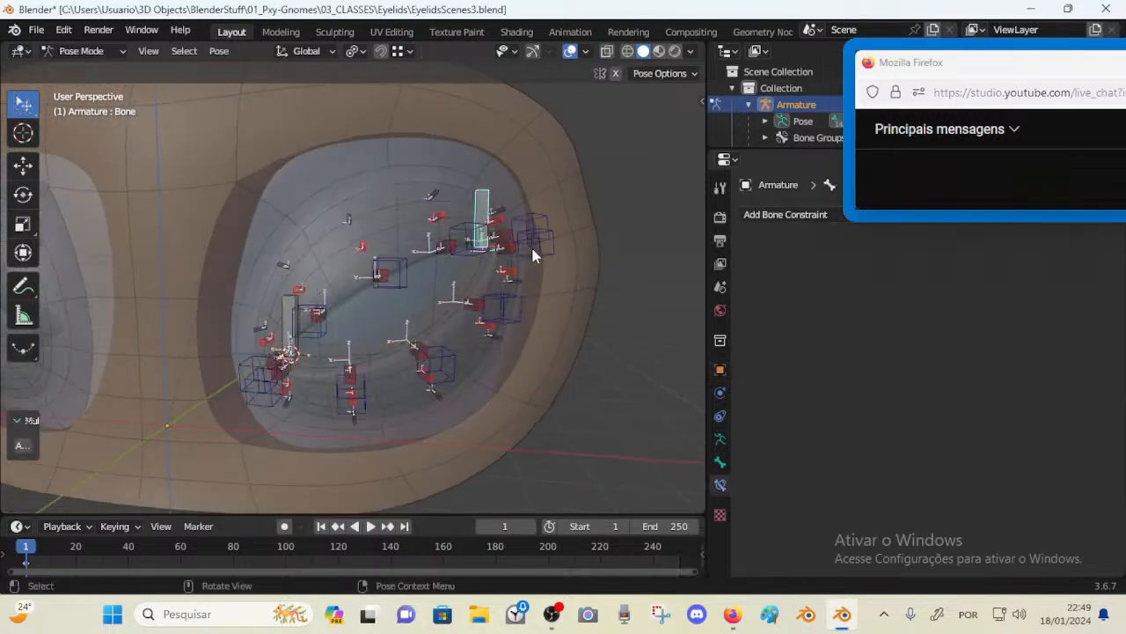
{"action": "key", "text": "Tab"}
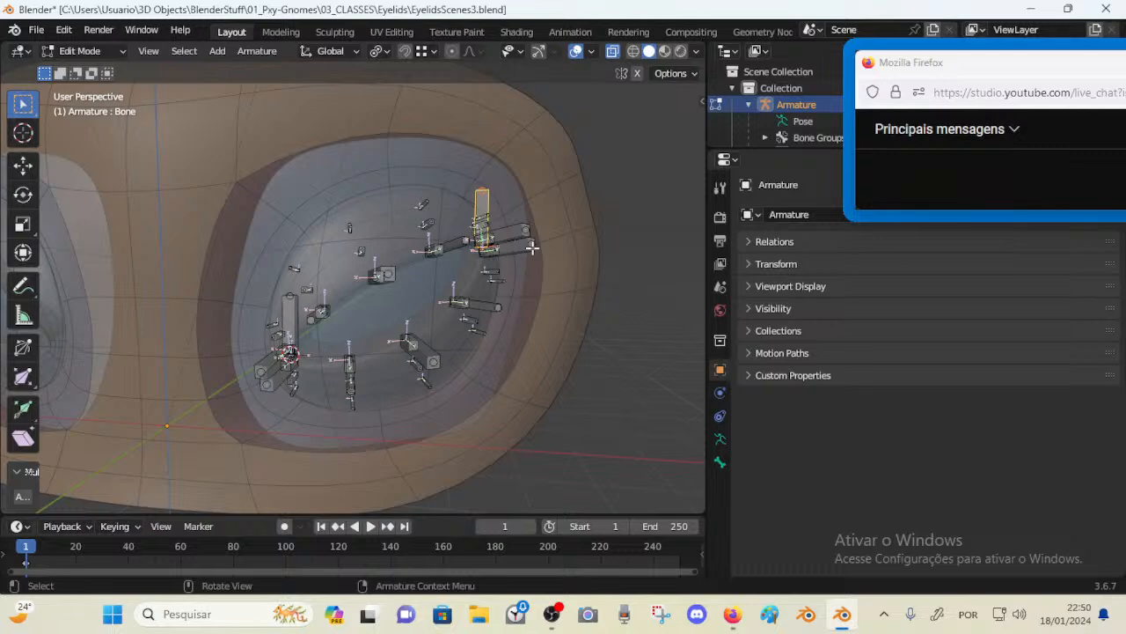
{"action": "key", "text": "Tab"}
{"action": "middle_click_drag", "start_coordinate": [551, 230], "coordinate": [501, 235]}
{"action": "middle_click_drag", "start_coordinate": [354, 276], "coordinate": [295, 297]}
{"action": "left_click", "coordinate": [282, 302]}
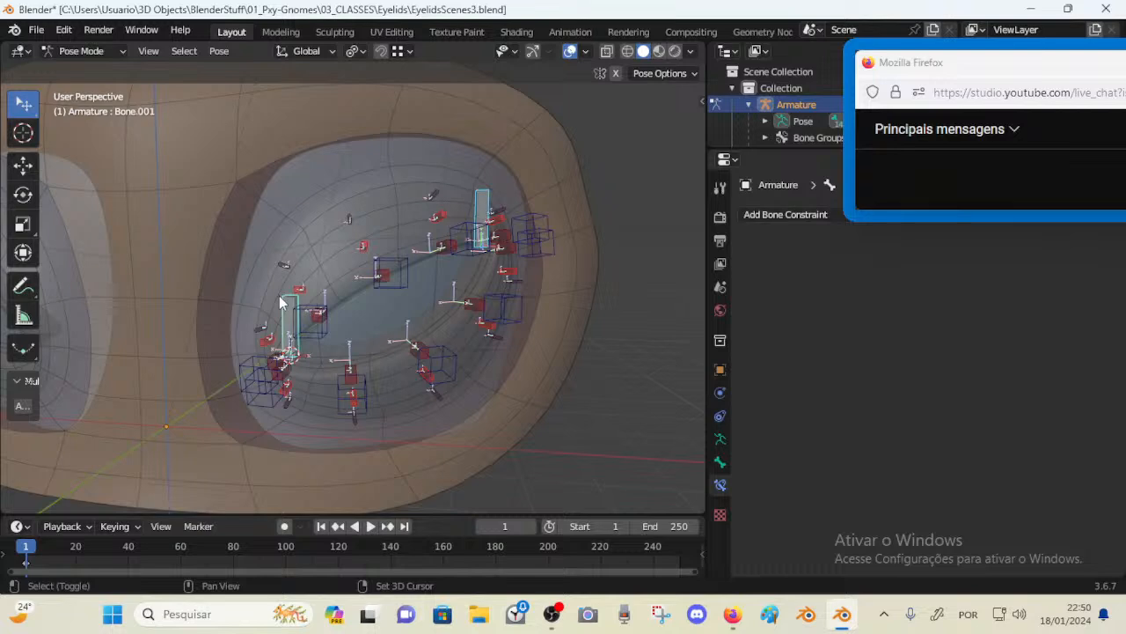
Copy the Shrinkwrap constraint from CTL-Eyelid-BOT.L.005 to the selected corner bones Bone and Bone.001
{"action": "left_click", "coordinate": [538, 234]}
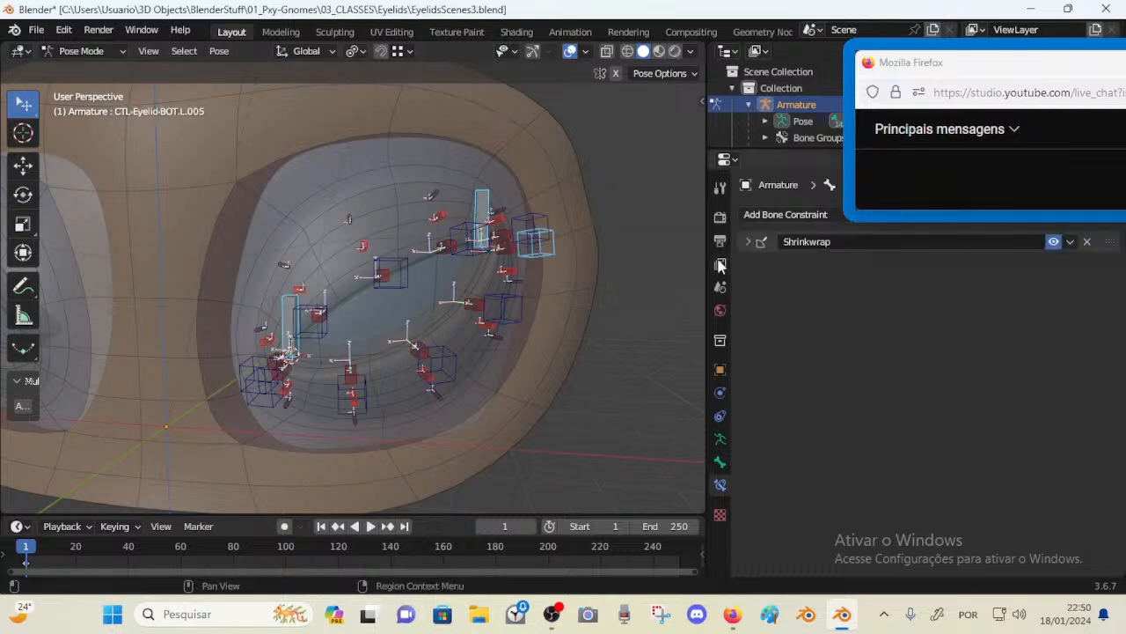
{"action": "key", "text": "ctrl+c"}
{"action": "left_click", "coordinate": [535, 239]}
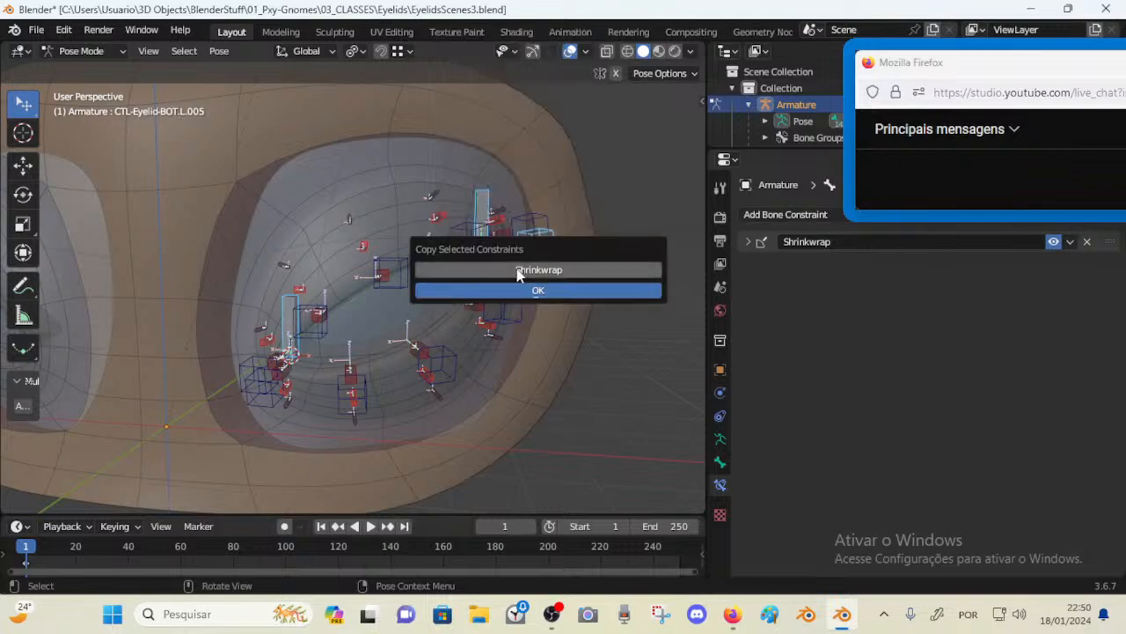
{"action": "left_click", "coordinate": [517, 270]}
{"action": "left_click", "coordinate": [526, 287]}
Switch between edit and pose modes and select Bone.001 to inspect its constraint
{"action": "middle_click_drag", "start_coordinate": [525, 287], "coordinate": [291, 357]}
{"action": "key", "text": "Tab"}
{"action": "key", "text": "Tab"}
{"action": "key", "text": "Tab"}
{"action": "left_click", "coordinate": [486, 185]}
{"action": "left_click", "coordinate": [490, 211]}
{"action": "key", "text": "Tab"}
{"action": "key", "text": "Tab"}
{"action": "key", "text": "Tab"}
{"action": "left_click", "coordinate": [275, 361]}
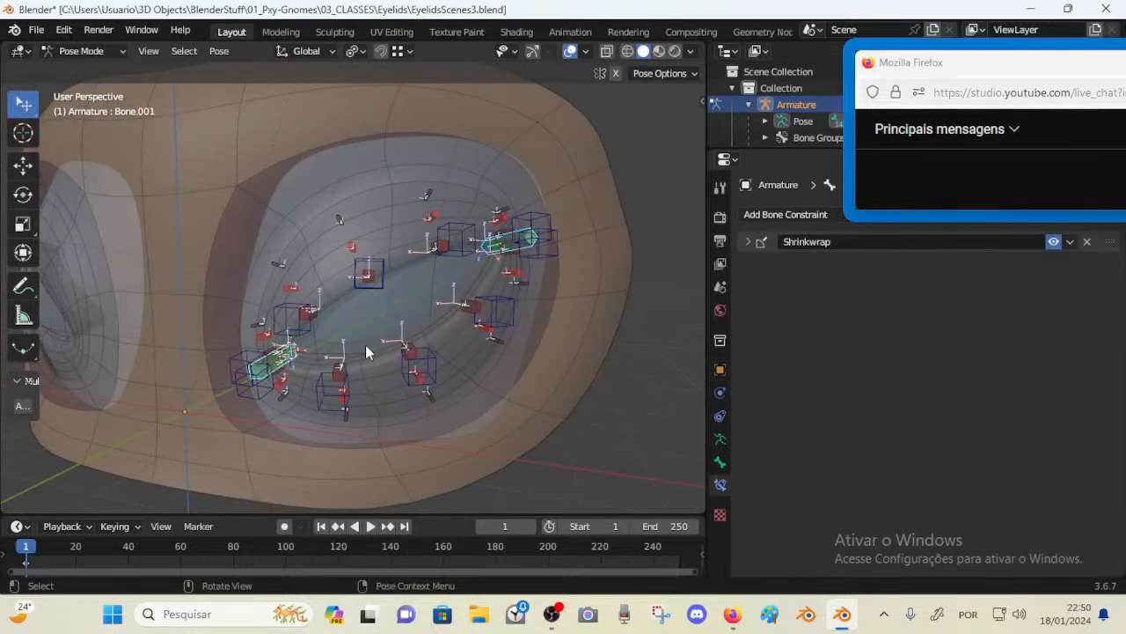
Duplicate Bone.001's Shrinkwrap constraint and toggle the copy's visibility
{"action": "left_click", "coordinate": [764, 247]}
{"action": "left_click", "coordinate": [1056, 242]}
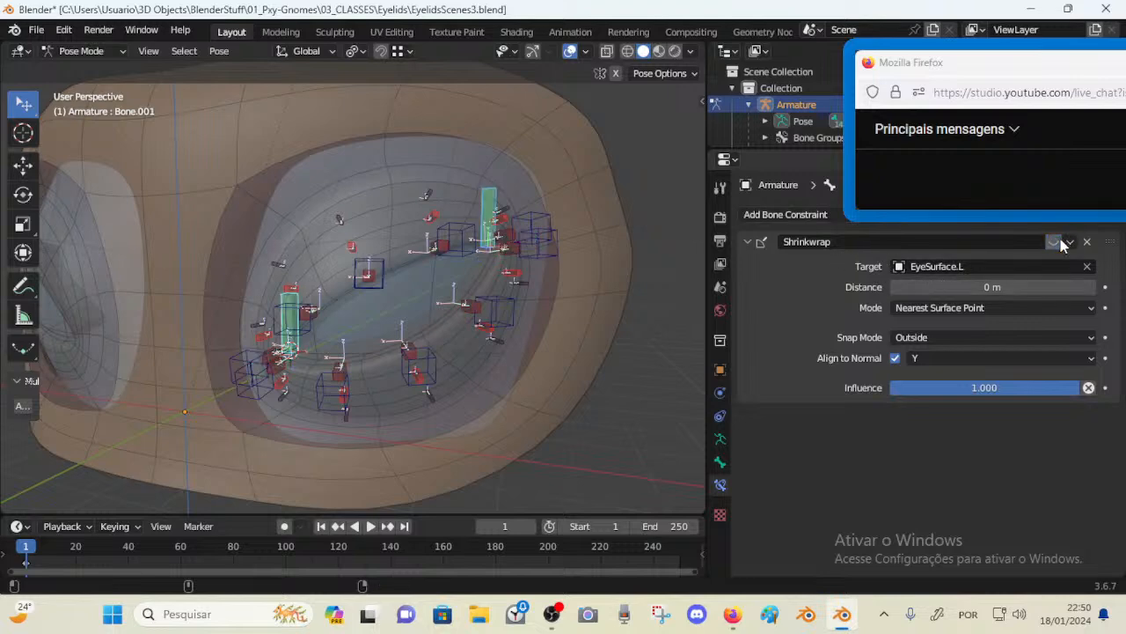
{"action": "key", "text": "shift+d"}
{"action": "left_click", "coordinate": [1056, 416]}
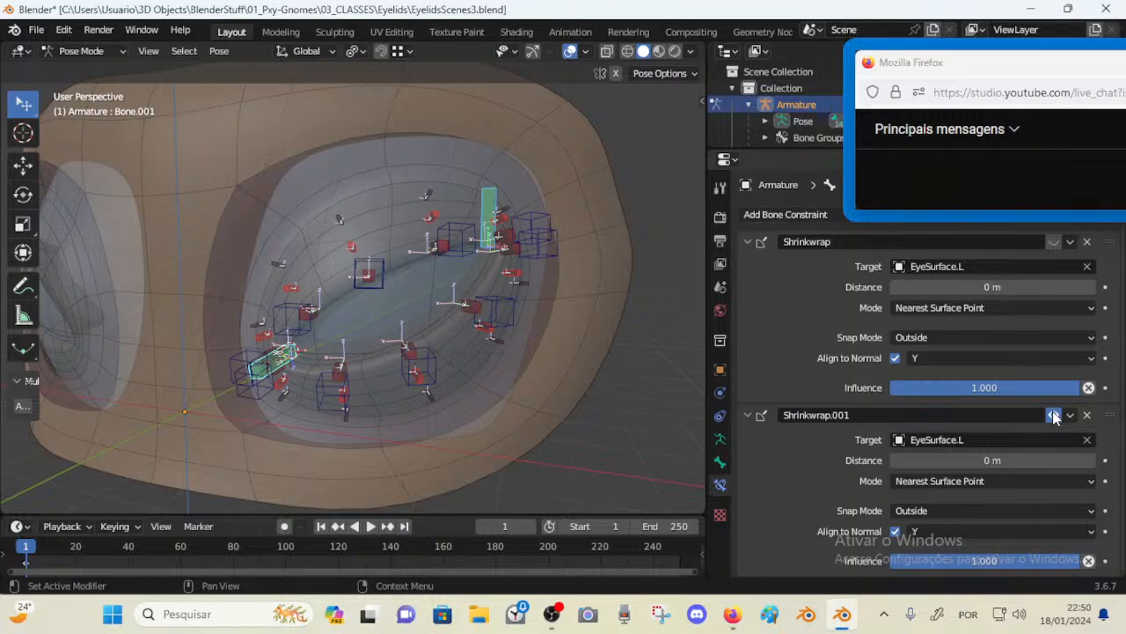
{"action": "double_click", "coordinate": [1041, 415]}
{"action": "key", "text": "Return"}
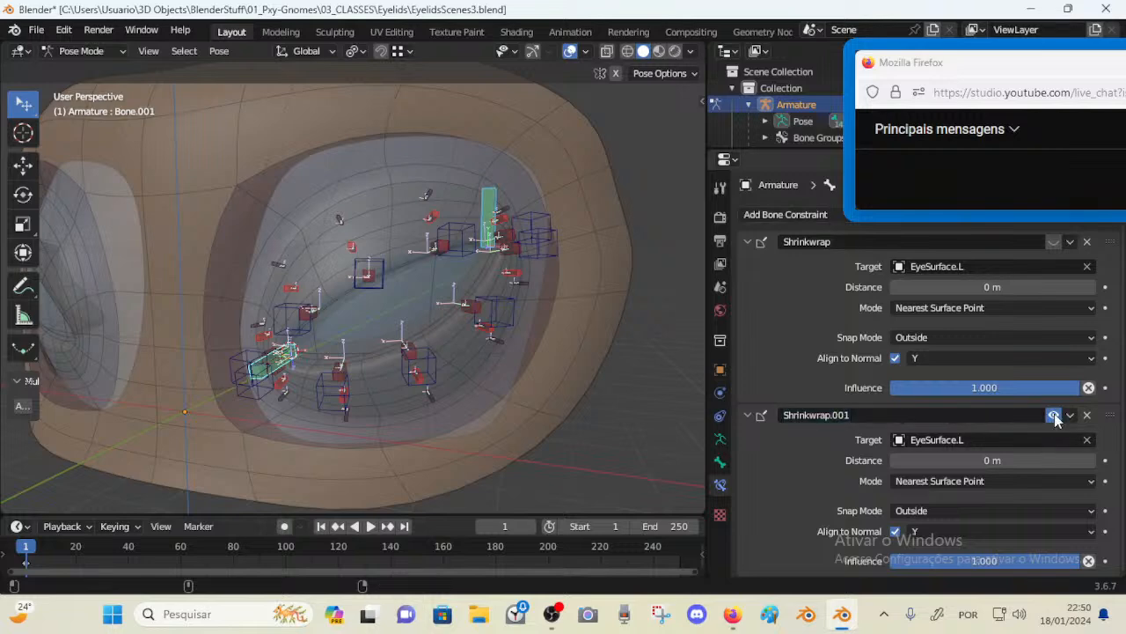
Duplicate the Shrinkwrap constraint on Bone and toggle the copy's visibility
{"action": "left_click", "coordinate": [484, 195]}
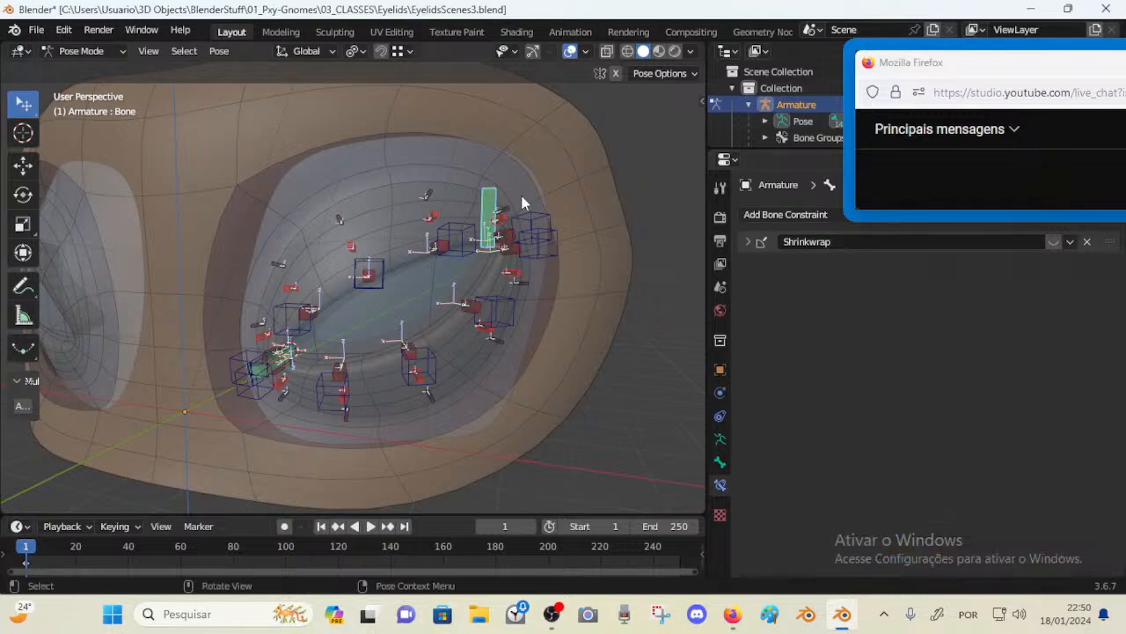
{"action": "key", "text": "shift+d"}
{"action": "left_click", "coordinate": [1065, 264]}
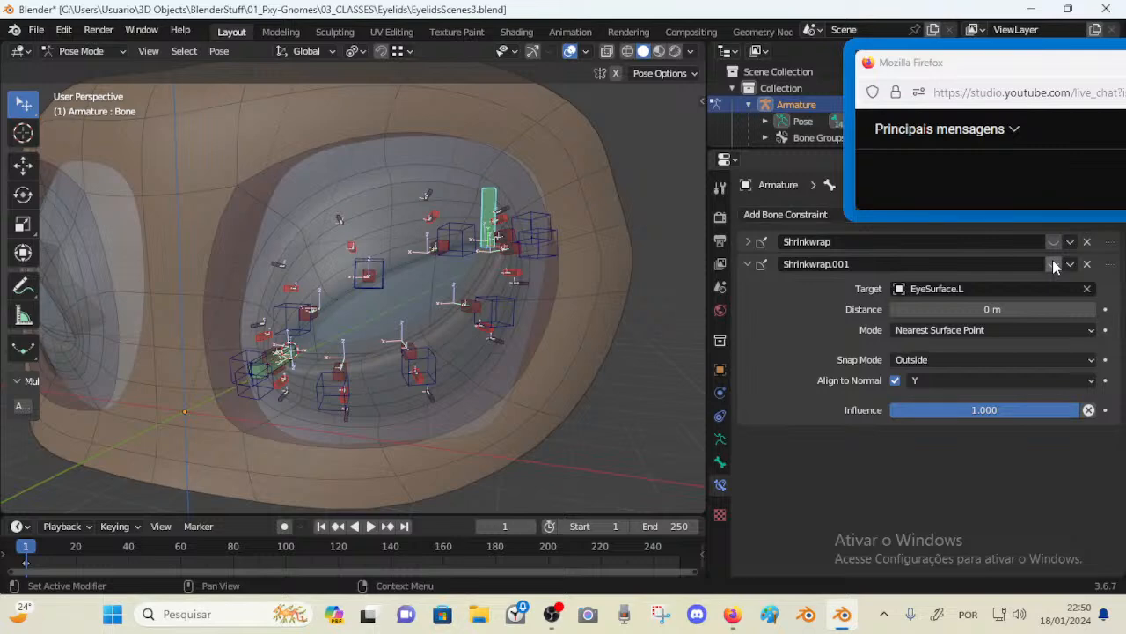
{"action": "left_click", "coordinate": [1053, 261]}
Toggle the duplicate Shrinkwrap on Bone.001 and undo the last change
{"action": "left_click", "coordinate": [276, 359], "text": "shift"}
{"action": "middle_click_drag", "start_coordinate": [413, 311], "coordinate": [438, 257]}
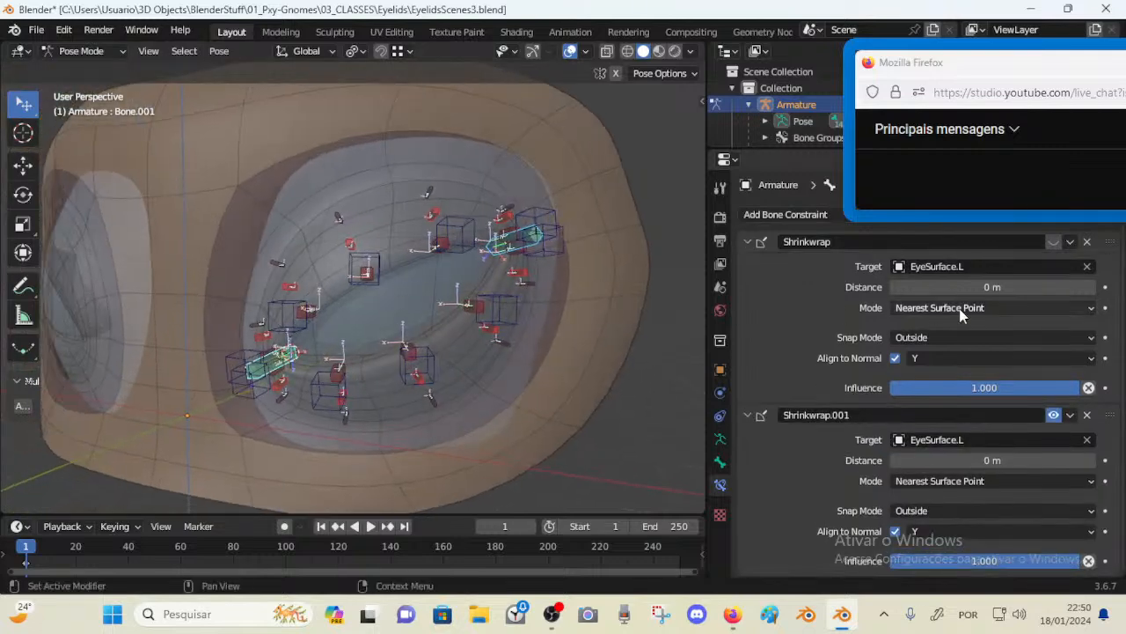
{"action": "left_click", "coordinate": [1058, 416]}
{"action": "left_click", "coordinate": [1059, 417]}
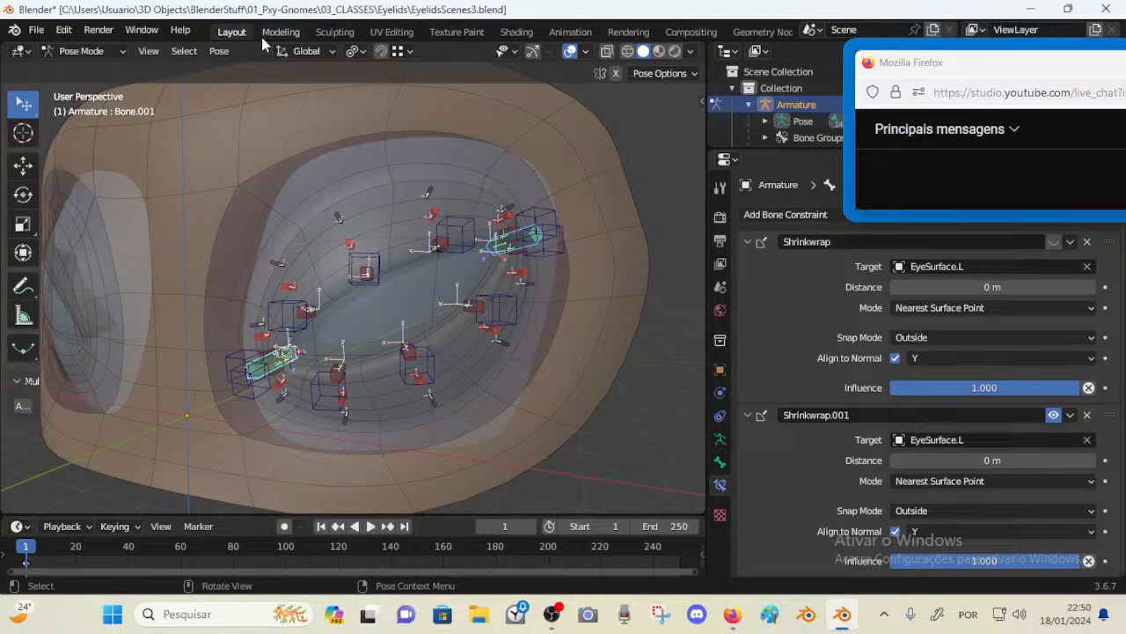
{"action": "left_click", "coordinate": [219, 50]}
{"action": "mouse_move", "coordinate": [251, 101]}
{"action": "left_click", "coordinate": [432, 115]}
{"action": "key", "text": "Tab"}
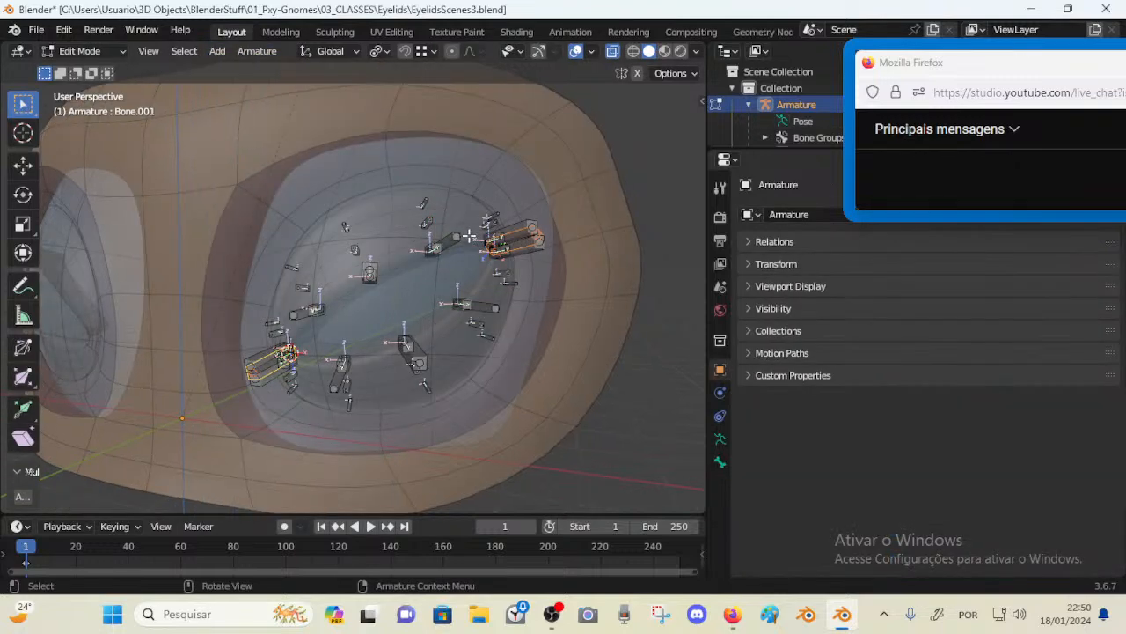
{"action": "key", "text": "Tab"}
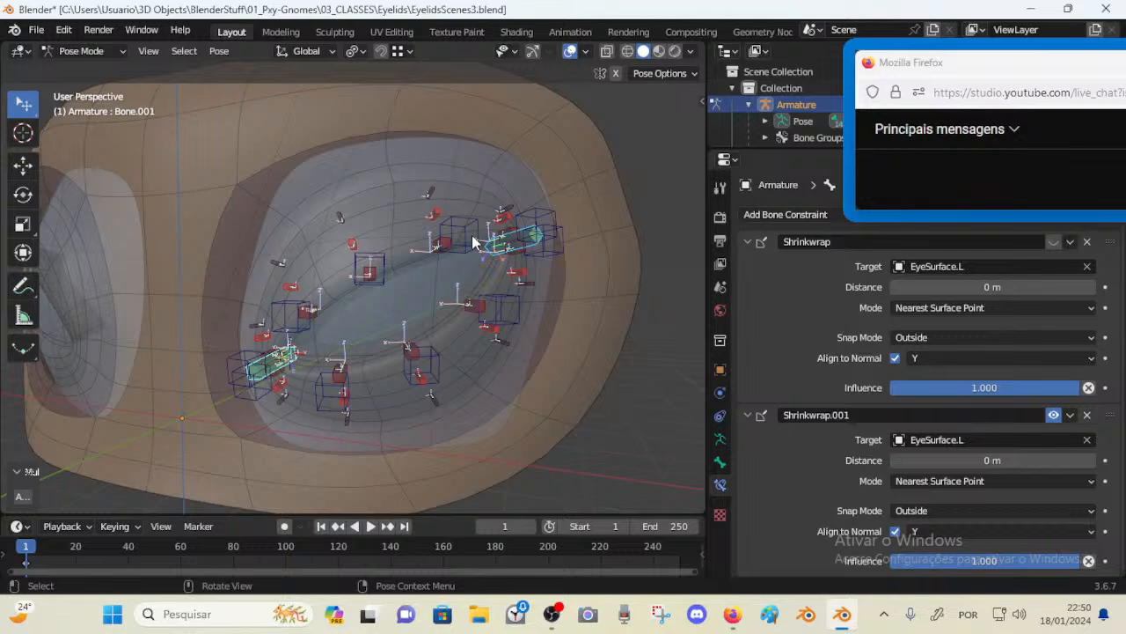
{"action": "key", "text": "ctrl+z"}
Inspect the constraints on the corner deform and control bones, including CTL-Eyelid-TOP.L.004
{"action": "left_click", "coordinate": [295, 350]}
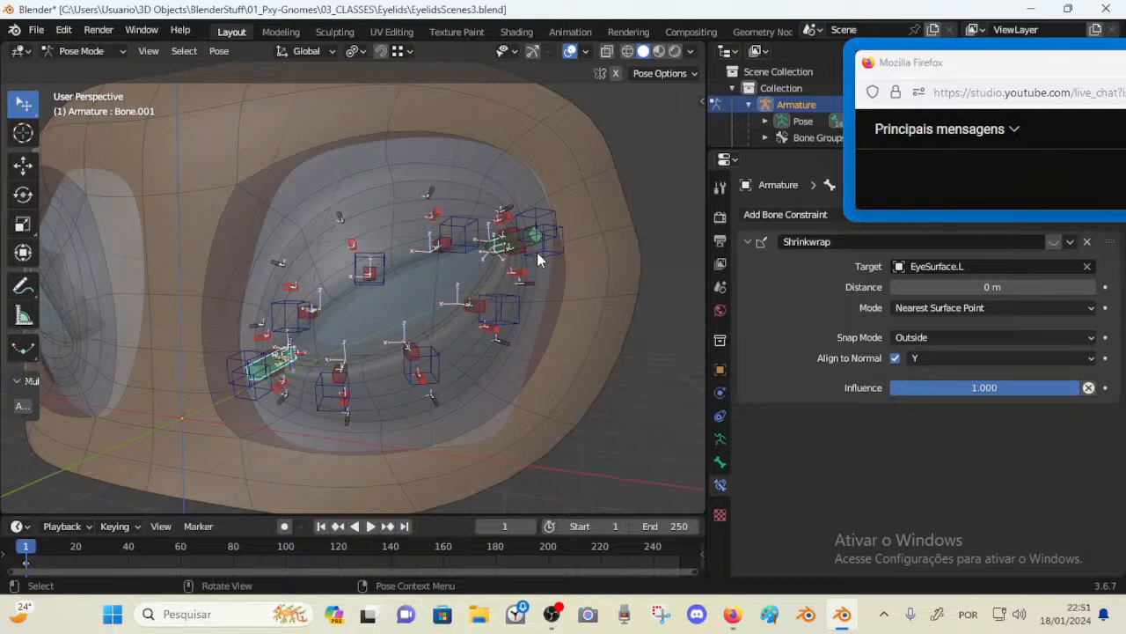
{"action": "left_click", "coordinate": [289, 360]}
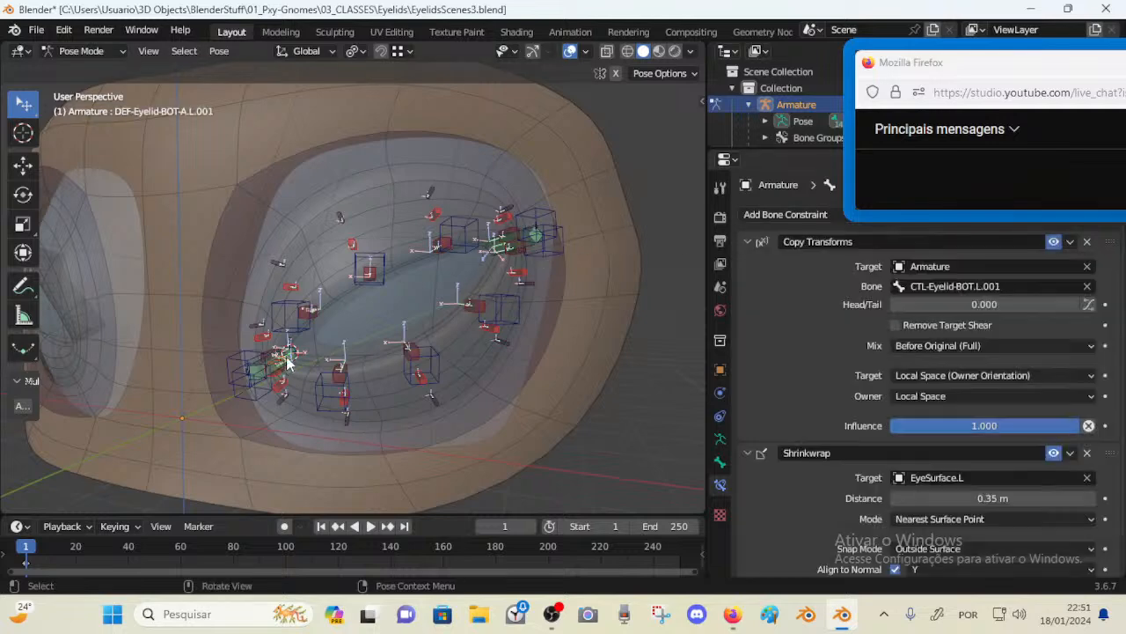
{"action": "left_click", "coordinate": [287, 357]}
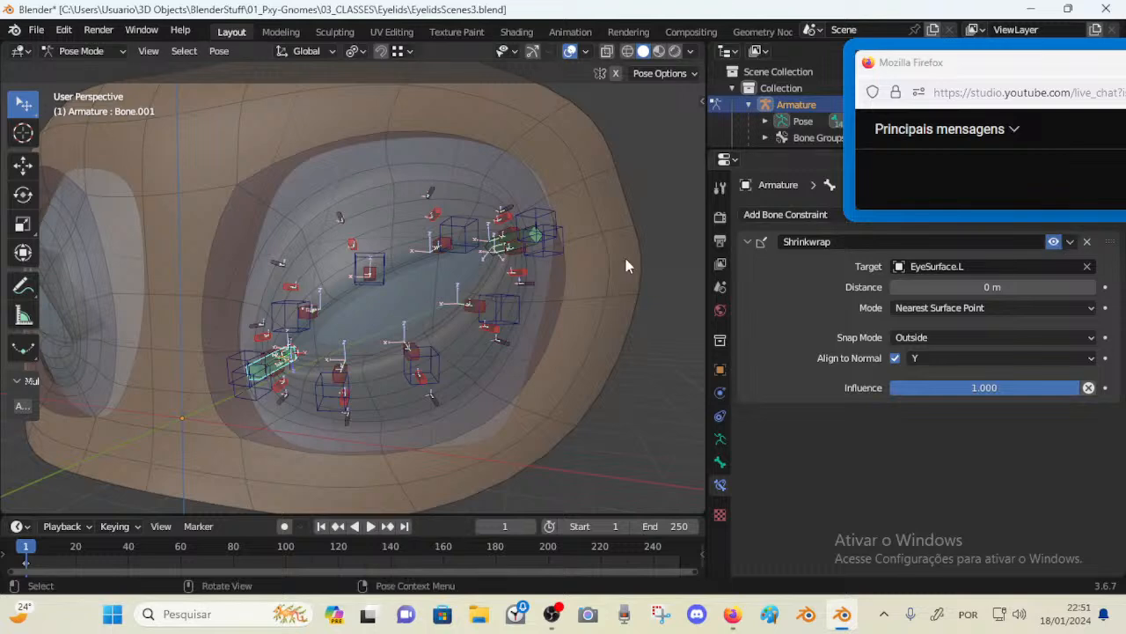
{"action": "left_click", "coordinate": [547, 243]}
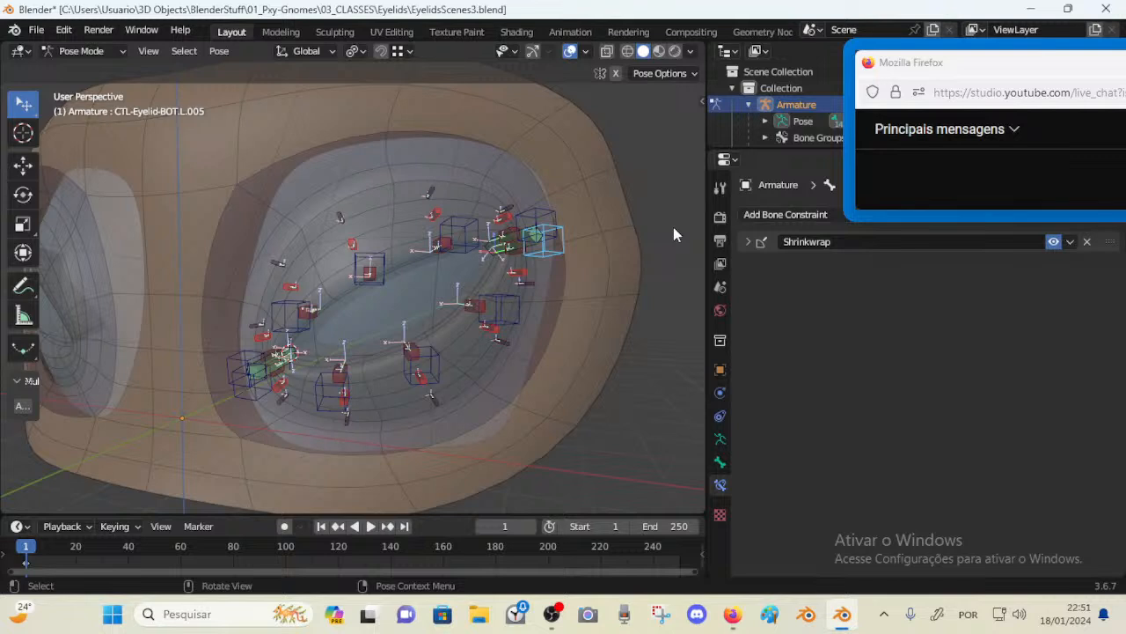
{"action": "left_click", "coordinate": [538, 227]}
{"action": "left_click", "coordinate": [748, 242]}
{"action": "left_click", "coordinate": [749, 244]}
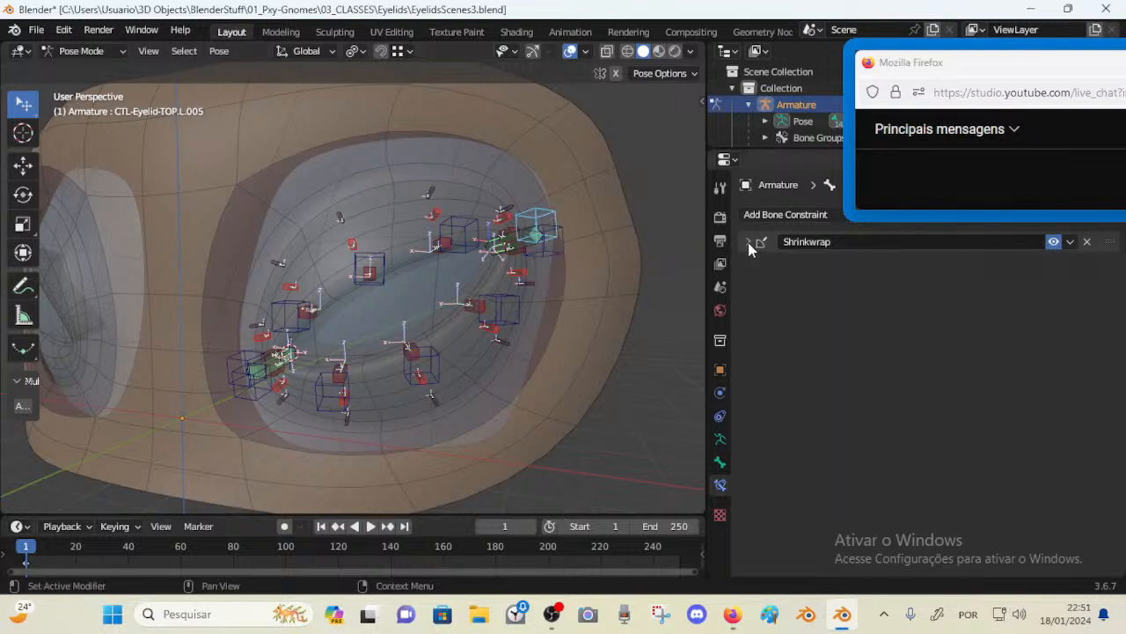
{"action": "left_click", "coordinate": [456, 233]}
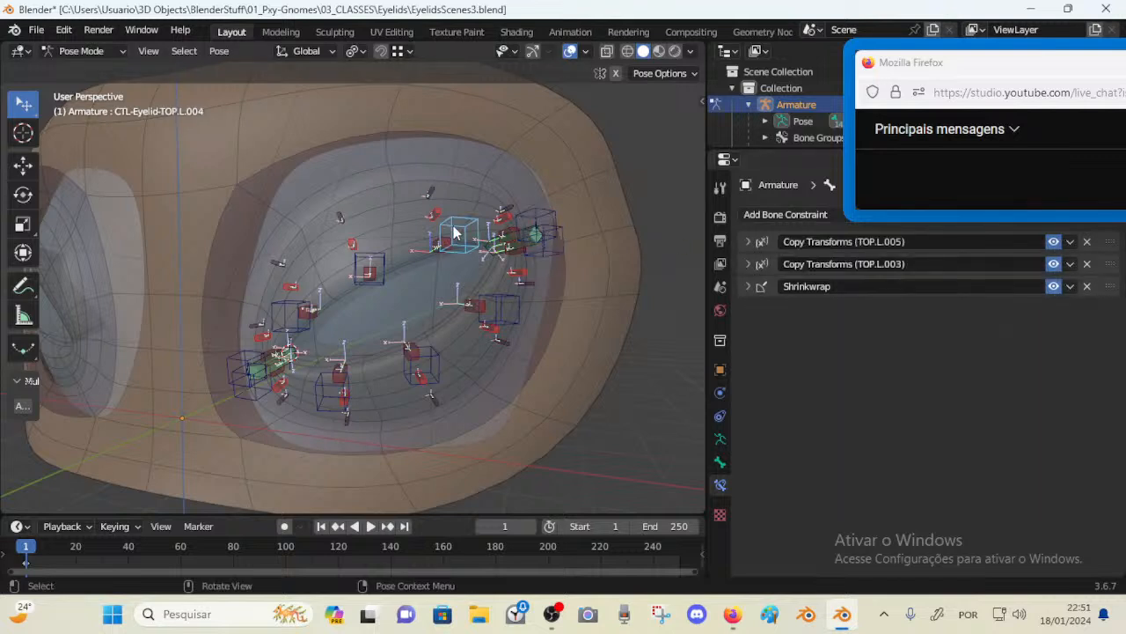
{"action": "middle_click_drag", "start_coordinate": [454, 232], "coordinate": [500, 263]}
{"action": "key", "text": "Tab"}
{"action": "key", "text": "Tab"}
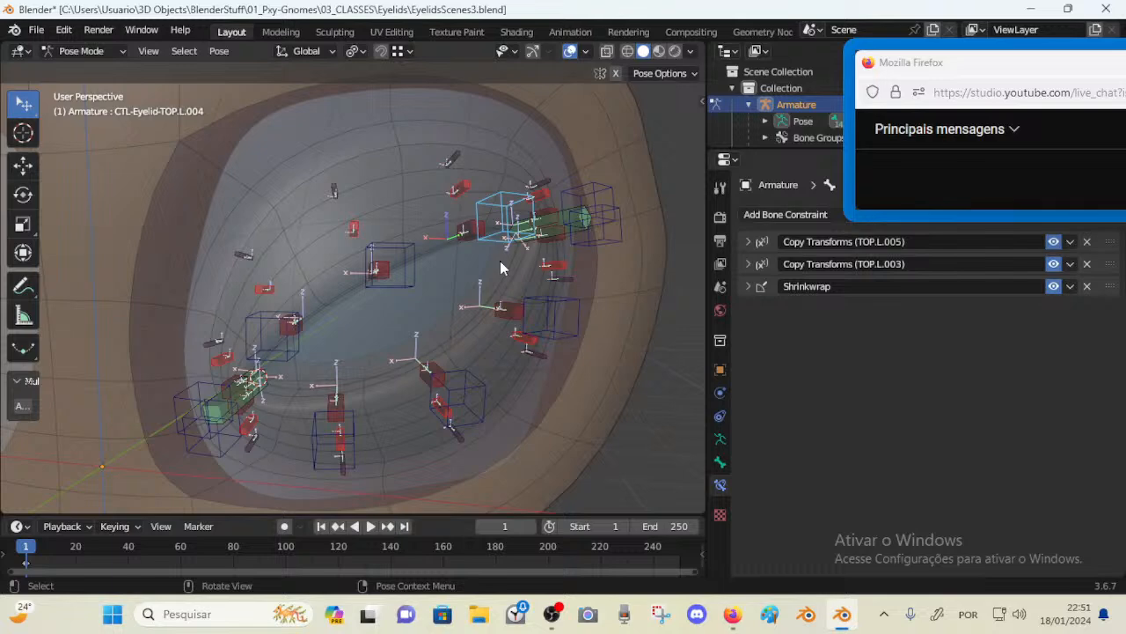
Toggle the armature's bone Shapes display off and back on in Viewport Display
{"action": "left_click", "coordinate": [720, 439]}
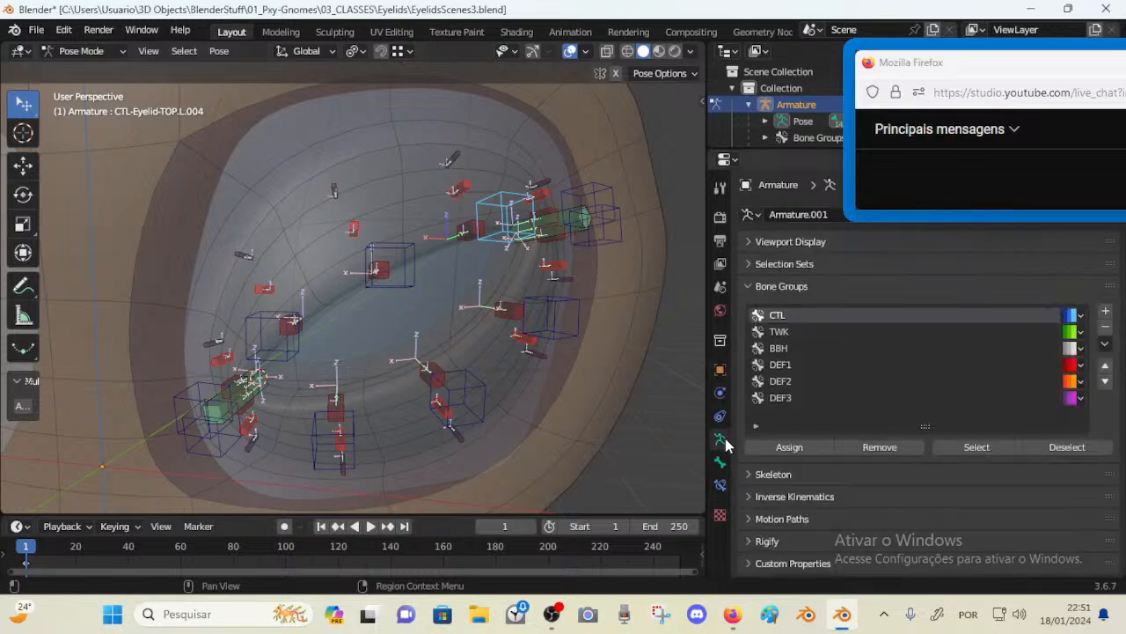
{"action": "left_click", "coordinate": [751, 282]}
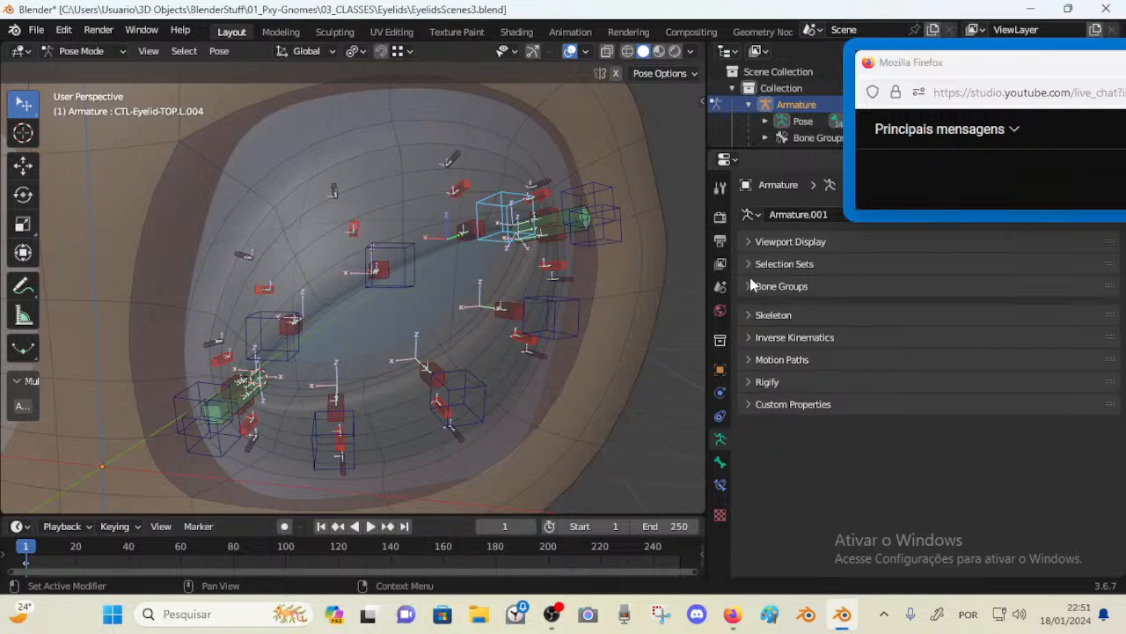
{"action": "left_click", "coordinate": [755, 242]}
{"action": "left_click", "coordinate": [895, 305]}
{"action": "middle_click_drag", "start_coordinate": [594, 248], "coordinate": [547, 243]}
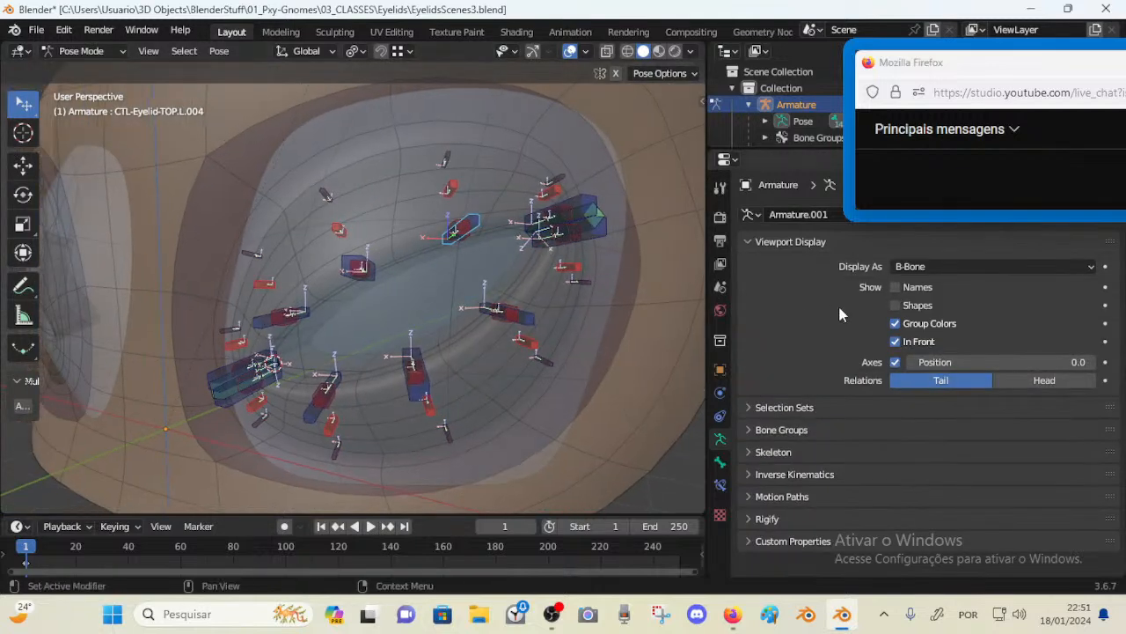
{"action": "left_click", "coordinate": [895, 305]}
Select the two corner bones with CTL-Eyelid-TOP.L.005 active and copy its Empty-Cube custom shape to them
{"action": "middle_click_drag", "start_coordinate": [658, 290], "coordinate": [533, 238]}
{"action": "left_click", "coordinate": [528, 236]}
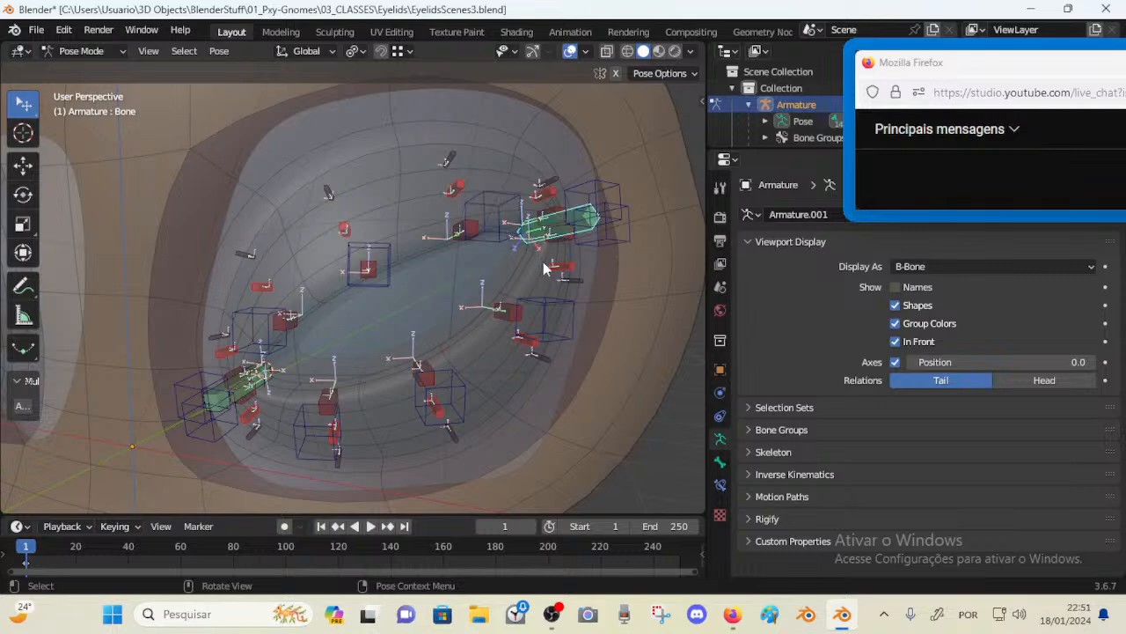
{"action": "left_click", "coordinate": [262, 361]}
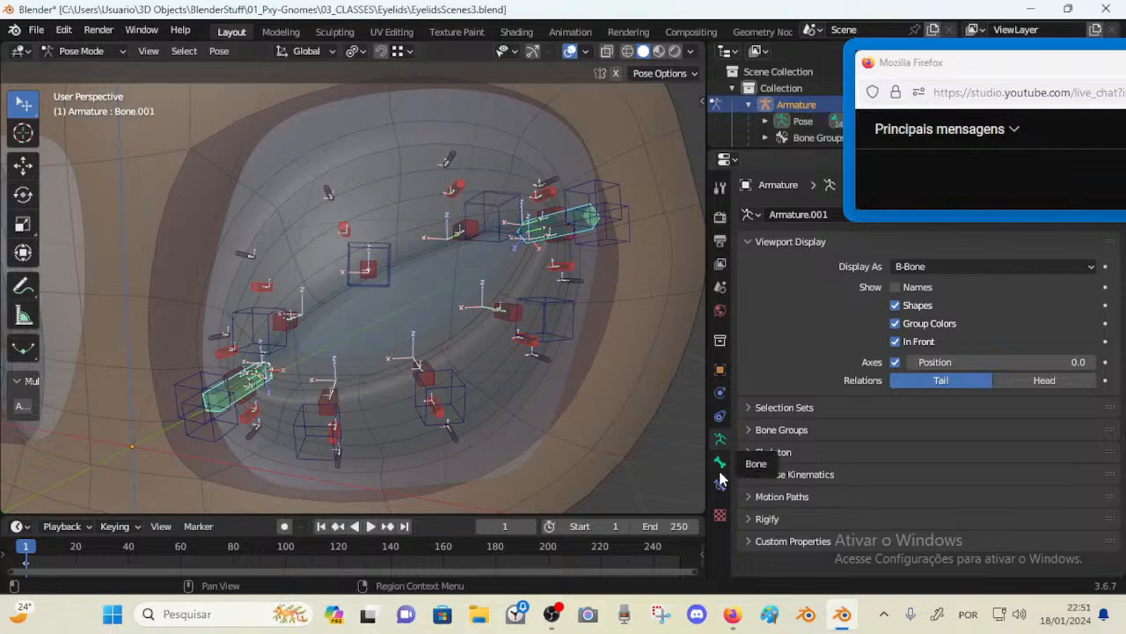
{"action": "left_click", "coordinate": [720, 462]}
{"action": "scroll", "coordinate": [774, 387], "scroll_direction": "down", "scroll_amount": 6}
{"action": "scroll", "coordinate": [765, 367], "scroll_direction": "down", "scroll_amount": 5}
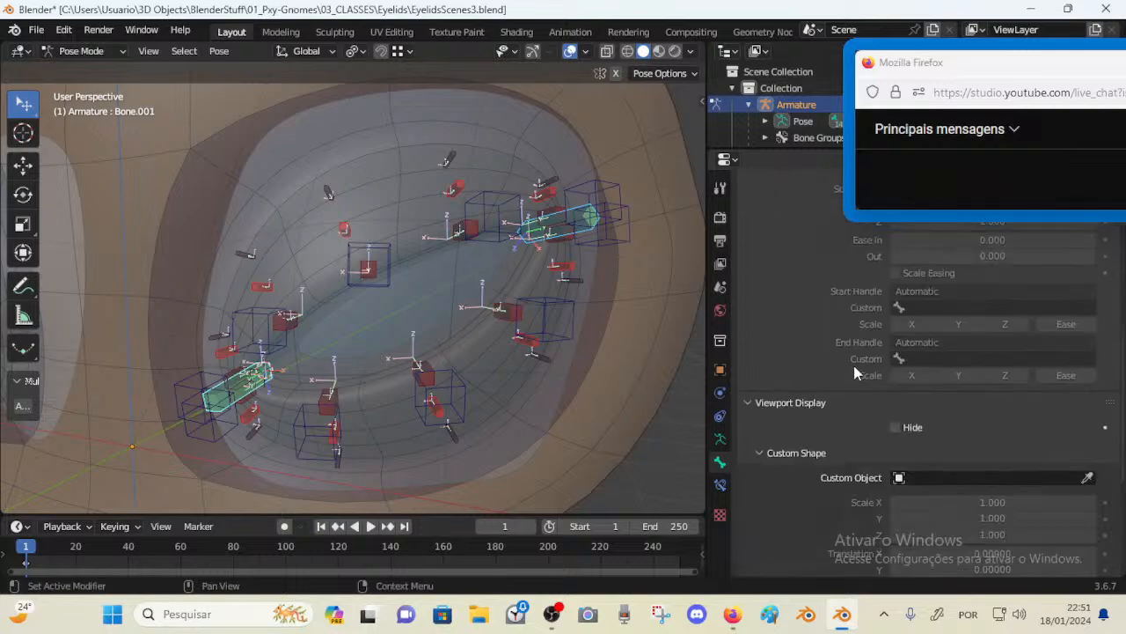
{"action": "scroll", "coordinate": [863, 379], "scroll_direction": "down", "scroll_amount": 5}
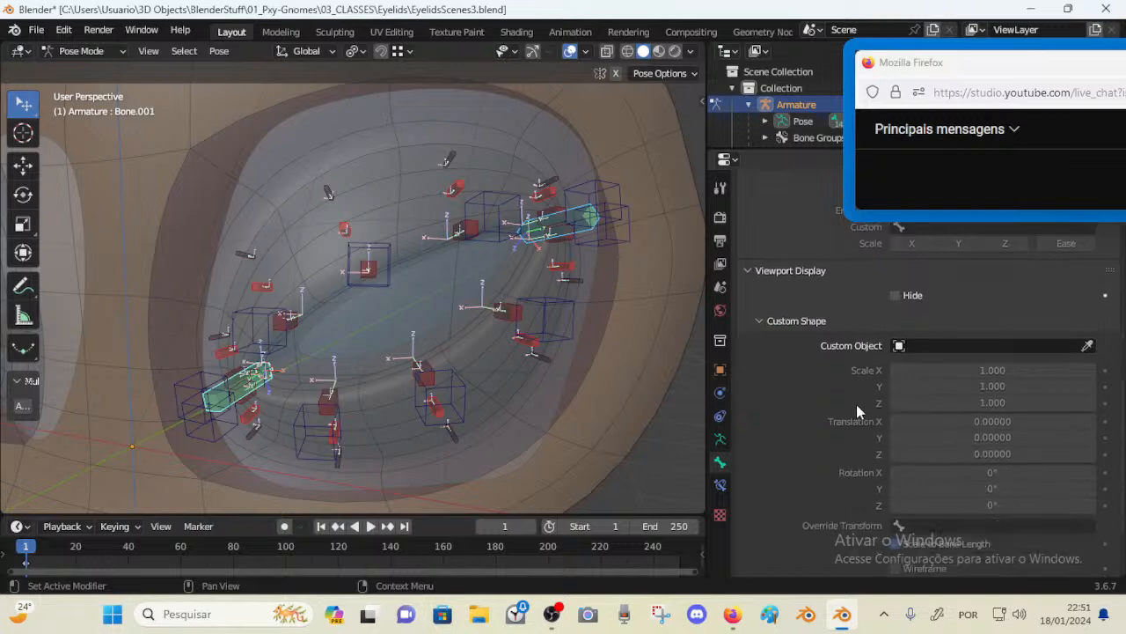
{"action": "left_click", "coordinate": [615, 217]}
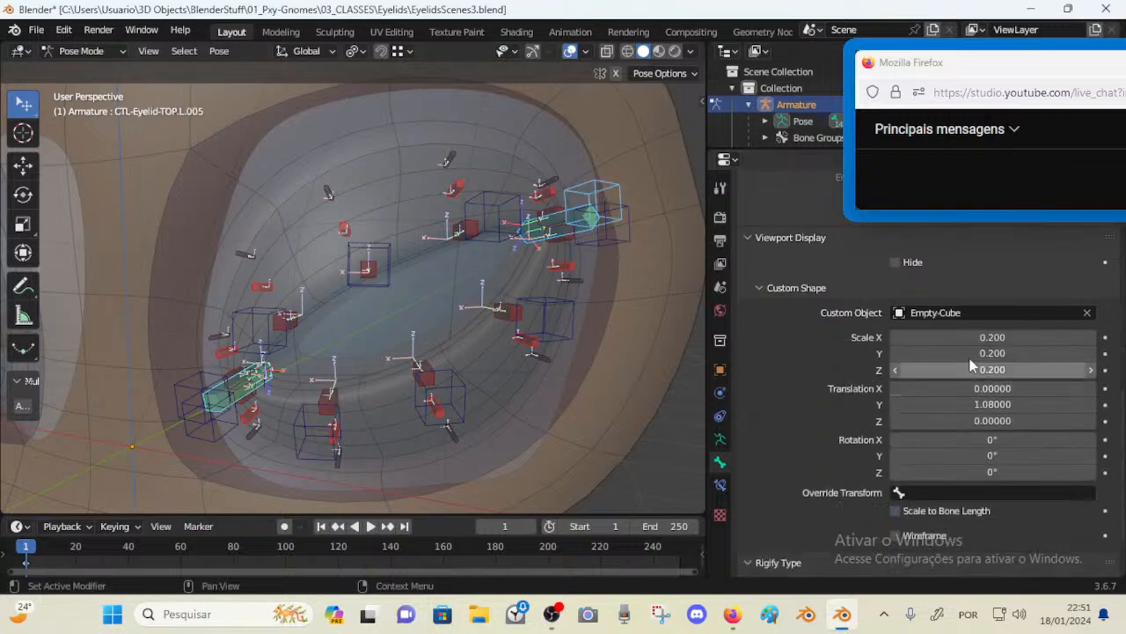
{"action": "left_click", "coordinate": [949, 316]}
{"action": "key", "text": "alt+Return"}
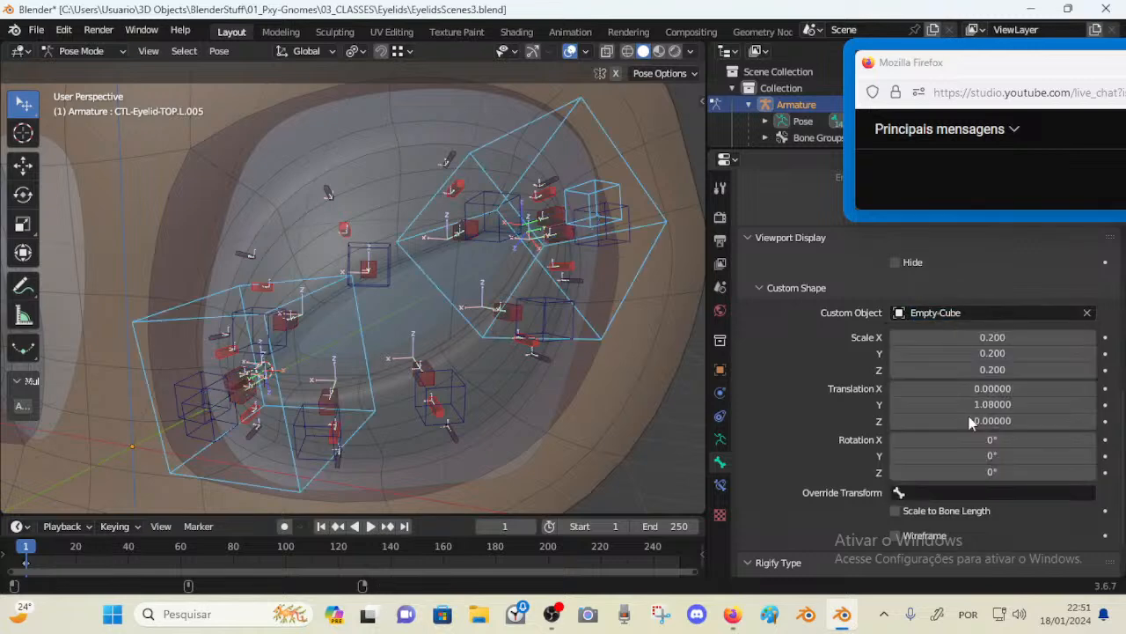
Copy the active bone's custom shape scale X, scale Z and 1.08 translation Y to the selected corner bones
{"action": "left_click", "coordinate": [950, 339]}
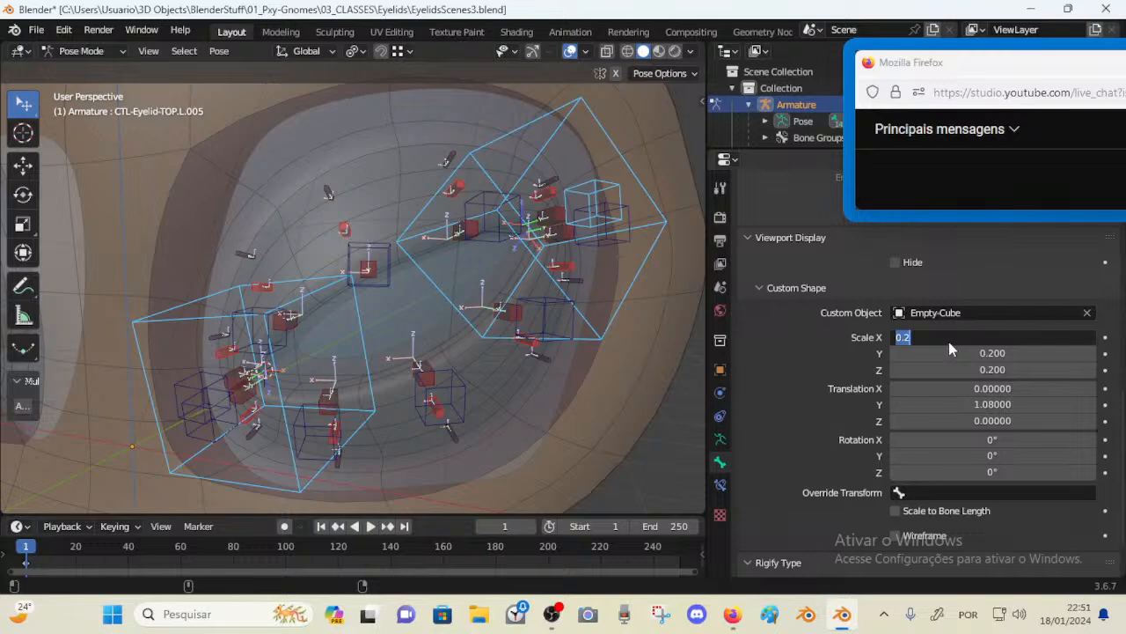
{"action": "key", "text": "alt+Return"}
{"action": "left_click", "coordinate": [971, 370]}
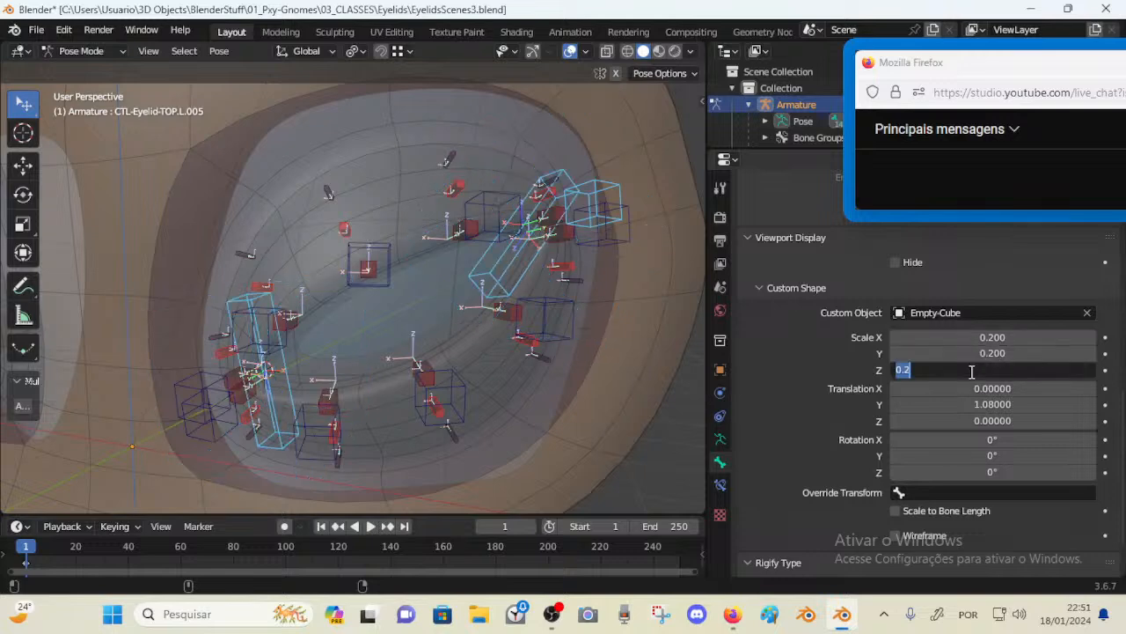
{"action": "key", "text": "alt+Return"}
{"action": "left_click", "coordinate": [986, 405]}
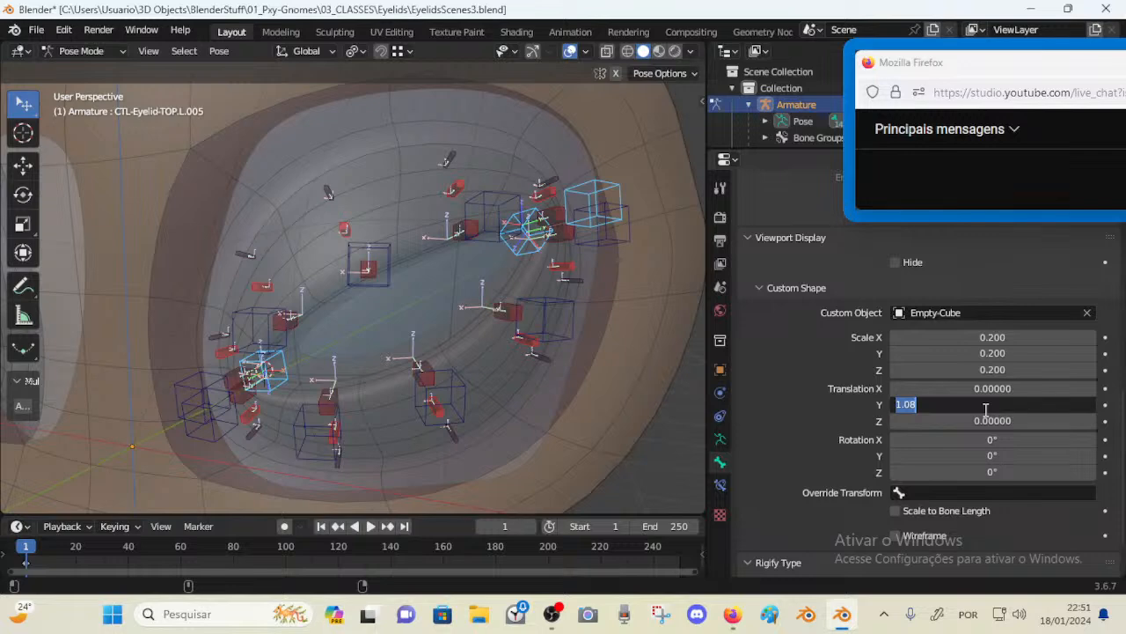
{"action": "key", "text": "alt+Return"}
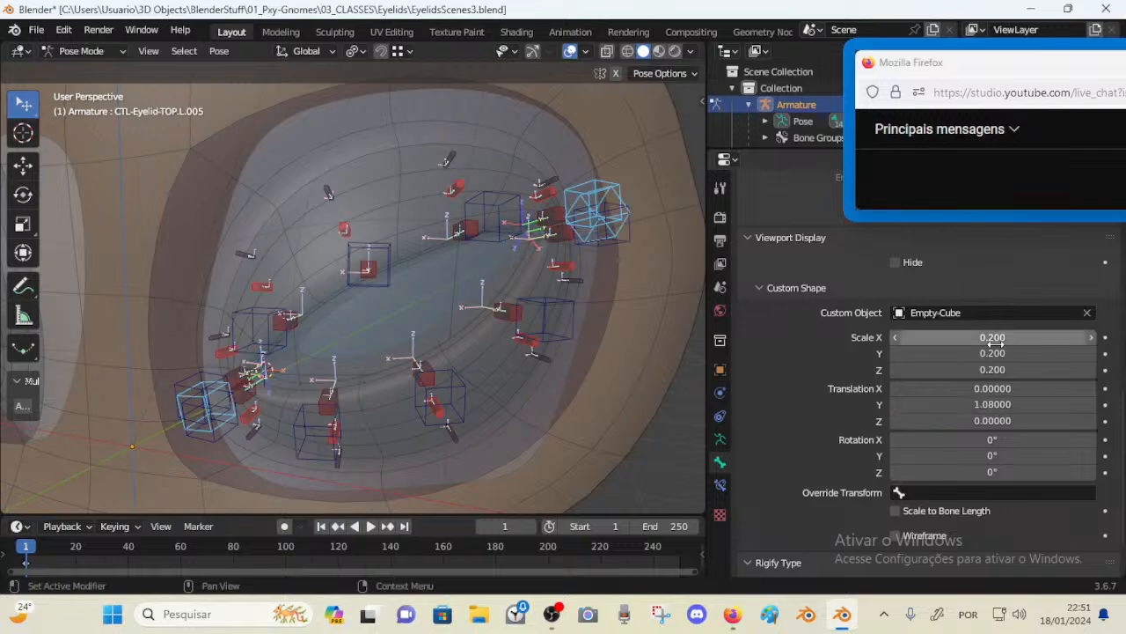
Set the corner bones' custom shape translation Y to 1.63 so the cubes sit outside the eye corners
{"action": "left_click", "coordinate": [1093, 338], "text": "alt"}
{"action": "left_click", "coordinate": [627, 204]}
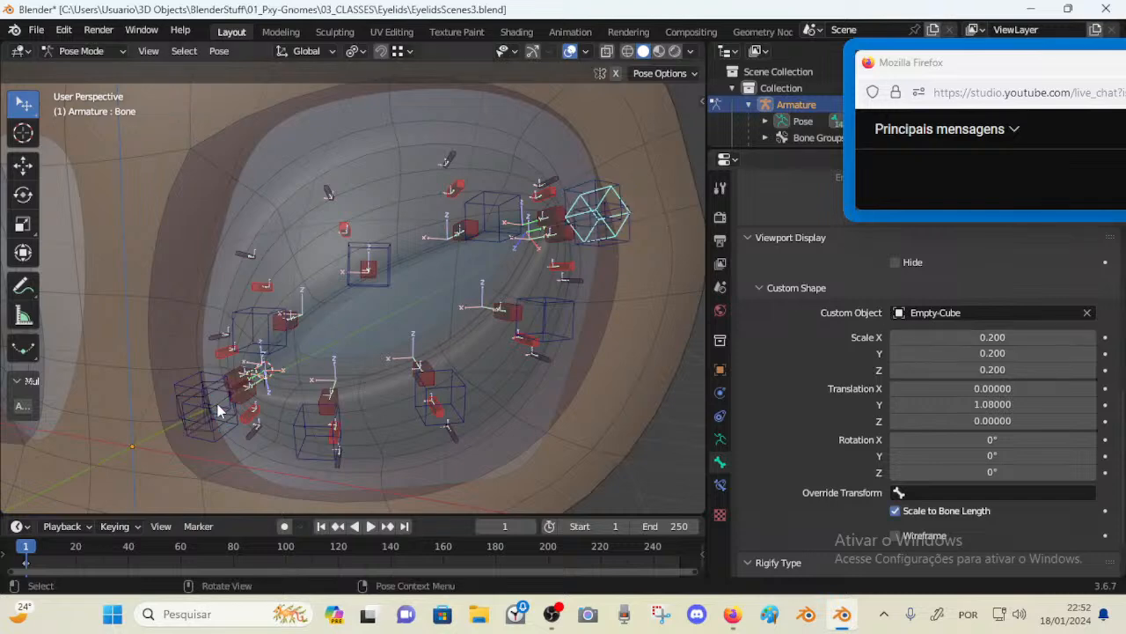
{"action": "left_click", "coordinate": [181, 402], "text": "shift"}
{"action": "middle_click_drag", "start_coordinate": [220, 400], "coordinate": [247, 387]}
{"action": "left_click_drag", "start_coordinate": [1091, 408], "coordinate": [1110, 408], "text": "alt"}
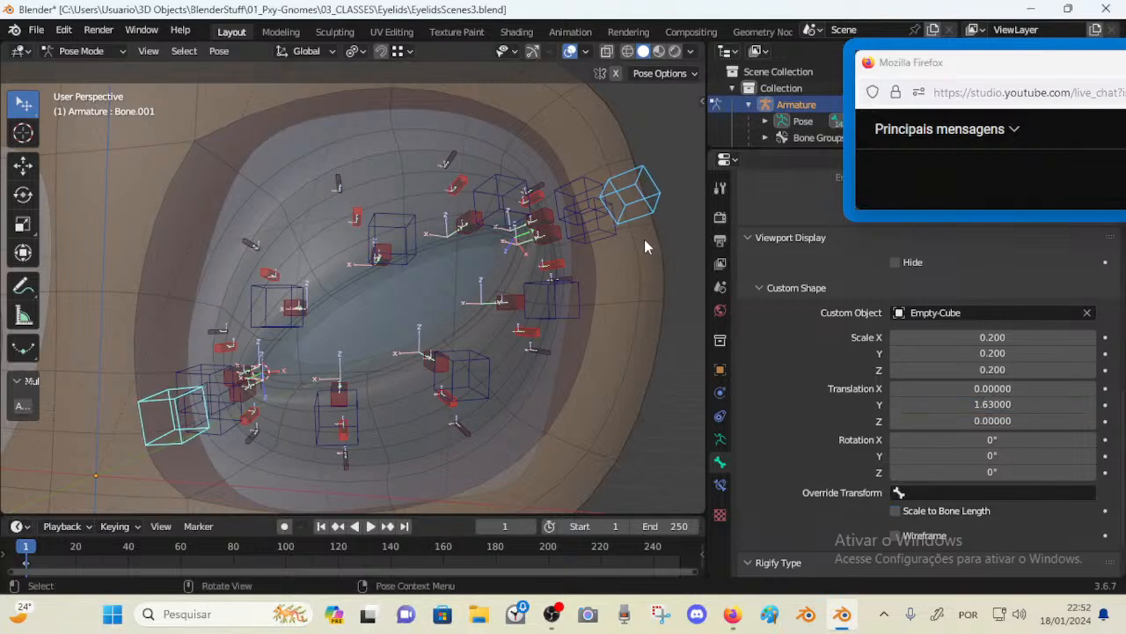
Select both corner bones and set their custom shape scale X, Y and Z to 0.3
{"action": "left_click", "coordinate": [601, 212]}
{"action": "left_click", "coordinate": [639, 193]}
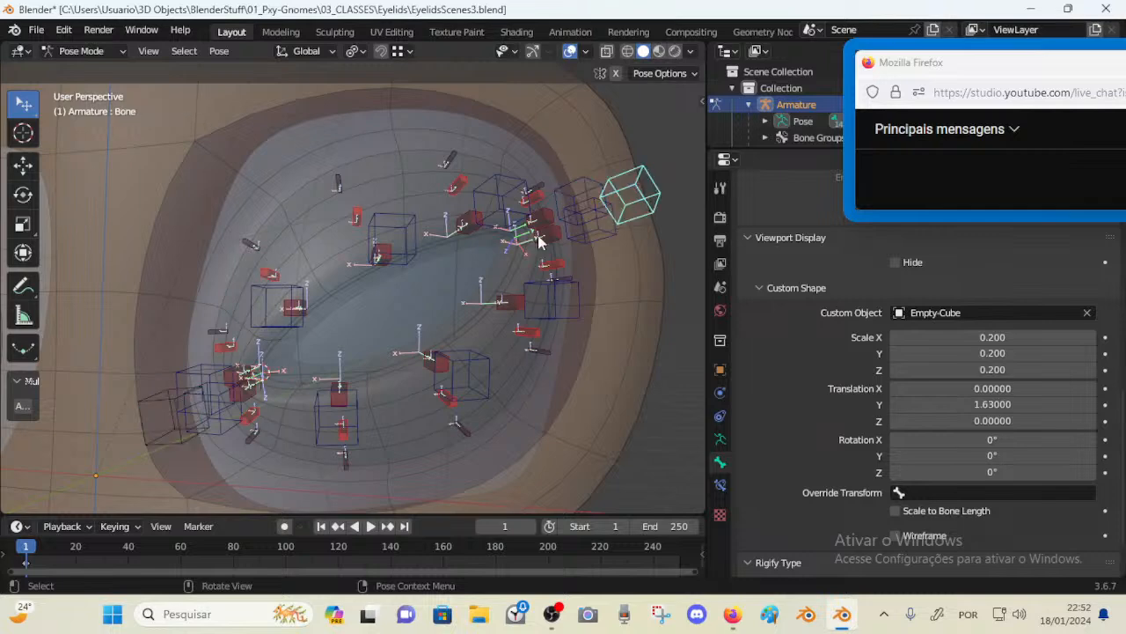
{"action": "left_click", "coordinate": [156, 400]}
{"action": "middle_click_drag", "start_coordinate": [405, 302], "coordinate": [388, 301]}
{"action": "left_click", "coordinate": [641, 193], "text": "shift"}
{"action": "left_click", "coordinate": [1092, 341], "text": "alt"}
{"action": "left_click", "coordinate": [1092, 353], "text": "alt"}
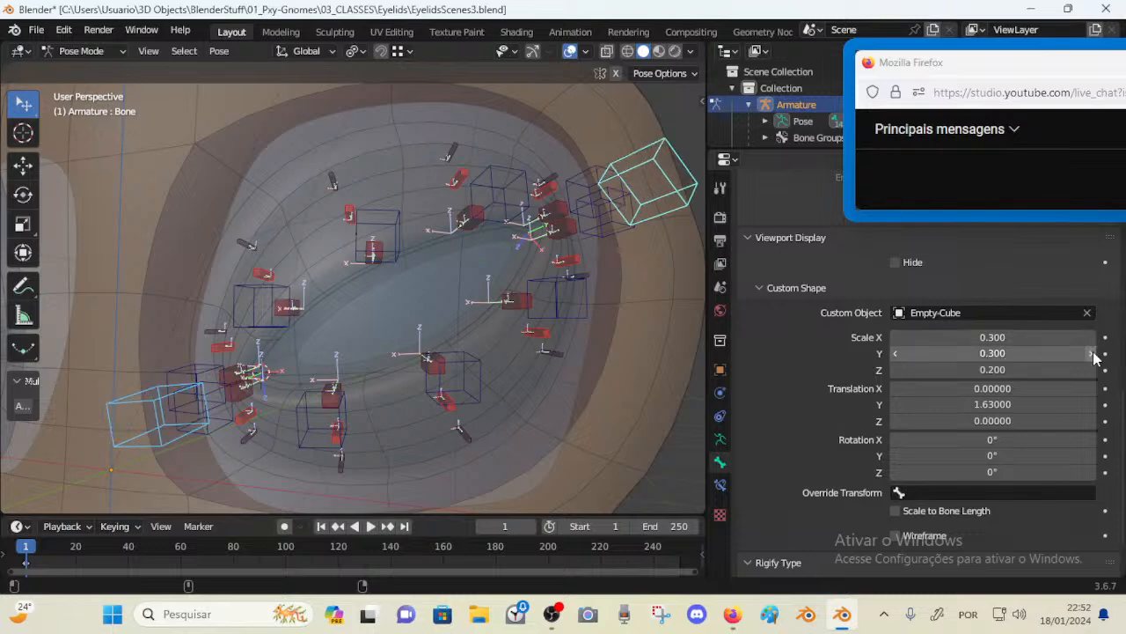
{"action": "left_click", "coordinate": [1092, 370], "text": "alt"}
Test moving the outer corner bone around the eye, clear its pose and cancel the move
{"action": "middle_click_drag", "start_coordinate": [542, 260], "coordinate": [510, 265]}
{"action": "key", "text": "alt+a"}
{"action": "scroll", "coordinate": [520, 278], "scroll_direction": "down", "scroll_amount": 3}
{"action": "left_click", "coordinate": [517, 263]}
{"action": "scroll", "coordinate": [501, 267], "scroll_direction": "up", "scroll_amount": 3}
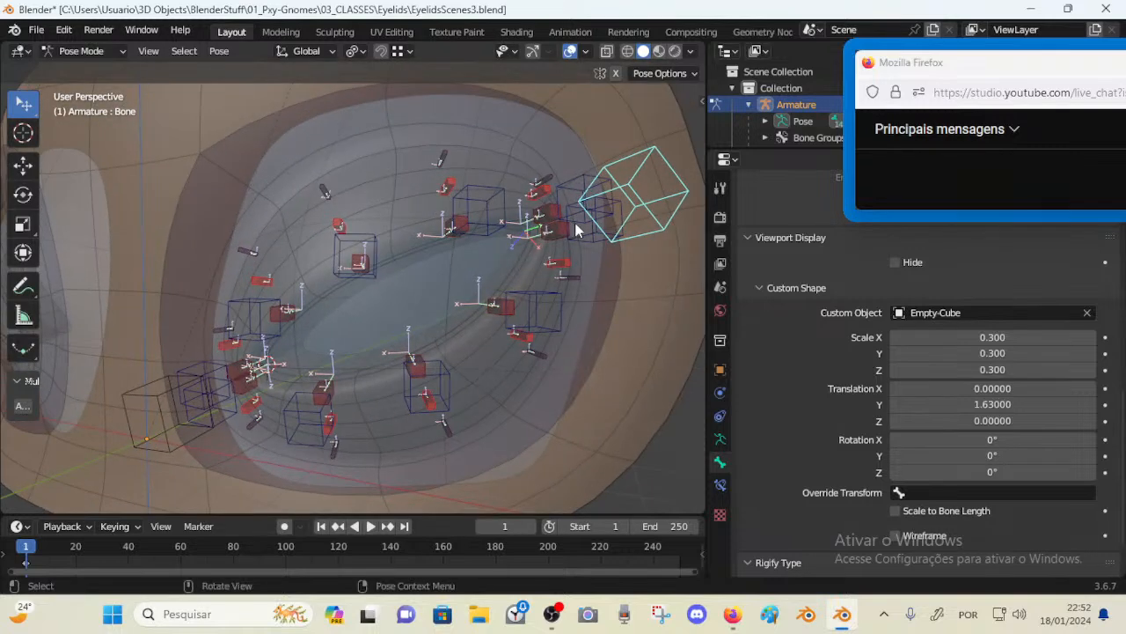
{"action": "middle_click_drag", "start_coordinate": [576, 230], "coordinate": [514, 271]}
{"action": "scroll", "coordinate": [533, 222], "scroll_direction": "down", "scroll_amount": 2}
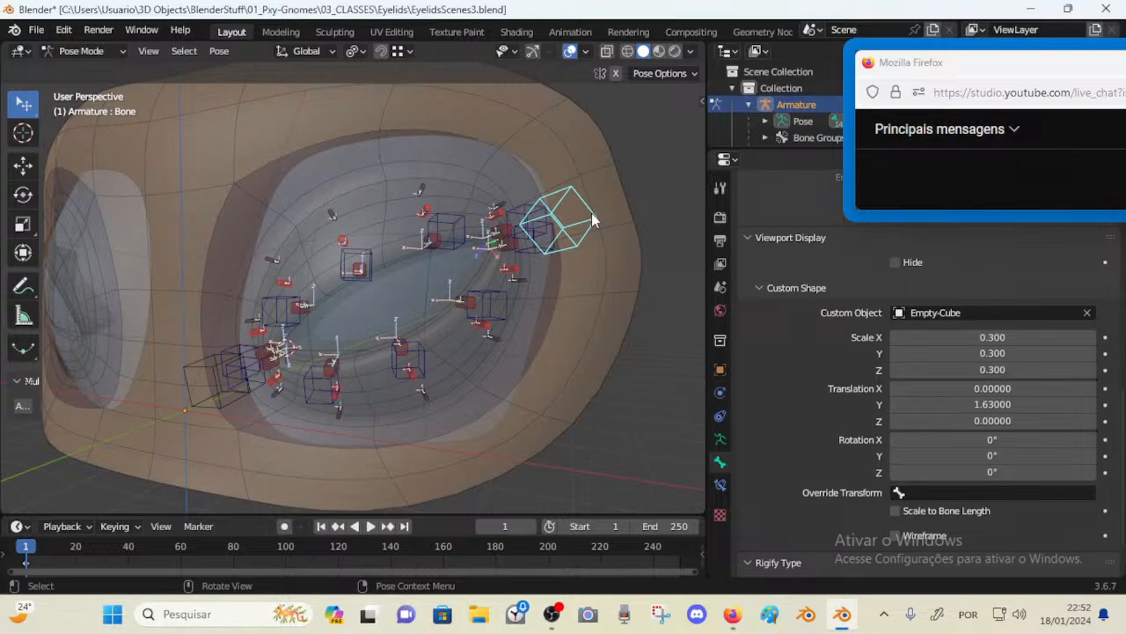
{"action": "middle_click_drag", "start_coordinate": [592, 216], "coordinate": [638, 217]}
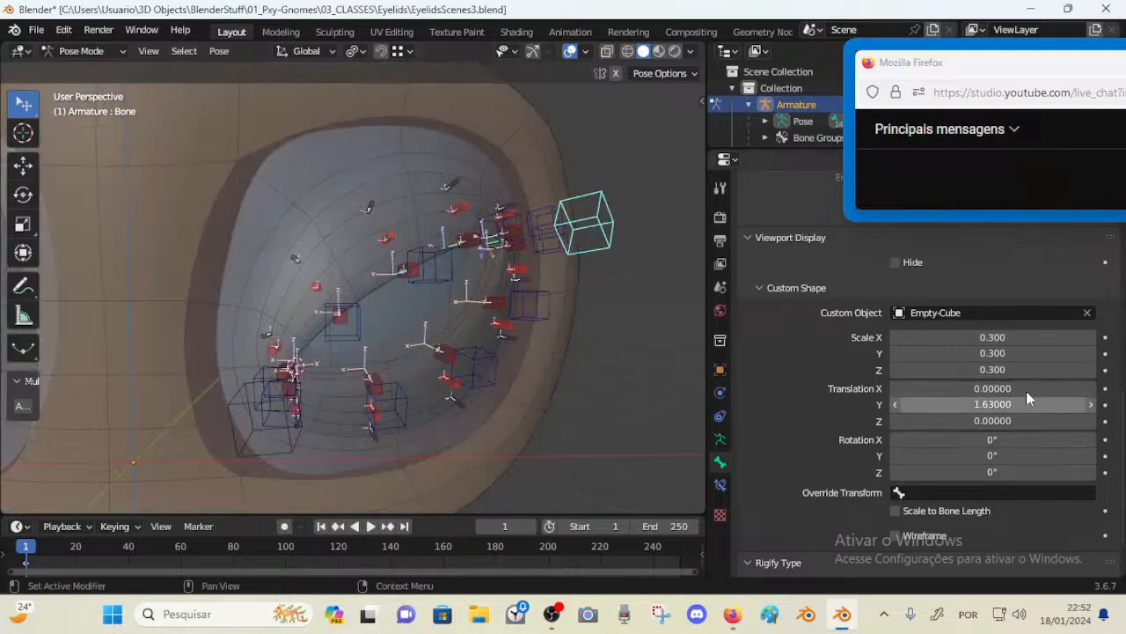
{"action": "middle_click_drag", "start_coordinate": [616, 264], "coordinate": [545, 232]}
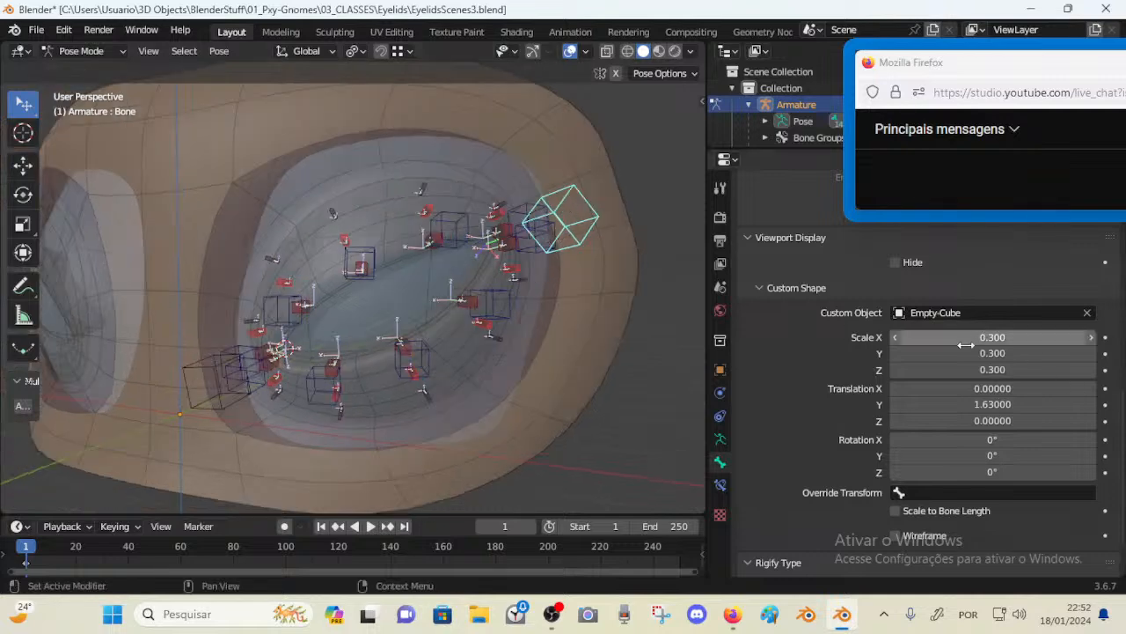
{"action": "key", "text": "g"}
{"action": "right_click", "coordinate": [587, 283]}
{"action": "key", "text": "Tab"}
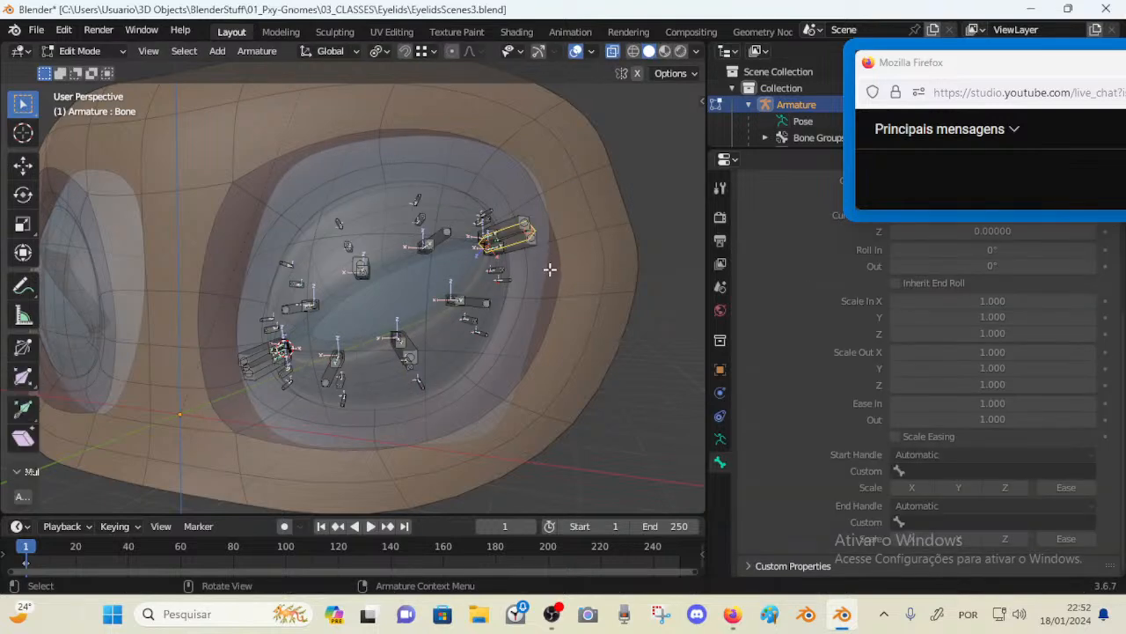
{"action": "key", "text": "Tab"}
{"action": "left_click", "coordinate": [216, 368]}
{"action": "key", "text": "g"}
{"action": "right_click", "coordinate": [196, 376]}
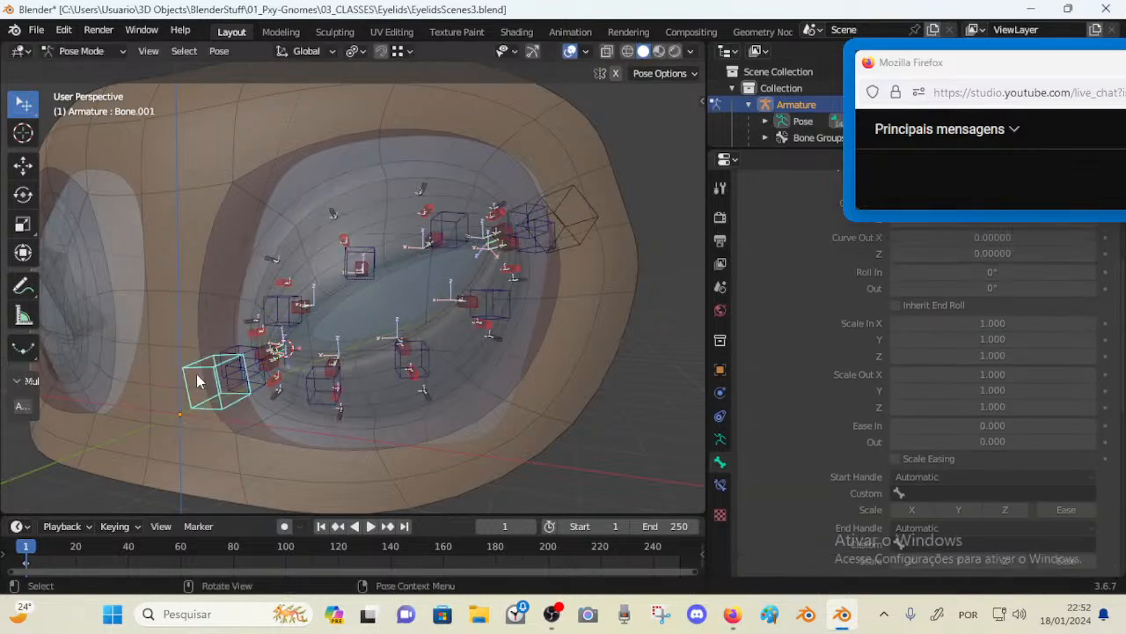
Select both corner bones and give the bone group named Group the 07 - Theme Color Set
{"action": "scroll", "coordinate": [340, 323], "scroll_direction": "up", "scroll_amount": 3}
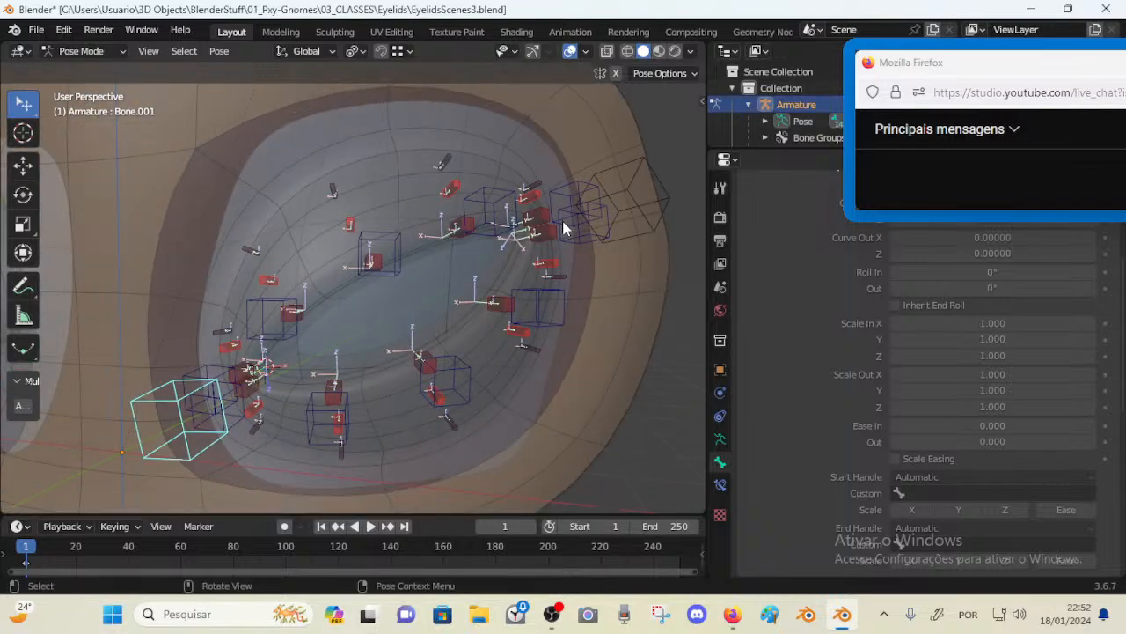
{"action": "scroll", "coordinate": [563, 229], "scroll_direction": "down", "scroll_amount": 2}
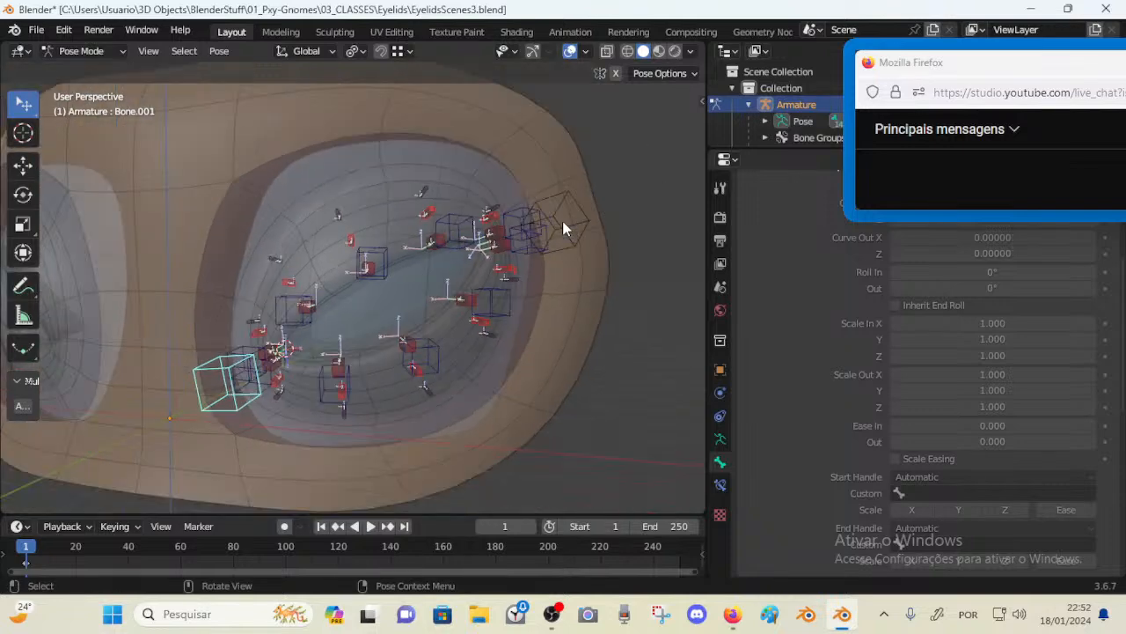
{"action": "left_click", "coordinate": [563, 221]}
{"action": "left_click", "coordinate": [553, 284]}
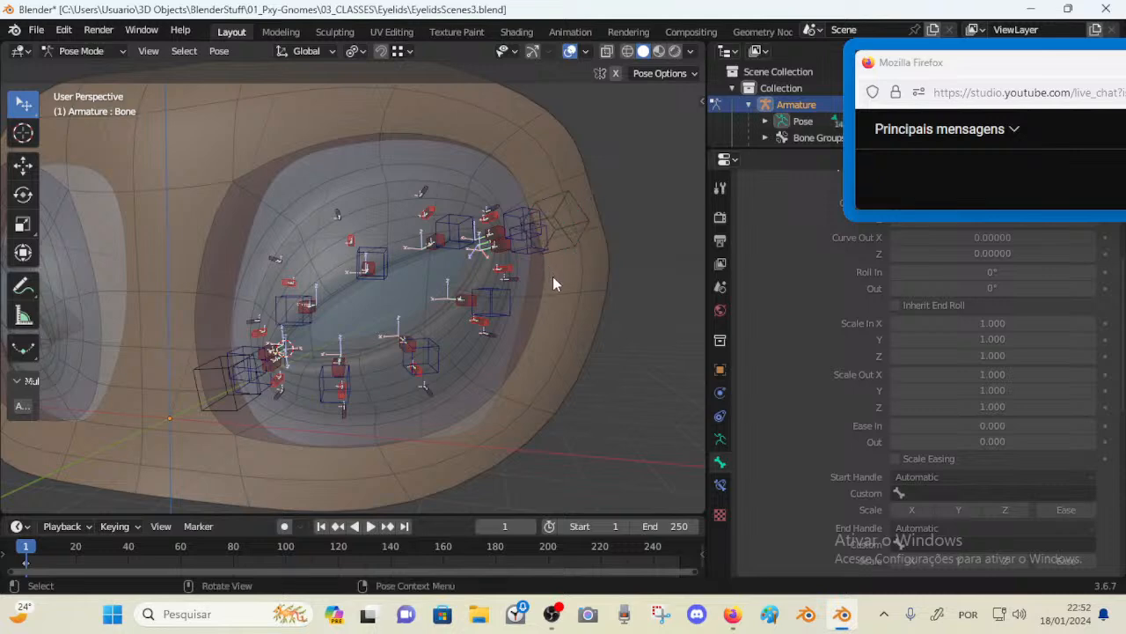
{"action": "left_click", "coordinate": [572, 255]}
{"action": "left_click", "coordinate": [225, 383], "text": "shift"}
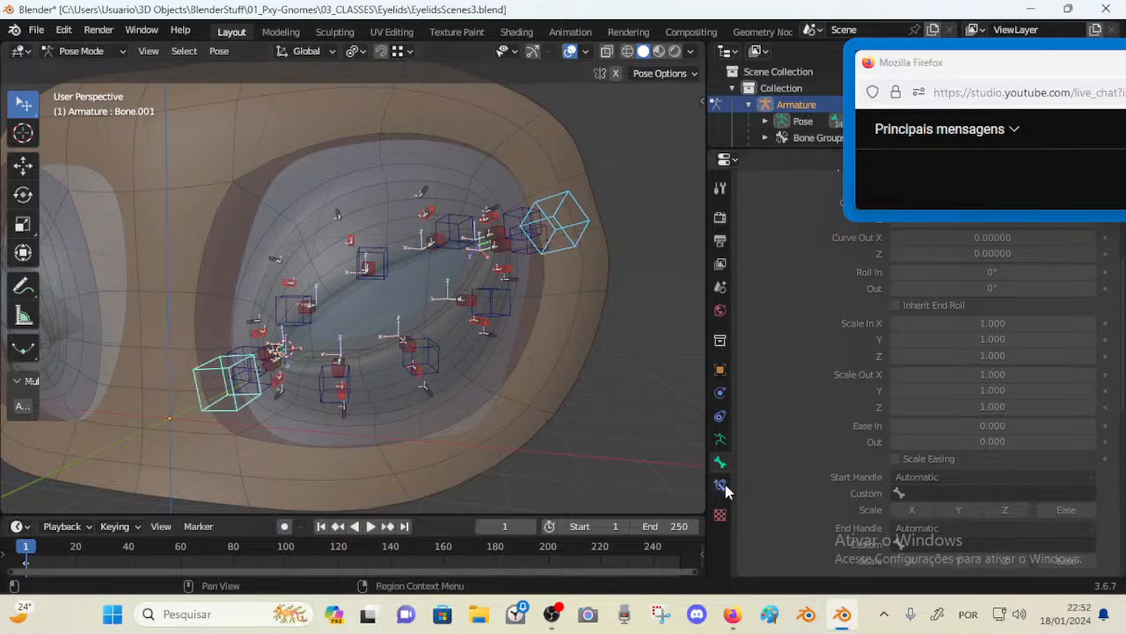
{"action": "left_click", "coordinate": [720, 440]}
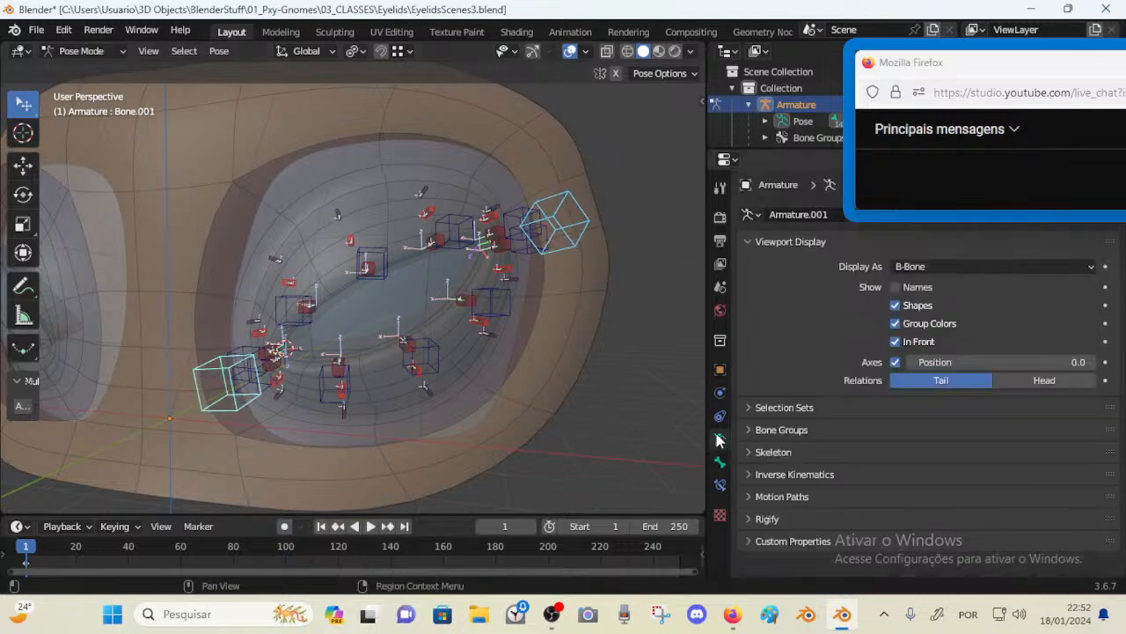
{"action": "left_click", "coordinate": [810, 436]}
{"action": "scroll", "coordinate": [982, 458], "scroll_direction": "down", "scroll_amount": 1}
{"action": "scroll", "coordinate": [984, 460], "scroll_direction": "down", "scroll_amount": 1}
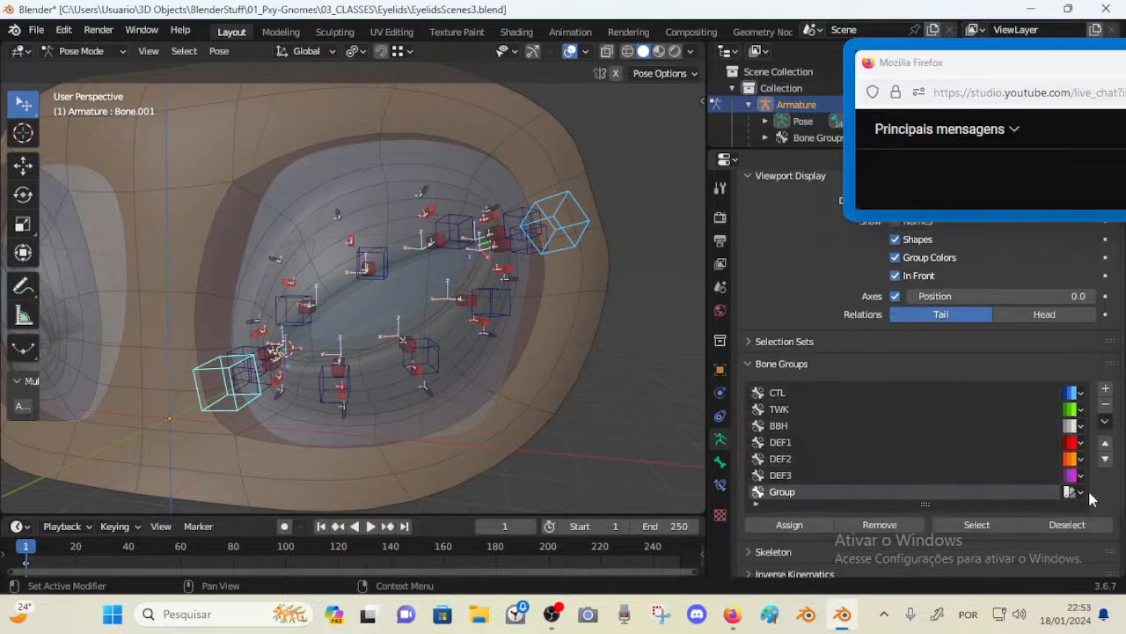
{"action": "left_click", "coordinate": [1075, 492]}
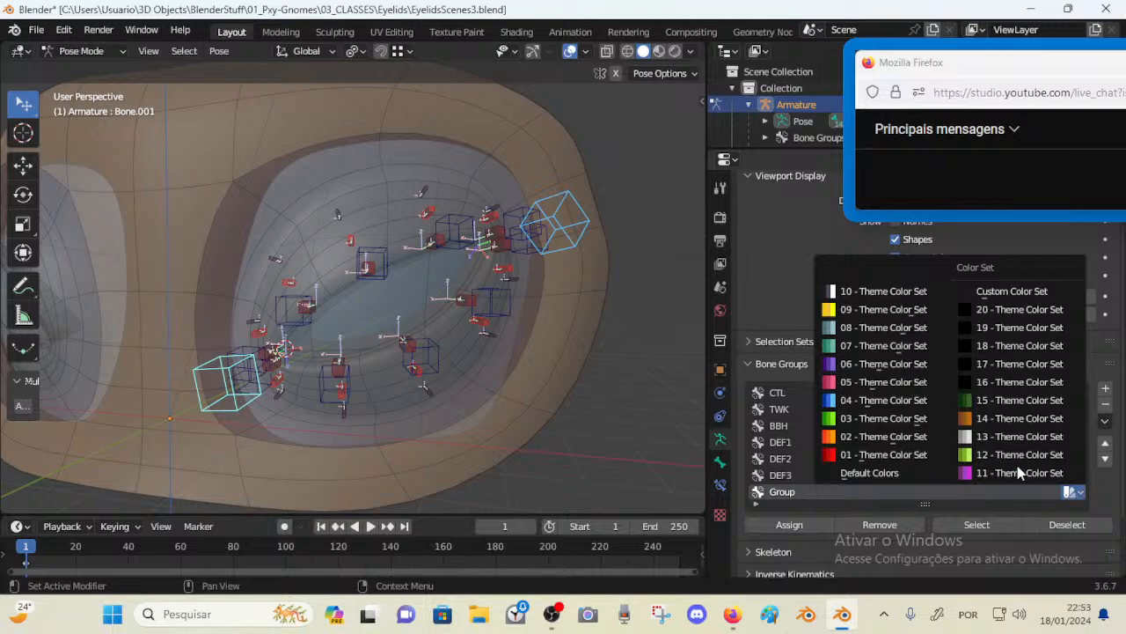
{"action": "left_click", "coordinate": [884, 345]}
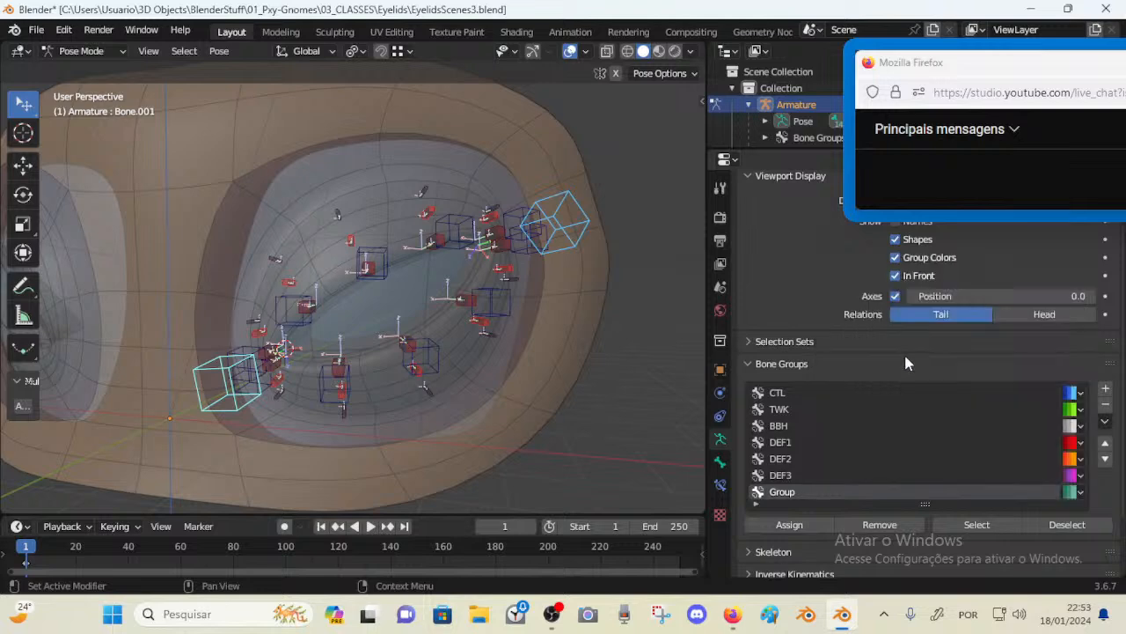
Move the Group bone group to the top of the list and rename it MAIN
{"action": "left_click", "coordinate": [1106, 442]}
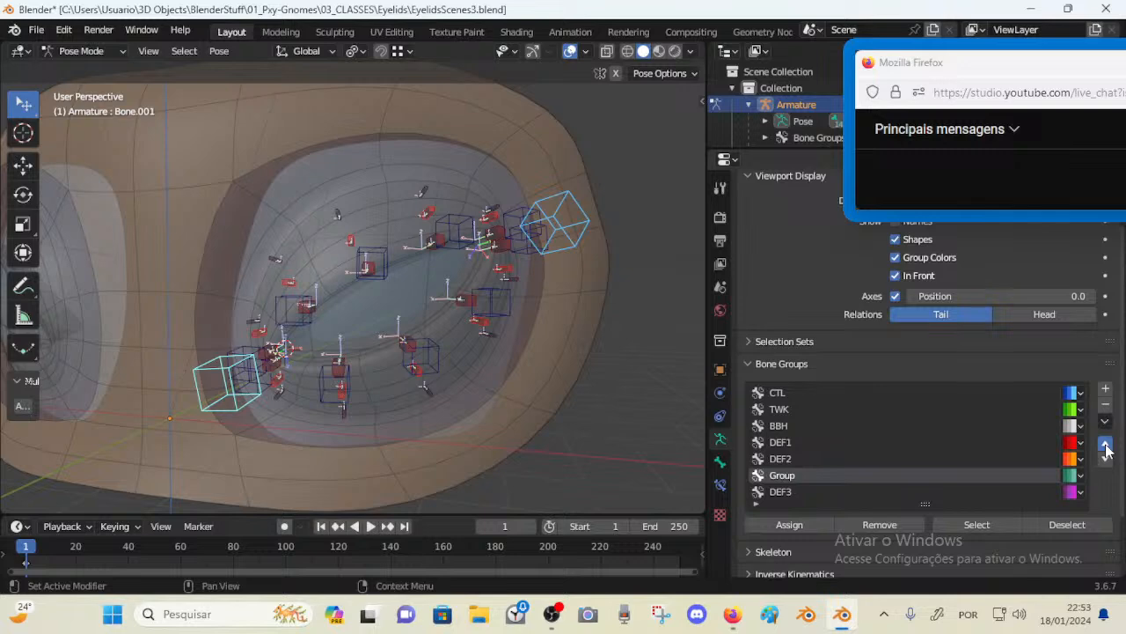
{"action": "left_click", "coordinate": [1105, 444]}
{"action": "left_click", "coordinate": [1105, 444]}
{"action": "left_click", "coordinate": [1106, 444]}
{"action": "left_click", "coordinate": [1106, 444]}
{"action": "left_click", "coordinate": [1105, 443]}
{"action": "double_click", "coordinate": [785, 395]}
{"action": "type", "text": "MAIN"}
{"action": "key", "text": "Return"}
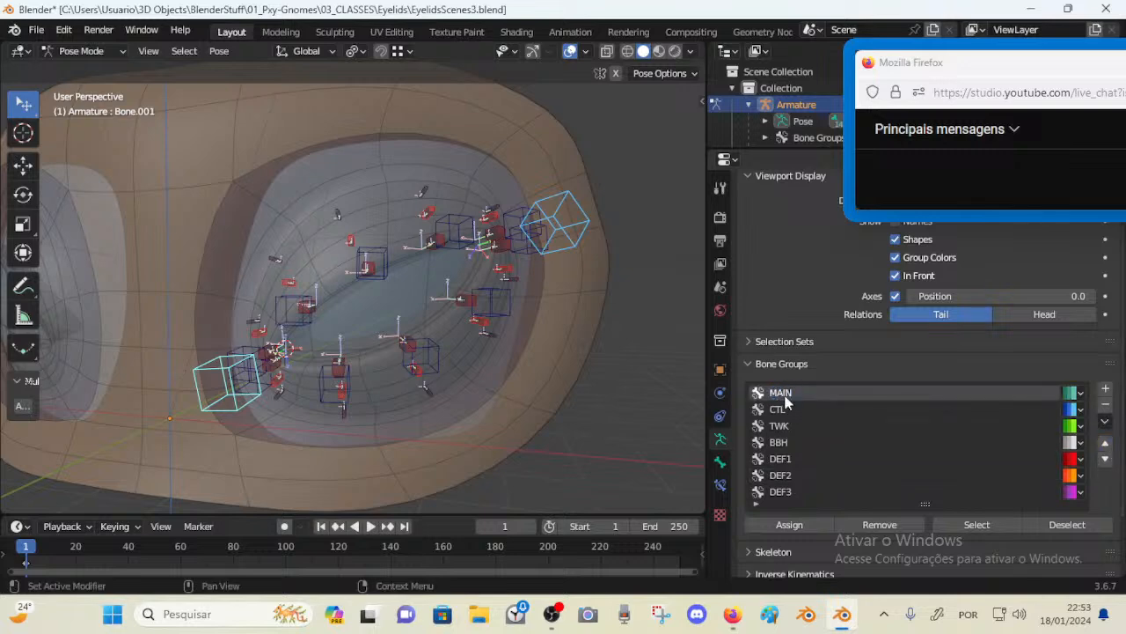
Batch rename the two selected corner bones to MAIN-Eyelids-Corners.L
{"action": "double_click", "coordinate": [786, 396]}
{"action": "key", "text": "Return"}
{"action": "key", "text": "ctrl+F2"}
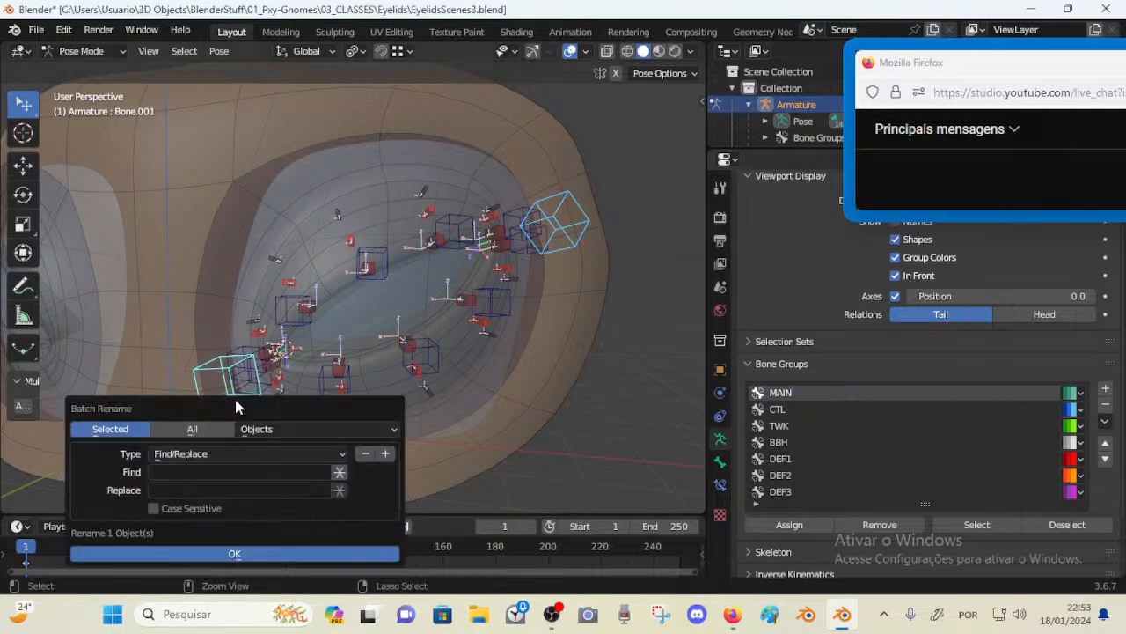
{"action": "left_click", "coordinate": [294, 429]}
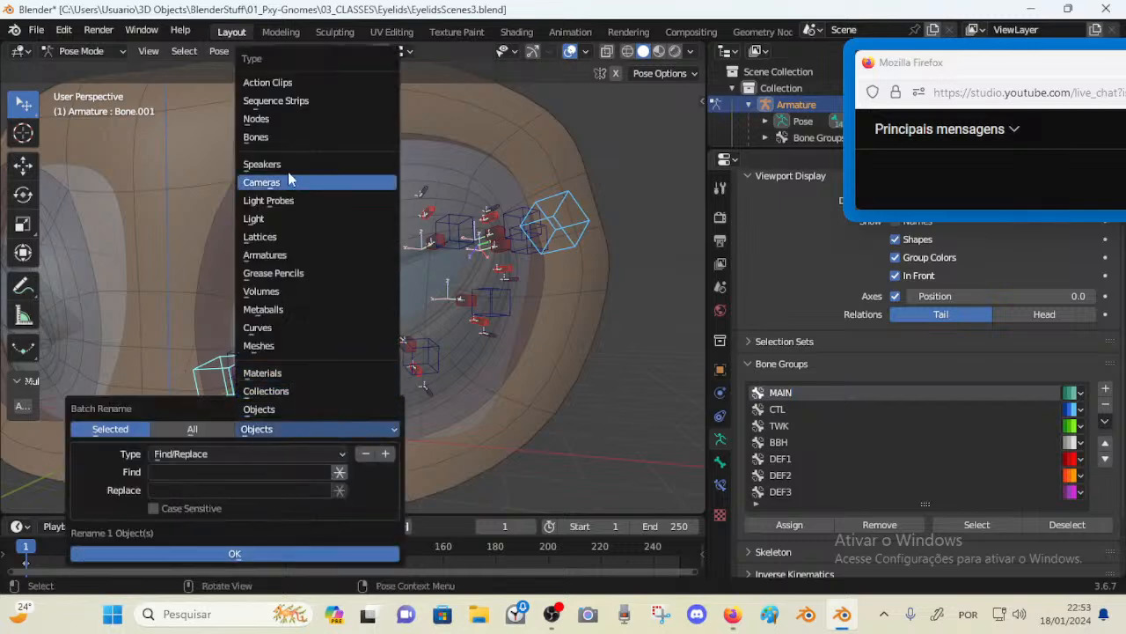
{"action": "left_click", "coordinate": [276, 135]}
{"action": "left_click", "coordinate": [179, 455]}
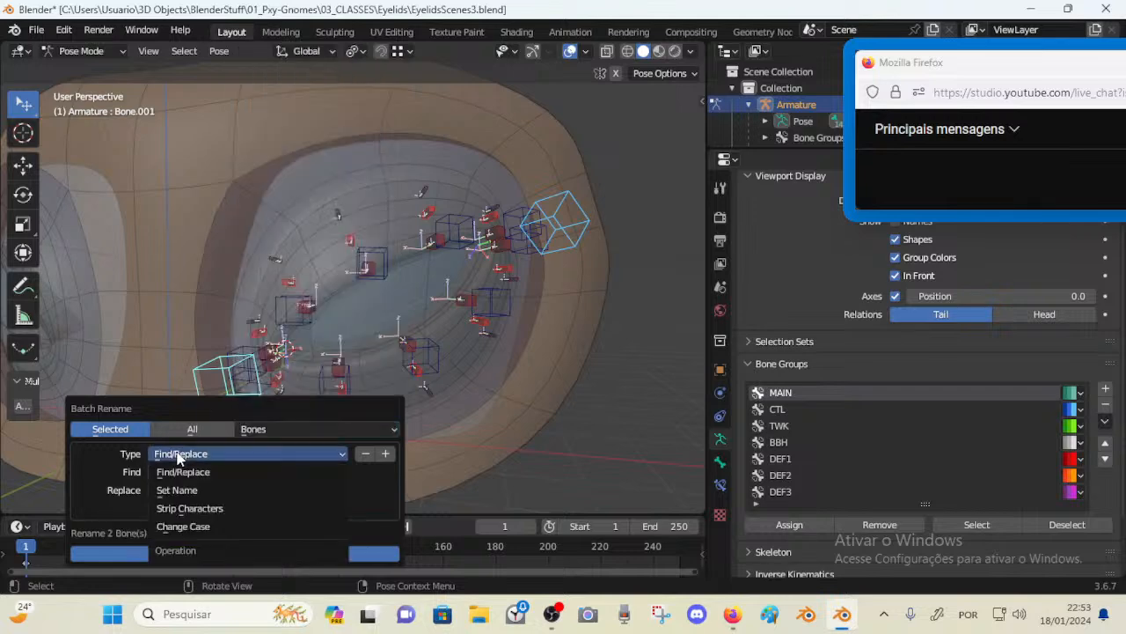
{"action": "left_click", "coordinate": [177, 490]}
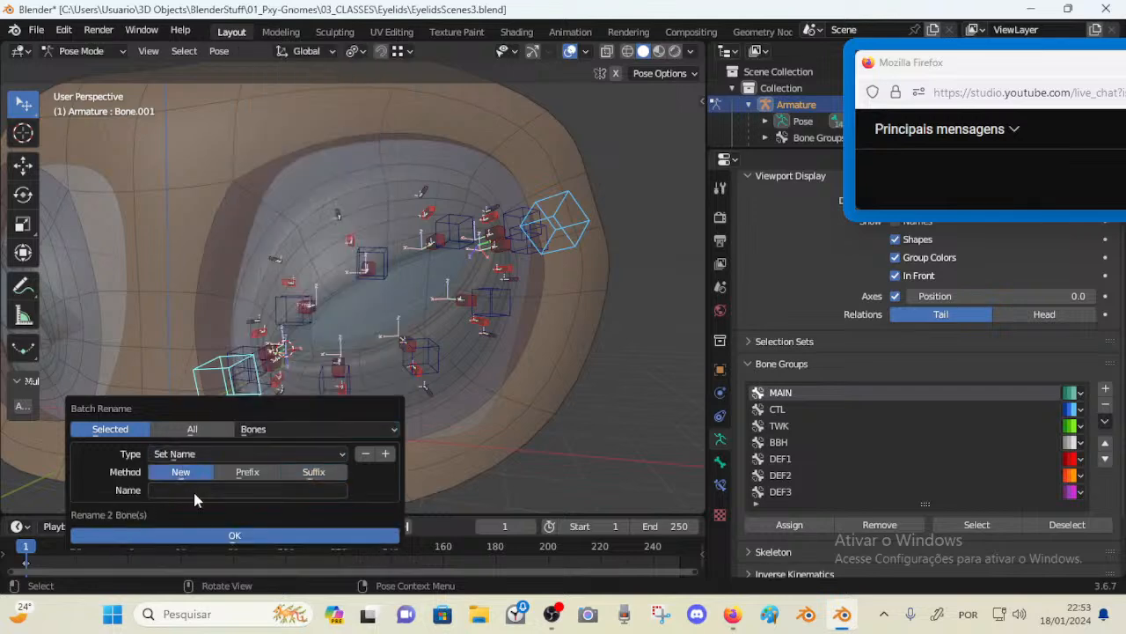
{"action": "left_click", "coordinate": [195, 493]}
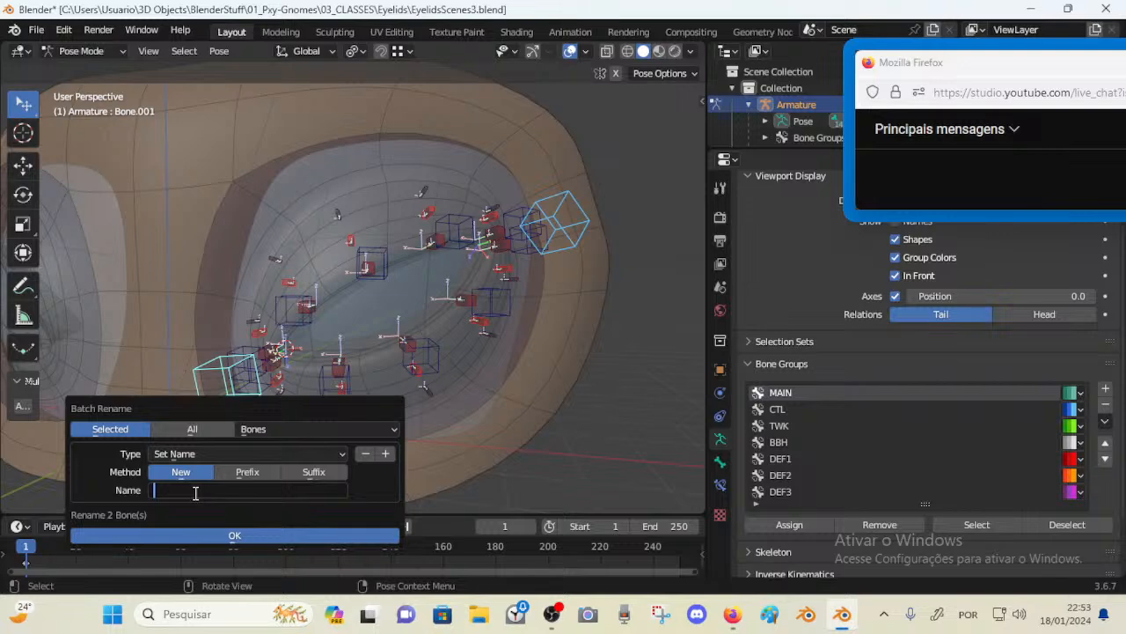
{"action": "type", "text": "MAIN"}
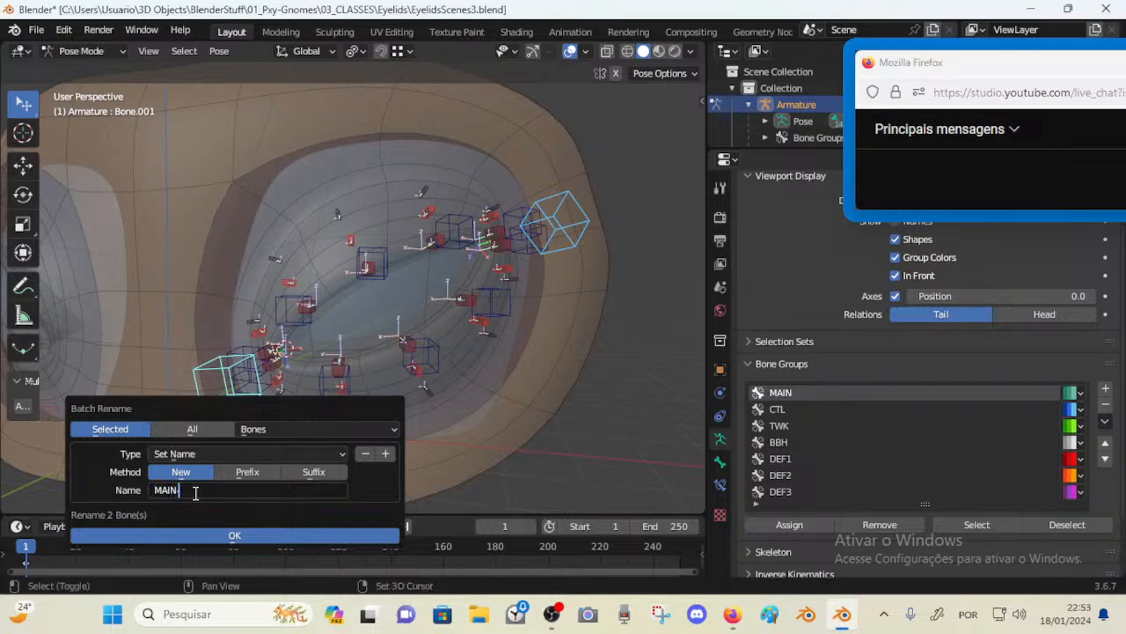
{"action": "type", "text": "-Ey"}
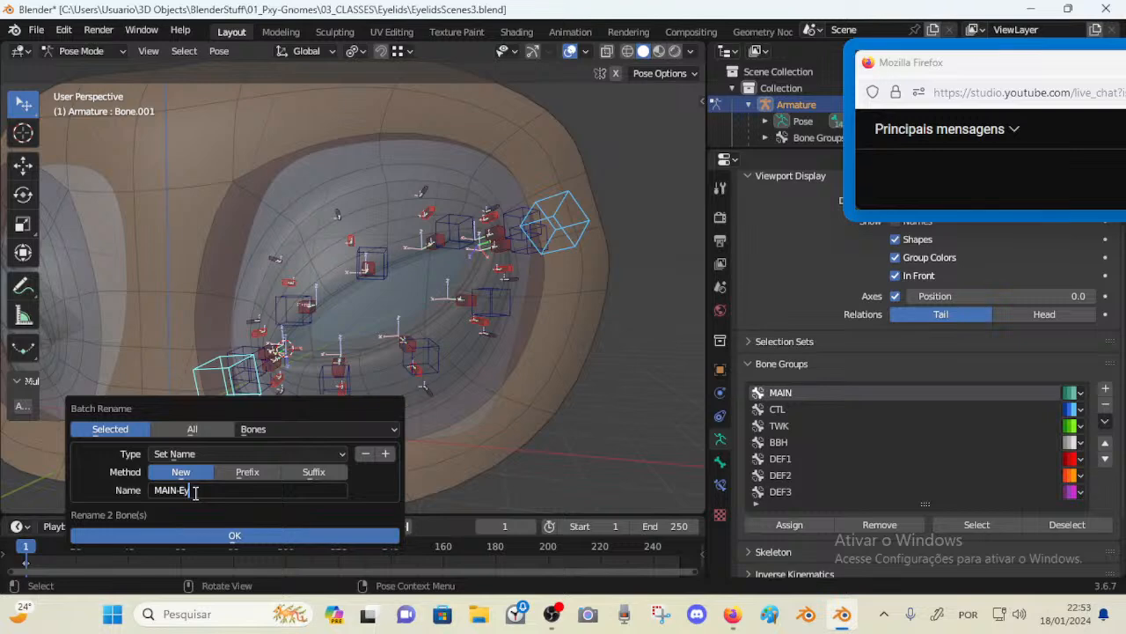
{"action": "type", "text": "elids-Corners"}
{"action": "type", "text": ".L"}
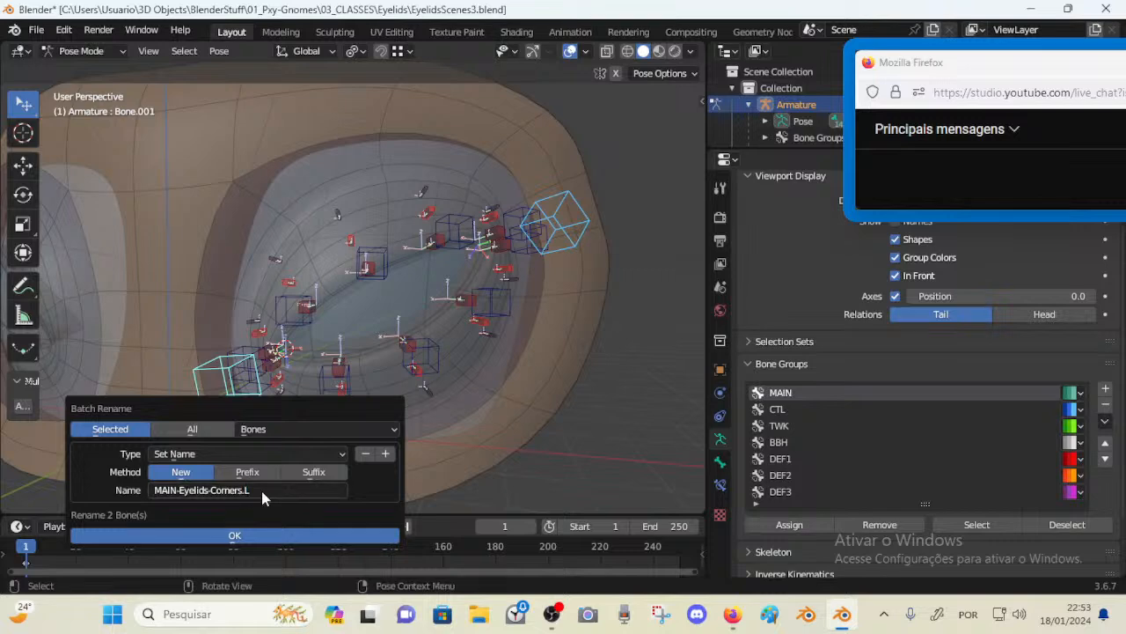
{"action": "key", "text": "Return"}
{"action": "left_click", "coordinate": [262, 533]}
Rename the inner corner bone to MAIN-Eyelids-InnerCorner.L.001
{"action": "left_click", "coordinate": [204, 403]}
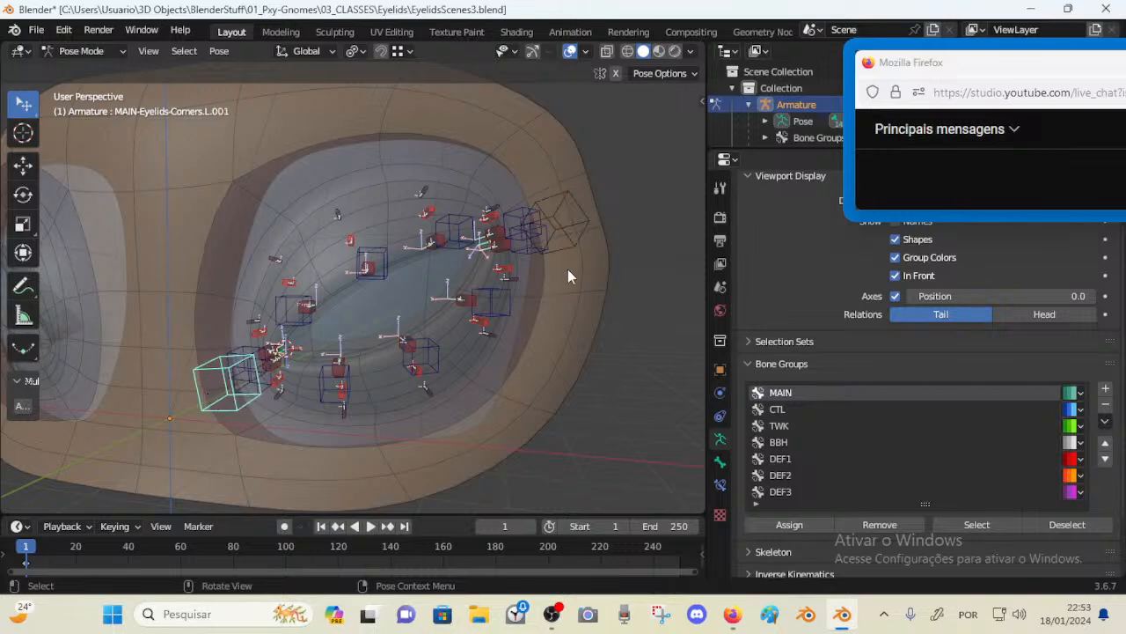
{"action": "left_click", "coordinate": [572, 251]}
{"action": "left_click", "coordinate": [224, 404]}
{"action": "key", "text": "F2"}
{"action": "left_click", "coordinate": [189, 414]}
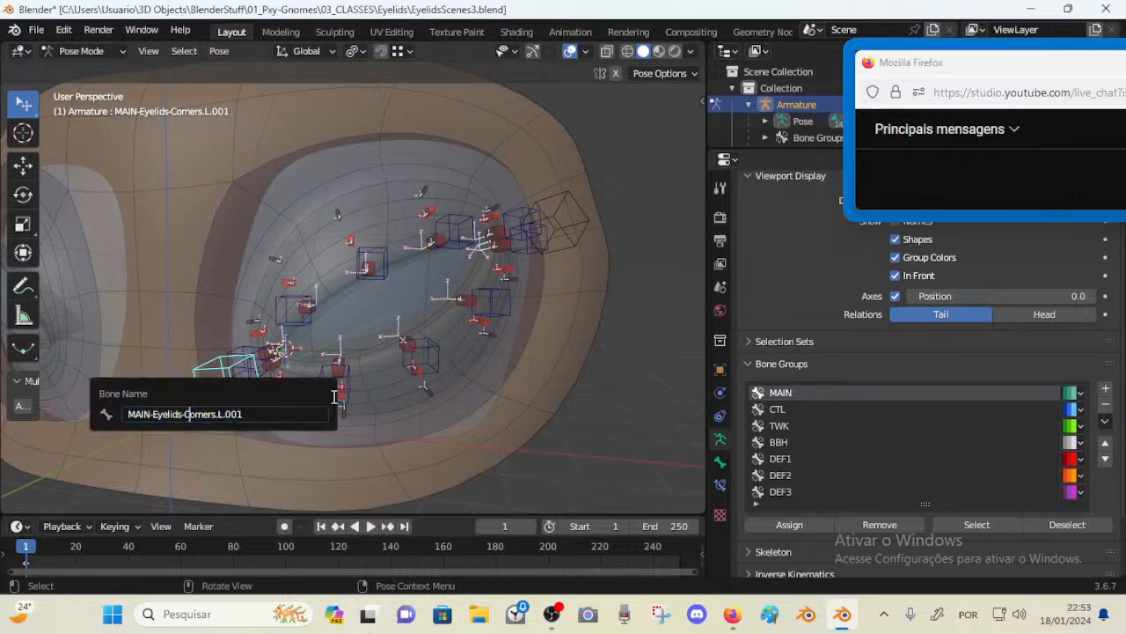
{"action": "type", "text": "Inner"}
{"action": "key", "text": "ctrl+Right"}
{"action": "key", "text": "Delete"}
{"action": "key", "text": "Return"}
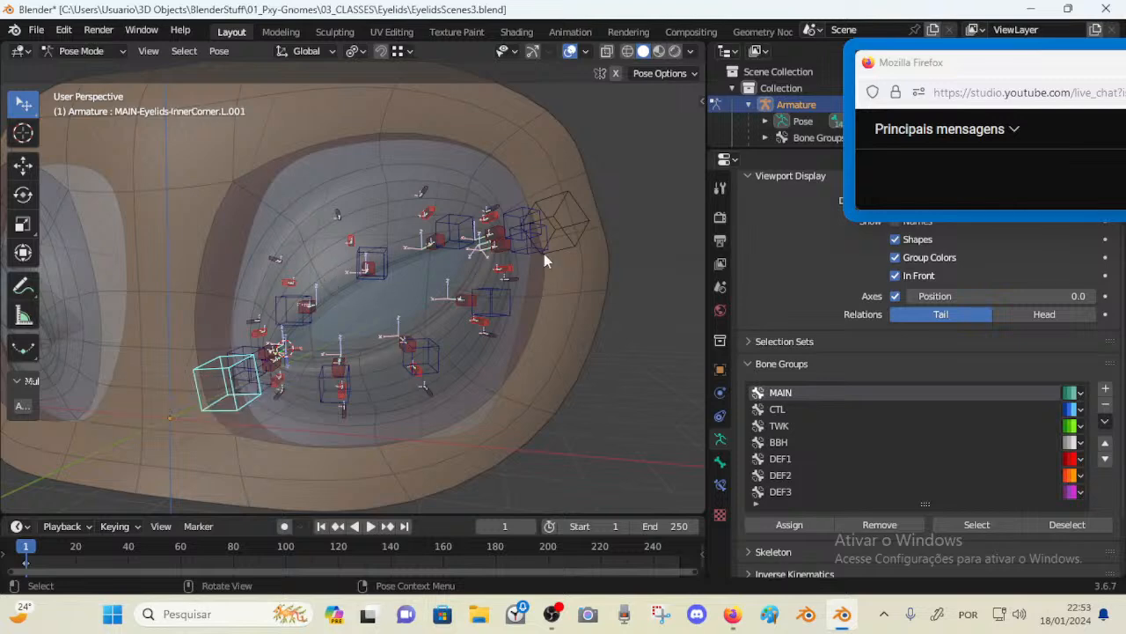
Rename the outer corner bone to MAIN-Eyelids-OuterCorner.L
{"action": "left_click", "coordinate": [591, 242]}
{"action": "key", "text": "F2"}
{"action": "key", "text": "Left"}
{"action": "key", "text": "Left"}
{"action": "key", "text": "Left"}
{"action": "key", "text": "Left"}
{"action": "key", "text": "Left"}
{"action": "key", "text": "Left"}
{"action": "key", "text": "Left"}
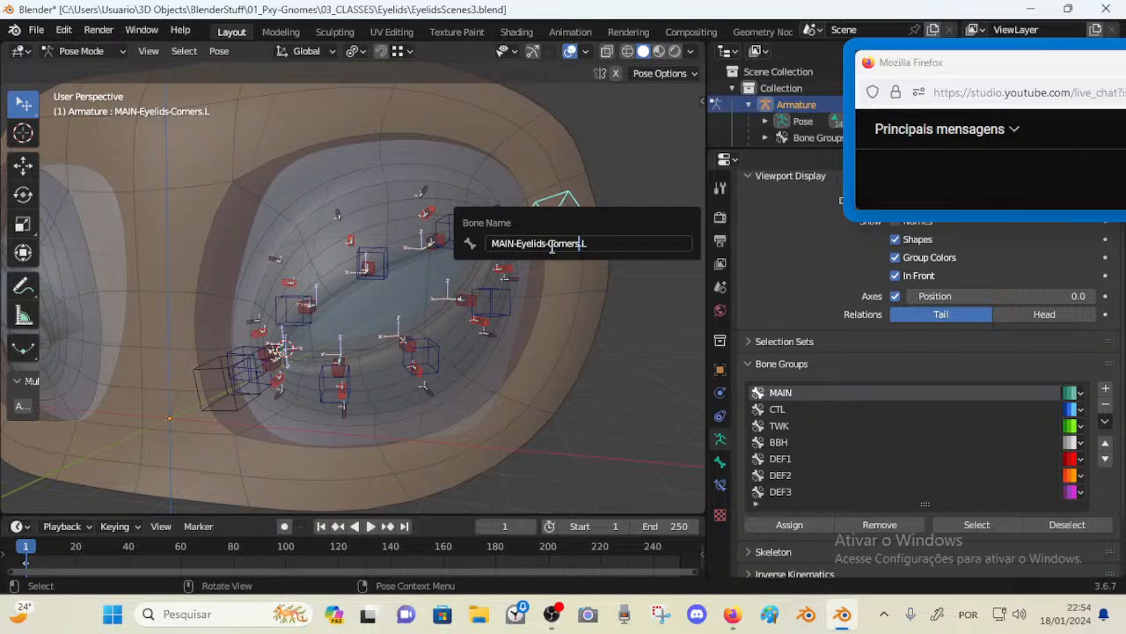
{"action": "key", "text": "BackSpace"}
{"action": "key", "text": "BackSpace"}
{"action": "type", "text": "OuterCorner"}
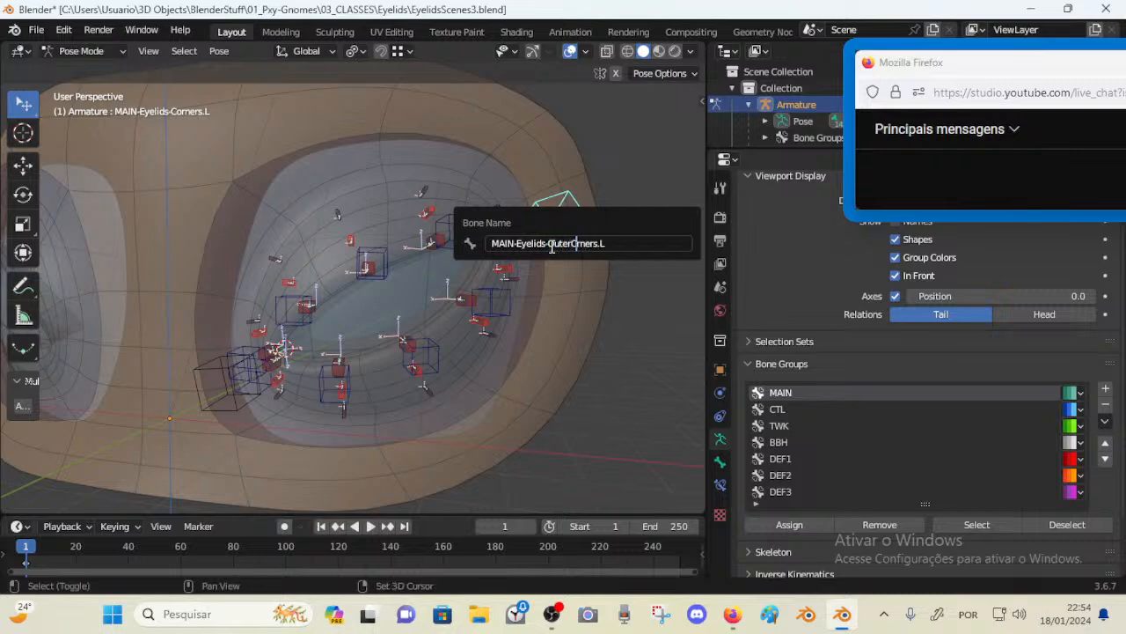
{"action": "key", "text": "Delete"}
{"action": "key", "text": "Delete"}
{"action": "key", "text": "Delete"}
{"action": "key", "text": "Delete"}
{"action": "key", "text": "Delete"}
{"action": "key", "text": "Return"}
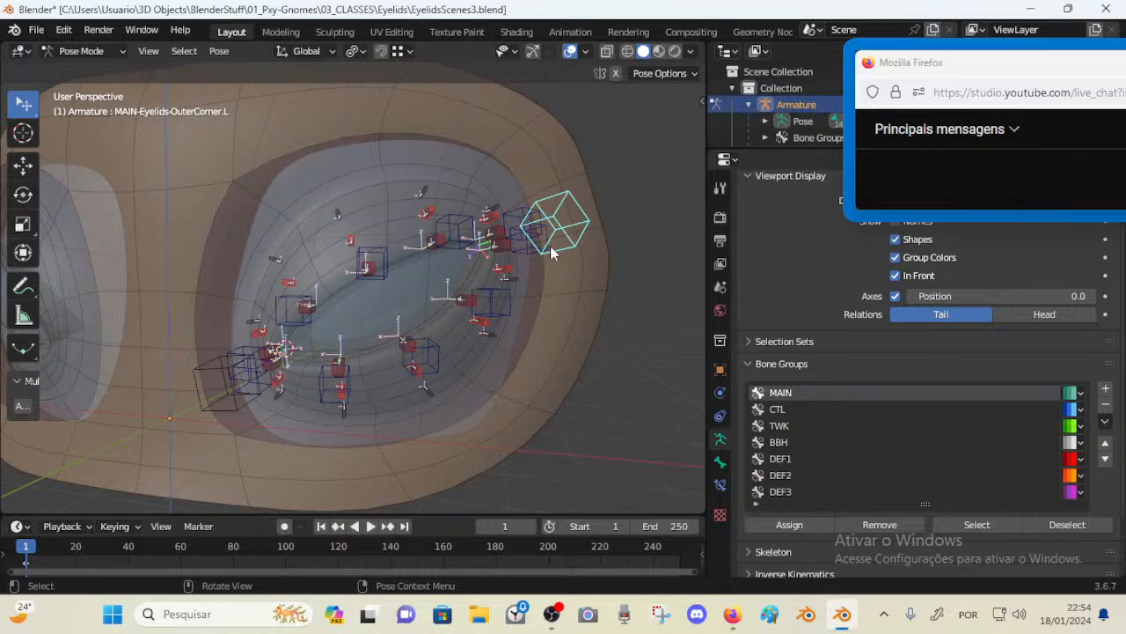
{"action": "left_click", "coordinate": [252, 364]}
{"action": "key", "text": "Tab"}
{"action": "key", "text": "Tab"}
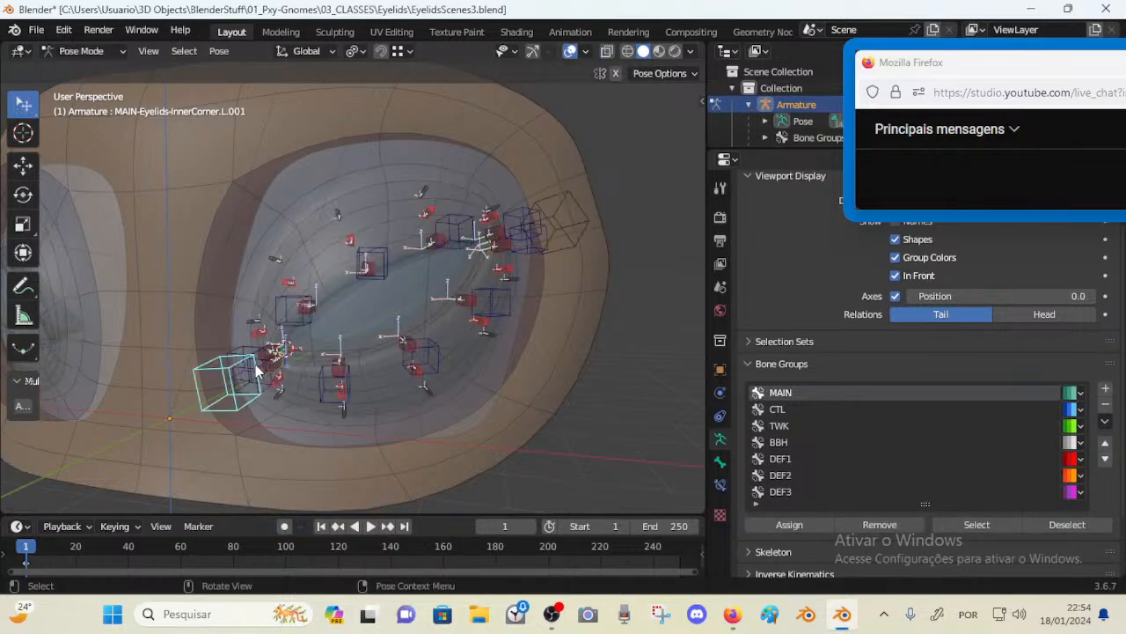
{"action": "left_click", "coordinate": [240, 341]}
{"action": "left_click", "coordinate": [253, 380]}
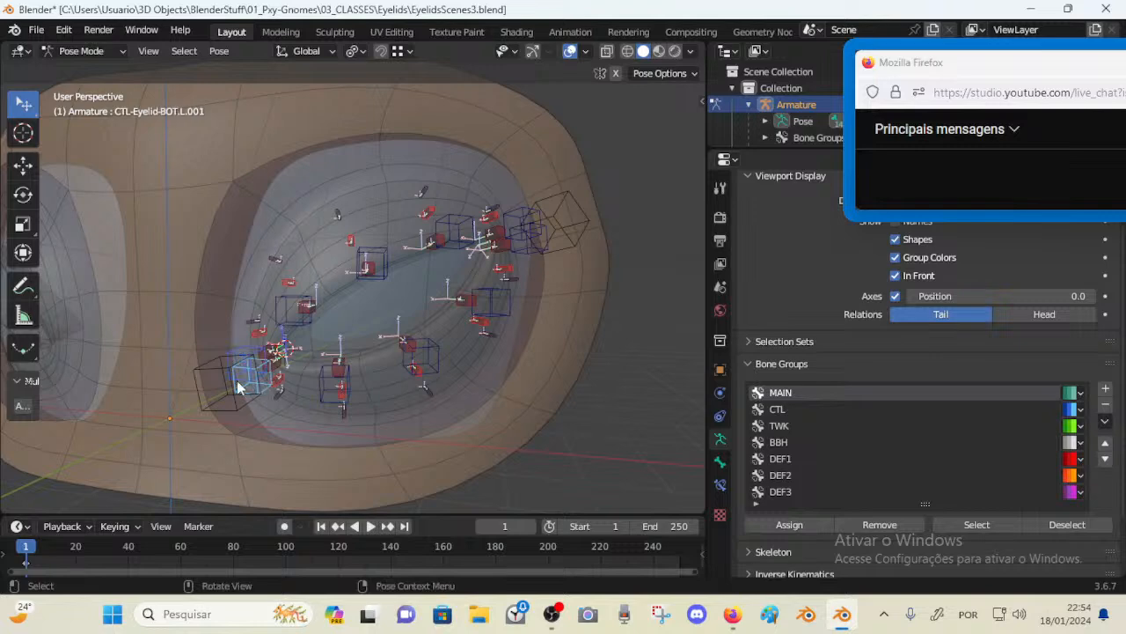
{"action": "left_click", "coordinate": [236, 380]}
Collapse the Bone Groups and Viewport Display panels and save the file
{"action": "left_click", "coordinate": [741, 364]}
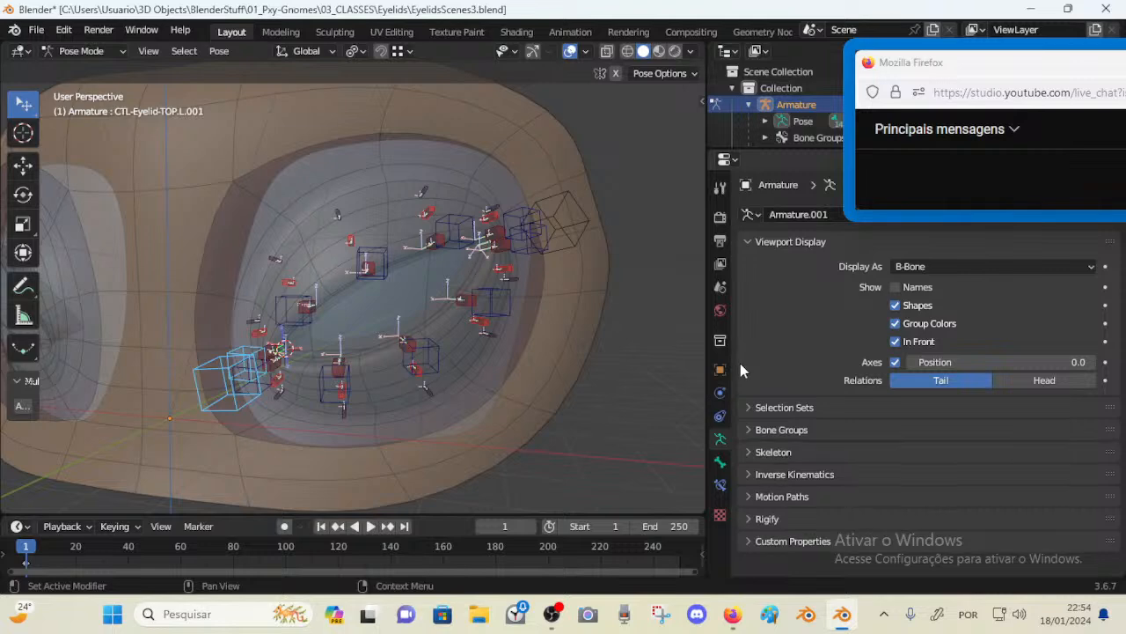
{"action": "left_click", "coordinate": [749, 244]}
{"action": "middle_click_drag", "start_coordinate": [493, 279], "coordinate": [485, 278]}
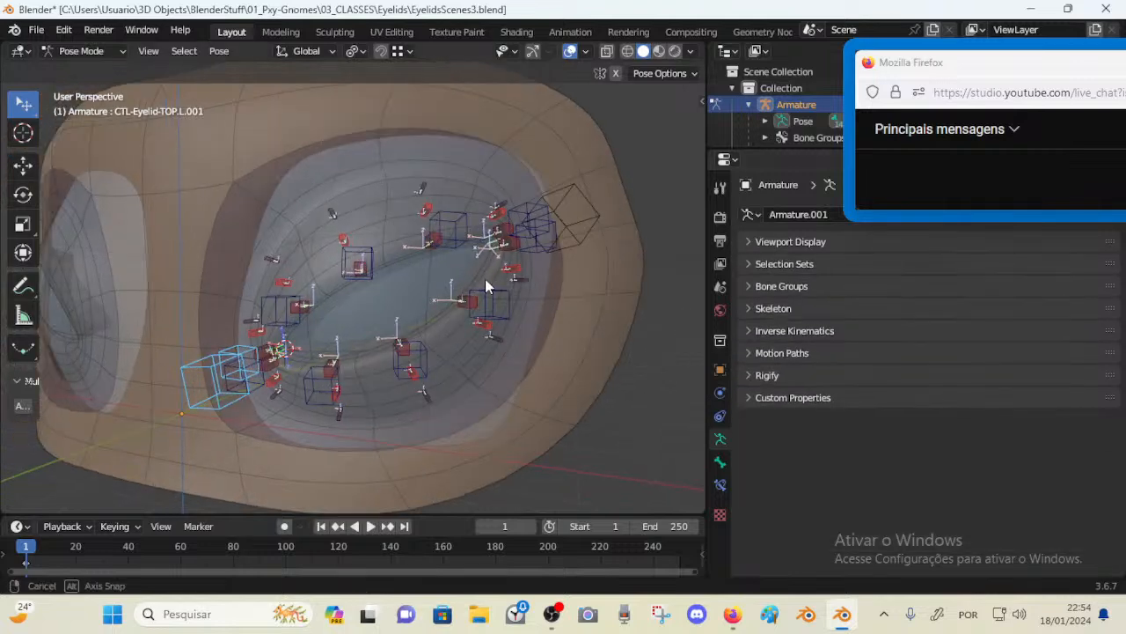
{"action": "key", "text": "ctrl+s"}
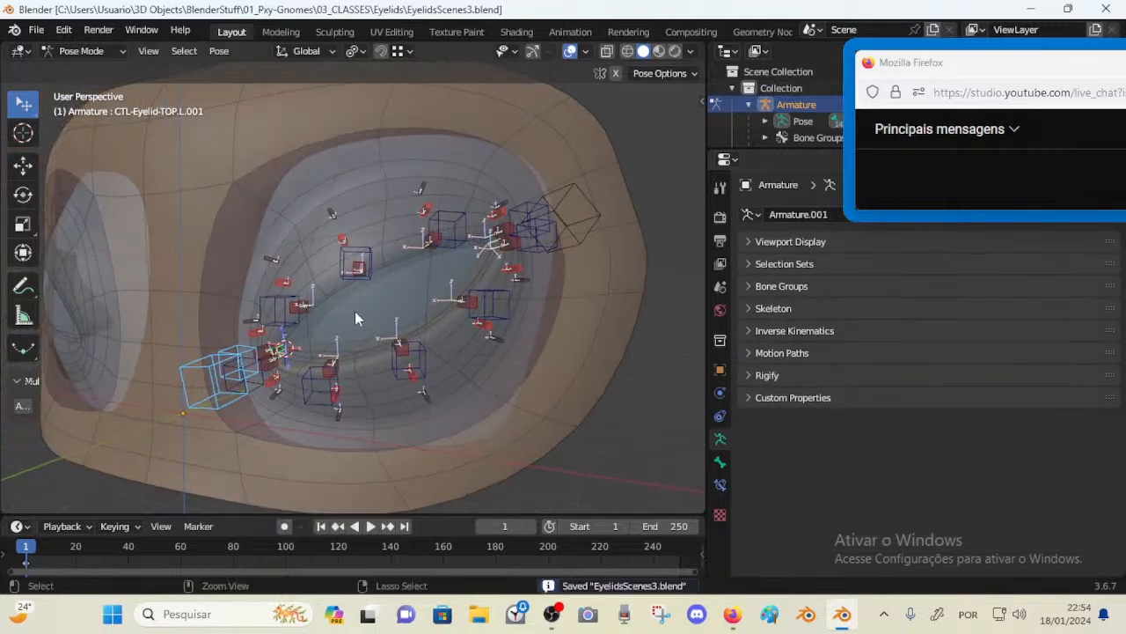
Test moving the lower-lid CTL bone near the inner corner and cancel the move
{"action": "middle_click_drag", "start_coordinate": [355, 313], "coordinate": [258, 354]}
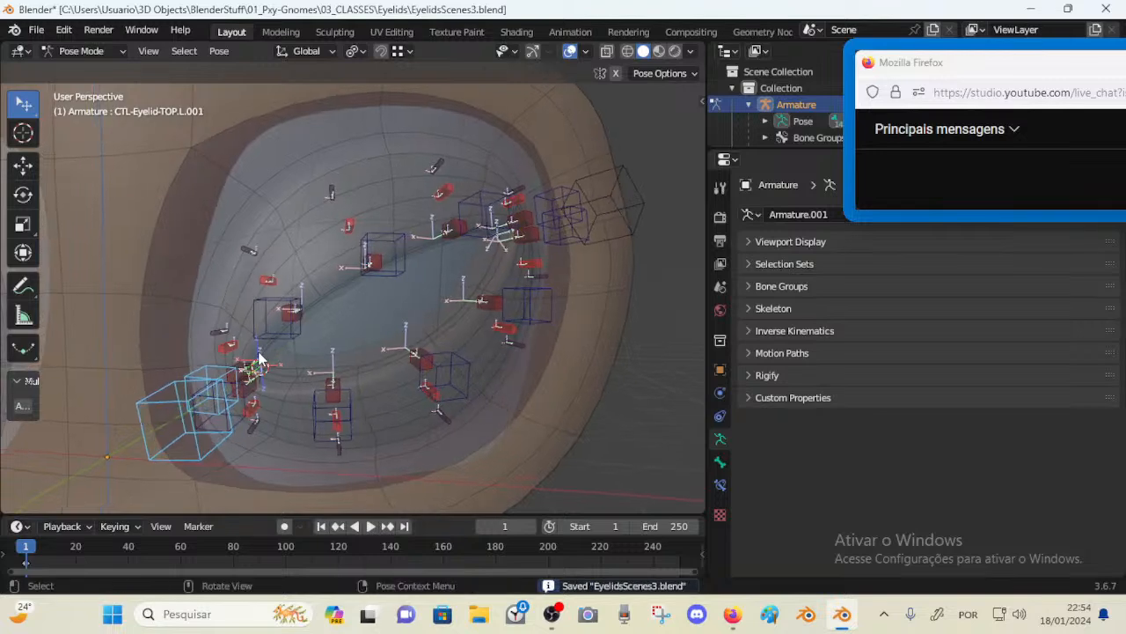
{"action": "left_click", "coordinate": [242, 400]}
{"action": "key", "text": "g"}
{"action": "right_click", "coordinate": [236, 398]}
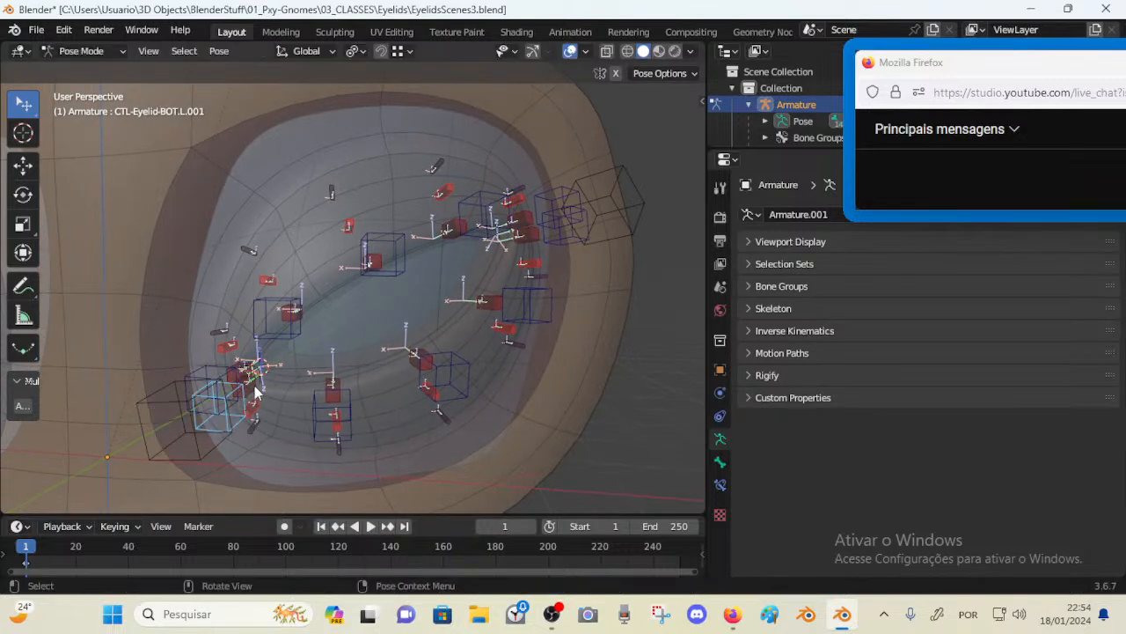
{"action": "middle_click_drag", "start_coordinate": [257, 394], "coordinate": [238, 354]}
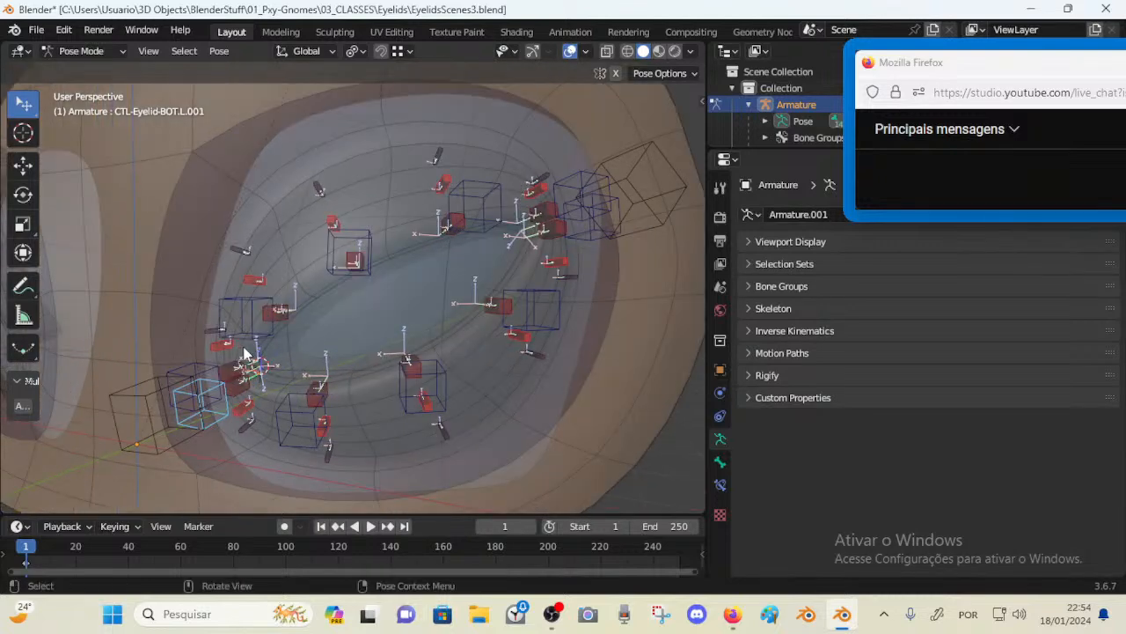
{"action": "scroll", "coordinate": [245, 350], "scroll_direction": "down", "scroll_amount": 5}
{"action": "scroll", "coordinate": [251, 345], "scroll_direction": "up", "scroll_amount": 5}
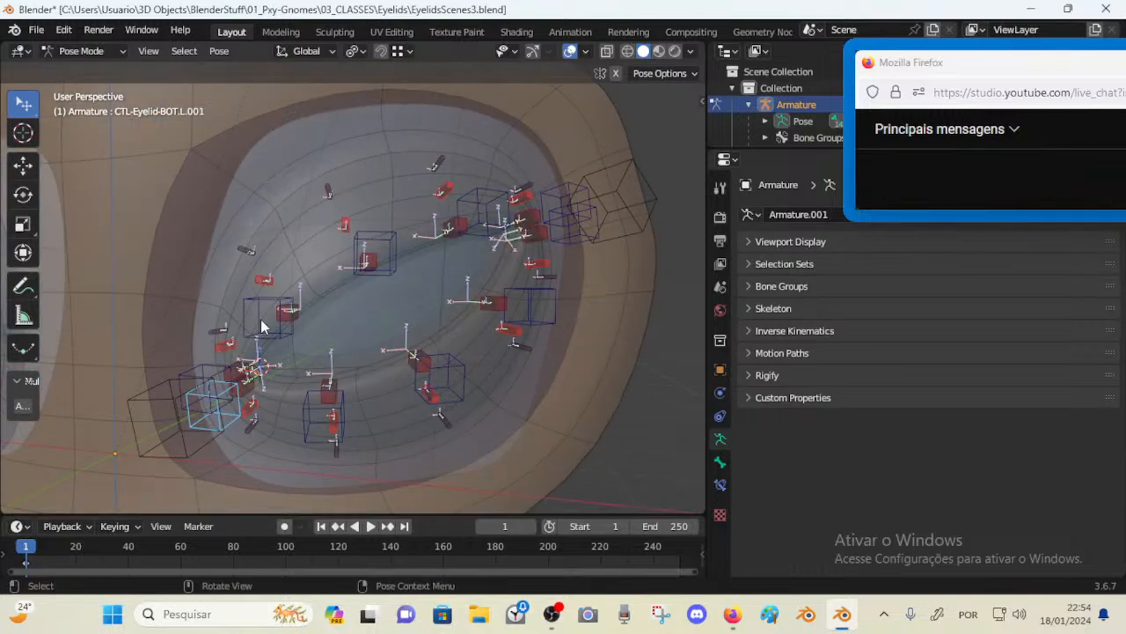
Save the file and select all the armature's bones
{"action": "key", "text": "ctrl+s"}
{"action": "middle_click_drag", "start_coordinate": [260, 319], "coordinate": [238, 354]}
{"action": "left_click", "coordinate": [232, 365]}
{"action": "key", "text": "a"}
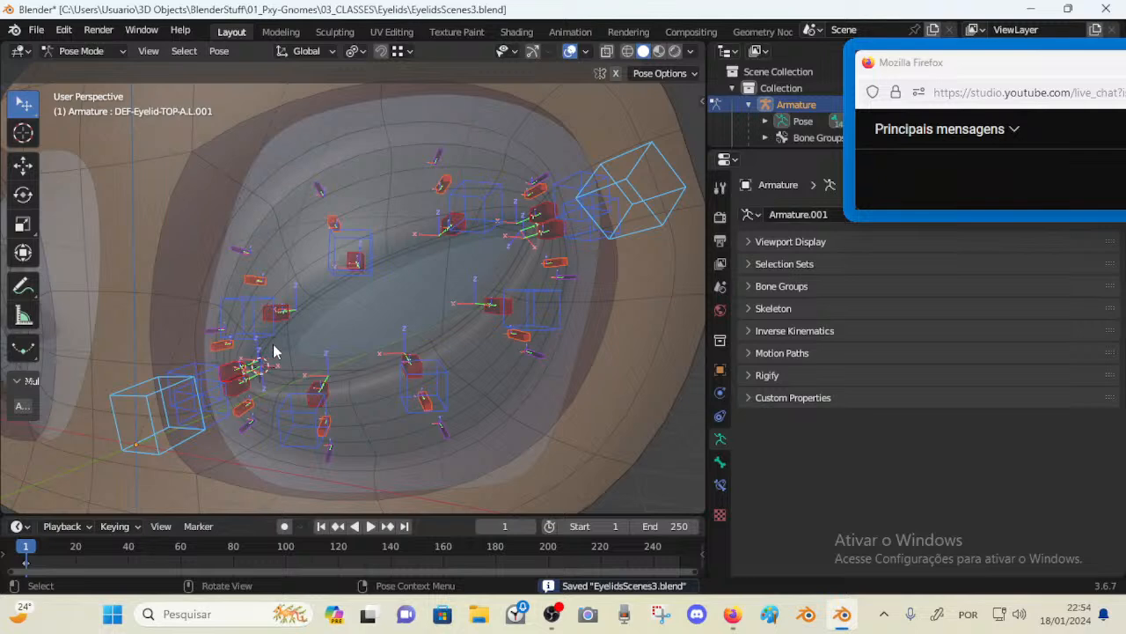
{"action": "scroll", "coordinate": [276, 345], "scroll_direction": "down", "scroll_amount": 3}
{"action": "scroll", "coordinate": [309, 339], "scroll_direction": "up", "scroll_amount": 2}
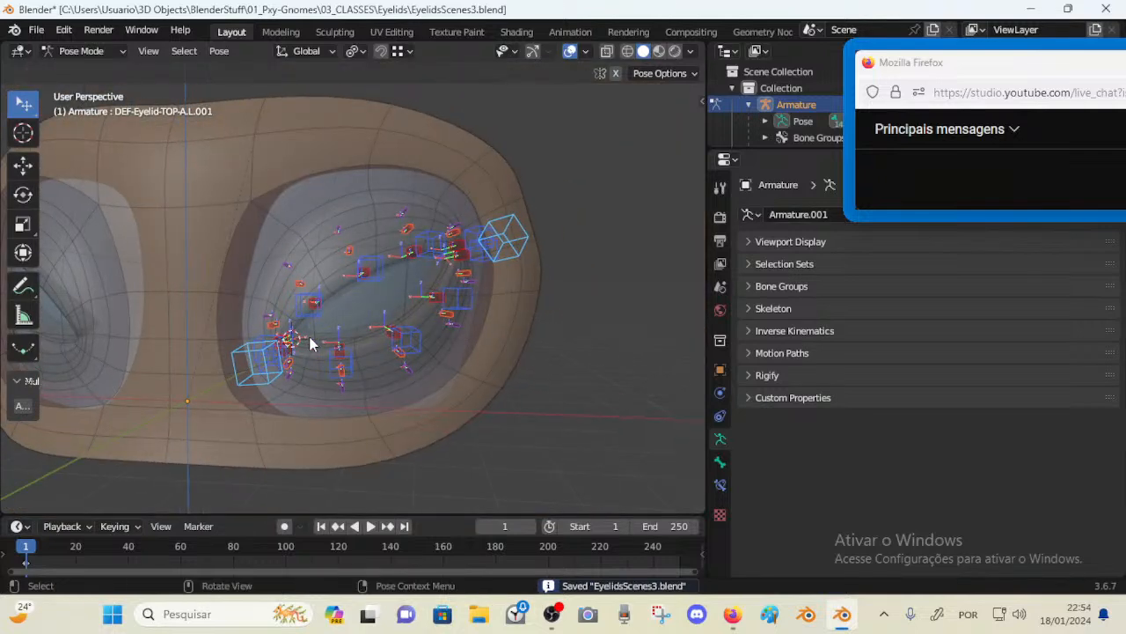
{"action": "scroll", "coordinate": [310, 344], "scroll_direction": "down", "scroll_amount": 2}
In Edit Mode, parent the selected bones to DEF-Head with Keep Offset
{"action": "key", "text": "n"}
{"action": "left_click", "coordinate": [518, 144]}
{"action": "middle_click_drag", "start_coordinate": [382, 243], "coordinate": [355, 239]}
{"action": "key", "text": "Tab"}
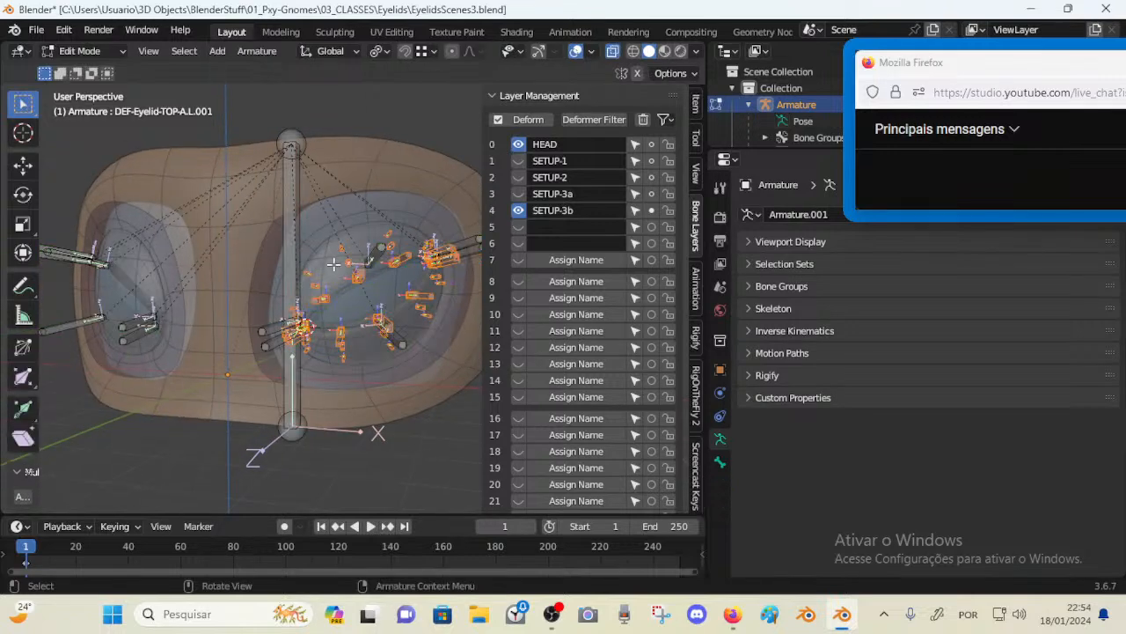
{"action": "left_click", "coordinate": [300, 257], "text": "shift"}
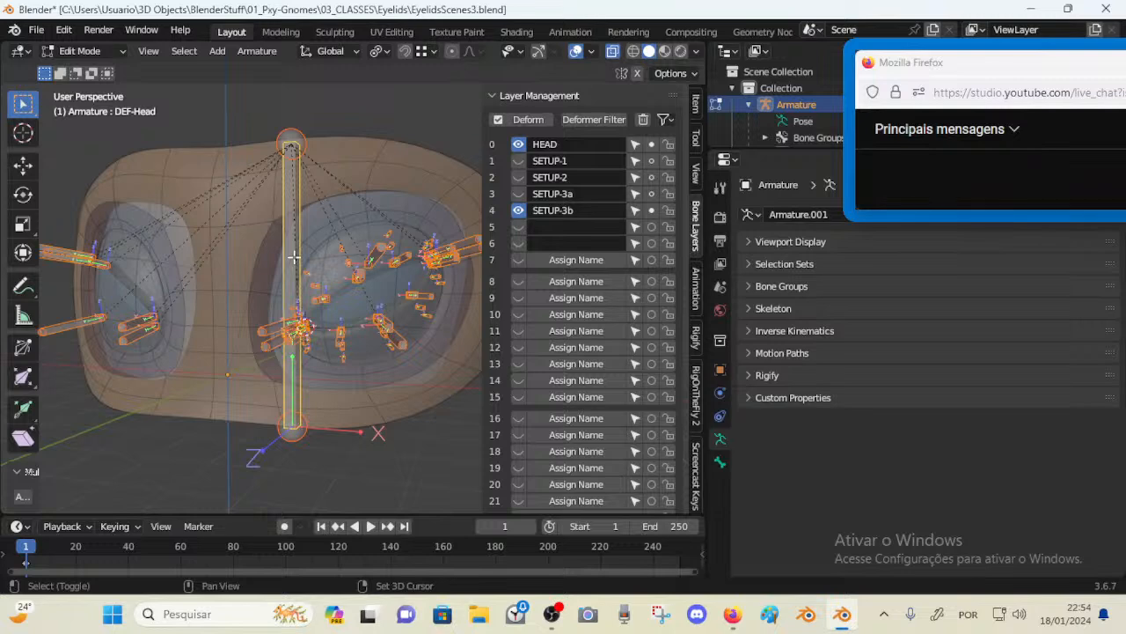
{"action": "key", "text": "ctrl+p"}
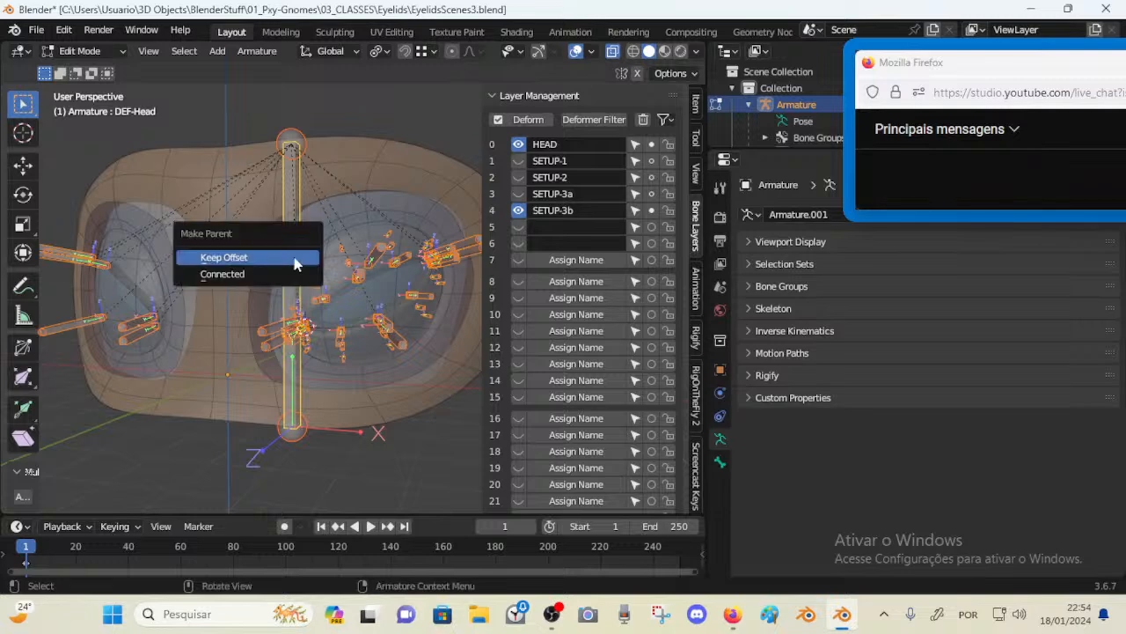
{"action": "left_click", "coordinate": [295, 261]}
Scale up the B-Bone display size of the inner and outer corner bones, about 1.35 times
{"action": "scroll", "coordinate": [341, 330], "scroll_direction": "up", "scroll_amount": 2}
{"action": "mouse_move", "coordinate": [341, 329]}
{"action": "middle_mouse_down"}
{"action": "mouse_move", "coordinate": [317, 330]}
{"action": "mouse_move", "coordinate": [337, 330]}
{"action": "middle_mouse_up"}
{"action": "key", "text": "n"}
{"action": "left_click", "coordinate": [227, 373]}
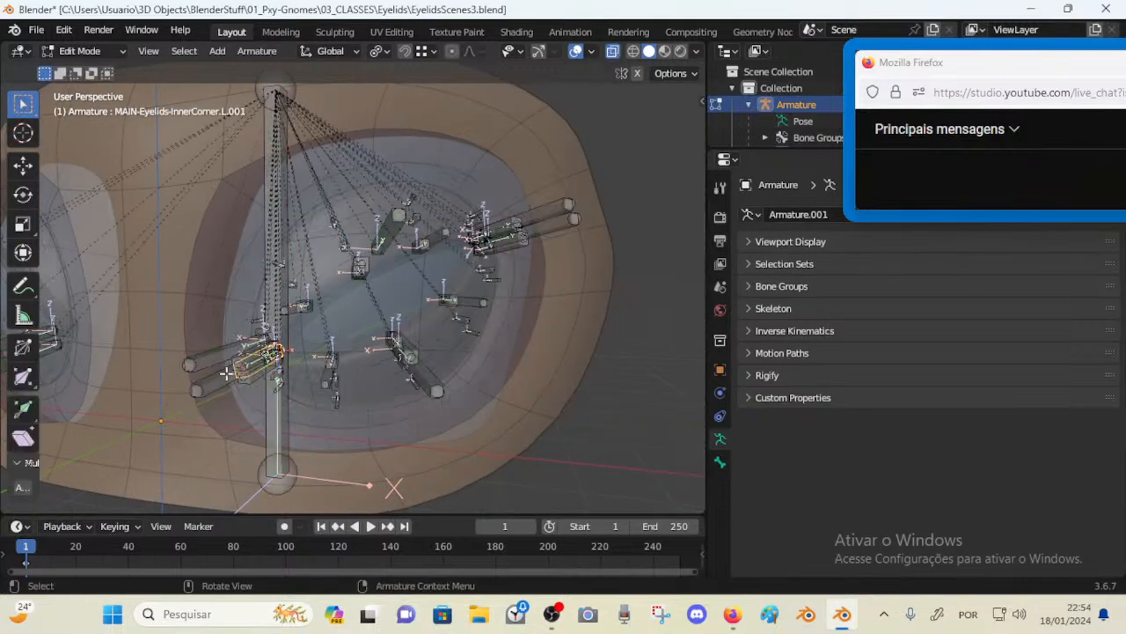
{"action": "middle_click_drag", "start_coordinate": [225, 368], "coordinate": [223, 364]}
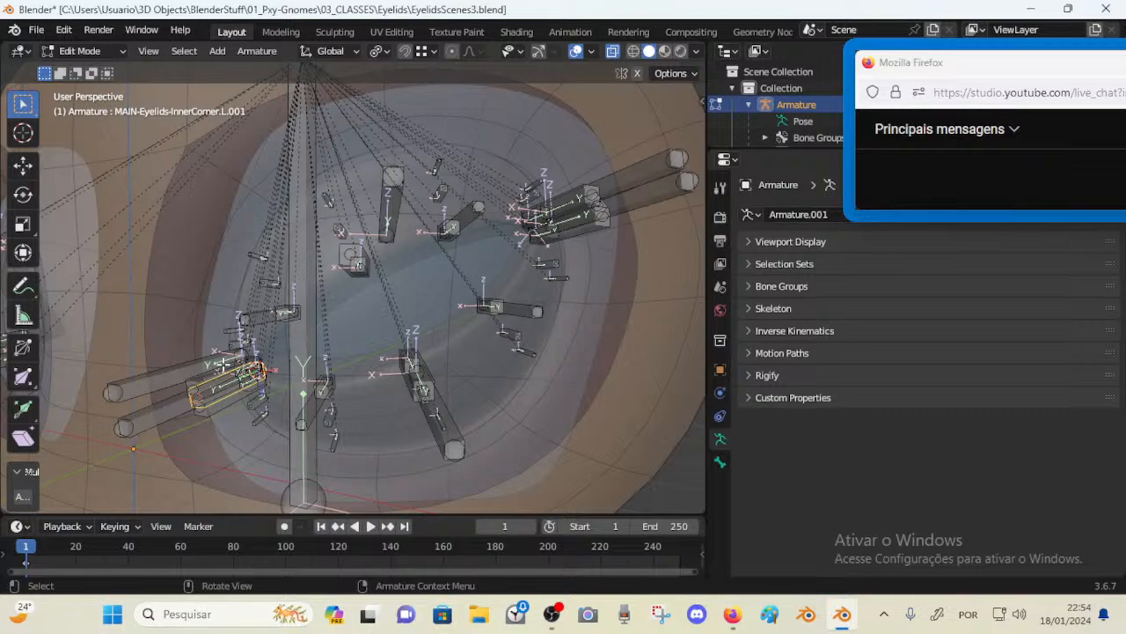
{"action": "middle_click_drag", "start_coordinate": [223, 363], "coordinate": [275, 356]}
{"action": "left_click", "coordinate": [291, 332], "text": "alt"}
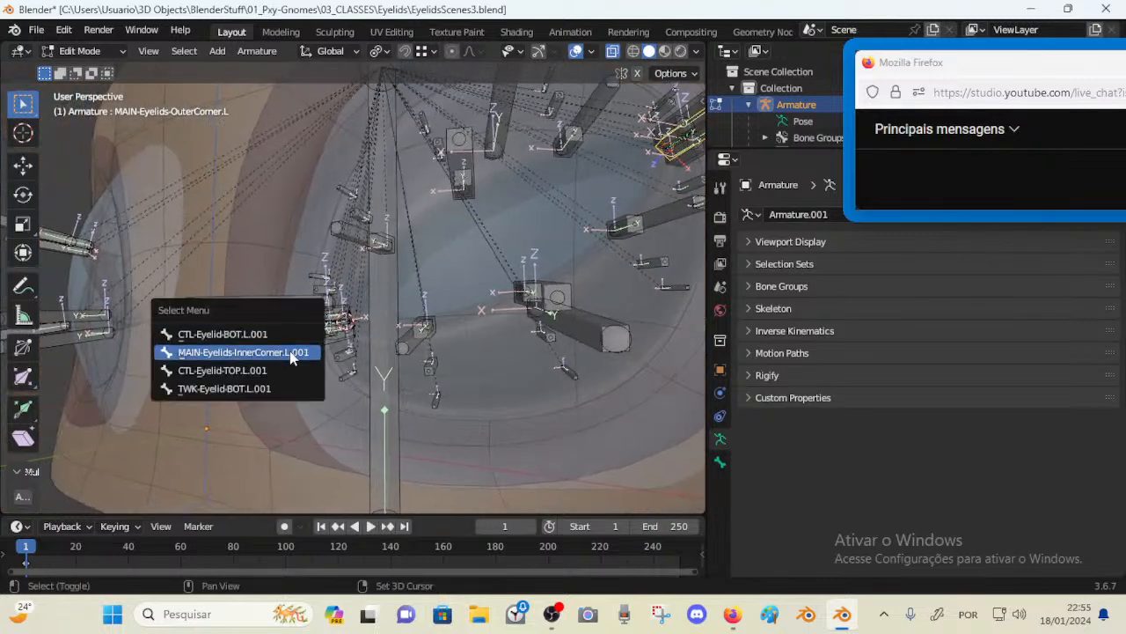
{"action": "left_click", "coordinate": [290, 354]}
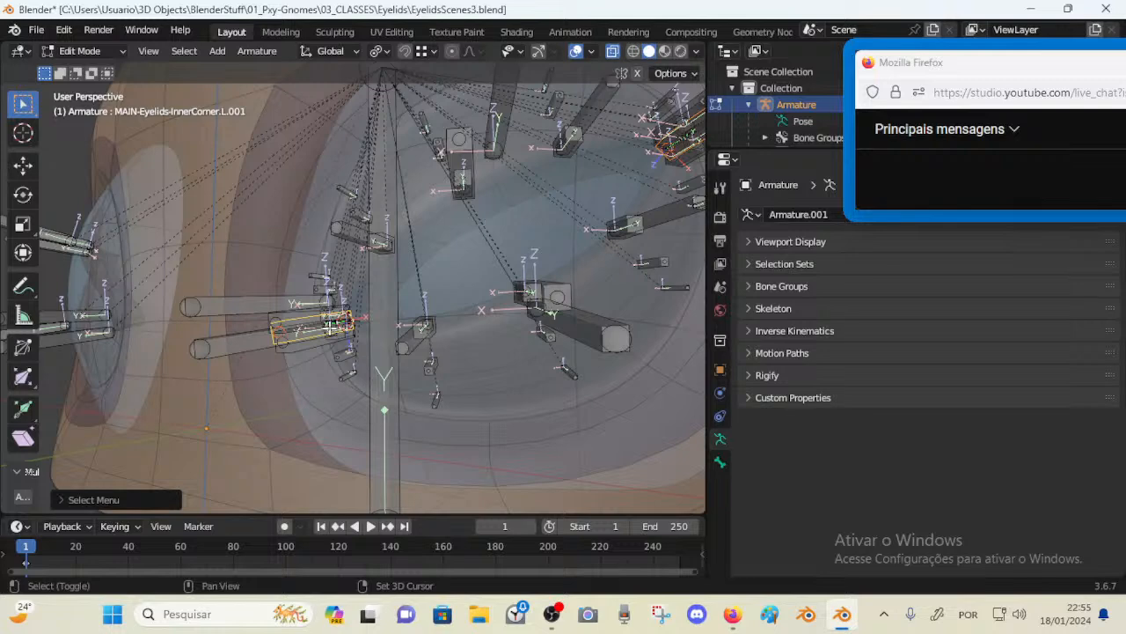
{"action": "scroll", "coordinate": [330, 326], "scroll_direction": "down", "scroll_amount": 2}
{"action": "key", "text": "ctrl+alt+s"}
{"action": "left_click", "coordinate": [592, 244]}
{"action": "middle_click_drag", "start_coordinate": [585, 245], "coordinate": [632, 243]}
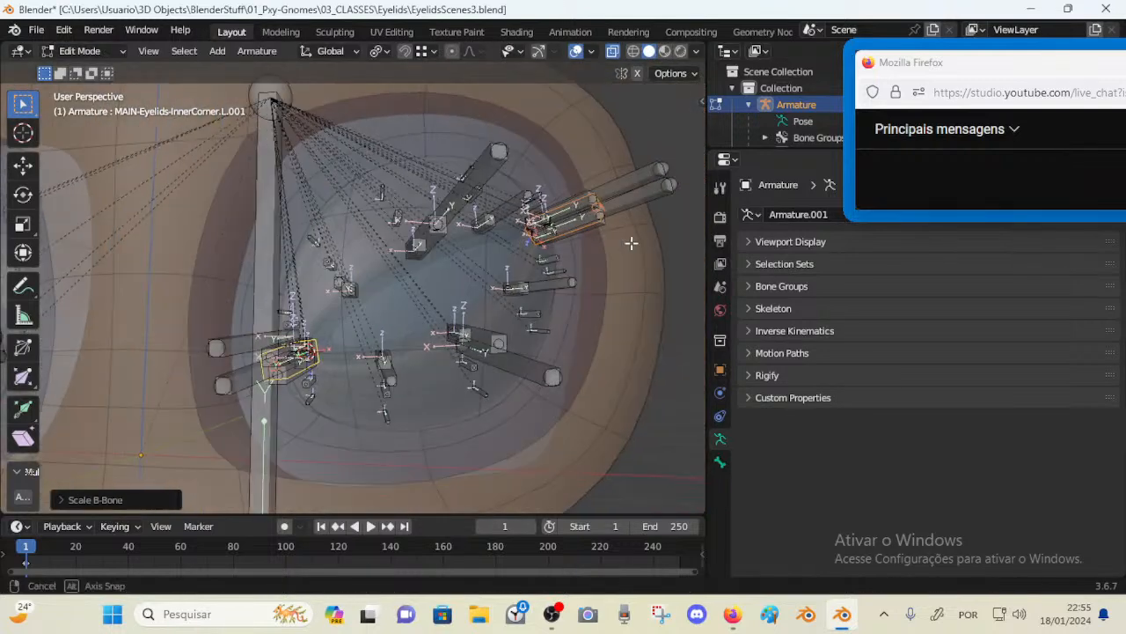
{"action": "key", "text": "ctrl+alt+s"}
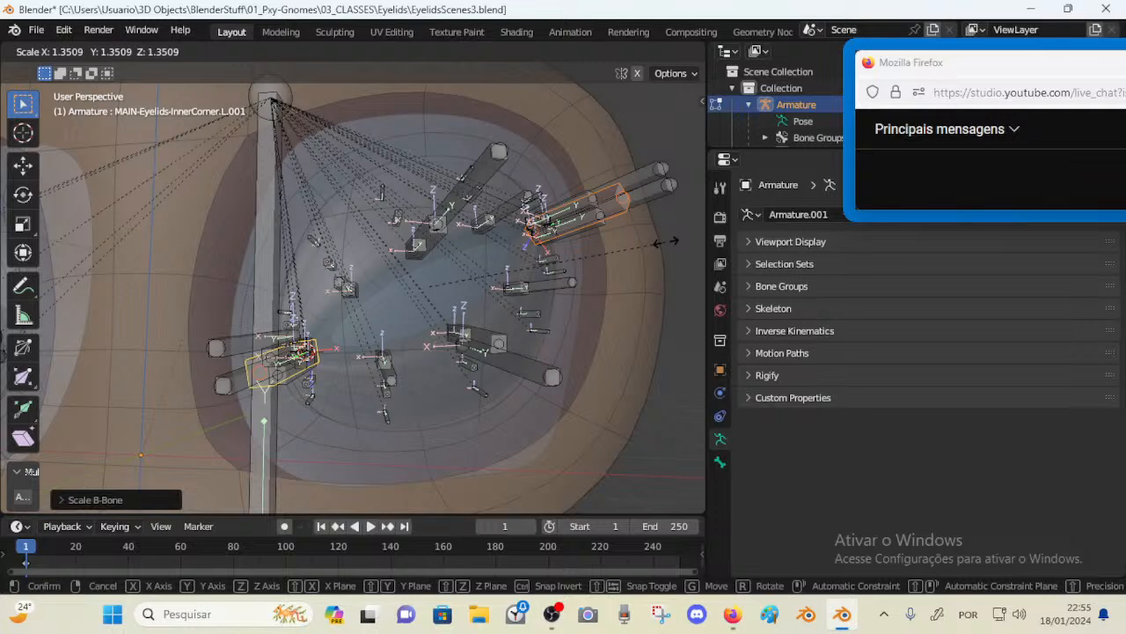
{"action": "left_click", "coordinate": [666, 240]}
{"action": "left_click", "coordinate": [666, 240]}
Complete the B-Bone display scaling of the inner and outer corner bones
{"action": "middle_click_drag", "start_coordinate": [661, 240], "coordinate": [576, 241]}
{"action": "left_click", "coordinate": [587, 181]}
{"action": "scroll", "coordinate": [583, 193], "scroll_direction": "down", "scroll_amount": 2}
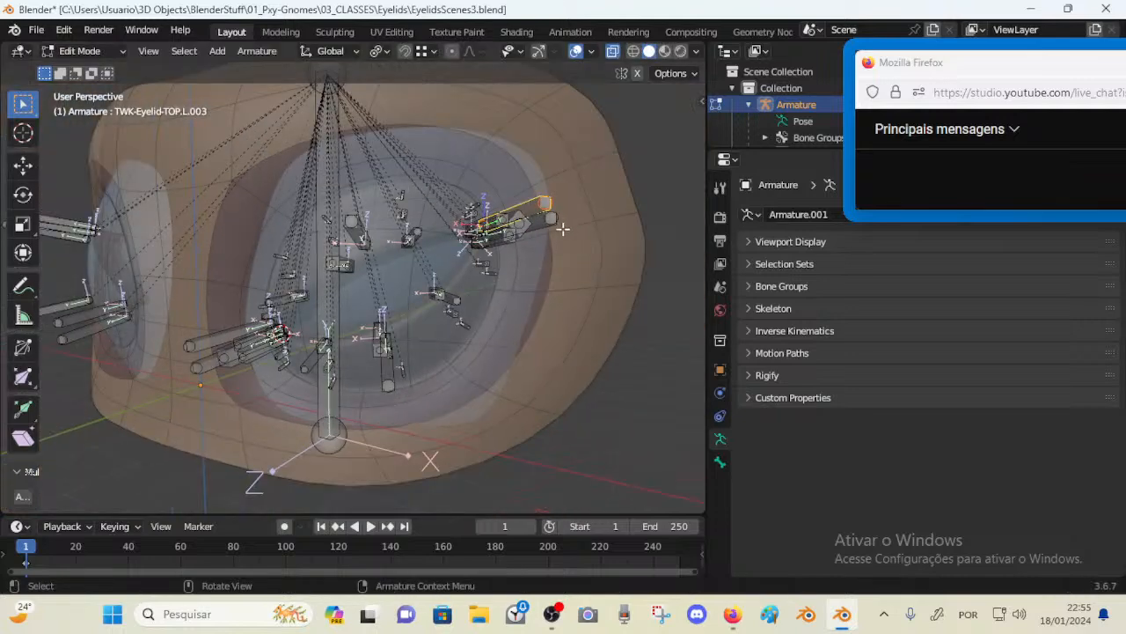
Try isolating the DEF-Head bone by showing the HEAD layer and hiding all other bones, then undo it
{"action": "key", "text": "n"}
{"action": "left_click", "coordinate": [518, 144]}
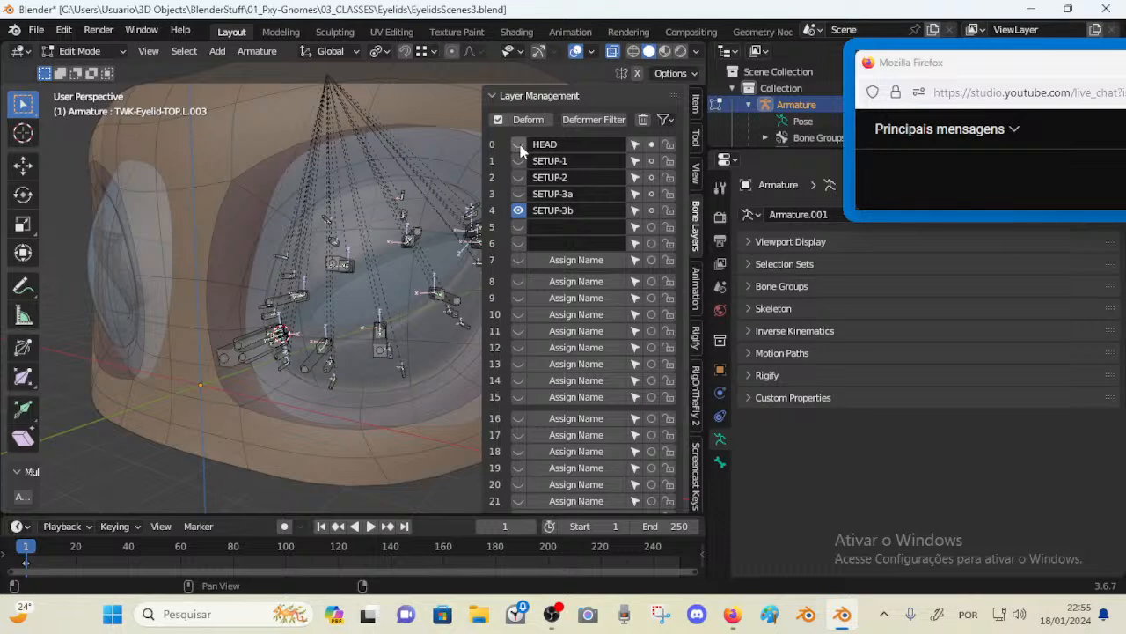
{"action": "left_click", "coordinate": [520, 150]}
{"action": "key", "text": "n"}
{"action": "scroll", "coordinate": [400, 223], "scroll_direction": "down", "scroll_amount": 1}
{"action": "middle_click_drag", "start_coordinate": [399, 223], "coordinate": [411, 225]}
{"action": "left_click", "coordinate": [322, 262]}
{"action": "key", "text": "shift+h"}
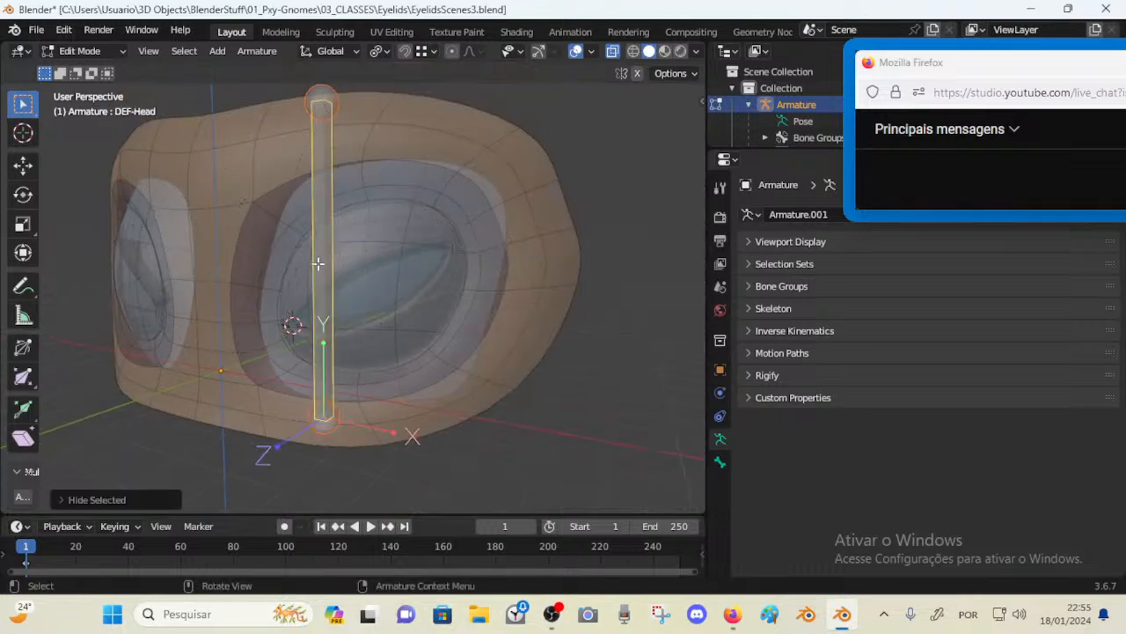
{"action": "middle_click_drag", "start_coordinate": [318, 263], "coordinate": [334, 263]}
{"action": "key", "text": "ctrl+Tab"}
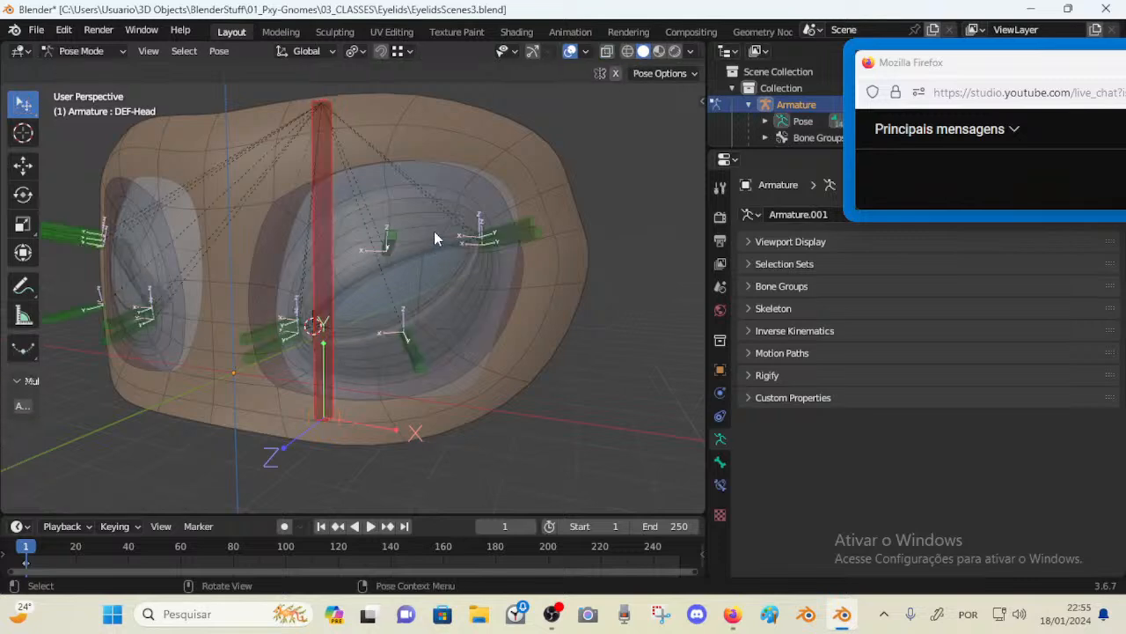
{"action": "key", "text": "n"}
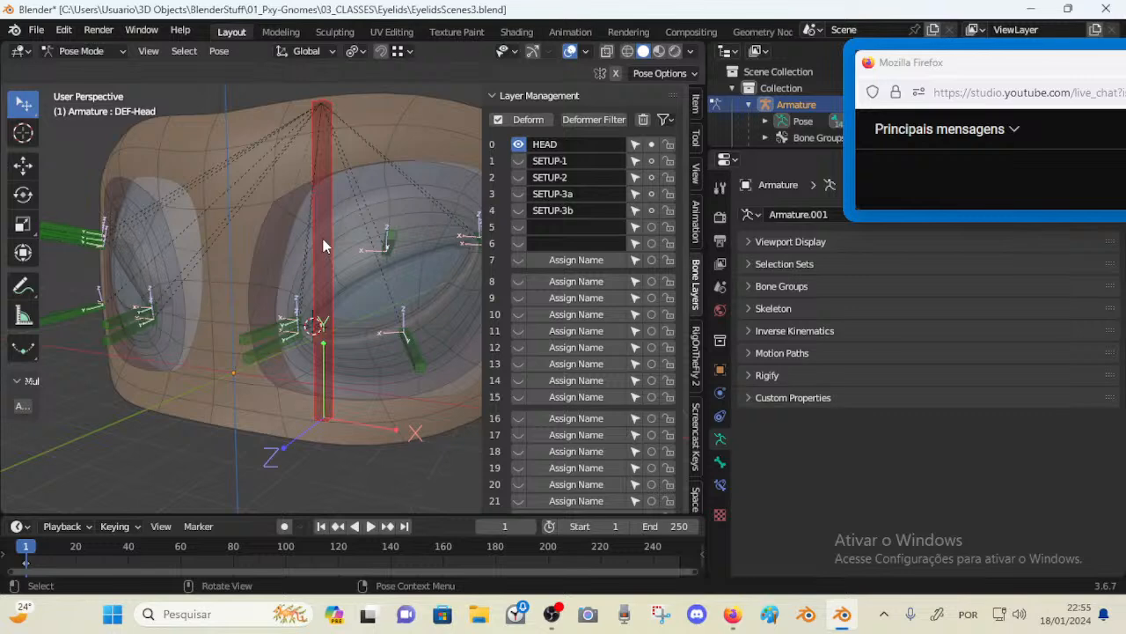
{"action": "key", "text": "ctrl+z"}
{"action": "middle_click_drag", "start_coordinate": [323, 246], "coordinate": [274, 304]}
{"action": "key", "text": "ctrl+z"}
Select the inner-corner MAIN bone and test moving it in Pose Mode, cancelling the move
{"action": "key", "text": "n"}
{"action": "left_click", "coordinate": [275, 305]}
{"action": "key", "text": "Tab"}
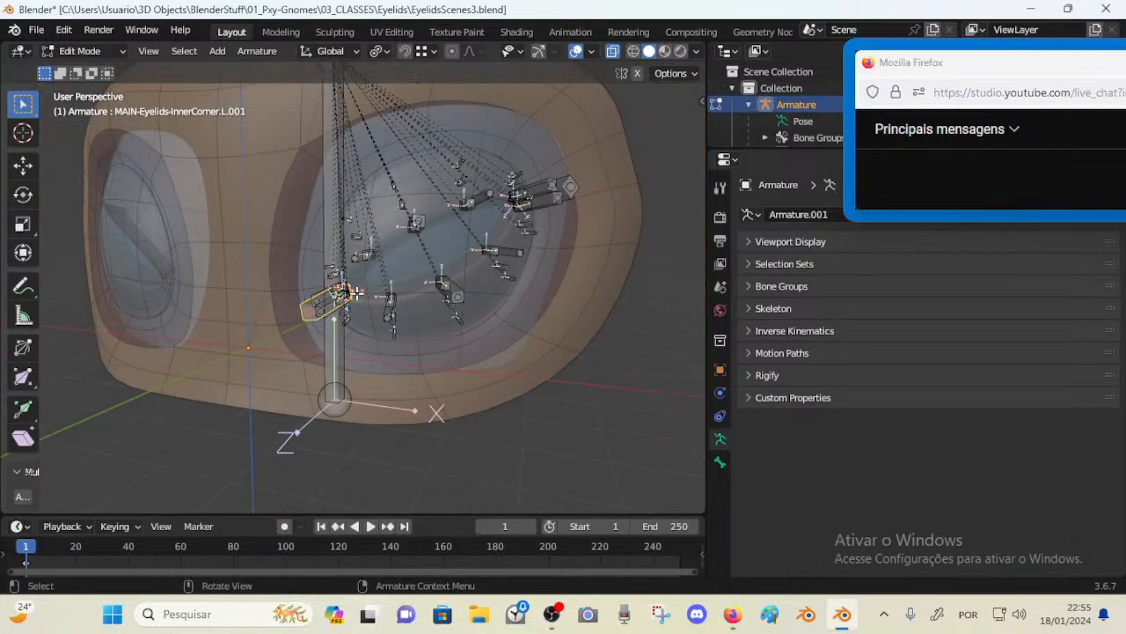
{"action": "key", "text": "Tab"}
{"action": "key", "text": "g"}
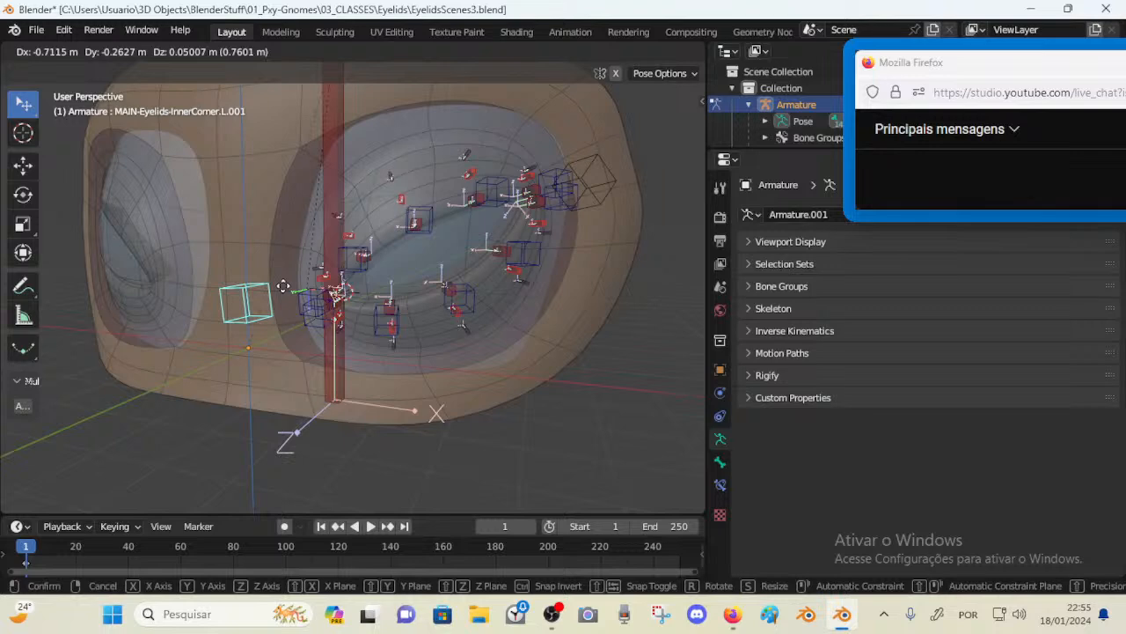
{"action": "right_click", "coordinate": [284, 286]}
In Edit Mode, parent the bones at the inner eye corner to MAIN-Eyelids-InnerCorner.L.001 with Keep Offset
{"action": "key", "text": "Tab"}
{"action": "scroll", "coordinate": [289, 298], "scroll_direction": "up", "scroll_amount": 1}
{"action": "middle_click_drag", "start_coordinate": [306, 308], "coordinate": [294, 311]}
{"action": "left_click", "coordinate": [296, 314]}
{"action": "left_click", "coordinate": [320, 317], "text": "shift"}
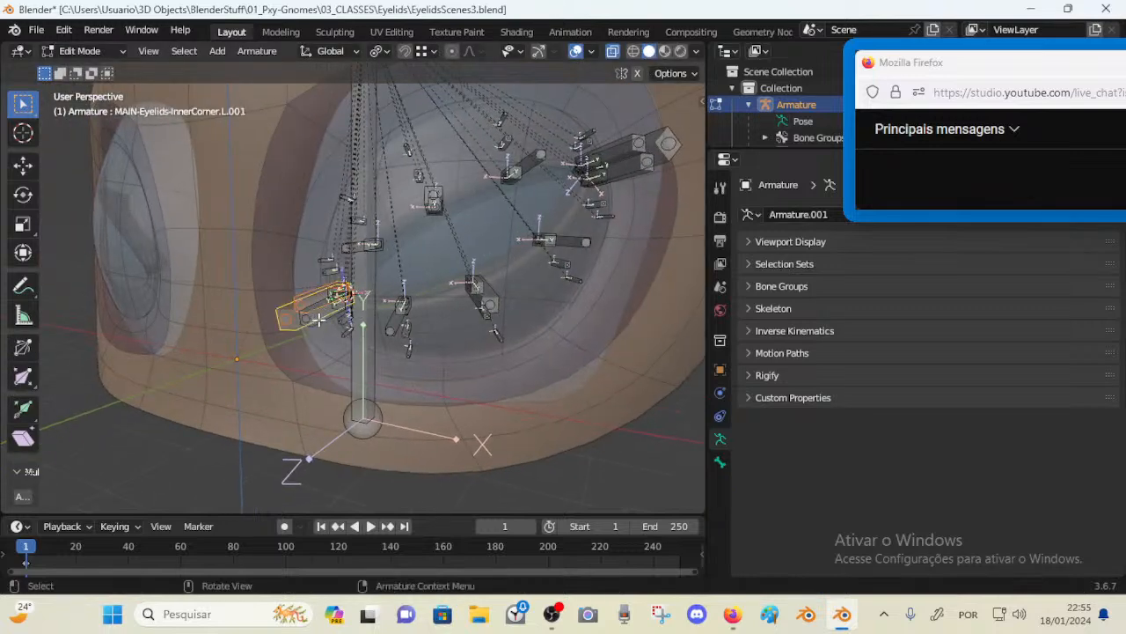
{"action": "left_click", "coordinate": [321, 319], "text": "shift"}
{"action": "left_click", "coordinate": [302, 297], "text": "shift"}
{"action": "left_click", "coordinate": [283, 310], "text": "shift"}
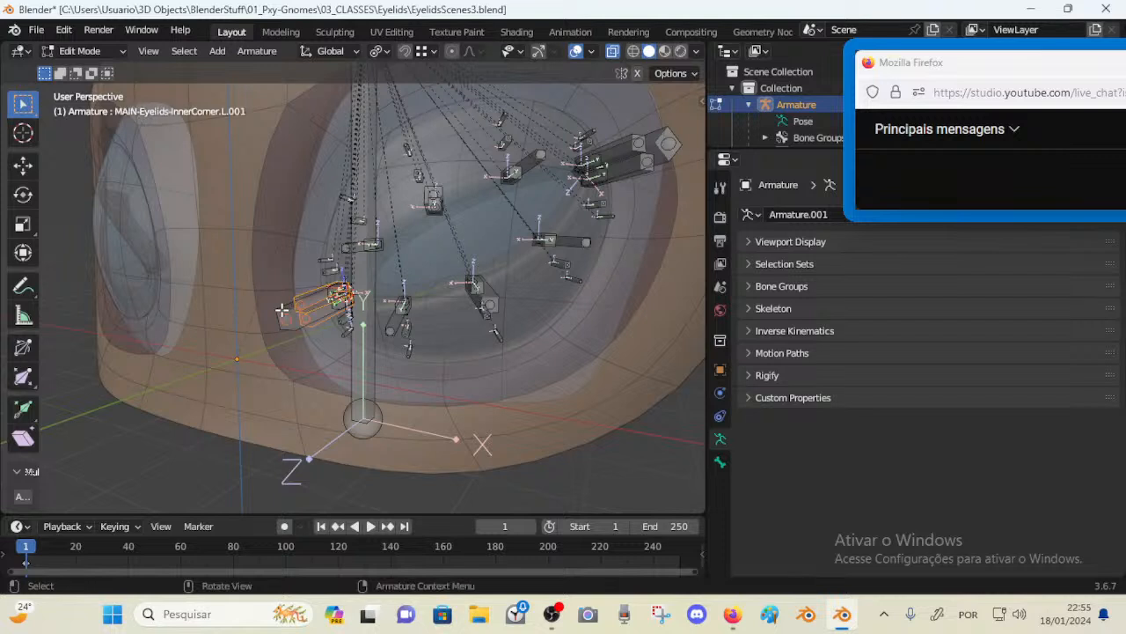
{"action": "left_click", "coordinate": [280, 306], "text": "shift"}
{"action": "key", "text": "ctrl+p"}
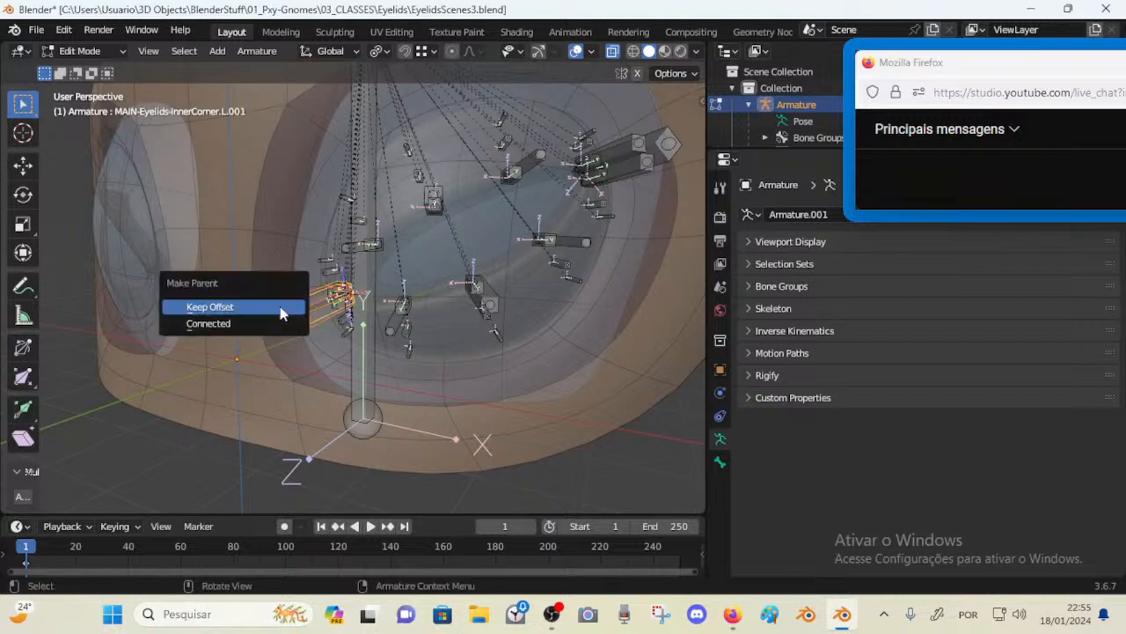
{"action": "left_click", "coordinate": [280, 306]}
Test moving the inner-corner control and the upper-lid control bones in Pose Mode
{"action": "key", "text": "ctrl+Tab"}
{"action": "key", "text": "g"}
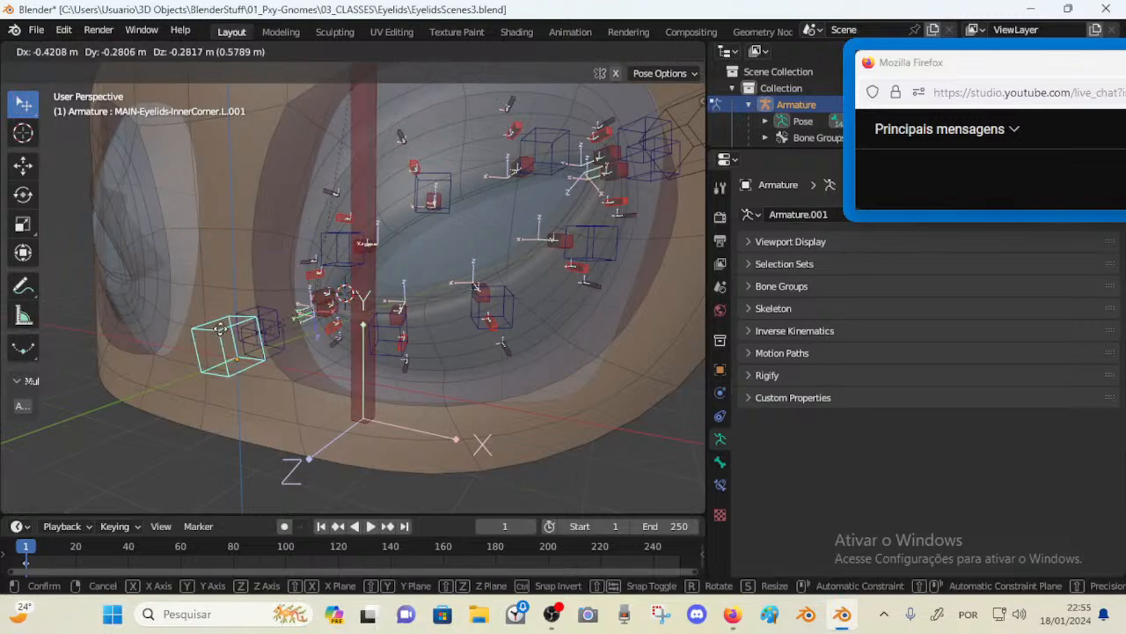
{"action": "right_click", "coordinate": [220, 315]}
{"action": "scroll", "coordinate": [222, 314], "scroll_direction": "down", "scroll_amount": 1}
{"action": "middle_click_drag", "start_coordinate": [224, 313], "coordinate": [335, 269]}
{"action": "key", "text": "g"}
{"action": "left_click", "coordinate": [272, 334]}
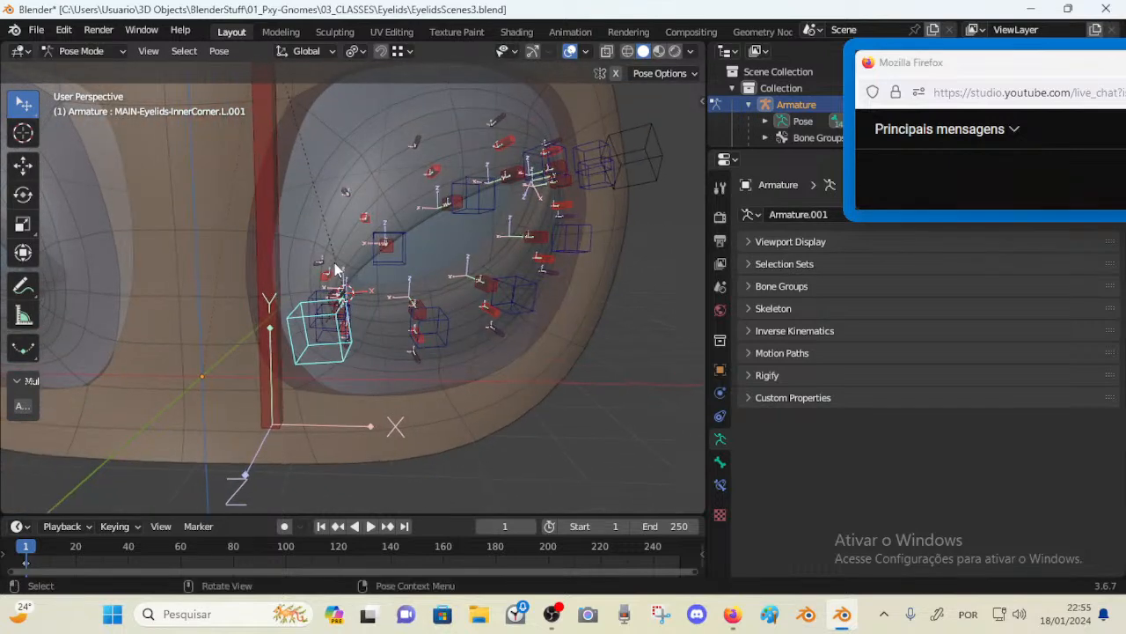
{"action": "mouse_move", "coordinate": [385, 289]}
{"action": "middle_mouse_down"}
{"action": "mouse_move", "coordinate": [447, 221]}
{"action": "mouse_move", "coordinate": [444, 235]}
{"action": "mouse_move", "coordinate": [396, 220]}
{"action": "mouse_move", "coordinate": [367, 232]}
{"action": "mouse_move", "coordinate": [298, 284]}
{"action": "mouse_move", "coordinate": [371, 275]}
{"action": "middle_mouse_up"}
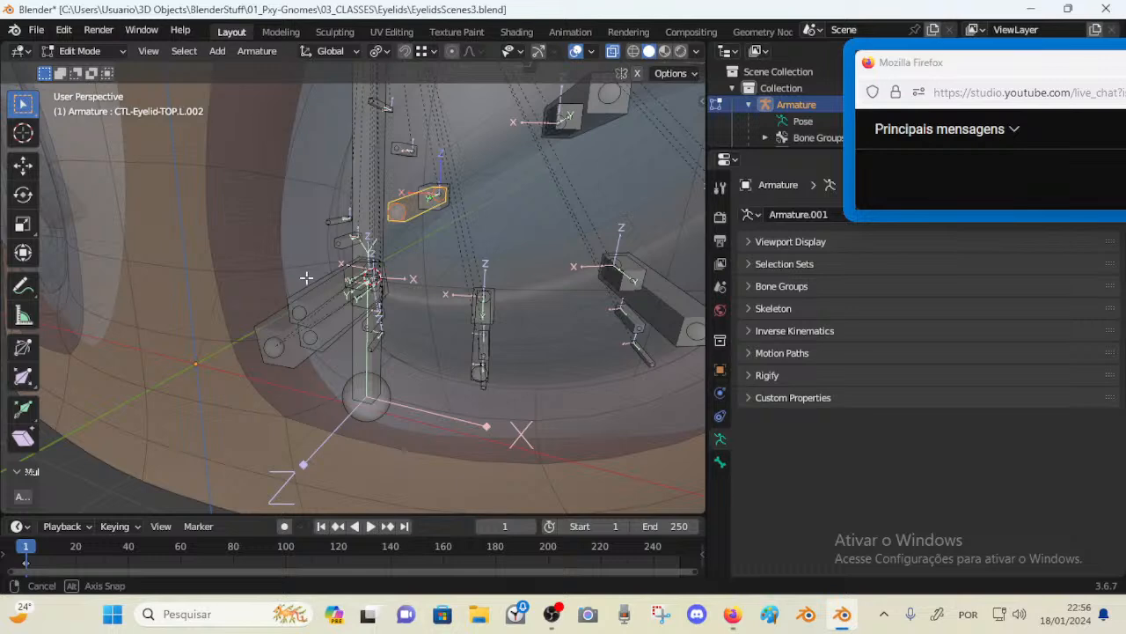
{"action": "left_click", "coordinate": [297, 283], "text": "shift"}
{"action": "key", "text": "ctrl+p"}
{"action": "left_click", "coordinate": [297, 286]}
{"action": "key", "text": "Tab"}
{"action": "scroll", "coordinate": [352, 276], "scroll_direction": "down", "scroll_amount": 2}
{"action": "left_click", "coordinate": [318, 277]}
{"action": "key", "text": "g"}
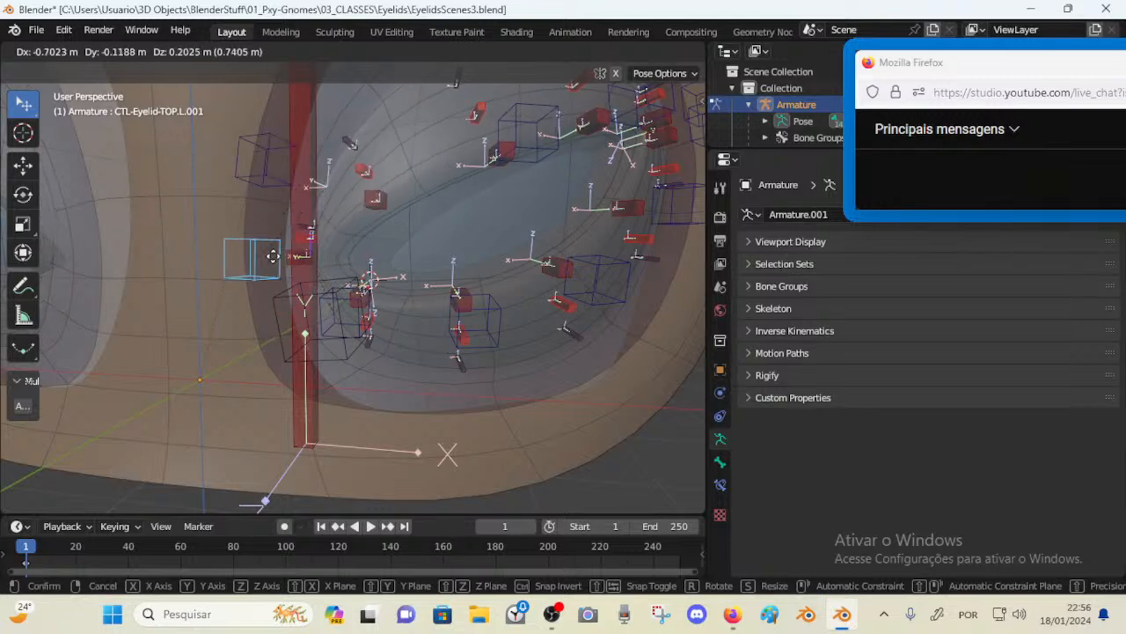
{"action": "right_click", "coordinate": [304, 281]}
{"action": "middle_click_drag", "start_coordinate": [350, 295], "coordinate": [368, 313]}
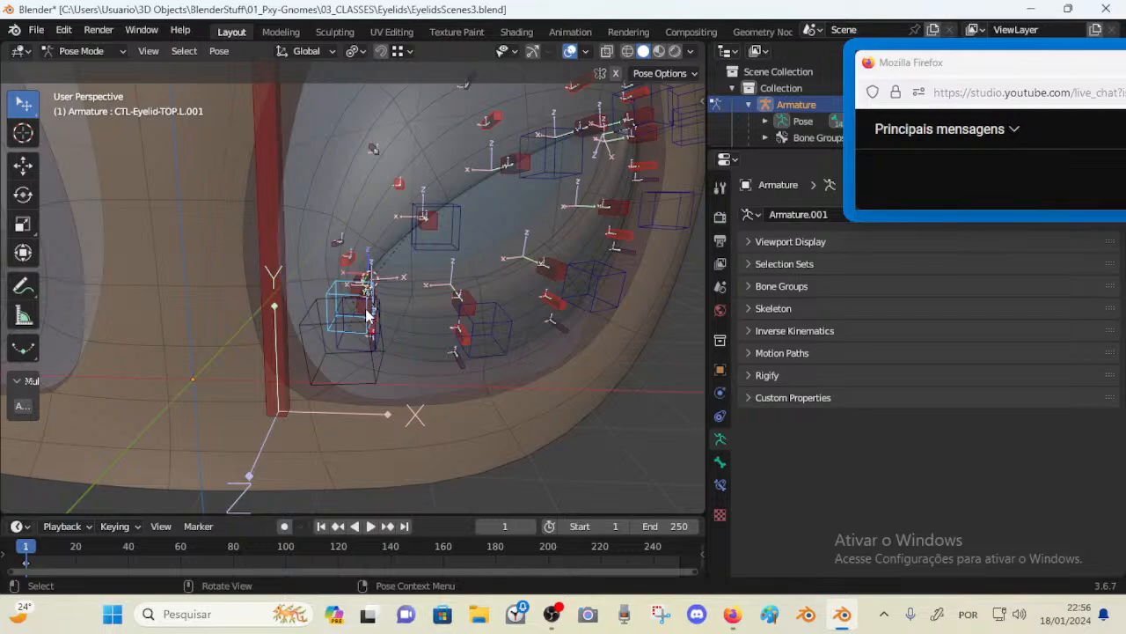
In Edit Mode, clear the parent of the upper-lid control bone CTL-Eyelid-TOP.L.002
{"action": "key", "text": "Tab"}
{"action": "middle_click_drag", "start_coordinate": [368, 315], "coordinate": [423, 293]}
{"action": "middle_click_drag", "start_coordinate": [432, 255], "coordinate": [290, 144]}
{"action": "middle_click_drag", "start_coordinate": [391, 280], "coordinate": [333, 289]}
{"action": "key", "text": "KP_Decimal"}
{"action": "middle_click_drag", "start_coordinate": [350, 368], "coordinate": [304, 365]}
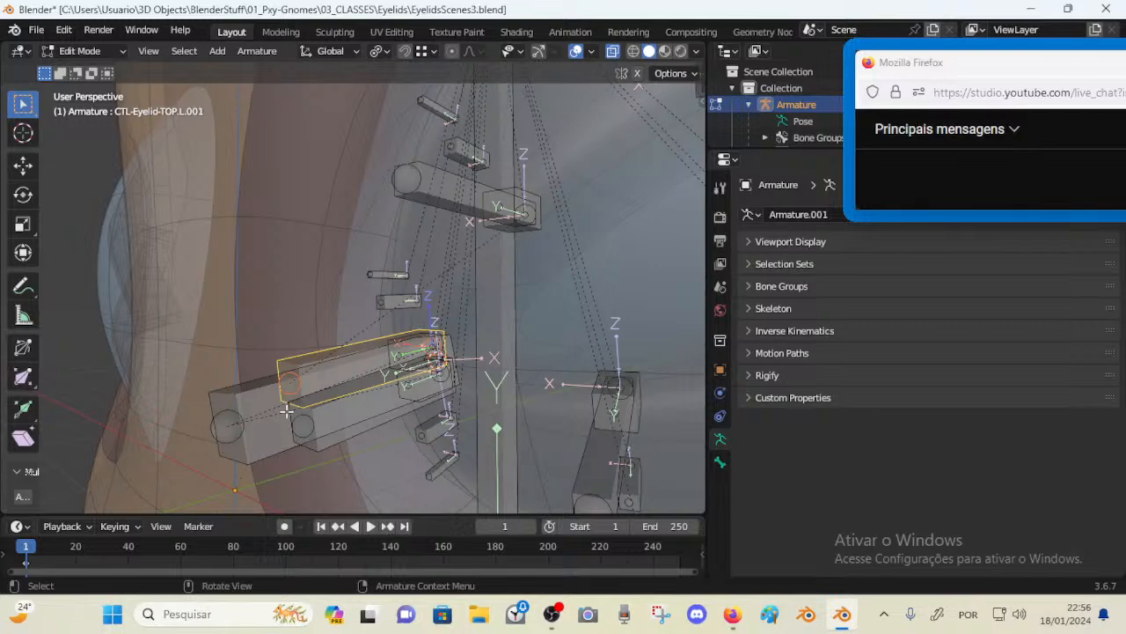
{"action": "middle_click_drag", "start_coordinate": [417, 280], "coordinate": [533, 259]}
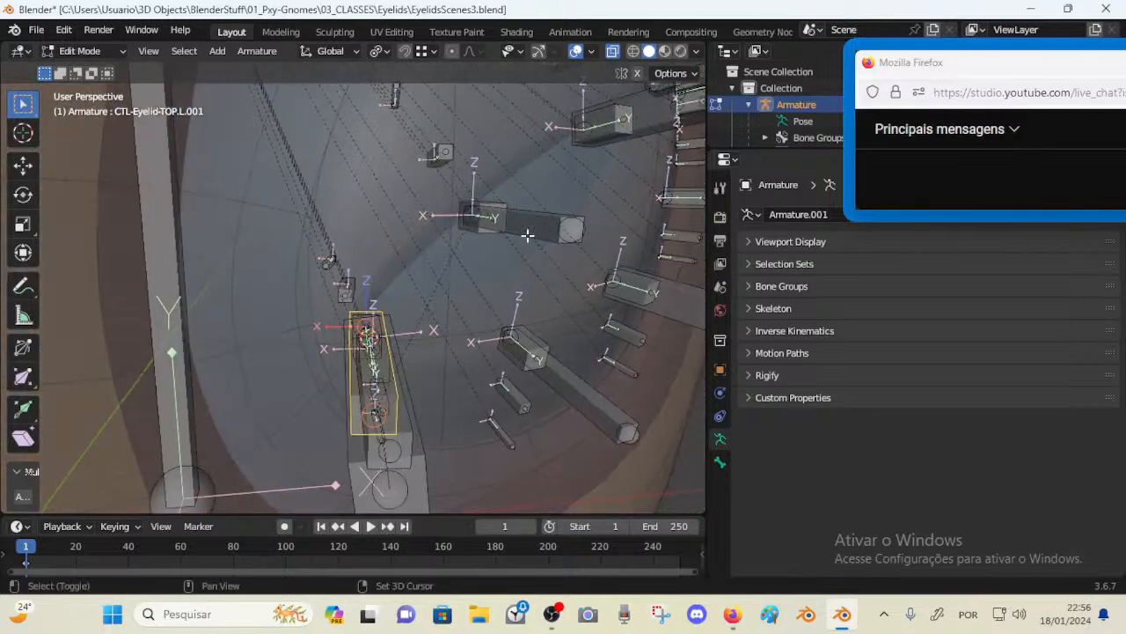
{"action": "left_click", "coordinate": [526, 235]}
{"action": "key", "text": "alt+p"}
{"action": "left_click", "coordinate": [519, 230]}
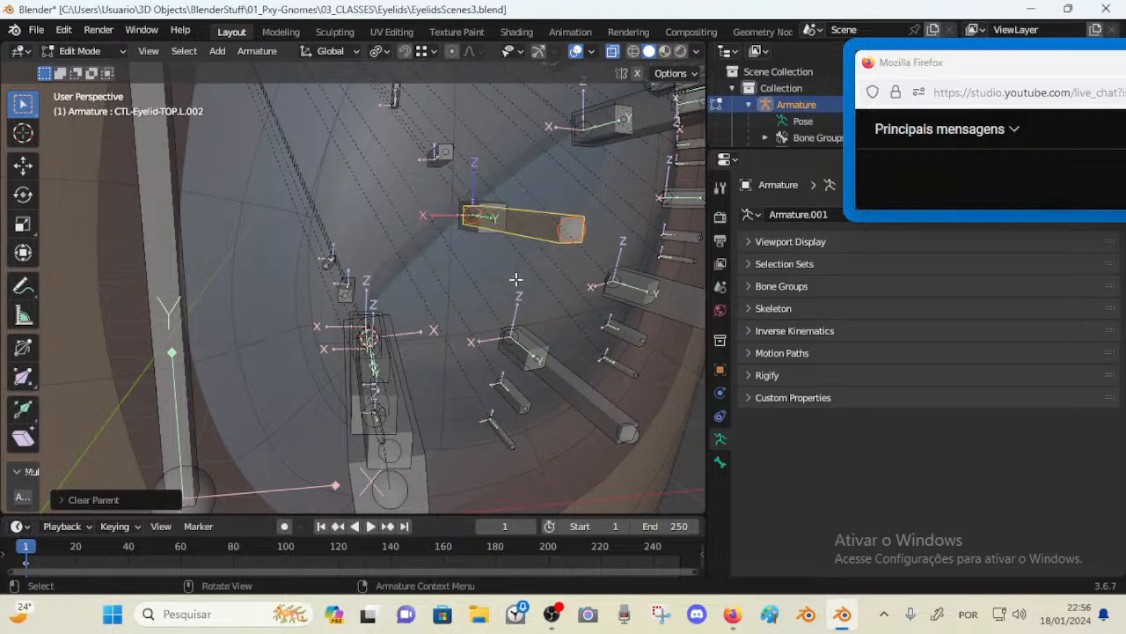
Select all bones with DEF-Head active and parent them to DEF-Head
{"action": "scroll", "coordinate": [517, 278], "scroll_direction": "down", "scroll_amount": 8}
{"action": "left_click", "coordinate": [277, 168], "text": "shift"}
{"action": "key", "text": "a"}
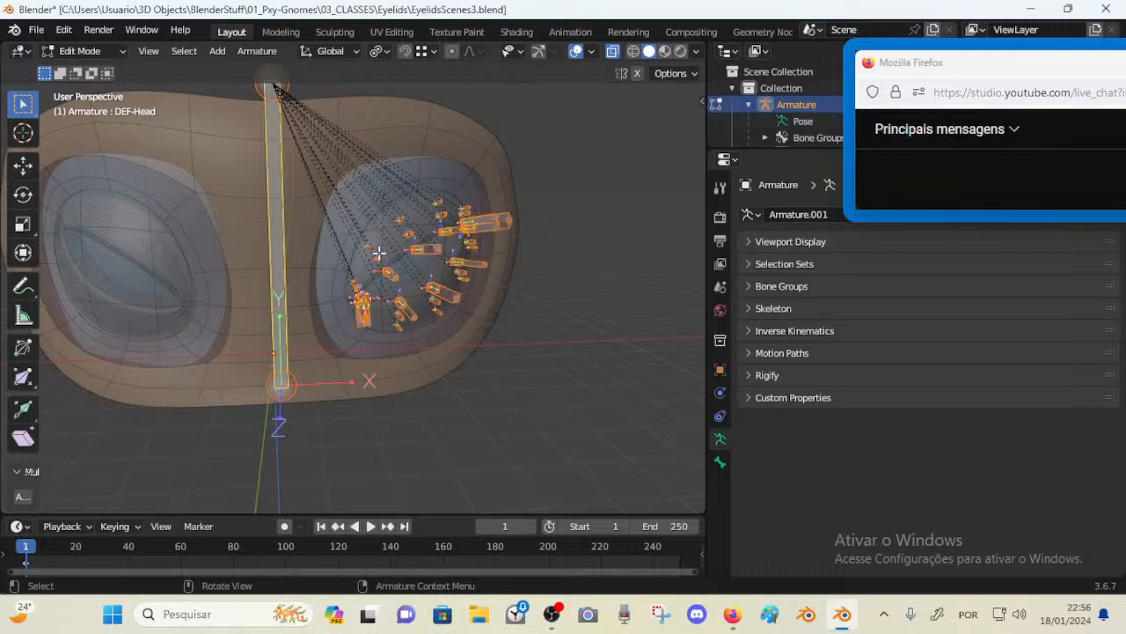
{"action": "key", "text": "ctrl+p"}
{"action": "left_click", "coordinate": [281, 209]}
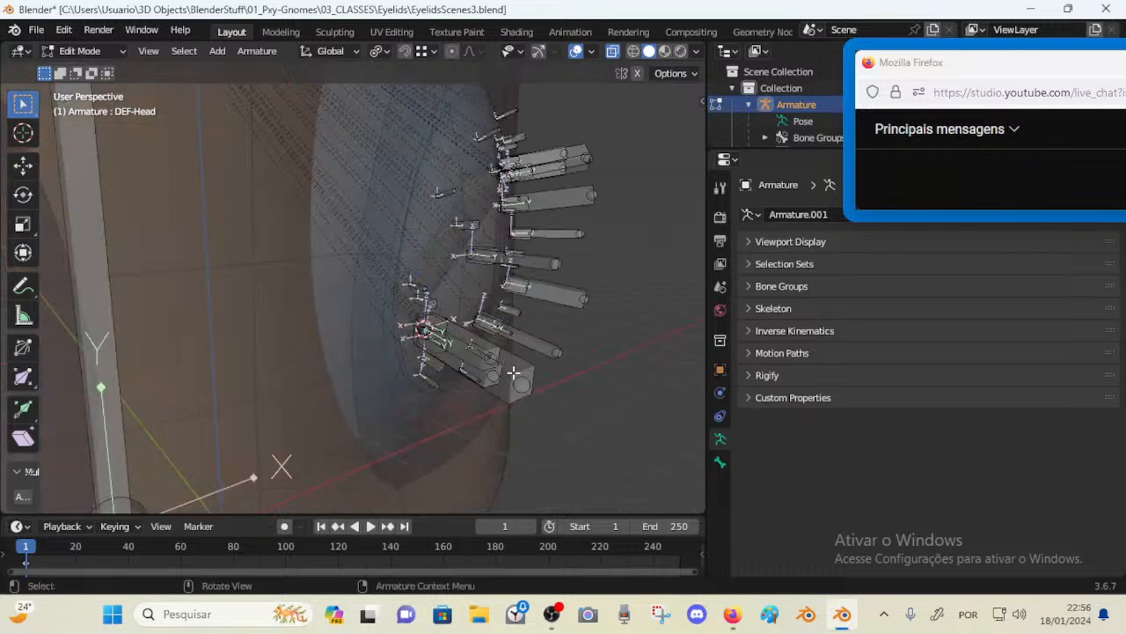
{"action": "left_click", "coordinate": [515, 373]}
{"action": "key", "text": "g"}
{"action": "right_click", "coordinate": [619, 376]}
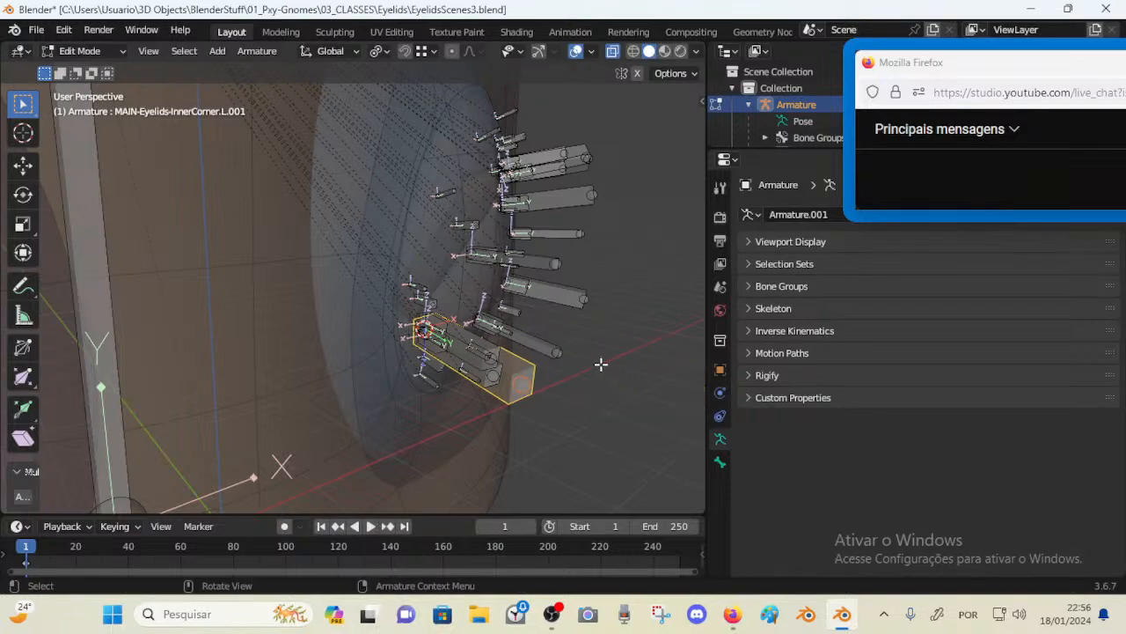
{"action": "middle_click_drag", "start_coordinate": [601, 364], "coordinate": [426, 285]}
Test rotating the DEF-Head bone in Pose Mode to check how the eyelid bones follow
{"action": "key", "text": "Tab"}
{"action": "scroll", "coordinate": [424, 283], "scroll_direction": "down", "scroll_amount": 4}
{"action": "scroll", "coordinate": [389, 307], "scroll_direction": "up", "scroll_amount": 4}
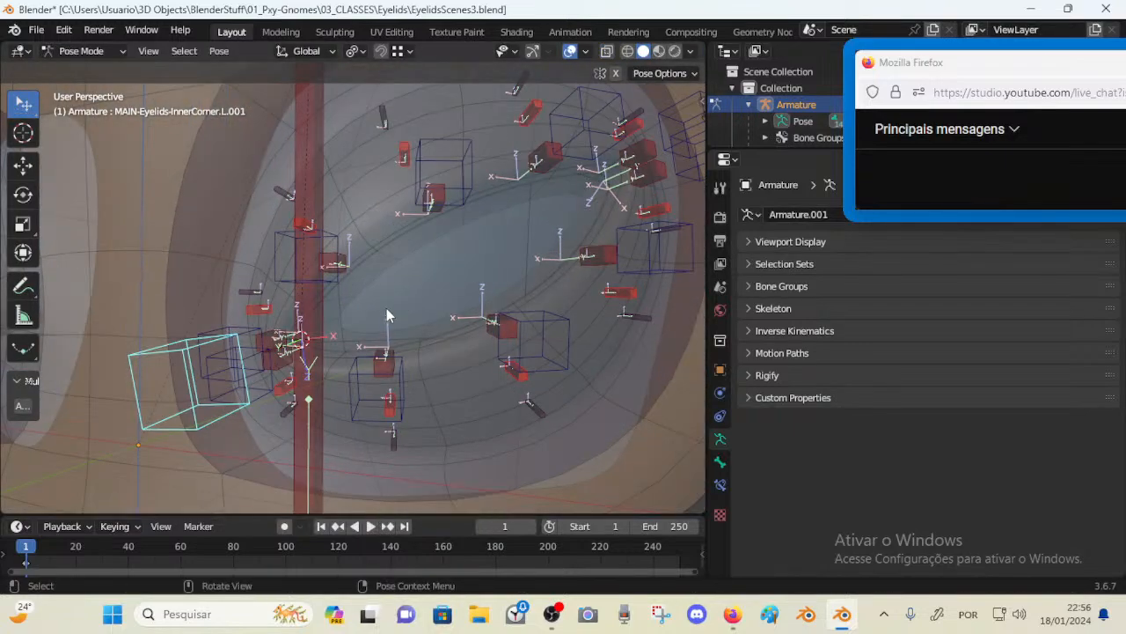
{"action": "scroll", "coordinate": [387, 314], "scroll_direction": "down", "scroll_amount": 2}
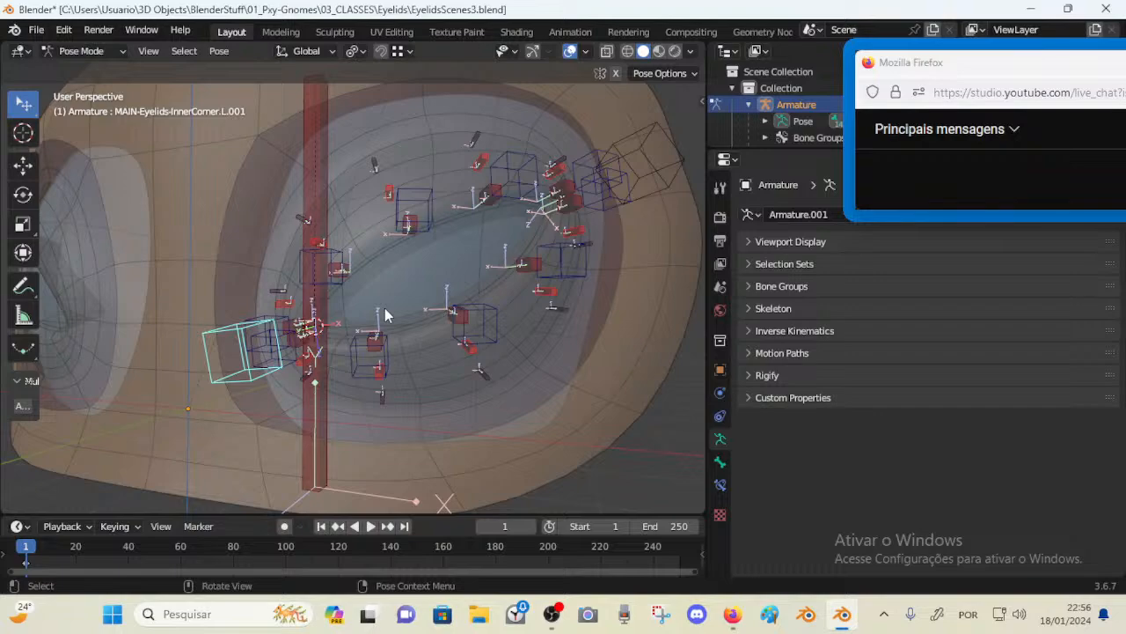
{"action": "left_click", "coordinate": [307, 130]}
{"action": "key", "text": "g"}
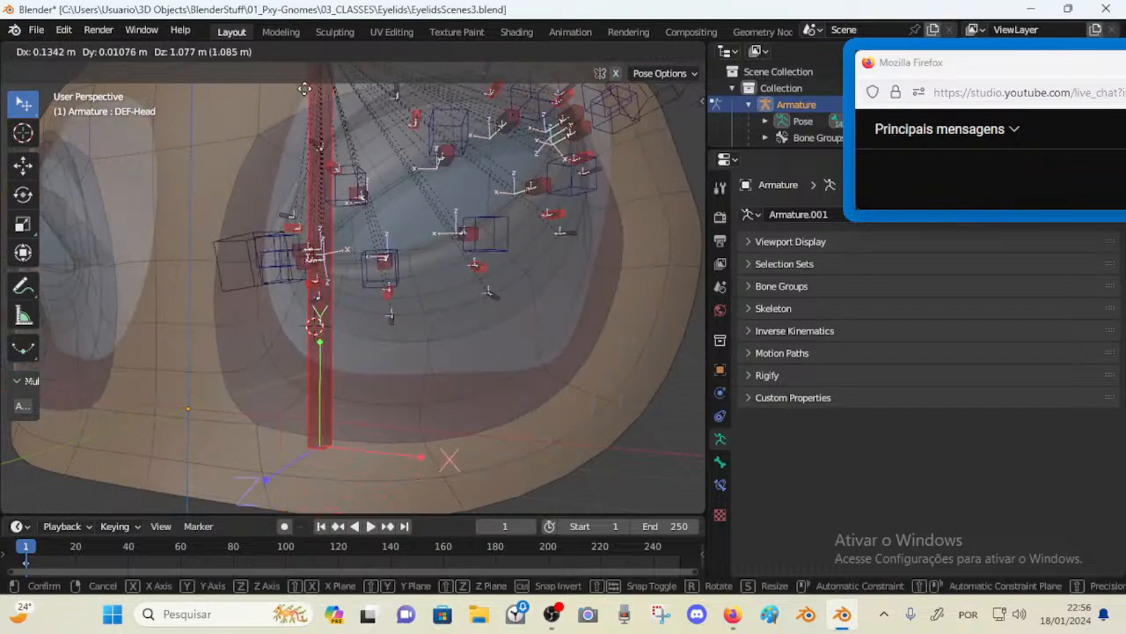
{"action": "key", "text": "r"}
{"action": "key", "text": "r"}
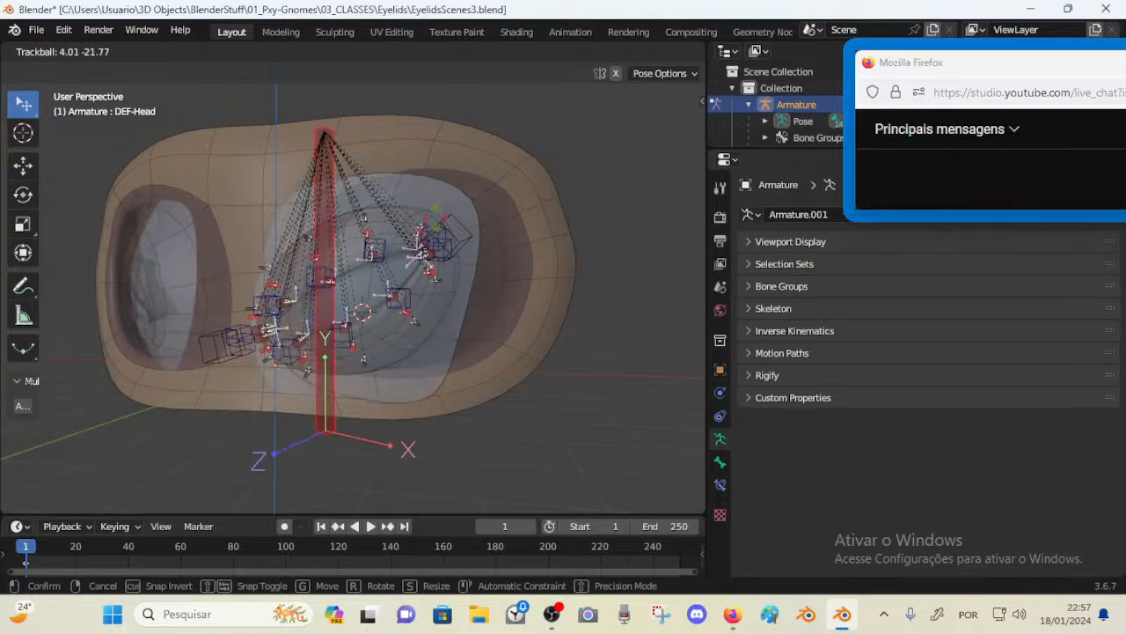
{"action": "left_click", "coordinate": [474, 236]}
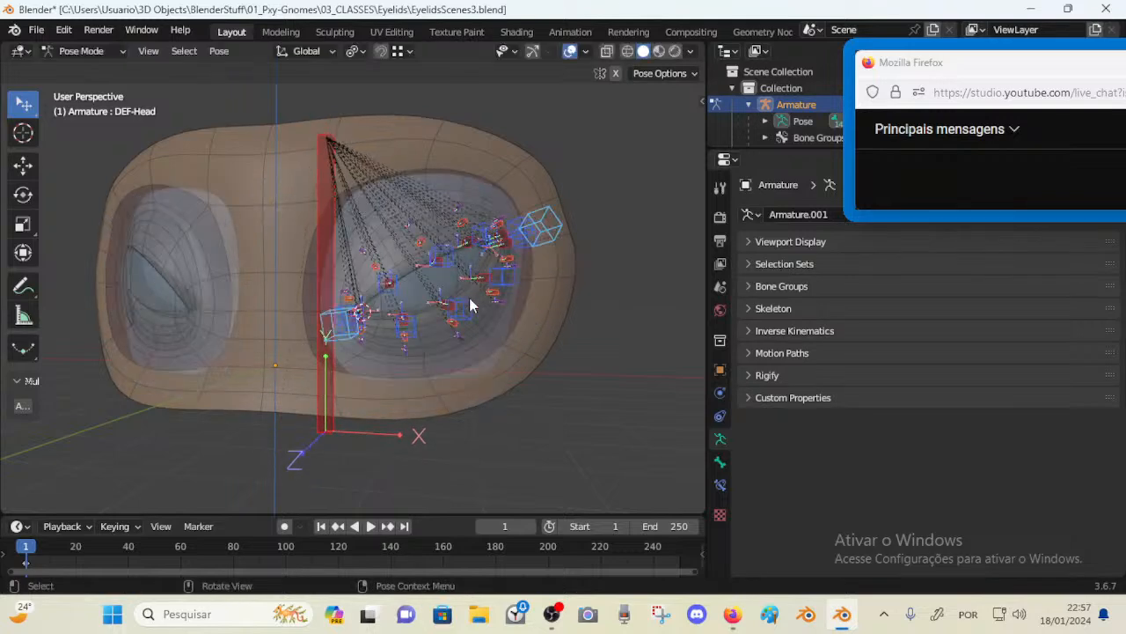
{"action": "scroll", "coordinate": [470, 304], "scroll_direction": "up", "scroll_amount": 4}
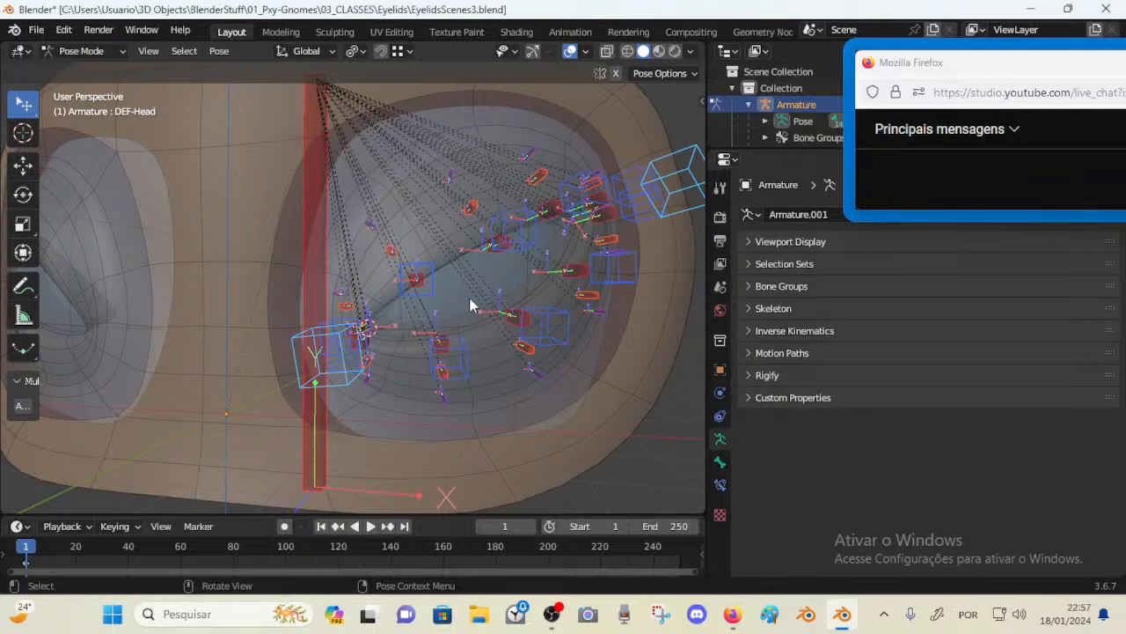
{"action": "left_click", "coordinate": [417, 290]}
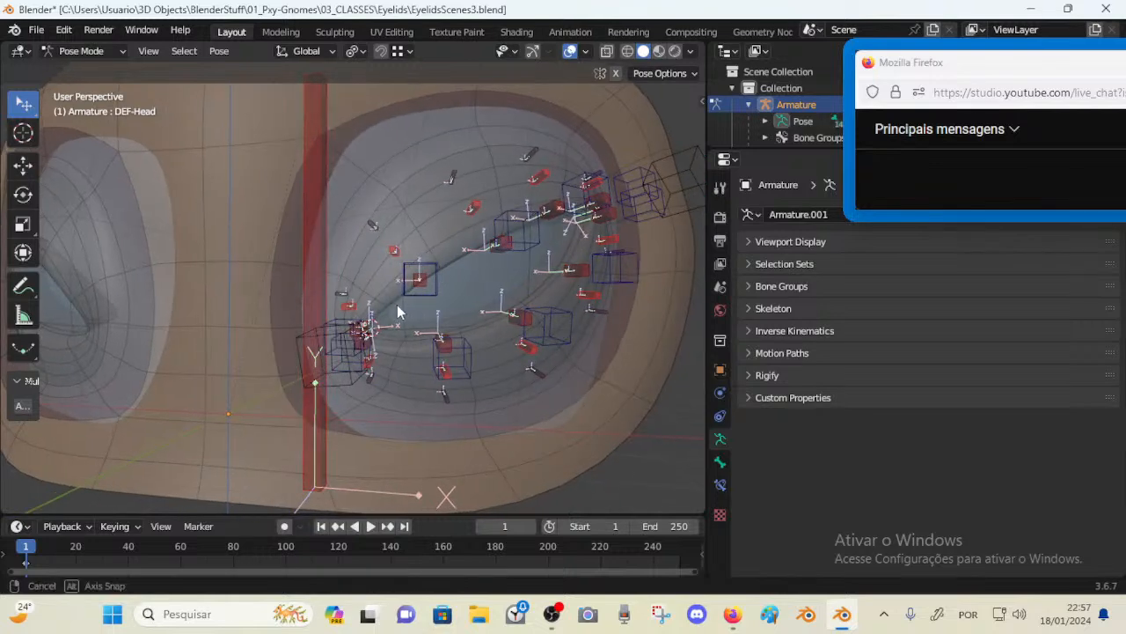
{"action": "middle_click_drag", "start_coordinate": [397, 305], "coordinate": [243, 340]}
Select the upper-lid CTL bone at the inner corner, open its bone constraints and save the file
{"action": "left_click", "coordinate": [318, 330]}
{"action": "left_click", "coordinate": [302, 322]}
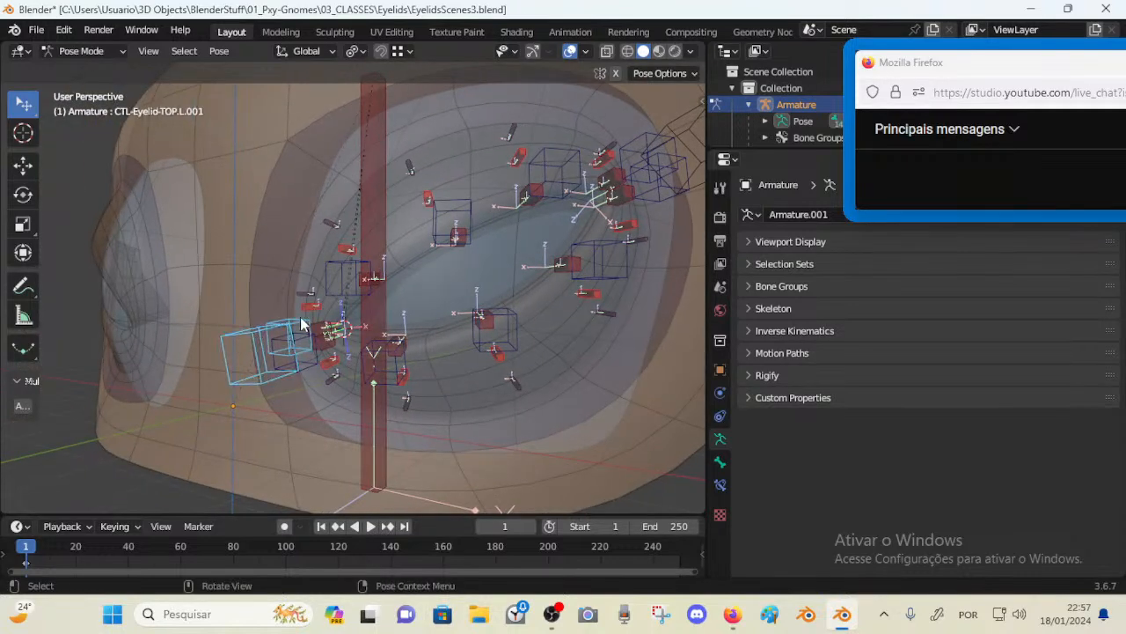
{"action": "left_click", "coordinate": [302, 324]}
{"action": "left_click", "coordinate": [720, 485]}
{"action": "key", "text": "ctrl+s"}
Add a Copy Transforms constraint to CTL-Eyelid-TOP.L.001 targeting MAIN-Eyelids-InnerCorner.L.001
{"action": "left_click", "coordinate": [266, 323]}
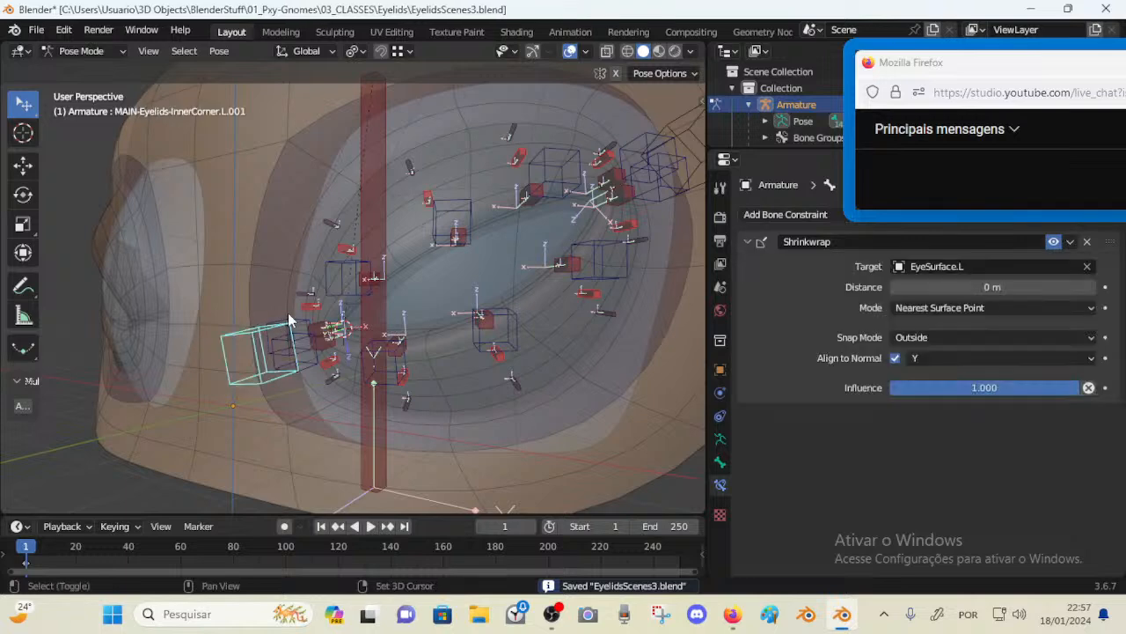
{"action": "left_click", "coordinate": [299, 322]}
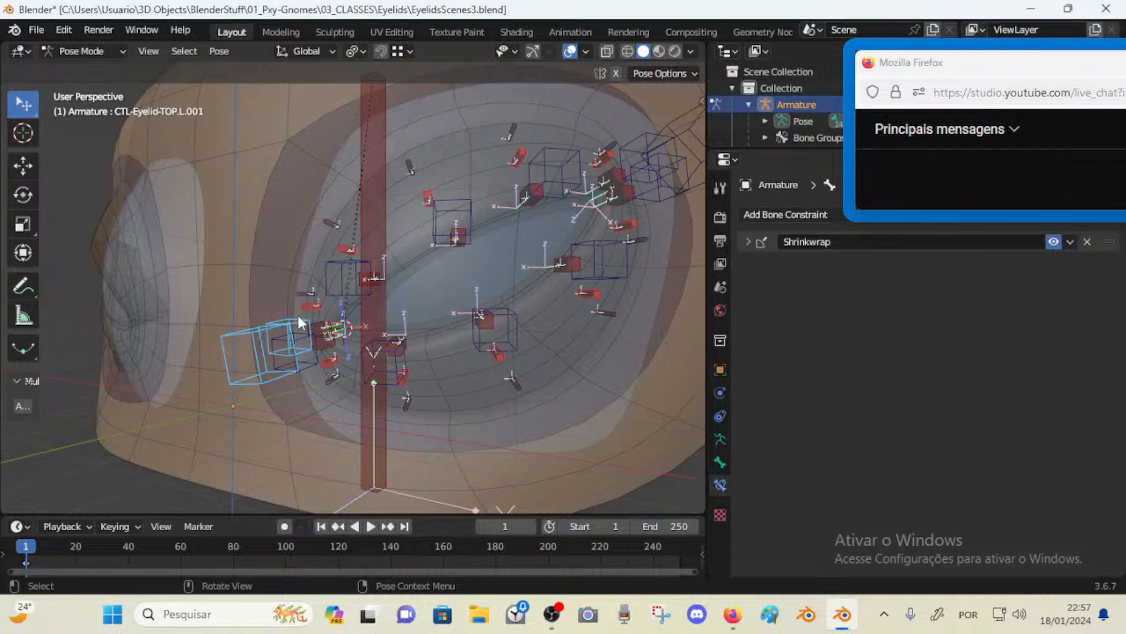
{"action": "left_click", "coordinate": [299, 322]}
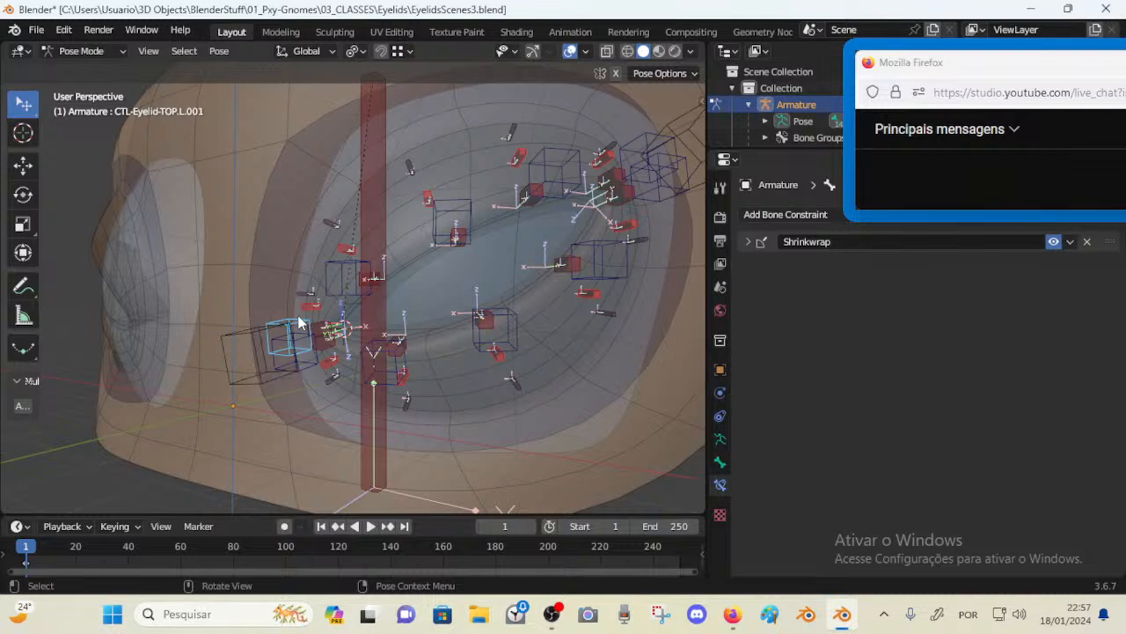
{"action": "left_click", "coordinate": [300, 322]}
{"action": "left_click", "coordinate": [301, 323], "text": "shift"}
{"action": "key", "text": "shift+ctrl+c"}
{"action": "left_click", "coordinate": [177, 377]}
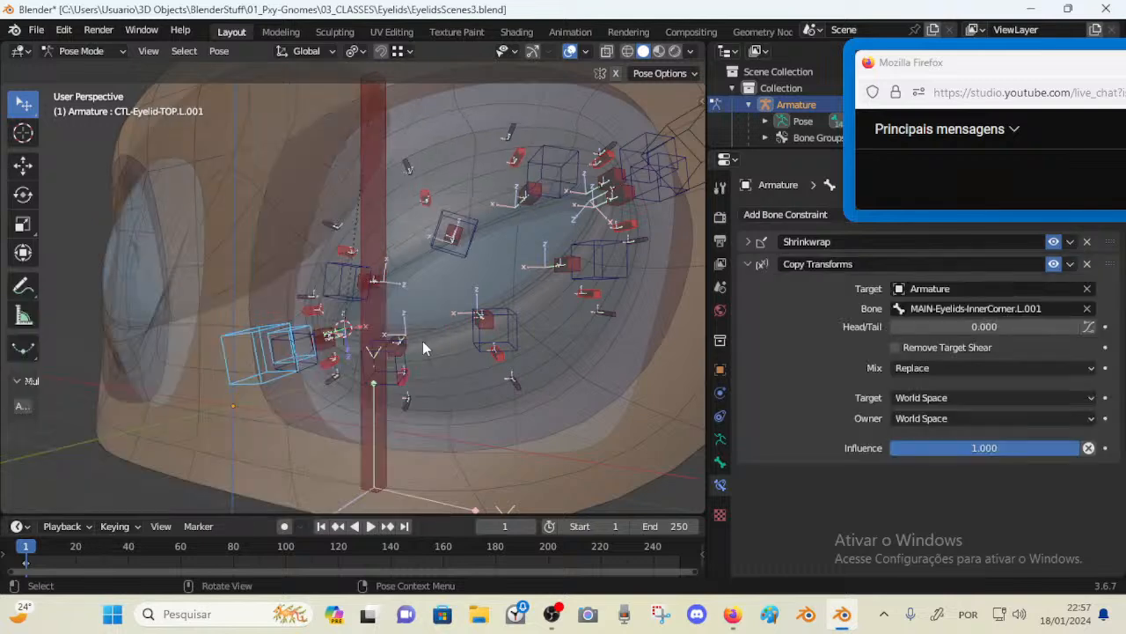
Move Copy Transforms above Shrinkwrap and set its target space to Local Space (Owner Orientation) and owner space to Local Space
{"action": "left_click_drag", "start_coordinate": [1111, 264], "coordinate": [1110, 237]}
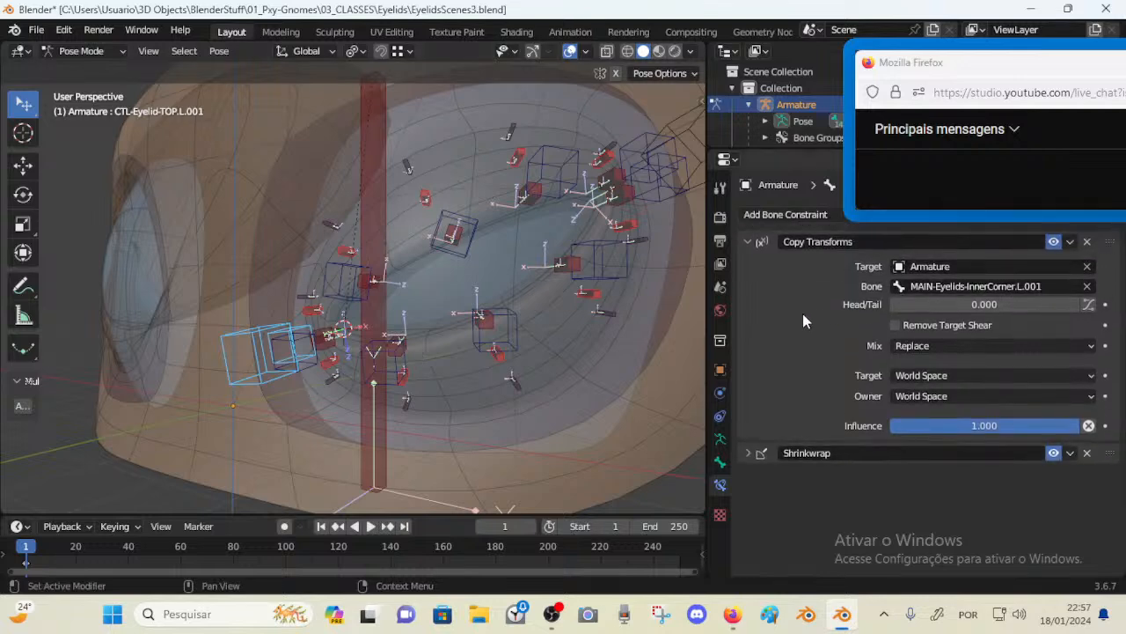
{"action": "left_click", "coordinate": [919, 377]}
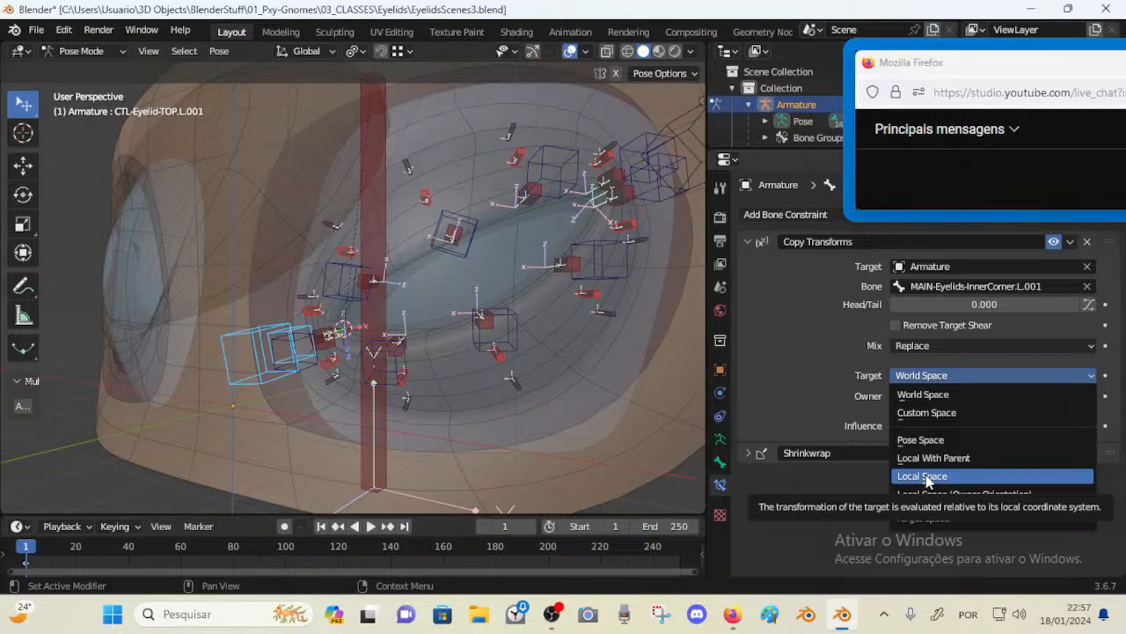
{"action": "left_click", "coordinate": [924, 494]}
{"action": "left_click", "coordinate": [919, 396]}
{"action": "left_click", "coordinate": [928, 496]}
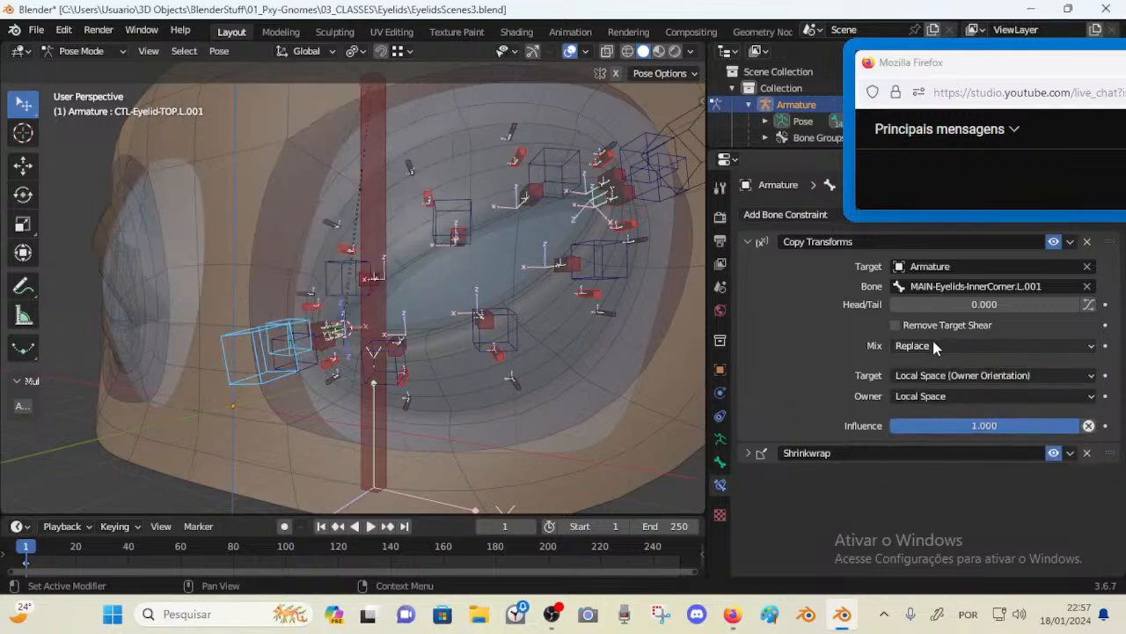
Set the Copy Transforms constraint's mix mode to Before Original (Full)
{"action": "left_click", "coordinate": [934, 348]}
{"action": "left_click", "coordinate": [937, 387]}
Test moving the inner-corner MAIN bone and undo the move
{"action": "mouse_move", "coordinate": [310, 310]}
{"action": "middle_mouse_down"}
{"action": "mouse_move", "coordinate": [322, 305]}
{"action": "mouse_move", "coordinate": [305, 300]}
{"action": "middle_mouse_up"}
{"action": "left_click", "coordinate": [236, 337]}
{"action": "key", "text": "g"}
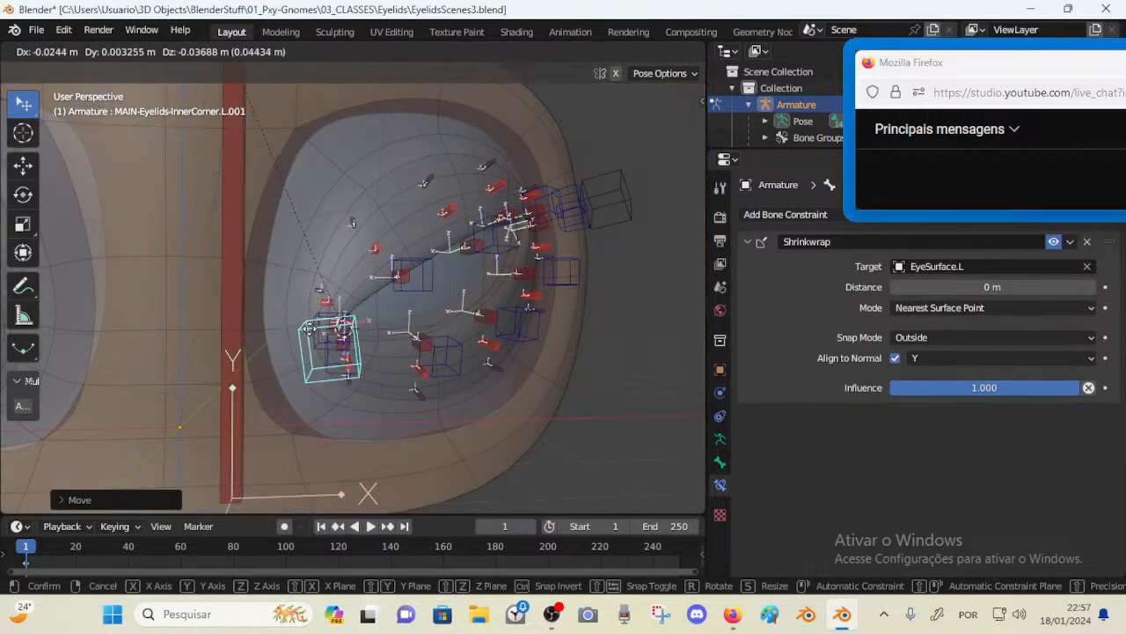
{"action": "left_click", "coordinate": [314, 369]}
{"action": "key", "text": "ctrl+z"}
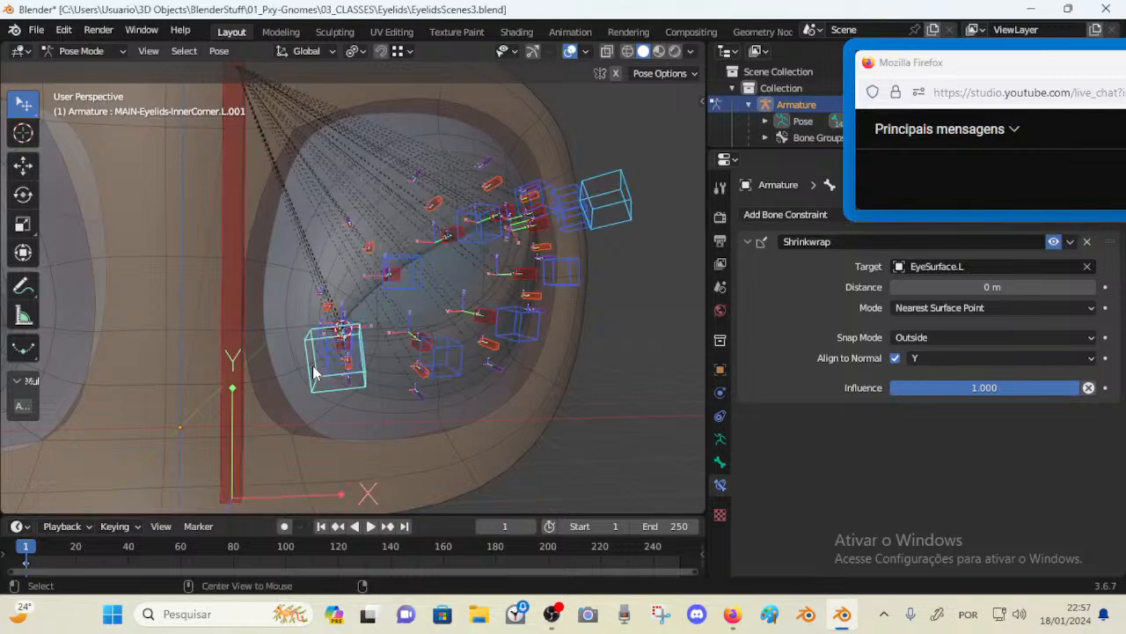
Test moving the inner-corner MAIN bone again, then clear the location of all bones
{"action": "middle_click_drag", "start_coordinate": [314, 370], "coordinate": [321, 348]}
{"action": "key", "text": "g"}
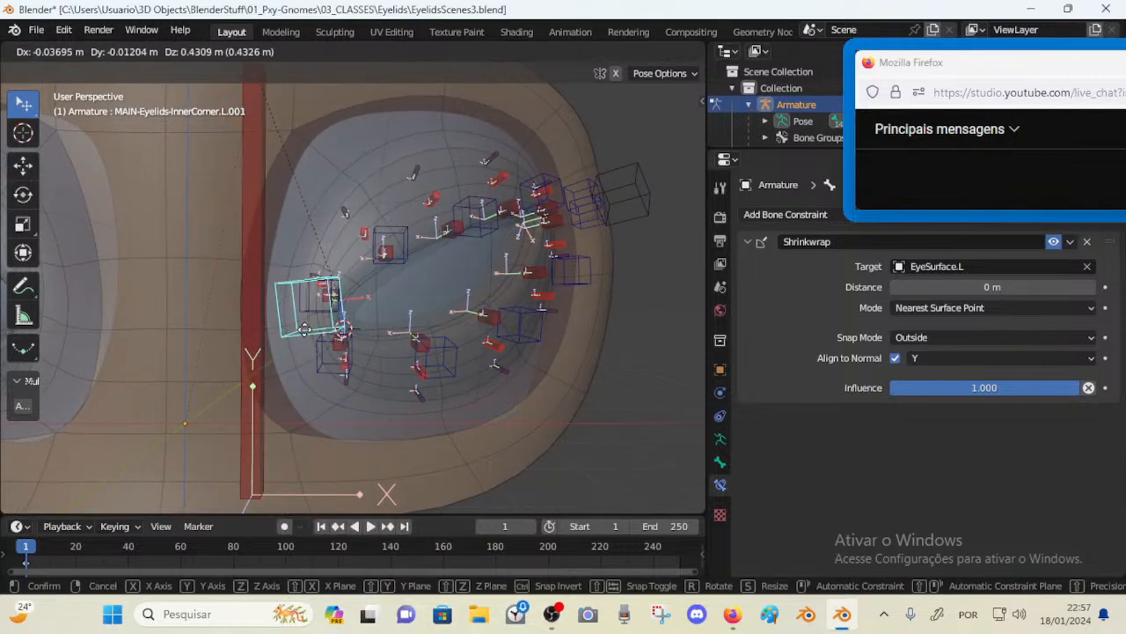
{"action": "left_click", "coordinate": [304, 330]}
{"action": "key", "text": "a"}
{"action": "key", "text": "alt+g"}
Test moving the inner-corner MAIN bone and the upper-lid CTL-Eyelid-TOP.L.001 bone to check the lid response
{"action": "left_click", "coordinate": [299, 374]}
{"action": "key", "text": "g"}
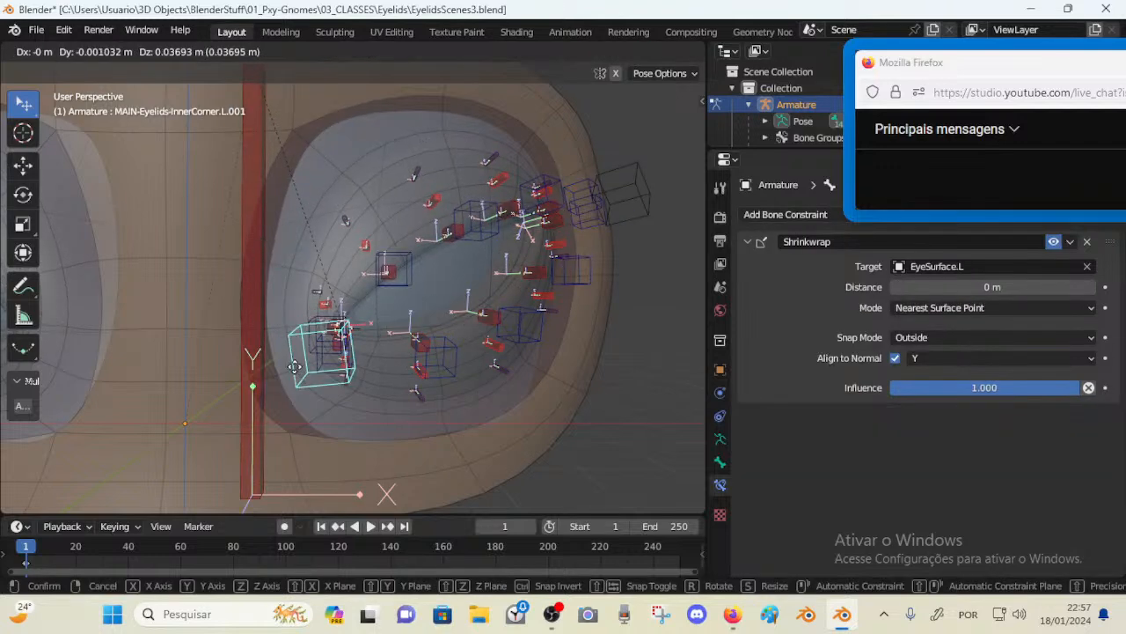
{"action": "left_click", "coordinate": [288, 359]}
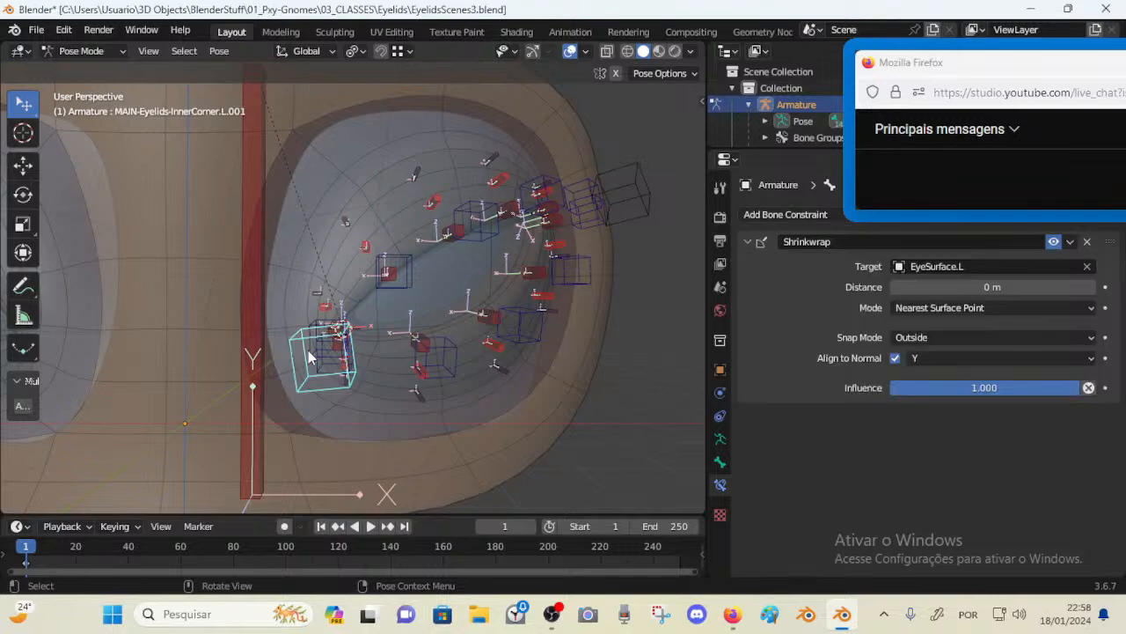
{"action": "left_click", "coordinate": [308, 350]}
{"action": "key", "text": "g"}
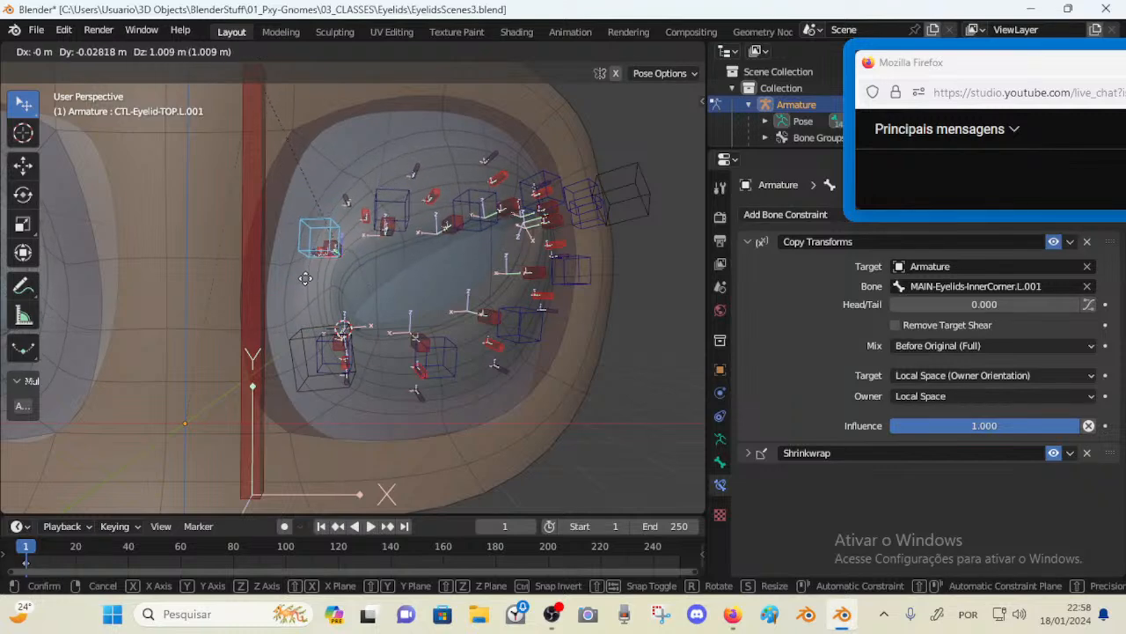
{"action": "left_click", "coordinate": [315, 260]}
On CTL-Eyelid-TOP.L.002, set the influence of its Copy Transforms (TOP.L.001) constraint to 0.698
{"action": "left_click", "coordinate": [385, 205]}
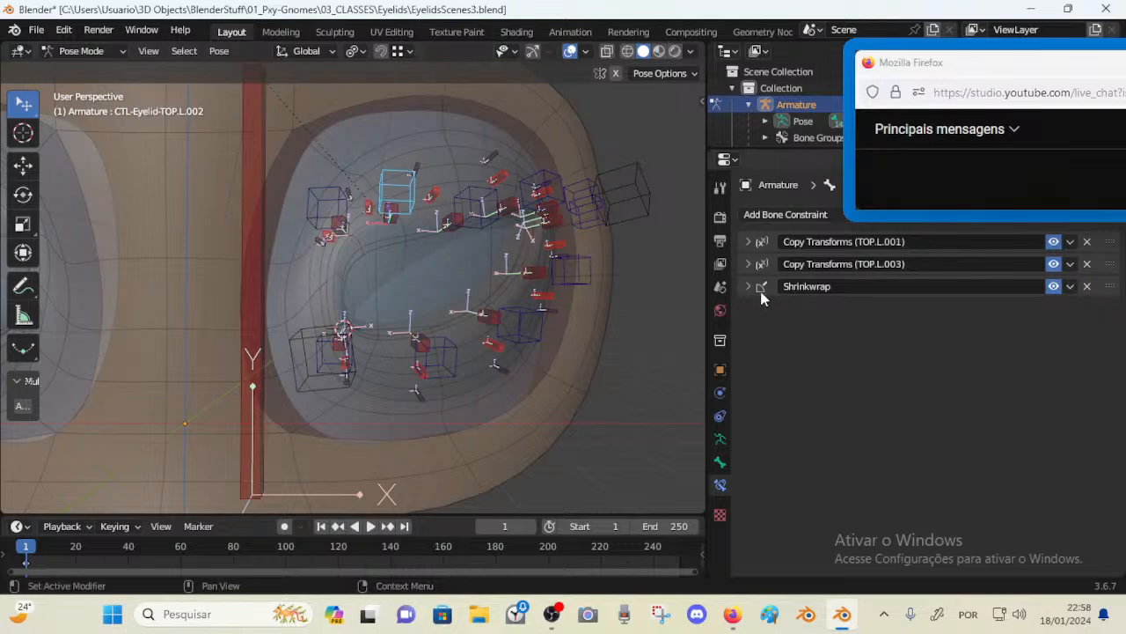
{"action": "left_click", "coordinate": [749, 241]}
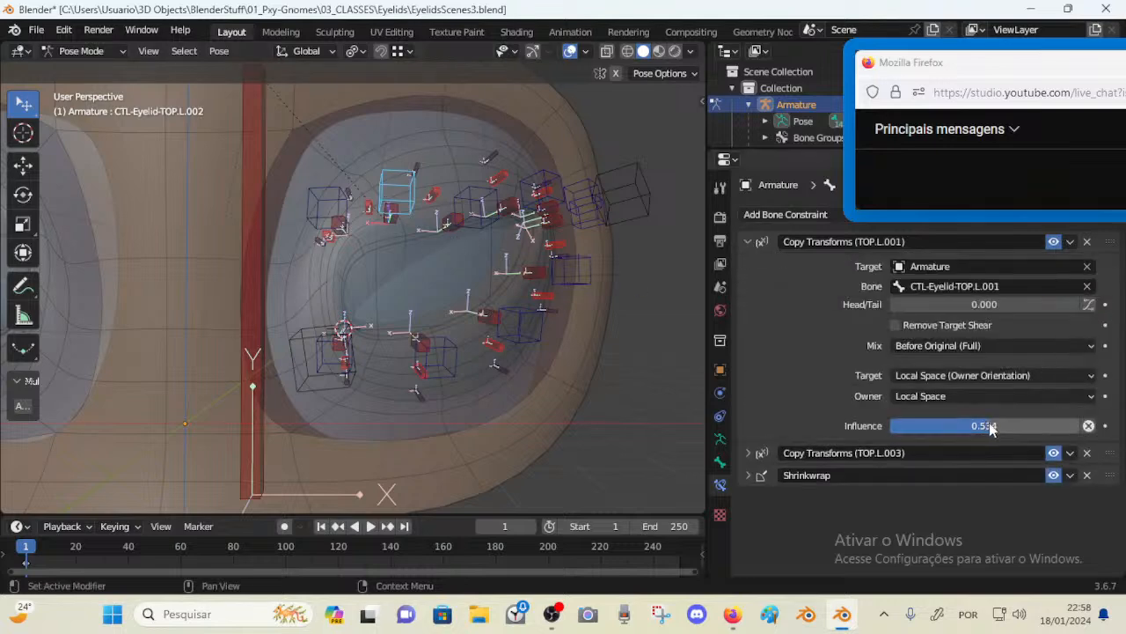
{"action": "left_click_drag", "start_coordinate": [993, 425], "coordinate": [919, 425]}
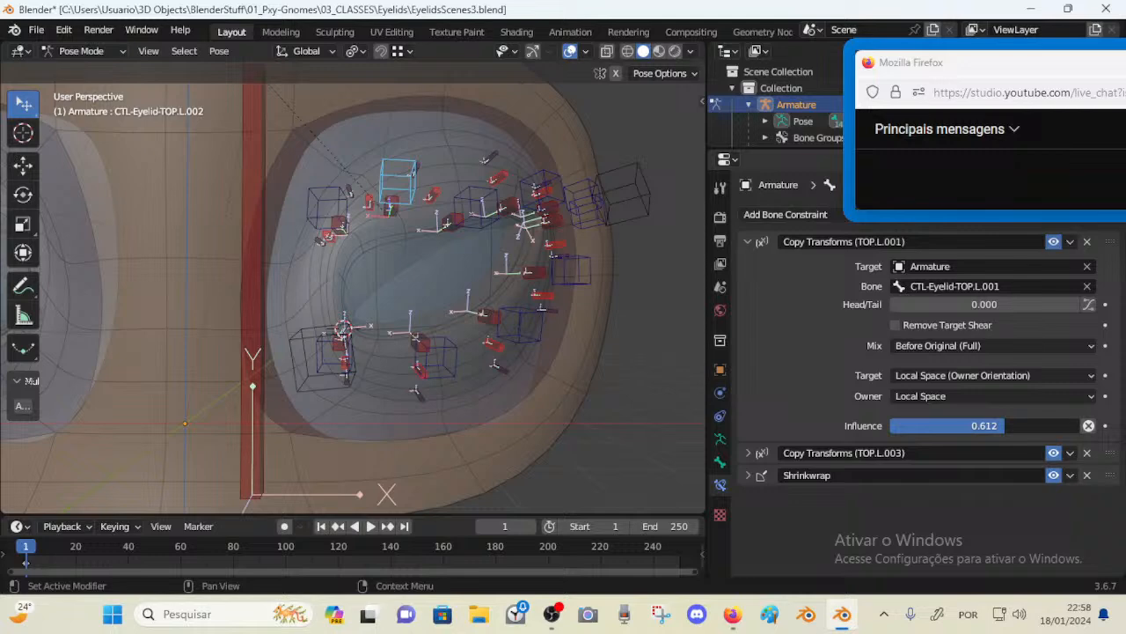
{"action": "left_click_drag", "start_coordinate": [1005, 426], "coordinate": [1021, 426]}
Clear all bone locations and test dragging the lower-lid control bones and the inner-corner bone
{"action": "key", "text": "a"}
{"action": "key", "text": "alt+g"}
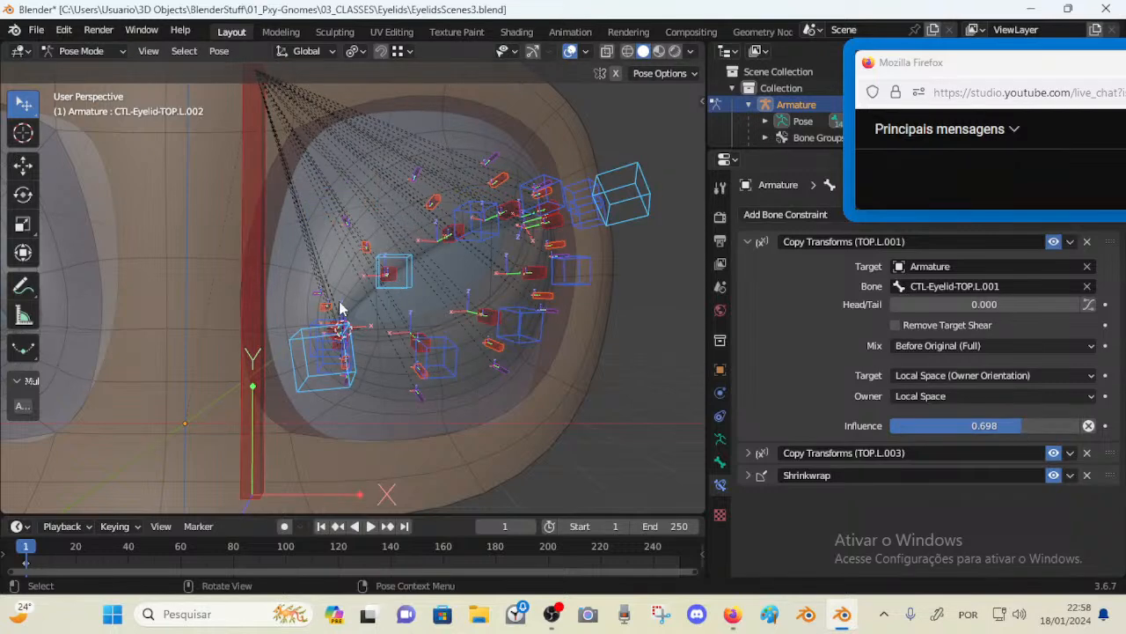
{"action": "left_click_drag", "start_coordinate": [337, 364], "coordinate": [339, 381]}
{"action": "left_click_drag", "start_coordinate": [456, 372], "coordinate": [480, 366]}
{"action": "middle_click_drag", "start_coordinate": [480, 366], "coordinate": [445, 359]}
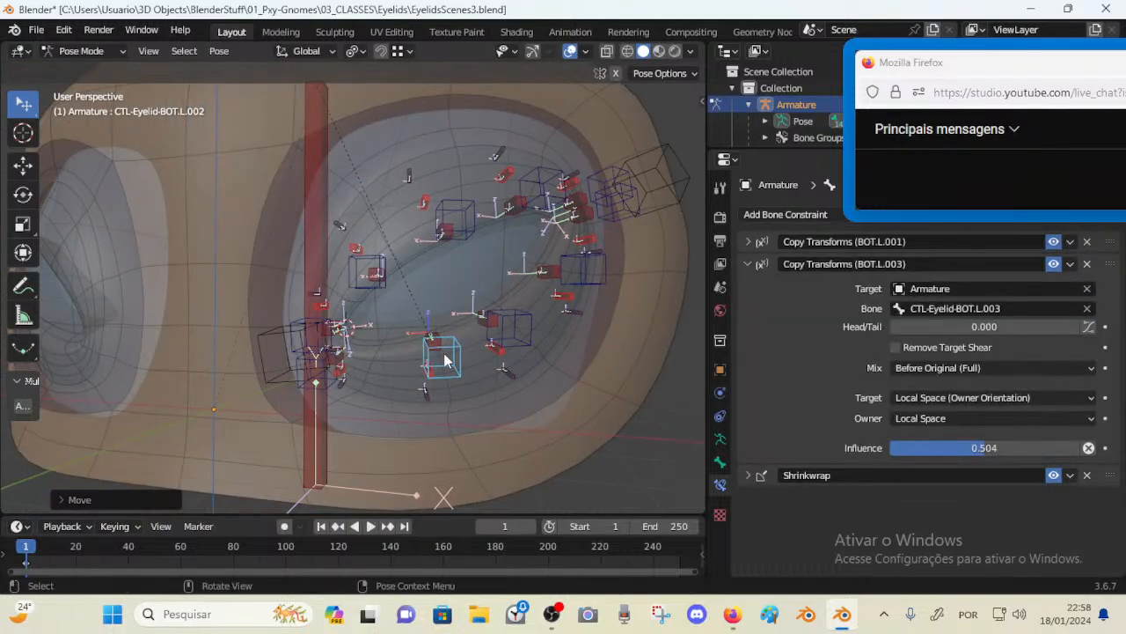
{"action": "left_click_drag", "start_coordinate": [445, 359], "coordinate": [416, 369]}
{"action": "mouse_move", "coordinate": [513, 328]}
{"action": "left_mouse_down"}
{"action": "mouse_move", "coordinate": [466, 182]}
{"action": "mouse_move", "coordinate": [502, 340]}
{"action": "left_mouse_up"}
{"action": "left_click", "coordinate": [418, 366]}
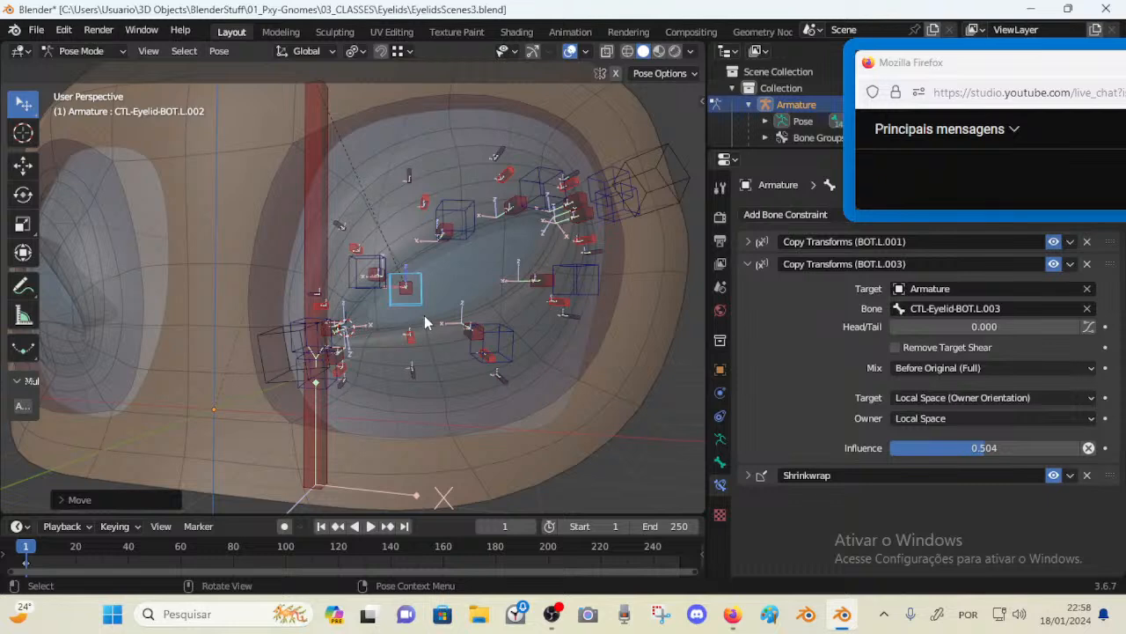
{"action": "mouse_move", "coordinate": [424, 315]}
{"action": "middle_mouse_down"}
{"action": "mouse_move", "coordinate": [437, 331]}
{"action": "mouse_move", "coordinate": [421, 327]}
{"action": "middle_mouse_up"}
{"action": "mouse_move", "coordinate": [316, 326]}
{"action": "left_mouse_down"}
{"action": "mouse_move", "coordinate": [273, 233]}
{"action": "mouse_move", "coordinate": [318, 289]}
{"action": "mouse_move", "coordinate": [318, 331]}
{"action": "left_mouse_up"}
{"action": "mouse_move", "coordinate": [308, 349]}
{"action": "left_mouse_down"}
{"action": "mouse_move", "coordinate": [297, 274]}
{"action": "mouse_move", "coordinate": [277, 269]}
{"action": "mouse_move", "coordinate": [314, 400]}
{"action": "mouse_move", "coordinate": [313, 355]}
{"action": "left_mouse_up"}
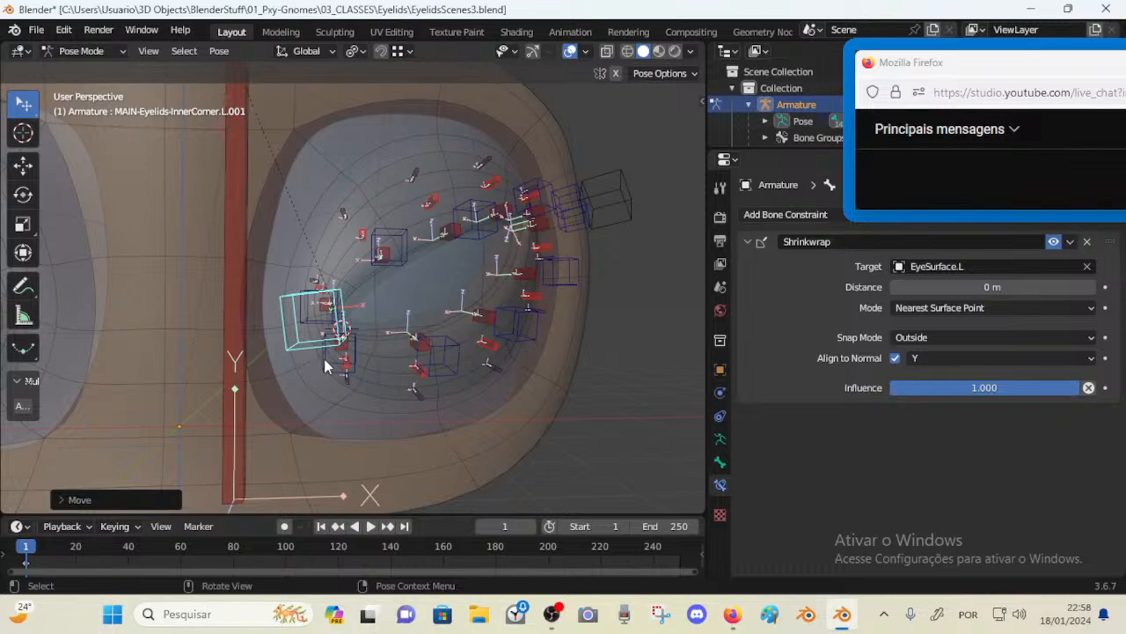
Copy the selected constraints between the inner-corner lower-lid and upper-lid CTL bones with Copy Attributes
{"action": "left_click", "coordinate": [326, 355]}
{"action": "left_click", "coordinate": [326, 354], "text": "shift"}
{"action": "key", "text": "ctrl+c"}
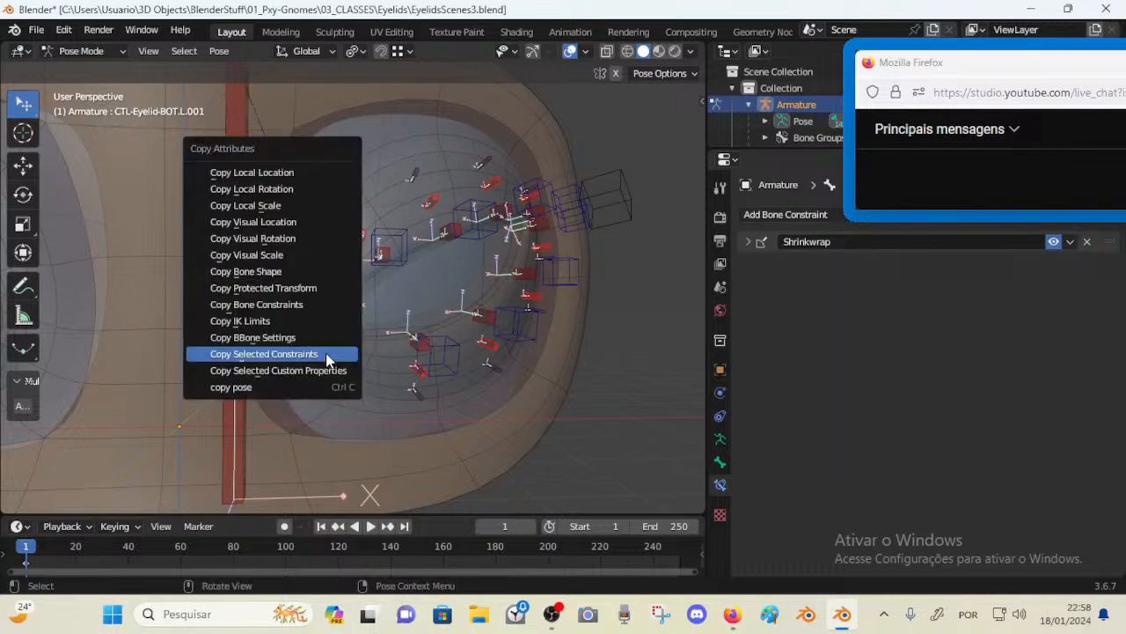
{"action": "left_click", "coordinate": [327, 355]}
Select the lower-lid corner CTL bone with CTL-Eyelid-TOP.L.001 active and copy its constraints to the selection
{"action": "left_click", "coordinate": [313, 331]}
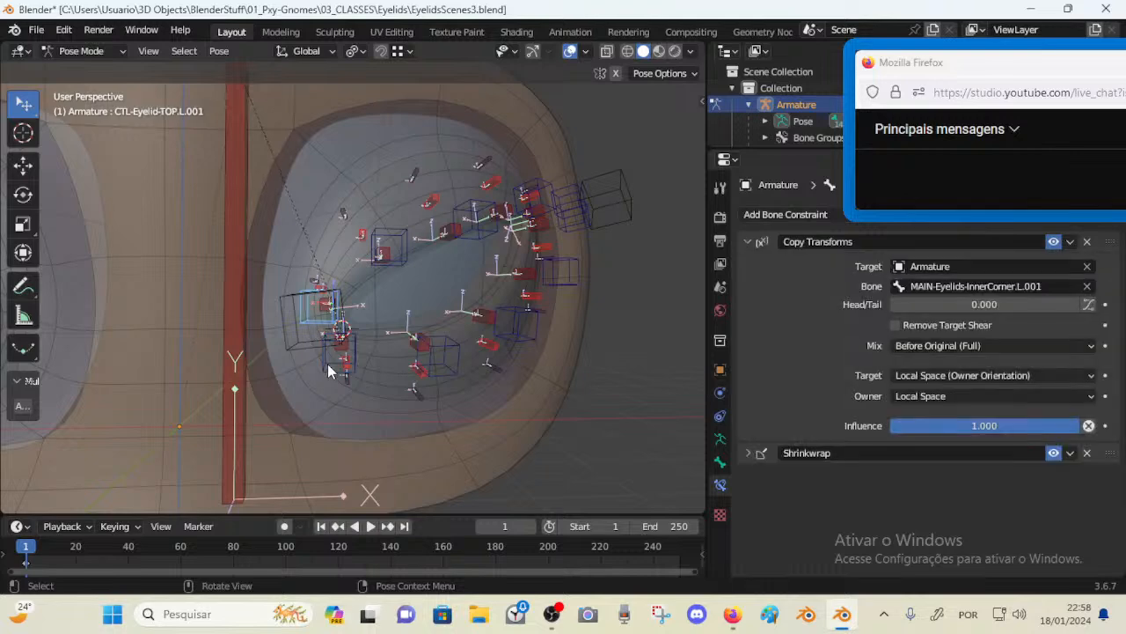
{"action": "left_click", "coordinate": [327, 363]}
{"action": "left_click", "coordinate": [315, 316], "text": "shift"}
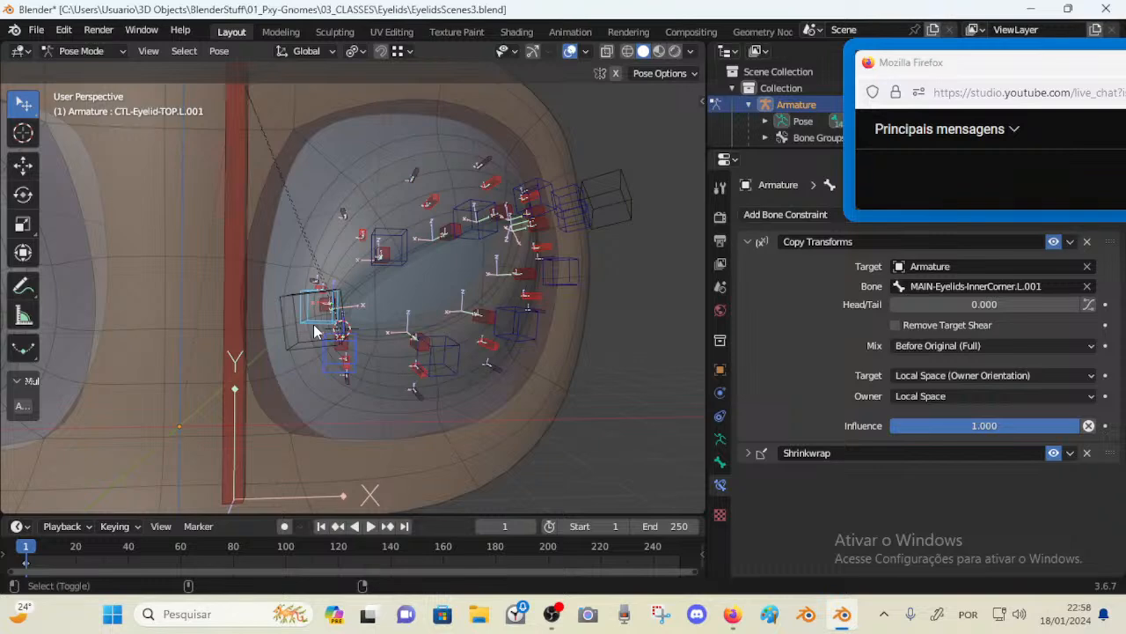
{"action": "key", "text": "n"}
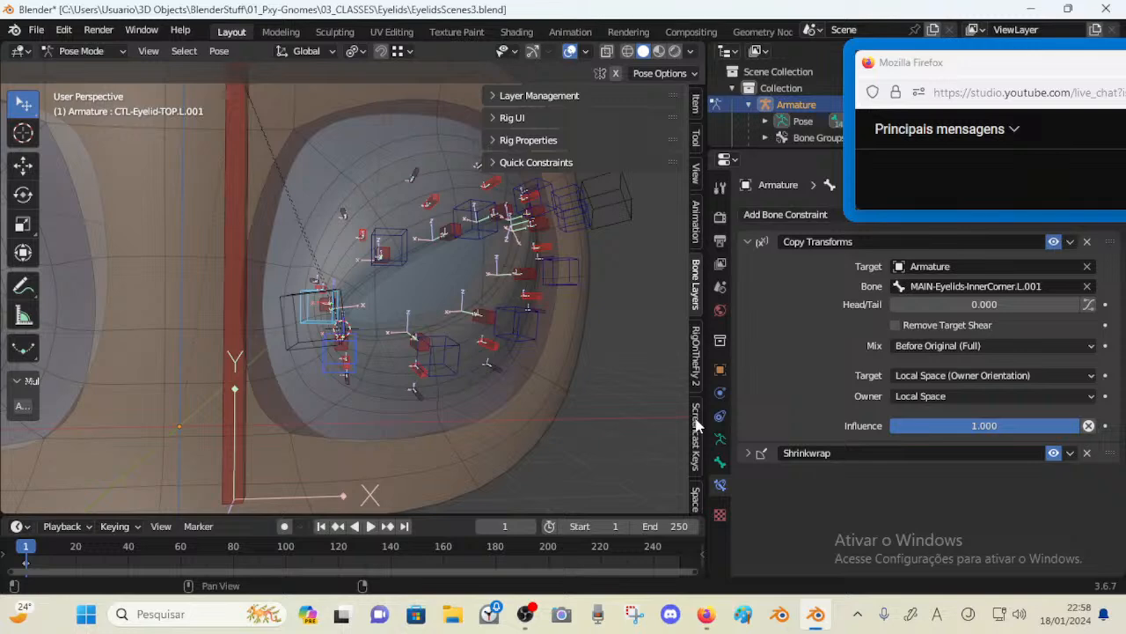
{"action": "key", "text": "n"}
{"action": "key", "text": "shift+alt+c"}
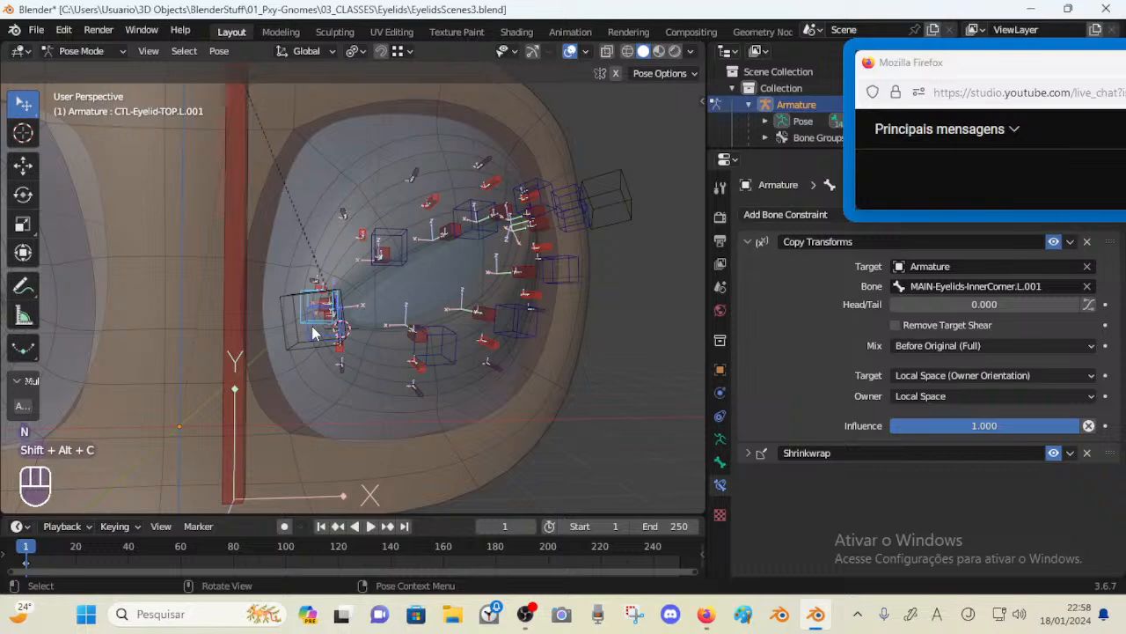
Clear all bone transforms and select the inner-corner MAIN bone
{"action": "left_click", "coordinate": [313, 329]}
{"action": "key", "text": "a"}
{"action": "key", "text": "alt+q"}
{"action": "key", "text": "alt+q"}
{"action": "left_click", "coordinate": [310, 379]}
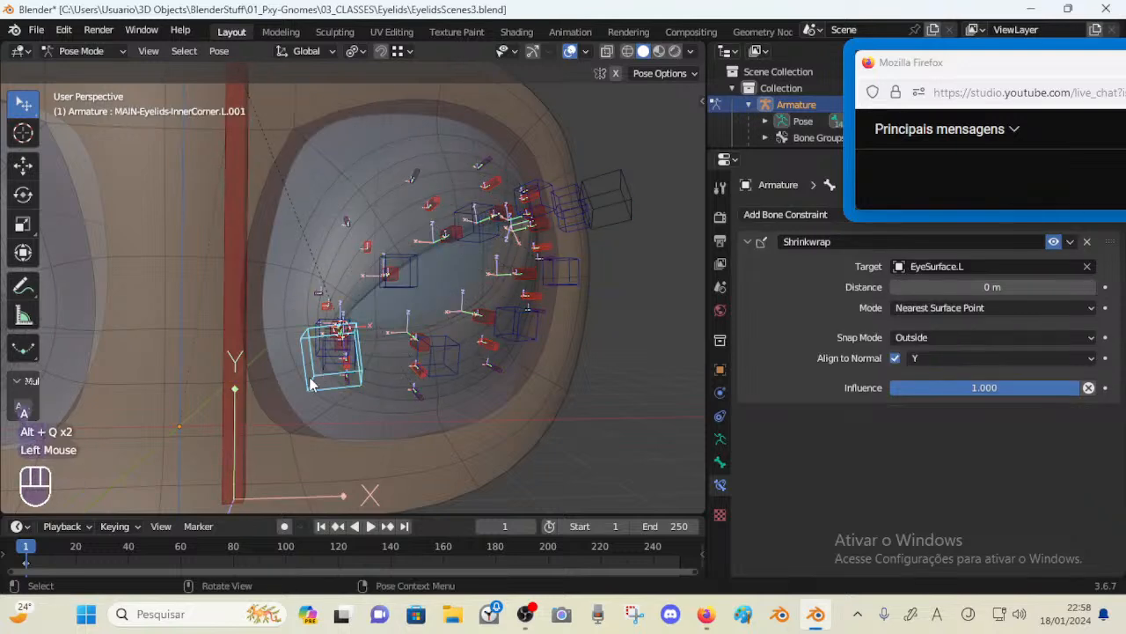
{"action": "key", "text": "Tab"}
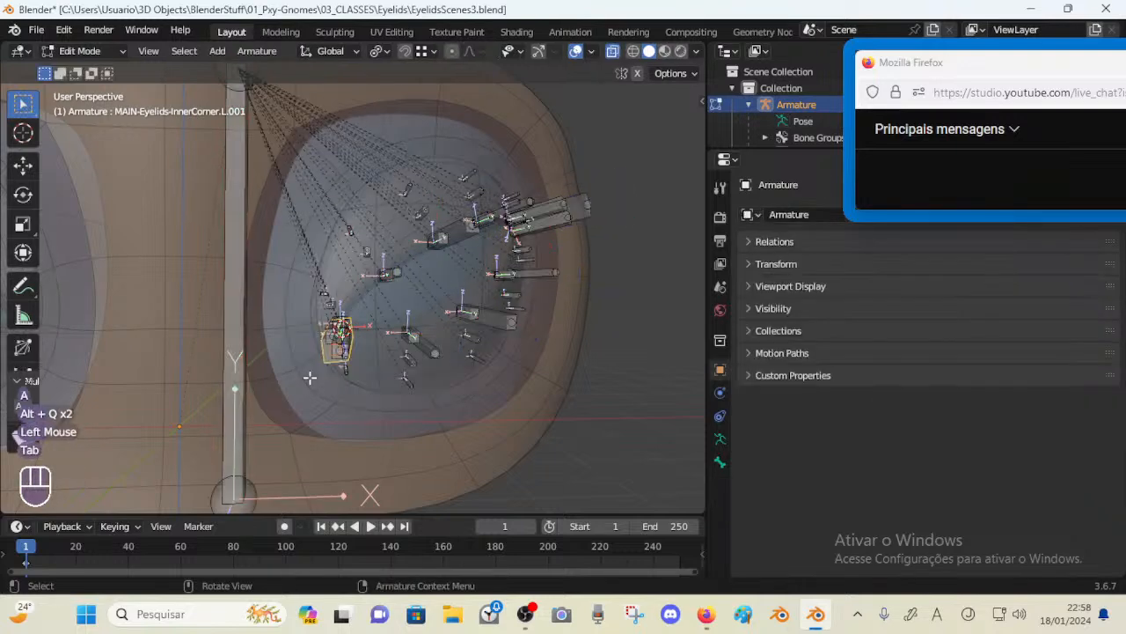
{"action": "key", "text": "Tab"}
Test moving the inner-corner MAIN and upper-lid CTL bones, then clear all bone transforms
{"action": "left_click", "coordinate": [310, 378]}
{"action": "key", "text": "g"}
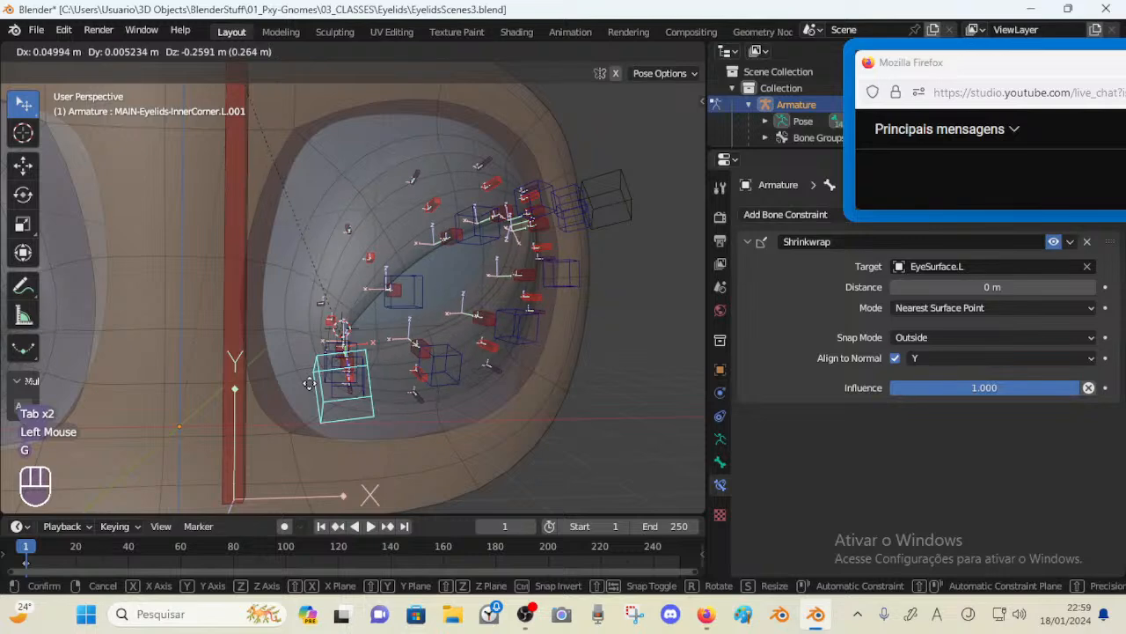
{"action": "left_click", "coordinate": [313, 325]}
{"action": "middle_click_drag", "start_coordinate": [313, 326], "coordinate": [291, 370]}
{"action": "key", "text": "g"}
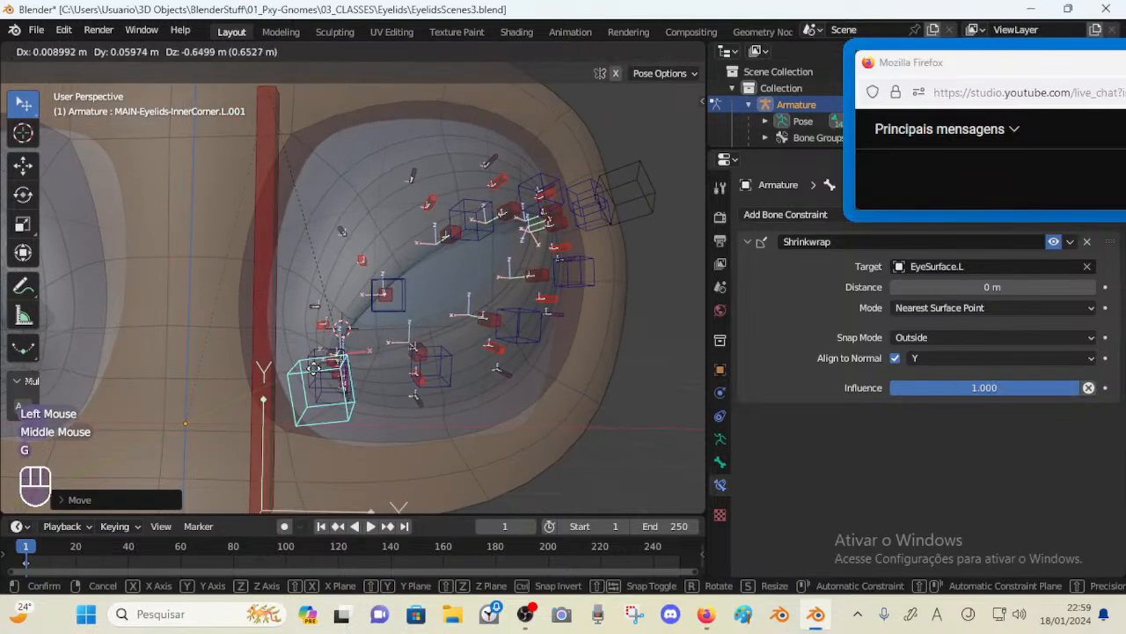
{"action": "double_click", "coordinate": [314, 368]}
{"action": "key", "text": "g"}
{"action": "double_click", "coordinate": [306, 350]}
{"action": "key", "text": "g"}
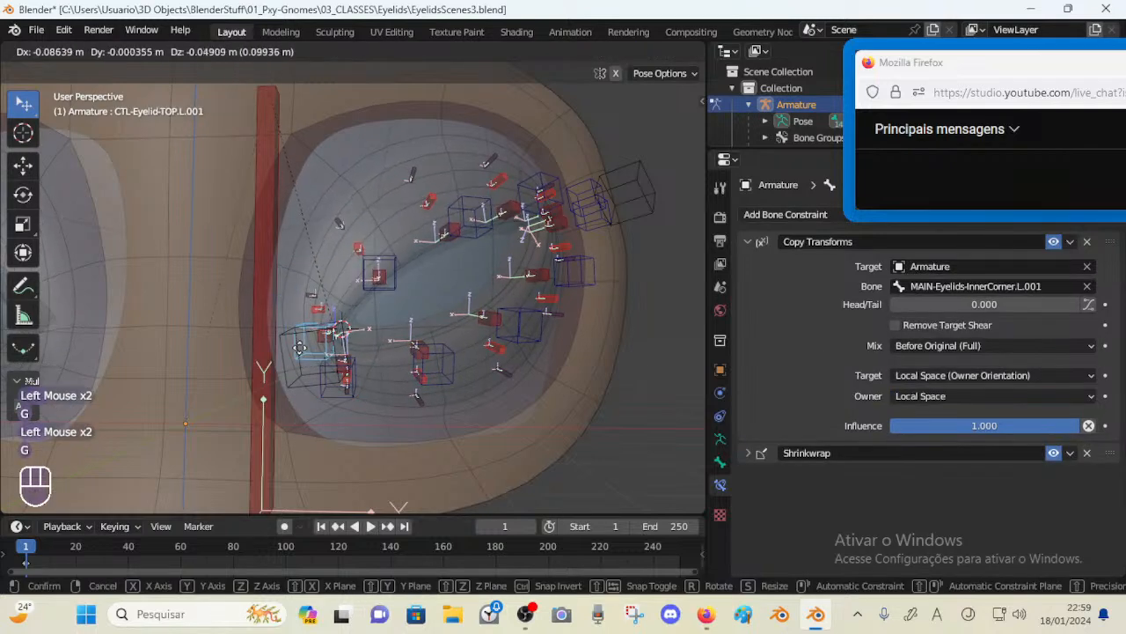
{"action": "left_click", "coordinate": [299, 347]}
{"action": "middle_click_drag", "start_coordinate": [299, 347], "coordinate": [352, 338]}
{"action": "key", "text": "a"}
{"action": "key", "text": "alt+q"}
{"action": "key", "text": "alt+q"}
Set the inner-corner MAIN bone's custom shape Translation X to -0.65
{"action": "left_click", "coordinate": [304, 349]}
{"action": "scroll", "coordinate": [352, 339], "scroll_direction": "down", "scroll_amount": 1}
{"action": "left_click", "coordinate": [720, 462]}
{"action": "scroll", "coordinate": [874, 478], "scroll_direction": "down", "scroll_amount": 4}
{"action": "scroll", "coordinate": [872, 471], "scroll_direction": "down", "scroll_amount": 5}
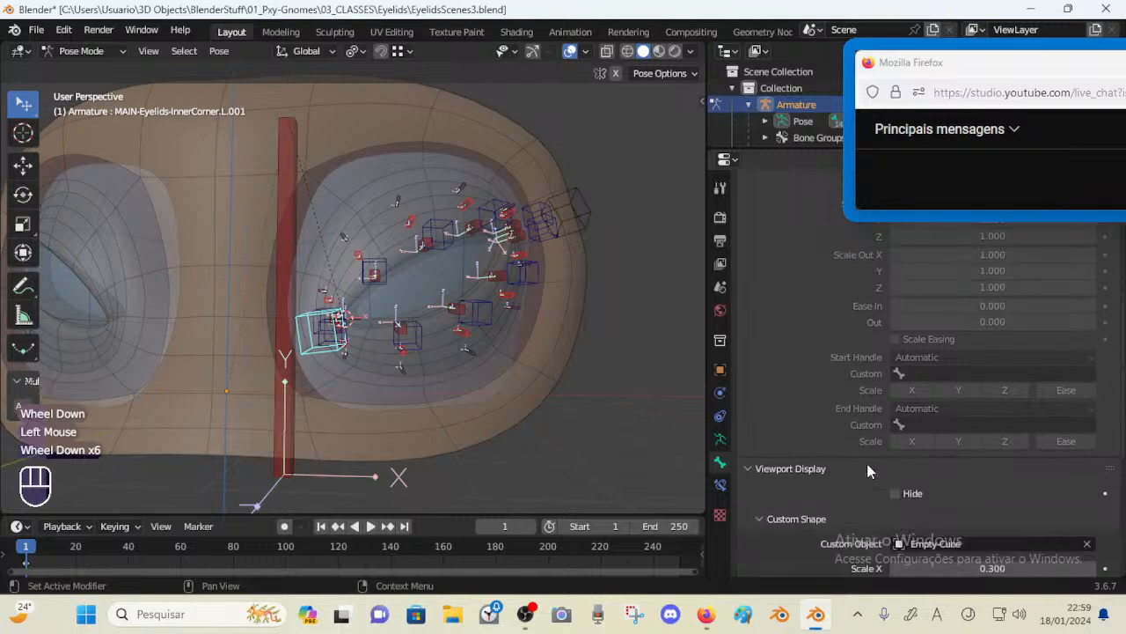
{"action": "scroll", "coordinate": [867, 463], "scroll_direction": "down", "scroll_amount": 3}
{"action": "left_click_drag", "start_coordinate": [993, 388], "coordinate": [932, 388]}
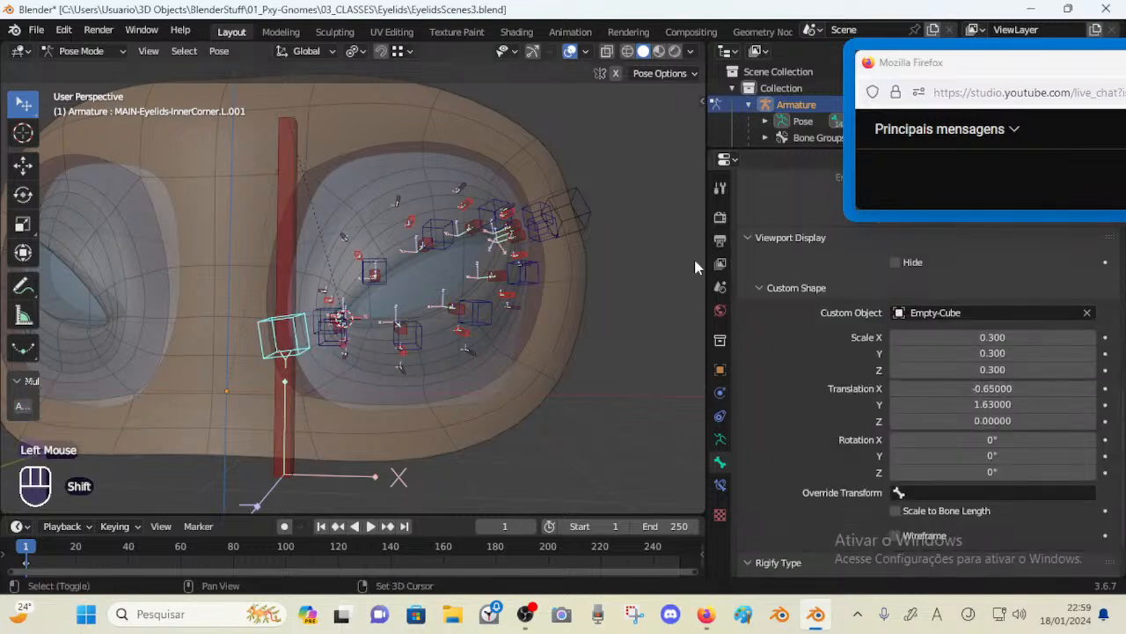
Adjust the outer-corner MAIN bone's custom shape translation, setting Z to -0.53
{"action": "middle_click_drag", "start_coordinate": [699, 261], "coordinate": [608, 290], "text": "shift"}
{"action": "left_click", "coordinate": [550, 218]}
{"action": "left_click_drag", "start_coordinate": [976, 389], "coordinate": [968, 420]}
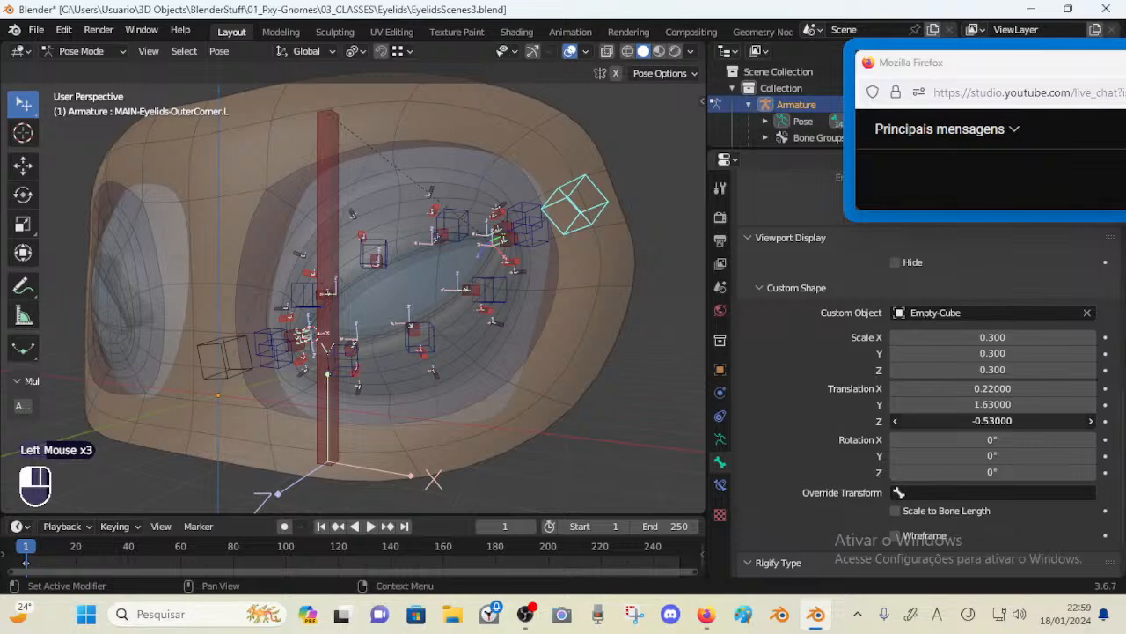
Test moving eyelid control bones and inspect the outer-corner bones
{"action": "middle_click_drag", "start_coordinate": [352, 308], "coordinate": [391, 310]}
{"action": "middle_click_drag", "start_coordinate": [392, 310], "coordinate": [420, 312]}
{"action": "left_click", "coordinate": [268, 361]}
{"action": "key", "text": "g"}
{"action": "left_click", "coordinate": [264, 372]}
{"action": "middle_click_drag", "start_coordinate": [334, 347], "coordinate": [318, 345]}
{"action": "left_click", "coordinate": [609, 204]}
{"action": "scroll", "coordinate": [607, 211], "scroll_direction": "down", "scroll_amount": 1}
{"action": "middle_click_drag", "start_coordinate": [607, 220], "coordinate": [503, 252]}
{"action": "scroll", "coordinate": [533, 253], "scroll_direction": "down", "scroll_amount": 1}
{"action": "scroll", "coordinate": [510, 260], "scroll_direction": "up", "scroll_amount": 1}
{"action": "key", "text": "g"}
{"action": "key", "text": "Escape"}
{"action": "left_click", "coordinate": [502, 251]}
{"action": "left_click", "coordinate": [533, 223]}
{"action": "left_click", "coordinate": [511, 247], "text": "shift"}
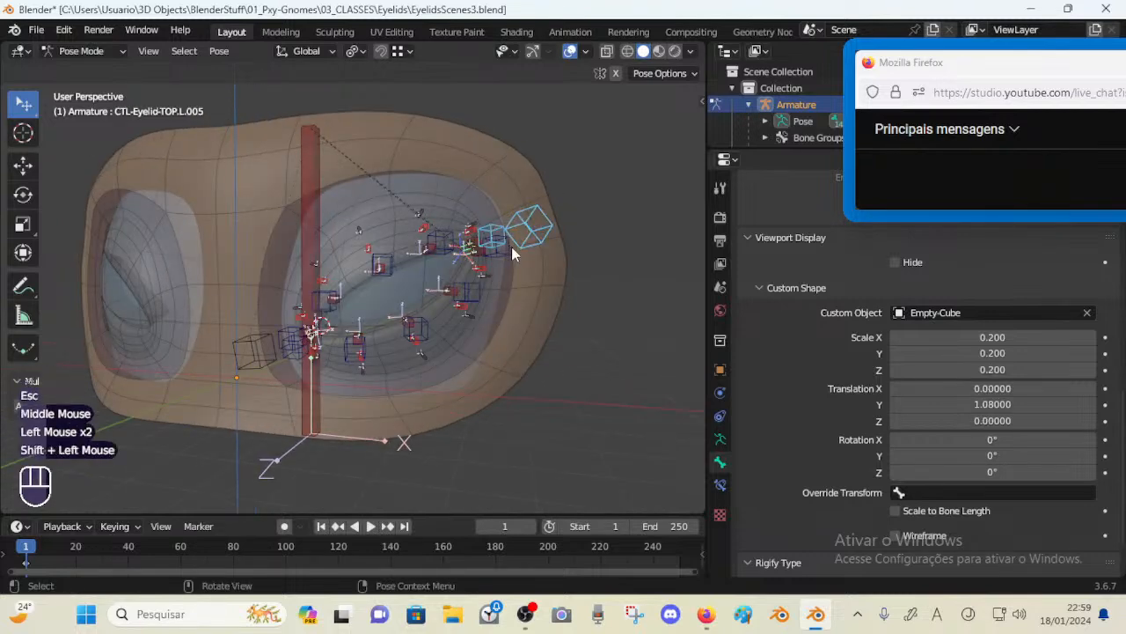
Select the outer-corner MAIN bone together with CTL-Eyelid-TOP.L.005 and try adding a constraint with targets
{"action": "scroll", "coordinate": [512, 251], "scroll_direction": "up", "scroll_amount": 1}
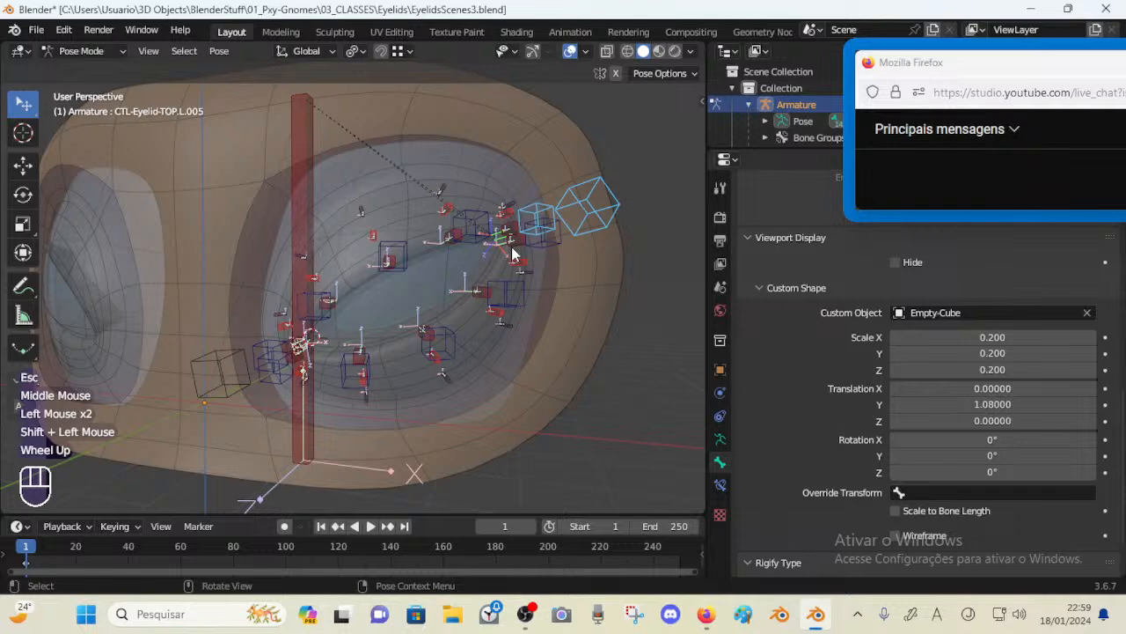
{"action": "middle_click_drag", "start_coordinate": [512, 247], "coordinate": [475, 275], "text": "shift"}
{"action": "left_click", "coordinate": [496, 233]}
{"action": "left_click", "coordinate": [497, 233]}
{"action": "left_click", "coordinate": [543, 221], "text": "shift"}
{"action": "left_click", "coordinate": [526, 225]}
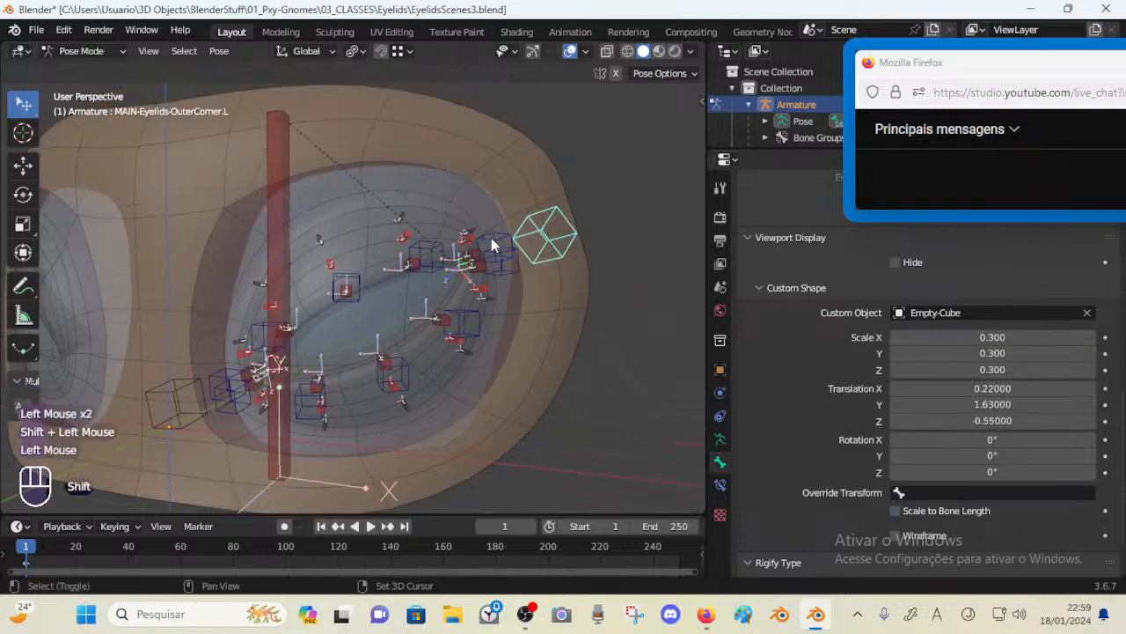
{"action": "left_click", "coordinate": [491, 247], "text": "shift"}
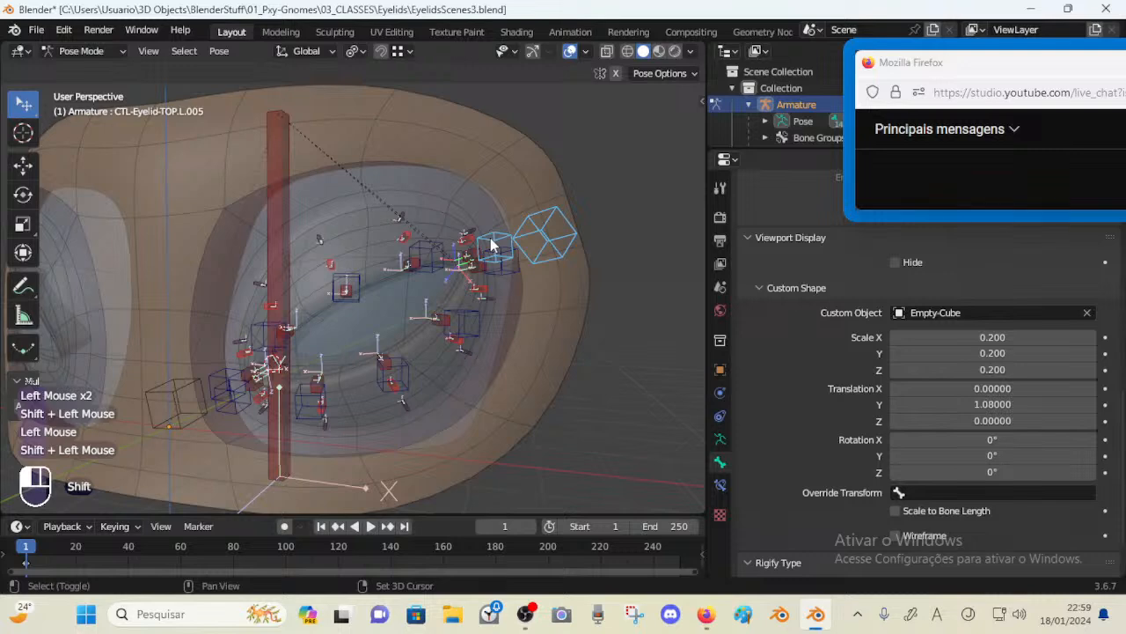
{"action": "key", "text": "ctrl+shift+c"}
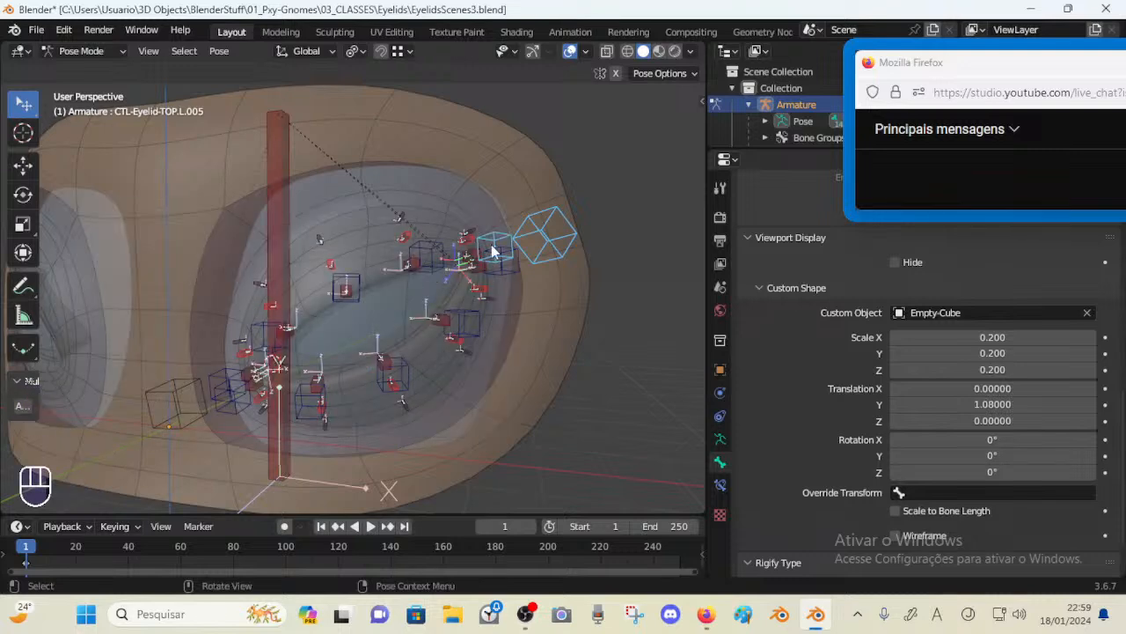
{"action": "middle_click_drag", "start_coordinate": [491, 251], "coordinate": [520, 251]}
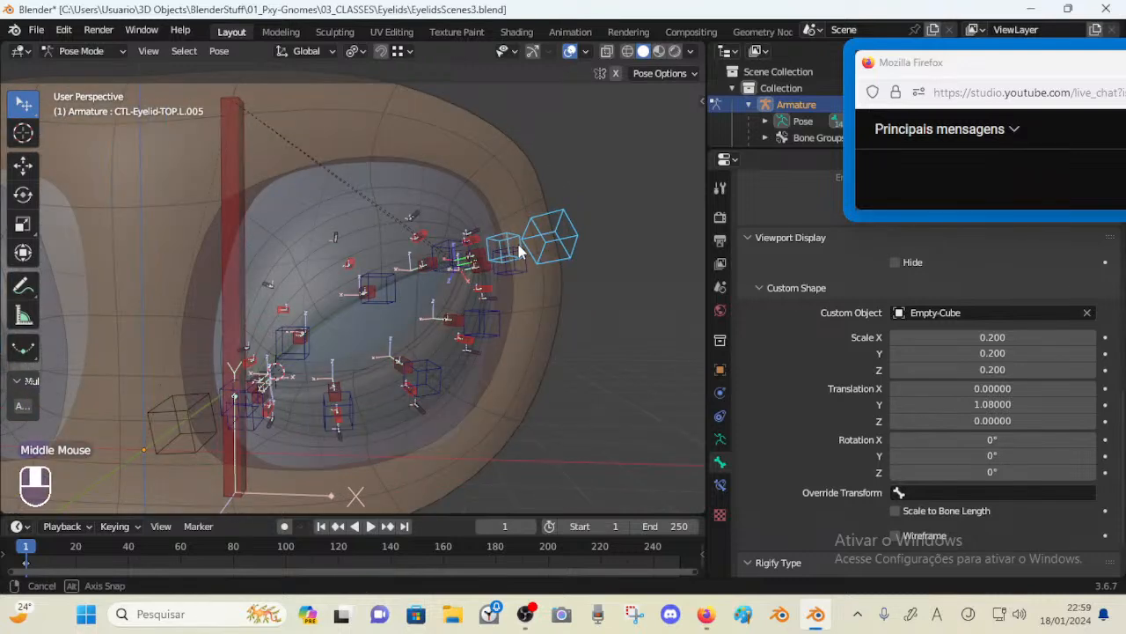
Save the file and disable the Copy Transforms constraint on CTL-Eyelid-TOP.L.001
{"action": "key", "text": "ctrl+s"}
{"action": "double_click", "coordinate": [221, 384]}
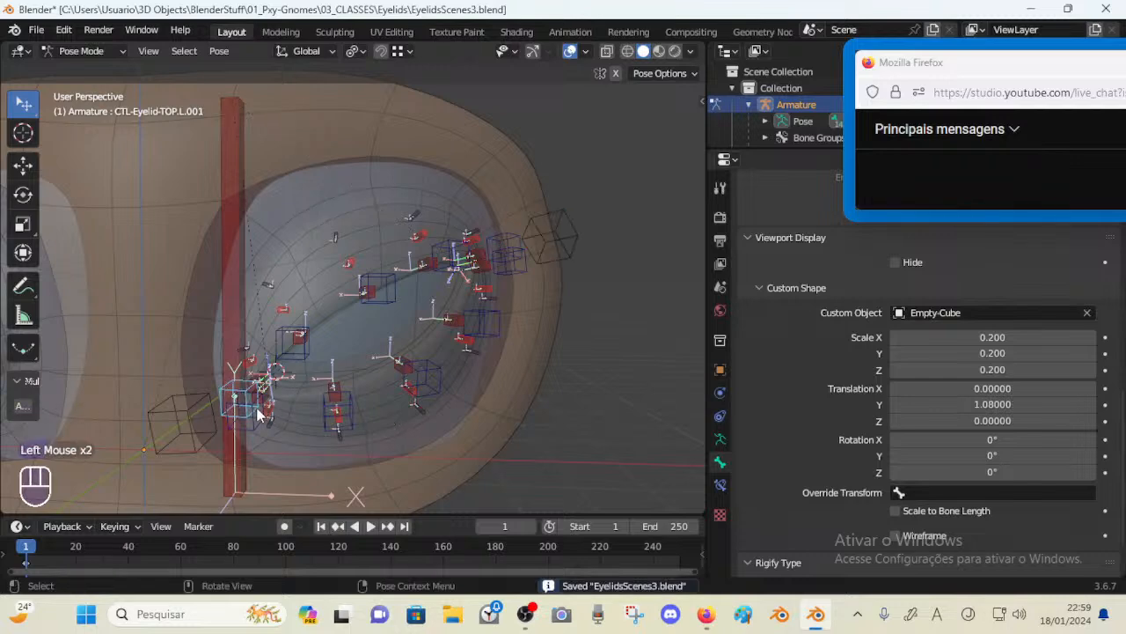
{"action": "left_click", "coordinate": [720, 484]}
{"action": "left_click", "coordinate": [1053, 242]}
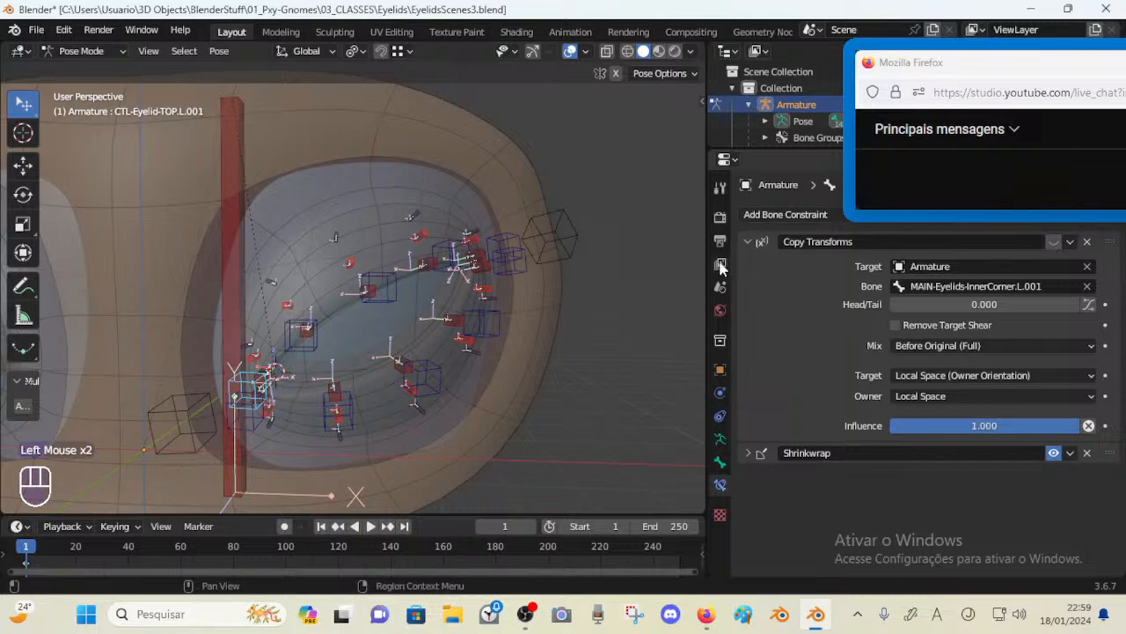
{"action": "left_click", "coordinate": [580, 245]}
{"action": "left_click", "coordinate": [235, 377], "text": "shift"}
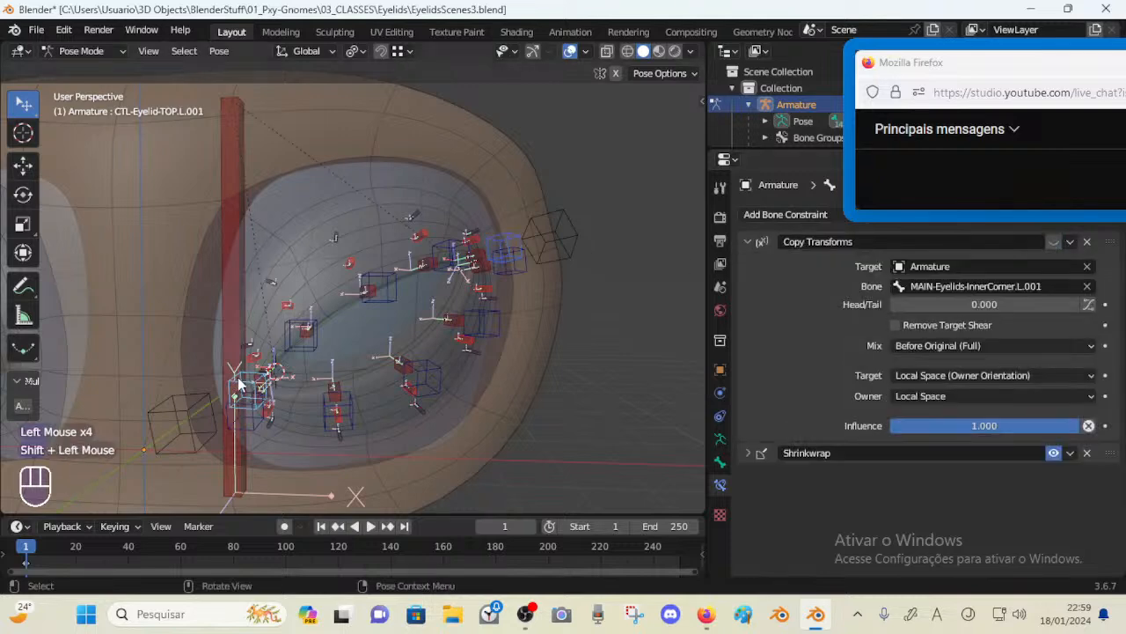
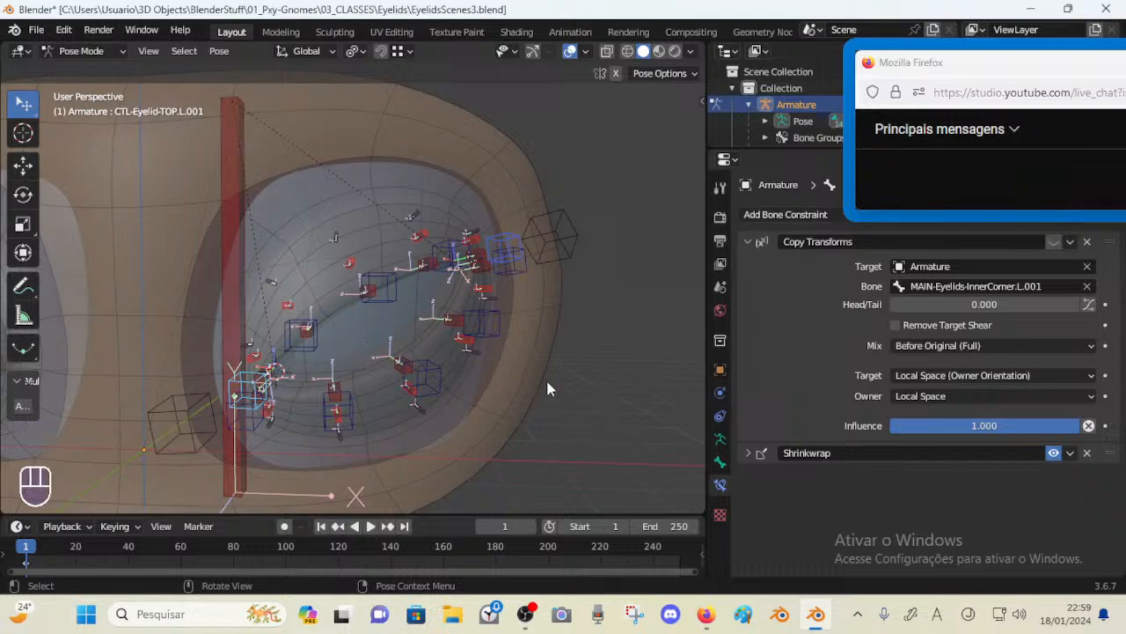
Point CTL-Eyelid-TOP.L.005's Copy Transforms constraint at MAIN-Eyelids-OuterCorner.L and enable it
{"action": "left_click", "coordinate": [748, 453]}
{"action": "left_click", "coordinate": [748, 454]}
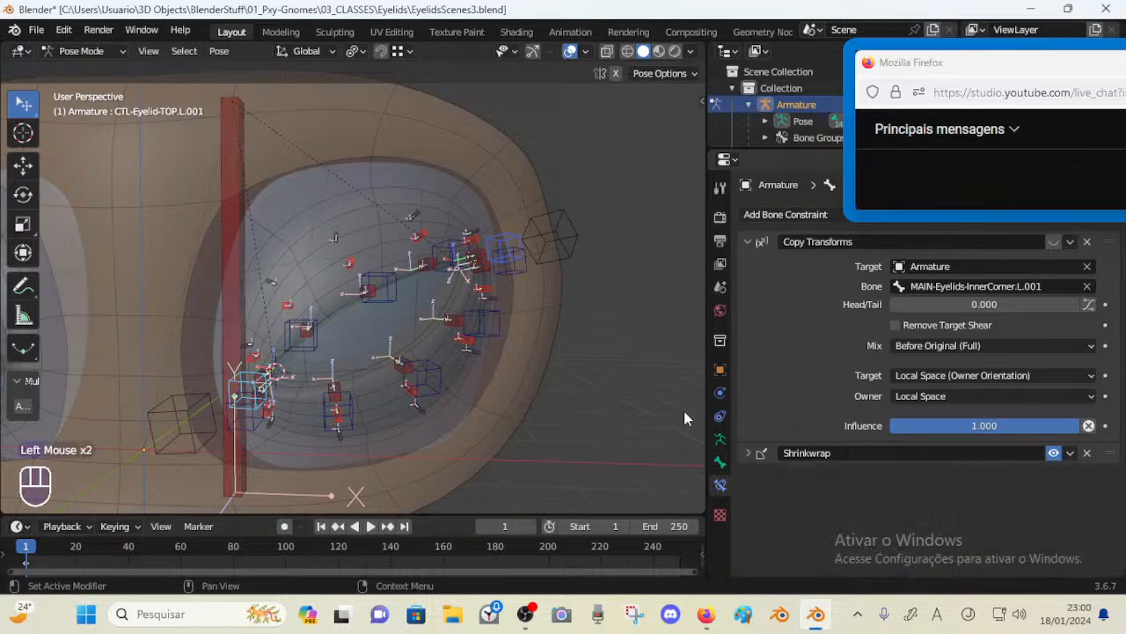
{"action": "key", "text": "shift+alt+c"}
{"action": "left_click", "coordinate": [508, 242]}
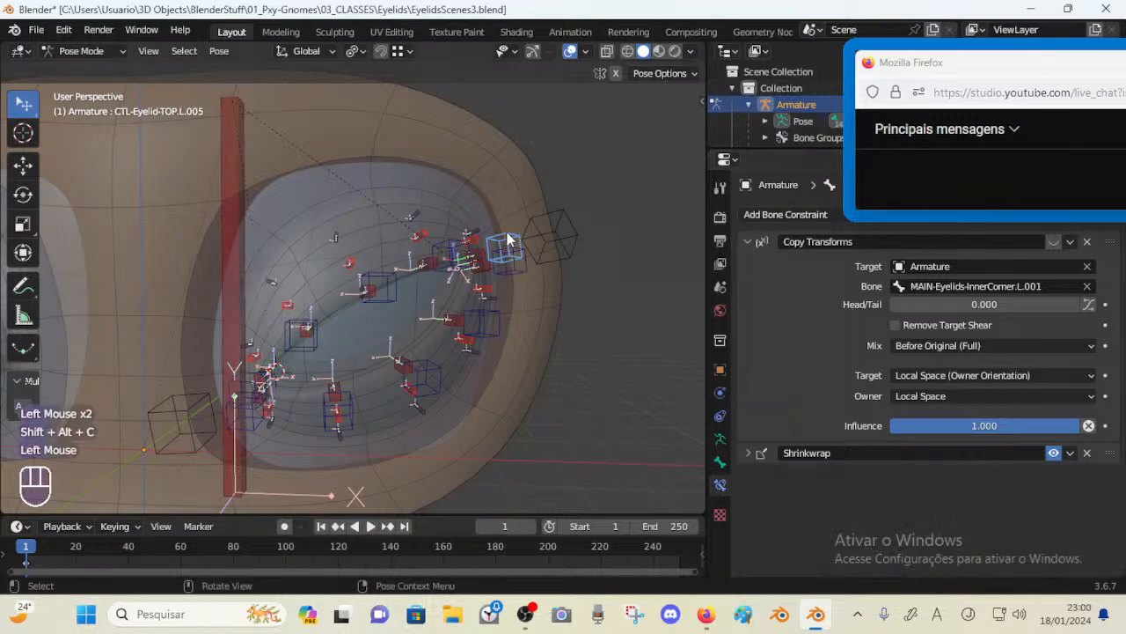
{"action": "left_click", "coordinate": [508, 242]}
{"action": "key", "text": "F2"}
{"action": "left_click", "coordinate": [514, 236]}
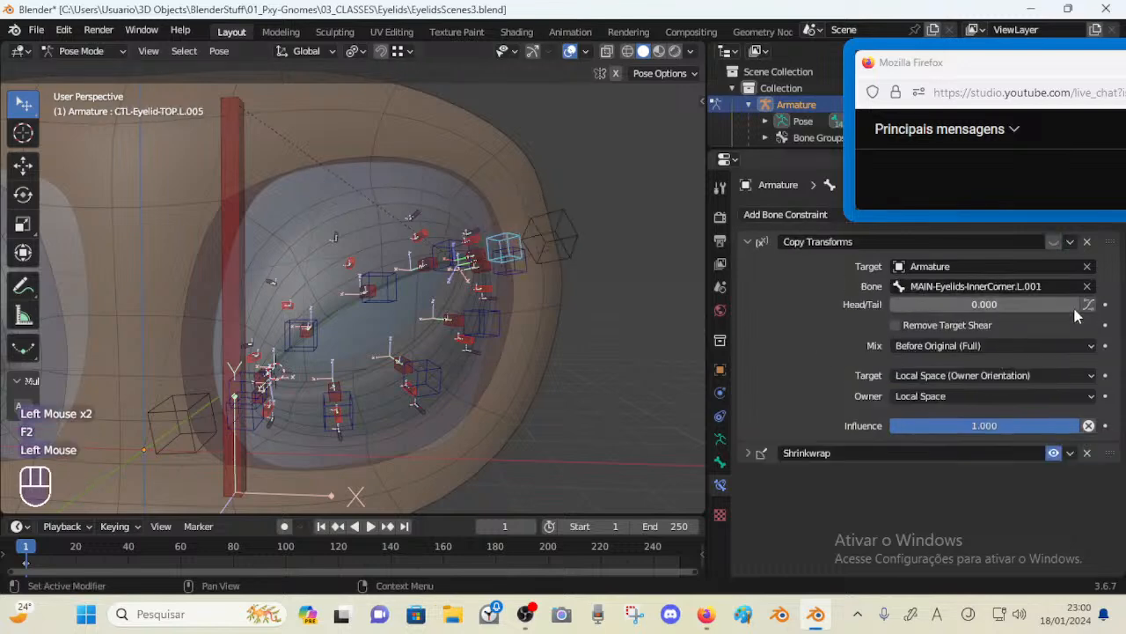
{"action": "type", "text": "MAIN-Eyelids-OuterCorner.L"}
{"action": "left_click", "coordinate": [1055, 242]}
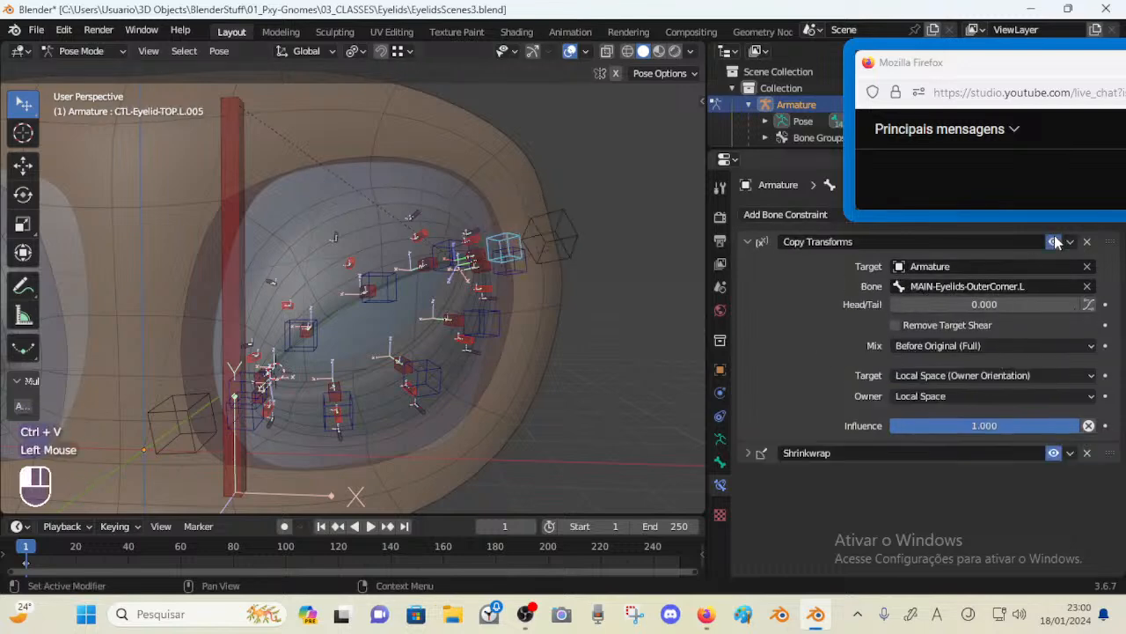
Test the outer-corner setup by moving the outer-corner MAIN bone and the nearby top and bottom eyelid controls
{"action": "left_click", "coordinate": [549, 239]}
{"action": "key", "text": "g"}
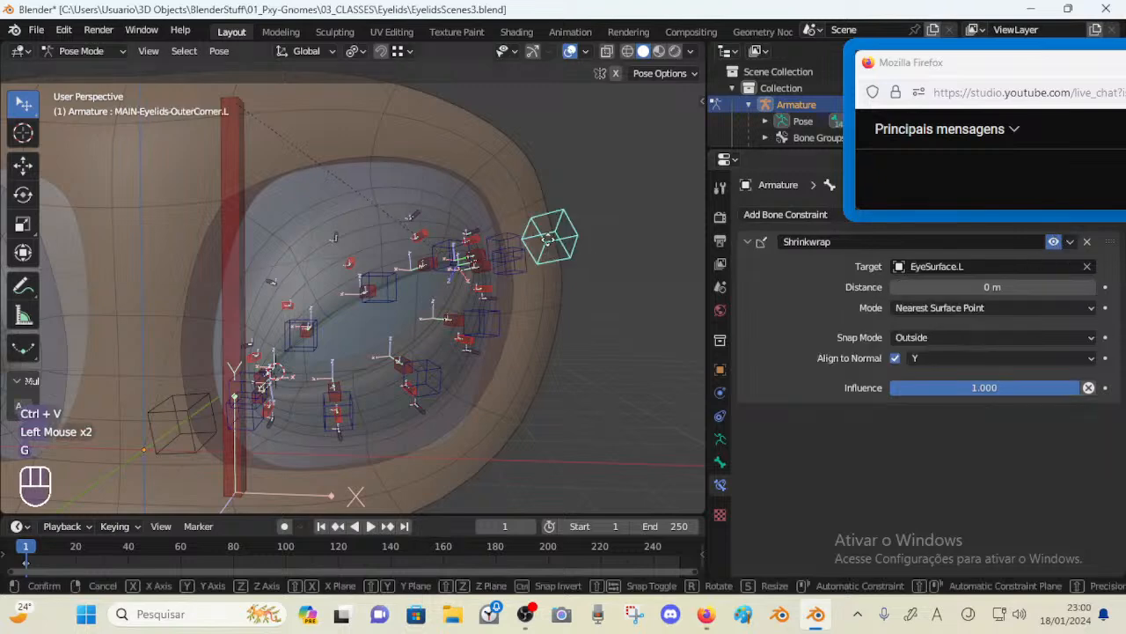
{"action": "key", "text": "Escape"}
{"action": "left_click", "coordinate": [515, 249]}
{"action": "left_click", "coordinate": [518, 274], "text": "shift"}
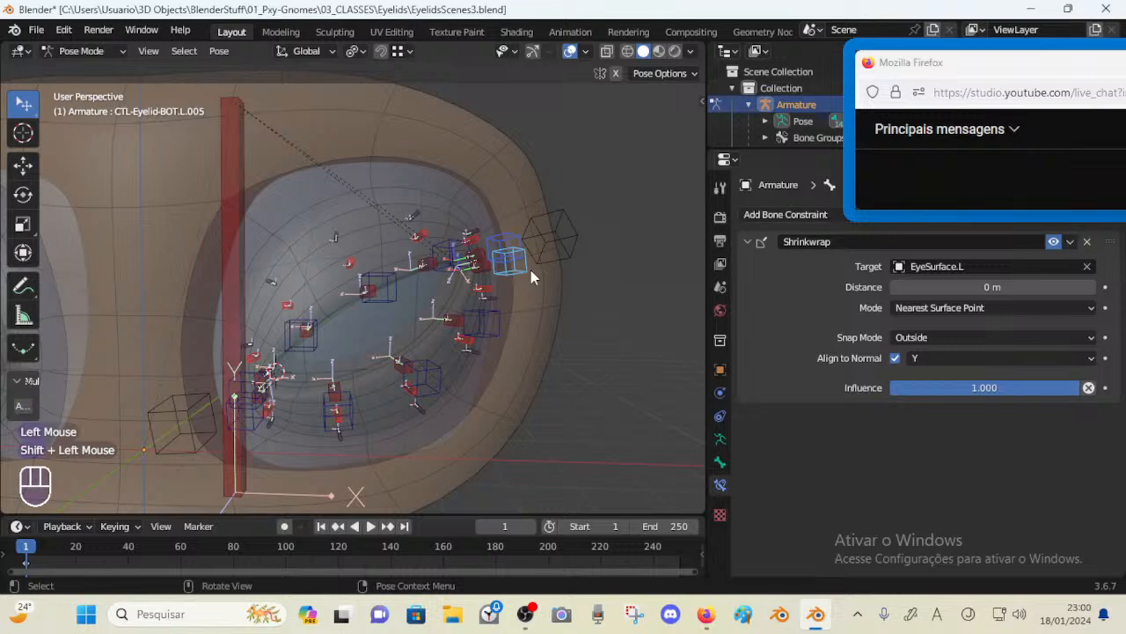
{"action": "key", "text": "shift+alt+c"}
{"action": "left_click", "coordinate": [532, 275]}
{"action": "left_click", "coordinate": [512, 240]}
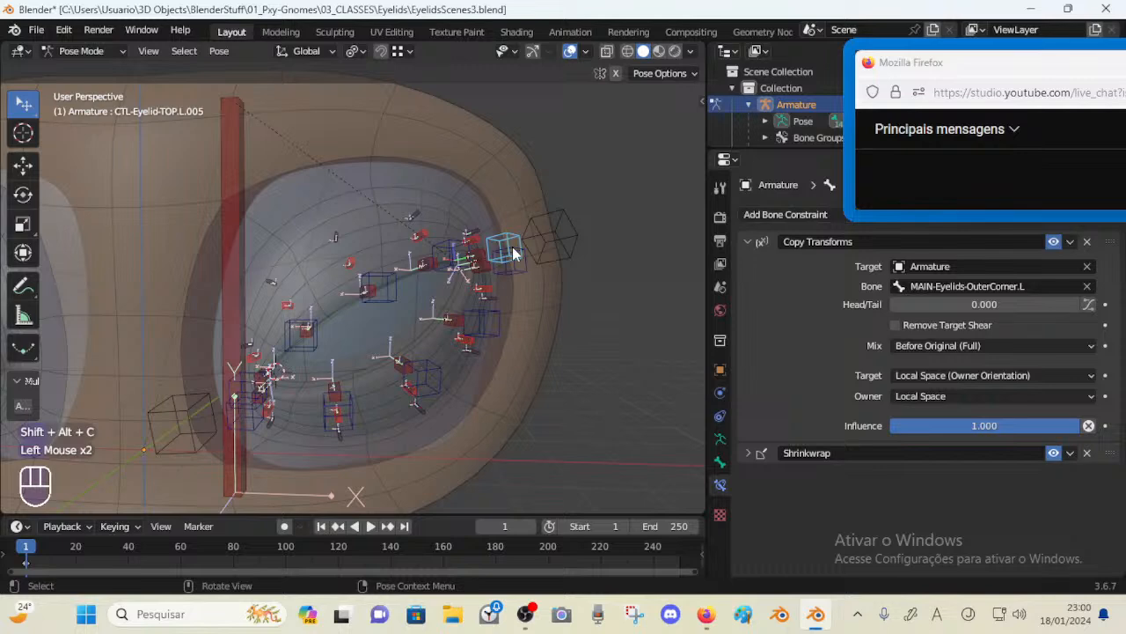
{"action": "left_click", "coordinate": [512, 246]}
{"action": "left_click", "coordinate": [530, 237]}
{"action": "key", "text": "g"}
{"action": "left_click", "coordinate": [516, 226]}
{"action": "left_click", "coordinate": [513, 239]}
{"action": "key", "text": "g"}
{"action": "left_click", "coordinate": [515, 244]}
{"action": "left_click", "coordinate": [515, 245]}
{"action": "key", "text": "g"}
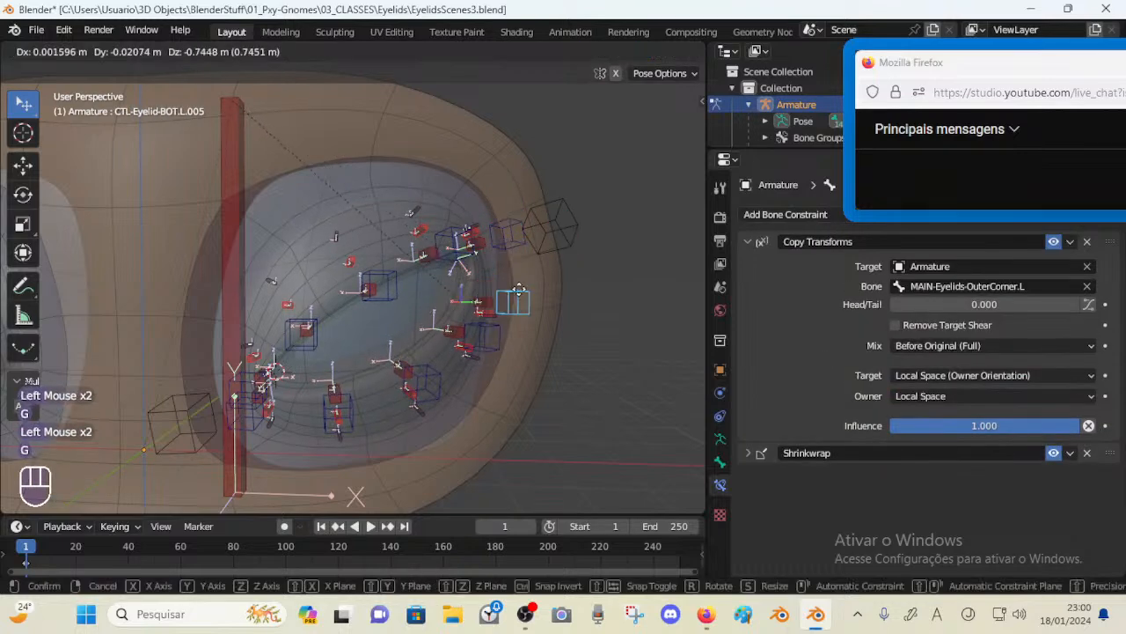
{"action": "left_click", "coordinate": [519, 291]}
{"action": "key", "text": "a"}
{"action": "key", "text": "alt+q"}
{"action": "key", "text": "alt+q"}
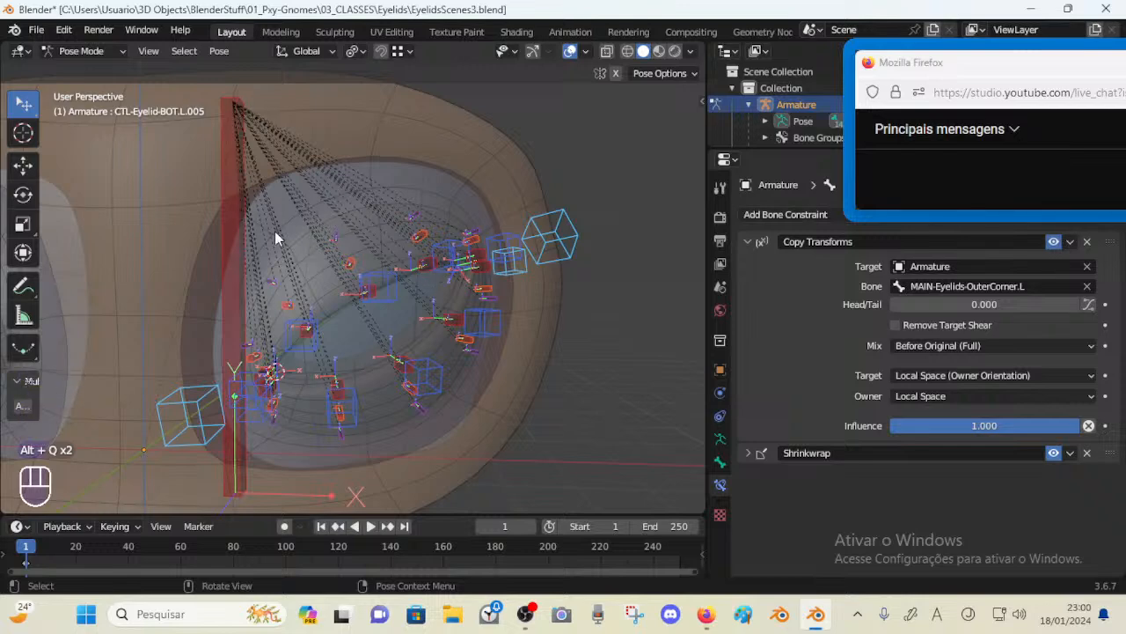
Select the inner-corner MAIN bone in Edit Mode and try moving it
{"action": "middle_click_drag", "start_coordinate": [275, 238], "coordinate": [255, 231]}
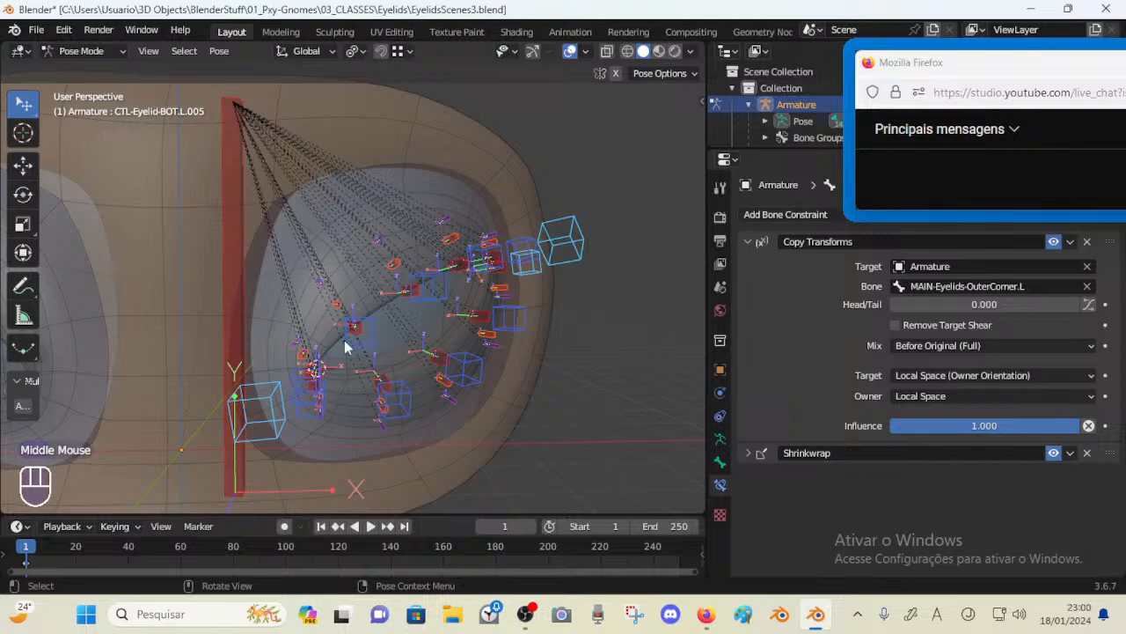
{"action": "middle_click_drag", "start_coordinate": [345, 346], "coordinate": [380, 312]}
{"action": "scroll", "coordinate": [379, 312], "scroll_direction": "down", "scroll_amount": 1}
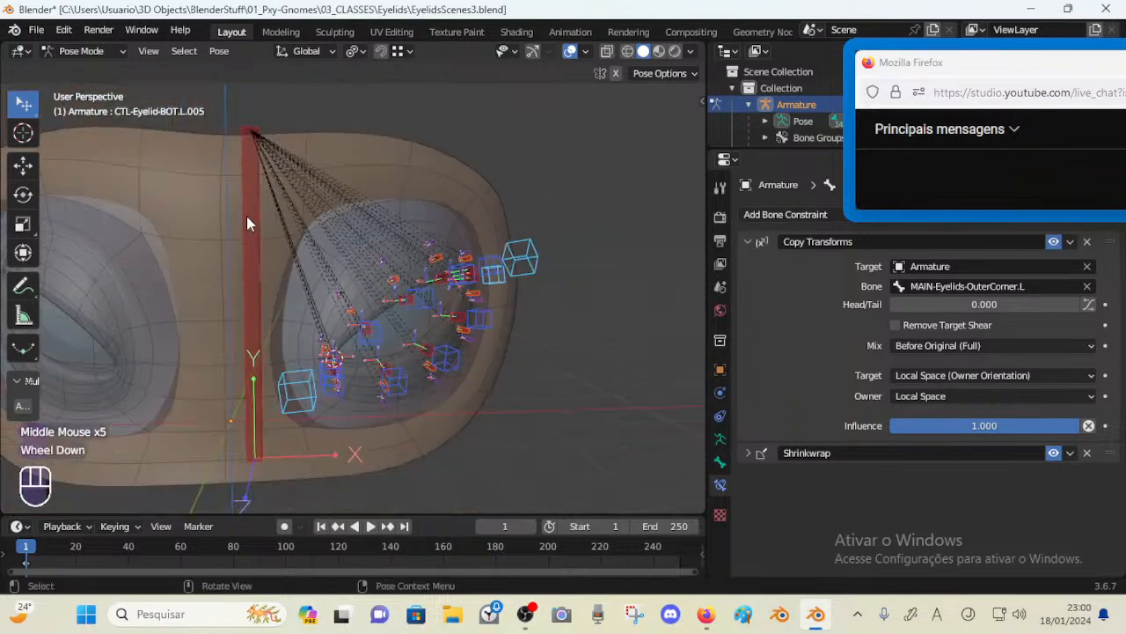
{"action": "middle_click_drag", "start_coordinate": [261, 263], "coordinate": [353, 240]}
{"action": "middle_click_drag", "start_coordinate": [307, 312], "coordinate": [374, 237]}
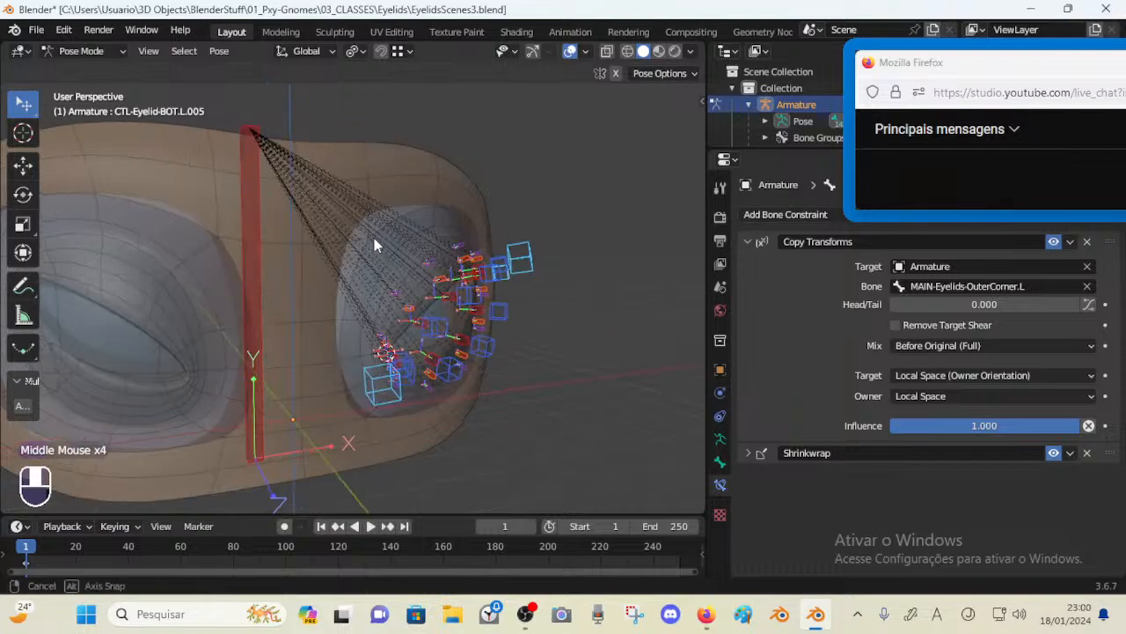
{"action": "left_click", "coordinate": [254, 216]}
{"action": "middle_click_drag", "start_coordinate": [254, 216], "coordinate": [302, 234]}
{"action": "scroll", "coordinate": [321, 270], "scroll_direction": "up", "scroll_amount": 1}
{"action": "mouse_move", "coordinate": [321, 277]}
{"action": "middle_mouse_down"}
{"action": "mouse_move", "coordinate": [359, 277]}
{"action": "mouse_move", "coordinate": [319, 276]}
{"action": "middle_mouse_up"}
{"action": "left_click", "coordinate": [251, 429]}
{"action": "key", "text": "Tab"}
{"action": "middle_click_drag", "start_coordinate": [352, 357], "coordinate": [383, 340]}
{"action": "key", "text": "g"}
{"action": "right_click", "coordinate": [325, 376]}
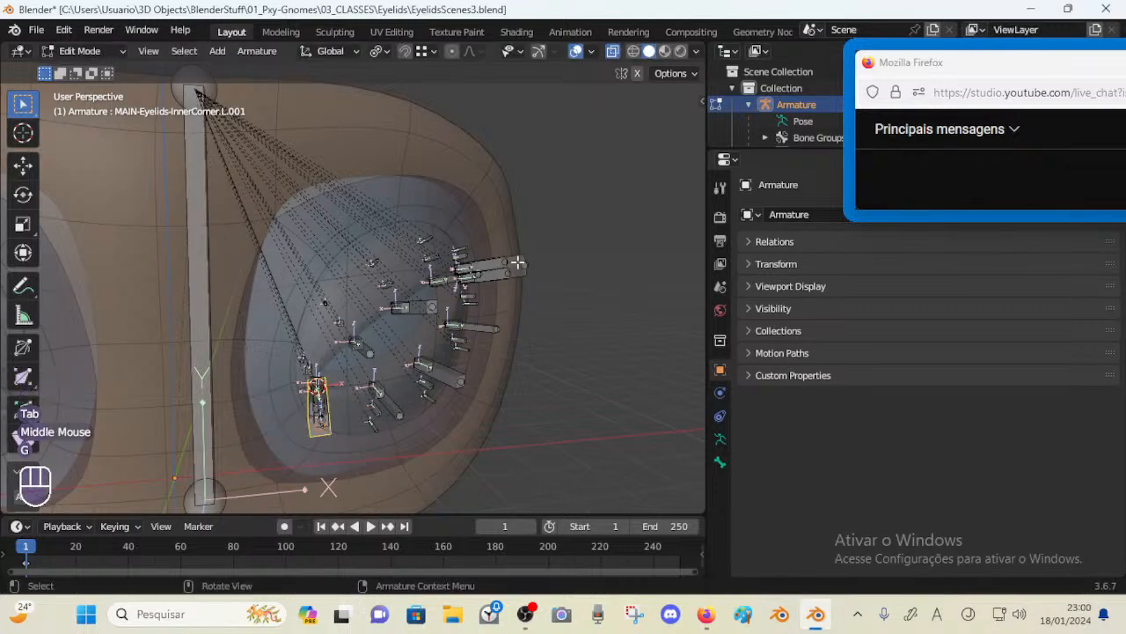
Inspect the outer-corner MAIN bone in Edit Mode with X-ray toggled, and save the file
{"action": "key", "text": "Tab"}
{"action": "scroll", "coordinate": [519, 263], "scroll_direction": "down", "scroll_amount": 1}
{"action": "middle_click_drag", "start_coordinate": [519, 263], "coordinate": [390, 328]}
{"action": "key", "text": "alt+z"}
{"action": "key", "text": "Tab"}
{"action": "key", "text": "alt+z"}
{"action": "key", "text": "ctrl+s"}
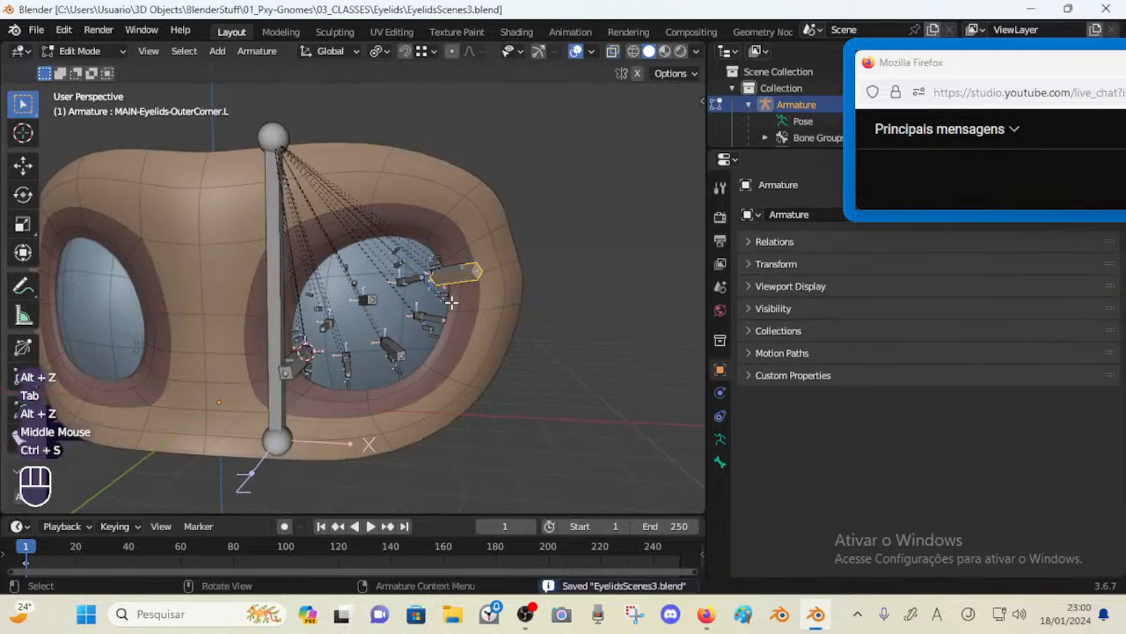
Test the rig in Pose Mode by moving the inner and outer corner MAIN bones and rotating the outer one
{"action": "key", "text": "Tab"}
{"action": "left_click", "coordinate": [496, 257]}
{"action": "key", "text": "g"}
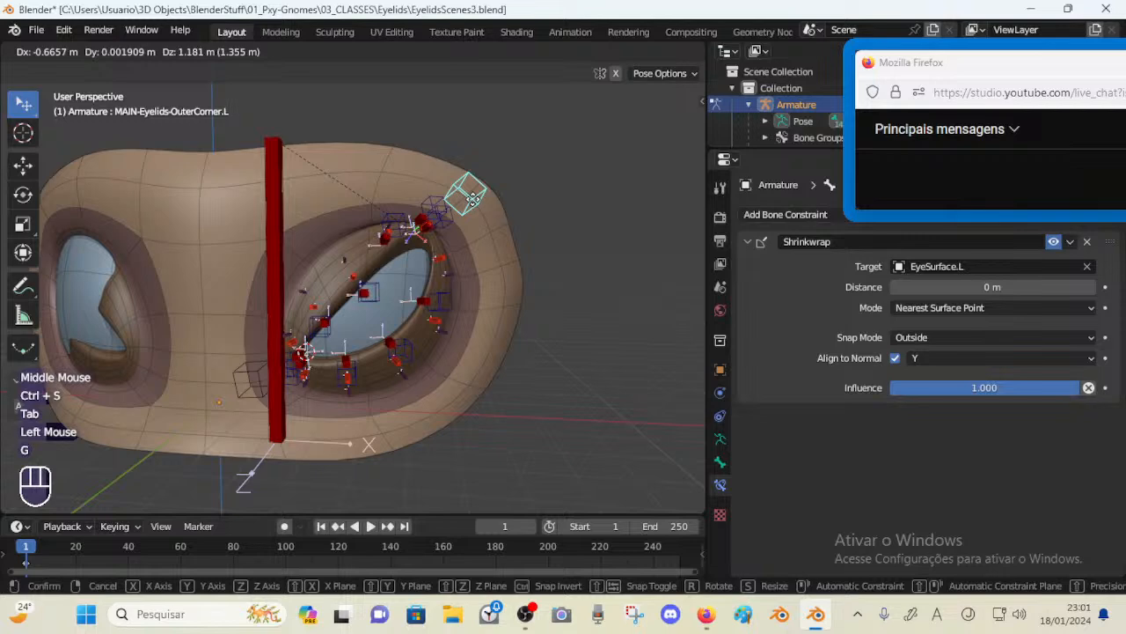
{"action": "left_click", "coordinate": [492, 271]}
{"action": "left_click", "coordinate": [243, 385]}
{"action": "key", "text": "g"}
{"action": "left_click", "coordinate": [240, 384]}
{"action": "key", "text": "g"}
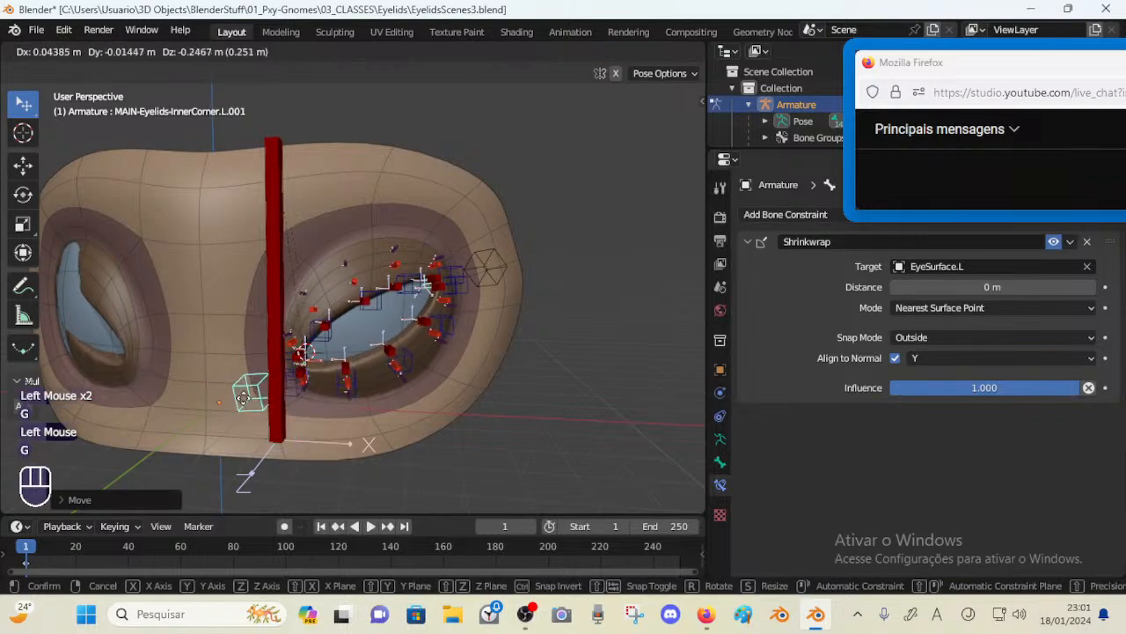
{"action": "left_click", "coordinate": [247, 396]}
{"action": "middle_click_drag", "start_coordinate": [280, 333], "coordinate": [309, 305]}
{"action": "key", "text": "g"}
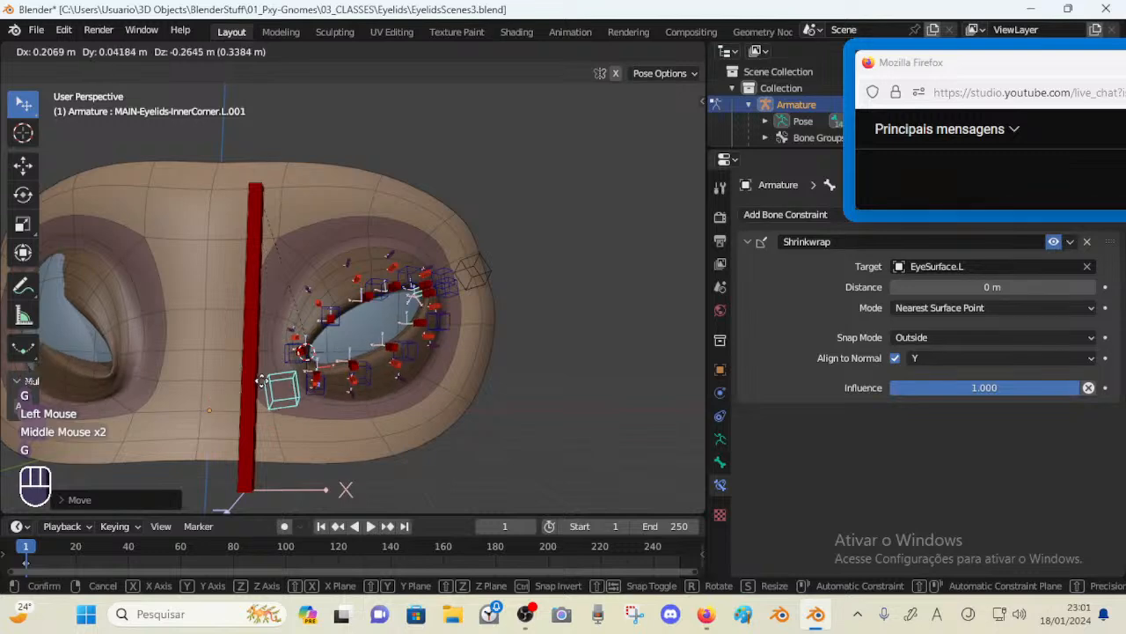
{"action": "left_click", "coordinate": [262, 380]}
{"action": "left_click", "coordinate": [473, 271]}
{"action": "middle_click_drag", "start_coordinate": [474, 273], "coordinate": [455, 277]}
{"action": "key", "text": "g"}
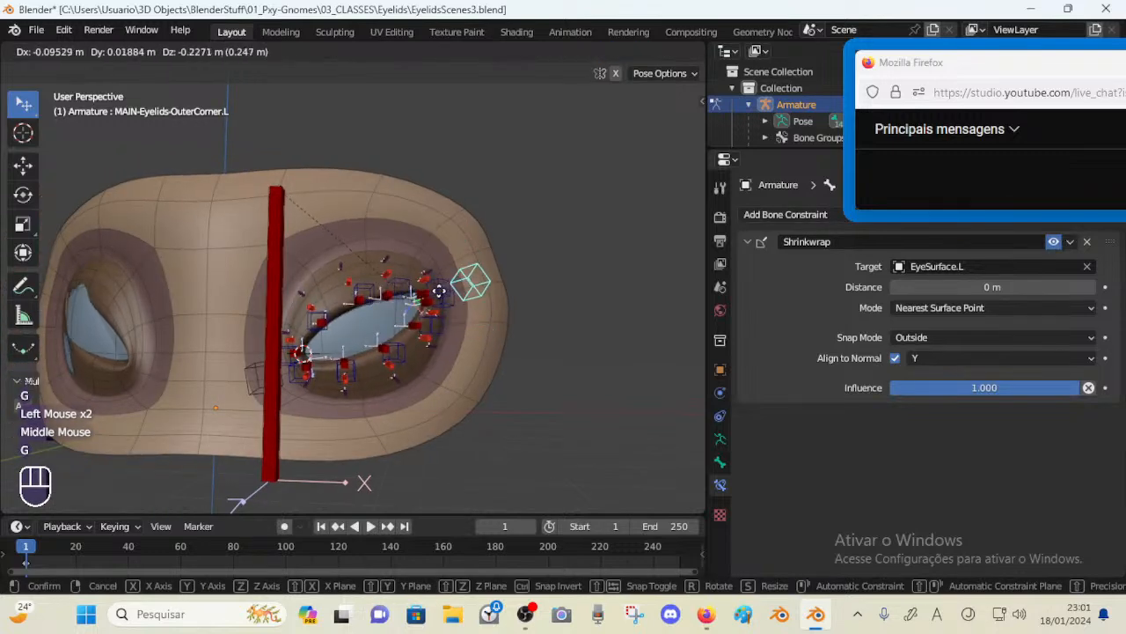
{"action": "left_click", "coordinate": [426, 247]}
{"action": "key", "text": "r"}
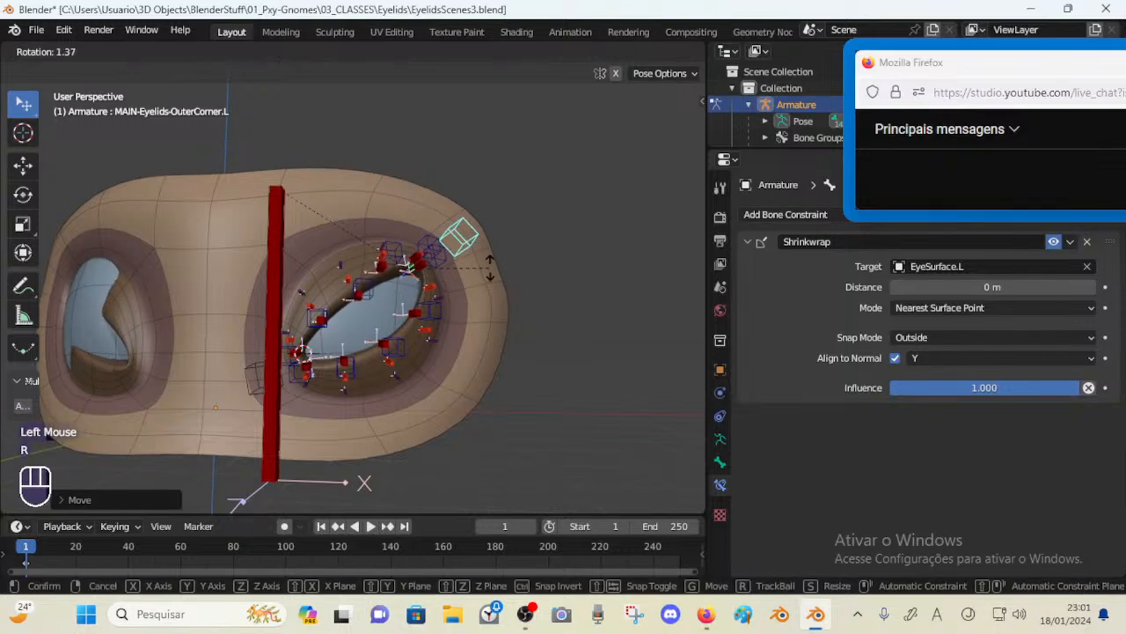
{"action": "left_click", "coordinate": [489, 268]}
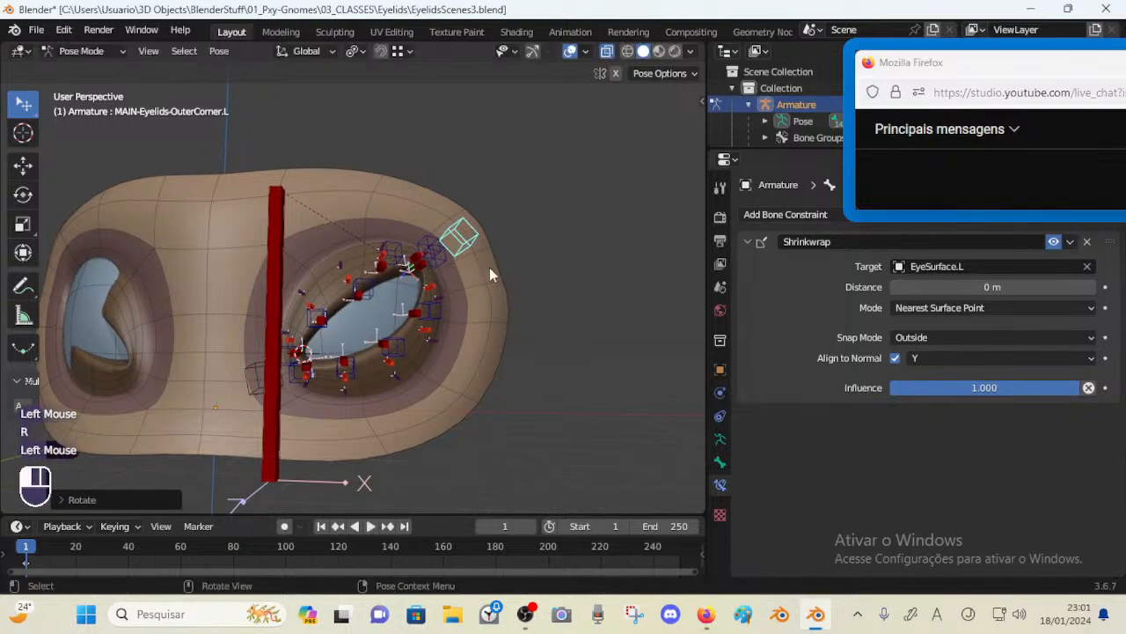
Move several eyelid control bones to test the lid deformation, then clear their locations
{"action": "left_click", "coordinate": [359, 296]}
{"action": "key", "text": "g"}
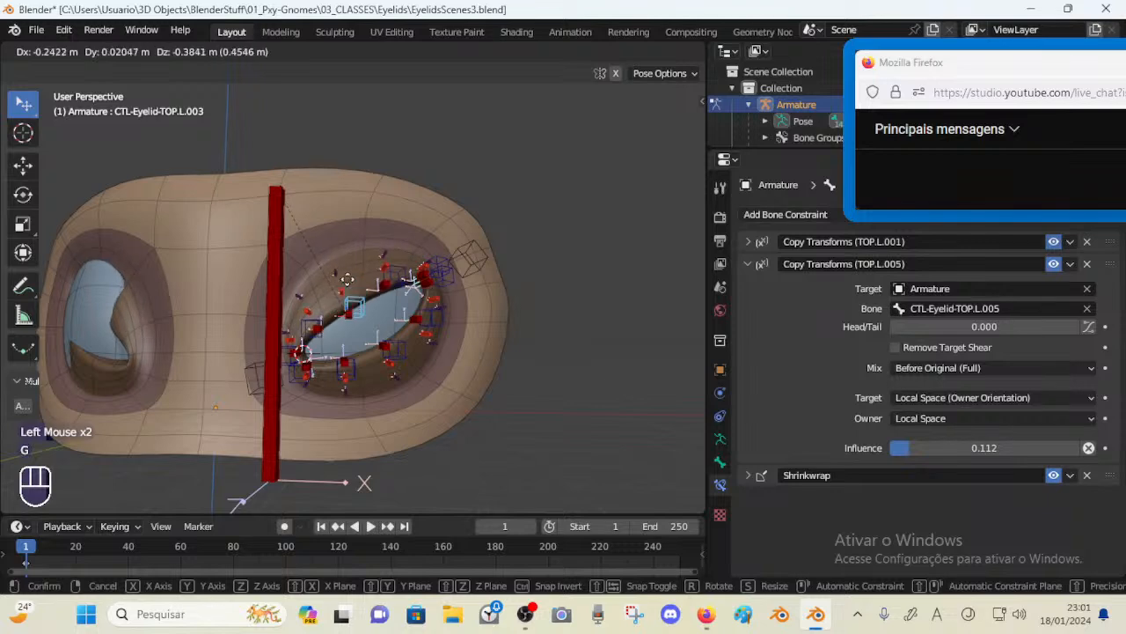
{"action": "left_click", "coordinate": [356, 205]}
{"action": "left_click", "coordinate": [466, 255]}
{"action": "key", "text": "g"}
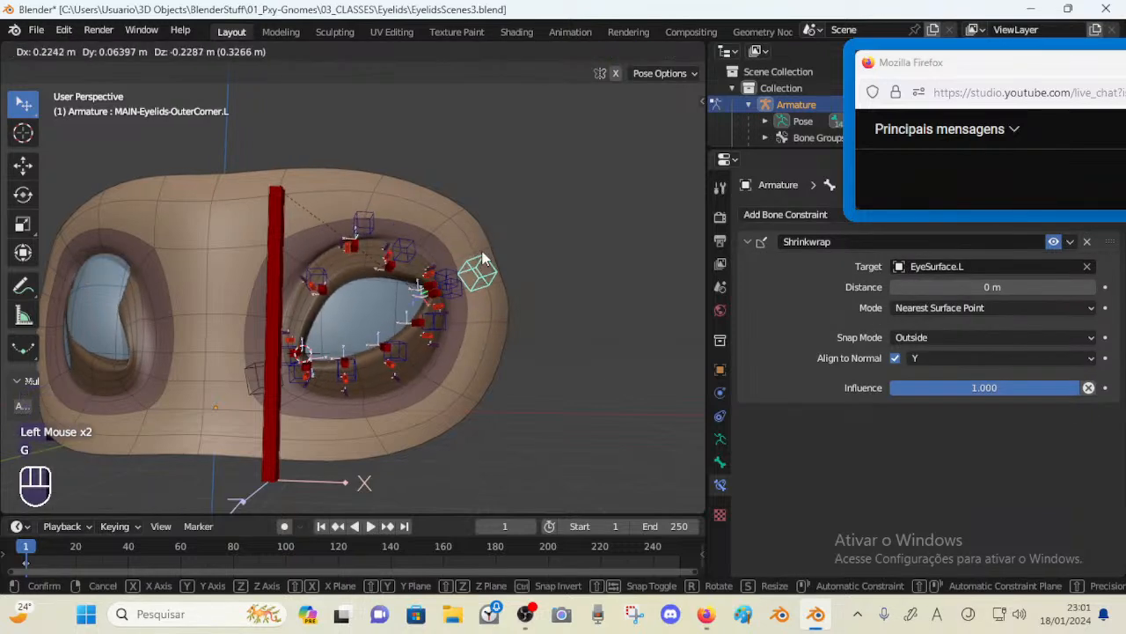
{"action": "left_click", "coordinate": [482, 258]}
{"action": "left_click", "coordinate": [365, 224]}
{"action": "key", "text": "g"}
{"action": "left_click", "coordinate": [429, 233]}
{"action": "key", "text": "g"}
{"action": "left_click", "coordinate": [428, 282]}
{"action": "key", "text": "a"}
{"action": "middle_click_drag", "start_coordinate": [428, 283], "coordinate": [406, 299]}
{"action": "key", "text": "alt+g"}
{"action": "middle_click_drag", "start_coordinate": [388, 308], "coordinate": [414, 308], "text": "shift"}
{"action": "middle_click_drag", "start_coordinate": [369, 330], "coordinate": [361, 333]}
{"action": "left_click", "coordinate": [295, 358]}
{"action": "key", "text": "g"}
{"action": "left_click", "coordinate": [303, 350]}
{"action": "key", "text": "a"}
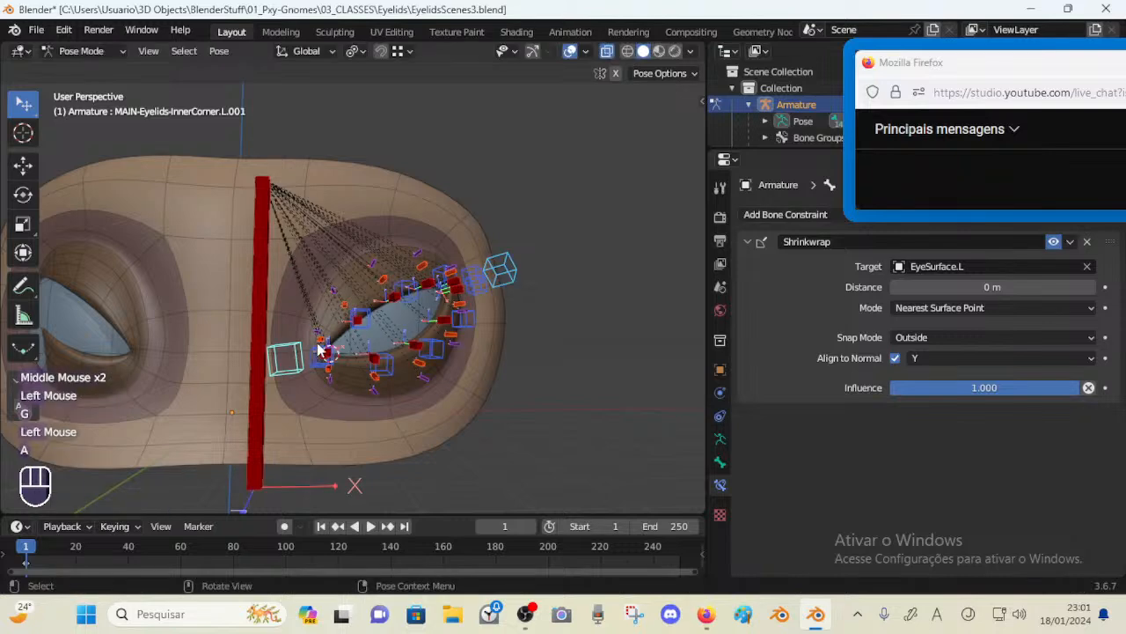
{"action": "key", "text": "alt+q"}
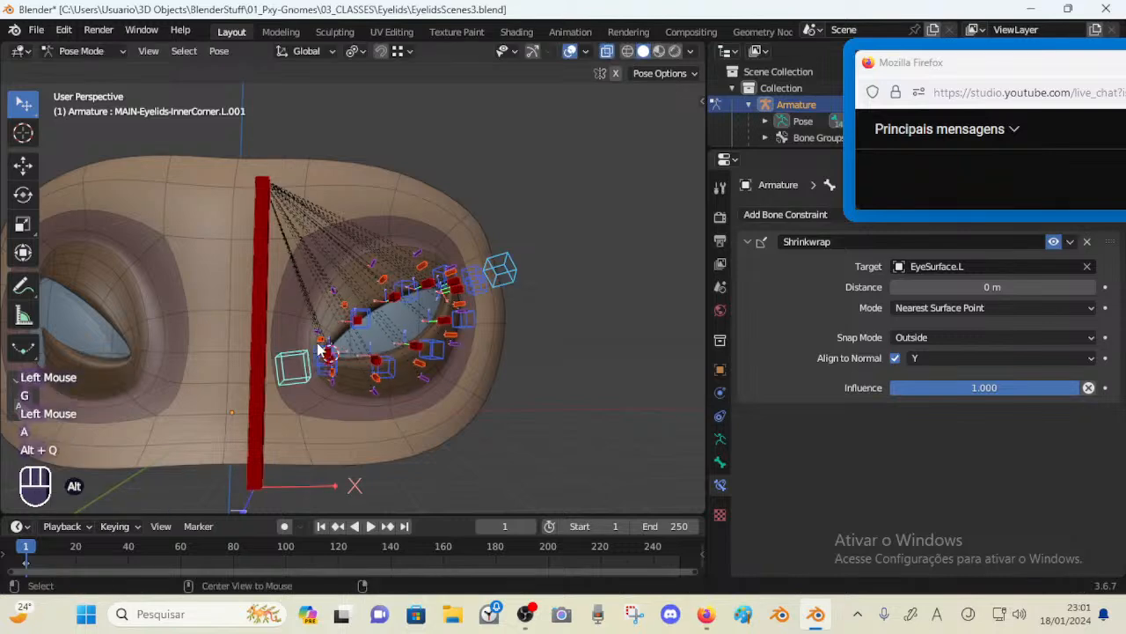
Box-select all the left eye's eyelid bones in Edit Mode and save the file
{"action": "key", "text": "Tab"}
{"action": "scroll", "coordinate": [319, 349], "scroll_direction": "down", "scroll_amount": 2}
{"action": "key", "text": "alt+a"}
{"action": "key", "text": "b"}
{"action": "left_click_drag", "start_coordinate": [304, 211], "coordinate": [480, 393]}
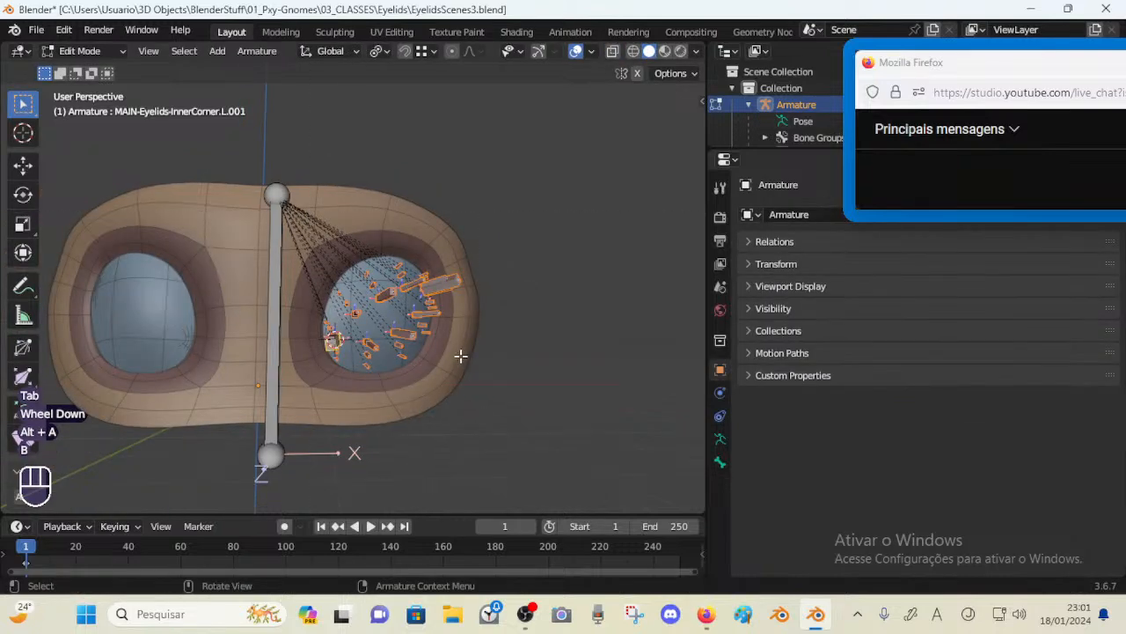
{"action": "key", "text": "alt+z"}
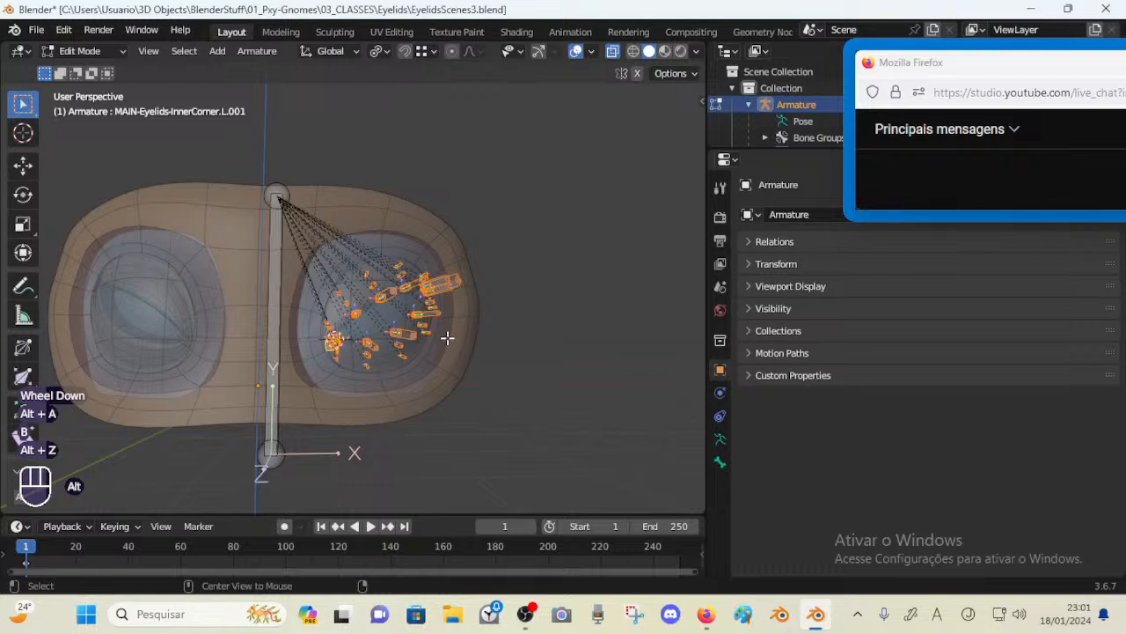
{"action": "key", "text": "alt+z"}
{"action": "key", "text": "alt+z"}
{"action": "scroll", "coordinate": [469, 283], "scroll_direction": "up", "scroll_amount": 1}
{"action": "key", "text": "alt+a"}
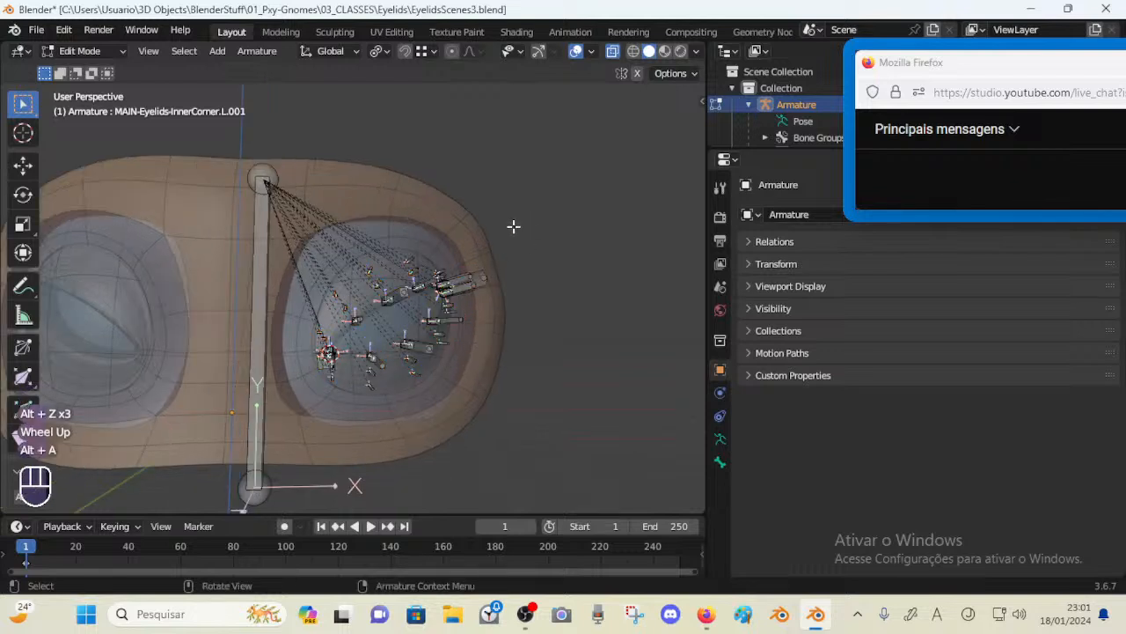
{"action": "key", "text": "b"}
{"action": "left_click_drag", "start_coordinate": [527, 216], "coordinate": [289, 399]}
{"action": "key", "text": "ctrl+s"}
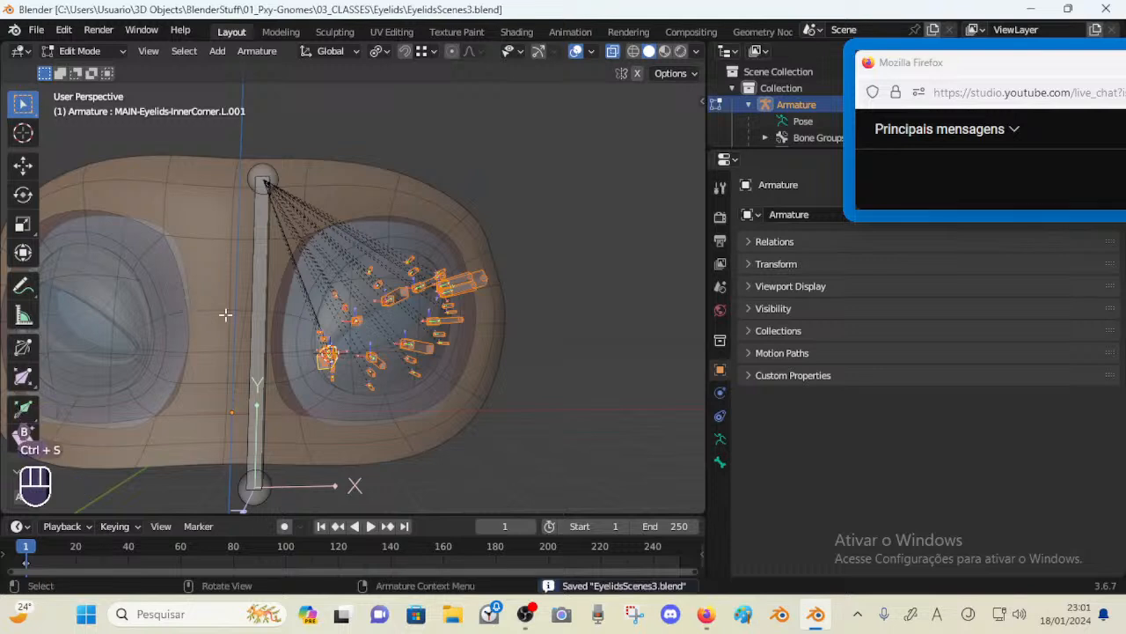
Symmetrize the selected left eyelid bones to create the right-side copies
{"action": "left_click_drag", "start_coordinate": [534, 218], "coordinate": [287, 415]}
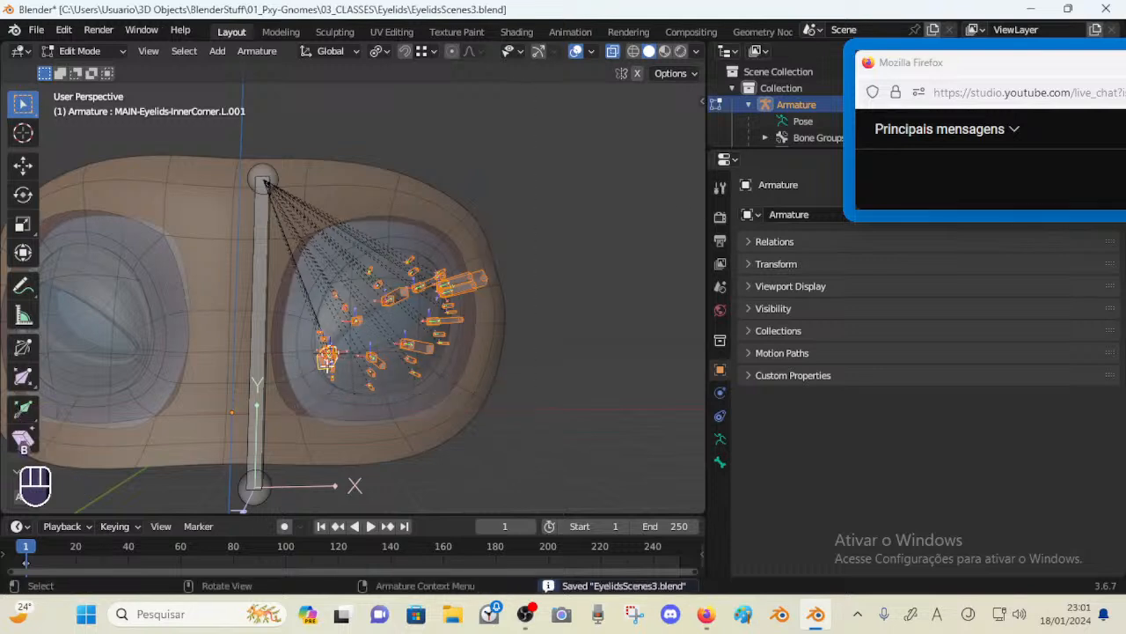
{"action": "right_click", "coordinate": [392, 295]}
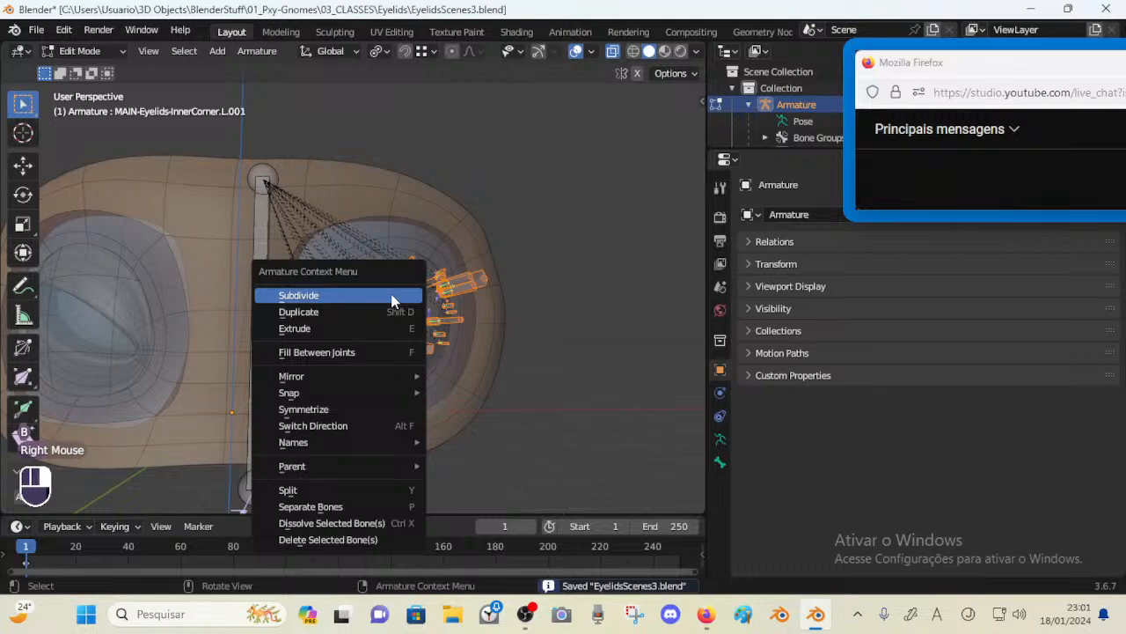
{"action": "left_click", "coordinate": [303, 410]}
Switch the armature to Object Mode and back into Pose Mode, selecting all bones
{"action": "middle_click_drag", "start_coordinate": [304, 409], "coordinate": [339, 317], "text": "shift"}
{"action": "key", "text": "ctrl+Tab"}
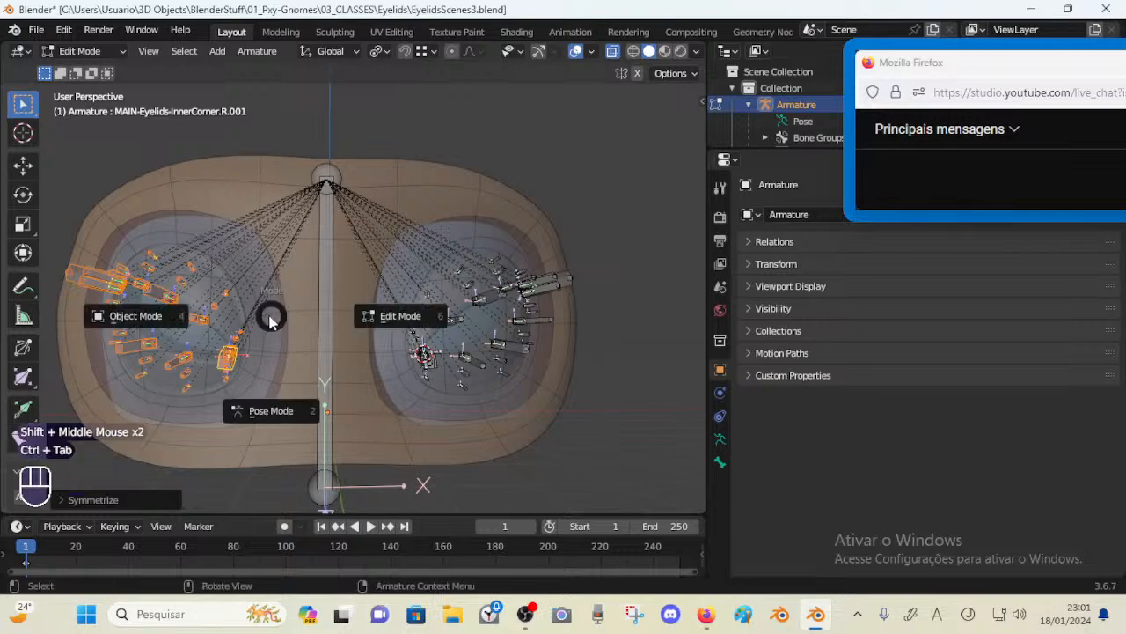
{"action": "left_click", "coordinate": [151, 282]}
{"action": "left_click", "coordinate": [151, 281]}
{"action": "left_click", "coordinate": [154, 286]}
{"action": "left_click", "coordinate": [154, 286]}
{"action": "left_click", "coordinate": [154, 286]}
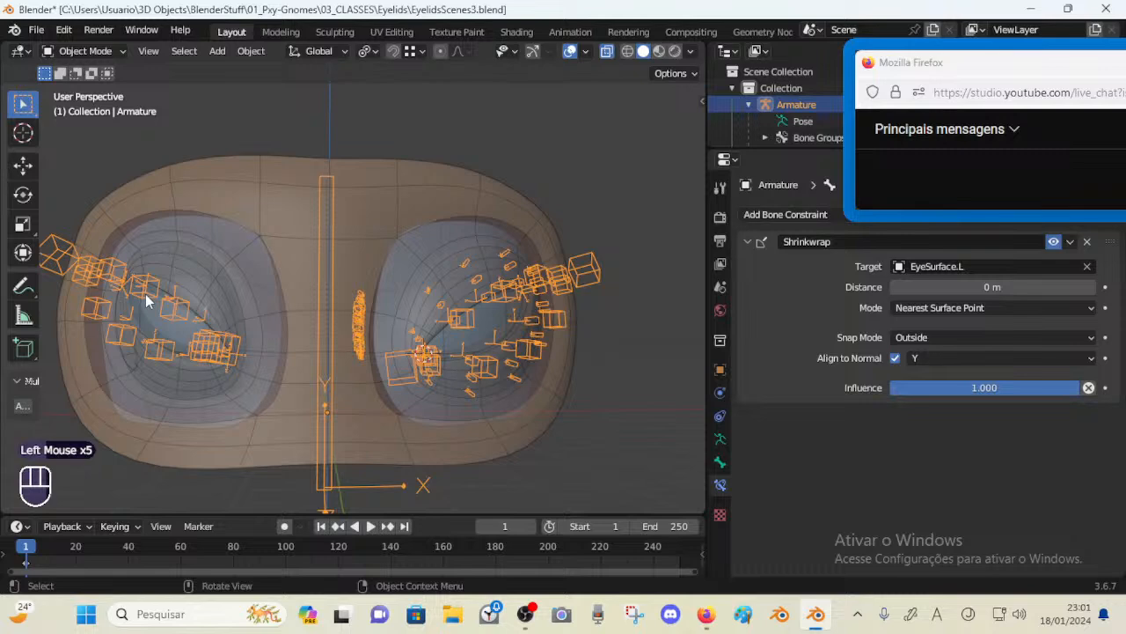
{"action": "middle_click_drag", "start_coordinate": [147, 302], "coordinate": [196, 299], "text": "shift"}
{"action": "left_click", "coordinate": [195, 299]}
{"action": "left_click", "coordinate": [195, 300]}
{"action": "key", "text": "ctrl+Tab"}
{"action": "key", "text": "a"}
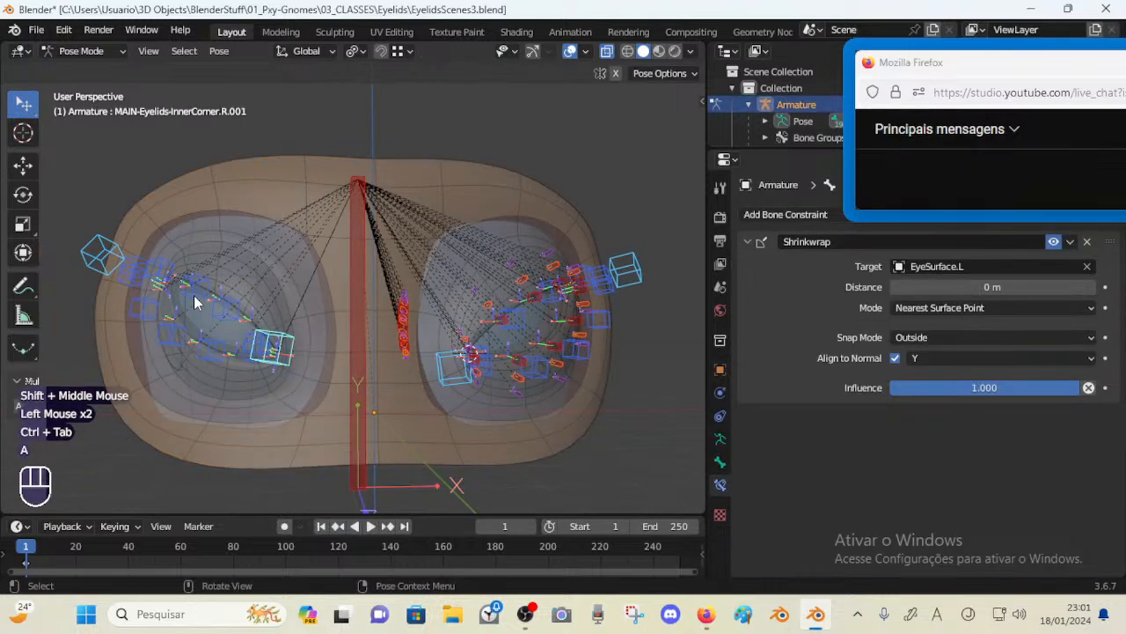
Box-select the right eye's bones and set their Shrinkwrap target to EyeSurface.R for all selected bones
{"action": "key", "text": "alt+a"}
{"action": "key", "text": "b"}
{"action": "left_click_drag", "start_coordinate": [73, 214], "coordinate": [305, 395]}
{"action": "key", "text": "alt+a"}
{"action": "key", "text": "b"}
{"action": "left_click_drag", "start_coordinate": [69, 197], "coordinate": [313, 400]}
{"action": "left_click", "coordinate": [974, 266], "text": "alt"}
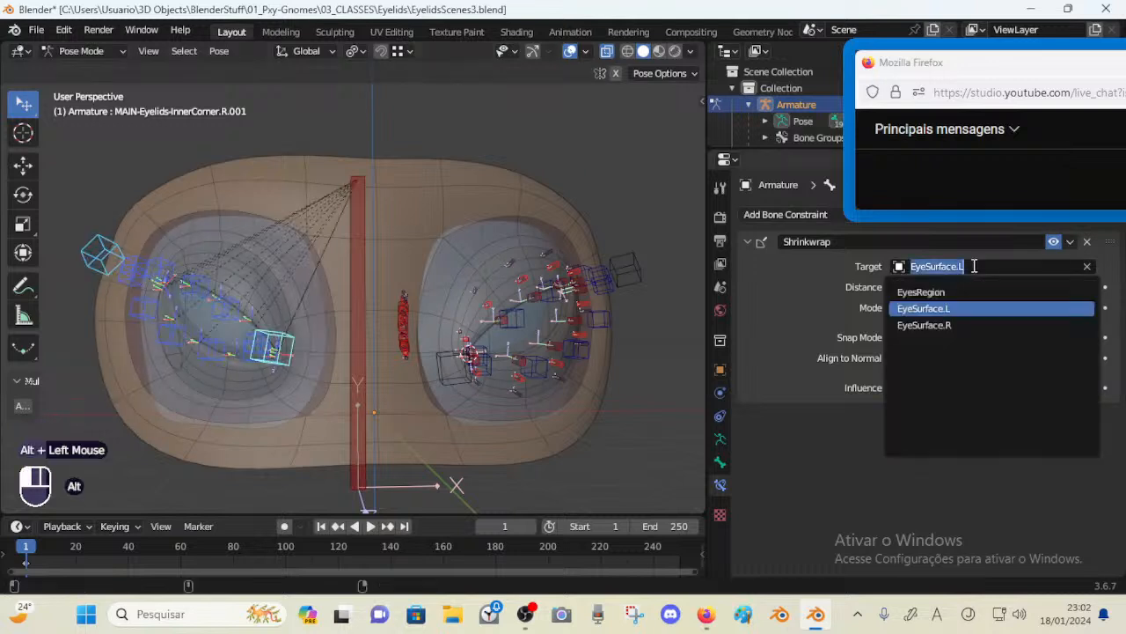
{"action": "key", "text": "Down"}
{"action": "key", "text": "Return"}
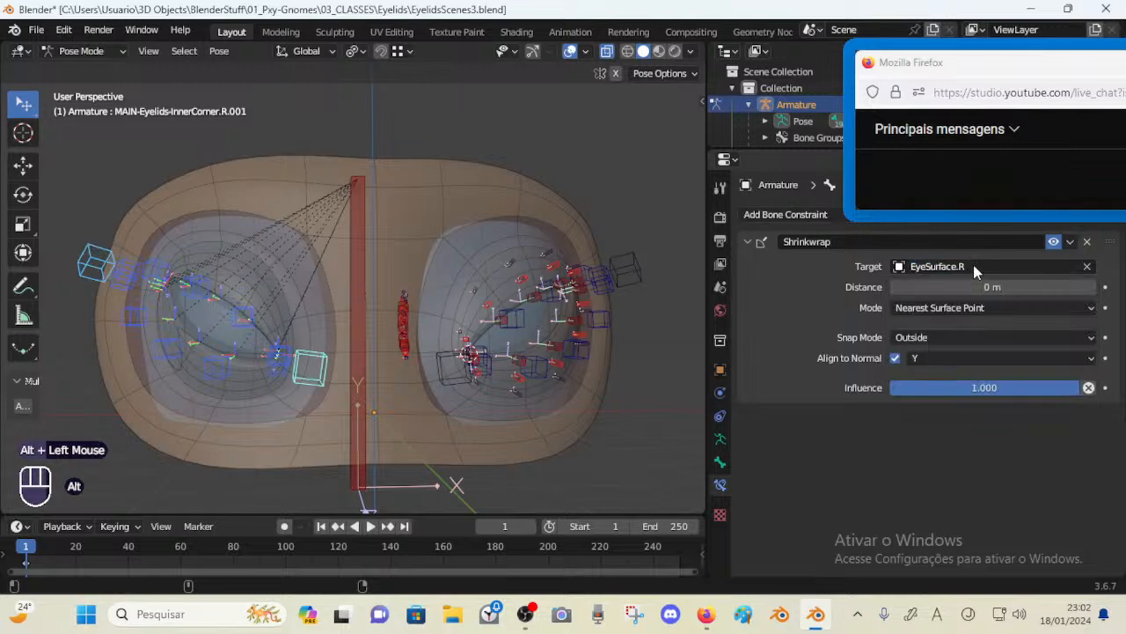
Grab the right eye's inner corner bone to test its constraint, cancelling the move
{"action": "key", "text": "alt+a"}
{"action": "left_click", "coordinate": [315, 361]}
{"action": "key", "text": "g"}
{"action": "key", "text": "Escape"}
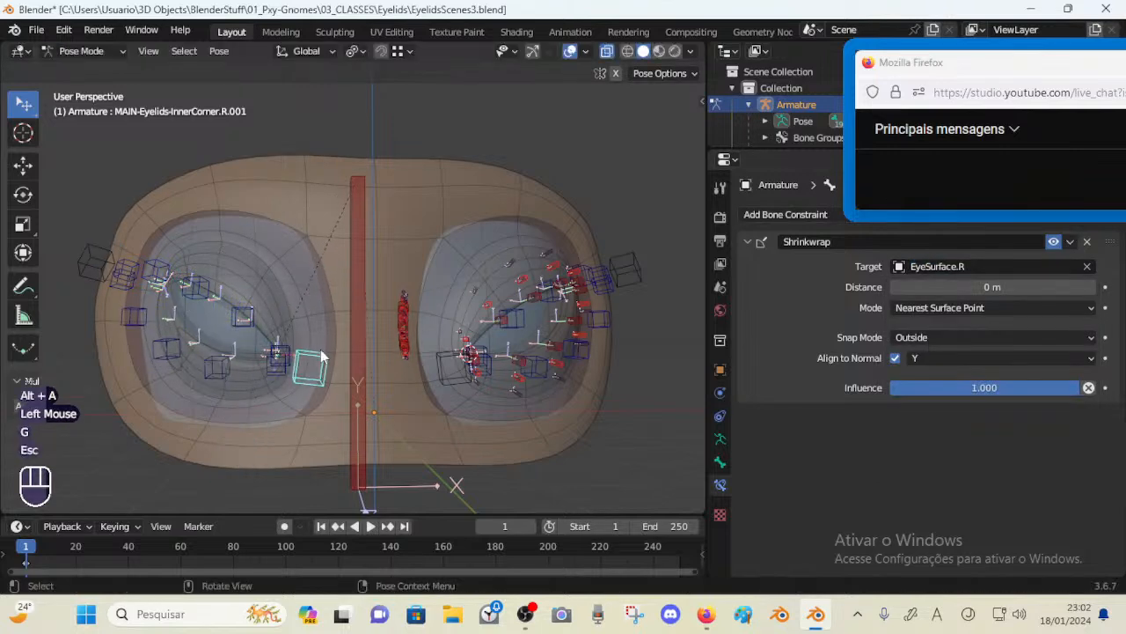
Reselect the armature and return to Pose Mode with all bones deselected
{"action": "key", "text": "ctrl+Tab"}
{"action": "left_click", "coordinate": [245, 318]}
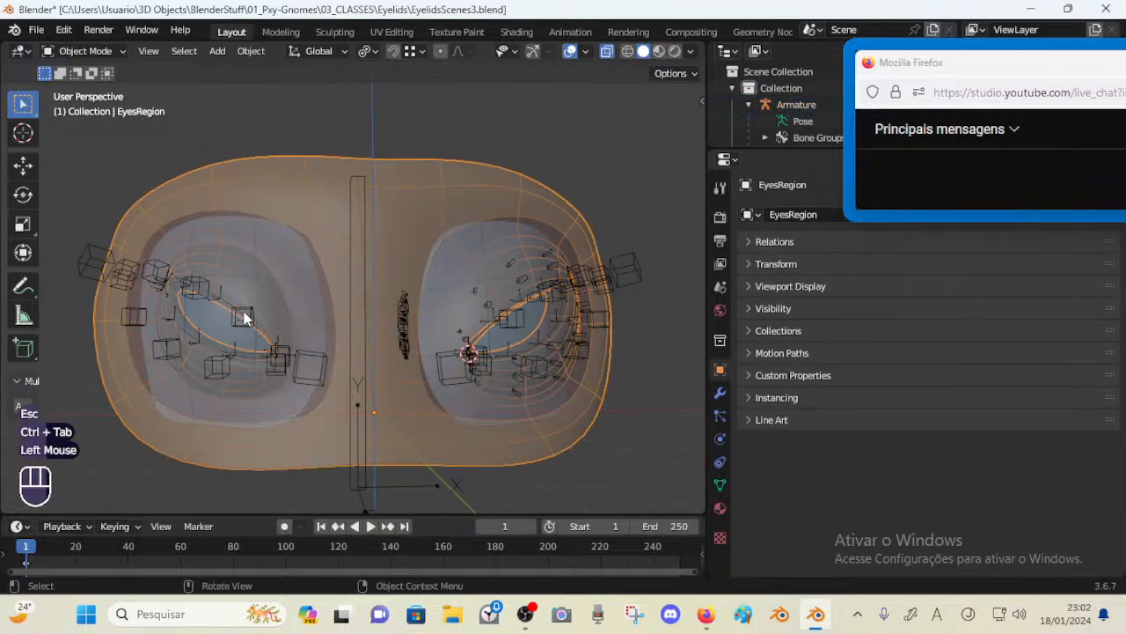
{"action": "left_click", "coordinate": [245, 319]}
{"action": "left_click", "coordinate": [245, 318]}
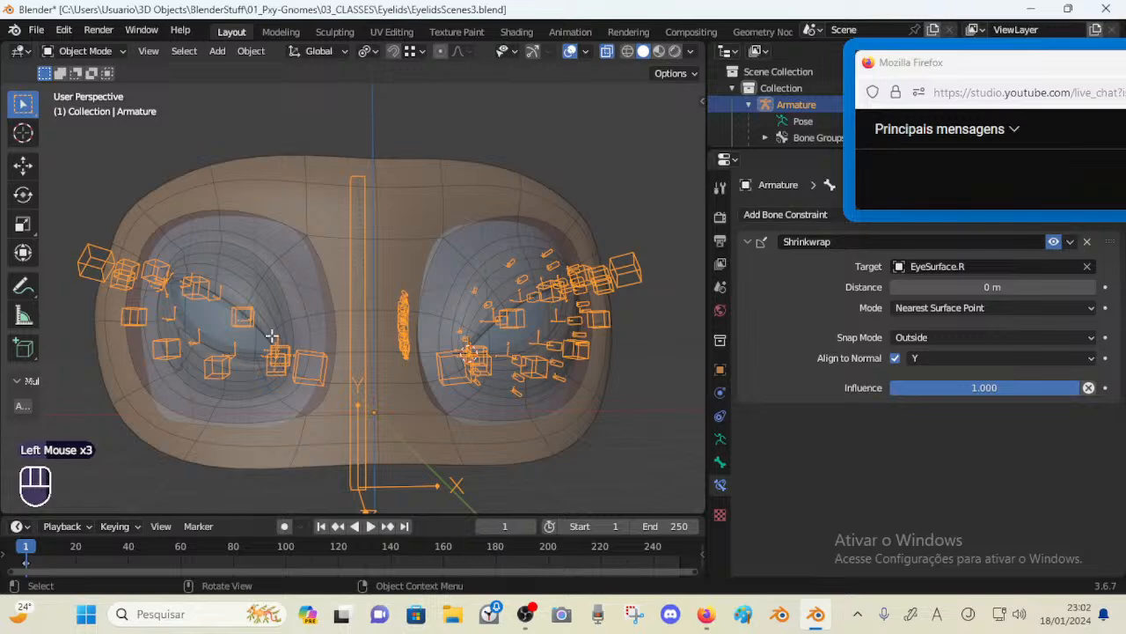
{"action": "key", "text": "Tab"}
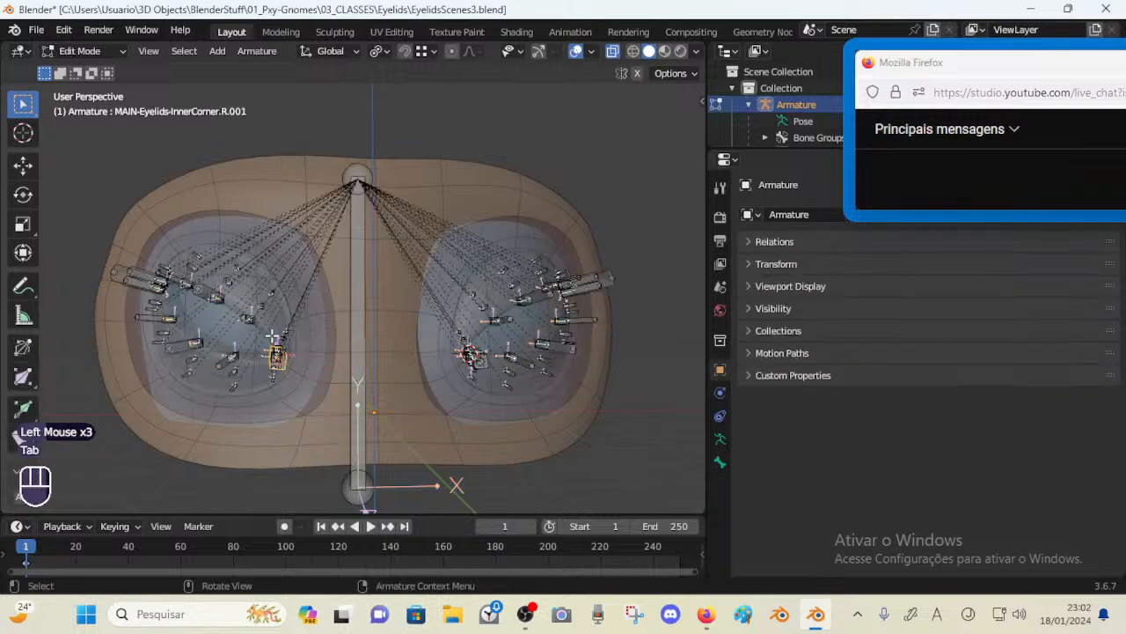
{"action": "key", "text": "ctrl+Tab"}
{"action": "key", "text": "alt+a"}
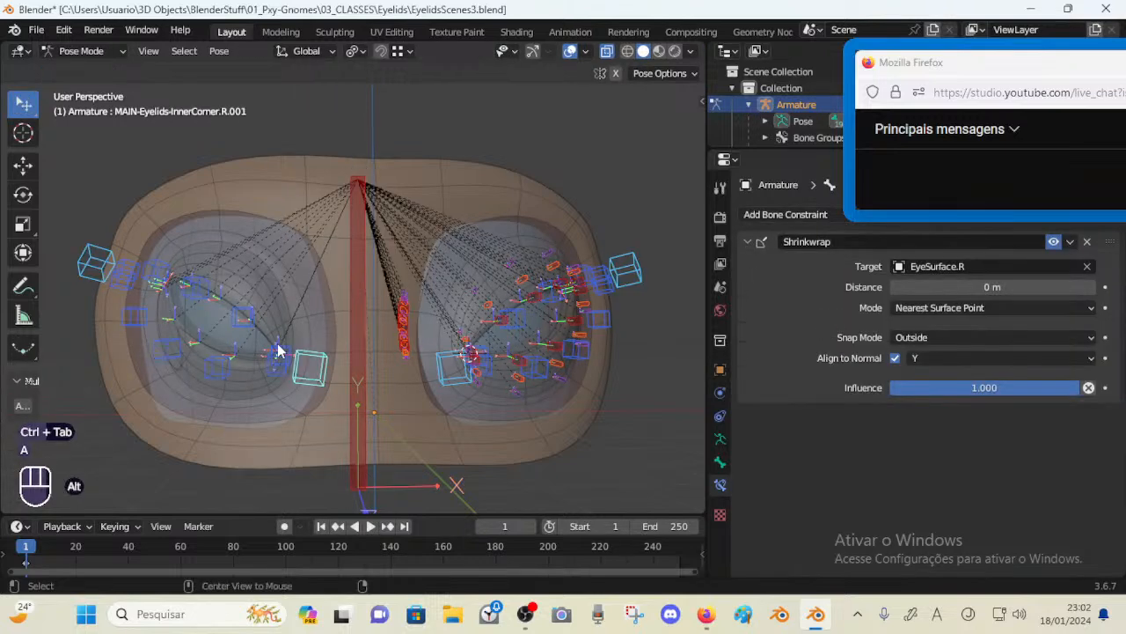
Unhide all bones and circle-select the stack of bones between the two eyes
{"action": "key", "text": "alt+h"}
{"action": "key", "text": "alt+h"}
{"action": "mouse_move", "coordinate": [278, 349]}
{"action": "middle_mouse_down"}
{"action": "mouse_move", "coordinate": [325, 347]}
{"action": "mouse_move", "coordinate": [298, 362]}
{"action": "mouse_move", "coordinate": [294, 348]}
{"action": "mouse_move", "coordinate": [271, 368]}
{"action": "middle_mouse_up"}
{"action": "scroll", "coordinate": [325, 348], "scroll_direction": "up", "scroll_amount": 3}
{"action": "key", "text": "a"}
{"action": "key", "text": "a"}
{"action": "key", "text": "a"}
{"action": "key", "text": "a"}
{"action": "key", "text": "a"}
{"action": "key", "text": "alt+a"}
{"action": "middle_click_drag", "start_coordinate": [470, 331], "coordinate": [447, 332]}
{"action": "key", "text": "c"}
{"action": "left_click_drag", "start_coordinate": [449, 323], "coordinate": [453, 385]}
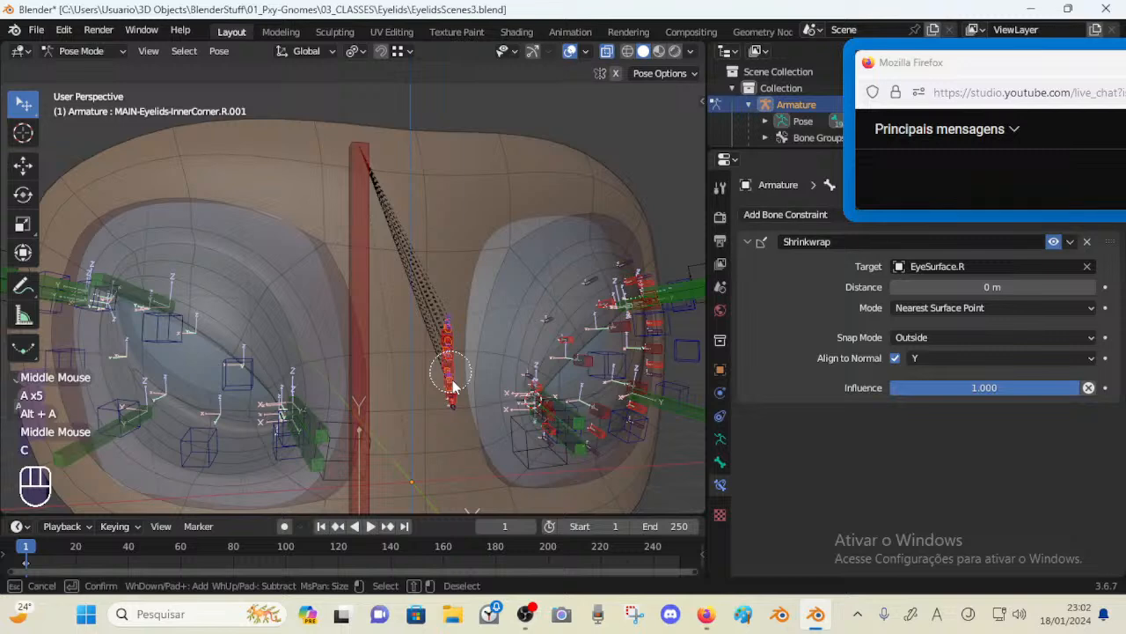
{"action": "right_click", "coordinate": [452, 386]}
{"action": "middle_click_drag", "start_coordinate": [453, 385], "coordinate": [428, 402]}
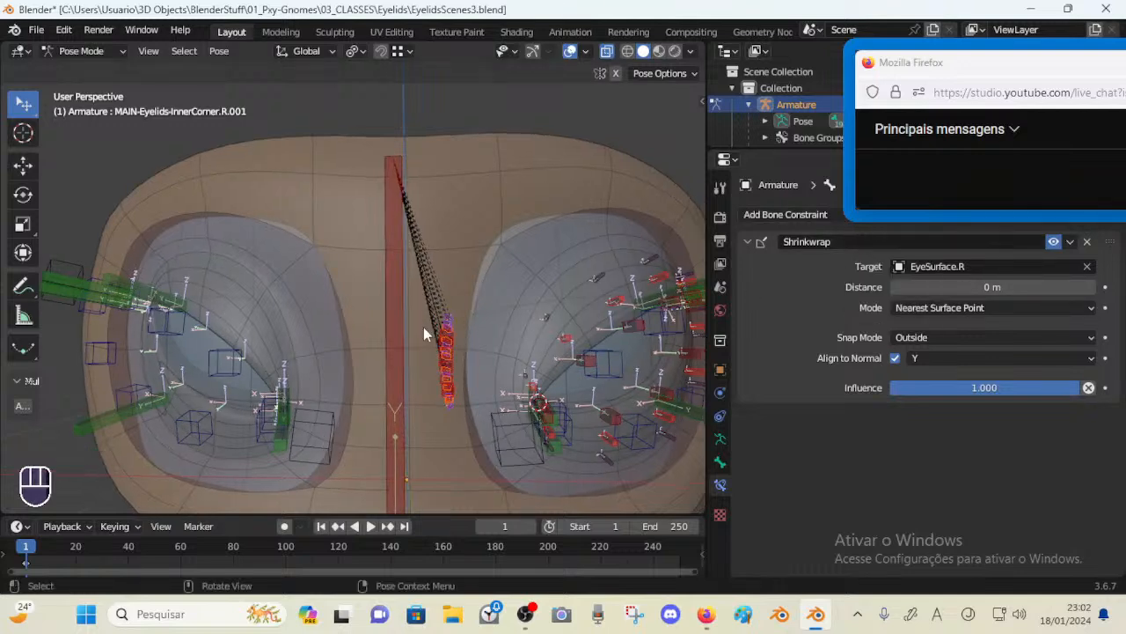
{"action": "middle_click_drag", "start_coordinate": [423, 326], "coordinate": [211, 397]}
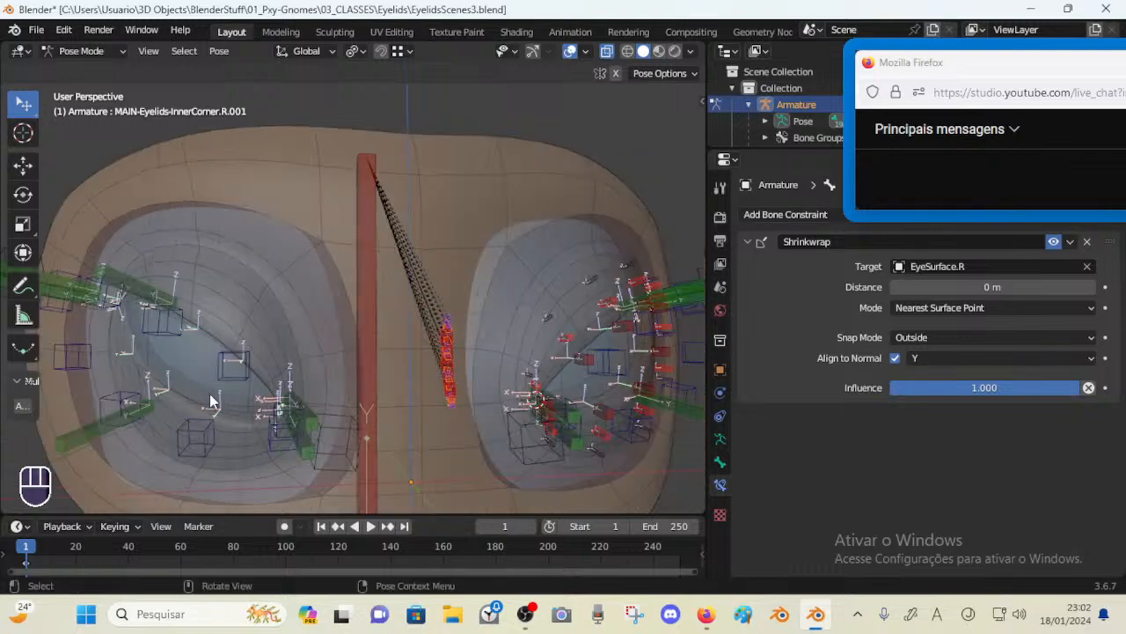
Change the selected bones' Shrinkwrap target to EyeSurface.L, then undo the change
{"action": "left_click", "coordinate": [973, 267], "text": "alt"}
{"action": "key", "text": "BackSpace"}
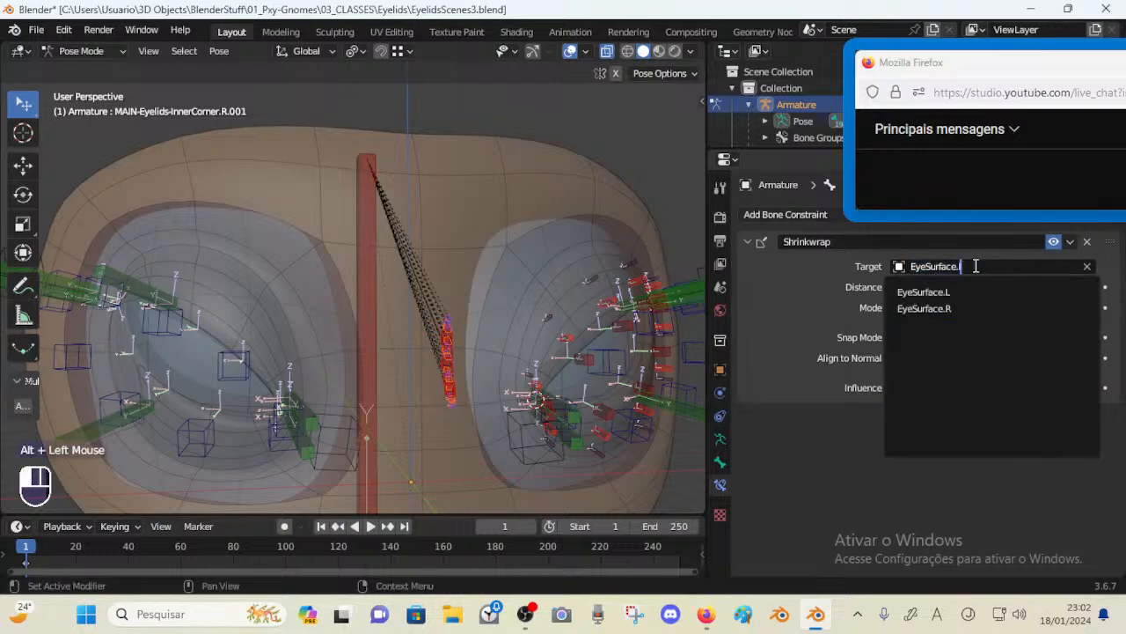
{"action": "type", "text": "L"}
{"action": "key", "text": "Return"}
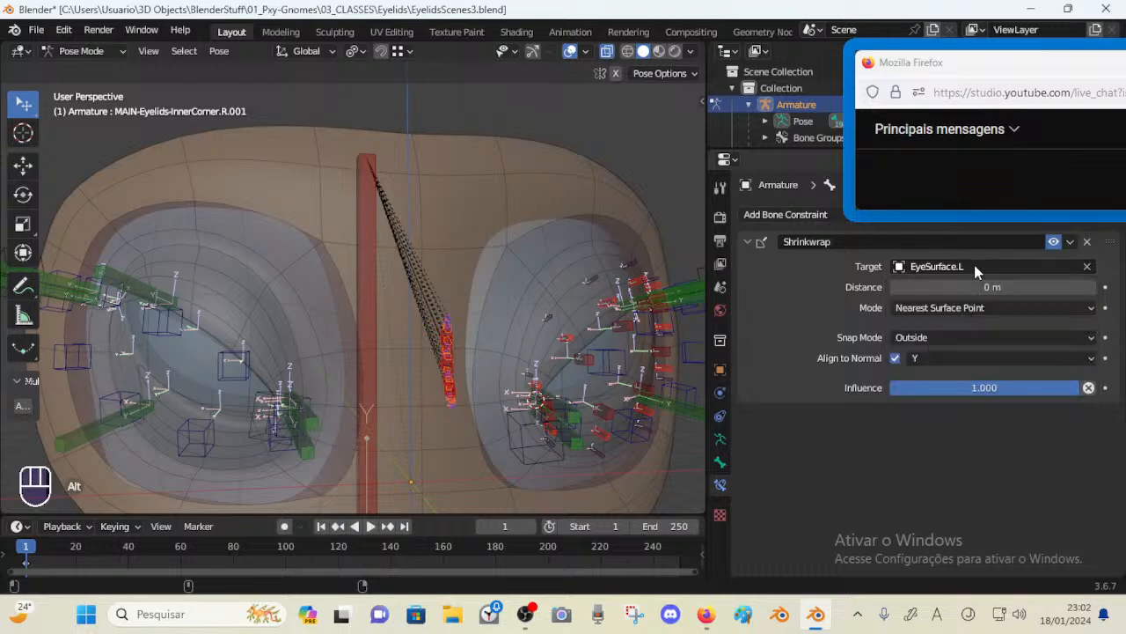
{"action": "left_click", "coordinate": [976, 269], "text": "alt"}
{"action": "key", "text": "ctrl+z"}
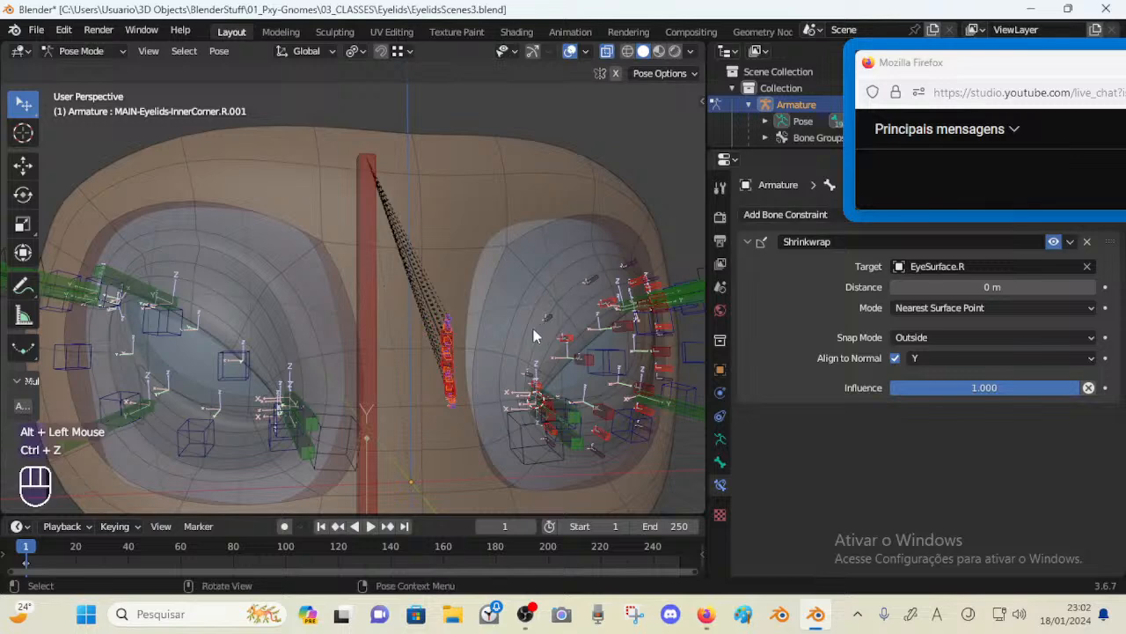
Select the right upper eyelid's middle deformation bone and set its Shrinkwrap target to EyeSurface.R
{"action": "key", "text": "b"}
{"action": "left_click_drag", "start_coordinate": [426, 297], "coordinate": [475, 443]}
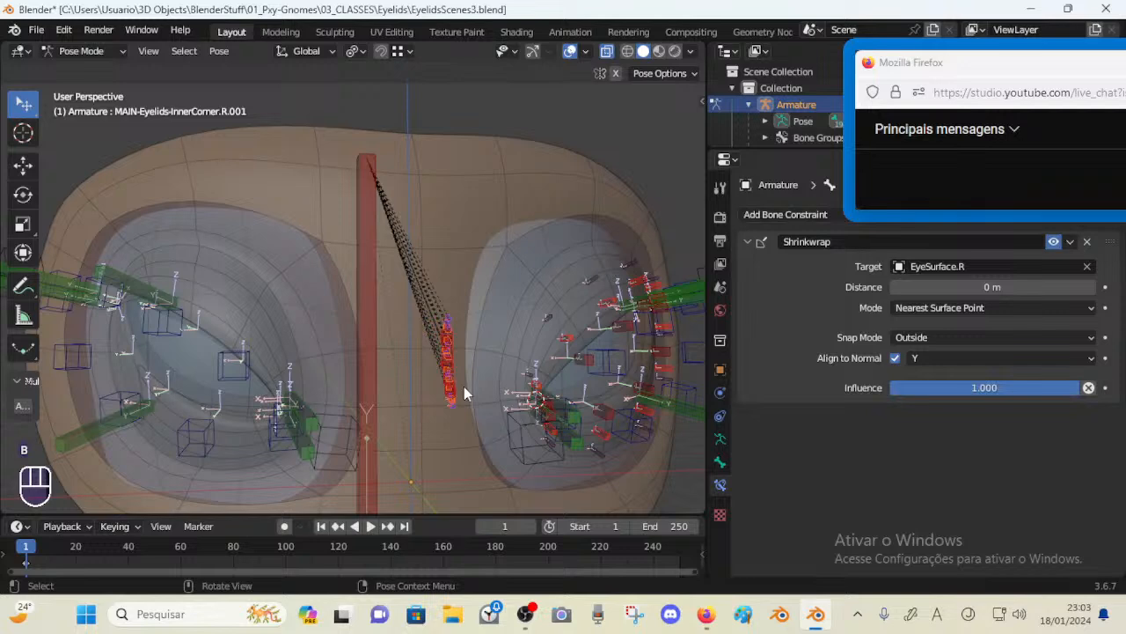
{"action": "double_click", "coordinate": [451, 352], "text": "shift"}
{"action": "key", "text": "alt+a"}
{"action": "scroll", "coordinate": [455, 428], "scroll_direction": "up", "scroll_amount": 2}
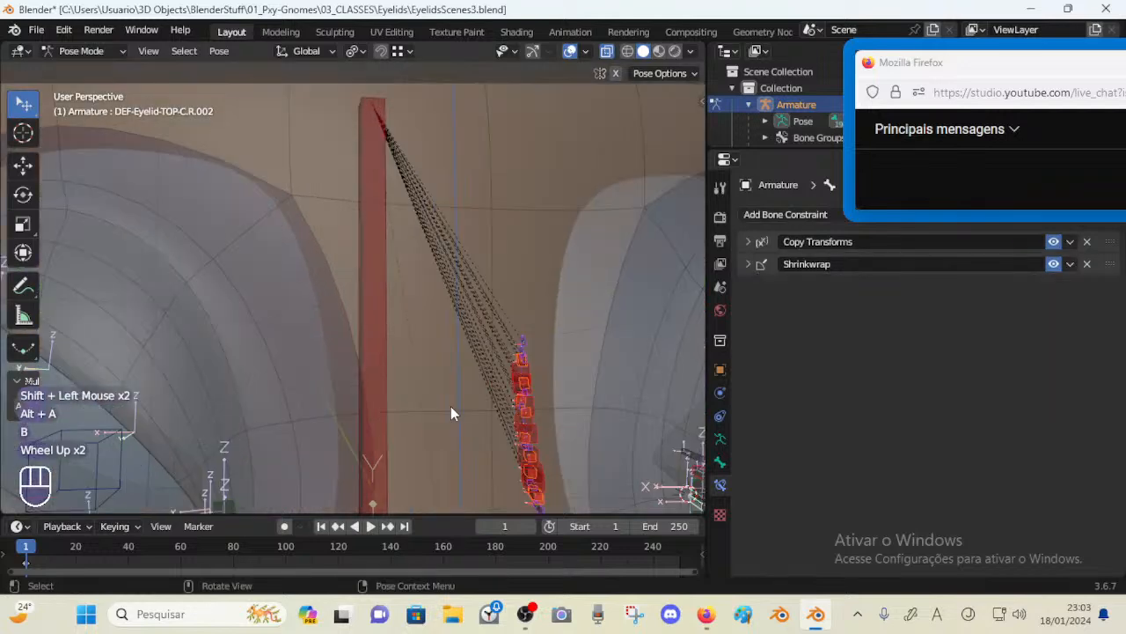
{"action": "scroll", "coordinate": [530, 355], "scroll_direction": "down", "scroll_amount": 1}
{"action": "middle_click_drag", "start_coordinate": [523, 357], "coordinate": [499, 360]}
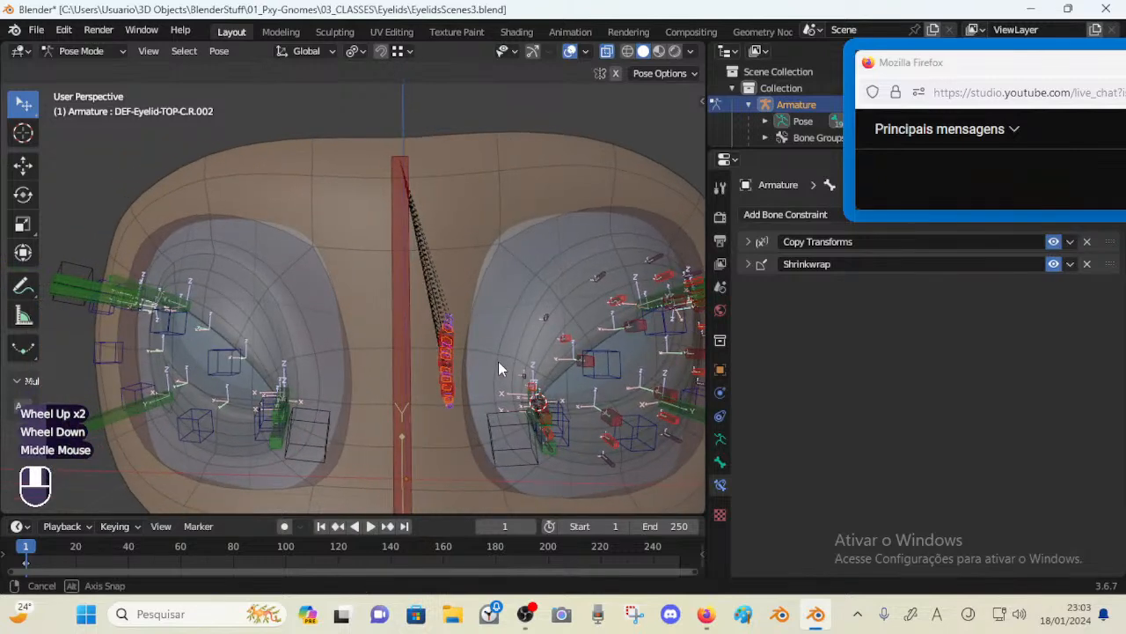
{"action": "scroll", "coordinate": [498, 361], "scroll_direction": "up", "scroll_amount": 2}
{"action": "left_click", "coordinate": [748, 264]}
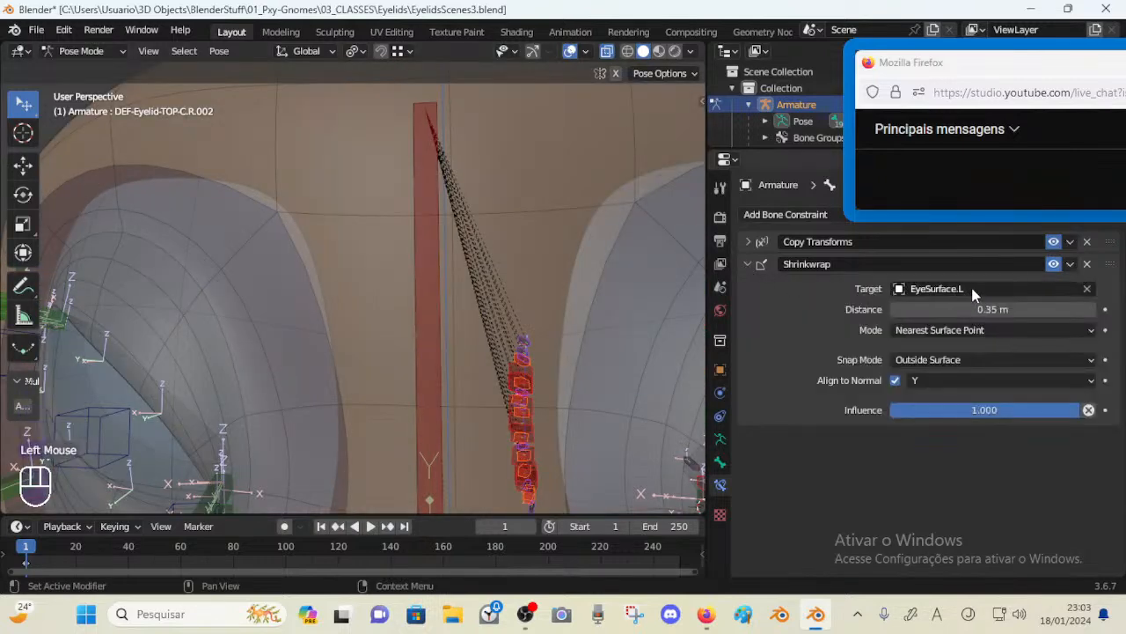
{"action": "left_click", "coordinate": [968, 292]}
{"action": "key", "text": "Down"}
{"action": "key", "text": "Return"}
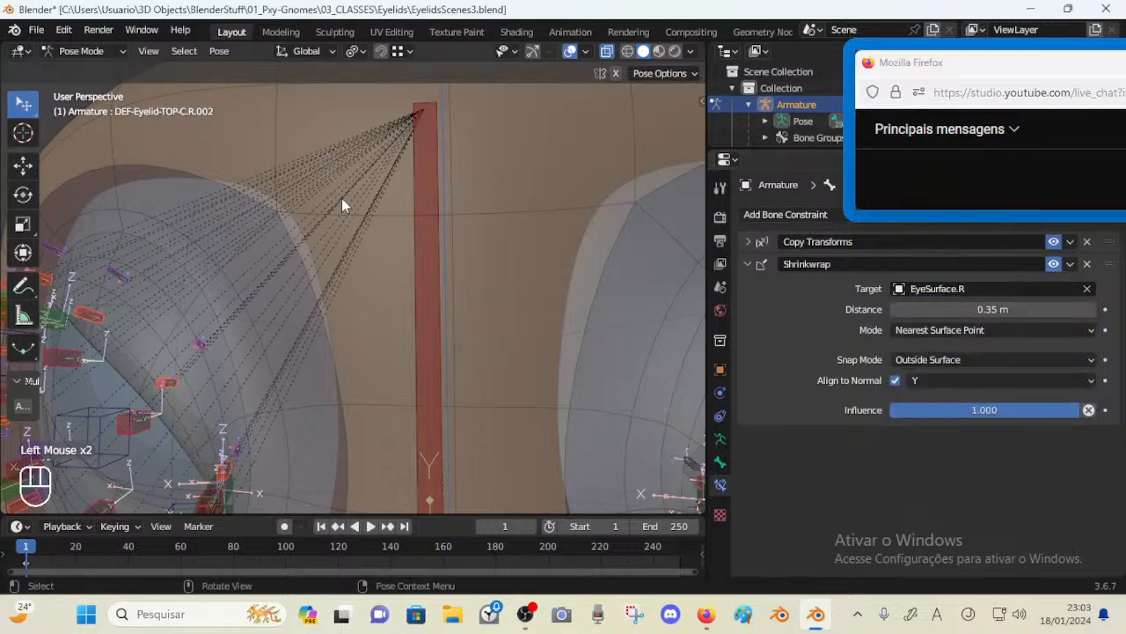
Test-grab the upper eyelid control bones on both eyes, cancelling each move, and save the file
{"action": "middle_click_drag", "start_coordinate": [301, 364], "coordinate": [284, 339]}
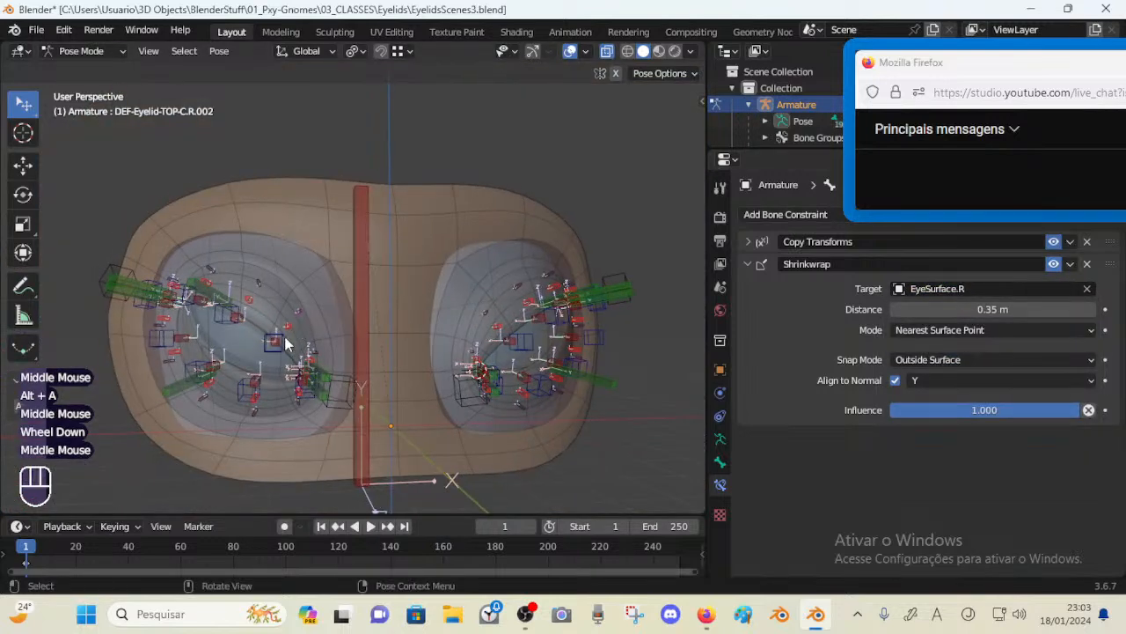
{"action": "left_click", "coordinate": [280, 344]}
{"action": "key", "text": "g"}
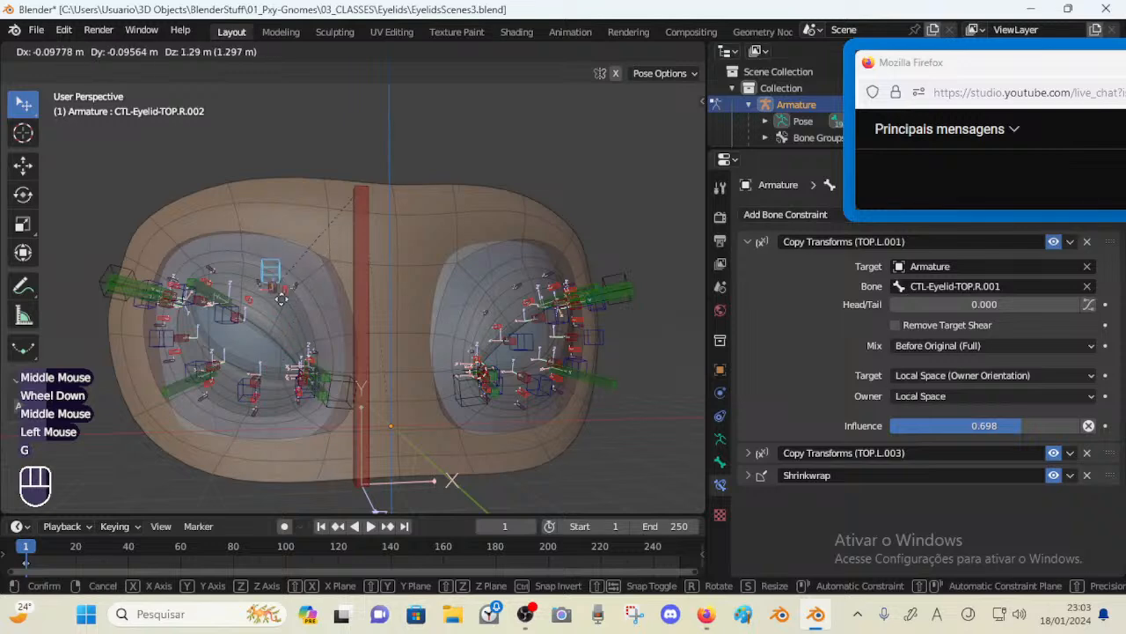
{"action": "key", "text": "Escape"}
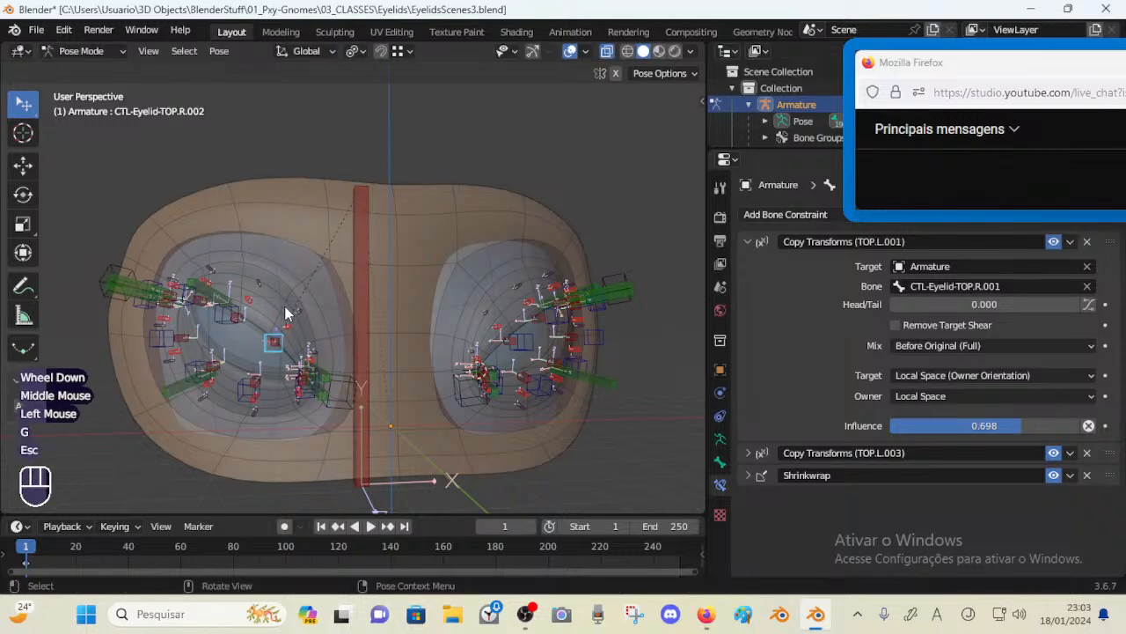
{"action": "left_click", "coordinate": [523, 340]}
{"action": "key", "text": "g"}
{"action": "key", "text": "Escape"}
{"action": "key", "text": "ctrl+s"}
Switch to Object Mode and hide the right eye's eye surface object
{"action": "key", "text": "ctrl+Tab"}
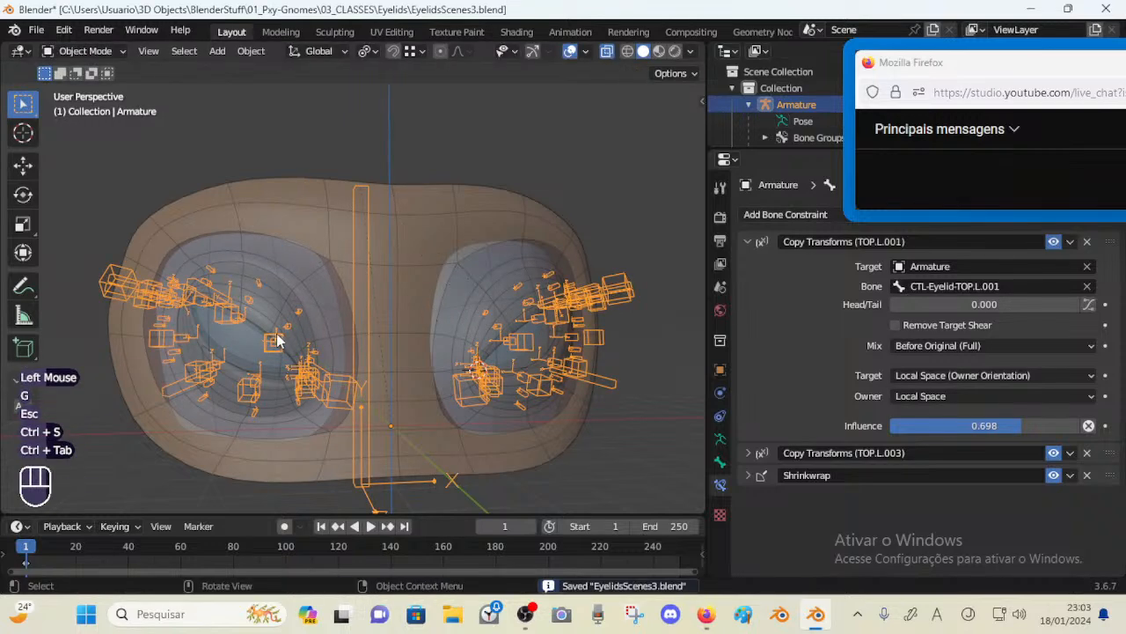
{"action": "left_click", "coordinate": [278, 336]}
{"action": "left_click", "coordinate": [277, 339]}
{"action": "left_click", "coordinate": [259, 336]}
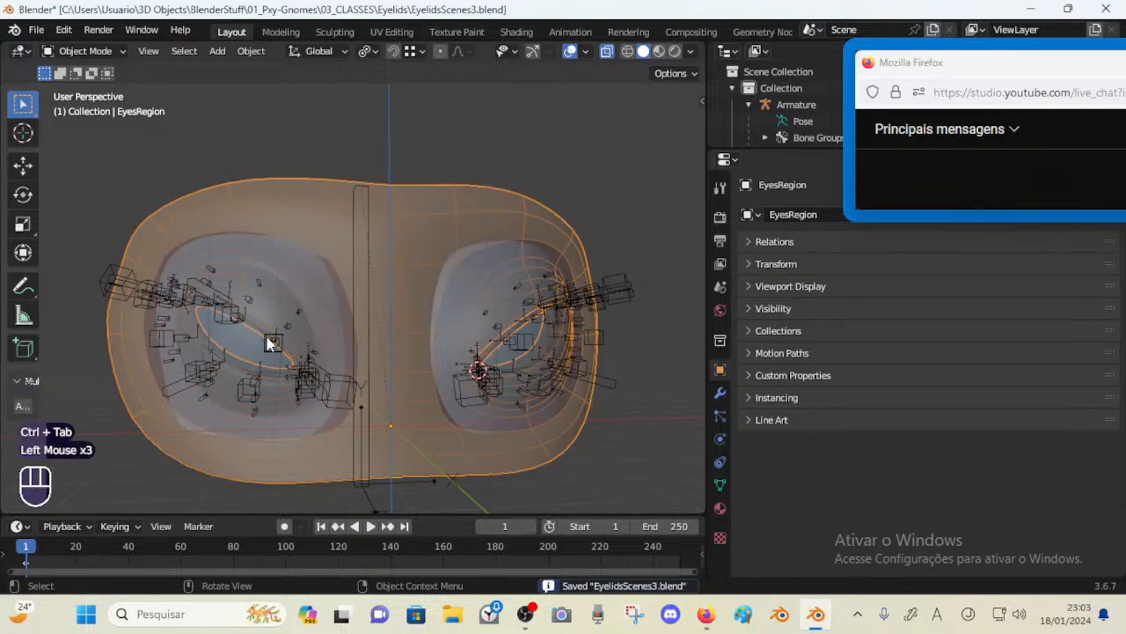
{"action": "left_click", "coordinate": [323, 302]}
{"action": "key", "text": "h"}
{"action": "left_click", "coordinate": [313, 272]}
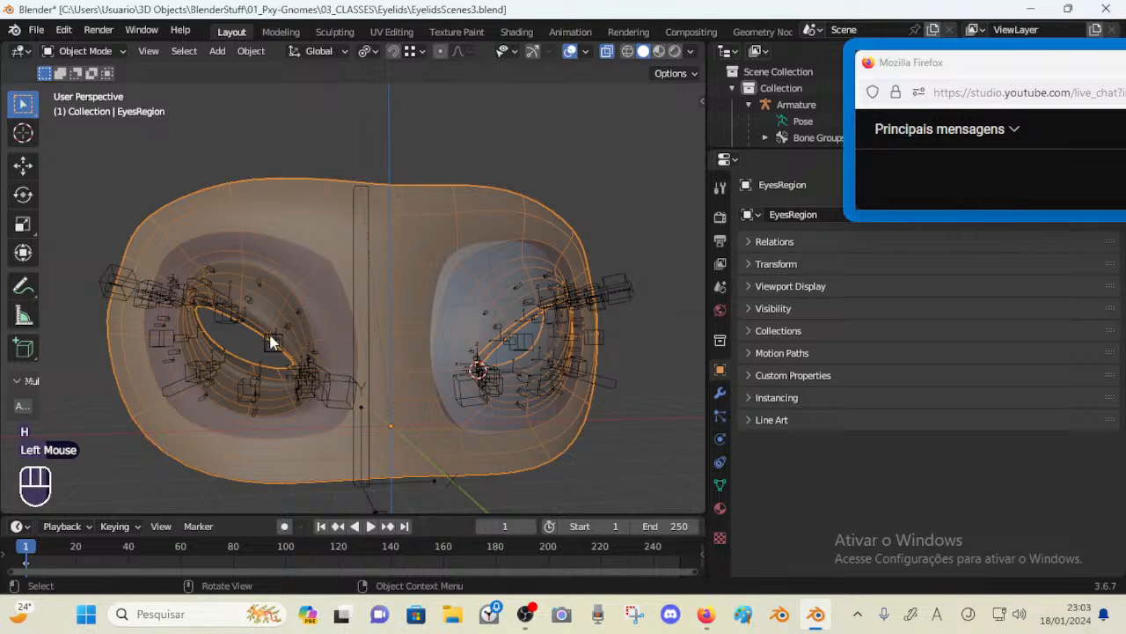
{"action": "mouse_move", "coordinate": [271, 342]}
{"action": "middle_mouse_down", "text": "shift"}
{"action": "mouse_move", "coordinate": [294, 339]}
{"action": "mouse_move", "coordinate": [273, 342]}
{"action": "middle_mouse_up", "text": "shift"}
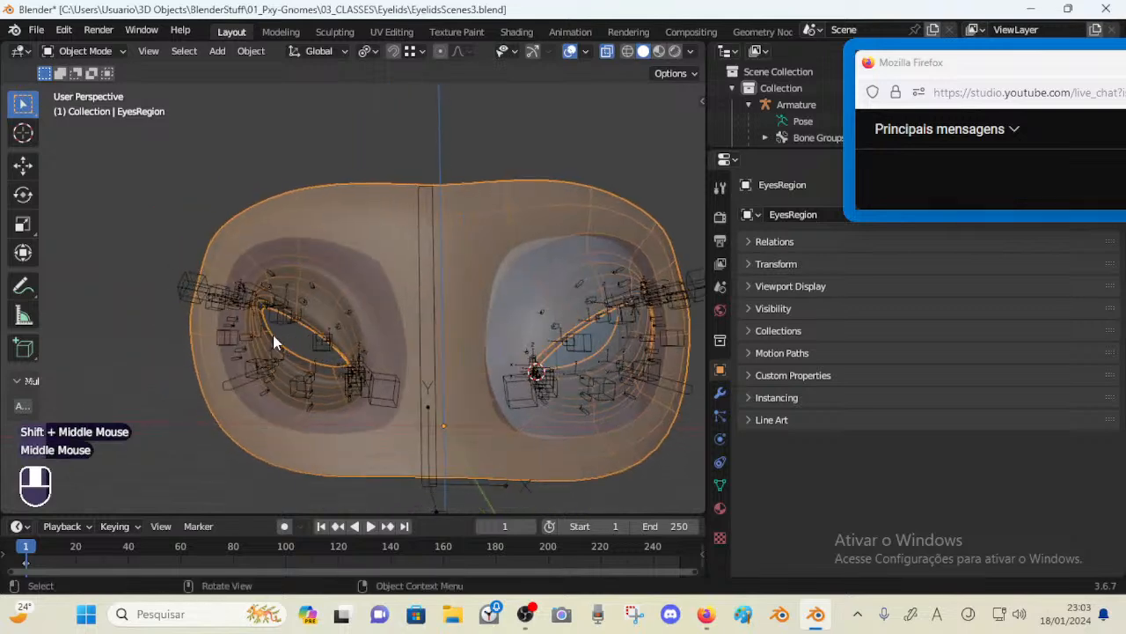
Select the armature, open its Bone Groups settings, and enter Pose Mode with nothing selected
{"action": "left_click", "coordinate": [272, 342]}
{"action": "left_click", "coordinate": [720, 438]}
{"action": "left_click", "coordinate": [774, 286]}
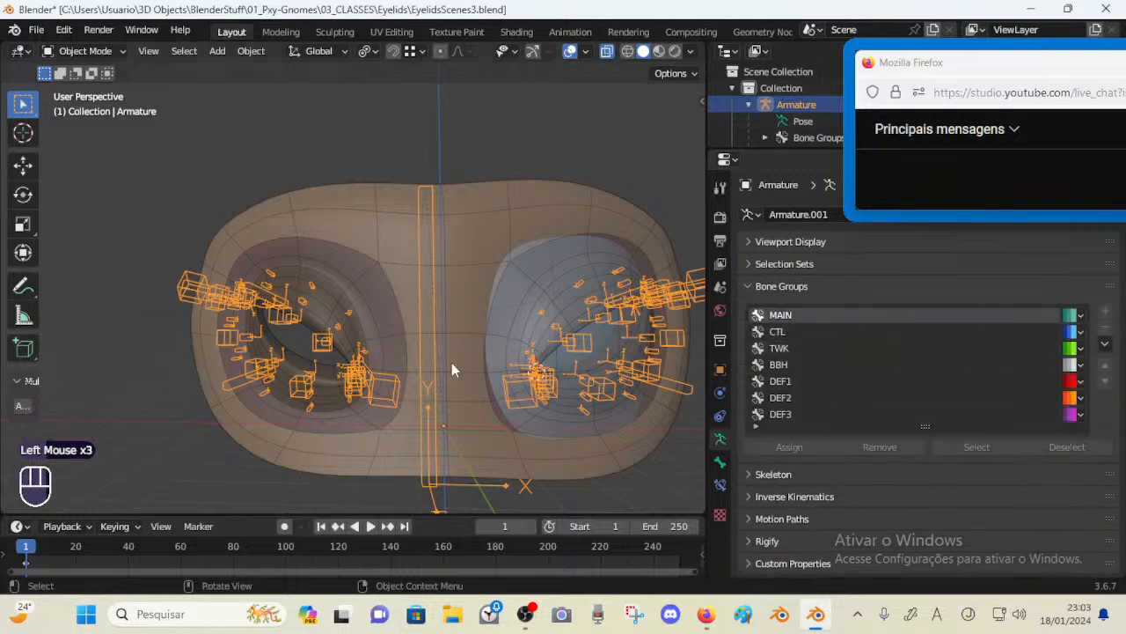
{"action": "key", "text": "ctrl"}
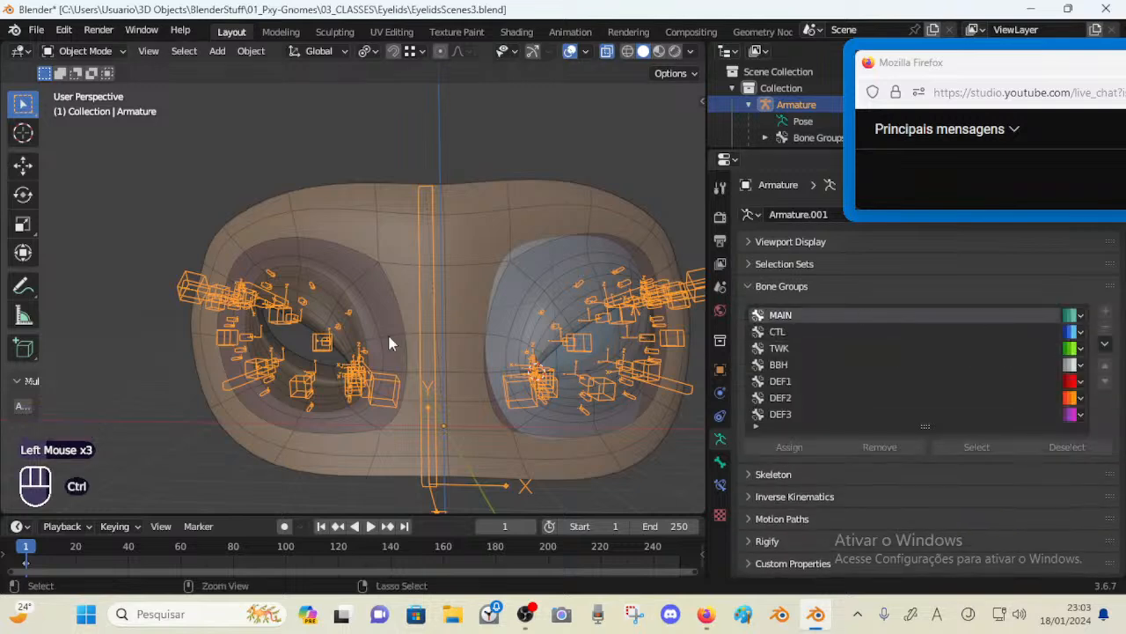
{"action": "key", "text": "ctrl+Tab"}
{"action": "key", "text": "alt+a"}
Hide the head bone's layer using the sidebar's bone layers panel
{"action": "key", "text": "n"}
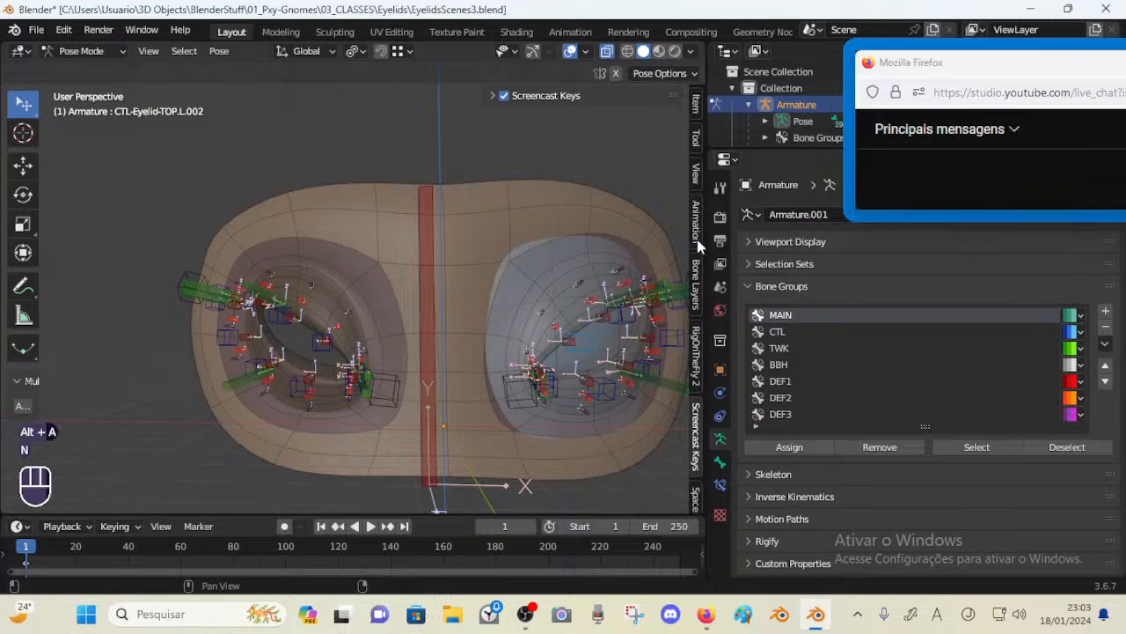
{"action": "left_click", "coordinate": [427, 268]}
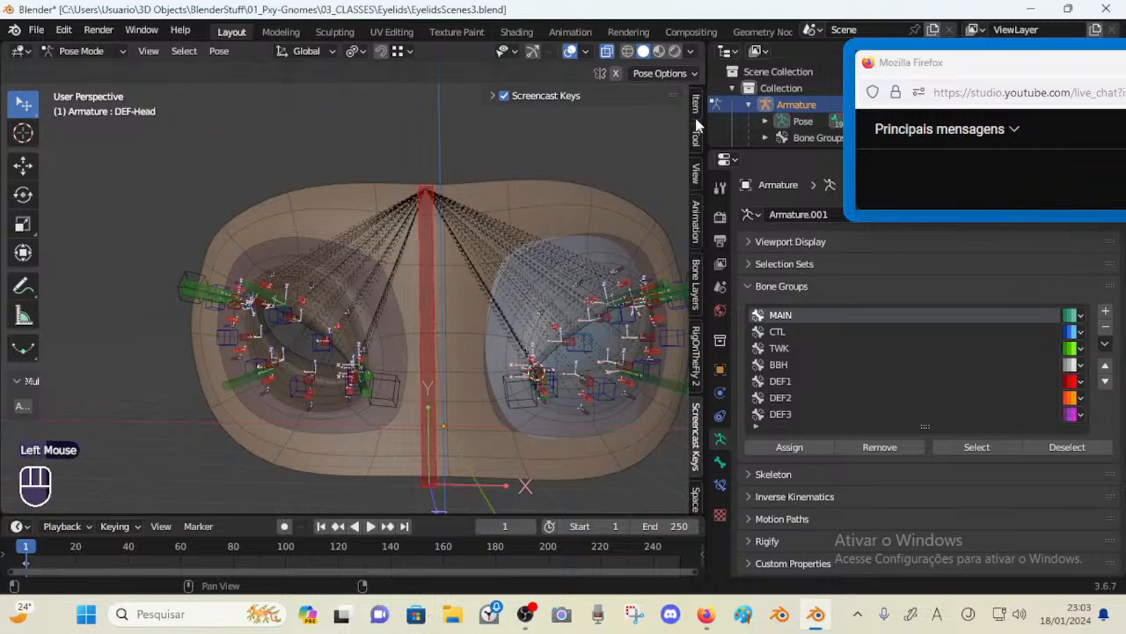
{"action": "scroll", "coordinate": [710, 148], "scroll_direction": "up", "scroll_amount": 1}
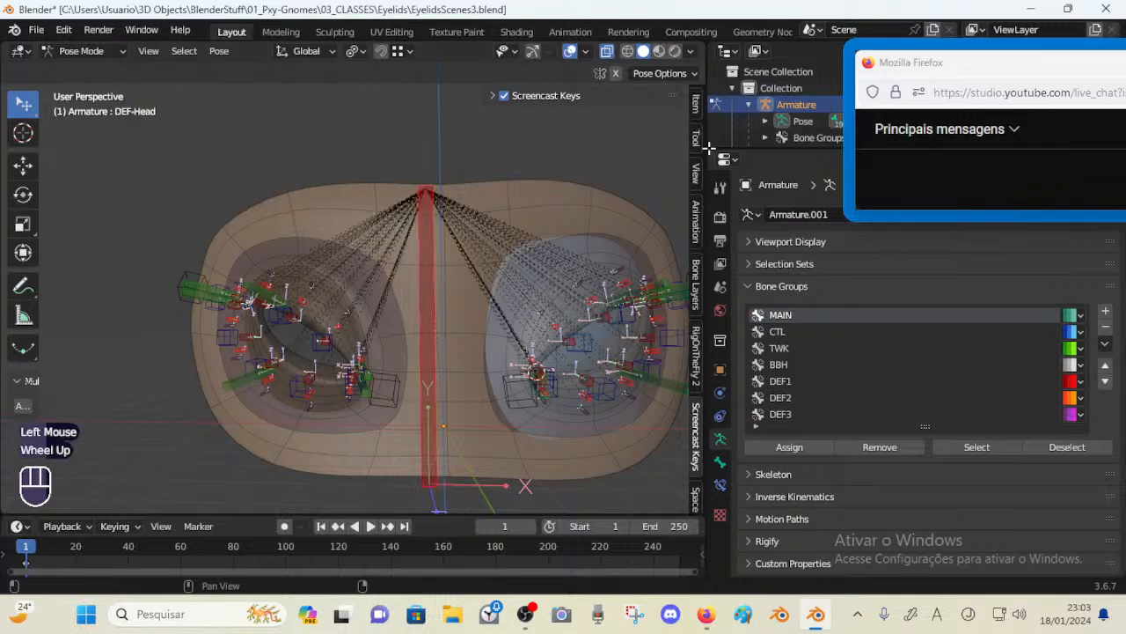
{"action": "scroll", "coordinate": [707, 158], "scroll_direction": "up", "scroll_amount": 1}
{"action": "left_click", "coordinate": [695, 283]}
{"action": "left_click", "coordinate": [520, 145]}
{"action": "key", "text": "n"}
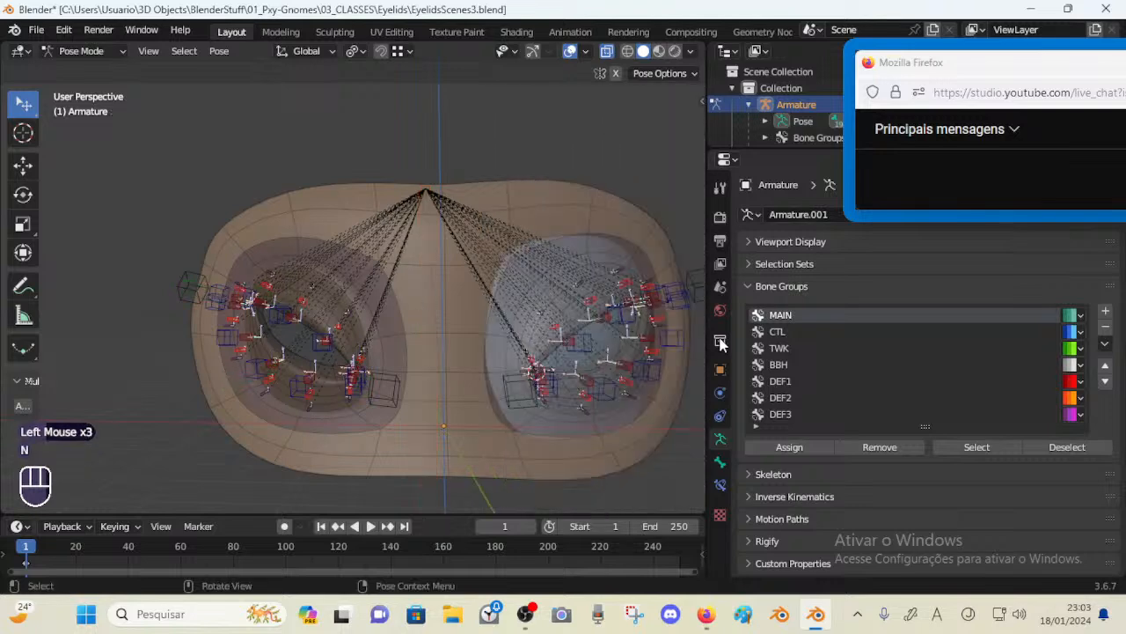
Select the four eye-corner cube bones and assign them to the MAIN bone group
{"action": "left_click", "coordinate": [956, 331]}
{"action": "left_click", "coordinate": [983, 447]}
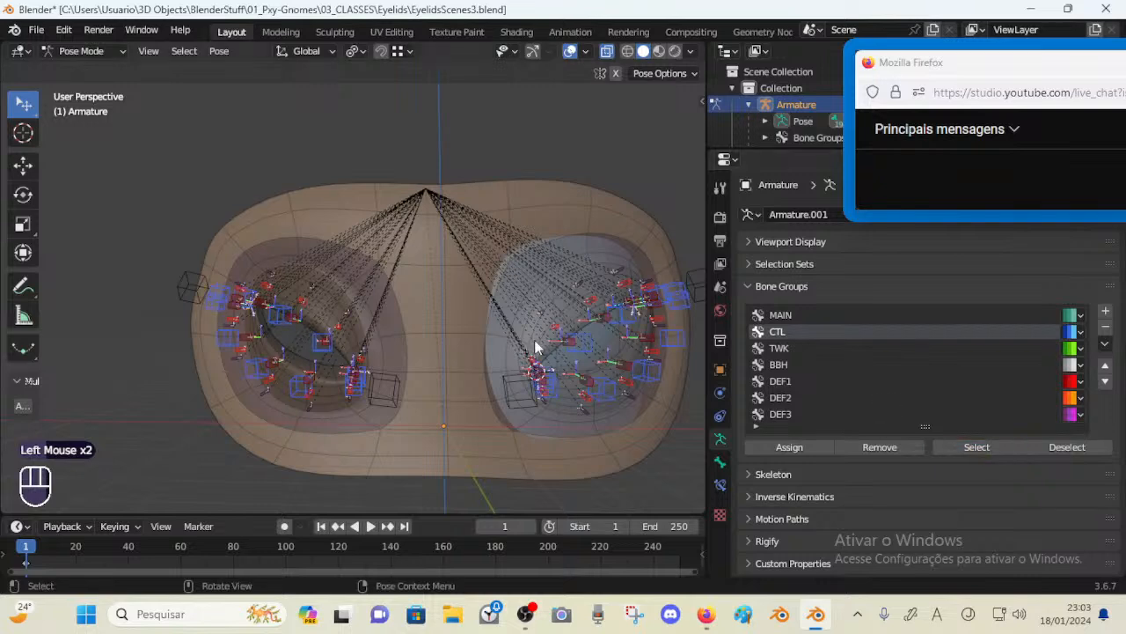
{"action": "left_click", "coordinate": [832, 315]}
{"action": "left_click", "coordinate": [943, 447]}
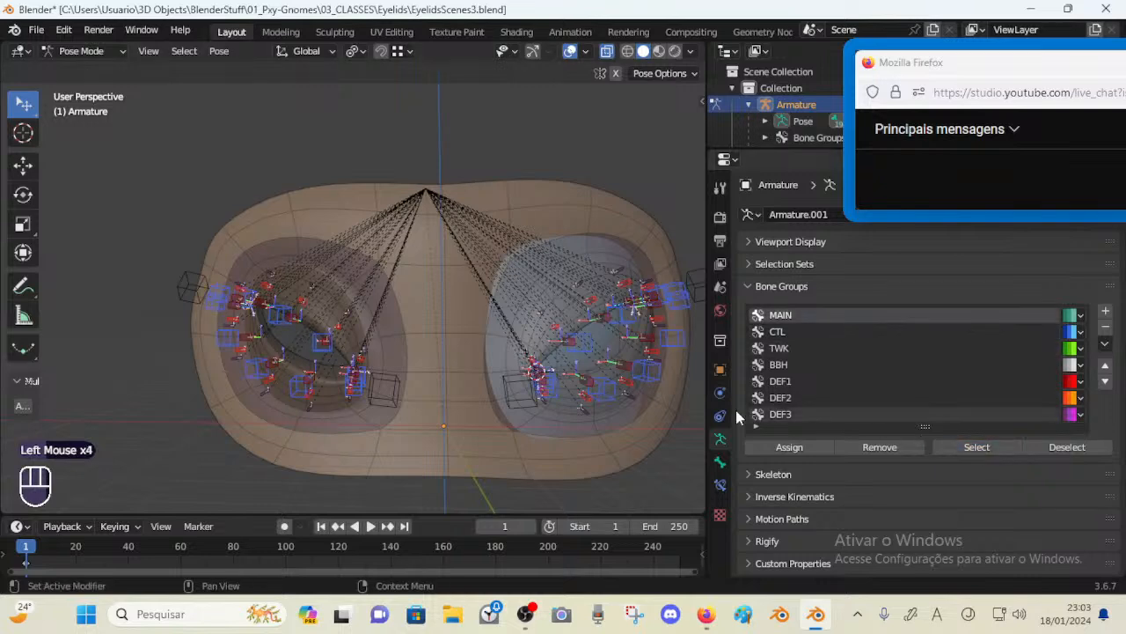
{"action": "middle_click_drag", "start_coordinate": [528, 369], "coordinate": [497, 374]}
{"action": "left_click", "coordinate": [377, 392]}
{"action": "left_click", "coordinate": [192, 289], "text": "shift"}
{"action": "middle_click_drag", "start_coordinate": [533, 378], "coordinate": [510, 386]}
{"action": "left_click", "coordinate": [510, 391], "text": "shift"}
{"action": "middle_click_drag", "start_coordinate": [550, 350], "coordinate": [478, 352], "text": "shift"}
{"action": "left_click", "coordinate": [688, 281], "text": "shift"}
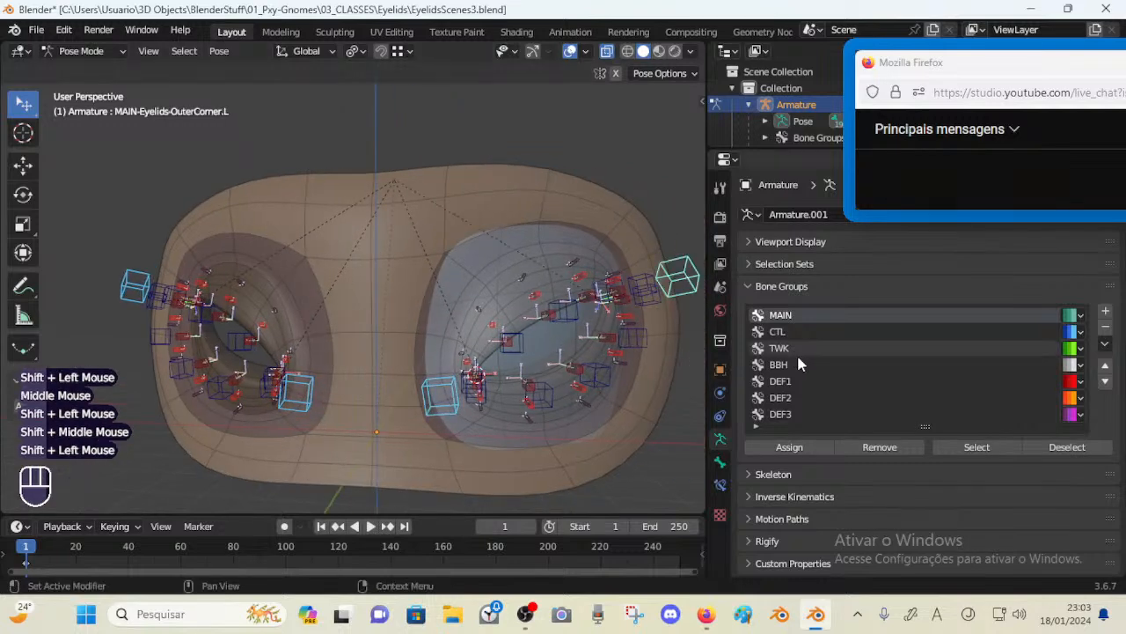
{"action": "left_click", "coordinate": [802, 443]}
{"action": "left_click", "coordinate": [802, 443]}
{"action": "left_click", "coordinate": [802, 442]}
Select the MAIN and CTL bone groups' bones and hide them
{"action": "key", "text": "alt+a"}
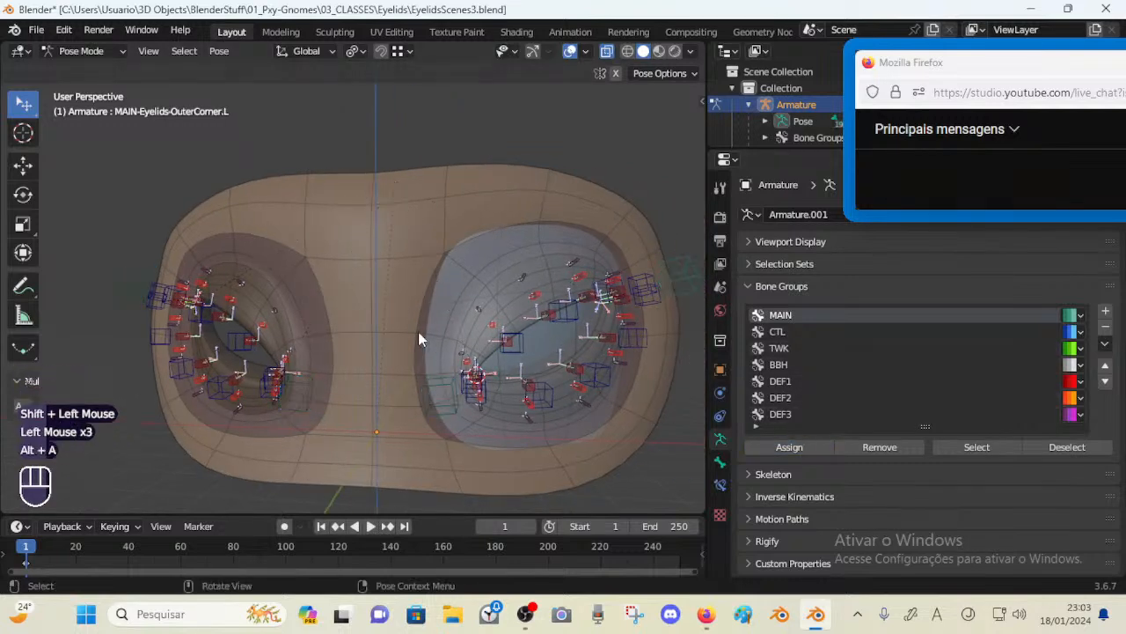
{"action": "middle_click_drag", "start_coordinate": [418, 331], "coordinate": [452, 335]}
{"action": "left_click", "coordinate": [977, 446]}
{"action": "left_click", "coordinate": [845, 332]}
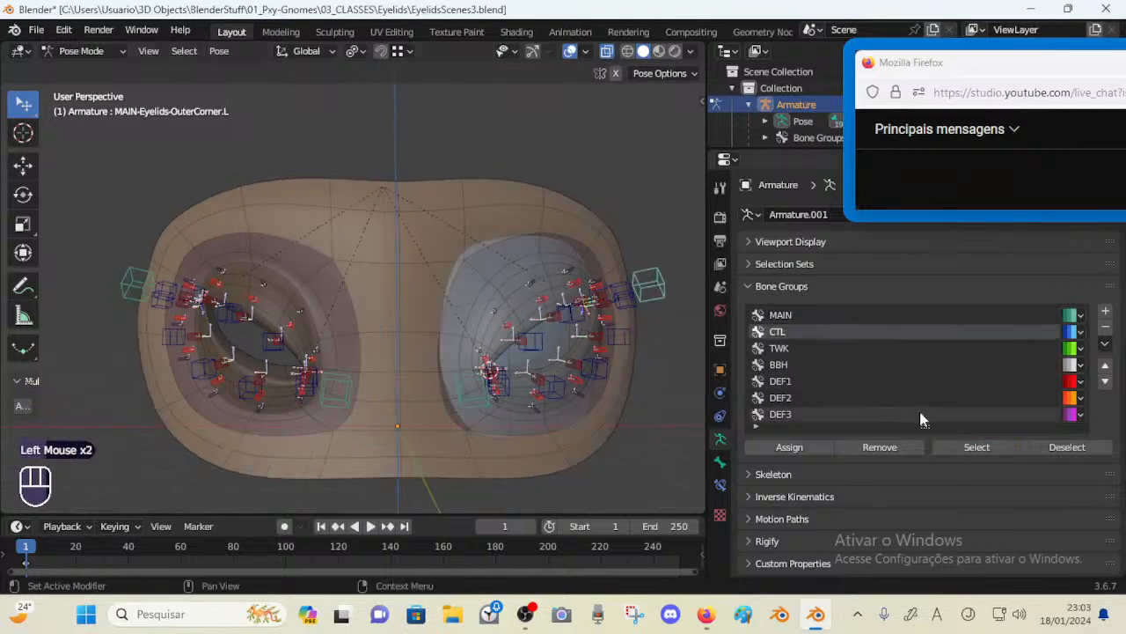
{"action": "left_click", "coordinate": [975, 447]}
{"action": "key", "text": "h"}
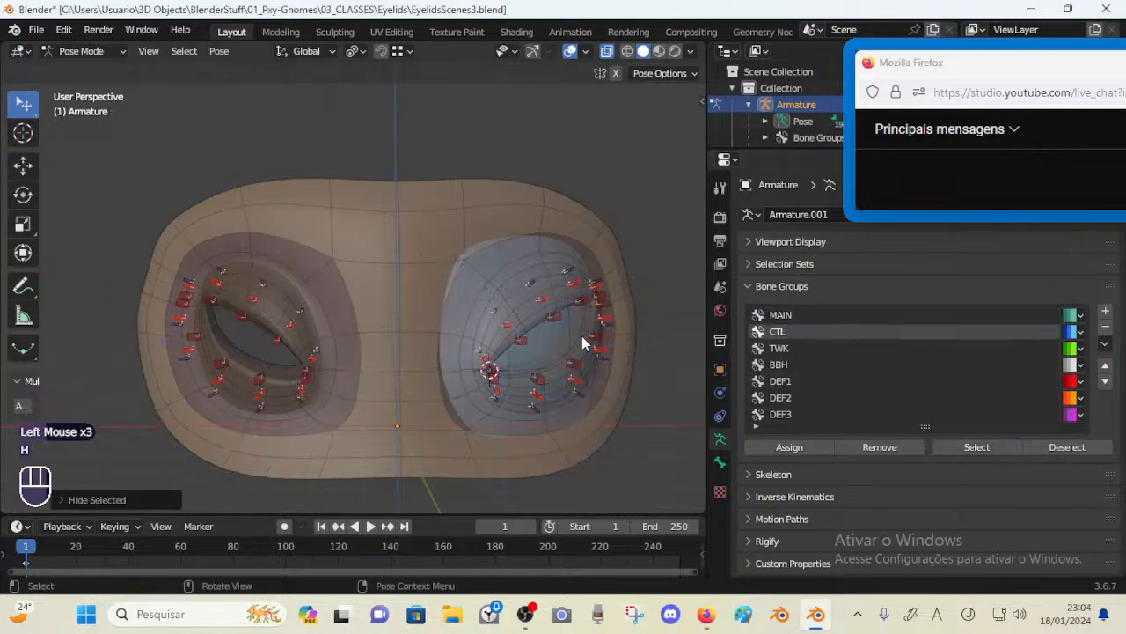
{"action": "middle_click_drag", "start_coordinate": [582, 336], "coordinate": [543, 323]}
{"action": "middle_click_drag", "start_coordinate": [360, 334], "coordinate": [422, 332], "text": "shift"}
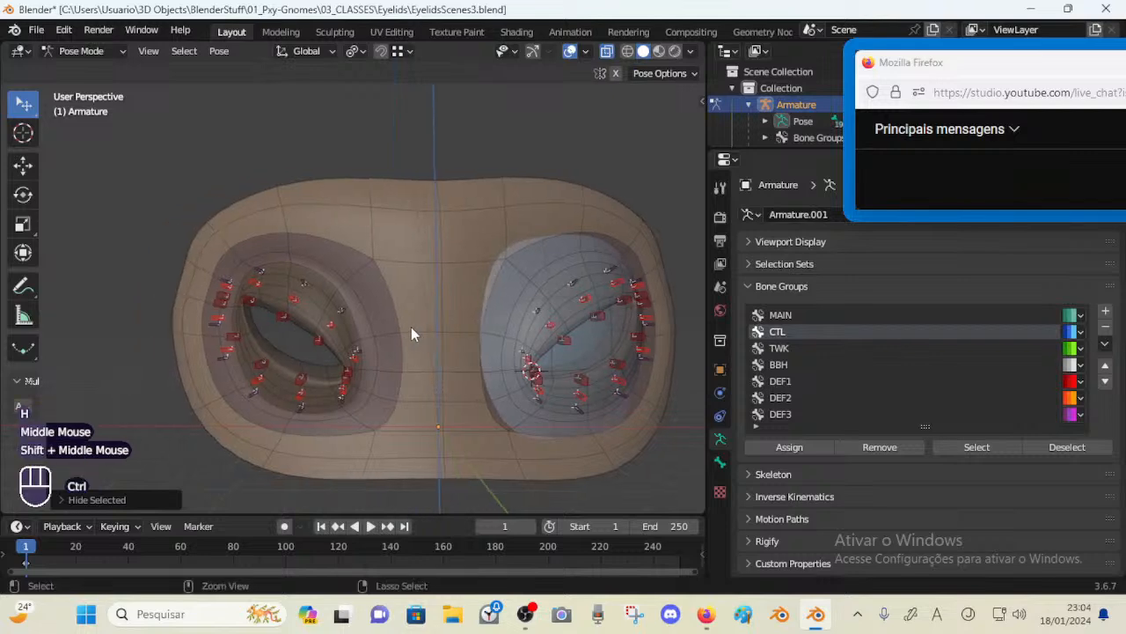
Leave Pose Mode, select the armature in Object Mode, and save the file
{"action": "key", "text": "ctrl+Tab"}
{"action": "double_click", "coordinate": [326, 329]}
{"action": "key", "text": "ctrl+s"}
{"action": "left_click", "coordinate": [792, 434]}
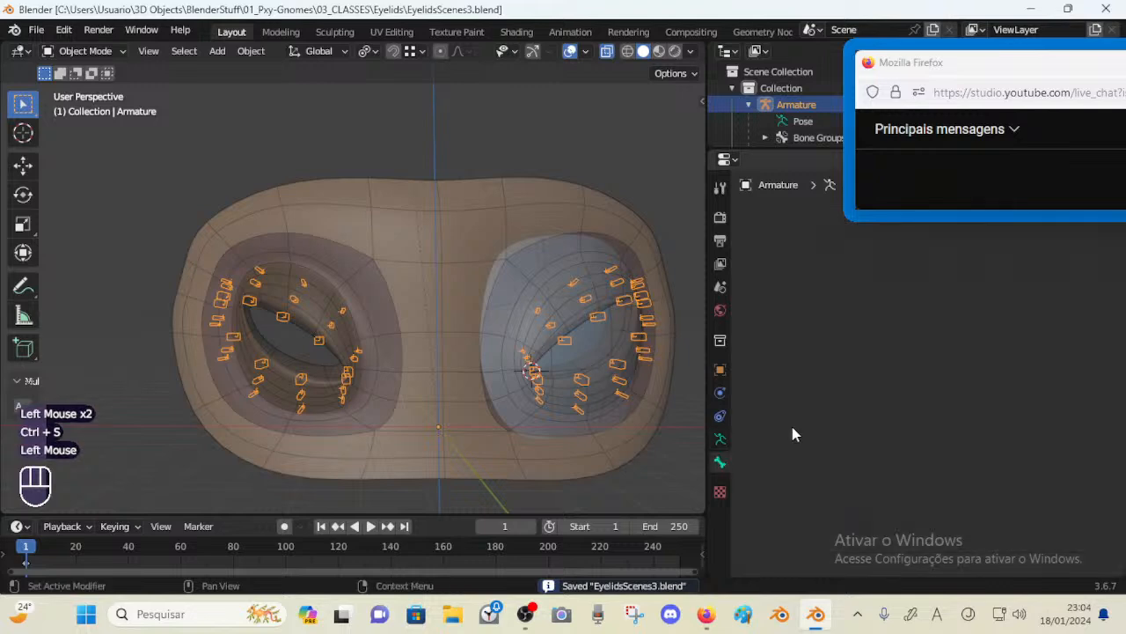
Select the eye region mesh and browse through its list of vertex groups
{"action": "double_click", "coordinate": [433, 370]}
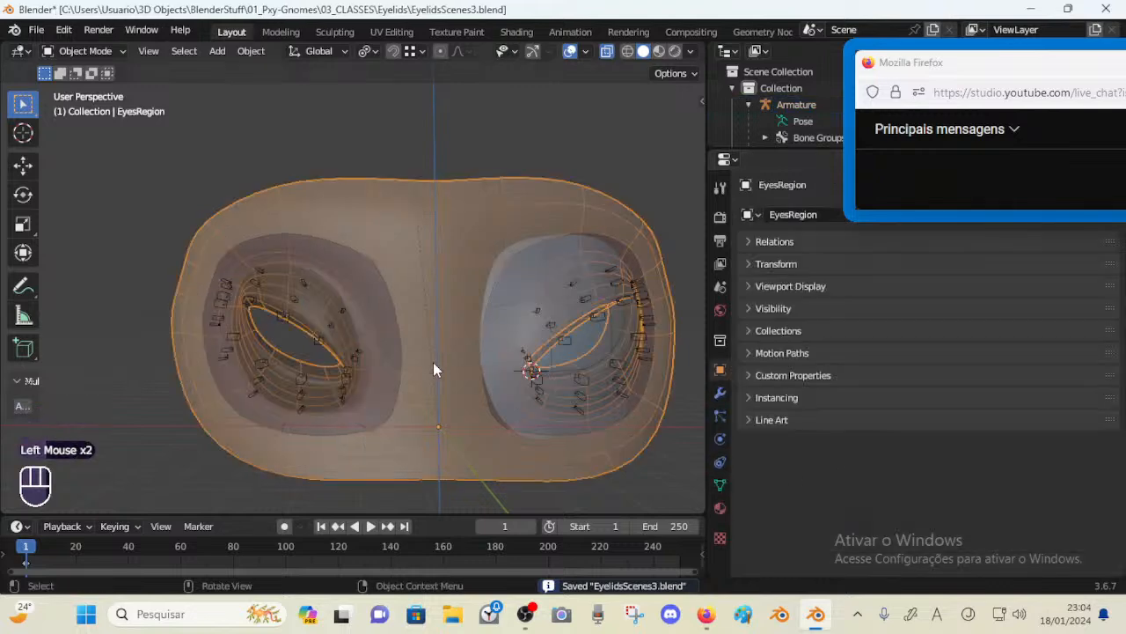
{"action": "key", "text": "ctrl"}
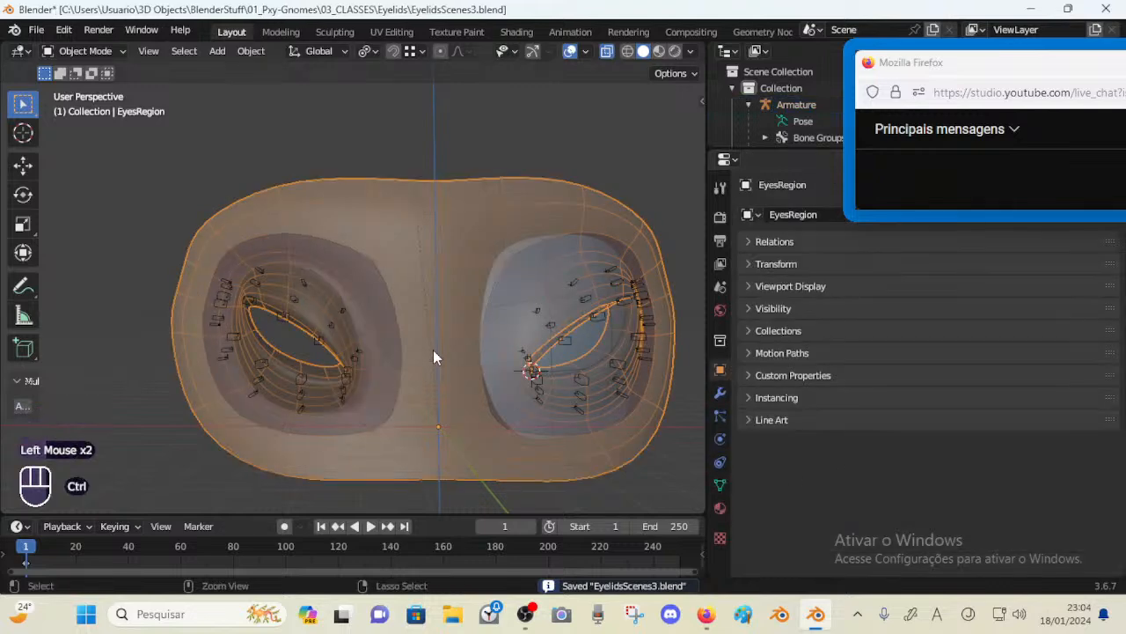
{"action": "key", "text": "ctrl+Tab"}
{"action": "key", "text": "ctrl+Tab"}
{"action": "left_click", "coordinate": [409, 318]}
{"action": "left_click", "coordinate": [409, 318]}
{"action": "left_click", "coordinate": [721, 485]}
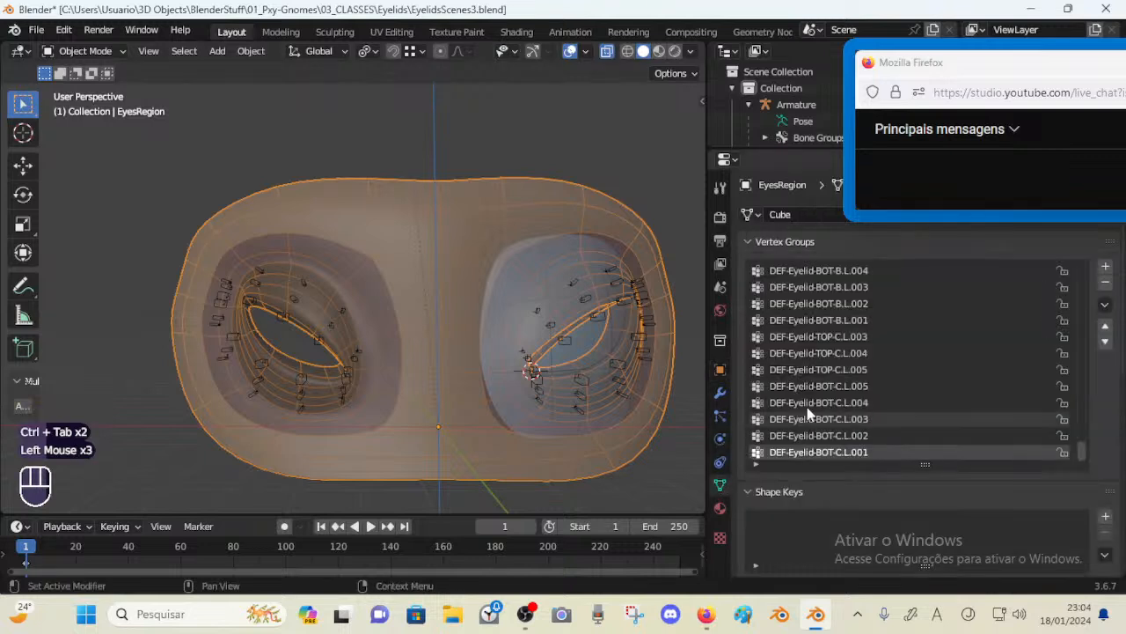
{"action": "scroll", "coordinate": [816, 378], "scroll_direction": "down", "scroll_amount": 2}
{"action": "left_click_drag", "start_coordinate": [1082, 456], "coordinate": [1083, 403]}
{"action": "left_click", "coordinate": [875, 359]}
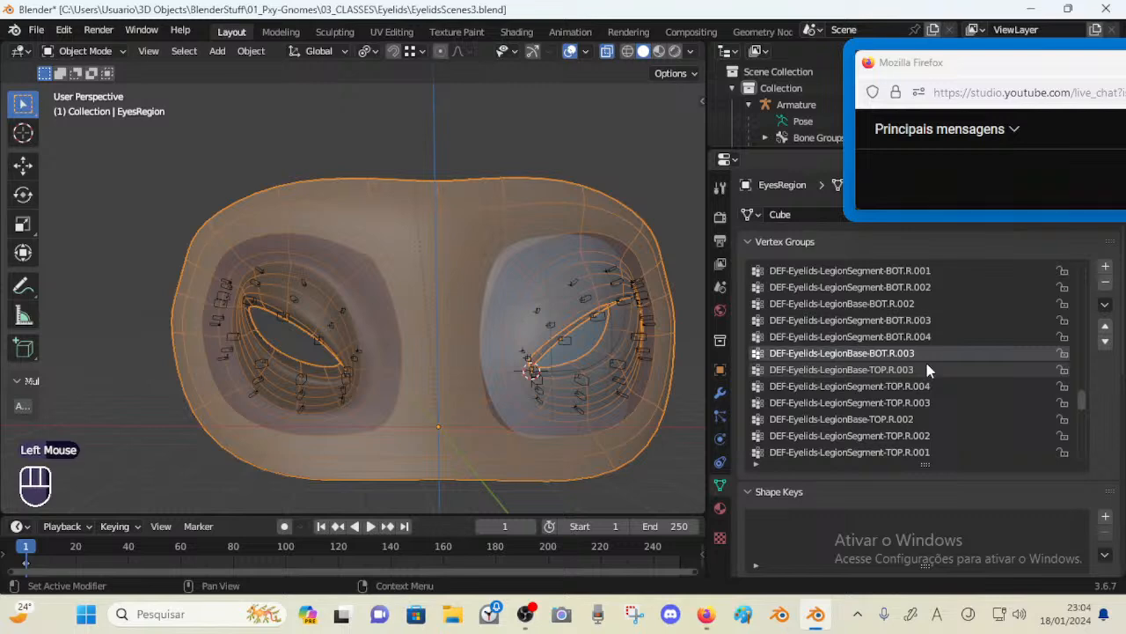
Select the armature again and save the file
{"action": "left_click", "coordinate": [325, 322]}
{"action": "left_click", "coordinate": [330, 323]}
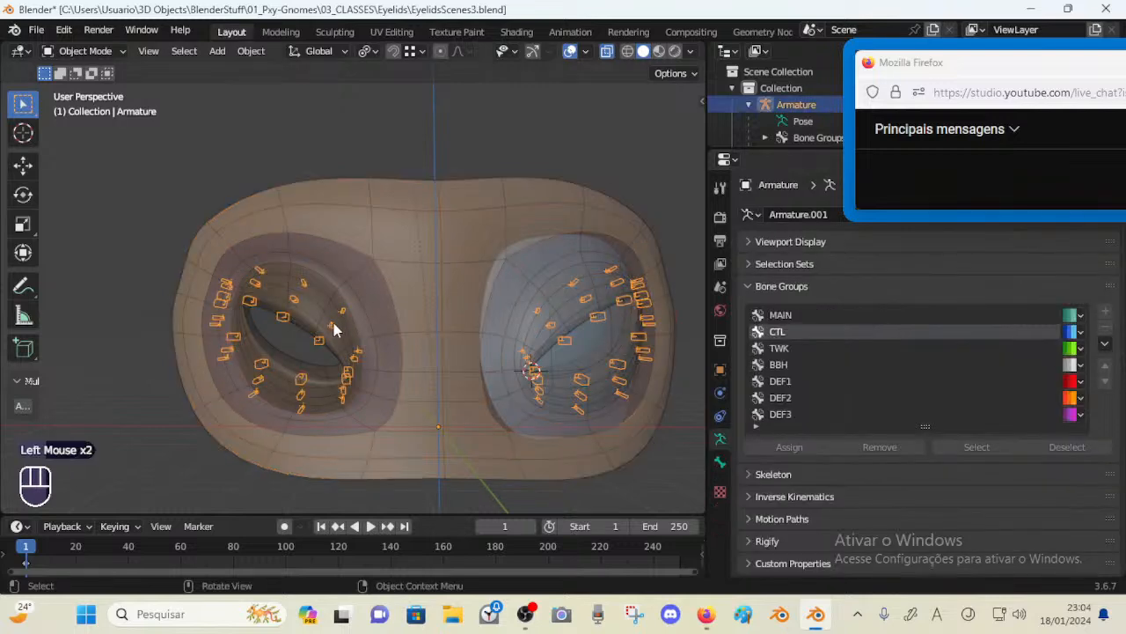
{"action": "left_click", "coordinate": [567, 346]}
{"action": "key", "text": "ctrl+s"}
{"action": "key", "text": "ctrl+s"}
Enter Weight Paint mode on the eye region mesh with a left eyelid bone of the armature selected
{"action": "left_click", "coordinate": [565, 310]}
{"action": "left_click", "coordinate": [654, 301]}
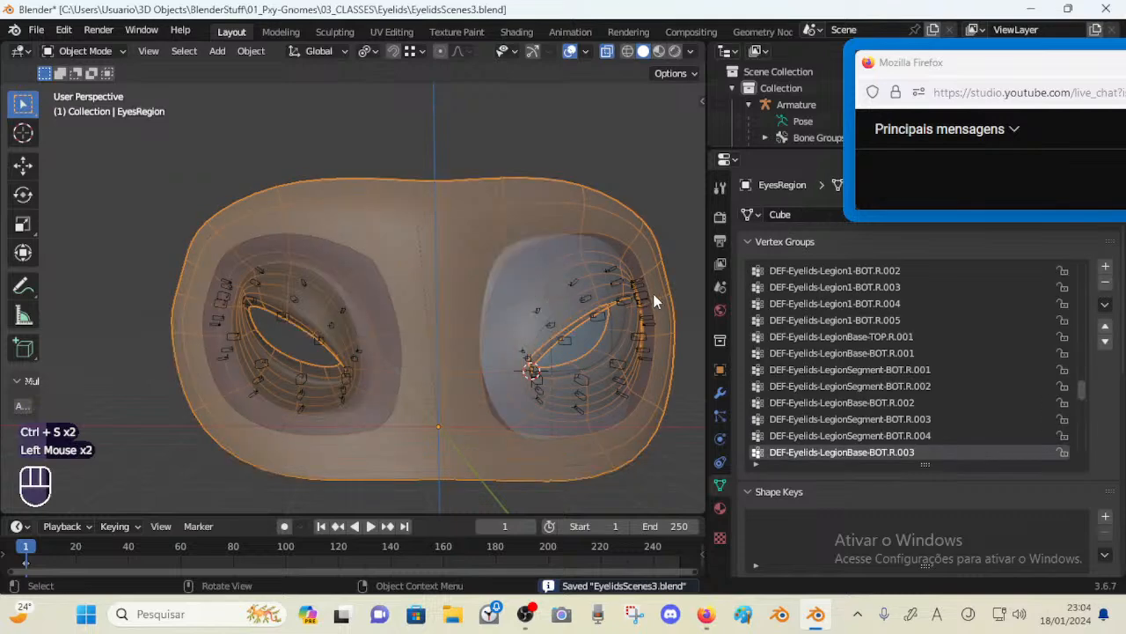
{"action": "left_click", "coordinate": [653, 300]}
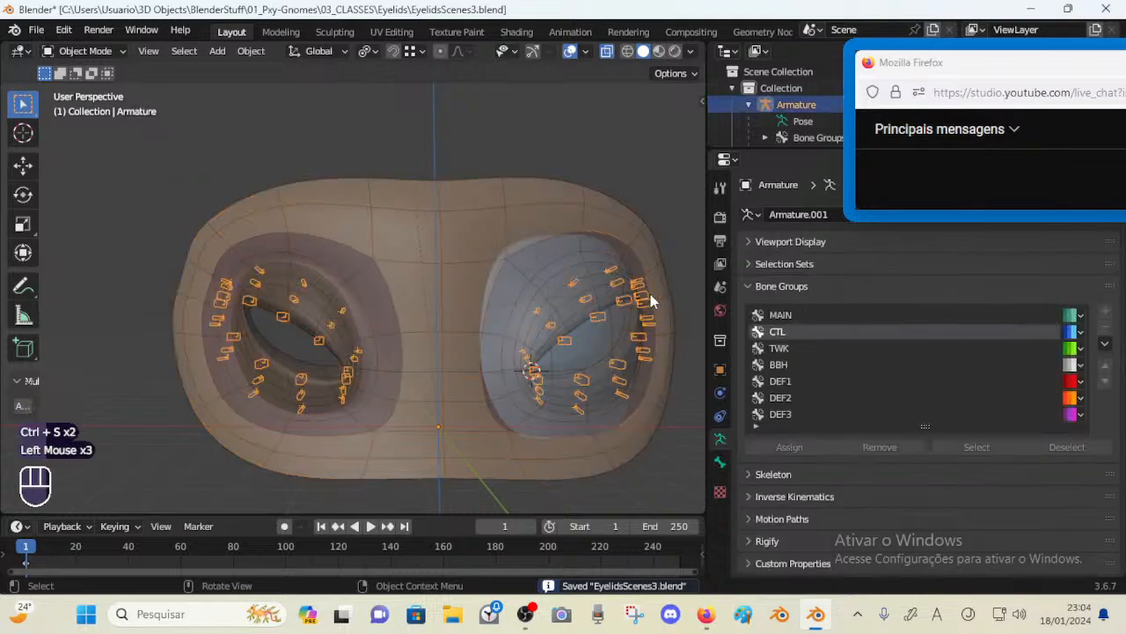
{"action": "left_click", "coordinate": [650, 294]}
{"action": "left_click", "coordinate": [650, 294]}
{"action": "left_click", "coordinate": [617, 285]}
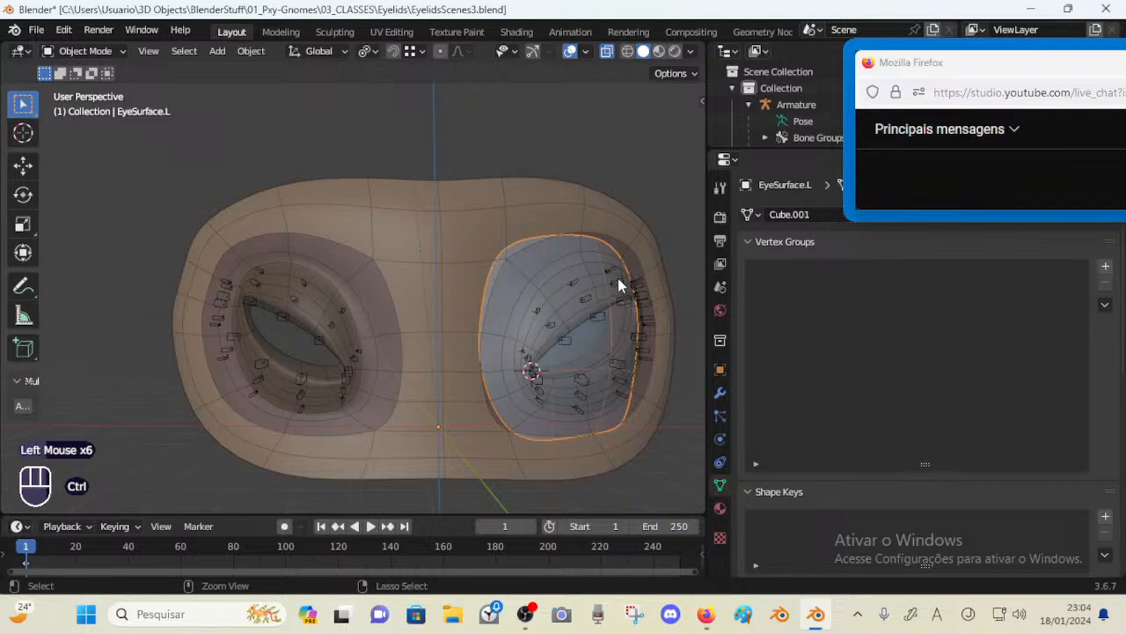
{"action": "key", "text": "ctrl+Tab"}
{"action": "left_click", "coordinate": [618, 280]}
{"action": "key", "text": "ctrl+Tab"}
{"action": "left_click", "coordinate": [618, 281]}
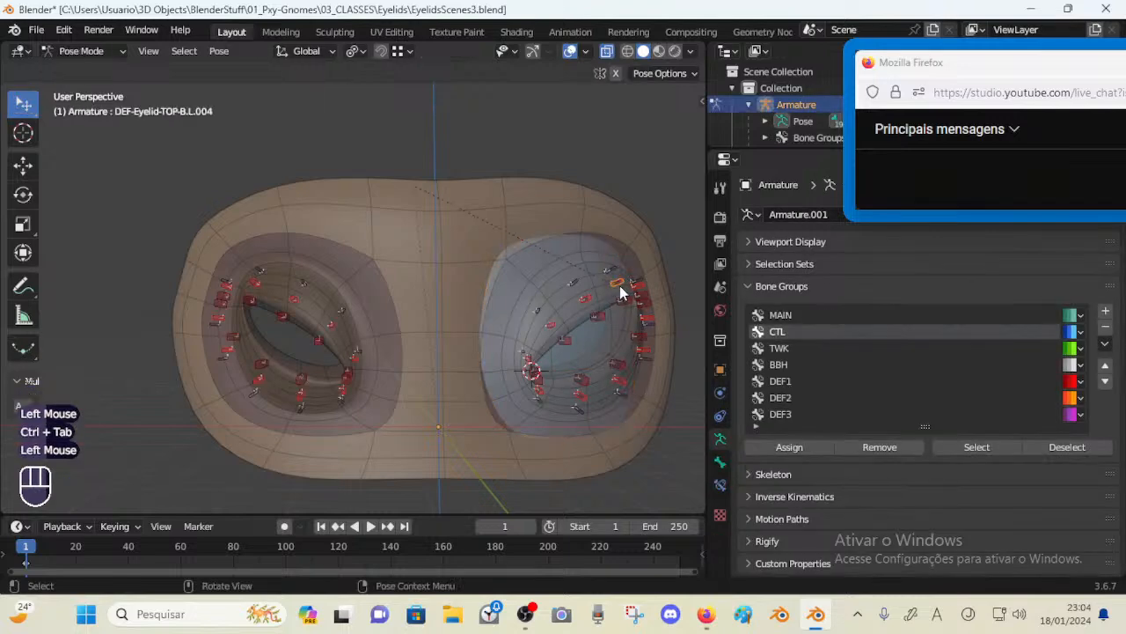
{"action": "key", "text": "ctrl"}
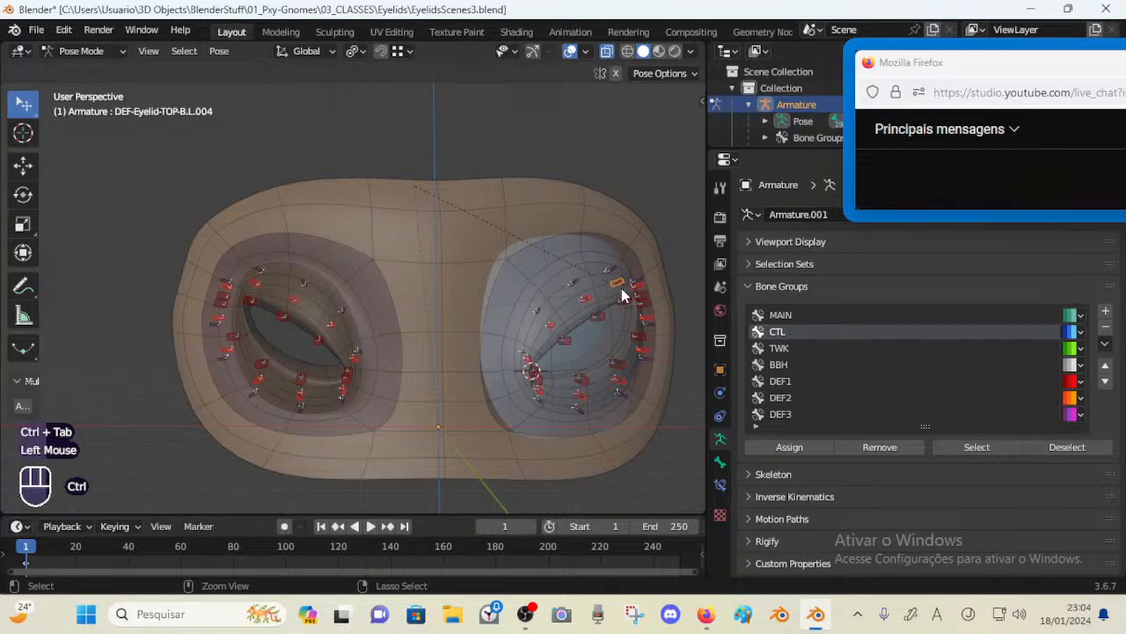
{"action": "left_click", "coordinate": [622, 288], "text": "shift"}
{"action": "key", "text": "ctrl+Tab"}
{"action": "left_click", "coordinate": [572, 280], "text": "ctrl"}
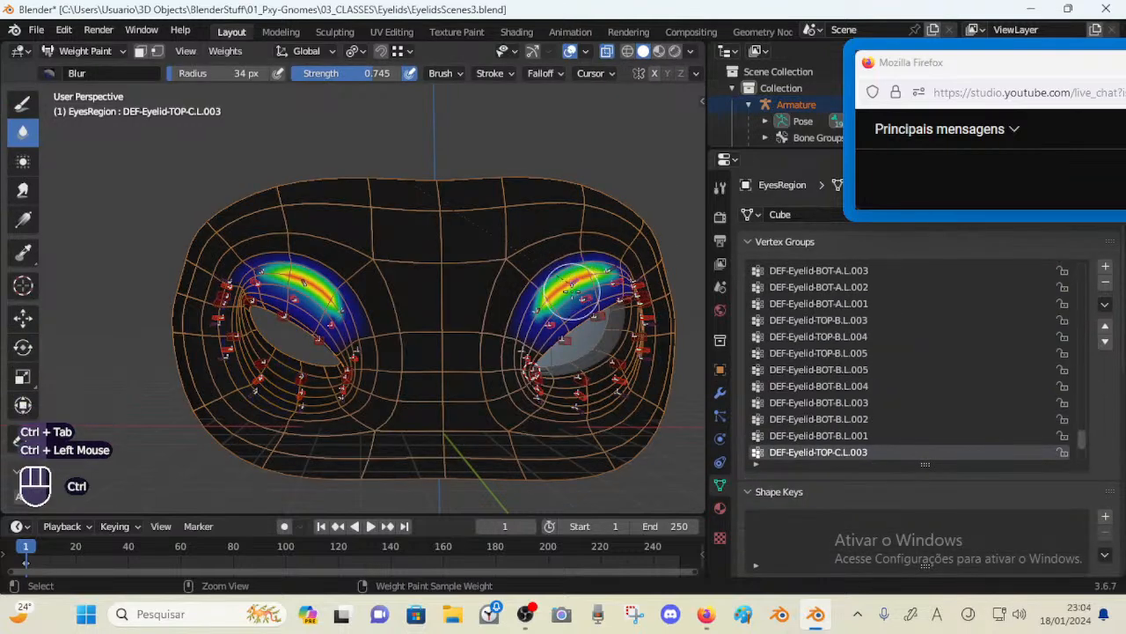
Review the weights of the left eyelid TOP-C and BOT-C vertex groups and save the file
{"action": "left_click_drag", "start_coordinate": [1082, 443], "coordinate": [1083, 450]}
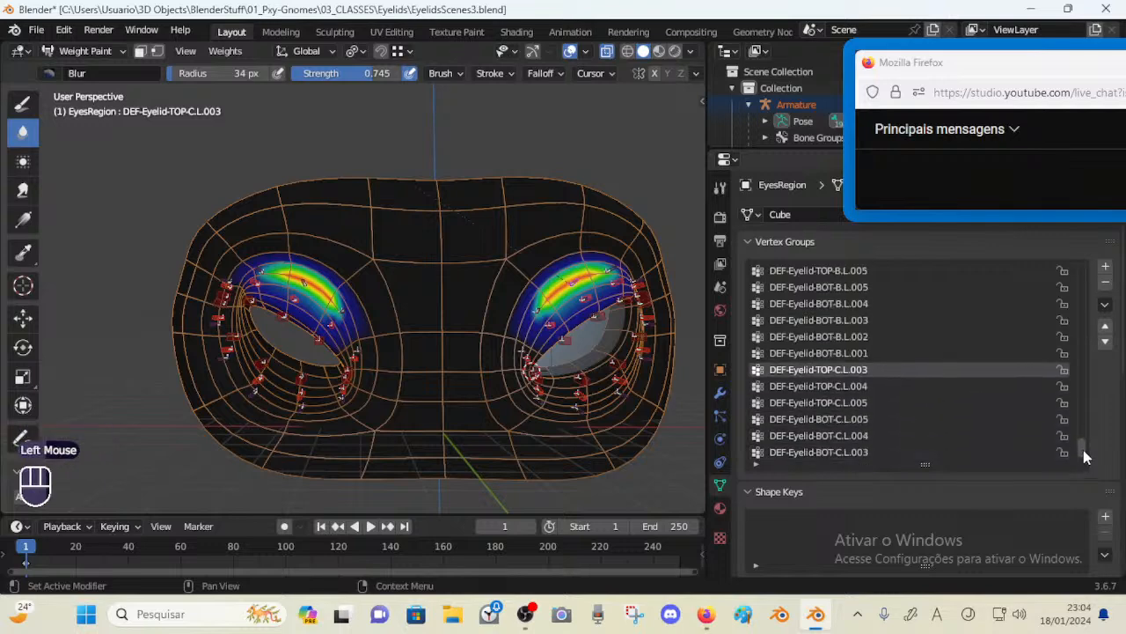
{"action": "left_click", "coordinate": [845, 353]}
{"action": "left_click", "coordinate": [856, 370]}
{"action": "left_click", "coordinate": [860, 387]}
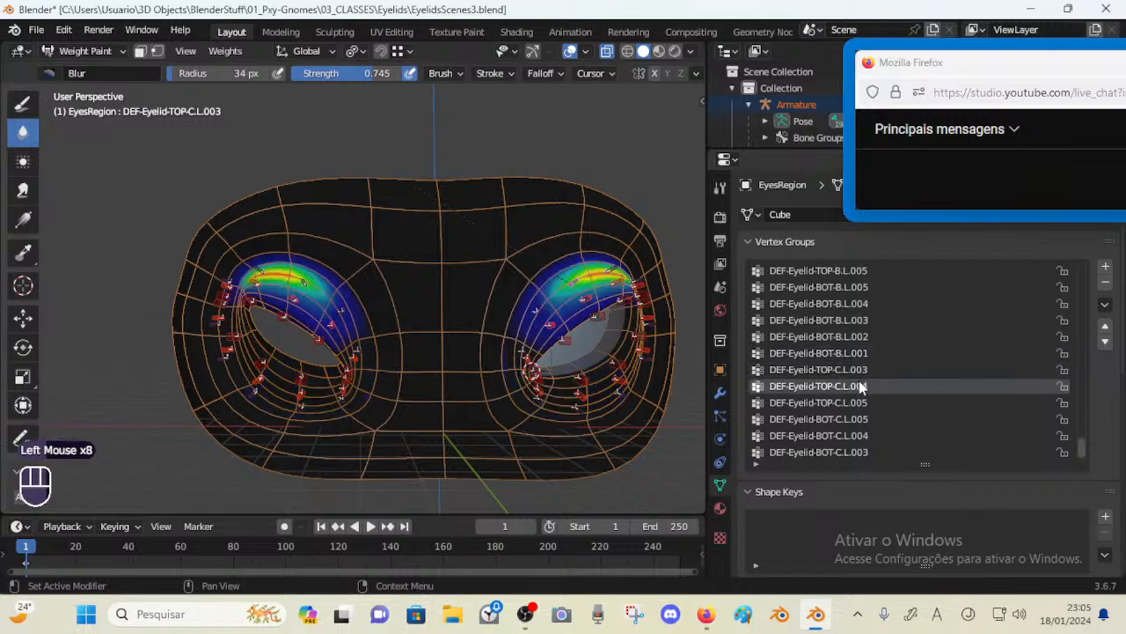
{"action": "scroll", "coordinate": [861, 387], "scroll_direction": "down", "scroll_amount": 5}
{"action": "left_click", "coordinate": [869, 451]}
{"action": "key", "text": "ctrl+s"}
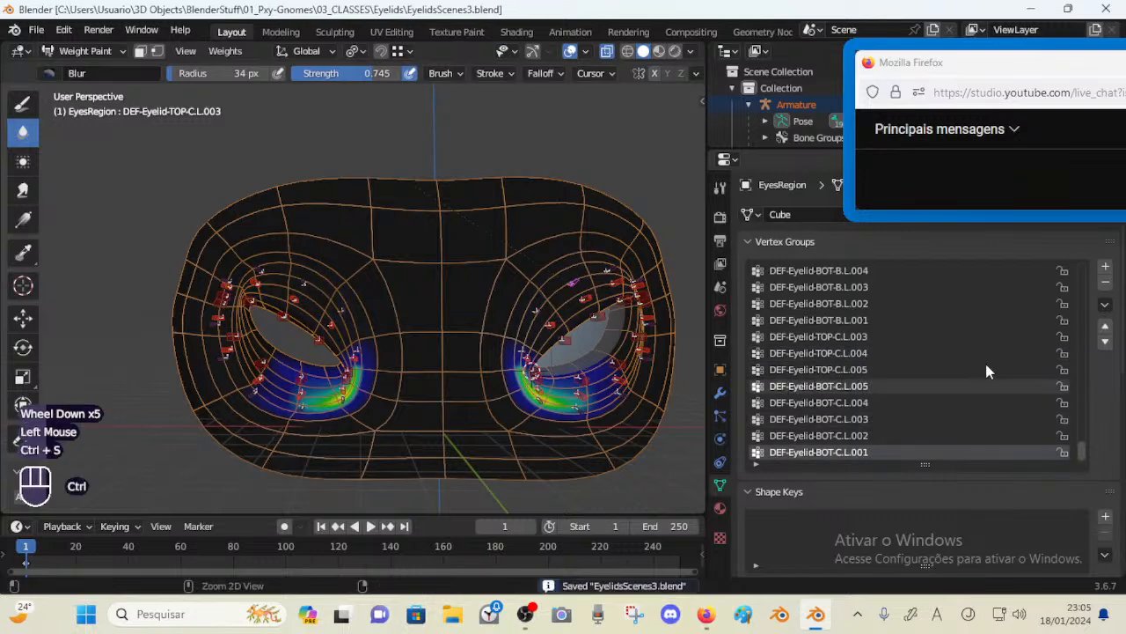
Symmetrize all vertex groups of the eye region mesh
{"action": "left_click", "coordinate": [1106, 304]}
{"action": "mouse_move", "coordinate": [1063, 341]}
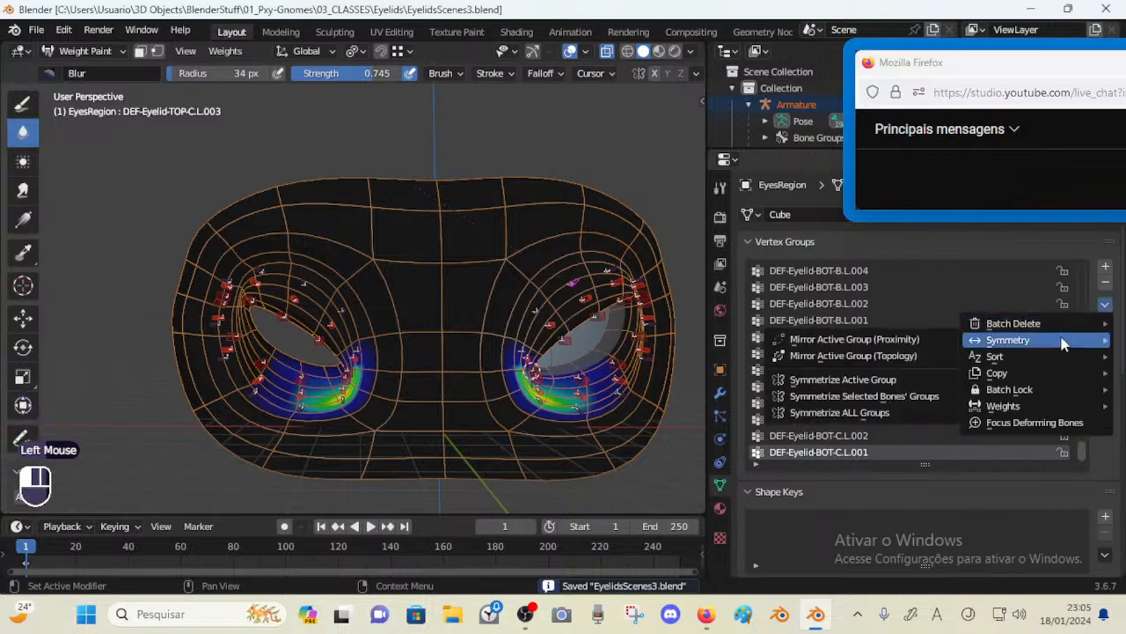
{"action": "left_click", "coordinate": [893, 412]}
{"action": "middle_click_drag", "start_coordinate": [528, 261], "coordinate": [486, 258], "text": "shift"}
{"action": "key", "text": "alt+a"}
{"action": "key", "text": "alt+a"}
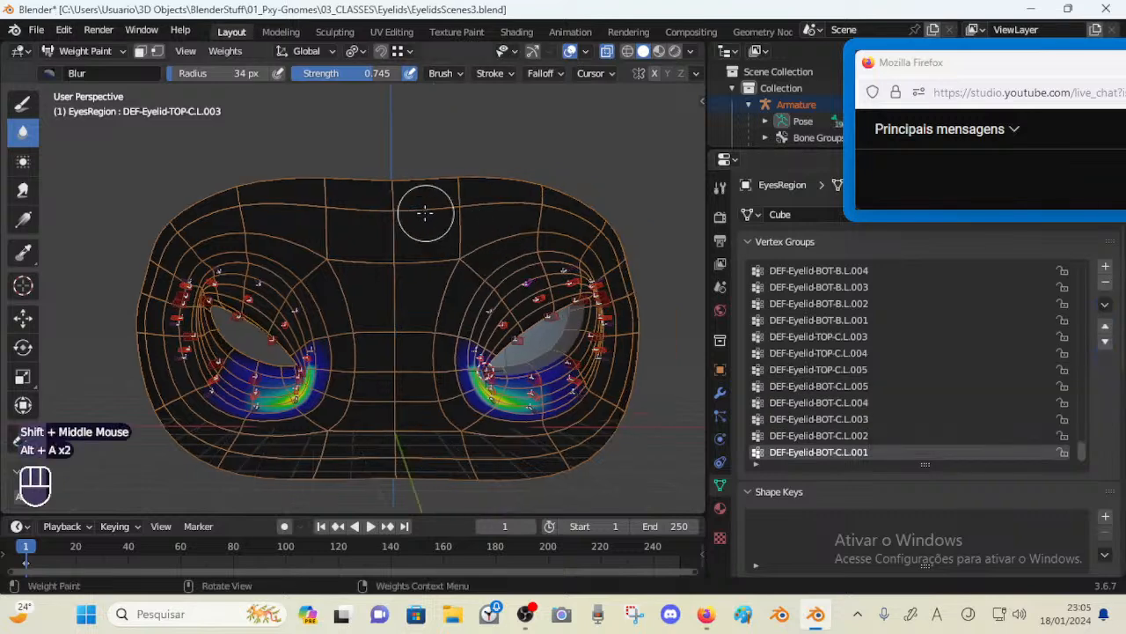
{"action": "key", "text": "a"}
{"action": "left_click", "coordinate": [538, 277]}
{"action": "key", "text": "ctrl+z"}
{"action": "key", "text": "a"}
{"action": "key", "text": "alt+a"}
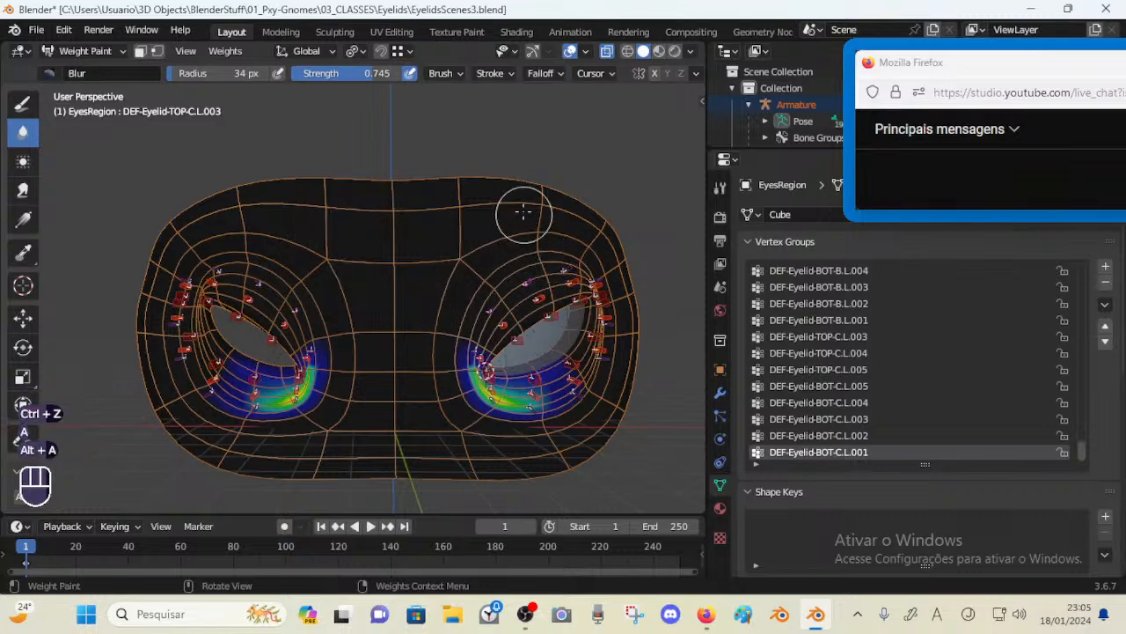
Box-select the right eye's bones in the armature's Edit Mode
{"action": "key", "text": "ctrl+Tab"}
{"action": "double_click", "coordinate": [449, 213]}
{"action": "key", "text": "Tab"}
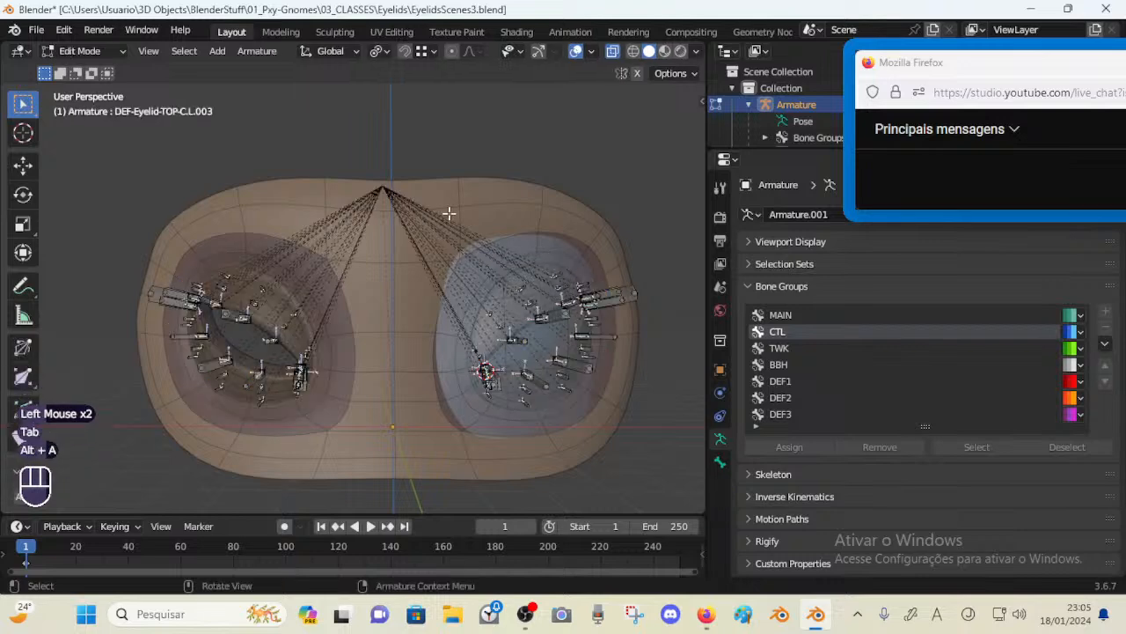
{"action": "key", "text": "b"}
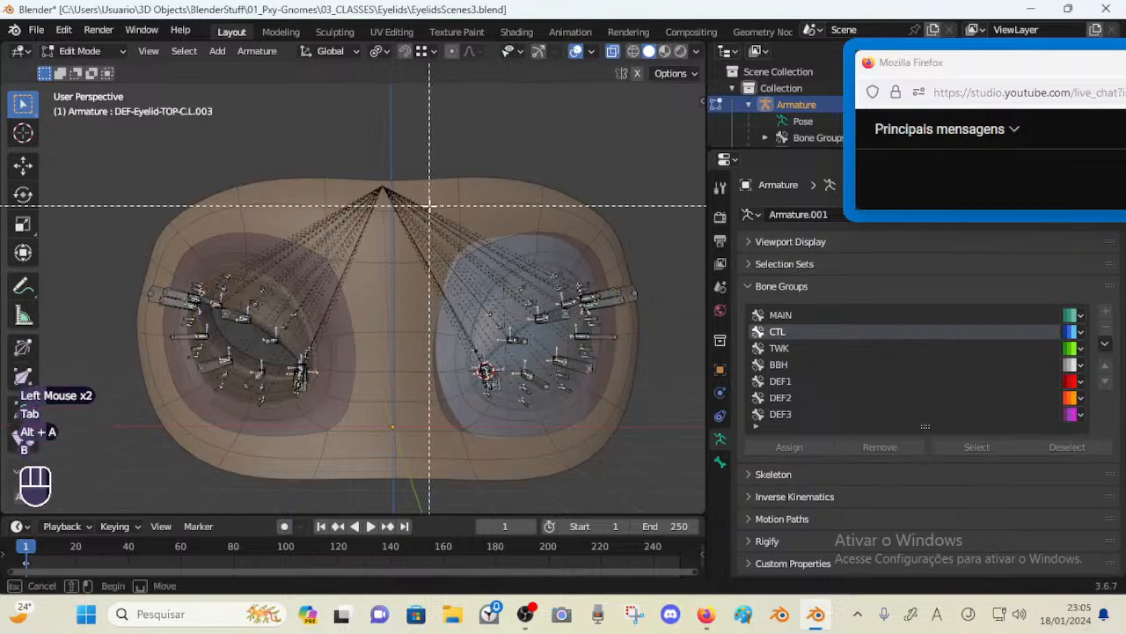
{"action": "left_click_drag", "start_coordinate": [430, 206], "coordinate": [662, 435]}
{"action": "middle_click_drag", "start_coordinate": [633, 405], "coordinate": [596, 383]}
{"action": "key", "text": "Tab"}
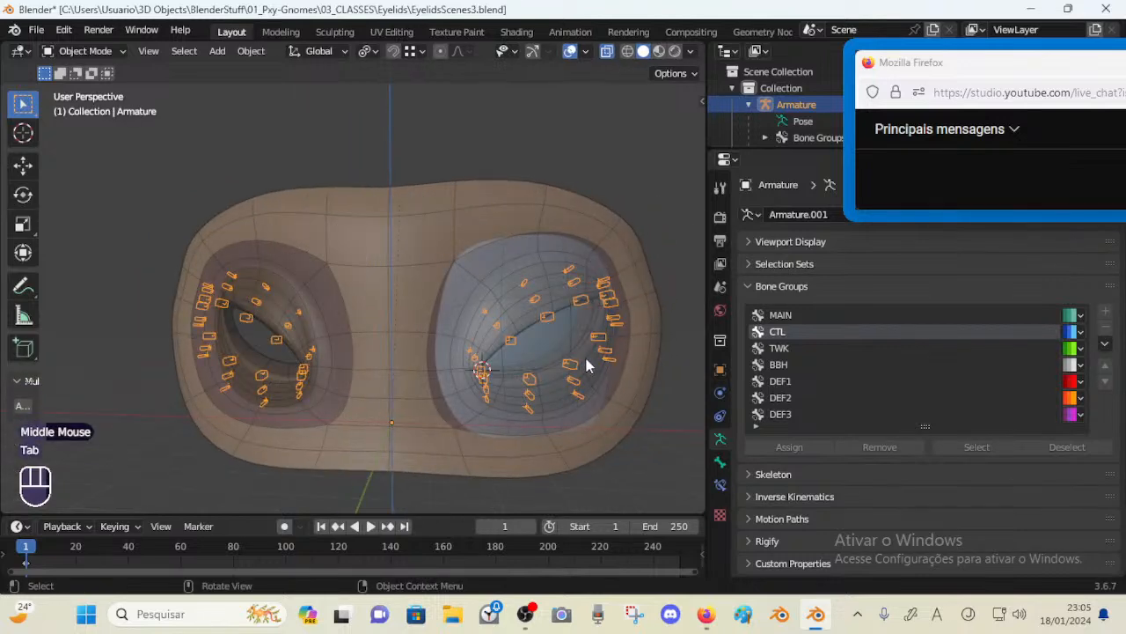
Toggle bone selection across Edit and Pose Modes, ending with all armature bones selected in Edit Mode
{"action": "key", "text": "Tab"}
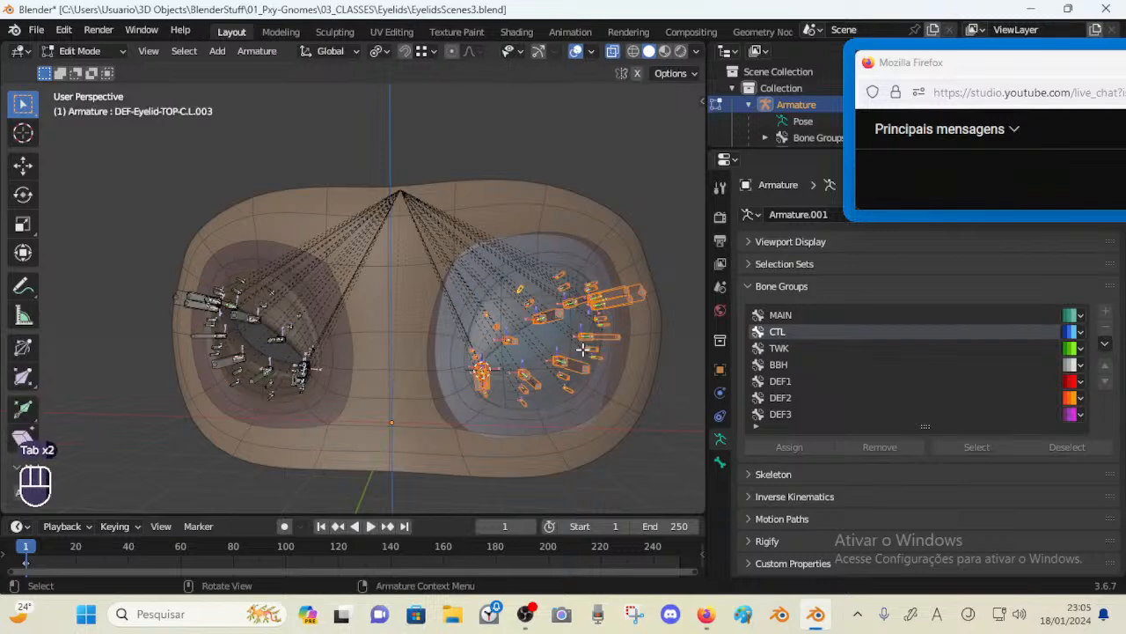
{"action": "key", "text": "alt+a"}
{"action": "key", "text": "a"}
{"action": "key", "text": "Tab"}
{"action": "key", "text": "alt+a"}
{"action": "left_click", "coordinate": [551, 320]}
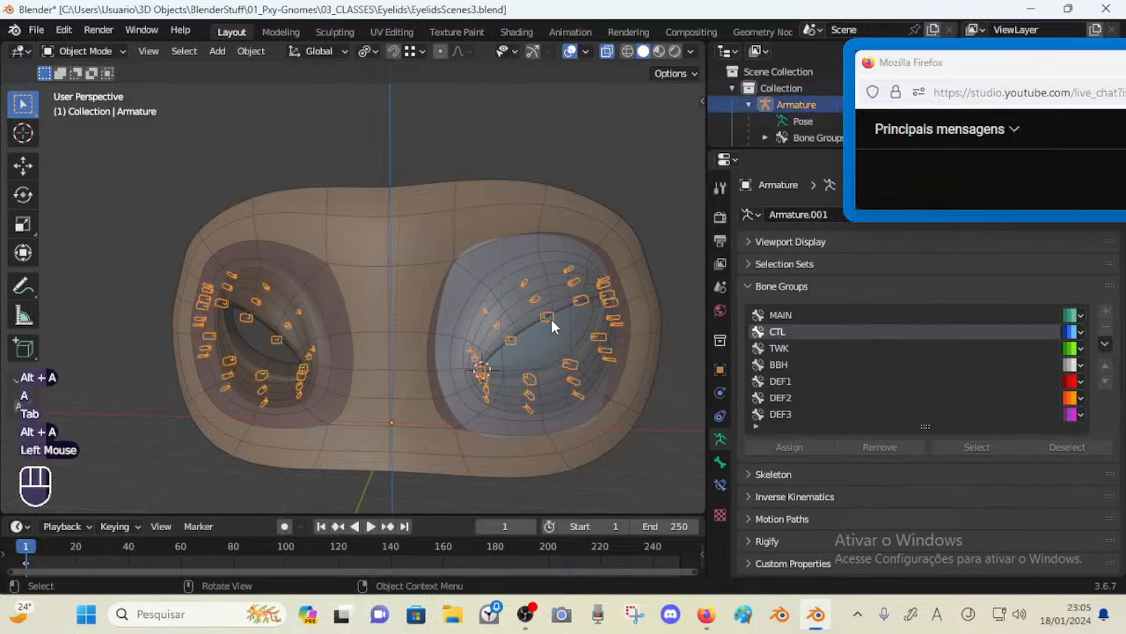
{"action": "key", "text": "ctrl+Tab"}
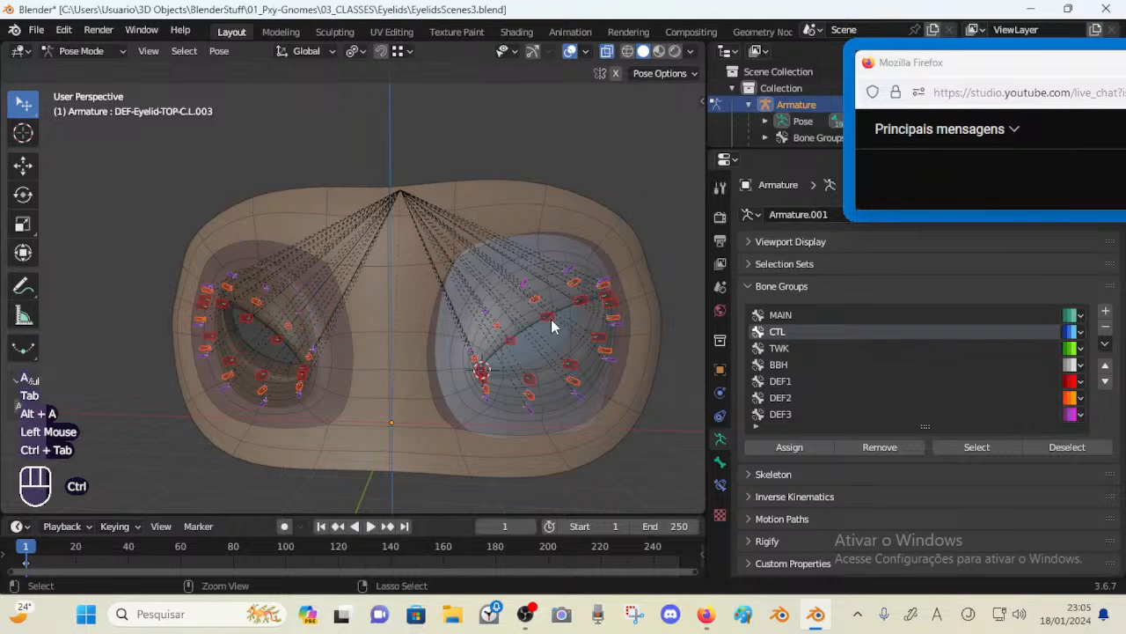
{"action": "key", "text": "a"}
{"action": "key", "text": "alt+a"}
{"action": "key", "text": "Tab"}
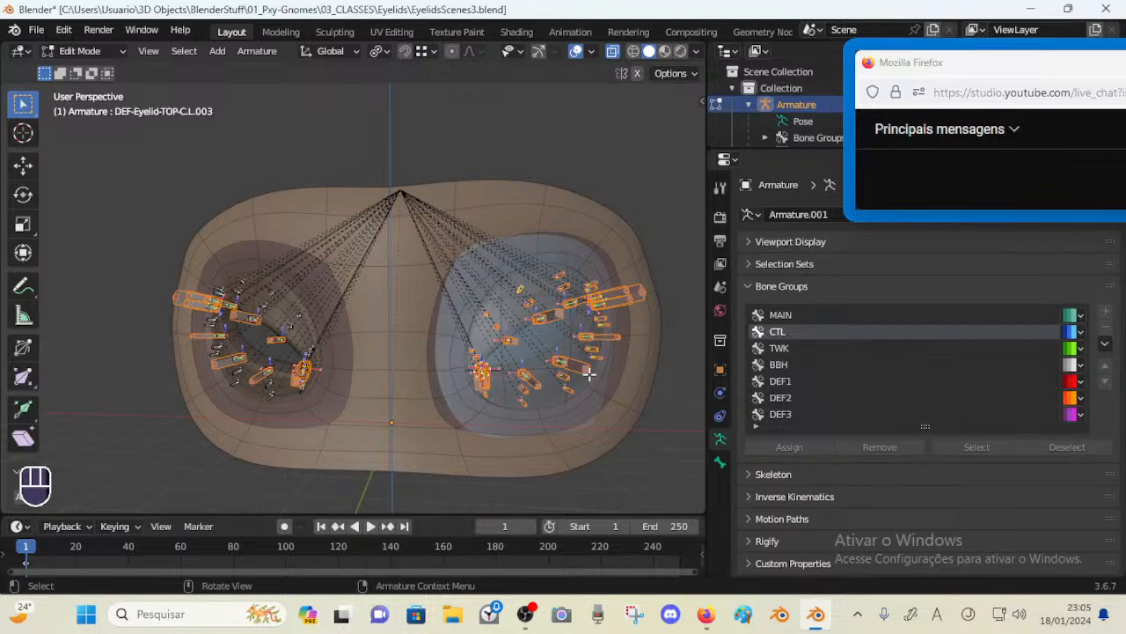
Examine the right eye's bones up close and deselect all bones
{"action": "middle_click_drag", "start_coordinate": [589, 374], "coordinate": [535, 368], "text": "shift"}
{"action": "middle_click_drag", "start_coordinate": [535, 368], "coordinate": [528, 365]}
{"action": "middle_click_drag", "start_coordinate": [528, 365], "coordinate": [415, 363]}
{"action": "scroll", "coordinate": [426, 342], "scroll_direction": "up", "scroll_amount": 1}
{"action": "scroll", "coordinate": [451, 337], "scroll_direction": "up", "scroll_amount": 1}
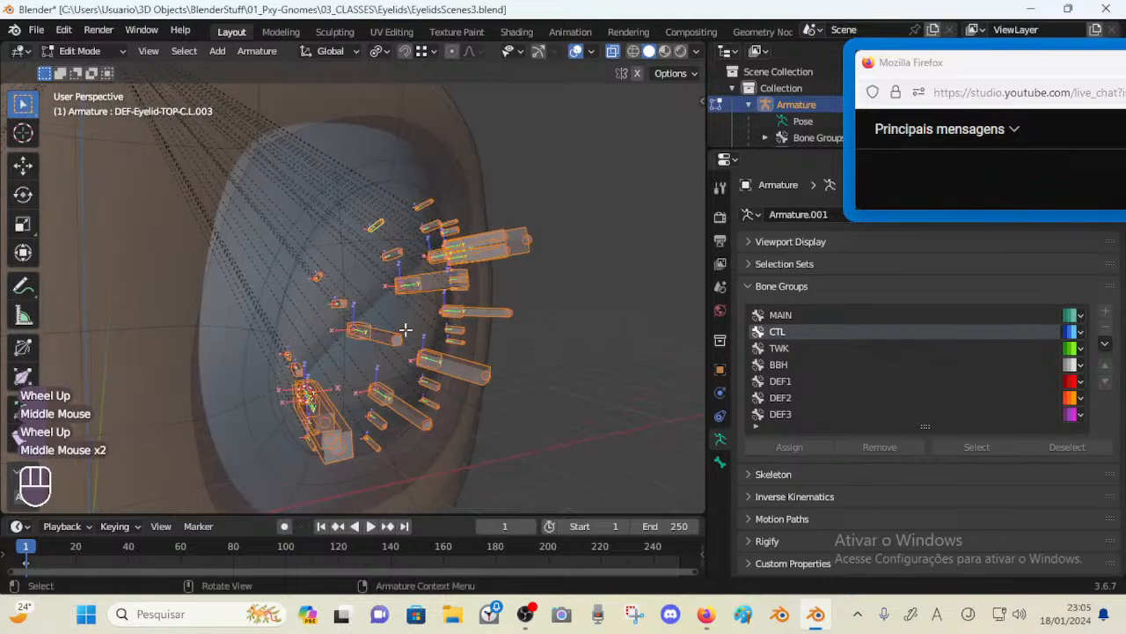
{"action": "key", "text": "alt+a"}
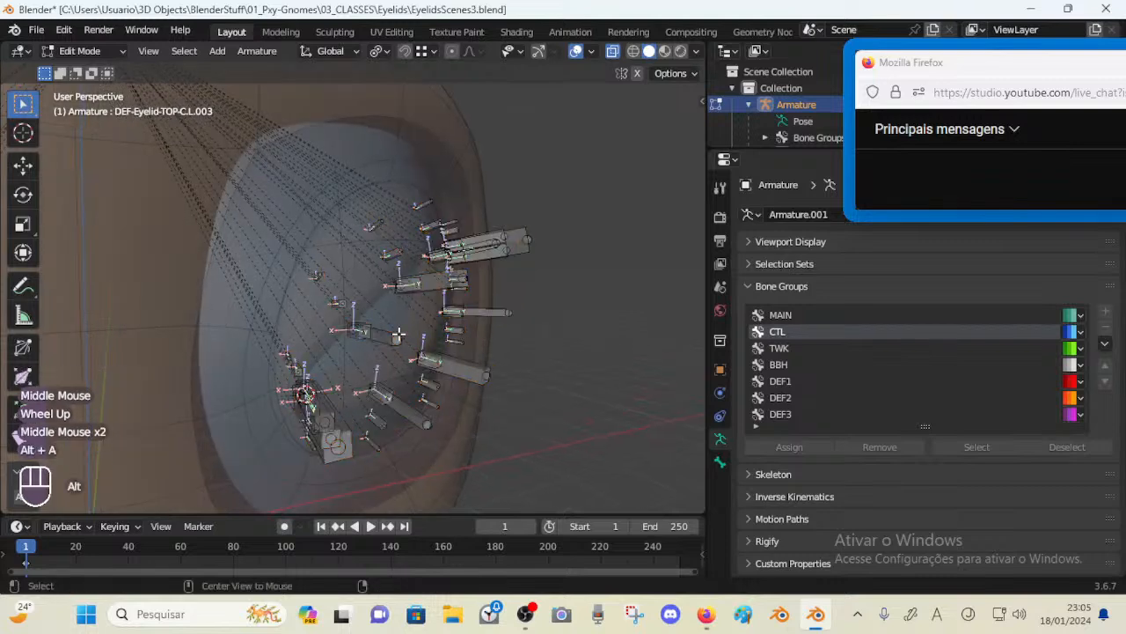
{"action": "scroll", "coordinate": [398, 334], "scroll_direction": "down", "scroll_amount": 2}
{"action": "key", "text": "Tab"}
{"action": "middle_click_drag", "start_coordinate": [444, 352], "coordinate": [370, 351]}
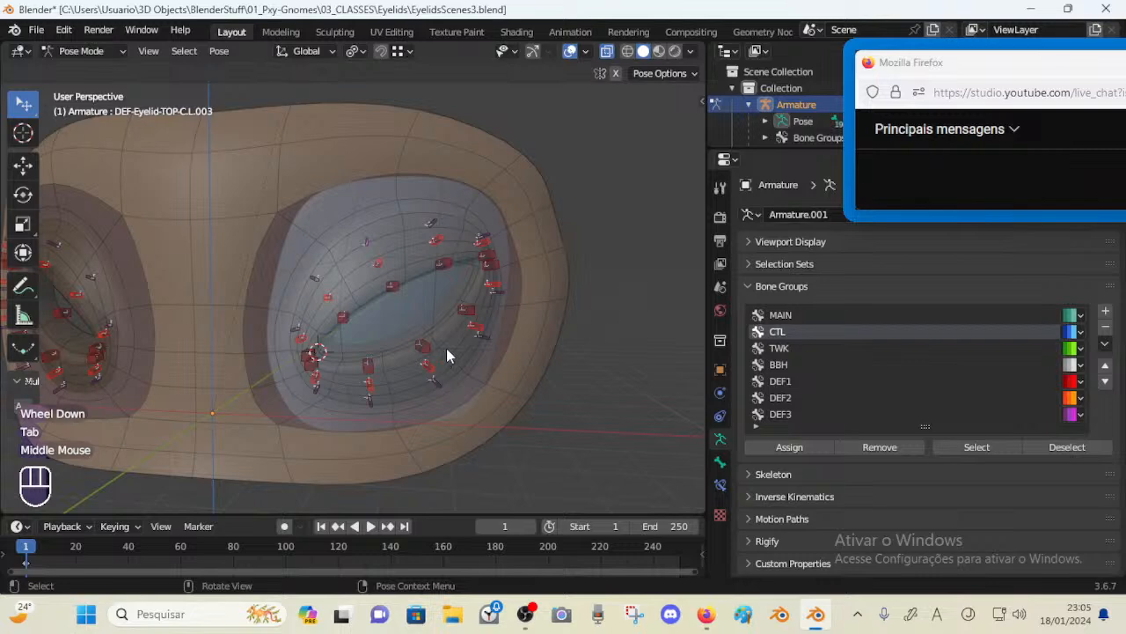
{"action": "middle_click_drag", "start_coordinate": [446, 347], "coordinate": [492, 258]}
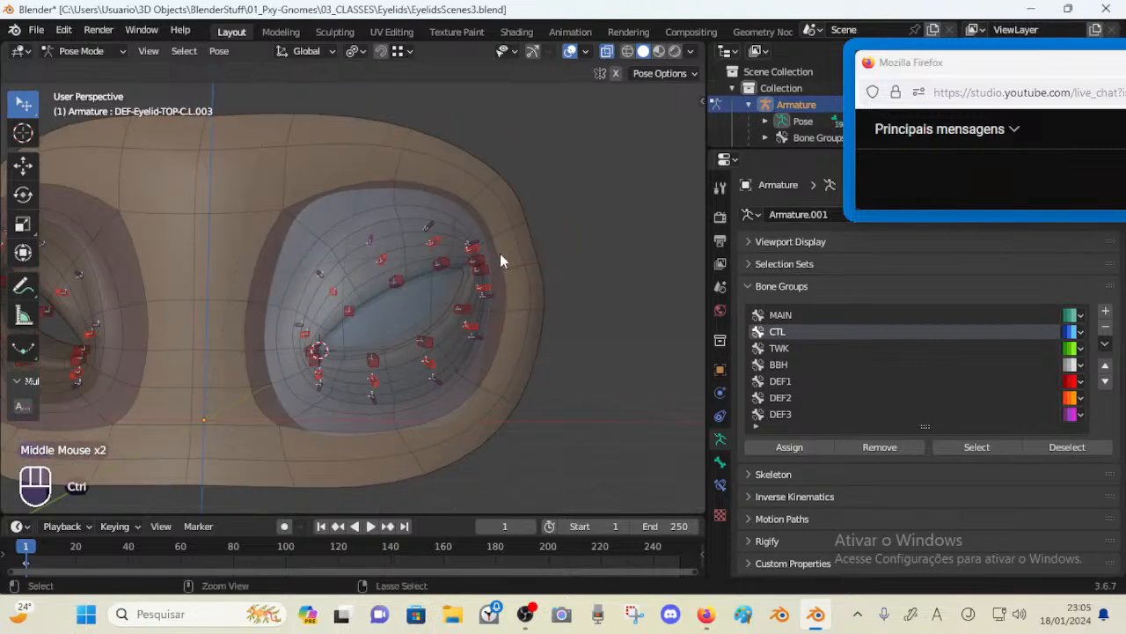
{"action": "key", "text": "ctrl+Tab"}
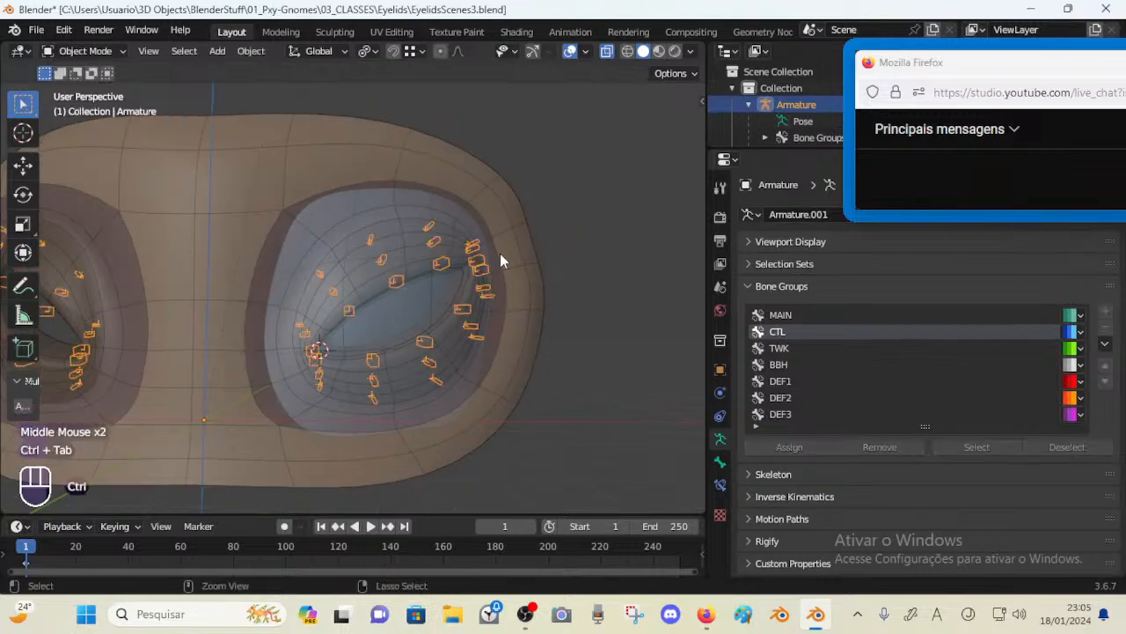
{"action": "left_click", "coordinate": [500, 253], "text": "shift"}
{"action": "key", "text": "ctrl+Tab"}
{"action": "mouse_move", "coordinate": [516, 240]}
{"action": "middle_mouse_down"}
{"action": "mouse_move", "coordinate": [509, 280]}
{"action": "mouse_move", "coordinate": [494, 279]}
{"action": "mouse_move", "coordinate": [551, 291]}
{"action": "middle_mouse_up"}
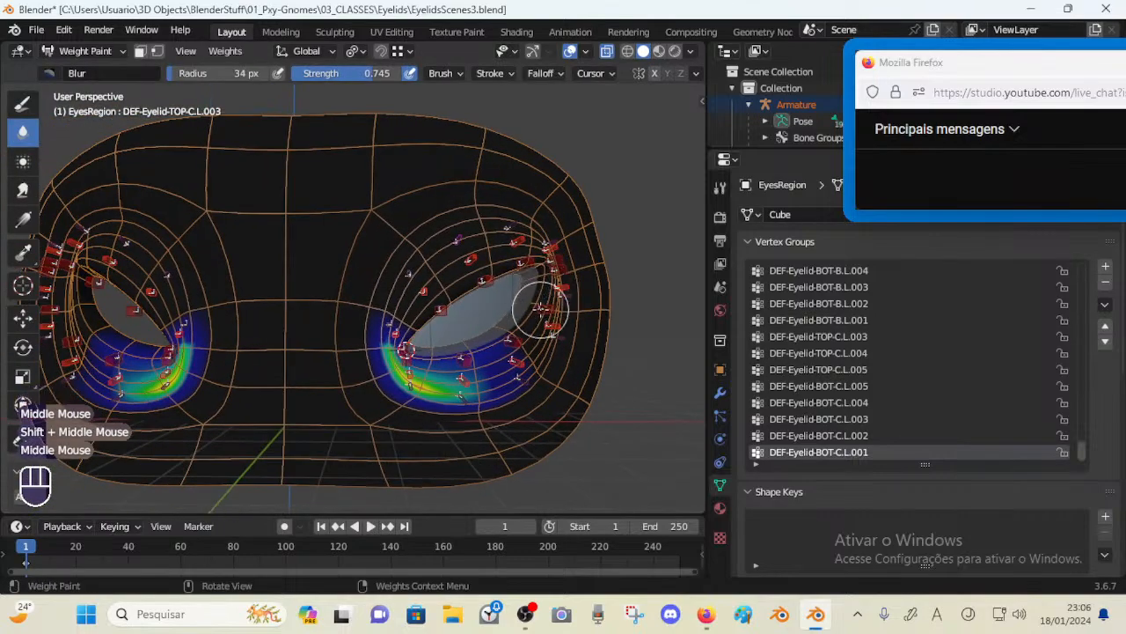
{"action": "key", "text": "a"}
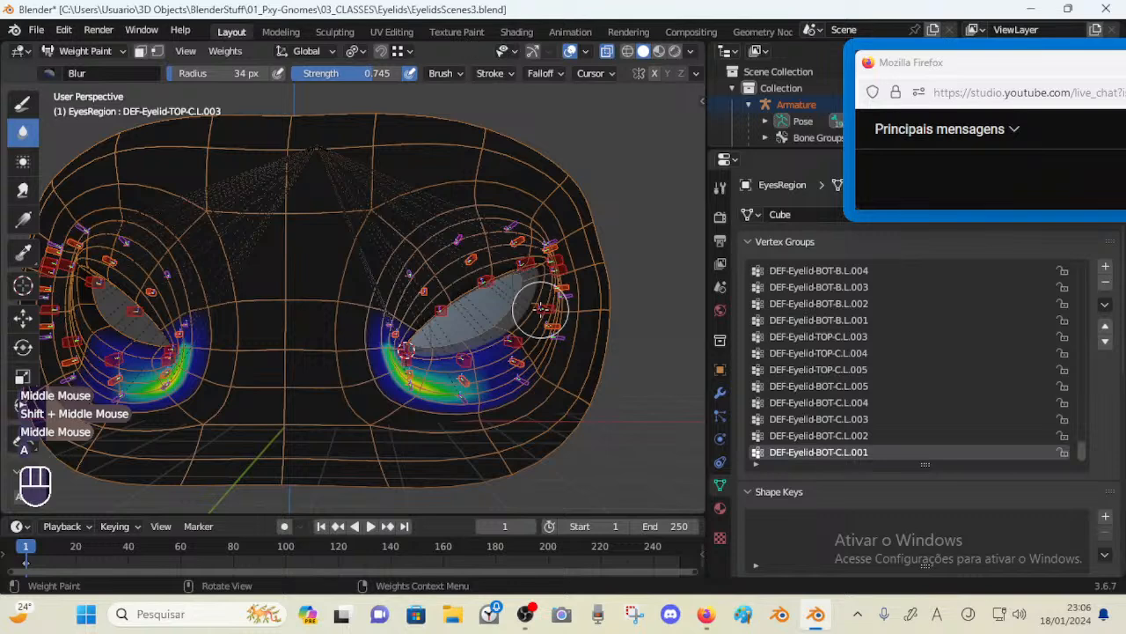
{"action": "key", "text": "ctrl+z"}
{"action": "key", "text": "ctrl+z"}
Box-select the right eye's pose bones and enter Weight Paint mode on the eye region mesh with them selected
{"action": "key", "text": "ctrl+Tab"}
{"action": "left_click", "coordinate": [532, 266]}
{"action": "left_click", "coordinate": [530, 258]}
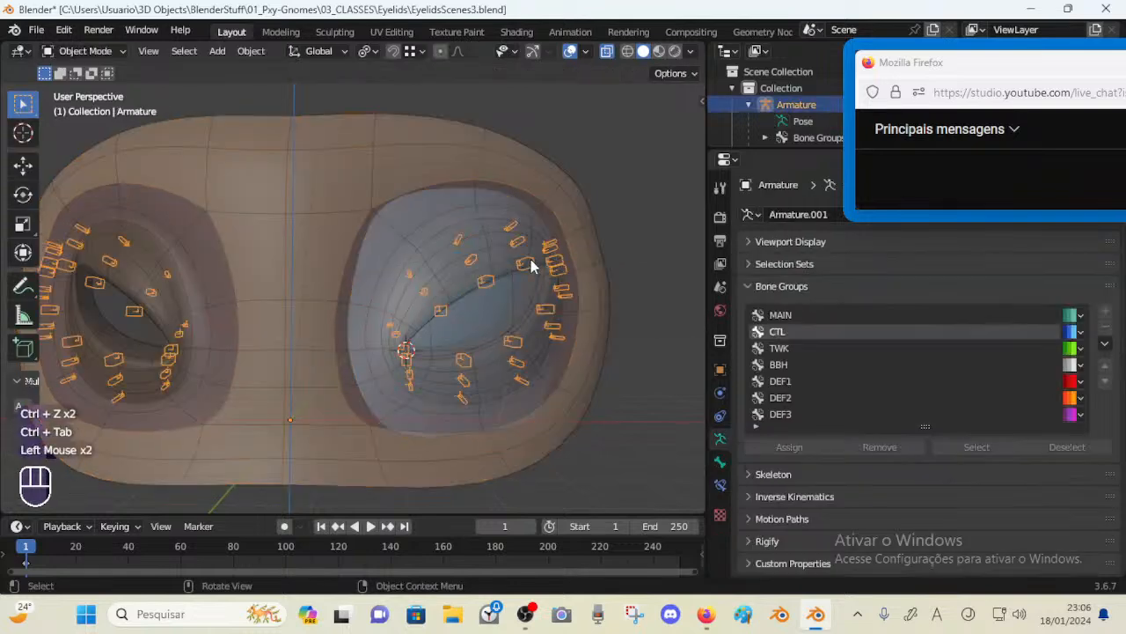
{"action": "key", "text": "ctrl+Tab"}
{"action": "key", "text": "alt+a"}
{"action": "key", "text": "b"}
{"action": "left_click_drag", "start_coordinate": [344, 163], "coordinate": [607, 476]}
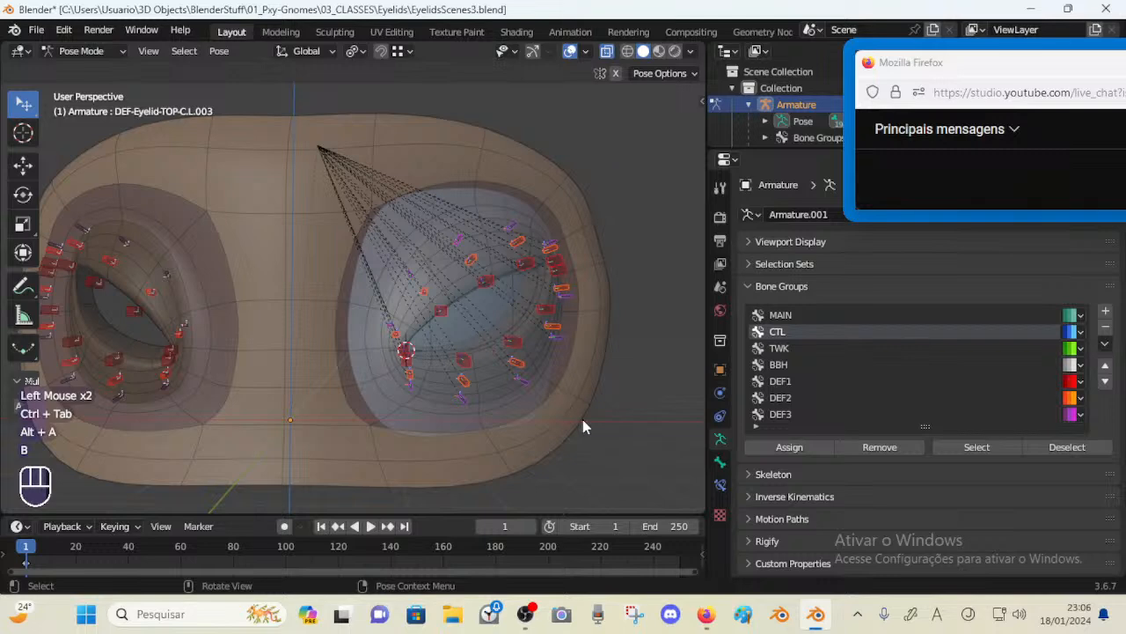
{"action": "key", "text": "ctrl+Tab"}
{"action": "left_click", "coordinate": [583, 419], "text": "shift"}
{"action": "key", "text": "ctrl+Tab"}
{"action": "left_click", "coordinate": [473, 194]}
{"action": "scroll", "coordinate": [576, 310], "scroll_direction": "up", "scroll_amount": 1}
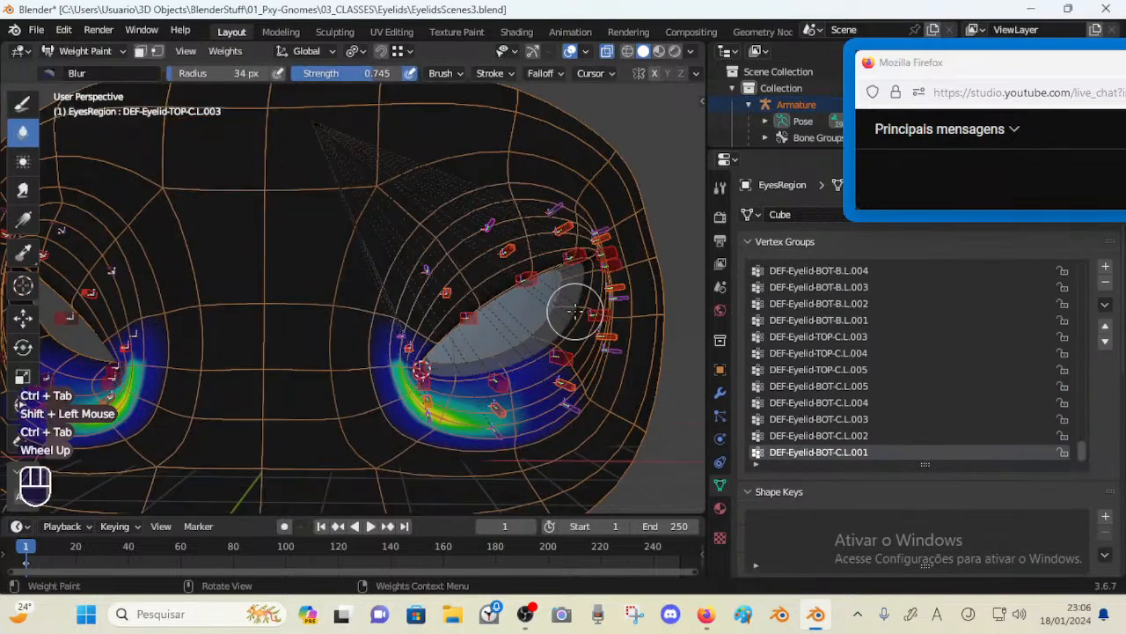
Save the file and symmetrize the selected bones' vertex groups onto the right eye
{"action": "scroll", "coordinate": [577, 310], "scroll_direction": "down", "scroll_amount": 1}
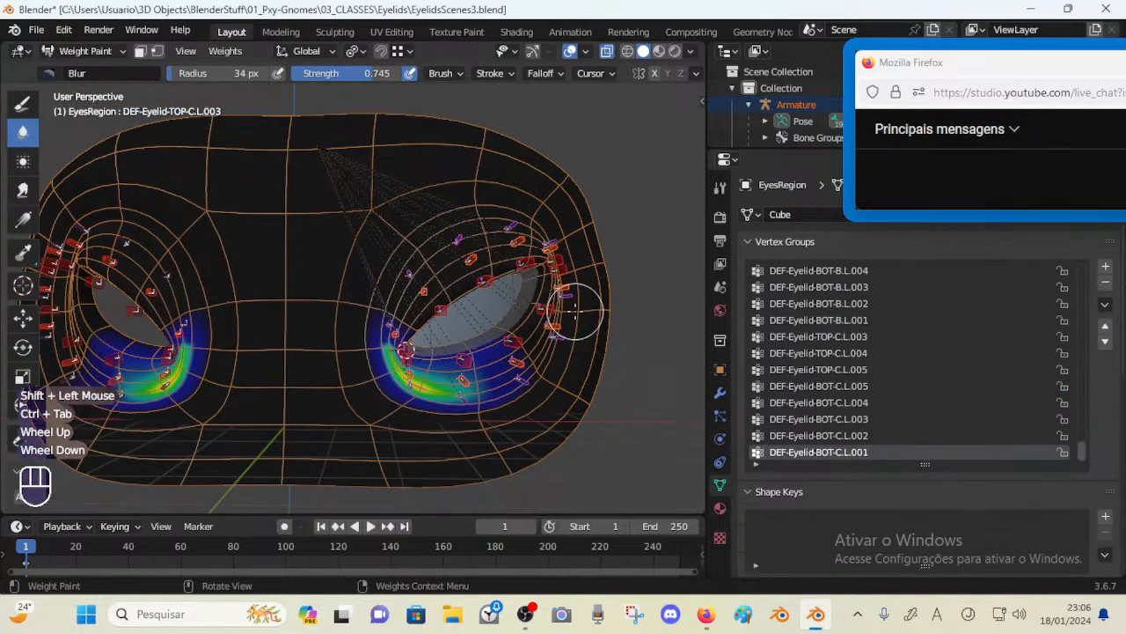
{"action": "key", "text": "ctrl+s"}
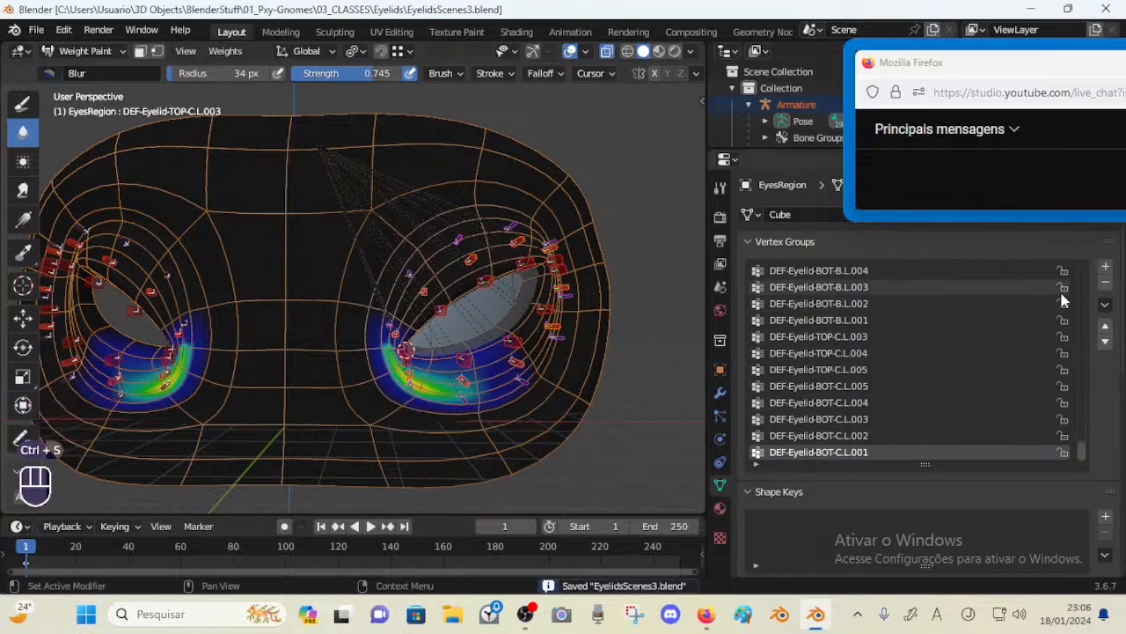
{"action": "left_click", "coordinate": [1106, 305]}
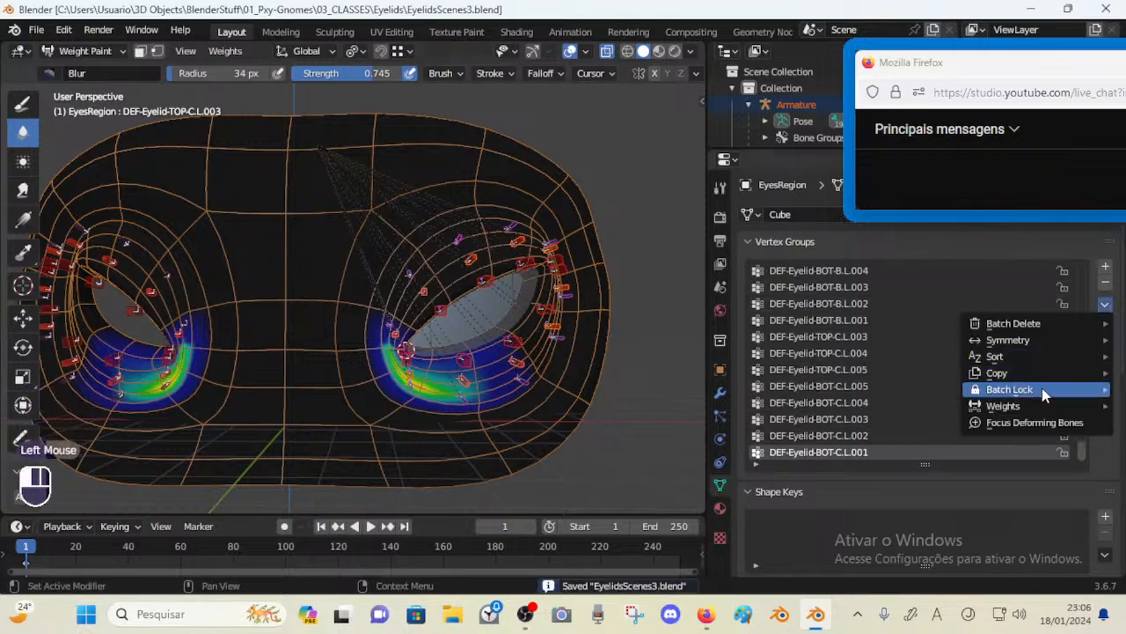
{"action": "mouse_move", "coordinate": [1041, 394]}
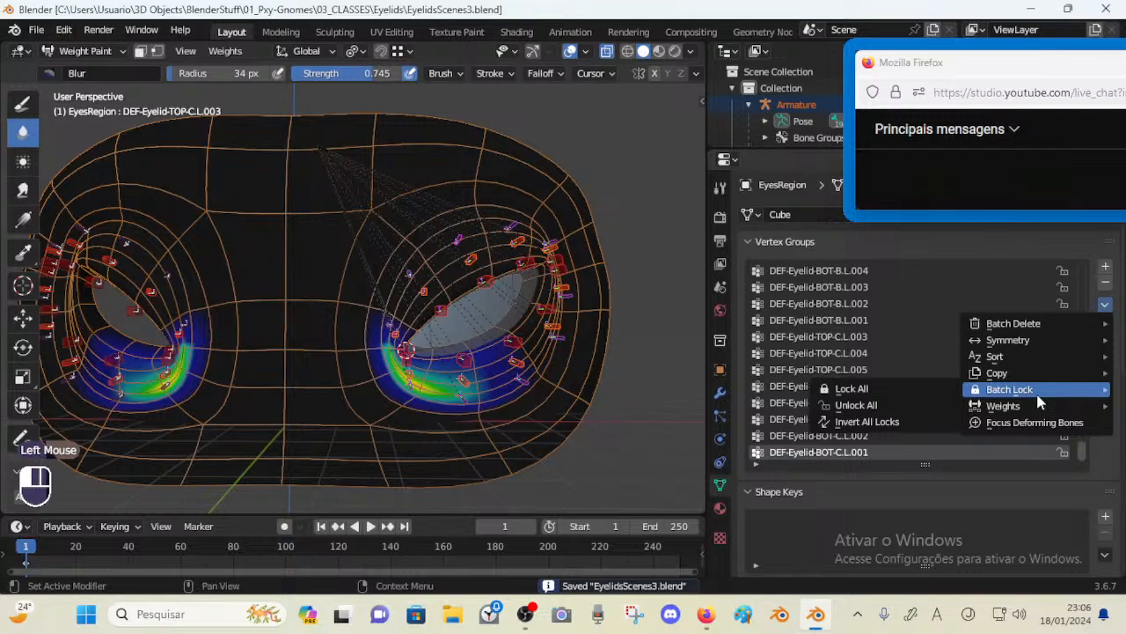
{"action": "mouse_move", "coordinate": [1008, 339]}
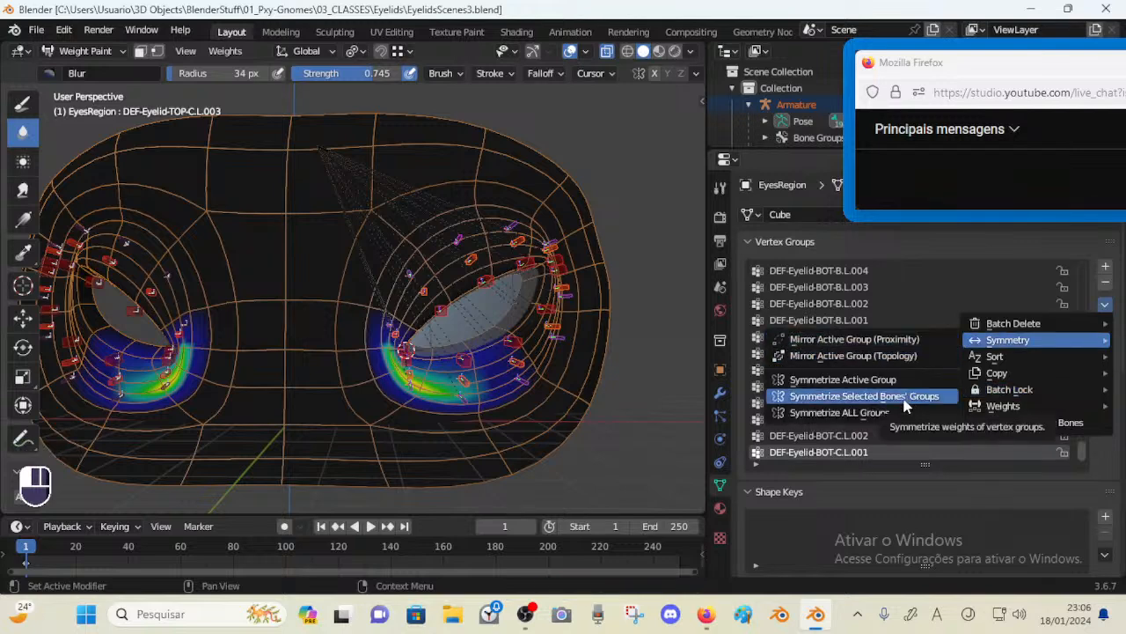
{"action": "left_click", "coordinate": [907, 396]}
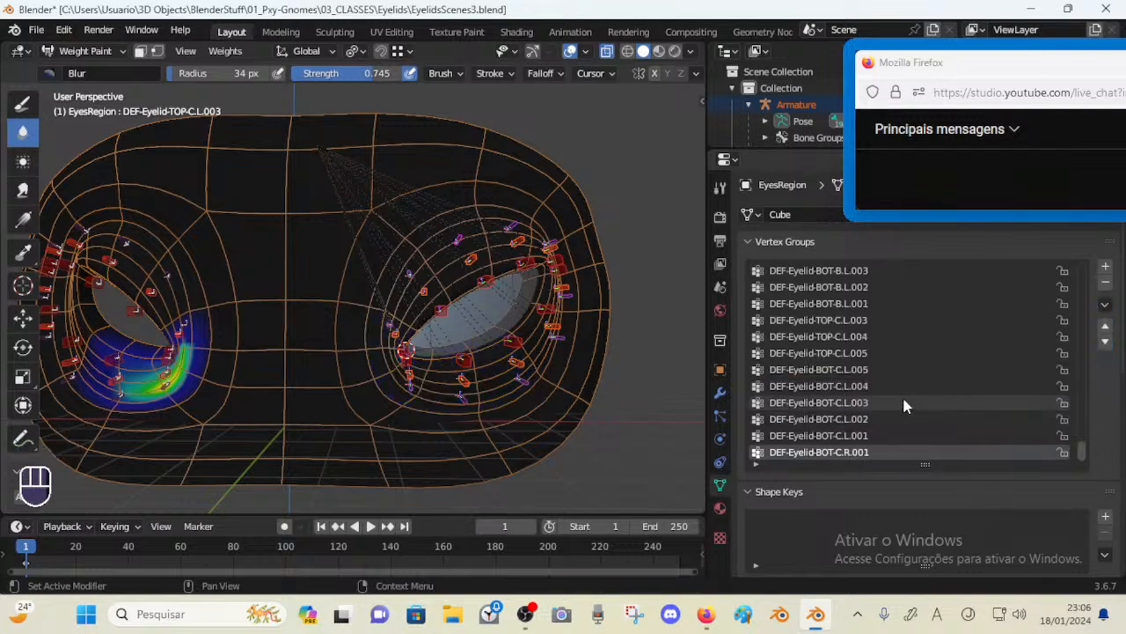
Inspect the mirrored weights by selecting individual eyelid bones around both eyes
{"action": "middle_click_drag", "start_coordinate": [180, 309], "coordinate": [257, 309], "text": "shift"}
{"action": "left_click", "coordinate": [231, 291], "text": "ctrl"}
{"action": "left_click", "coordinate": [236, 275], "text": "ctrl"}
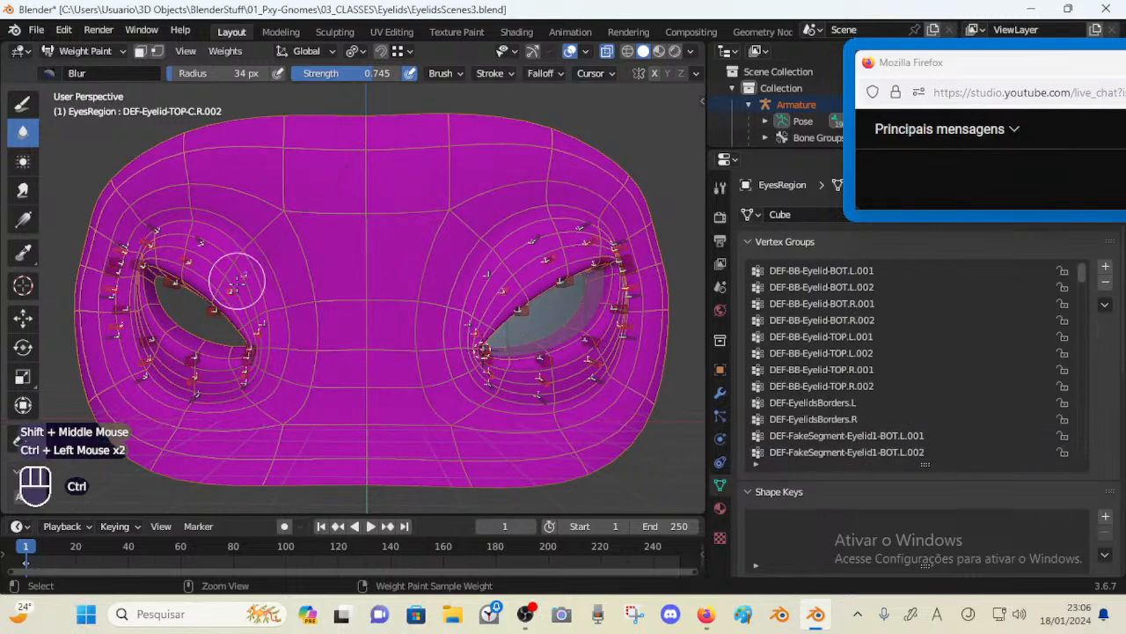
{"action": "left_click", "coordinate": [243, 392], "text": "ctrl"}
{"action": "left_click", "coordinate": [242, 385], "text": "ctrl"}
{"action": "left_click", "coordinate": [241, 380], "text": "ctrl"}
{"action": "left_click", "coordinate": [240, 389], "text": "ctrl"}
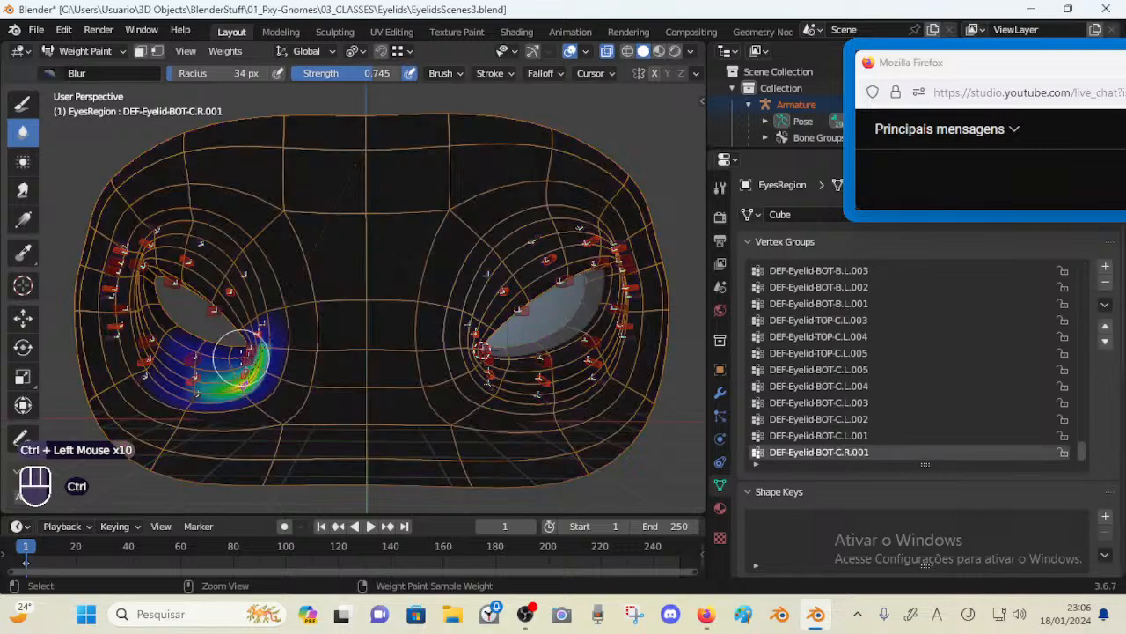
{"action": "left_click", "coordinate": [242, 358], "text": "ctrl"}
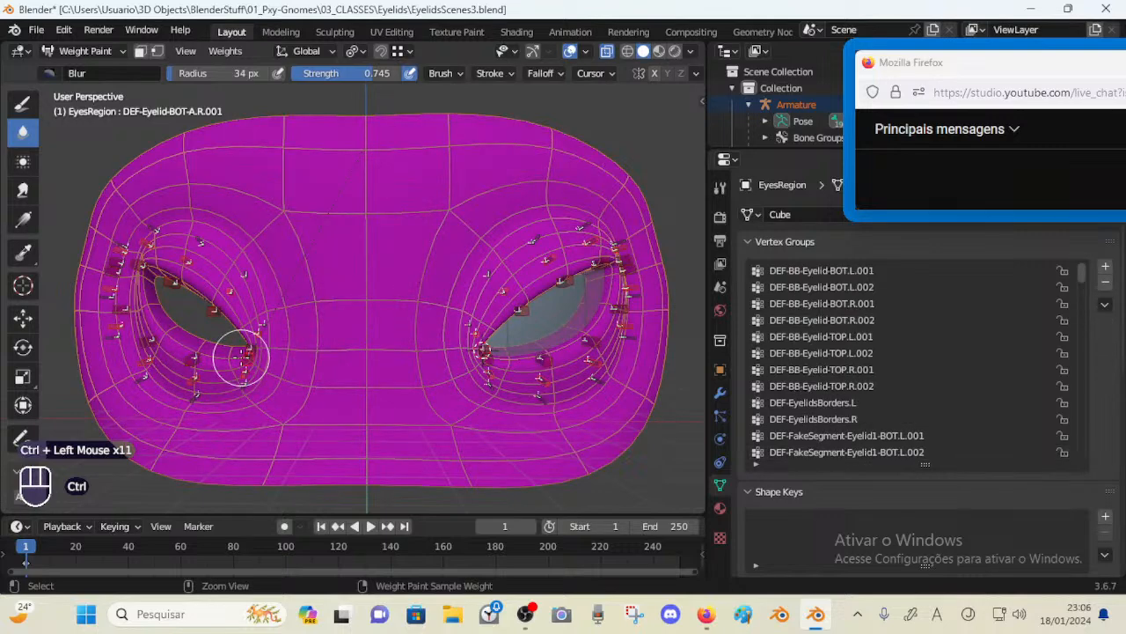
{"action": "left_click", "coordinate": [243, 373], "text": "ctrl"}
{"action": "left_click", "coordinate": [243, 386], "text": "ctrl"}
{"action": "middle_click_drag", "start_coordinate": [537, 357], "coordinate": [487, 357], "text": "shift"}
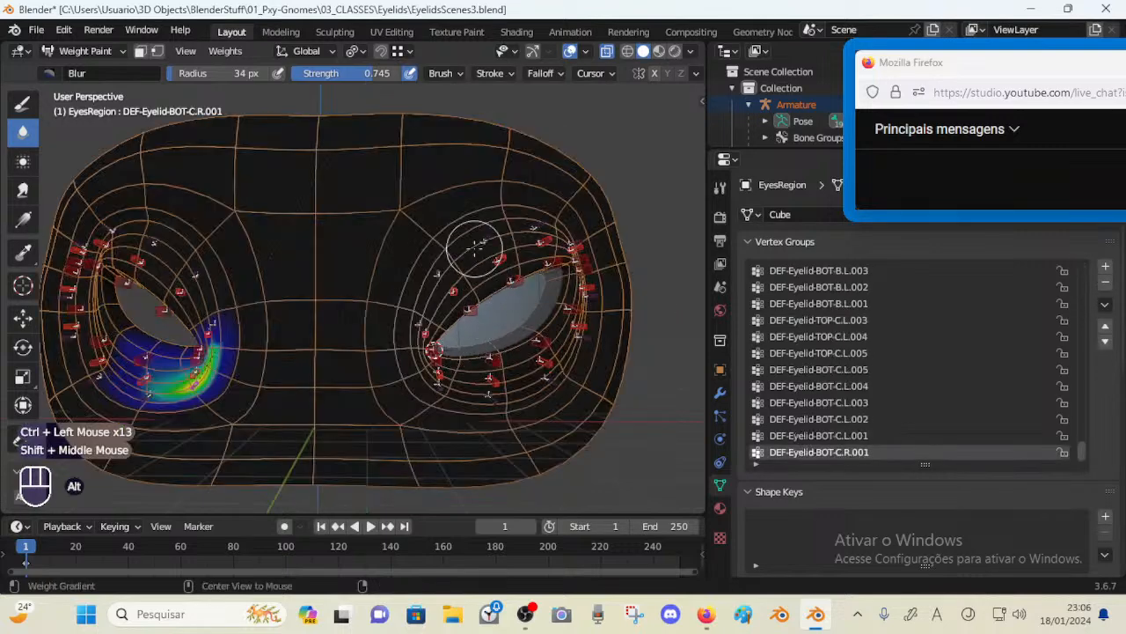
{"action": "key", "text": "alt+a"}
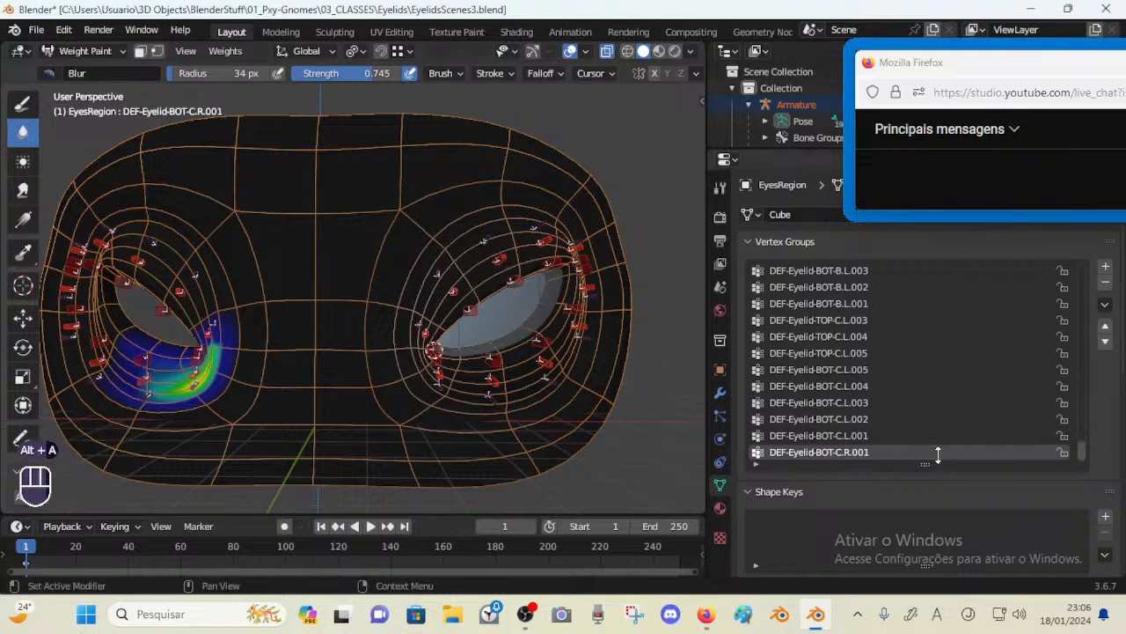
Browse the eyelid vertex groups in the list to compare left and right weights
{"action": "left_click", "coordinate": [867, 453]}
{"action": "left_click", "coordinate": [863, 435]}
{"action": "left_click", "coordinate": [858, 419]}
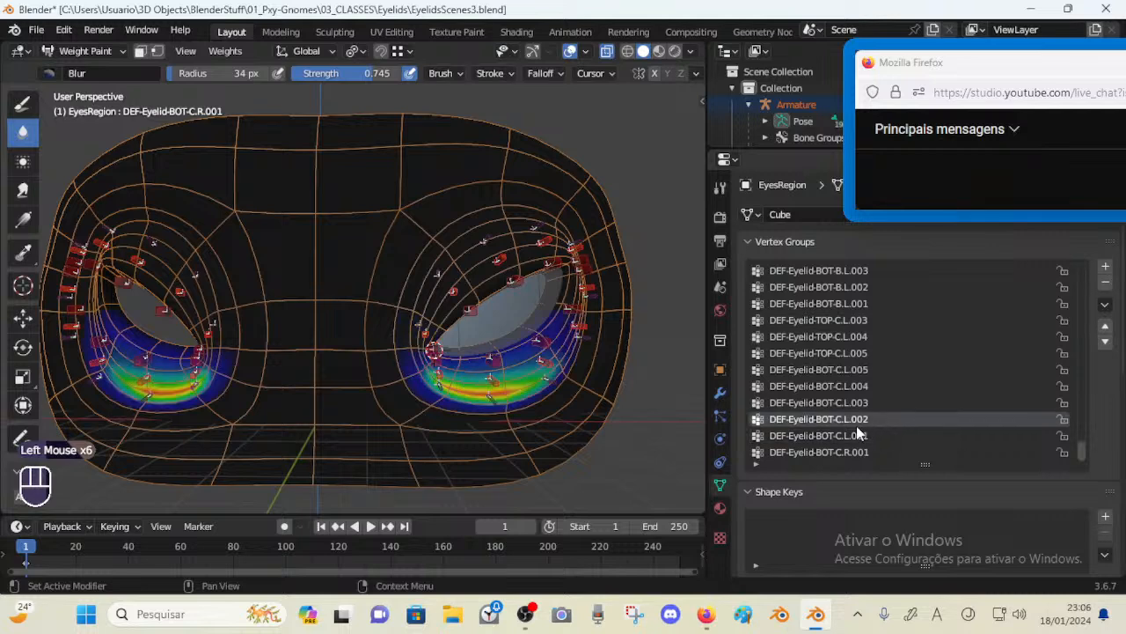
{"action": "left_click", "coordinate": [859, 436]}
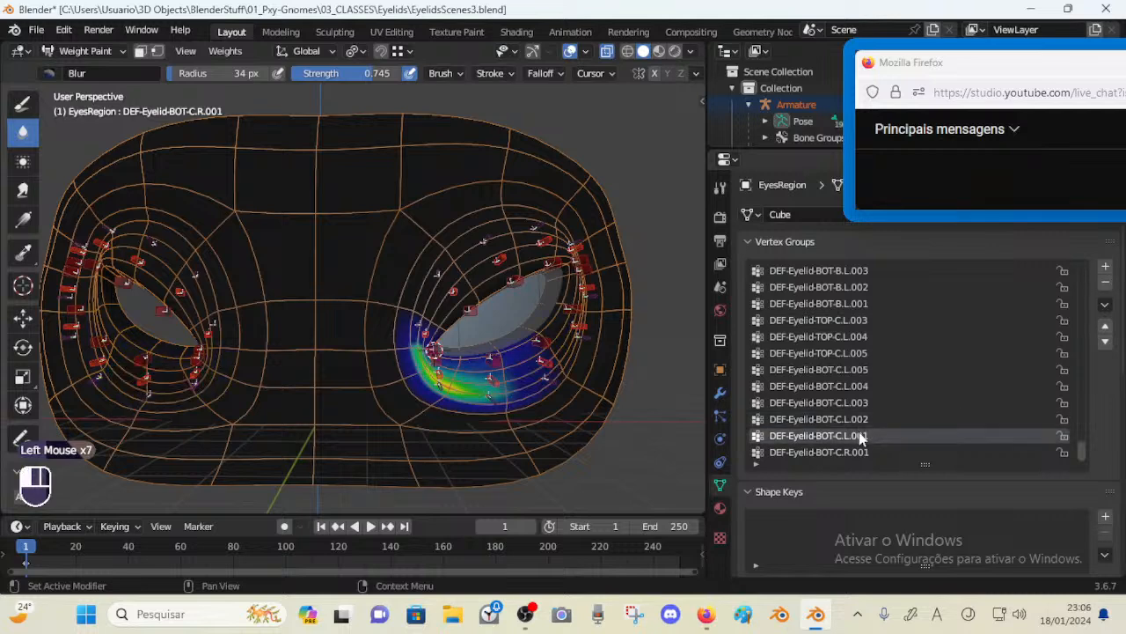
{"action": "scroll", "coordinate": [870, 449], "scroll_direction": "down", "scroll_amount": 1}
{"action": "left_click", "coordinate": [871, 450]}
{"action": "left_click", "coordinate": [869, 436]}
{"action": "left_click", "coordinate": [869, 450]}
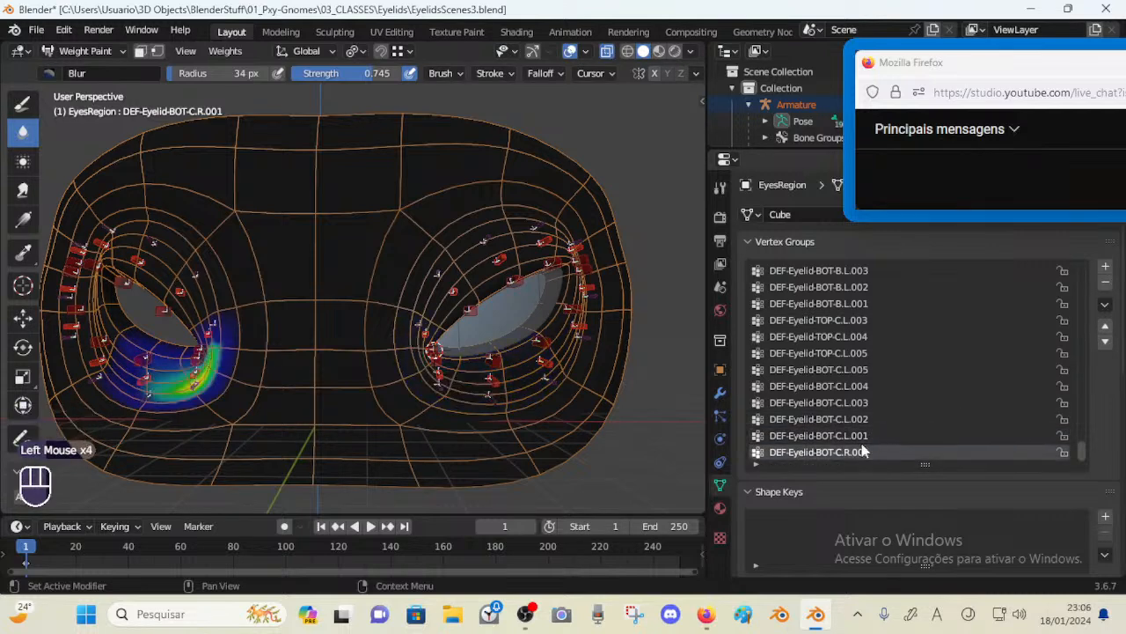
{"action": "left_click", "coordinate": [863, 452]}
{"action": "left_click", "coordinate": [915, 402]}
Sort the vertex groups by name and select eyelid groups in the list
{"action": "left_click", "coordinate": [1106, 304]}
{"action": "mouse_move", "coordinate": [1028, 368]}
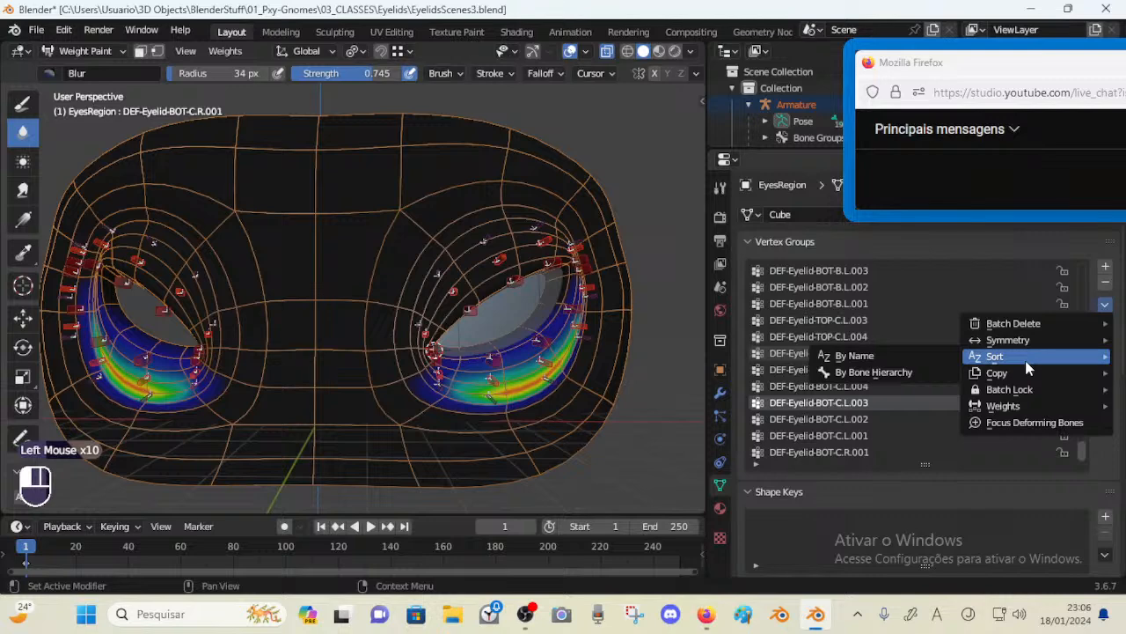
{"action": "left_click", "coordinate": [839, 354]}
{"action": "left_click", "coordinate": [838, 368], "text": "ctrl"}
{"action": "left_click", "coordinate": [836, 354], "text": "shift"}
{"action": "left_click", "coordinate": [840, 367], "text": "shift"}
{"action": "left_click", "coordinate": [840, 356], "text": "shift"}
{"action": "left_click", "coordinate": [837, 371], "text": "shift"}
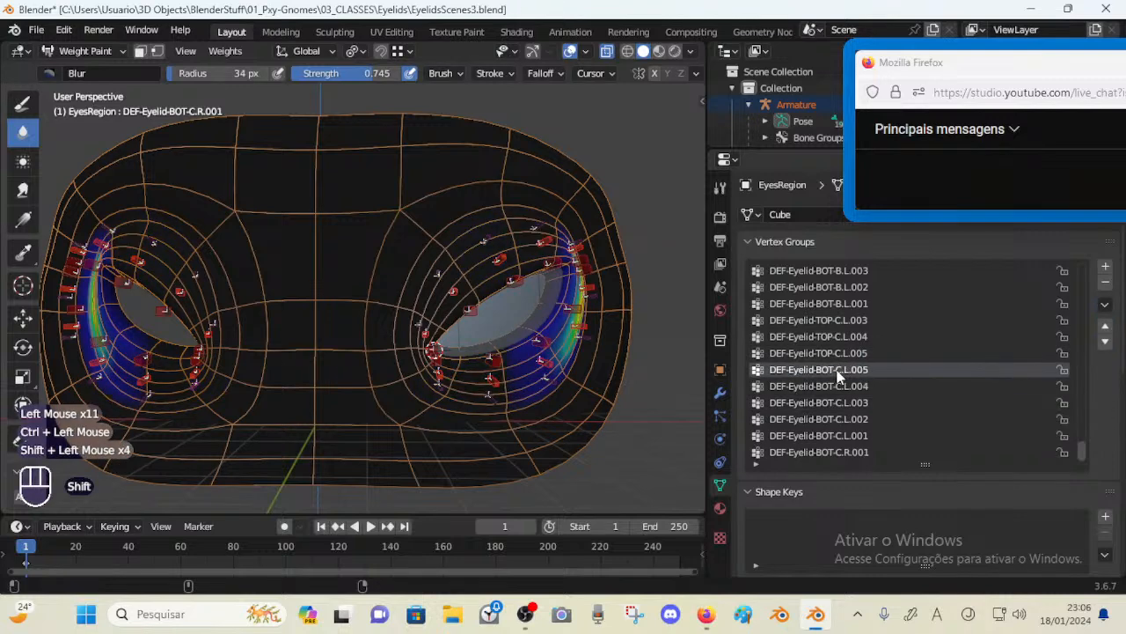
Symmetrize the selected bones' vertex groups again
{"action": "left_click", "coordinate": [1105, 303]}
{"action": "mouse_move", "coordinate": [1074, 345]}
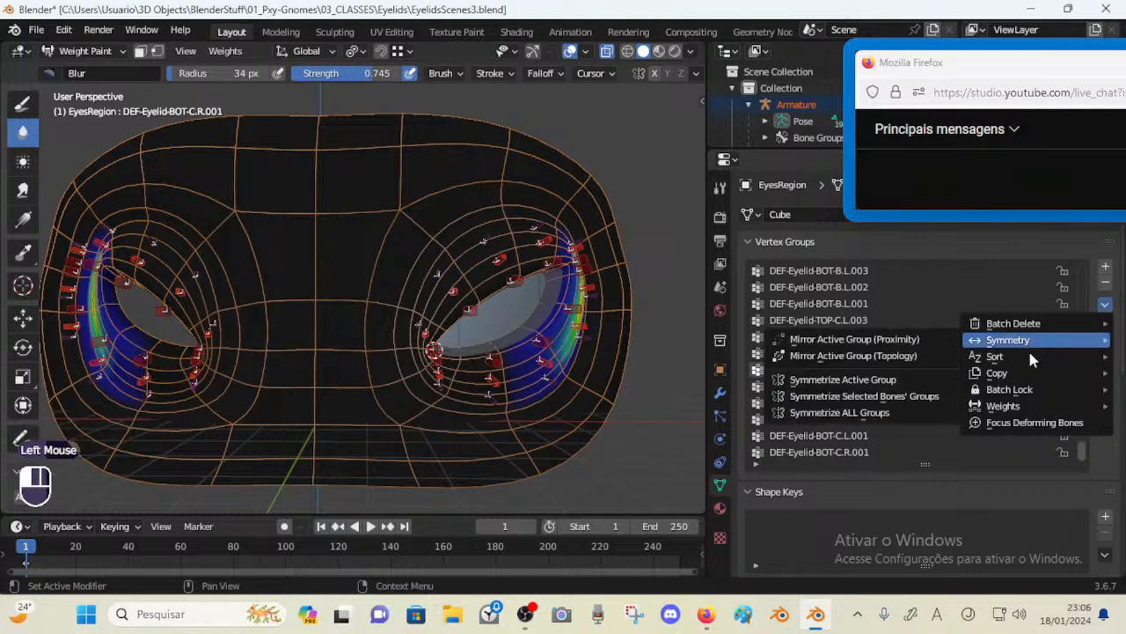
{"action": "left_click", "coordinate": [947, 402]}
{"action": "key", "text": "ctrl+Tab"}
{"action": "double_click", "coordinate": [501, 260]}
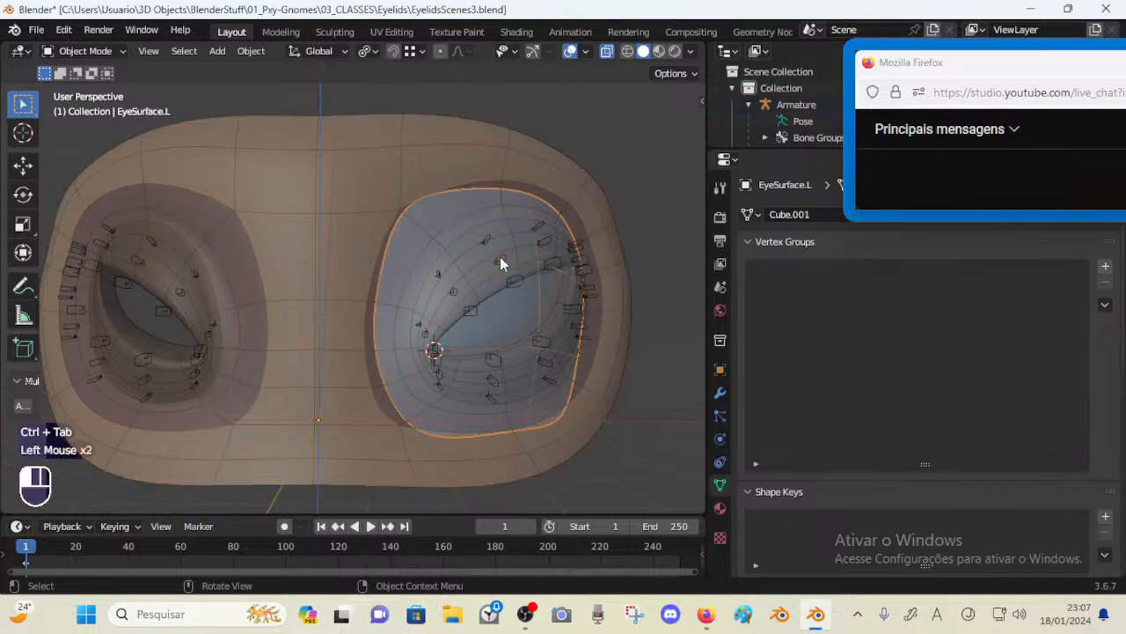
{"action": "key", "text": "ctrl+Tab"}
{"action": "key", "text": "a"}
{"action": "key", "text": "alt+a"}
{"action": "key", "text": "b"}
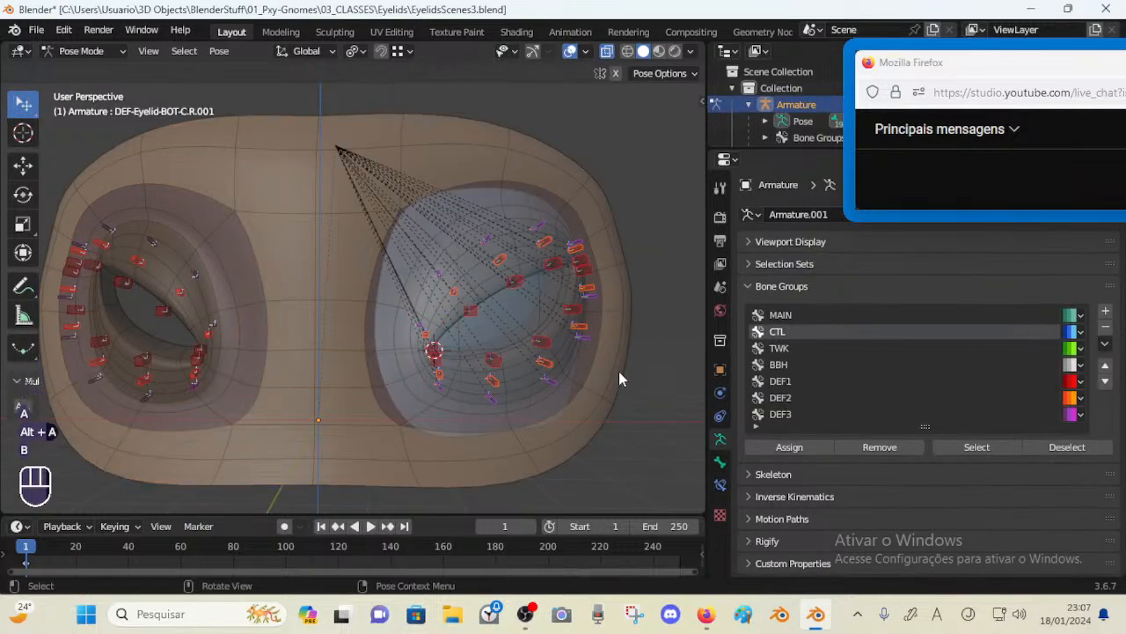
{"action": "key", "text": "Tab"}
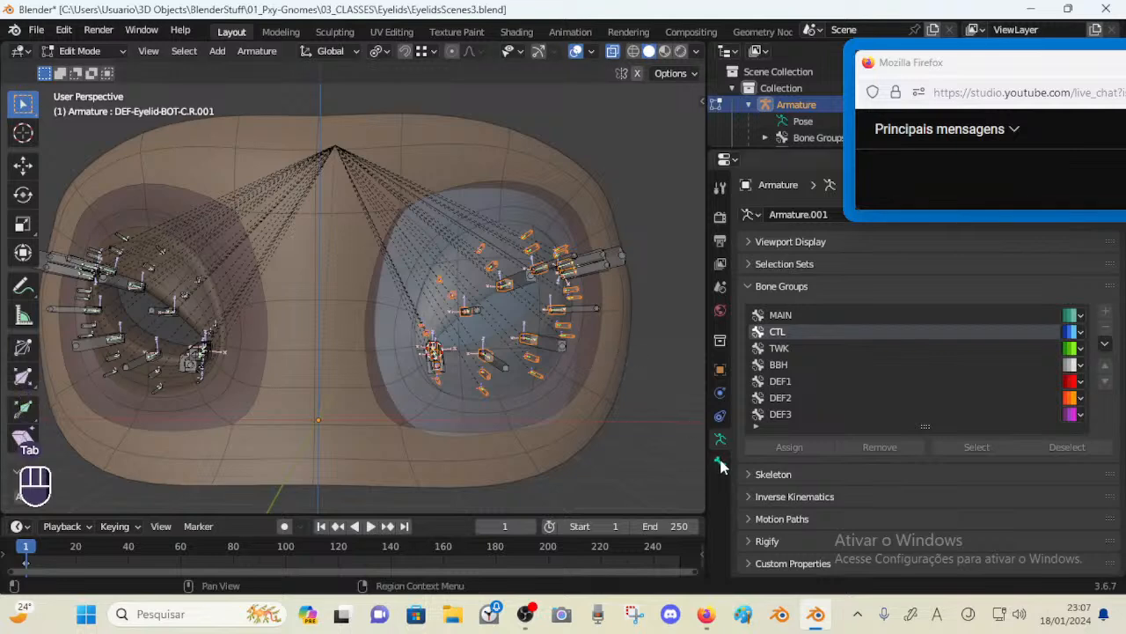
Select the eye region mesh and re-enter Weight Paint mode with the armature
{"action": "left_click", "coordinate": [720, 459]}
{"action": "key", "text": "ctrl+Tab"}
{"action": "left_click", "coordinate": [611, 368], "text": "shift"}
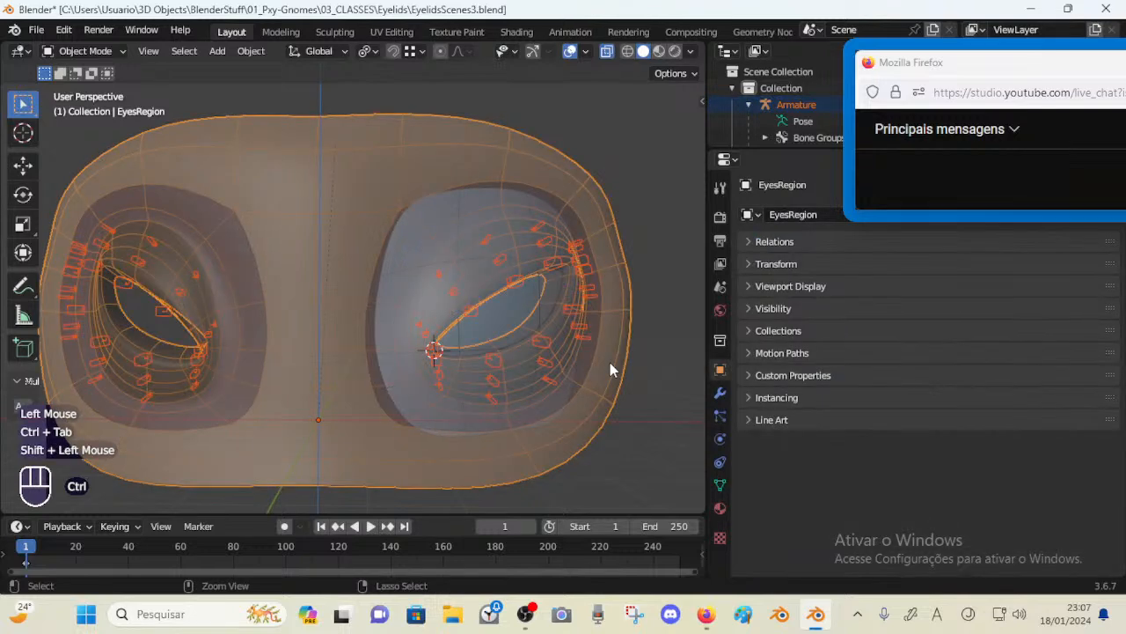
{"action": "key", "text": "ctrl+Tab"}
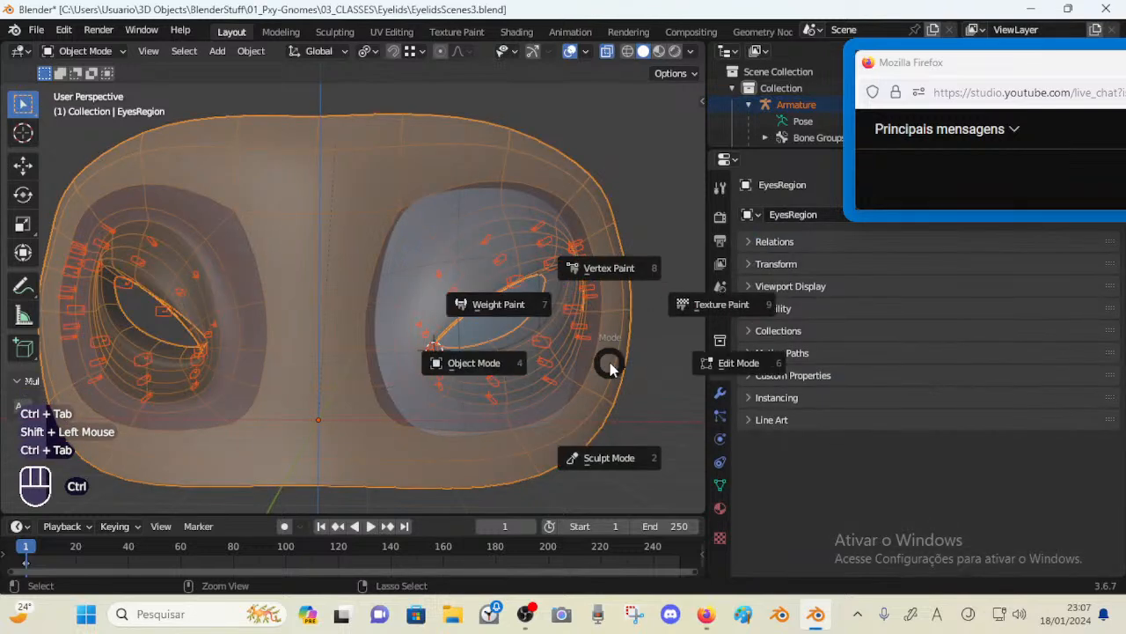
{"action": "left_click", "coordinate": [499, 304]}
{"action": "left_click", "coordinate": [720, 485]}
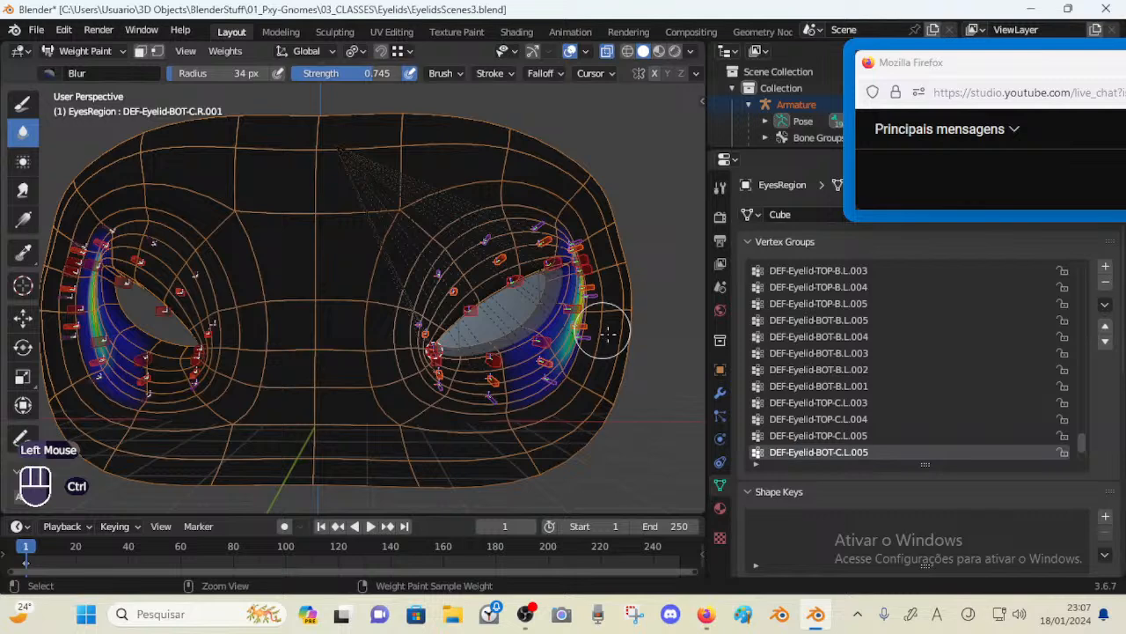
Save the file and symmetrize all vertex groups
{"action": "key", "text": "ctrl+s"}
{"action": "key", "text": "ctrl+s"}
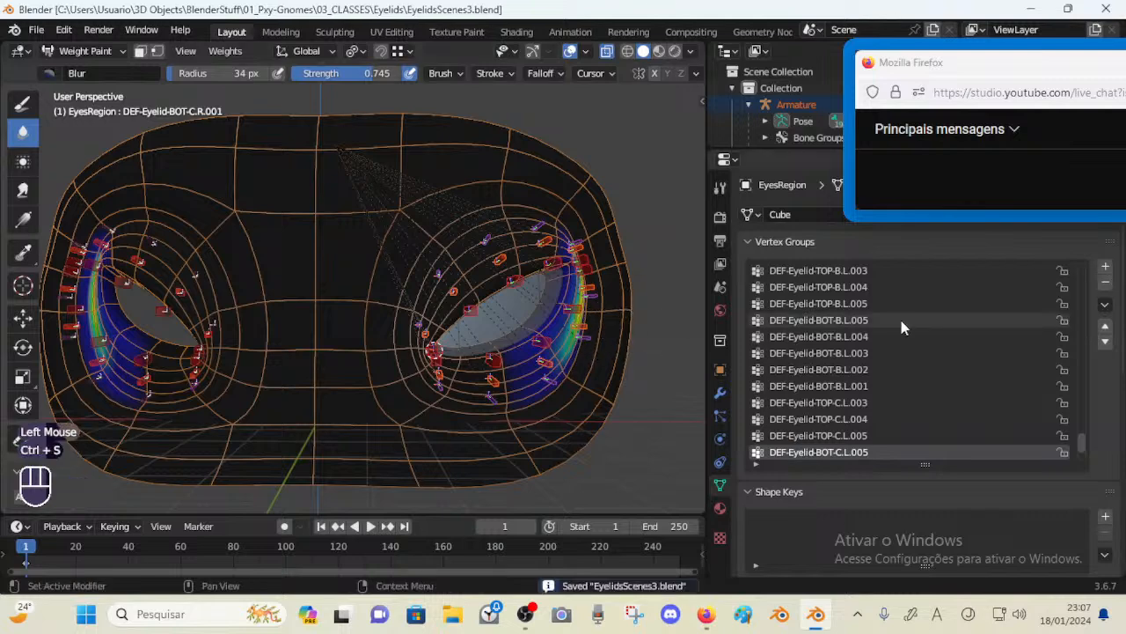
{"action": "left_click", "coordinate": [1105, 304]}
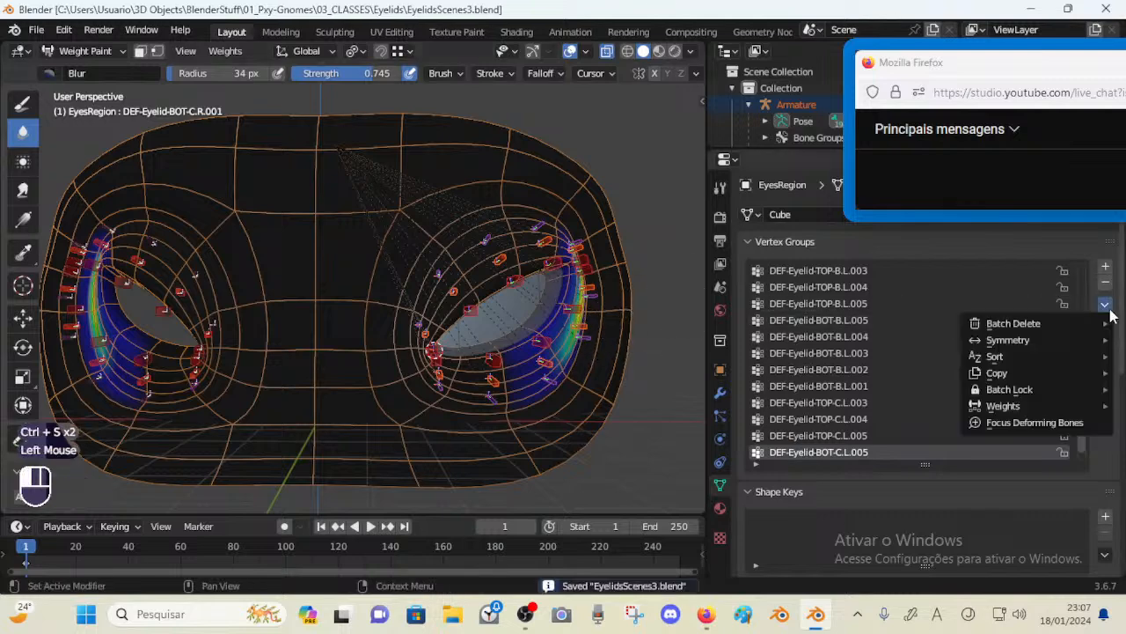
{"action": "mouse_move", "coordinate": [993, 339]}
{"action": "left_click", "coordinate": [880, 408]}
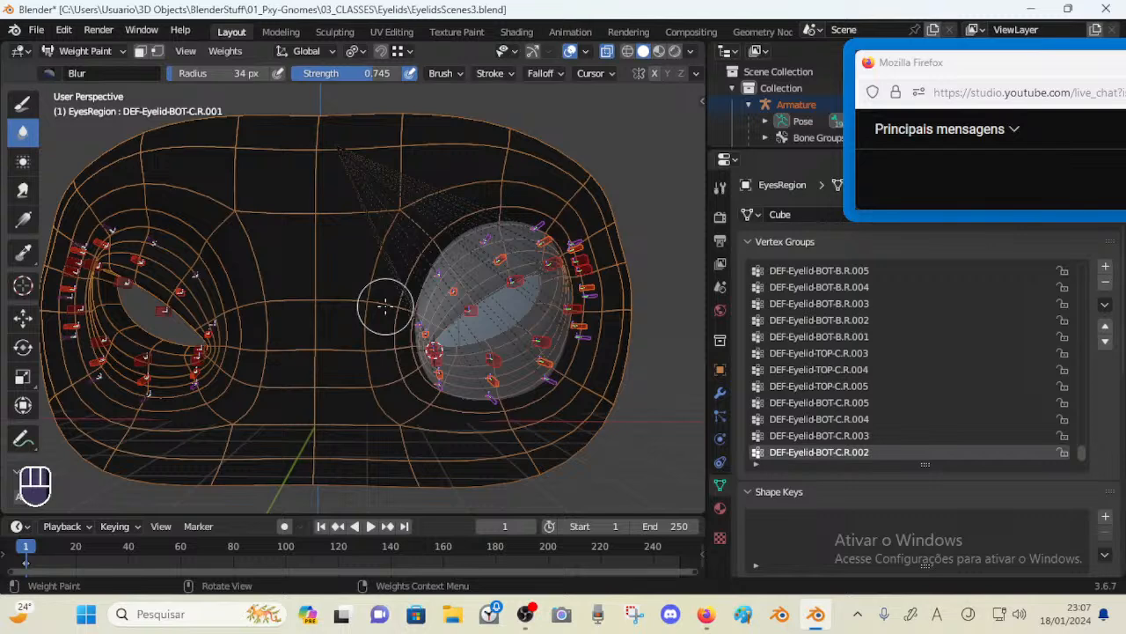
Inspect the right eye's weights by selecting its eyelid bones in turn
{"action": "key", "text": "ctrl+Tab"}
{"action": "left_click", "coordinate": [188, 294]}
{"action": "left_click", "coordinate": [189, 293]}
{"action": "key", "text": "ctrl+Tab"}
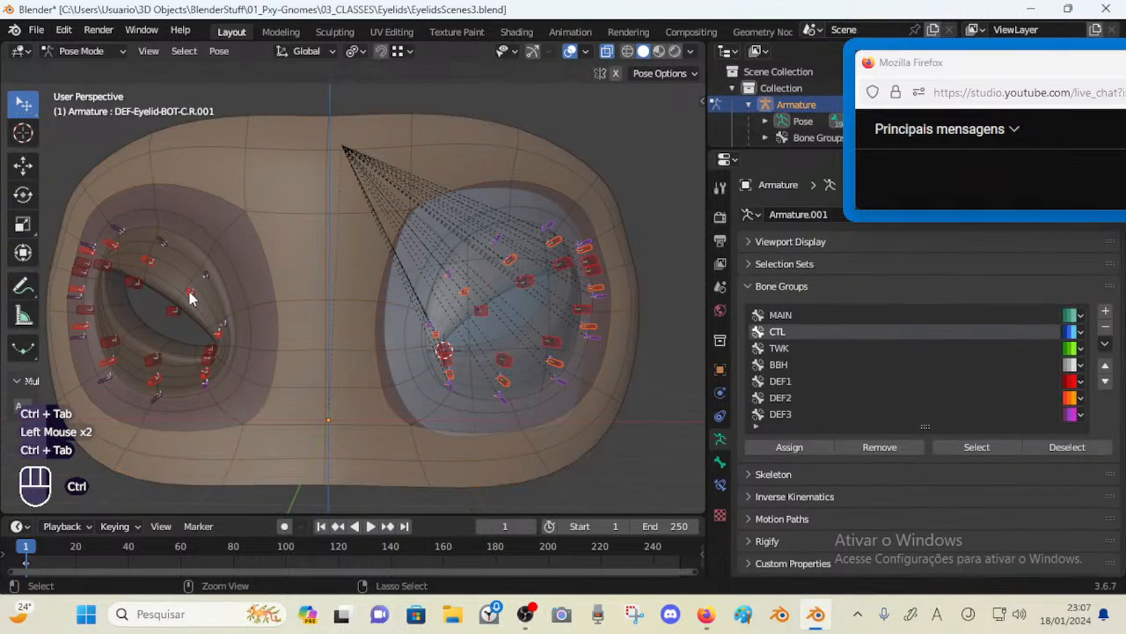
{"action": "key", "text": "ctrl+Tab"}
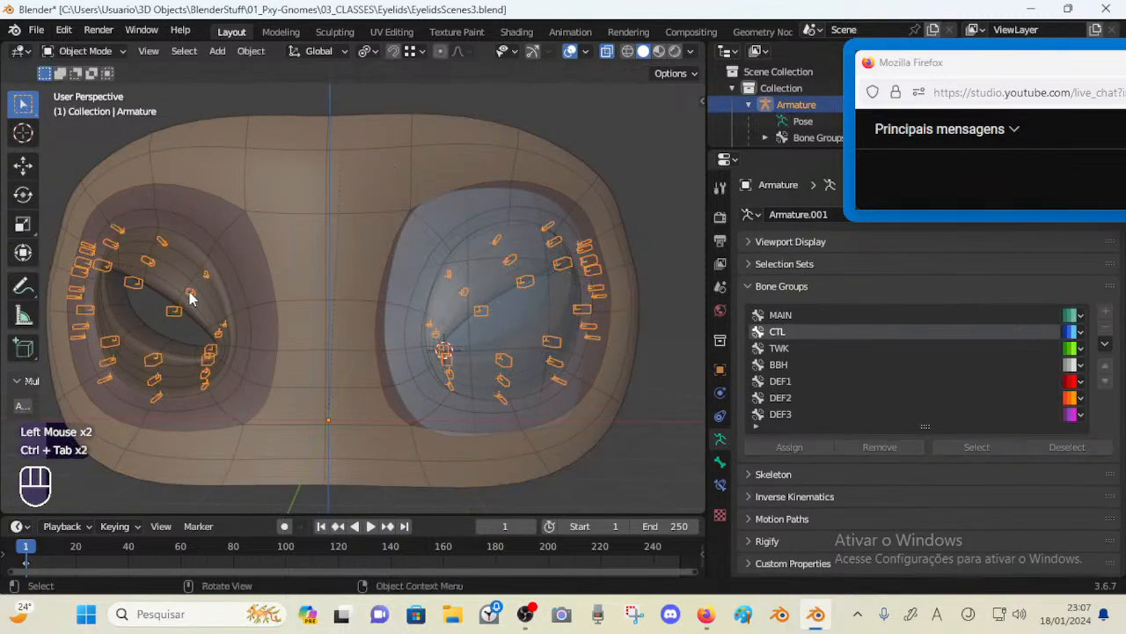
{"action": "left_click", "coordinate": [188, 298], "text": "shift"}
{"action": "key", "text": "ctrl+Tab"}
{"action": "left_click", "coordinate": [211, 263], "text": "ctrl"}
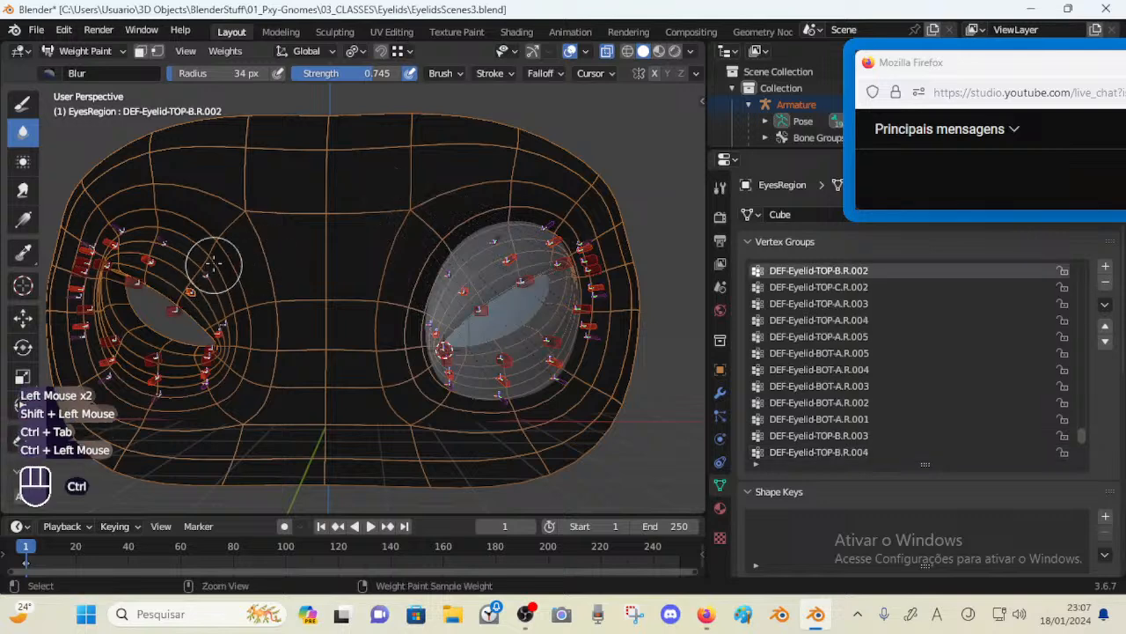
{"action": "left_click", "coordinate": [188, 290], "text": "ctrl"}
{"action": "left_click", "coordinate": [196, 297], "text": "ctrl"}
{"action": "middle_click_drag", "start_coordinate": [196, 297], "coordinate": [233, 299]}
Inspect the left eye's weights by selecting its eyelid bones in turn
{"action": "left_click", "coordinate": [498, 255], "text": "ctrl"}
{"action": "left_click", "coordinate": [492, 247], "text": "ctrl"}
{"action": "left_click", "coordinate": [534, 247], "text": "ctrl"}
{"action": "left_click", "coordinate": [545, 262], "text": "ctrl"}
{"action": "left_click", "coordinate": [561, 282], "text": "ctrl"}
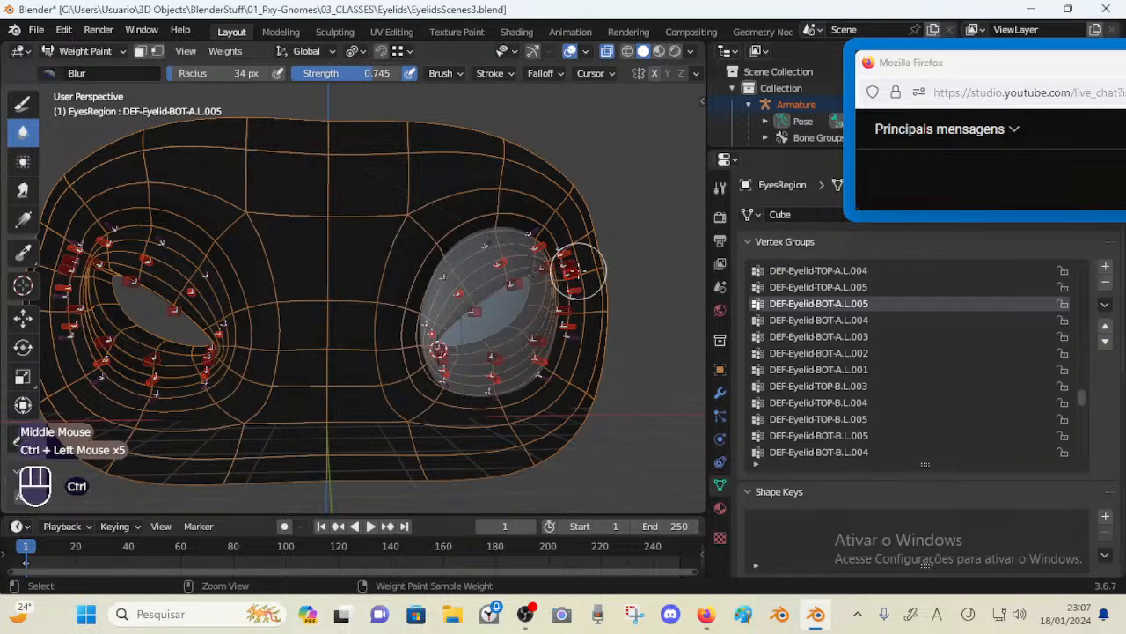
{"action": "left_click", "coordinate": [573, 292], "text": "ctrl"}
{"action": "left_click", "coordinate": [563, 311], "text": "ctrl"}
{"action": "left_click", "coordinate": [568, 326], "text": "ctrl"}
{"action": "left_click", "coordinate": [539, 359], "text": "ctrl"}
{"action": "left_click", "coordinate": [535, 340], "text": "ctrl"}
{"action": "left_click", "coordinate": [492, 354], "text": "ctrl"}
{"action": "left_click", "coordinate": [213, 347], "text": "ctrl"}
{"action": "left_click", "coordinate": [218, 335], "text": "ctrl"}
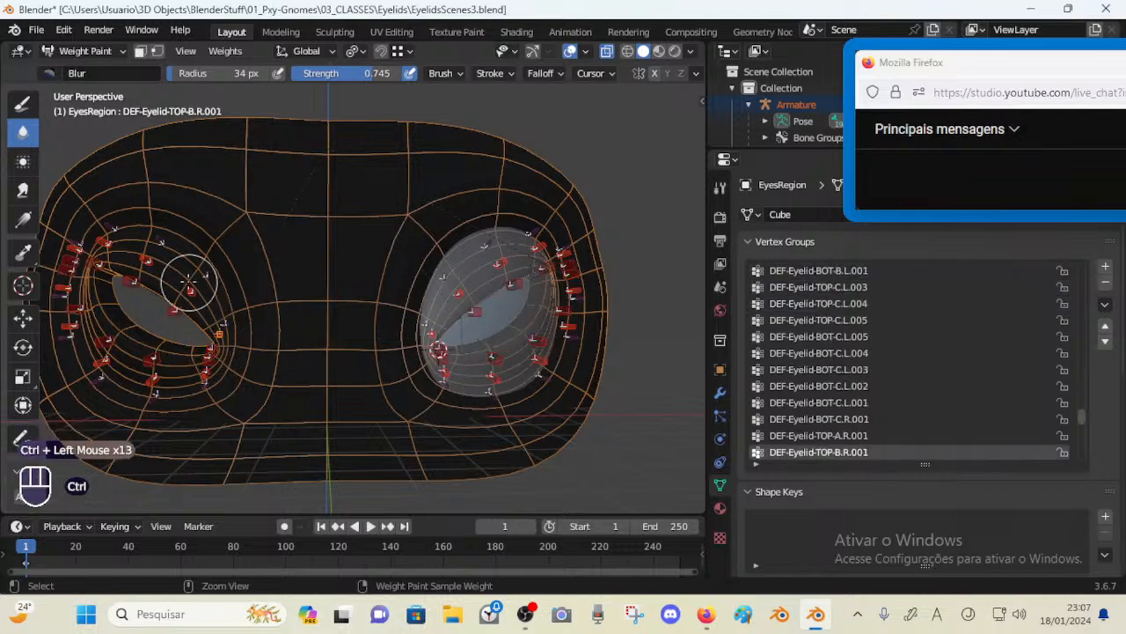
{"action": "left_click", "coordinate": [191, 283], "text": "ctrl"}
Undo the recent bone selections
{"action": "middle_click_drag", "start_coordinate": [281, 333], "coordinate": [236, 334]}
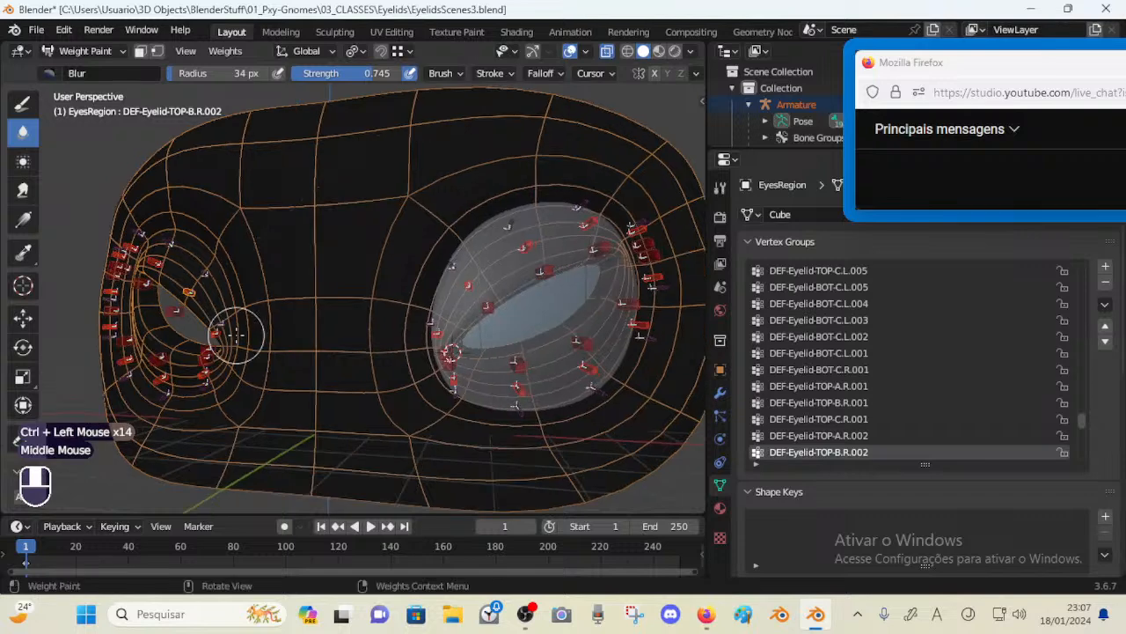
{"action": "scroll", "coordinate": [235, 334], "scroll_direction": "down", "scroll_amount": 1}
{"action": "key", "text": "ctrl+z"}
{"action": "key", "text": "ctrl+z"}
{"action": "key", "text": "ctrl+Tab"}
{"action": "key", "text": "ctrl+z"}
{"action": "key", "text": "ctrl+z"}
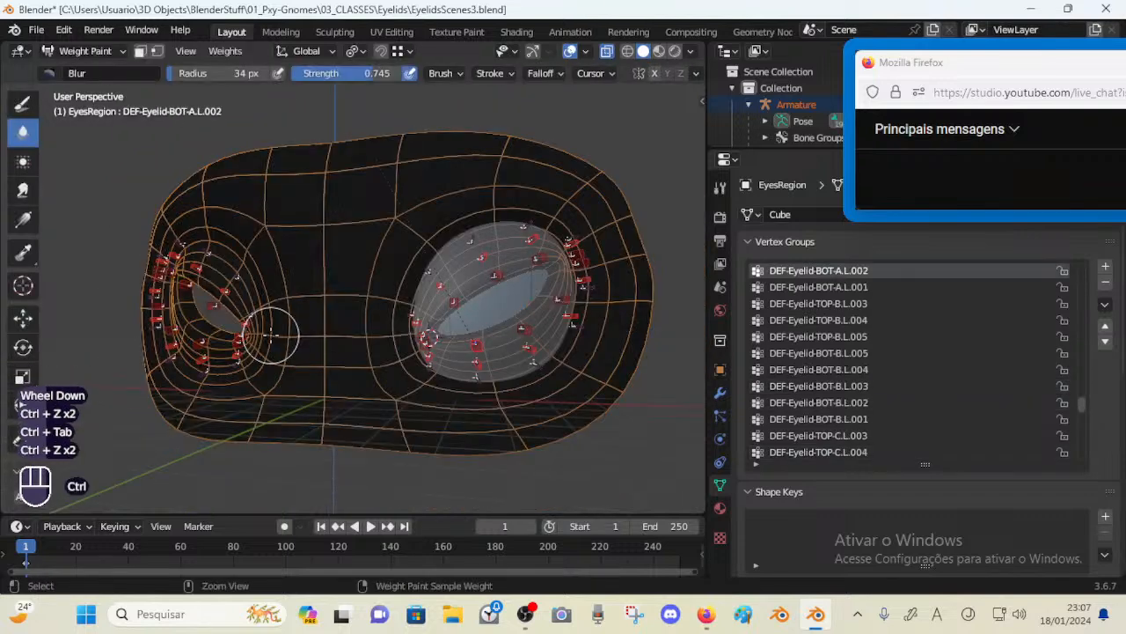
{"action": "key", "text": "ctrl+z"}
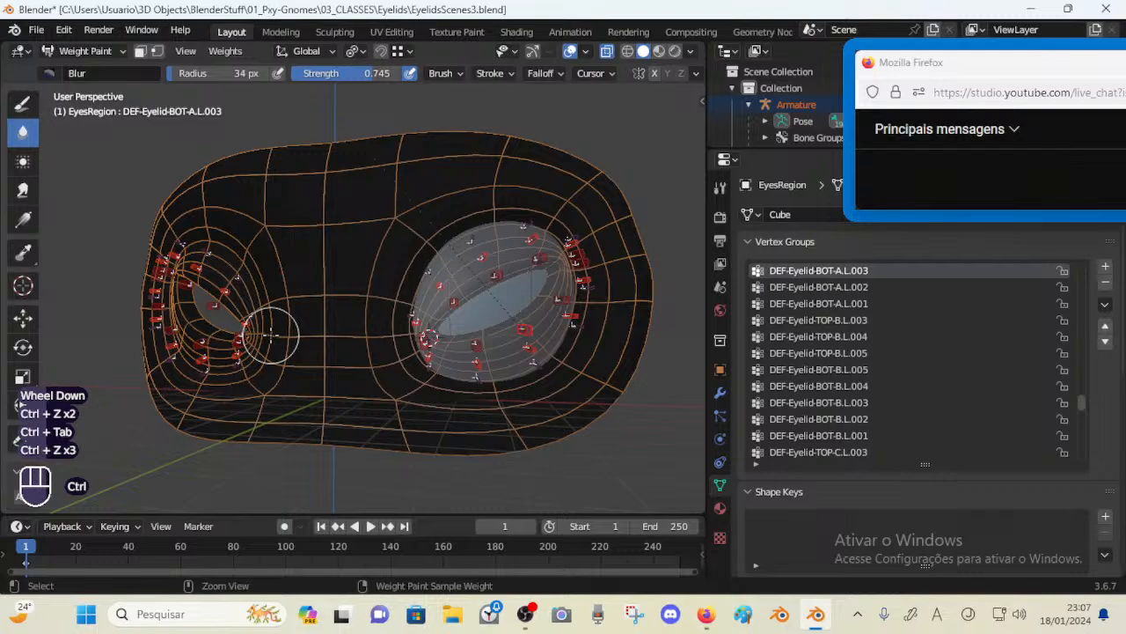
Reopen the saved EyelidsScenes3.blend file to discard the unsaved changes
{"action": "key", "text": "ctrl+o"}
{"action": "left_click", "coordinate": [586, 331]}
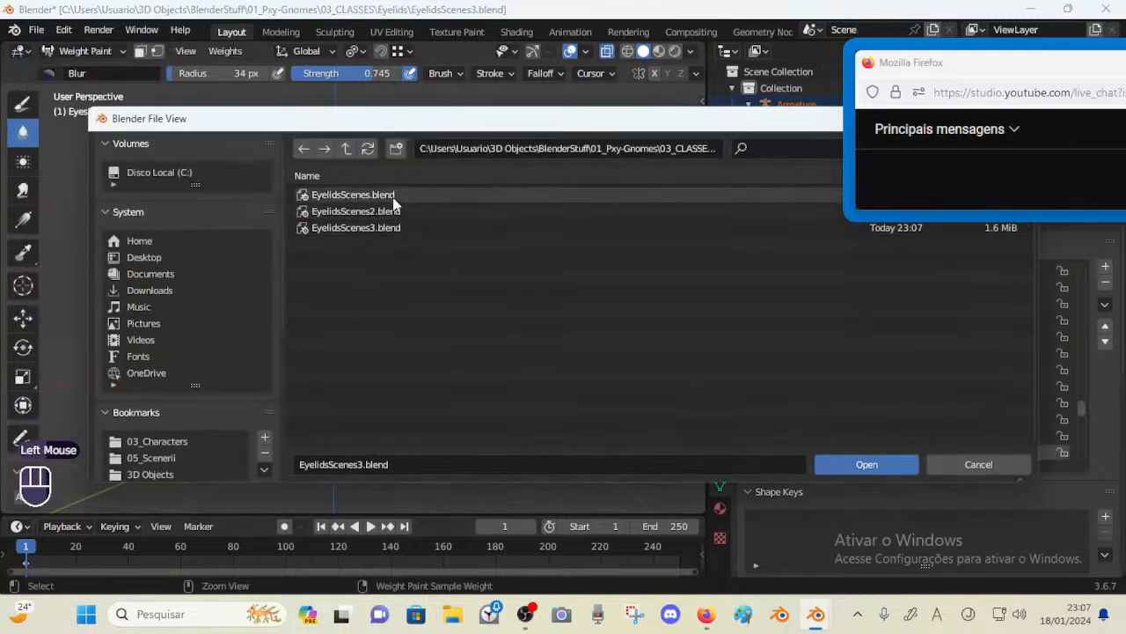
{"action": "double_click", "coordinate": [385, 227]}
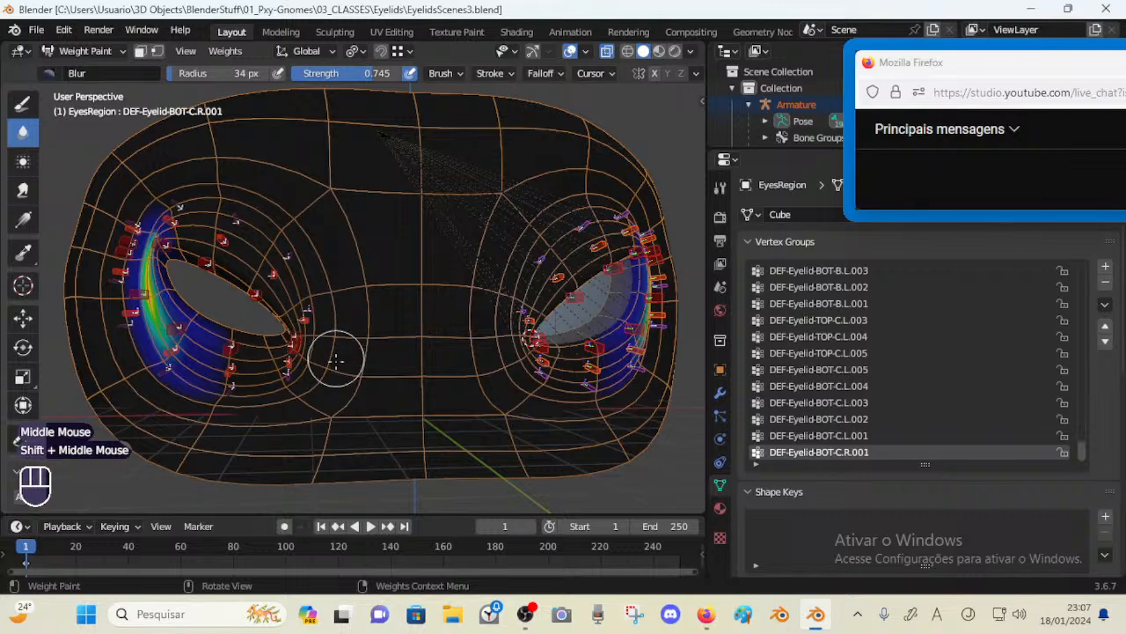
Inspect the right eye's lower eyelid weights by selecting its BOT-C and BOT-B bones in turn
{"action": "left_click", "coordinate": [302, 367], "text": "ctrl"}
{"action": "left_click", "coordinate": [293, 361], "text": "ctrl"}
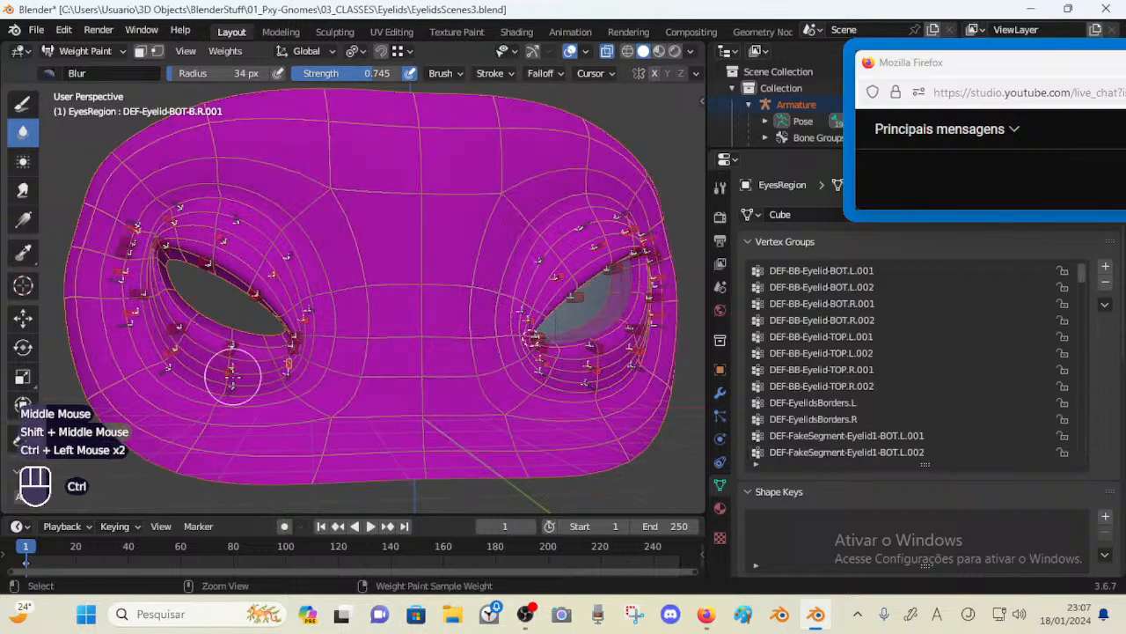
{"action": "scroll", "coordinate": [232, 376], "scroll_direction": "down", "scroll_amount": 1}
{"action": "left_click", "coordinate": [366, 351], "text": "ctrl"}
{"action": "middle_click_drag", "start_coordinate": [366, 351], "coordinate": [334, 357]}
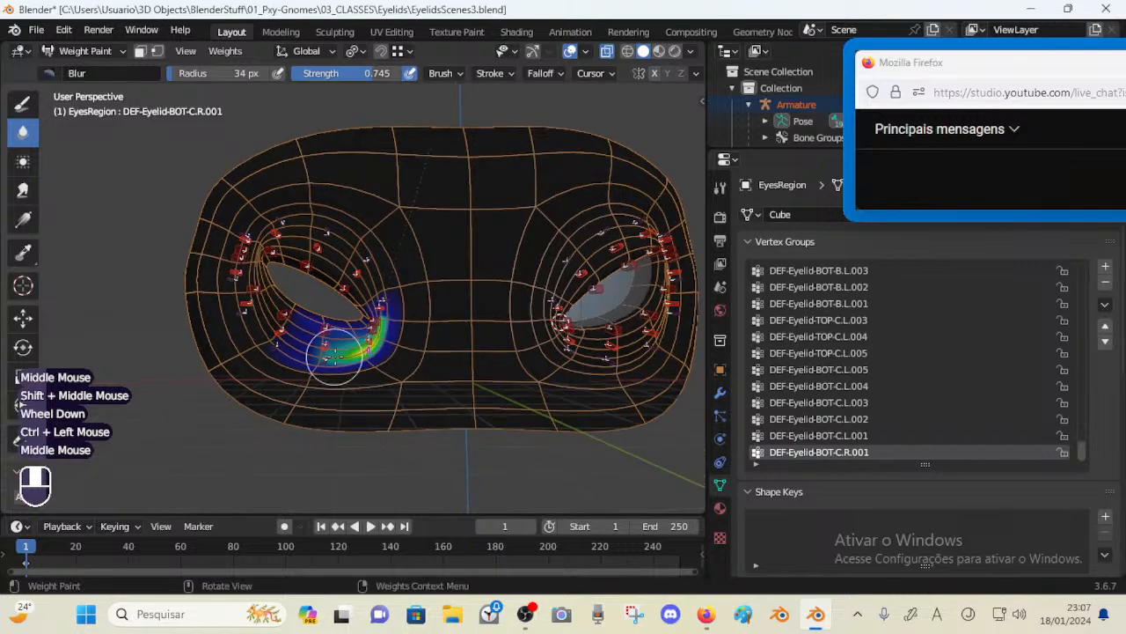
{"action": "left_click", "coordinate": [288, 380], "text": "ctrl"}
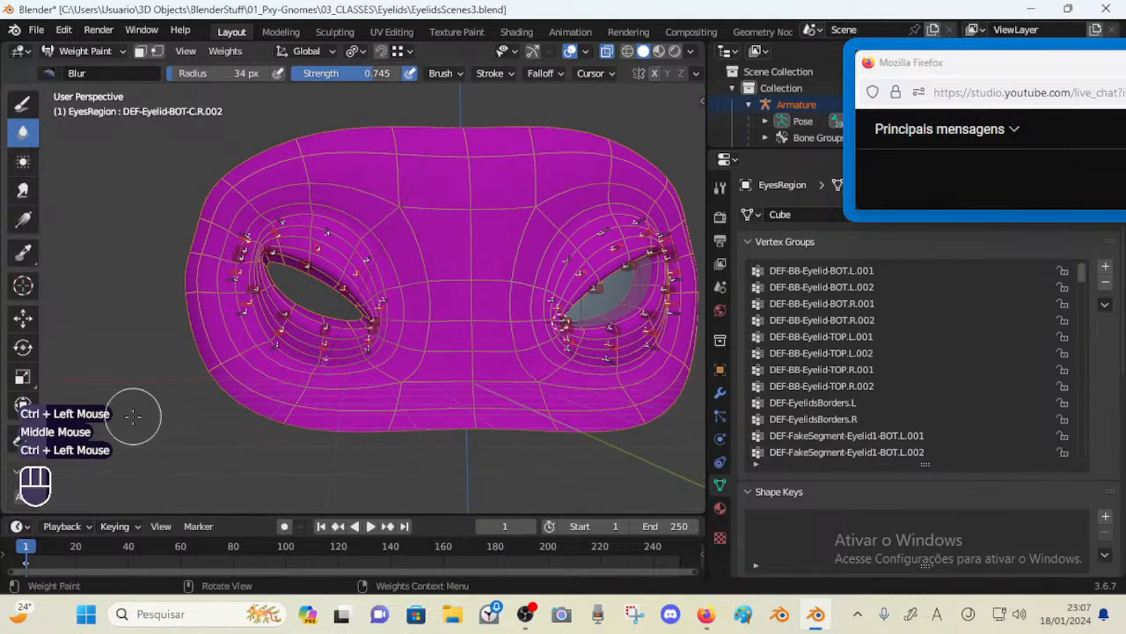
{"action": "left_click", "coordinate": [121, 334]}
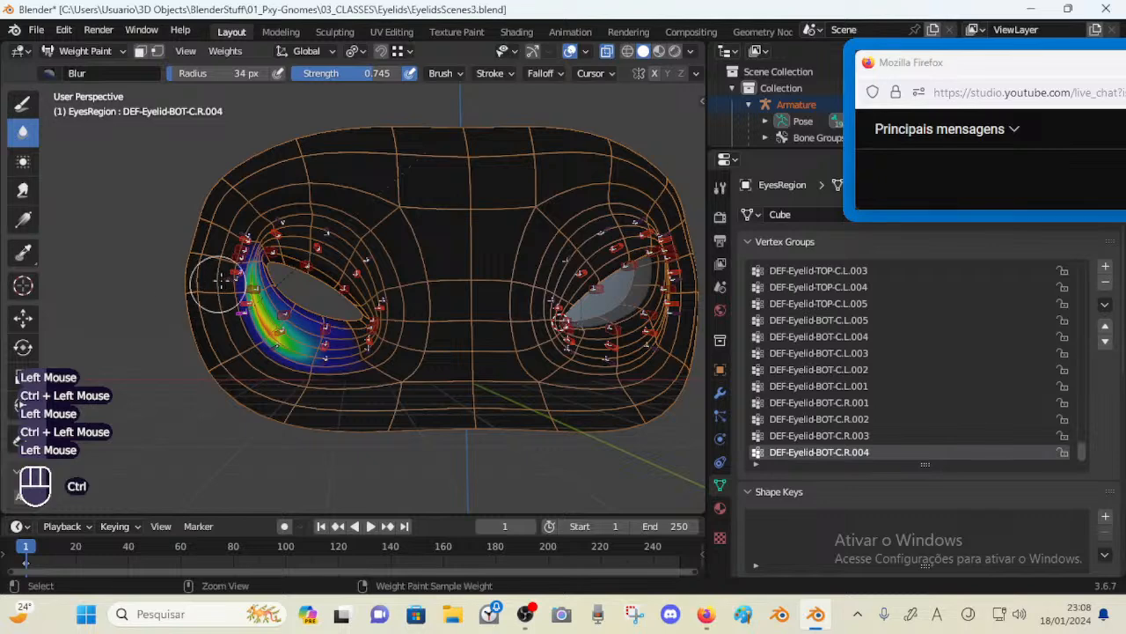
{"action": "left_click", "coordinate": [227, 282], "text": "ctrl"}
{"action": "left_click", "coordinate": [116, 295]}
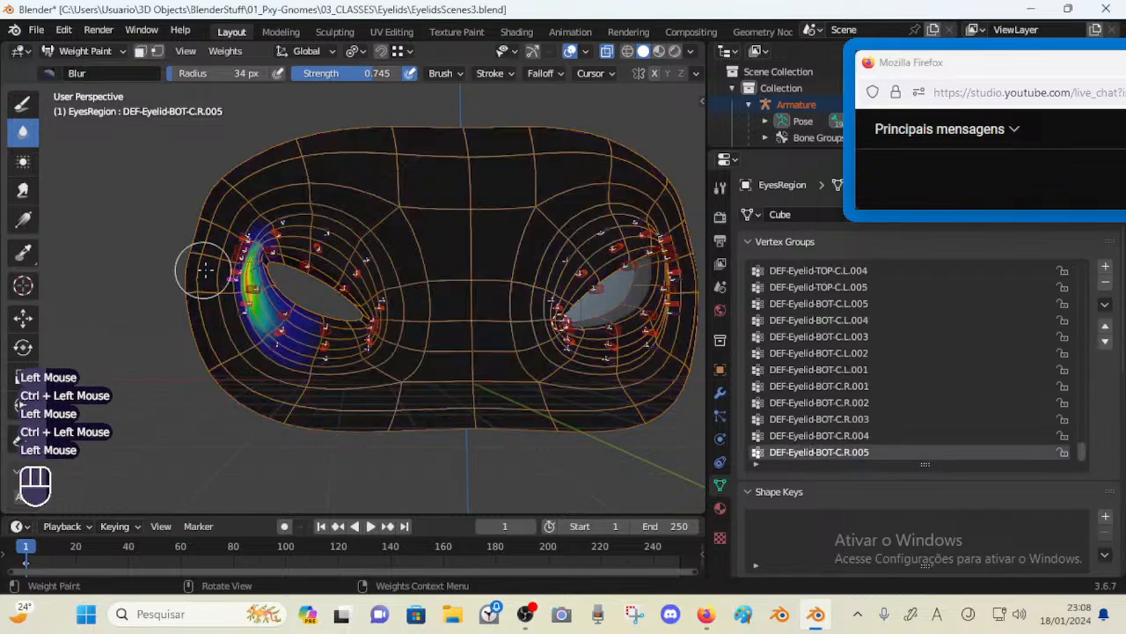
{"action": "left_click", "coordinate": [233, 270], "text": "ctrl"}
{"action": "left_click", "coordinate": [126, 267], "text": "ctrl"}
{"action": "left_click", "coordinate": [98, 237], "text": "ctrl"}
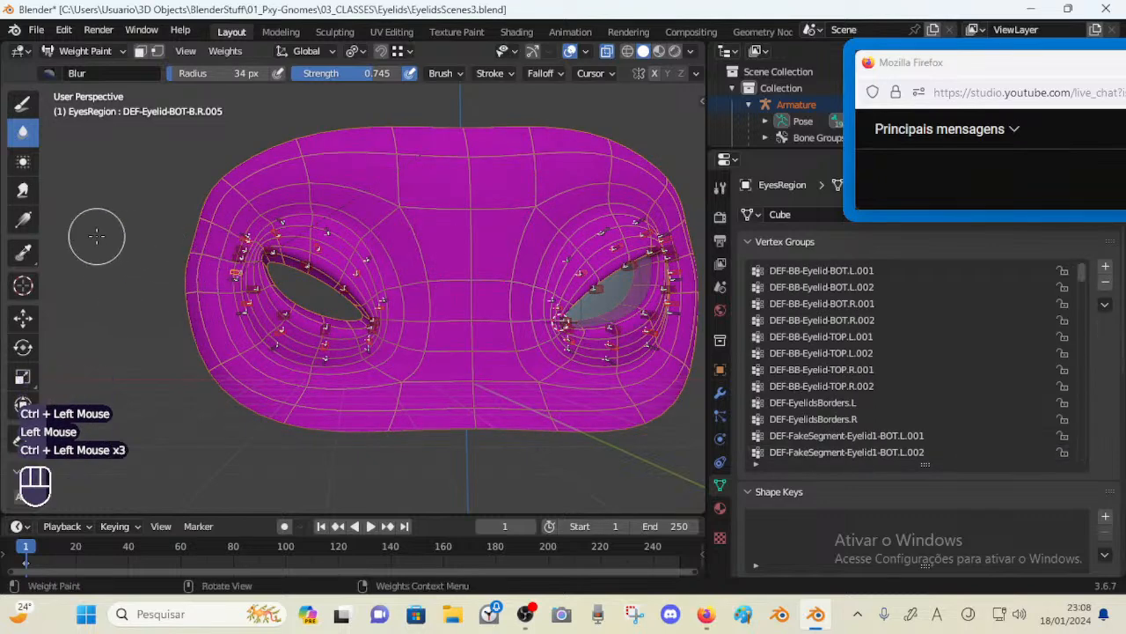
{"action": "left_click", "coordinate": [98, 236]}
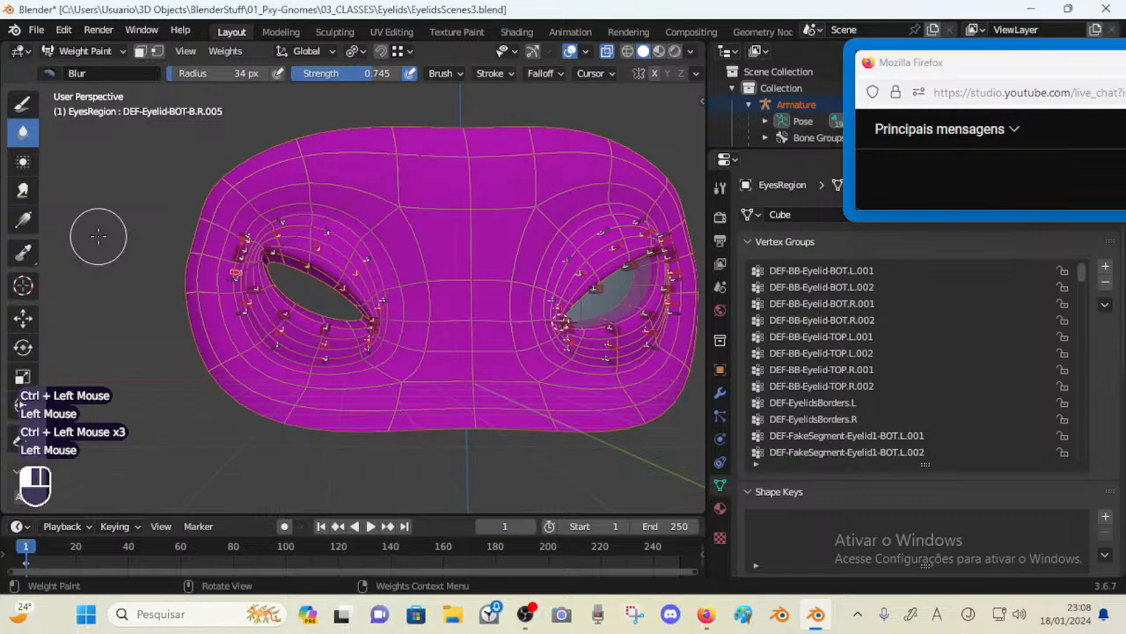
Inspect the right eye's upper eyelid weights by selecting its TOP-C and TOP-B bones in turn
{"action": "left_click", "coordinate": [245, 252], "text": "ctrl"}
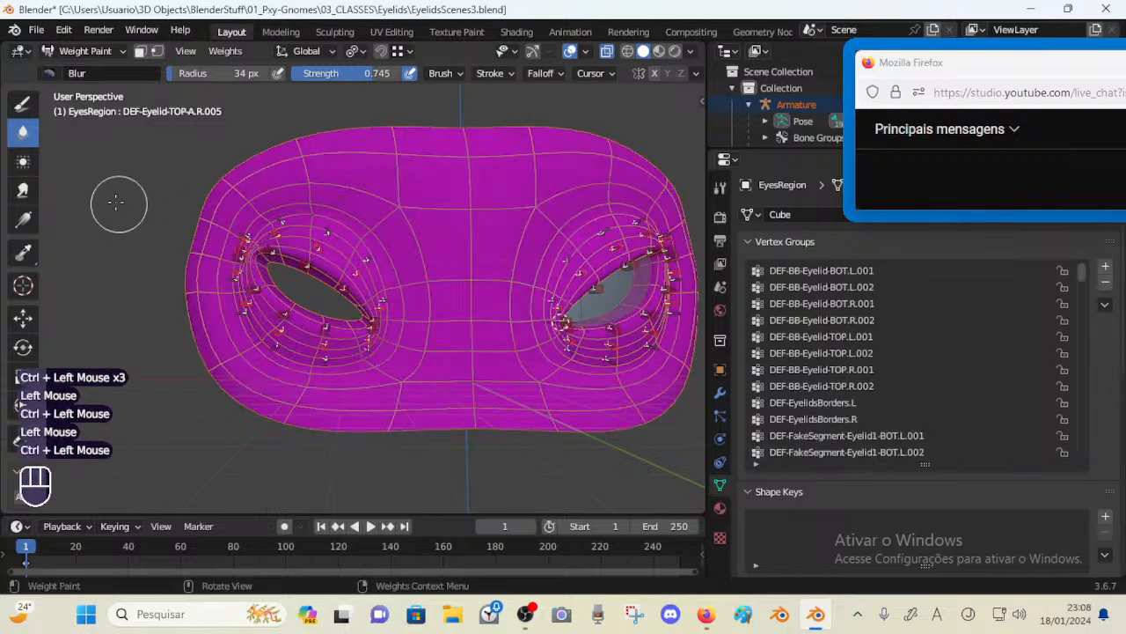
{"action": "left_click", "coordinate": [110, 204]}
{"action": "left_click", "coordinate": [244, 234], "text": "ctrl"}
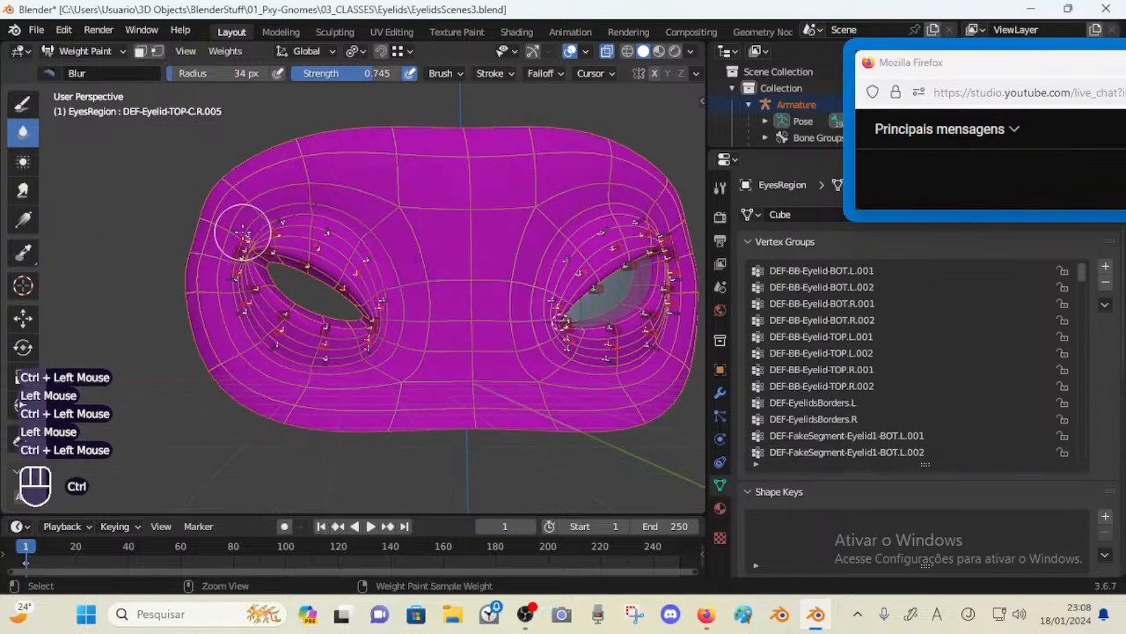
{"action": "left_click", "coordinate": [108, 191]}
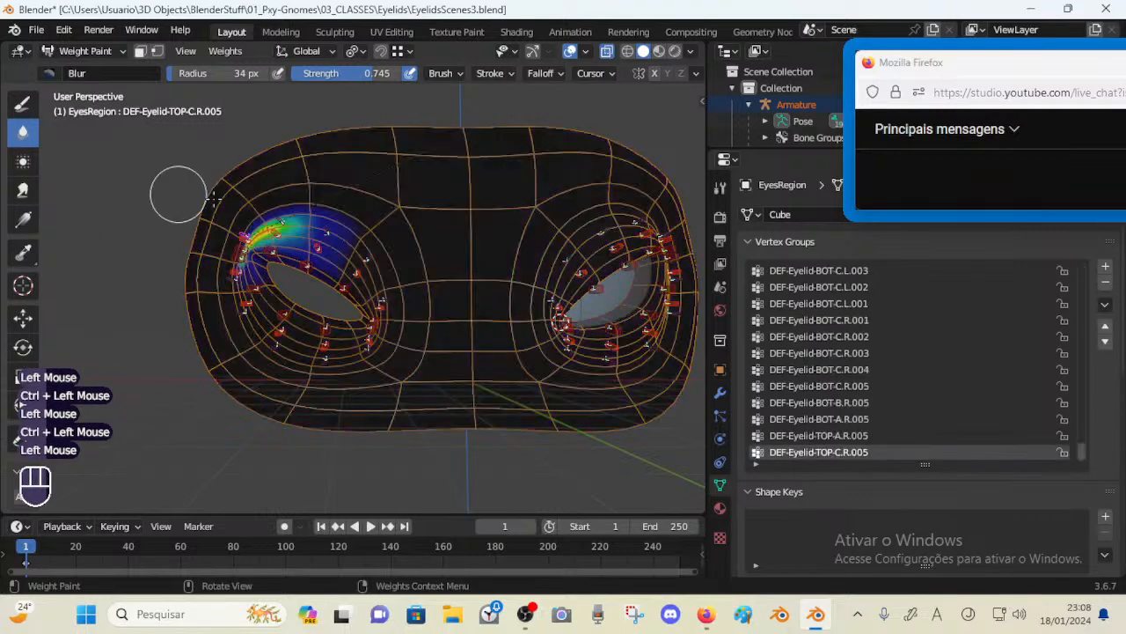
{"action": "left_click", "coordinate": [278, 216], "text": "ctrl"}
{"action": "left_click", "coordinate": [169, 140]}
{"action": "left_click", "coordinate": [341, 227], "text": "ctrl"}
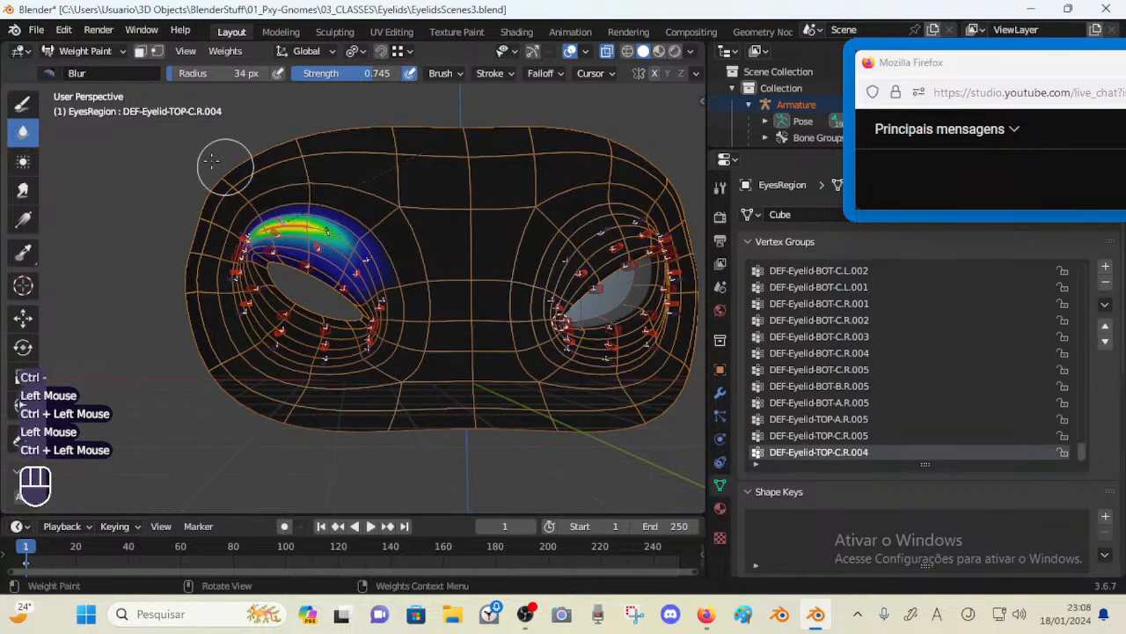
{"action": "left_click", "coordinate": [323, 223], "text": "ctrl"}
{"action": "left_click", "coordinate": [159, 134]}
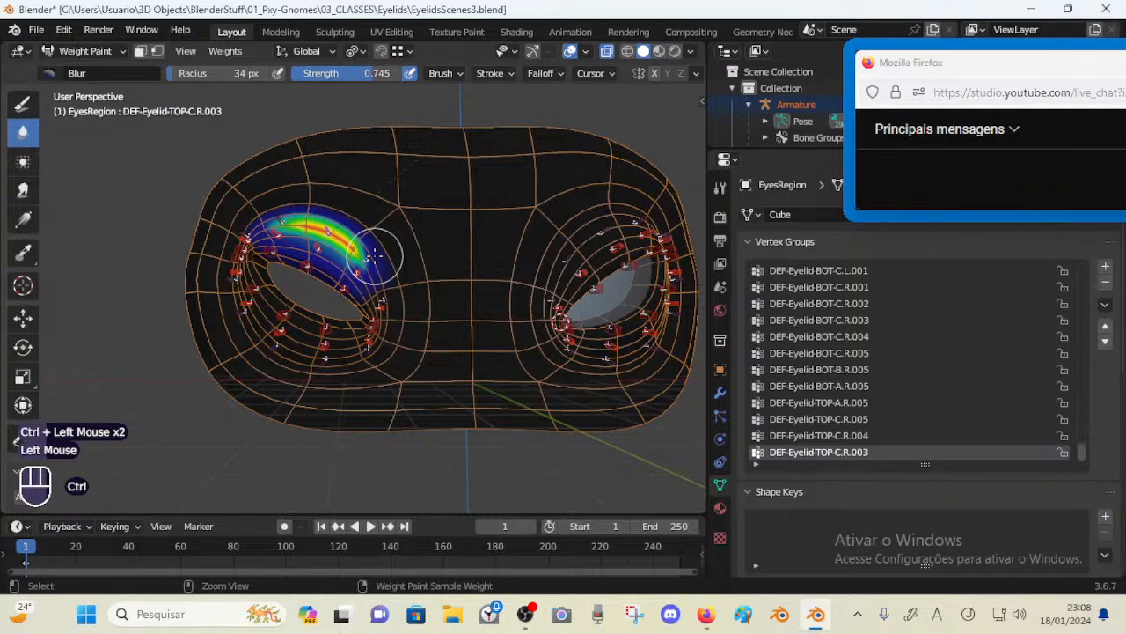
{"action": "left_click", "coordinate": [374, 256], "text": "ctrl"}
{"action": "left_click", "coordinate": [132, 156]}
{"action": "left_click", "coordinate": [384, 299], "text": "ctrl"}
{"action": "left_click", "coordinate": [131, 156]}
{"action": "left_click", "coordinate": [385, 315], "text": "ctrl"}
{"action": "left_click", "coordinate": [131, 156]}
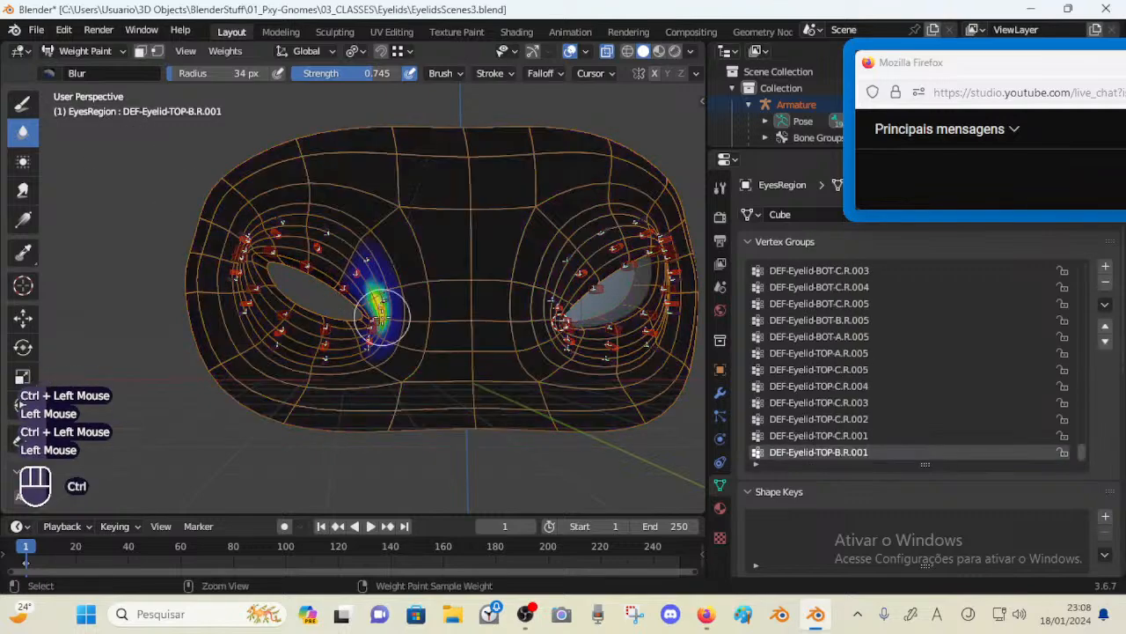
{"action": "left_click", "coordinate": [382, 317], "text": "ctrl"}
{"action": "left_click", "coordinate": [134, 188]}
{"action": "left_click", "coordinate": [373, 334], "text": "ctrl"}
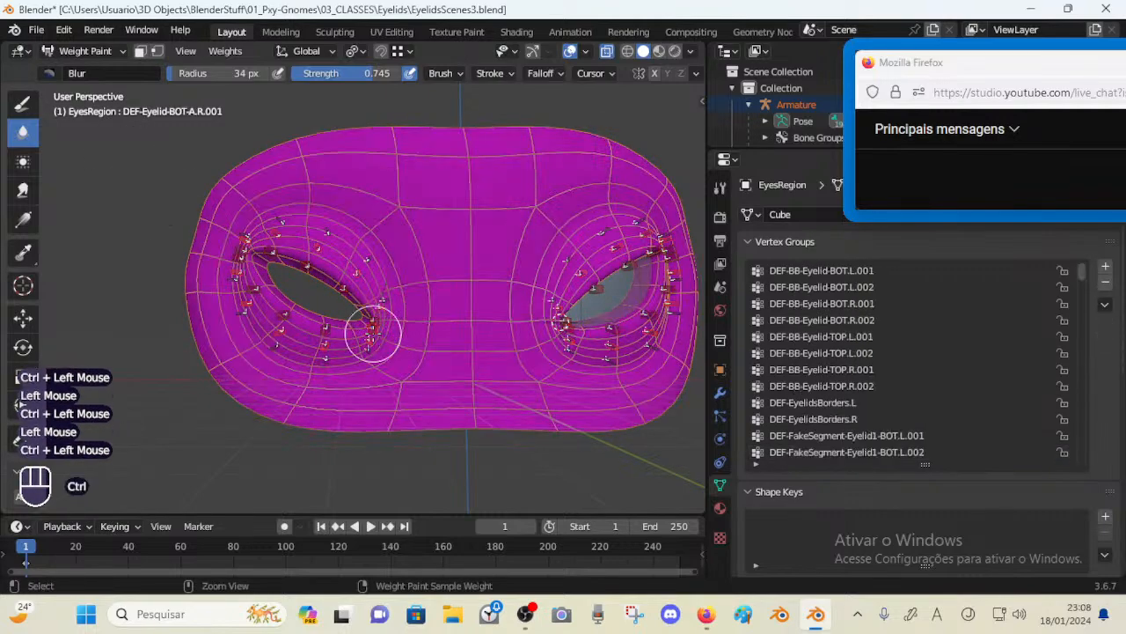
Inspect the right eye's lower eyelid weights again by selecting the BOT-A, BOT-B and BOT-C bones in turn
{"action": "left_click", "coordinate": [126, 206]}
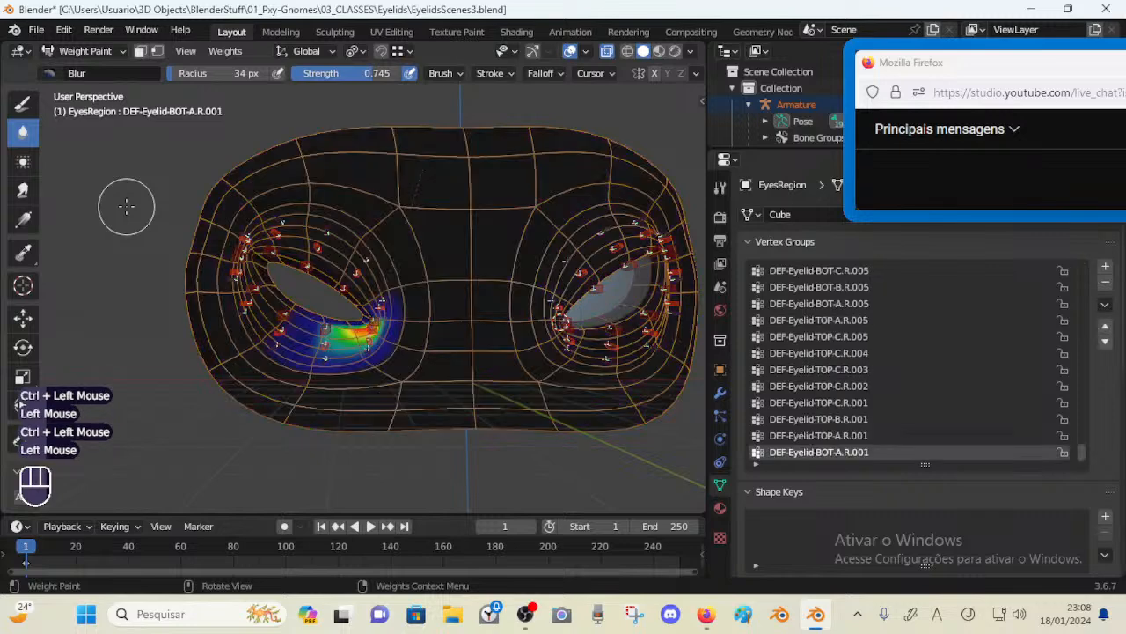
{"action": "left_click", "coordinate": [352, 338], "text": "ctrl"}
{"action": "left_click", "coordinate": [182, 378]}
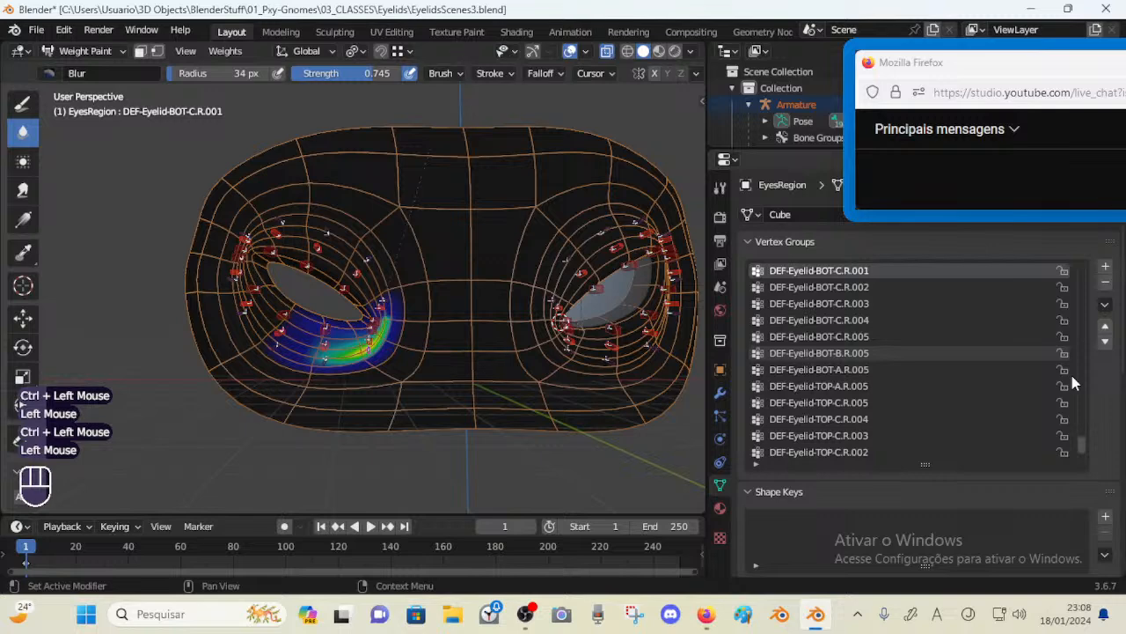
{"action": "left_click", "coordinate": [365, 338], "text": "ctrl"}
{"action": "left_click", "coordinate": [295, 308], "text": "ctrl"}
{"action": "left_click", "coordinate": [150, 251]}
{"action": "left_click", "coordinate": [322, 320], "text": "ctrl"}
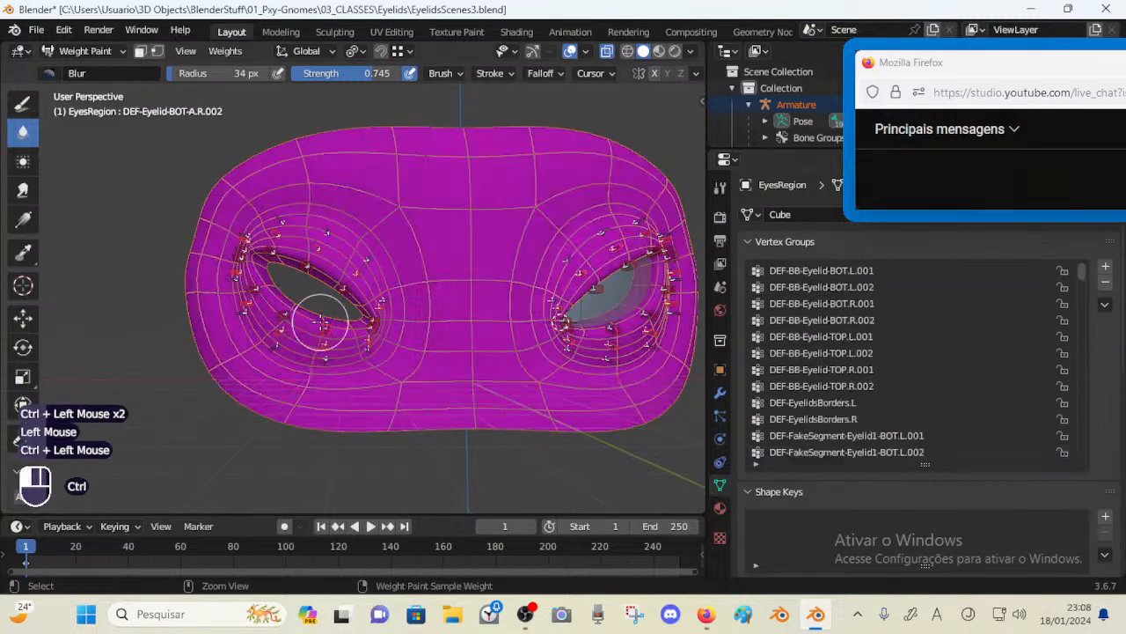
{"action": "left_click", "coordinate": [103, 171]}
{"action": "left_click", "coordinate": [288, 314], "text": "ctrl"}
{"action": "left_click", "coordinate": [156, 219]}
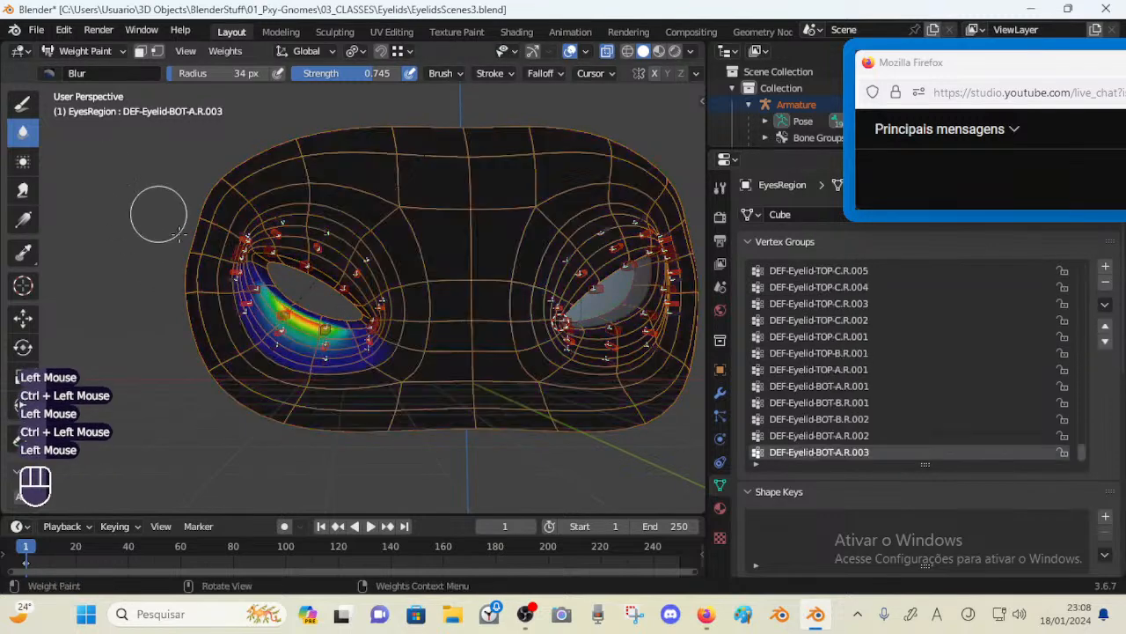
{"action": "left_click", "coordinate": [253, 311], "text": "ctrl"}
{"action": "left_click", "coordinate": [242, 312]}
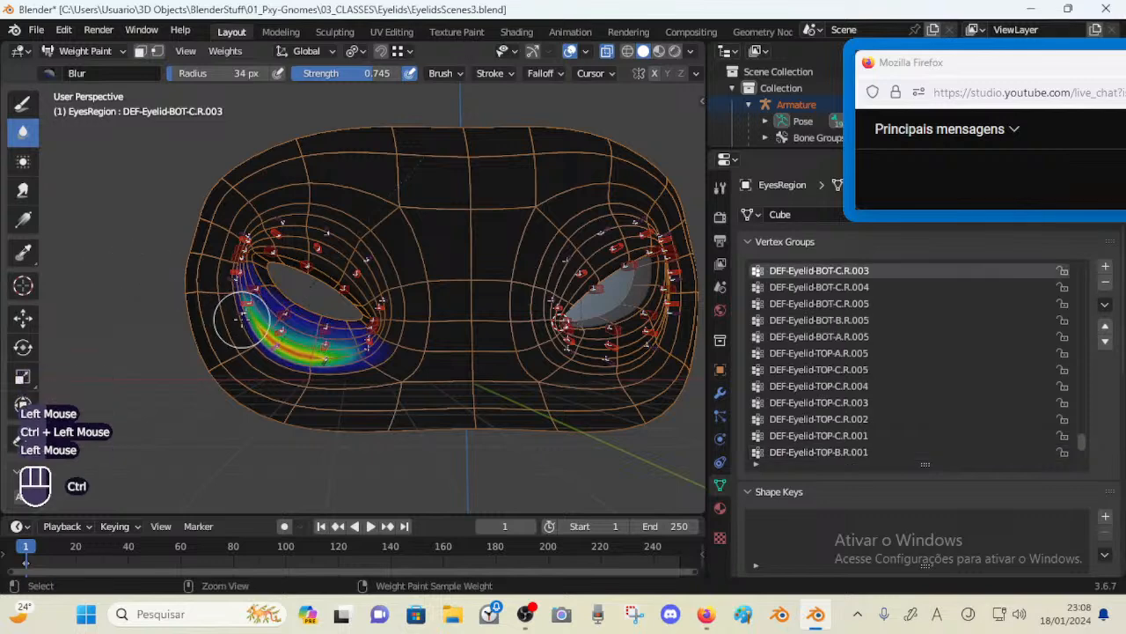
{"action": "left_click", "coordinate": [239, 319], "text": "ctrl"}
{"action": "left_click", "coordinate": [252, 298], "text": "ctrl"}
{"action": "left_click", "coordinate": [124, 273]}
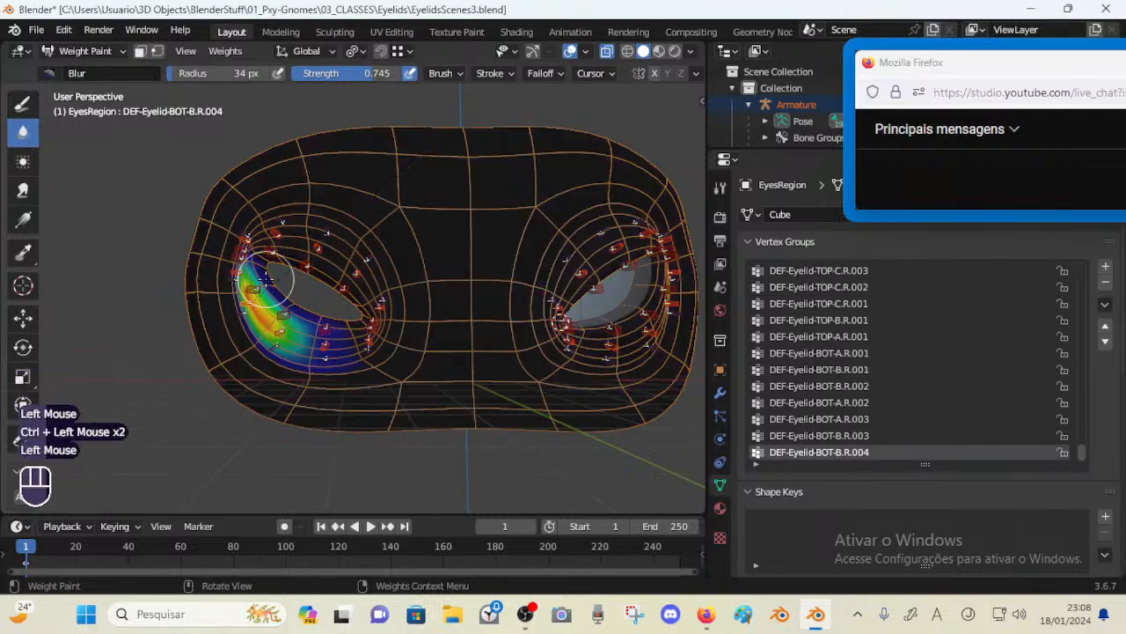
{"action": "key", "text": "ctrl"}
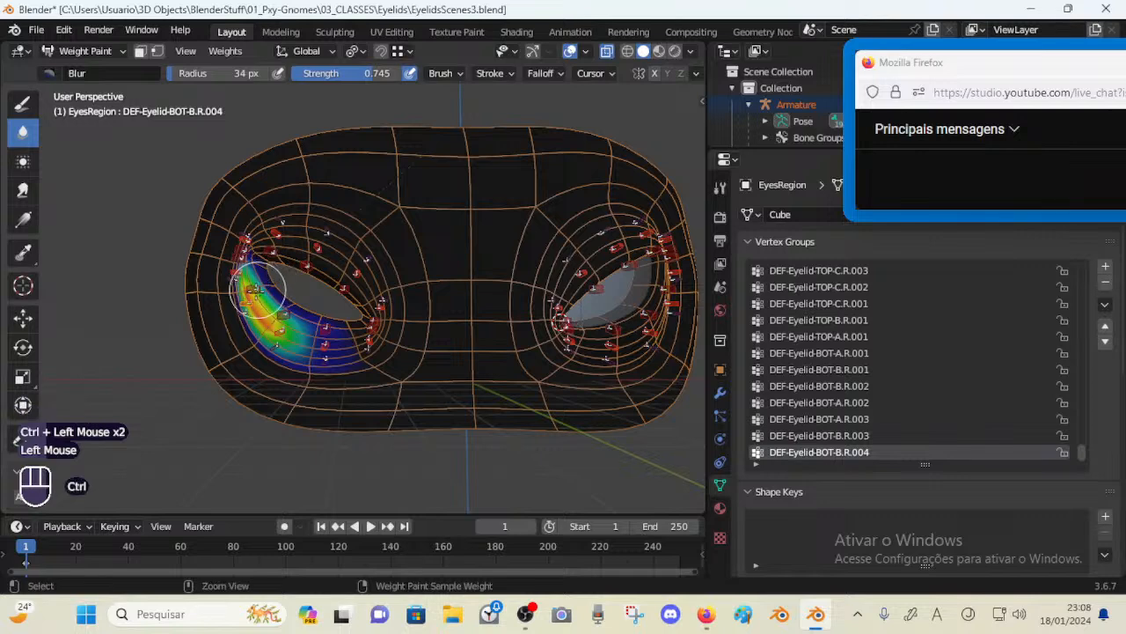
{"action": "left_click", "coordinate": [256, 290], "text": "ctrl"}
{"action": "left_click", "coordinate": [134, 245]}
{"action": "left_click", "coordinate": [226, 268], "text": "ctrl"}
{"action": "left_click", "coordinate": [250, 274], "text": "ctrl"}
{"action": "middle_click_drag", "start_coordinate": [231, 271], "coordinate": [260, 275]}
{"action": "scroll", "coordinate": [237, 273], "scroll_direction": "up", "scroll_amount": 1}
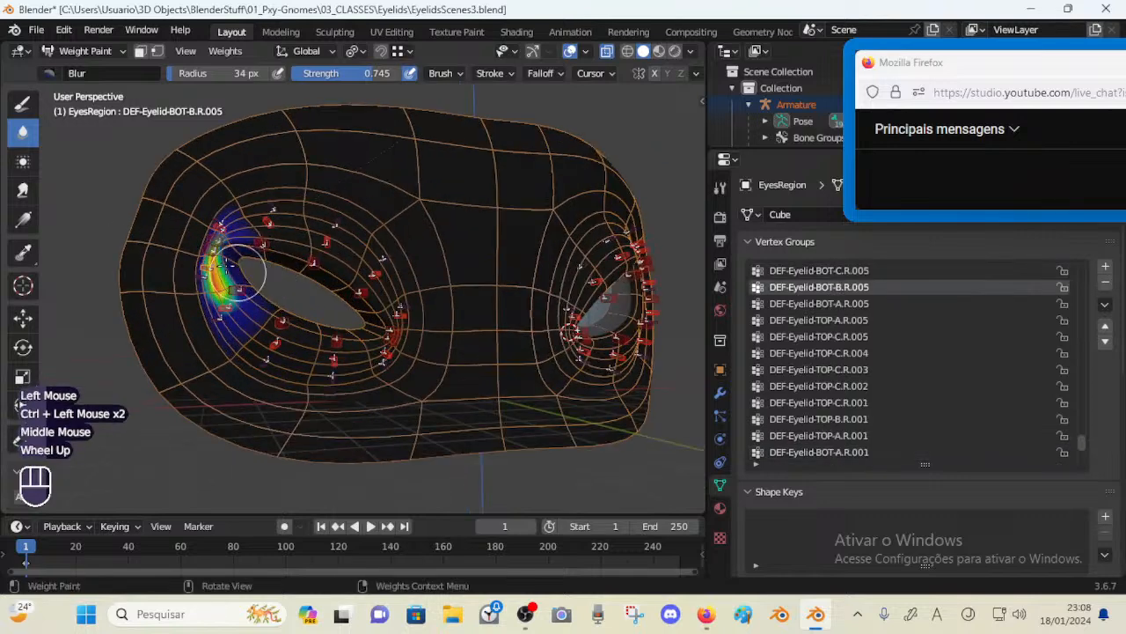
Orbit around the right eye and inspect its upper and inner-corner eyelid weights by selecting each bone in turn
{"action": "left_click_drag", "start_coordinate": [239, 273], "coordinate": [201, 240]}
{"action": "key", "text": "ctrl"}
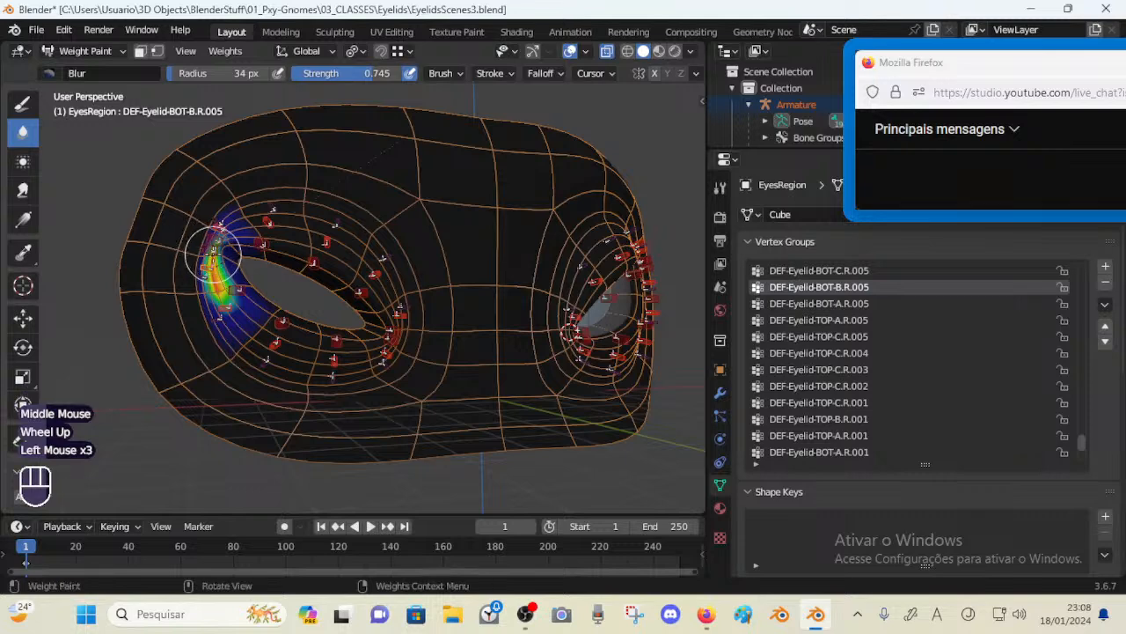
{"action": "left_click", "coordinate": [218, 257], "text": "ctrl"}
{"action": "left_click", "coordinate": [223, 238], "text": "ctrl"}
{"action": "left_click", "coordinate": [214, 234], "text": "ctrl"}
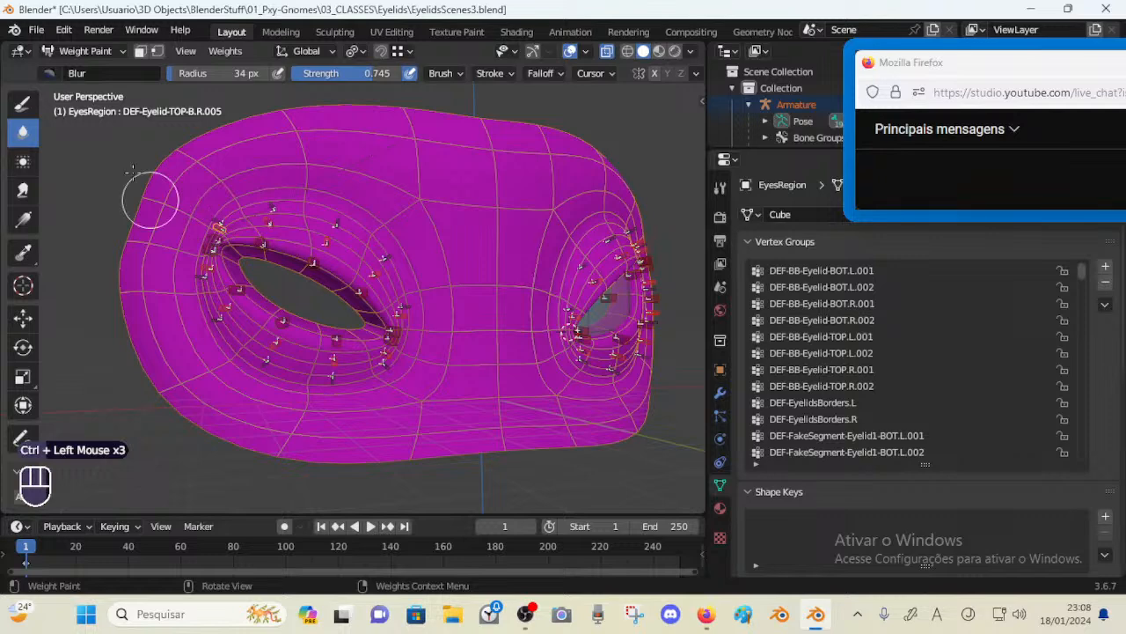
{"action": "left_click", "coordinate": [87, 110]}
{"action": "left_click", "coordinate": [207, 212], "text": "ctrl"}
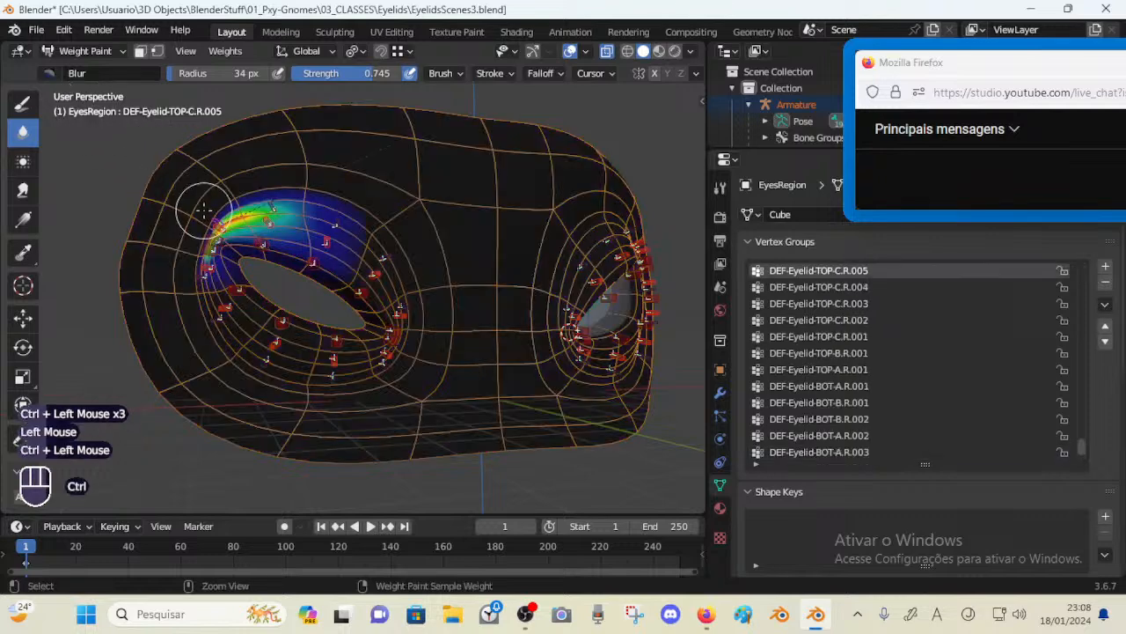
{"action": "left_click", "coordinate": [266, 211], "text": "ctrl"}
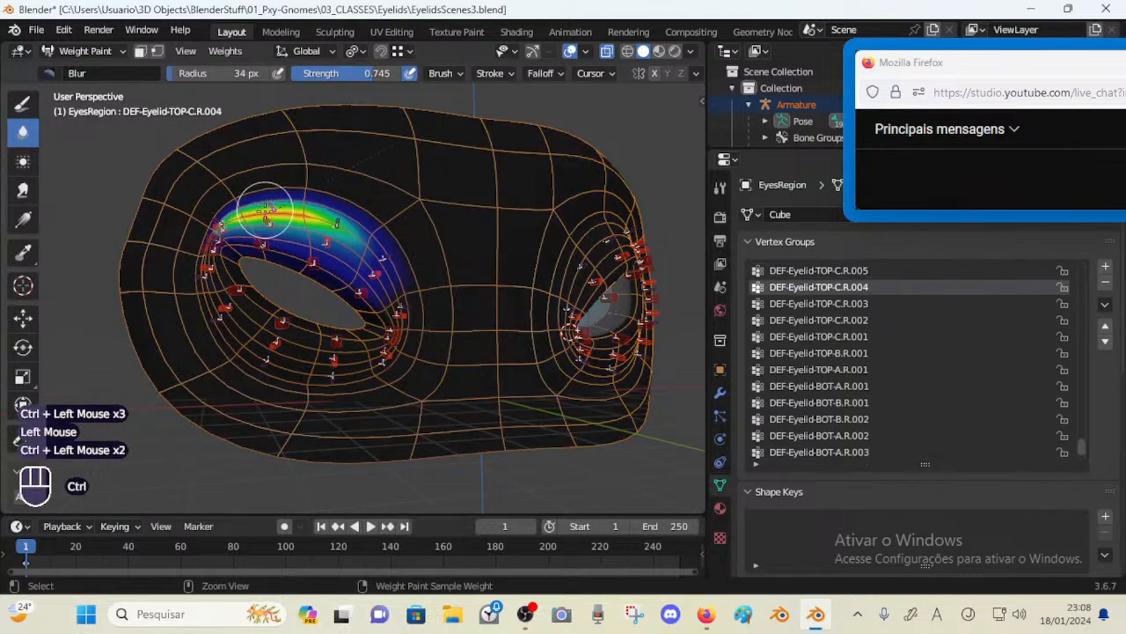
{"action": "left_click", "coordinate": [266, 245], "text": "ctrl"}
{"action": "left_click", "coordinate": [67, 134]}
{"action": "left_click", "coordinate": [308, 257], "text": "ctrl"}
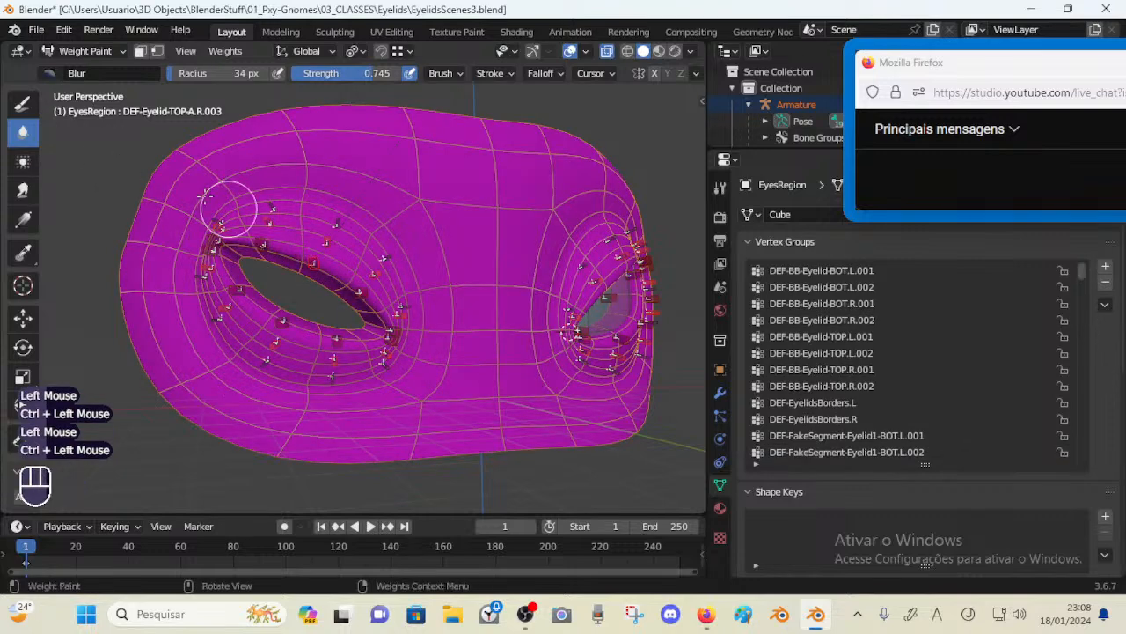
{"action": "left_click", "coordinate": [142, 153]}
{"action": "left_click", "coordinate": [374, 274], "text": "ctrl"}
{"action": "left_click", "coordinate": [93, 158]}
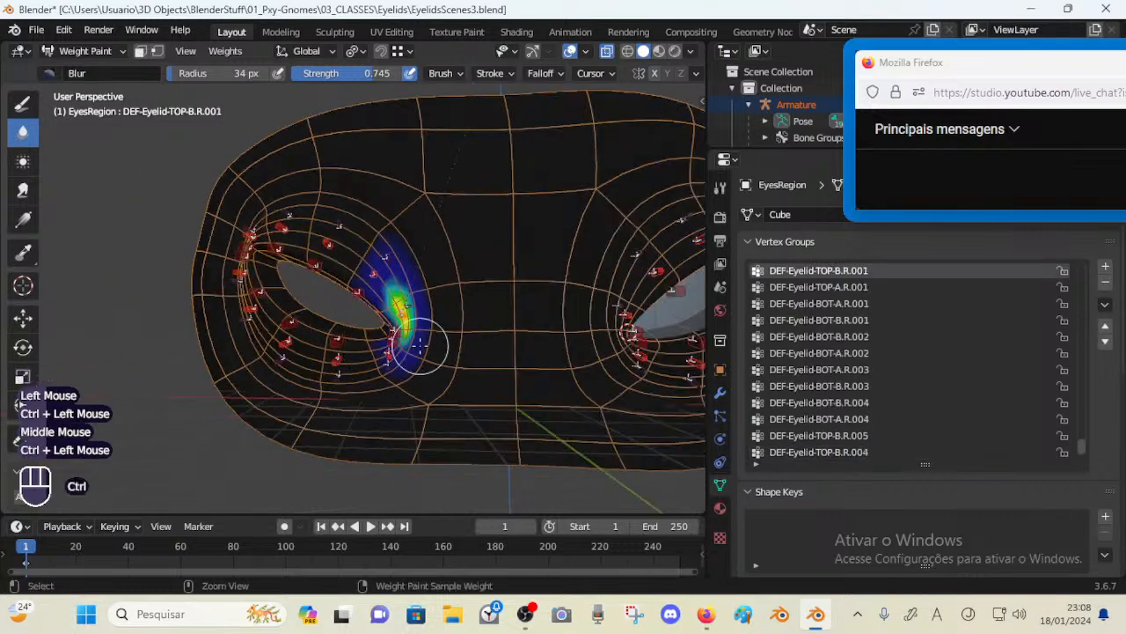
{"action": "left_click", "coordinate": [398, 333], "text": "ctrl"}
{"action": "left_click", "coordinate": [388, 343], "text": "ctrl"}
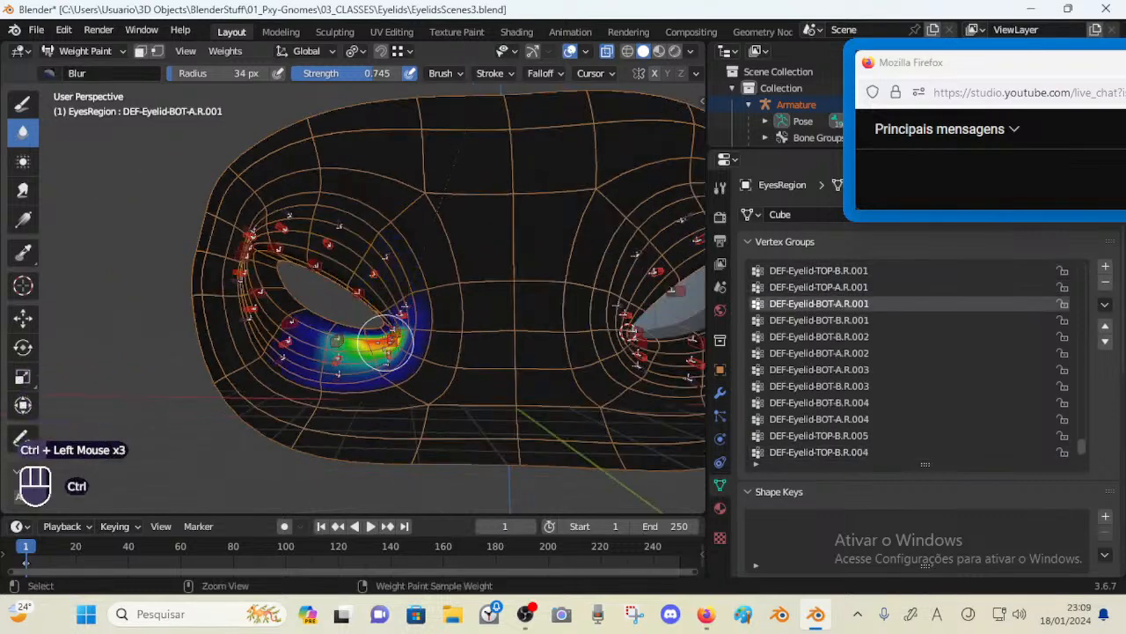
{"action": "left_click", "coordinate": [388, 342], "text": "ctrl"}
{"action": "middle_click_drag", "start_coordinate": [388, 342], "coordinate": [374, 309]}
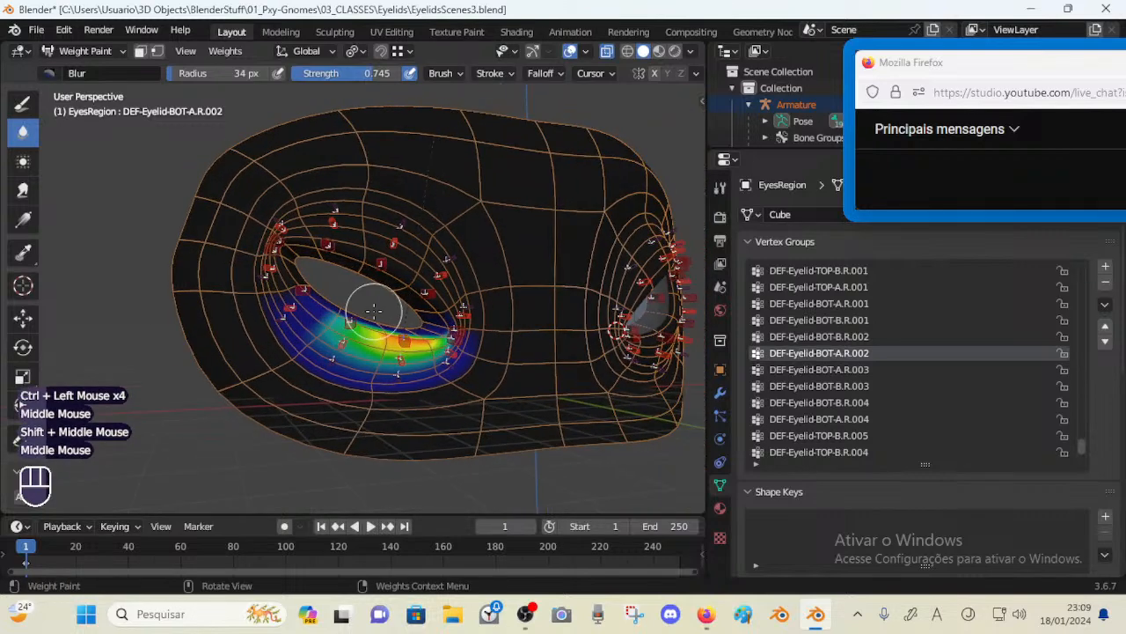
Save the file and hide selected upper eyelid bones of the right eye to inspect the weights beneath them
{"action": "key", "text": "ctrl+s"}
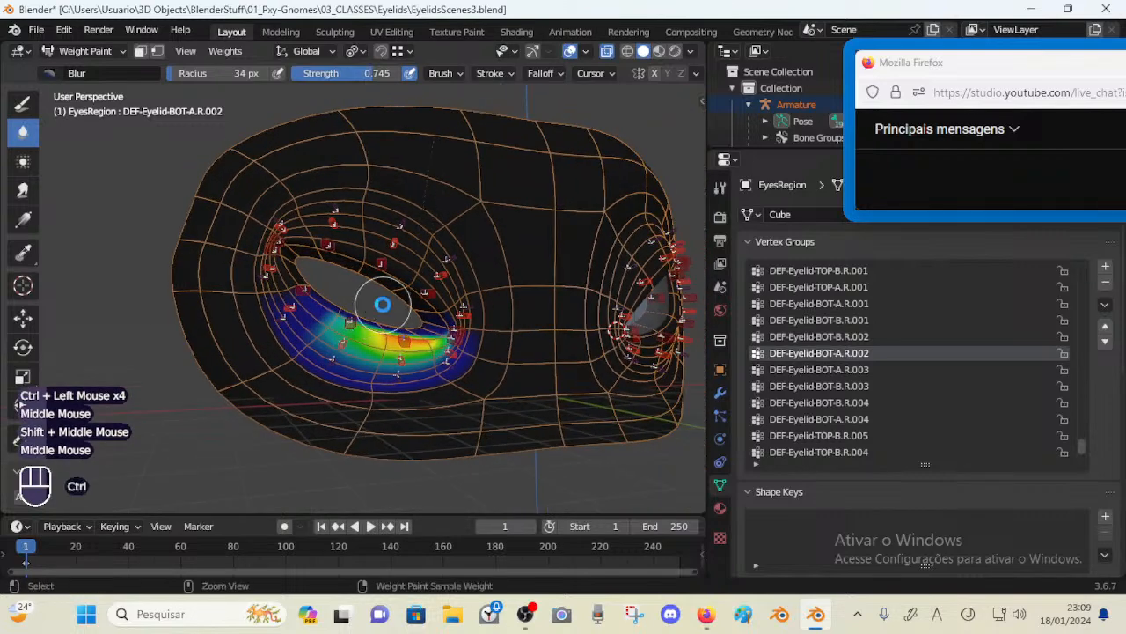
{"action": "scroll", "coordinate": [382, 304], "scroll_direction": "up", "scroll_amount": 1}
{"action": "left_click", "coordinate": [335, 186], "text": "ctrl"}
{"action": "key", "text": "h"}
{"action": "left_click", "coordinate": [416, 200], "text": "ctrl"}
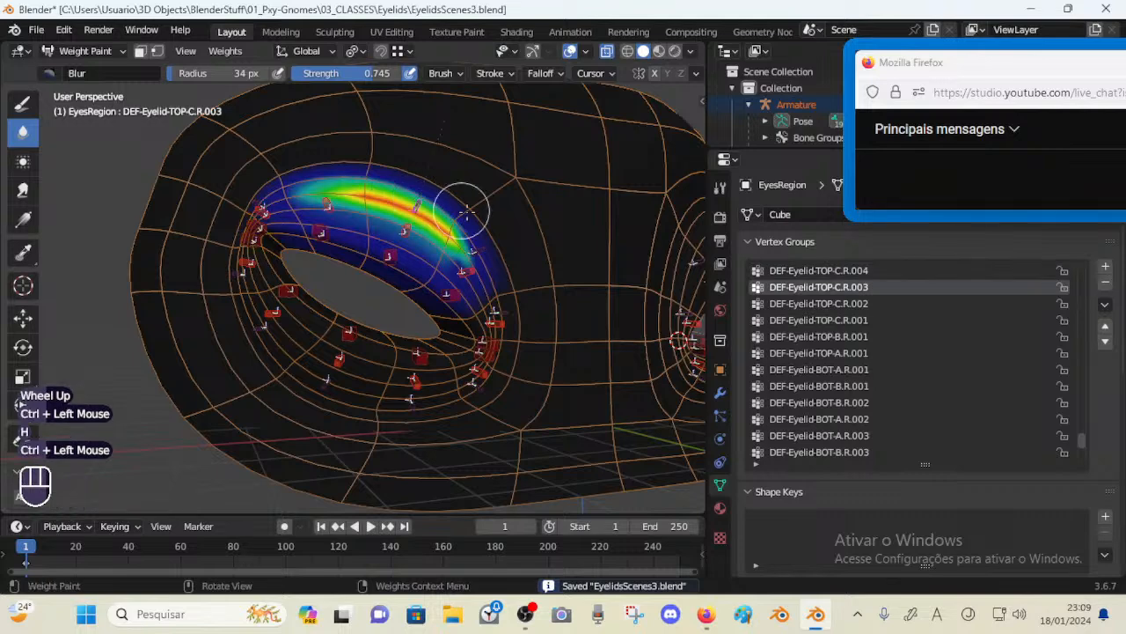
{"action": "key", "text": "h"}
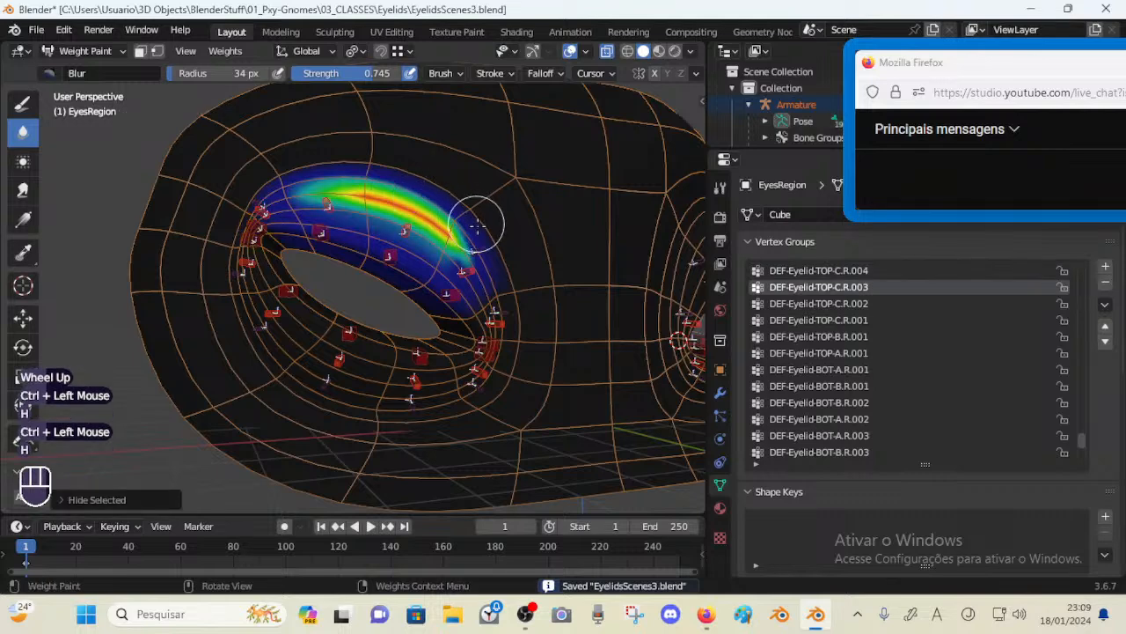
{"action": "left_click", "coordinate": [328, 200], "text": "ctrl"}
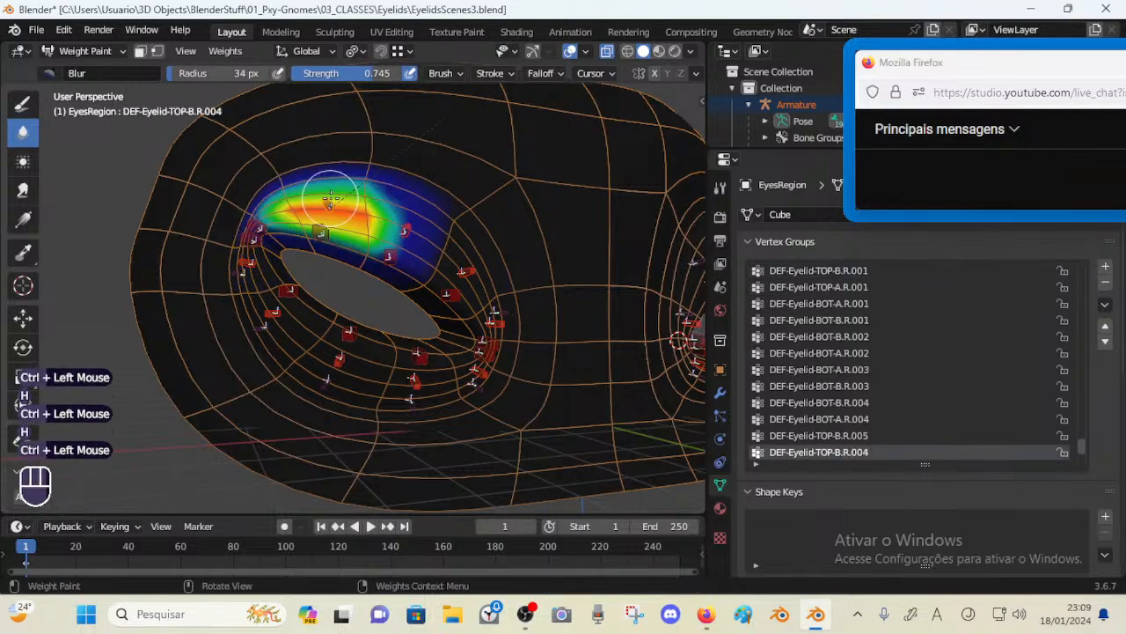
{"action": "key", "text": "h"}
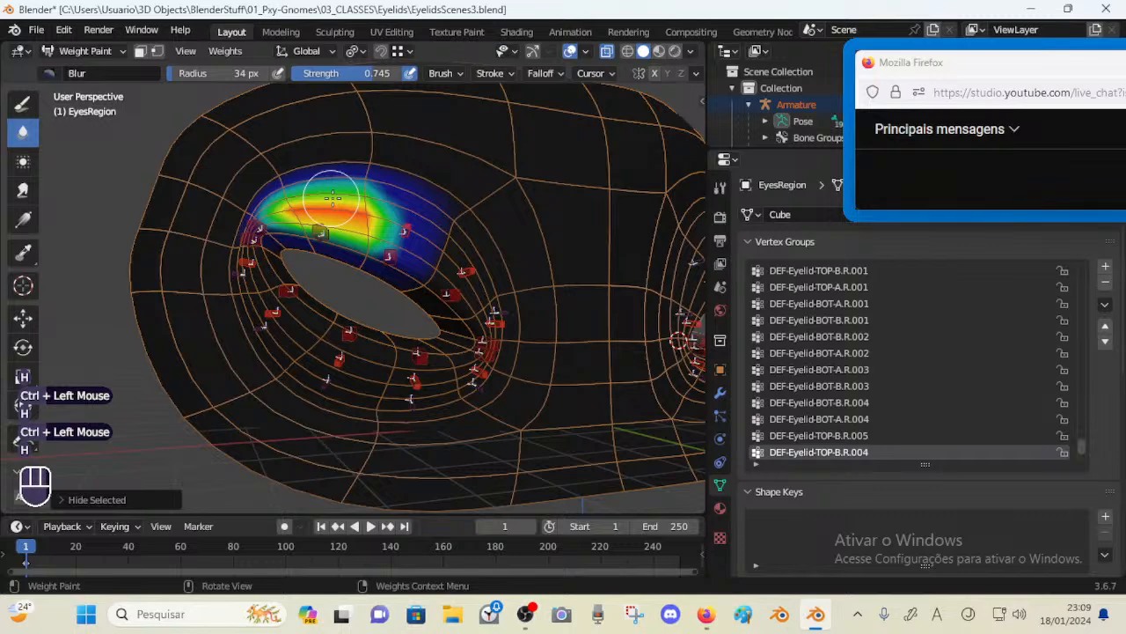
Inspect the right eye's upper eyelid and inner-corner weights by selecting and hiding each bone in turn
{"action": "left_click", "coordinate": [326, 220], "text": "ctrl"}
{"action": "key", "text": "h"}
{"action": "left_click", "coordinate": [257, 219], "text": "ctrl"}
{"action": "key", "text": "h"}
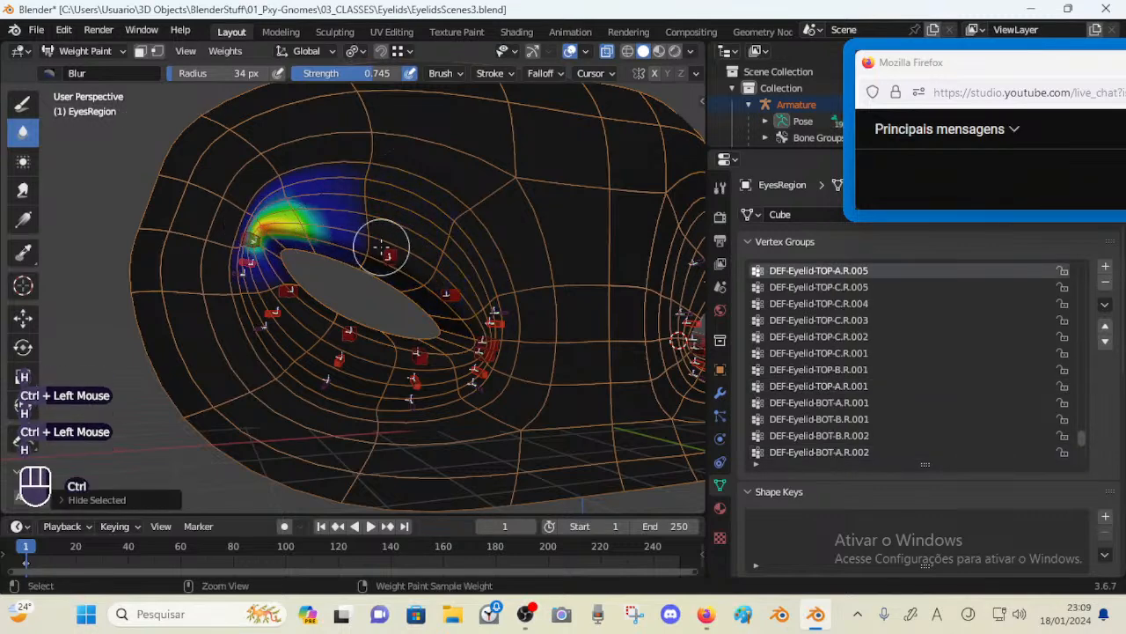
{"action": "left_click", "coordinate": [385, 249], "text": "ctrl"}
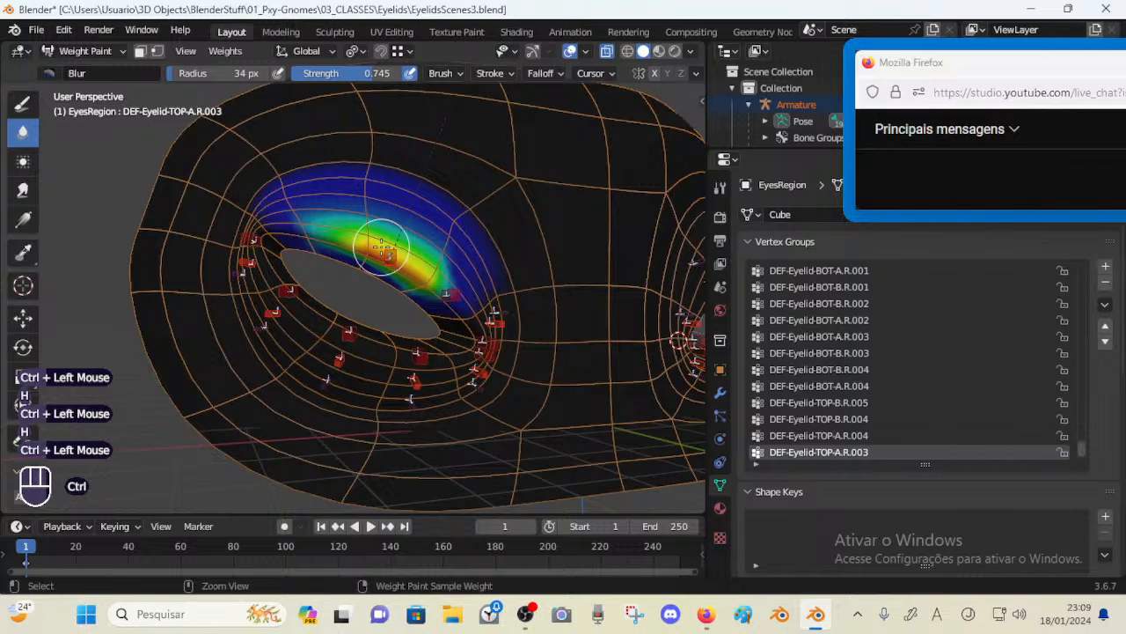
{"action": "key", "text": "h"}
{"action": "left_click", "coordinate": [500, 322], "text": "ctrl"}
{"action": "key", "text": "h"}
{"action": "left_click", "coordinate": [496, 311], "text": "ctrl"}
{"action": "key", "text": "h"}
{"action": "left_click", "coordinate": [486, 338], "text": "ctrl"}
{"action": "key", "text": "h"}
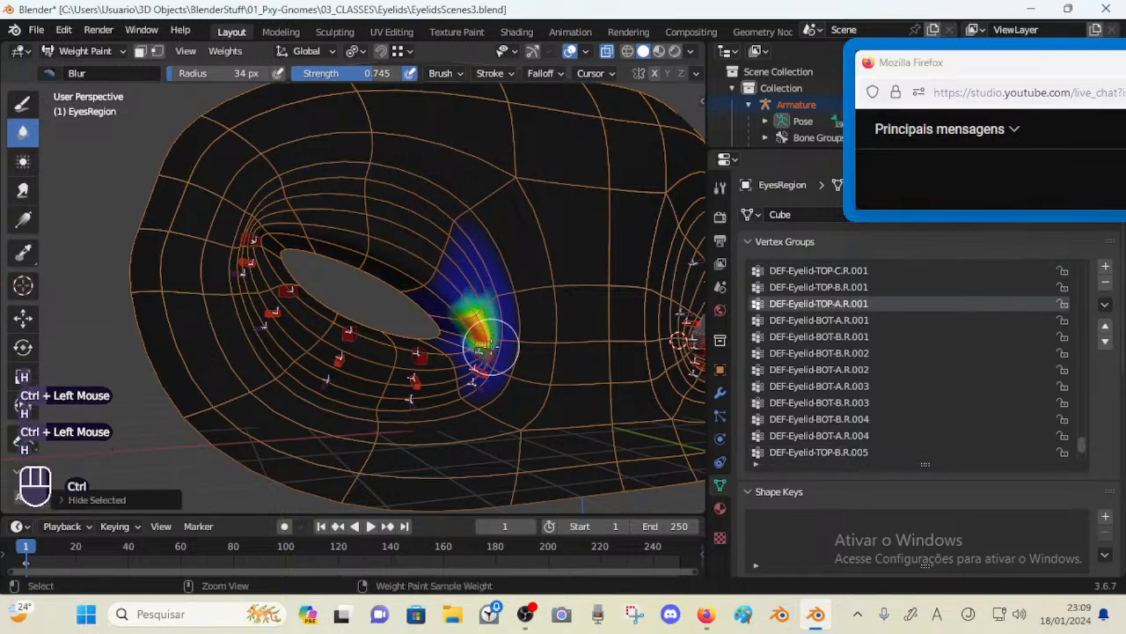
{"action": "left_click", "coordinate": [486, 346], "text": "ctrl"}
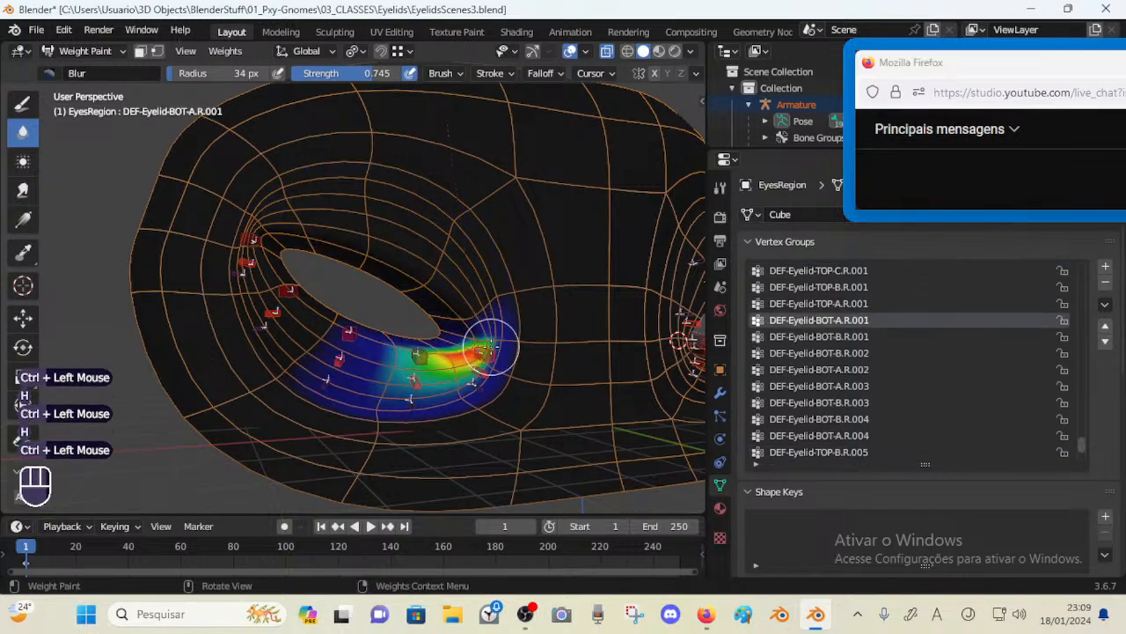
Inspect the right eye's lower eyelid and outer-corner weights by selecting and hiding each bone in turn
{"action": "key", "text": "h"}
{"action": "left_click", "coordinate": [475, 383], "text": "ctrl"}
{"action": "key", "text": "h"}
{"action": "left_click", "coordinate": [422, 353], "text": "ctrl"}
{"action": "key", "text": "h"}
{"action": "left_click", "coordinate": [416, 377], "text": "ctrl"}
{"action": "key", "text": "h"}
{"action": "left_click", "coordinate": [412, 401], "text": "ctrl"}
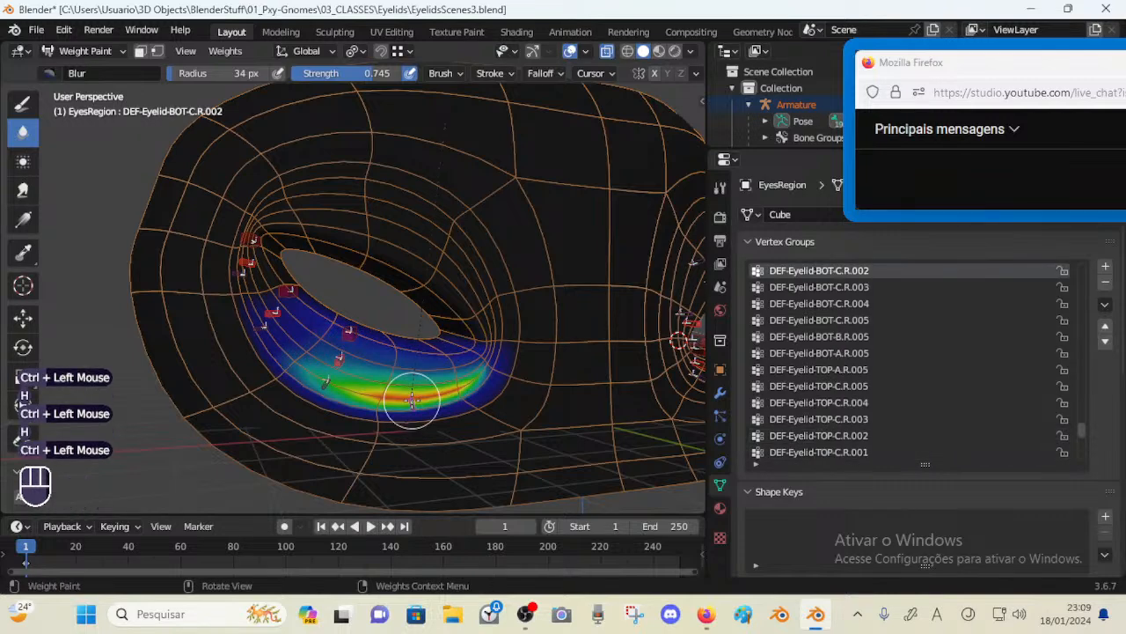
{"action": "key", "text": "h"}
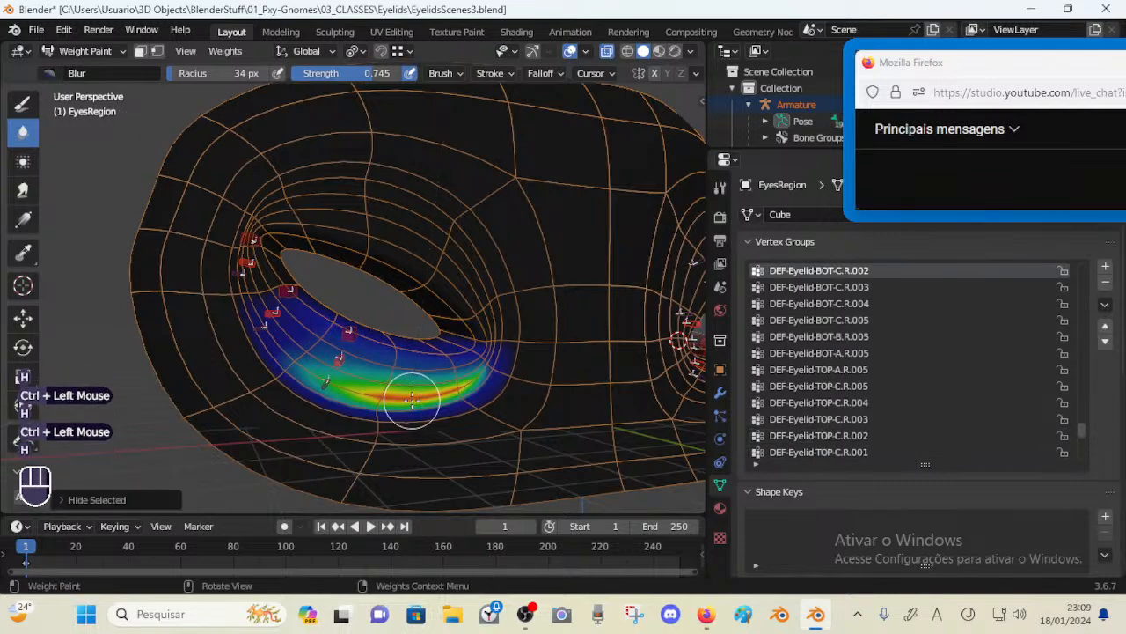
{"action": "left_click", "coordinate": [289, 302], "text": "ctrl"}
{"action": "key", "text": "h"}
{"action": "left_click", "coordinate": [285, 305], "text": "ctrl"}
{"action": "key", "text": "h"}
{"action": "left_click", "coordinate": [268, 322], "text": "ctrl"}
{"action": "key", "text": "h"}
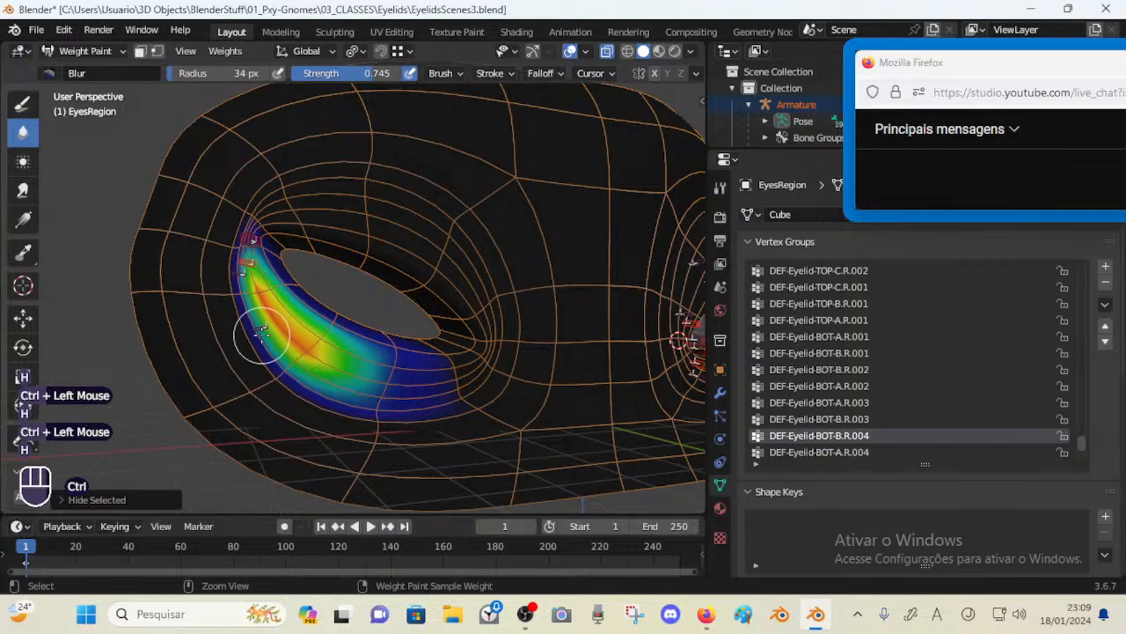
{"action": "left_click", "coordinate": [257, 281], "text": "ctrl"}
{"action": "key", "text": "h"}
{"action": "left_click", "coordinate": [249, 244], "text": "ctrl"}
{"action": "key", "text": "h"}
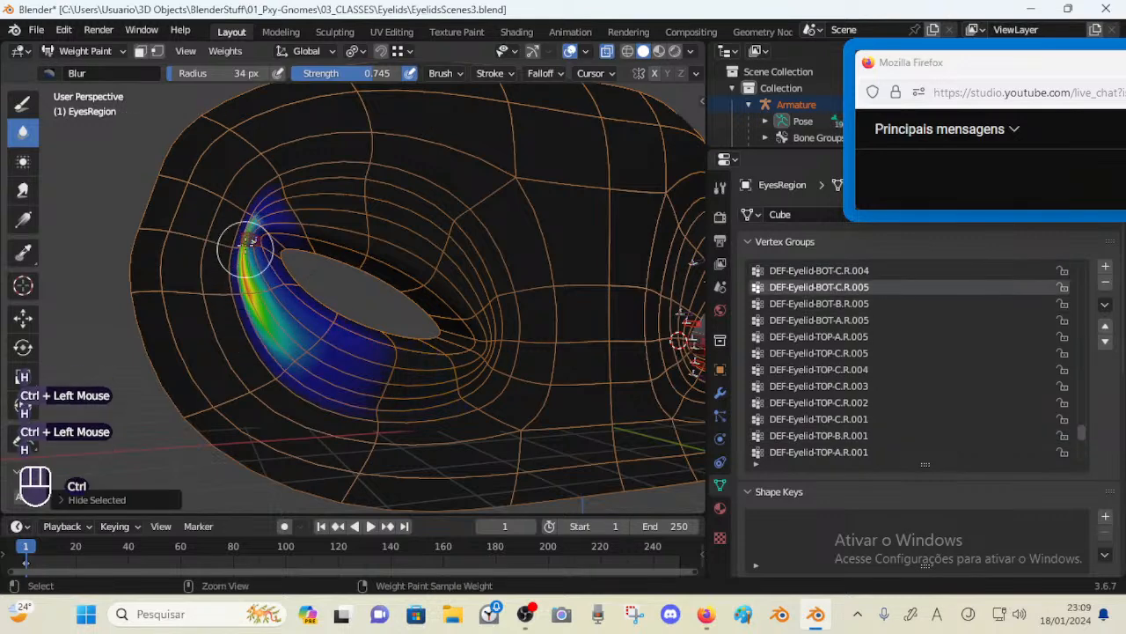
{"action": "left_click", "coordinate": [250, 246], "text": "ctrl"}
Reveal all hidden bones, return to Pose Mode on the armature, deselect everything and save the file
{"action": "scroll", "coordinate": [290, 273], "scroll_direction": "down", "scroll_amount": 3}
{"action": "middle_click_drag", "start_coordinate": [334, 272], "coordinate": [372, 275]}
{"action": "key", "text": "alt+h"}
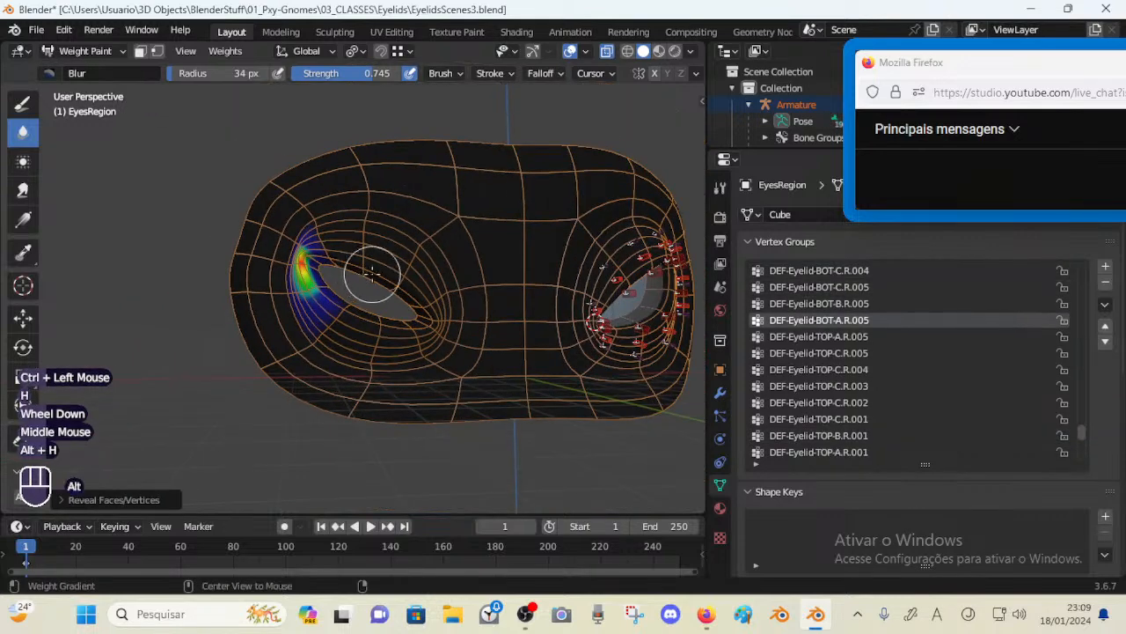
{"action": "key", "text": "ctrl+Tab"}
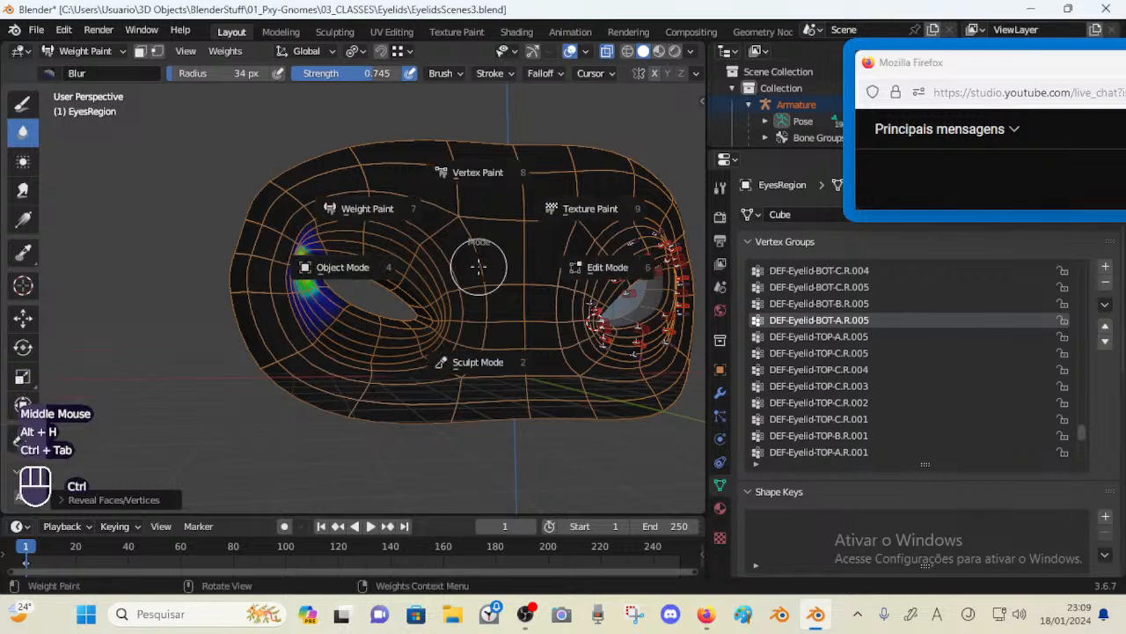
{"action": "left_click", "coordinate": [477, 282]}
{"action": "left_click", "coordinate": [616, 294]}
{"action": "left_click", "coordinate": [618, 284]}
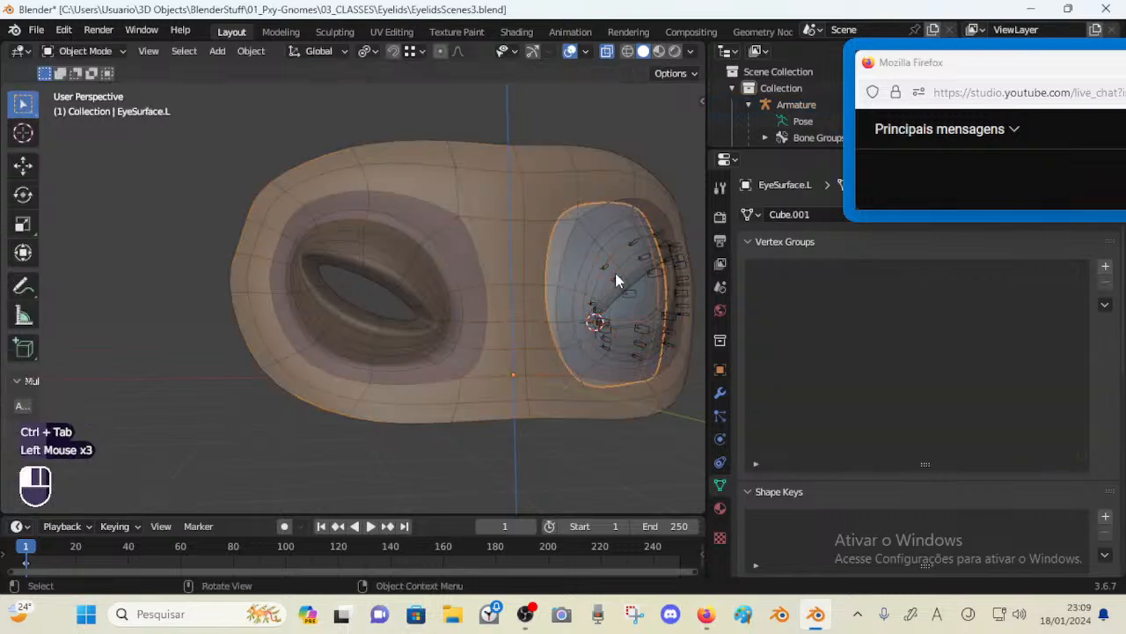
{"action": "key", "text": "ctrl+Tab"}
{"action": "key", "text": "a"}
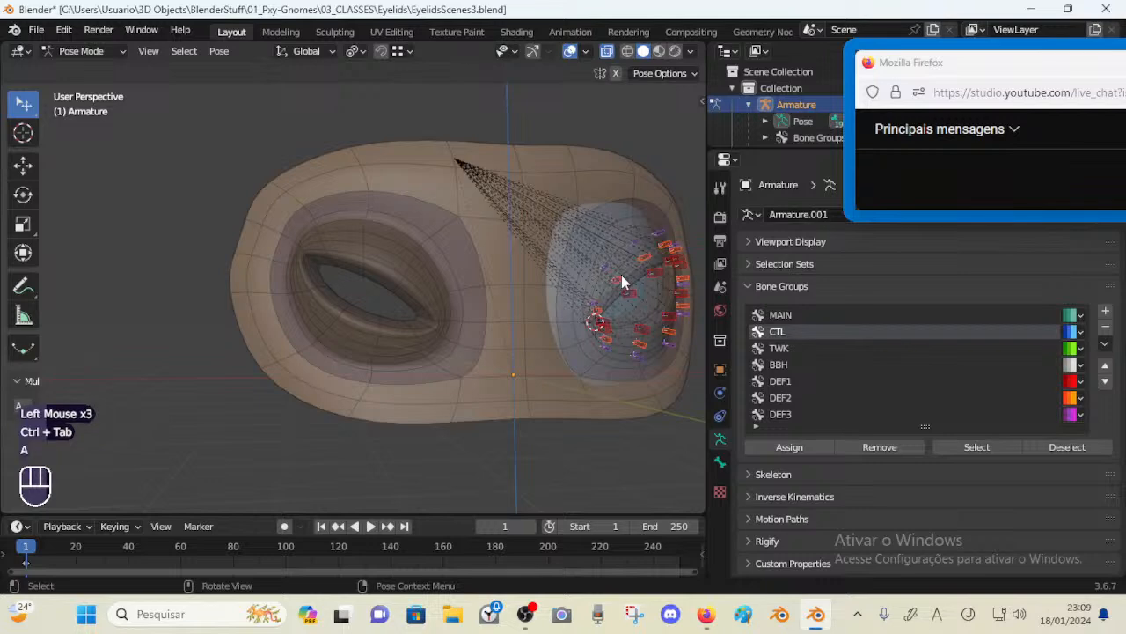
{"action": "key", "text": "alt+h"}
{"action": "key", "text": "alt+h"}
{"action": "key", "text": "alt+a"}
{"action": "key", "text": "ctrl+s"}
Select the right eye's MAIN-Eyelids-InnerCorner.R.001 bone and move it slightly
{"action": "middle_click_drag", "start_coordinate": [563, 294], "coordinate": [406, 314], "text": "shift"}
{"action": "key", "text": "a"}
{"action": "key", "text": "alt+q"}
{"action": "key", "text": "alt+q"}
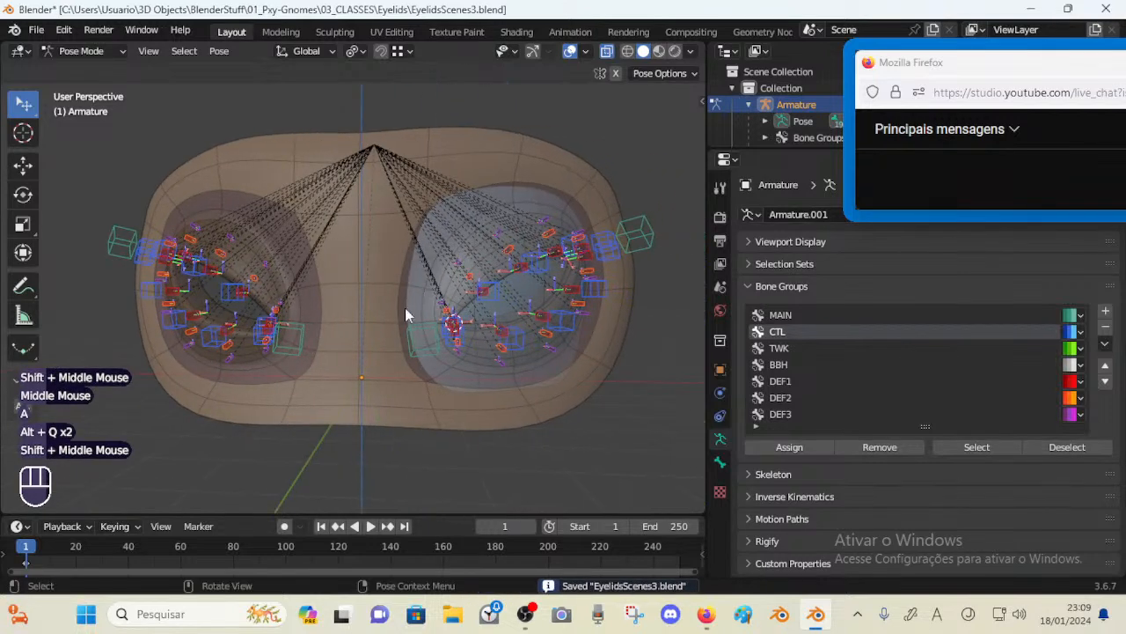
{"action": "left_click", "coordinate": [294, 336]}
{"action": "key", "text": "g"}
{"action": "left_click", "coordinate": [302, 333]}
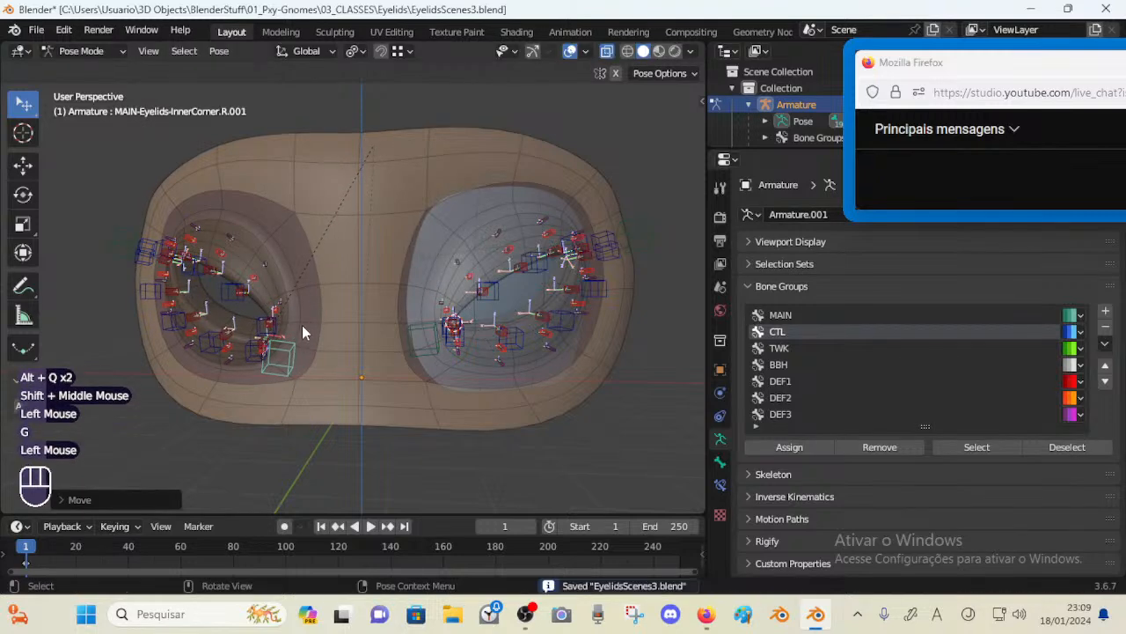
Return to Object Mode, reveal hidden items and save the file
{"action": "key", "text": "alt+h"}
{"action": "key", "text": "alt+h"}
{"action": "key", "text": "ctrl+Tab"}
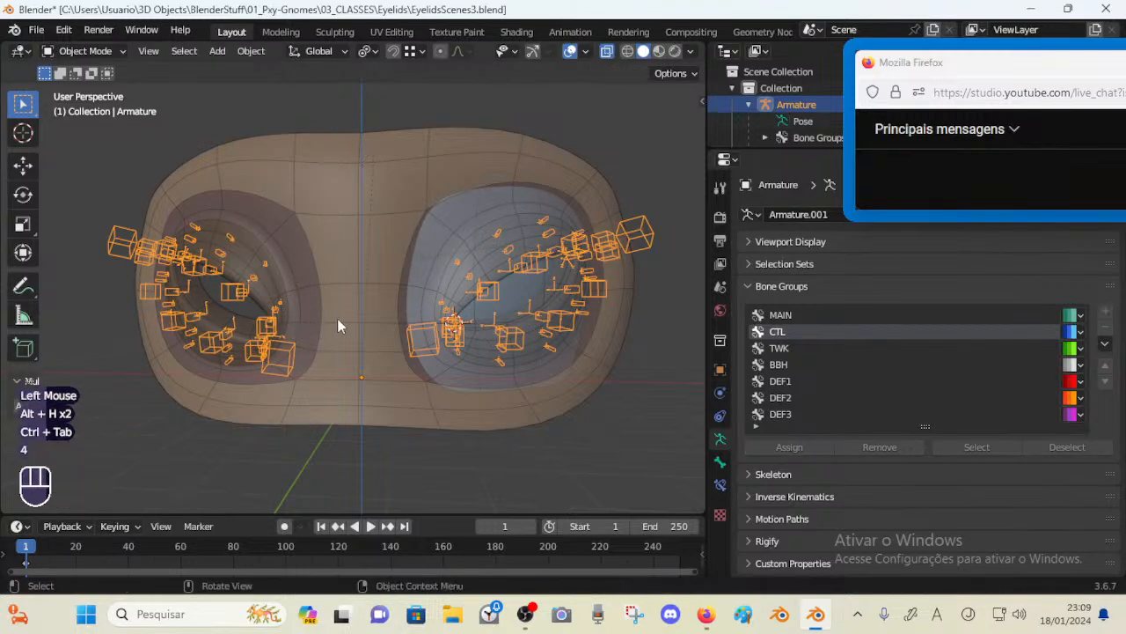
{"action": "key", "text": "4"}
{"action": "key", "text": "4"}
{"action": "left_click", "coordinate": [318, 324]}
{"action": "middle_click_drag", "start_coordinate": [319, 325], "coordinate": [341, 314]}
{"action": "left_click", "coordinate": [447, 264]}
{"action": "key", "text": "alt+h"}
{"action": "key", "text": "alt+h"}
{"action": "key", "text": "ctrl+s"}
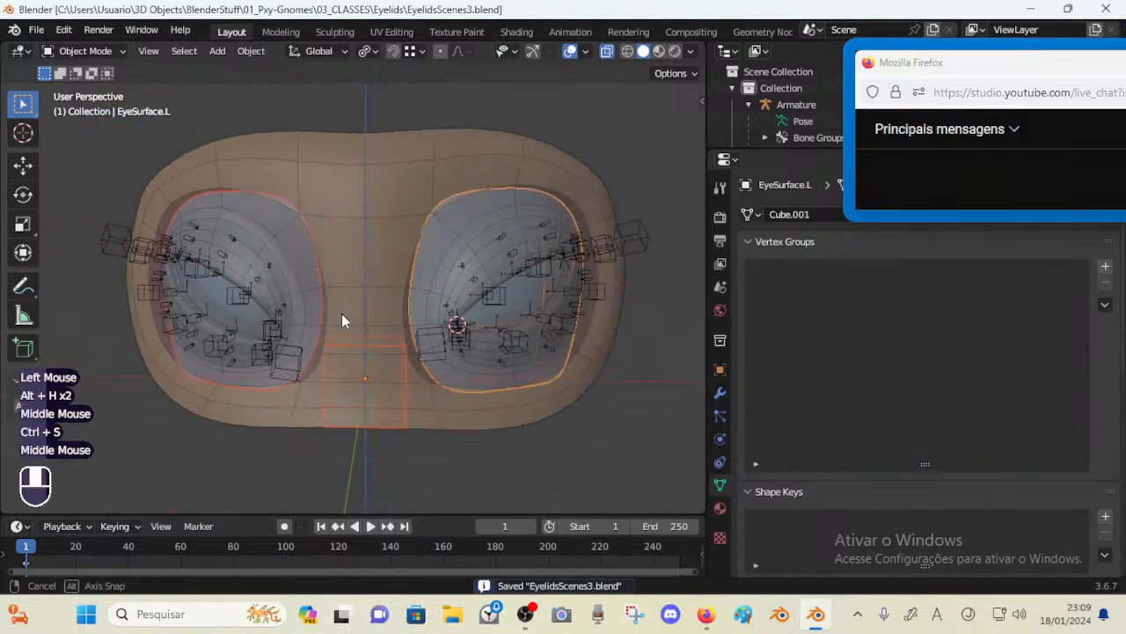
Select the cube-shaped empty between the eyes
{"action": "left_click", "coordinate": [390, 346]}
{"action": "left_click", "coordinate": [390, 348]}
{"action": "middle_click_drag", "start_coordinate": [392, 345], "coordinate": [429, 345]}
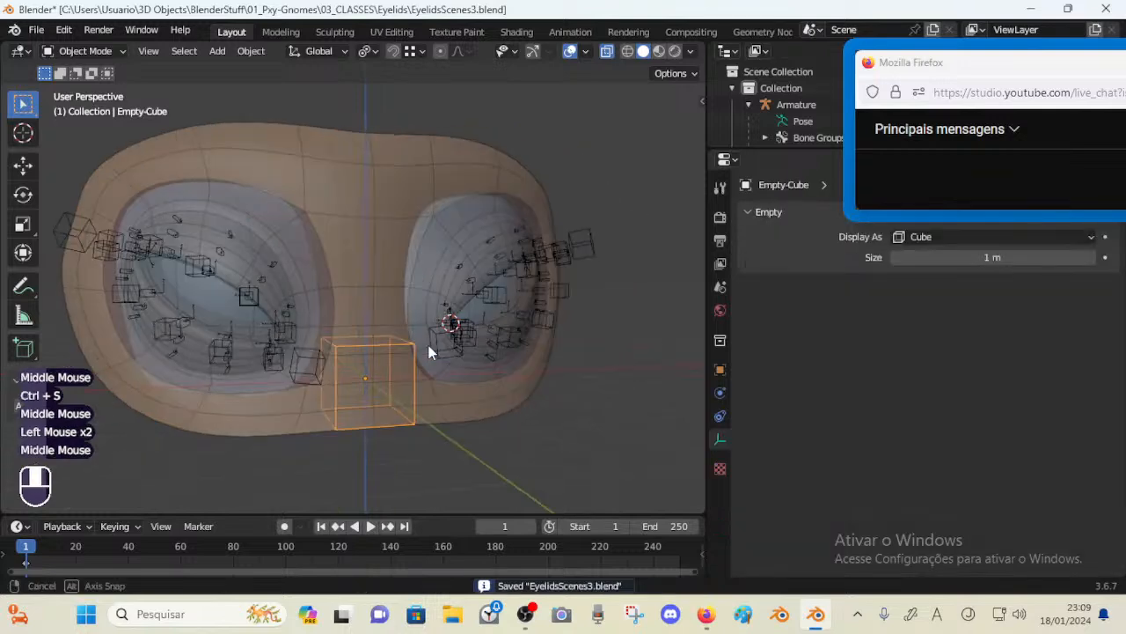
{"action": "key", "text": "Tab"}
{"action": "left_click", "coordinate": [400, 346]}
{"action": "left_click", "coordinate": [401, 346]}
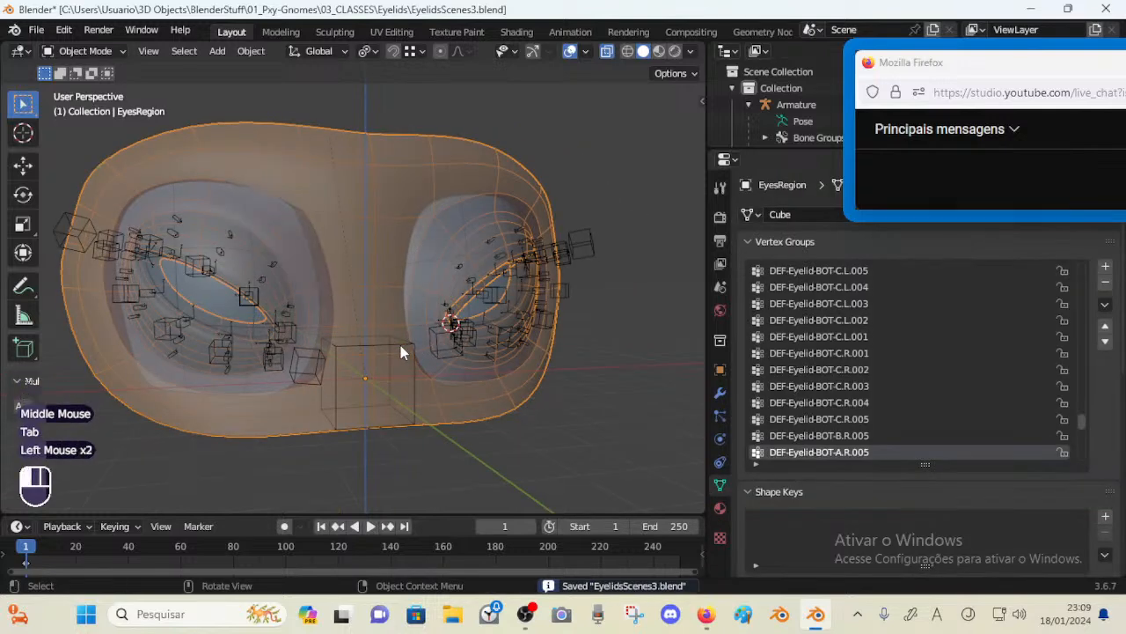
{"action": "key", "text": "ctrl+Tab"}
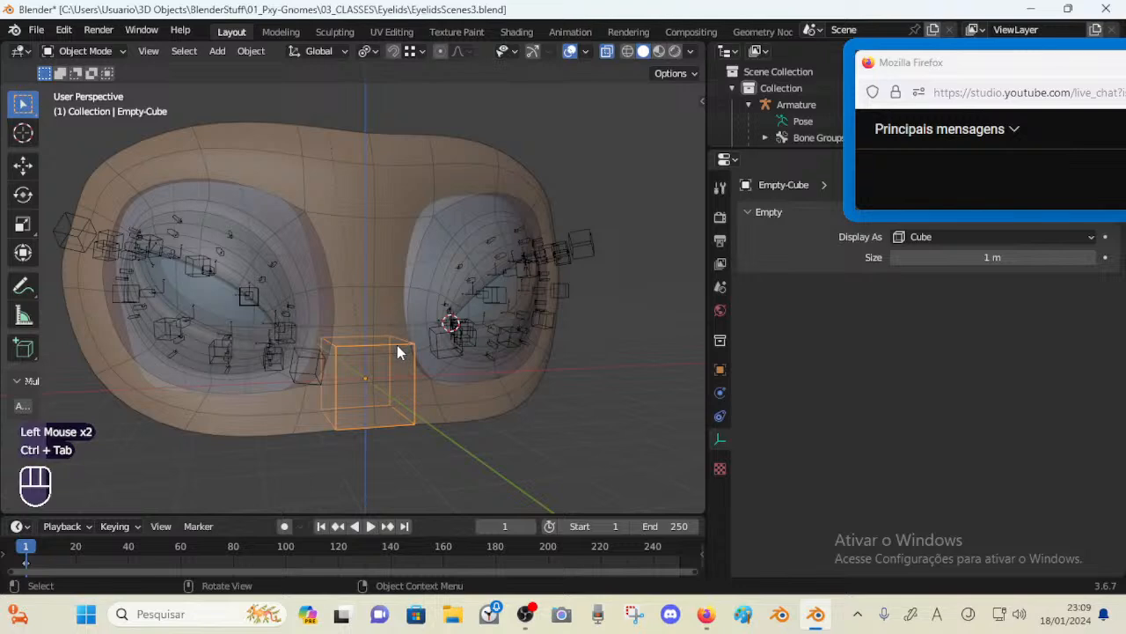
{"action": "left_click", "coordinate": [405, 350]}
{"action": "left_click", "coordinate": [405, 349]}
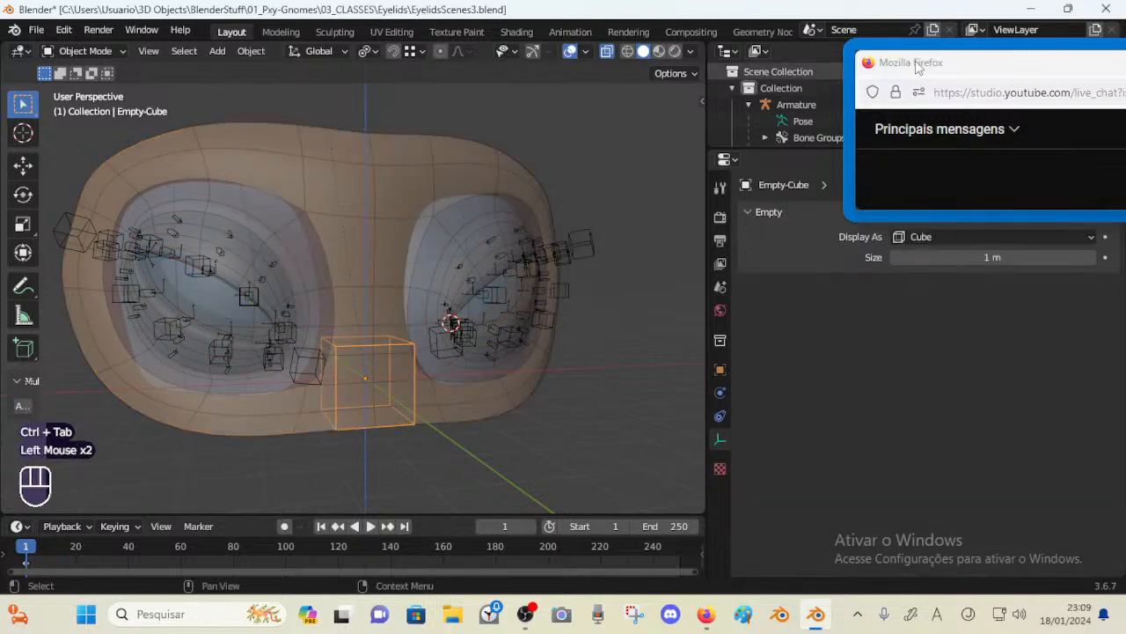
{"action": "left_click_drag", "start_coordinate": [917, 63], "coordinate": [863, 264]}
{"action": "left_click_drag", "start_coordinate": [817, 151], "coordinate": [809, 323]}
{"action": "scroll", "coordinate": [782, 174], "scroll_direction": "down", "scroll_amount": 2}
{"action": "scroll", "coordinate": [781, 173], "scroll_direction": "down", "scroll_amount": 1}
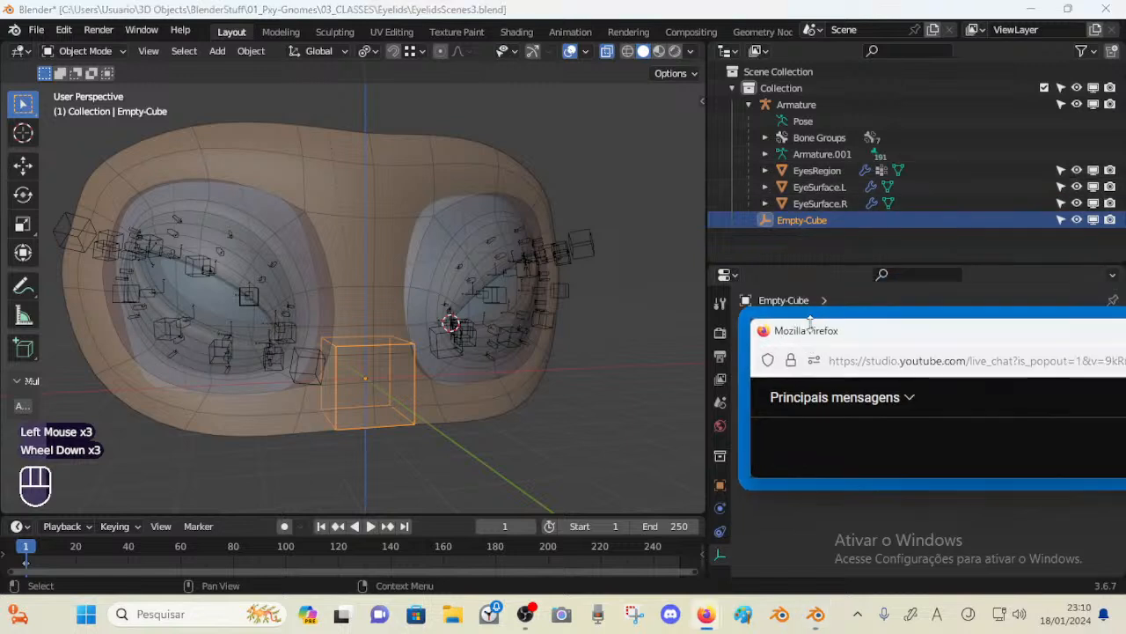
Create a new collection in the outliner and rename it CUSTOM-SHAPES
{"action": "right_click", "coordinate": [807, 231]}
{"action": "left_click", "coordinate": [804, 234]}
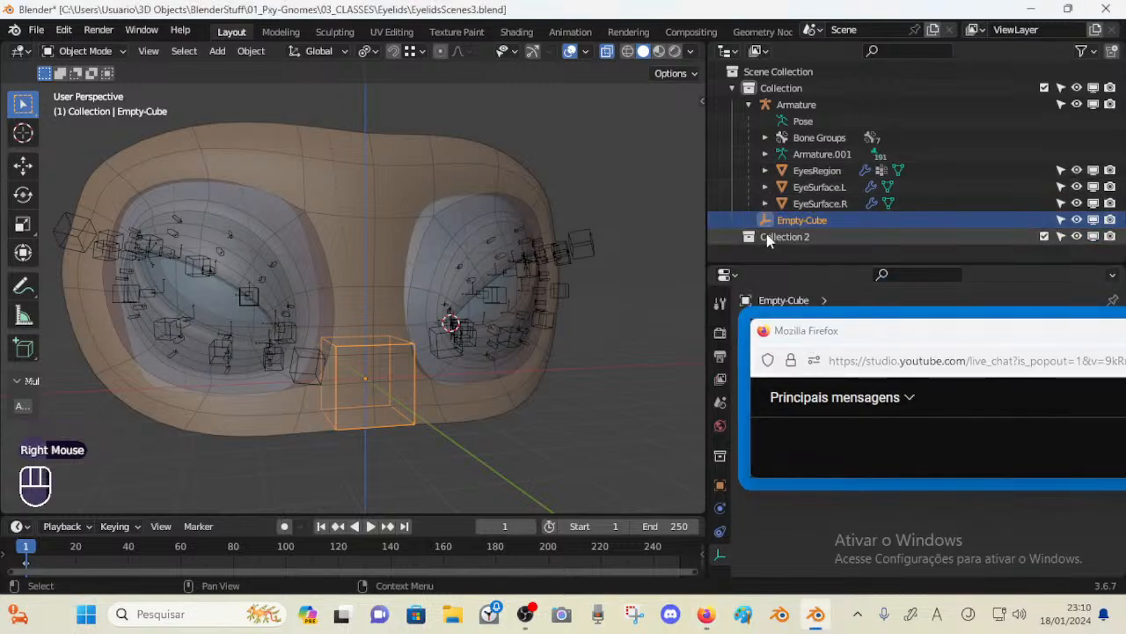
{"action": "double_click", "coordinate": [769, 236]}
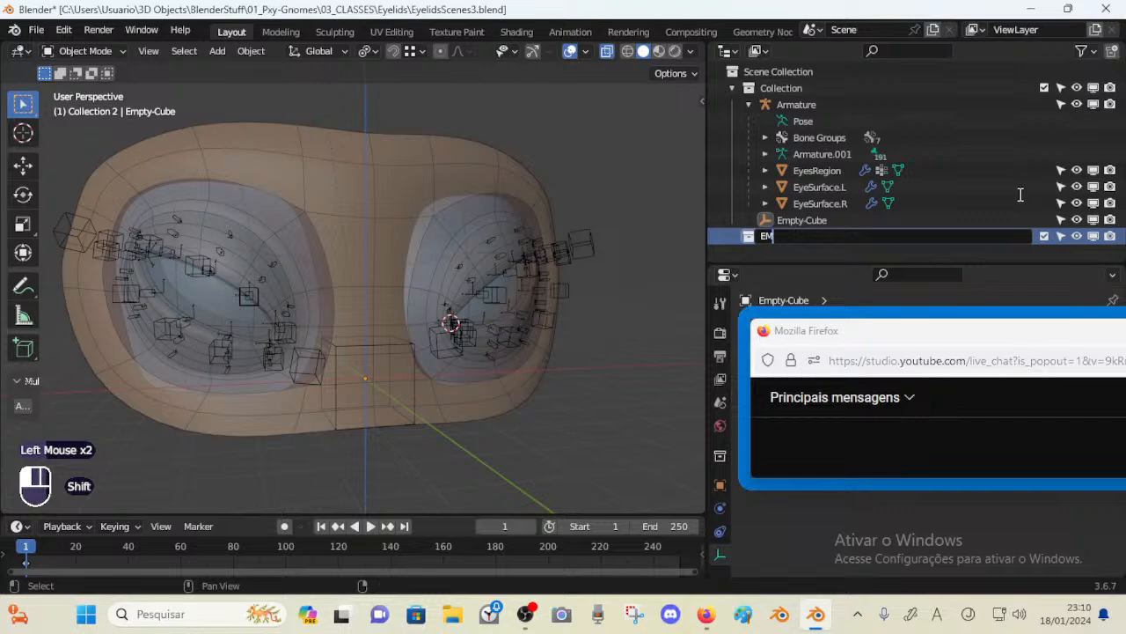
{"action": "type", "text": "EMP"}
{"action": "key", "text": "BackSpace"}
{"action": "key", "text": "BackSpace"}
{"action": "key", "text": "BackSpace"}
{"action": "key", "text": "shift+BackSpace"}
{"action": "type", "text": "CUSTO"}
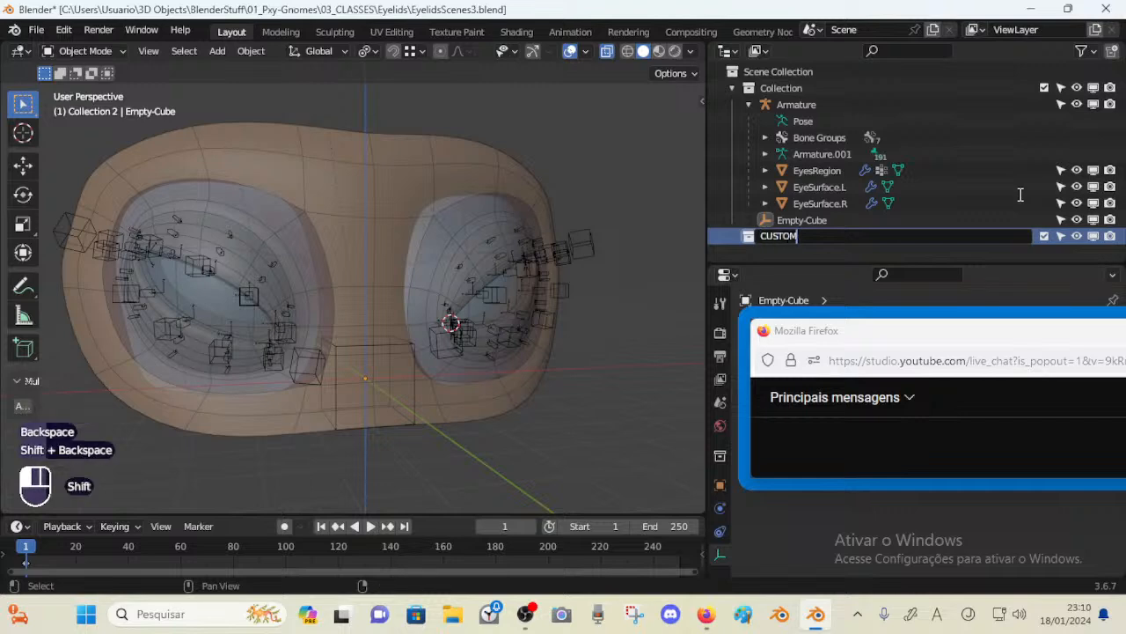
{"action": "type", "text": "M-SHAPES"}
{"action": "key", "text": "Return"}
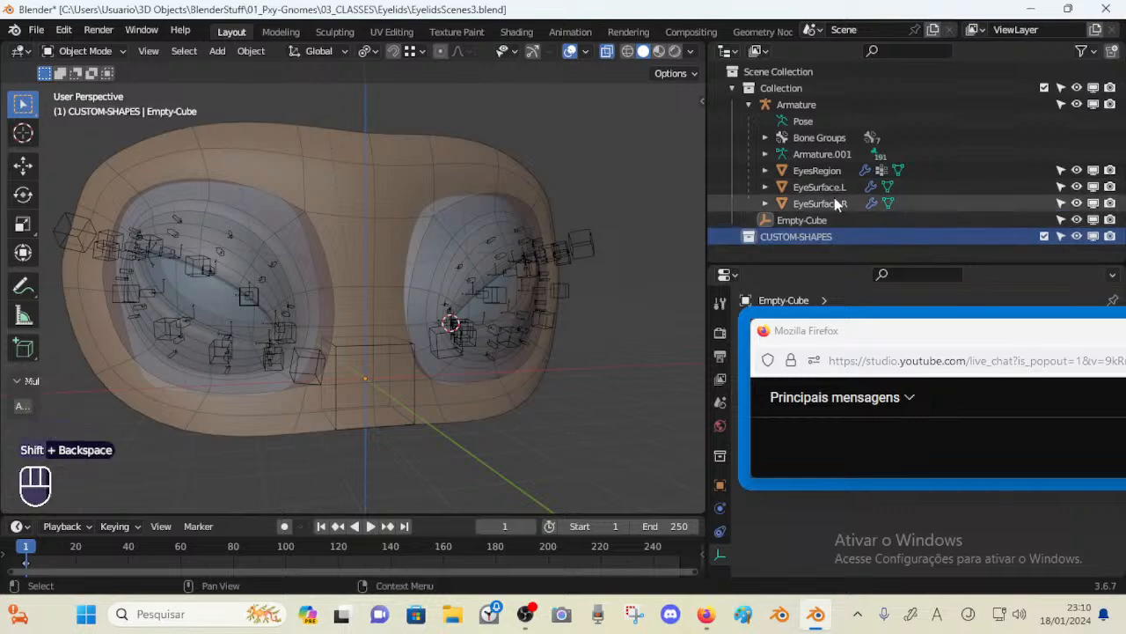
Move the Empty-Cube into the CUSTOM-SHAPES collection, exclude that collection from the view layer and save
{"action": "left_click", "coordinate": [801, 220]}
{"action": "left_click_drag", "start_coordinate": [801, 220], "coordinate": [808, 238]}
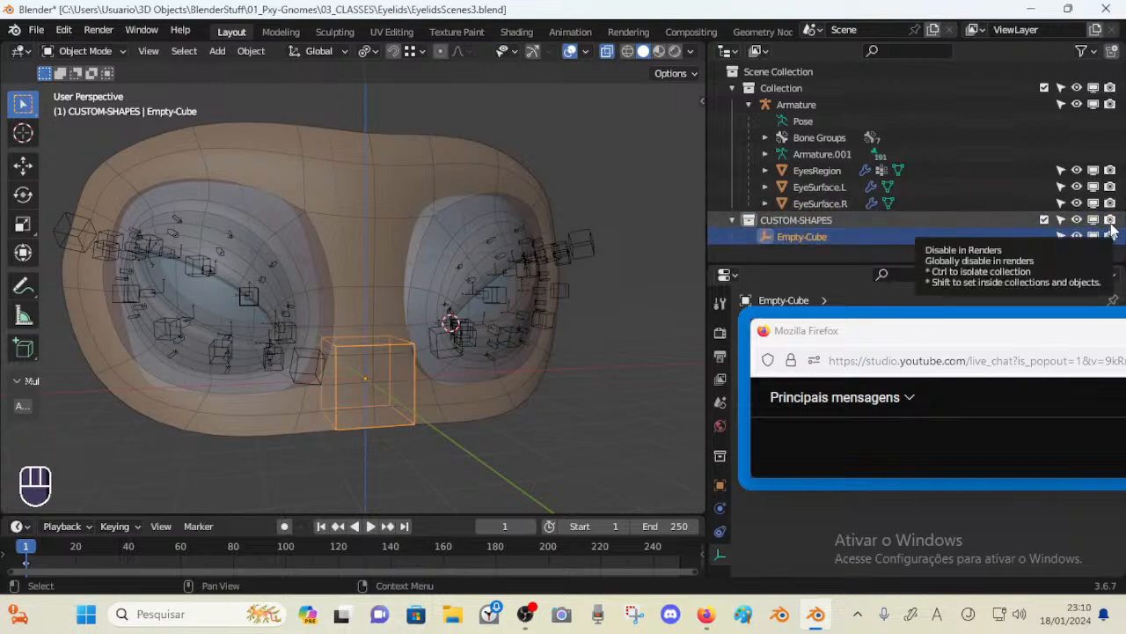
{"action": "left_click", "coordinate": [1045, 220]}
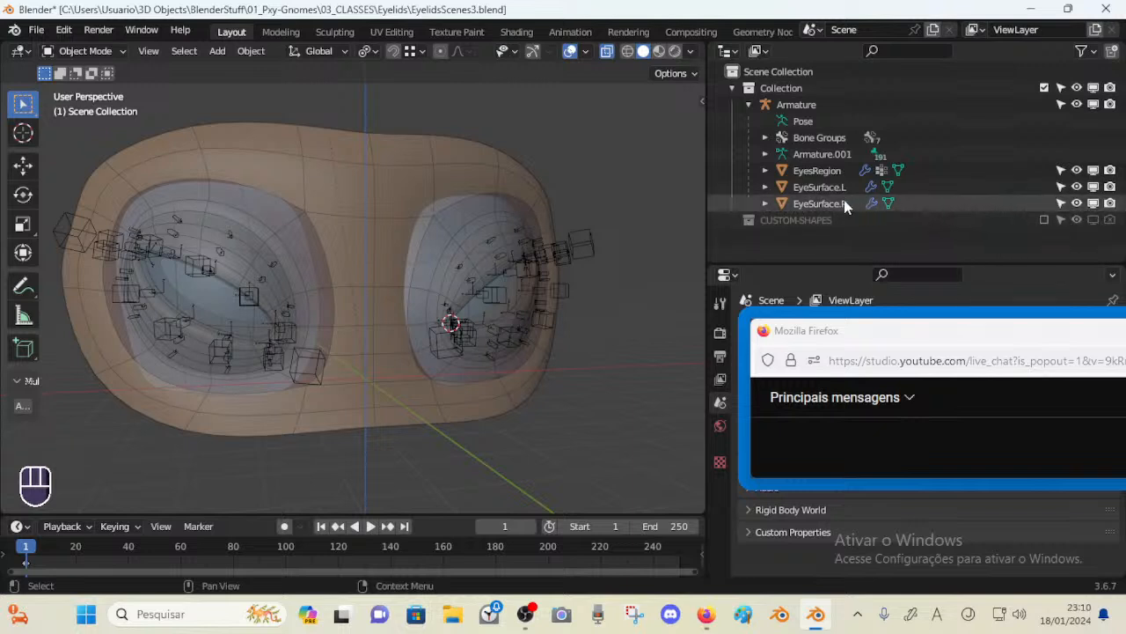
{"action": "scroll", "coordinate": [977, 194], "scroll_direction": "up", "scroll_amount": 1}
{"action": "key", "text": "ctrl+s"}
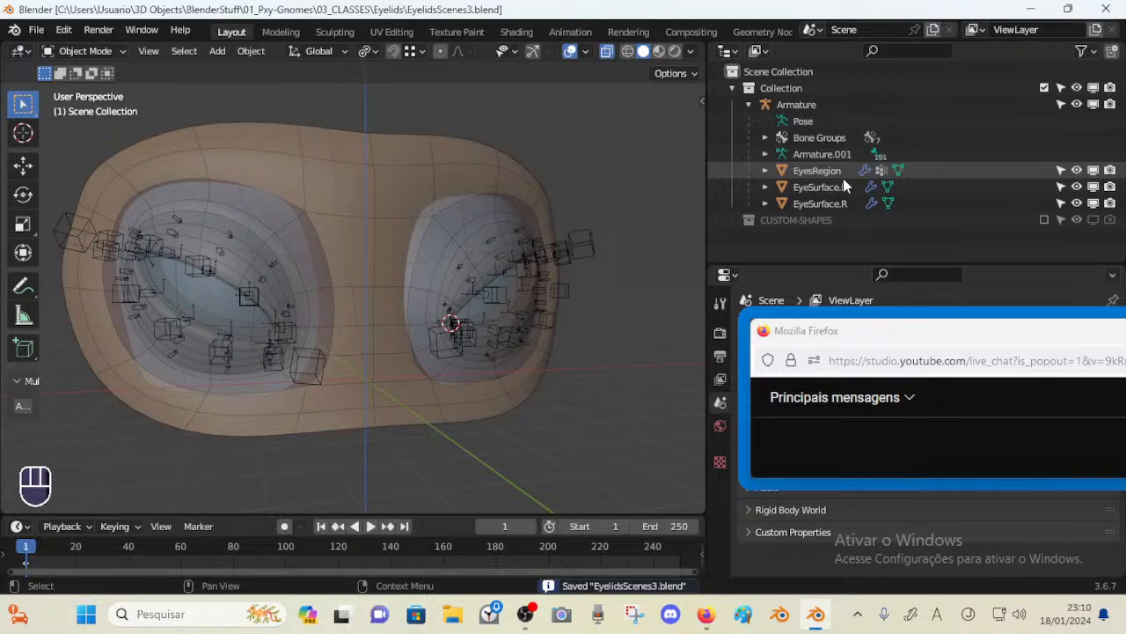
{"action": "left_click_drag", "start_coordinate": [864, 333], "coordinate": [780, 137]}
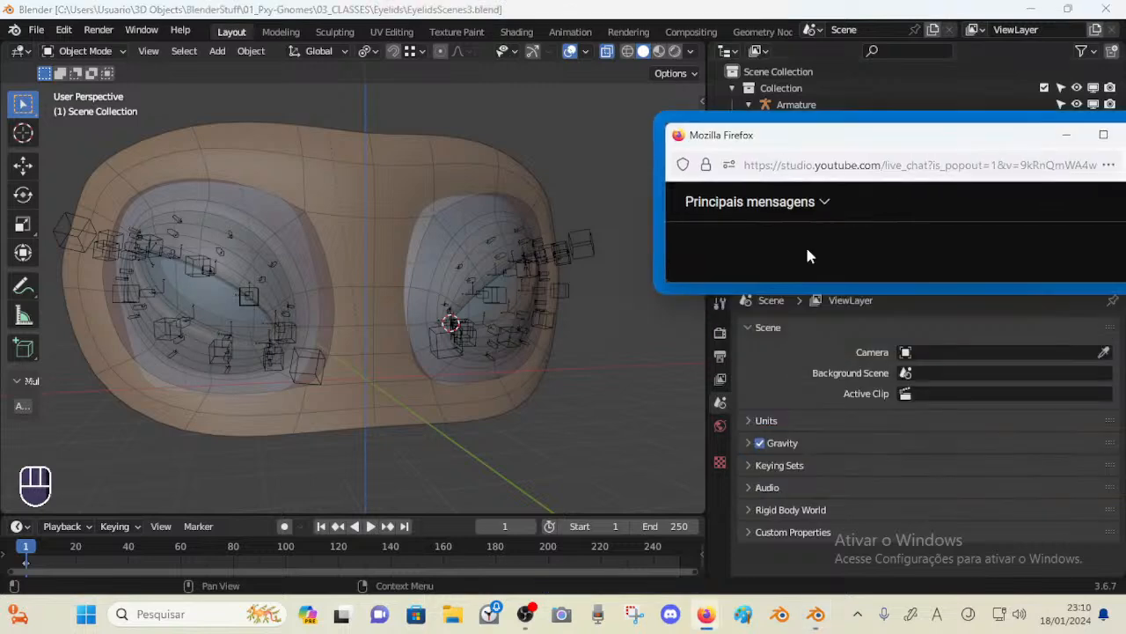
{"action": "left_click_drag", "start_coordinate": [817, 287], "coordinate": [815, 449]}
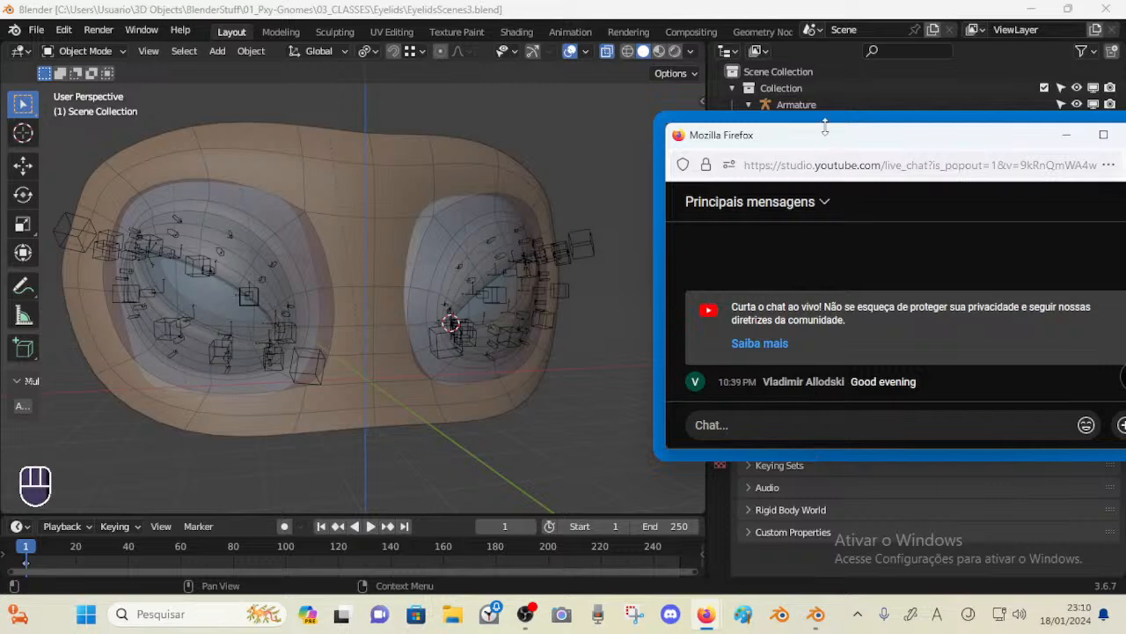
{"action": "left_click_drag", "start_coordinate": [825, 129], "coordinate": [862, 119]}
{"action": "mouse_move", "coordinate": [864, 419]}
{"action": "left_mouse_down"}
{"action": "mouse_move", "coordinate": [866, 368]}
{"action": "mouse_move", "coordinate": [866, 401]}
{"action": "left_mouse_up"}
{"action": "left_click_drag", "start_coordinate": [825, 127], "coordinate": [866, 246]}
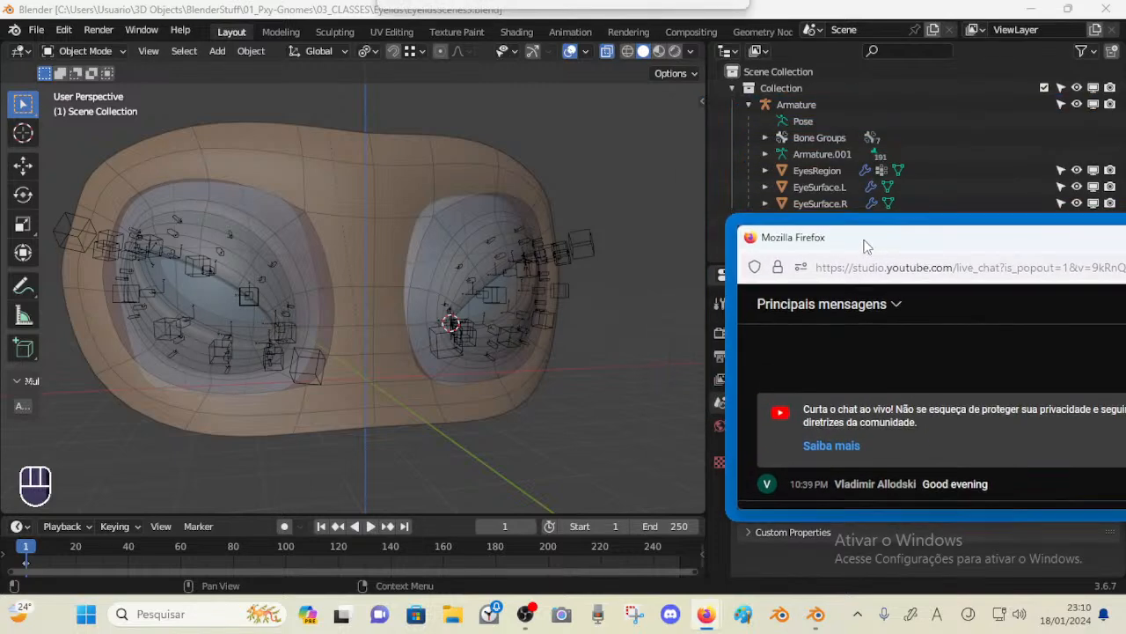
Save the file and open the viewport sidebar
{"action": "mouse_move", "coordinate": [475, 291]}
{"action": "middle_mouse_down"}
{"action": "mouse_move", "coordinate": [434, 241]}
{"action": "mouse_move", "coordinate": [449, 264]}
{"action": "mouse_move", "coordinate": [342, 272]}
{"action": "mouse_move", "coordinate": [476, 271]}
{"action": "middle_mouse_up"}
{"action": "key", "text": "ctrl+s"}
{"action": "scroll", "coordinate": [459, 231], "scroll_direction": "down", "scroll_amount": 1}
{"action": "scroll", "coordinate": [342, 272], "scroll_direction": "up", "scroll_amount": 1}
{"action": "scroll", "coordinate": [446, 267], "scroll_direction": "up", "scroll_amount": 1}
{"action": "key", "text": "n"}
{"action": "middle_click_drag", "start_coordinate": [489, 191], "coordinate": [451, 187], "text": "shift"}
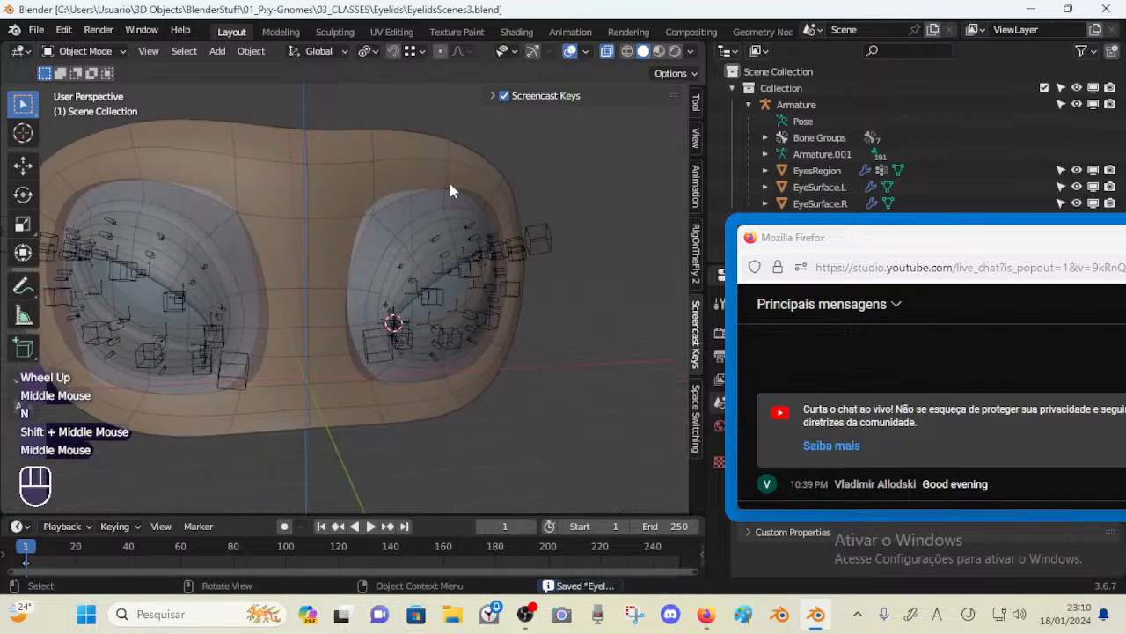
Select the armature and show its bone layer management in the sidebar
{"action": "key", "text": "ctrl+Tab"}
{"action": "key", "text": "4"}
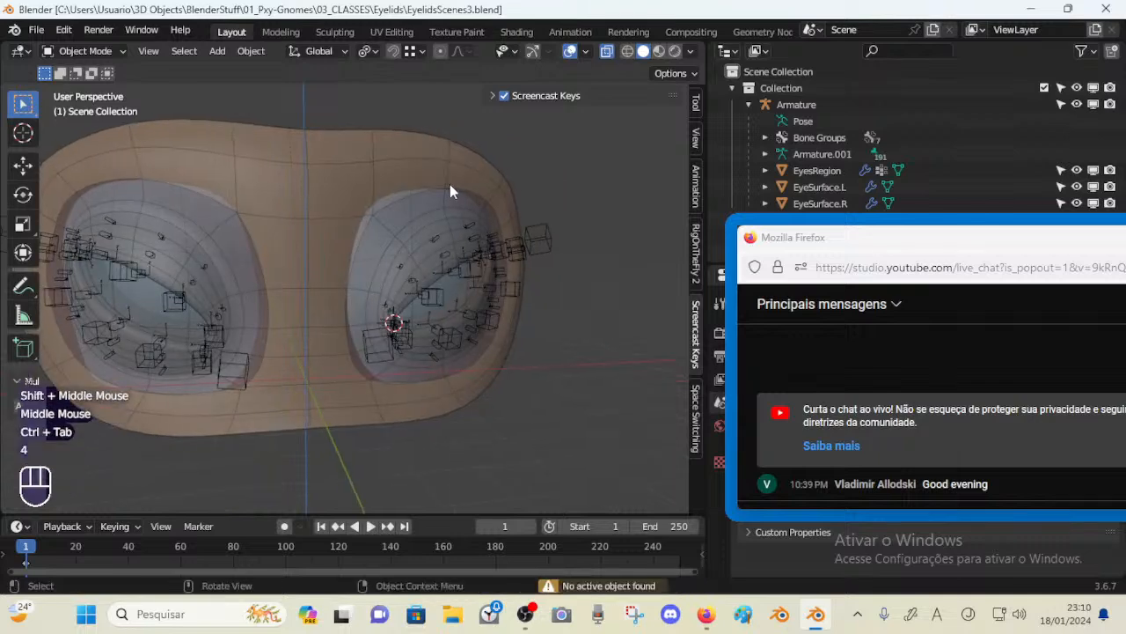
{"action": "left_click", "coordinate": [541, 234]}
{"action": "middle_click_drag", "start_coordinate": [545, 232], "coordinate": [502, 233]}
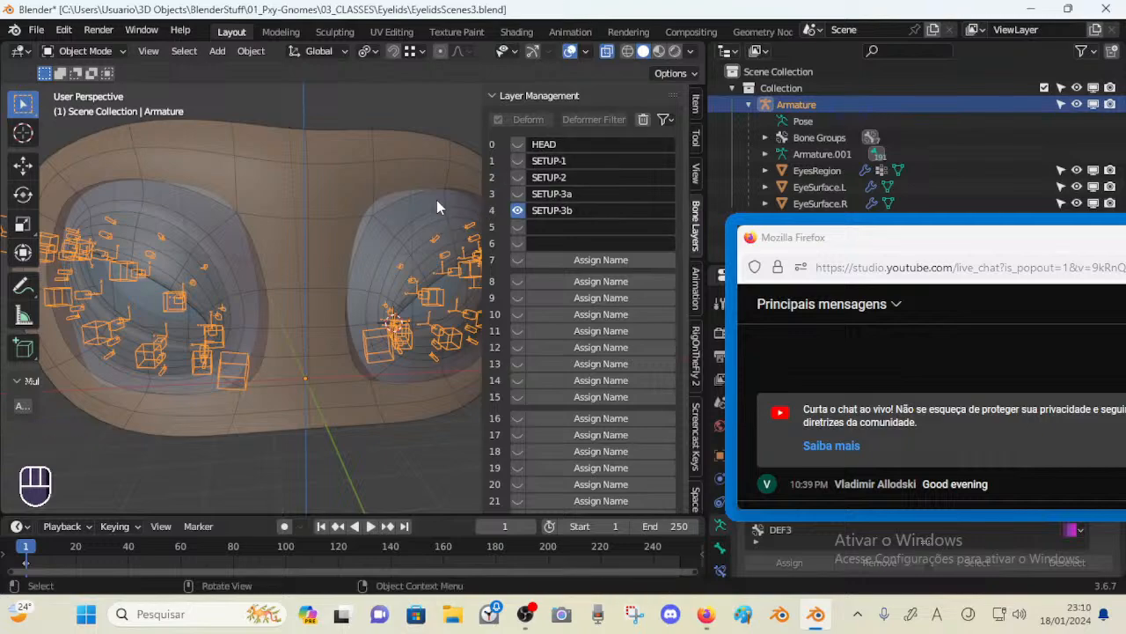
Select the left eye surface and orbit around it to examine the eye
{"action": "middle_click_drag", "start_coordinate": [437, 206], "coordinate": [228, 248]}
{"action": "left_click", "coordinate": [227, 248]}
{"action": "middle_click_drag", "start_coordinate": [154, 215], "coordinate": [348, 235]}
{"action": "middle_click_drag", "start_coordinate": [204, 255], "coordinate": [457, 294], "text": "shift"}
{"action": "scroll", "coordinate": [408, 321], "scroll_direction": "up", "scroll_amount": 1}
{"action": "middle_click_drag", "start_coordinate": [407, 321], "coordinate": [263, 308]}
{"action": "scroll", "coordinate": [366, 243], "scroll_direction": "down", "scroll_amount": 2}
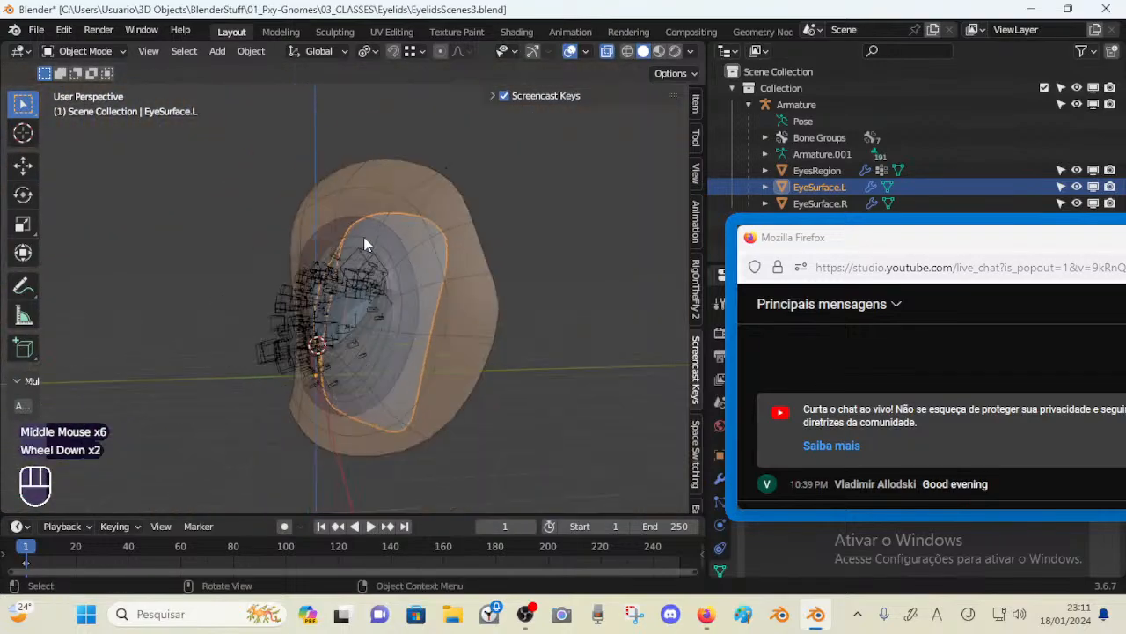
Select the armature and open the sidebar showing its bone layer list
{"action": "middle_click_drag", "start_coordinate": [364, 243], "coordinate": [392, 246]}
{"action": "scroll", "coordinate": [359, 329], "scroll_direction": "up", "scroll_amount": 2}
{"action": "scroll", "coordinate": [488, 276], "scroll_direction": "down", "scroll_amount": 3}
{"action": "key", "text": "n"}
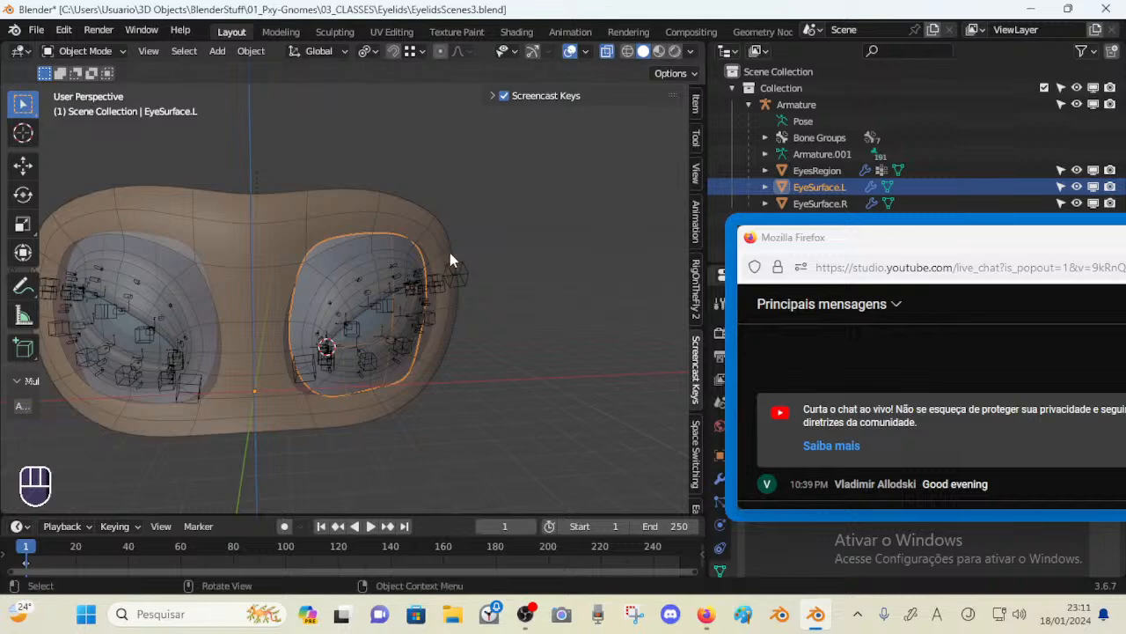
{"action": "left_click", "coordinate": [457, 274]}
{"action": "middle_click_drag", "start_coordinate": [379, 251], "coordinate": [314, 282]}
{"action": "scroll", "coordinate": [327, 243], "scroll_direction": "up", "scroll_amount": 2}
{"action": "scroll", "coordinate": [326, 264], "scroll_direction": "down", "scroll_amount": 1}
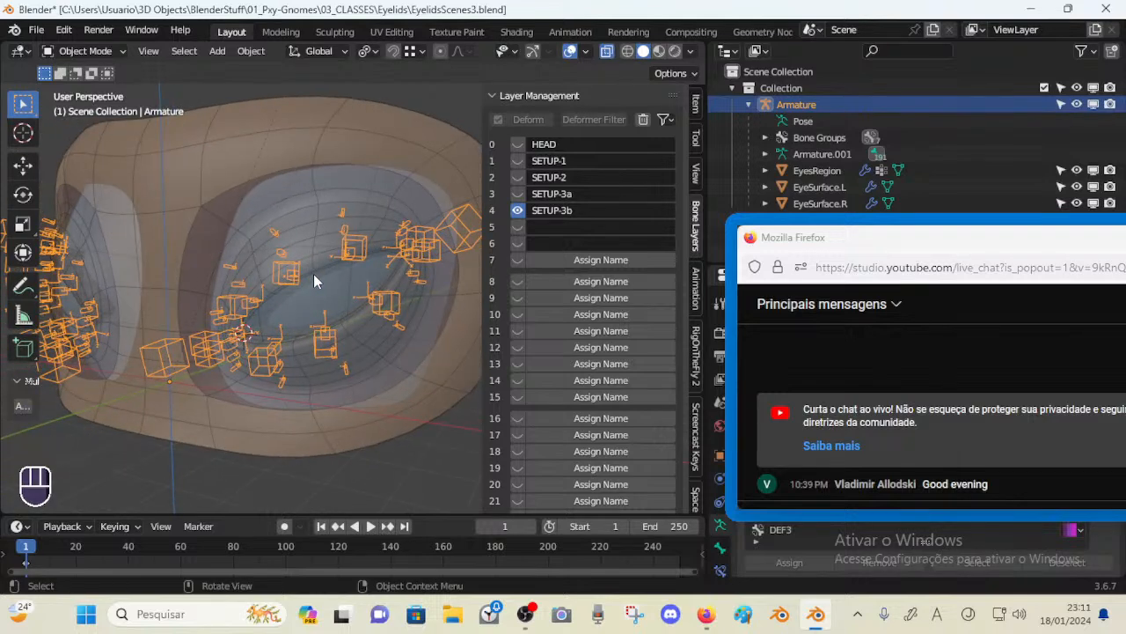
Show bone layers SETUP-1, SETUP-2 and SETUP-3a alongside SETUP-3b and set the scene name to Scene-1-ORG
{"action": "scroll", "coordinate": [407, 159], "scroll_direction": "up", "scroll_amount": 1}
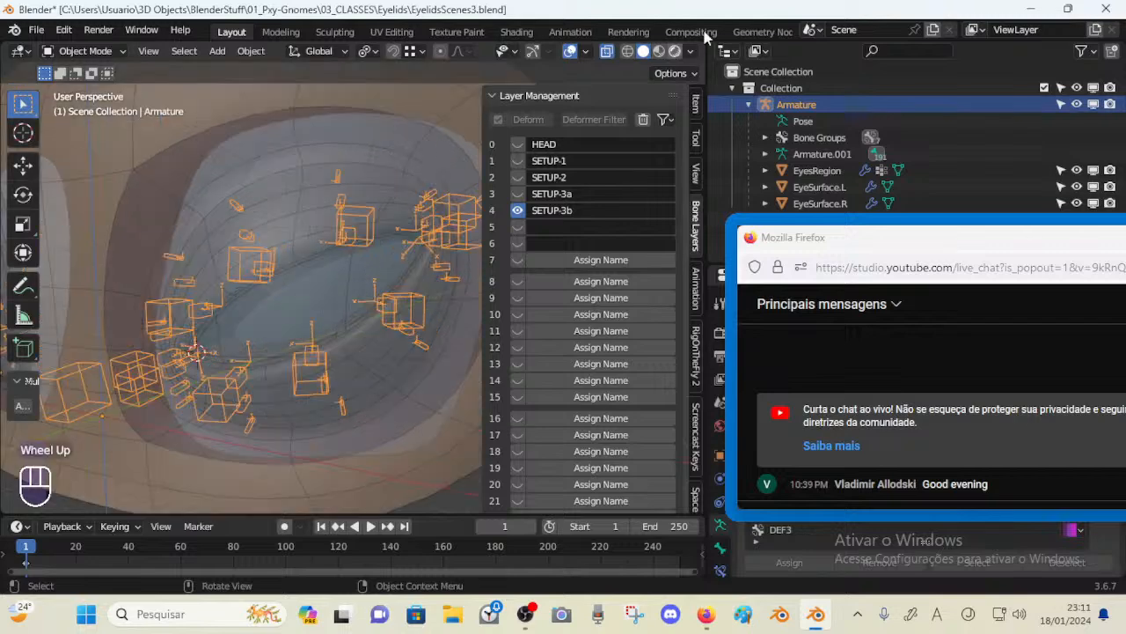
{"action": "scroll", "coordinate": [313, 281], "scroll_direction": "down", "scroll_amount": 1}
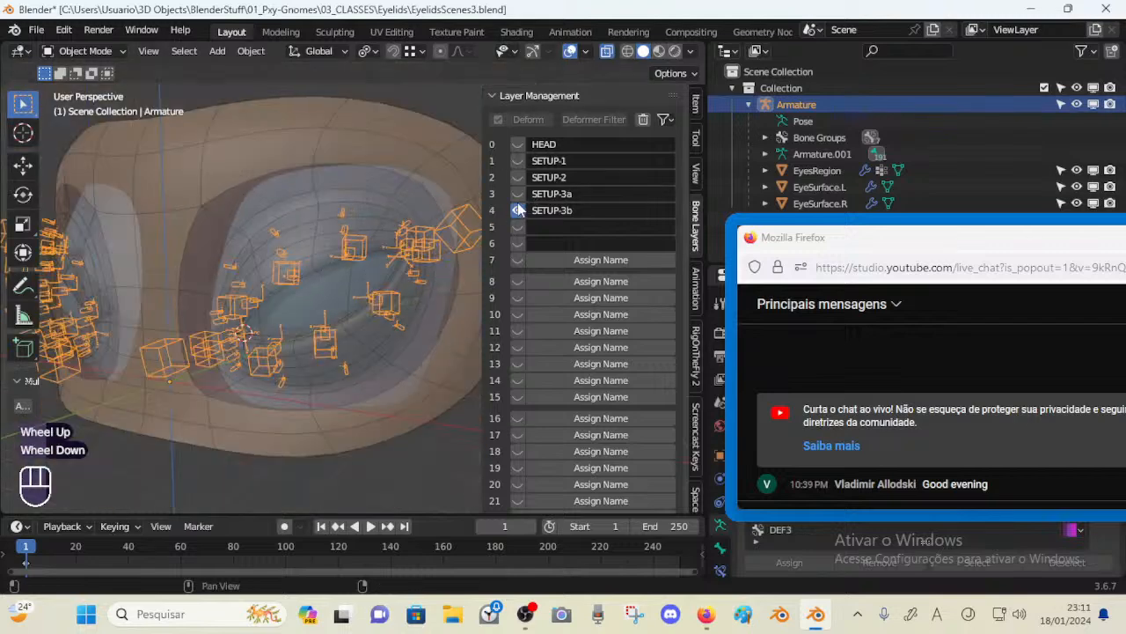
{"action": "left_click", "coordinate": [520, 199]}
{"action": "left_click", "coordinate": [518, 177]}
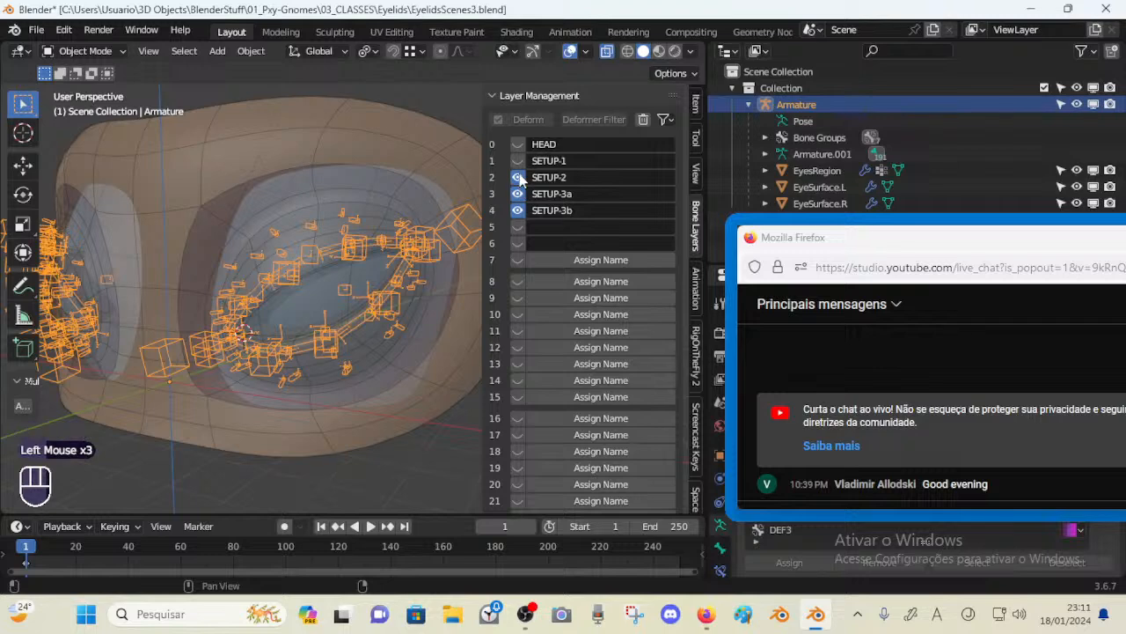
{"action": "left_click", "coordinate": [517, 160]}
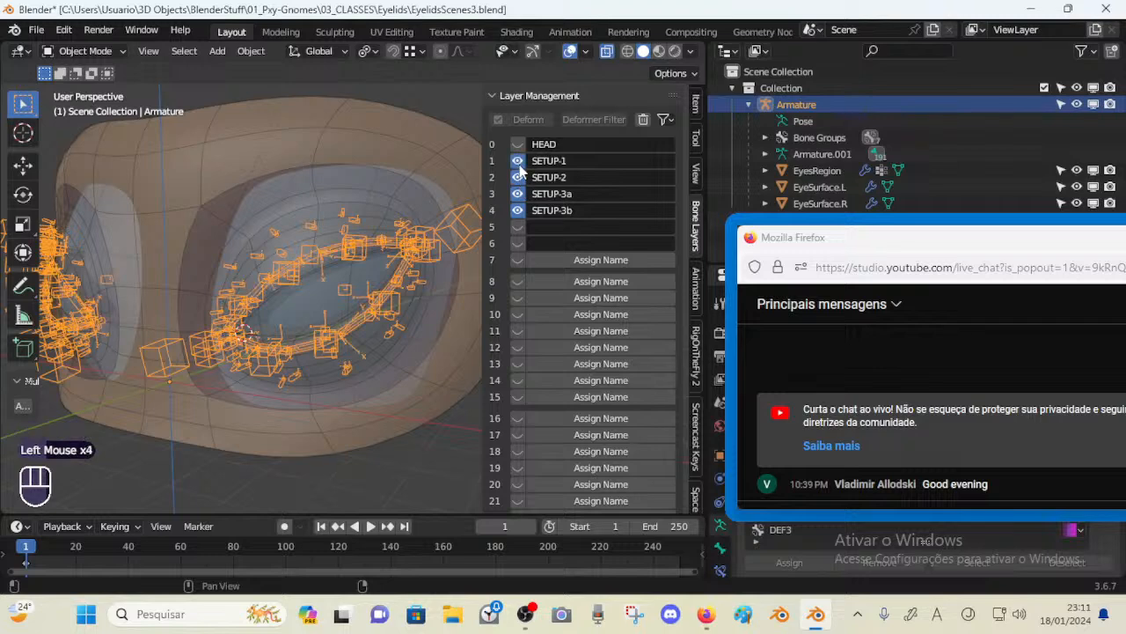
{"action": "left_click", "coordinate": [857, 30]}
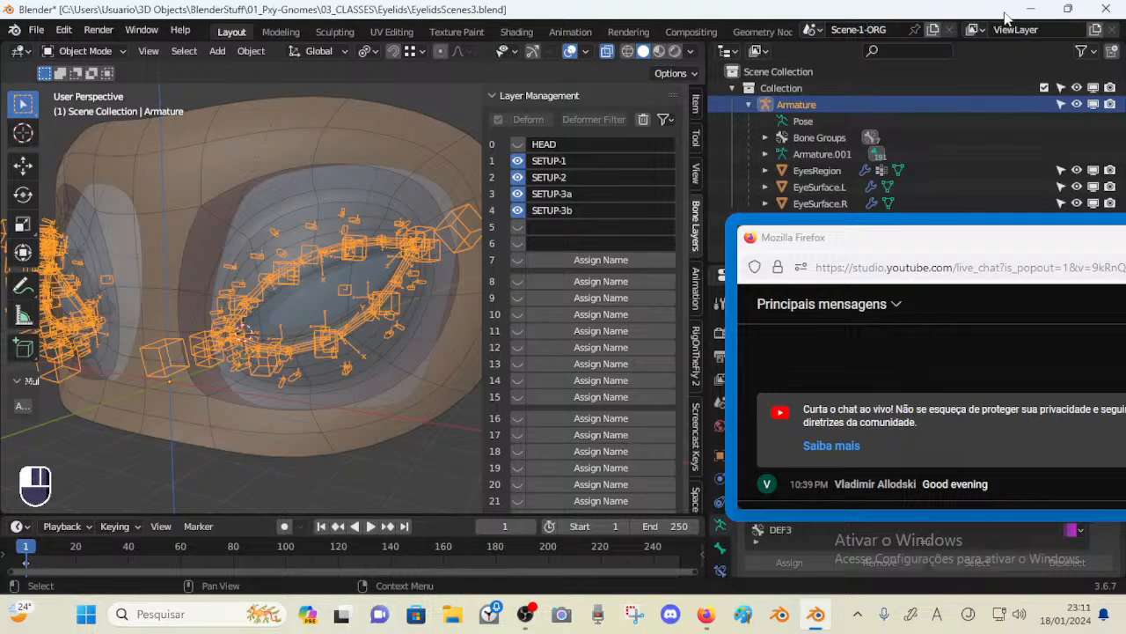
Display the SETUP bone layers one at a time, ending with only SETUP-3b visible
{"action": "middle_click_drag", "start_coordinate": [299, 226], "coordinate": [335, 235]}
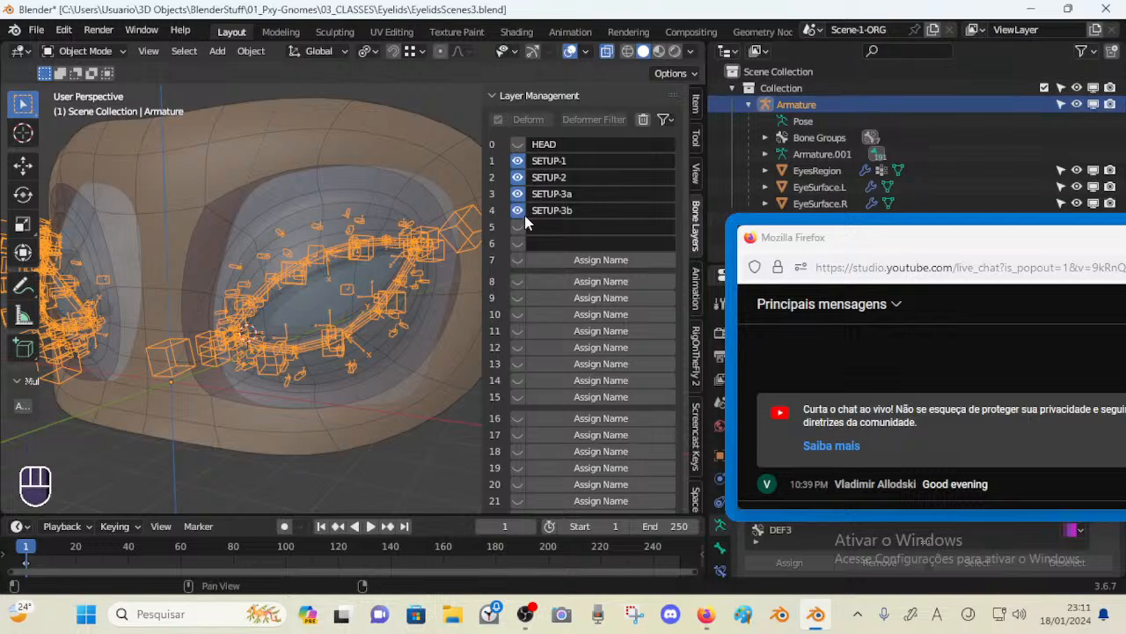
{"action": "left_click_drag", "start_coordinate": [518, 212], "coordinate": [513, 183]}
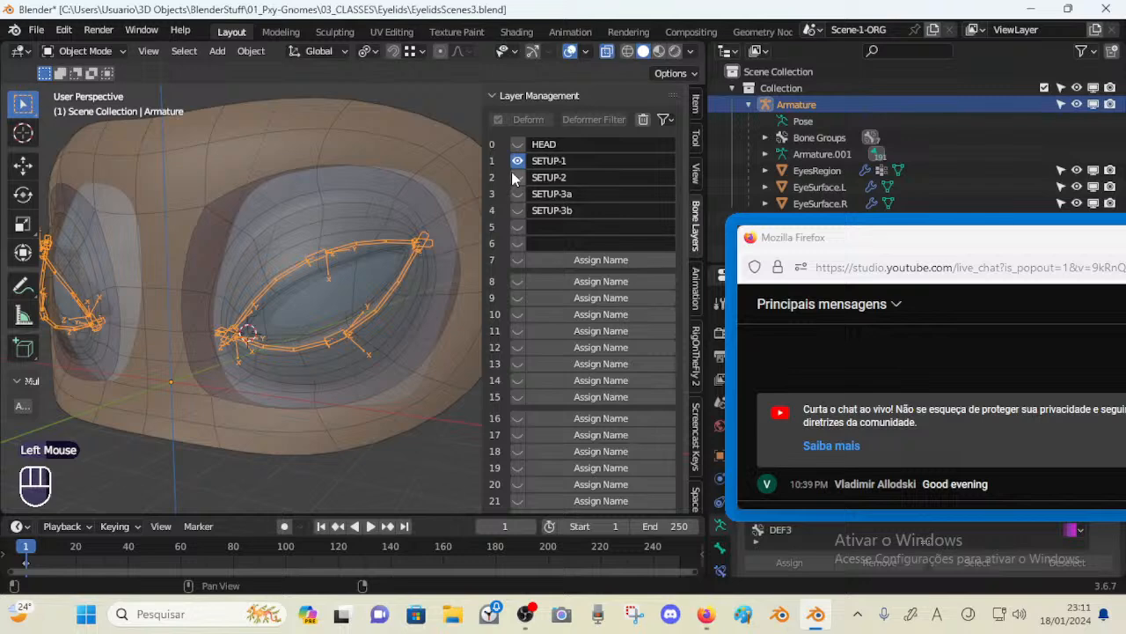
{"action": "left_click", "coordinate": [516, 159]}
{"action": "left_click", "coordinate": [517, 155]}
{"action": "left_click", "coordinate": [519, 177]}
{"action": "left_click", "coordinate": [518, 161]}
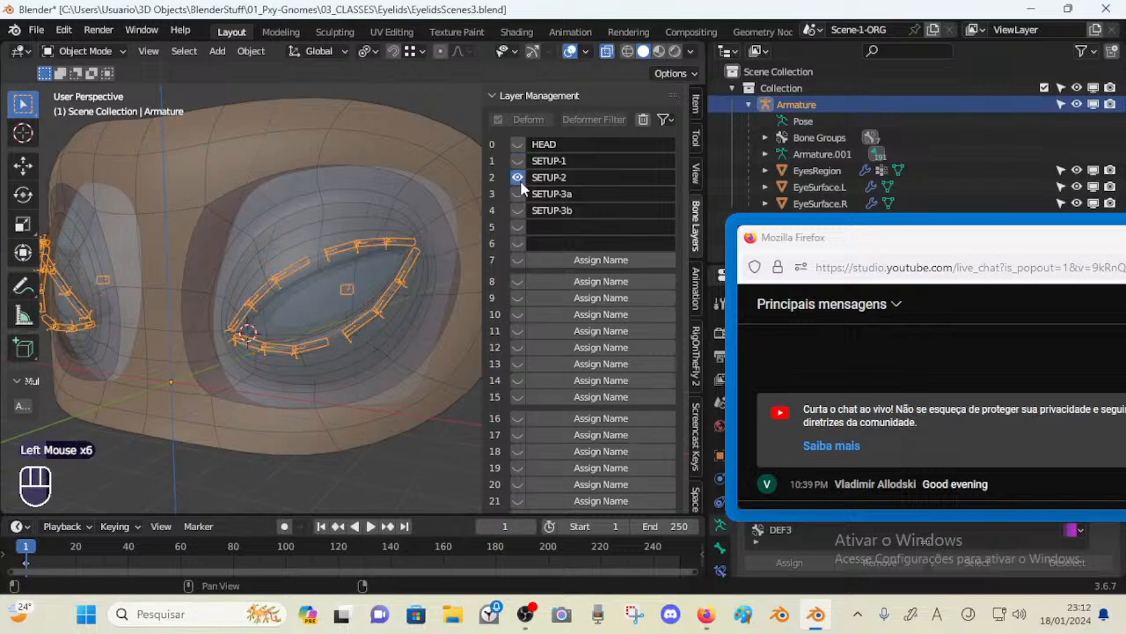
{"action": "left_click", "coordinate": [518, 194]}
{"action": "left_click", "coordinate": [519, 177]}
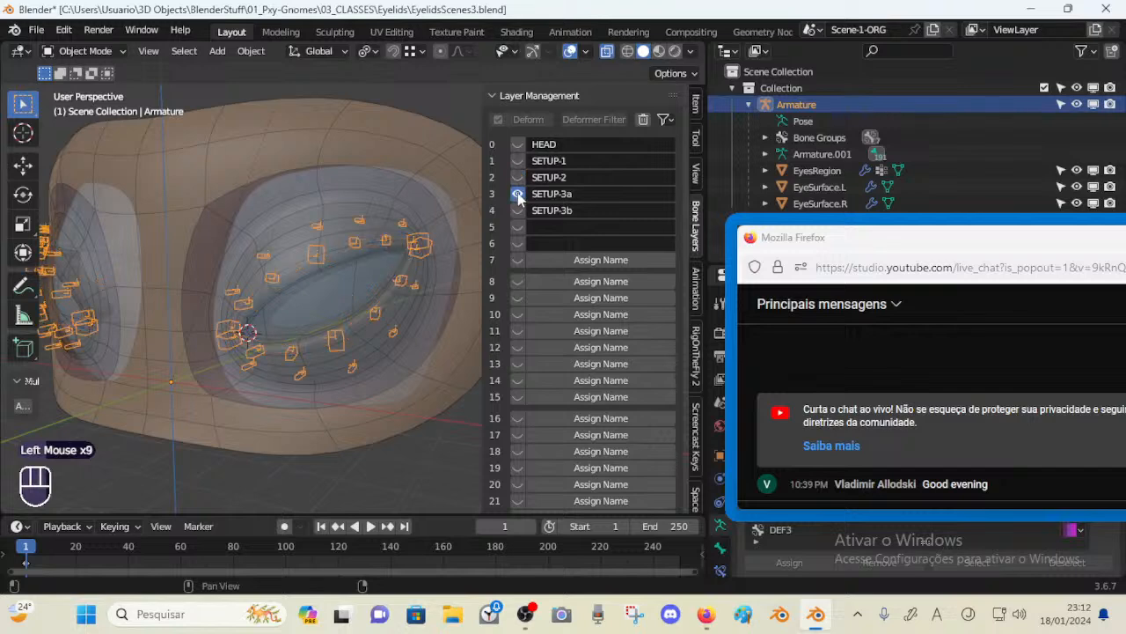
{"action": "left_click", "coordinate": [518, 210]}
{"action": "left_click", "coordinate": [518, 194]}
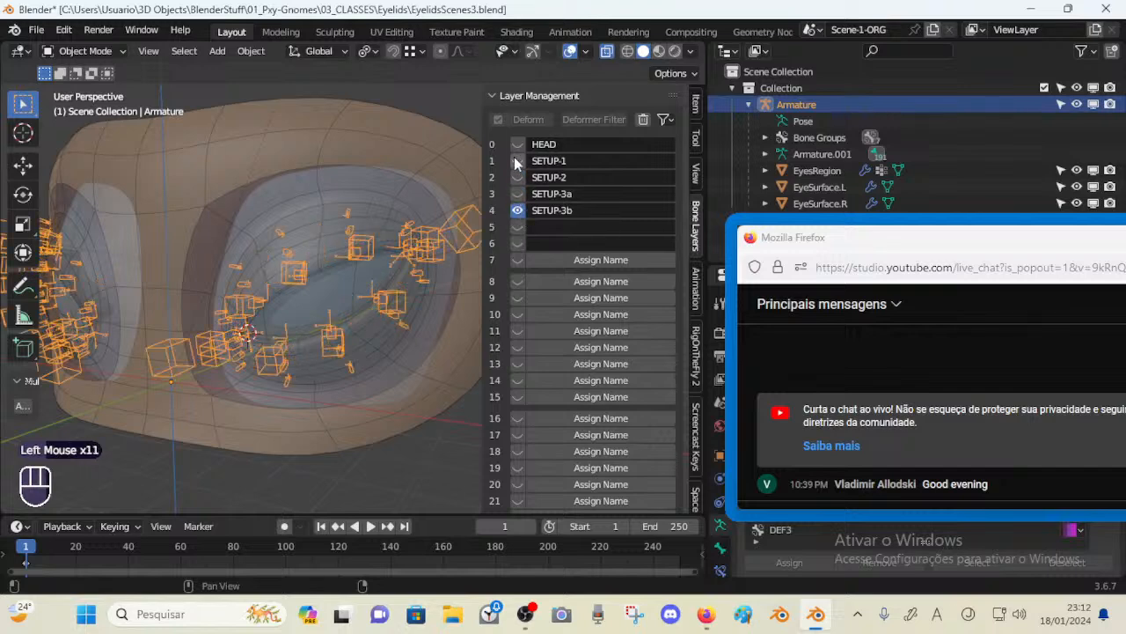
Close the sidebar, select the armature and switch it into Pose Mode
{"action": "middle_click_drag", "start_coordinate": [369, 264], "coordinate": [339, 259]}
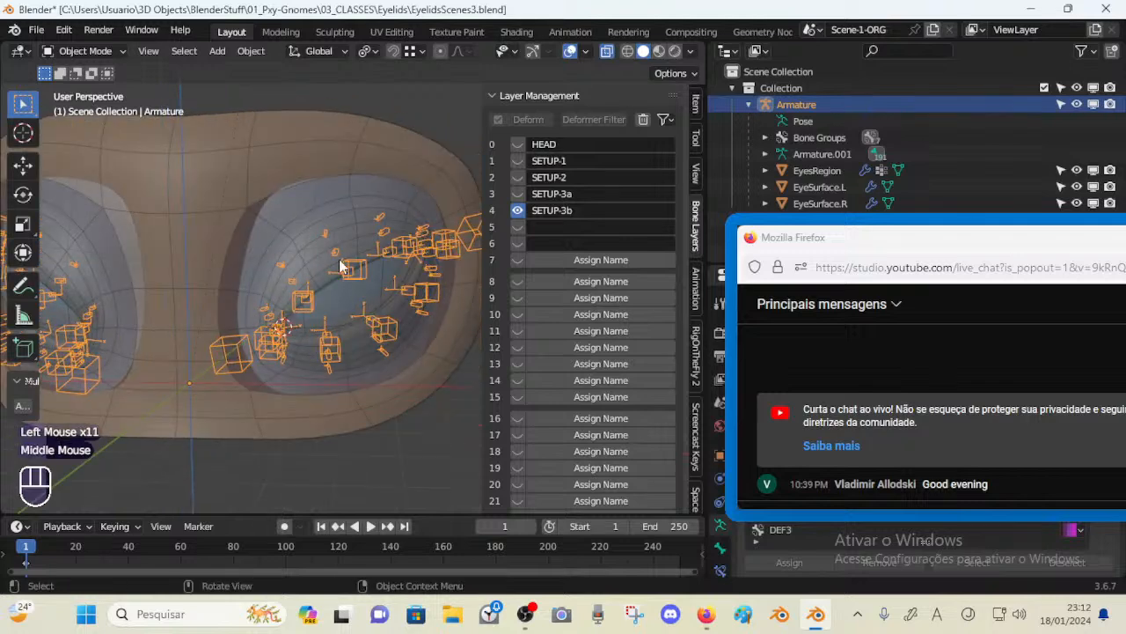
{"action": "key", "text": "n"}
{"action": "left_click", "coordinate": [360, 260]}
{"action": "scroll", "coordinate": [358, 276], "scroll_direction": "up", "scroll_amount": 1}
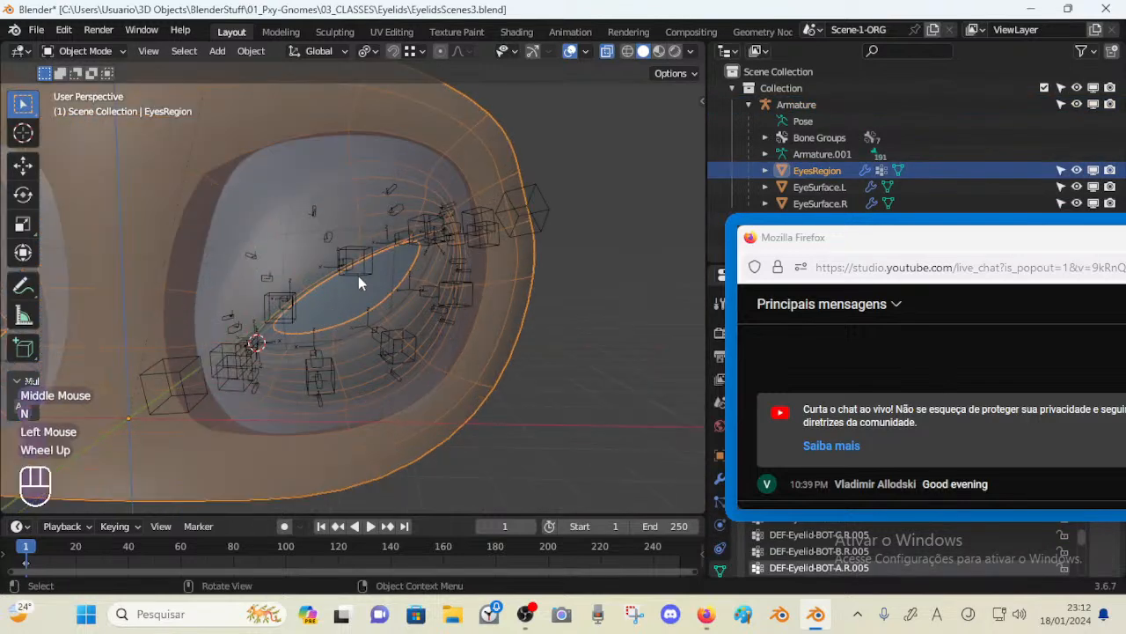
{"action": "left_click", "coordinate": [360, 267]}
{"action": "left_click", "coordinate": [355, 248]}
{"action": "key", "text": "ctrl+Tab"}
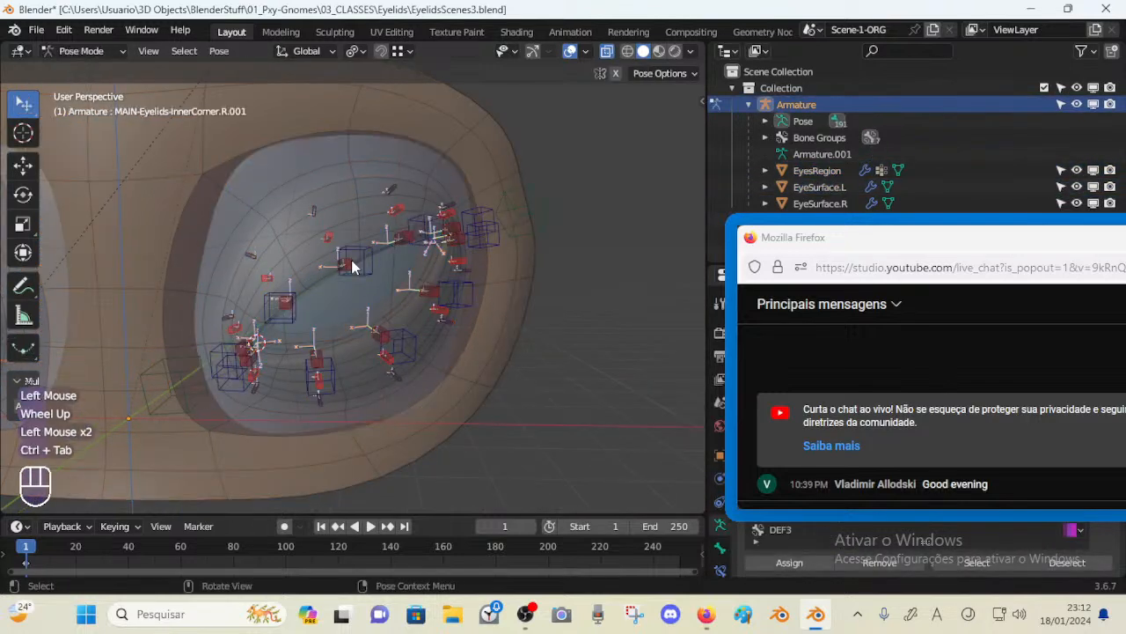
{"action": "scroll", "coordinate": [352, 260], "scroll_direction": "up", "scroll_amount": 2}
{"action": "key", "text": "alt+z"}
{"action": "scroll", "coordinate": [351, 260], "scroll_direction": "down", "scroll_amount": 2}
{"action": "key", "text": "Tab"}
{"action": "key", "text": "alt+z"}
{"action": "scroll", "coordinate": [351, 259], "scroll_direction": "up", "scroll_amount": 1}
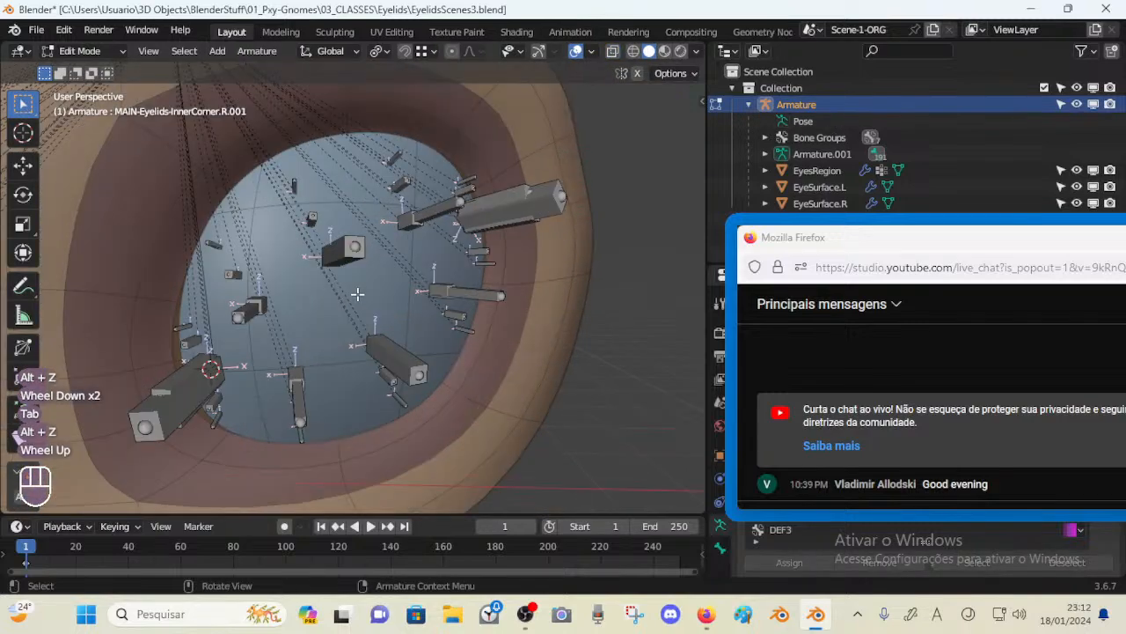
{"action": "key", "text": "Tab"}
Clear the selection and select the upper eyelid deform bone DEF-Eyelid-TOP-A.L.003
{"action": "middle_click_drag", "start_coordinate": [362, 295], "coordinate": [359, 251]}
{"action": "left_click", "coordinate": [366, 224]}
{"action": "scroll", "coordinate": [360, 251], "scroll_direction": "down", "scroll_amount": 1}
{"action": "key", "text": "a"}
{"action": "key", "text": "alt+a"}
{"action": "left_click", "coordinate": [321, 235]}
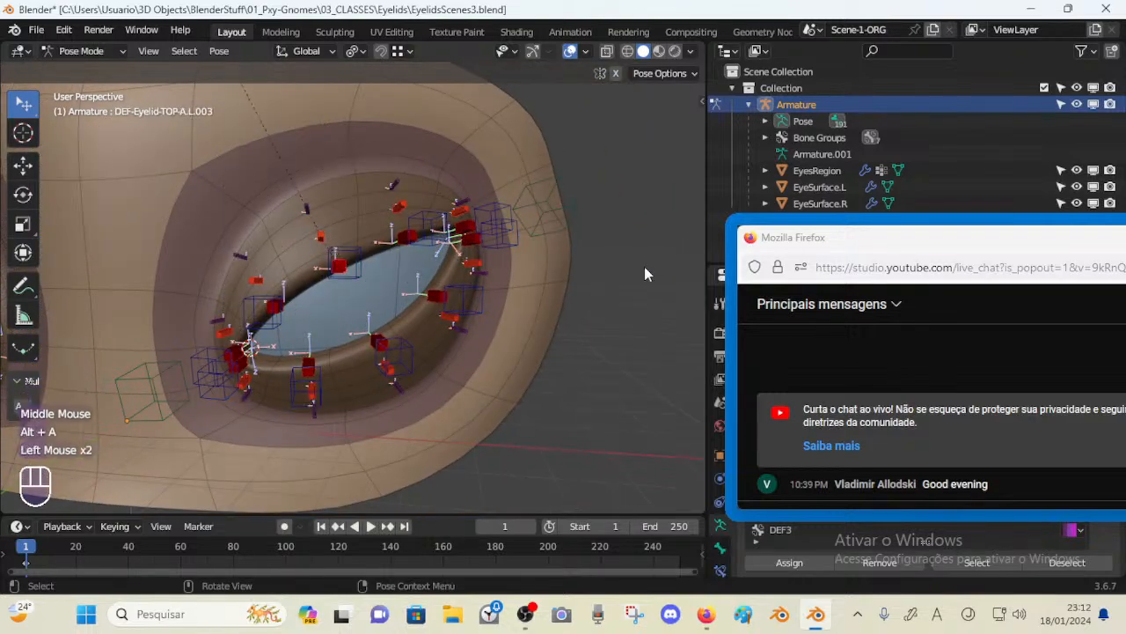
Open the selected bone's constraints to examine its Copy Transforms and Shrinkwrap settings
{"action": "left_click_drag", "start_coordinate": [810, 237], "coordinate": [758, 55]}
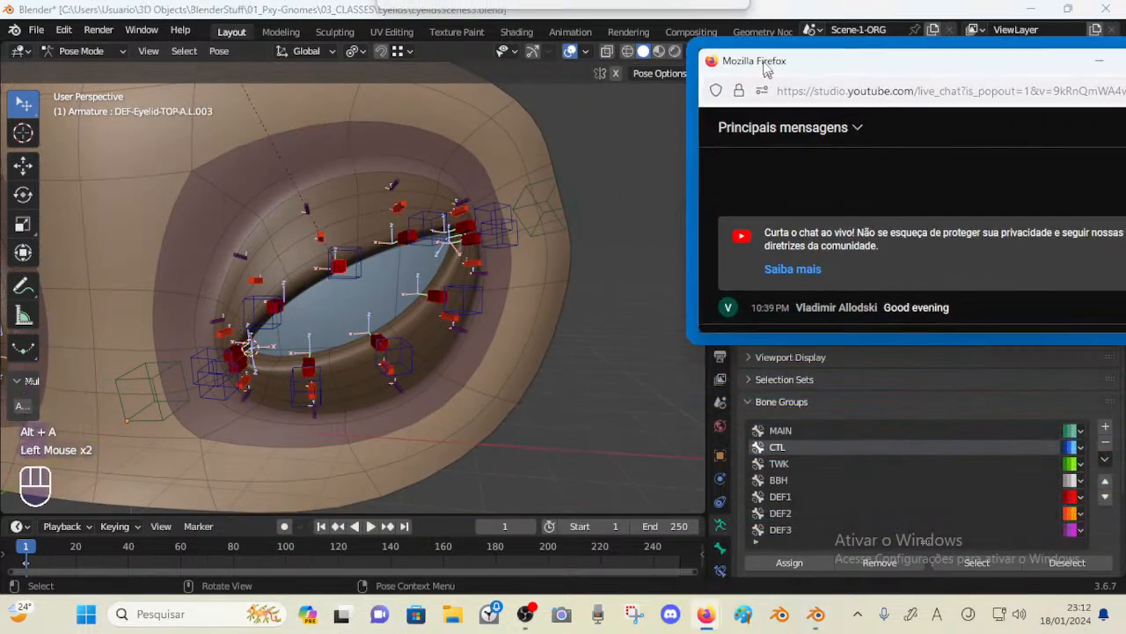
{"action": "left_click", "coordinate": [751, 401]}
{"action": "left_click", "coordinate": [720, 570]}
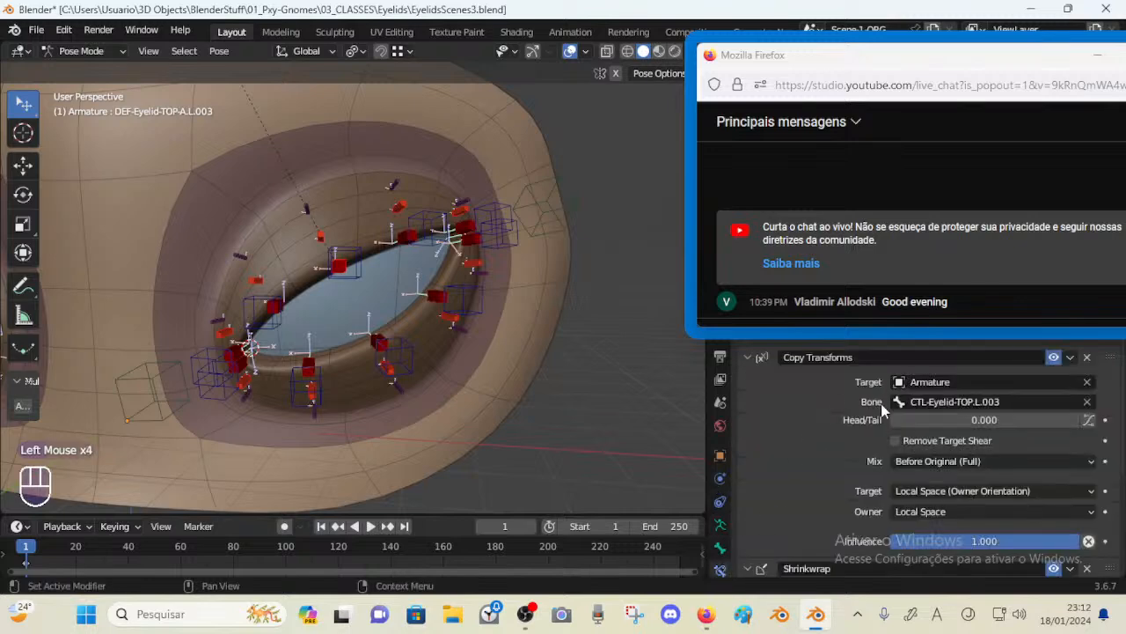
{"action": "scroll", "coordinate": [854, 467], "scroll_direction": "down", "scroll_amount": 3}
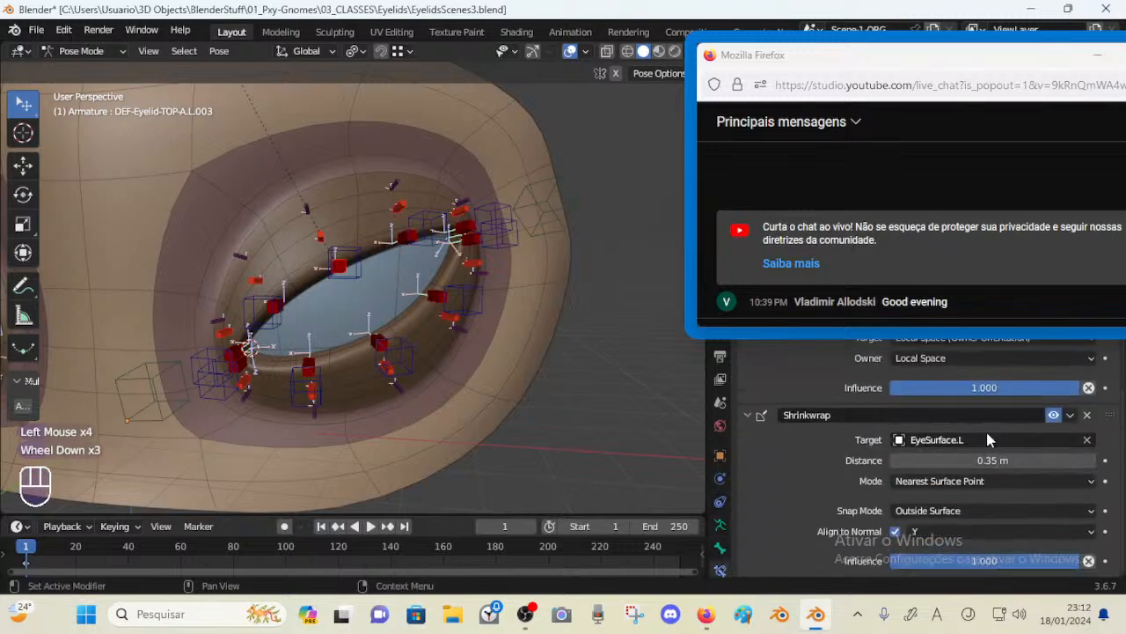
{"action": "middle_click_drag", "start_coordinate": [413, 247], "coordinate": [363, 236]}
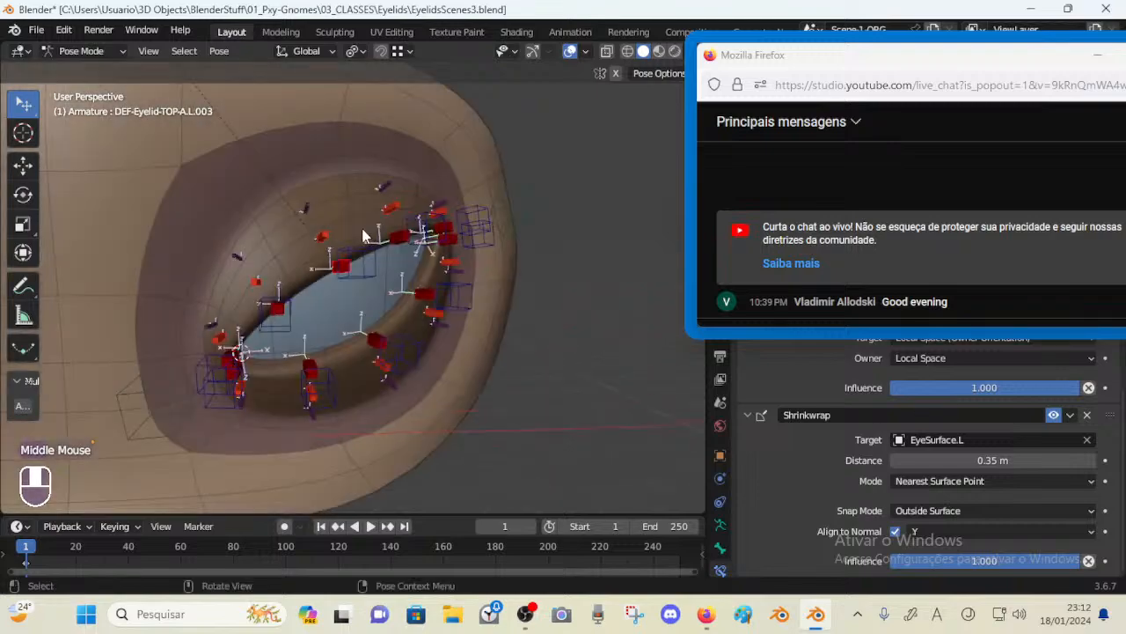
Select the upper eyelid control CTL-Eyelid-TOP.L.003 and move it to test the lid deformation
{"action": "middle_click_drag", "start_coordinate": [346, 316], "coordinate": [363, 283]}
{"action": "left_click", "coordinate": [363, 282]}
{"action": "key", "text": "g"}
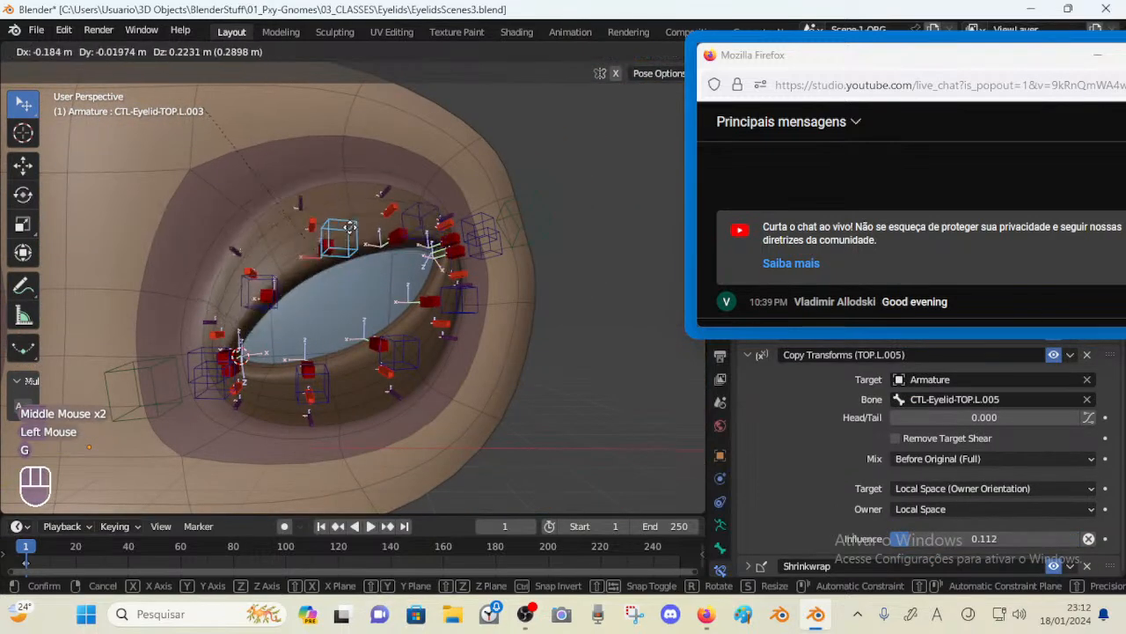
{"action": "left_click", "coordinate": [309, 233]}
{"action": "scroll", "coordinate": [309, 233], "scroll_direction": "down", "scroll_amount": 1}
{"action": "middle_click_drag", "start_coordinate": [308, 231], "coordinate": [307, 280], "text": "shift"}
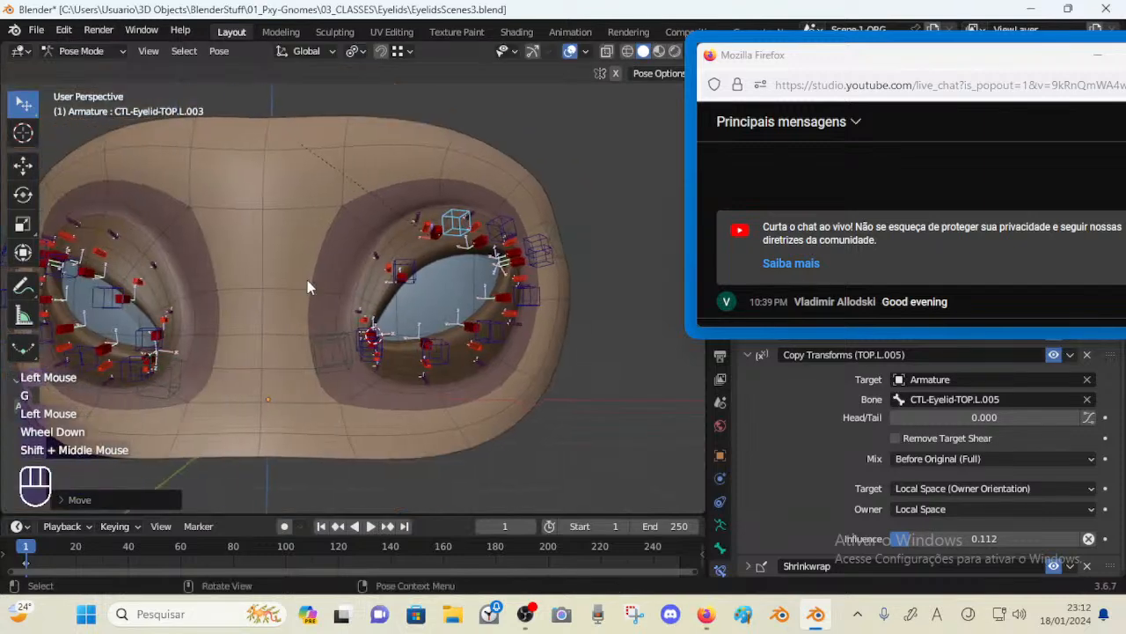
Expand the control's Shrinkwrap constraint and orbit around both eyes to examine the setup
{"action": "left_click", "coordinate": [173, 330]}
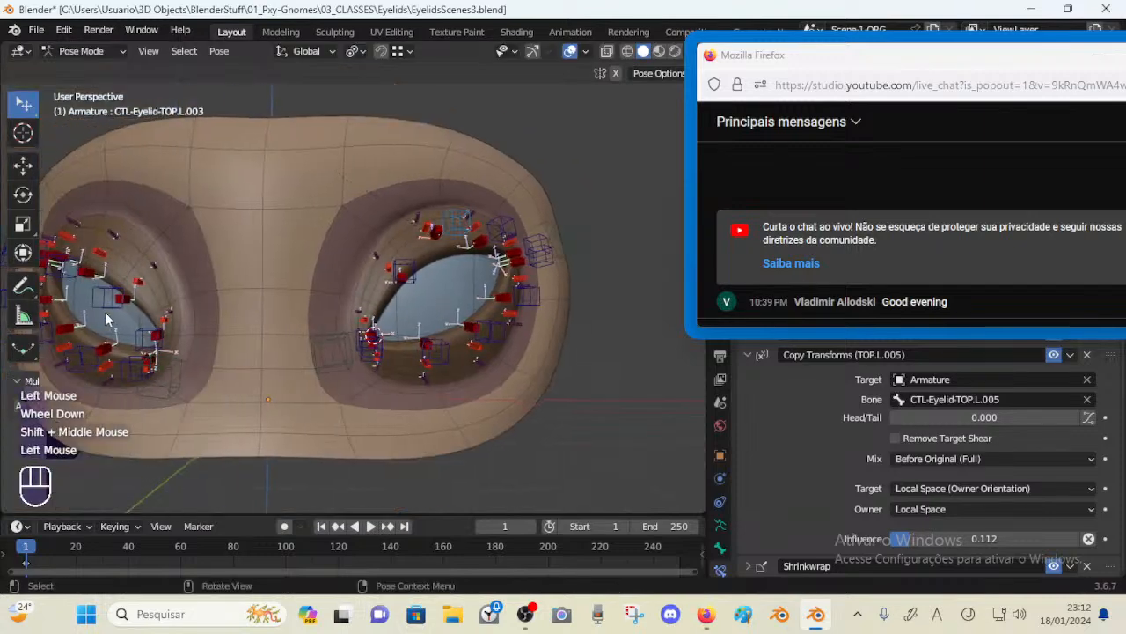
{"action": "middle_click_drag", "start_coordinate": [439, 259], "coordinate": [392, 286]}
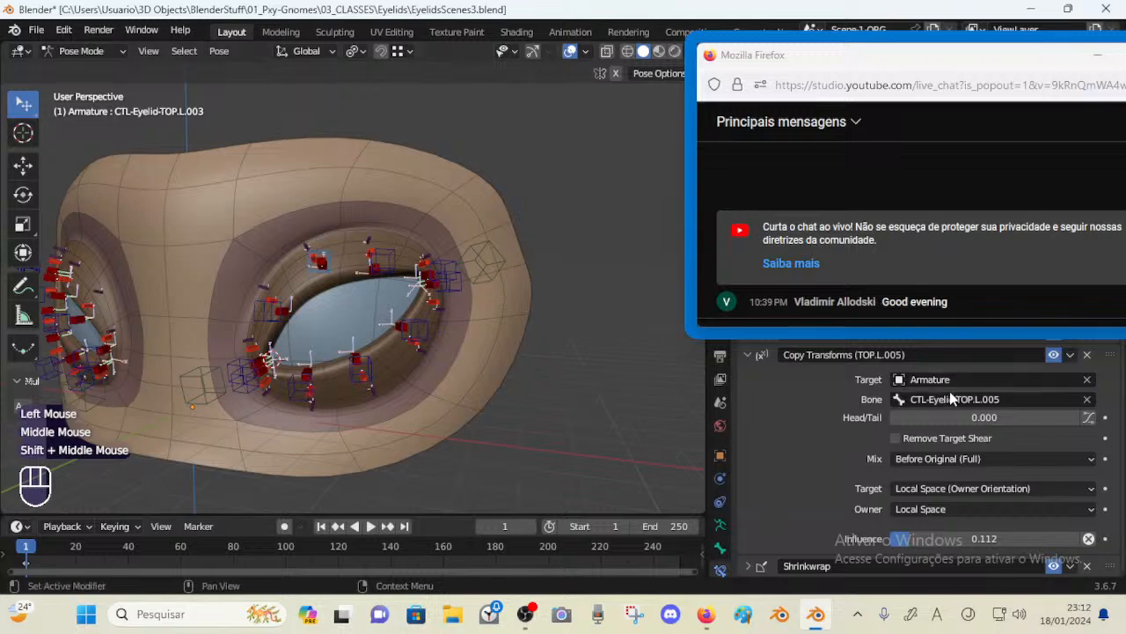
{"action": "scroll", "coordinate": [851, 550], "scroll_direction": "down", "scroll_amount": 1}
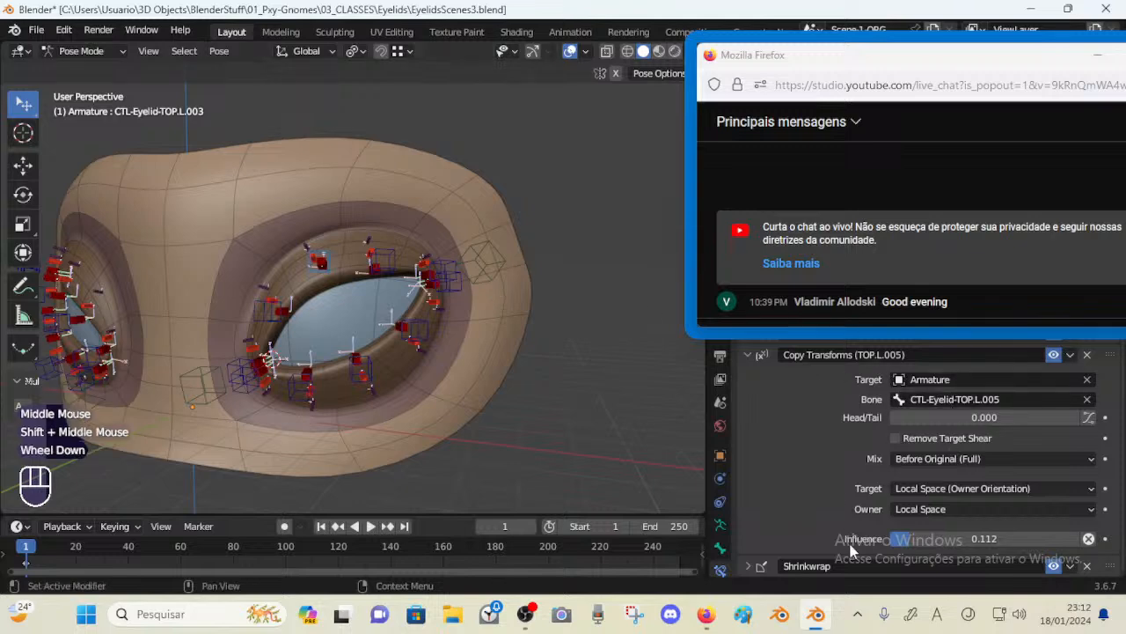
{"action": "left_click", "coordinate": [751, 566]}
{"action": "scroll", "coordinate": [843, 561], "scroll_direction": "down", "scroll_amount": 5}
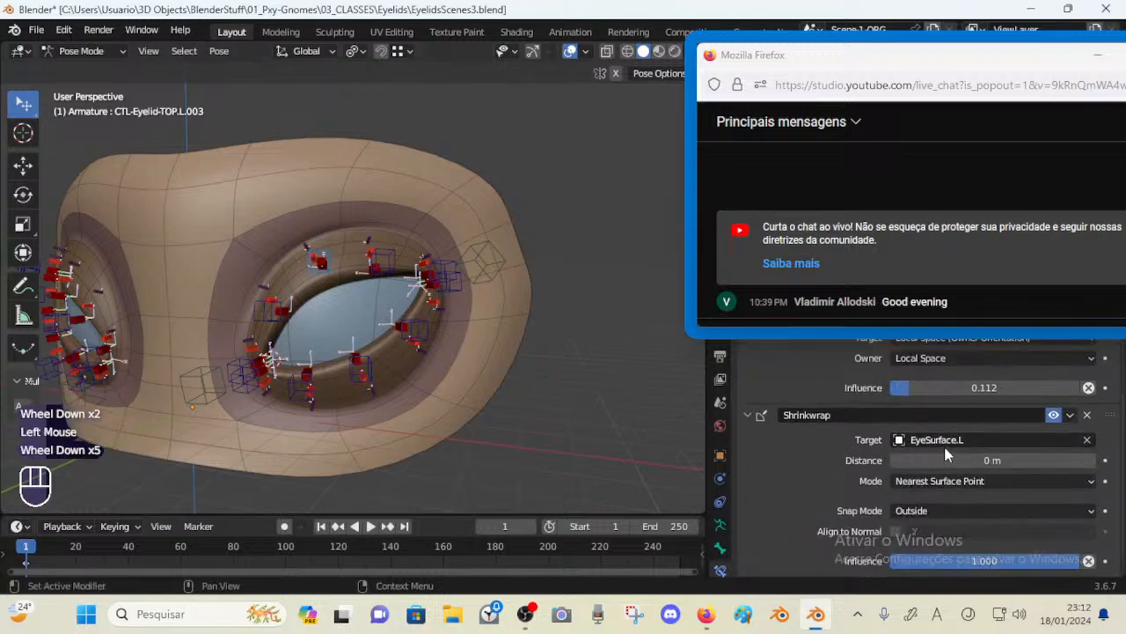
{"action": "middle_click_drag", "start_coordinate": [167, 326], "coordinate": [244, 324], "text": "shift"}
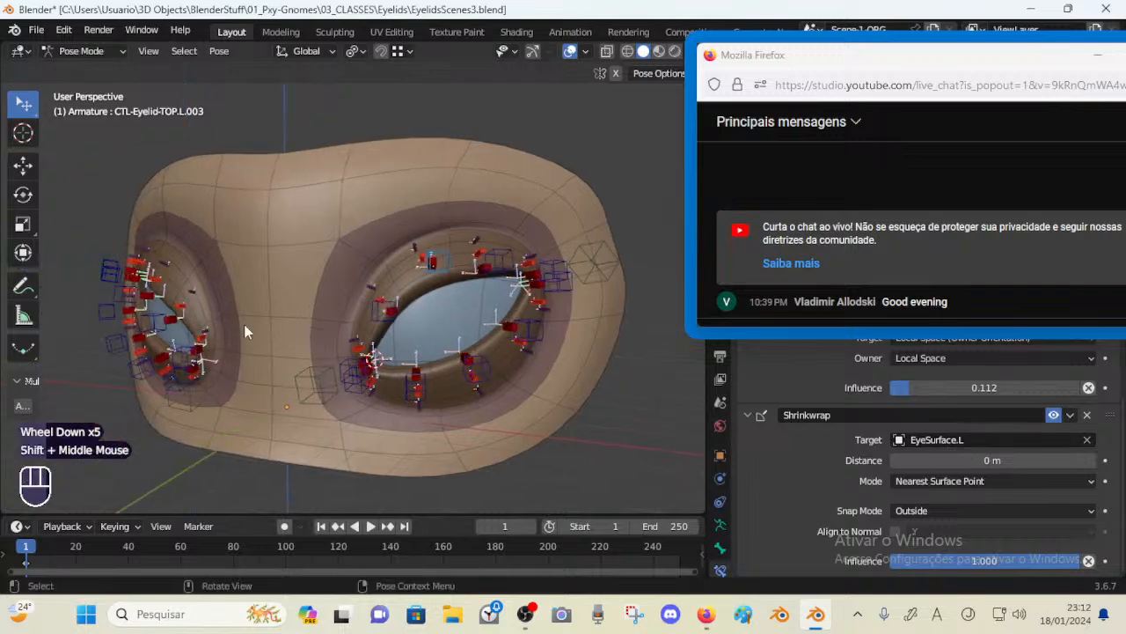
{"action": "middle_click_drag", "start_coordinate": [142, 296], "coordinate": [394, 227]}
{"action": "scroll", "coordinate": [385, 326], "scroll_direction": "up", "scroll_amount": 2}
{"action": "scroll", "coordinate": [336, 238], "scroll_direction": "down", "scroll_amount": 1}
{"action": "scroll", "coordinate": [395, 226], "scroll_direction": "up", "scroll_amount": 1}
{"action": "scroll", "coordinate": [395, 227], "scroll_direction": "down", "scroll_amount": 1}
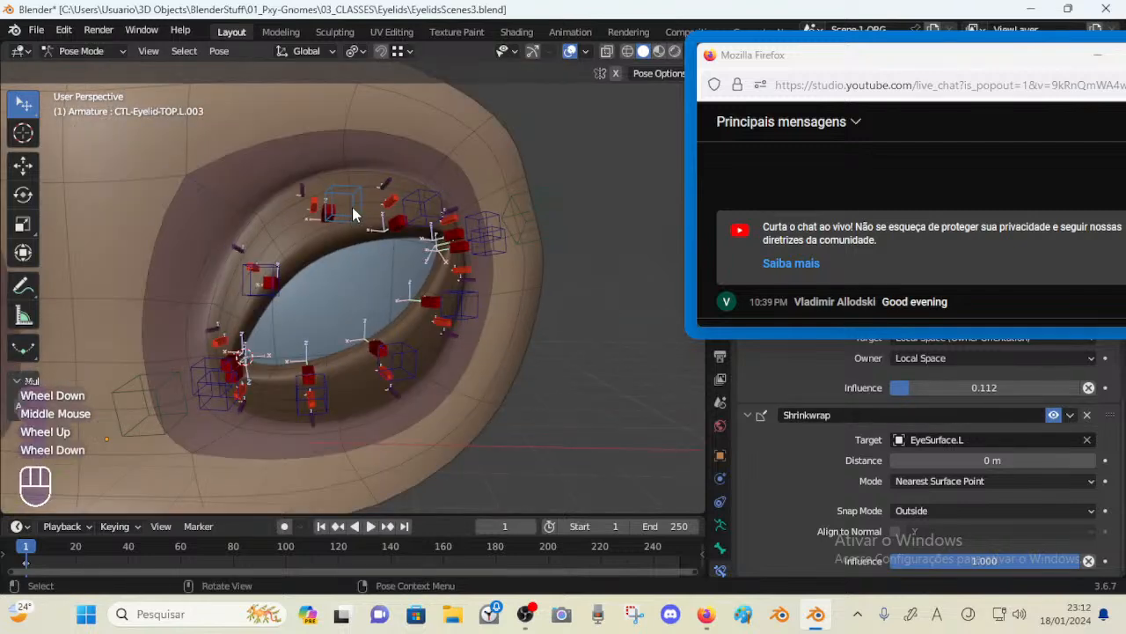
Move the upper eyelid control down toward the eye opening, check the bones beneath it and reselect the control
{"action": "left_click", "coordinate": [361, 227]}
{"action": "key", "text": "g"}
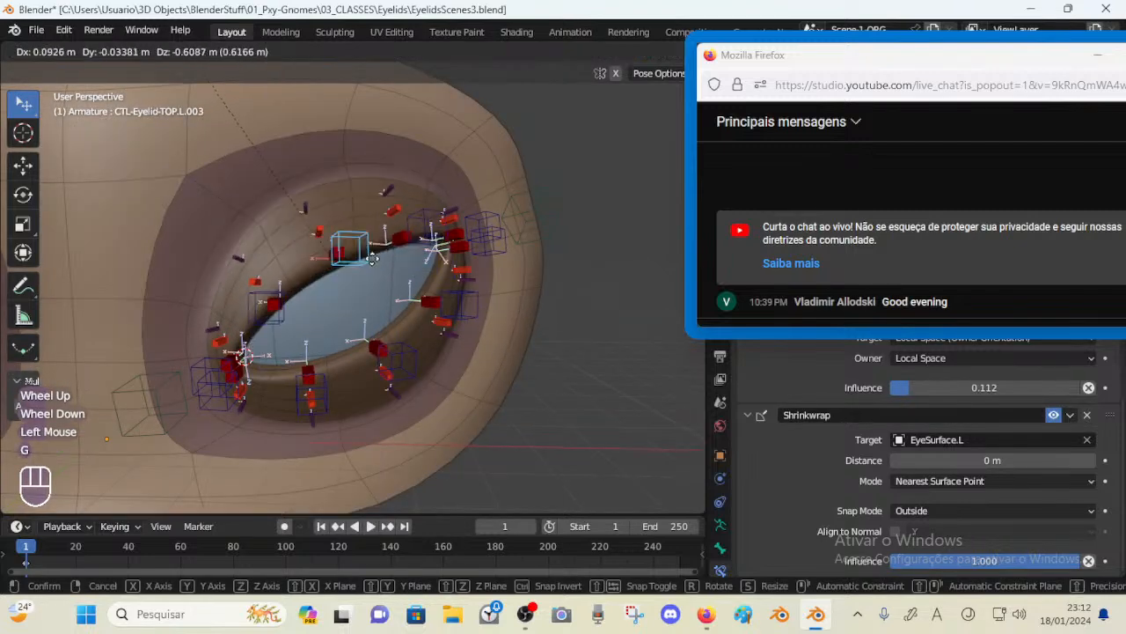
{"action": "left_click", "coordinate": [352, 286]}
{"action": "left_click", "coordinate": [334, 253]}
{"action": "left_click", "coordinate": [324, 248]}
{"action": "left_click", "coordinate": [324, 249]}
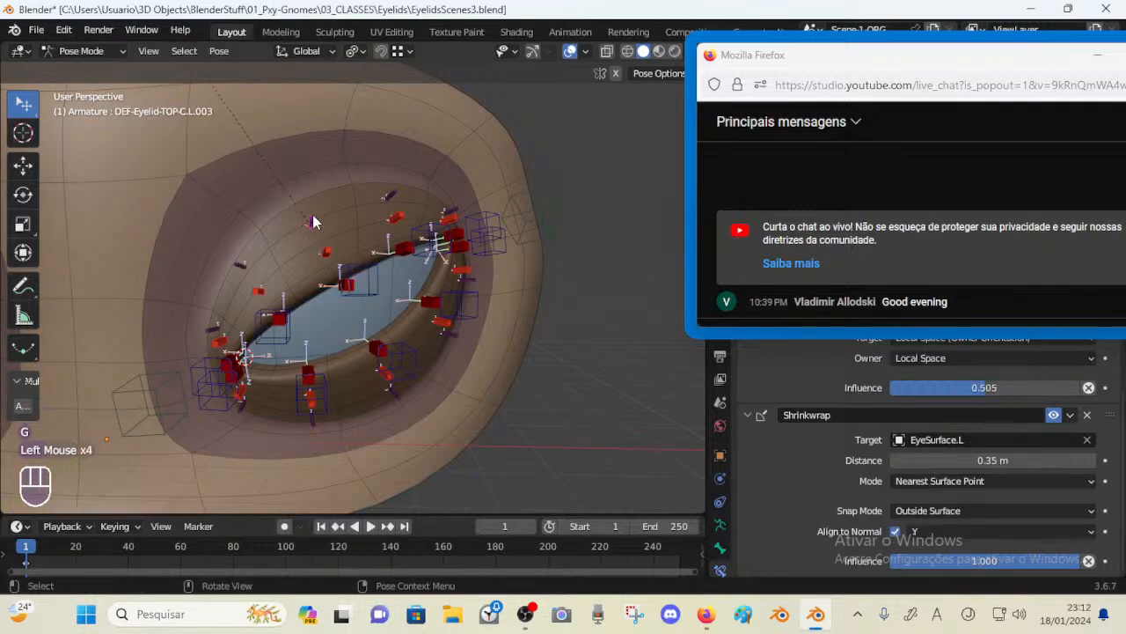
{"action": "left_click", "coordinate": [321, 246]}
{"action": "left_click", "coordinate": [319, 245]}
{"action": "left_click", "coordinate": [380, 290]}
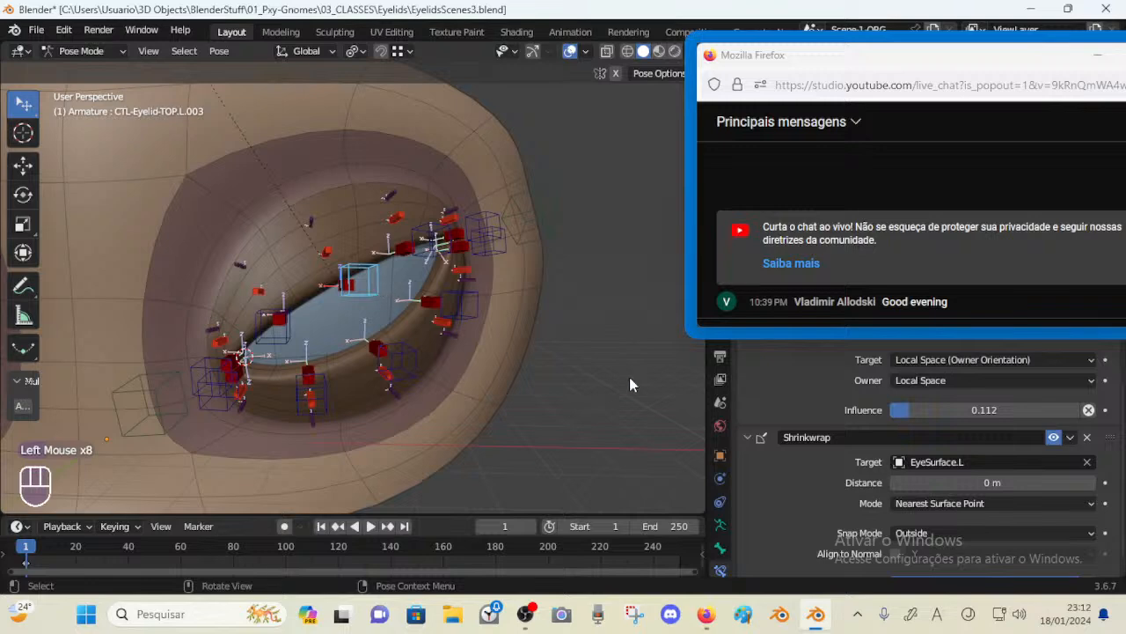
Move the upper eyelid control CTL-Eyelid-TOP.L.003 away from the eye in several directions to test how the lid follows
{"action": "left_click_drag", "start_coordinate": [864, 330], "coordinate": [858, 287]}
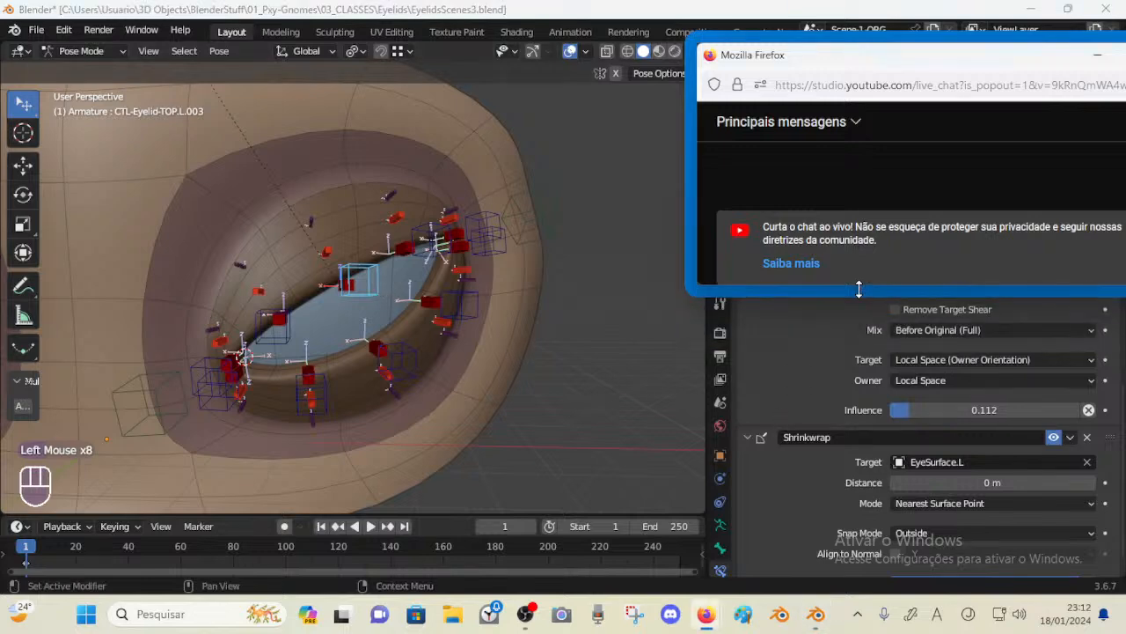
{"action": "middle_click_drag", "start_coordinate": [546, 281], "coordinate": [449, 286]}
{"action": "key", "text": "g"}
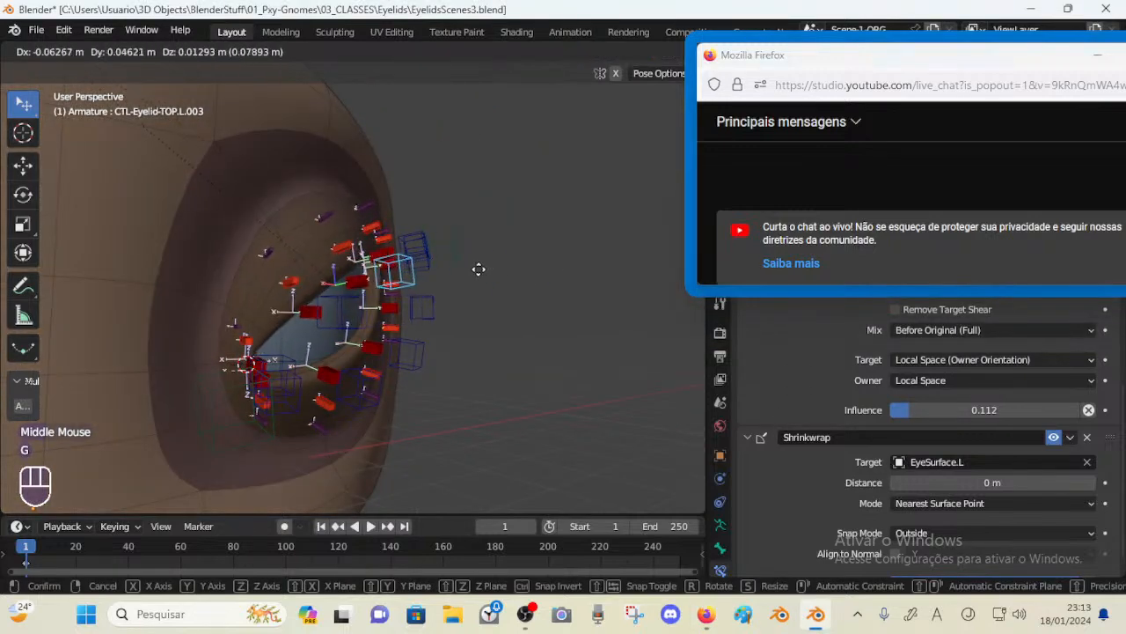
{"action": "left_click", "coordinate": [475, 269]}
{"action": "scroll", "coordinate": [926, 514], "scroll_direction": "down", "scroll_amount": 2}
{"action": "key", "text": "g"}
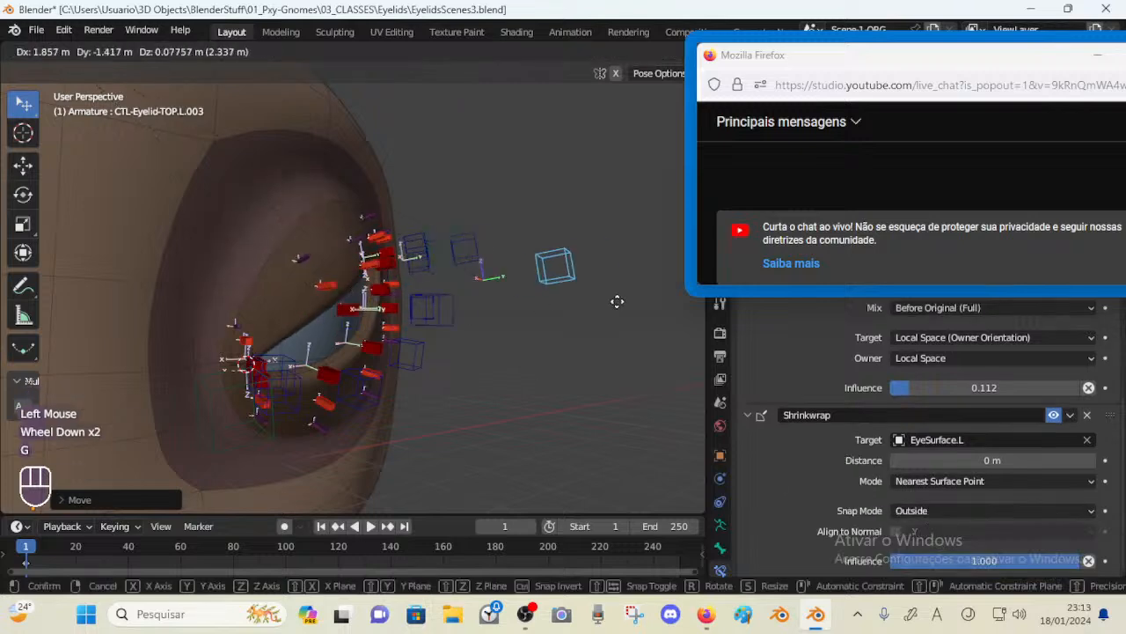
{"action": "left_click", "coordinate": [537, 272]}
{"action": "key", "text": "g"}
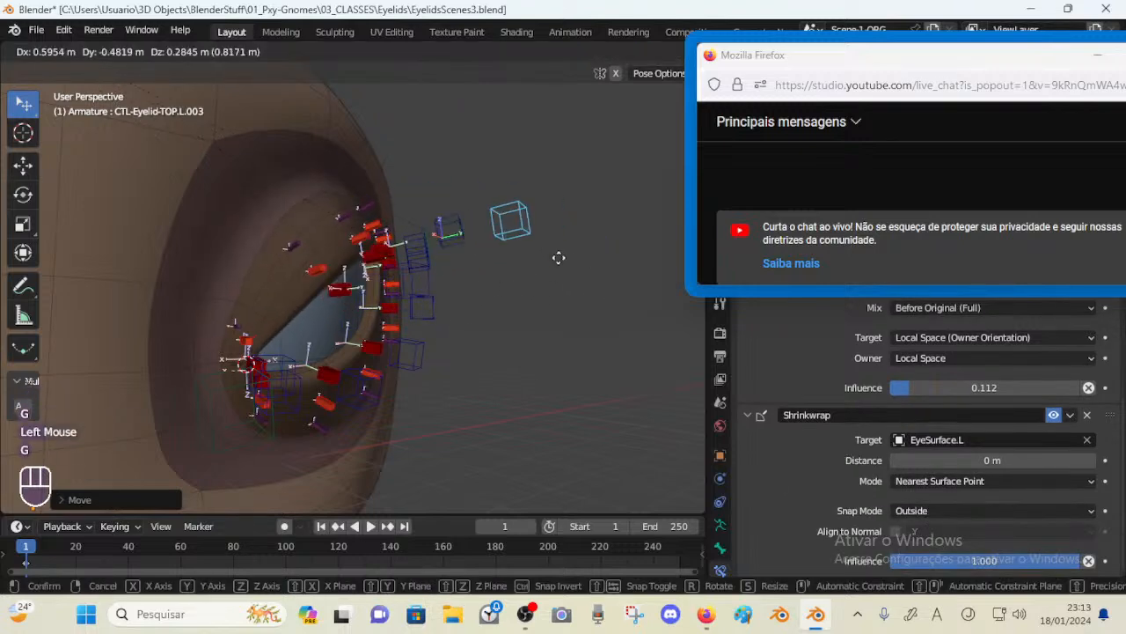
{"action": "left_click", "coordinate": [471, 301]}
{"action": "middle_click_drag", "start_coordinate": [465, 304], "coordinate": [405, 247]}
{"action": "key", "text": "g"}
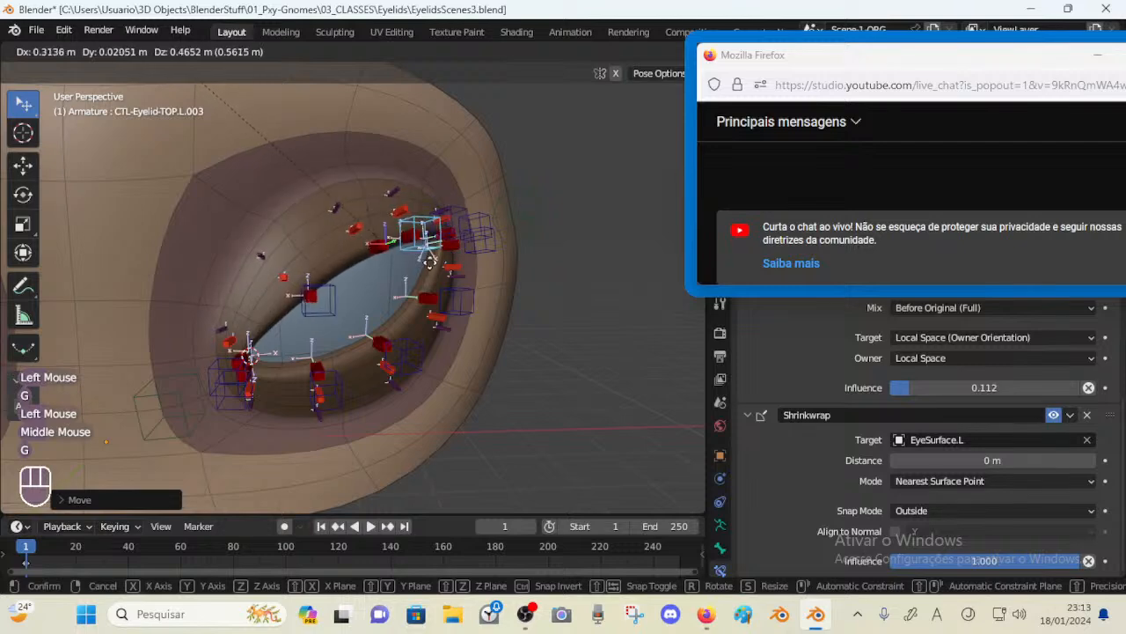
{"action": "middle_click_drag", "start_coordinate": [429, 282], "coordinate": [472, 285]}
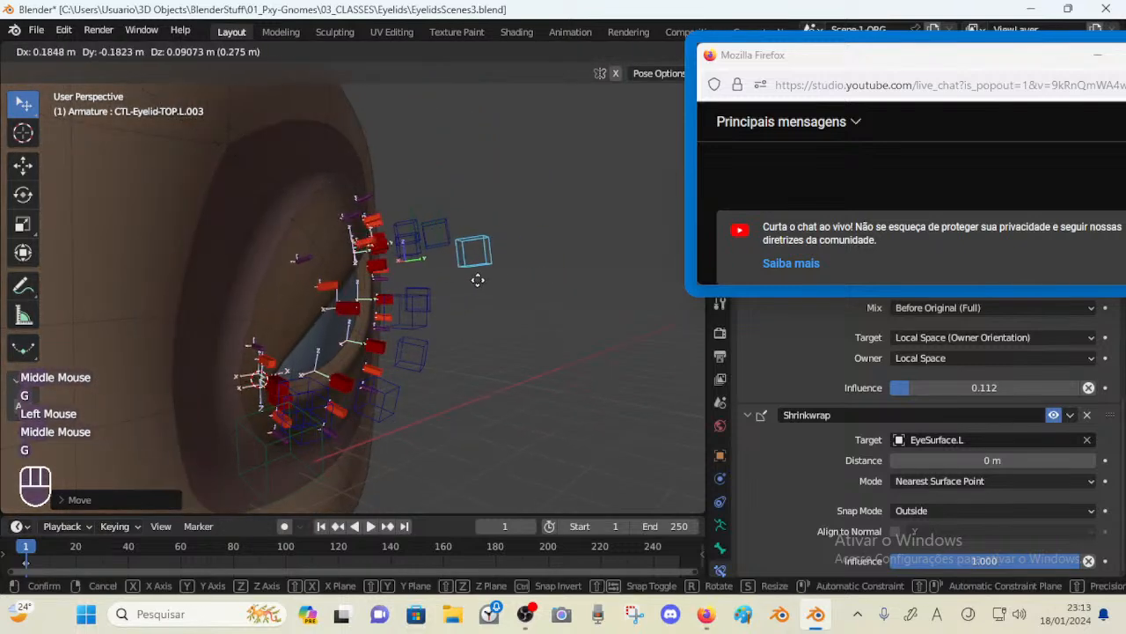
{"action": "key", "text": "g"}
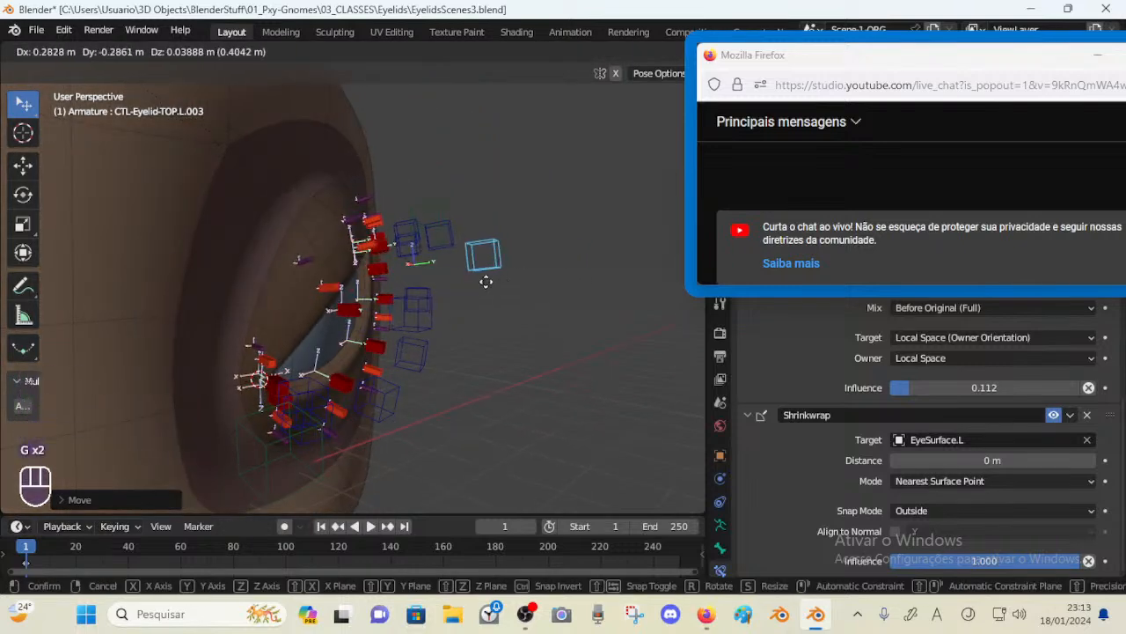
{"action": "left_click", "coordinate": [450, 282]}
{"action": "key", "text": "g"}
{"action": "middle_click_drag", "start_coordinate": [451, 279], "coordinate": [379, 300]}
{"action": "left_click", "coordinate": [252, 291]}
{"action": "key", "text": "g"}
{"action": "left_click", "coordinate": [400, 268]}
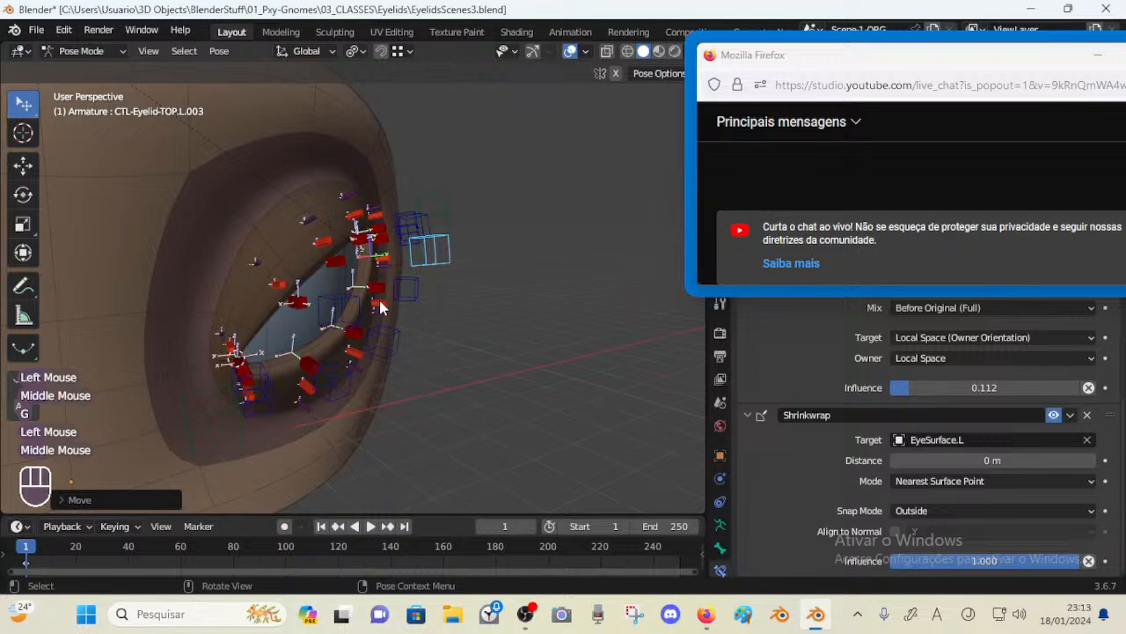
Select the upper deform bone beneath the control, try adjusting its Shrinkwrap distance, and undo the change
{"action": "left_click", "coordinate": [334, 267]}
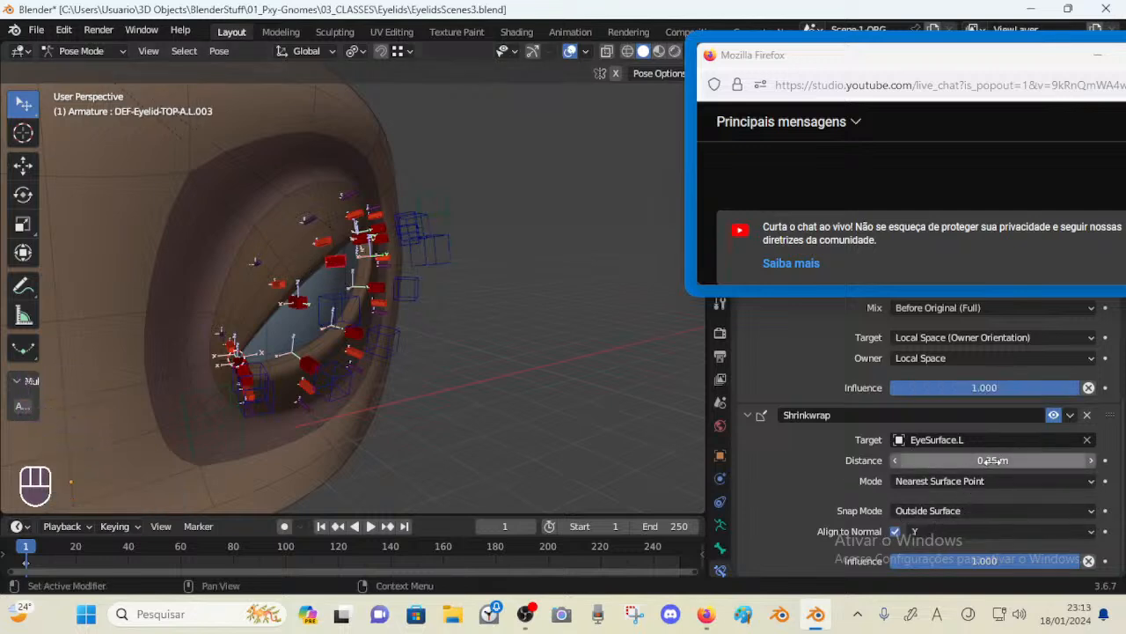
{"action": "mouse_move", "coordinate": [1013, 461]}
{"action": "left_mouse_down"}
{"action": "mouse_move", "coordinate": [968, 461]}
{"action": "mouse_move", "coordinate": [1056, 461]}
{"action": "mouse_move", "coordinate": [995, 461]}
{"action": "left_mouse_up"}
{"action": "key", "text": "ctrl+z"}
Move the upper and lower middle eyelid controls toward each other to test the lids closing
{"action": "middle_click_drag", "start_coordinate": [387, 352], "coordinate": [352, 264]}
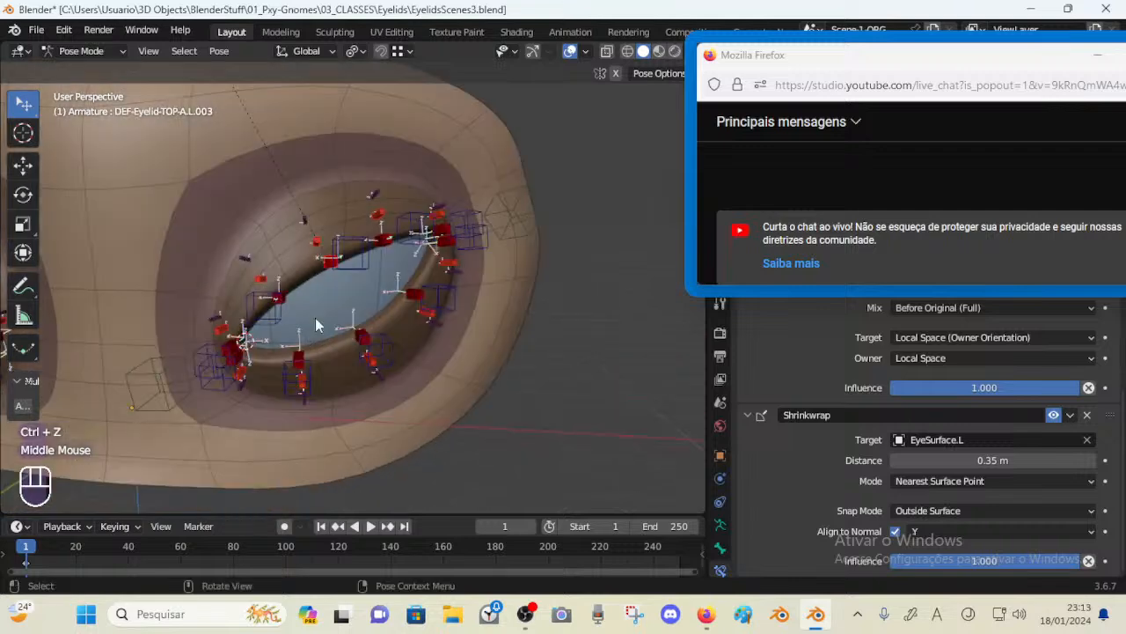
{"action": "left_click", "coordinate": [359, 251]}
{"action": "key", "text": "g"}
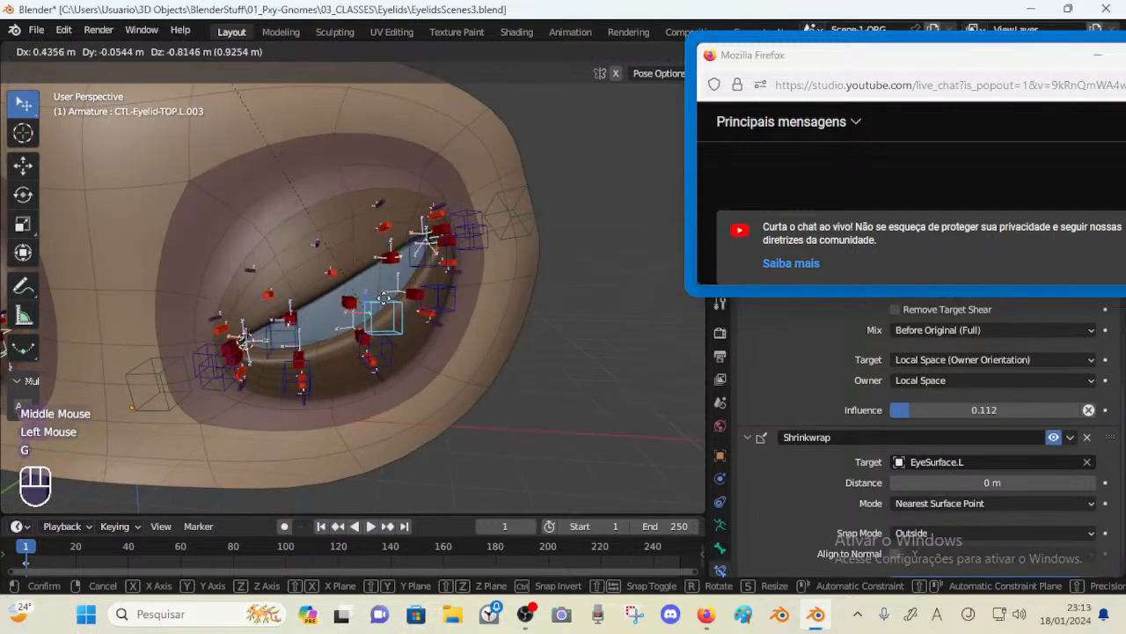
{"action": "left_click", "coordinate": [387, 361]}
{"action": "left_click", "coordinate": [387, 363]}
{"action": "key", "text": "g"}
{"action": "left_click", "coordinate": [376, 343]}
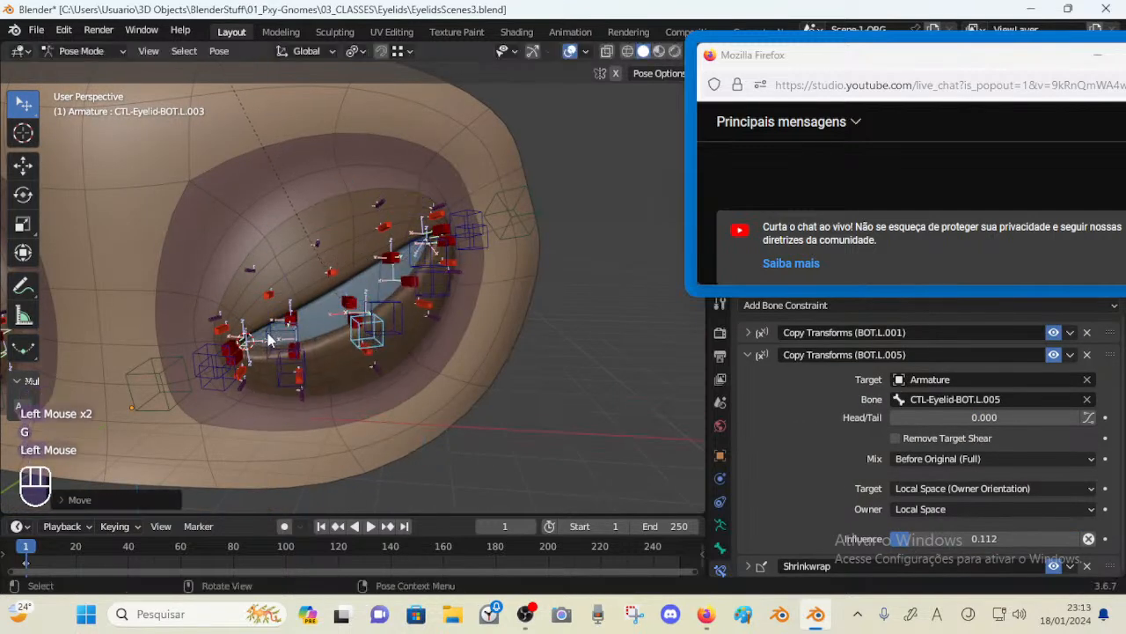
{"action": "left_click", "coordinate": [271, 341]}
{"action": "key", "text": "g"}
{"action": "left_click", "coordinate": [253, 267]}
Move the upper and lower eyelid controls, including CTL-Eyelid-BOT.L.002, apart to test the lids opening wide
{"action": "left_click", "coordinate": [382, 310]}
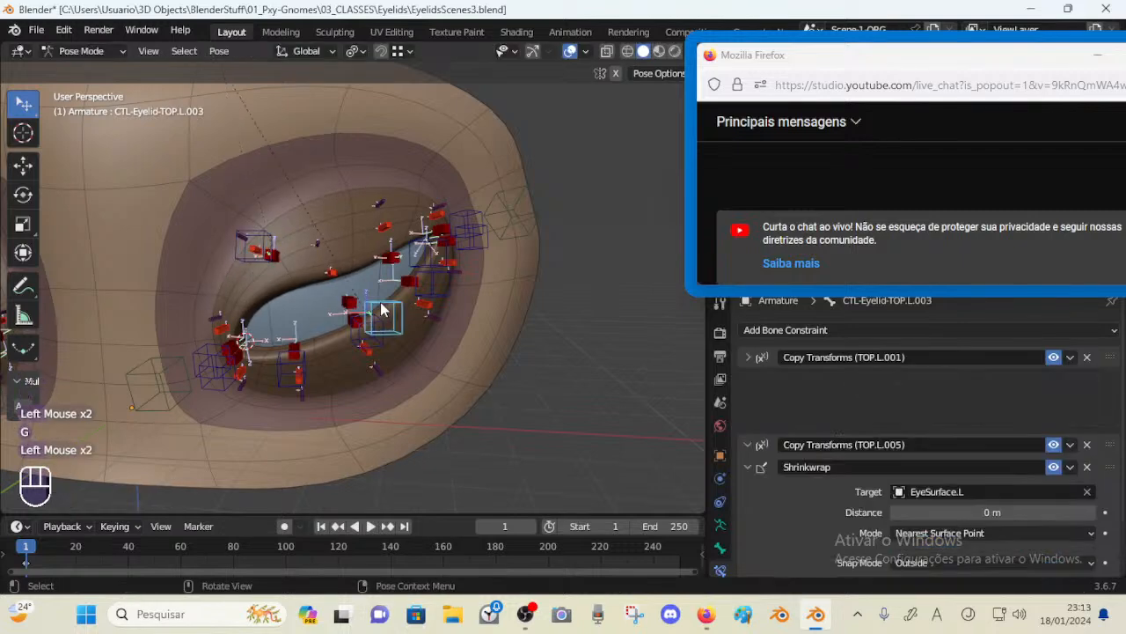
{"action": "key", "text": "g"}
{"action": "left_click", "coordinate": [361, 190]}
{"action": "left_click", "coordinate": [376, 322]}
{"action": "key", "text": "g"}
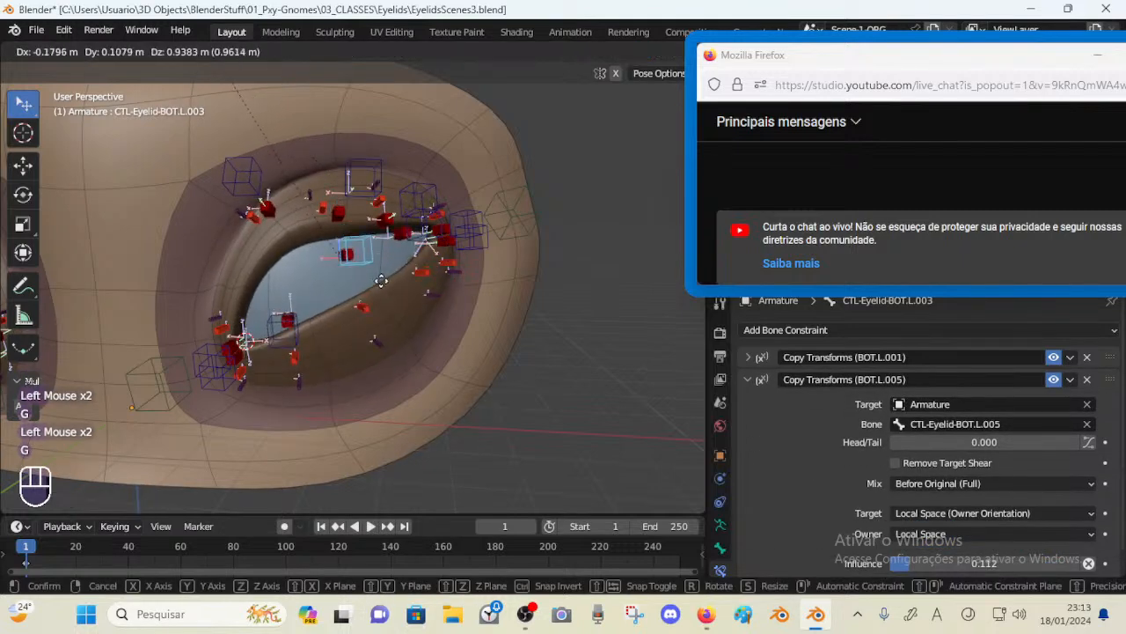
{"action": "left_click", "coordinate": [371, 182]}
{"action": "left_click", "coordinate": [301, 322]}
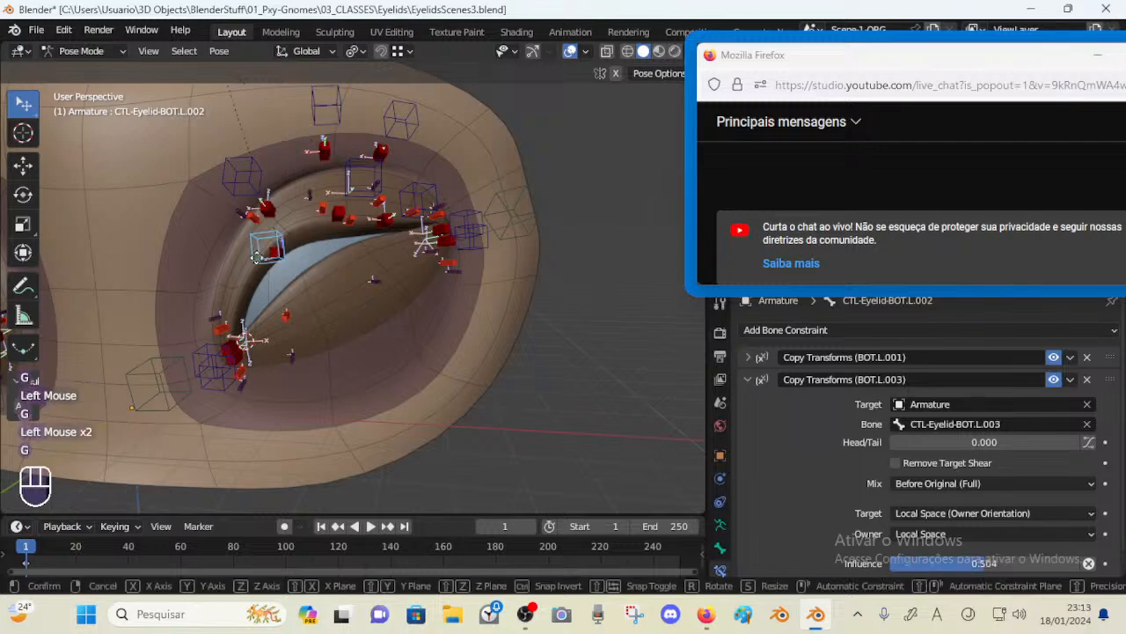
{"action": "key", "text": "g"}
{"action": "left_click", "coordinate": [280, 310]}
Move the upper middle control once more, then select all bones and clear their pose transforms
{"action": "left_click", "coordinate": [356, 183]}
{"action": "key", "text": "g"}
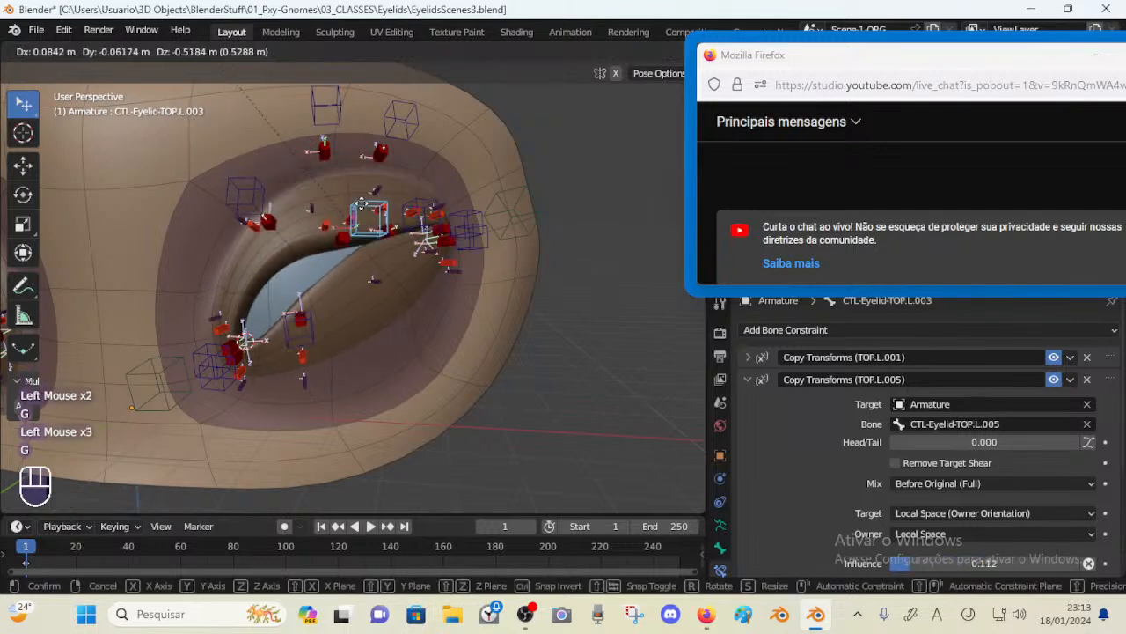
{"action": "left_click", "coordinate": [354, 189]}
{"action": "key", "text": "a"}
{"action": "key", "text": "alt+q"}
Move the upper middle control CTL-Eyelid-TOP.L.003 down toward the lower lid several times to test the closing
{"action": "scroll", "coordinate": [352, 295], "scroll_direction": "up", "scroll_amount": 1}
{"action": "middle_click_drag", "start_coordinate": [352, 296], "coordinate": [307, 275]}
{"action": "left_click", "coordinate": [327, 176]}
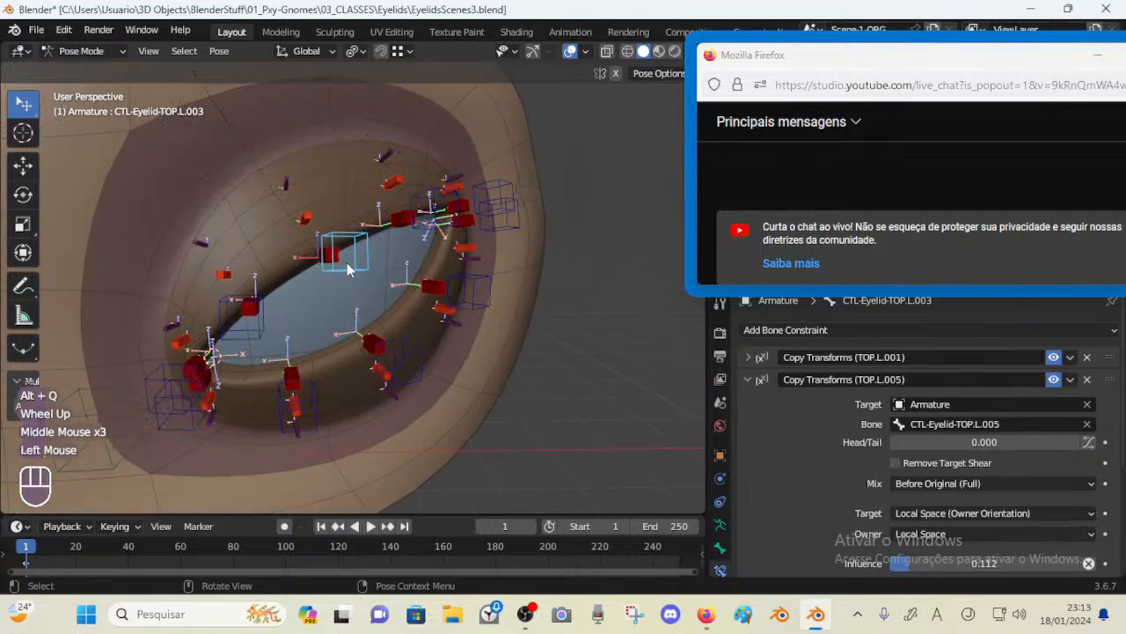
{"action": "key", "text": "g"}
{"action": "left_click", "coordinate": [356, 281]}
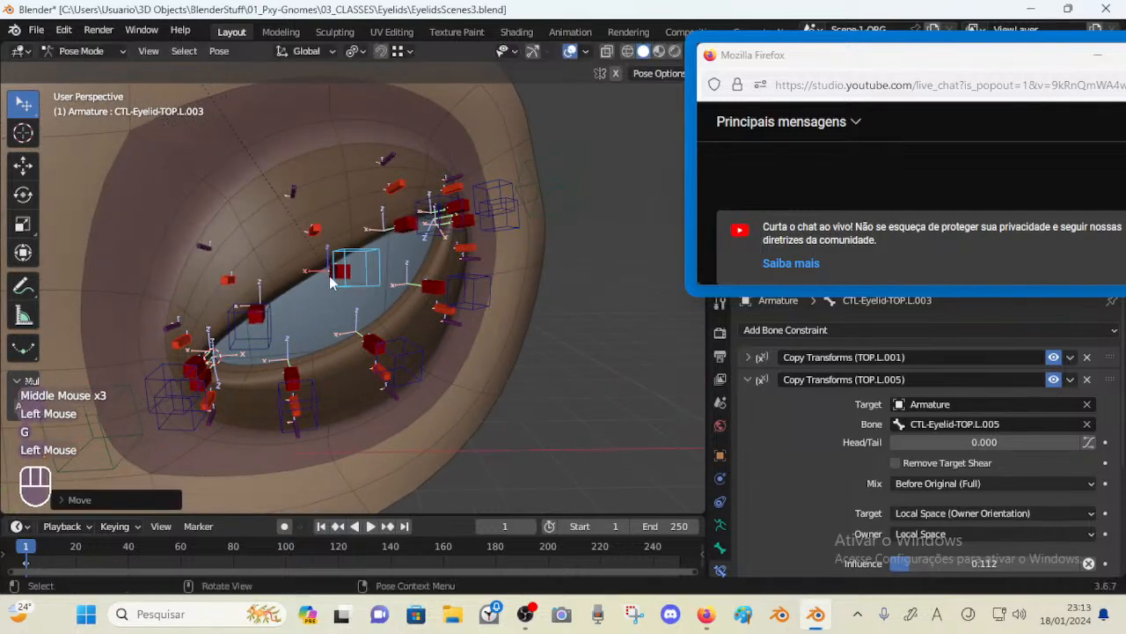
{"action": "middle_click_drag", "start_coordinate": [329, 276], "coordinate": [350, 281]}
{"action": "left_click", "coordinate": [342, 256]}
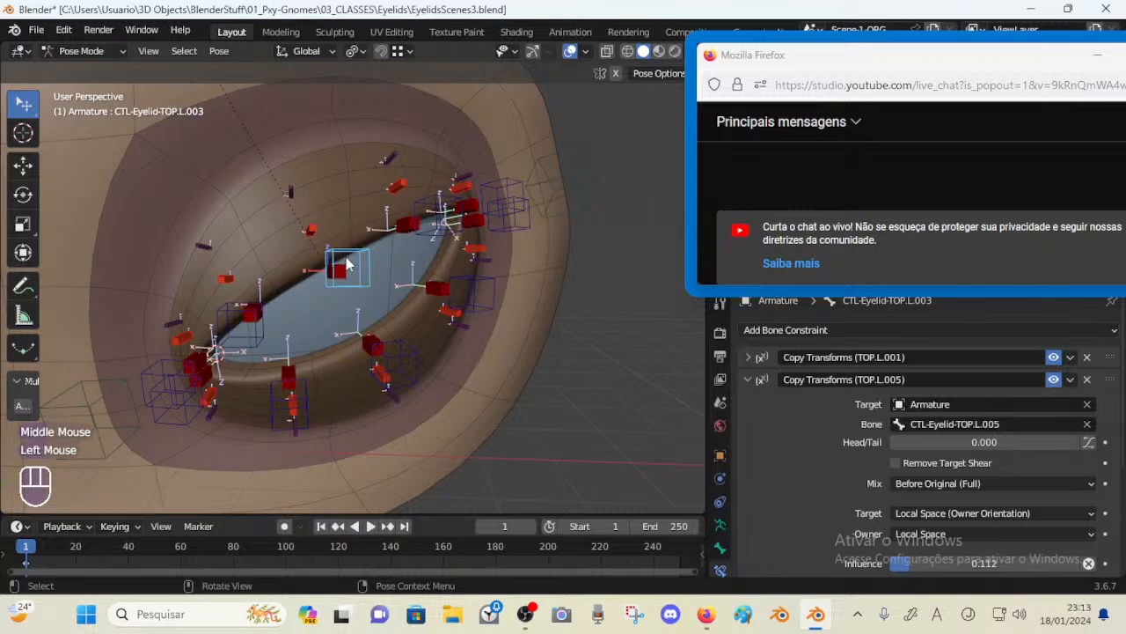
{"action": "key", "text": "g"}
{"action": "left_click", "coordinate": [344, 239]}
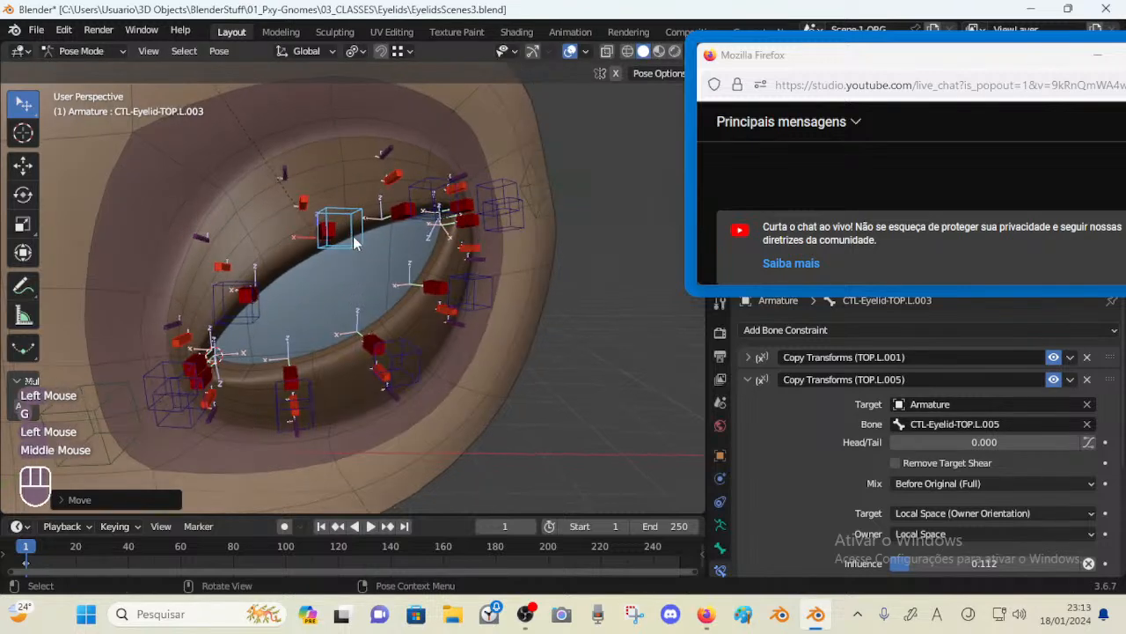
{"action": "key", "text": "g"}
{"action": "left_click", "coordinate": [350, 278]}
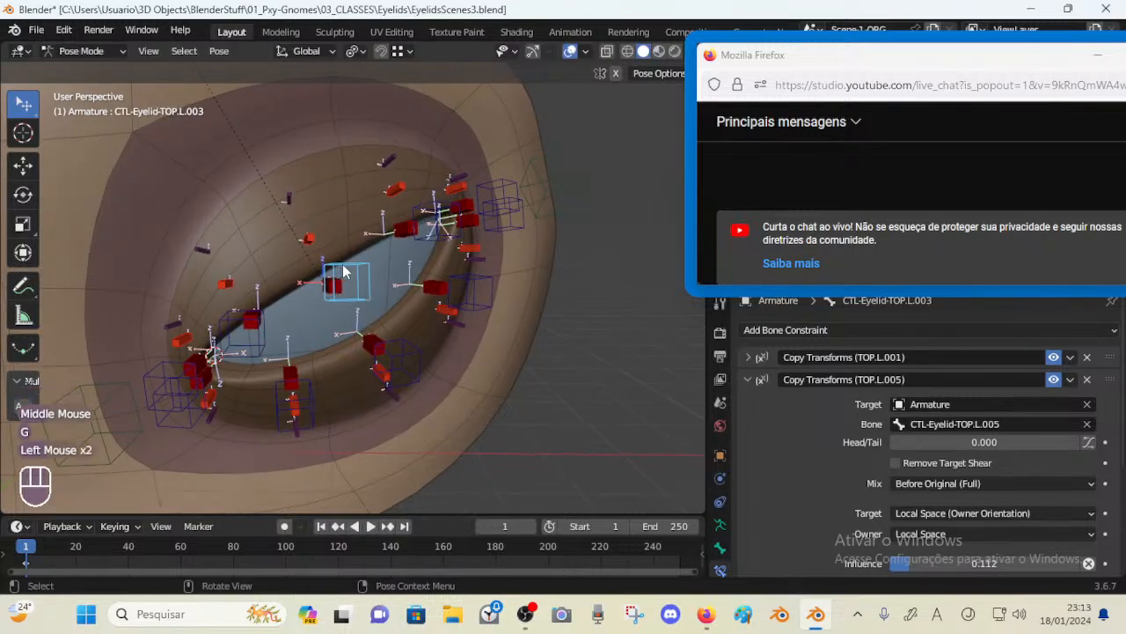
Select the upper lid deform bones and expand a Copy Transforms constraint to check its target control bone
{"action": "left_click", "coordinate": [348, 279]}
{"action": "middle_click_drag", "start_coordinate": [268, 296], "coordinate": [378, 314]}
{"action": "scroll", "coordinate": [827, 392], "scroll_direction": "down", "scroll_amount": 4}
{"action": "scroll", "coordinate": [832, 401], "scroll_direction": "up", "scroll_amount": 1}
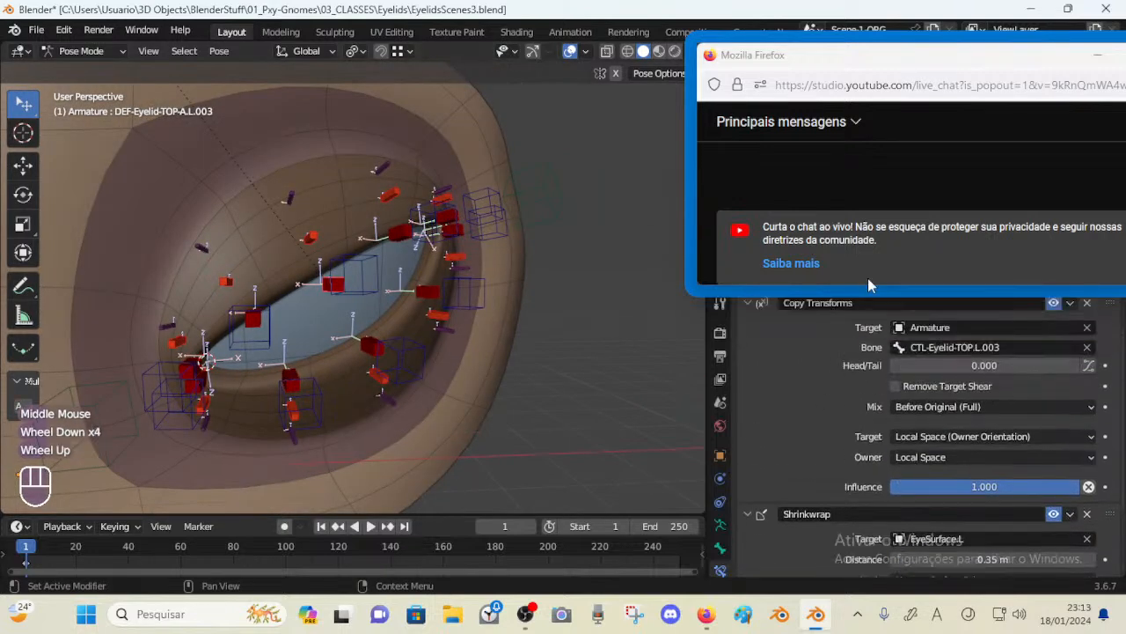
{"action": "left_click_drag", "start_coordinate": [882, 285], "coordinate": [882, 227]}
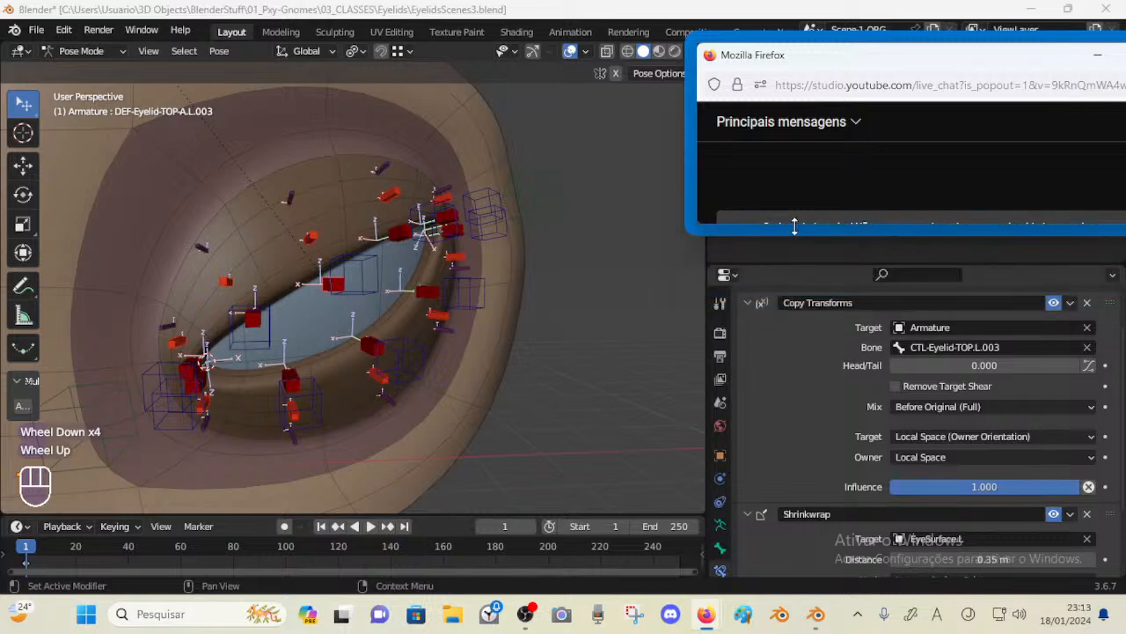
{"action": "left_click", "coordinate": [252, 319]}
{"action": "middle_click_drag", "start_coordinate": [252, 318], "coordinate": [301, 292]}
{"action": "middle_click_drag", "start_coordinate": [301, 292], "coordinate": [359, 263]}
{"action": "left_click", "coordinate": [364, 222]}
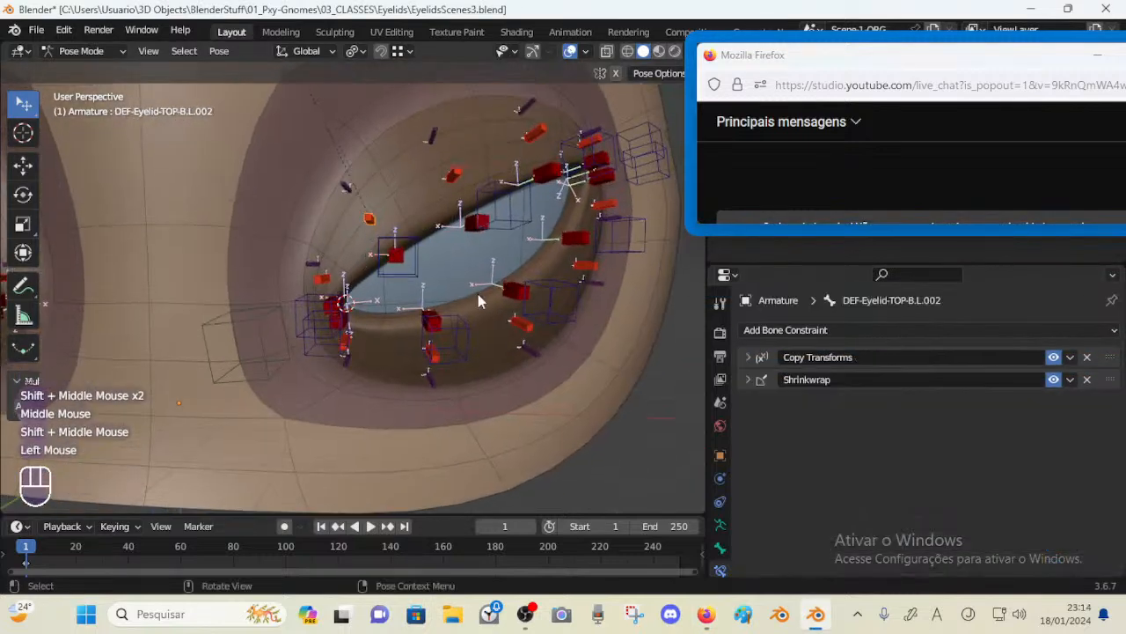
{"action": "left_click", "coordinate": [375, 217]}
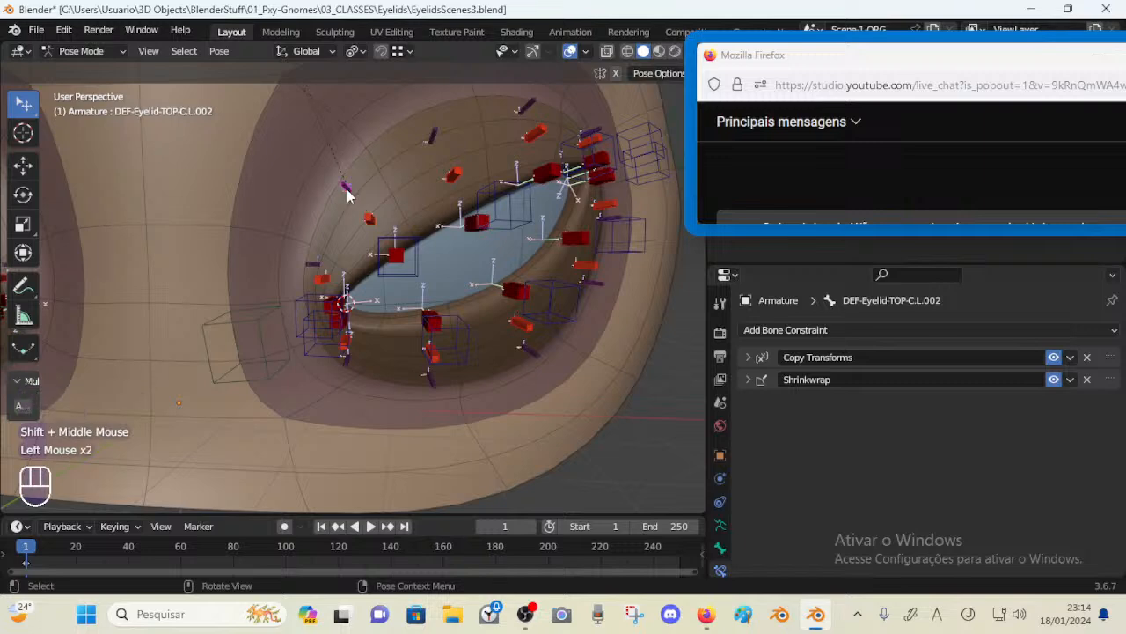
{"action": "left_click", "coordinate": [398, 256]}
{"action": "left_click", "coordinate": [748, 358]}
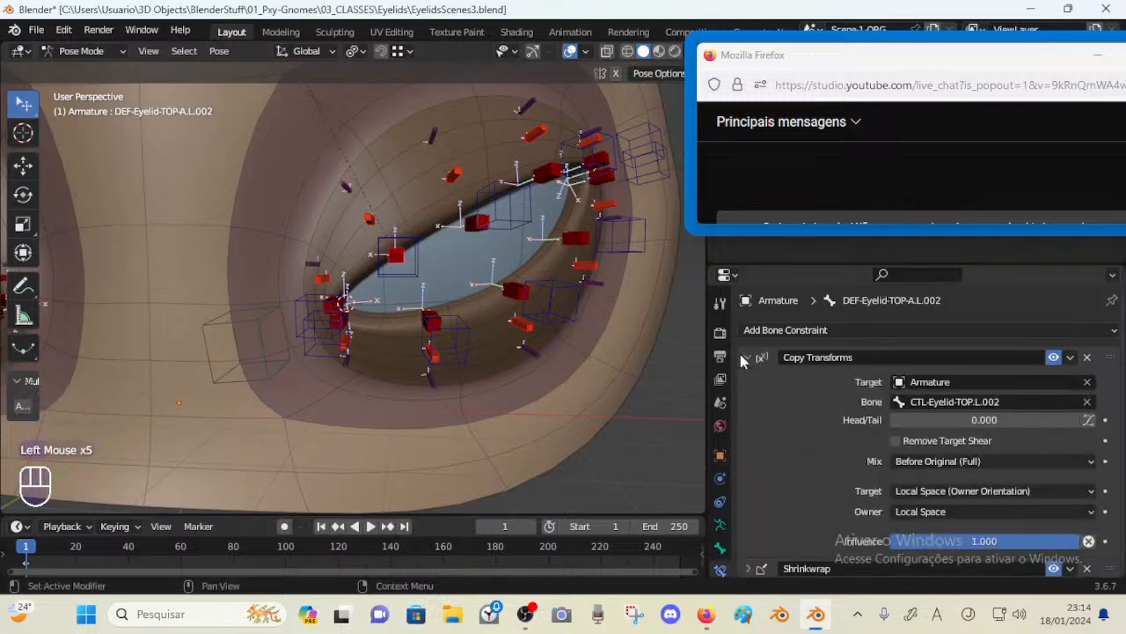
Compare the CTL-Eyelid-TOP.L.002 control with the DEF-Eyelid-TOP-A.L.002 bone and review the control's Copy Transforms settings
{"action": "left_click", "coordinate": [400, 245]}
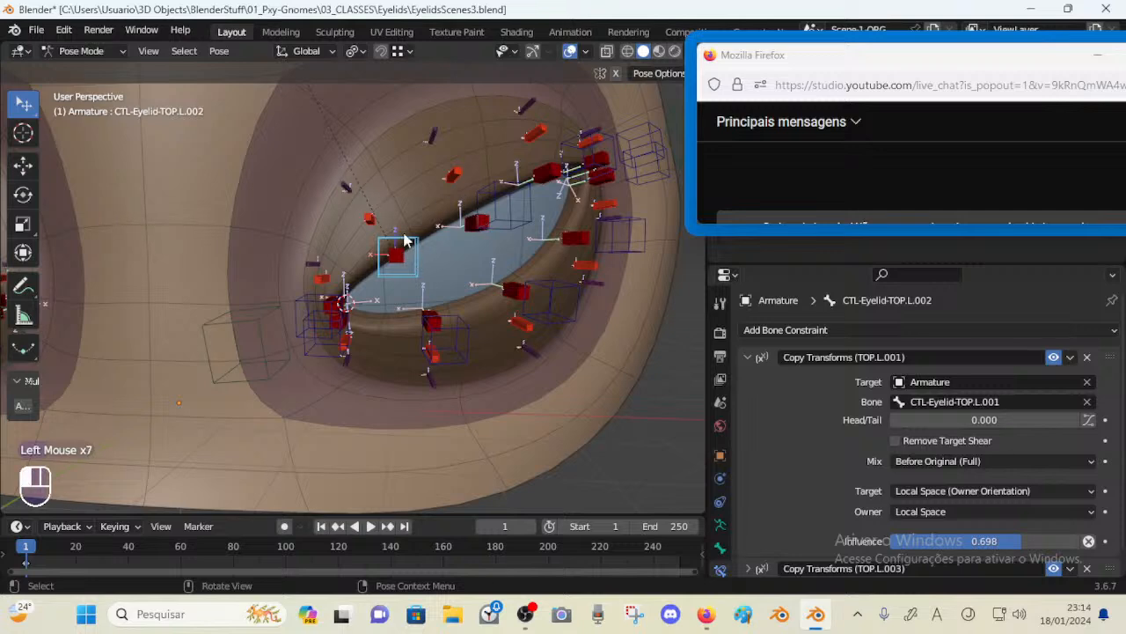
{"action": "middle_click_drag", "start_coordinate": [416, 250], "coordinate": [383, 251]}
{"action": "left_click", "coordinate": [383, 250]}
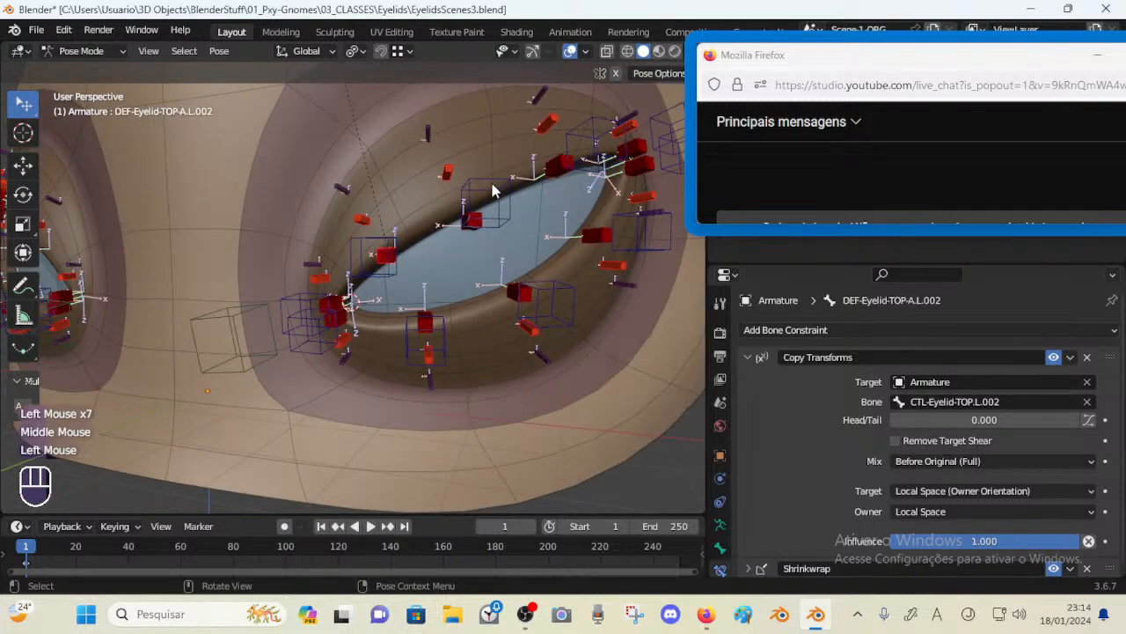
{"action": "left_click", "coordinate": [360, 214]}
{"action": "left_click", "coordinate": [382, 256], "text": "shift"}
{"action": "left_click", "coordinate": [390, 247], "text": "shift"}
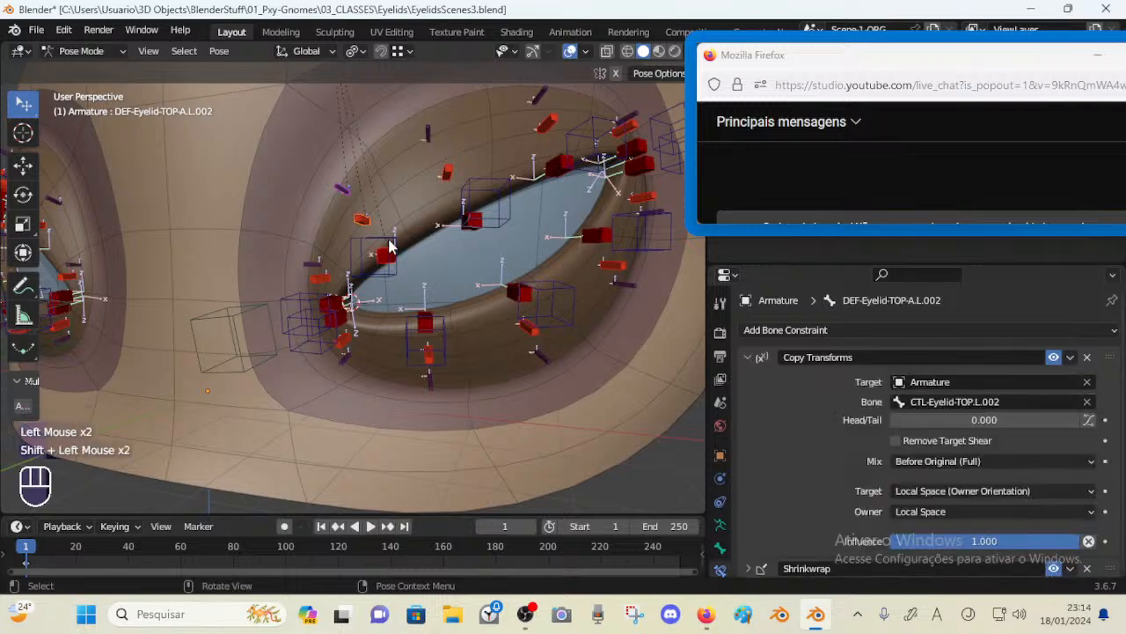
{"action": "left_click", "coordinate": [386, 243]}
{"action": "middle_click_drag", "start_coordinate": [386, 243], "coordinate": [392, 243]}
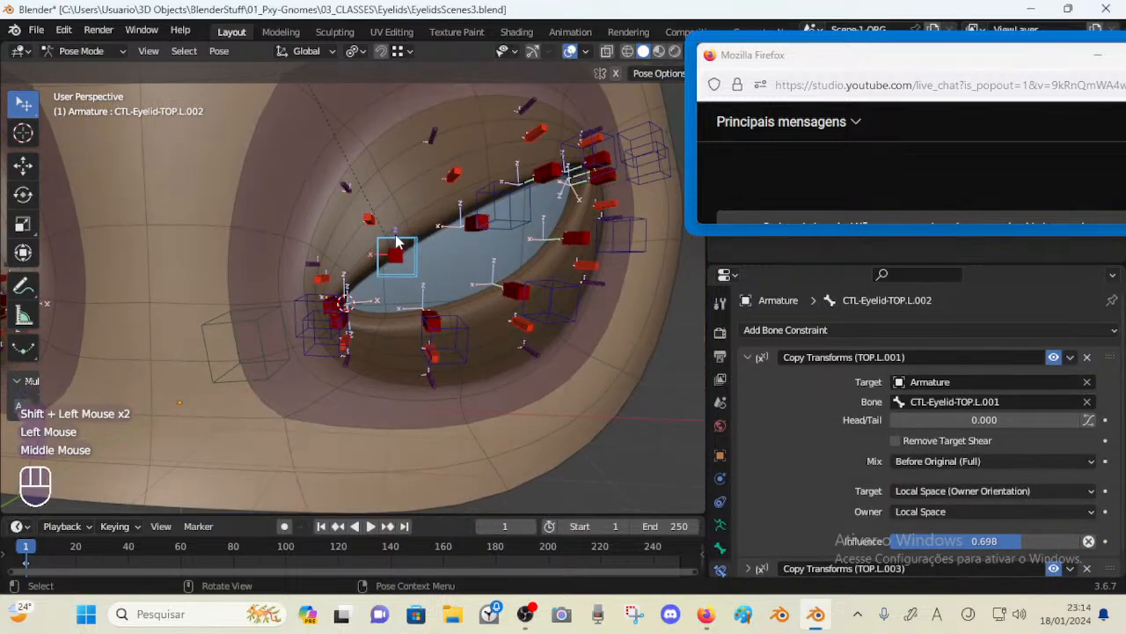
{"action": "scroll", "coordinate": [885, 379], "scroll_direction": "down", "scroll_amount": 1}
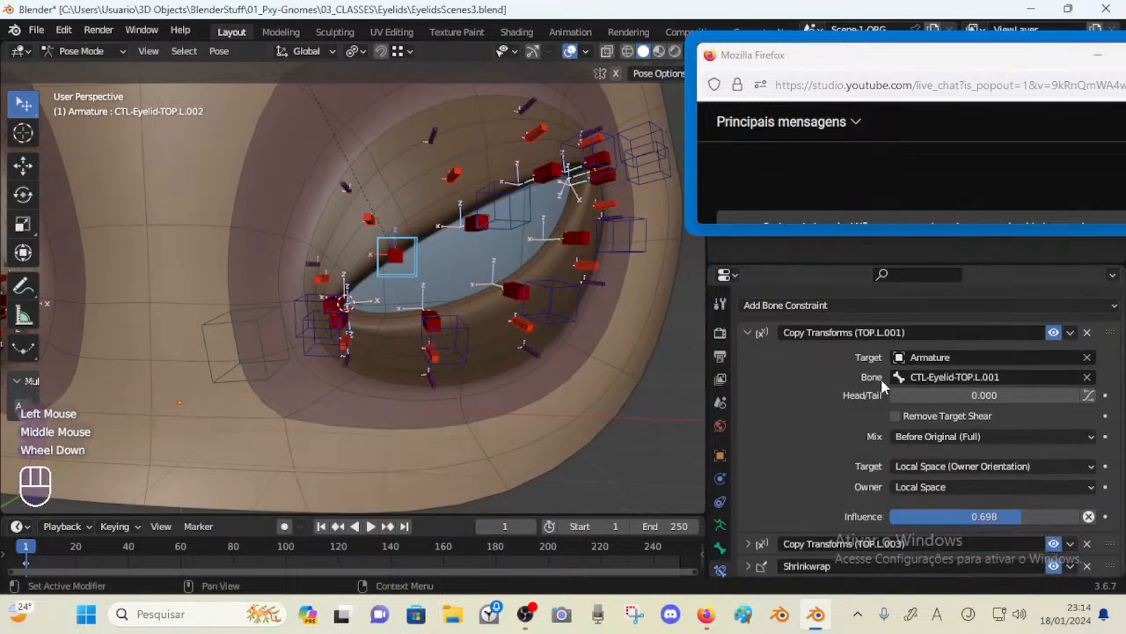
Move the CTL-Eyelid-TOP.L.002 control down toward the eye opening
{"action": "left_click", "coordinate": [416, 264]}
{"action": "key", "text": "g"}
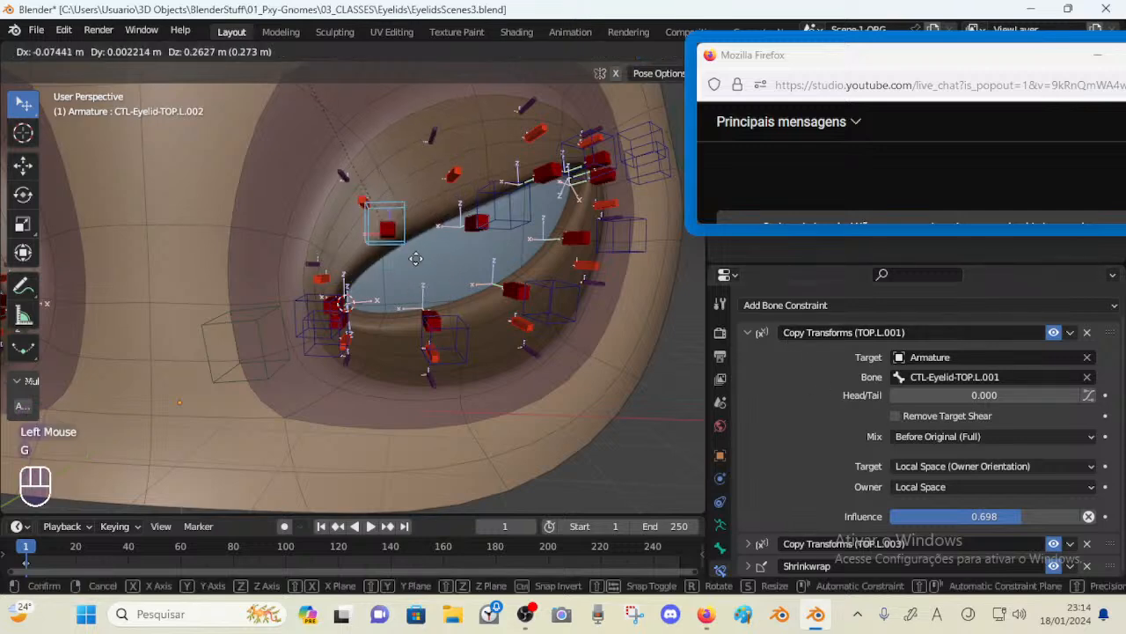
{"action": "left_click", "coordinate": [399, 247]}
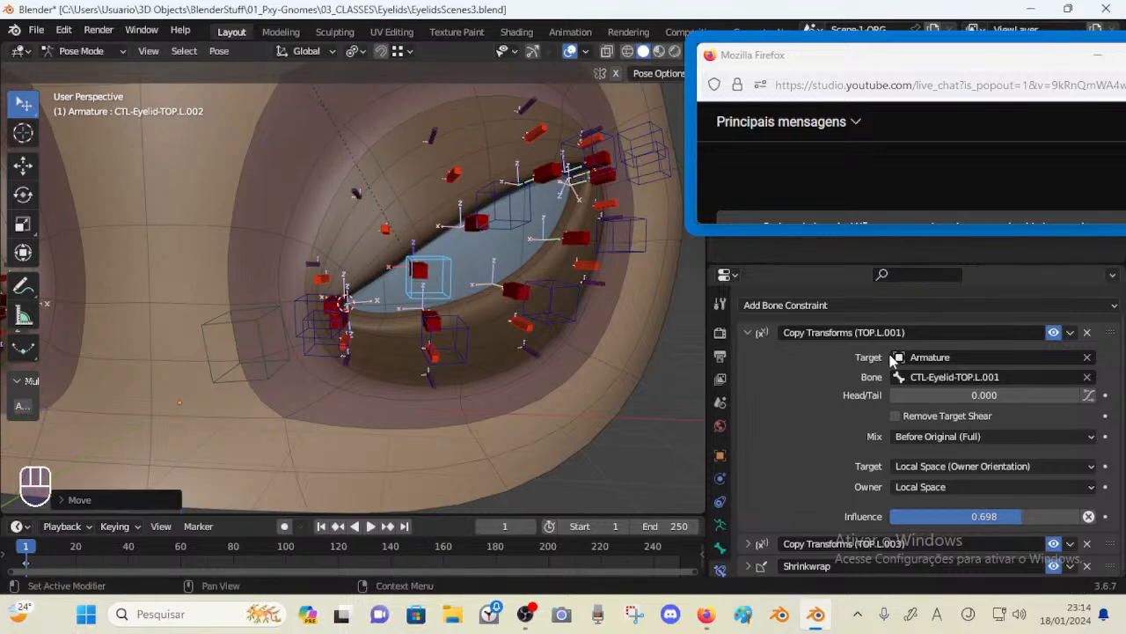
{"action": "scroll", "coordinate": [900, 418], "scroll_direction": "down", "scroll_amount": 1}
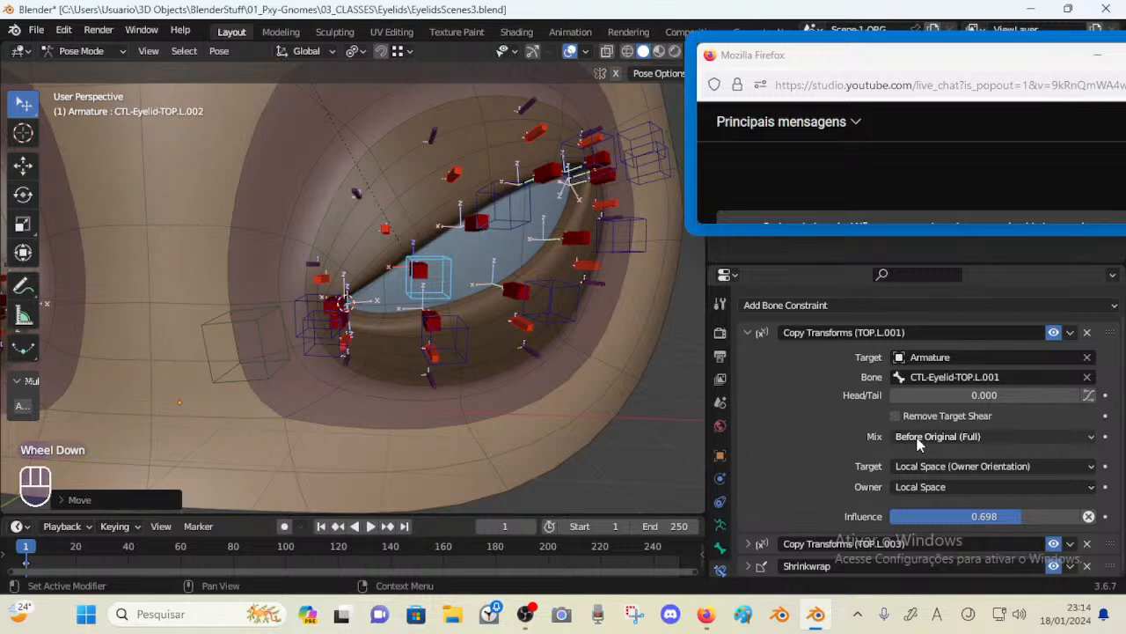
{"action": "left_click", "coordinate": [367, 195]}
{"action": "key", "text": "g"}
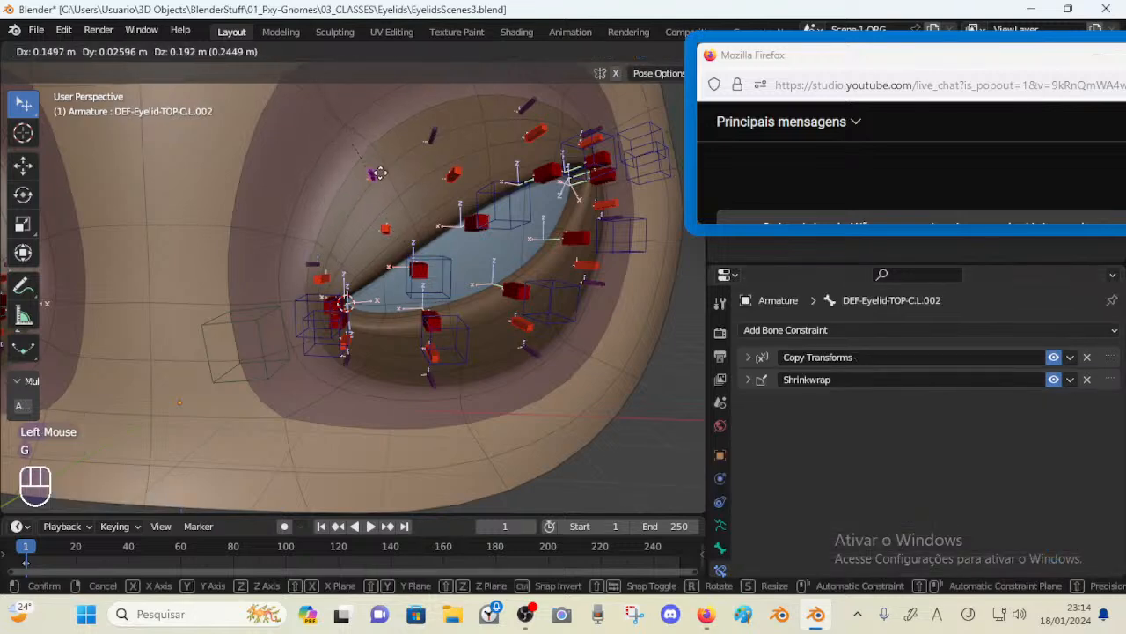
{"action": "key", "text": "Escape"}
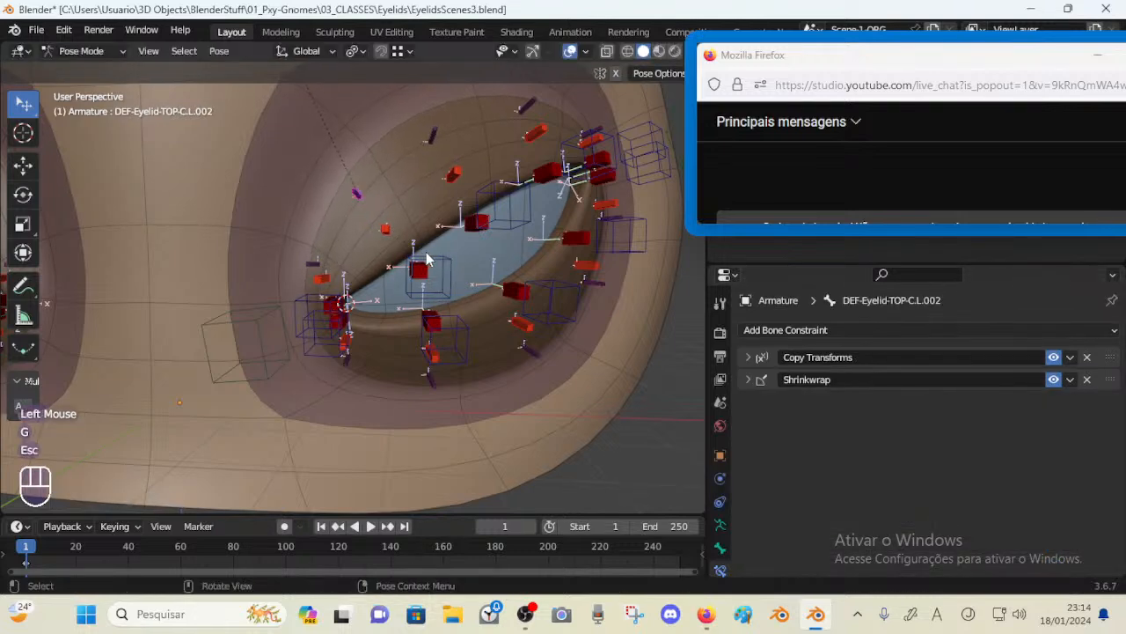
Select the CTL-Eyelid-TOP.L.002 control and move it slightly over the eye opening
{"action": "left_click", "coordinate": [427, 259]}
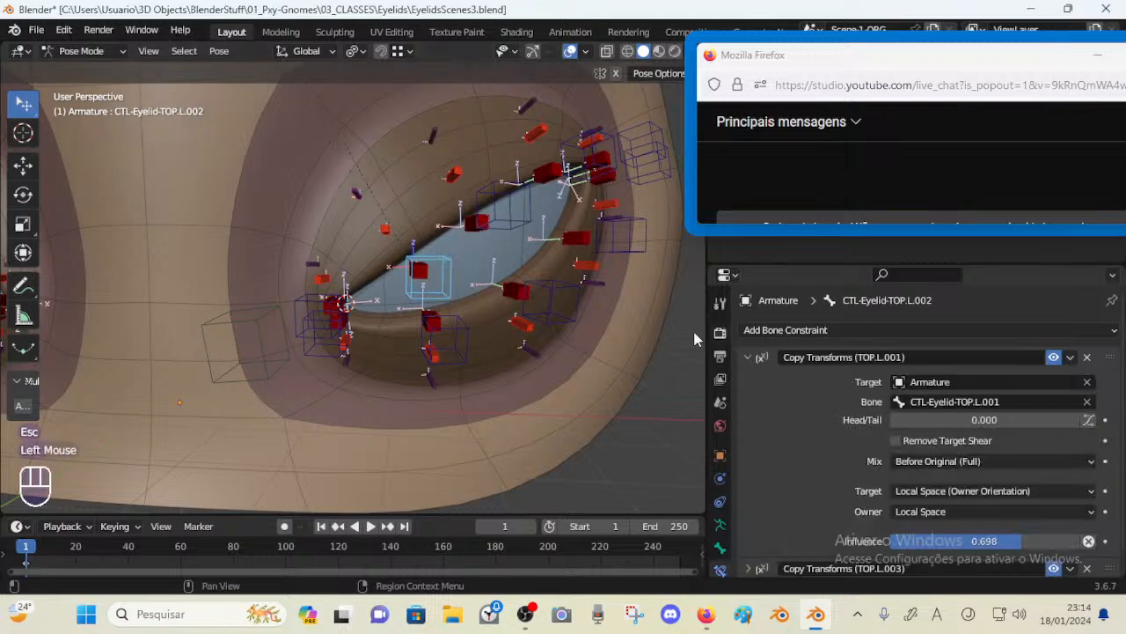
{"action": "left_click", "coordinate": [434, 266]}
{"action": "key", "text": "g"}
{"action": "left_click", "coordinate": [429, 254]}
Select the DEF-Eyelid-TOP-A.L.002 bone and inspect its Copy Transforms target and influence
{"action": "left_click", "coordinate": [353, 189]}
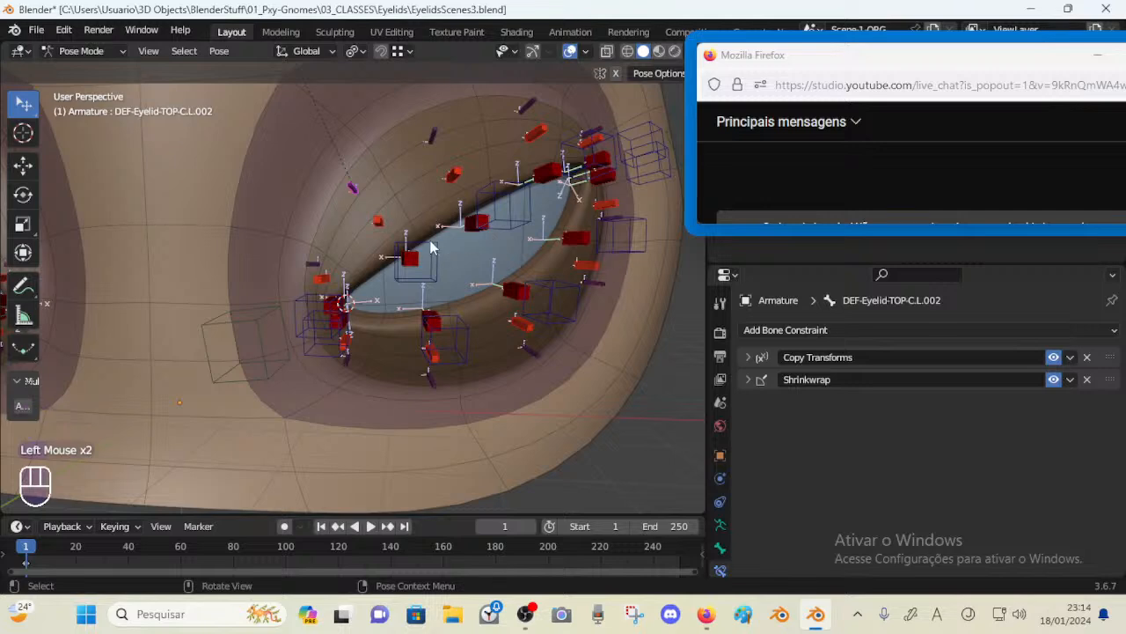
{"action": "left_click", "coordinate": [410, 259]}
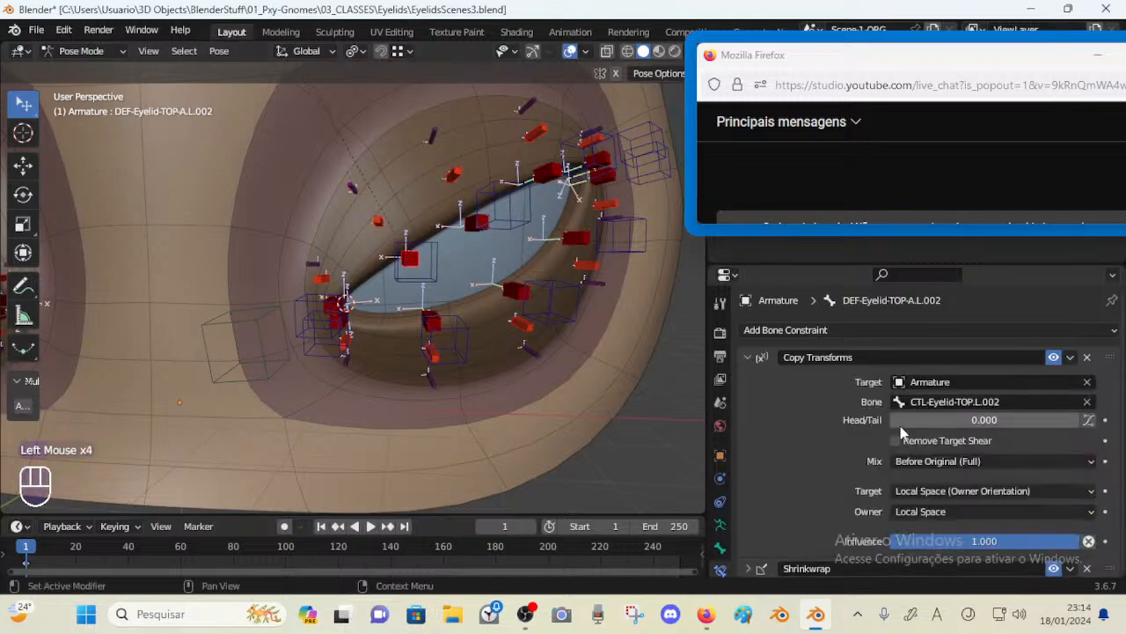
{"action": "scroll", "coordinate": [900, 426], "scroll_direction": "down", "scroll_amount": 2}
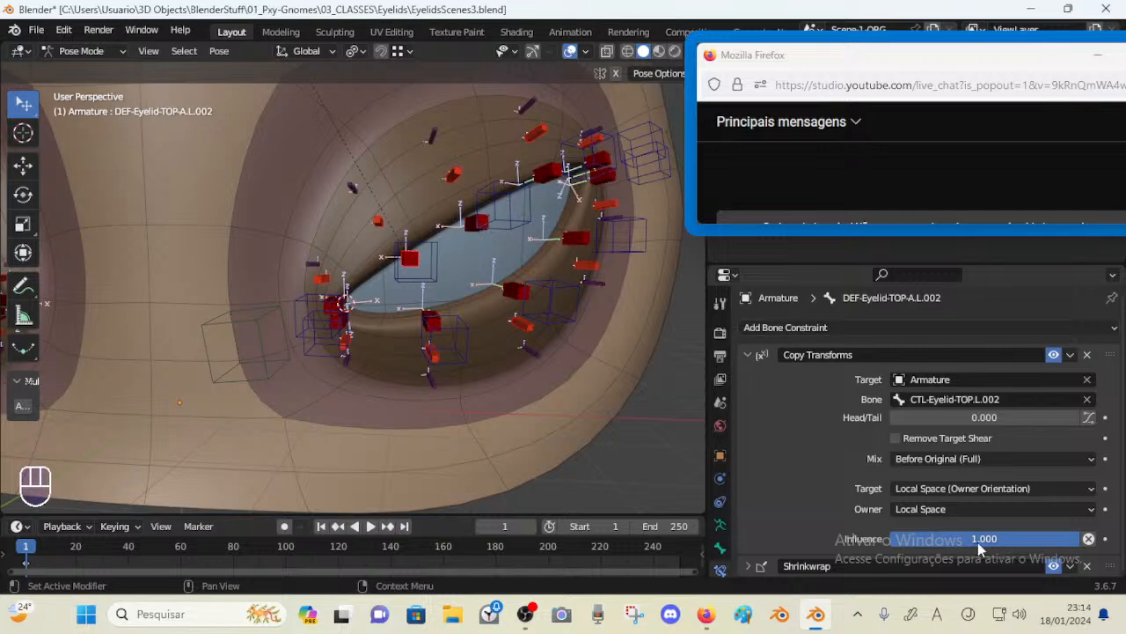
Grab the CTL-Eyelid-TOP.L.002 control again and move it to test how the upper lid deforms
{"action": "left_click", "coordinate": [425, 275]}
{"action": "key", "text": "g"}
{"action": "left_click", "coordinate": [420, 258]}
{"action": "middle_click_drag", "start_coordinate": [421, 258], "coordinate": [453, 257]}
{"action": "middle_click_drag", "start_coordinate": [455, 218], "coordinate": [458, 254]}
{"action": "key", "text": "g"}
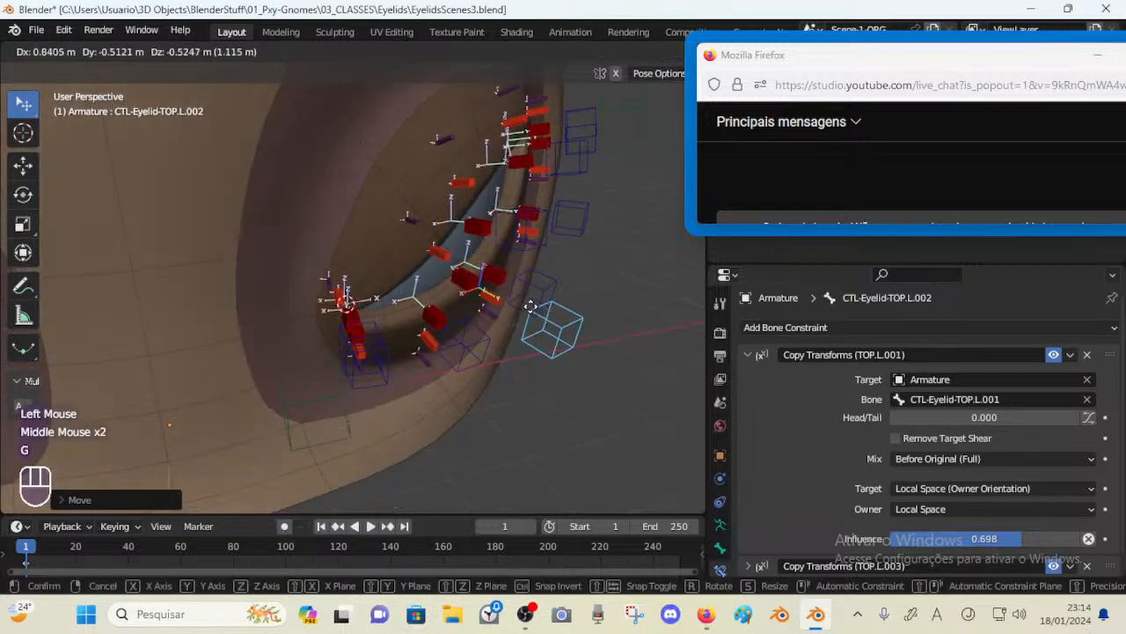
{"action": "left_click", "coordinate": [432, 243]}
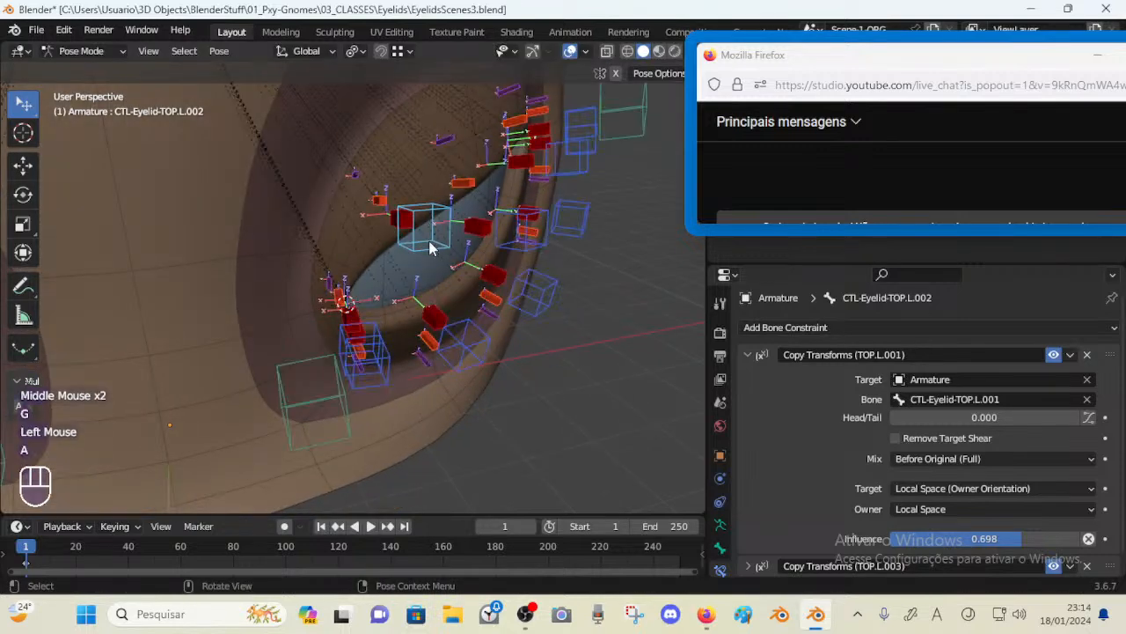
Switch to Edit Mode with X-ray to examine the placement of the upper eyelid bones, and return to Pose Mode
{"action": "key", "text": "a"}
{"action": "key", "text": "alt+q"}
{"action": "key", "text": "alt+q"}
{"action": "middle_click_drag", "start_coordinate": [432, 244], "coordinate": [403, 240]}
{"action": "key", "text": "Tab"}
{"action": "middle_click_drag", "start_coordinate": [387, 240], "coordinate": [427, 206]}
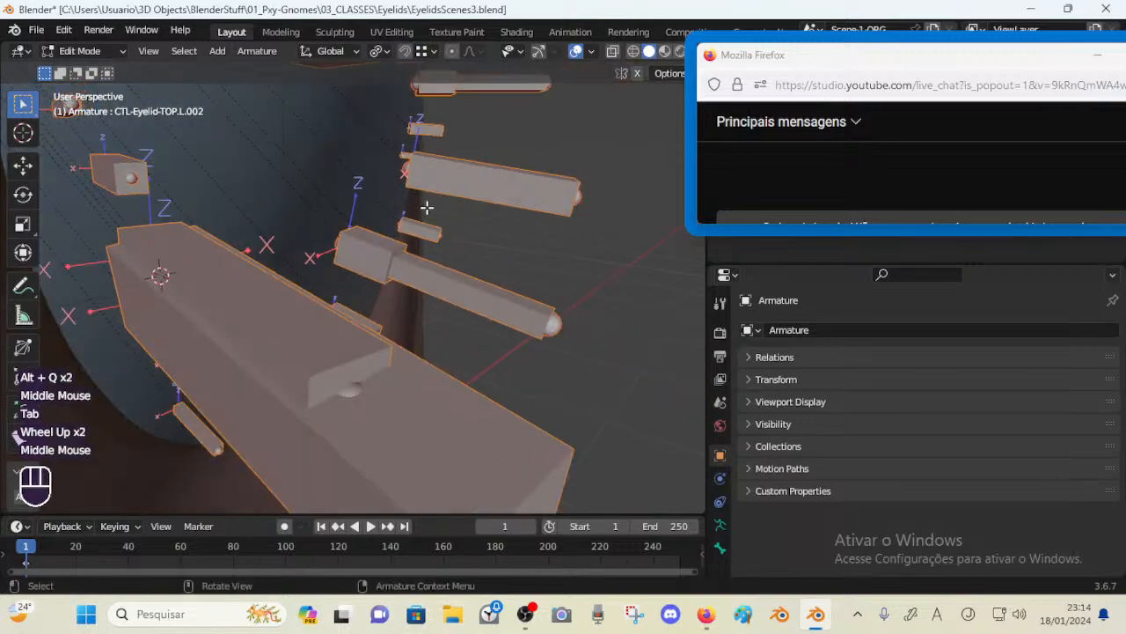
{"action": "scroll", "coordinate": [389, 196], "scroll_direction": "down", "scroll_amount": 2}
{"action": "key", "text": "alt+z"}
{"action": "middle_click_drag", "start_coordinate": [343, 197], "coordinate": [315, 196]}
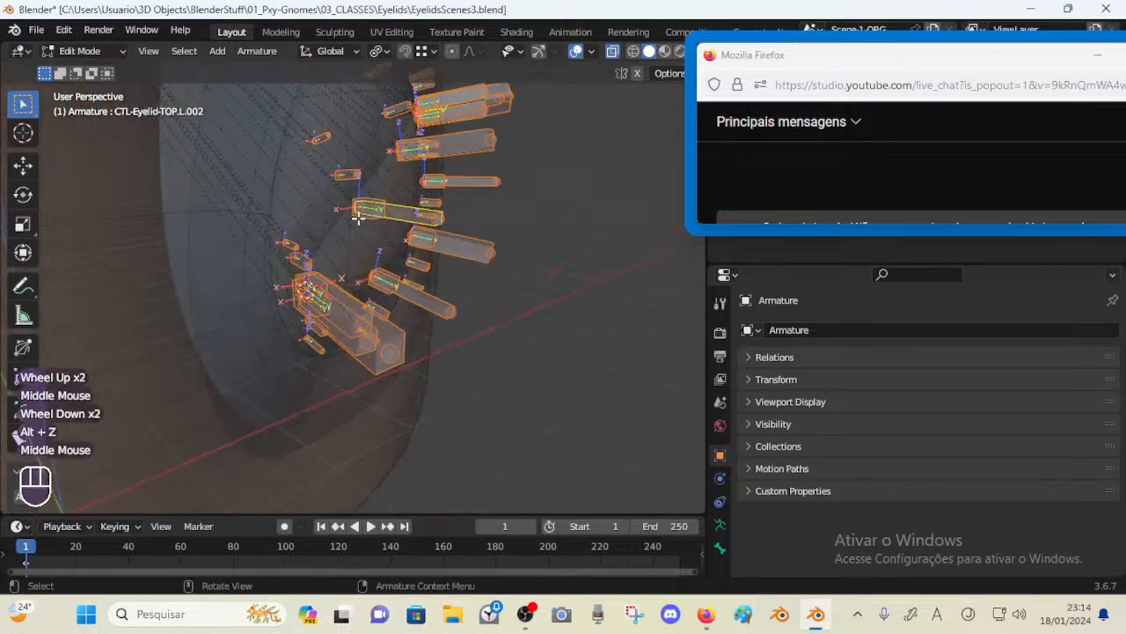
{"action": "middle_click_drag", "start_coordinate": [475, 235], "coordinate": [440, 285]}
{"action": "key", "text": "alt+z"}
{"action": "key", "text": "Tab"}
Select the DEF-Eyelid-TOP-B.L.002 bone and expand its Copy Transforms constraint to check its target and influence
{"action": "scroll", "coordinate": [444, 281], "scroll_direction": "down", "scroll_amount": 1}
{"action": "left_click", "coordinate": [383, 275]}
{"action": "left_click", "coordinate": [385, 279]}
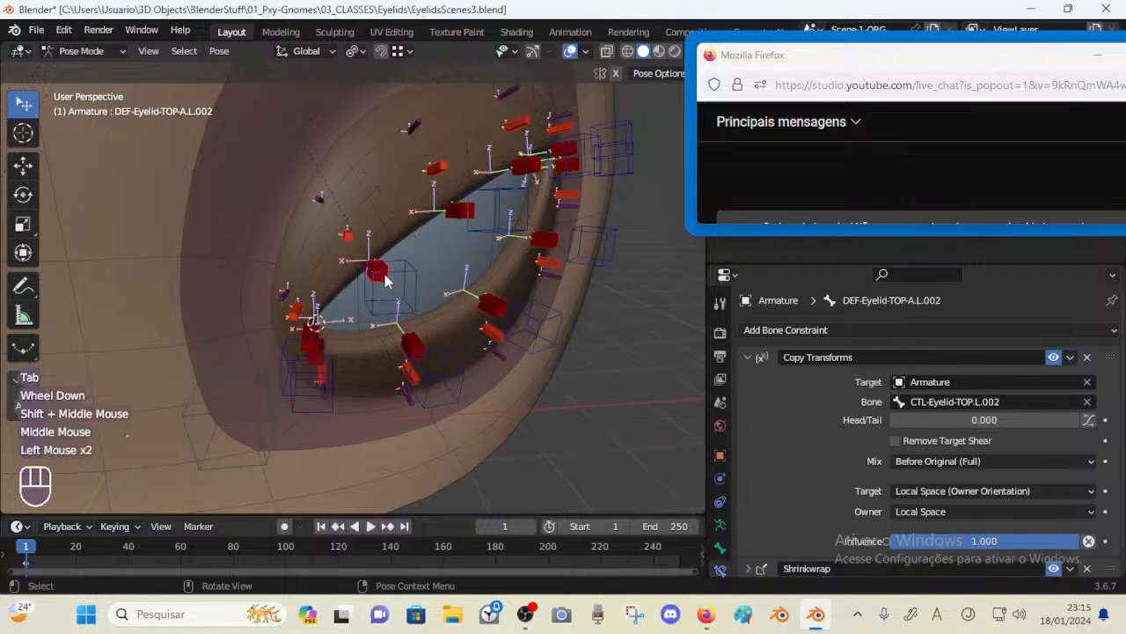
{"action": "left_click", "coordinate": [382, 276]}
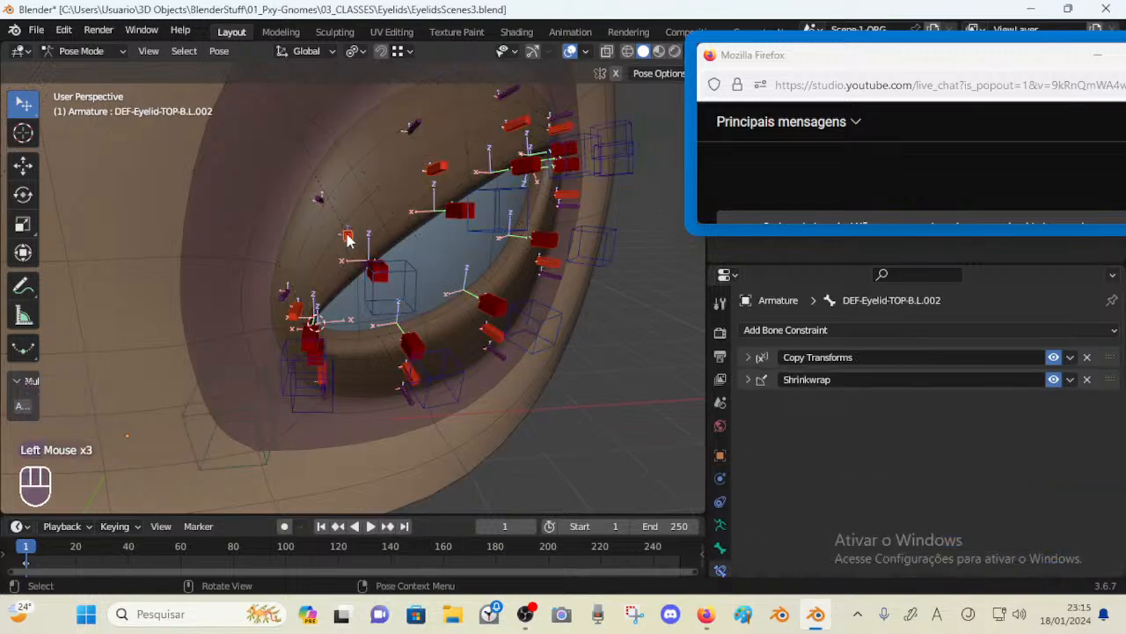
{"action": "left_click", "coordinate": [748, 358]}
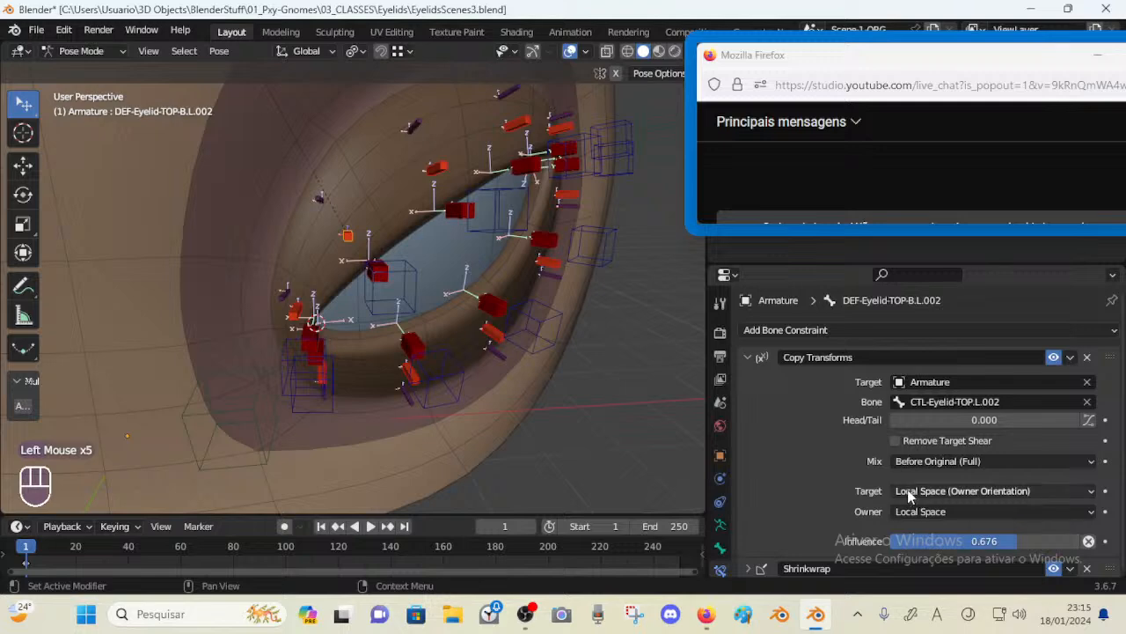
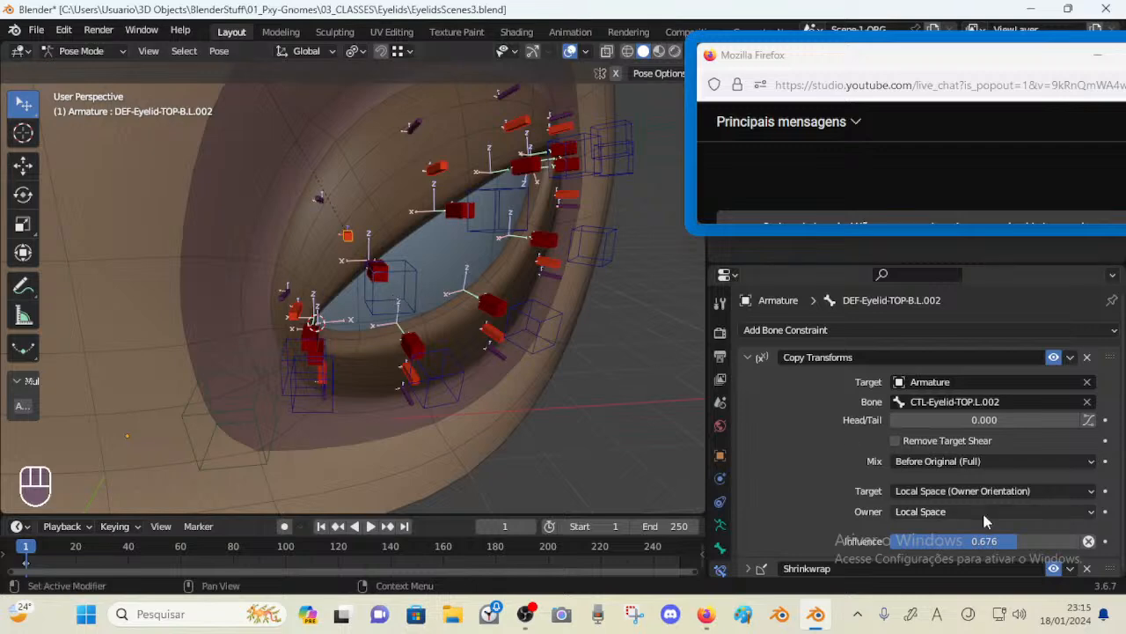
Select the eyelid control bone and move and rotate it to test how the deform bone follows
{"action": "left_click", "coordinate": [408, 280]}
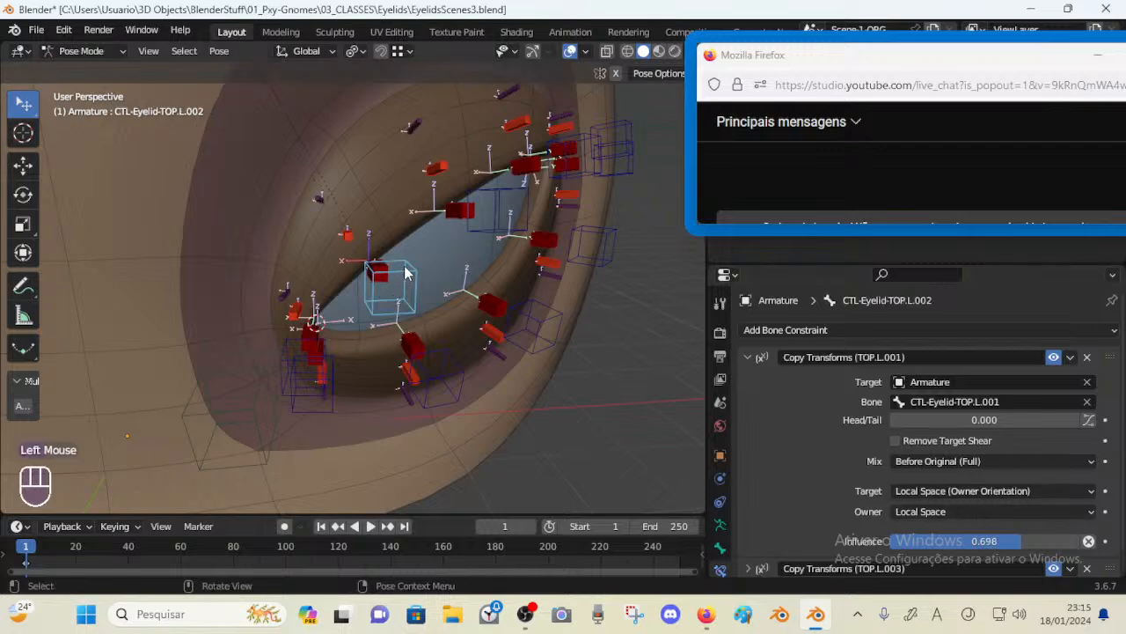
{"action": "left_click", "coordinate": [347, 238]}
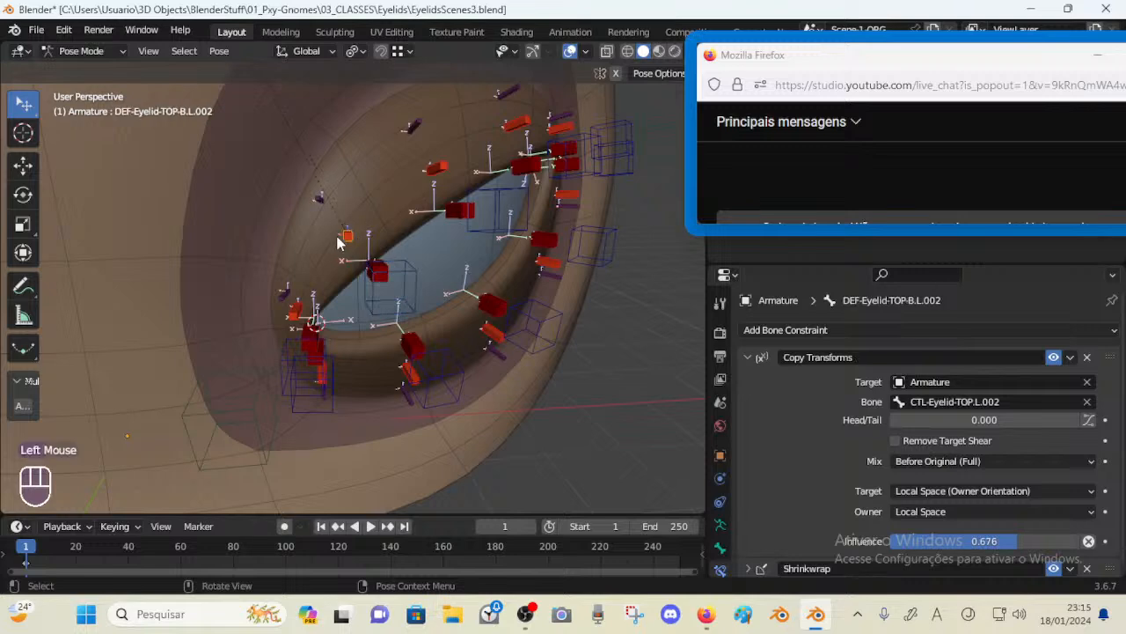
{"action": "left_click", "coordinate": [406, 280]}
{"action": "middle_click_drag", "start_coordinate": [411, 284], "coordinate": [405, 280]}
{"action": "key", "text": "g"}
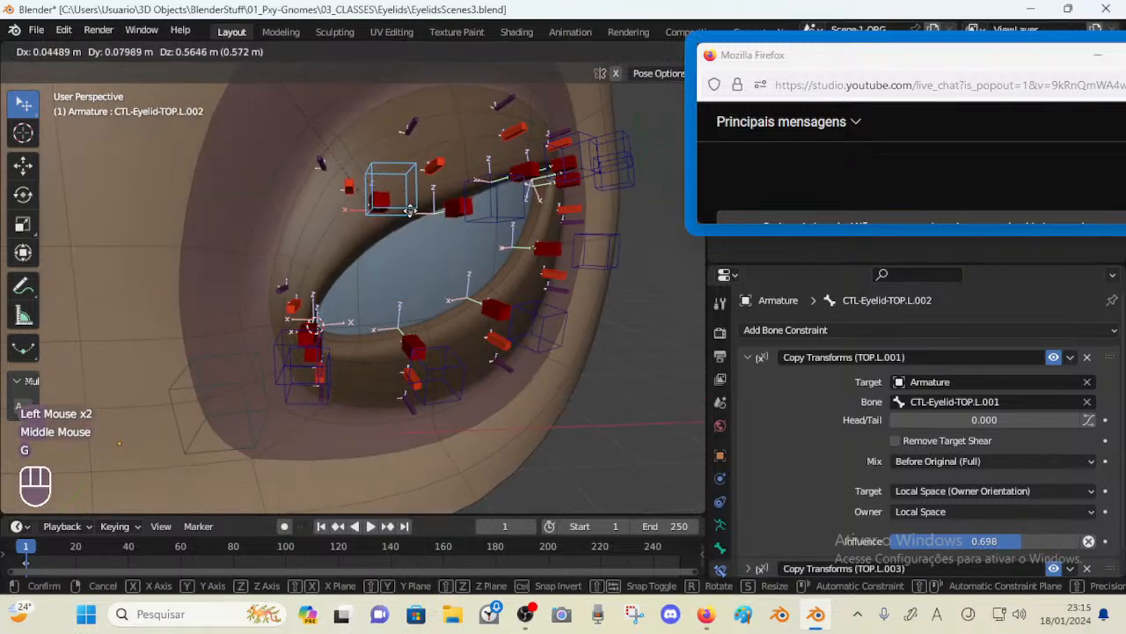
{"action": "left_click", "coordinate": [426, 248]}
{"action": "key", "text": "r"}
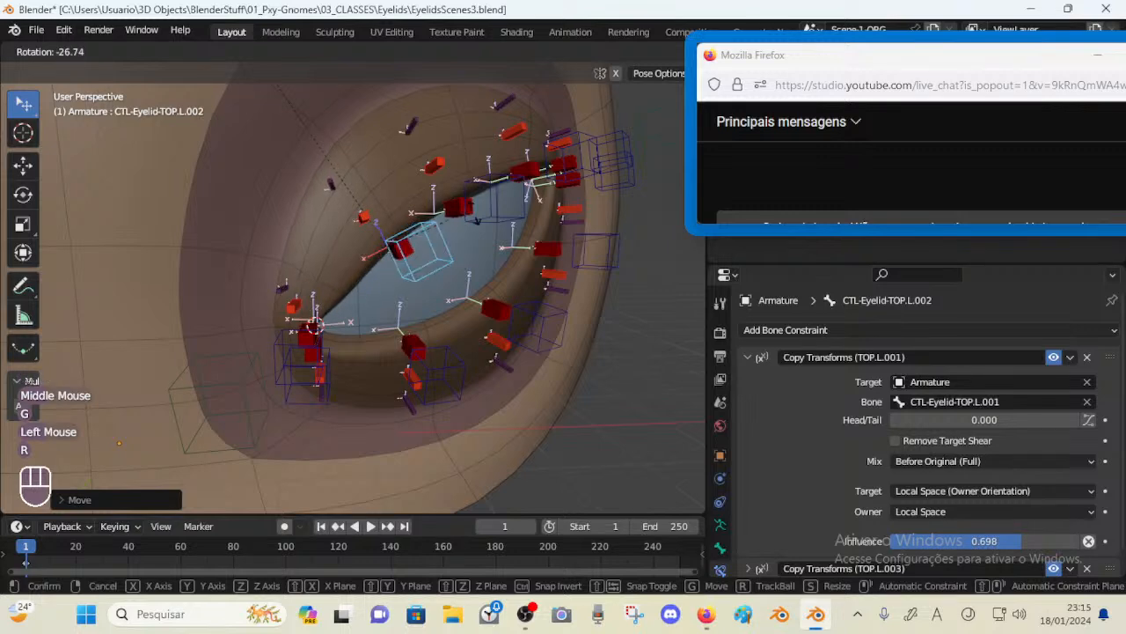
{"action": "left_click", "coordinate": [461, 215]}
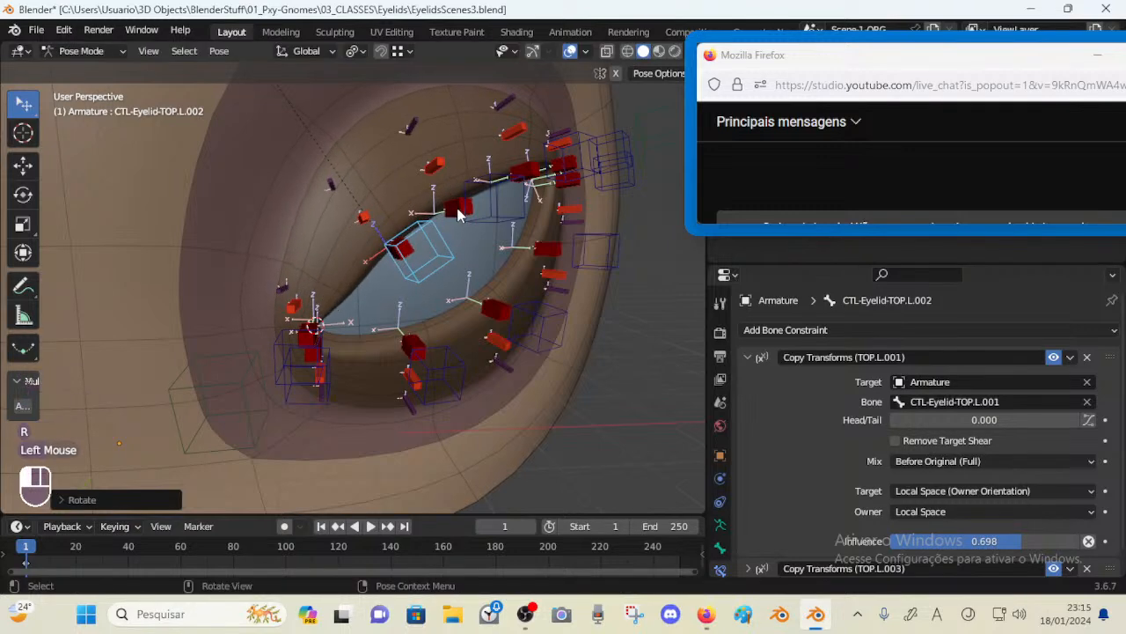
{"action": "middle_click_drag", "start_coordinate": [461, 216], "coordinate": [284, 230]}
Inspect the eyelid bones' orientation in Edit Mode, then return to Pose Mode
{"action": "key", "text": "Tab"}
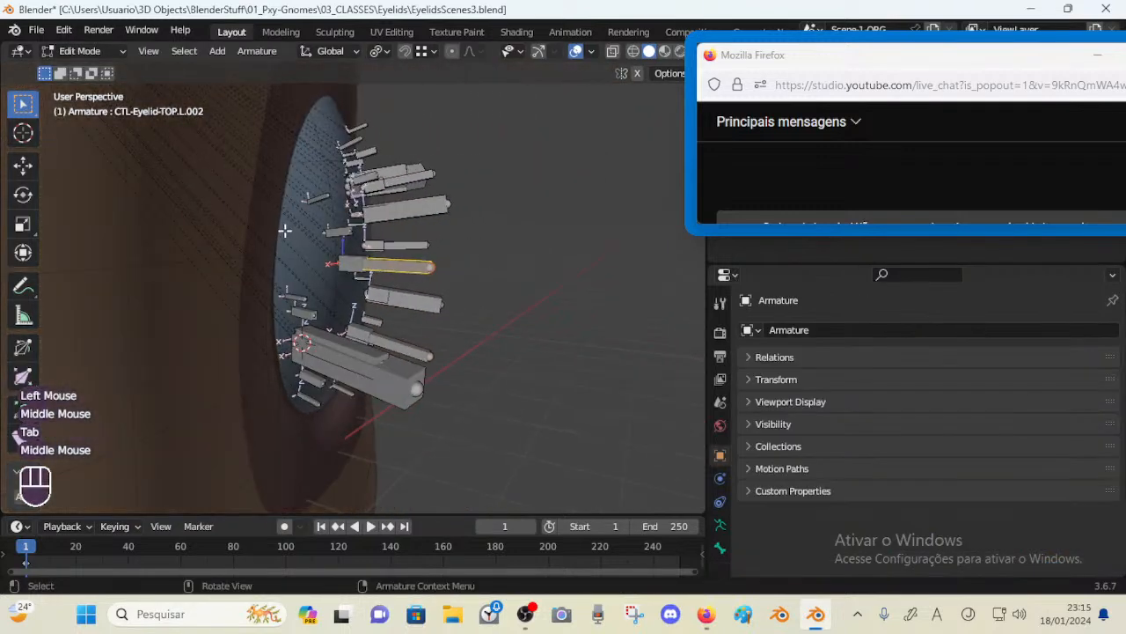
{"action": "left_click", "coordinate": [341, 232]}
{"action": "left_click", "coordinate": [382, 263]}
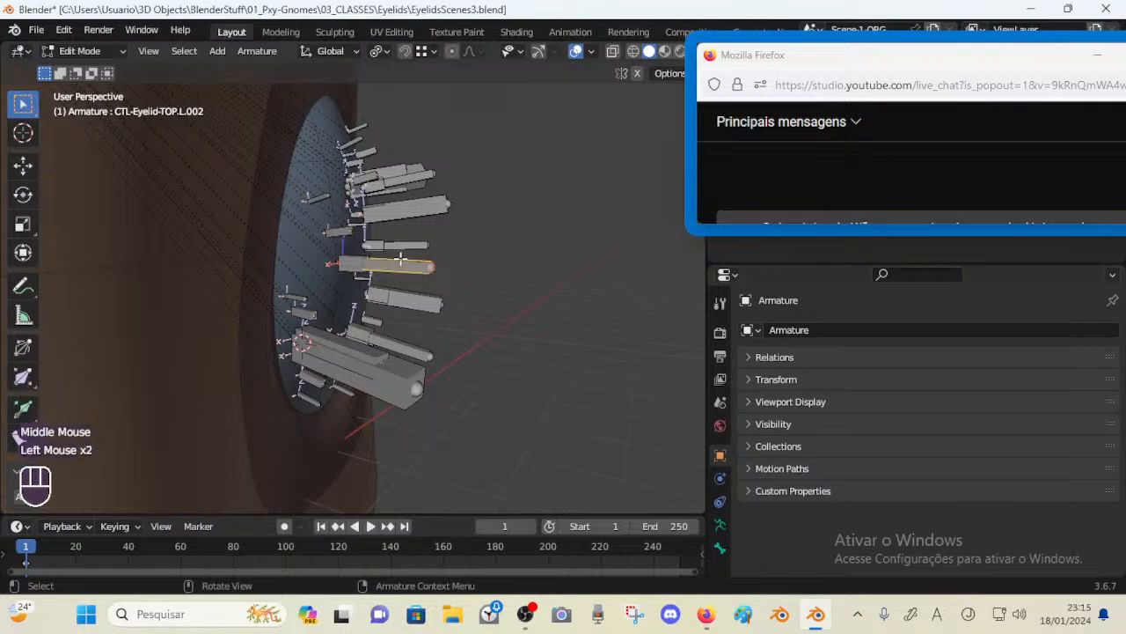
{"action": "key", "text": "Tab"}
{"action": "middle_click_drag", "start_coordinate": [382, 262], "coordinate": [364, 239]}
{"action": "left_click", "coordinate": [314, 223]}
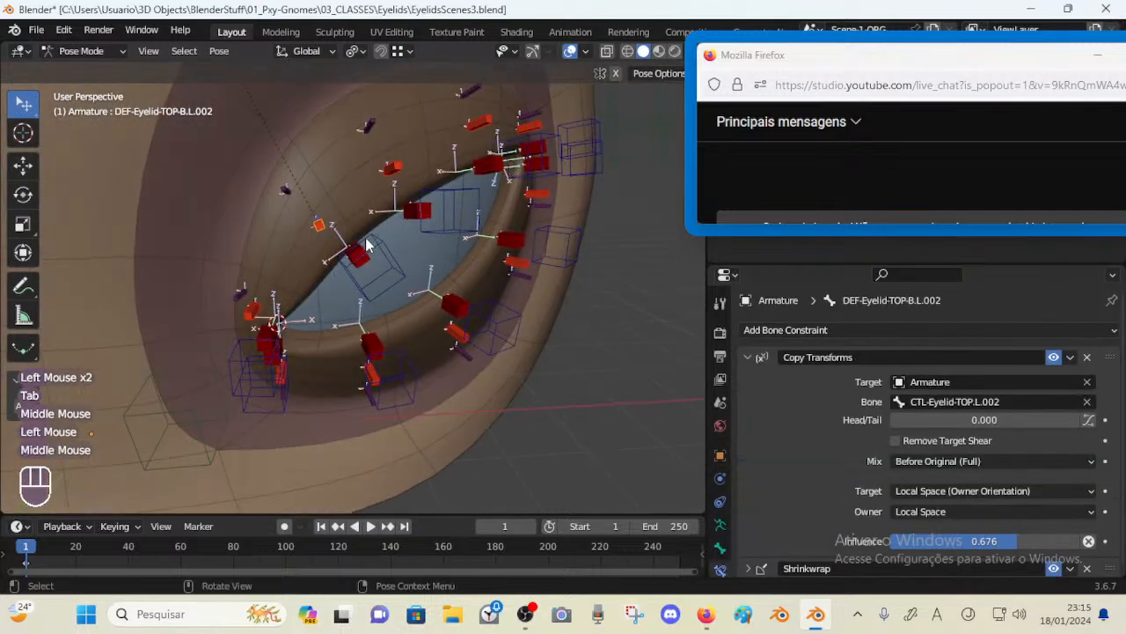
Rotate the eyelid control bone twice to test the deform bone's rotation
{"action": "left_click", "coordinate": [310, 222]}
{"action": "middle_click_drag", "start_coordinate": [309, 223], "coordinate": [387, 264]}
{"action": "key", "text": "r"}
{"action": "left_click", "coordinate": [395, 280]}
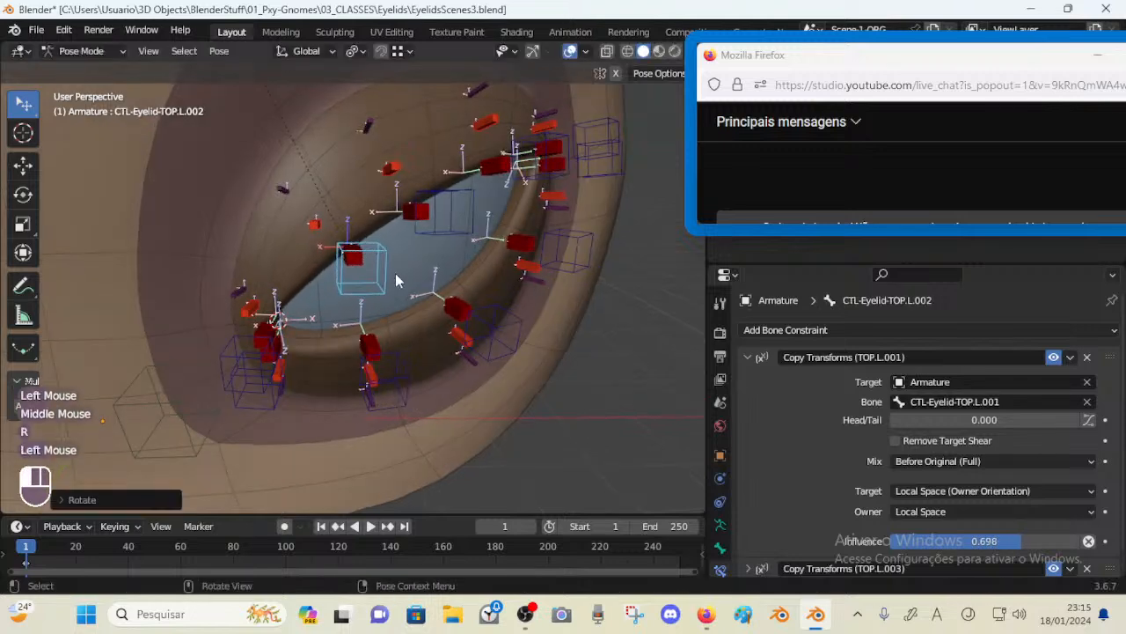
{"action": "left_click", "coordinate": [310, 226]}
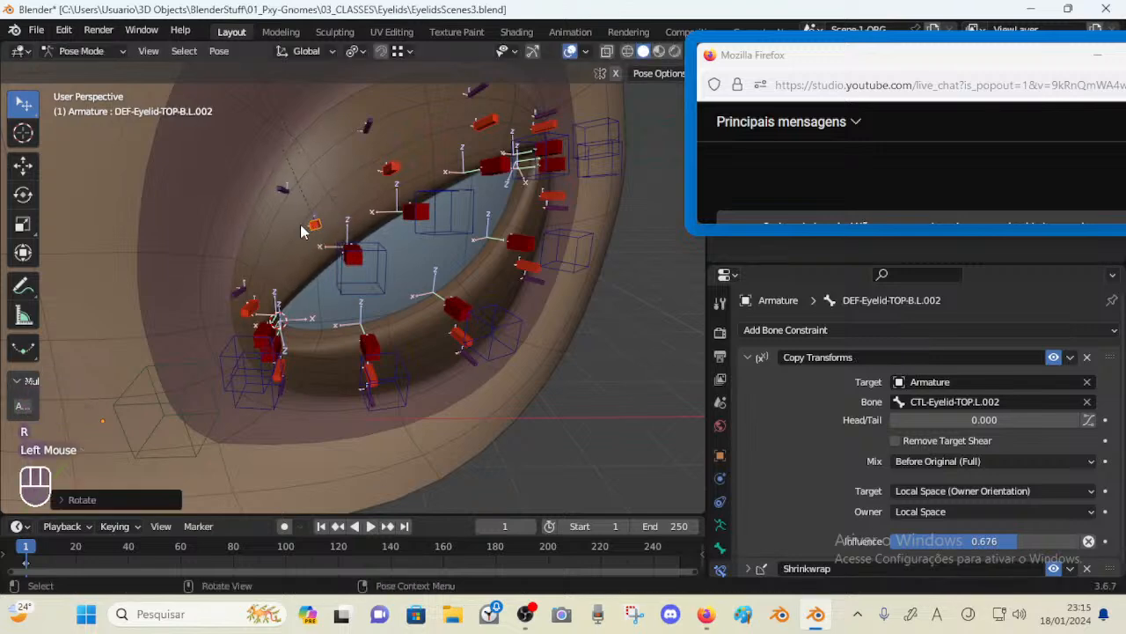
{"action": "middle_click_drag", "start_coordinate": [300, 225], "coordinate": [314, 229]}
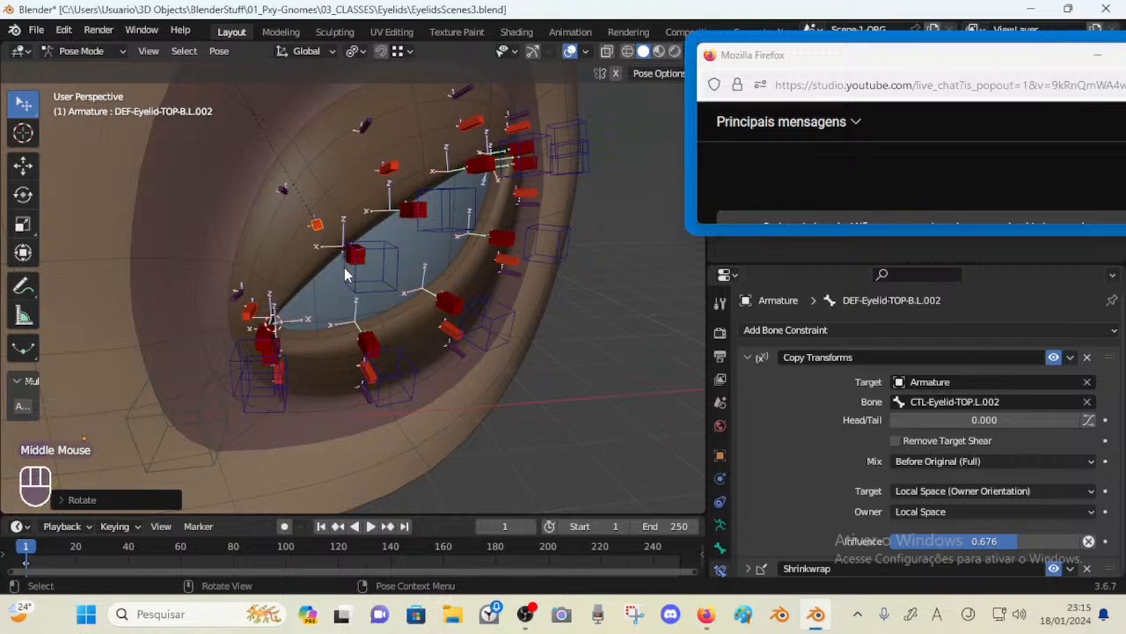
{"action": "left_click", "coordinate": [395, 249]}
{"action": "key", "text": "r"}
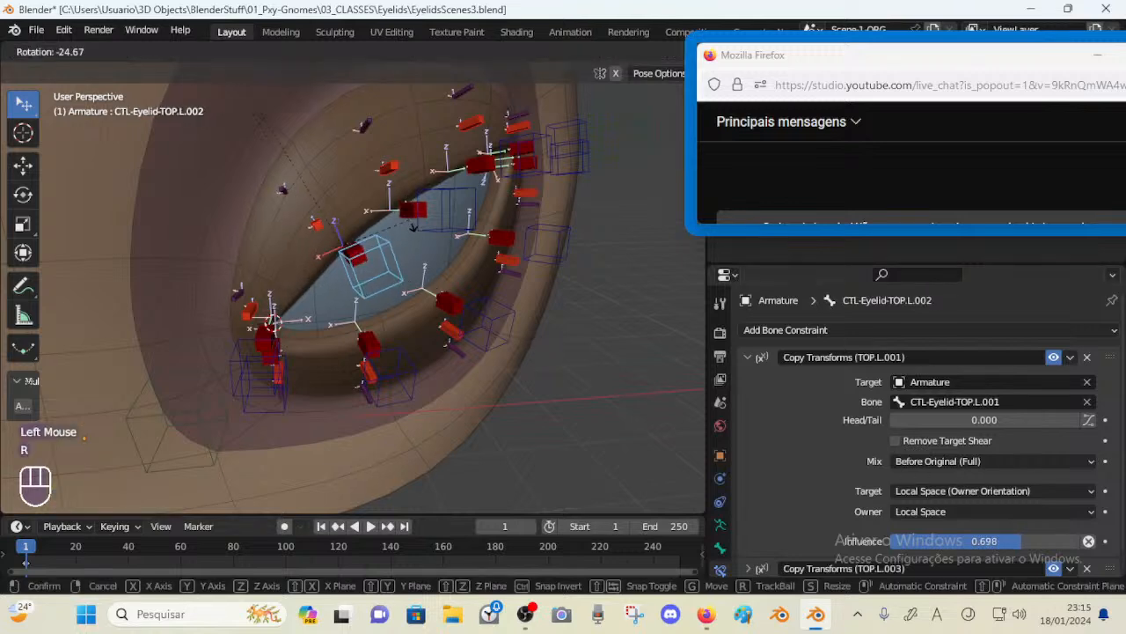
{"action": "left_click", "coordinate": [410, 256]}
Select all bones, reset their pose, and select the eyelid deform bone
{"action": "key", "text": "a"}
{"action": "key", "text": "alt+q"}
{"action": "left_click", "coordinate": [351, 262]}
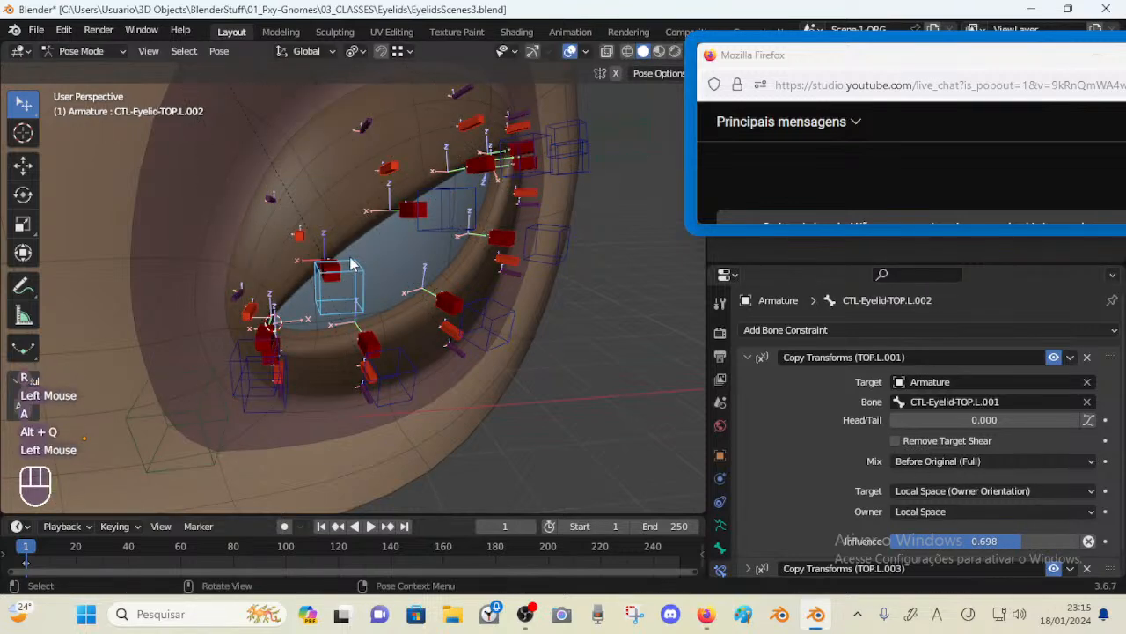
{"action": "middle_click_drag", "start_coordinate": [350, 260], "coordinate": [339, 256]}
{"action": "left_click", "coordinate": [301, 233]}
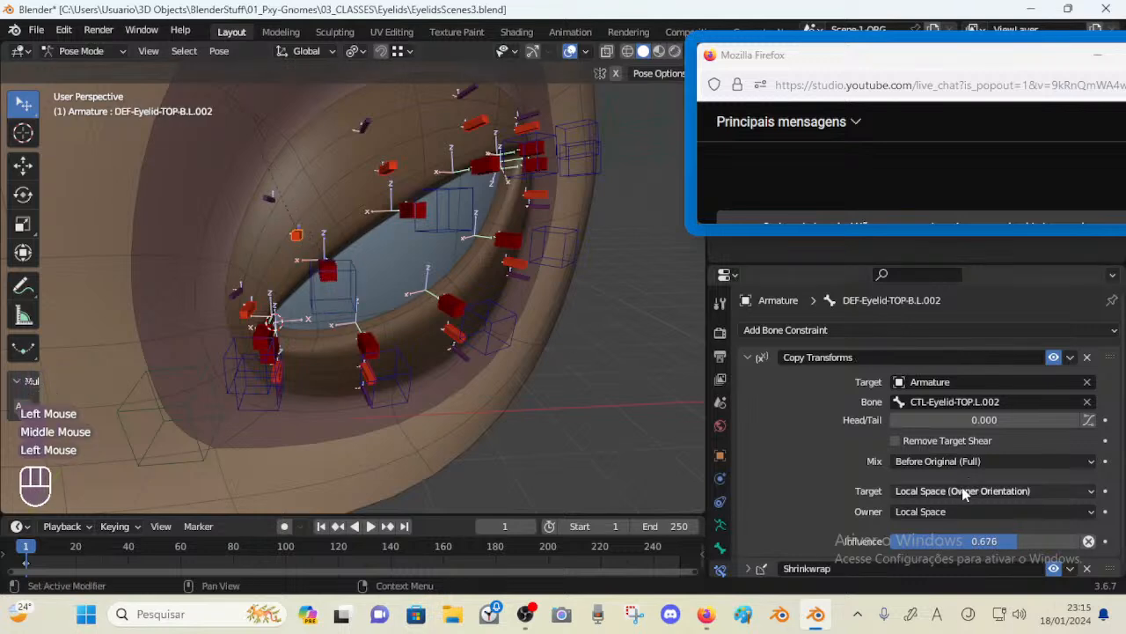
Set the deform bone's Copy Transforms target space to Local Space
{"action": "left_click", "coordinate": [962, 490]}
{"action": "left_click", "coordinate": [926, 388]}
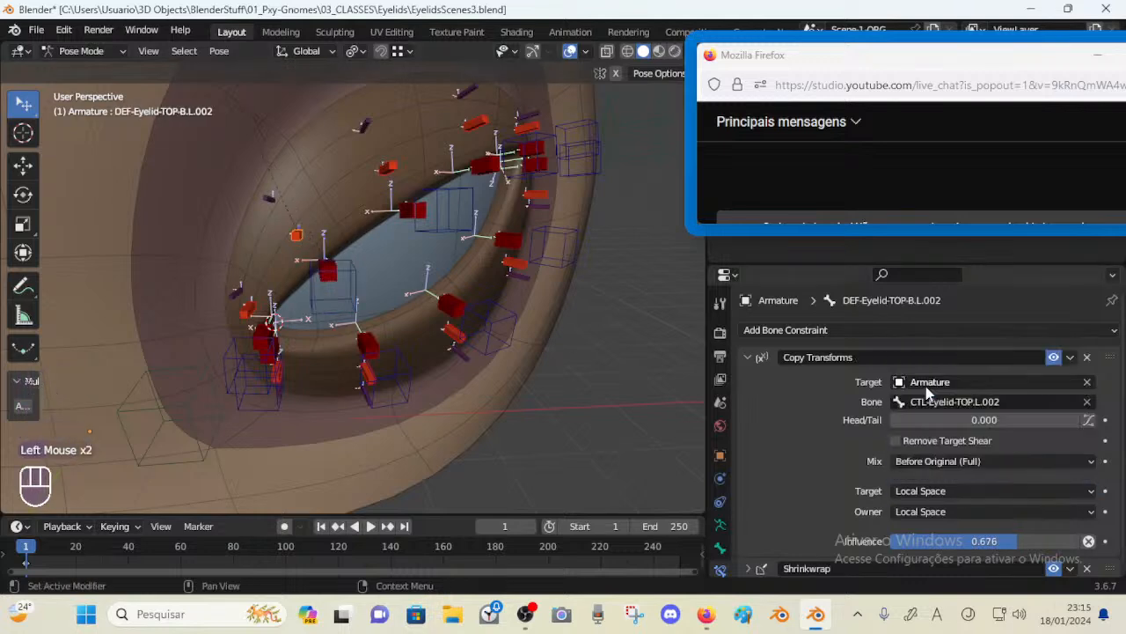
Rotate the control bone about X and move it to test the new space setting
{"action": "left_click", "coordinate": [363, 264]}
{"action": "key", "text": "r"}
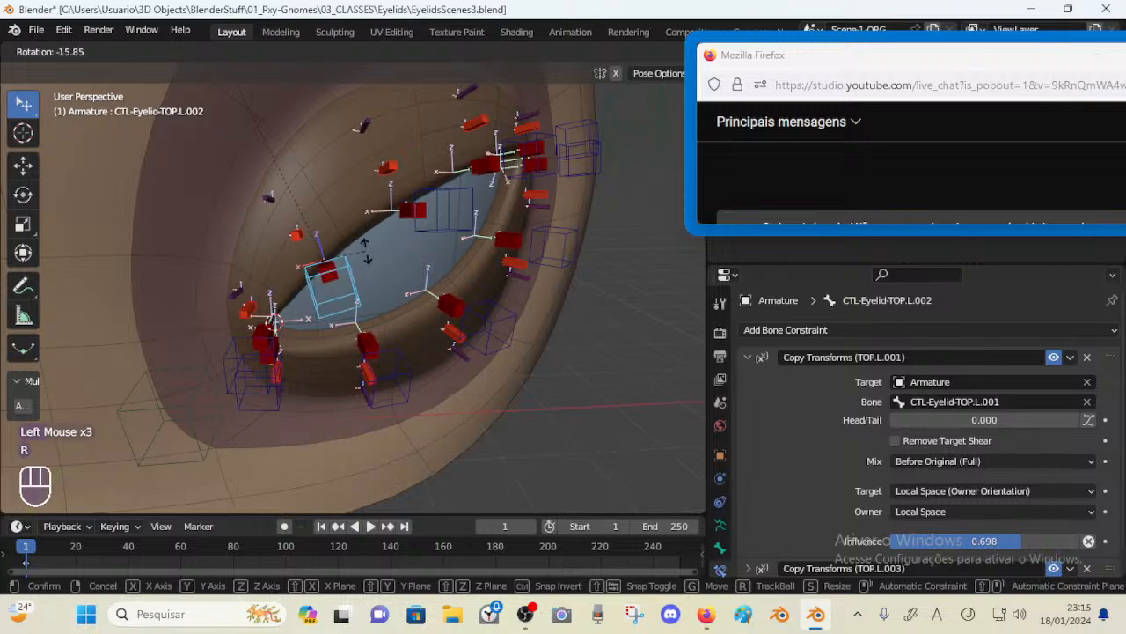
{"action": "key", "text": "x"}
{"action": "left_click", "coordinate": [368, 249]}
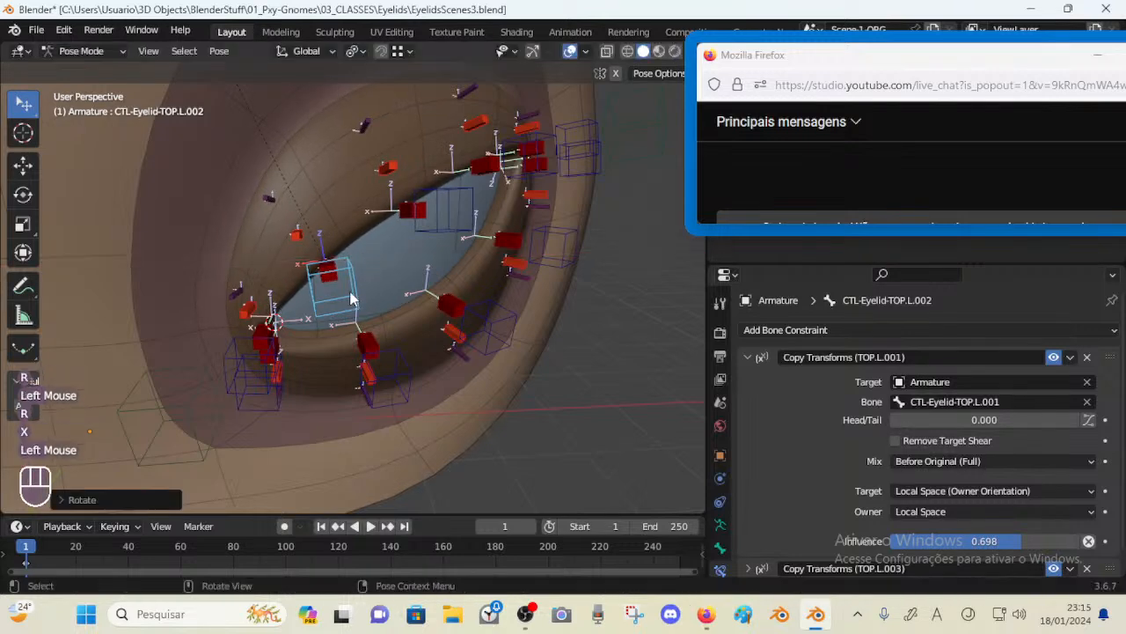
{"action": "key", "text": "g"}
{"action": "left_click", "coordinate": [264, 196]}
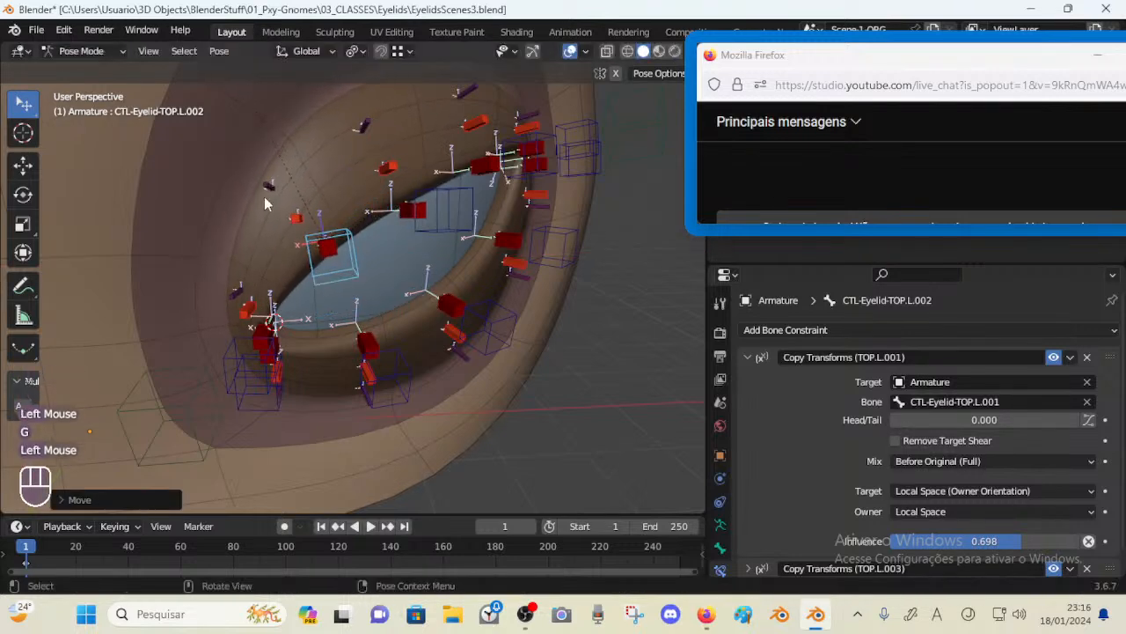
Select the deform bone and switch its Copy Transforms target space back to Local Space (Owner Orientation)
{"action": "left_click", "coordinate": [347, 246]}
{"action": "left_click", "coordinate": [921, 491]}
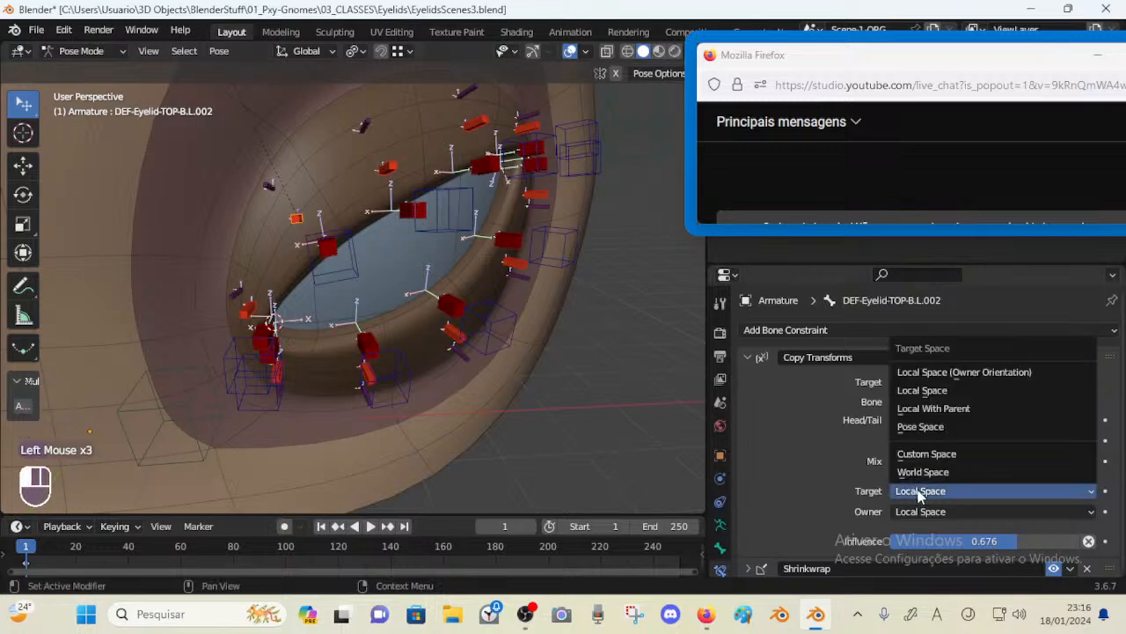
{"action": "left_click", "coordinate": [943, 372]}
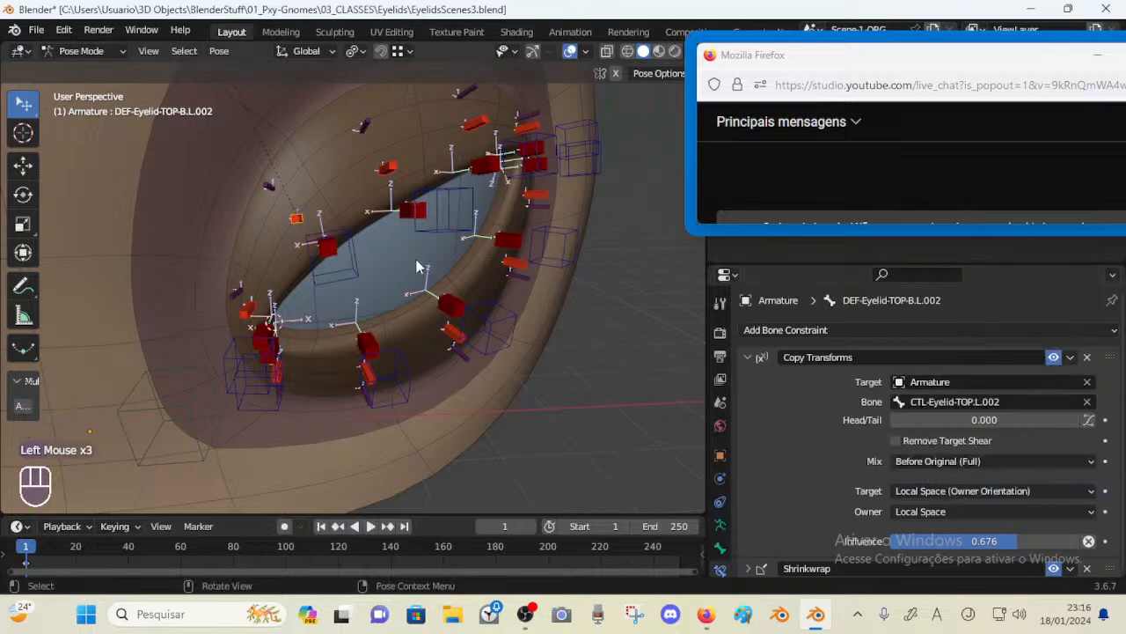
Select all bones, reset their pose, and select the eyelid control bone
{"action": "key", "text": "a"}
{"action": "key", "text": "alt+q"}
{"action": "key", "text": "alt+q"}
{"action": "left_click", "coordinate": [344, 275]}
{"action": "middle_click_drag", "start_coordinate": [343, 274], "coordinate": [354, 299]}
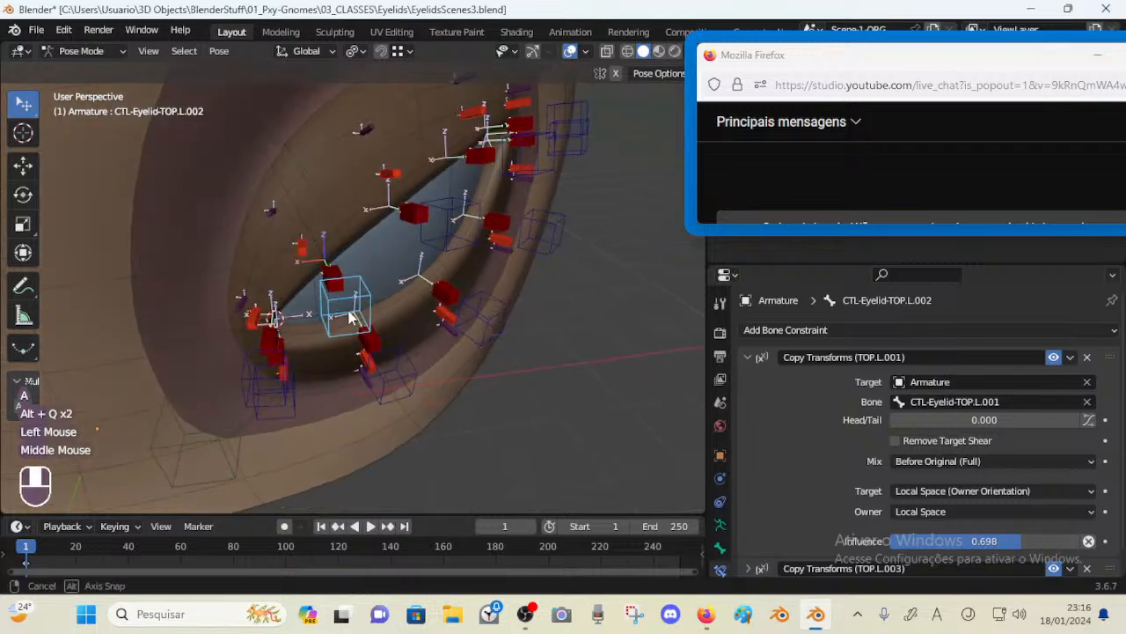
Inspect the control bone in Edit Mode, then return to Pose Mode and select the deform bone
{"action": "key", "text": "Tab"}
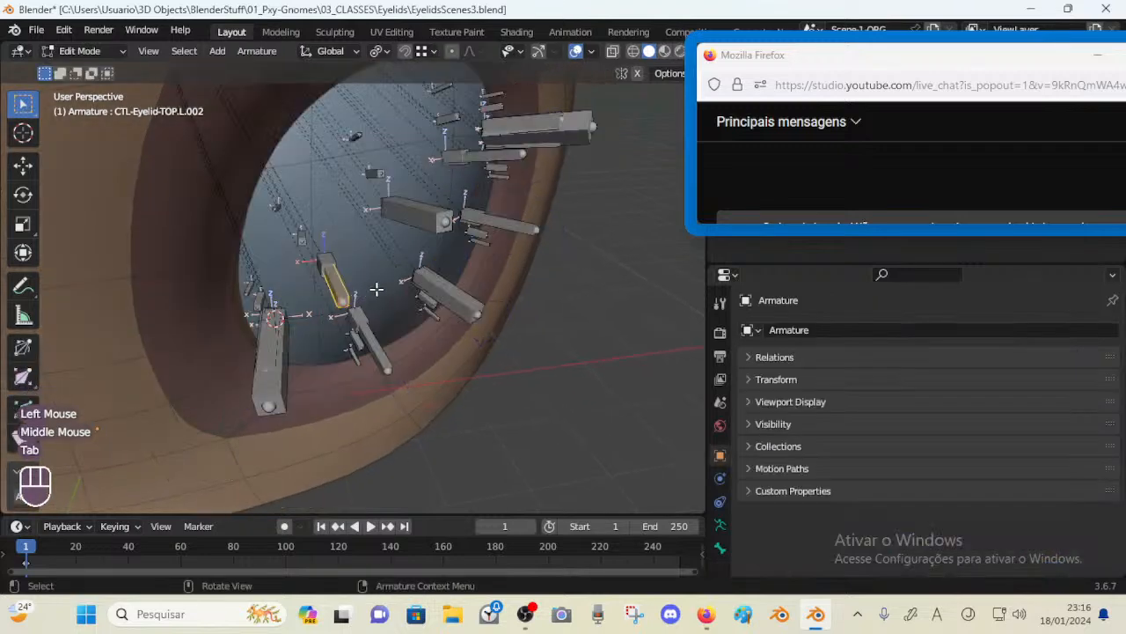
{"action": "key", "text": "r"}
{"action": "right_click", "coordinate": [342, 297]}
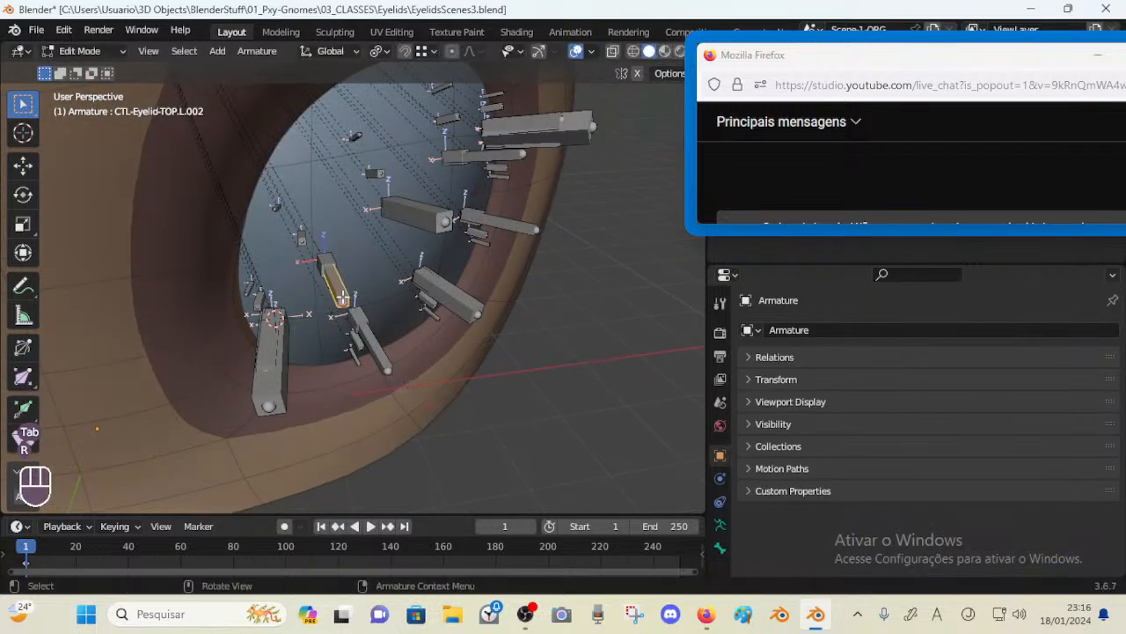
{"action": "key", "text": "Tab"}
{"action": "left_click", "coordinate": [303, 248]}
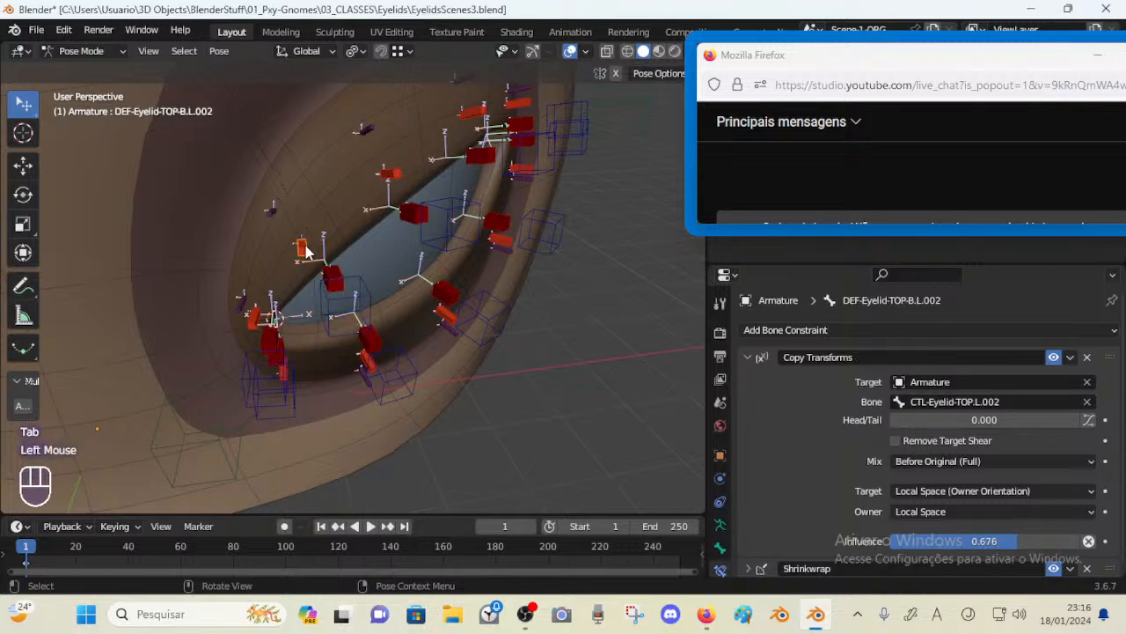
Rotate and move the eyelid control bone again to test how the deform bone follows
{"action": "left_click", "coordinate": [361, 283]}
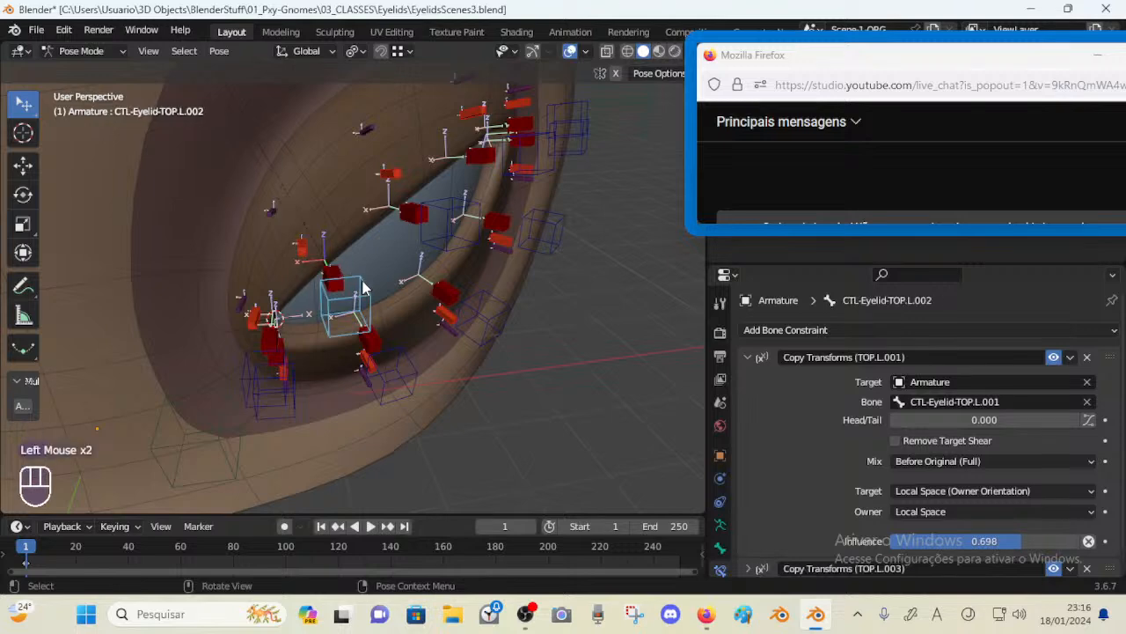
{"action": "left_click", "coordinate": [301, 250]}
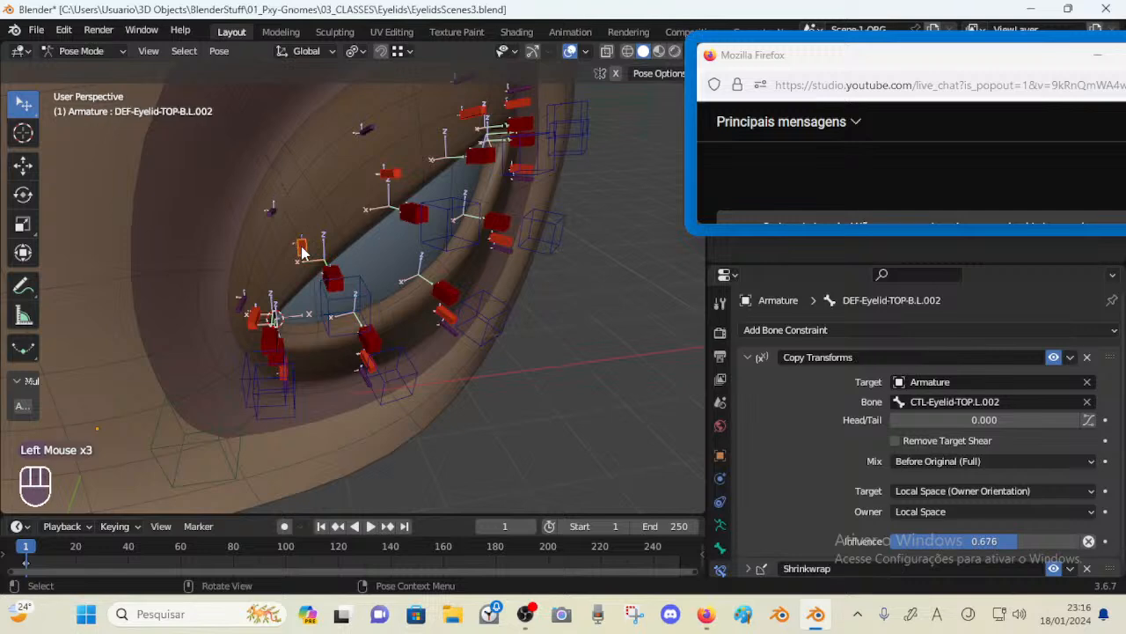
{"action": "middle_click_drag", "start_coordinate": [302, 246], "coordinate": [303, 255]}
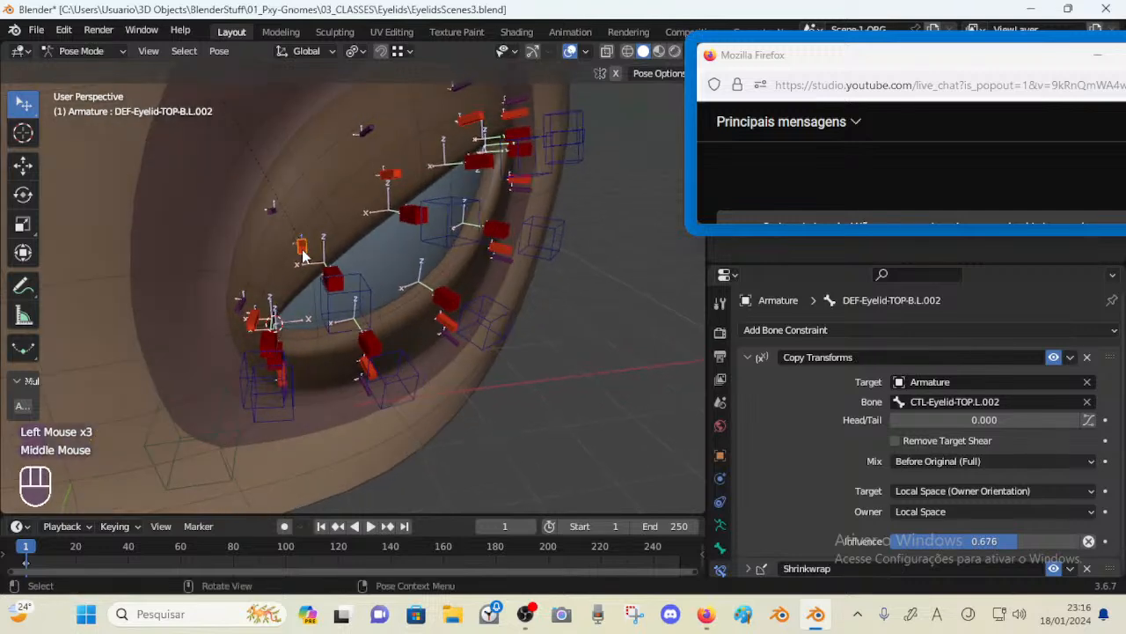
{"action": "left_click", "coordinate": [356, 276]}
{"action": "key", "text": "r"}
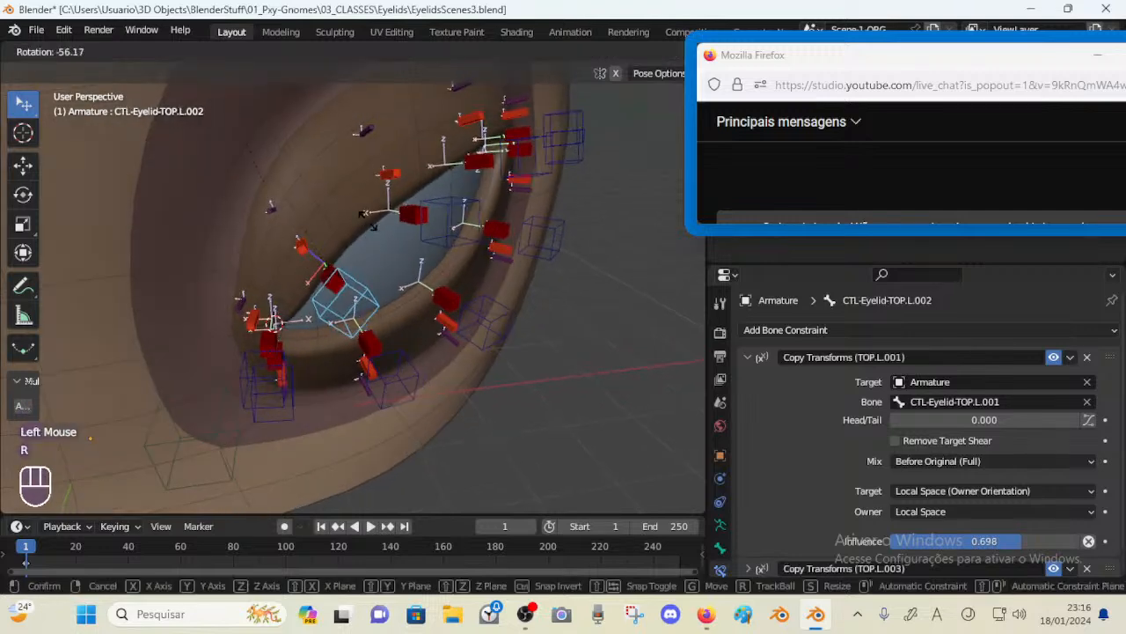
{"action": "left_click", "coordinate": [383, 263]}
{"action": "key", "text": "r"}
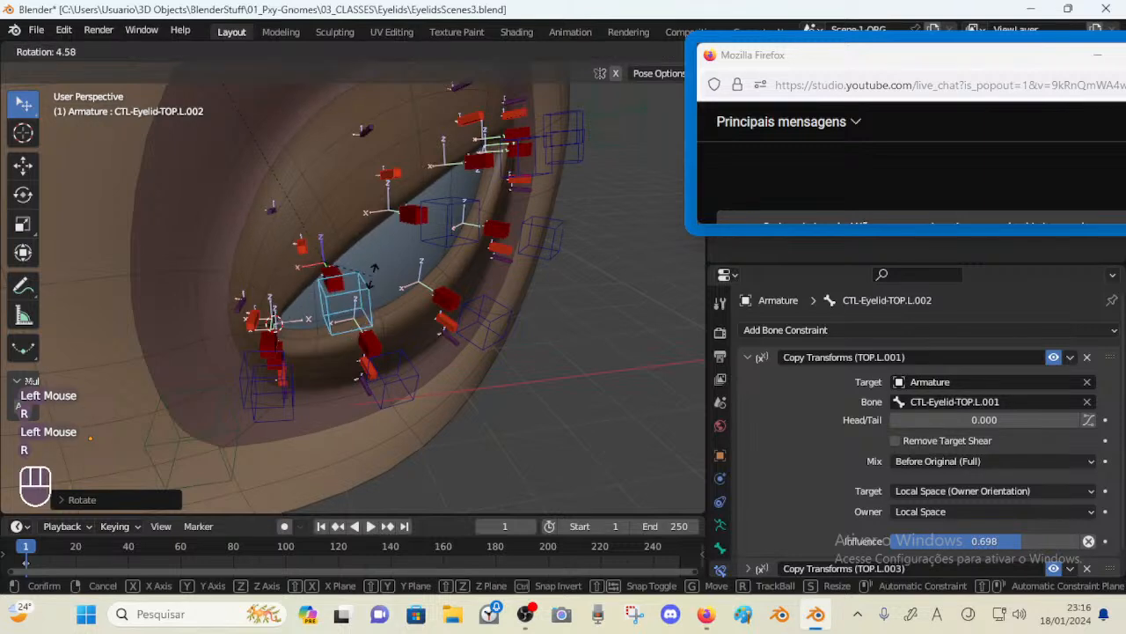
{"action": "left_click", "coordinate": [325, 264]}
{"action": "key", "text": "g"}
{"action": "left_click", "coordinate": [363, 273]}
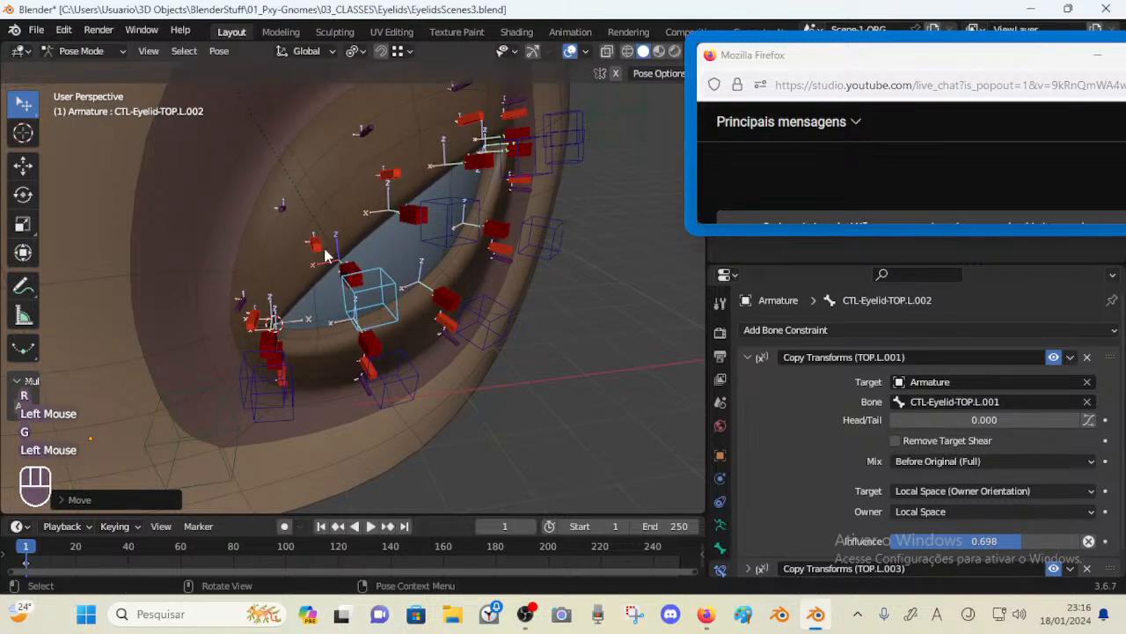
Select the deform bone and reset all bones' pose
{"action": "left_click", "coordinate": [316, 245]}
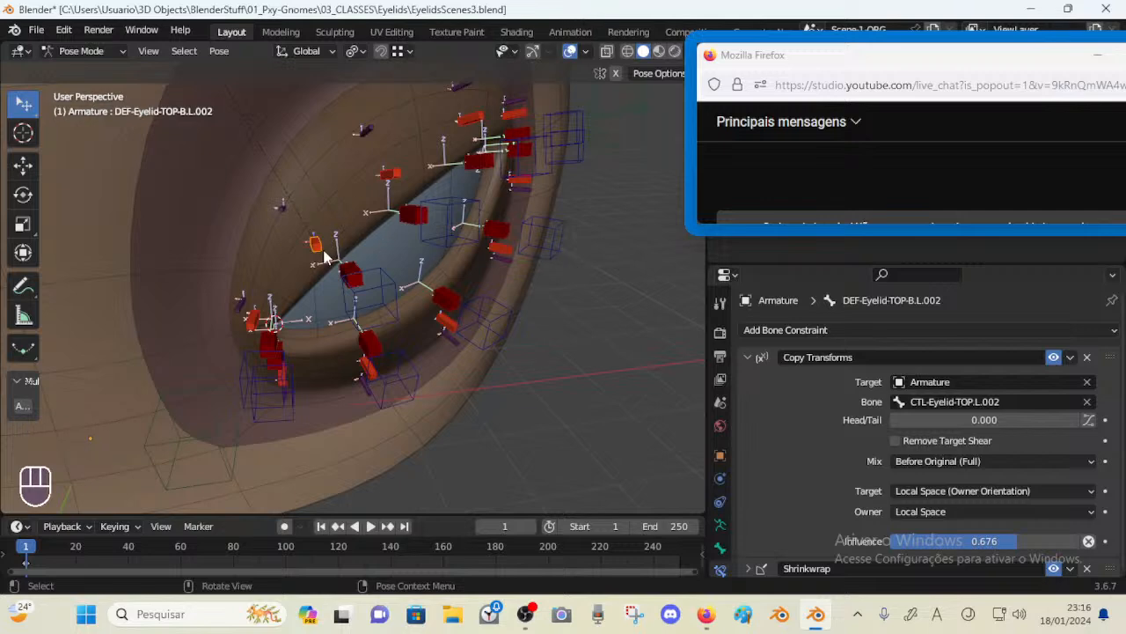
{"action": "key", "text": "alt+q"}
{"action": "key", "text": "alt+q"}
{"action": "scroll", "coordinate": [331, 264], "scroll_direction": "up", "scroll_amount": 1}
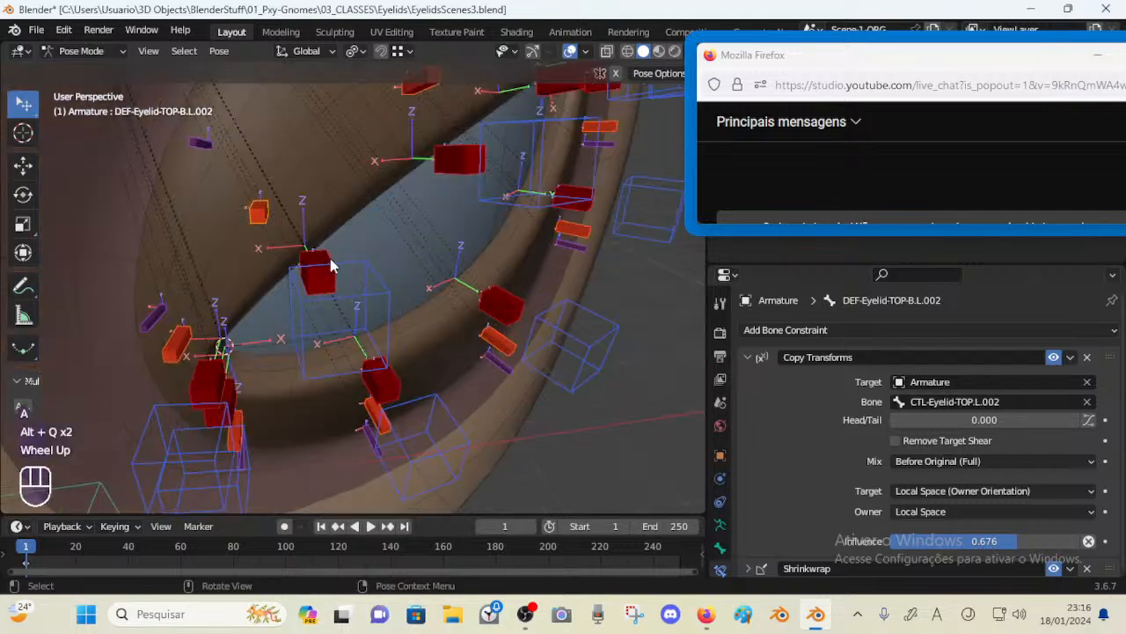
Review the deform bone's Copy Transforms target and owner space options
{"action": "left_click", "coordinate": [291, 229]}
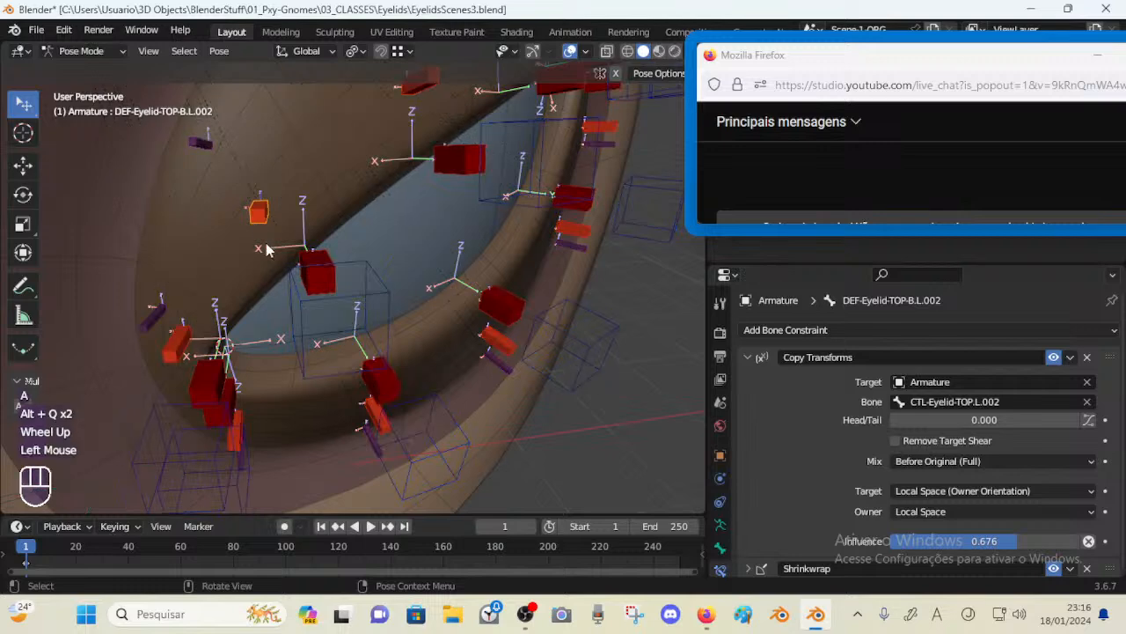
{"action": "left_click", "coordinate": [938, 491]}
{"action": "left_click", "coordinate": [938, 491]}
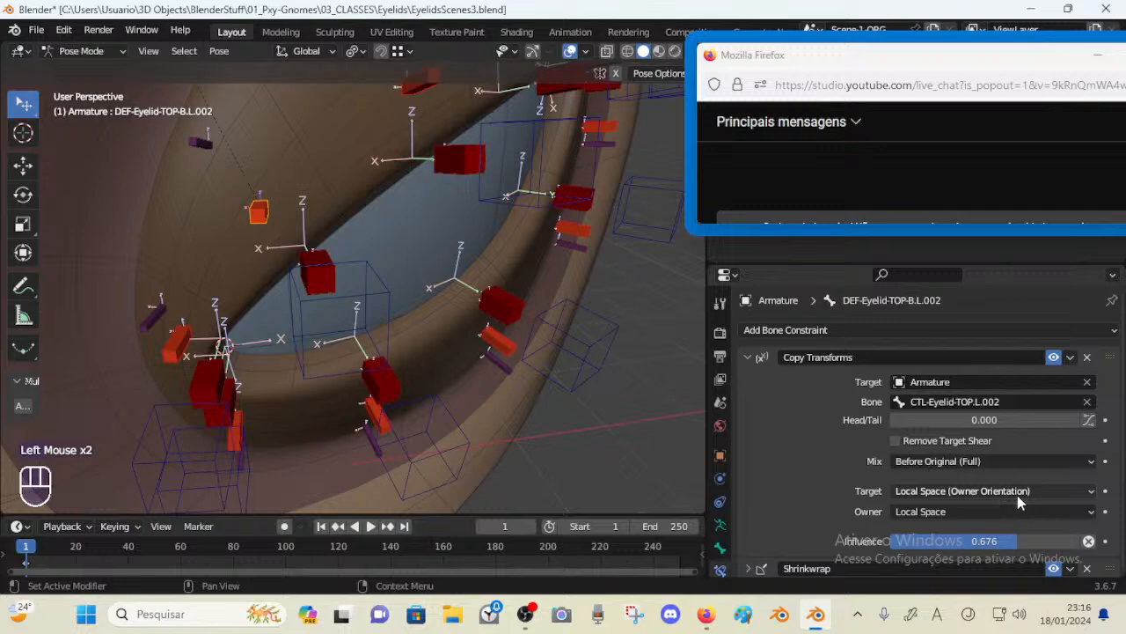
{"action": "left_click", "coordinate": [969, 510]}
{"action": "left_click", "coordinate": [933, 512]}
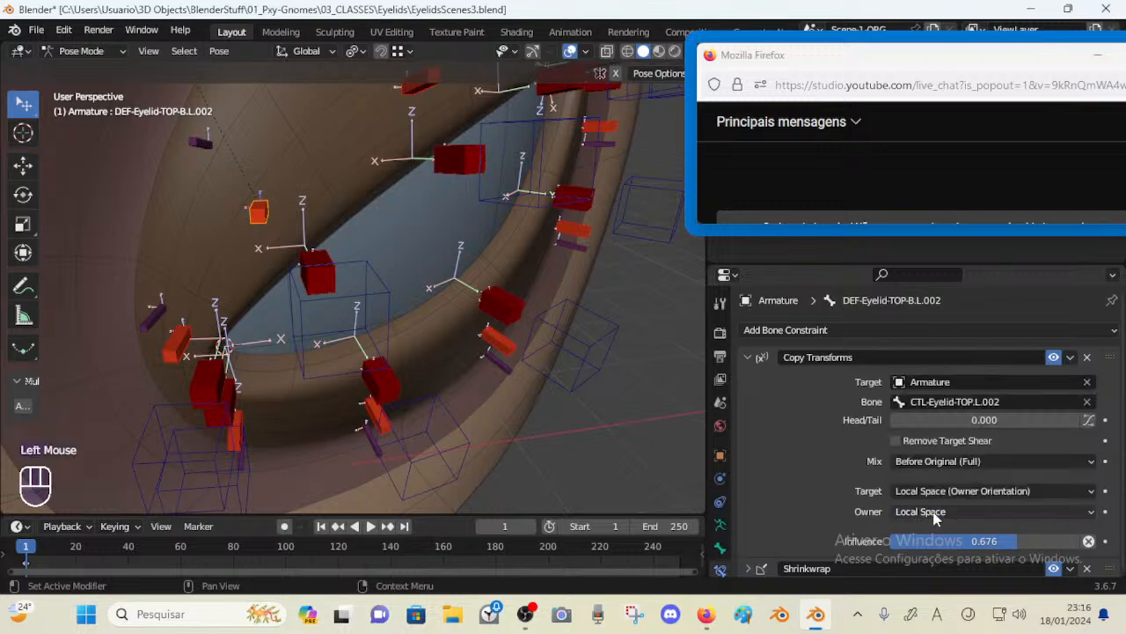
Try switching the deform bone's Copy Transforms mix to Replace, then restore Before Original (Full)
{"action": "left_click", "coordinate": [914, 461]}
{"action": "left_click", "coordinate": [911, 442]}
{"action": "left_click", "coordinate": [921, 462]}
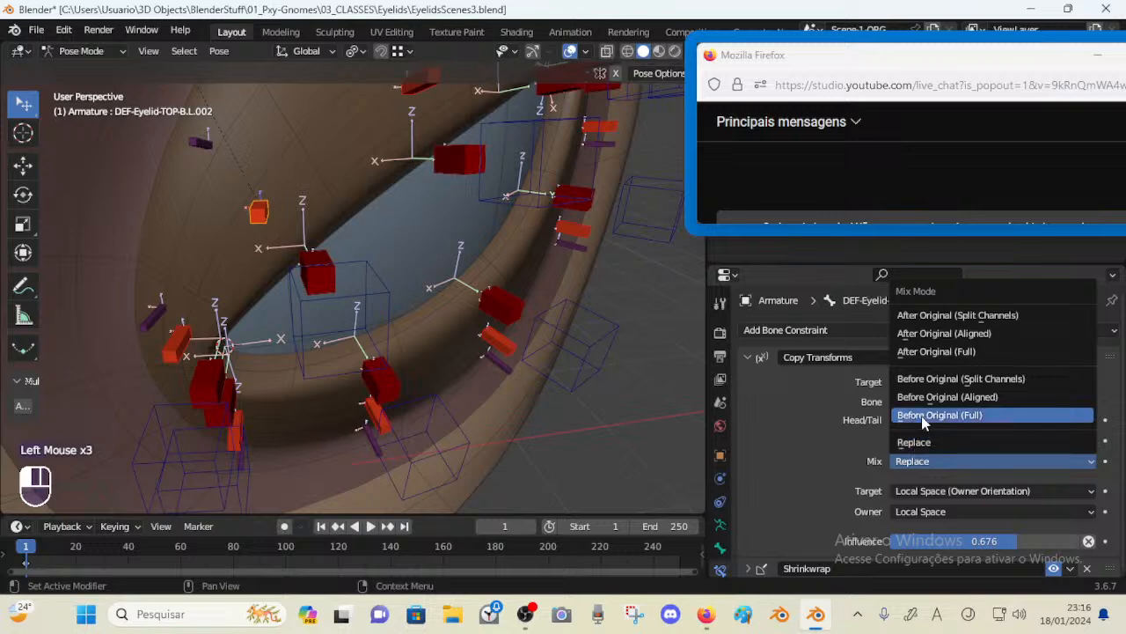
{"action": "left_click", "coordinate": [923, 415]}
Grab the top deform bone B.L.002 and a neighbouring bone and move them to test their constraints
{"action": "left_click", "coordinate": [290, 214]}
{"action": "key", "text": "g"}
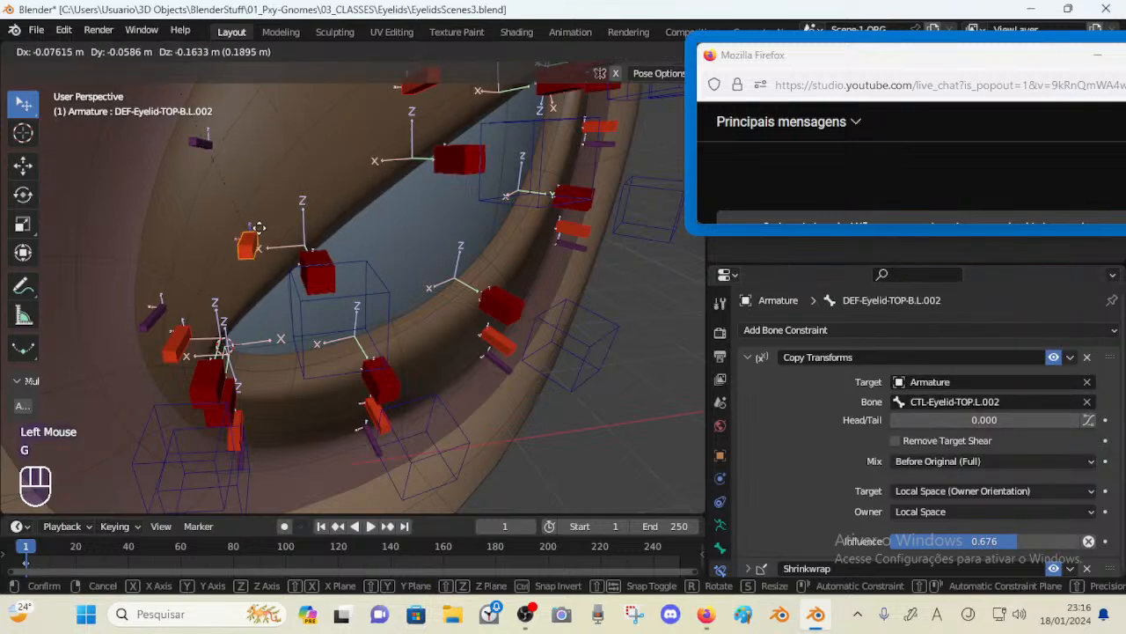
{"action": "left_click", "coordinate": [257, 202]}
{"action": "scroll", "coordinate": [257, 202], "scroll_direction": "down", "scroll_amount": 3}
{"action": "key", "text": "g"}
{"action": "left_click", "coordinate": [311, 261]}
{"action": "middle_click_drag", "start_coordinate": [312, 261], "coordinate": [315, 257]}
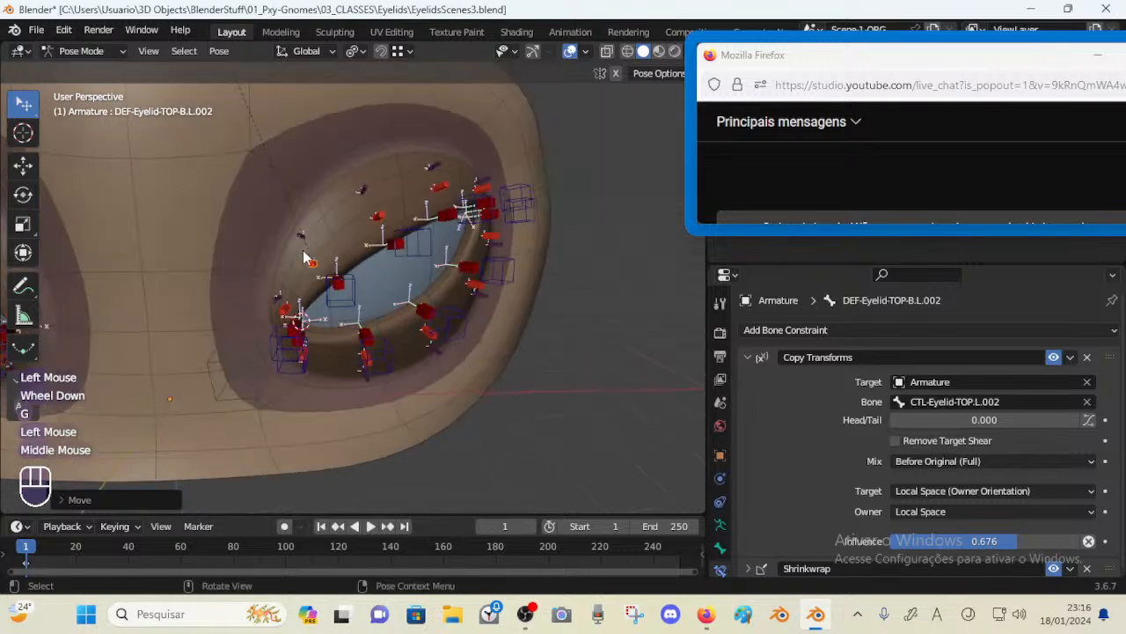
Move another eyelid control bone, then select all bones and clear their locations
{"action": "key", "text": "g"}
{"action": "left_click", "coordinate": [314, 209]}
{"action": "left_click", "coordinate": [357, 295]}
{"action": "key", "text": "g"}
{"action": "left_click", "coordinate": [363, 287]}
{"action": "key", "text": "a"}
{"action": "key", "text": "alt+g"}
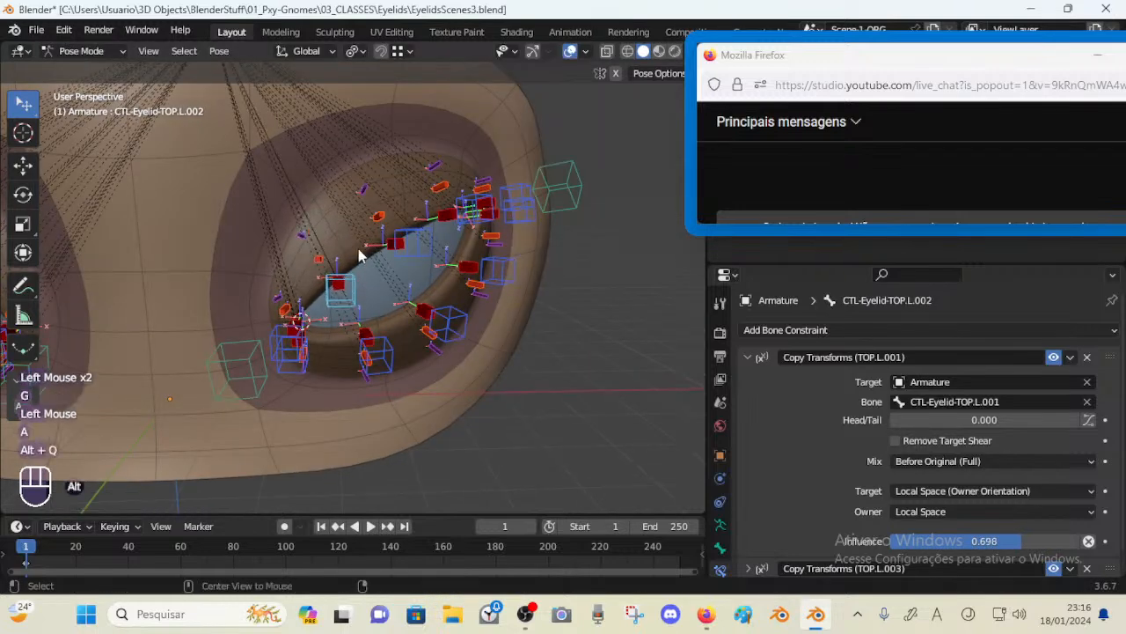
Select the top eyelid control bone L.002 and move it to test how the deform bones follow
{"action": "left_click", "coordinate": [376, 218]}
{"action": "left_click", "coordinate": [394, 243]}
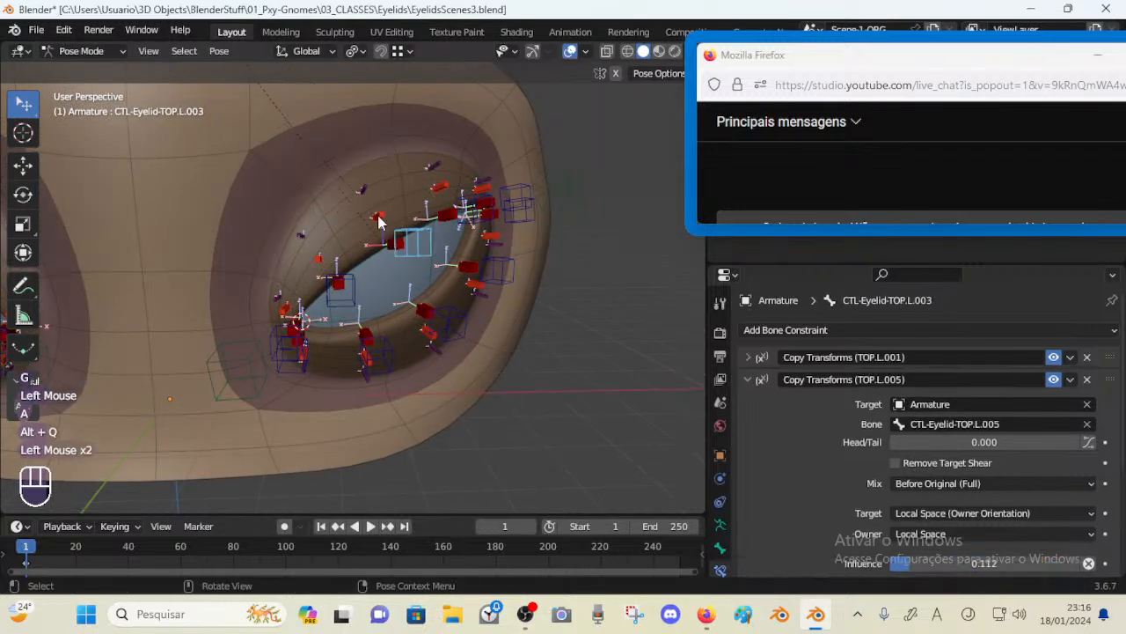
{"action": "left_click", "coordinate": [378, 222]}
{"action": "left_click", "coordinate": [368, 208]}
{"action": "left_click", "coordinate": [394, 249]}
{"action": "scroll", "coordinate": [370, 264], "scroll_direction": "up", "scroll_amount": 1}
{"action": "left_click", "coordinate": [325, 282]}
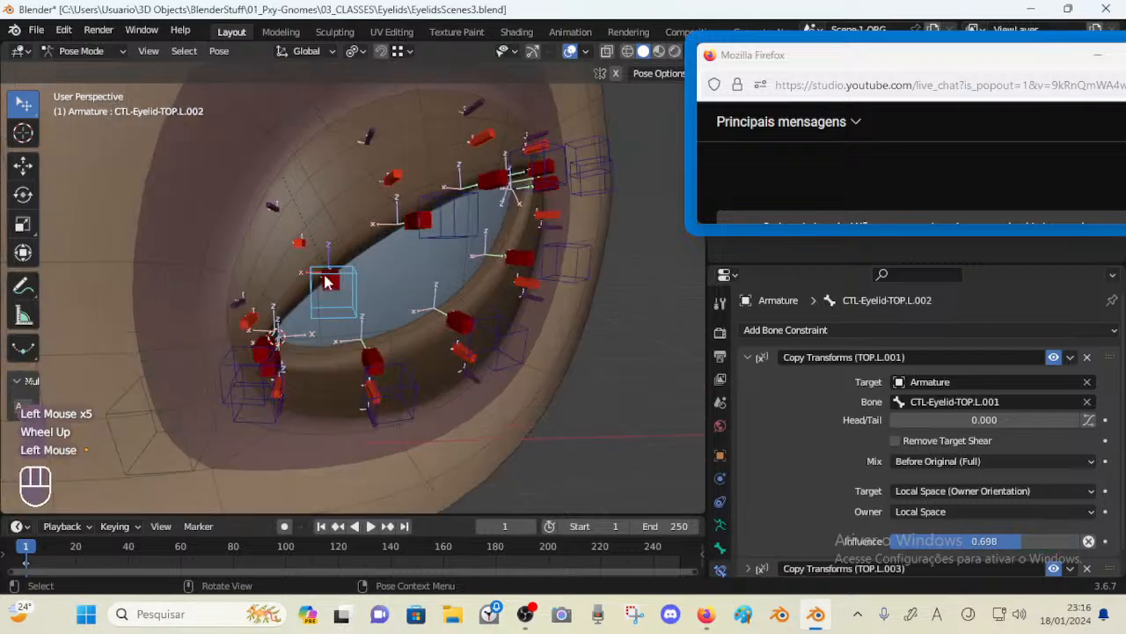
{"action": "key", "text": "g"}
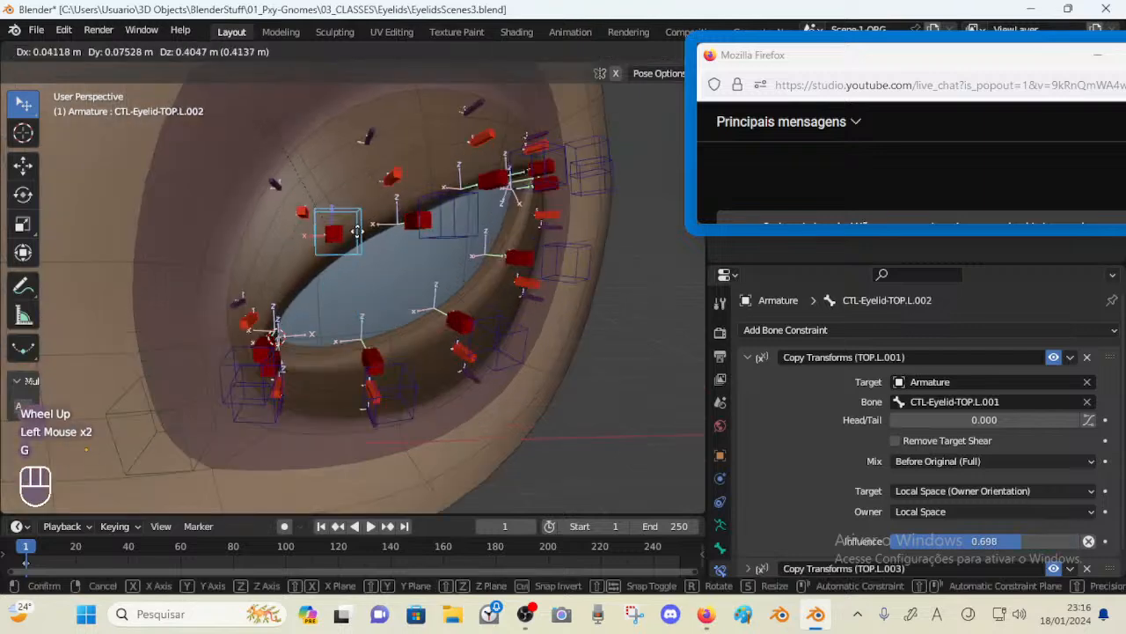
{"action": "left_click", "coordinate": [453, 229]}
{"action": "left_click", "coordinate": [451, 224]}
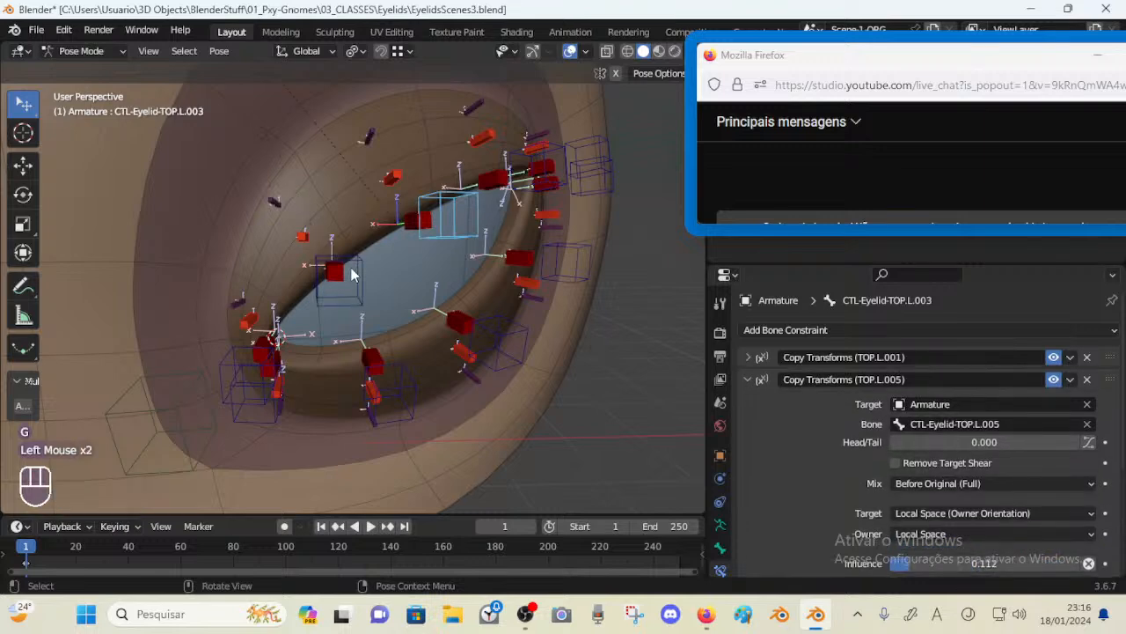
Select the deform bone C.L.002 and expand its Copy Transforms constraint settings
{"action": "left_click", "coordinate": [340, 269]}
{"action": "key", "text": "g"}
{"action": "key", "text": "Escape"}
{"action": "left_click", "coordinate": [262, 187]}
{"action": "left_click", "coordinate": [274, 201]}
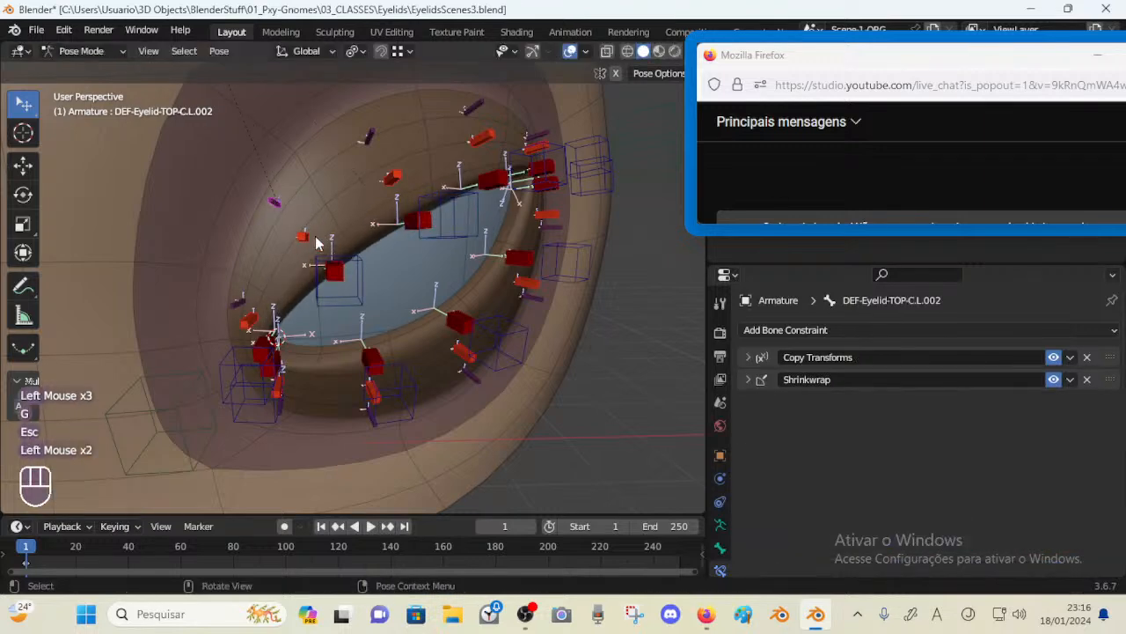
{"action": "left_click", "coordinate": [749, 357]}
{"action": "scroll", "coordinate": [948, 545], "scroll_direction": "down", "scroll_amount": 2}
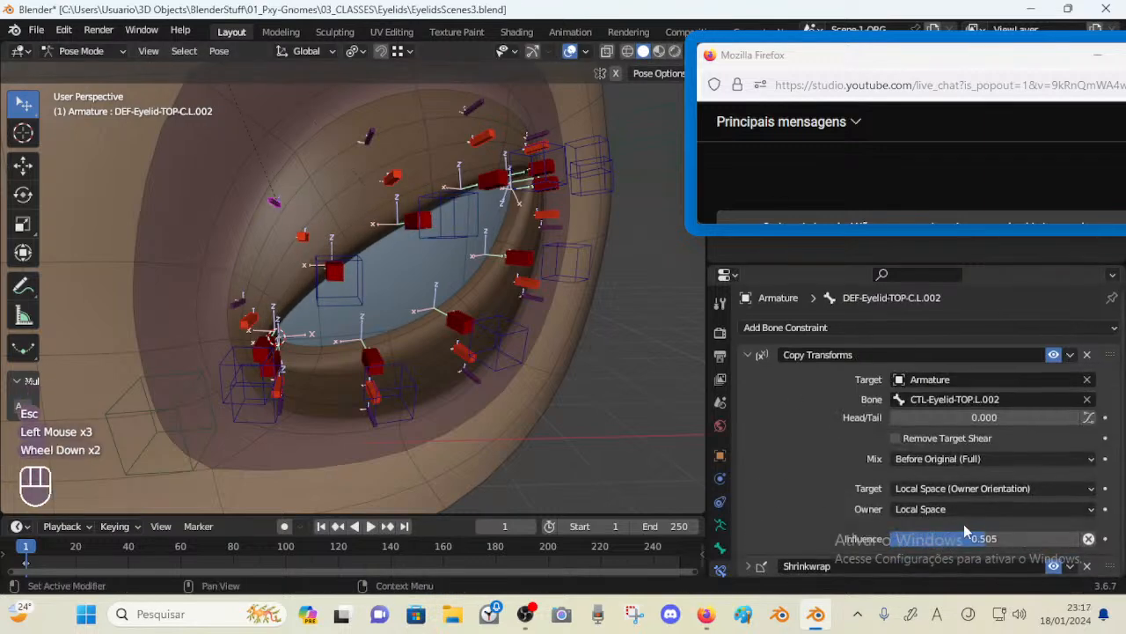
Compare the Copy Transforms targets of the neighbouring top deform bones B.L.002 and C.L.002
{"action": "left_click", "coordinate": [302, 236]}
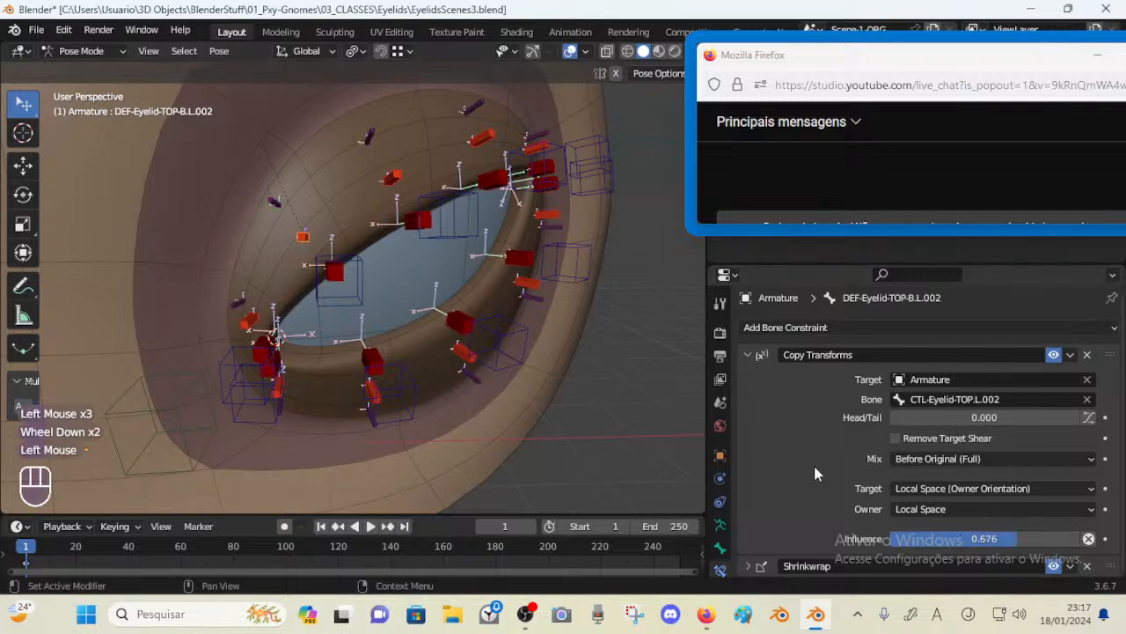
{"action": "left_click", "coordinate": [338, 278]}
{"action": "left_click", "coordinate": [302, 238]}
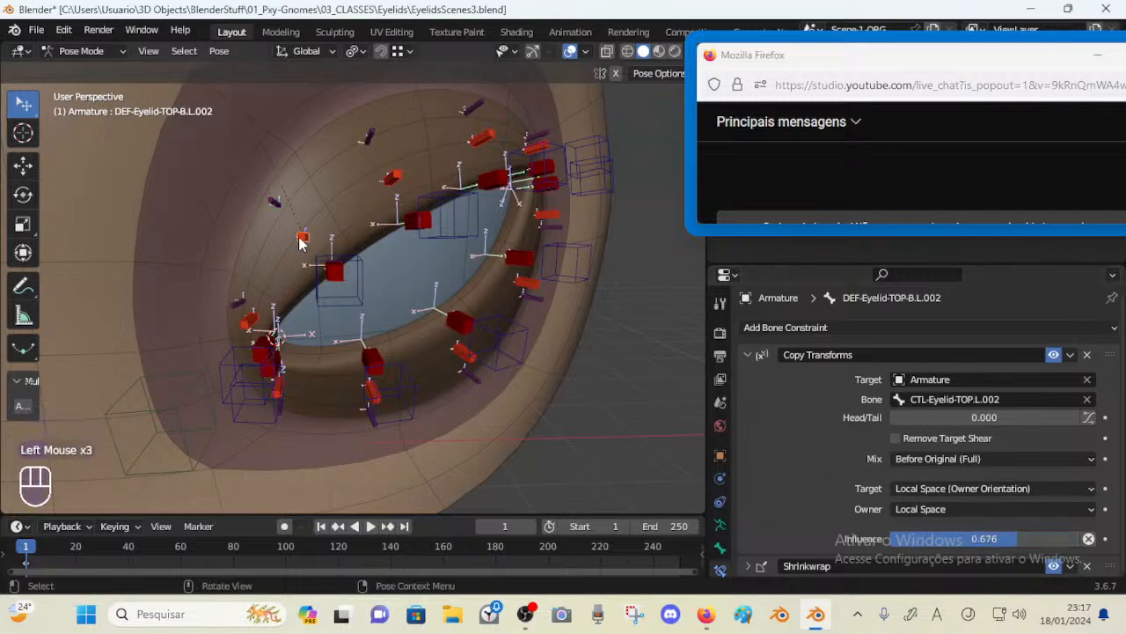
{"action": "left_click", "coordinate": [273, 204]}
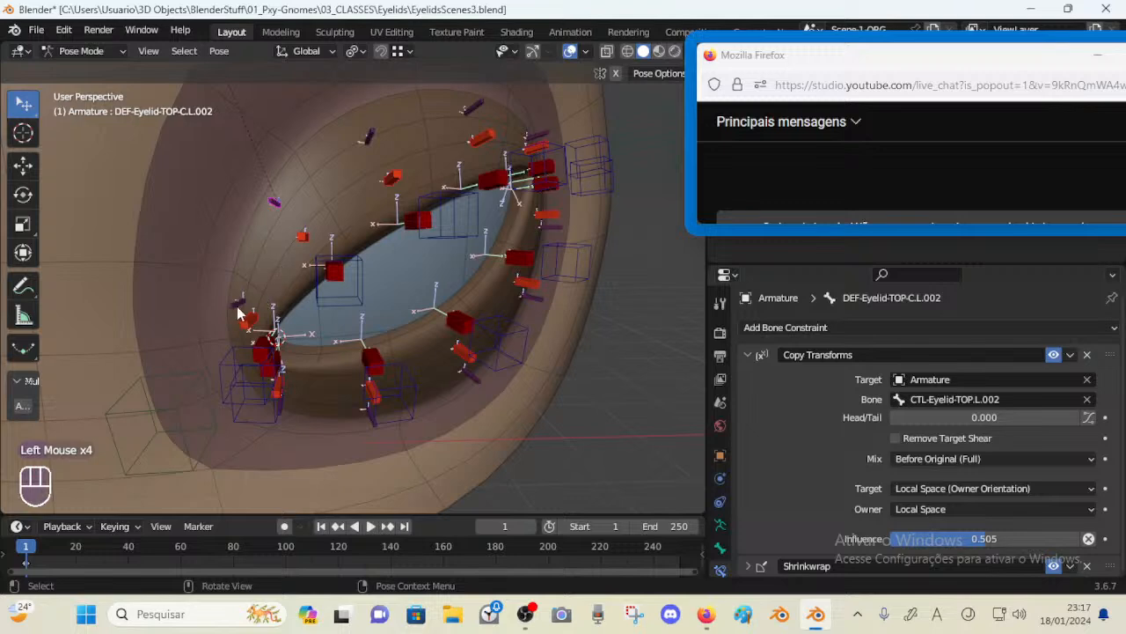
Move the top control bones L.002 and L.003 to test the eyelid deformation
{"action": "left_click", "coordinate": [372, 295]}
{"action": "key", "text": "g"}
{"action": "left_click", "coordinate": [398, 199]}
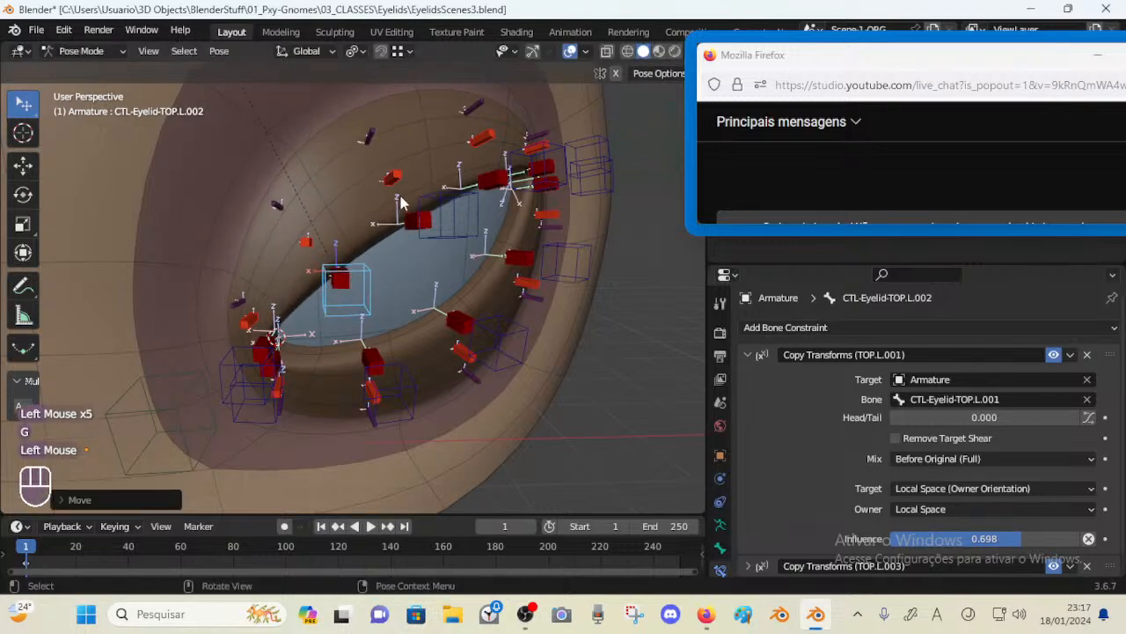
{"action": "left_click", "coordinate": [452, 253]}
{"action": "key", "text": "g"}
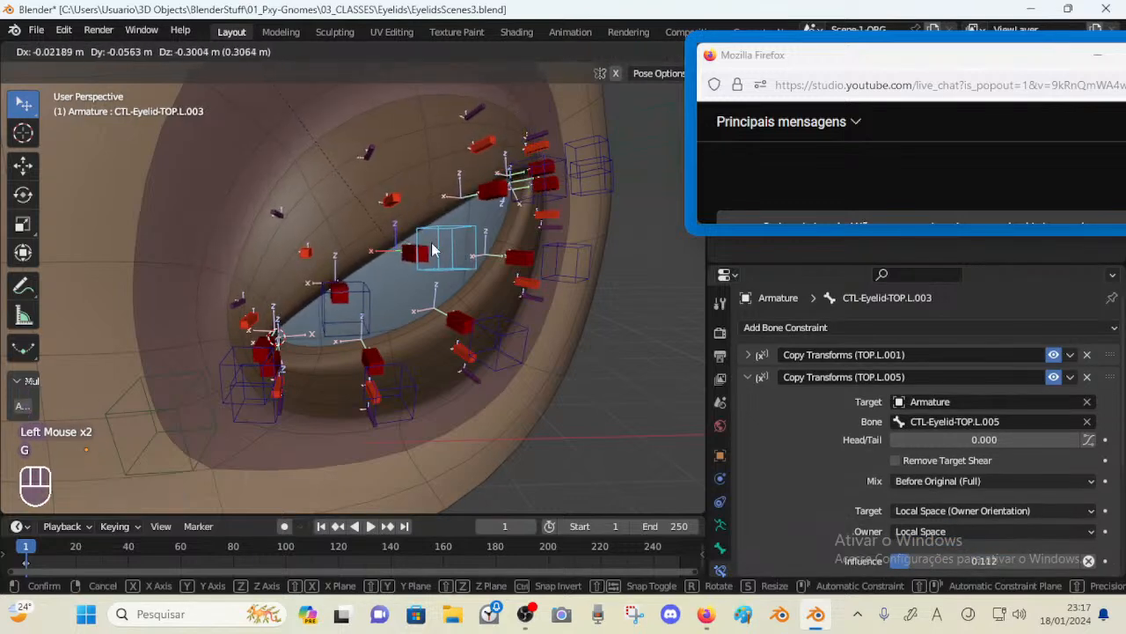
{"action": "left_click", "coordinate": [421, 255]}
{"action": "left_click_drag", "start_coordinate": [420, 255], "coordinate": [401, 233]}
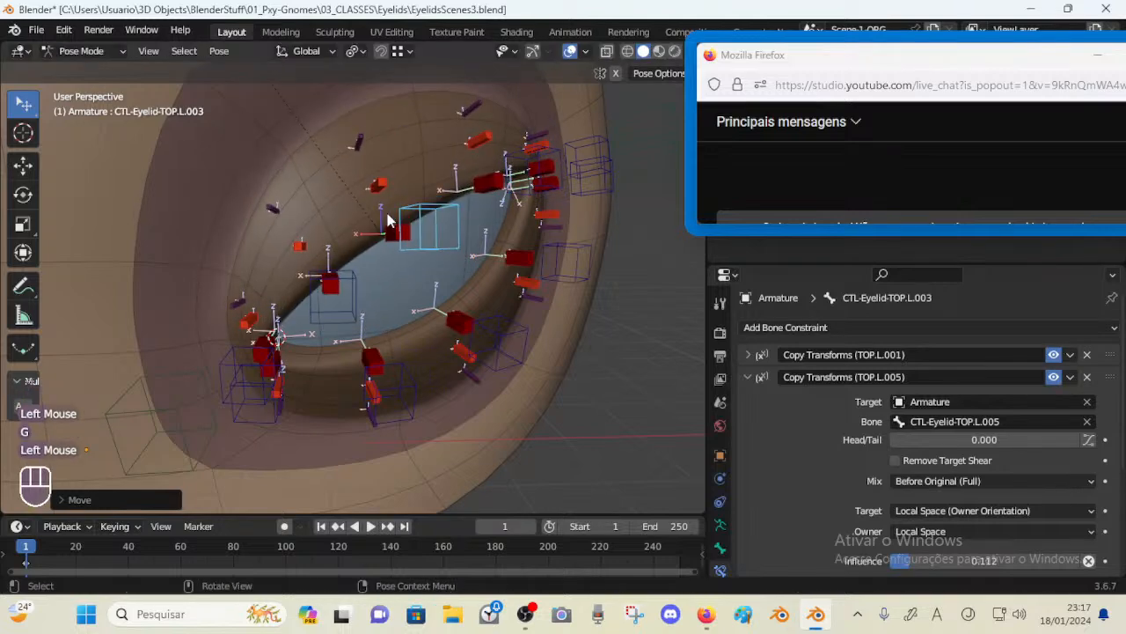
Inspect the Copy Transforms targets of the deform bones B.L.003, C.L.003 and B.L.004
{"action": "left_click", "coordinate": [368, 174]}
{"action": "left_click", "coordinate": [369, 170]}
{"action": "left_click", "coordinate": [343, 118]}
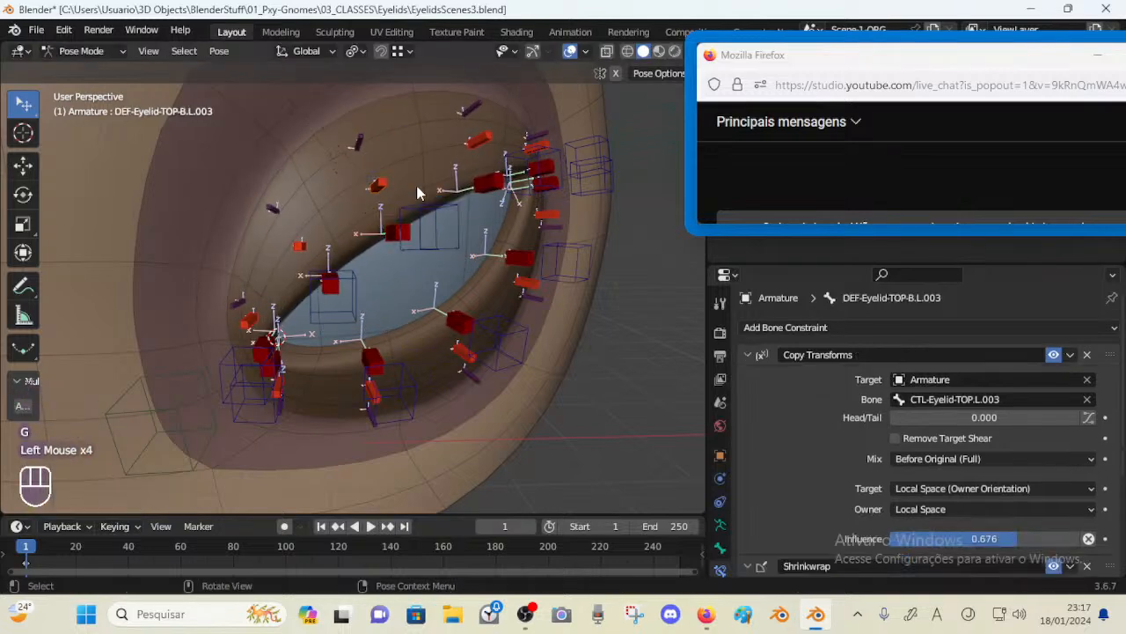
{"action": "left_click", "coordinate": [355, 151]}
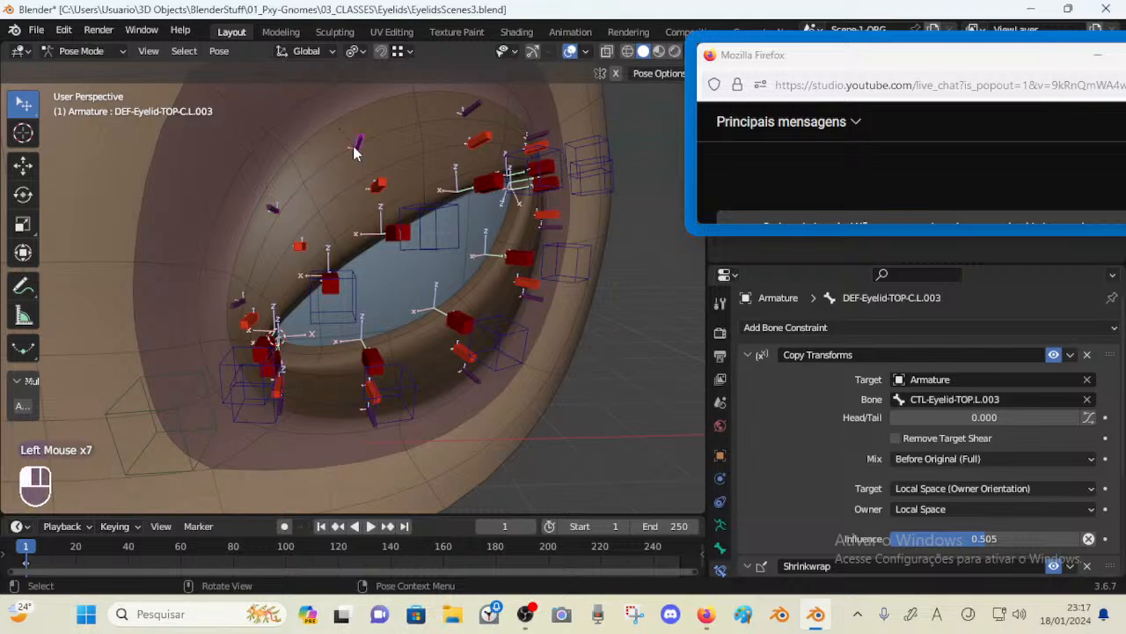
{"action": "left_click", "coordinate": [476, 141]}
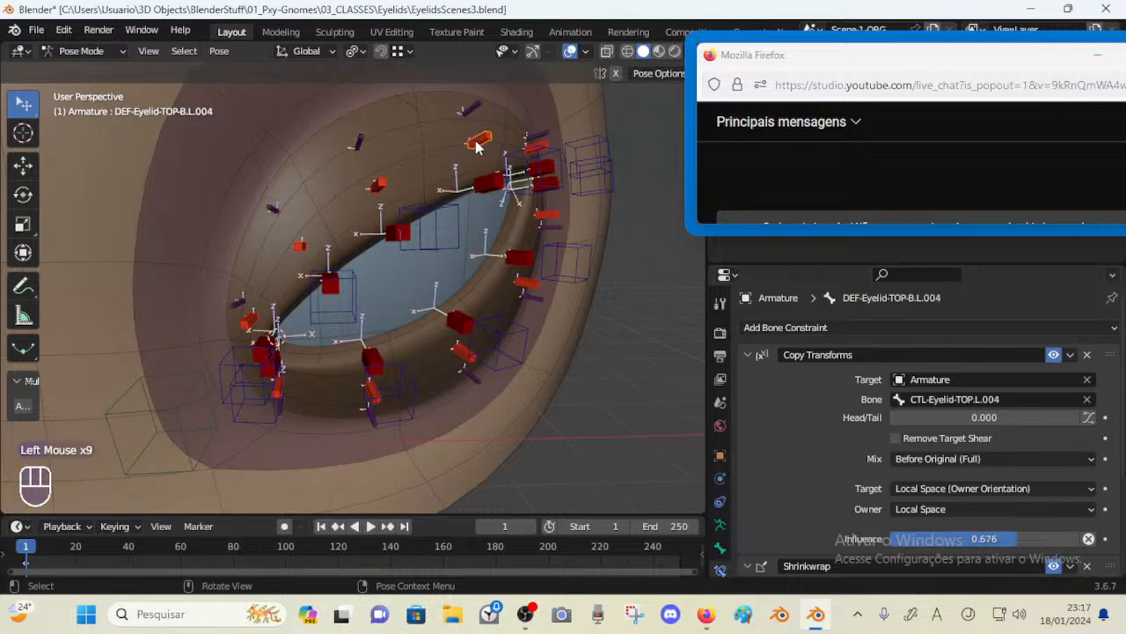
Move the control bone L.003 and the next control bone along the lid to test the following
{"action": "left_click", "coordinate": [478, 174]}
{"action": "middle_click_drag", "start_coordinate": [501, 197], "coordinate": [396, 190]}
{"action": "left_click", "coordinate": [390, 188]}
{"action": "key", "text": "g"}
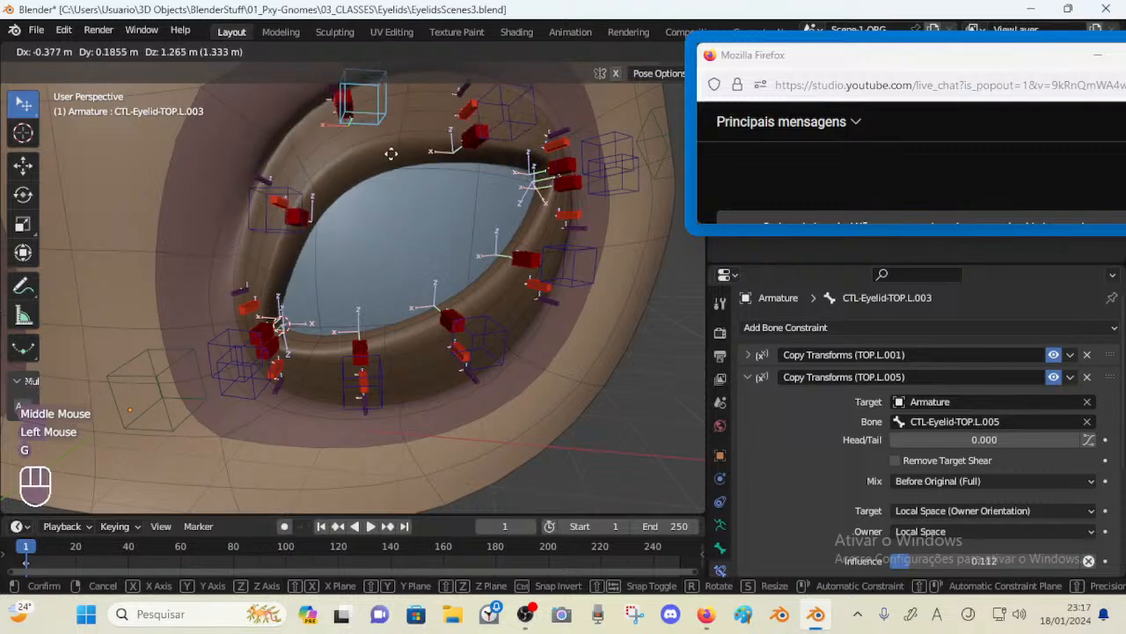
{"action": "left_click", "coordinate": [421, 196]}
{"action": "key", "text": "g"}
{"action": "left_click", "coordinate": [363, 250]}
{"action": "middle_click_drag", "start_coordinate": [322, 264], "coordinate": [323, 261]}
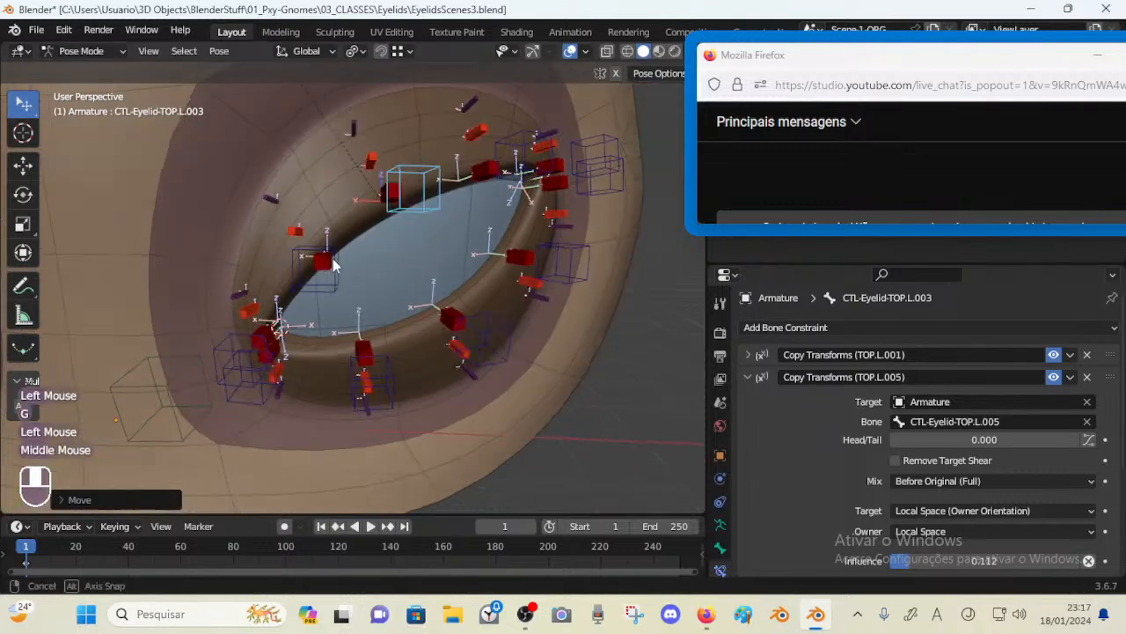
{"action": "left_click", "coordinate": [322, 261]}
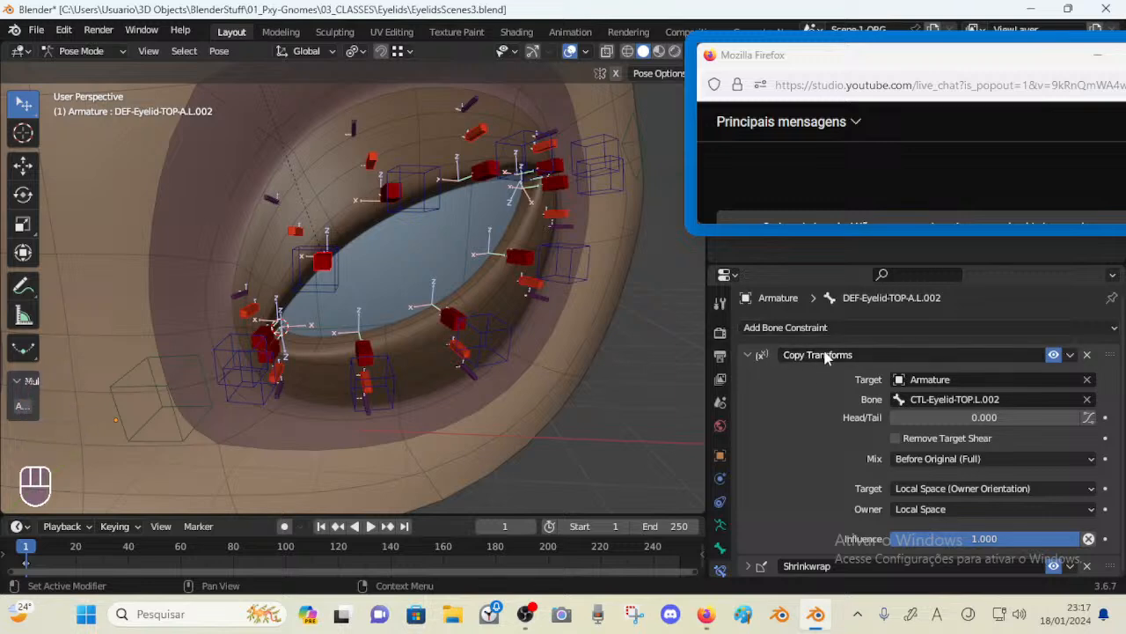
Check the deform bones A.L.002 and B.L.002, then move the control bone L.002 once more
{"action": "left_click", "coordinate": [371, 196]}
{"action": "left_click", "coordinate": [288, 223]}
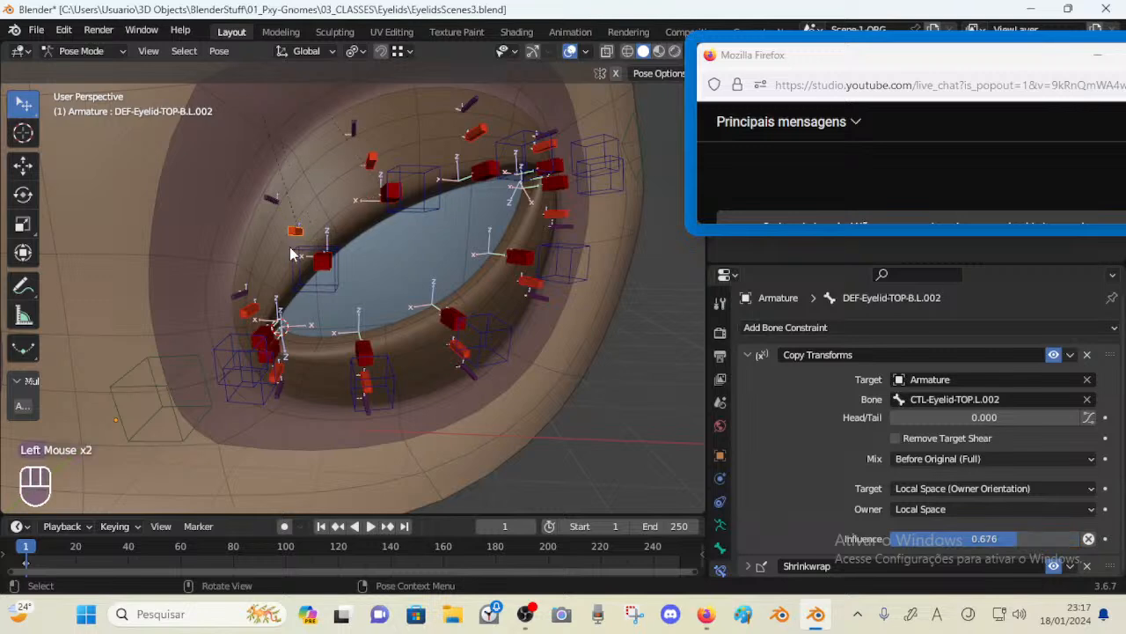
{"action": "left_click", "coordinate": [291, 249]}
{"action": "middle_click_drag", "start_coordinate": [295, 251], "coordinate": [343, 261]}
{"action": "key", "text": "g"}
{"action": "left_click", "coordinate": [361, 261]}
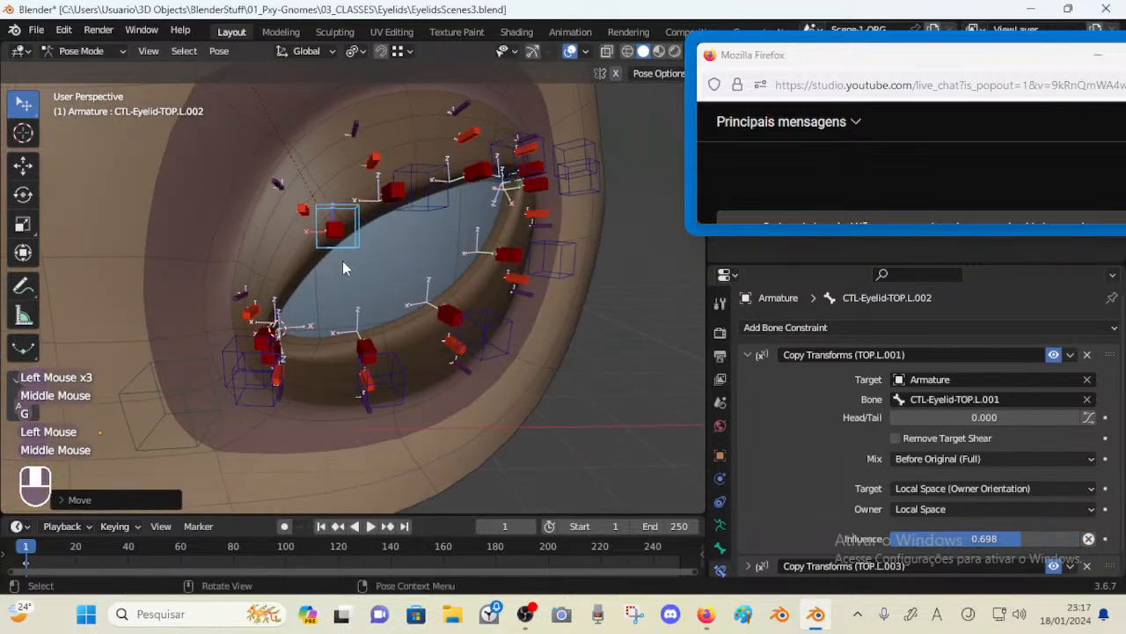
{"action": "left_click", "coordinate": [748, 355]}
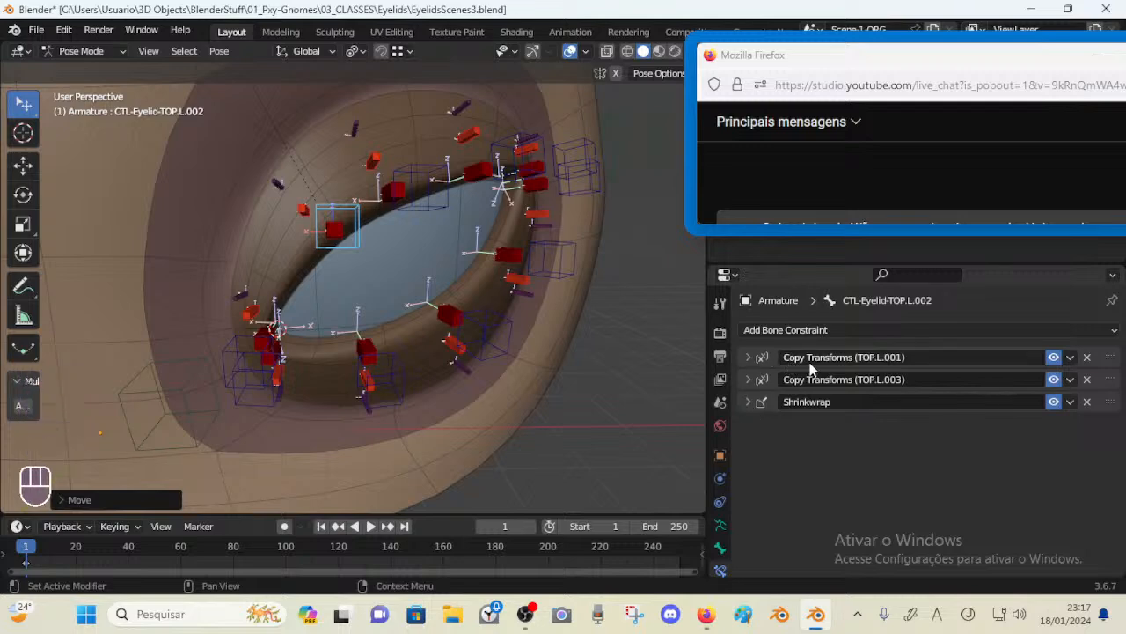
Move the control bone L.002 and the inner corner control bone L.001 to test the eyelid corner
{"action": "left_click", "coordinate": [357, 244]}
{"action": "key", "text": "g"}
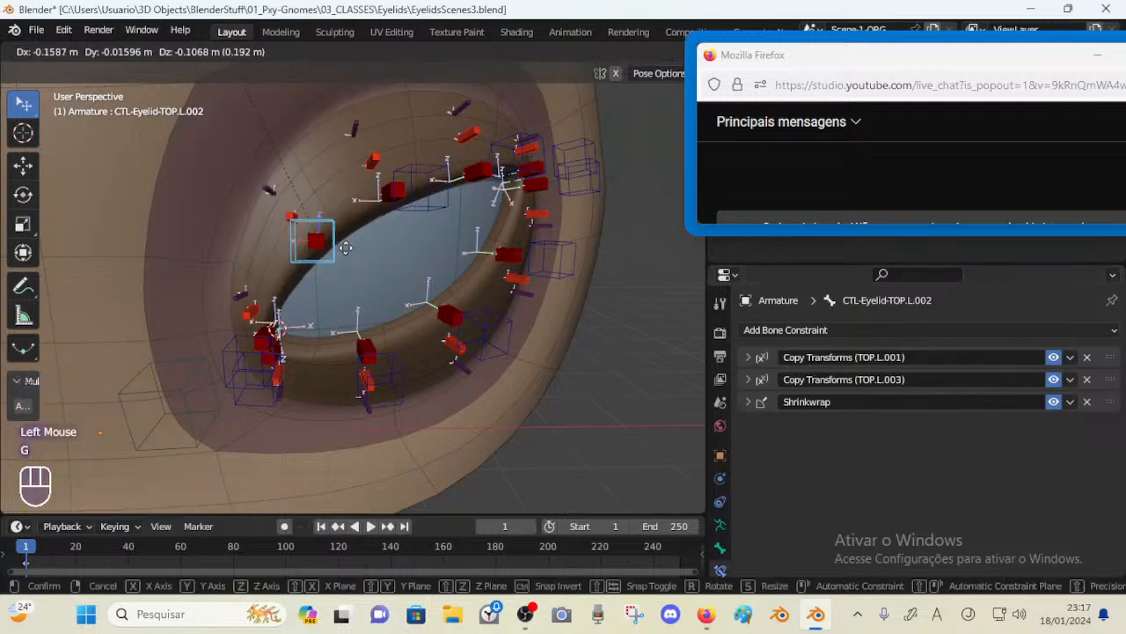
{"action": "left_click", "coordinate": [358, 249]}
{"action": "left_click", "coordinate": [238, 339]}
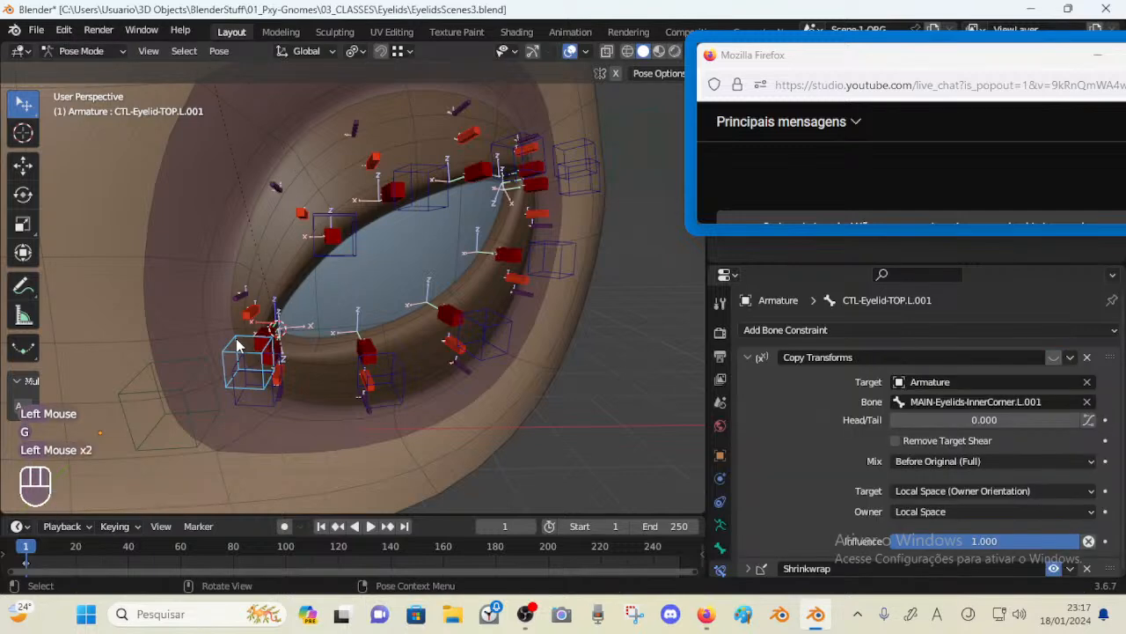
{"action": "key", "text": "g"}
{"action": "left_click", "coordinate": [292, 235]}
{"action": "left_click", "coordinate": [314, 230]}
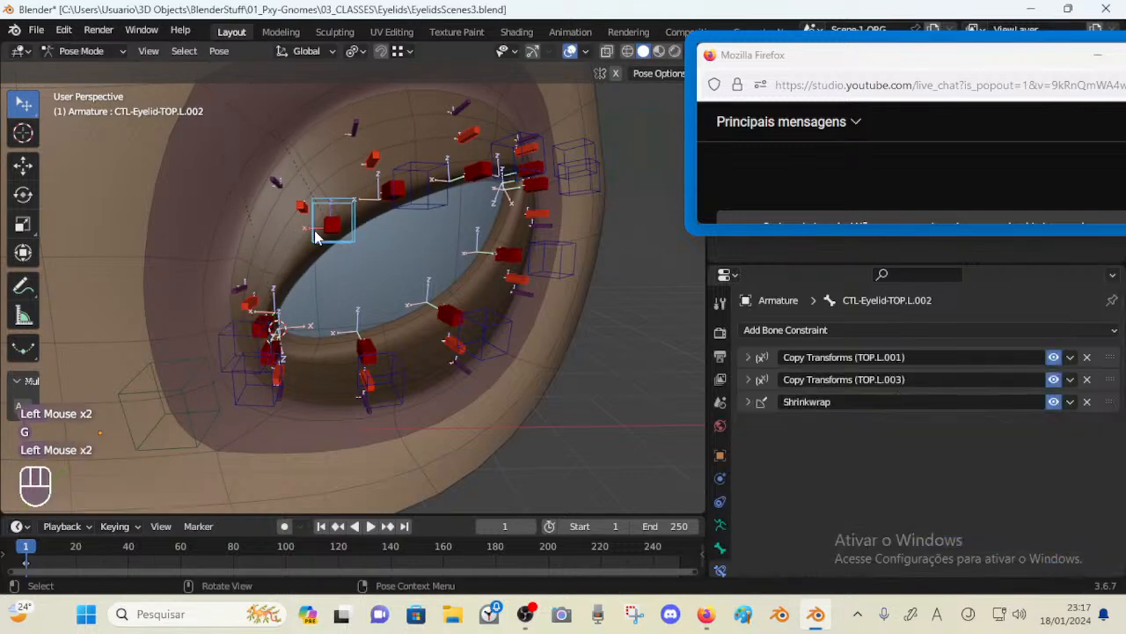
Move the control bones L.002, L.001 and L.003 again to compare how the lid deforms
{"action": "key", "text": "g"}
{"action": "left_click", "coordinate": [238, 326]}
{"action": "left_click", "coordinate": [246, 336]}
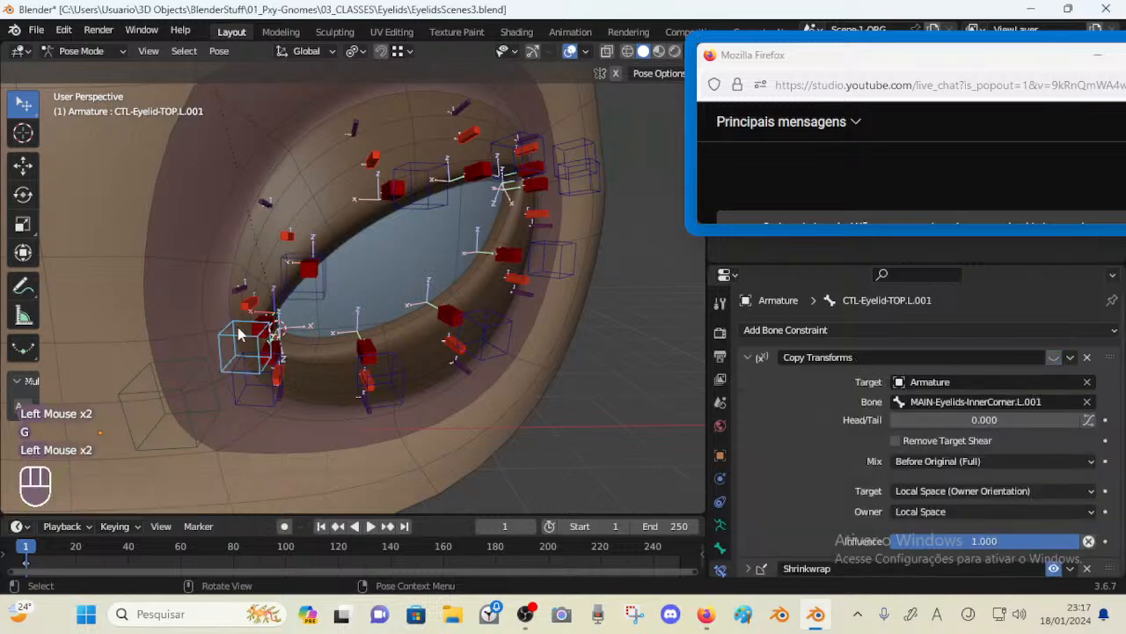
{"action": "key", "text": "g"}
{"action": "left_click", "coordinate": [251, 314]}
{"action": "left_click", "coordinate": [407, 206]}
{"action": "key", "text": "g"}
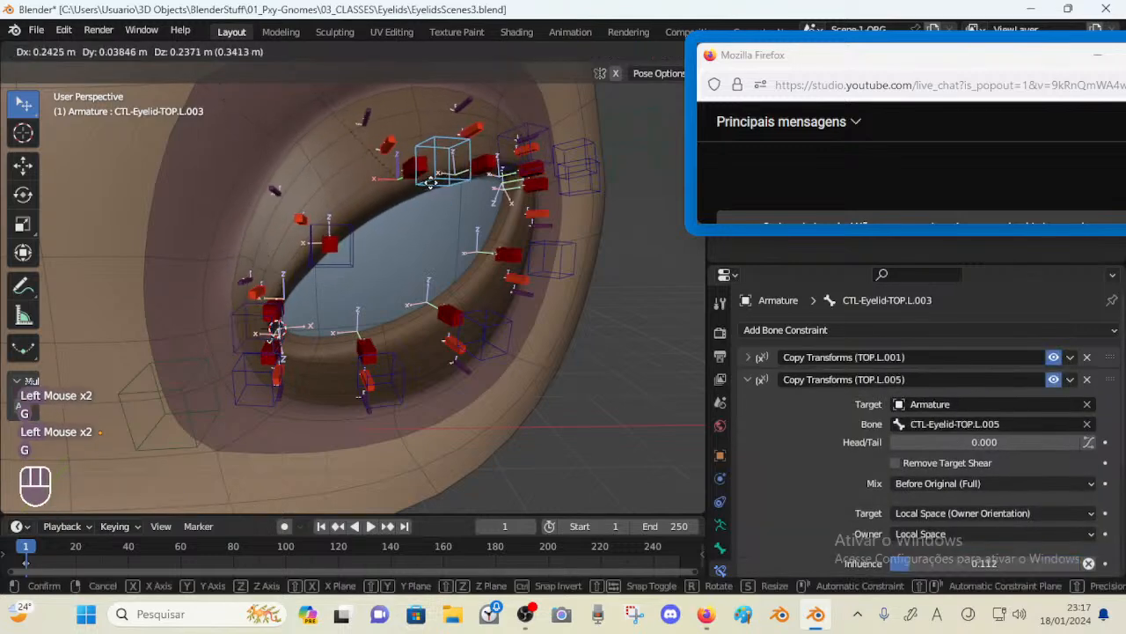
{"action": "left_click", "coordinate": [402, 212]}
Select all bones, clear their pose transforms, and select the control bone L.002
{"action": "key", "text": "a"}
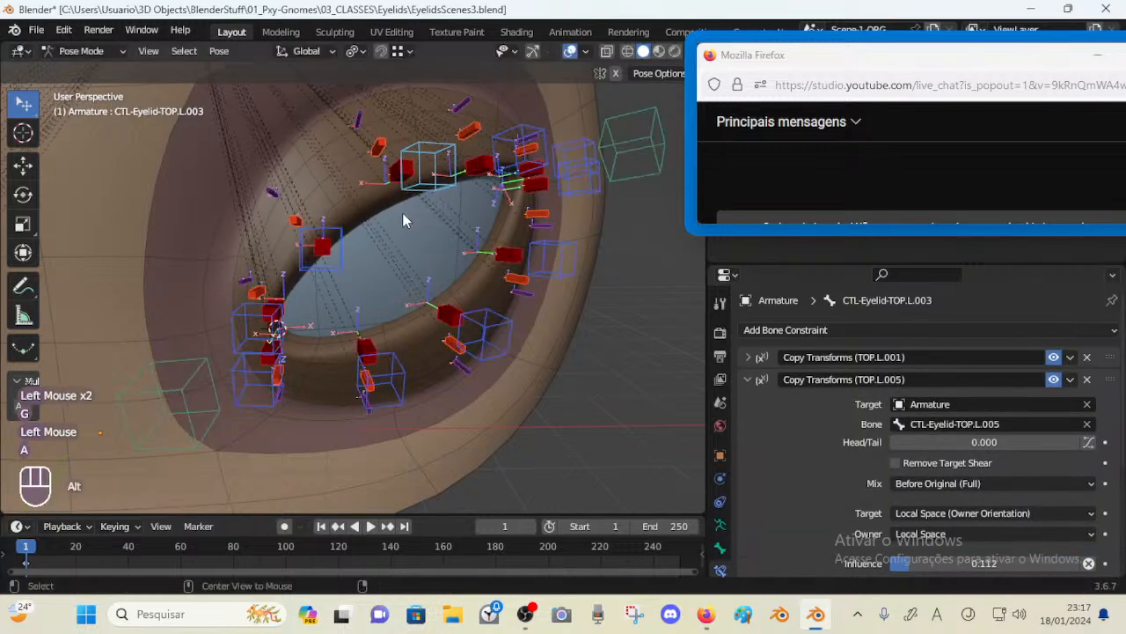
{"action": "key", "text": "alt+q"}
{"action": "key", "text": "alt+q"}
{"action": "left_click", "coordinate": [348, 271]}
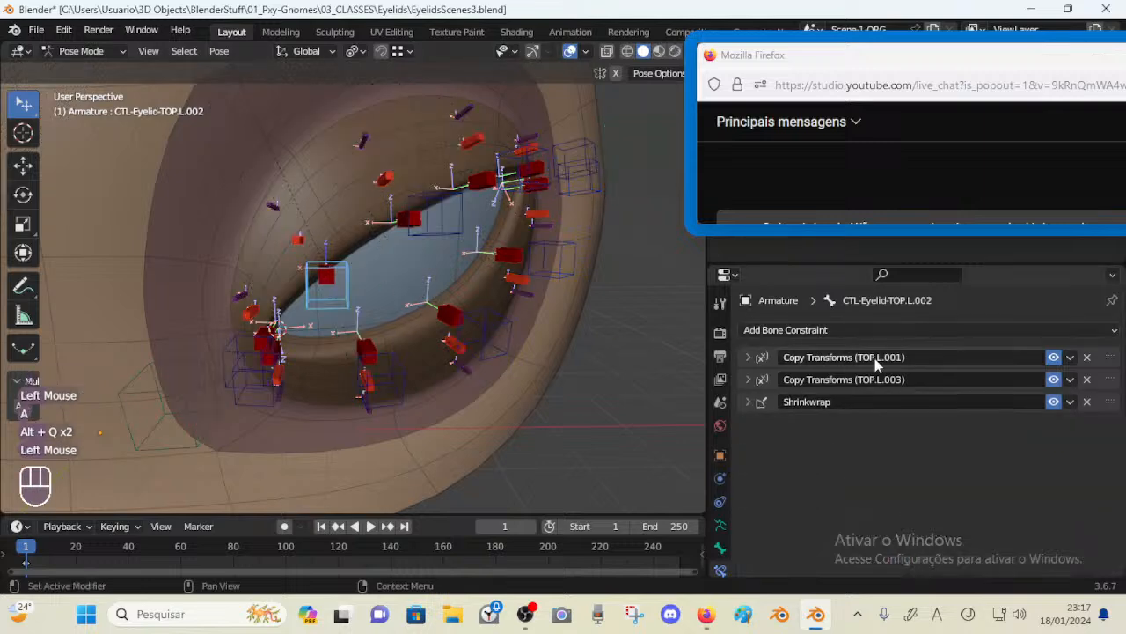
Reorder the control bone's constraints so Copy Transforms (TOP.L.003) comes before Copy Transforms (TOP.L.001)
{"action": "left_click", "coordinate": [748, 358]}
{"action": "left_click", "coordinate": [756, 354]}
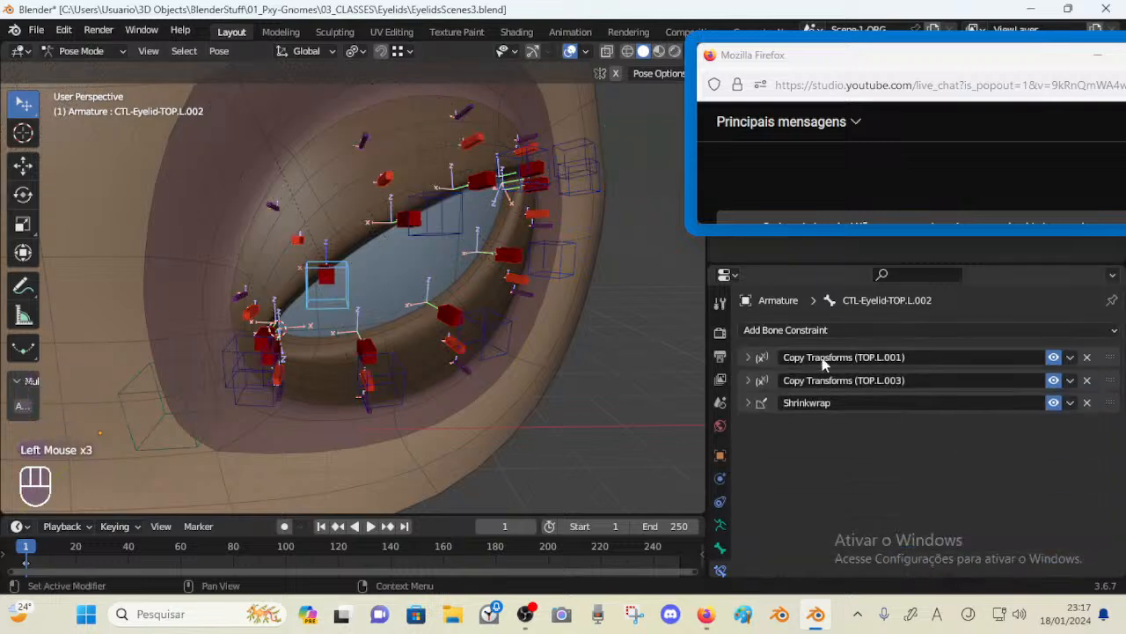
{"action": "mouse_move", "coordinate": [1109, 359]}
{"action": "left_mouse_down"}
{"action": "mouse_move", "coordinate": [1113, 382]}
{"action": "mouse_move", "coordinate": [1109, 355]}
{"action": "left_mouse_up"}
{"action": "left_click", "coordinate": [747, 358]}
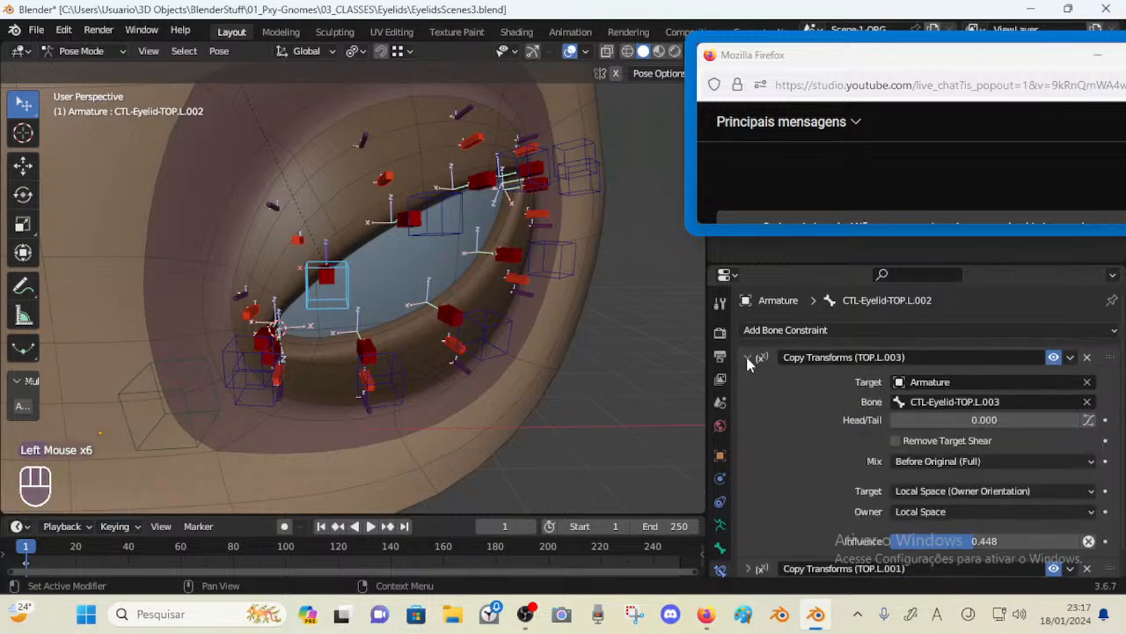
{"action": "left_click", "coordinate": [747, 357]}
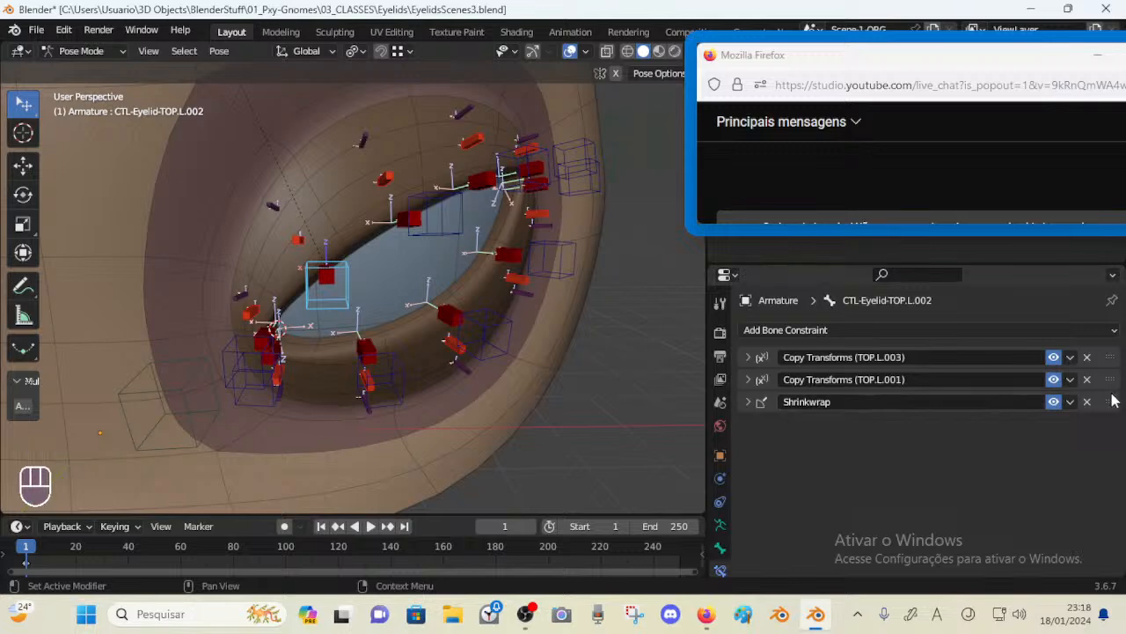
Move the Shrinkwrap constraint to the top of control bone L.002's constraint stack and try grabbing the bone
{"action": "left_click_drag", "start_coordinate": [1110, 401], "coordinate": [1113, 355]}
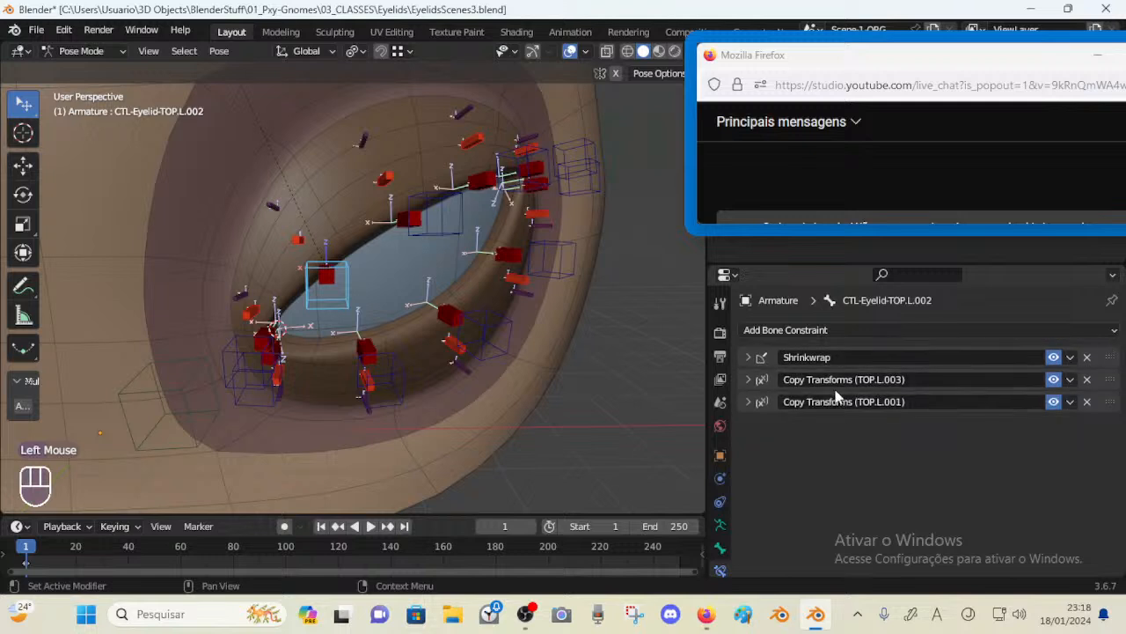
{"action": "left_click", "coordinate": [749, 381]}
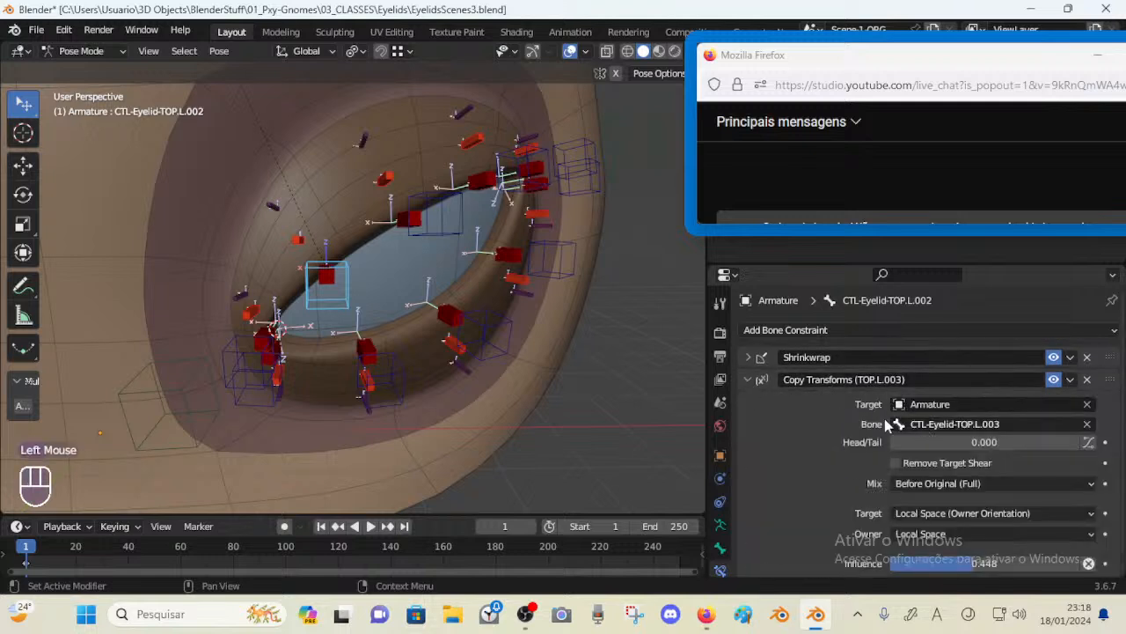
{"action": "left_click", "coordinate": [757, 381]}
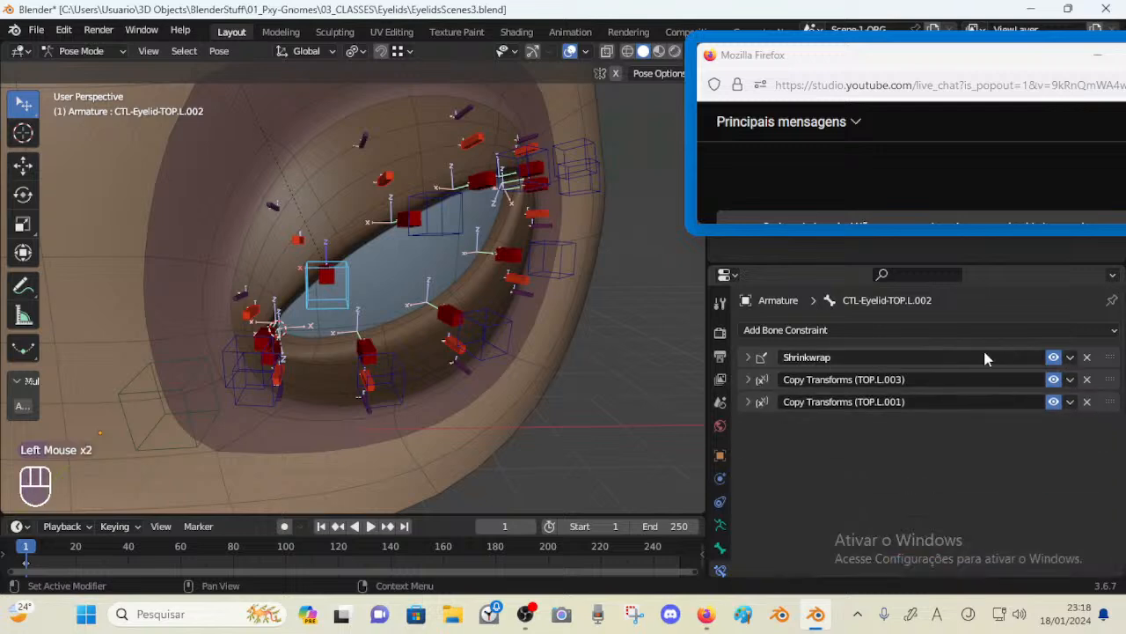
{"action": "middle_click_drag", "start_coordinate": [344, 287], "coordinate": [377, 275]}
{"action": "key", "text": "g"}
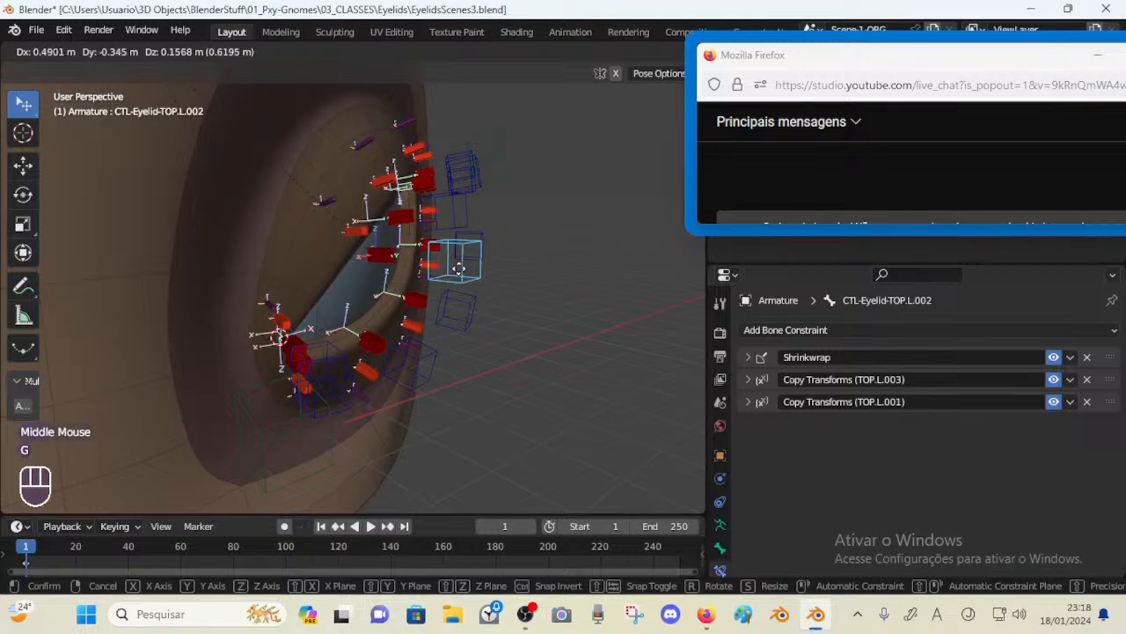
{"action": "key", "text": "Escape"}
{"action": "middle_click_drag", "start_coordinate": [436, 273], "coordinate": [493, 321]}
{"action": "key", "text": "g"}
{"action": "key", "text": "Escape"}
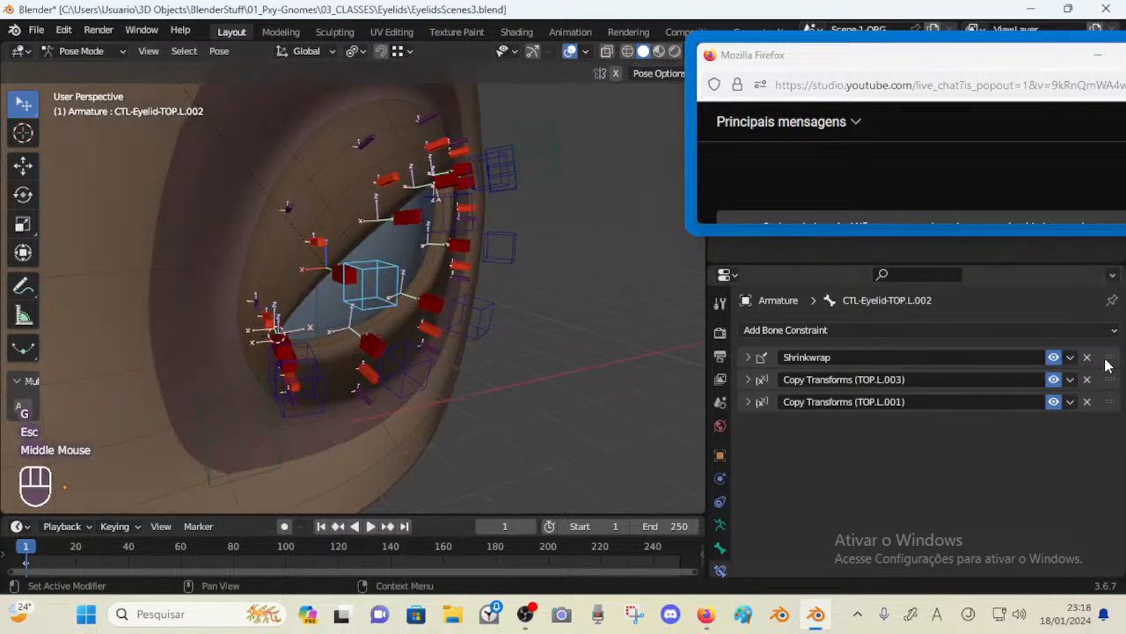
Return Shrinkwrap to the bottom of the stack and move the control bone L.002 to test the lid
{"action": "left_click_drag", "start_coordinate": [1108, 358], "coordinate": [1111, 404]}
{"action": "key", "text": "g"}
{"action": "middle_click_drag", "start_coordinate": [493, 299], "coordinate": [465, 385]}
{"action": "key", "text": "Escape"}
{"action": "scroll", "coordinate": [440, 344], "scroll_direction": "up", "scroll_amount": 1}
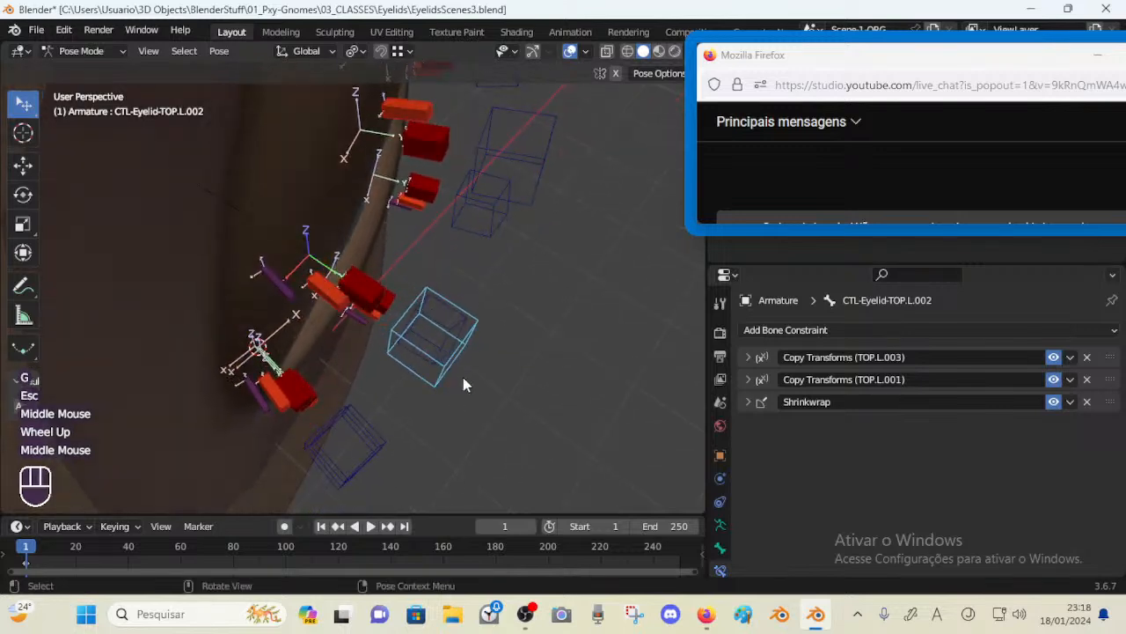
{"action": "key", "text": "g"}
{"action": "left_click", "coordinate": [520, 321]}
Move the control bone L.002 with Shrinkwrap first in its stack, then return Shrinkwrap below the Copy Transforms constraints
{"action": "left_click_drag", "start_coordinate": [1112, 401], "coordinate": [1111, 357]}
{"action": "key", "text": "g"}
{"action": "left_click", "coordinate": [501, 212]}
{"action": "middle_click_drag", "start_coordinate": [501, 212], "coordinate": [493, 205]}
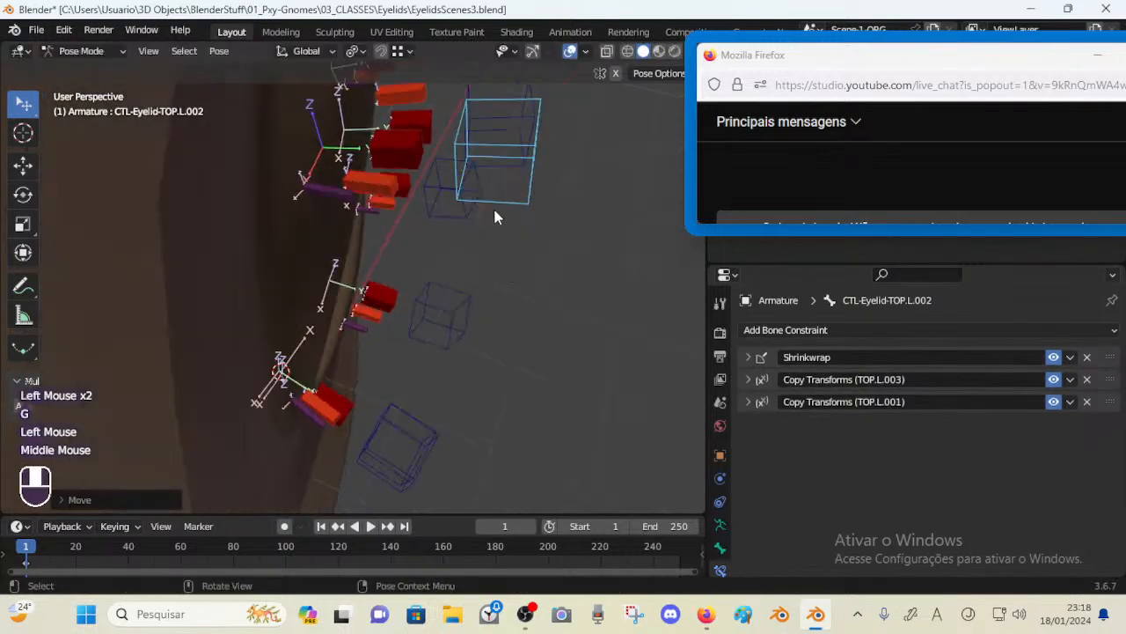
{"action": "key", "text": "g"}
{"action": "left_click", "coordinate": [459, 246]}
{"action": "middle_click_drag", "start_coordinate": [459, 246], "coordinate": [400, 227]}
{"action": "middle_click_drag", "start_coordinate": [459, 336], "coordinate": [389, 231]}
{"action": "key", "text": "g"}
{"action": "left_click", "coordinate": [458, 333]}
{"action": "left_click_drag", "start_coordinate": [1111, 358], "coordinate": [1111, 402]}
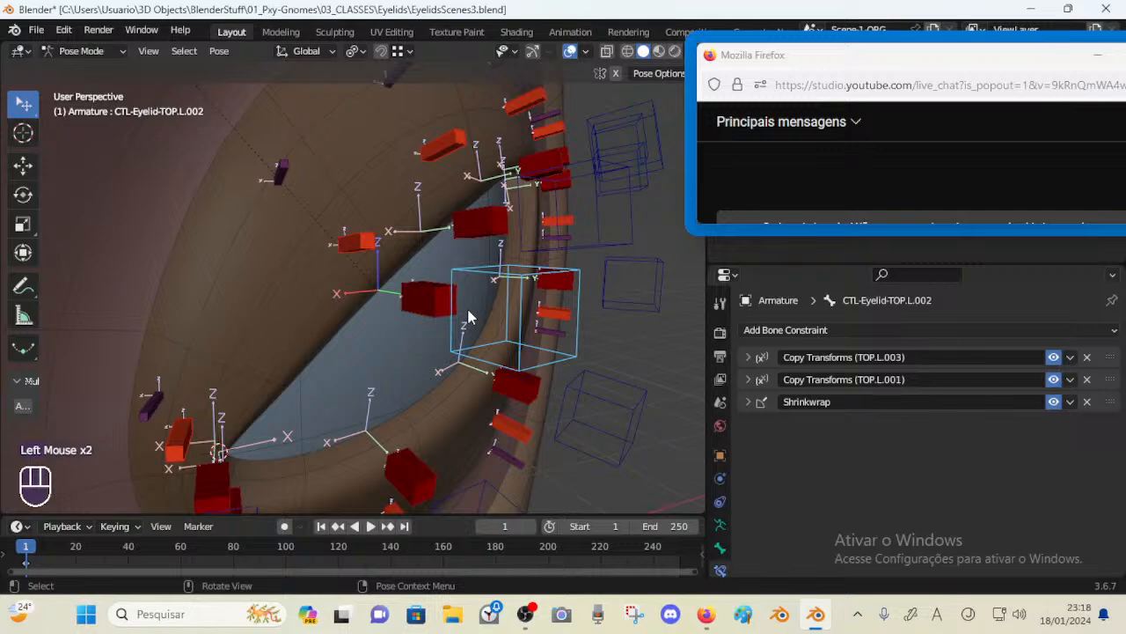
Select the deform bone DEF-Eyelid-TOP-A.L.002 and move its Shrinkwrap constraint above Copy Transforms
{"action": "left_click", "coordinate": [415, 289]}
{"action": "left_click", "coordinate": [749, 356]}
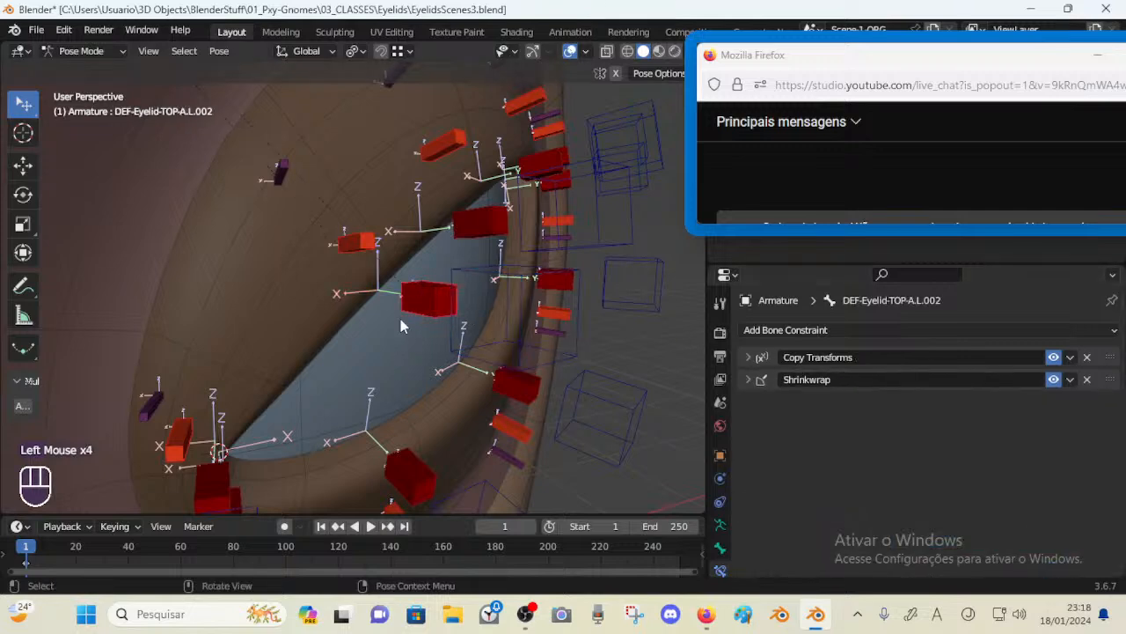
{"action": "scroll", "coordinate": [401, 319], "scroll_direction": "down", "scroll_amount": 2}
{"action": "left_click_drag", "start_coordinate": [1111, 380], "coordinate": [1111, 355]}
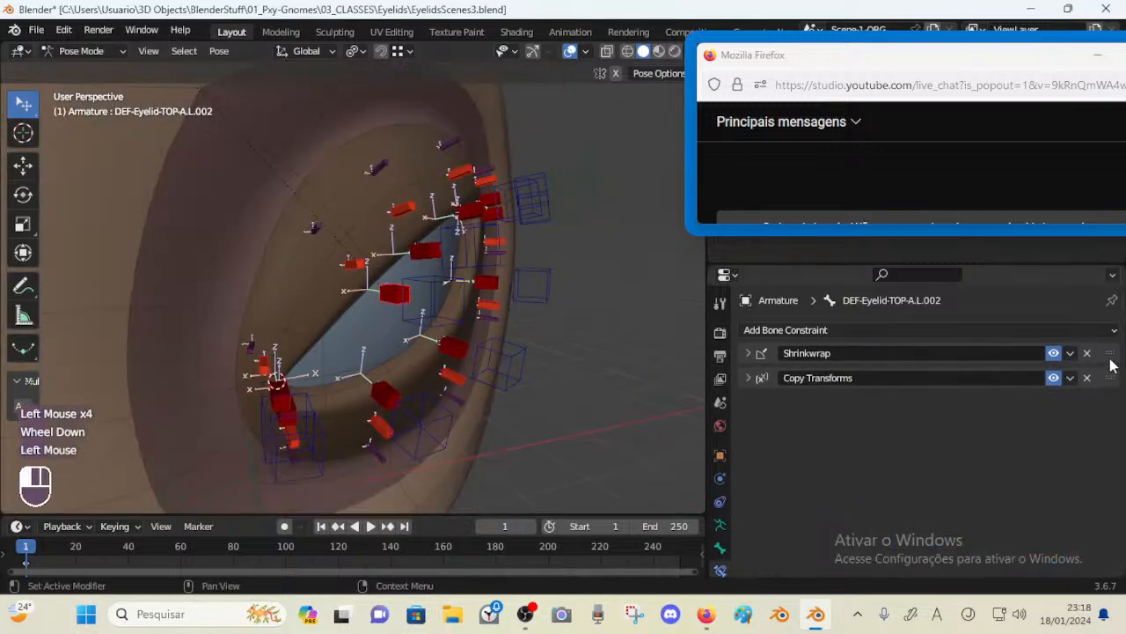
{"action": "middle_click_drag", "start_coordinate": [480, 315], "coordinate": [454, 304]}
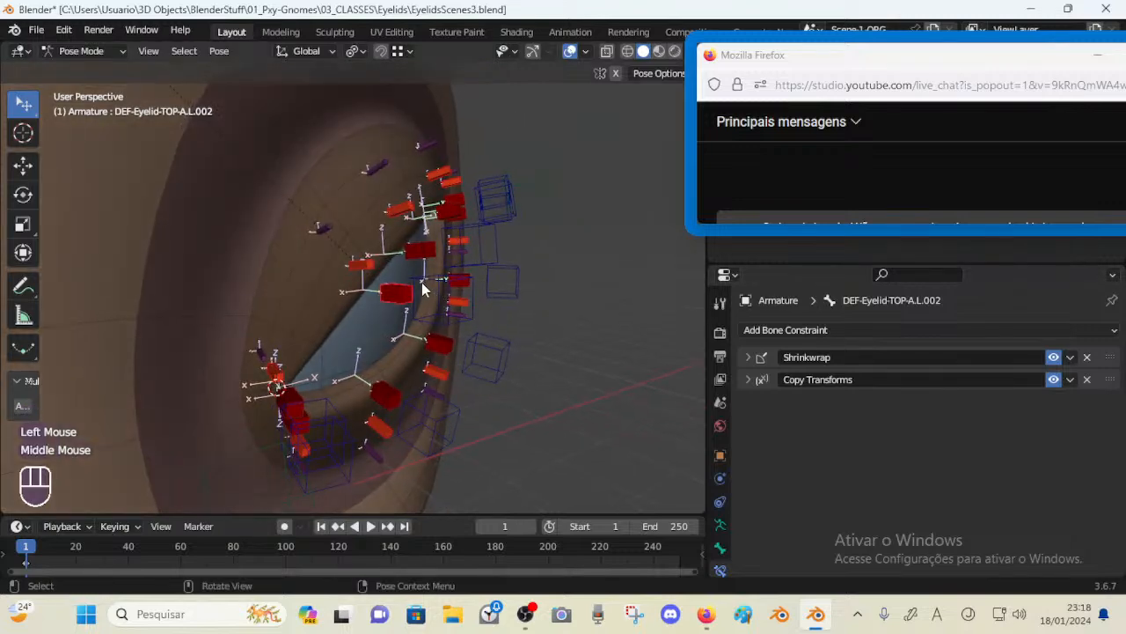
Move the control bone L.002 several times to test how the deform bone follows
{"action": "left_click", "coordinate": [422, 285]}
{"action": "key", "text": "g"}
{"action": "left_click", "coordinate": [396, 284]}
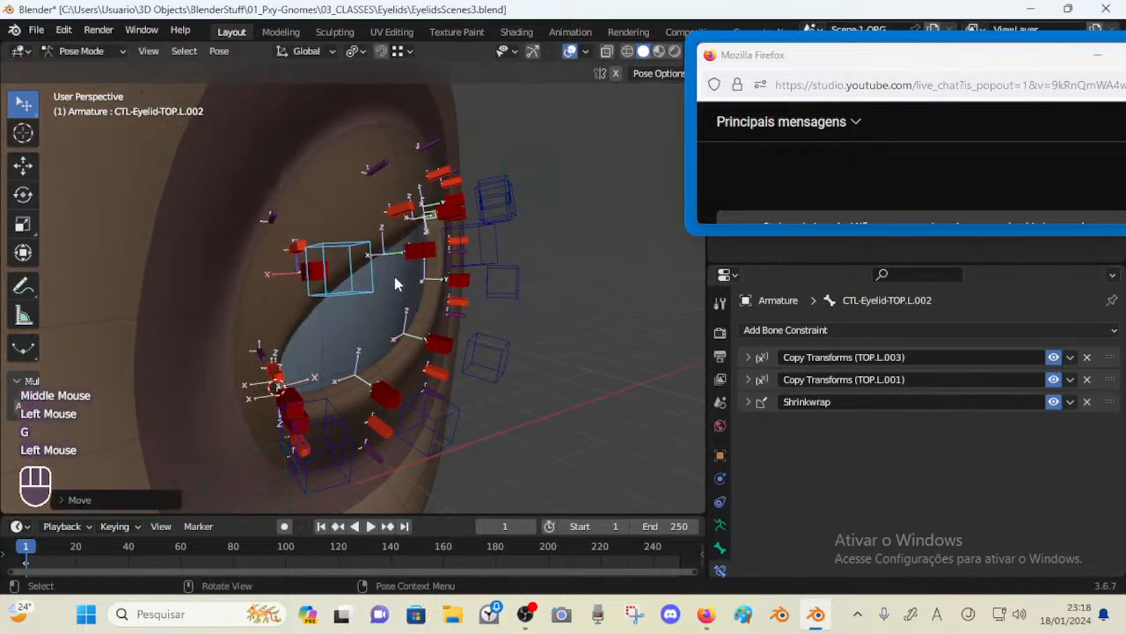
{"action": "key", "text": "g"}
{"action": "mouse_move", "coordinate": [395, 277]}
{"action": "middle_mouse_down"}
{"action": "mouse_move", "coordinate": [447, 277]}
{"action": "mouse_move", "coordinate": [423, 337]}
{"action": "mouse_move", "coordinate": [343, 354]}
{"action": "mouse_move", "coordinate": [532, 283]}
{"action": "mouse_move", "coordinate": [392, 298]}
{"action": "middle_mouse_up"}
{"action": "left_click", "coordinate": [432, 283]}
{"action": "key", "text": "g"}
{"action": "key", "text": "Escape"}
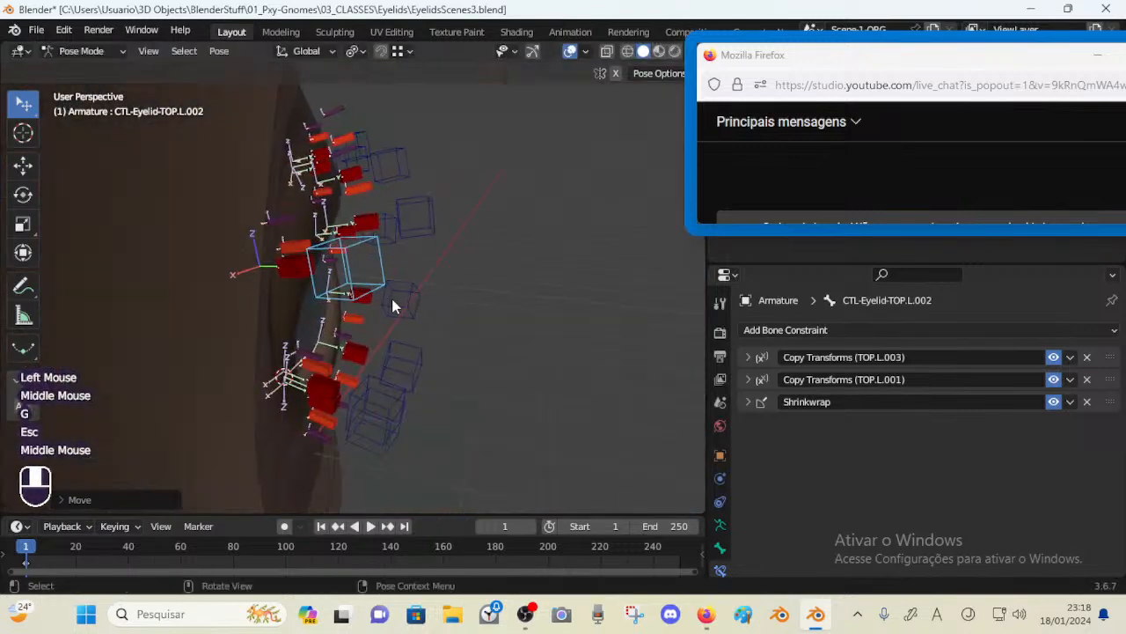
{"action": "key", "text": "g"}
{"action": "left_click", "coordinate": [523, 305]}
{"action": "middle_click_drag", "start_coordinate": [523, 305], "coordinate": [403, 337]}
{"action": "key", "text": "g"}
{"action": "left_click", "coordinate": [534, 324]}
{"action": "middle_click_drag", "start_coordinate": [534, 324], "coordinate": [620, 255]}
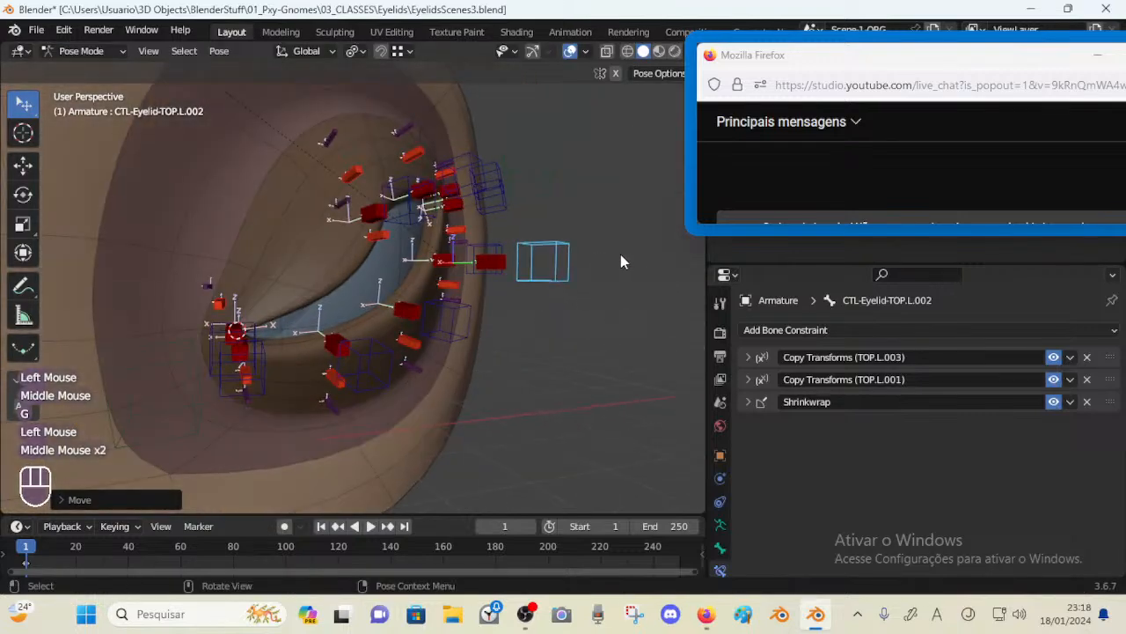
Clear the pose transforms of all bones and reselect the control bone L.002
{"action": "key", "text": "a"}
{"action": "middle_click_drag", "start_coordinate": [586, 302], "coordinate": [322, 270]}
{"action": "key", "text": "a"}
{"action": "key", "text": "alt+q"}
{"action": "key", "text": "alt+q"}
{"action": "left_click", "coordinate": [322, 268]}
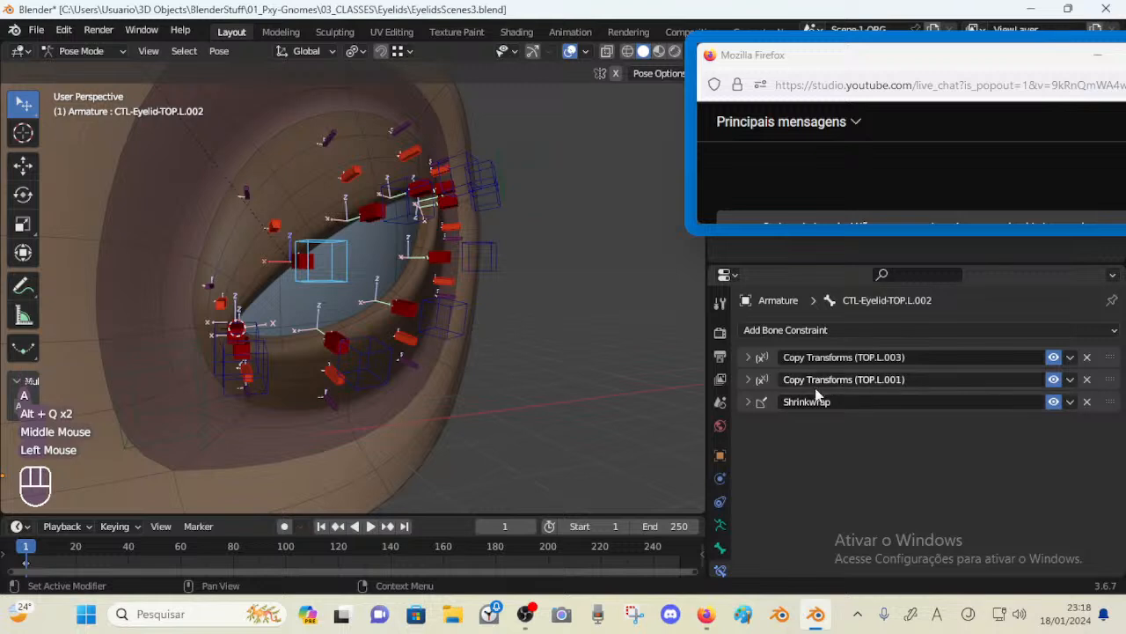
Select the deform bone DEF-Eyelid-TOP-A.L.002 and move its Shrinkwrap constraint back below Copy Transforms
{"action": "left_click", "coordinate": [314, 258]}
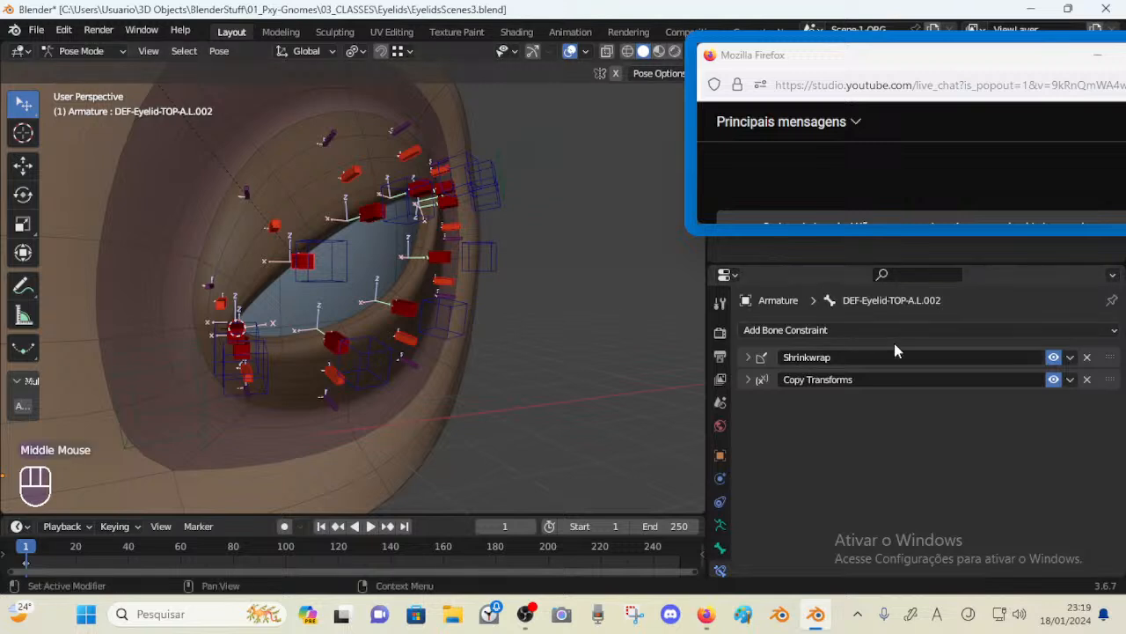
{"action": "left_click", "coordinate": [764, 357]}
{"action": "left_click", "coordinate": [753, 359]}
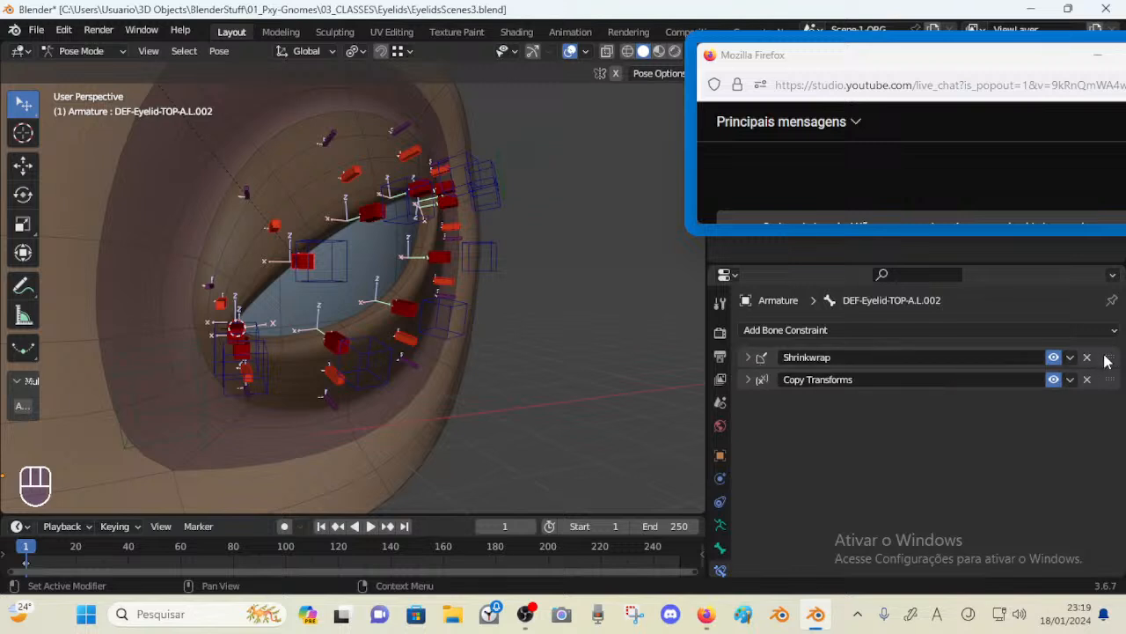
{"action": "left_click_drag", "start_coordinate": [1106, 361], "coordinate": [1108, 391]}
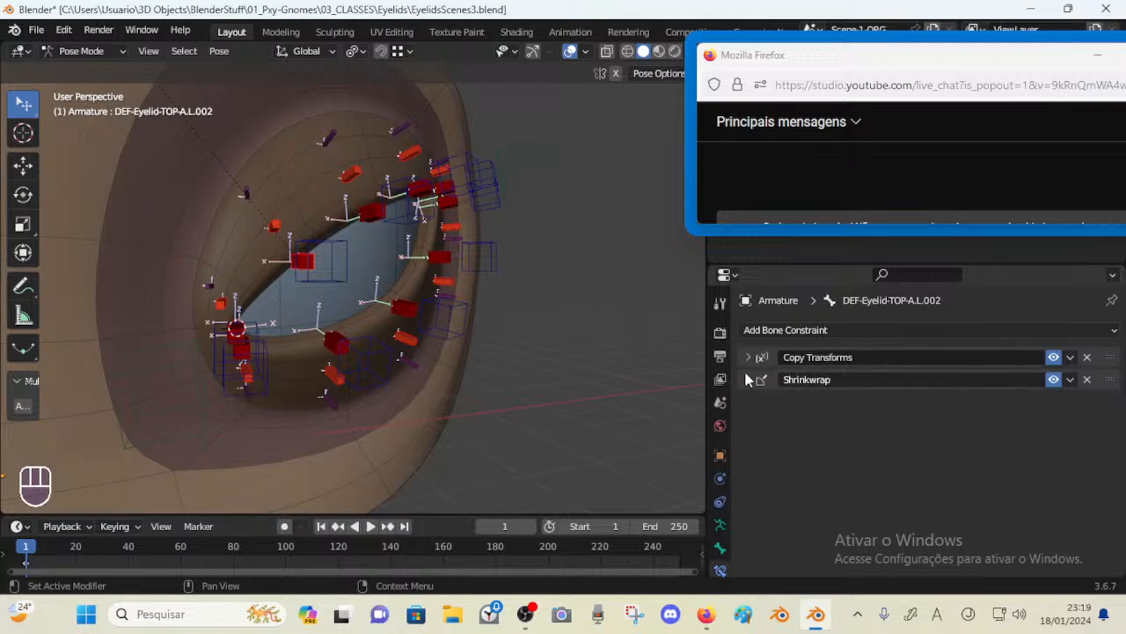
Move and rotate the control bone L.002 to test the eyelid deformation
{"action": "scroll", "coordinate": [549, 303], "scroll_direction": "up", "scroll_amount": 3}
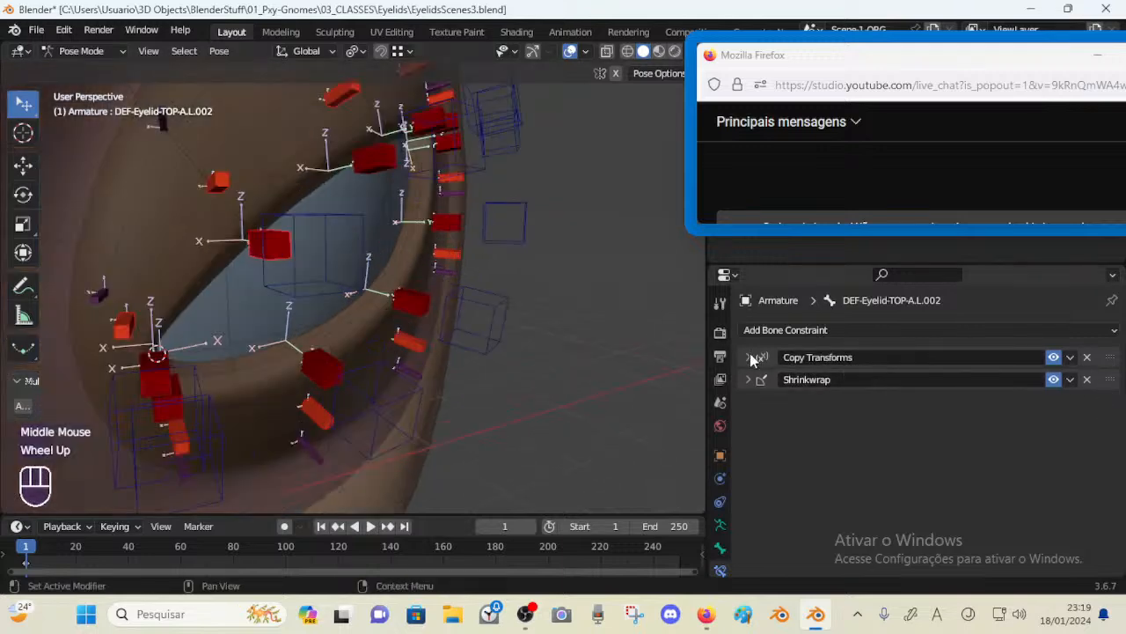
{"action": "left_click", "coordinate": [337, 236]}
{"action": "middle_click_drag", "start_coordinate": [337, 231], "coordinate": [305, 227]}
{"action": "key", "text": "g"}
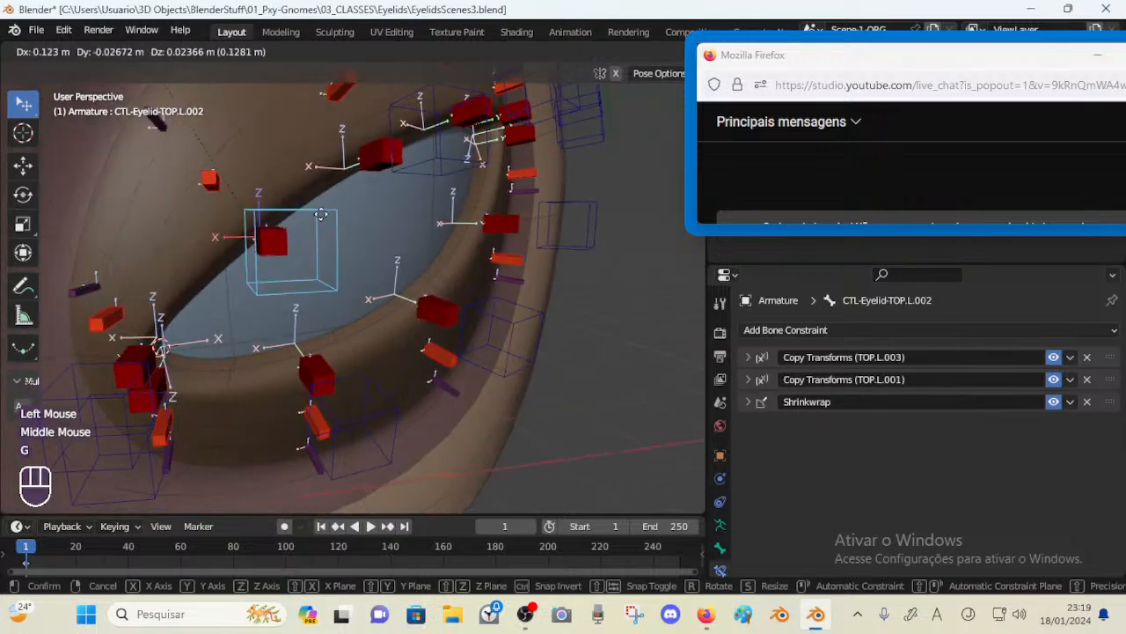
{"action": "left_click", "coordinate": [387, 195]}
{"action": "key", "text": "r"}
{"action": "left_click", "coordinate": [379, 205]}
{"action": "key", "text": "g"}
{"action": "left_click", "coordinate": [346, 243]}
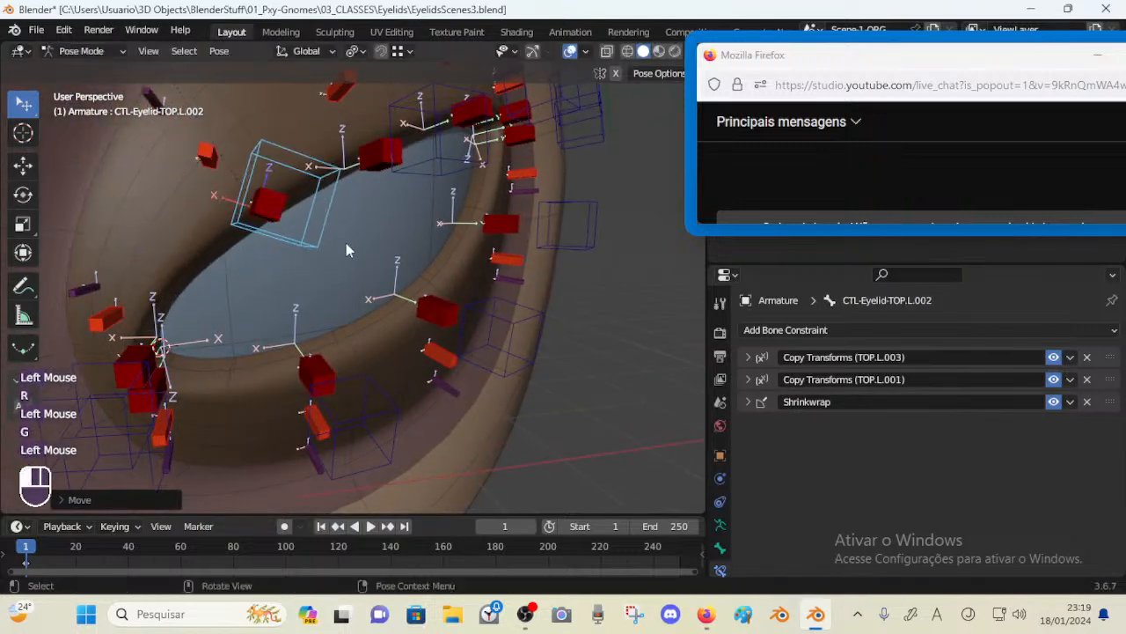
{"action": "key", "text": "s"}
{"action": "key", "text": "Escape"}
{"action": "key", "text": "r"}
{"action": "left_click", "coordinate": [383, 215]}
{"action": "key", "text": "g"}
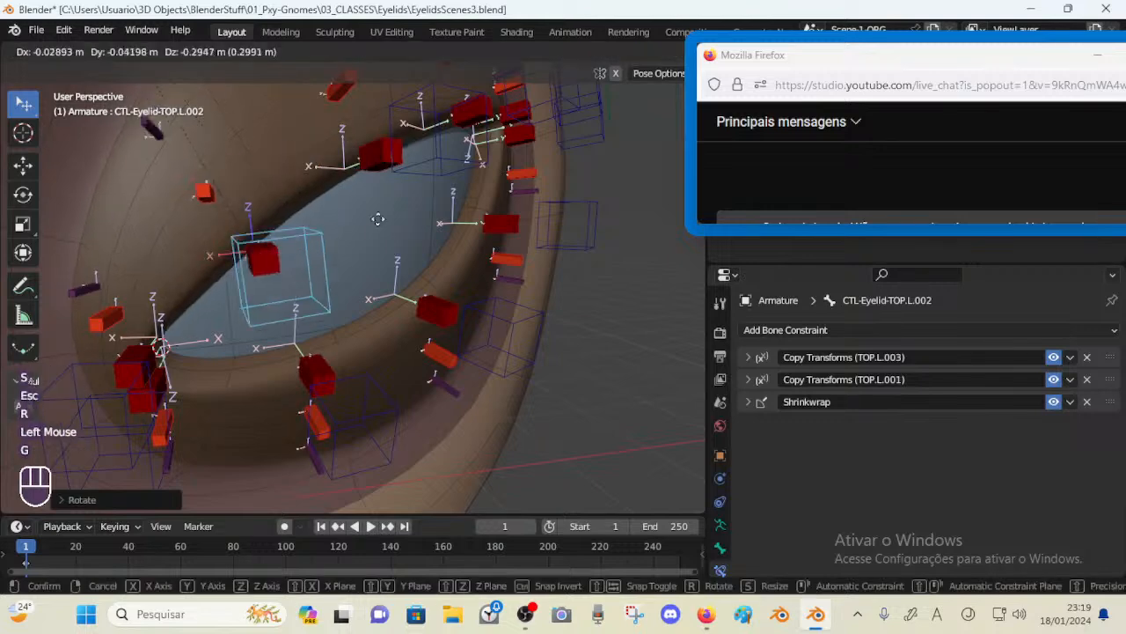
{"action": "left_click", "coordinate": [356, 172]}
{"action": "middle_click_drag", "start_coordinate": [356, 172], "coordinate": [475, 211]}
Move the control bone L.002 further and compare the lid deformation from other angles
{"action": "key", "text": "g"}
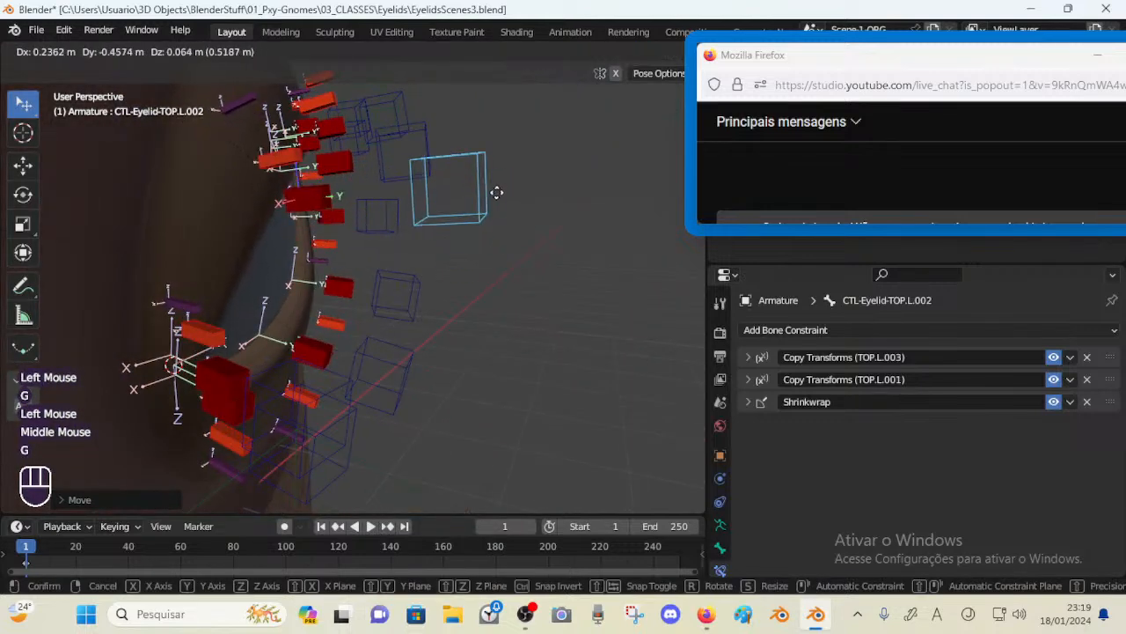
{"action": "left_click", "coordinate": [496, 191]}
{"action": "middle_click_drag", "start_coordinate": [438, 322], "coordinate": [330, 204]}
{"action": "key", "text": "g"}
{"action": "left_click", "coordinate": [303, 264]}
{"action": "middle_click_drag", "start_coordinate": [310, 273], "coordinate": [279, 278]}
{"action": "scroll", "coordinate": [278, 232], "scroll_direction": "up", "scroll_amount": 3}
{"action": "scroll", "coordinate": [254, 290], "scroll_direction": "down", "scroll_amount": 3}
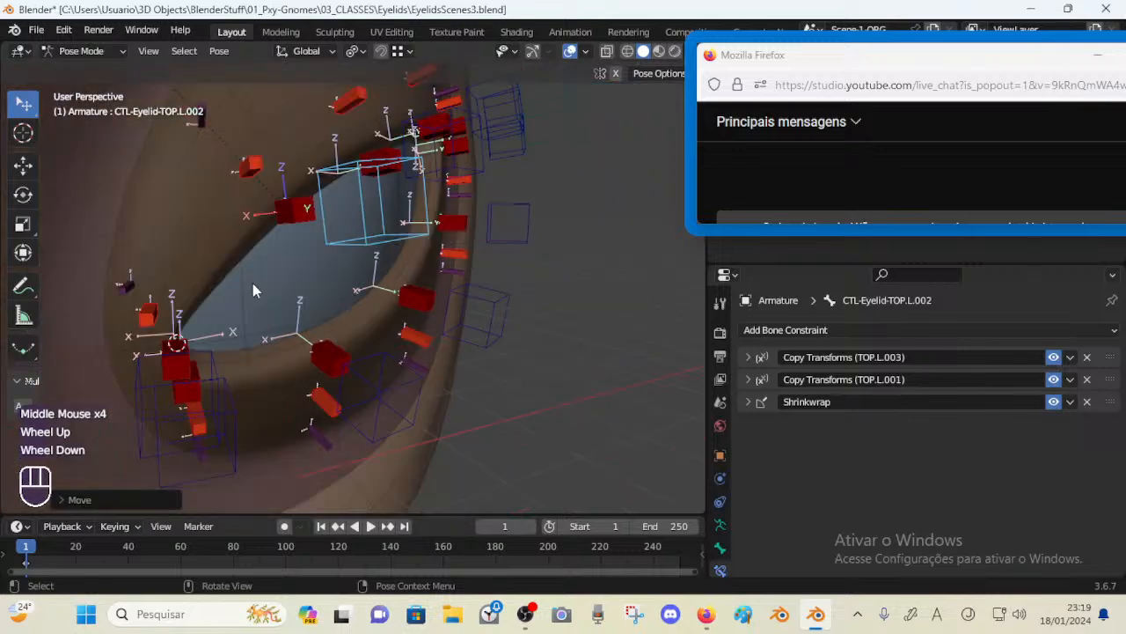
{"action": "middle_click_drag", "start_coordinate": [357, 294], "coordinate": [307, 229]}
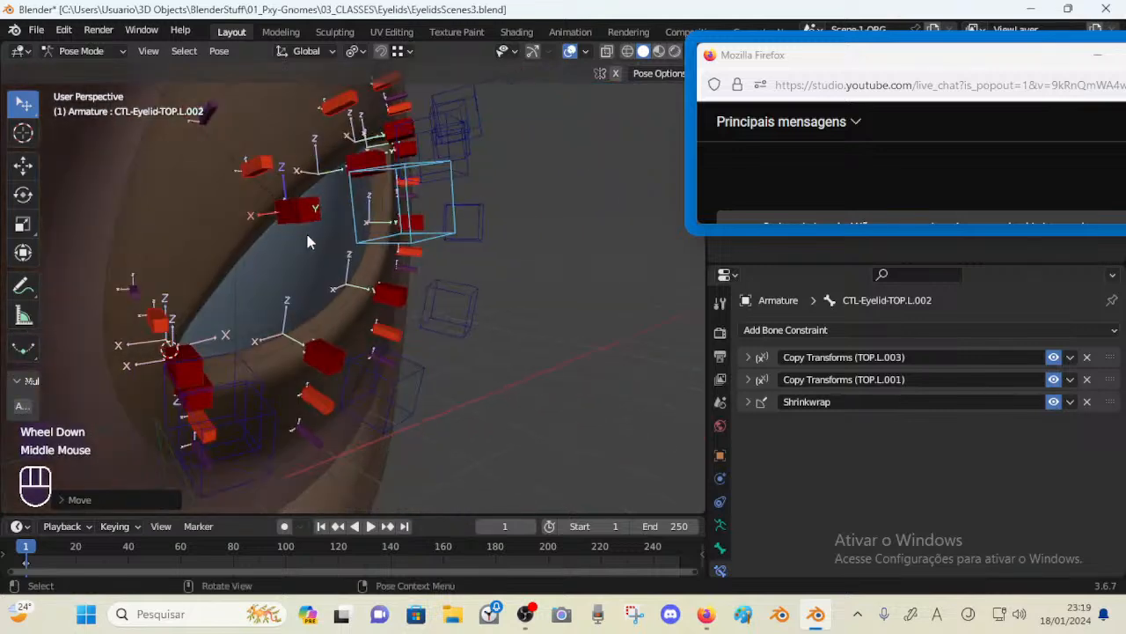
{"action": "scroll", "coordinate": [305, 229], "scroll_direction": "down", "scroll_amount": 2}
Clear all bones' pose transforms, then select and move the control bone L.002 upward
{"action": "key", "text": "a"}
{"action": "key", "text": "alt+q"}
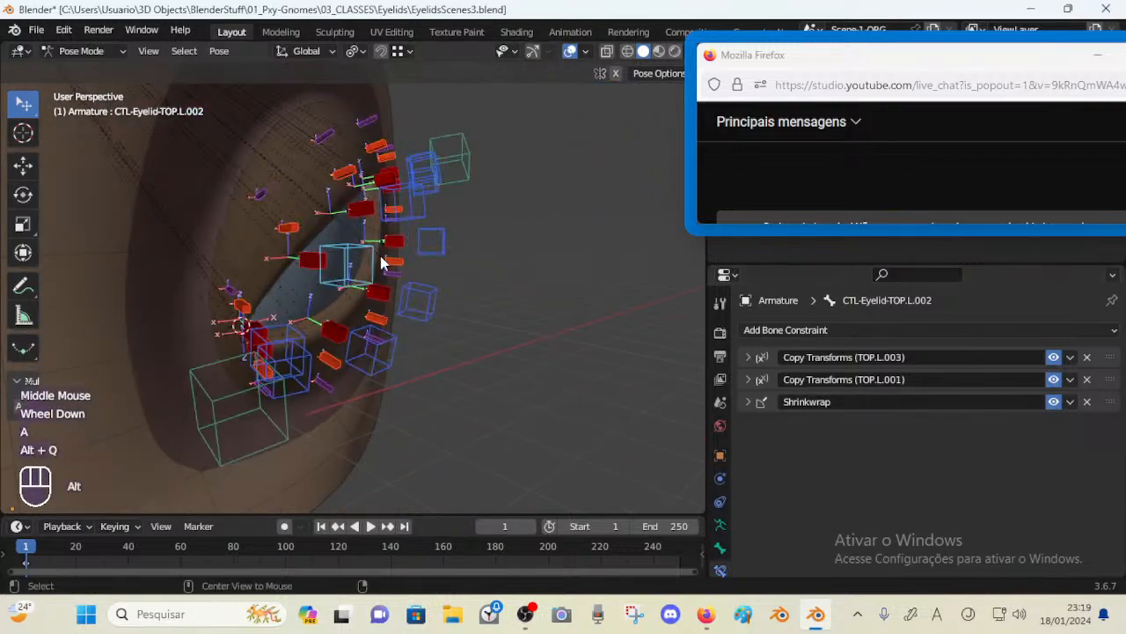
{"action": "key", "text": "alt+q"}
{"action": "middle_click_drag", "start_coordinate": [380, 249], "coordinate": [252, 327]}
{"action": "left_click", "coordinate": [378, 259]}
{"action": "key", "text": "g"}
{"action": "left_click", "coordinate": [380, 193]}
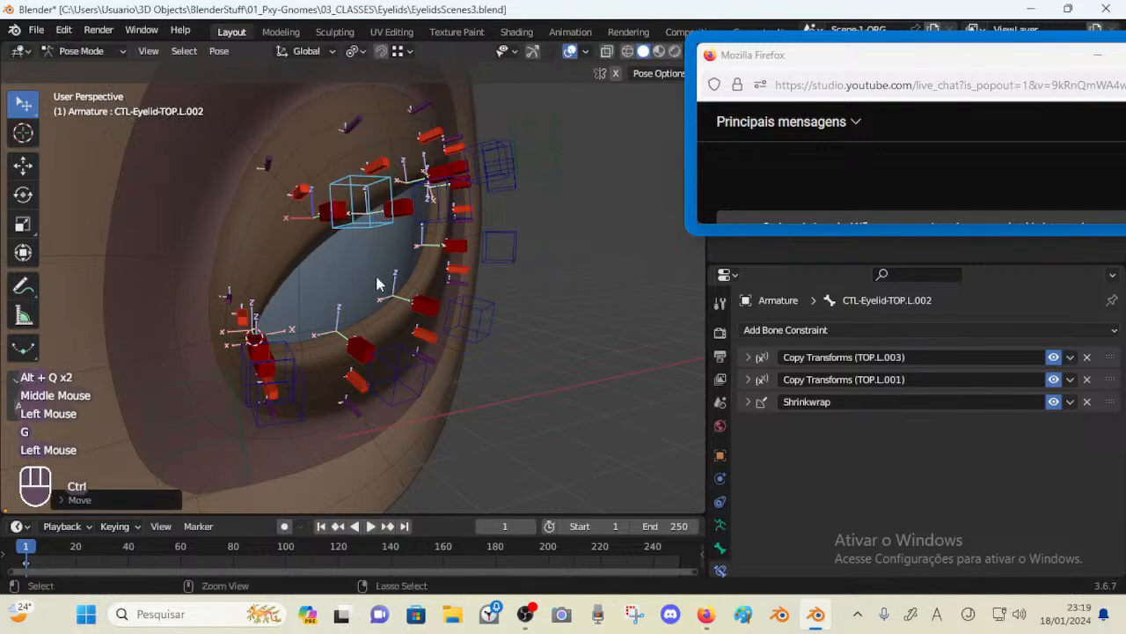
Leave Pose Mode, select the EyesRegion mesh and open its modifier properties
{"action": "key", "text": "ctrl+Tab"}
{"action": "left_click", "coordinate": [292, 232]}
{"action": "left_click", "coordinate": [719, 478]}
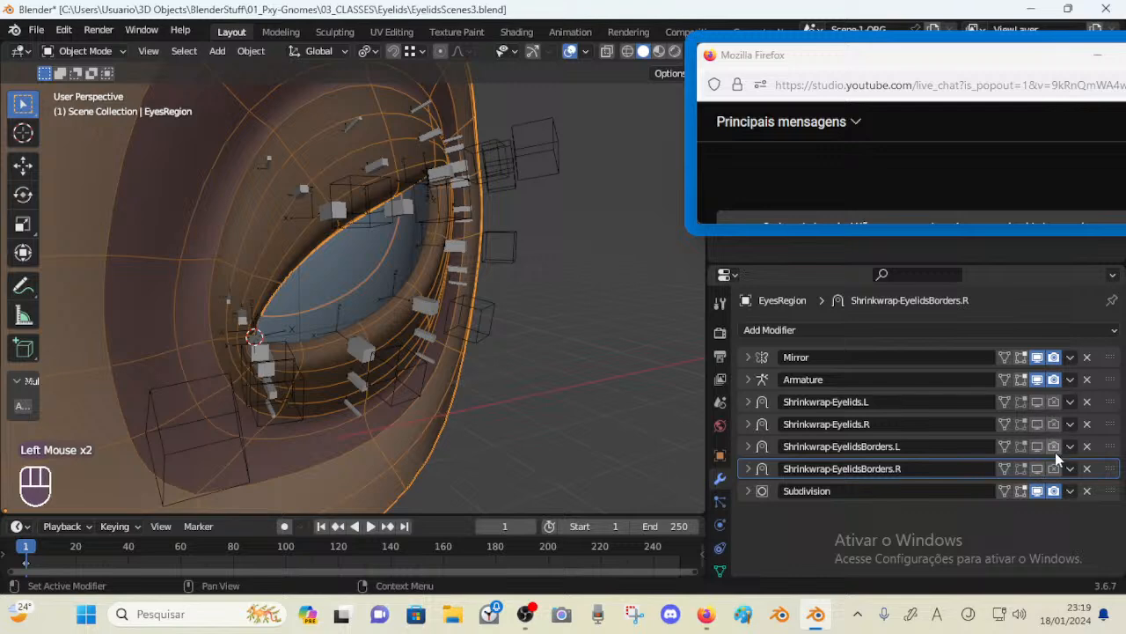
{"action": "scroll", "coordinate": [343, 219], "scroll_direction": "down", "scroll_amount": 4}
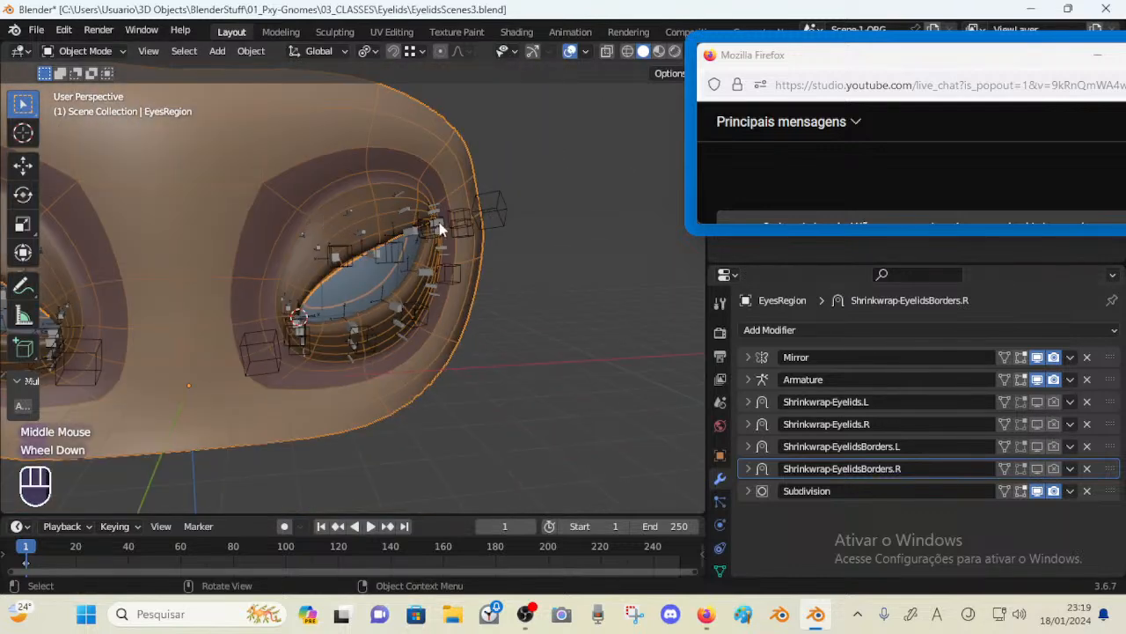
{"action": "key", "text": "n"}
{"action": "left_click", "coordinate": [491, 96]}
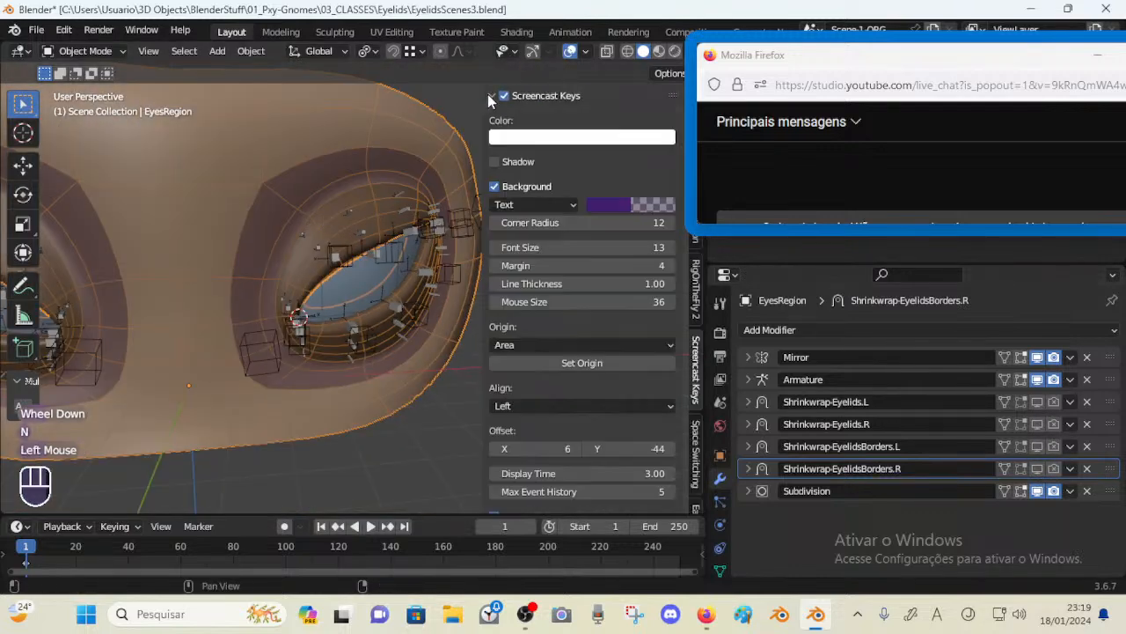
{"action": "left_click", "coordinate": [491, 95]}
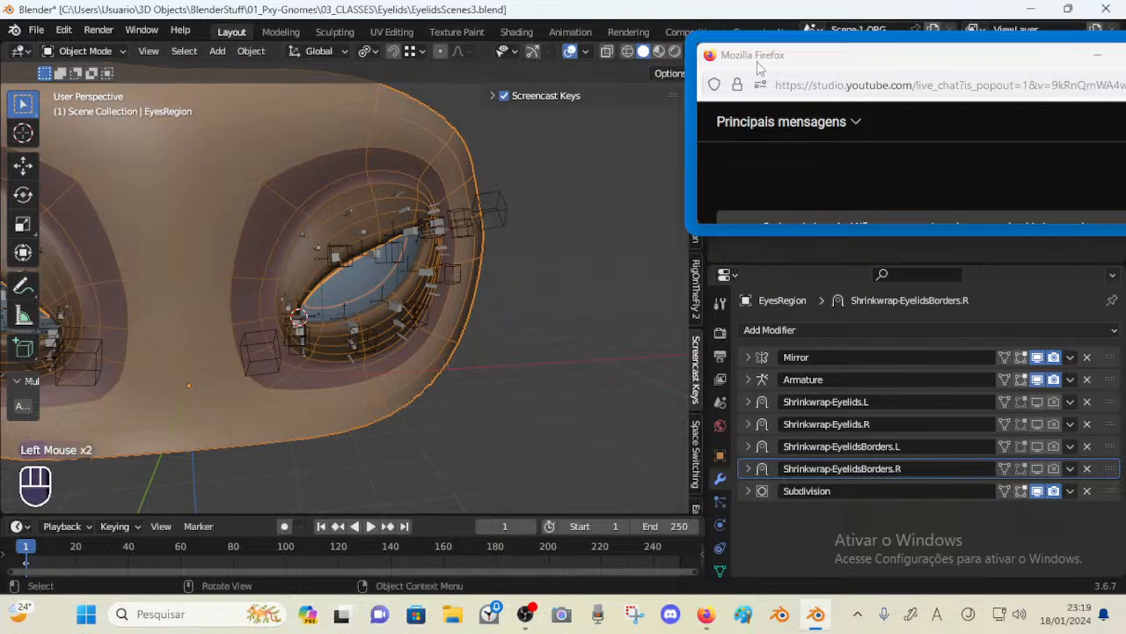
{"action": "left_click_drag", "start_coordinate": [759, 69], "coordinate": [828, 75]}
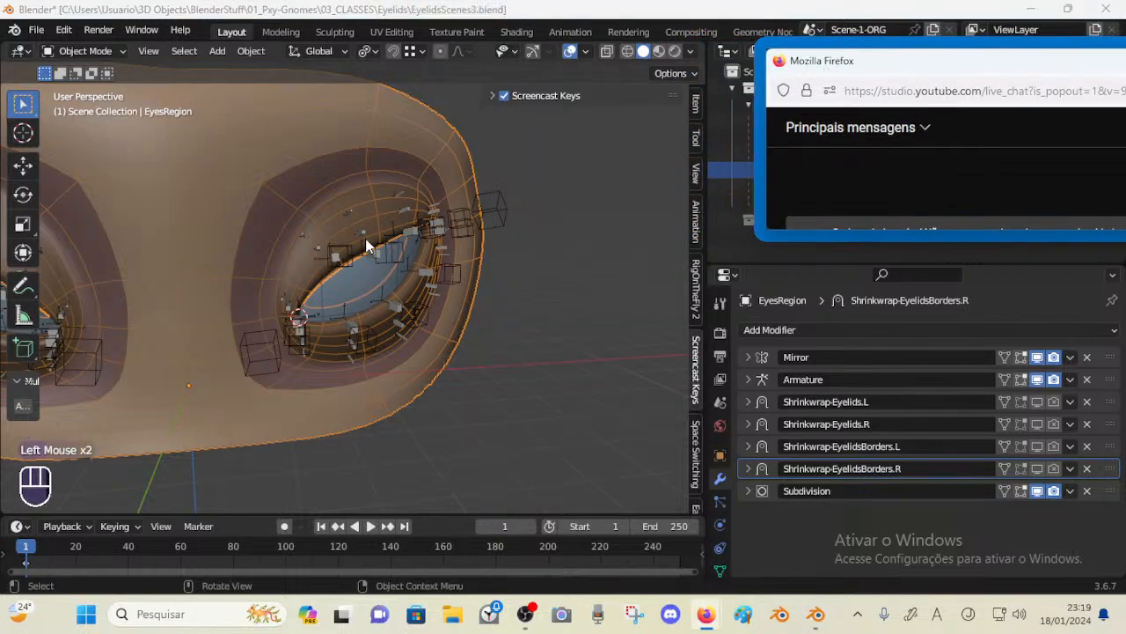
Select the armature, enter Pose Mode, and clear the pose transforms of all bones
{"action": "left_click", "coordinate": [403, 252]}
{"action": "key", "text": "a"}
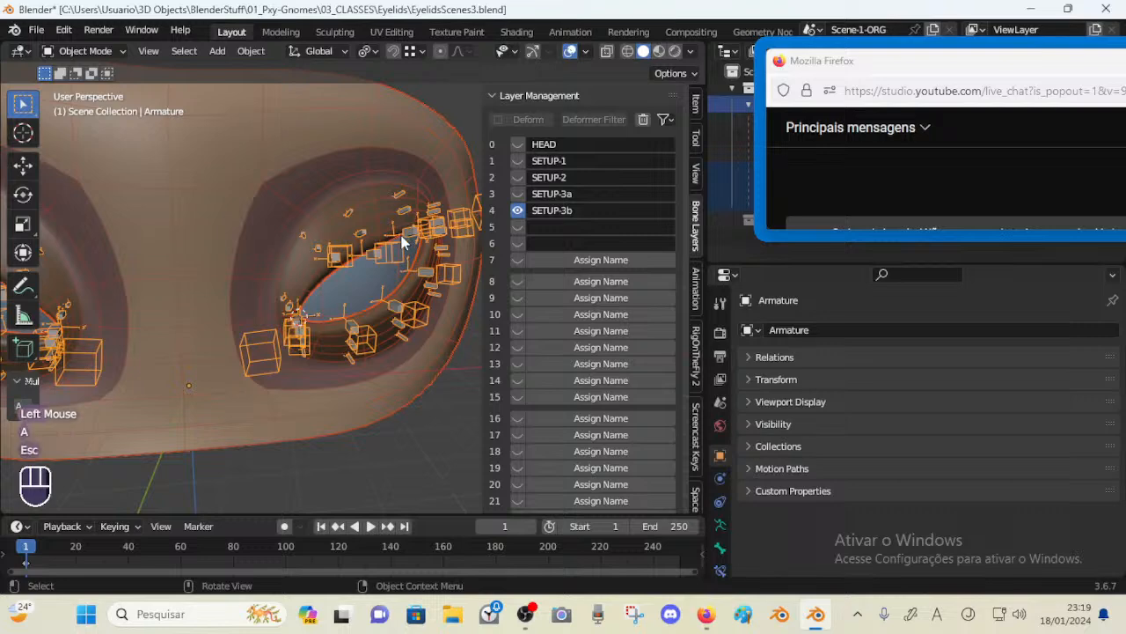
{"action": "left_click", "coordinate": [398, 248]}
{"action": "key", "text": "ctrl+Tab"}
{"action": "key", "text": "a"}
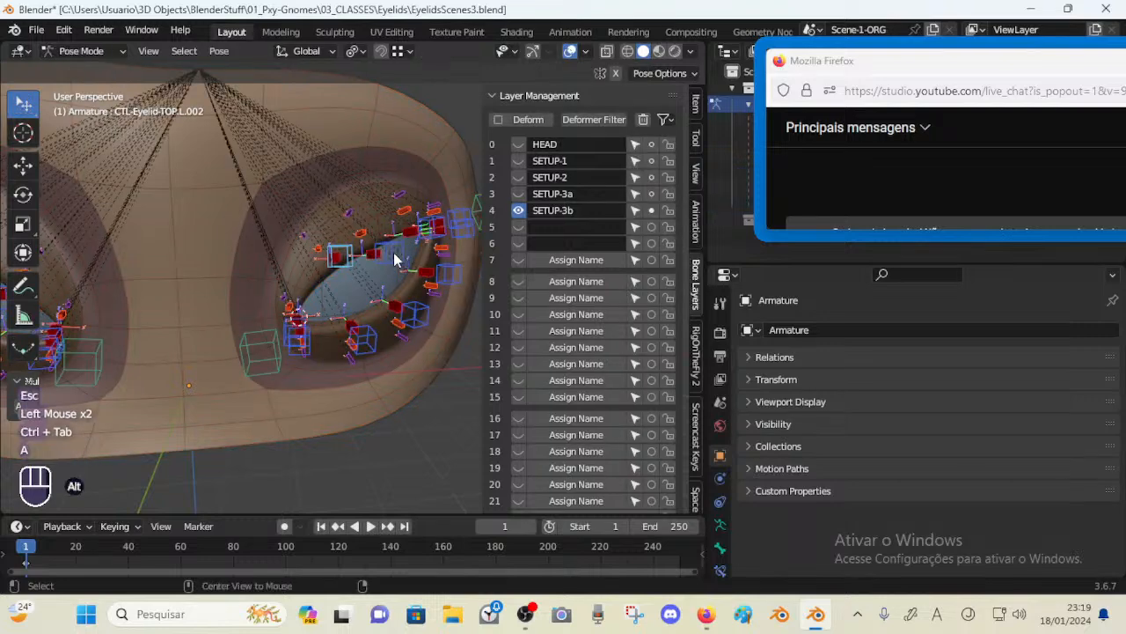
{"action": "key", "text": "alt+q"}
{"action": "key", "text": "alt+q"}
{"action": "scroll", "coordinate": [398, 265], "scroll_direction": "up", "scroll_amount": 1}
Select the control bone L.002 and move it to test the lid
{"action": "left_click", "coordinate": [347, 279]}
{"action": "key", "text": "g"}
{"action": "left_click", "coordinate": [341, 266]}
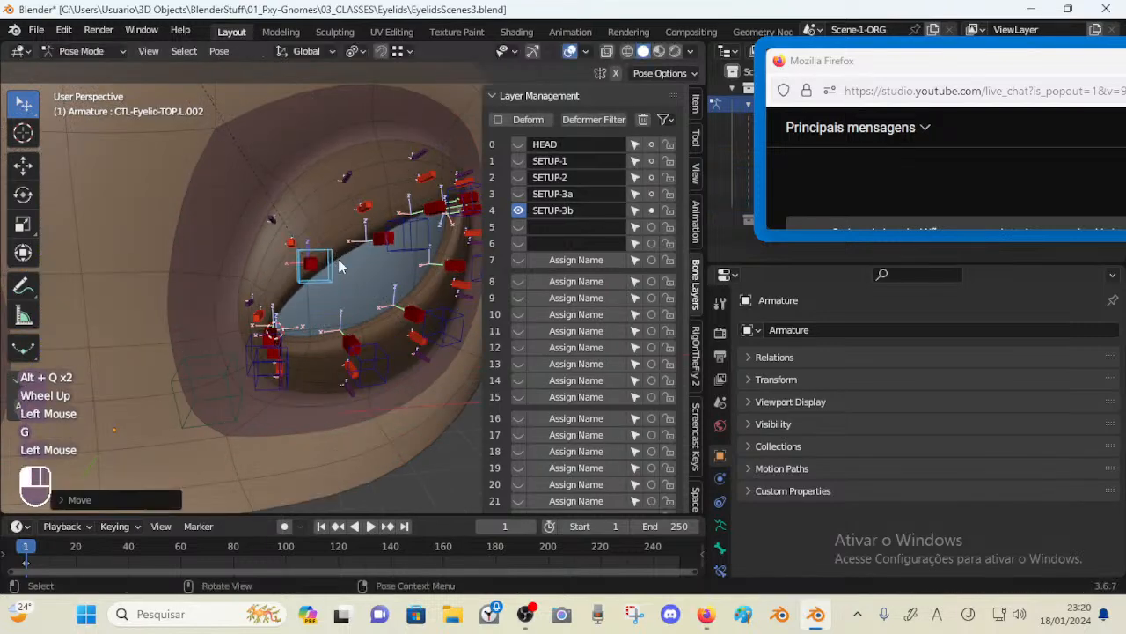
Move the top lid control bone L.003 to test how the upper lid deforms
{"action": "left_click", "coordinate": [414, 204]}
{"action": "middle_click_drag", "start_coordinate": [415, 204], "coordinate": [267, 227]}
{"action": "left_click", "coordinate": [175, 257]}
{"action": "key", "text": "g"}
{"action": "left_click", "coordinate": [176, 229]}
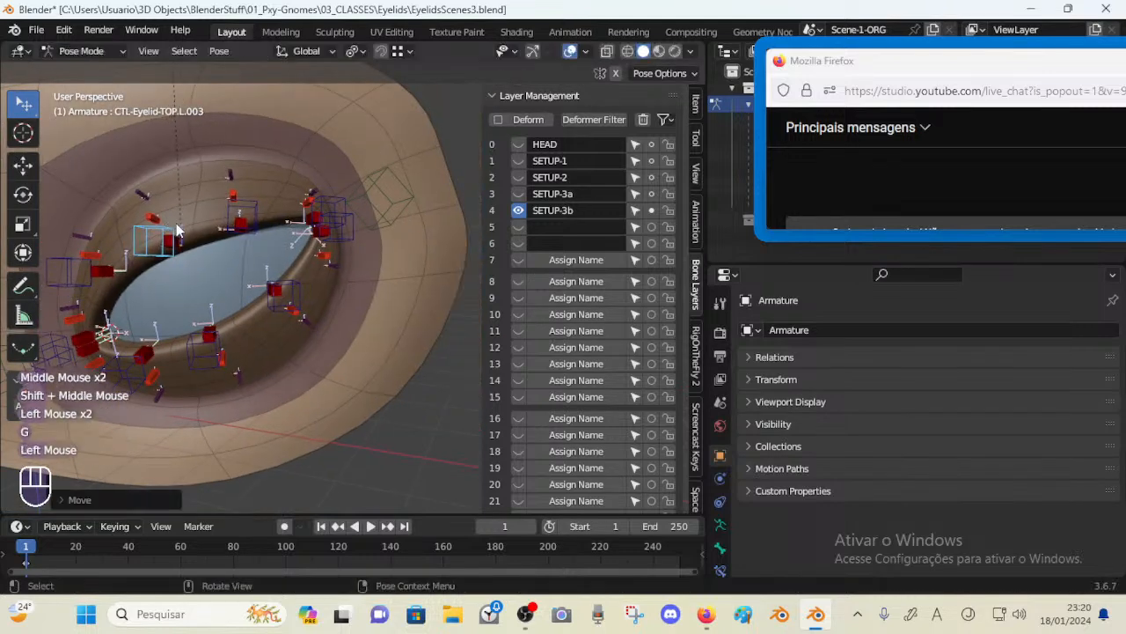
{"action": "key", "text": "g"}
{"action": "left_click", "coordinate": [299, 206]}
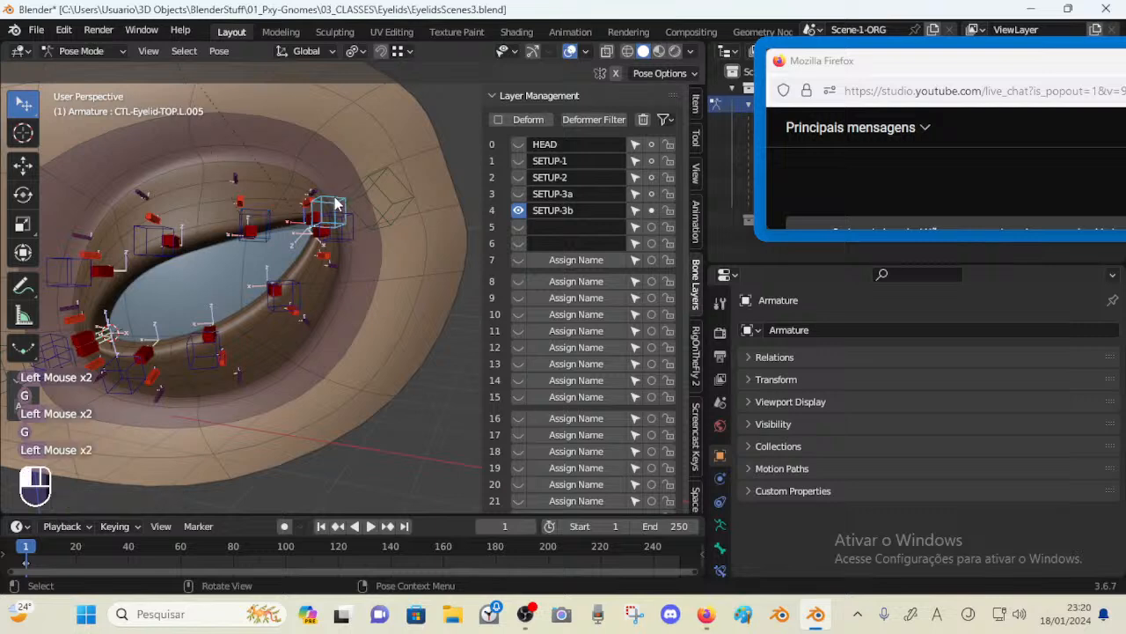
Move the top lid control bone L.005 near the outer corner to test the upper lid
{"action": "key", "text": "g"}
{"action": "left_click", "coordinate": [325, 189]}
{"action": "key", "text": "g"}
{"action": "left_click", "coordinate": [269, 215]}
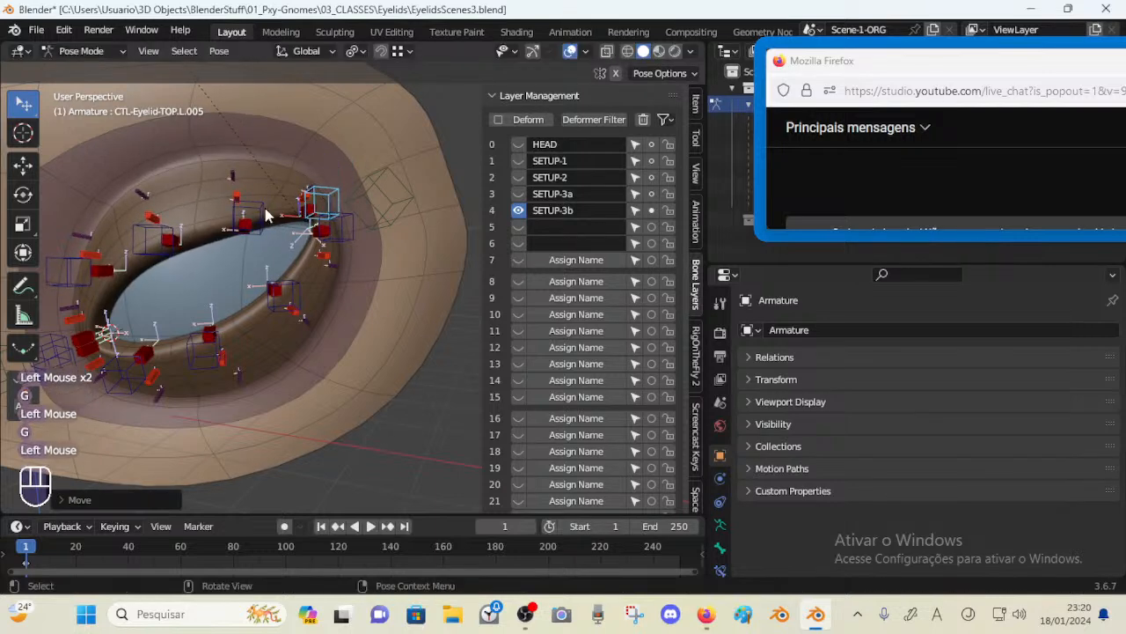
{"action": "left_click", "coordinate": [268, 215]}
{"action": "key", "text": "g"}
{"action": "left_click", "coordinate": [247, 171]}
Reposition the top lid control bones L.005 and L.004 to check the upper lid shape
{"action": "left_click", "coordinate": [344, 198]}
{"action": "key", "text": "g"}
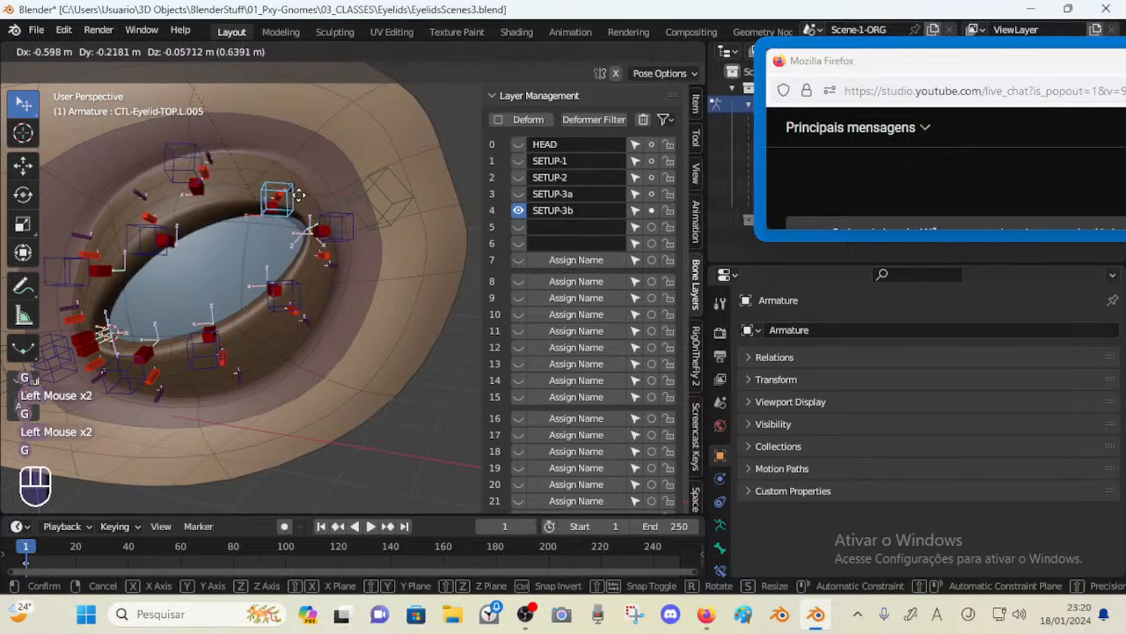
{"action": "left_click", "coordinate": [326, 185]}
{"action": "left_click", "coordinate": [216, 142]}
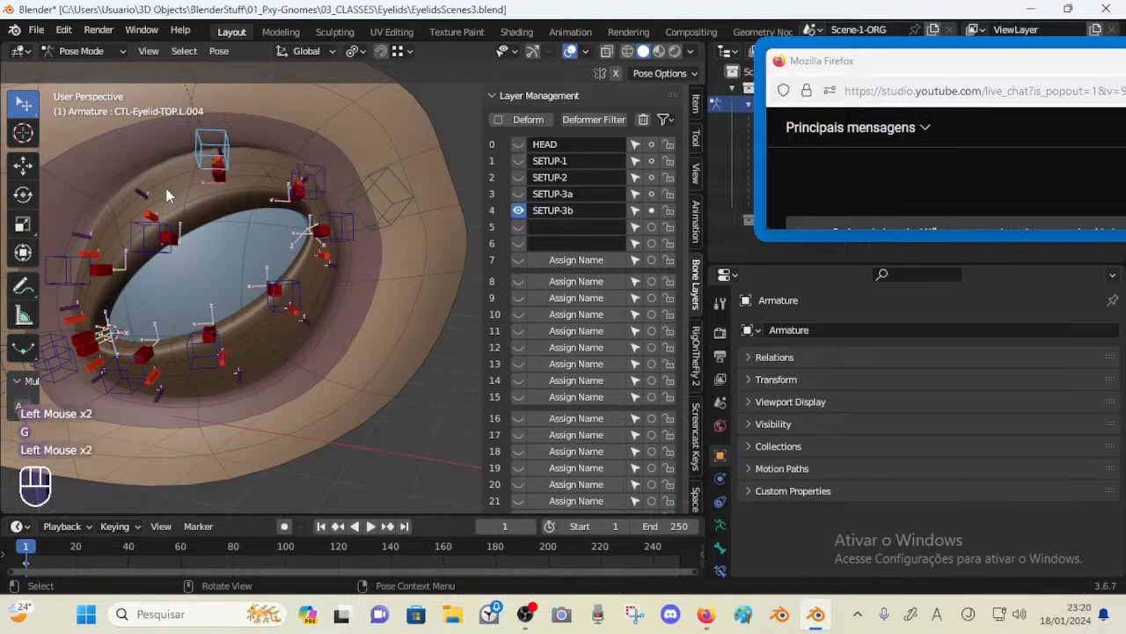
{"action": "key", "text": "g"}
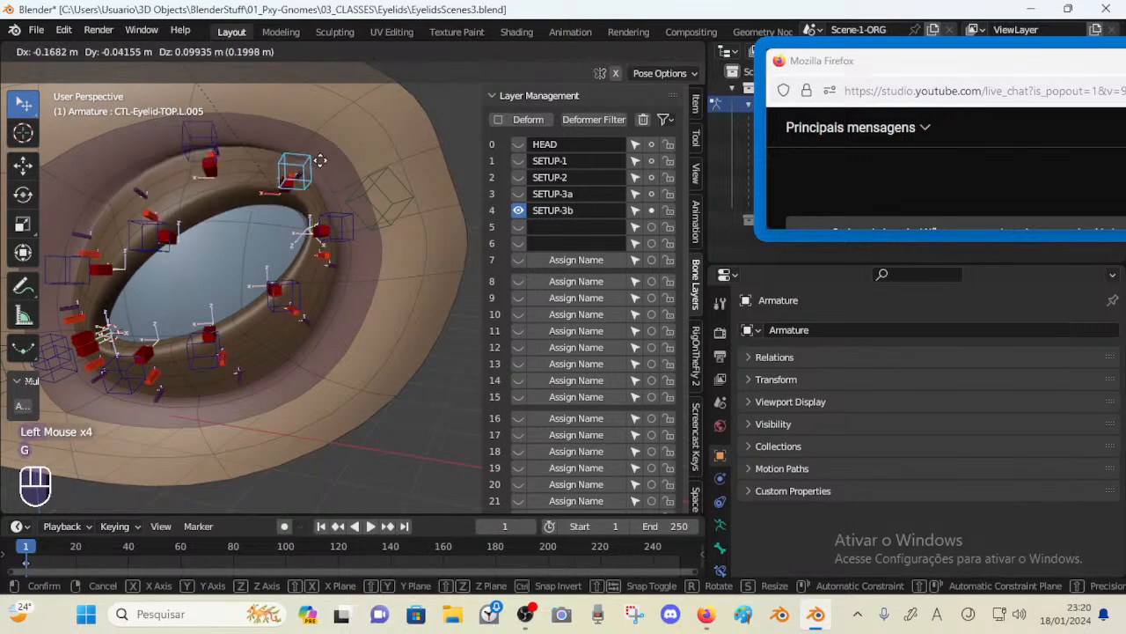
{"action": "left_click", "coordinate": [334, 198], "text": "shift"}
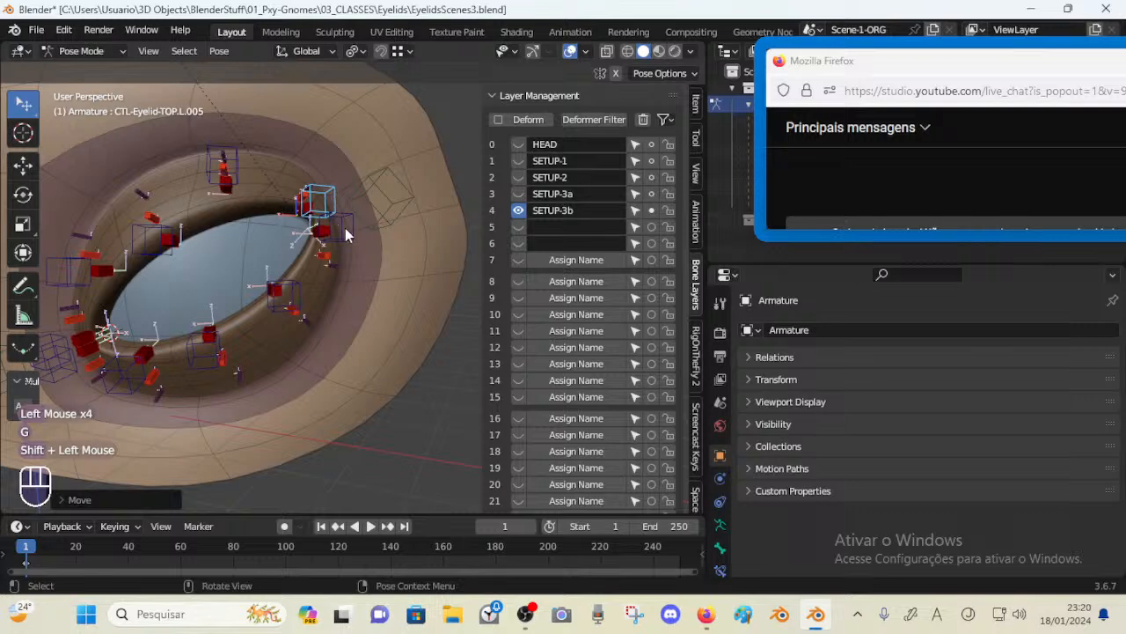
Move the lower lid control bone L.003 to test the lower lid deformation
{"action": "left_click", "coordinate": [277, 292]}
{"action": "key", "text": "g"}
{"action": "left_click", "coordinate": [302, 302]}
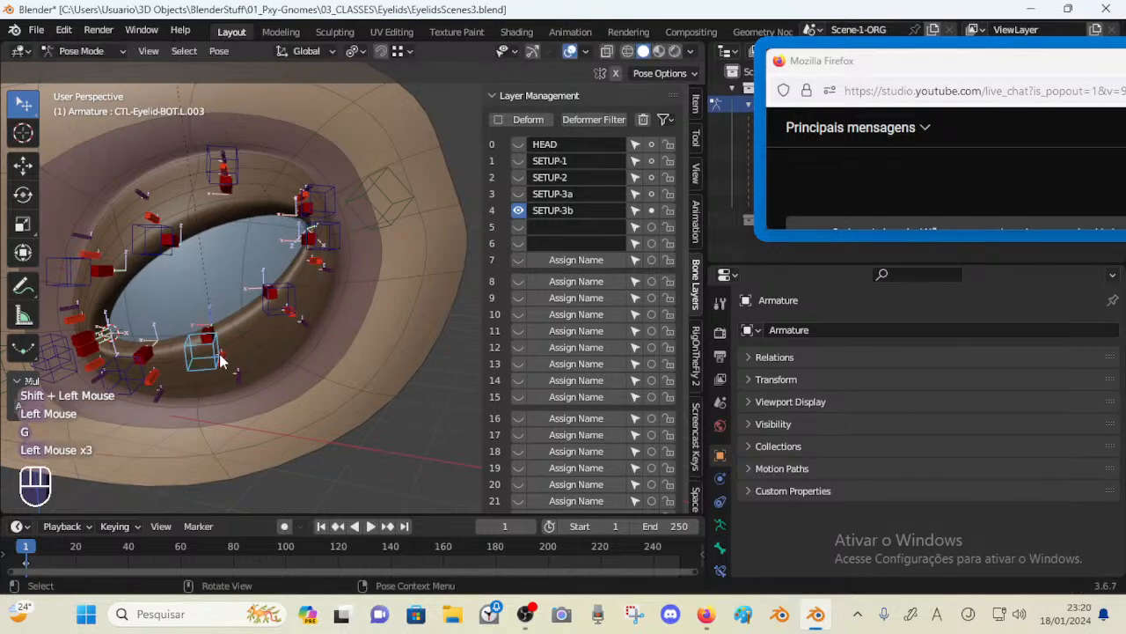
{"action": "middle_click_drag", "start_coordinate": [220, 360], "coordinate": [260, 366], "text": "shift"}
{"action": "left_click", "coordinate": [369, 315]}
{"action": "left_click_drag", "start_coordinate": [393, 244], "coordinate": [371, 277]}
{"action": "left_click", "coordinate": [341, 297]}
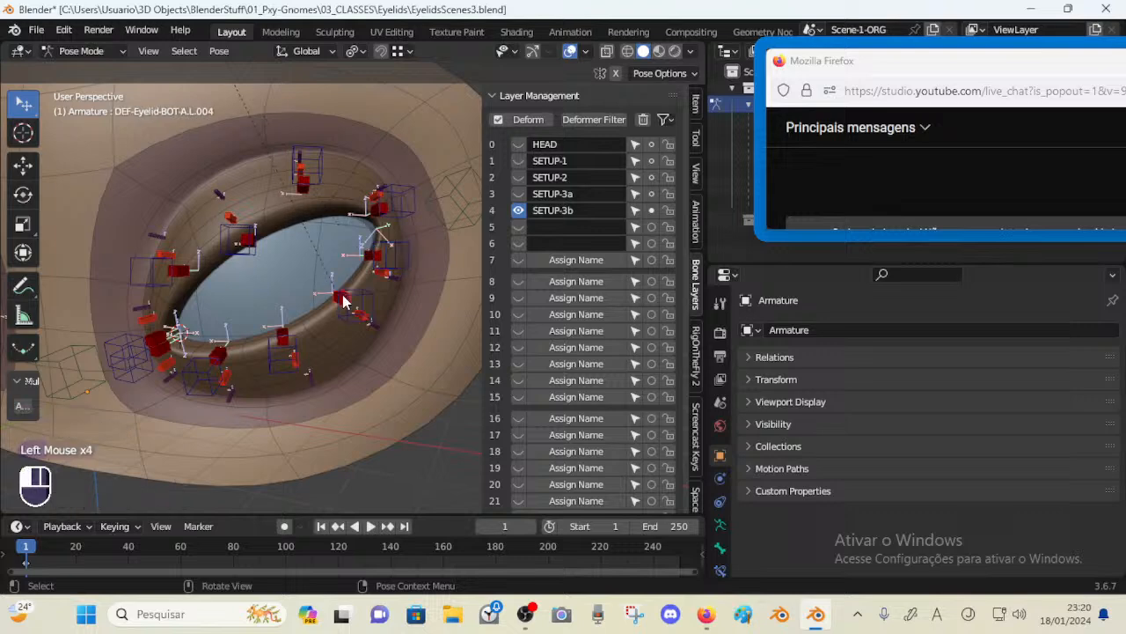
{"action": "left_click", "coordinate": [368, 317]}
{"action": "key", "text": "g"}
{"action": "key", "text": "Escape"}
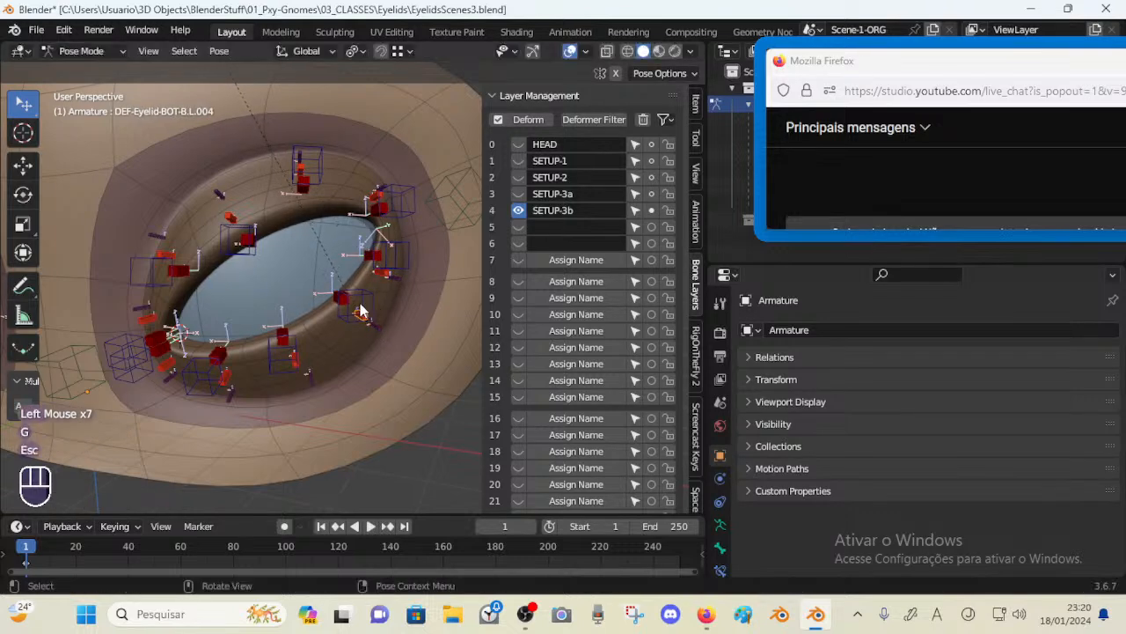
Move the lower lid control bones L.004 and L.003 to test the lower lid
{"action": "left_click", "coordinate": [347, 300]}
{"action": "key", "text": "g"}
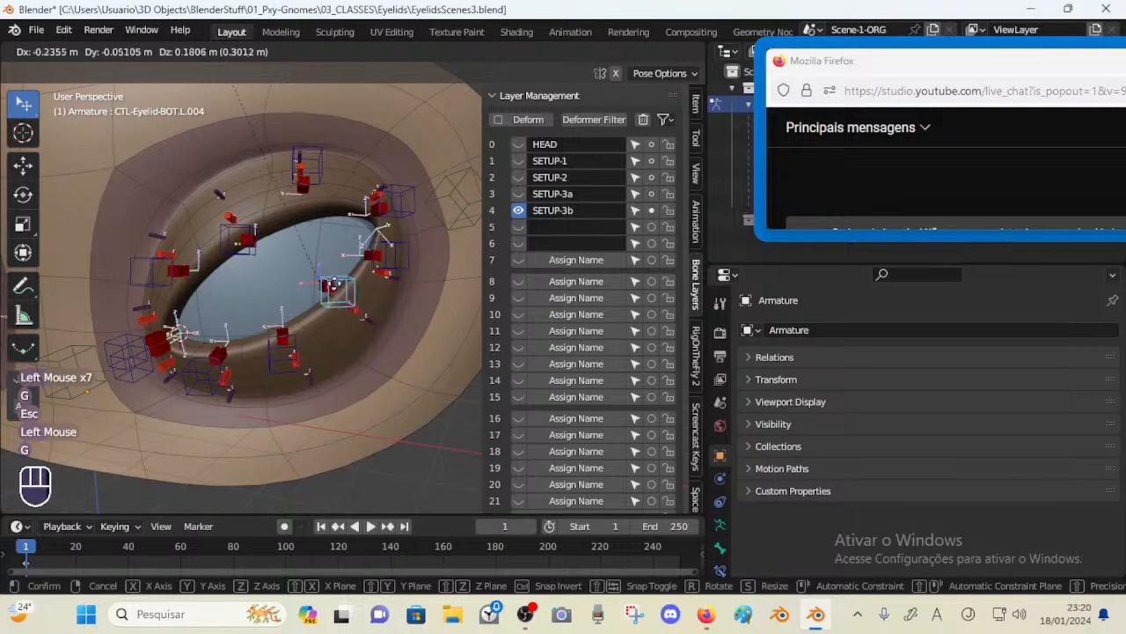
{"action": "left_click", "coordinate": [365, 317]}
{"action": "left_click", "coordinate": [294, 343]}
{"action": "middle_click_drag", "start_coordinate": [294, 342], "coordinate": [317, 344]}
{"action": "left_click", "coordinate": [296, 353]}
{"action": "key", "text": "g"}
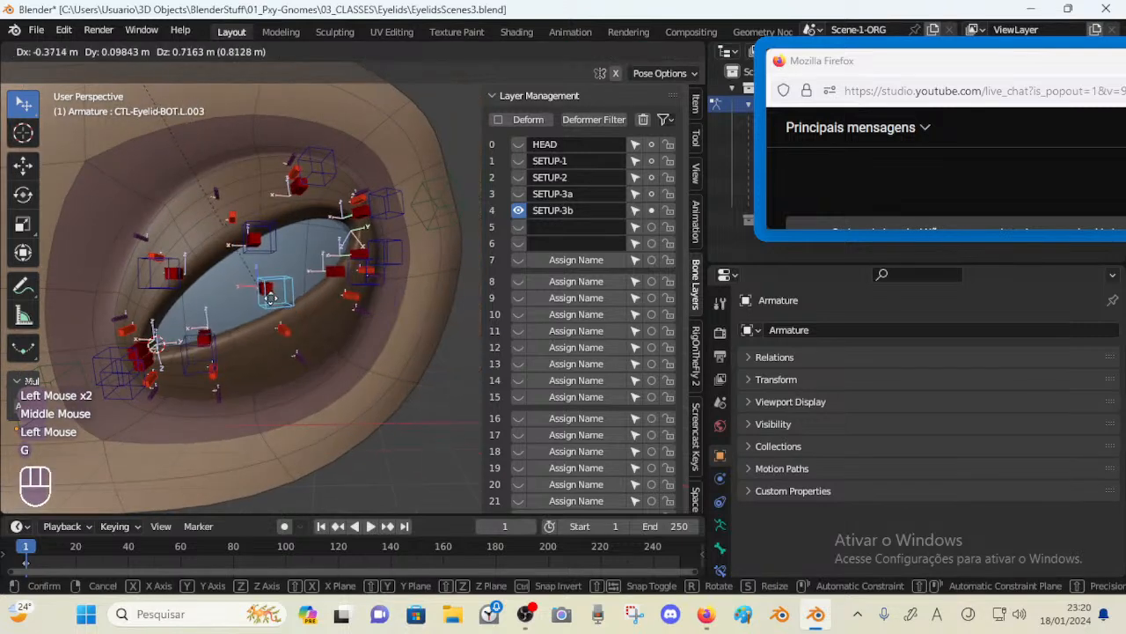
{"action": "left_click", "coordinate": [282, 335]}
Move the lower lid control bone L.002 downward to test the lower lid
{"action": "left_click", "coordinate": [220, 366]}
{"action": "middle_click_drag", "start_coordinate": [220, 370], "coordinate": [227, 354]}
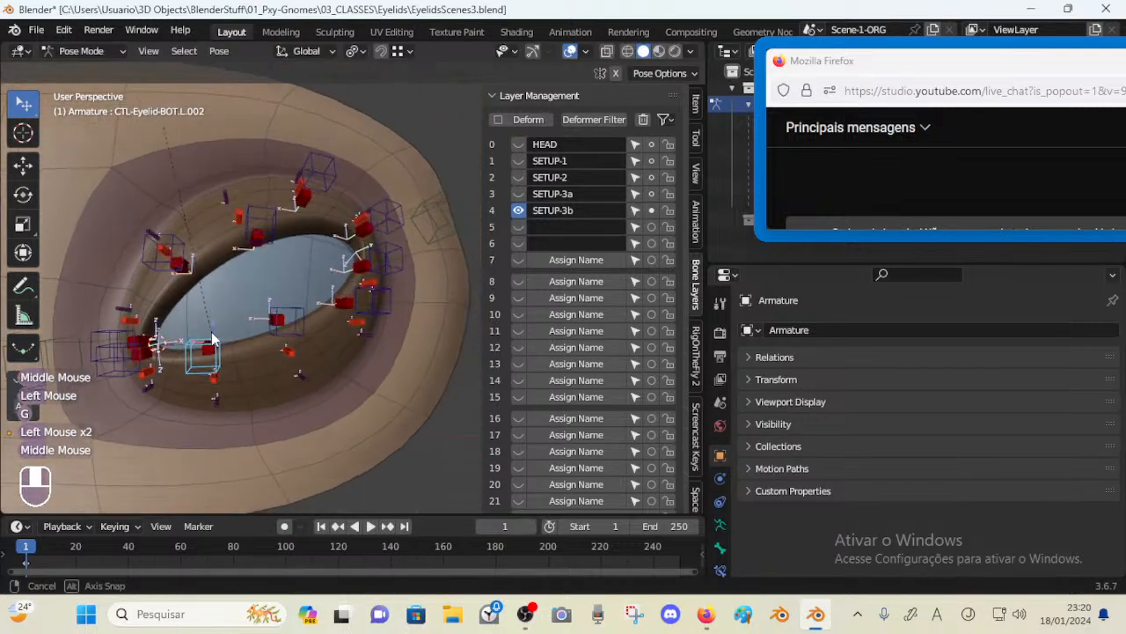
{"action": "key", "text": "g"}
{"action": "left_click", "coordinate": [204, 308]}
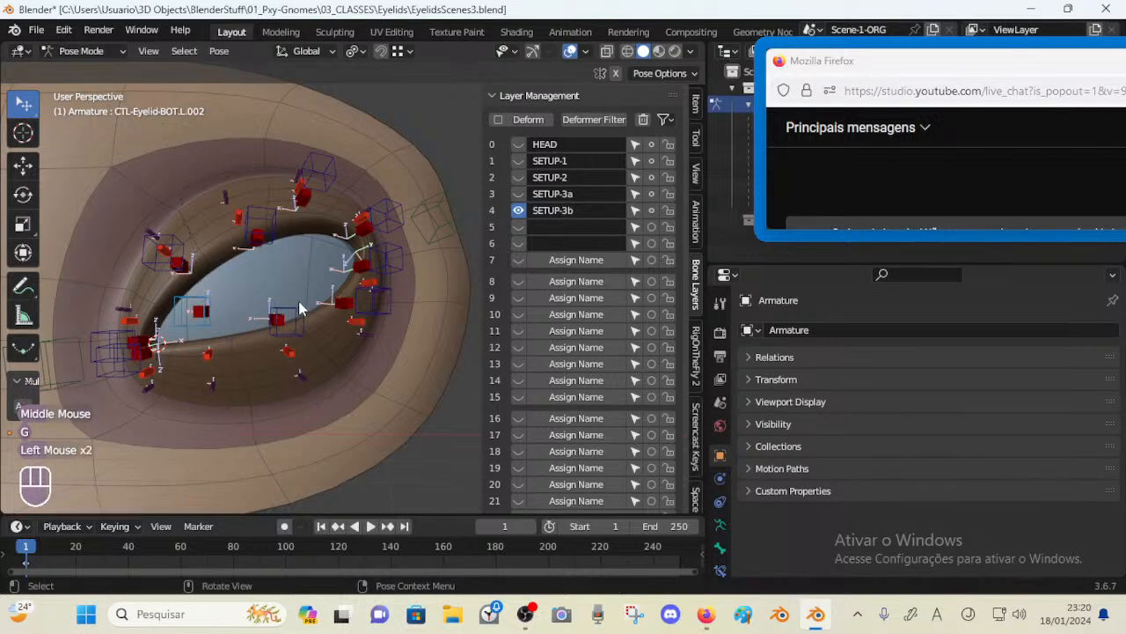
{"action": "left_click", "coordinate": [200, 312]}
{"action": "key", "text": "g"}
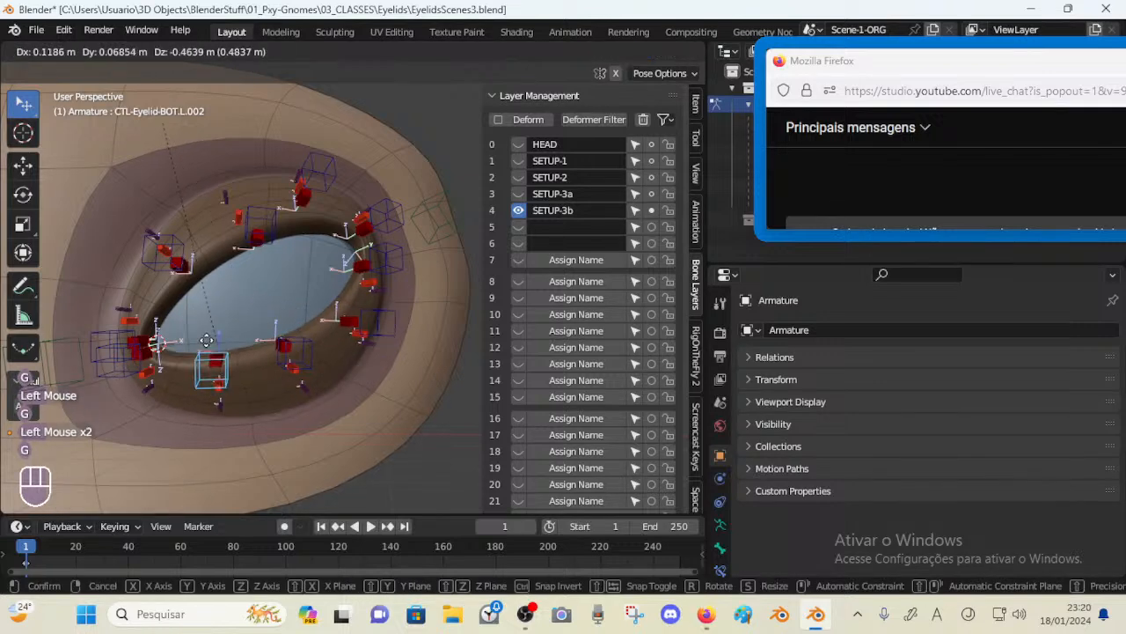
{"action": "left_click", "coordinate": [226, 380]}
{"action": "middle_click_drag", "start_coordinate": [226, 380], "coordinate": [214, 394]}
Nudge the lower lid controls L.002 and L.003 to compare the lid deformation
{"action": "left_click", "coordinate": [217, 392]}
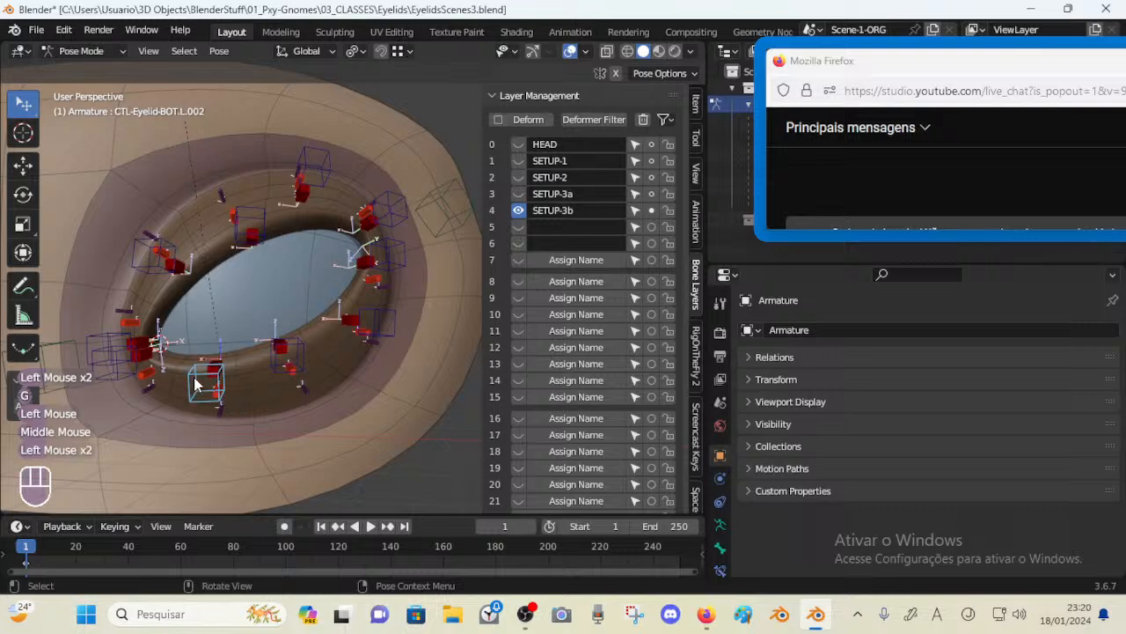
{"action": "key", "text": "g"}
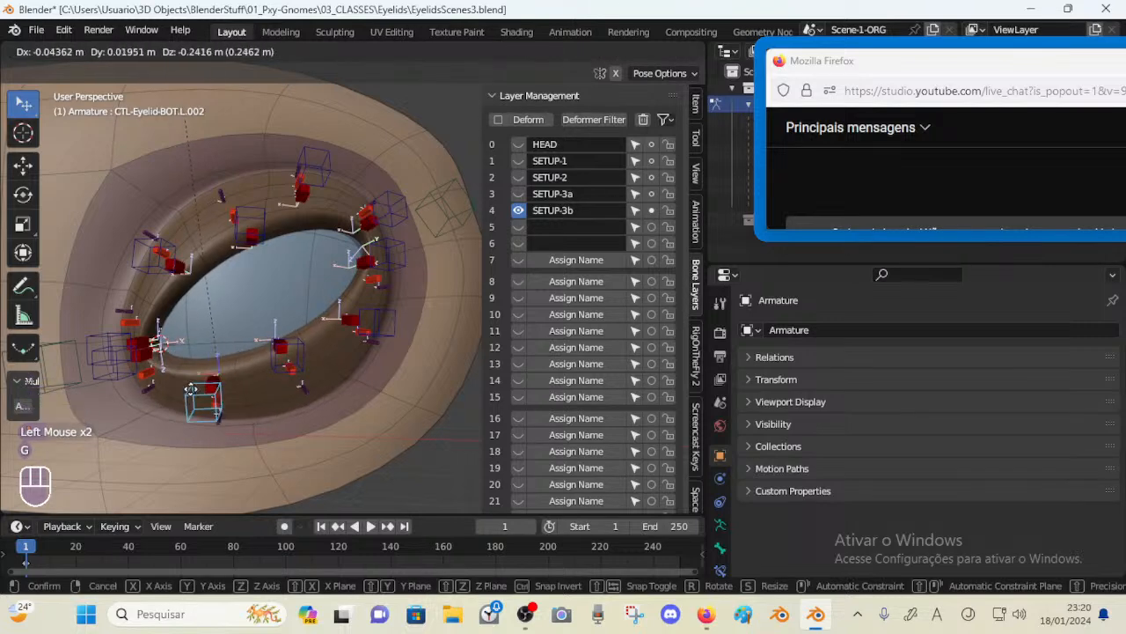
{"action": "left_click", "coordinate": [211, 365]}
{"action": "key", "text": "g"}
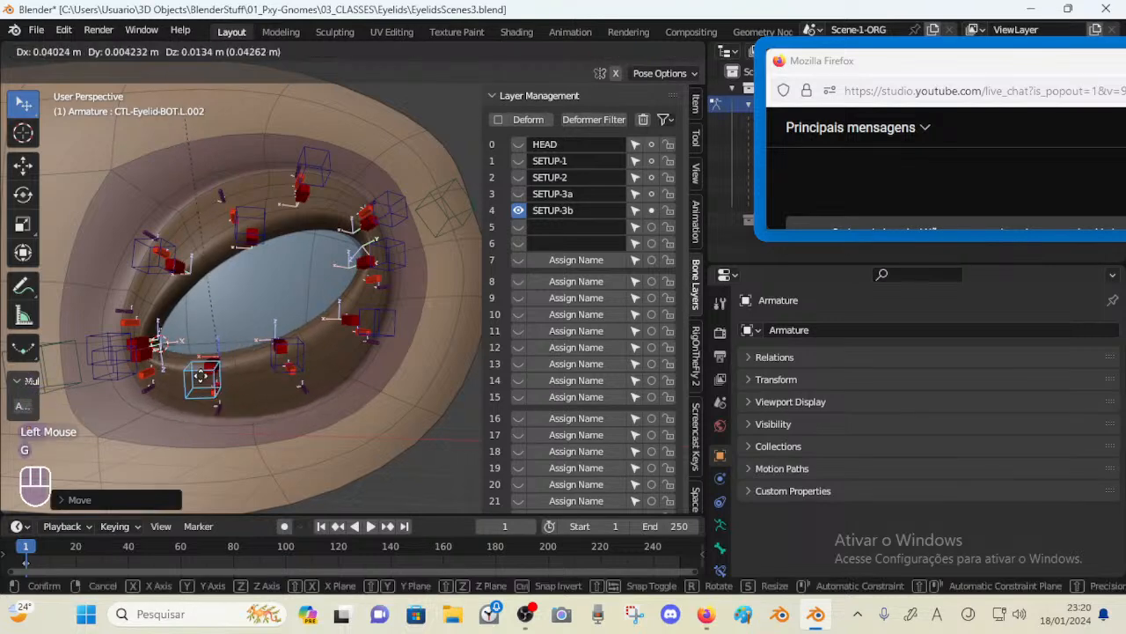
{"action": "left_click", "coordinate": [203, 381]}
{"action": "left_click", "coordinate": [280, 362]}
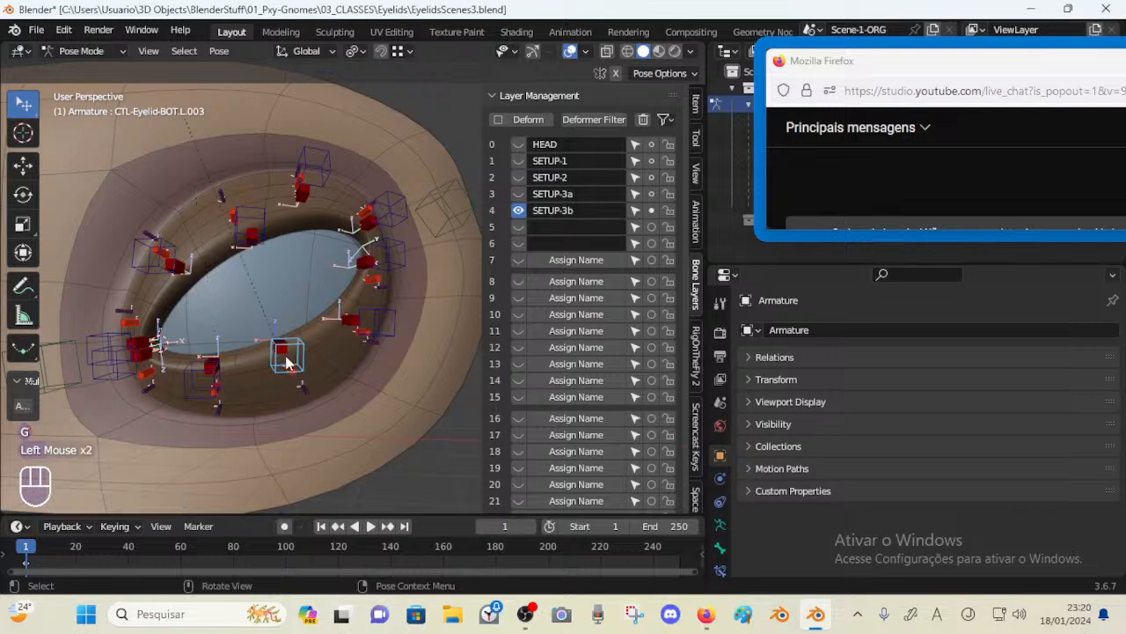
{"action": "key", "text": "g"}
Move the lower lid controls L.003 and L.002 toward the eye's center
{"action": "left_click", "coordinate": [306, 343]}
{"action": "key", "text": "g"}
{"action": "left_click", "coordinate": [357, 274]}
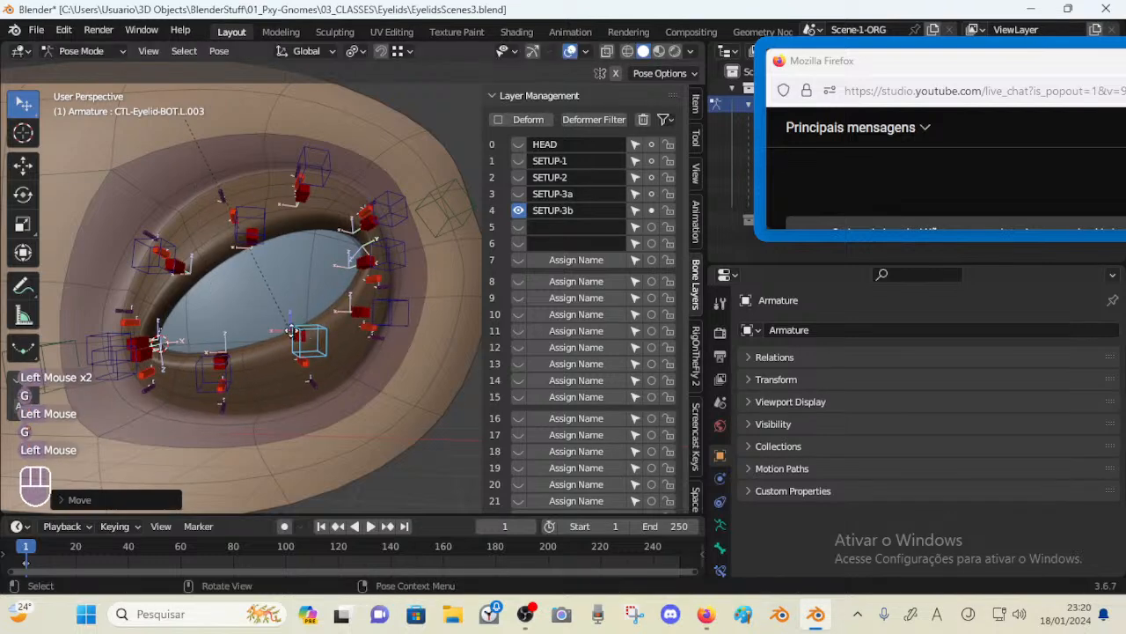
{"action": "left_click", "coordinate": [173, 370]}
{"action": "key", "text": "g"}
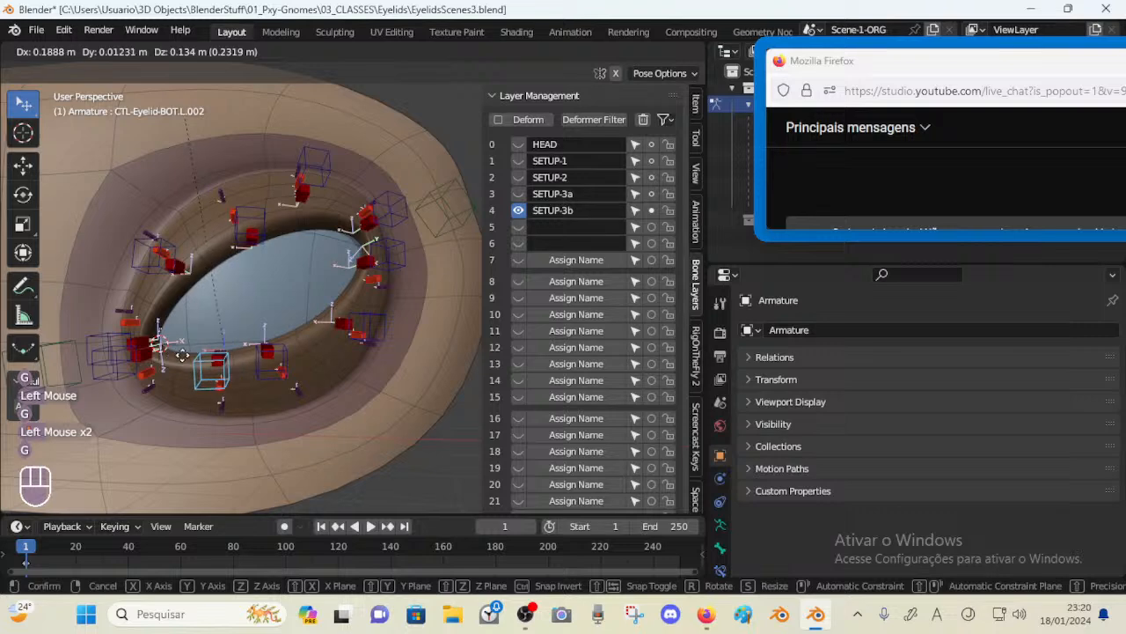
{"action": "left_click", "coordinate": [189, 356]}
{"action": "left_click", "coordinate": [259, 371]}
Reposition the middle lower lid control L.003 and its neighbouring controls again
{"action": "key", "text": "g"}
{"action": "left_click", "coordinate": [221, 381]}
{"action": "key", "text": "g"}
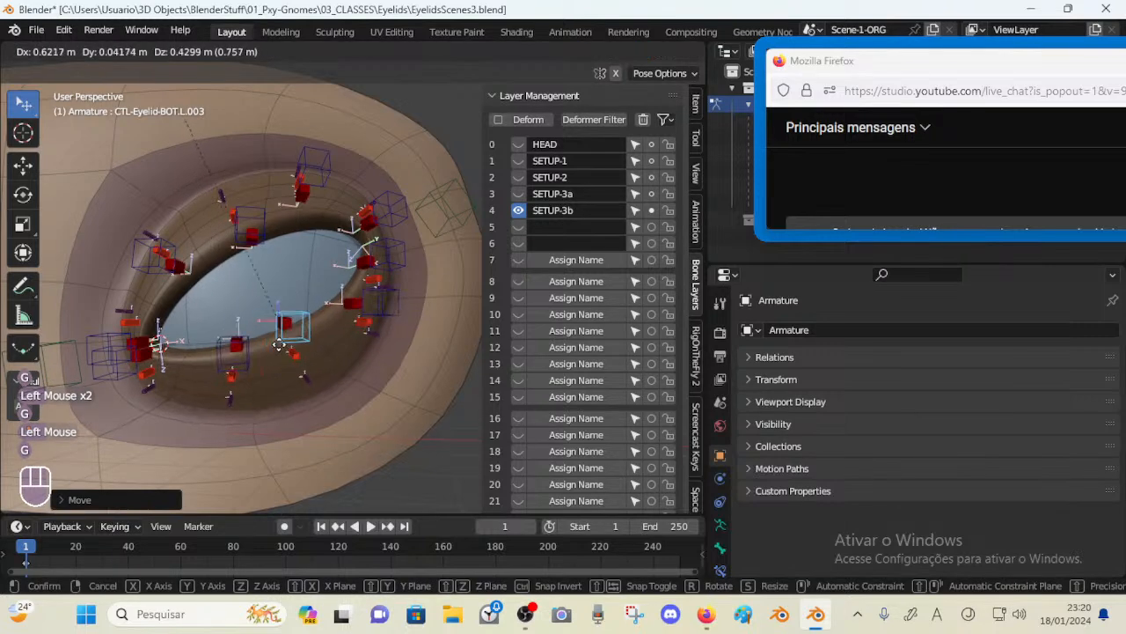
{"action": "left_click", "coordinate": [273, 352]}
{"action": "key", "text": "g"}
{"action": "left_click", "coordinate": [268, 361]}
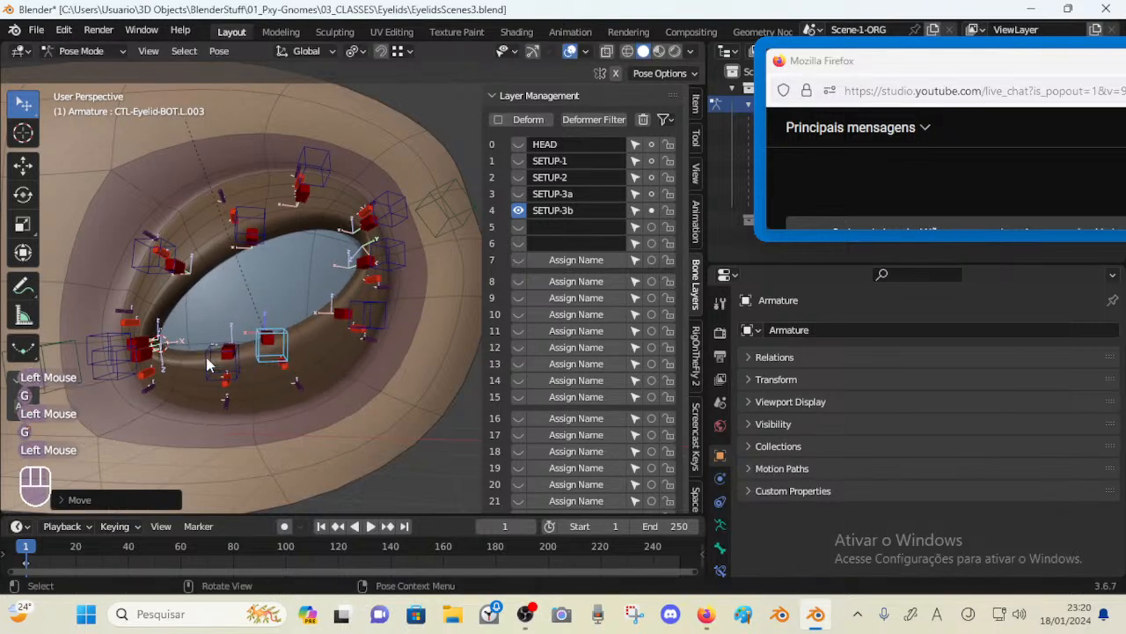
{"action": "left_click", "coordinate": [208, 363]}
Move the lower lid controls L.003 and L.002 once more to test the deformation
{"action": "left_click", "coordinate": [258, 354]}
{"action": "key", "text": "g"}
{"action": "left_click", "coordinate": [275, 347]}
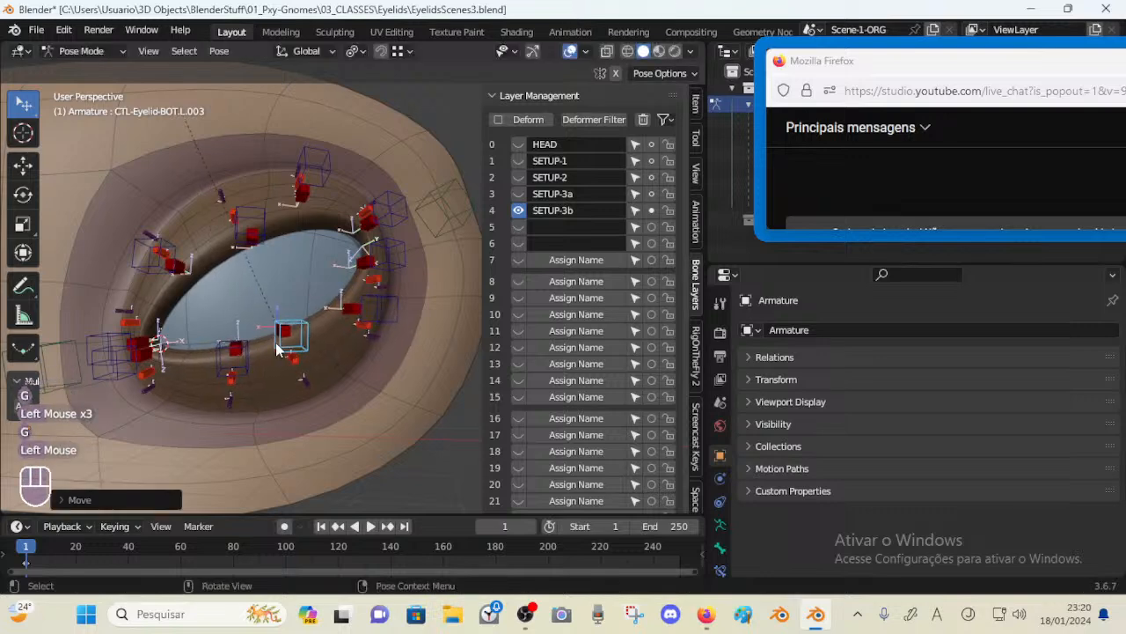
{"action": "left_click", "coordinate": [231, 352]}
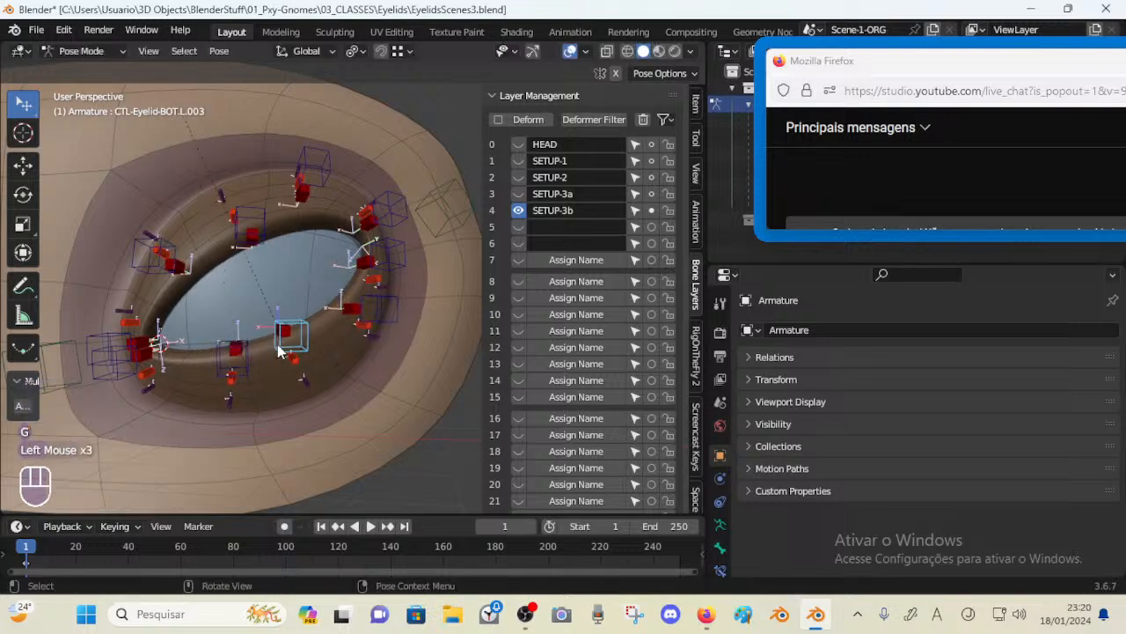
{"action": "key", "text": "g"}
{"action": "left_click", "coordinate": [159, 360]}
{"action": "key", "text": "g"}
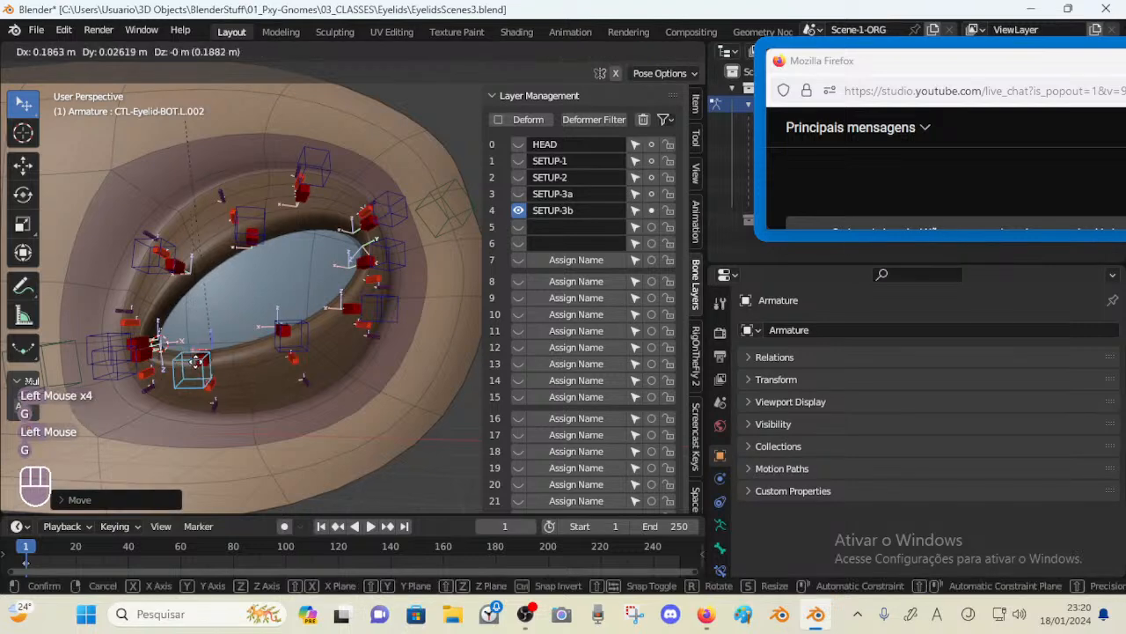
Adjust the lower lid controls L.003 and L.002 to check the lower lid crease
{"action": "left_click", "coordinate": [247, 348]}
{"action": "left_click", "coordinate": [274, 340]}
{"action": "key", "text": "g"}
{"action": "left_click", "coordinate": [264, 345]}
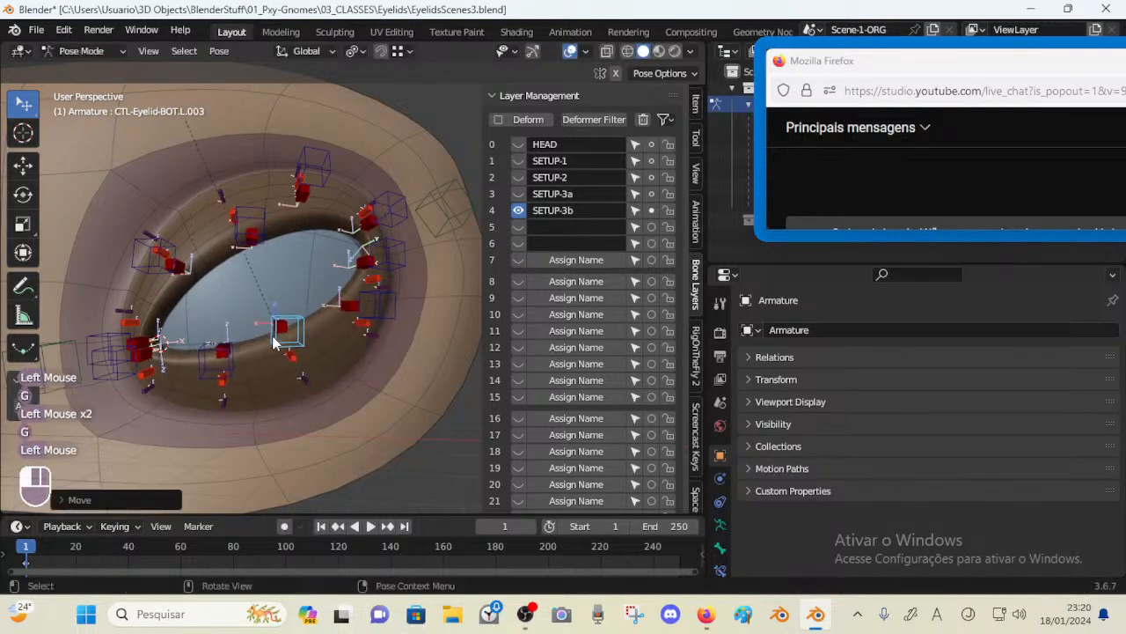
{"action": "middle_click_drag", "start_coordinate": [265, 345], "coordinate": [255, 354]}
{"action": "left_click", "coordinate": [251, 359]}
{"action": "key", "text": "g"}
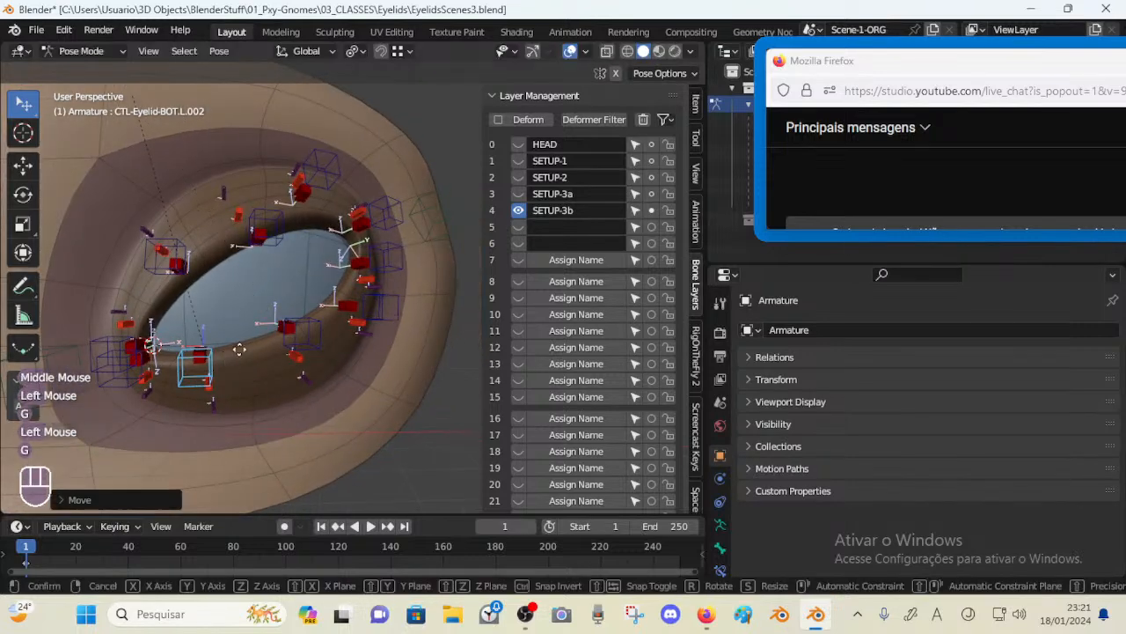
Reposition several central lower lid control bones to test the lower lid
{"action": "left_click", "coordinate": [251, 331]}
{"action": "left_click", "coordinate": [288, 339]}
{"action": "key", "text": "g"}
{"action": "left_click", "coordinate": [266, 341]}
{"action": "left_click", "coordinate": [238, 344]}
{"action": "key", "text": "g"}
{"action": "left_click", "coordinate": [215, 359]}
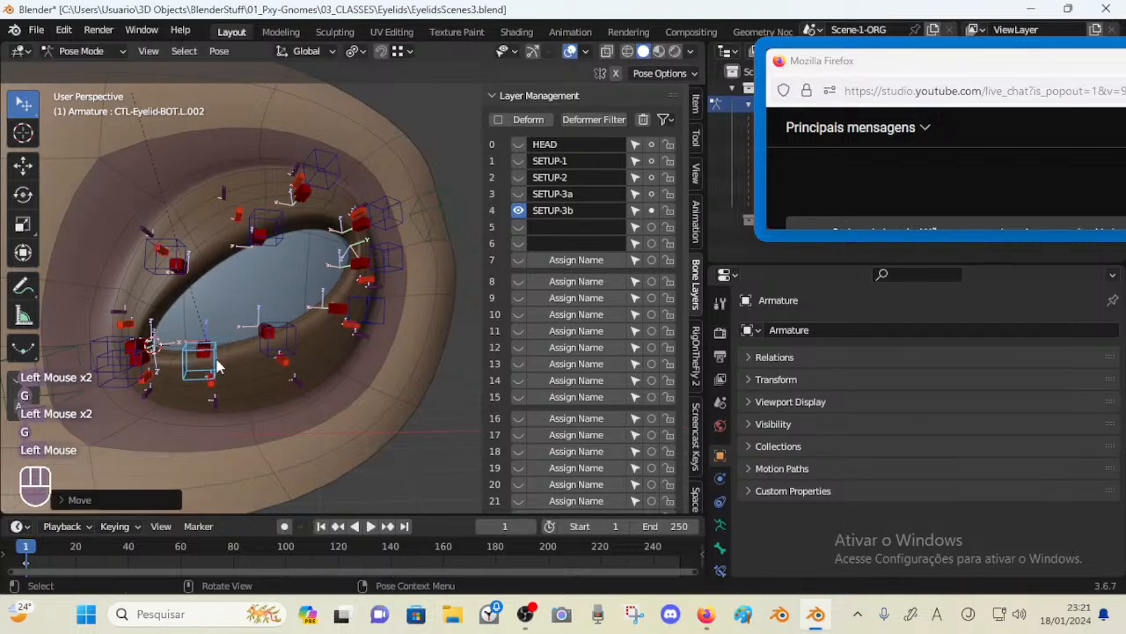
Clear the pose transforms of all bones and move the lower lid control L.002
{"action": "key", "text": "a"}
{"action": "key", "text": "alt+q"}
{"action": "left_click", "coordinate": [229, 362]}
{"action": "key", "text": "g"}
{"action": "left_click", "coordinate": [239, 359]}
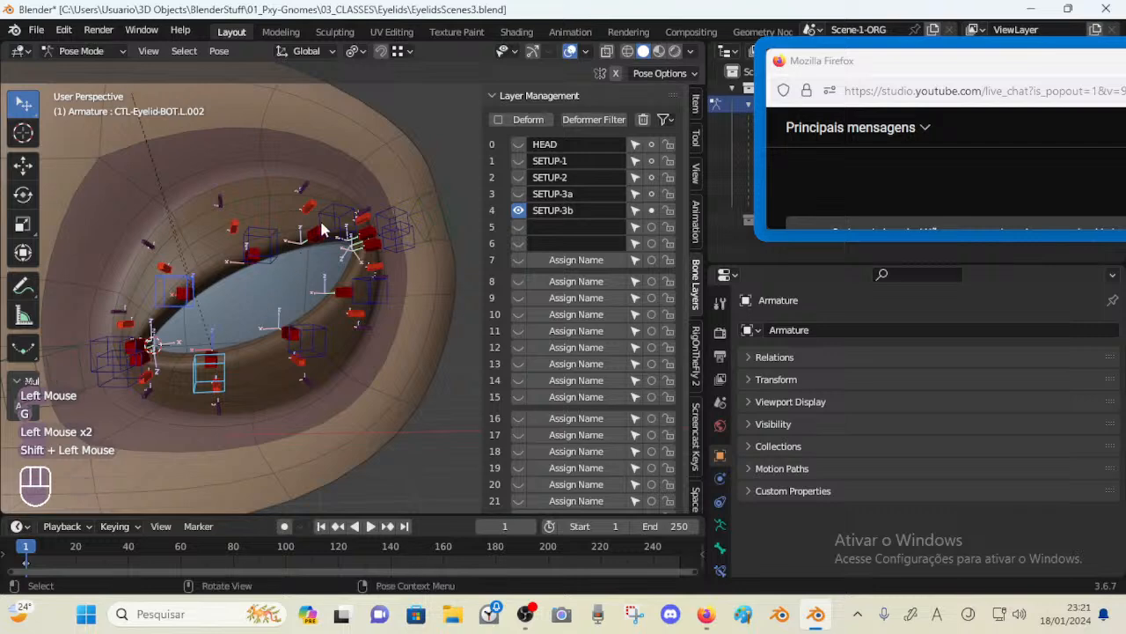
Move the top lid control bone L.003 upward to test the upper lid
{"action": "middle_click_drag", "start_coordinate": [321, 229], "coordinate": [352, 220]}
{"action": "left_click", "coordinate": [368, 289], "text": "shift"}
{"action": "mouse_move", "coordinate": [369, 290]}
{"action": "middle_mouse_down"}
{"action": "mouse_move", "coordinate": [337, 242]}
{"action": "mouse_move", "coordinate": [352, 290]}
{"action": "middle_mouse_up"}
{"action": "middle_click_drag", "start_coordinate": [186, 293], "coordinate": [216, 259]}
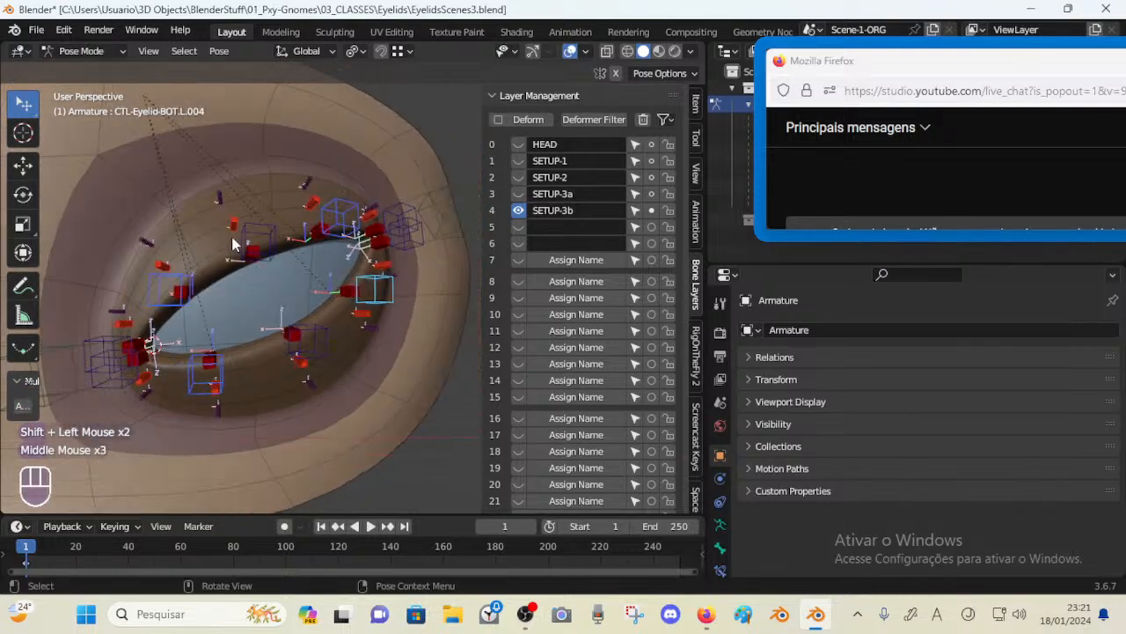
{"action": "left_click", "coordinate": [230, 245]}
{"action": "key", "text": "g"}
{"action": "left_click", "coordinate": [222, 236]}
{"action": "key", "text": "g"}
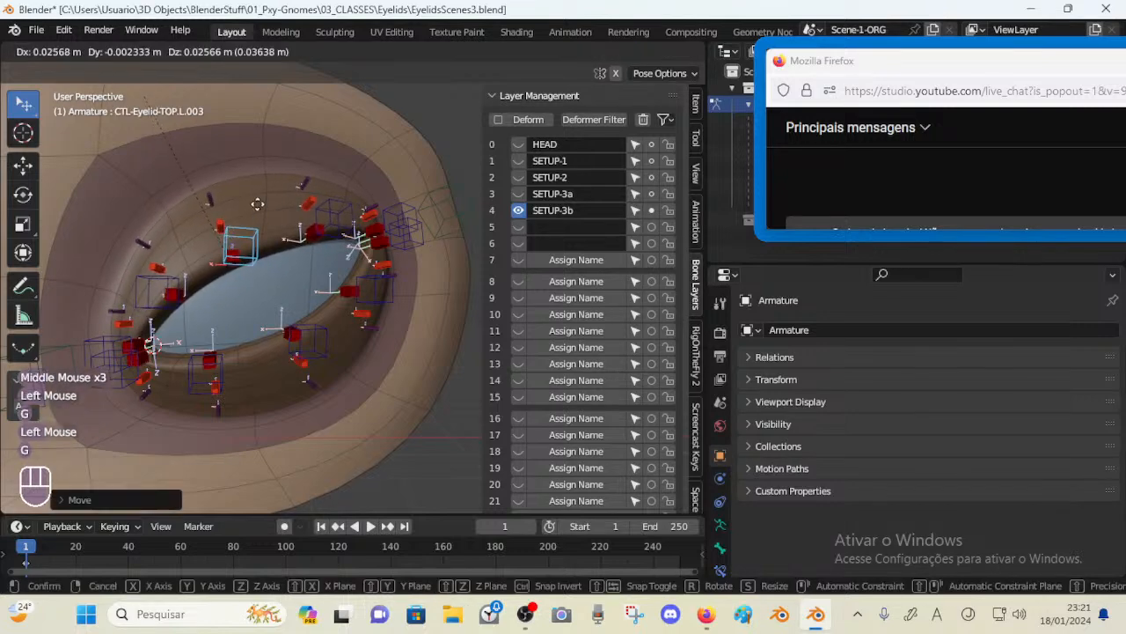
{"action": "left_click", "coordinate": [269, 196]}
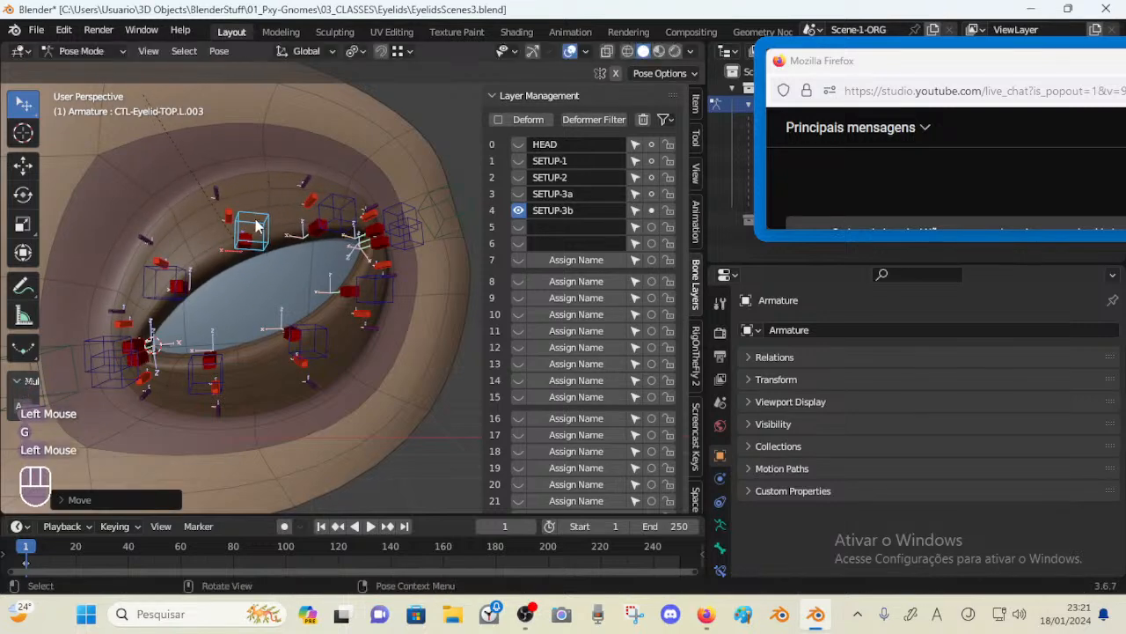
Move the top lid control bones TOP.L.003 and TOP.L.001 to test the upper lid deformation
{"action": "key", "text": "g"}
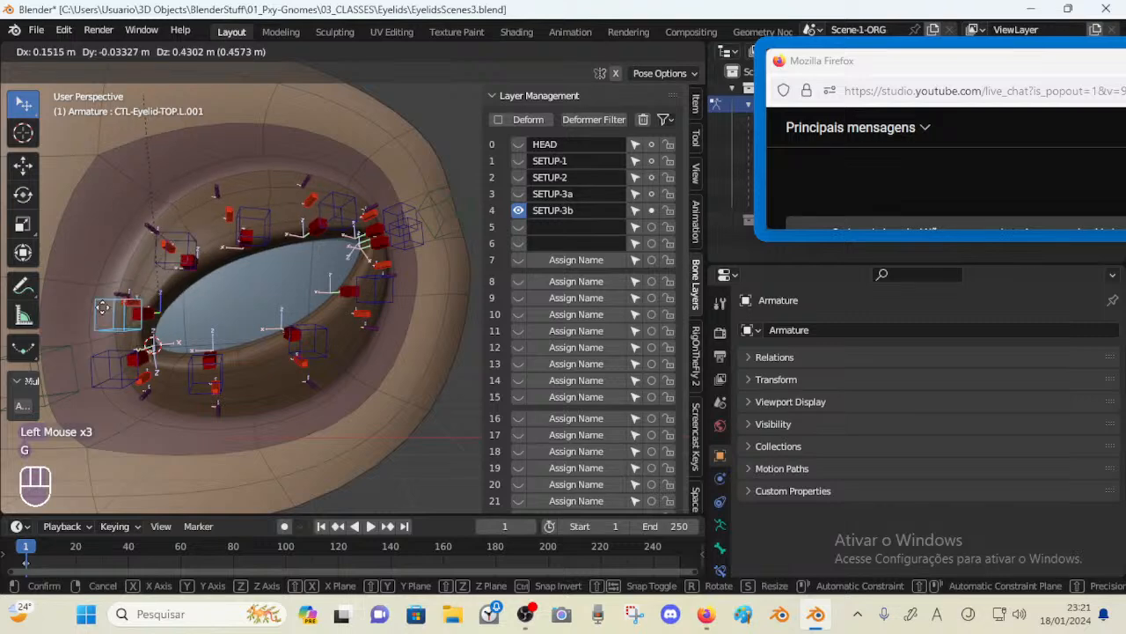
{"action": "left_click", "coordinate": [191, 316]}
{"action": "middle_click_drag", "start_coordinate": [191, 317], "coordinate": [173, 325]}
Move the top lid controls TOP.L.004, TOP.L.003 and TOP.L.005 to reshape the upper lid
{"action": "left_click", "coordinate": [327, 193]}
{"action": "key", "text": "g"}
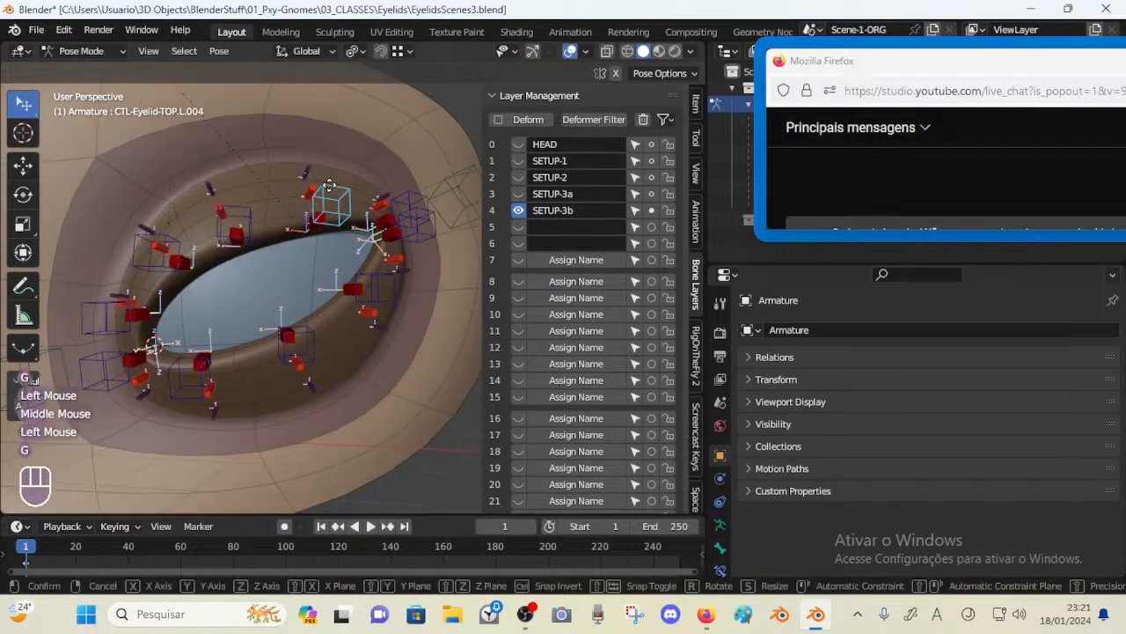
{"action": "left_click", "coordinate": [324, 185]}
{"action": "left_click", "coordinate": [250, 199]}
{"action": "key", "text": "g"}
{"action": "left_click", "coordinate": [264, 188]}
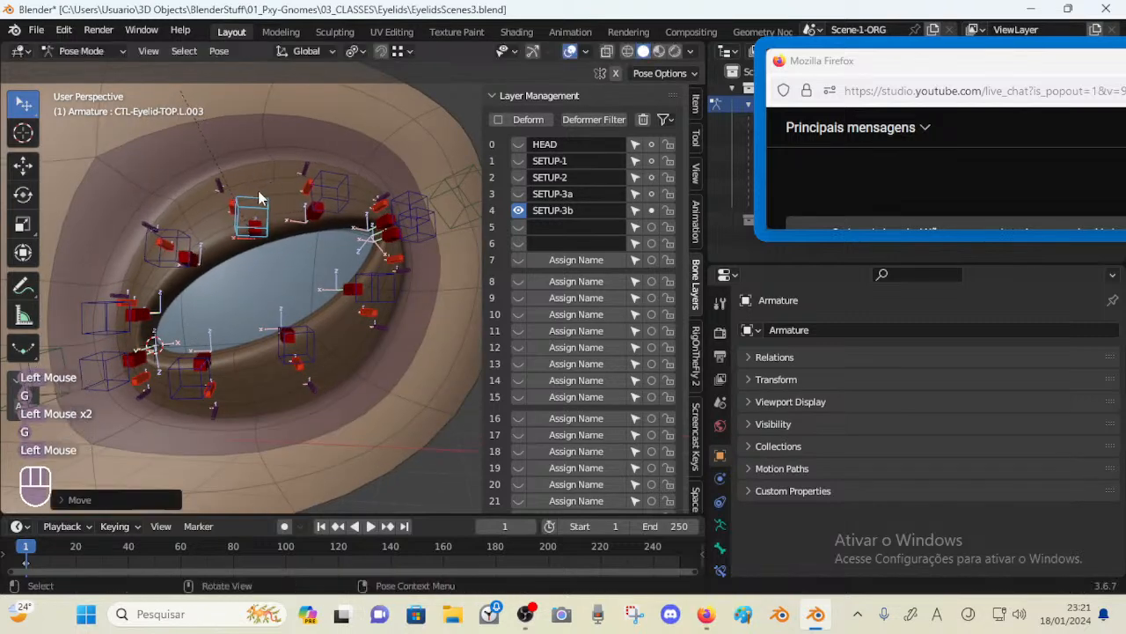
{"action": "left_click", "coordinate": [409, 192]}
{"action": "key", "text": "g"}
{"action": "left_click", "coordinate": [410, 191]}
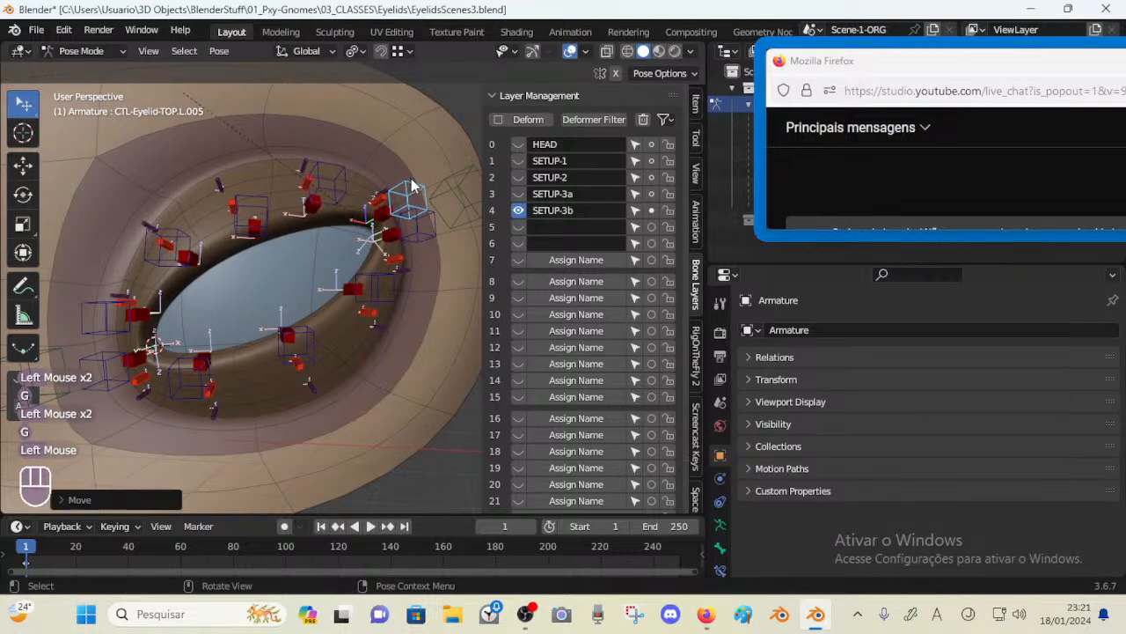
Move the outer eye corner bone MAIN-Eyelids-OuterCorner.L to test the corner deformation
{"action": "left_click", "coordinate": [440, 193]}
{"action": "key", "text": "g"}
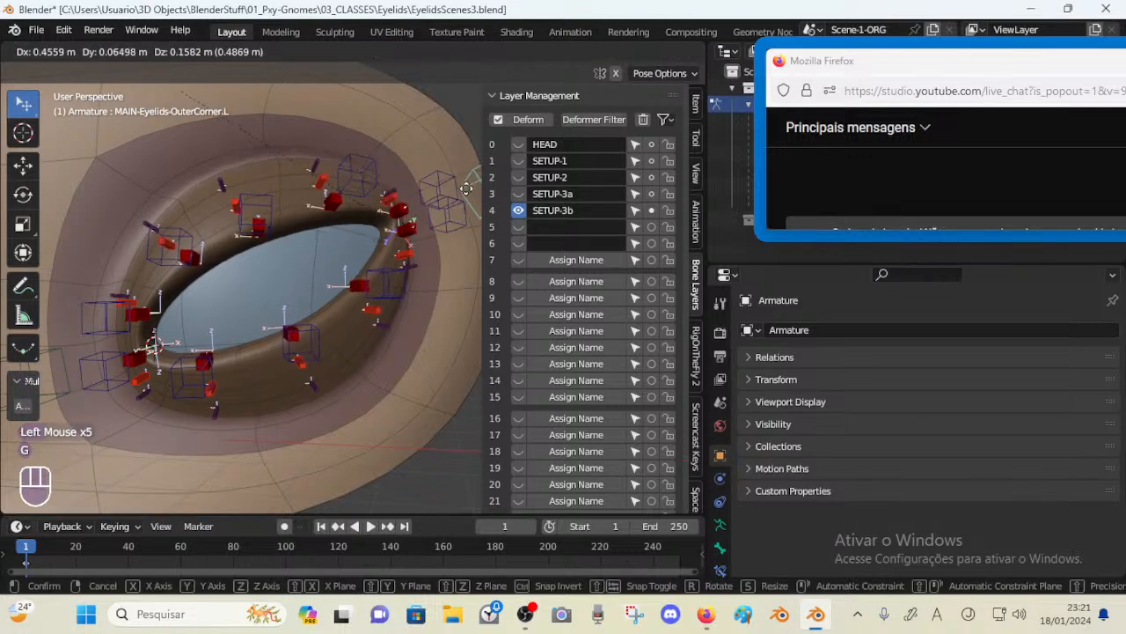
{"action": "left_click", "coordinate": [435, 186]}
{"action": "key", "text": "g"}
{"action": "left_click", "coordinate": [434, 180]}
{"action": "key", "text": "g"}
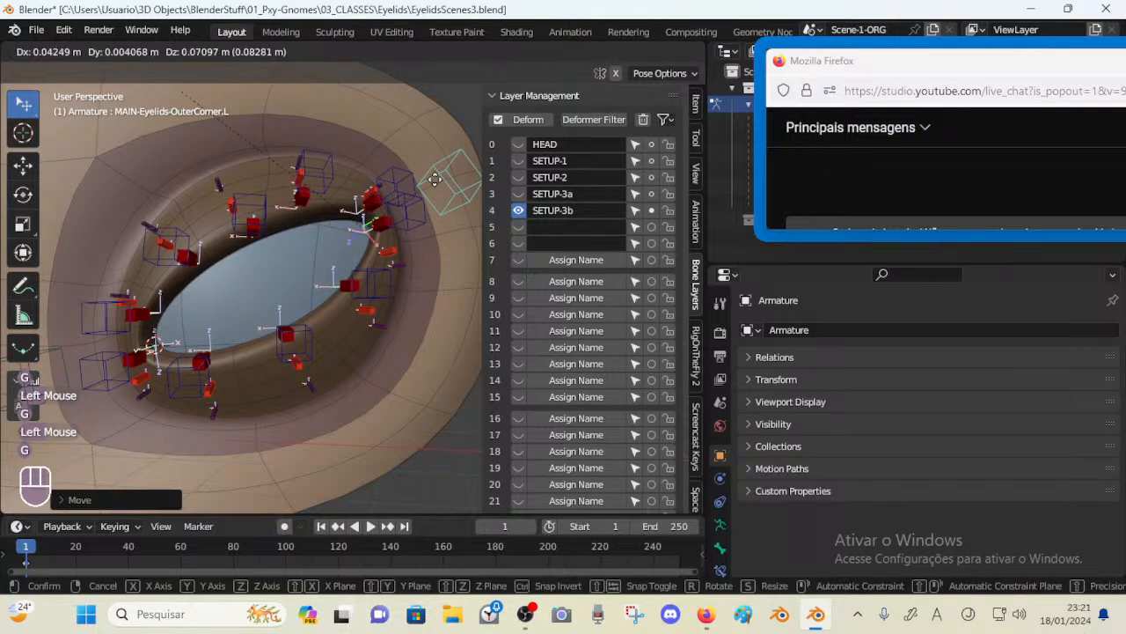
{"action": "left_click", "coordinate": [435, 173]}
Move the outer lid controls BOT.L.005 and TOP.L.005 near the outer corner
{"action": "left_click", "coordinate": [404, 184]}
{"action": "key", "text": "g"}
{"action": "left_click", "coordinate": [400, 161]}
{"action": "left_click", "coordinate": [409, 202]}
{"action": "key", "text": "g"}
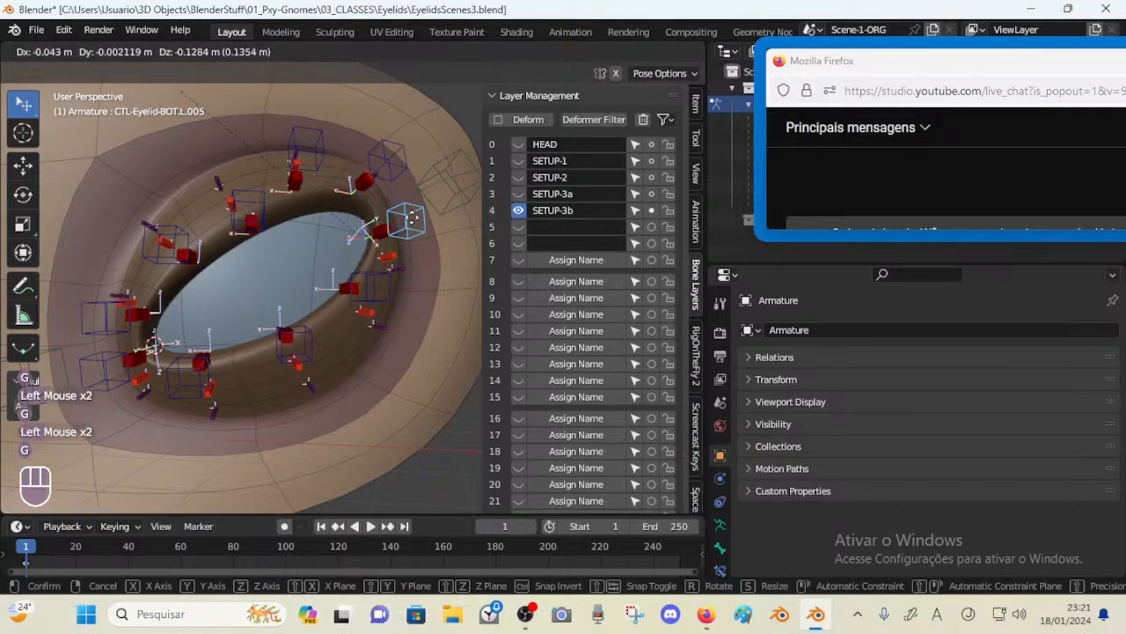
{"action": "left_click", "coordinate": [416, 203]}
{"action": "left_click", "coordinate": [401, 170]}
{"action": "key", "text": "g"}
{"action": "left_click", "coordinate": [404, 187]}
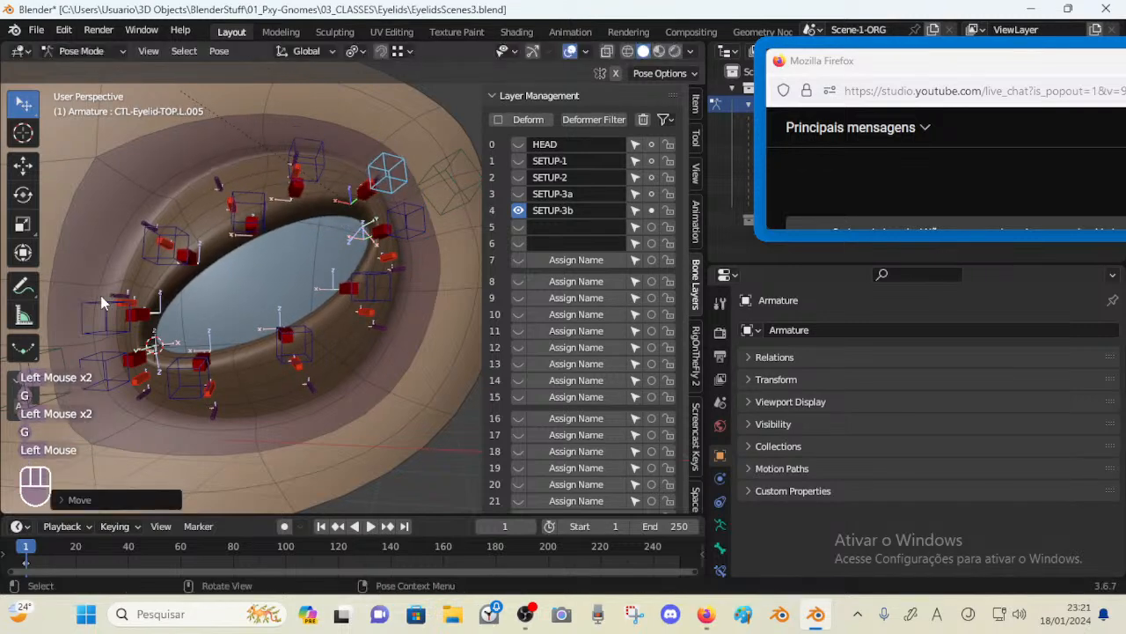
Move the inner lid controls TOP.L.001 and BOT.L.001 near the inner corner
{"action": "left_click", "coordinate": [106, 303]}
{"action": "key", "text": "g"}
{"action": "left_click", "coordinate": [98, 356]}
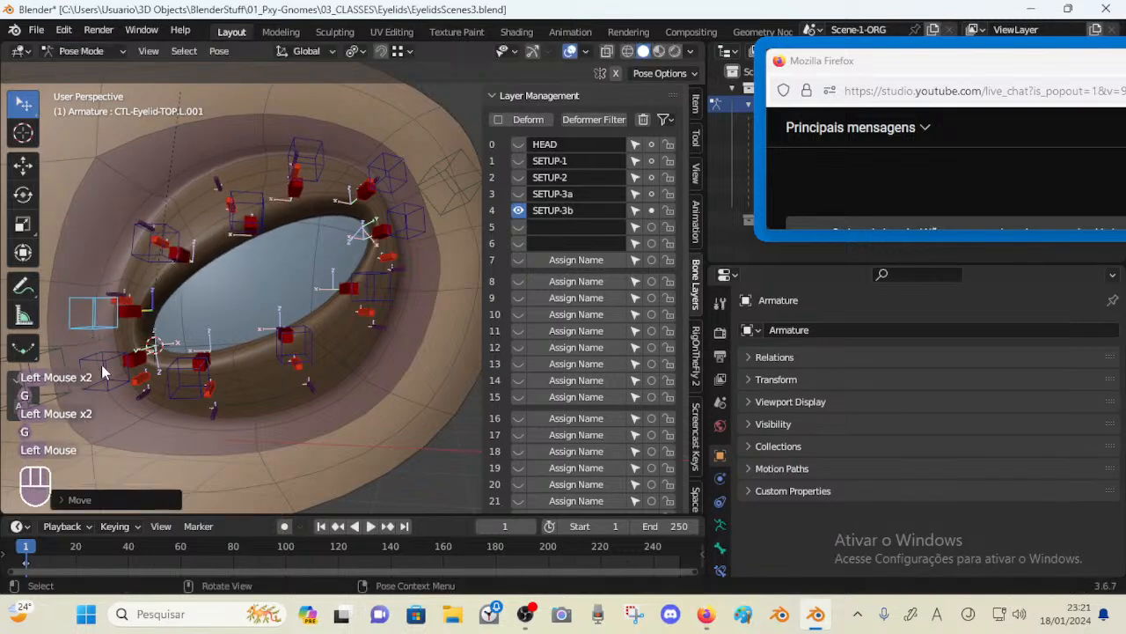
{"action": "left_click", "coordinate": [96, 369]}
{"action": "key", "text": "g"}
{"action": "left_click", "coordinate": [98, 378]}
{"action": "scroll", "coordinate": [114, 369], "scroll_direction": "down", "scroll_amount": 1}
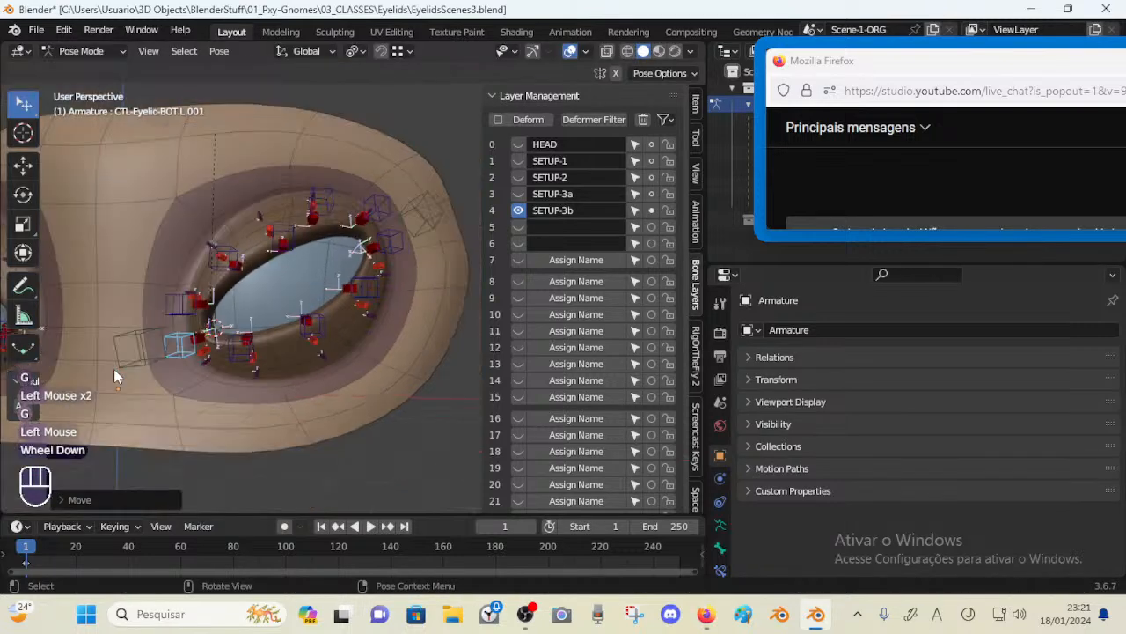
Move the inner eye corner bone MAIN-Eyelids-InnerCorner.L.001 to test the inner corner
{"action": "left_click", "coordinate": [103, 328]}
{"action": "key", "text": "g"}
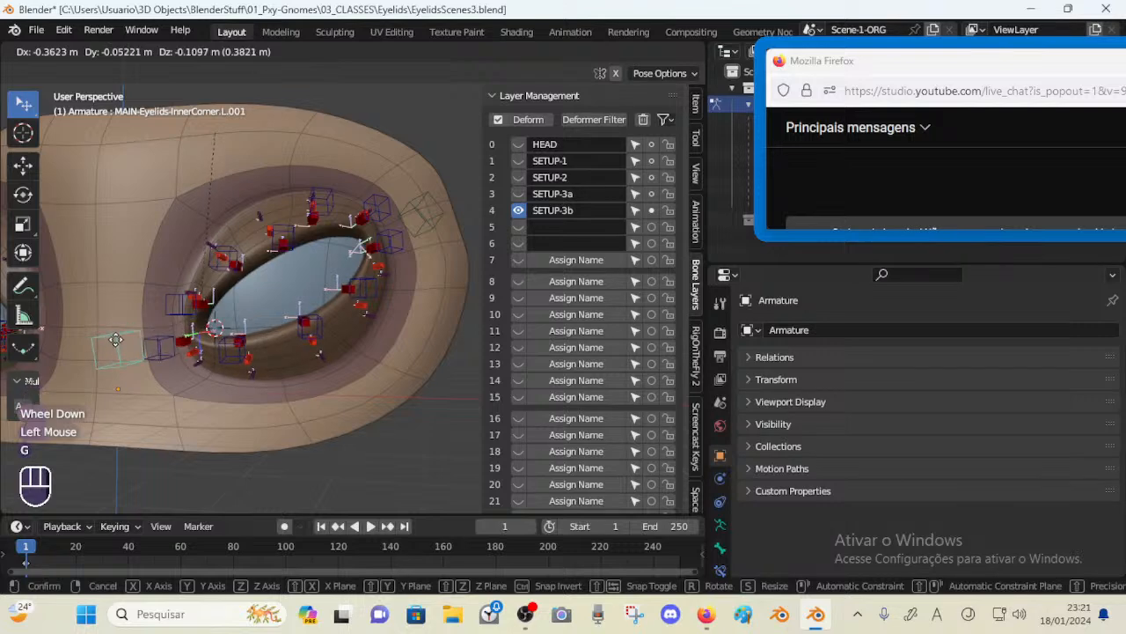
{"action": "left_click", "coordinate": [119, 341]}
Open the bone constraints of top lid control TOP.L.001 to review its Copy Transforms setup
{"action": "left_click", "coordinate": [180, 304]}
{"action": "left_click", "coordinate": [720, 569]}
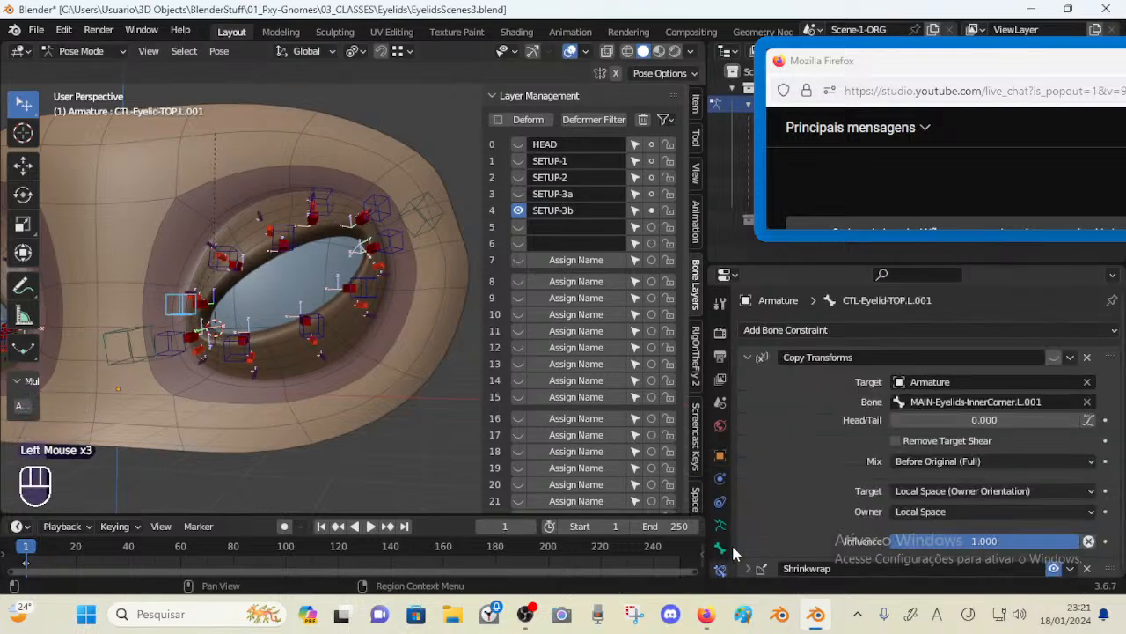
{"action": "left_click", "coordinate": [1053, 358]}
Move the inner corner bone again, then clear the pose transforms of all bones
{"action": "left_click", "coordinate": [130, 353]}
{"action": "key", "text": "g"}
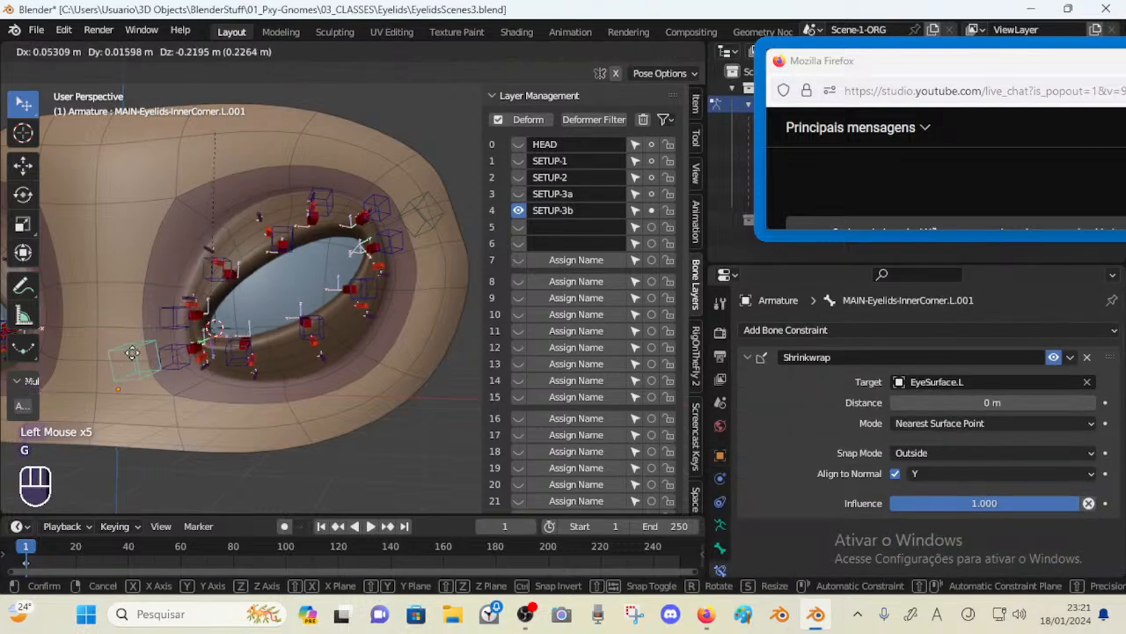
{"action": "left_click", "coordinate": [136, 353]}
{"action": "key", "text": "a"}
{"action": "key", "text": "alt+q"}
{"action": "key", "text": "alt+q"}
Rotate the inner corner bone about 10° and about 30°, then move it
{"action": "left_click", "coordinate": [141, 354]}
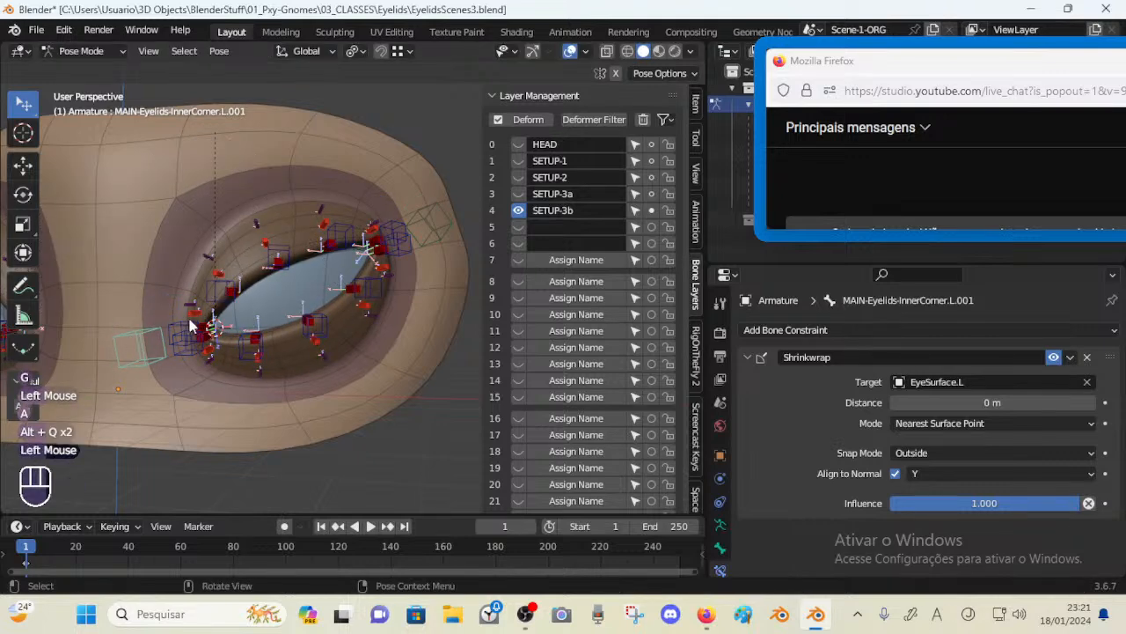
{"action": "key", "text": "r"}
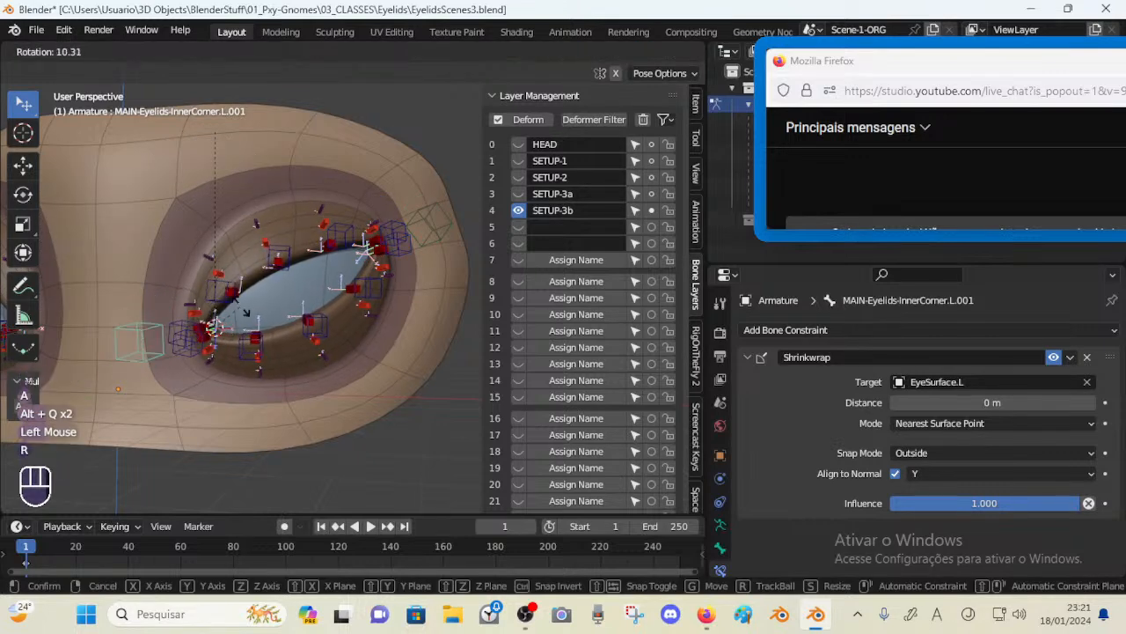
{"action": "left_click", "coordinate": [223, 310]}
{"action": "key", "text": "r"}
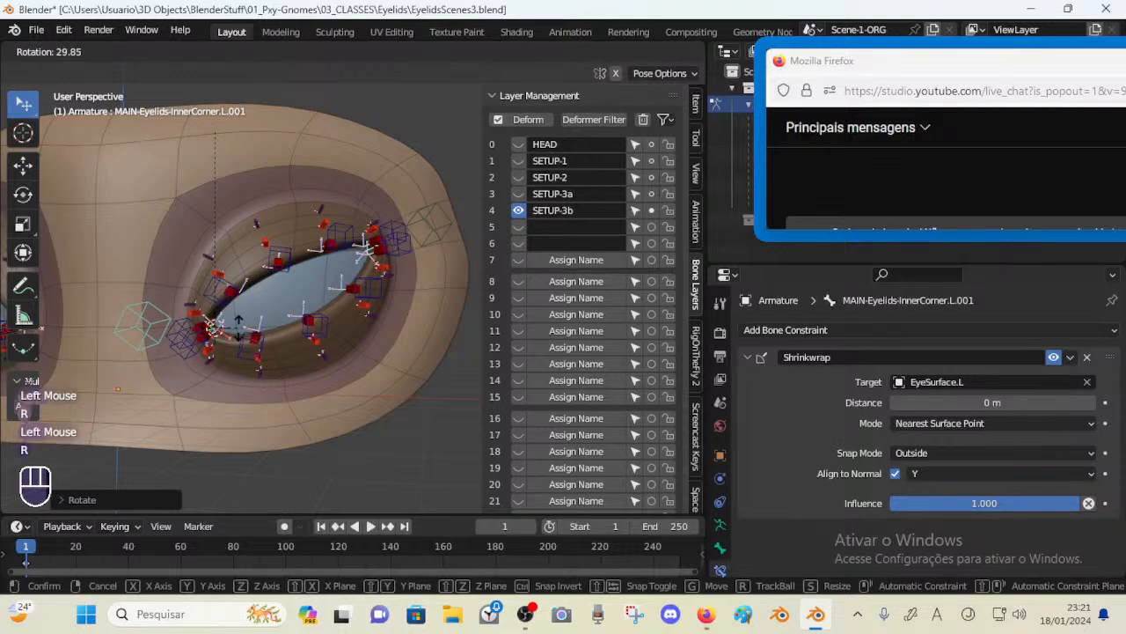
{"action": "left_click", "coordinate": [233, 330]}
{"action": "left_click", "coordinate": [159, 327]}
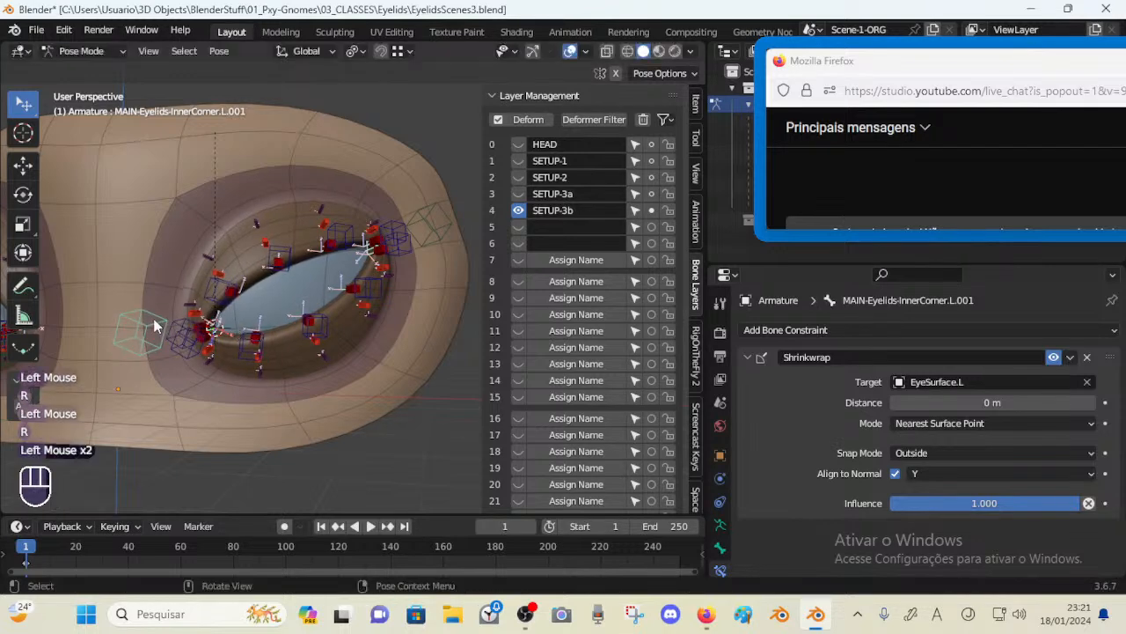
{"action": "key", "text": "g"}
{"action": "left_click", "coordinate": [199, 326]}
Rotate the top lid control TOP.L.001 several times to test the inner upper lid
{"action": "left_click", "coordinate": [195, 328]}
{"action": "key", "text": "r"}
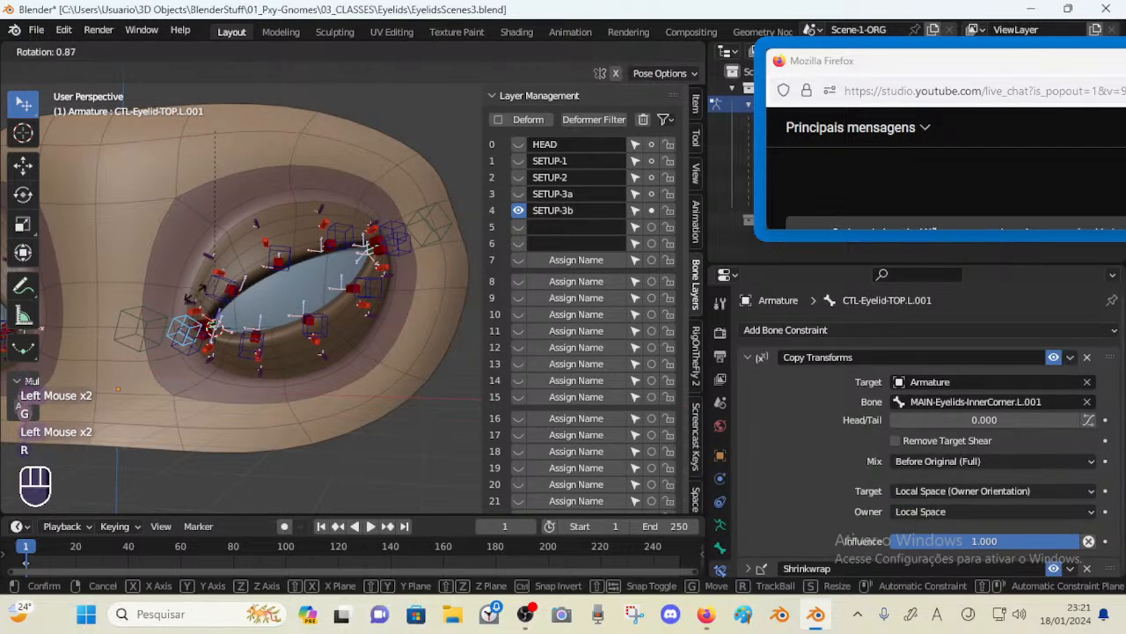
{"action": "left_click", "coordinate": [208, 290]}
{"action": "left_click", "coordinate": [226, 292]}
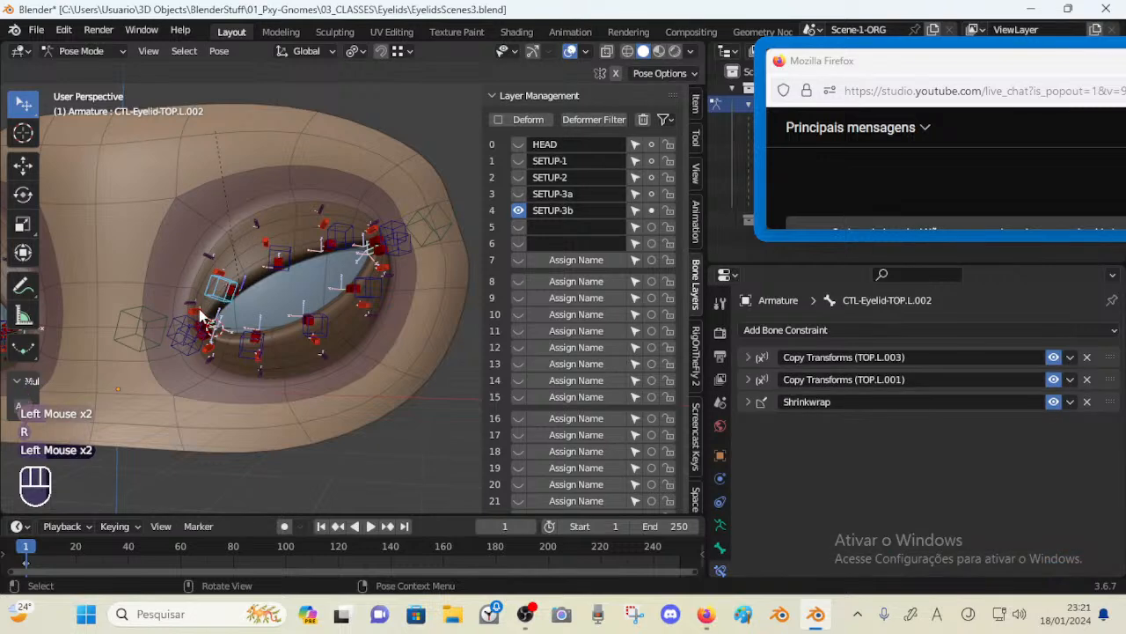
{"action": "left_click", "coordinate": [178, 319]}
{"action": "left_click", "coordinate": [178, 319]}
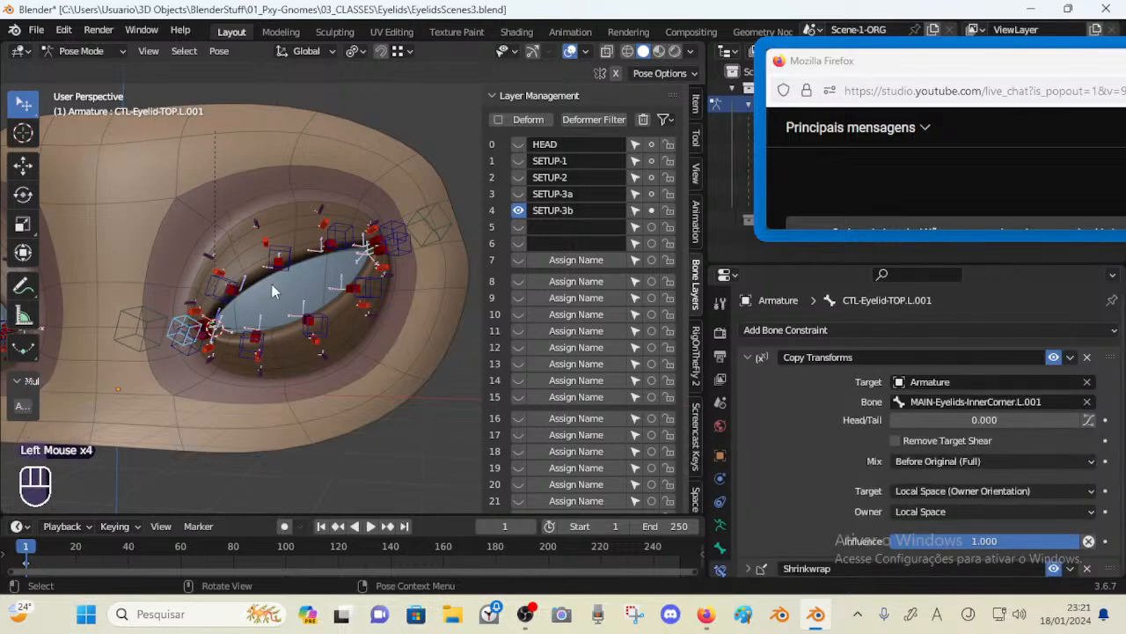
{"action": "key", "text": "r"}
{"action": "left_click", "coordinate": [289, 253]}
{"action": "left_click", "coordinate": [288, 255]}
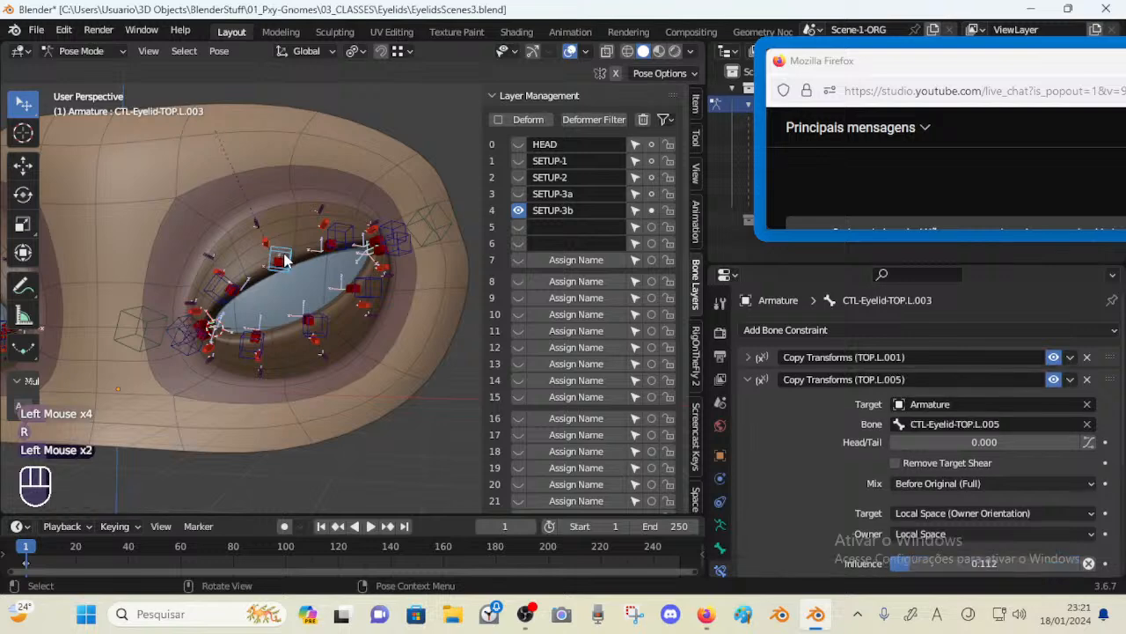
{"action": "left_click", "coordinate": [186, 322]}
{"action": "key", "text": "r"}
{"action": "left_click", "coordinate": [235, 249]}
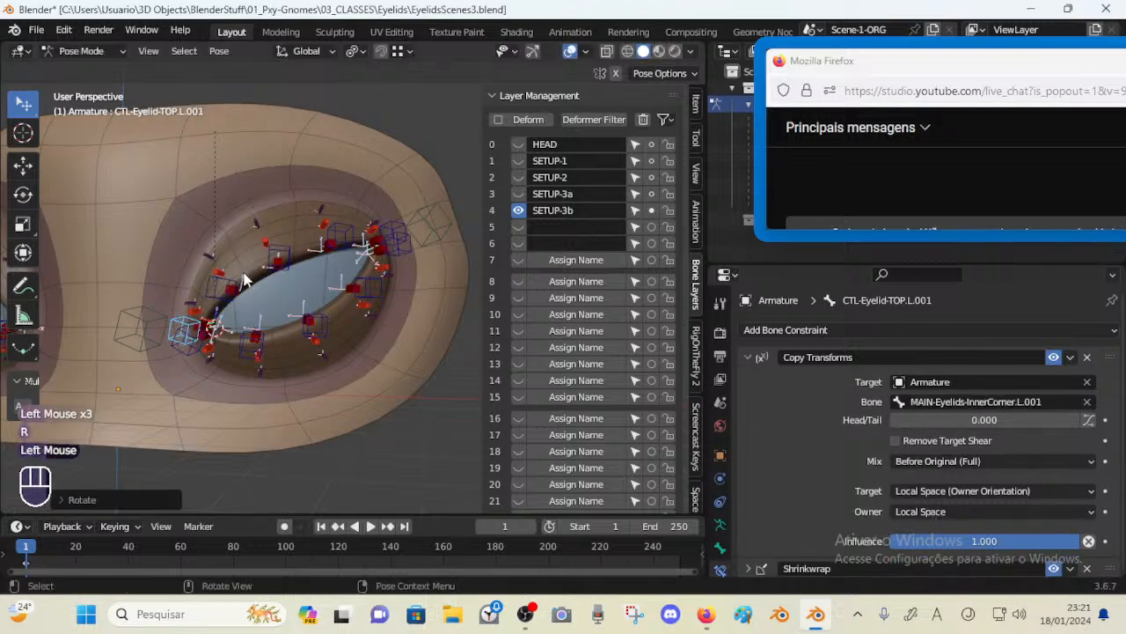
Move the lower lid control BOT.L.001, then clear the pose transforms of all bones
{"action": "left_click", "coordinate": [203, 354]}
{"action": "left_click", "coordinate": [202, 354]}
{"action": "key", "text": "g"}
{"action": "left_click", "coordinate": [205, 356]}
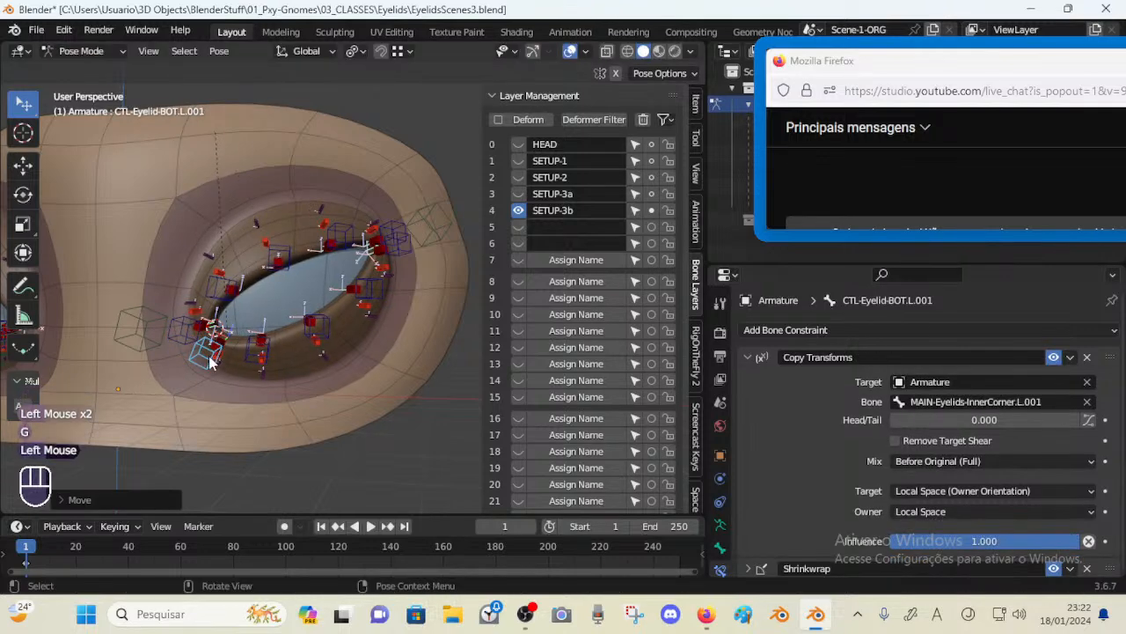
{"action": "key", "text": "a"}
{"action": "key", "text": "alt+q"}
Rotate the inner corner bone about 30° and move it across the eye
{"action": "left_click", "coordinate": [180, 336]}
{"action": "key", "text": "r"}
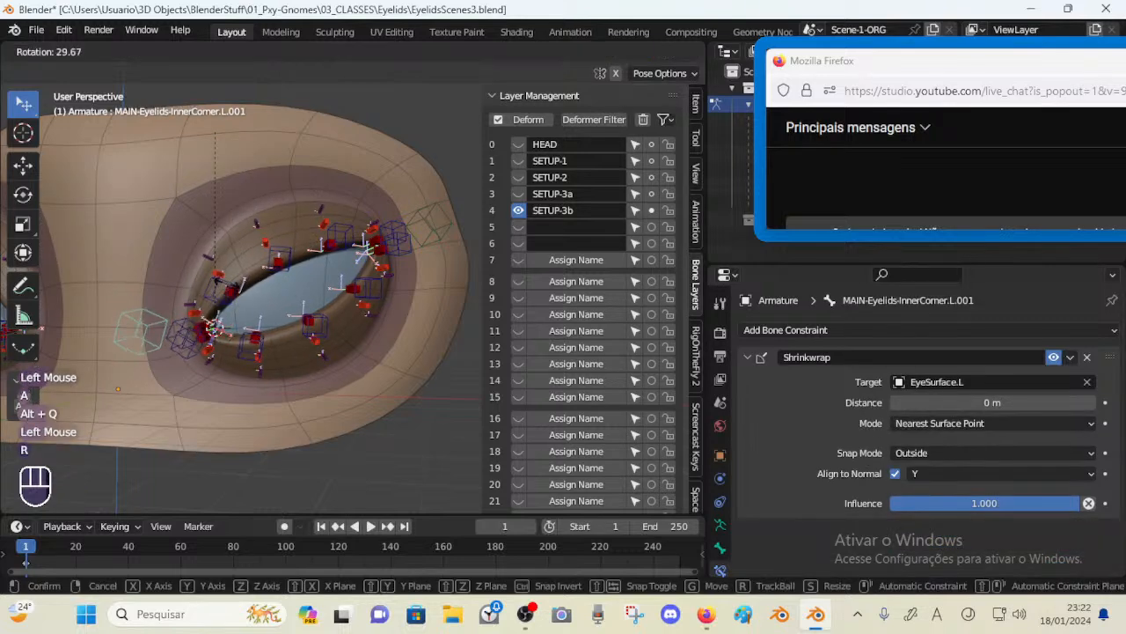
{"action": "left_click", "coordinate": [202, 259]}
{"action": "key", "text": "g"}
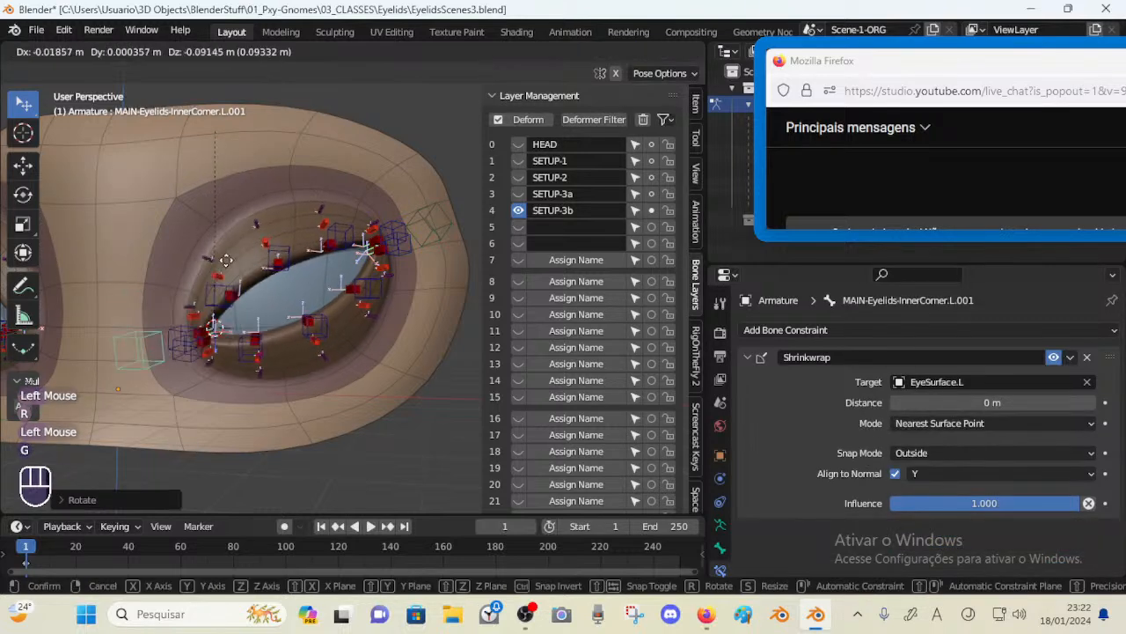
{"action": "left_click", "coordinate": [251, 225]}
{"action": "key", "text": "g"}
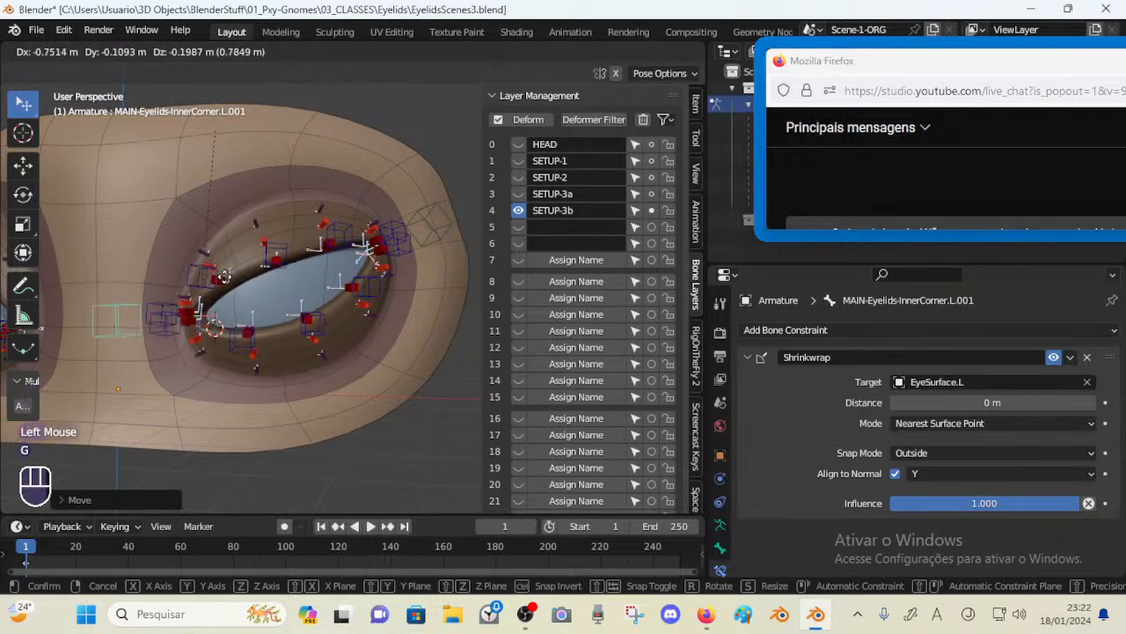
{"action": "left_click", "coordinate": [248, 274]}
Move the top lid control TOP.L.003 to test the upper lid
{"action": "left_click", "coordinate": [301, 249]}
{"action": "key", "text": "g"}
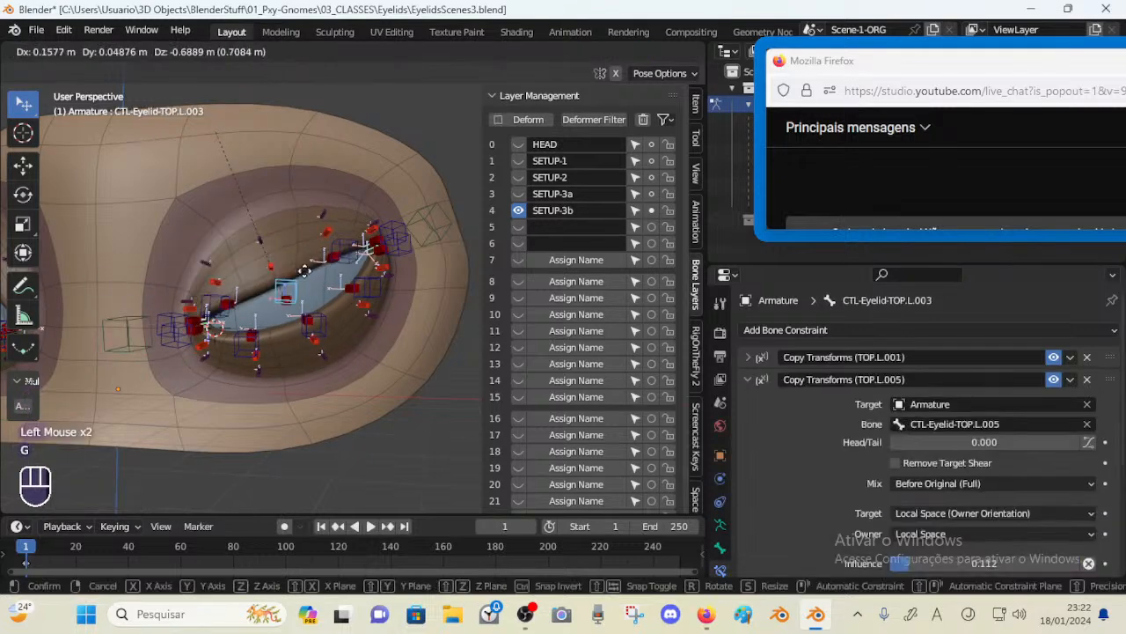
{"action": "left_click", "coordinate": [295, 277]}
{"action": "key", "text": "g"}
{"action": "left_click", "coordinate": [314, 304]}
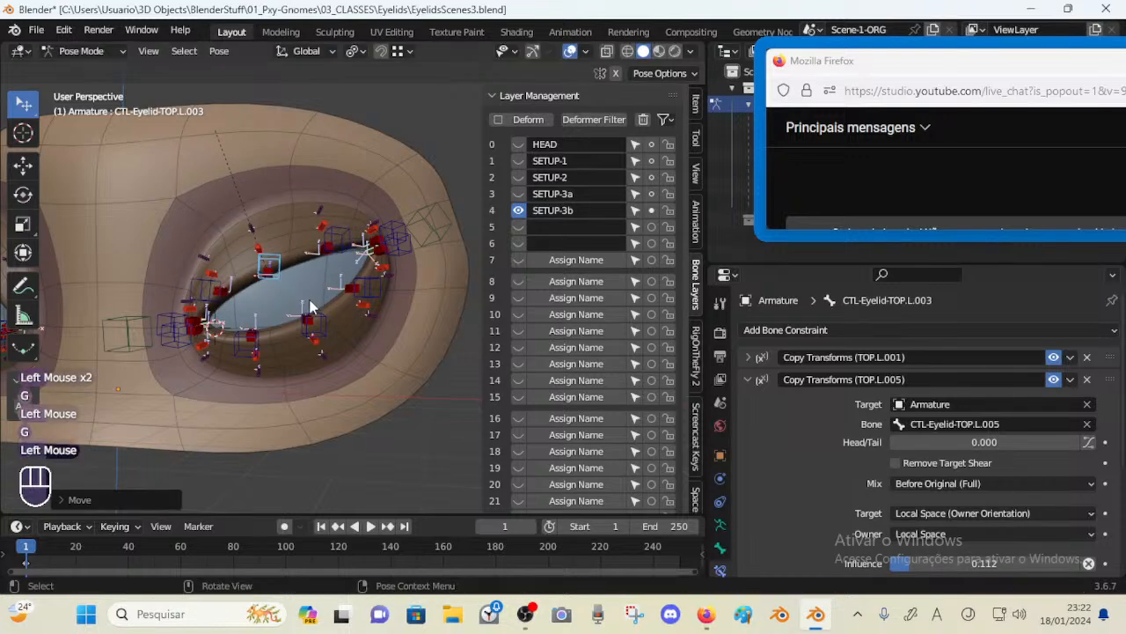
Move the lower lid control BOT.L.003 up and down, then raise the top control TOP.L.003
{"action": "left_click", "coordinate": [316, 323]}
{"action": "key", "text": "g"}
{"action": "left_click", "coordinate": [308, 318]}
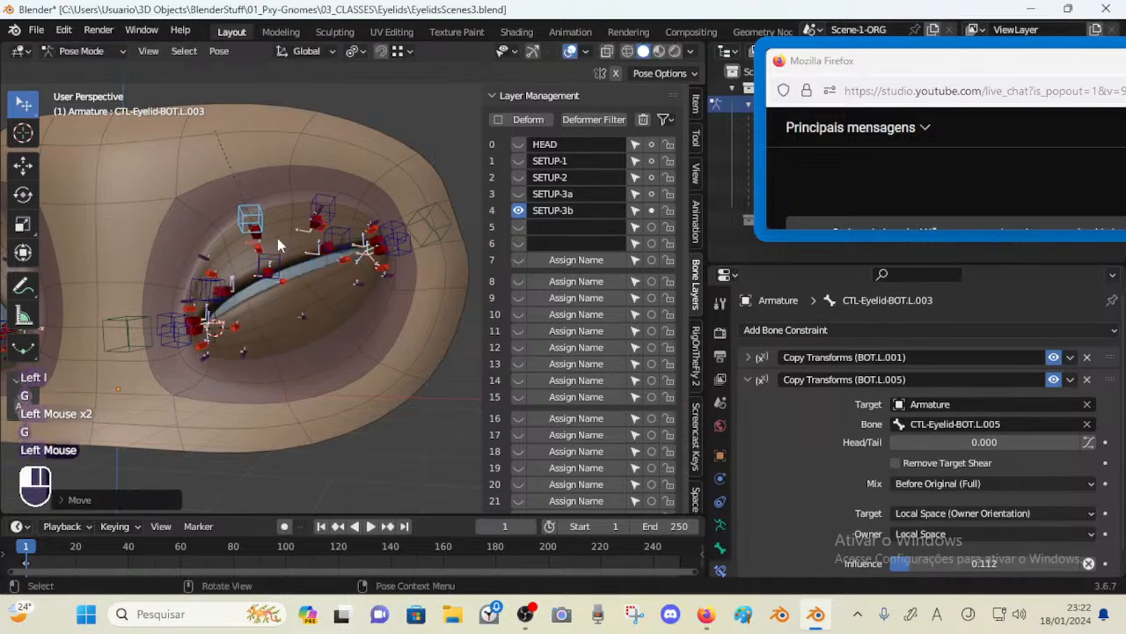
{"action": "key", "text": "g"}
{"action": "left_click", "coordinate": [284, 294]}
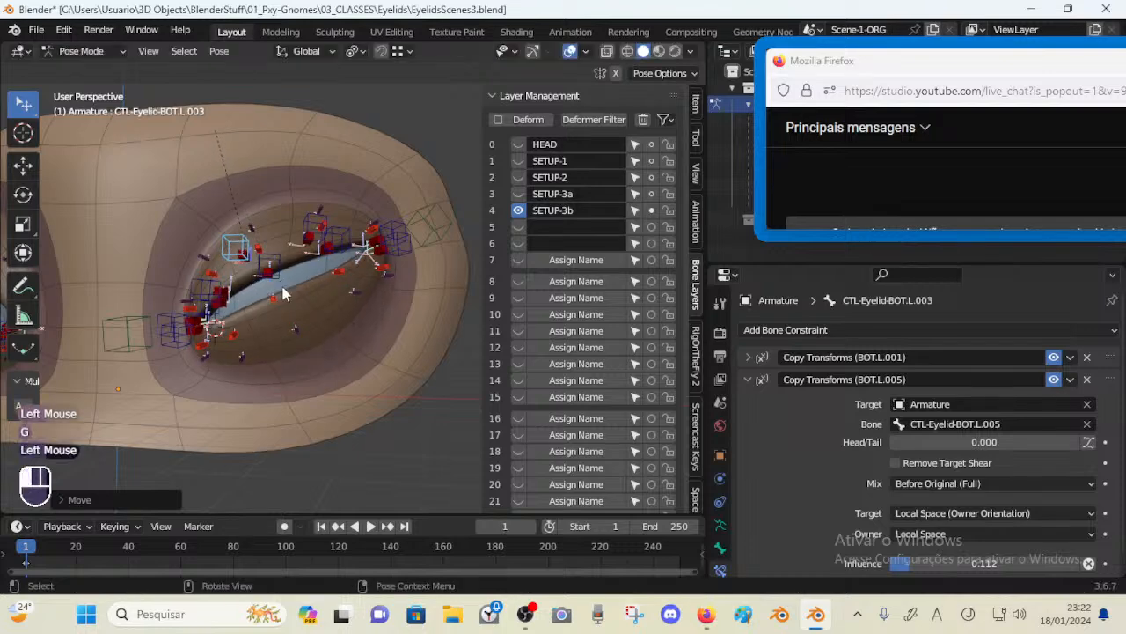
{"action": "key", "text": "g"}
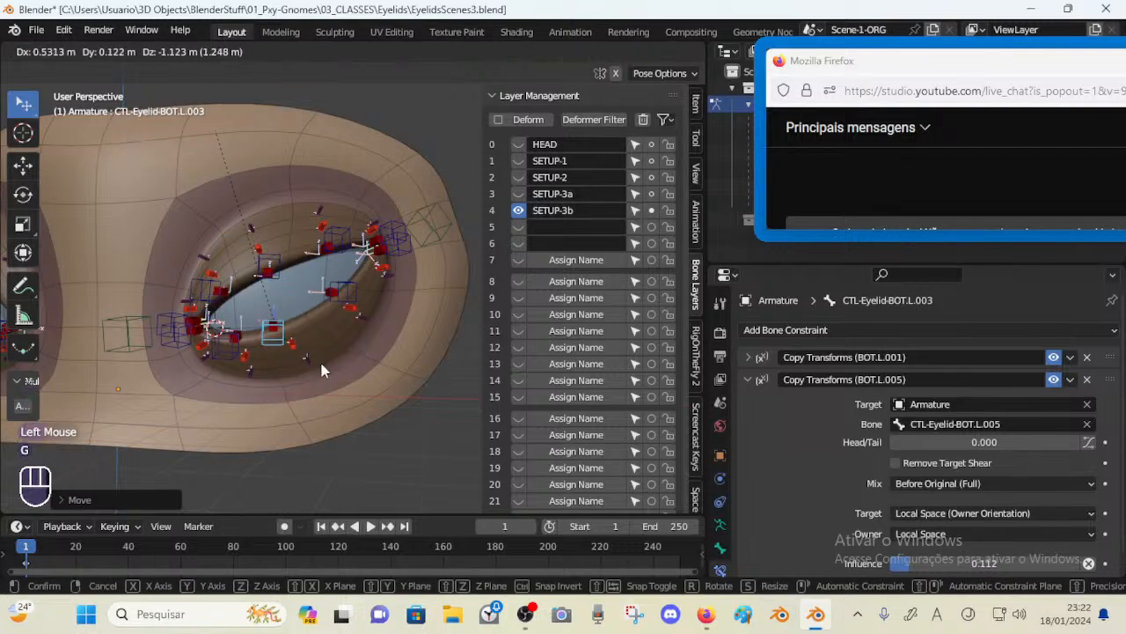
{"action": "left_click", "coordinate": [281, 275]}
{"action": "left_click", "coordinate": [282, 276]}
{"action": "key", "text": "g"}
{"action": "left_click", "coordinate": [280, 226]}
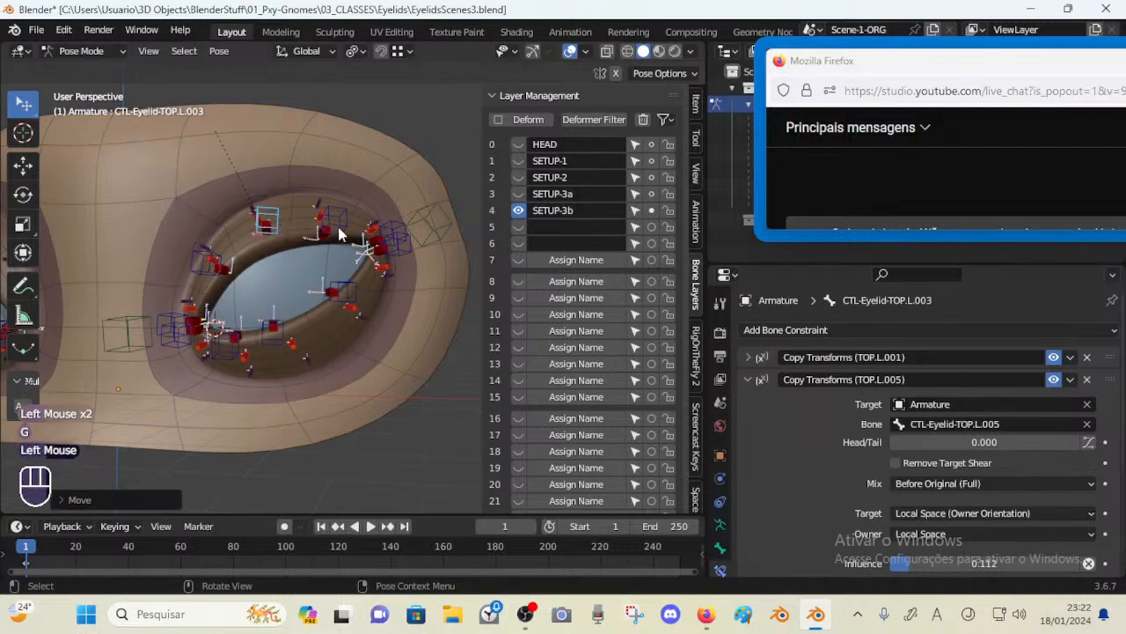
Move the top lid controls TOP.L.004 and TOP.L.002 upward
{"action": "left_click", "coordinate": [339, 228]}
{"action": "key", "text": "g"}
{"action": "left_click", "coordinate": [324, 216]}
{"action": "middle_click_drag", "start_coordinate": [324, 215], "coordinate": [302, 289]}
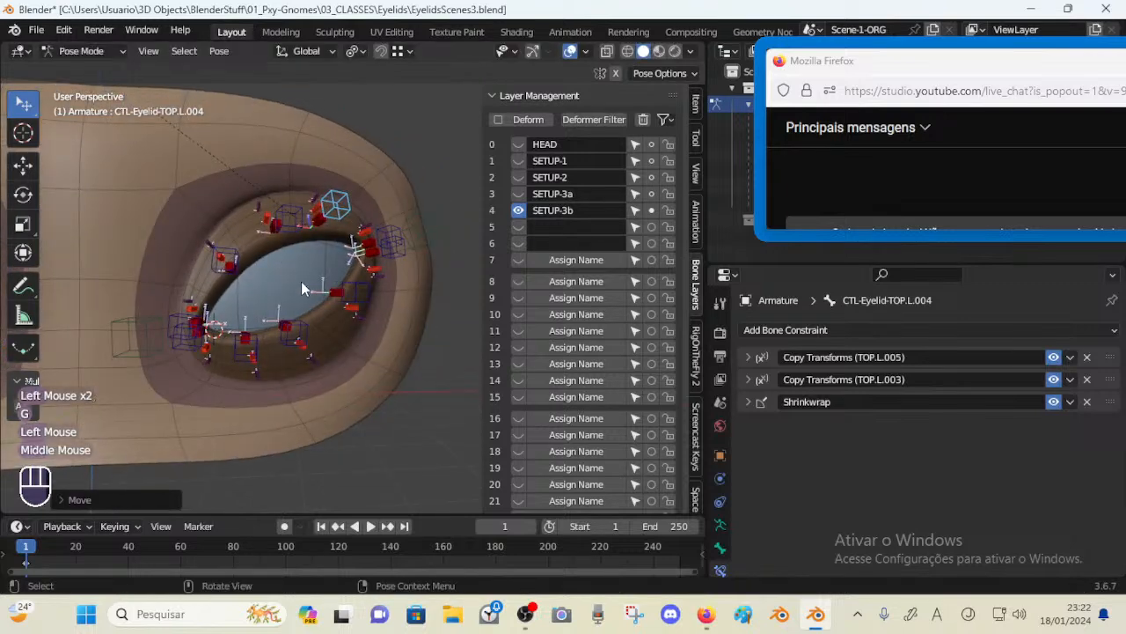
{"action": "left_click", "coordinate": [233, 263]}
{"action": "key", "text": "g"}
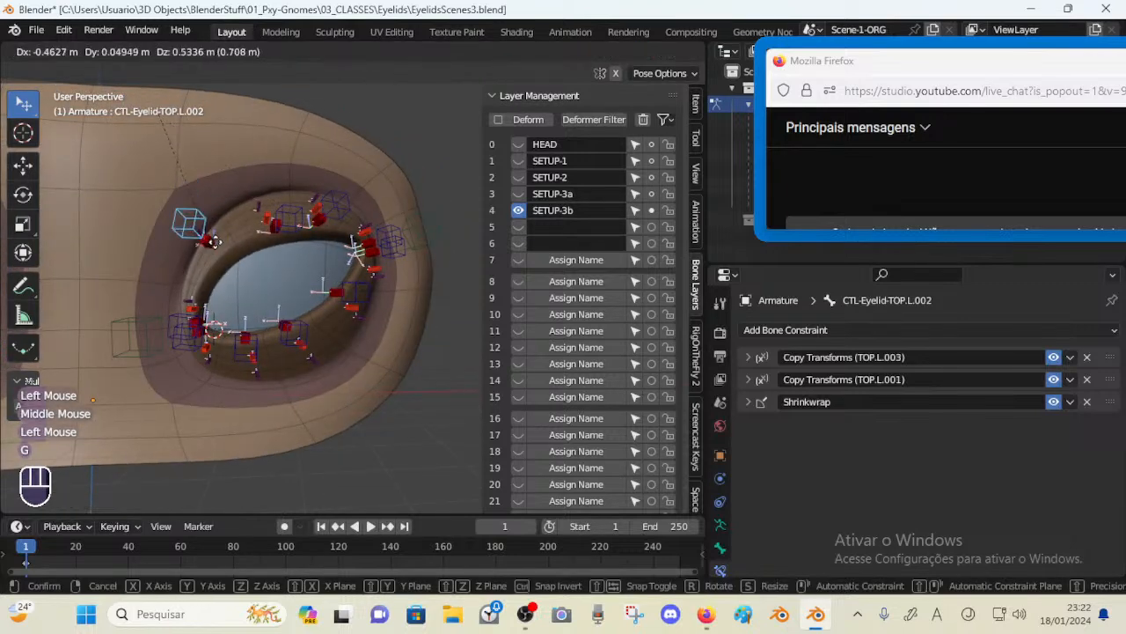
{"action": "left_click", "coordinate": [216, 243]}
Clear the pose transforms of all bones and save the file
{"action": "scroll", "coordinate": [217, 243], "scroll_direction": "down", "scroll_amount": 3}
{"action": "scroll", "coordinate": [295, 305], "scroll_direction": "up", "scroll_amount": 3}
{"action": "key", "text": "a"}
{"action": "key", "text": "alt+q"}
{"action": "key", "text": "alt+q"}
{"action": "middle_click_drag", "start_coordinate": [296, 305], "coordinate": [269, 316]}
{"action": "key", "text": "ctrl+s"}
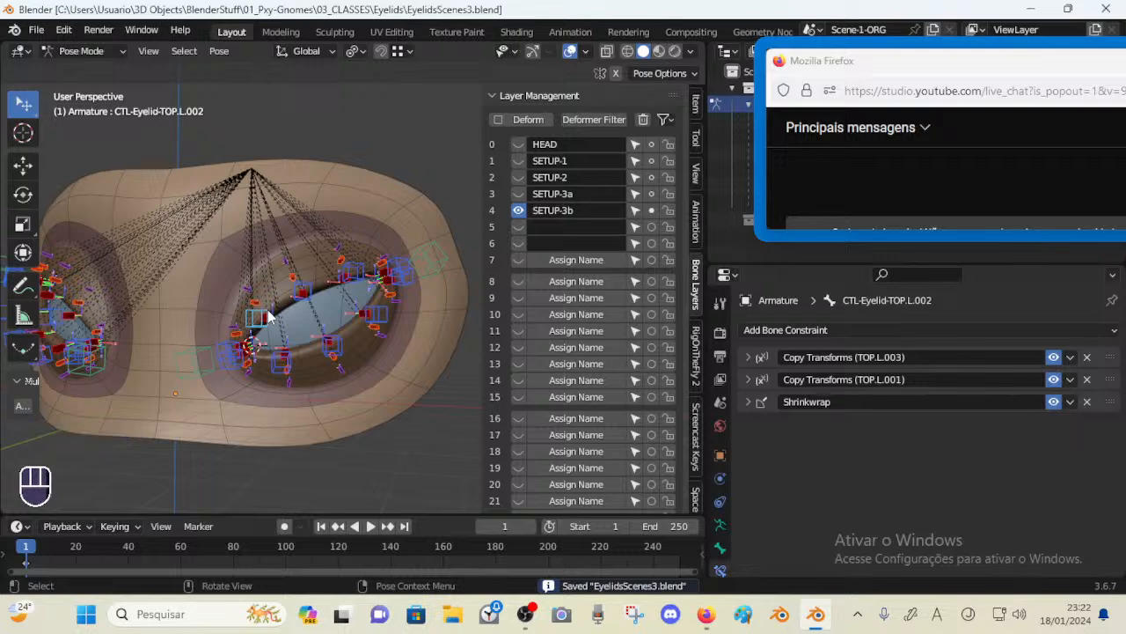
{"action": "left_click_drag", "start_coordinate": [481, 198], "coordinate": [453, 201]}
{"action": "left_click_drag", "start_coordinate": [827, 63], "coordinate": [812, 103]}
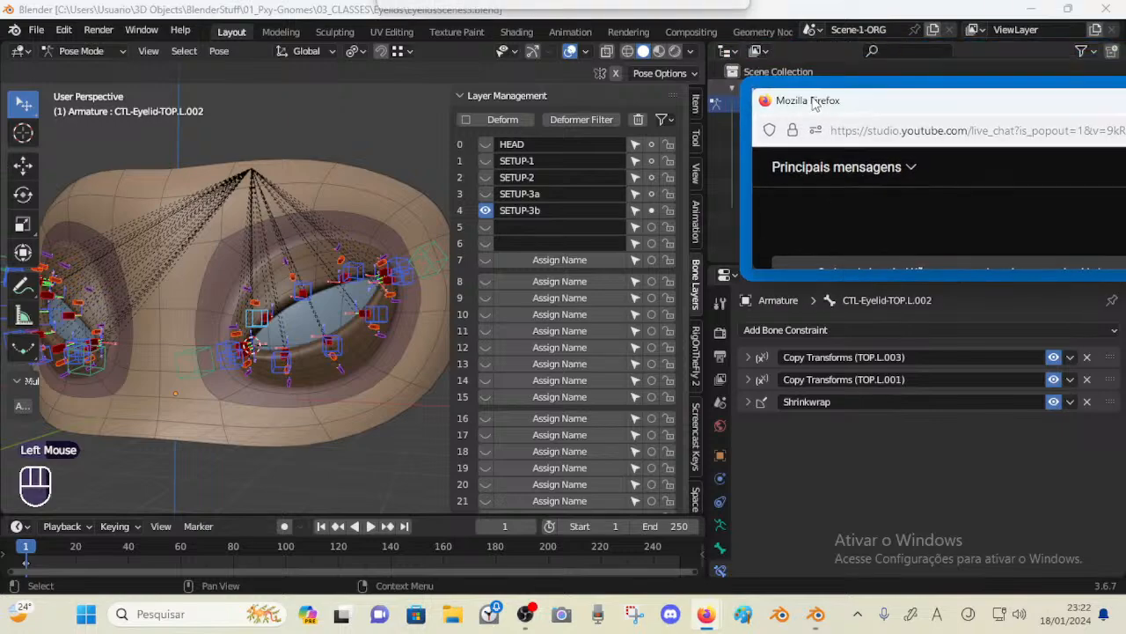
{"action": "key", "text": "ctrl+s"}
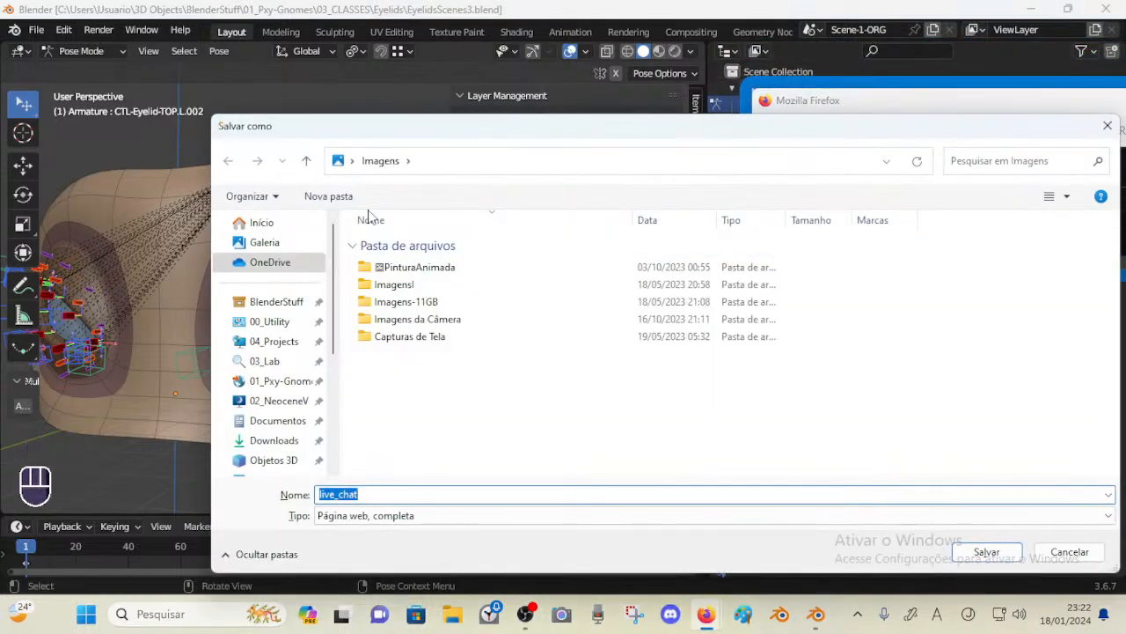
{"action": "key", "text": "Escape"}
{"action": "key", "text": "ctrl+s"}
{"action": "key", "text": "Escape"}
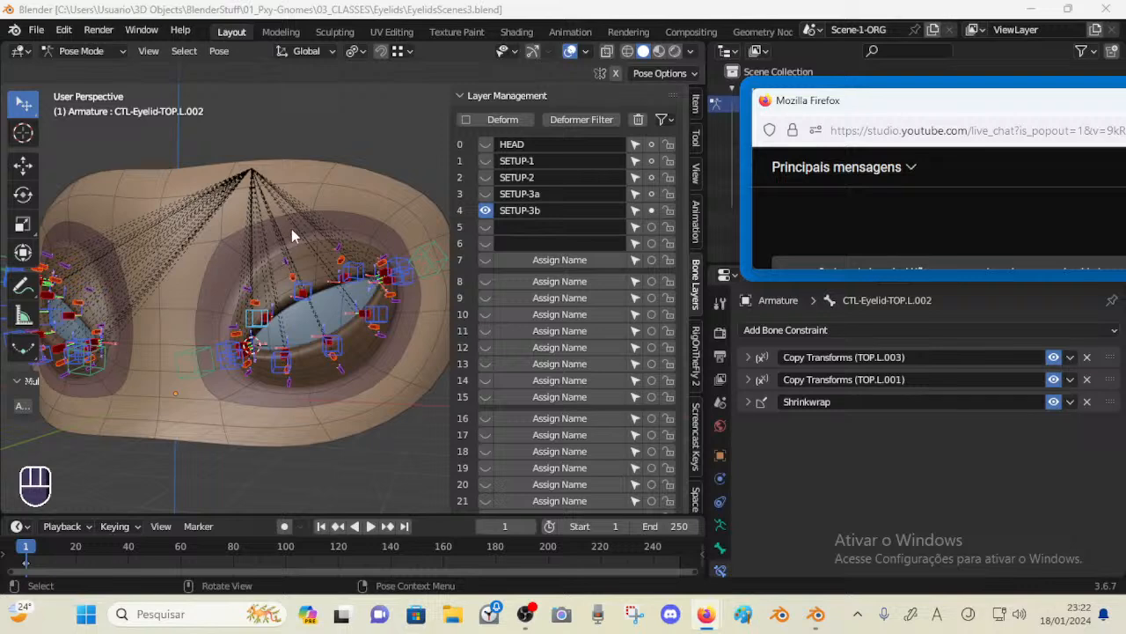
Leave Pose Mode for Object Mode and save the file
{"action": "left_click", "coordinate": [334, 206]}
{"action": "middle_click_drag", "start_coordinate": [322, 211], "coordinate": [316, 233]}
{"action": "key", "text": "ctrl+Tab"}
{"action": "key", "text": "ctrl+s"}
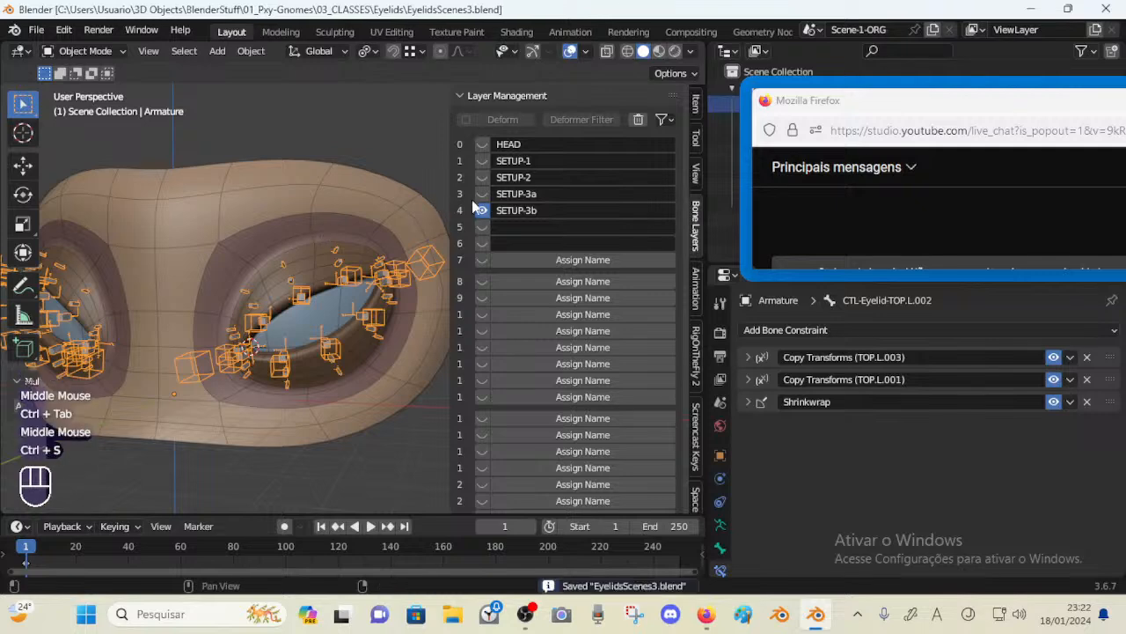
Show only the HEAD bone layer and hide the viewport sidebar
{"action": "left_click", "coordinate": [482, 145]}
{"action": "left_click", "coordinate": [482, 210]}
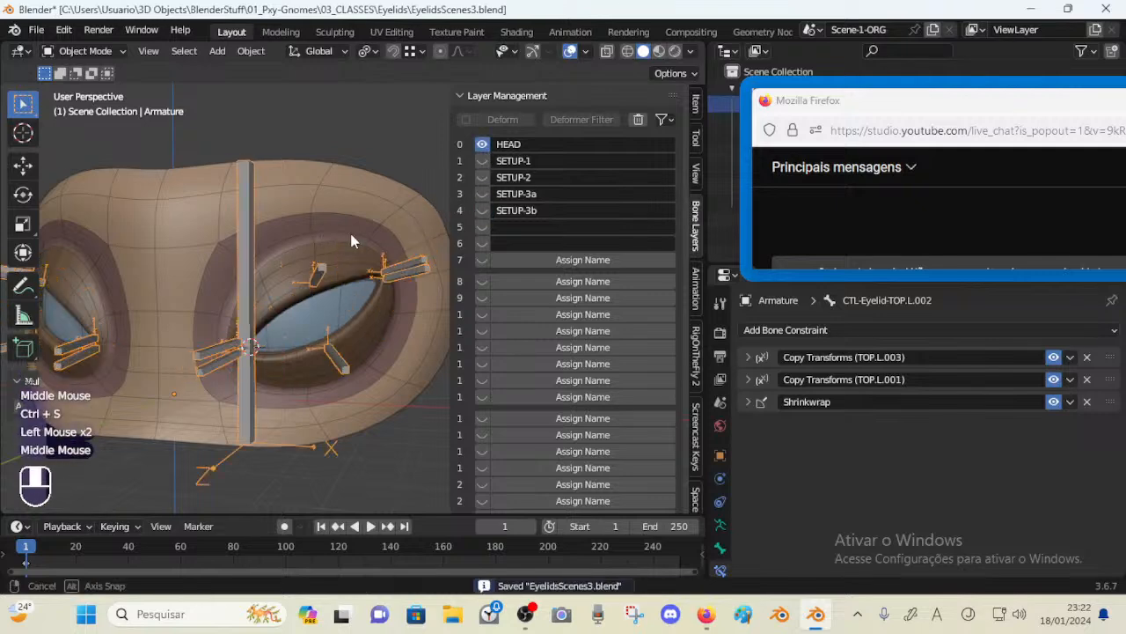
{"action": "middle_click_drag", "start_coordinate": [352, 239], "coordinate": [305, 246]}
{"action": "key", "text": "n"}
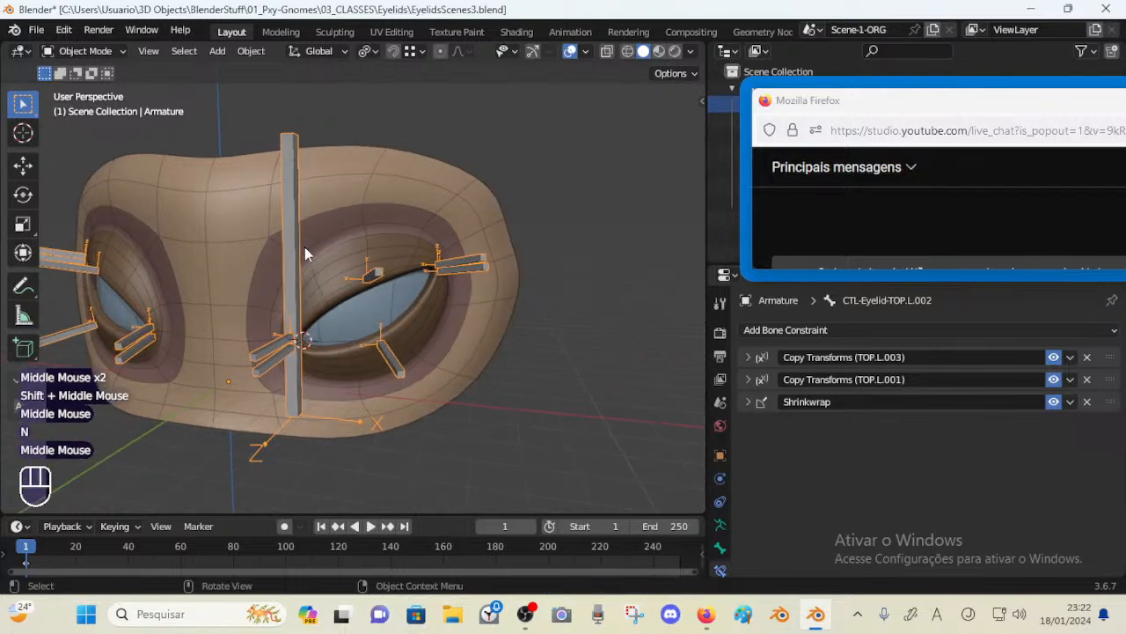
Select the left eye surface object EyeSurface.L and save the file
{"action": "scroll", "coordinate": [383, 281], "scroll_direction": "up", "scroll_amount": 1}
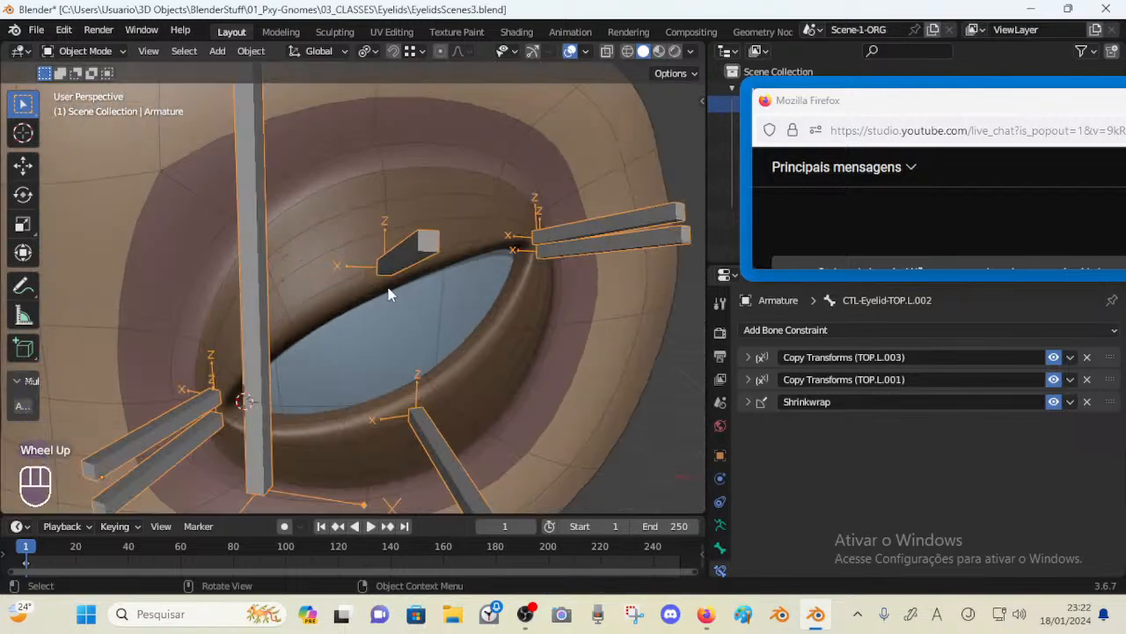
{"action": "scroll", "coordinate": [389, 294], "scroll_direction": "down", "scroll_amount": 2}
{"action": "middle_click_drag", "start_coordinate": [390, 294], "coordinate": [340, 286]}
{"action": "left_click", "coordinate": [359, 285]}
{"action": "left_click", "coordinate": [334, 290]}
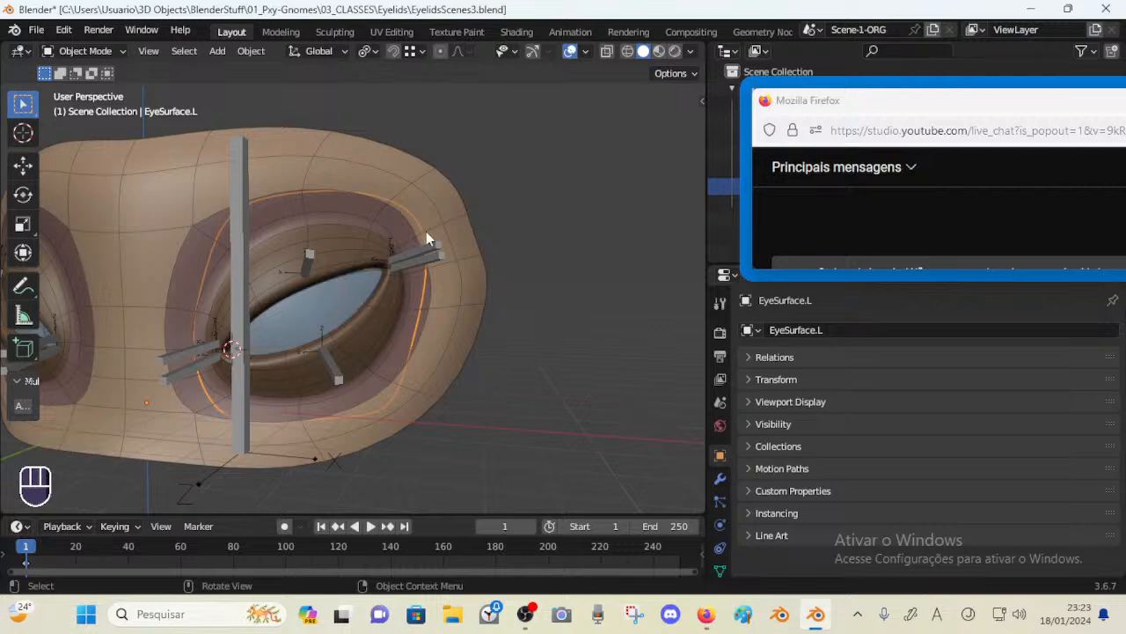
{"action": "key", "text": "n"}
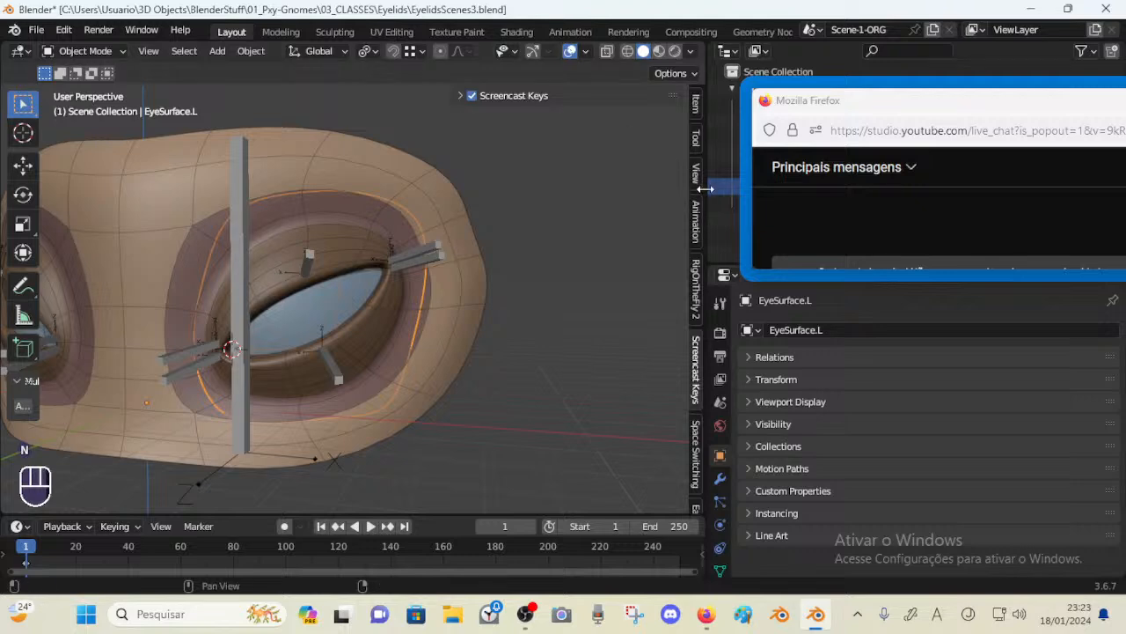
{"action": "left_click_drag", "start_coordinate": [839, 270], "coordinate": [860, 354]}
{"action": "middle_click_drag", "start_coordinate": [323, 282], "coordinate": [150, 305]}
{"action": "middle_click_drag", "start_coordinate": [211, 245], "coordinate": [356, 233]}
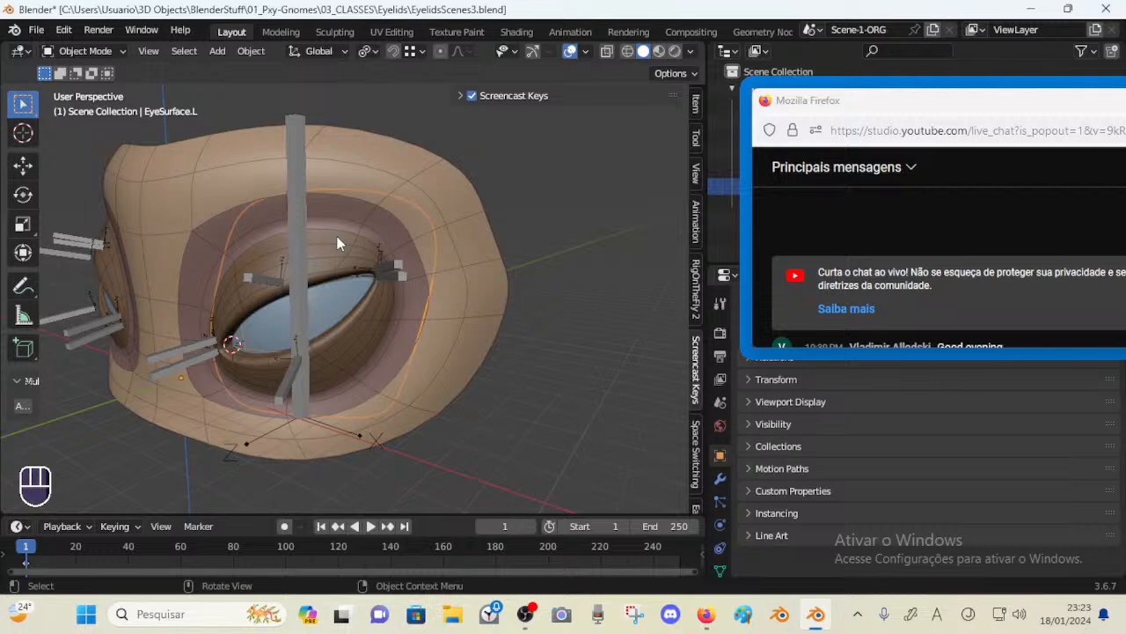
{"action": "key", "text": "ctrl+s"}
Orbit around the left eye to inspect the eye surface from several angles
{"action": "left_click", "coordinate": [328, 300]}
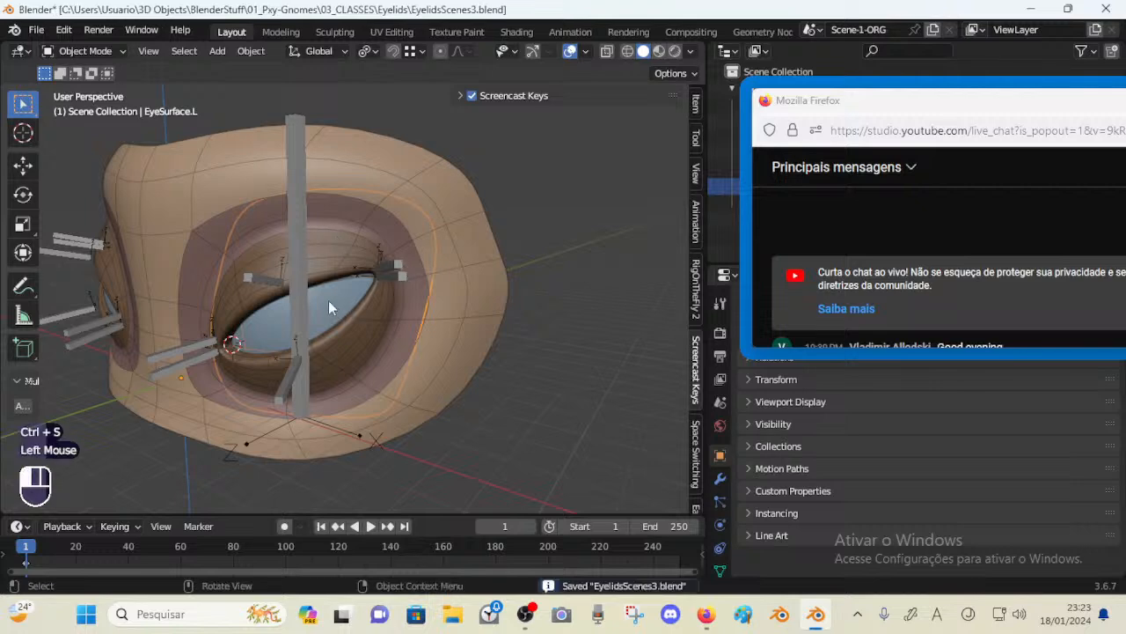
{"action": "mouse_move", "coordinate": [328, 300]}
{"action": "middle_mouse_down"}
{"action": "mouse_move", "coordinate": [424, 299]}
{"action": "mouse_move", "coordinate": [334, 308]}
{"action": "mouse_move", "coordinate": [304, 298]}
{"action": "mouse_move", "coordinate": [266, 257]}
{"action": "mouse_move", "coordinate": [370, 311]}
{"action": "mouse_move", "coordinate": [309, 317]}
{"action": "mouse_move", "coordinate": [349, 306]}
{"action": "middle_mouse_up"}
{"action": "left_click", "coordinate": [342, 299]}
{"action": "key", "text": "ctrl+s"}
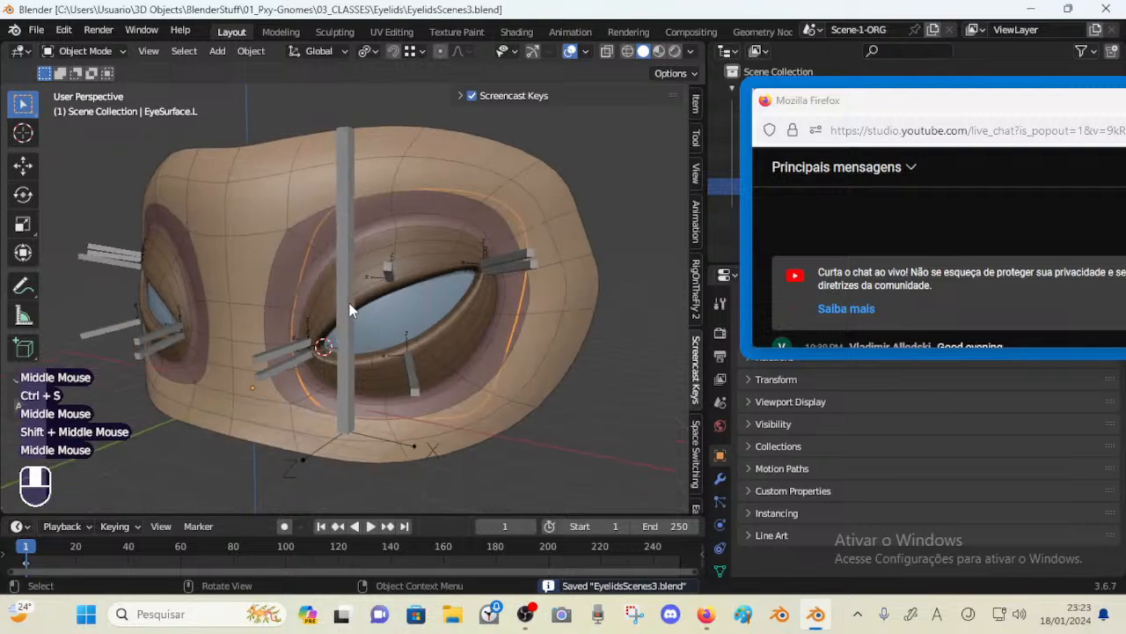
{"action": "middle_click_drag", "start_coordinate": [434, 291], "coordinate": [342, 297]}
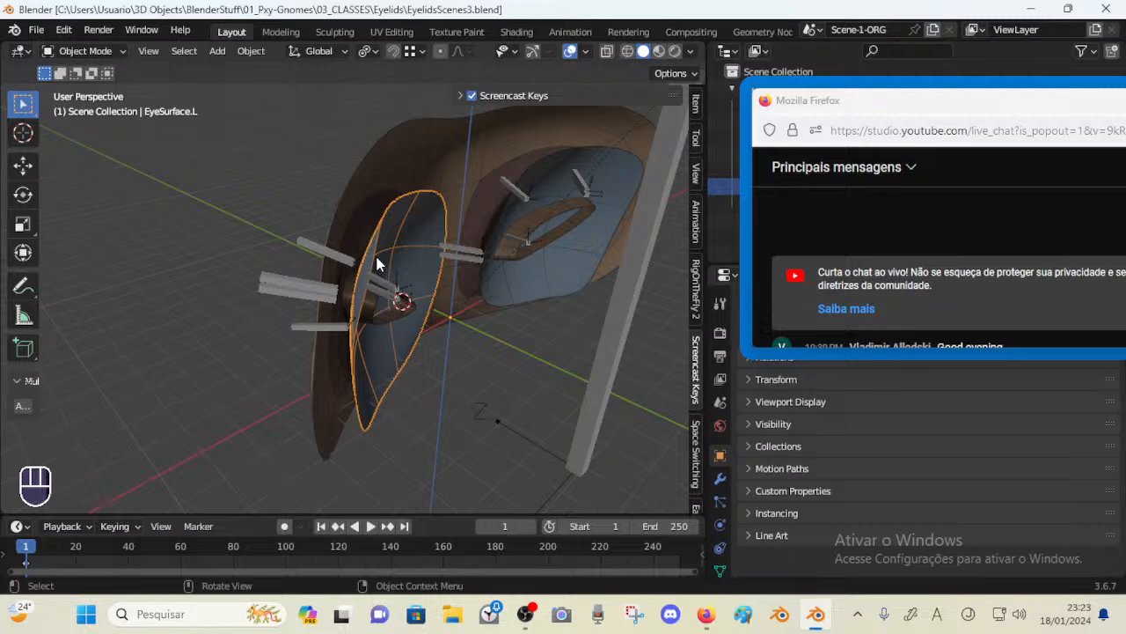
{"action": "middle_click_drag", "start_coordinate": [372, 255], "coordinate": [399, 227]}
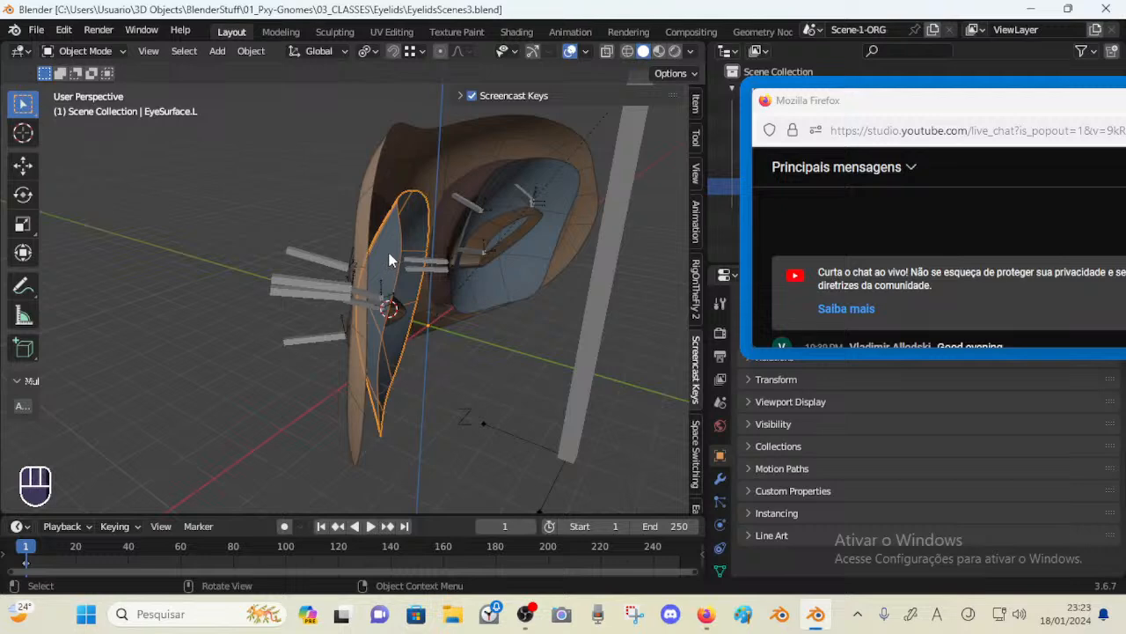
{"action": "middle_click_drag", "start_coordinate": [365, 278], "coordinate": [541, 230]}
{"action": "scroll", "coordinate": [461, 229], "scroll_direction": "down", "scroll_amount": 2}
{"action": "scroll", "coordinate": [462, 236], "scroll_direction": "up", "scroll_amount": 2}
{"action": "middle_click_drag", "start_coordinate": [462, 236], "coordinate": [314, 347], "text": "shift"}
{"action": "key", "text": "ctrl+s"}
{"action": "middle_click_drag", "start_coordinate": [256, 371], "coordinate": [422, 336]}
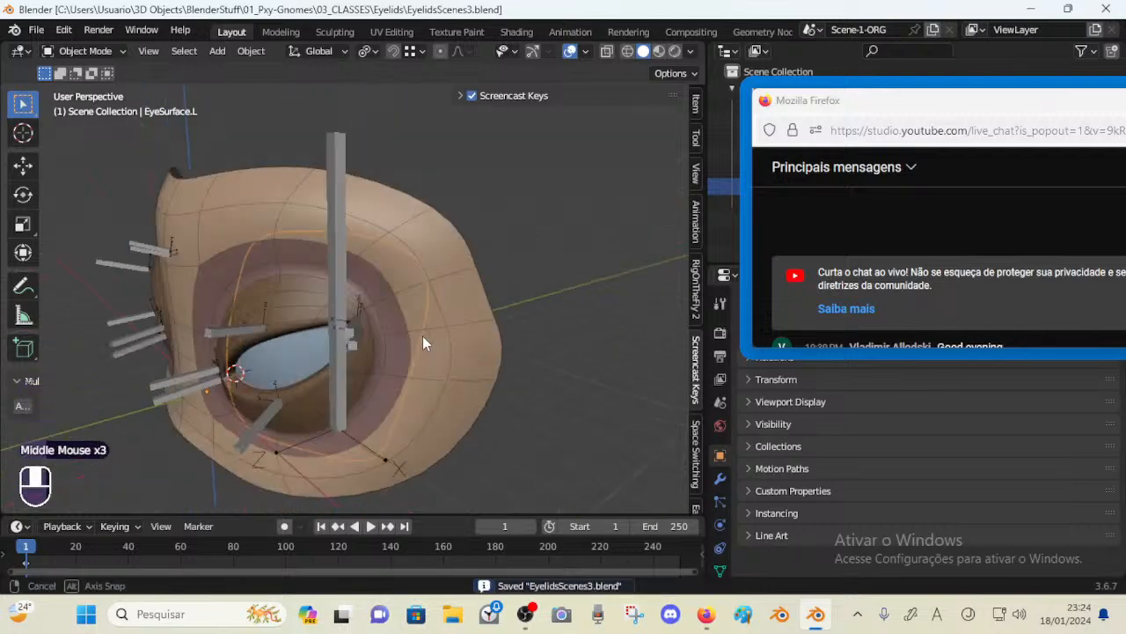
Add a UV Sphere at the 3D cursor
{"action": "scroll", "coordinate": [352, 333], "scroll_direction": "down", "scroll_amount": 2}
{"action": "key", "text": "shift+s"}
{"action": "middle_click_drag", "start_coordinate": [247, 329], "coordinate": [305, 319]}
{"action": "key", "text": "ctrl+s"}
{"action": "key", "text": "shift+a"}
{"action": "mouse_move", "coordinate": [305, 319]}
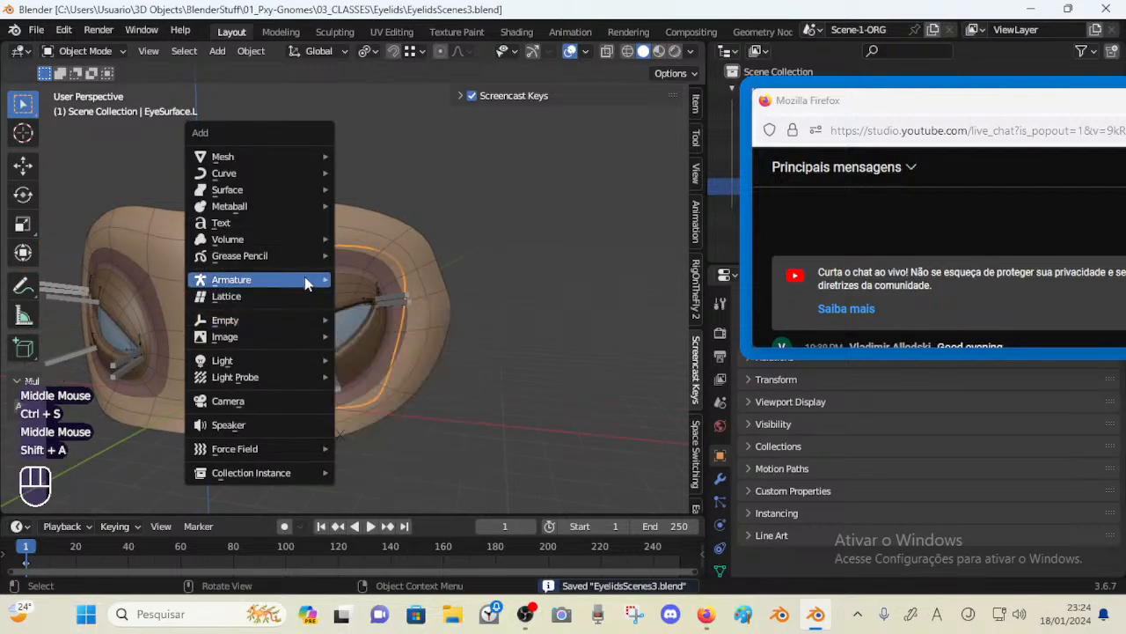
{"action": "mouse_move", "coordinate": [306, 282]}
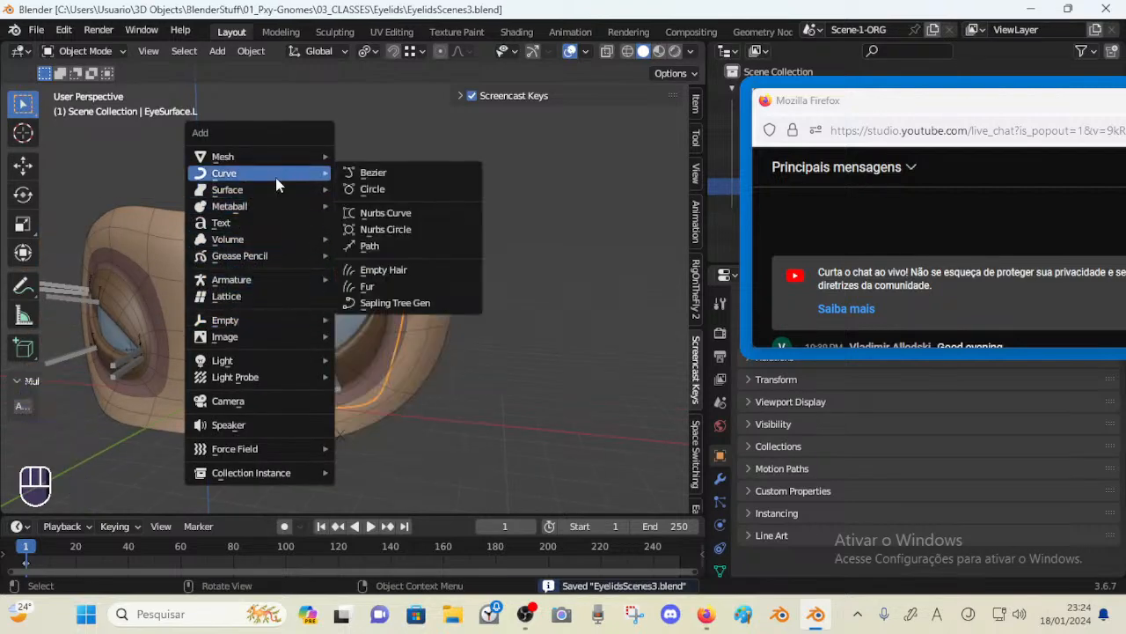
{"action": "mouse_move", "coordinate": [276, 158]}
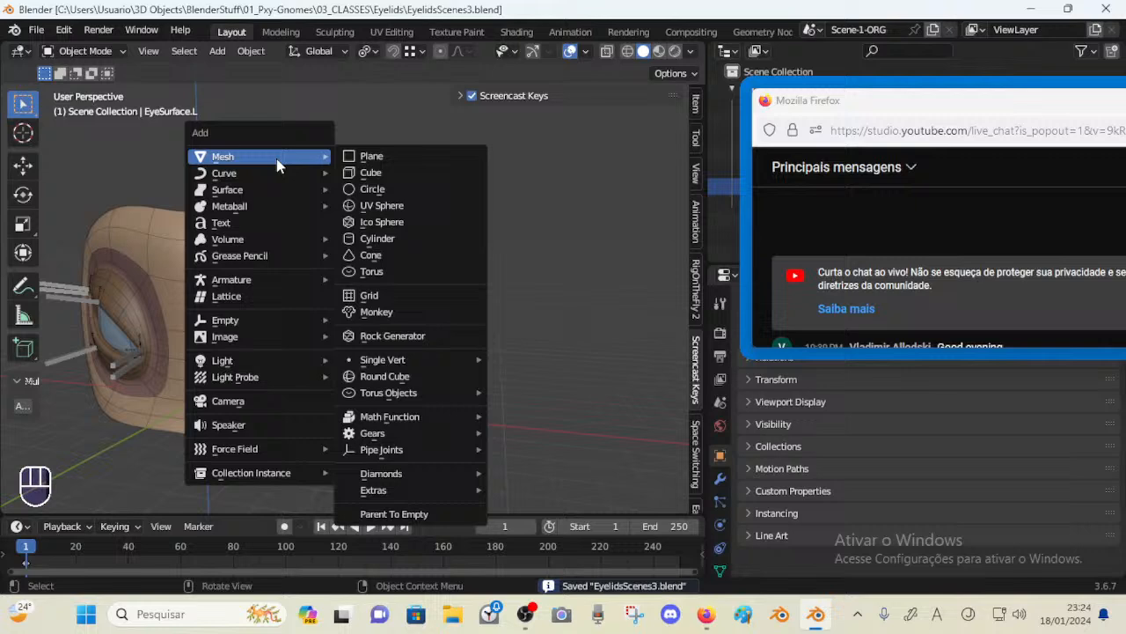
{"action": "left_click", "coordinate": [392, 205]}
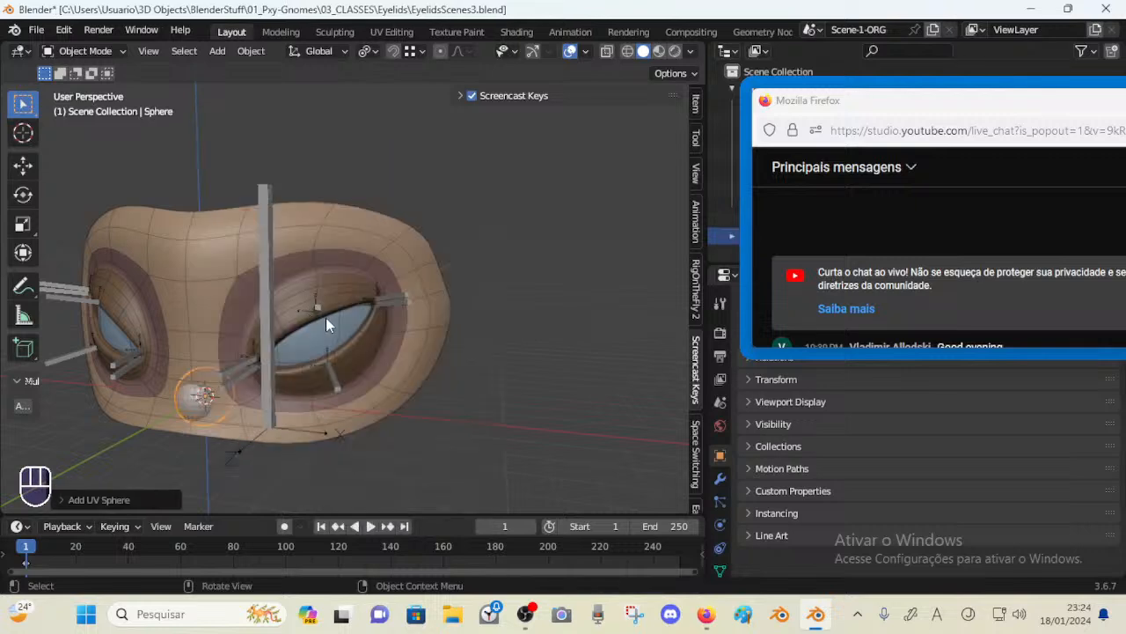
Move the sphere along X and Z into the left eye socket
{"action": "key", "text": "g"}
{"action": "key", "text": "x"}
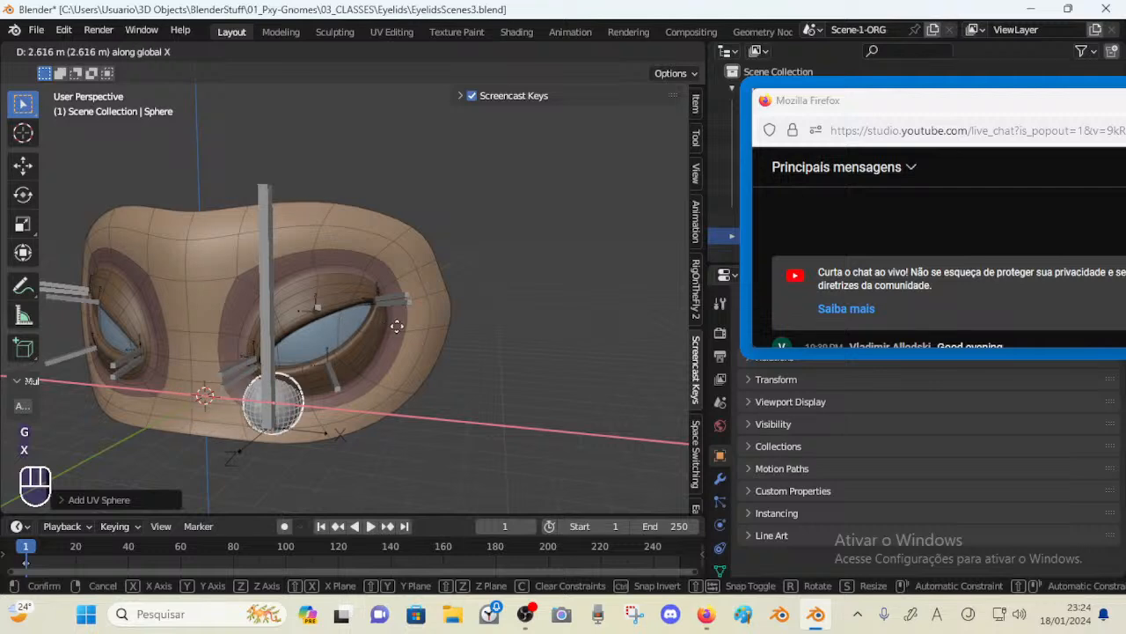
{"action": "left_click", "coordinate": [427, 328]}
{"action": "key", "text": "g"}
{"action": "key", "text": "z"}
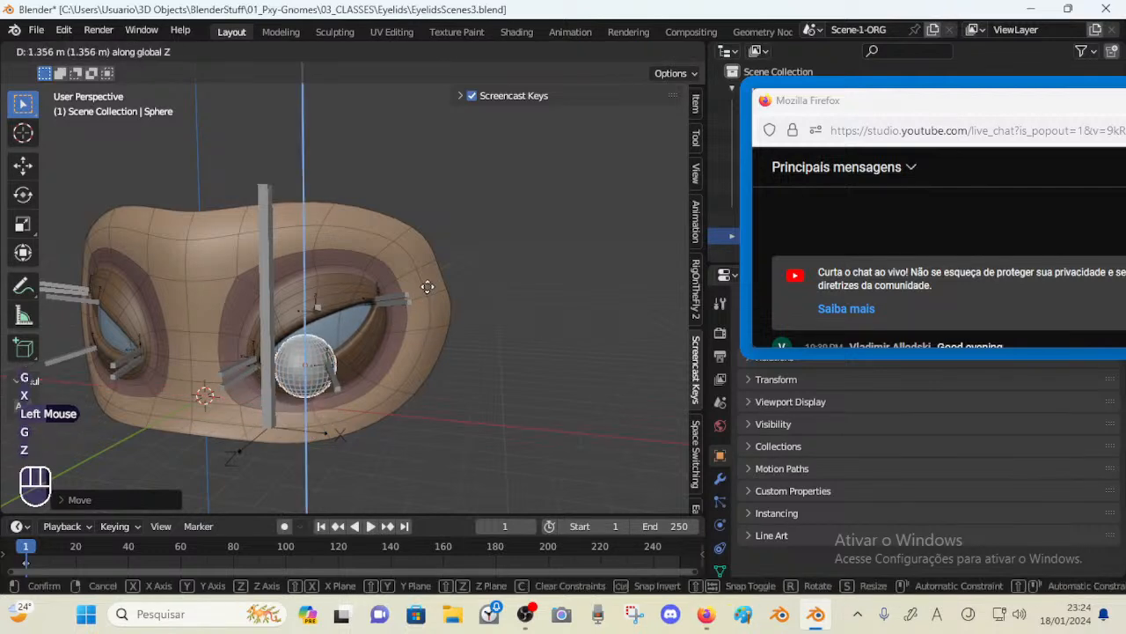
{"action": "left_click", "coordinate": [423, 271]}
Rename the sphere Eyeball-Asymmetric.L
{"action": "key", "text": "F2"}
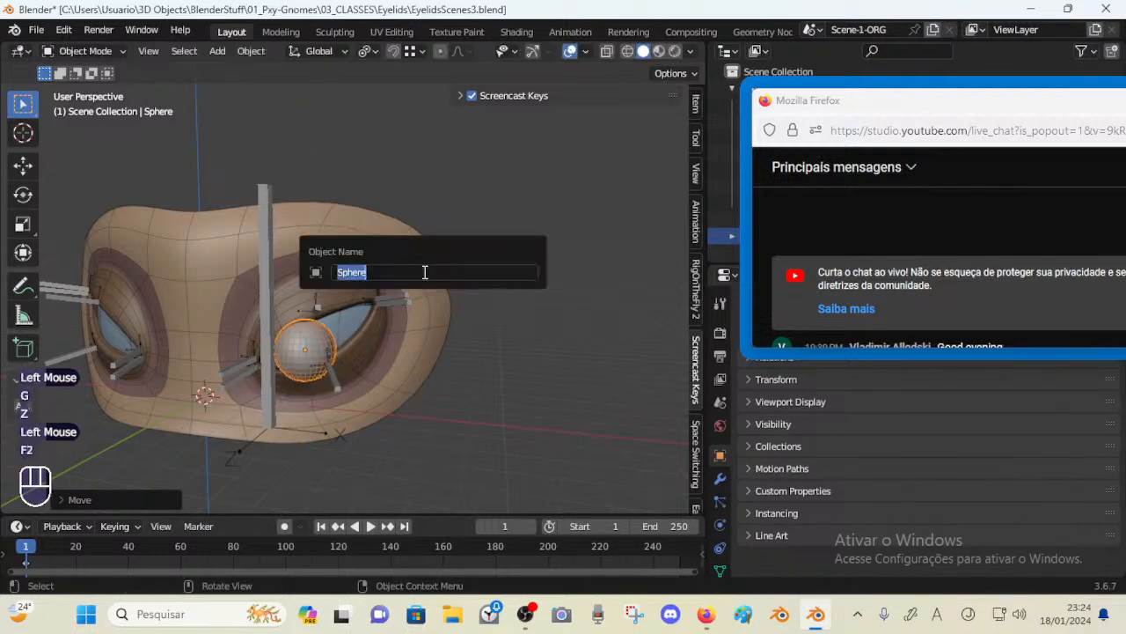
{"action": "type", "text": "Eyeball-Asymmetric."}
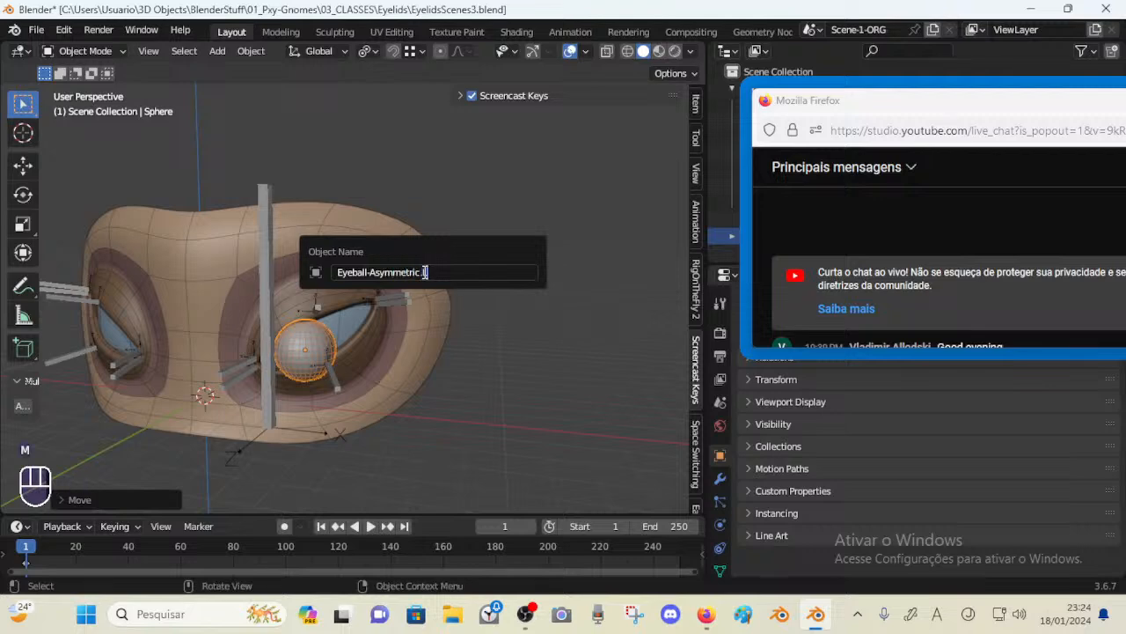
{"action": "type", "text": "L"}
{"action": "key", "text": "Return"}
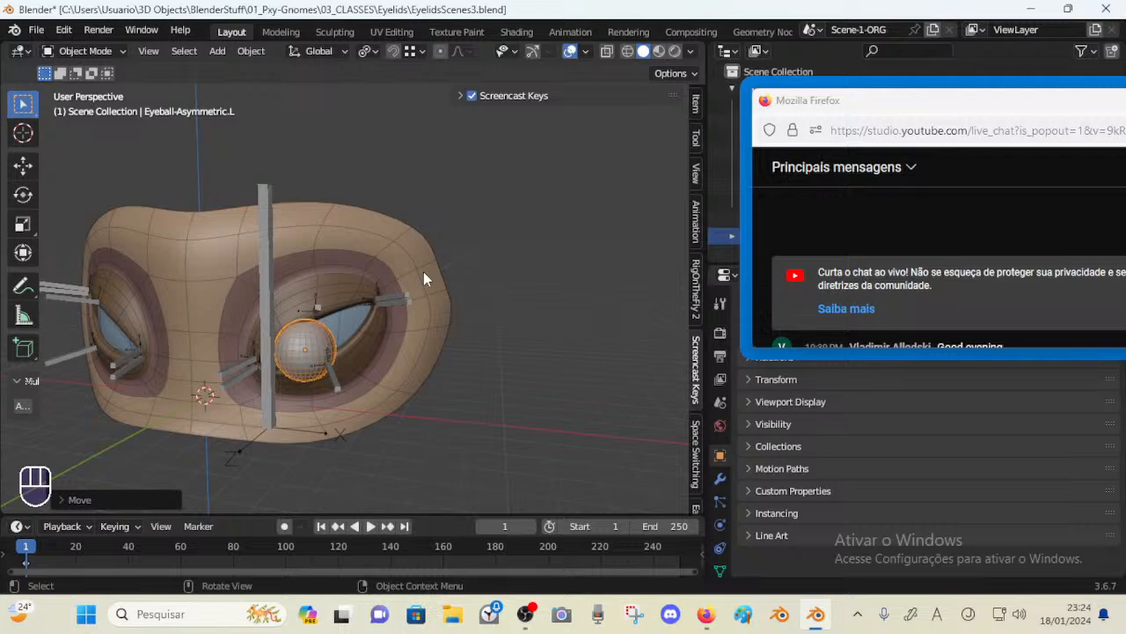
Rotate the eyeball object 90° about X and undo the rotation
{"action": "key", "text": "r"}
{"action": "key", "text": "x"}
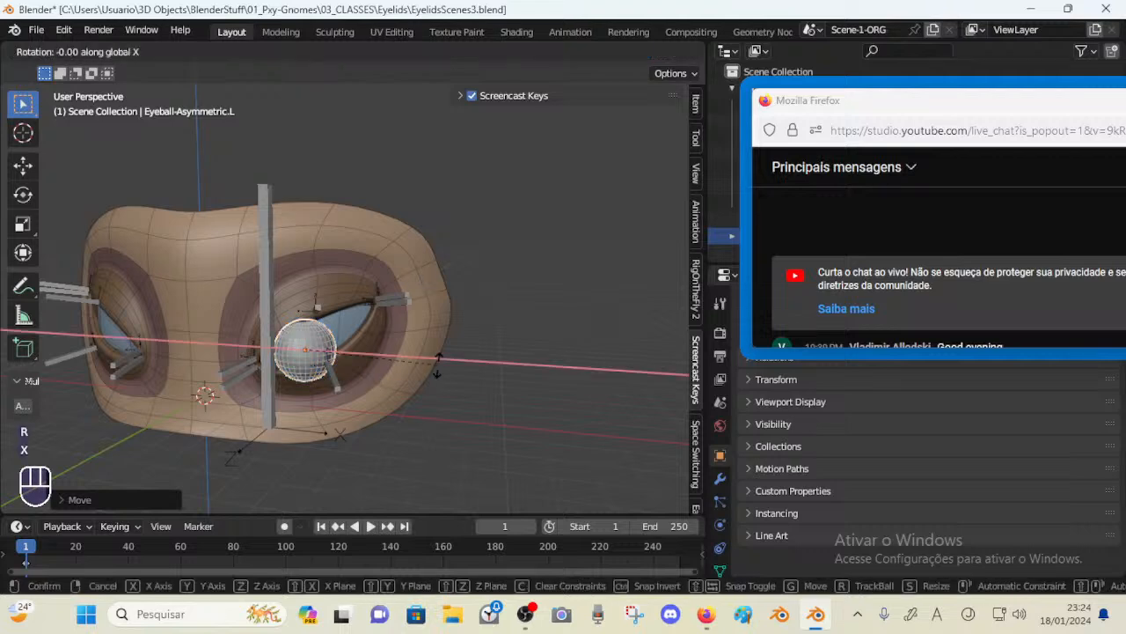
{"action": "key", "text": "KP_9"}
{"action": "key", "text": "KP_0"}
{"action": "key", "text": "KP_Enter"}
{"action": "middle_click_drag", "start_coordinate": [437, 373], "coordinate": [370, 345]}
{"action": "scroll", "coordinate": [430, 325], "scroll_direction": "up", "scroll_amount": 2}
{"action": "key", "text": "ctrl+z"}
{"action": "scroll", "coordinate": [394, 336], "scroll_direction": "down", "scroll_amount": 1}
Rotate the eyeball's mesh 90° about X in Edit Mode
{"action": "key", "text": "Tab"}
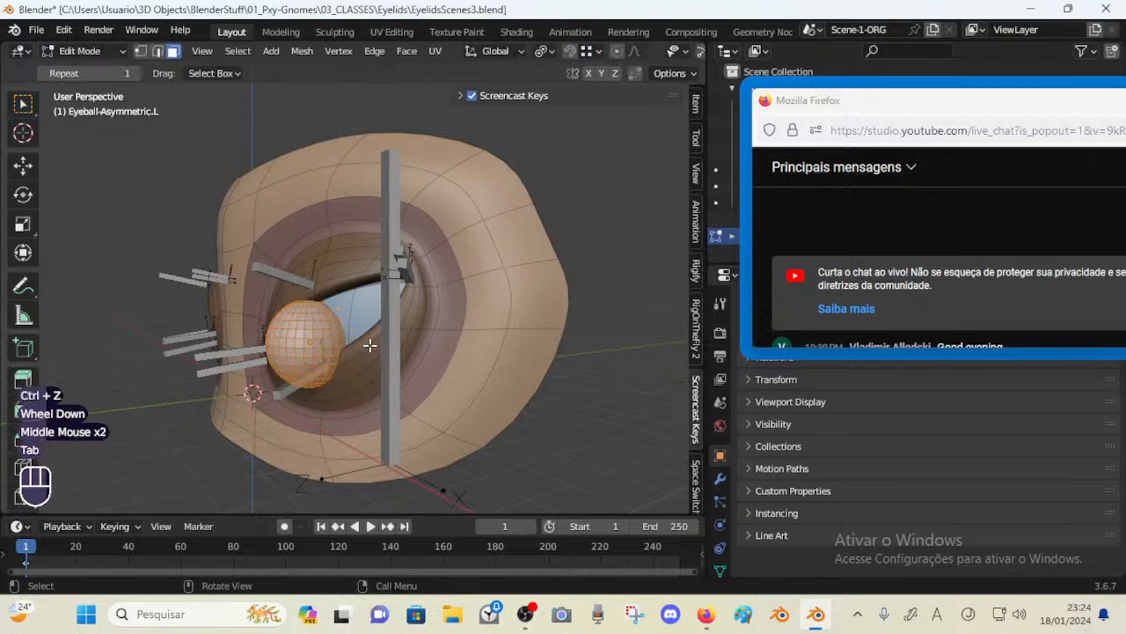
{"action": "key", "text": "r"}
{"action": "key", "text": "x"}
{"action": "key", "text": "KP_9"}
{"action": "key", "text": "KP_0"}
{"action": "key", "text": "KP_Enter"}
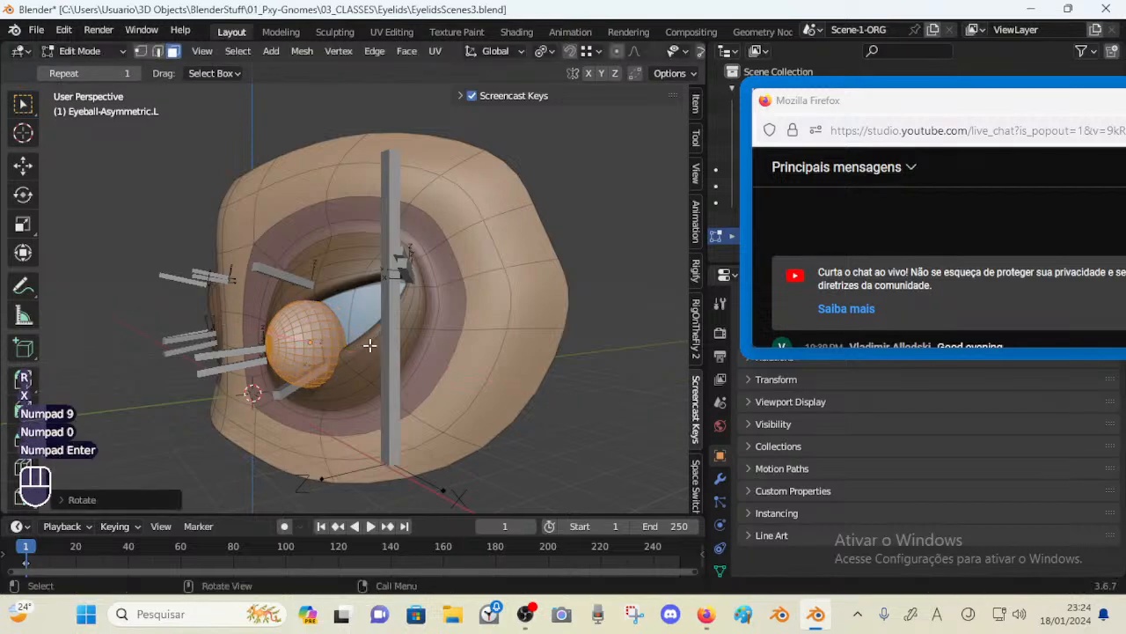
{"action": "key", "text": "Tab"}
Reposition the eyeball behind the left eyelids, including a move along Y
{"action": "middle_click_drag", "start_coordinate": [370, 345], "coordinate": [284, 377]}
{"action": "scroll", "coordinate": [323, 341], "scroll_direction": "down", "scroll_amount": 1}
{"action": "scroll", "coordinate": [282, 352], "scroll_direction": "up", "scroll_amount": 1}
{"action": "middle_click_drag", "start_coordinate": [291, 378], "coordinate": [260, 342]}
{"action": "scroll", "coordinate": [259, 341], "scroll_direction": "down", "scroll_amount": 1}
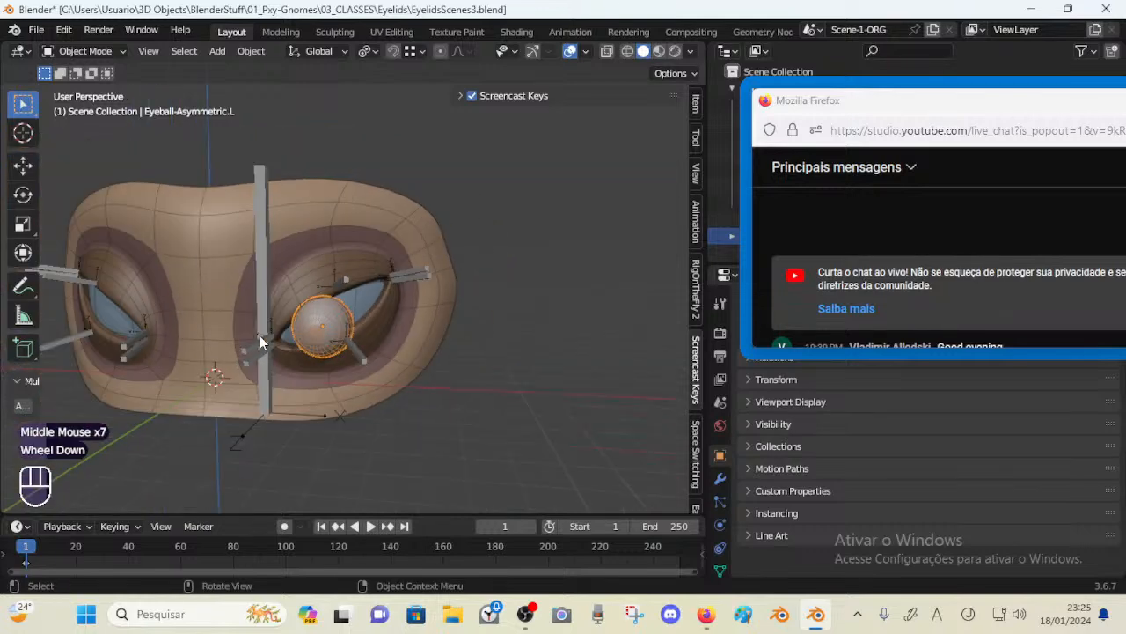
{"action": "left_click", "coordinate": [356, 302]}
{"action": "mouse_move", "coordinate": [356, 310]}
{"action": "middle_mouse_down"}
{"action": "mouse_move", "coordinate": [371, 311]}
{"action": "mouse_move", "coordinate": [342, 318]}
{"action": "middle_mouse_up"}
{"action": "left_click", "coordinate": [332, 324]}
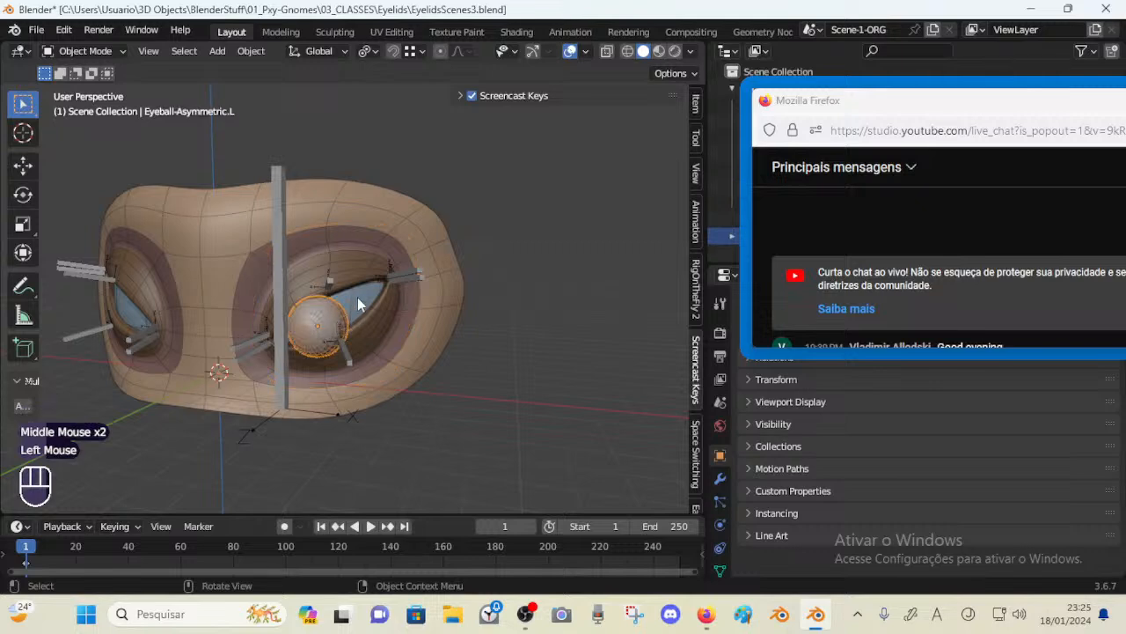
{"action": "left_click", "coordinate": [333, 323]}
{"action": "left_click", "coordinate": [334, 321]}
{"action": "scroll", "coordinate": [322, 345], "scroll_direction": "up", "scroll_amount": 2}
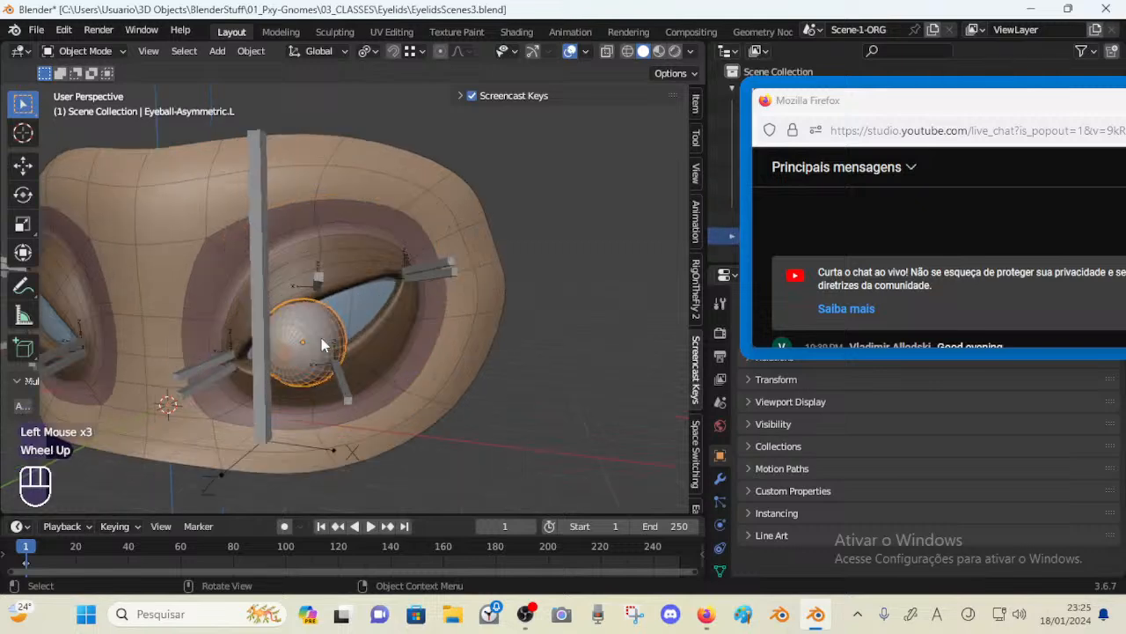
{"action": "left_click", "coordinate": [355, 302]}
{"action": "left_click", "coordinate": [332, 328]}
{"action": "middle_click_drag", "start_coordinate": [331, 327], "coordinate": [294, 335]}
{"action": "key", "text": "g"}
{"action": "left_click", "coordinate": [294, 335]}
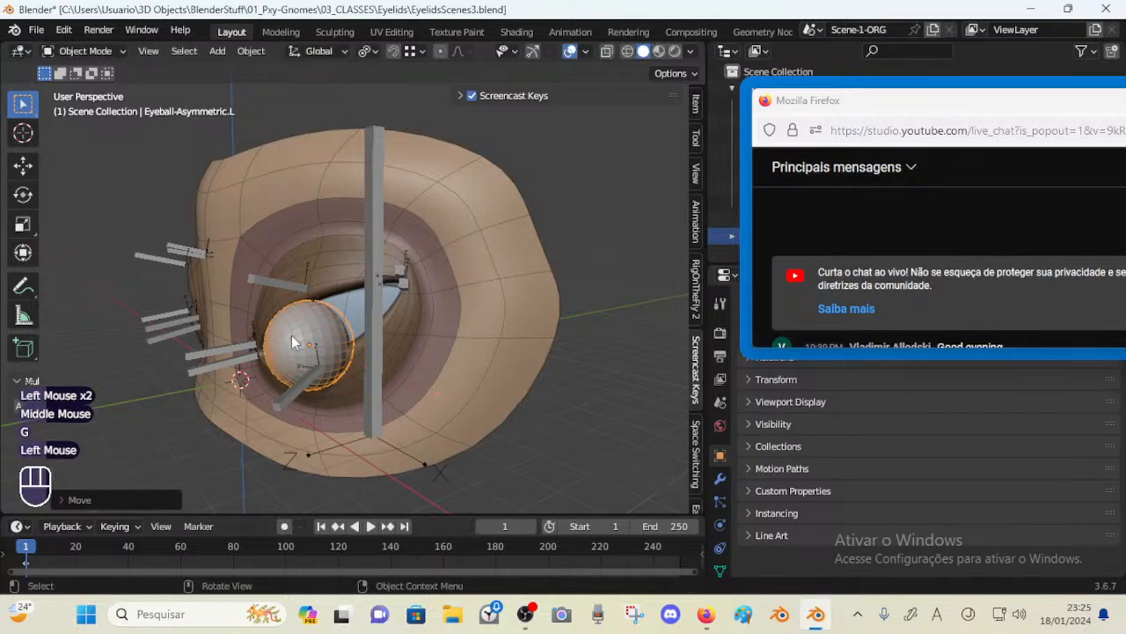
{"action": "key", "text": "g"}
{"action": "key", "text": "y"}
{"action": "left_click", "coordinate": [315, 336]}
Hide the EyeSurface.L object and reselect the eyeball
{"action": "left_click", "coordinate": [302, 331]}
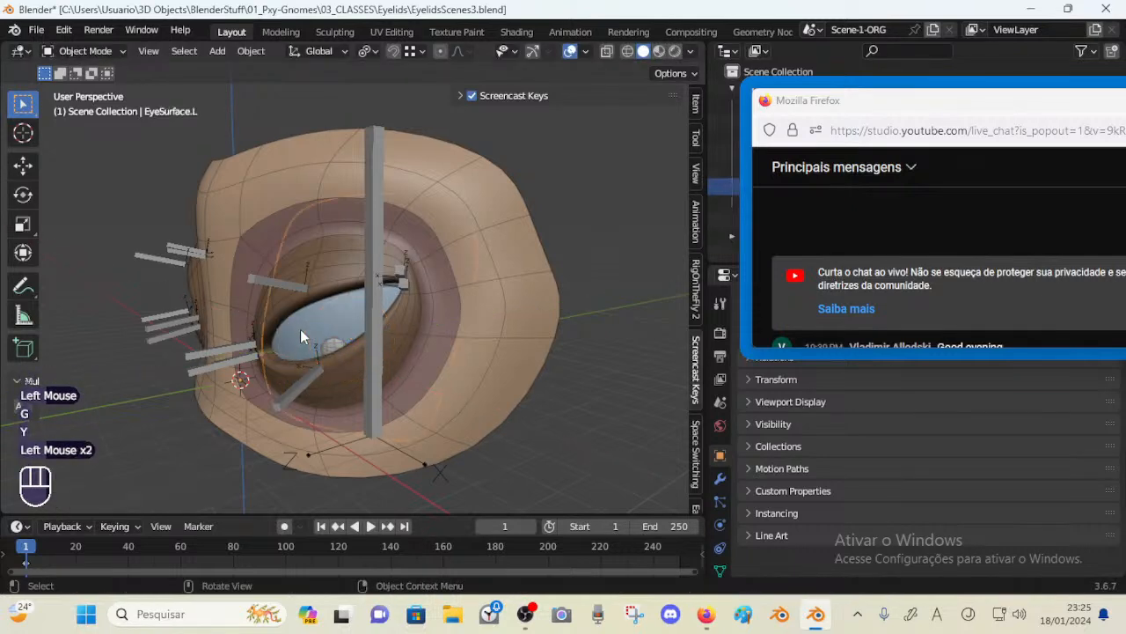
{"action": "middle_click_drag", "start_coordinate": [302, 331], "coordinate": [98, 351]}
{"action": "key", "text": "h"}
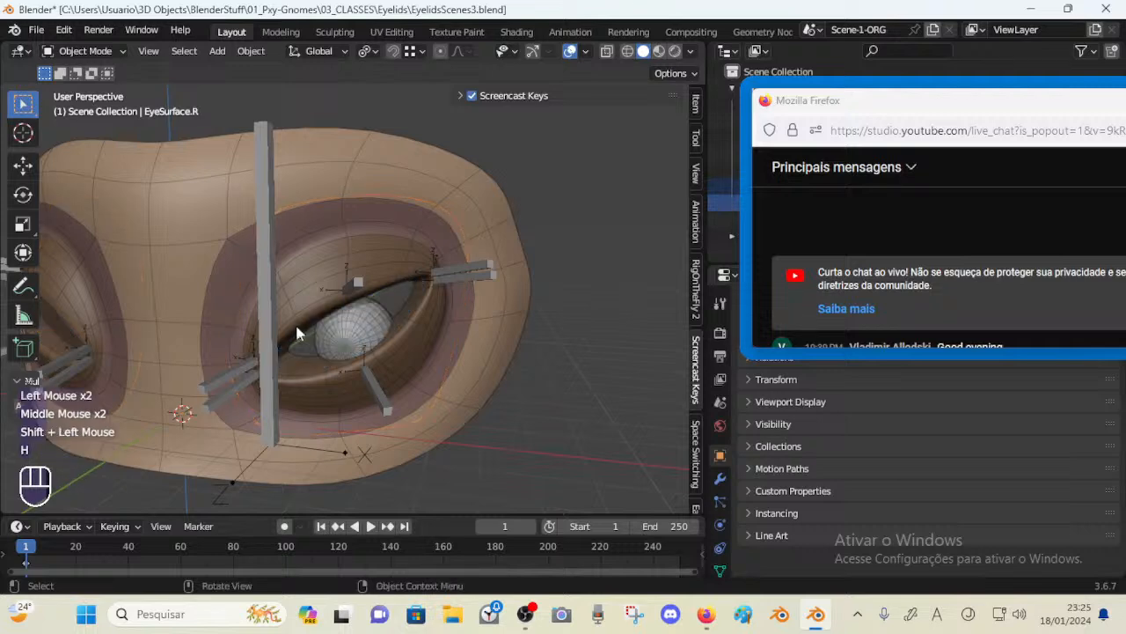
{"action": "left_click", "coordinate": [356, 330]}
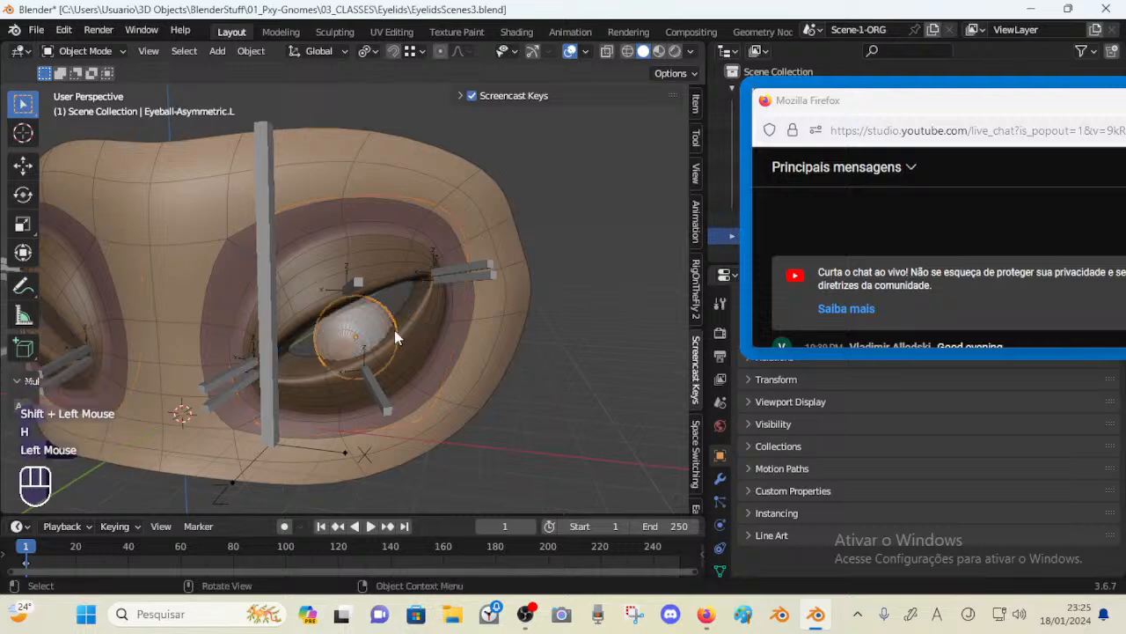
{"action": "mouse_move", "coordinate": [394, 330]}
{"action": "middle_mouse_down"}
{"action": "mouse_move", "coordinate": [358, 335]}
{"action": "mouse_move", "coordinate": [415, 335]}
{"action": "middle_mouse_up"}
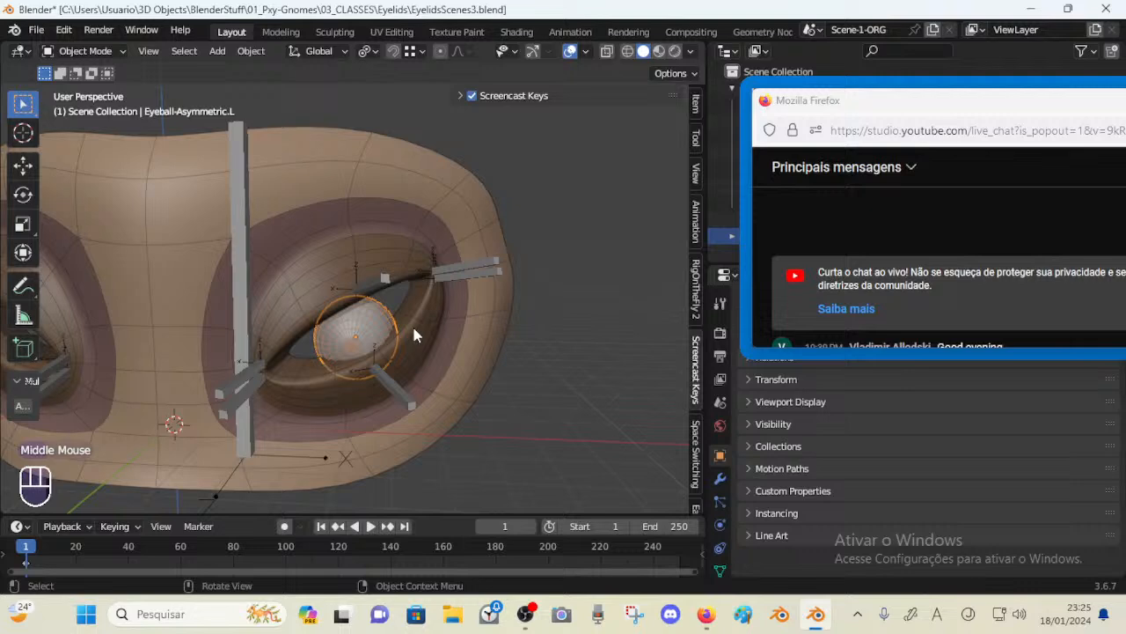
Unhide all objects and select the left eye surface, toggling X-ray while orbiting around it
{"action": "key", "text": "alt+h"}
{"action": "left_click", "coordinate": [307, 352]}
{"action": "key", "text": "alt+z"}
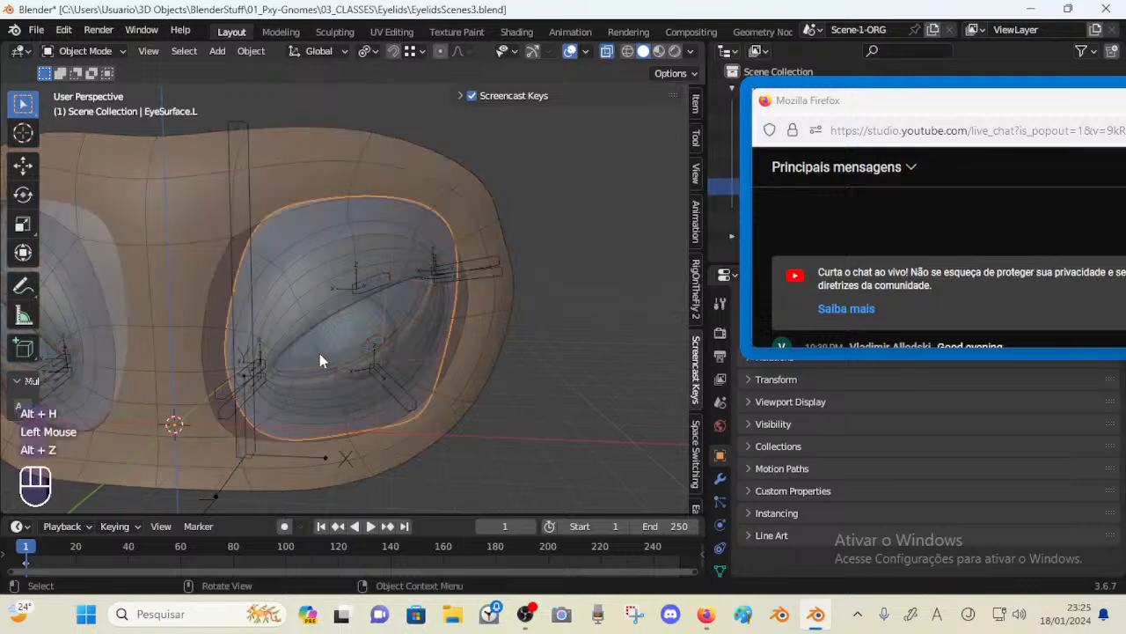
{"action": "middle_click_drag", "start_coordinate": [319, 353], "coordinate": [346, 328]}
{"action": "key", "text": "alt+z"}
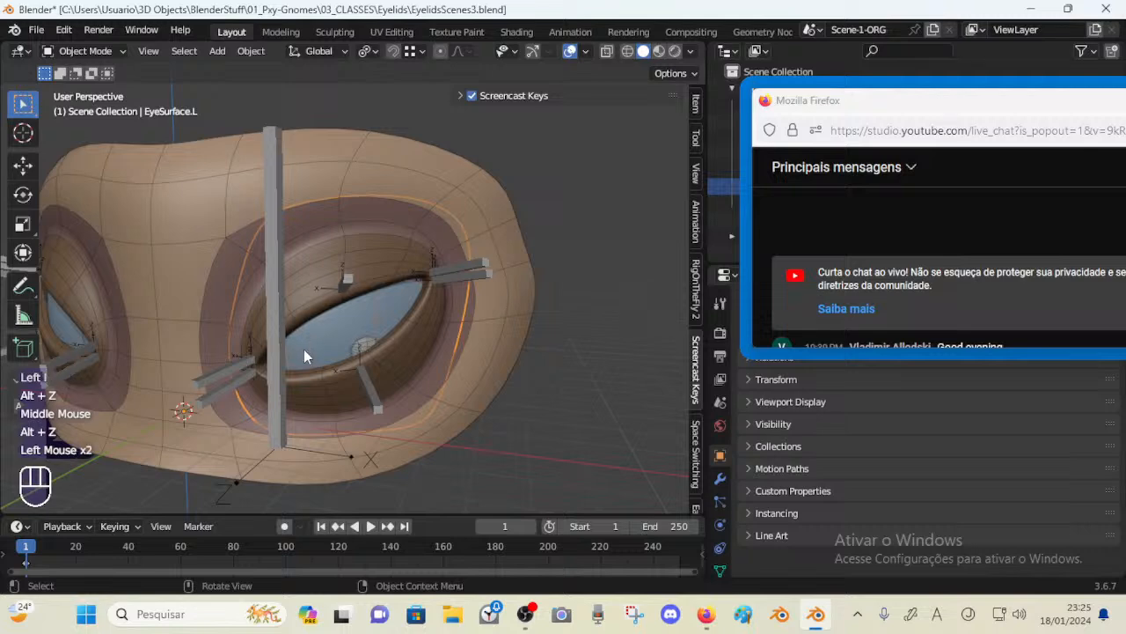
Inspect the eye surface's Subdivision modifier and its mesh in Edit Mode with X-ray
{"action": "left_click", "coordinate": [721, 478]}
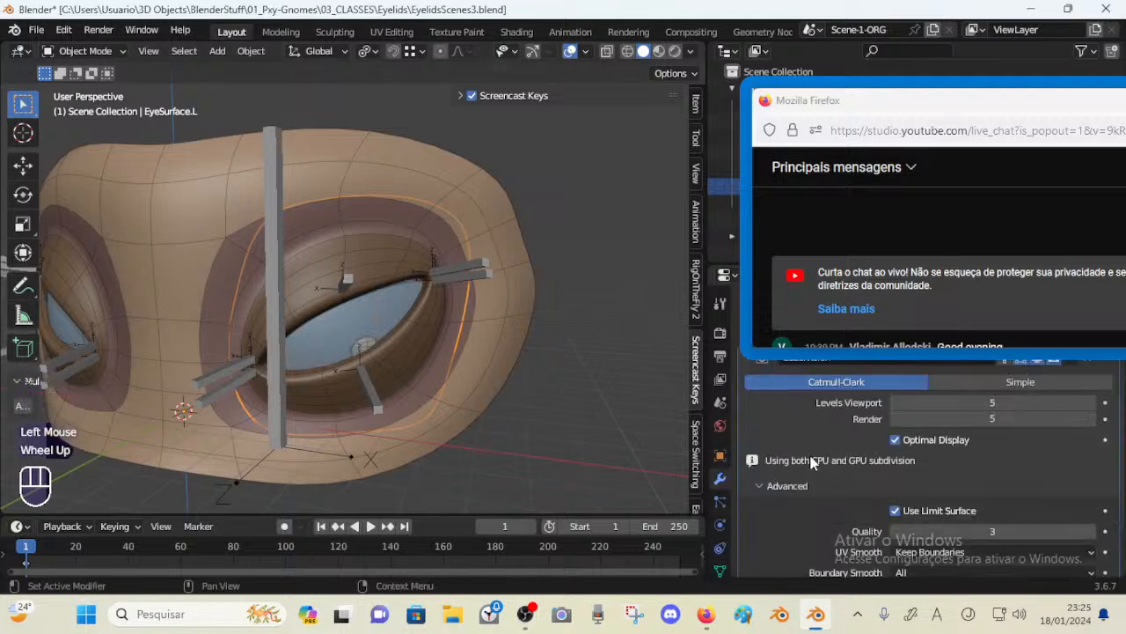
{"action": "left_click_drag", "start_coordinate": [867, 98], "coordinate": [831, 62]}
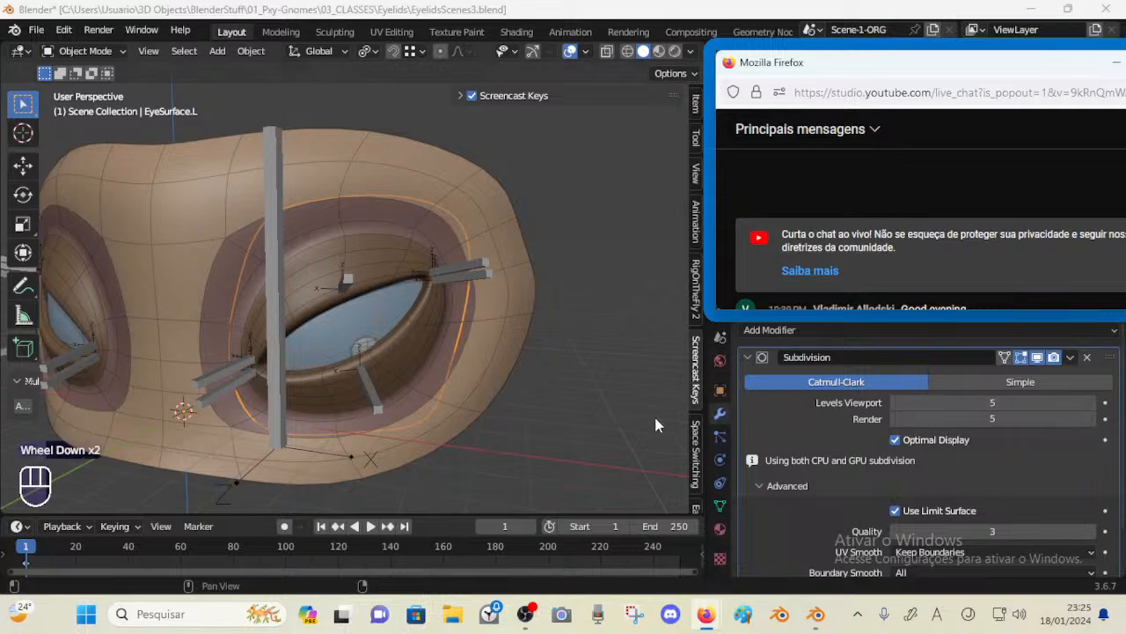
{"action": "left_click", "coordinate": [342, 316]}
{"action": "key", "text": "Tab"}
{"action": "key", "text": "alt+z"}
{"action": "middle_click_drag", "start_coordinate": [363, 334], "coordinate": [507, 350]}
{"action": "key", "text": "alt+z"}
{"action": "key", "text": "Tab"}
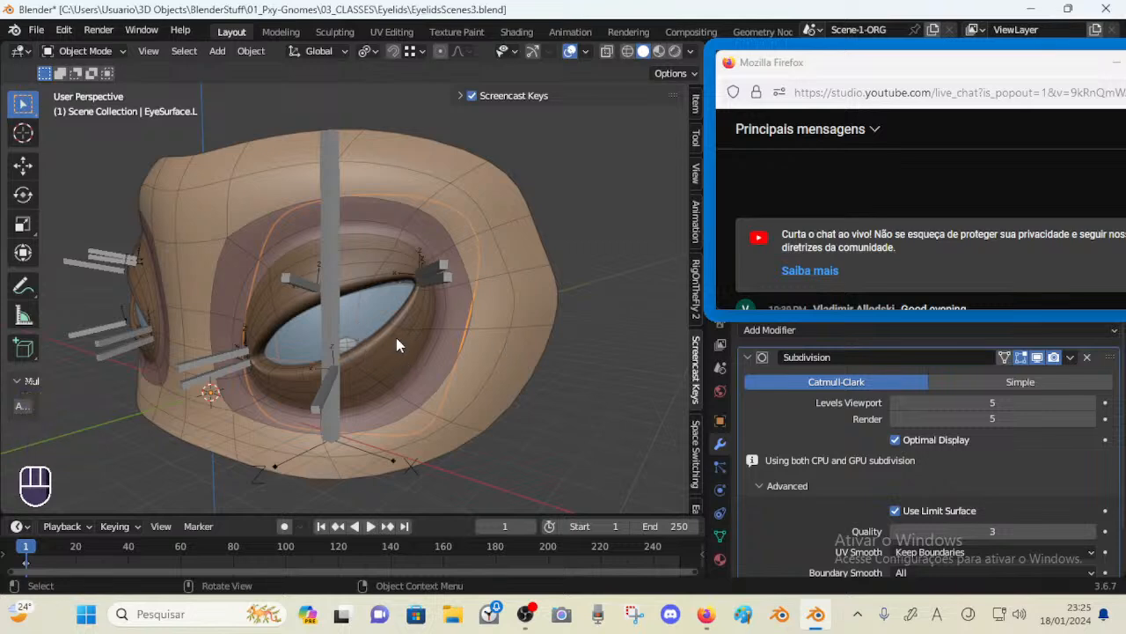
Select the eyeball and move it along Z, then along Y behind the eyelids
{"action": "middle_click_drag", "start_coordinate": [392, 332], "coordinate": [443, 331]}
{"action": "left_click", "coordinate": [338, 308]}
{"action": "key", "text": "g"}
{"action": "key", "text": "z"}
{"action": "left_click", "coordinate": [458, 326]}
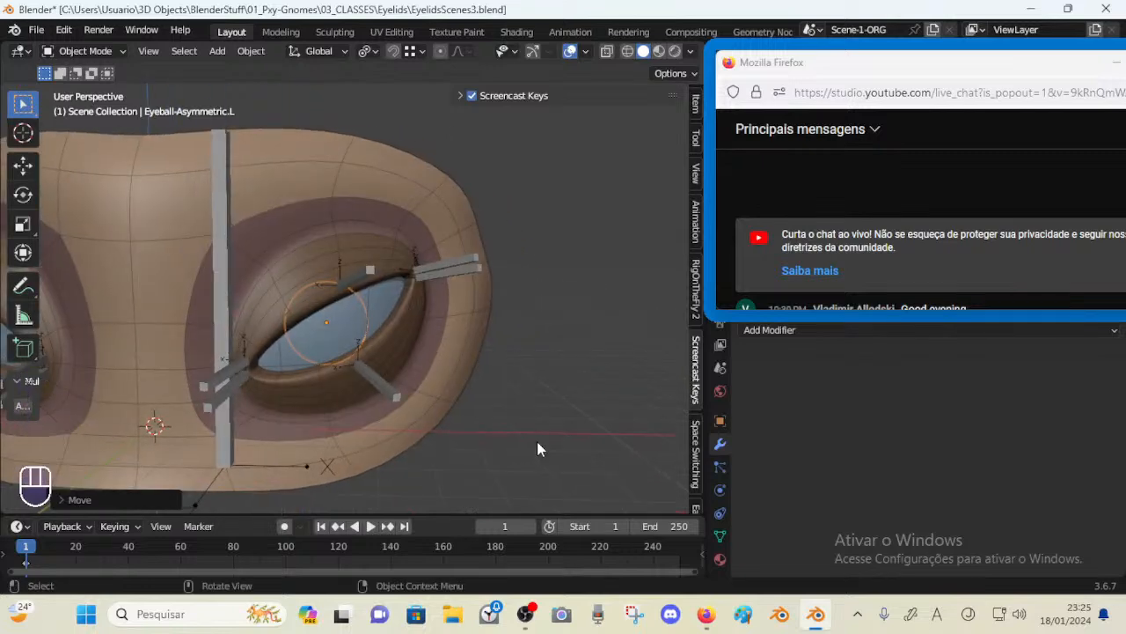
{"action": "middle_click_drag", "start_coordinate": [427, 392], "coordinate": [359, 361]}
{"action": "scroll", "coordinate": [326, 390], "scroll_direction": "up", "scroll_amount": 1}
{"action": "key", "text": "g"}
{"action": "key", "text": "y"}
{"action": "left_click", "coordinate": [266, 371]}
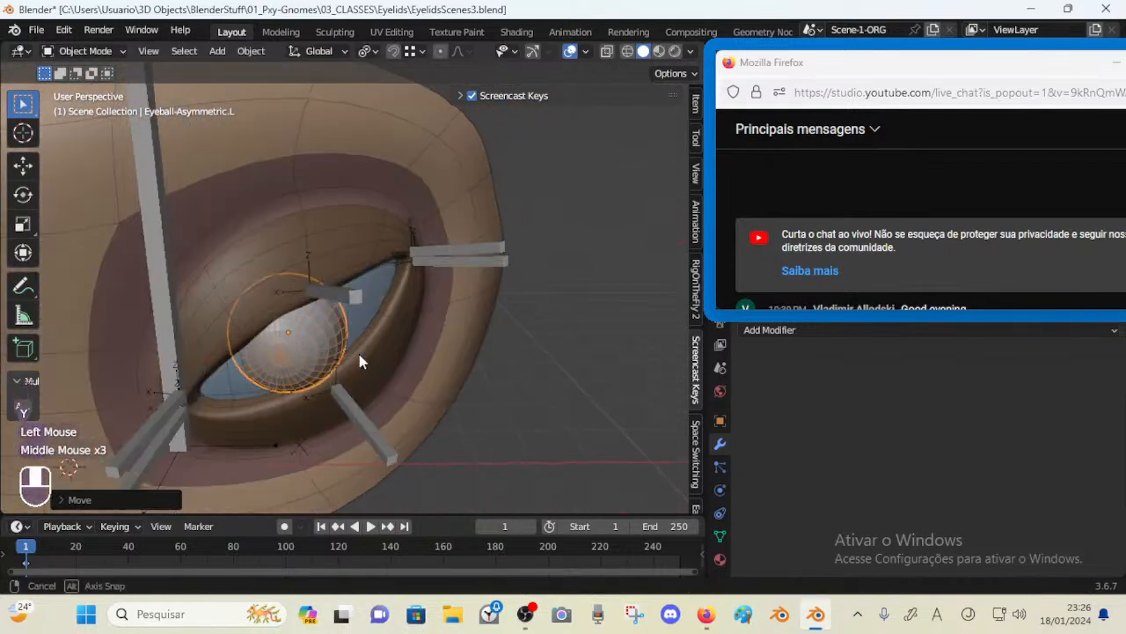
Rotate the eyeball about Z, then undo the rotation and the two preceding moves
{"action": "key", "text": "r"}
{"action": "key", "text": "z"}
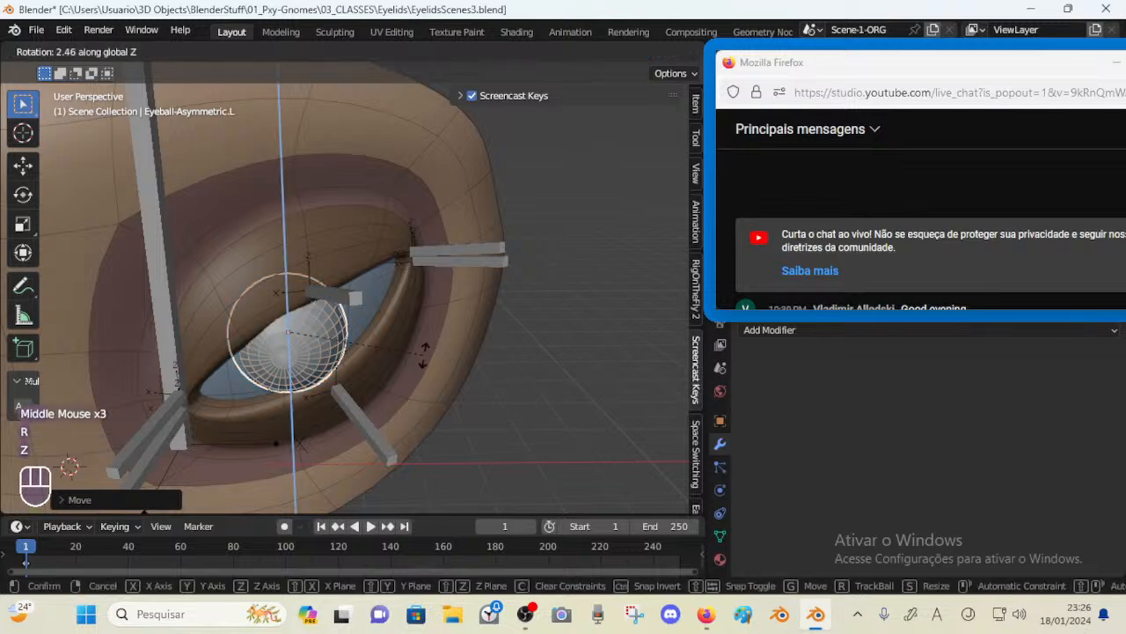
{"action": "left_click", "coordinate": [469, 316]}
{"action": "mouse_move", "coordinate": [469, 317]}
{"action": "middle_mouse_down"}
{"action": "mouse_move", "coordinate": [460, 358]}
{"action": "mouse_move", "coordinate": [429, 369]}
{"action": "mouse_move", "coordinate": [454, 332]}
{"action": "middle_mouse_up"}
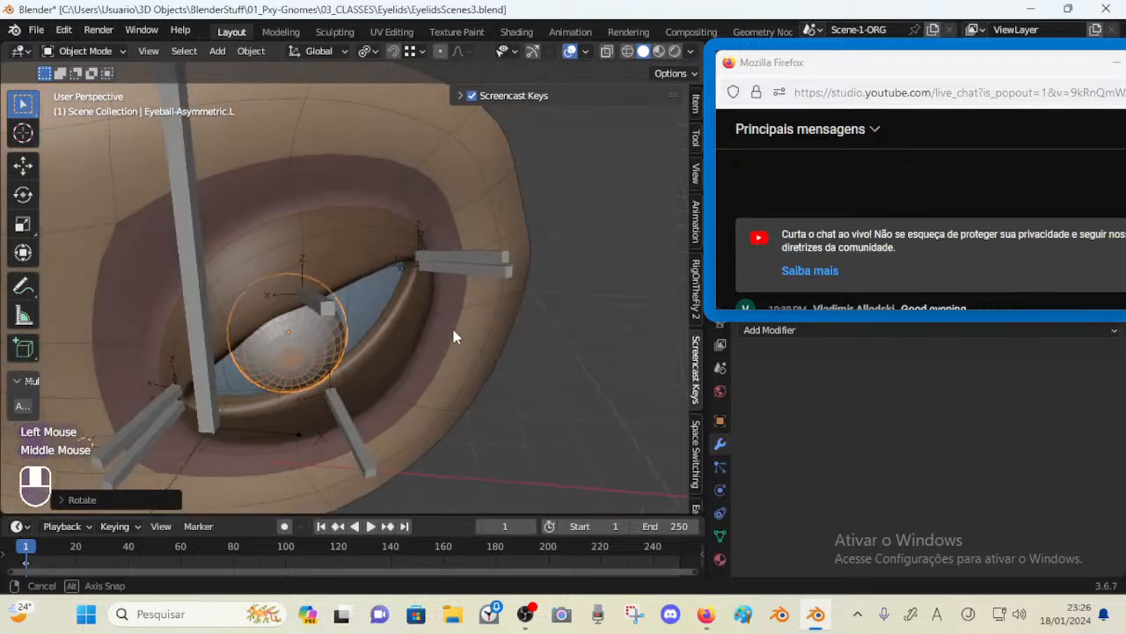
{"action": "key", "text": "ctrl+z"}
{"action": "key", "text": "ctrl+z"}
{"action": "key", "text": "ctrl+z"}
In Edit Mode, move the eyeball's mesh along X and along Y
{"action": "middle_click_drag", "start_coordinate": [434, 388], "coordinate": [248, 366]}
{"action": "key", "text": "Tab"}
{"action": "key", "text": "g"}
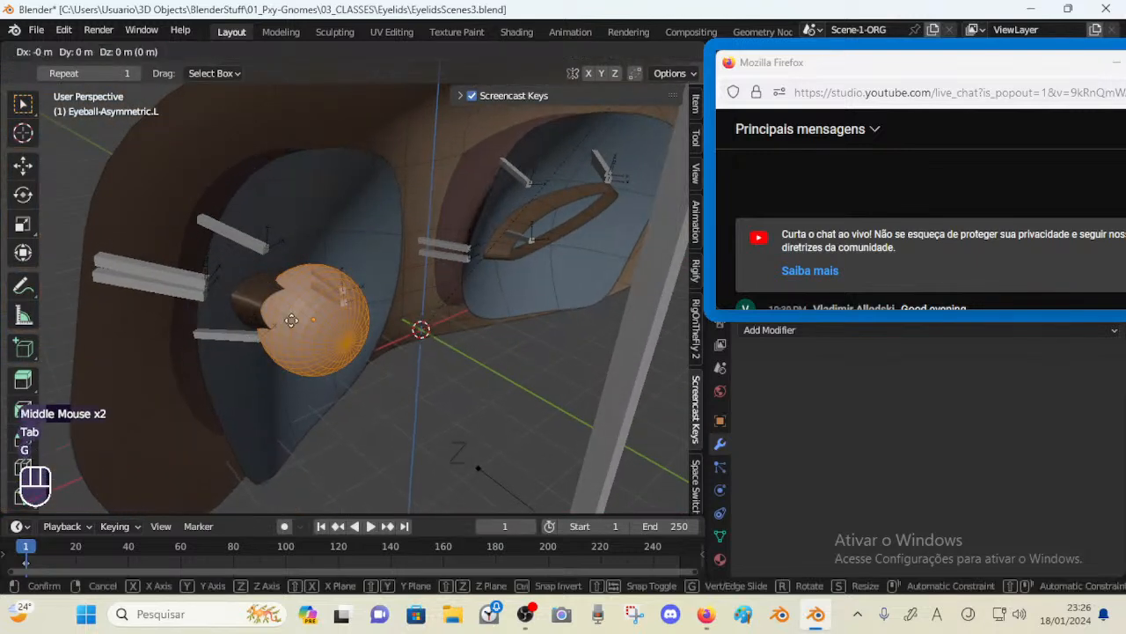
{"action": "key", "text": "x"}
{"action": "left_click", "coordinate": [301, 309]}
{"action": "key", "text": "g"}
{"action": "key", "text": "y"}
{"action": "left_click", "coordinate": [296, 300]}
{"action": "middle_click_drag", "start_coordinate": [297, 301], "coordinate": [286, 339]}
Nudge the eyeball's mesh further along X and Y, then return to Object Mode
{"action": "key", "text": "g"}
{"action": "key", "text": "x"}
{"action": "left_click", "coordinate": [305, 366]}
{"action": "key", "text": "g"}
{"action": "key", "text": "y"}
{"action": "left_click", "coordinate": [299, 361]}
{"action": "key", "text": "g"}
{"action": "key", "text": "x"}
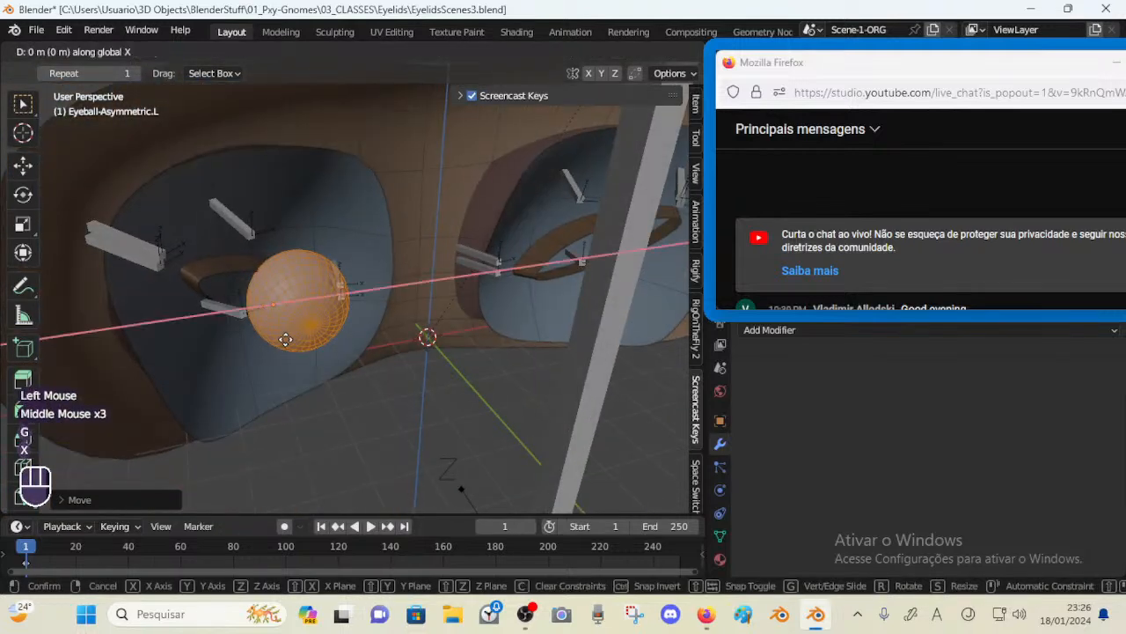
{"action": "left_click", "coordinate": [275, 340]}
{"action": "key", "text": "g"}
{"action": "key", "text": "x"}
{"action": "left_click", "coordinate": [262, 339]}
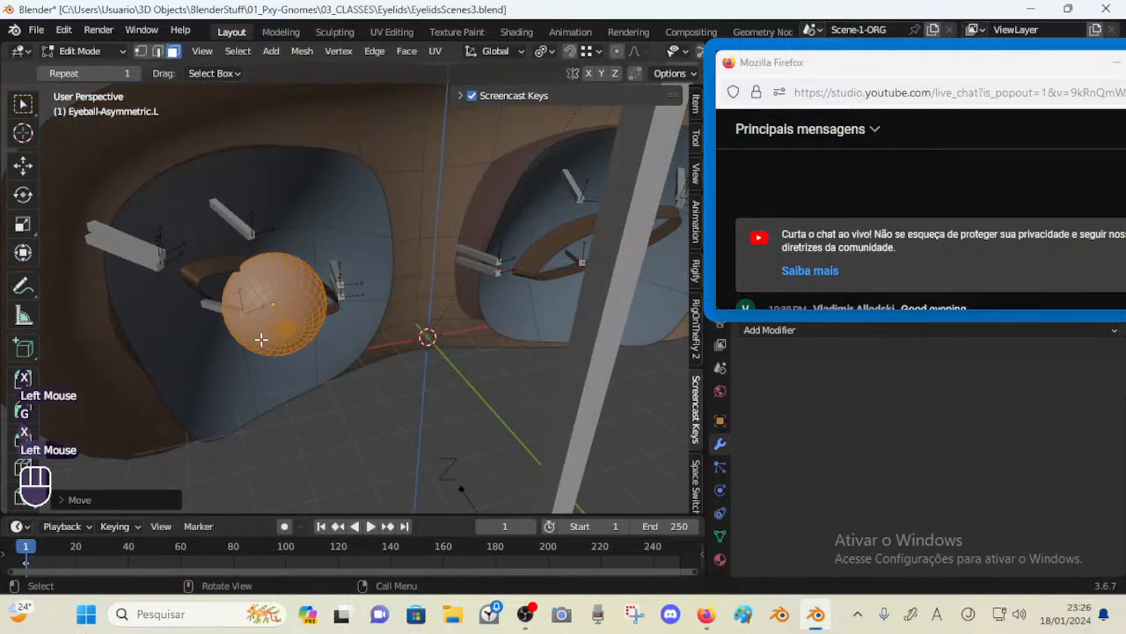
{"action": "middle_click", "coordinate": [224, 367]}
{"action": "key", "text": "Tab"}
{"action": "middle_click_drag", "start_coordinate": [224, 368], "coordinate": [260, 319]}
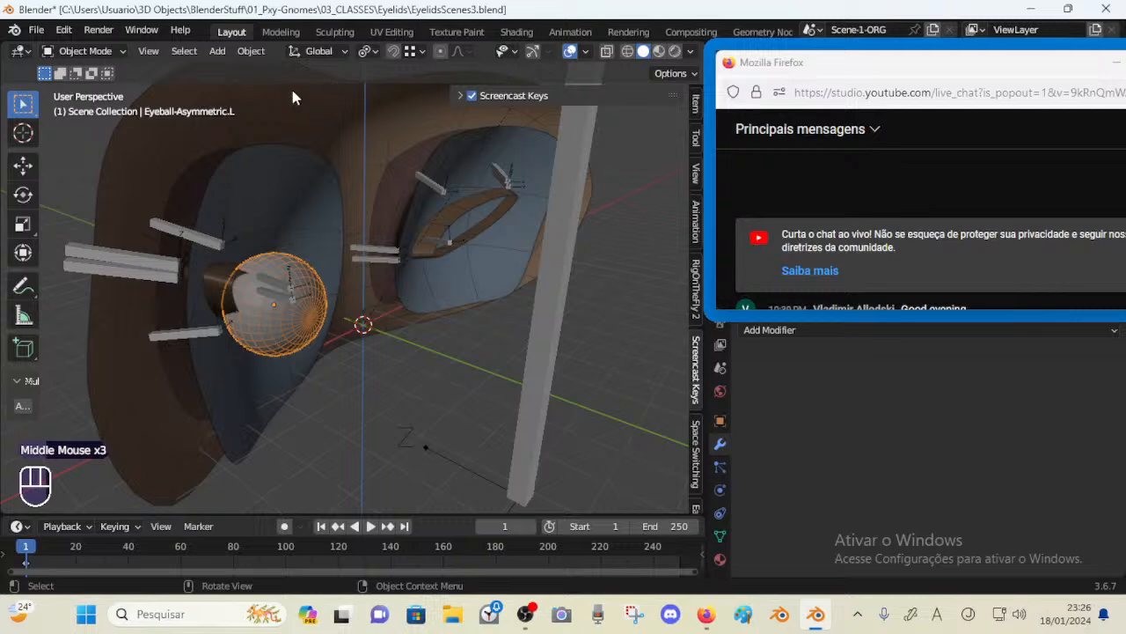
Set the eyeball's origin to its geometry and move the eyeball along X
{"action": "left_click", "coordinate": [248, 54]}
{"action": "mouse_move", "coordinate": [284, 92]}
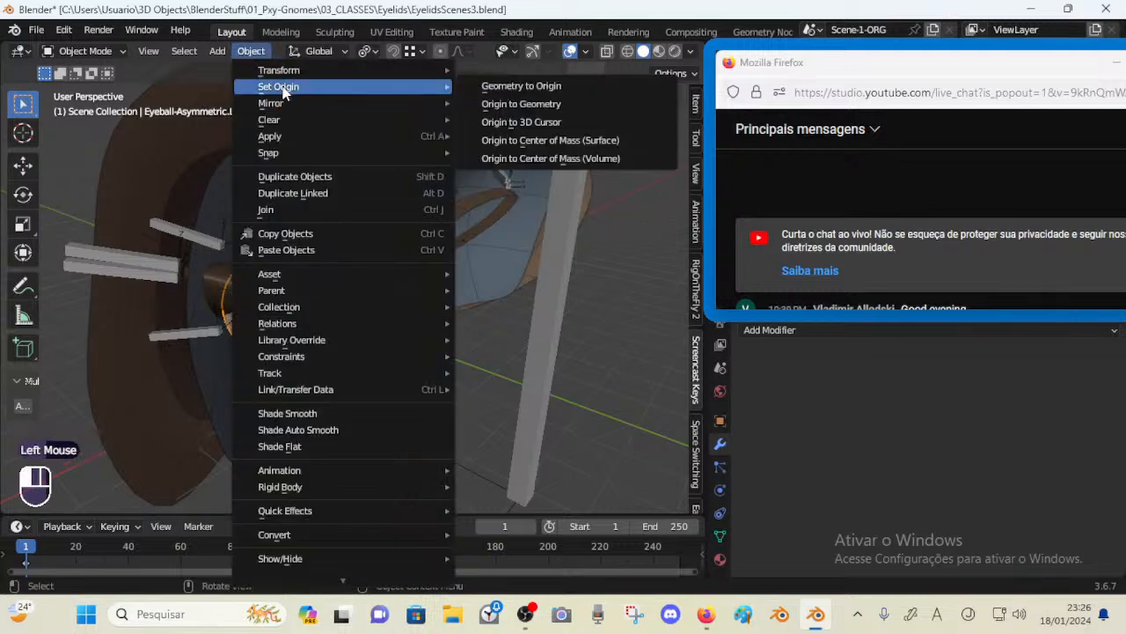
{"action": "left_click", "coordinate": [516, 105]}
{"action": "middle_click_drag", "start_coordinate": [258, 216], "coordinate": [264, 291]}
{"action": "key", "text": "g"}
{"action": "key", "text": "x"}
{"action": "left_click", "coordinate": [297, 295]}
Select the left eye surface and set its viewport display to Wire
{"action": "key", "text": "alt+z"}
{"action": "key", "text": "alt+z"}
{"action": "left_click", "coordinate": [228, 405]}
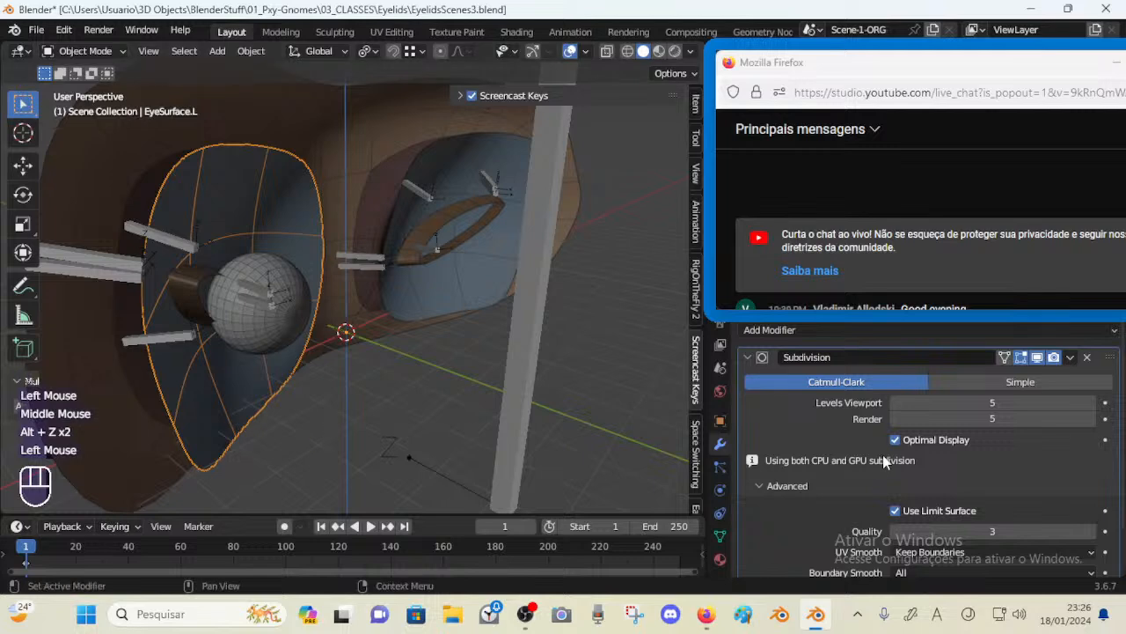
{"action": "scroll", "coordinate": [845, 465], "scroll_direction": "down", "scroll_amount": 2}
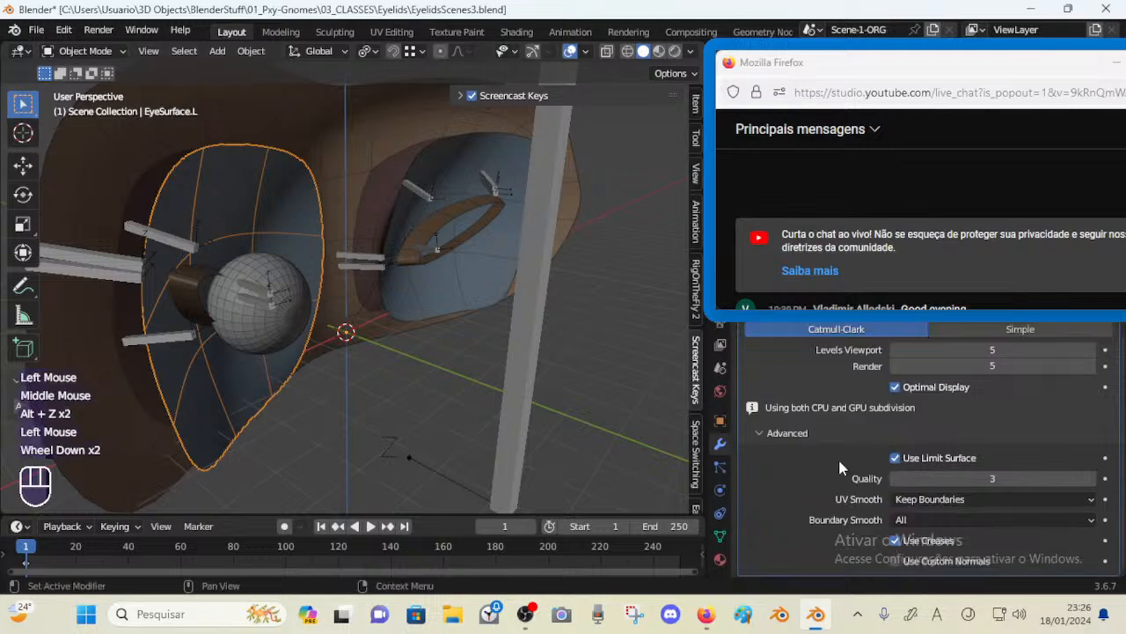
{"action": "scroll", "coordinate": [716, 406], "scroll_direction": "up", "scroll_amount": 1}
{"action": "left_click", "coordinate": [721, 454]}
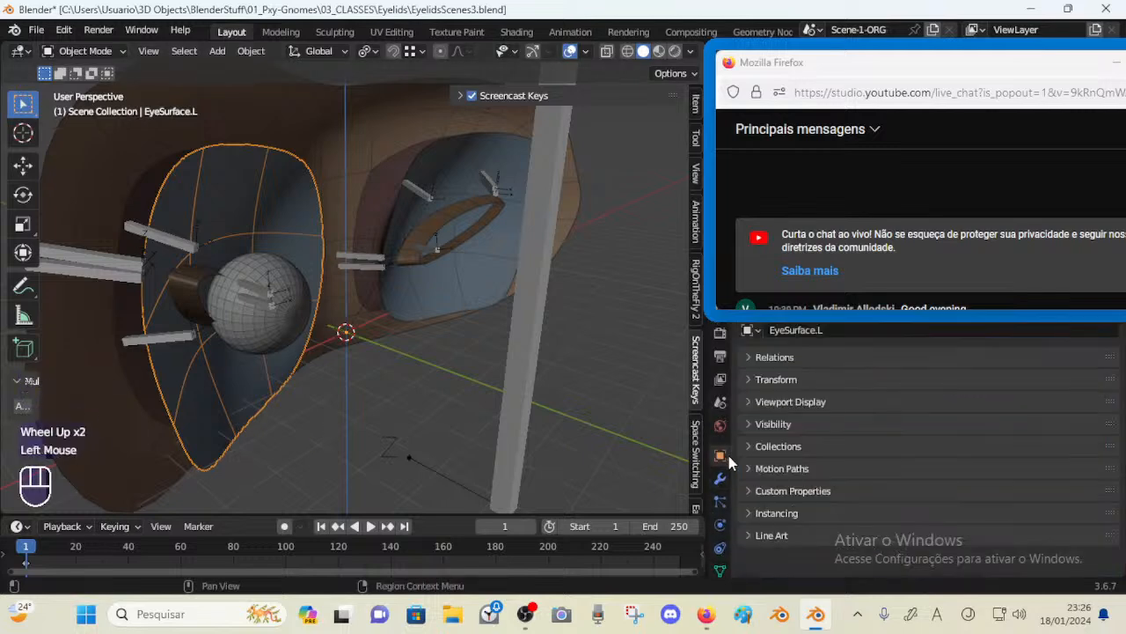
{"action": "left_click", "coordinate": [758, 402]}
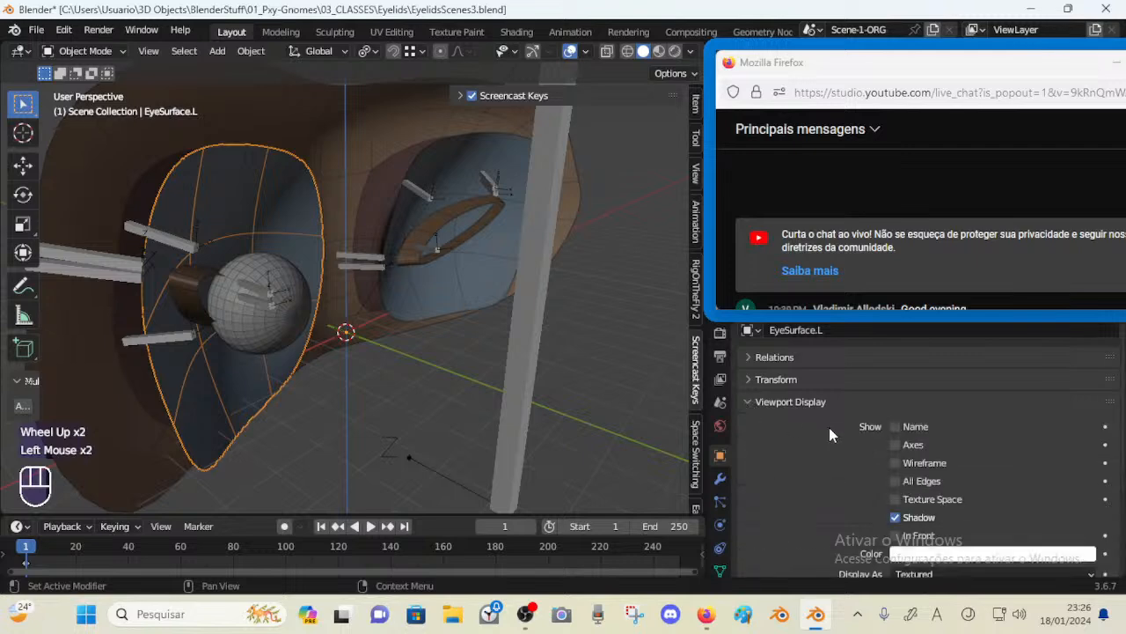
{"action": "scroll", "coordinate": [829, 427], "scroll_direction": "down", "scroll_amount": 2}
{"action": "left_click", "coordinate": [913, 475]}
{"action": "left_click", "coordinate": [915, 512]}
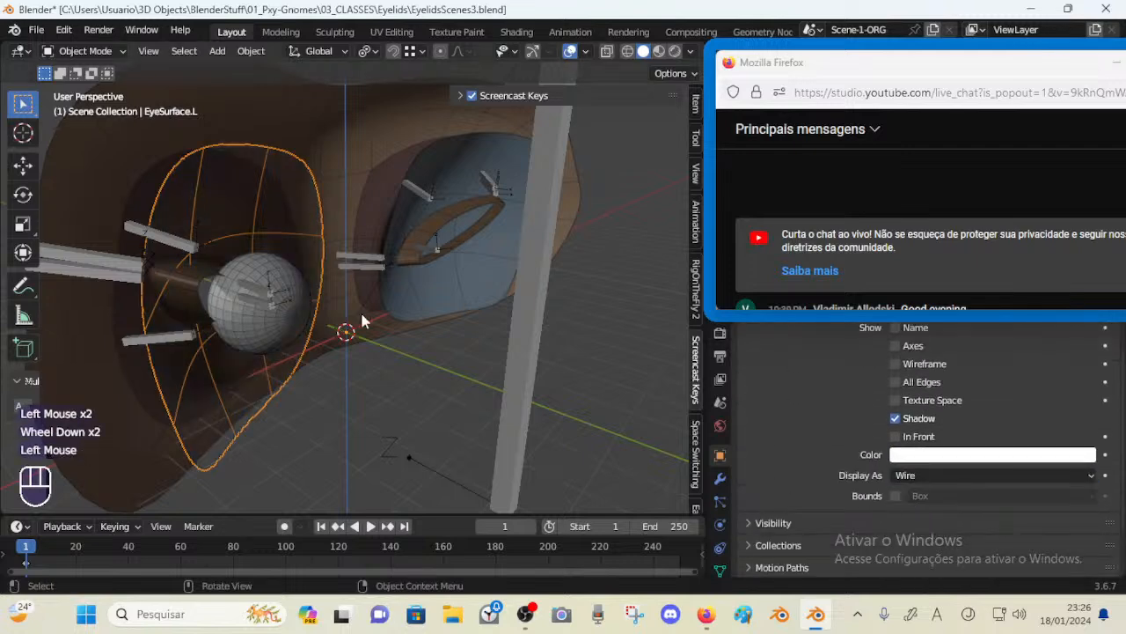
Disable Optimal Display on the eye surface's Subdivision modifier
{"action": "middle_click_drag", "start_coordinate": [360, 310], "coordinate": [291, 265]}
{"action": "middle_click_drag", "start_coordinate": [331, 328], "coordinate": [395, 308]}
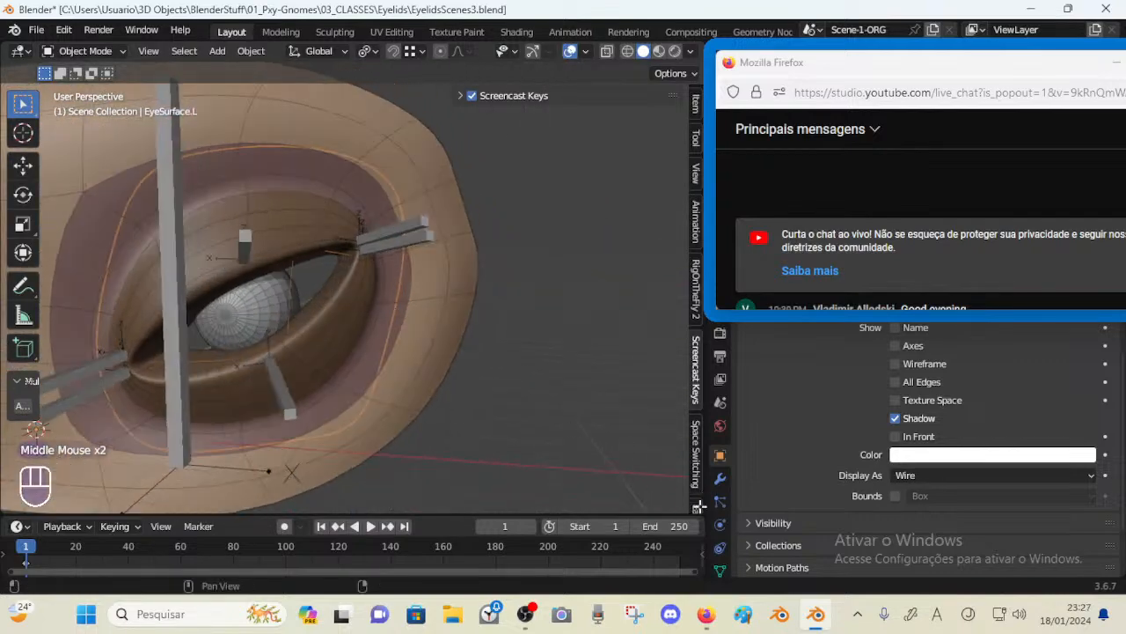
{"action": "left_click", "coordinate": [720, 480]}
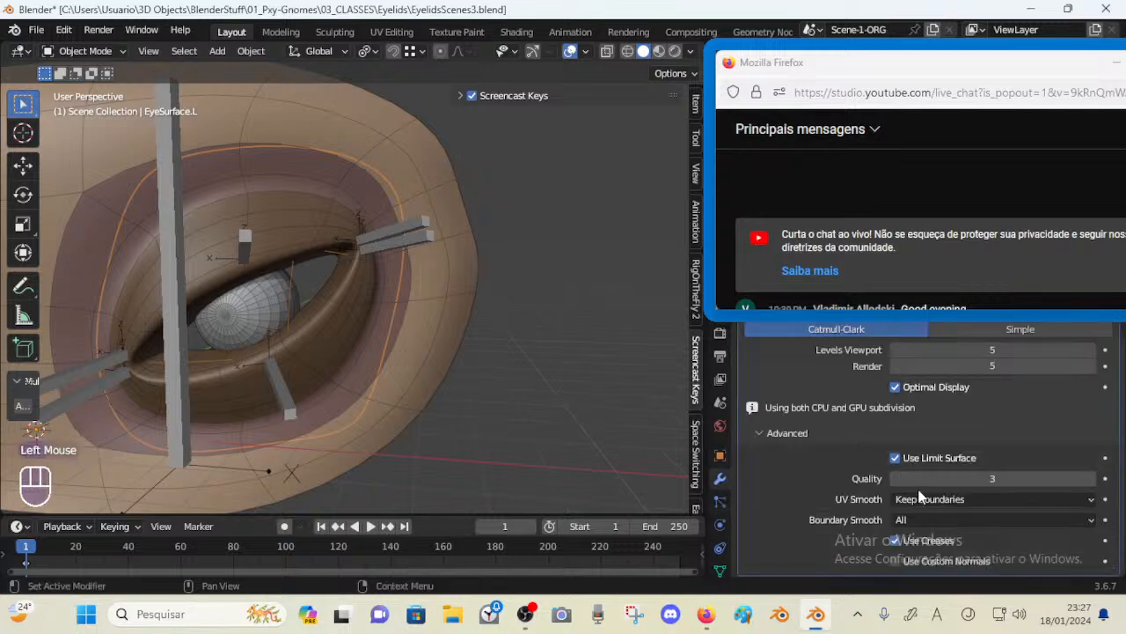
{"action": "left_click", "coordinate": [895, 388]}
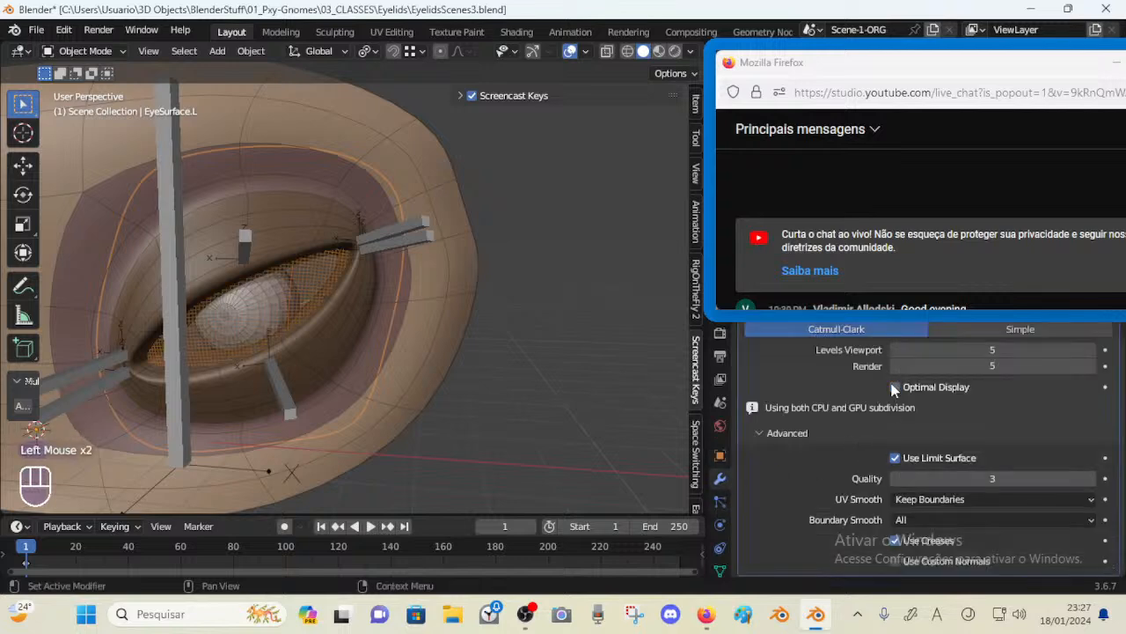
Save the file
{"action": "middle_click_drag", "start_coordinate": [453, 330], "coordinate": [390, 344]}
{"action": "scroll", "coordinate": [509, 323], "scroll_direction": "up", "scroll_amount": 1}
{"action": "key", "text": "ctrl+s"}
Disable selection for the EyeSurface.L object
{"action": "left_click", "coordinate": [367, 307]}
{"action": "left_click", "coordinate": [364, 306]}
{"action": "left_click_drag", "start_coordinate": [884, 69], "coordinate": [838, 331]}
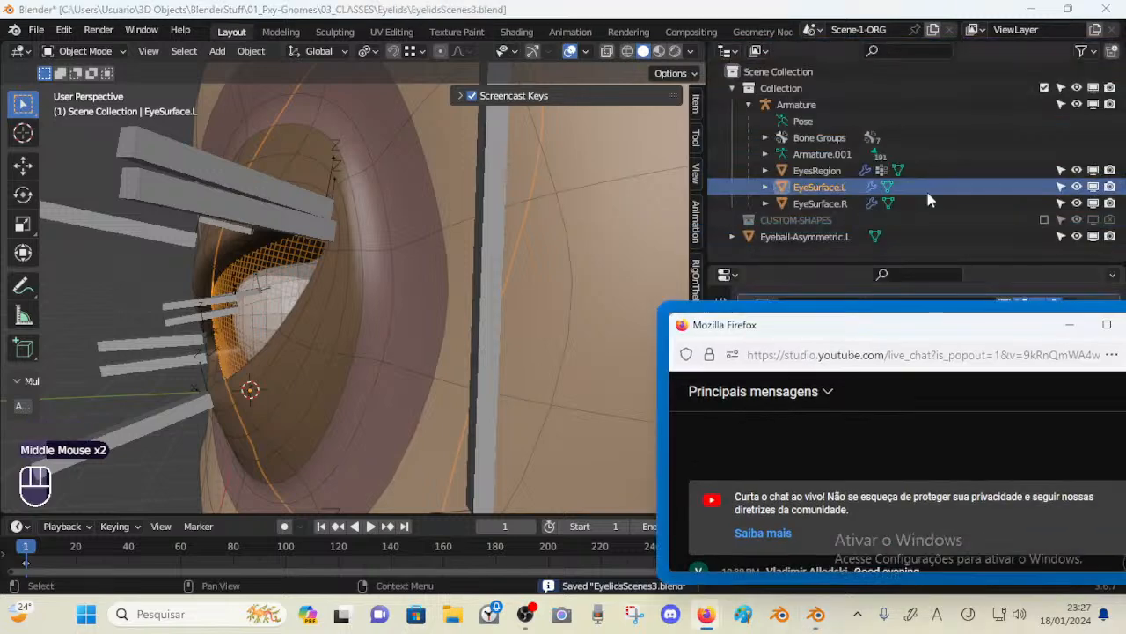
{"action": "left_click", "coordinate": [1062, 188]}
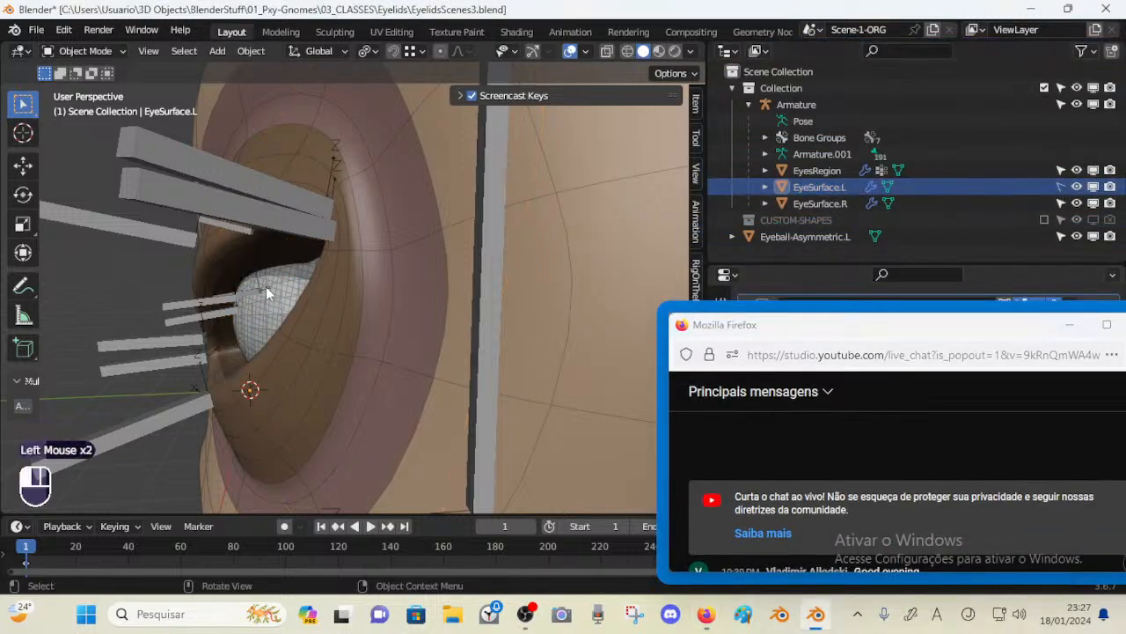
Select the armature and hide it
{"action": "left_click", "coordinate": [266, 286]}
{"action": "middle_click_drag", "start_coordinate": [266, 286], "coordinate": [276, 356]}
{"action": "scroll", "coordinate": [316, 268], "scroll_direction": "down", "scroll_amount": 1}
{"action": "left_click", "coordinate": [419, 235]}
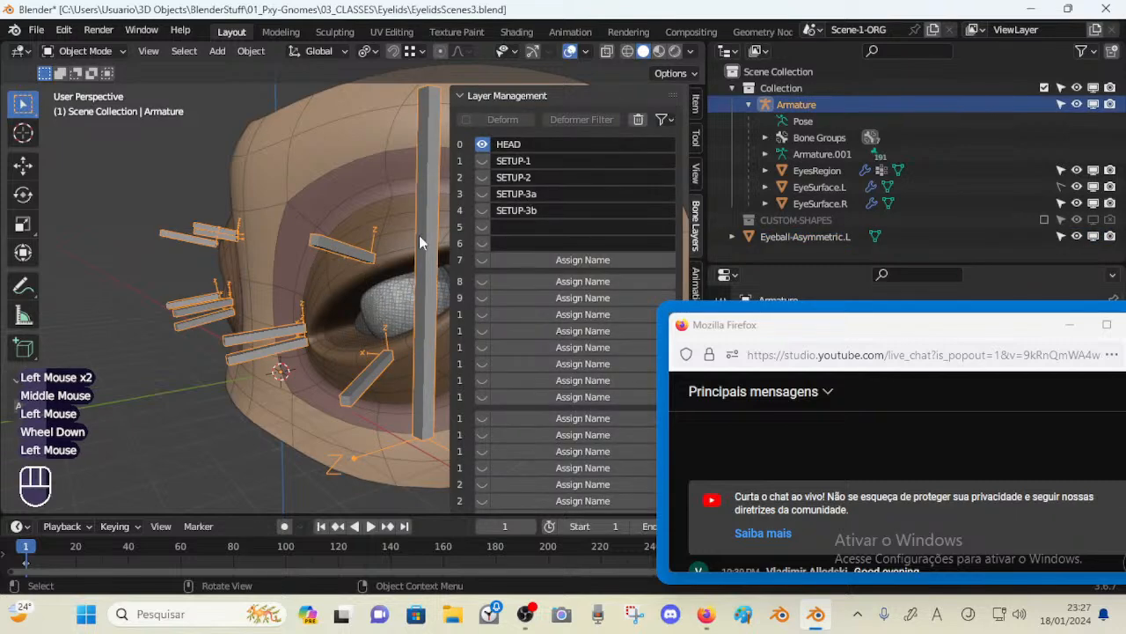
{"action": "key", "text": "h"}
Select the eyeball and save the file
{"action": "middle_click_drag", "start_coordinate": [416, 274], "coordinate": [382, 303]}
{"action": "left_click", "coordinate": [436, 286]}
{"action": "scroll", "coordinate": [382, 303], "scroll_direction": "up", "scroll_amount": 1}
{"action": "left_click", "coordinate": [362, 230]}
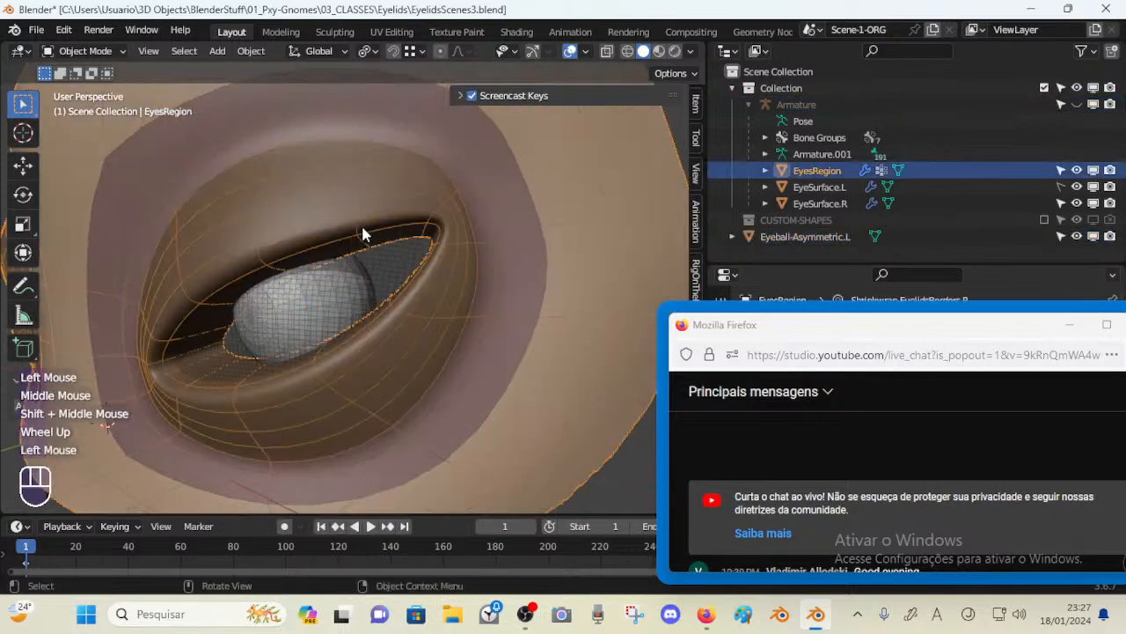
{"action": "left_click", "coordinate": [317, 294]}
{"action": "middle_click_drag", "start_coordinate": [298, 322], "coordinate": [338, 320]}
{"action": "key", "text": "ctrl+s"}
Move the eyeball along Y, starting and cancelling a rotation about X
{"action": "key", "text": "g"}
{"action": "key", "text": "y"}
{"action": "left_click", "coordinate": [271, 320], "text": "shift"}
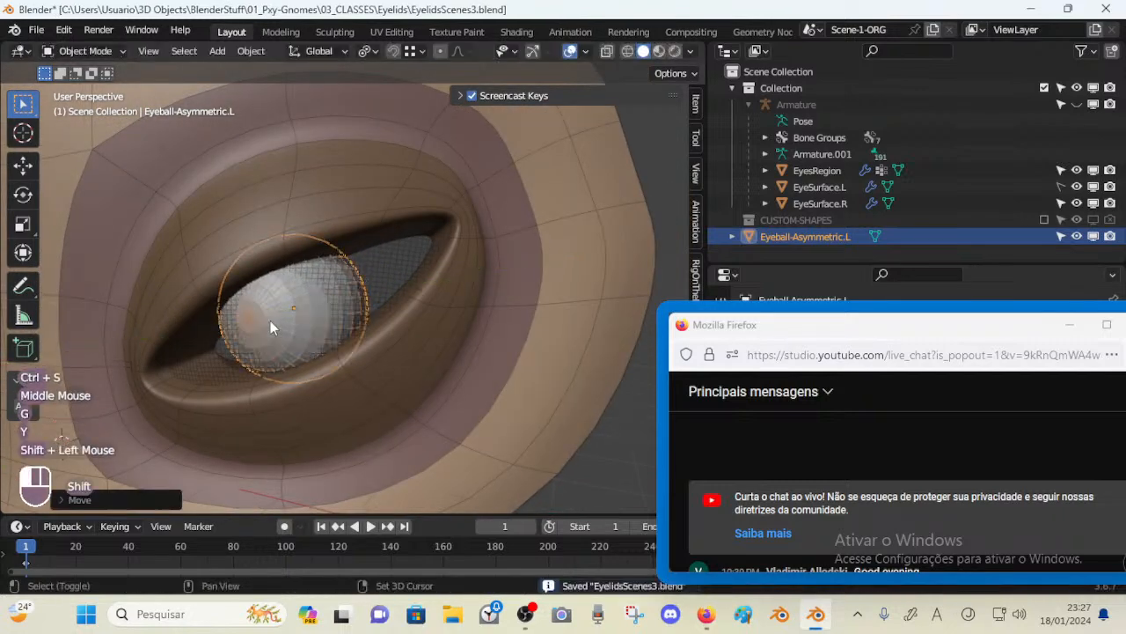
{"action": "middle_click_drag", "start_coordinate": [270, 320], "coordinate": [340, 319]}
{"action": "key", "text": "r"}
{"action": "key", "text": "x"}
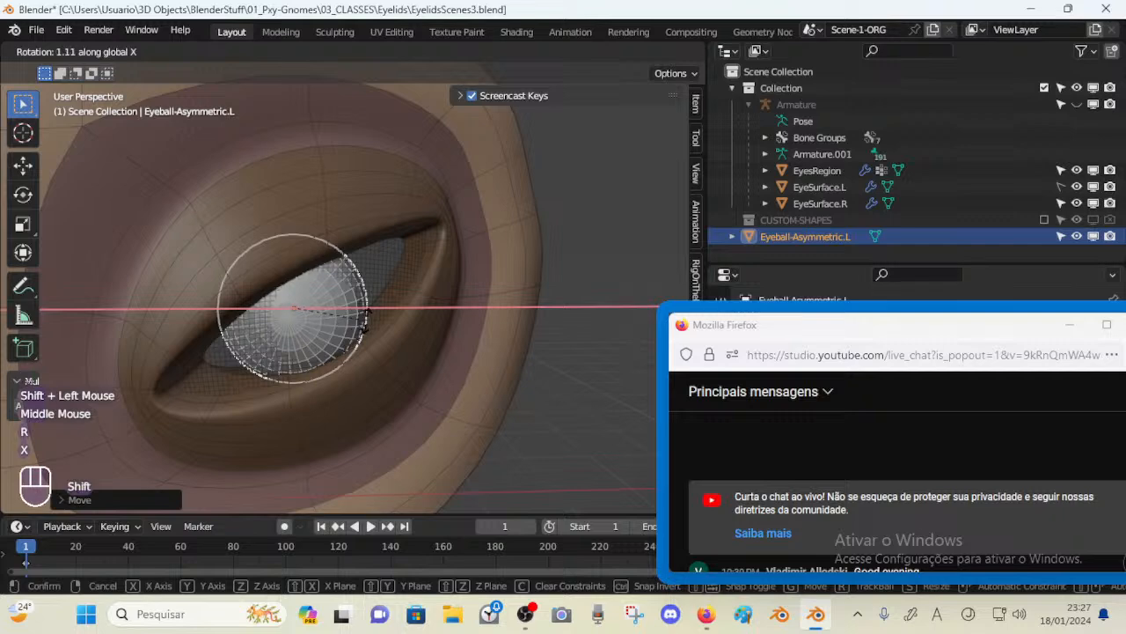
{"action": "key", "text": "Escape"}
Move the eyeball along X to center it between the lids
{"action": "key", "text": "g"}
{"action": "key", "text": "x"}
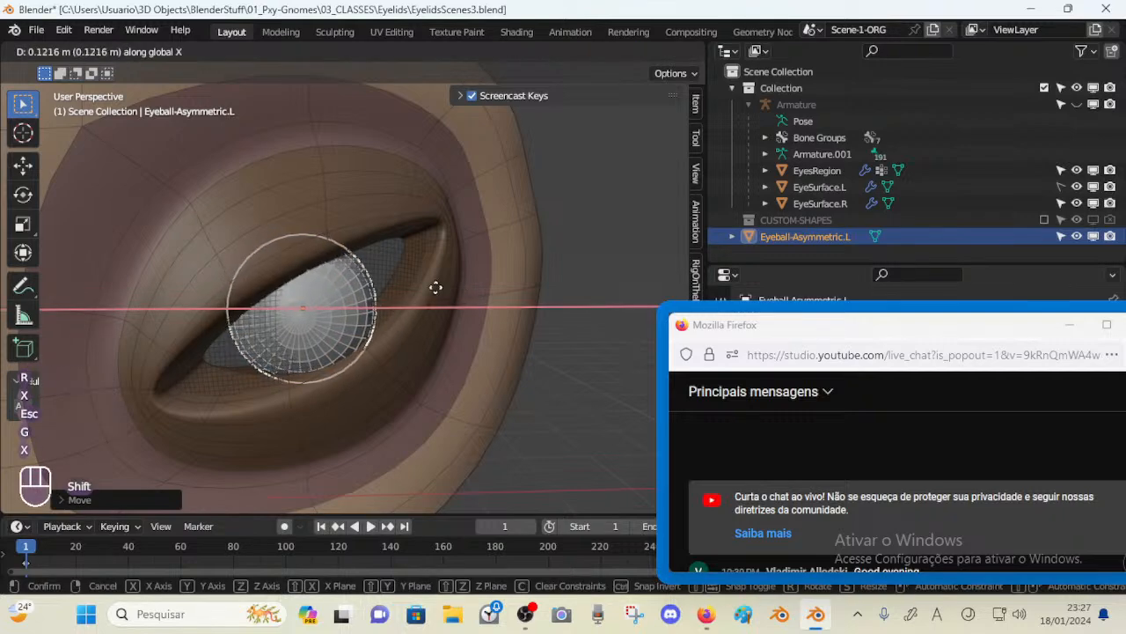
{"action": "left_click", "coordinate": [449, 289], "text": "shift"}
{"action": "middle_click_drag", "start_coordinate": [450, 289], "coordinate": [239, 264]}
{"action": "scroll", "coordinate": [240, 214], "scroll_direction": "down", "scroll_amount": 2}
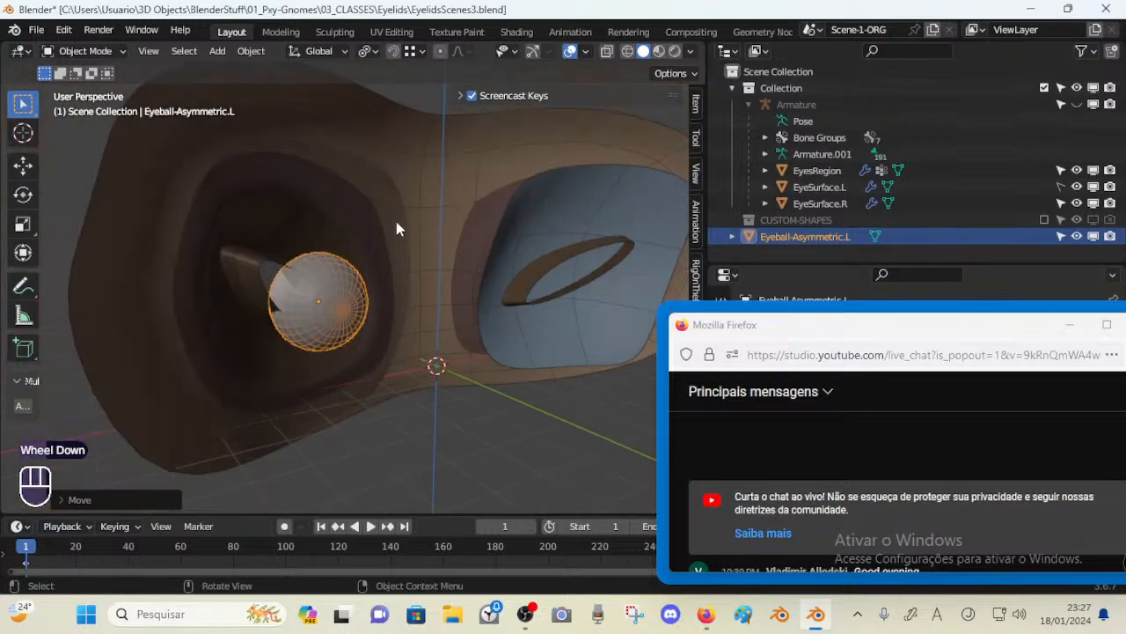
{"action": "middle_click_drag", "start_coordinate": [396, 229], "coordinate": [376, 311]}
{"action": "scroll", "coordinate": [361, 304], "scroll_direction": "up", "scroll_amount": 2}
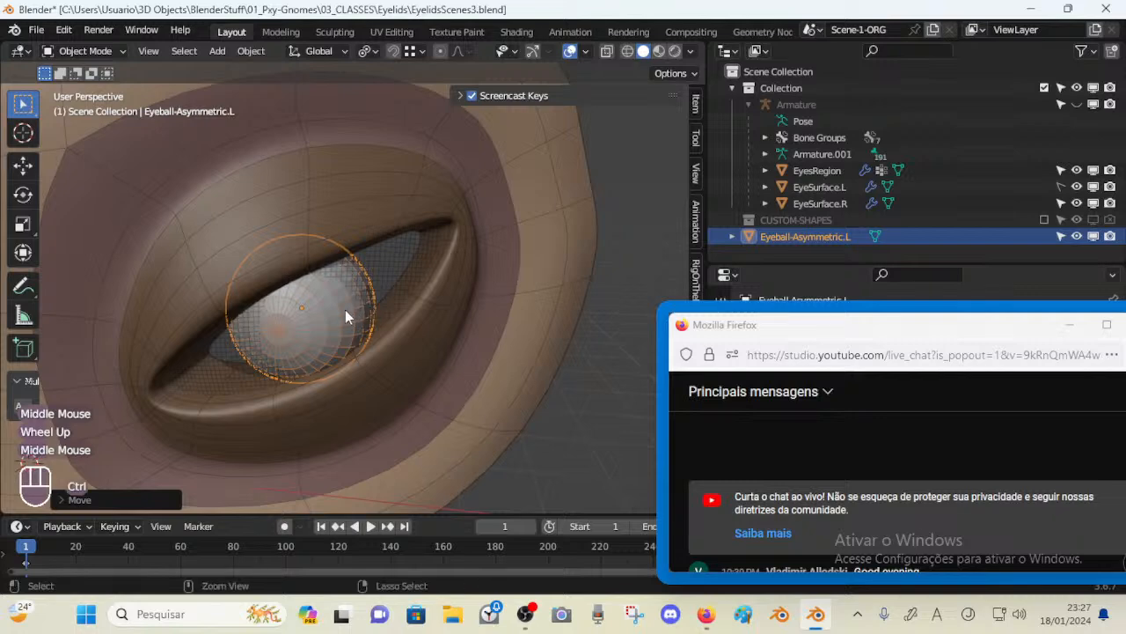
Save the file as a new version named EyelidsScenes4.blend
{"action": "left_click", "coordinate": [36, 29]}
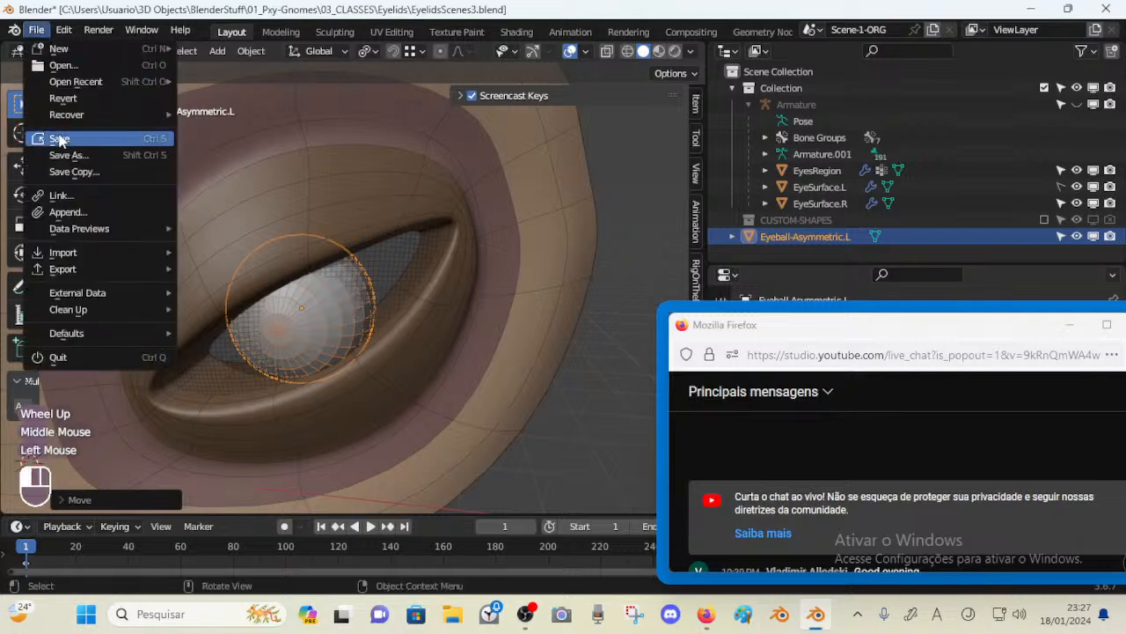
{"action": "left_click", "coordinate": [49, 153]}
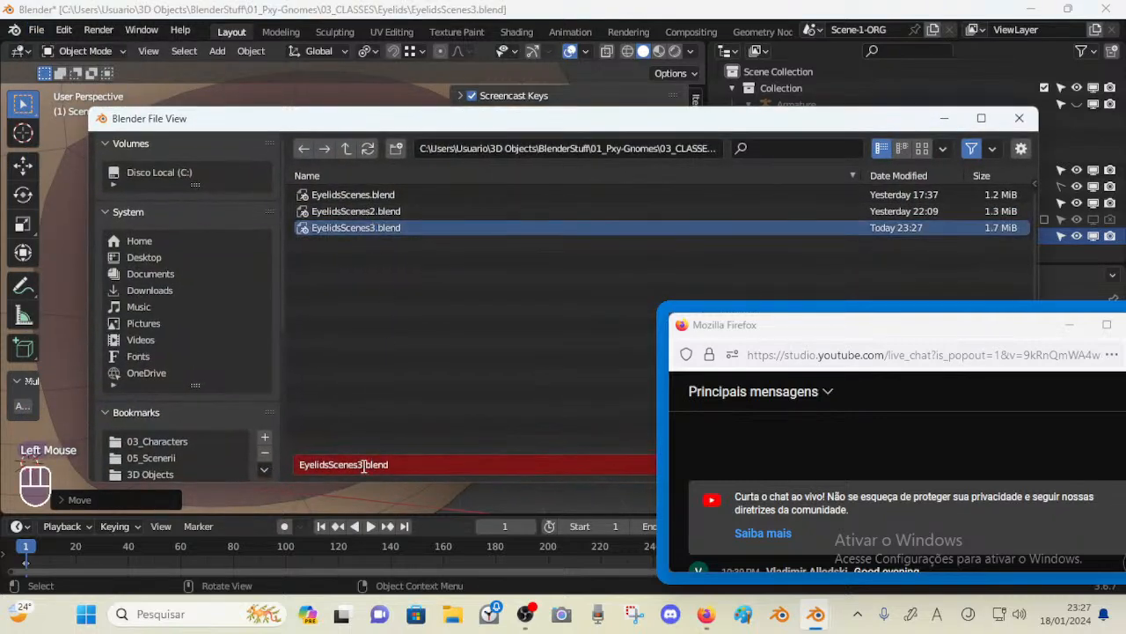
{"action": "key", "text": "Return"}
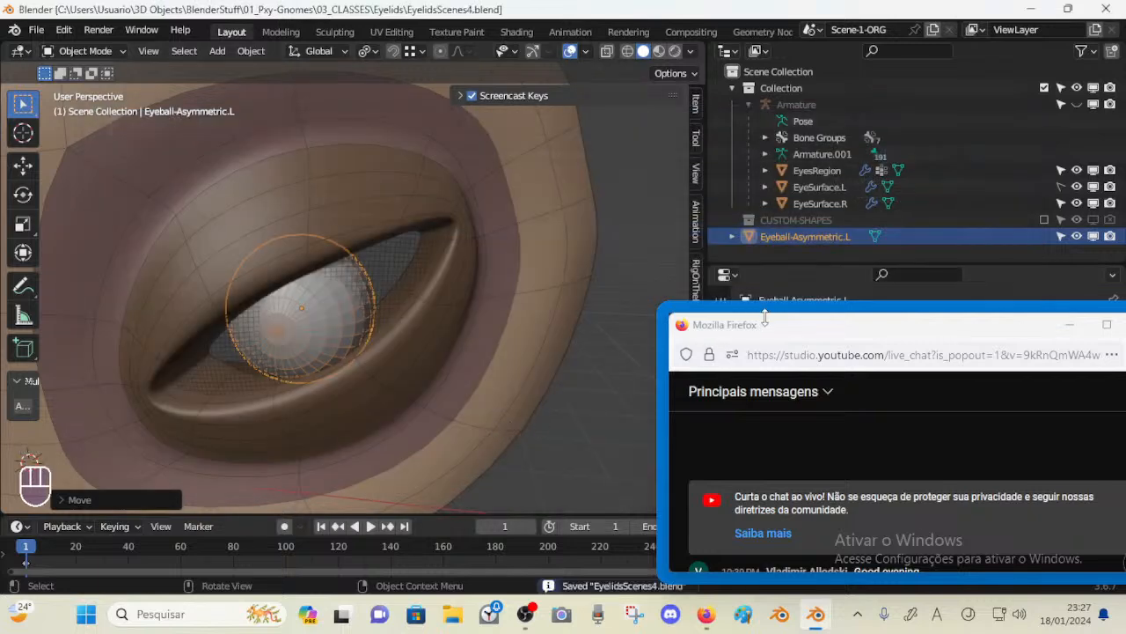
{"action": "left_click_drag", "start_coordinate": [765, 317], "coordinate": [741, 226]}
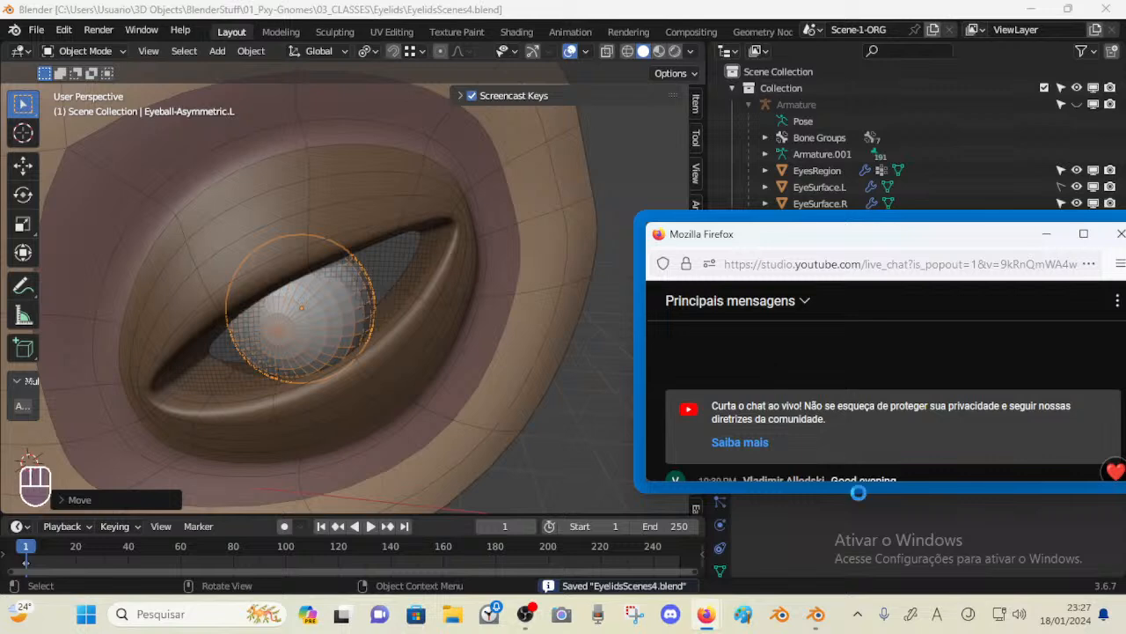
{"action": "left_click", "coordinate": [857, 480]}
{"action": "mouse_move", "coordinate": [863, 484]}
{"action": "left_mouse_down"}
{"action": "mouse_move", "coordinate": [861, 523]}
{"action": "mouse_move", "coordinate": [861, 504]}
{"action": "left_mouse_up"}
{"action": "left_click_drag", "start_coordinate": [778, 238], "coordinate": [1058, 98]}
{"action": "left_click_drag", "start_coordinate": [990, 94], "coordinate": [1033, 92]}
{"action": "left_click", "coordinate": [811, 373]}
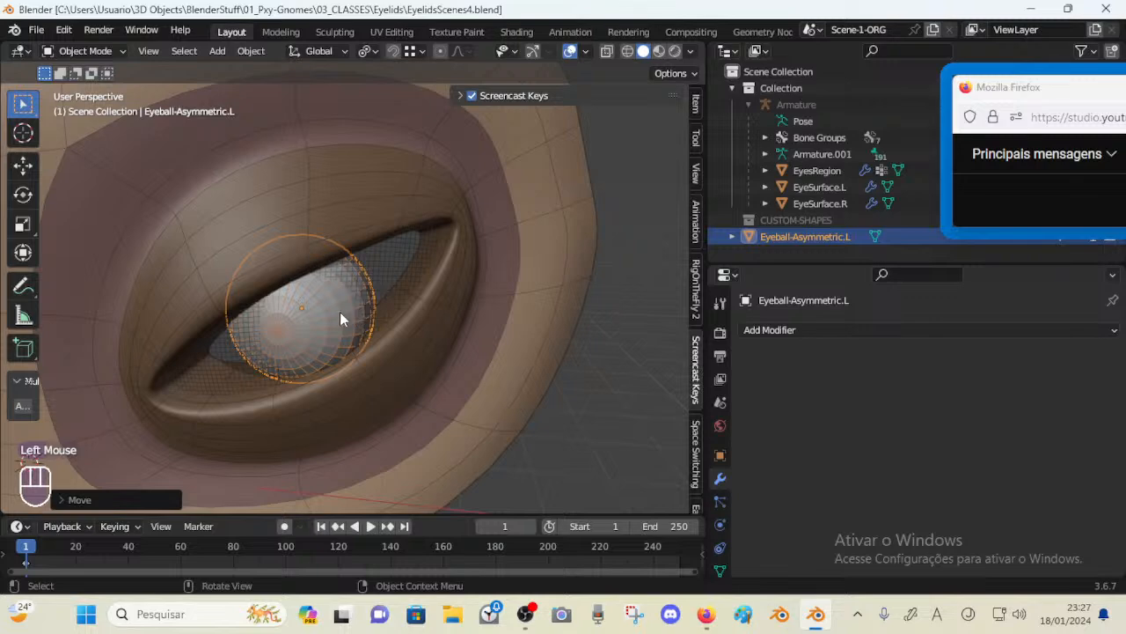
Snap the 3D cursor to the selected eyeball and add a Lattice object at that spot
{"action": "middle_click_drag", "start_coordinate": [427, 282], "coordinate": [360, 280]}
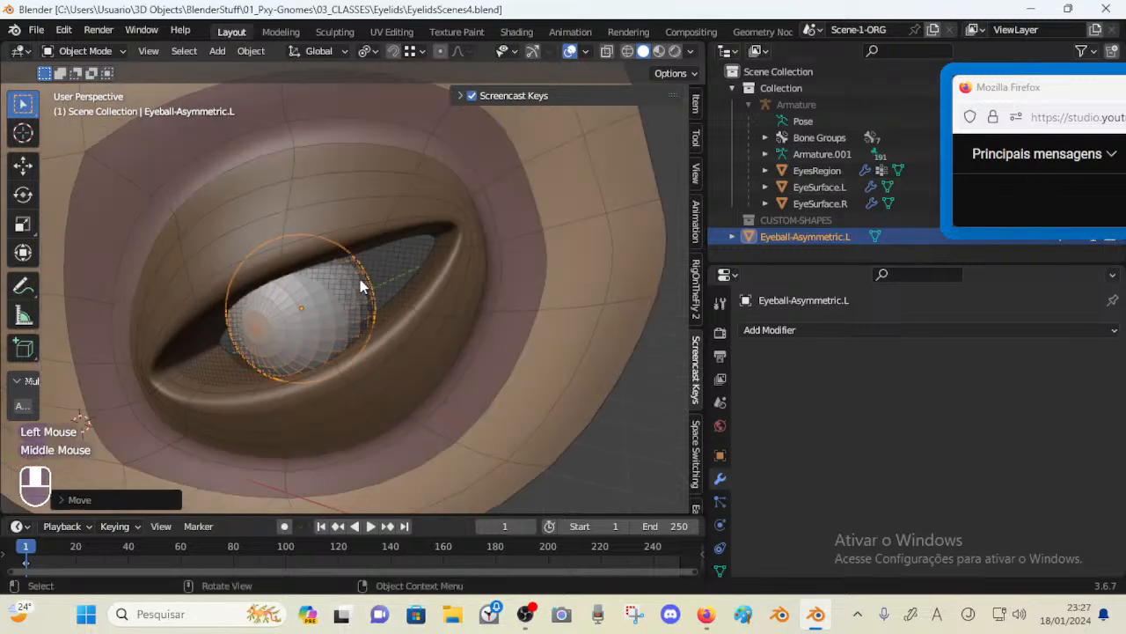
{"action": "left_click", "coordinate": [317, 321]}
{"action": "middle_click_drag", "start_coordinate": [329, 316], "coordinate": [387, 310]}
{"action": "scroll", "coordinate": [324, 301], "scroll_direction": "down", "scroll_amount": 2}
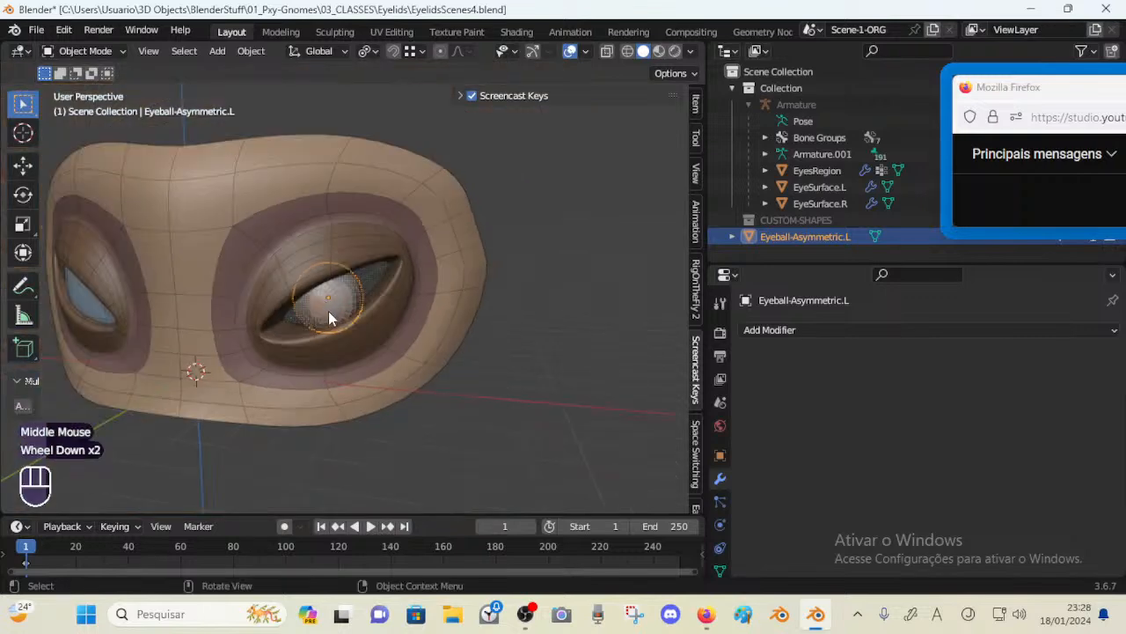
{"action": "key", "text": "shift+s"}
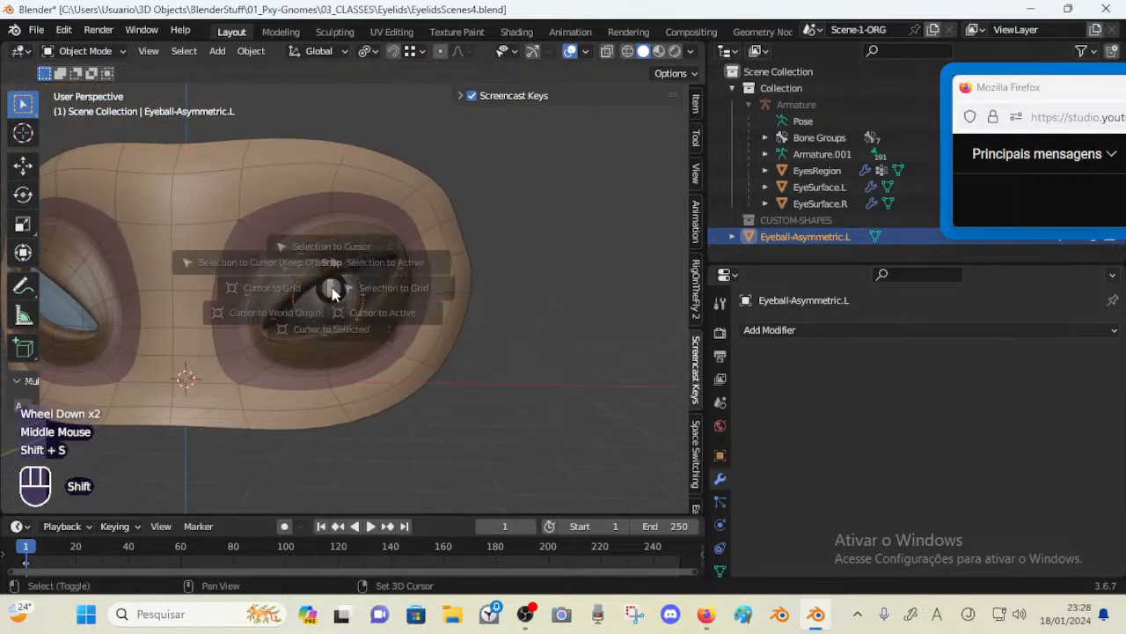
{"action": "key", "text": "2"}
{"action": "key", "text": "ctrl+z"}
{"action": "middle_click_drag", "start_coordinate": [352, 328], "coordinate": [322, 307]}
{"action": "scroll", "coordinate": [348, 315], "scroll_direction": "up", "scroll_amount": 1}
{"action": "scroll", "coordinate": [322, 299], "scroll_direction": "down", "scroll_amount": 1}
{"action": "key", "text": "shift+a"}
{"action": "mouse_move", "coordinate": [323, 306]}
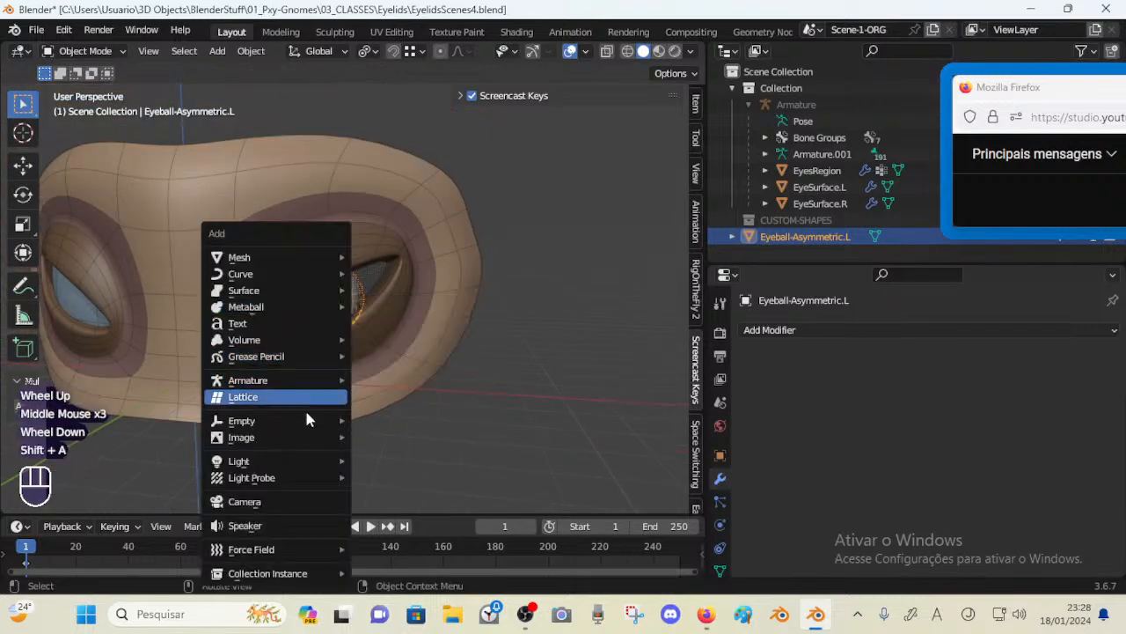
{"action": "key", "text": "a"}
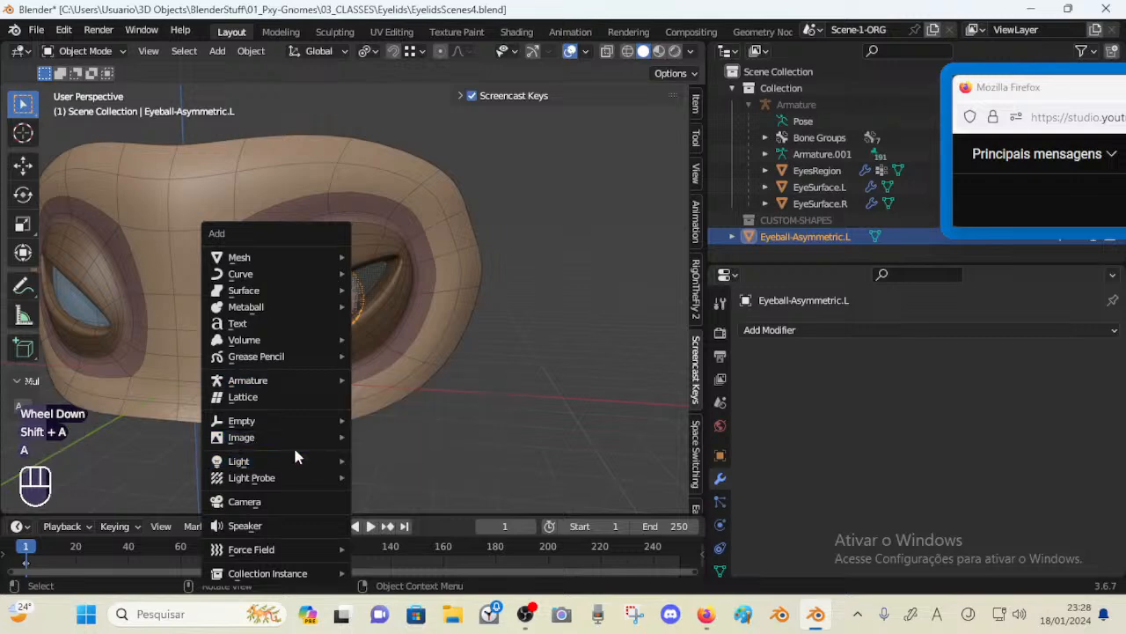
{"action": "left_click", "coordinate": [297, 396]}
In the lattice's Edit Mode, scale all its points by about 2.1 so the lattice encloses the eyeball
{"action": "middle_click_drag", "start_coordinate": [372, 334], "coordinate": [267, 312]}
{"action": "left_click", "coordinate": [809, 271]}
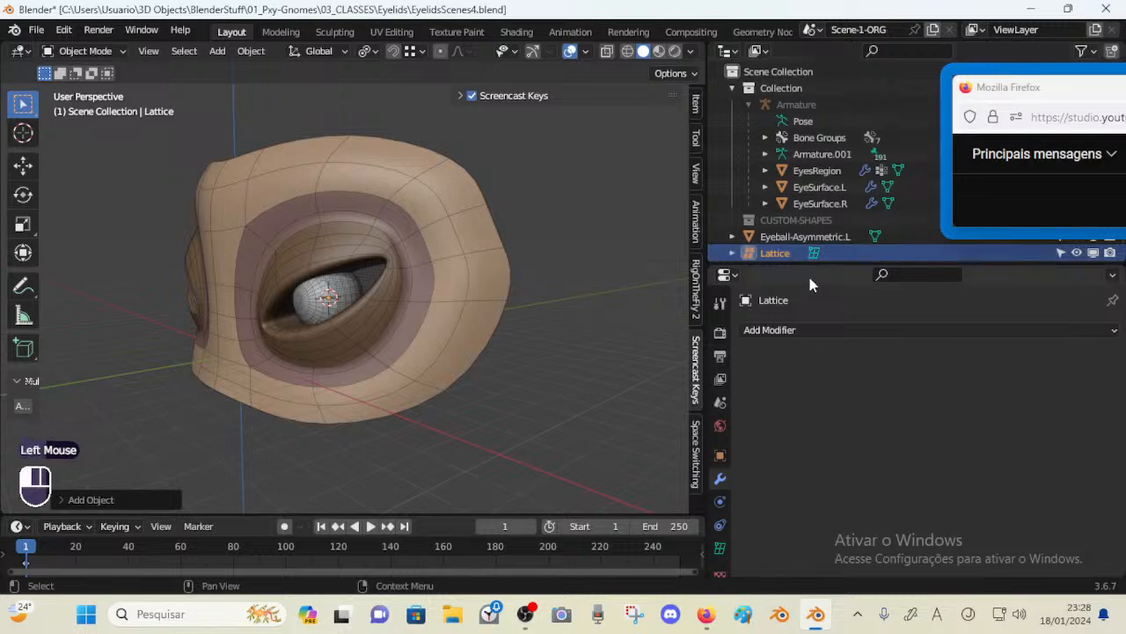
{"action": "left_click_drag", "start_coordinate": [814, 263], "coordinate": [812, 338]}
{"action": "middle_click_drag", "start_coordinate": [357, 313], "coordinate": [205, 322]}
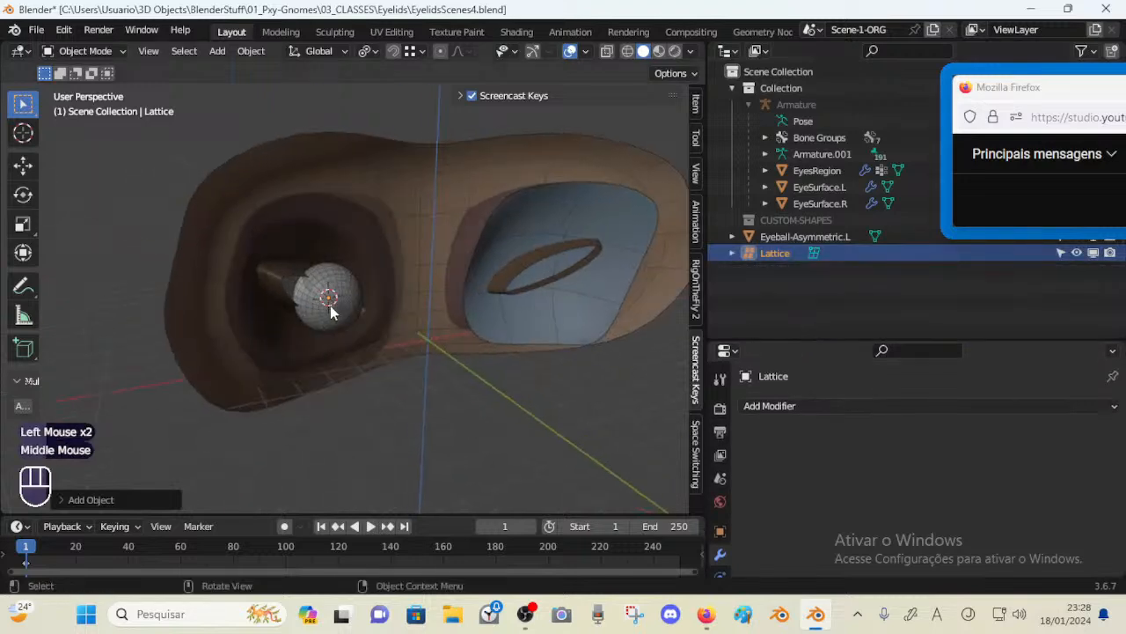
{"action": "key", "text": "g"}
{"action": "key", "text": "Escape"}
{"action": "middle_click_drag", "start_coordinate": [262, 132], "coordinate": [450, 267]}
{"action": "middle_click_drag", "start_coordinate": [380, 290], "coordinate": [325, 282]}
{"action": "key", "text": "Tab"}
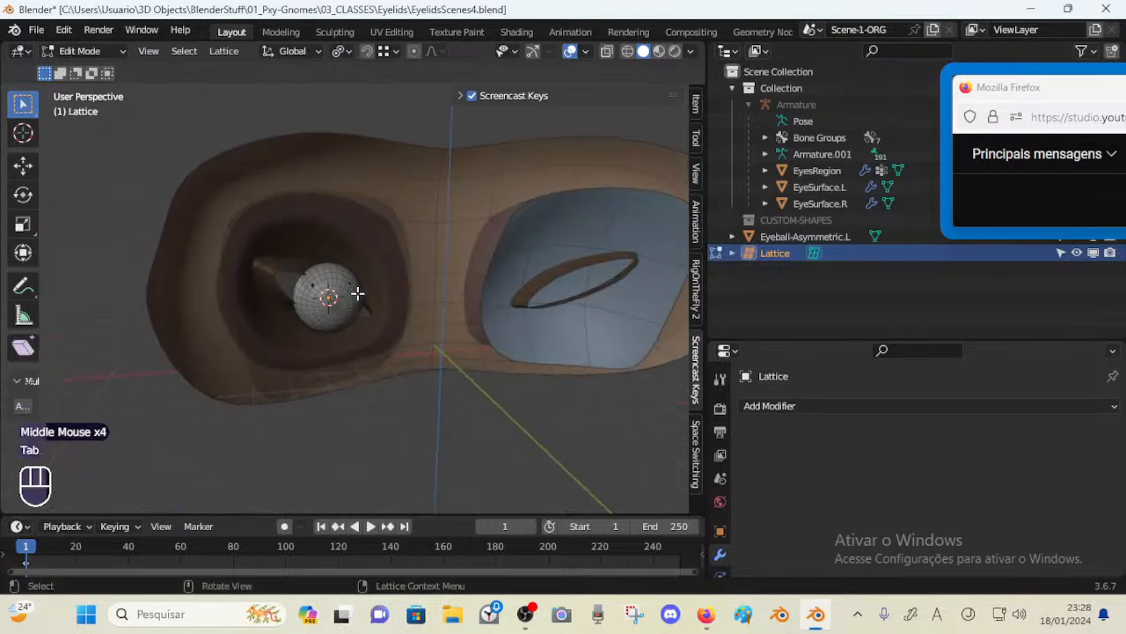
{"action": "key", "text": "s"}
{"action": "key", "text": "a"}
{"action": "key", "text": "s"}
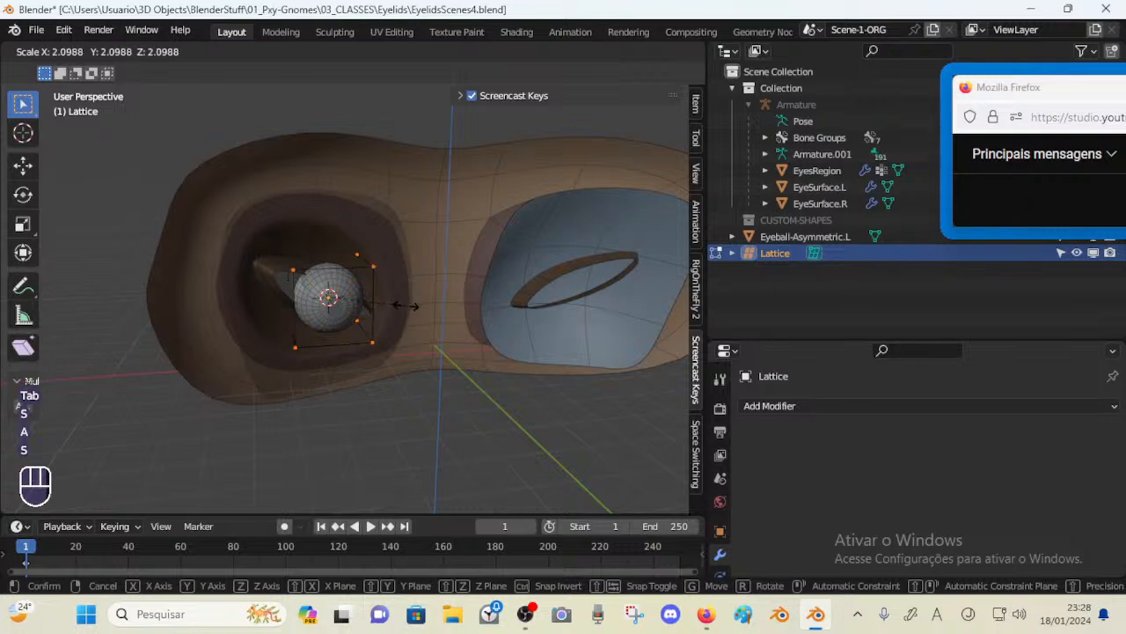
{"action": "left_click", "coordinate": [406, 307]}
{"action": "middle_click_drag", "start_coordinate": [396, 307], "coordinate": [231, 296]}
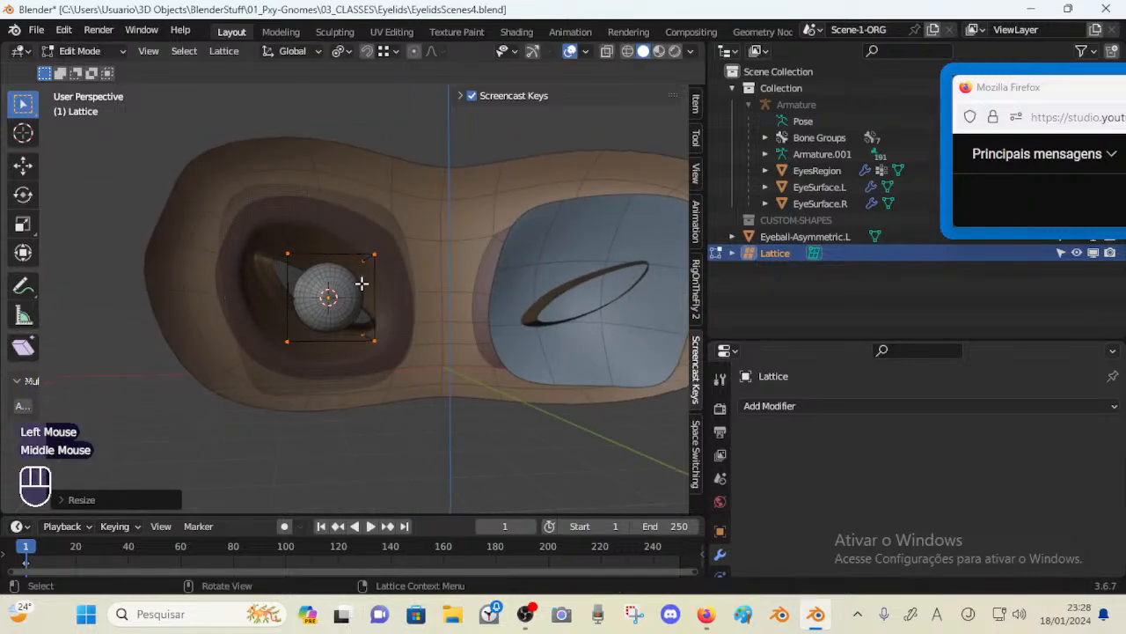
{"action": "middle_click_drag", "start_coordinate": [362, 283], "coordinate": [350, 372]}
{"action": "key", "text": "Tab"}
Select the eyeball and the lattice together and move them along Z to sit within the eye opening
{"action": "left_click", "coordinate": [348, 308]}
{"action": "scroll", "coordinate": [305, 307], "scroll_direction": "up", "scroll_amount": 2}
{"action": "scroll", "coordinate": [341, 366], "scroll_direction": "down", "scroll_amount": 2}
{"action": "scroll", "coordinate": [341, 365], "scroll_direction": "up", "scroll_amount": 2}
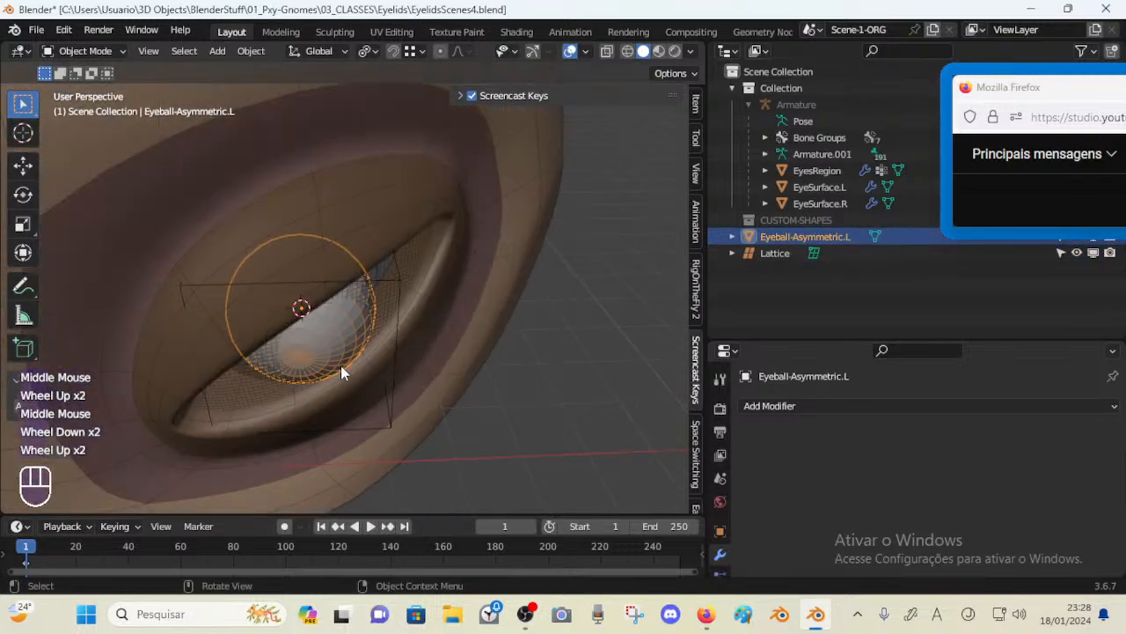
{"action": "scroll", "coordinate": [355, 344], "scroll_direction": "down", "scroll_amount": 1}
{"action": "middle_click_drag", "start_coordinate": [355, 344], "coordinate": [328, 291]}
{"action": "middle_click_drag", "start_coordinate": [327, 291], "coordinate": [337, 276]}
{"action": "left_click", "coordinate": [376, 279], "text": "shift"}
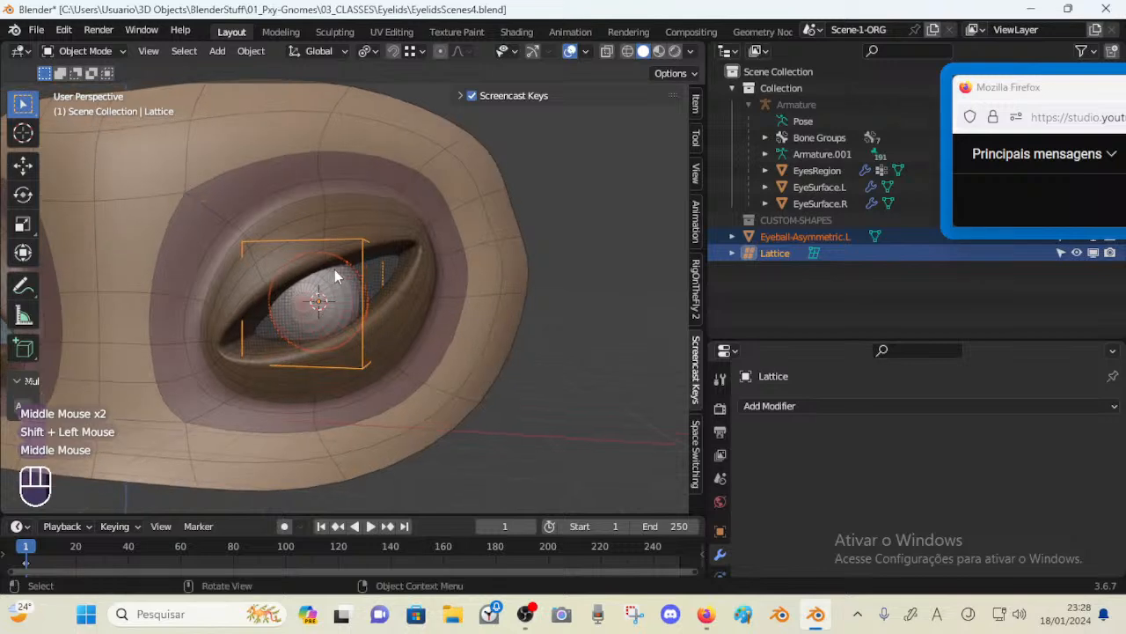
{"action": "key", "text": "g"}
{"action": "key", "text": "z"}
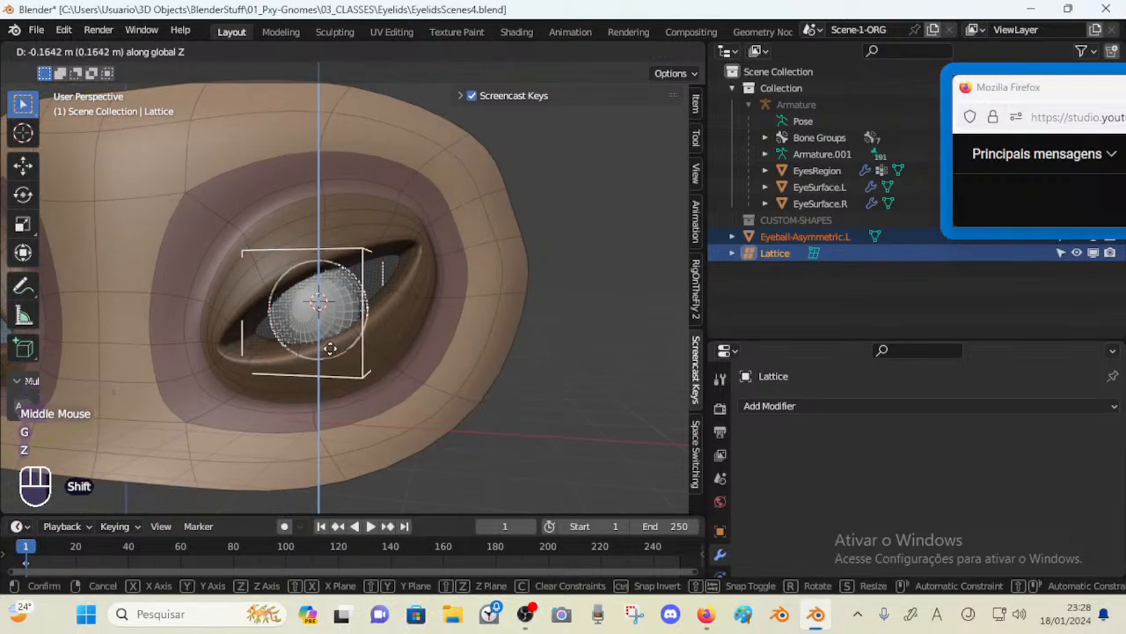
{"action": "left_click", "coordinate": [330, 331], "text": "shift"}
{"action": "mouse_move", "coordinate": [329, 326]}
{"action": "middle_mouse_down"}
{"action": "mouse_move", "coordinate": [338, 326]}
{"action": "mouse_move", "coordinate": [335, 312]}
{"action": "middle_mouse_up"}
{"action": "key", "text": "g"}
{"action": "key", "text": "z"}
{"action": "left_click", "coordinate": [340, 352], "text": "shift"}
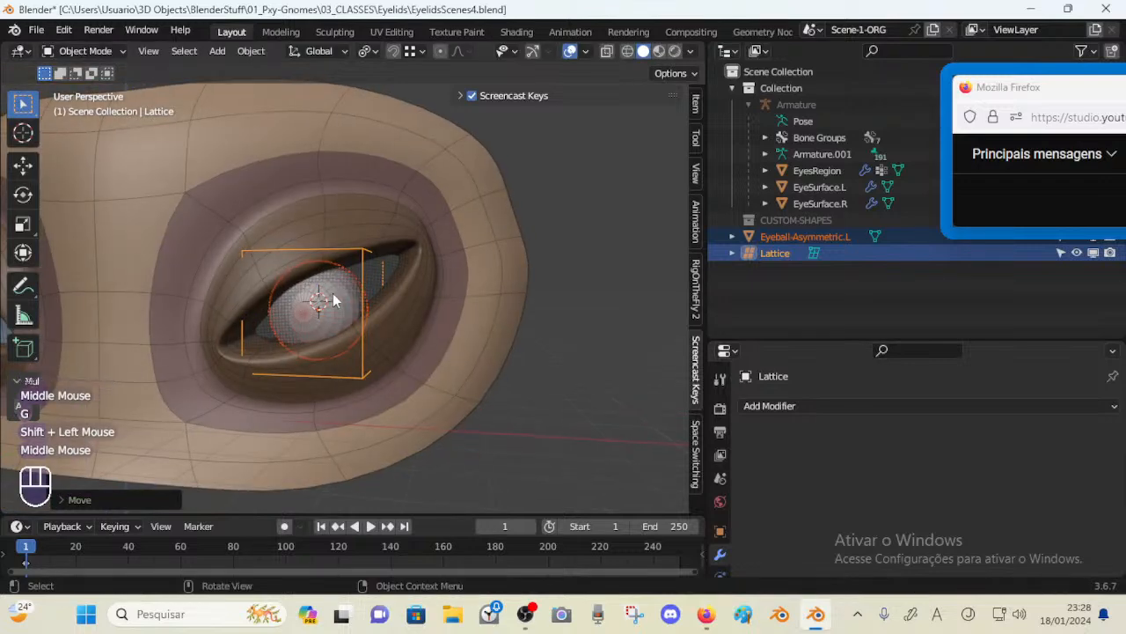
Add a Lattice modifier to the eyeball and set its object to the Lattice
{"action": "left_click", "coordinate": [346, 302]}
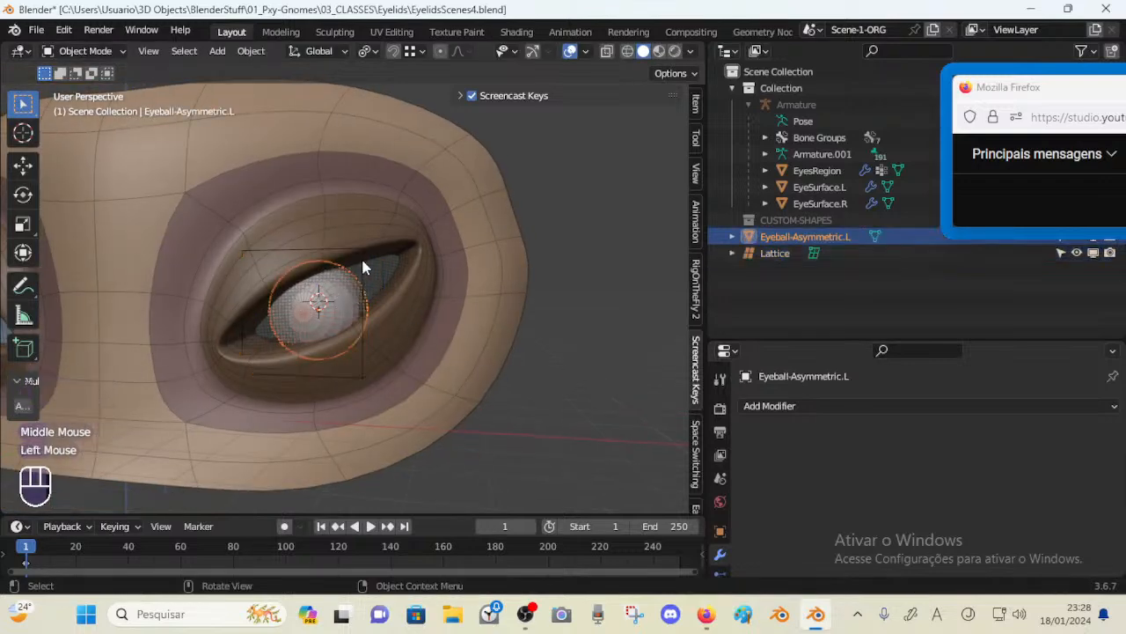
{"action": "left_click", "coordinate": [772, 343]}
{"action": "left_click_drag", "start_coordinate": [773, 343], "coordinate": [783, 255]}
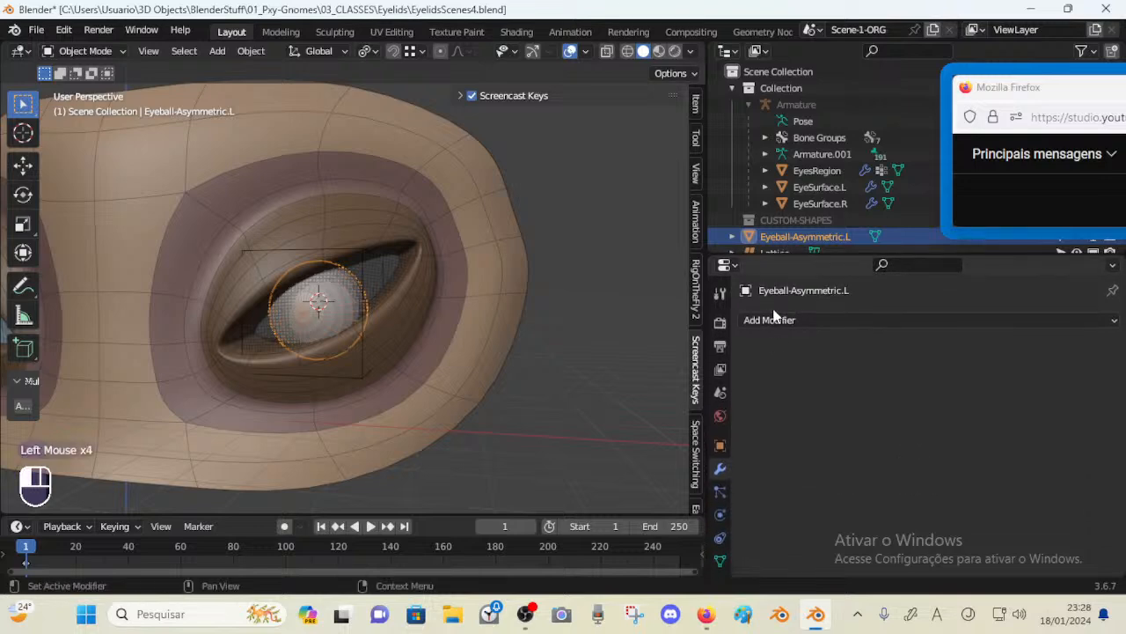
{"action": "left_click", "coordinate": [772, 320]}
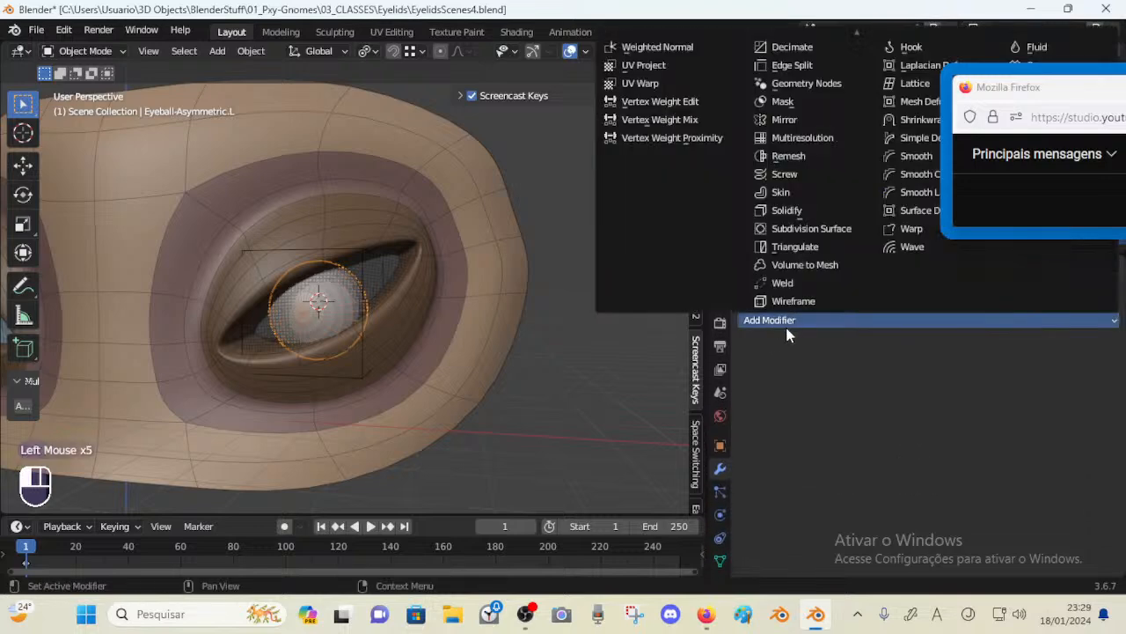
{"action": "left_click", "coordinate": [785, 324]}
{"action": "left_click", "coordinate": [785, 323]}
{"action": "left_click", "coordinate": [913, 83]}
{"action": "left_click", "coordinate": [1088, 372]}
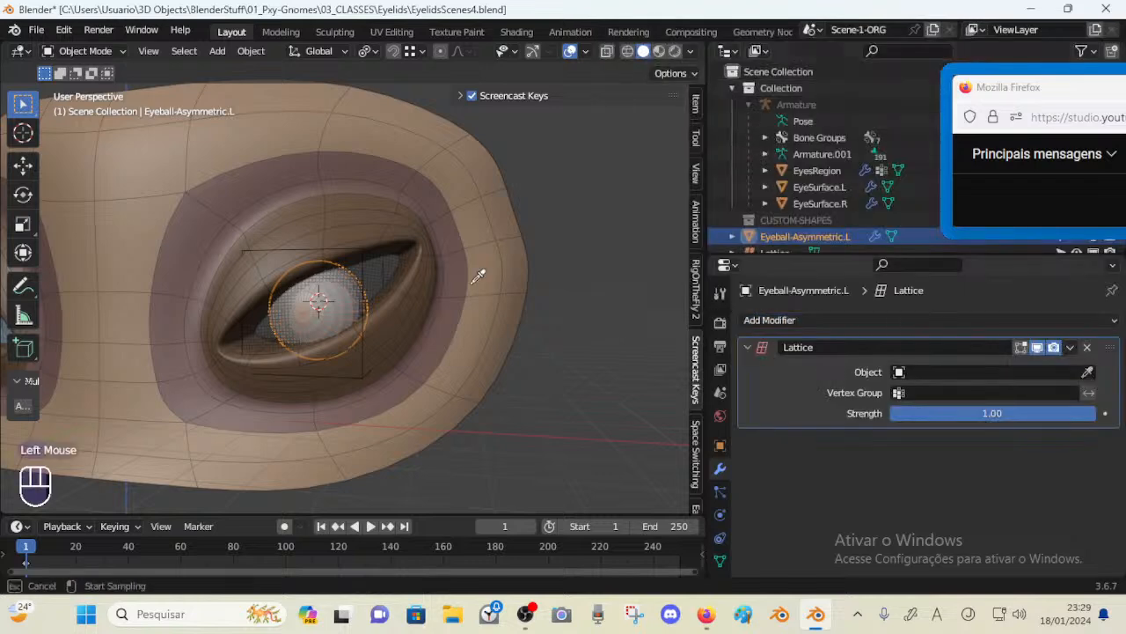
{"action": "left_click", "coordinate": [339, 246]}
{"action": "middle_click_drag", "start_coordinate": [337, 247], "coordinate": [359, 263]}
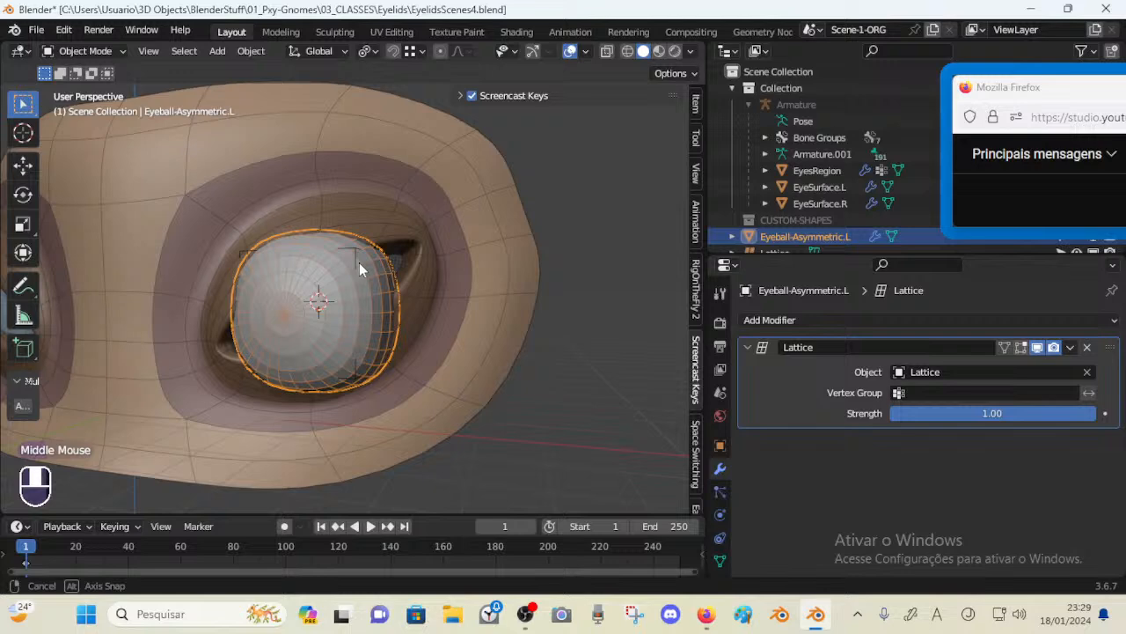
{"action": "left_click", "coordinate": [925, 393]}
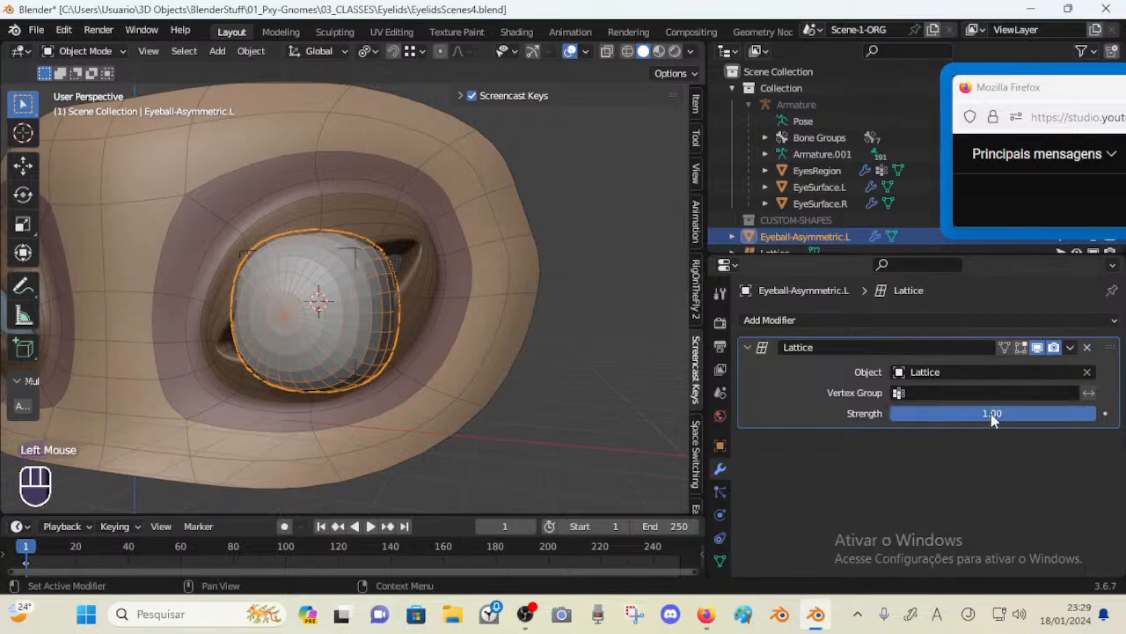
{"action": "left_click_drag", "start_coordinate": [991, 413], "coordinate": [1023, 404]}
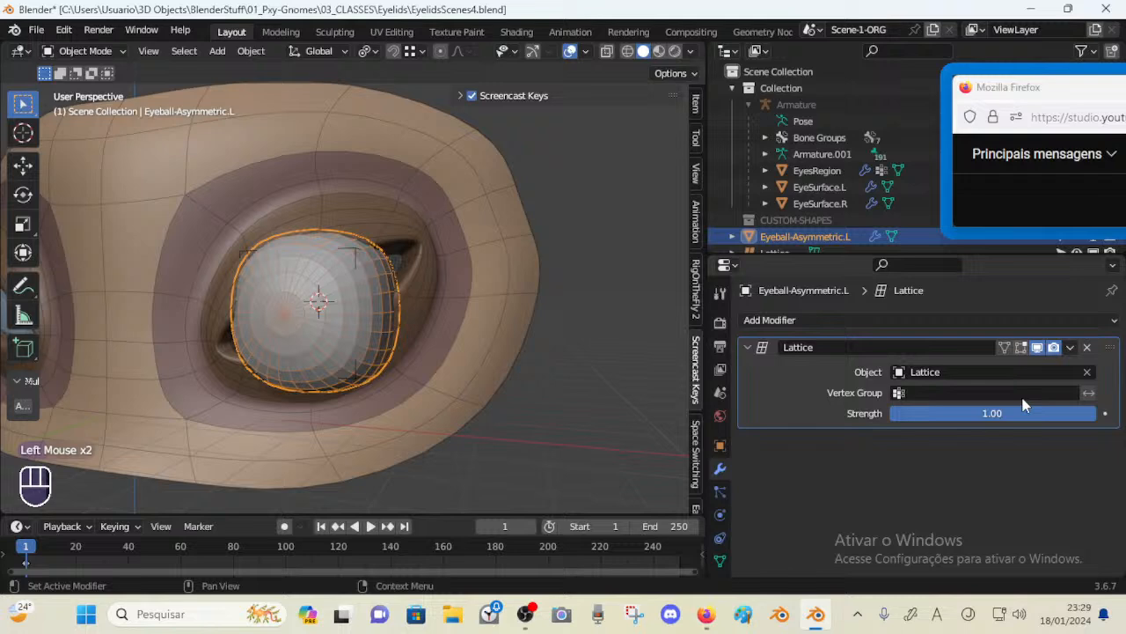
{"action": "left_click", "coordinate": [358, 255]}
{"action": "left_click", "coordinate": [382, 302]}
Add a Subdivision Surface modifier to the eyeball and move it above the Lattice modifier
{"action": "left_click", "coordinate": [755, 322]}
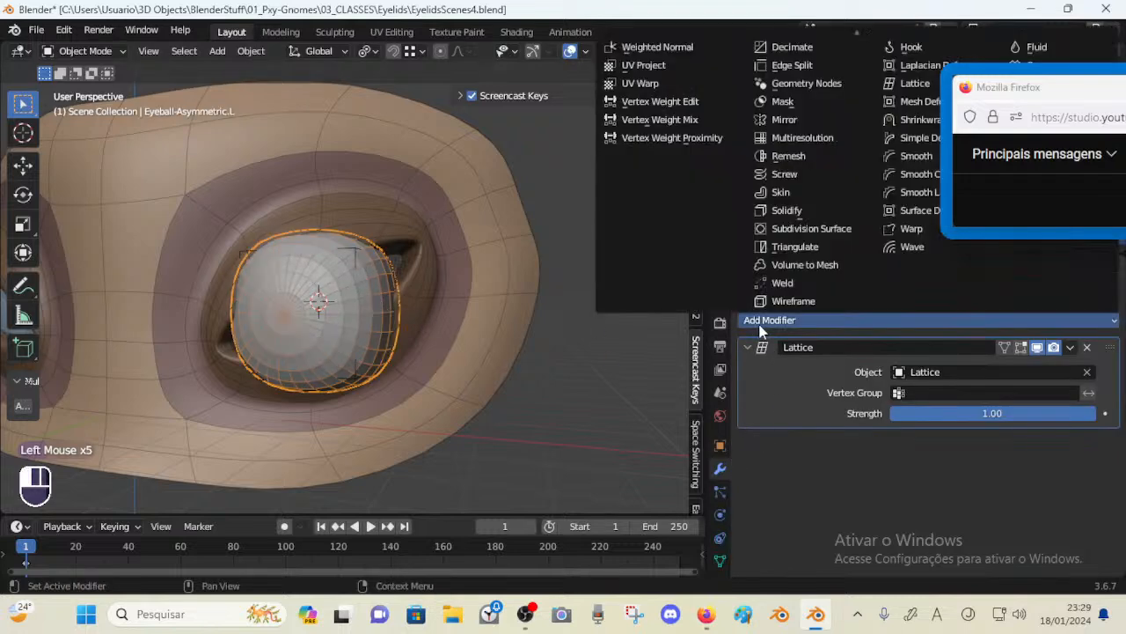
{"action": "left_click", "coordinate": [811, 231]}
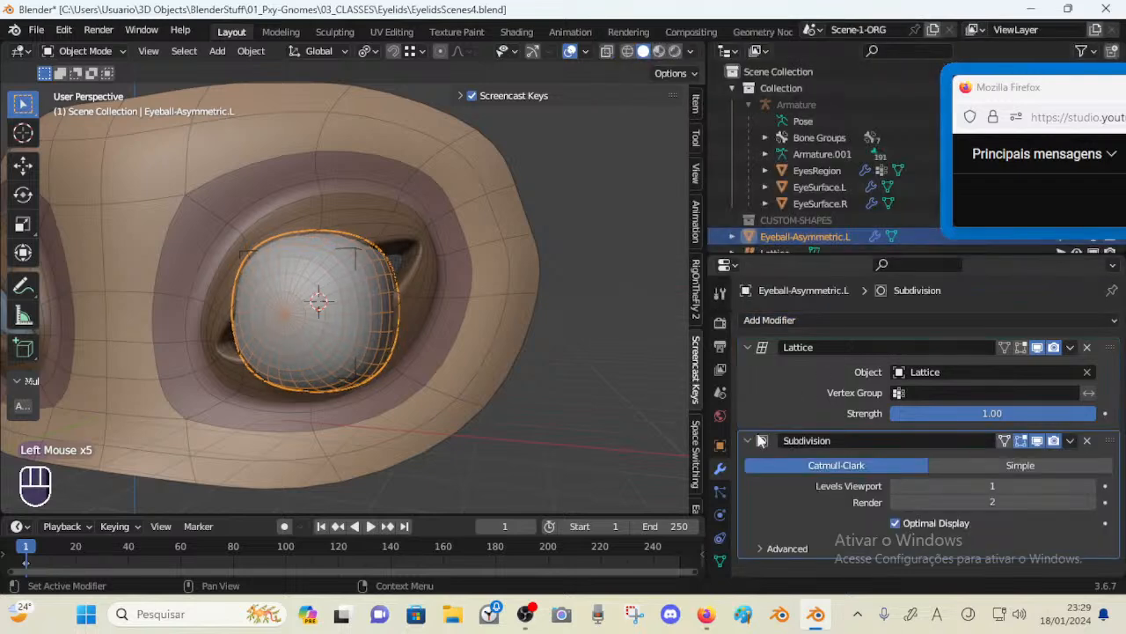
{"action": "left_click", "coordinate": [762, 441]}
{"action": "left_click_drag", "start_coordinate": [1098, 438], "coordinate": [1098, 345]}
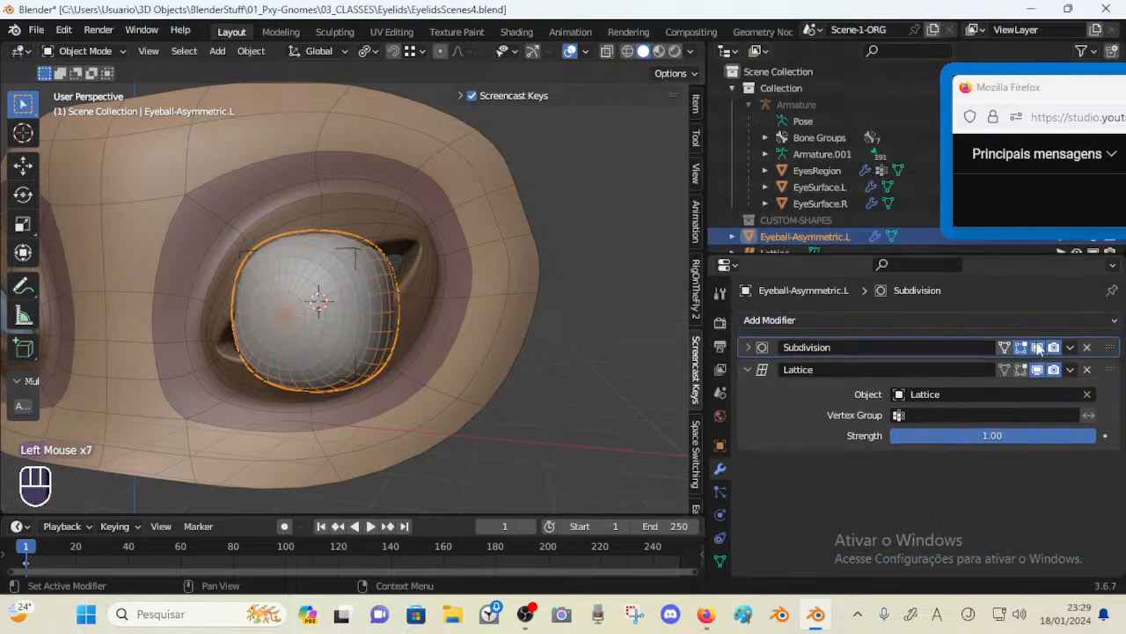
{"action": "left_click", "coordinate": [746, 370]}
{"action": "left_click", "coordinate": [747, 346]}
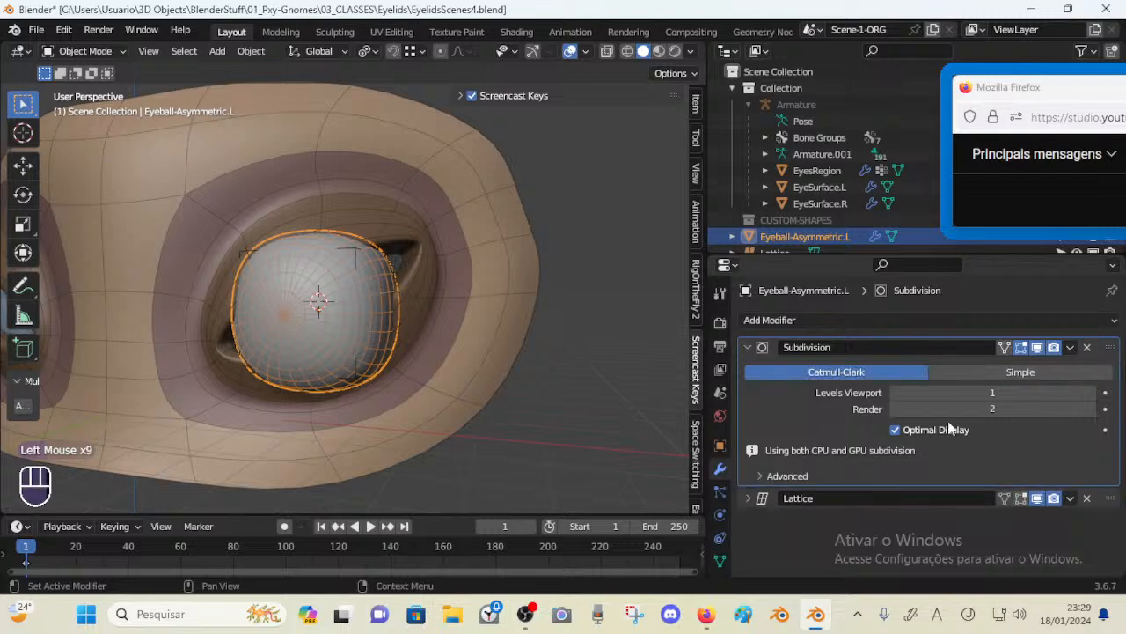
Set the Subdivision modifier's viewport levels to 2 and turn off Optimal Display
{"action": "left_click", "coordinate": [1092, 393]}
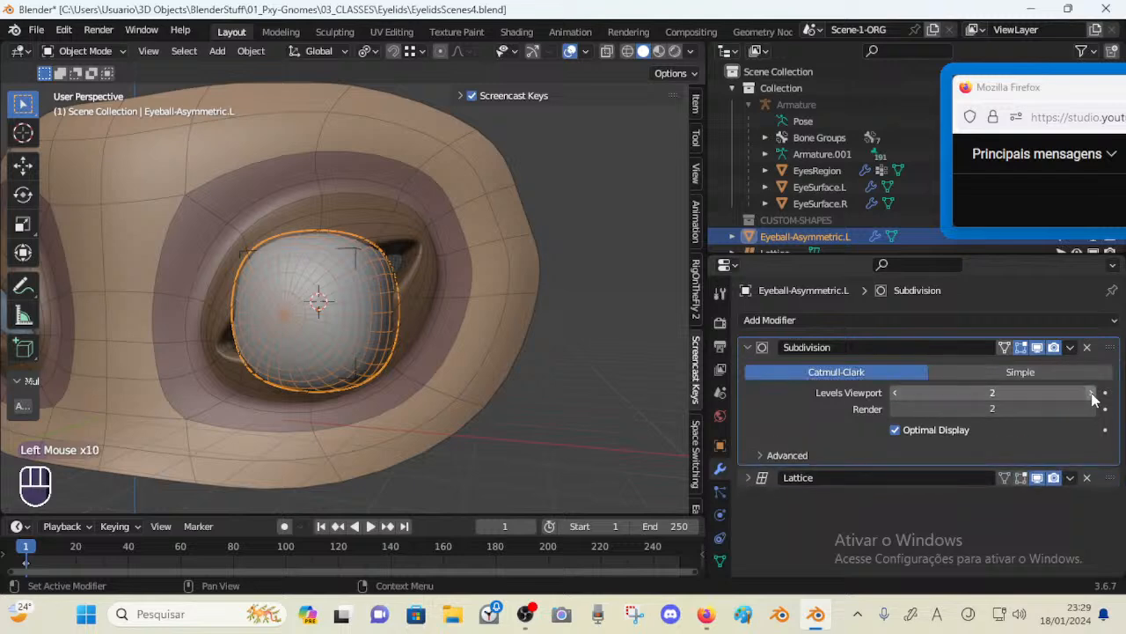
{"action": "left_click", "coordinate": [1091, 393]}
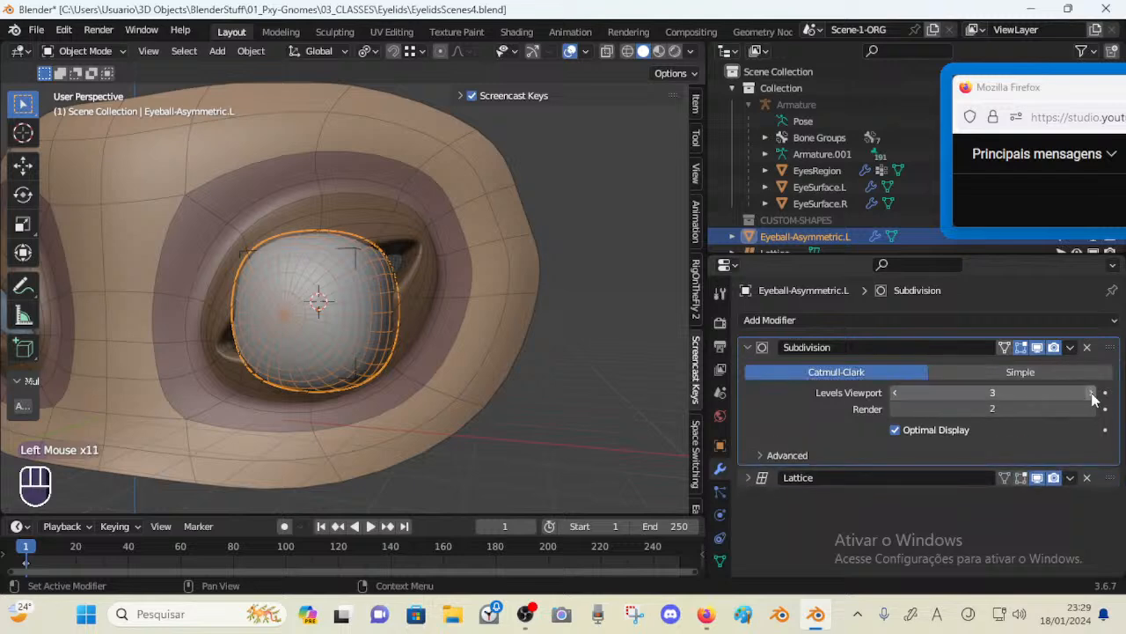
{"action": "left_click", "coordinate": [895, 430]}
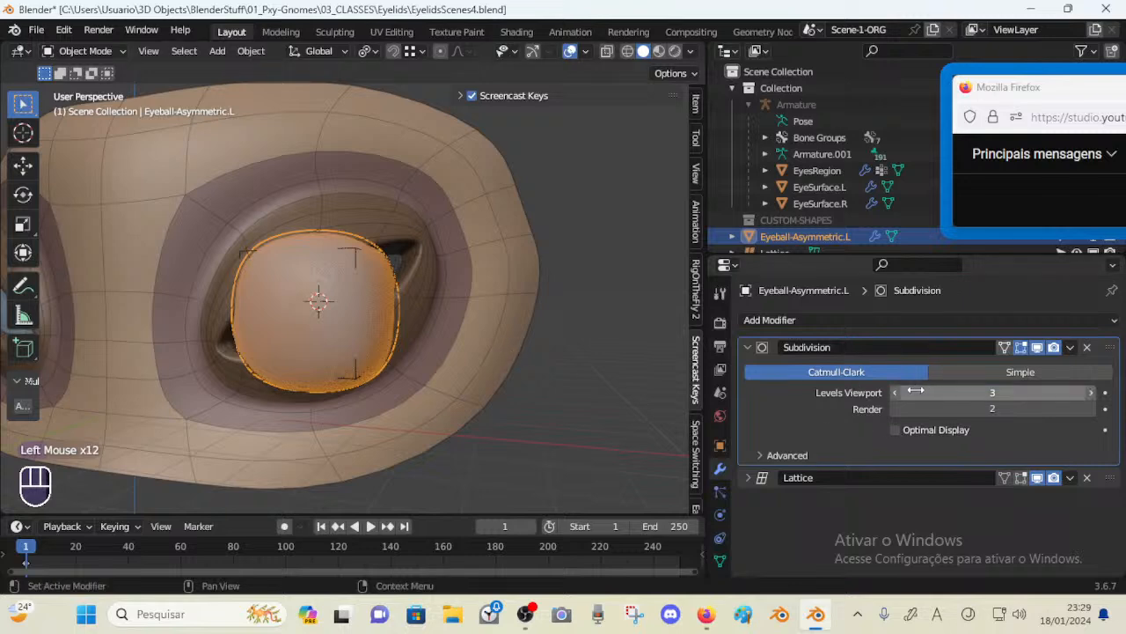
{"action": "left_click", "coordinate": [895, 393]}
{"action": "left_click", "coordinate": [895, 393]}
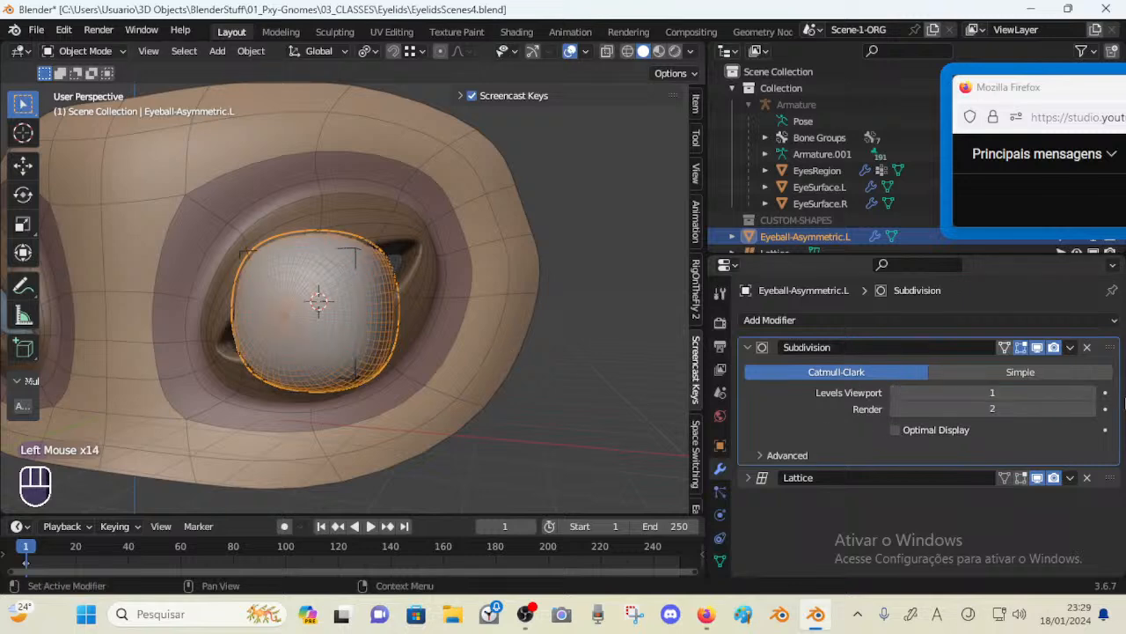
{"action": "left_click", "coordinate": [1094, 393]}
{"action": "middle_click_drag", "start_coordinate": [458, 284], "coordinate": [410, 252]}
{"action": "scroll", "coordinate": [359, 292], "scroll_direction": "up", "scroll_amount": 2}
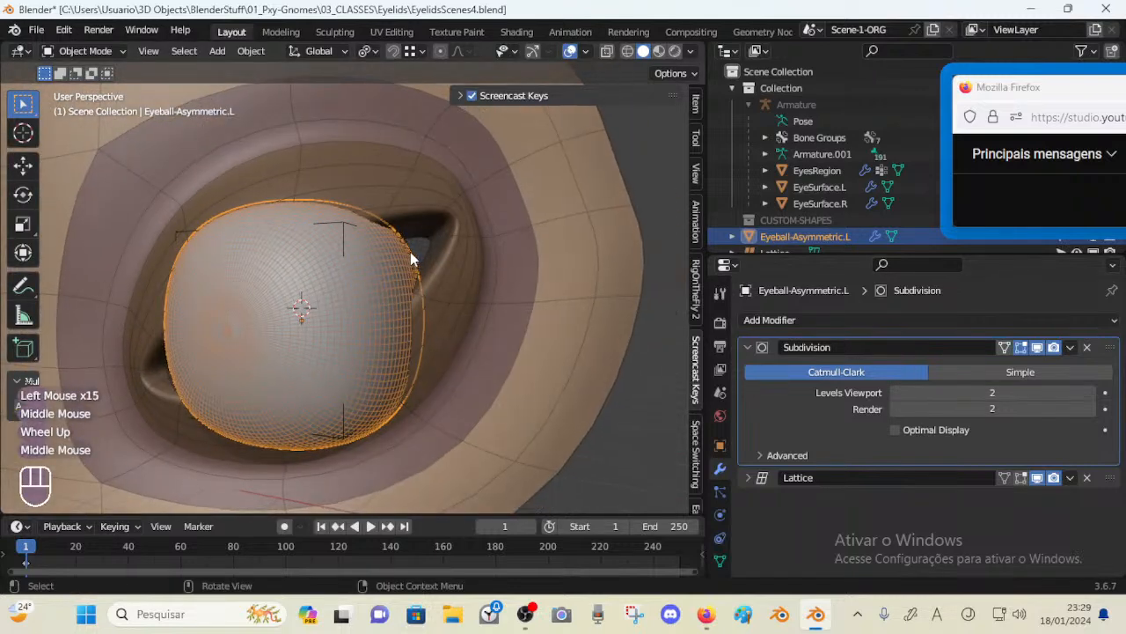
{"action": "scroll", "coordinate": [369, 286], "scroll_direction": "down", "scroll_amount": 2}
{"action": "middle_click_drag", "start_coordinate": [348, 295], "coordinate": [366, 304]}
{"action": "scroll", "coordinate": [364, 306], "scroll_direction": "down", "scroll_amount": 2}
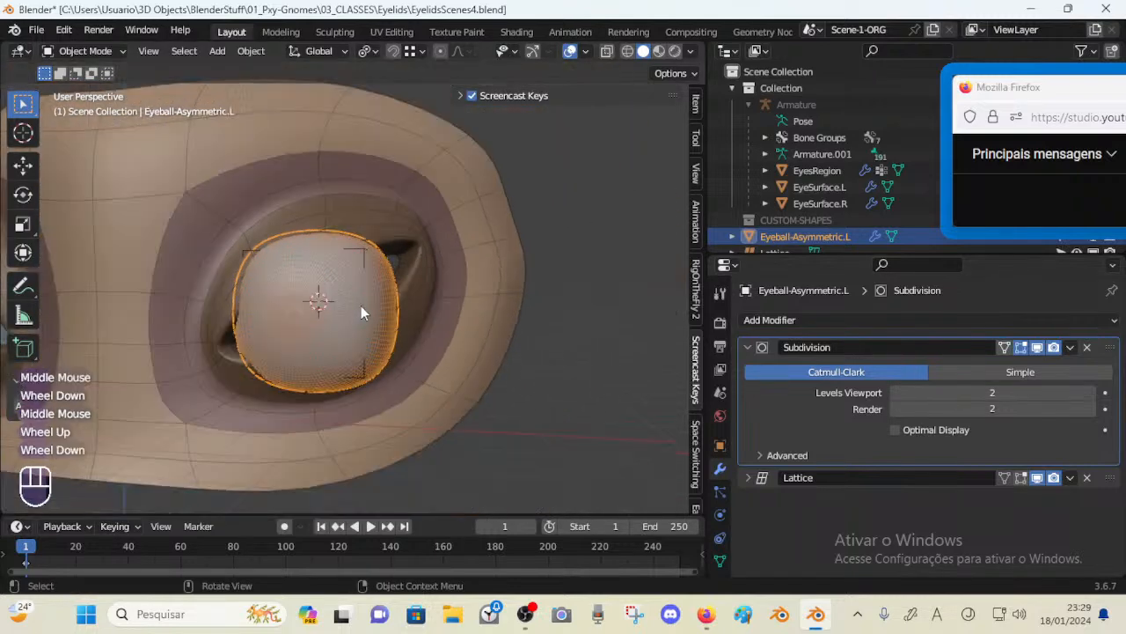
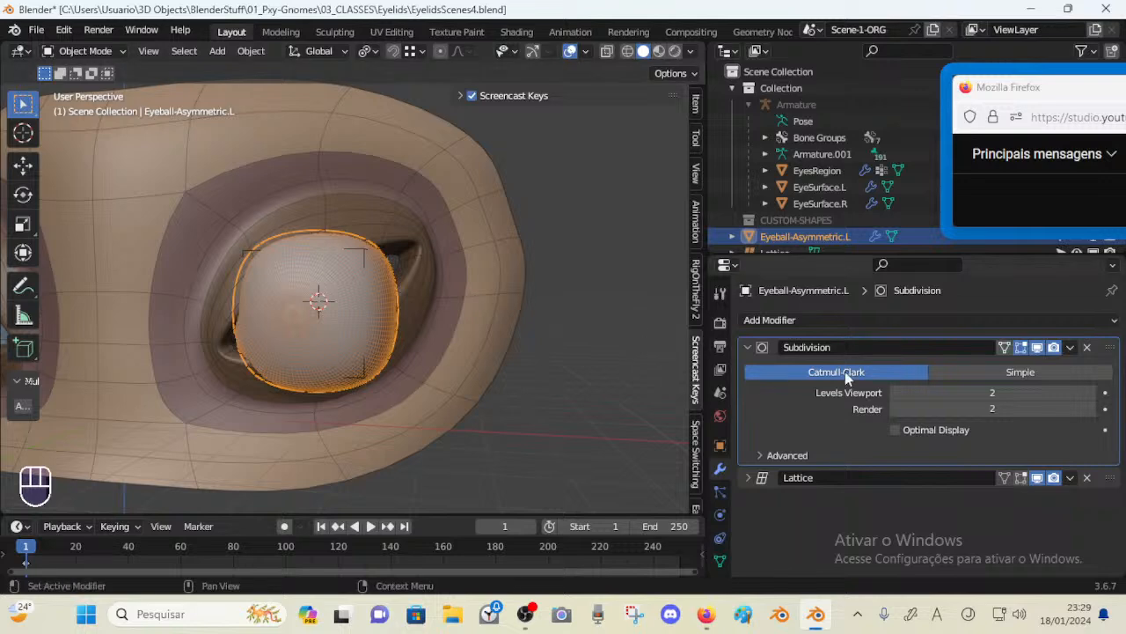
Collapse the Subdivision and Lattice modifier panels on the eyeball
{"action": "left_click", "coordinate": [746, 347]}
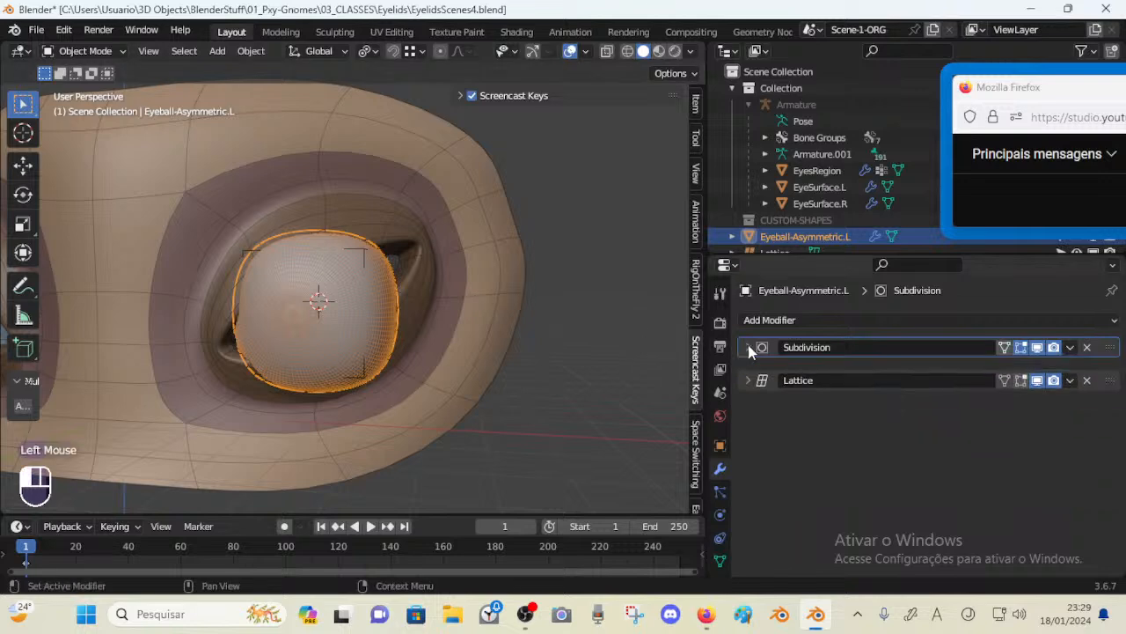
{"action": "left_click", "coordinate": [395, 257]}
{"action": "left_click", "coordinate": [352, 286]}
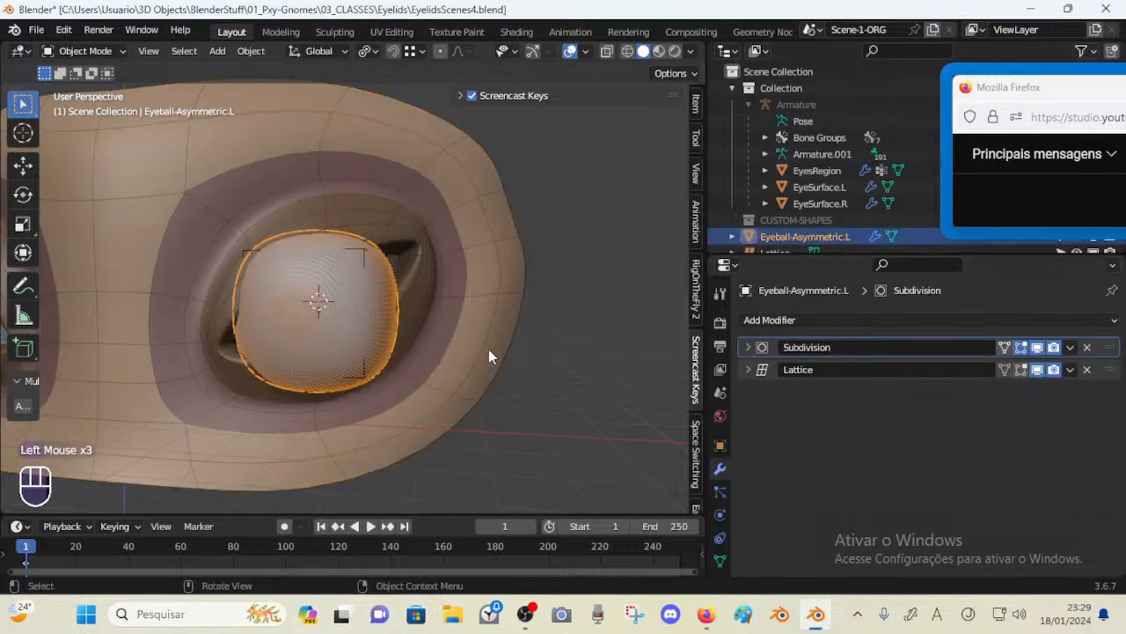
{"action": "left_click", "coordinate": [747, 370]}
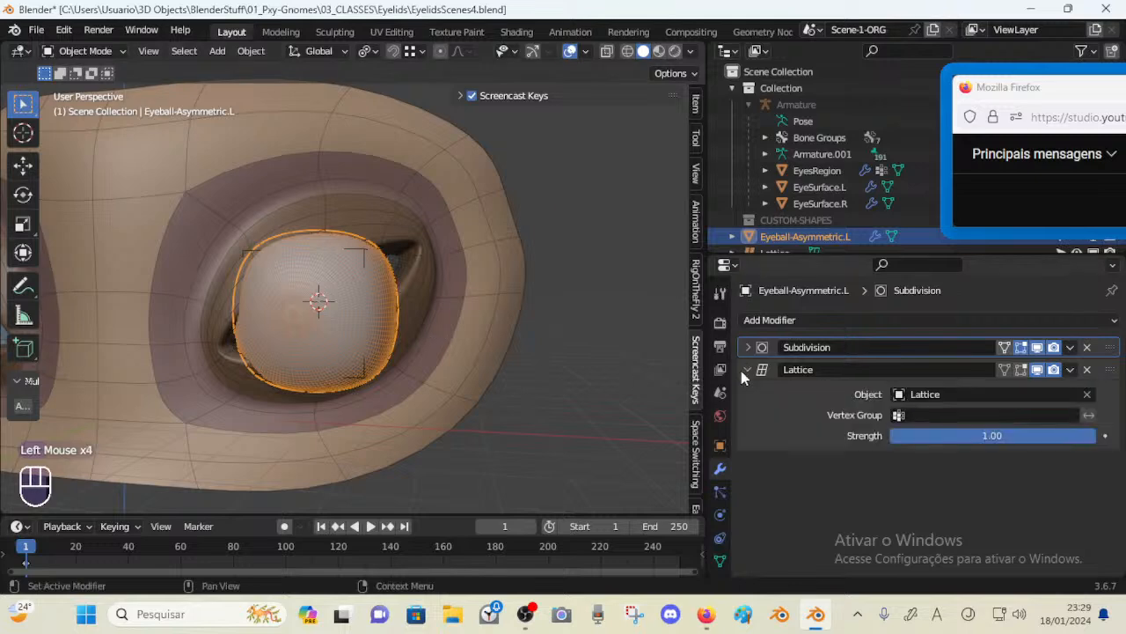
{"action": "left_click", "coordinate": [748, 370]}
Select the Lattice object and enter its Edit Mode
{"action": "left_click", "coordinate": [357, 254]}
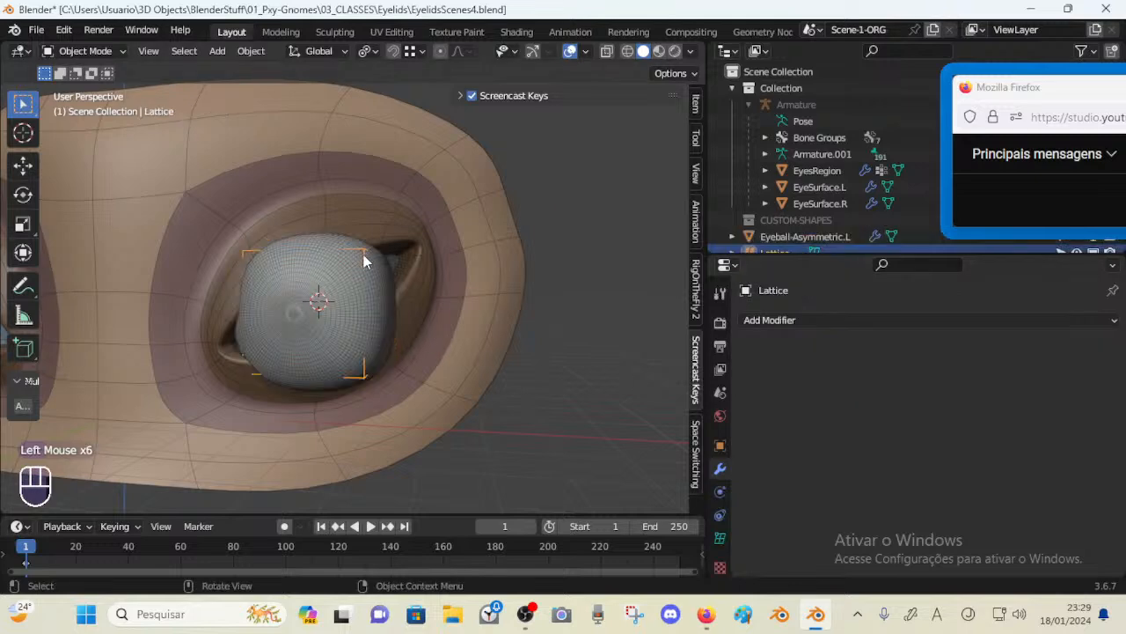
{"action": "key", "text": "Tab"}
{"action": "key", "text": "Tab"}
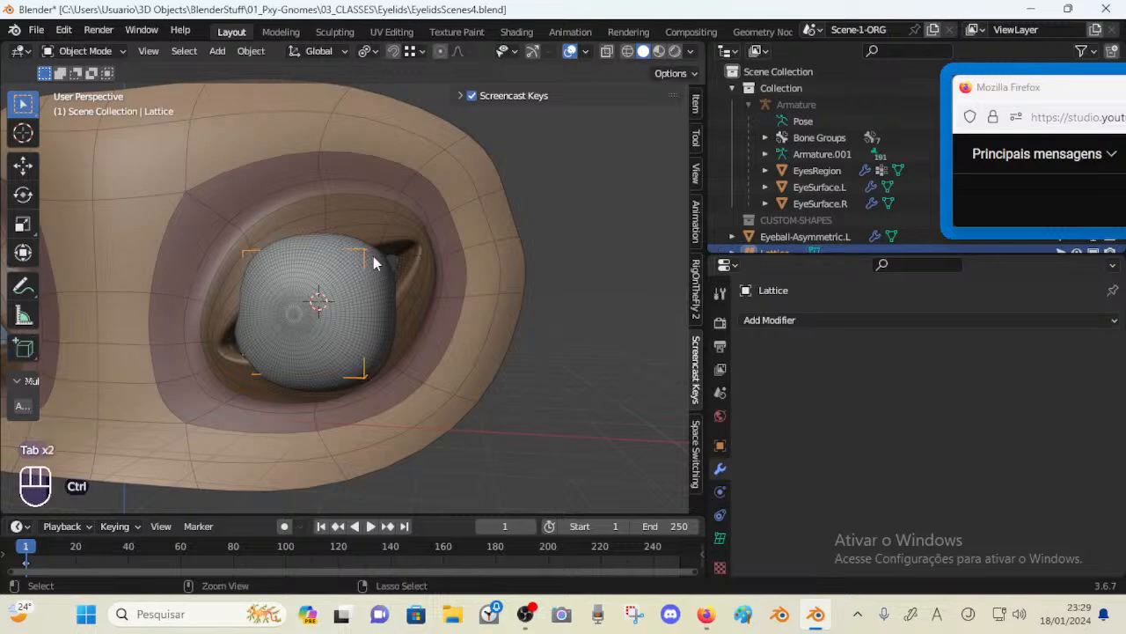
{"action": "key", "text": "ctrl+Tab"}
{"action": "key", "text": "Tab"}
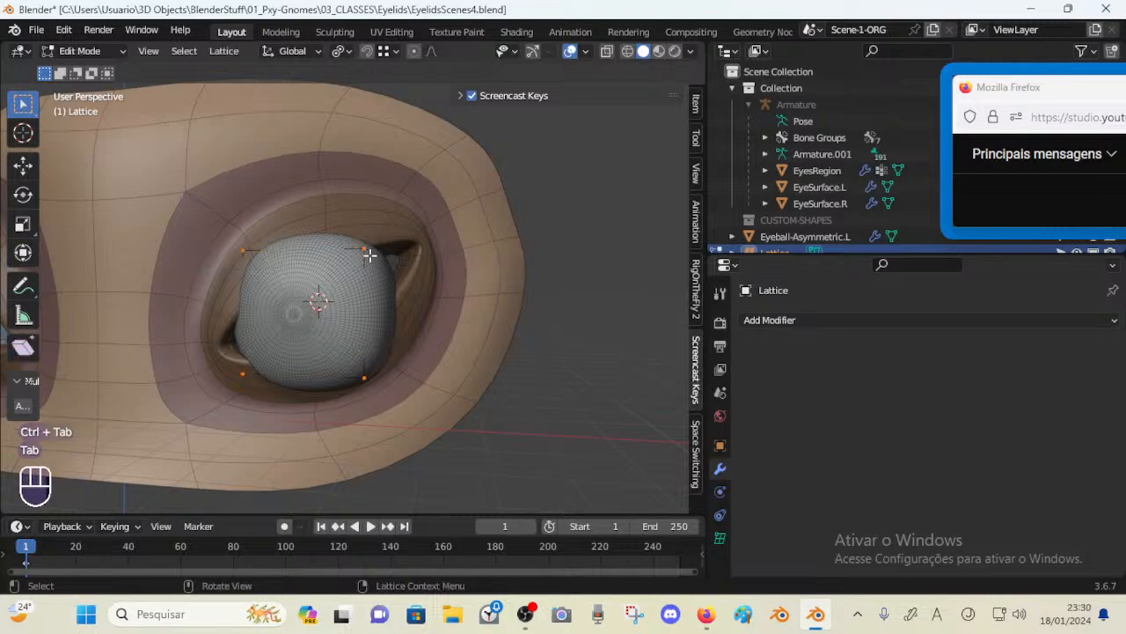
Move the lattice's upper and lower control points along Z to match the eyeball's height
{"action": "left_click", "coordinate": [370, 253]}
{"action": "middle_click_drag", "start_coordinate": [369, 253], "coordinate": [364, 260]}
{"action": "left_click", "coordinate": [292, 250], "text": "shift"}
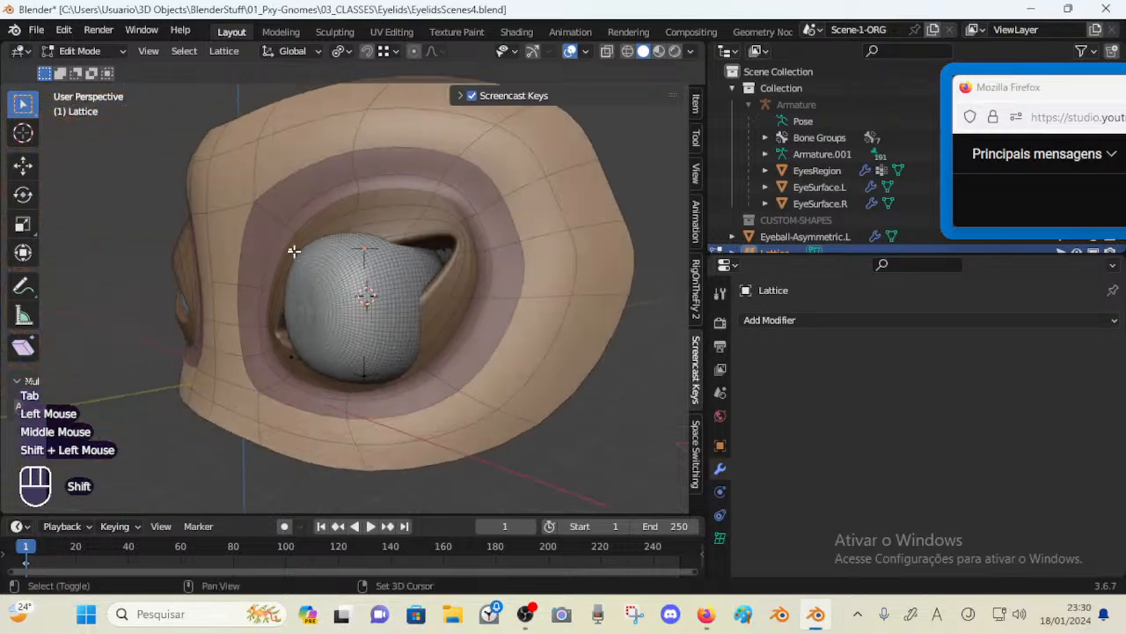
{"action": "key", "text": "g"}
{"action": "key", "text": "z"}
{"action": "left_click", "coordinate": [307, 233]}
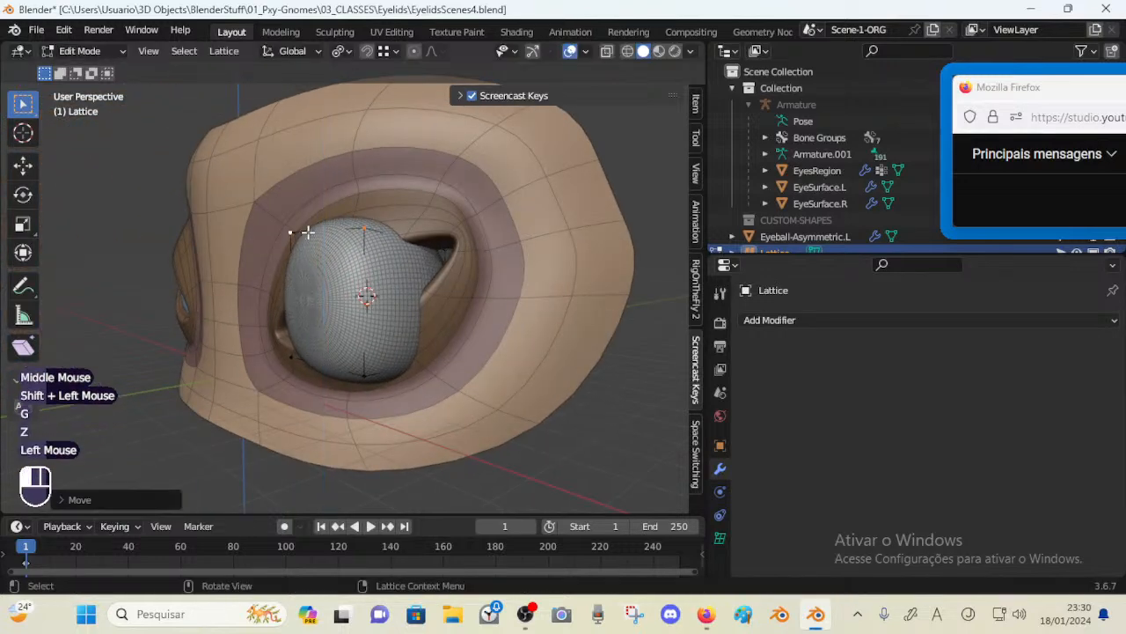
{"action": "left_click", "coordinate": [356, 373]}
{"action": "key", "text": "g"}
{"action": "key", "text": "z"}
{"action": "left_click", "coordinate": [327, 390]}
Move the lower-left lattice control points into place, then select all lattice points
{"action": "left_click", "coordinate": [284, 370]}
{"action": "middle_click_drag", "start_coordinate": [284, 370], "coordinate": [324, 351]}
{"action": "left_click", "coordinate": [241, 372]}
{"action": "key", "text": "g"}
{"action": "left_click", "coordinate": [235, 397]}
{"action": "key", "text": "ctrl+r"}
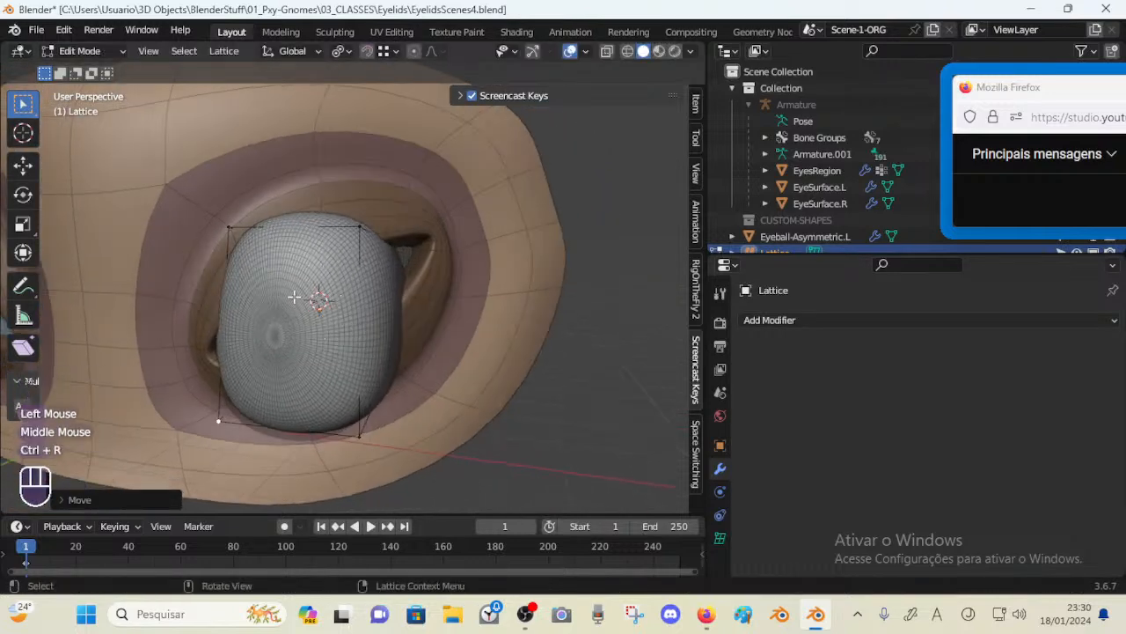
{"action": "middle_click_drag", "start_coordinate": [294, 297], "coordinate": [329, 300]}
{"action": "key", "text": "a"}
{"action": "scroll", "coordinate": [328, 300], "scroll_direction": "down", "scroll_amount": 2}
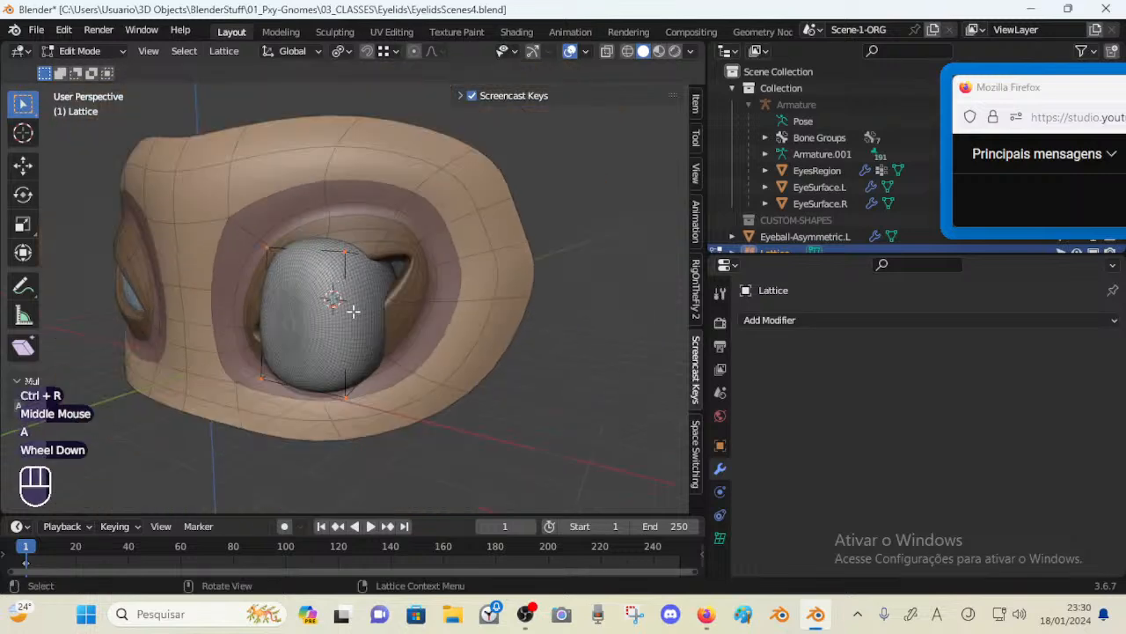
Set the lattice resolution U, V and W to 3
{"action": "left_click", "coordinate": [719, 538]}
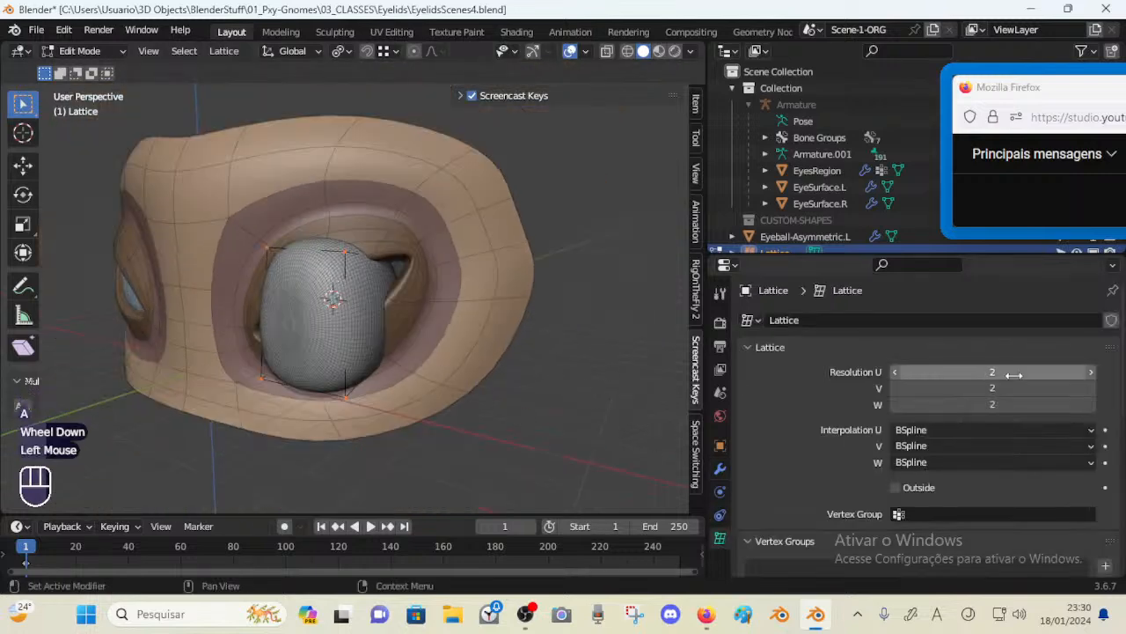
{"action": "left_click", "coordinate": [1090, 373]}
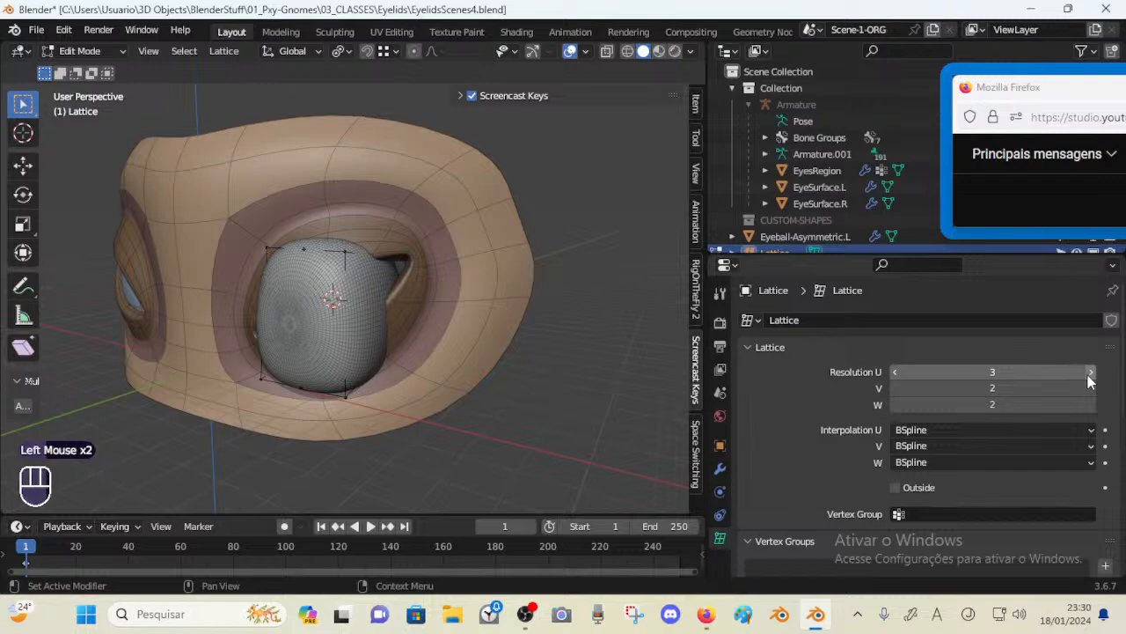
{"action": "left_click", "coordinate": [1091, 388]}
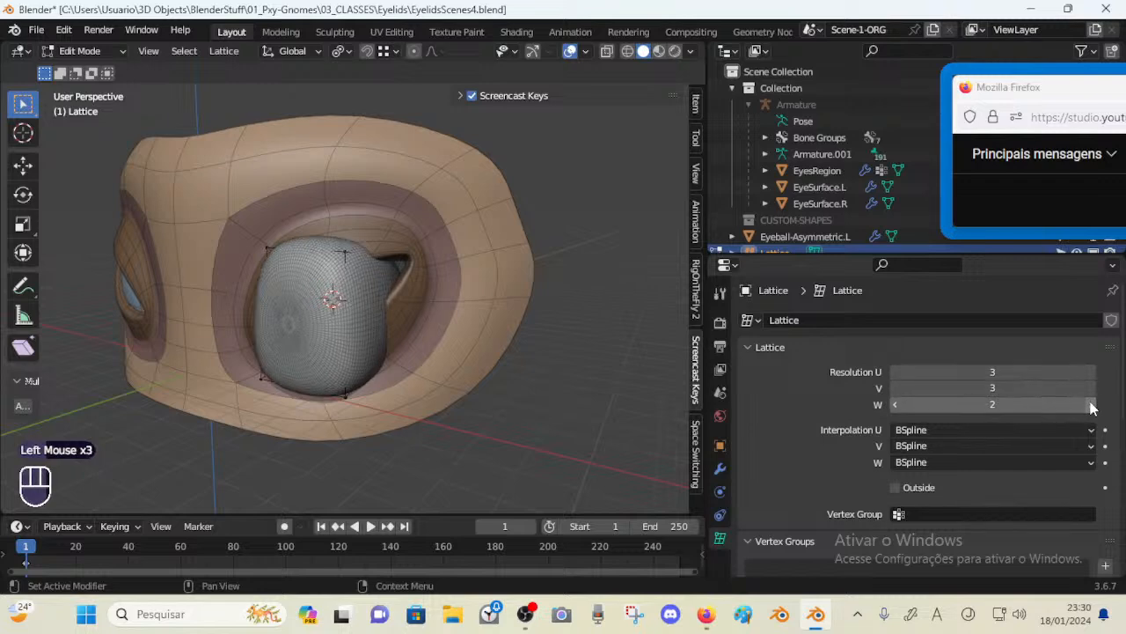
{"action": "left_click", "coordinate": [1091, 404]}
{"action": "middle_click_drag", "start_coordinate": [528, 308], "coordinate": [352, 305]}
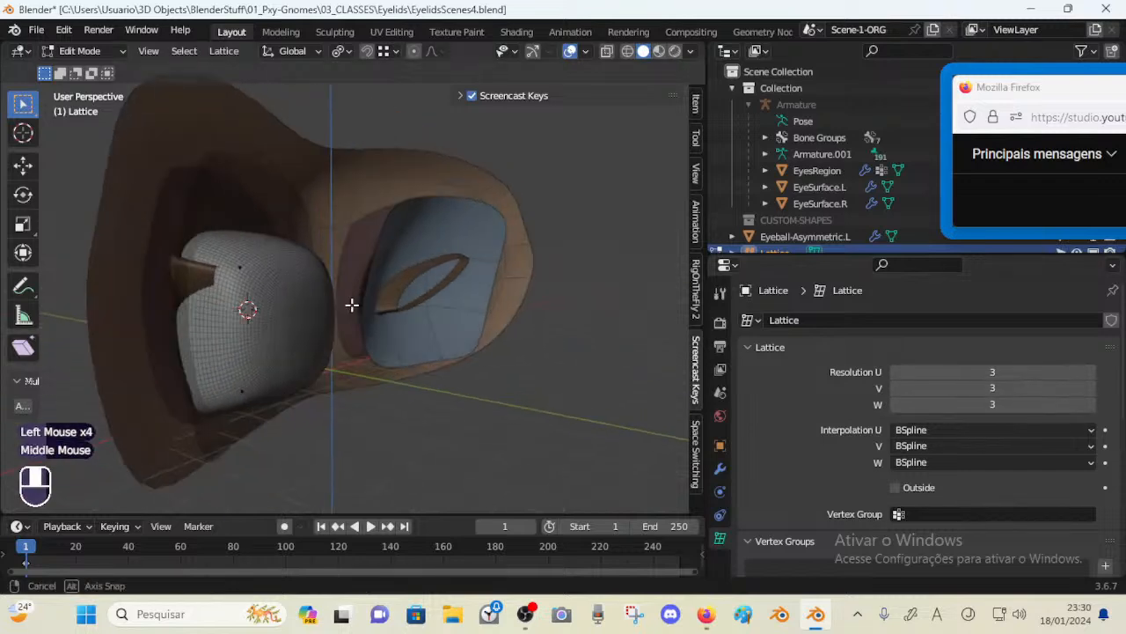
Turn on X-ray to see the lattice points through the eyeball
{"action": "key", "text": "alt+z"}
{"action": "middle_click_drag", "start_coordinate": [264, 304], "coordinate": [297, 288]}
{"action": "left_click", "coordinate": [290, 297]}
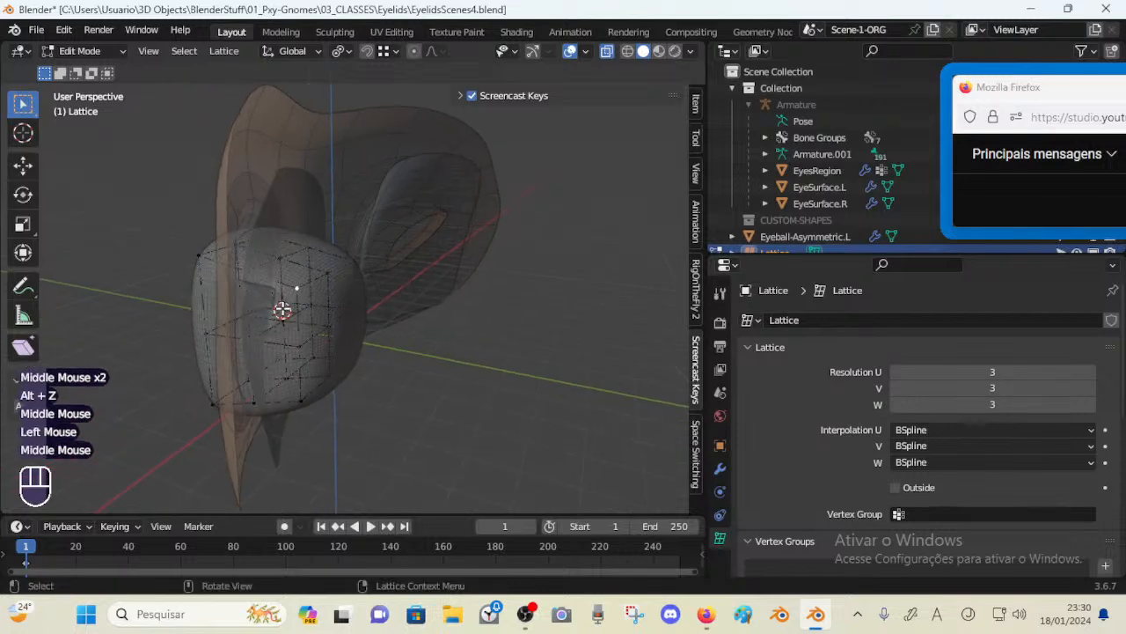
{"action": "key", "text": "a"}
{"action": "key", "text": "a"}
{"action": "key", "text": "a"}
{"action": "key", "text": "a"}
{"action": "key", "text": "a"}
{"action": "key", "text": "a"}
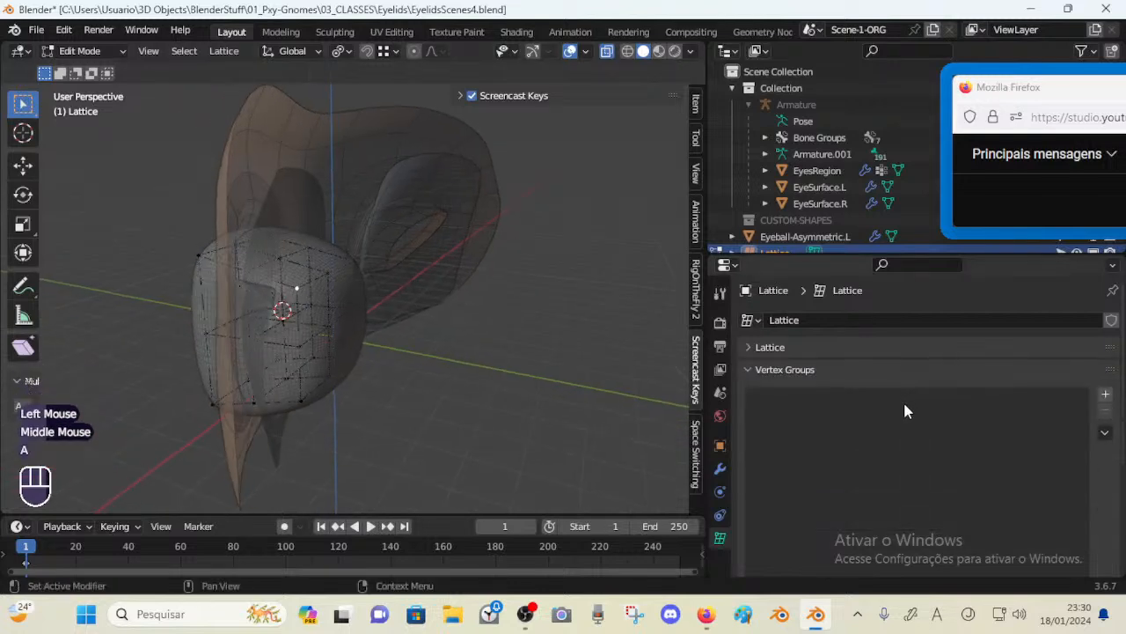
{"action": "left_click", "coordinate": [749, 394]}
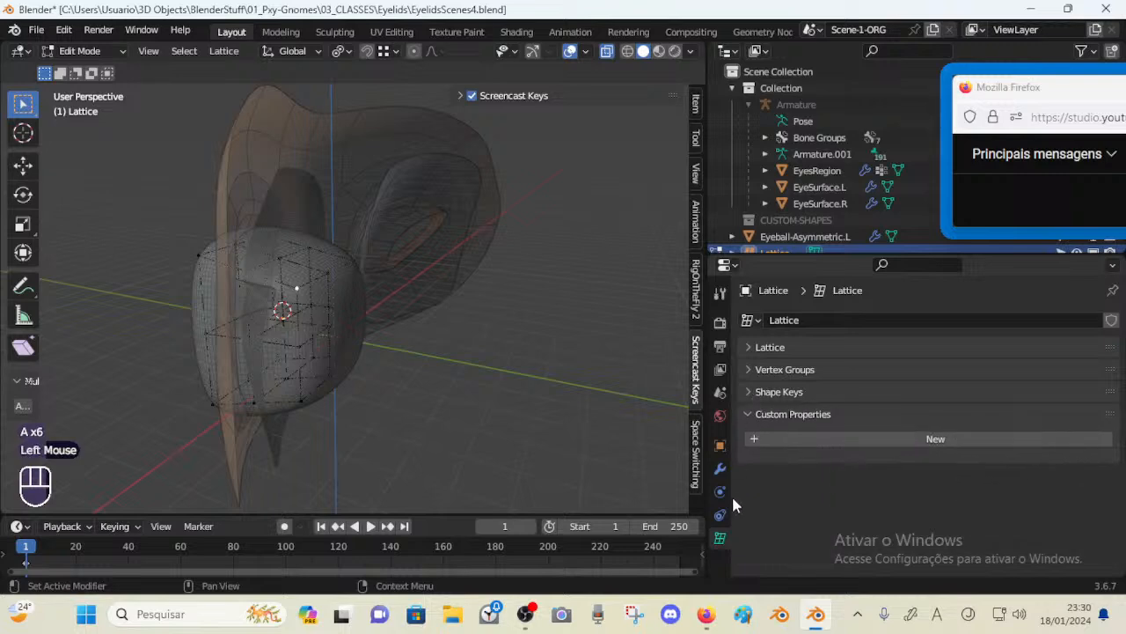
{"action": "left_click", "coordinate": [756, 348]}
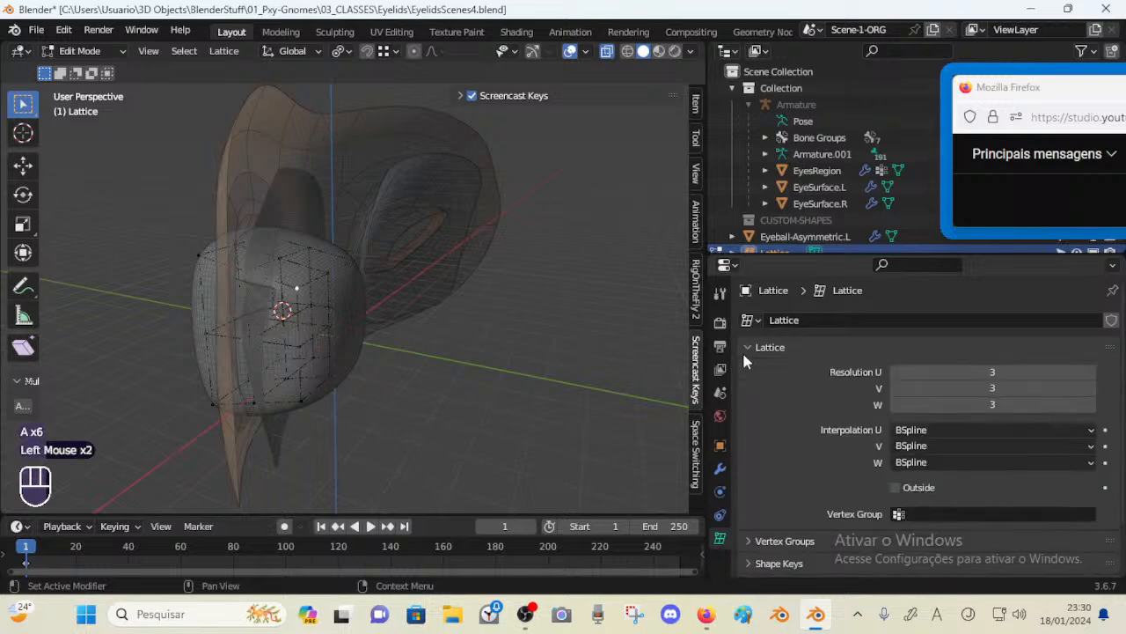
Toggle each lattice resolution between 2 and 3 to compare the deformation
{"action": "left_click", "coordinate": [893, 405]}
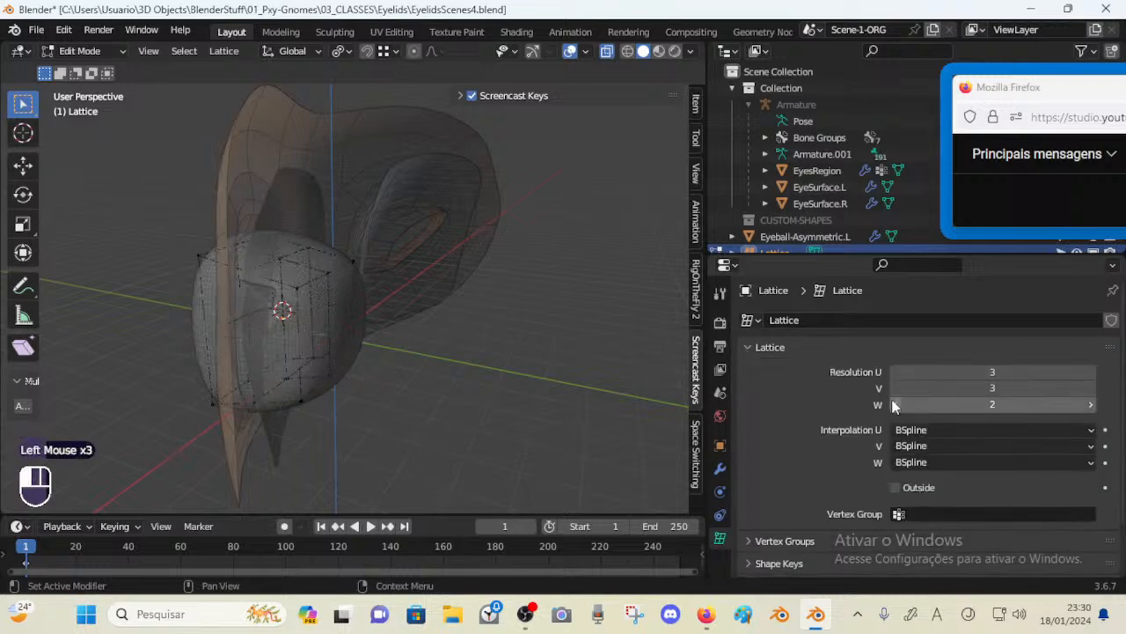
{"action": "left_click", "coordinate": [1091, 404]}
{"action": "middle_click_drag", "start_coordinate": [264, 344], "coordinate": [458, 321]}
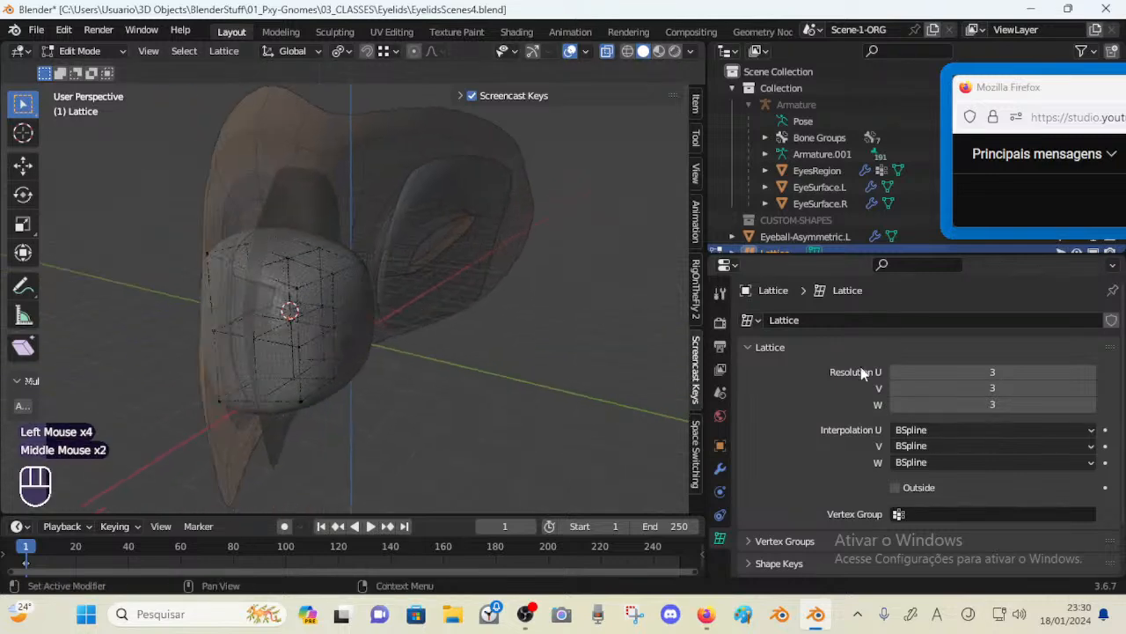
{"action": "left_click", "coordinate": [898, 390]}
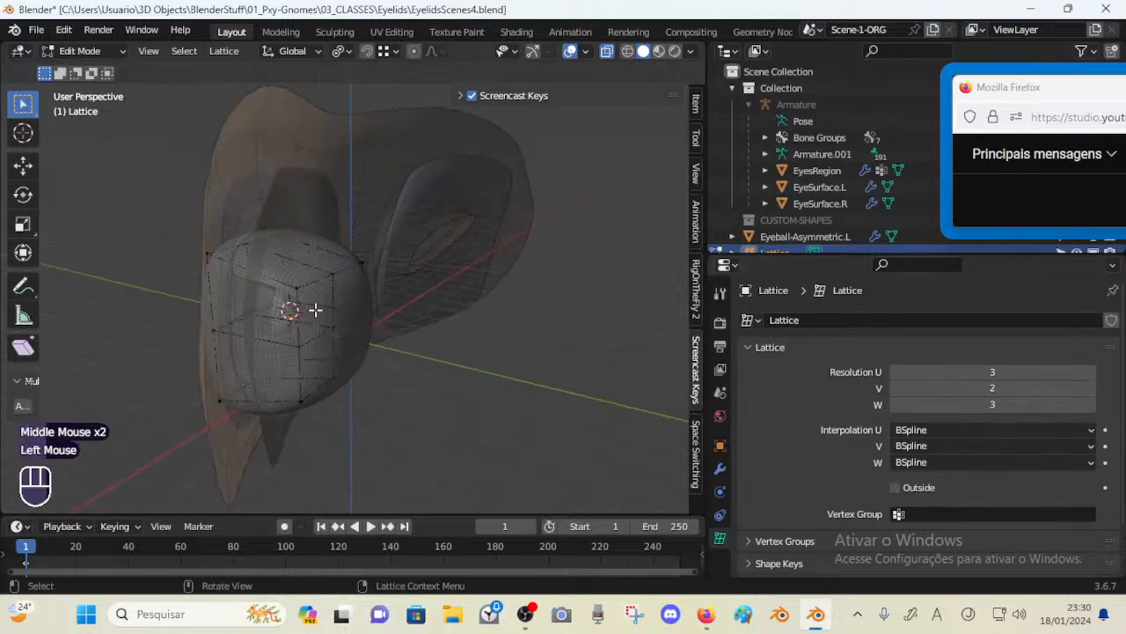
{"action": "middle_click_drag", "start_coordinate": [314, 309], "coordinate": [352, 309]}
{"action": "left_click", "coordinate": [1091, 389]}
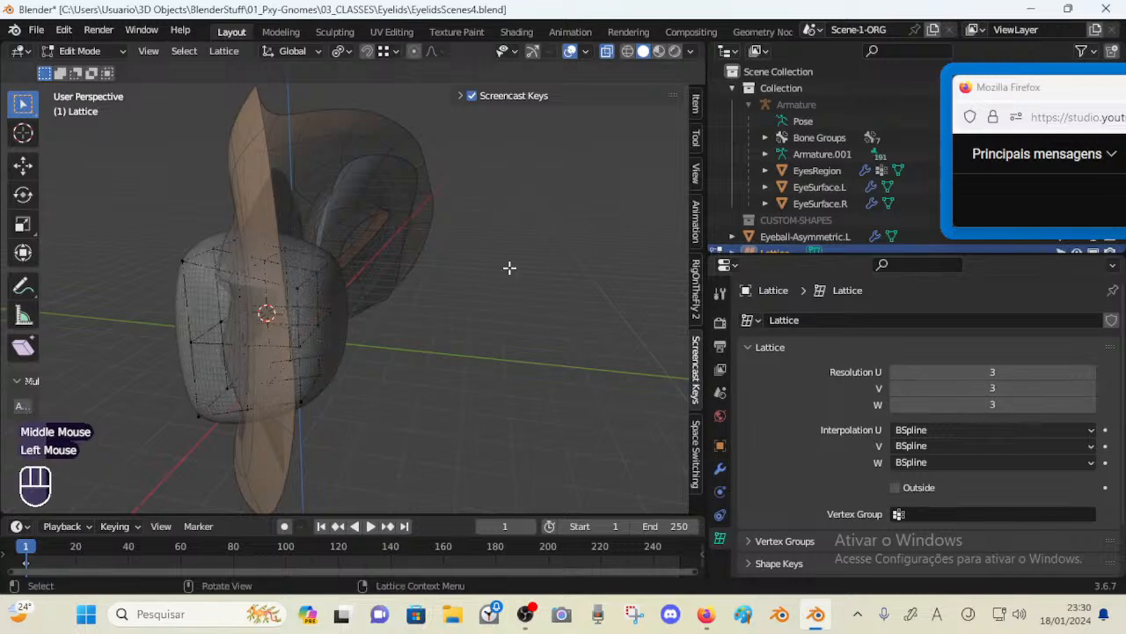
{"action": "middle_click_drag", "start_coordinate": [510, 264], "coordinate": [464, 271]}
{"action": "left_click", "coordinate": [895, 371]}
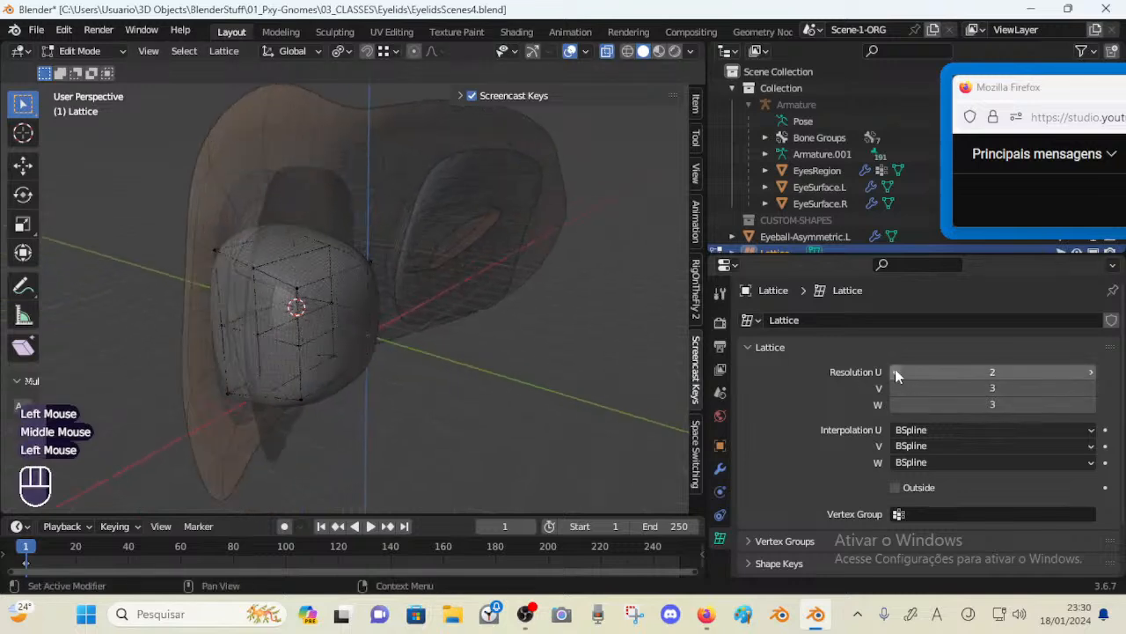
{"action": "left_click", "coordinate": [1092, 371]}
{"action": "middle_click_drag", "start_coordinate": [528, 273], "coordinate": [407, 281]}
{"action": "key", "text": "alt+z"}
{"action": "key", "text": "alt+z"}
Move individual side control points of the lattice inward to follow the eye socket
{"action": "left_click", "coordinate": [357, 326]}
{"action": "key", "text": "g"}
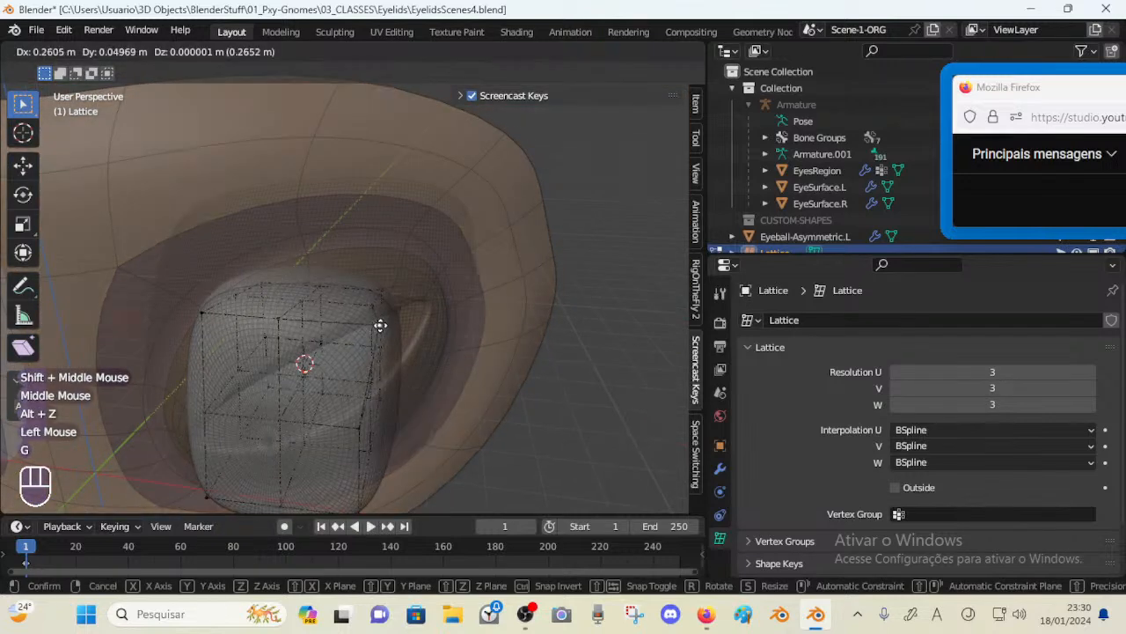
{"action": "left_click", "coordinate": [374, 326]}
{"action": "left_click", "coordinate": [279, 322]}
{"action": "key", "text": "g"}
{"action": "left_click", "coordinate": [296, 325]}
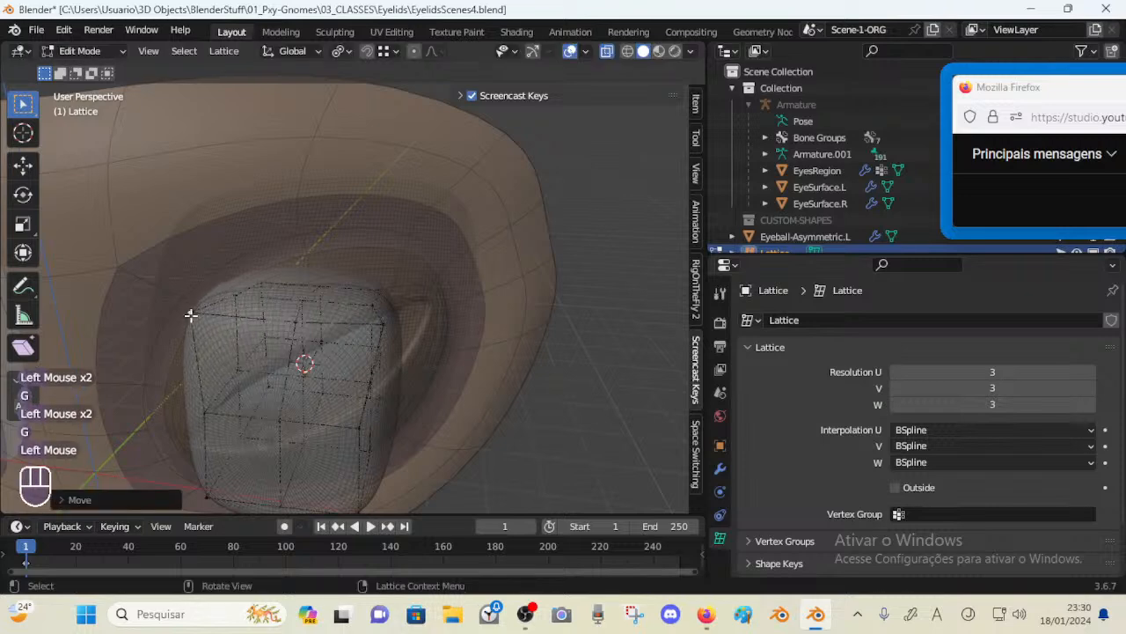
{"action": "middle_click_drag", "start_coordinate": [189, 314], "coordinate": [254, 339], "text": "shift"}
Move the lattice's top and bottom corner points to reshape the eyeball to the socket
{"action": "left_click", "coordinate": [285, 292]}
{"action": "key", "text": "g"}
{"action": "left_click", "coordinate": [280, 289]}
{"action": "left_click", "coordinate": [290, 286]}
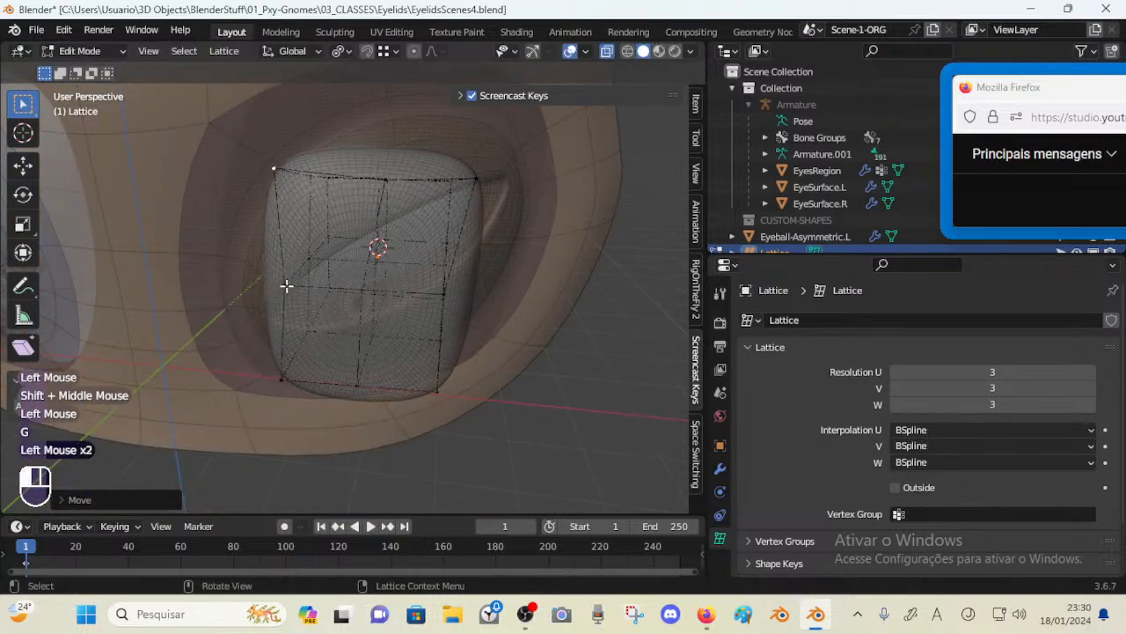
{"action": "key", "text": "g"}
{"action": "left_click", "coordinate": [243, 284]}
{"action": "left_click", "coordinate": [281, 372]}
{"action": "key", "text": "g"}
{"action": "left_click", "coordinate": [246, 375]}
{"action": "left_click", "coordinate": [359, 380]}
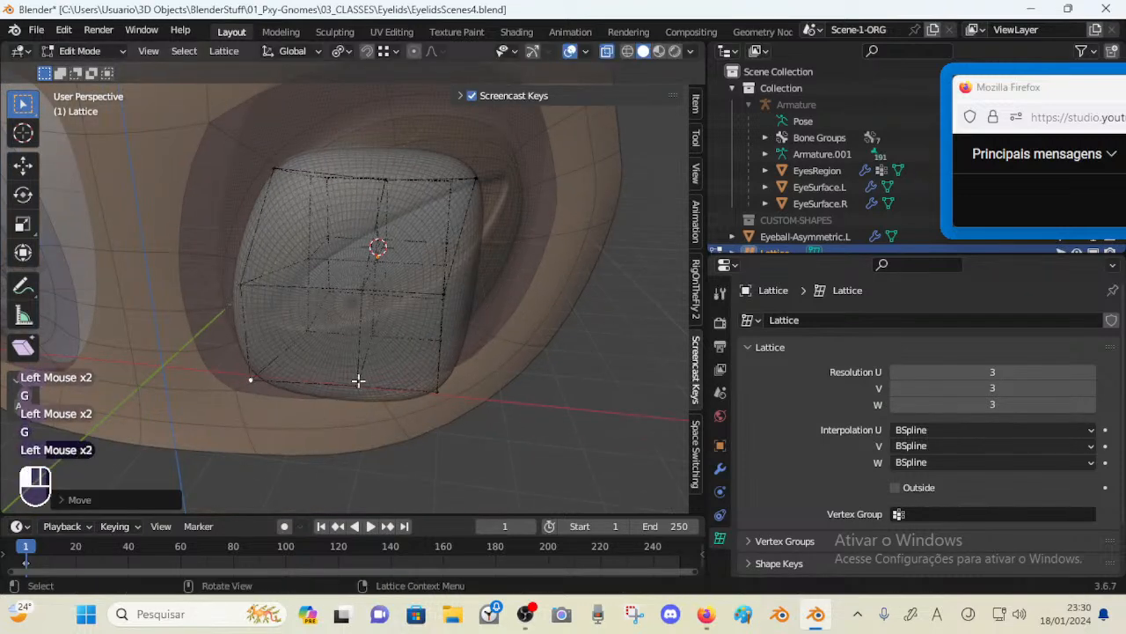
Move the lattice's lower front points outward to round the eyeball's underside
{"action": "key", "text": "g"}
{"action": "left_click", "coordinate": [330, 396]}
{"action": "middle_click_drag", "start_coordinate": [342, 349], "coordinate": [388, 425]}
{"action": "left_click", "coordinate": [388, 425]}
{"action": "key", "text": "g"}
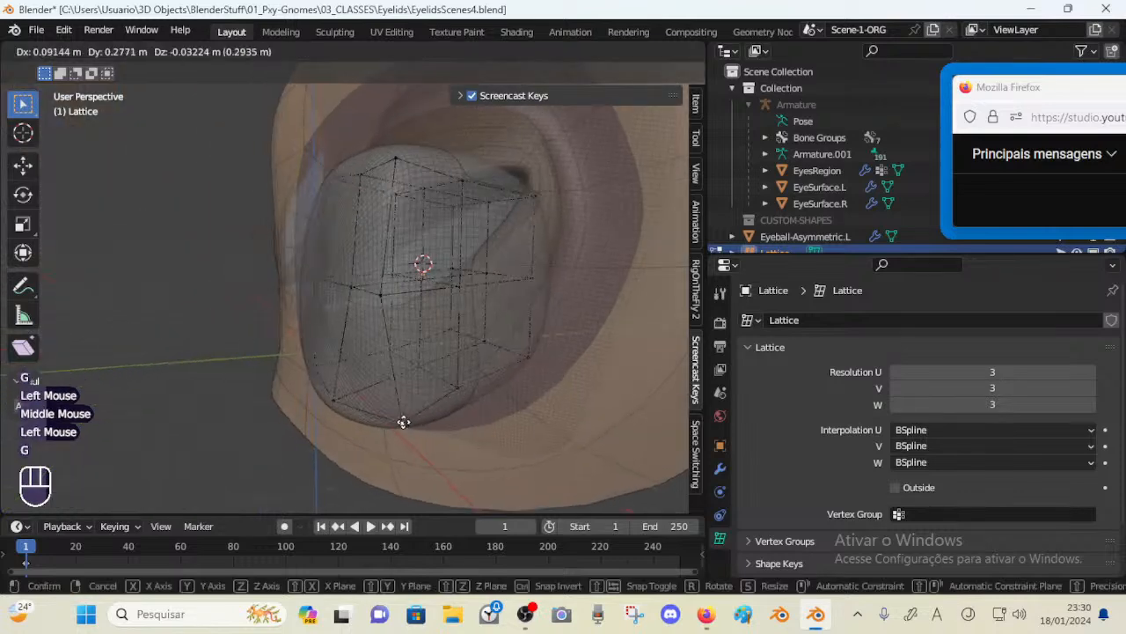
{"action": "left_click", "coordinate": [402, 419]}
{"action": "left_click", "coordinate": [334, 399]}
{"action": "key", "text": "g"}
{"action": "left_click", "coordinate": [365, 410]}
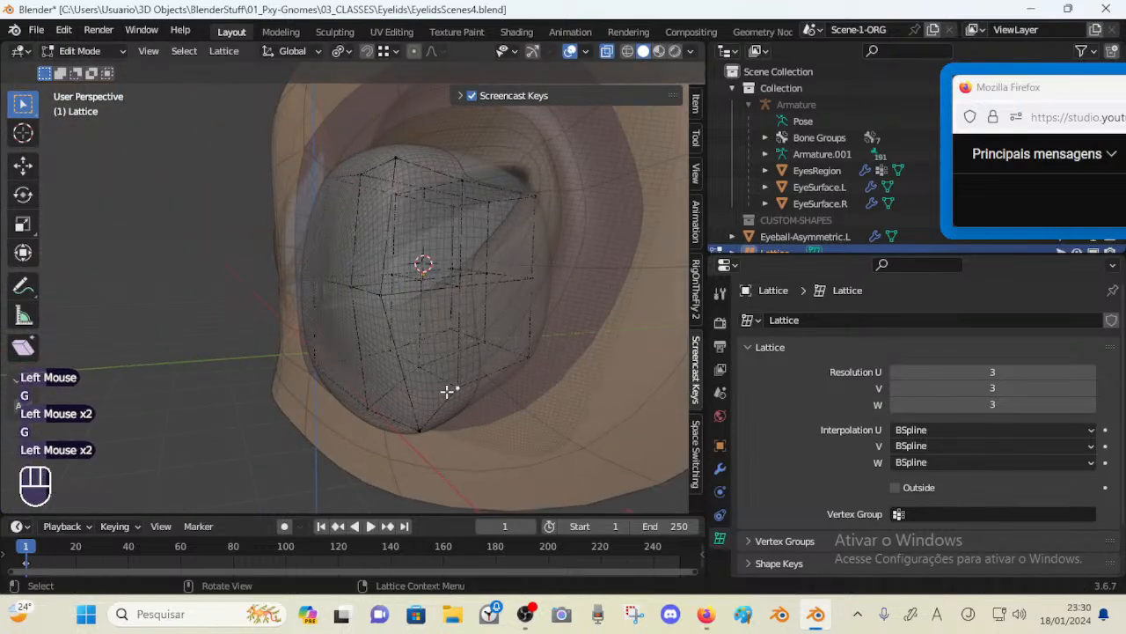
{"action": "left_click", "coordinate": [482, 410]}
{"action": "middle_click_drag", "start_coordinate": [401, 355], "coordinate": [440, 357]}
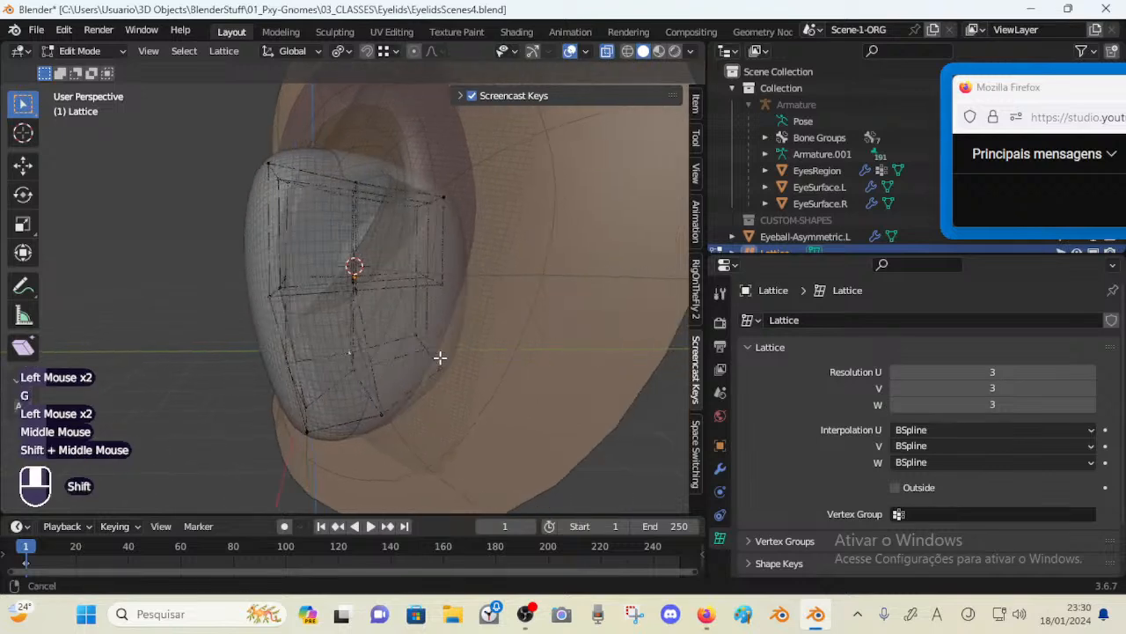
Pull the lattice's outer side points outward to bulge the eyeball toward the lid
{"action": "middle_click_drag", "start_coordinate": [360, 340], "coordinate": [426, 353]}
{"action": "left_click", "coordinate": [473, 373]}
{"action": "key", "text": "g"}
{"action": "left_click", "coordinate": [516, 391]}
{"action": "left_click", "coordinate": [426, 347]}
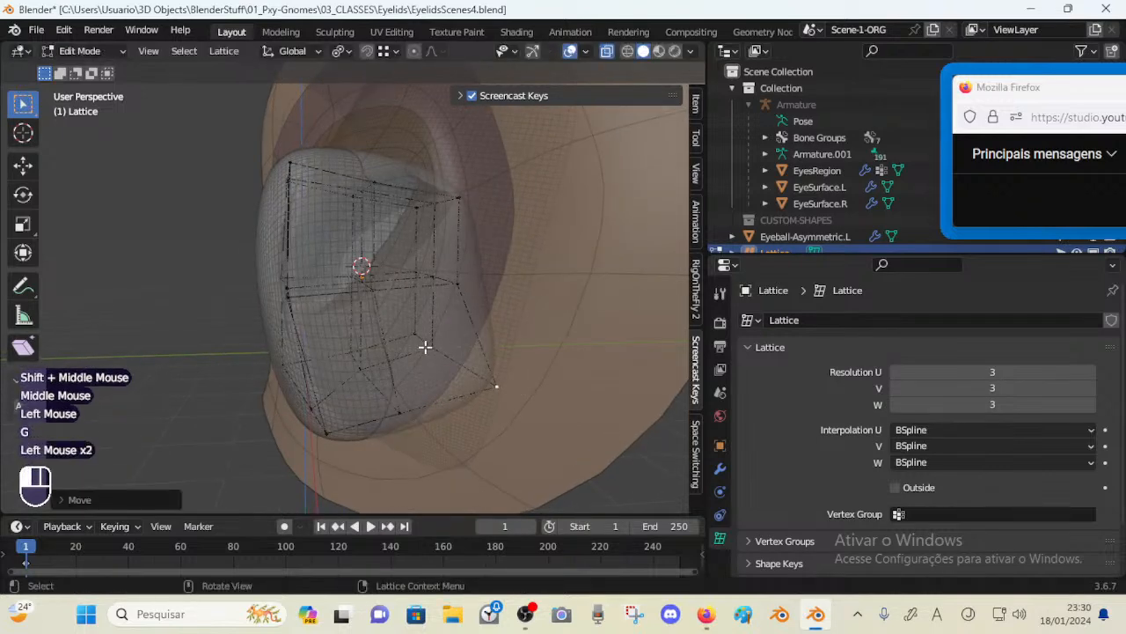
{"action": "key", "text": "g"}
{"action": "left_click", "coordinate": [456, 362]}
{"action": "left_click", "coordinate": [445, 340]}
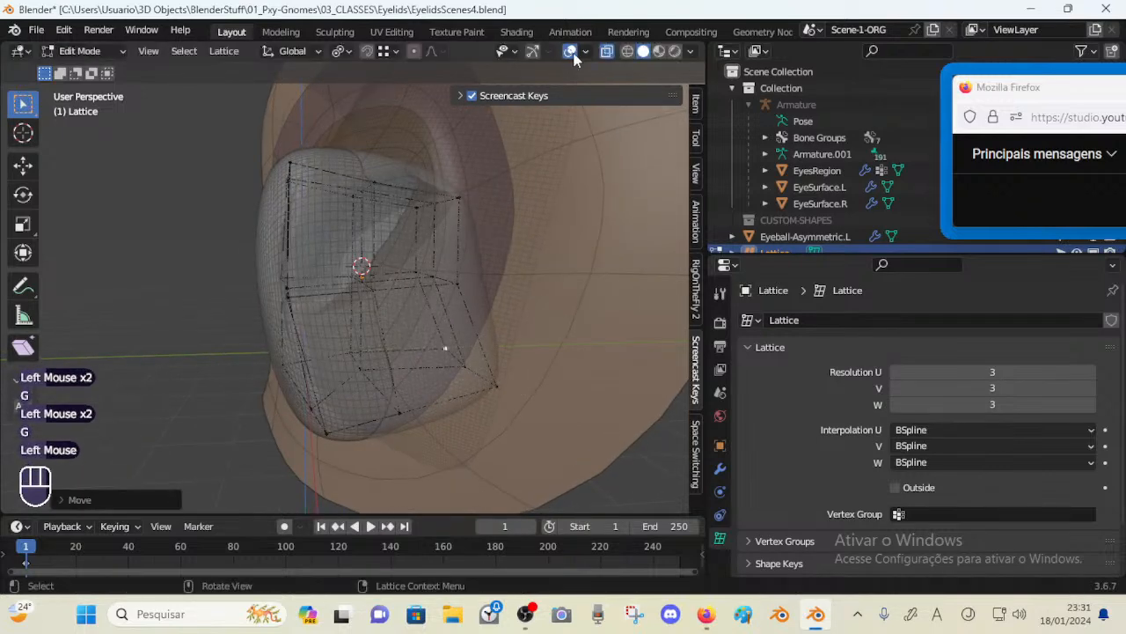
Move a lattice point with proportional editing and a larger influence radius
{"action": "middle_click_drag", "start_coordinate": [443, 185], "coordinate": [411, 280]}
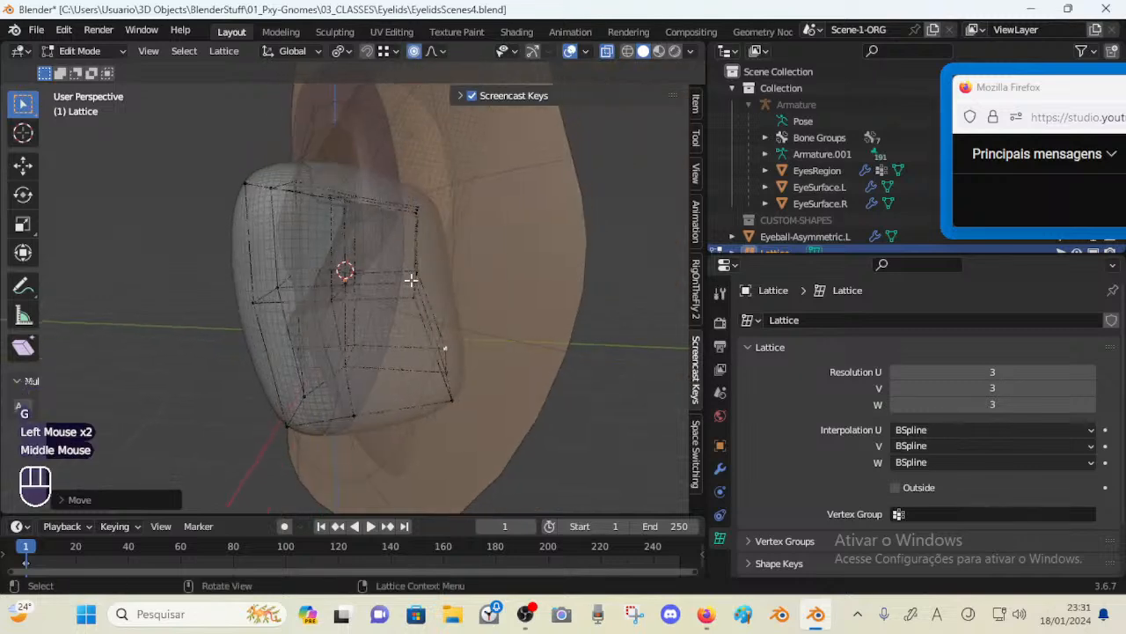
{"action": "key", "text": "g"}
{"action": "left_click", "coordinate": [438, 283]}
{"action": "key", "text": "g"}
{"action": "scroll", "coordinate": [438, 283], "scroll_direction": "down", "scroll_amount": 4}
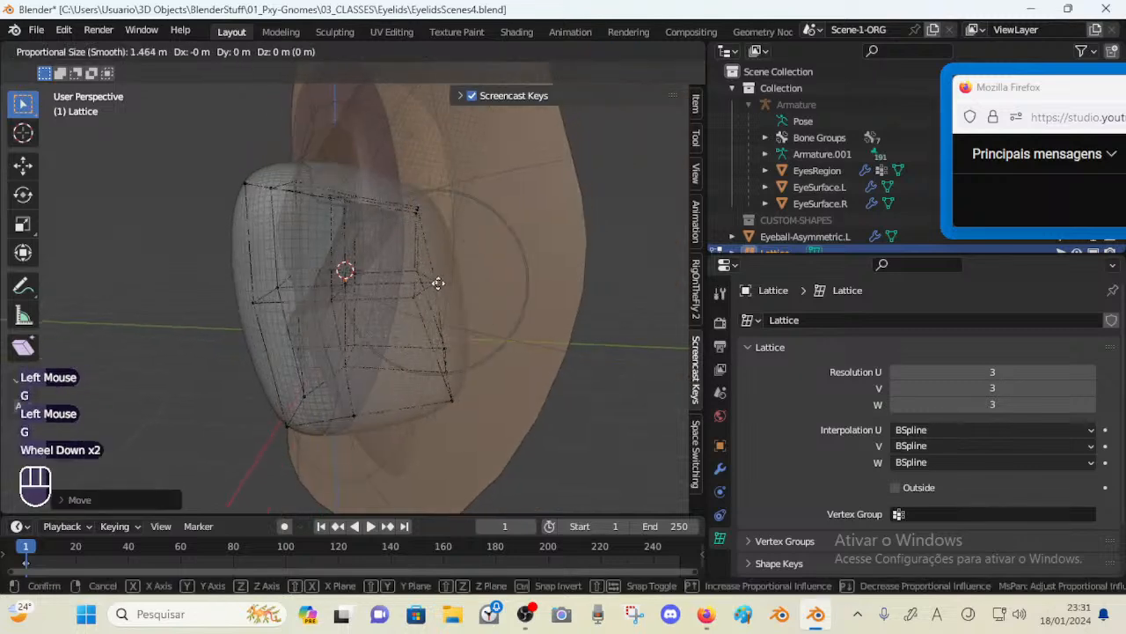
{"action": "left_click", "coordinate": [440, 283]}
{"action": "left_click", "coordinate": [440, 281]}
Move another lattice point with proportional editing to refine the eyeball shape
{"action": "key", "text": "g"}
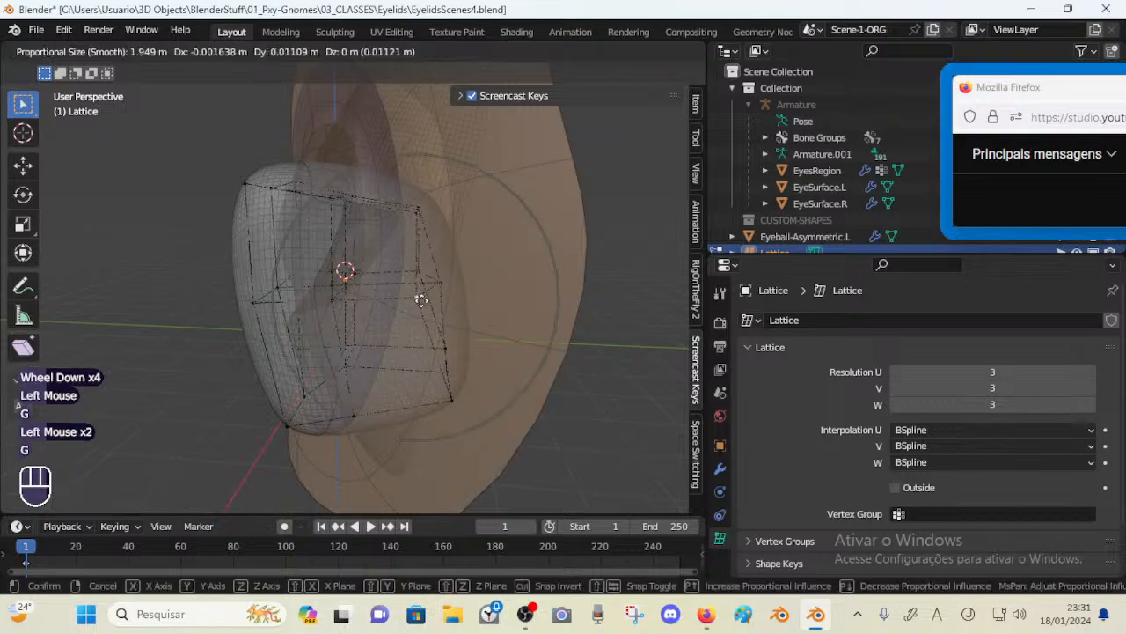
{"action": "left_click", "coordinate": [435, 290]}
{"action": "middle_click_drag", "start_coordinate": [436, 291], "coordinate": [351, 218]}
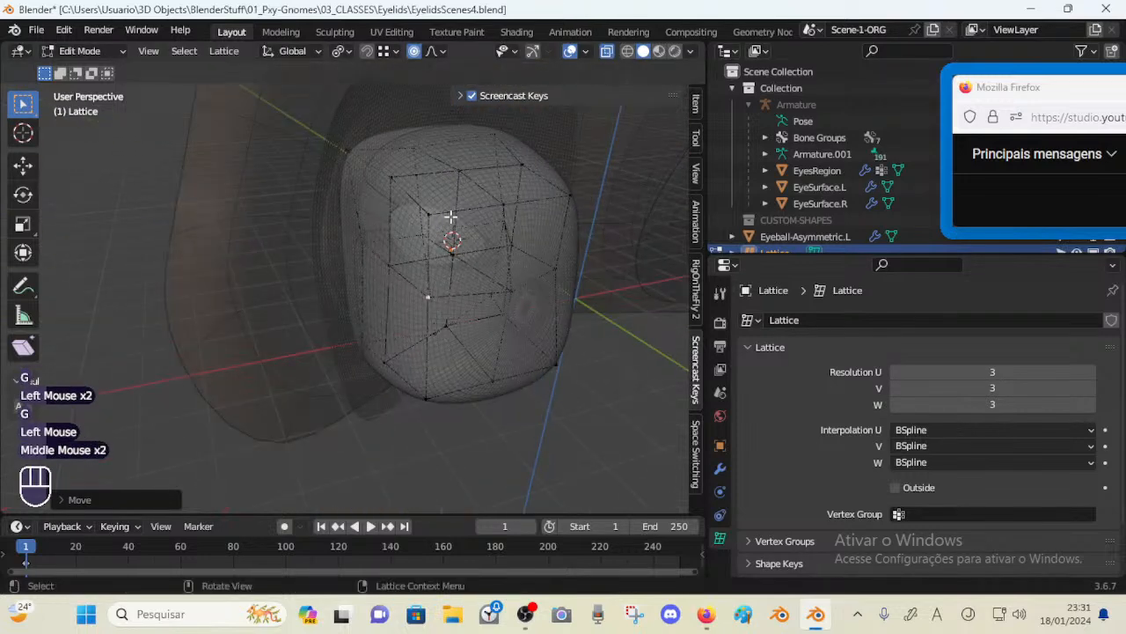
Move the lattice's upper front points to round the top of the eyeball
{"action": "left_click", "coordinate": [449, 219]}
{"action": "middle_click_drag", "start_coordinate": [449, 220], "coordinate": [368, 260], "text": "shift"}
{"action": "left_click", "coordinate": [387, 259]}
{"action": "key", "text": "g"}
{"action": "left_click", "coordinate": [336, 251]}
{"action": "left_click", "coordinate": [354, 283]}
{"action": "key", "text": "g"}
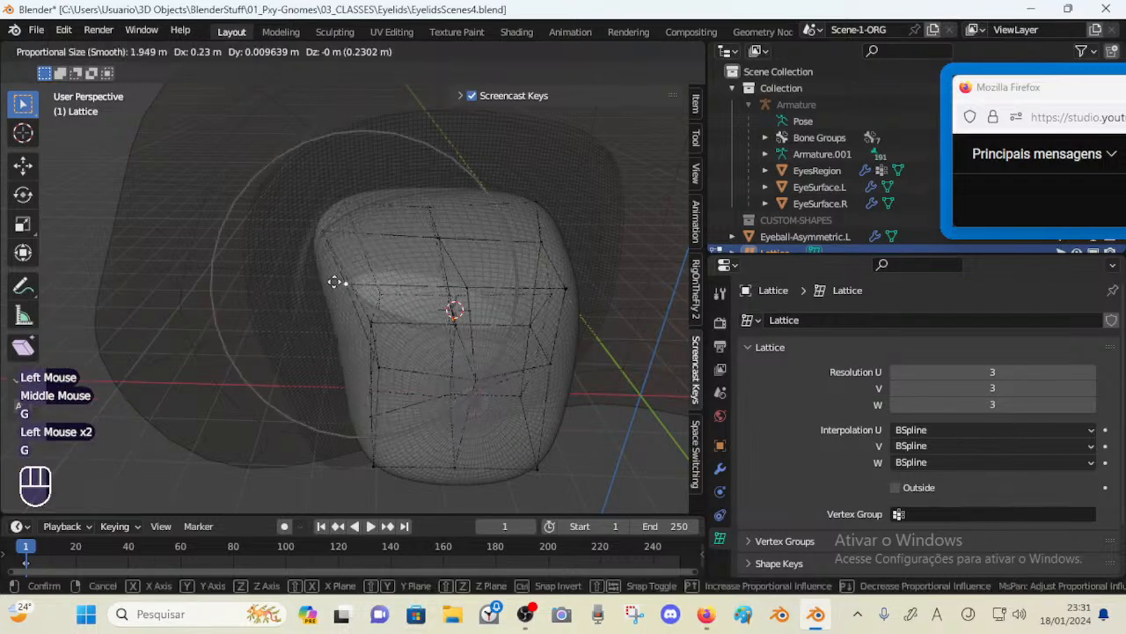
{"action": "left_click", "coordinate": [333, 284]}
Move a side lattice point with proportional editing to bulge the eyeball's flank
{"action": "middle_click_drag", "start_coordinate": [140, 313], "coordinate": [337, 267]}
{"action": "scroll", "coordinate": [332, 292], "scroll_direction": "down", "scroll_amount": 1}
{"action": "key", "text": "alt+z"}
{"action": "key", "text": "alt+z"}
{"action": "scroll", "coordinate": [348, 323], "scroll_direction": "up", "scroll_amount": 1}
{"action": "middle_click_drag", "start_coordinate": [347, 323], "coordinate": [362, 274]}
{"action": "scroll", "coordinate": [321, 301], "scroll_direction": "down", "scroll_amount": 1}
{"action": "scroll", "coordinate": [319, 299], "scroll_direction": "up", "scroll_amount": 1}
{"action": "key", "text": "g"}
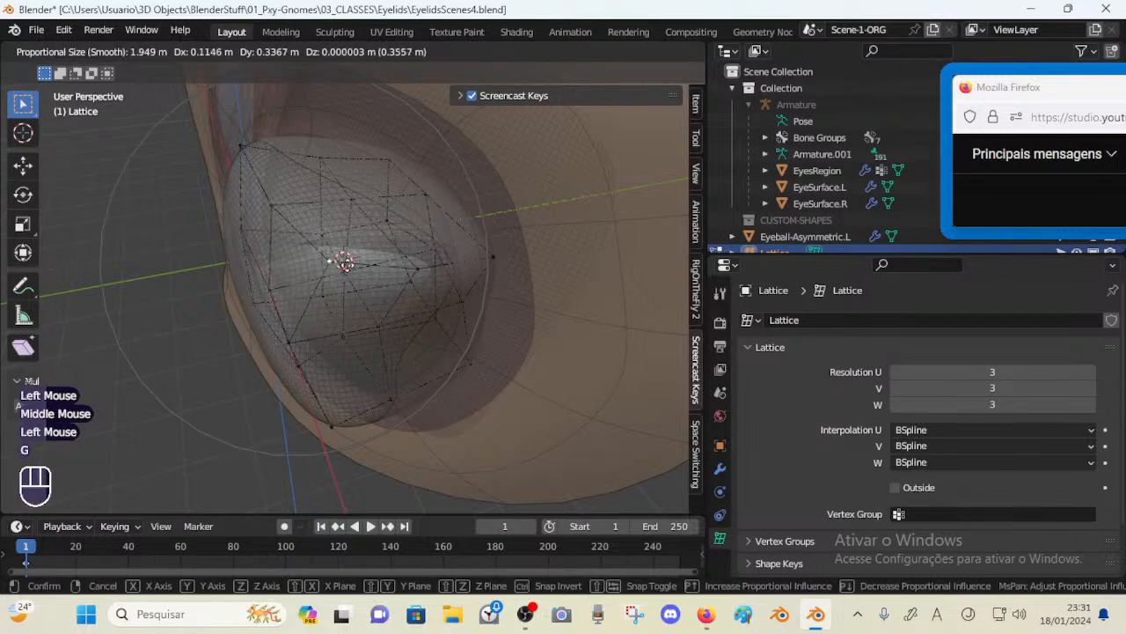
{"action": "left_click", "coordinate": [345, 262]}
Pull the lattice's outer corner point far outward to stretch the eyeball toward the socket's corner
{"action": "left_click", "coordinate": [422, 265]}
{"action": "key", "text": "g"}
{"action": "left_click", "coordinate": [431, 264]}
{"action": "key", "text": "g"}
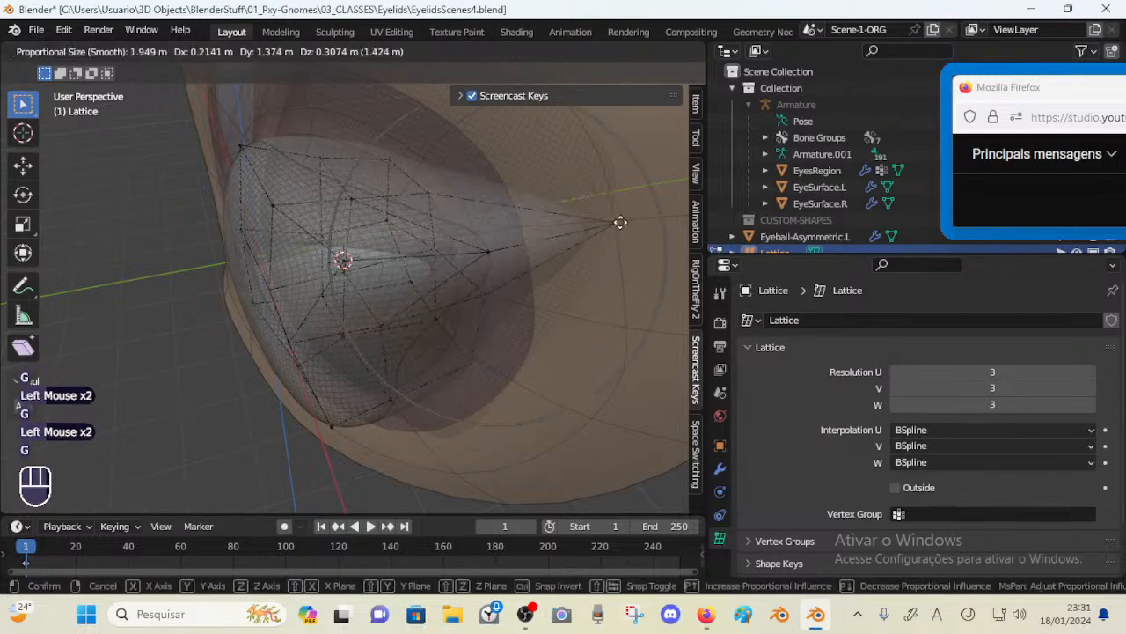
{"action": "left_click", "coordinate": [616, 222]}
Raise the lattice's upper points to lift the eyeball's top surface
{"action": "left_click", "coordinate": [425, 198]}
{"action": "key", "text": "g"}
{"action": "left_click", "coordinate": [512, 154]}
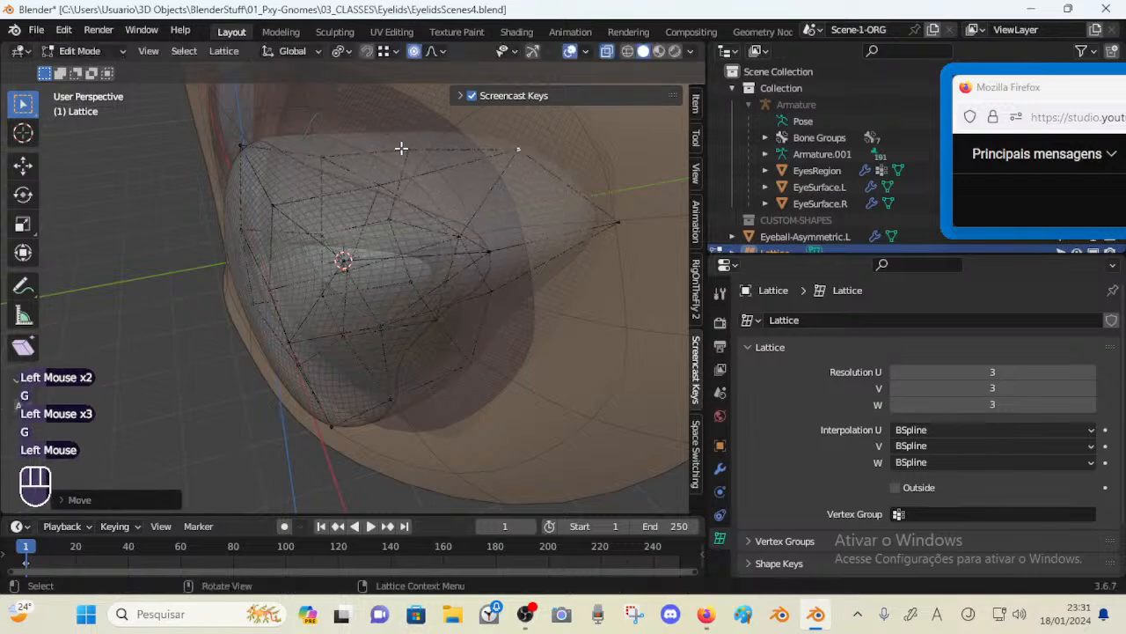
{"action": "left_click", "coordinate": [391, 149]}
{"action": "key", "text": "g"}
{"action": "left_click", "coordinate": [451, 101]}
Adjust the lattice's lower outer points to round the eyeball's bottom corner
{"action": "middle_click_drag", "start_coordinate": [352, 167], "coordinate": [310, 292]}
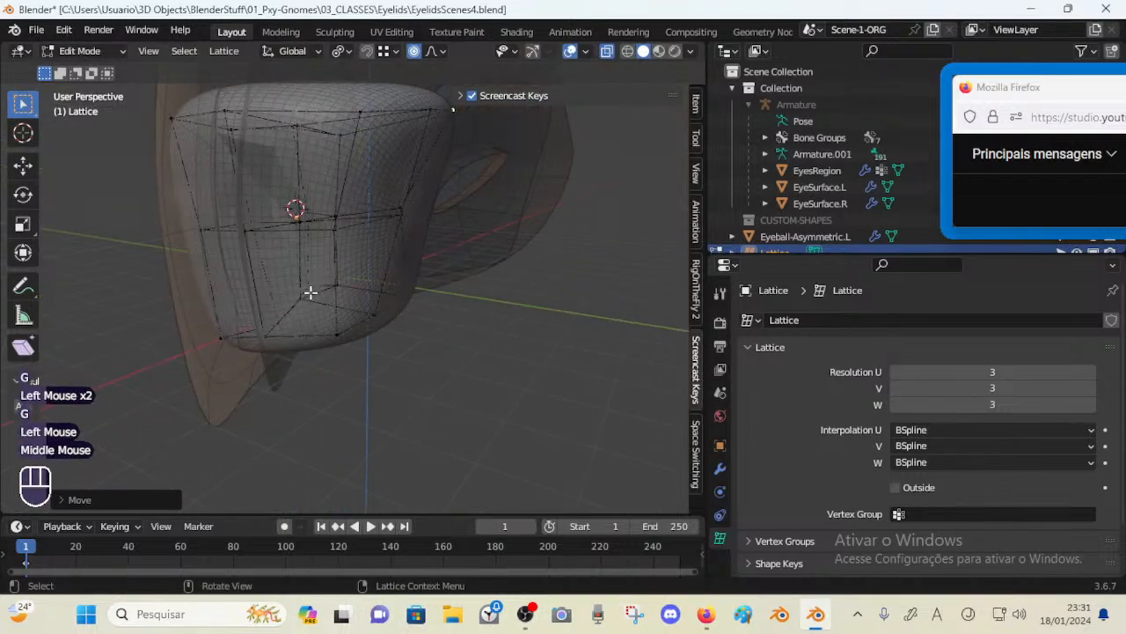
{"action": "key", "text": "g"}
{"action": "left_click", "coordinate": [387, 345]}
{"action": "left_click", "coordinate": [379, 324]}
{"action": "key", "text": "g"}
{"action": "left_click", "coordinate": [414, 327]}
{"action": "left_click", "coordinate": [420, 302]}
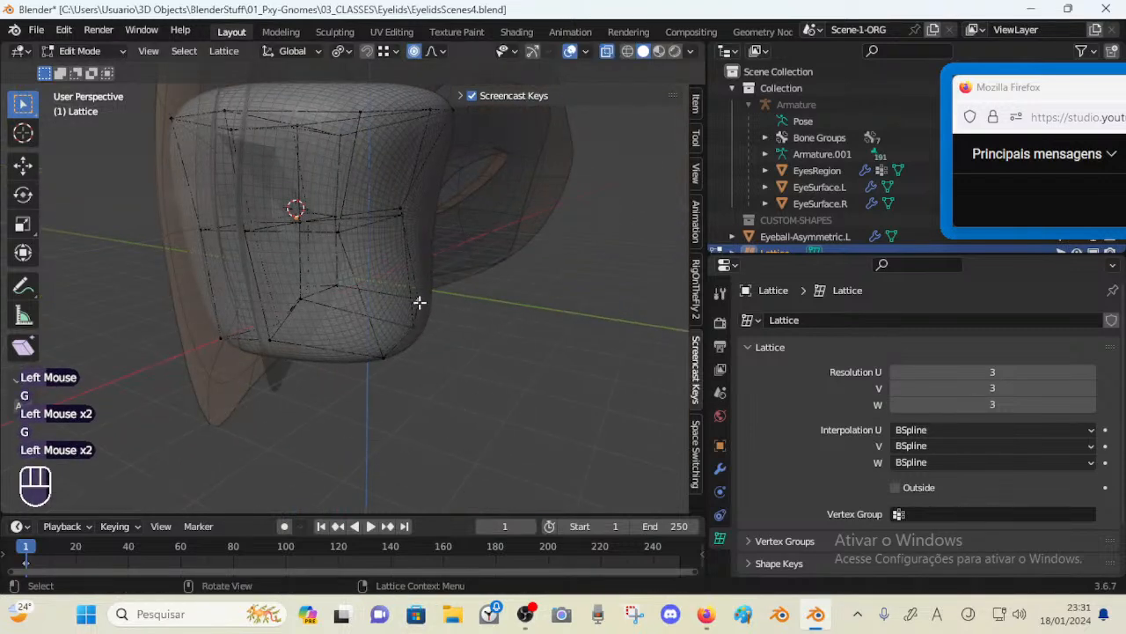
{"action": "key", "text": "g"}
{"action": "left_click", "coordinate": [452, 213]}
Move the lattice's outer side points to smooth the eyeball's side curve
{"action": "middle_click_drag", "start_coordinate": [410, 212], "coordinate": [433, 235]}
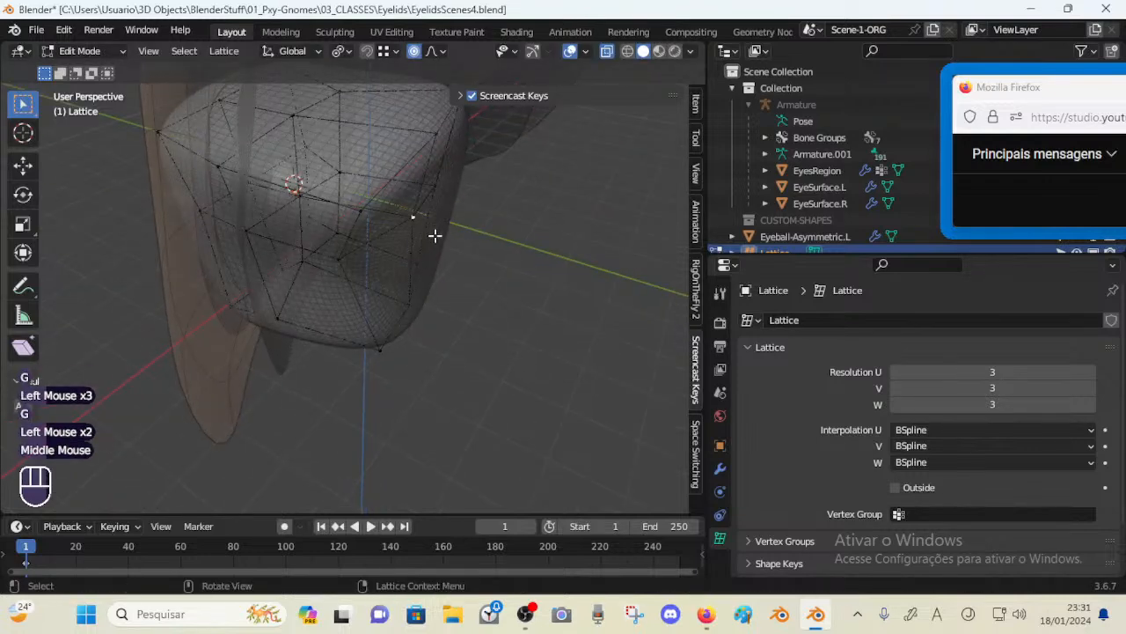
{"action": "key", "text": "g"}
{"action": "left_click", "coordinate": [444, 234]}
{"action": "left_click", "coordinate": [442, 184]}
{"action": "key", "text": "g"}
{"action": "left_click", "coordinate": [449, 183]}
{"action": "key", "text": "g"}
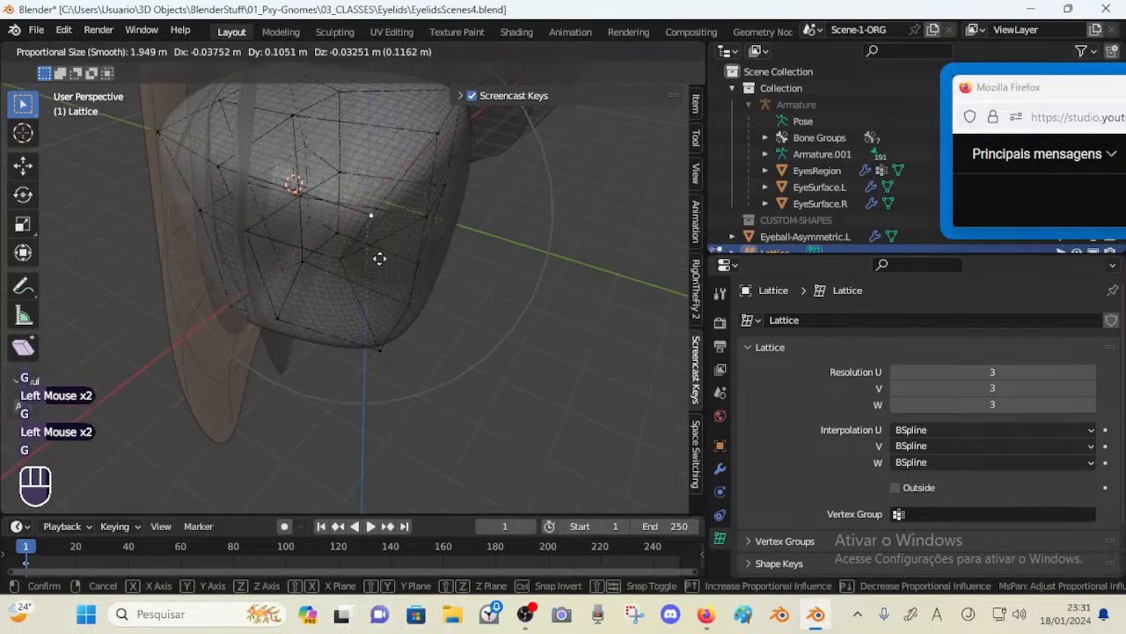
{"action": "left_click", "coordinate": [374, 273]}
Move the lattice's lower front points with proportional editing to shape the eyeball's underside
{"action": "left_click", "coordinate": [251, 257]}
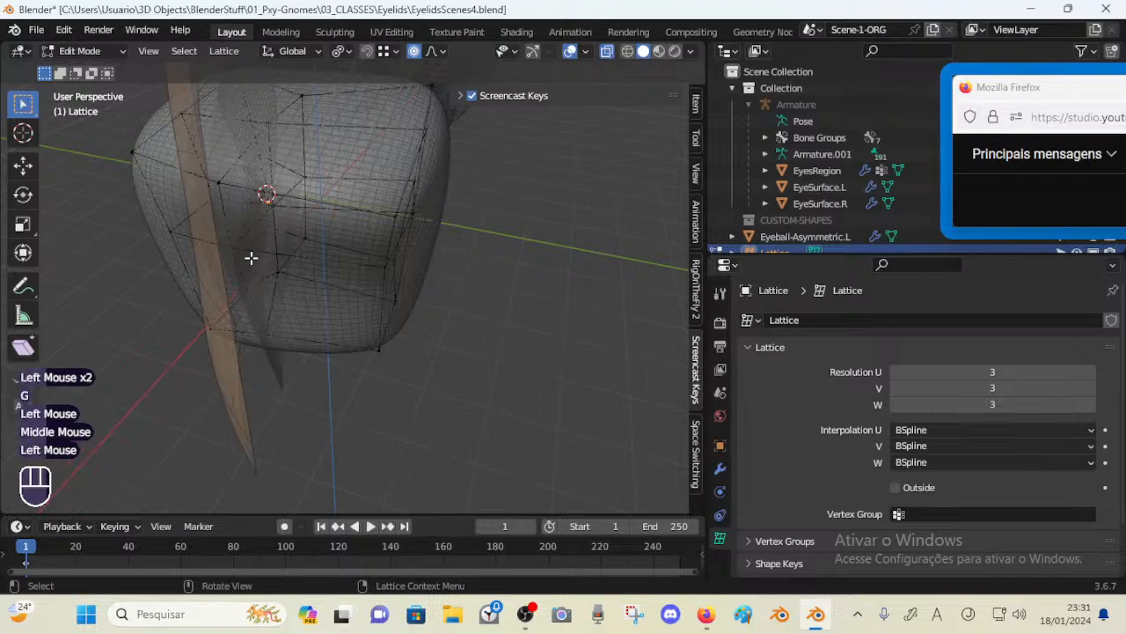
{"action": "key", "text": "g"}
{"action": "left_click", "coordinate": [278, 285]}
{"action": "left_click", "coordinate": [262, 330]}
{"action": "key", "text": "g"}
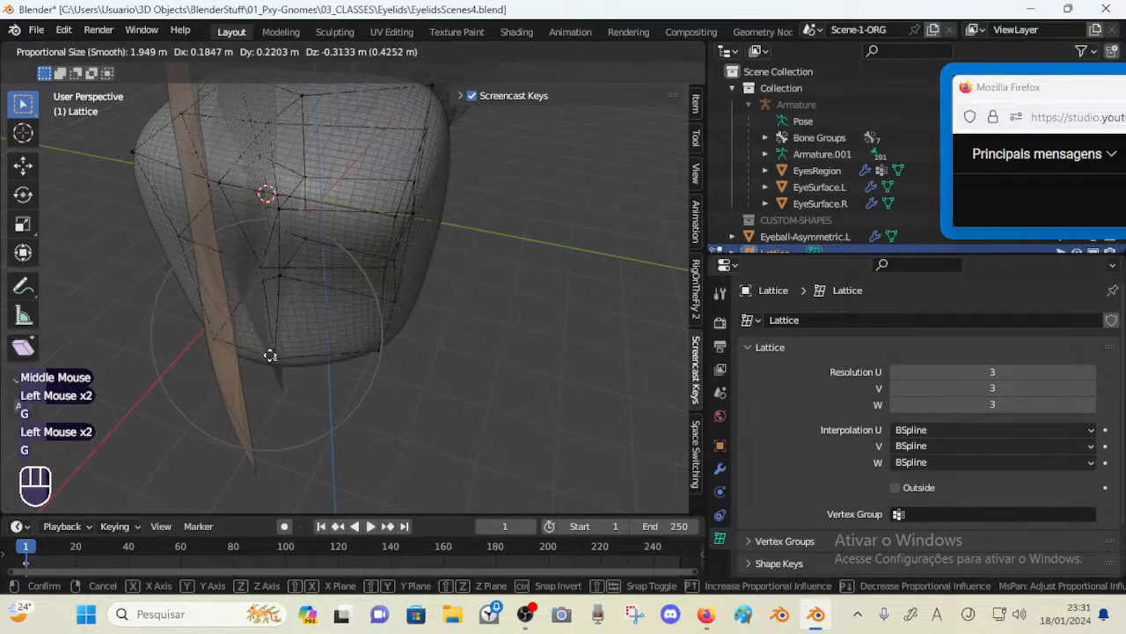
{"action": "left_click", "coordinate": [269, 355]}
{"action": "middle_click_drag", "start_coordinate": [264, 354], "coordinate": [325, 284]}
Move front lattice points inward to flatten the eyeball's front against the lids
{"action": "key", "text": "Tab"}
{"action": "scroll", "coordinate": [340, 300], "scroll_direction": "down", "scroll_amount": 1}
{"action": "key", "text": "Tab"}
{"action": "scroll", "coordinate": [352, 300], "scroll_direction": "up", "scroll_amount": 2}
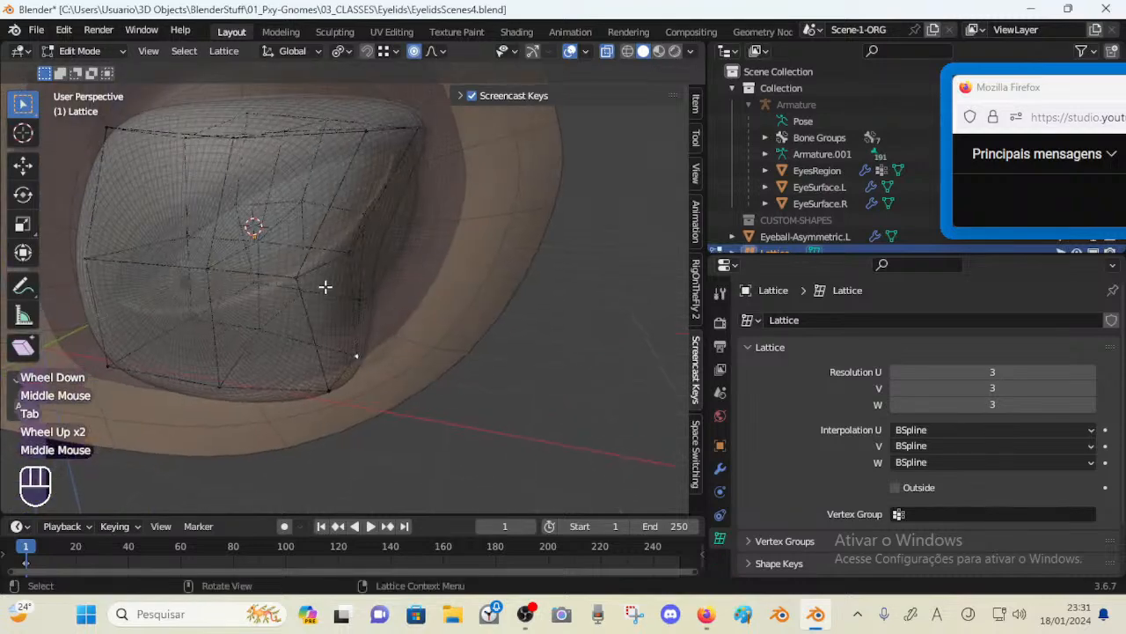
{"action": "left_click", "coordinate": [325, 284]}
{"action": "key", "text": "g"}
{"action": "left_click", "coordinate": [375, 251]}
{"action": "middle_click_drag", "start_coordinate": [375, 251], "coordinate": [302, 289]}
{"action": "left_click", "coordinate": [309, 282]}
{"action": "key", "text": "g"}
{"action": "left_click", "coordinate": [397, 264]}
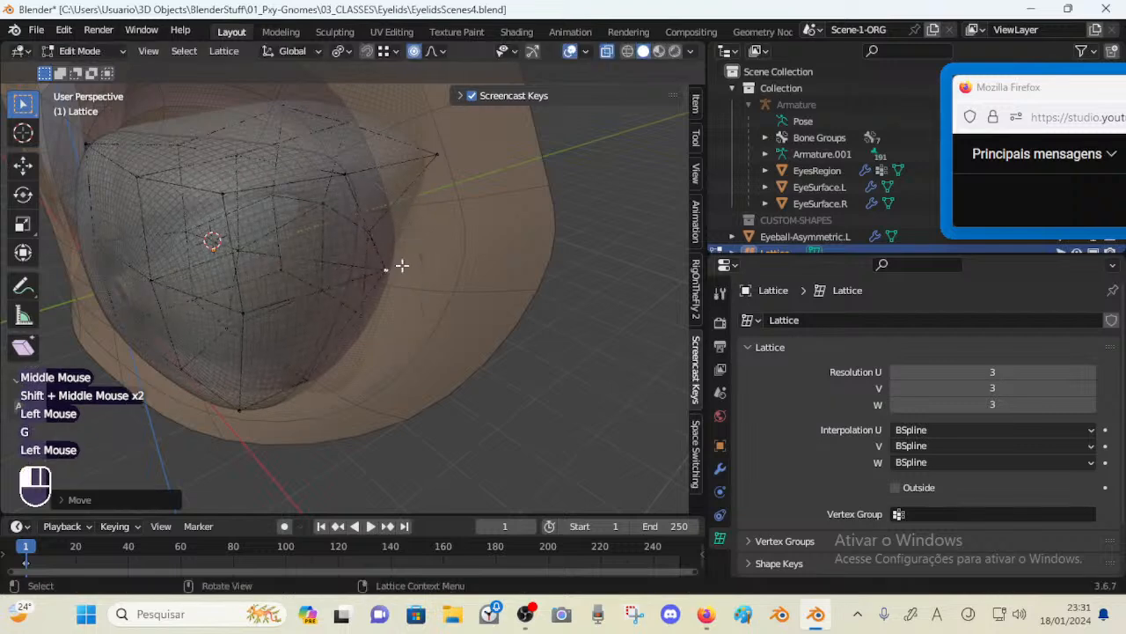
Move the lattice's outer edge points to pull the eyeball's corner toward the socket
{"action": "left_click", "coordinate": [378, 236]}
{"action": "middle_click_drag", "start_coordinate": [379, 236], "coordinate": [367, 234]}
{"action": "key", "text": "g"}
{"action": "left_click", "coordinate": [438, 256]}
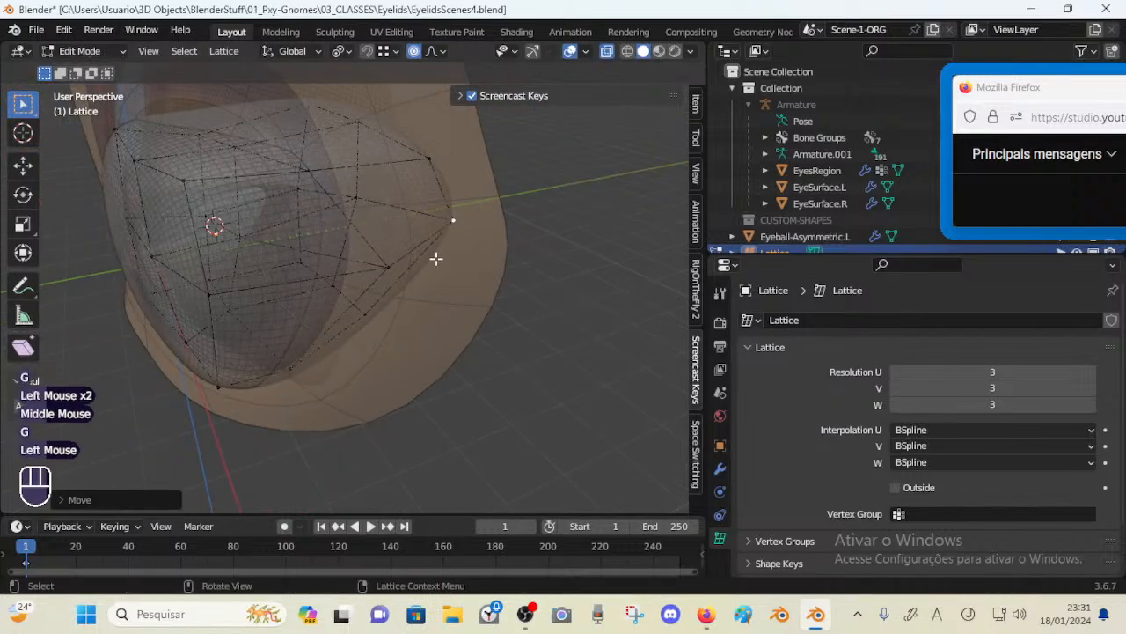
{"action": "middle_click_drag", "start_coordinate": [437, 256], "coordinate": [350, 264]}
{"action": "key", "text": "g"}
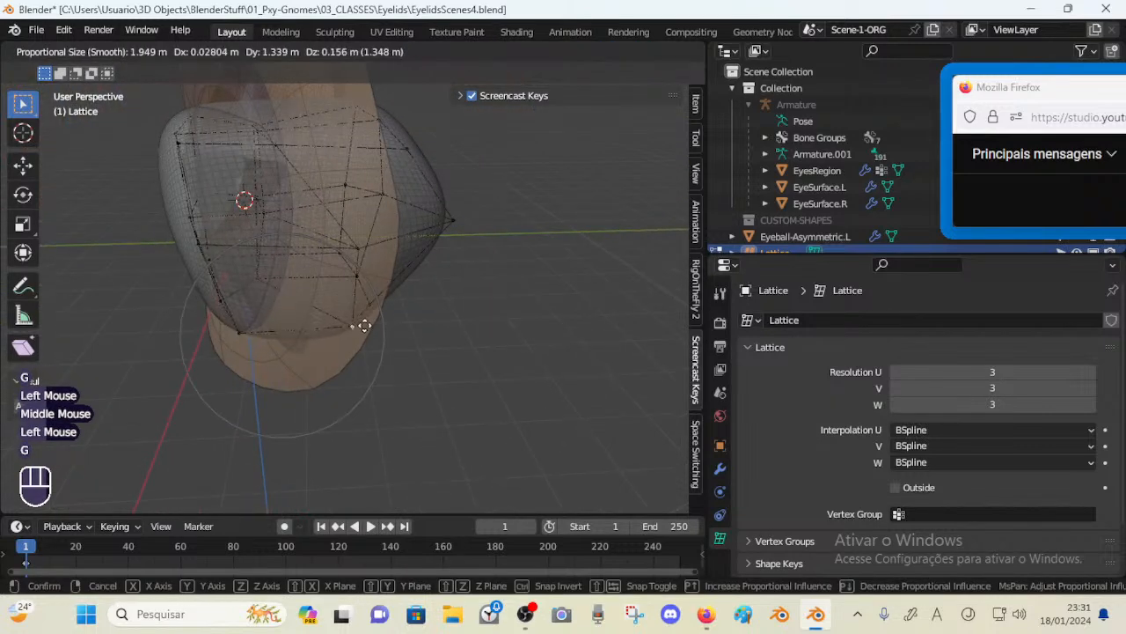
{"action": "left_click", "coordinate": [362, 324]}
{"action": "middle_click_drag", "start_coordinate": [362, 324], "coordinate": [376, 291]}
Box-select and move the lattice's bottom points to fit the eyeball's lower edge to the socket
{"action": "left_click", "coordinate": [185, 360]}
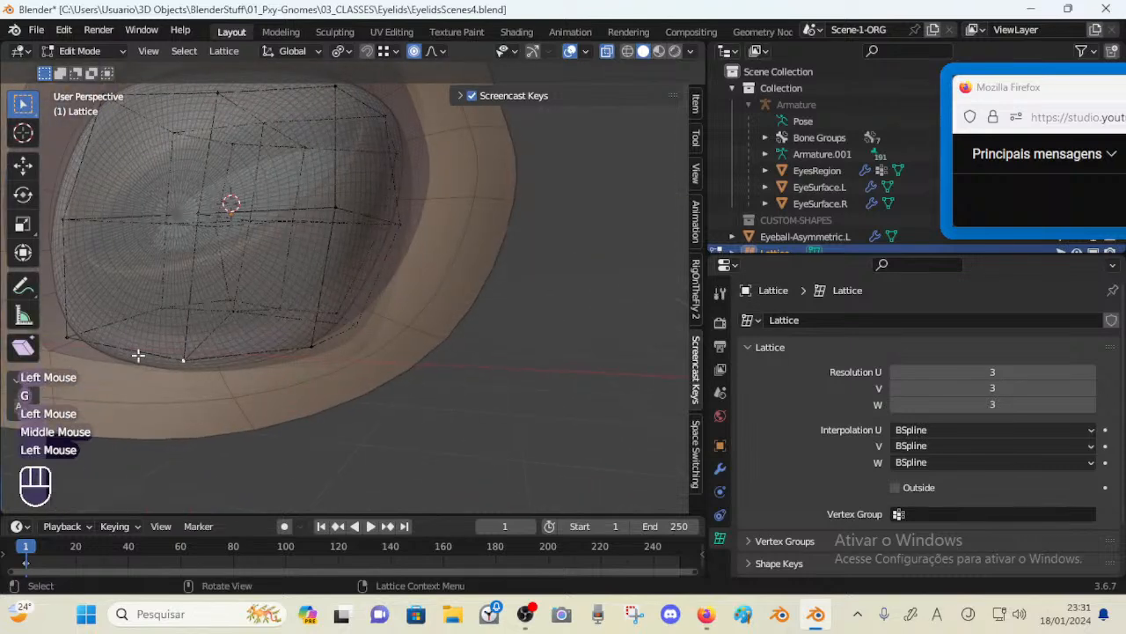
{"action": "middle_click_drag", "start_coordinate": [264, 345], "coordinate": [125, 362]}
{"action": "key", "text": "g"}
{"action": "left_click", "coordinate": [162, 354]}
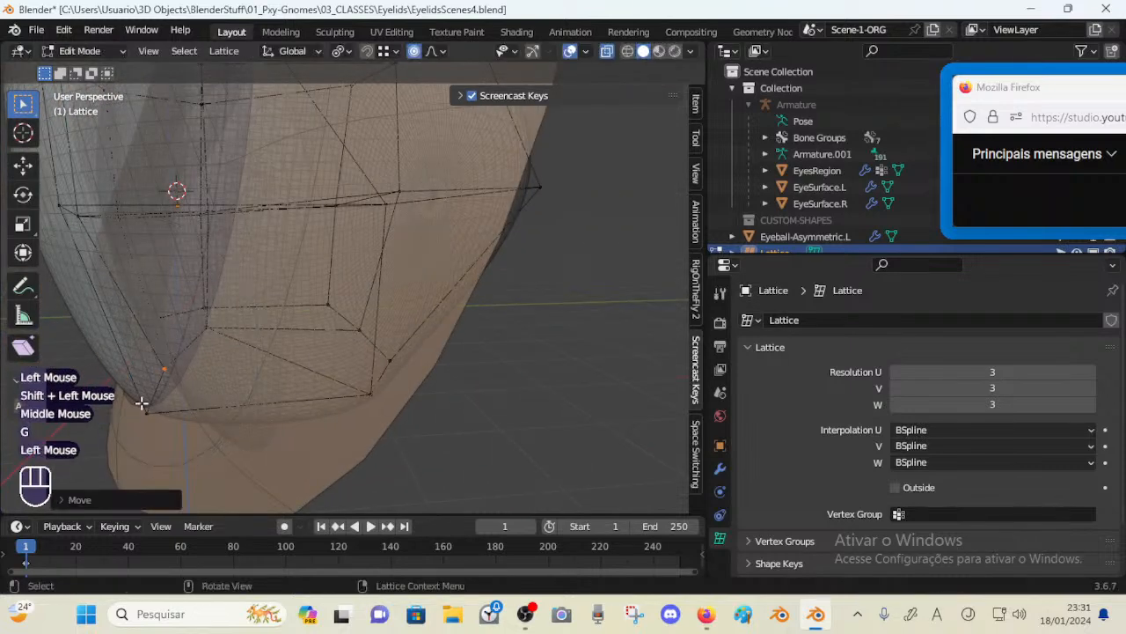
{"action": "left_click", "coordinate": [142, 404]}
{"action": "key", "text": "g"}
{"action": "left_click", "coordinate": [190, 402]}
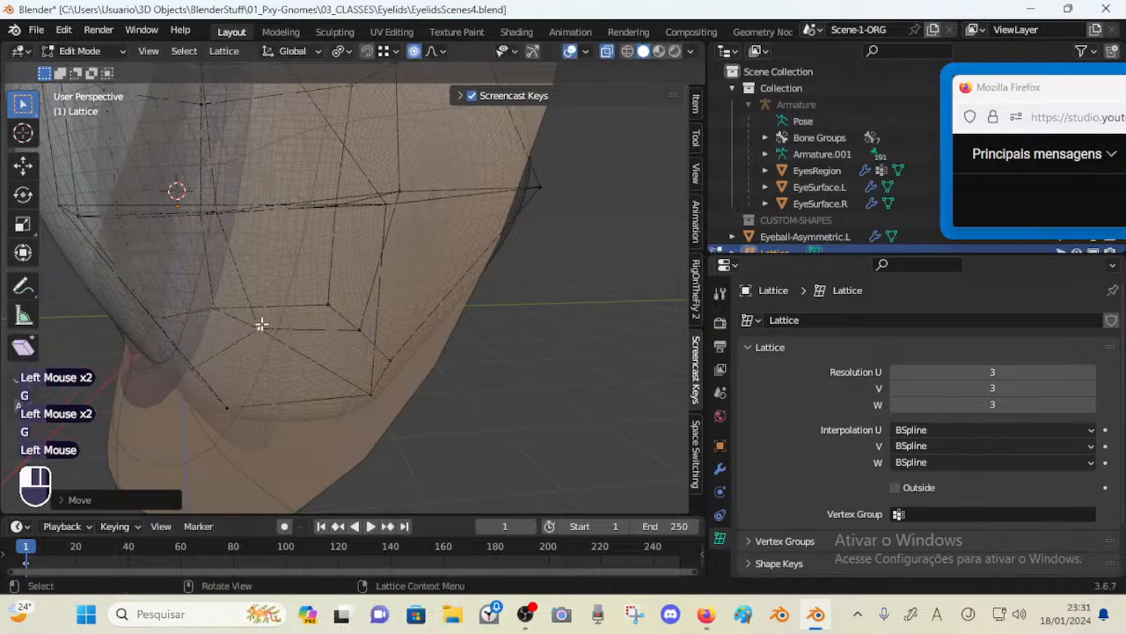
Nudge inner lattice points with a resized proportional falloff to even out the eyeball surface
{"action": "left_click", "coordinate": [262, 322]}
{"action": "key", "text": "g"}
{"action": "left_click", "coordinate": [284, 309]}
{"action": "scroll", "coordinate": [285, 309], "scroll_direction": "down", "scroll_amount": 3}
{"action": "mouse_move", "coordinate": [284, 309]}
{"action": "middle_mouse_down", "text": "shift"}
{"action": "mouse_move", "coordinate": [296, 326]}
{"action": "mouse_move", "coordinate": [300, 307]}
{"action": "middle_mouse_up", "text": "shift"}
{"action": "scroll", "coordinate": [322, 340], "scroll_direction": "up", "scroll_amount": 2}
{"action": "left_click", "coordinate": [310, 305]}
{"action": "key", "text": "g"}
{"action": "left_click", "coordinate": [334, 304]}
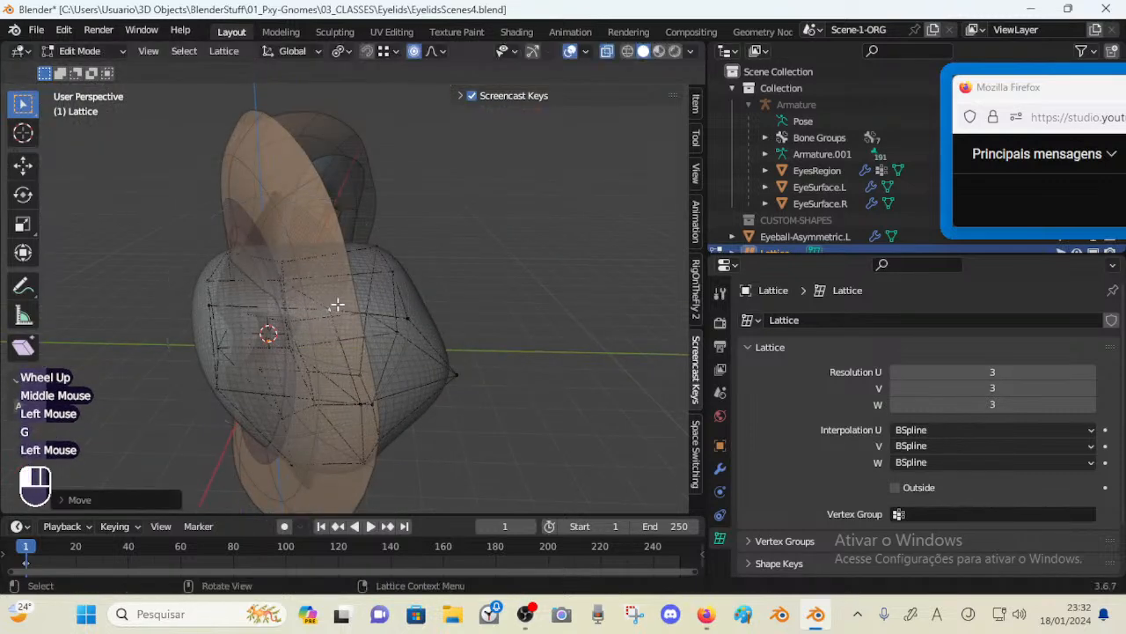
Move the lattice's upper inner points to shape the eyeball's top near the nose side
{"action": "left_click", "coordinate": [278, 271]}
{"action": "key", "text": "g"}
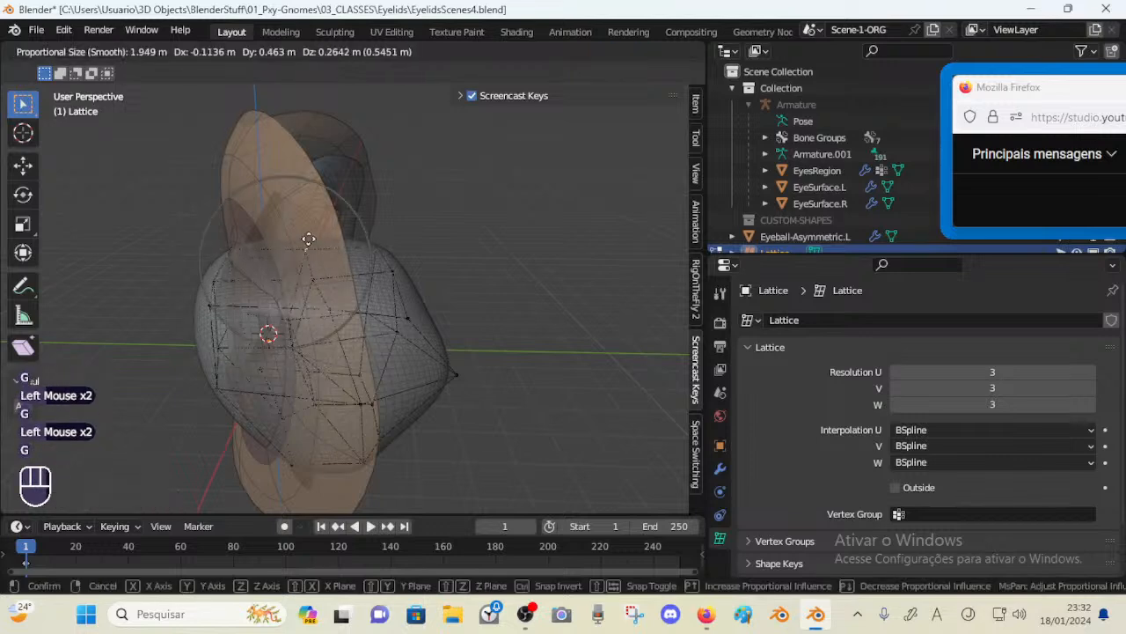
{"action": "left_click", "coordinate": [214, 261]}
{"action": "middle_click_drag", "start_coordinate": [214, 261], "coordinate": [395, 322]}
{"action": "left_click", "coordinate": [284, 262]}
{"action": "key", "text": "g"}
{"action": "left_click", "coordinate": [332, 265]}
{"action": "left_click", "coordinate": [377, 264]}
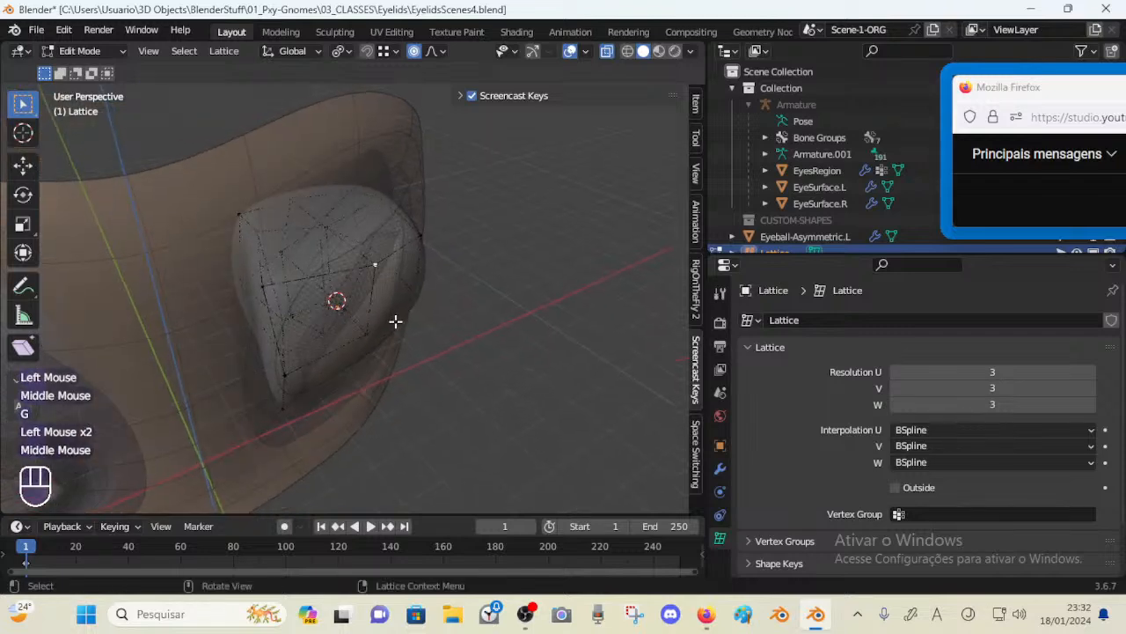
Move the lattice's upper corner points to round the eyeball's upper inner corner
{"action": "key", "text": "g"}
{"action": "left_click", "coordinate": [369, 294]}
{"action": "key", "text": "g"}
{"action": "left_click", "coordinate": [302, 194]}
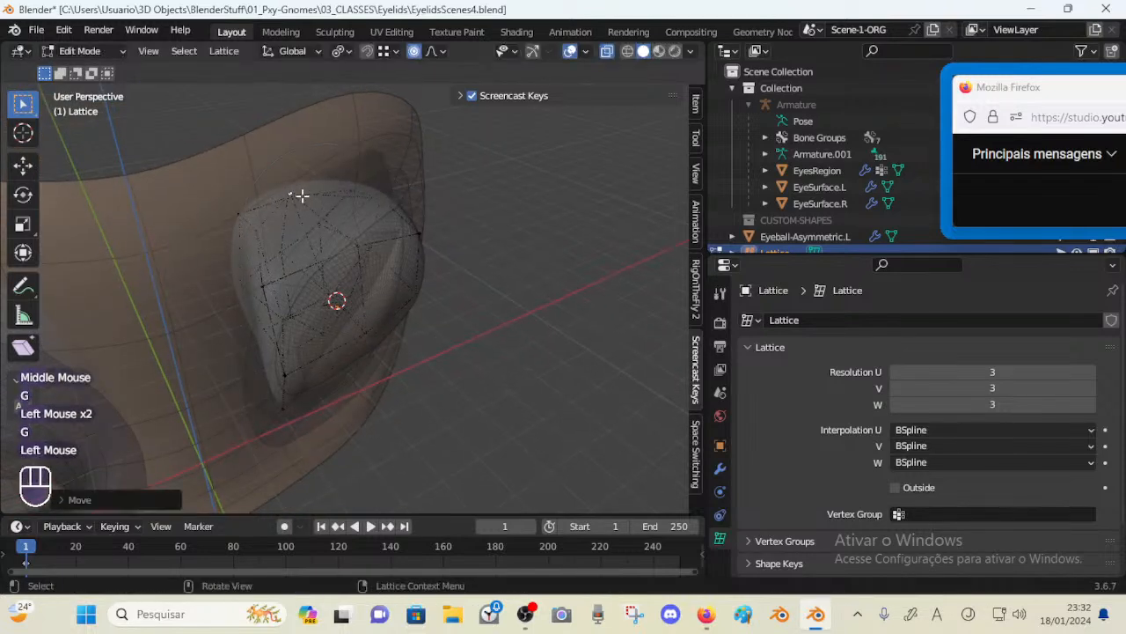
{"action": "middle_click_drag", "start_coordinate": [302, 194], "coordinate": [195, 303]}
{"action": "key", "text": "g"}
{"action": "left_click", "coordinate": [302, 236]}
Move the lattice's lower inner points to fit the eyeball into the socket's inner corner
{"action": "left_click", "coordinate": [202, 223]}
{"action": "key", "text": "g"}
{"action": "left_click", "coordinate": [206, 209]}
{"action": "left_click", "coordinate": [228, 246]}
{"action": "key", "text": "g"}
{"action": "left_click", "coordinate": [250, 245]}
{"action": "middle_click_drag", "start_coordinate": [233, 335], "coordinate": [195, 343]}
{"action": "left_click", "coordinate": [258, 346]}
{"action": "key", "text": "g"}
{"action": "left_click", "coordinate": [231, 352]}
Refine the remaining lower lattice points to smooth the eyeball's inner underside
{"action": "left_click", "coordinate": [295, 327]}
{"action": "middle_click_drag", "start_coordinate": [307, 344], "coordinate": [255, 344]}
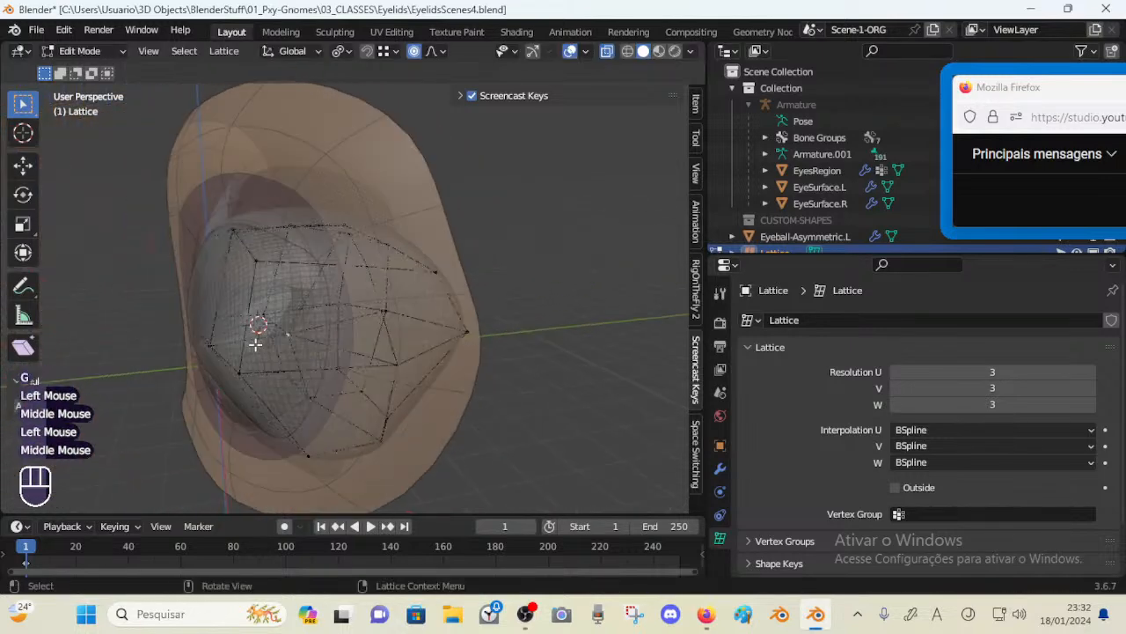
{"action": "key", "text": "g"}
{"action": "left_click", "coordinate": [291, 329]}
{"action": "left_click", "coordinate": [250, 374]}
{"action": "key", "text": "g"}
{"action": "left_click", "coordinate": [261, 377]}
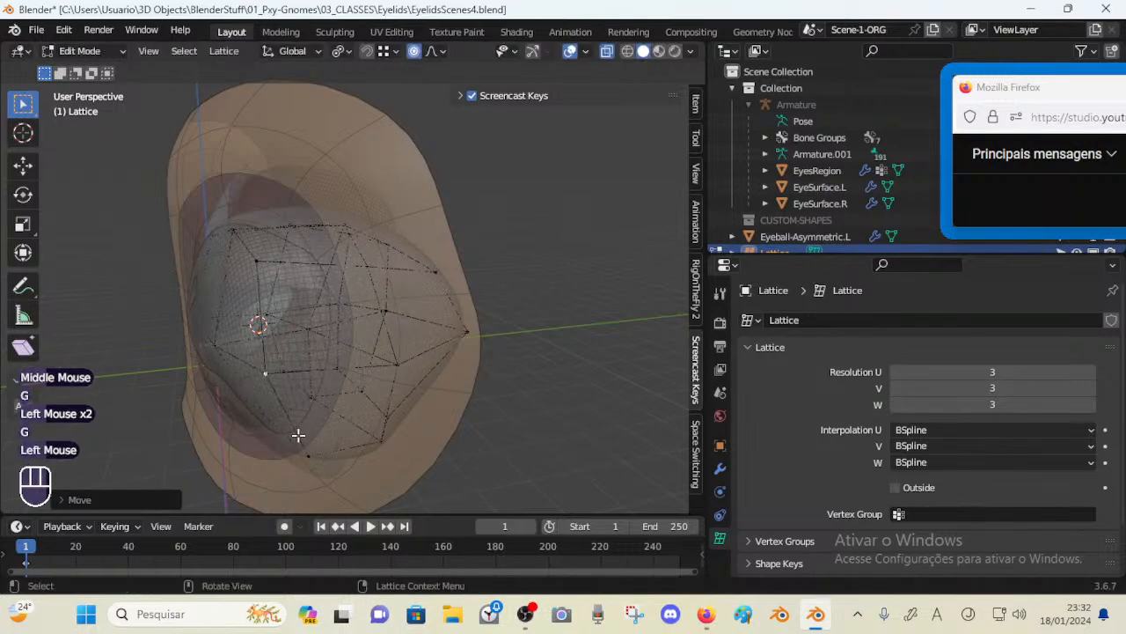
{"action": "middle_click_drag", "start_coordinate": [174, 367], "coordinate": [286, 312]}
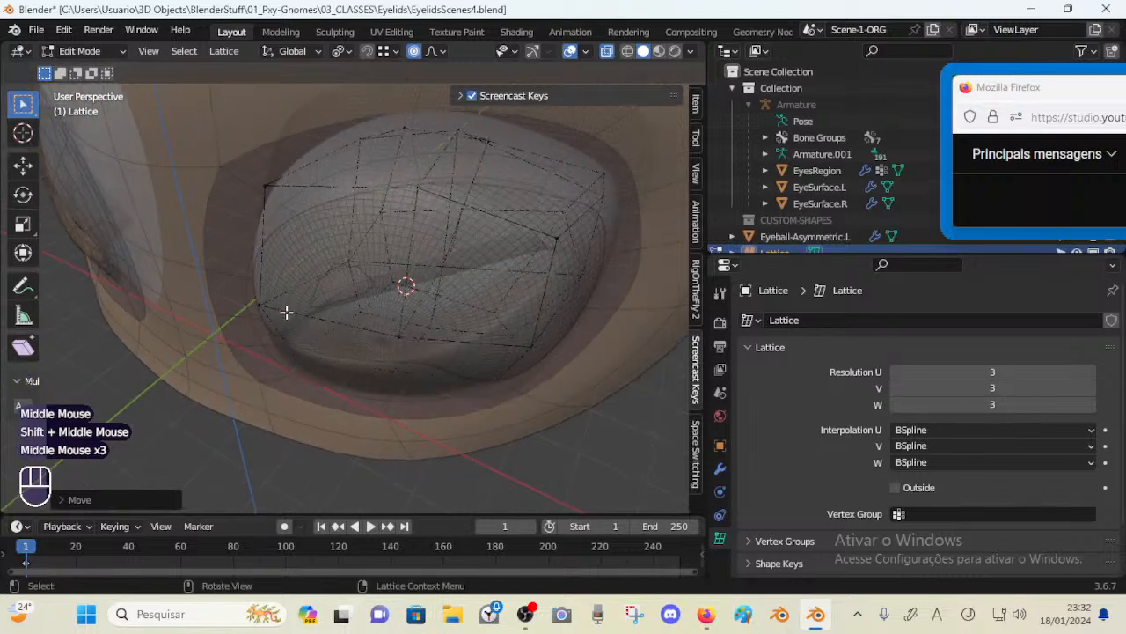
Leave lattice edit mode and select the EyeSurface.L mesh
{"action": "key", "text": "ctrl+Tab"}
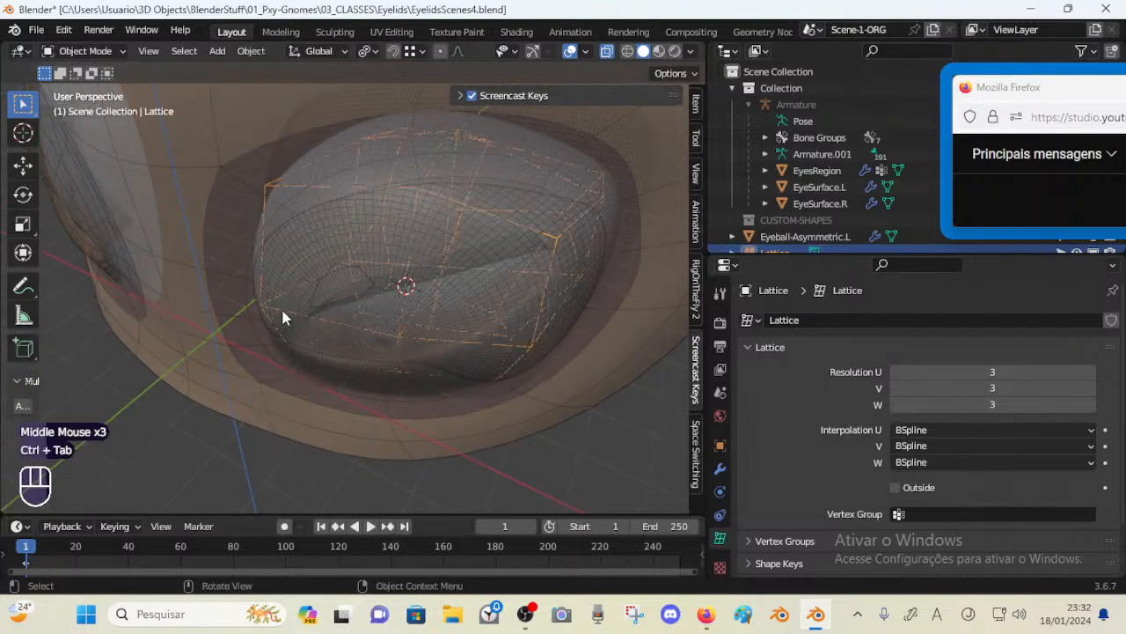
{"action": "left_click", "coordinate": [416, 259]}
{"action": "middle_click_drag", "start_coordinate": [402, 278], "coordinate": [412, 238]}
{"action": "key", "text": "h"}
{"action": "key", "text": "ctrl+z"}
{"action": "left_click", "coordinate": [430, 220]}
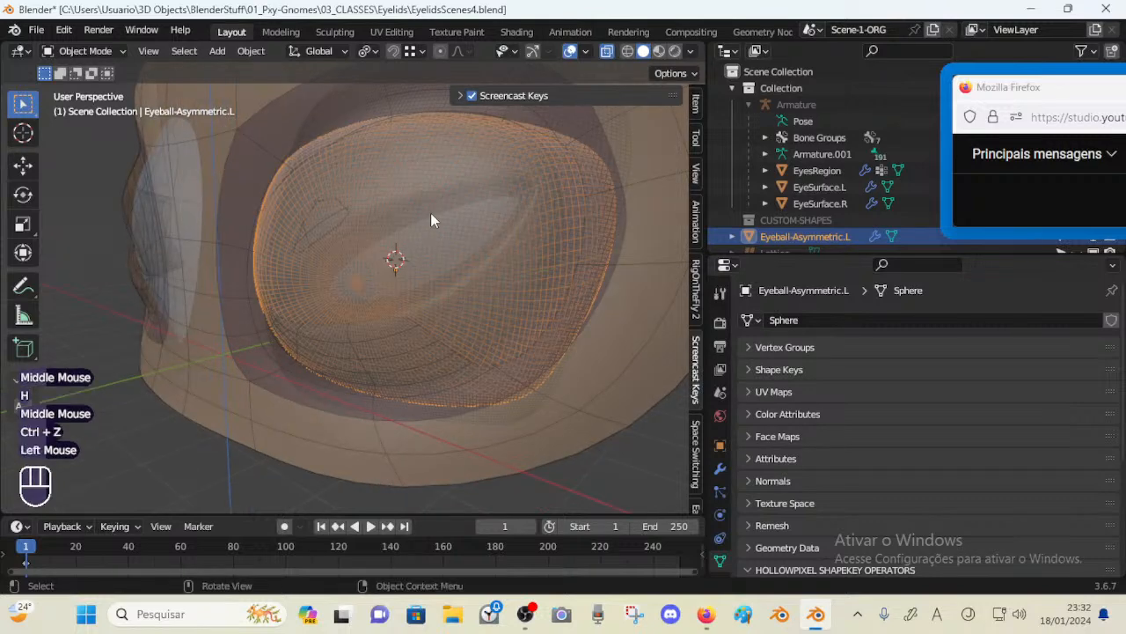
{"action": "left_click", "coordinate": [819, 186]}
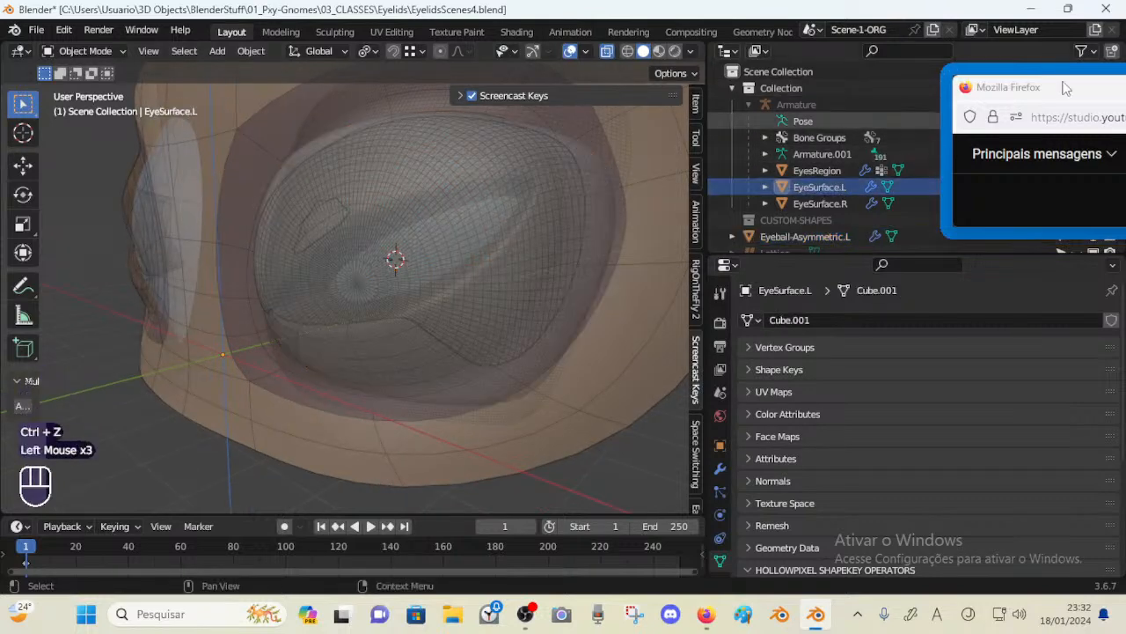
{"action": "left_click_drag", "start_coordinate": [1038, 89], "coordinate": [981, 34]}
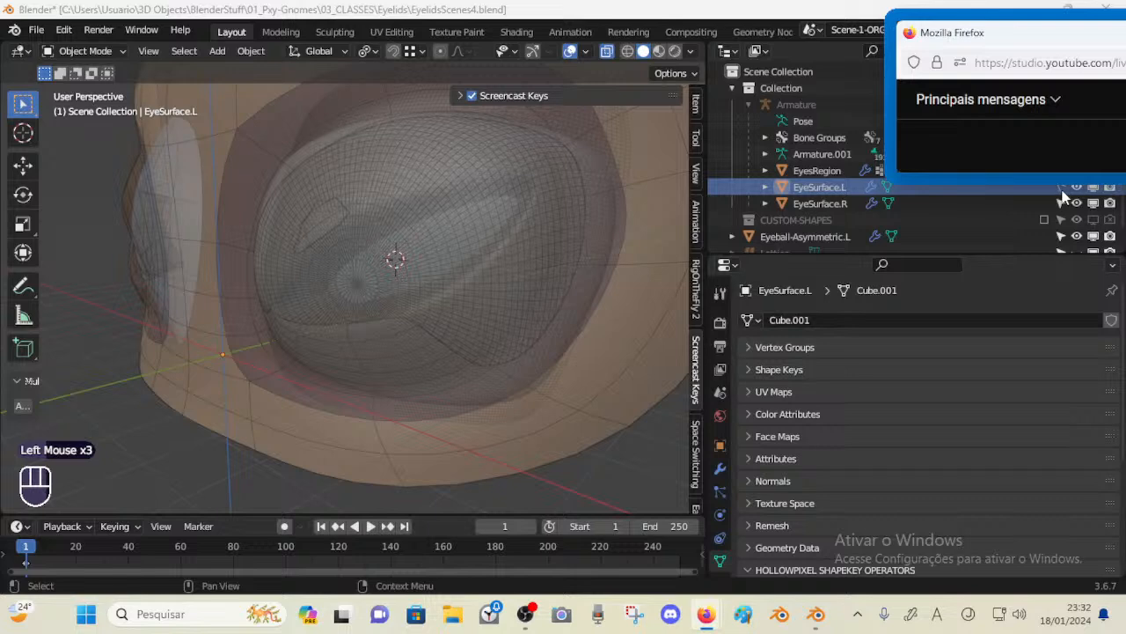
{"action": "left_click", "coordinate": [1063, 196]}
{"action": "left_click", "coordinate": [425, 237]}
{"action": "left_click", "coordinate": [425, 237]}
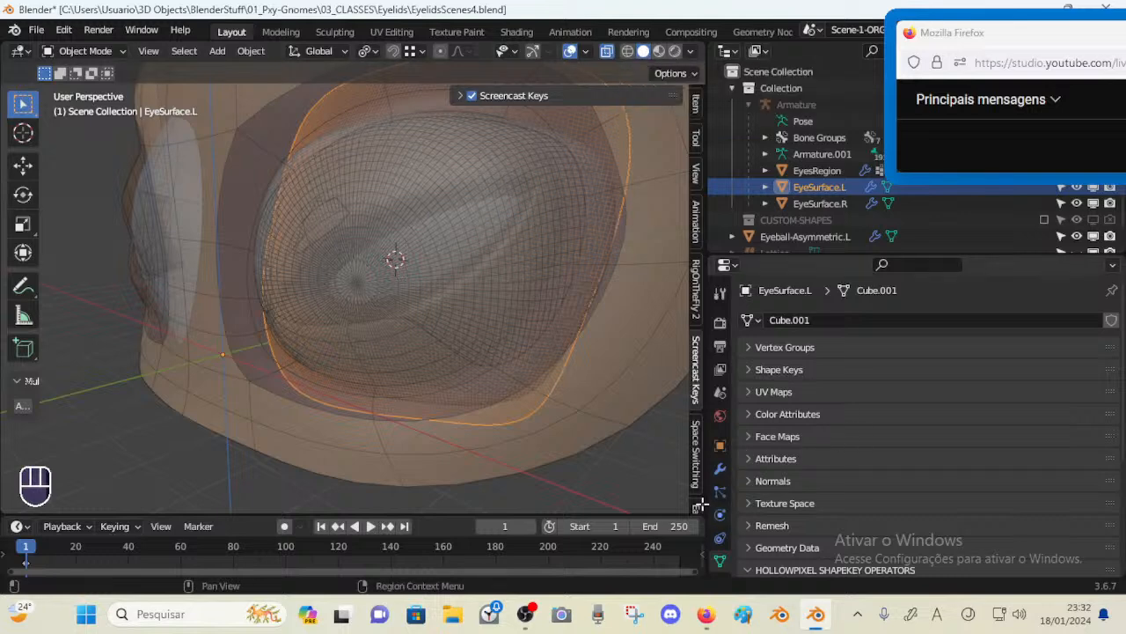
Set EyeSurface.L's viewport display color to a purple-blue (hue 0.679, saturation 0.954)
{"action": "left_click", "coordinate": [720, 444]}
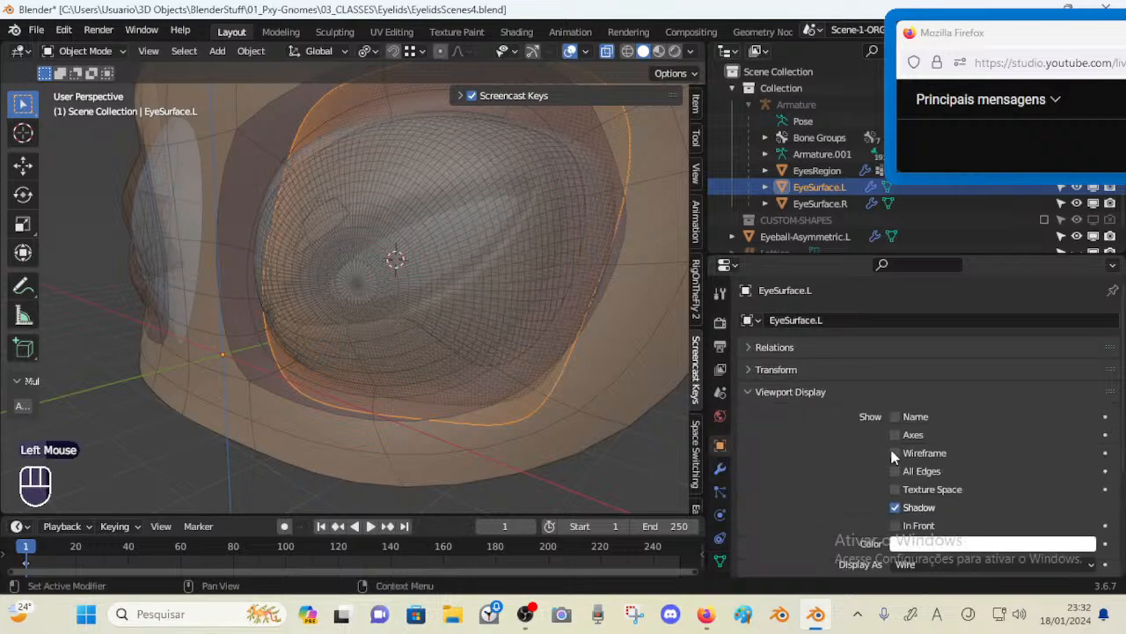
{"action": "scroll", "coordinate": [919, 450], "scroll_direction": "down", "scroll_amount": 4}
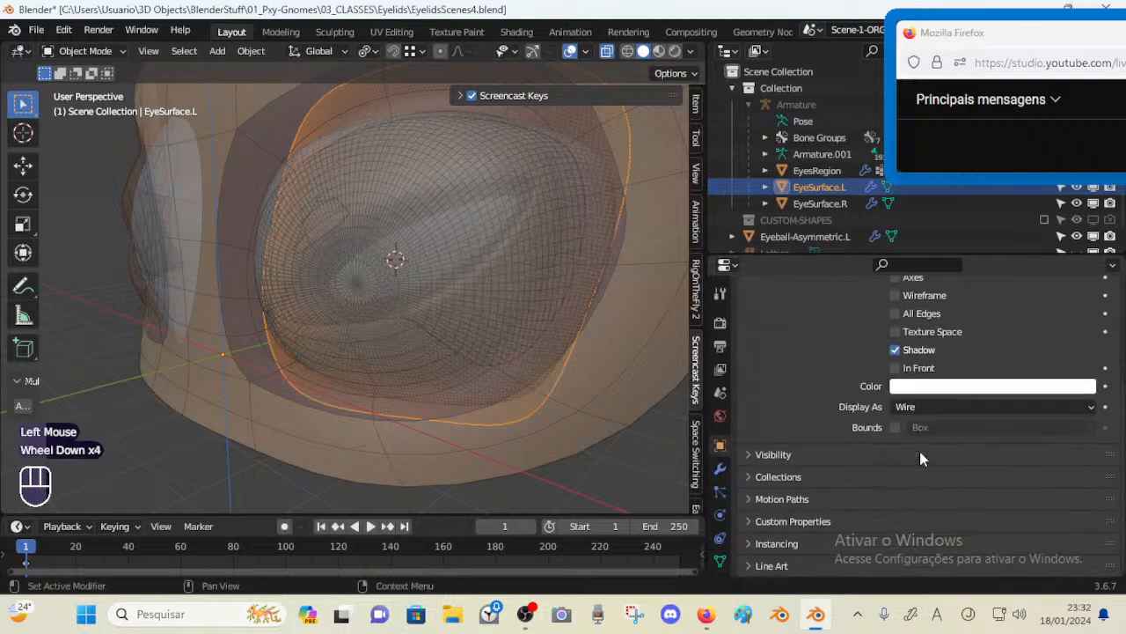
{"action": "left_click", "coordinate": [925, 389]}
{"action": "left_click_drag", "start_coordinate": [1048, 206], "coordinate": [1056, 200]}
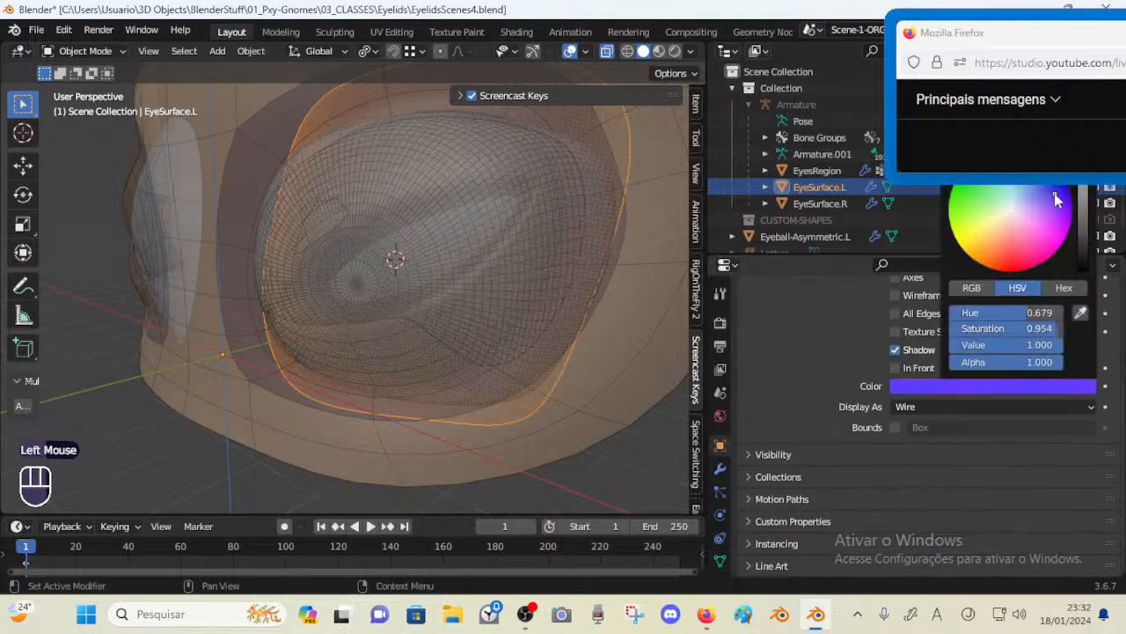
Reveal all hidden objects in the scene
{"action": "scroll", "coordinate": [888, 403], "scroll_direction": "up", "scroll_amount": 4}
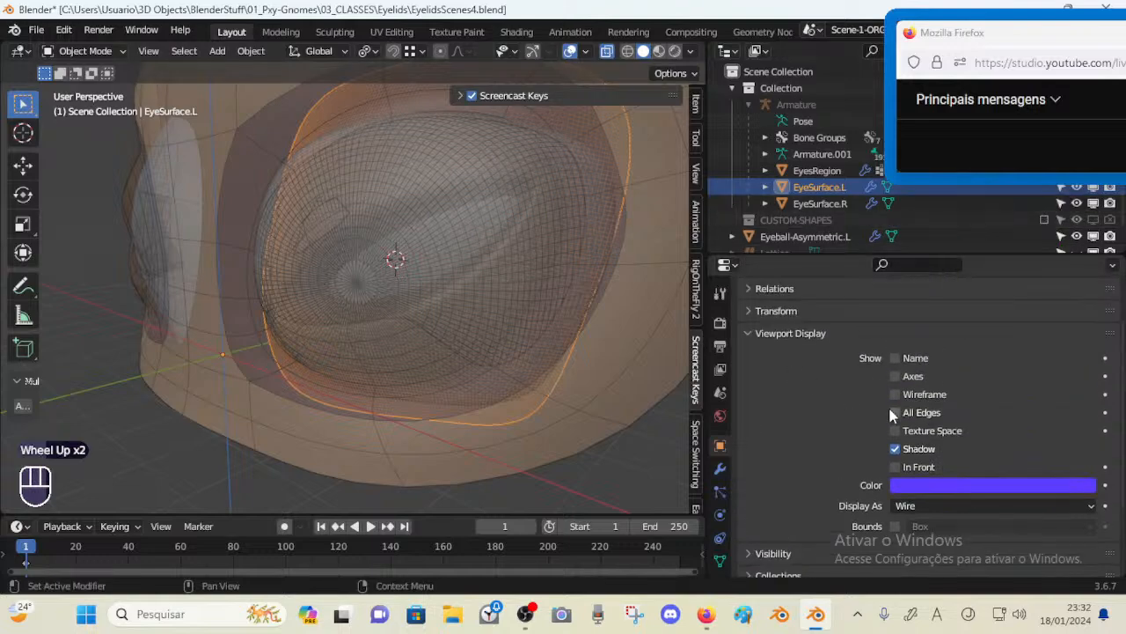
{"action": "scroll", "coordinate": [891, 413], "scroll_direction": "down", "scroll_amount": 2}
{"action": "middle_click_drag", "start_coordinate": [397, 226], "coordinate": [419, 249]}
{"action": "left_click", "coordinate": [450, 233]}
{"action": "key", "text": "h"}
{"action": "key", "text": "ctrl+z"}
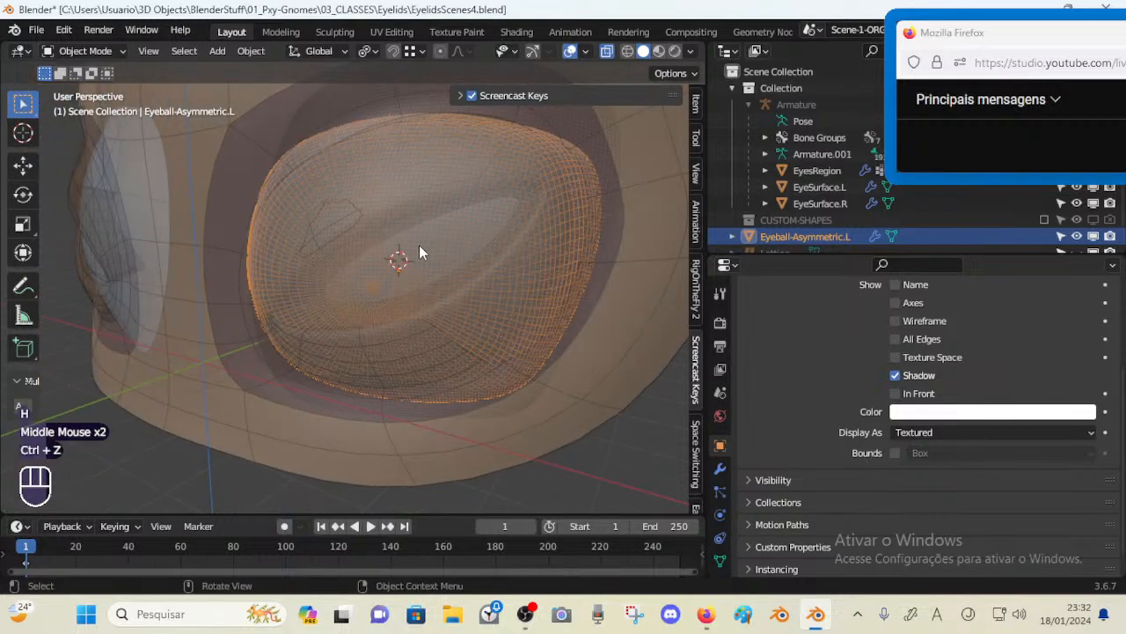
{"action": "key", "text": "alt+h"}
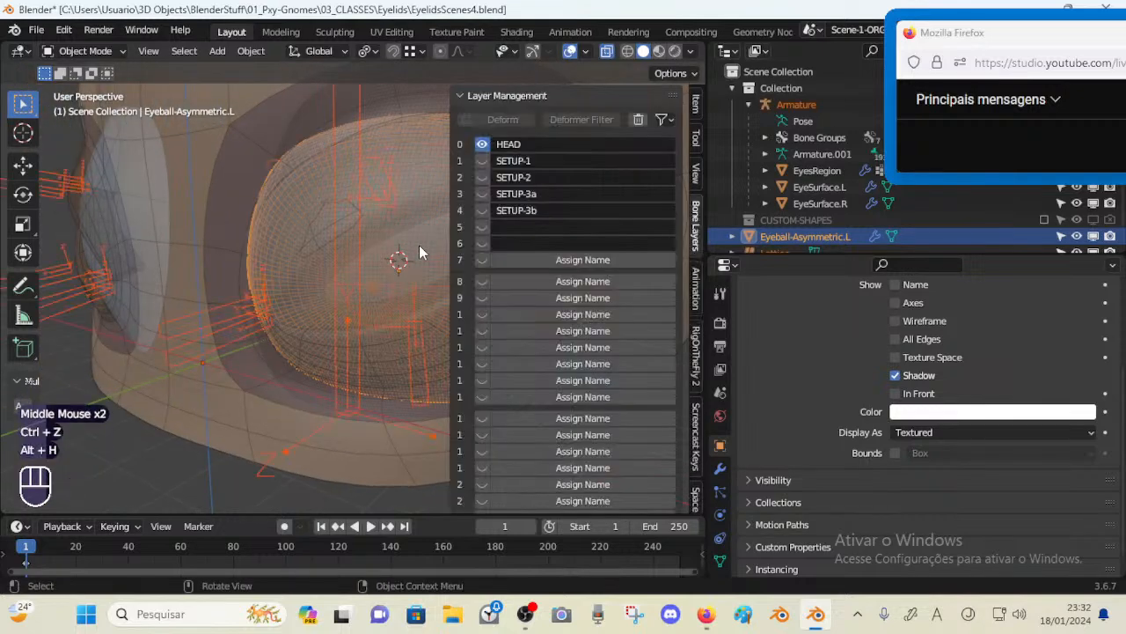
Select the EyeSurface.L mesh and set its viewport display to Textured
{"action": "left_click", "coordinate": [343, 328]}
{"action": "left_click", "coordinate": [332, 329]}
{"action": "left_click", "coordinate": [340, 387]}
{"action": "left_click", "coordinate": [340, 405]}
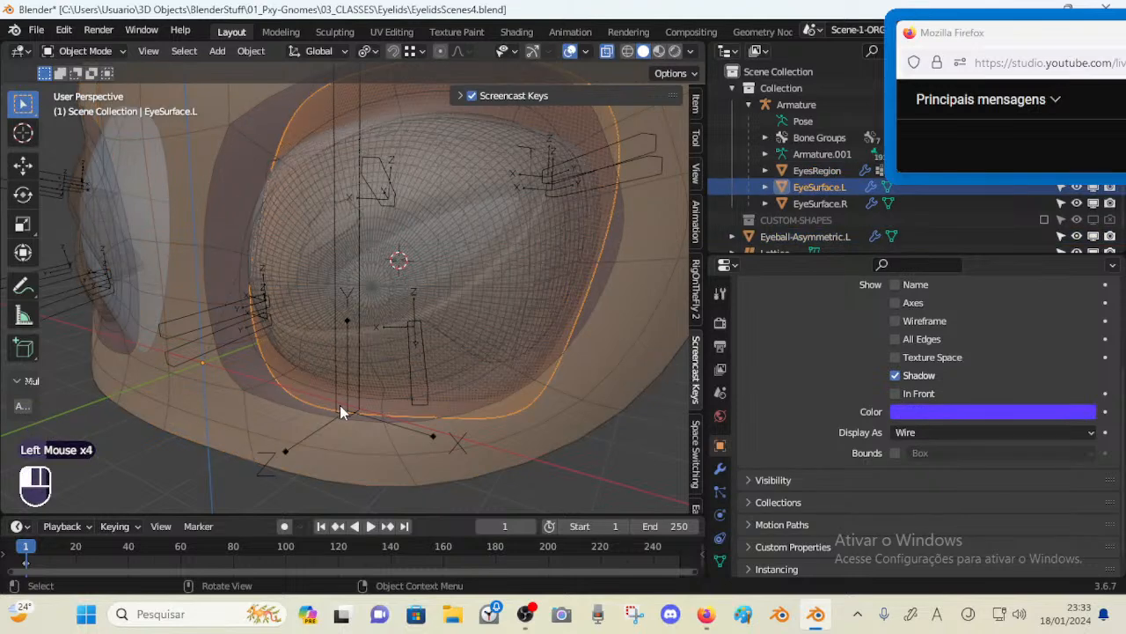
{"action": "key", "text": "h"}
{"action": "left_click", "coordinate": [394, 273]}
{"action": "left_click", "coordinate": [400, 261]}
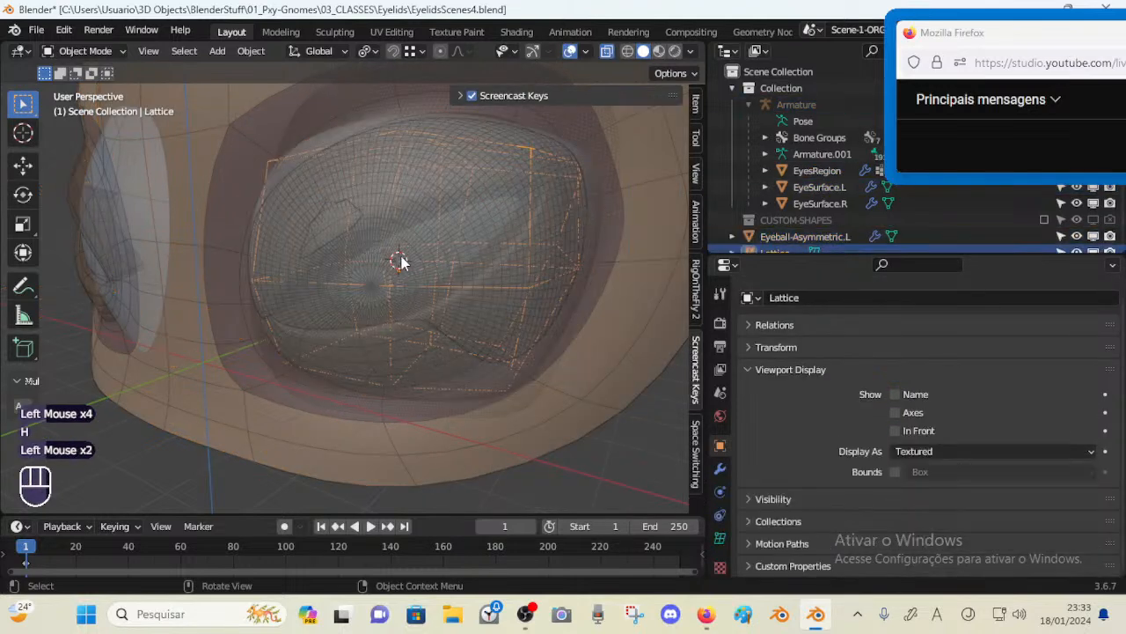
{"action": "left_click", "coordinate": [428, 244]}
{"action": "left_click", "coordinate": [429, 244], "text": "alt"}
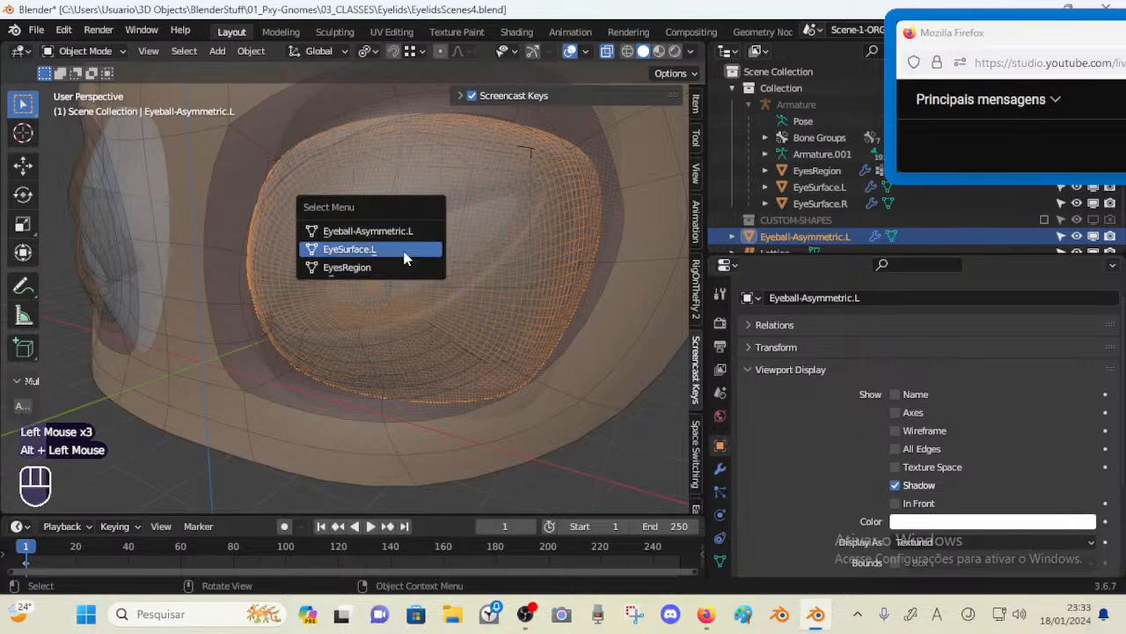
{"action": "left_click", "coordinate": [403, 252]}
{"action": "scroll", "coordinate": [868, 387], "scroll_direction": "down", "scroll_amount": 3}
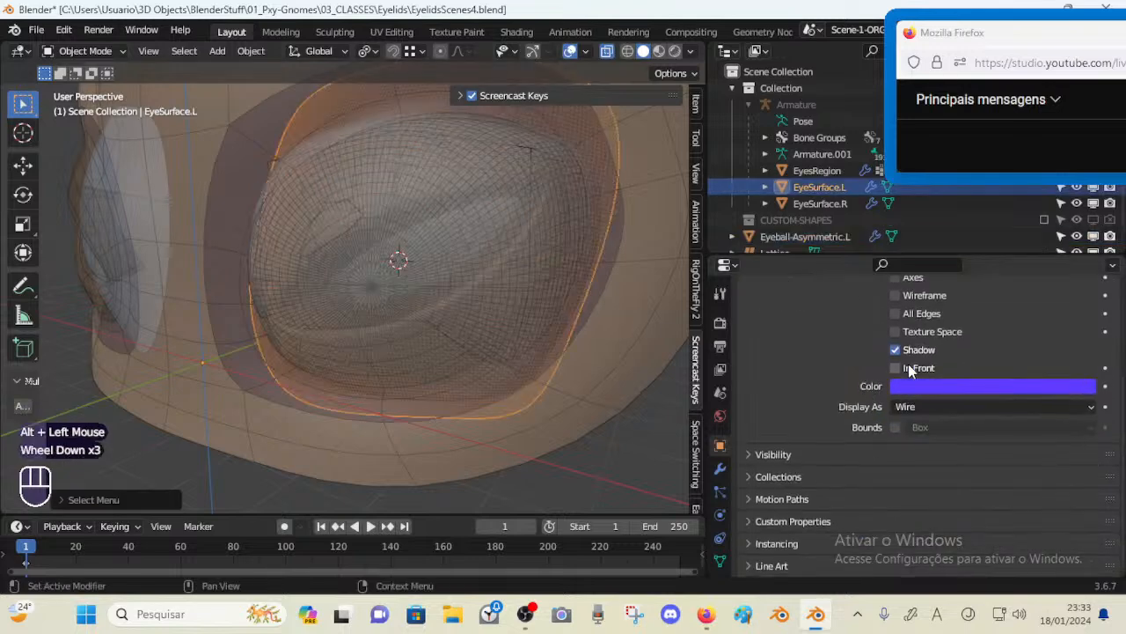
{"action": "left_click", "coordinate": [907, 408]}
{"action": "left_click", "coordinate": [915, 480]}
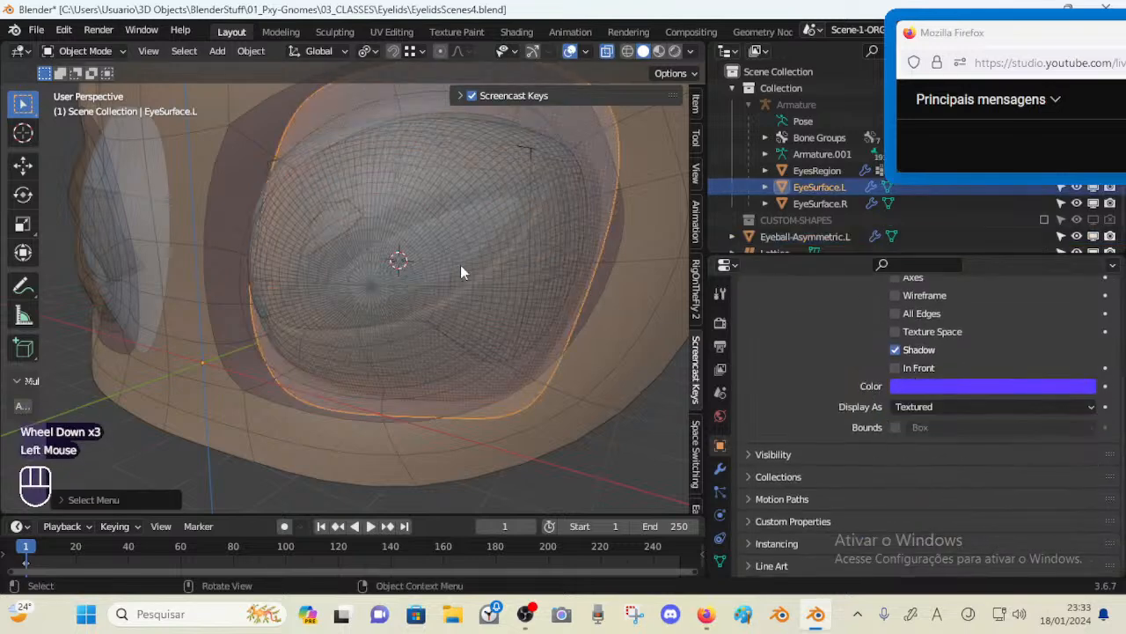
Reselect EyeSurface.L and inspect its object viewport display color settings
{"action": "mouse_move", "coordinate": [461, 265]}
{"action": "middle_mouse_down"}
{"action": "mouse_move", "coordinate": [469, 250]}
{"action": "mouse_move", "coordinate": [445, 264]}
{"action": "middle_mouse_up"}
{"action": "key", "text": "alt+a"}
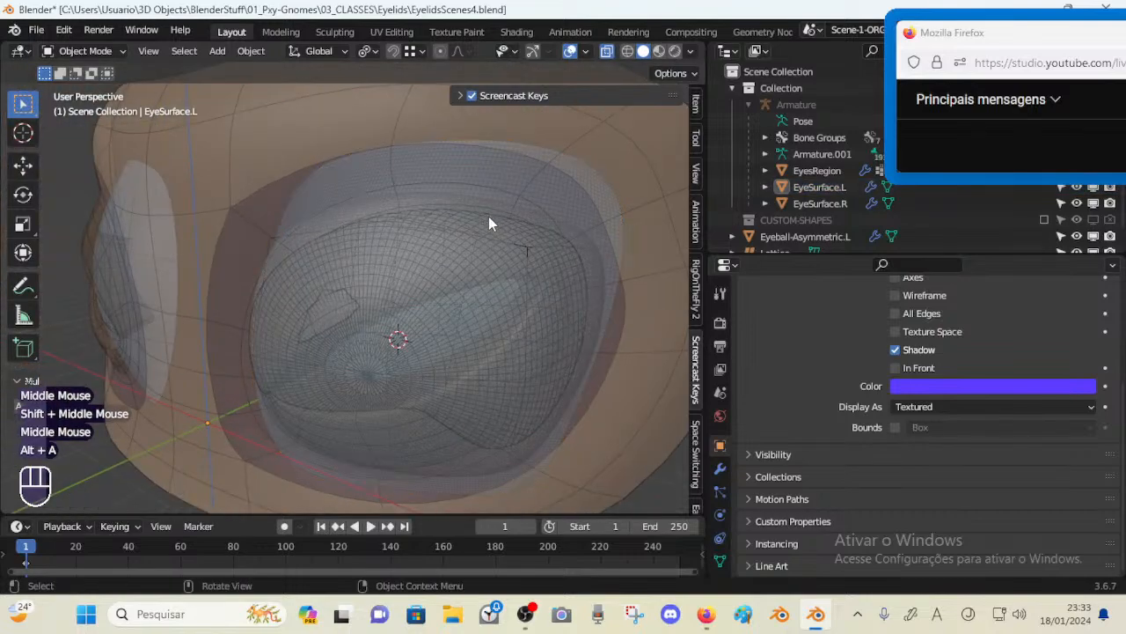
{"action": "middle_click_drag", "start_coordinate": [490, 224], "coordinate": [543, 181]}
{"action": "left_click", "coordinate": [545, 176]}
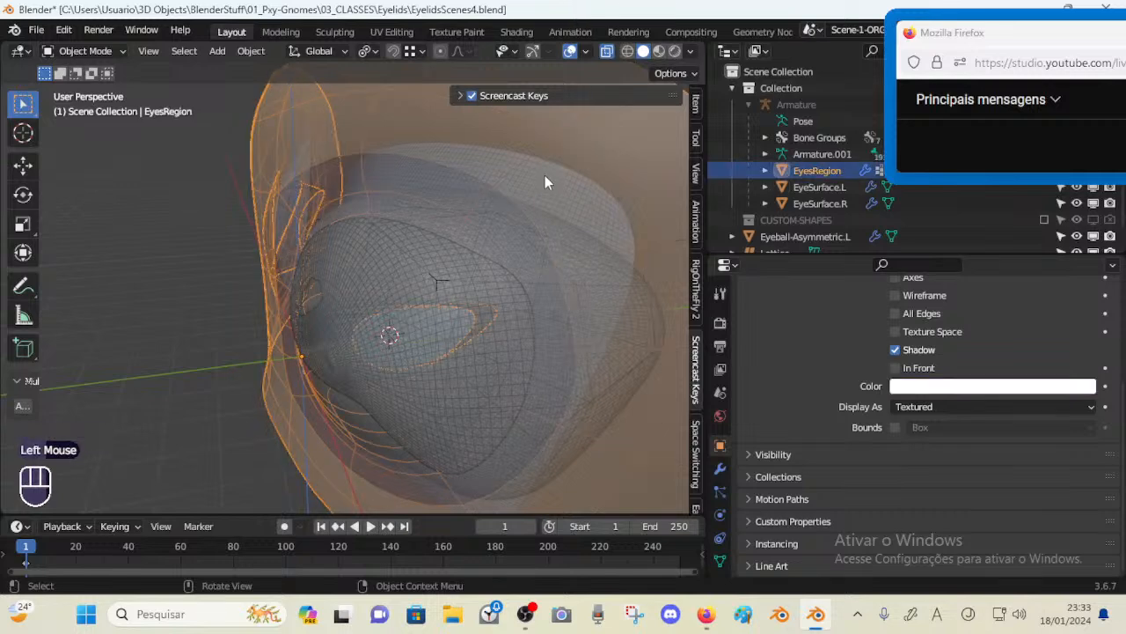
{"action": "left_click", "coordinate": [559, 192]}
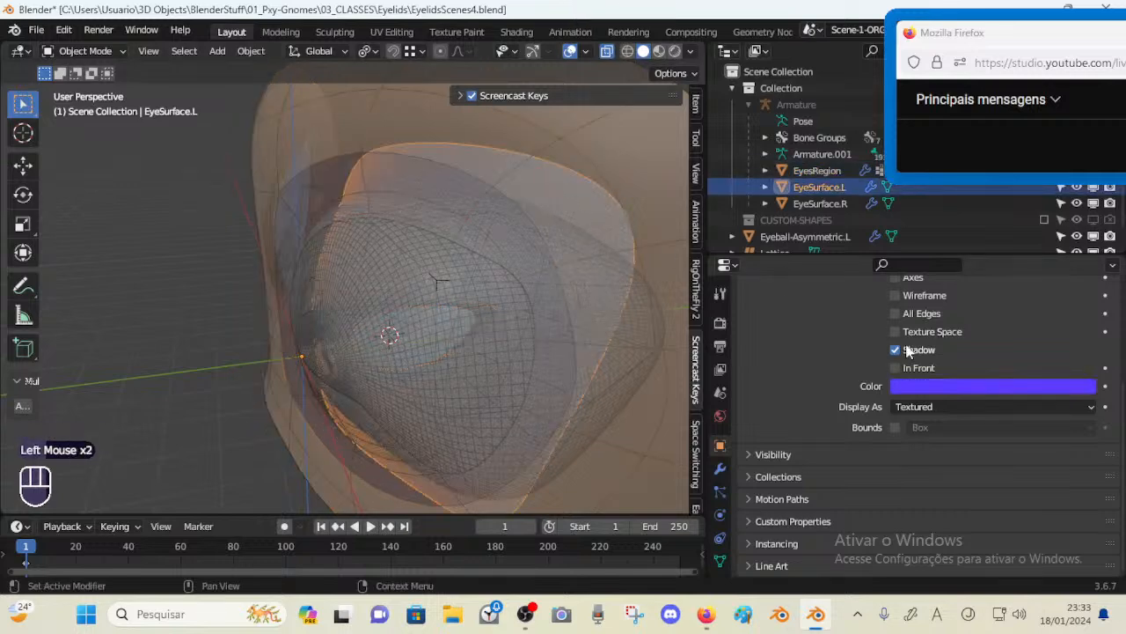
{"action": "left_click", "coordinate": [935, 386]}
{"action": "scroll", "coordinate": [872, 365], "scroll_direction": "up", "scroll_amount": 1}
{"action": "scroll", "coordinate": [872, 358], "scroll_direction": "up", "scroll_amount": 2}
{"action": "scroll", "coordinate": [871, 358], "scroll_direction": "down", "scroll_amount": 1}
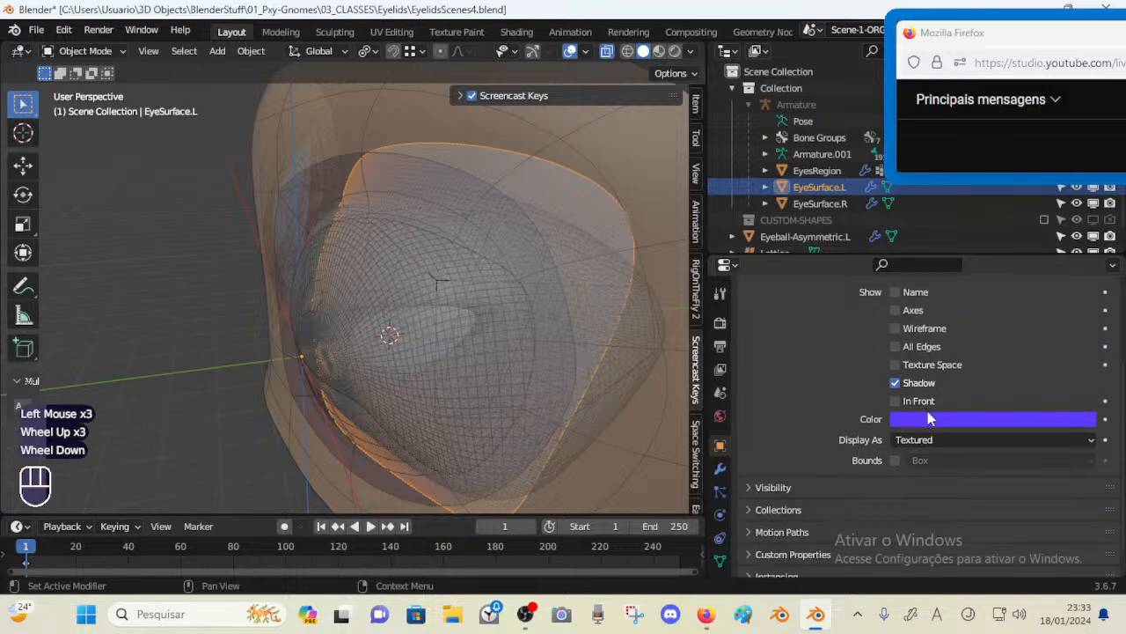
{"action": "left_click", "coordinate": [930, 419]}
Try other viewport shading lighting and color modes, going back to Studio lighting and Texture color
{"action": "left_click", "coordinate": [692, 52]}
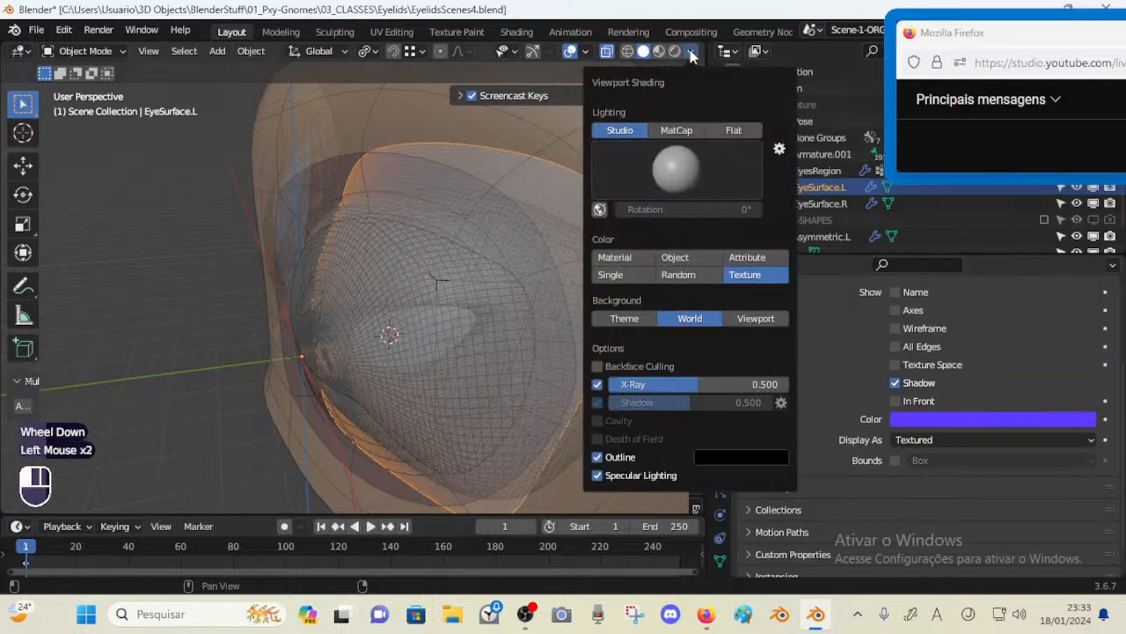
{"action": "left_click", "coordinate": [661, 134]}
{"action": "left_click", "coordinate": [635, 131]}
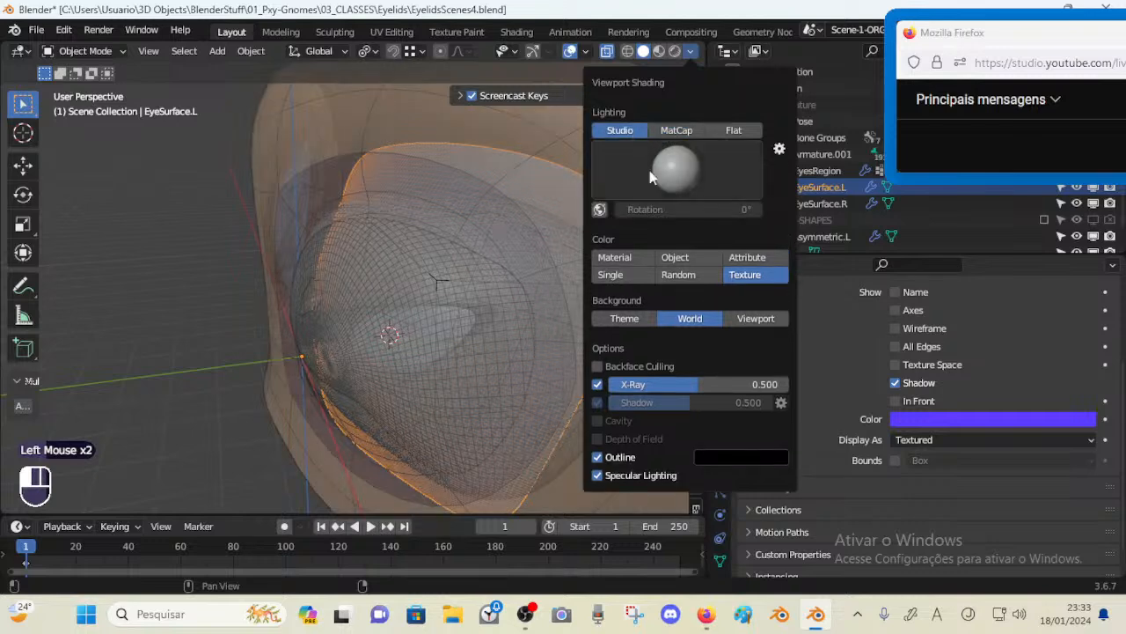
{"action": "left_click", "coordinate": [704, 275]}
{"action": "left_click", "coordinate": [740, 275]}
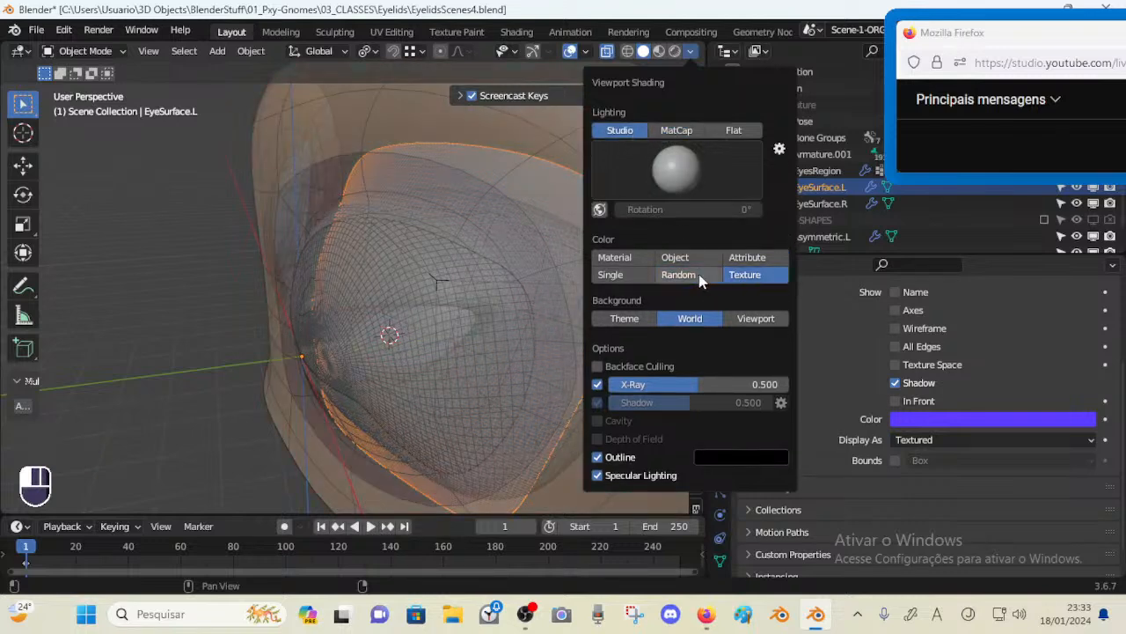
{"action": "left_click", "coordinate": [649, 259]}
{"action": "left_click", "coordinate": [729, 275]}
Copy EyeSurface.L's object viewport display color
{"action": "middle_click_drag", "start_coordinate": [521, 185], "coordinate": [523, 178]}
{"action": "key", "text": "Tab"}
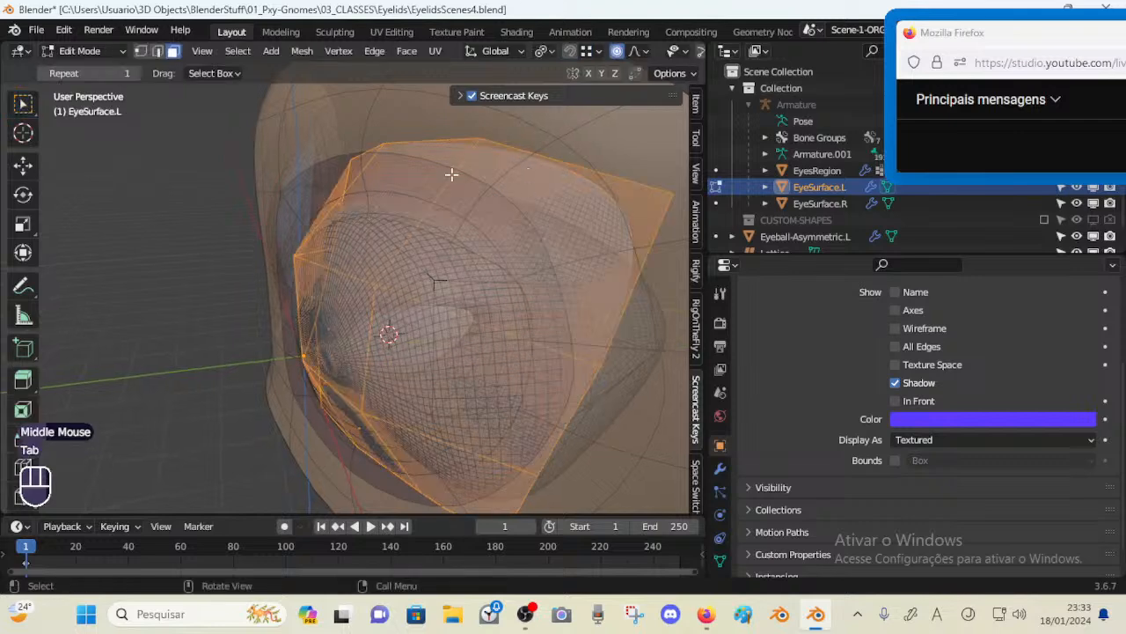
{"action": "middle_click_drag", "start_coordinate": [450, 175], "coordinate": [565, 265]}
{"action": "scroll", "coordinate": [924, 397], "scroll_direction": "up", "scroll_amount": 2}
{"action": "scroll", "coordinate": [924, 397], "scroll_direction": "down", "scroll_amount": 1}
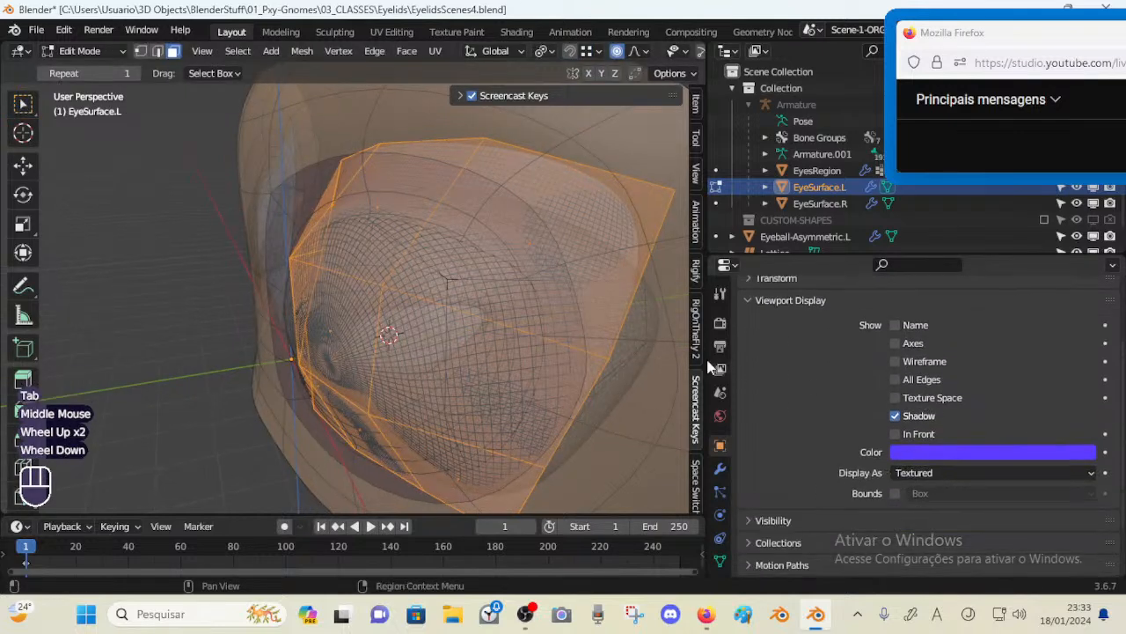
{"action": "left_click", "coordinate": [957, 455]}
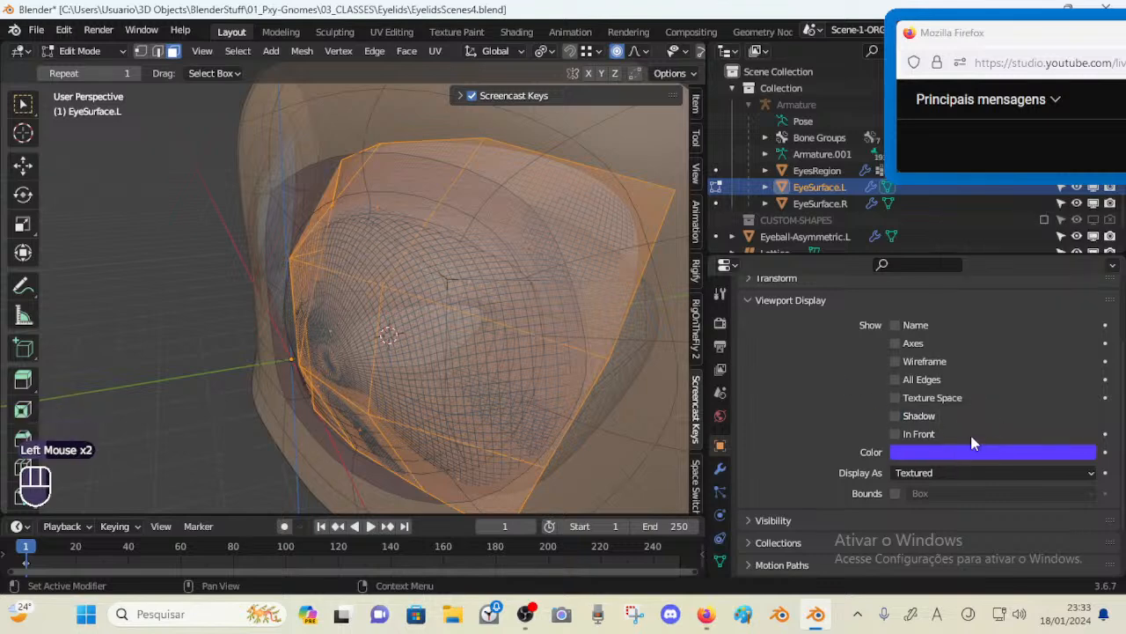
{"action": "key", "text": "ctrl+c"}
{"action": "key", "text": "ctrl+c"}
Paste that color into the EyeSurface material's viewport display color
{"action": "scroll", "coordinate": [966, 419], "scroll_direction": "up", "scroll_amount": 2}
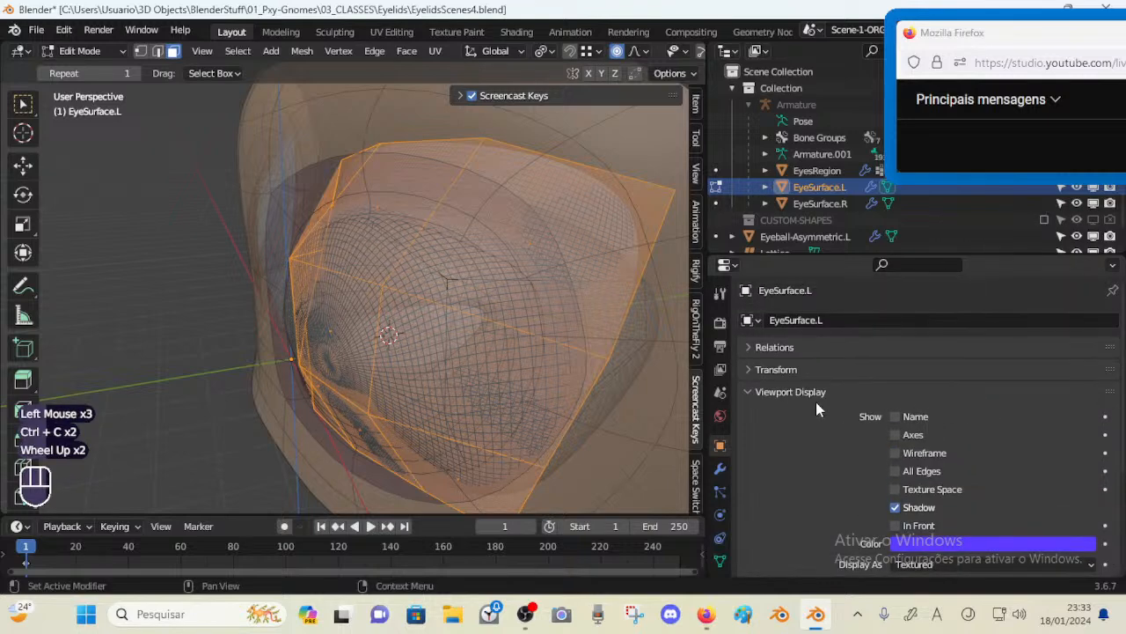
{"action": "left_click", "coordinate": [816, 396]}
{"action": "scroll", "coordinate": [720, 528], "scroll_direction": "down", "scroll_amount": 2}
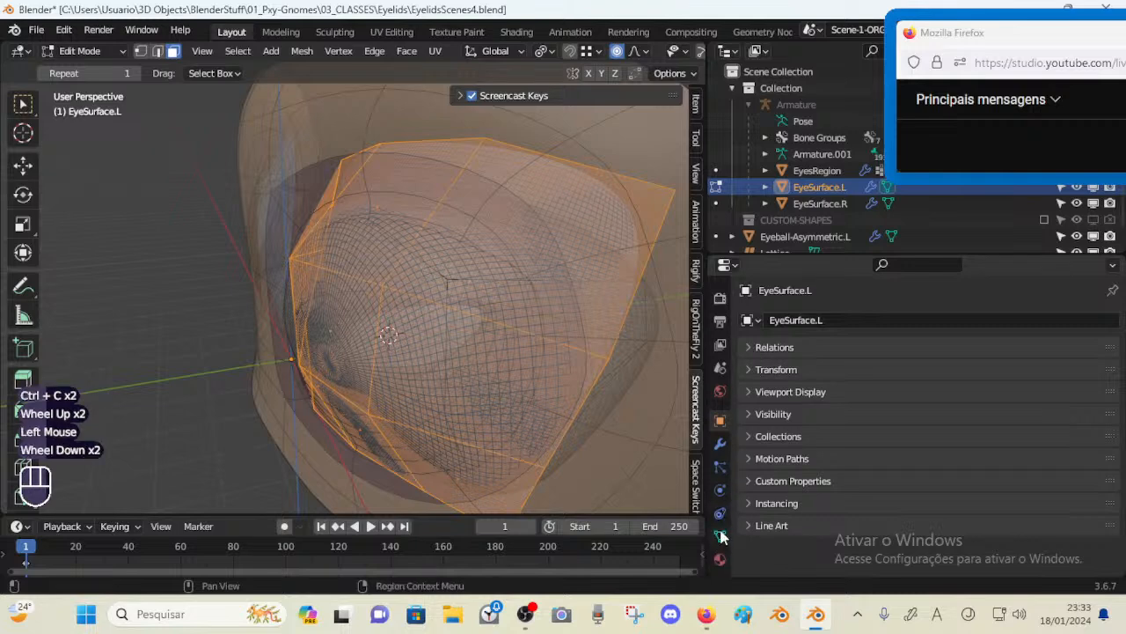
{"action": "left_click", "coordinate": [720, 561]}
{"action": "scroll", "coordinate": [915, 440], "scroll_direction": "down", "scroll_amount": 2}
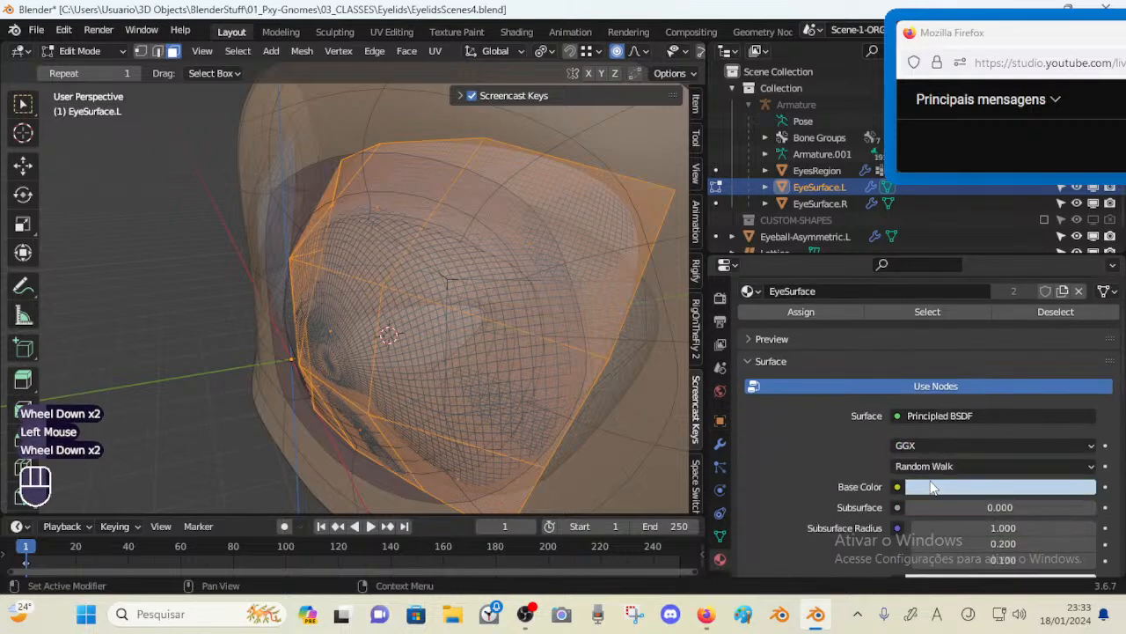
{"action": "scroll", "coordinate": [889, 403], "scroll_direction": "up", "scroll_amount": 1}
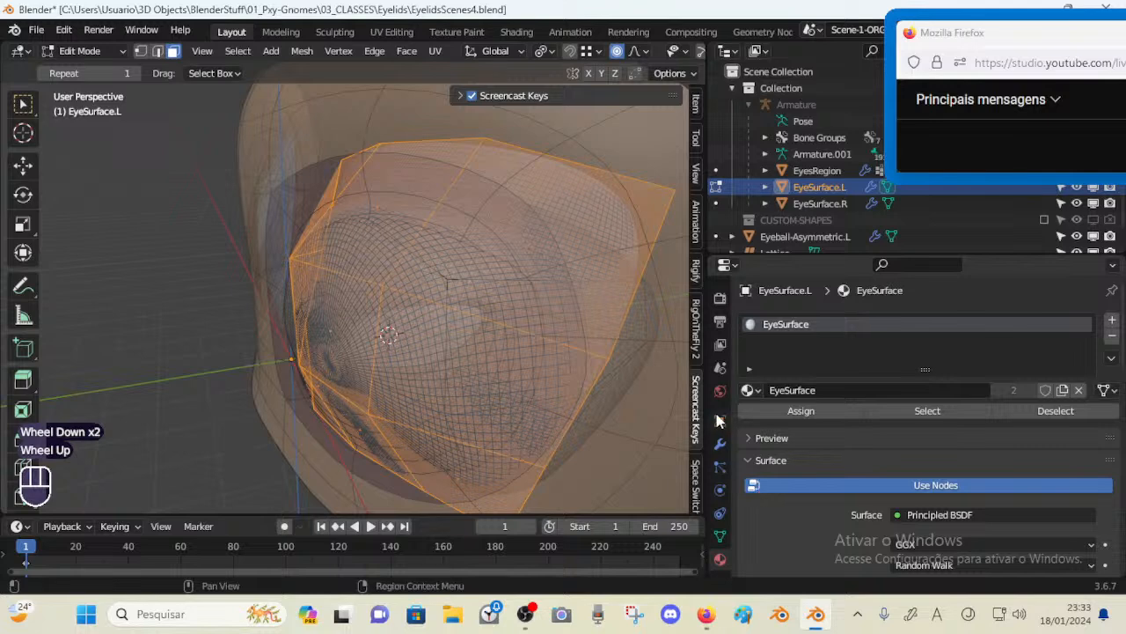
{"action": "scroll", "coordinate": [887, 444], "scroll_direction": "down", "scroll_amount": 6}
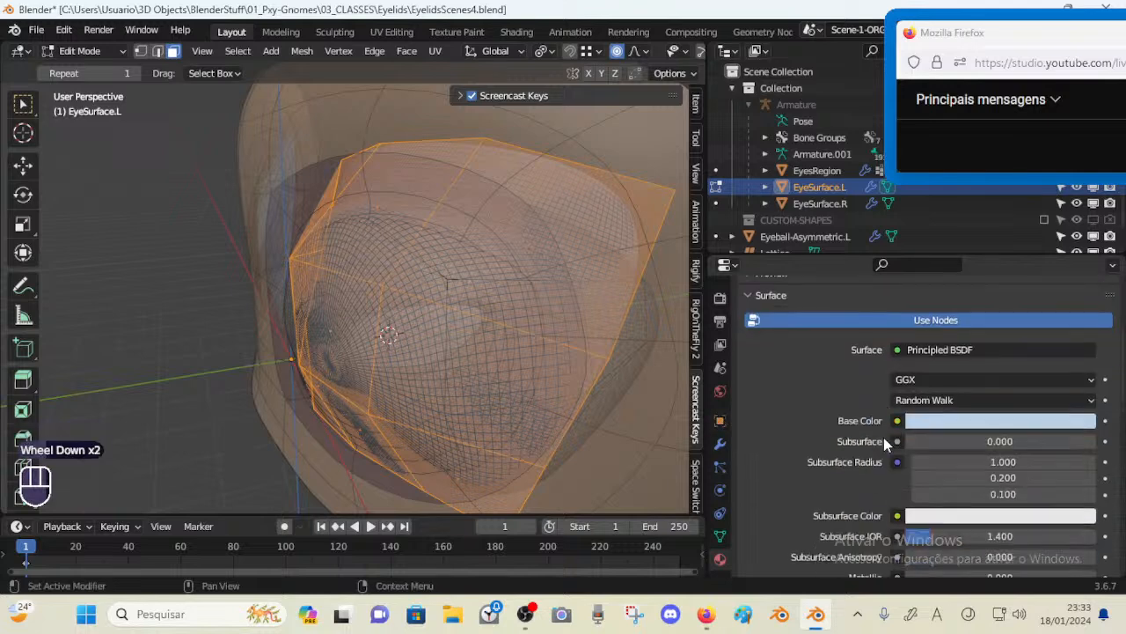
{"action": "scroll", "coordinate": [887, 445], "scroll_direction": "down", "scroll_amount": 1}
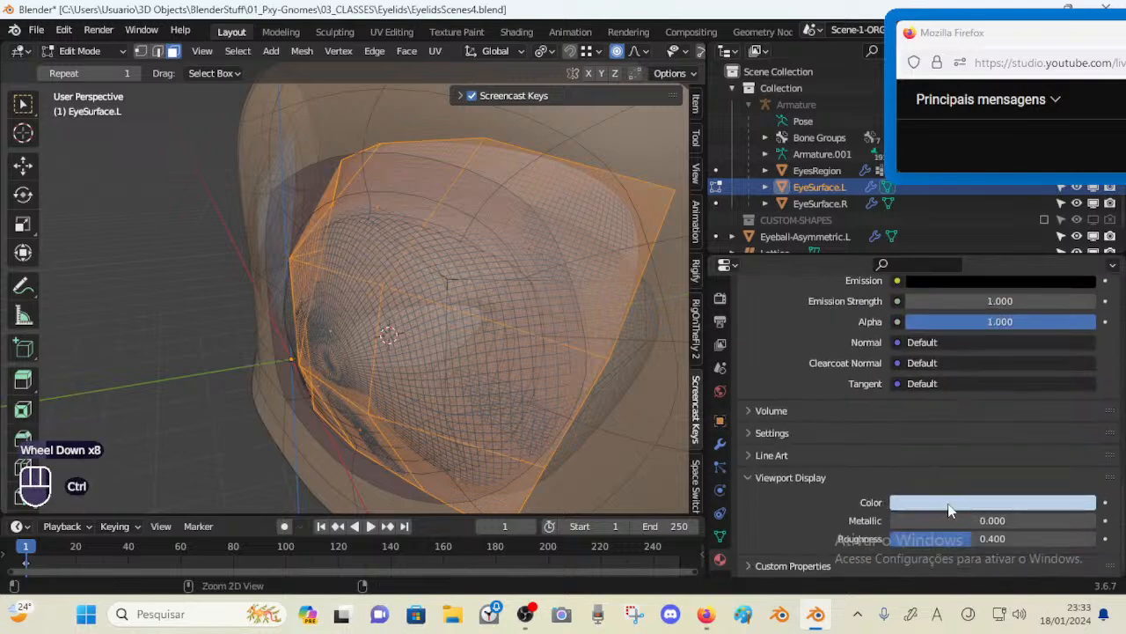
{"action": "key", "text": "ctrl+v"}
Leave Edit Mode, reselect EyeSurface.L and disable it in the viewports
{"action": "middle_click_drag", "start_coordinate": [503, 319], "coordinate": [523, 188]}
{"action": "key", "text": "alt+a"}
{"action": "key", "text": "Tab"}
{"action": "left_click", "coordinate": [506, 281]}
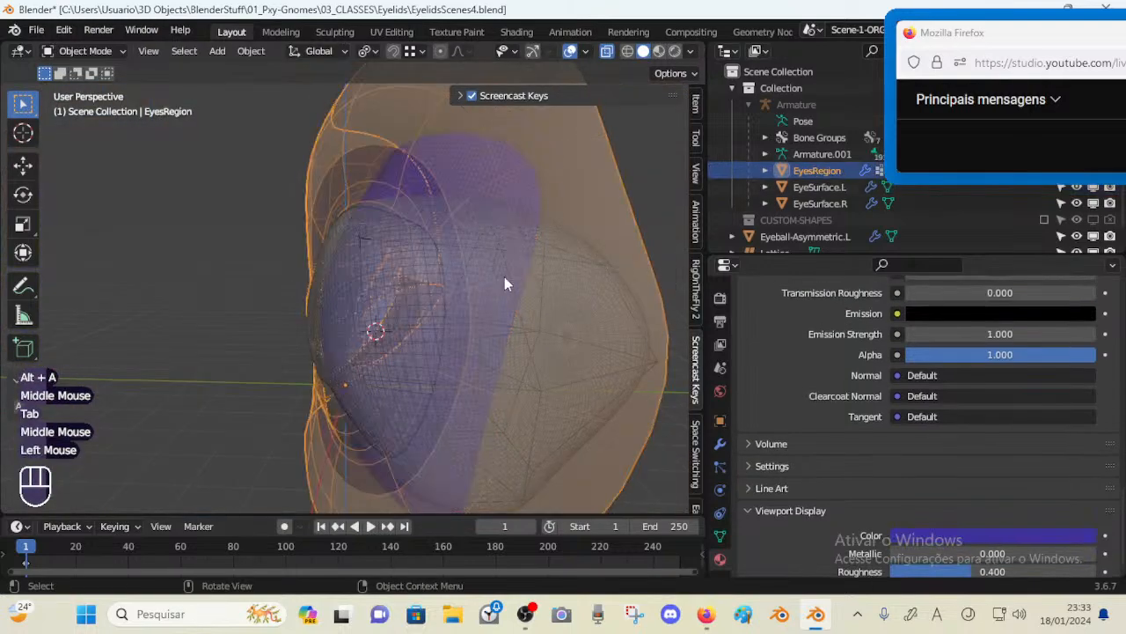
{"action": "middle_click_drag", "start_coordinate": [505, 281], "coordinate": [452, 269]}
{"action": "key", "text": "alt+a"}
{"action": "middle_click_drag", "start_coordinate": [538, 284], "coordinate": [451, 230], "text": "shift"}
{"action": "left_click", "coordinate": [428, 193]}
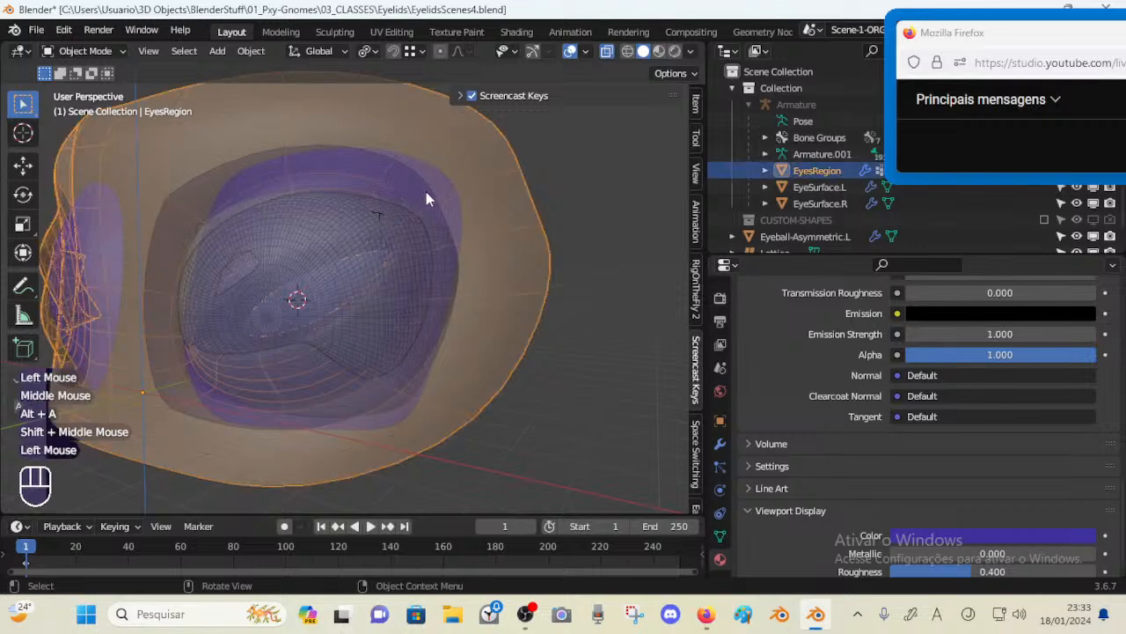
{"action": "left_click", "coordinate": [427, 192]}
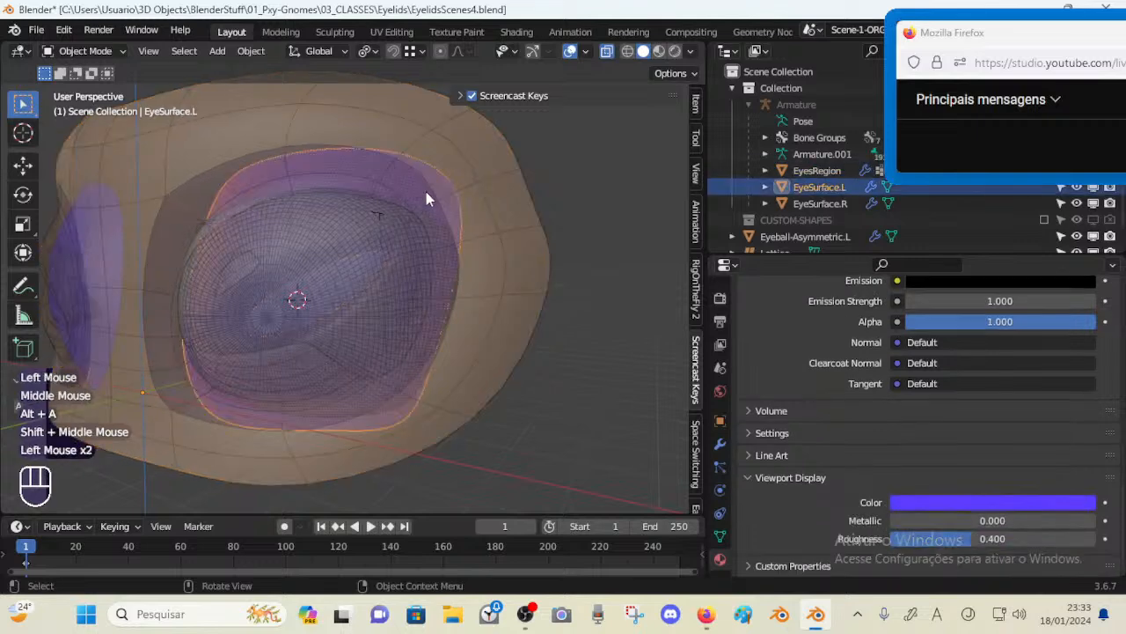
{"action": "left_click", "coordinate": [1093, 188]}
Inspect the eyeball and lattice inside the socket, toggling X-ray on and off
{"action": "scroll", "coordinate": [423, 299], "scroll_direction": "up", "scroll_amount": 1}
{"action": "scroll", "coordinate": [423, 299], "scroll_direction": "down", "scroll_amount": 1}
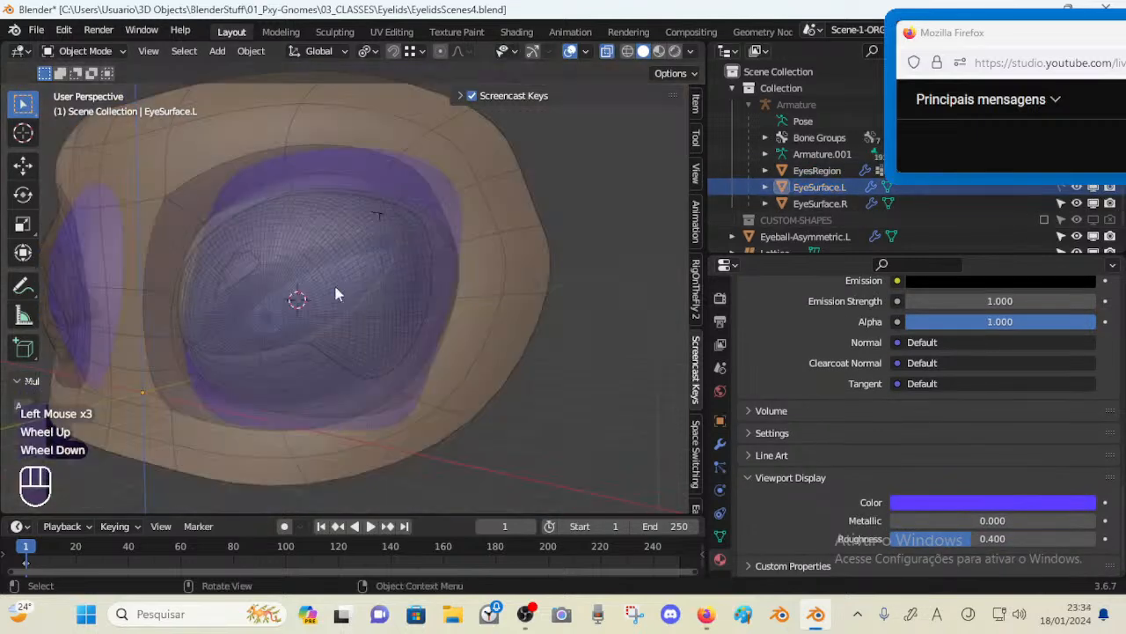
{"action": "left_click", "coordinate": [337, 294]}
{"action": "middle_click_drag", "start_coordinate": [298, 287], "coordinate": [337, 294], "text": "shift"}
{"action": "key", "text": "alt+z"}
{"action": "scroll", "coordinate": [344, 309], "scroll_direction": "up", "scroll_amount": 1}
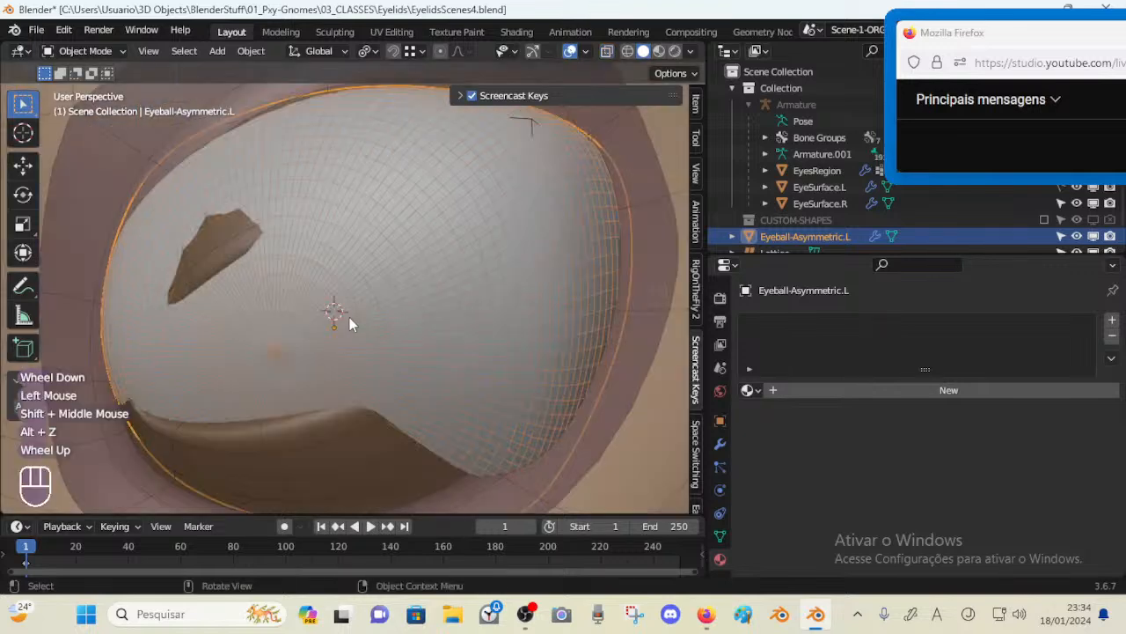
{"action": "scroll", "coordinate": [350, 317], "scroll_direction": "down", "scroll_amount": 1}
{"action": "key", "text": "alt+z"}
{"action": "left_click", "coordinate": [427, 217]}
{"action": "left_click", "coordinate": [428, 218]}
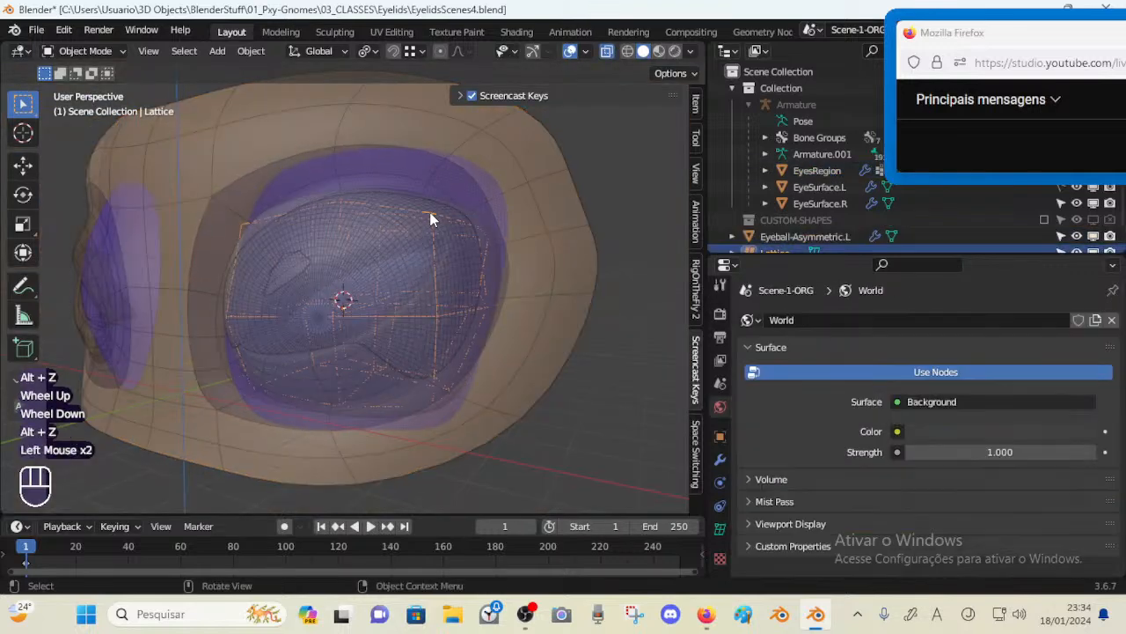
{"action": "left_click", "coordinate": [431, 219]}
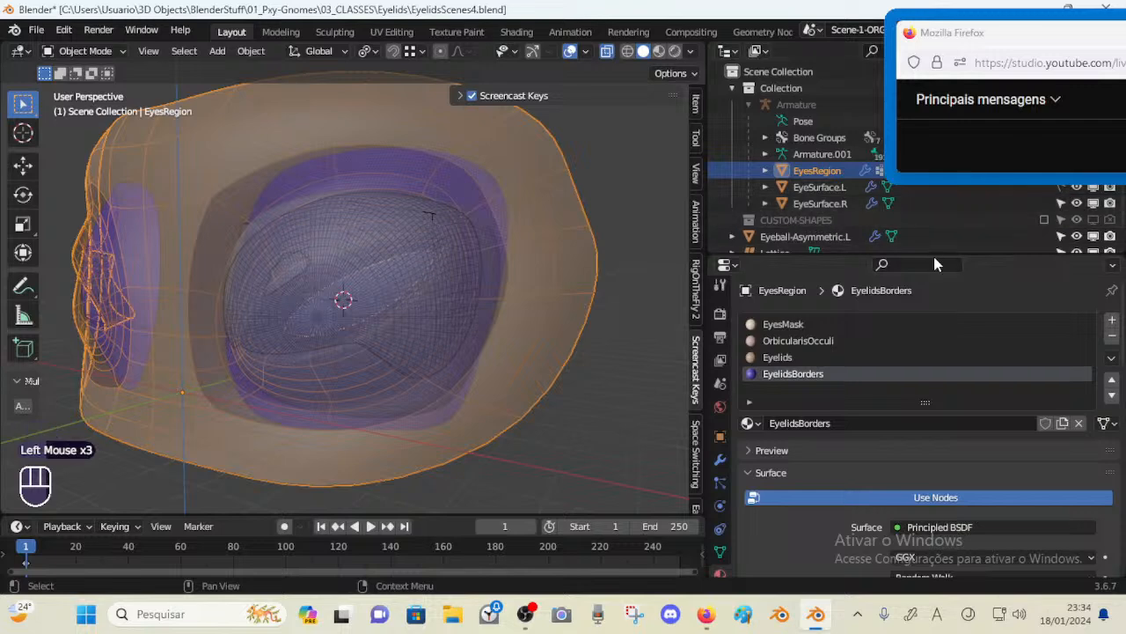
Enlarge the outliner and make the eye region meshes unselectable in the viewport
{"action": "left_click_drag", "start_coordinate": [924, 253], "coordinate": [929, 312]}
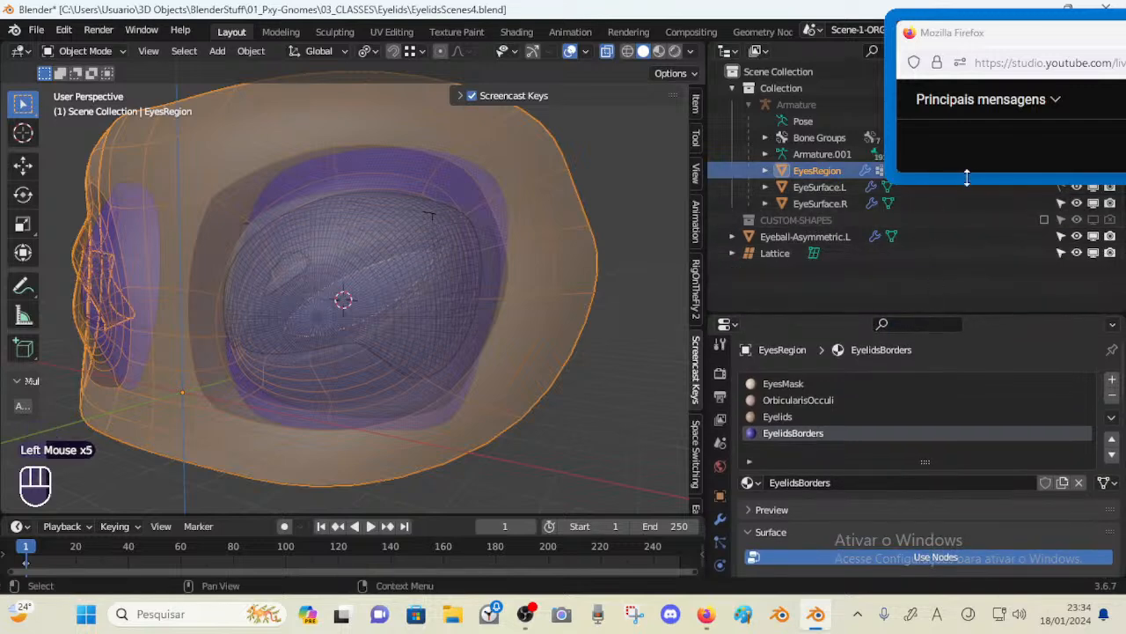
{"action": "left_click_drag", "start_coordinate": [969, 177], "coordinate": [970, 151]}
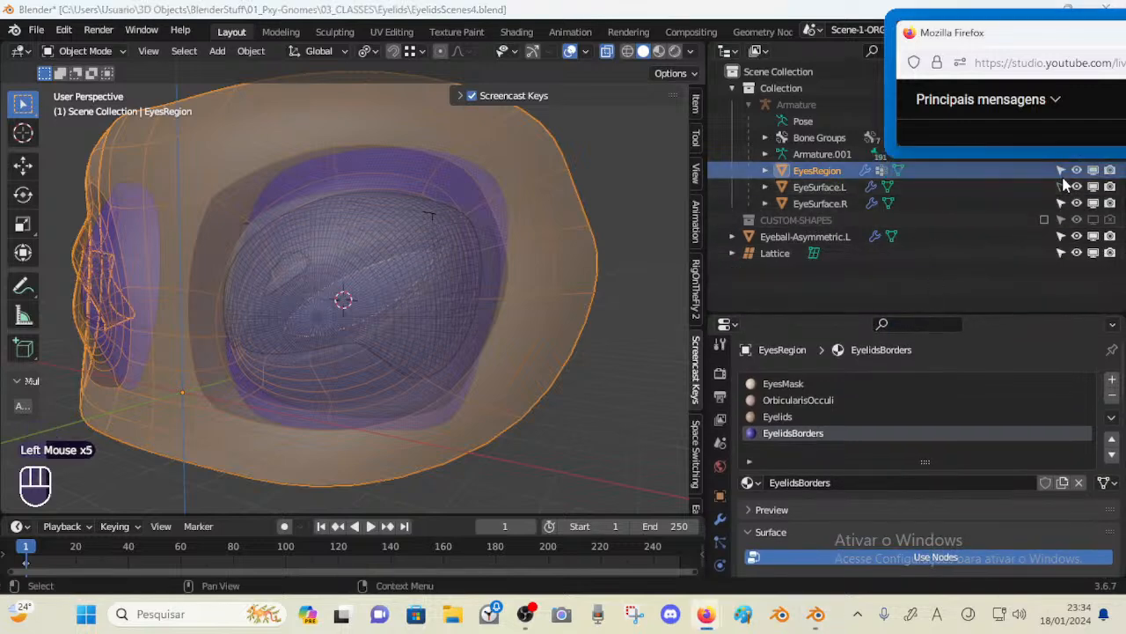
{"action": "left_click", "coordinate": [1061, 171]}
Move Eyeball-Asymmetric.L out of CUSTOM-SHAPES into the main Collection
{"action": "left_click", "coordinate": [455, 227]}
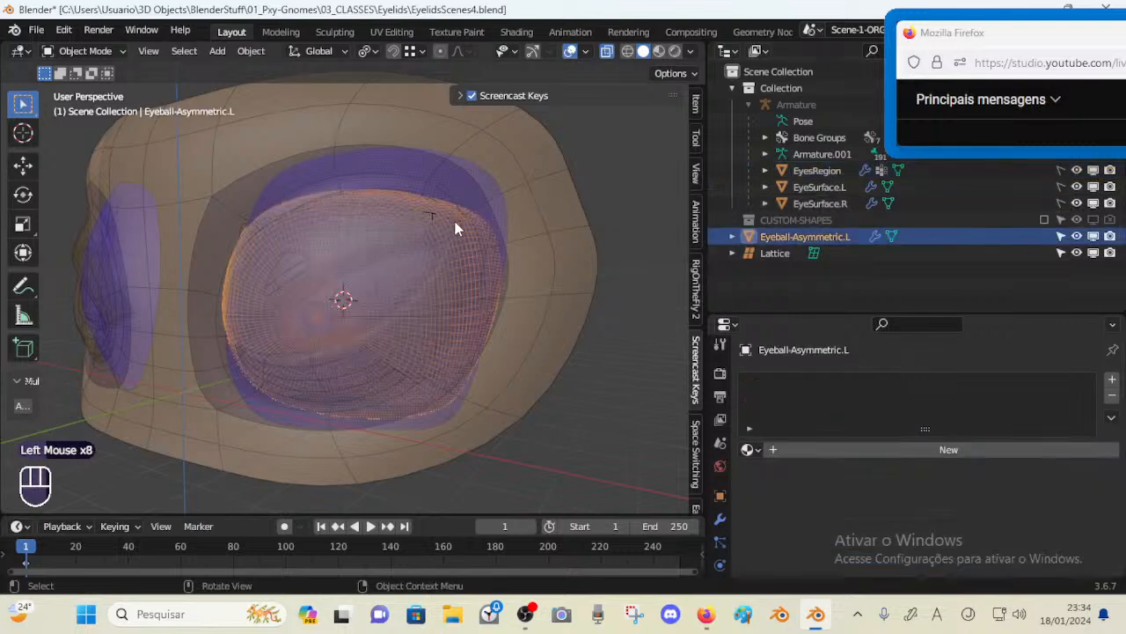
{"action": "left_click", "coordinate": [432, 213]}
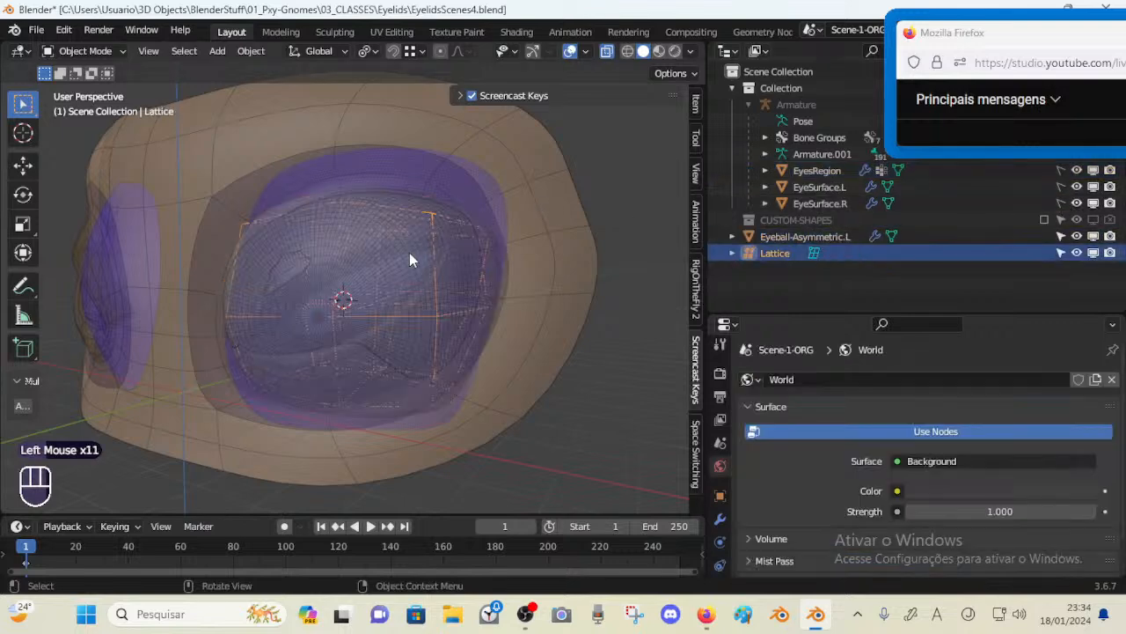
{"action": "left_click", "coordinate": [433, 204]}
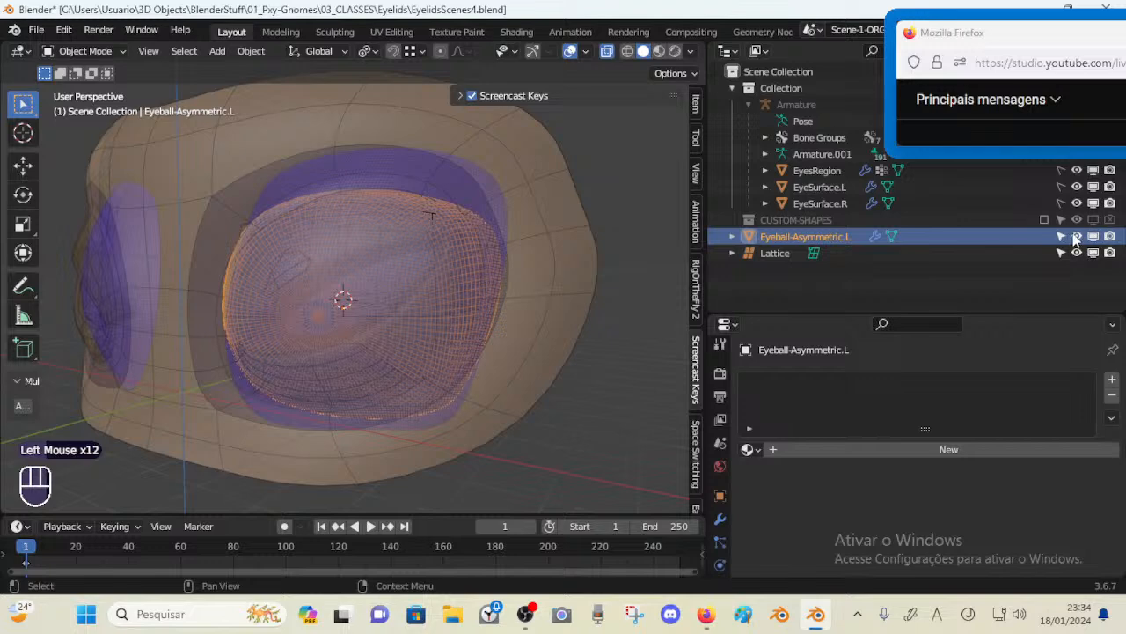
{"action": "left_click_drag", "start_coordinate": [820, 234], "coordinate": [828, 202]}
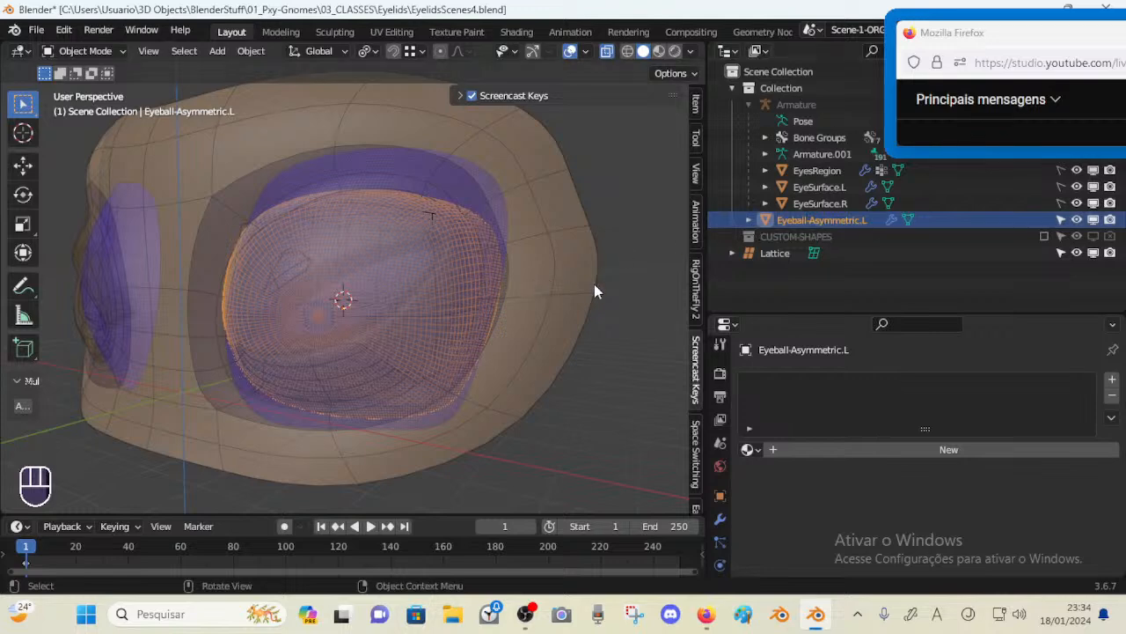
Clear the parent of Eyeball-Asymmetric.L and open its object Relations properties
{"action": "key", "text": "alt+p"}
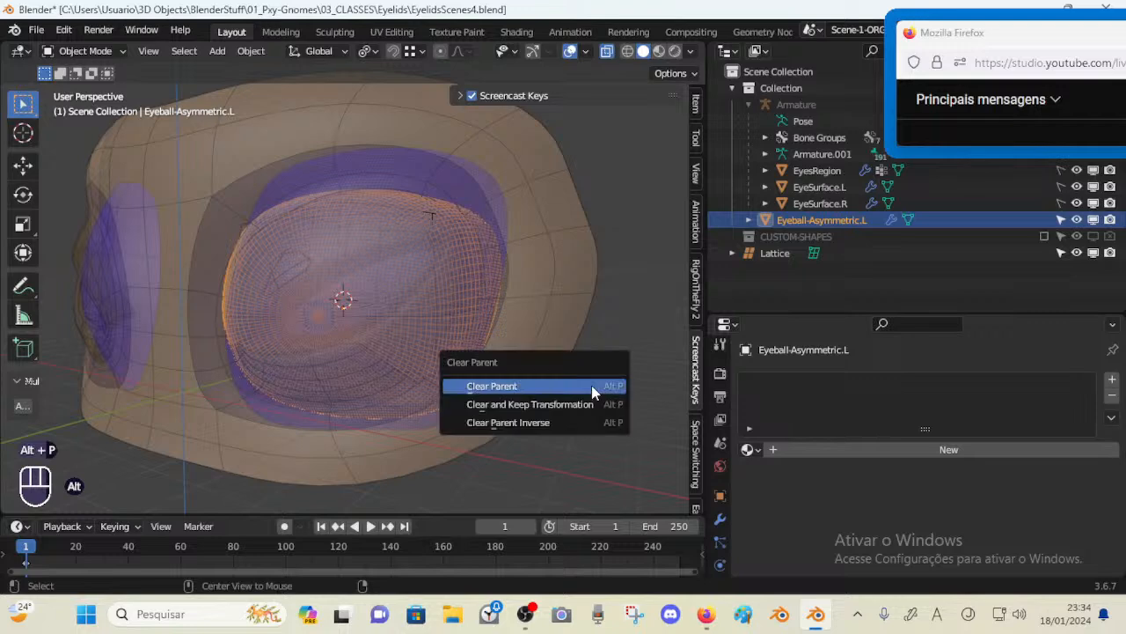
{"action": "left_click", "coordinate": [591, 387]}
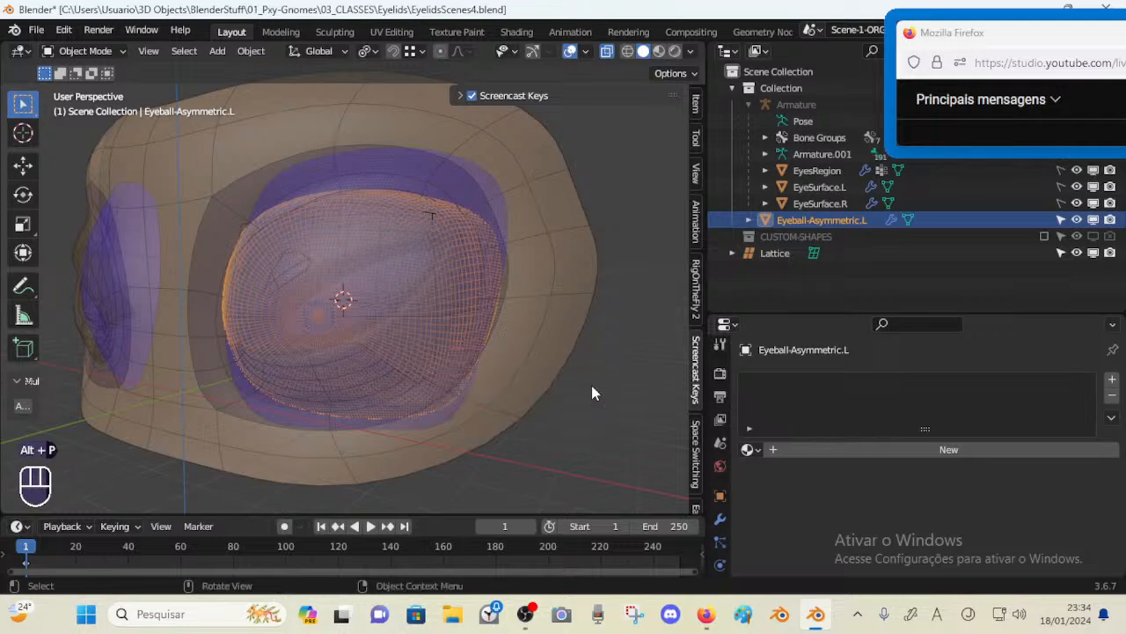
{"action": "left_click", "coordinate": [720, 496]}
{"action": "left_click", "coordinate": [750, 407]}
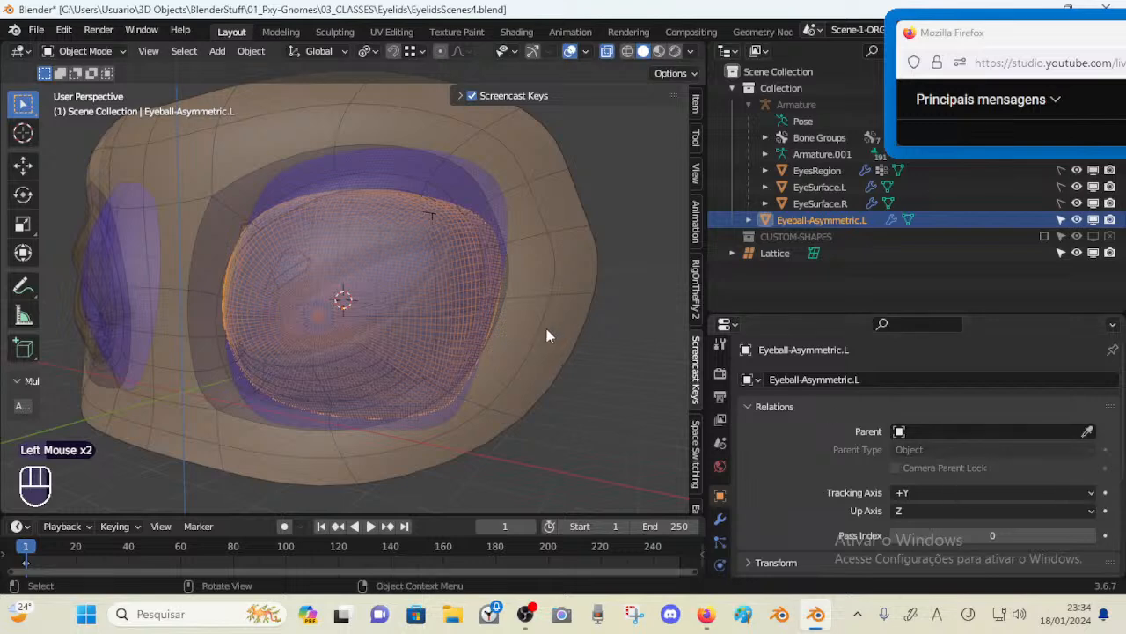
Move the Lattice object out of CUSTOM-SHAPES into the main Collection
{"action": "left_click", "coordinate": [483, 264]}
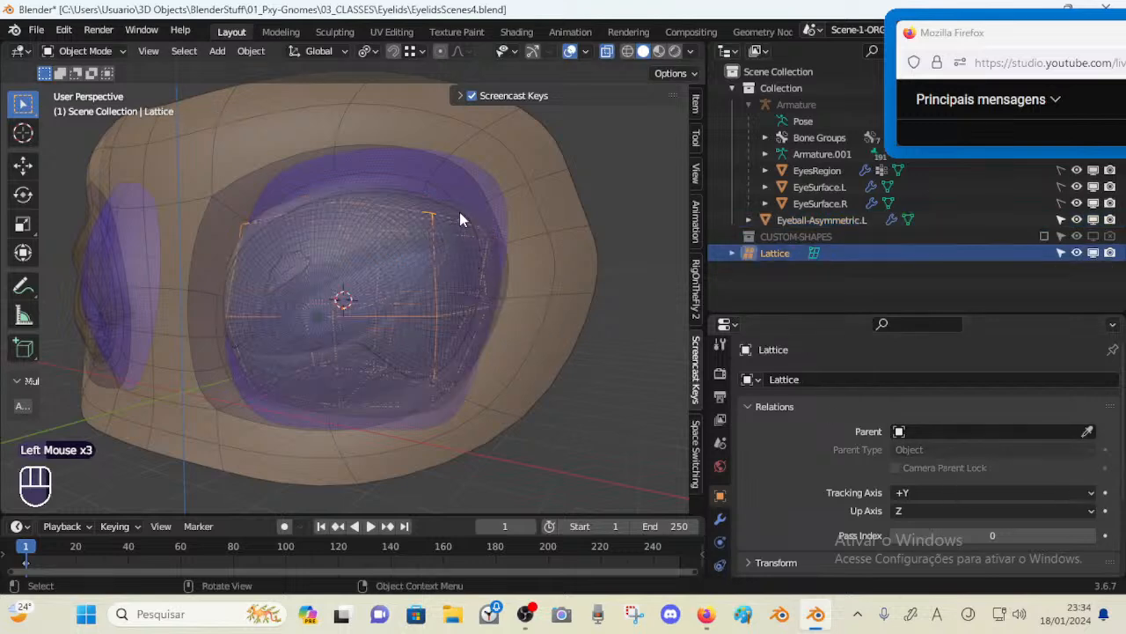
{"action": "left_click_drag", "start_coordinate": [899, 254], "coordinate": [898, 219]}
{"action": "left_click", "coordinate": [850, 255]}
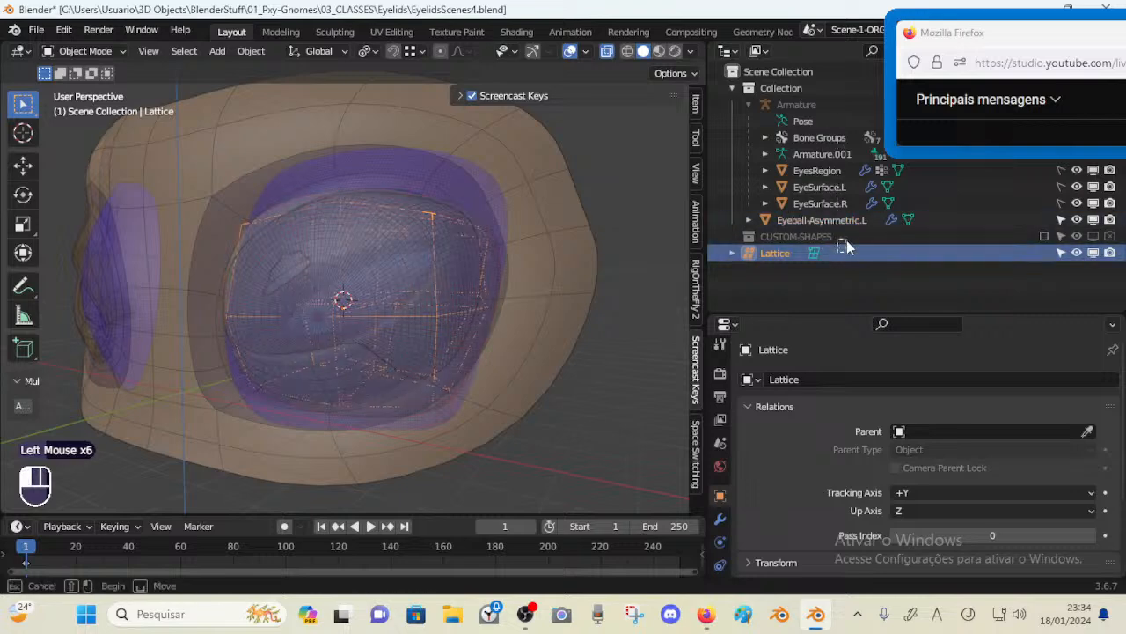
{"action": "left_click_drag", "start_coordinate": [972, 255], "coordinate": [908, 266]}
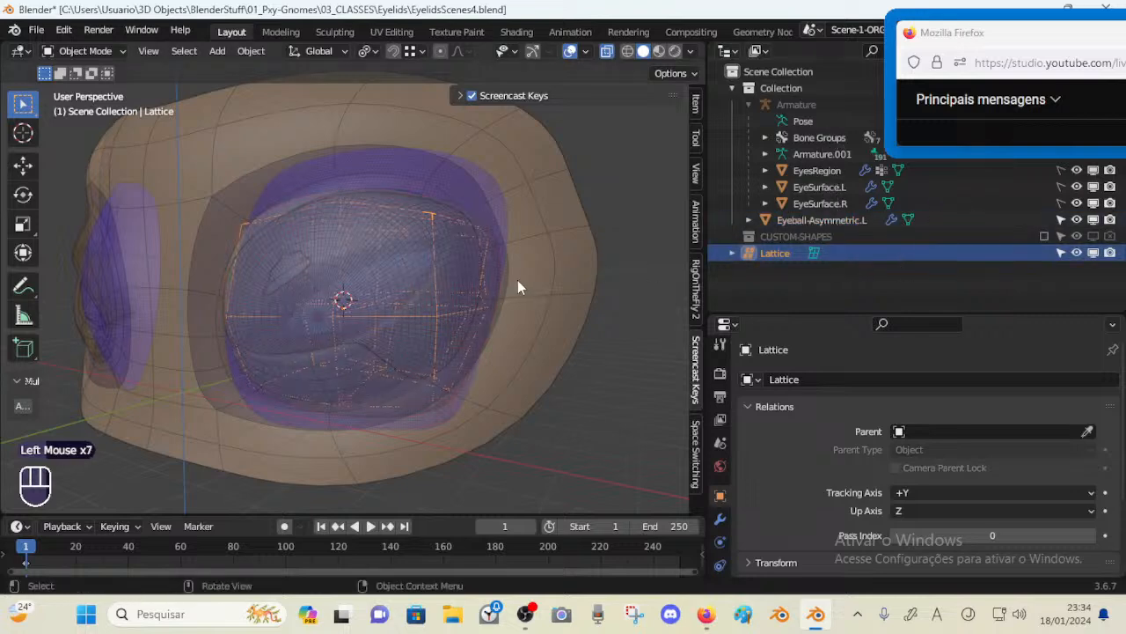
{"action": "key", "text": "alt+a"}
{"action": "left_click", "coordinate": [440, 302]}
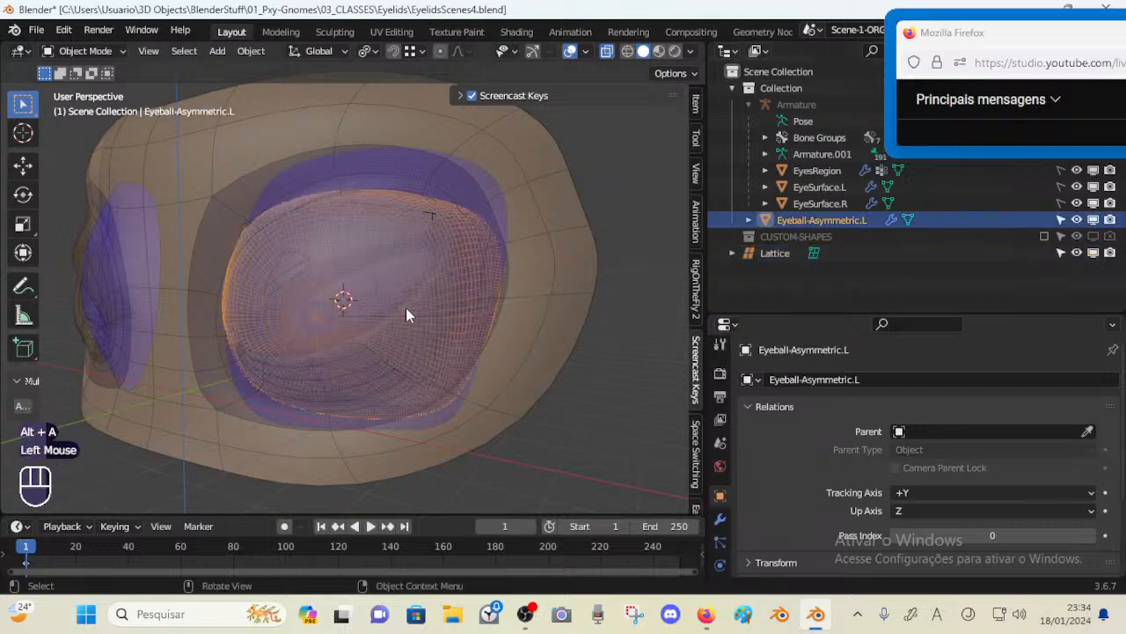
{"action": "left_click", "coordinate": [423, 249]}
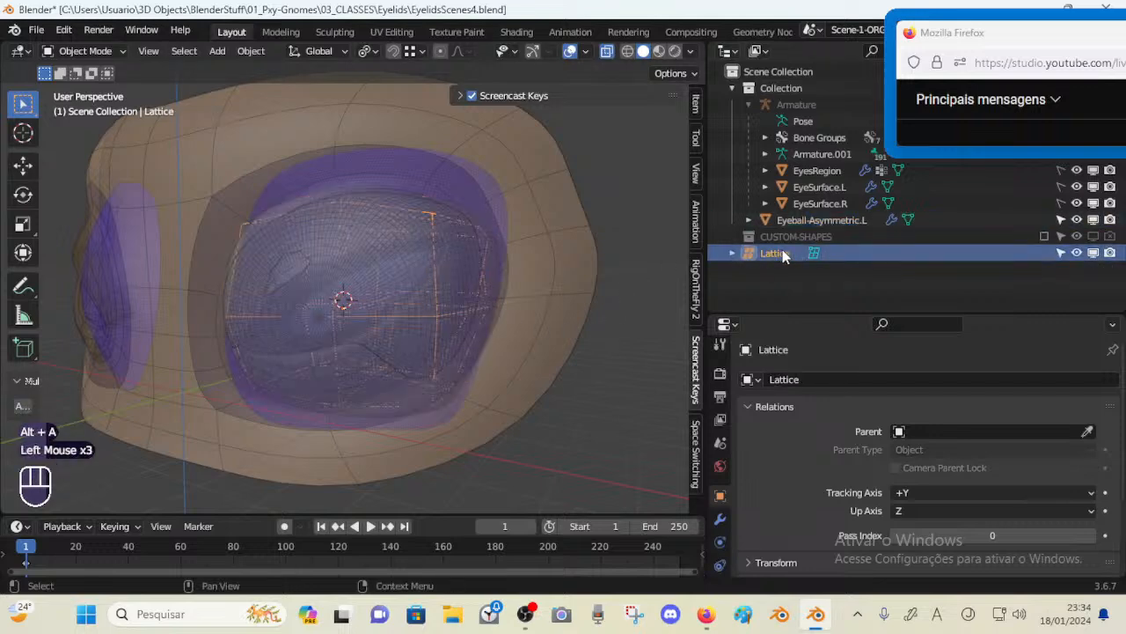
{"action": "left_click_drag", "start_coordinate": [783, 255], "coordinate": [764, 88]}
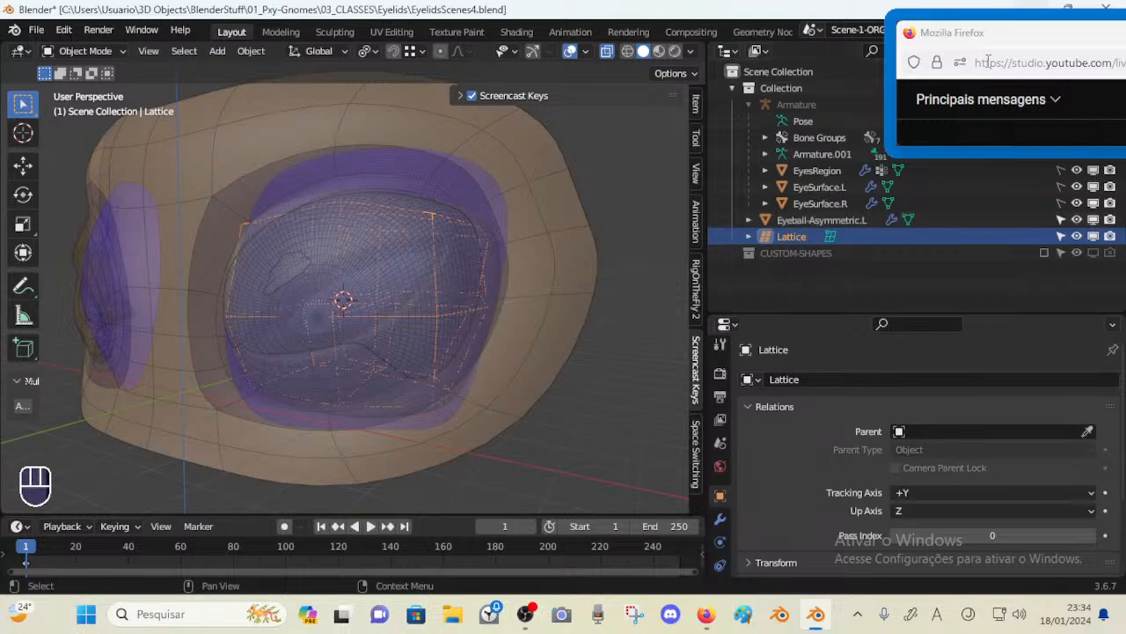
Enter Edit Mode on the lattice and move its corner points with proportional editing to fit the socket
{"action": "left_click", "coordinate": [1062, 221]}
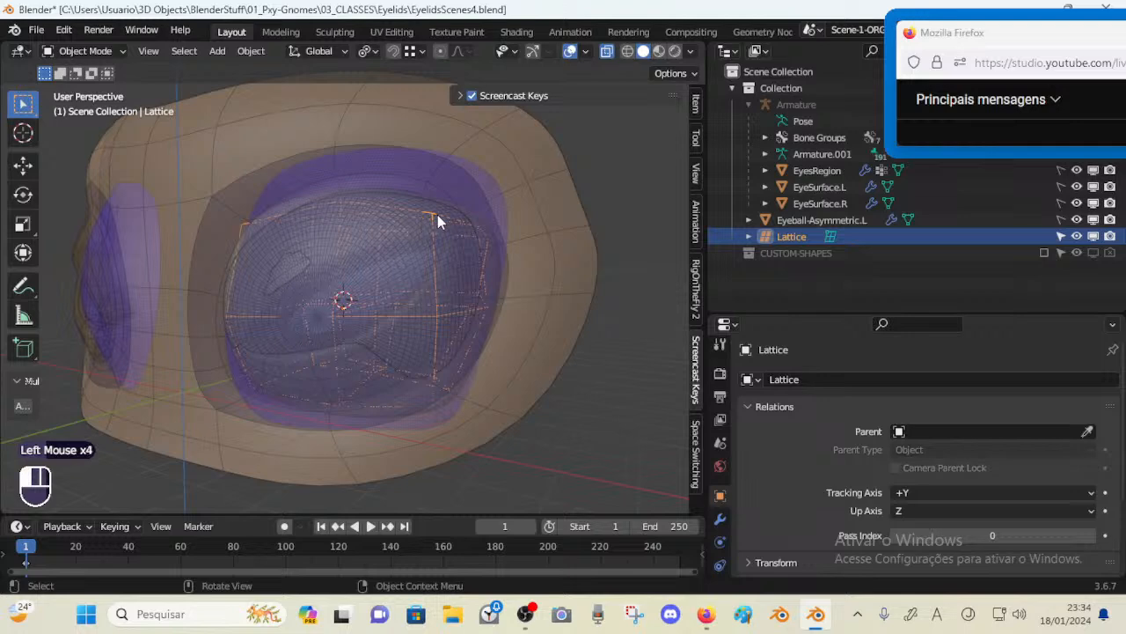
{"action": "key", "text": "Tab"}
{"action": "middle_click_drag", "start_coordinate": [428, 219], "coordinate": [390, 270]}
{"action": "key", "text": "g"}
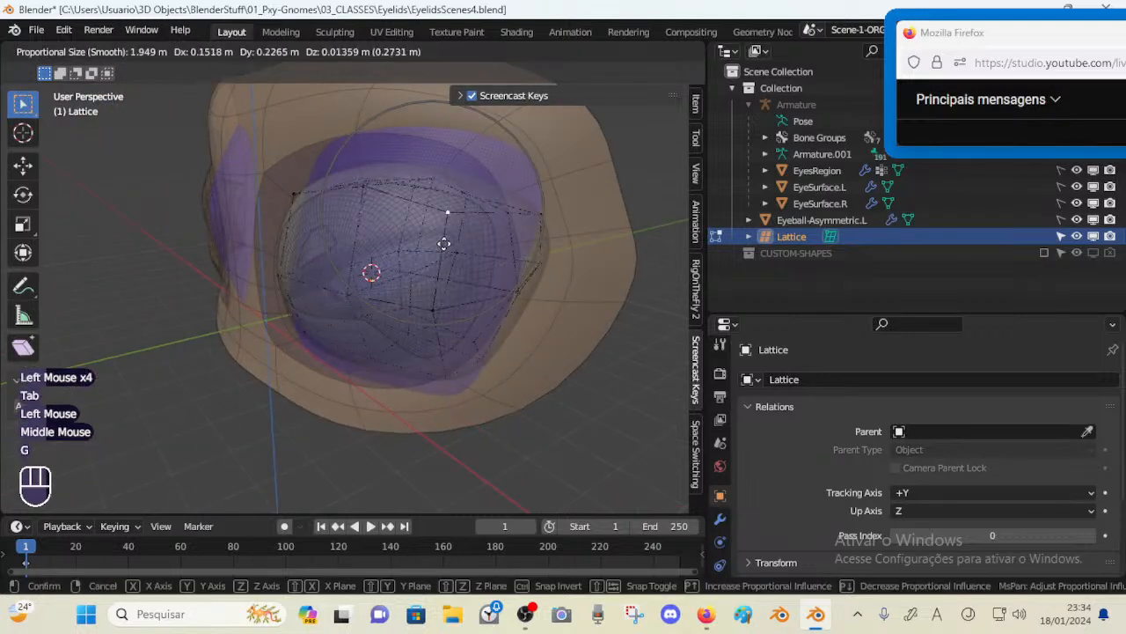
{"action": "left_click", "coordinate": [445, 244]}
{"action": "middle_click_drag", "start_coordinate": [446, 244], "coordinate": [389, 173]}
{"action": "left_click", "coordinate": [383, 172]}
{"action": "key", "text": "g"}
{"action": "left_click", "coordinate": [397, 165]}
{"action": "left_click", "coordinate": [315, 158]}
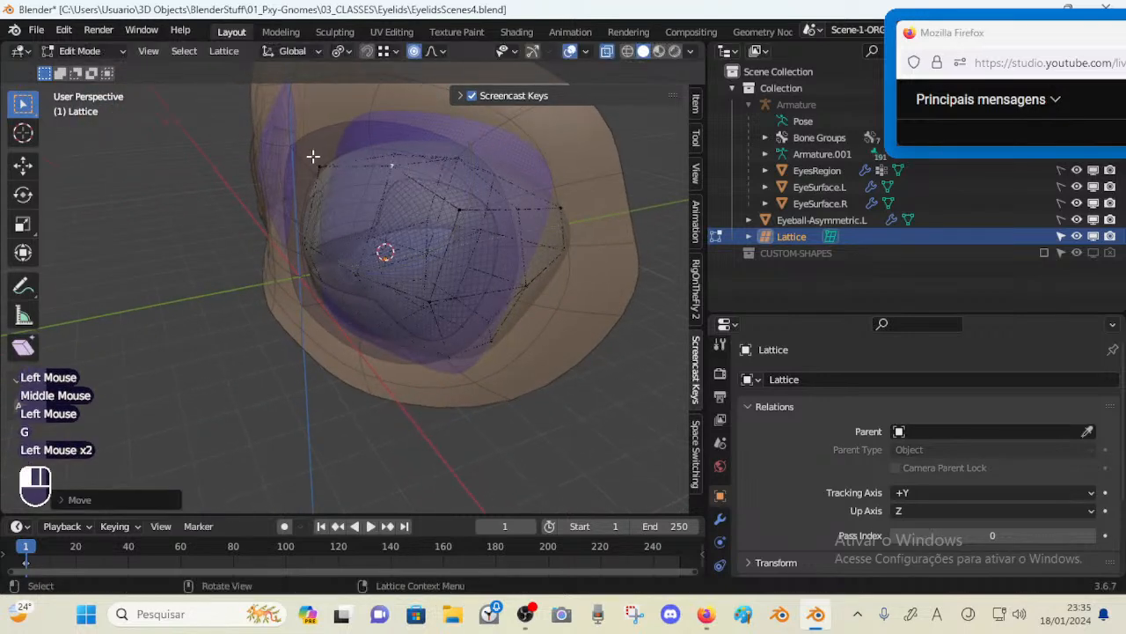
Push lattice points along Y to flatten the eyeball's front against the socket
{"action": "key", "text": "g"}
{"action": "left_click", "coordinate": [329, 142]}
{"action": "middle_click_drag", "start_coordinate": [294, 246], "coordinate": [345, 242]}
{"action": "left_click", "coordinate": [320, 232]}
{"action": "key", "text": "g"}
{"action": "key", "text": "y"}
{"action": "left_click", "coordinate": [370, 264]}
{"action": "left_click", "coordinate": [389, 276]}
{"action": "key", "text": "g"}
{"action": "key", "text": "y"}
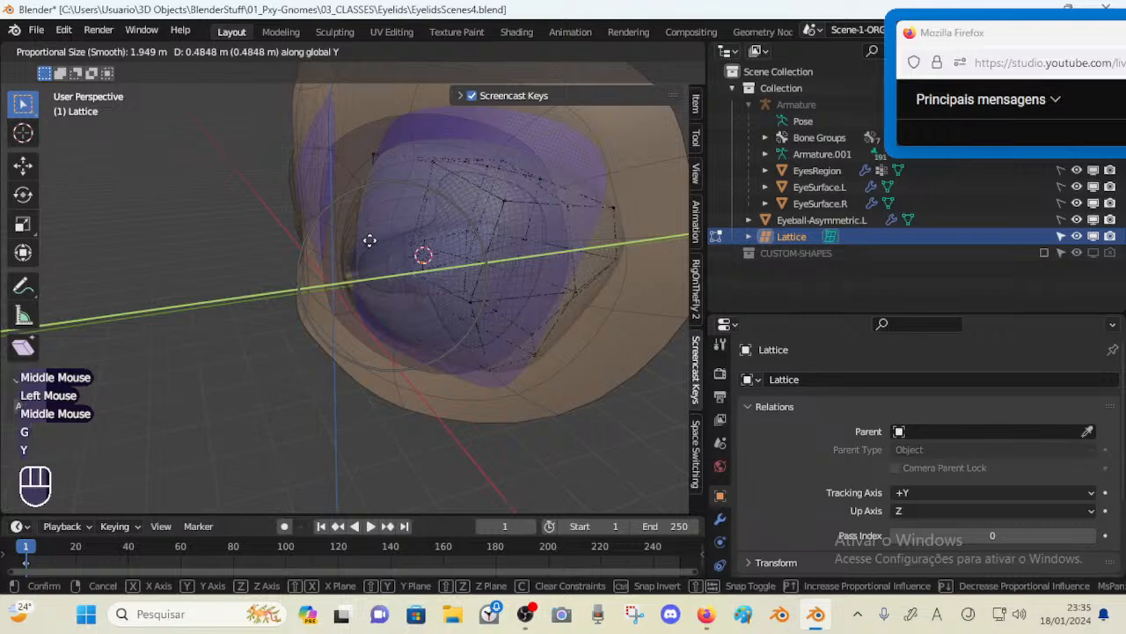
{"action": "left_click", "coordinate": [348, 239]}
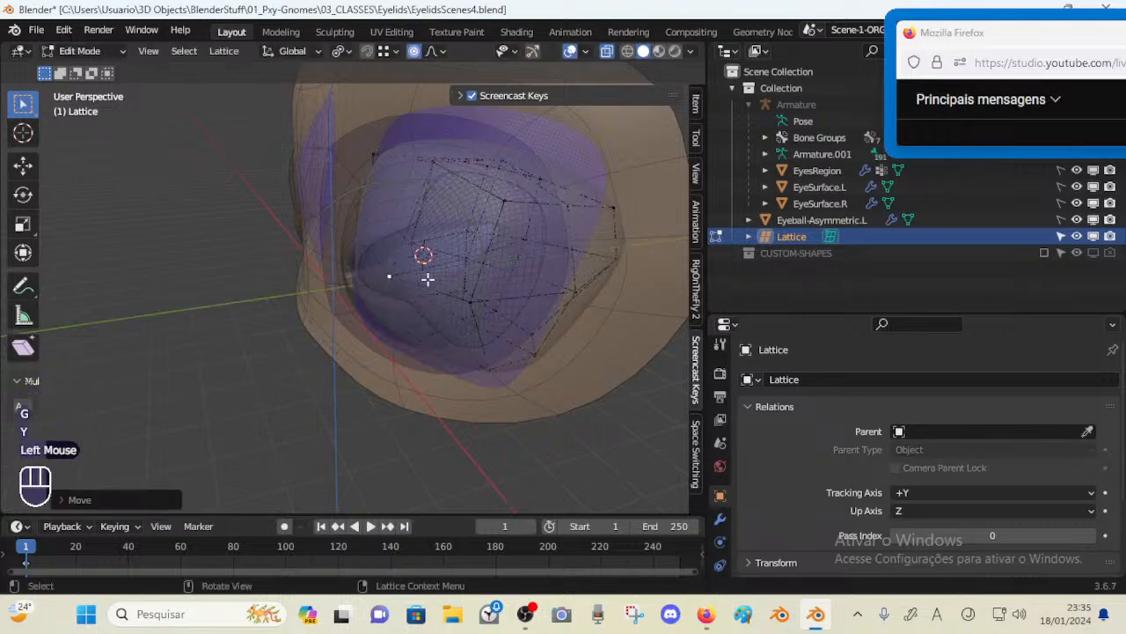
Move more lattice points along Y around the lower front of the eyeball
{"action": "key", "text": "g"}
{"action": "middle_click_drag", "start_coordinate": [479, 307], "coordinate": [519, 387]}
{"action": "key", "text": "y"}
{"action": "left_click", "coordinate": [491, 305]}
{"action": "key", "text": "g"}
{"action": "key", "text": "y"}
{"action": "left_click", "coordinate": [523, 384]}
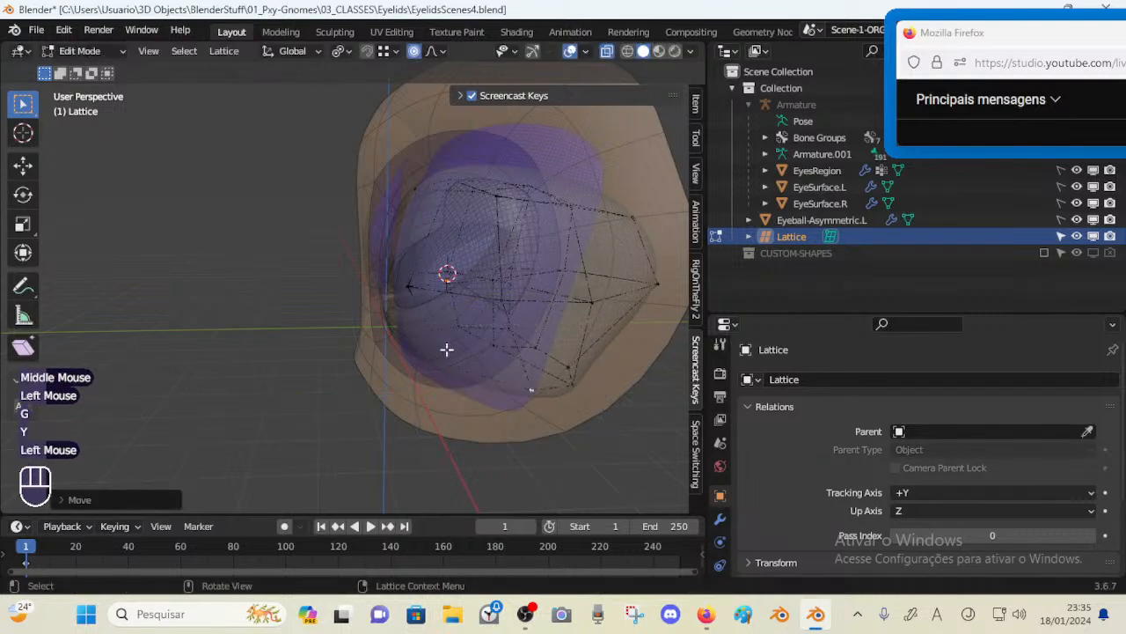
{"action": "middle_click_drag", "start_coordinate": [448, 346], "coordinate": [479, 347]}
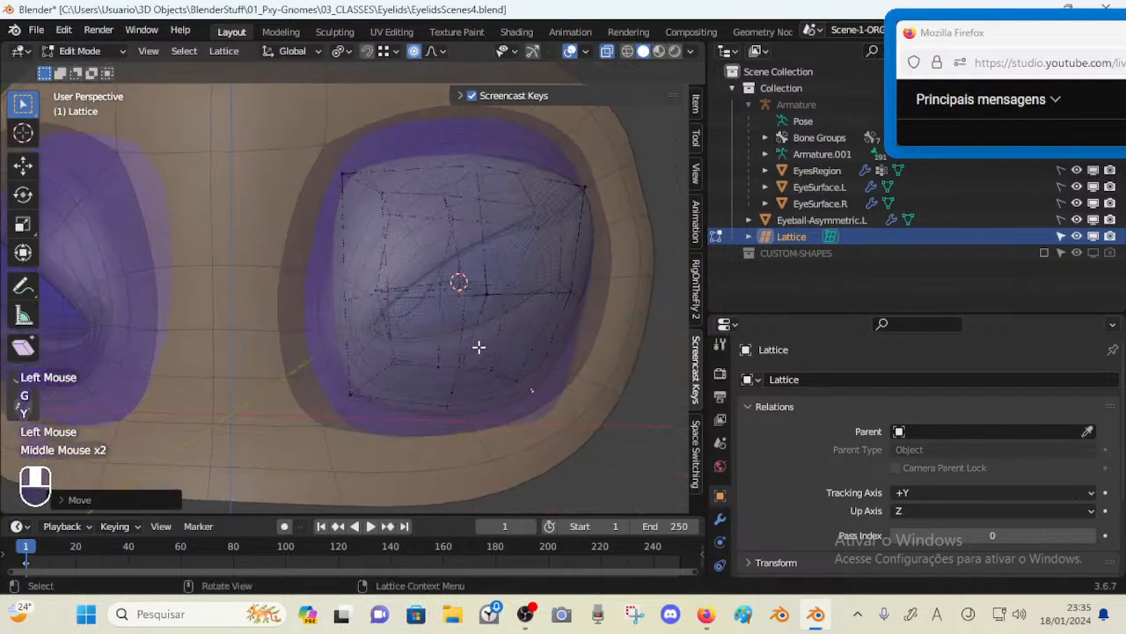
{"action": "middle_click_drag", "start_coordinate": [357, 401], "coordinate": [422, 384]}
{"action": "key", "text": "g"}
{"action": "key", "text": "y"}
{"action": "left_click", "coordinate": [362, 401]}
Move the upper-left lattice point along Y to tuck the eyeball into the socket
{"action": "scroll", "coordinate": [407, 380], "scroll_direction": "down", "scroll_amount": 2}
{"action": "scroll", "coordinate": [385, 366], "scroll_direction": "up", "scroll_amount": 2}
{"action": "key", "text": "g"}
{"action": "key", "text": "y"}
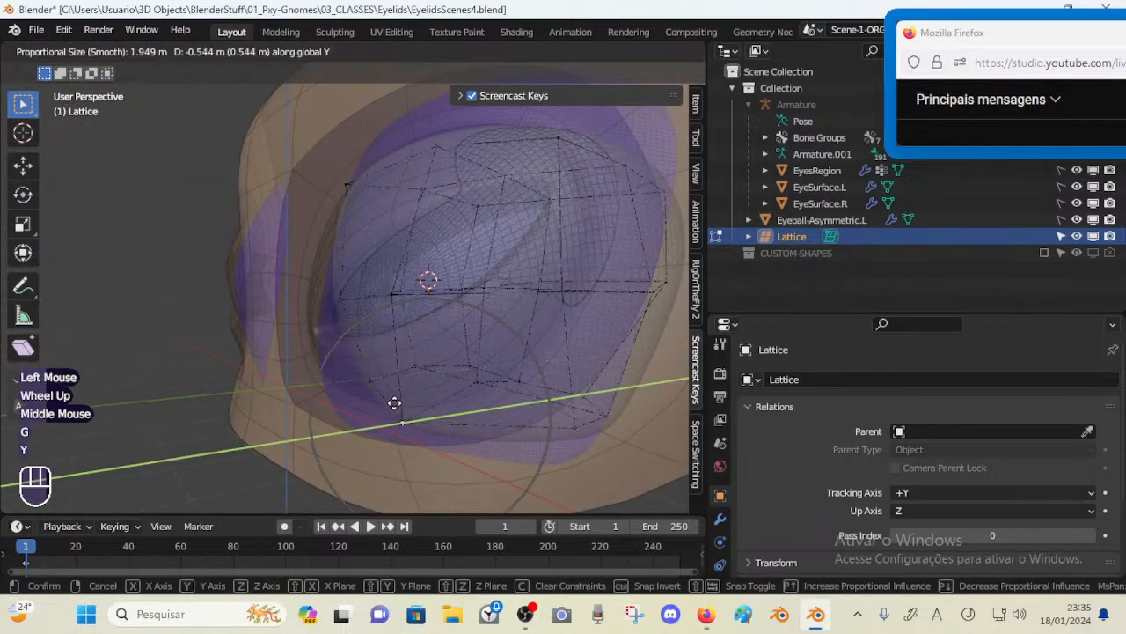
{"action": "left_click", "coordinate": [389, 403]}
{"action": "scroll", "coordinate": [372, 326], "scroll_direction": "down", "scroll_amount": 1}
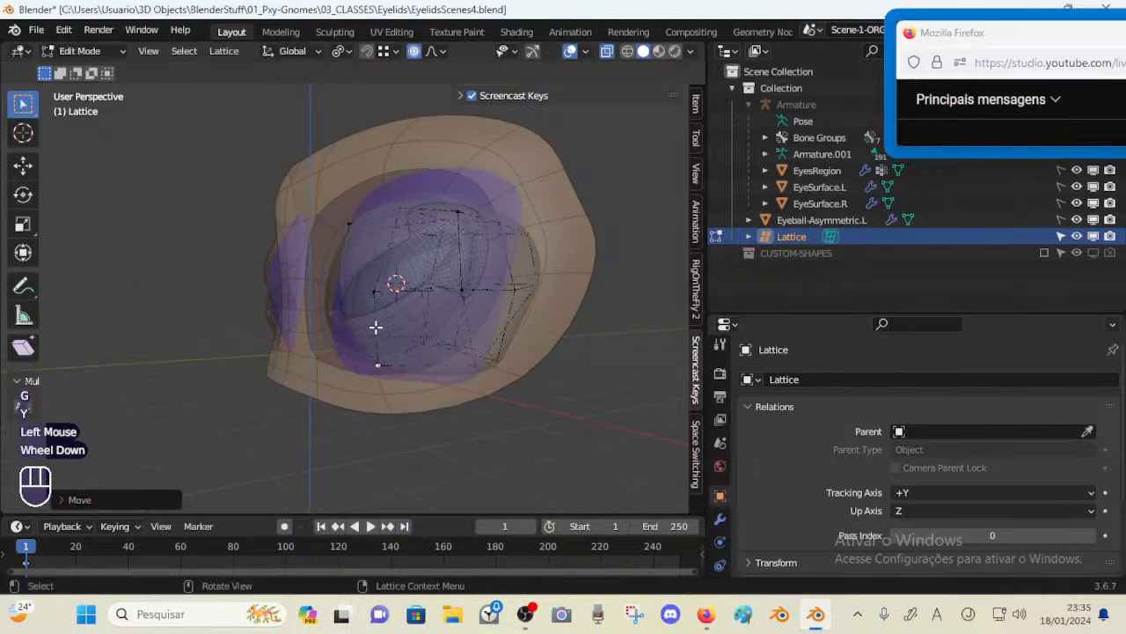
{"action": "middle_click_drag", "start_coordinate": [372, 327], "coordinate": [296, 268]}
{"action": "scroll", "coordinate": [460, 327], "scroll_direction": "up", "scroll_amount": 2}
{"action": "scroll", "coordinate": [426, 326], "scroll_direction": "down", "scroll_amount": 2}
{"action": "scroll", "coordinate": [314, 254], "scroll_direction": "up", "scroll_amount": 1}
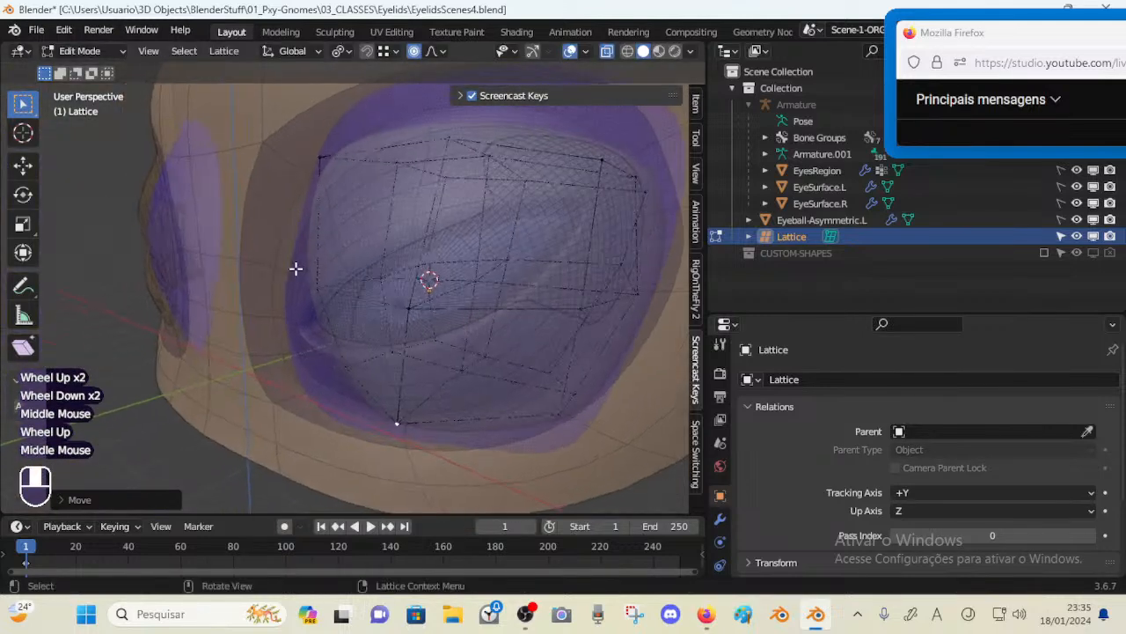
{"action": "middle_click_drag", "start_coordinate": [321, 177], "coordinate": [296, 177]}
{"action": "key", "text": "g"}
{"action": "key", "text": "y"}
{"action": "left_click", "coordinate": [314, 178]}
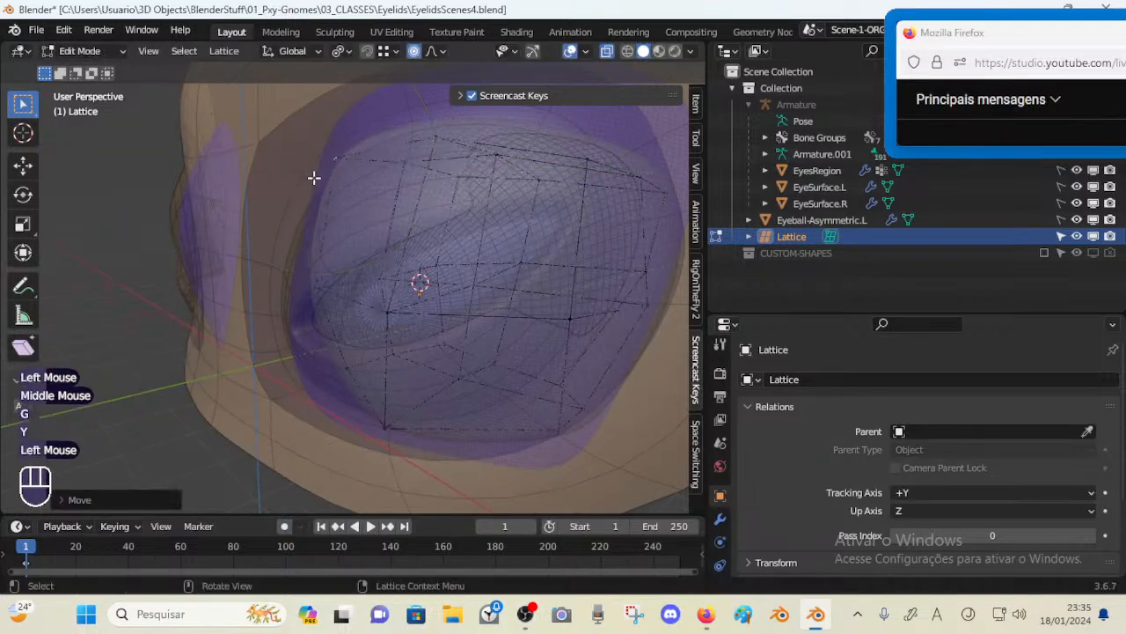
Raise and lower upper lattice points along Z to shape the eyeball's top
{"action": "middle_click_drag", "start_coordinate": [372, 211], "coordinate": [323, 211]}
{"action": "middle_click_drag", "start_coordinate": [444, 172], "coordinate": [401, 184]}
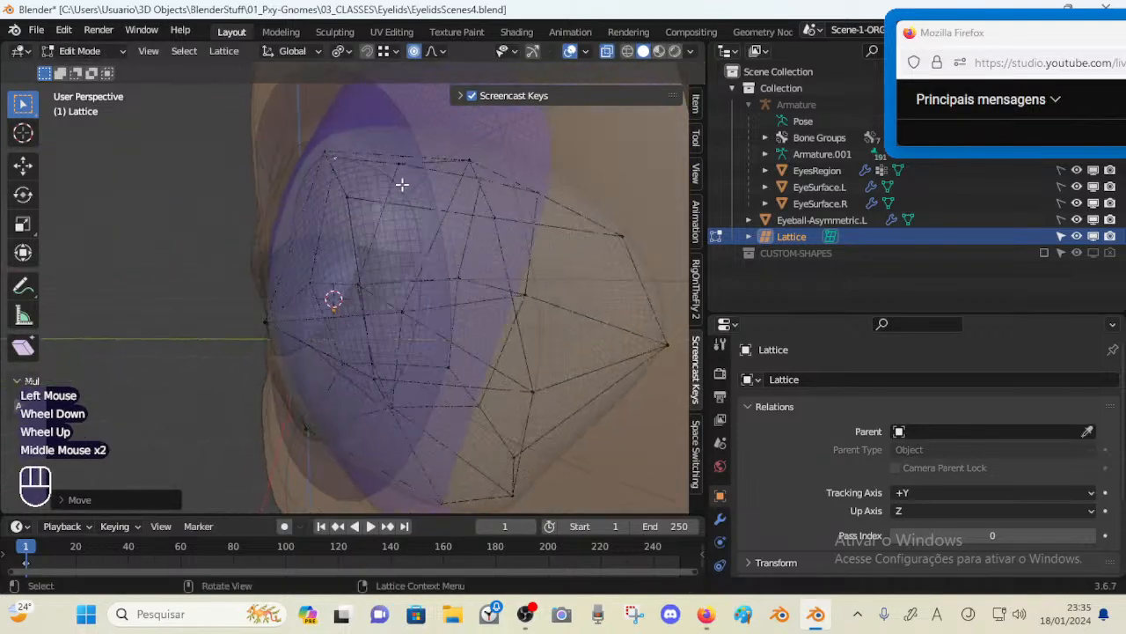
{"action": "key", "text": "g"}
{"action": "key", "text": "z"}
{"action": "left_click", "coordinate": [473, 134]}
{"action": "left_click", "coordinate": [396, 156]}
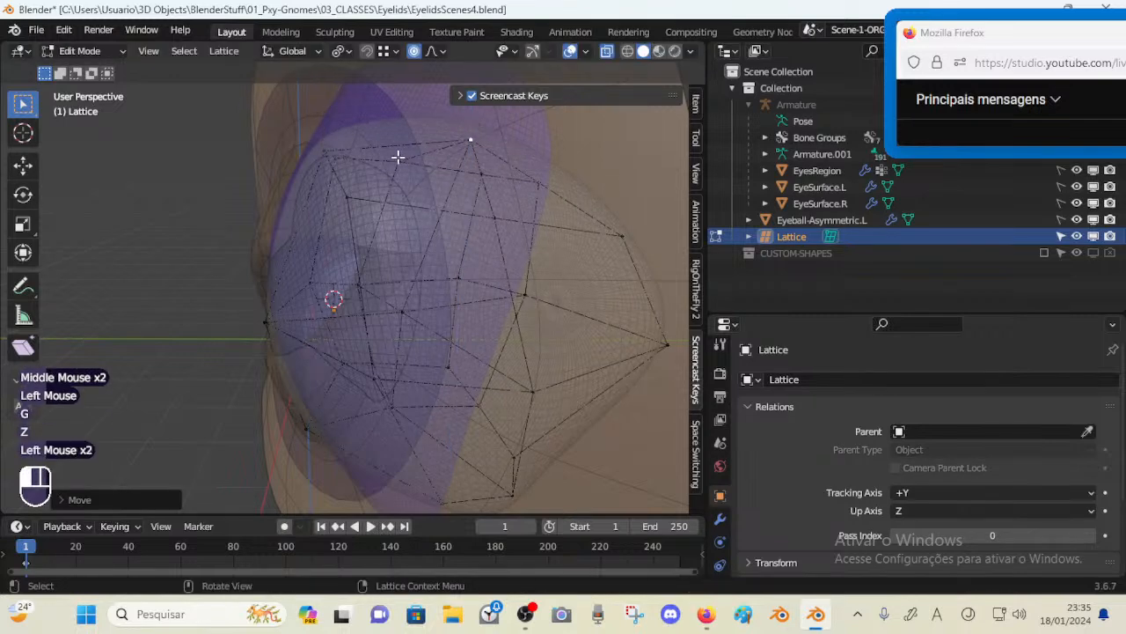
{"action": "key", "text": "g"}
{"action": "key", "text": "z"}
{"action": "left_click", "coordinate": [397, 131]}
{"action": "middle_click_drag", "start_coordinate": [494, 183], "coordinate": [510, 305]}
{"action": "key", "text": "g"}
{"action": "key", "text": "z"}
{"action": "left_click", "coordinate": [533, 225]}
Slide side lattice points along X to narrow the eyeball within the socket
{"action": "scroll", "coordinate": [487, 343], "scroll_direction": "down", "scroll_amount": 1}
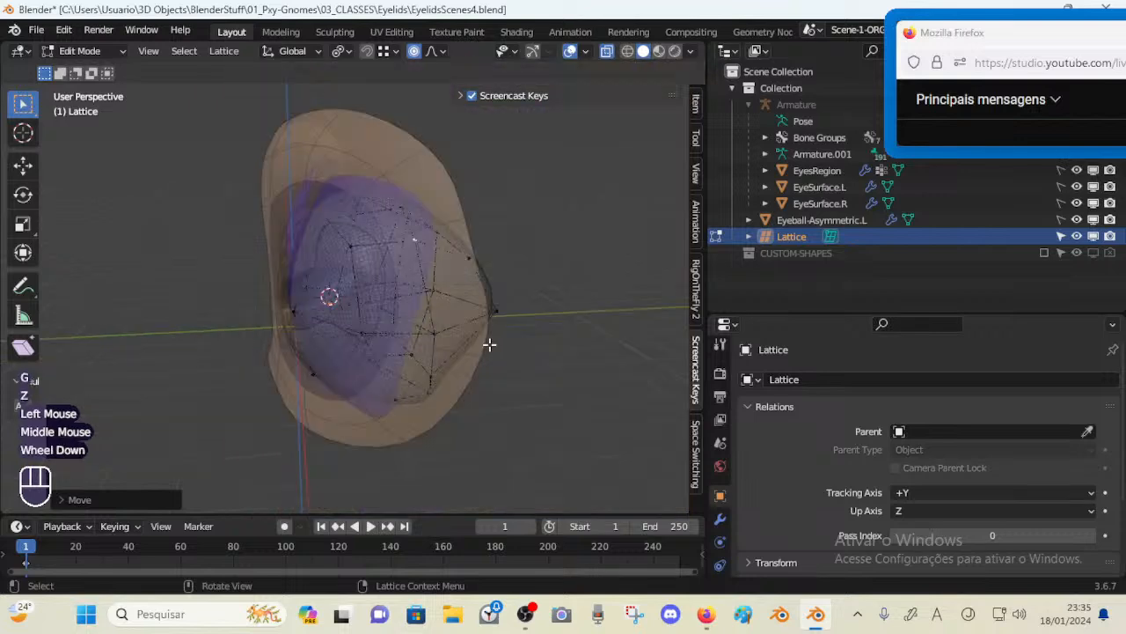
{"action": "middle_click_drag", "start_coordinate": [487, 343], "coordinate": [520, 336]}
{"action": "middle_click_drag", "start_coordinate": [432, 324], "coordinate": [496, 322]}
{"action": "key", "text": "g"}
{"action": "key", "text": "x"}
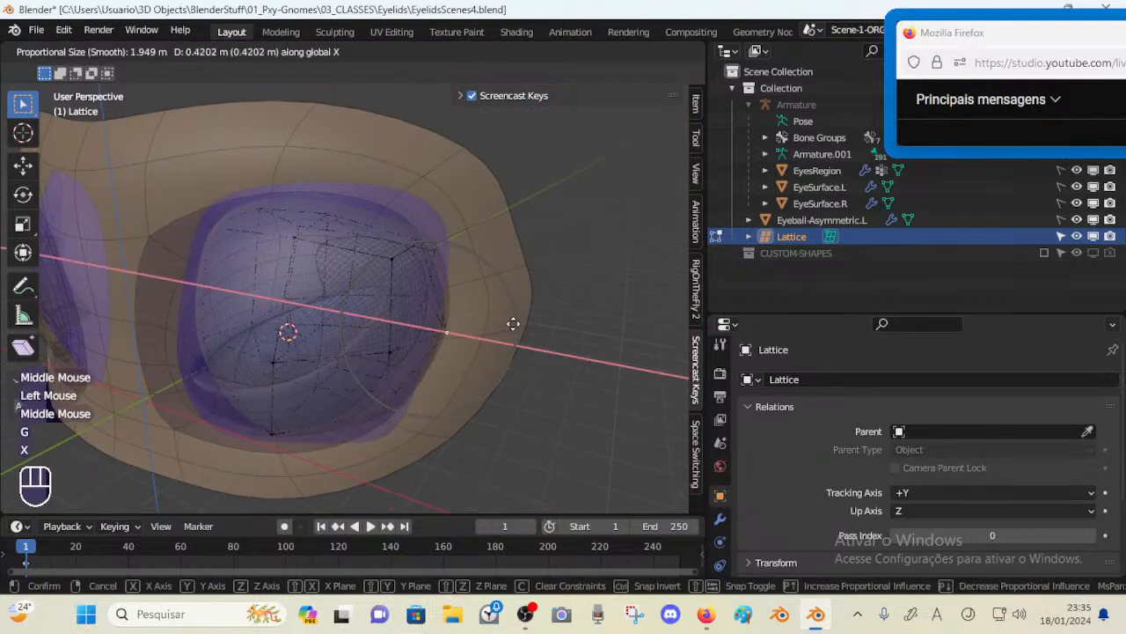
{"action": "left_click", "coordinate": [414, 374]}
{"action": "left_click", "coordinate": [396, 350]}
{"action": "key", "text": "g"}
{"action": "key", "text": "x"}
{"action": "left_click", "coordinate": [410, 349]}
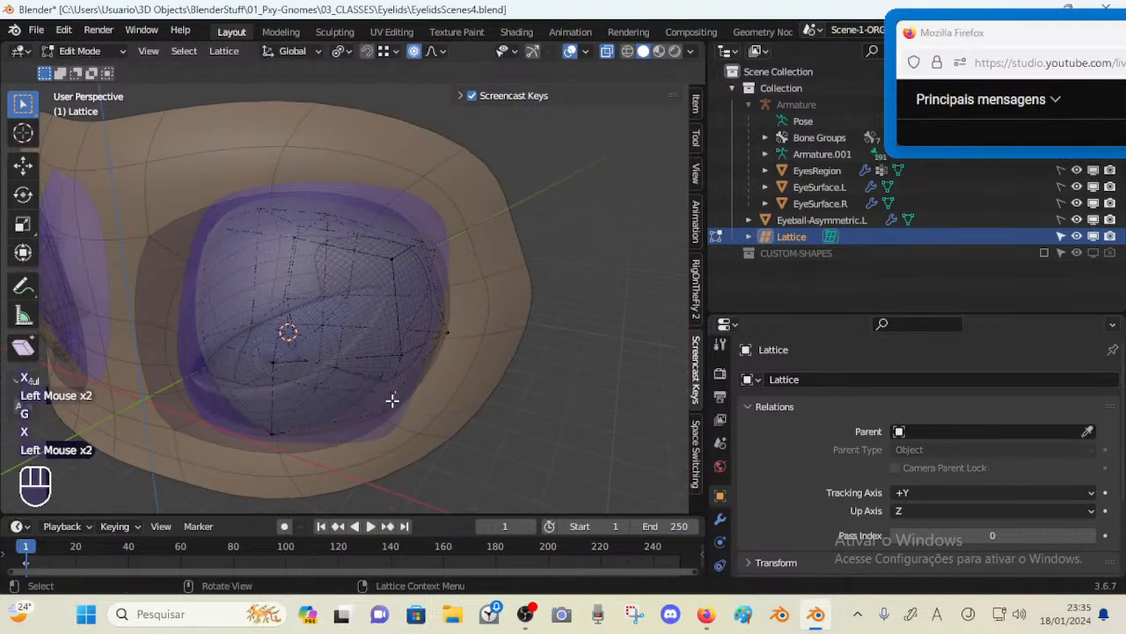
{"action": "key", "text": "g"}
{"action": "key", "text": "x"}
{"action": "left_click", "coordinate": [407, 400]}
{"action": "middle_click_drag", "start_coordinate": [391, 421], "coordinate": [413, 393]}
{"action": "key", "text": "g"}
{"action": "key", "text": "x"}
{"action": "left_click", "coordinate": [446, 411]}
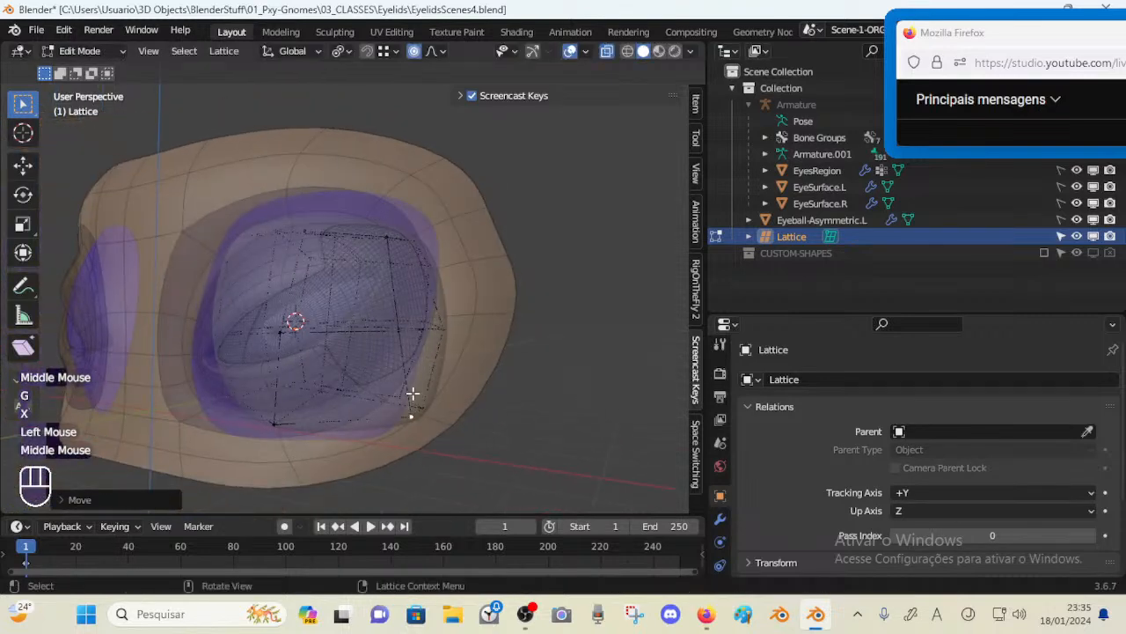
Adjust lower lattice points along X and Z to fit the eyeball's bottom edge
{"action": "key", "text": "g"}
{"action": "key", "text": "x"}
{"action": "left_click", "coordinate": [390, 392]}
{"action": "middle_click_drag", "start_coordinate": [280, 424], "coordinate": [346, 421]}
{"action": "key", "text": "g"}
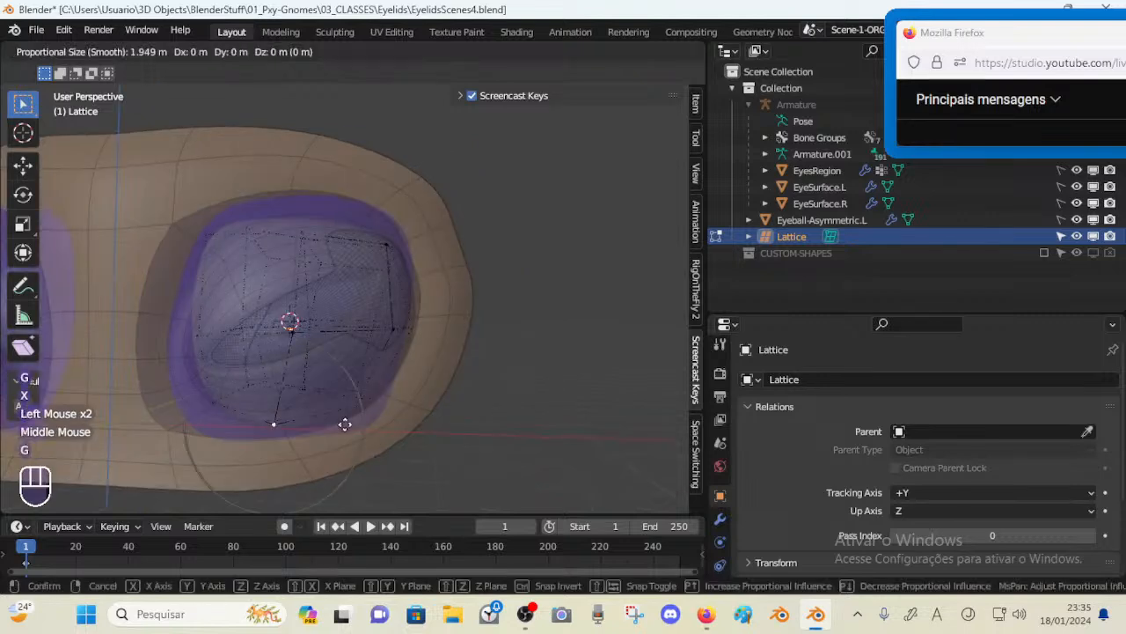
{"action": "key", "text": "z"}
{"action": "left_click", "coordinate": [344, 418]}
{"action": "left_click", "coordinate": [197, 396]}
{"action": "middle_click_drag", "start_coordinate": [197, 396], "coordinate": [294, 395]}
{"action": "key", "text": "g"}
{"action": "key", "text": "x"}
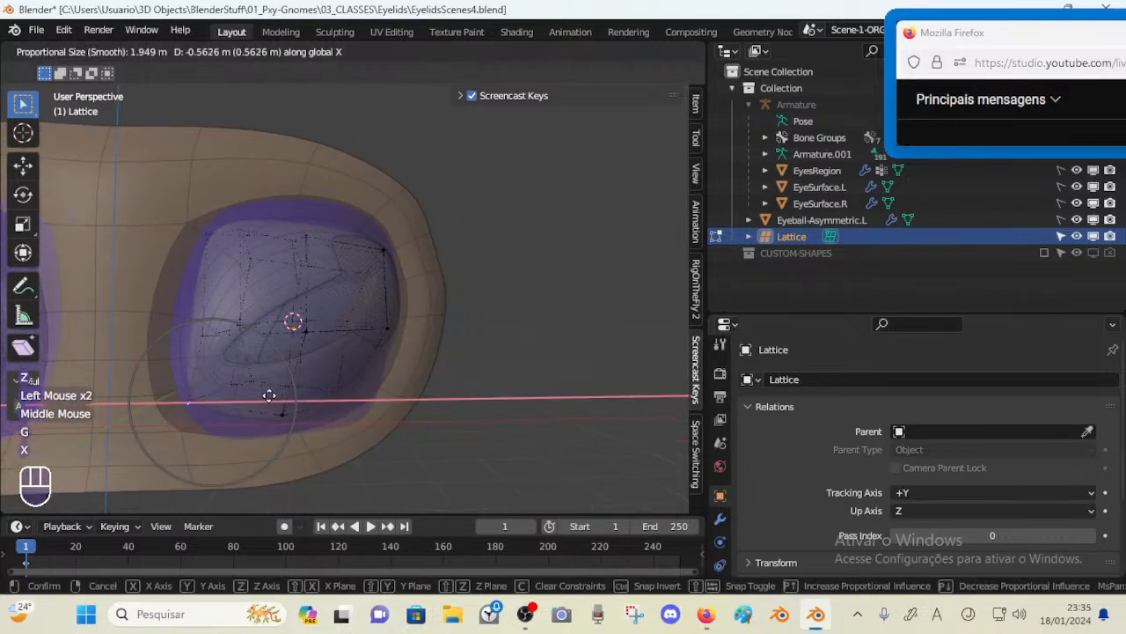
{"action": "left_click", "coordinate": [232, 365]}
Move left and upper lattice points along X and Z to fit the socket's upper rim
{"action": "key", "text": "g"}
{"action": "key", "text": "x"}
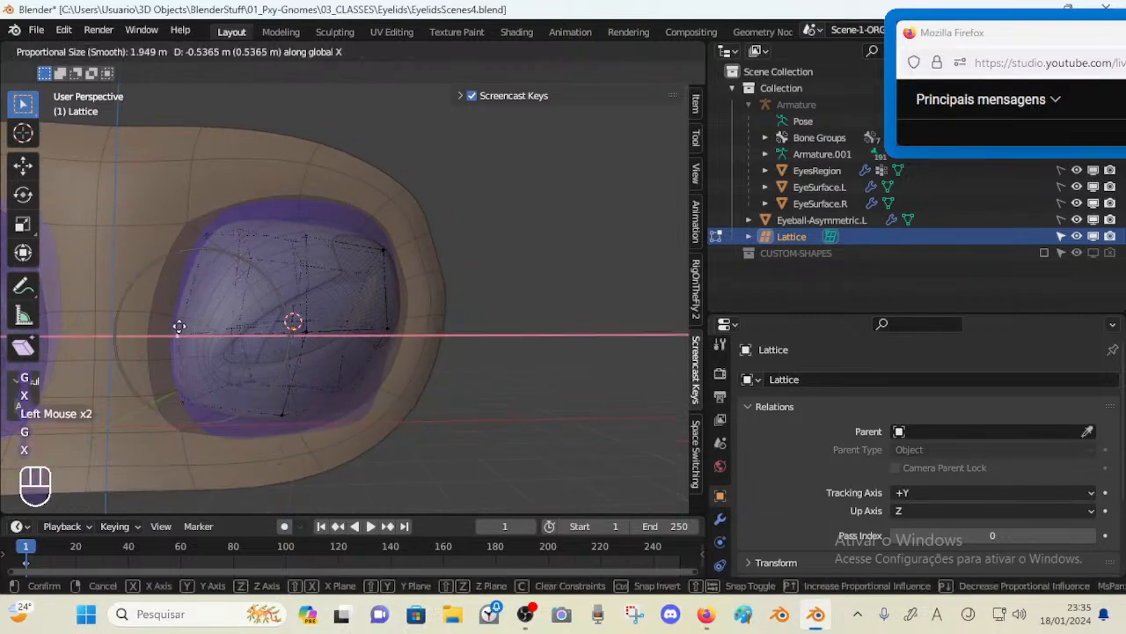
{"action": "left_click", "coordinate": [178, 327]}
{"action": "left_click", "coordinate": [211, 220]}
{"action": "key", "text": "g"}
{"action": "key", "text": "x"}
{"action": "left_click", "coordinate": [190, 218]}
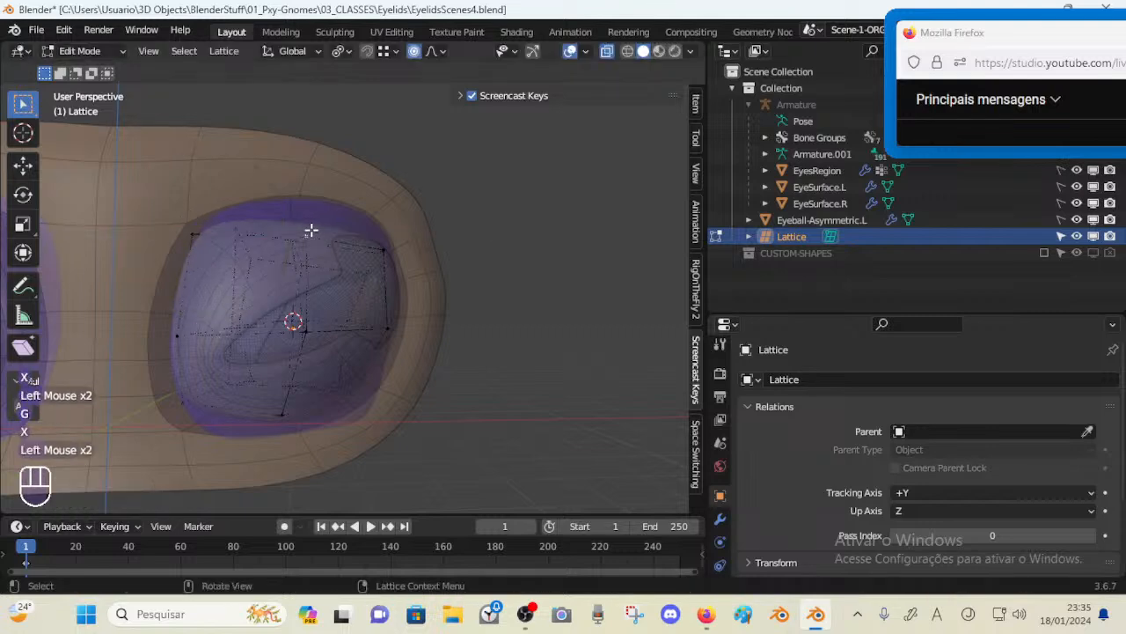
{"action": "middle_click_drag", "start_coordinate": [311, 230], "coordinate": [352, 223]}
{"action": "key", "text": "g"}
{"action": "key", "text": "x"}
{"action": "left_click", "coordinate": [328, 208]}
{"action": "key", "text": "g"}
{"action": "key", "text": "z"}
{"action": "left_click", "coordinate": [361, 215]}
{"action": "left_click", "coordinate": [362, 224]}
{"action": "key", "text": "g"}
{"action": "key", "text": "z"}
{"action": "left_click", "coordinate": [370, 223]}
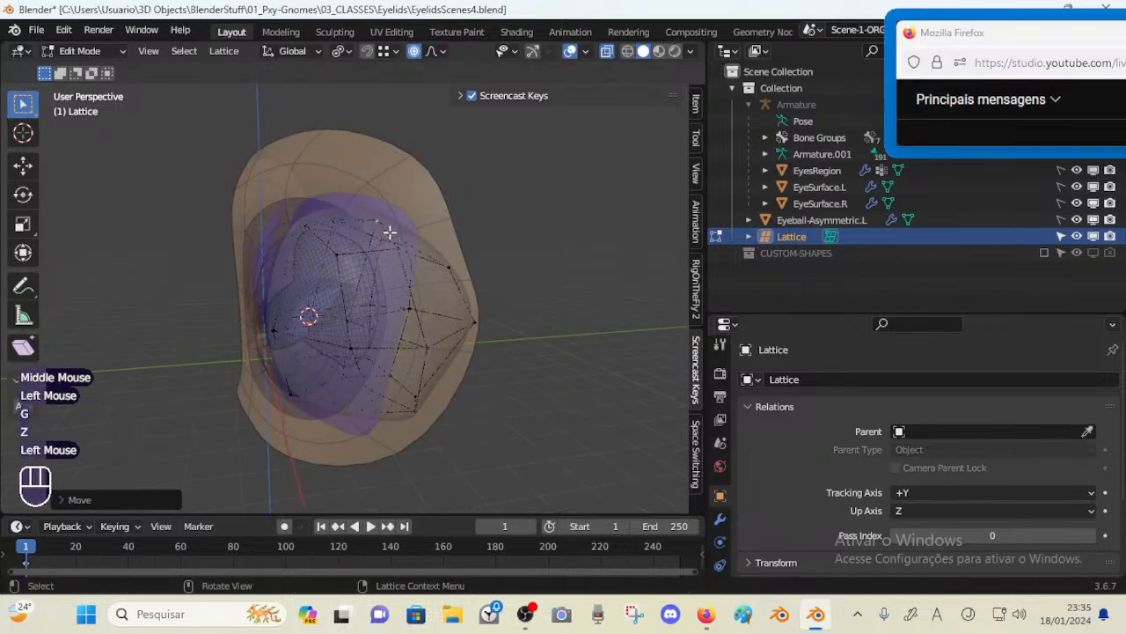
Adjust the remaining top and right lattice points along Z and X
{"action": "left_click", "coordinate": [391, 244]}
{"action": "key", "text": "g"}
{"action": "key", "text": "z"}
{"action": "left_click", "coordinate": [389, 245]}
{"action": "middle_click_drag", "start_coordinate": [359, 269], "coordinate": [479, 271]}
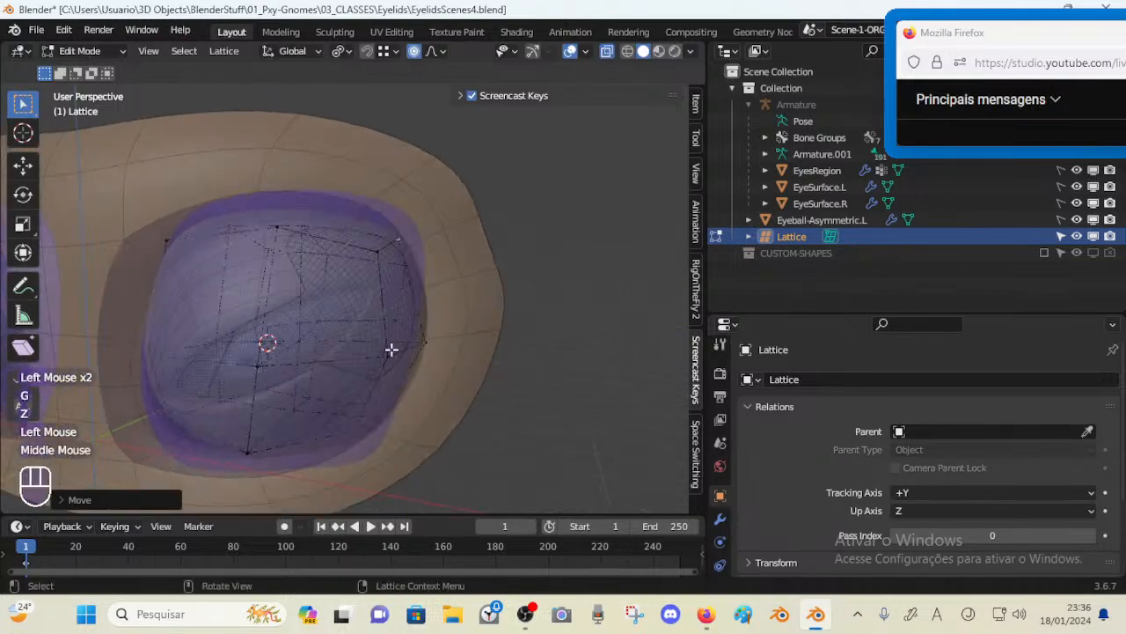
{"action": "left_click", "coordinate": [392, 351]}
{"action": "middle_click_drag", "start_coordinate": [392, 350], "coordinate": [329, 362]}
{"action": "key", "text": "g"}
{"action": "key", "text": "x"}
{"action": "left_click", "coordinate": [399, 361]}
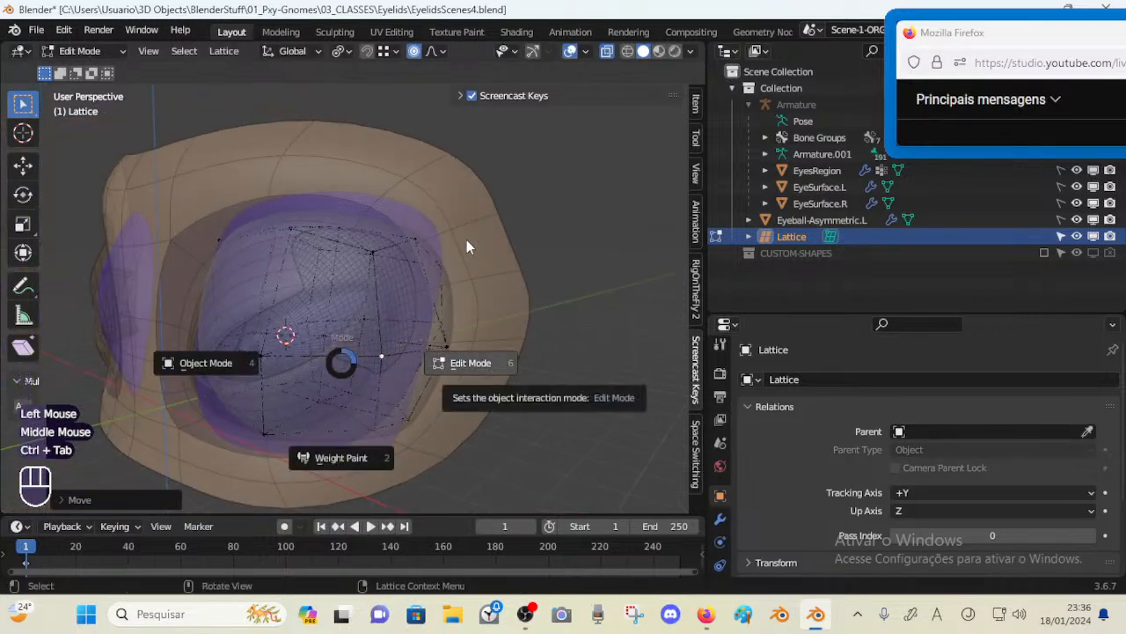
Return to Object Mode and hide EyesRegion in the viewport to view the deformed eyeball
{"action": "left_click", "coordinate": [211, 362]}
{"action": "left_click", "coordinate": [1093, 170]}
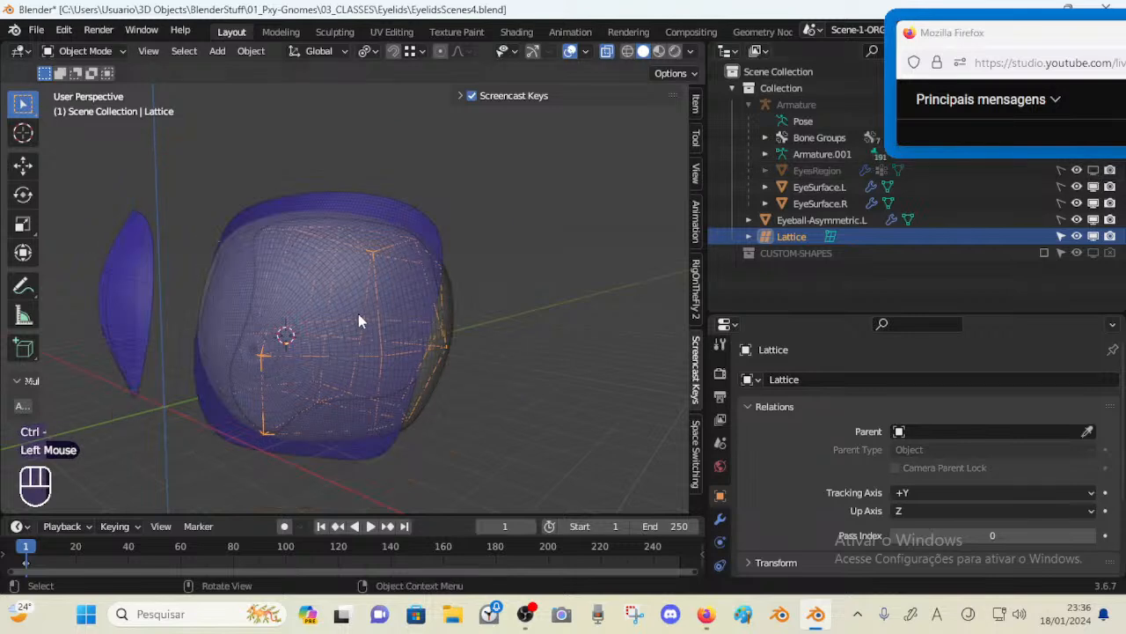
{"action": "middle_click_drag", "start_coordinate": [358, 313], "coordinate": [258, 308]}
{"action": "left_click", "coordinate": [326, 303]}
{"action": "scroll", "coordinate": [253, 307], "scroll_direction": "up", "scroll_amount": 1}
{"action": "scroll", "coordinate": [254, 307], "scroll_direction": "down", "scroll_amount": 2}
{"action": "left_click", "coordinate": [367, 254]}
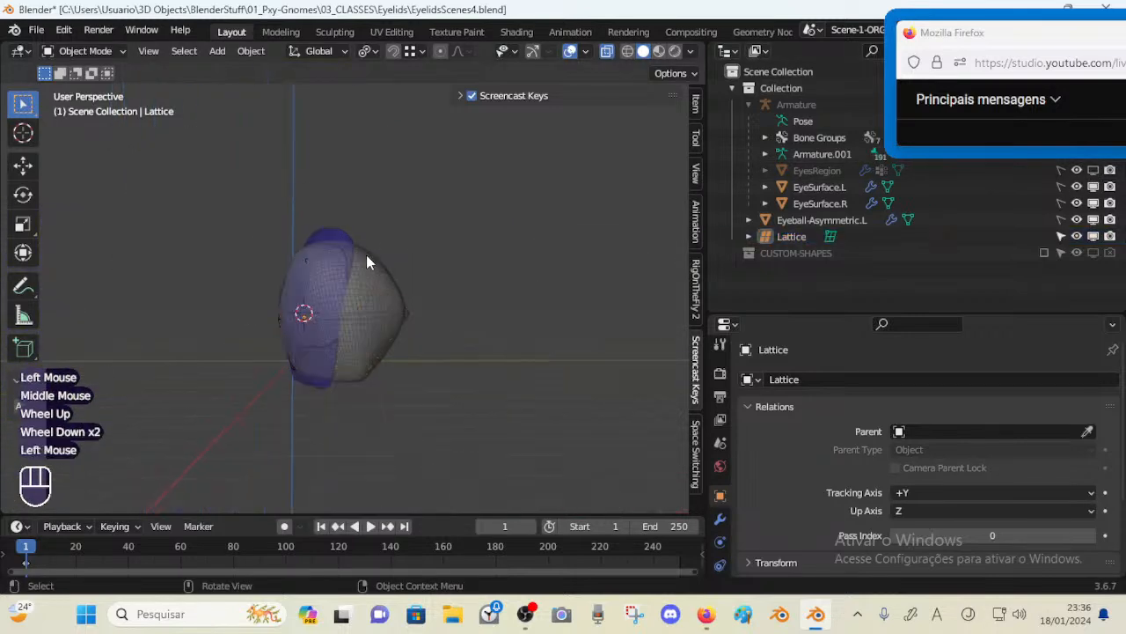
Enter Edit Mode on the lattice and save the blend file
{"action": "middle_click_drag", "start_coordinate": [366, 254], "coordinate": [375, 297]}
{"action": "left_click", "coordinate": [394, 274]}
{"action": "scroll", "coordinate": [399, 327], "scroll_direction": "up", "scroll_amount": 1}
{"action": "key", "text": "Tab"}
{"action": "middle_click_drag", "start_coordinate": [332, 206], "coordinate": [319, 317], "text": "shift"}
{"action": "key", "text": "ctrl+s"}
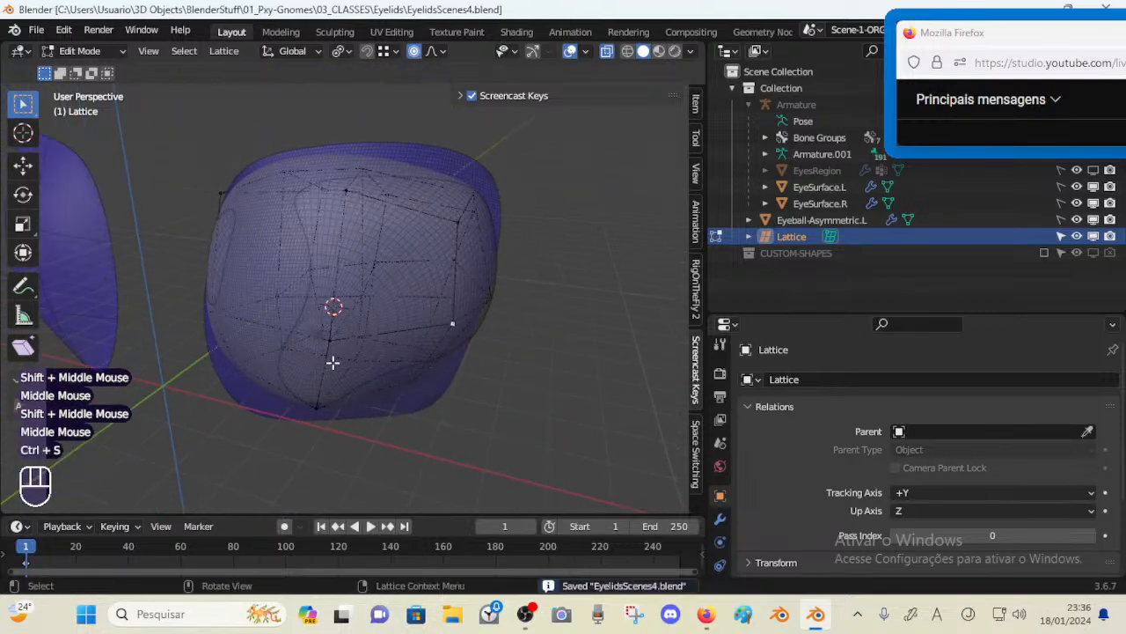
Move the lowest lattice point along Z, then along Y, to fit the eyeball's bottom
{"action": "left_click", "coordinate": [319, 405]}
{"action": "middle_click_drag", "start_coordinate": [324, 399], "coordinate": [364, 369]}
{"action": "key", "text": "g"}
{"action": "key", "text": "z"}
{"action": "left_click", "coordinate": [364, 387]}
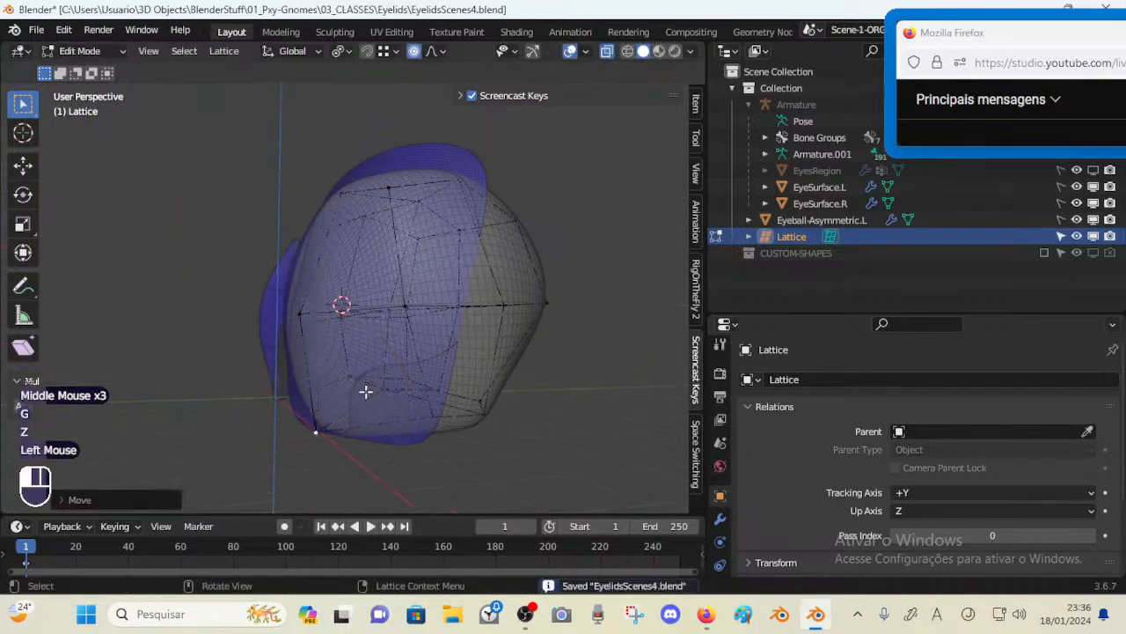
{"action": "key", "text": "g"}
{"action": "key", "text": "y"}
{"action": "left_click", "coordinate": [355, 390]}
Orbit around the eyeball to inspect how the lattice fits the socket from several angles
{"action": "middle_click_drag", "start_coordinate": [354, 390], "coordinate": [367, 309]}
{"action": "middle_click_drag", "start_coordinate": [455, 260], "coordinate": [550, 351]}
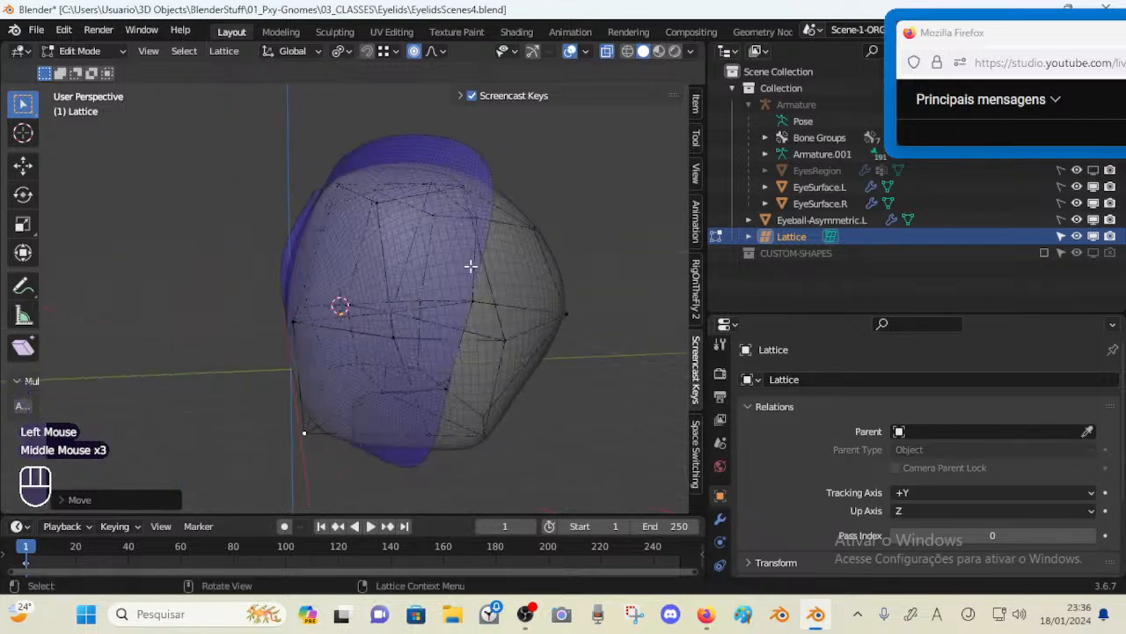
{"action": "middle_click_drag", "start_coordinate": [491, 277], "coordinate": [328, 223]}
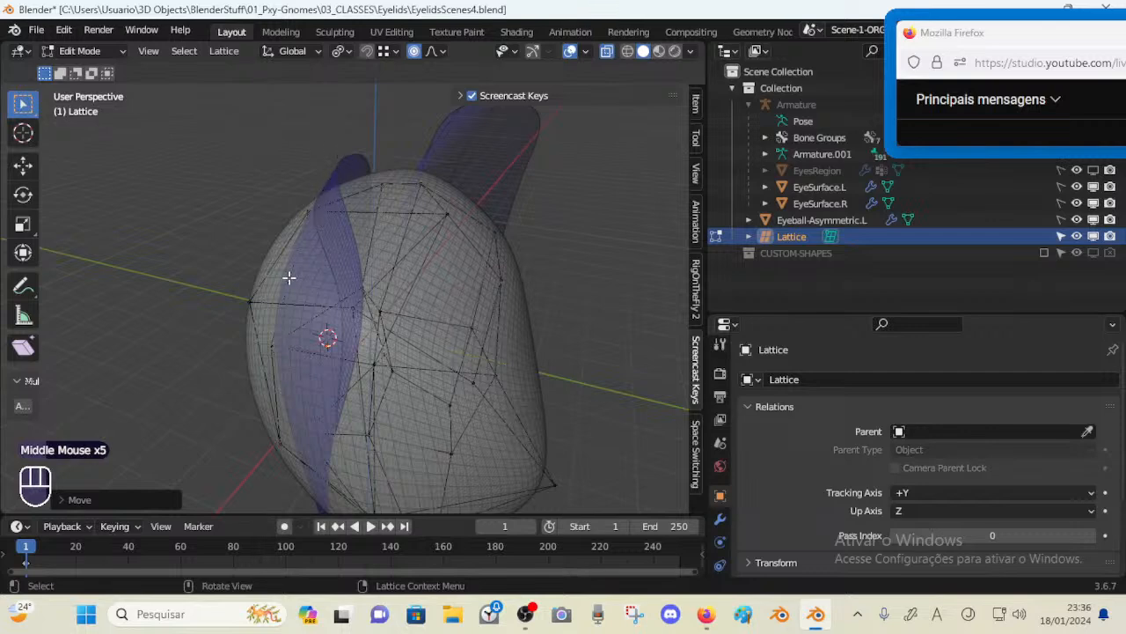
{"action": "middle_click_drag", "start_coordinate": [288, 277], "coordinate": [364, 162]}
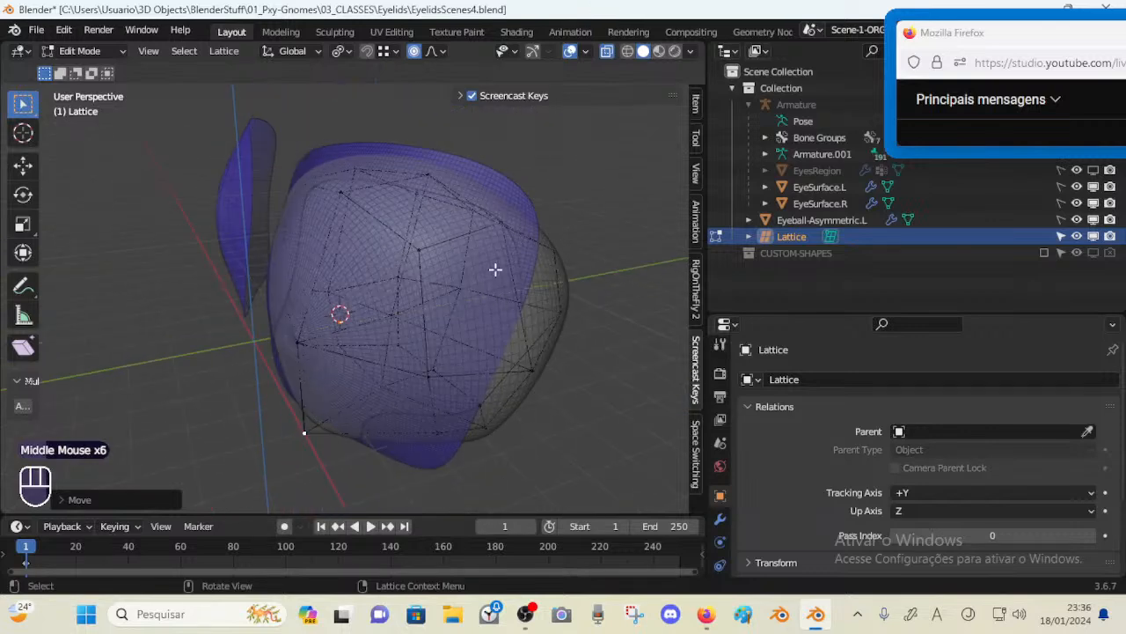
{"action": "middle_click_drag", "start_coordinate": [554, 177], "coordinate": [434, 155]}
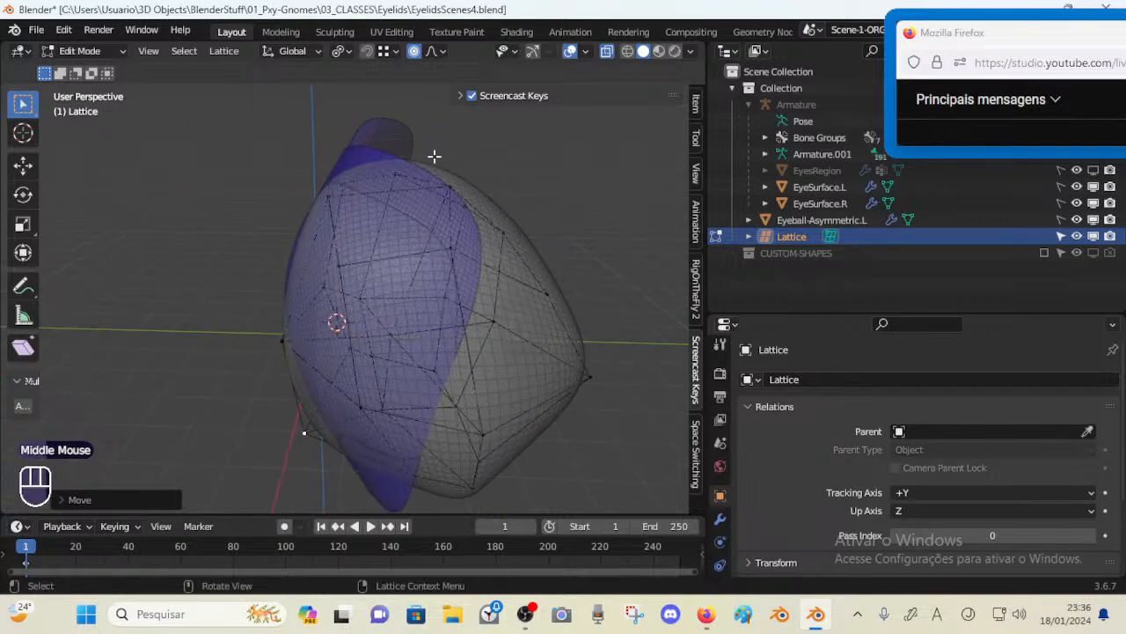
{"action": "middle_click_drag", "start_coordinate": [423, 234], "coordinate": [394, 229]}
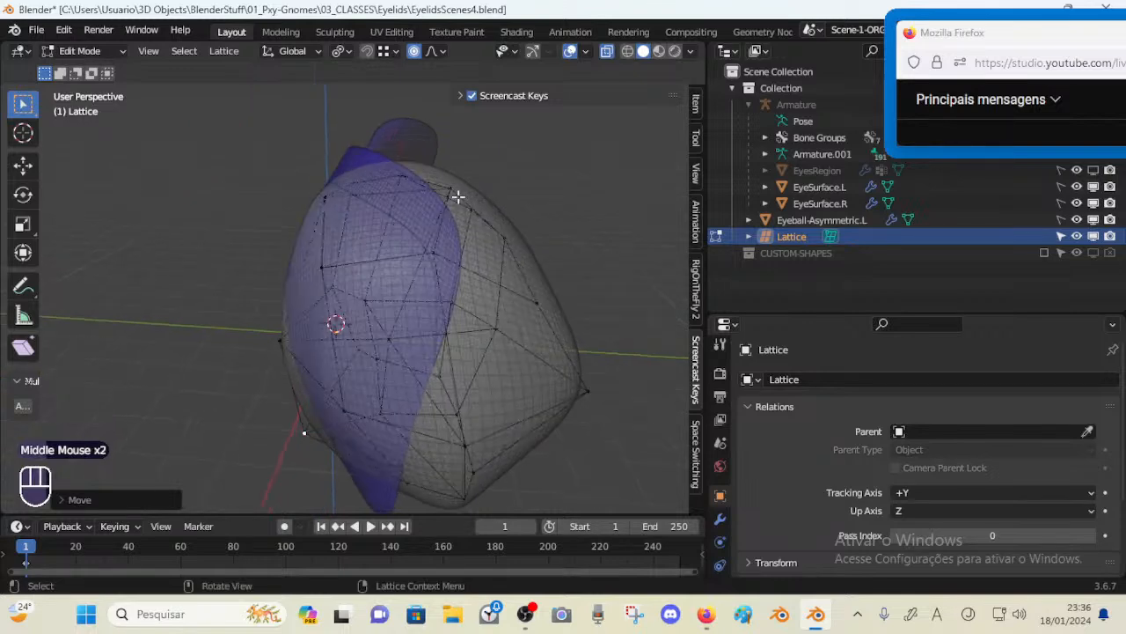
{"action": "middle_click_drag", "start_coordinate": [390, 217], "coordinate": [329, 259]}
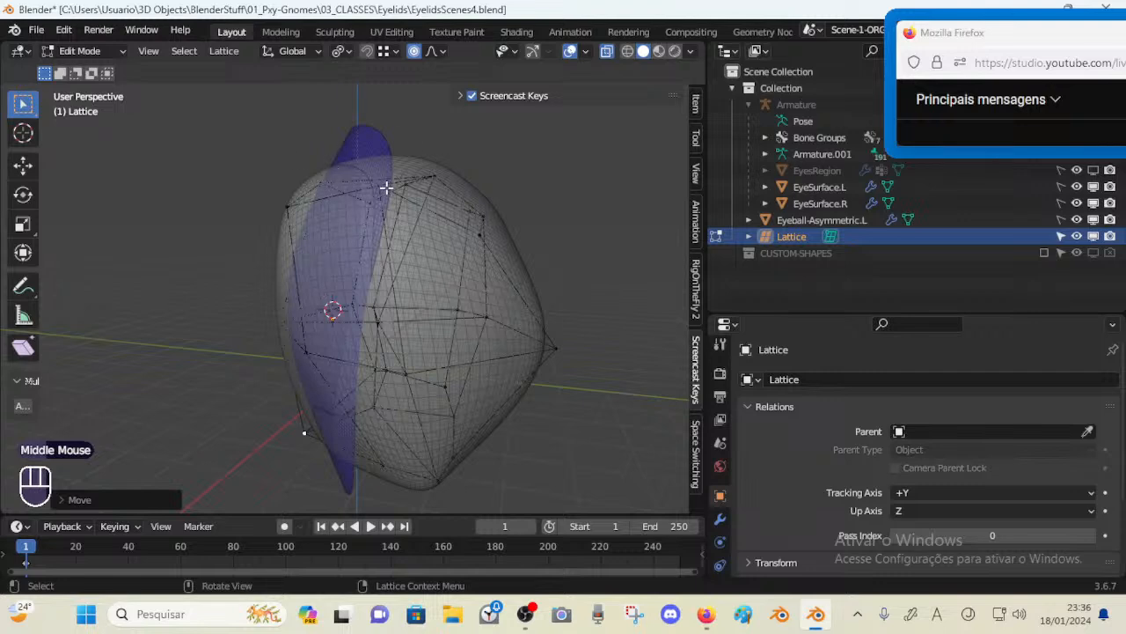
{"action": "middle_click_drag", "start_coordinate": [386, 187], "coordinate": [361, 216]}
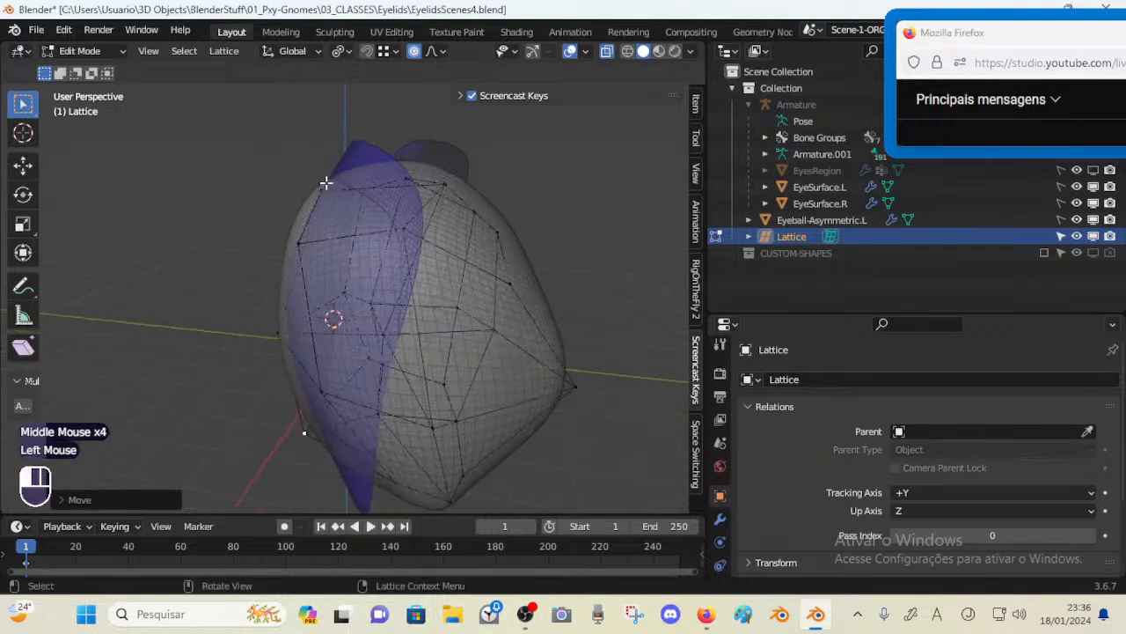
Move the upper-left lattice points to fit the socket's top rim
{"action": "middle_click_drag", "start_coordinate": [326, 182], "coordinate": [364, 176]}
{"action": "key", "text": "g"}
{"action": "left_click", "coordinate": [331, 99], "text": "shift"}
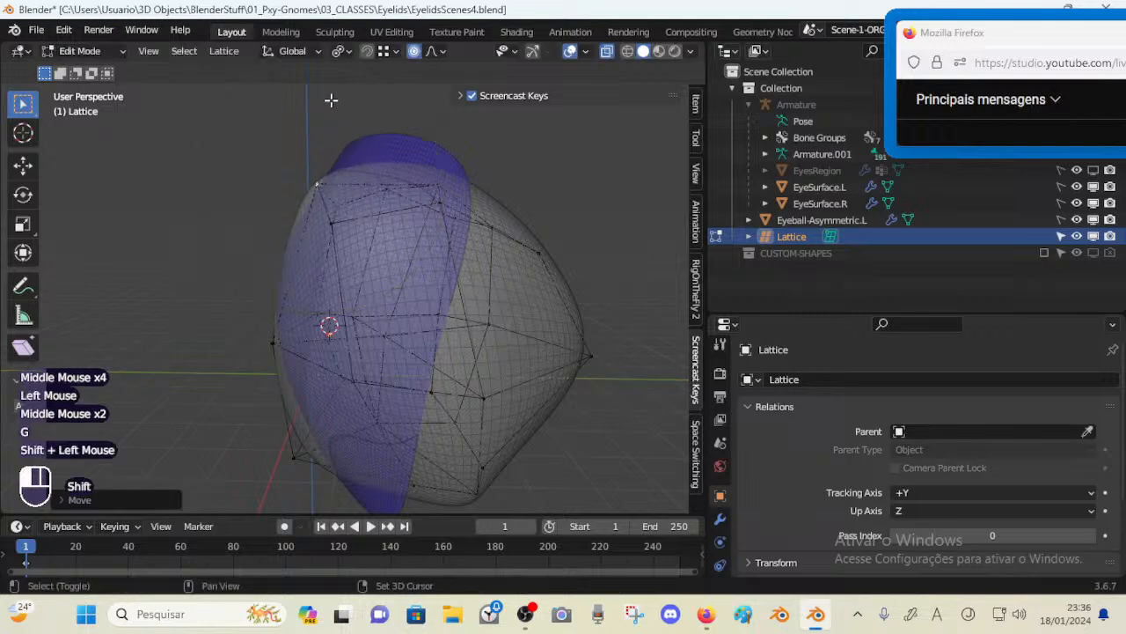
{"action": "left_click", "coordinate": [334, 221]}
{"action": "middle_click_drag", "start_coordinate": [335, 221], "coordinate": [339, 209]}
{"action": "key", "text": "g"}
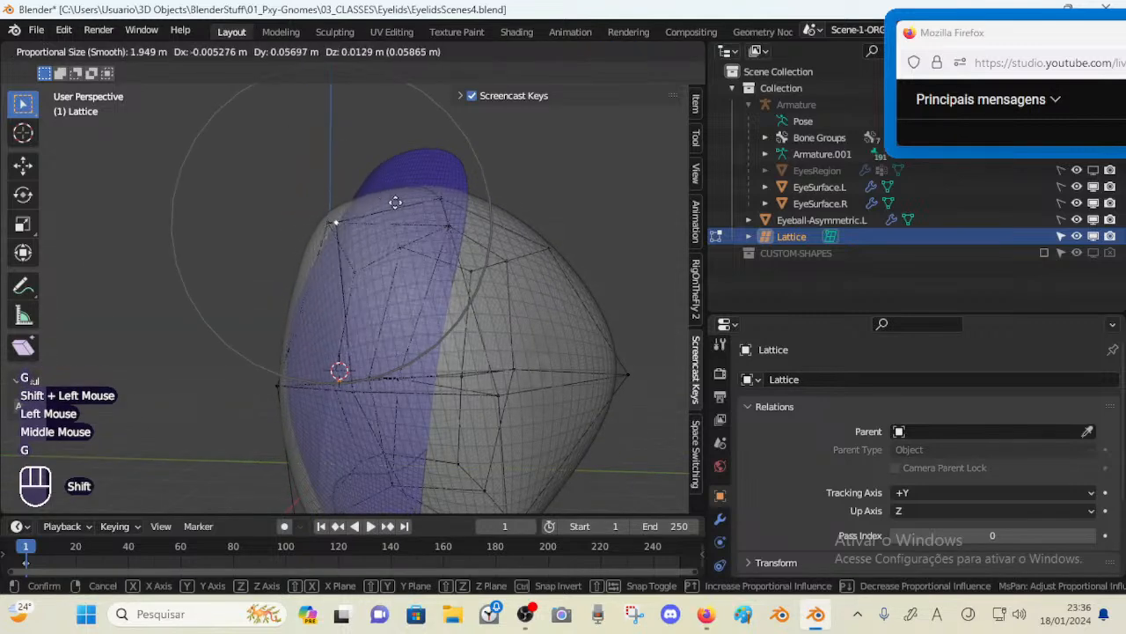
{"action": "left_click", "coordinate": [344, 220], "text": "shift"}
{"action": "left_click", "coordinate": [335, 211]}
{"action": "key", "text": "g"}
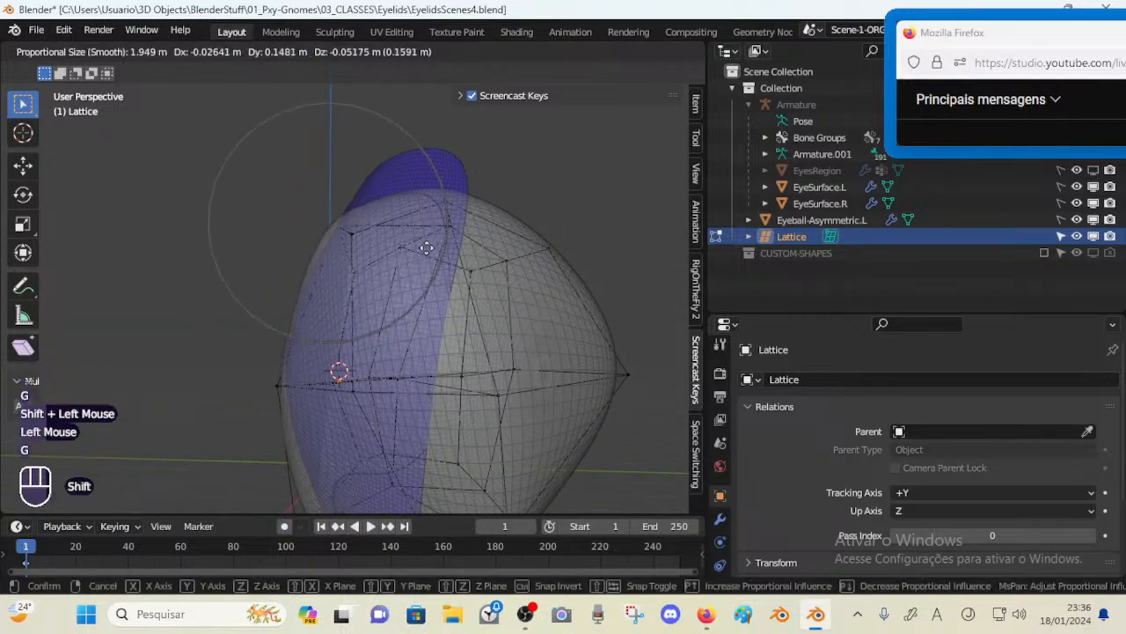
{"action": "left_click", "coordinate": [336, 213], "text": "shift"}
Adjust the central front lattice points to smooth the eyeball's front surface
{"action": "middle_click_drag", "start_coordinate": [317, 458], "coordinate": [441, 290], "text": "shift"}
{"action": "left_click", "coordinate": [327, 283]}
{"action": "key", "text": "g"}
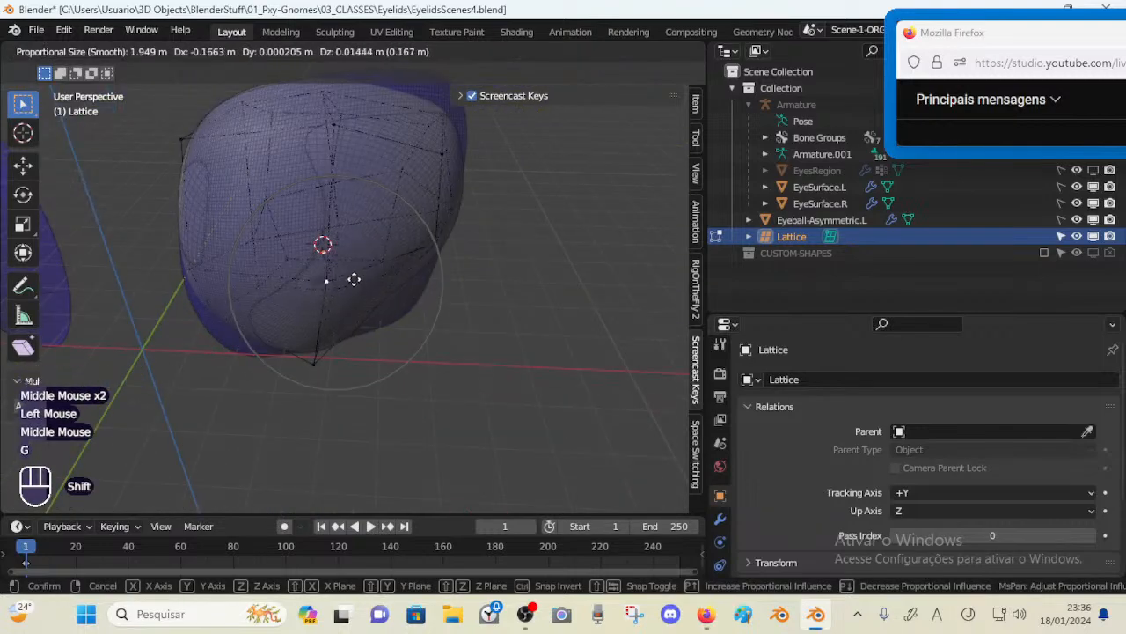
{"action": "left_click", "coordinate": [304, 278], "text": "shift"}
{"action": "middle_click_drag", "start_coordinate": [305, 279], "coordinate": [411, 293]}
{"action": "key", "text": "g"}
{"action": "left_click", "coordinate": [330, 278], "text": "shift"}
{"action": "scroll", "coordinate": [317, 291], "scroll_direction": "up", "scroll_amount": 2}
{"action": "key", "text": "g"}
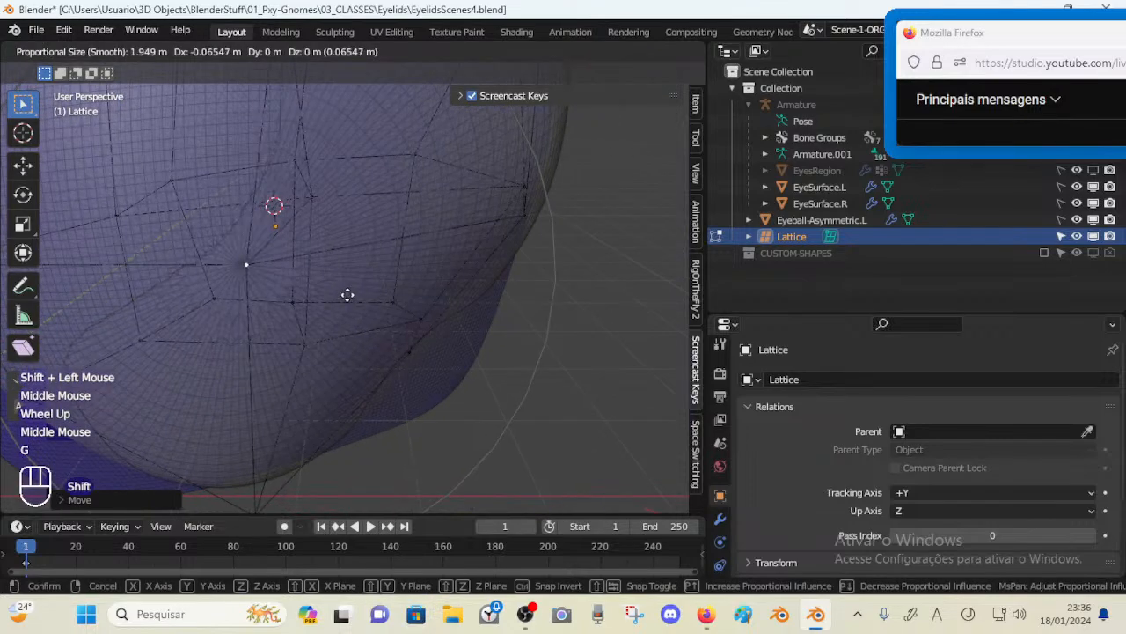
{"action": "left_click", "coordinate": [277, 295], "text": "shift"}
{"action": "middle_click_drag", "start_coordinate": [277, 295], "coordinate": [260, 264]}
{"action": "scroll", "coordinate": [224, 272], "scroll_direction": "down", "scroll_amount": 3}
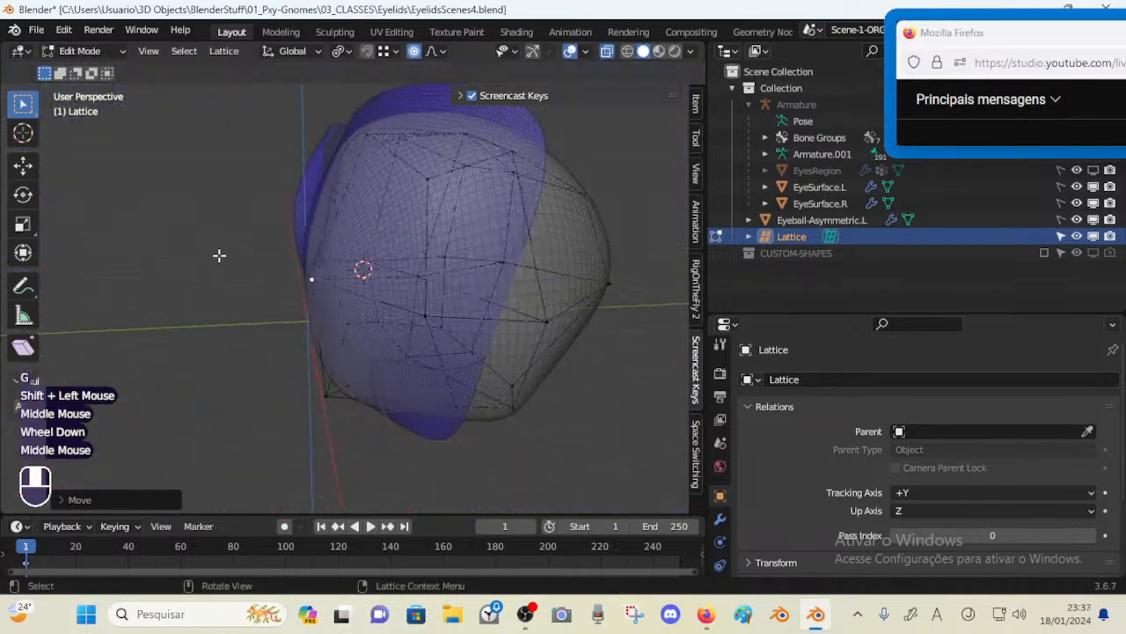
Move the left and lower-right lattice points to follow the socket edge
{"action": "key", "text": "g"}
{"action": "left_click", "coordinate": [245, 242], "text": "shift"}
{"action": "key", "text": "g"}
{"action": "left_click", "coordinate": [212, 238], "text": "shift"}
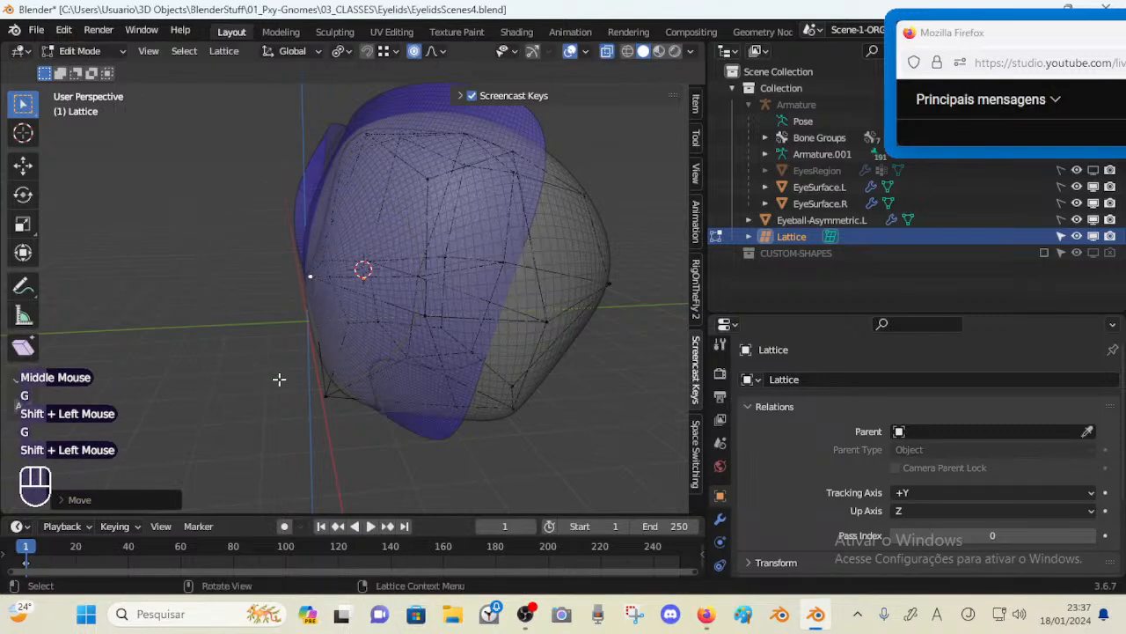
{"action": "key", "text": "g"}
{"action": "left_click", "coordinate": [511, 402], "text": "shift"}
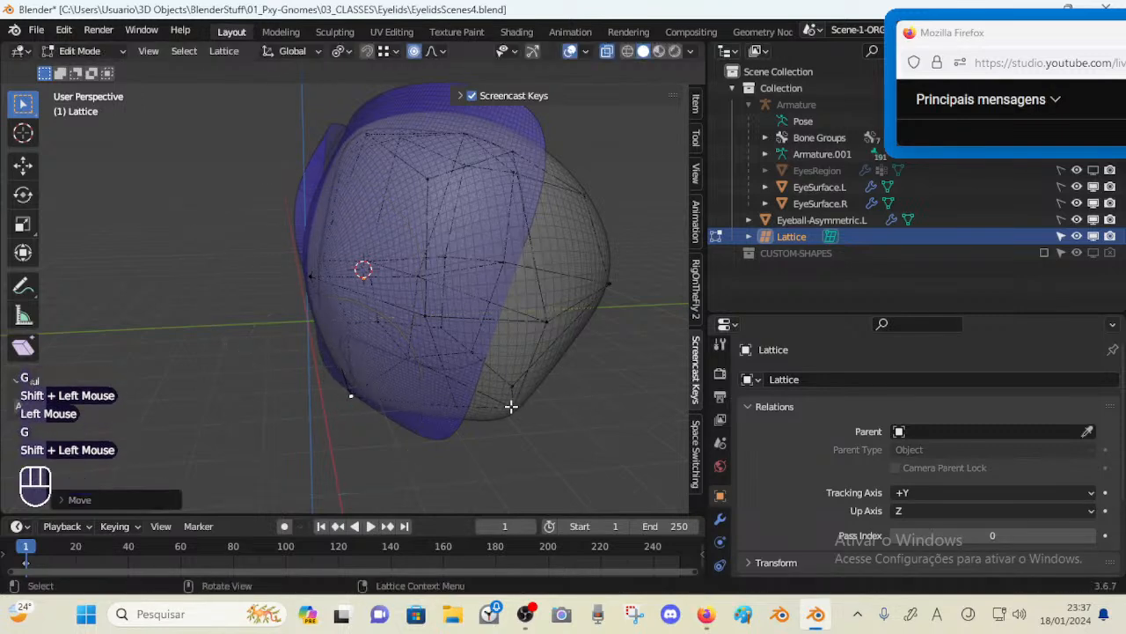
{"action": "left_click", "coordinate": [467, 414]}
{"action": "middle_click_drag", "start_coordinate": [468, 414], "coordinate": [422, 428]}
{"action": "key", "text": "g"}
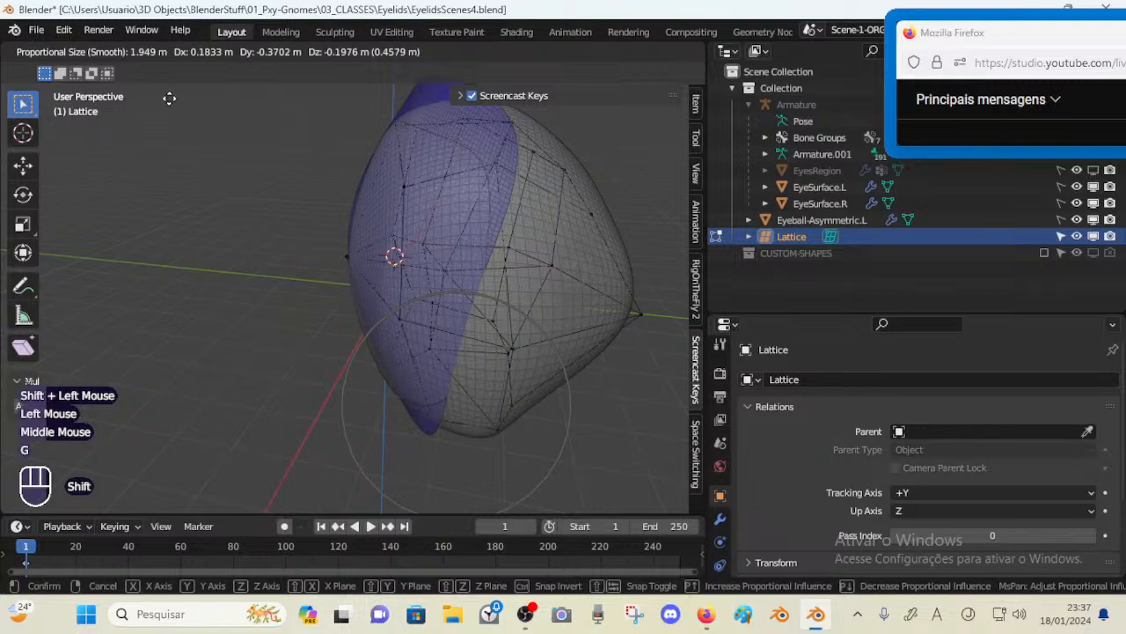
{"action": "left_click", "coordinate": [169, 98], "text": "shift"}
Move the lower lattice point along X and then along Z to fit the bottom edge
{"action": "middle_click_drag", "start_coordinate": [457, 133], "coordinate": [441, 352]}
{"action": "key", "text": "g"}
{"action": "key", "text": "x"}
{"action": "left_click", "coordinate": [583, 340]}
{"action": "key", "text": "g"}
{"action": "key", "text": "z"}
{"action": "left_click", "coordinate": [470, 422]}
{"action": "key", "text": "g"}
{"action": "left_click", "coordinate": [470, 420]}
{"action": "middle_click_drag", "start_coordinate": [441, 352], "coordinate": [424, 246]}
{"action": "middle_click_drag", "start_coordinate": [424, 247], "coordinate": [421, 396]}
{"action": "middle_click_drag", "start_coordinate": [400, 176], "coordinate": [403, 370], "text": "shift"}
{"action": "middle_click_drag", "start_coordinate": [387, 268], "coordinate": [398, 317], "text": "shift"}
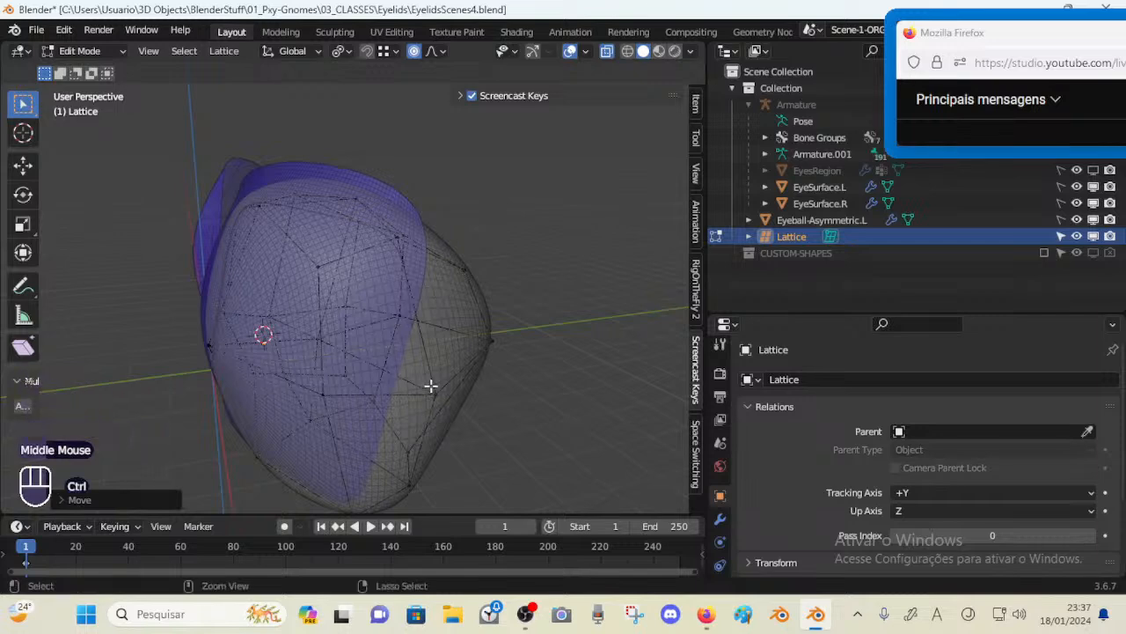
Return to Object Mode and enable Optimal Display on EyeSurface.L's Subdivision modifier
{"action": "key", "text": "ctrl+Tab"}
{"action": "left_click", "coordinate": [445, 351]}
{"action": "left_click", "coordinate": [450, 362]}
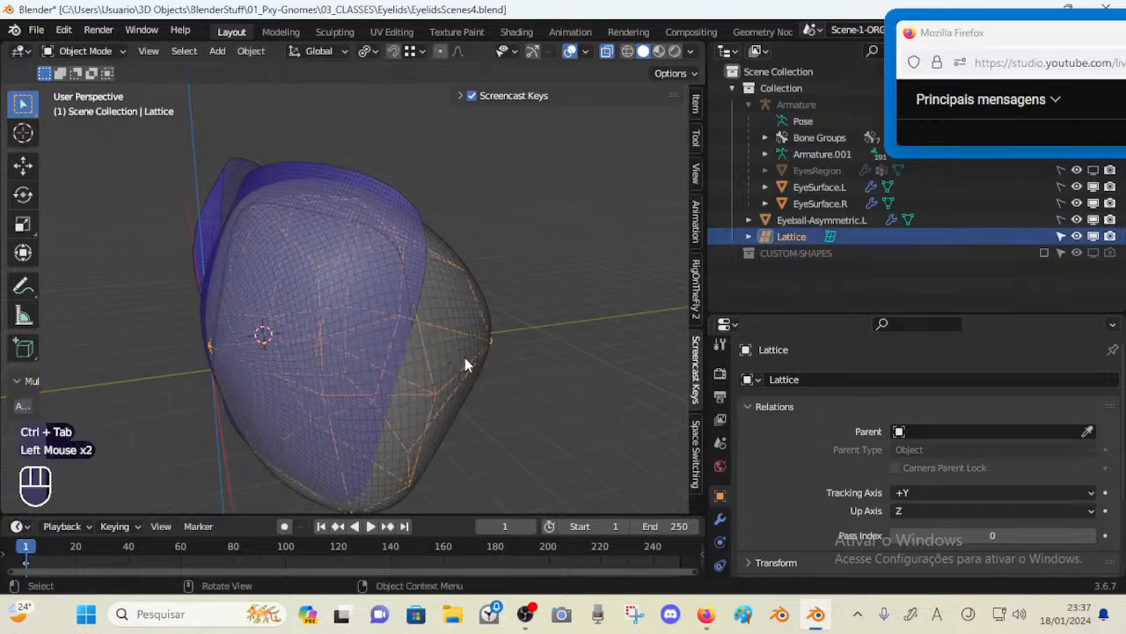
{"action": "left_click", "coordinate": [482, 319]}
{"action": "left_click", "coordinate": [827, 187]}
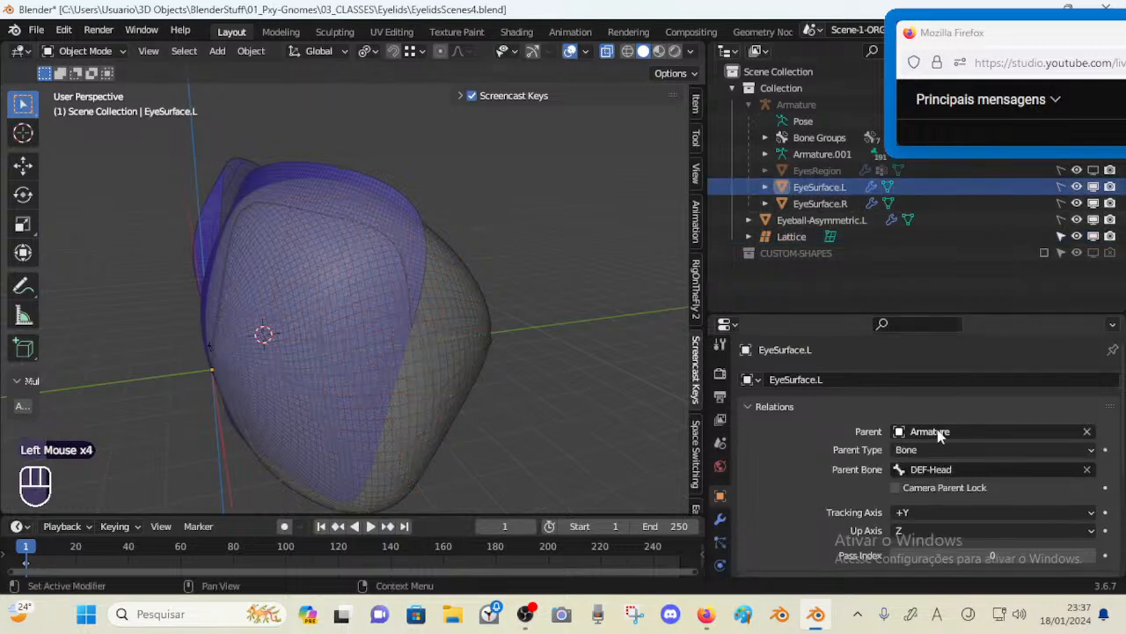
{"action": "scroll", "coordinate": [918, 444], "scroll_direction": "down", "scroll_amount": 2}
{"action": "scroll", "coordinate": [918, 444], "scroll_direction": "down", "scroll_amount": 1}
{"action": "scroll", "coordinate": [909, 436], "scroll_direction": "up", "scroll_amount": 1}
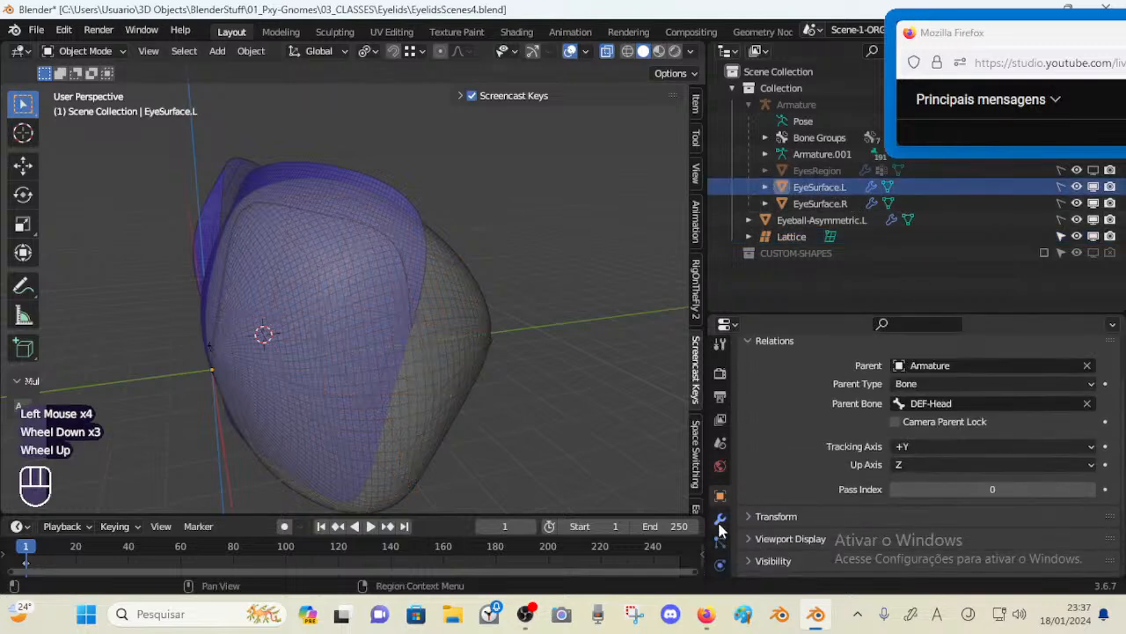
{"action": "left_click", "coordinate": [720, 523]}
{"action": "scroll", "coordinate": [830, 443], "scroll_direction": "down", "scroll_amount": 2}
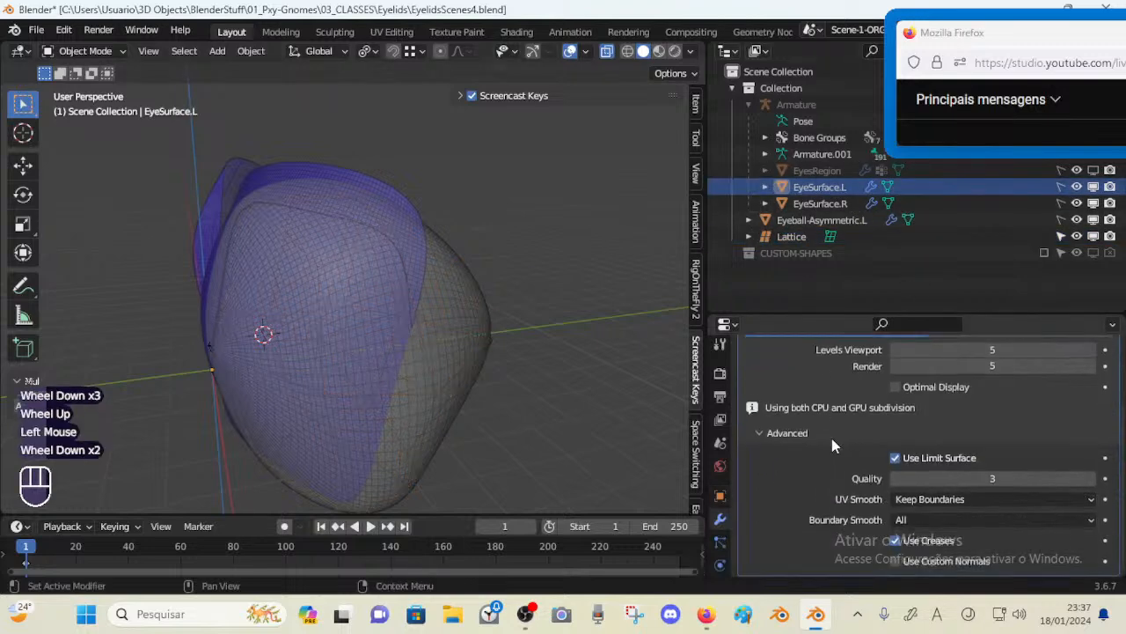
{"action": "left_click", "coordinate": [895, 387]}
Compare EyeSurface.L's wireframe with Optimal Display toggled off and back on
{"action": "middle_click_drag", "start_coordinate": [481, 328], "coordinate": [472, 309]}
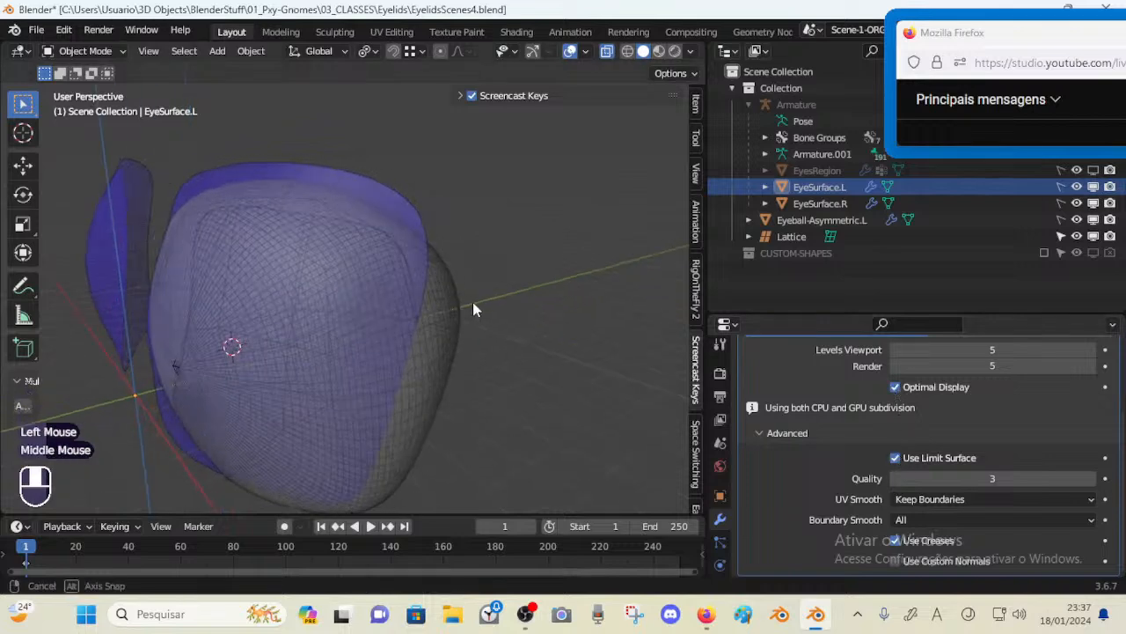
{"action": "middle_click_drag", "start_coordinate": [370, 333], "coordinate": [401, 326]}
{"action": "middle_click_drag", "start_coordinate": [401, 326], "coordinate": [427, 327]}
{"action": "left_click", "coordinate": [433, 321]}
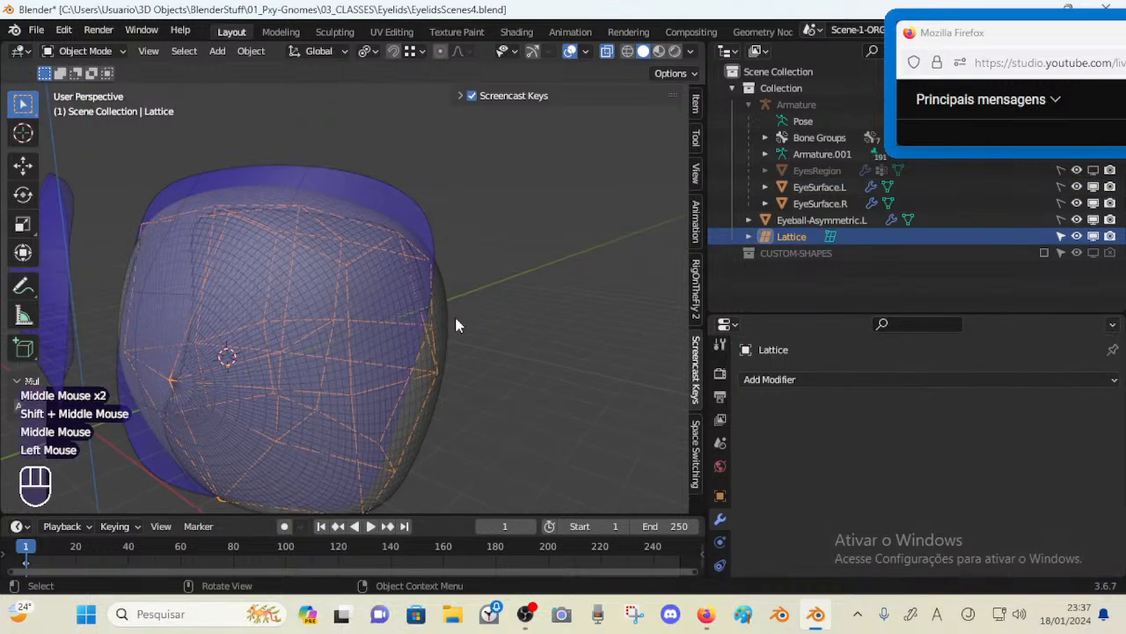
{"action": "left_click", "coordinate": [449, 317]}
{"action": "left_click", "coordinate": [443, 320]}
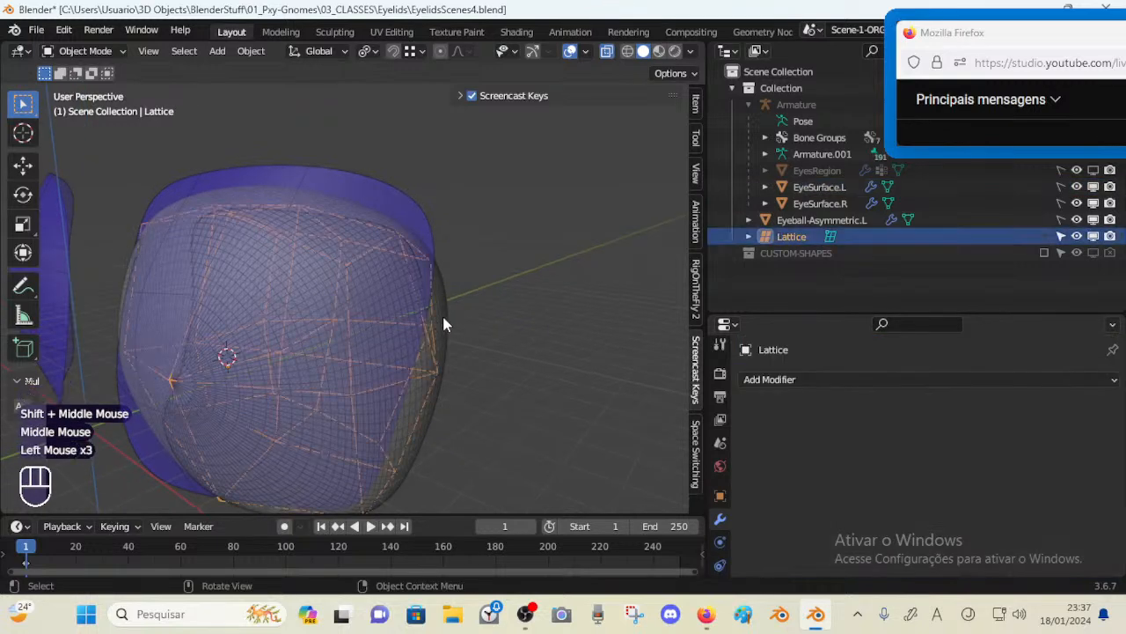
{"action": "left_click", "coordinate": [818, 187]}
{"action": "scroll", "coordinate": [892, 495], "scroll_direction": "down", "scroll_amount": 3}
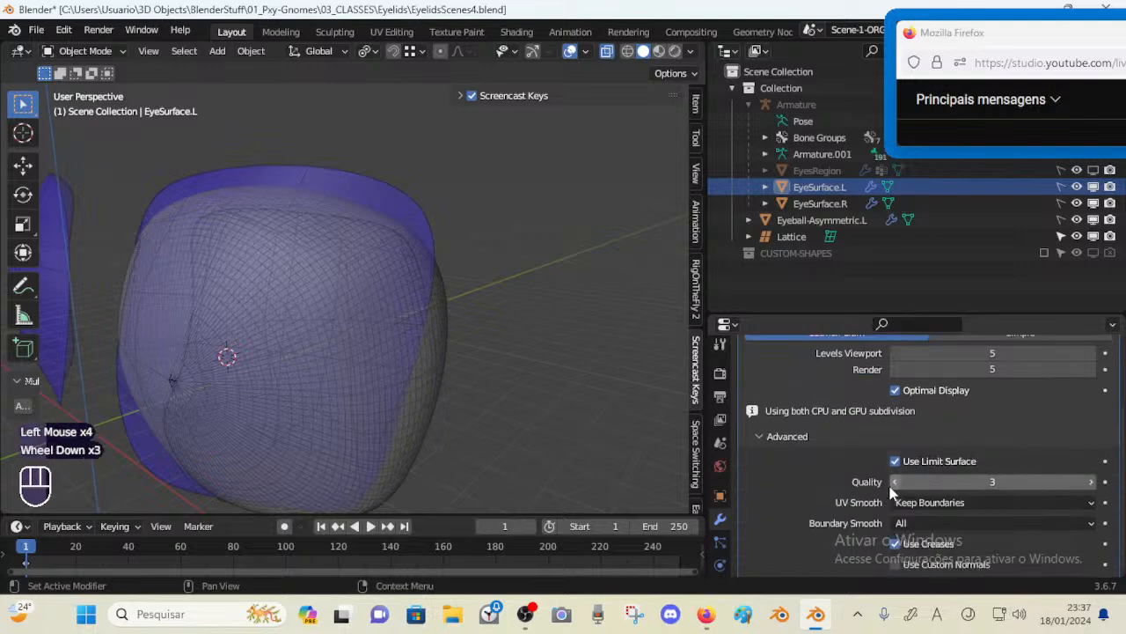
{"action": "left_click", "coordinate": [895, 390]}
{"action": "left_click", "coordinate": [895, 390]}
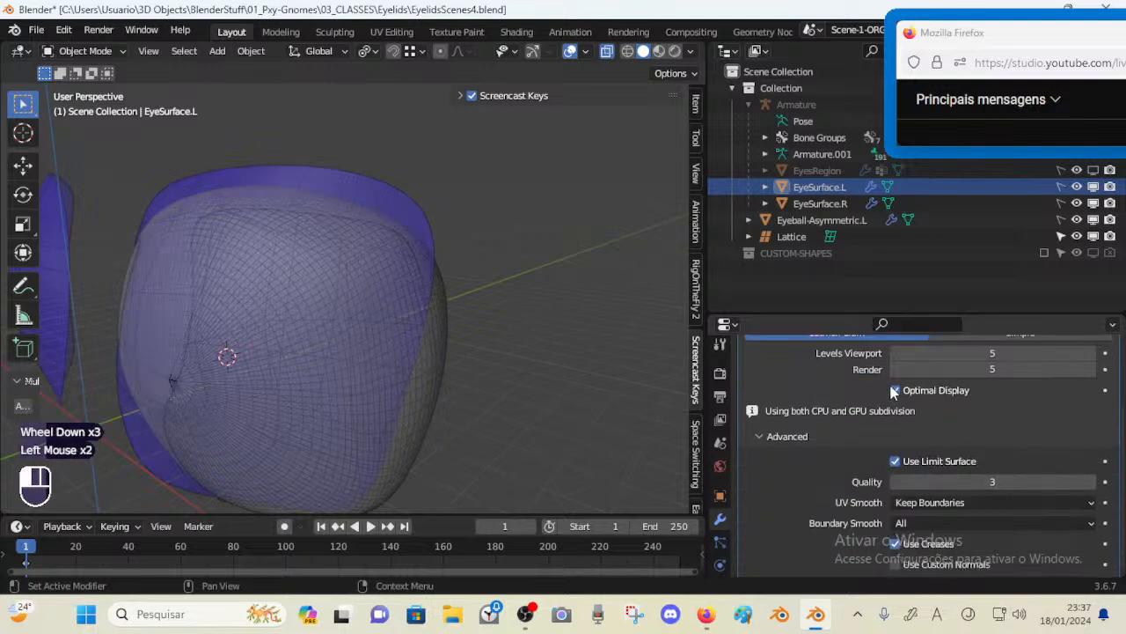
{"action": "scroll", "coordinate": [890, 392], "scroll_direction": "up", "scroll_amount": 2}
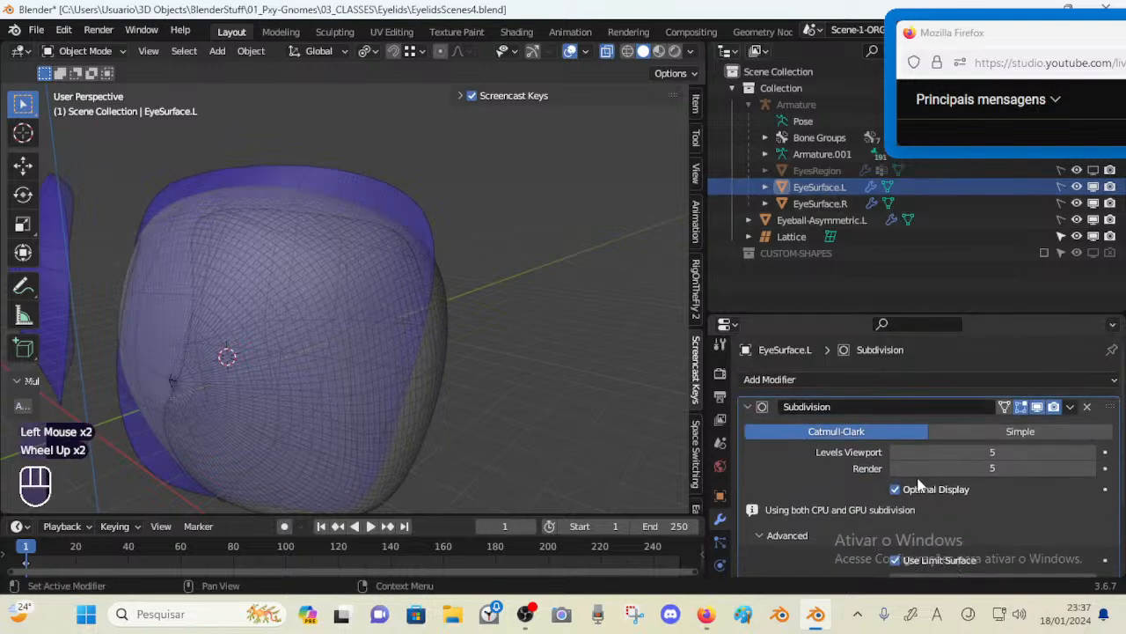
Enable Optimal Display on the Subdivision modifier of Eyeball-Asymmetric.L
{"action": "left_click", "coordinate": [820, 220]}
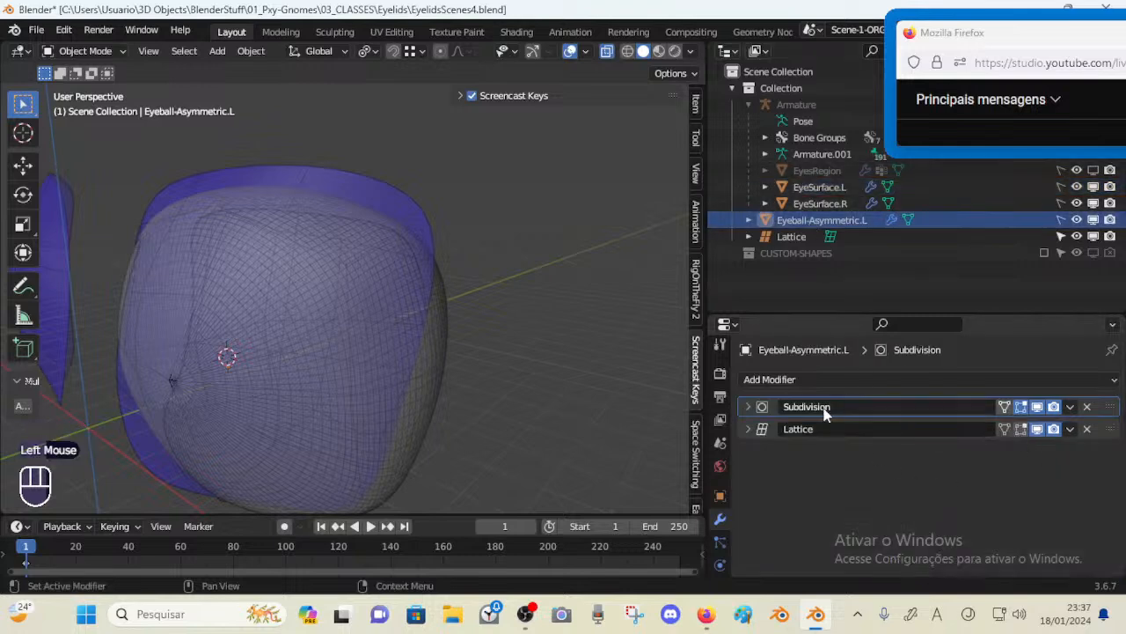
{"action": "left_click", "coordinate": [778, 408]}
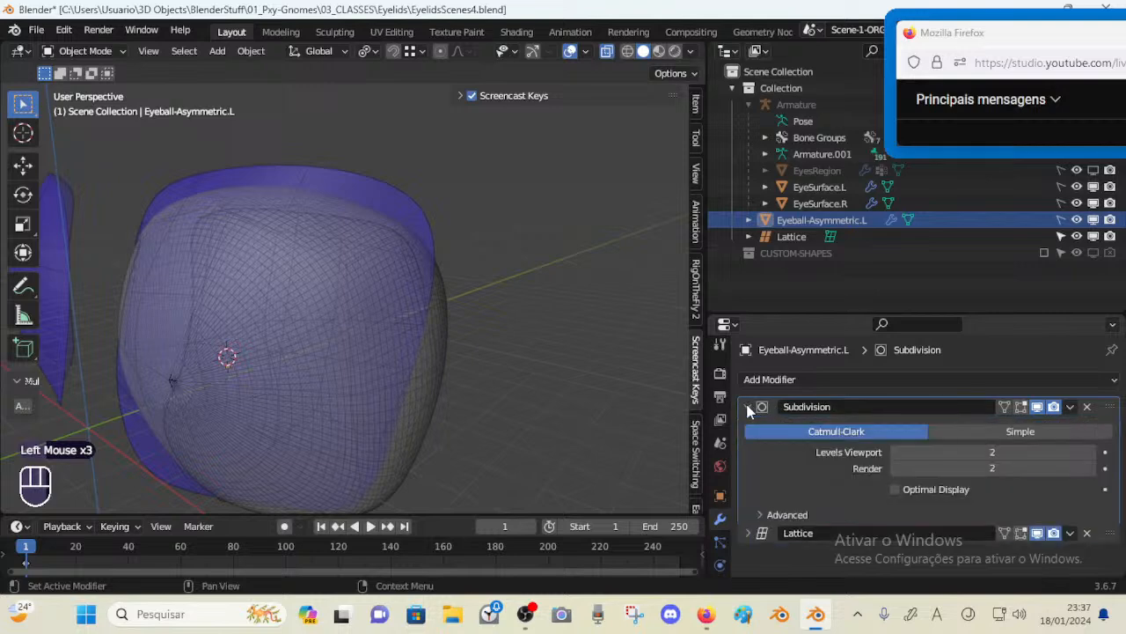
{"action": "left_click", "coordinate": [895, 490]}
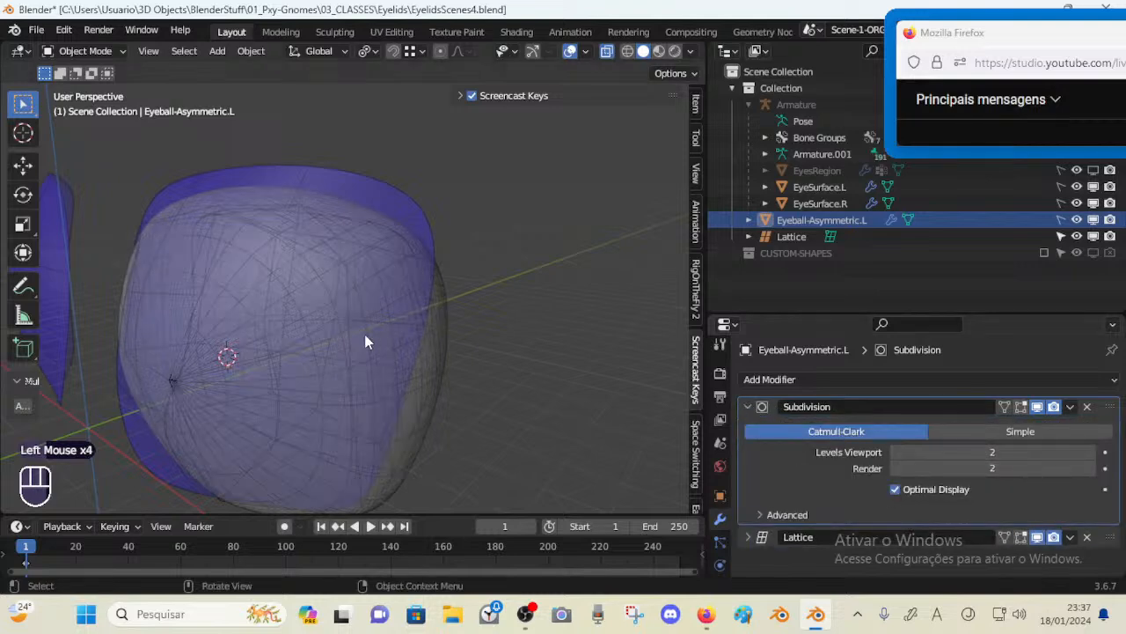
Enter Edit Mode on the lattice and move a left-side lattice point to refine the fit
{"action": "middle_click_drag", "start_coordinate": [368, 342], "coordinate": [402, 305]}
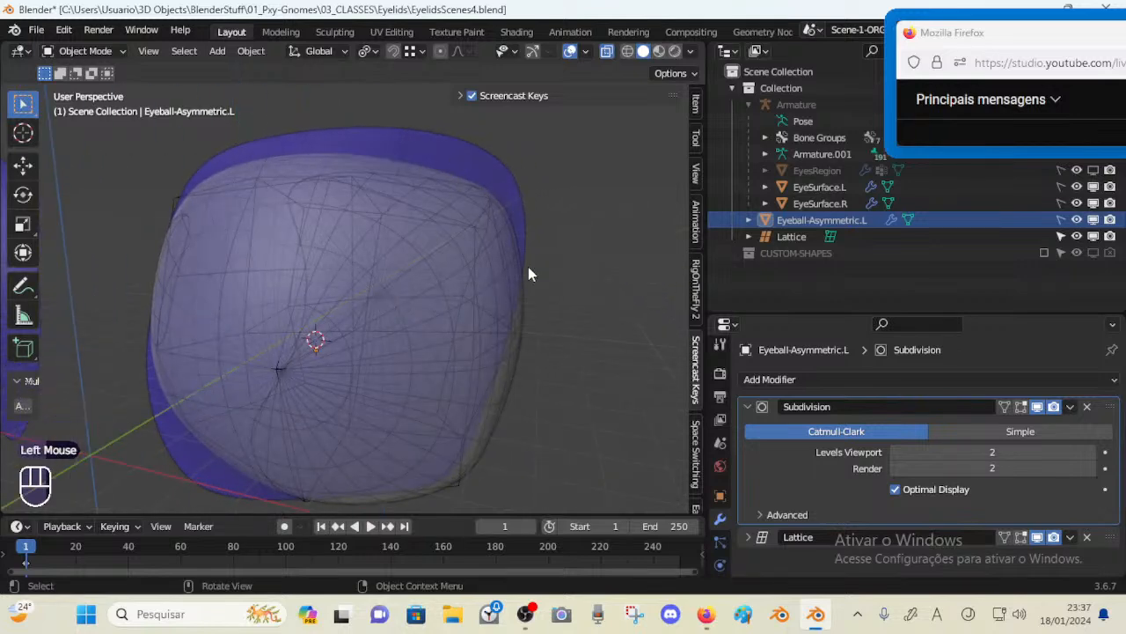
{"action": "left_click", "coordinate": [519, 335]}
{"action": "key", "text": "Tab"}
{"action": "middle_click_drag", "start_coordinate": [519, 358], "coordinate": [419, 354]}
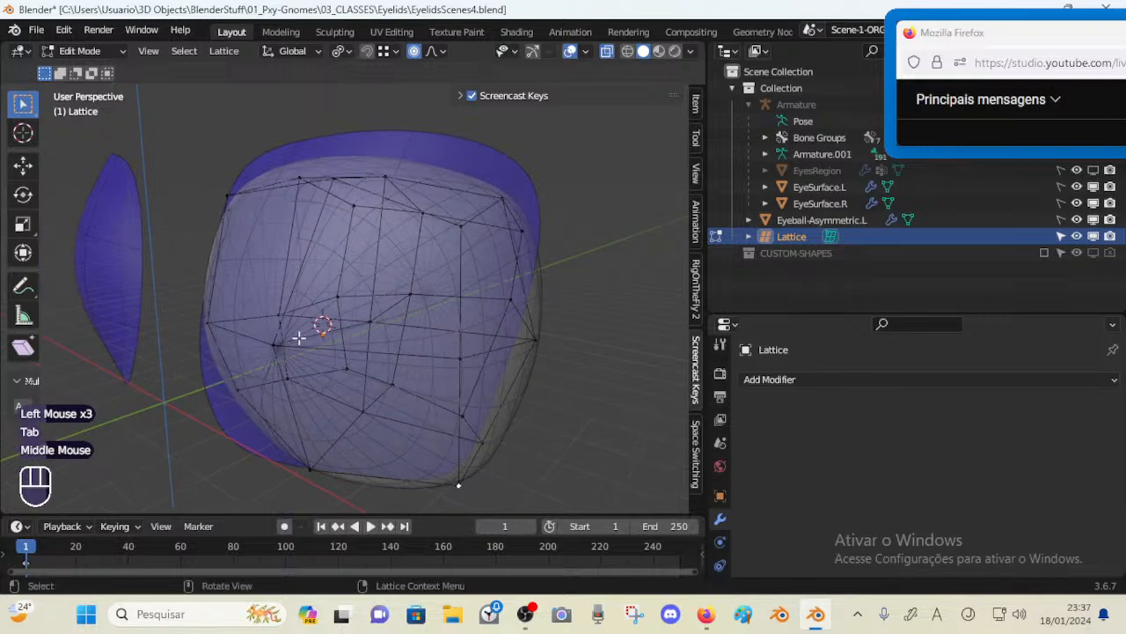
{"action": "left_click", "coordinate": [290, 338]}
{"action": "middle_click_drag", "start_coordinate": [290, 338], "coordinate": [322, 292]}
{"action": "key", "text": "g"}
{"action": "left_click", "coordinate": [290, 309], "text": "shift"}
Select an upper lattice point and move it with proportional editing to reshape the top of the eyeball
{"action": "left_click", "coordinate": [336, 171]}
{"action": "middle_click_drag", "start_coordinate": [336, 171], "coordinate": [241, 168]}
{"action": "key", "text": "g"}
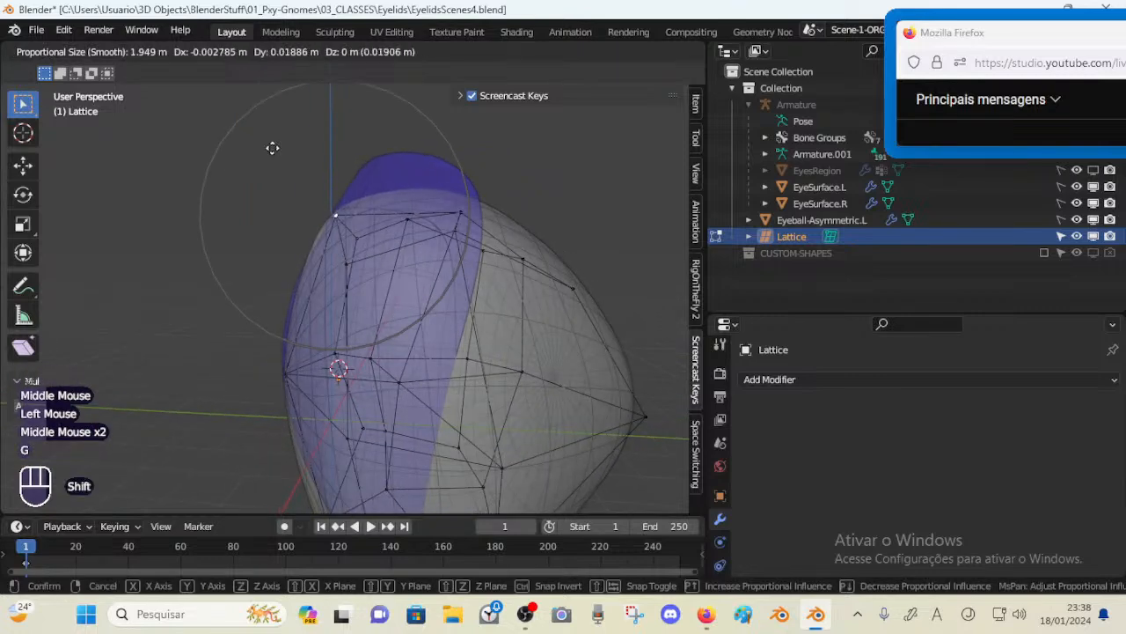
{"action": "left_click", "coordinate": [312, 102], "text": "shift"}
{"action": "left_click", "coordinate": [349, 266]}
{"action": "middle_click_drag", "start_coordinate": [349, 266], "coordinate": [437, 267]}
{"action": "key", "text": "g"}
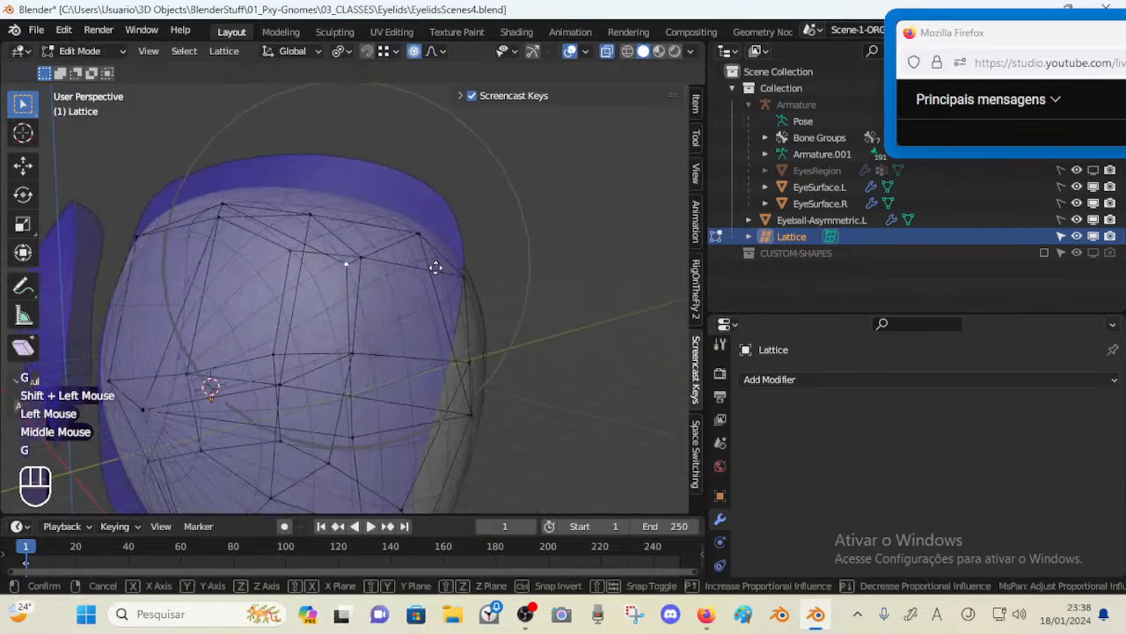
Move another upper lattice point so the eyeball sits under the upper lid
{"action": "left_click", "coordinate": [517, 218], "text": "shift"}
{"action": "middle_click_drag", "start_coordinate": [516, 219], "coordinate": [379, 171]}
{"action": "key", "text": "g"}
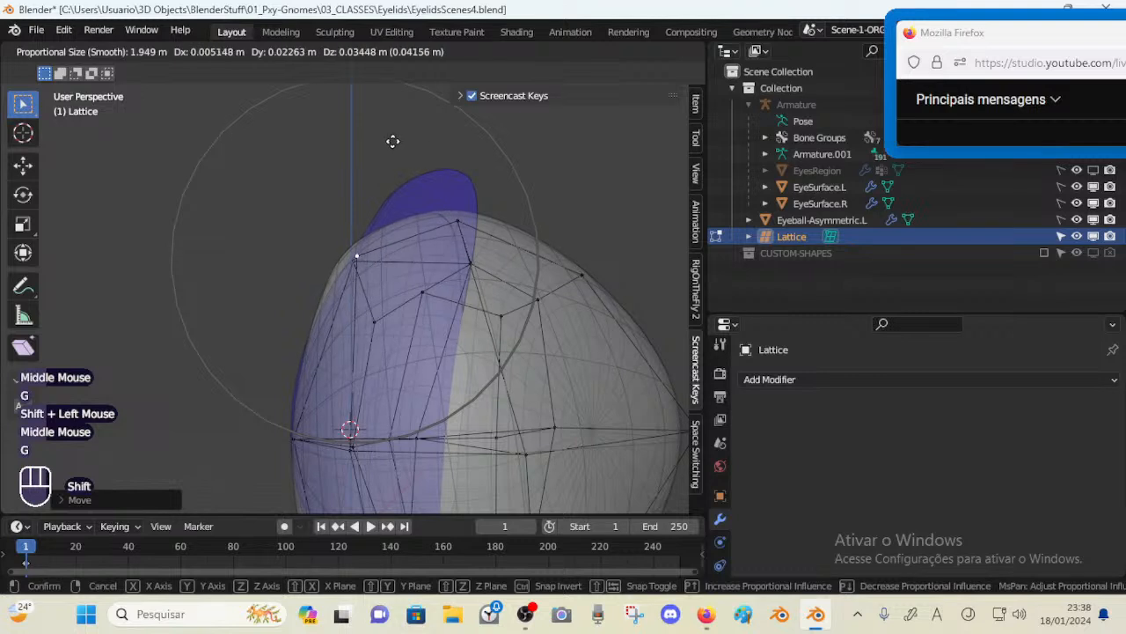
{"action": "left_click", "coordinate": [661, 190], "text": "shift"}
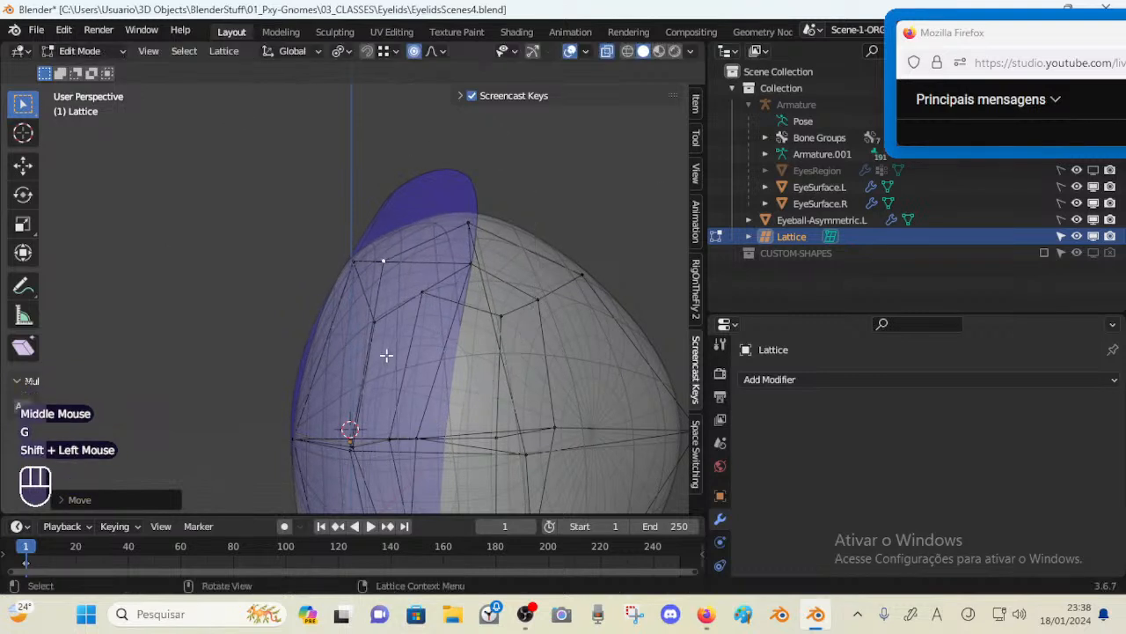
Move several lattice points on the eyeball's front to follow the lid surfaces more closely
{"action": "left_click", "coordinate": [292, 433]}
{"action": "key", "text": "g"}
{"action": "left_click", "coordinate": [198, 402], "text": "shift"}
{"action": "mouse_move", "coordinate": [349, 451]}
{"action": "middle_mouse_down"}
{"action": "mouse_move", "coordinate": [355, 467]}
{"action": "mouse_move", "coordinate": [352, 451]}
{"action": "middle_mouse_up"}
{"action": "key", "text": "g"}
{"action": "left_click", "coordinate": [246, 459], "text": "shift"}
{"action": "middle_click_drag", "start_coordinate": [247, 456], "coordinate": [383, 369]}
{"action": "middle_click_drag", "start_coordinate": [281, 434], "coordinate": [354, 234], "text": "shift"}
{"action": "middle_click_drag", "start_coordinate": [354, 255], "coordinate": [370, 409]}
{"action": "mouse_move", "coordinate": [392, 309]}
{"action": "middle_mouse_down"}
{"action": "mouse_move", "coordinate": [408, 344]}
{"action": "mouse_move", "coordinate": [417, 314]}
{"action": "mouse_move", "coordinate": [397, 375]}
{"action": "mouse_move", "coordinate": [397, 288]}
{"action": "middle_mouse_up"}
{"action": "middle_click_drag", "start_coordinate": [360, 363], "coordinate": [432, 302]}
{"action": "key", "text": "g"}
{"action": "left_click", "coordinate": [479, 283], "text": "shift"}
{"action": "left_click", "coordinate": [468, 300]}
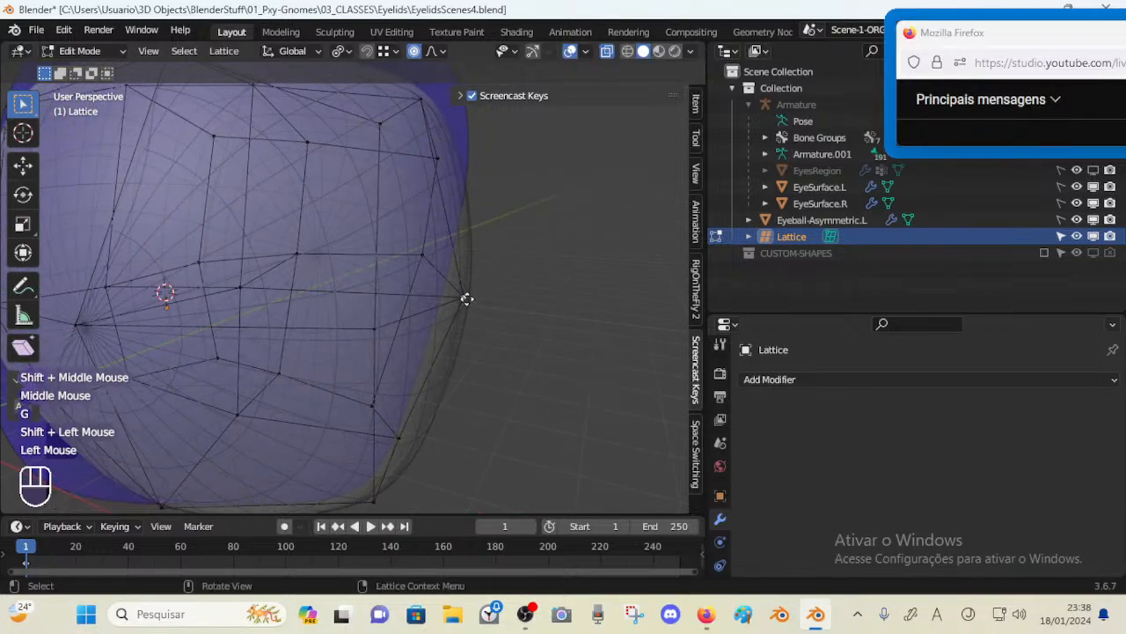
Move a side lattice point, toggling X-ray to check the eyeball's fit inside the lids
{"action": "key", "text": "g"}
{"action": "left_click", "coordinate": [474, 295], "text": "shift"}
{"action": "middle_click_drag", "start_coordinate": [456, 392], "coordinate": [470, 233], "text": "shift"}
{"action": "mouse_move", "coordinate": [387, 357]}
{"action": "middle_mouse_down"}
{"action": "mouse_move", "coordinate": [387, 346]}
{"action": "mouse_move", "coordinate": [417, 360]}
{"action": "mouse_move", "coordinate": [347, 347]}
{"action": "mouse_move", "coordinate": [400, 373]}
{"action": "mouse_move", "coordinate": [387, 340]}
{"action": "mouse_move", "coordinate": [343, 360]}
{"action": "mouse_move", "coordinate": [382, 418]}
{"action": "middle_mouse_up"}
{"action": "key", "text": "alt+z"}
{"action": "scroll", "coordinate": [382, 418], "scroll_direction": "up", "scroll_amount": 1, "text": "shift"}
{"action": "middle_click_drag", "start_coordinate": [382, 418], "coordinate": [423, 369], "text": "shift"}
{"action": "scroll", "coordinate": [380, 404], "scroll_direction": "down", "scroll_amount": 2}
{"action": "key", "text": "alt+z"}
{"action": "key", "text": "alt+z"}
{"action": "key", "text": "alt+z"}
{"action": "key", "text": "alt+z"}
{"action": "key", "text": "alt+z"}
{"action": "left_click", "coordinate": [474, 345]}
{"action": "key", "text": "alt+z"}
Move lattice points along the Y axis to push the eyeball's front back into the socket
{"action": "key", "text": "g"}
{"action": "key", "text": "y"}
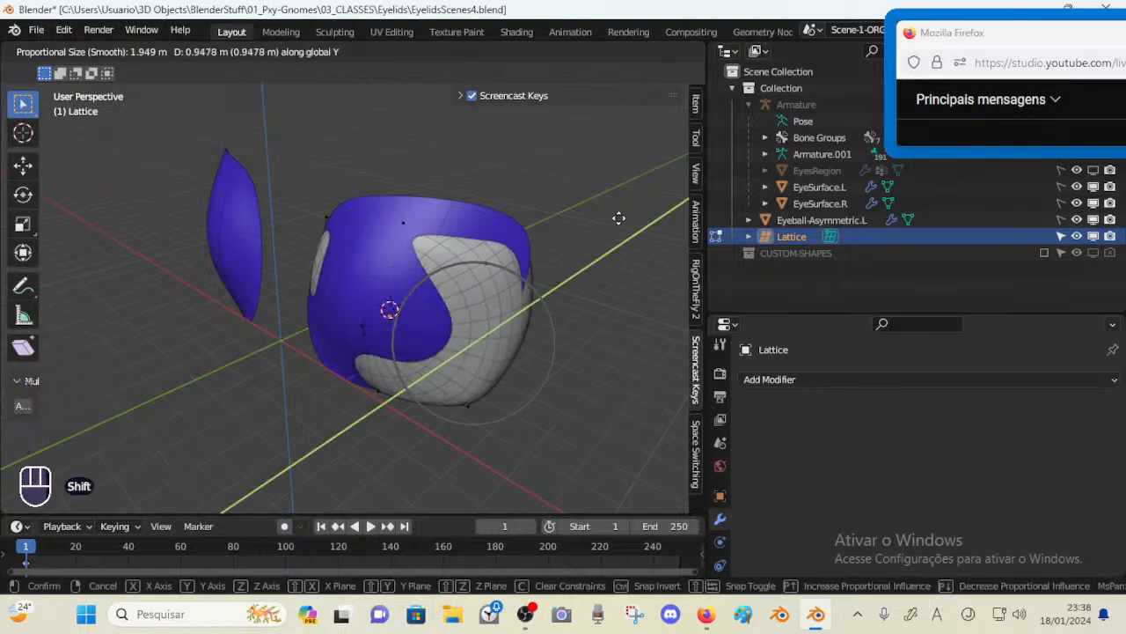
{"action": "left_click", "coordinate": [429, 321], "text": "shift"}
{"action": "middle_click_drag", "start_coordinate": [349, 326], "coordinate": [364, 326]}
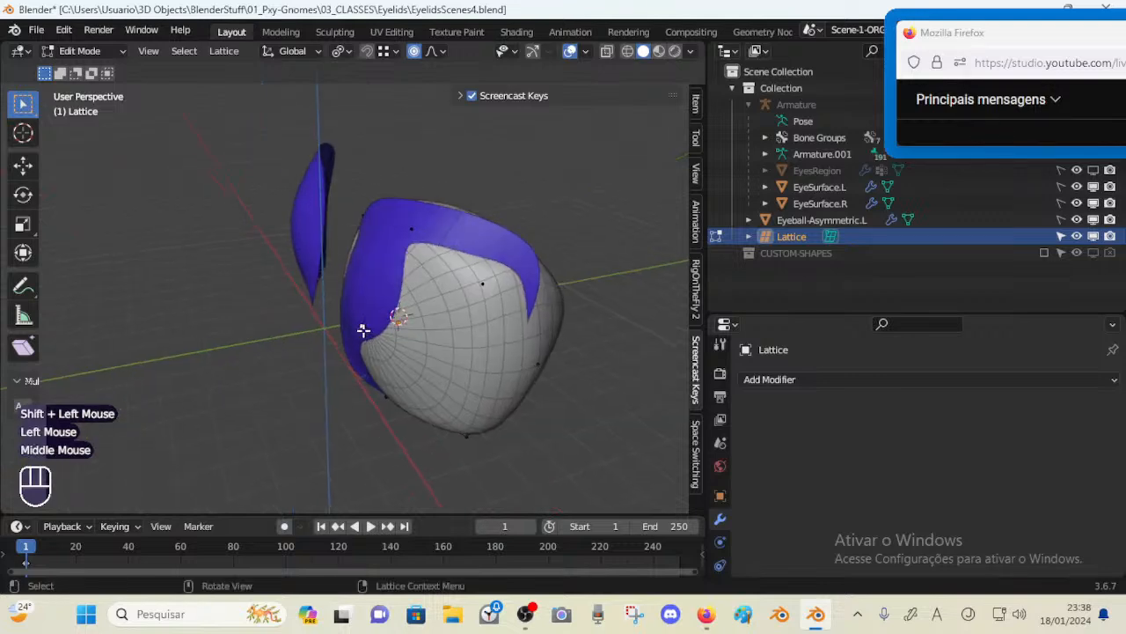
{"action": "key", "text": "g"}
{"action": "key", "text": "y"}
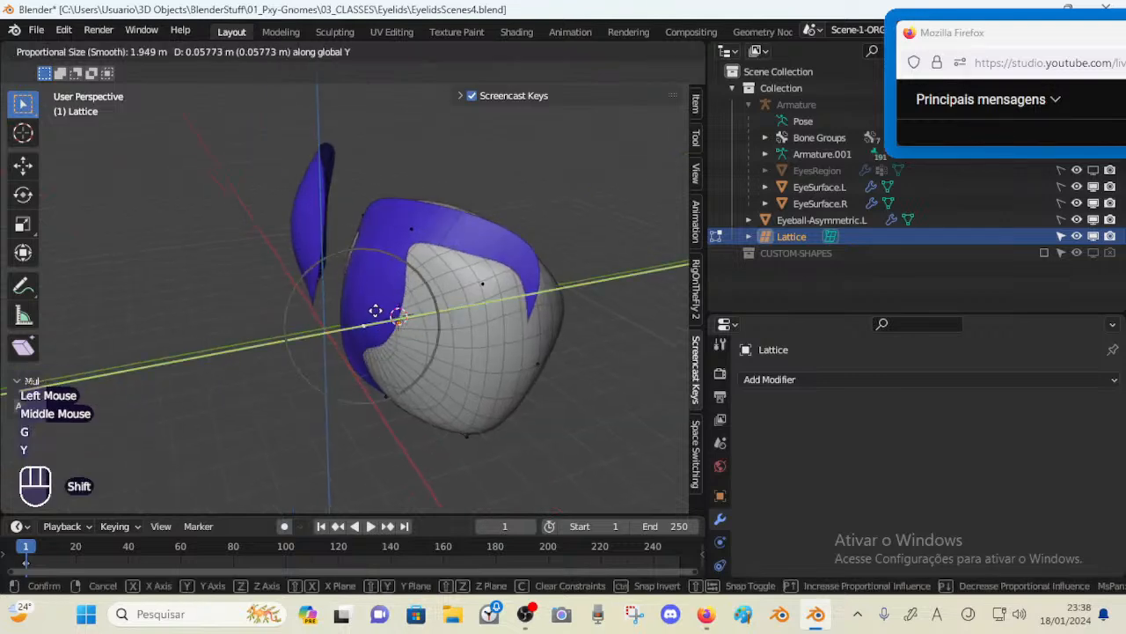
{"action": "left_click", "coordinate": [354, 324], "text": "shift"}
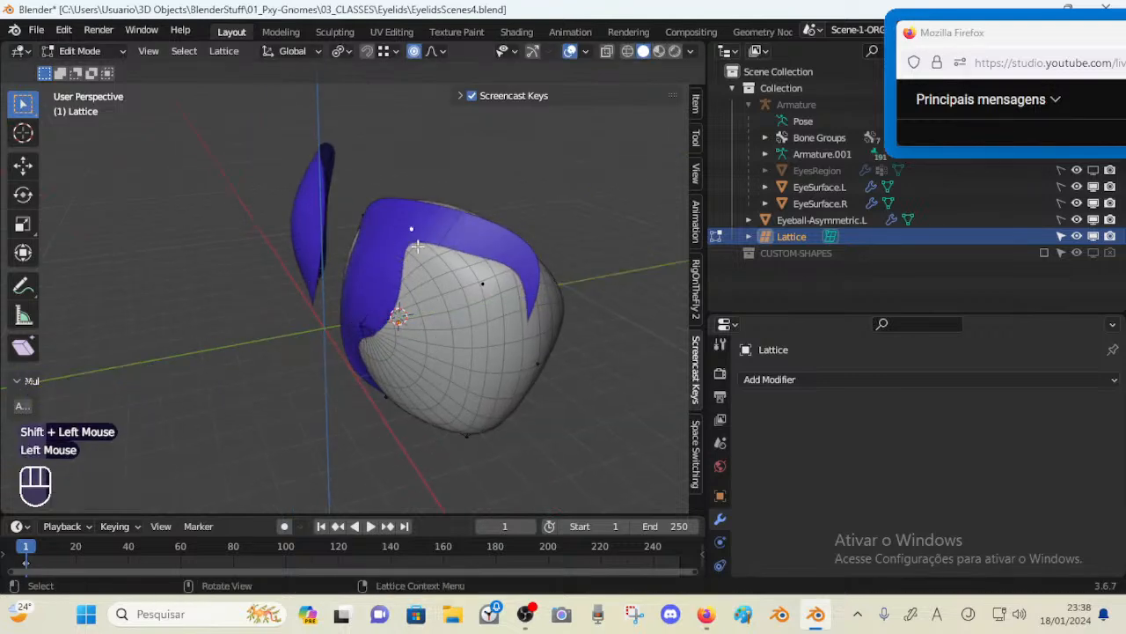
{"action": "middle_click_drag", "start_coordinate": [418, 247], "coordinate": [410, 297]}
Move two more side lattice points along the Y axis
{"action": "key", "text": "g"}
{"action": "key", "text": "y"}
{"action": "left_click", "coordinate": [381, 310], "text": "shift"}
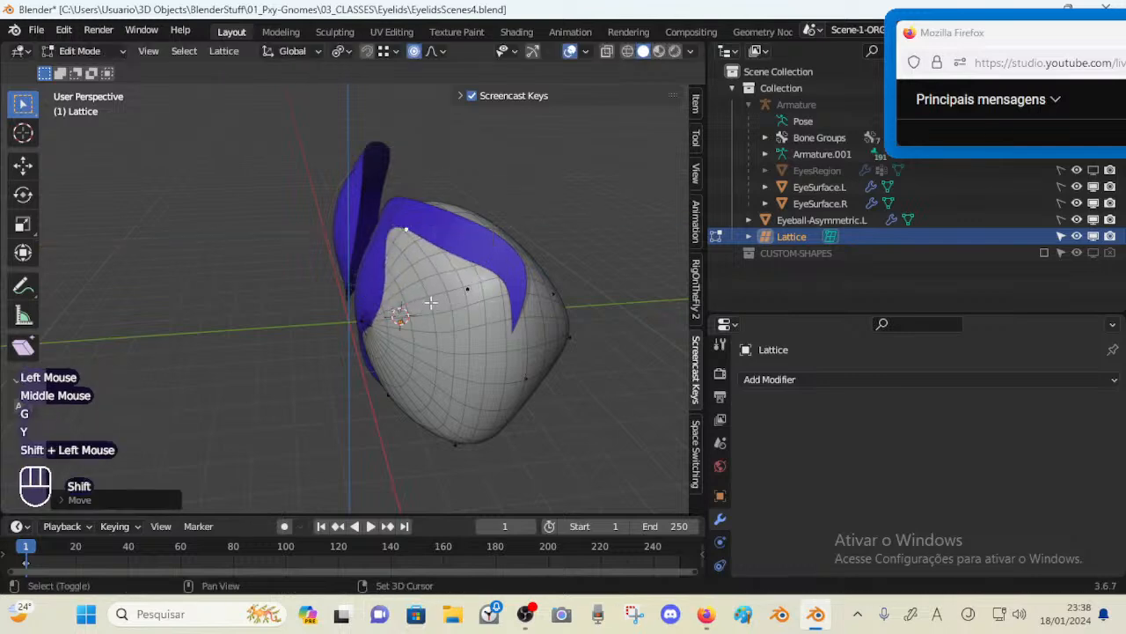
{"action": "left_click", "coordinate": [467, 290]}
{"action": "middle_click_drag", "start_coordinate": [533, 337], "coordinate": [478, 323]}
{"action": "key", "text": "g"}
{"action": "key", "text": "y"}
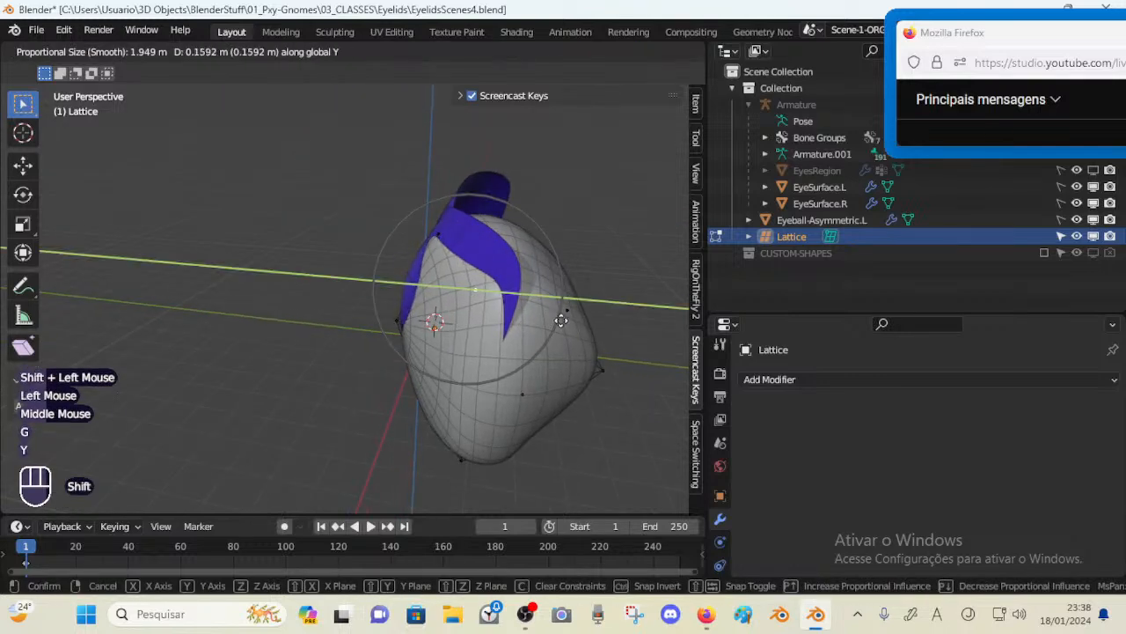
{"action": "left_click", "coordinate": [543, 305], "text": "shift"}
Move a rear lattice point along the Z axis, then along the Y axis
{"action": "key", "text": "g"}
{"action": "key", "text": "z"}
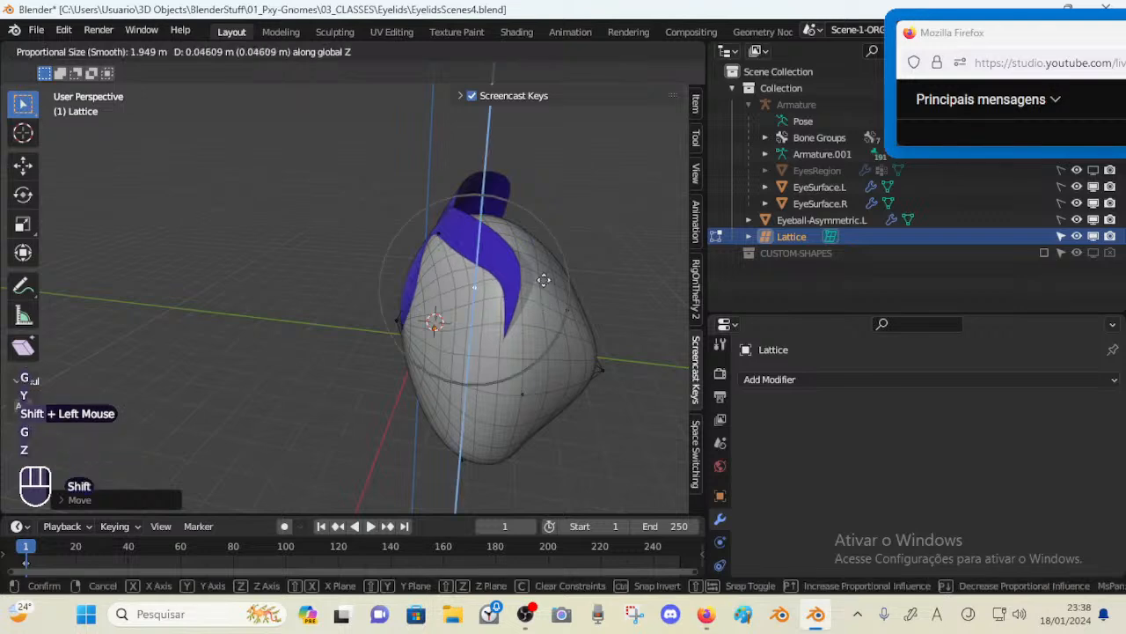
{"action": "left_click", "coordinate": [543, 231], "text": "shift"}
{"action": "key", "text": "g"}
{"action": "key", "text": "y"}
{"action": "left_click", "coordinate": [544, 230], "text": "shift"}
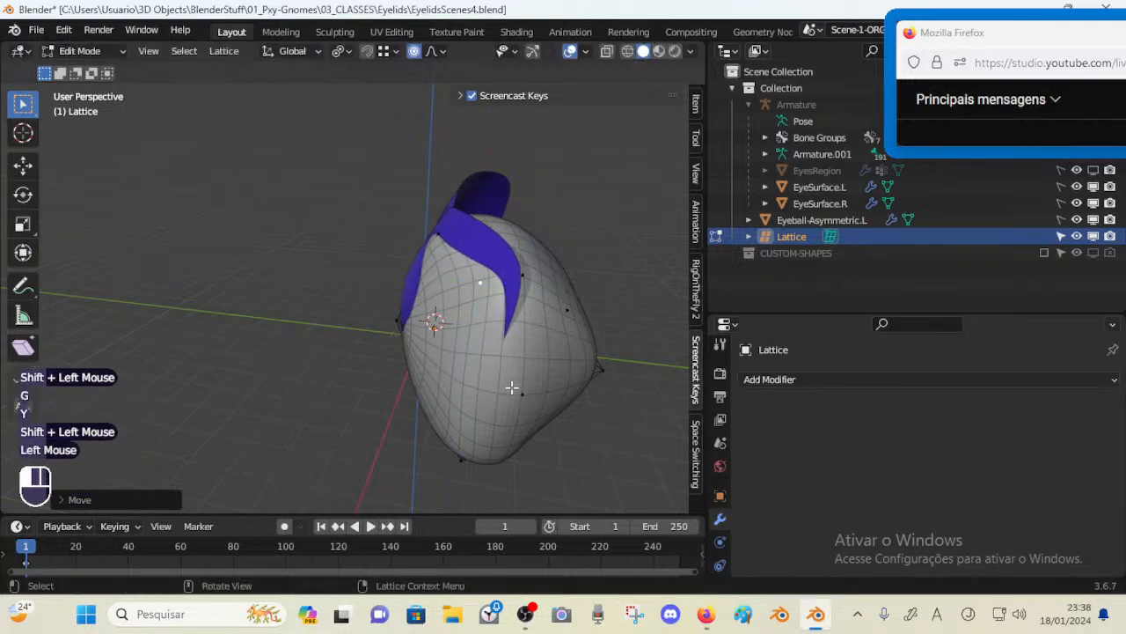
Move a lower lattice point along the Y axis, then undo that move
{"action": "key", "text": "g"}
{"action": "key", "text": "y"}
{"action": "left_click", "coordinate": [508, 392]}
{"action": "key", "text": "ctrl+z"}
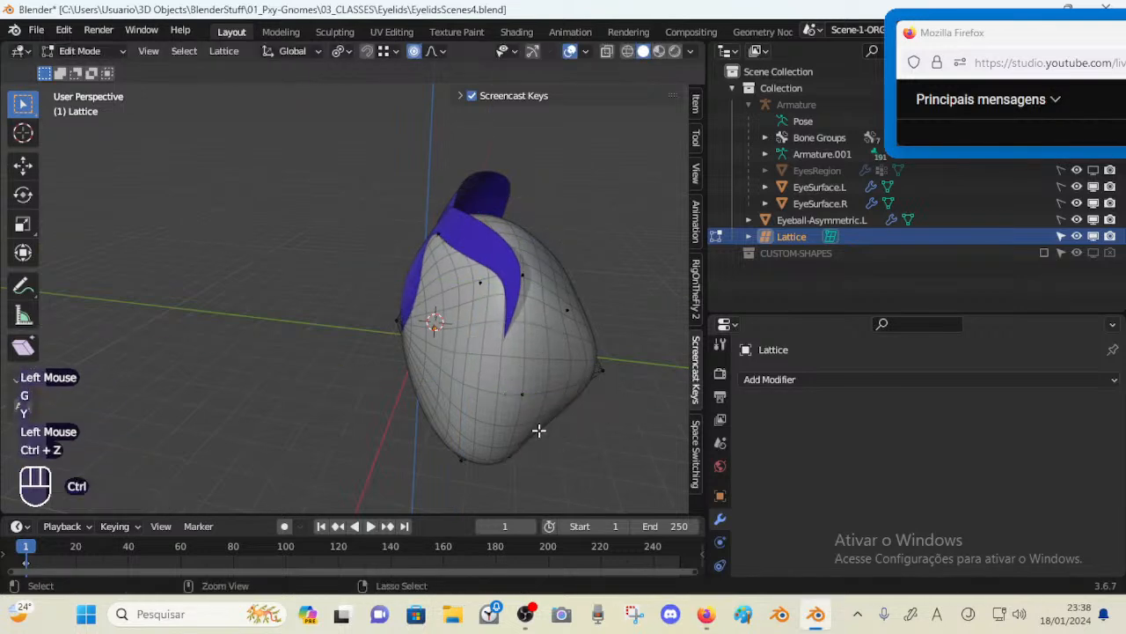
With X-ray on, move a lower lattice point along the Y axis and constrain a further move to the X axis
{"action": "key", "text": "alt+z"}
{"action": "key", "text": "g"}
{"action": "key", "text": "y"}
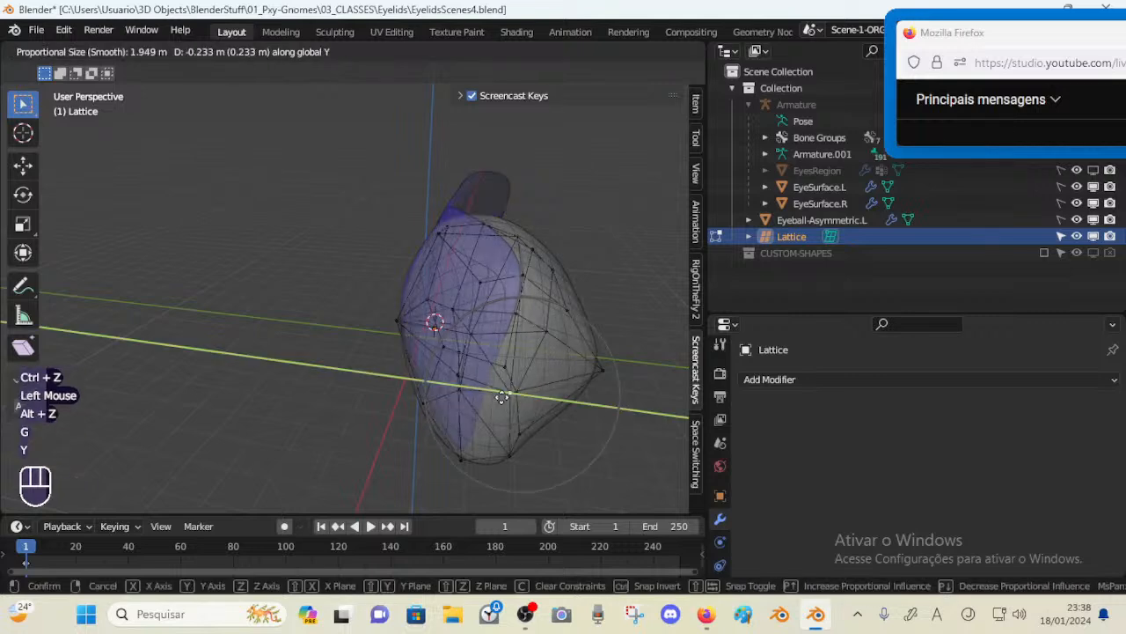
{"action": "left_click", "coordinate": [312, 385], "text": "shift"}
{"action": "key", "text": "alt+z"}
{"action": "middle_click_drag", "start_coordinate": [453, 461], "coordinate": [508, 390]}
{"action": "key", "text": "g"}
{"action": "key", "text": "x"}
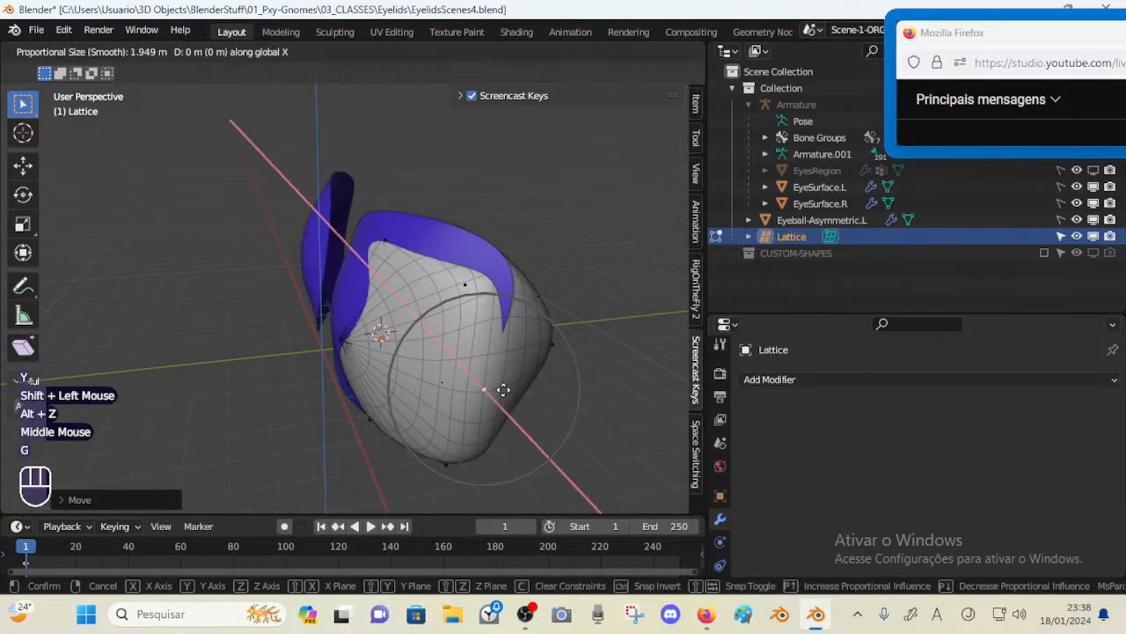
{"action": "left_click", "coordinate": [507, 396]}
Move lattice points on the eyeball's inner side to follow the lid's inner corner
{"action": "left_click", "coordinate": [467, 288]}
{"action": "middle_click_drag", "start_coordinate": [479, 295], "coordinate": [459, 327]}
{"action": "key", "text": "g"}
{"action": "left_click", "coordinate": [499, 336], "text": "shift"}
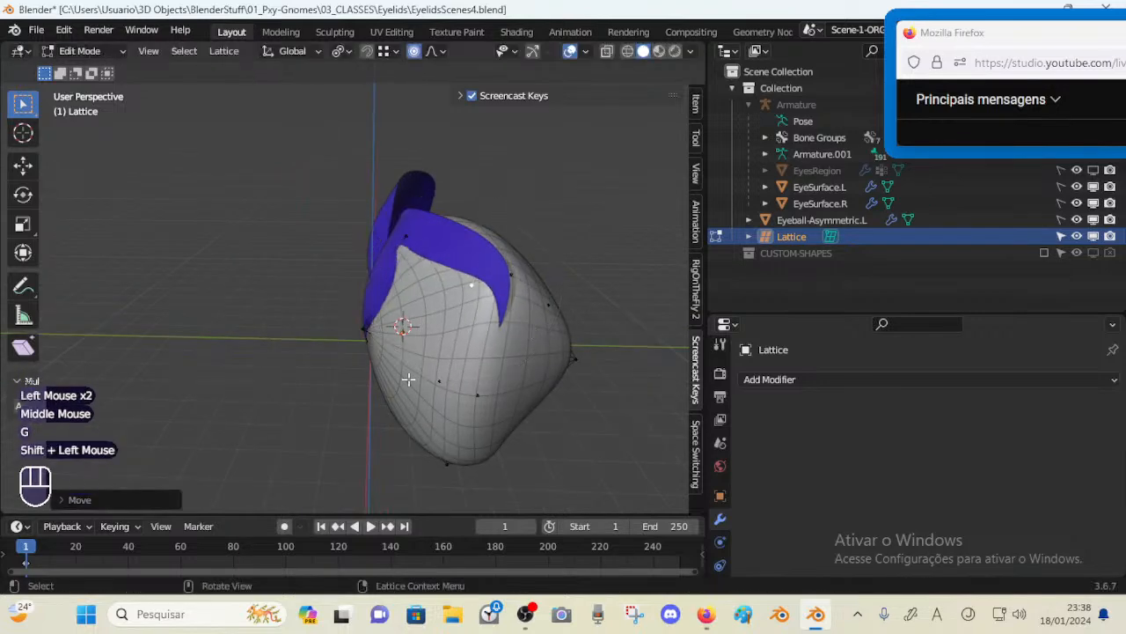
{"action": "middle_click_drag", "start_coordinate": [408, 379], "coordinate": [454, 375]}
{"action": "left_click", "coordinate": [443, 381]}
{"action": "key", "text": "g"}
{"action": "left_click", "coordinate": [319, 380], "text": "shift"}
Toggle X-ray to inspect the fit and move a front lattice point inward
{"action": "mouse_move", "coordinate": [315, 380]}
{"action": "middle_mouse_down"}
{"action": "mouse_move", "coordinate": [375, 391]}
{"action": "mouse_move", "coordinate": [334, 390]}
{"action": "middle_mouse_up"}
{"action": "middle_click_drag", "start_coordinate": [334, 391], "coordinate": [395, 395], "text": "shift"}
{"action": "key", "text": "alt+z"}
{"action": "key", "text": "alt+z"}
{"action": "key", "text": "alt+z"}
{"action": "left_click", "coordinate": [370, 366]}
{"action": "key", "text": "alt+z"}
{"action": "key", "text": "g"}
{"action": "left_click", "coordinate": [420, 357], "text": "shift"}
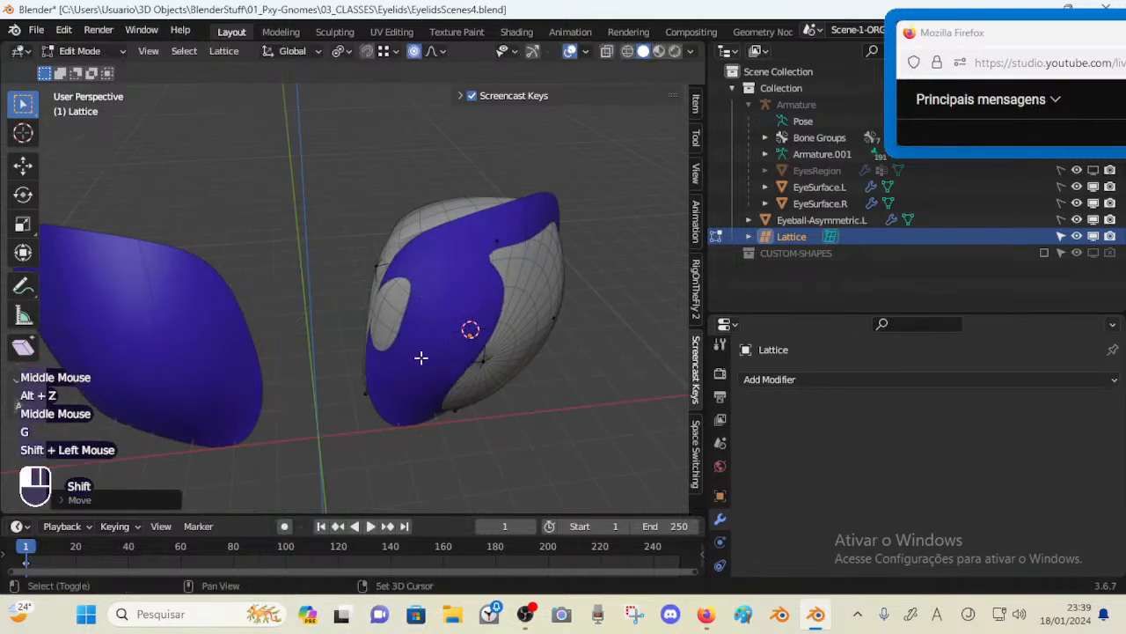
Move upper lattice points near the lid's outer corner to close the gap
{"action": "middle_click_drag", "start_coordinate": [419, 358], "coordinate": [463, 370]}
{"action": "key", "text": "g"}
{"action": "left_click", "coordinate": [356, 298], "text": "shift"}
{"action": "left_click", "coordinate": [359, 267]}
{"action": "key", "text": "g"}
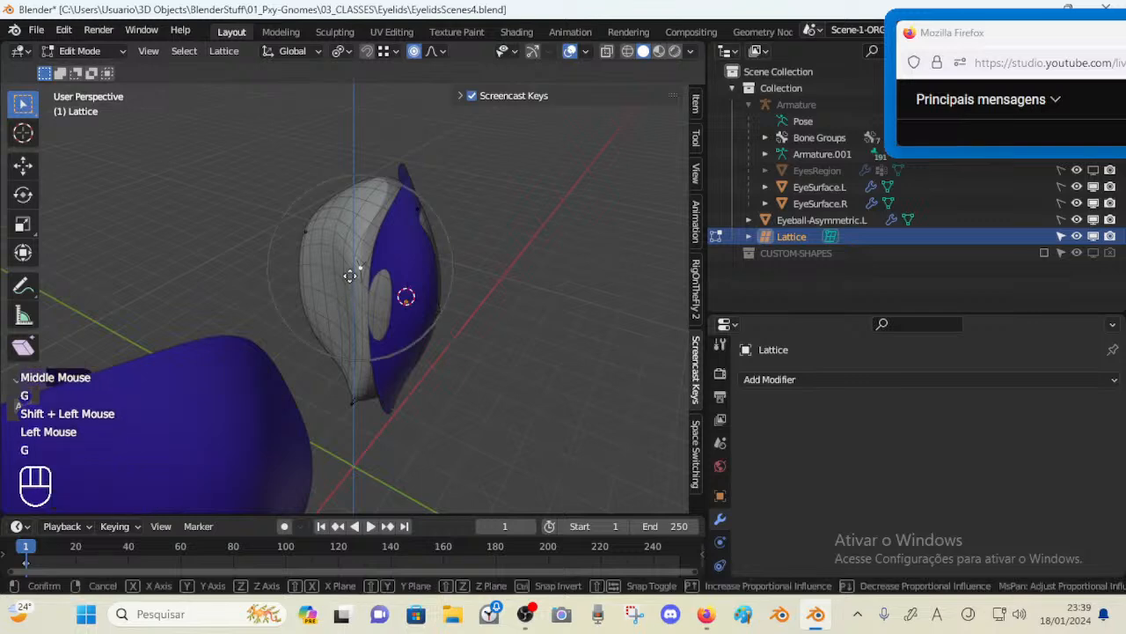
{"action": "left_click", "coordinate": [228, 253], "text": "shift"}
{"action": "middle_click_drag", "start_coordinate": [227, 254], "coordinate": [395, 249]}
{"action": "scroll", "coordinate": [357, 322], "scroll_direction": "up", "scroll_amount": 2}
{"action": "scroll", "coordinate": [377, 298], "scroll_direction": "down", "scroll_amount": 1}
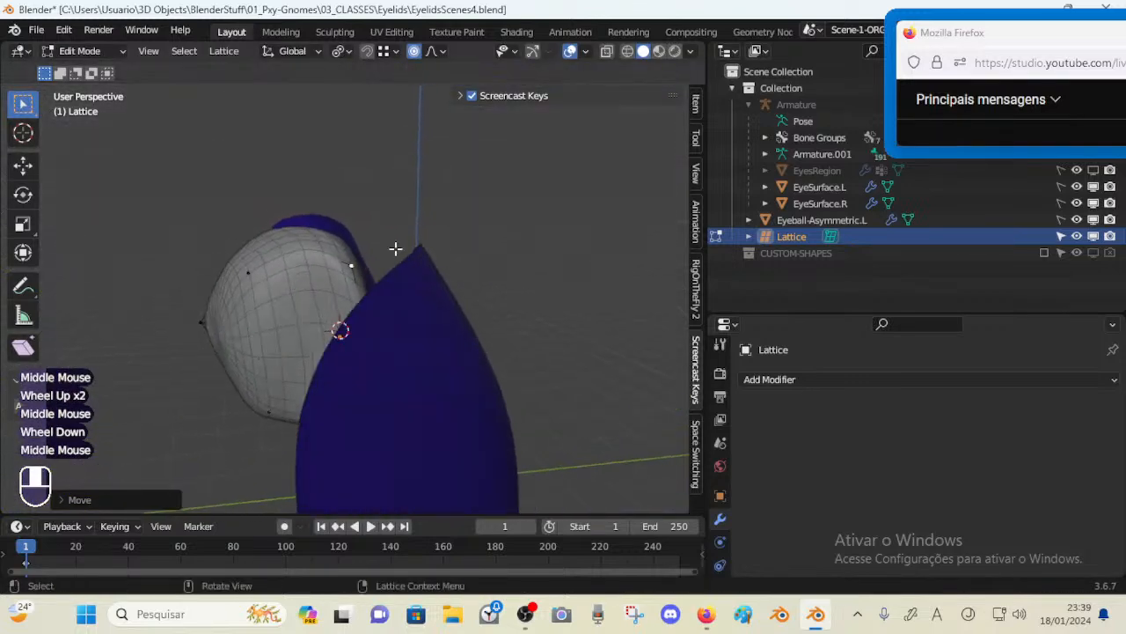
Move the top lattice point along the Y axis to tuck the eyeball behind the upper lid
{"action": "key", "text": "shift+grave"}
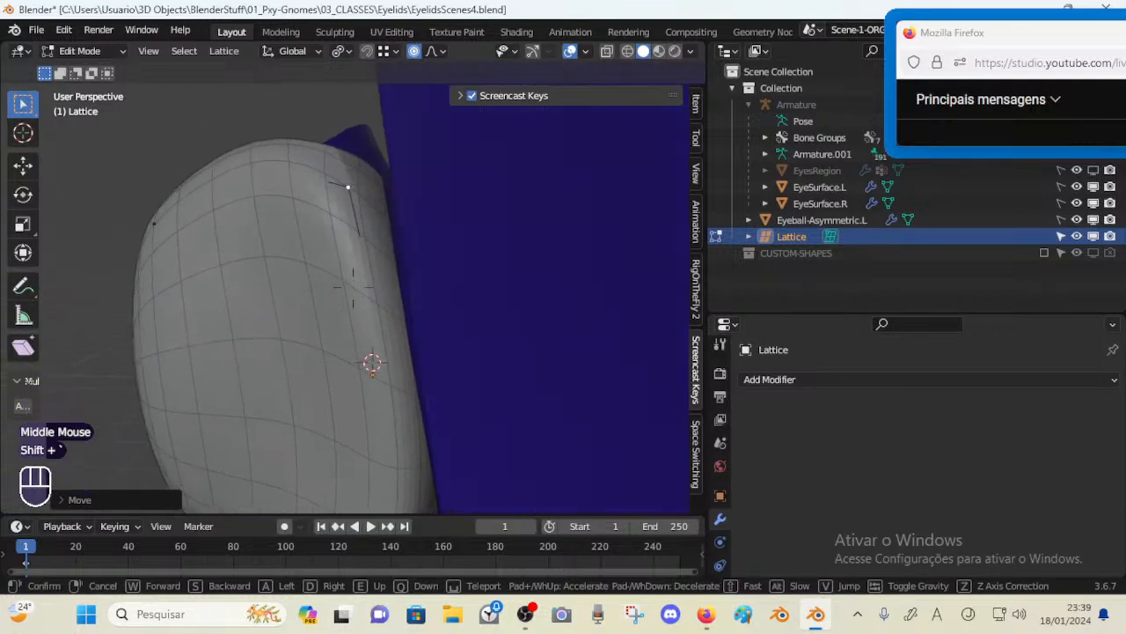
{"action": "left_click", "coordinate": [353, 287]}
{"action": "key", "text": "g"}
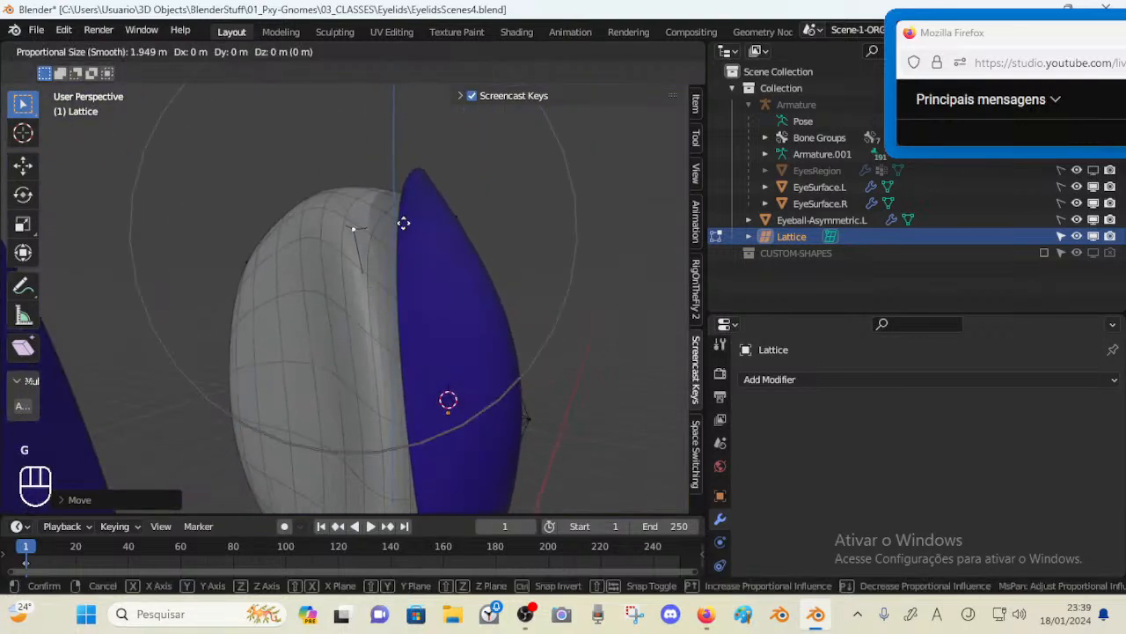
{"action": "key", "text": "y"}
{"action": "left_click", "coordinate": [515, 252], "text": "shift"}
{"action": "middle_click_drag", "start_coordinate": [515, 253], "coordinate": [482, 344]}
{"action": "key", "text": "alt+z"}
{"action": "middle_click_drag", "start_coordinate": [482, 343], "coordinate": [500, 396], "text": "shift"}
{"action": "scroll", "coordinate": [417, 322], "scroll_direction": "down", "scroll_amount": 1}
{"action": "scroll", "coordinate": [418, 322], "scroll_direction": "up", "scroll_amount": 1}
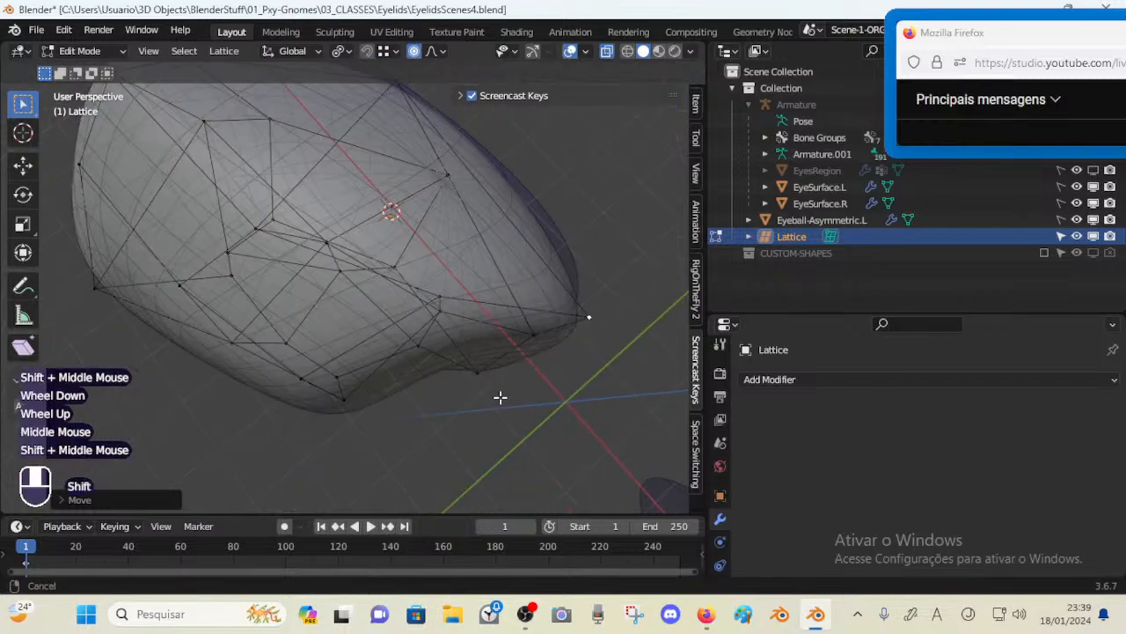
Move lower lattice points to smooth the eyeball's bottom edge
{"action": "left_click", "coordinate": [434, 317]}
{"action": "middle_click_drag", "start_coordinate": [434, 317], "coordinate": [518, 377]}
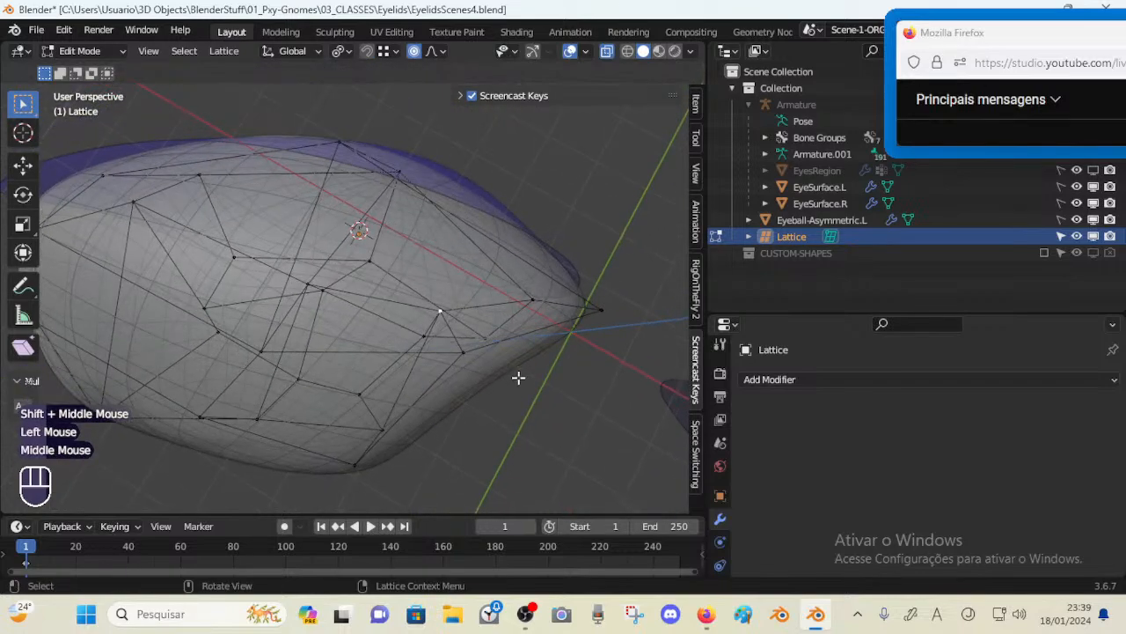
{"action": "key", "text": "g"}
{"action": "left_click", "coordinate": [497, 378]}
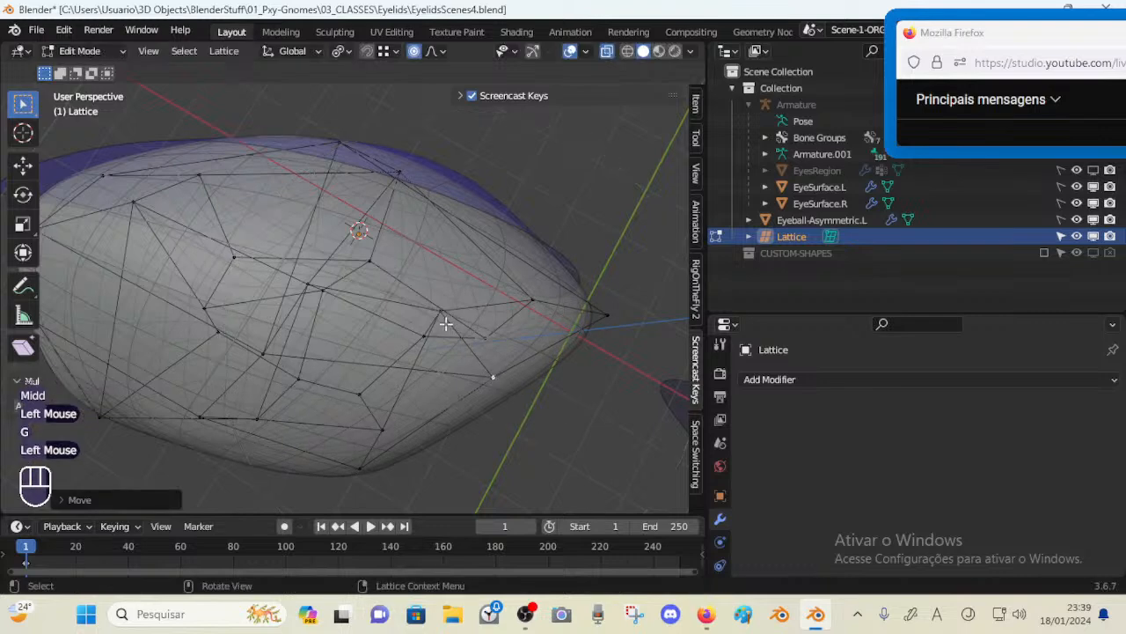
{"action": "left_click", "coordinate": [446, 323]}
{"action": "key", "text": "g"}
{"action": "left_click", "coordinate": [414, 352]}
{"action": "left_click", "coordinate": [417, 369]}
{"action": "key", "text": "g"}
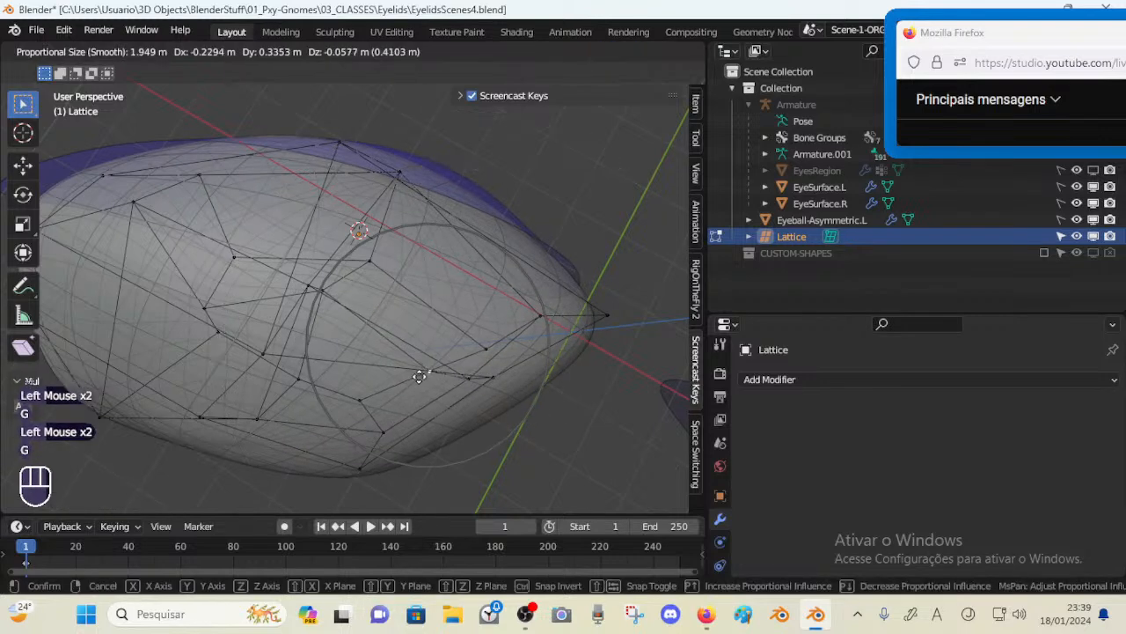
{"action": "left_click", "coordinate": [372, 402]}
{"action": "middle_click_drag", "start_coordinate": [372, 402], "coordinate": [453, 296]}
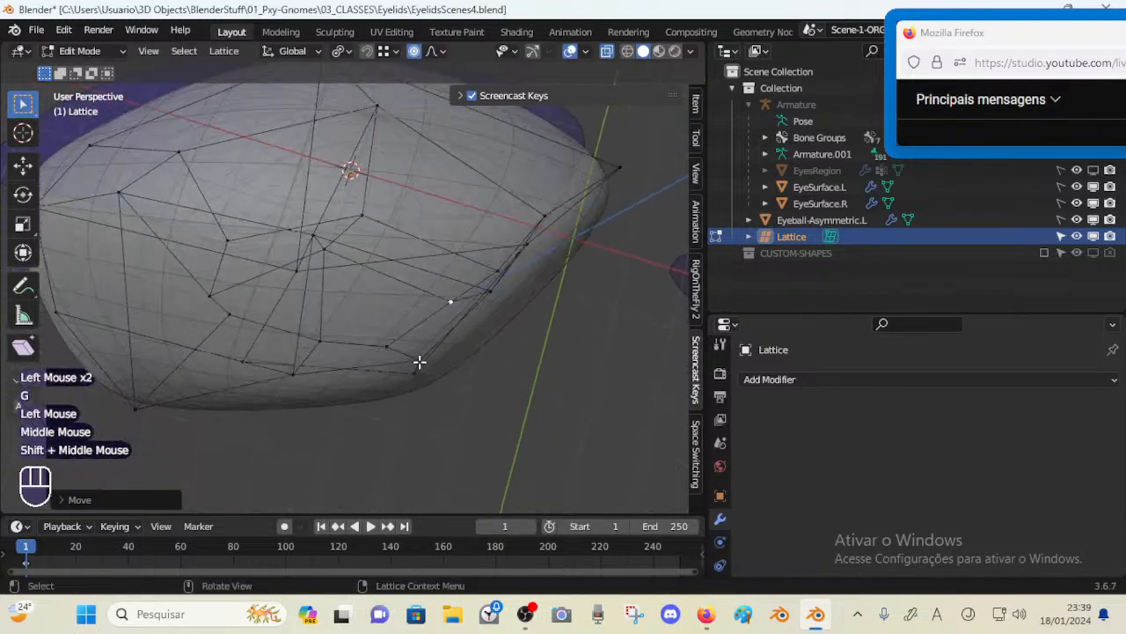
Move more lattice points along the eyeball's lower rim toward the lid
{"action": "left_click", "coordinate": [432, 382]}
{"action": "key", "text": "g"}
{"action": "left_click", "coordinate": [415, 376]}
{"action": "left_click", "coordinate": [415, 376]}
{"action": "key", "text": "g"}
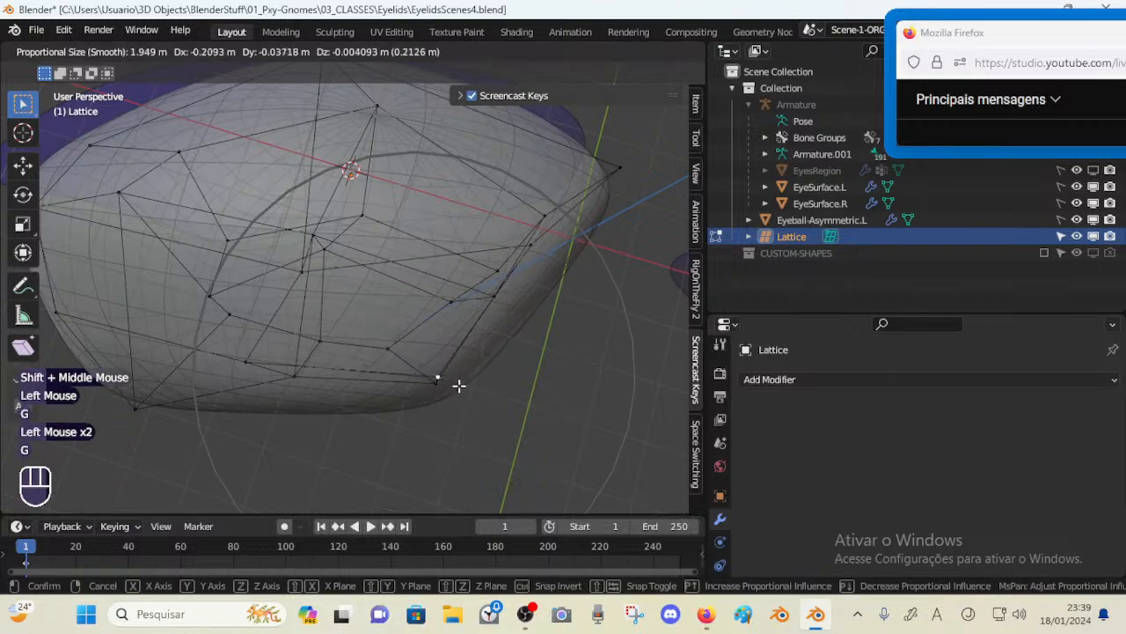
{"action": "left_click", "coordinate": [459, 384]}
{"action": "middle_click_drag", "start_coordinate": [459, 385], "coordinate": [390, 350]}
{"action": "scroll", "coordinate": [404, 329], "scroll_direction": "down", "scroll_amount": 3}
{"action": "left_click", "coordinate": [380, 428]}
{"action": "key", "text": "g"}
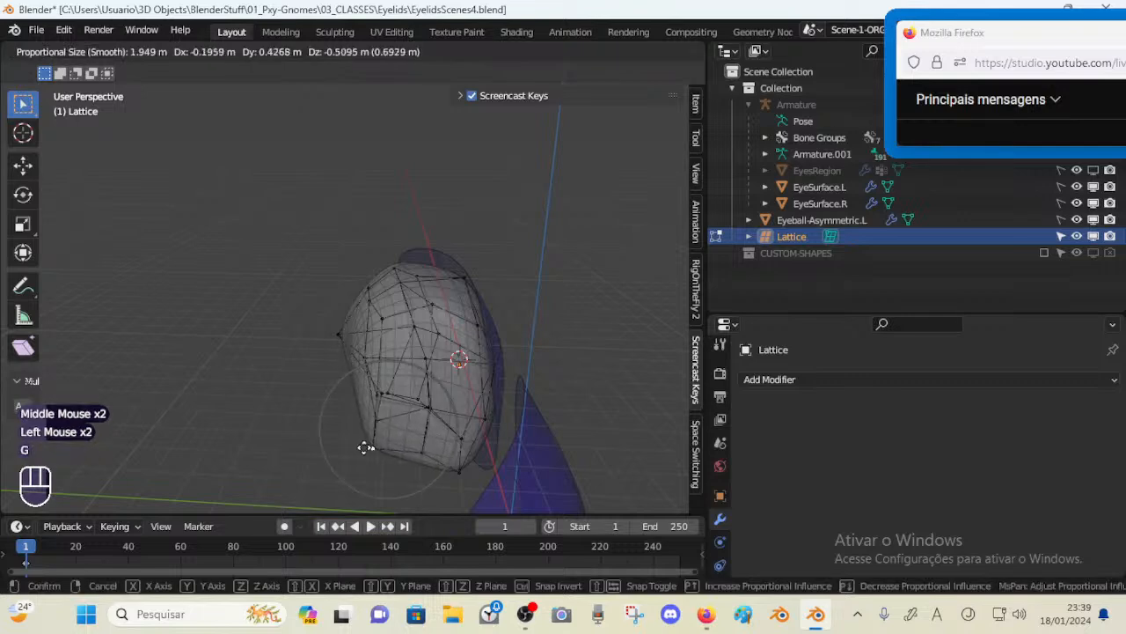
Move lattice points on the eyeball's outer side to round its silhouette
{"action": "left_click", "coordinate": [370, 408]}
{"action": "left_click", "coordinate": [385, 401]}
{"action": "middle_click_drag", "start_coordinate": [384, 401], "coordinate": [399, 419]}
{"action": "key", "text": "g"}
{"action": "left_click", "coordinate": [387, 423]}
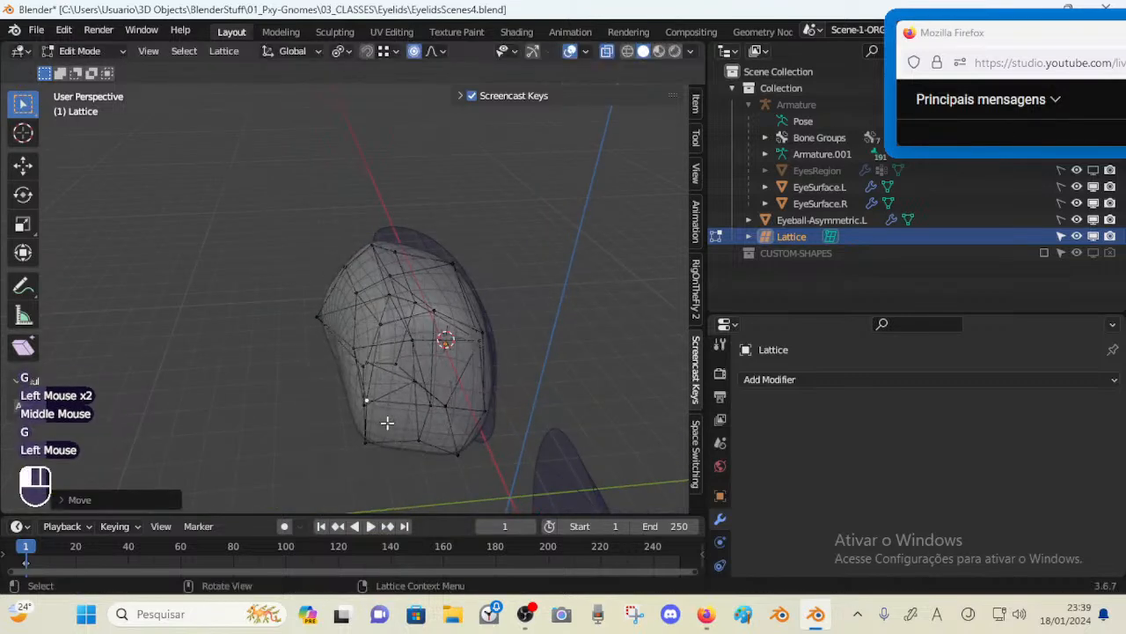
{"action": "middle_click_drag", "start_coordinate": [382, 328], "coordinate": [369, 335]}
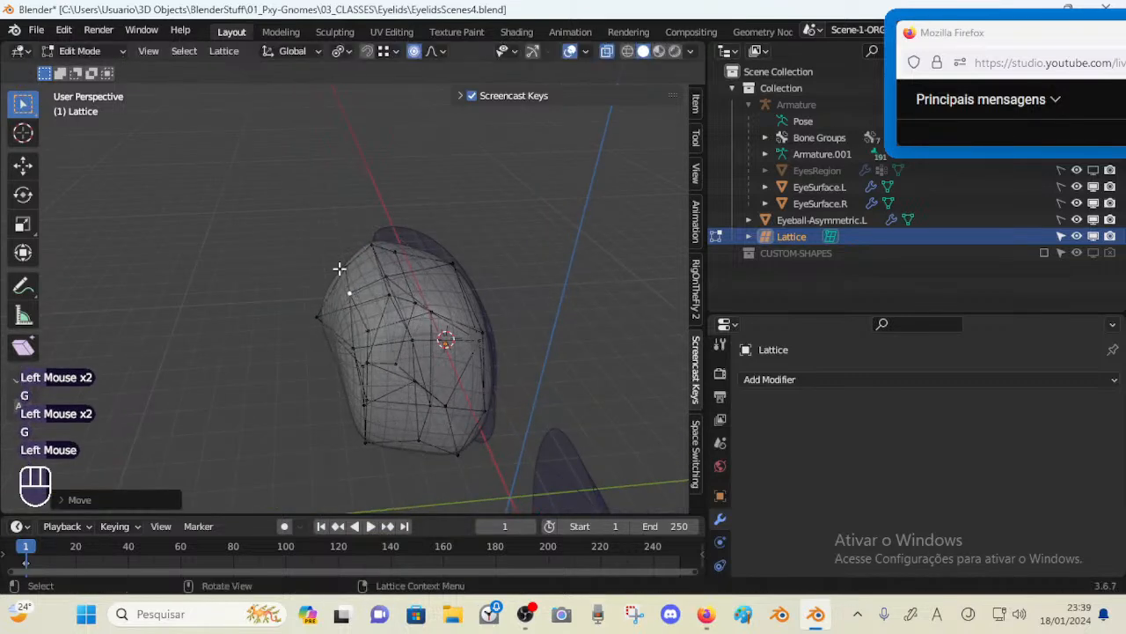
{"action": "key", "text": "g"}
{"action": "left_click", "coordinate": [321, 310]}
{"action": "left_click", "coordinate": [352, 350]}
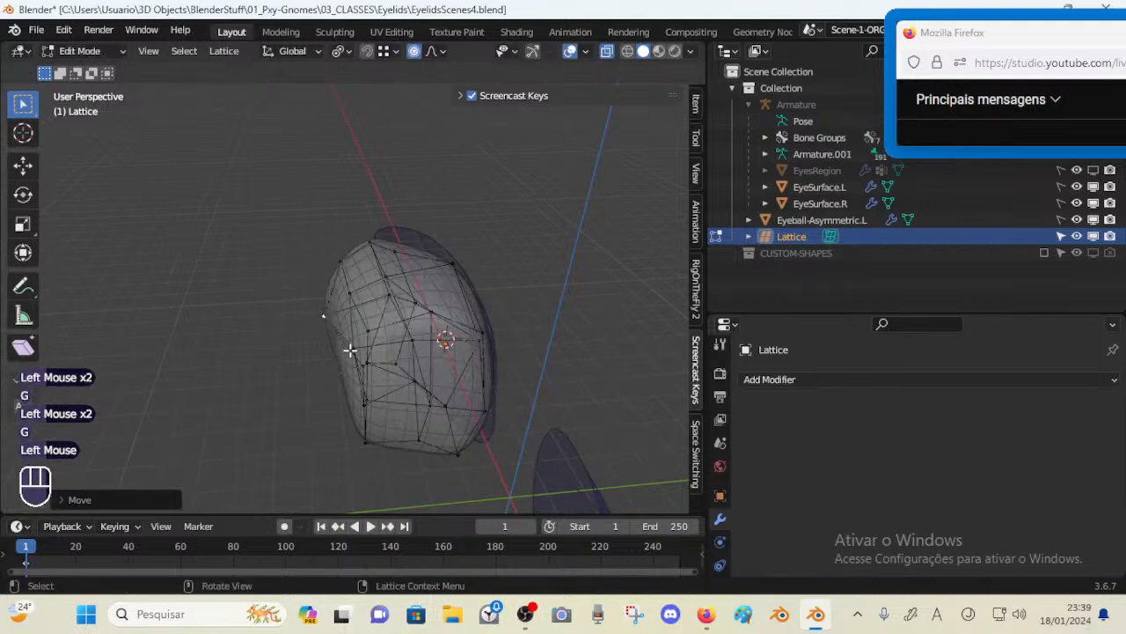
{"action": "key", "text": "g"}
{"action": "left_click", "coordinate": [323, 355]}
{"action": "middle_click_drag", "start_coordinate": [337, 391], "coordinate": [390, 397]}
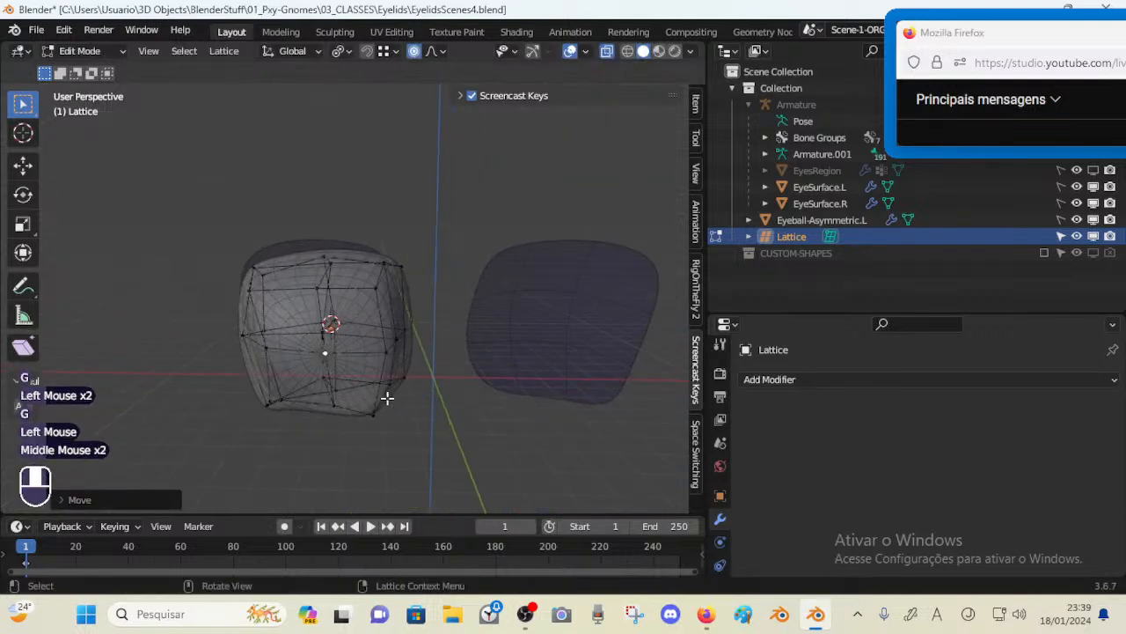
Move the bottom lattice points to finish shaping the eyeball's underside
{"action": "left_click", "coordinate": [321, 411]}
{"action": "middle_click_drag", "start_coordinate": [322, 410], "coordinate": [469, 421]}
{"action": "key", "text": "g"}
{"action": "left_click", "coordinate": [380, 431]}
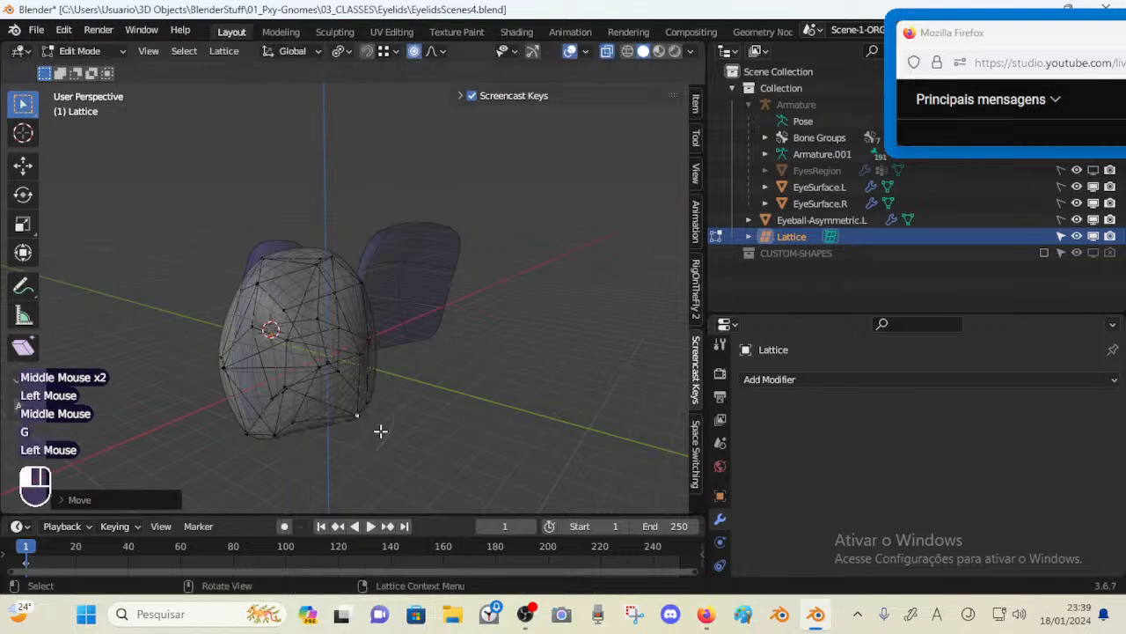
{"action": "key", "text": "g"}
{"action": "left_click", "coordinate": [352, 393]}
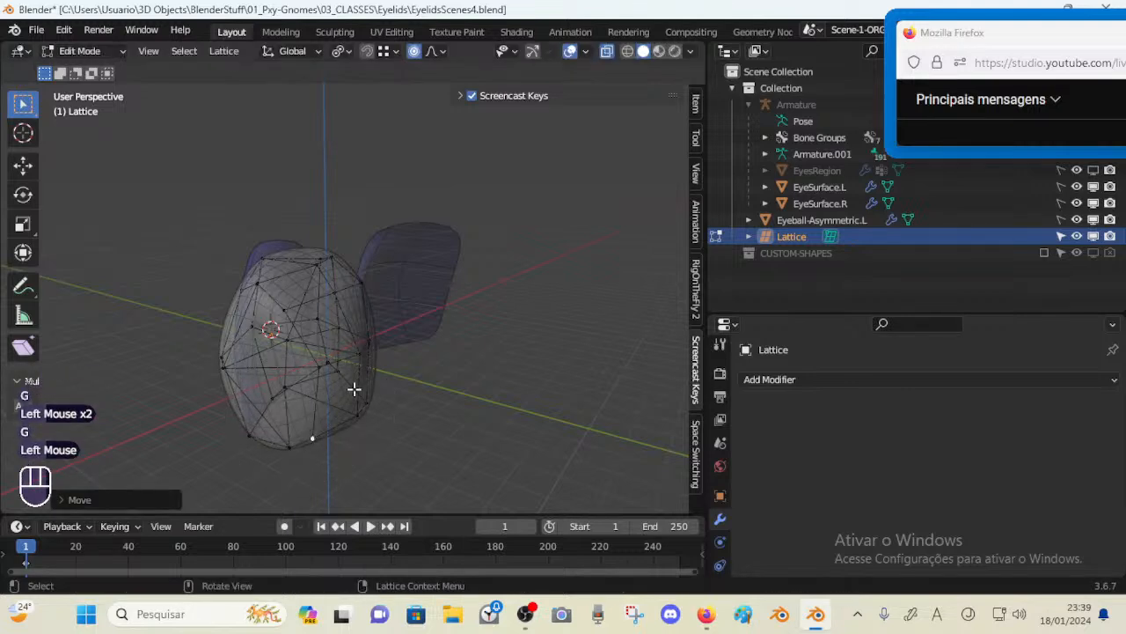
Move lattice points on the eyeball's front face to smooth out its surface
{"action": "middle_click_drag", "start_coordinate": [354, 390], "coordinate": [282, 388]}
{"action": "middle_click_drag", "start_coordinate": [317, 301], "coordinate": [305, 367]}
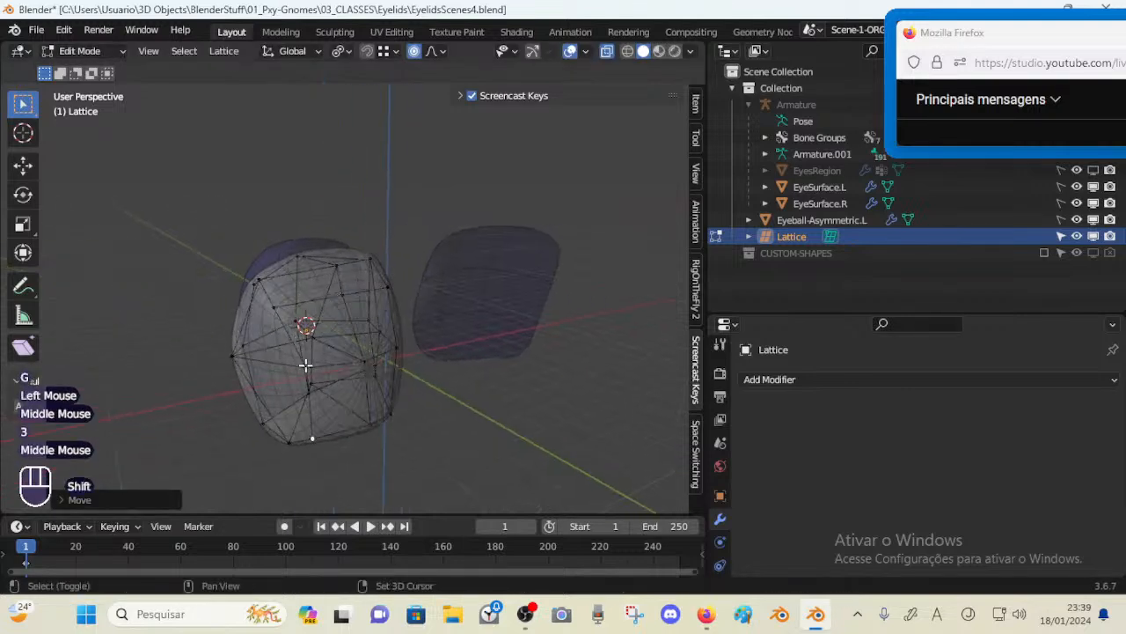
{"action": "left_click", "coordinate": [305, 367], "text": "shift"}
{"action": "left_click", "coordinate": [277, 309], "text": "shift"}
{"action": "middle_click_drag", "start_coordinate": [276, 309], "coordinate": [352, 309]}
{"action": "left_click", "coordinate": [352, 304], "text": "shift"}
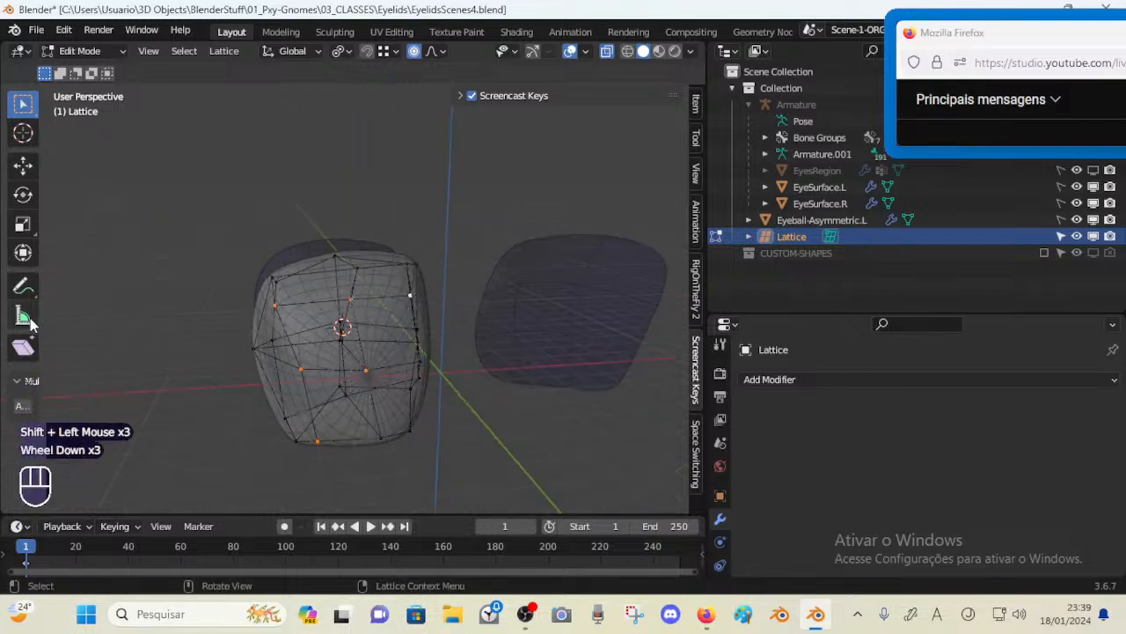
{"action": "middle_click_drag", "start_coordinate": [370, 330], "coordinate": [317, 352]}
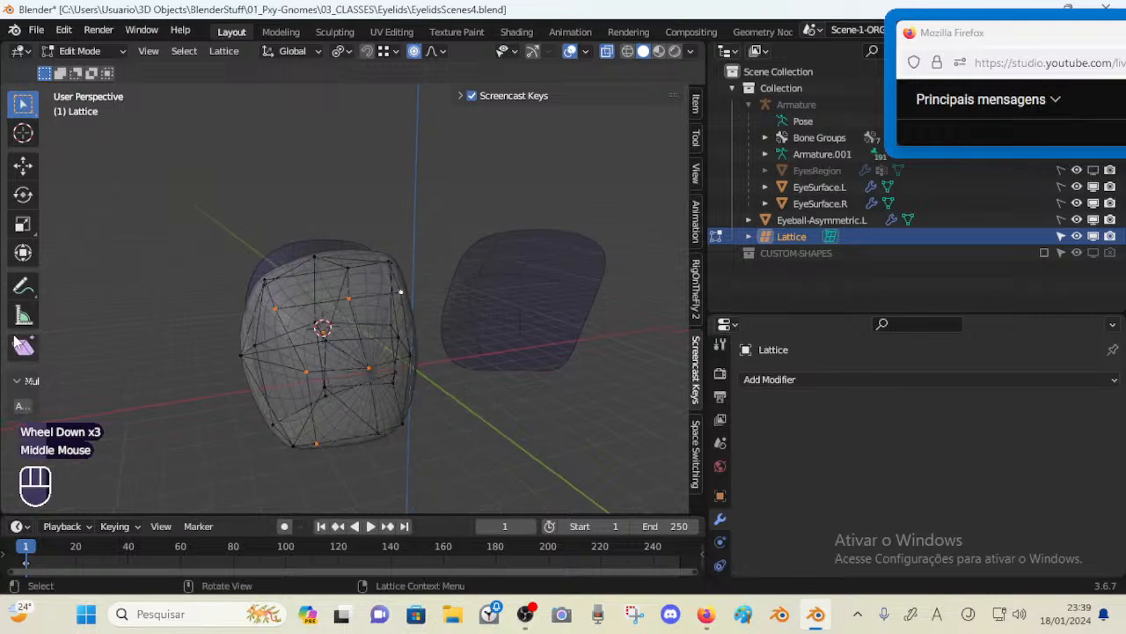
{"action": "left_click", "coordinate": [23, 349]}
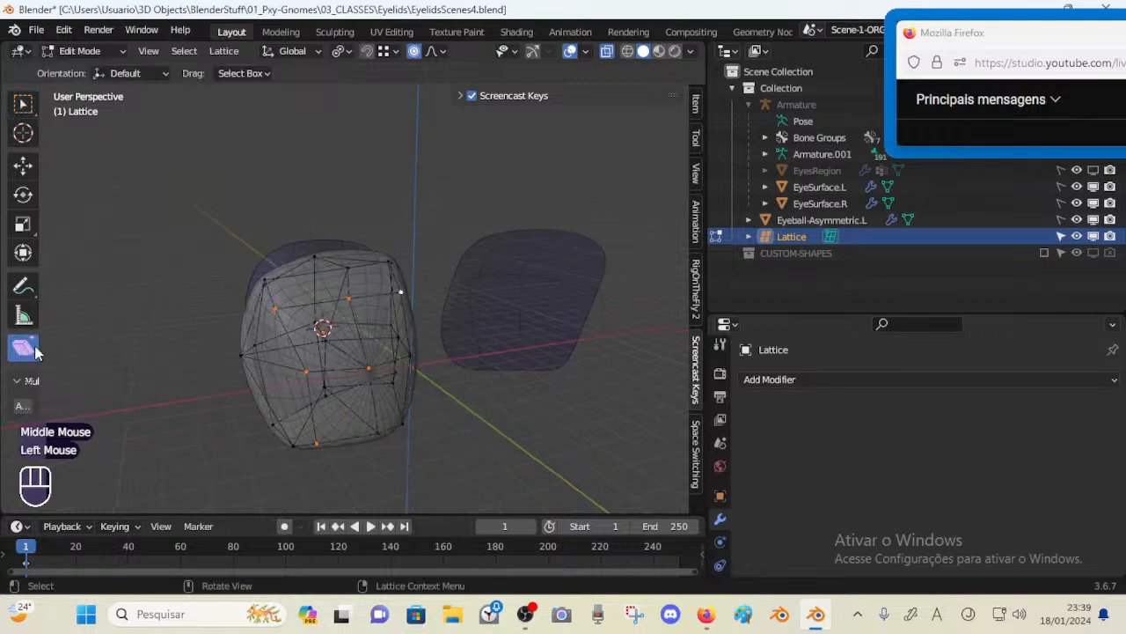
Move the central lower lattice points to refine the curvature of the eyeball's front
{"action": "middle_click_drag", "start_coordinate": [294, 339], "coordinate": [322, 372]}
{"action": "left_click", "coordinate": [327, 373]}
{"action": "key", "text": "g"}
{"action": "left_click", "coordinate": [308, 373]}
{"action": "left_click", "coordinate": [346, 359]}
{"action": "key", "text": "g"}
{"action": "left_click", "coordinate": [395, 460], "text": "shift"}
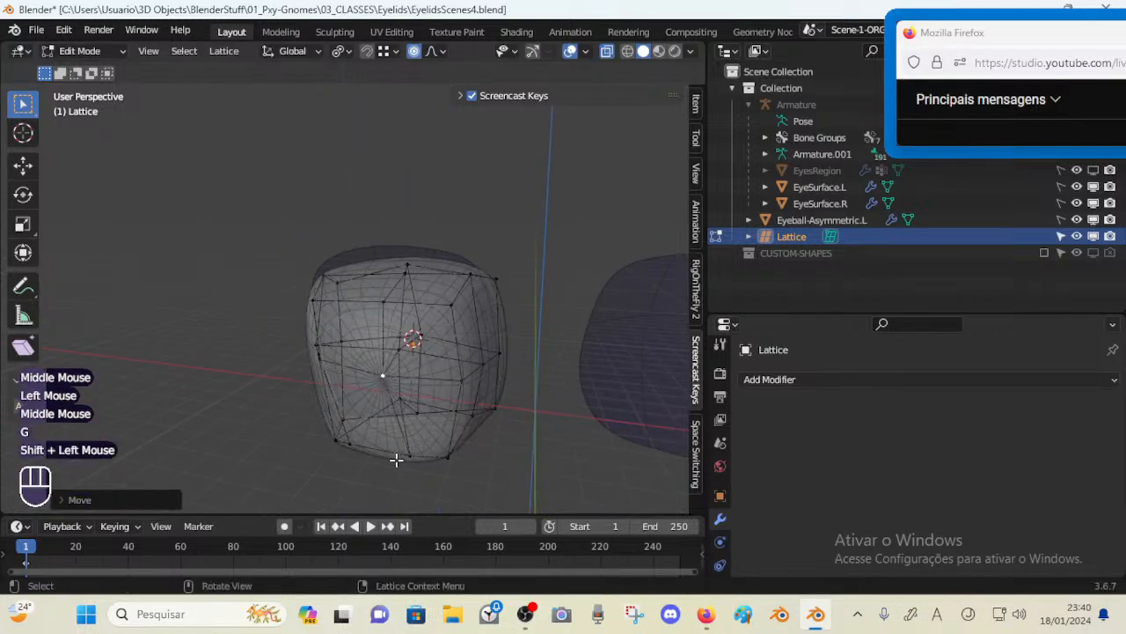
Move the lattice points along the eyeball's bottom edge to round its underside
{"action": "left_click", "coordinate": [406, 455]}
{"action": "key", "text": "g"}
{"action": "left_click", "coordinate": [247, 411], "text": "shift"}
{"action": "left_click", "coordinate": [336, 439]}
{"action": "middle_click_drag", "start_coordinate": [340, 440], "coordinate": [454, 420]}
{"action": "left_click", "coordinate": [358, 441]}
{"action": "key", "text": "g"}
{"action": "left_click", "coordinate": [347, 442], "text": "shift"}
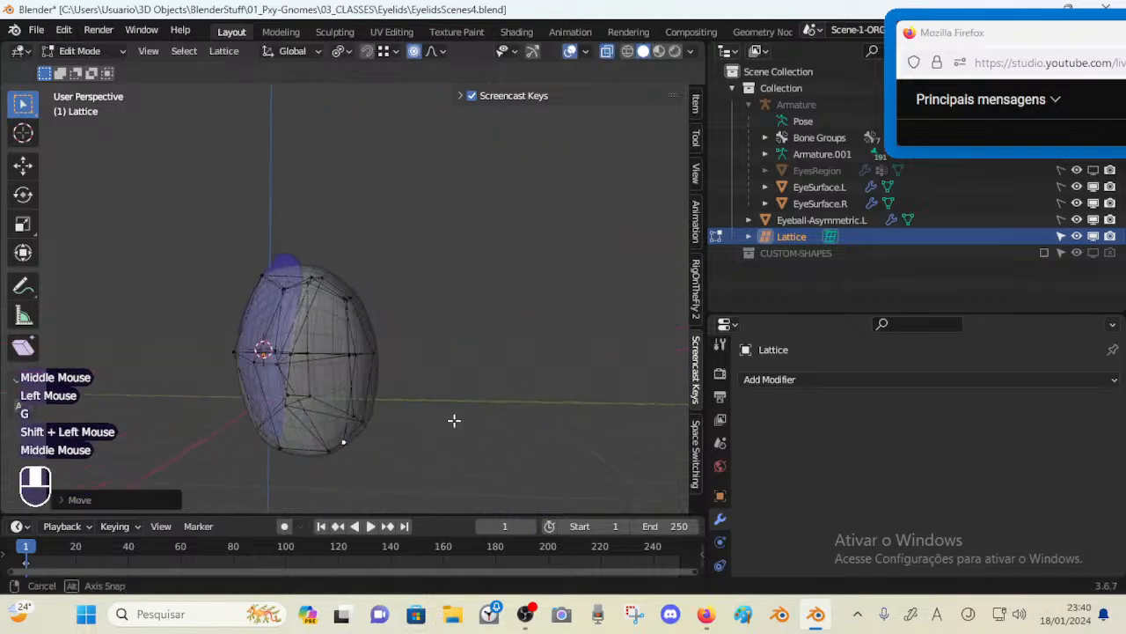
From the side, move lower rim lattice points to fit the eyeball's profile into the socket
{"action": "left_click", "coordinate": [324, 447]}
{"action": "middle_click_drag", "start_coordinate": [325, 447], "coordinate": [344, 448]}
{"action": "key", "text": "g"}
{"action": "left_click", "coordinate": [243, 432], "text": "shift"}
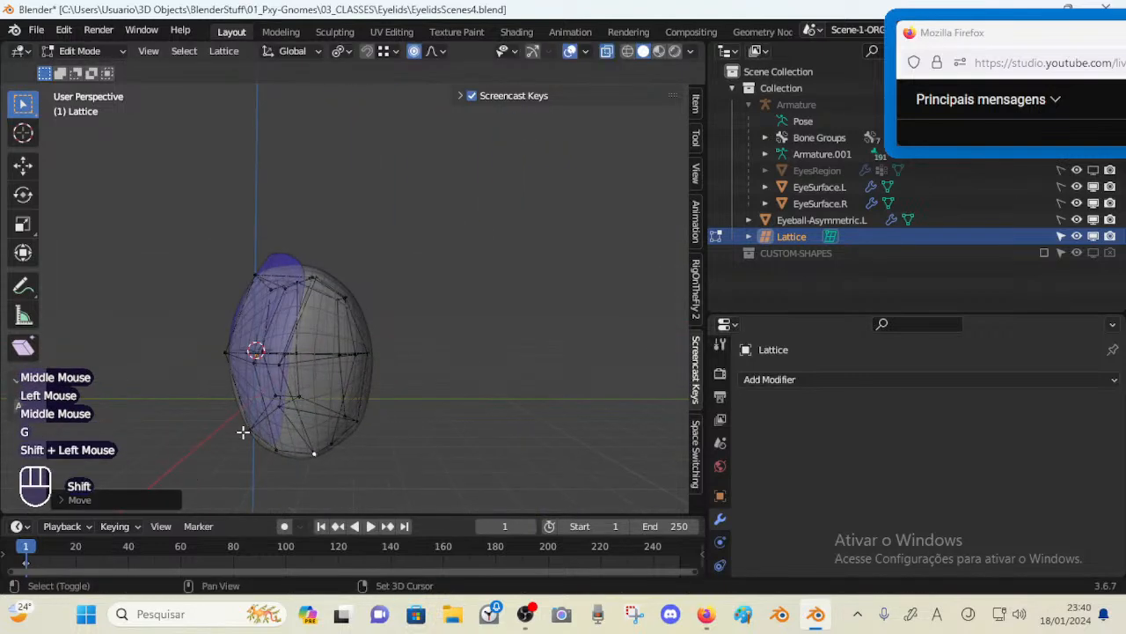
{"action": "key", "text": "g"}
{"action": "left_click", "coordinate": [563, 355], "text": "shift"}
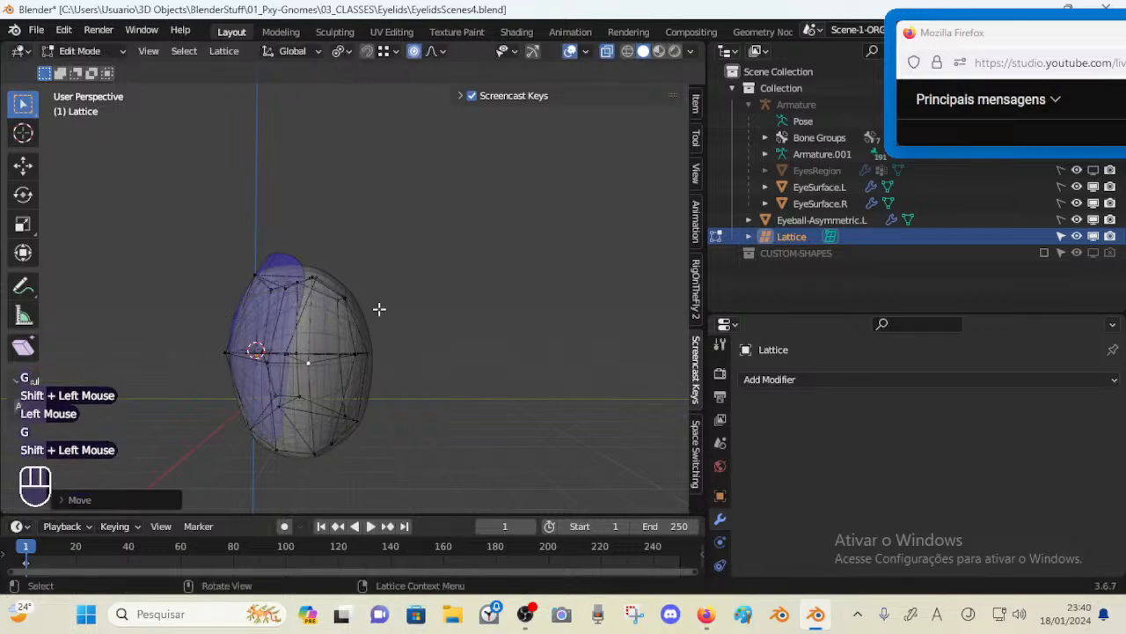
{"action": "middle_click_drag", "start_coordinate": [377, 307], "coordinate": [339, 381]}
{"action": "left_click", "coordinate": [377, 385]}
{"action": "key", "text": "g"}
{"action": "left_click", "coordinate": [249, 399], "text": "shift"}
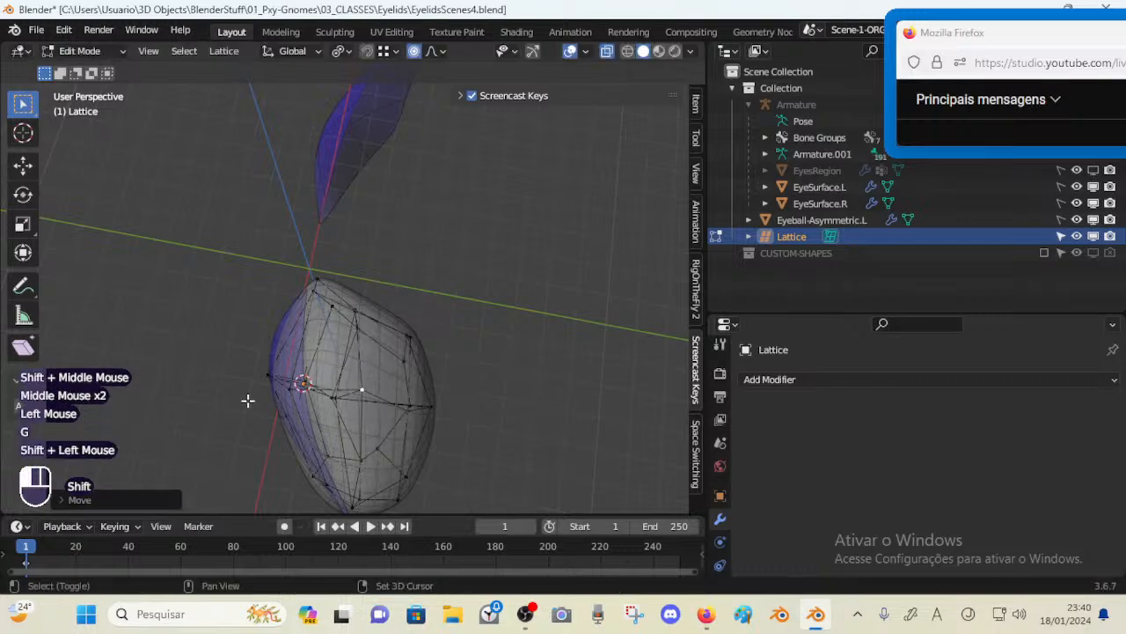
Move the upper lattice points on the eyeball's side to reshape its top curve
{"action": "middle_click_drag", "start_coordinate": [249, 400], "coordinate": [311, 346]}
{"action": "left_click", "coordinate": [362, 306]}
{"action": "middle_click_drag", "start_coordinate": [362, 307], "coordinate": [398, 332]}
{"action": "left_click", "coordinate": [371, 346]}
{"action": "key", "text": "g"}
{"action": "left_click", "coordinate": [370, 294], "text": "shift"}
{"action": "key", "text": "g"}
{"action": "left_click", "coordinate": [373, 315], "text": "shift"}
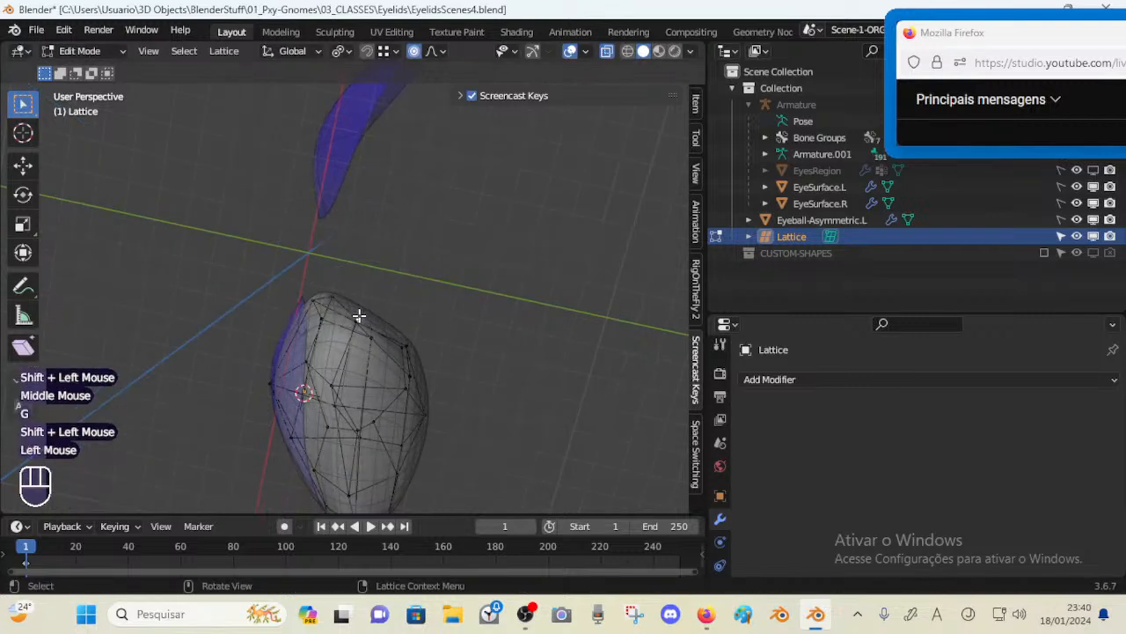
Move the topmost lattice points to taper the eyeball's upper tip
{"action": "key", "text": "g"}
{"action": "left_click", "coordinate": [428, 251], "text": "shift"}
{"action": "left_click", "coordinate": [362, 320]}
{"action": "key", "text": "g"}
{"action": "left_click", "coordinate": [532, 241], "text": "shift"}
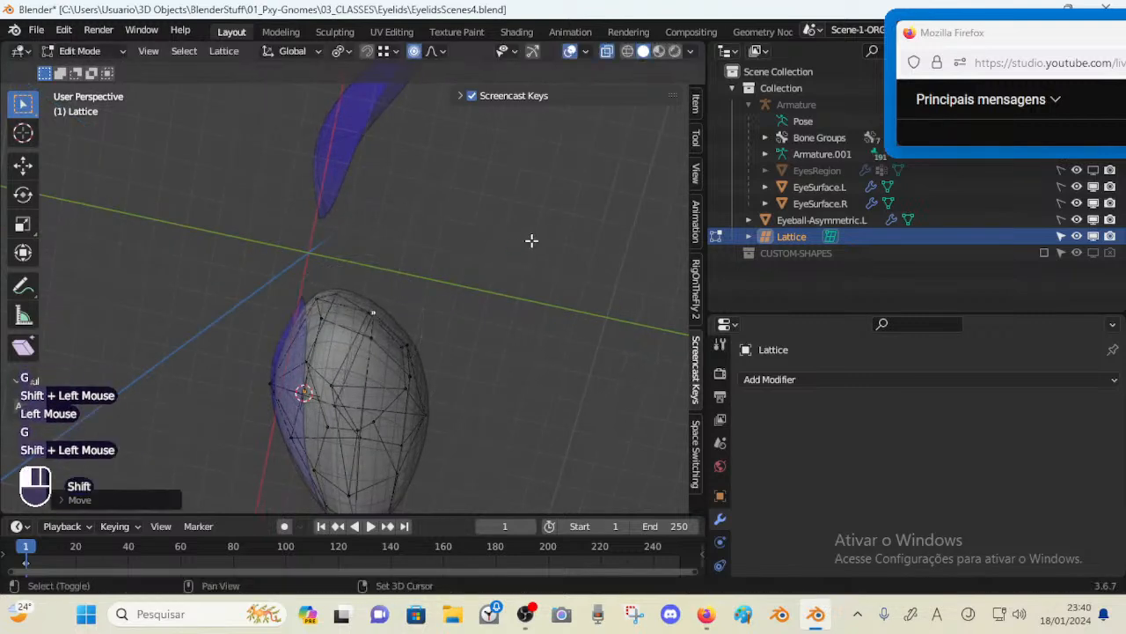
{"action": "middle_click_drag", "start_coordinate": [378, 281], "coordinate": [349, 239]}
{"action": "left_click", "coordinate": [360, 277]}
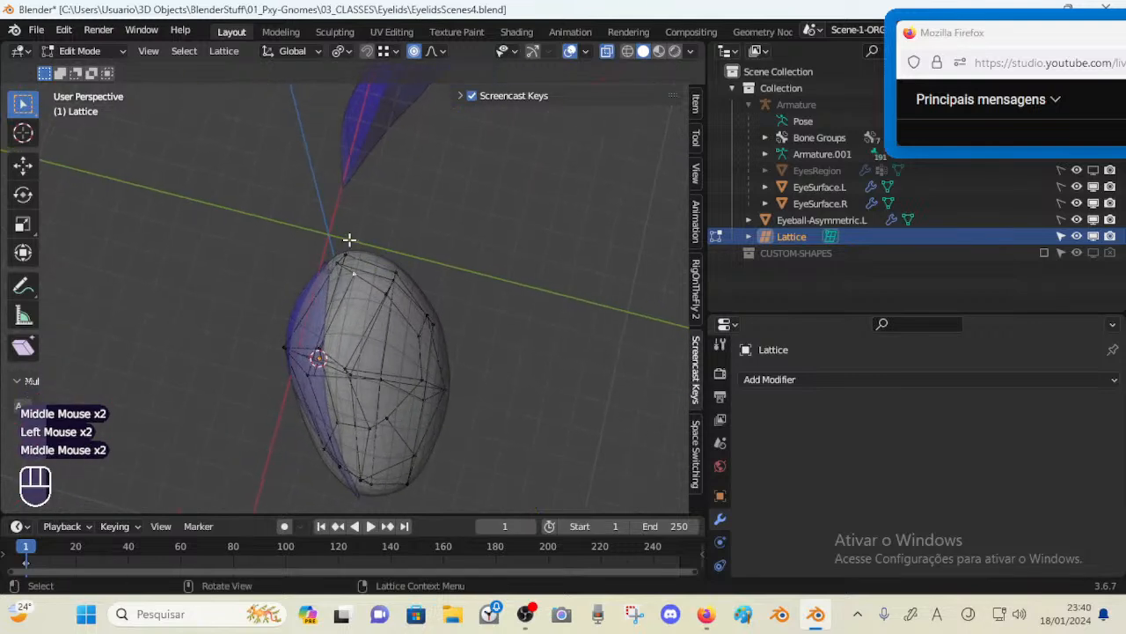
{"action": "key", "text": "g"}
{"action": "left_click", "coordinate": [269, 272], "text": "shift"}
{"action": "middle_click_drag", "start_coordinate": [270, 272], "coordinate": [312, 319]}
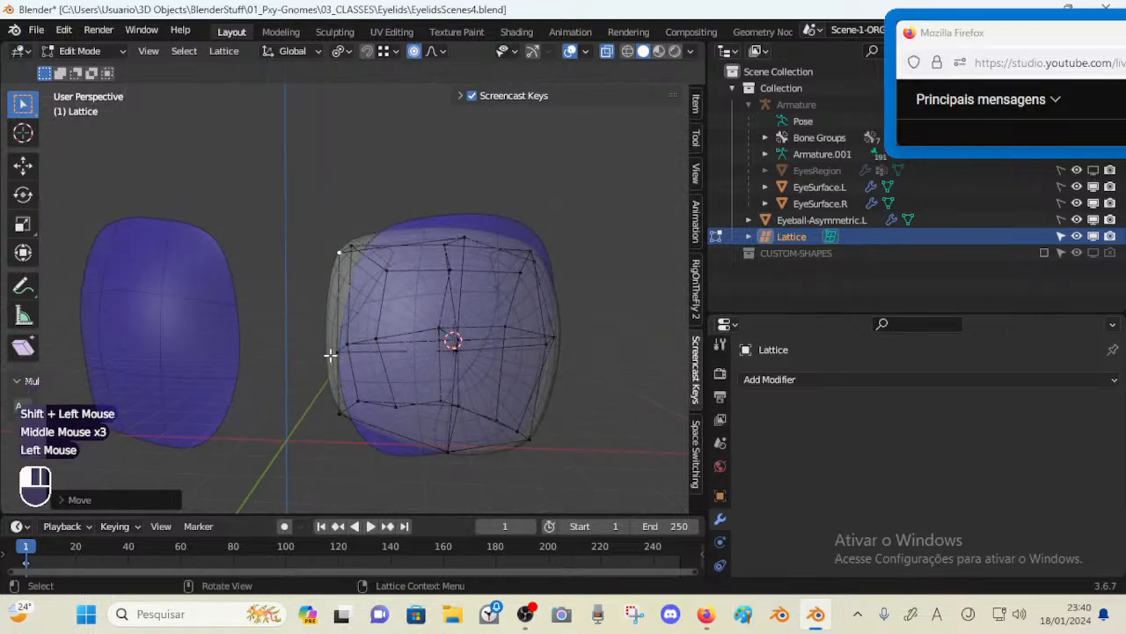
Move the lattice points on the eyeball's inner side to align it with the lid surface
{"action": "left_click", "coordinate": [330, 355]}
{"action": "key", "text": "g"}
{"action": "left_click", "coordinate": [265, 299], "text": "shift"}
{"action": "left_click", "coordinate": [331, 414]}
{"action": "key", "text": "g"}
{"action": "left_click", "coordinate": [283, 431], "text": "shift"}
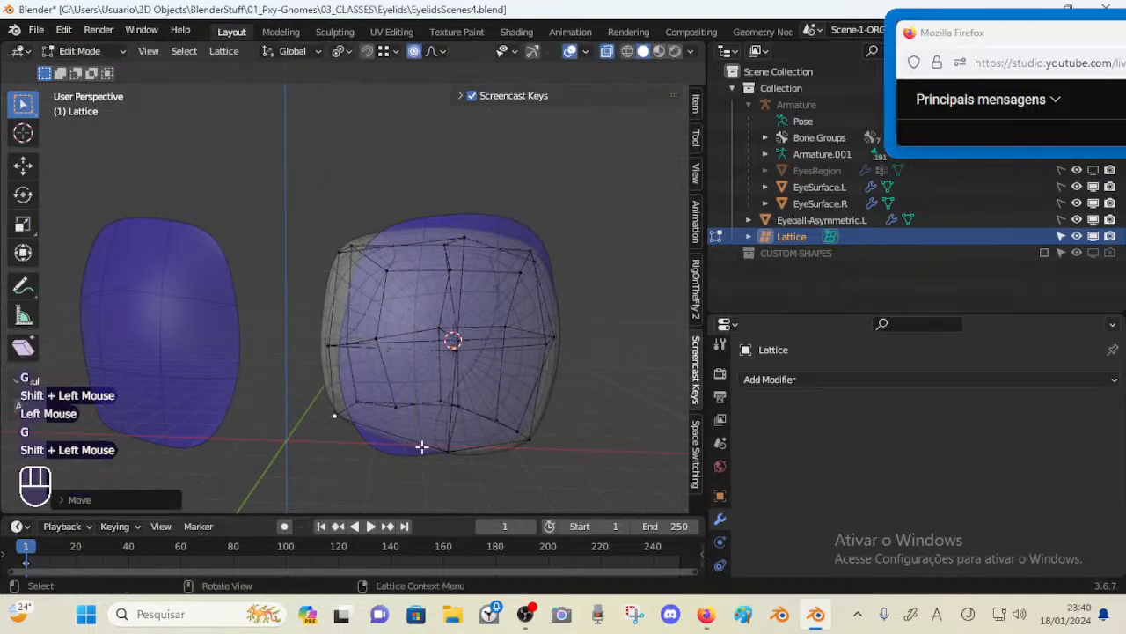
Move the lattice points along the eyeball's lower front rim toward the lid
{"action": "left_click", "coordinate": [440, 452]}
{"action": "key", "text": "g"}
{"action": "left_click", "coordinate": [393, 430], "text": "shift"}
{"action": "left_click", "coordinate": [401, 417]}
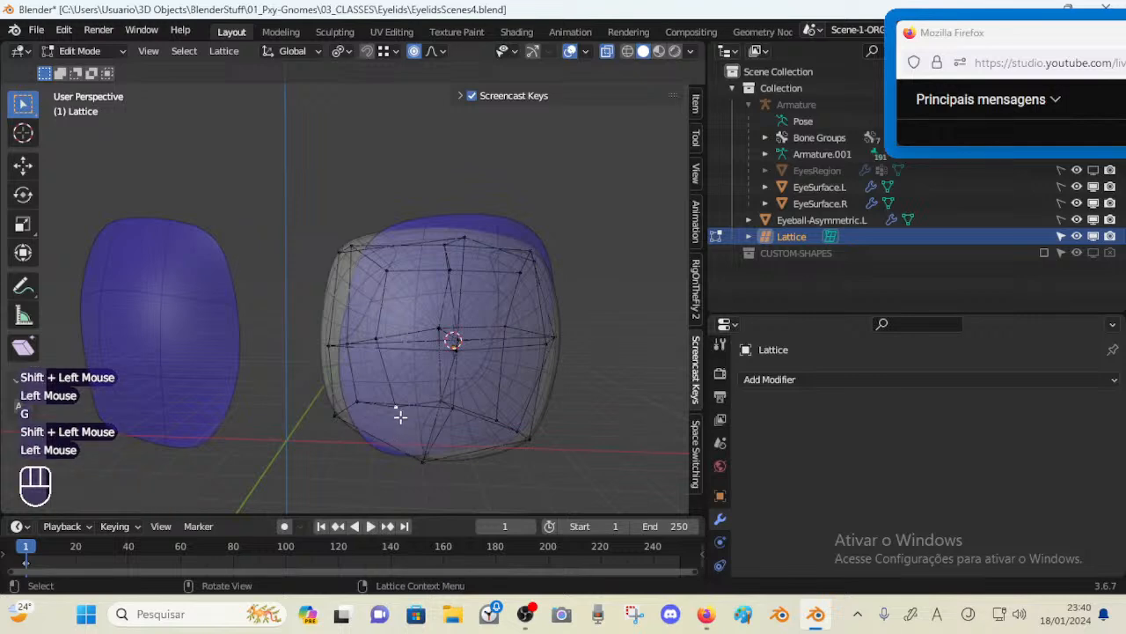
{"action": "mouse_move", "coordinate": [400, 417]}
{"action": "middle_mouse_down"}
{"action": "mouse_move", "coordinate": [467, 395]}
{"action": "mouse_move", "coordinate": [392, 396]}
{"action": "mouse_move", "coordinate": [390, 408]}
{"action": "middle_mouse_up"}
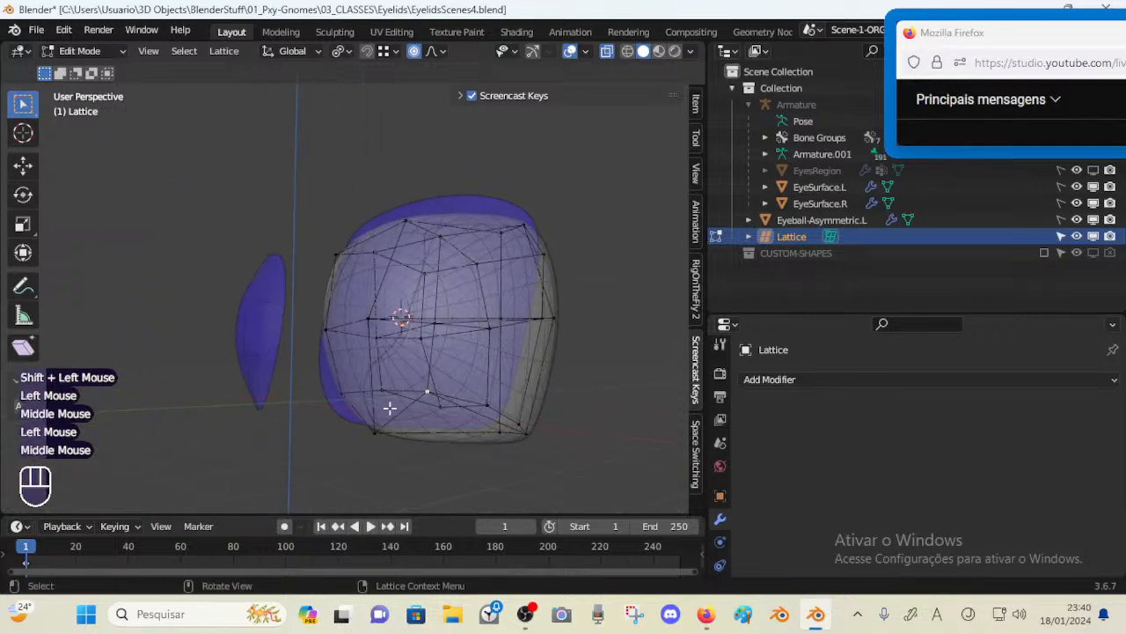
{"action": "key", "text": "g"}
{"action": "left_click", "coordinate": [402, 455]}
{"action": "mouse_move", "coordinate": [403, 455]}
{"action": "middle_mouse_down"}
{"action": "mouse_move", "coordinate": [347, 433]}
{"action": "mouse_move", "coordinate": [412, 453]}
{"action": "middle_mouse_up"}
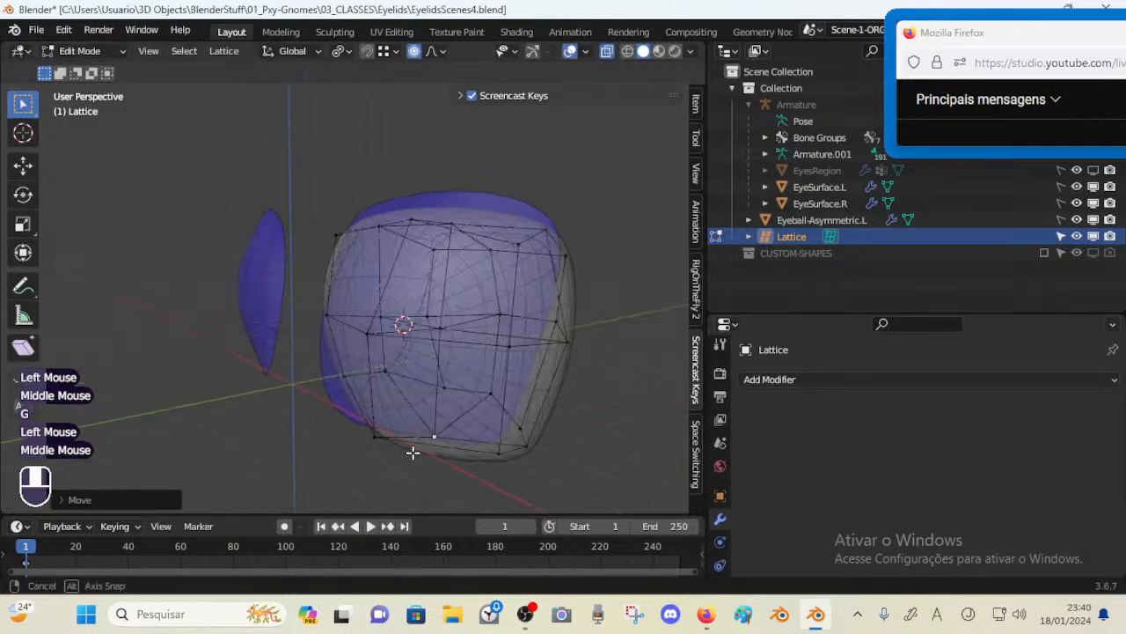
Move the central lattice points to even out the middle of the eyeball
{"action": "middle_click_drag", "start_coordinate": [438, 381], "coordinate": [395, 372]}
{"action": "key", "text": "g"}
{"action": "left_click", "coordinate": [450, 374]}
{"action": "key", "text": "g"}
{"action": "left_click", "coordinate": [335, 397]}
{"action": "scroll", "coordinate": [372, 409], "scroll_direction": "up", "scroll_amount": 2}
{"action": "scroll", "coordinate": [372, 409], "scroll_direction": "down", "scroll_amount": 2}
{"action": "scroll", "coordinate": [385, 401], "scroll_direction": "up", "scroll_amount": 1}
{"action": "key", "text": "g"}
{"action": "left_click", "coordinate": [375, 405]}
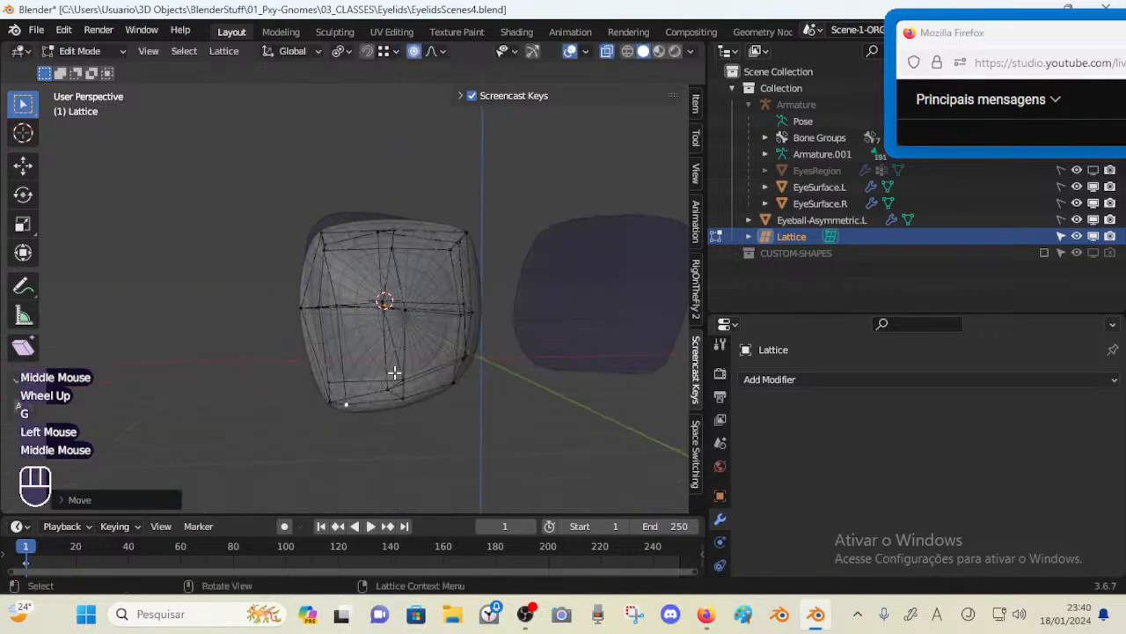
Move the bottom corner lattice point to round the eyeball's lower corner
{"action": "middle_click_drag", "start_coordinate": [349, 404], "coordinate": [369, 374]}
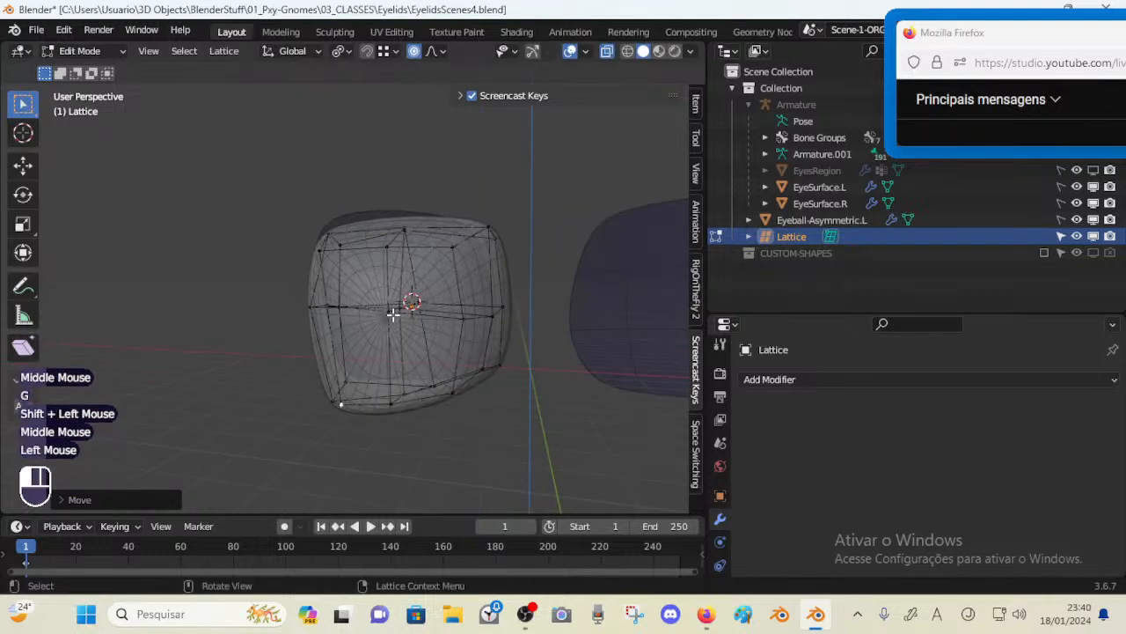
{"action": "middle_click_drag", "start_coordinate": [392, 314], "coordinate": [403, 344]}
{"action": "key", "text": "g"}
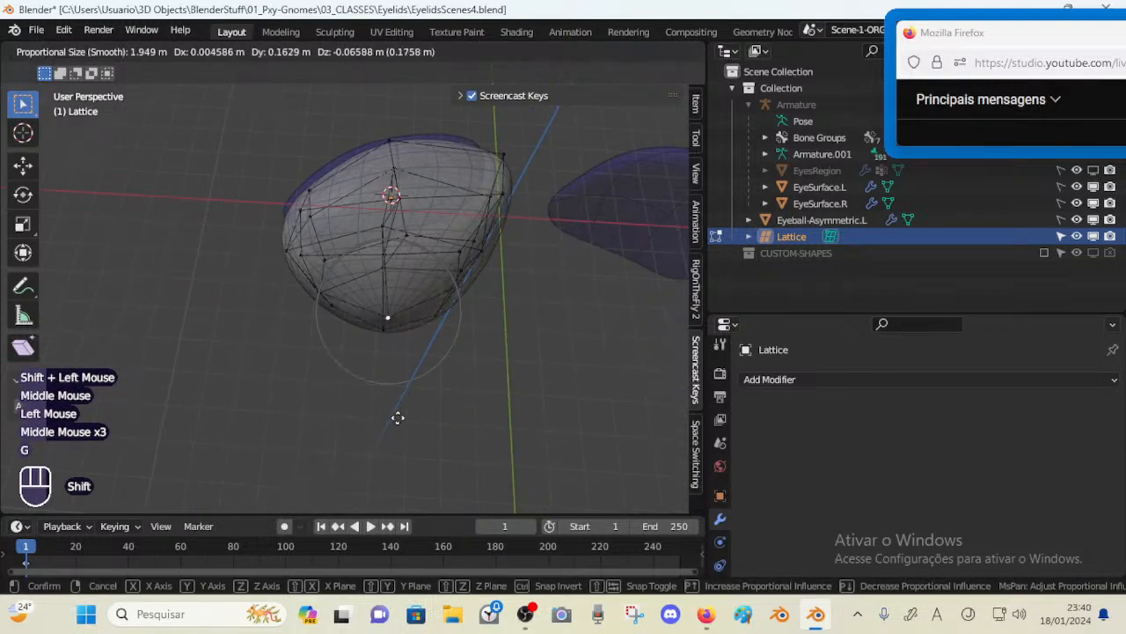
{"action": "left_click", "coordinate": [398, 418], "text": "shift"}
Move the lattice points on the eyeball's side to smooth its side silhouette
{"action": "middle_click_drag", "start_coordinate": [315, 329], "coordinate": [376, 304]}
{"action": "key", "text": "g"}
{"action": "left_click", "coordinate": [267, 395], "text": "shift"}
{"action": "middle_click_drag", "start_coordinate": [237, 291], "coordinate": [263, 287], "text": "shift"}
{"action": "middle_click_drag", "start_coordinate": [263, 287], "coordinate": [265, 322]}
{"action": "middle_click_drag", "start_coordinate": [320, 277], "coordinate": [378, 308]}
{"action": "left_click", "coordinate": [320, 287]}
{"action": "key", "text": "g"}
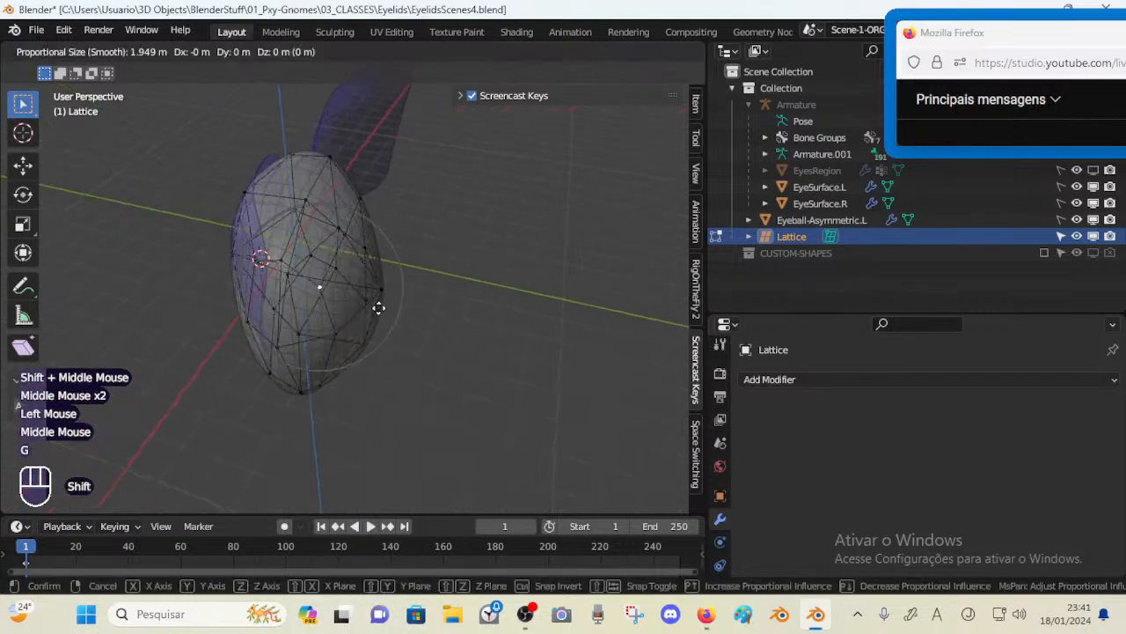
{"action": "left_click", "coordinate": [380, 310], "text": "shift"}
Move the upper side lattice points to adjust the eyeball's top outline
{"action": "middle_click_drag", "start_coordinate": [428, 337], "coordinate": [367, 275]}
{"action": "middle_click_drag", "start_coordinate": [283, 269], "coordinate": [446, 287]}
{"action": "key", "text": "g"}
{"action": "left_click", "coordinate": [284, 256], "text": "shift"}
{"action": "left_click", "coordinate": [252, 272]}
{"action": "middle_click_drag", "start_coordinate": [446, 288], "coordinate": [304, 287]}
{"action": "key", "text": "g"}
{"action": "left_click", "coordinate": [401, 175], "text": "shift"}
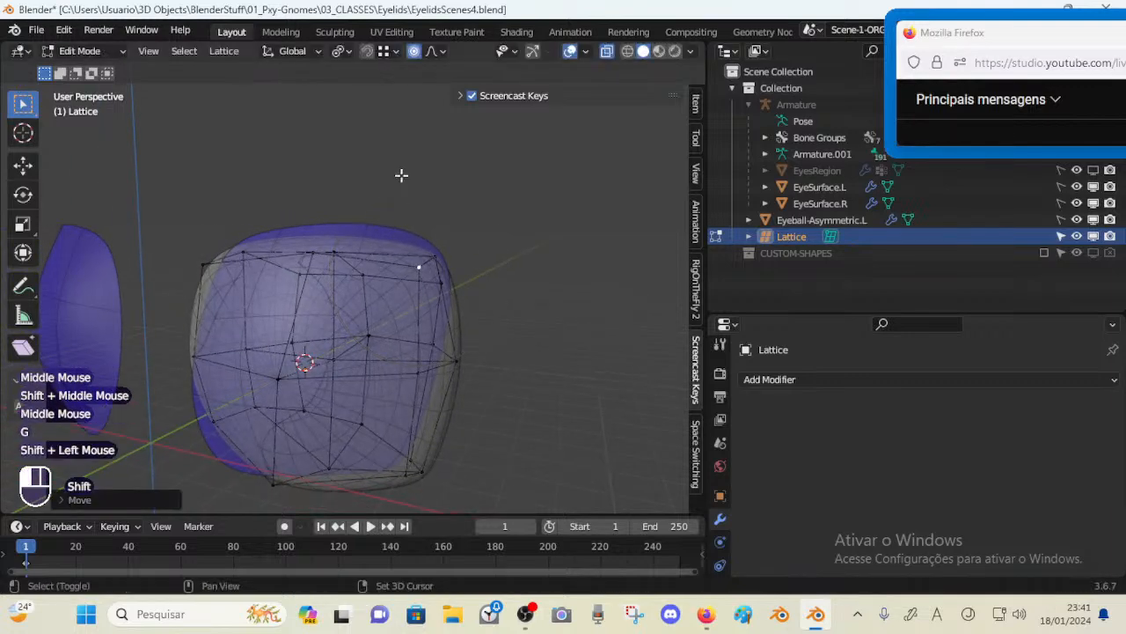
Move the lattice points along the eyeball's top edge to match the lid's upper rim
{"action": "left_click", "coordinate": [333, 236]}
{"action": "key", "text": "g"}
{"action": "left_click", "coordinate": [327, 234], "text": "shift"}
{"action": "middle_click_drag", "start_coordinate": [328, 234], "coordinate": [314, 236]}
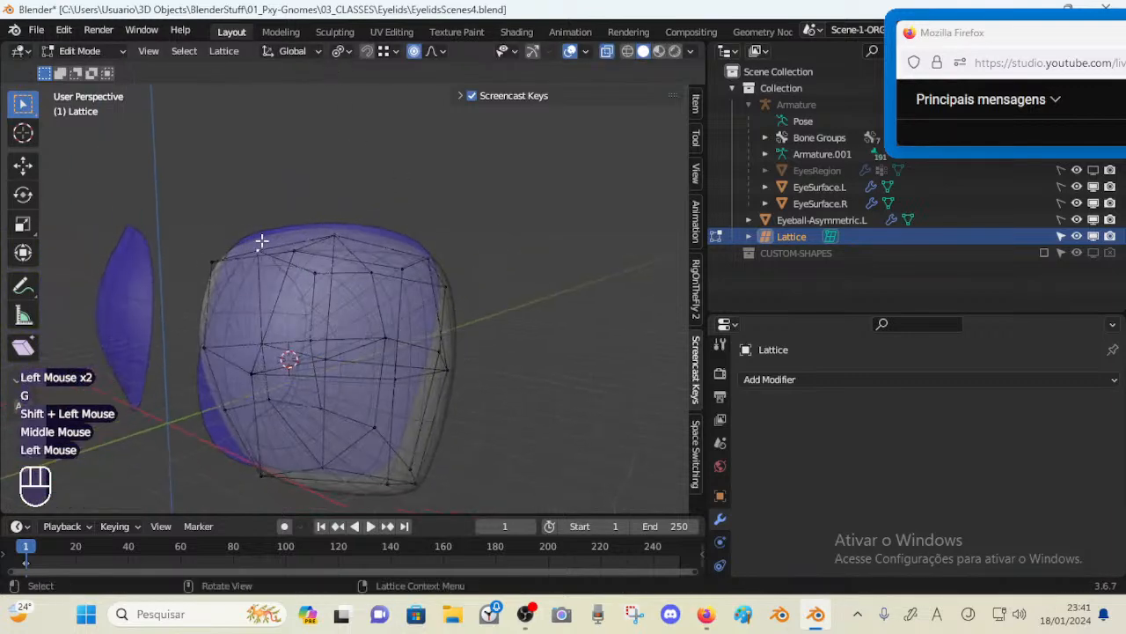
{"action": "key", "text": "g"}
{"action": "left_click", "coordinate": [264, 158], "text": "shift"}
{"action": "middle_click_drag", "start_coordinate": [264, 158], "coordinate": [238, 307]}
{"action": "middle_click_drag", "start_coordinate": [249, 353], "coordinate": [226, 334]}
{"action": "middle_click_drag", "start_coordinate": [207, 236], "coordinate": [281, 299]}
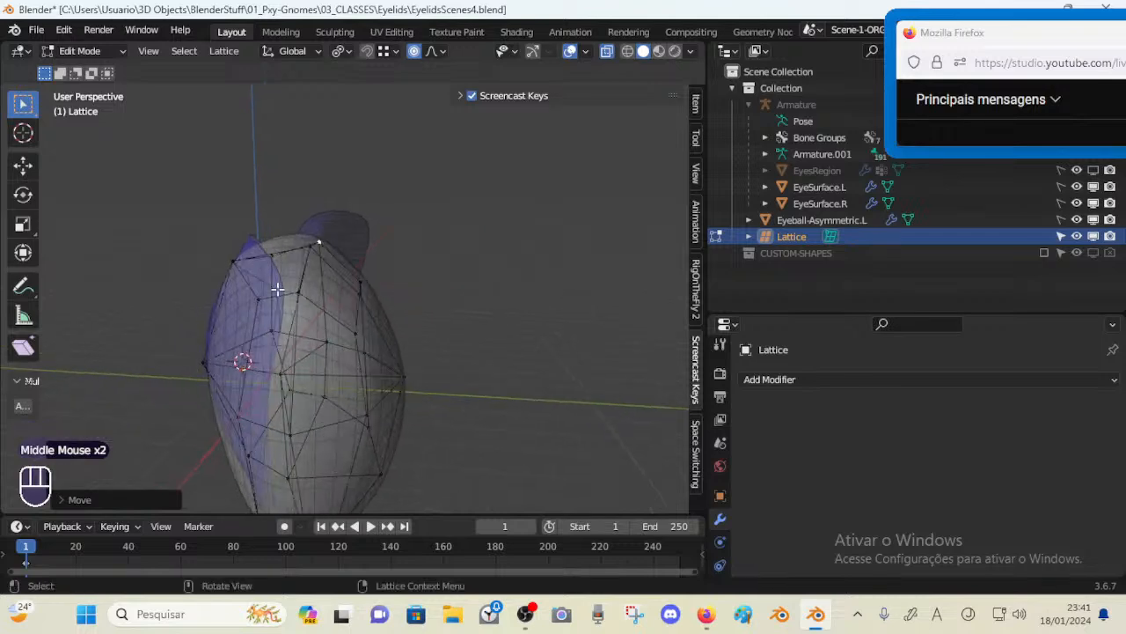
Toggle Edit Mode and X-ray to inspect how the deformed eyeball sits behind the lid
{"action": "key", "text": "Tab"}
{"action": "middle_click_drag", "start_coordinate": [332, 331], "coordinate": [435, 372]}
{"action": "key", "text": "Tab"}
{"action": "key", "text": "alt+z"}
{"action": "scroll", "coordinate": [302, 349], "scroll_direction": "down", "scroll_amount": 2}
{"action": "scroll", "coordinate": [380, 335], "scroll_direction": "up", "scroll_amount": 3}
{"action": "scroll", "coordinate": [380, 335], "scroll_direction": "down", "scroll_amount": 3}
{"action": "key", "text": "alt+z"}
{"action": "scroll", "coordinate": [352, 336], "scroll_direction": "up", "scroll_amount": 3}
{"action": "scroll", "coordinate": [434, 372], "scroll_direction": "down", "scroll_amount": 3}
{"action": "key", "text": "alt+z"}
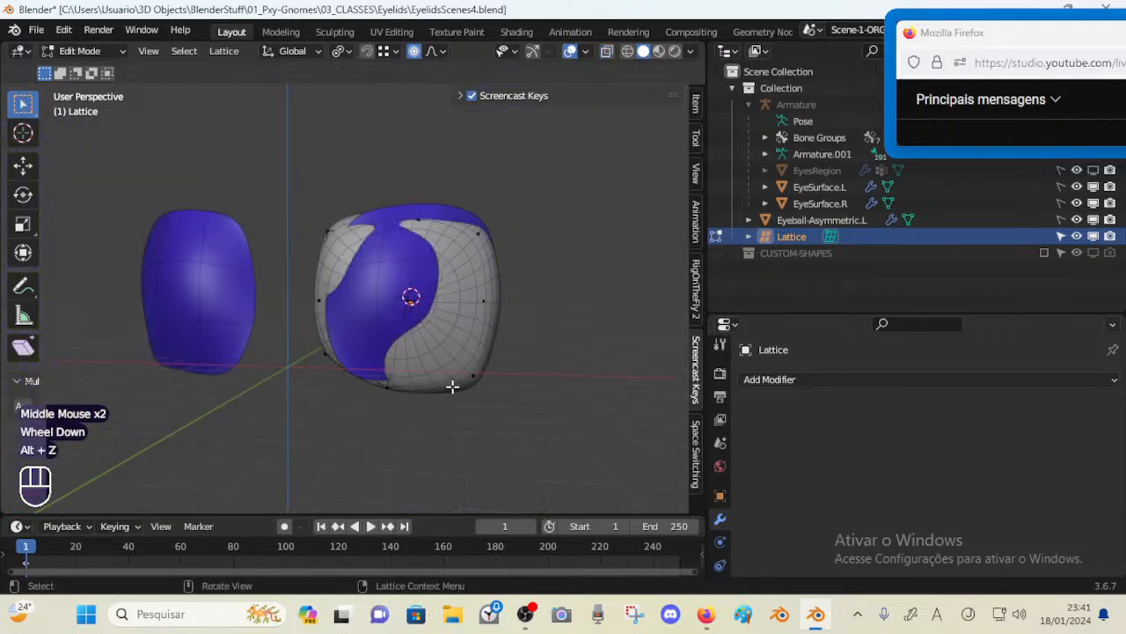
Move the bottom lattice point along the global Y axis to adjust the eyeball's lower surface
{"action": "key", "text": "alt+z"}
{"action": "key", "text": "g"}
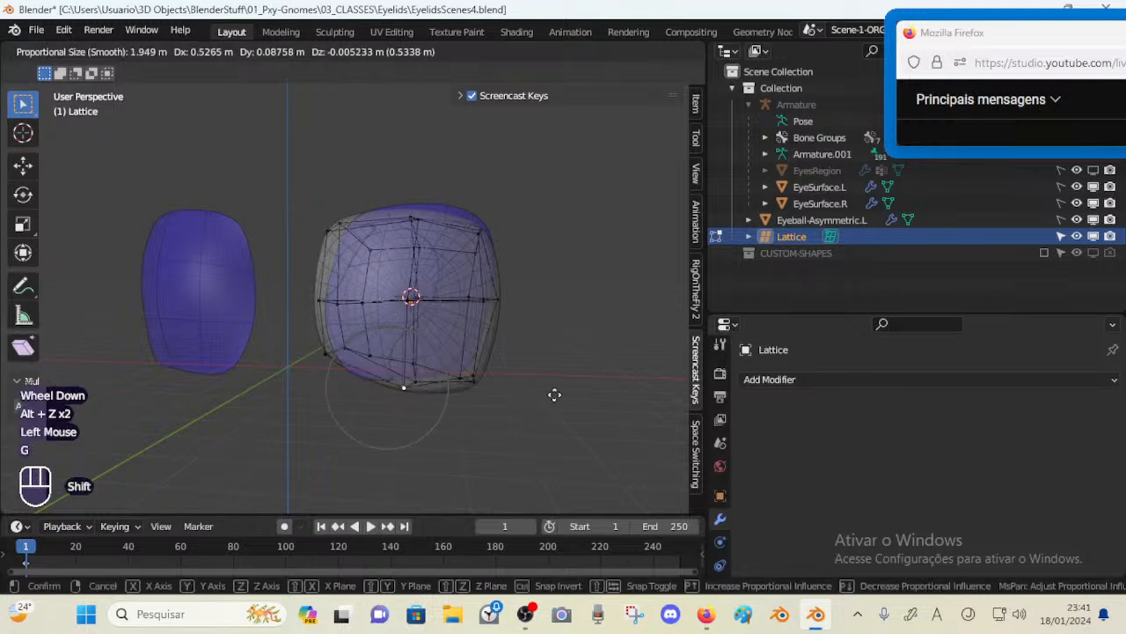
{"action": "left_click", "coordinate": [555, 394], "text": "shift"}
{"action": "key", "text": "alt+z"}
{"action": "scroll", "coordinate": [466, 394], "scroll_direction": "up", "scroll_amount": 1}
{"action": "scroll", "coordinate": [466, 393], "scroll_direction": "down", "scroll_amount": 1}
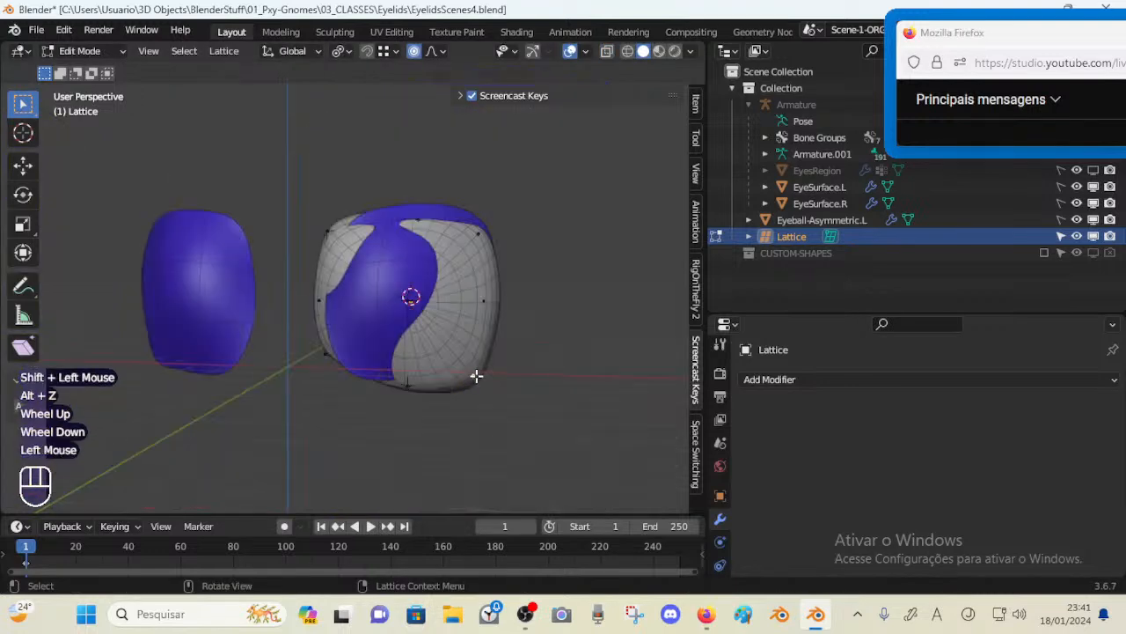
{"action": "key", "text": "y"}
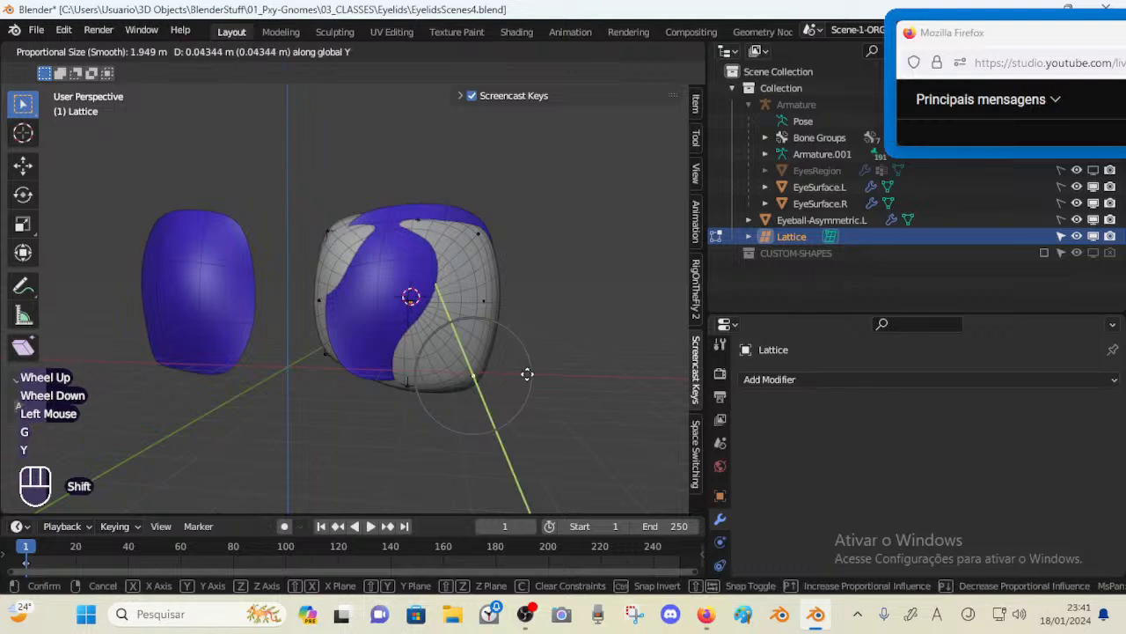
{"action": "left_click", "coordinate": [534, 325], "text": "shift"}
{"action": "middle_click_drag", "start_coordinate": [540, 313], "coordinate": [490, 340]}
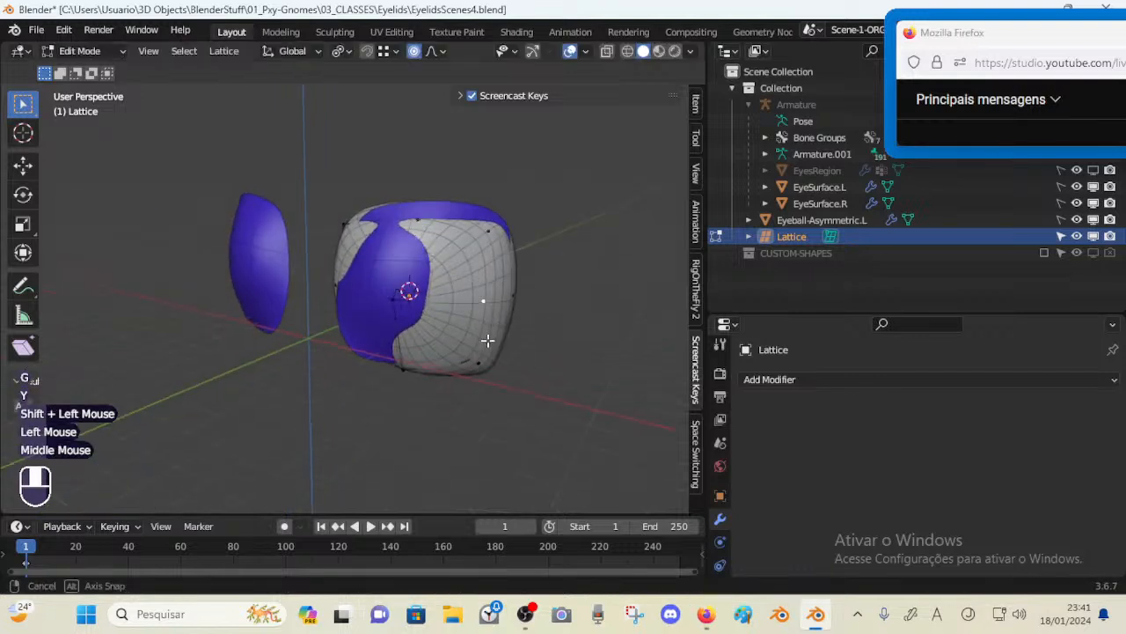
Move several front lattice points along the global Y axis to fit the eyeball under the lid
{"action": "key", "text": "g"}
{"action": "key", "text": "y"}
{"action": "left_click", "coordinate": [521, 315], "text": "shift"}
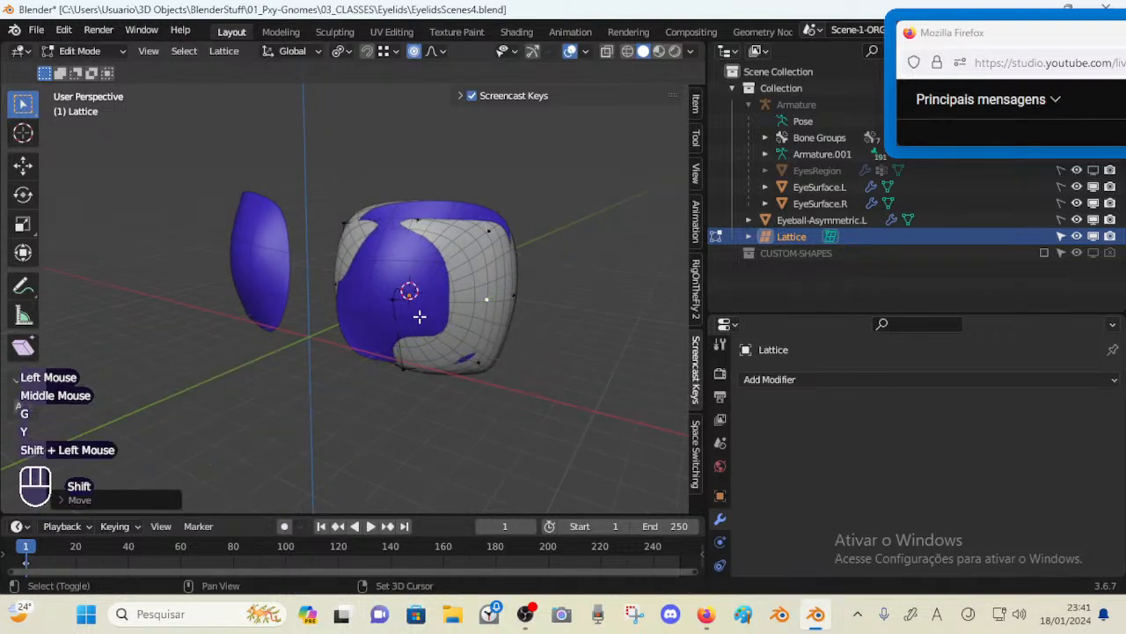
{"action": "left_click", "coordinate": [405, 290]}
{"action": "middle_click_drag", "start_coordinate": [398, 294], "coordinate": [407, 305]}
{"action": "key", "text": "g"}
{"action": "key", "text": "y"}
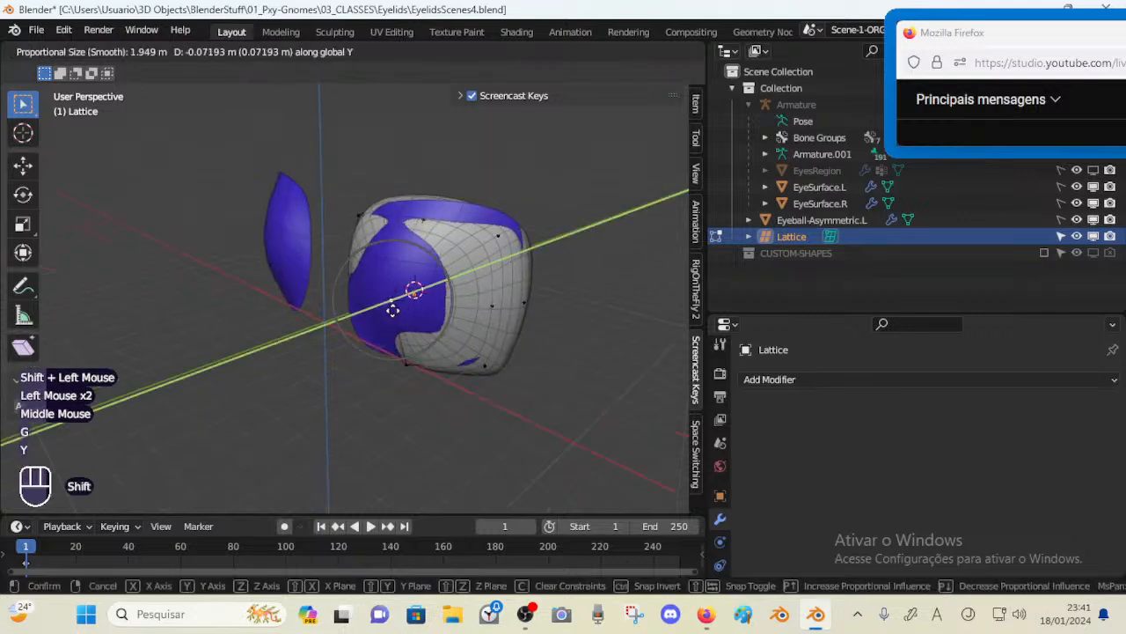
{"action": "left_click", "coordinate": [334, 329], "text": "shift"}
{"action": "left_click", "coordinate": [490, 307]}
{"action": "key", "text": "g"}
{"action": "key", "text": "y"}
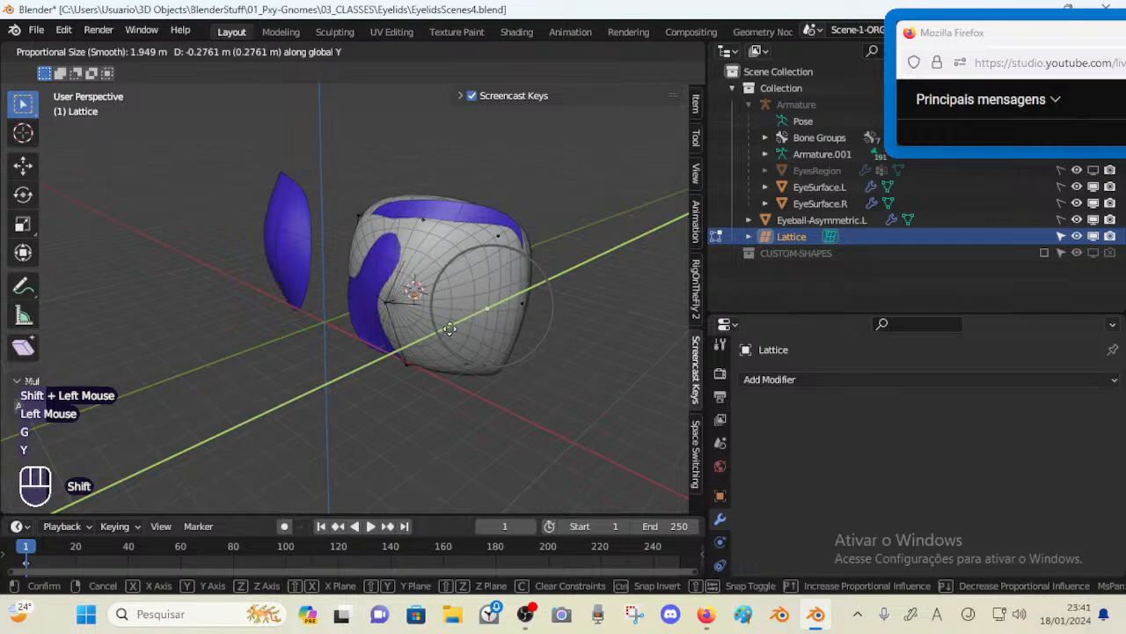
{"action": "left_click", "coordinate": [450, 329], "text": "shift"}
Move the eyeball's inner and upper lattice points along the global Y axis toward the lid
{"action": "left_click", "coordinate": [342, 267]}
{"action": "key", "text": "alt+z"}
{"action": "middle_click_drag", "start_coordinate": [339, 284], "coordinate": [301, 285]}
{"action": "key", "text": "alt+z"}
{"action": "key", "text": "g"}
{"action": "key", "text": "y"}
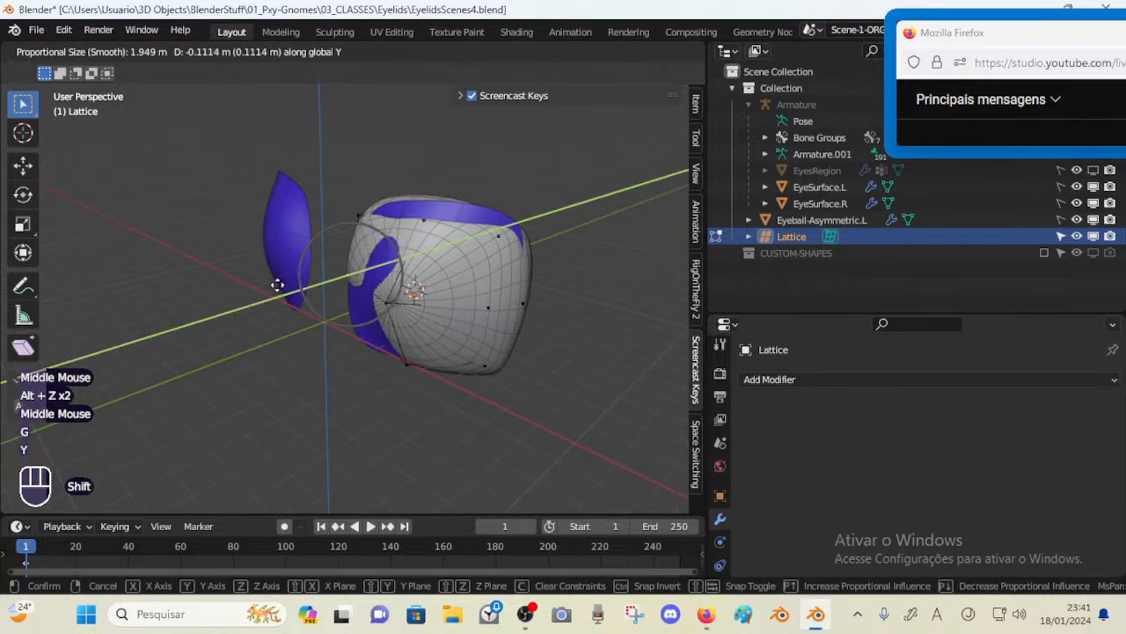
{"action": "left_click", "coordinate": [340, 256], "text": "shift"}
{"action": "left_click", "coordinate": [427, 219]}
{"action": "middle_click_drag", "start_coordinate": [428, 219], "coordinate": [455, 252]}
{"action": "key", "text": "g"}
{"action": "key", "text": "y"}
{"action": "left_click", "coordinate": [460, 251], "text": "shift"}
Move two upper lattice points of the eyeball, one along the global Y axis and one freely, to reshape its top
{"action": "left_click", "coordinate": [484, 249]}
{"action": "key", "text": "g"}
{"action": "key", "text": "y"}
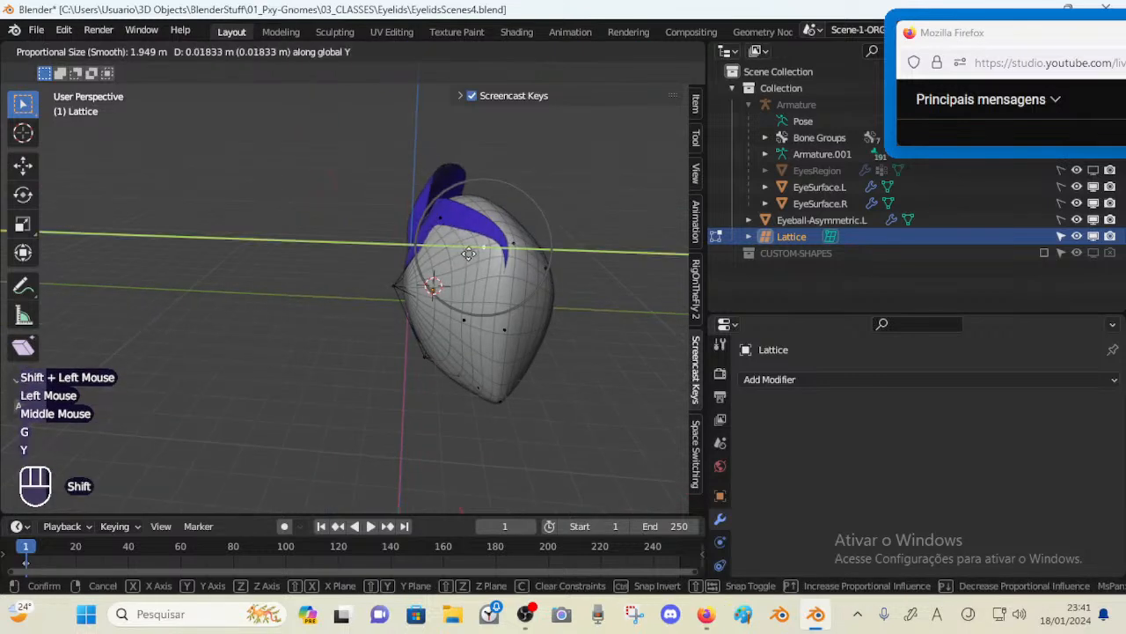
{"action": "left_click", "coordinate": [485, 253], "text": "shift"}
{"action": "left_click", "coordinate": [516, 240]}
{"action": "key", "text": "g"}
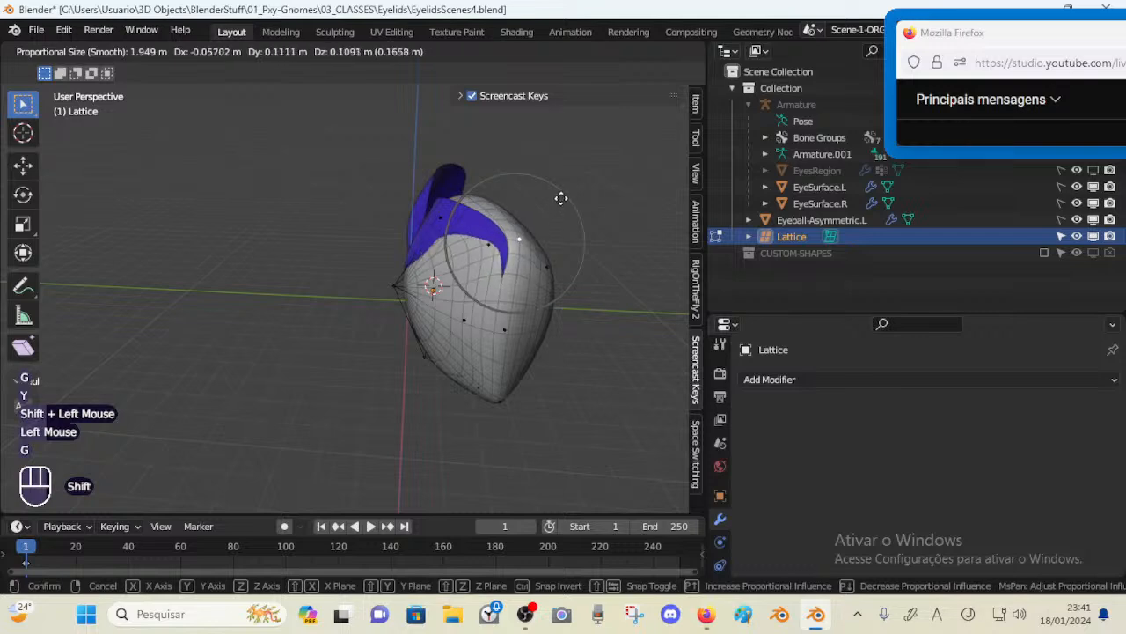
{"action": "left_click", "coordinate": [561, 198], "text": "shift"}
Select the top lattice points and move them along the global Z axis to lower the eyeball's upper surface
{"action": "middle_click_drag", "start_coordinate": [561, 198], "coordinate": [476, 323]}
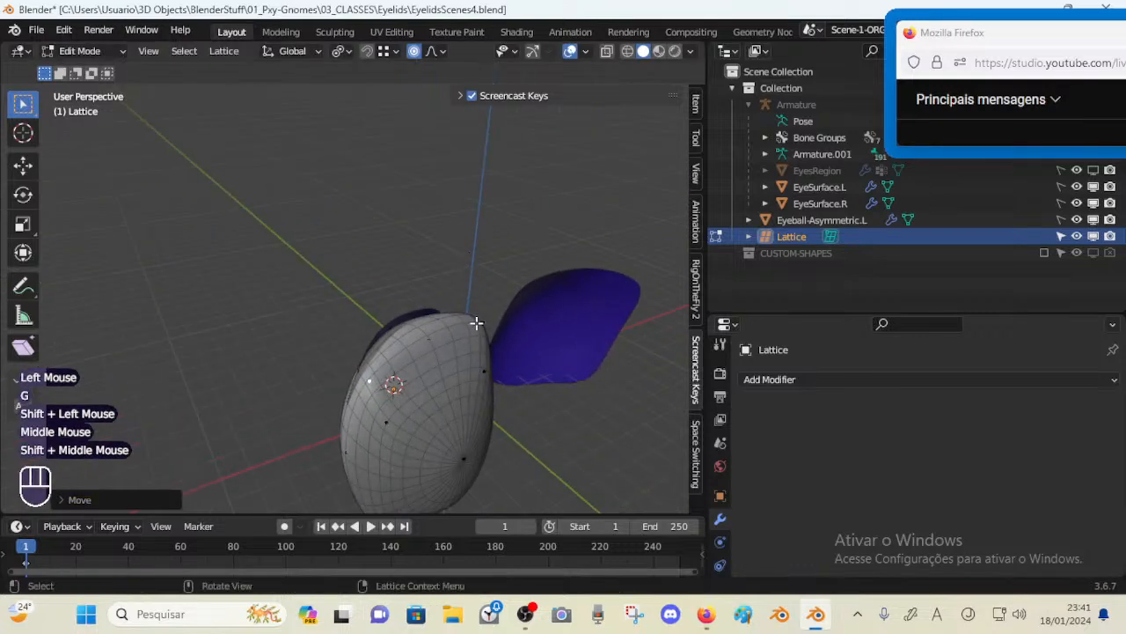
{"action": "left_click", "coordinate": [481, 322]}
{"action": "left_click", "coordinate": [432, 337], "text": "shift"}
{"action": "middle_click_drag", "start_coordinate": [377, 379], "coordinate": [445, 342]}
{"action": "key", "text": "g"}
{"action": "key", "text": "z"}
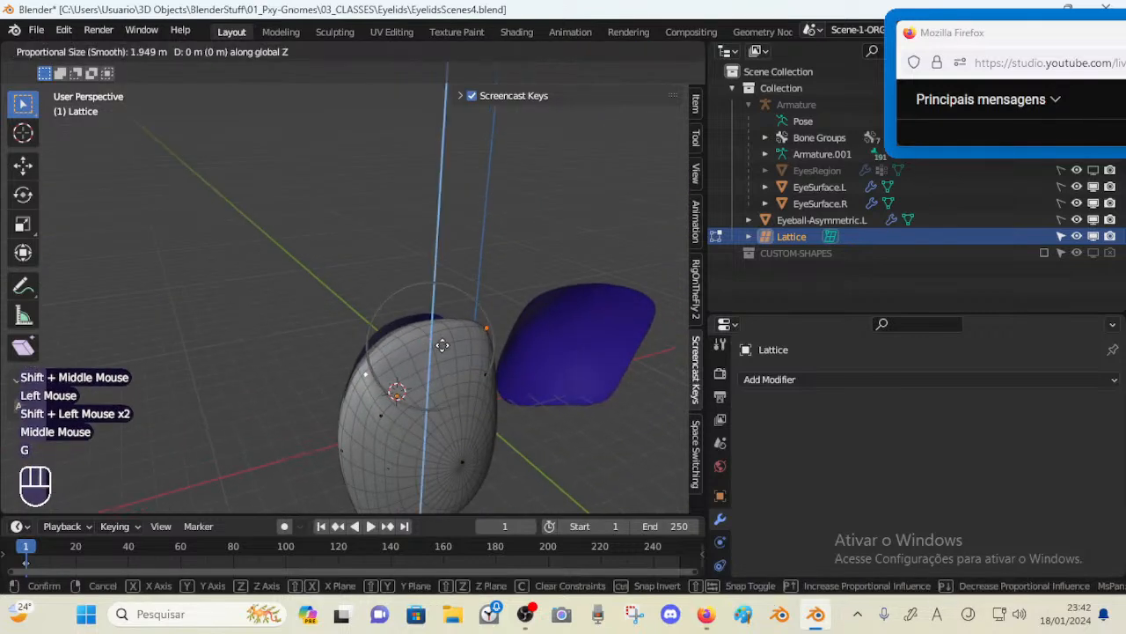
{"action": "left_click", "coordinate": [442, 184], "text": "shift"}
{"action": "middle_click_drag", "start_coordinate": [443, 184], "coordinate": [470, 334]}
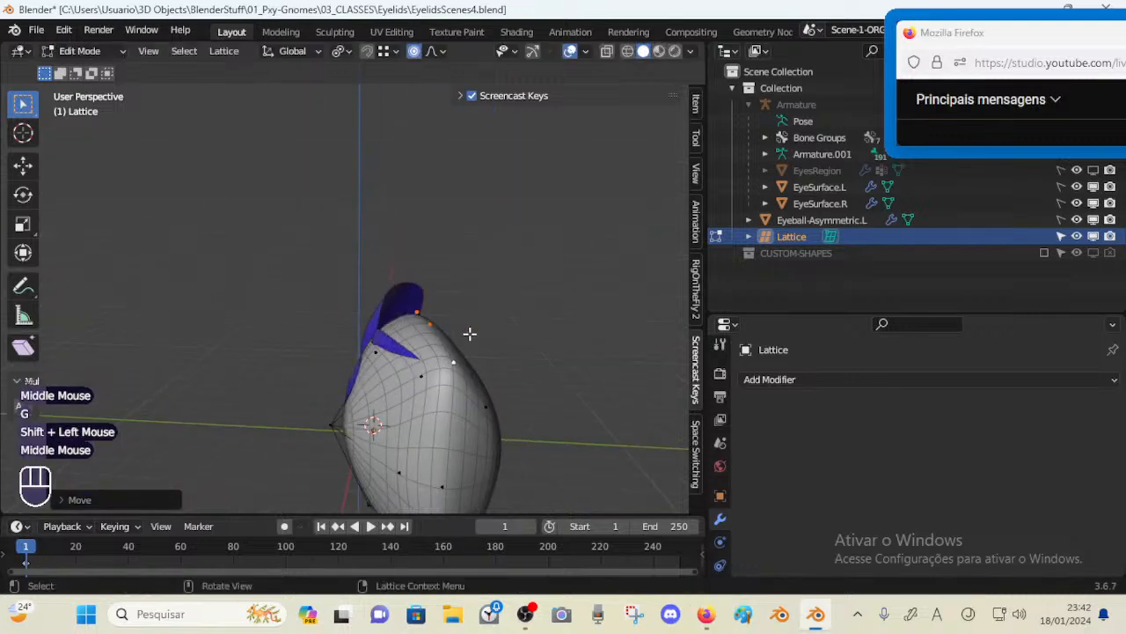
Adjust the eyeball's upper and inner lattice points with several free moves from the side view
{"action": "key", "text": "g"}
{"action": "left_click", "coordinate": [416, 284], "text": "shift"}
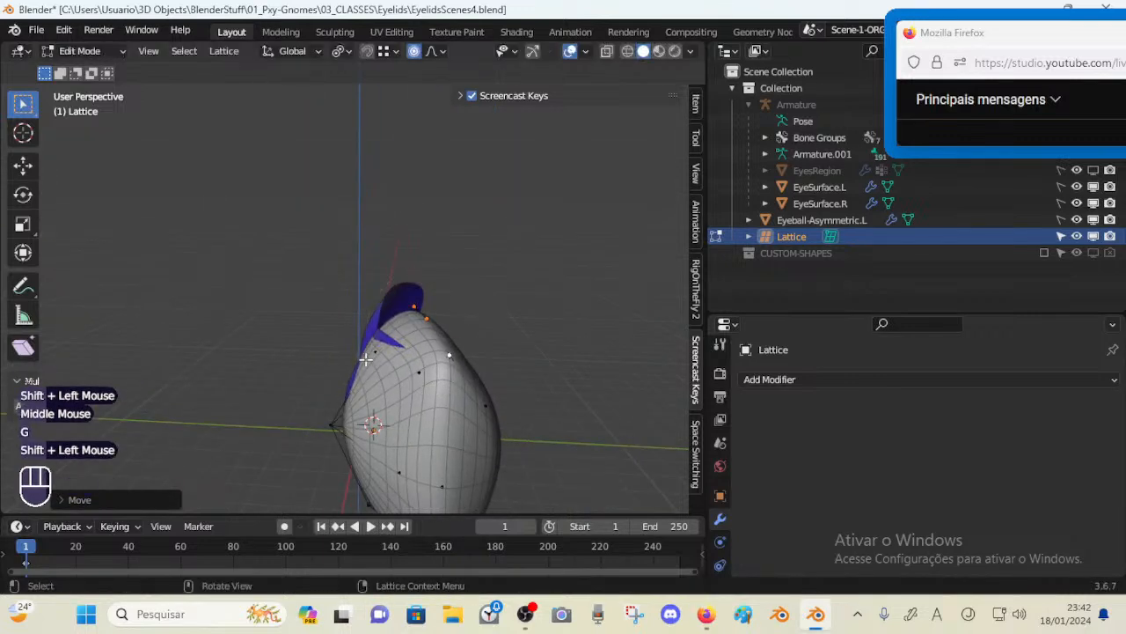
{"action": "left_click", "coordinate": [380, 340]}
{"action": "key", "text": "g"}
{"action": "left_click", "coordinate": [381, 340], "text": "shift"}
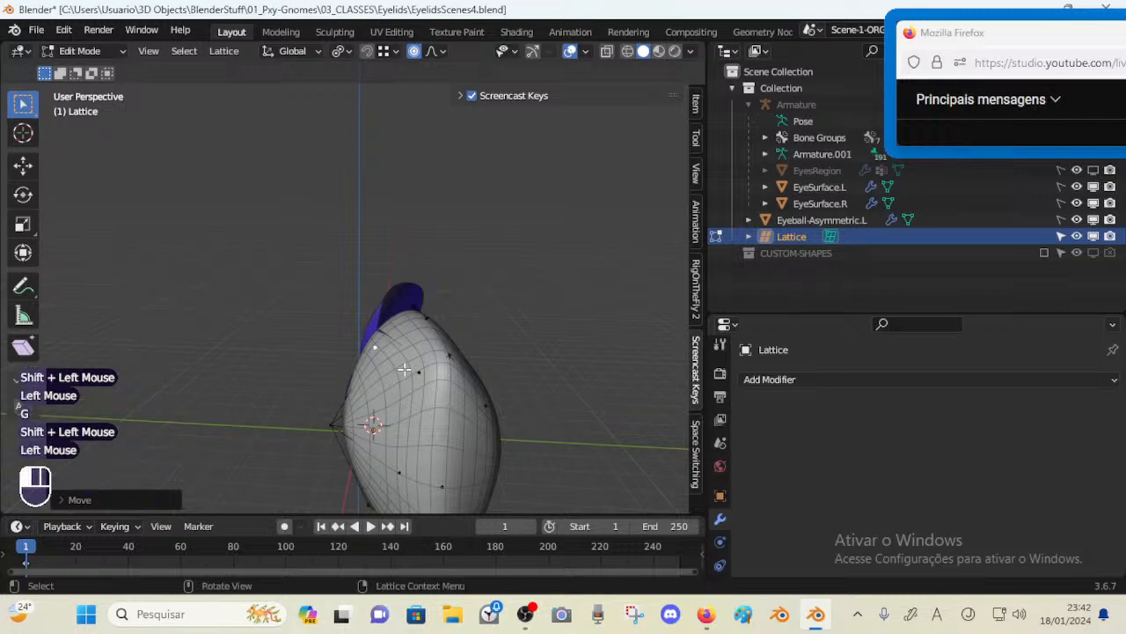
{"action": "middle_click_drag", "start_coordinate": [404, 370], "coordinate": [523, 294]}
{"action": "key", "text": "g"}
{"action": "left_click", "coordinate": [340, 422], "text": "shift"}
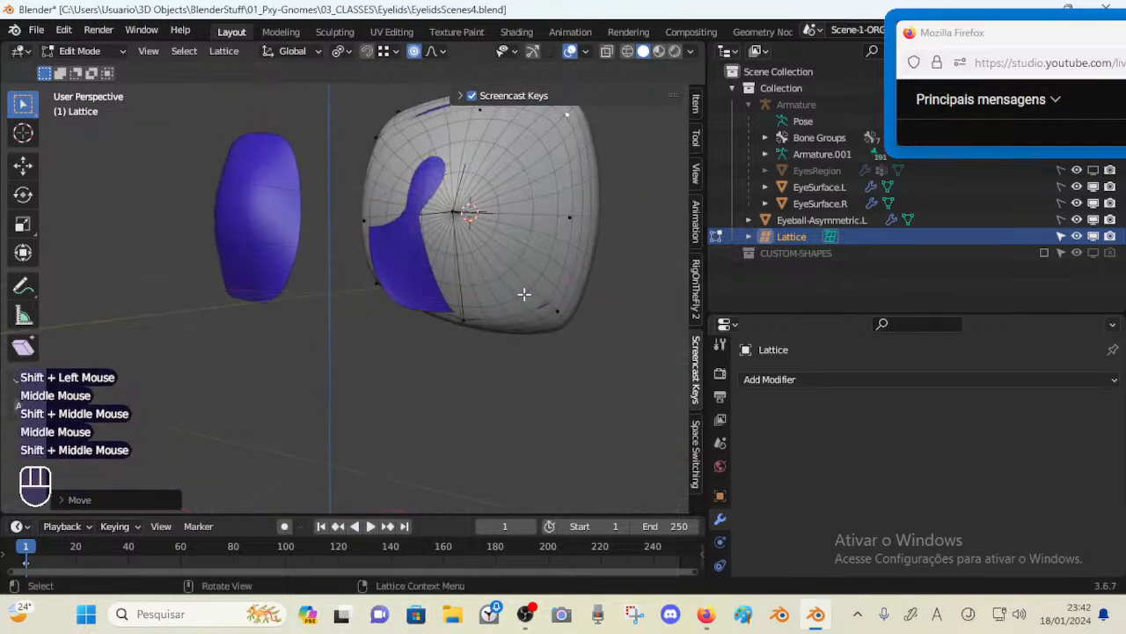
Move lower lattice points along the global Y axis and freely to reshape the eyeball's bottom
{"action": "key", "text": "g"}
{"action": "left_click", "coordinate": [580, 338], "text": "shift"}
{"action": "middle_click_drag", "start_coordinate": [580, 338], "coordinate": [500, 298]}
{"action": "key", "text": "g"}
{"action": "key", "text": "y"}
{"action": "left_click", "coordinate": [531, 335], "text": "shift"}
{"action": "left_click", "coordinate": [407, 268]}
{"action": "middle_click_drag", "start_coordinate": [407, 268], "coordinate": [489, 300]}
{"action": "key", "text": "g"}
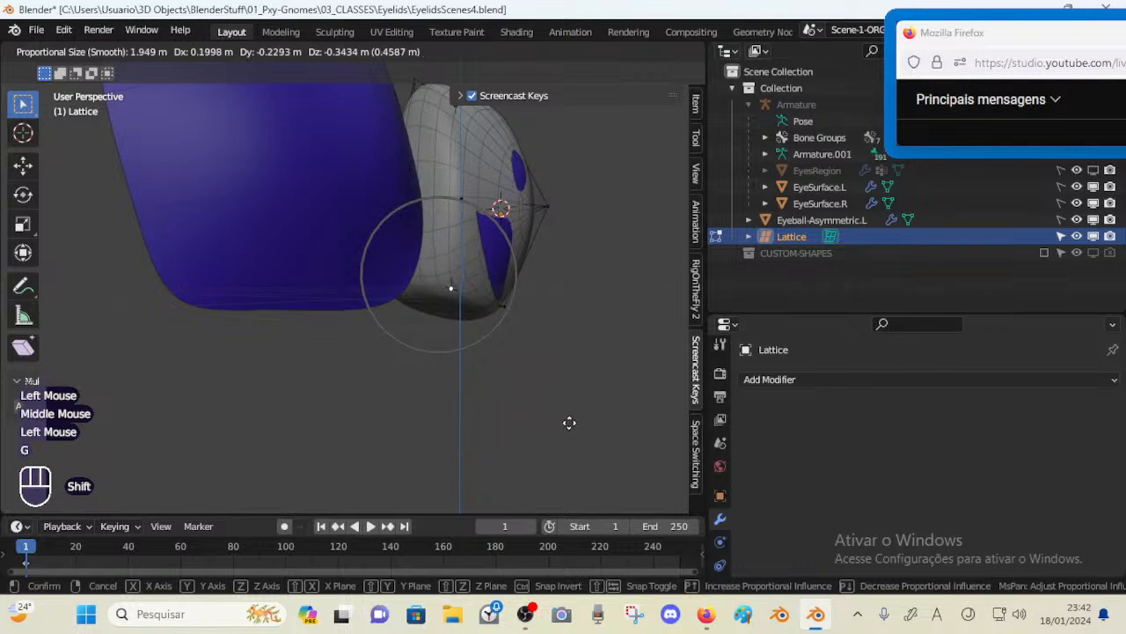
{"action": "left_click", "coordinate": [569, 422], "text": "shift"}
Reposition several front and lower lattice points with free moves to fit the eyeball inside the socket
{"action": "middle_click_drag", "start_coordinate": [546, 329], "coordinate": [455, 219]}
{"action": "left_click", "coordinate": [449, 202]}
{"action": "key", "text": "g"}
{"action": "left_click", "coordinate": [431, 211], "text": "shift"}
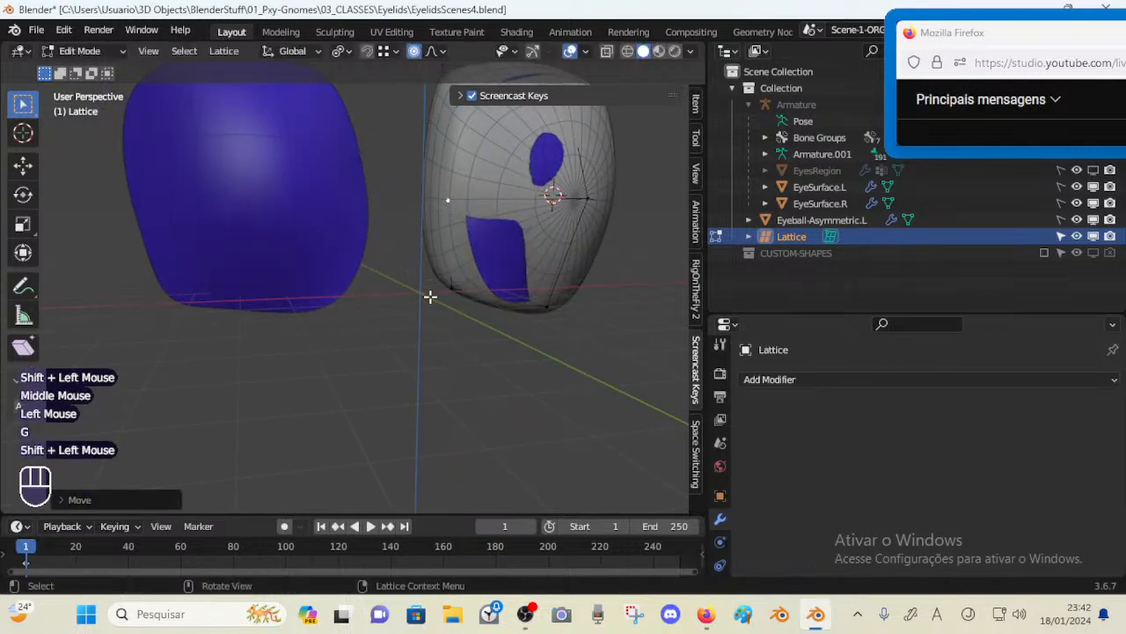
{"action": "key", "text": "g"}
{"action": "left_click", "coordinate": [440, 335], "text": "shift"}
{"action": "middle_click_drag", "start_coordinate": [440, 334], "coordinate": [387, 286]}
{"action": "key", "text": "g"}
{"action": "left_click", "coordinate": [576, 389], "text": "shift"}
Enable X-ray and move the bottom lattice point to tuck the eyeball behind the lower lid
{"action": "left_click", "coordinate": [504, 293]}
{"action": "scroll", "coordinate": [495, 289], "scroll_direction": "up", "scroll_amount": 4}
{"action": "middle_click_drag", "start_coordinate": [495, 290], "coordinate": [376, 381]}
{"action": "scroll", "coordinate": [417, 330], "scroll_direction": "down", "scroll_amount": 3}
{"action": "key", "text": "alt+z"}
{"action": "key", "text": "shift+grave"}
{"action": "left_click", "coordinate": [367, 377]}
{"action": "left_click", "coordinate": [343, 381]}
{"action": "key", "text": "g"}
{"action": "left_click", "coordinate": [397, 381]}
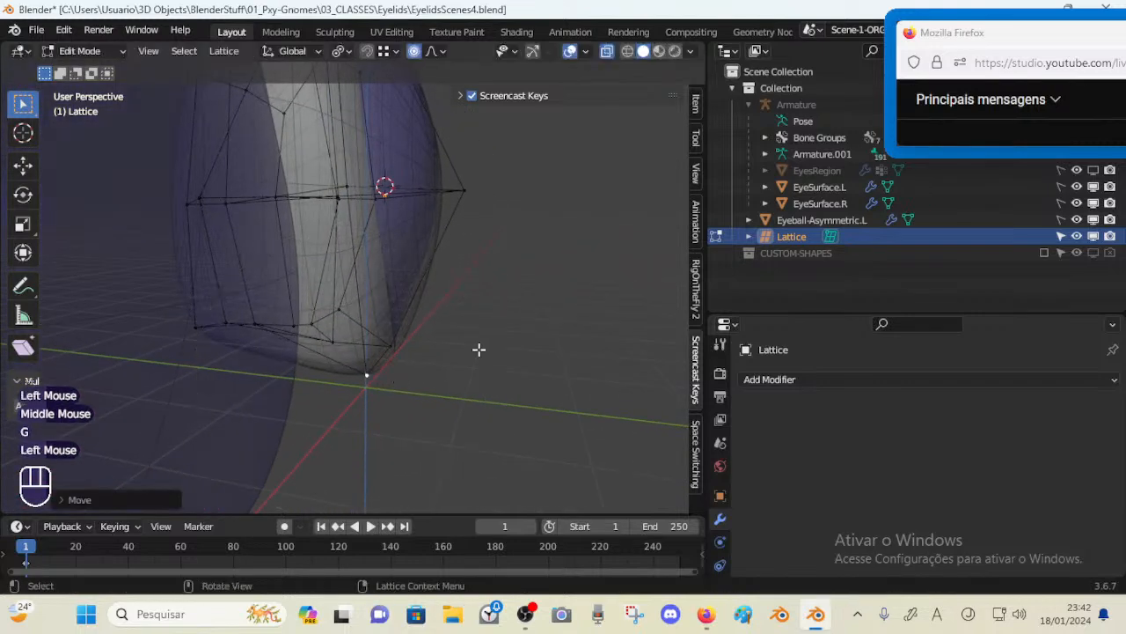
{"action": "middle_click_drag", "start_coordinate": [478, 347], "coordinate": [339, 315]}
Disable X-ray and move the central front lattice point freely to adjust the eyeball's front bulge
{"action": "key", "text": "alt+z"}
{"action": "scroll", "coordinate": [362, 336], "scroll_direction": "down", "scroll_amount": 2}
{"action": "scroll", "coordinate": [349, 358], "scroll_direction": "up", "scroll_amount": 3}
{"action": "key", "text": "g"}
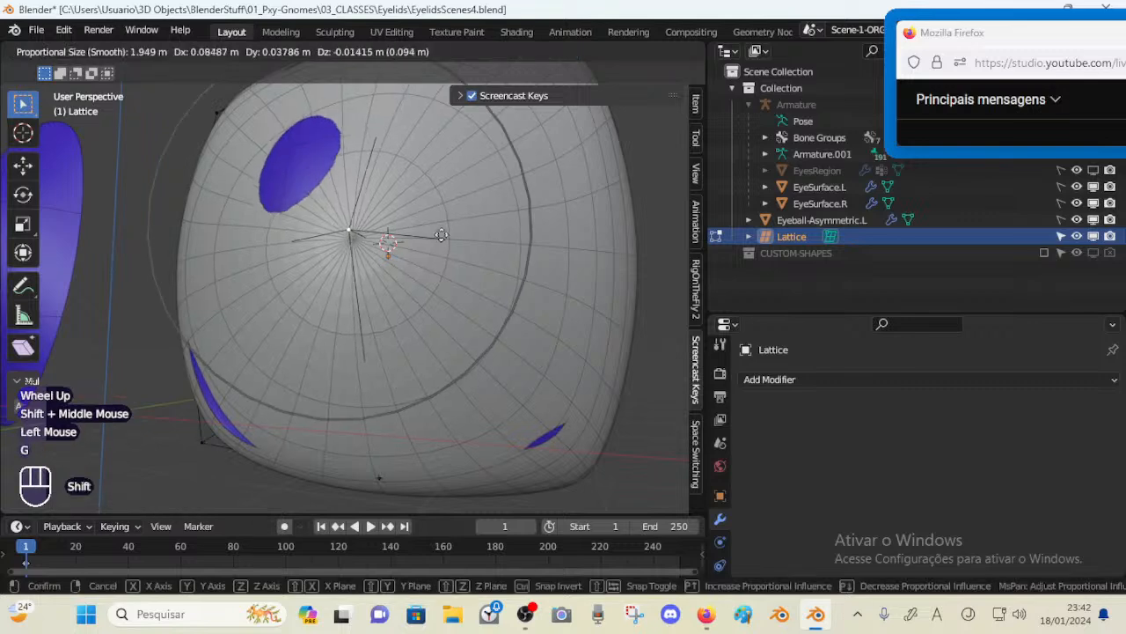
{"action": "left_click", "coordinate": [345, 218], "text": "shift"}
{"action": "middle_click_drag", "start_coordinate": [264, 157], "coordinate": [281, 204]}
{"action": "middle_click_drag", "start_coordinate": [274, 172], "coordinate": [398, 406], "text": "shift"}
{"action": "middle_click_drag", "start_coordinate": [424, 274], "coordinate": [413, 352], "text": "shift"}
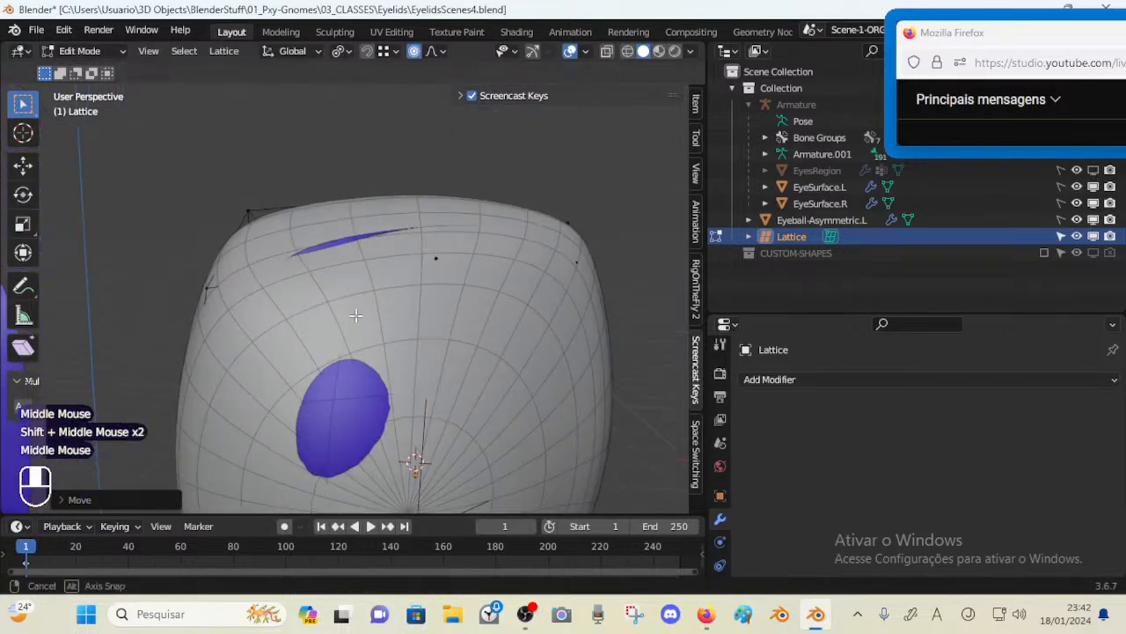
Toggle X-ray to inspect the lattice, then move an outer side lattice point to round the eyeball's edge
{"action": "key", "text": "alt+z"}
{"action": "scroll", "coordinate": [453, 423], "scroll_direction": "down", "scroll_amount": 1}
{"action": "scroll", "coordinate": [452, 415], "scroll_direction": "up", "scroll_amount": 1}
{"action": "scroll", "coordinate": [452, 416], "scroll_direction": "down", "scroll_amount": 1}
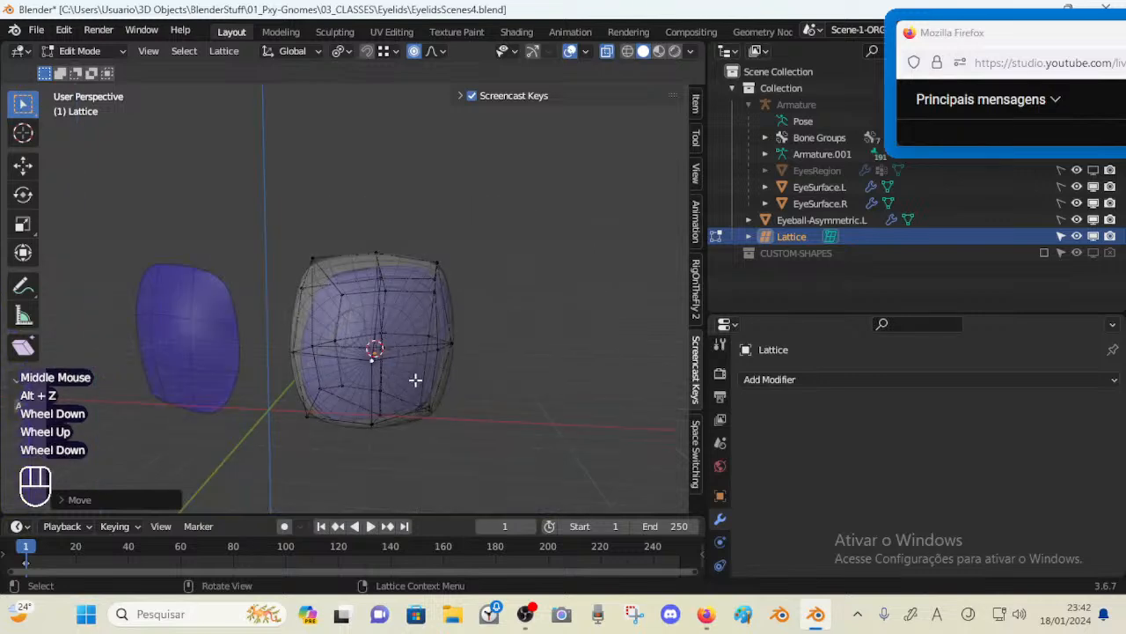
{"action": "key", "text": "alt+z"}
{"action": "scroll", "coordinate": [395, 384], "scroll_direction": "up", "scroll_amount": 1}
{"action": "middle_click_drag", "start_coordinate": [395, 385], "coordinate": [350, 347]}
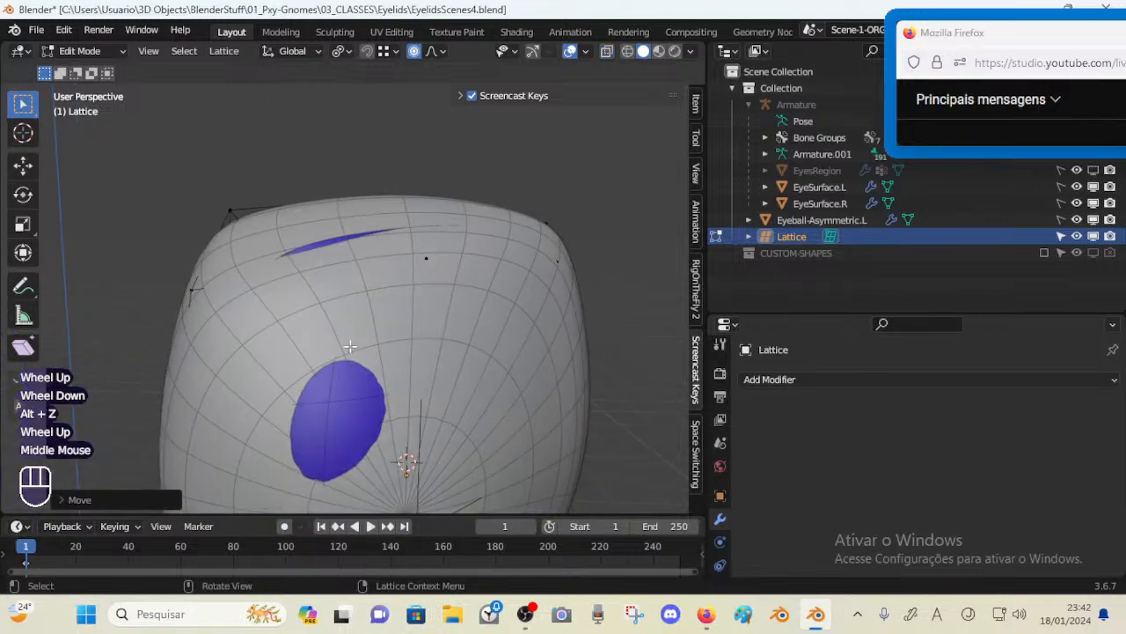
{"action": "left_click", "coordinate": [187, 278]}
{"action": "middle_click_drag", "start_coordinate": [188, 278], "coordinate": [355, 355]}
{"action": "key", "text": "g"}
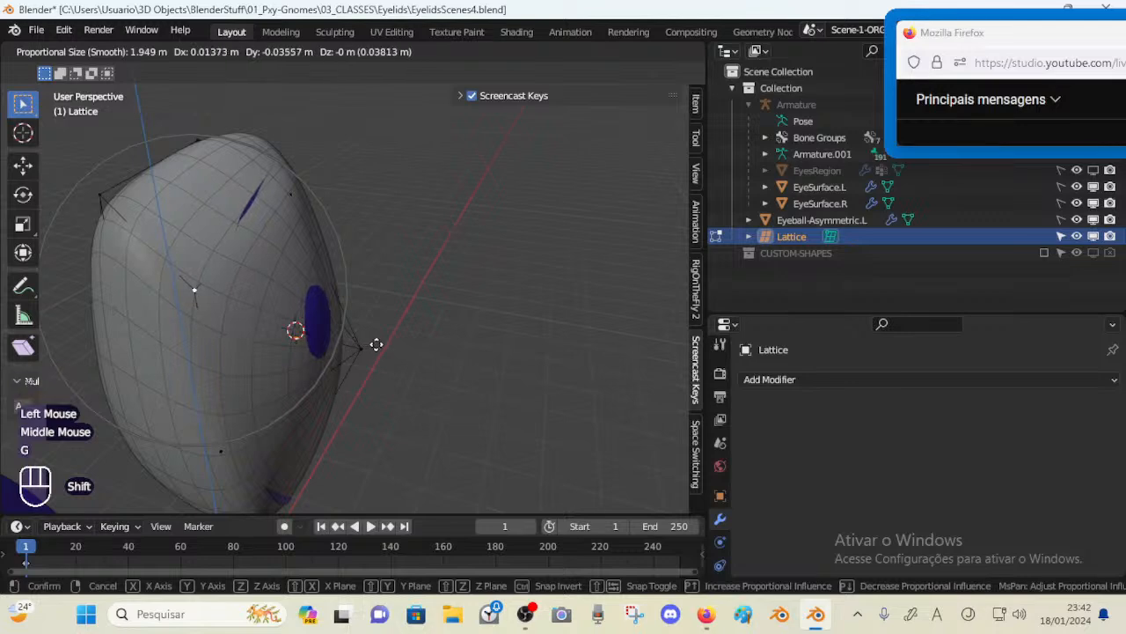
{"action": "left_click", "coordinate": [375, 344], "text": "shift"}
Refine the upper and front lattice points with several small free moves
{"action": "key", "text": "g"}
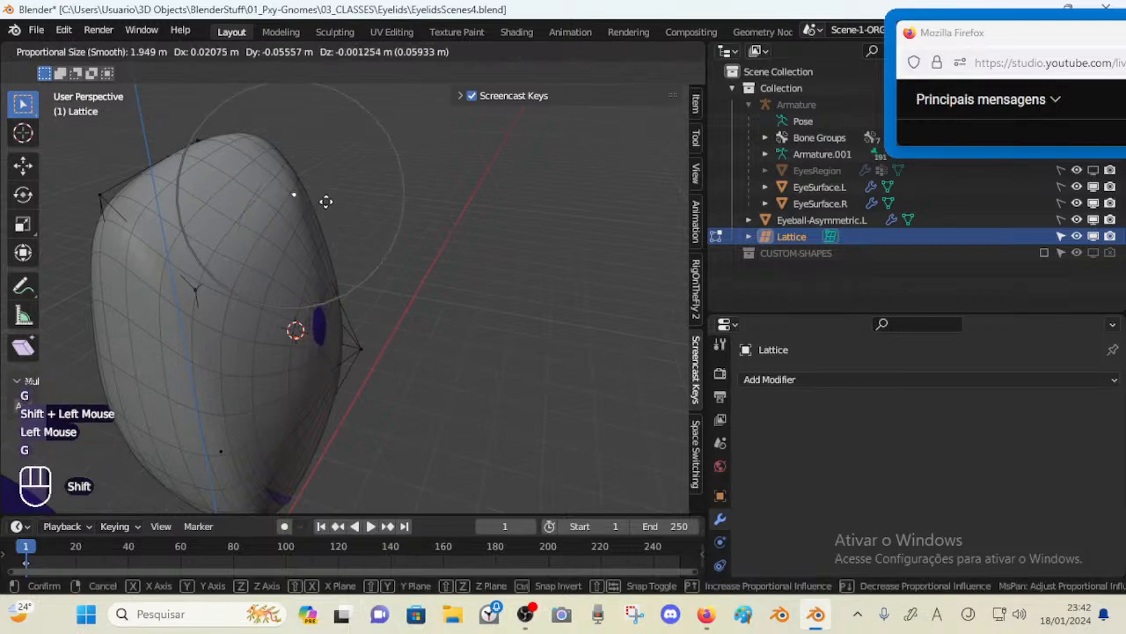
{"action": "left_click", "coordinate": [333, 201], "text": "shift"}
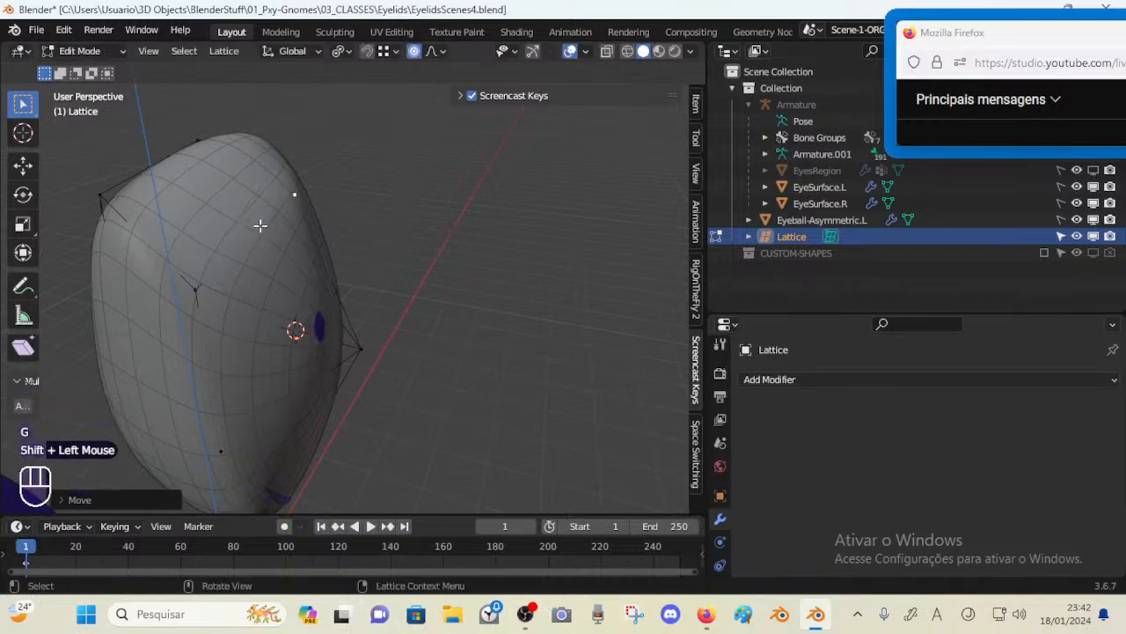
{"action": "middle_click_drag", "start_coordinate": [170, 236], "coordinate": [322, 350]}
{"action": "key", "text": "g"}
{"action": "left_click", "coordinate": [335, 367], "text": "shift"}
{"action": "key", "text": "g"}
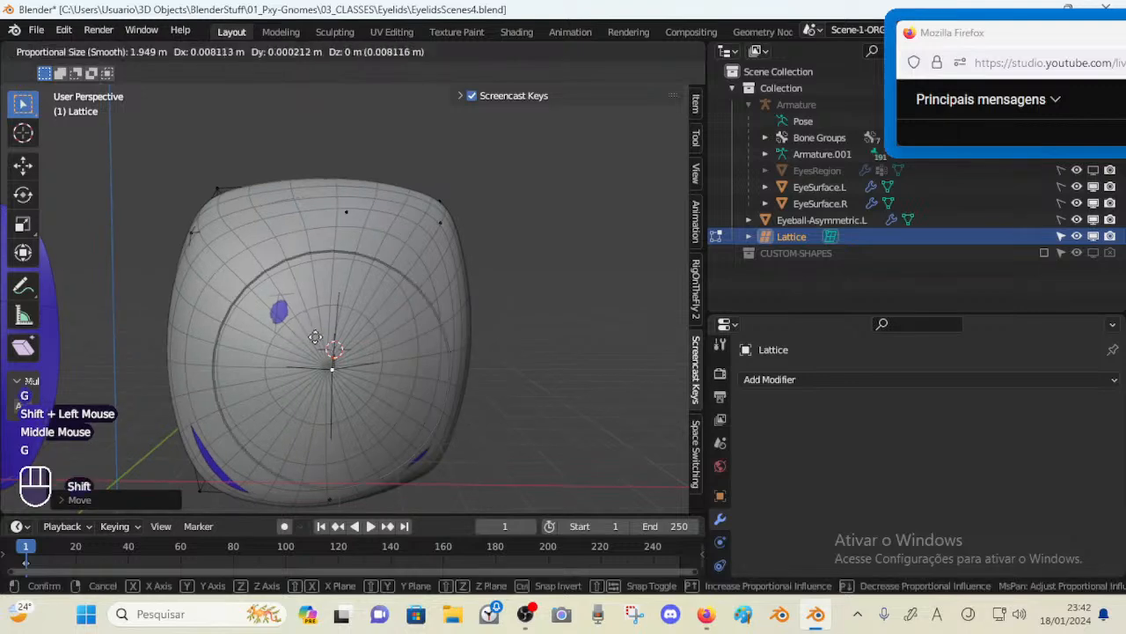
{"action": "left_click", "coordinate": [330, 337], "text": "shift"}
{"action": "key", "text": "g"}
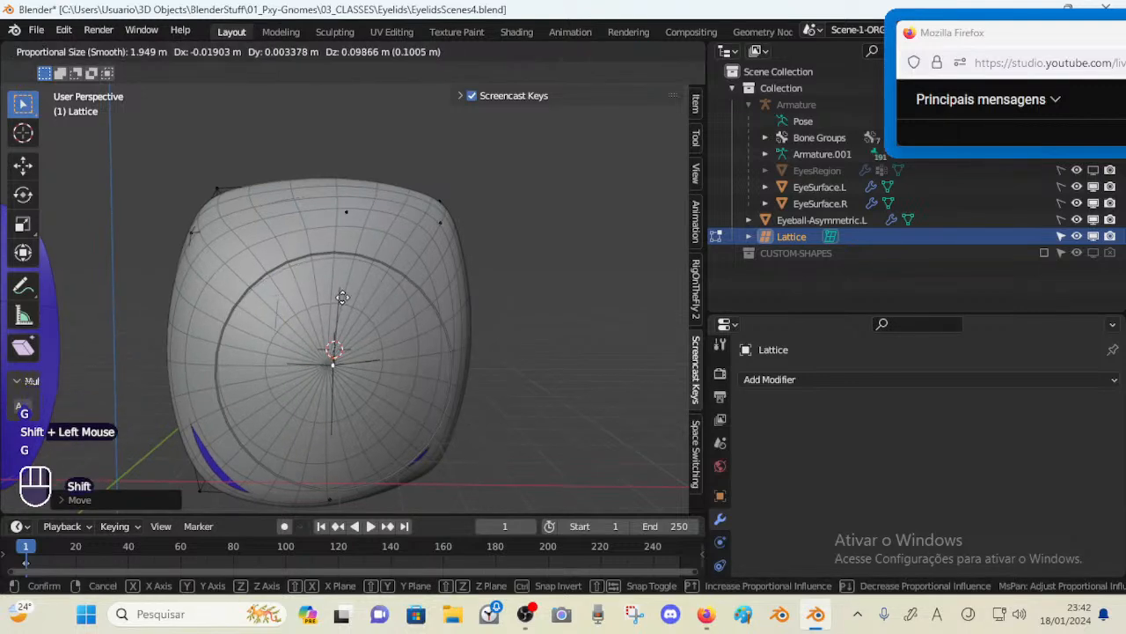
{"action": "left_click", "coordinate": [333, 297], "text": "shift"}
Move the two lower corner lattice points freely to smooth the eyeball's bottom edges
{"action": "middle_click_drag", "start_coordinate": [432, 444], "coordinate": [193, 350], "text": "shift"}
{"action": "left_click", "coordinate": [207, 351]}
{"action": "key", "text": "g"}
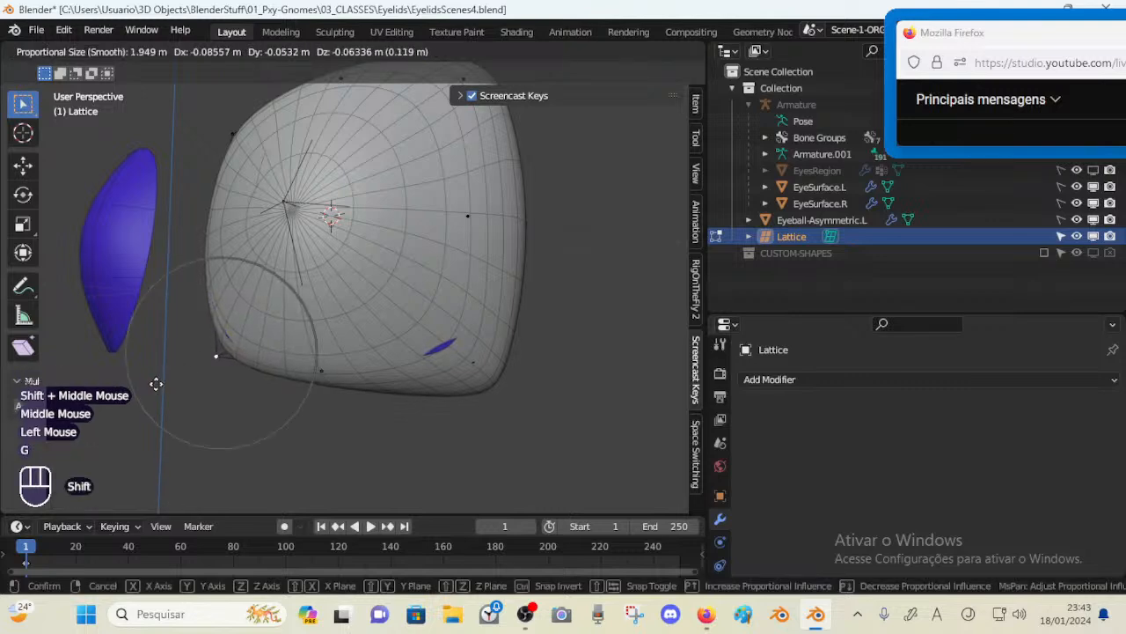
{"action": "left_click", "coordinate": [149, 390], "text": "shift"}
{"action": "left_click", "coordinate": [481, 363]}
{"action": "key", "text": "g"}
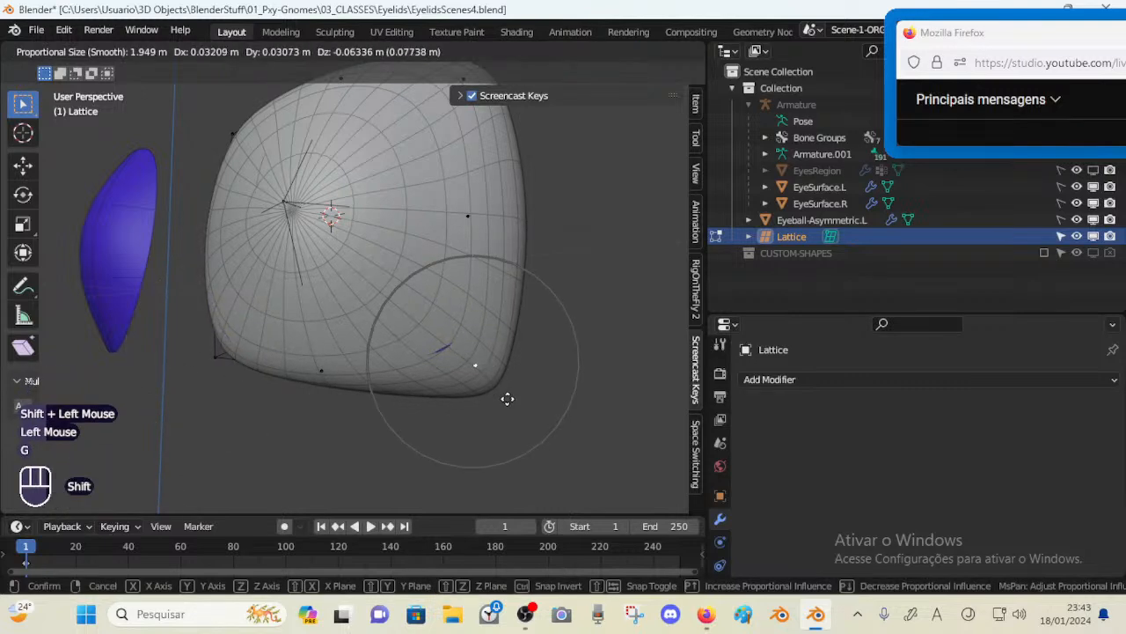
{"action": "left_click", "coordinate": [512, 404], "text": "shift"}
{"action": "middle_click_drag", "start_coordinate": [475, 330], "coordinate": [446, 254]}
Leave Edit Mode, unhide all objects and enable EyesRegion in the viewport
{"action": "scroll", "coordinate": [381, 303], "scroll_direction": "down", "scroll_amount": 2}
{"action": "key", "text": "ctrl+Tab"}
{"action": "scroll", "coordinate": [380, 299], "scroll_direction": "up", "scroll_amount": 1}
{"action": "key", "text": "alt+h"}
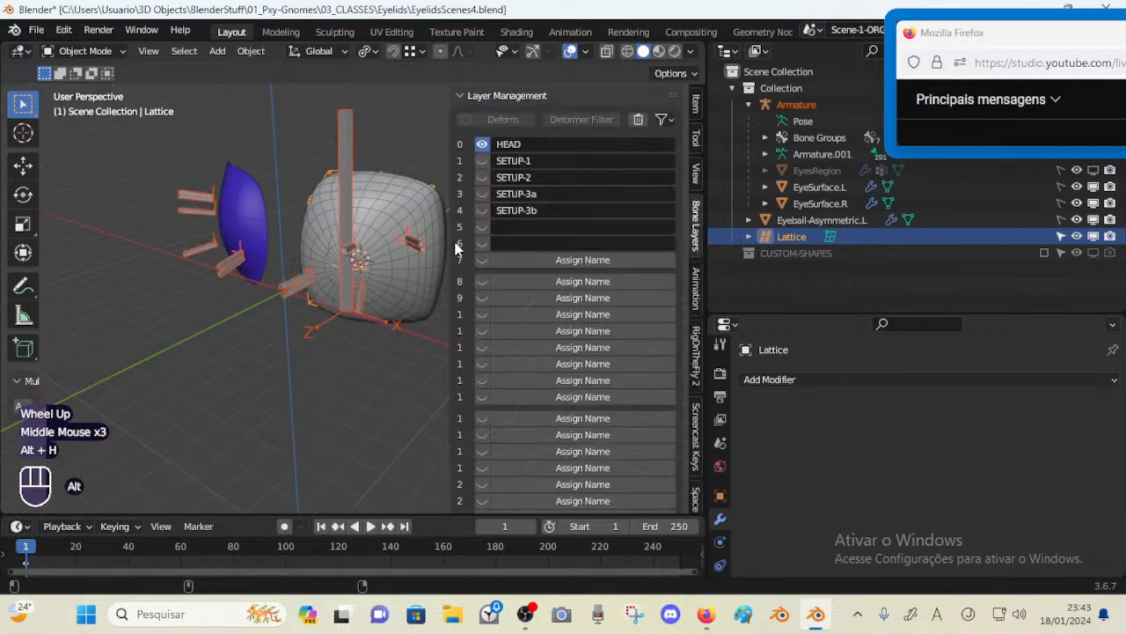
{"action": "left_click", "coordinate": [1093, 171]}
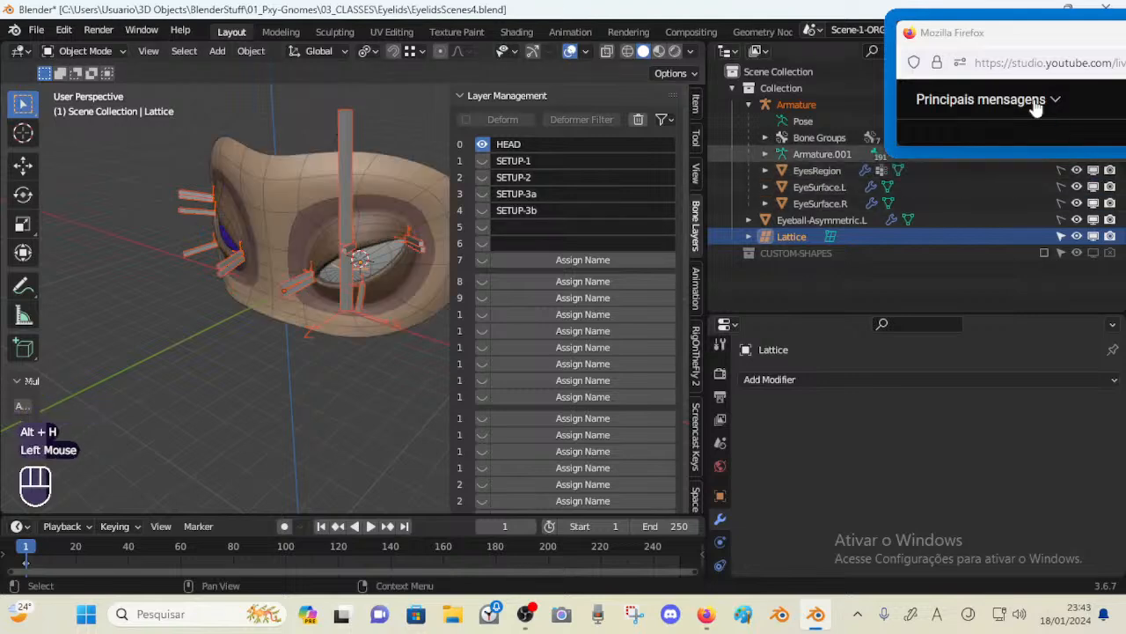
Close the sidebar and save the blend file
{"action": "middle_click_drag", "start_coordinate": [368, 249], "coordinate": [384, 307], "text": "shift"}
{"action": "key", "text": "n"}
{"action": "scroll", "coordinate": [378, 271], "scroll_direction": "up", "scroll_amount": 2}
{"action": "key", "text": "ctrl+s"}
Select the armature and disable EyeSurface.L and EyeSurface.R in the viewports
{"action": "left_click", "coordinate": [299, 255]}
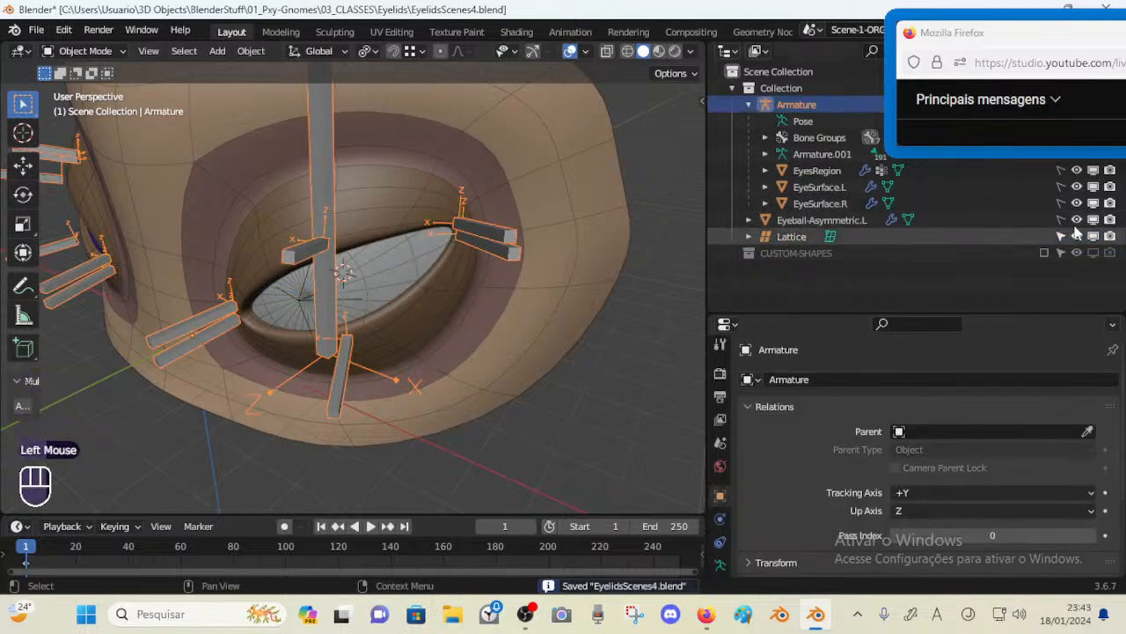
{"action": "left_click", "coordinate": [1093, 187]}
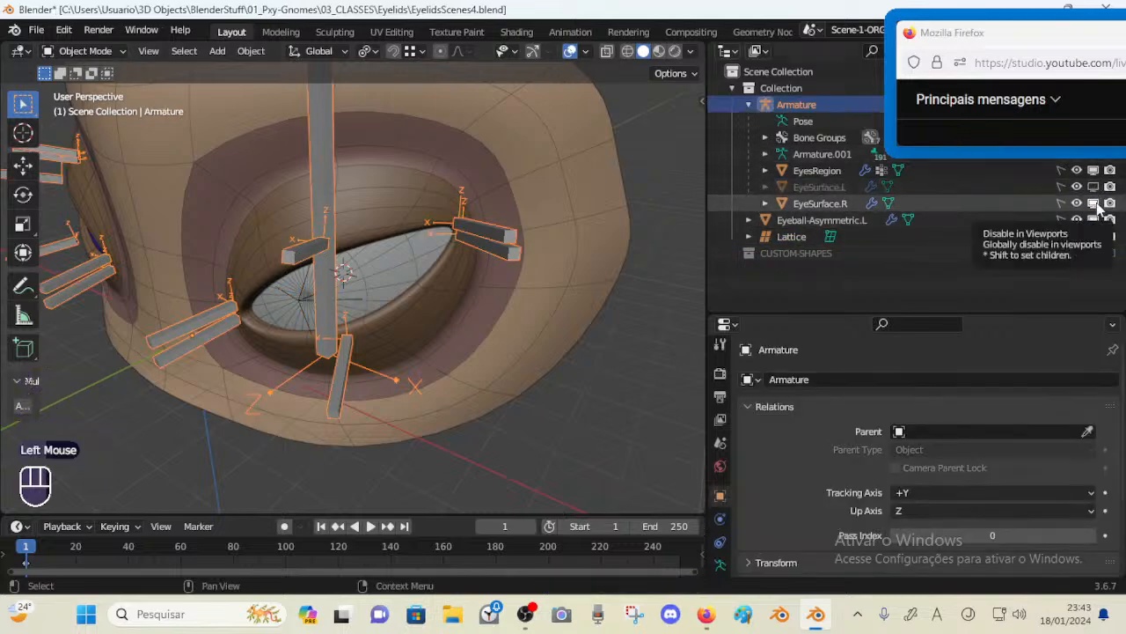
{"action": "left_click", "coordinate": [1093, 203]}
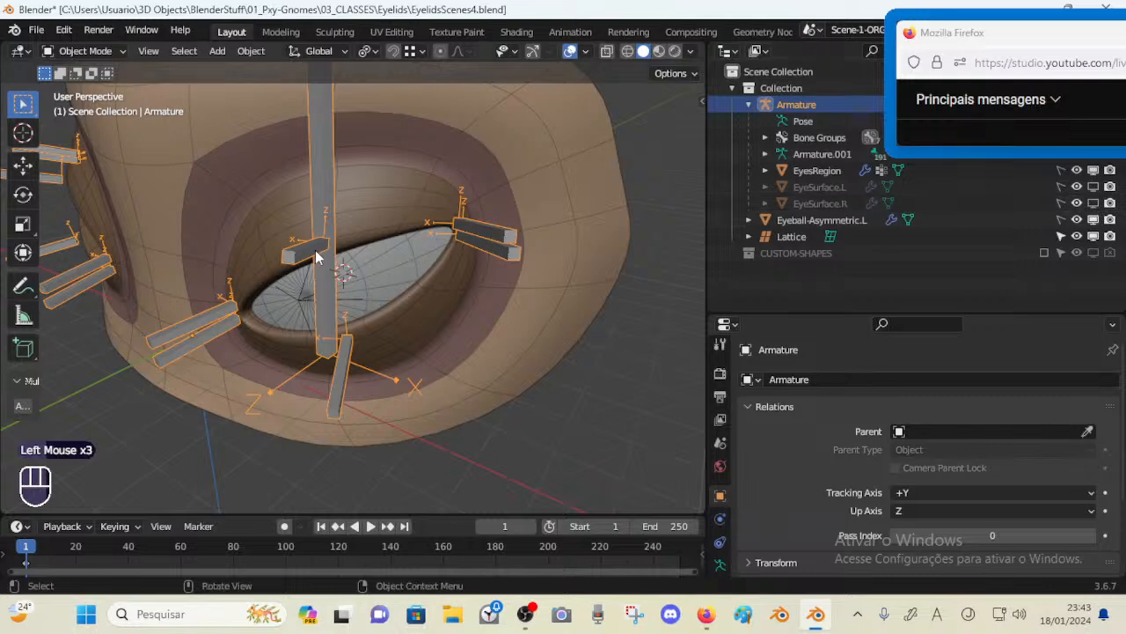
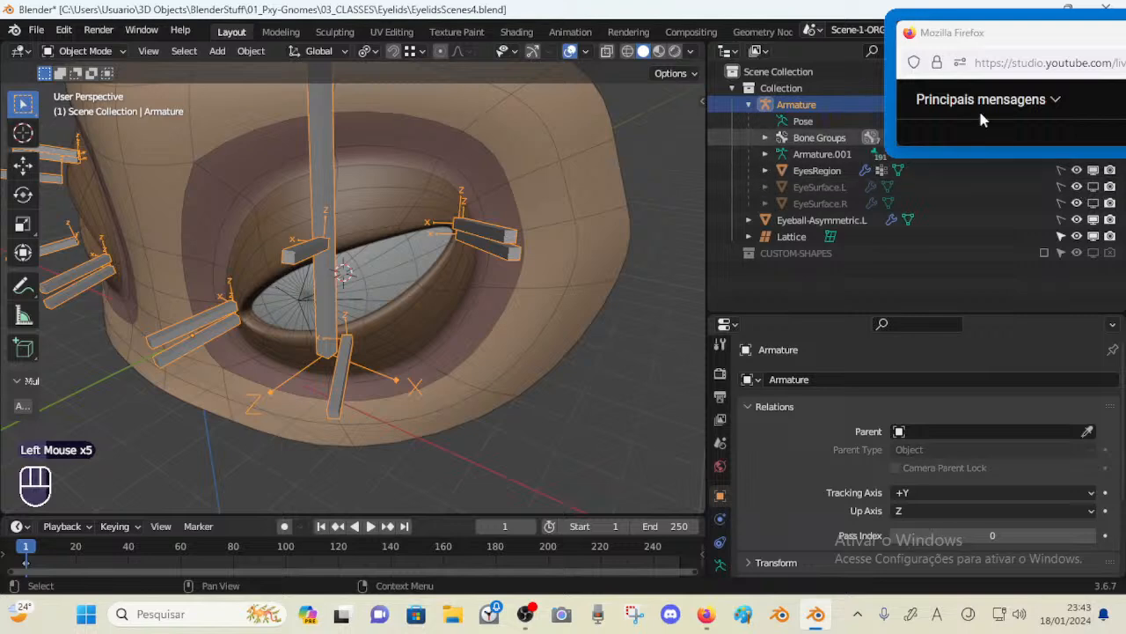
Toggle the viewport visibility of the eyeball and both eye surfaces to compare them in the socket
{"action": "left_click", "coordinate": [1093, 219]}
{"action": "left_click", "coordinate": [1093, 187]}
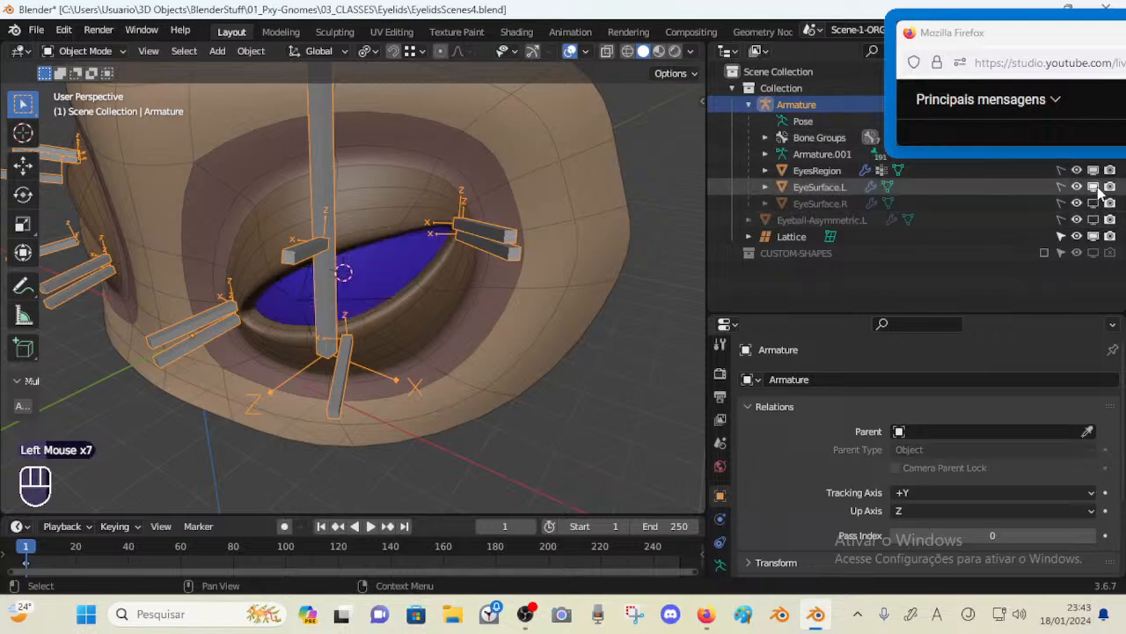
{"action": "left_click", "coordinate": [1093, 187]}
{"action": "left_click", "coordinate": [1094, 187]}
{"action": "left_click", "coordinate": [1093, 186]}
{"action": "left_click", "coordinate": [1093, 203]}
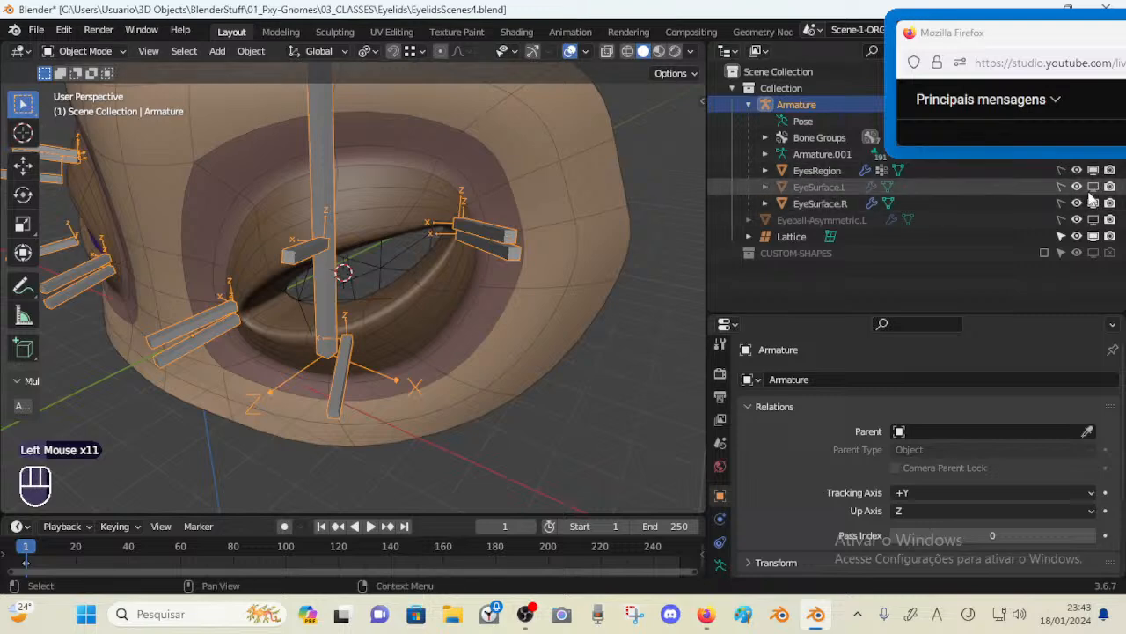
{"action": "left_click", "coordinate": [1093, 202]}
{"action": "left_click", "coordinate": [1093, 219]}
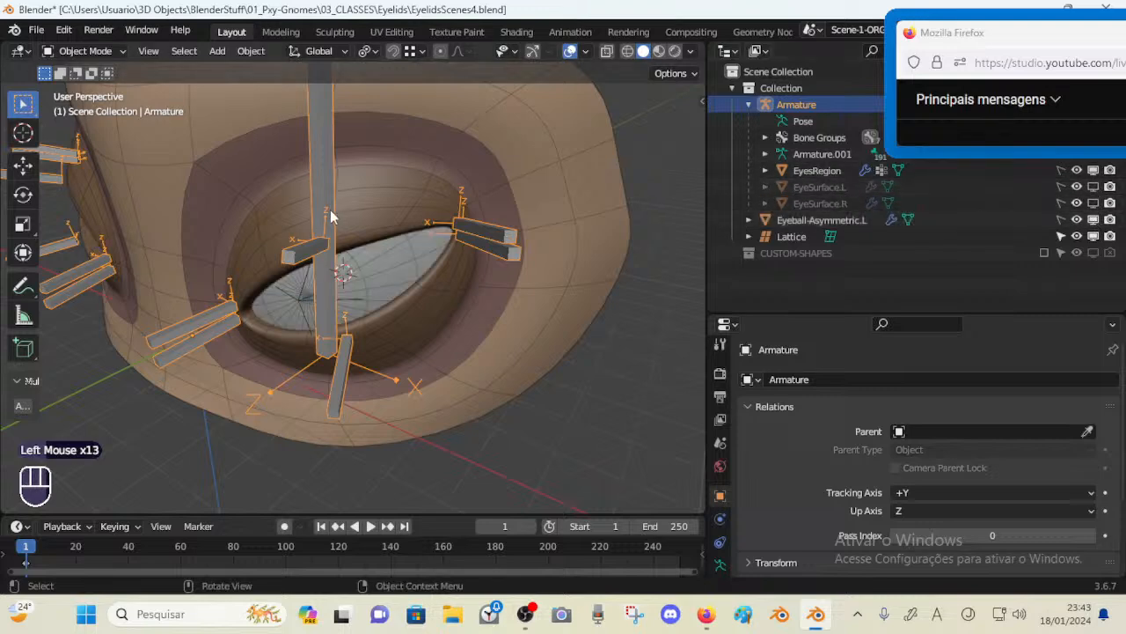
Switch the armature to Pose Mode and try moving the upper eyelid tweak bone, cancelling each move
{"action": "key", "text": "ctrl+Tab"}
{"action": "left_click", "coordinate": [304, 255]}
{"action": "middle_click_drag", "start_coordinate": [303, 256], "coordinate": [293, 233]}
{"action": "key", "text": "g"}
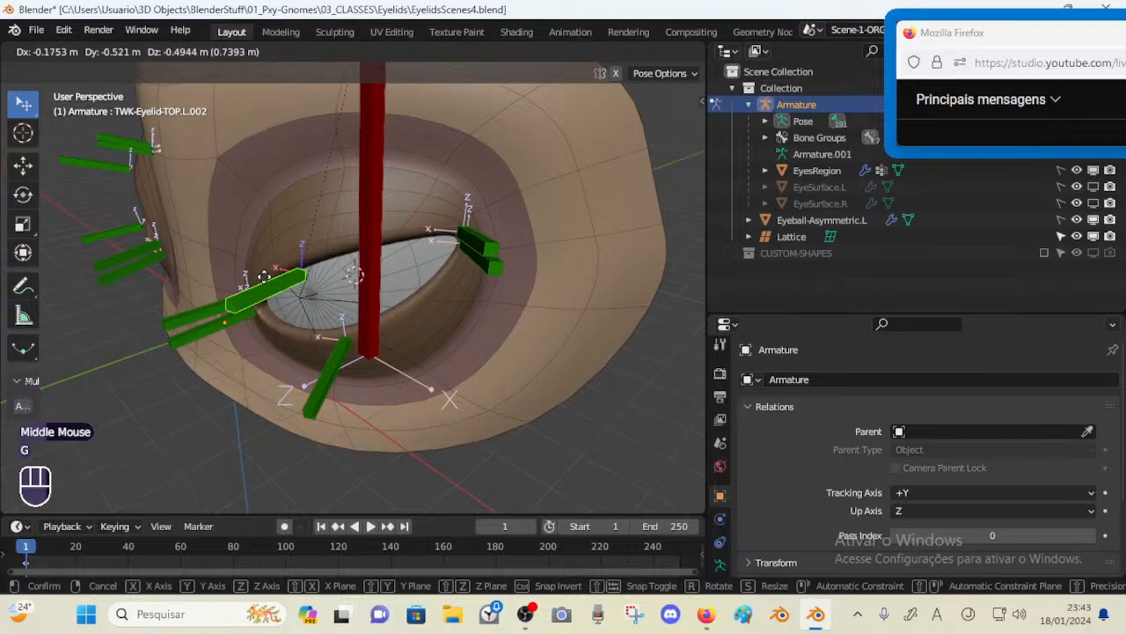
{"action": "key", "text": "Escape"}
{"action": "mouse_move", "coordinate": [317, 264]}
{"action": "middle_mouse_down"}
{"action": "mouse_move", "coordinate": [351, 266]}
{"action": "mouse_move", "coordinate": [306, 251]}
{"action": "middle_mouse_up"}
{"action": "key", "text": "g"}
{"action": "key", "text": "Escape"}
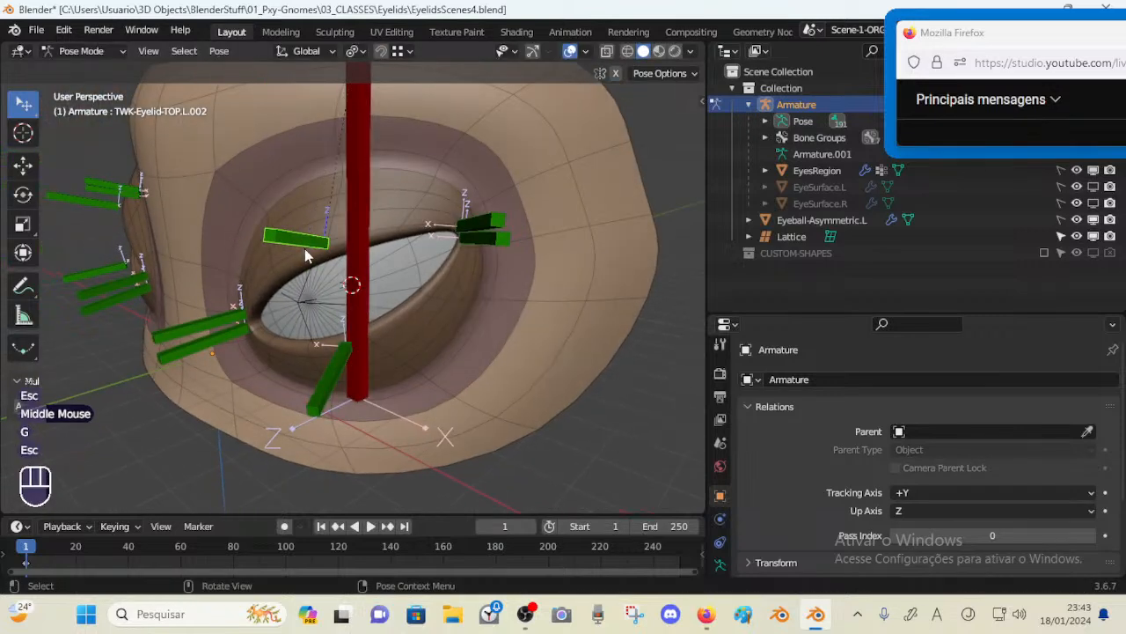
{"action": "key", "text": "a"}
{"action": "key", "text": "alt+q"}
{"action": "key", "text": "alt+q"}
{"action": "left_click", "coordinate": [306, 241]}
{"action": "key", "text": "g"}
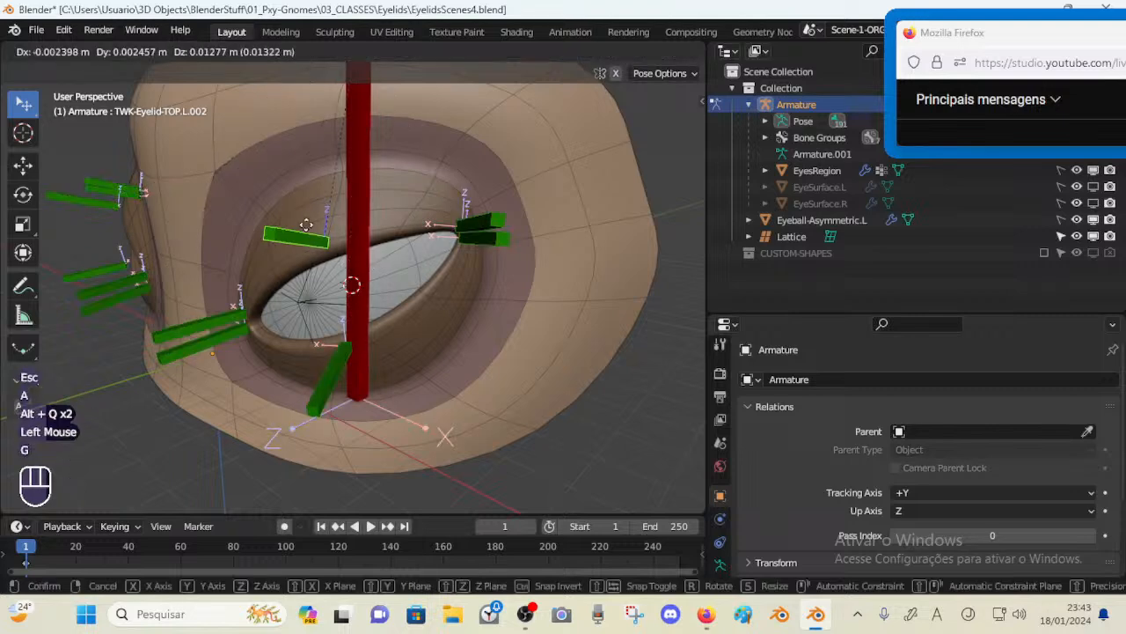
{"action": "key", "text": "Escape"}
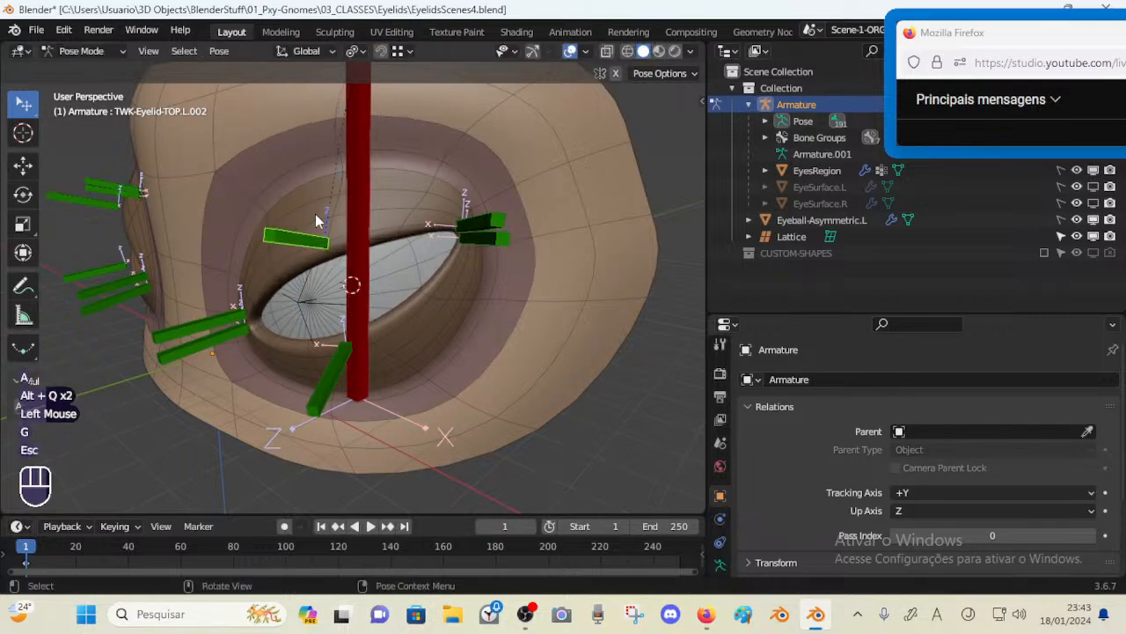
Show the SETUP-3b bone layer and hide the HEAD bone layer
{"action": "key", "text": "n"}
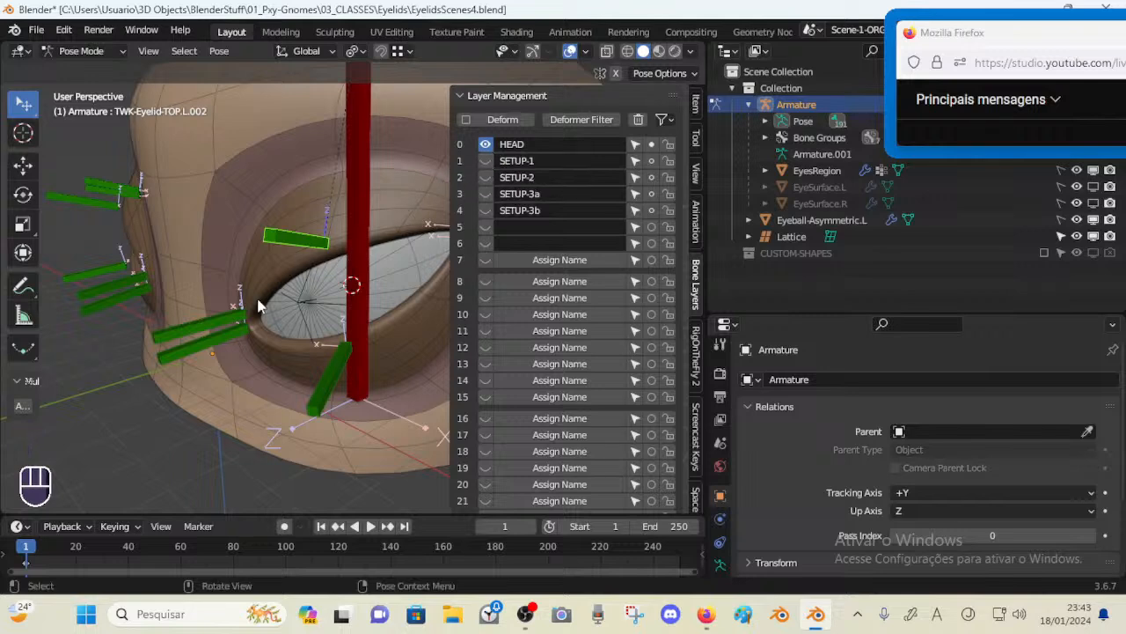
{"action": "left_click", "coordinate": [486, 212]}
{"action": "left_click", "coordinate": [484, 146]}
{"action": "key", "text": "n"}
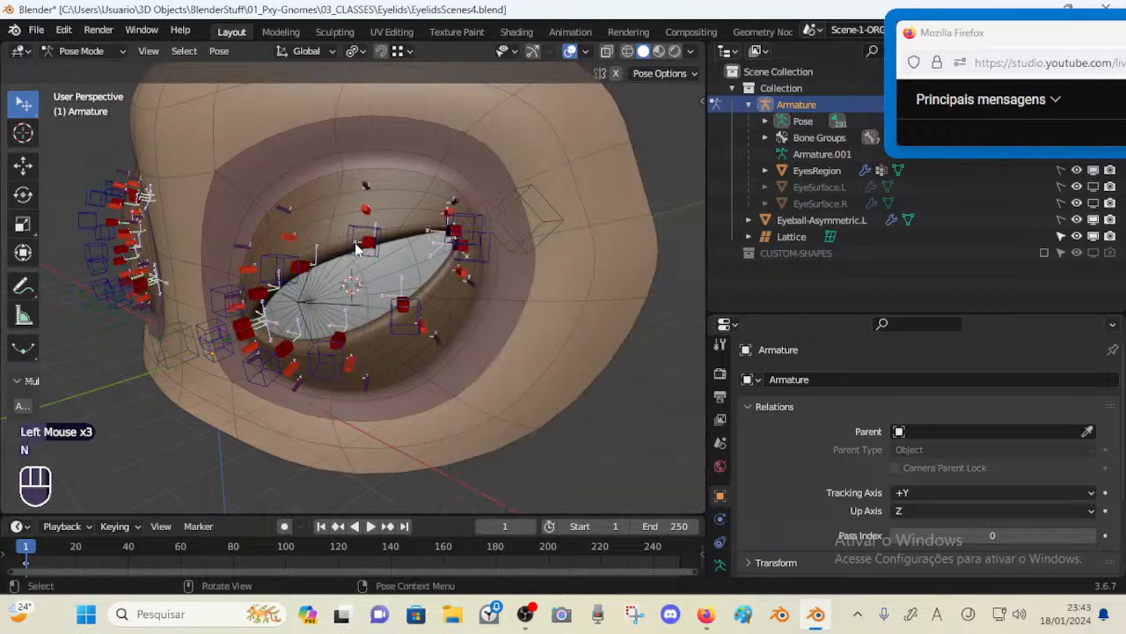
Move several upper and lower eyelid control bones to test how the lids deform around the eyeball
{"action": "key", "text": "g"}
{"action": "left_click", "coordinate": [349, 237]}
{"action": "left_click", "coordinate": [286, 263]}
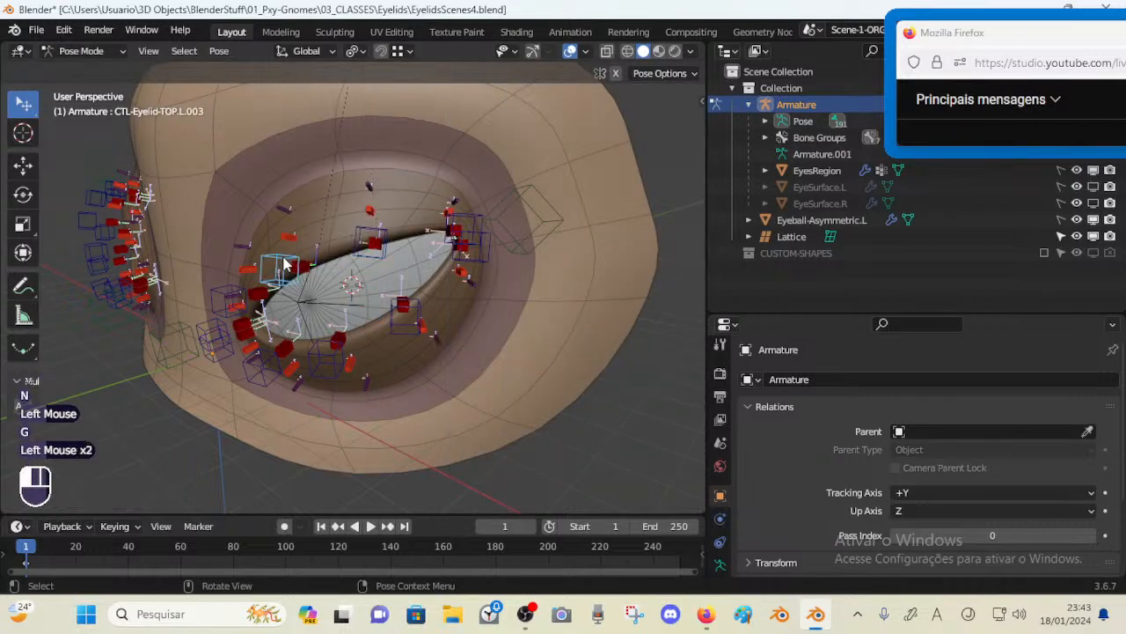
{"action": "middle_click_drag", "start_coordinate": [285, 264], "coordinate": [343, 264]}
{"action": "key", "text": "g"}
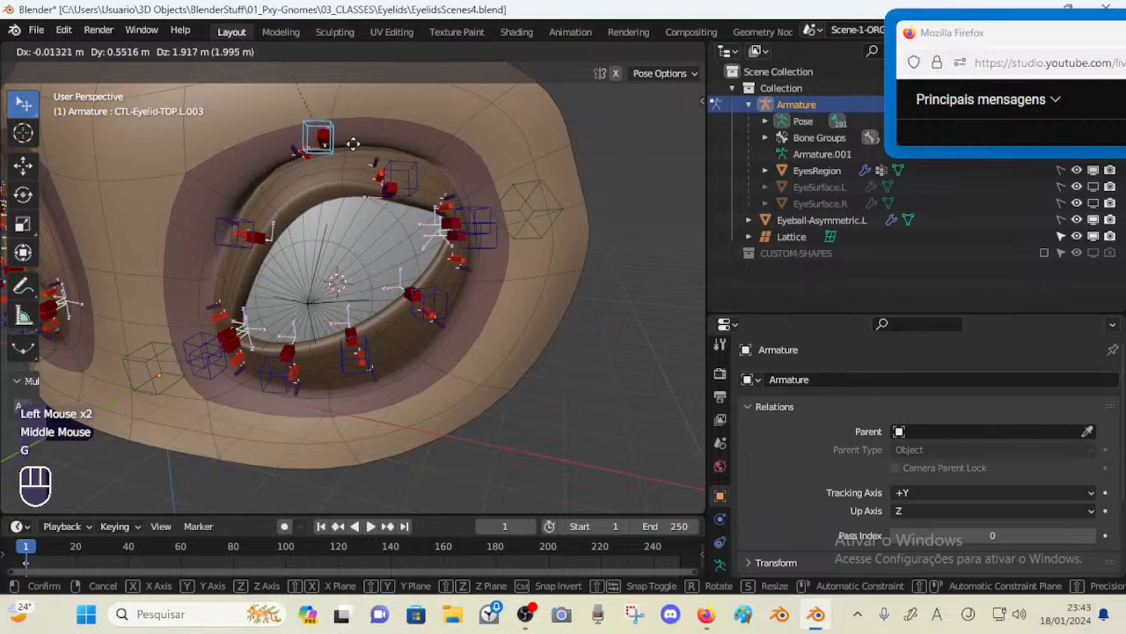
{"action": "left_click", "coordinate": [348, 184]}
{"action": "middle_click_drag", "start_coordinate": [348, 184], "coordinate": [317, 176]}
{"action": "key", "text": "g"}
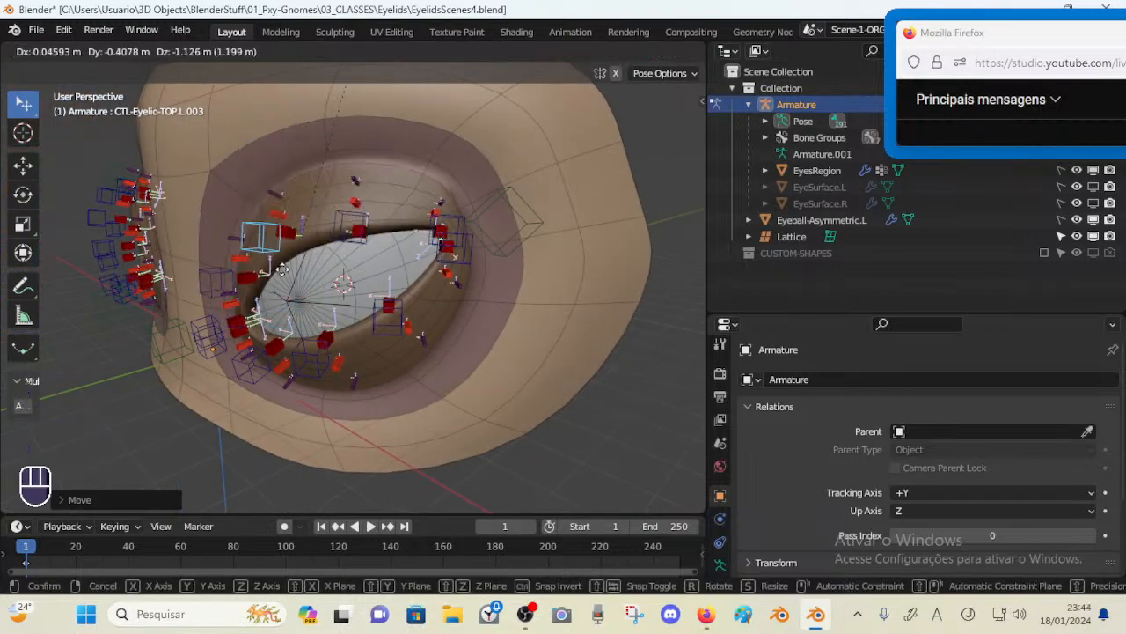
{"action": "left_click", "coordinate": [283, 234]}
{"action": "middle_click_drag", "start_coordinate": [299, 346], "coordinate": [352, 384]}
{"action": "key", "text": "g"}
{"action": "left_click", "coordinate": [326, 349]}
{"action": "key", "text": "g"}
{"action": "left_click", "coordinate": [316, 406]}
{"action": "key", "text": "g"}
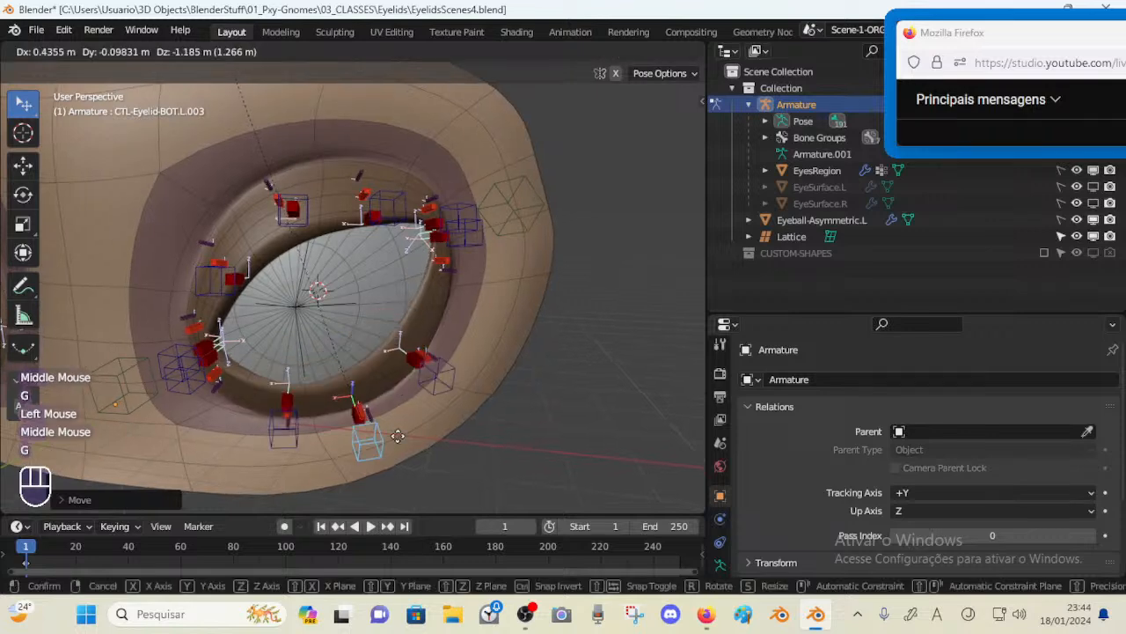
{"action": "left_click", "coordinate": [390, 395]}
{"action": "key", "text": "g"}
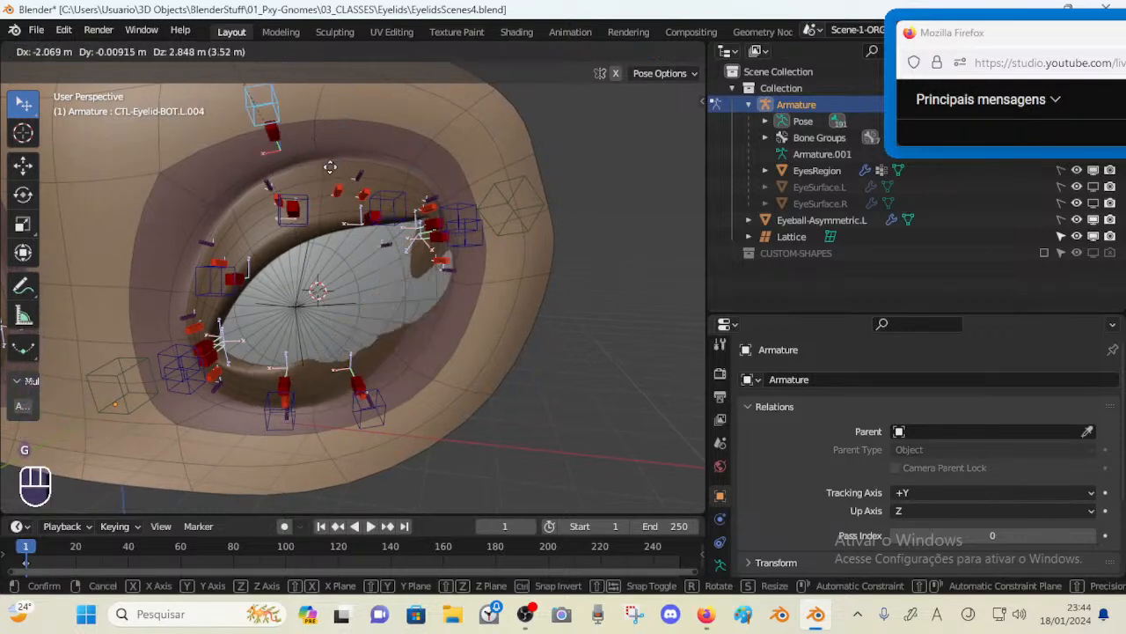
{"action": "left_click", "coordinate": [395, 295]}
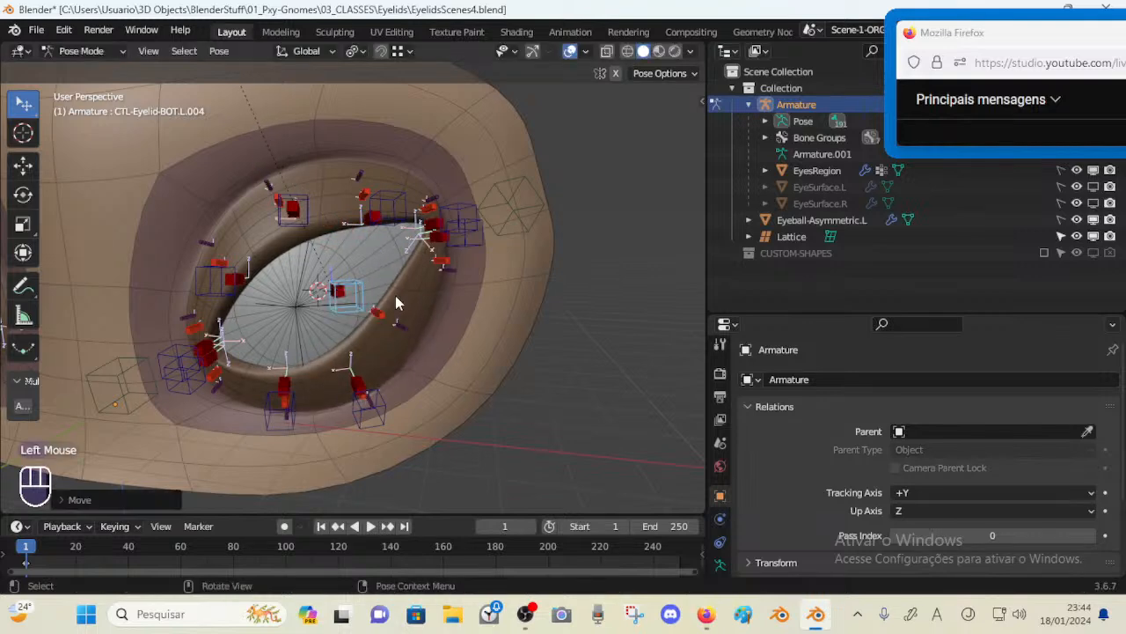
Move more eyelid control bones, including the lower lid and upper lid ones, to keep testing the lid deformation
{"action": "middle_click_drag", "start_coordinate": [395, 294], "coordinate": [341, 300]}
{"action": "key", "text": "g"}
{"action": "left_click", "coordinate": [401, 321]}
{"action": "key", "text": "g"}
{"action": "left_click", "coordinate": [379, 308]}
{"action": "left_click", "coordinate": [209, 272]}
{"action": "middle_click_drag", "start_coordinate": [211, 271], "coordinate": [275, 273]}
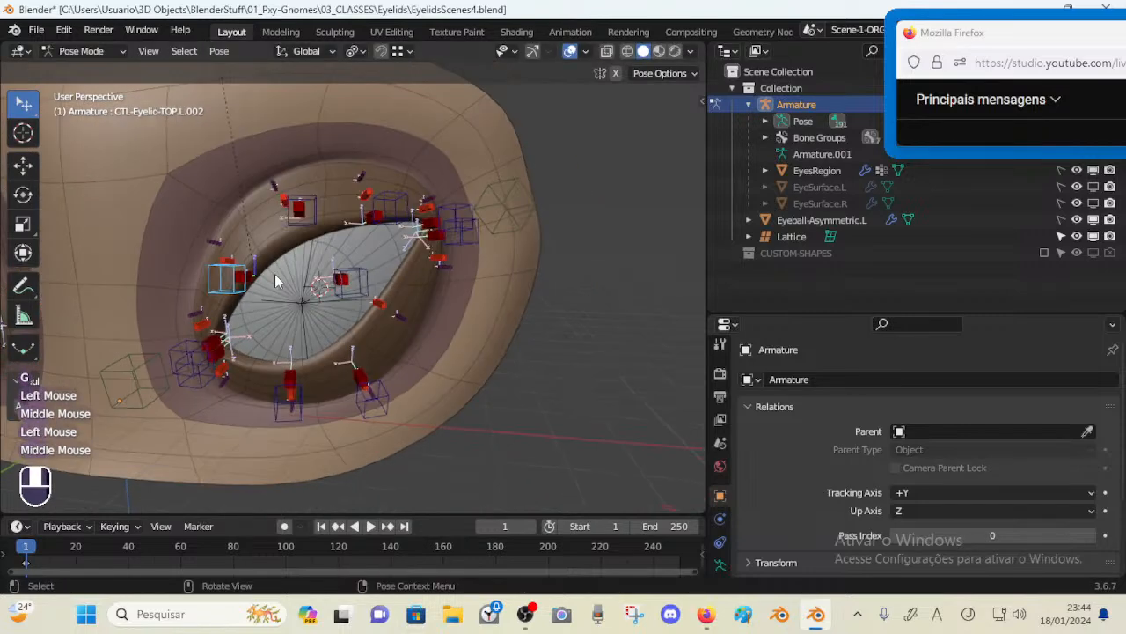
{"action": "key", "text": "g"}
{"action": "left_click", "coordinate": [273, 252]}
{"action": "key", "text": "g"}
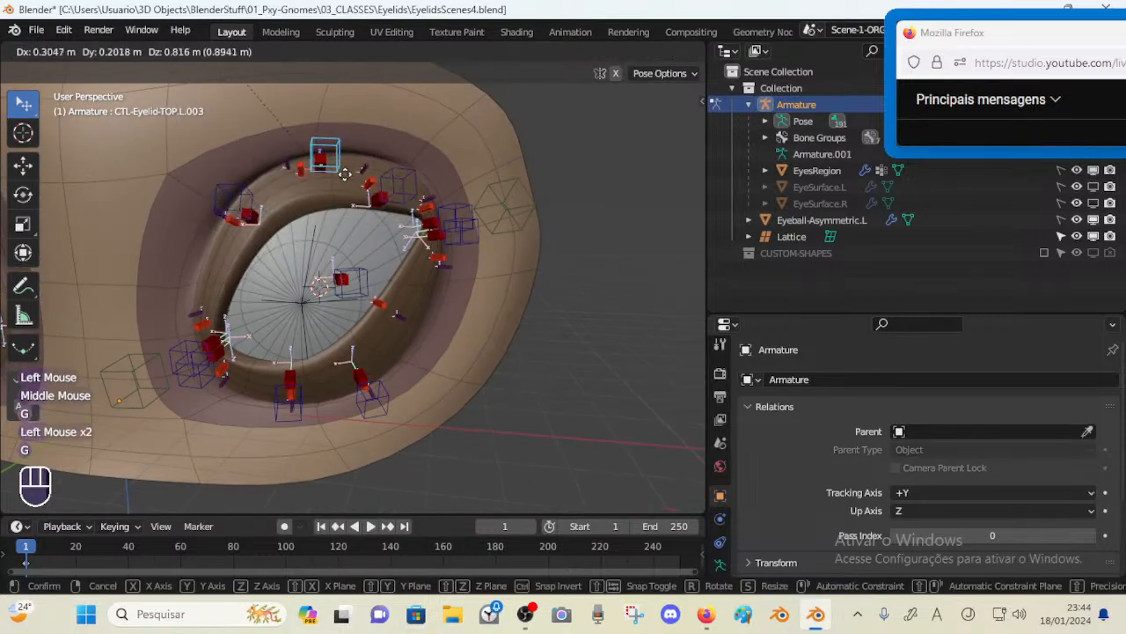
{"action": "left_click", "coordinate": [347, 175]}
{"action": "key", "text": "g"}
{"action": "left_click", "coordinate": [346, 216]}
Clear the location of all bones, return to Object Mode with the lattice selected and save the file
{"action": "key", "text": "a"}
{"action": "key", "text": "alt+g"}
{"action": "key", "text": "alt+q"}
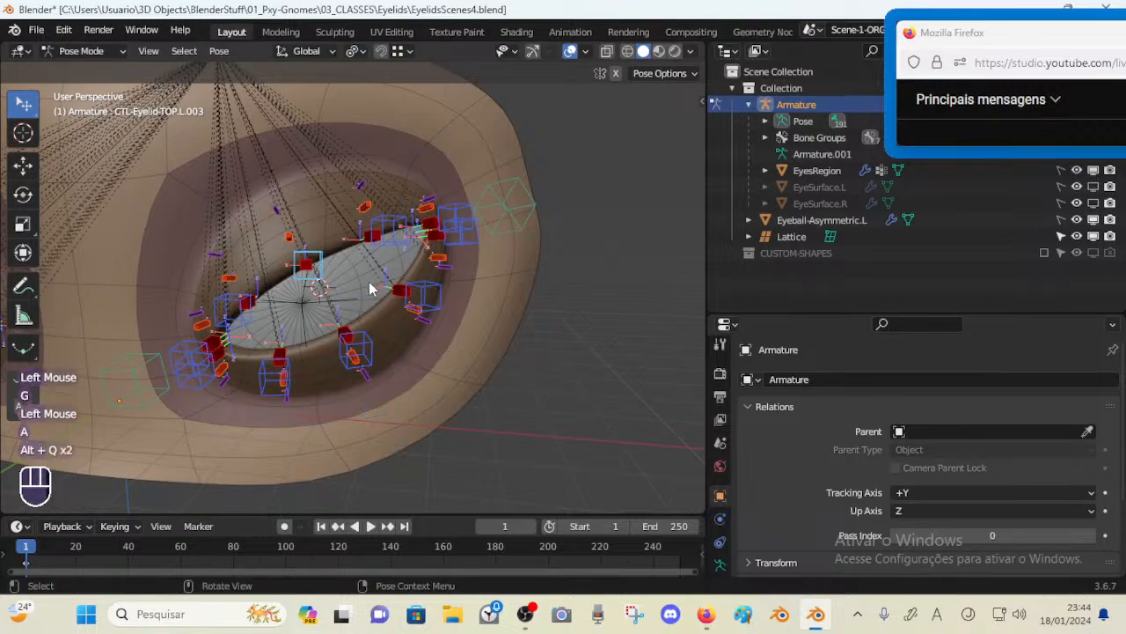
{"action": "left_click", "coordinate": [364, 280]}
{"action": "key", "text": "ctrl+Tab"}
{"action": "left_click", "coordinate": [413, 295]}
{"action": "middle_click_drag", "start_coordinate": [413, 295], "coordinate": [276, 298]}
{"action": "key", "text": "ctrl+s"}
{"action": "scroll", "coordinate": [379, 277], "scroll_direction": "down", "scroll_amount": 1}
{"action": "scroll", "coordinate": [379, 277], "scroll_direction": "up", "scroll_amount": 1}
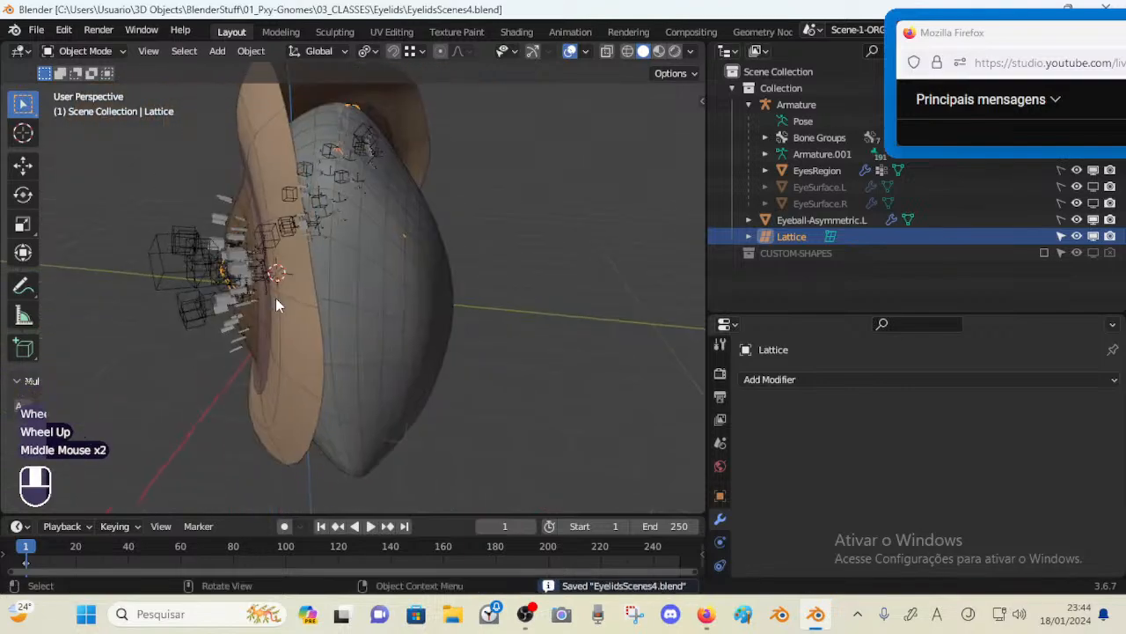
{"action": "middle_click_drag", "start_coordinate": [357, 277], "coordinate": [379, 254]}
{"action": "scroll", "coordinate": [372, 310], "scroll_direction": "down", "scroll_amount": 2}
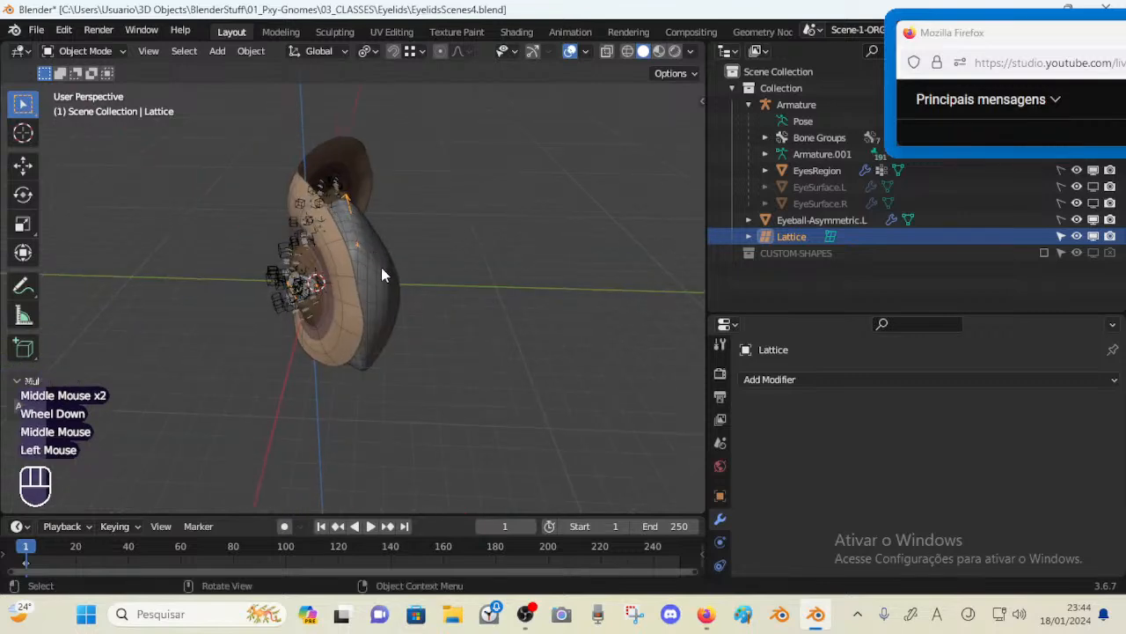
{"action": "key", "text": "alt+a"}
{"action": "left_click", "coordinate": [349, 241]}
{"action": "mouse_move", "coordinate": [349, 242]}
{"action": "middle_mouse_down"}
{"action": "mouse_move", "coordinate": [381, 267]}
{"action": "mouse_move", "coordinate": [348, 294]}
{"action": "mouse_move", "coordinate": [471, 241]}
{"action": "mouse_move", "coordinate": [347, 363]}
{"action": "mouse_move", "coordinate": [352, 242]}
{"action": "middle_mouse_up"}
{"action": "key", "text": "r"}
{"action": "key", "text": "z"}
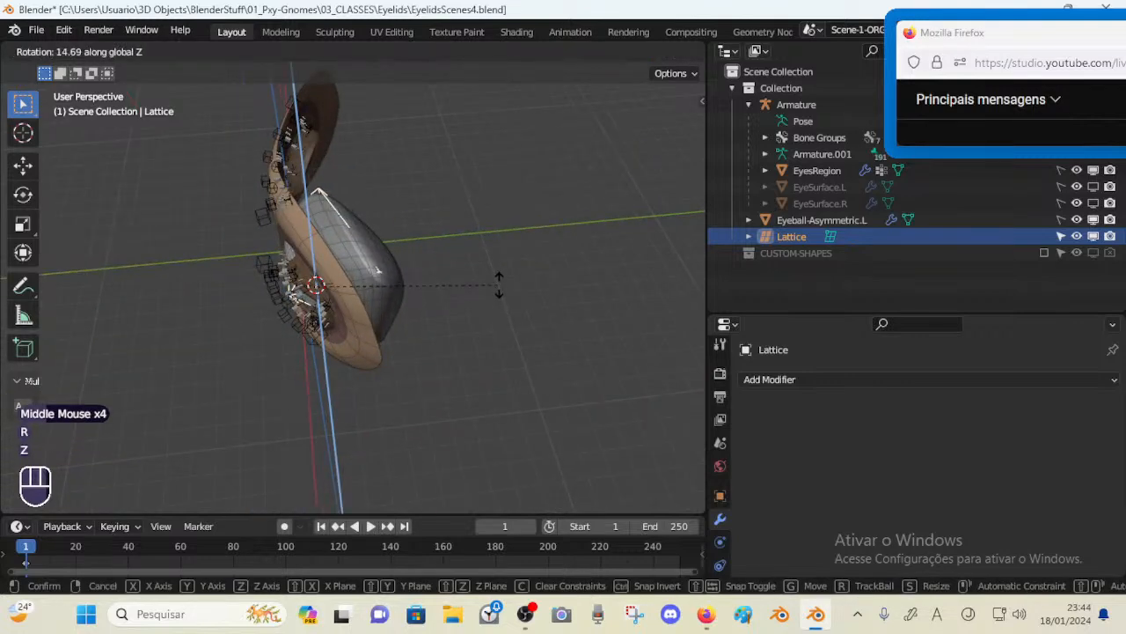
{"action": "key", "text": "Escape"}
{"action": "key", "text": "r"}
{"action": "key", "text": "z"}
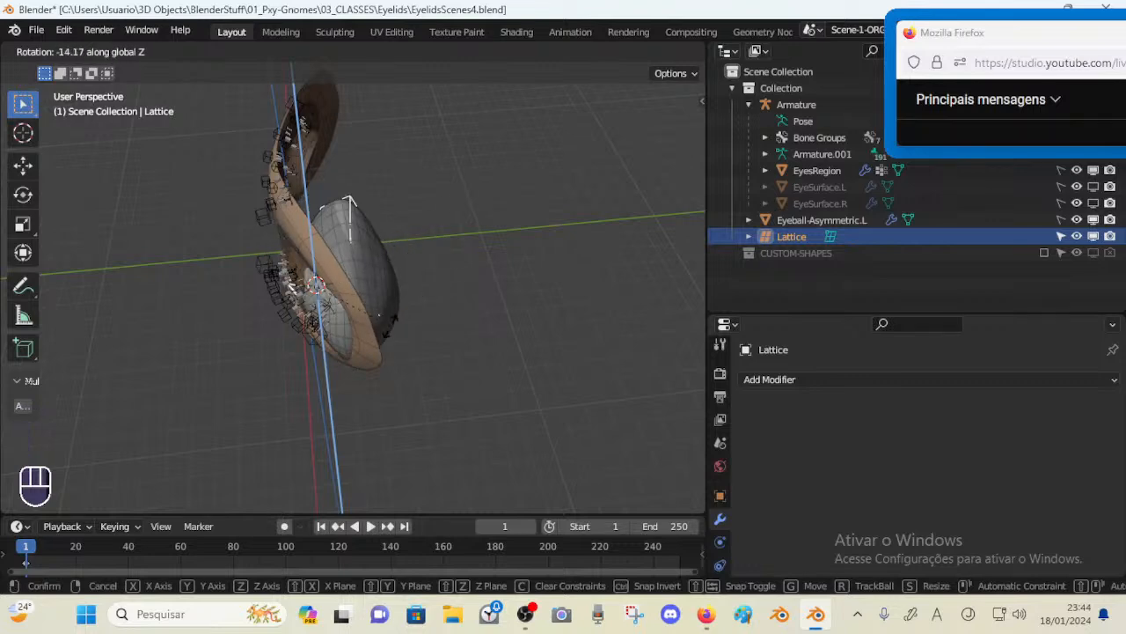
{"action": "key", "text": "Escape"}
{"action": "middle_click_drag", "start_coordinate": [352, 291], "coordinate": [317, 325]}
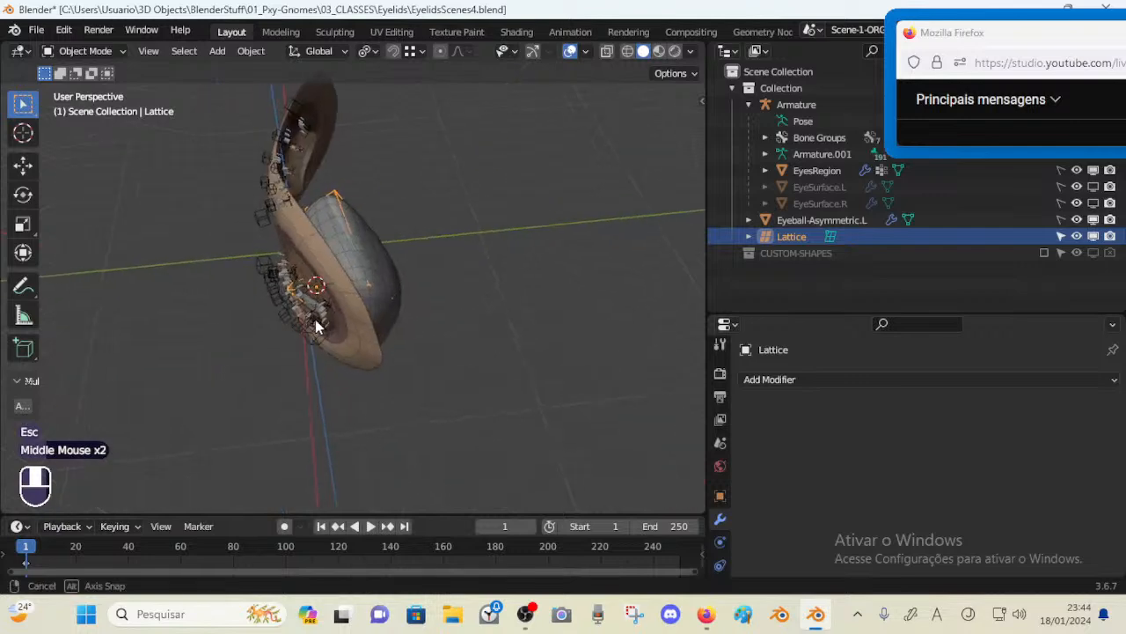
{"action": "key", "text": "alt+a"}
{"action": "left_click", "coordinate": [379, 258]}
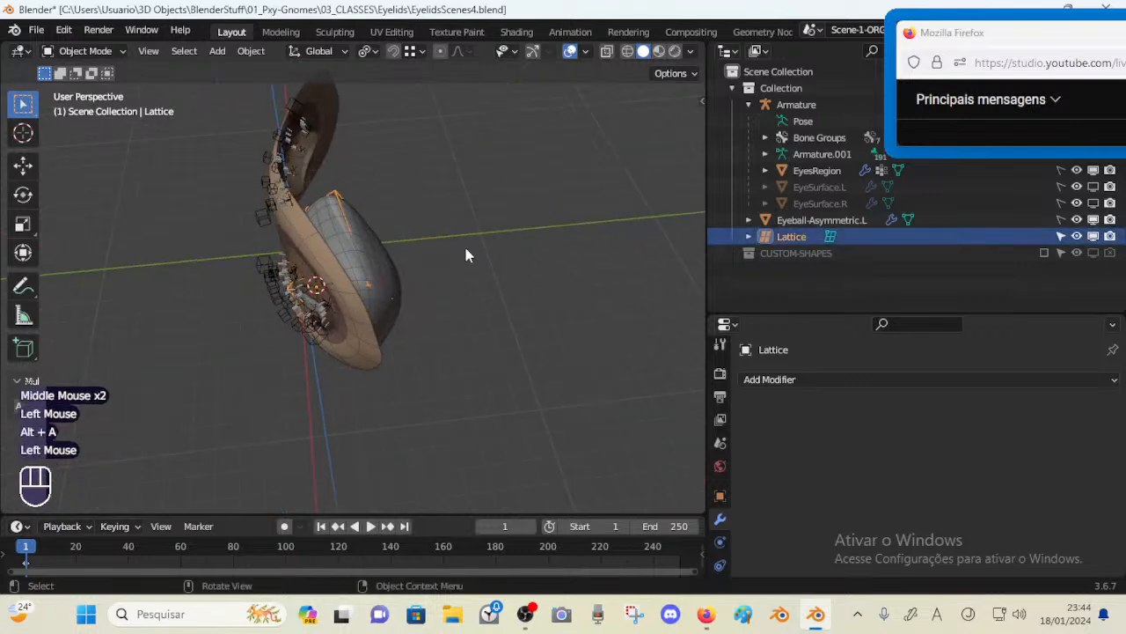
{"action": "key", "text": "a"}
{"action": "key", "text": "a"}
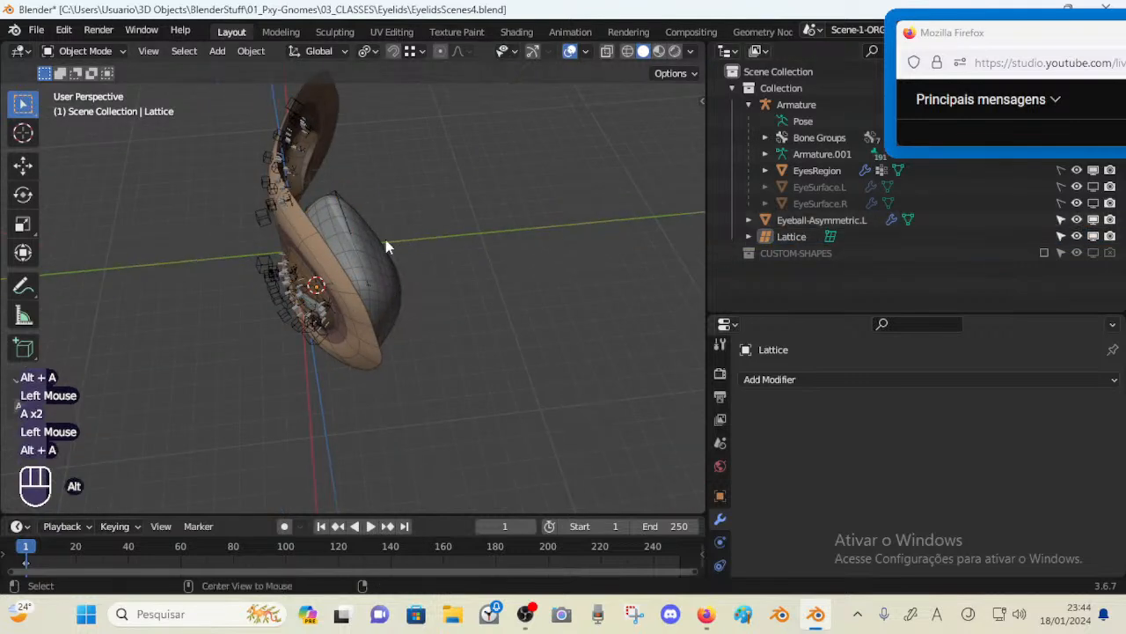
{"action": "key", "text": "alt+a"}
{"action": "left_click", "coordinate": [386, 242]}
{"action": "key", "text": "r"}
{"action": "key", "text": "z"}
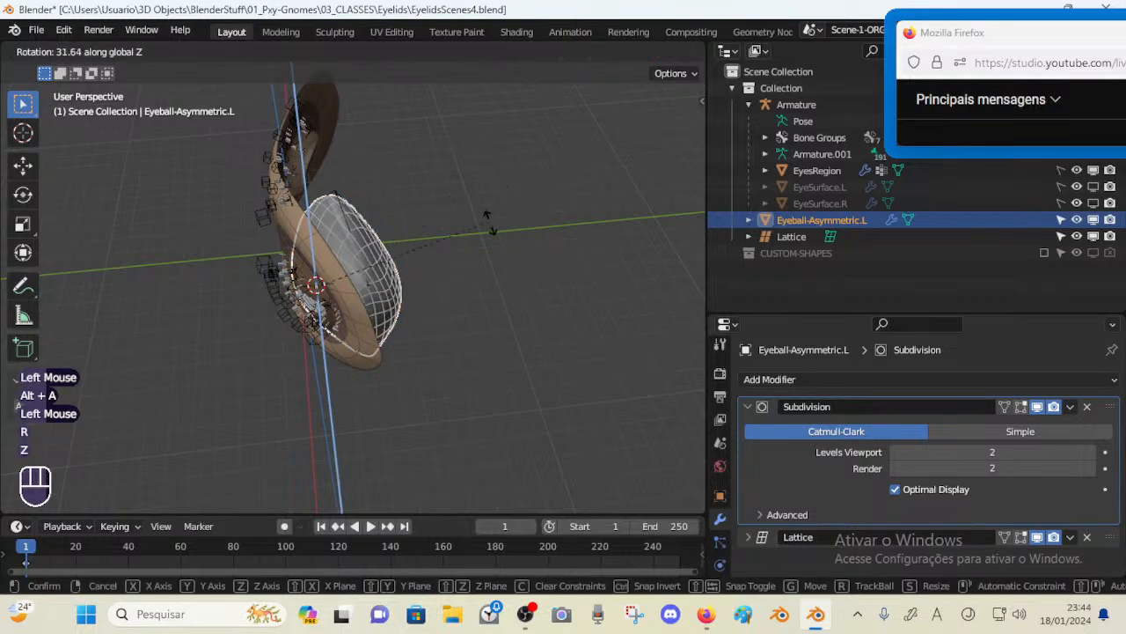
{"action": "key", "text": "Escape"}
Rotate the lattice and then the eyeball about the global Z axis, the eyeball by about -15°
{"action": "middle_click_drag", "start_coordinate": [378, 347], "coordinate": [305, 199]}
{"action": "left_click", "coordinate": [335, 190]}
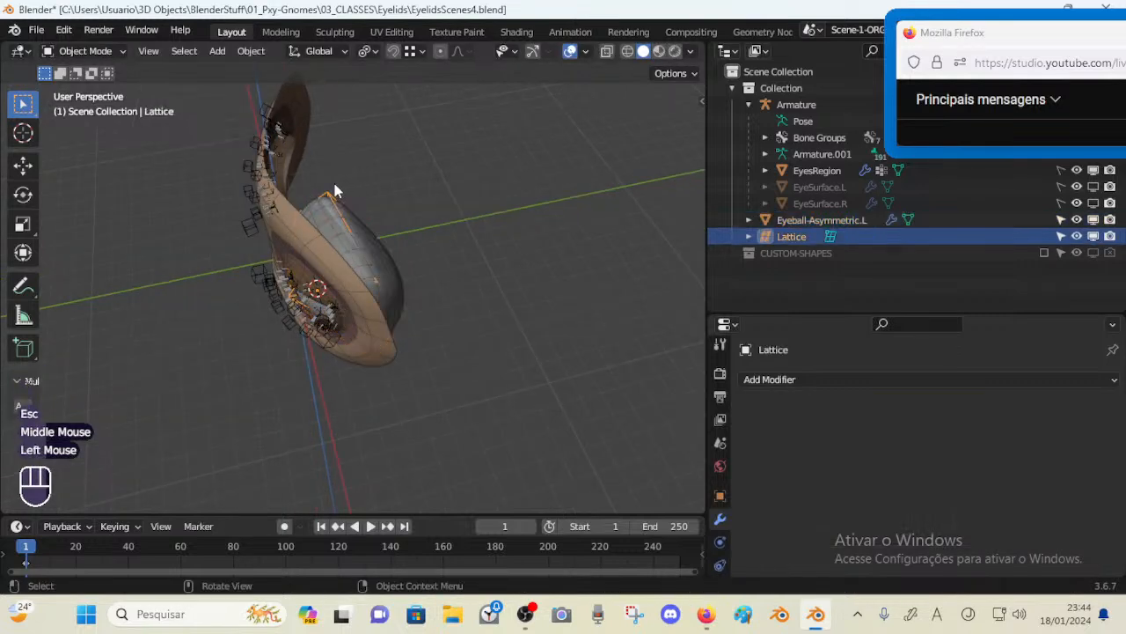
{"action": "key", "text": "r"}
{"action": "key", "text": "z"}
{"action": "left_click", "coordinate": [406, 283]}
{"action": "middle_click_drag", "start_coordinate": [410, 283], "coordinate": [435, 303]}
{"action": "scroll", "coordinate": [546, 278], "scroll_direction": "up", "scroll_amount": 4}
{"action": "middle_click_drag", "start_coordinate": [318, 291], "coordinate": [417, 312]}
{"action": "key", "text": "r"}
{"action": "key", "text": "z"}
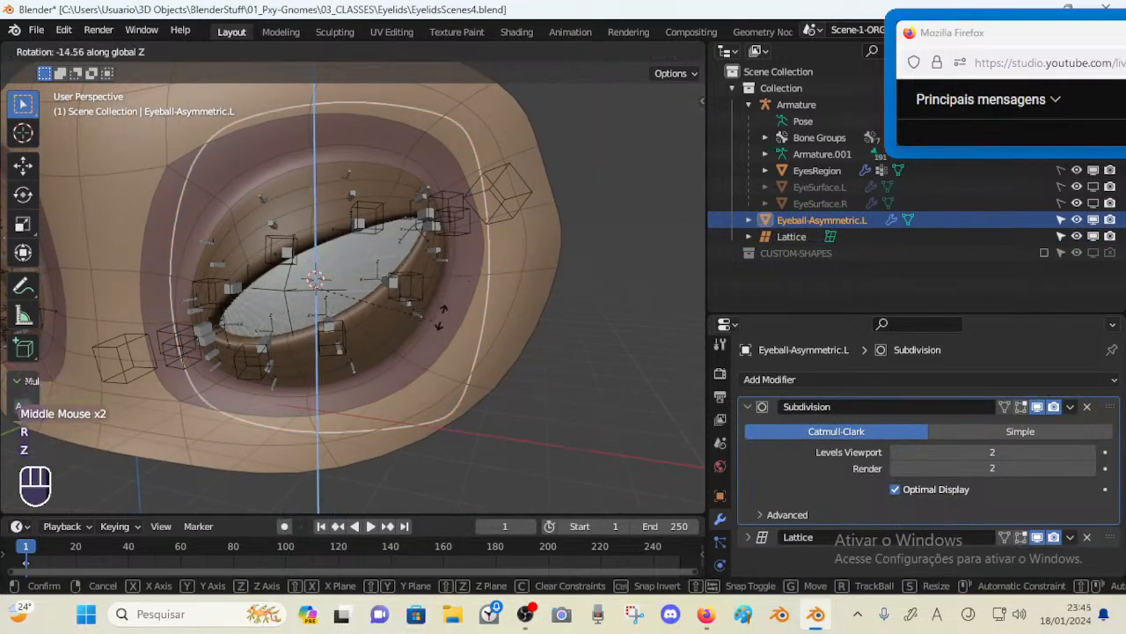
{"action": "left_click", "coordinate": [536, 266]}
{"action": "middle_click_drag", "start_coordinate": [557, 249], "coordinate": [406, 303]}
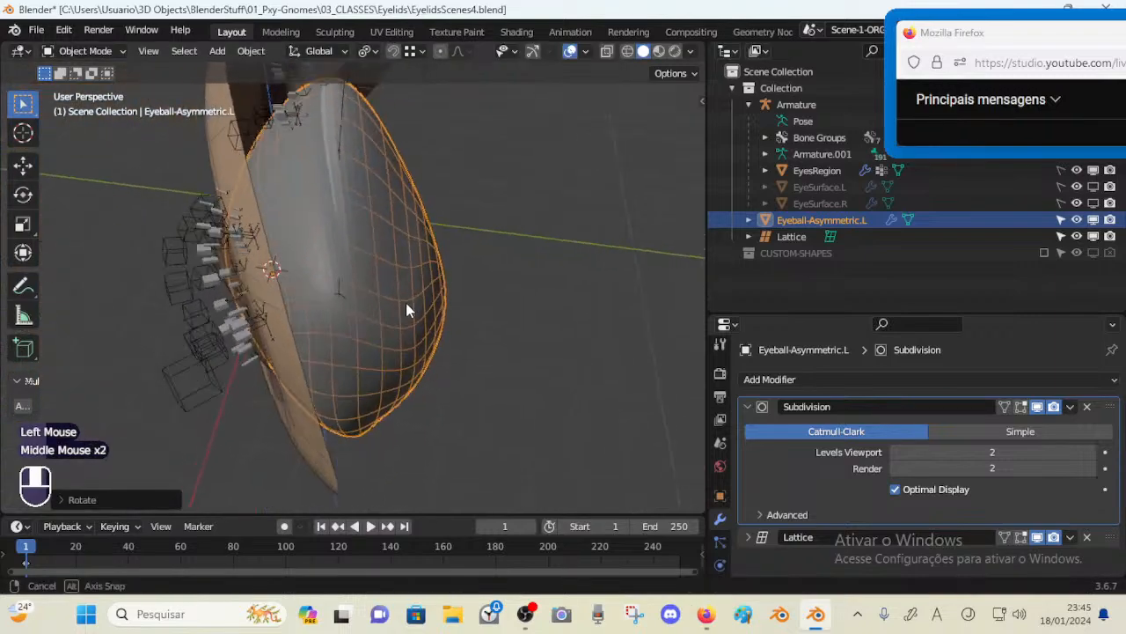
Rotate the eyeball about the global Z axis twice more, by about -12° and -23°
{"action": "key", "text": "r"}
{"action": "key", "text": "z"}
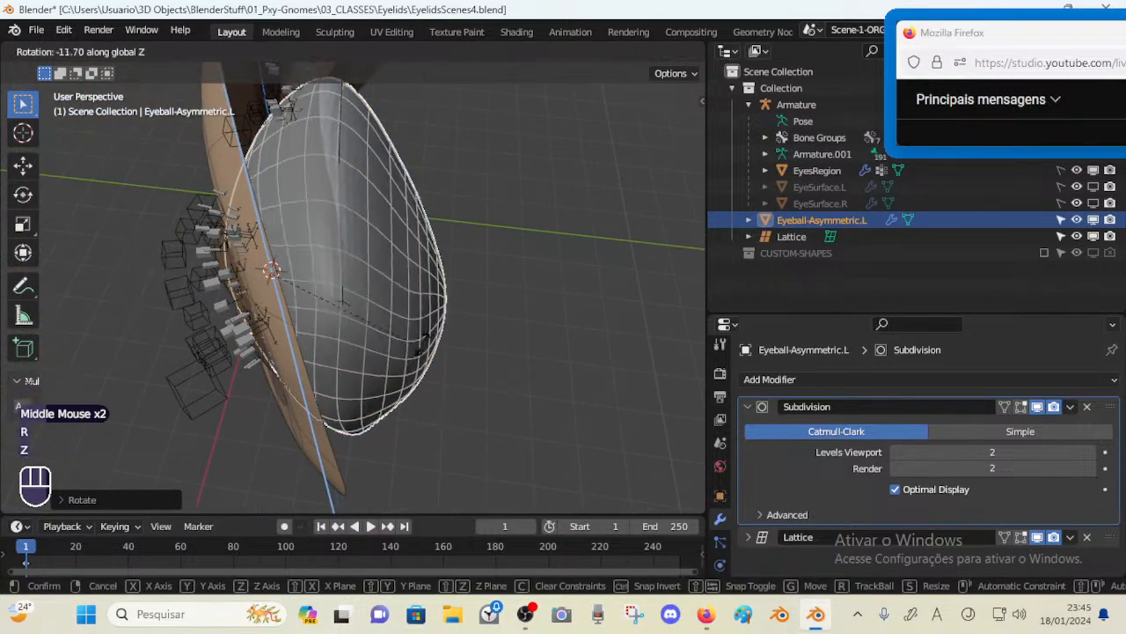
{"action": "left_click", "coordinate": [468, 273]}
{"action": "middle_click_drag", "start_coordinate": [176, 352], "coordinate": [343, 236]}
{"action": "key", "text": "r"}
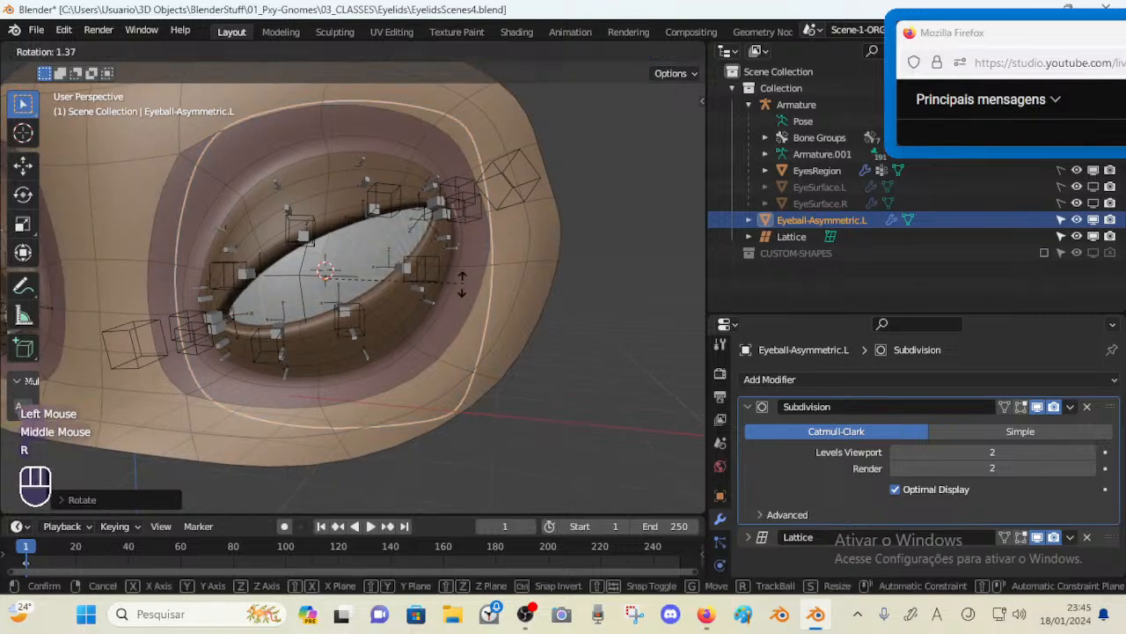
{"action": "key", "text": "z"}
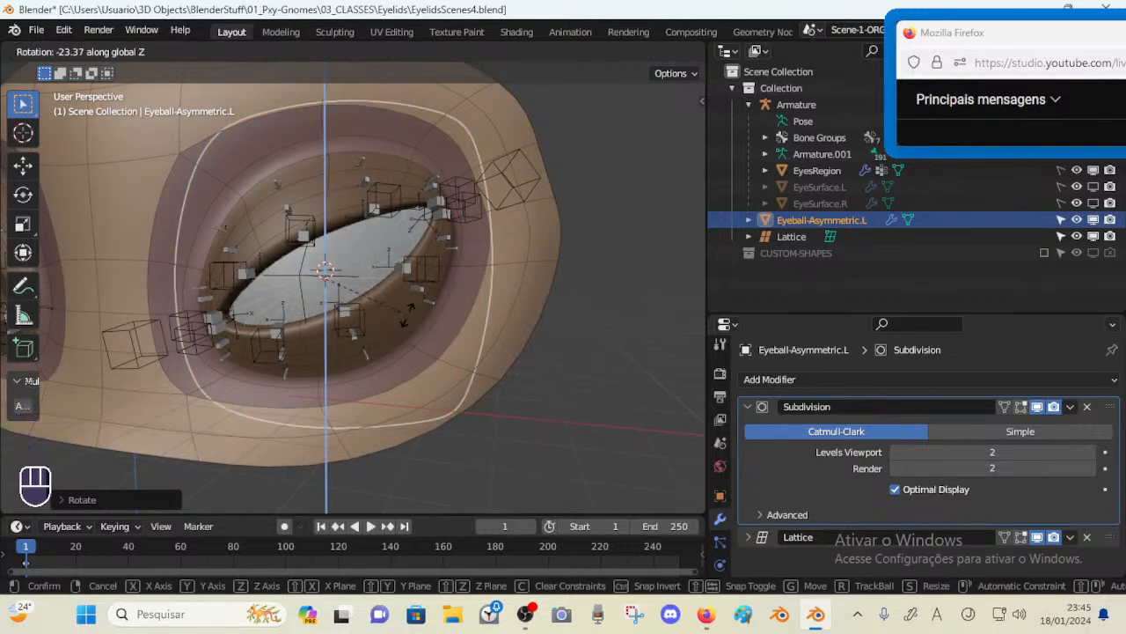
{"action": "left_click", "coordinate": [418, 319]}
Trackball-rotate the eyeball slightly to settle it in the socket, then select all objects
{"action": "key", "text": "g"}
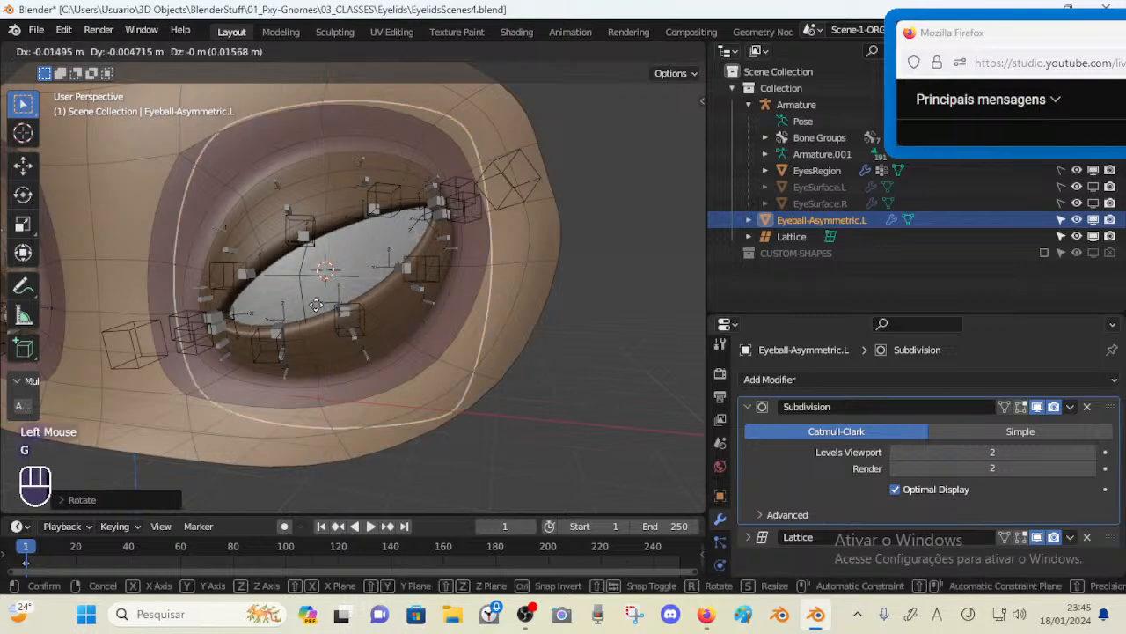
{"action": "key", "text": "Escape"}
{"action": "key", "text": "r"}
{"action": "key", "text": "r"}
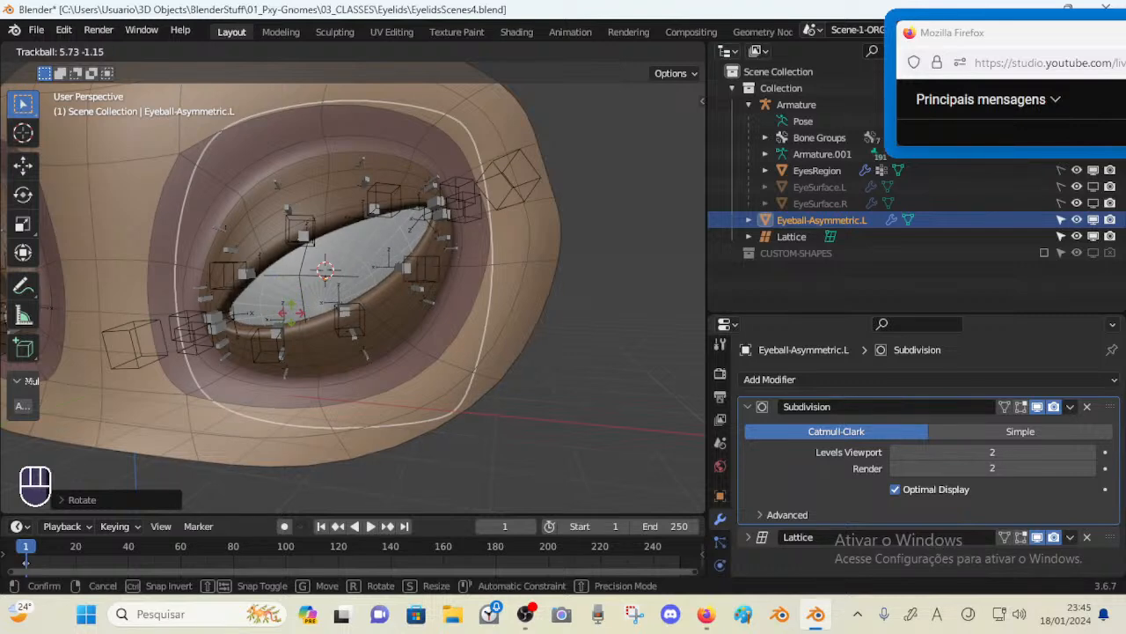
{"action": "left_click", "coordinate": [300, 318]}
{"action": "key", "text": "a"}
{"action": "key", "text": "alt+q"}
{"action": "key", "text": "alt+q"}
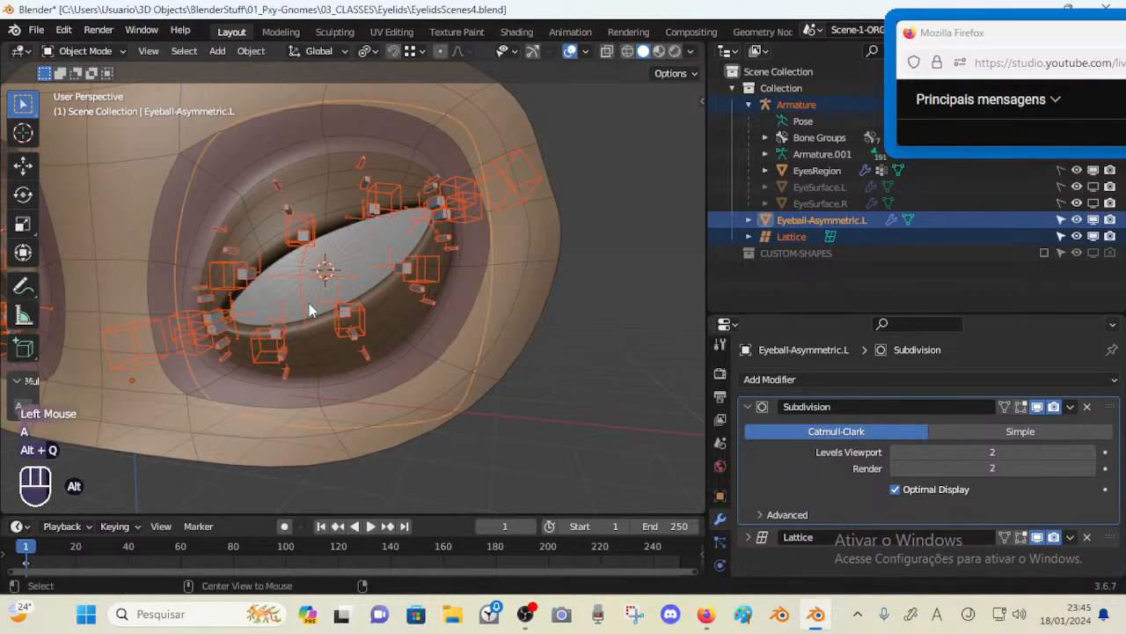
{"action": "mouse_move", "coordinate": [329, 297]}
{"action": "middle_mouse_down"}
{"action": "mouse_move", "coordinate": [235, 335]}
{"action": "mouse_move", "coordinate": [252, 294]}
{"action": "mouse_move", "coordinate": [234, 294]}
{"action": "mouse_move", "coordinate": [333, 300]}
{"action": "middle_mouse_up"}
{"action": "key", "text": "a"}
{"action": "scroll", "coordinate": [239, 292], "scroll_direction": "down", "scroll_amount": 2}
{"action": "left_click", "coordinate": [335, 299]}
{"action": "key", "text": "r"}
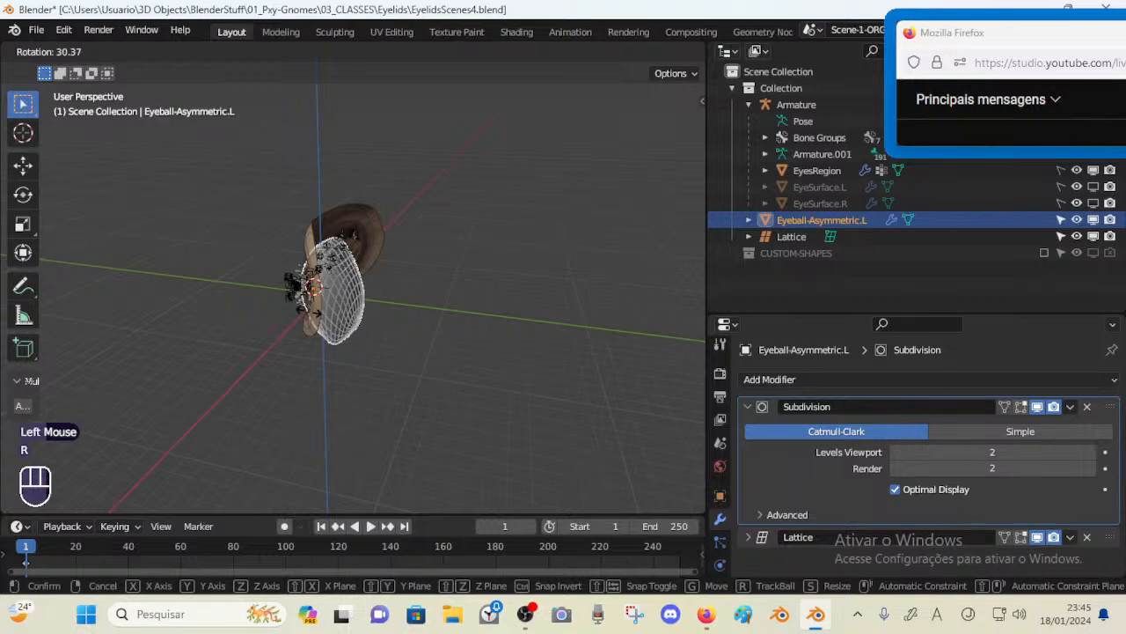
{"action": "key", "text": "Escape"}
Save the file with the eyeball still placed in the socket
{"action": "middle_click_drag", "start_coordinate": [379, 290], "coordinate": [420, 290]}
{"action": "scroll", "coordinate": [319, 328], "scroll_direction": "up", "scroll_amount": 2}
{"action": "middle_click_drag", "start_coordinate": [319, 328], "coordinate": [414, 323]}
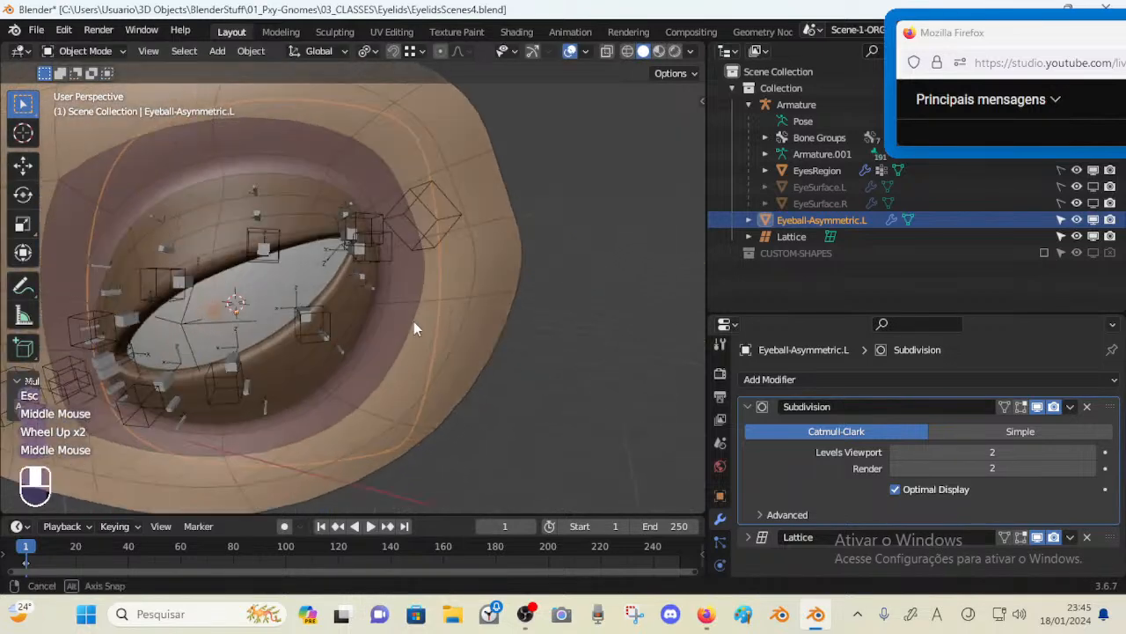
{"action": "scroll", "coordinate": [343, 326], "scroll_direction": "down", "scroll_amount": 1}
{"action": "mouse_move", "coordinate": [342, 326]}
{"action": "middle_mouse_down"}
{"action": "mouse_move", "coordinate": [394, 330]}
{"action": "mouse_move", "coordinate": [266, 318]}
{"action": "mouse_move", "coordinate": [361, 315]}
{"action": "middle_mouse_up"}
{"action": "scroll", "coordinate": [357, 328], "scroll_direction": "up", "scroll_amount": 1}
{"action": "key", "text": "ctrl+s"}
{"action": "scroll", "coordinate": [347, 320], "scroll_direction": "down", "scroll_amount": 1}
{"action": "scroll", "coordinate": [345, 327], "scroll_direction": "up", "scroll_amount": 1}
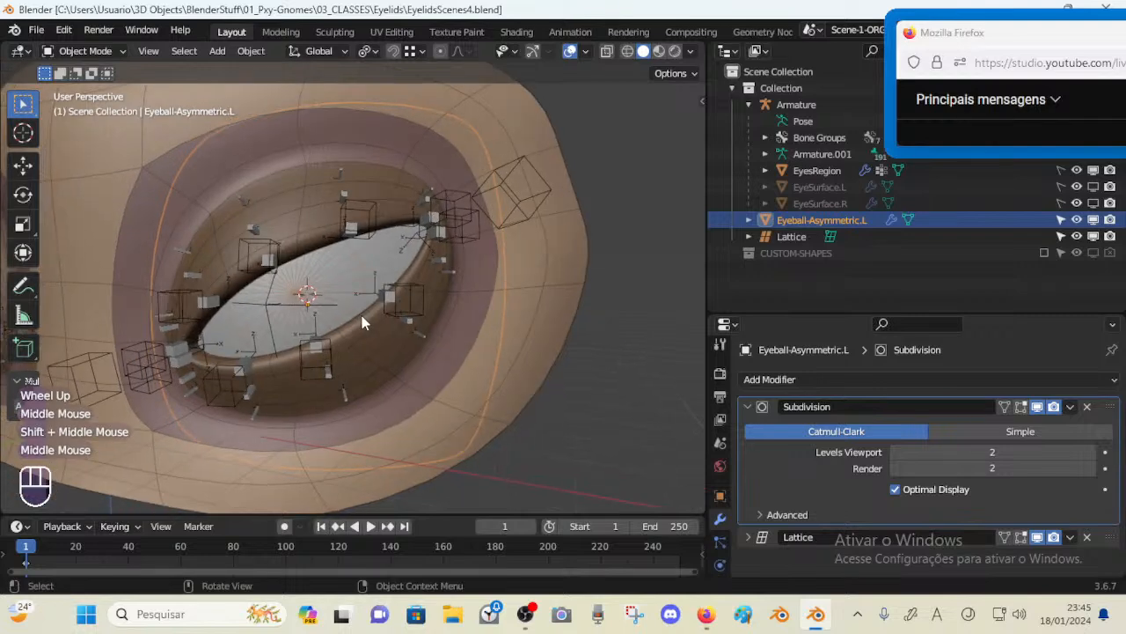
Select the lattice and then the eyeball to check how the eyeball sits in the socket, and save the file
{"action": "left_click", "coordinate": [344, 272]}
{"action": "left_click", "coordinate": [260, 308]}
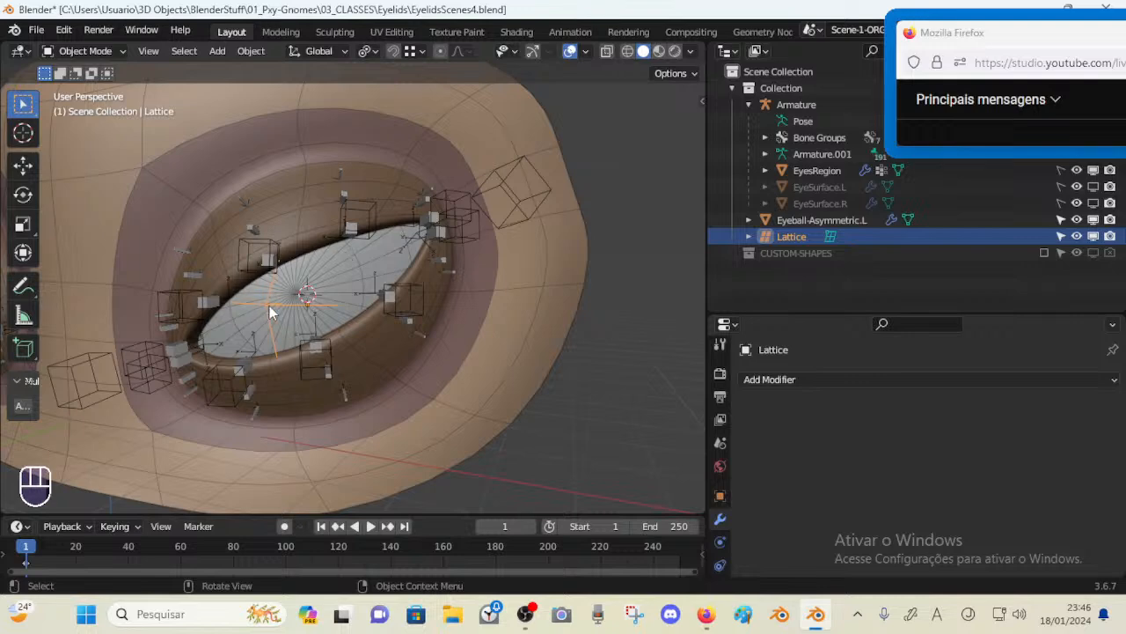
{"action": "middle_click_drag", "start_coordinate": [337, 325], "coordinate": [172, 317]}
{"action": "left_click", "coordinate": [418, 226]}
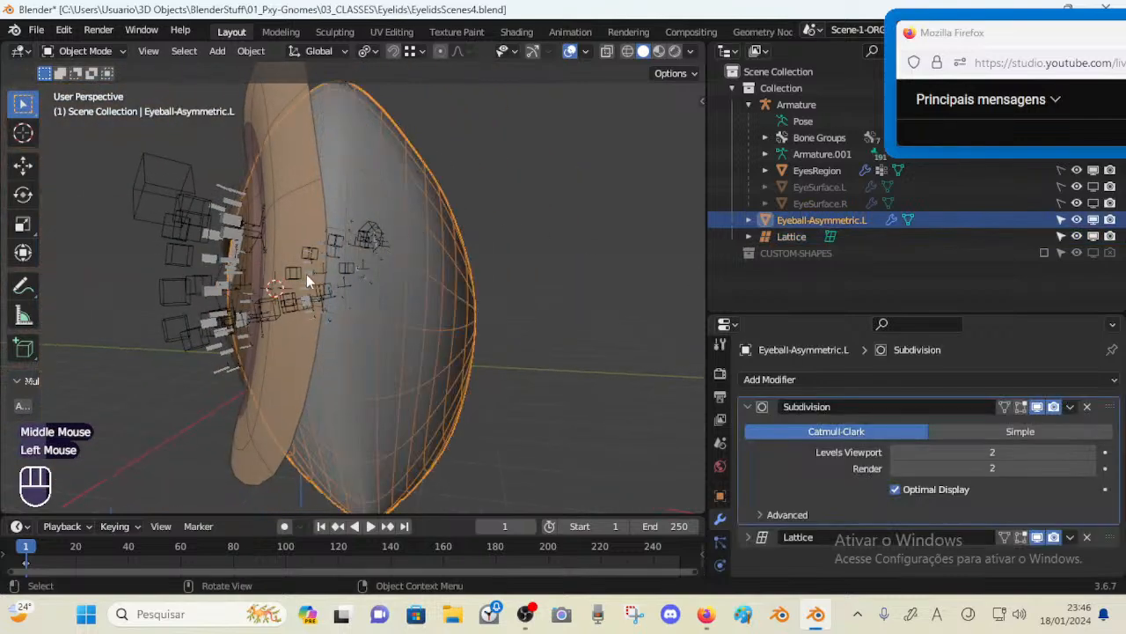
{"action": "middle_click_drag", "start_coordinate": [306, 274], "coordinate": [489, 403]}
{"action": "key", "text": "ctrl+s"}
Switch to Firefox, open a new tab and open the bookmarked video 'Cartoon Eyes: Lattice Modifier for complex forms' via a bookmark search for Lattice Eye
{"action": "mouse_move", "coordinate": [706, 614]}
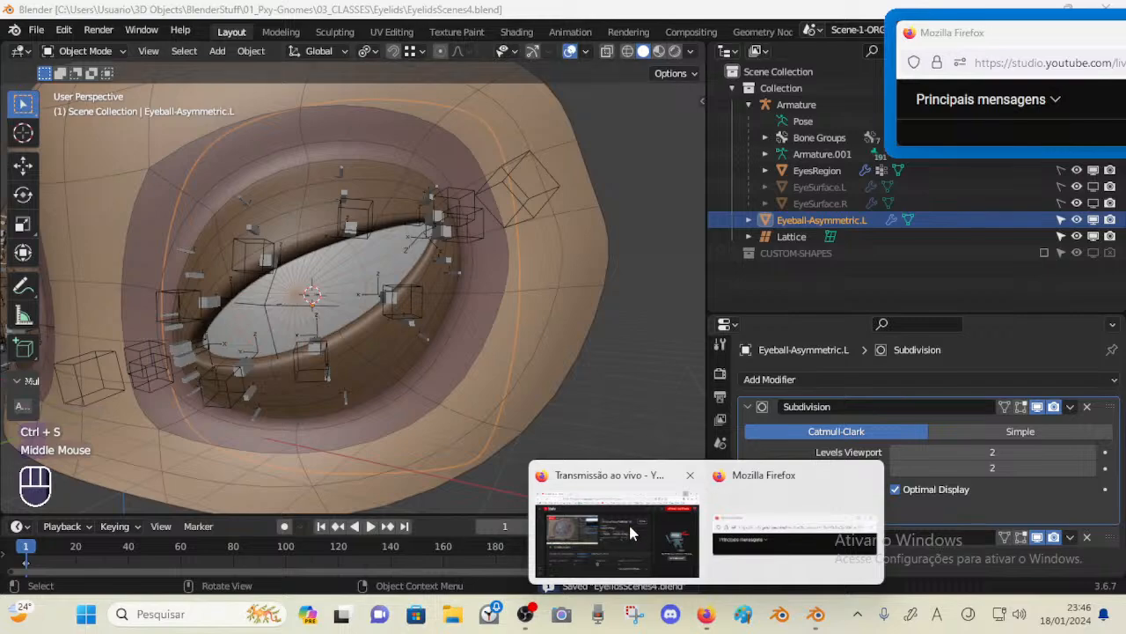
{"action": "left_click", "coordinate": [616, 528]}
{"action": "left_click", "coordinate": [239, 18]}
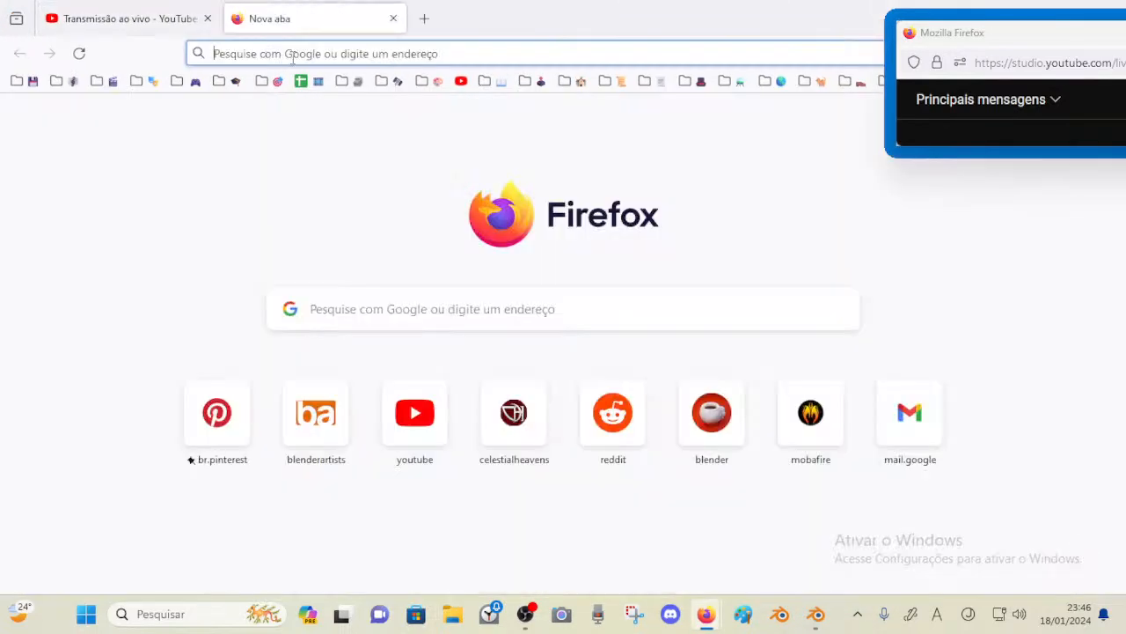
{"action": "left_click", "coordinate": [293, 55]}
{"action": "type", "text": "*"}
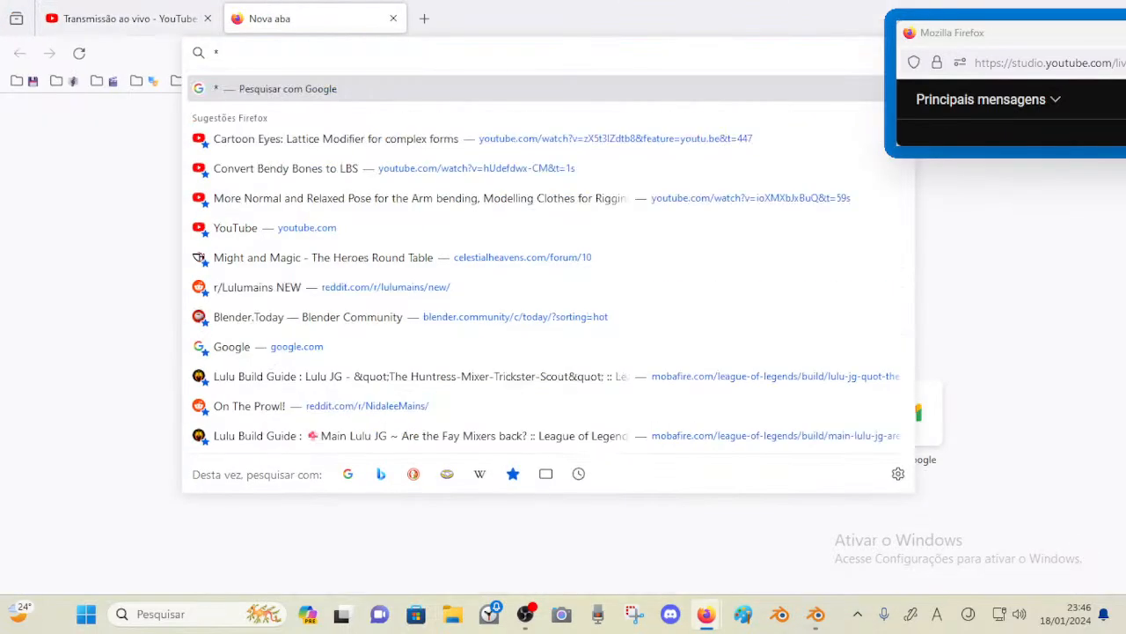
{"action": "type", "text": "Lattice Eye"}
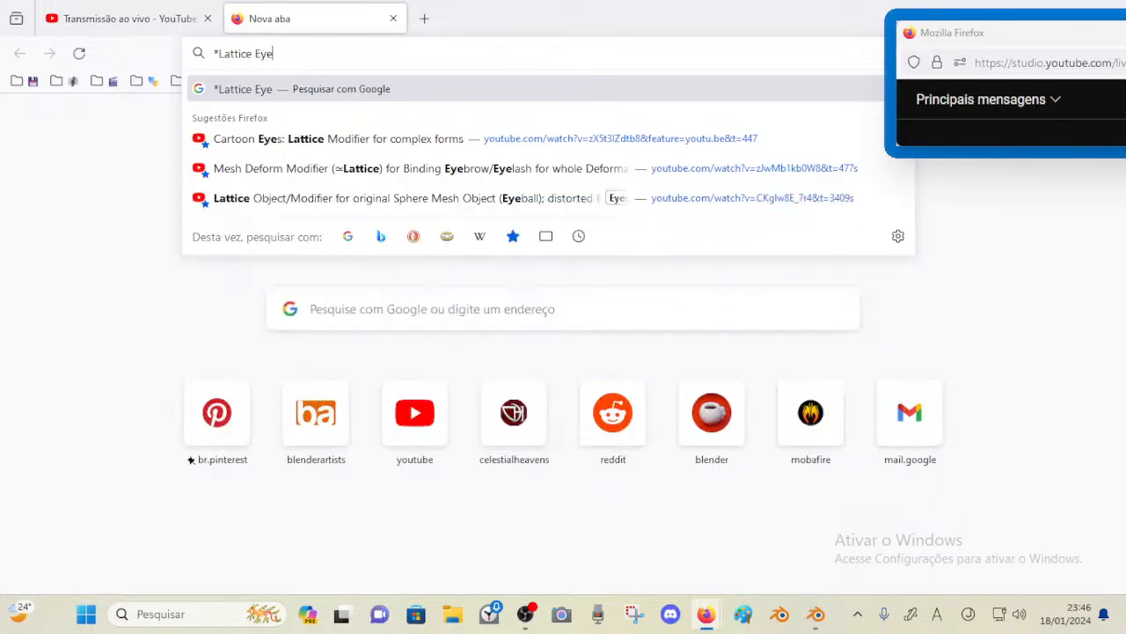
{"action": "key", "text": "Down"}
{"action": "key", "text": "Return"}
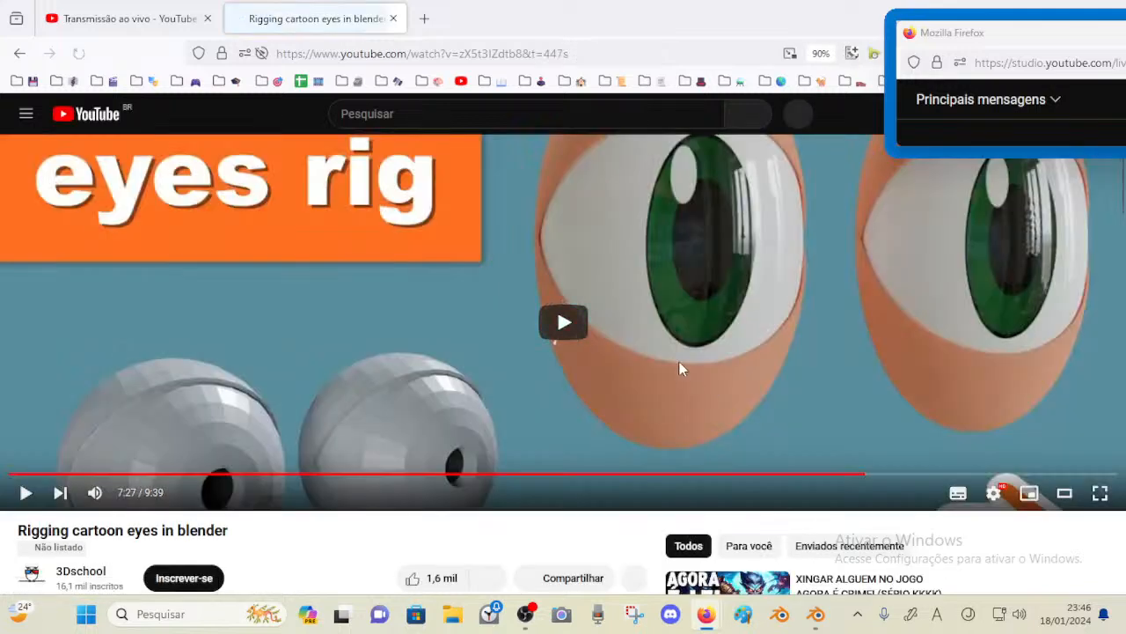
Play the rigging tutorial and jump near its end to view the lattice eyeball setup
{"action": "left_click", "coordinate": [579, 336]}
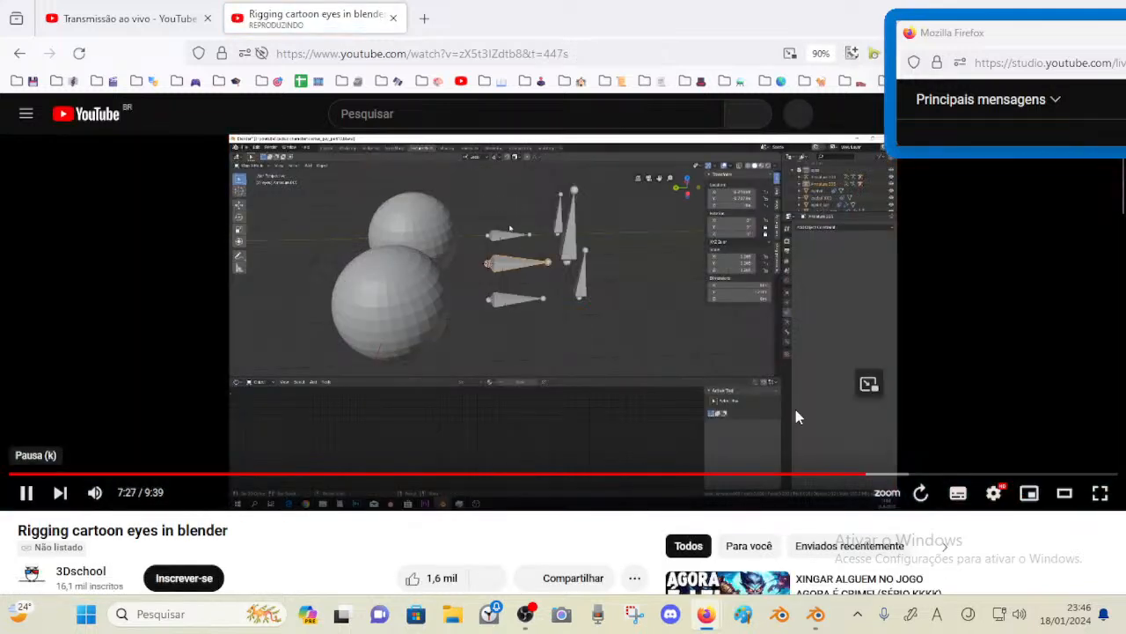
{"action": "left_click", "coordinate": [917, 453]}
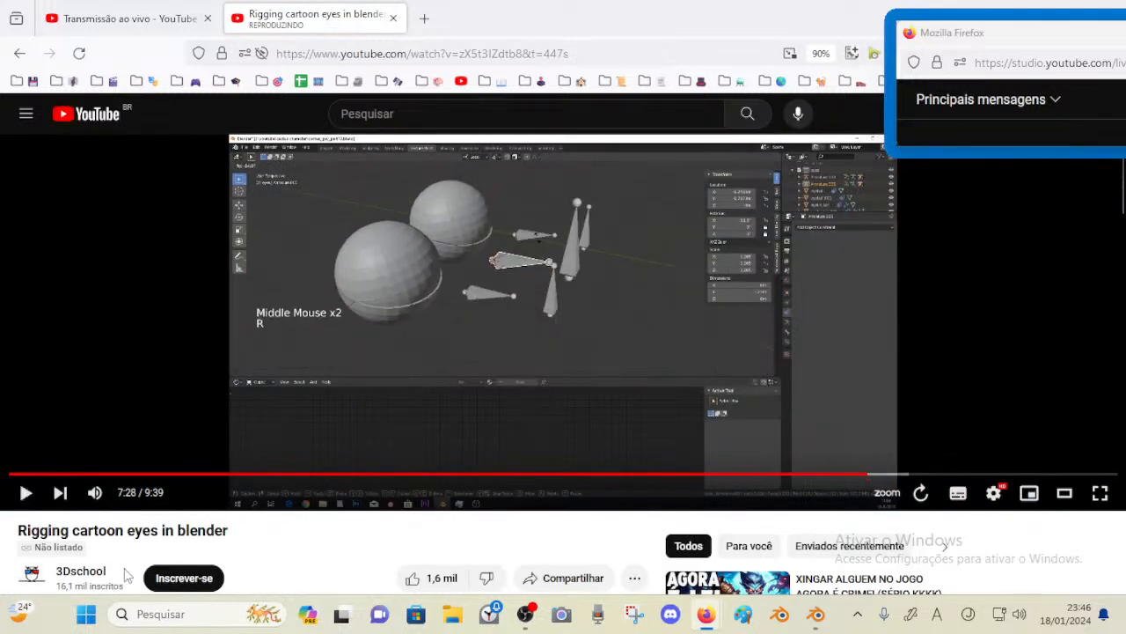
{"action": "scroll", "coordinate": [319, 525], "scroll_direction": "down", "scroll_amount": 1}
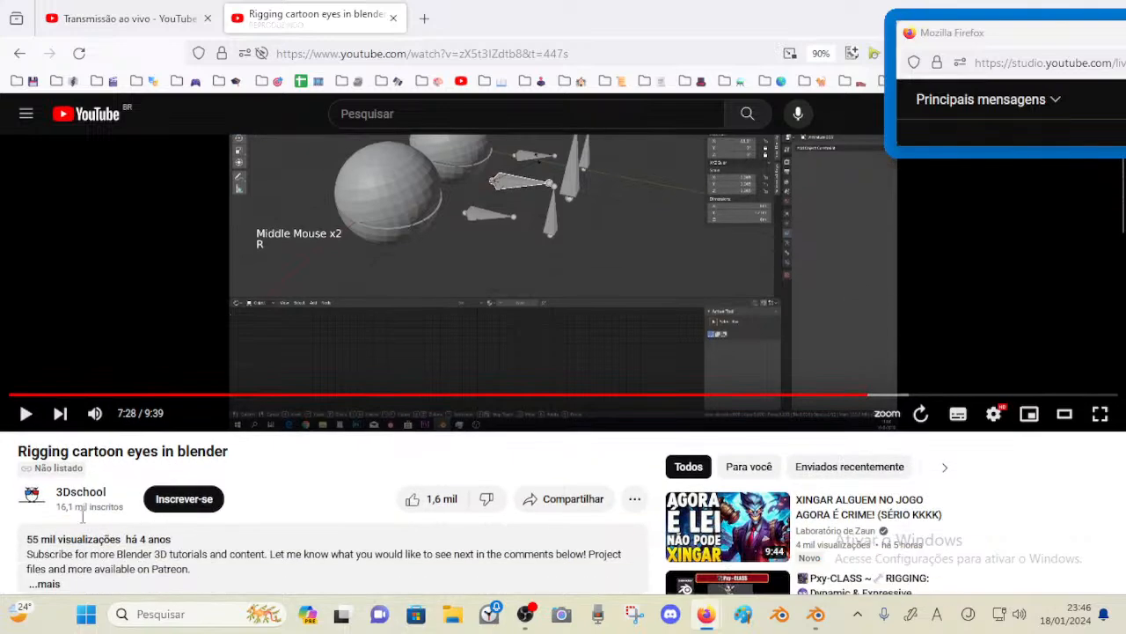
{"action": "scroll", "coordinate": [253, 508], "scroll_direction": "up", "scroll_amount": 1}
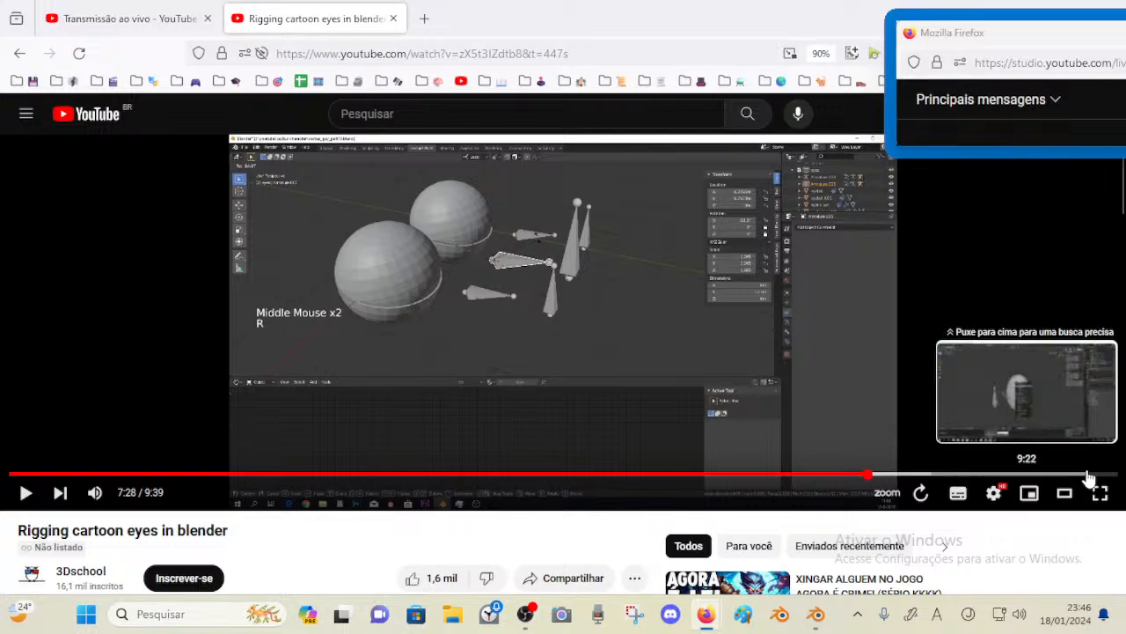
{"action": "left_click", "coordinate": [1086, 476]}
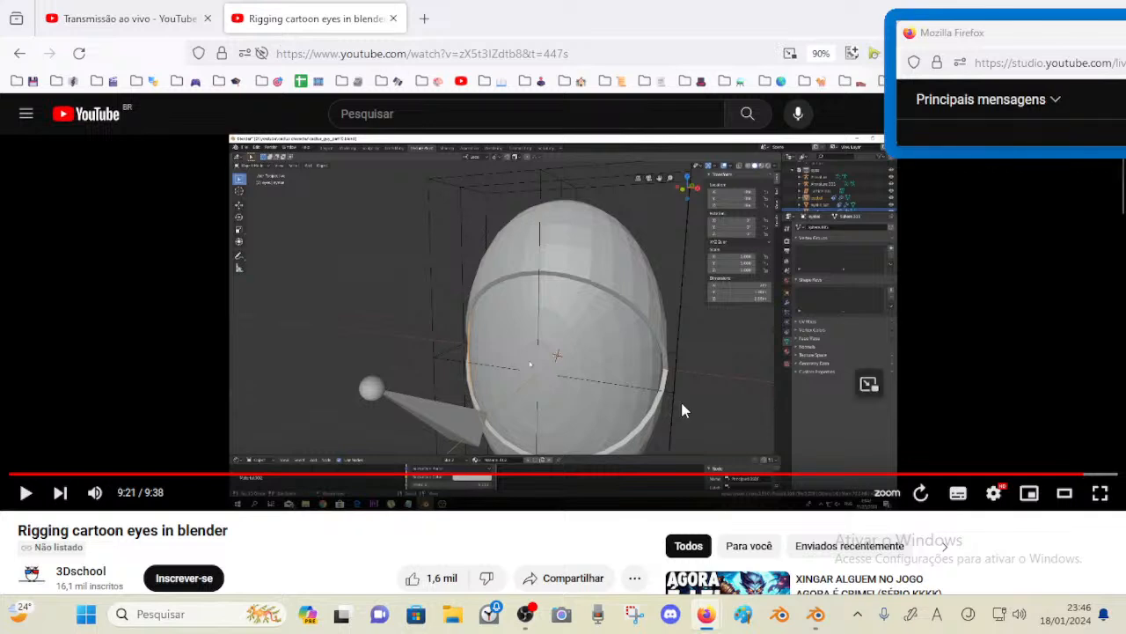
Search bookmarks for lattice eye and open the video 'Lattice Object/Modifier for original Sphere Mesh Object (Eyeball)'
{"action": "left_click", "coordinate": [395, 54]}
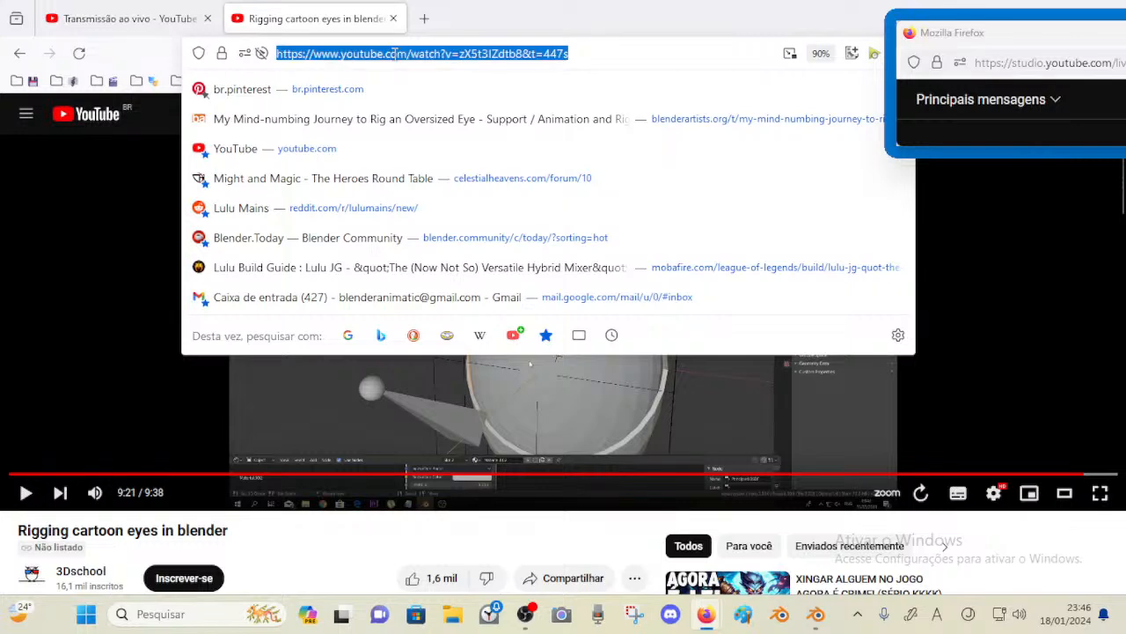
{"action": "type", "text": "*"}
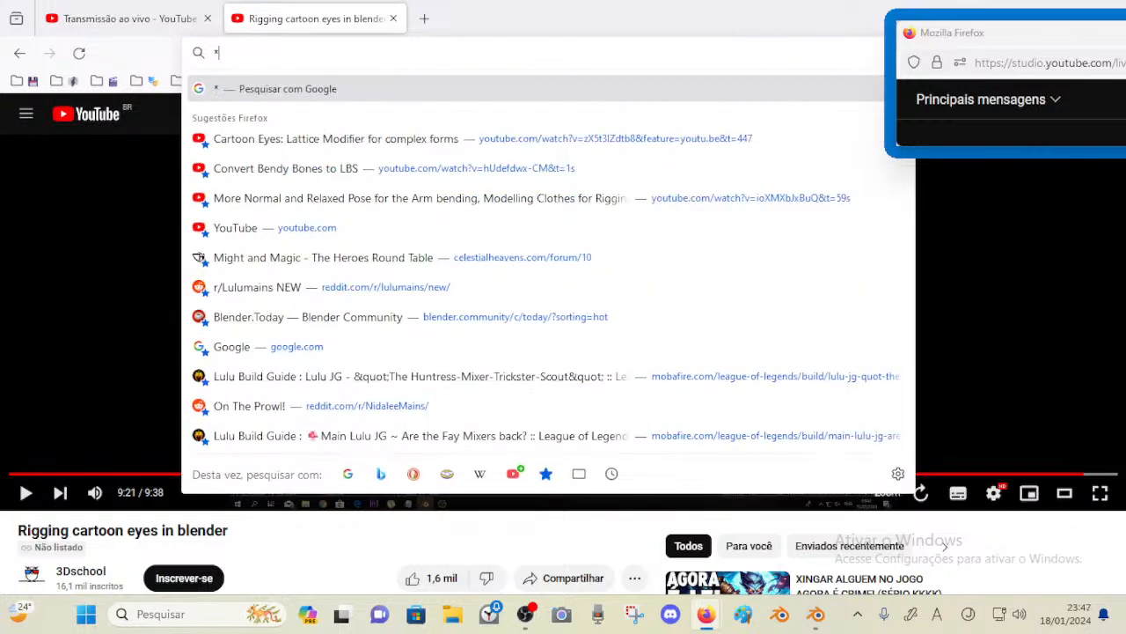
{"action": "type", "text": "lattice eye"}
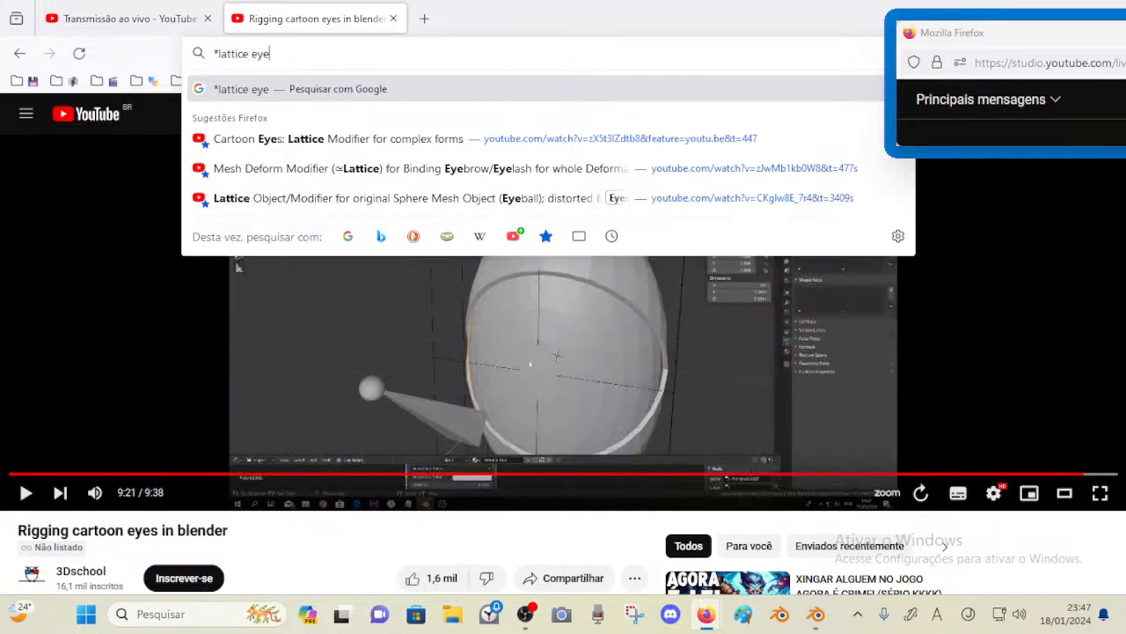
{"action": "key", "text": "Down"}
{"action": "key", "text": "Down"}
{"action": "key", "text": "Up"}
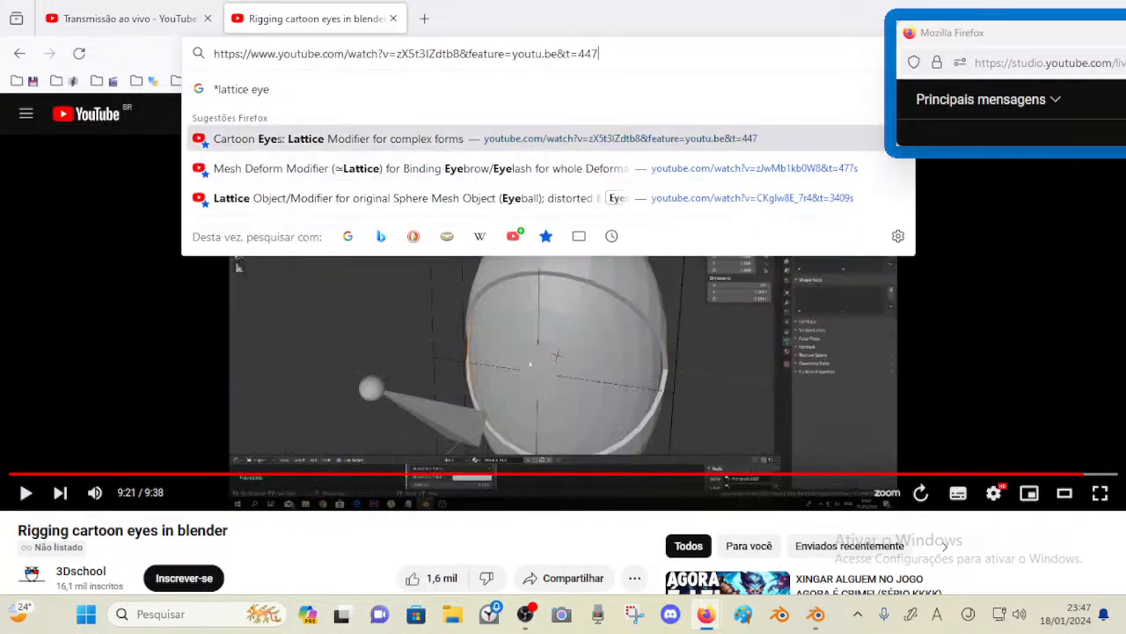
{"action": "key", "text": "Down"}
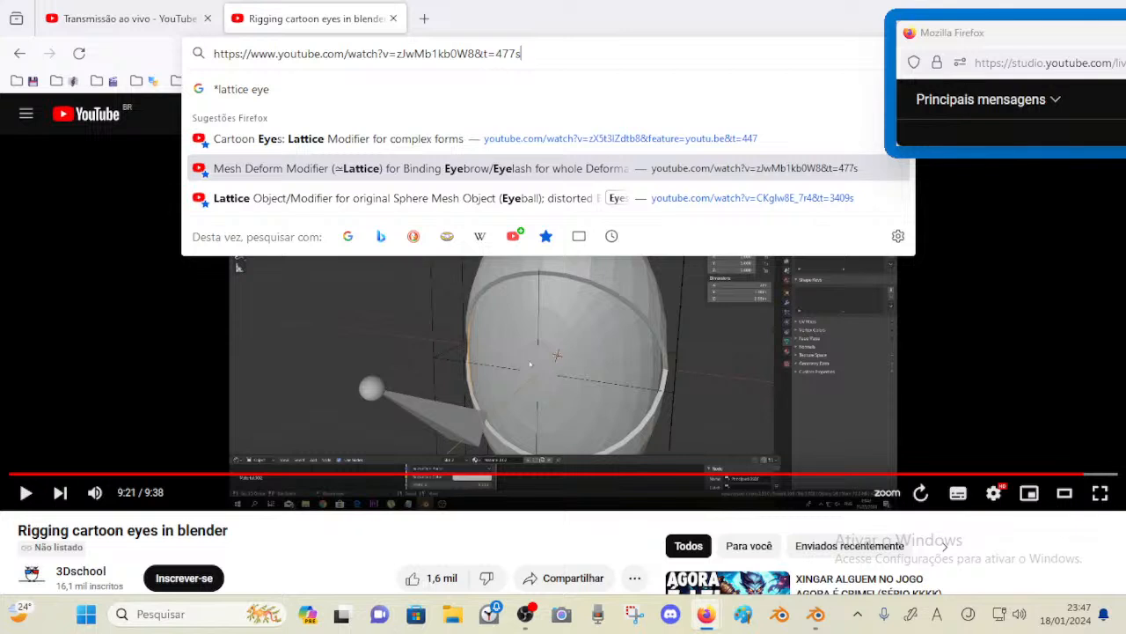
{"action": "key", "text": "Down"}
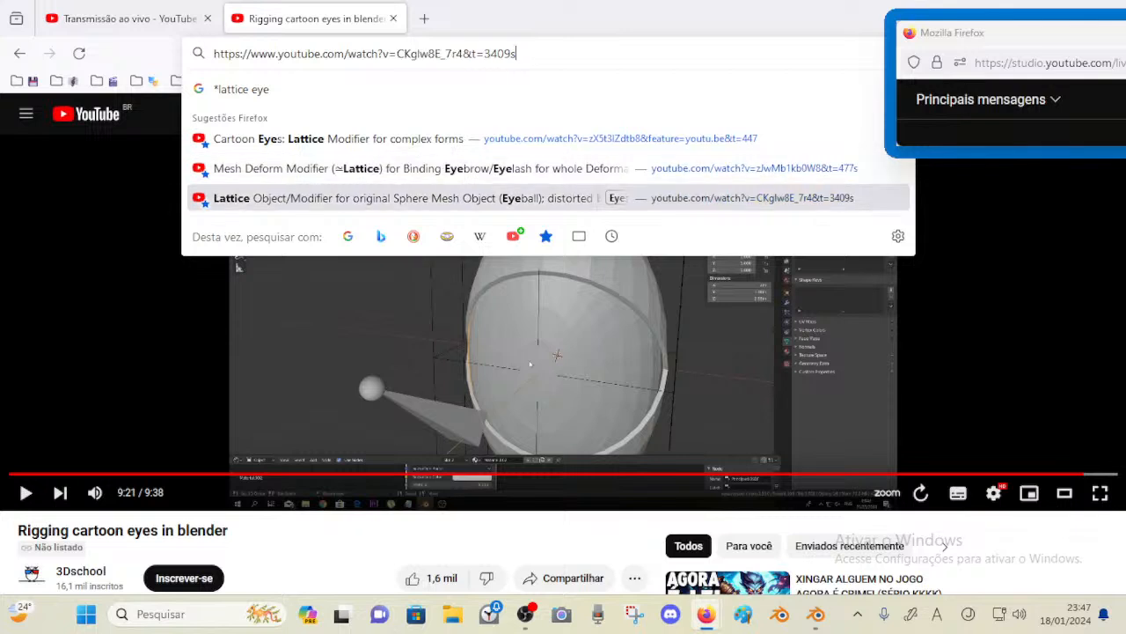
{"action": "key", "text": "Return"}
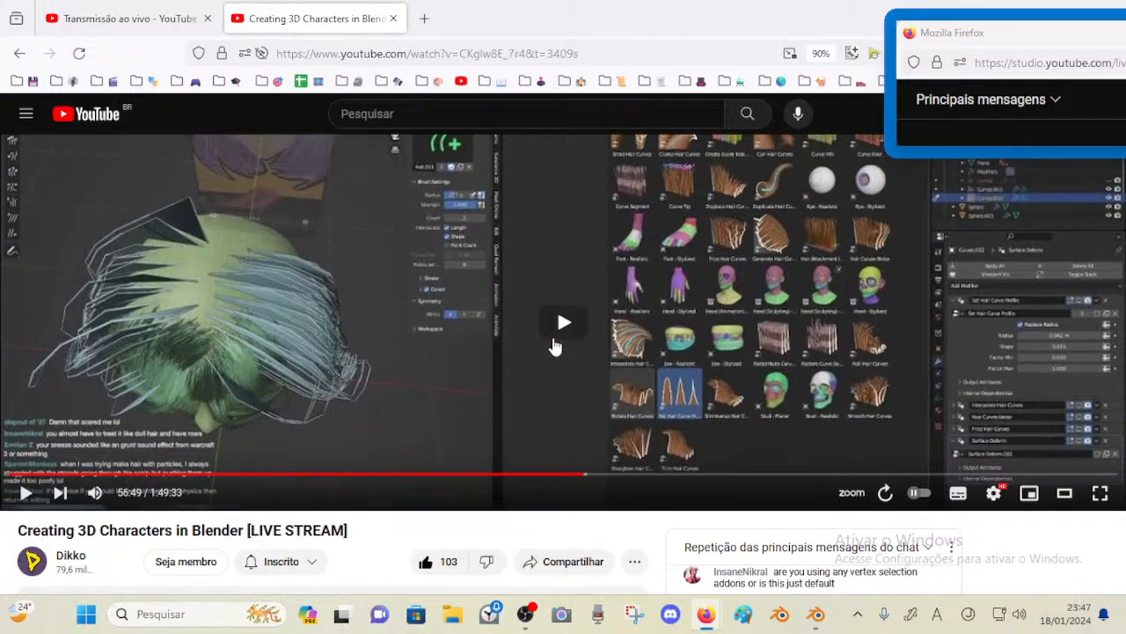
Play the live-stream video and skip forward in 5-second jumps through the lattice eyeball section
{"action": "left_click", "coordinate": [554, 341]}
{"action": "left_click", "coordinate": [604, 445]}
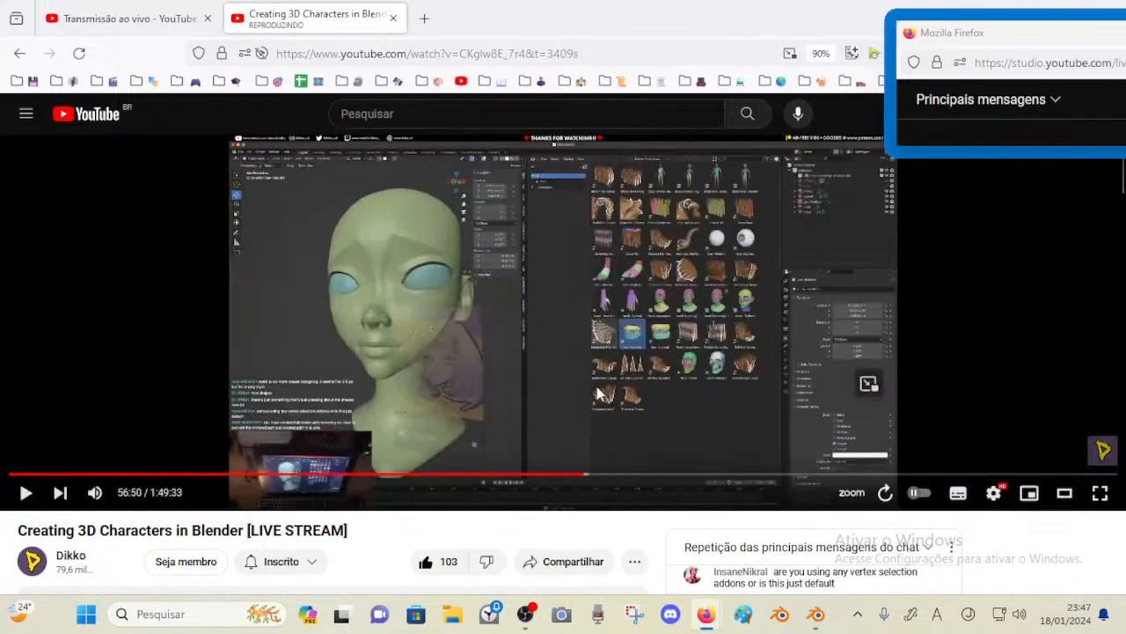
{"action": "left_click", "coordinate": [568, 379]}
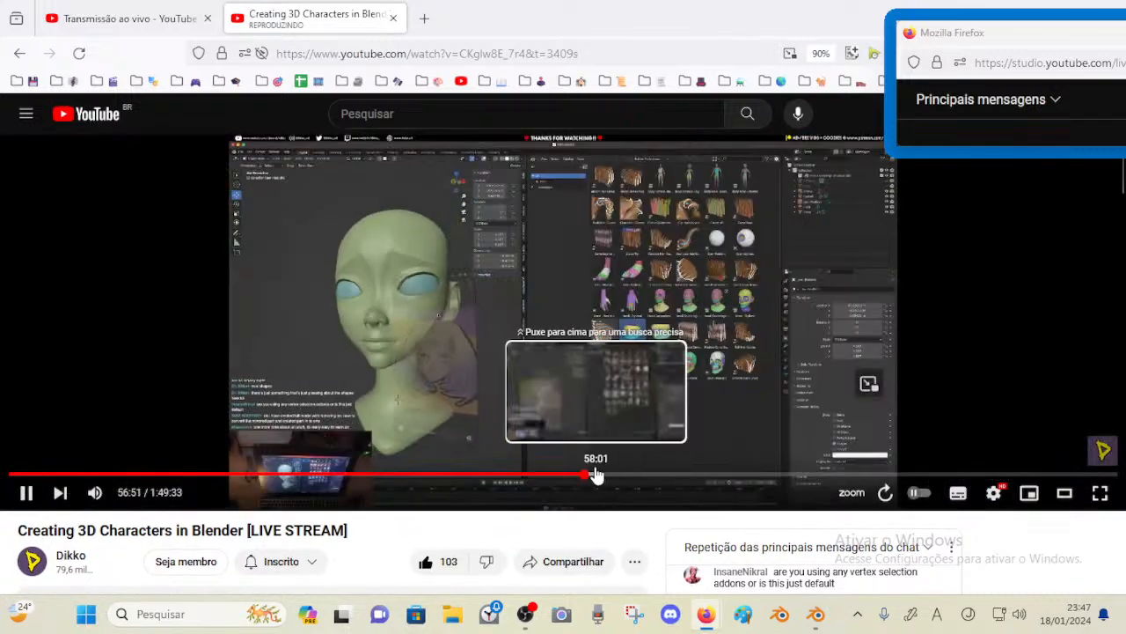
{"action": "key", "text": "Right"}
{"action": "key", "text": "Right"}
{"action": "key", "text": "Right"}
{"action": "key", "text": "Right"}
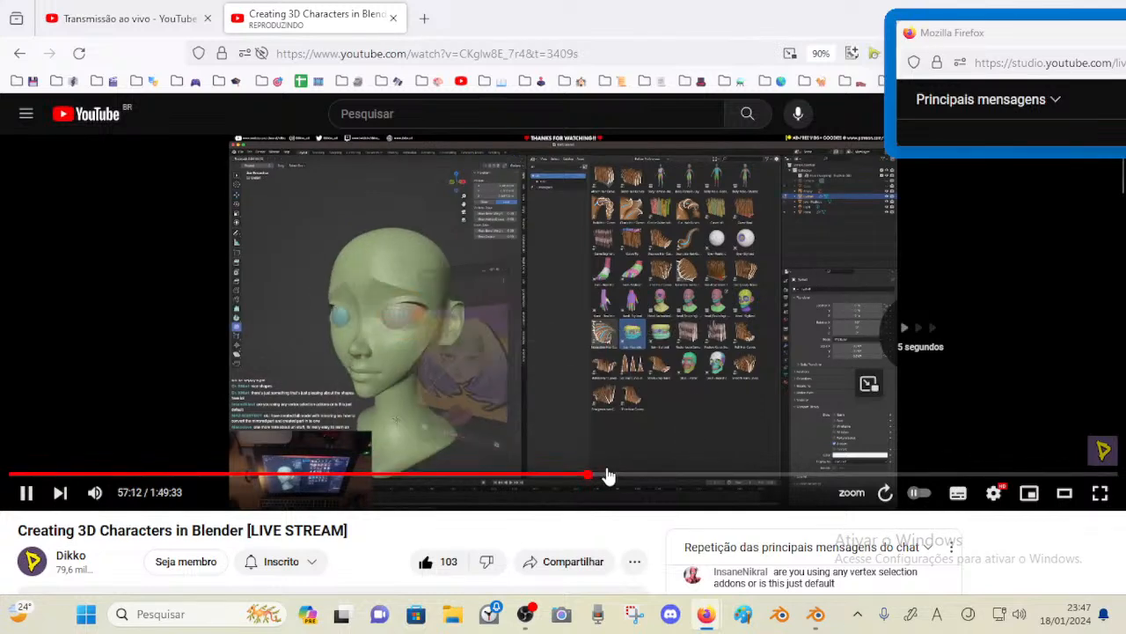
{"action": "key", "text": "Right"}
{"action": "key", "text": "Right"}
{"action": "key", "text": "Right"}
{"action": "key", "text": "Right"}
{"action": "key", "text": "Right"}
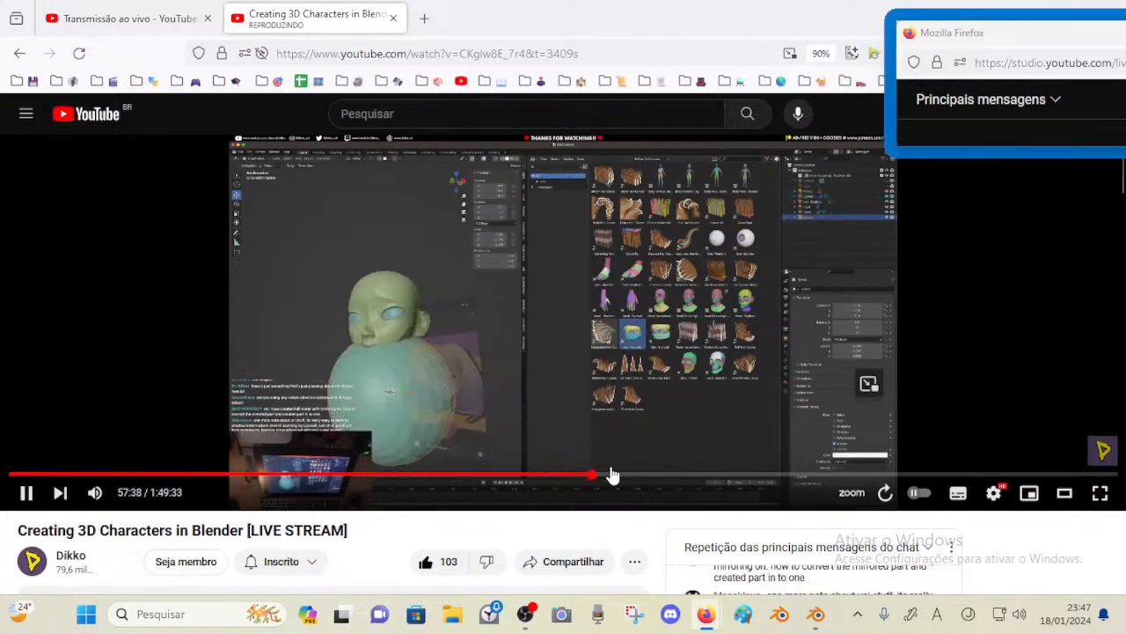
{"action": "key", "text": "Right"}
{"action": "key", "text": "Right"}
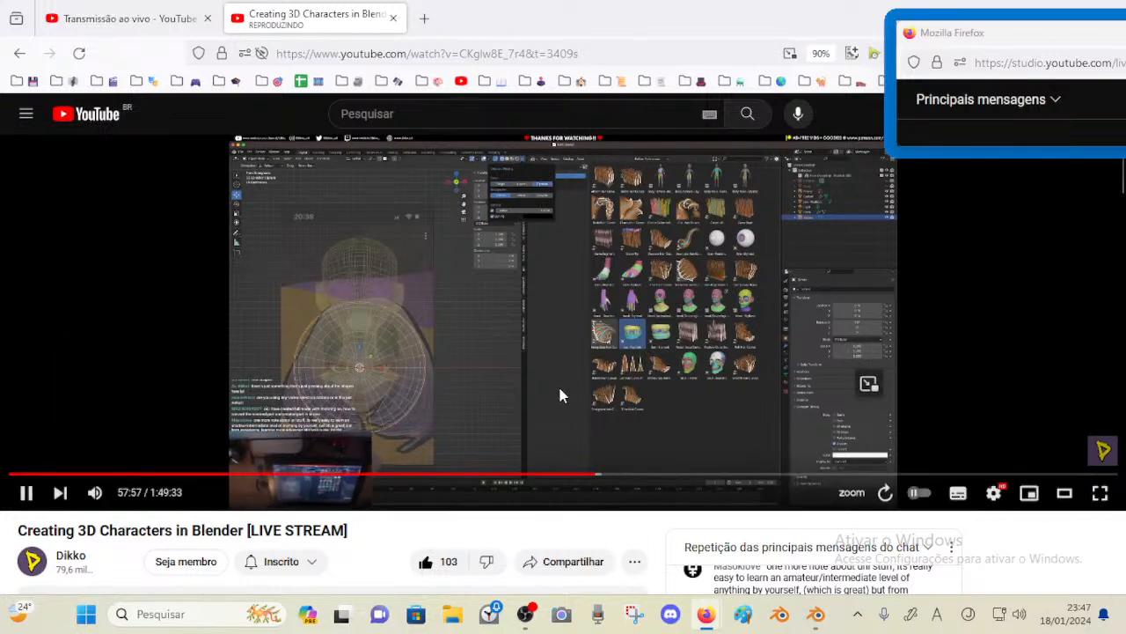
{"action": "key", "text": "Right"}
{"action": "key", "text": "Right"}
{"action": "key", "text": "Right"}
{"action": "key", "text": "Right"}
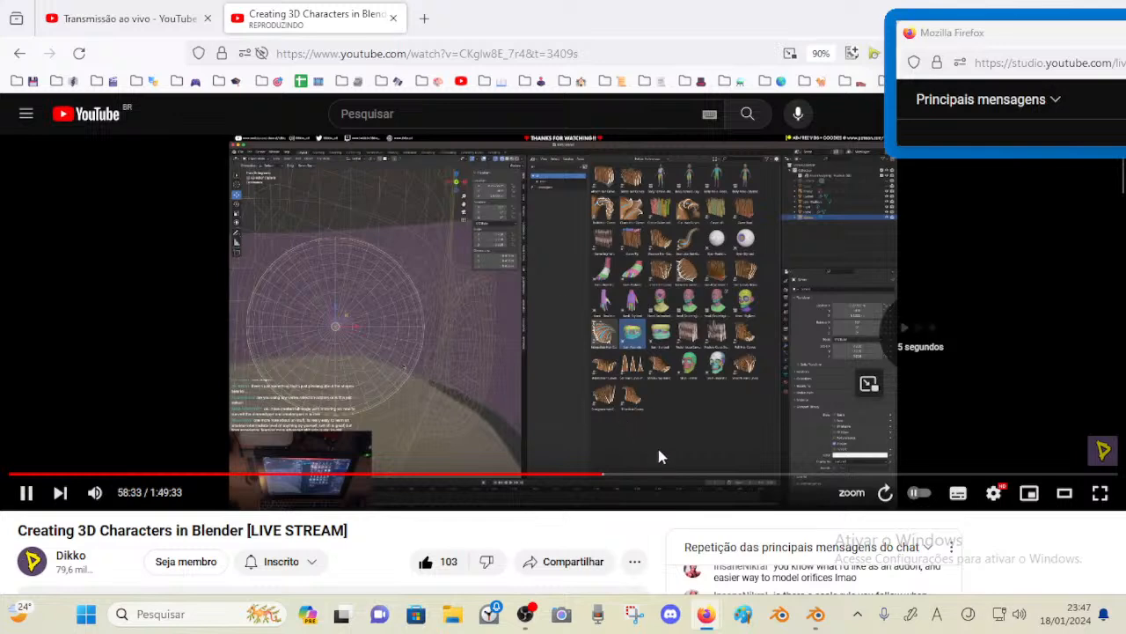
{"action": "key", "text": "Right"}
{"action": "key", "text": "Right"}
{"action": "key", "text": "Right"}
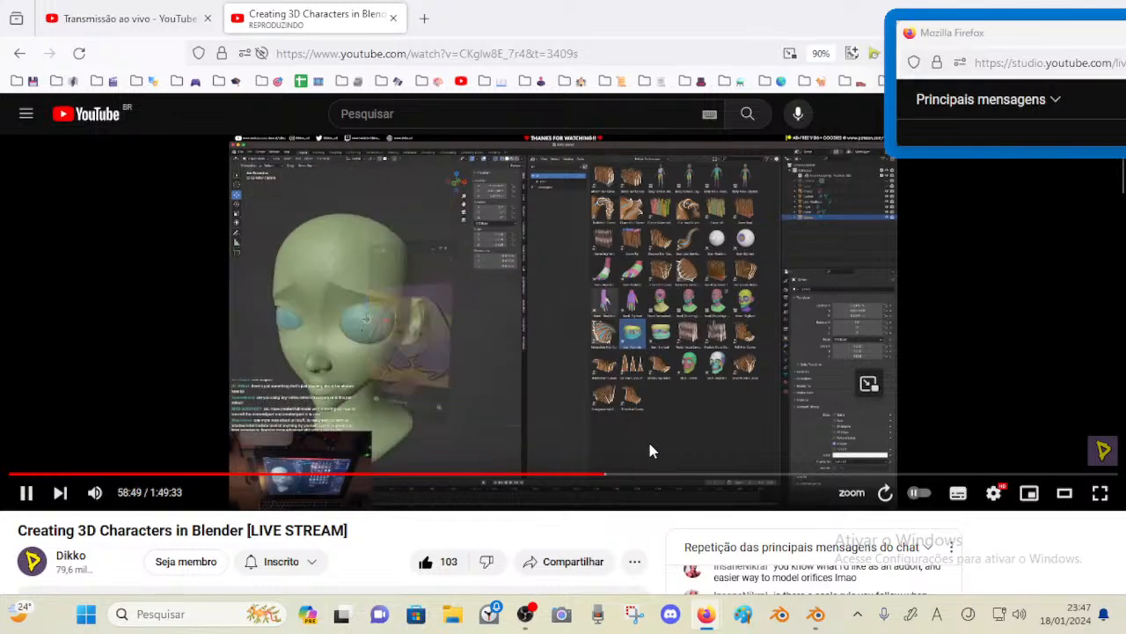
{"action": "key", "text": "Right"}
{"action": "key", "text": "Right"}
{"action": "key", "text": "Right"}
{"action": "key", "text": "Right"}
{"action": "key", "text": "Left"}
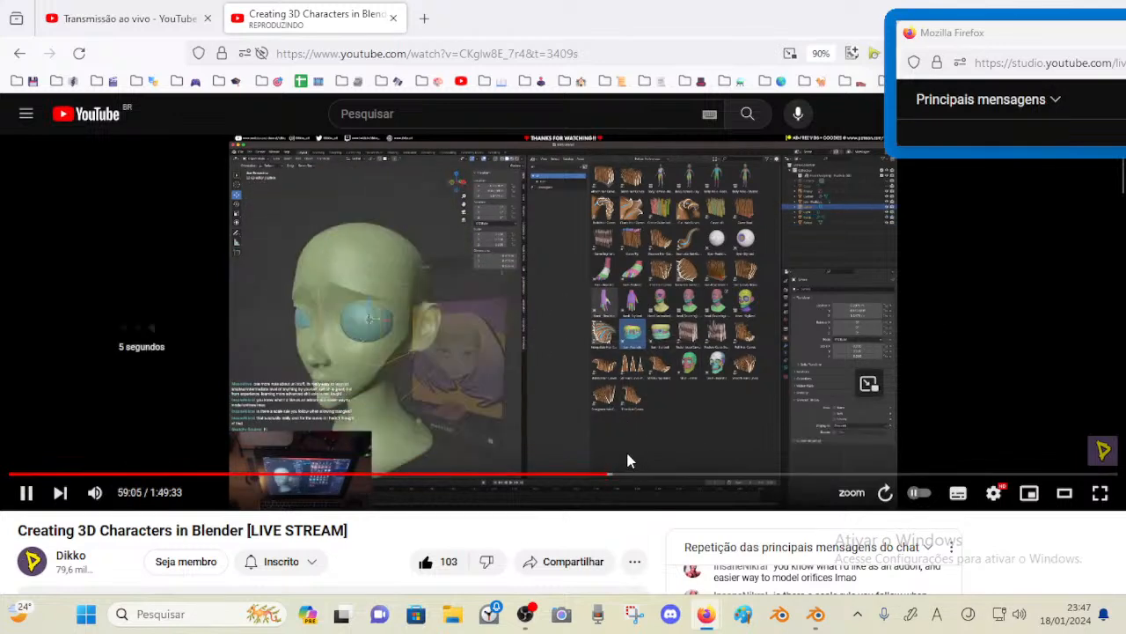
{"action": "key", "text": "Right"}
{"action": "key", "text": "Right"}
{"action": "key", "text": "Right"}
{"action": "key", "text": "Right"}
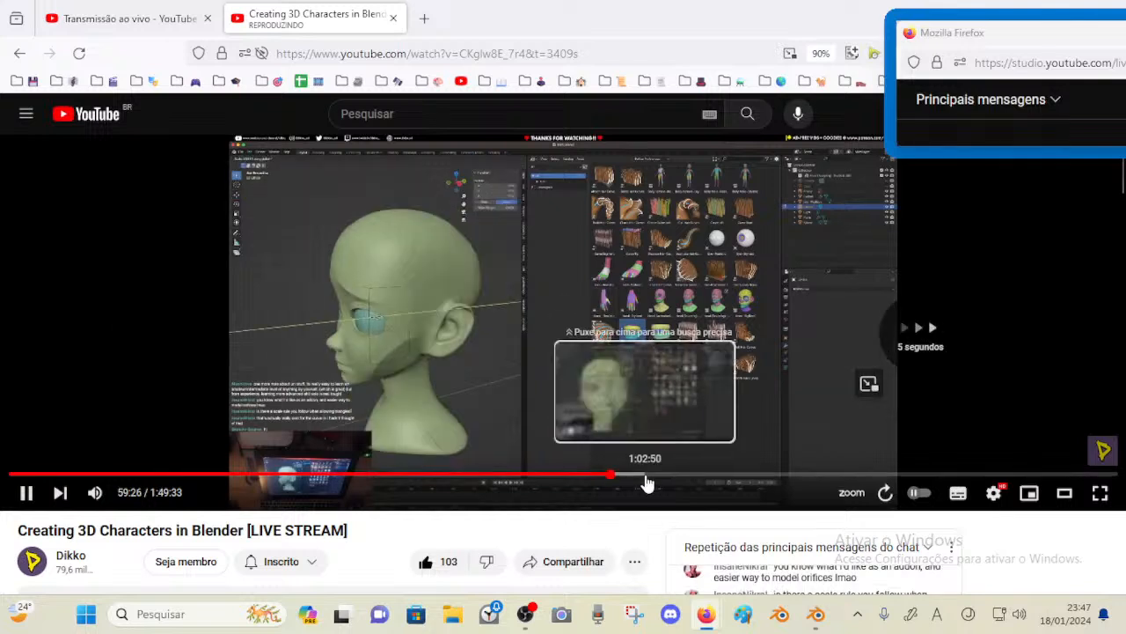
{"action": "key", "text": "Right"}
{"action": "key", "text": "Right"}
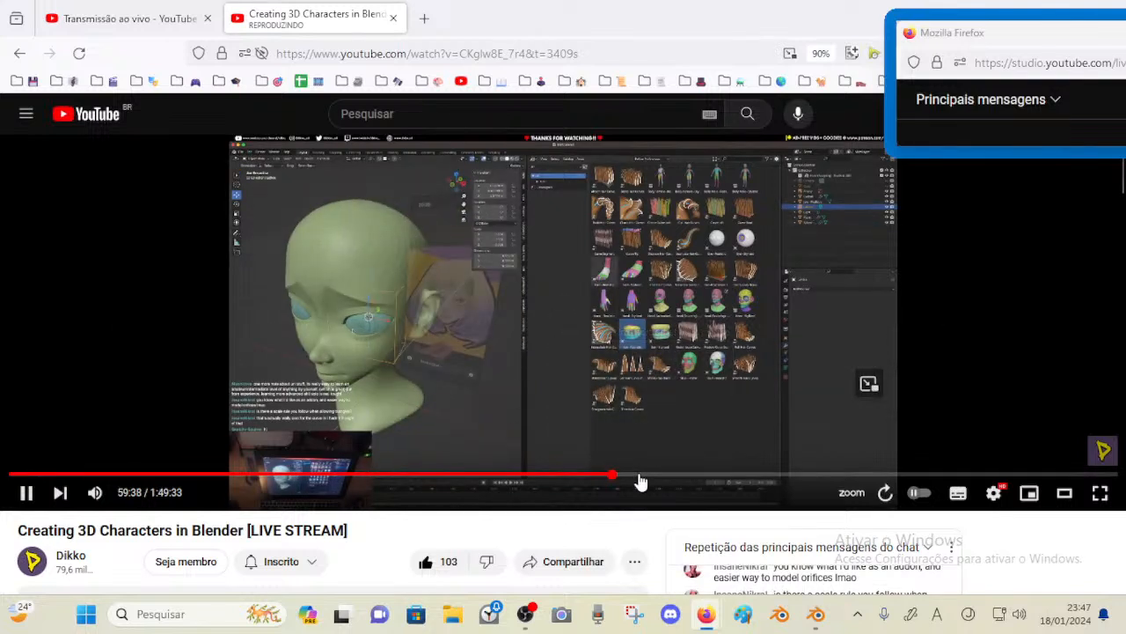
{"action": "key", "text": "Right"}
{"action": "key", "text": "Right"}
{"action": "key", "text": "Right"}
{"action": "key", "text": "Right"}
{"action": "key", "text": "Right"}
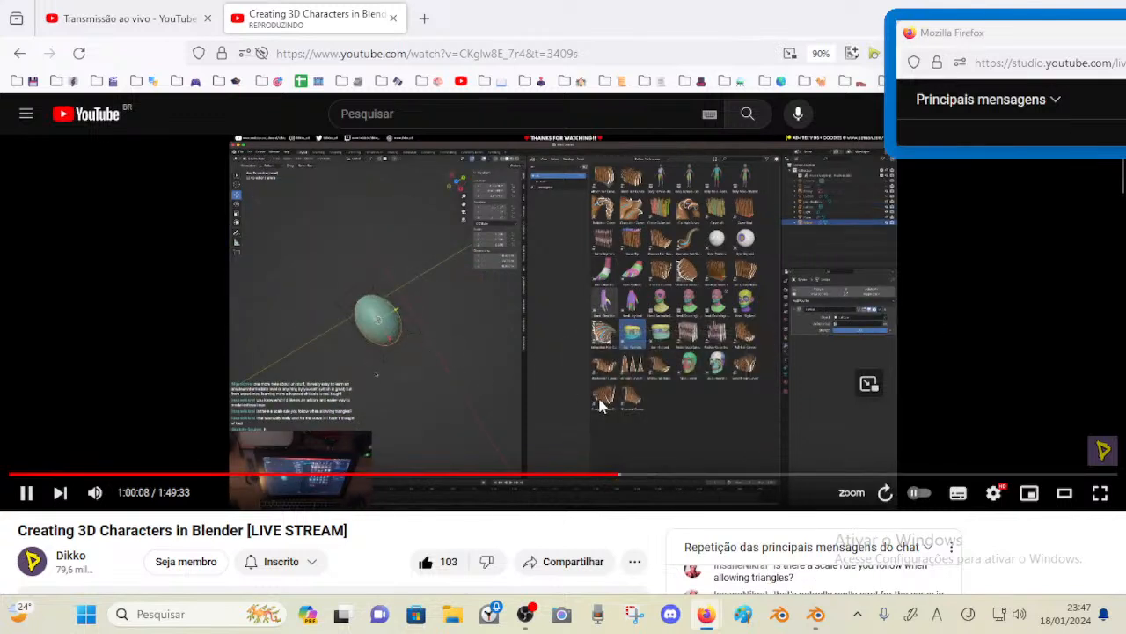
{"action": "key", "text": "Right"}
{"action": "key", "text": "Right"}
{"action": "key", "text": "Right"}
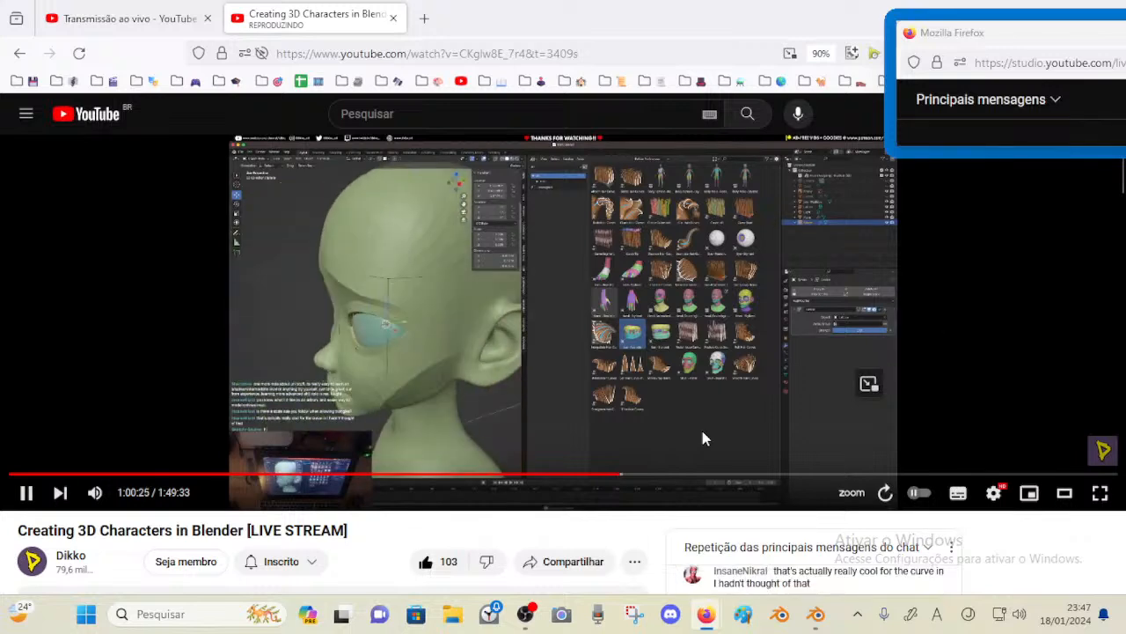
{"action": "key", "text": "Right"}
{"action": "key", "text": "Right"}
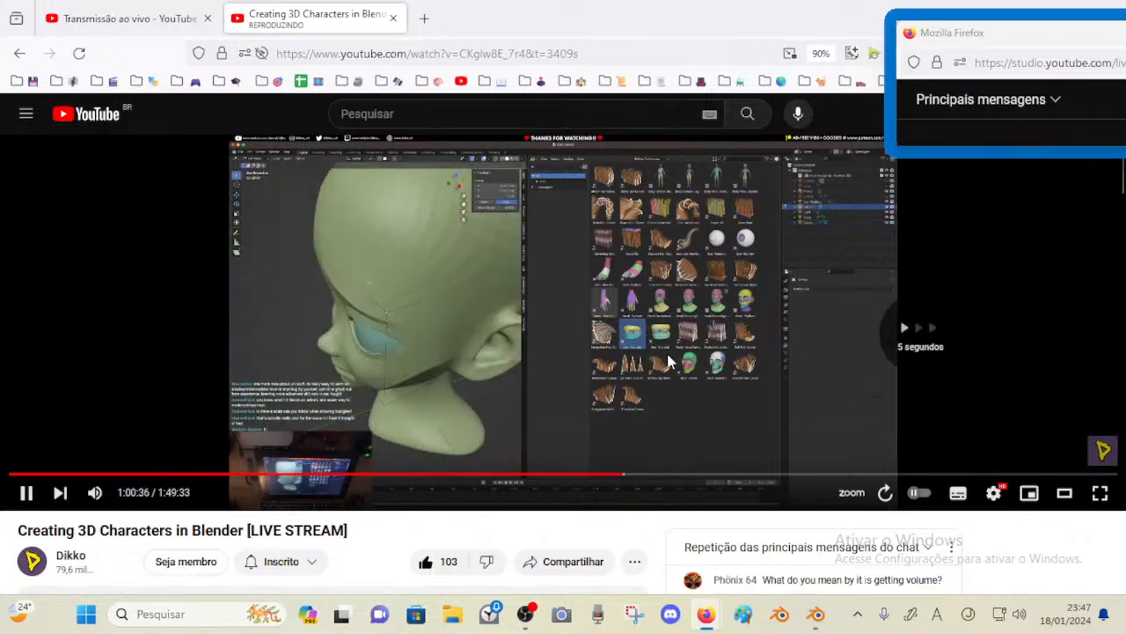
Skip the live-stream video ahead, pause it and close its tab
{"action": "key", "text": "Right"}
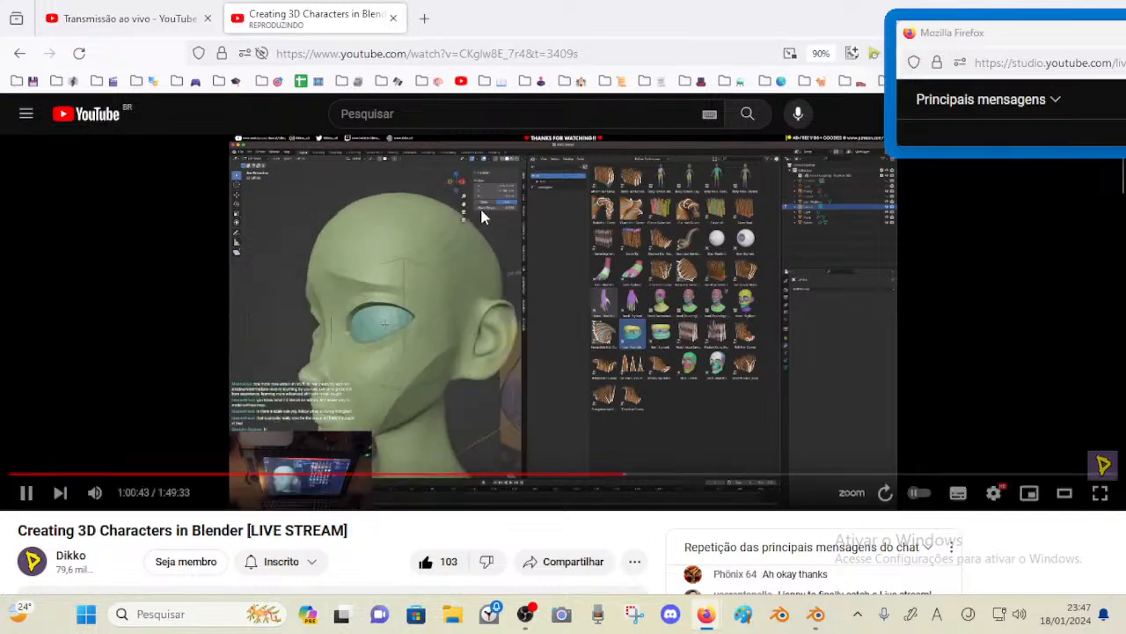
{"action": "left_click", "coordinate": [481, 214]}
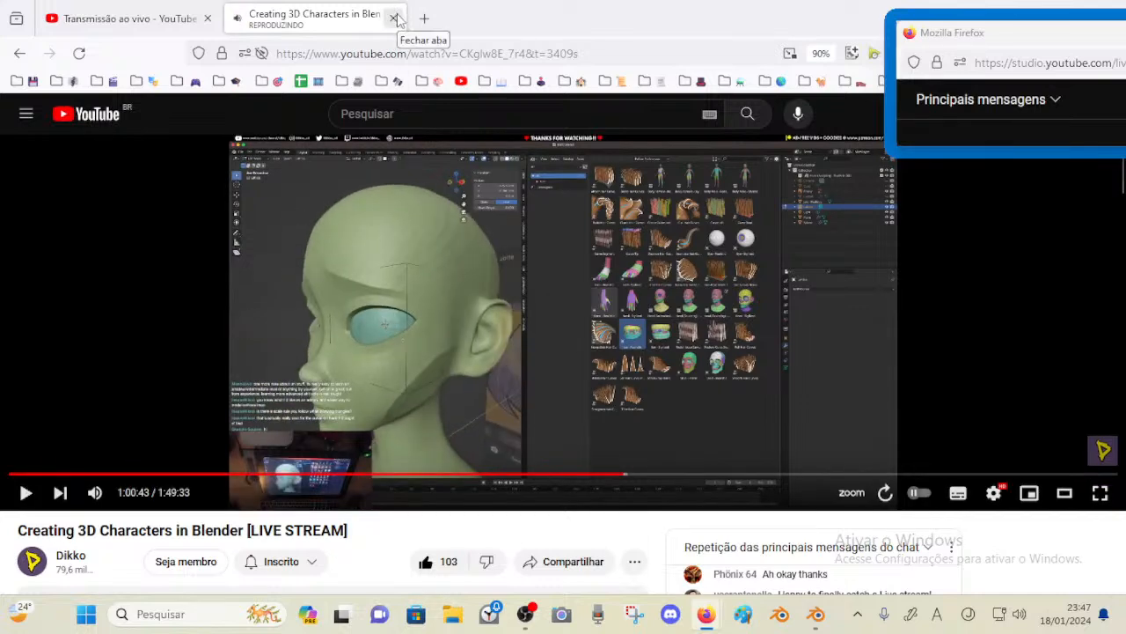
{"action": "left_click", "coordinate": [395, 18]}
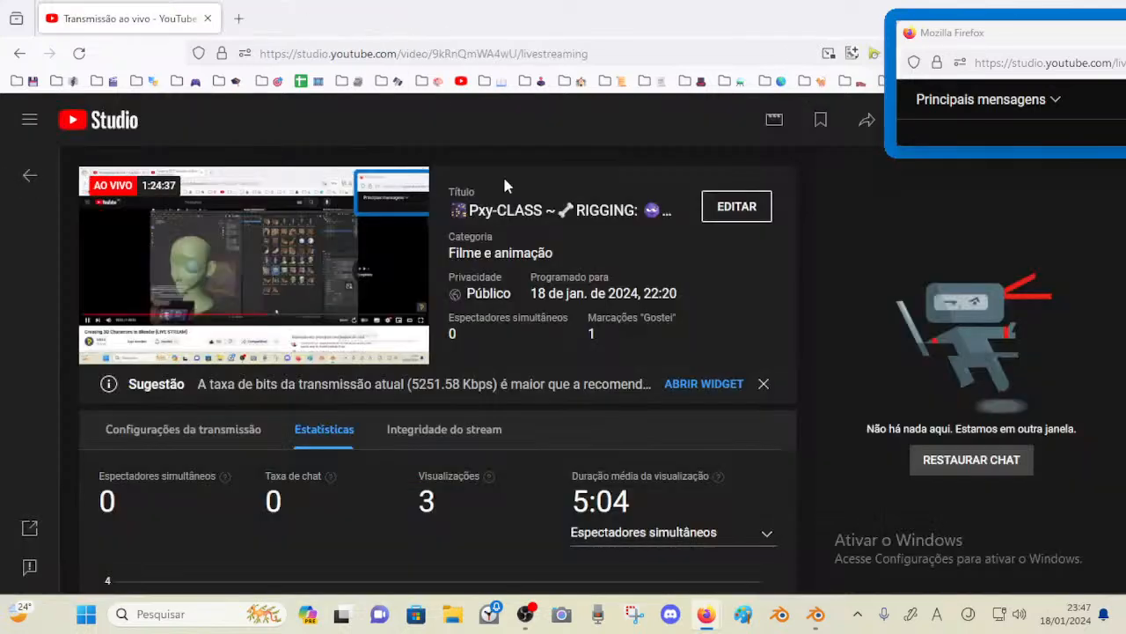
Return to Blender and try rotating the asymmetric left eyeball, cancelling both attempts
{"action": "left_click", "coordinate": [817, 613]}
{"action": "middle_click_drag", "start_coordinate": [529, 363], "coordinate": [459, 355]}
{"action": "key", "text": "r"}
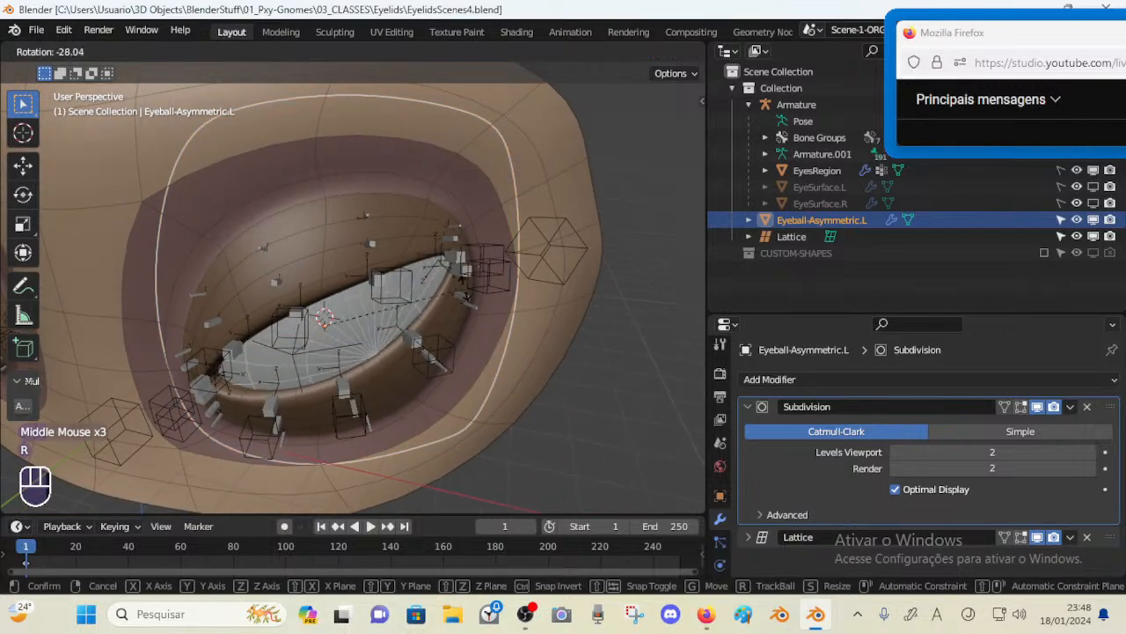
{"action": "key", "text": "r"}
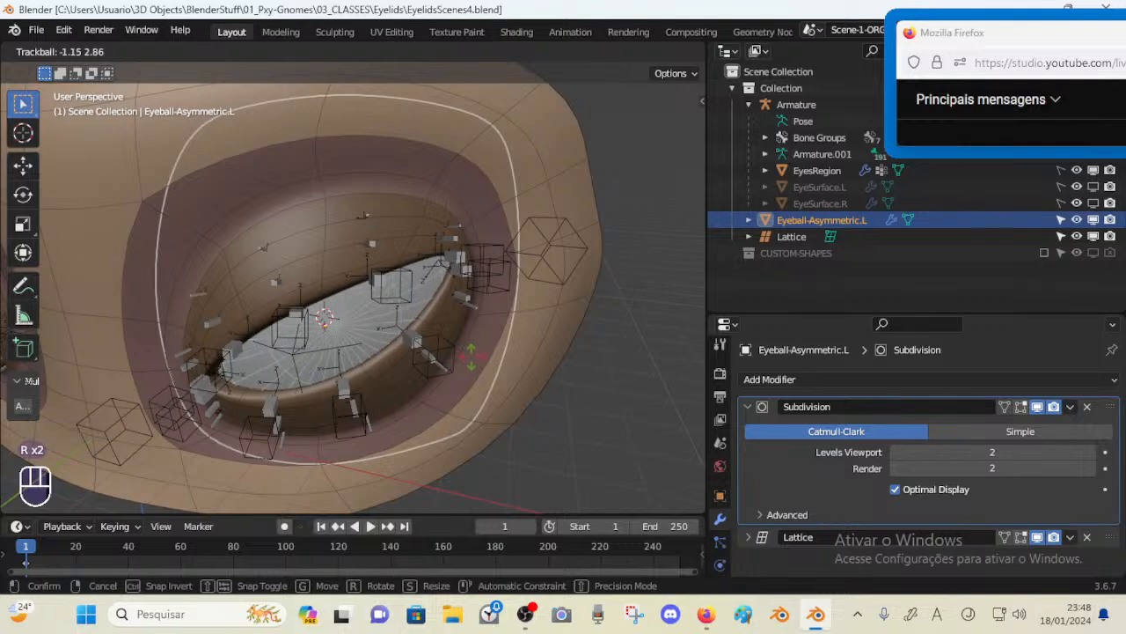
{"action": "key", "text": "Escape"}
{"action": "scroll", "coordinate": [435, 360], "scroll_direction": "down", "scroll_amount": 2}
{"action": "middle_click_drag", "start_coordinate": [455, 355], "coordinate": [379, 334]}
{"action": "scroll", "coordinate": [415, 349], "scroll_direction": "up", "scroll_amount": 4}
{"action": "scroll", "coordinate": [374, 333], "scroll_direction": "down", "scroll_amount": 3}
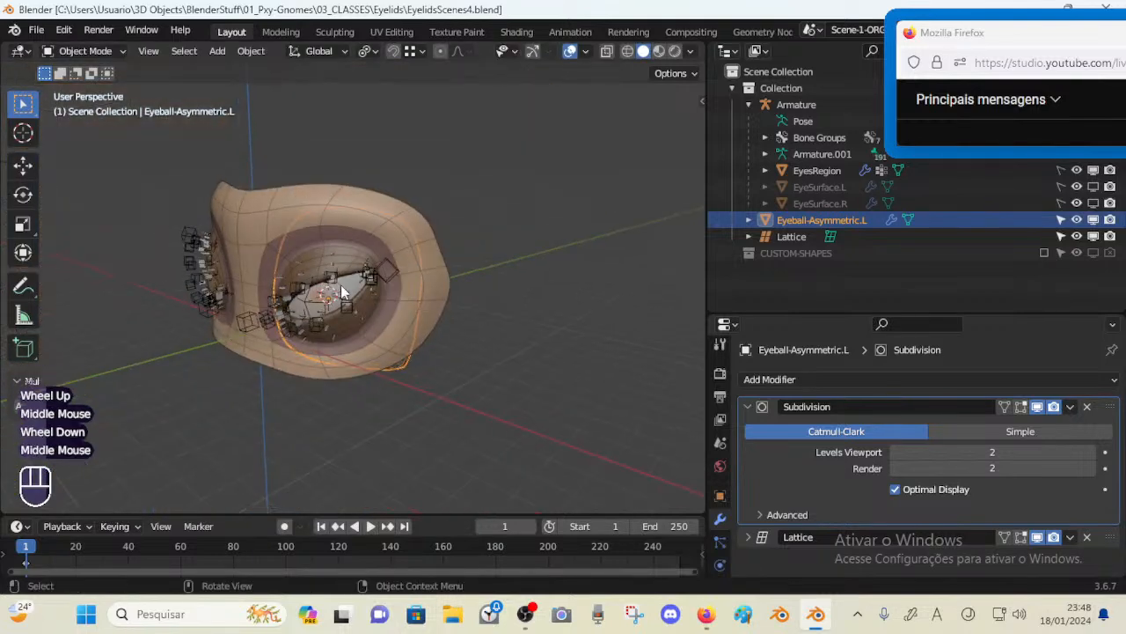
{"action": "key", "text": "r"}
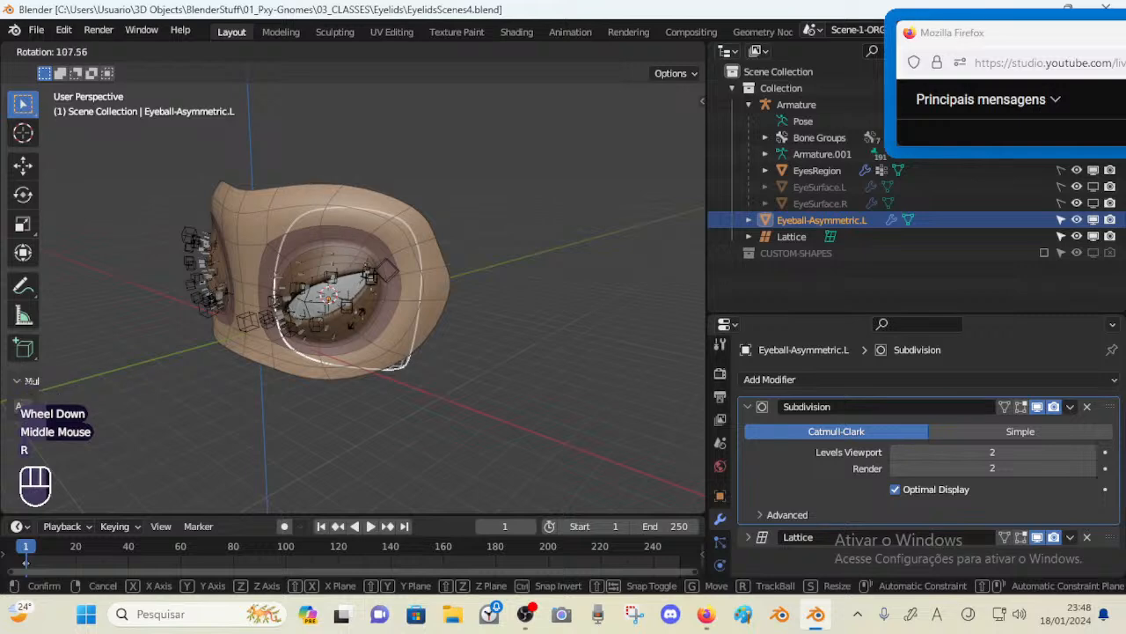
{"action": "key", "text": "Escape"}
Trackball-rotate the asymmetric left eyeball slightly to better align it with the eye socket
{"action": "mouse_move", "coordinate": [349, 308]}
{"action": "middle_mouse_down"}
{"action": "mouse_move", "coordinate": [332, 292]}
{"action": "mouse_move", "coordinate": [340, 327]}
{"action": "middle_mouse_up"}
{"action": "scroll", "coordinate": [277, 341], "scroll_direction": "up", "scroll_amount": 2}
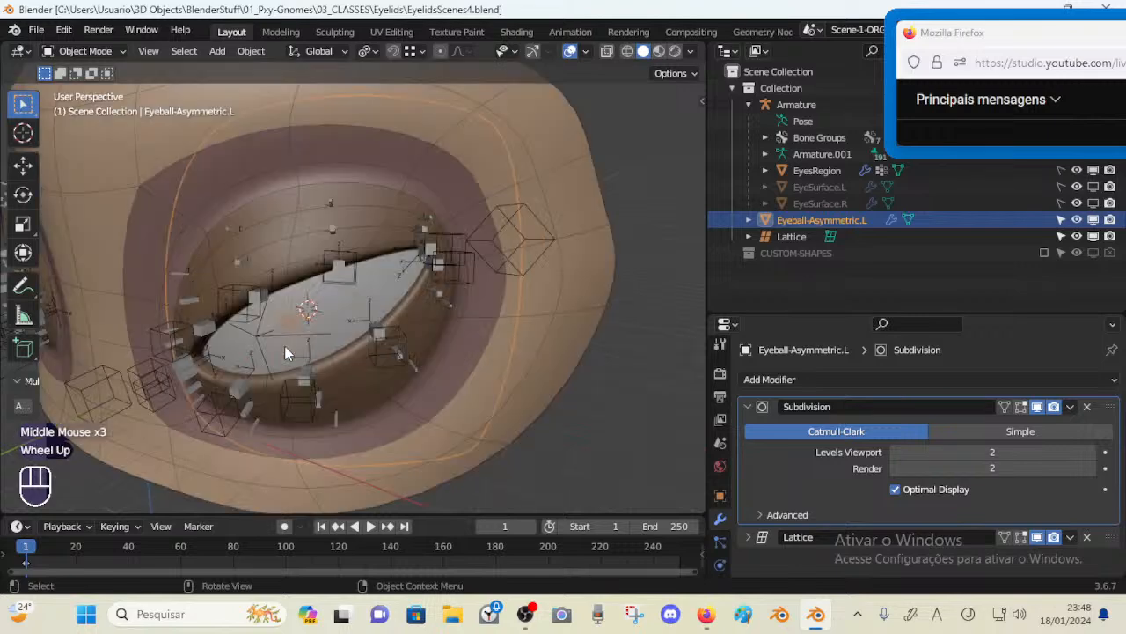
{"action": "middle_click_drag", "start_coordinate": [265, 338], "coordinate": [244, 328]}
{"action": "middle_click_drag", "start_coordinate": [244, 328], "coordinate": [276, 318], "text": "shift"}
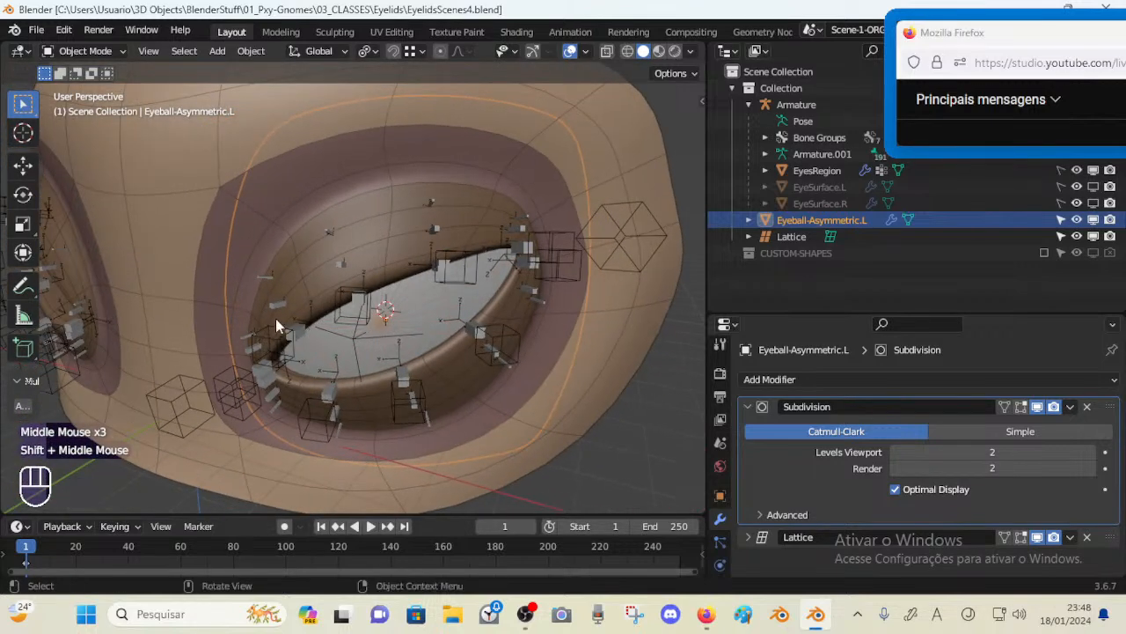
{"action": "key", "text": "r"}
{"action": "key", "text": "r"}
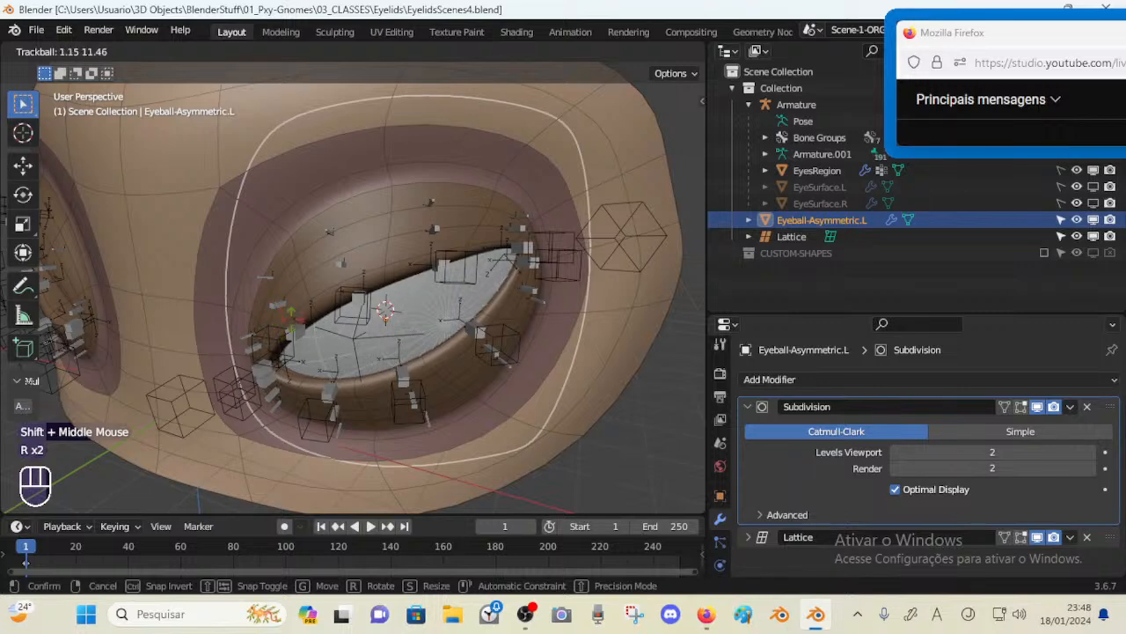
{"action": "left_click", "coordinate": [268, 318]}
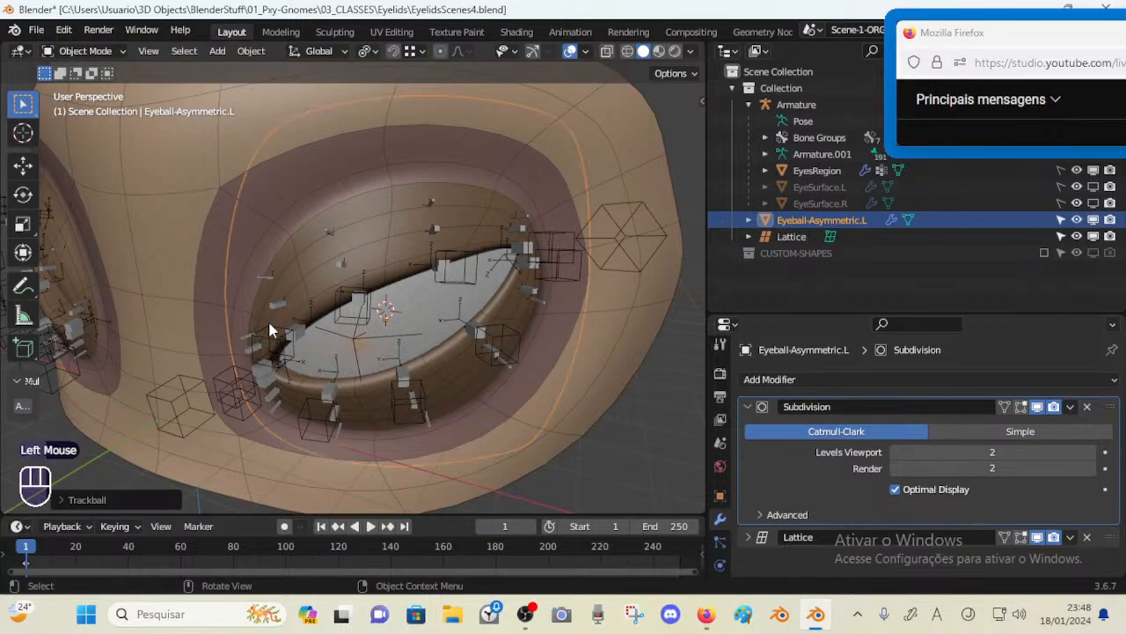
Refine the eyeball's orientation in the socket with several further small trackball rotations
{"action": "middle_click_drag", "start_coordinate": [268, 318], "coordinate": [249, 199]}
{"action": "scroll", "coordinate": [209, 287], "scroll_direction": "down", "scroll_amount": 5}
{"action": "scroll", "coordinate": [207, 296], "scroll_direction": "up", "scroll_amount": 2}
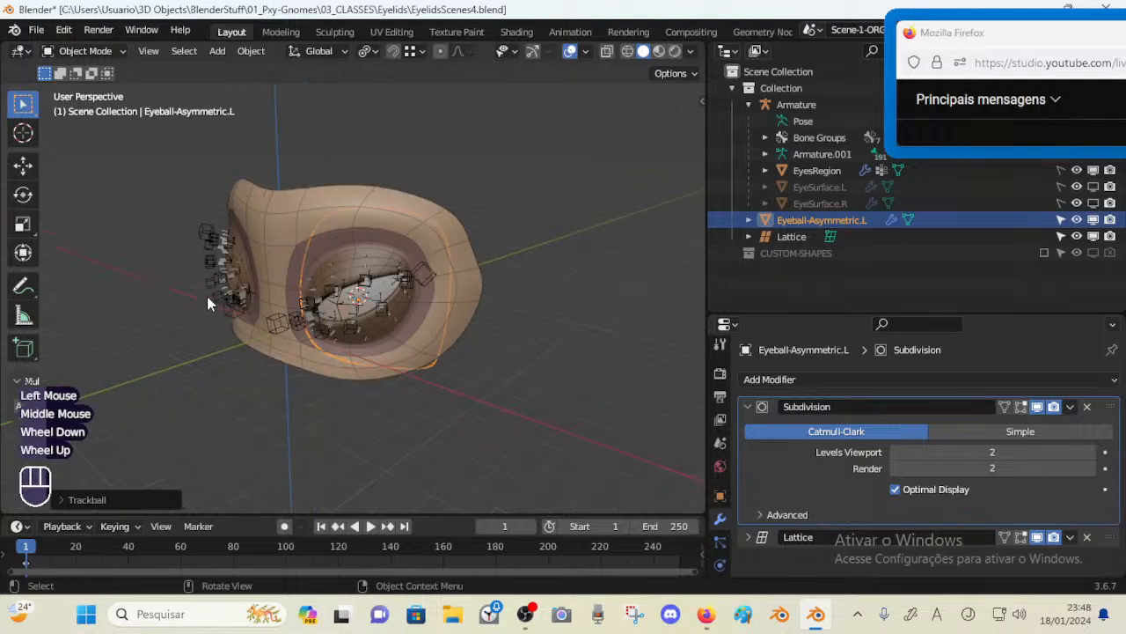
{"action": "middle_click_drag", "start_coordinate": [207, 295], "coordinate": [276, 306]}
{"action": "scroll", "coordinate": [276, 306], "scroll_direction": "up", "scroll_amount": 5}
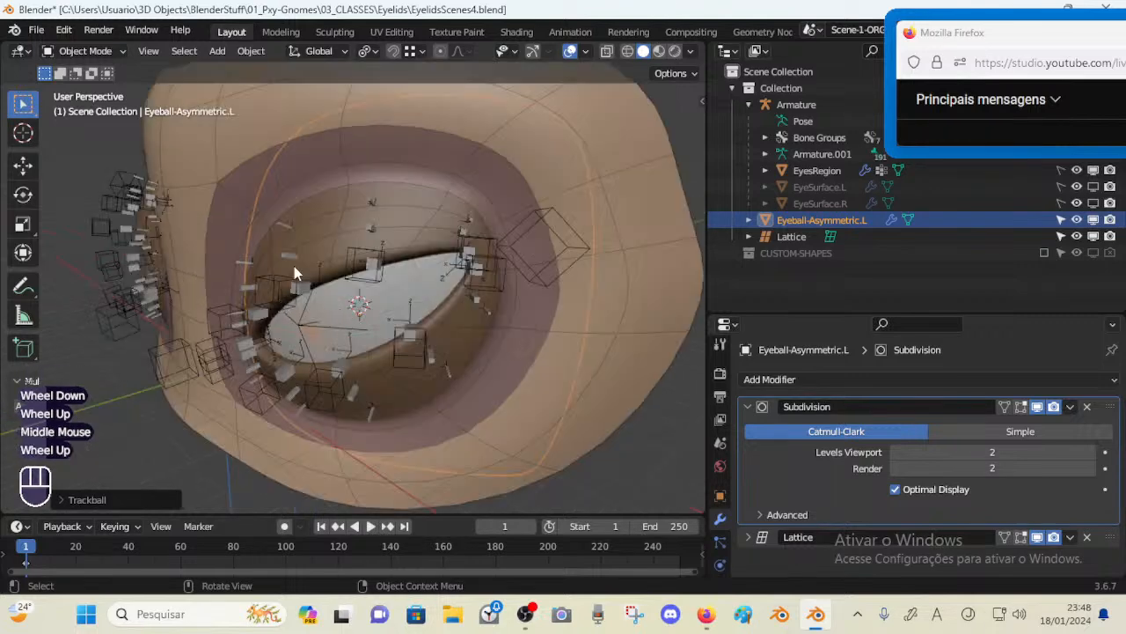
{"action": "middle_click_drag", "start_coordinate": [294, 265], "coordinate": [358, 319]}
{"action": "key", "text": "r"}
{"action": "key", "text": "r"}
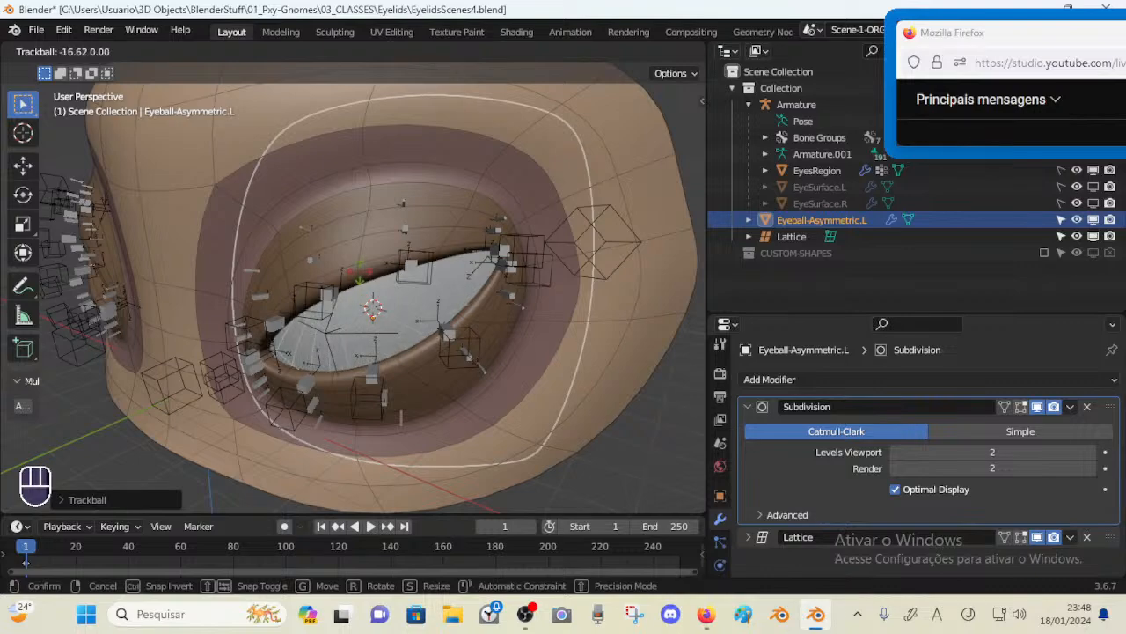
{"action": "left_click", "coordinate": [352, 302]}
{"action": "middle_click_drag", "start_coordinate": [352, 302], "coordinate": [380, 282]}
{"action": "key", "text": "r"}
{"action": "key", "text": "r"}
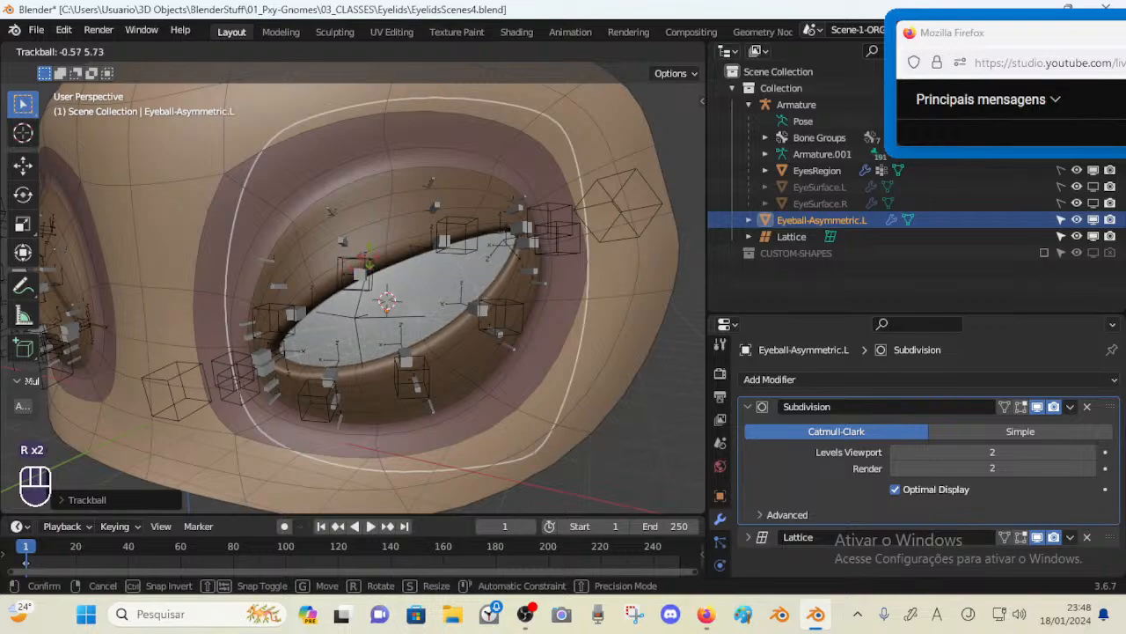
{"action": "left_click", "coordinate": [367, 267]}
{"action": "mouse_move", "coordinate": [367, 268]}
{"action": "middle_mouse_down"}
{"action": "mouse_move", "coordinate": [181, 275]}
{"action": "mouse_move", "coordinate": [171, 302]}
{"action": "mouse_move", "coordinate": [202, 306]}
{"action": "mouse_move", "coordinate": [352, 264]}
{"action": "middle_mouse_up"}
{"action": "key", "text": "r"}
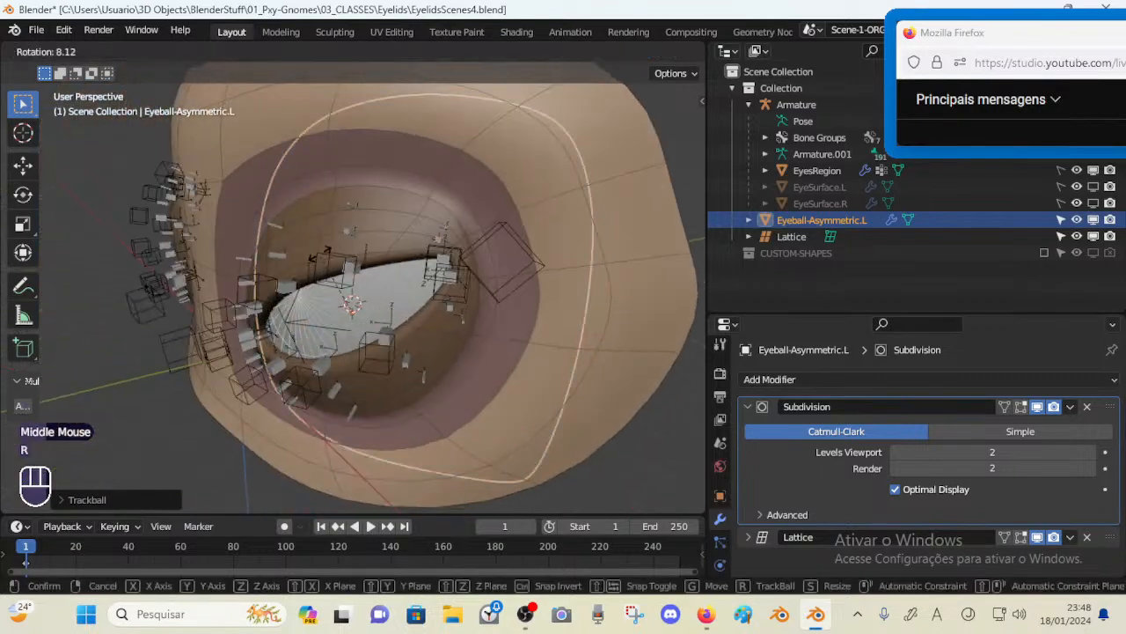
{"action": "key", "text": "r"}
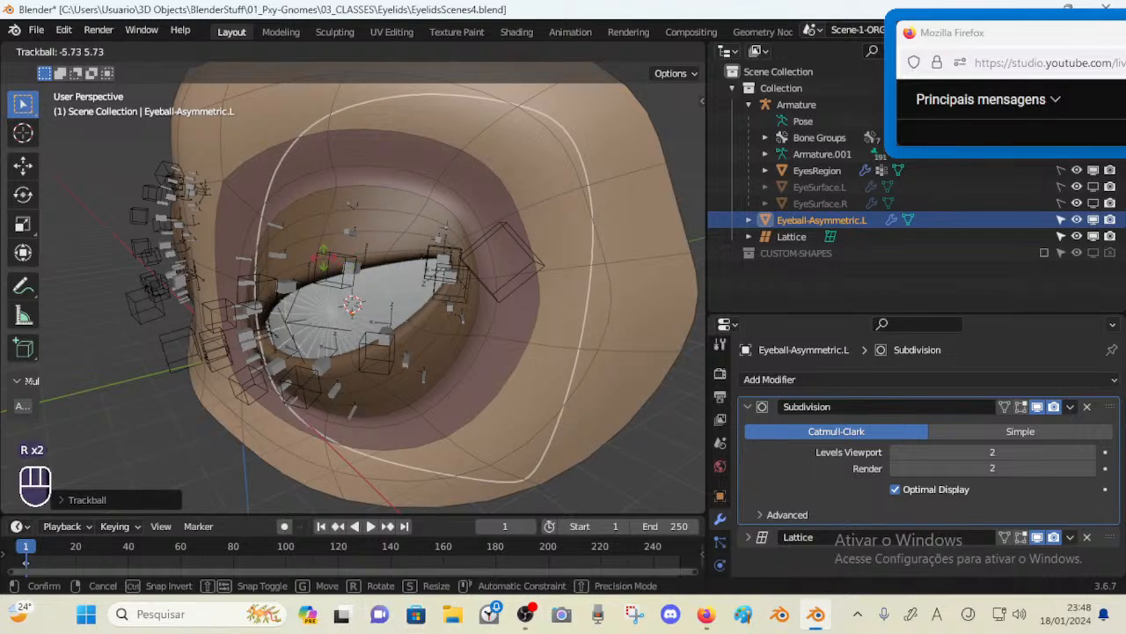
{"action": "left_click", "coordinate": [307, 286]}
{"action": "middle_click_drag", "start_coordinate": [308, 286], "coordinate": [326, 264]}
{"action": "key", "text": "r"}
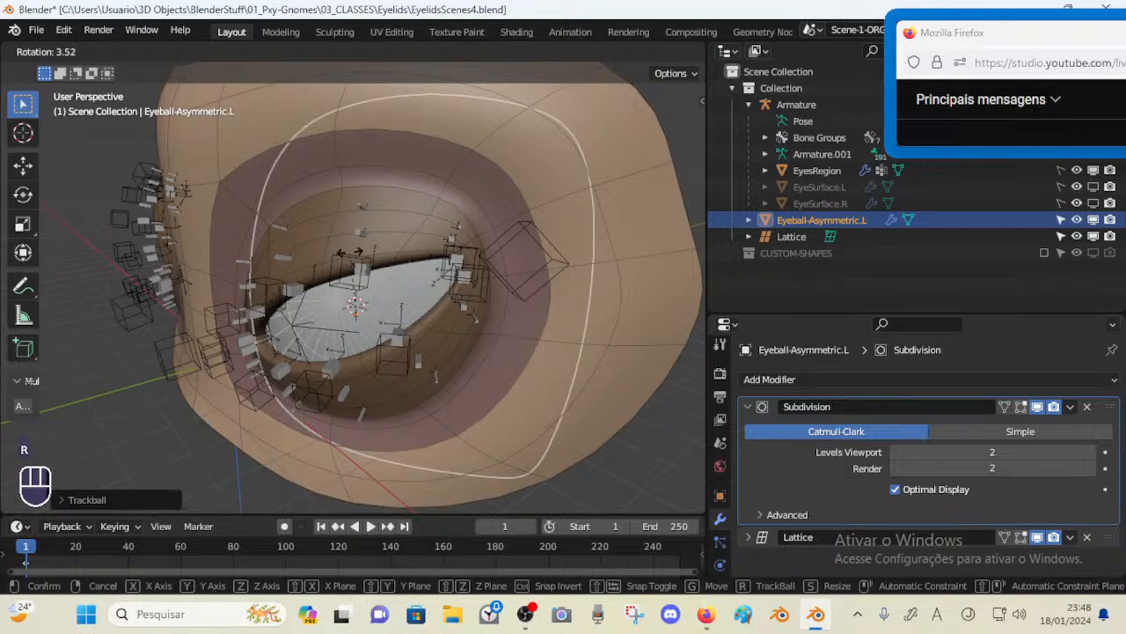
{"action": "key", "text": "r"}
{"action": "left_click", "coordinate": [292, 282]}
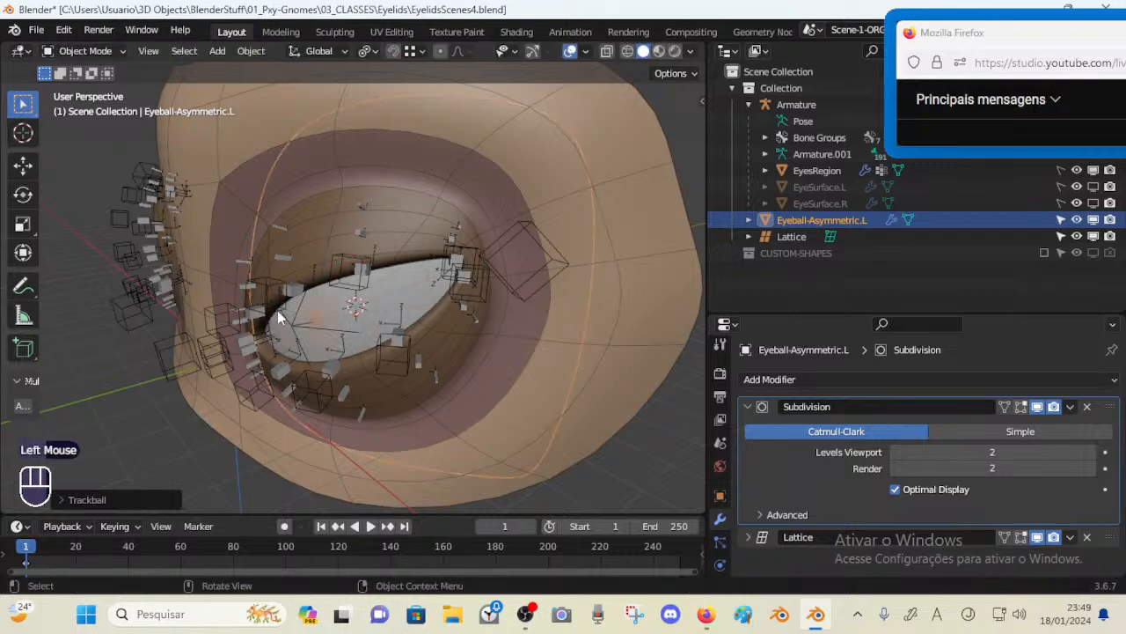
Orbit and zoom around the eyeball to inspect how it fits behind the eyelids
{"action": "middle_click_drag", "start_coordinate": [292, 282], "coordinate": [334, 268]}
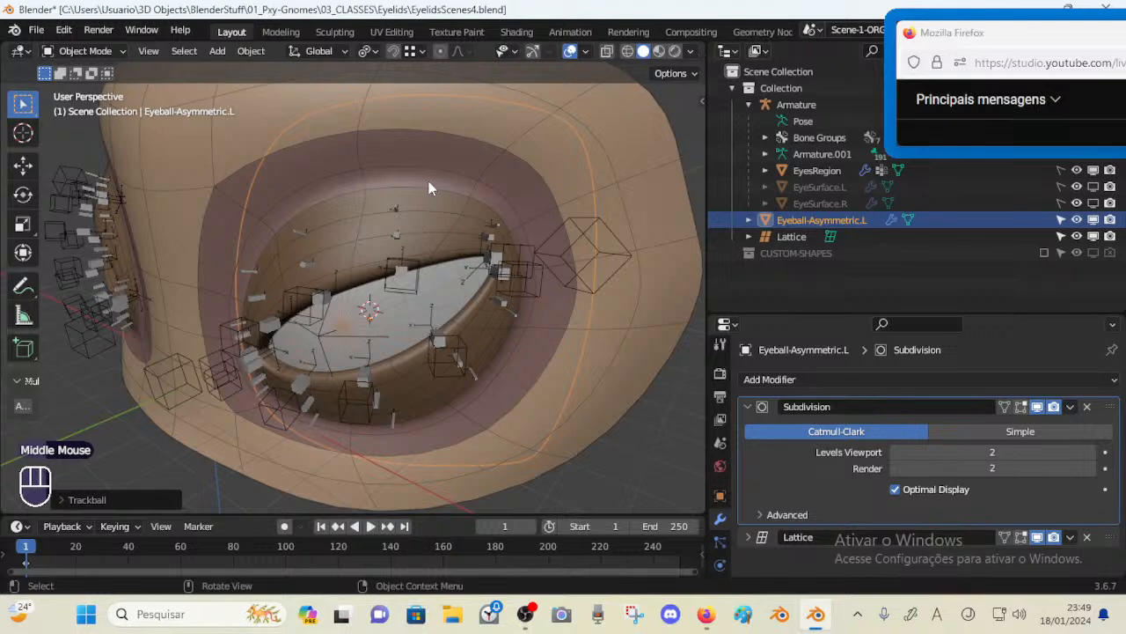
{"action": "scroll", "coordinate": [429, 181], "scroll_direction": "down", "scroll_amount": 5}
{"action": "middle_click_drag", "start_coordinate": [405, 248], "coordinate": [290, 291]}
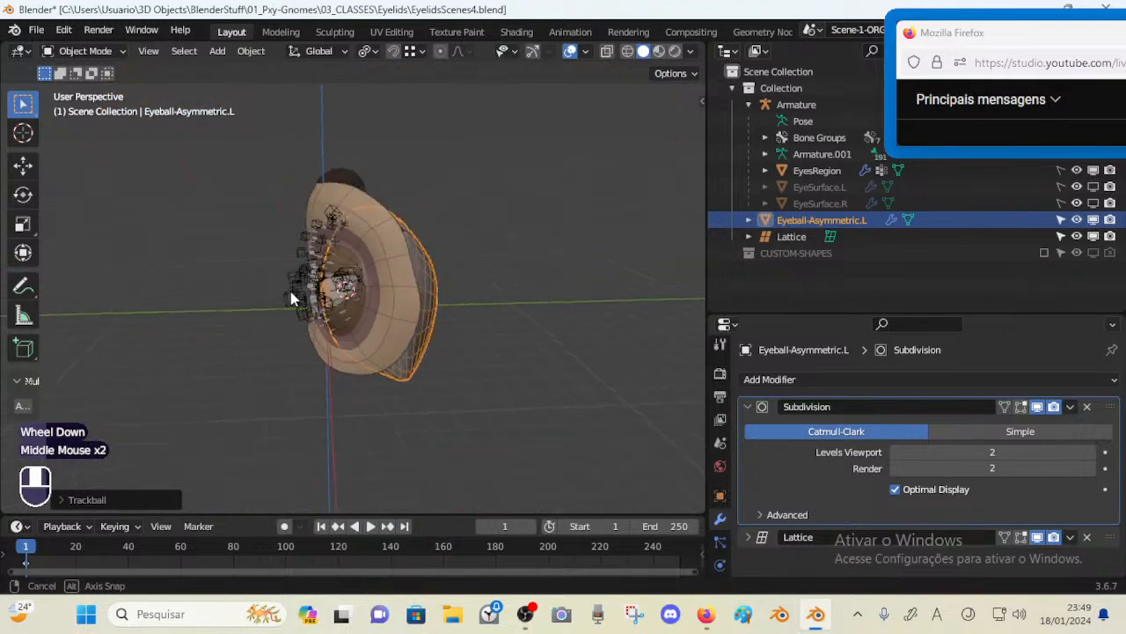
{"action": "scroll", "coordinate": [290, 291], "scroll_direction": "up", "scroll_amount": 4}
{"action": "scroll", "coordinate": [326, 308], "scroll_direction": "down", "scroll_amount": 4}
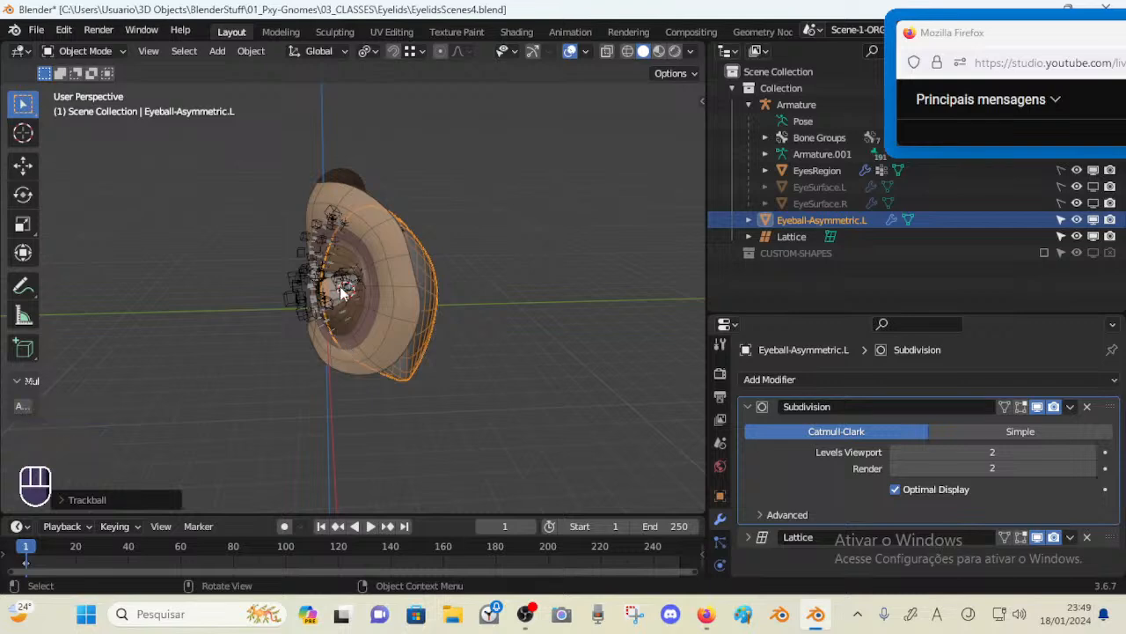
{"action": "middle_click_drag", "start_coordinate": [349, 349], "coordinate": [383, 258]}
{"action": "scroll", "coordinate": [318, 314], "scroll_direction": "up", "scroll_amount": 2}
{"action": "scroll", "coordinate": [377, 263], "scroll_direction": "up", "scroll_amount": 1}
{"action": "scroll", "coordinate": [383, 264], "scroll_direction": "down", "scroll_amount": 2}
{"action": "scroll", "coordinate": [381, 278], "scroll_direction": "up", "scroll_amount": 3}
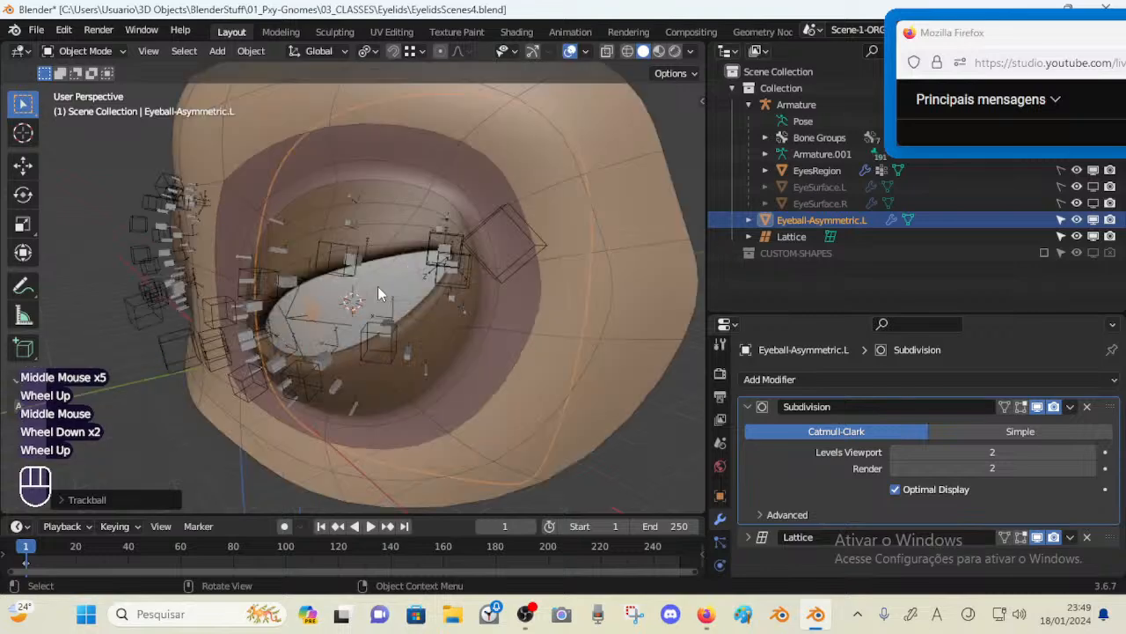
{"action": "middle_click_drag", "start_coordinate": [326, 236], "coordinate": [310, 310]}
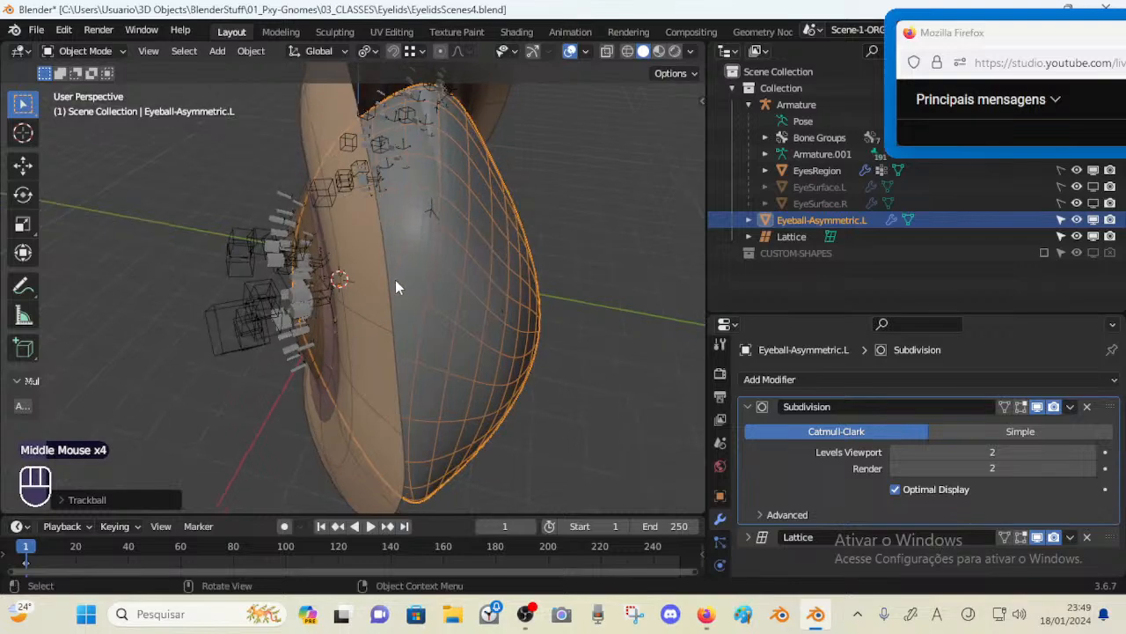
{"action": "middle_click_drag", "start_coordinate": [395, 285], "coordinate": [417, 253]}
{"action": "left_click", "coordinate": [416, 251]}
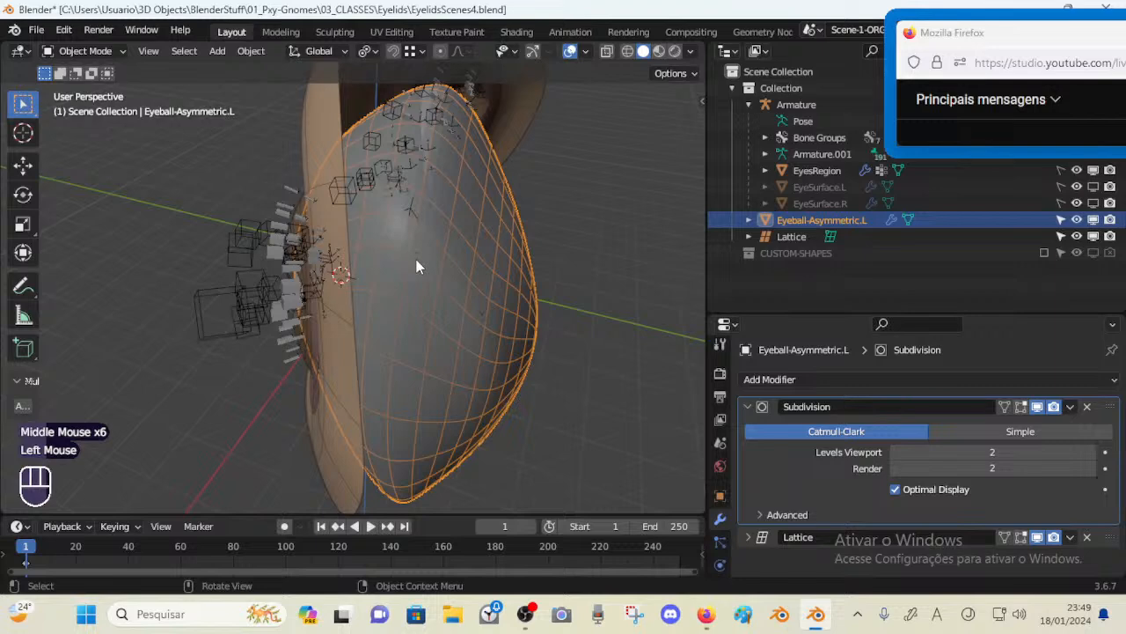
{"action": "middle_click_drag", "start_coordinate": [327, 213], "coordinate": [447, 250]}
{"action": "scroll", "coordinate": [384, 297], "scroll_direction": "up", "scroll_amount": 3}
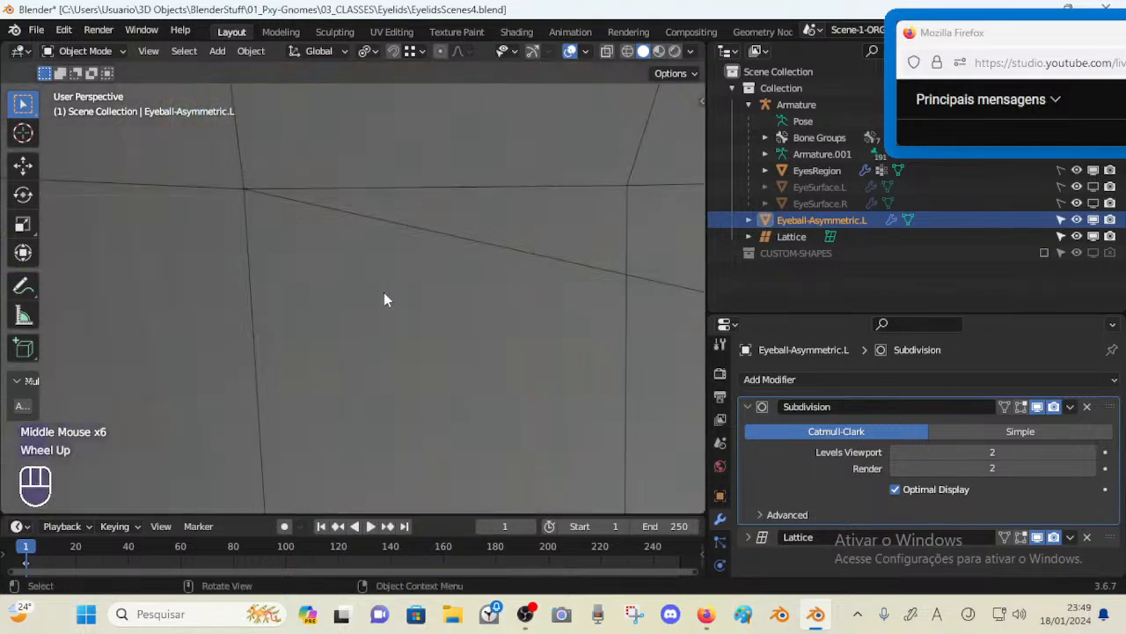
{"action": "middle_click_drag", "start_coordinate": [385, 297], "coordinate": [398, 294]}
{"action": "scroll", "coordinate": [391, 293], "scroll_direction": "down", "scroll_amount": 3}
Select the lattice, enter its edit mode and select a single lattice point at the eye's corner
{"action": "key", "text": "Tab"}
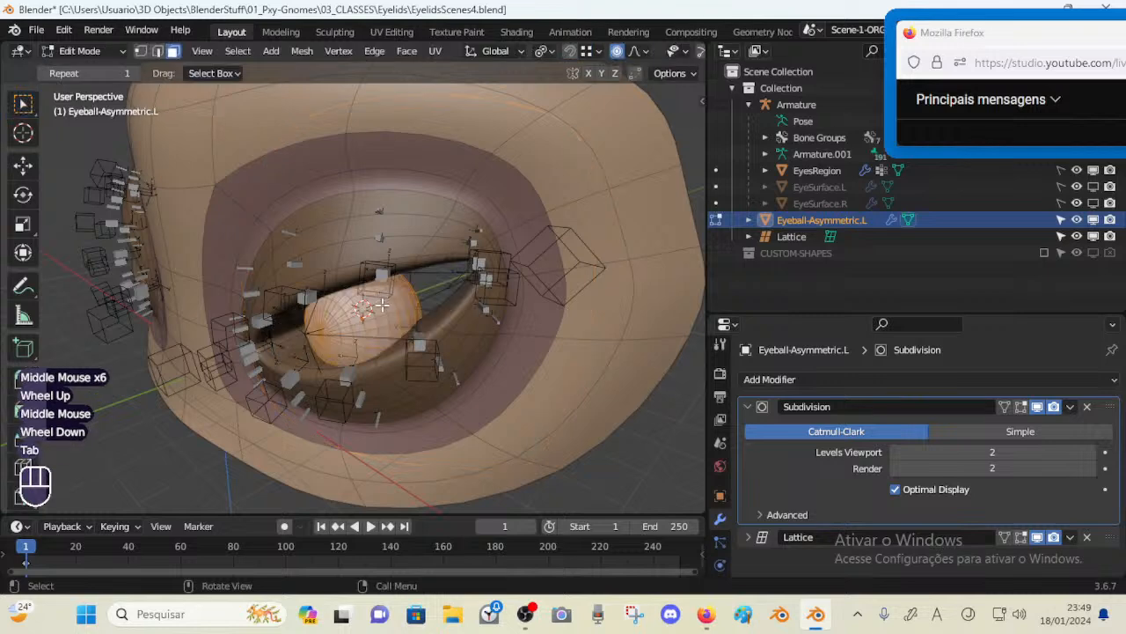
{"action": "key", "text": "Tab"}
{"action": "middle_click_drag", "start_coordinate": [373, 322], "coordinate": [374, 326]}
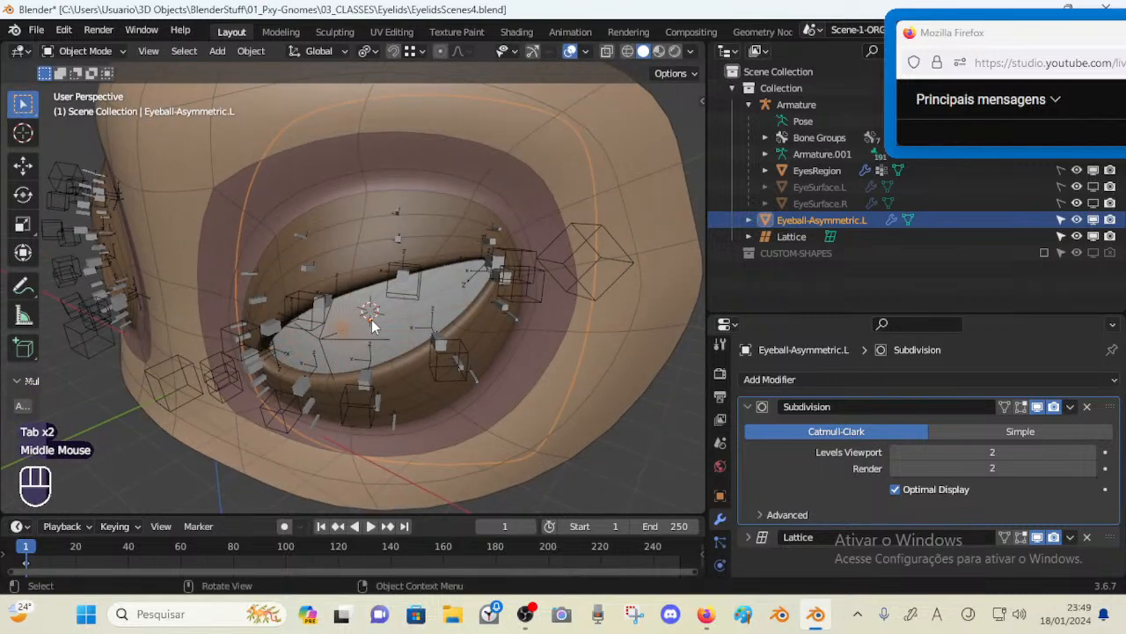
{"action": "left_click", "coordinate": [326, 338]}
{"action": "key", "text": "Tab"}
{"action": "left_click", "coordinate": [326, 340]}
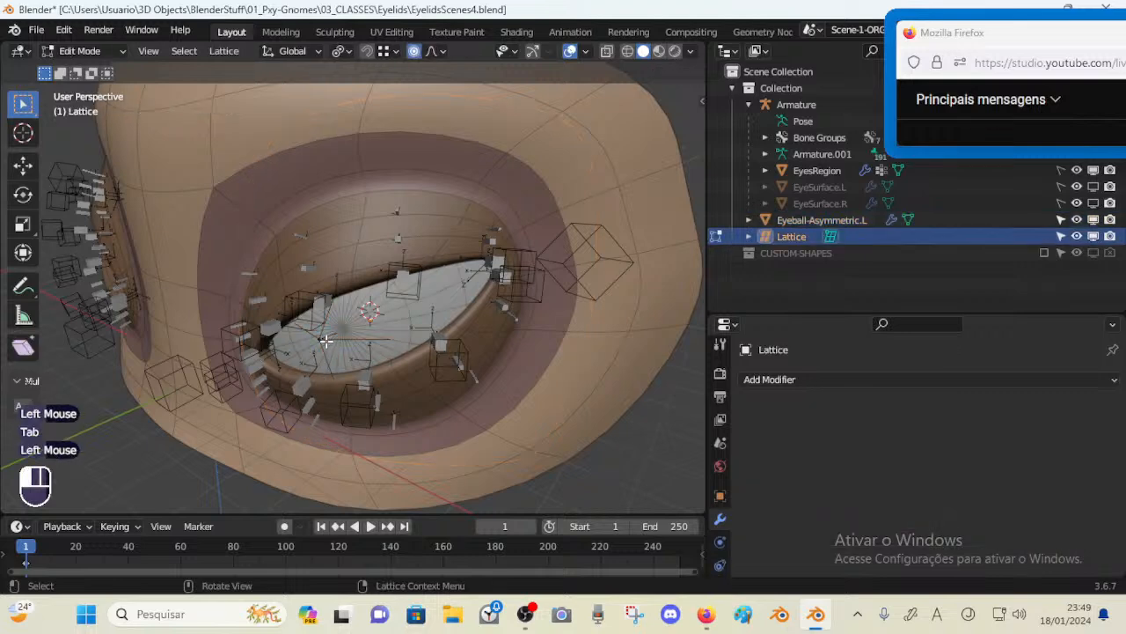
In the lattice's data properties, add a new vertex group and assign the selected point to it
{"action": "scroll", "coordinate": [718, 498], "scroll_direction": "down", "scroll_amount": 3}
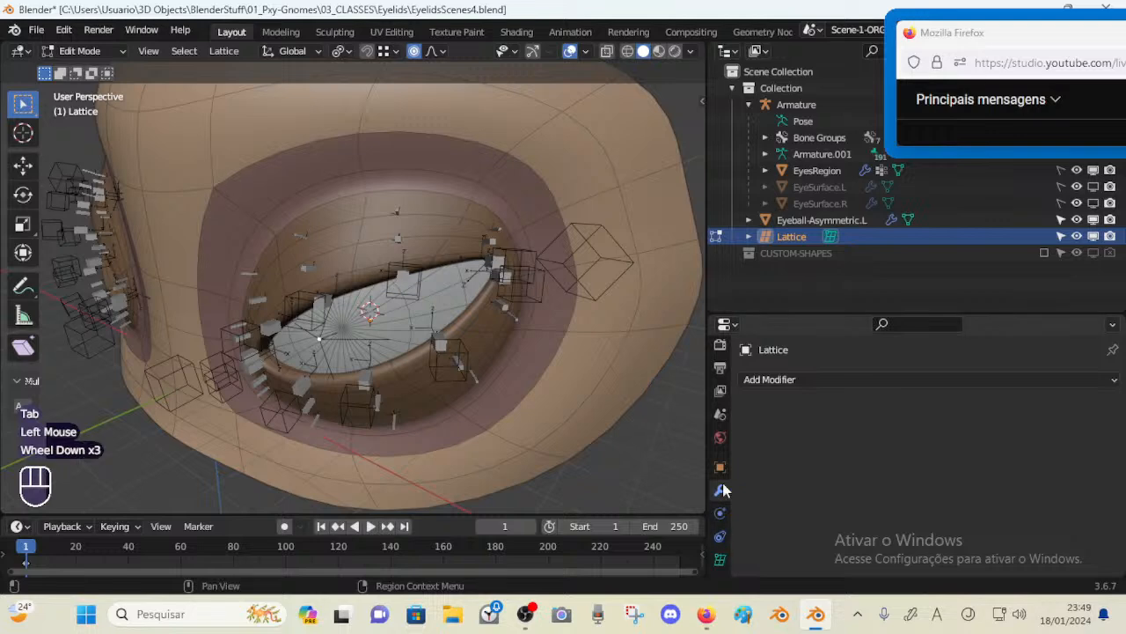
{"action": "scroll", "coordinate": [716, 492], "scroll_direction": "up", "scroll_amount": 2}
{"action": "left_click", "coordinate": [720, 501]}
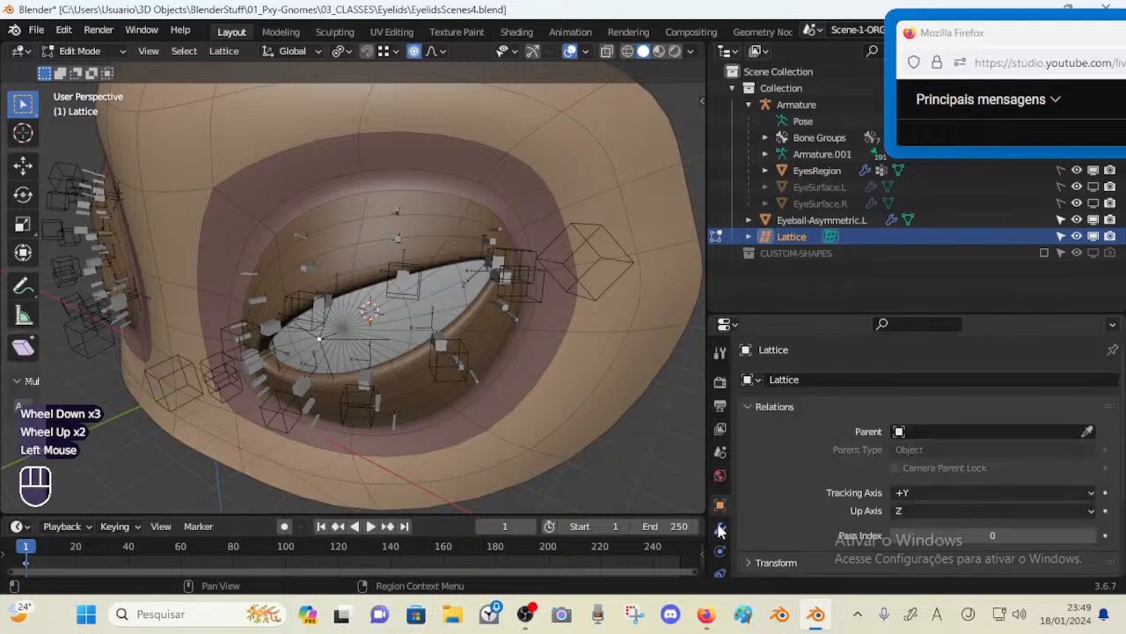
{"action": "scroll", "coordinate": [721, 526], "scroll_direction": "down", "scroll_amount": 2}
{"action": "left_click", "coordinate": [720, 559]}
{"action": "scroll", "coordinate": [779, 449], "scroll_direction": "down", "scroll_amount": 5}
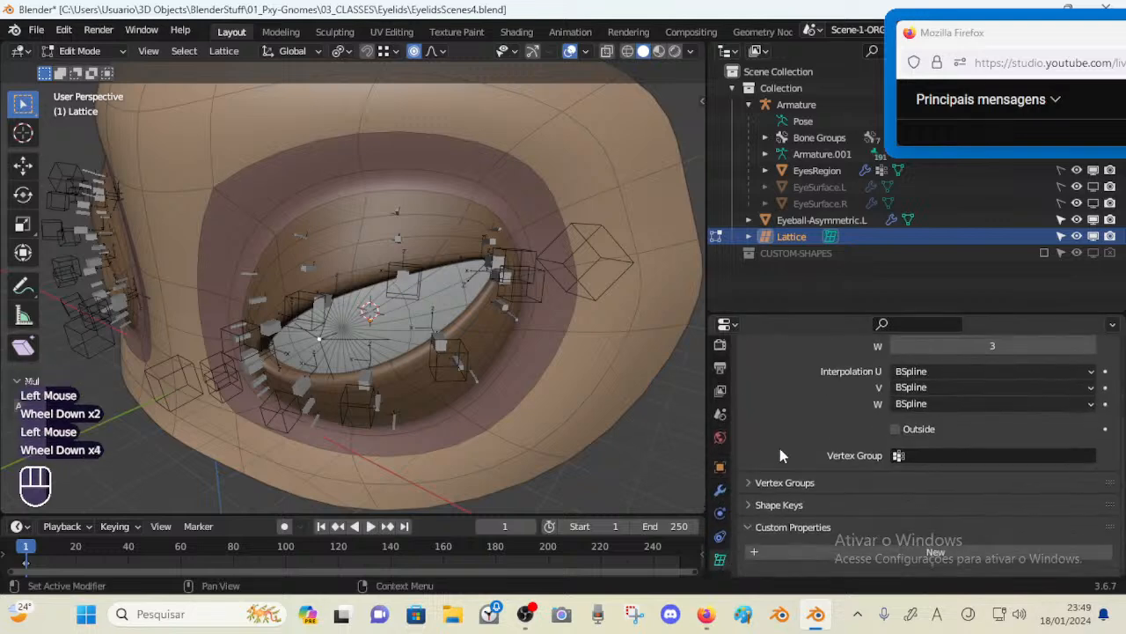
{"action": "left_click", "coordinate": [772, 483]}
{"action": "scroll", "coordinate": [895, 490], "scroll_direction": "down", "scroll_amount": 2}
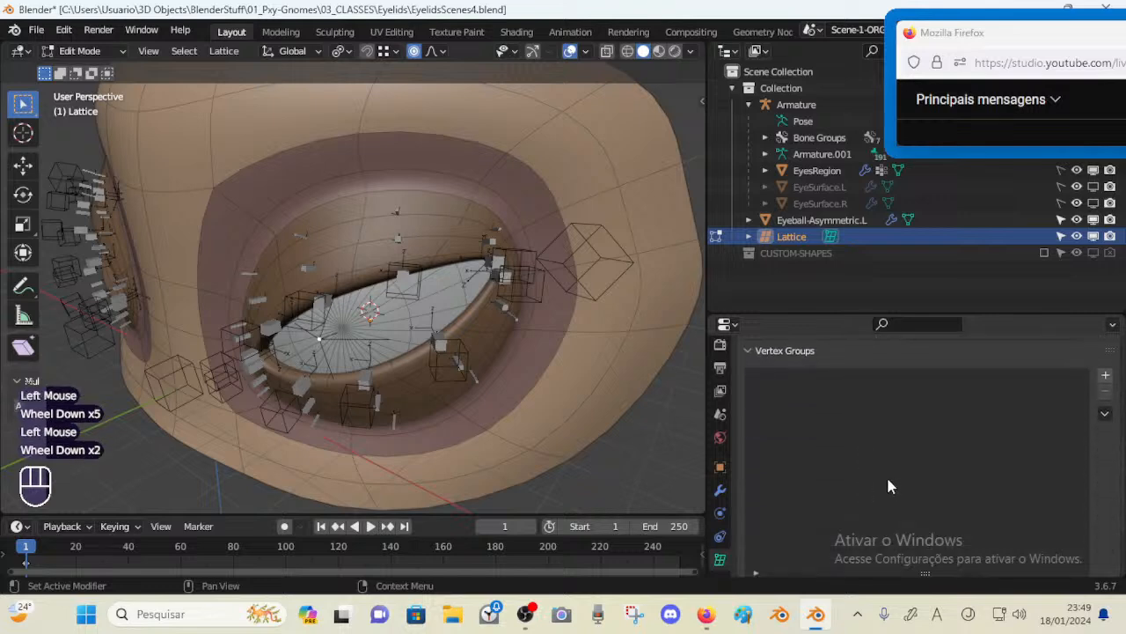
{"action": "scroll", "coordinate": [889, 486], "scroll_direction": "up", "scroll_amount": 1}
{"action": "left_click", "coordinate": [1105, 407]}
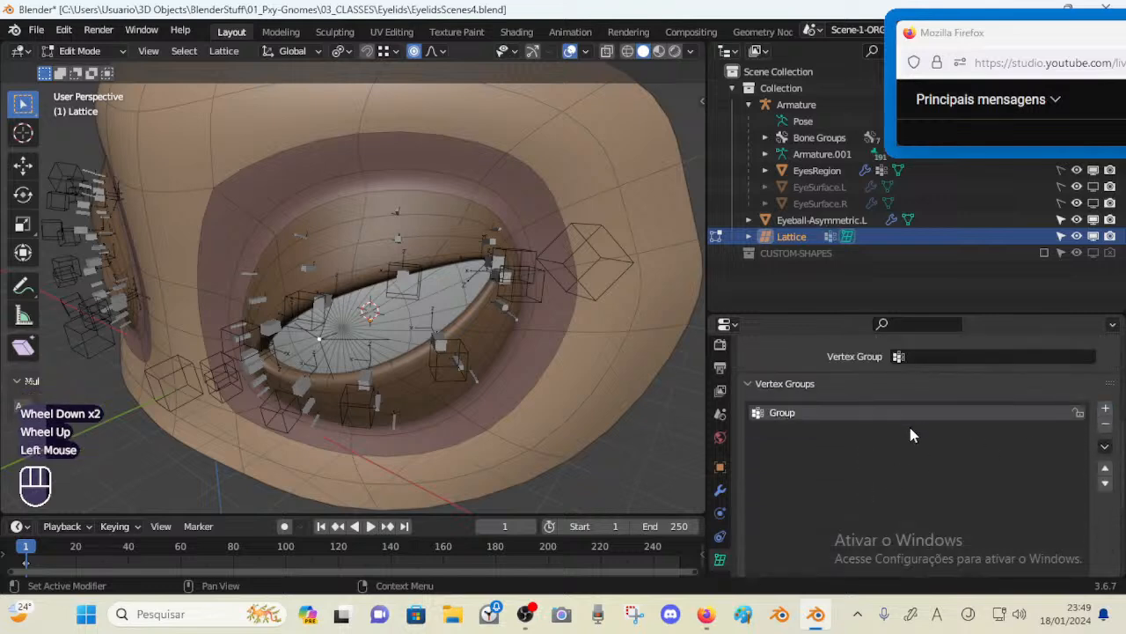
{"action": "scroll", "coordinate": [880, 458], "scroll_direction": "down", "scroll_amount": 2}
{"action": "left_click", "coordinate": [793, 527]}
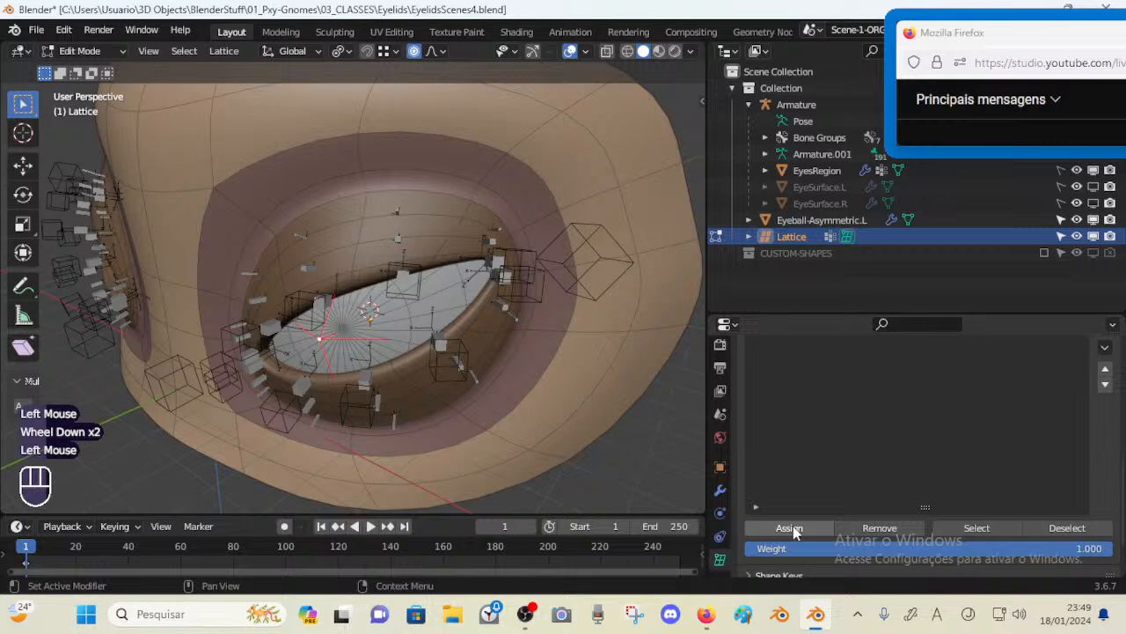
Orbit and zoom around the eye while collapsing the lattice's Vertex Groups and Lattice property panels
{"action": "middle_click_drag", "start_coordinate": [543, 407], "coordinate": [483, 403]}
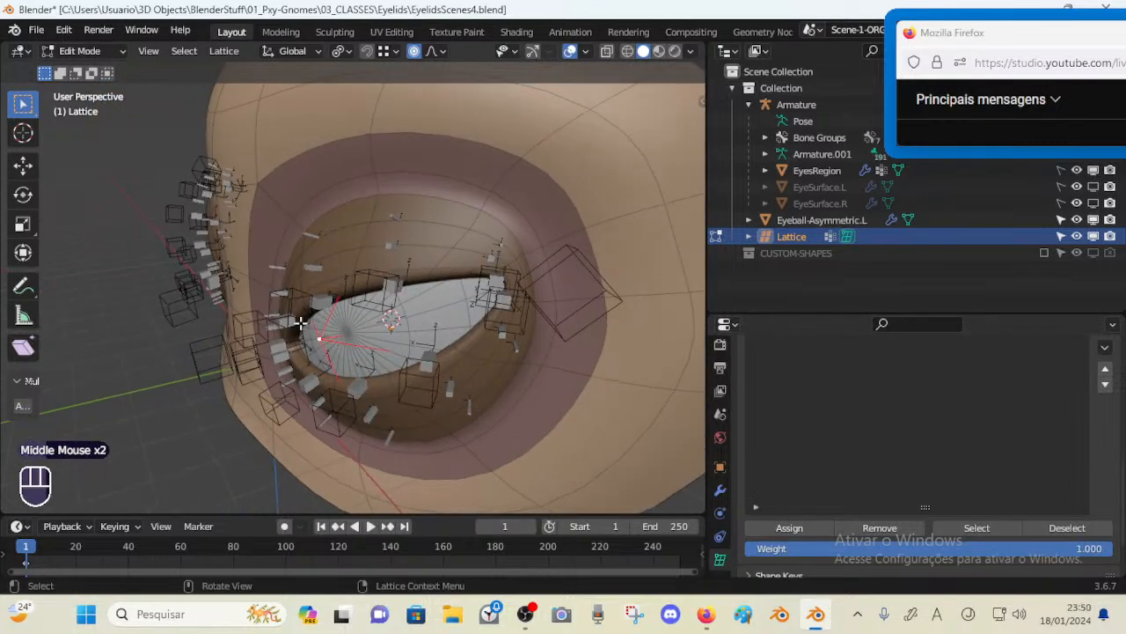
{"action": "middle_click_drag", "start_coordinate": [300, 323], "coordinate": [335, 338]}
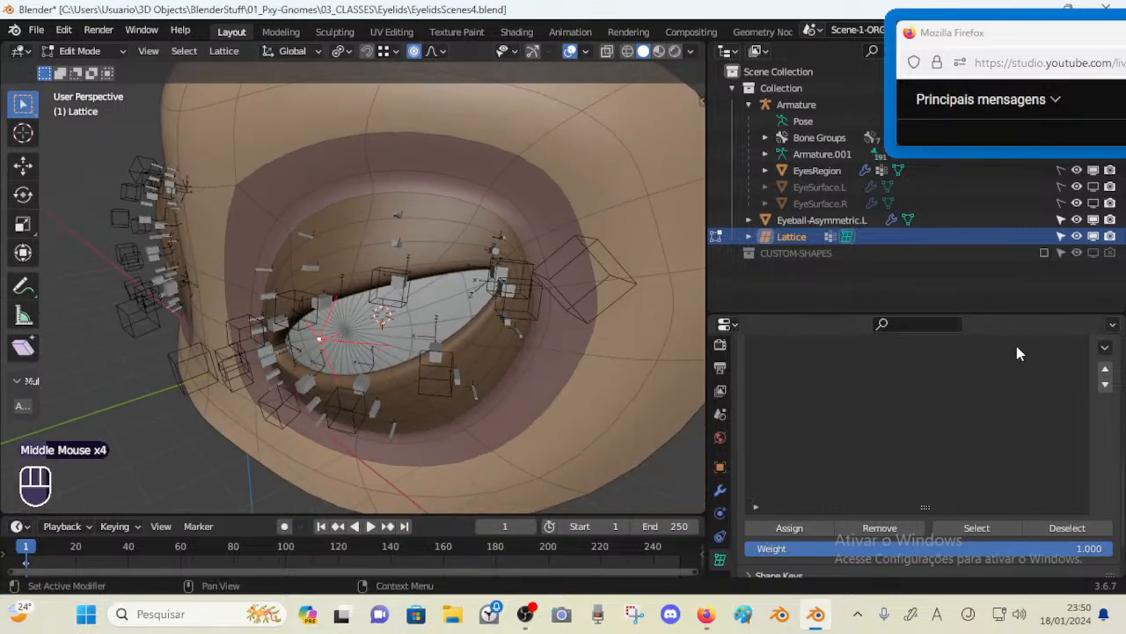
{"action": "scroll", "coordinate": [836, 443], "scroll_direction": "up", "scroll_amount": 3}
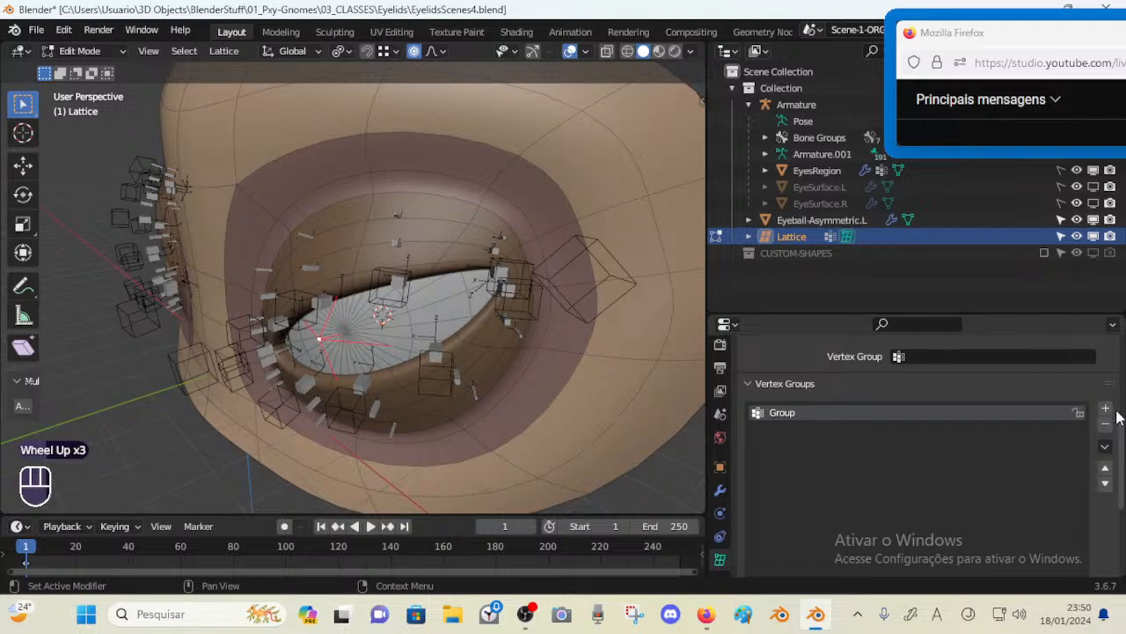
{"action": "left_click", "coordinate": [1107, 431]}
{"action": "left_click", "coordinate": [751, 380]}
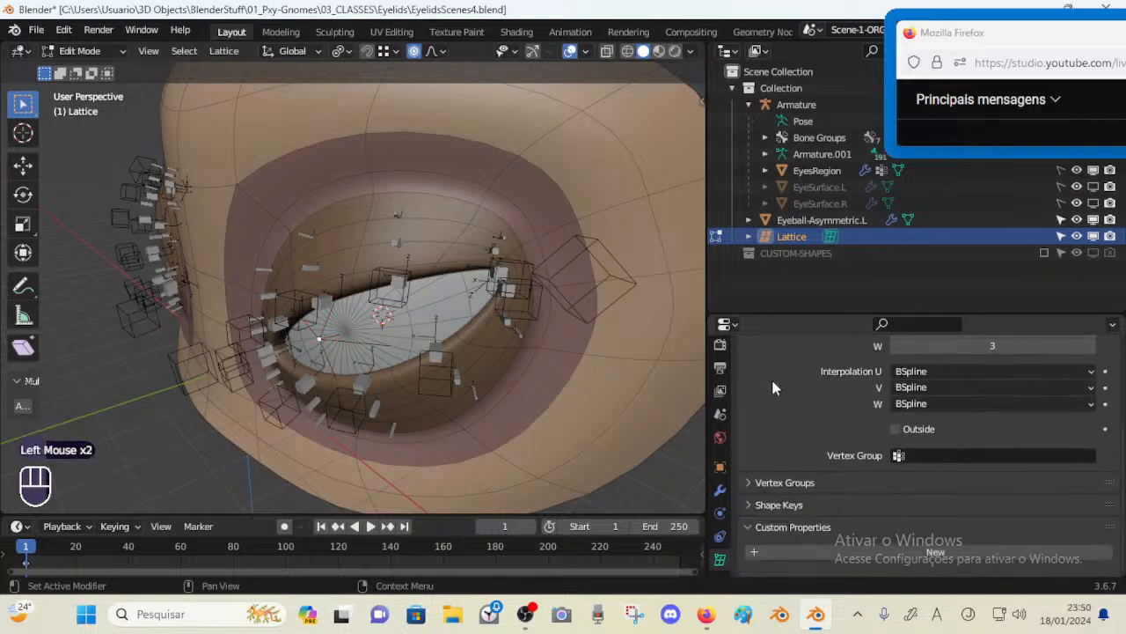
{"action": "scroll", "coordinate": [830, 398], "scroll_direction": "up", "scroll_amount": 3}
{"action": "left_click", "coordinate": [771, 406]}
{"action": "scroll", "coordinate": [252, 325], "scroll_direction": "down", "scroll_amount": 2}
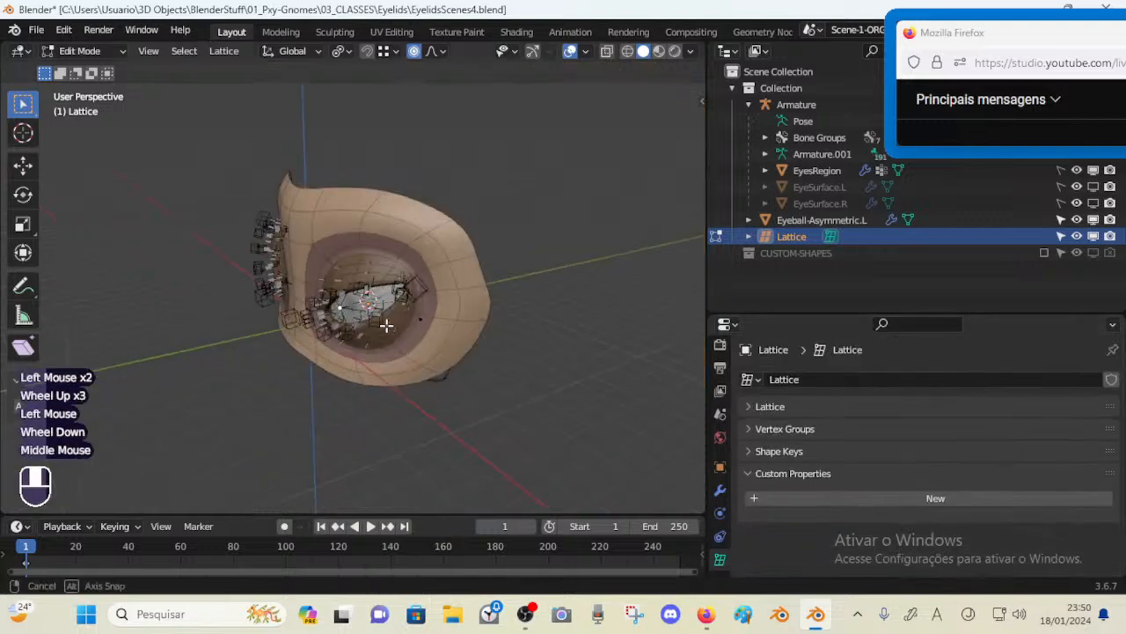
{"action": "middle_click_drag", "start_coordinate": [194, 325], "coordinate": [408, 332]}
{"action": "scroll", "coordinate": [276, 325], "scroll_direction": "up", "scroll_amount": 1}
{"action": "scroll", "coordinate": [319, 324], "scroll_direction": "down", "scroll_amount": 2}
{"action": "scroll", "coordinate": [374, 332], "scroll_direction": "up", "scroll_amount": 1}
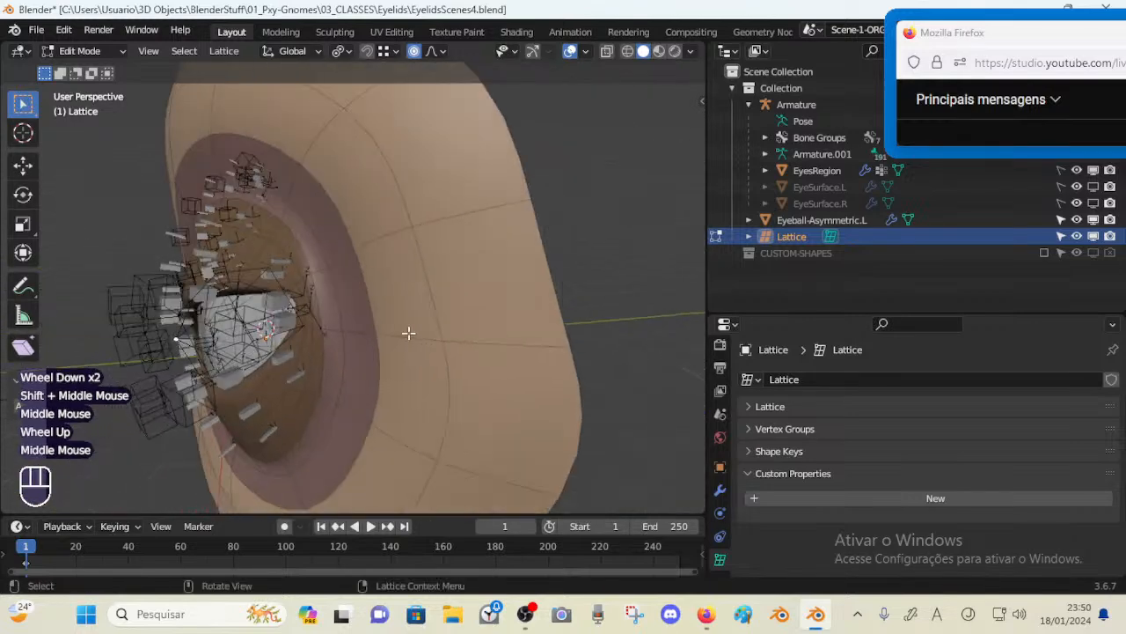
{"action": "middle_click_drag", "start_coordinate": [194, 308], "coordinate": [290, 281]}
{"action": "mouse_move", "coordinate": [291, 281]}
{"action": "middle_mouse_down"}
{"action": "mouse_move", "coordinate": [238, 279]}
{"action": "mouse_move", "coordinate": [278, 274]}
{"action": "middle_mouse_up"}
Leave the lattice's edit mode and return to Object Mode
{"action": "key", "text": "ctrl+Tab"}
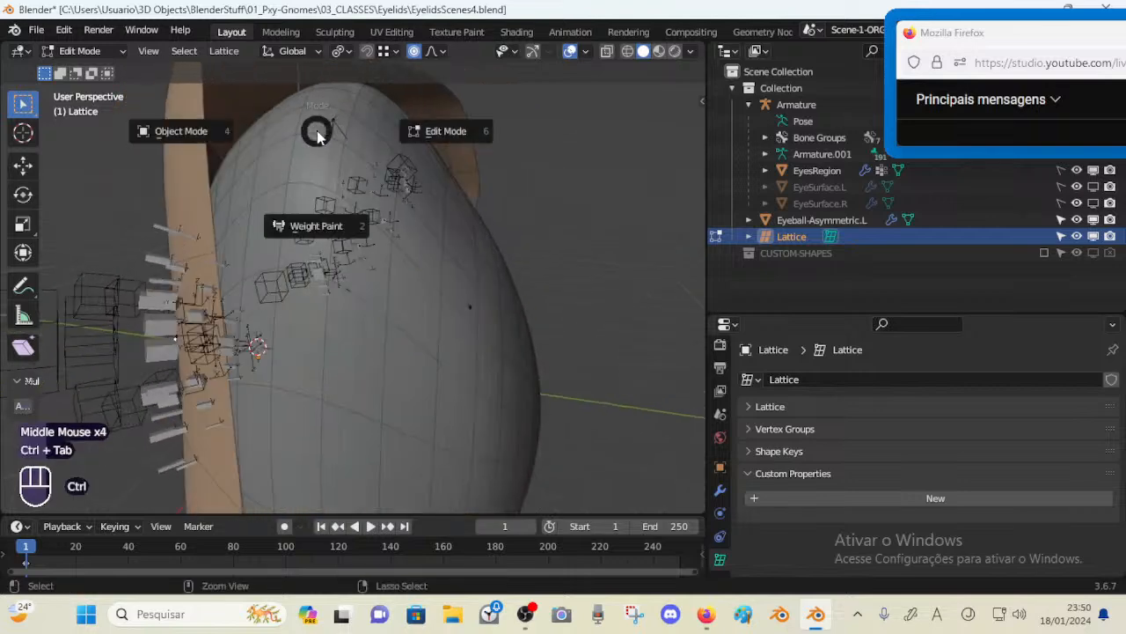
{"action": "middle_click_drag", "start_coordinate": [278, 204], "coordinate": [347, 186]}
{"action": "left_click", "coordinate": [399, 138]}
{"action": "scroll", "coordinate": [355, 238], "scroll_direction": "down", "scroll_amount": 3}
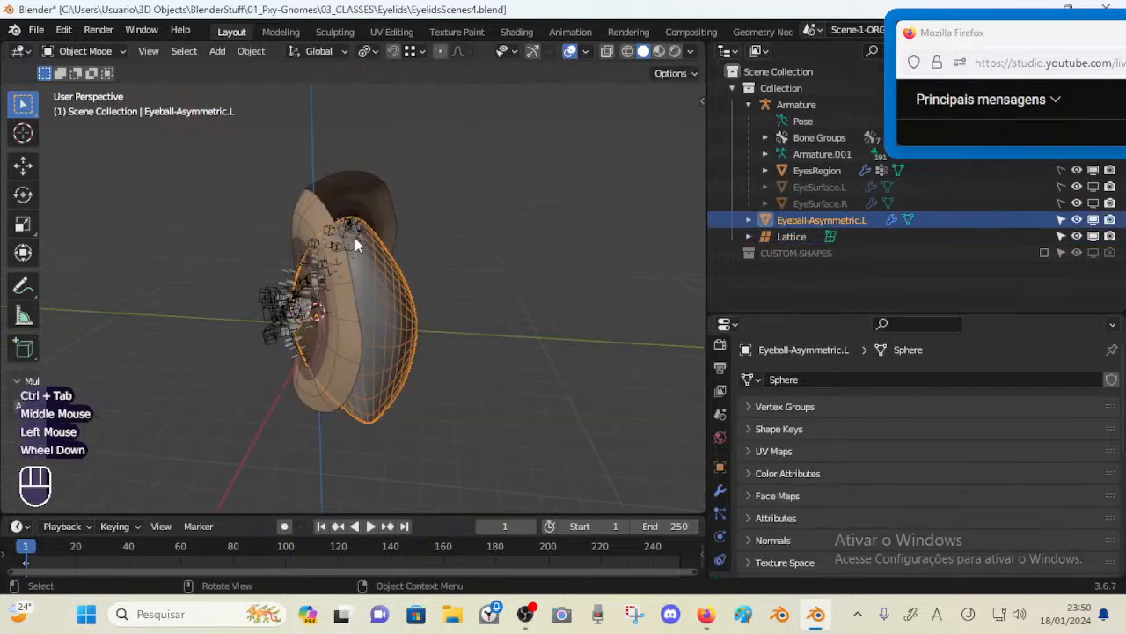
Orbit and zoom around the eyeball, lattice and eyelid bones to inspect the eye from several angles
{"action": "middle_click_drag", "start_coordinate": [355, 238], "coordinate": [426, 261]}
{"action": "scroll", "coordinate": [358, 338], "scroll_direction": "up", "scroll_amount": 5}
{"action": "middle_click_drag", "start_coordinate": [358, 338], "coordinate": [291, 365]}
{"action": "scroll", "coordinate": [291, 365], "scroll_direction": "down", "scroll_amount": 3}
{"action": "key", "text": "n"}
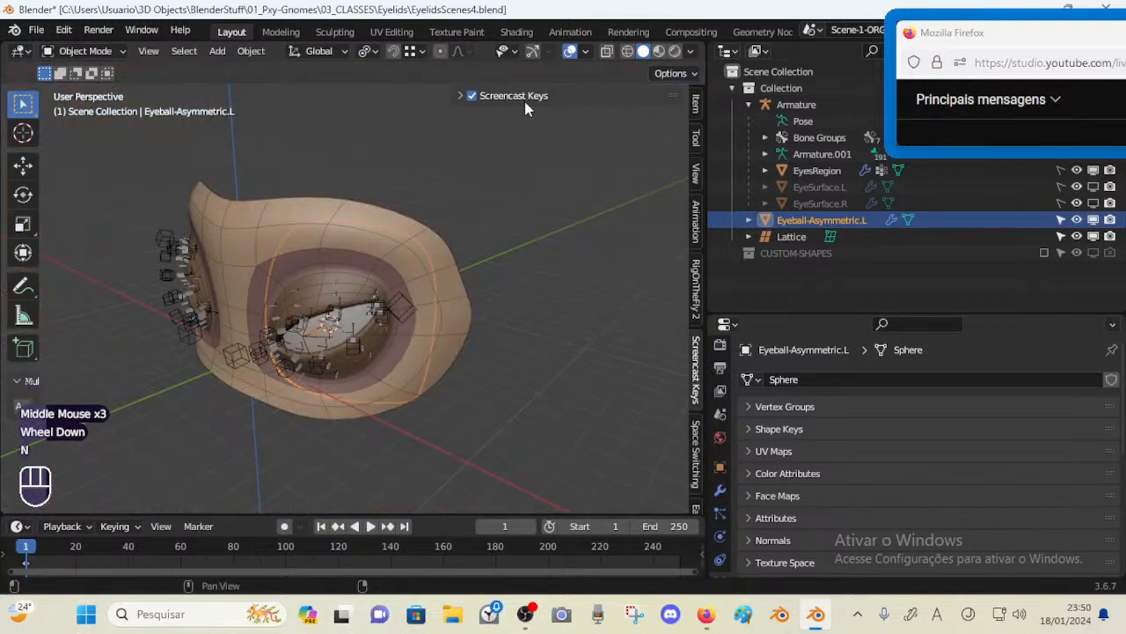
{"action": "left_click", "coordinate": [461, 96]}
{"action": "key", "text": "n"}
{"action": "middle_click_drag", "start_coordinate": [360, 228], "coordinate": [279, 356]}
{"action": "scroll", "coordinate": [274, 355], "scroll_direction": "up", "scroll_amount": 3}
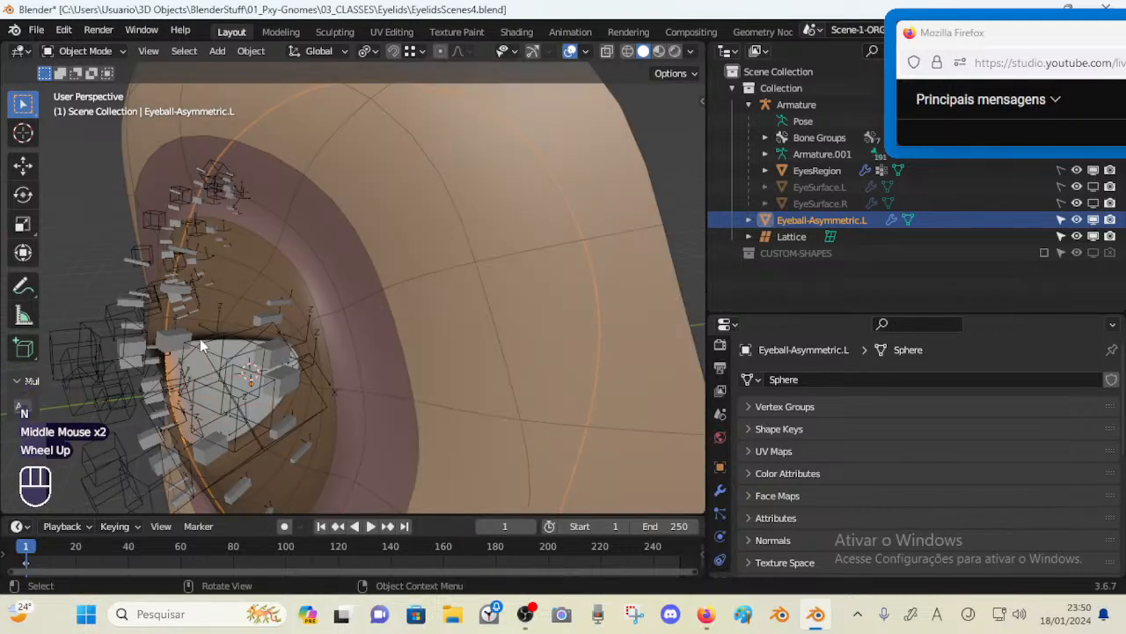
{"action": "middle_click_drag", "start_coordinate": [202, 344], "coordinate": [197, 299]}
{"action": "middle_click_drag", "start_coordinate": [199, 359], "coordinate": [237, 366]}
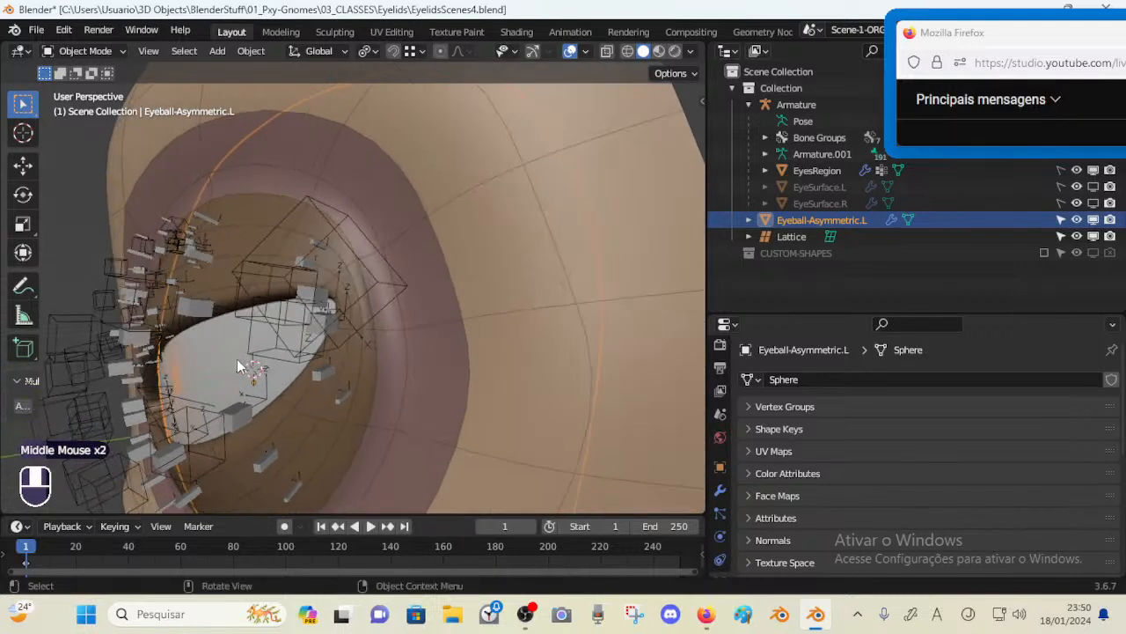
{"action": "left_click", "coordinate": [201, 249]}
{"action": "middle_click_drag", "start_coordinate": [200, 249], "coordinate": [352, 318]}
{"action": "scroll", "coordinate": [255, 281], "scroll_direction": "down", "scroll_amount": 1}
{"action": "scroll", "coordinate": [255, 282], "scroll_direction": "up", "scroll_amount": 1}
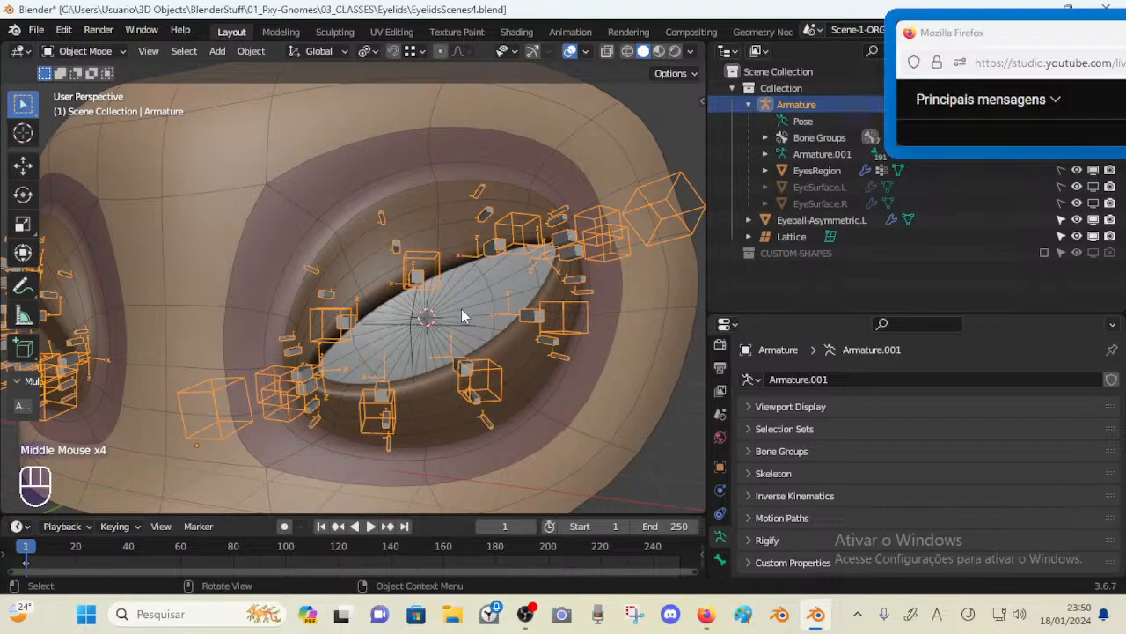
{"action": "middle_click_drag", "start_coordinate": [461, 315], "coordinate": [325, 329]}
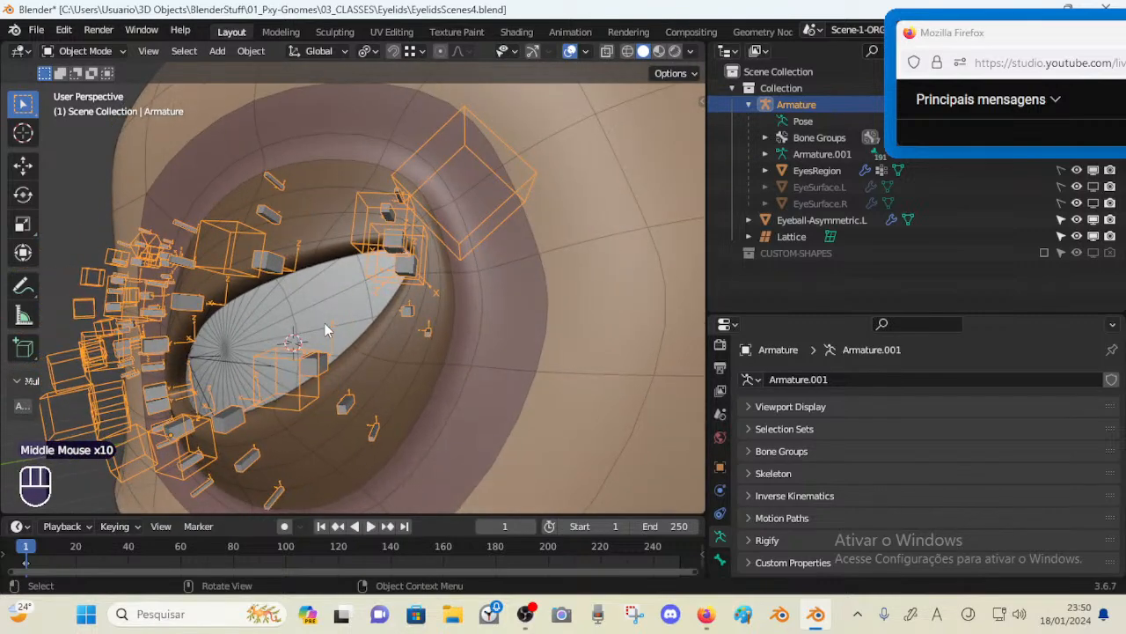
Select the eyeball and start moving it, then cancel the move
{"action": "middle_click_drag", "start_coordinate": [370, 202], "coordinate": [302, 235]}
{"action": "left_click", "coordinate": [291, 336]}
{"action": "middle_click_drag", "start_coordinate": [291, 335], "coordinate": [387, 336]}
{"action": "scroll", "coordinate": [248, 333], "scroll_direction": "down", "scroll_amount": 3}
{"action": "key", "text": "g"}
{"action": "key", "text": "Escape"}
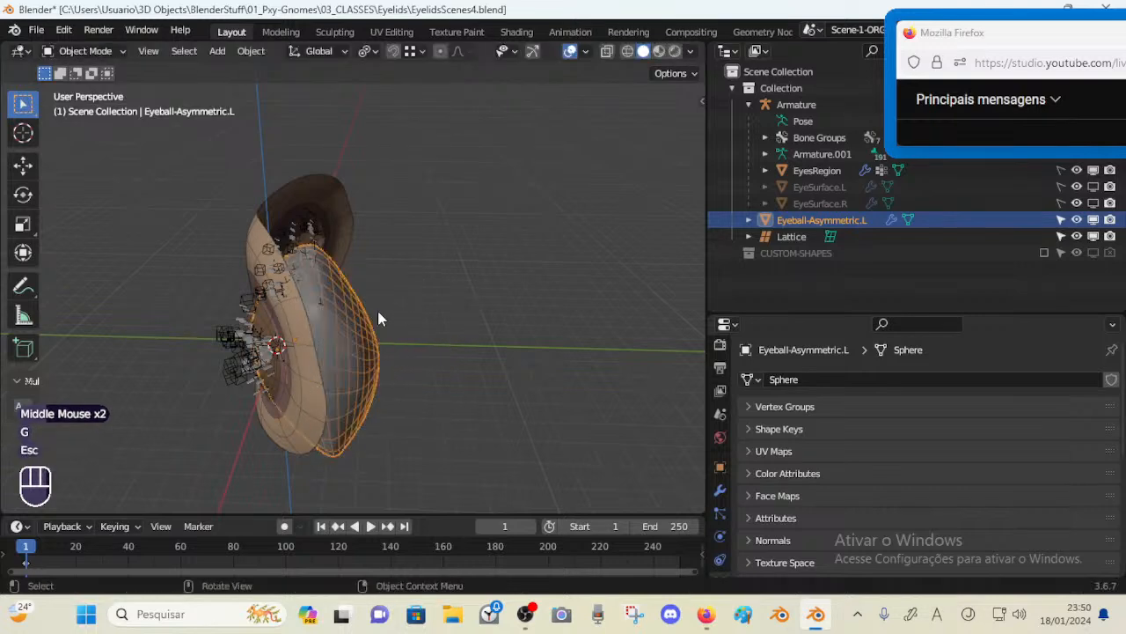
Select the eyeball together with its lattice and save the blend file
{"action": "left_click", "coordinate": [323, 308]}
{"action": "left_click", "coordinate": [331, 310]}
{"action": "left_click", "coordinate": [338, 312]}
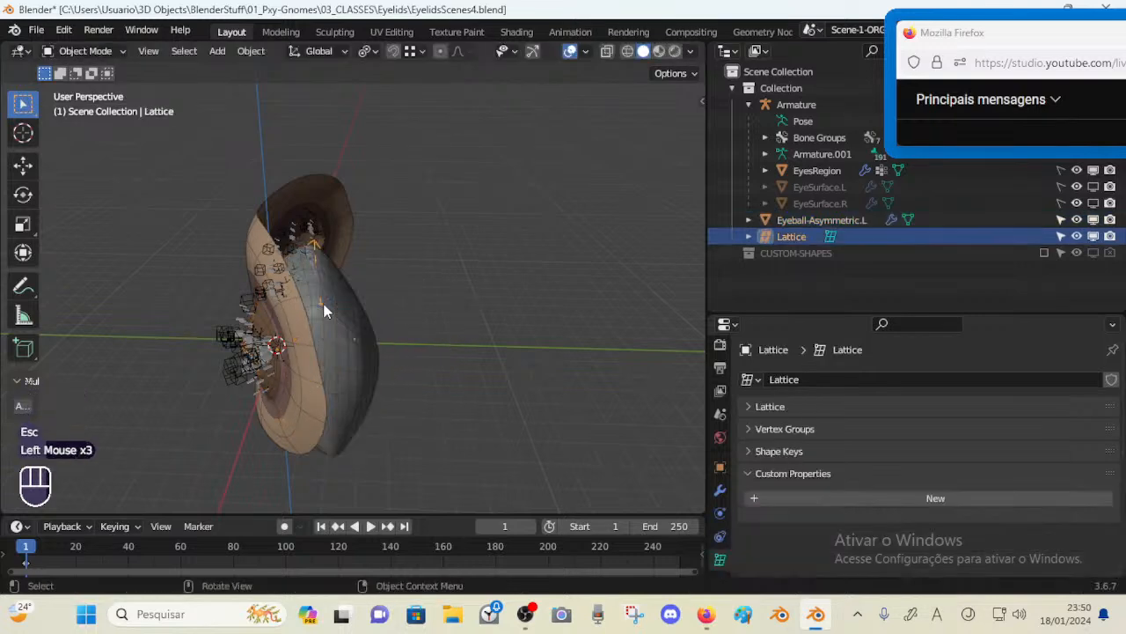
{"action": "left_click", "coordinate": [342, 314], "text": "shift"}
{"action": "middle_click_drag", "start_coordinate": [343, 315], "coordinate": [234, 312]}
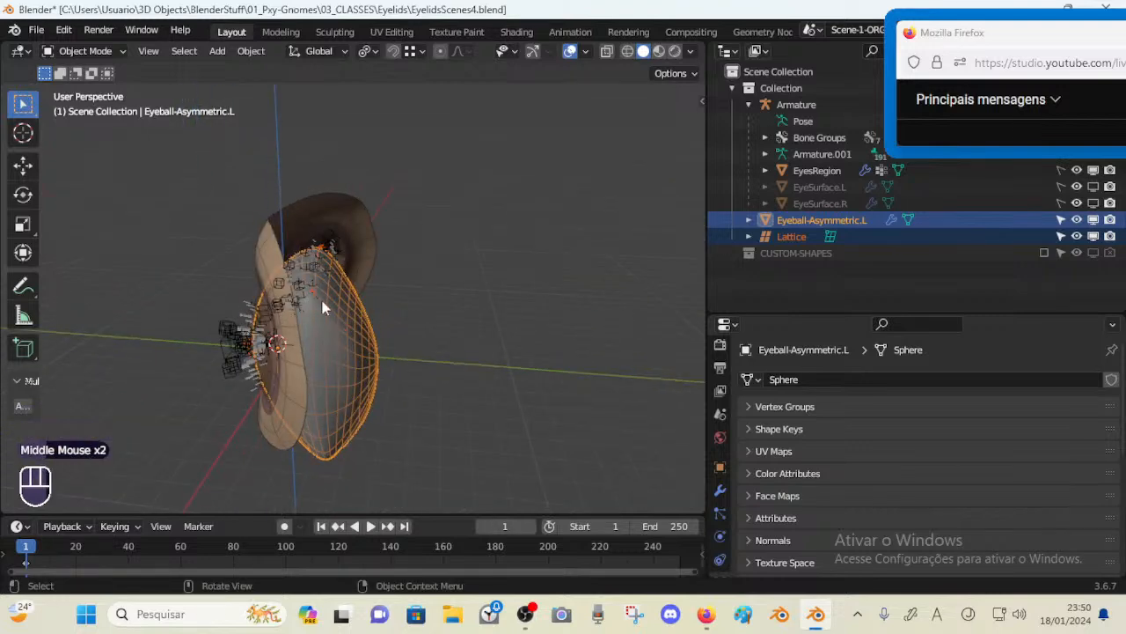
{"action": "mouse_move", "coordinate": [322, 306]}
{"action": "middle_mouse_down"}
{"action": "mouse_move", "coordinate": [358, 306]}
{"action": "mouse_move", "coordinate": [342, 304]}
{"action": "middle_mouse_up"}
{"action": "scroll", "coordinate": [339, 303], "scroll_direction": "up", "scroll_amount": 5}
{"action": "scroll", "coordinate": [337, 295], "scroll_direction": "down", "scroll_amount": 5}
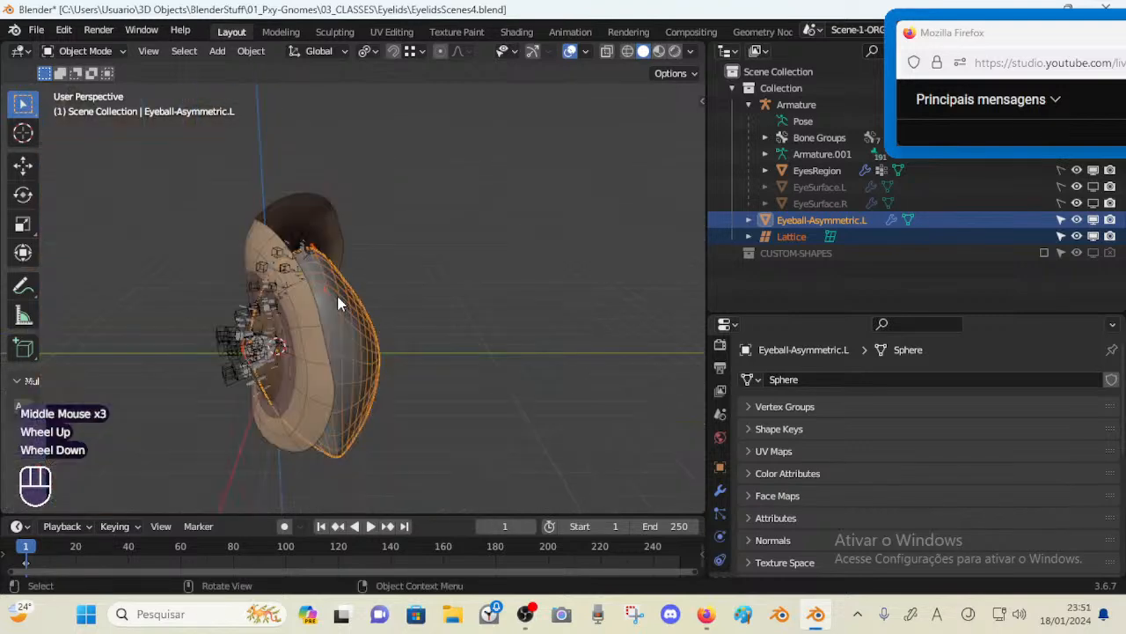
{"action": "key", "text": "ctrl+s"}
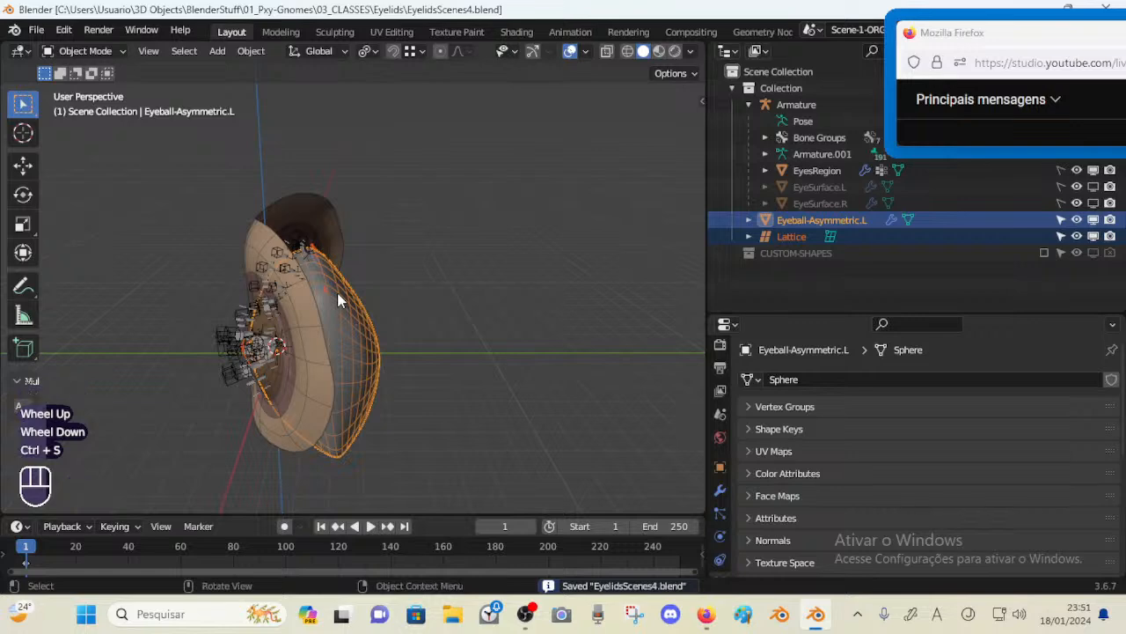
{"action": "middle_click_drag", "start_coordinate": [337, 299], "coordinate": [397, 322]}
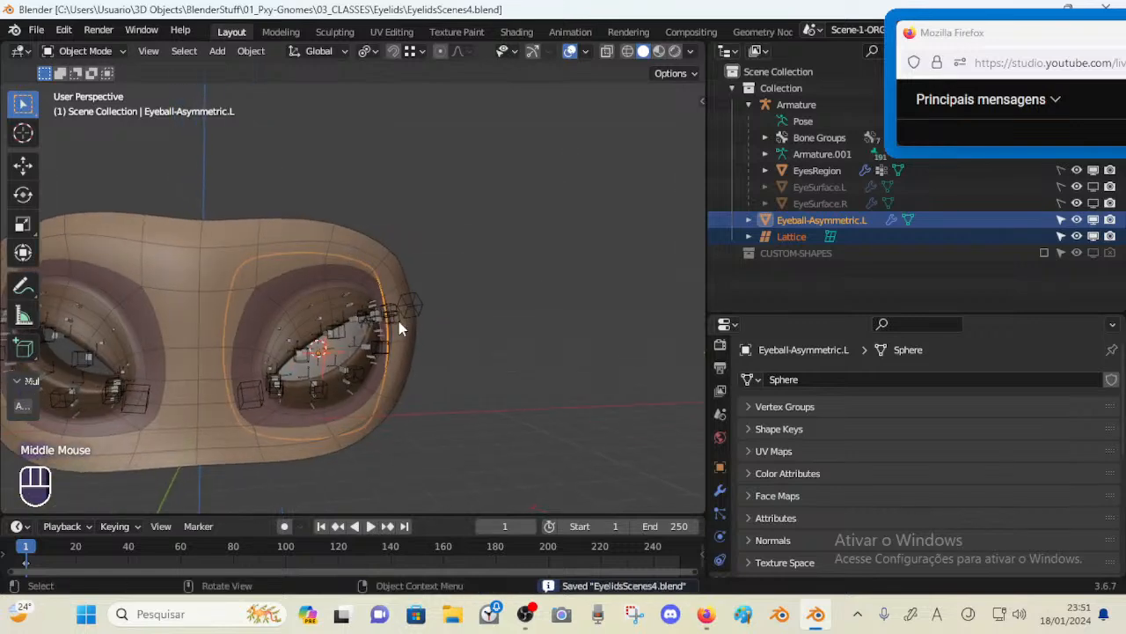
{"action": "scroll", "coordinate": [393, 325], "scroll_direction": "up", "scroll_amount": 1}
{"action": "scroll", "coordinate": [392, 327], "scroll_direction": "down", "scroll_amount": 1}
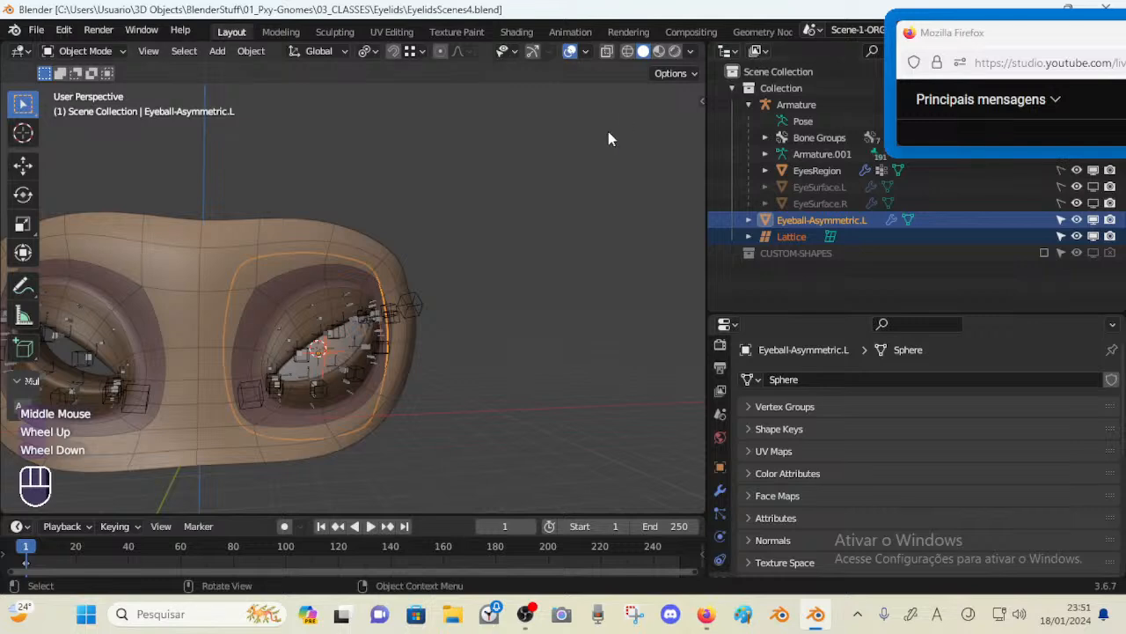
{"action": "mouse_move", "coordinate": [715, 623]}
{"action": "left_click", "coordinate": [564, 456]}
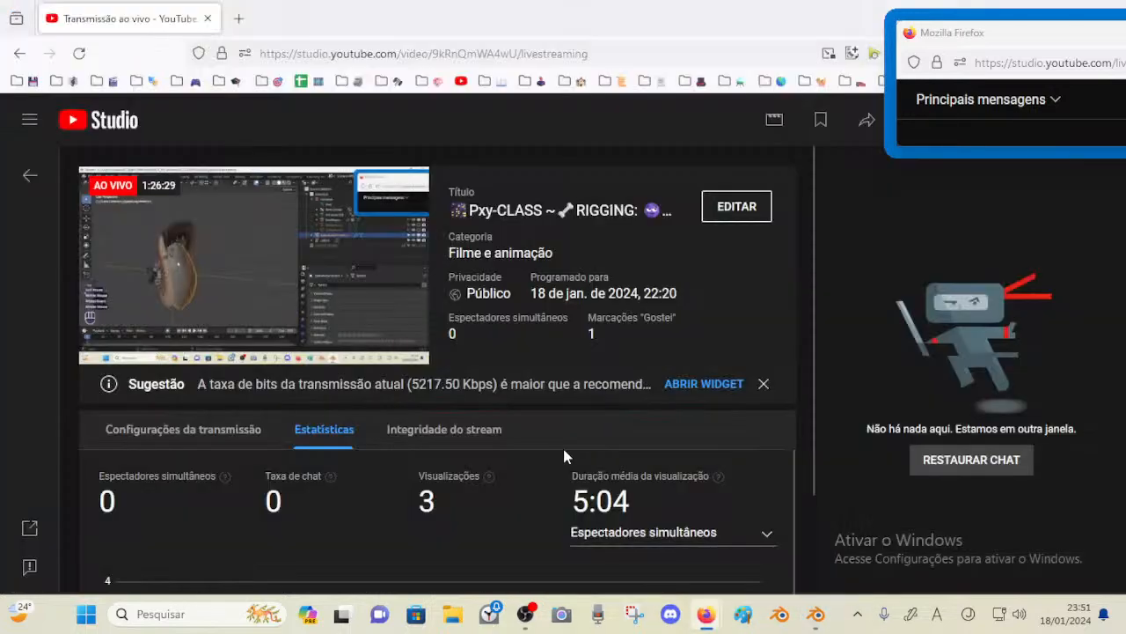
{"action": "left_click", "coordinate": [817, 613]}
{"action": "middle_click_drag", "start_coordinate": [292, 356], "coordinate": [240, 362]}
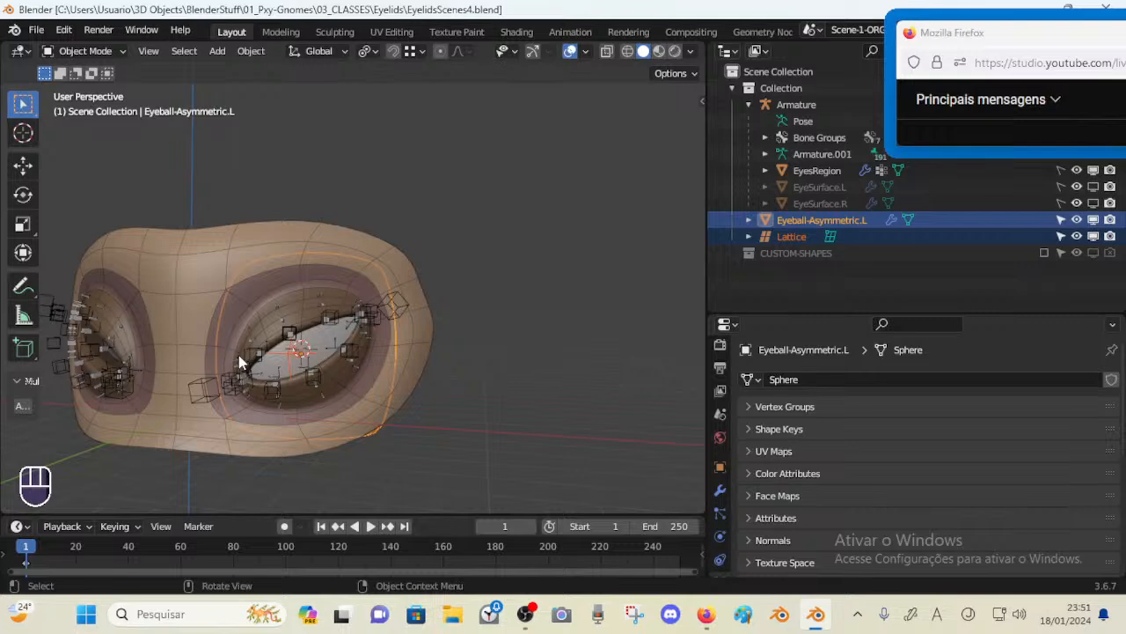
{"action": "middle_click_drag", "start_coordinate": [371, 342], "coordinate": [317, 344]}
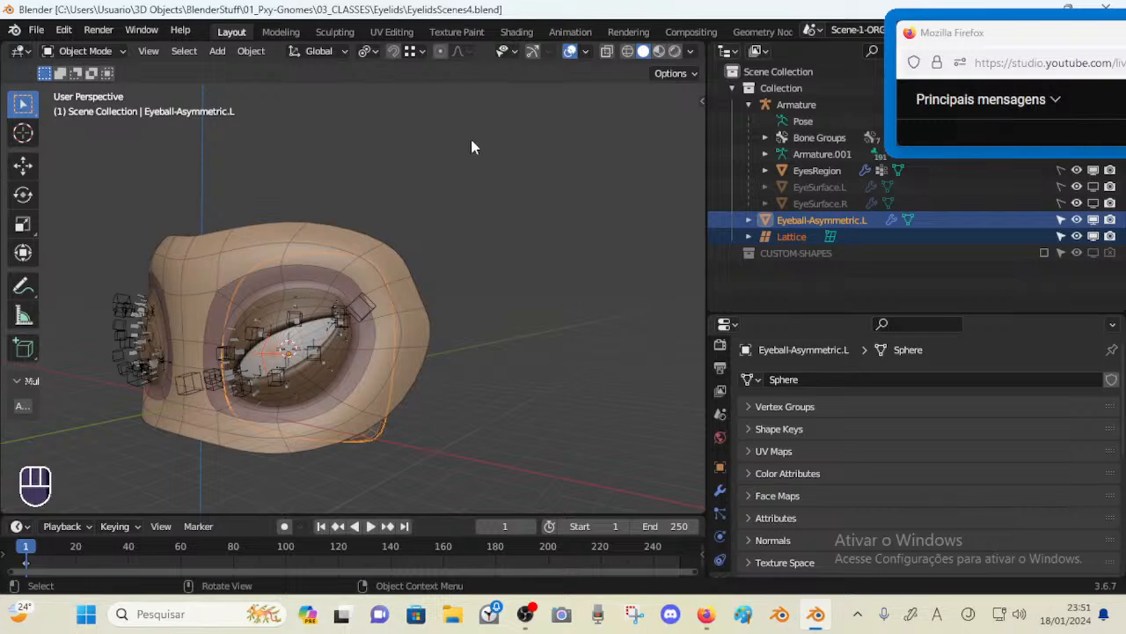
Select the armature and toggle visibility of its SETUP-1, SETUP-2, SETUP-3a and SETUP-3b bone layers to compare the bone sets
{"action": "scroll", "coordinate": [288, 276], "scroll_direction": "up", "scroll_amount": 5}
{"action": "left_click", "coordinate": [476, 324]}
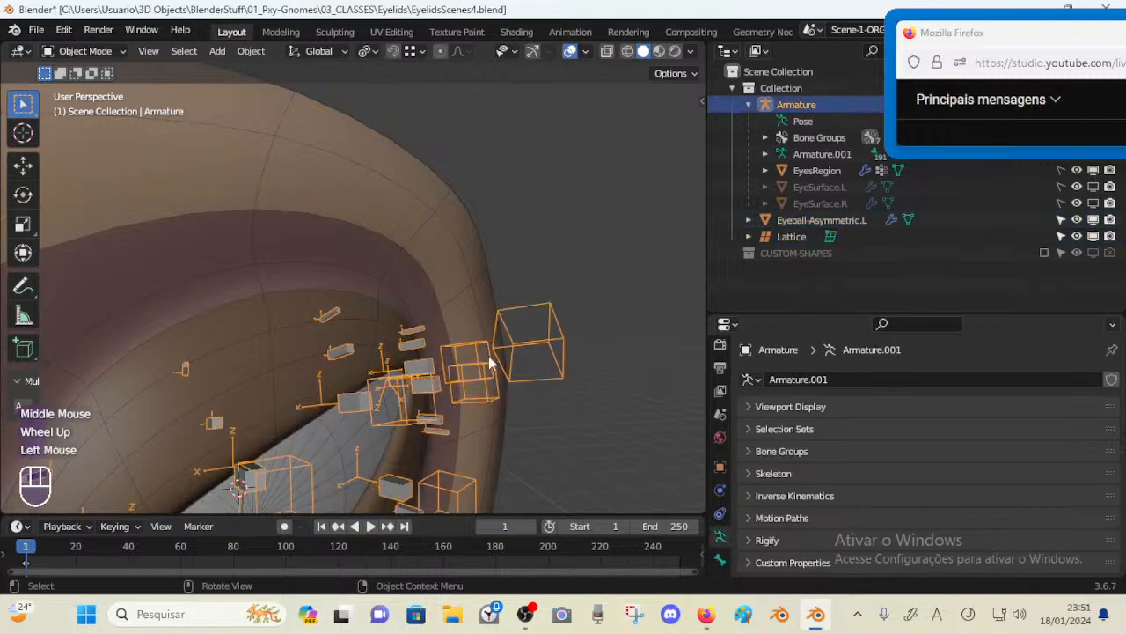
{"action": "middle_click_drag", "start_coordinate": [476, 323], "coordinate": [457, 317], "text": "shift"}
{"action": "key", "text": "n"}
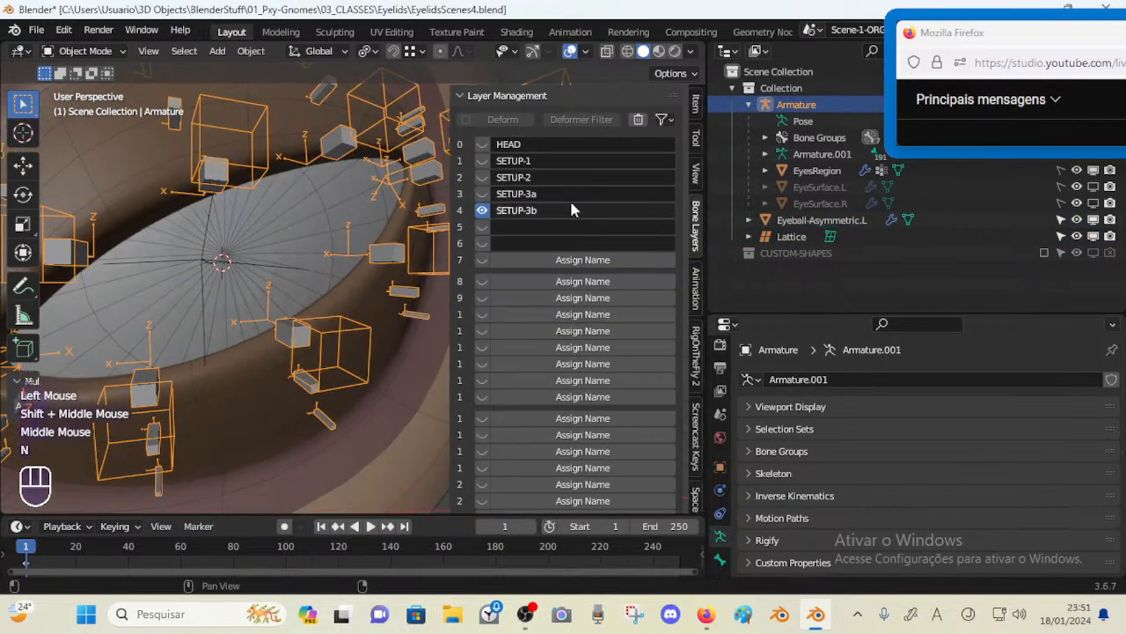
{"action": "left_click", "coordinate": [480, 195]}
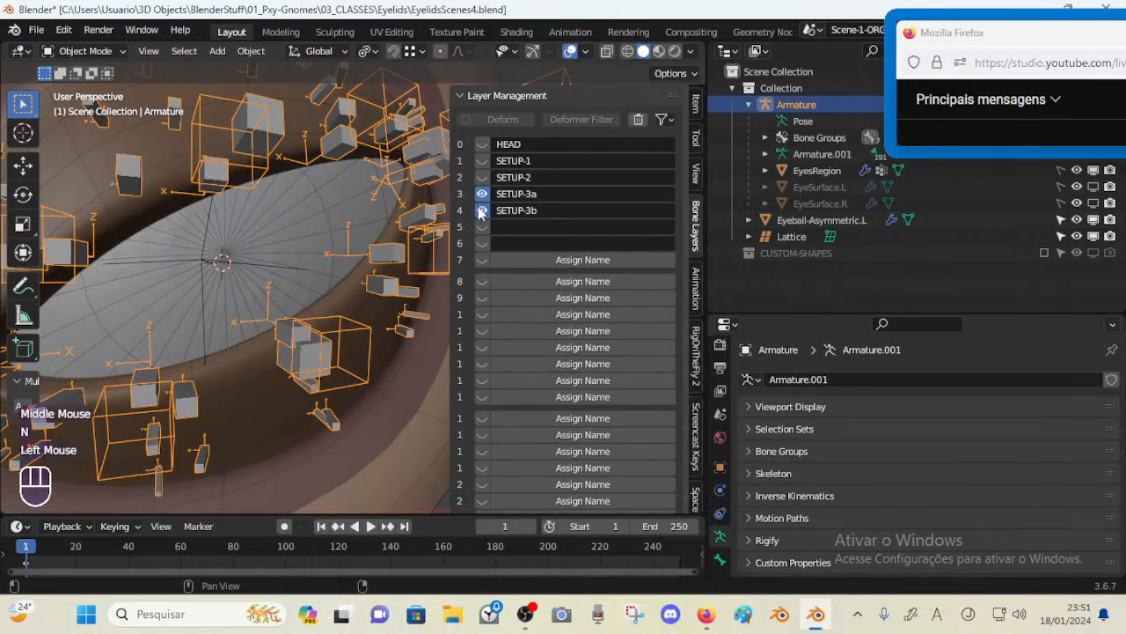
{"action": "left_click", "coordinate": [481, 210]}
{"action": "scroll", "coordinate": [339, 195], "scroll_direction": "down", "scroll_amount": 7}
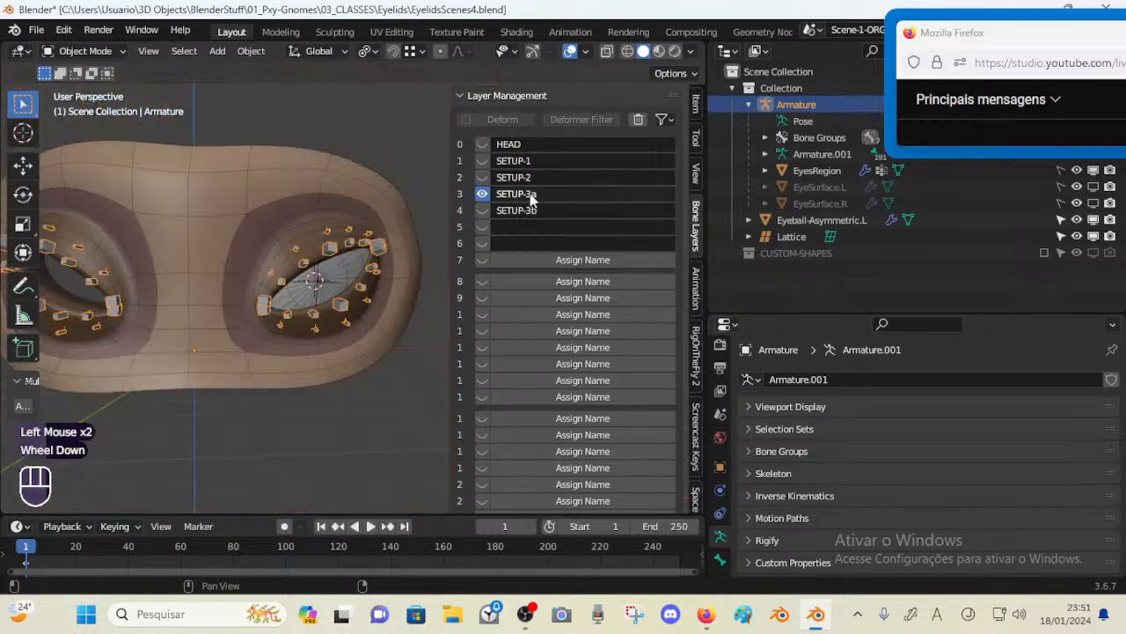
{"action": "left_click", "coordinate": [484, 210]}
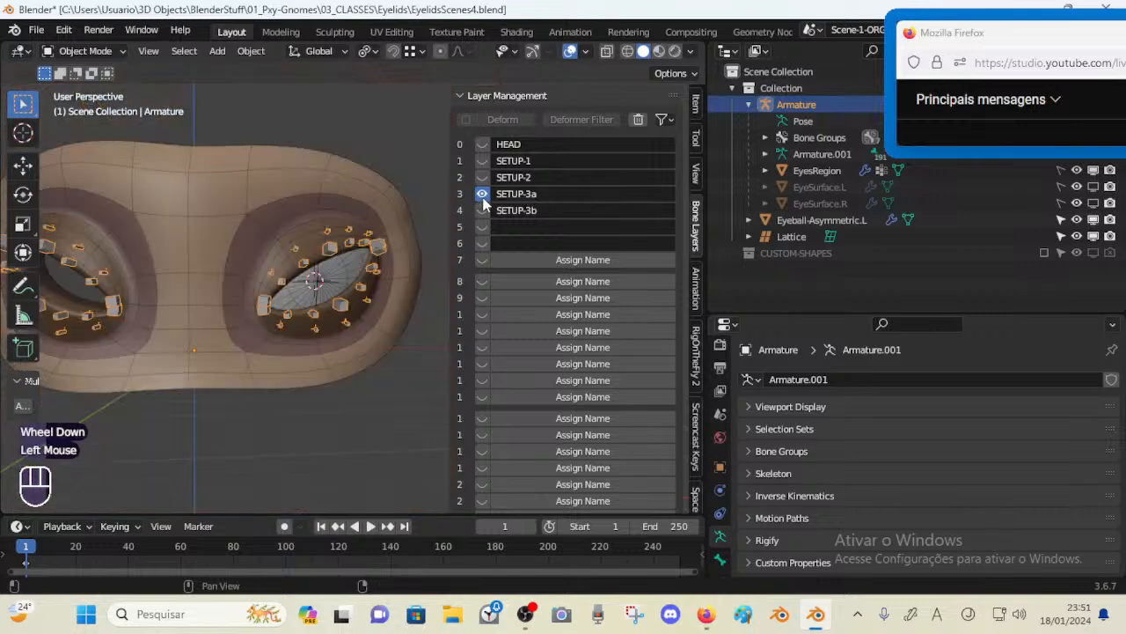
{"action": "left_click", "coordinate": [484, 207]}
{"action": "left_click", "coordinate": [484, 196]}
{"action": "left_click", "coordinate": [482, 199]}
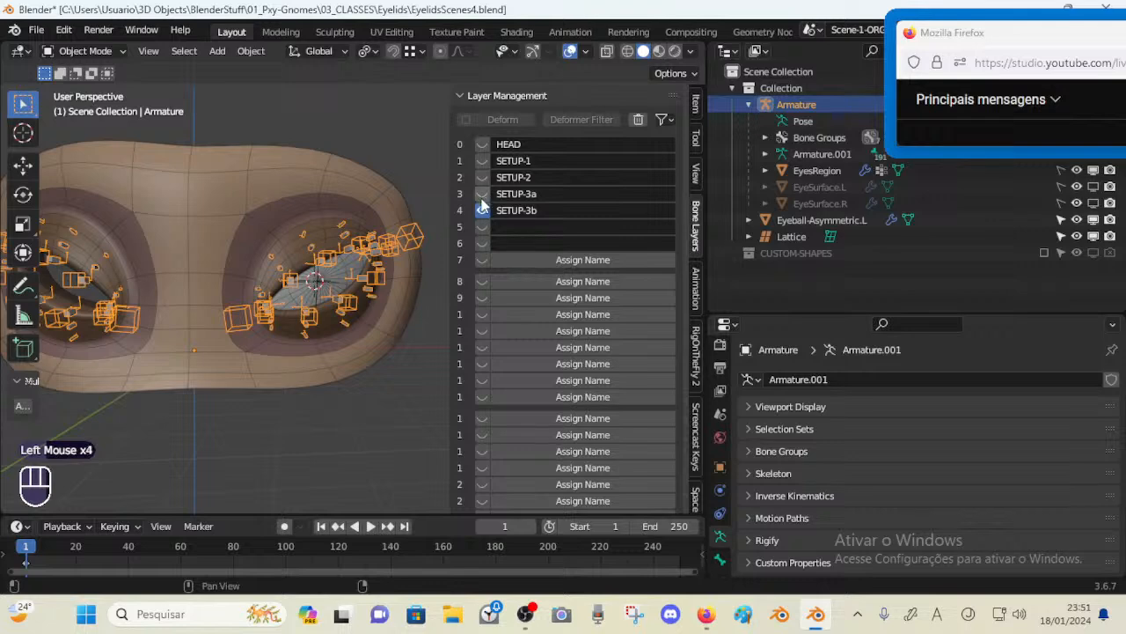
{"action": "left_click", "coordinate": [482, 180]}
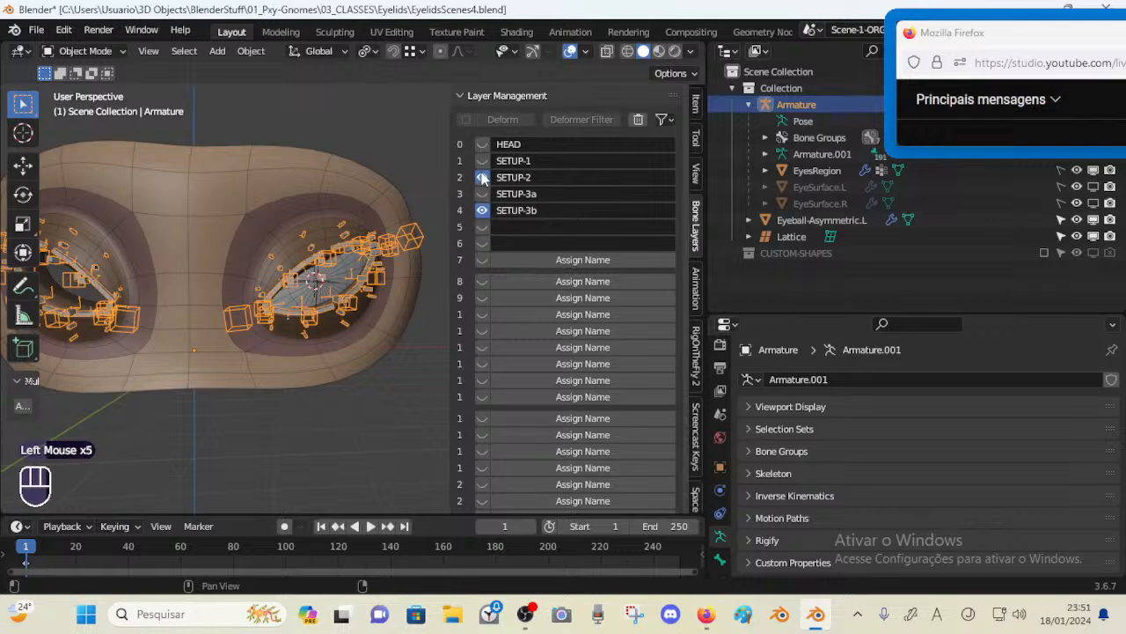
{"action": "left_click", "coordinate": [482, 182]}
{"action": "left_click", "coordinate": [482, 194]}
{"action": "left_click", "coordinate": [482, 211]}
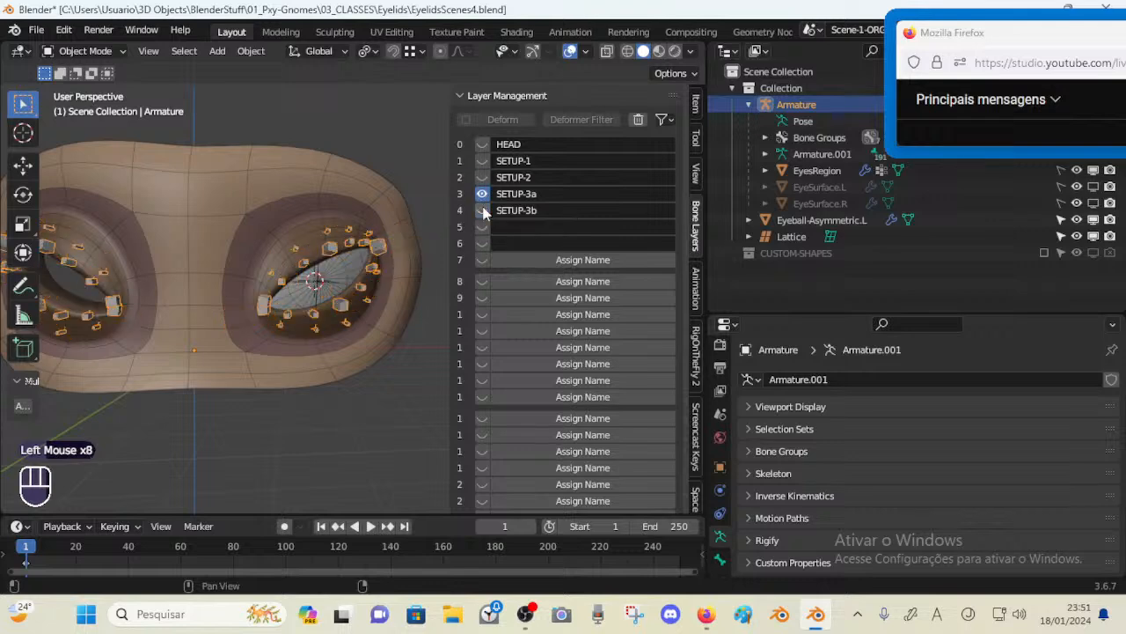
{"action": "left_click", "coordinate": [482, 196]}
{"action": "left_click", "coordinate": [484, 162]}
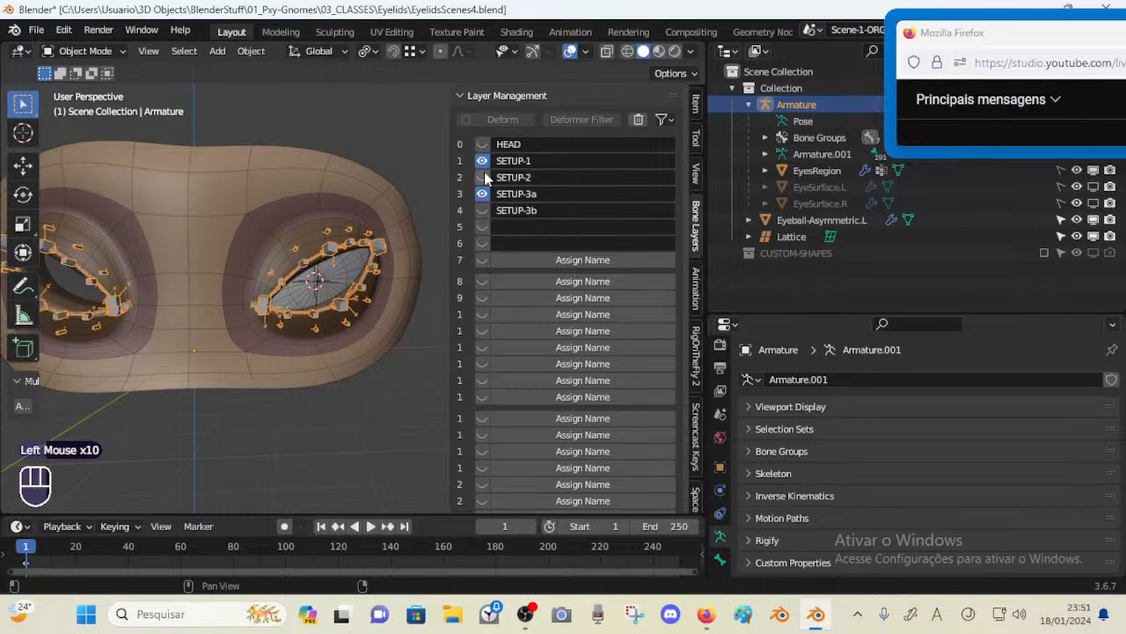
{"action": "left_click", "coordinate": [484, 178]}
{"action": "left_click", "coordinate": [485, 194]}
{"action": "left_click", "coordinate": [482, 210]}
{"action": "middle_click_drag", "start_coordinate": [346, 214], "coordinate": [304, 261]}
{"action": "scroll", "coordinate": [314, 236], "scroll_direction": "up", "scroll_amount": 1}
{"action": "scroll", "coordinate": [314, 236], "scroll_direction": "down", "scroll_amount": 1}
{"action": "left_click", "coordinate": [483, 163]}
{"action": "left_click", "coordinate": [483, 163]}
{"action": "left_click", "coordinate": [483, 178]}
{"action": "left_click", "coordinate": [483, 162]}
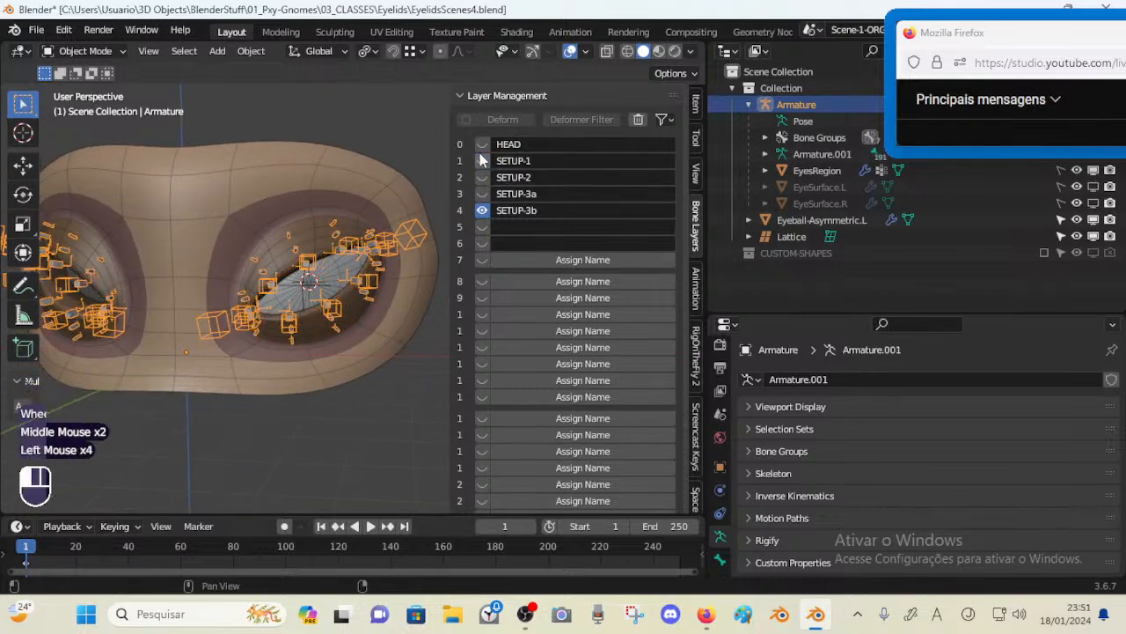
{"action": "left_click", "coordinate": [483, 195]}
{"action": "left_click", "coordinate": [483, 211]}
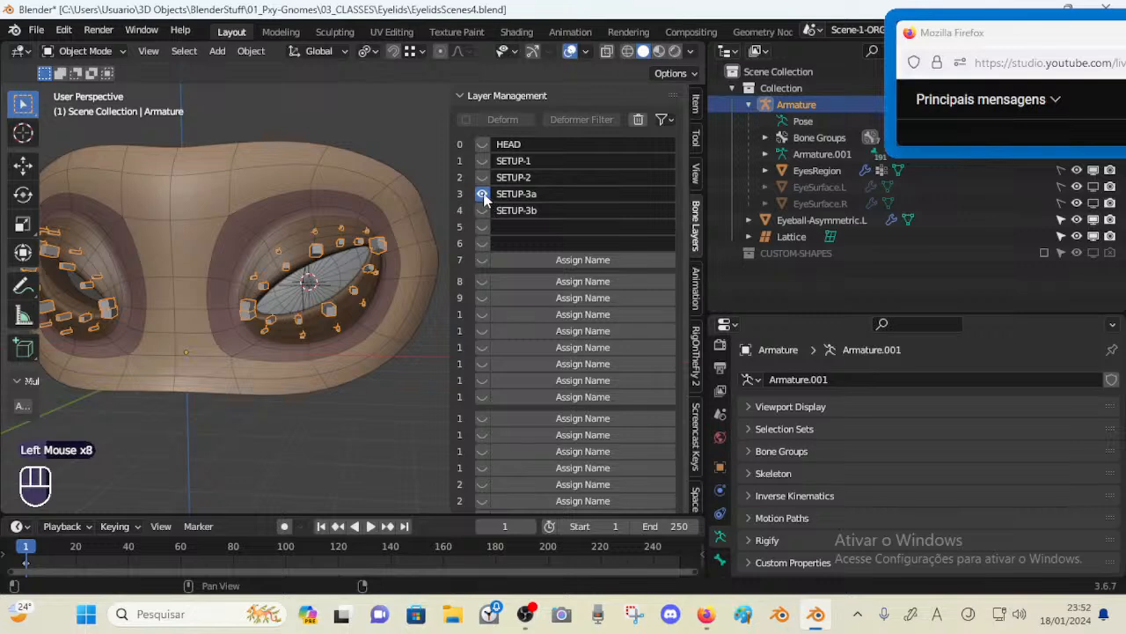
{"action": "left_click", "coordinate": [483, 210]}
{"action": "left_click", "coordinate": [483, 195]}
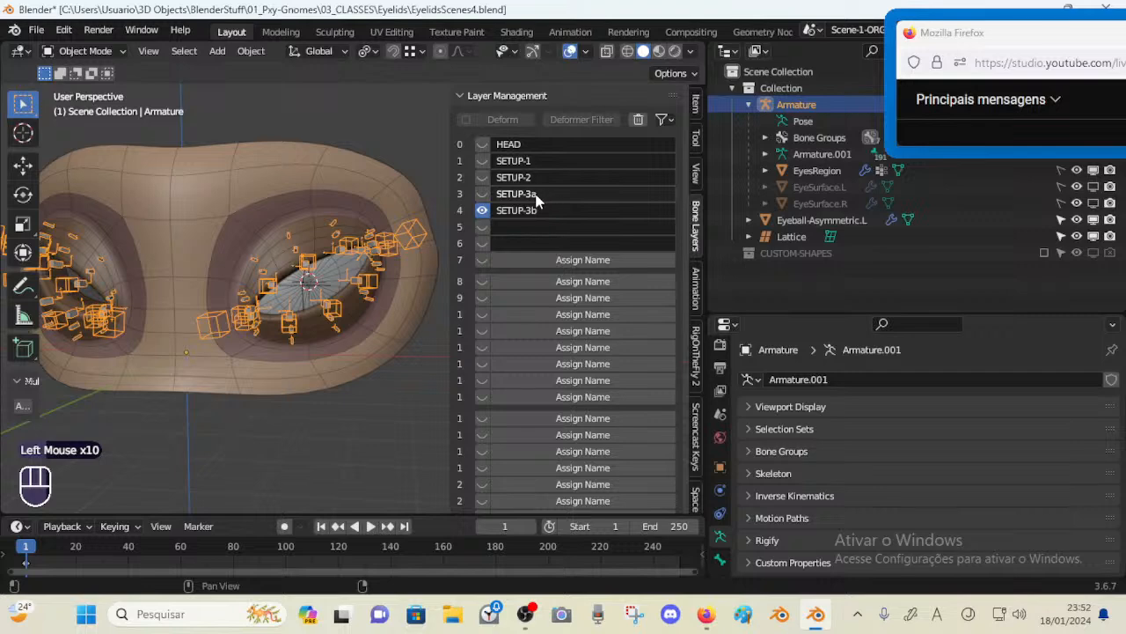
Turn on visibility of the SETUP-3a, SETUP-2 and SETUP-1 bone layers so all four setup layers show
{"action": "left_click", "coordinate": [482, 194]}
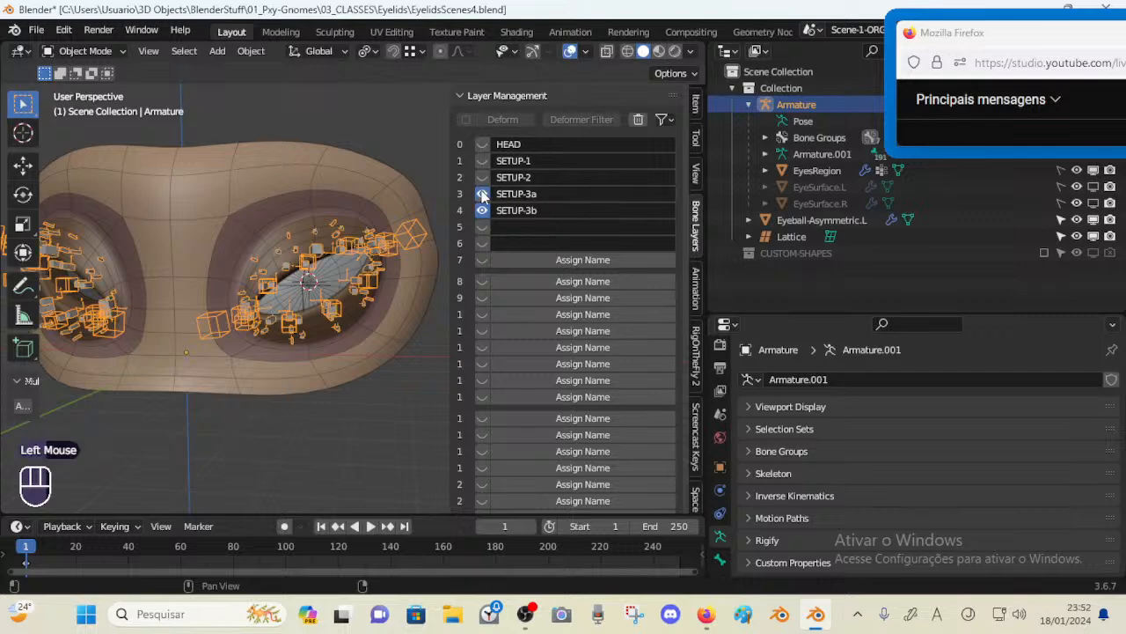
{"action": "left_click", "coordinate": [482, 195]}
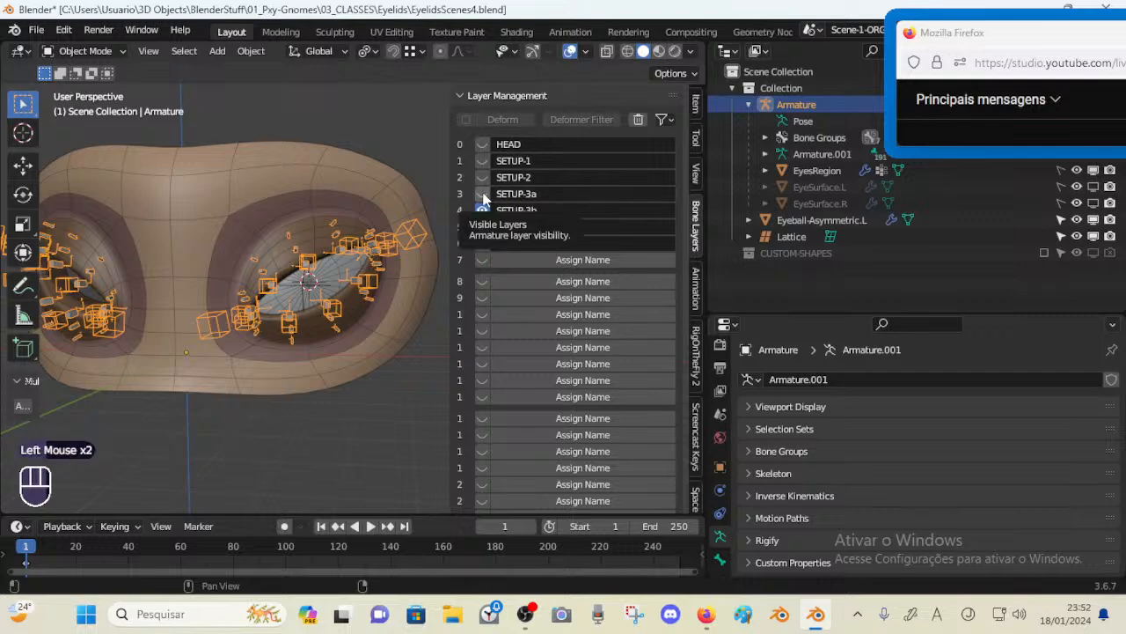
{"action": "left_click", "coordinate": [483, 194]}
{"action": "left_click", "coordinate": [483, 177]}
{"action": "left_click", "coordinate": [482, 161]}
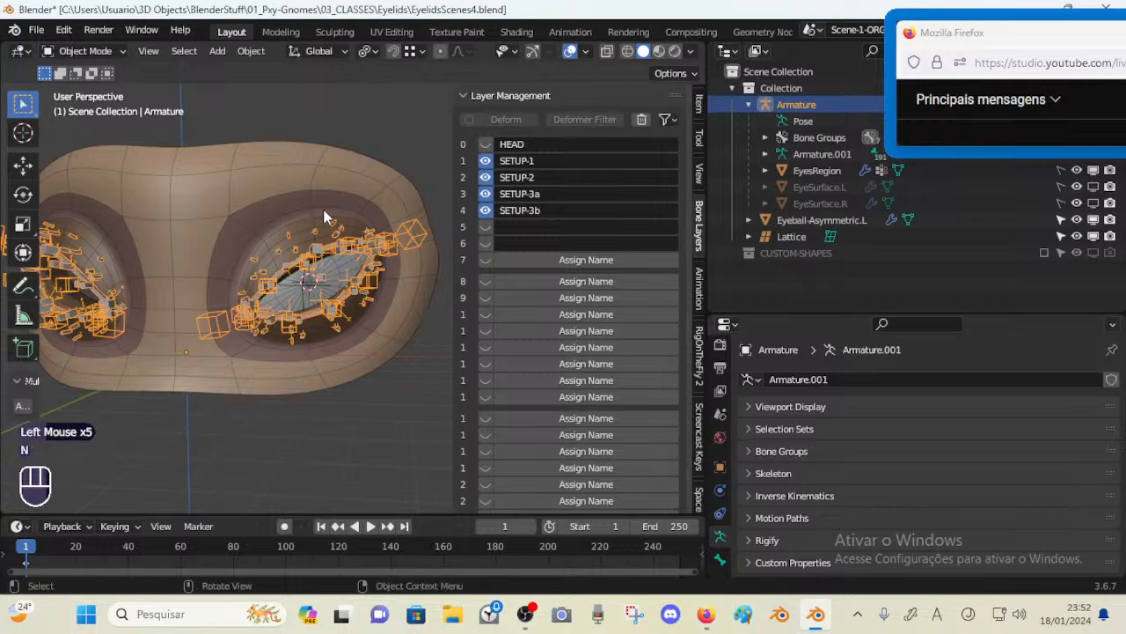
Close the viewport sidebar and save the blend file
{"action": "key", "text": "n"}
{"action": "middle_click_drag", "start_coordinate": [423, 185], "coordinate": [370, 210]}
{"action": "key", "text": "ctrl+s"}
Unhide the hidden objects so the EyeSurface.L and EyeSurface.R meshes are shown in the viewport
{"action": "middle_click_drag", "start_coordinate": [264, 216], "coordinate": [342, 219], "text": "shift"}
{"action": "key", "text": "alt+h"}
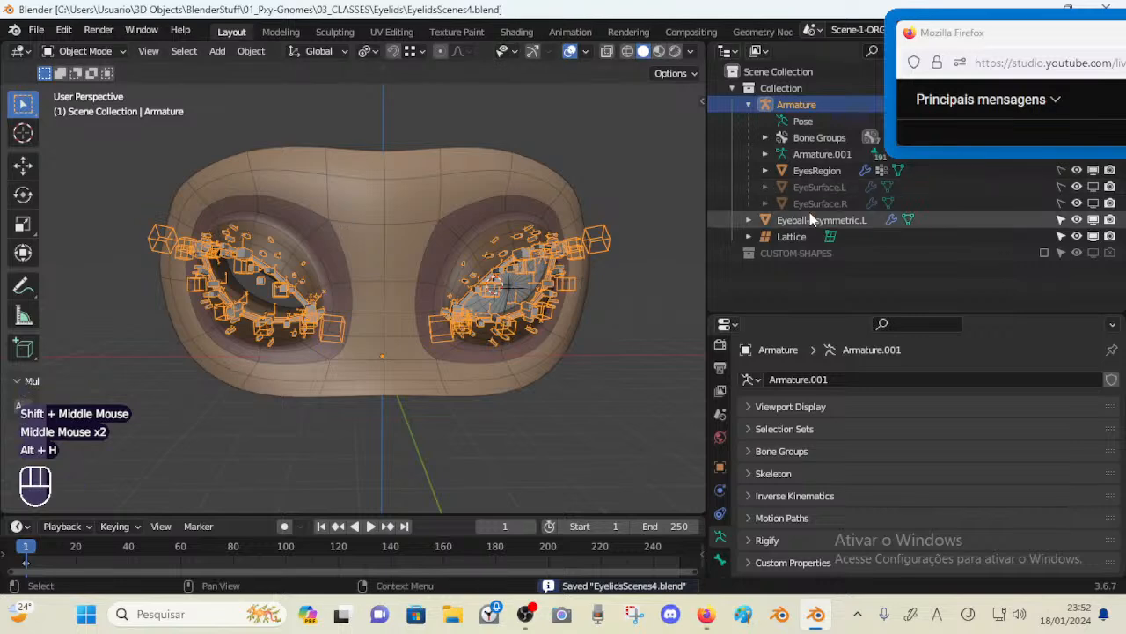
{"action": "left_click_drag", "start_coordinate": [1093, 186], "coordinate": [1096, 203]}
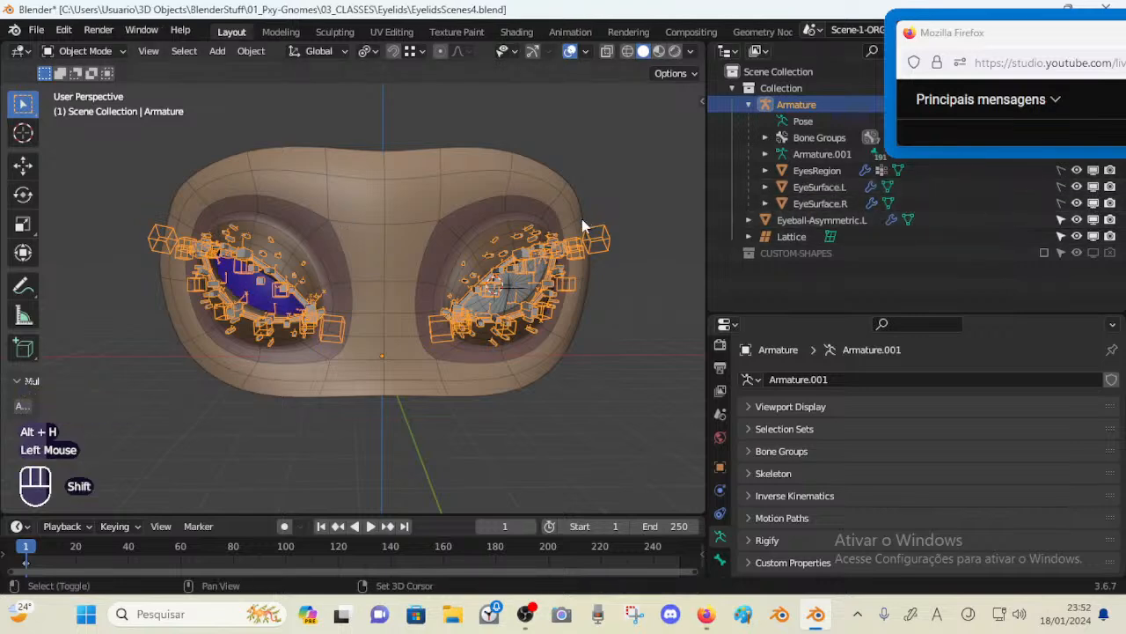
Orbit around the face mesh to inspect both eye sockets with the eye surfaces and eyelid bones
{"action": "middle_click_drag", "start_coordinate": [586, 226], "coordinate": [568, 228], "text": "shift"}
{"action": "middle_click_drag", "start_coordinate": [567, 228], "coordinate": [510, 228]}
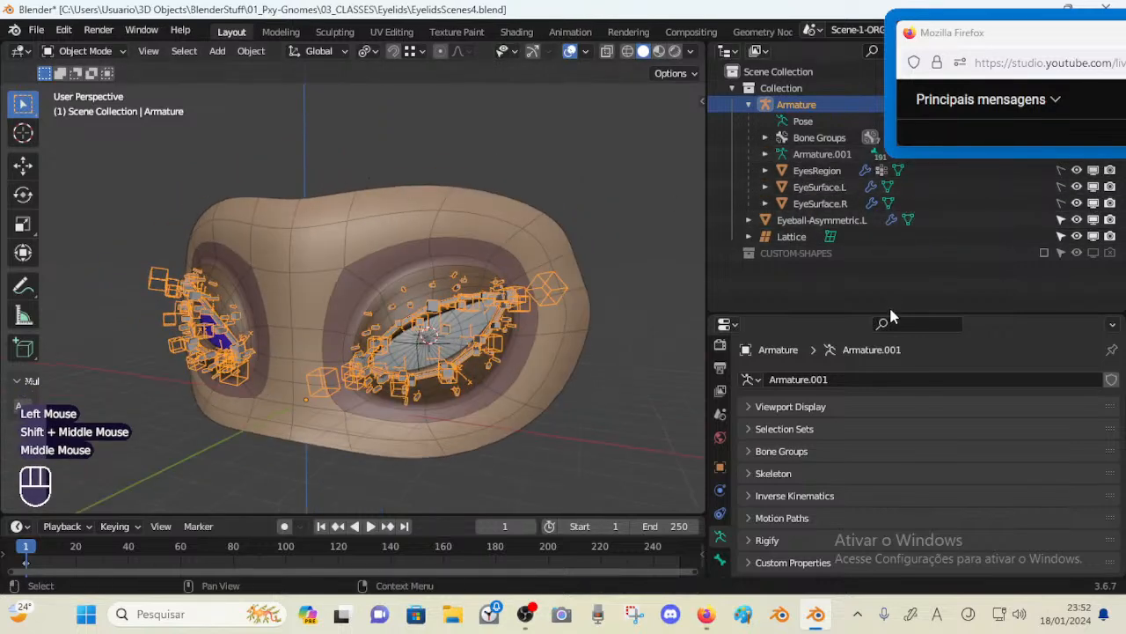
{"action": "left_click_drag", "start_coordinate": [887, 314], "coordinate": [887, 348]}
{"action": "middle_click_drag", "start_coordinate": [341, 251], "coordinate": [382, 252]}
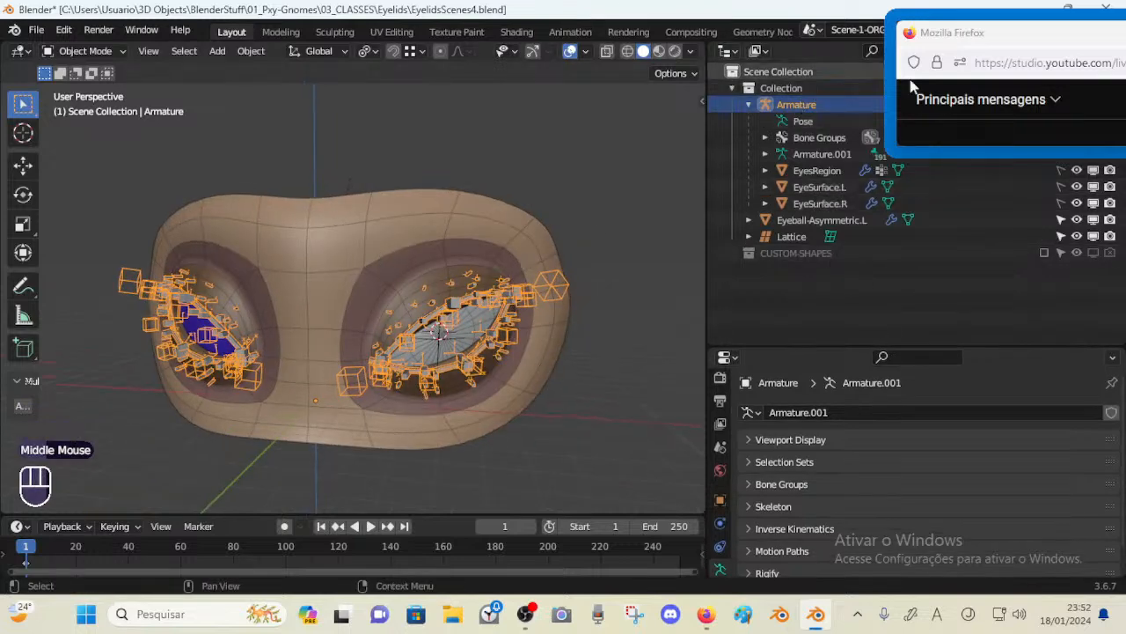
{"action": "left_click_drag", "start_coordinate": [975, 42], "coordinate": [1037, 69]}
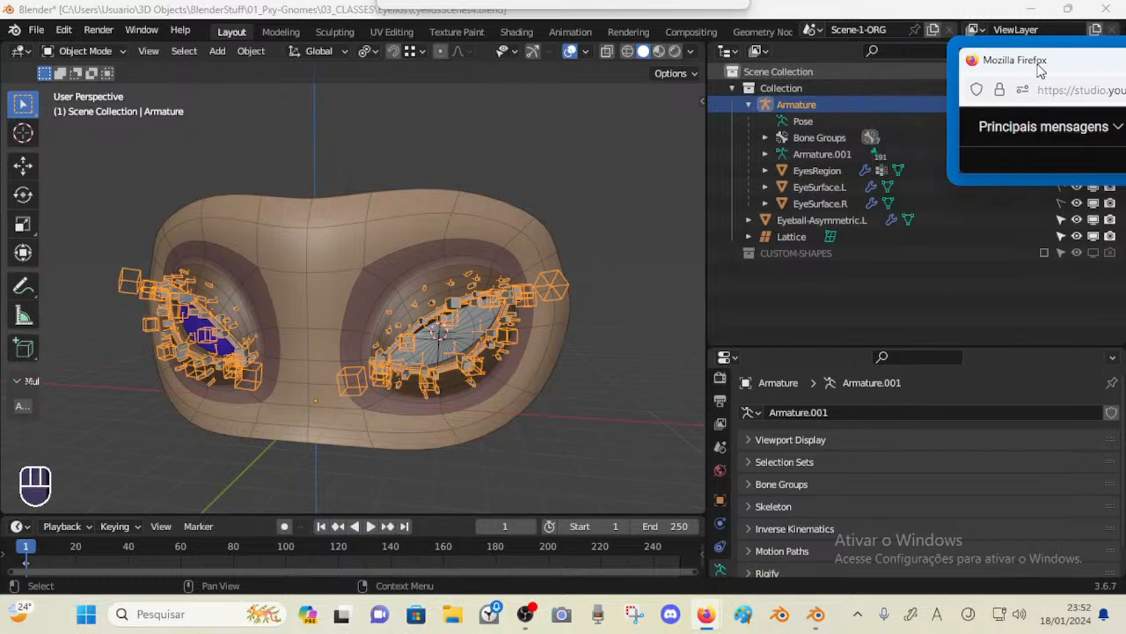
{"action": "middle_click_drag", "start_coordinate": [620, 158], "coordinate": [535, 188]}
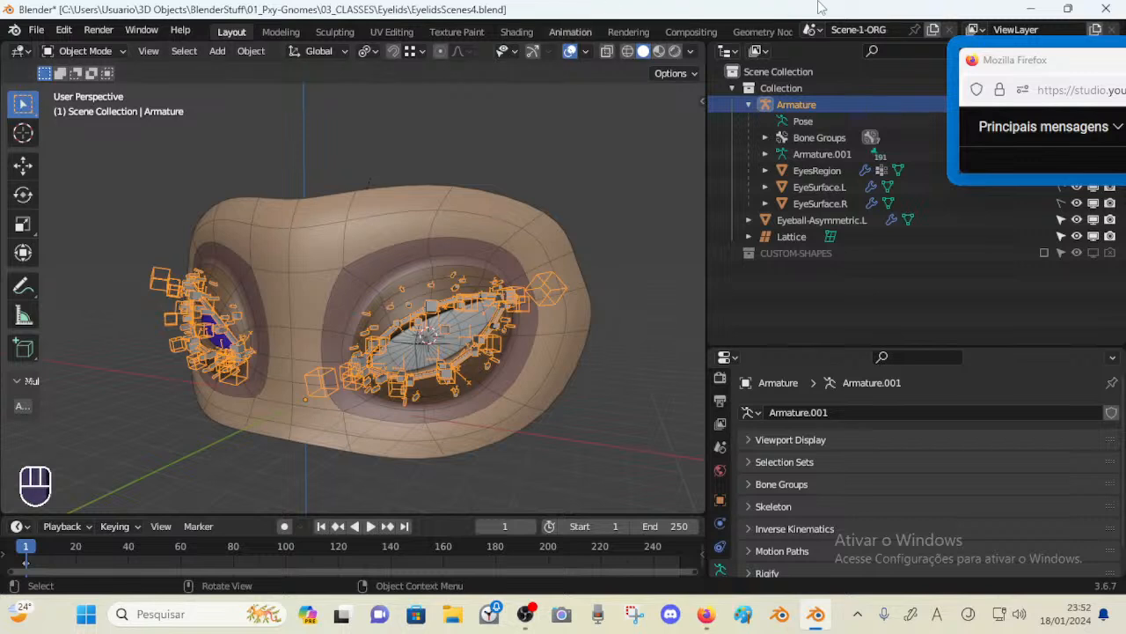
{"action": "left_click_drag", "start_coordinate": [1020, 68], "coordinate": [754, 106]}
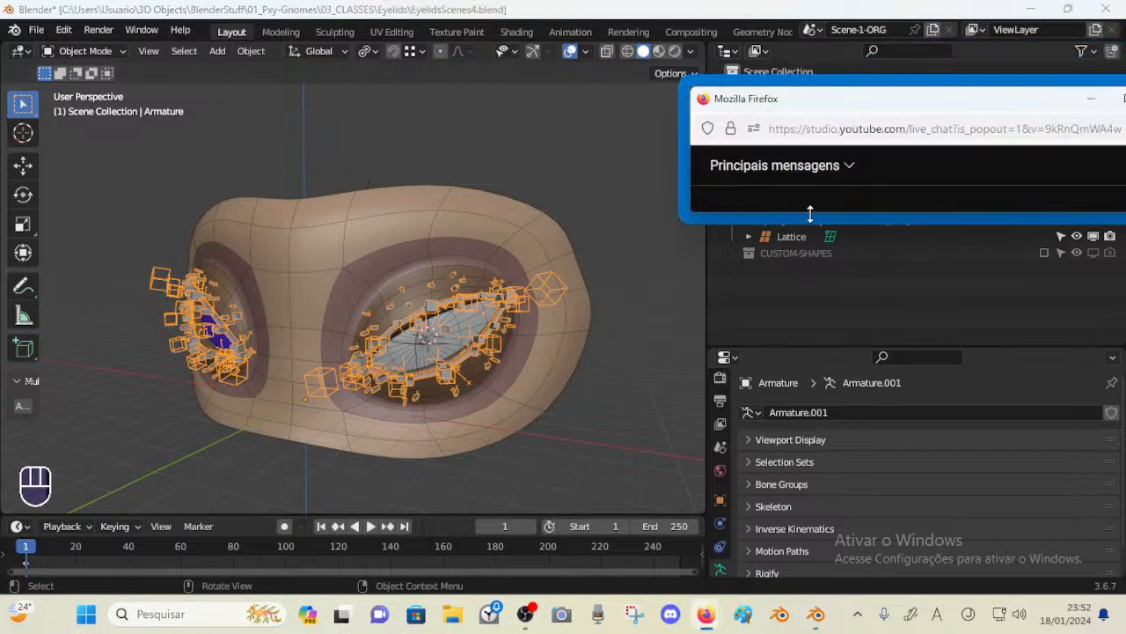
{"action": "left_click_drag", "start_coordinate": [807, 214], "coordinate": [810, 407]}
{"action": "left_click_drag", "start_coordinate": [856, 111], "coordinate": [673, 101]}
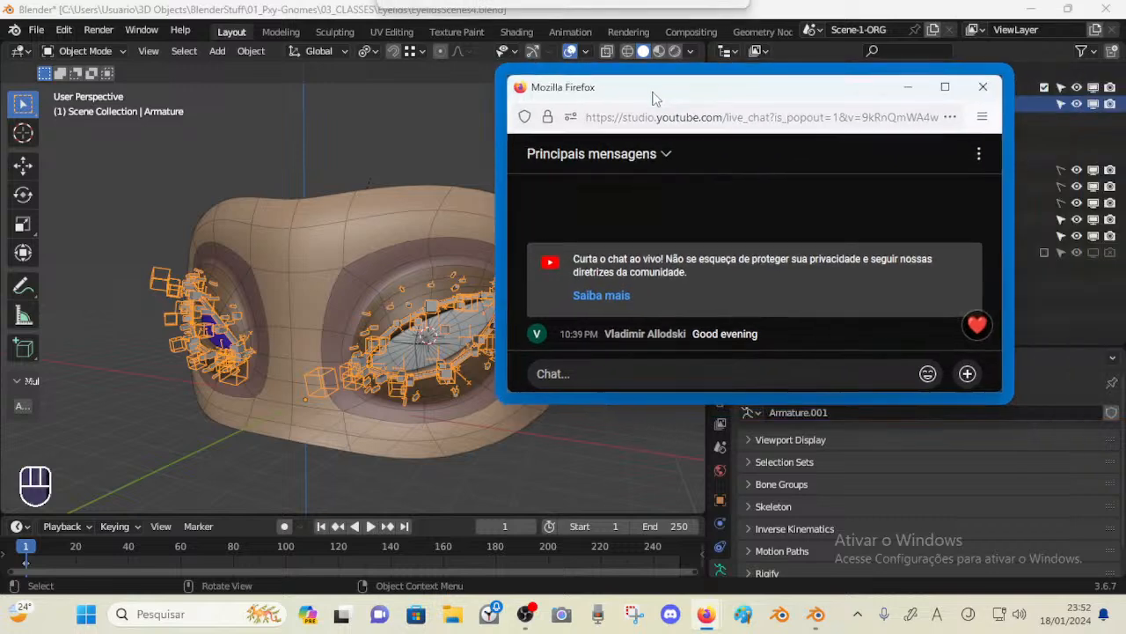
{"action": "left_click_drag", "start_coordinate": [506, 178], "coordinate": [611, 196]}
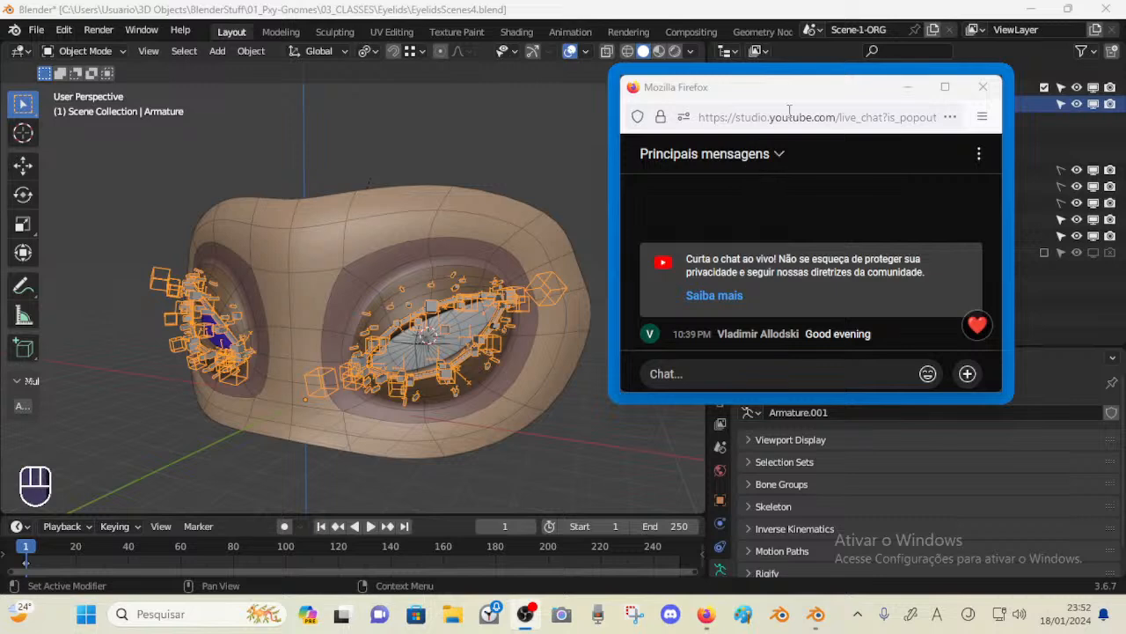
{"action": "left_click_drag", "start_coordinate": [789, 97], "coordinate": [595, 138]}
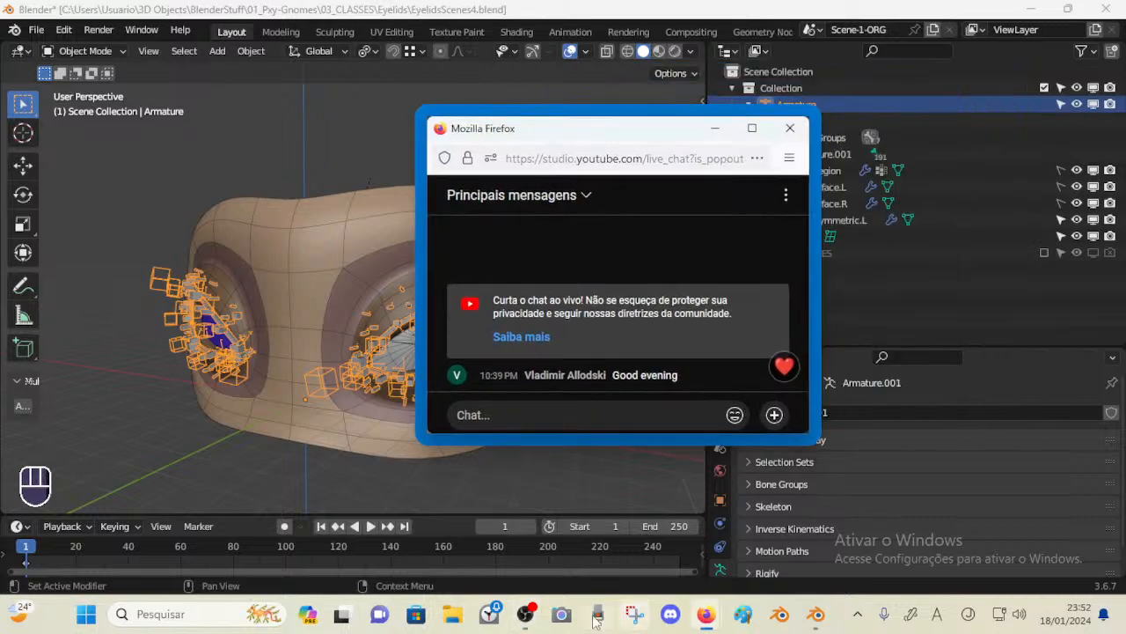